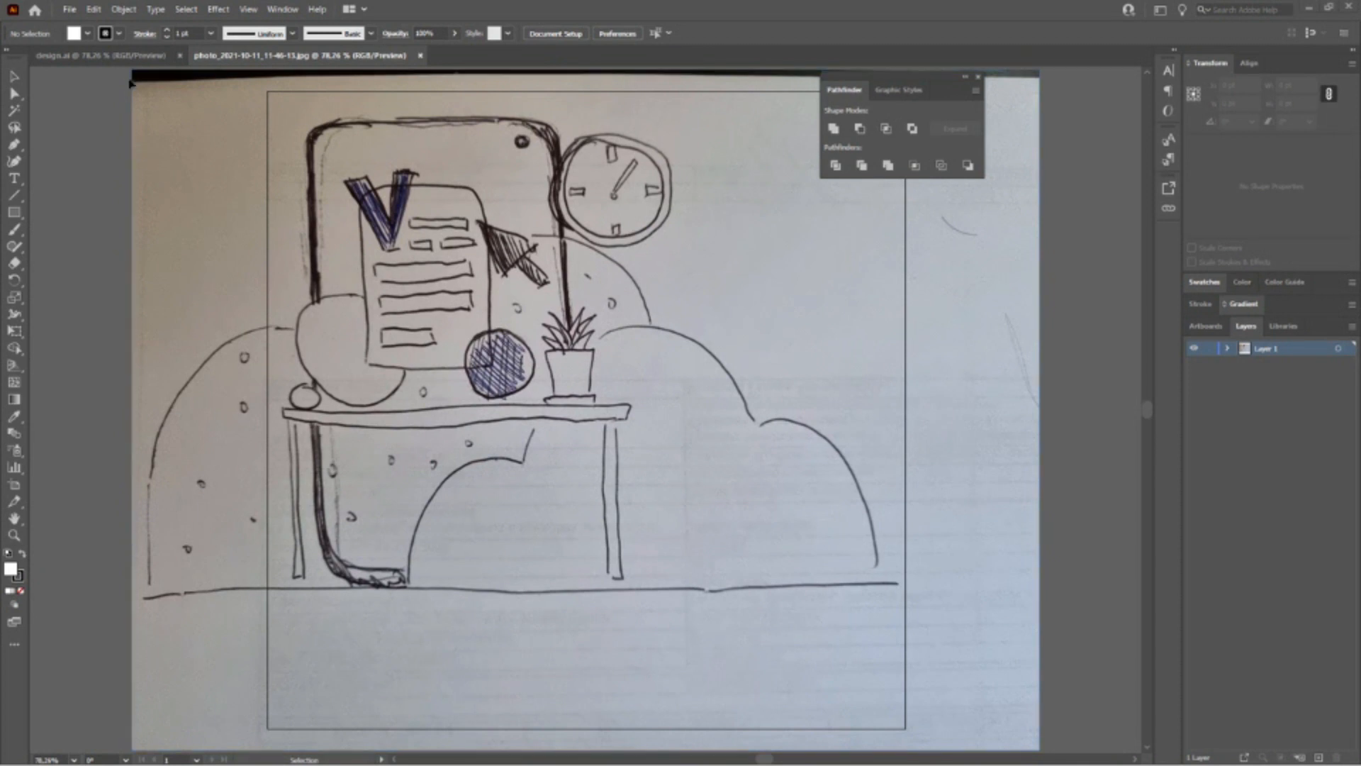
In design.ai, leave only the two Cloud layers and the Phone layer visible, and move the light Cloud layer above Phone
left_click(135, 55)
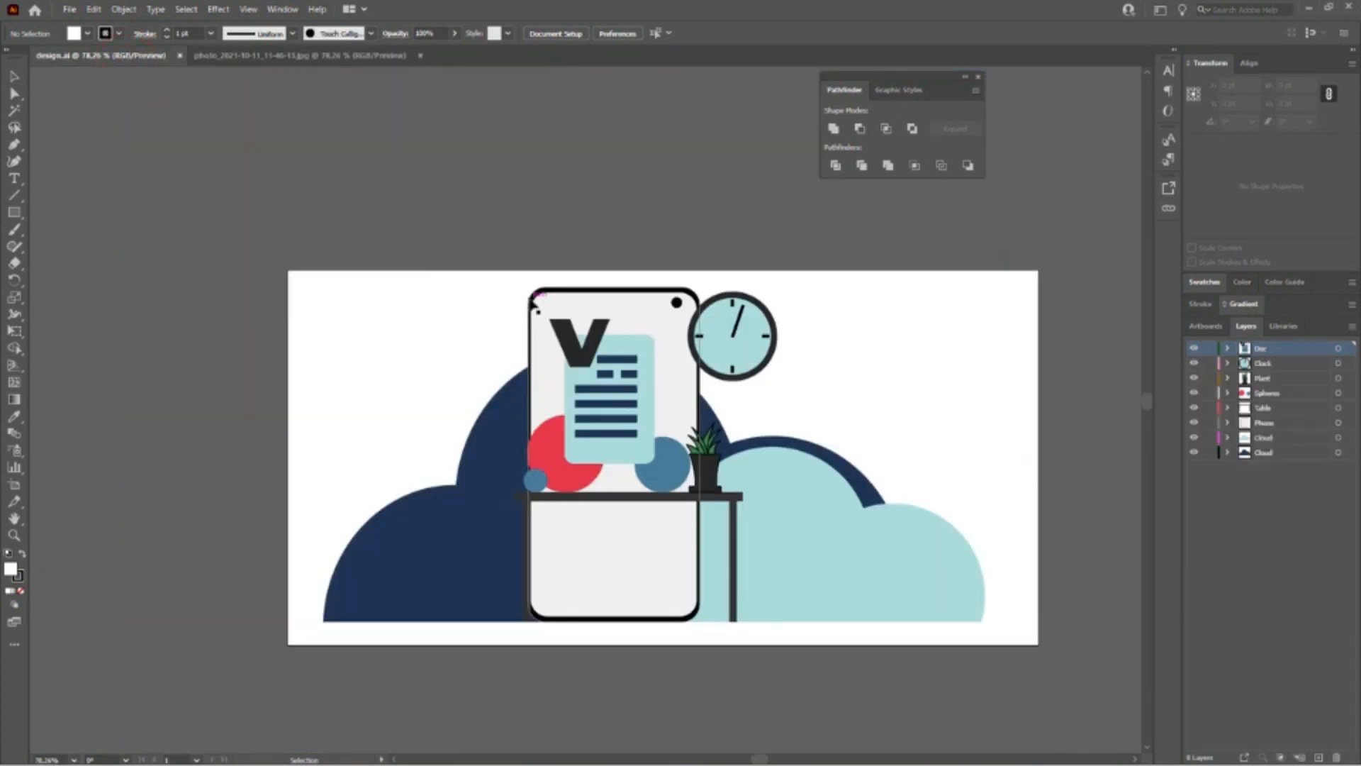
left_click_drag(1194, 348, 1196, 440)
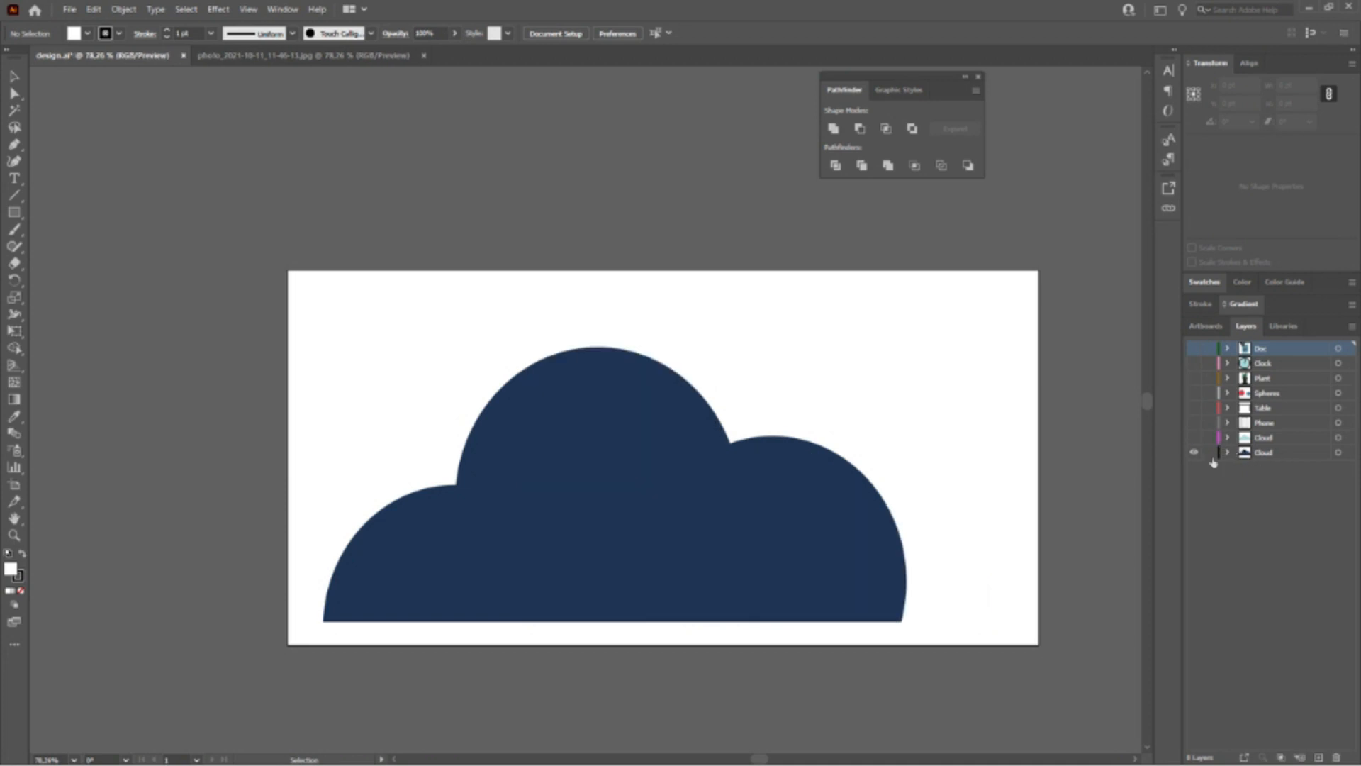
left_click(1195, 438)
left_click(1194, 422)
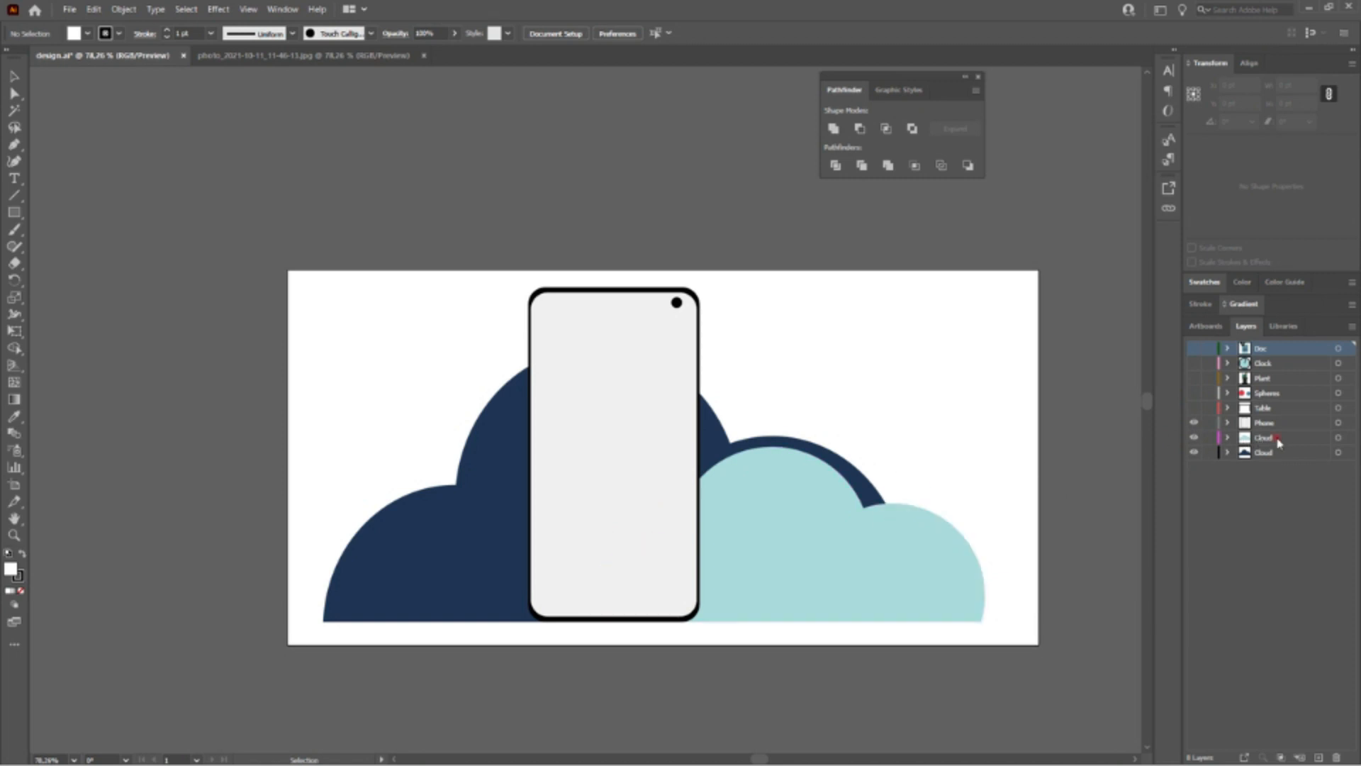
left_click_drag(1279, 439, 1306, 429)
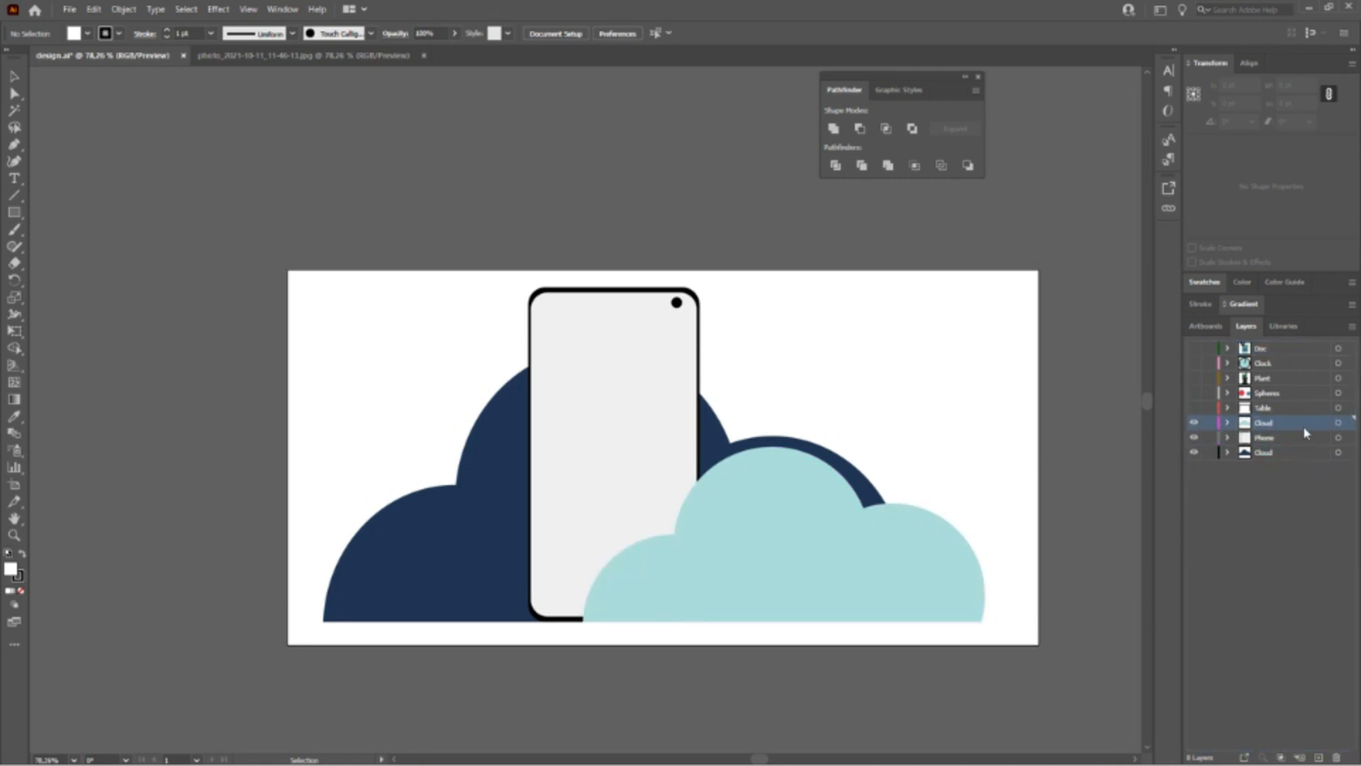
Show the Table, Spheres, Plant, Clock and Doc layers again and move the Clock layer above Doc
left_click(1193, 409)
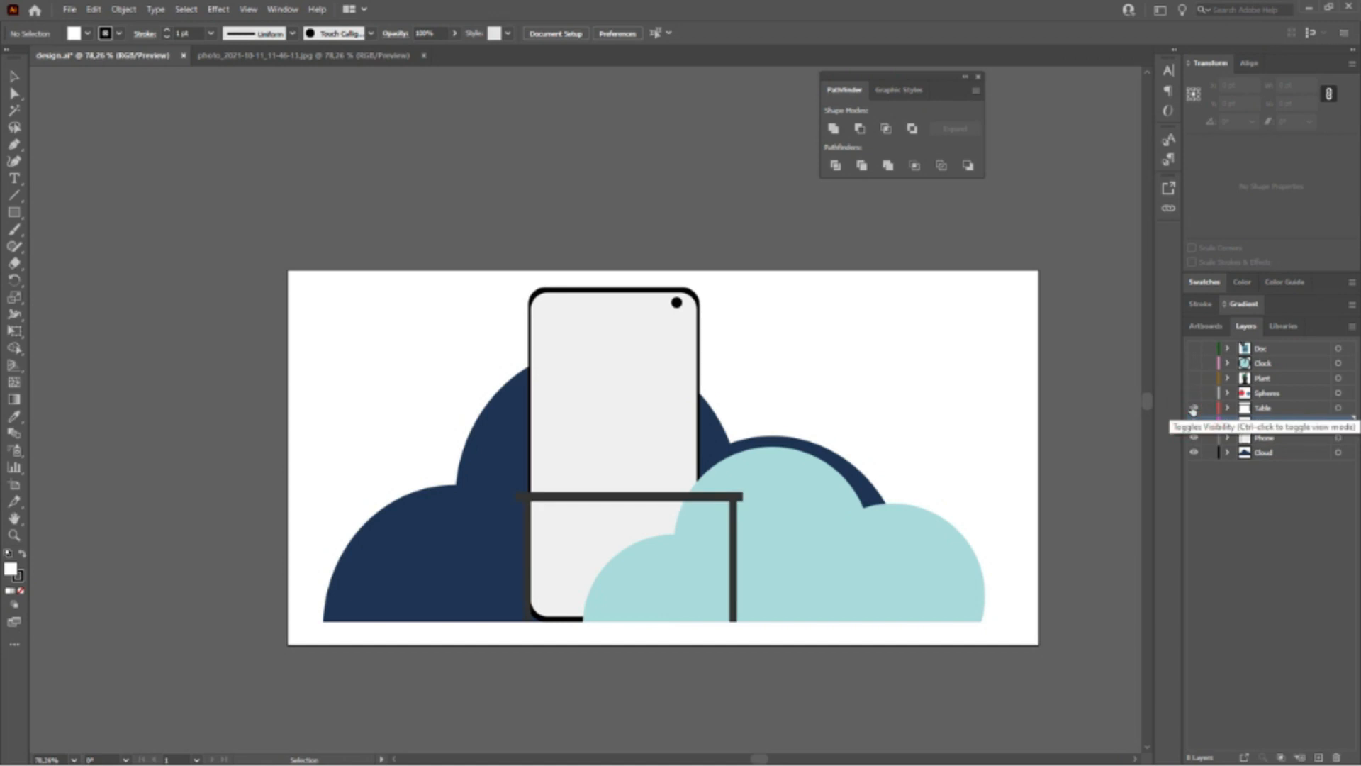
left_click(1194, 394)
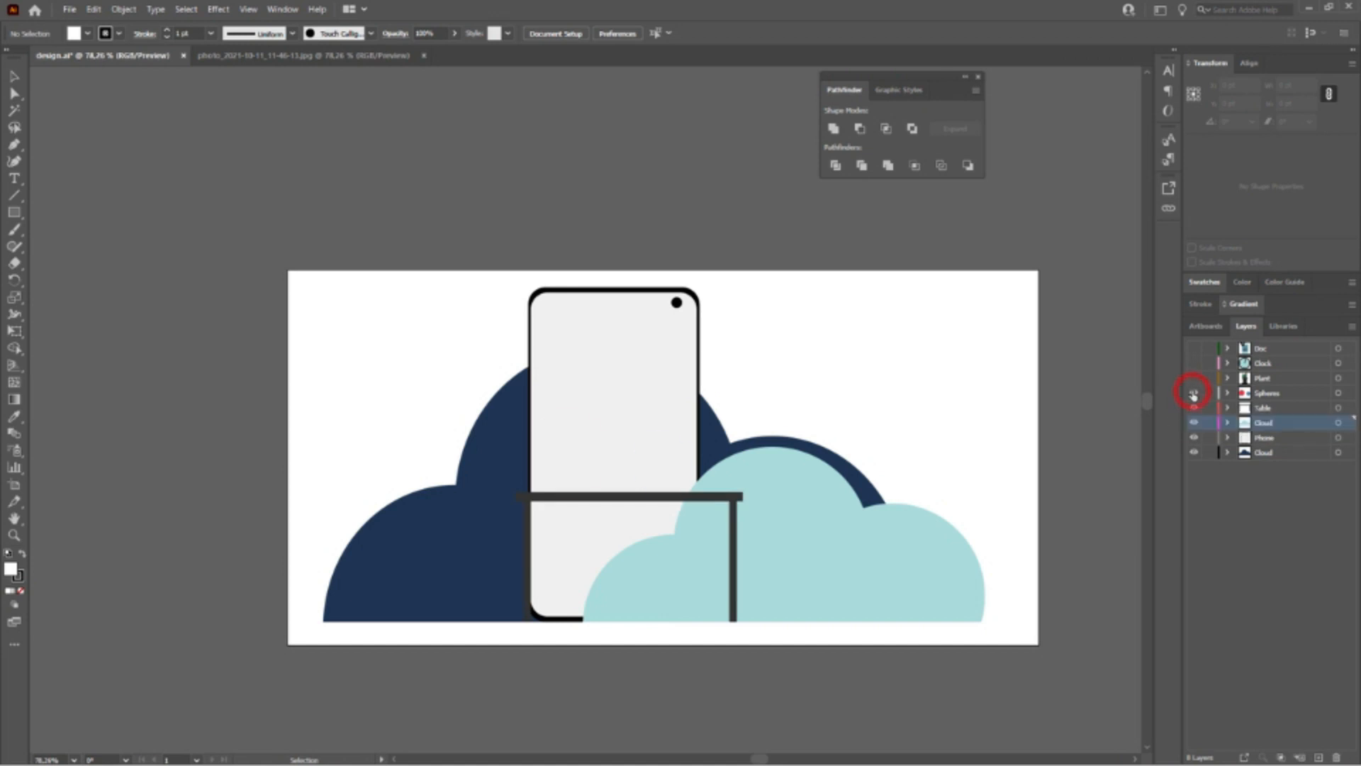
left_click(1193, 379)
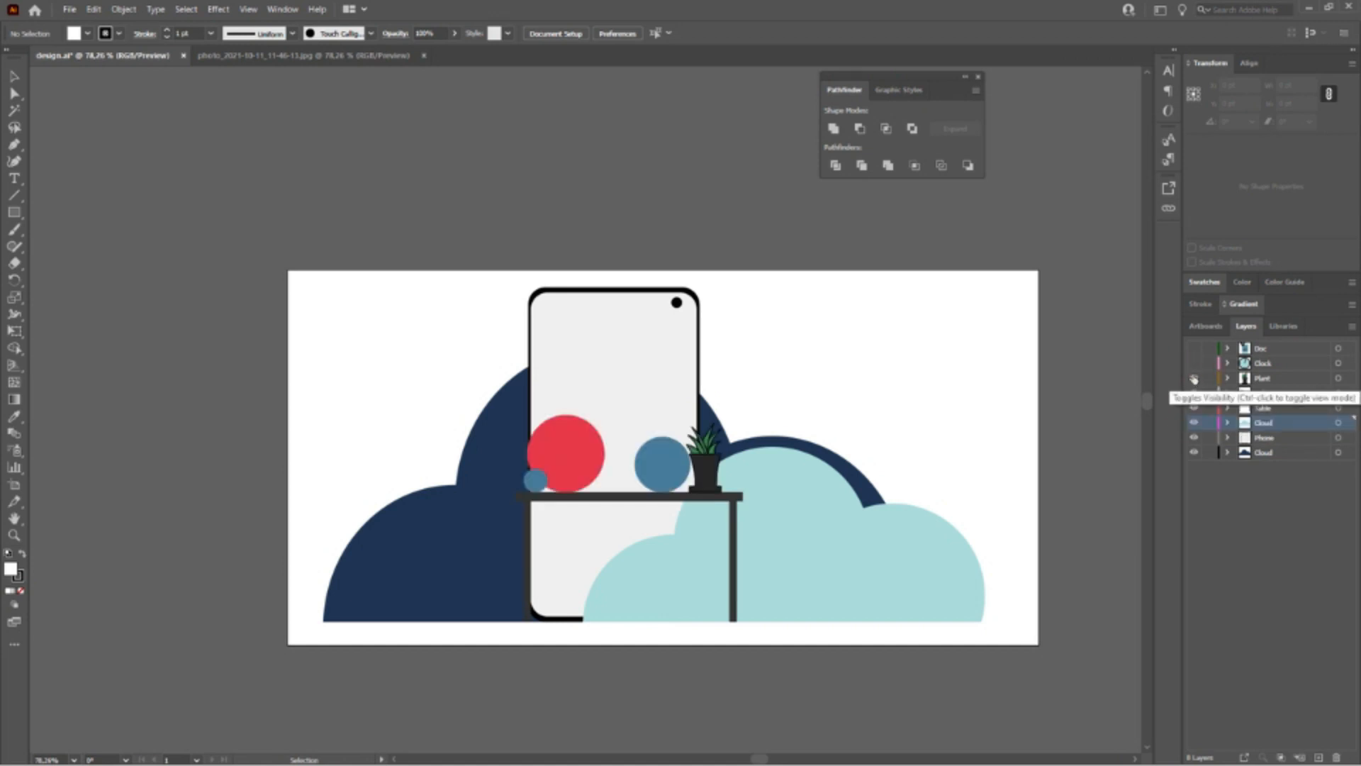
left_click(1194, 364)
left_click(1194, 348)
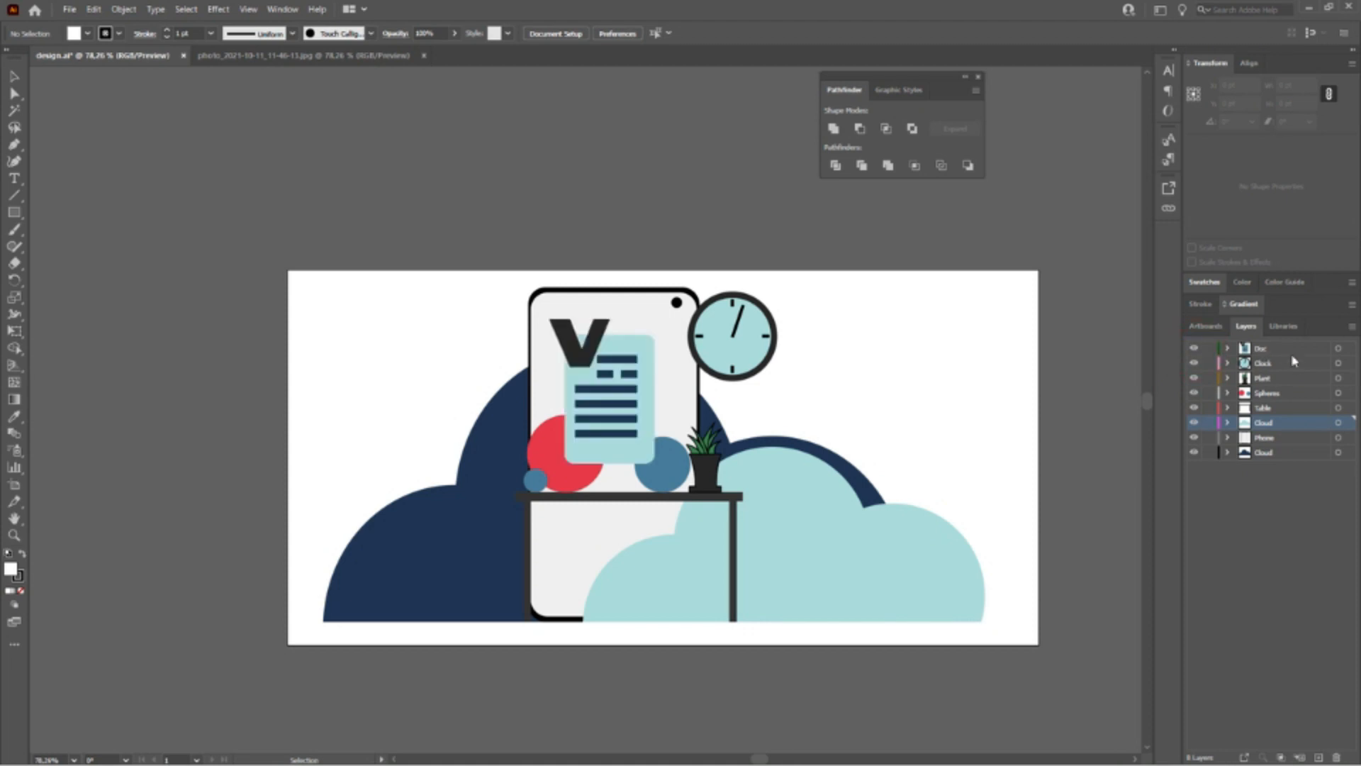
left_click(1301, 363)
left_click_drag(1301, 353, 1299, 344)
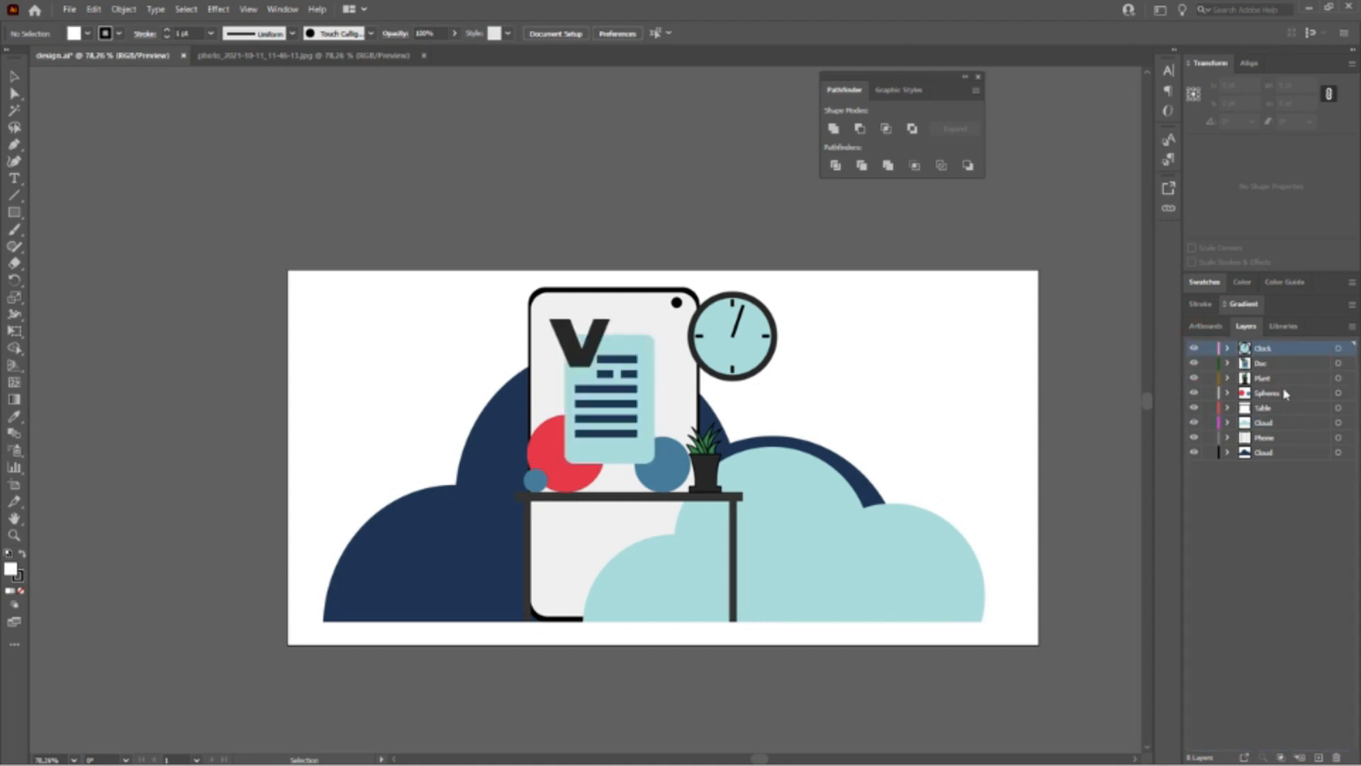
left_click(1283, 378)
left_click(1287, 363, "shift")
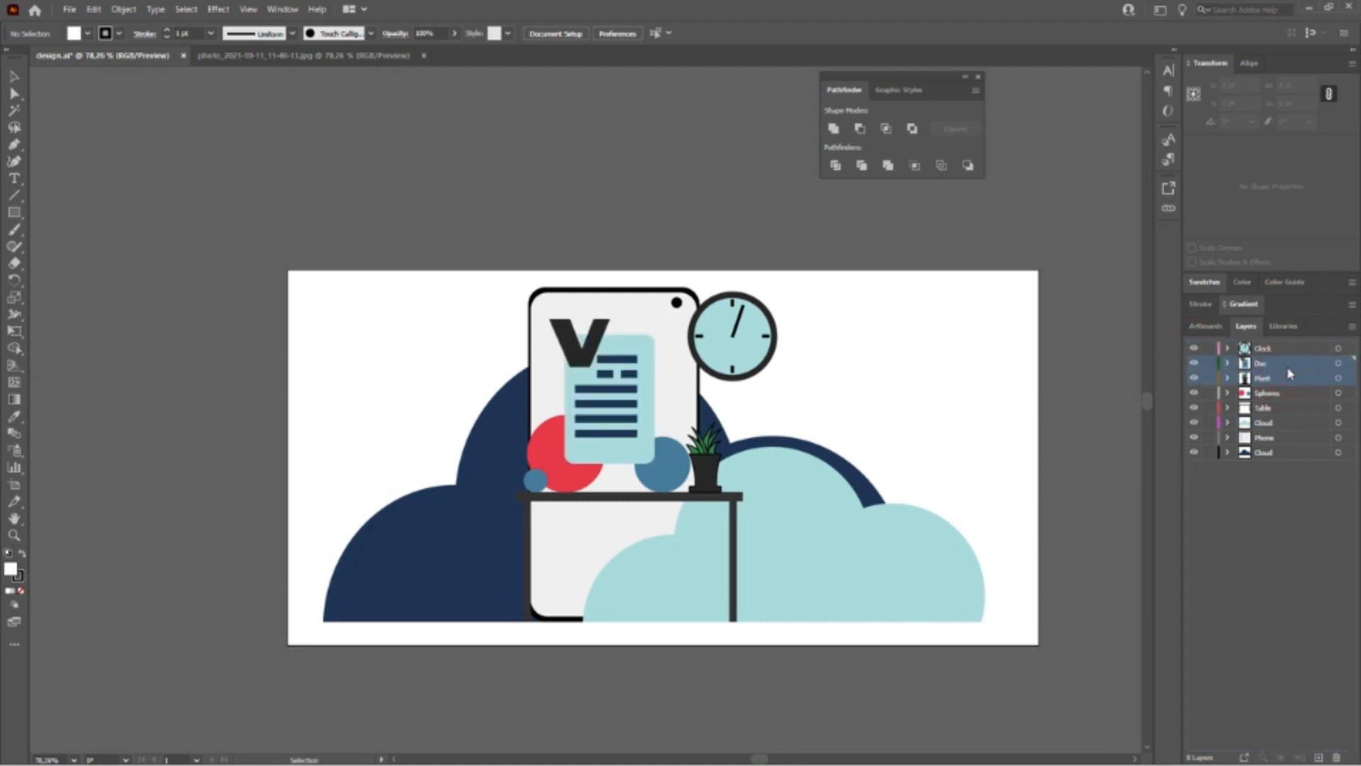
left_click(1283, 408, "shift")
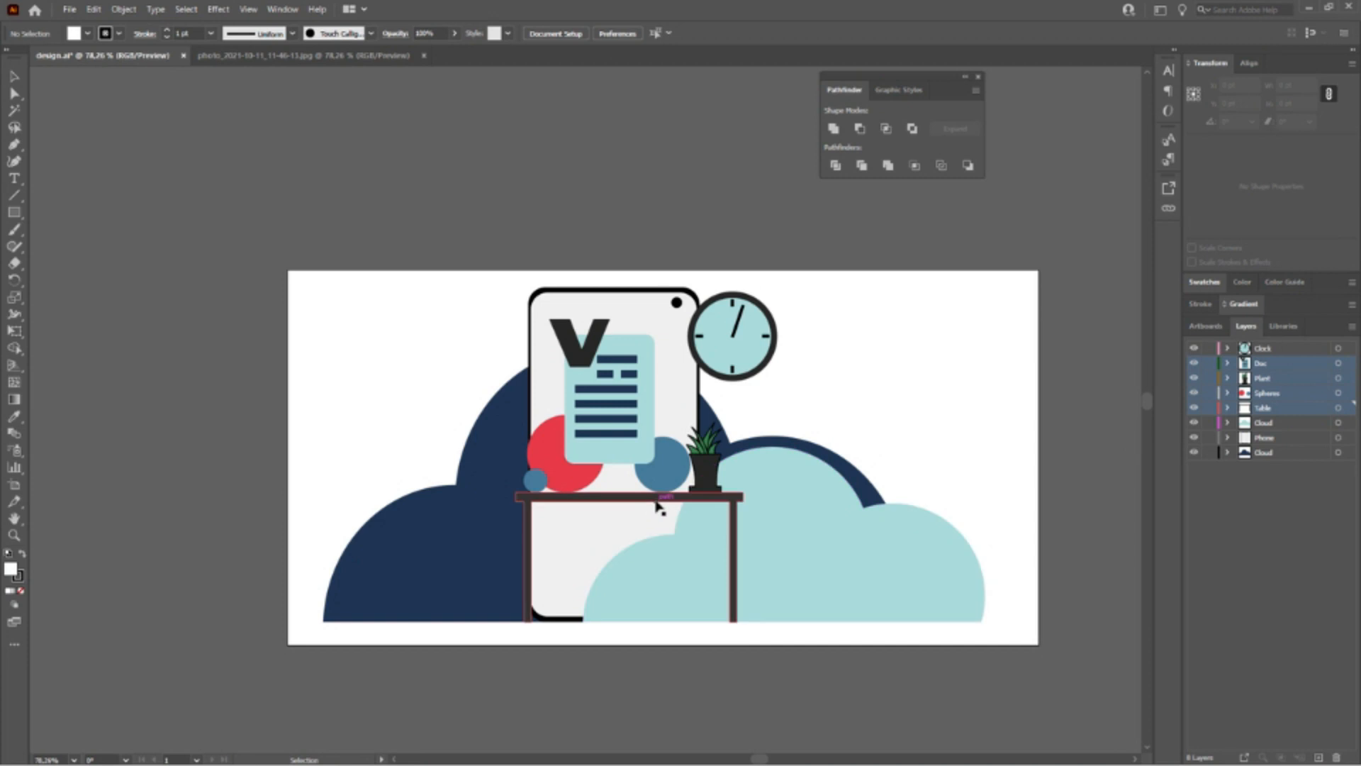
left_click(658, 501)
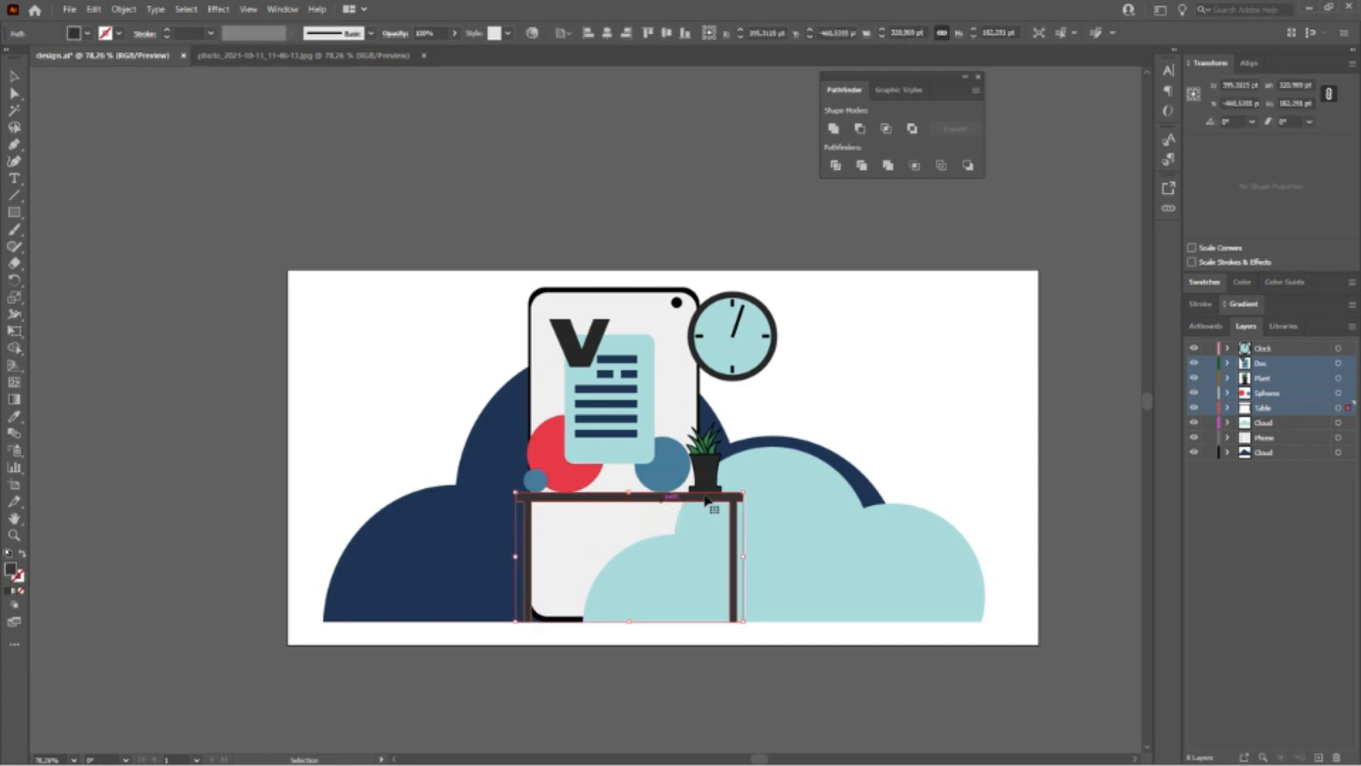
left_click(1347, 394)
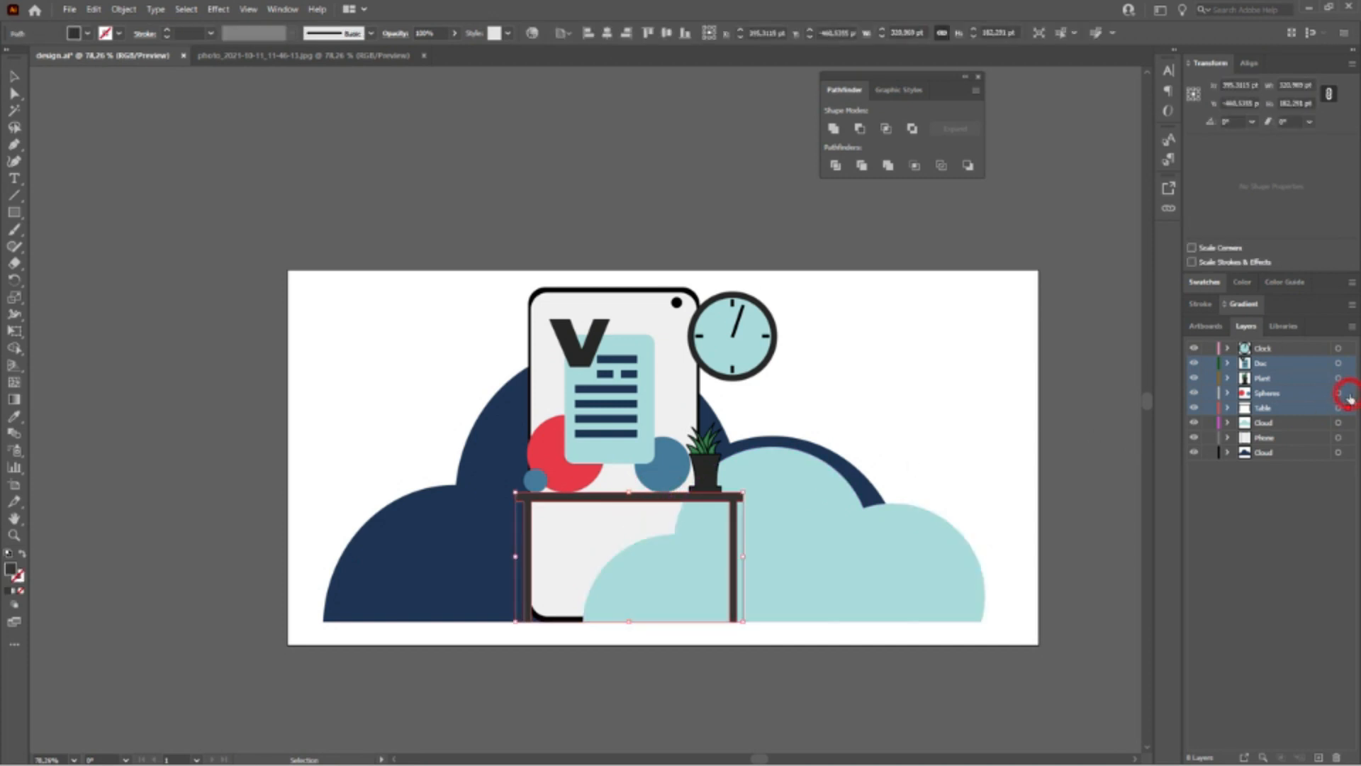
Select all artwork on the Doc, Plant, Spheres and Table layers and shift it slightly to the left of the phone
left_click(1338, 363)
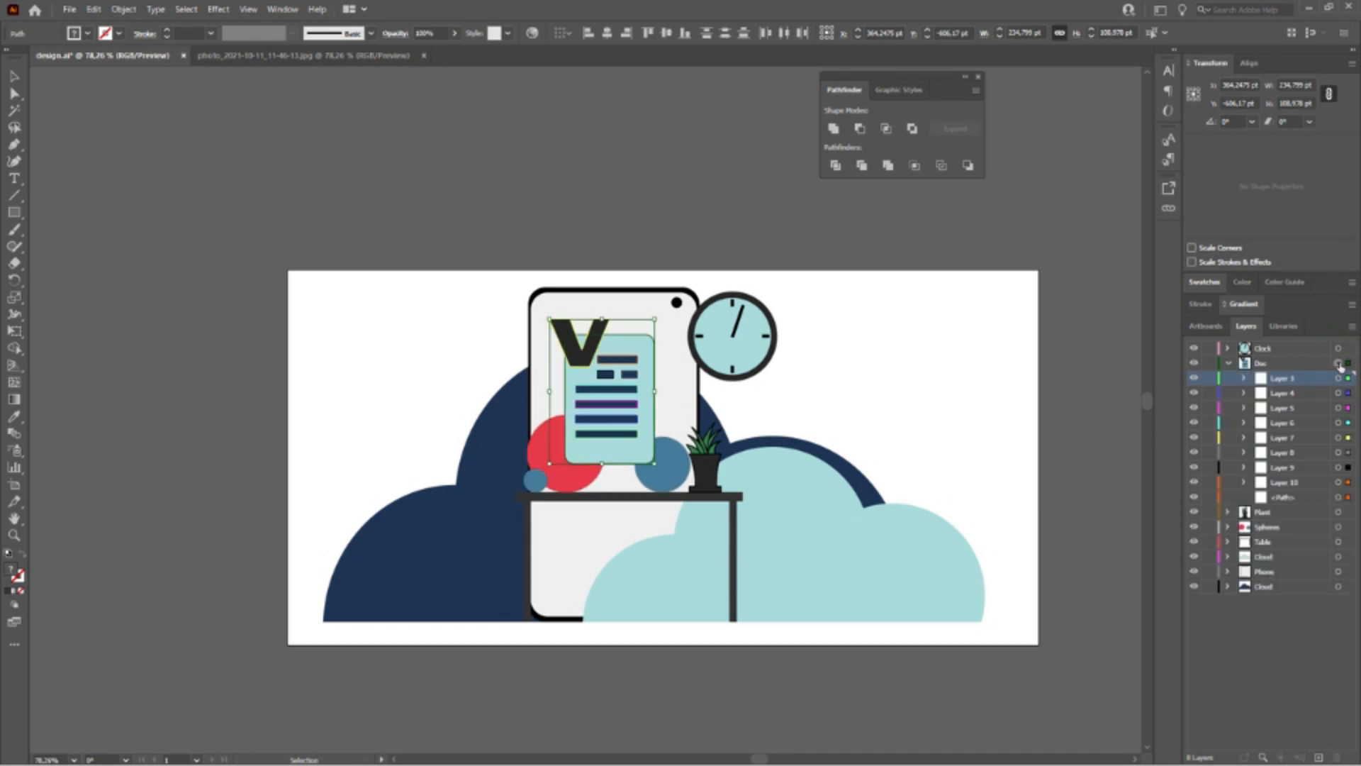
left_click(1229, 363)
left_click(1338, 378, "shift")
left_click(1339, 393, "shift")
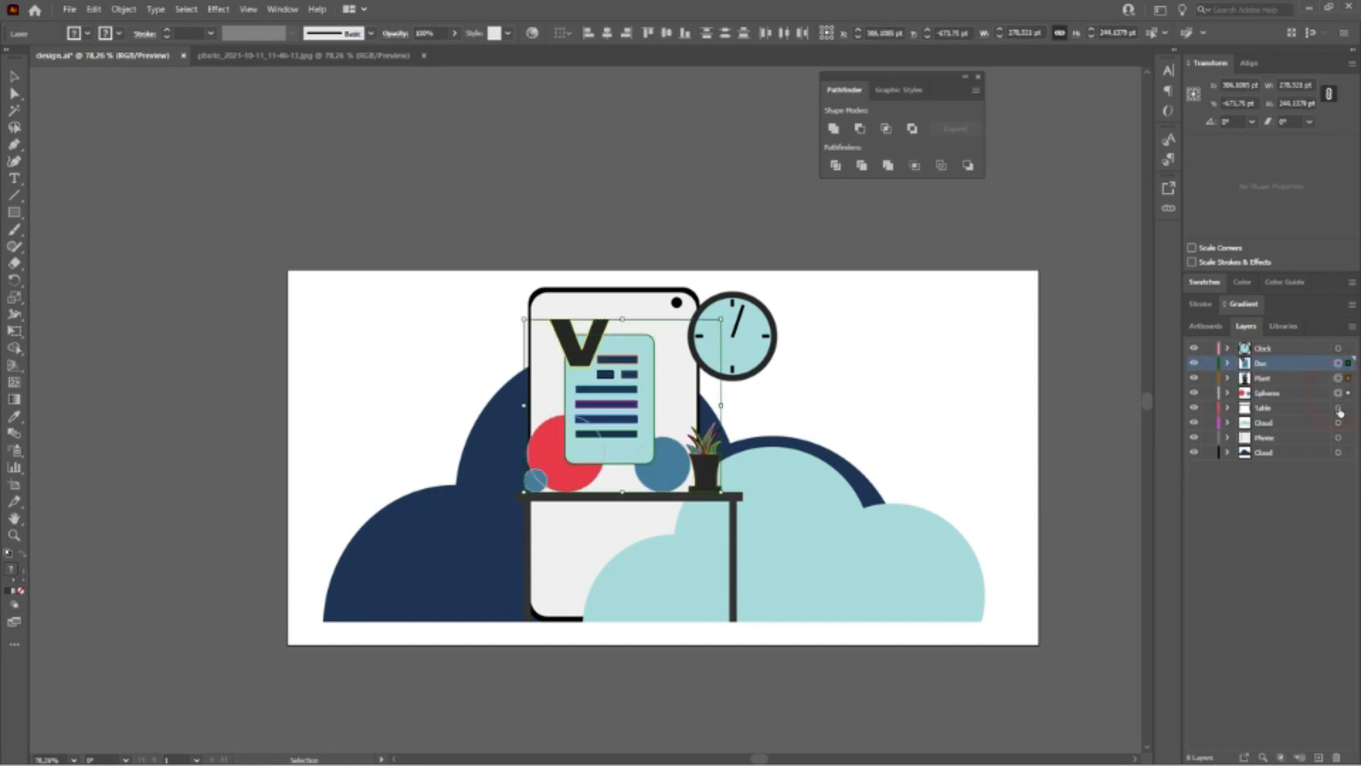
left_click(1338, 408, "shift")
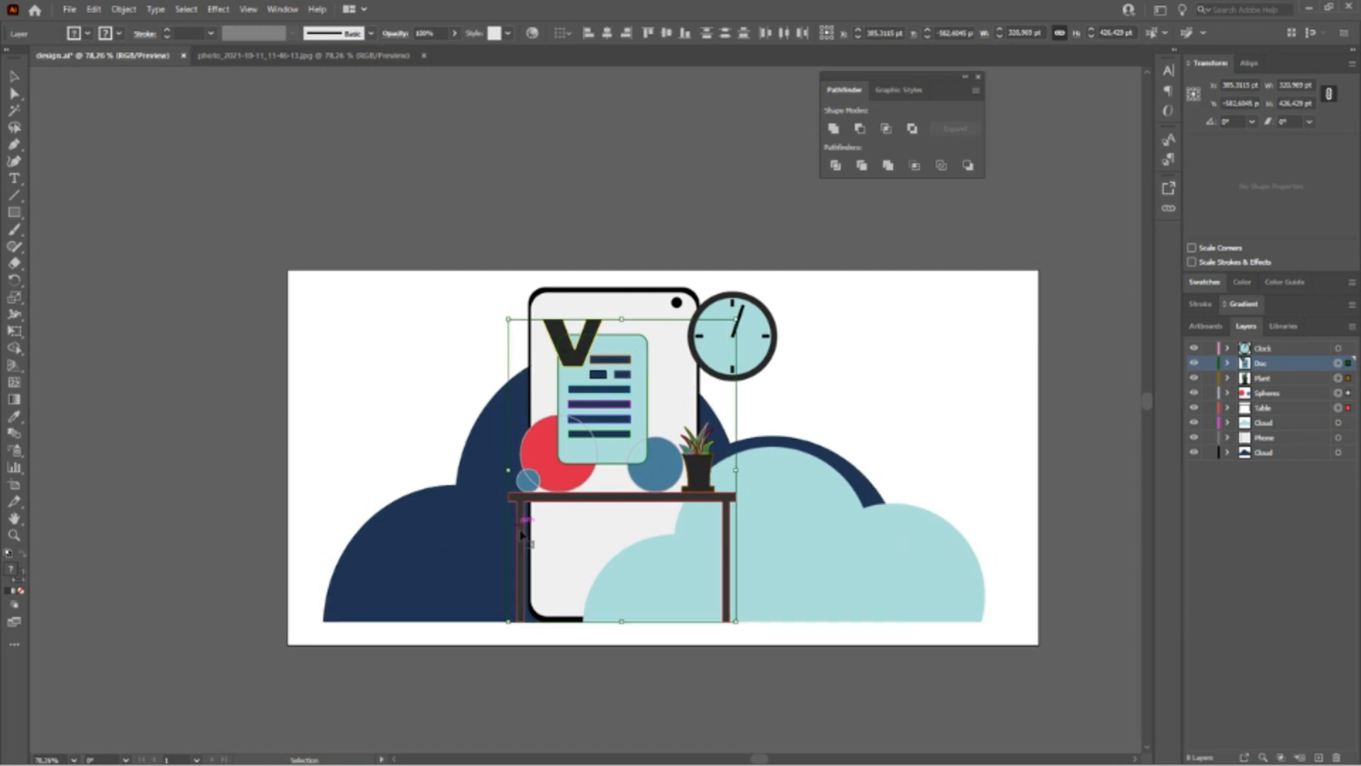
Compare the layout with the sketch photo, return to design.ai and save it
key("ctrl+Tab")
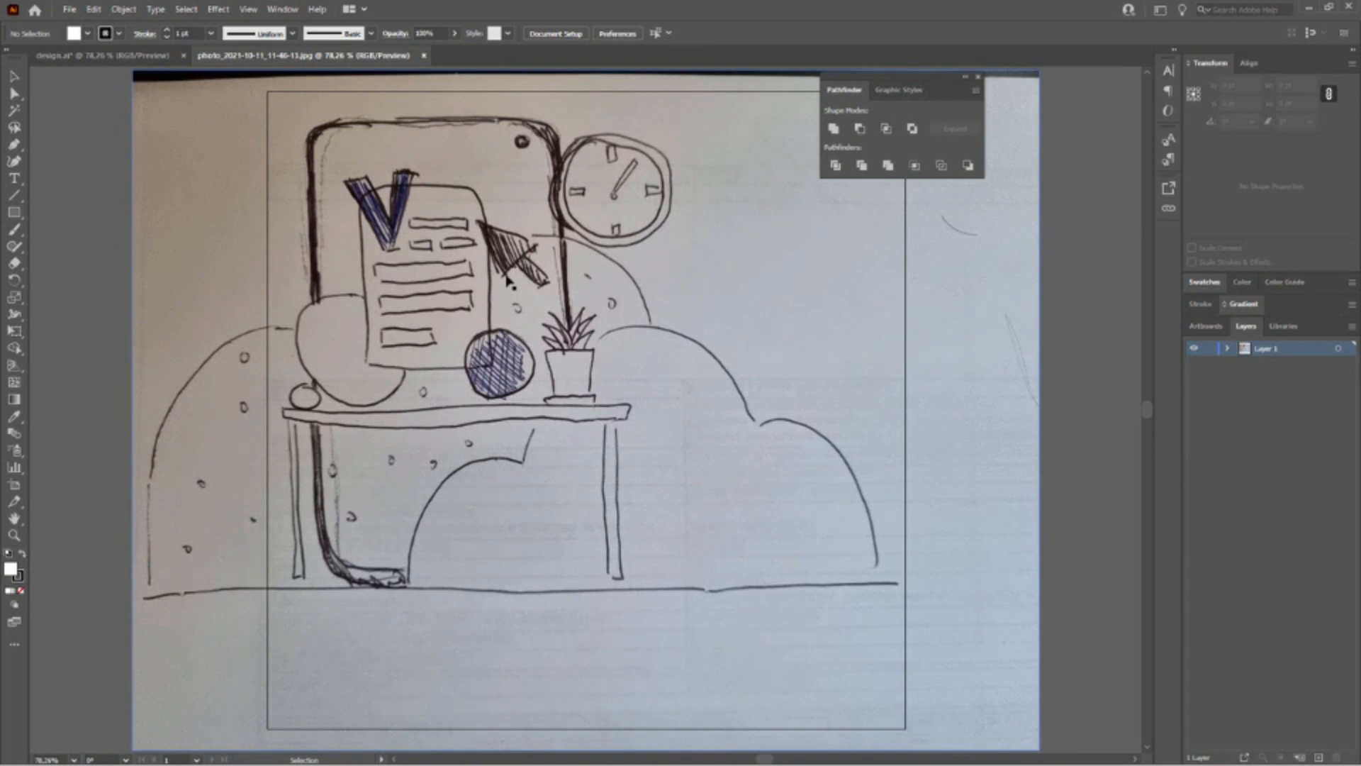
left_click(112, 54)
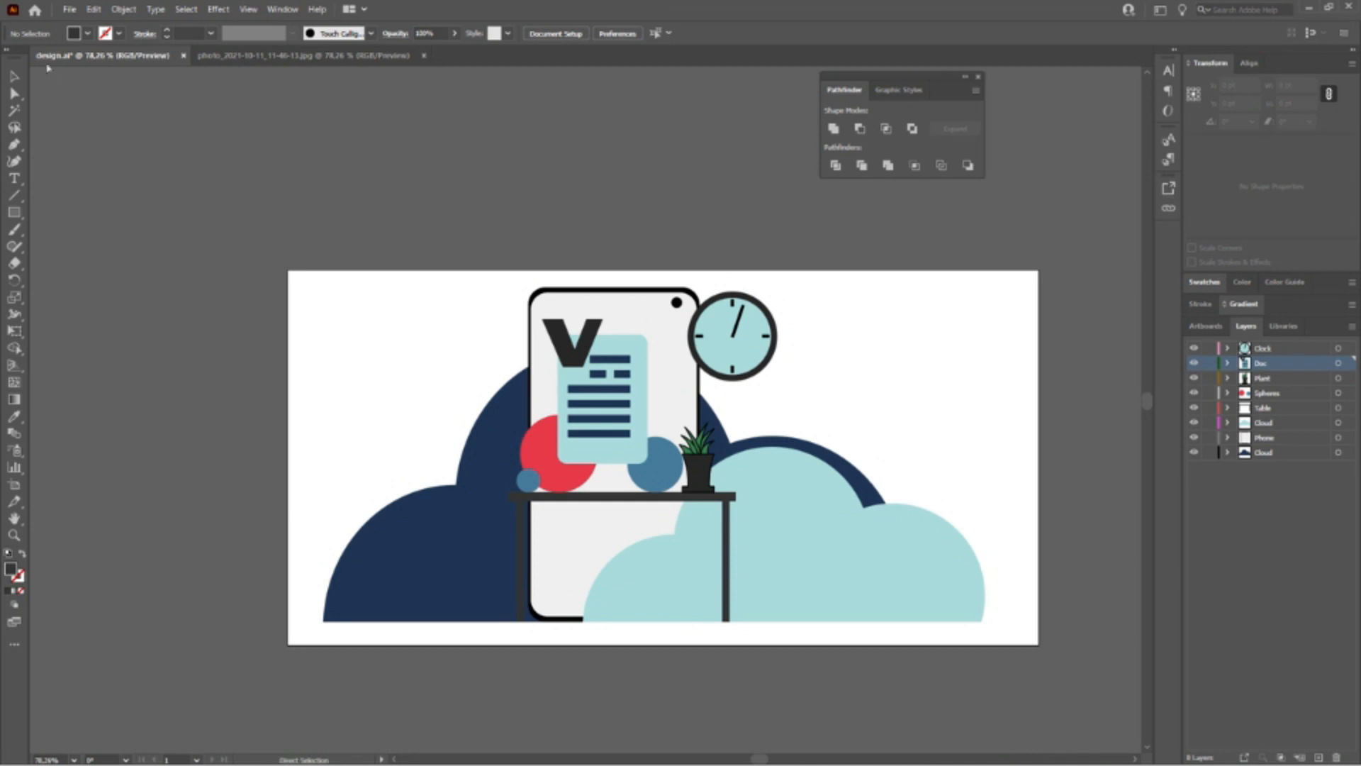
key("ctrl+s")
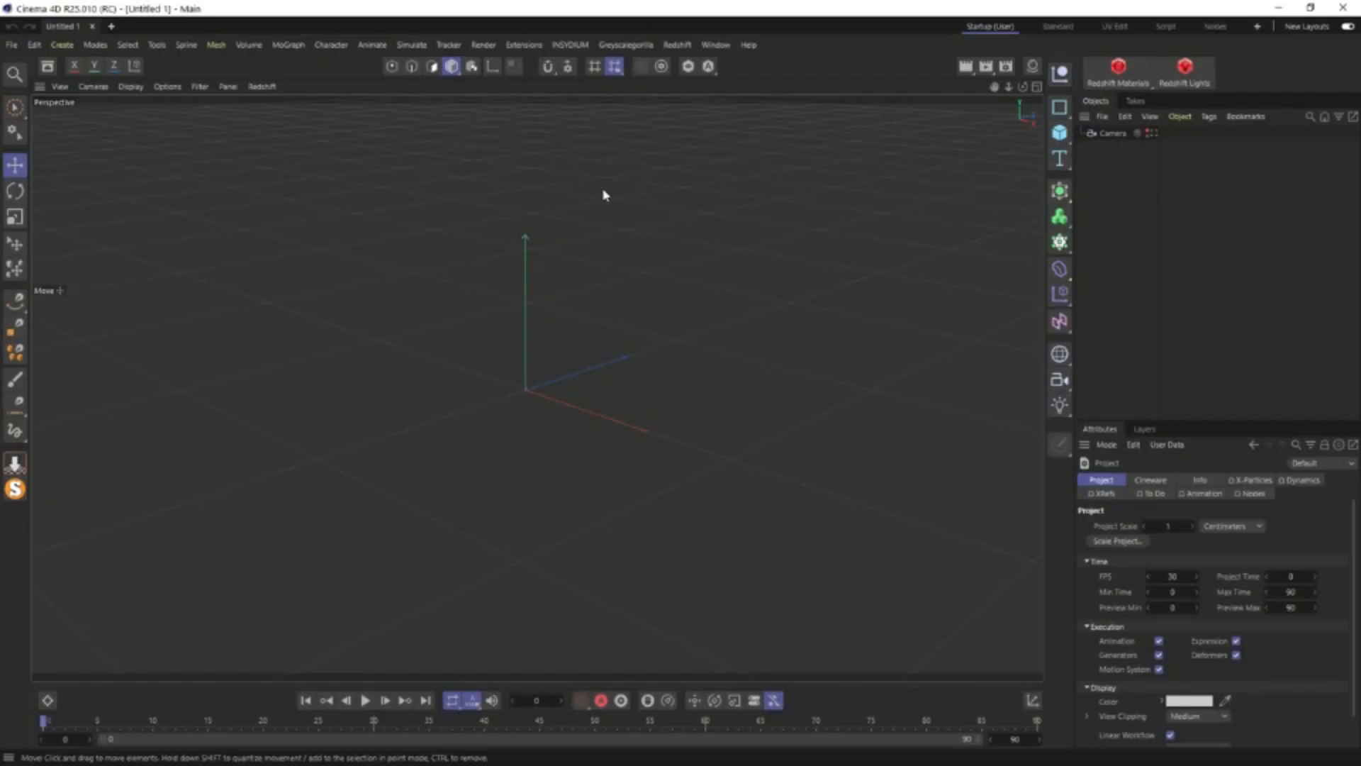
left_click(604, 193)
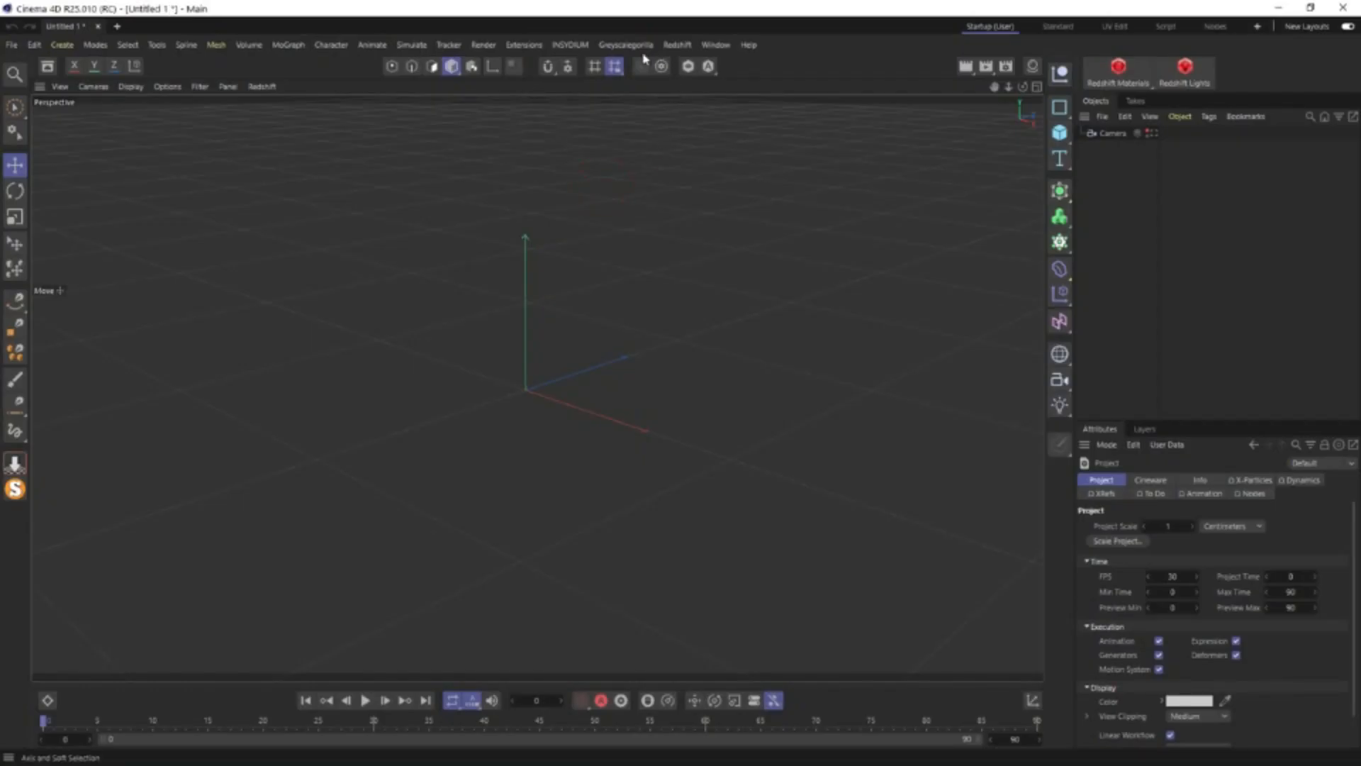
left_click(536, 47)
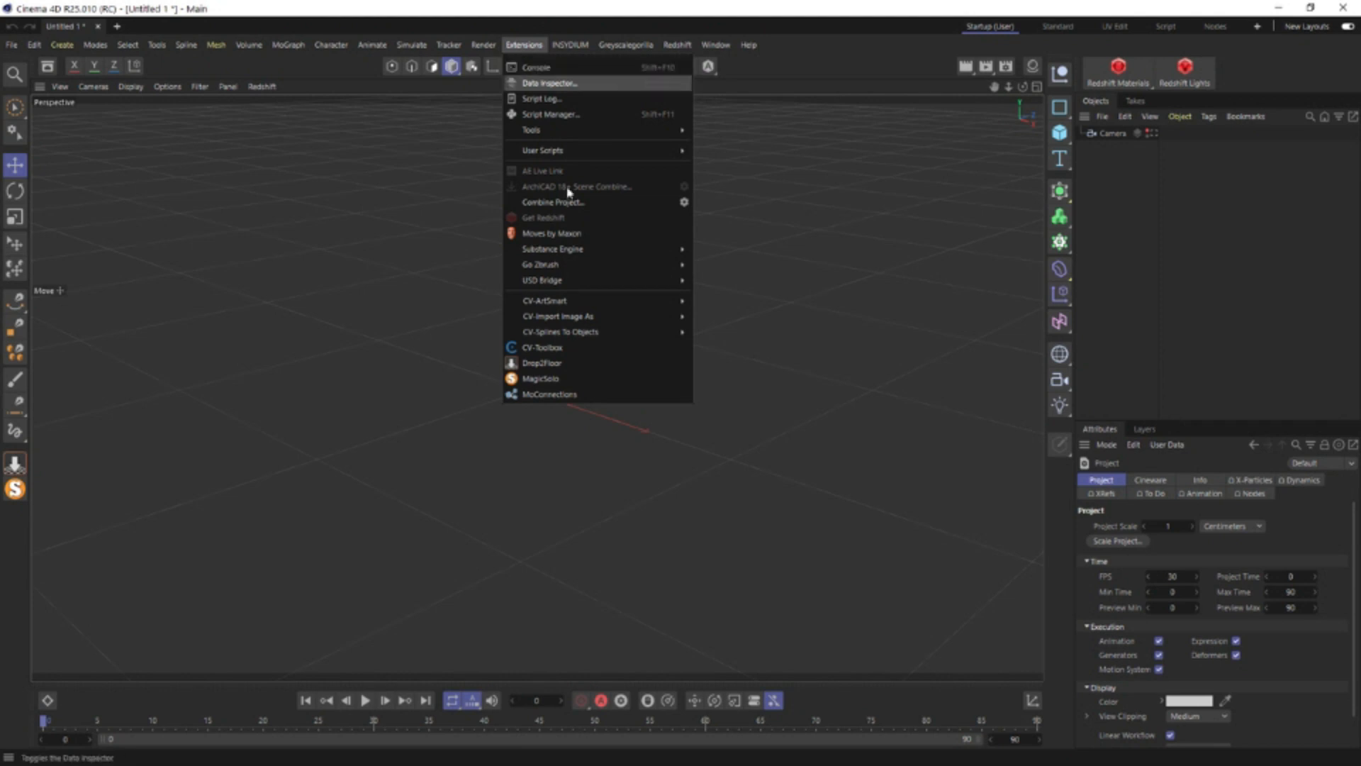
mouse_move(641, 306)
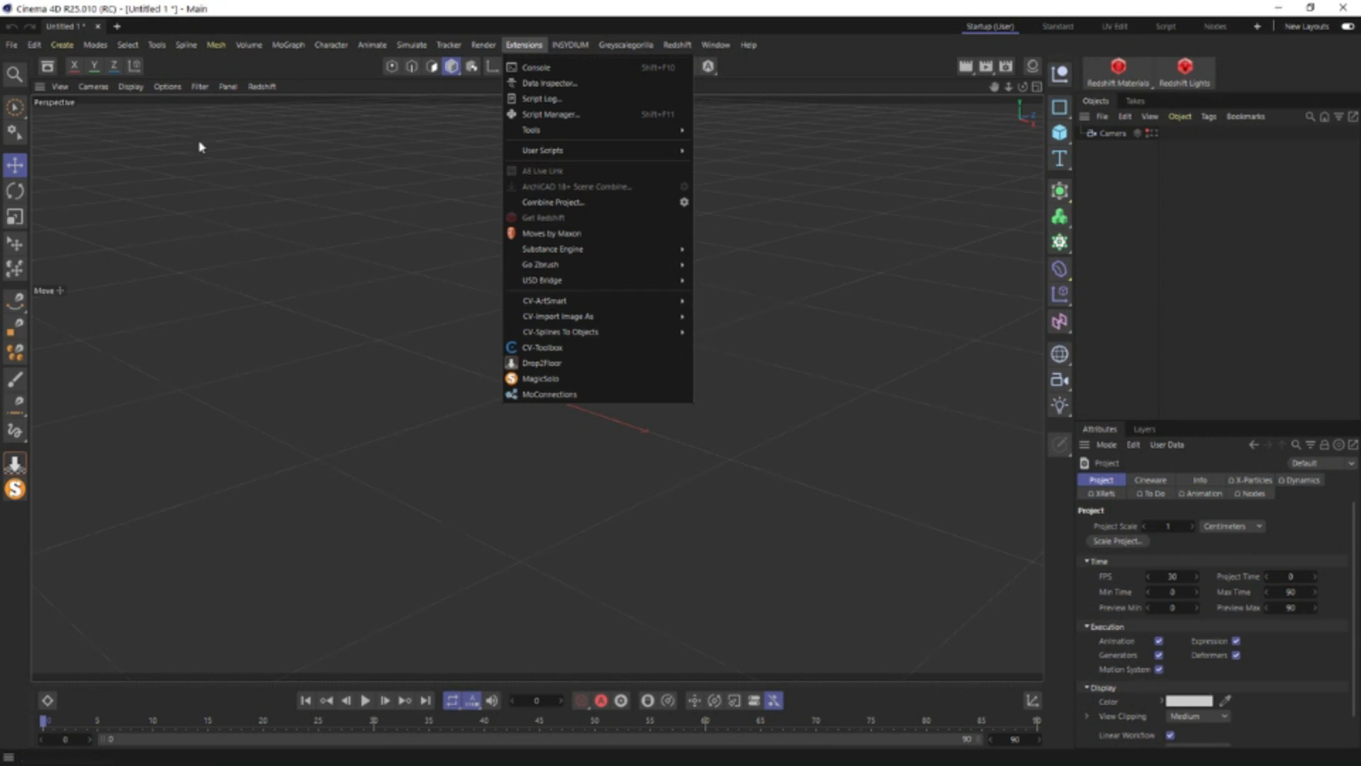
left_click(170, 190)
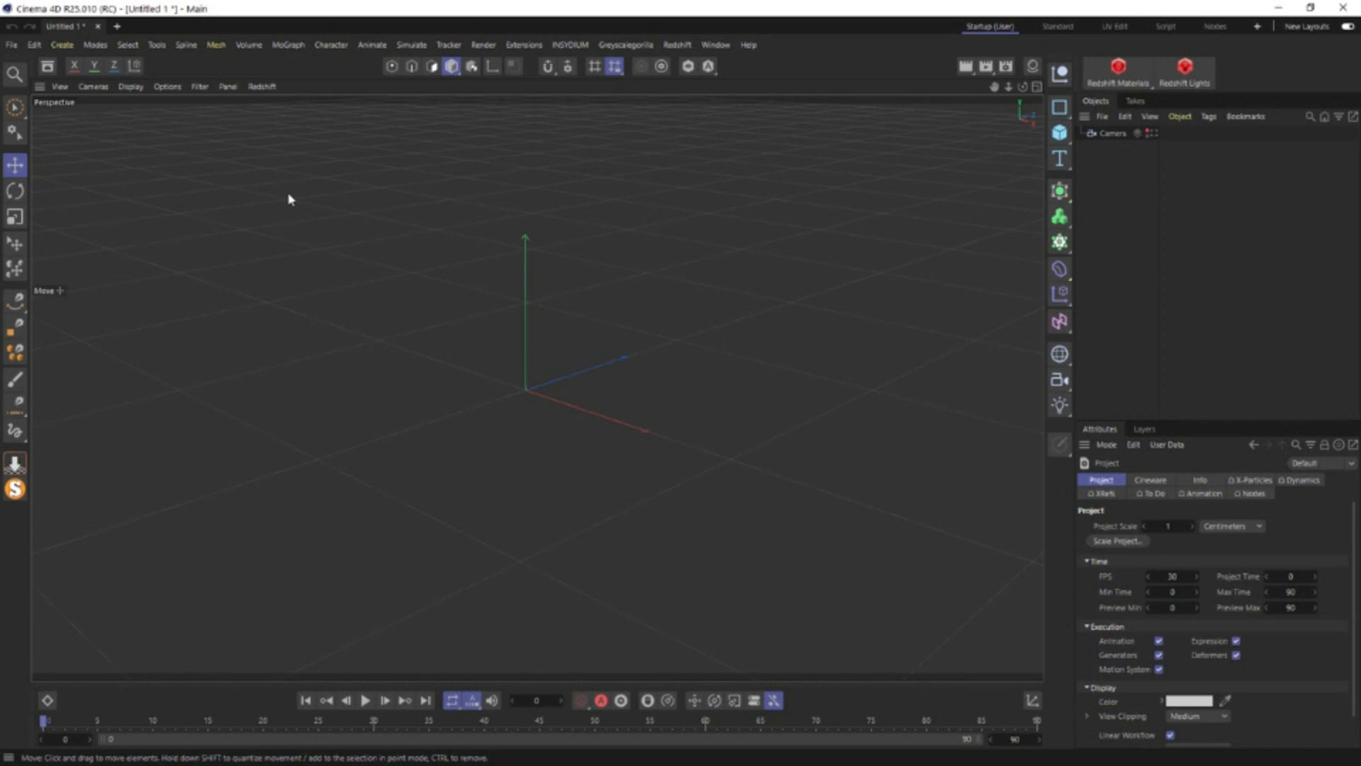
Import design.ai into Cinema 4D as a vector object through the Adobe Illustrator import options
left_click_drag(395, 28, 564, 212)
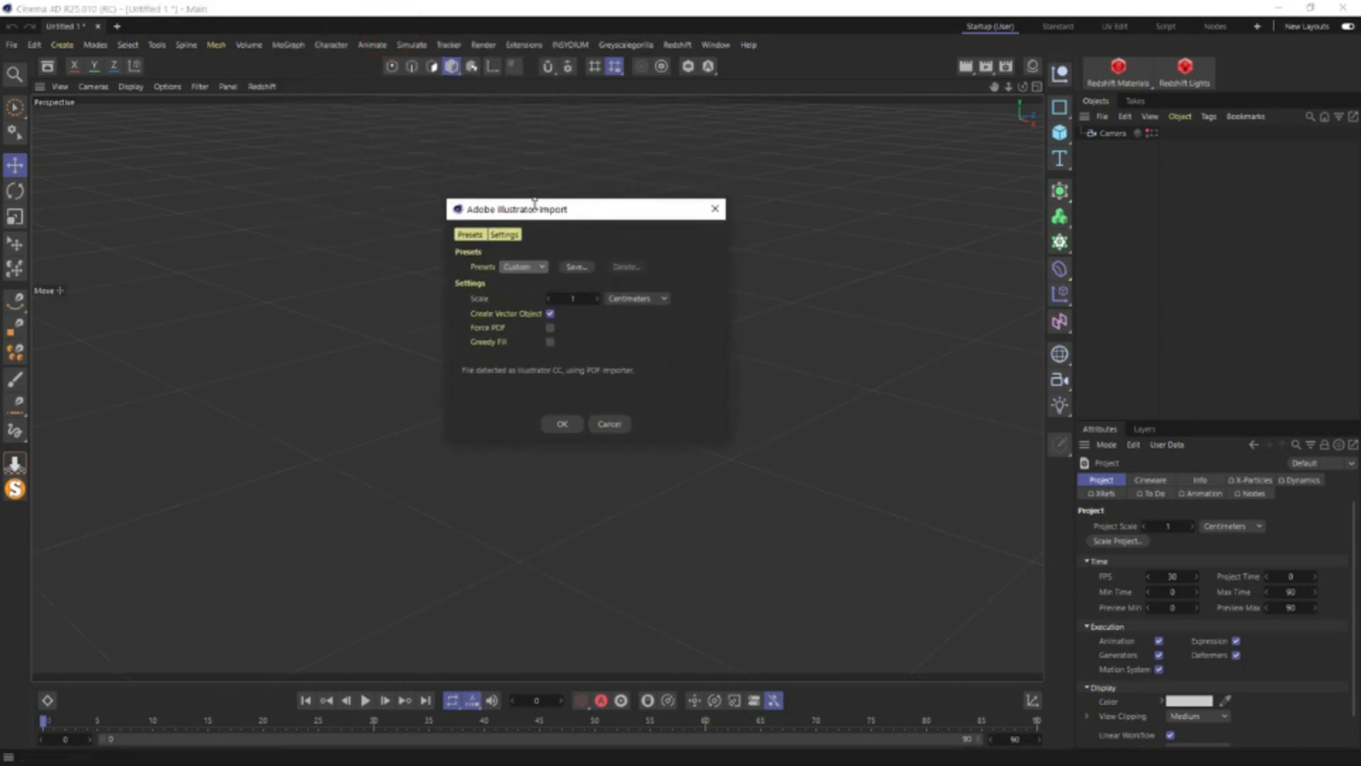
left_click(525, 267)
left_click(547, 244)
left_click(564, 423)
Set the imported design's Layer Offset to 55 and its Extrude Depth to 7
left_click_drag(471, 454, 496, 432, "alt")
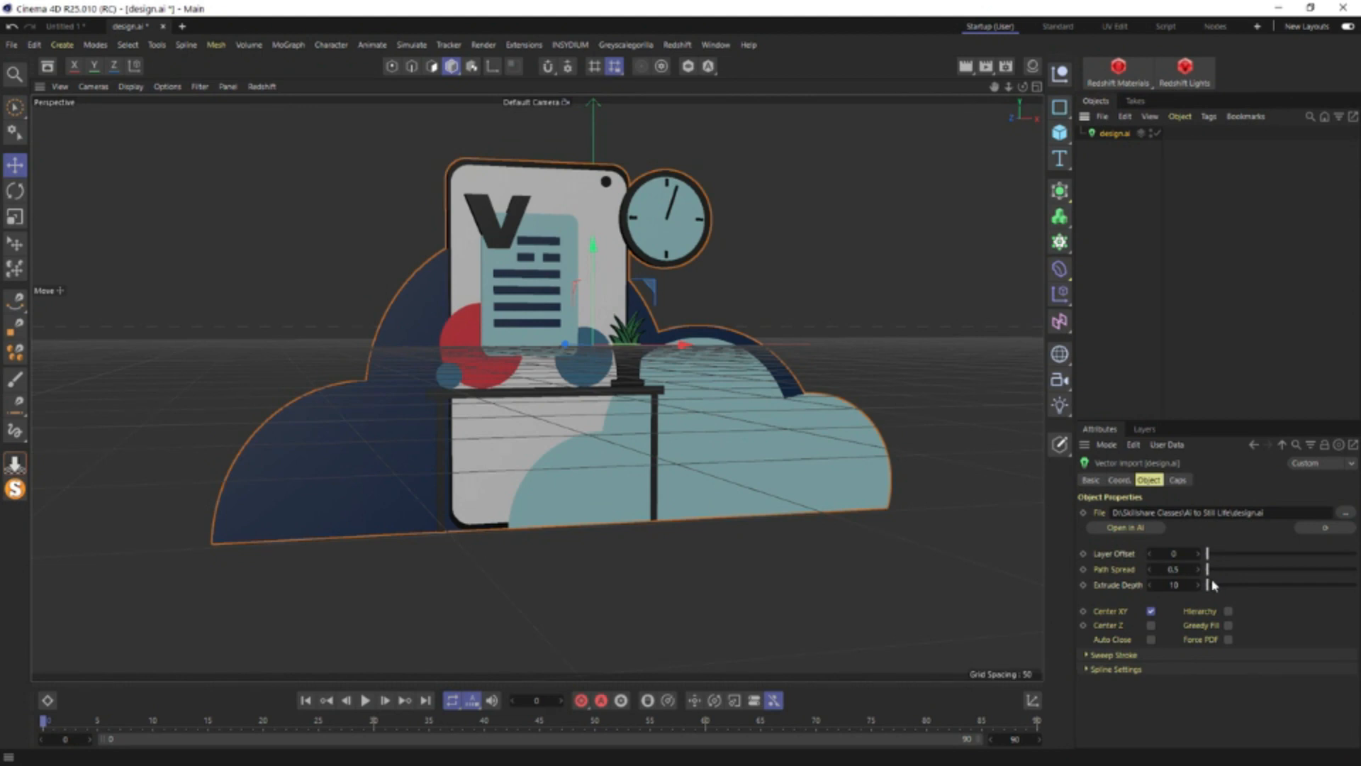
left_click_drag(1209, 585, 1290, 560)
left_click_drag(666, 344, 701, 385, "alt")
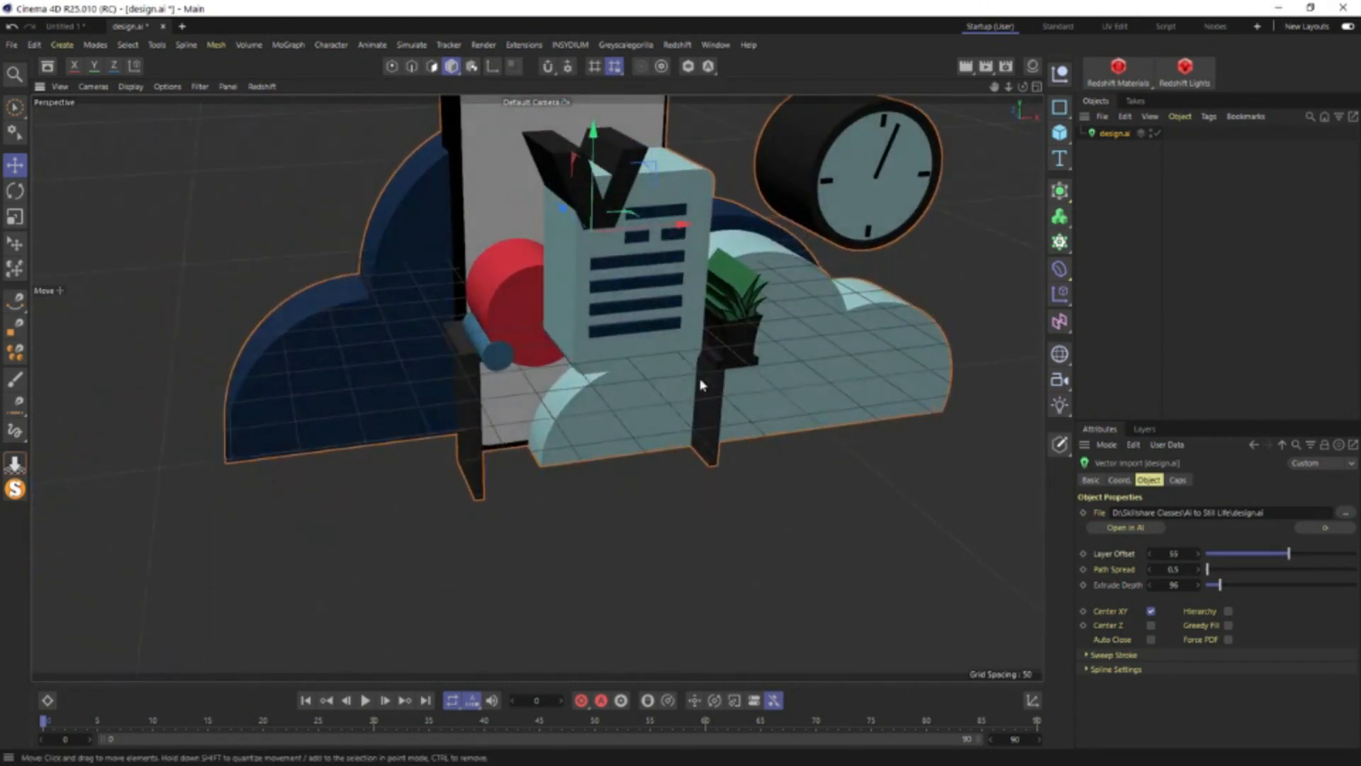
scroll(700, 385, "down", 1)
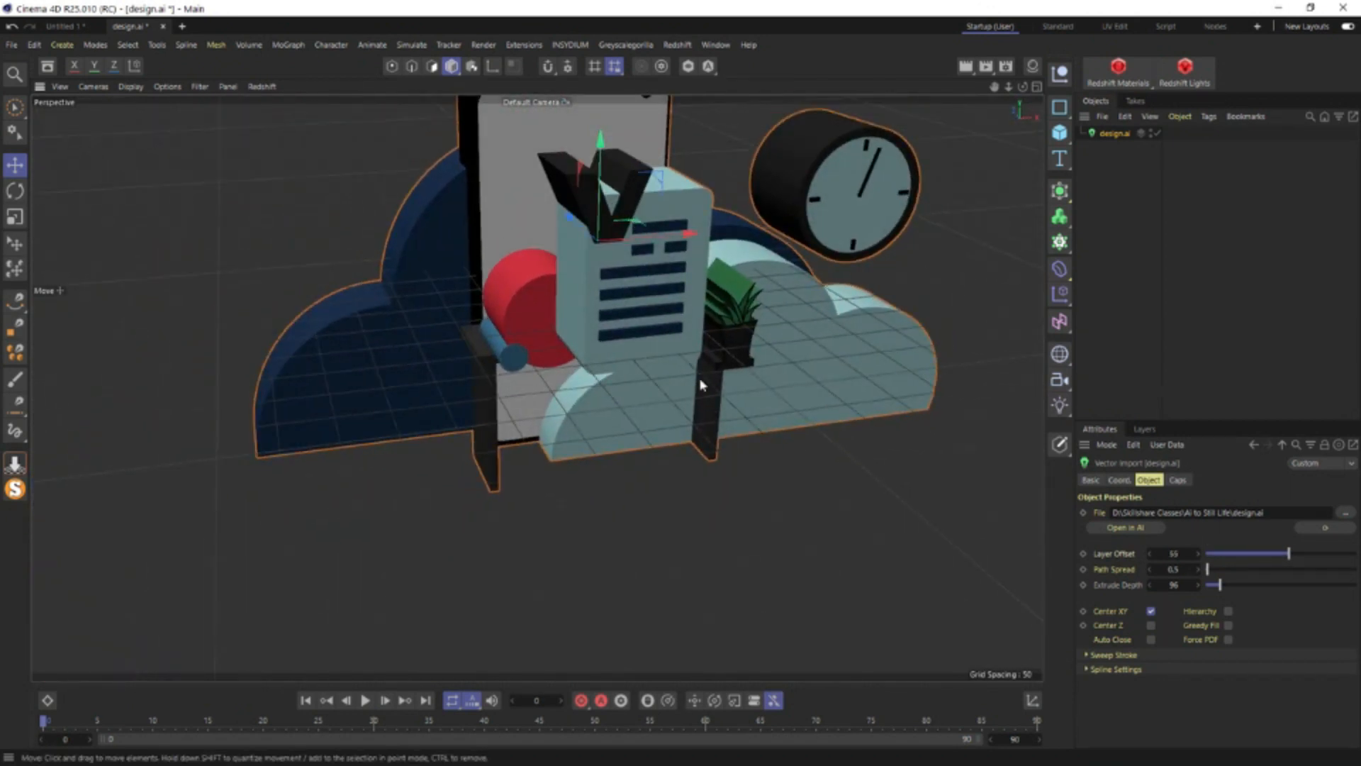
left_click_drag(1225, 590, 1208, 586)
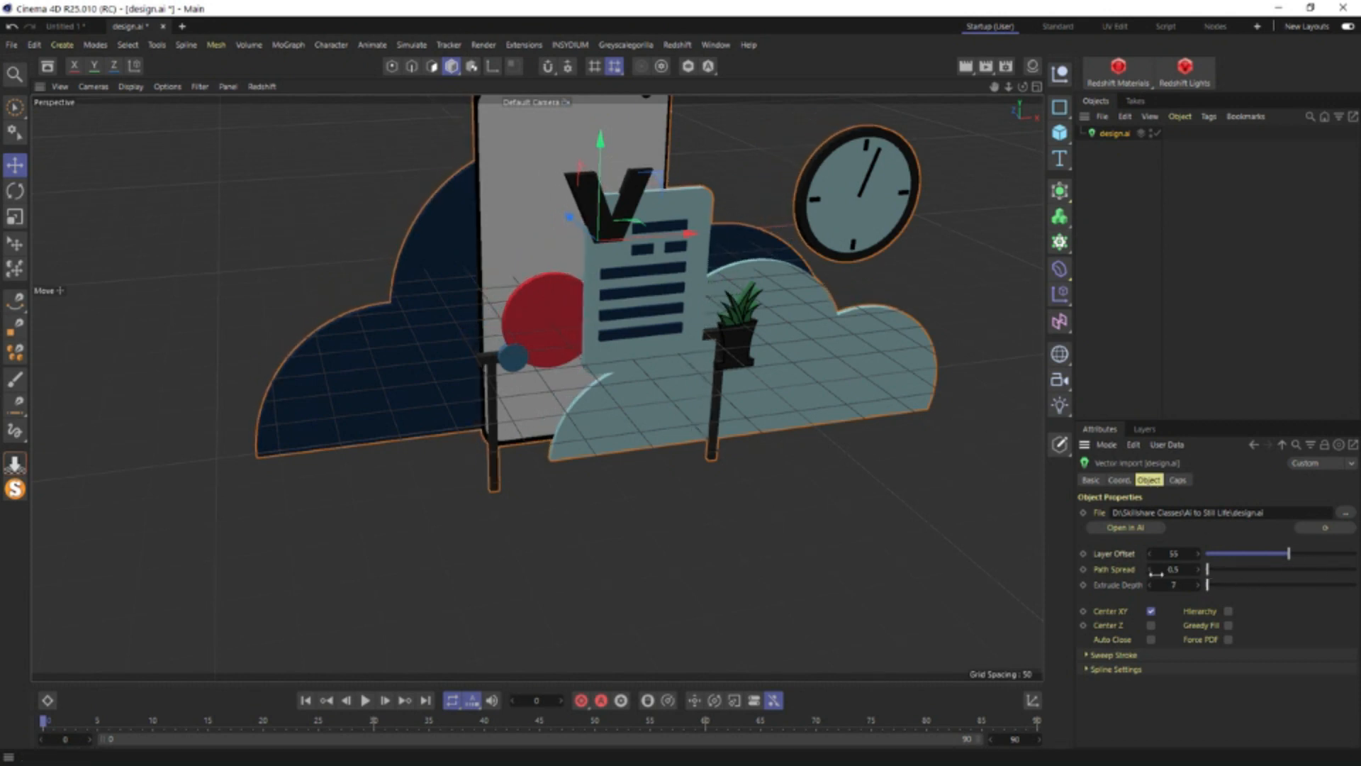
Examine the spacing of the extruded layers in the front view and from another angle in perspective
middle_click(695, 367)
middle_click(673, 430)
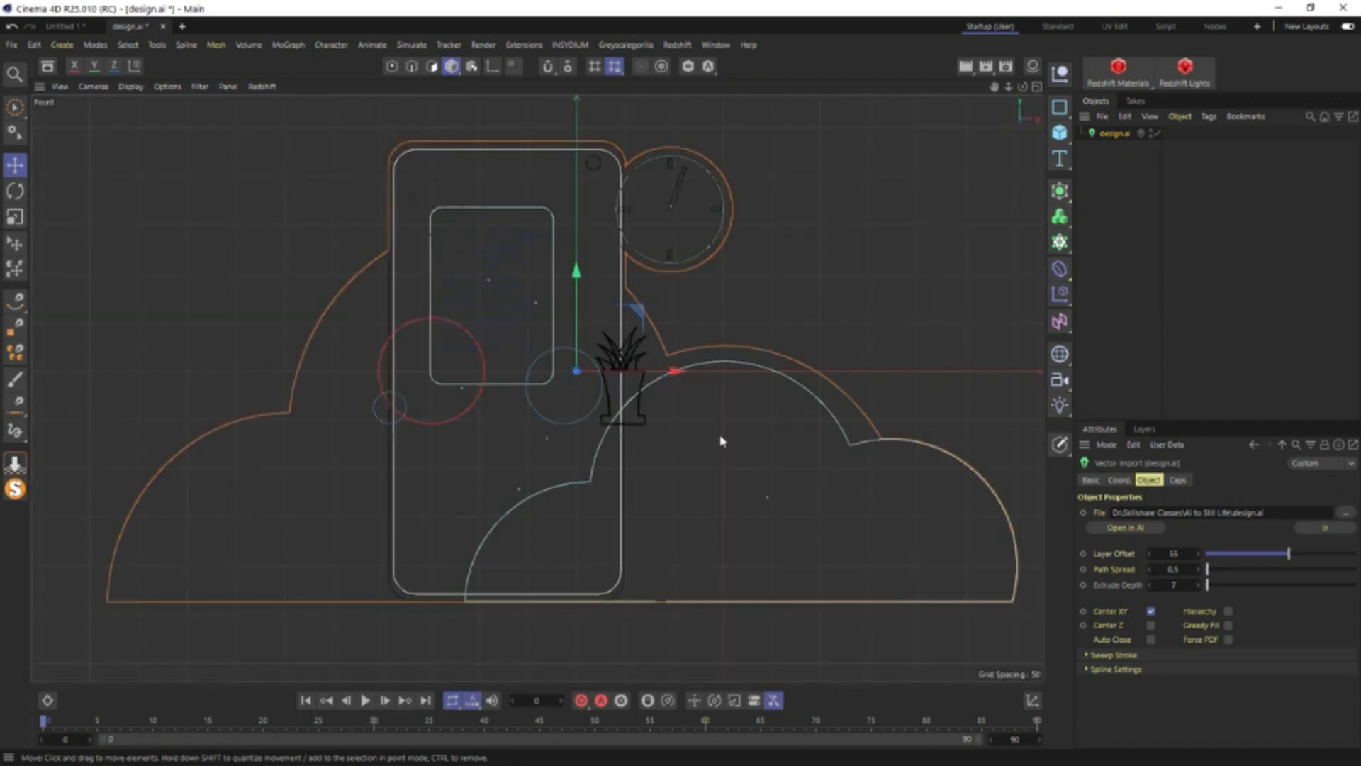
middle_click_drag(720, 401, 707, 402, "alt")
middle_click(707, 401)
middle_click(421, 314)
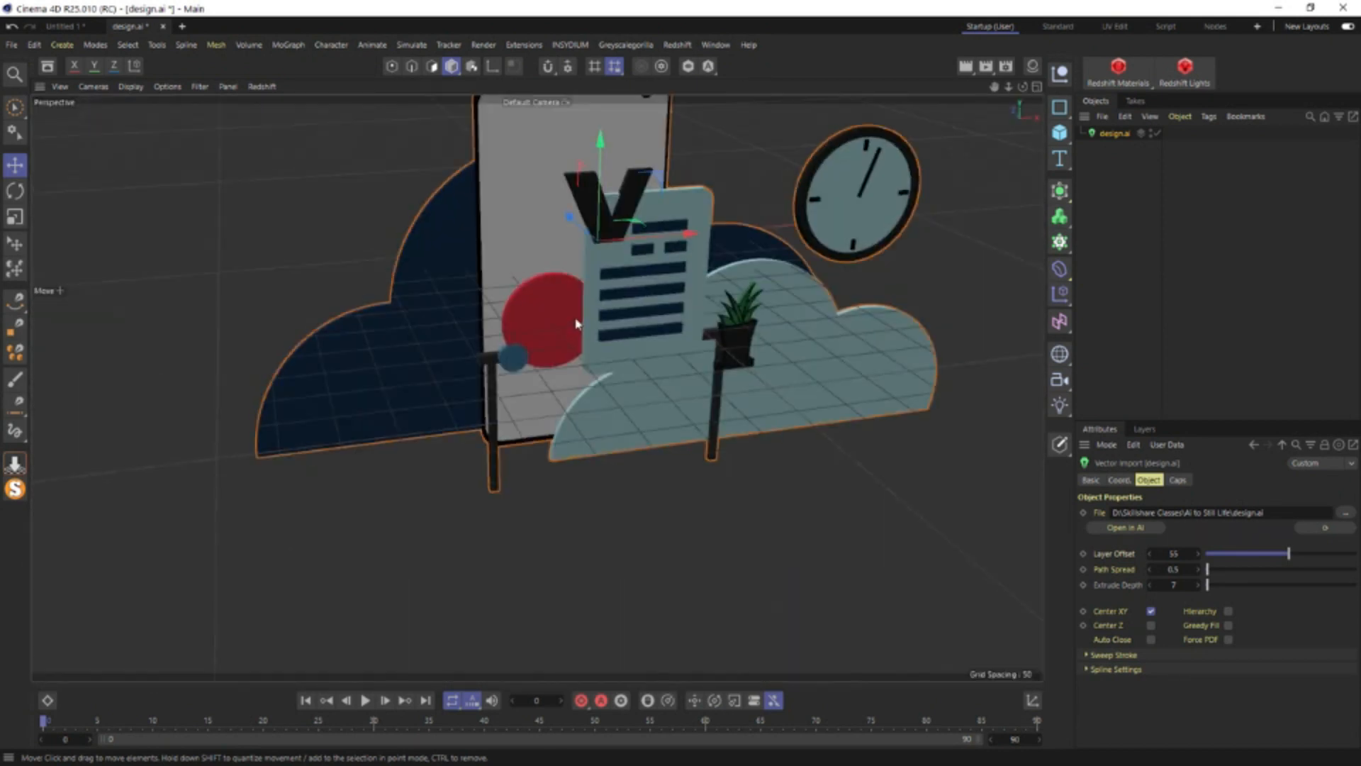
left_click_drag(575, 320, 616, 283, "alt")
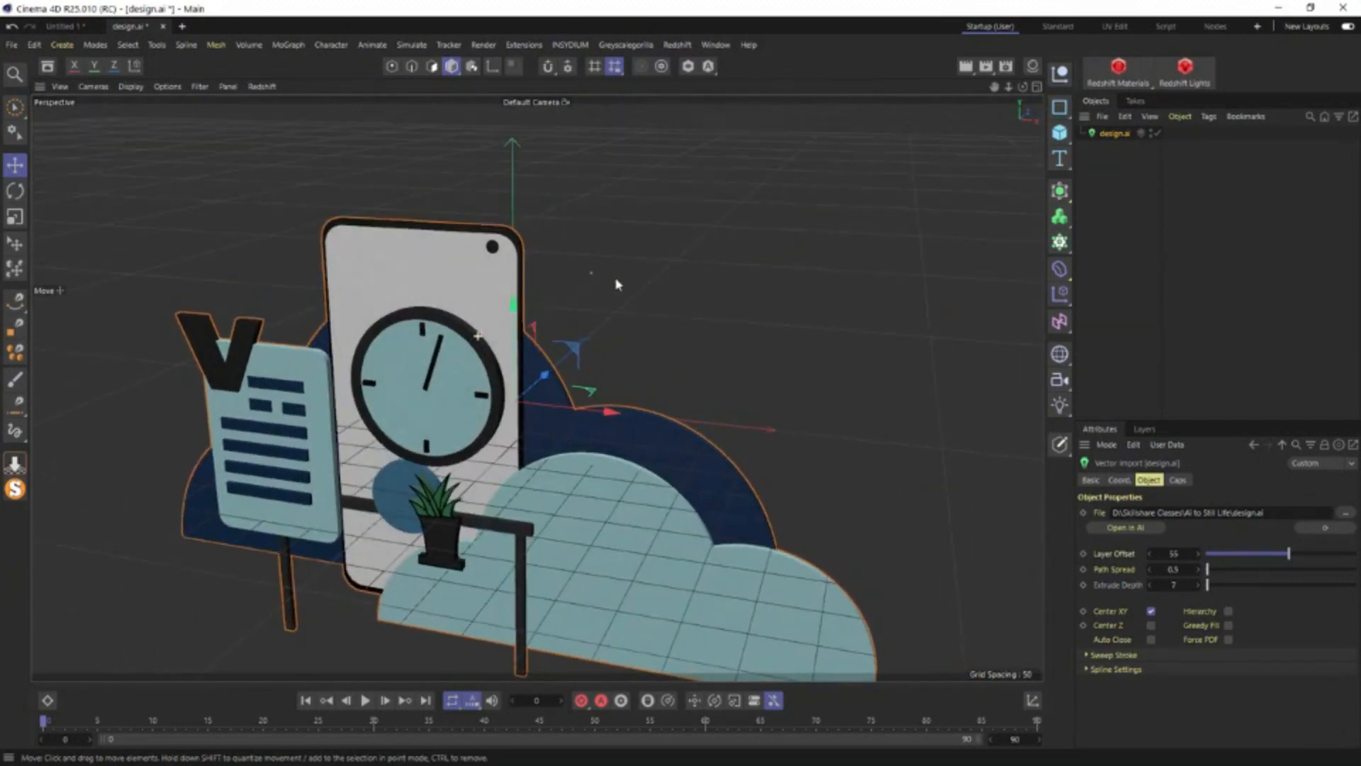
Add a cone and a cylinder primitive, and move the cylinder down about 150 units beneath the cone as an arrow stem
middle_click(599, 334)
middle_click(814, 516)
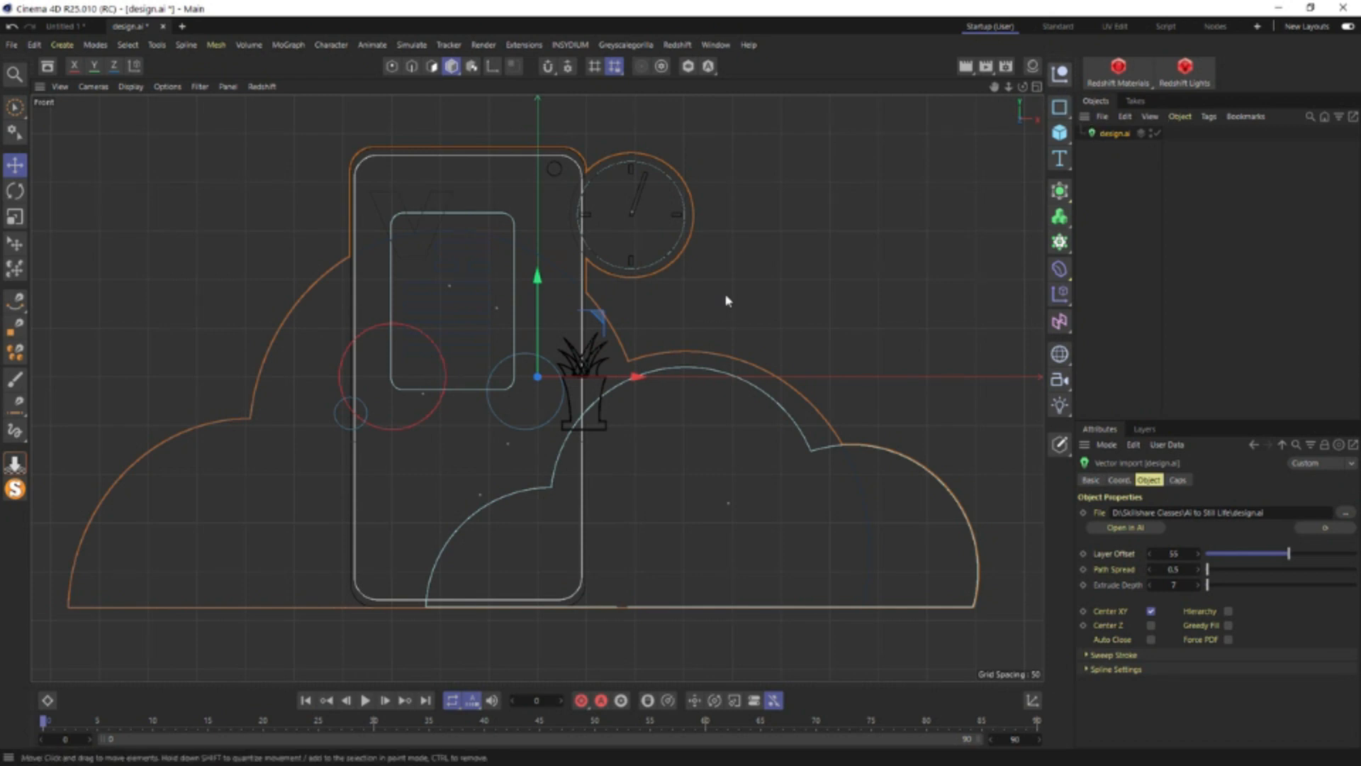
left_click(1058, 135)
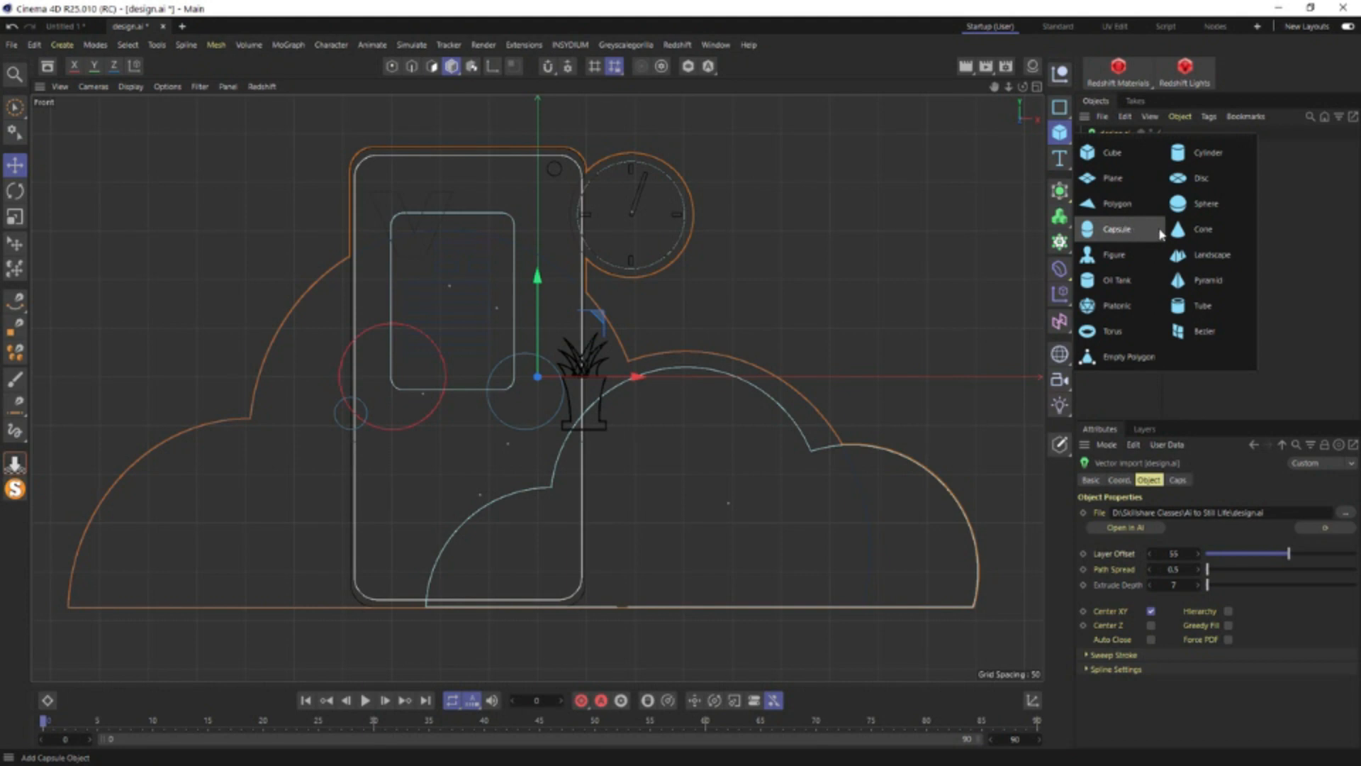
left_click(1177, 234)
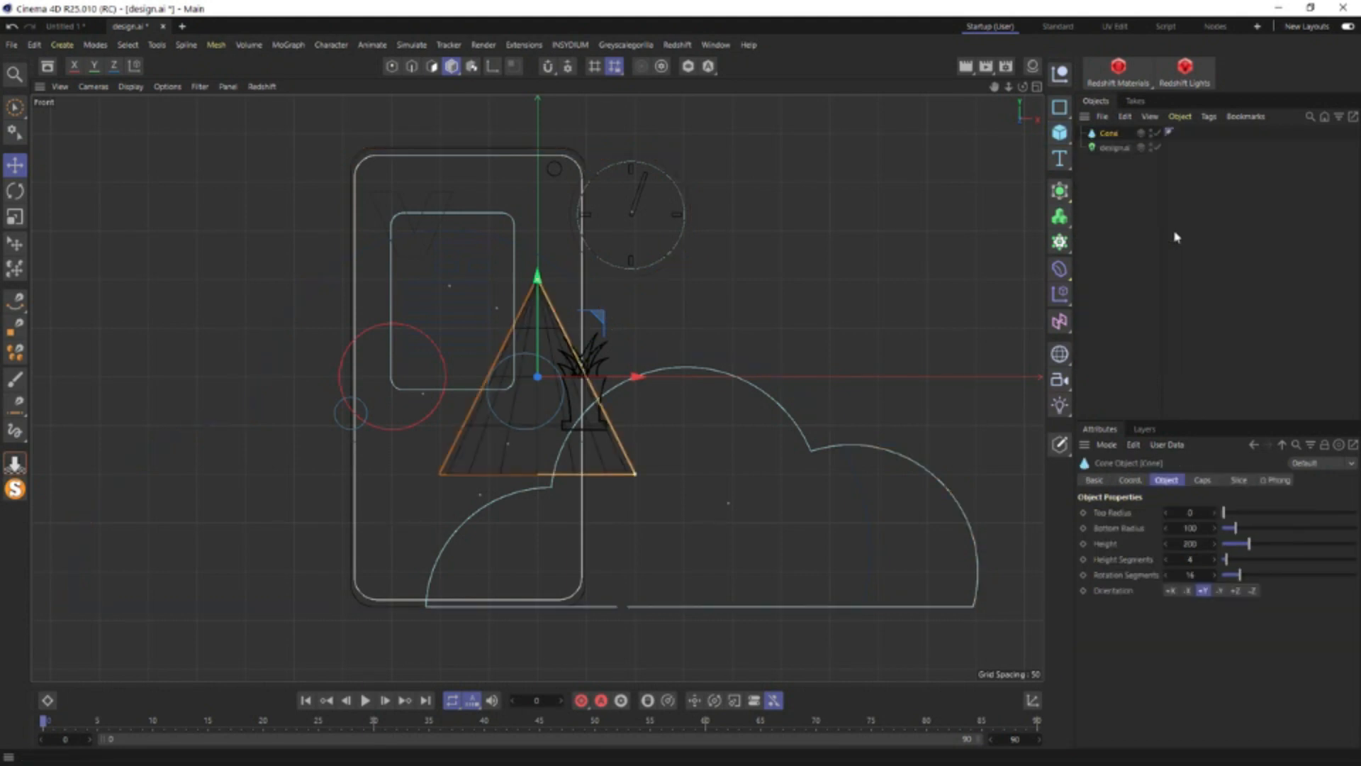
left_click(1059, 132)
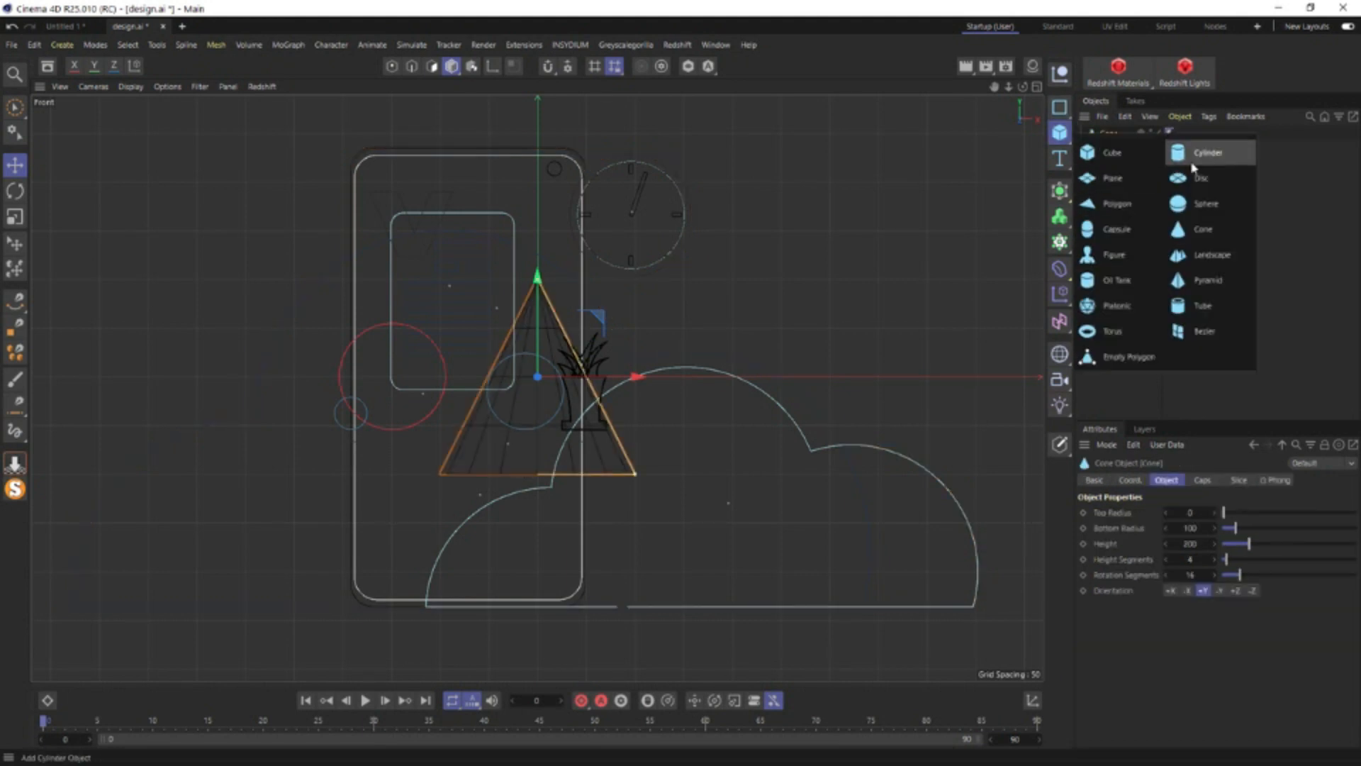
left_click(1205, 150)
left_click_drag(549, 308, 543, 450)
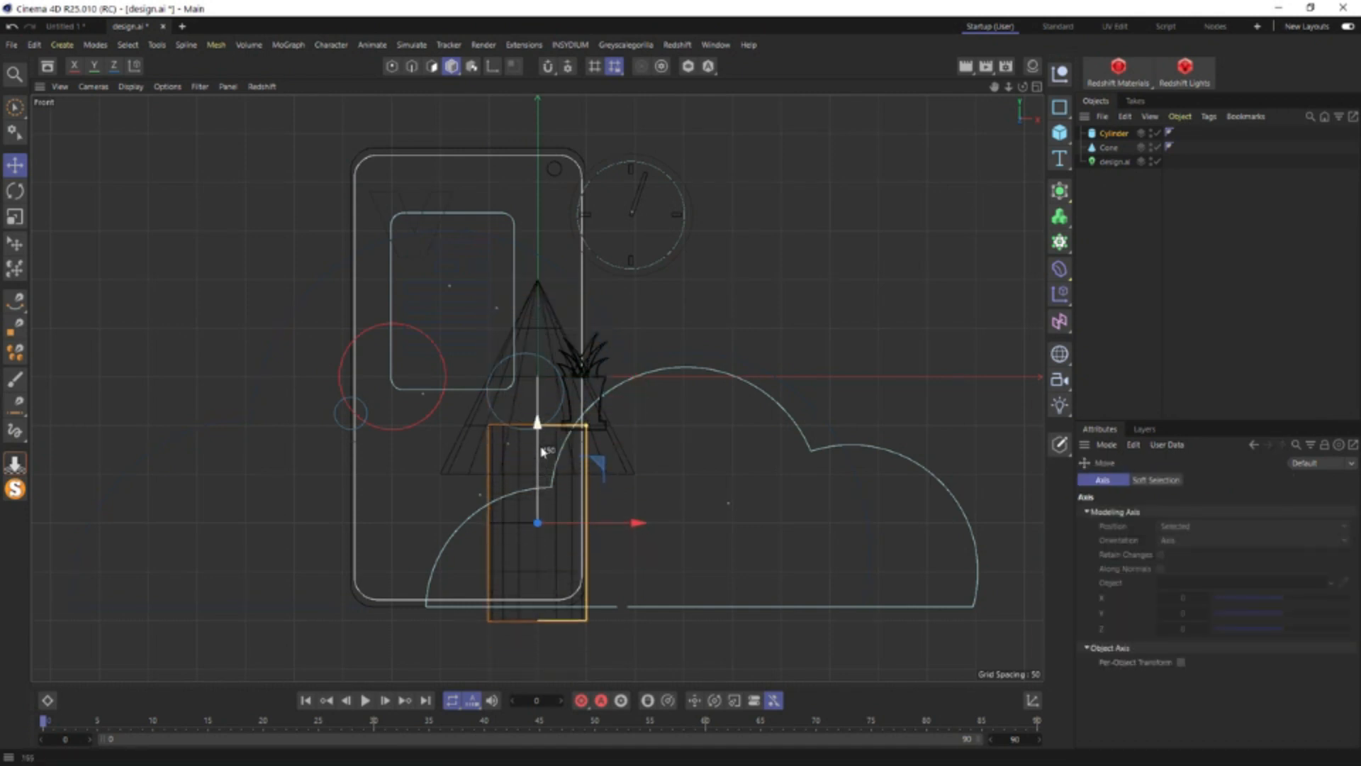
Disable the design.ai import so the cone and cylinder can be edited on their own in perspective
middle_click(540, 449)
middle_click(395, 378)
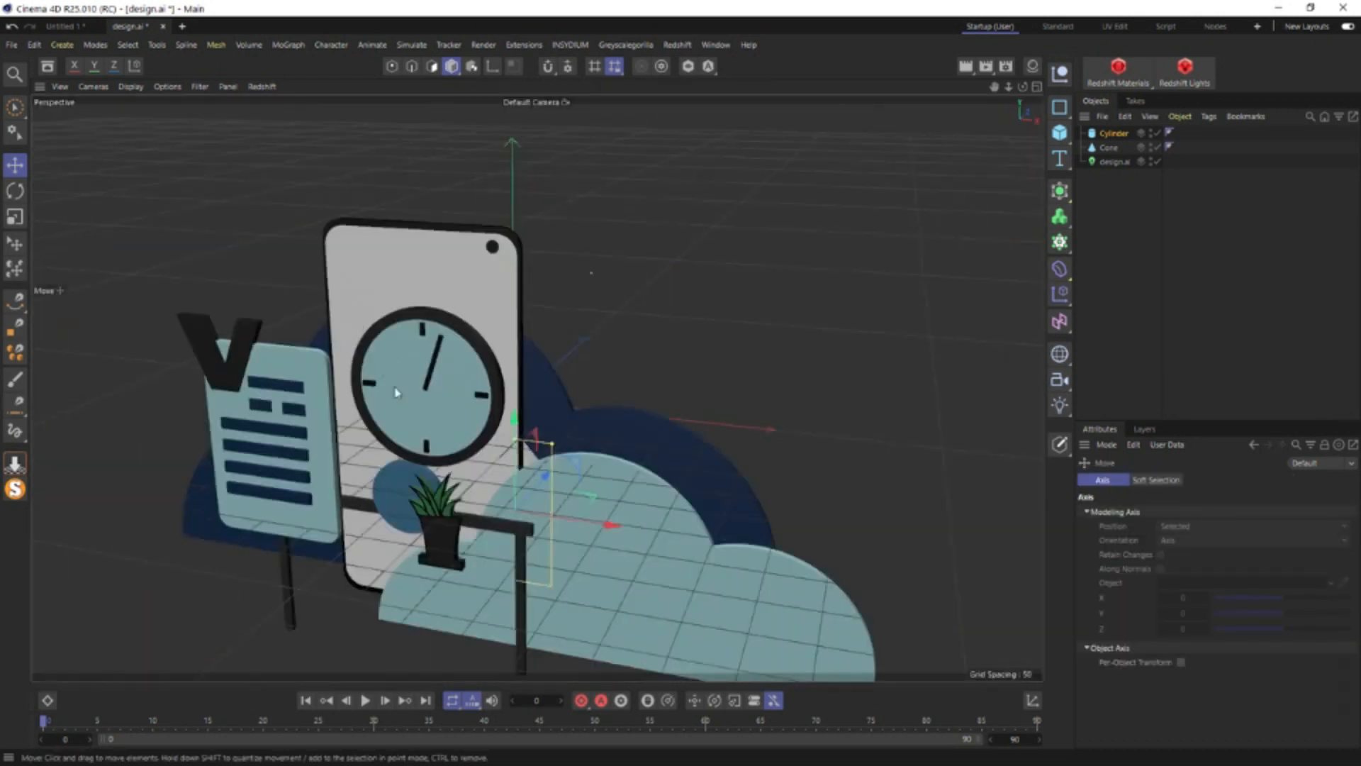
left_click(1156, 162)
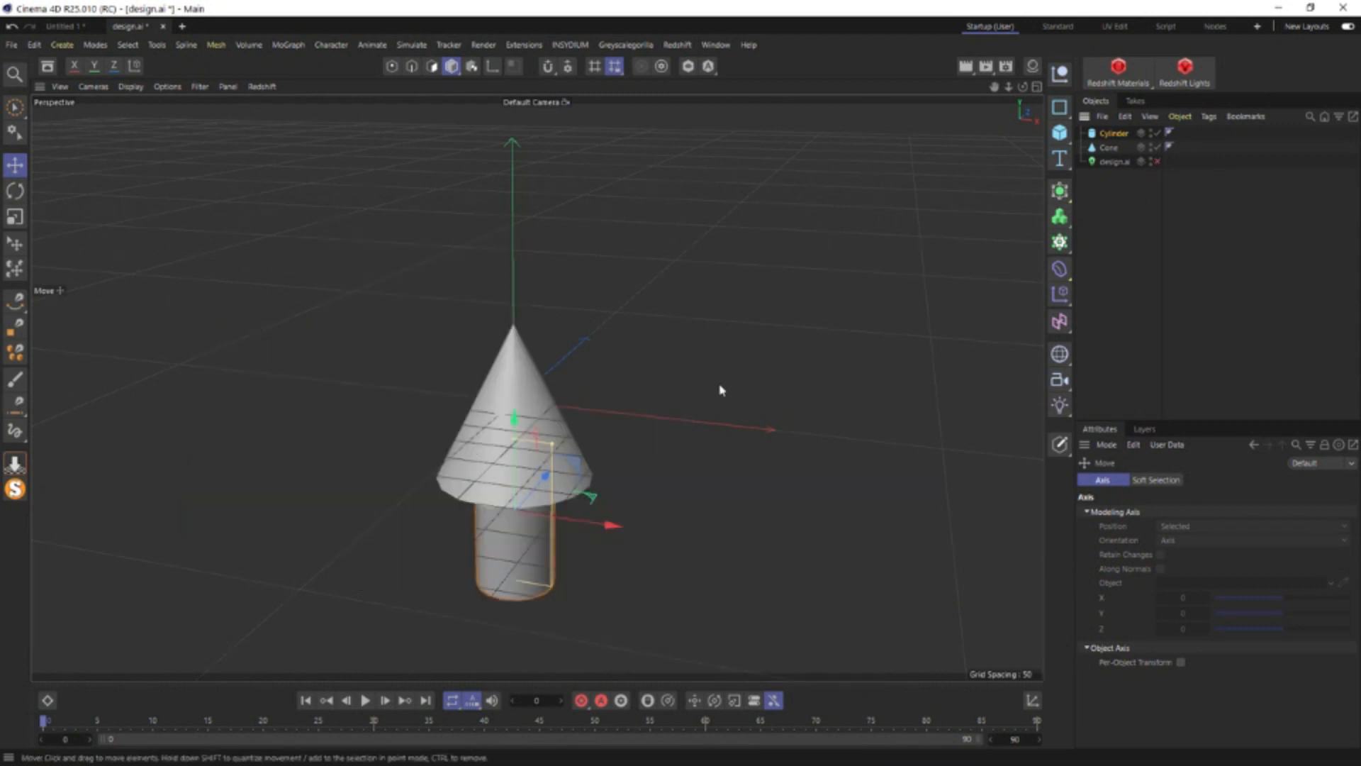
left_click(1117, 163)
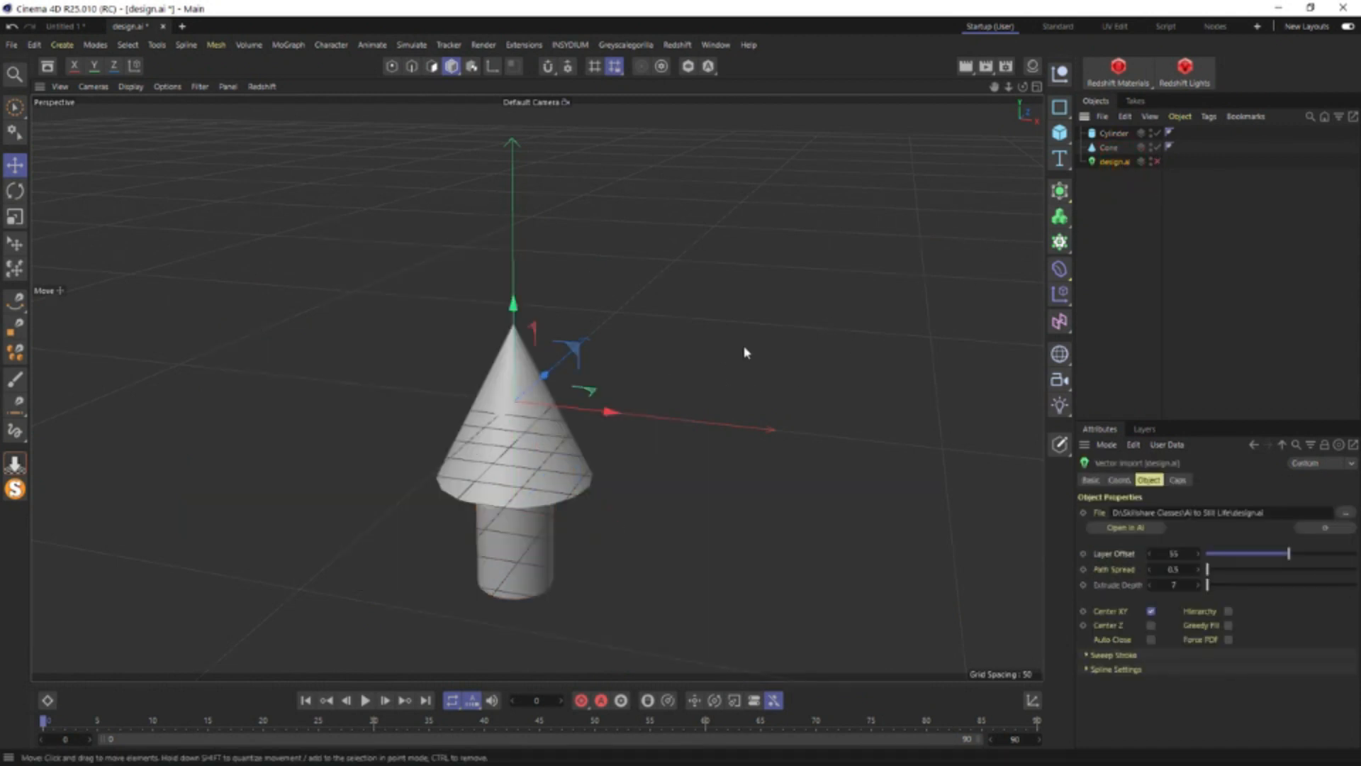
left_click_drag(744, 349, 805, 434, "alt")
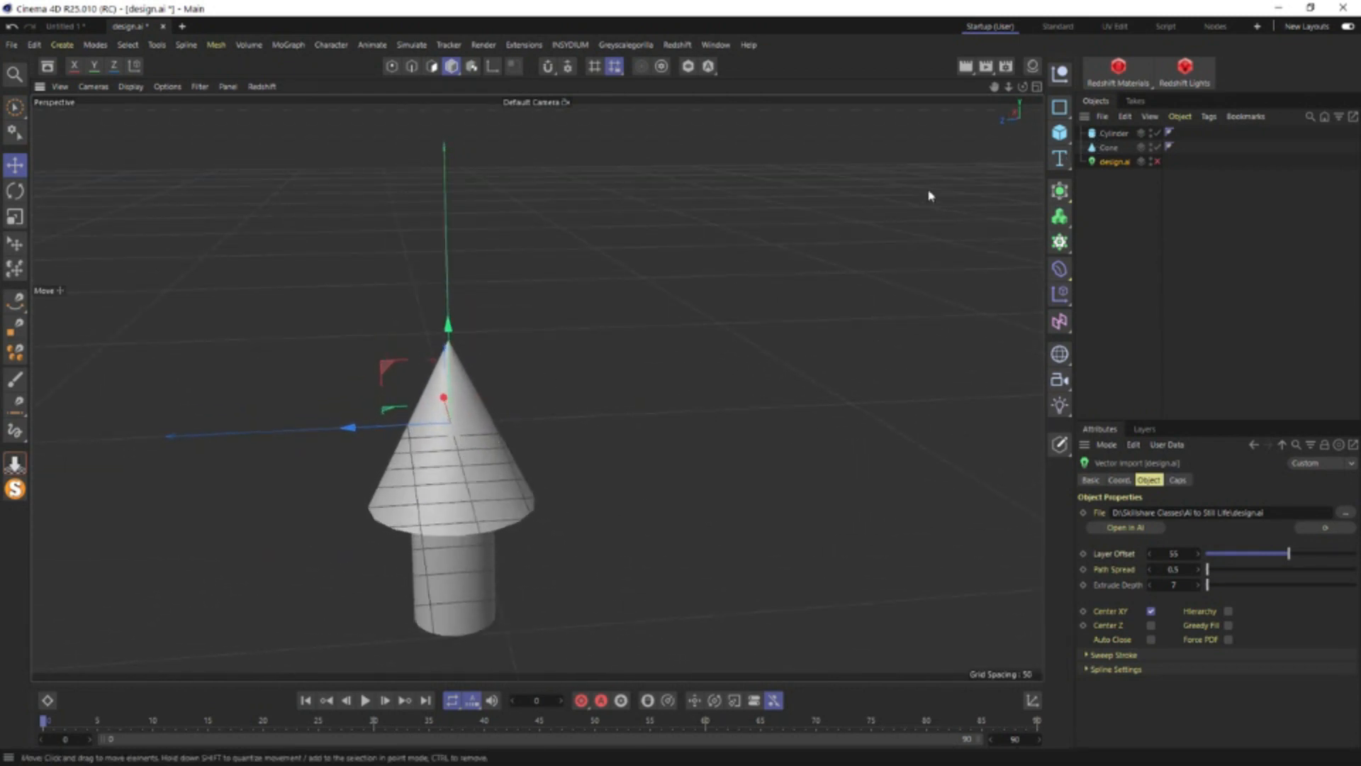
Group the cylinder and cone under a new null and rename it Cursor
left_click(1110, 134)
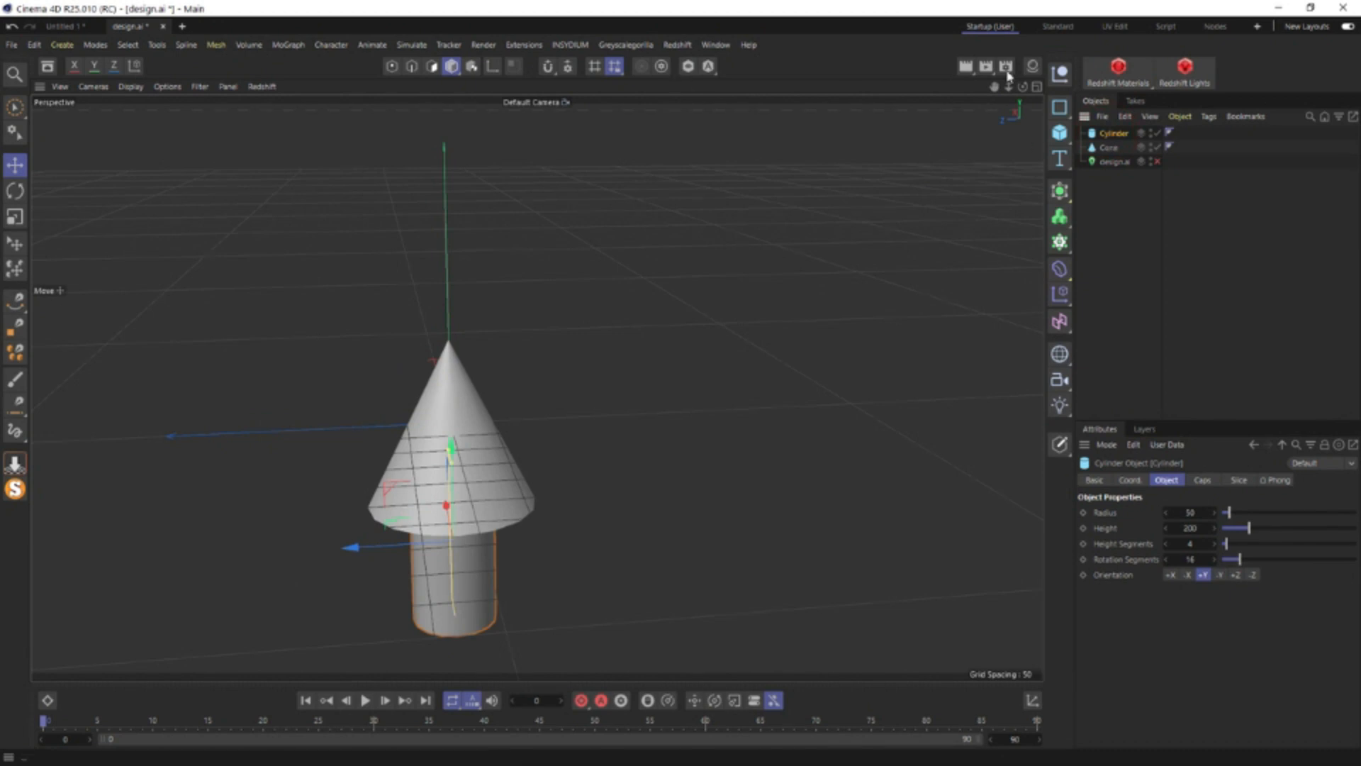
left_click(1060, 73)
left_click(1110, 147)
left_click(1111, 161, "ctrl")
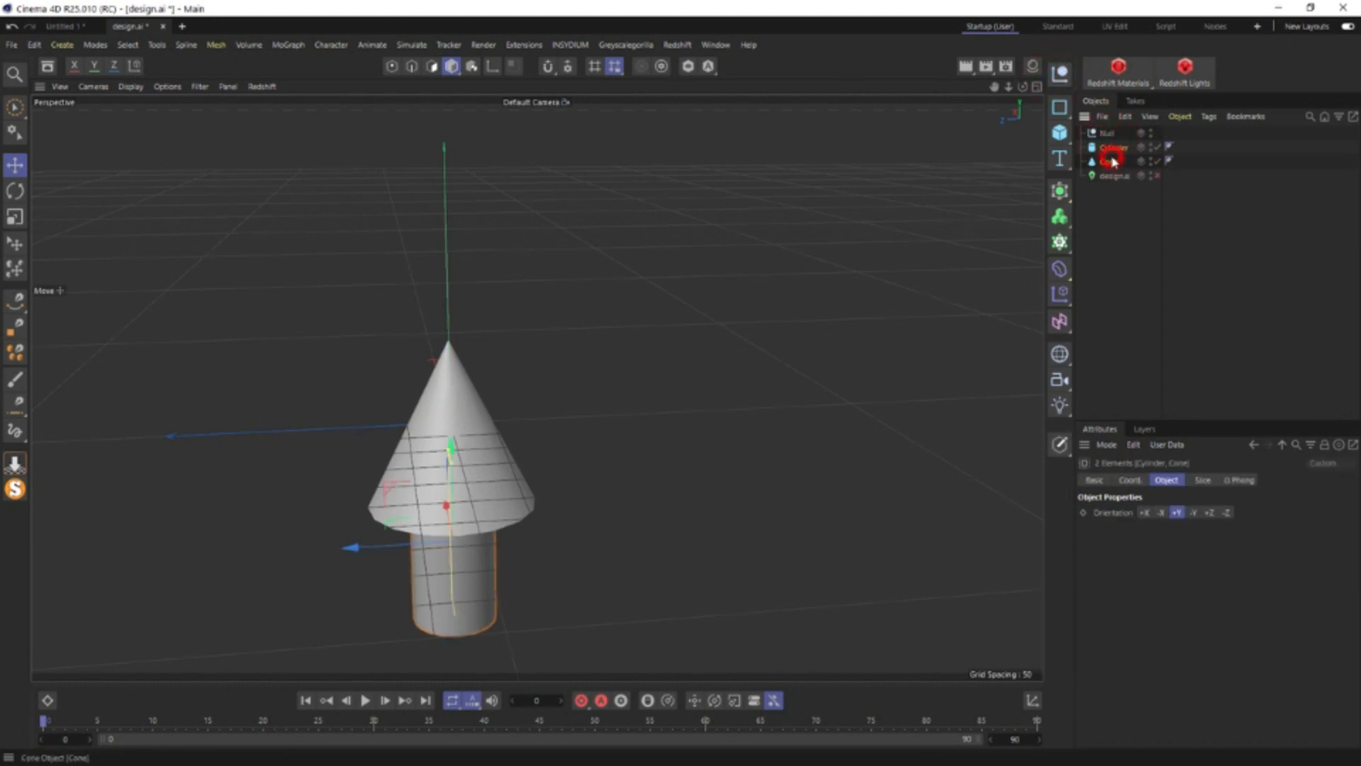
left_click_drag(1111, 161, 1110, 134)
double_click(1109, 134)
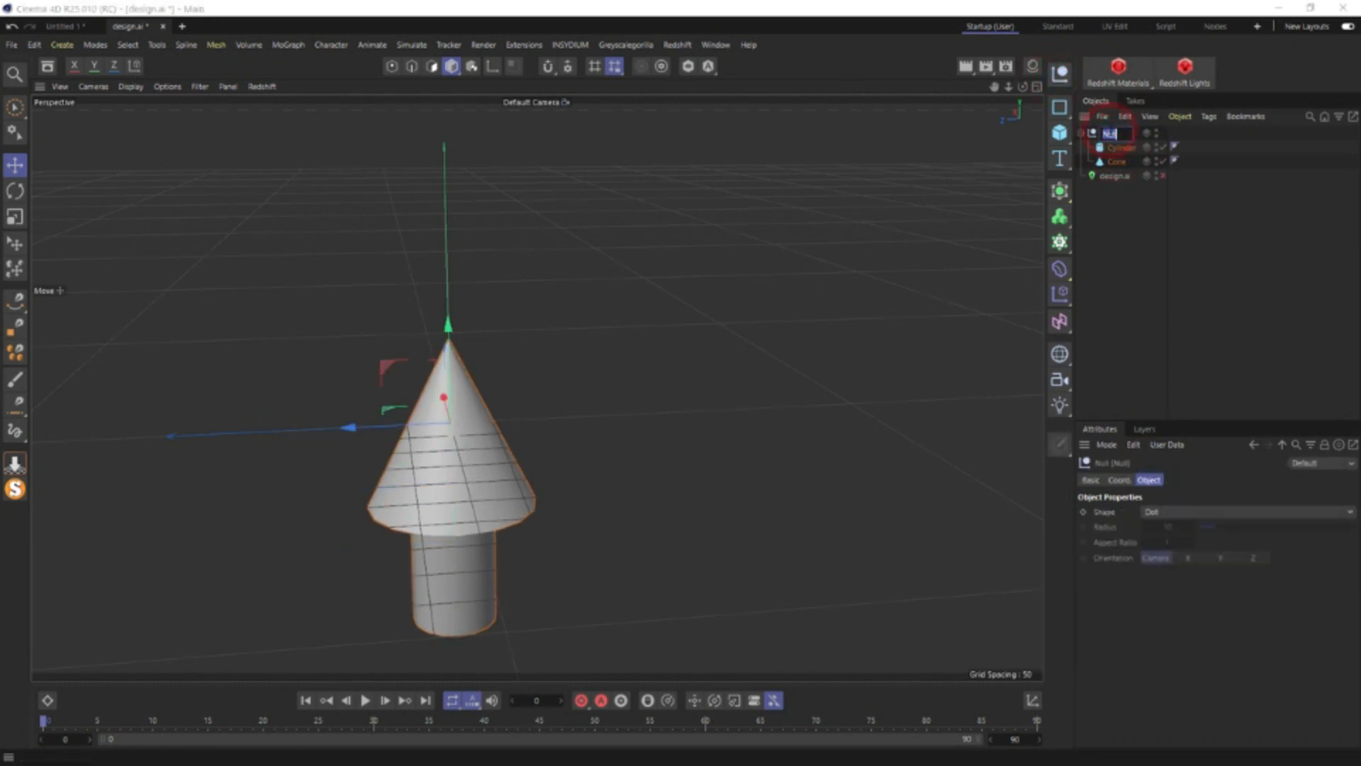
type("Curs")
type("or")
key("Return")
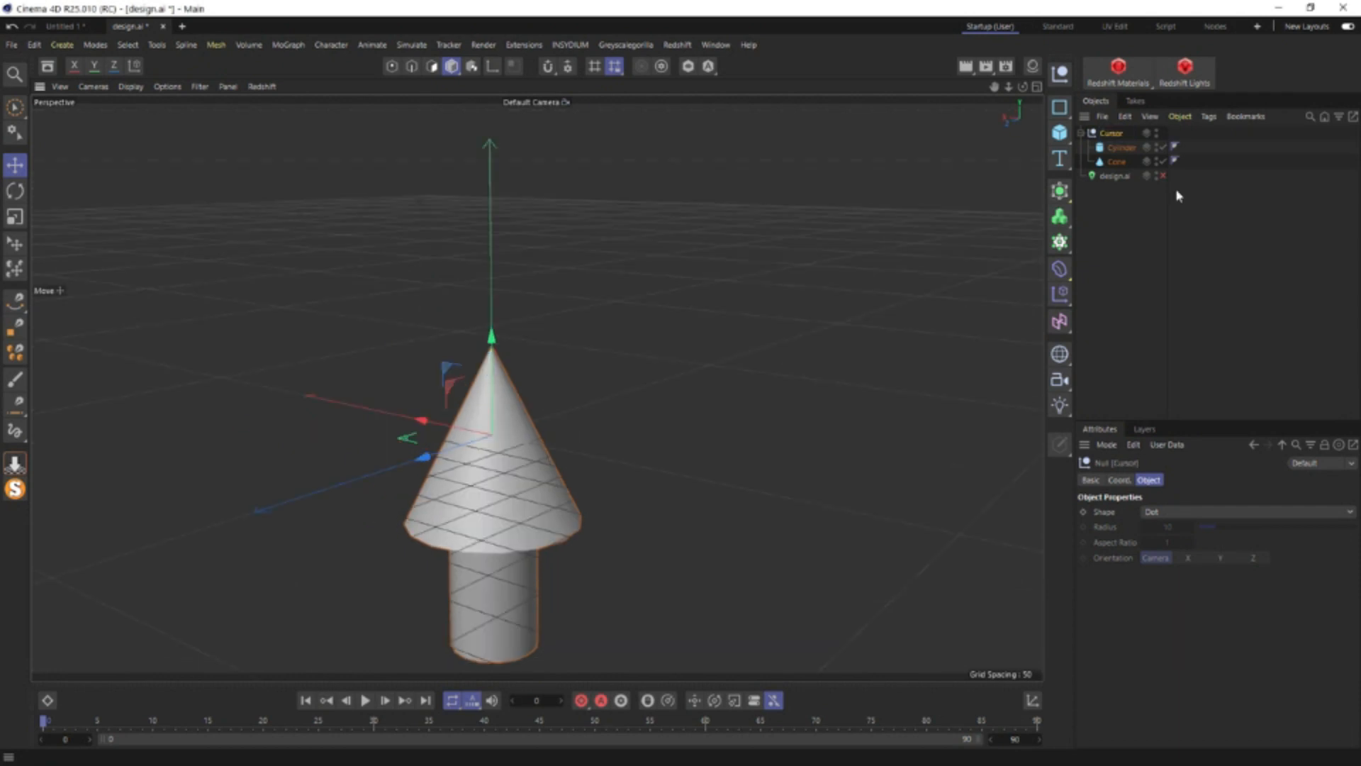
Flatten the Cursor group by setting its Z scale to 0.32
left_click(1116, 134)
left_click(1125, 480)
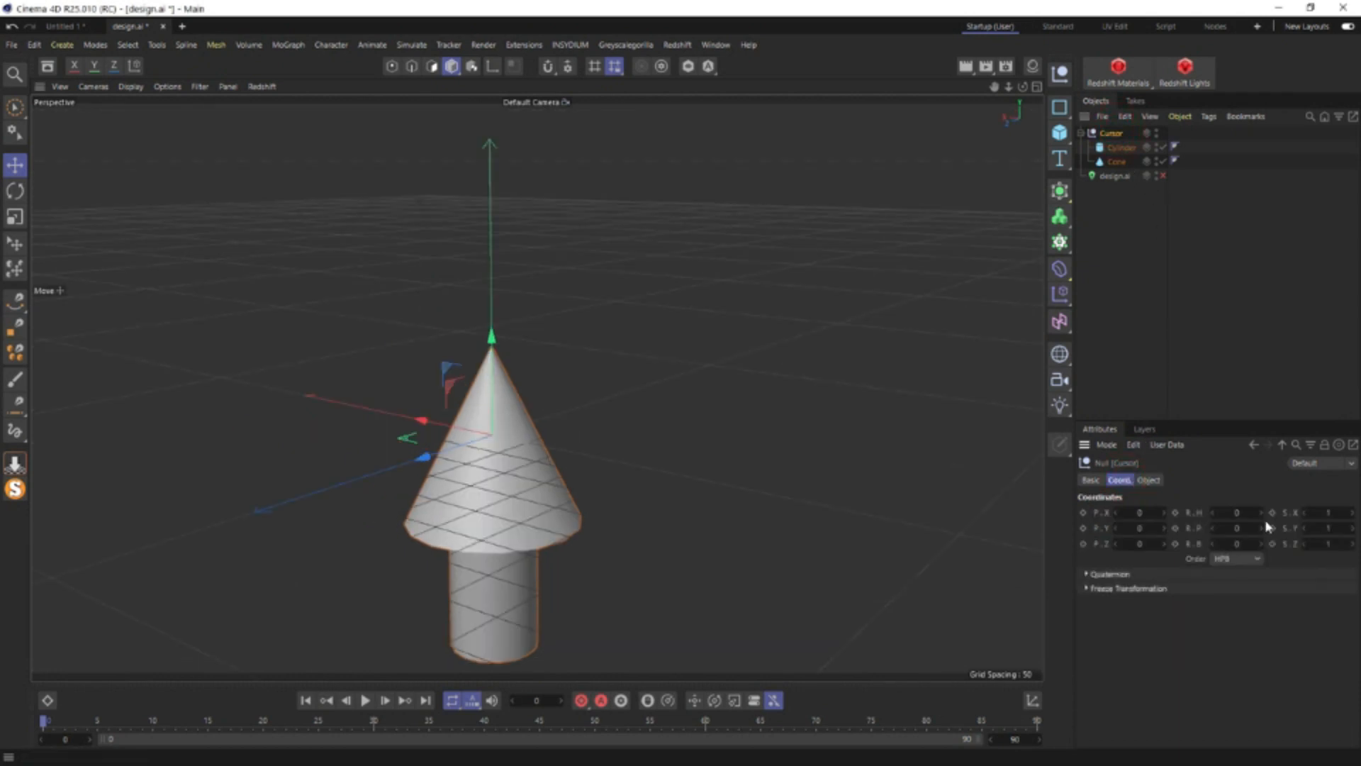
left_click_drag(1339, 541, 1309, 540)
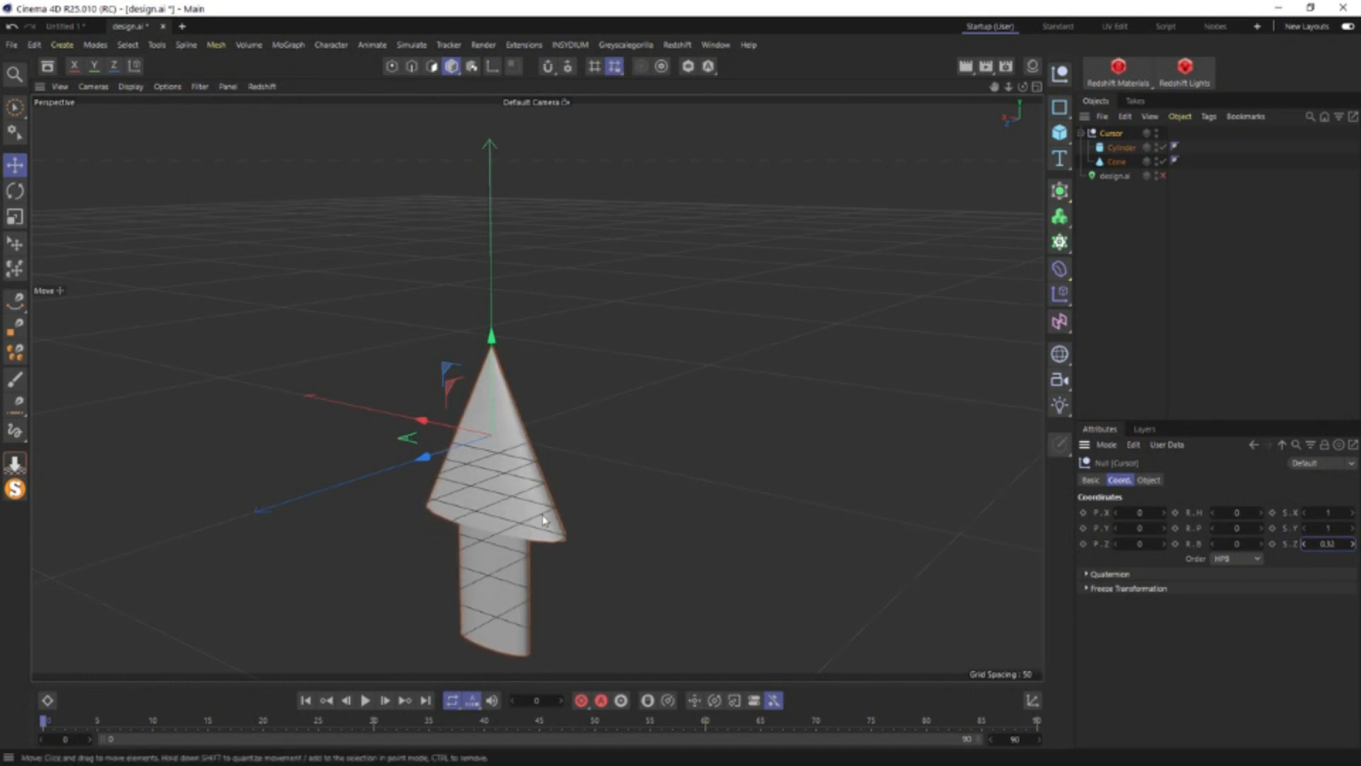
left_click_drag(544, 517, 275, 496, "alt")
right_click_drag(665, 504, 609, 387, "alt")
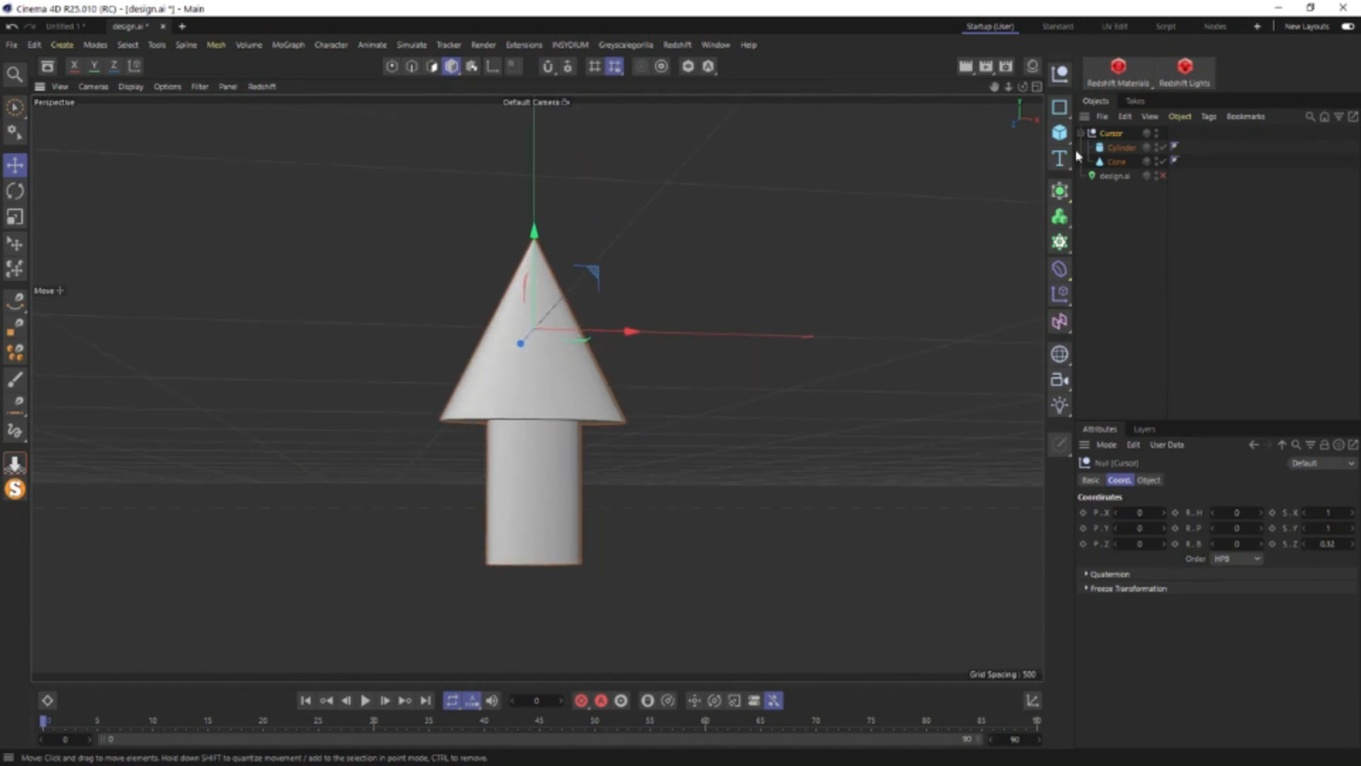
Set the radius of the Cursor group's cylinder to 35
left_click(1120, 148)
left_click(1173, 480)
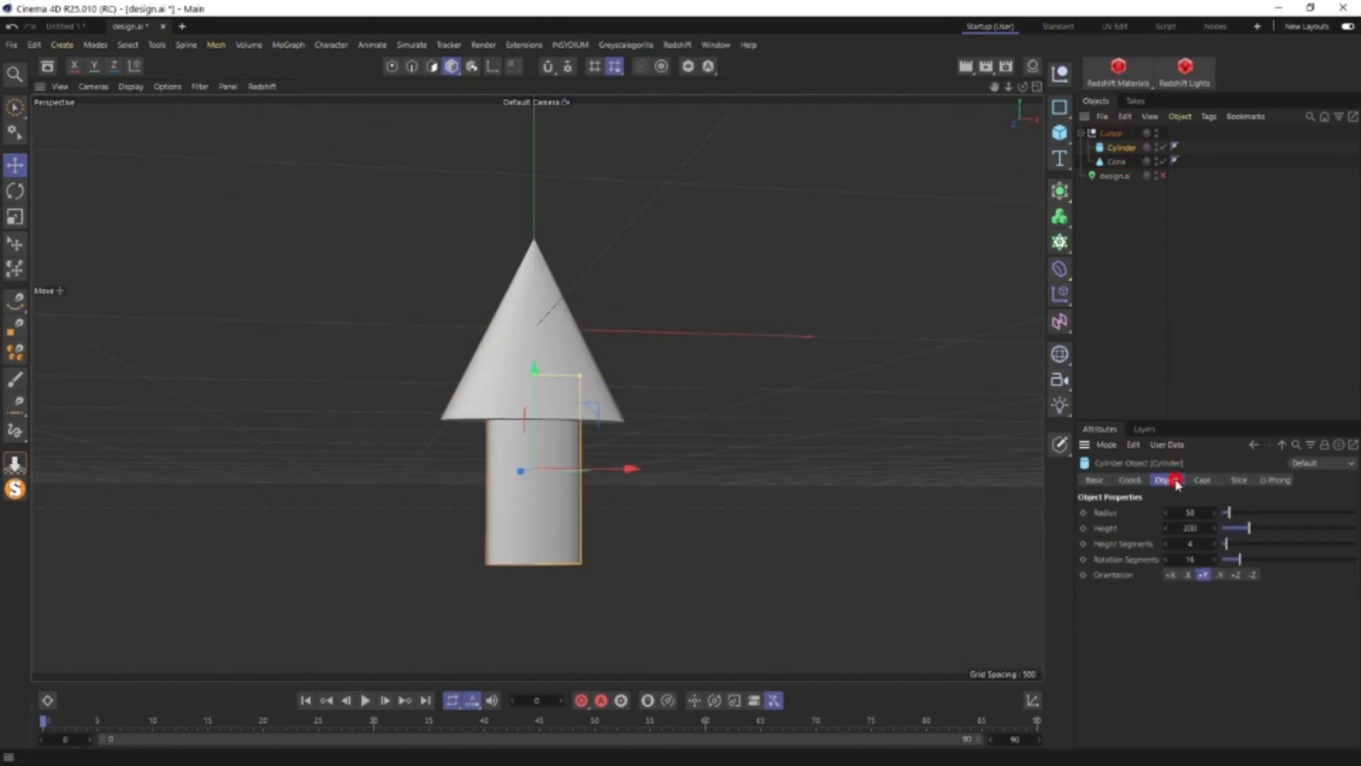
left_click_drag(1166, 517, 1167, 517)
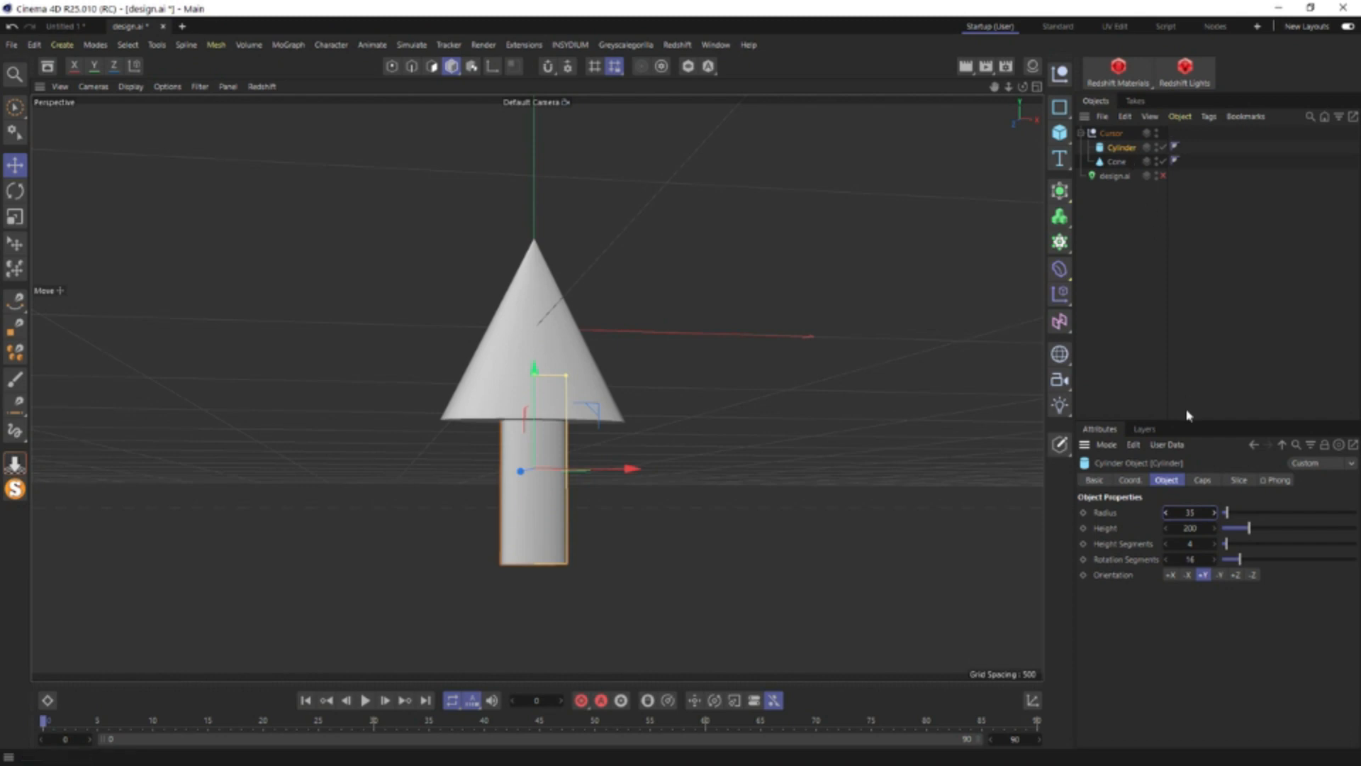
Enable a fillet on the cylinder's caps and increase its fillet segments
left_click(1203, 480)
left_click(1136, 546)
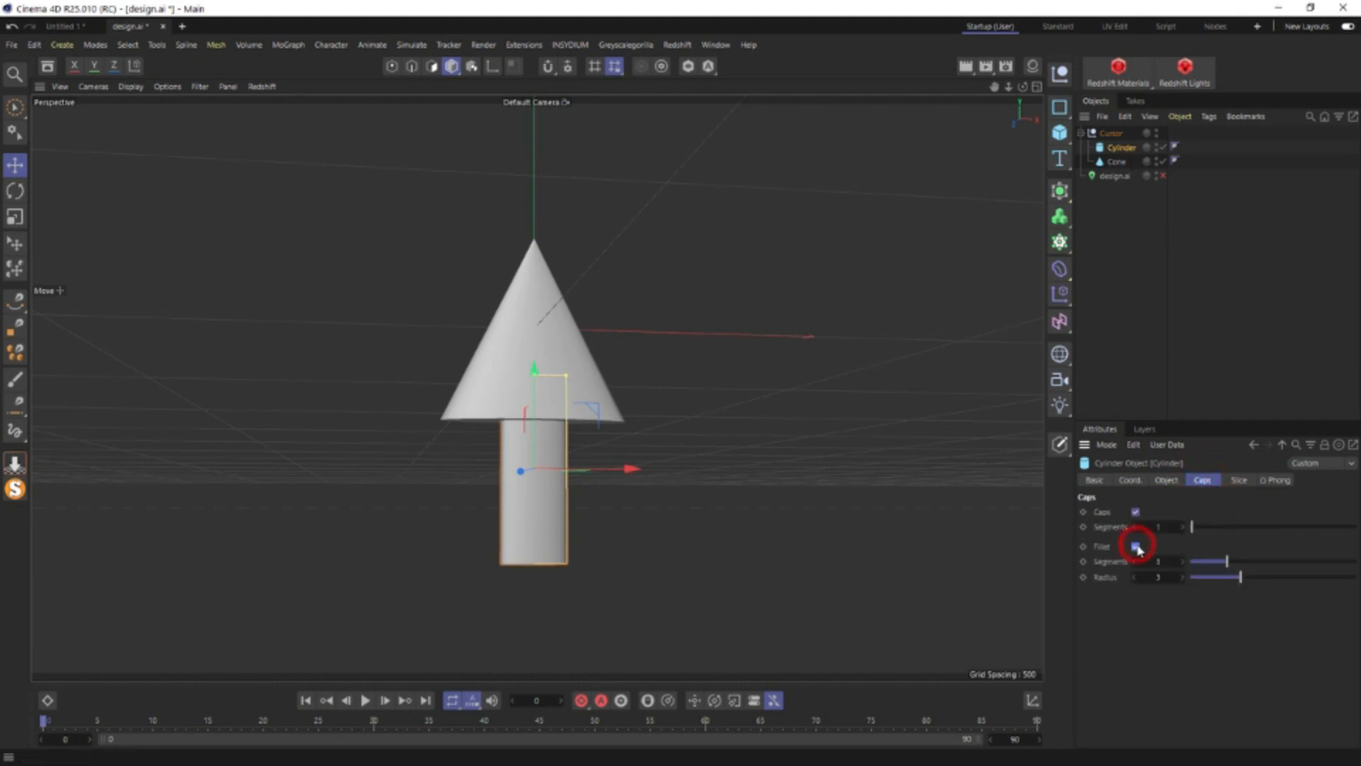
scroll(505, 569, "up", 5)
scroll(506, 570, "up", 2)
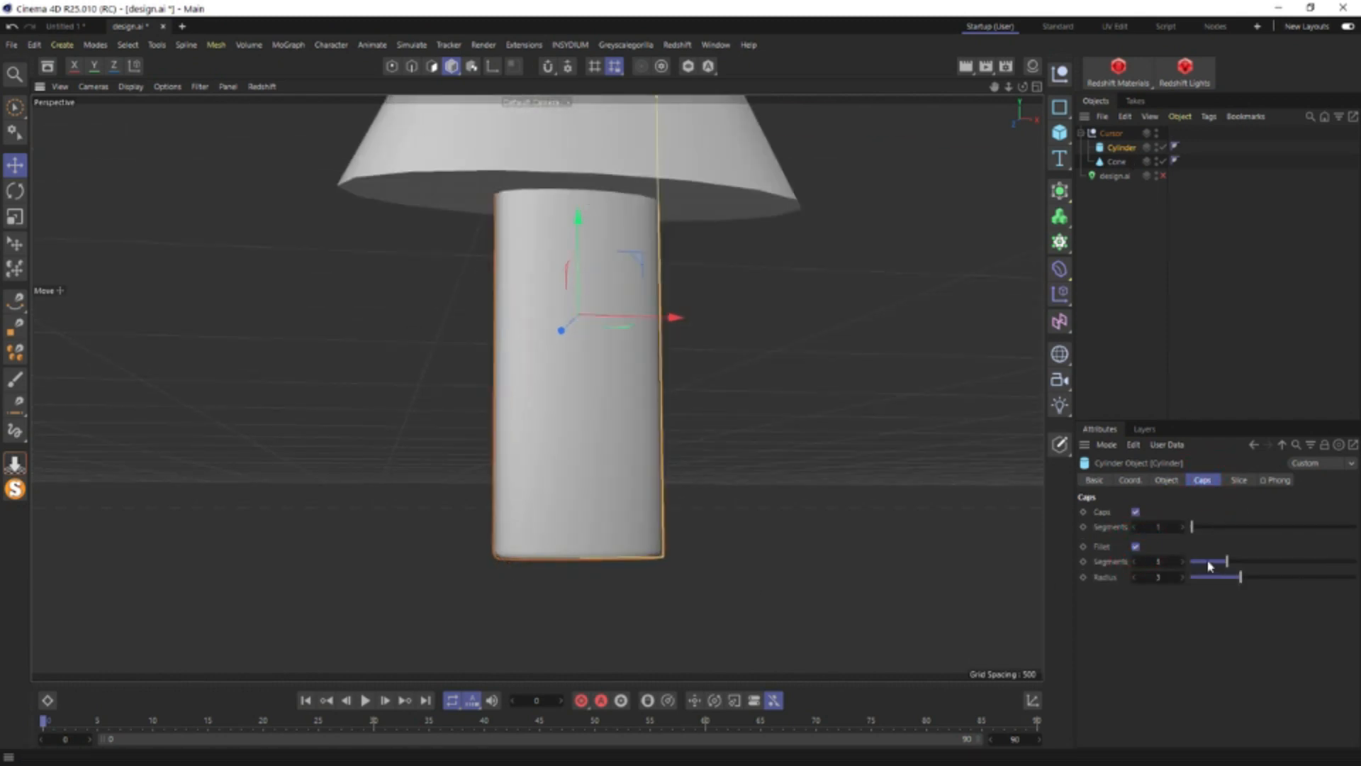
left_click_drag(1225, 565, 1302, 562)
Enable the bottom fillet on the cone's caps
left_click(728, 158)
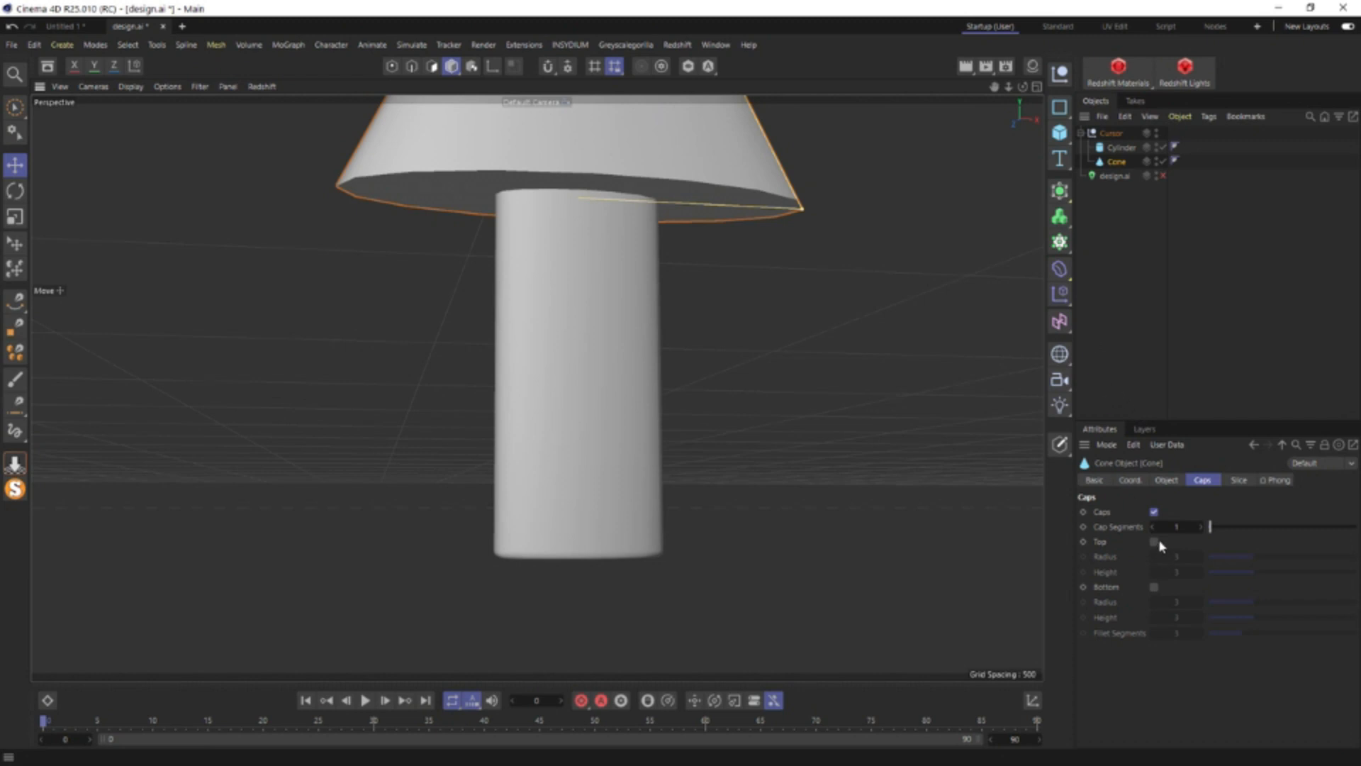
left_click(1154, 588)
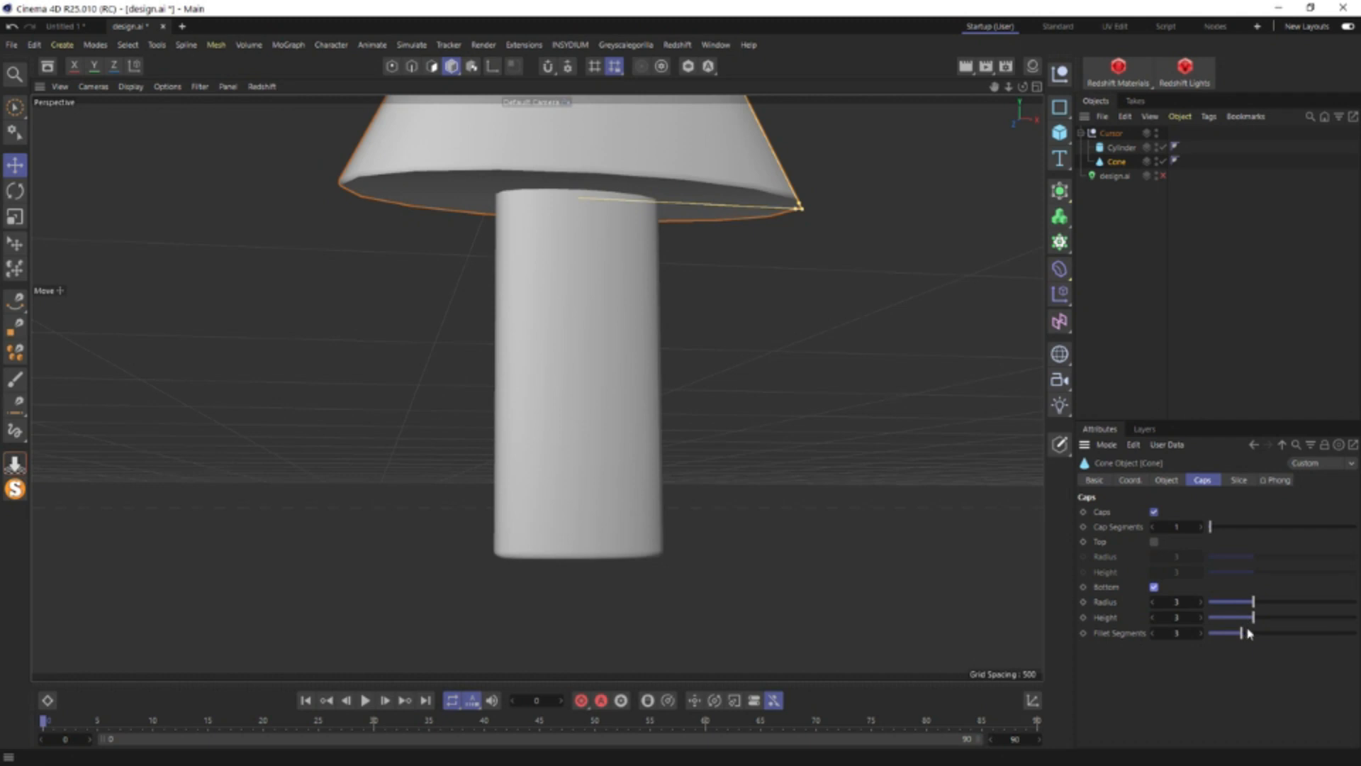
scroll(1253, 636, "up", 5)
Set the cone's Rotation Segments to 64 to smooth its outline
left_click(1166, 480)
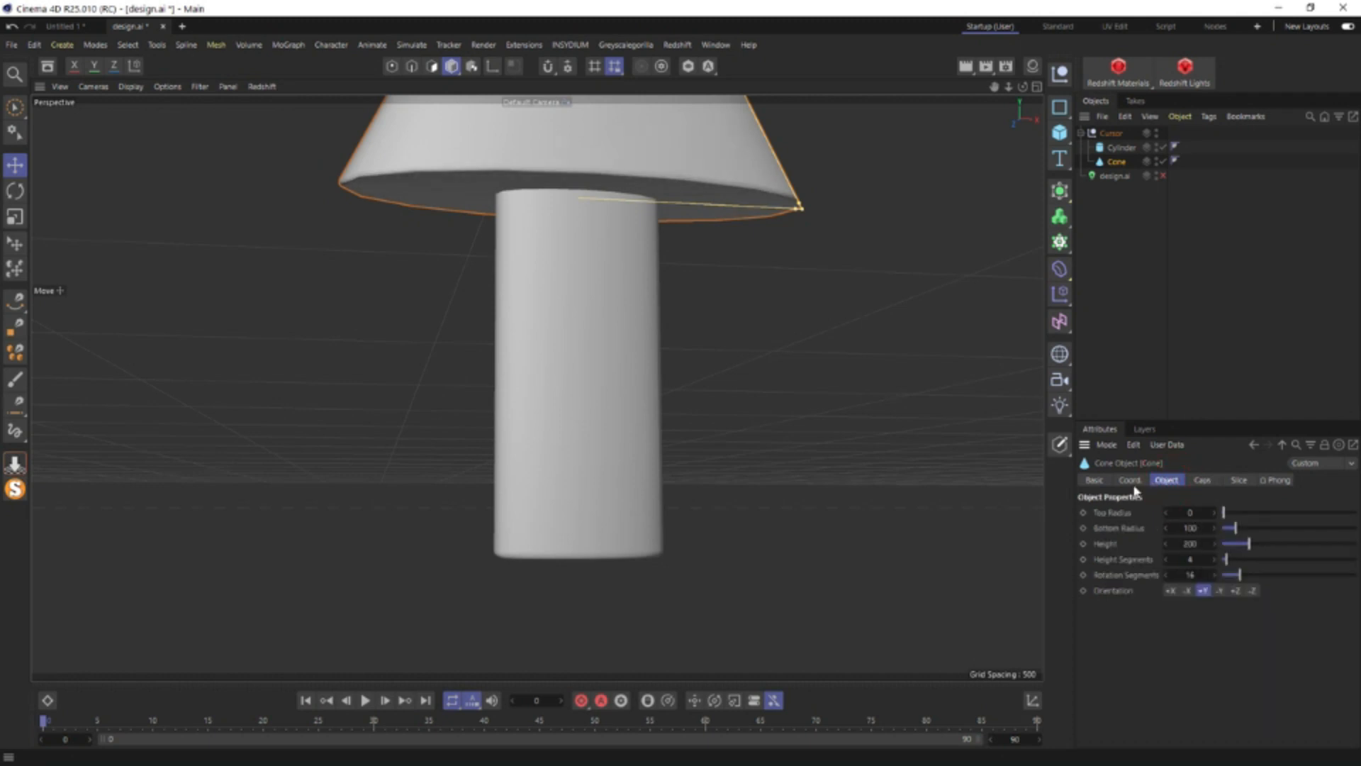
scroll(770, 182, "up", 4)
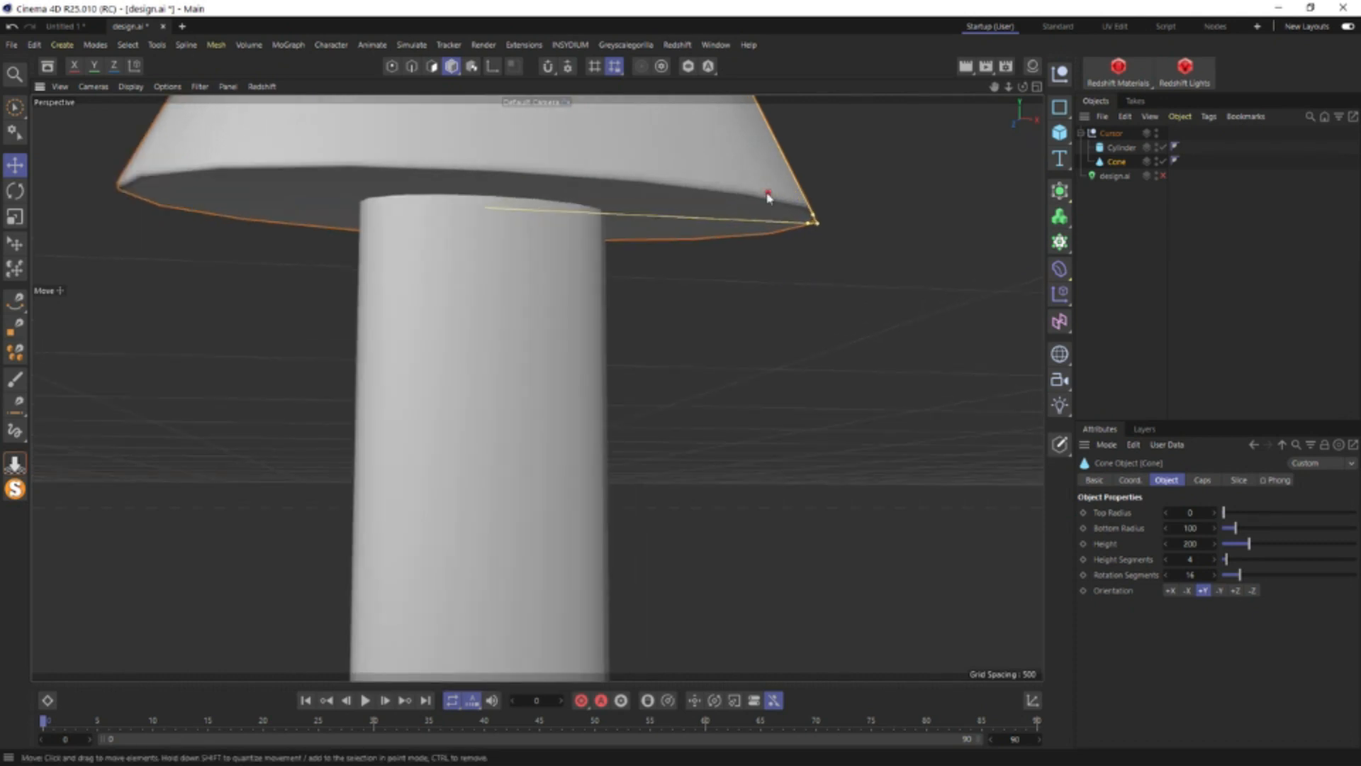
left_click_drag(767, 192, 810, 152, "alt")
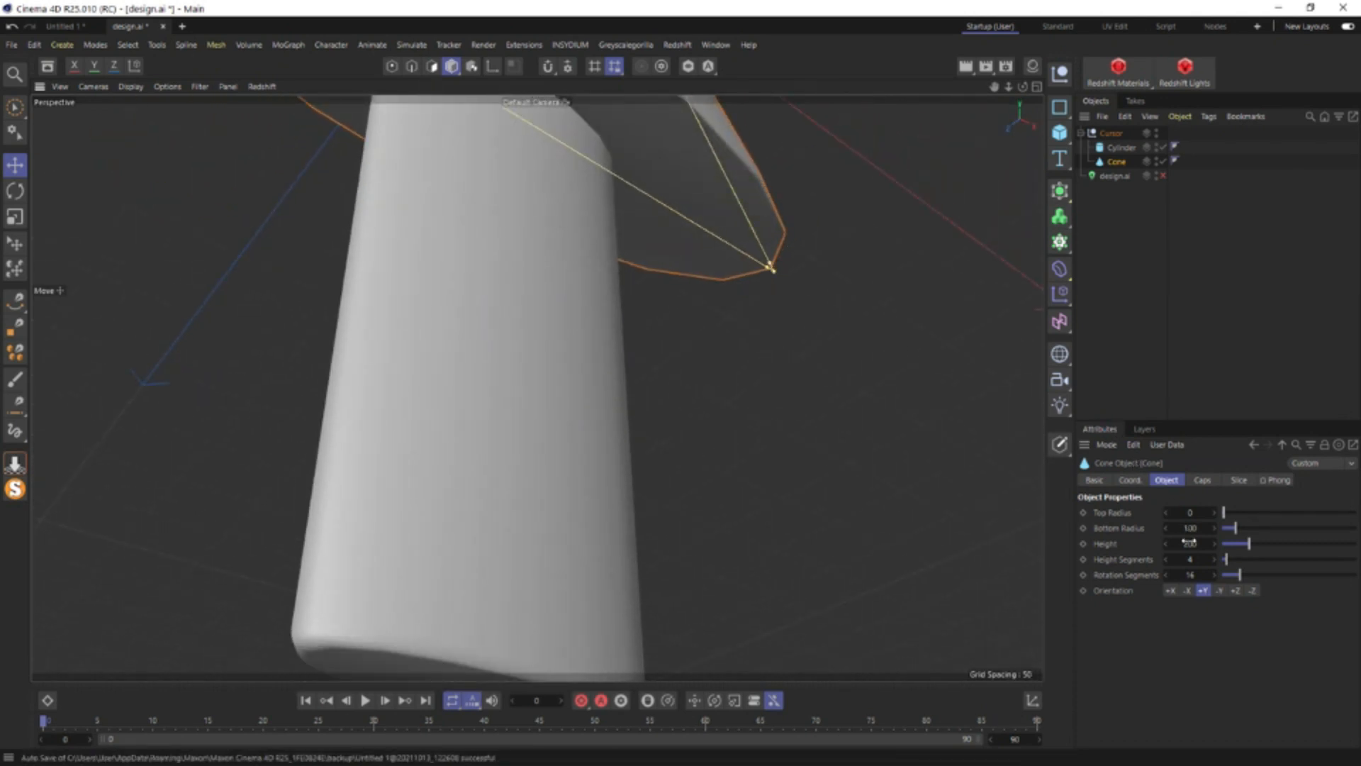
double_click(1194, 574)
type("32")
key("Return")
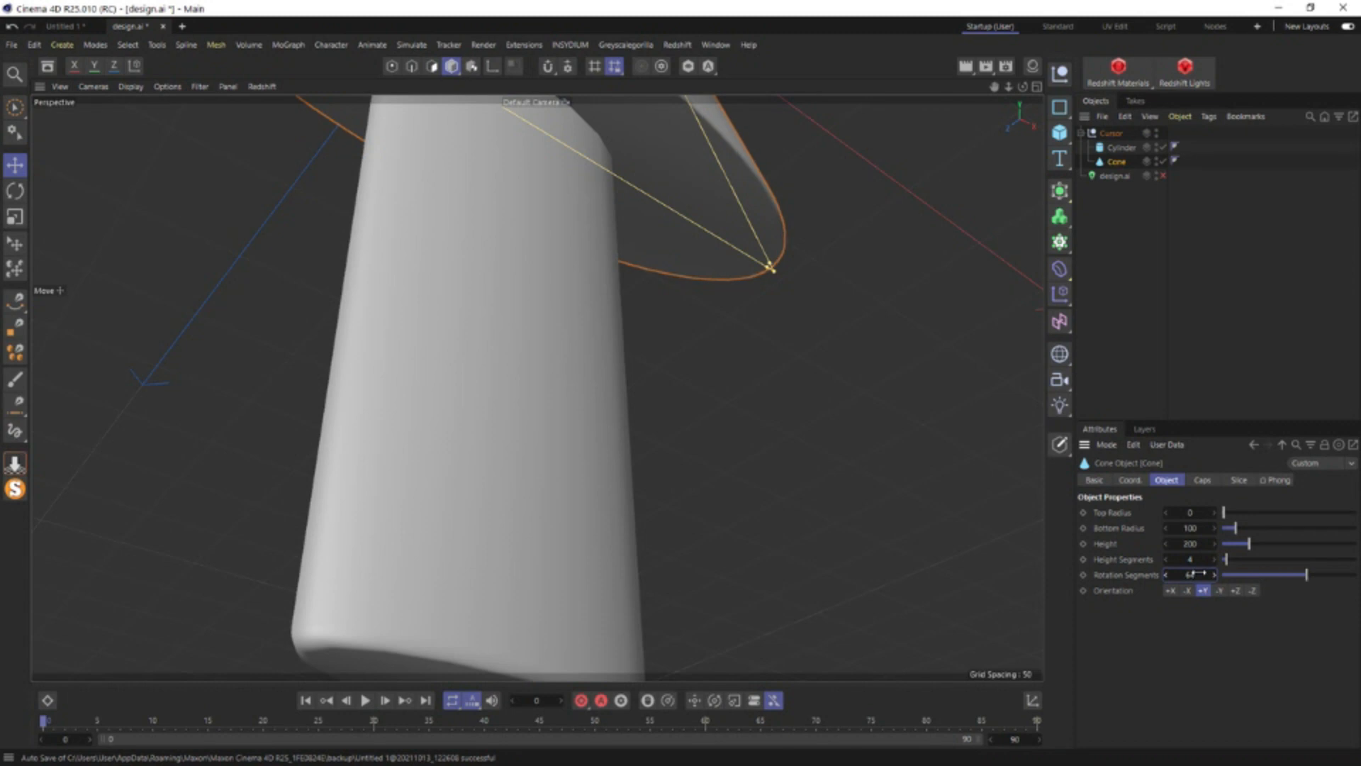
left_click(748, 365)
left_click_drag(748, 365, 495, 398, "alt")
scroll(482, 389, "down", 5)
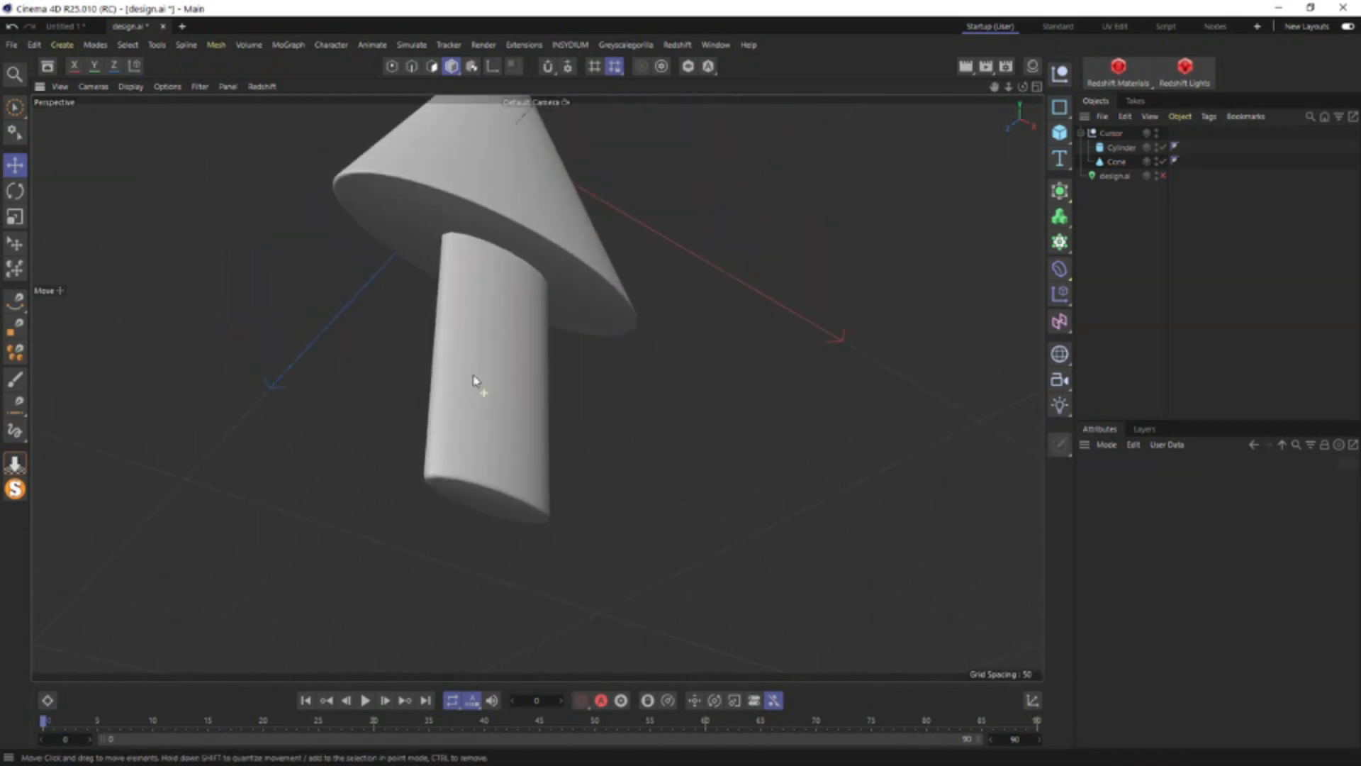
Re-enable the design.ai import and scale the Cursor group down to about 40% of its size
left_click(1163, 175)
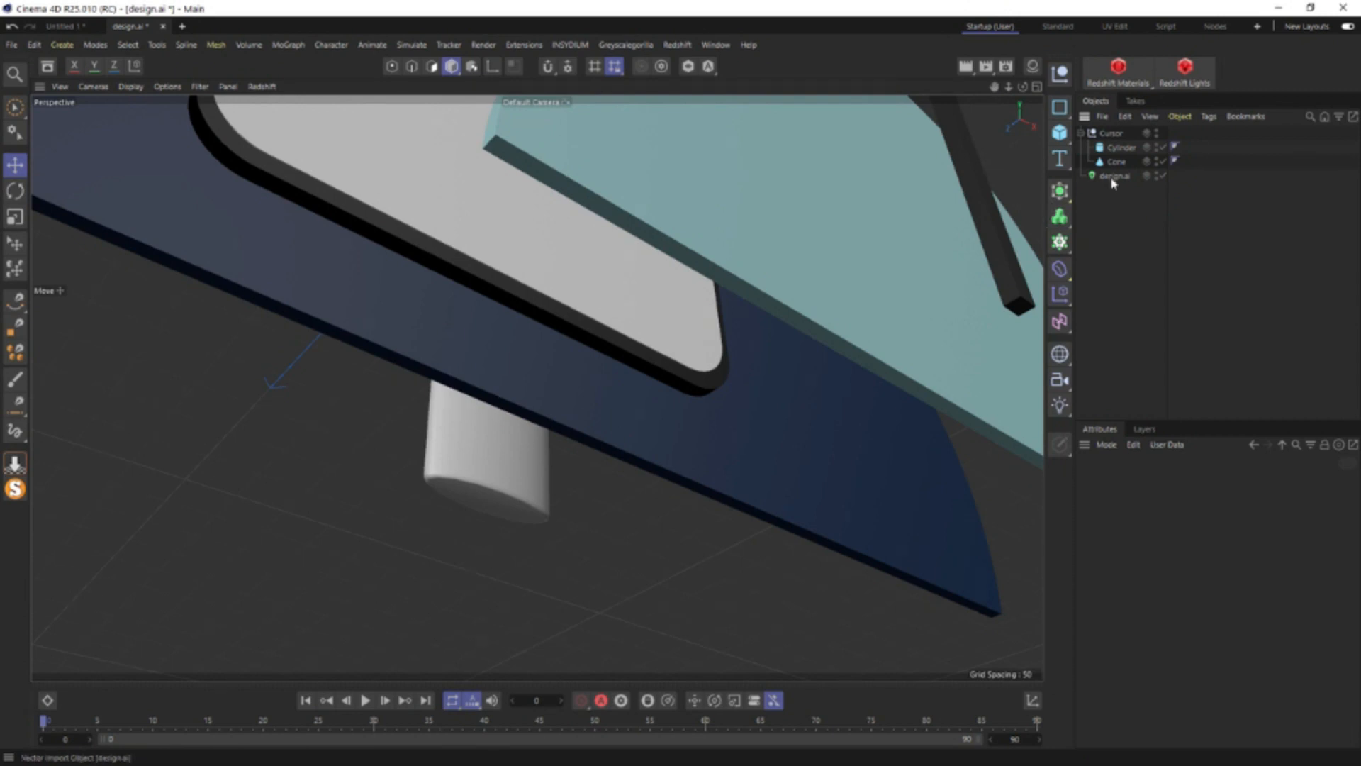
middle_click(649, 504)
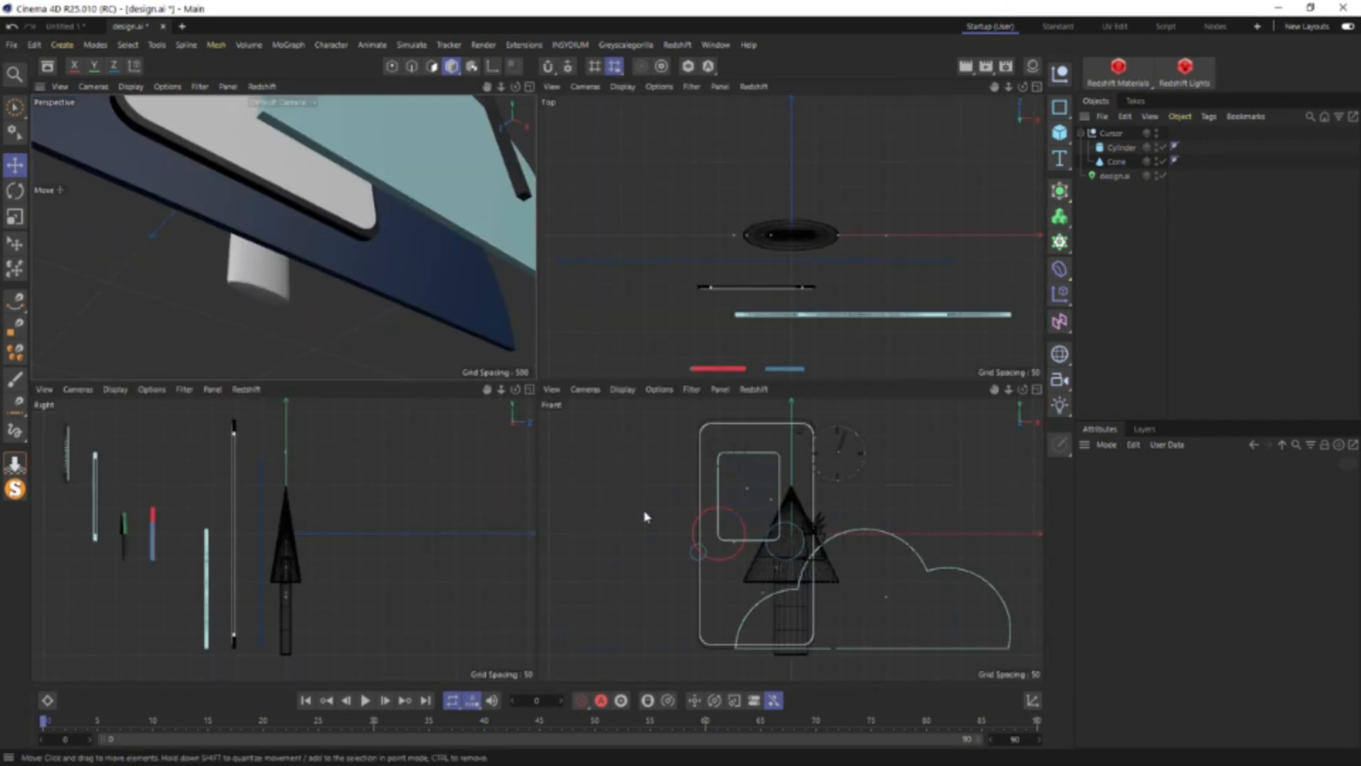
left_click(1111, 133)
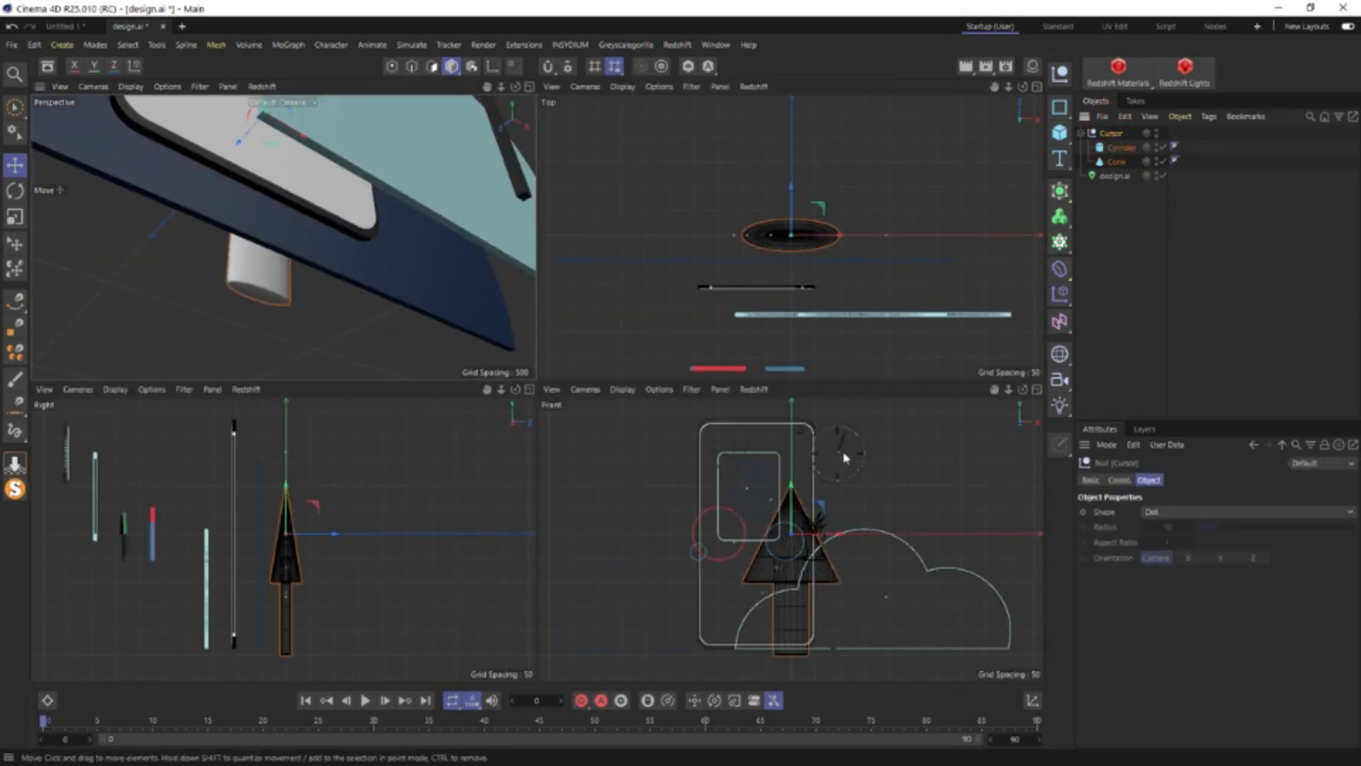
key("t")
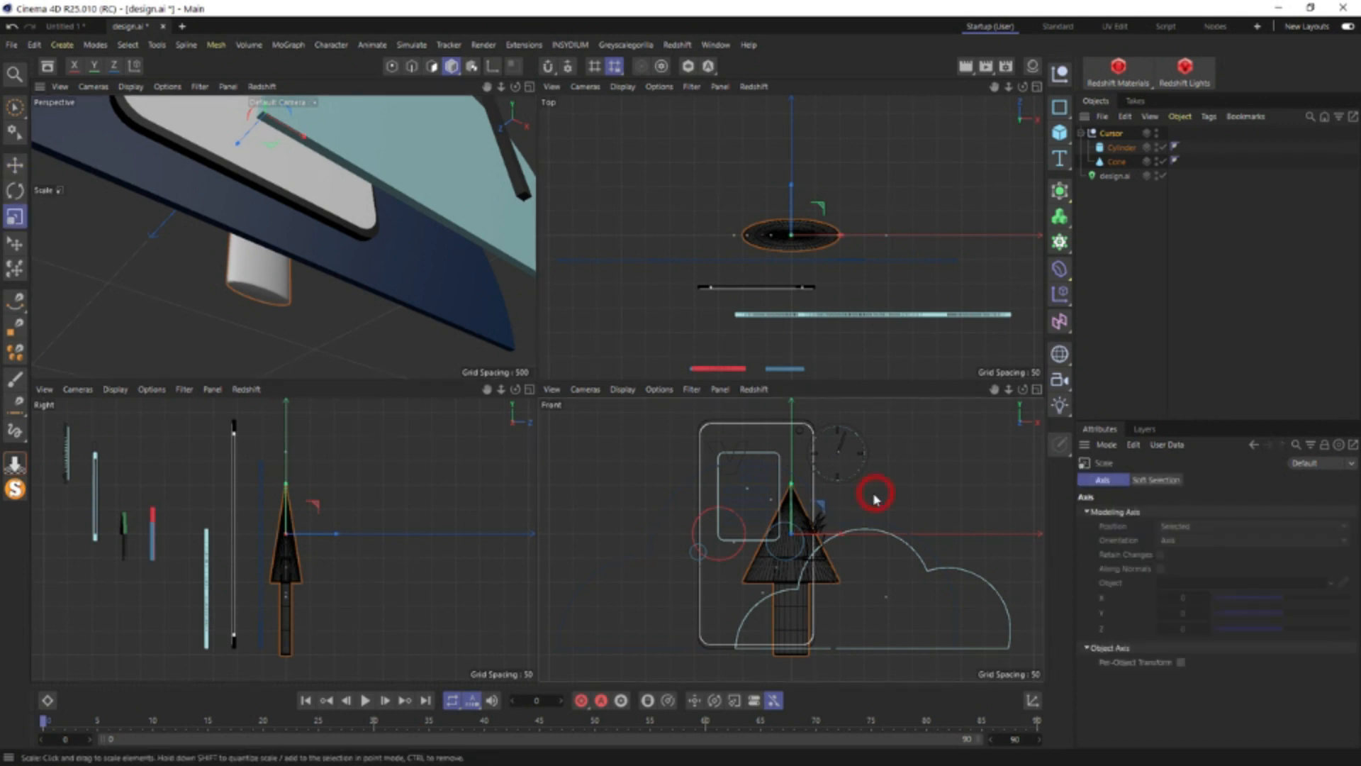
left_click_drag(874, 498, 651, 679)
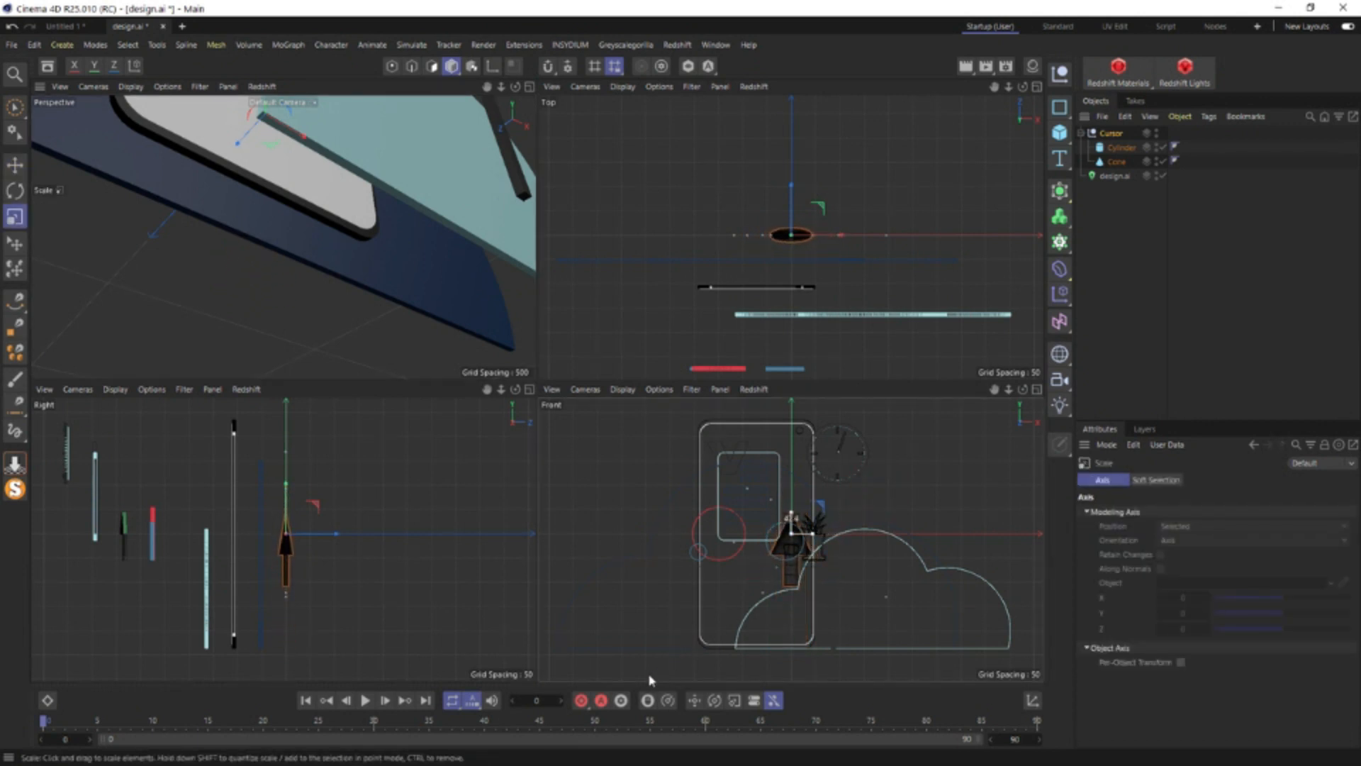
In the front view, rotate the Cursor group about 45° so its tip points up and left, and move it up above the plant
middle_click(808, 519)
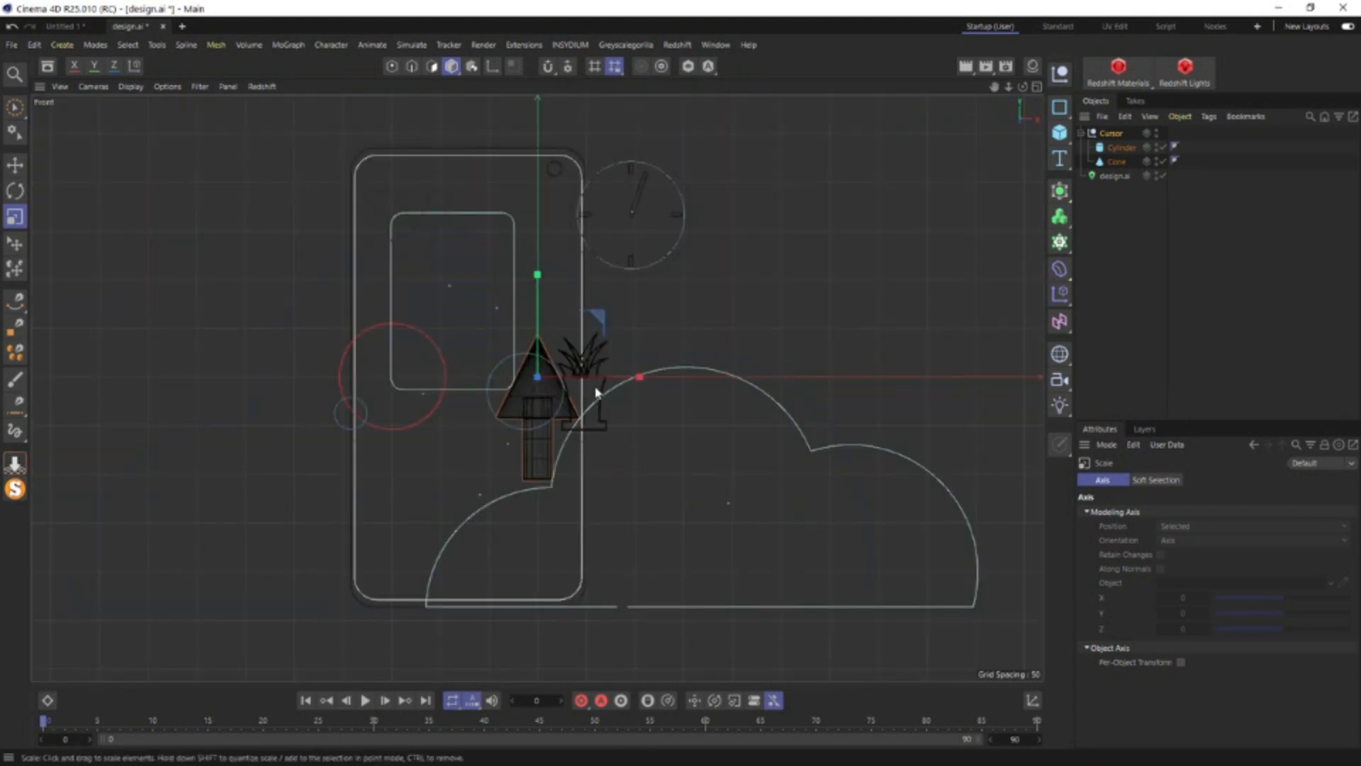
key("r")
left_click_drag(591, 343, 580, 279)
key("e")
Scale the Cursor group down further and move it so its tip meets the right edge of the small text card
key("t")
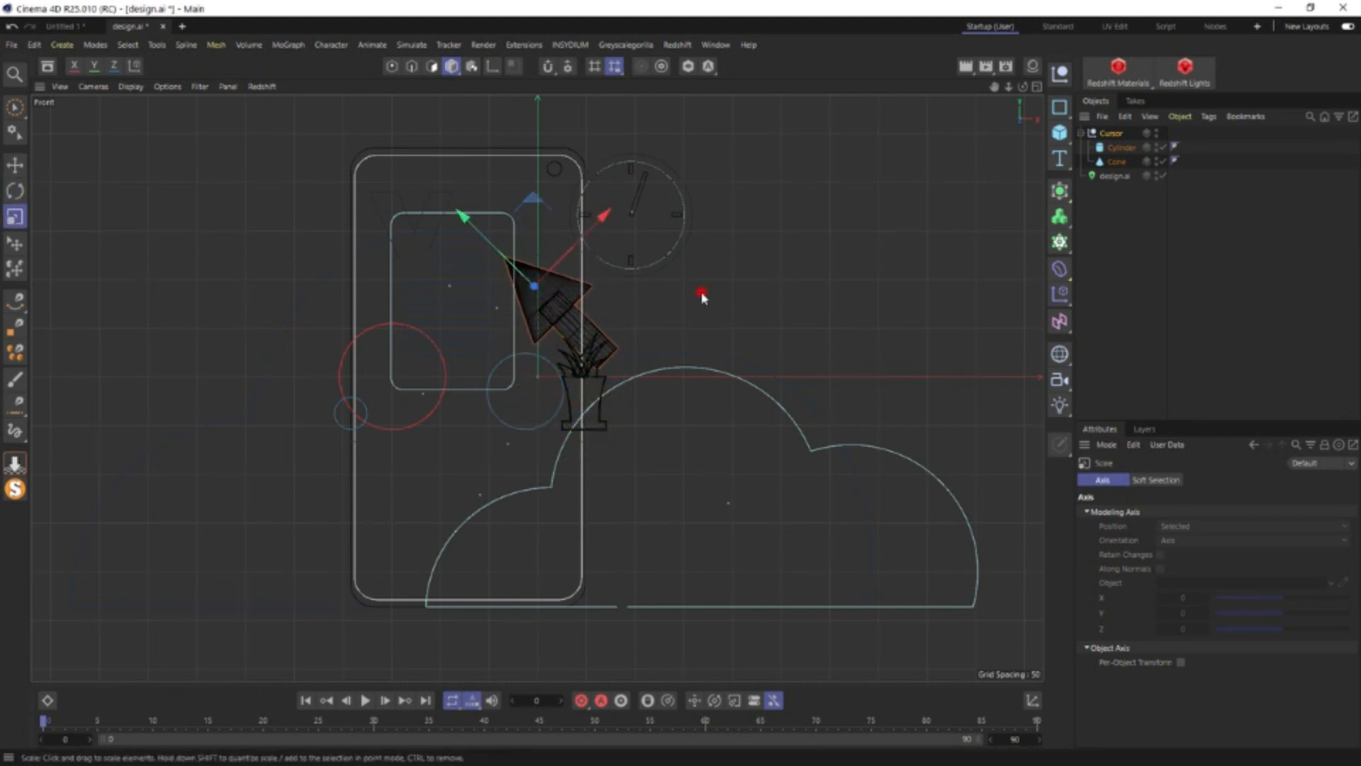
left_click_drag(702, 297, 564, 275)
key("e")
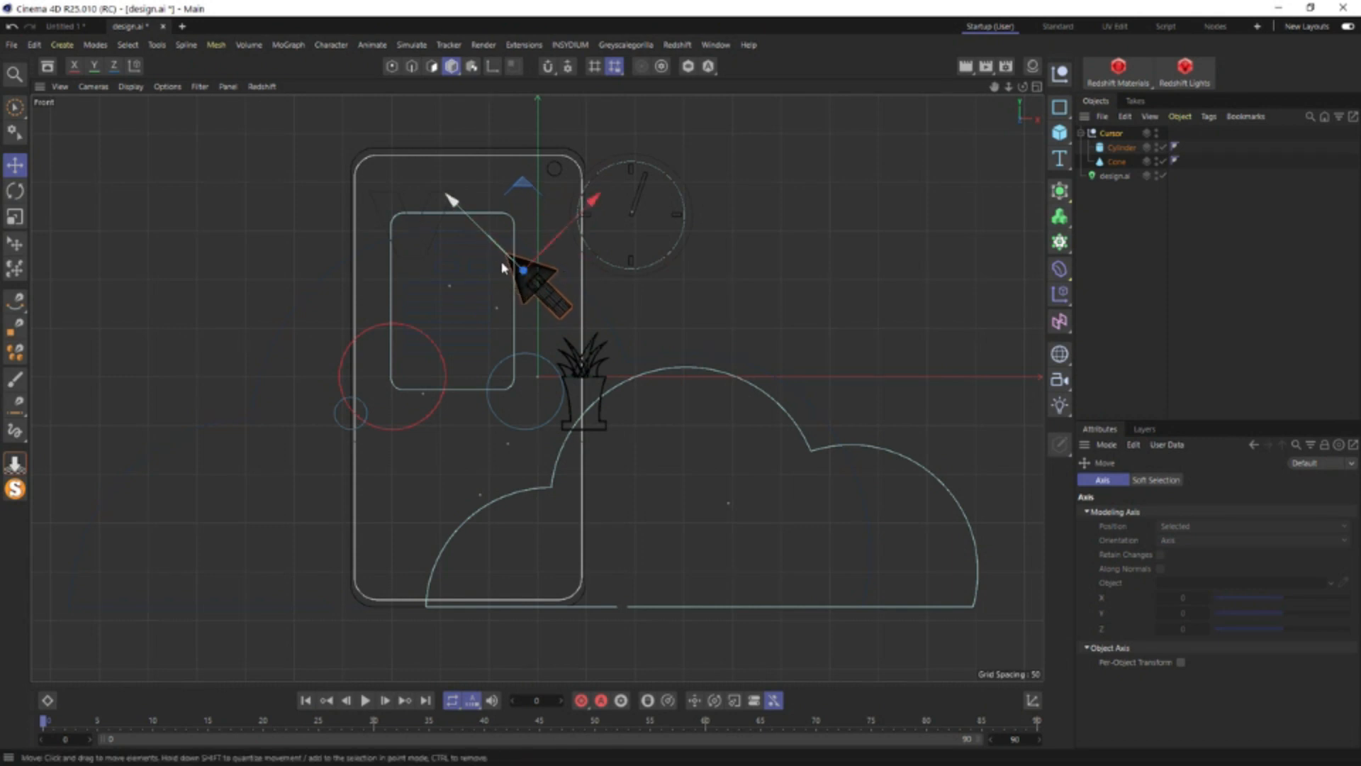
In the perspective view, move the Cursor group forward along its Z axis so it sits in front of the text card
middle_click(504, 274)
middle_click(497, 277)
scroll(525, 306, "down", 5)
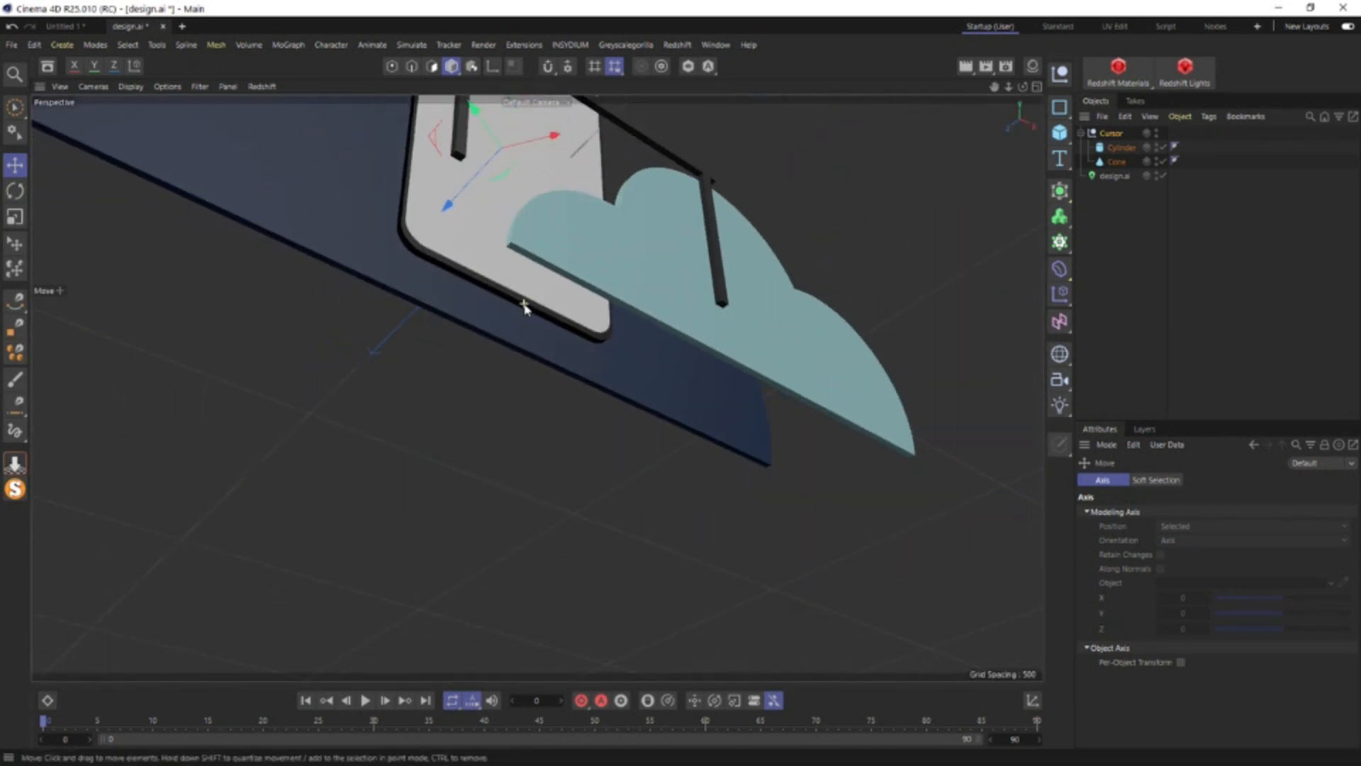
scroll(525, 307, "down", 3)
left_click_drag(510, 191, 548, 193, "alt")
middle_click_drag(548, 193, 553, 413, "alt")
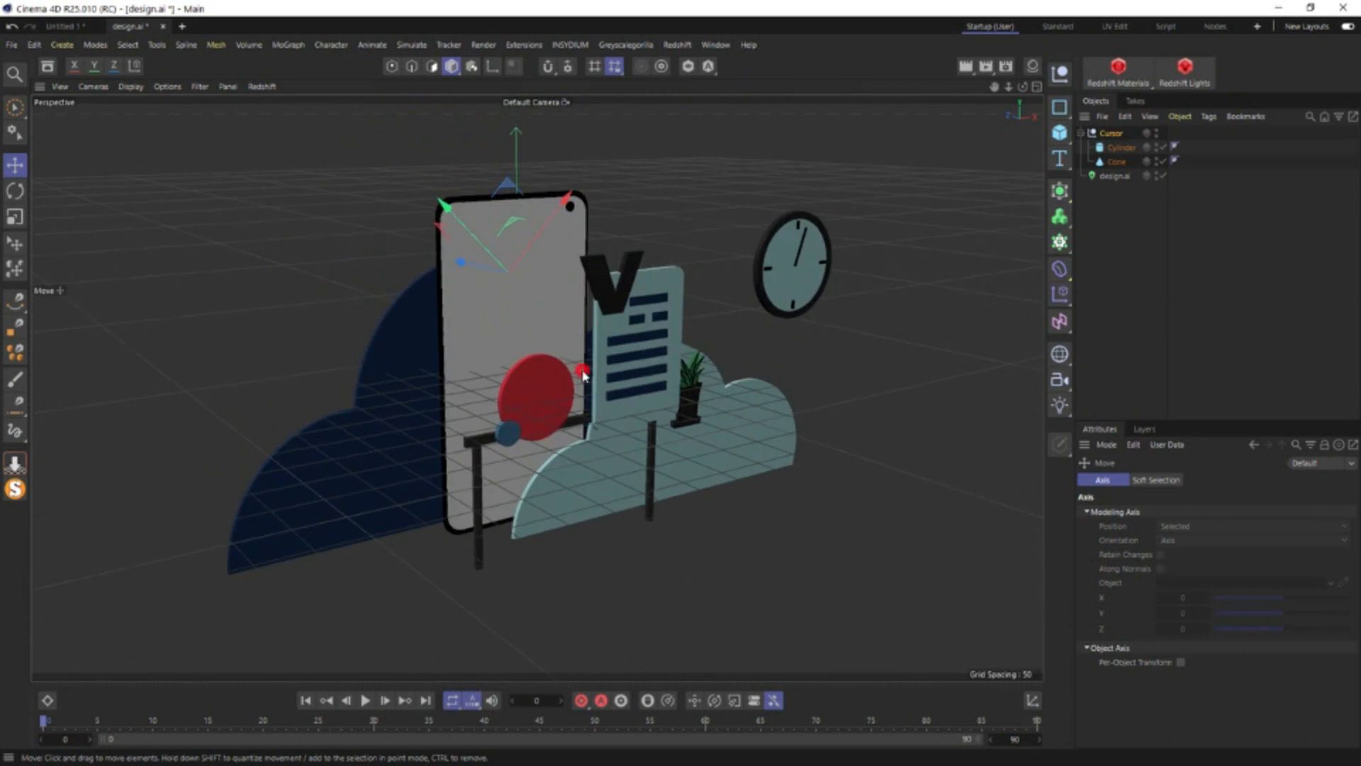
left_click_drag(582, 370, 631, 375, "alt")
left_click_drag(449, 276, 732, 317)
left_click_drag(827, 349, 685, 328, "alt")
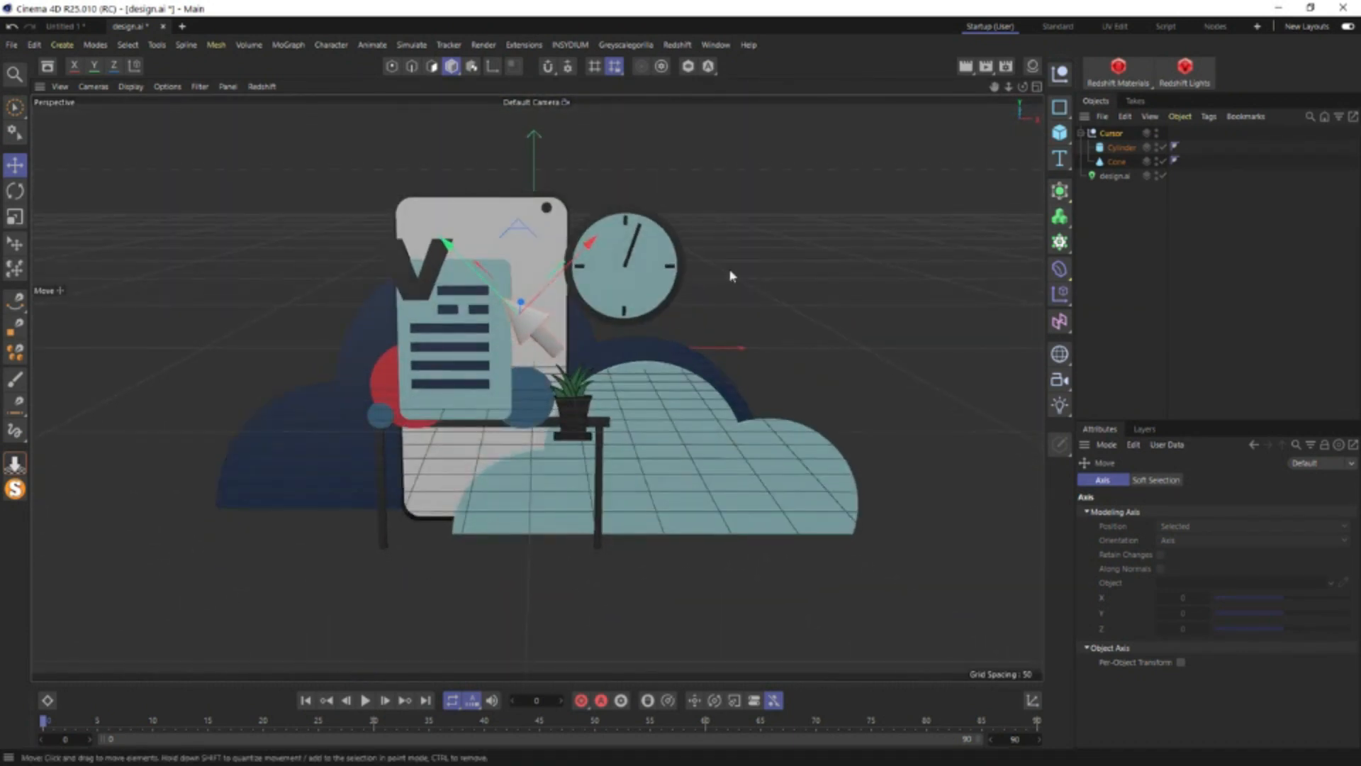
Set the Cursor group's display color to a custom dark grey
left_click(1105, 133)
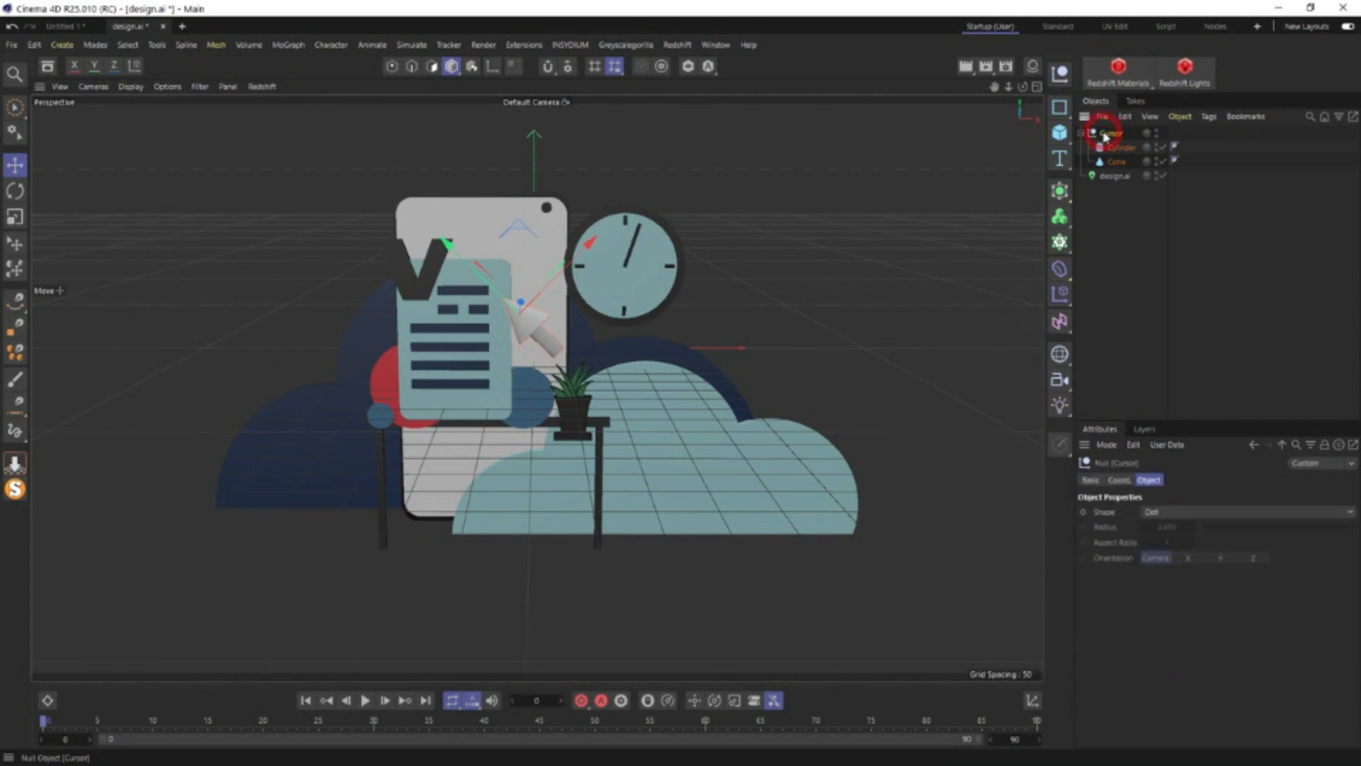
left_click(1092, 480)
left_click(1171, 593)
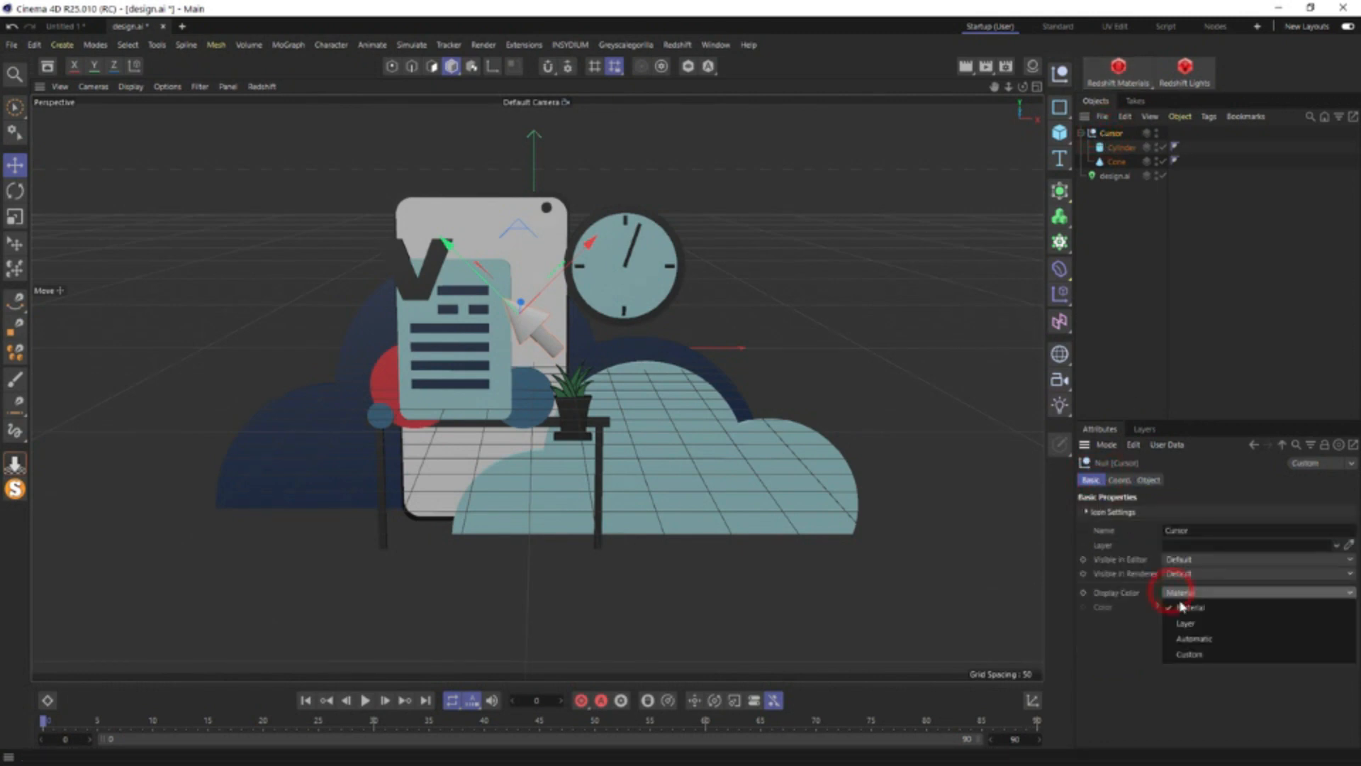
left_click(1211, 653)
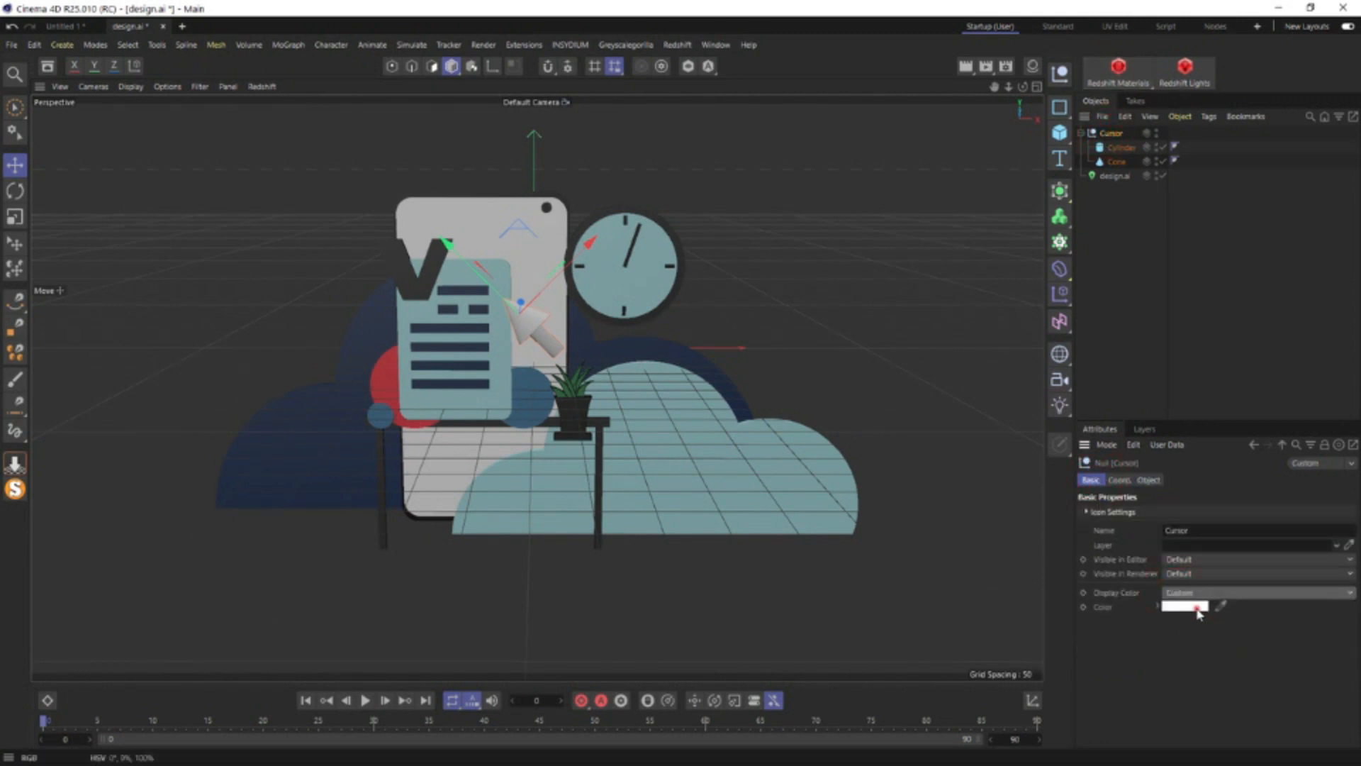
left_click(1198, 608)
left_click_drag(1053, 699, 1056, 694)
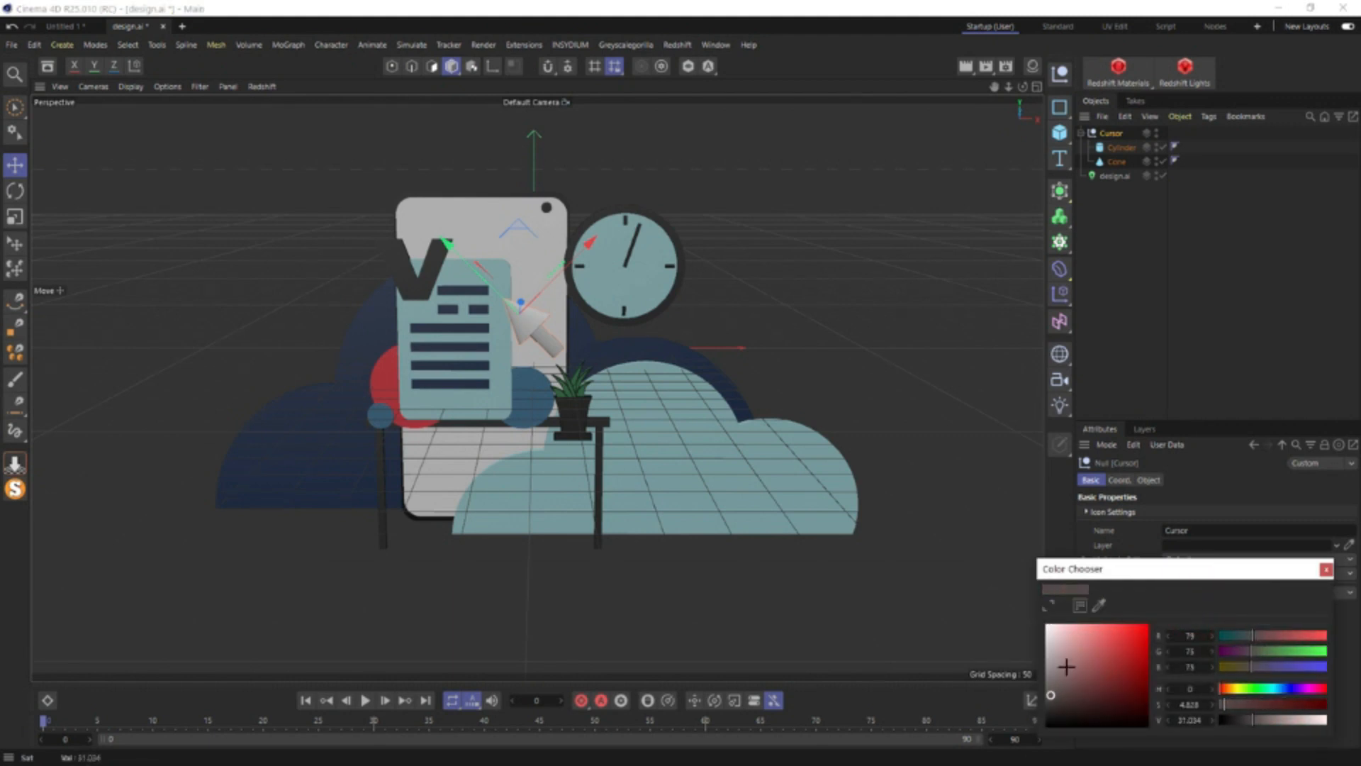
left_click(1087, 545)
Give the Cylinder and Cone a custom display color sampled from the clock's dark rim
left_click(1120, 148)
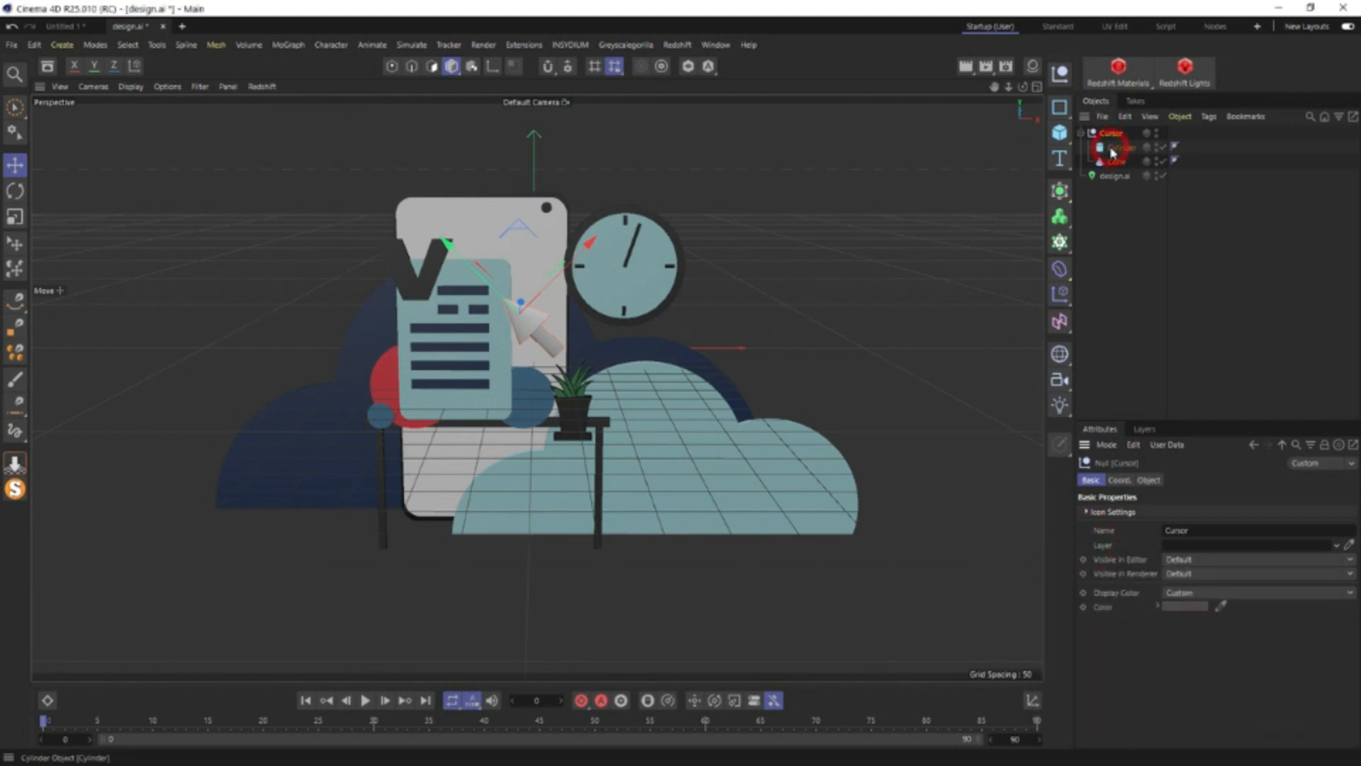
left_click(1117, 162, "shift")
left_click(1209, 606)
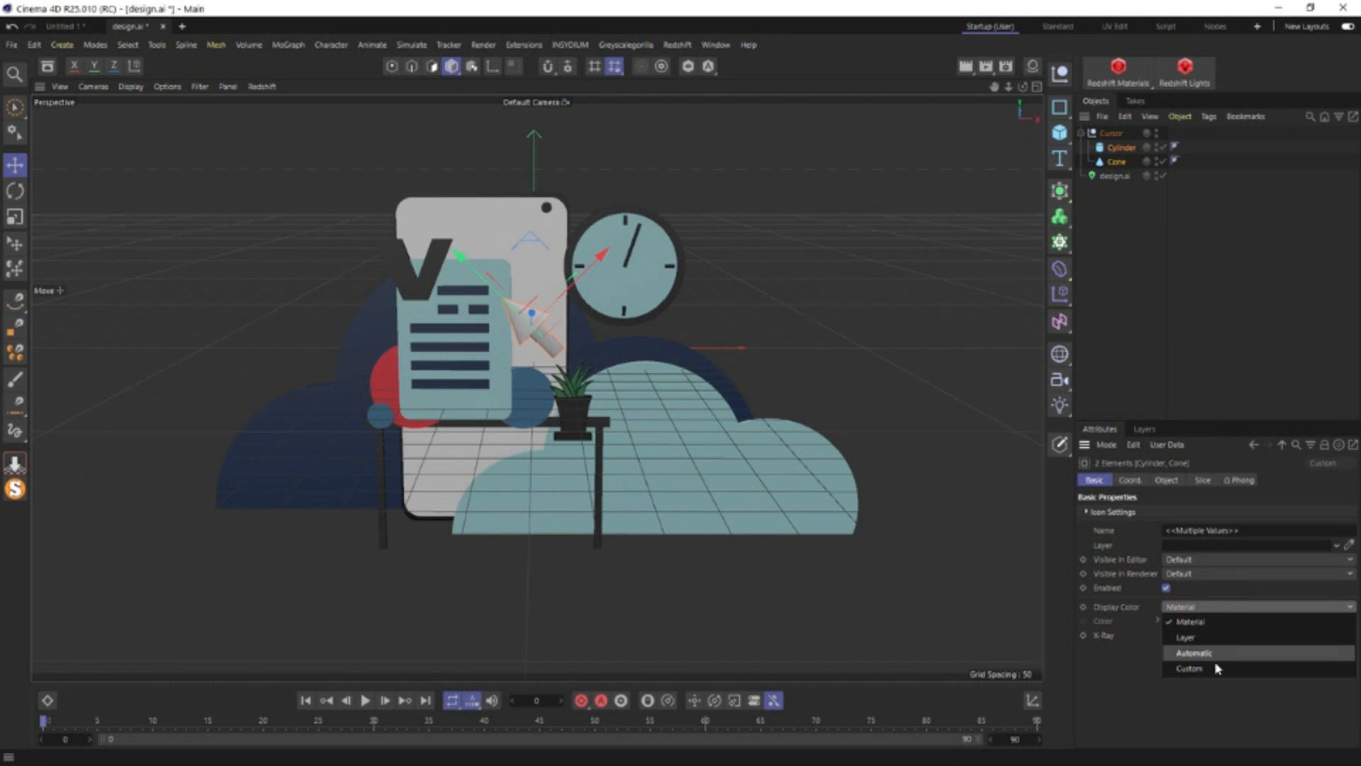
left_click(1212, 666)
left_click(1194, 619)
left_click_drag(1085, 663, 1045, 717)
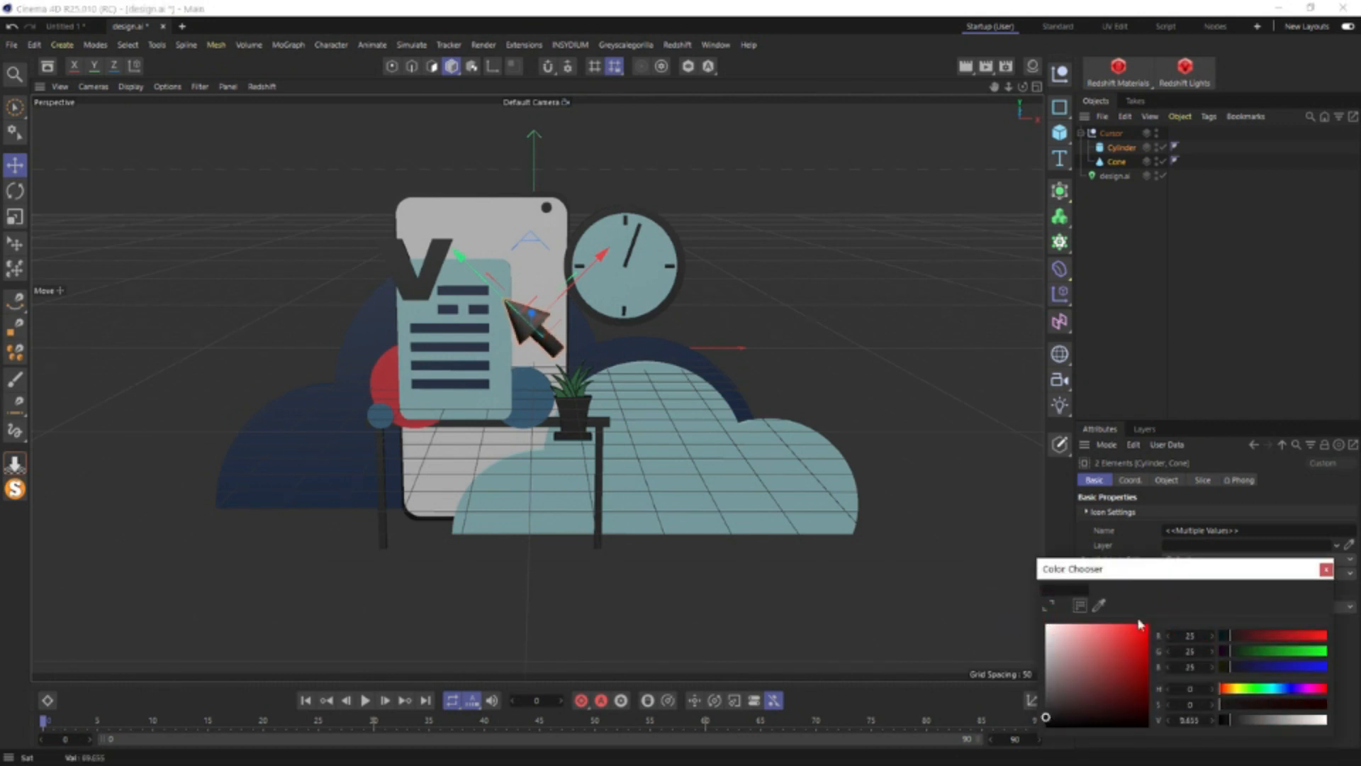
left_click(1099, 605)
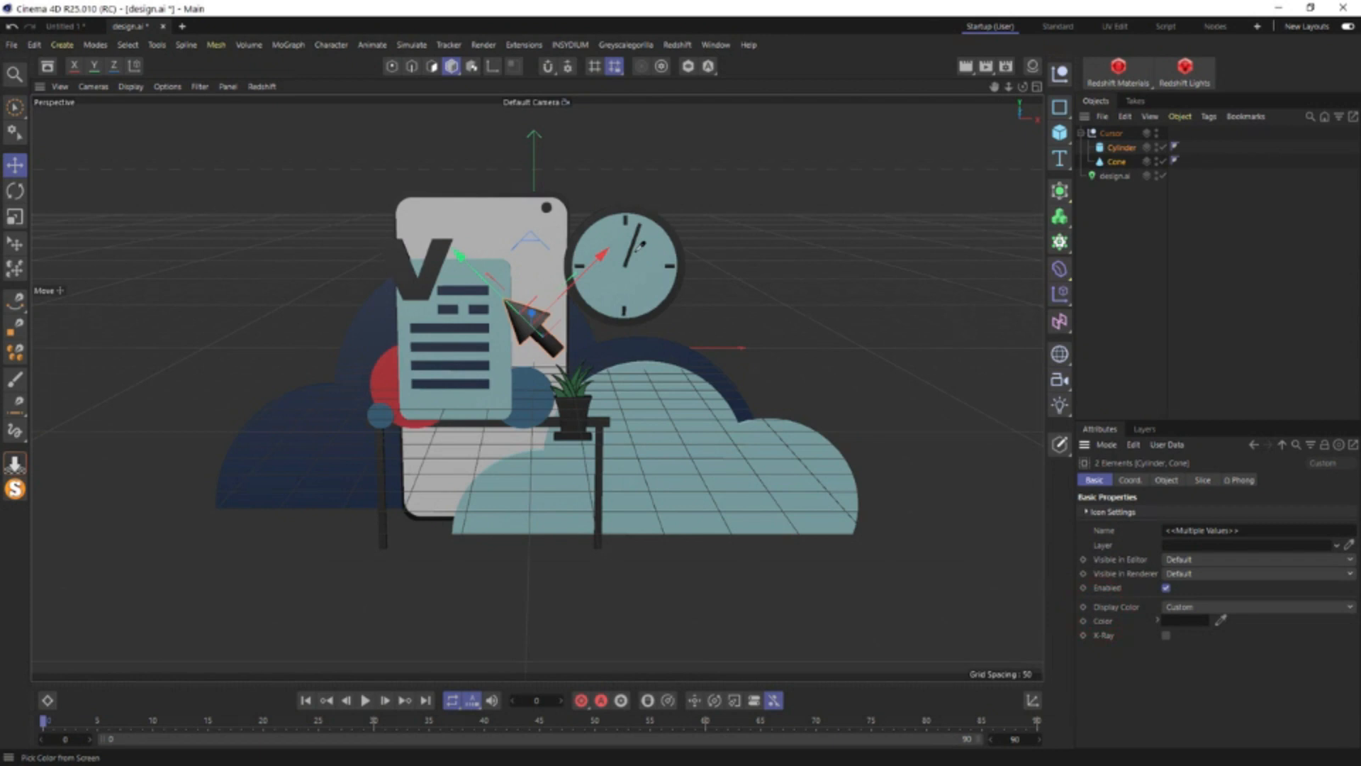
left_click(677, 241)
Nudge the Cursor group slightly further forward along Z and edit its Z scale
left_click(643, 363)
left_click_drag(643, 363, 787, 363, "alt")
left_click(1110, 134)
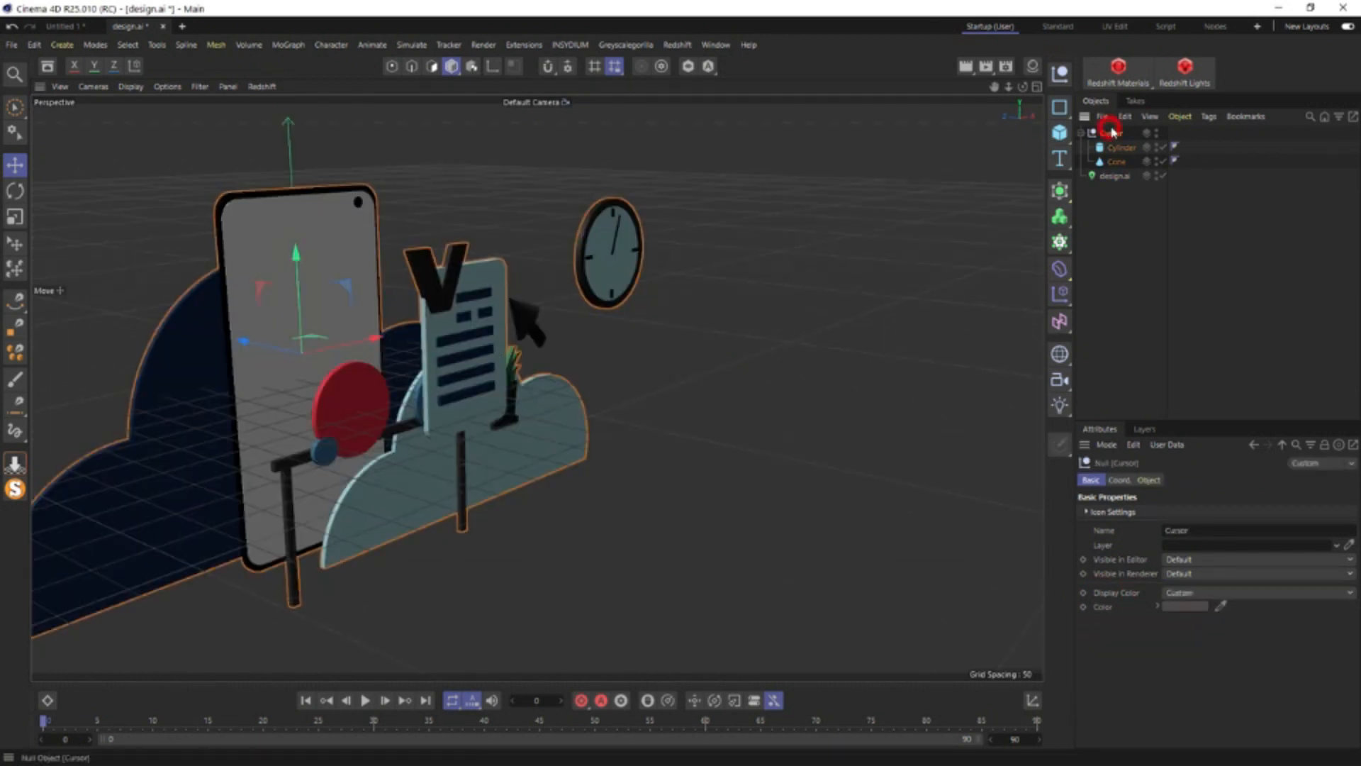
left_click_drag(483, 311, 491, 310)
left_click(1119, 480)
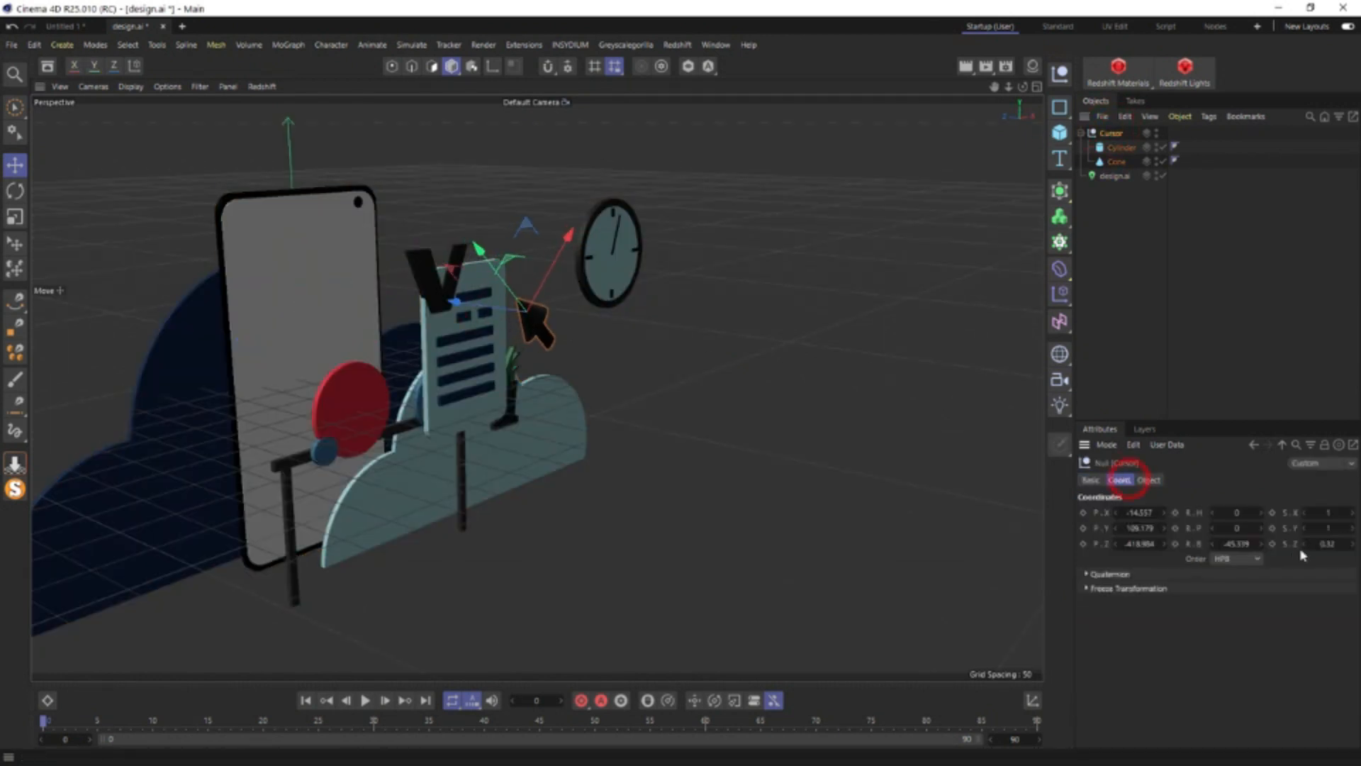
left_click(1316, 543)
key("BackSpace")
left_click(623, 384)
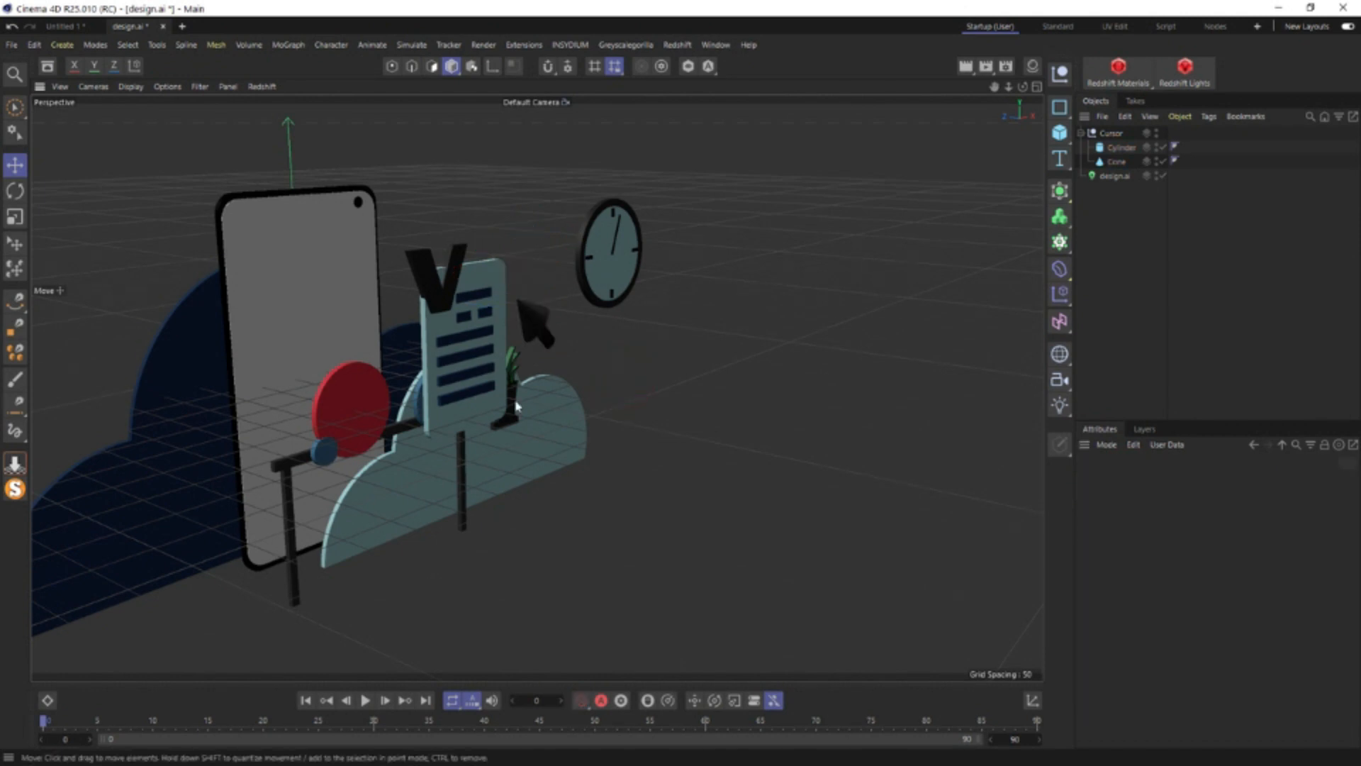
left_click_drag(410, 413, 486, 419, "alt")
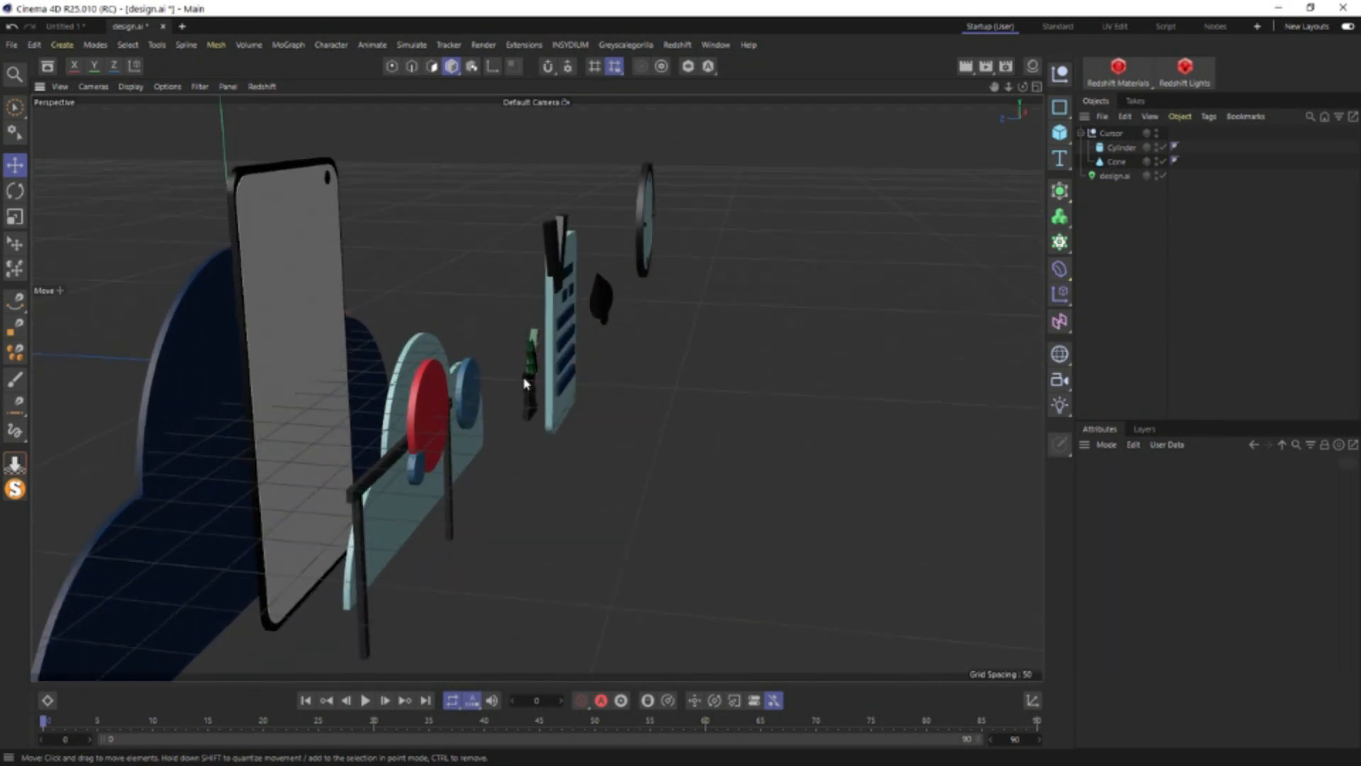
scroll(529, 379, "up", 6)
left_click_drag(535, 366, 277, 376, "alt")
scroll(403, 361, "down", 7)
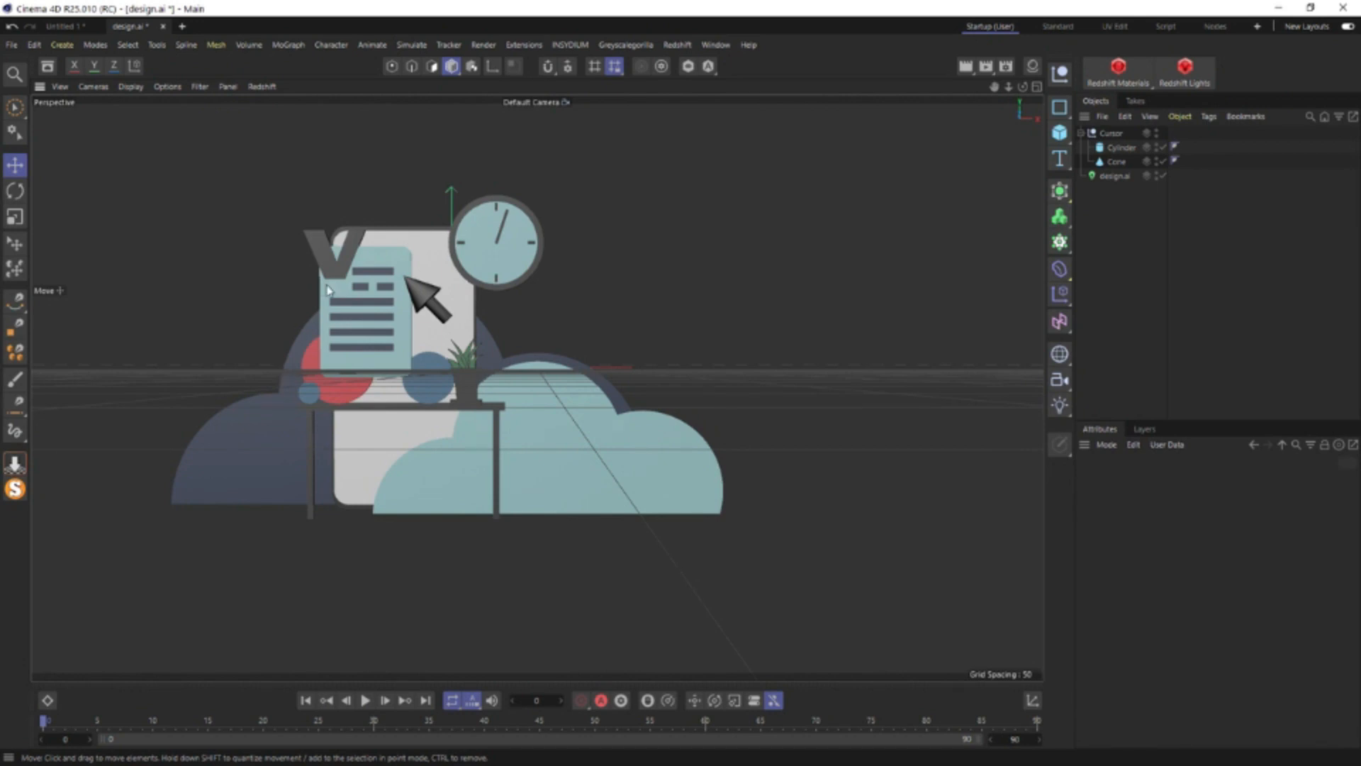
middle_click_drag(363, 314, 479, 321, "alt")
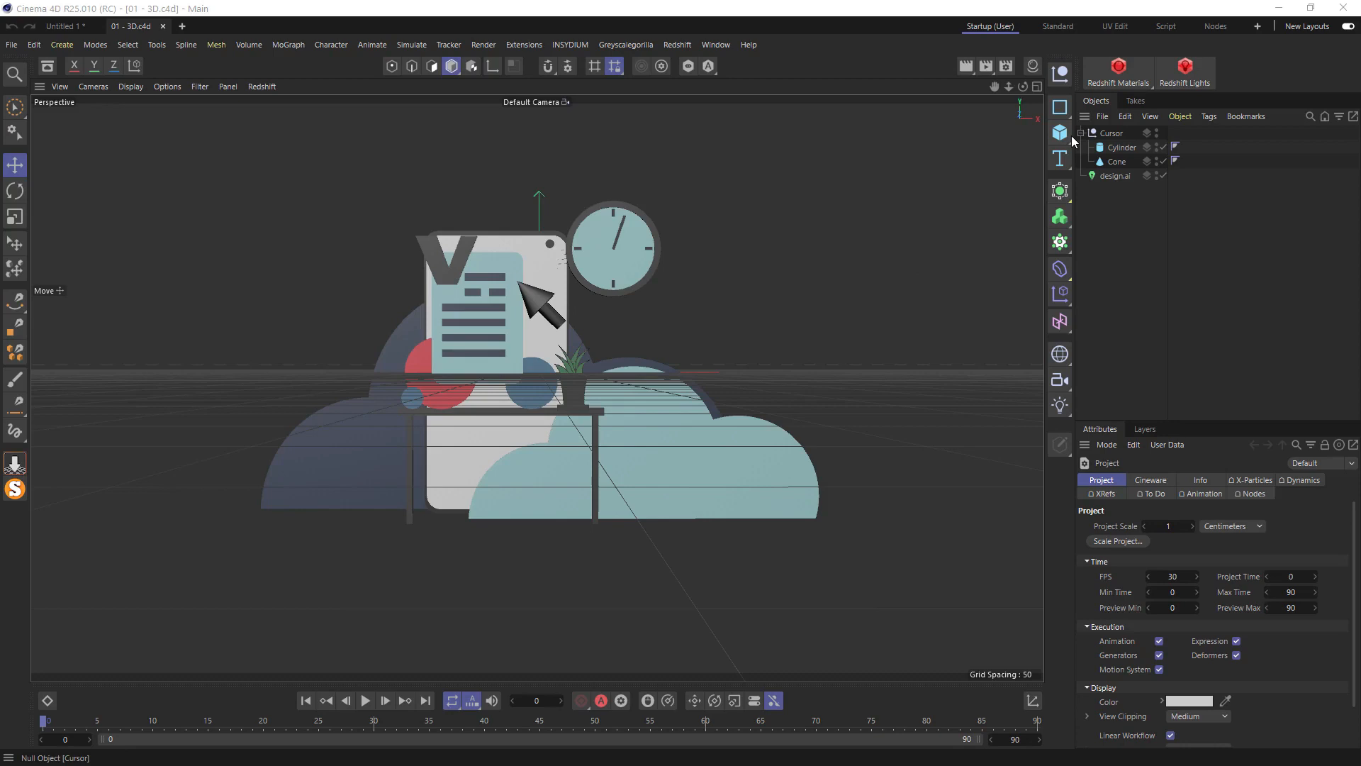
Add a CV-ArtSmart Object and load design.ai into it using the file path from the existing vector import
left_click(1079, 134)
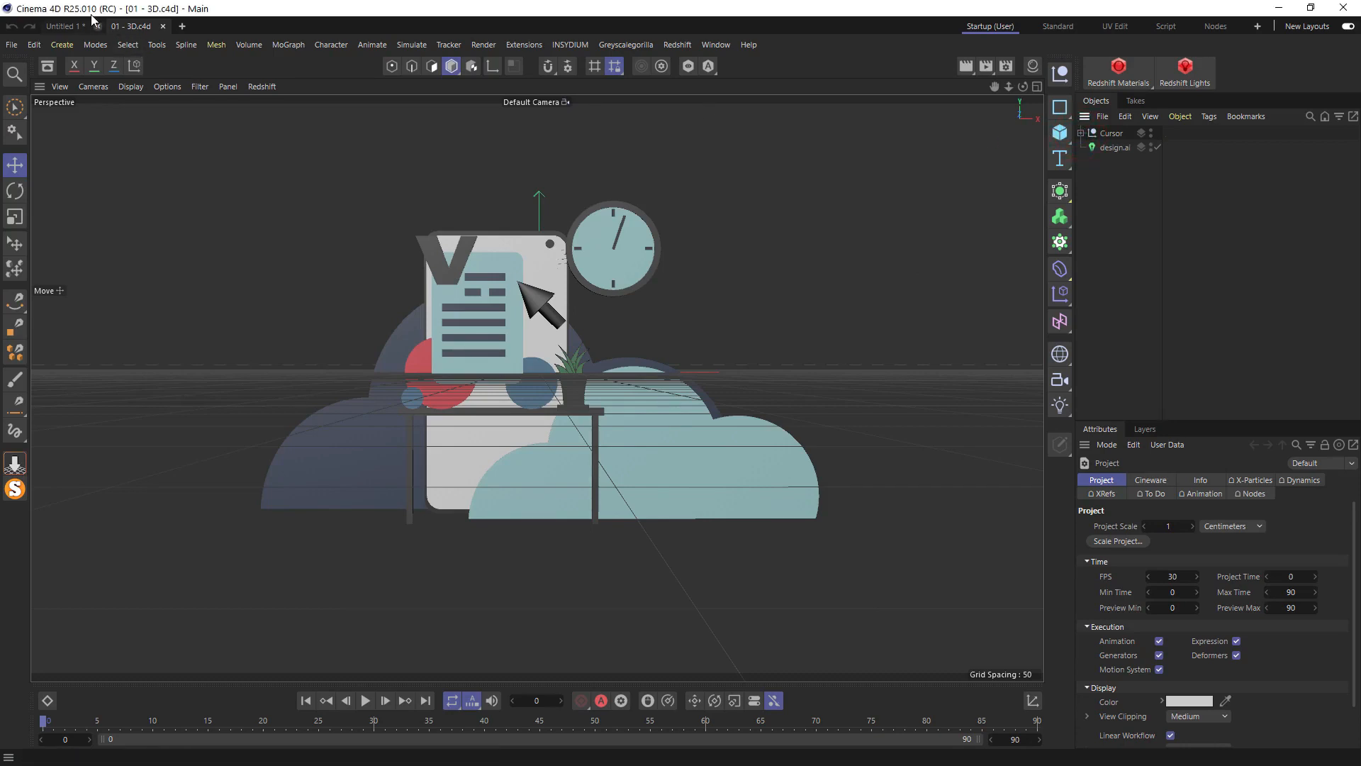
left_click(524, 44)
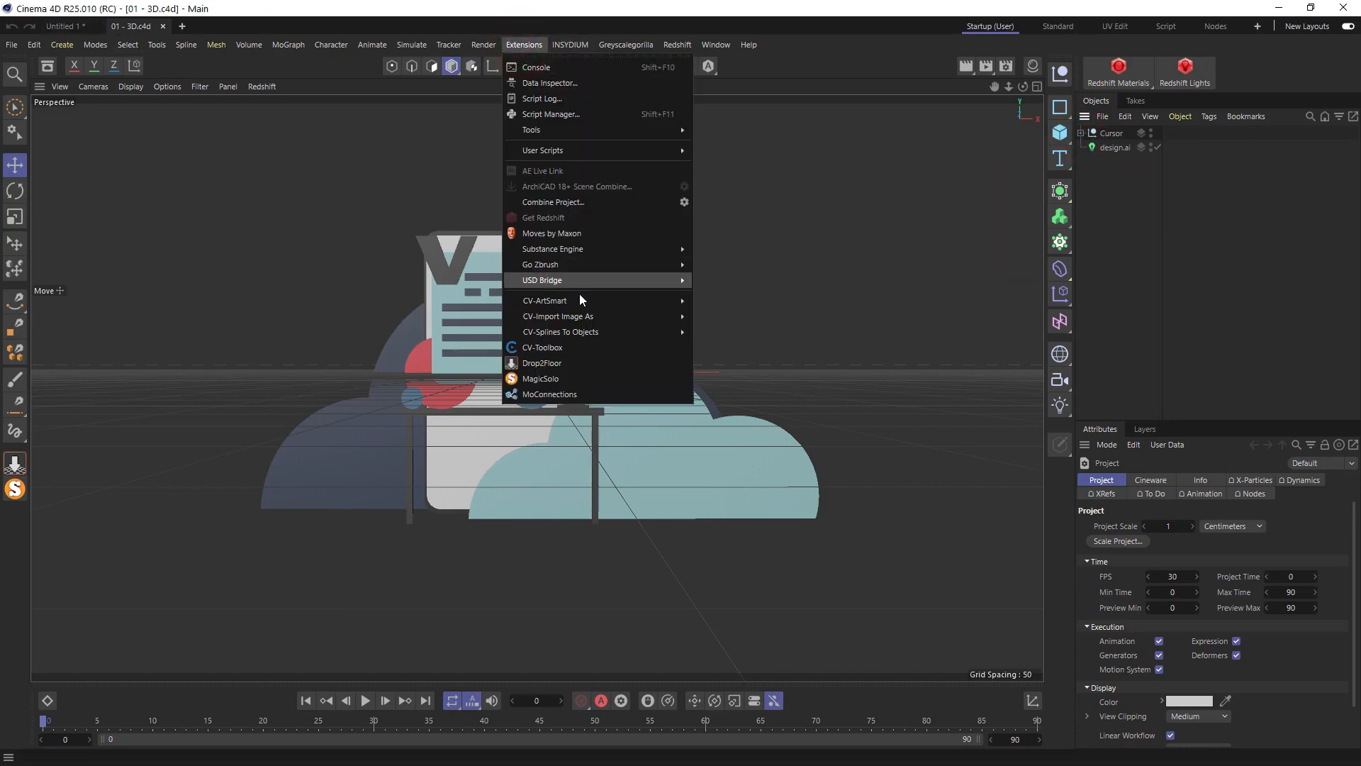
mouse_move(580, 301)
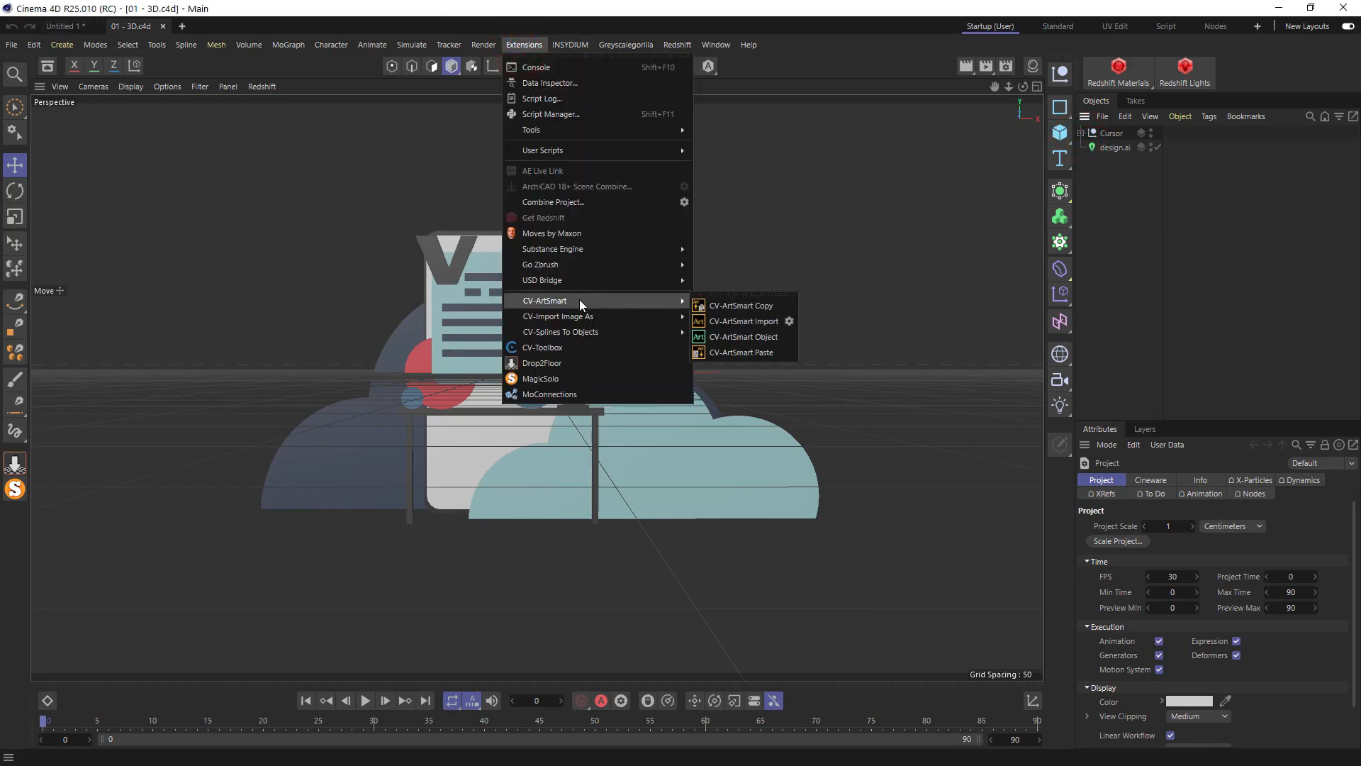
left_click(773, 338)
left_click(1120, 162)
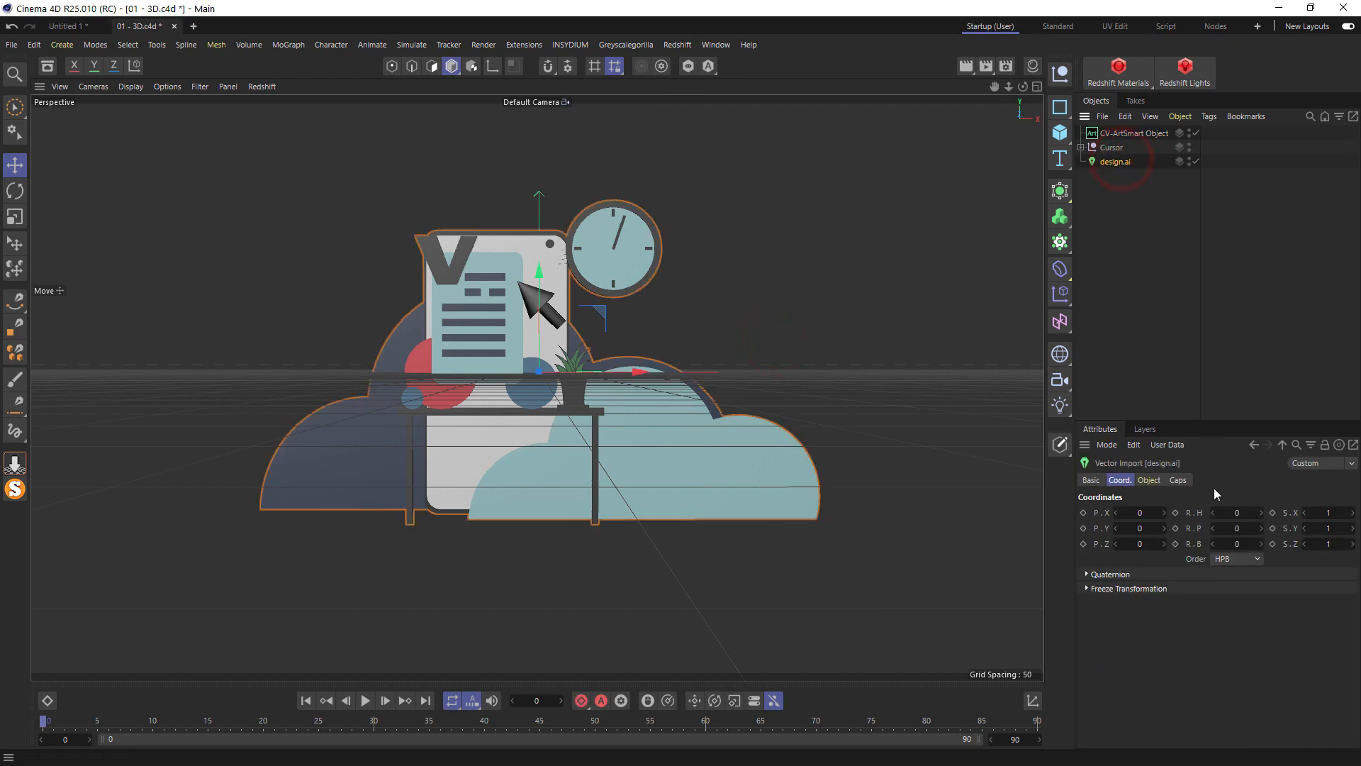
left_click(1149, 481)
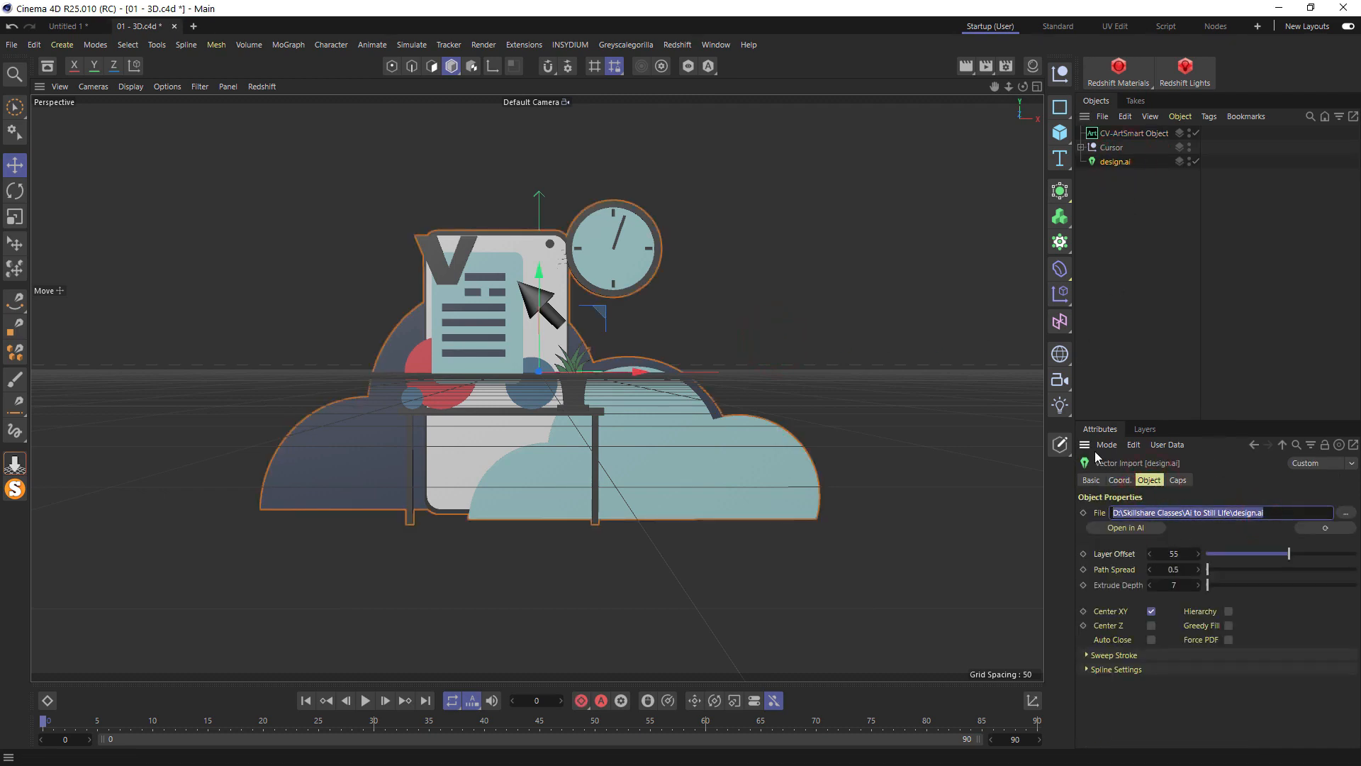
left_click(1133, 133)
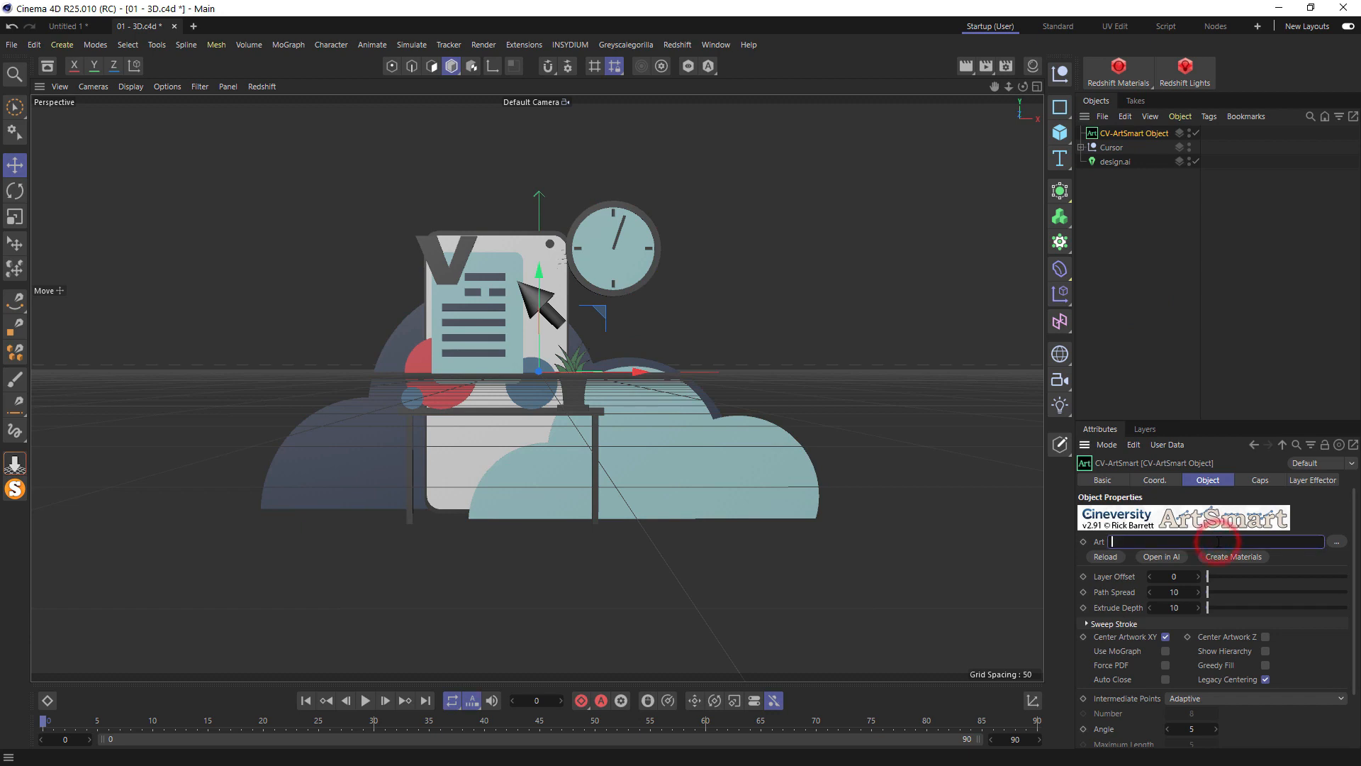
left_click(1163, 346)
Disable the design.ai import and set the CV-ArtSmart Object's Path Spread to 23
left_click(1196, 161)
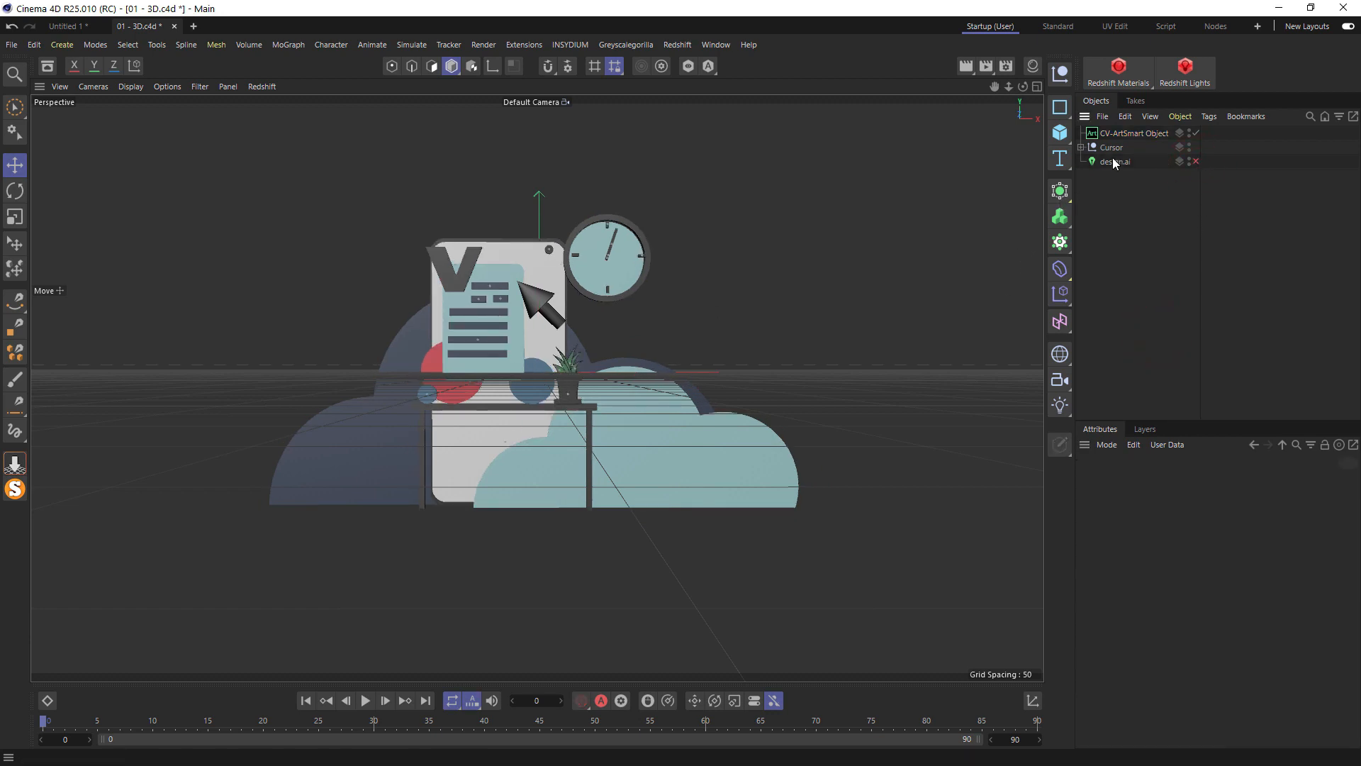
left_click(1133, 134)
left_click_drag(533, 356, 637, 406, "alt")
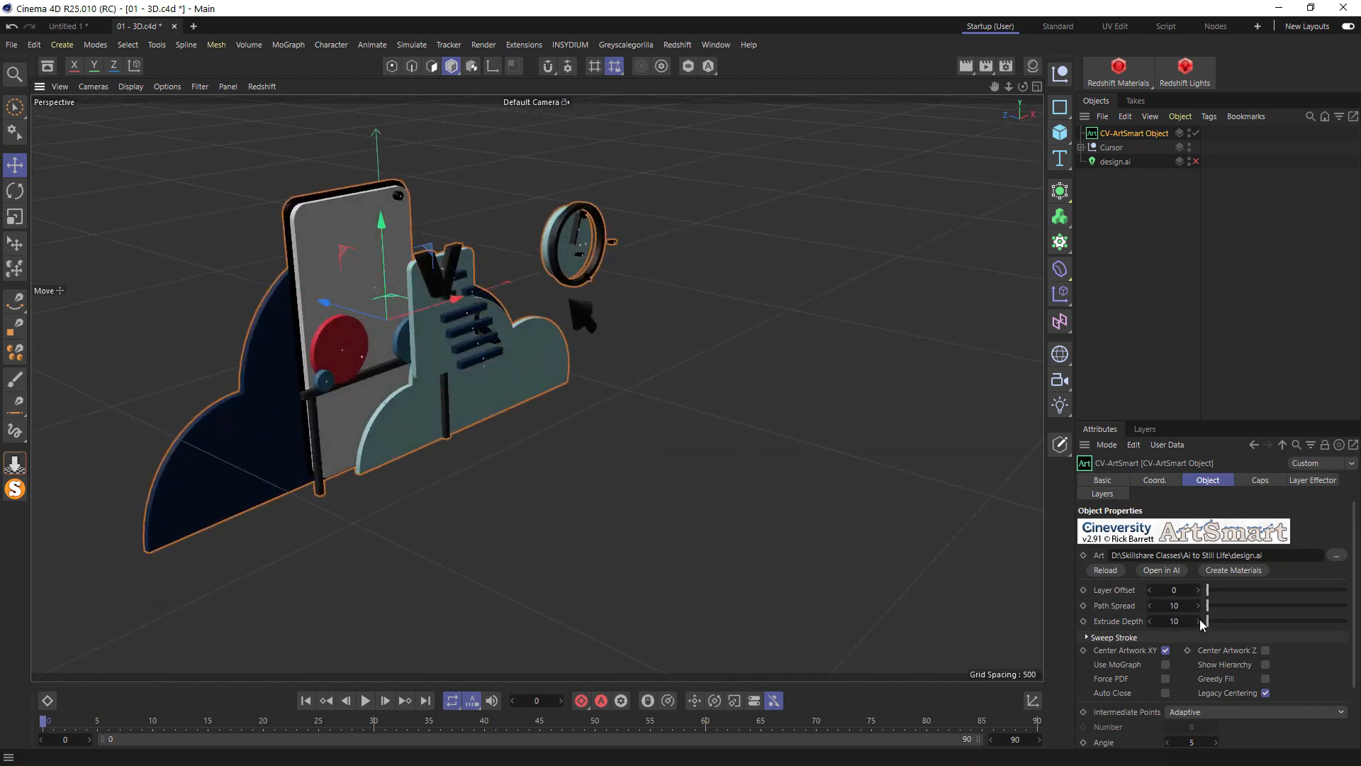
left_click_drag(1207, 606, 1210, 610)
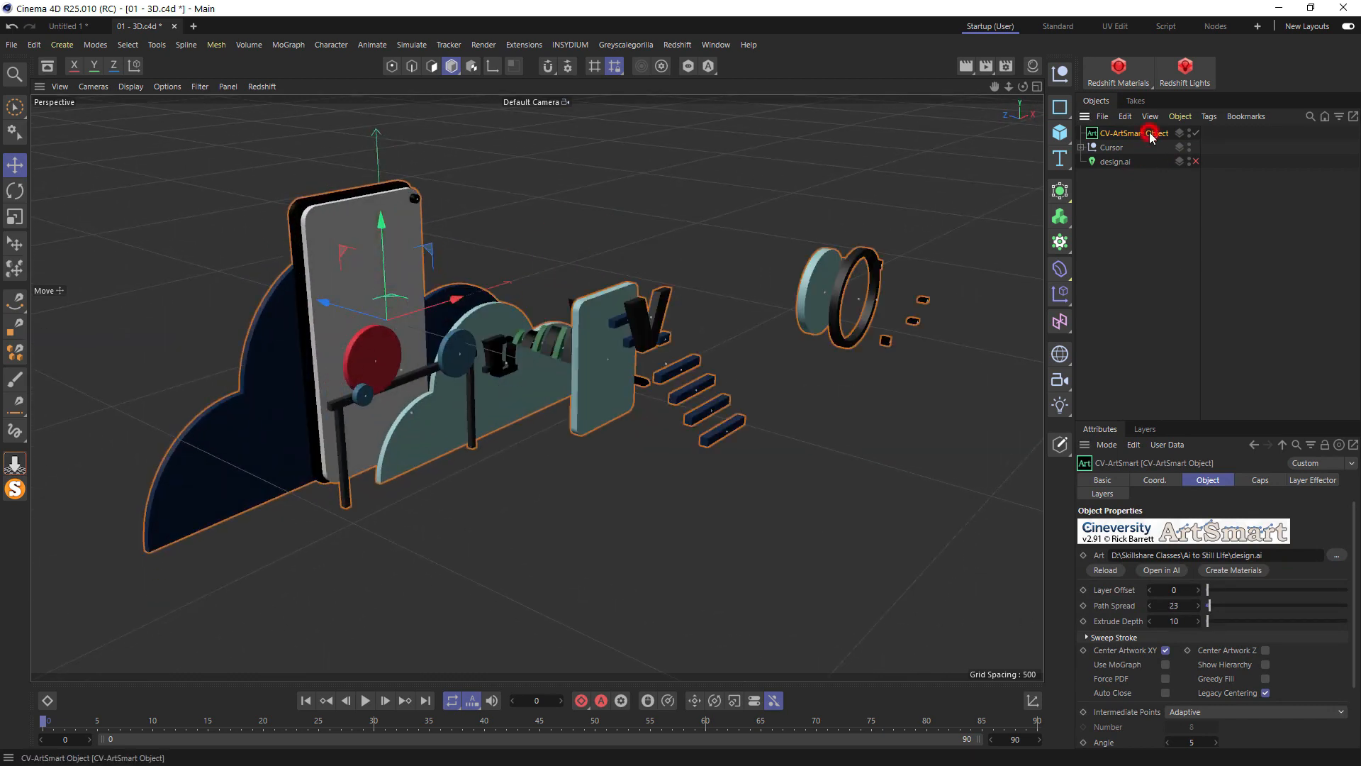
Make the CV-ArtSmart Object editable and expand its hierarchy
key("c")
left_click(1081, 133)
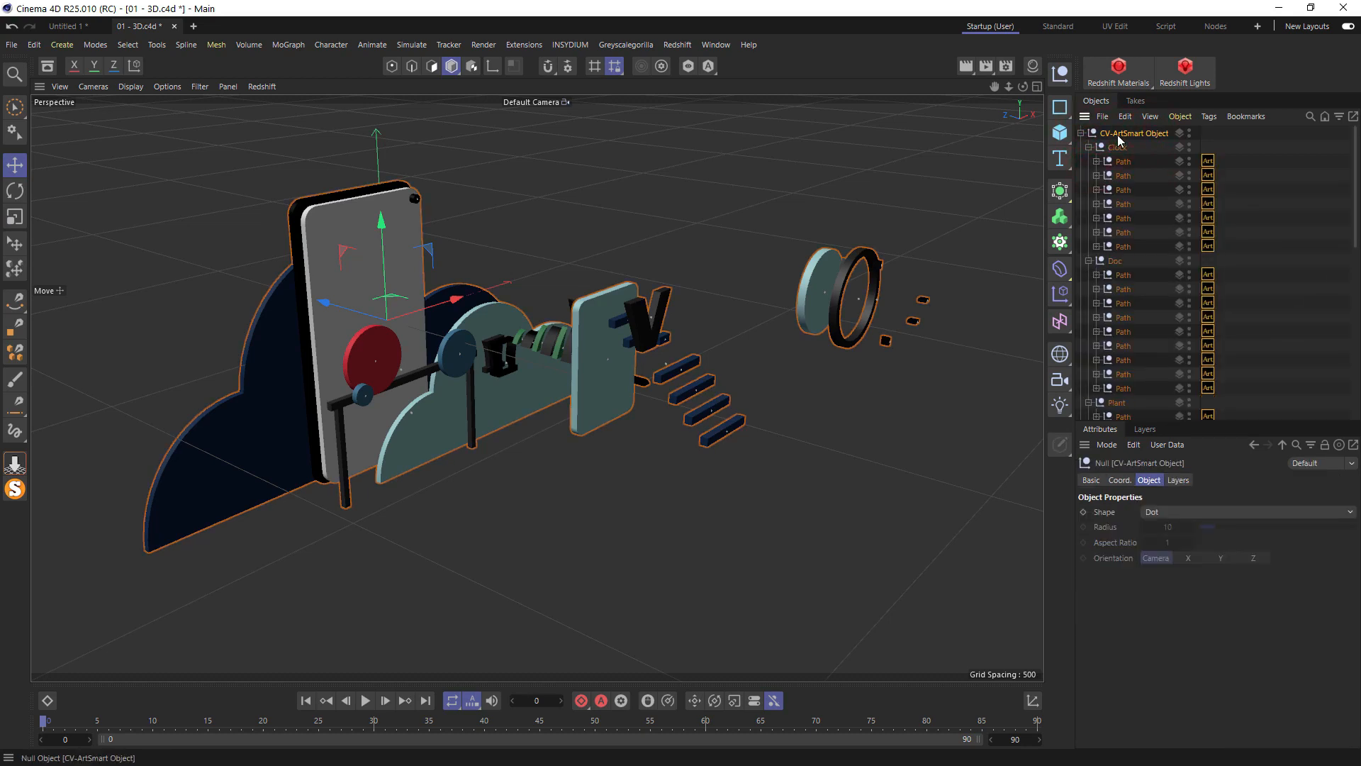
Delete the CV-ArtSmart hierarchy and re-enable the design.ai import
key("Delete")
left_click(1115, 147)
left_click(1120, 150)
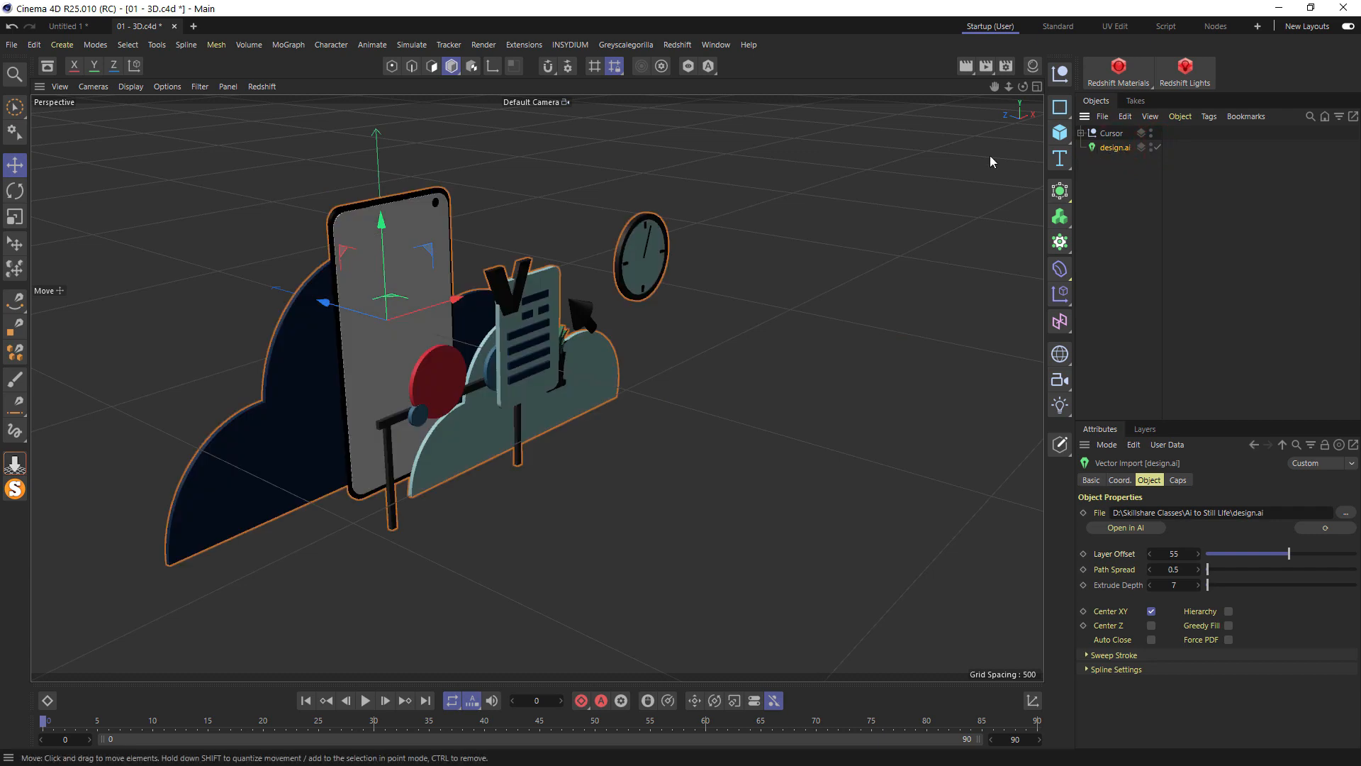
Try making the design.ai import editable, expand it down to the Clock group's splines, and undo the conversion
key("c")
left_click(1081, 148)
left_click(1088, 160)
left_click(1096, 175)
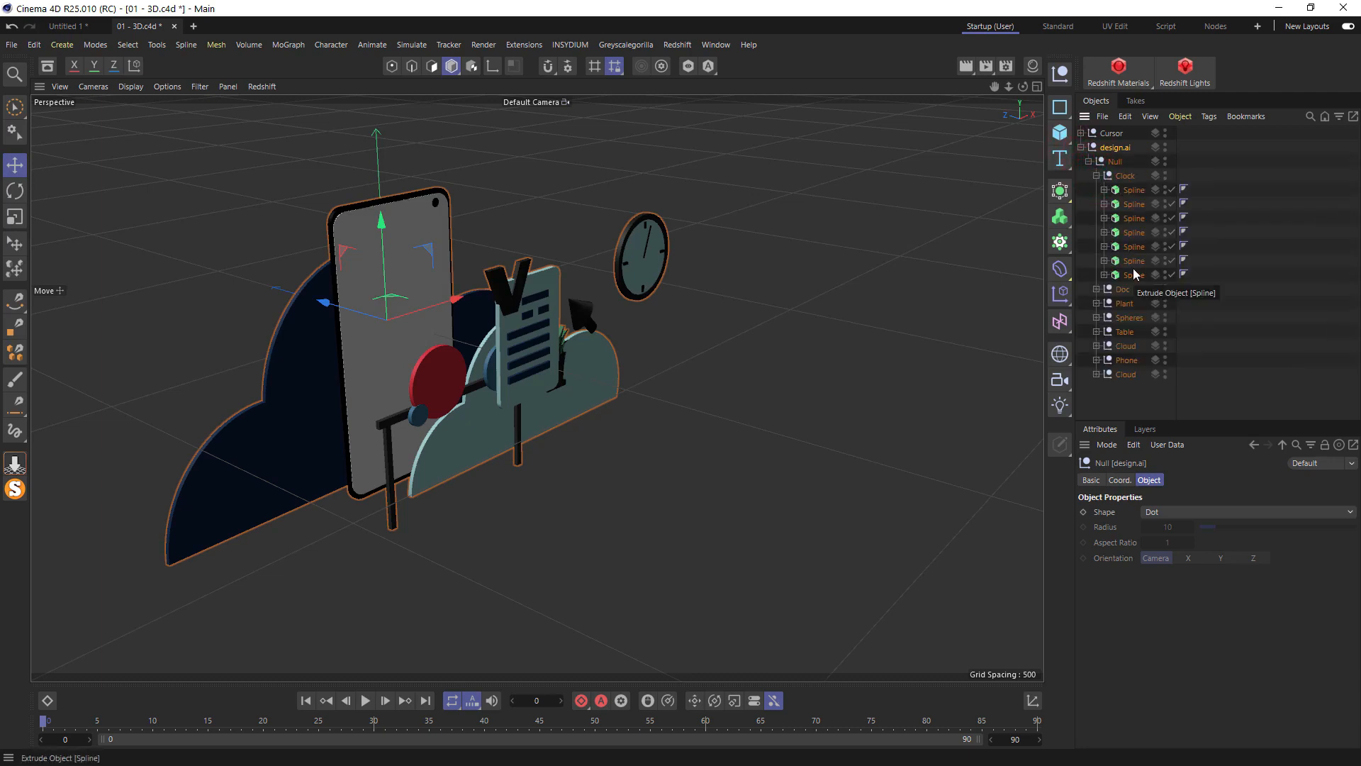
key("ctrl+z")
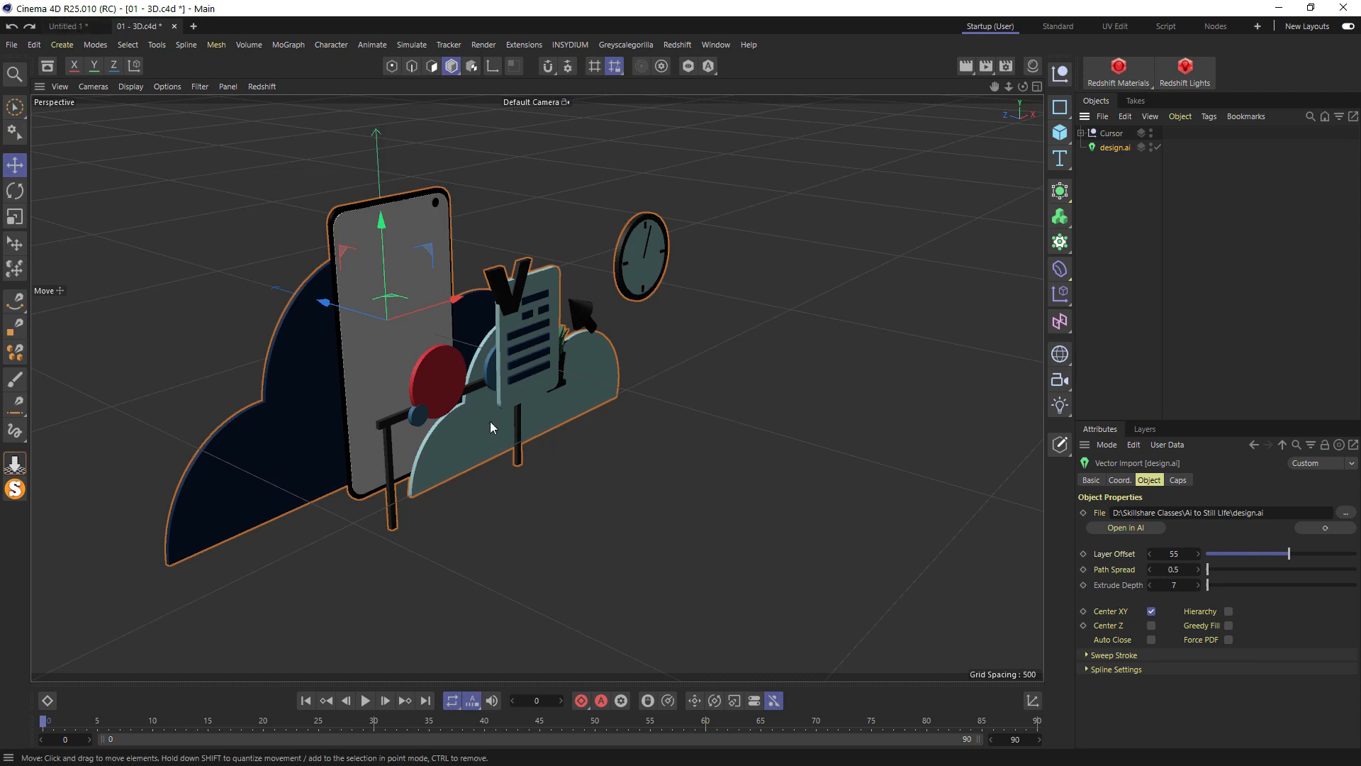
Nest the Cursor group under design.ai and set the whole design on the ground with Drop2Floor
mouse_move(1109, 134)
left_mouse_down()
mouse_move(1118, 147)
mouse_move(1104, 136)
left_mouse_up()
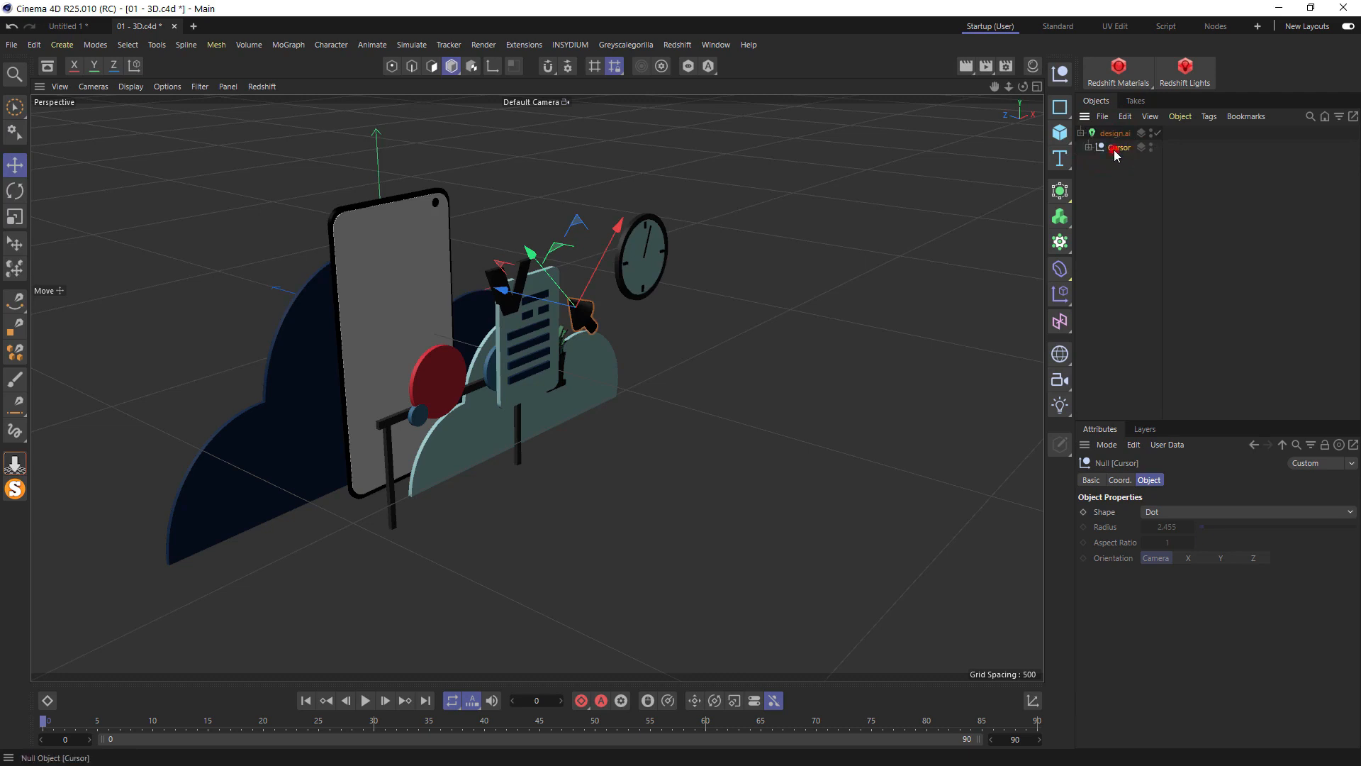
left_click(1110, 135)
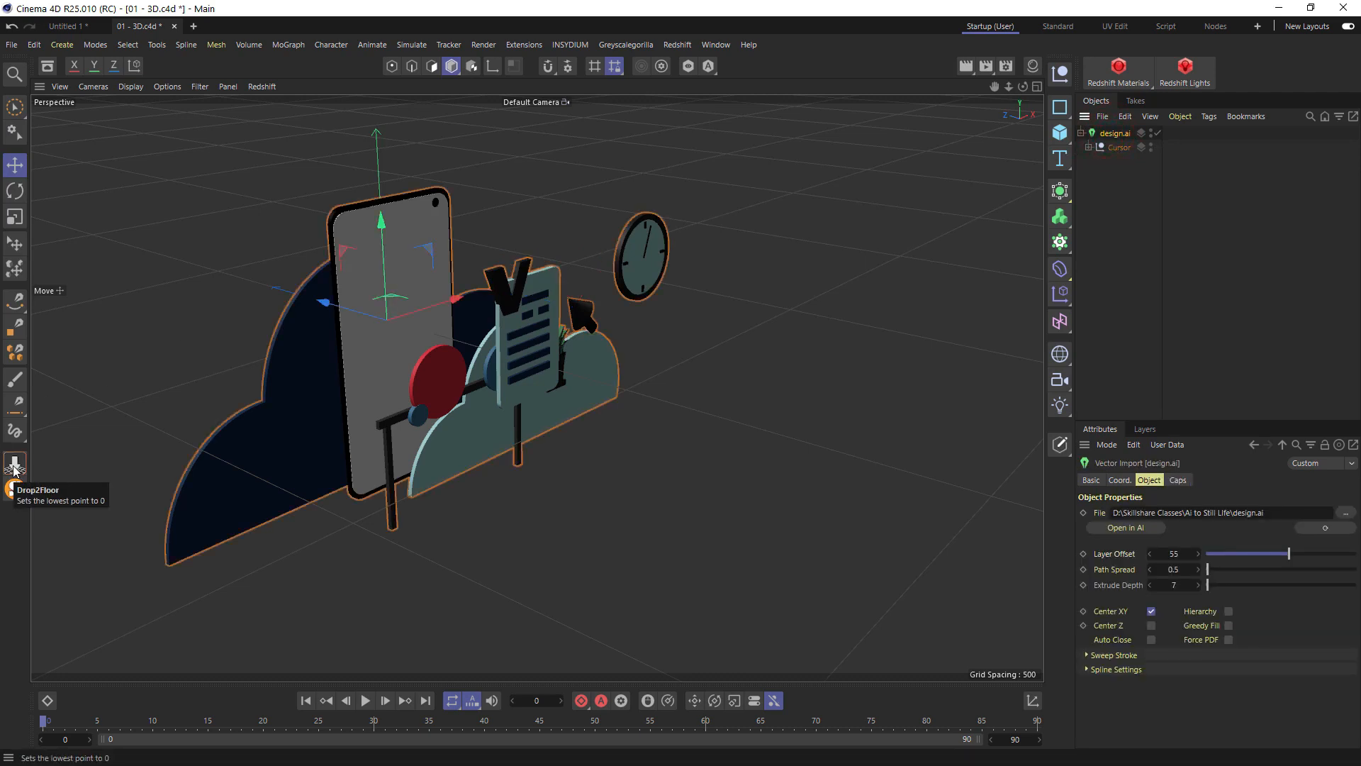
left_click(14, 465)
Take the Cursor group back out of design.ai to the top level of the object hierarchy, below the import
middle_click(342, 337)
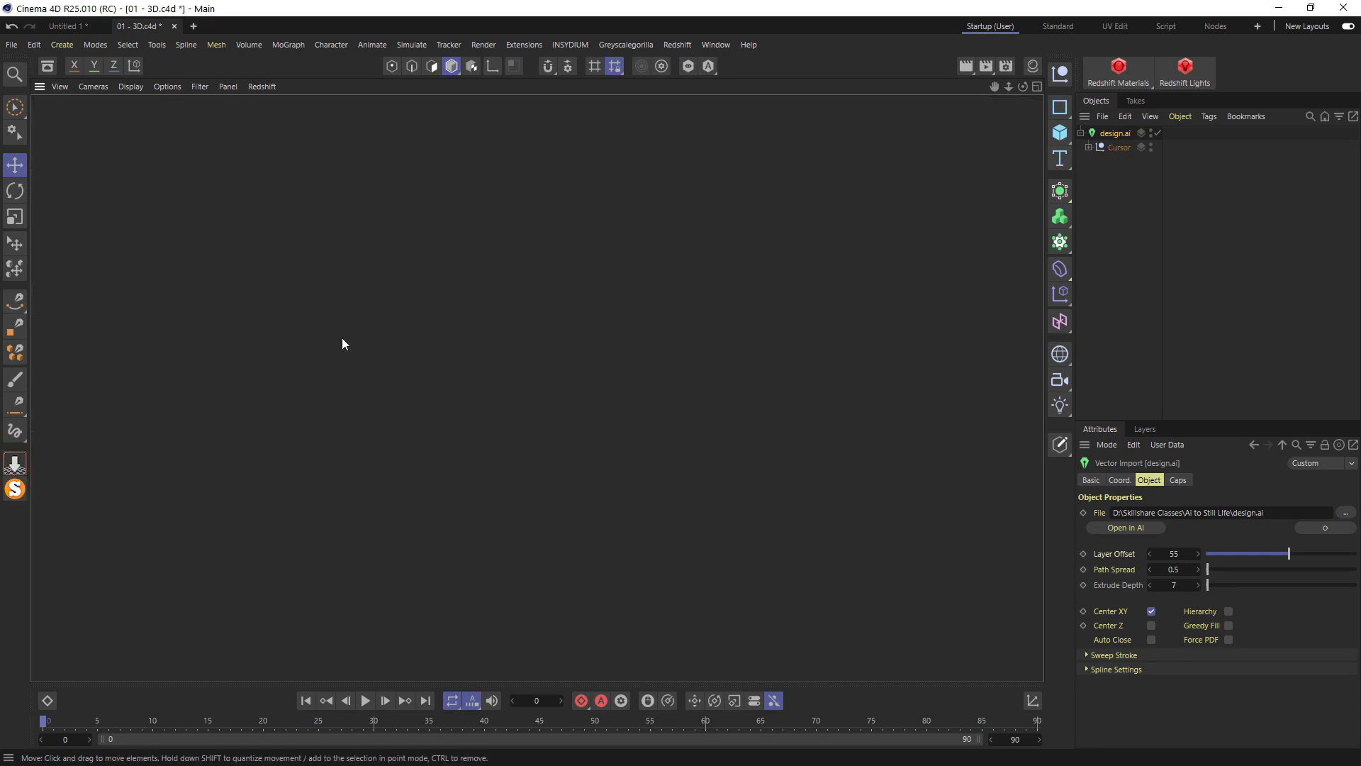
middle_click(598, 419)
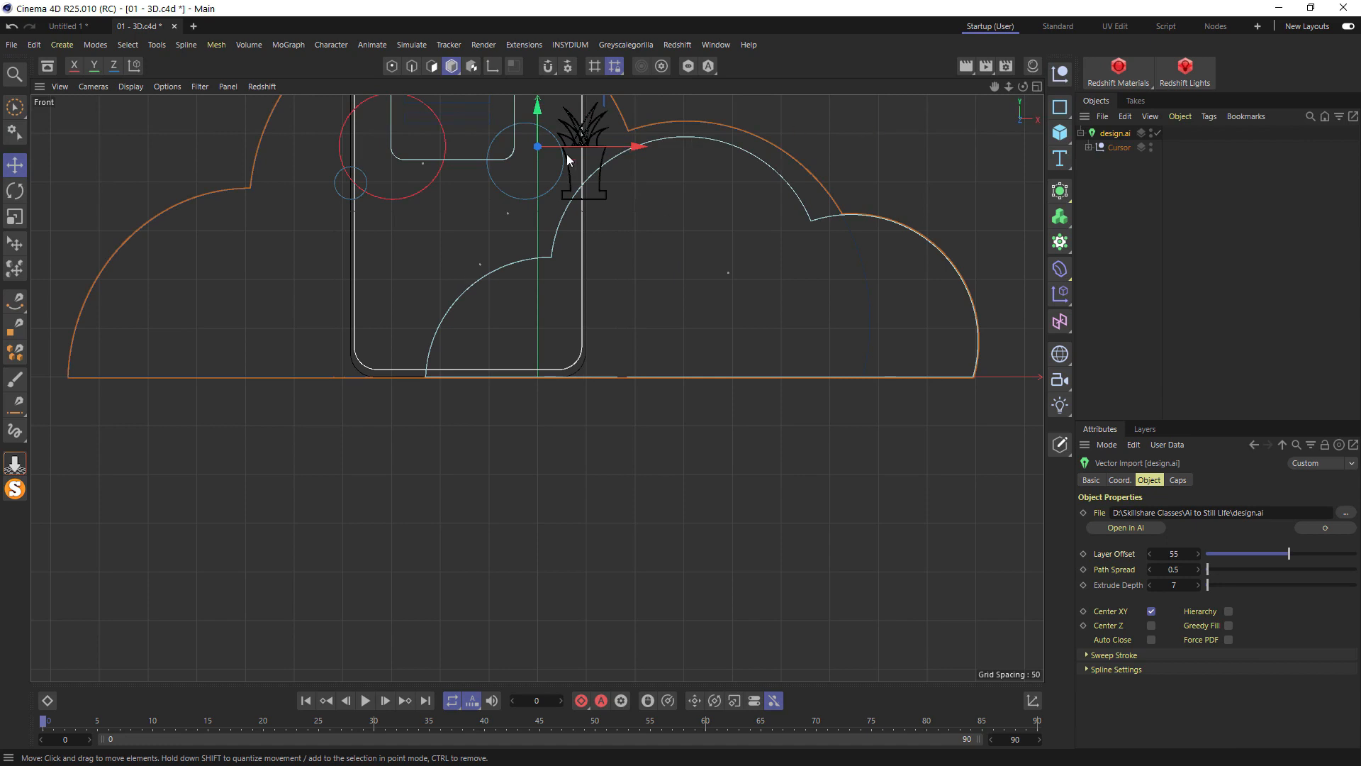
left_click_drag(1115, 149, 1114, 181)
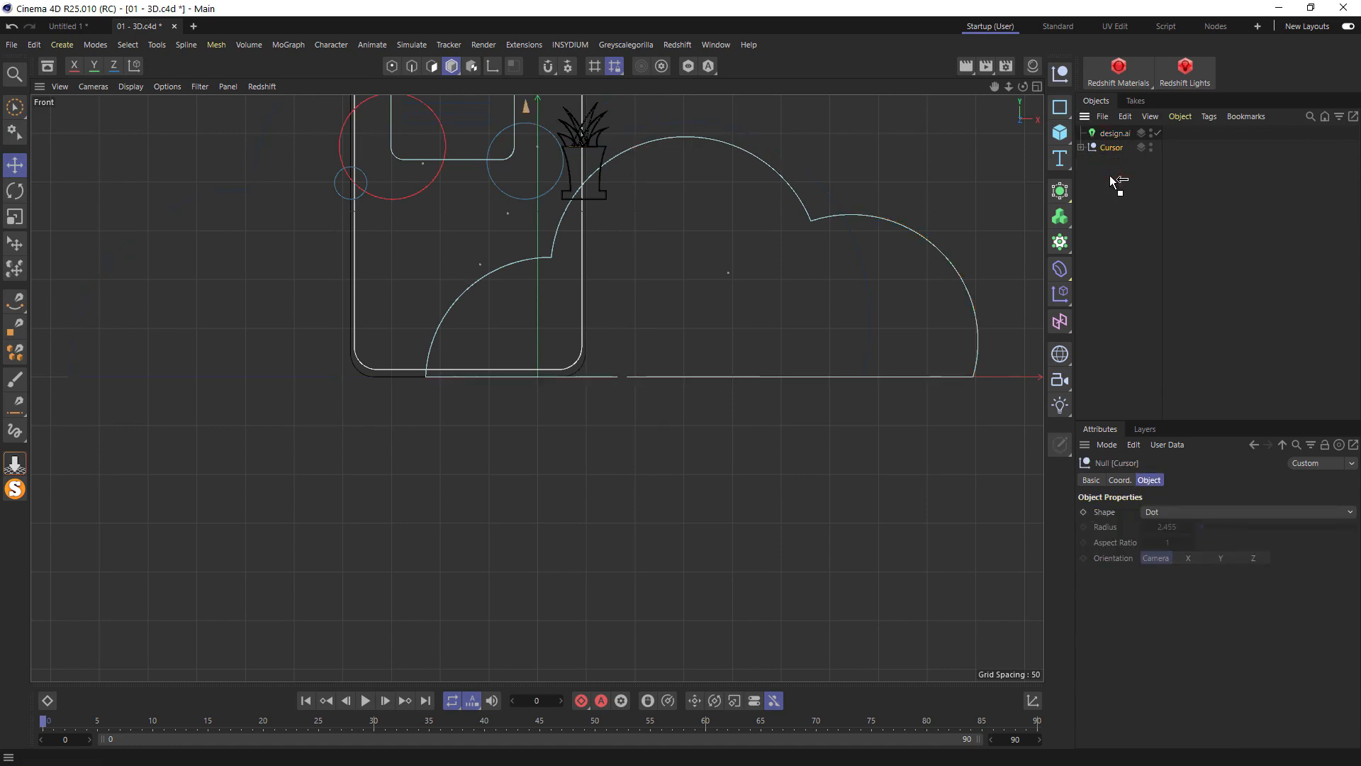
Duplicate the design.ai vector import at the top level of the object hierarchy
middle_click(475, 257)
middle_click(475, 258)
scroll(501, 376, "down", 5)
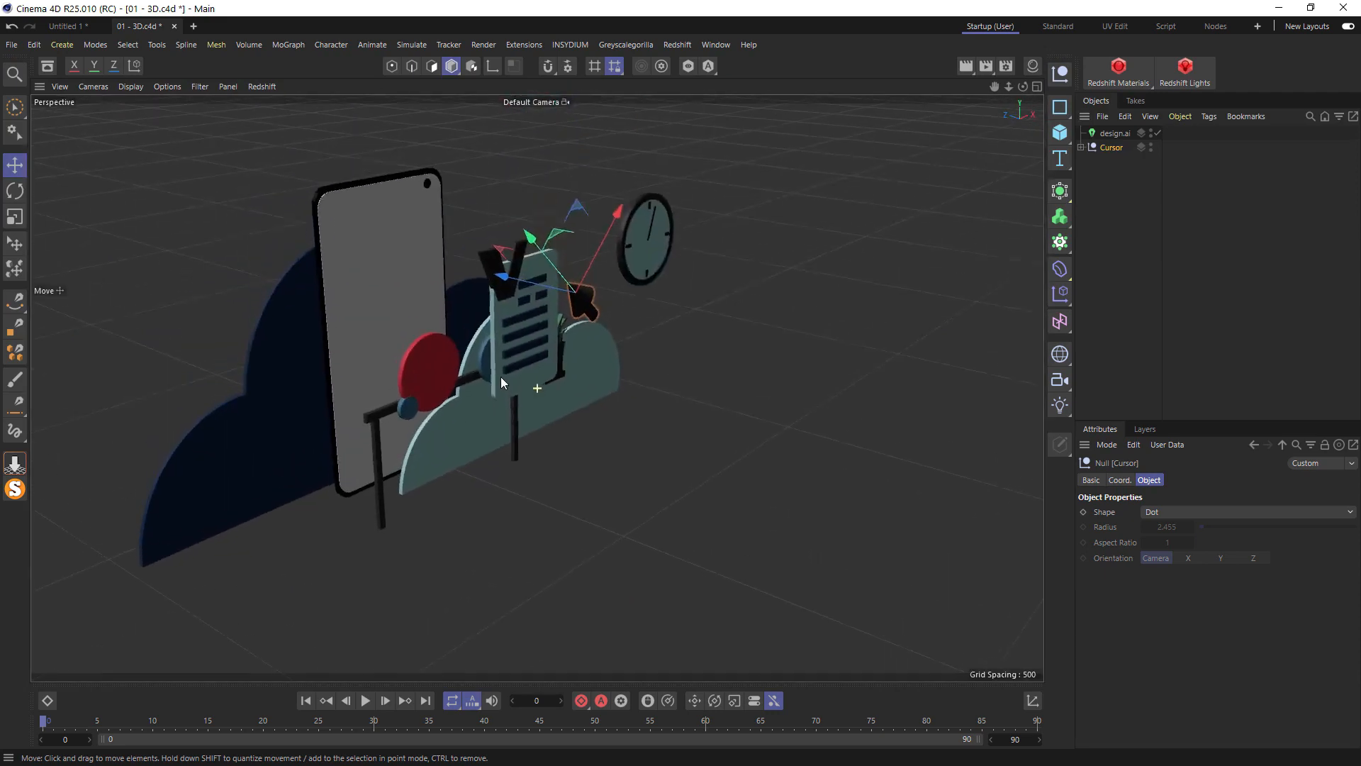
left_click_drag(508, 380, 461, 322, "alt")
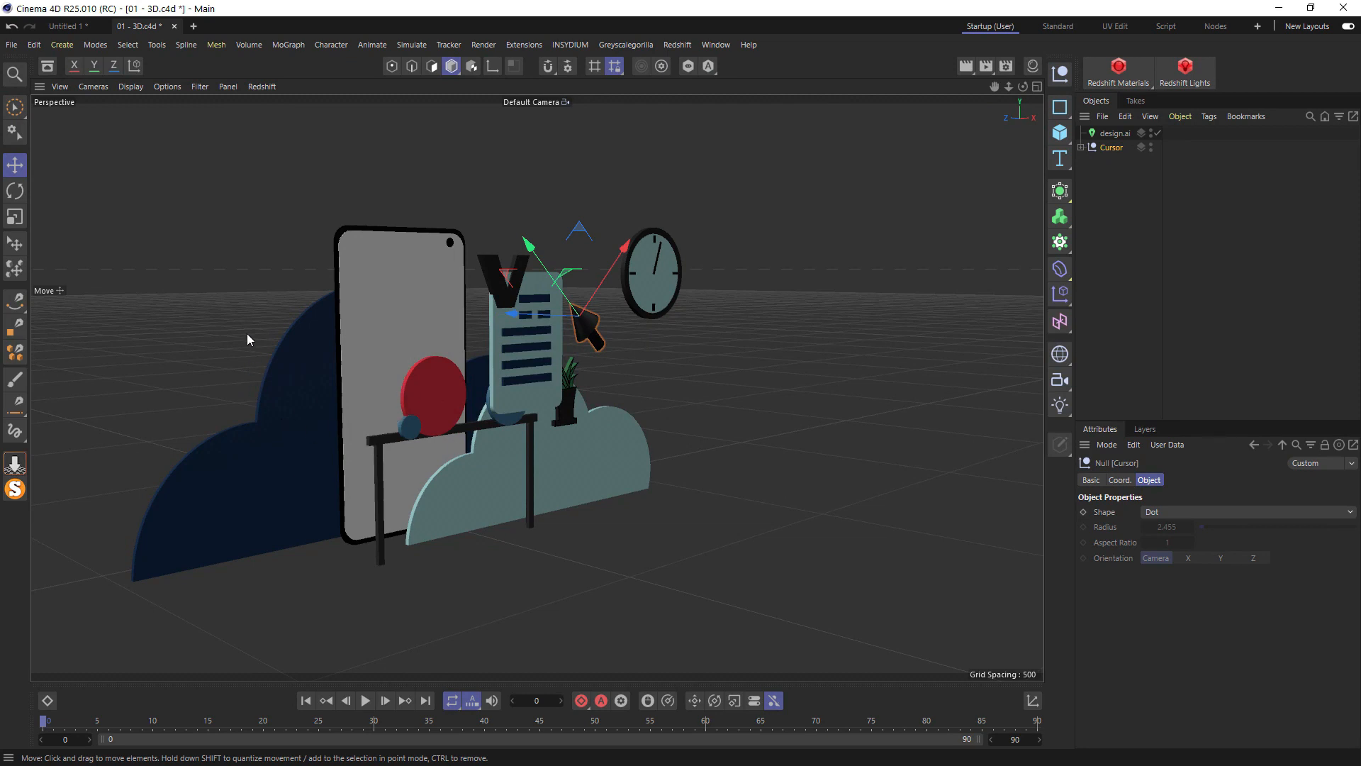
scroll(638, 258, "up", 5)
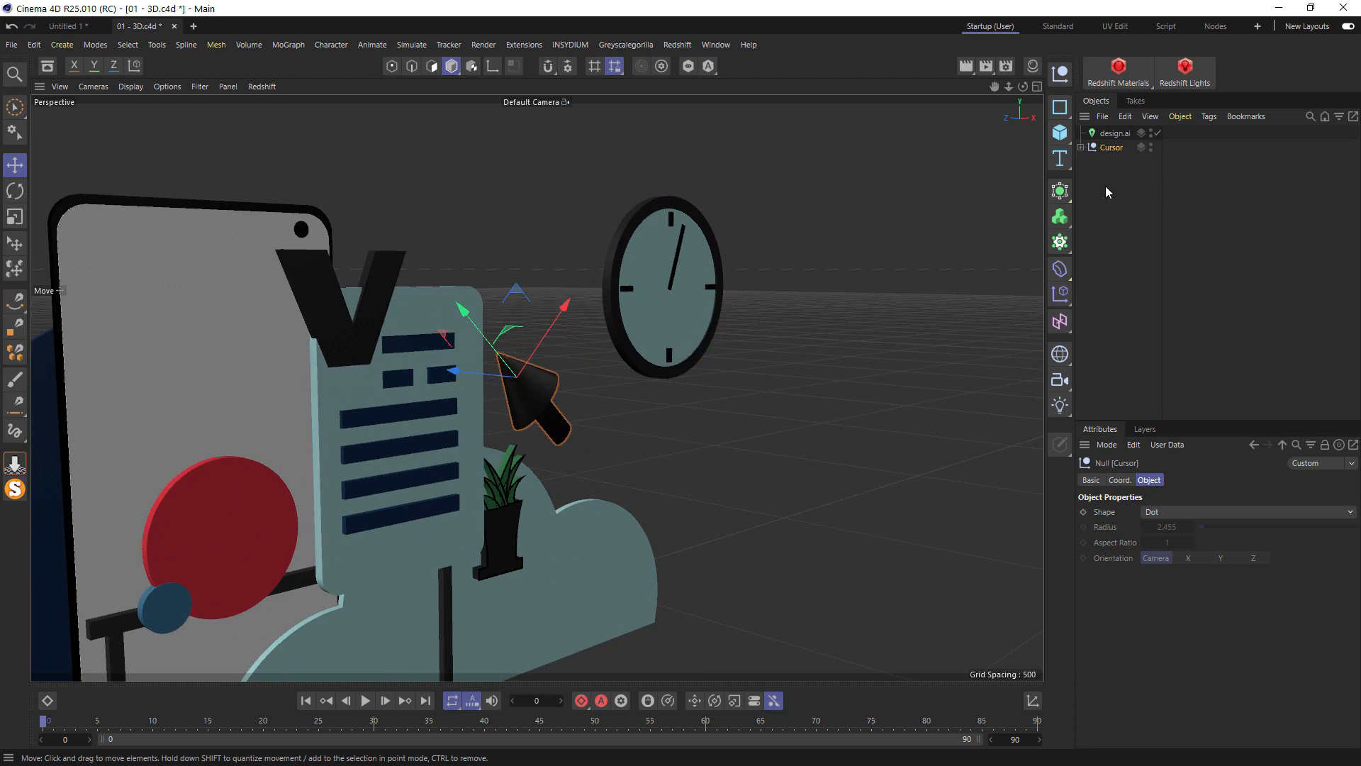
left_click(1122, 133)
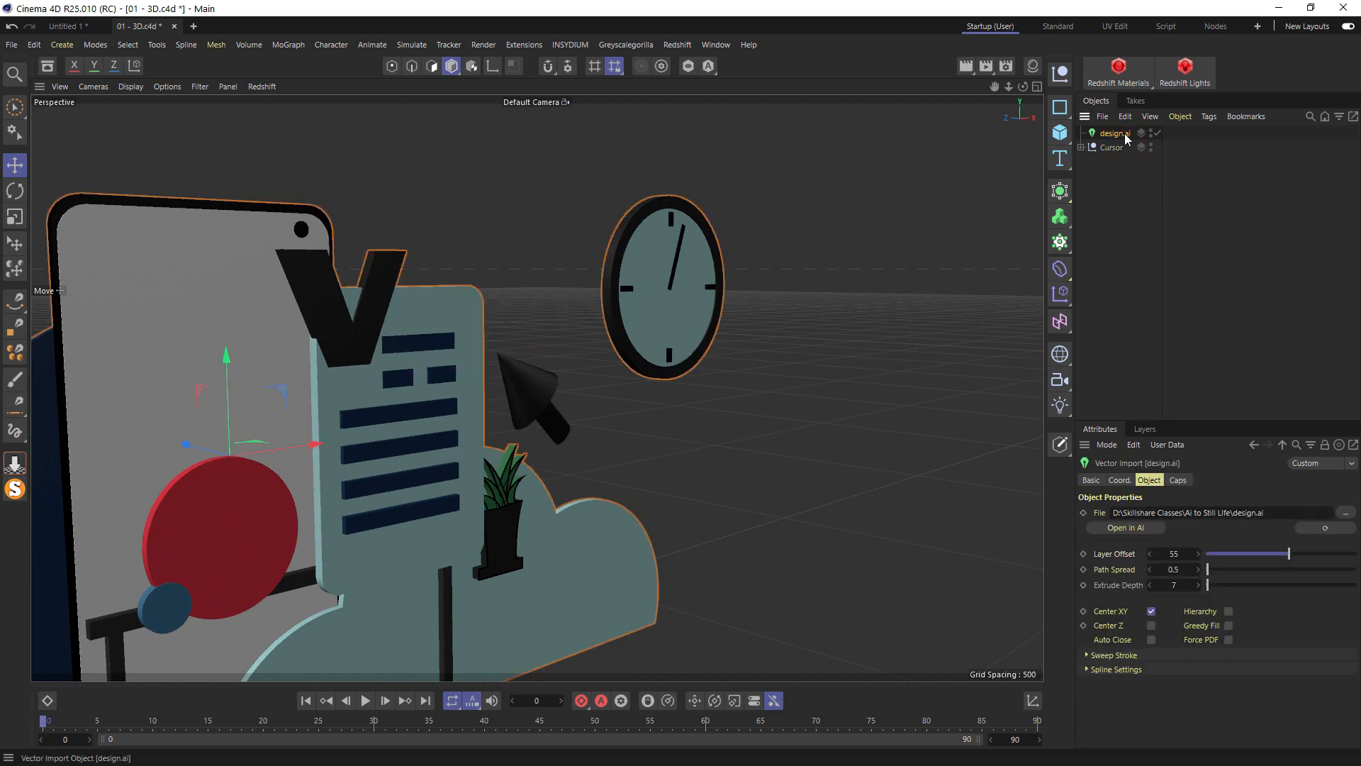
left_click_drag(1125, 134, 1126, 190, "ctrl")
Add a null object and rename it NOT USED
left_click(1060, 72)
double_click(1110, 133)
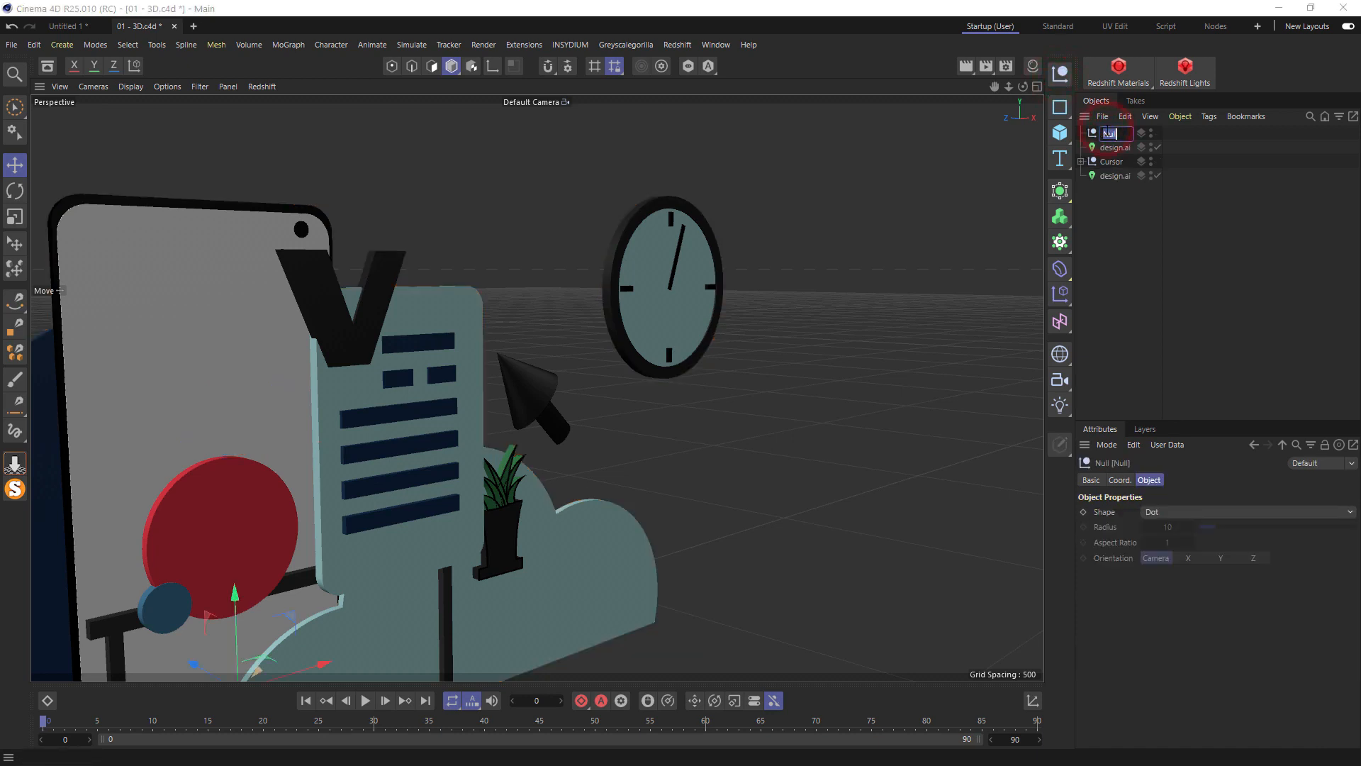
type("NOT USED")
key("Return")
Give the NOT USED null the yellow trash-can icon preset
left_click(1092, 481)
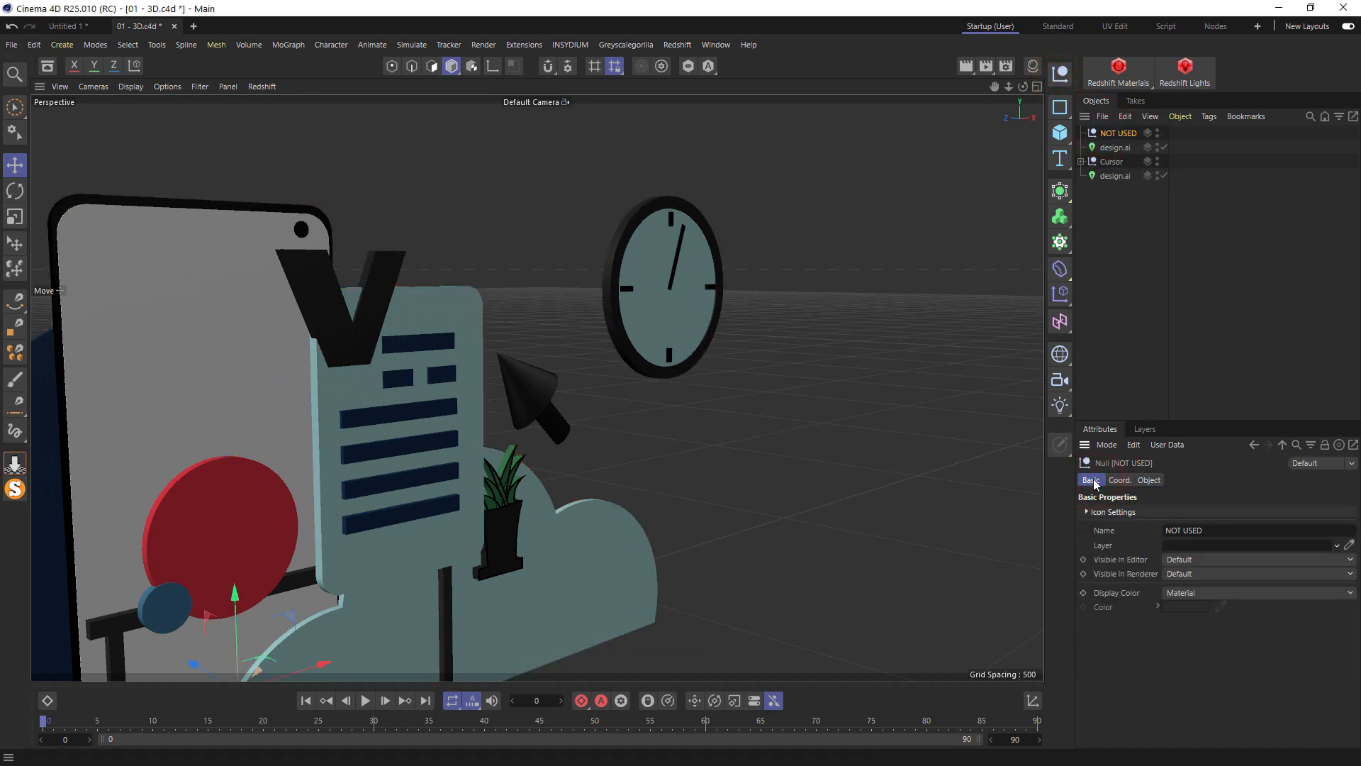
left_click(1088, 512)
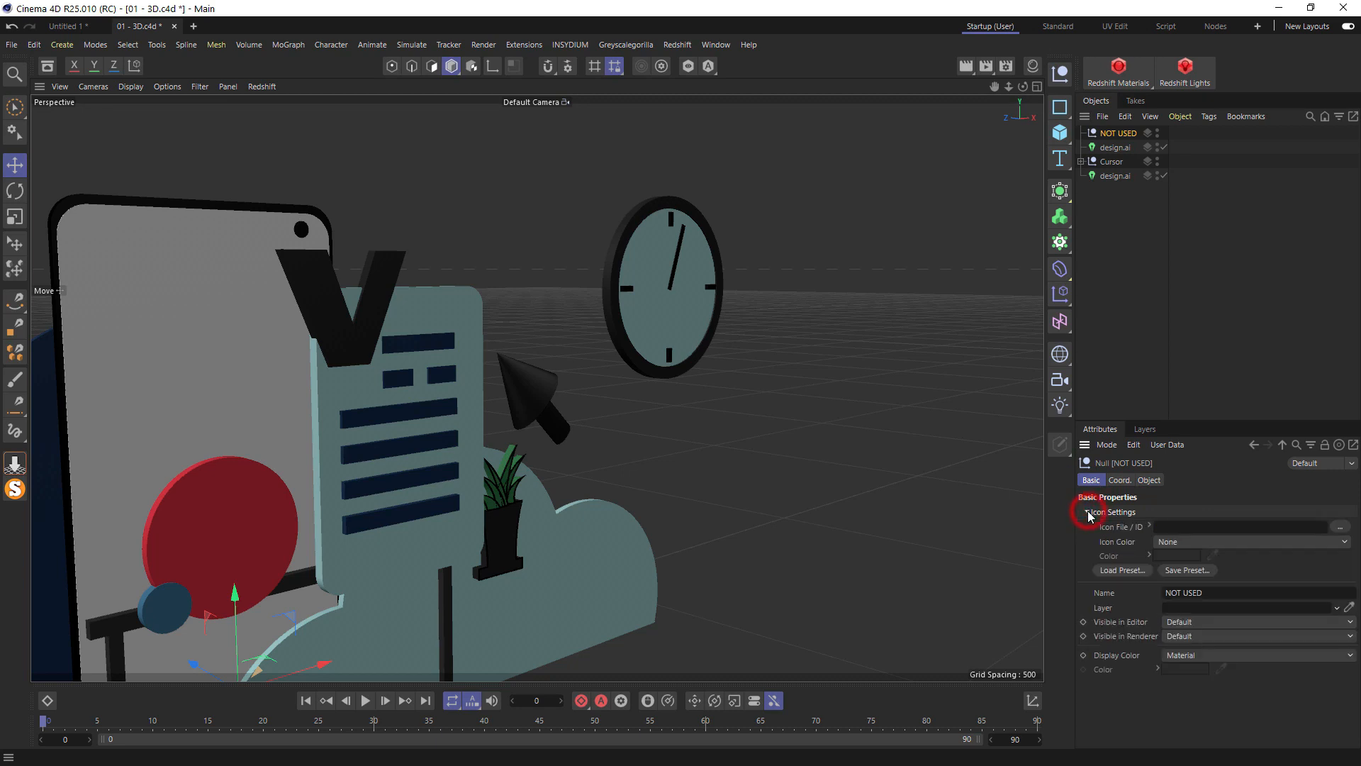
left_click(1159, 541)
left_click(1161, 542)
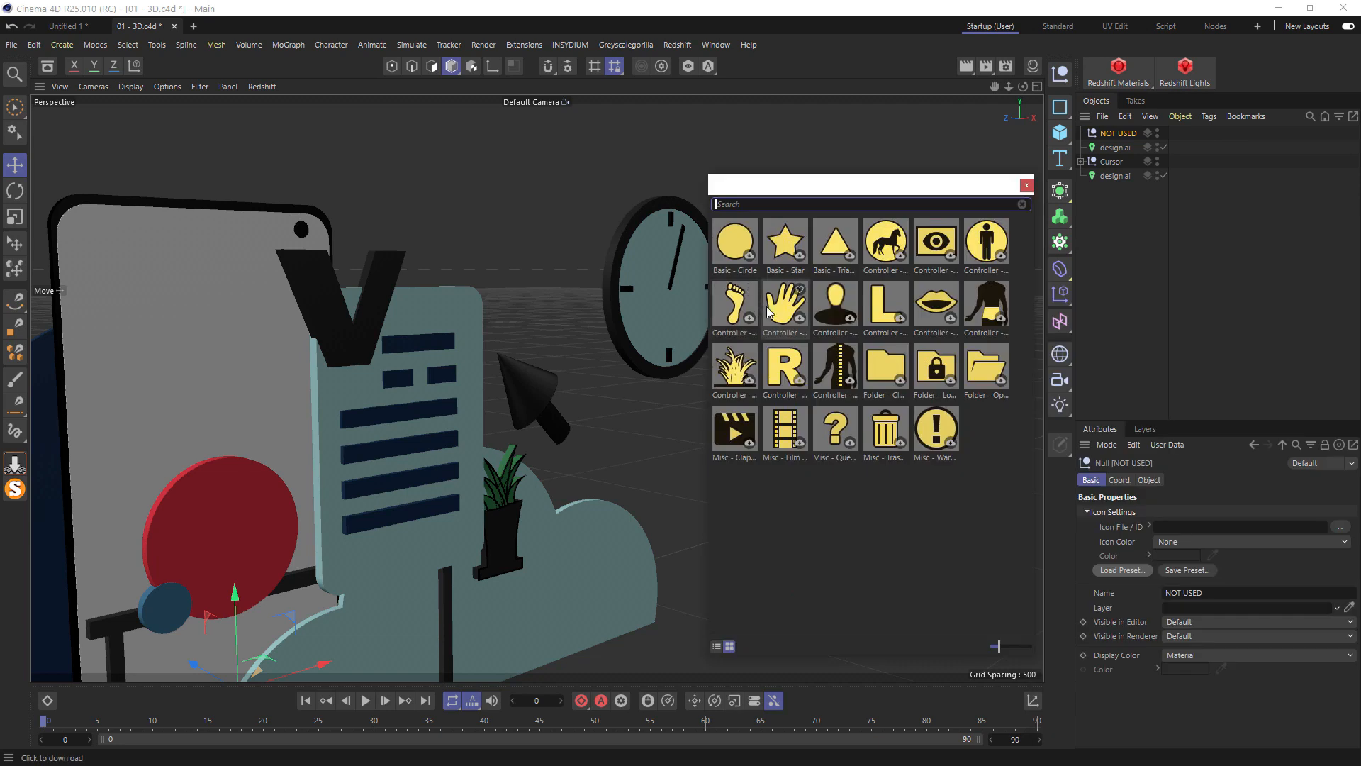
left_click(886, 428)
left_click(1119, 136)
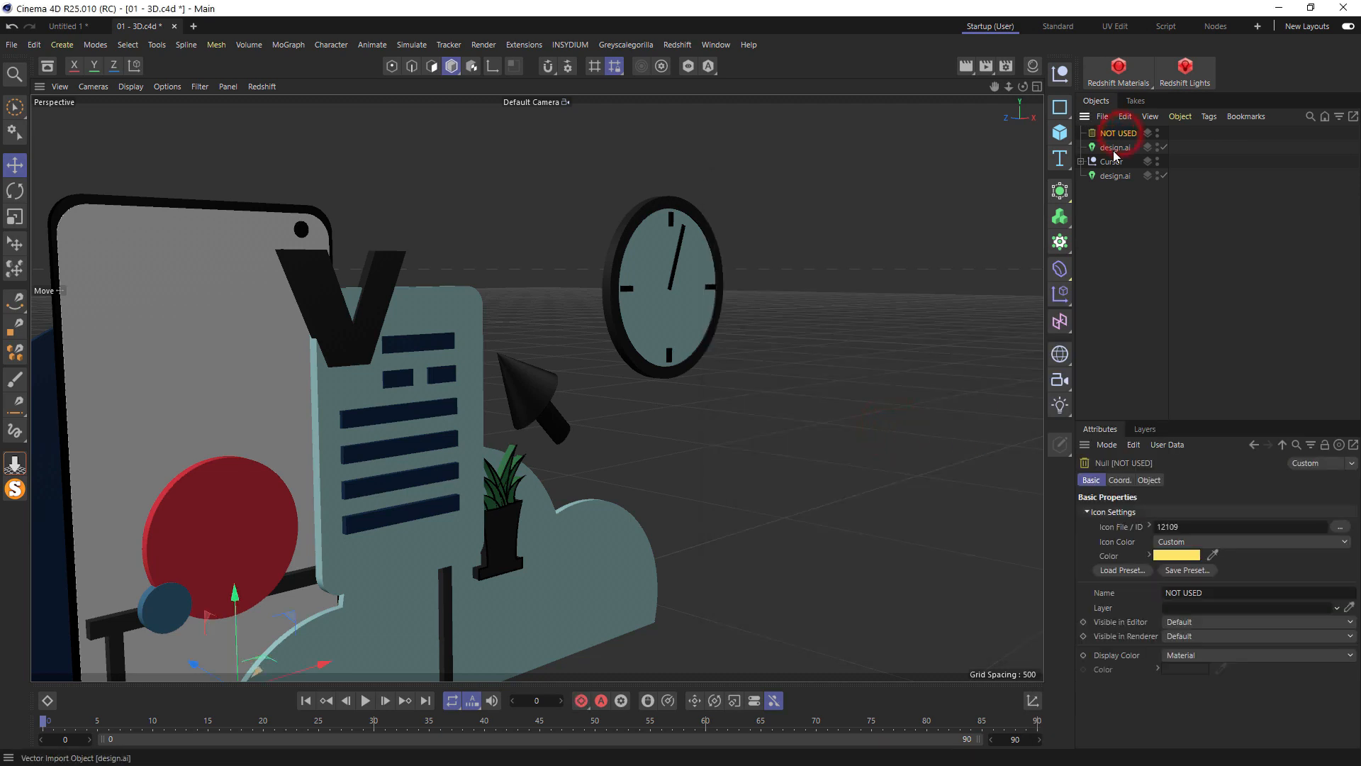
Nest one design.ai copy inside NOT USED at the end of the hierarchy and hide that group in editor and renderer
left_click_drag(1116, 149, 1128, 174)
left_click(1081, 134)
left_click(1157, 163)
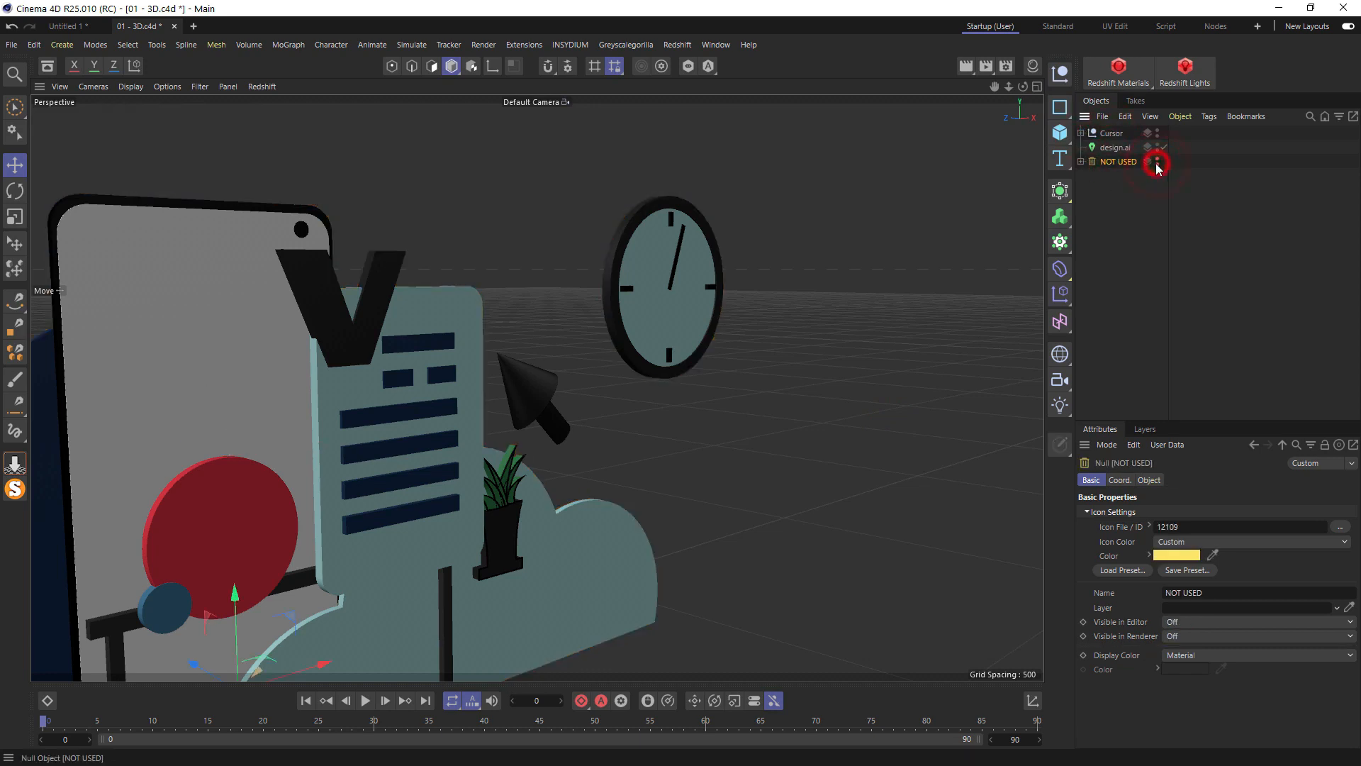
left_click(1115, 206)
left_click(1081, 162)
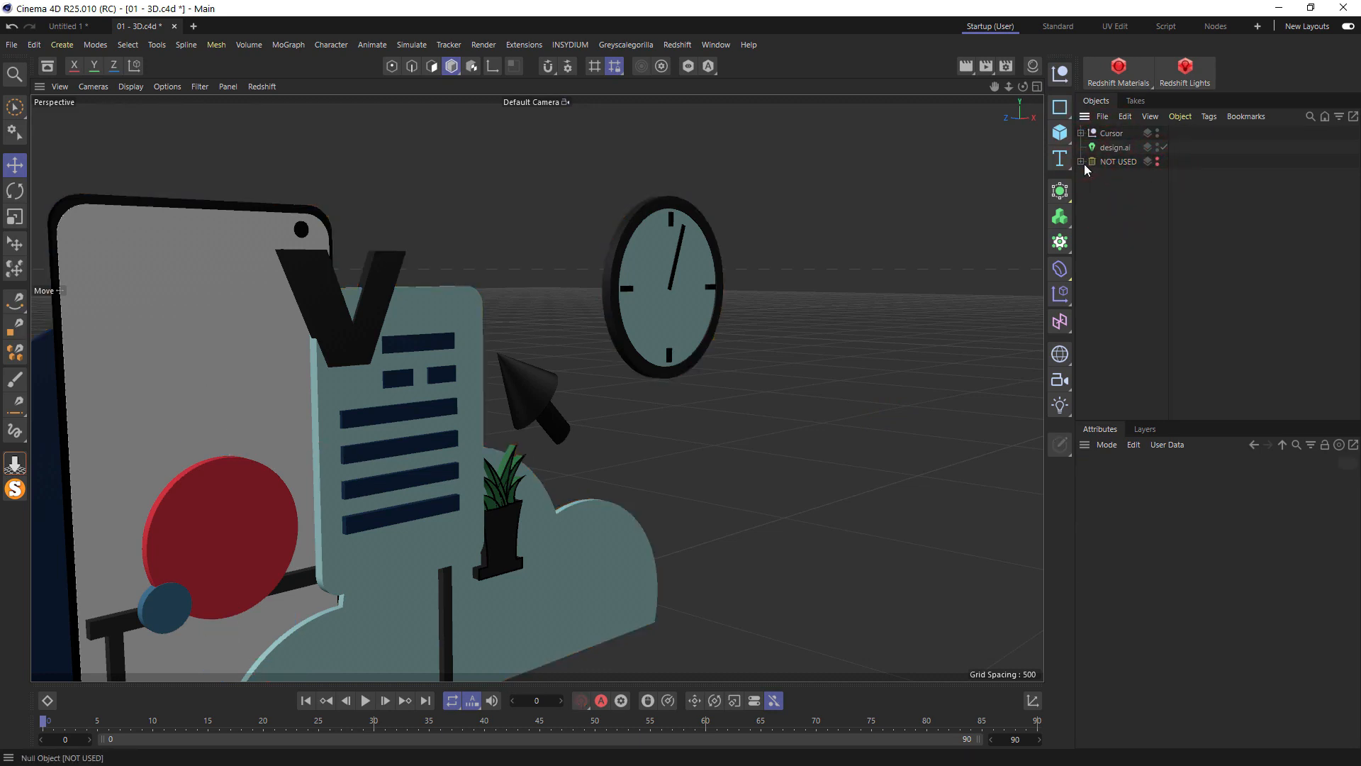
left_click(1082, 163)
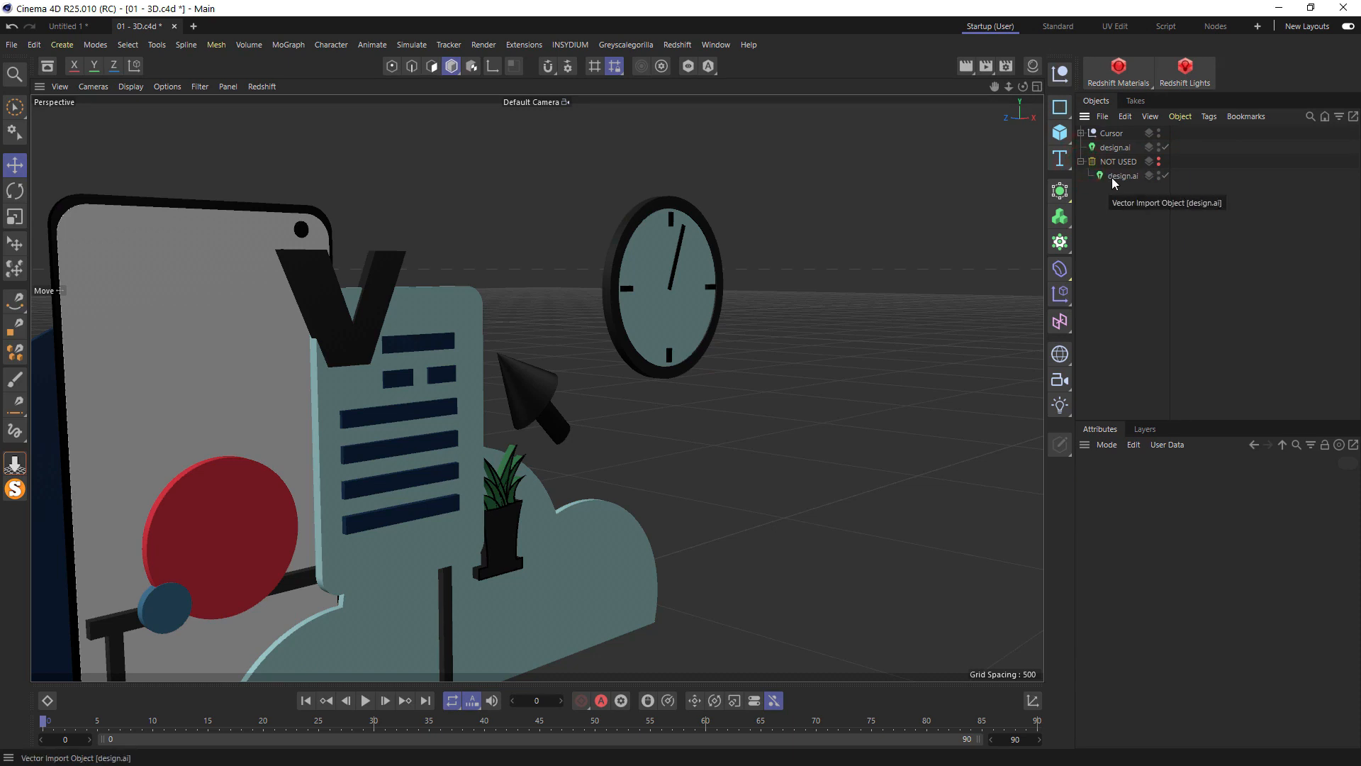
left_click(1082, 162)
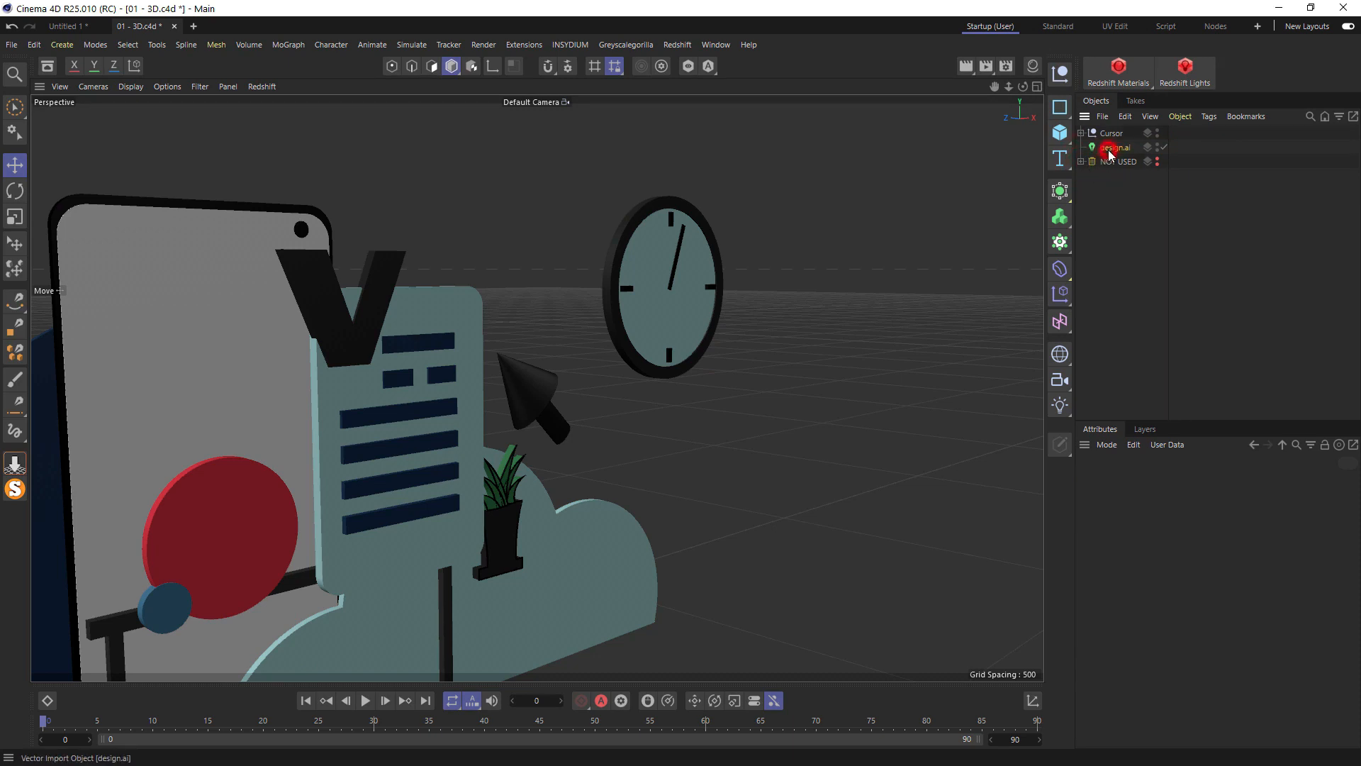
Make the remaining design.ai import editable and expand it to its object groups, such as Clock and Phone
left_click(1111, 148)
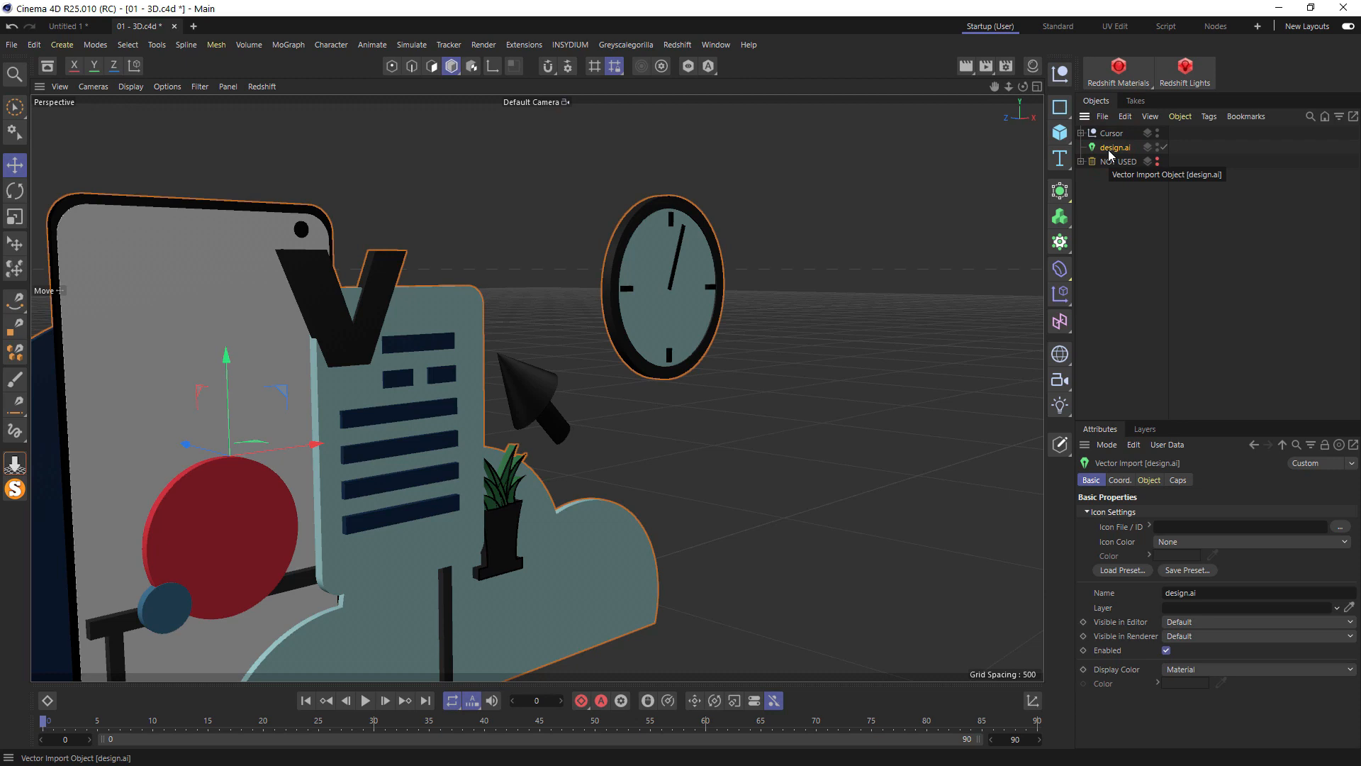
key("c")
left_click(1081, 146)
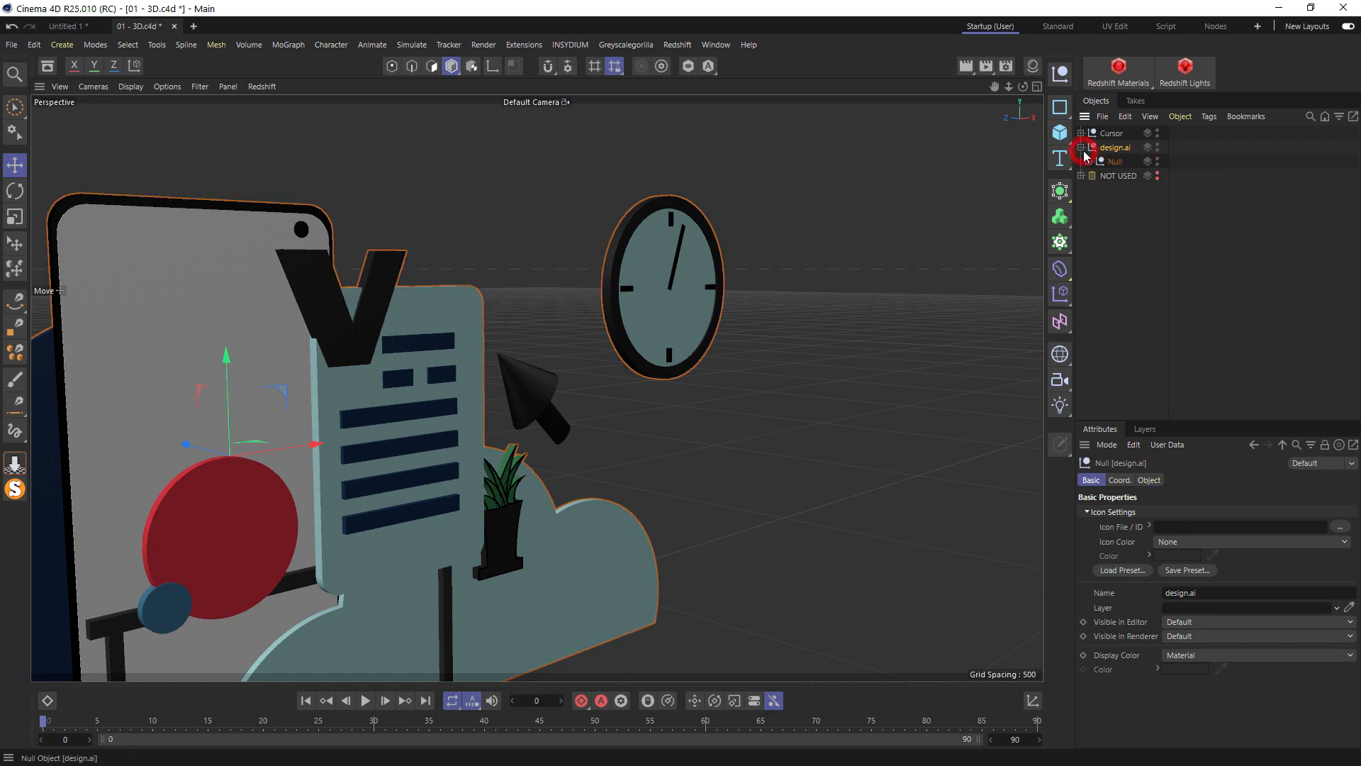
left_click(1089, 162)
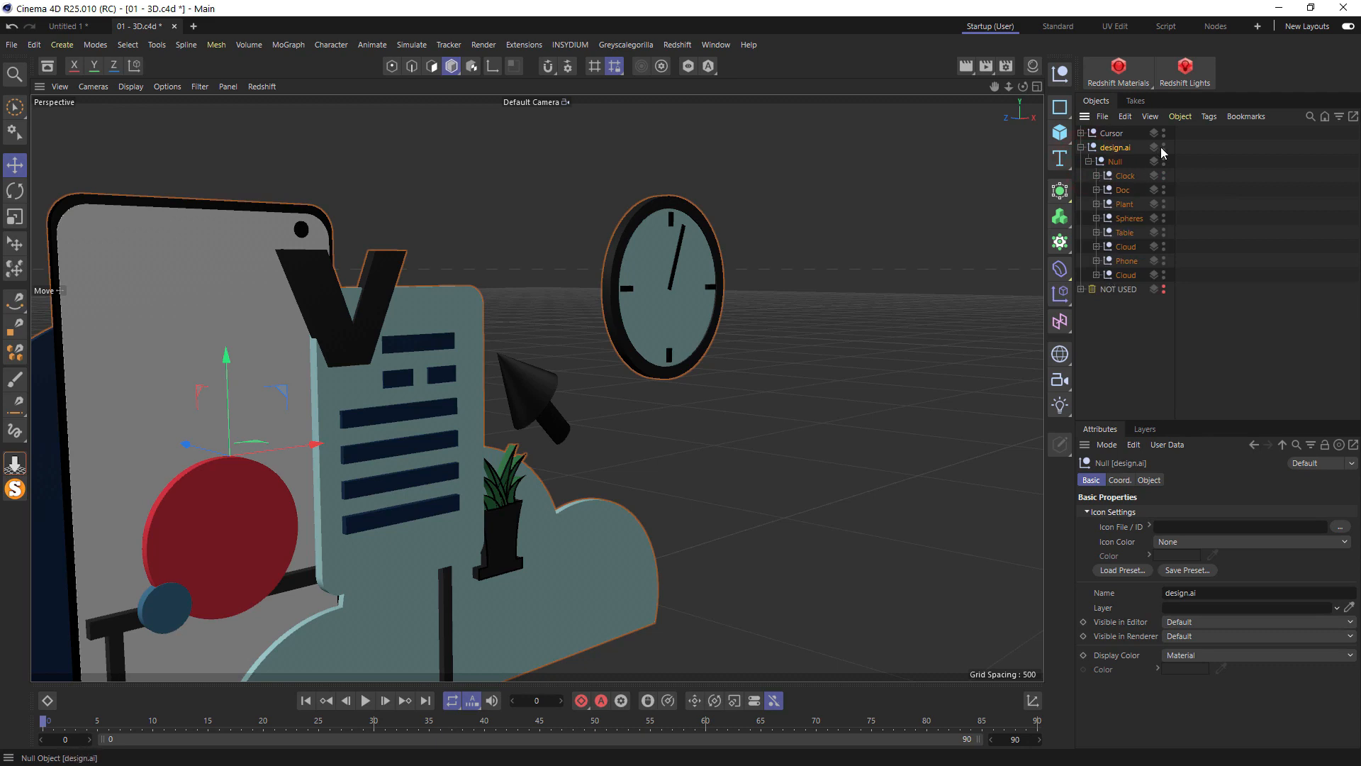
left_click(1125, 176)
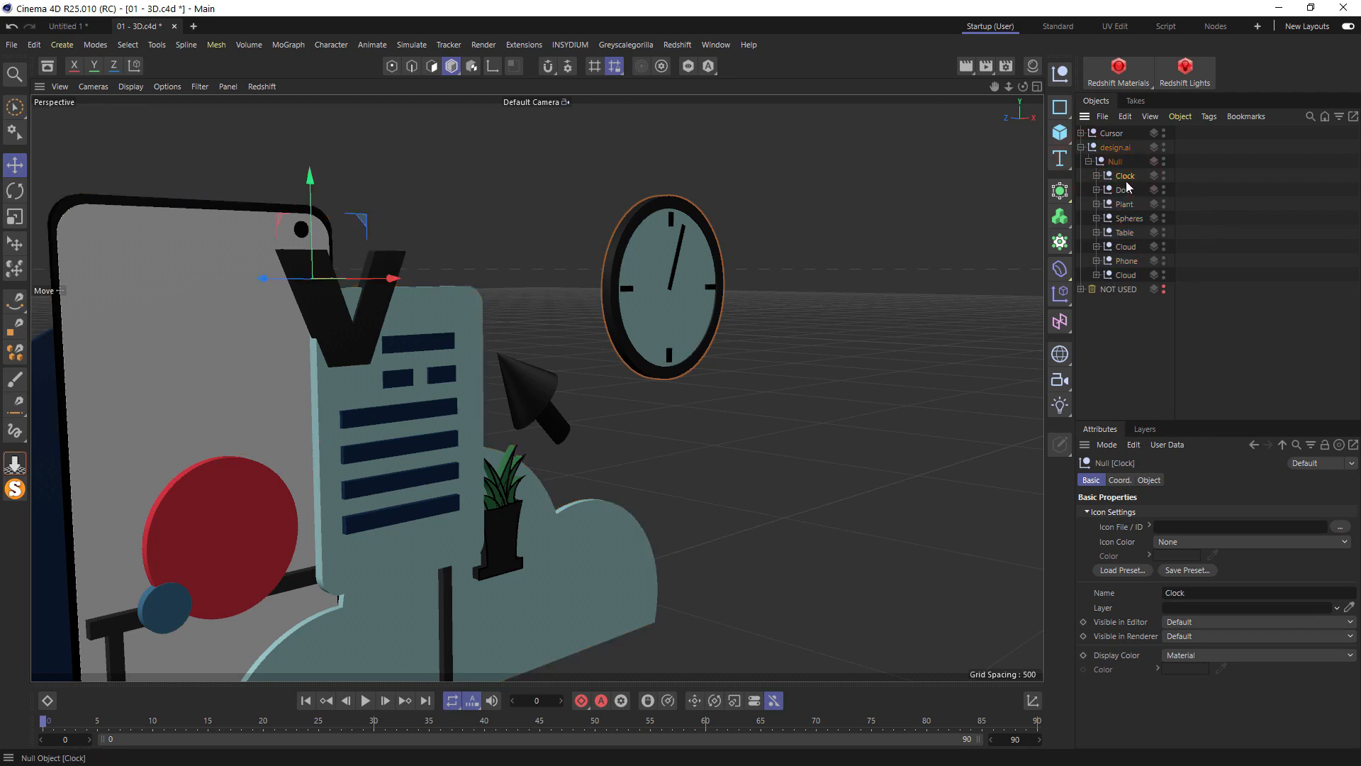
left_click(1127, 261)
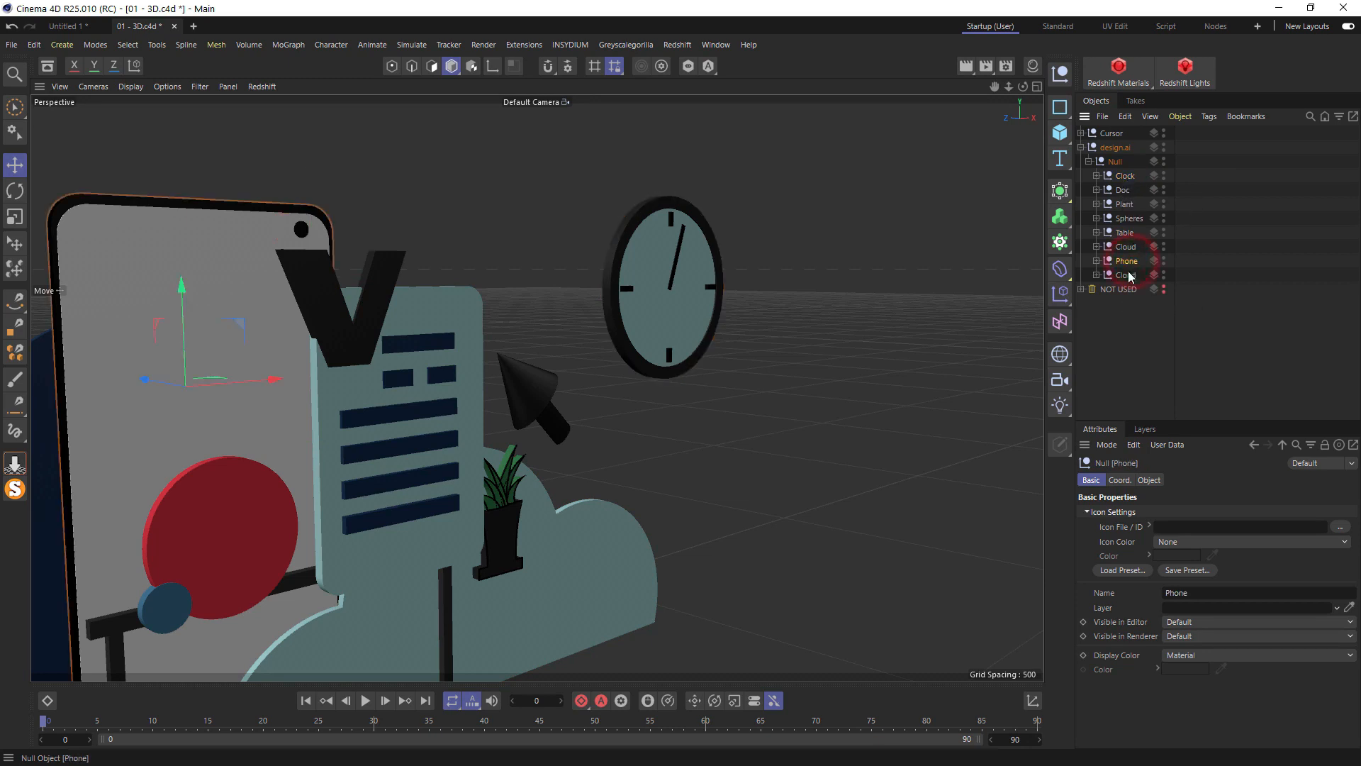
Copy the Clock group and paste it into a new empty project
middle_click_drag(332, 363, 541, 314, "alt")
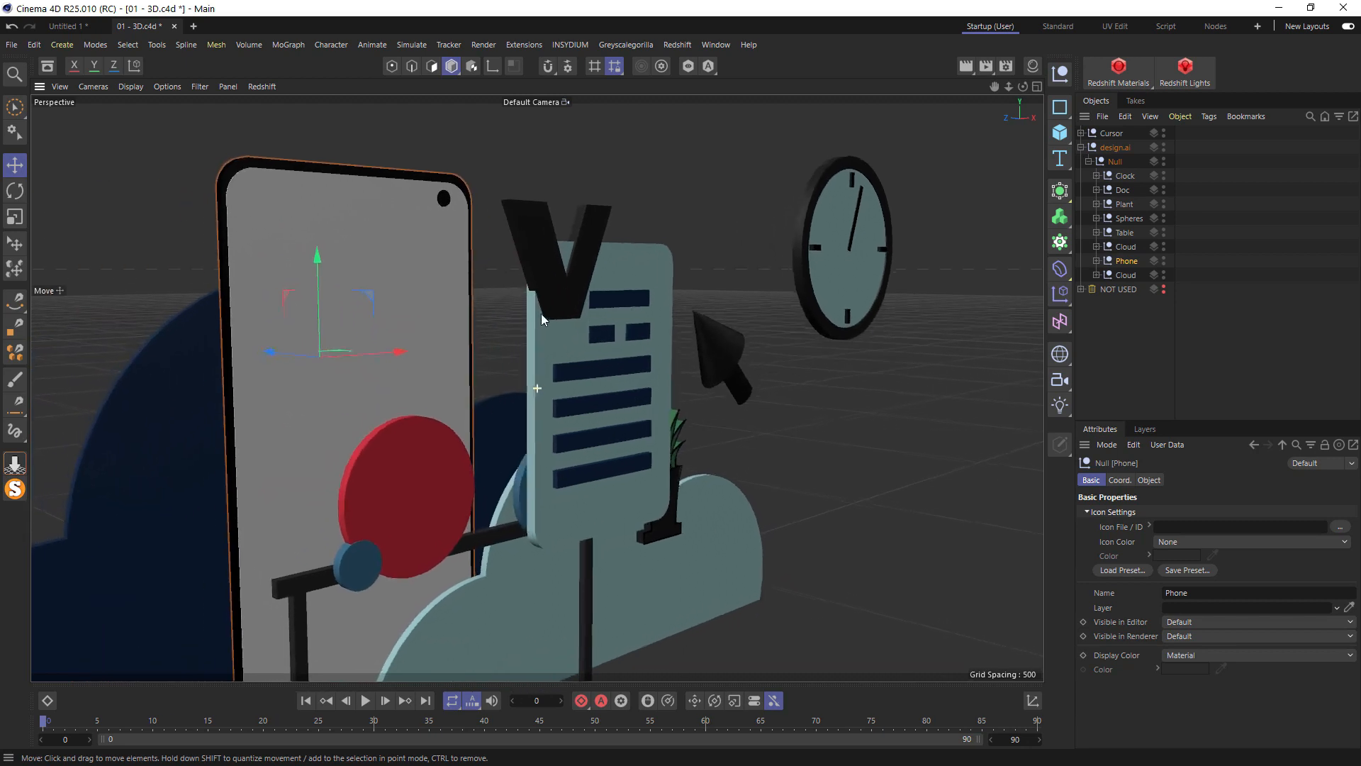
left_click_drag(541, 326, 567, 373, "alt")
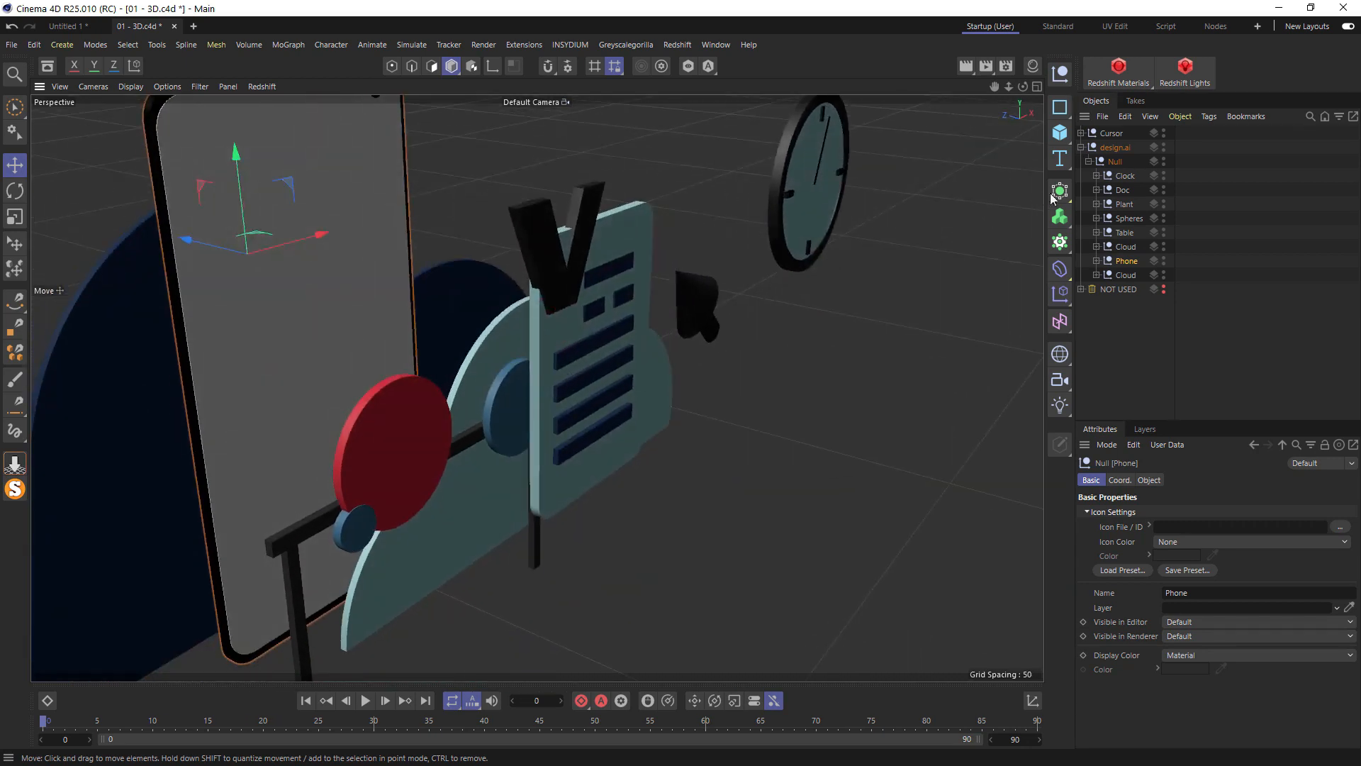
left_click(1126, 176)
left_click(1123, 190)
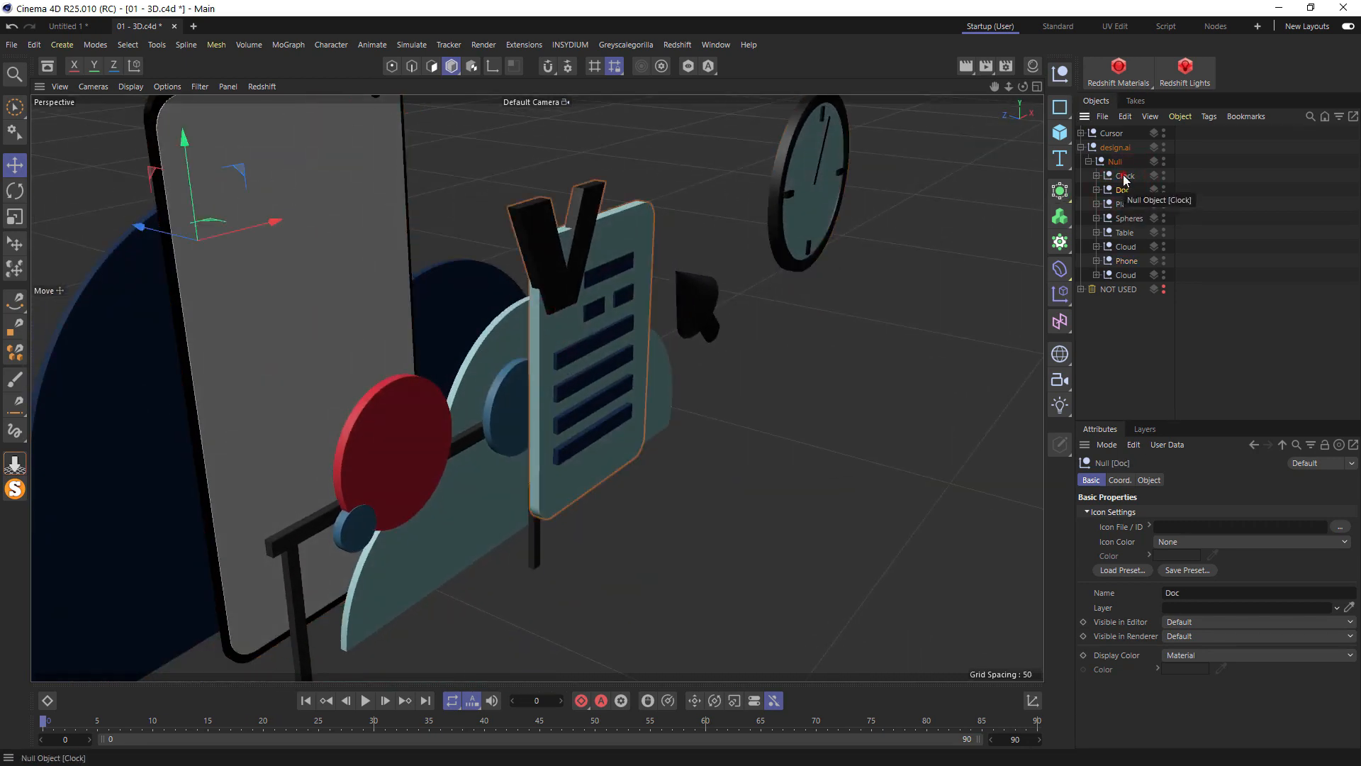
left_click(1125, 177)
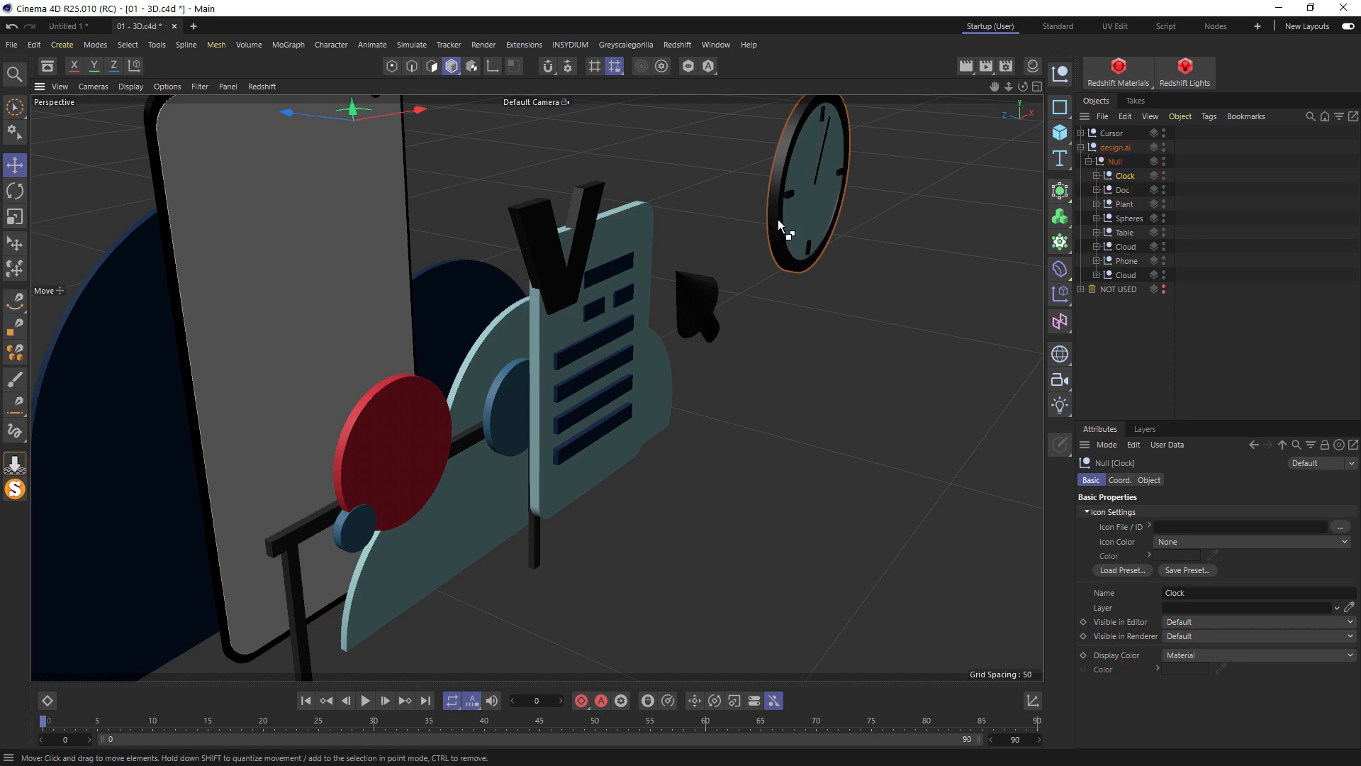
key("ctrl+c")
key("ctrl+n")
key("ctrl+v")
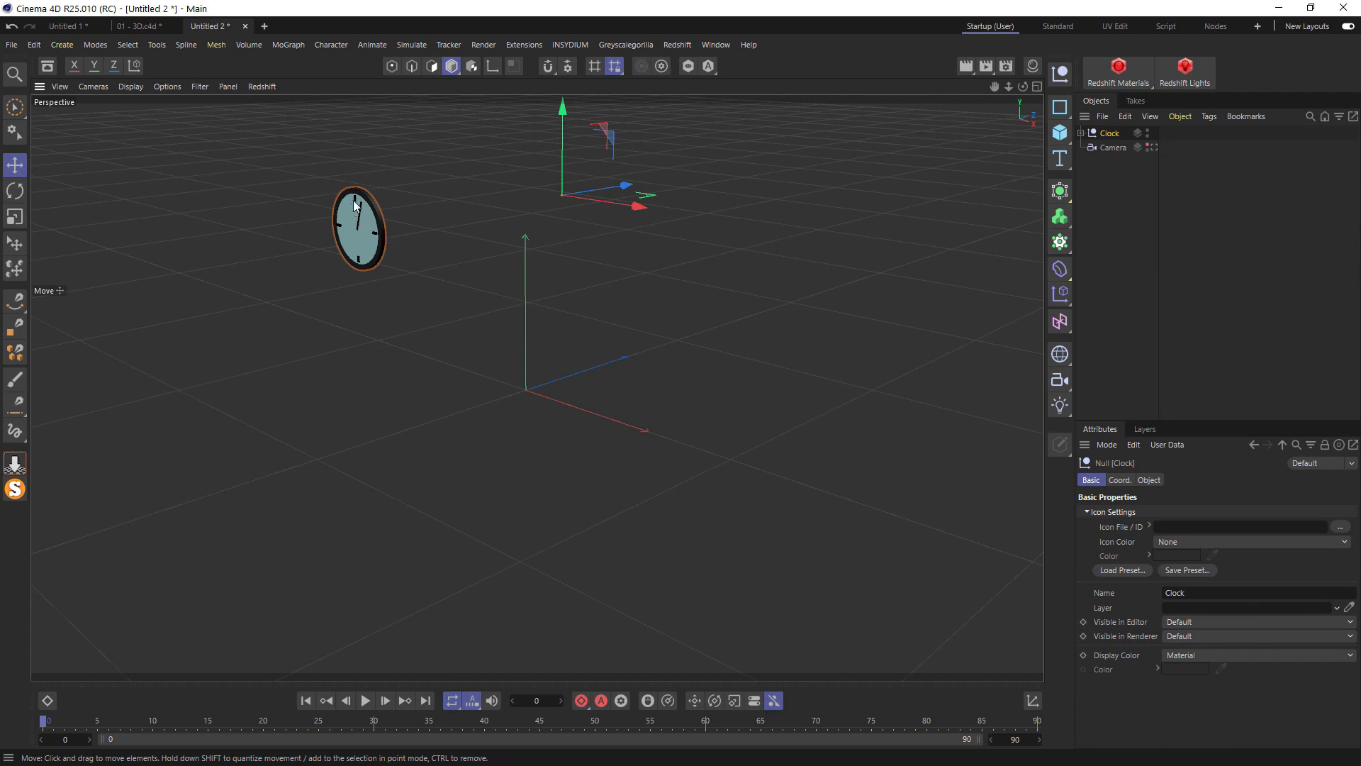
Expand the Clock group and examine its extruded splines and their axis positions in the front and perspective views
left_click(1081, 133)
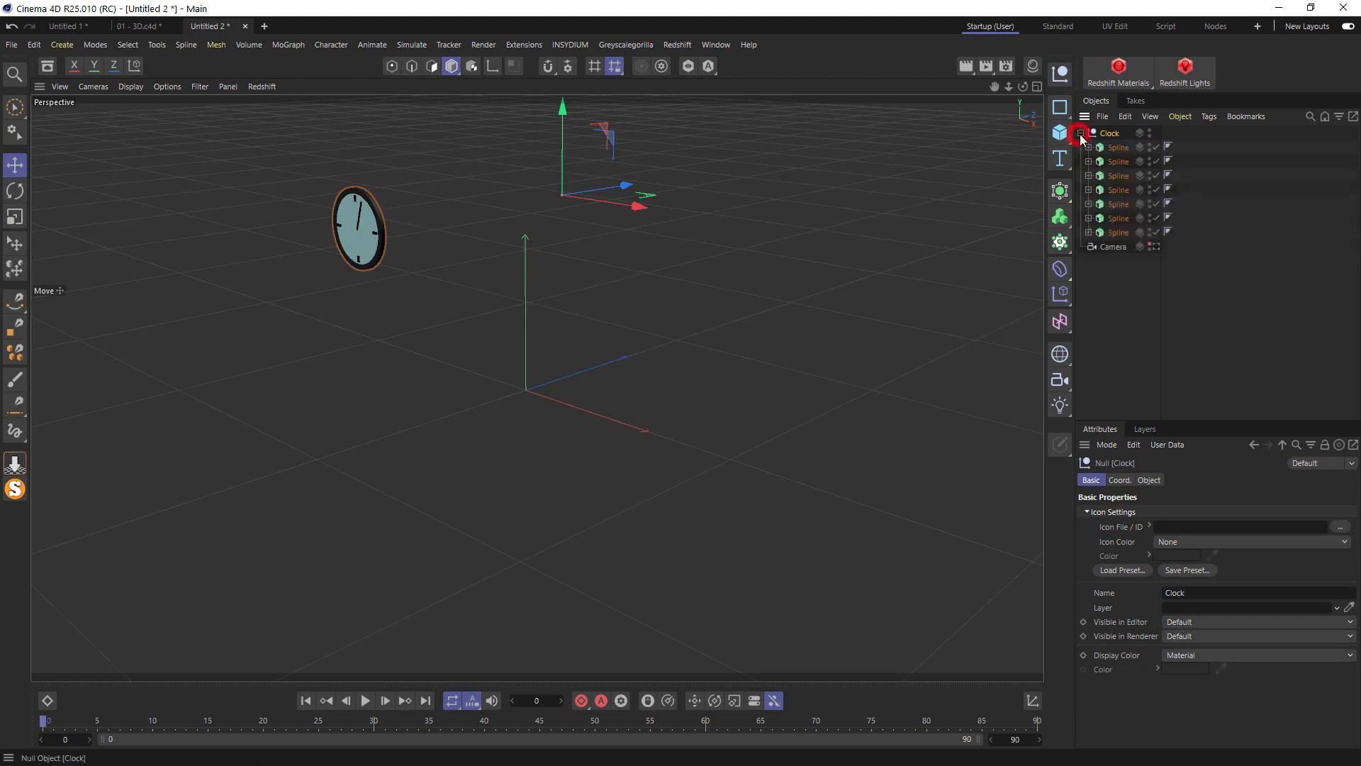
left_click(1110, 162)
left_click(1117, 176)
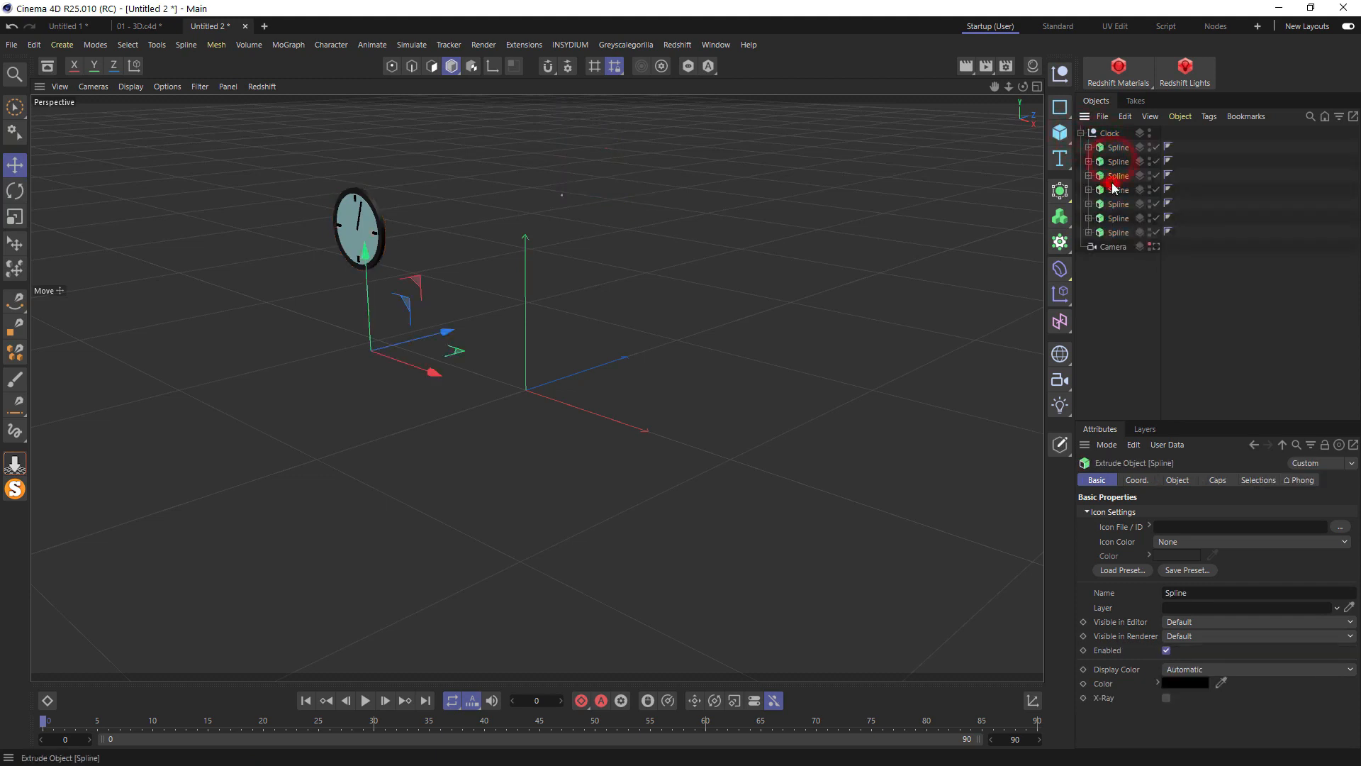
left_click(1090, 148)
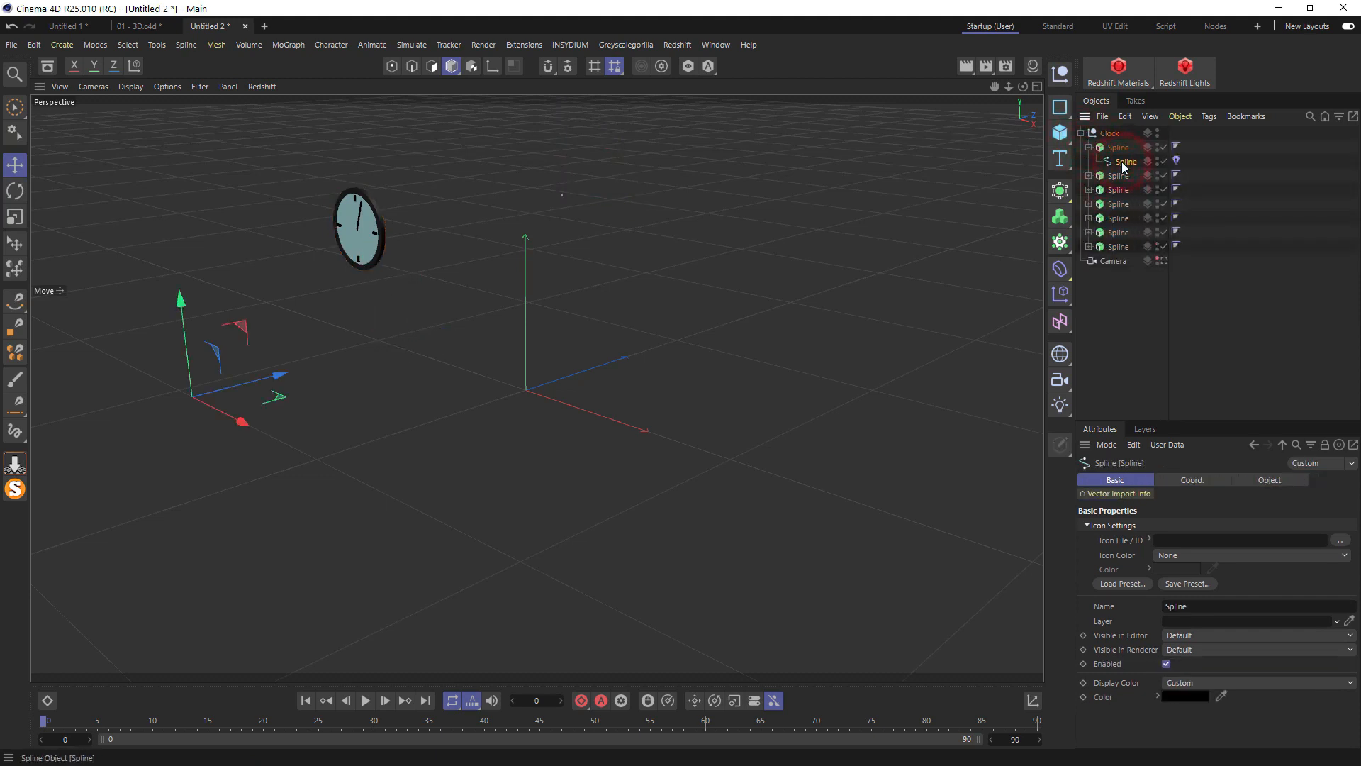
middle_click(309, 277)
middle_click(627, 522)
key("s")
scroll(731, 359, "down", 5)
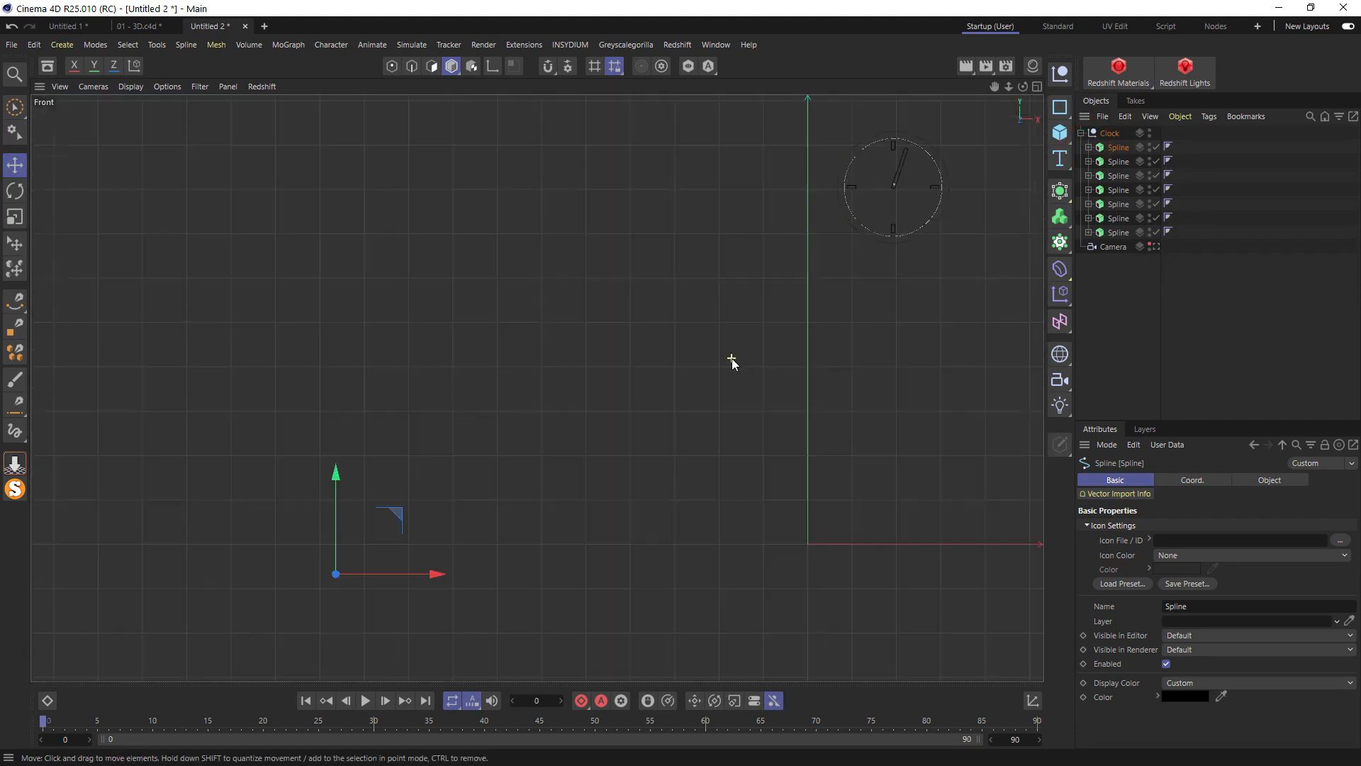
middle_click_drag(807, 318, 717, 342, "alt")
scroll(729, 291, "up", 5)
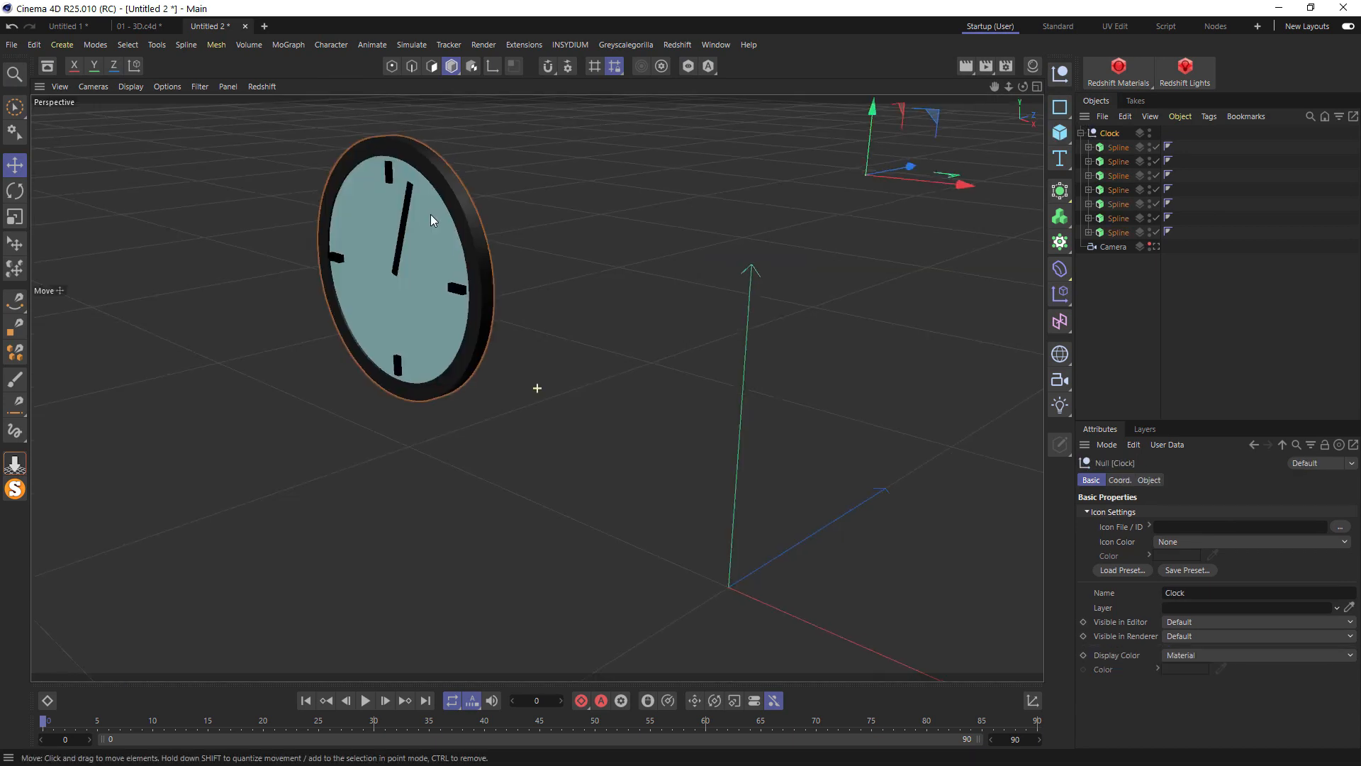
Set the extrude offset of the clock's black outer rim to 20
right_click_drag(431, 214, 462, 211, "alt")
left_click(462, 212)
left_click_drag(393, 236, 550, 216, "alt")
left_click(550, 216)
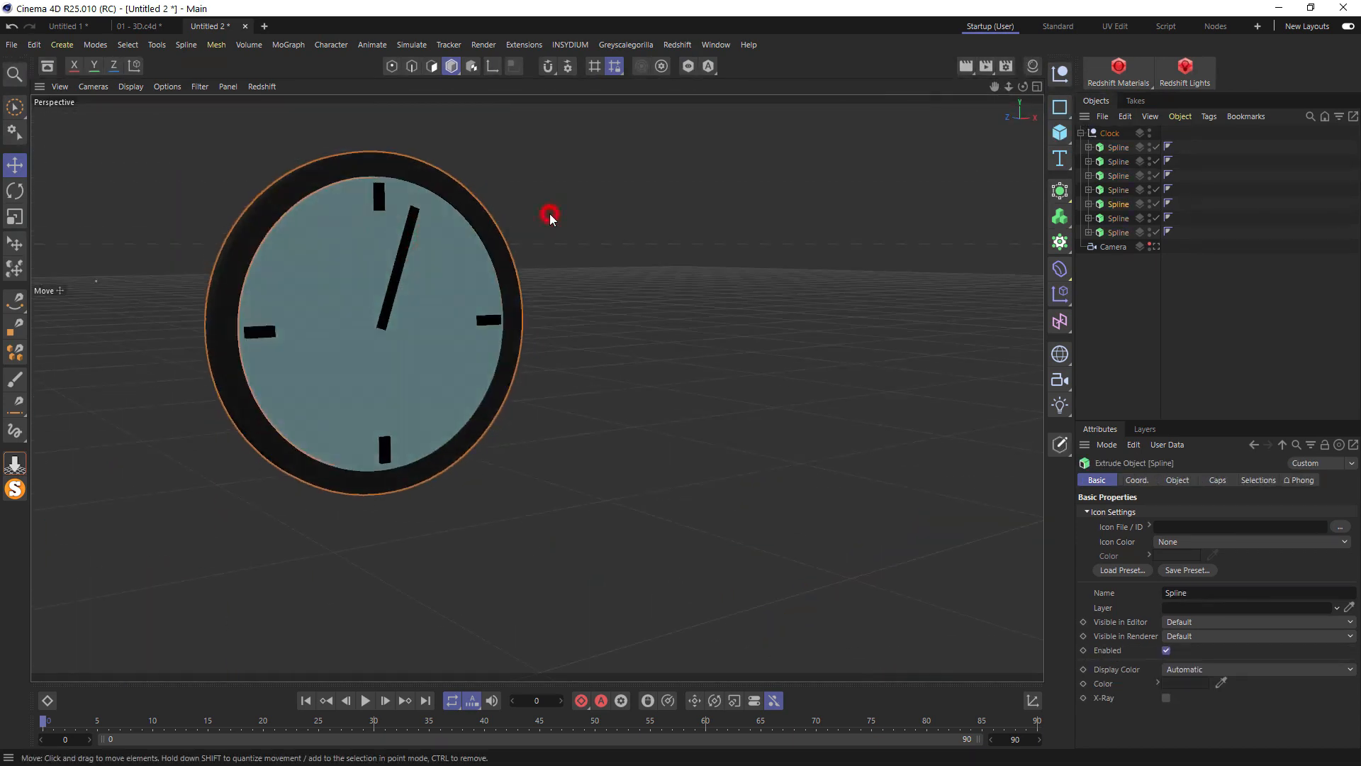
left_click(462, 210)
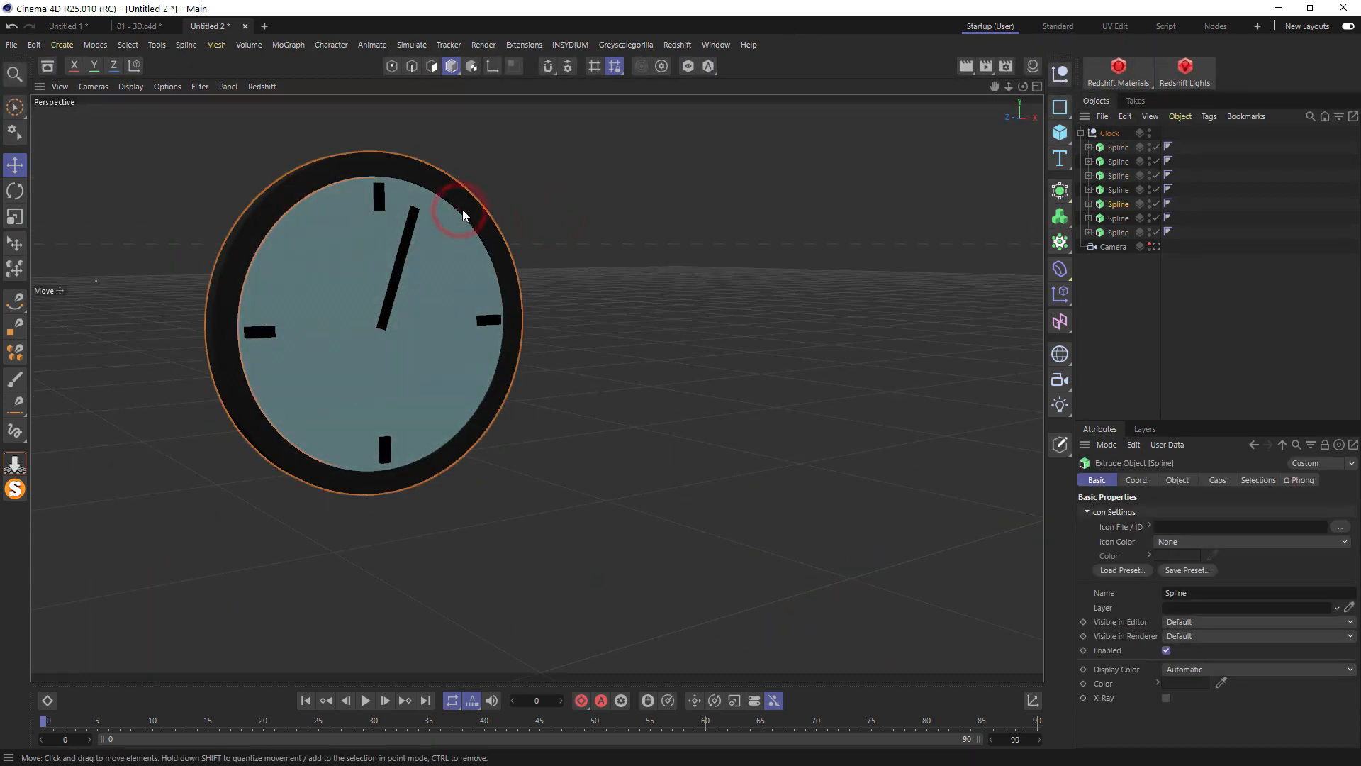
left_click(1090, 204)
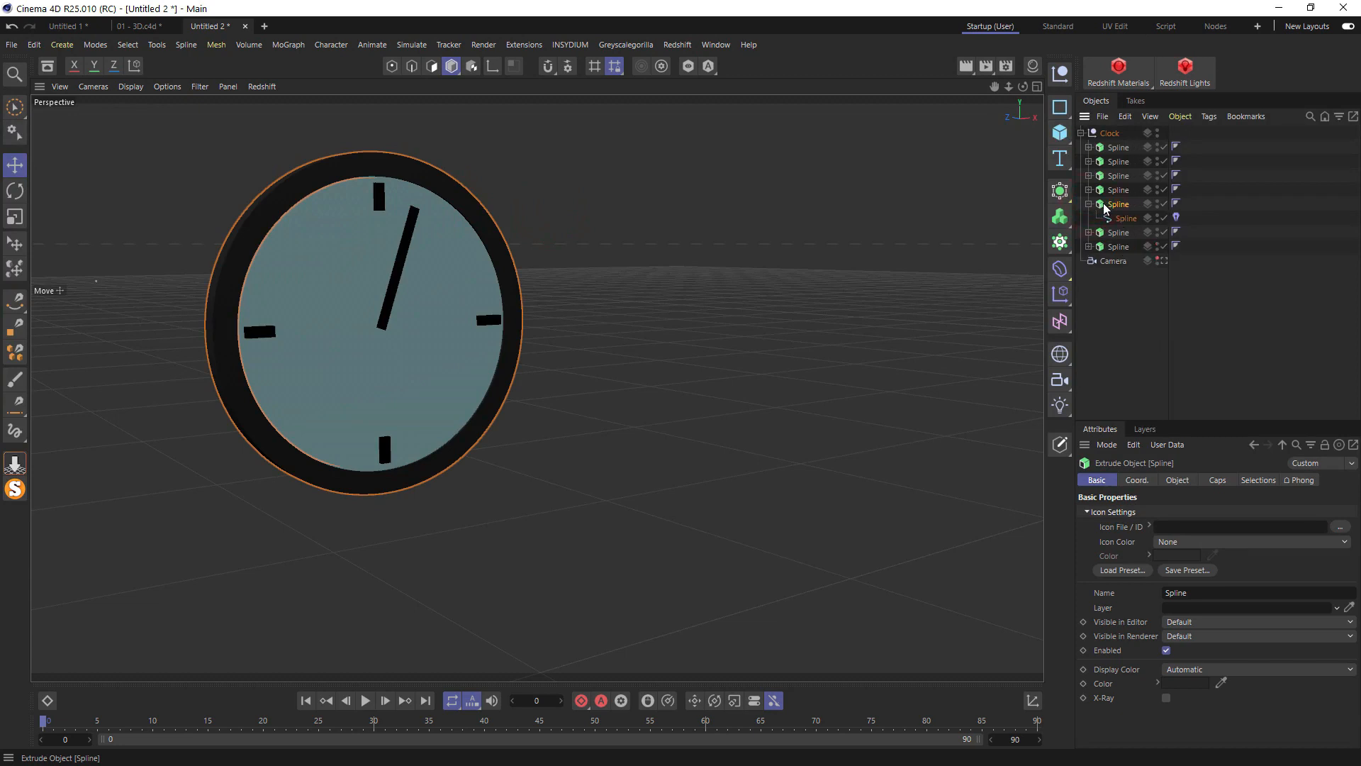
left_click(1177, 481)
left_click_drag(1218, 531, 1221, 526)
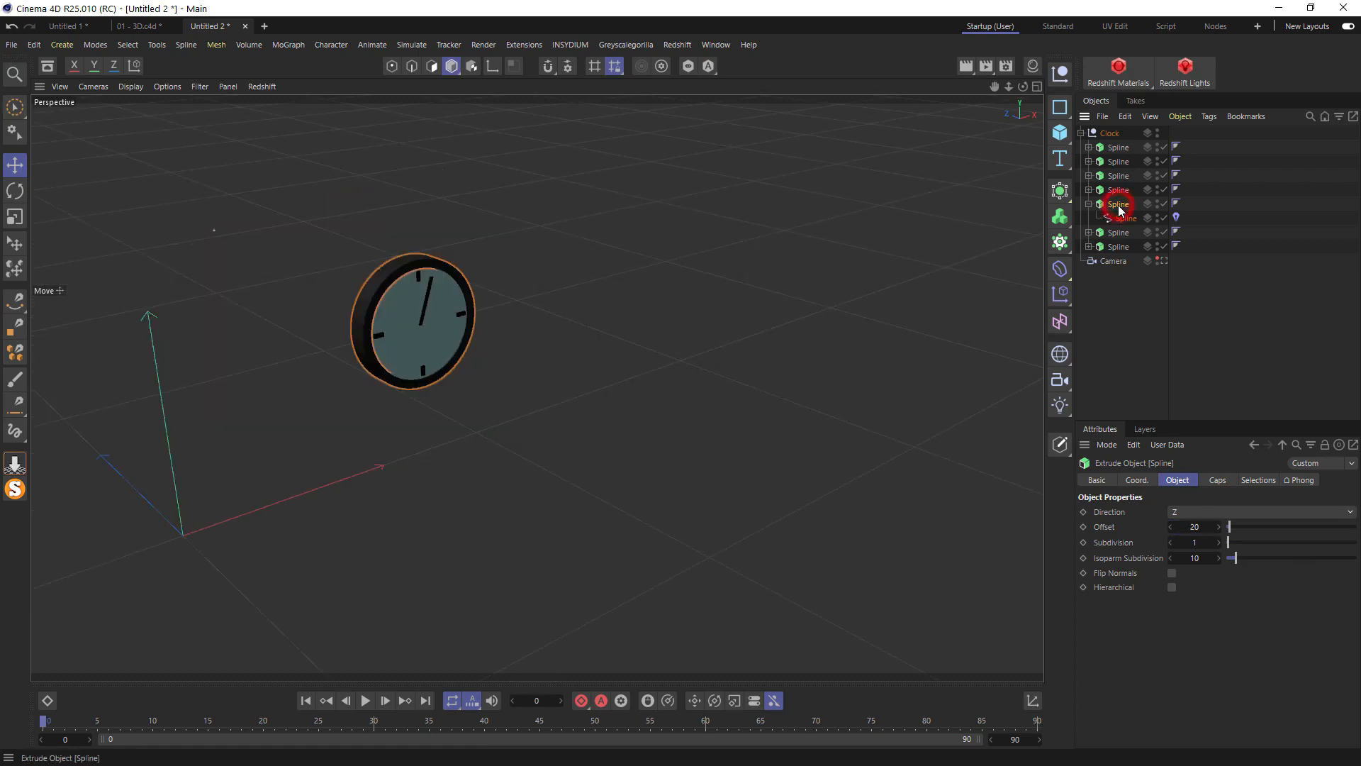
Set the outer rim's Z position to -8 and check its placement around the clock face from above
left_click(1137, 480)
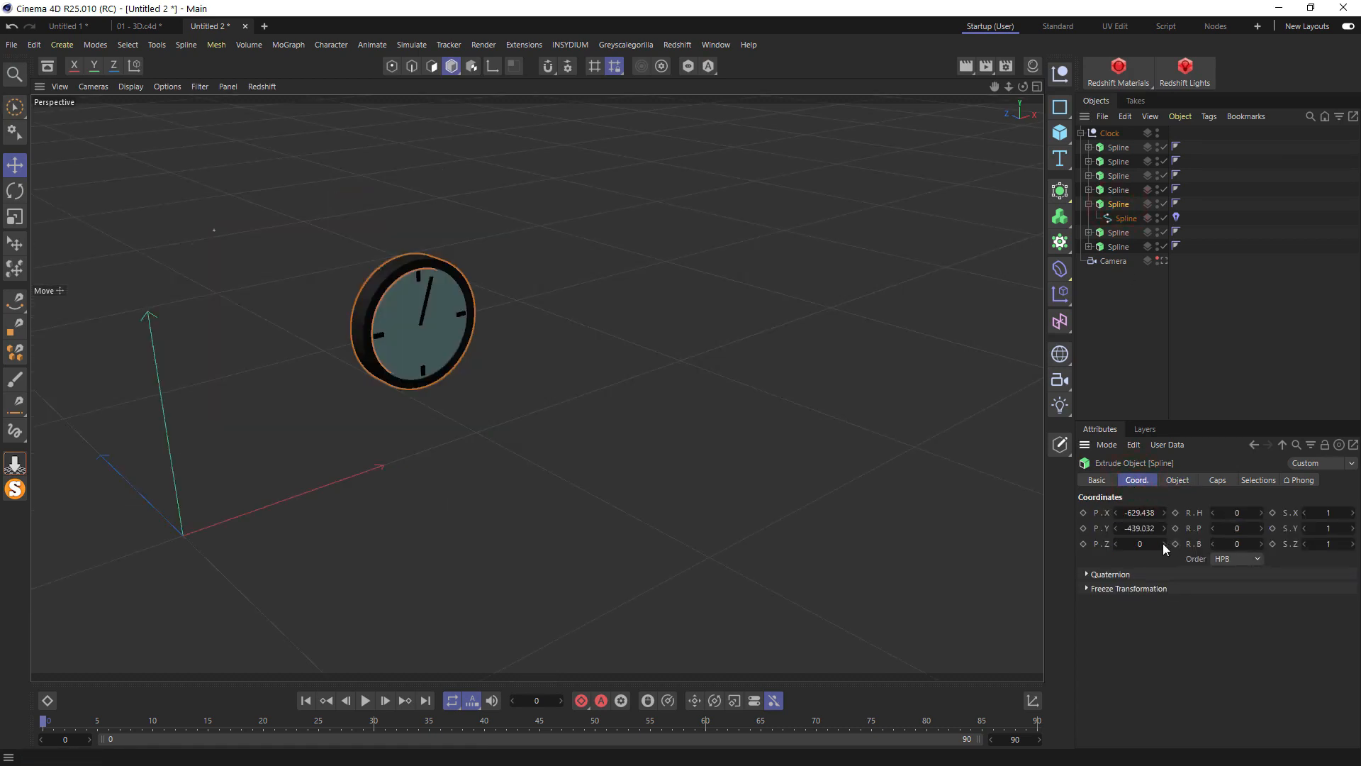
left_click_drag(1163, 543, 1155, 547)
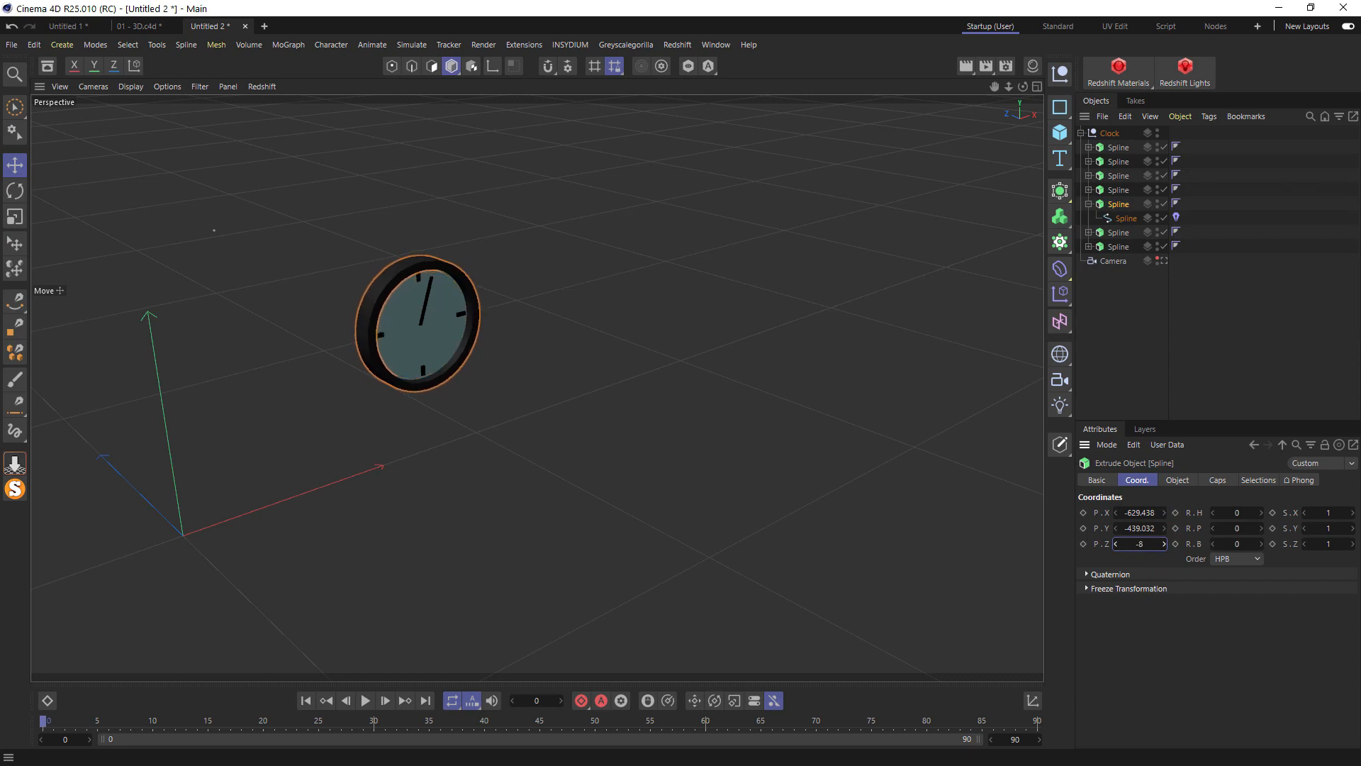
middle_click(713, 265)
middle_click(878, 235)
scroll(738, 405, "up", 5)
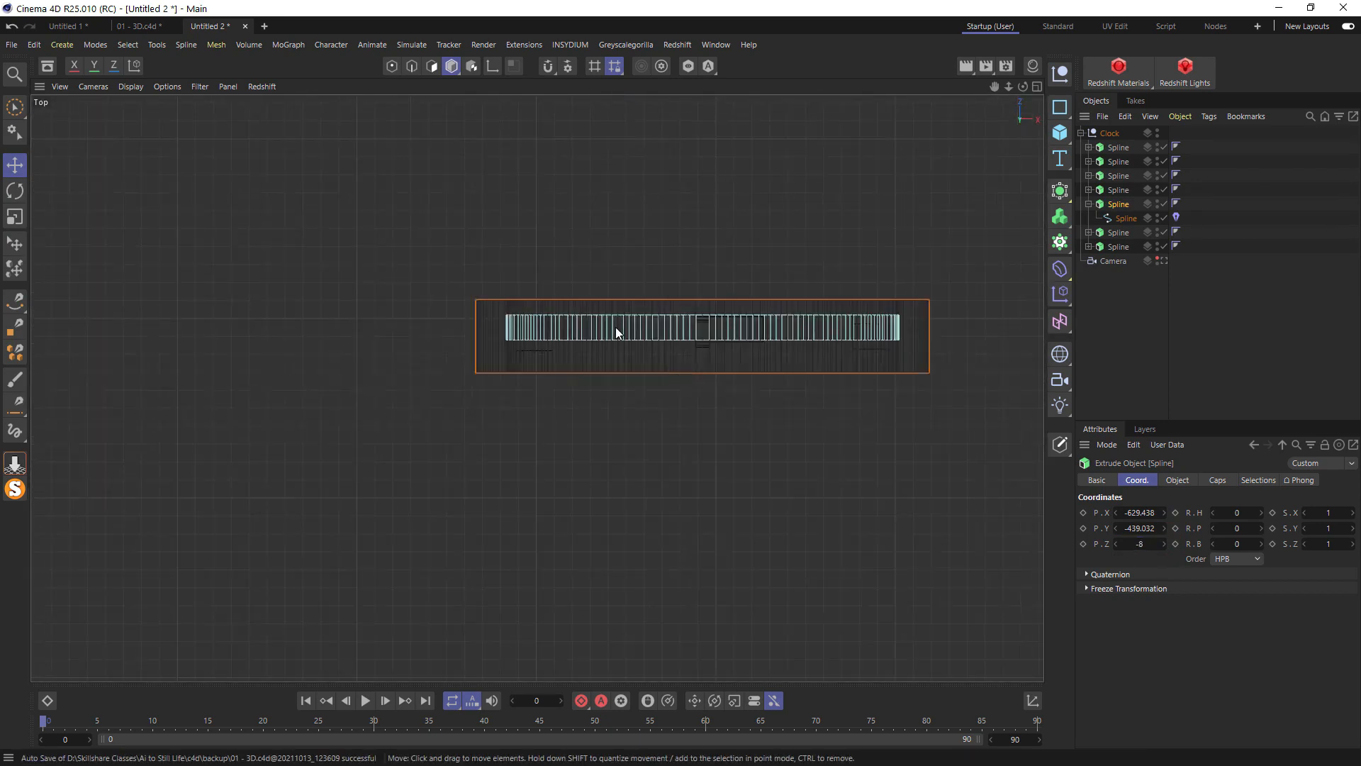
Set the extrude offset of the clock's outer rim to 10
scroll(565, 339, "up", 1)
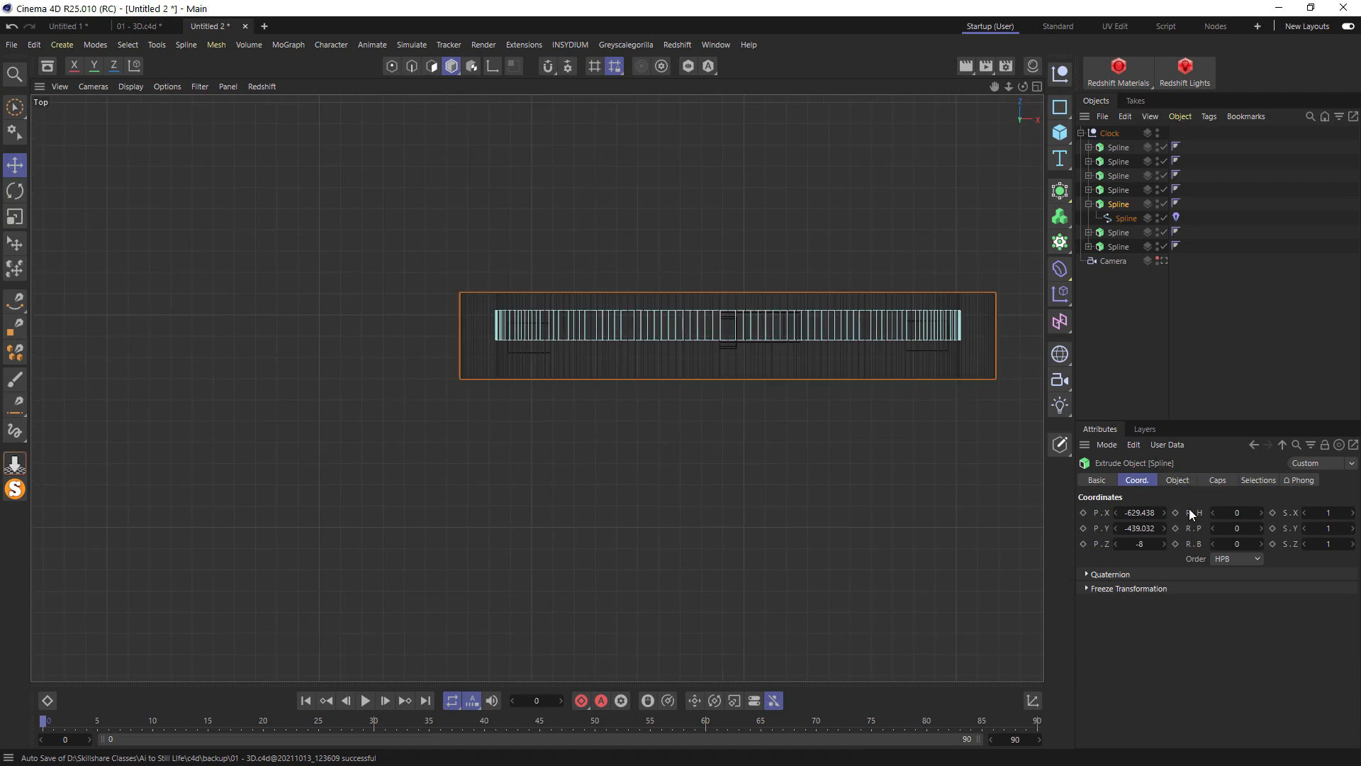
left_click(1177, 480)
double_click(1176, 527)
type("10")
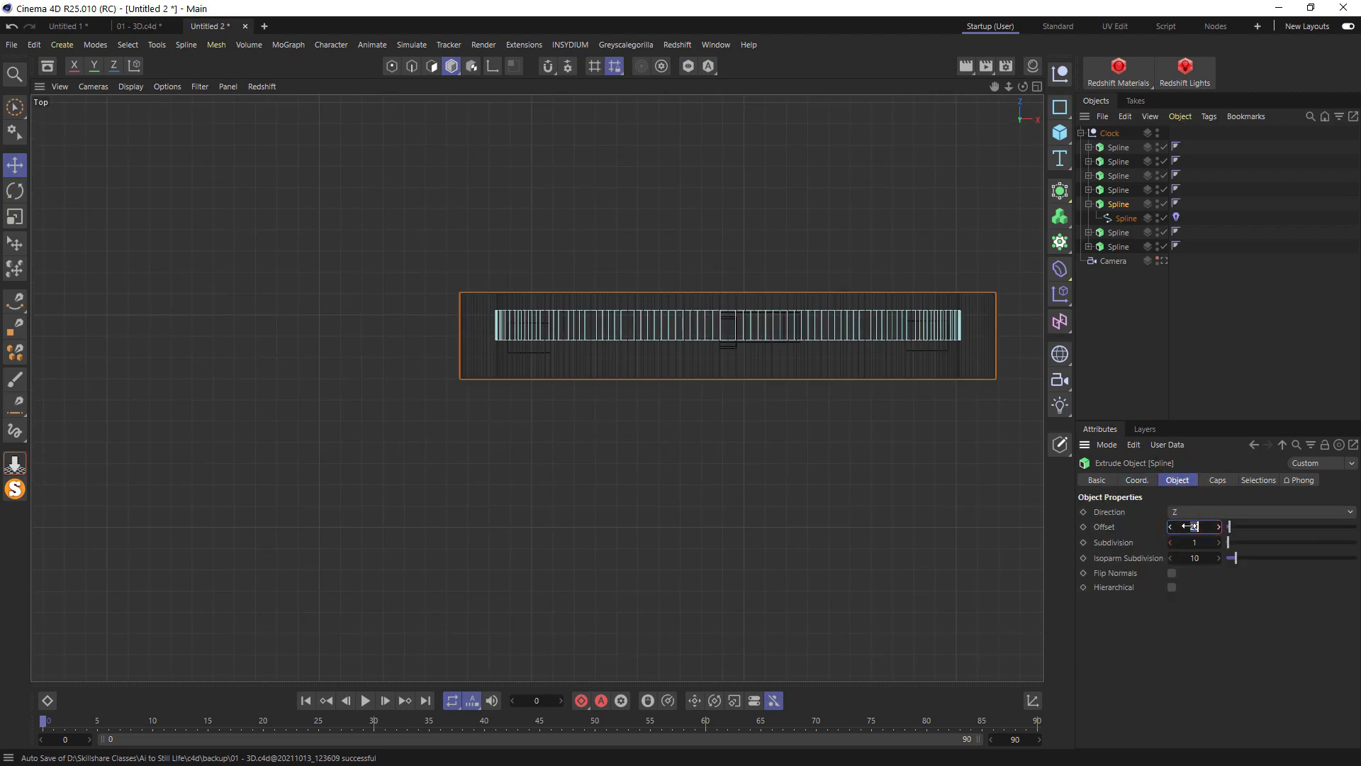
key("Return")
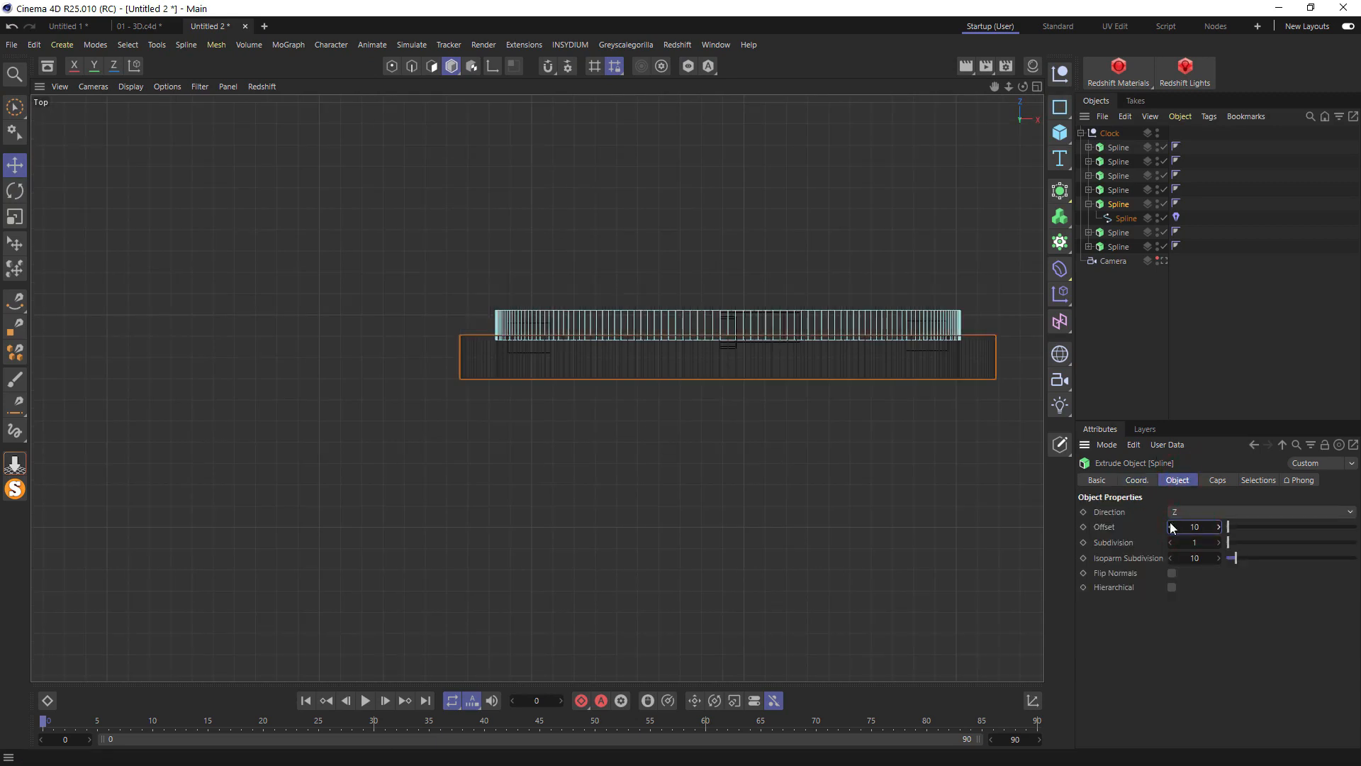
Set the outer rim's Z position to -1 so that it surrounds the clock face
left_click(1122, 192)
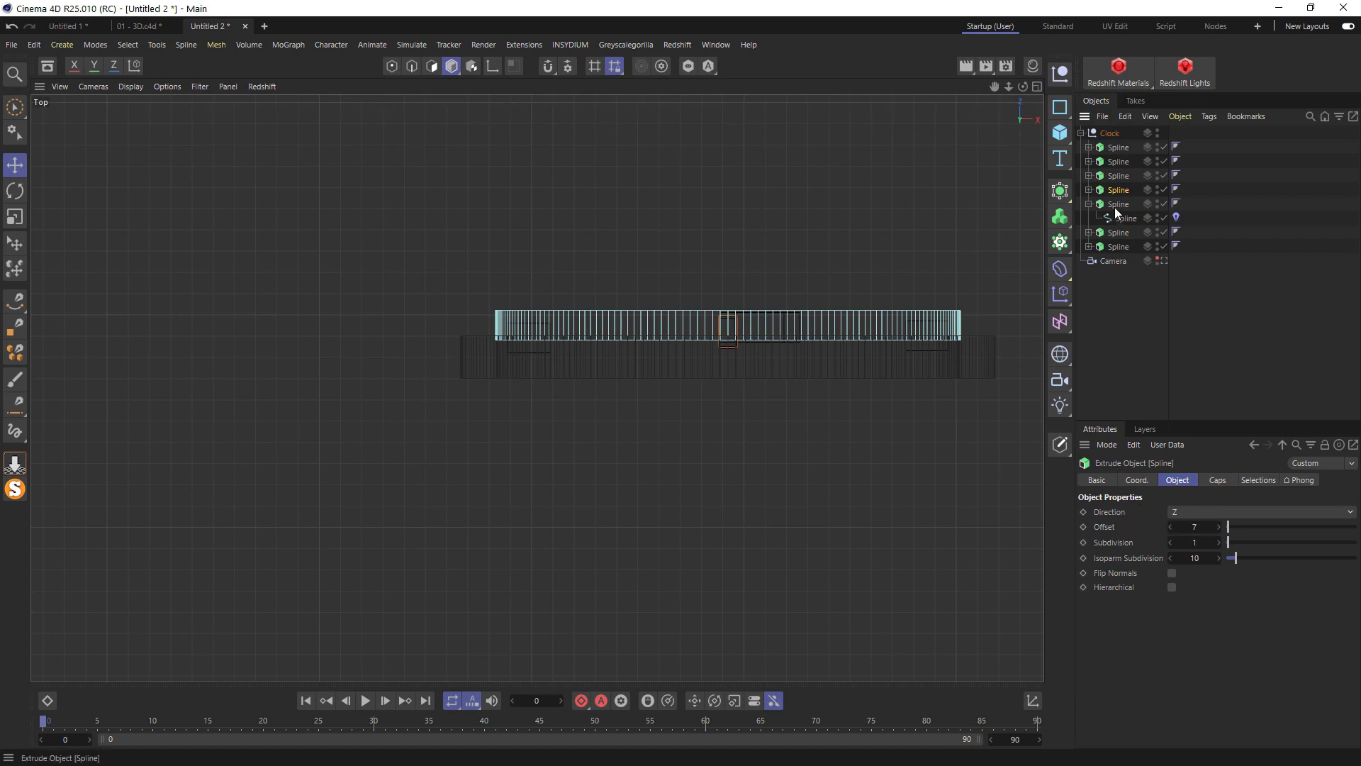
left_click(779, 364)
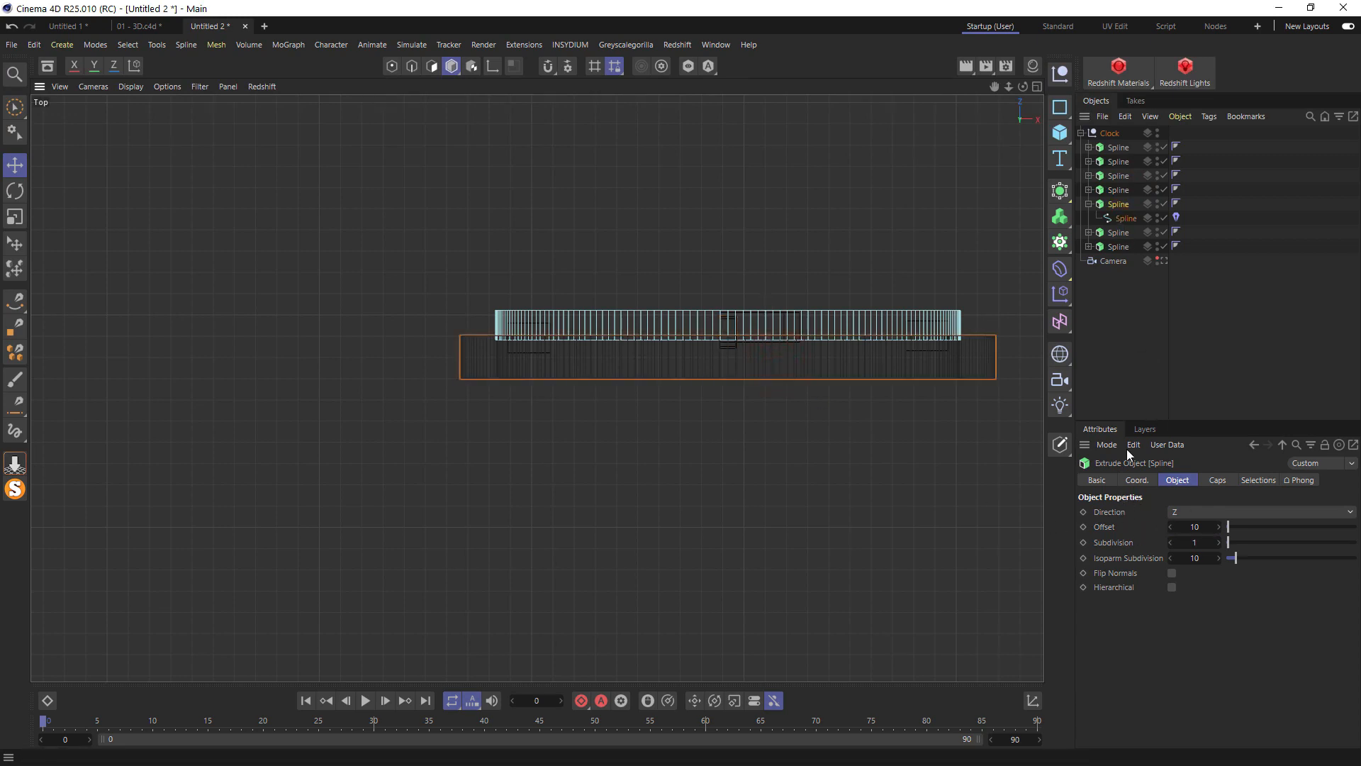
left_click(1135, 480)
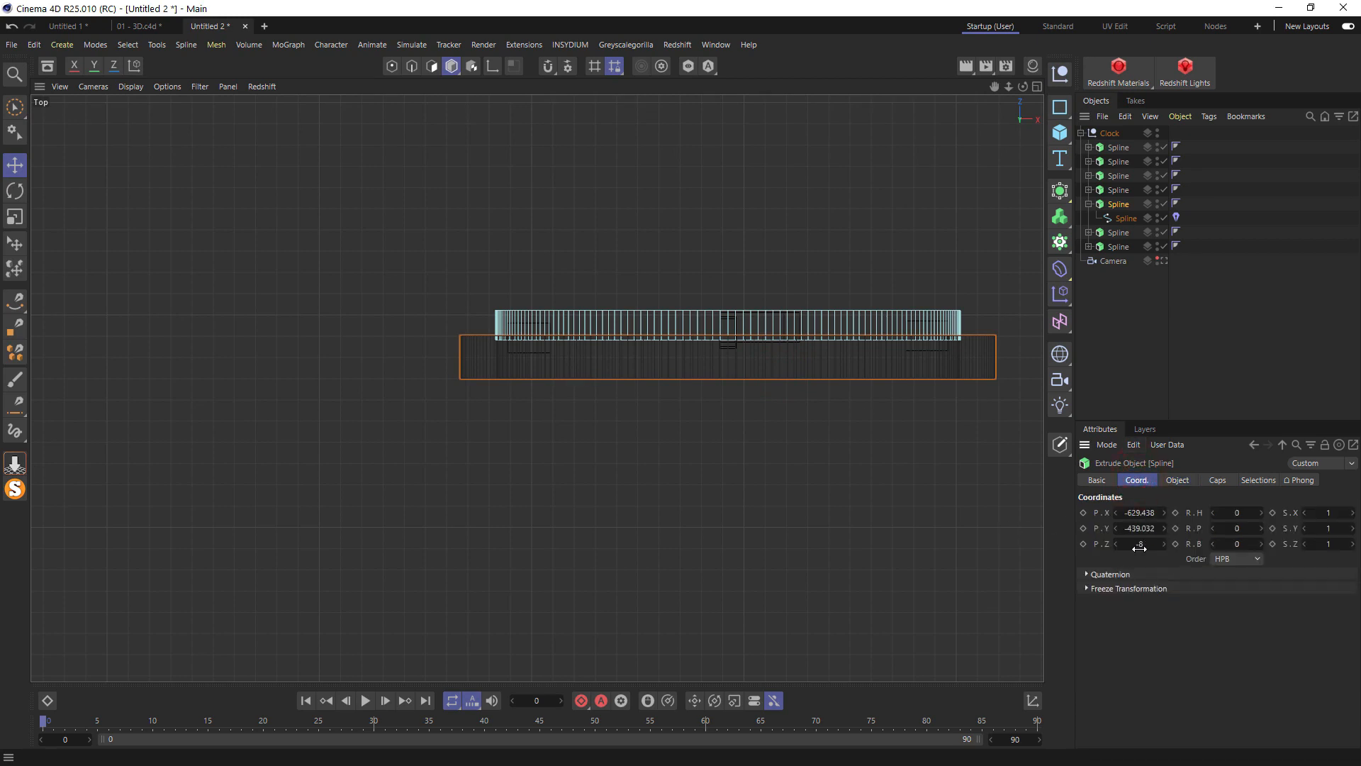
left_click_drag(1139, 548, 1161, 548)
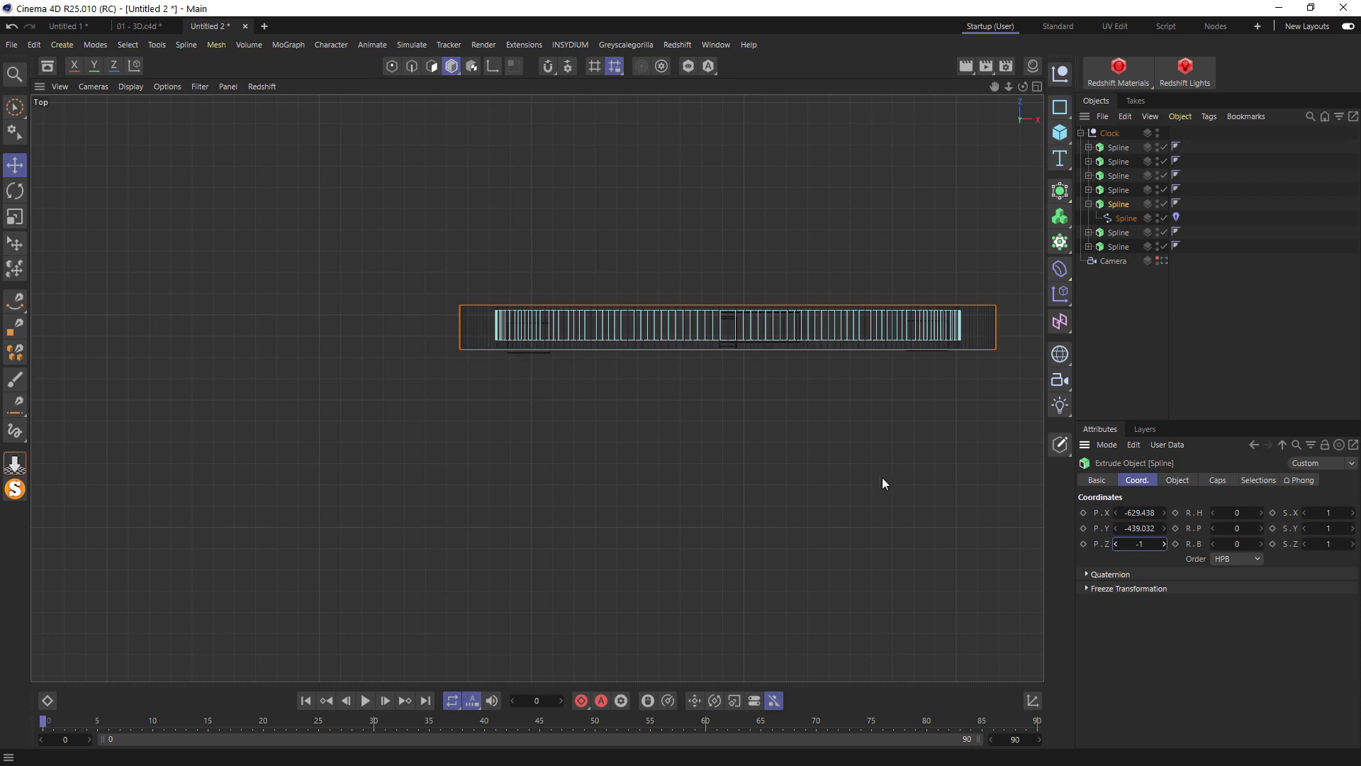
middle_click(643, 316)
middle_click(184, 205)
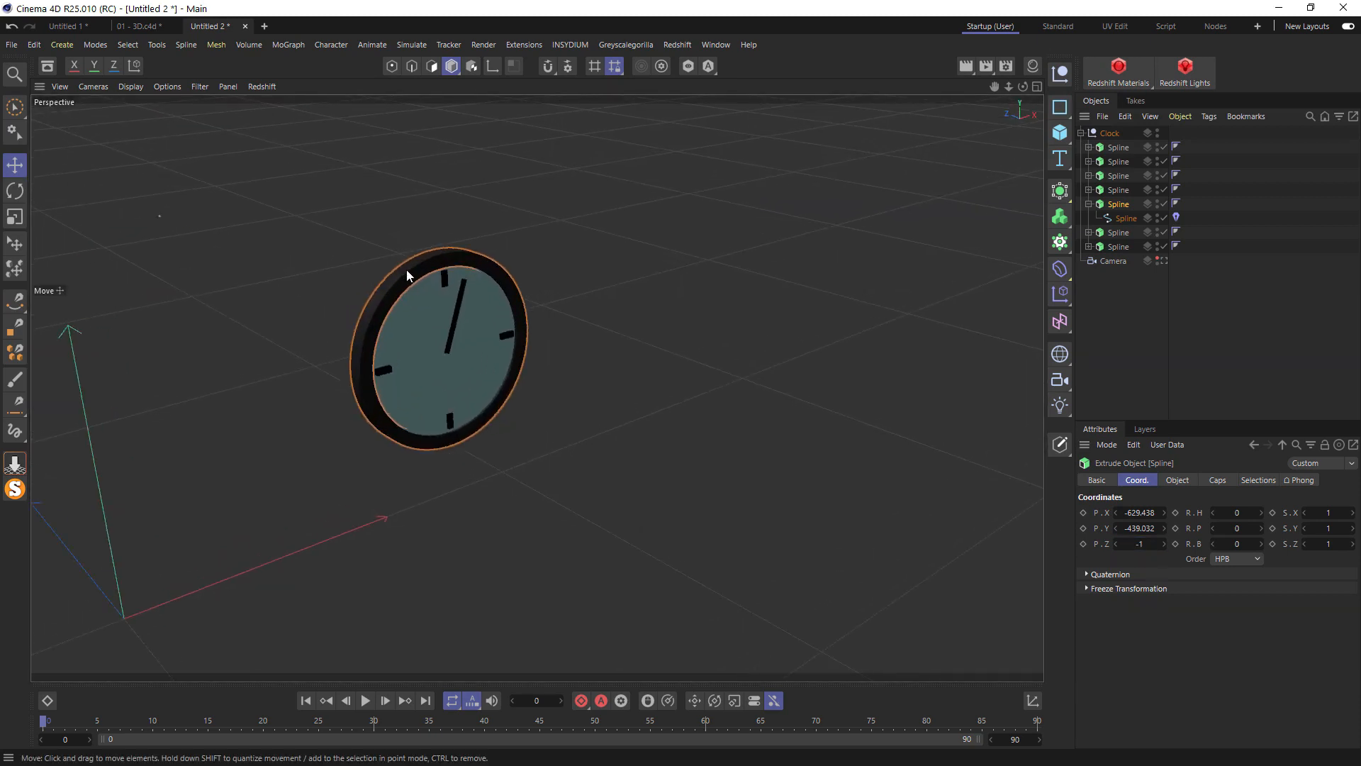
Give the outer rim's caps a round bevel with a size of 1
scroll(407, 273, "up", 6)
left_click(1177, 480)
left_click(1214, 480)
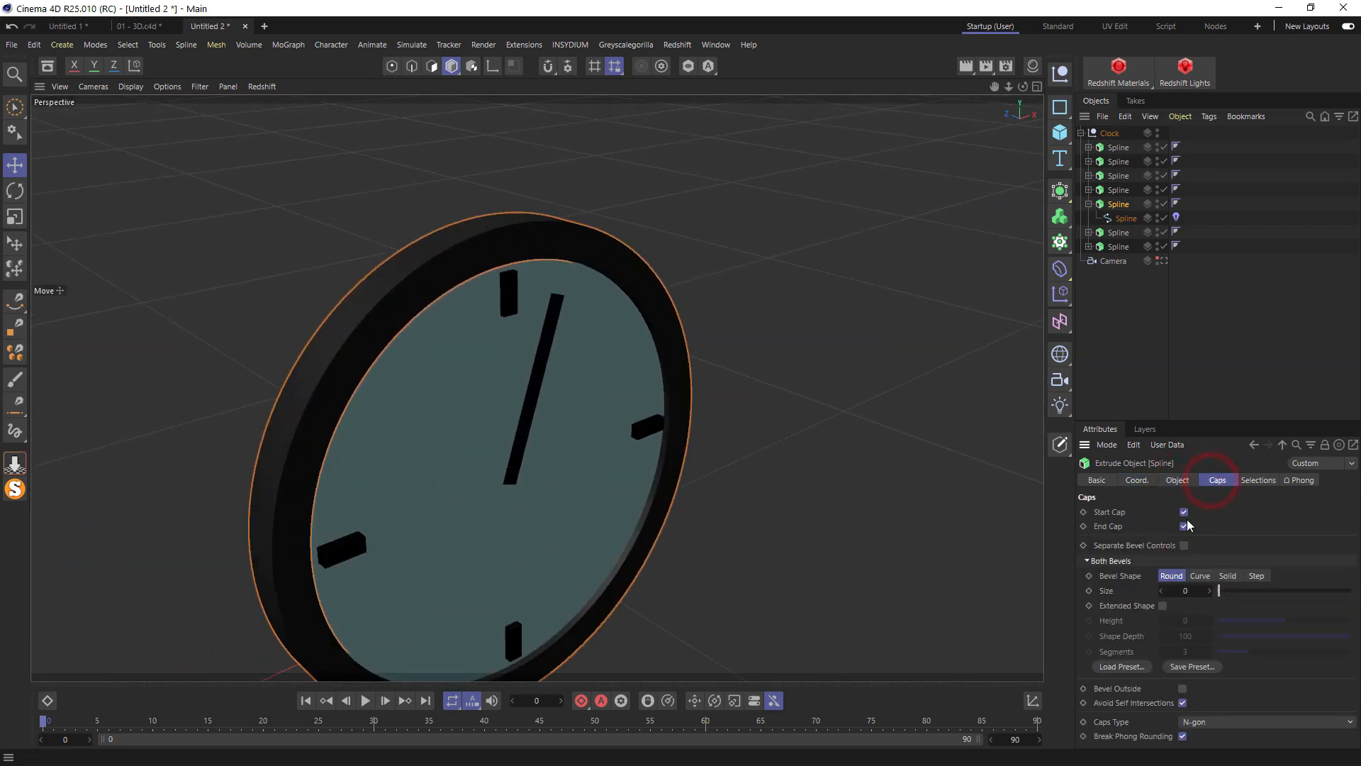
left_click(1209, 591)
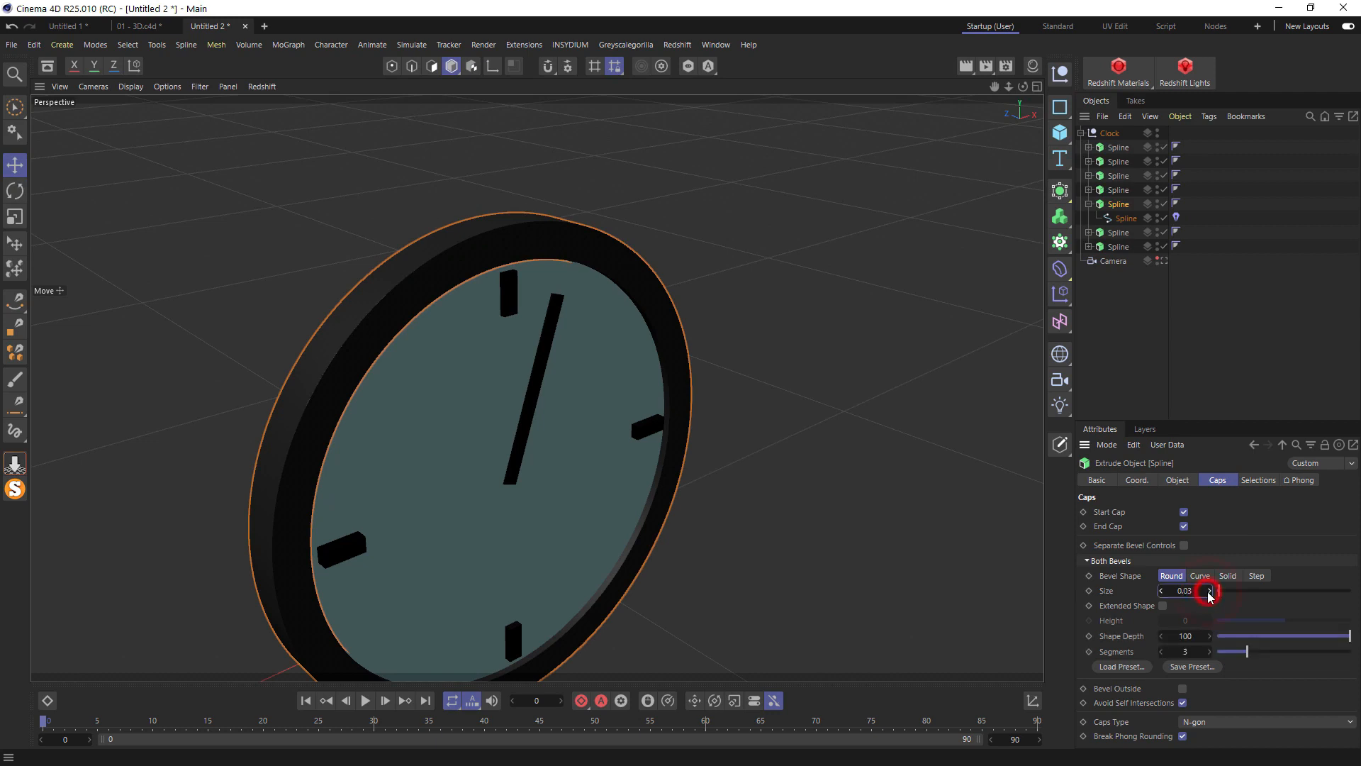
left_click_drag(1218, 592, 1220, 594)
left_click_drag(320, 368, 207, 337, "alt")
scroll(684, 287, "up", 4)
left_click_drag(701, 304, 638, 290, "alt")
double_click(1193, 591)
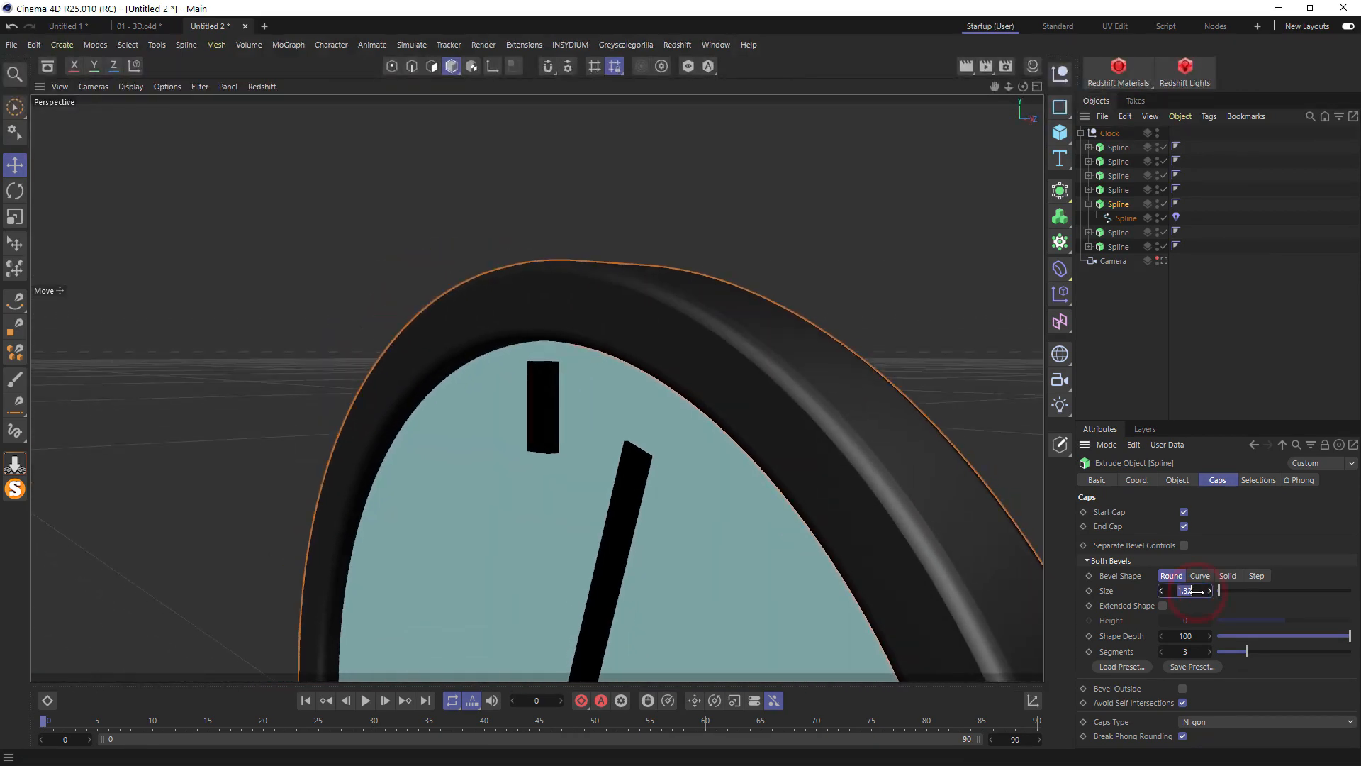
type("1")
key("Return")
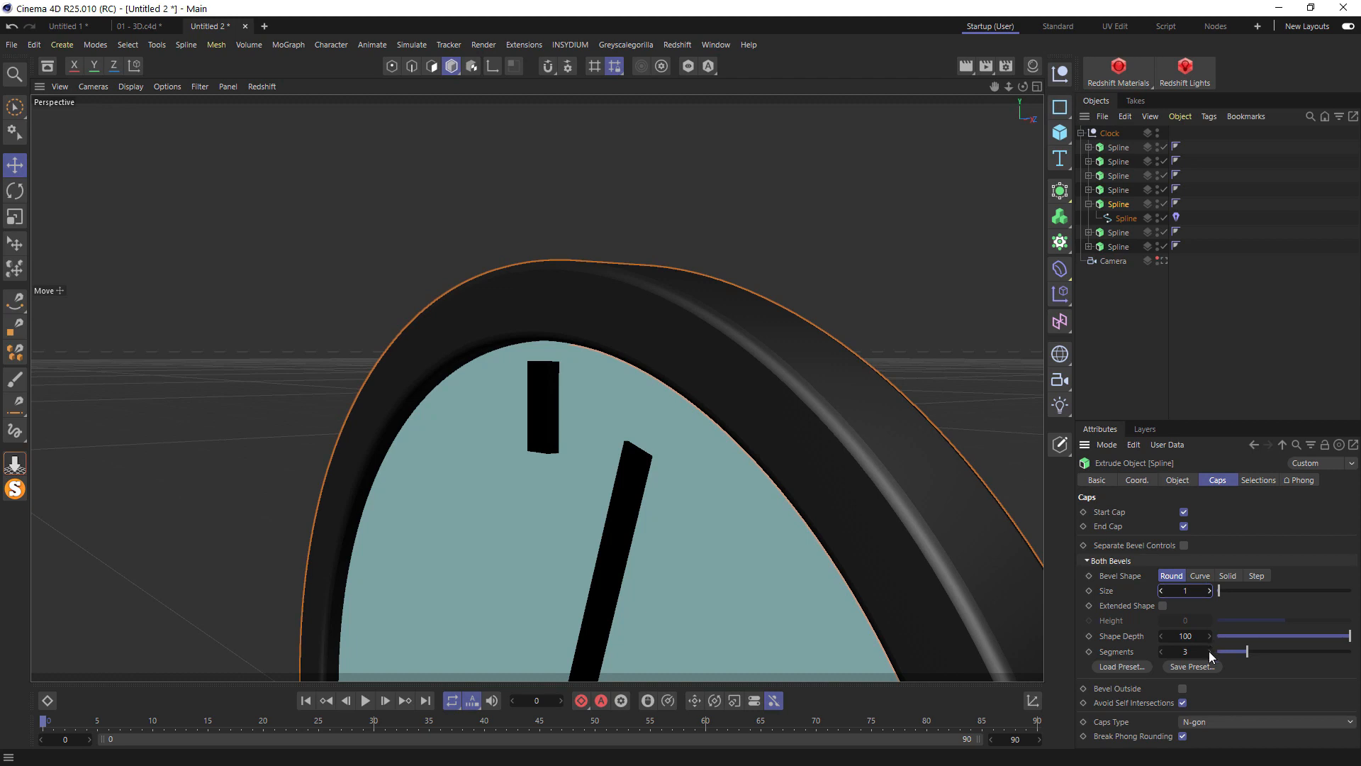
Set the outer rim's bevel segments to 4 and check the rounded edge on the whole clock
left_click(1209, 651)
left_click(1210, 650)
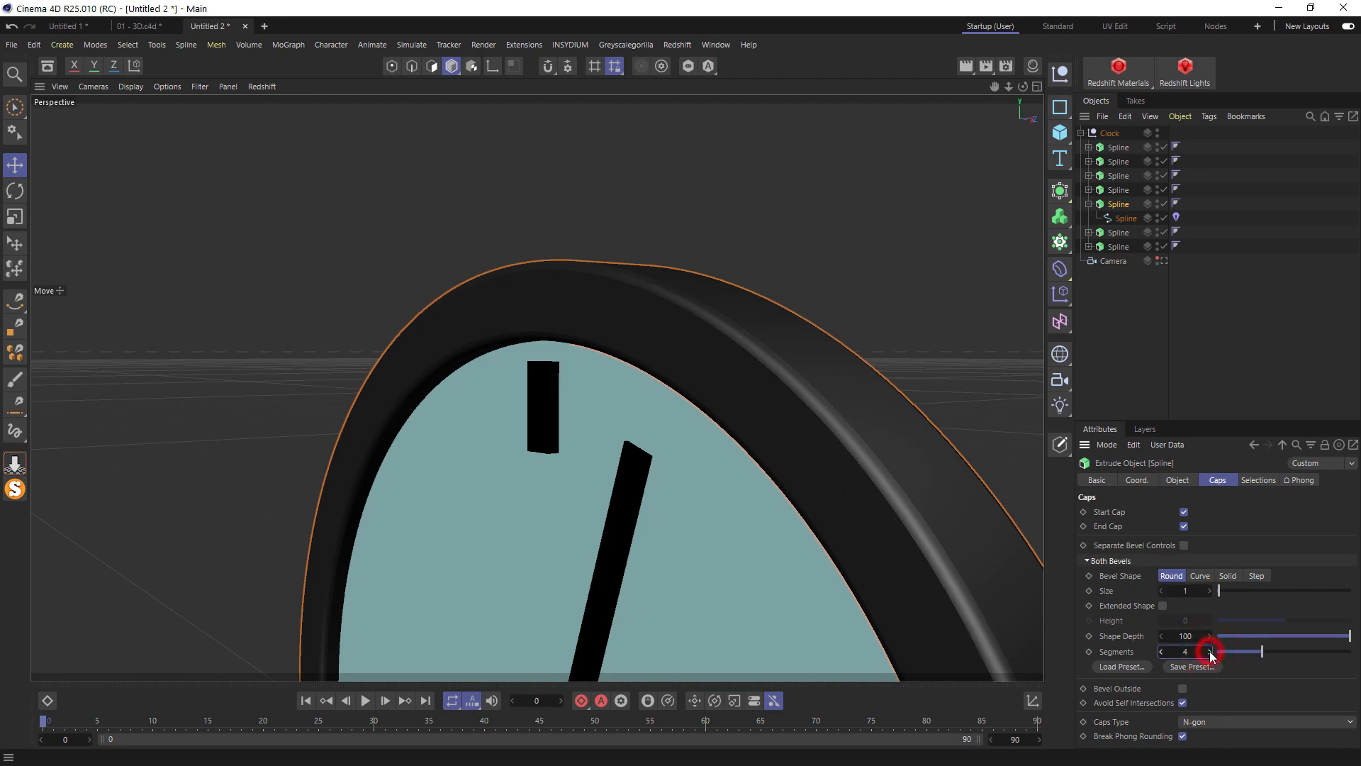
left_click(1158, 651)
scroll(742, 423, "down", 10)
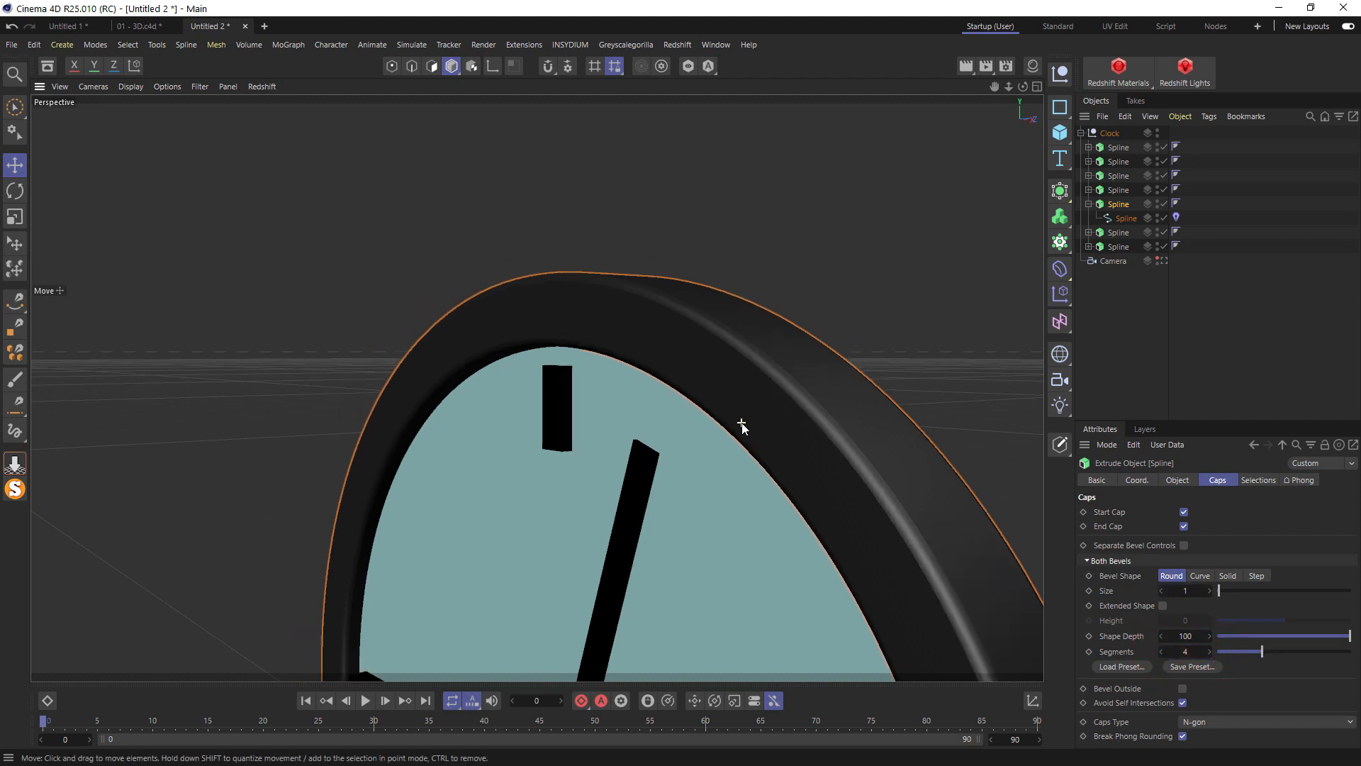
middle_click_drag(758, 317, 756, 289, "alt")
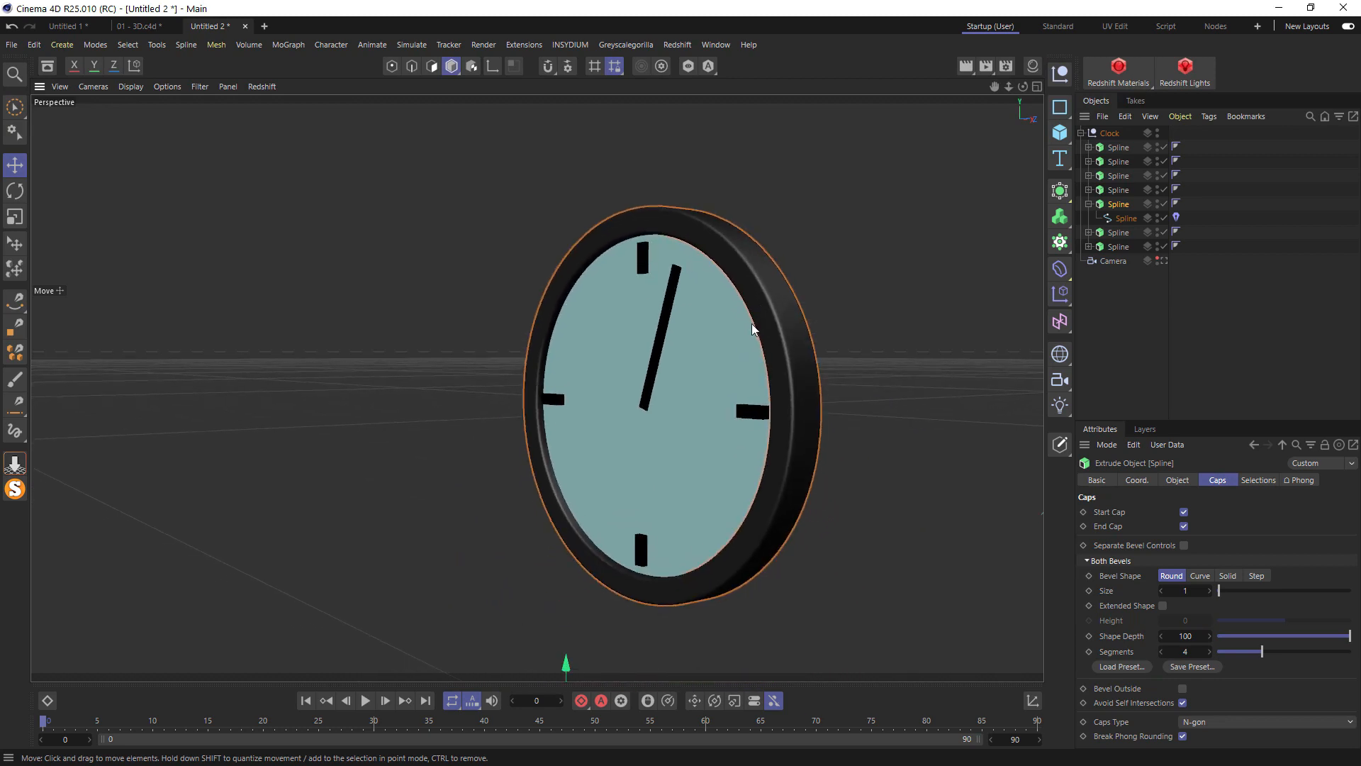
Give all four hour markers on the clock face a round cap bevel with a size of 0.5
left_click(643, 262)
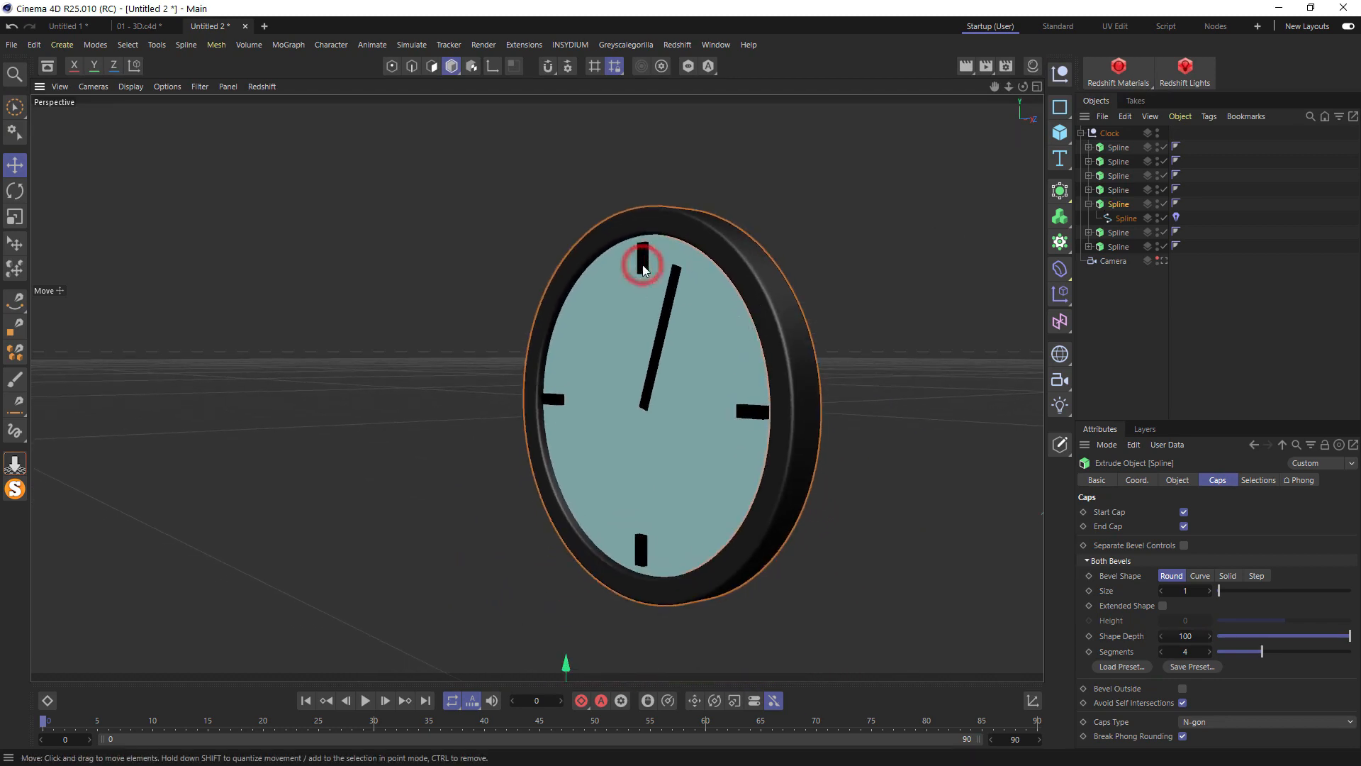
left_click(559, 400, "shift")
left_click(642, 547, "shift")
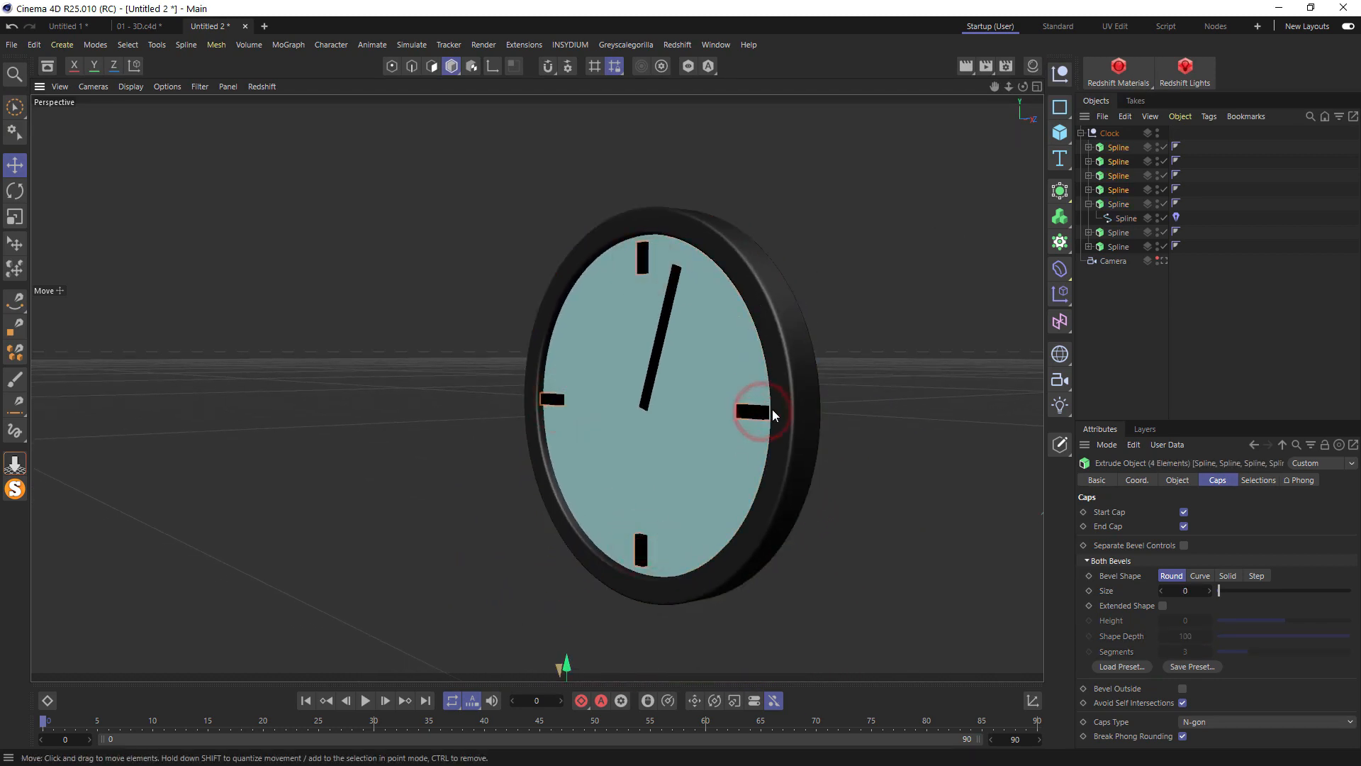
left_click(1209, 590)
scroll(738, 417, "up", 3)
scroll(766, 410, "up", 6)
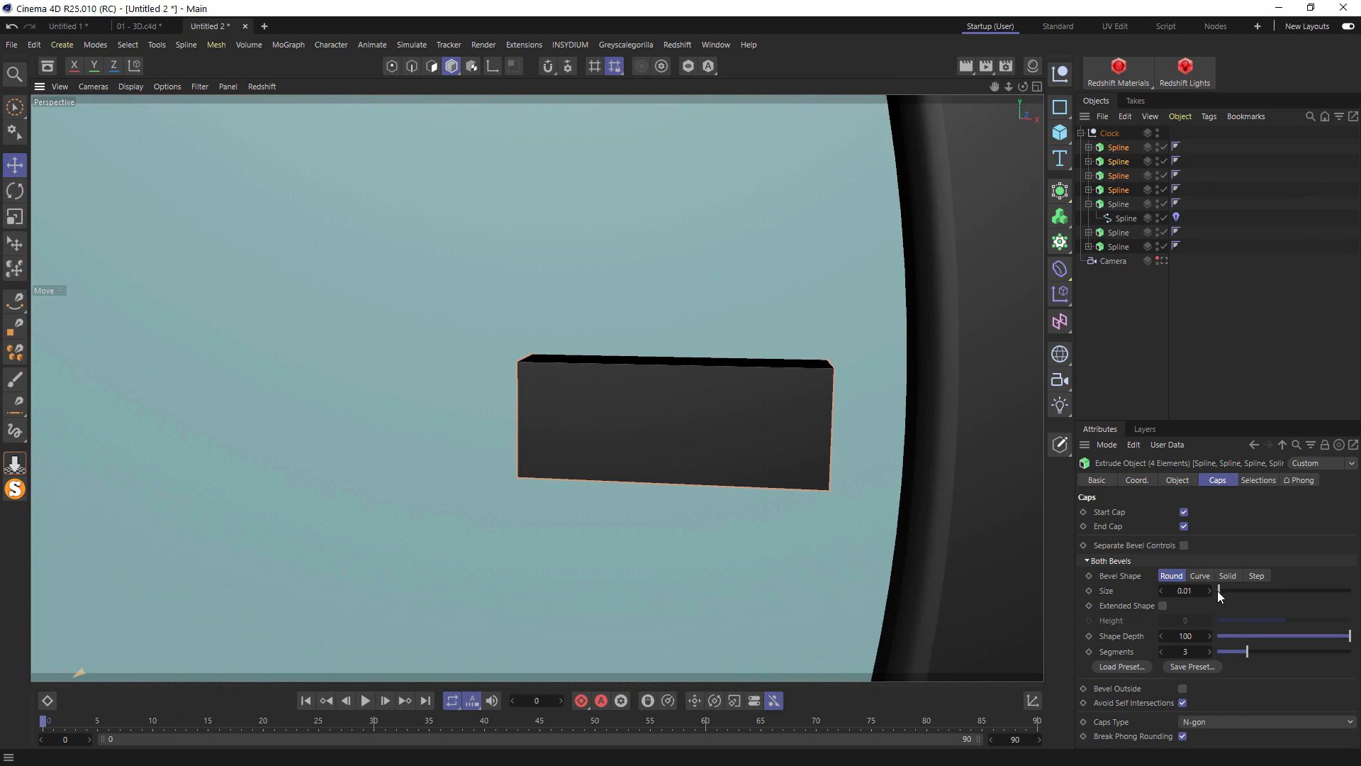
left_click(1219, 591)
left_click(1191, 592)
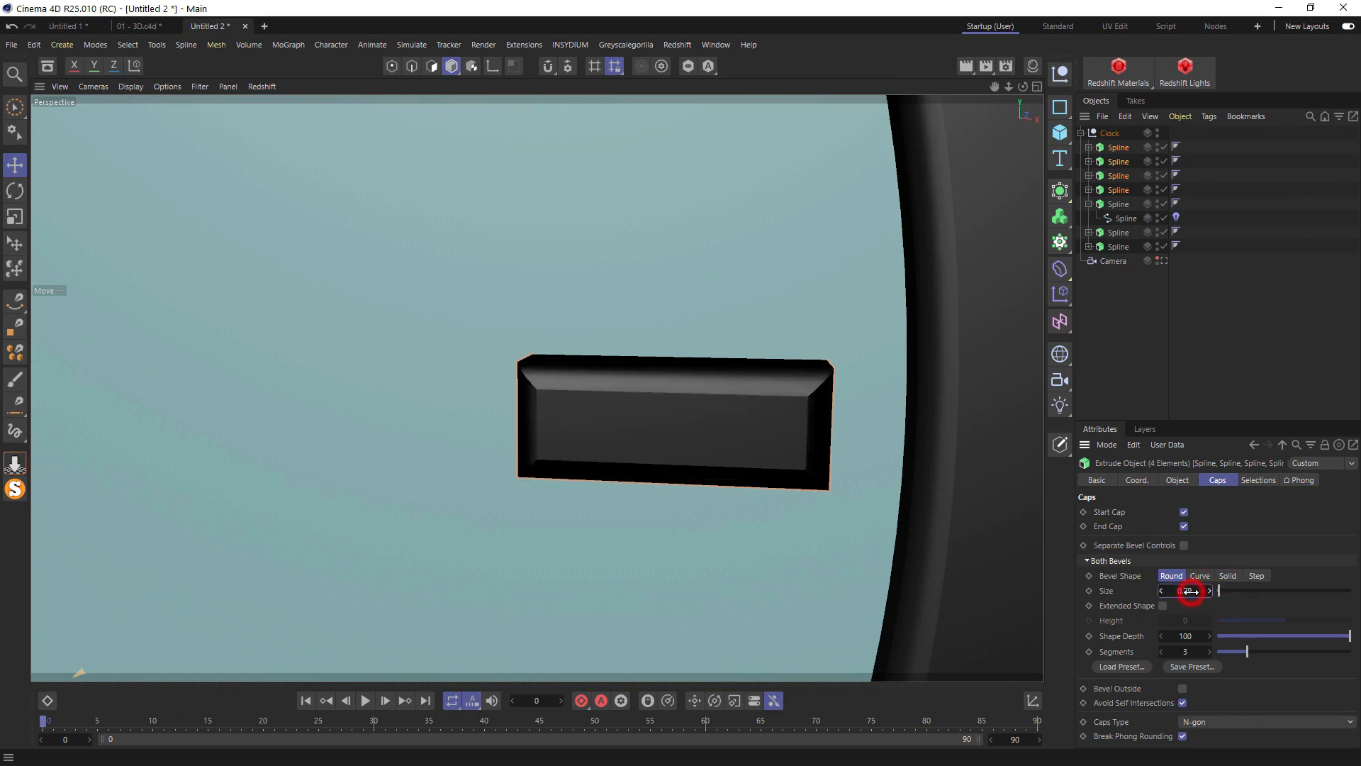
key("Return")
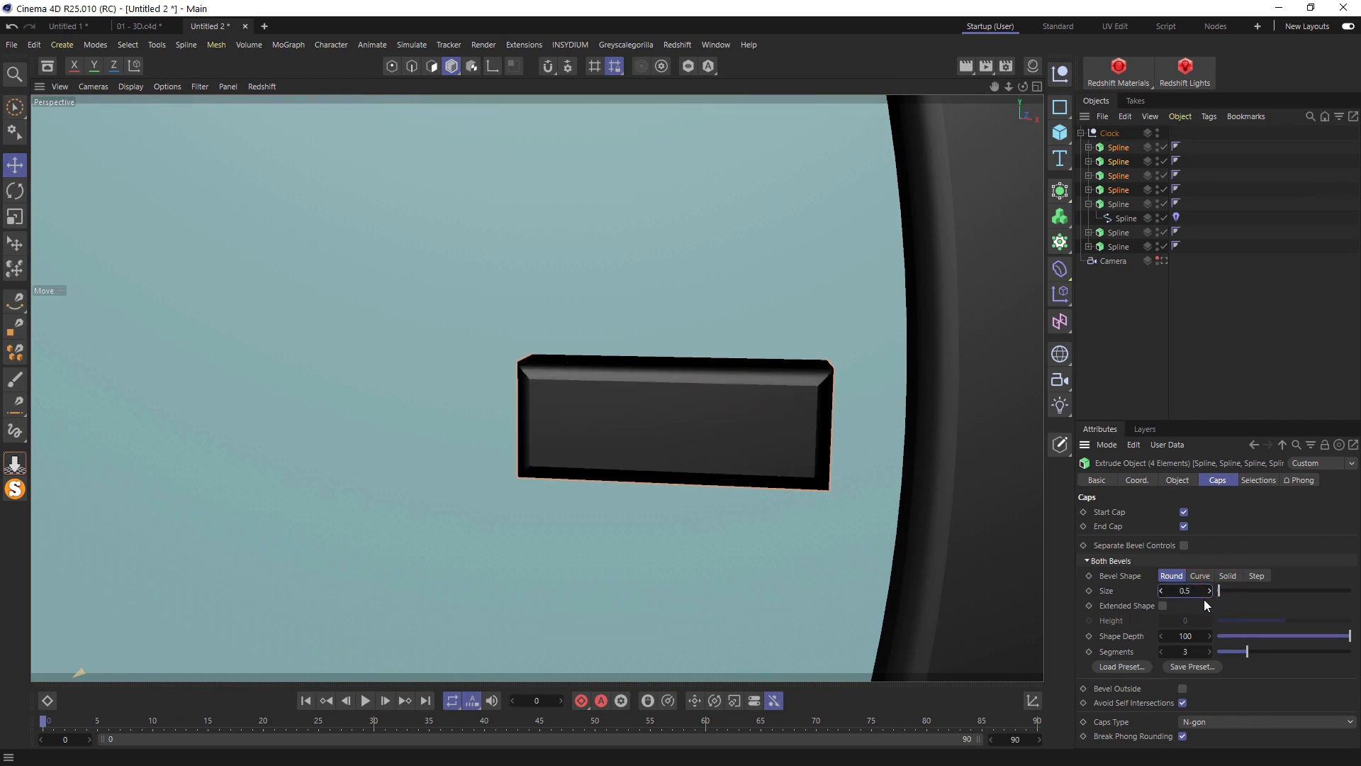
Set the bevel segments of the four hour markers to 8
left_click(1210, 652)
left_click(1209, 651)
left_click(1210, 652)
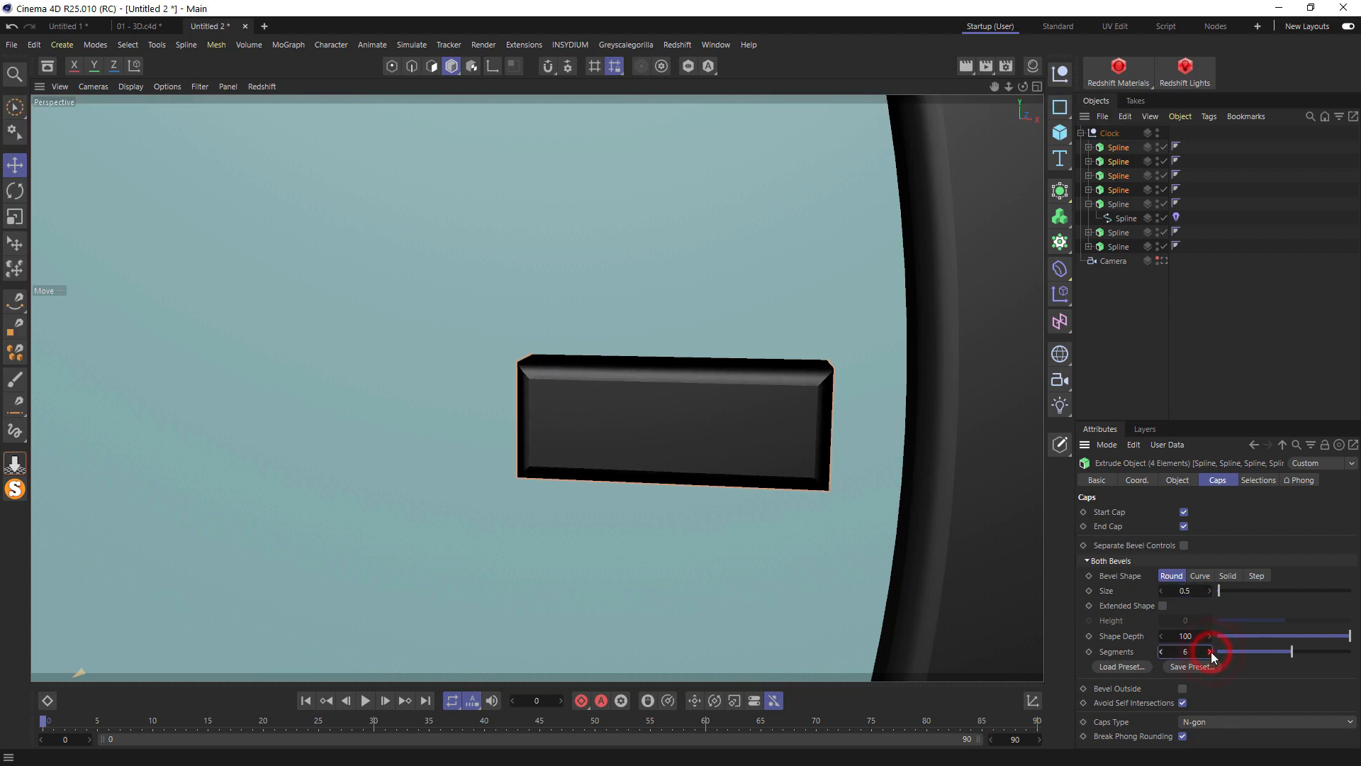
left_click(1209, 652)
left_click(1209, 651)
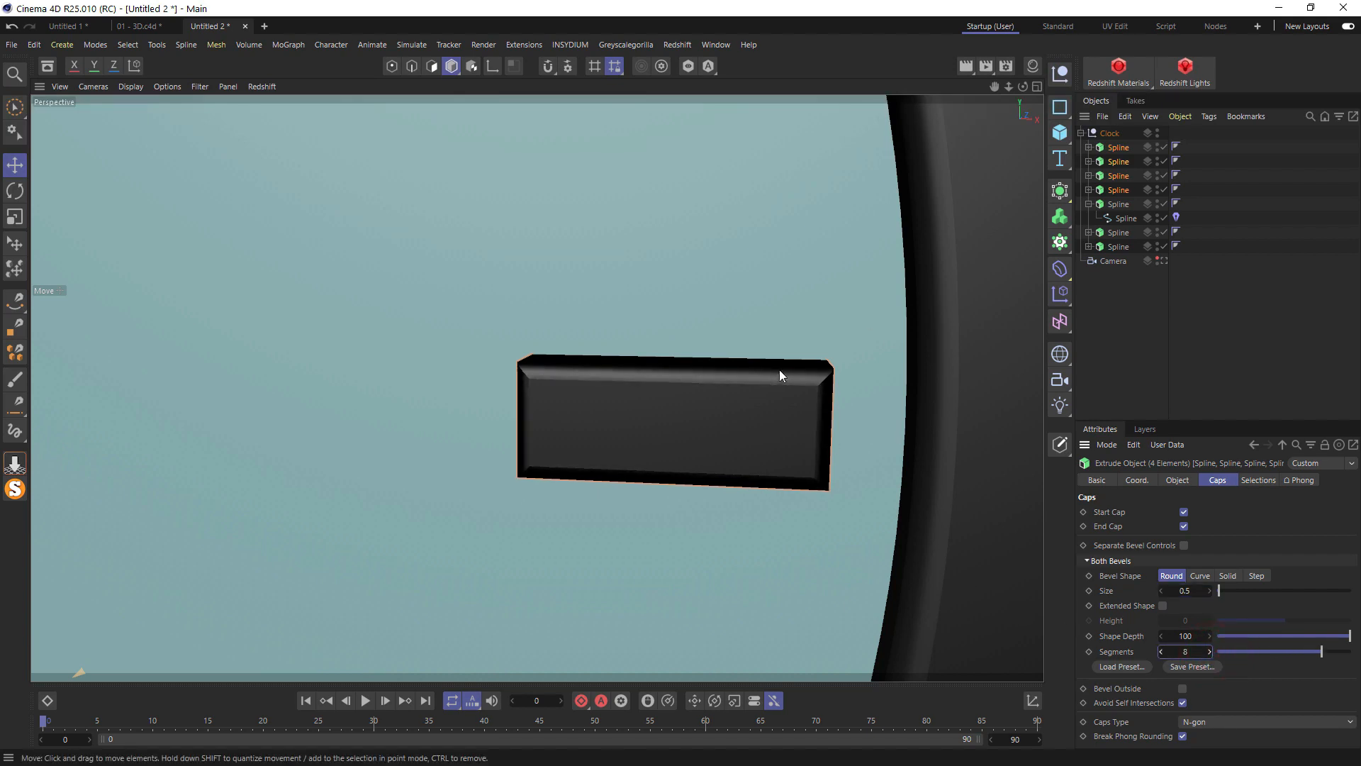
Expand the four hour-marker extrudes and select their child splines together, with the clock shown in the front view
left_click(1089, 189)
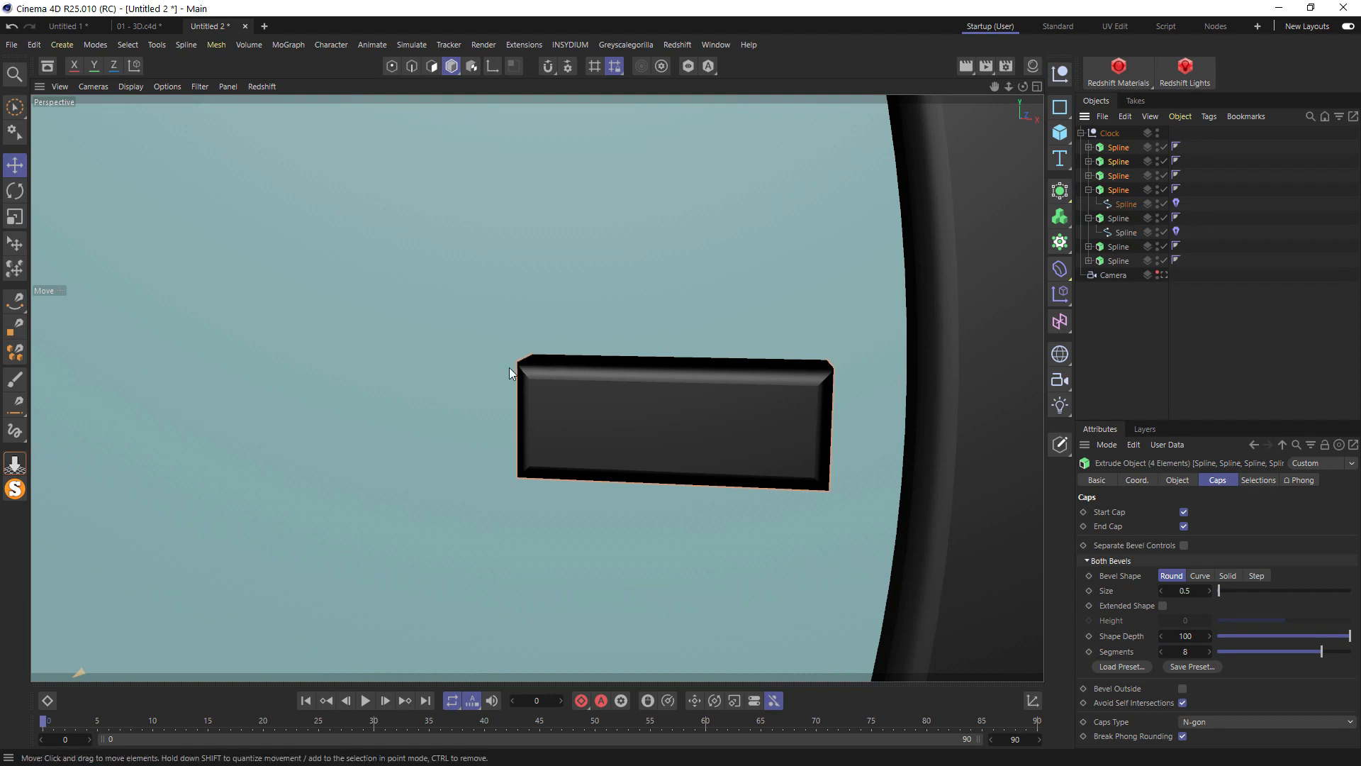
middle_click(713, 372)
middle_click(789, 435)
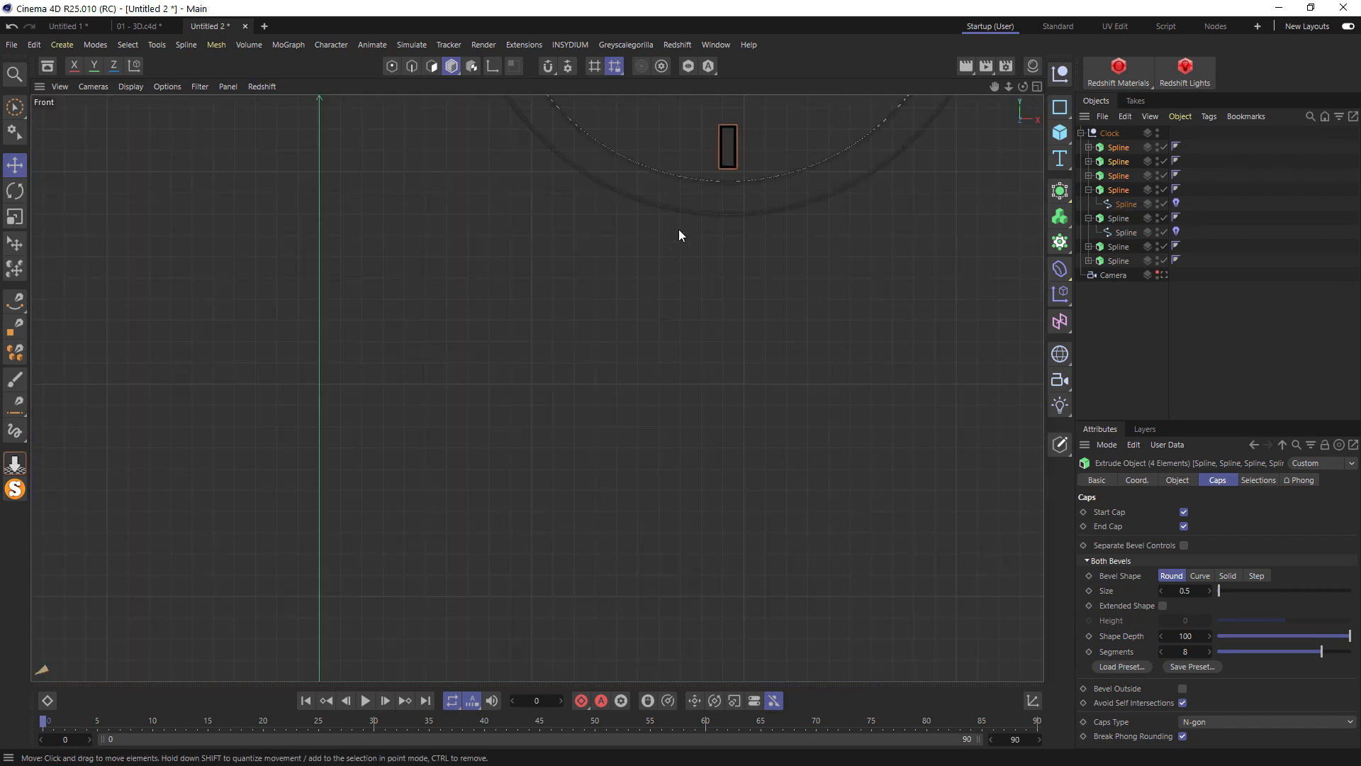
middle_click_drag(689, 277, 567, 445, "alt")
left_click(1088, 175)
left_click(1088, 161)
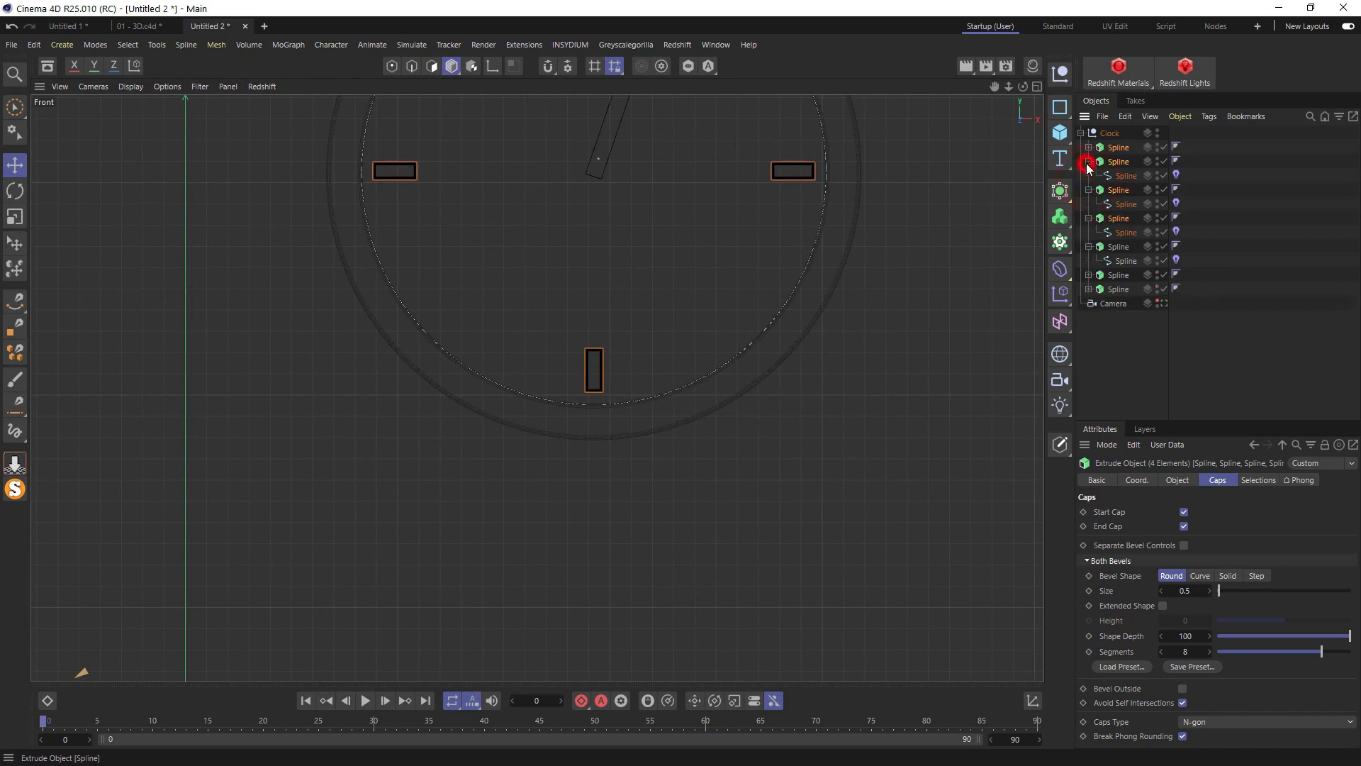
left_click(1089, 146)
left_click(1104, 161)
left_click(1125, 189, "ctrl")
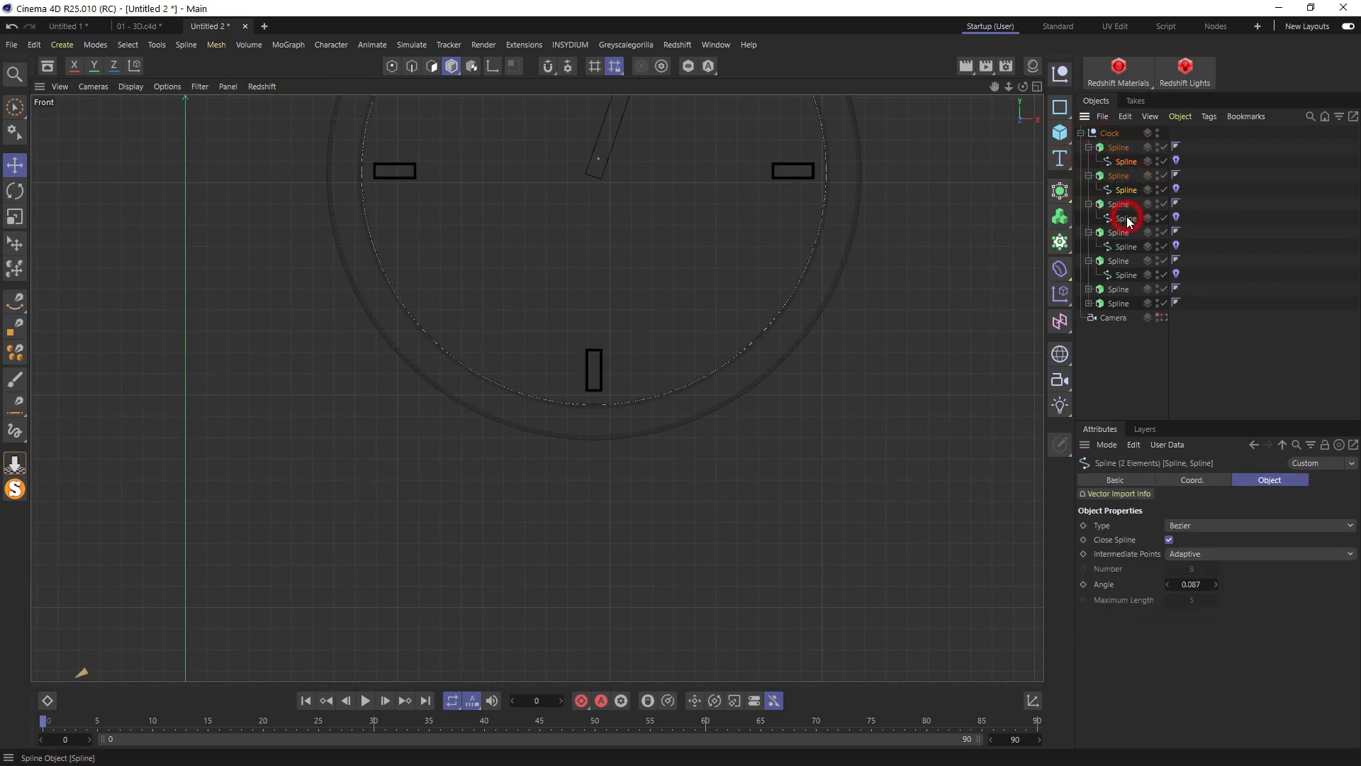
left_click(1126, 247, "ctrl")
middle_click_drag(666, 176, 660, 340, "alt")
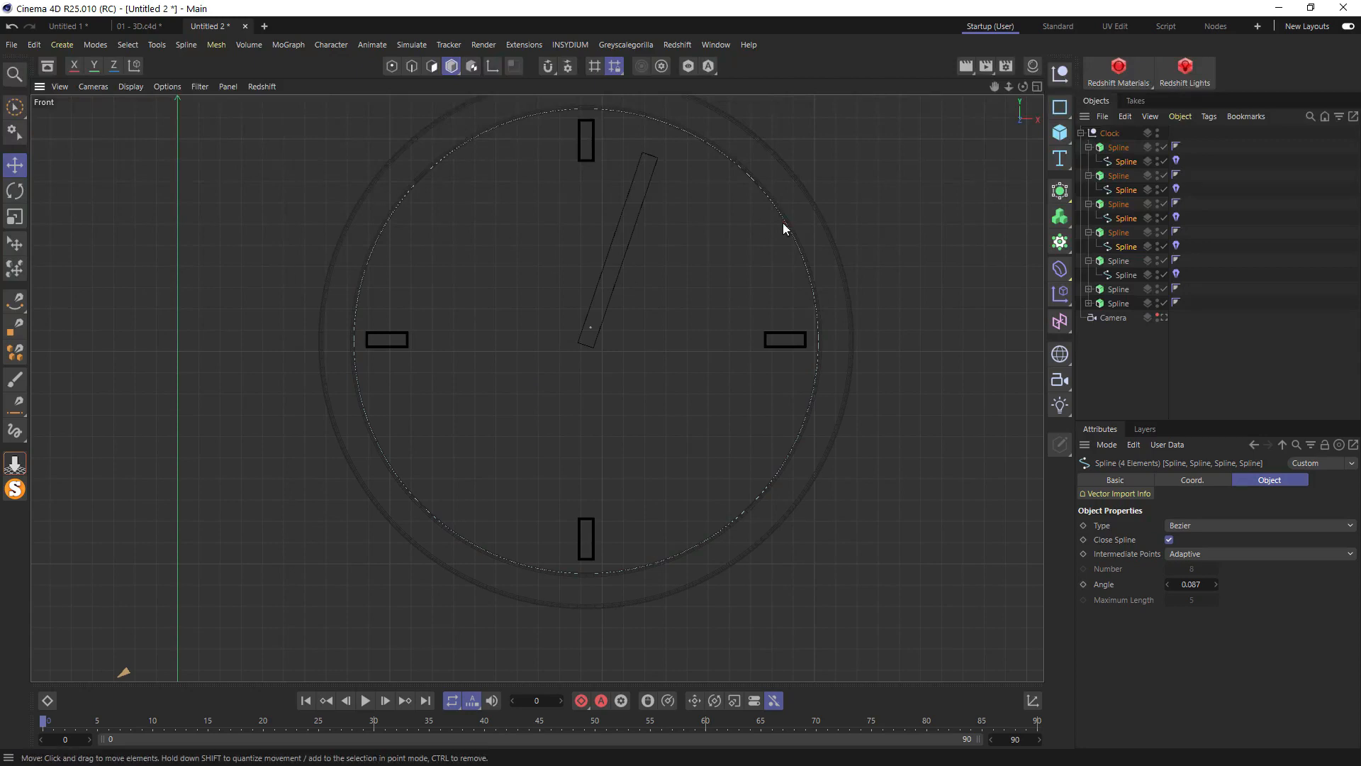
left_click_drag(782, 223, 692, 234)
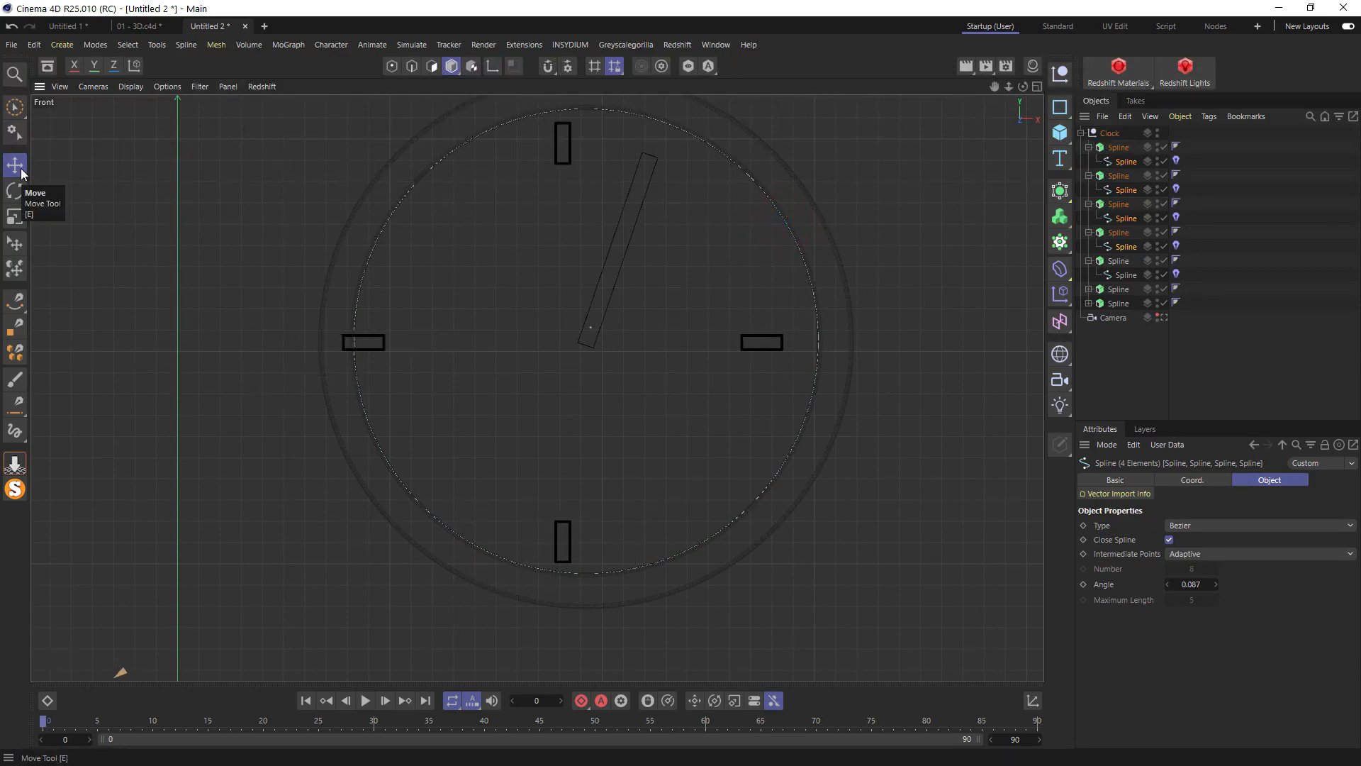
left_click_drag(733, 219, 701, 239)
key("ctrl+z")
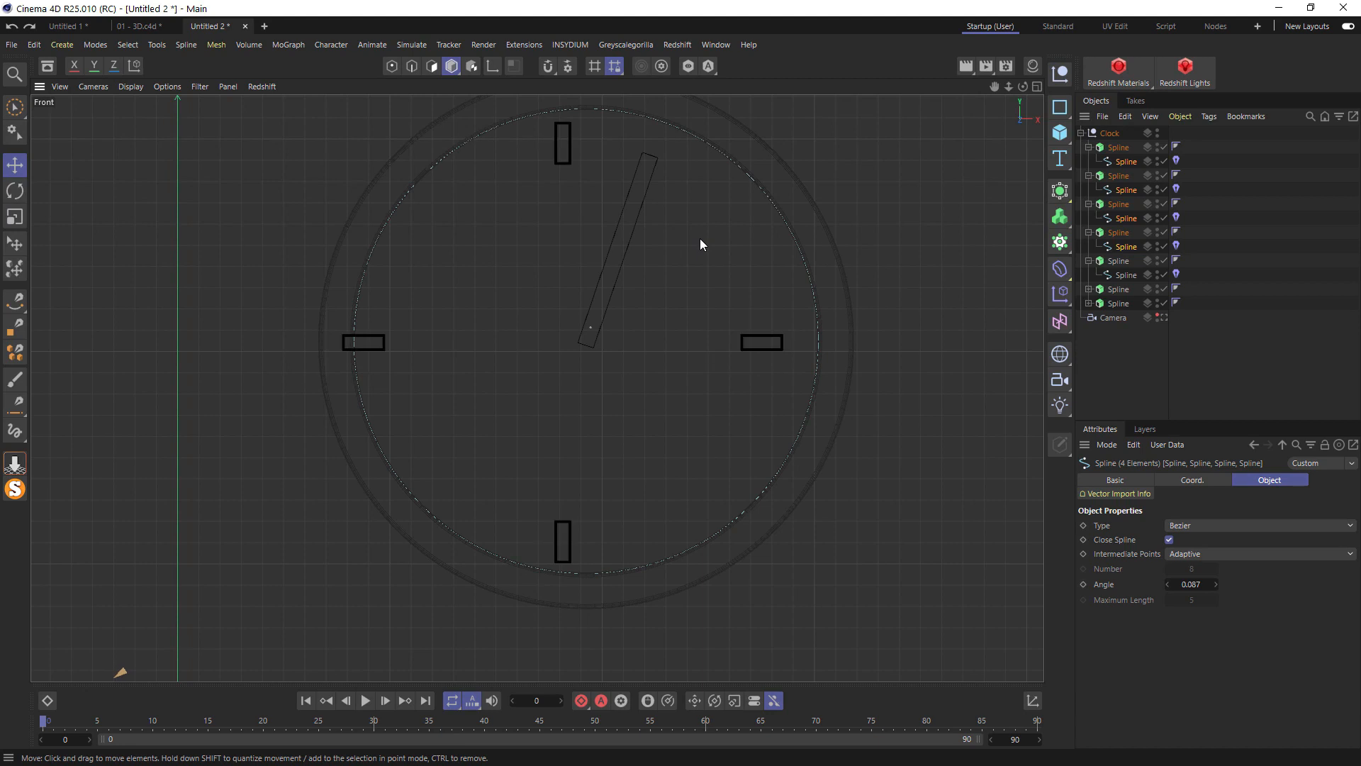
key("ctrl+z")
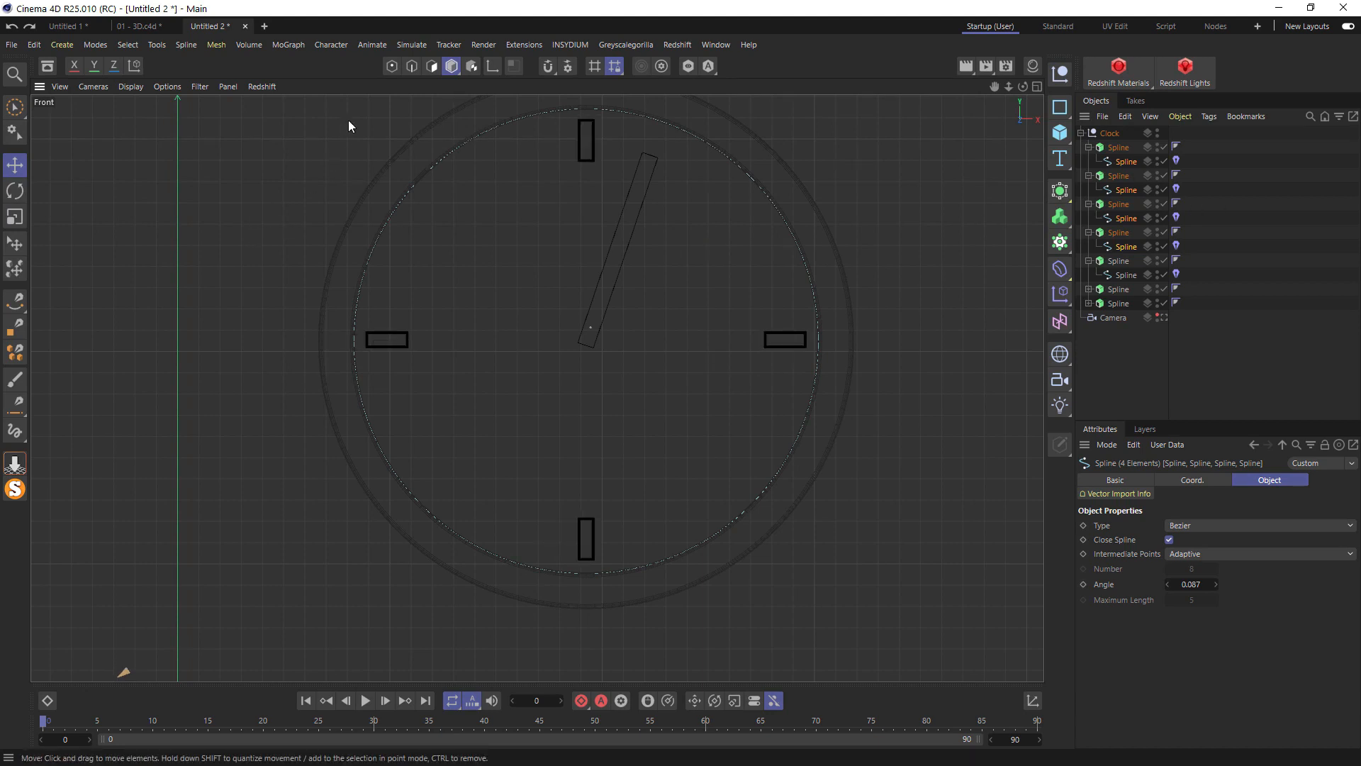
Chamfer all points of the four hour-marker splines with a radius of about 0.61, and return to model mode in the perspective view
left_click(390, 66)
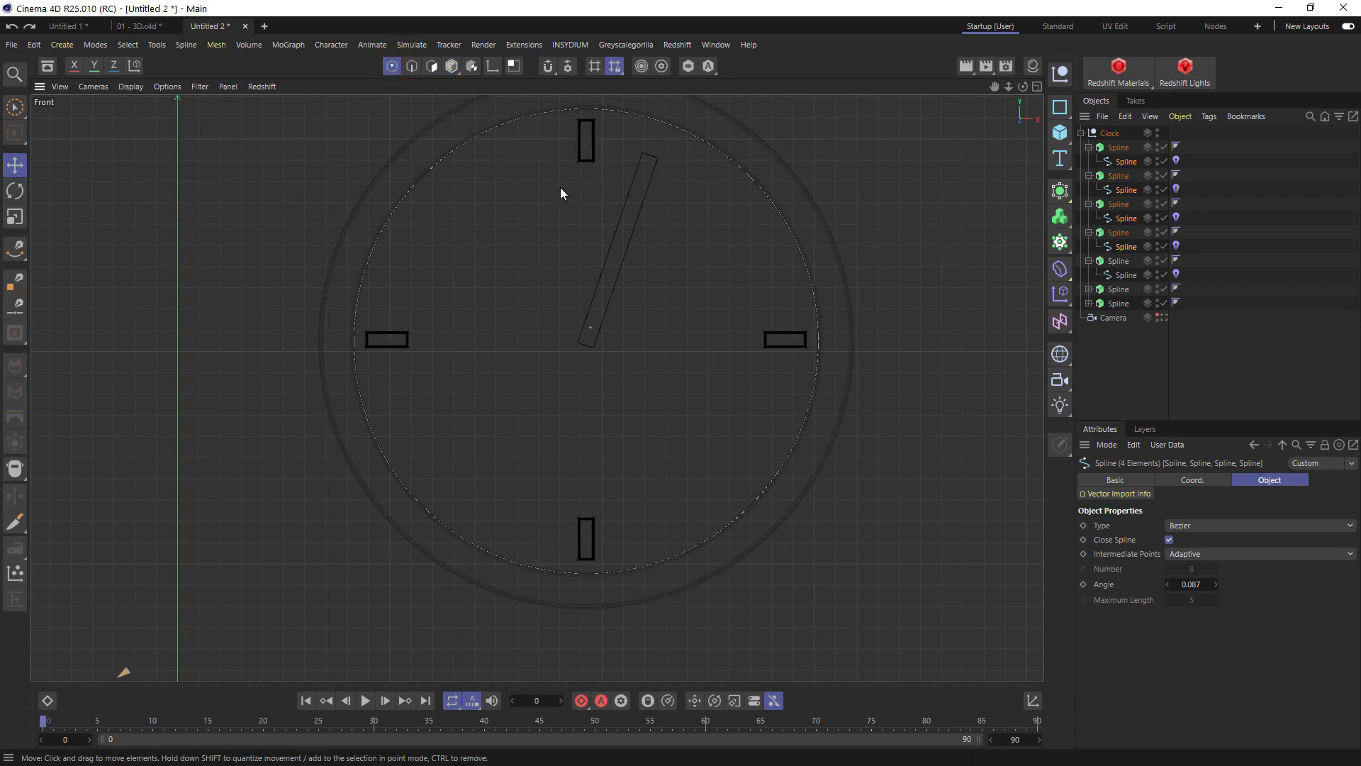
key("ctrl+a")
right_click(523, 201)
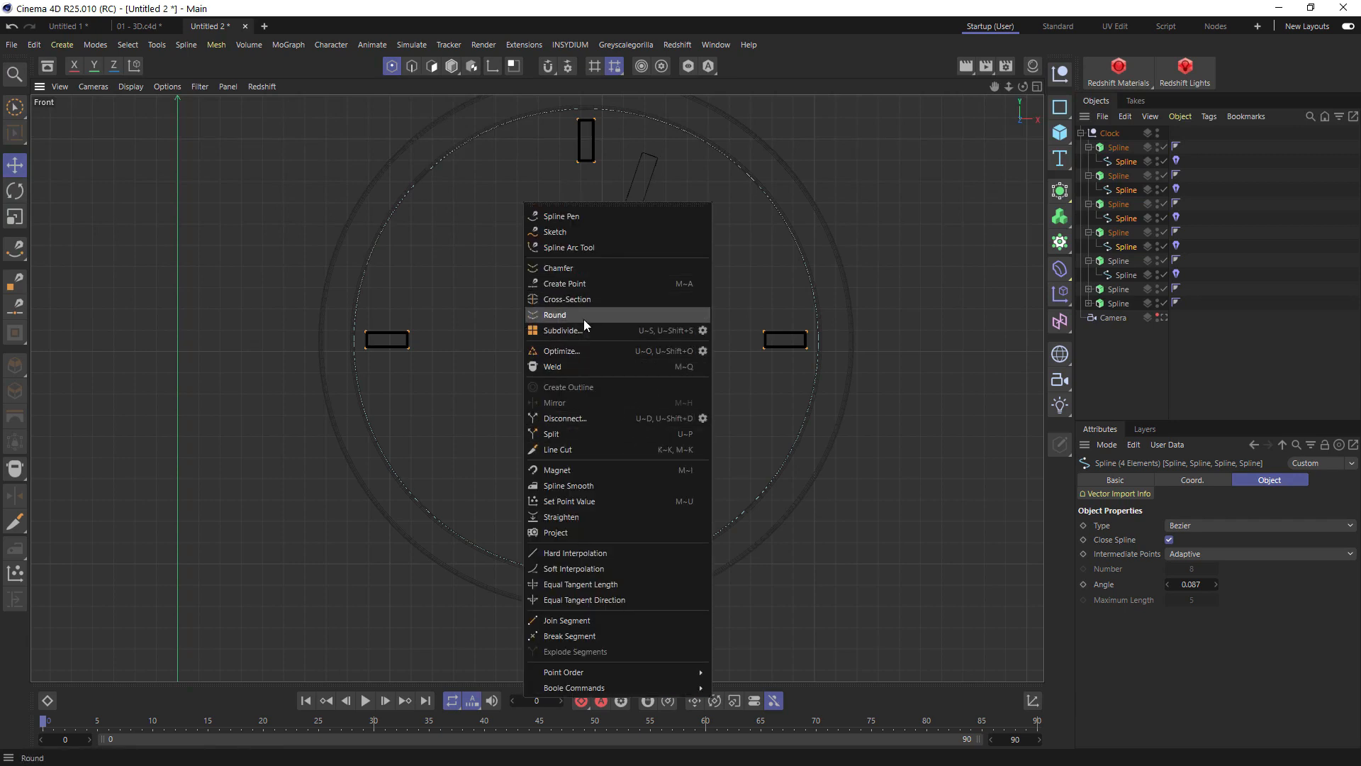
left_click(568, 267)
scroll(787, 340, "up", 10)
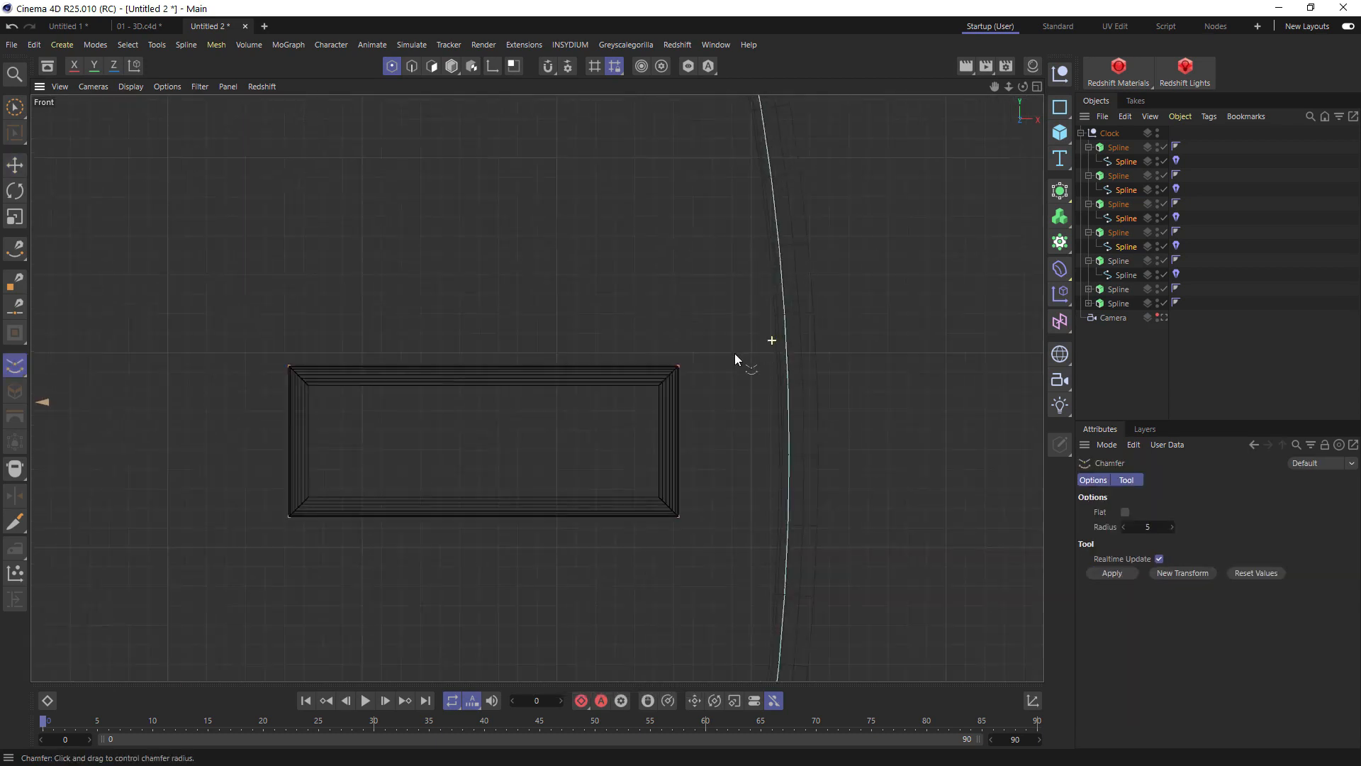
scroll(734, 354, "up", 3)
mouse_move(610, 343)
left_mouse_down()
mouse_move(638, 343)
mouse_move(627, 343)
left_mouse_up()
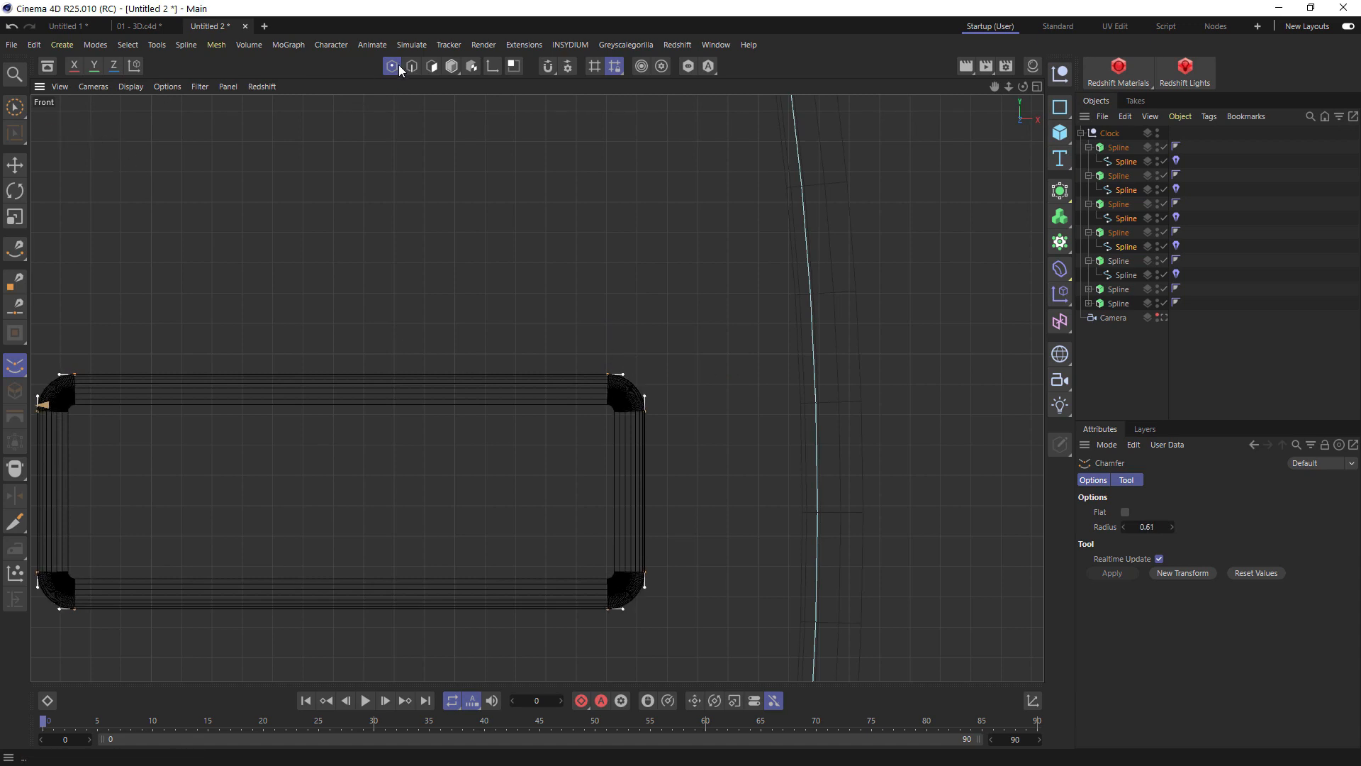
left_click(452, 66)
middle_click(551, 258)
middle_click(359, 223)
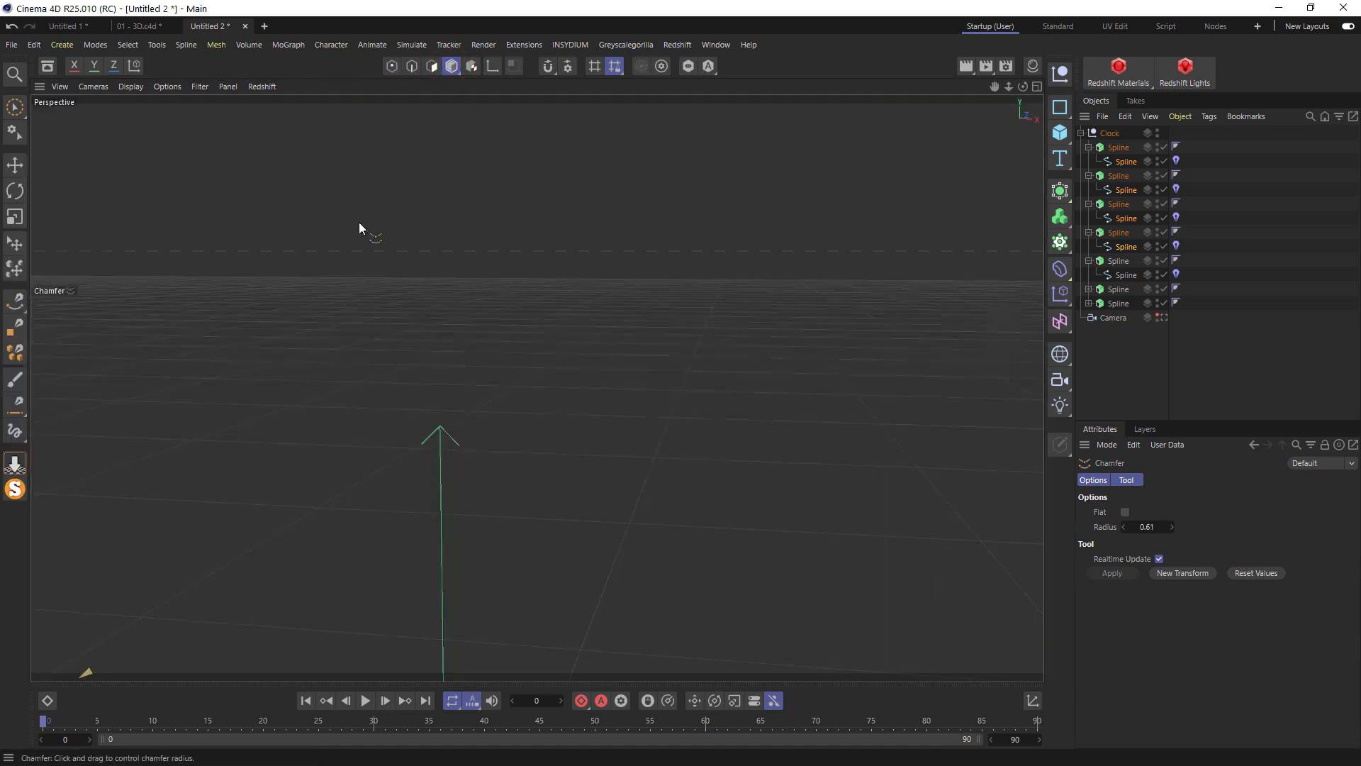
Collapse the four hour-marker extrudes, select them together and set their extrusion offset to 2
left_click_drag(531, 370, 775, 410, "alt")
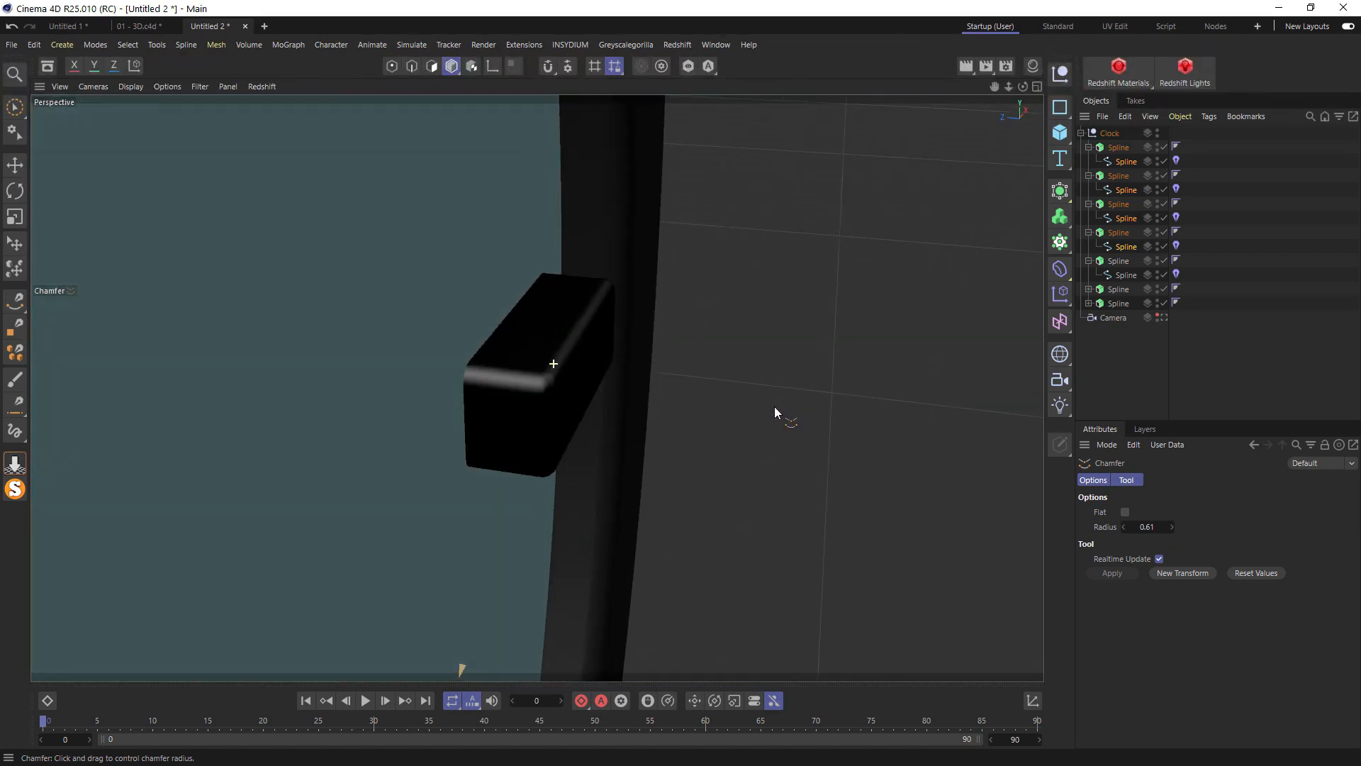
left_click(1088, 147)
left_click(1088, 161)
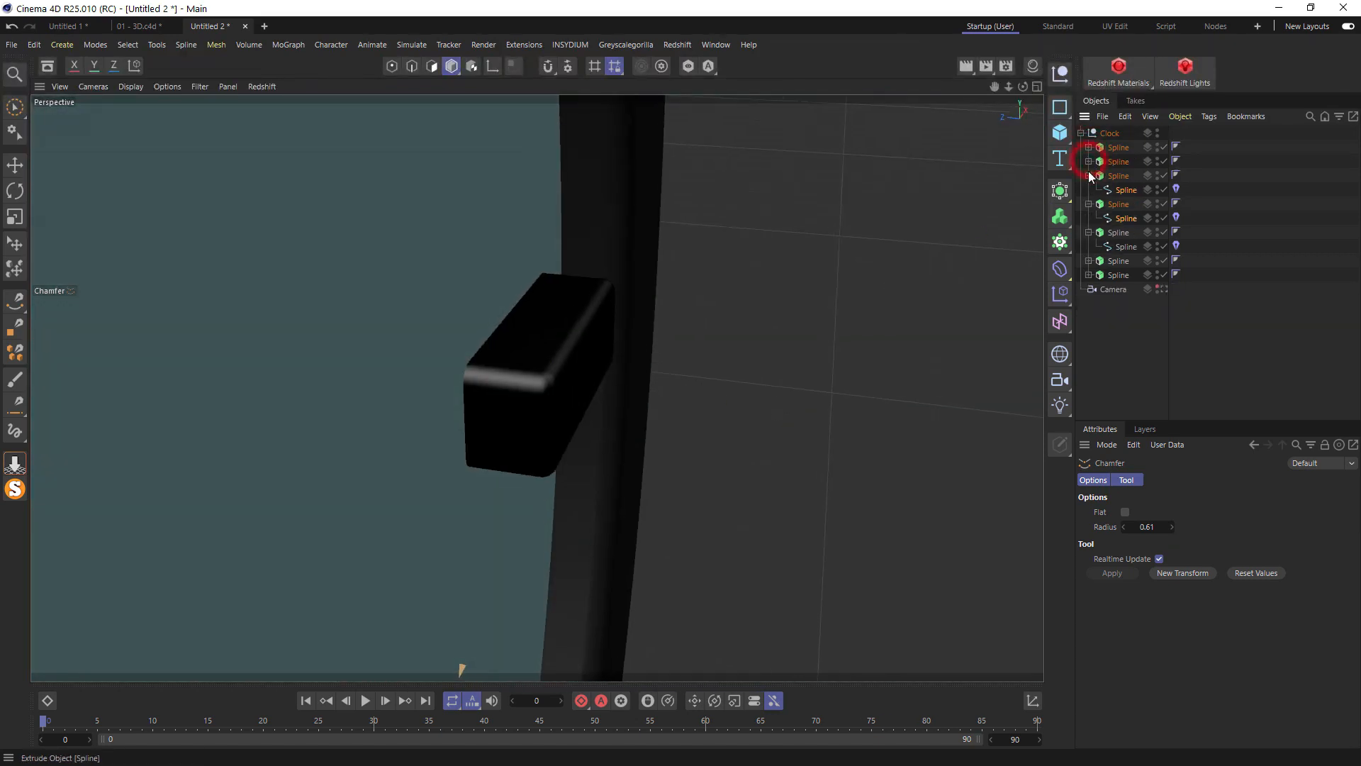
left_click(1088, 175)
left_click(1089, 190)
left_click(1119, 148)
left_click(1116, 190, "shift")
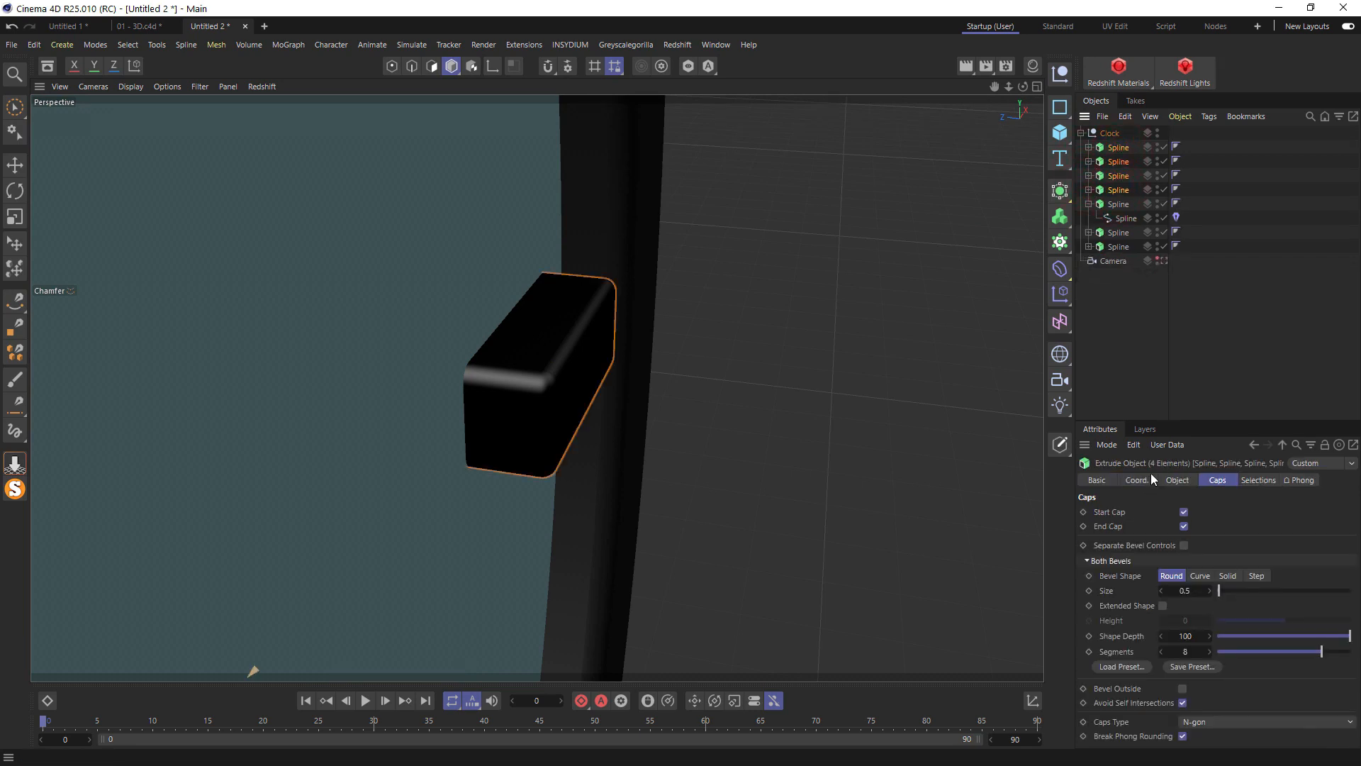
left_click(1171, 480)
left_click(1170, 527)
left_click(1170, 527)
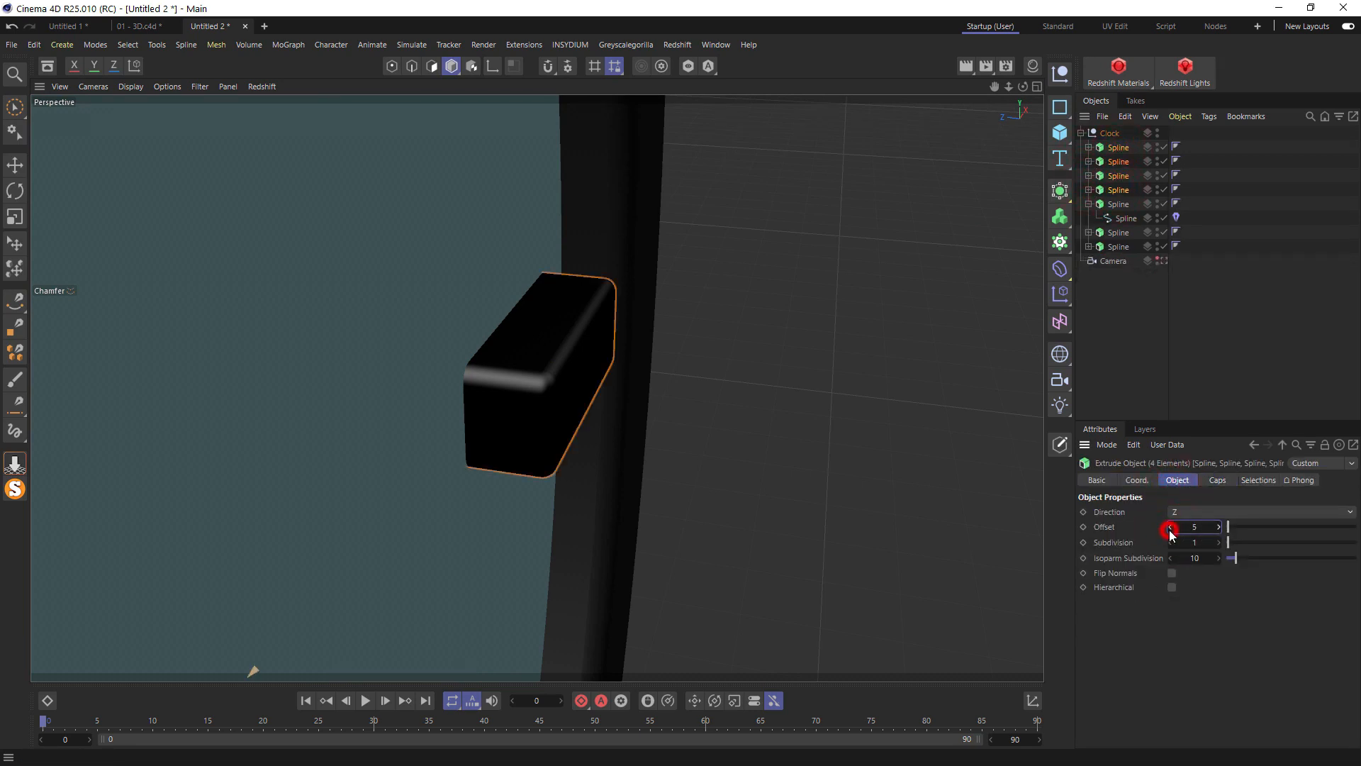
left_click(1169, 527)
Set the Z position of the four hour-marker extrudes to -1, checking their placement against the clock face in the top view
middle_click(566, 427)
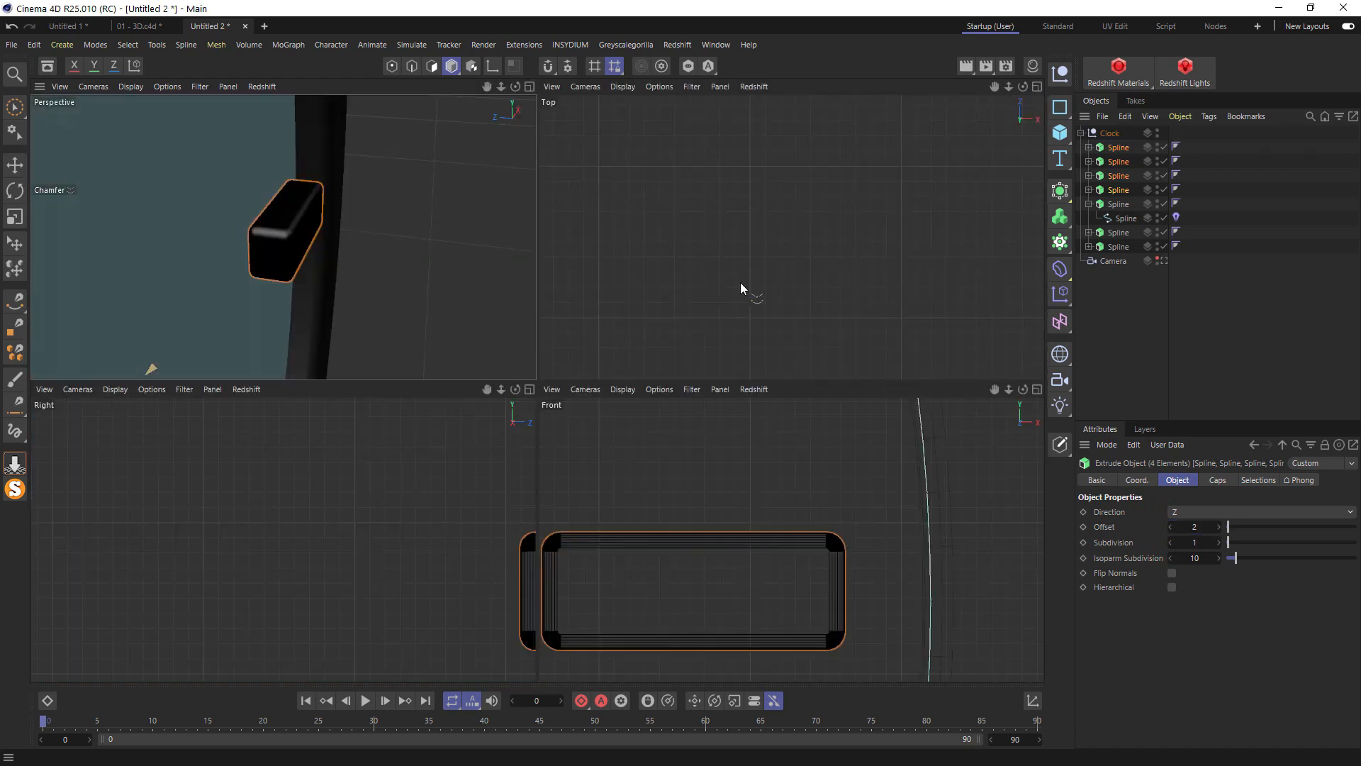
middle_click(716, 319)
key("e")
scroll(716, 319, "down", 2)
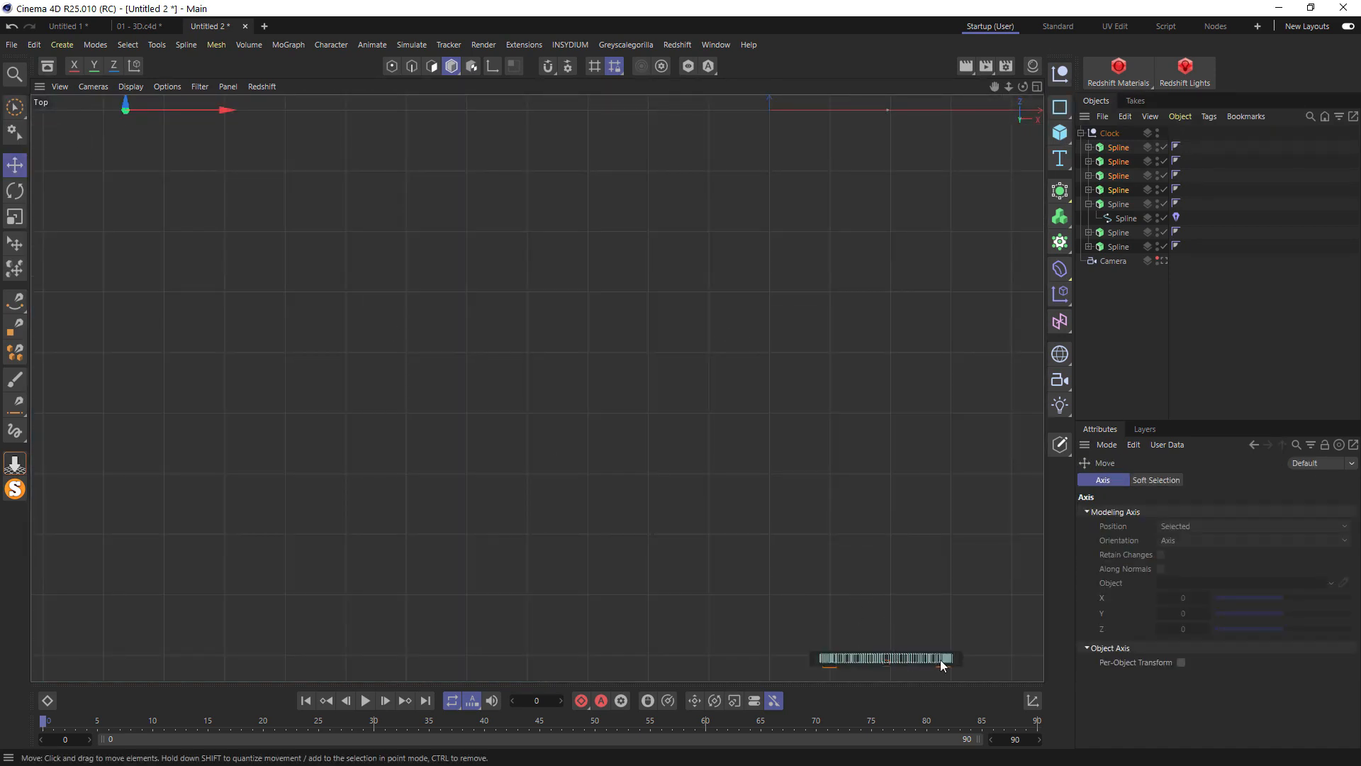
middle_click_drag(912, 590, 813, 392, "alt")
scroll(802, 496, "up", 8)
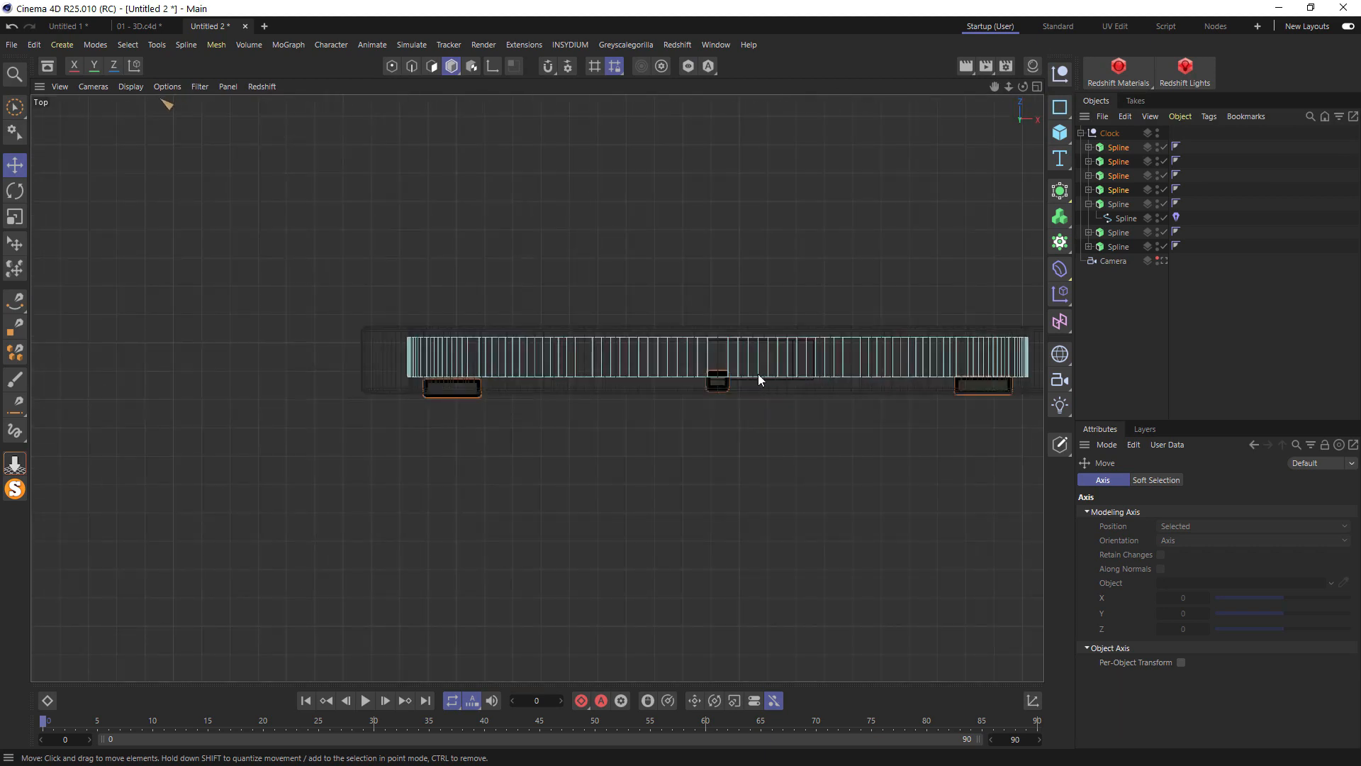
scroll(758, 375, "up", 7)
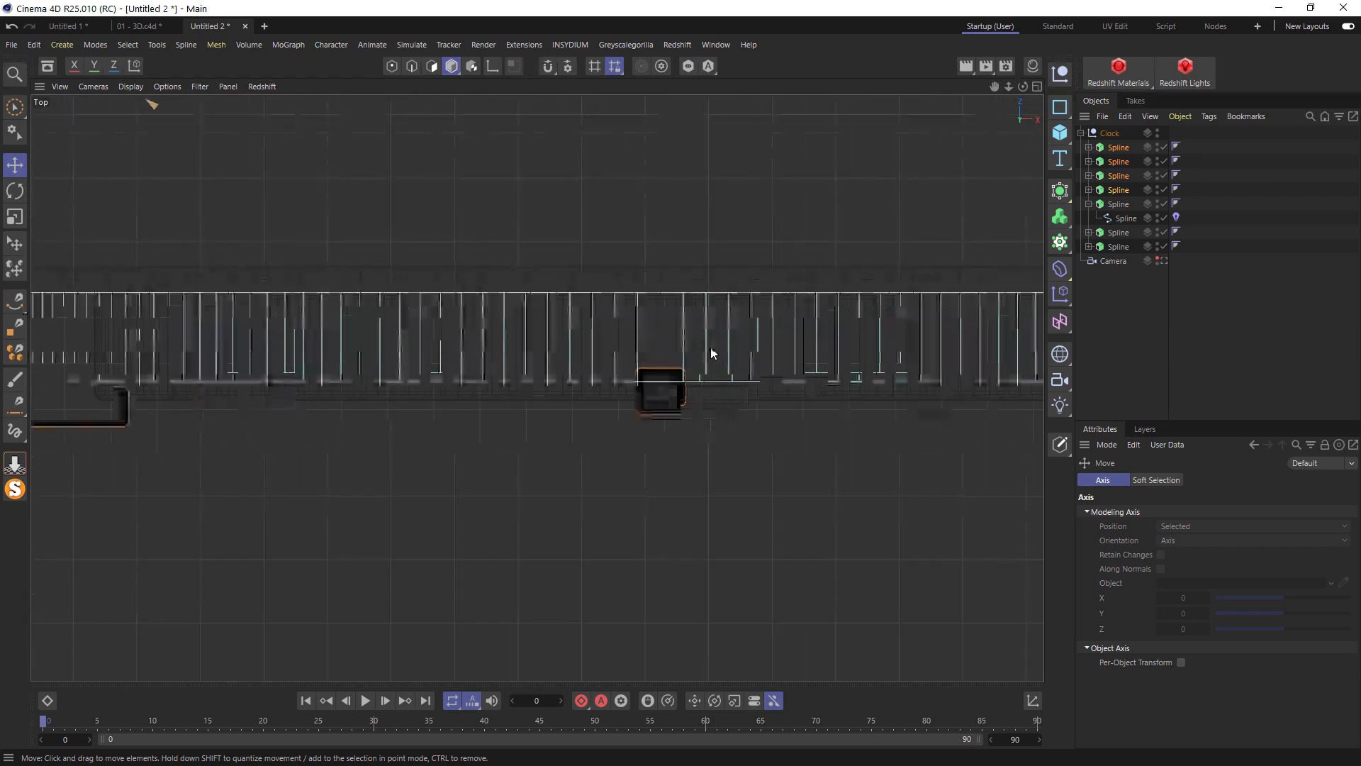
left_click(1119, 148)
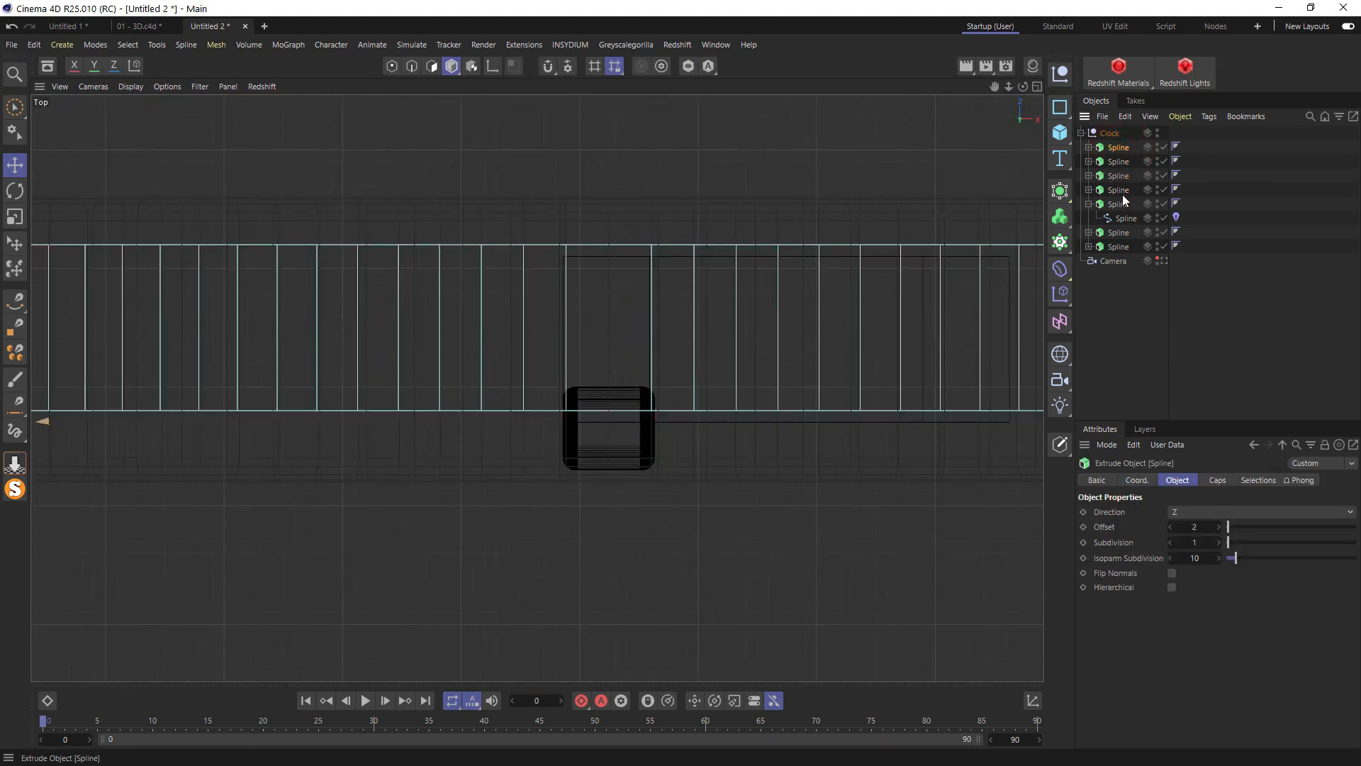
left_click(1119, 191, "shift")
left_click(1137, 480)
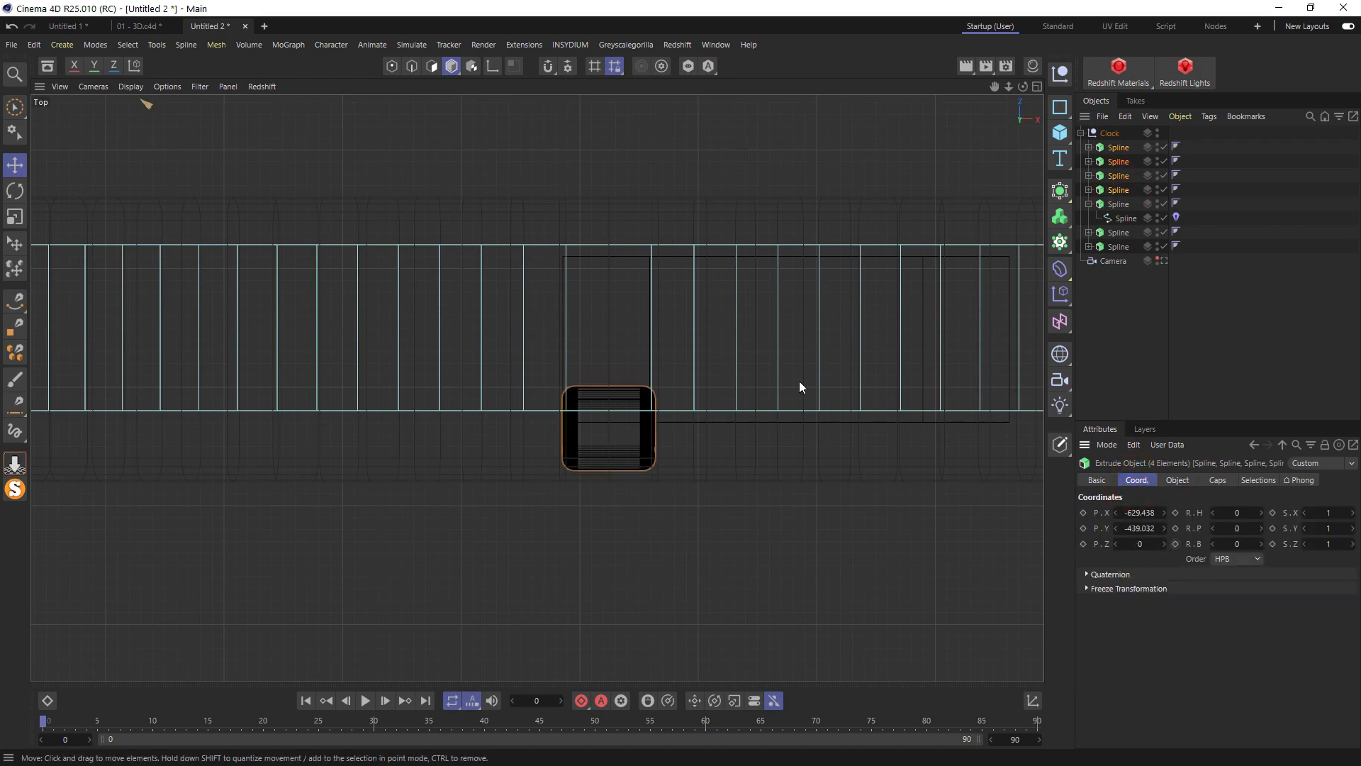
left_click(1166, 542)
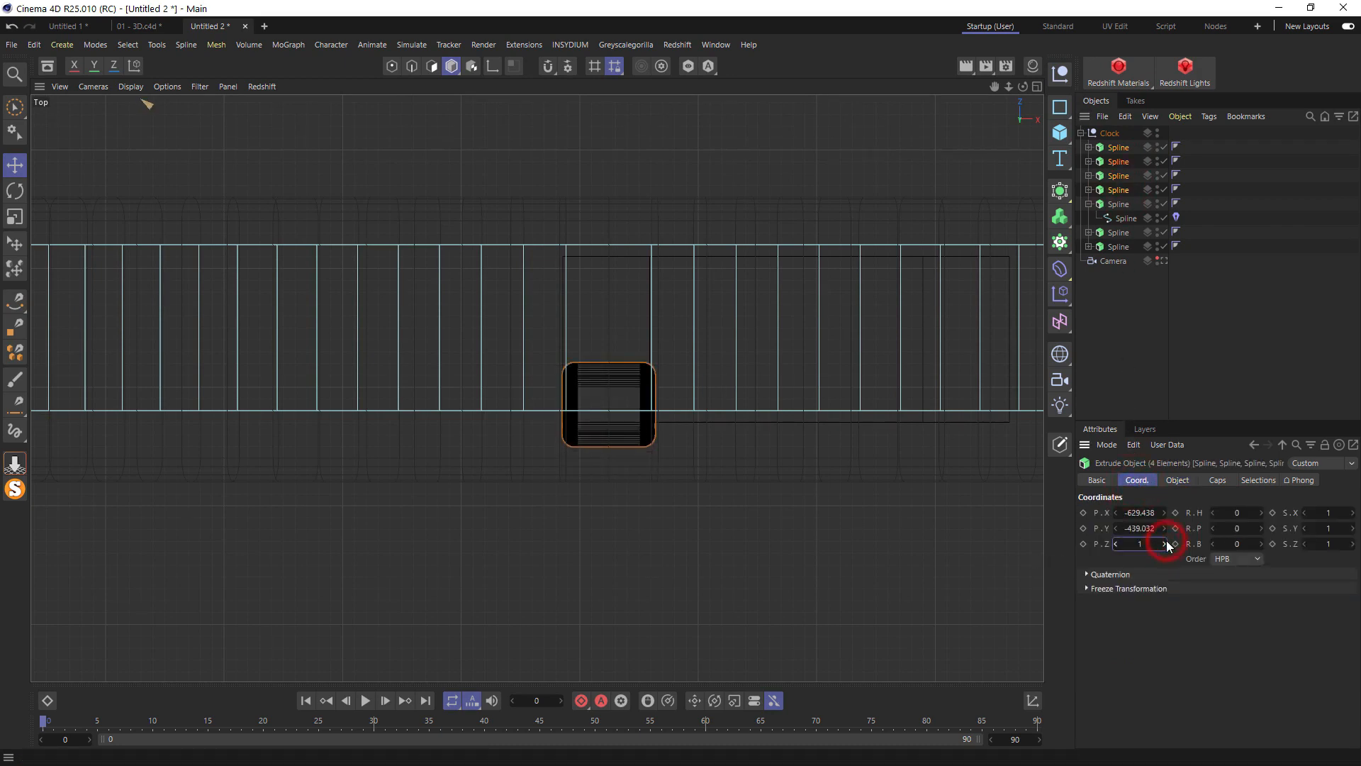
left_click(1117, 544)
left_click(1116, 544)
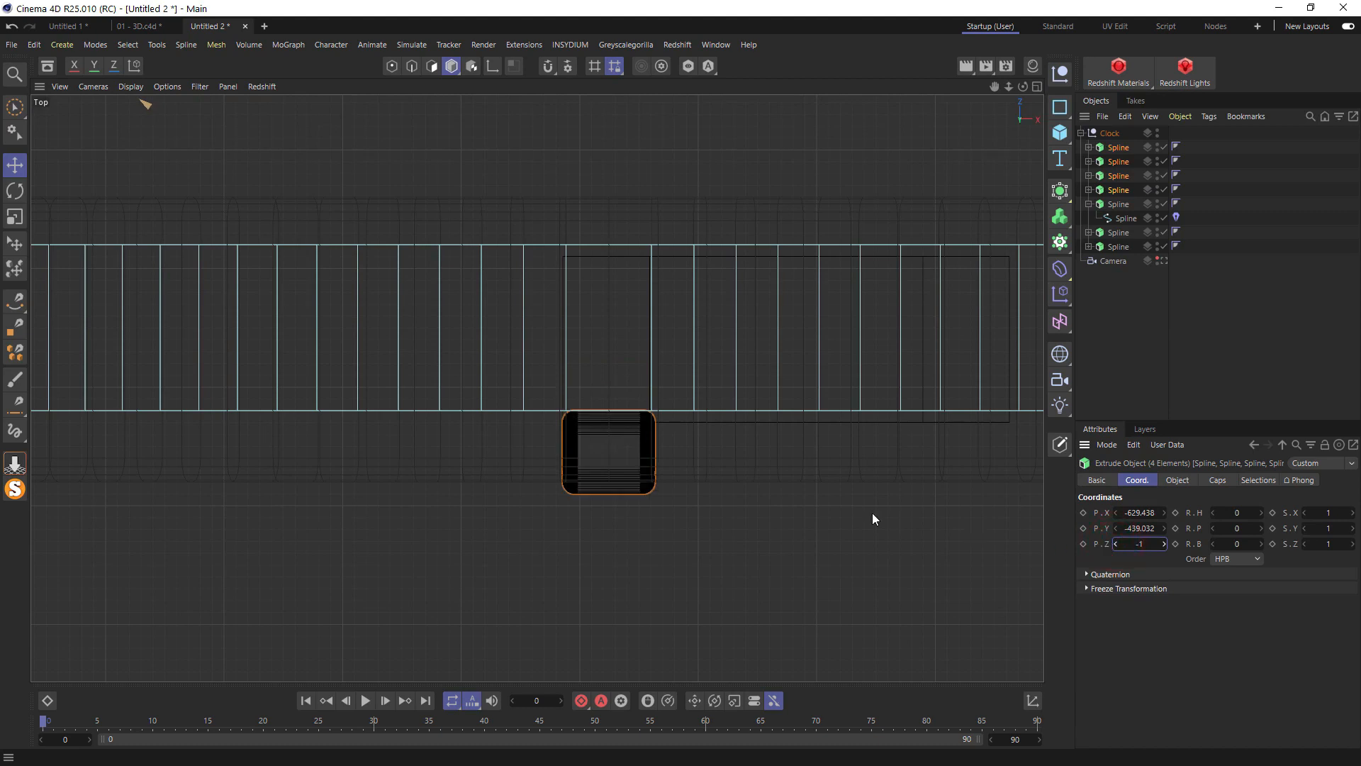
In the perspective view, rename the black rim's extrude to Spline Black and disable it
middle_click(658, 409)
middle_click(454, 277)
mouse_move(521, 296)
left_mouse_down("alt")
mouse_move(559, 298)
mouse_move(534, 303)
left_mouse_up("alt")
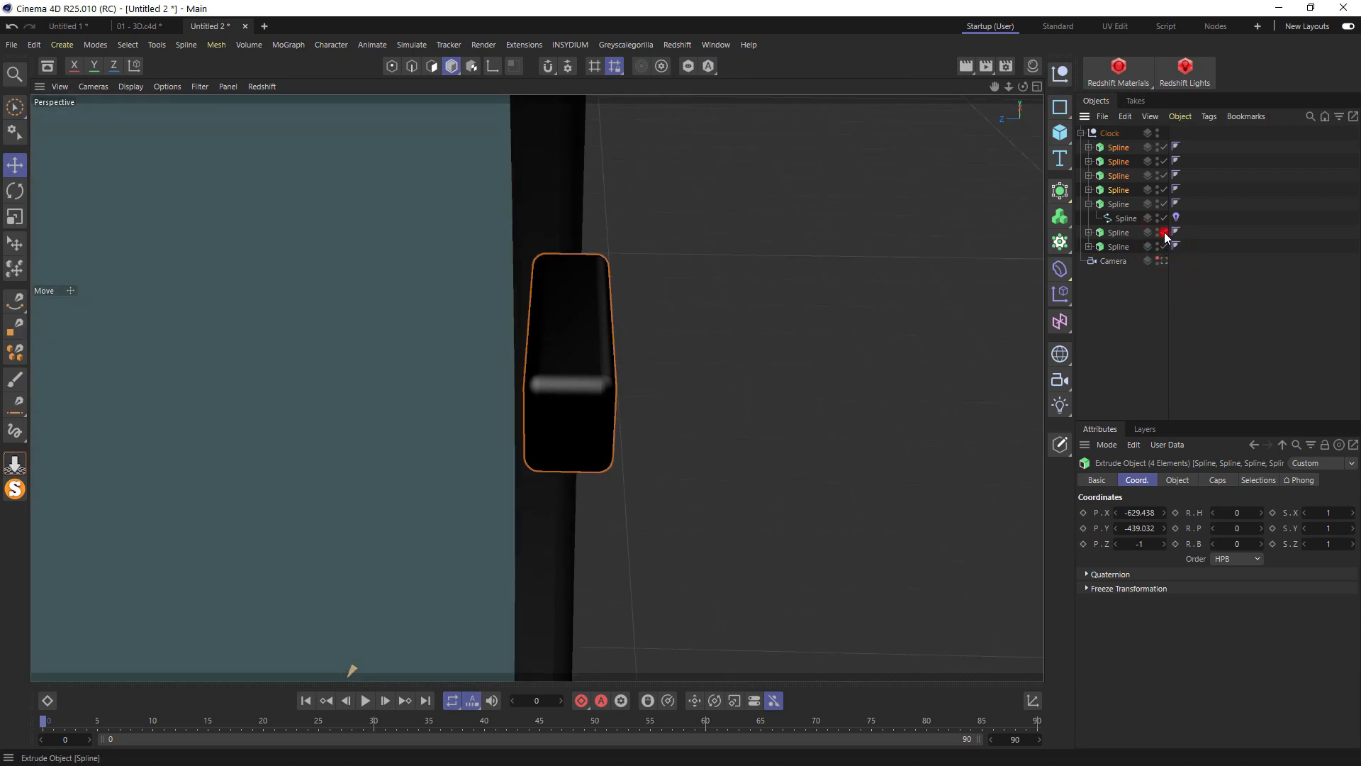
left_click(576, 170)
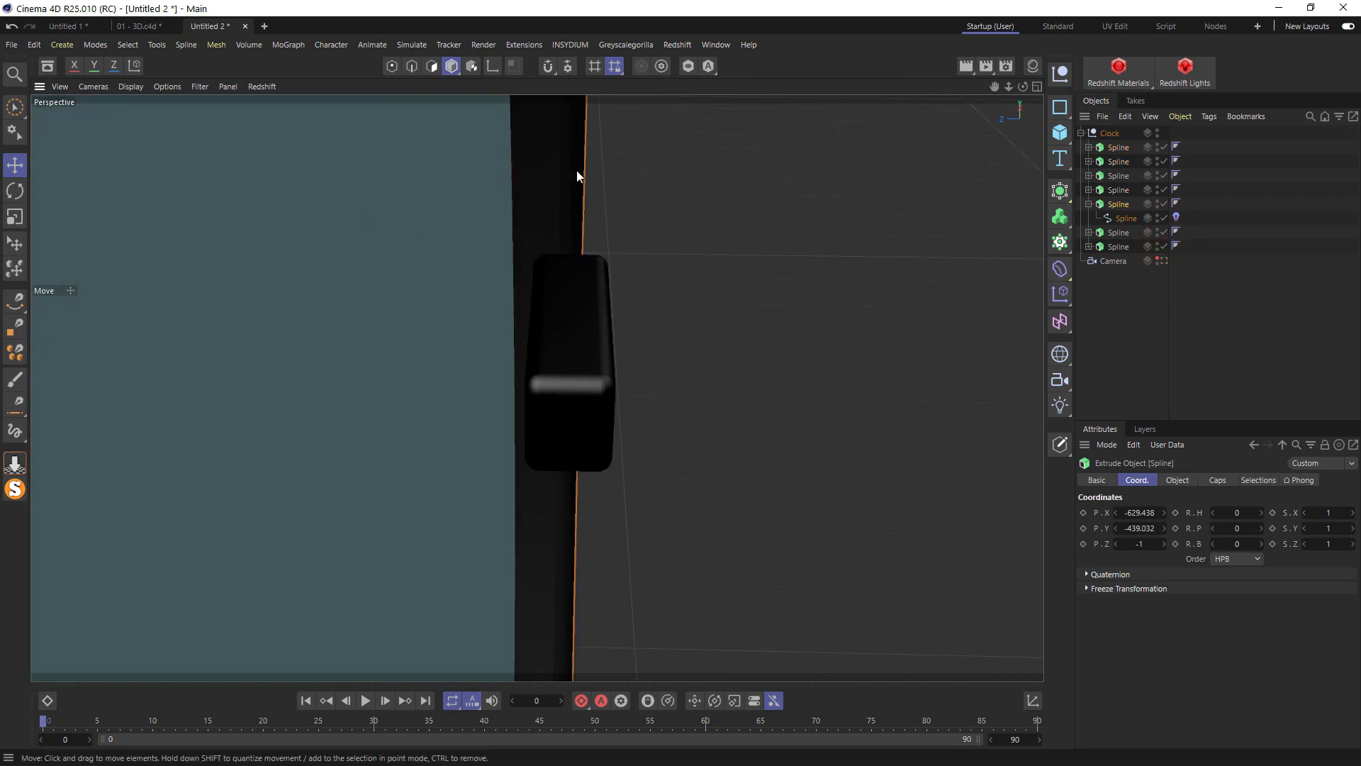
double_click(1131, 204)
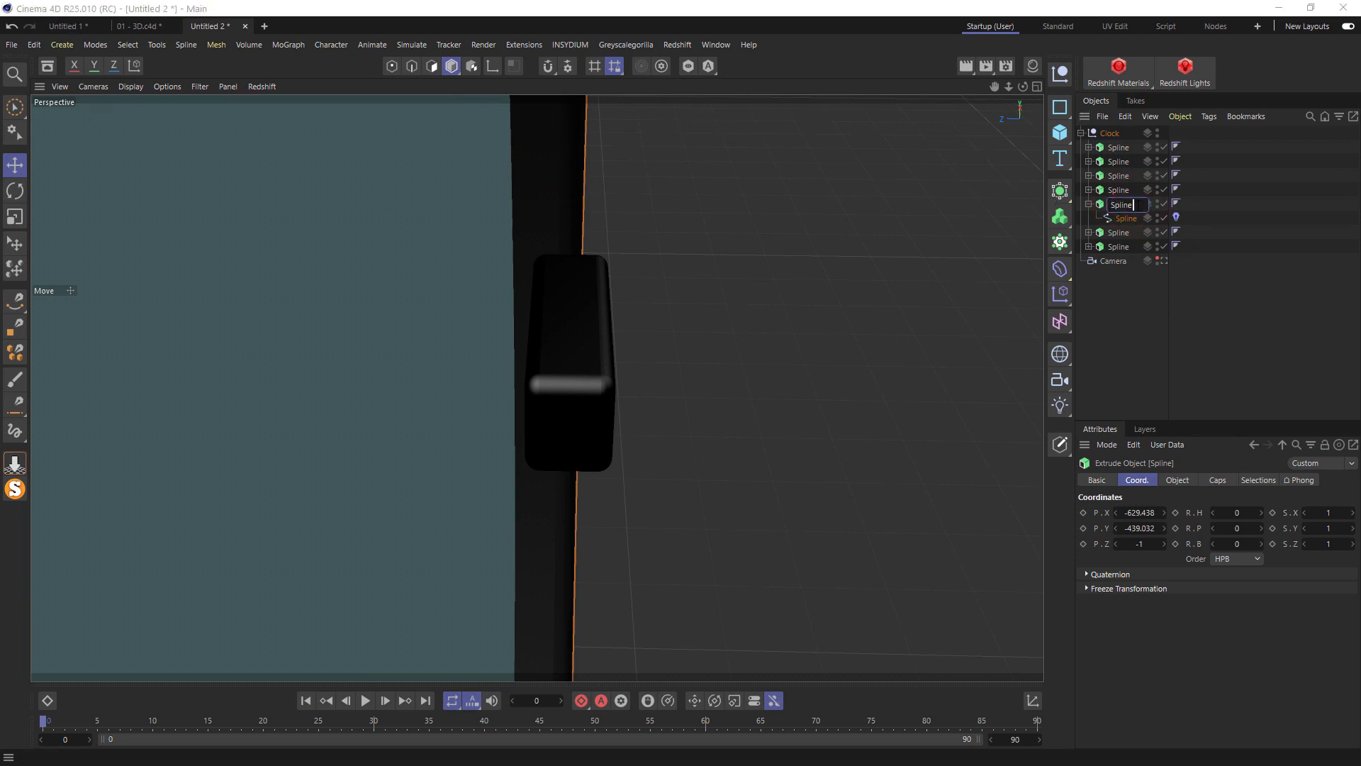
type("Black")
key("Return")
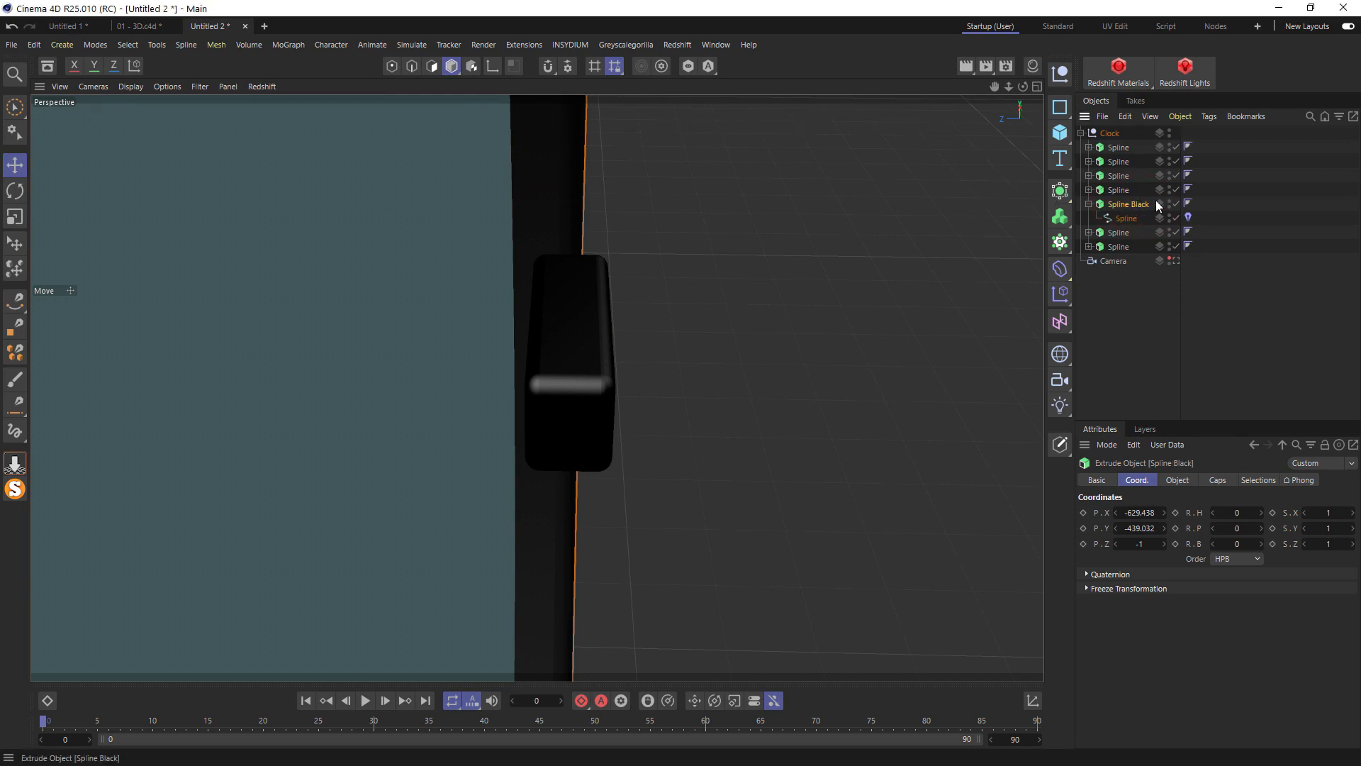
left_click(1175, 204)
Select the four hour-marker extrudes and set their Z position to 0
left_click(1128, 148)
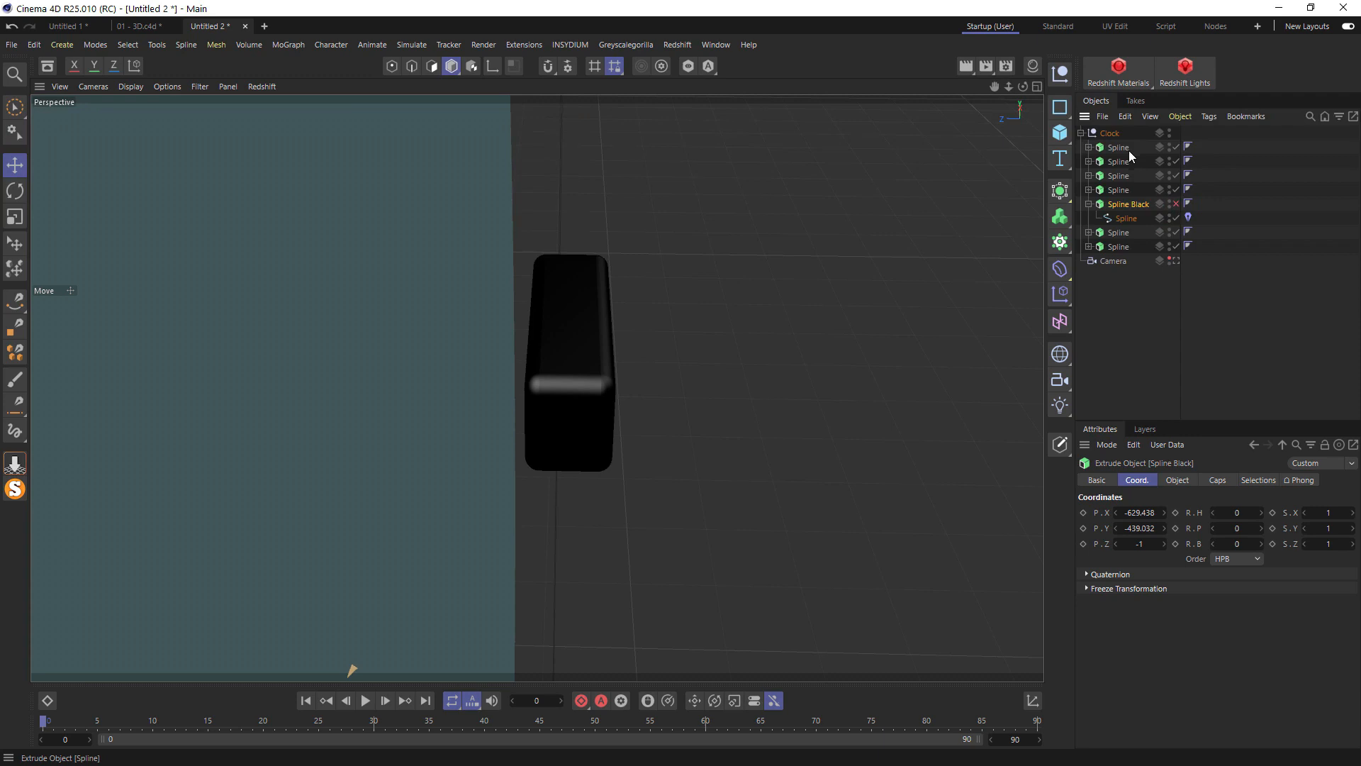
left_click(1125, 189, "shift")
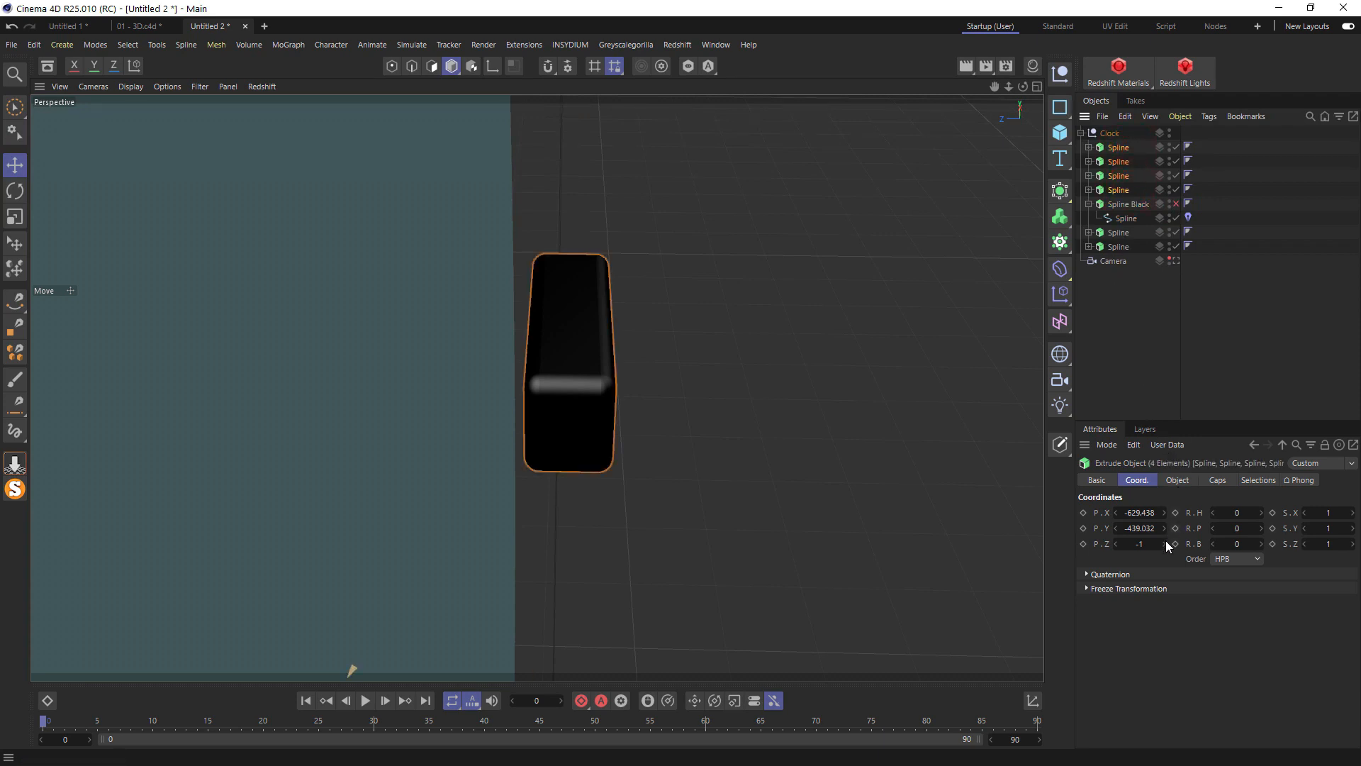
left_click_drag(1165, 540, 1168, 546)
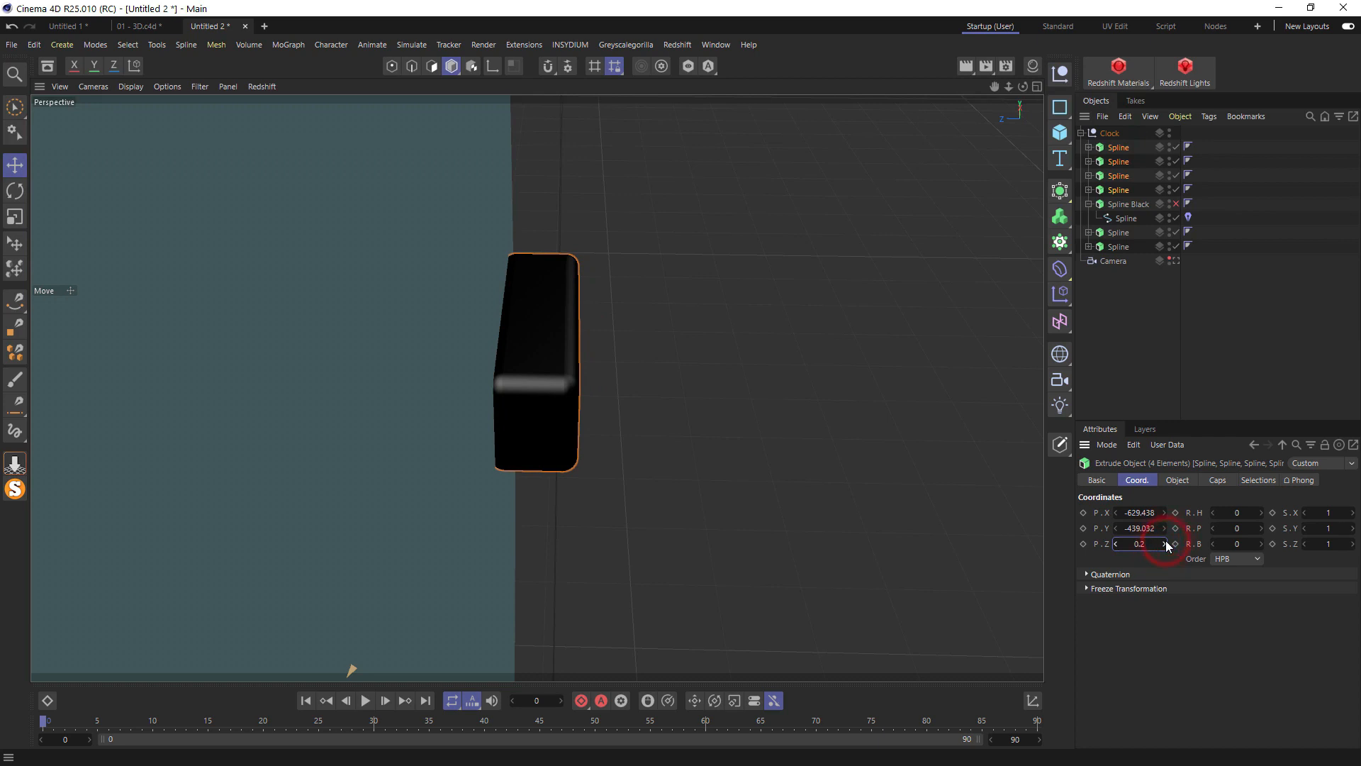
left_click(1116, 545)
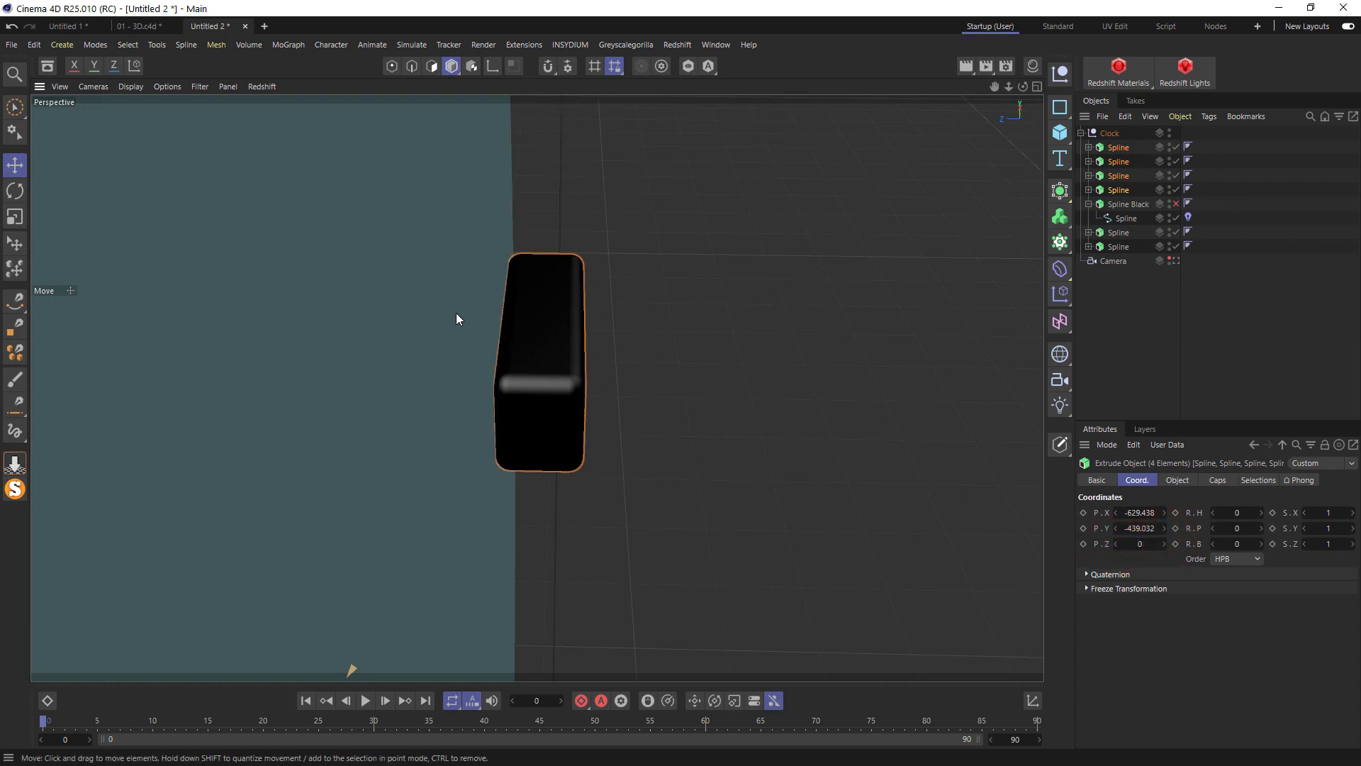
Taper the long clock hand by scaling the two outer end points of its child spline closer together
scroll(457, 315, "down", 6)
left_click_drag(456, 319, 287, 283, "alt")
left_click(486, 206)
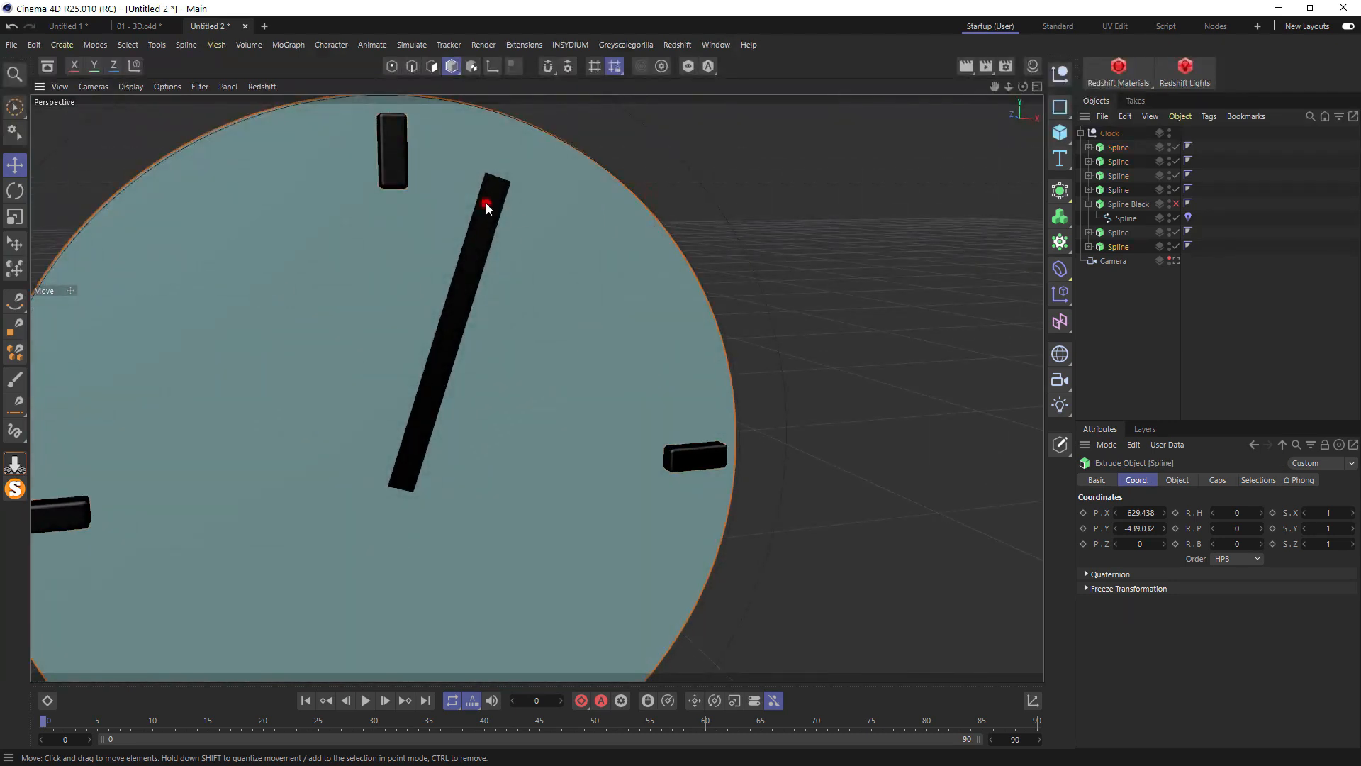
left_click(1088, 232)
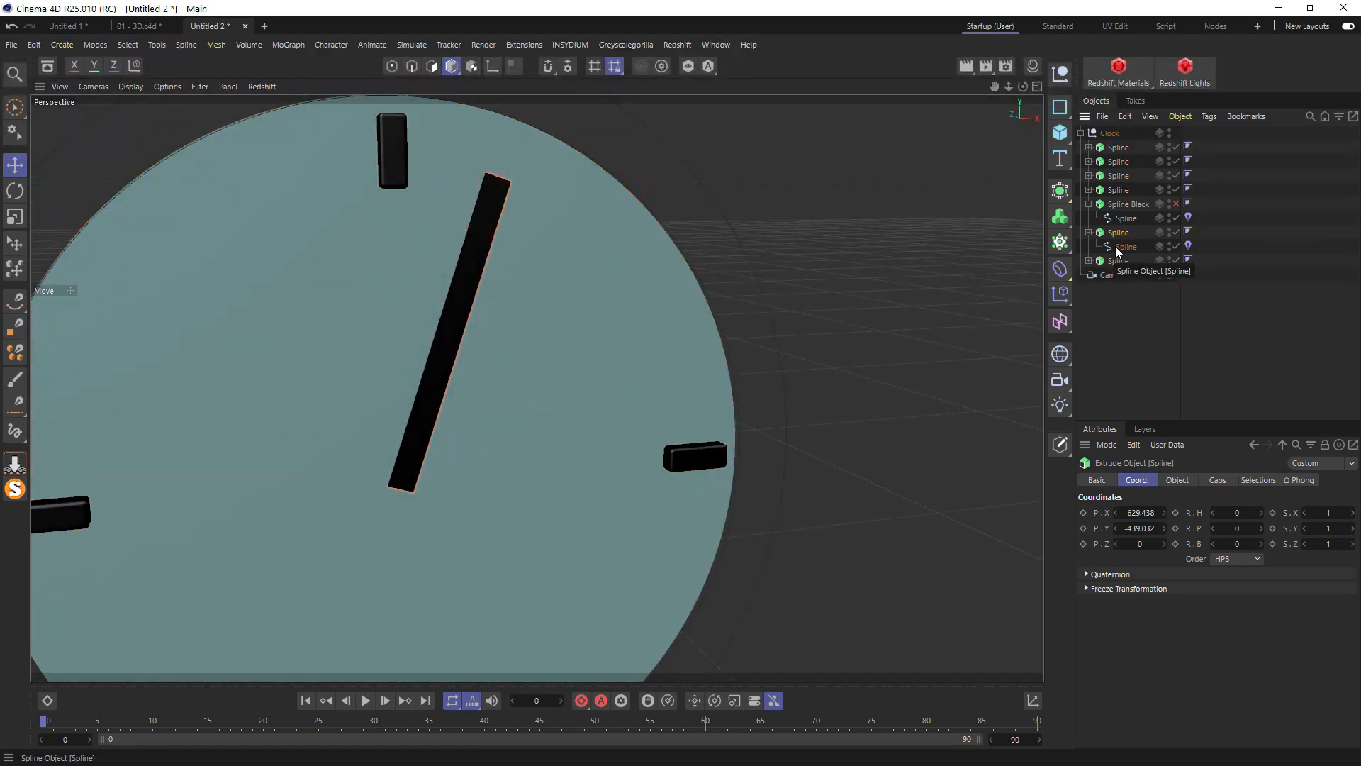
left_click(1124, 246)
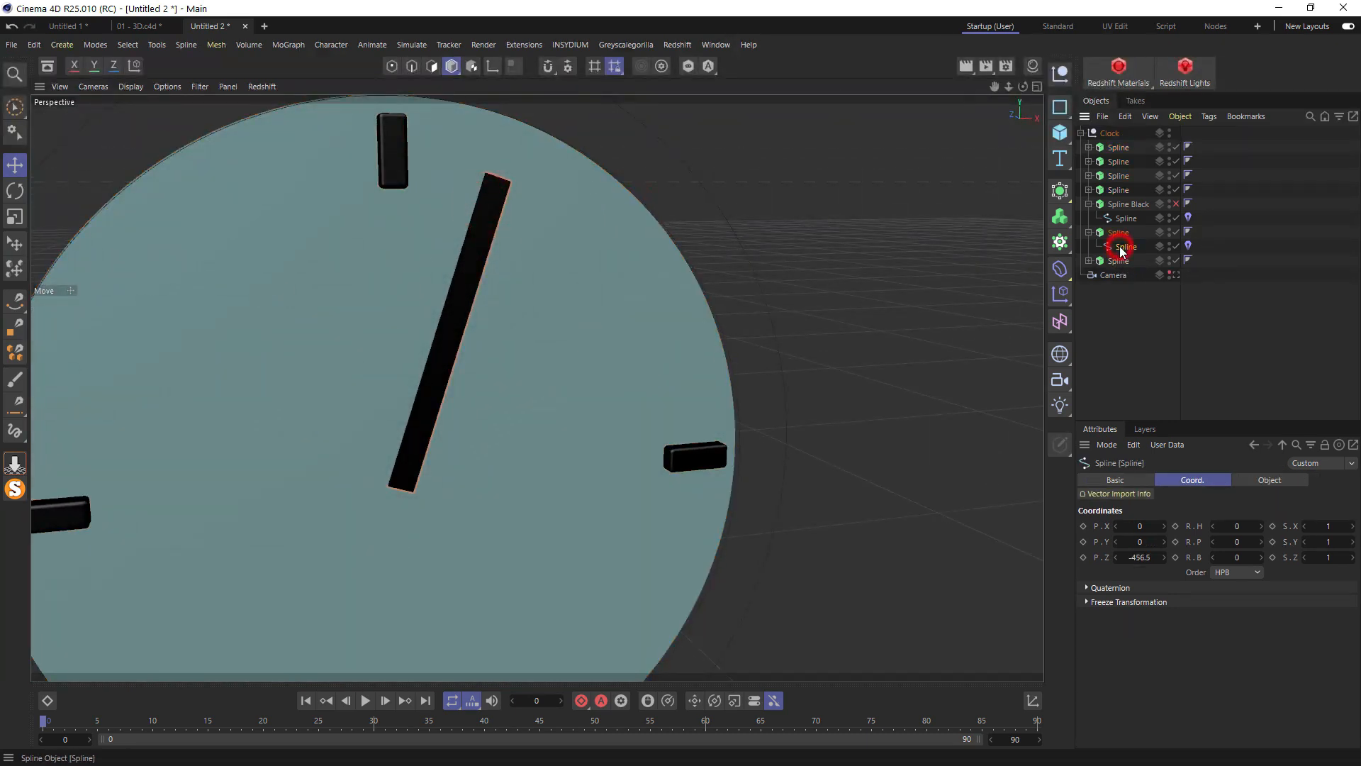
left_click(392, 67)
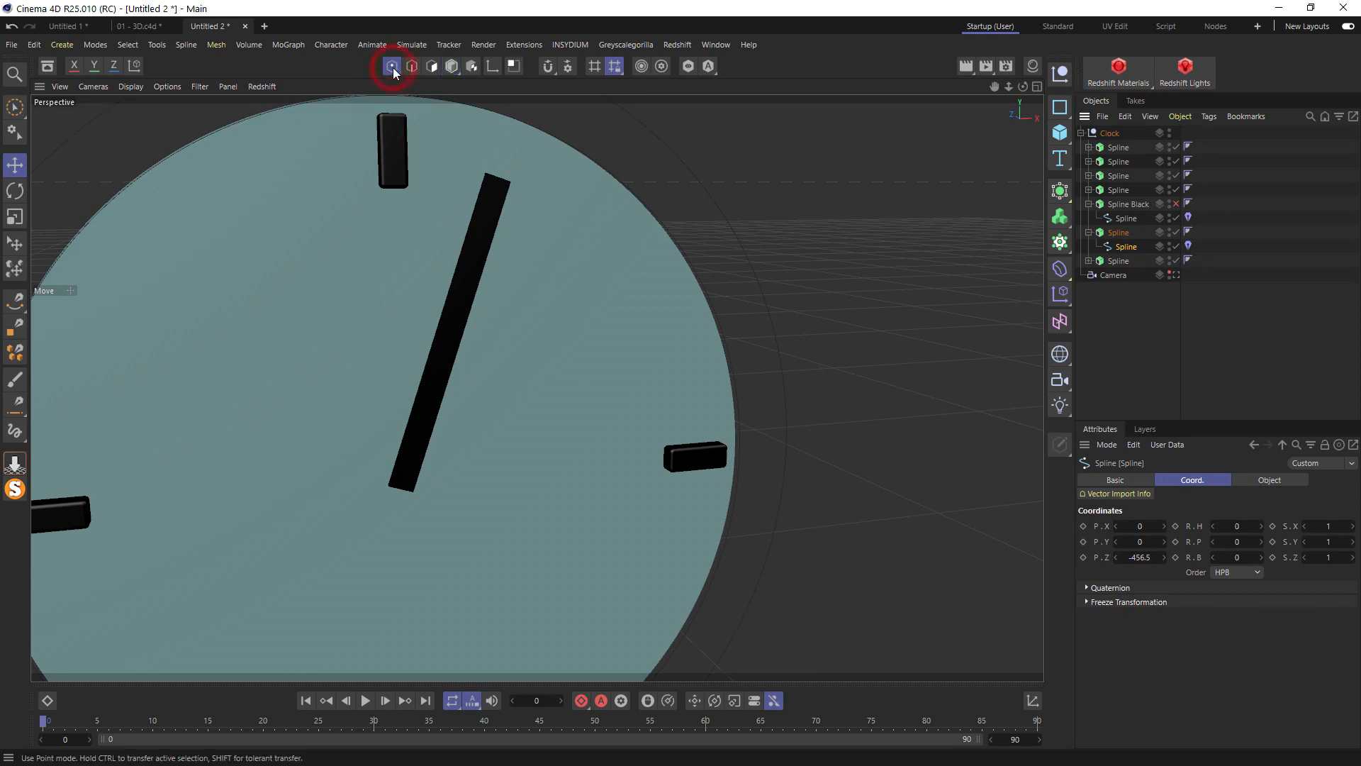
left_click(487, 172)
left_click(512, 183, "shift")
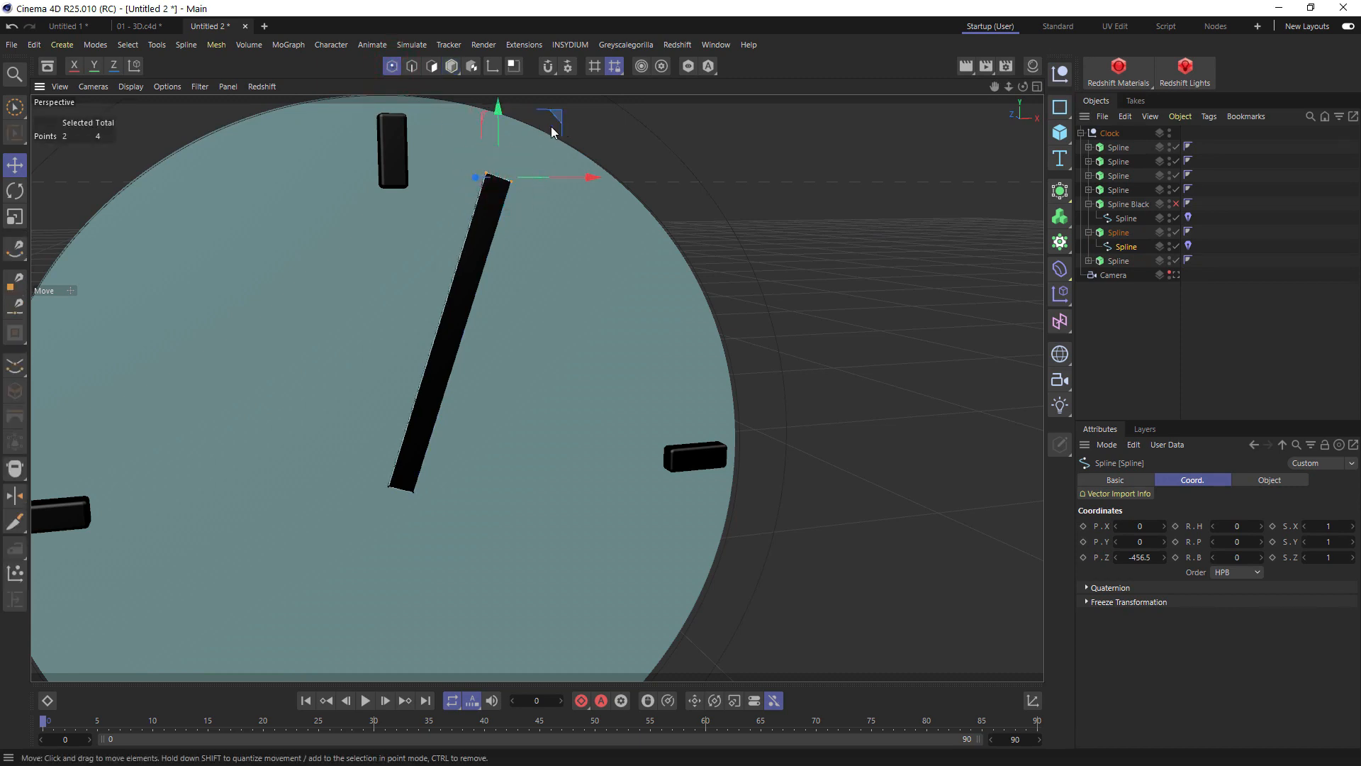
key("e")
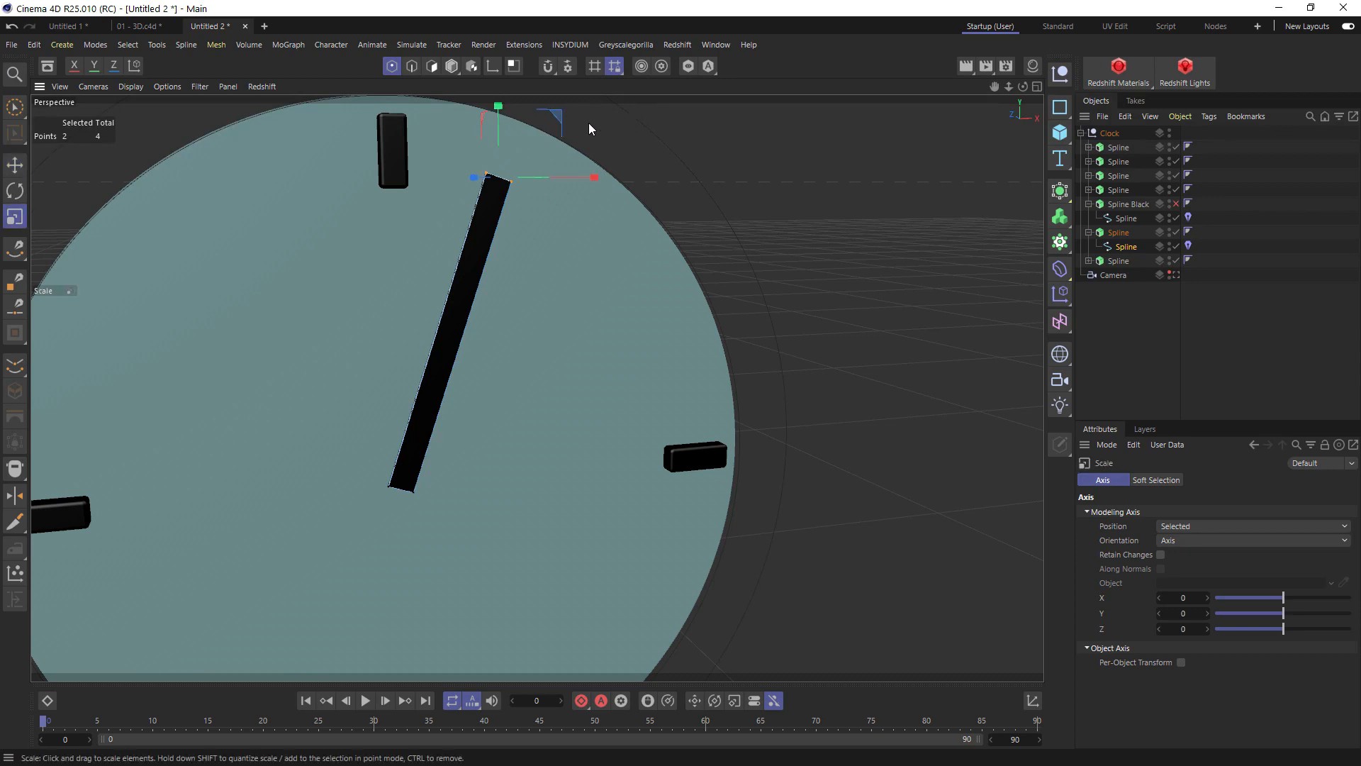
mouse_move(586, 127)
left_mouse_down("alt")
mouse_move(531, 158)
mouse_move(568, 115)
left_mouse_up("alt")
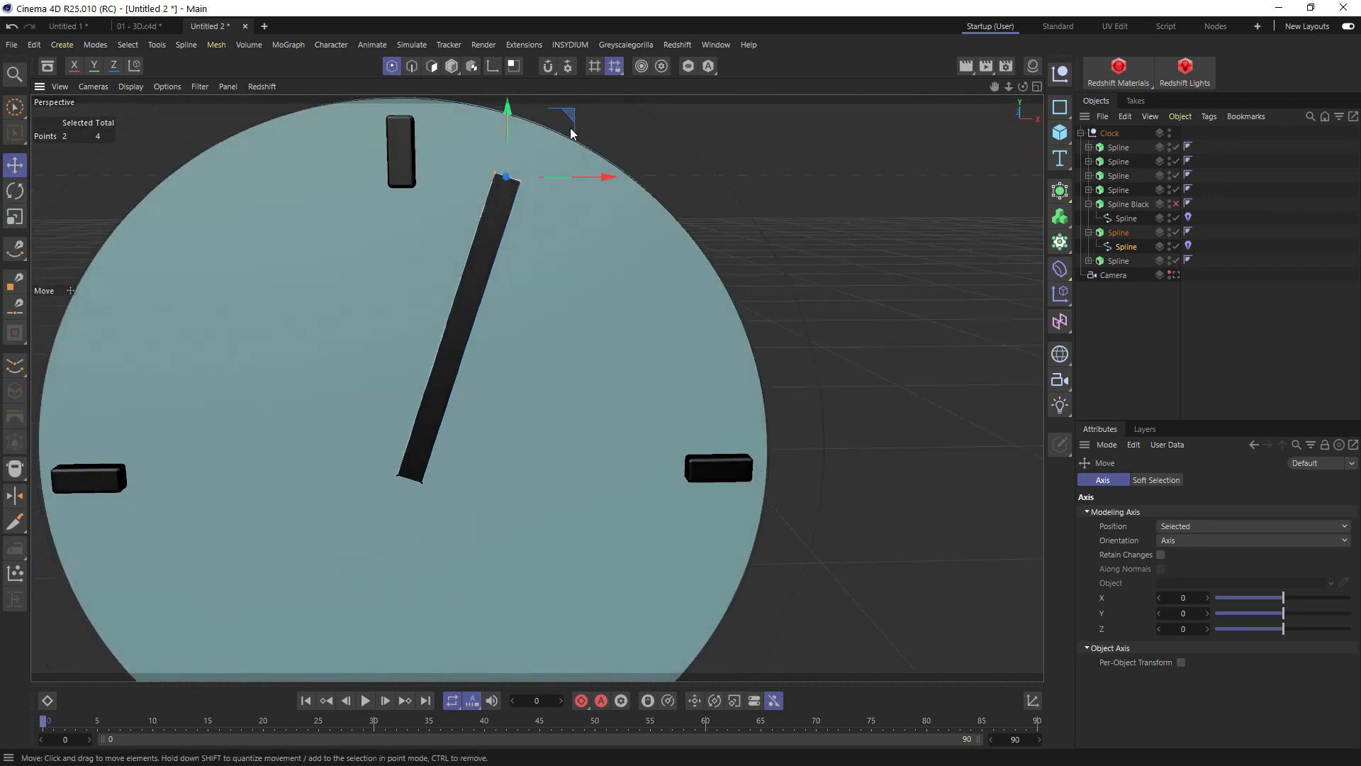
key("t")
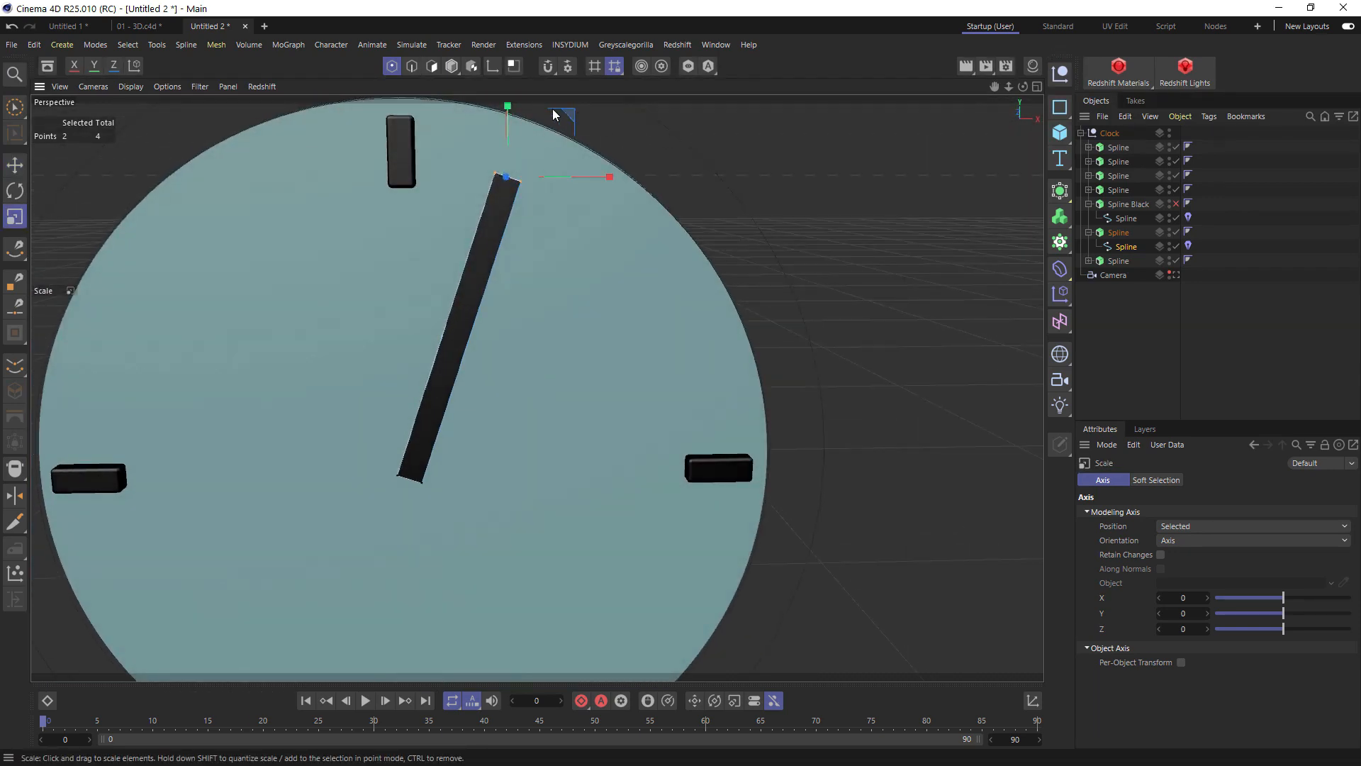
left_click_drag(553, 114, 509, 127)
key("e")
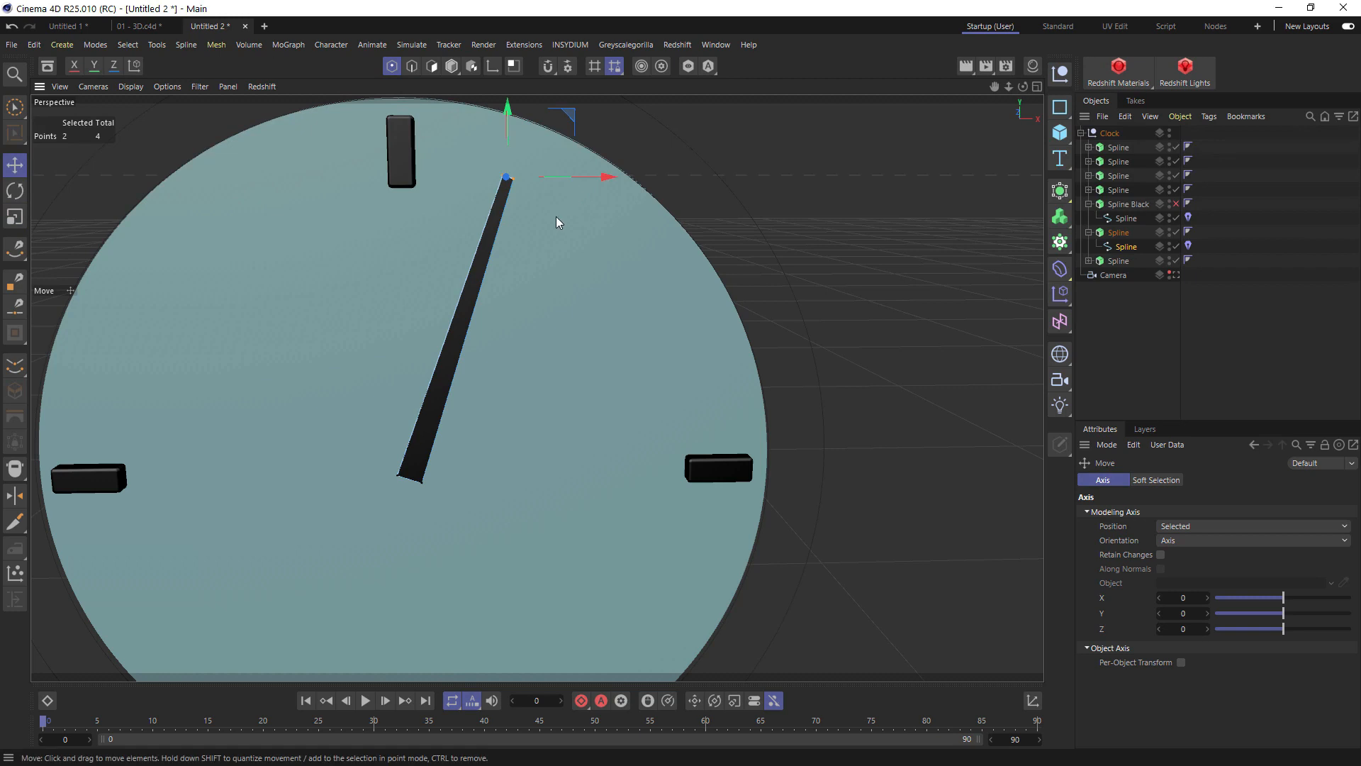
Chamfer all points of the clock hand's spline with a radius of about 0.58, and return to model mode
key("ctrl+a")
right_click(525, 169)
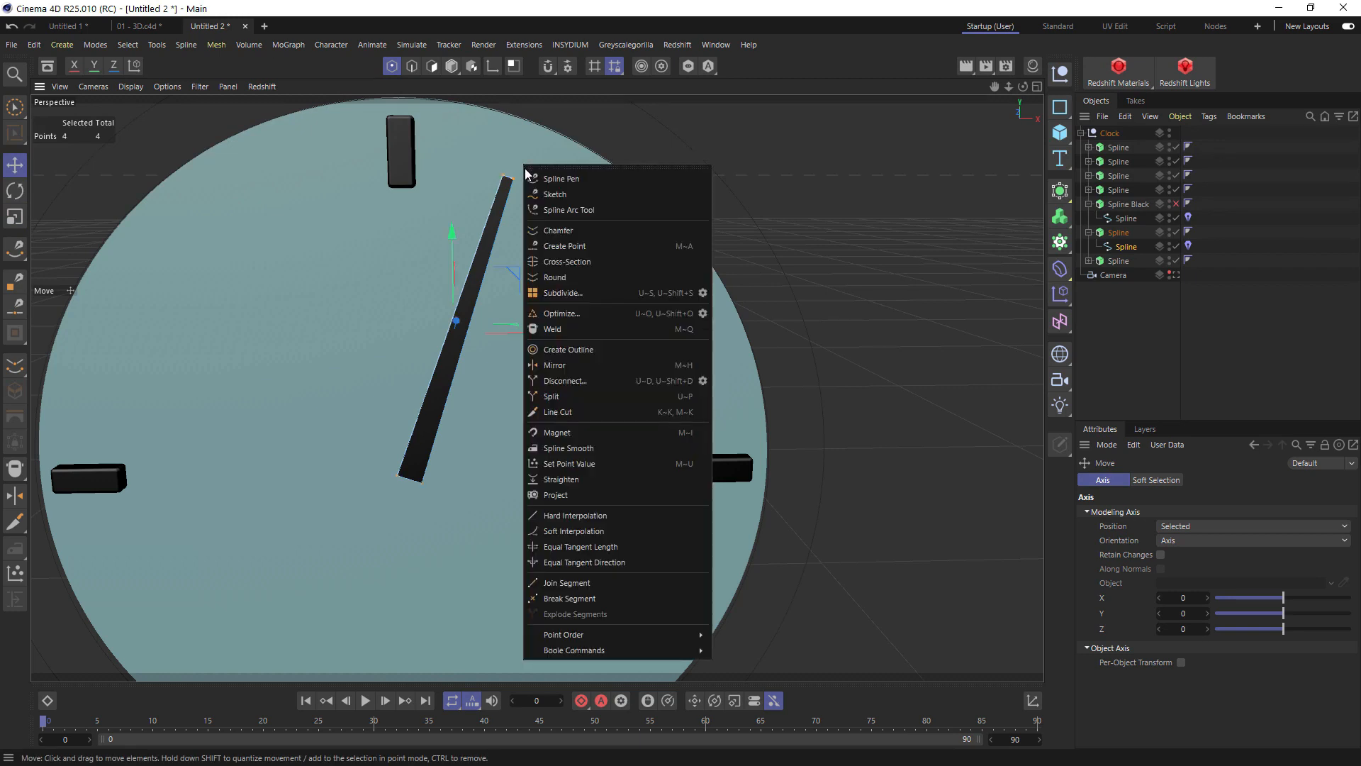
left_click(573, 230)
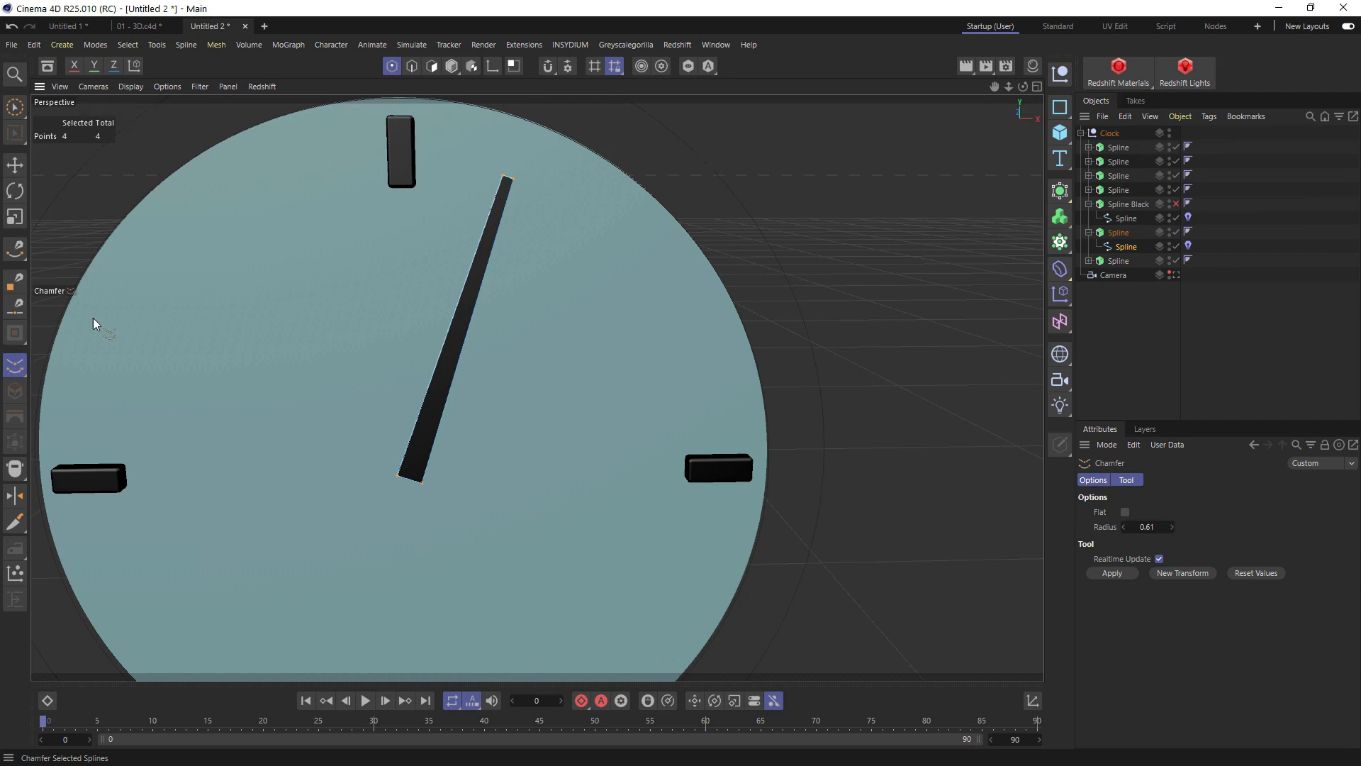
scroll(512, 183, "up", 8)
left_click(683, 369)
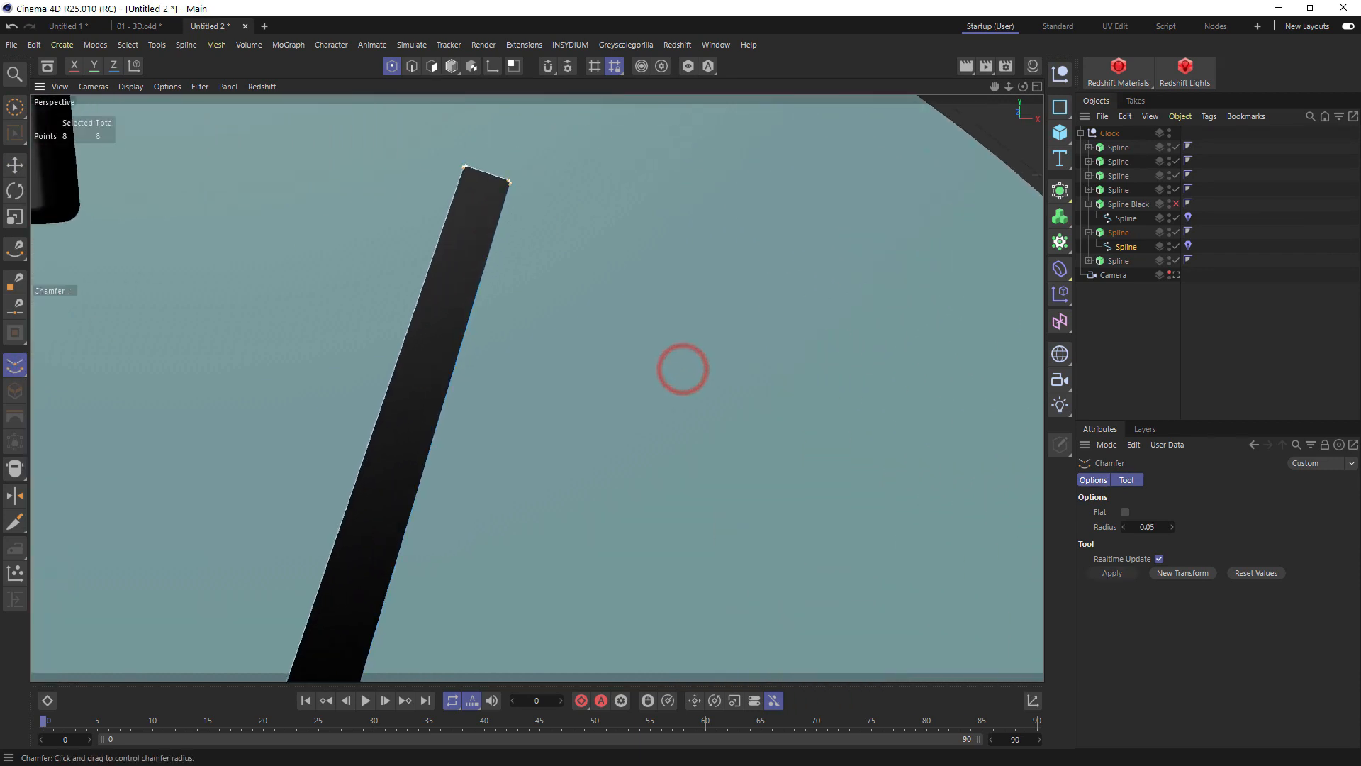
left_click_drag(683, 369, 721, 368)
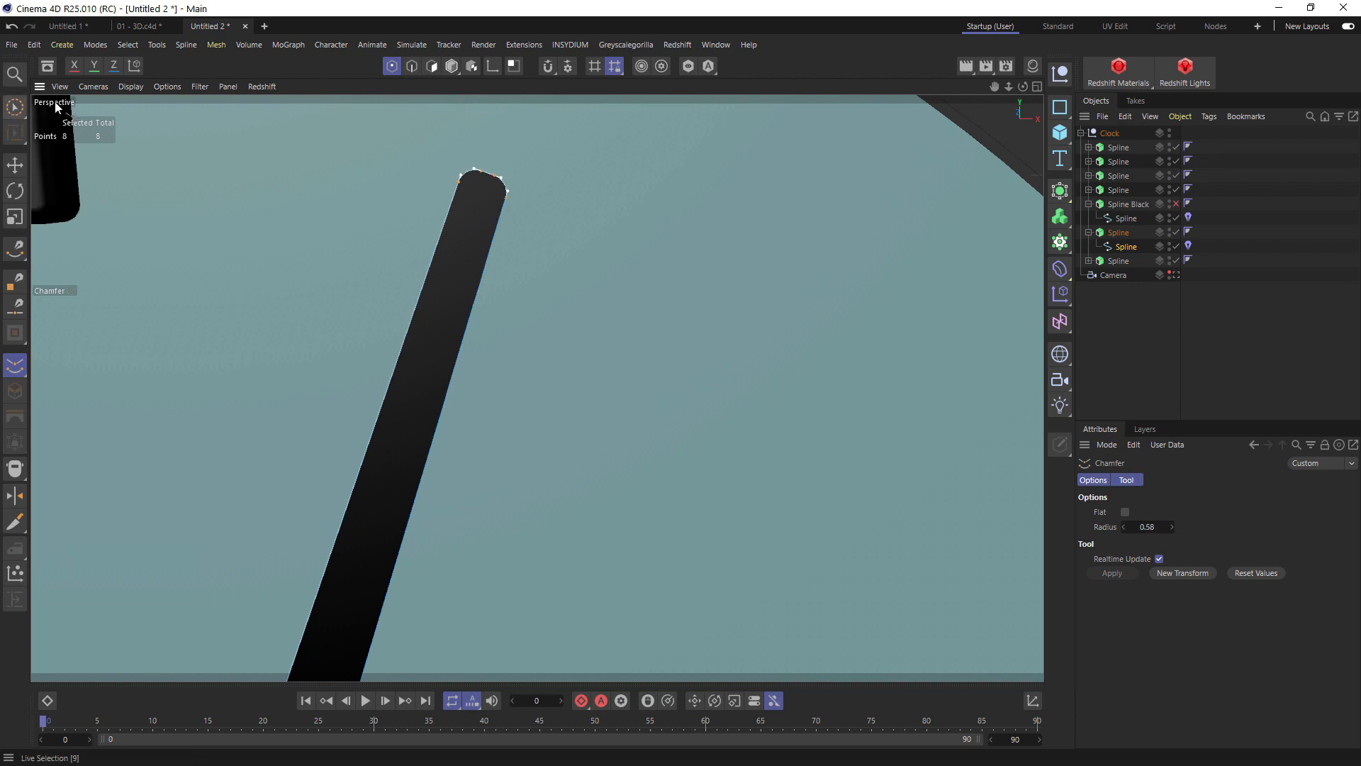
left_click(453, 68)
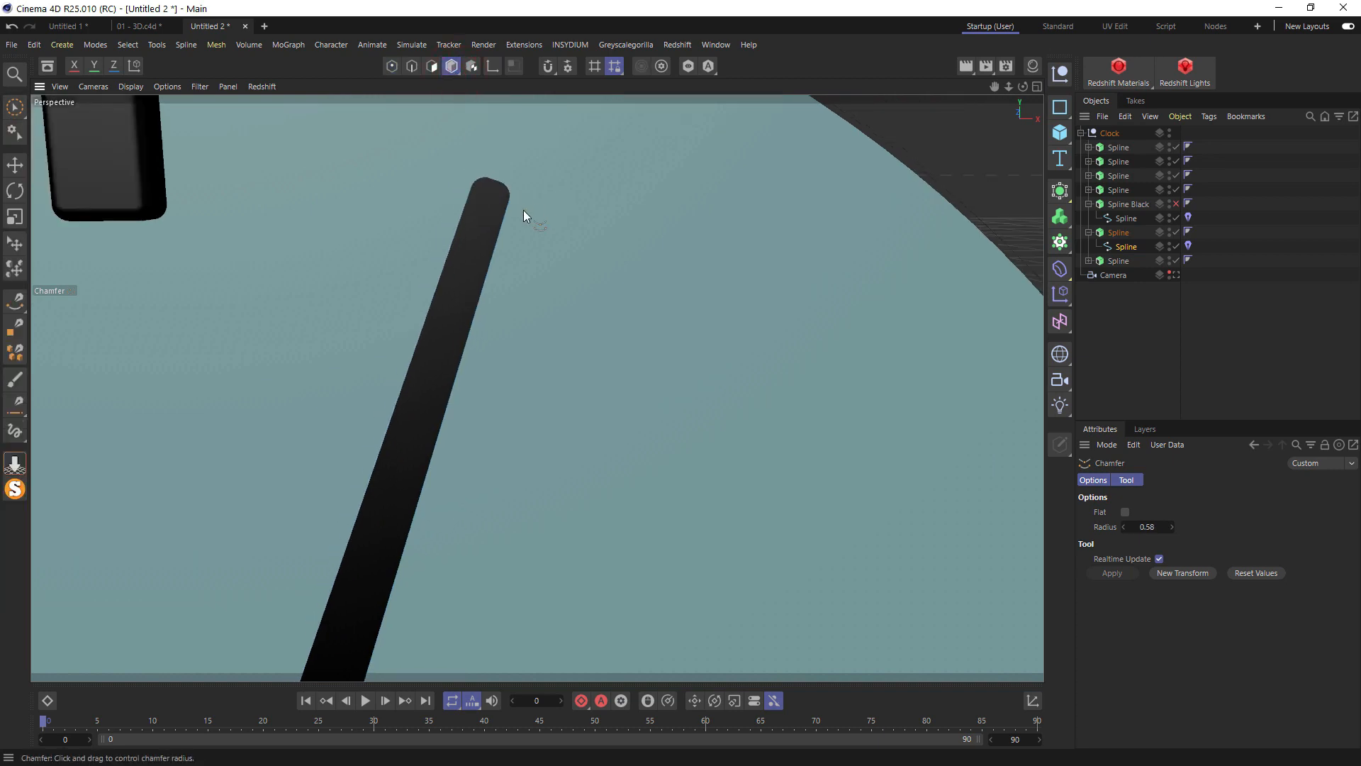
Rename the clock hand's extrude to Spline Arrow
scroll(501, 216, "down", 5)
left_click(1115, 232)
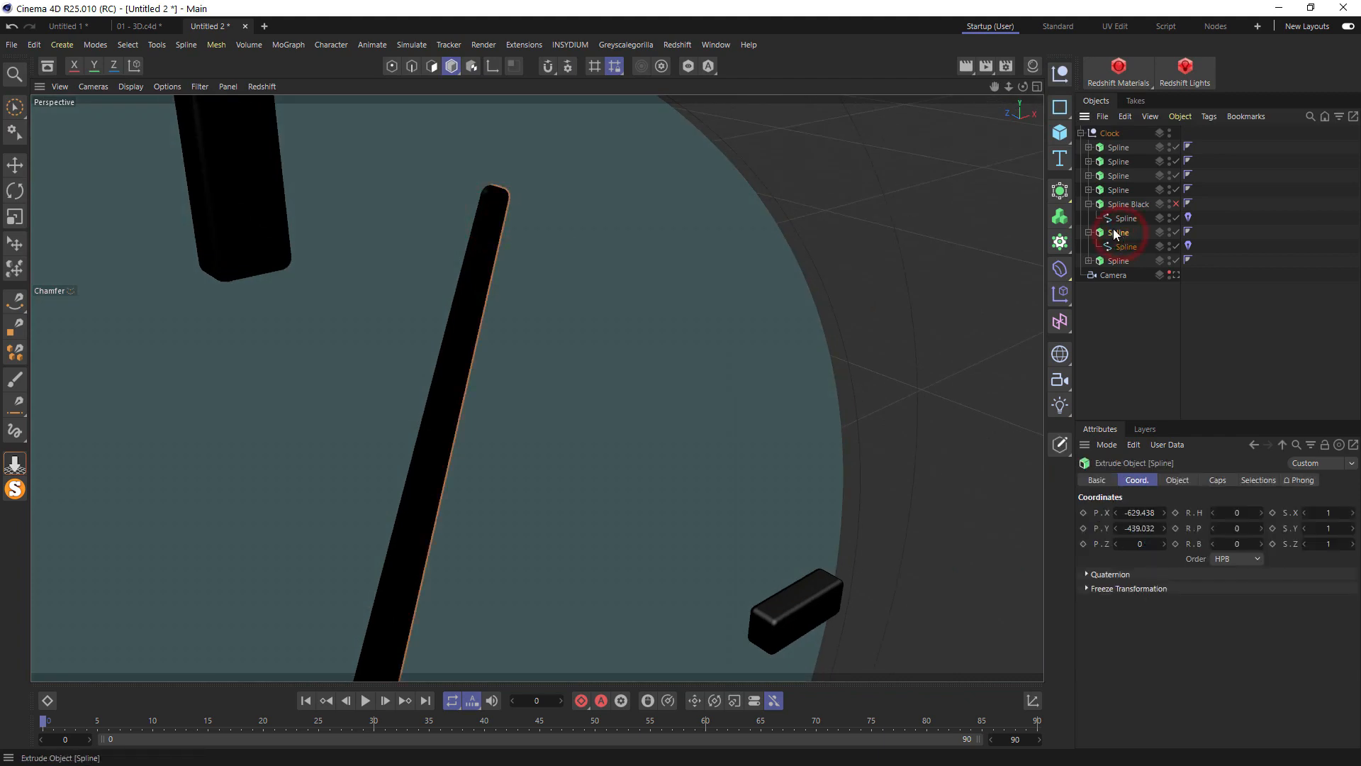
left_click(1088, 204)
left_click(1117, 217)
double_click(1118, 218)
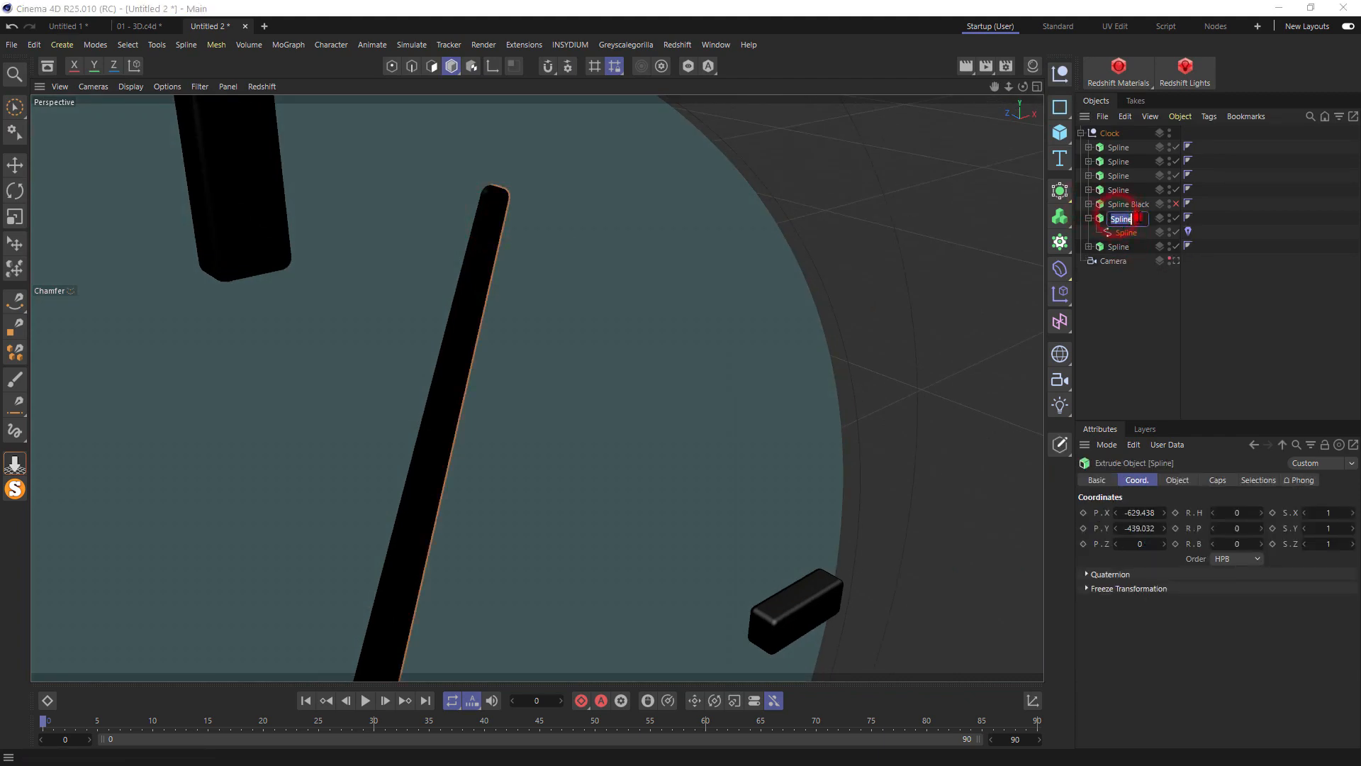
type("Arrow")
key("Return")
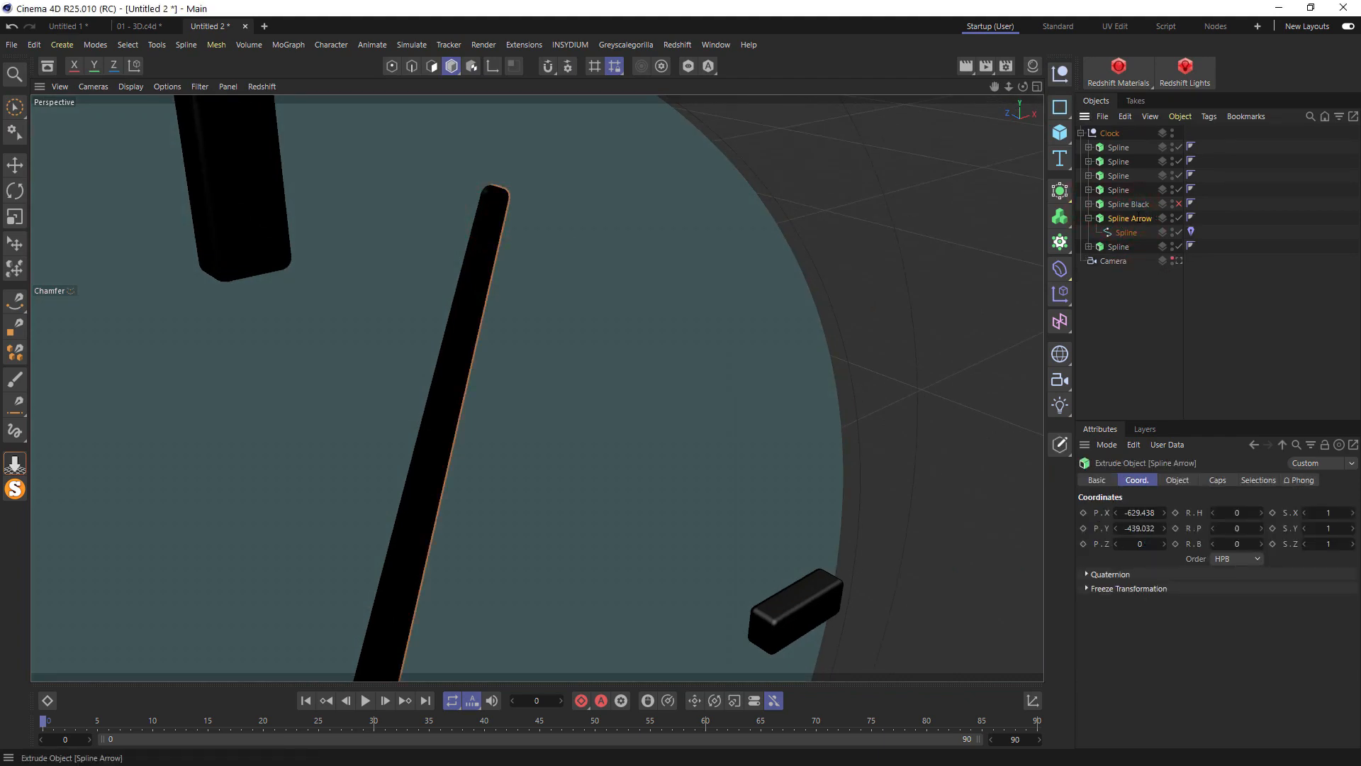
Reduce the extrusion offset of Spline Arrow, checking an hour marker's extrude settings for comparison
left_click(1178, 480)
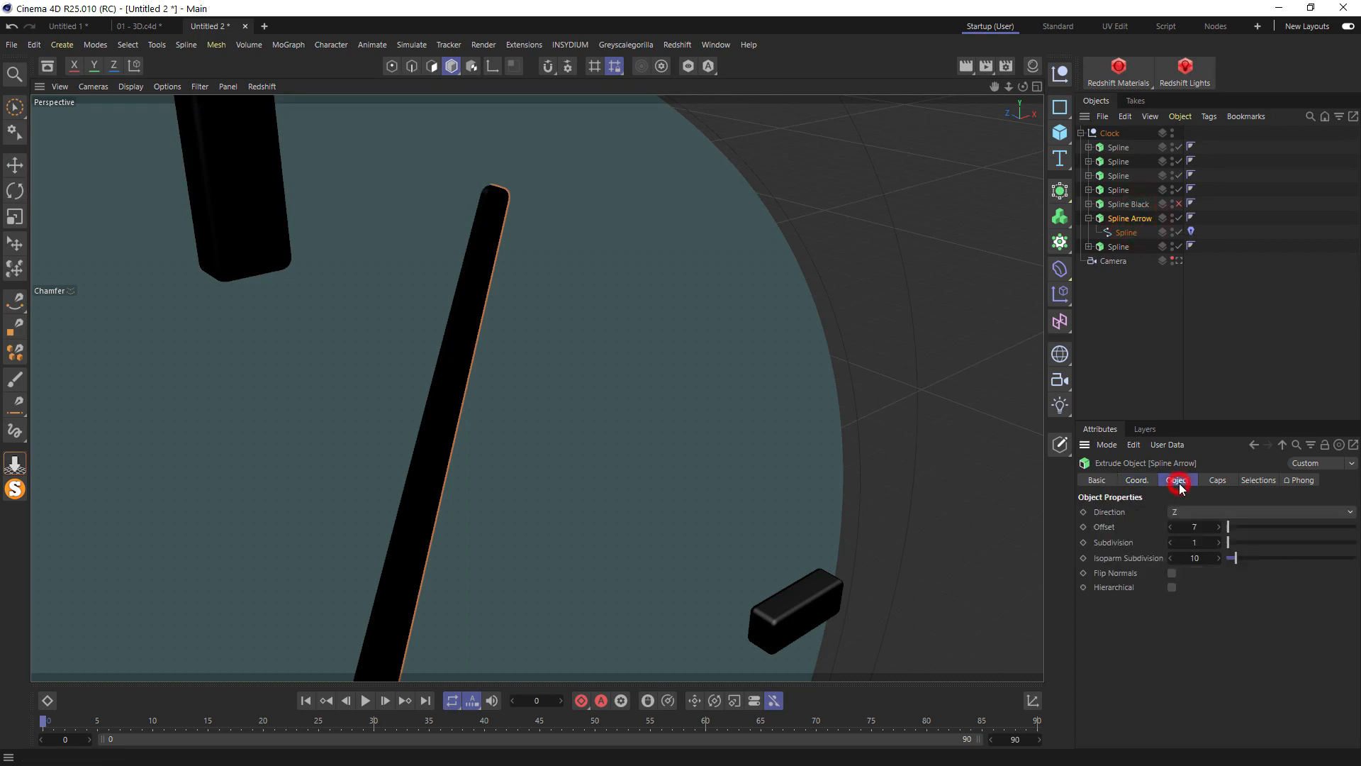
left_click(1170, 528)
left_click(1137, 480)
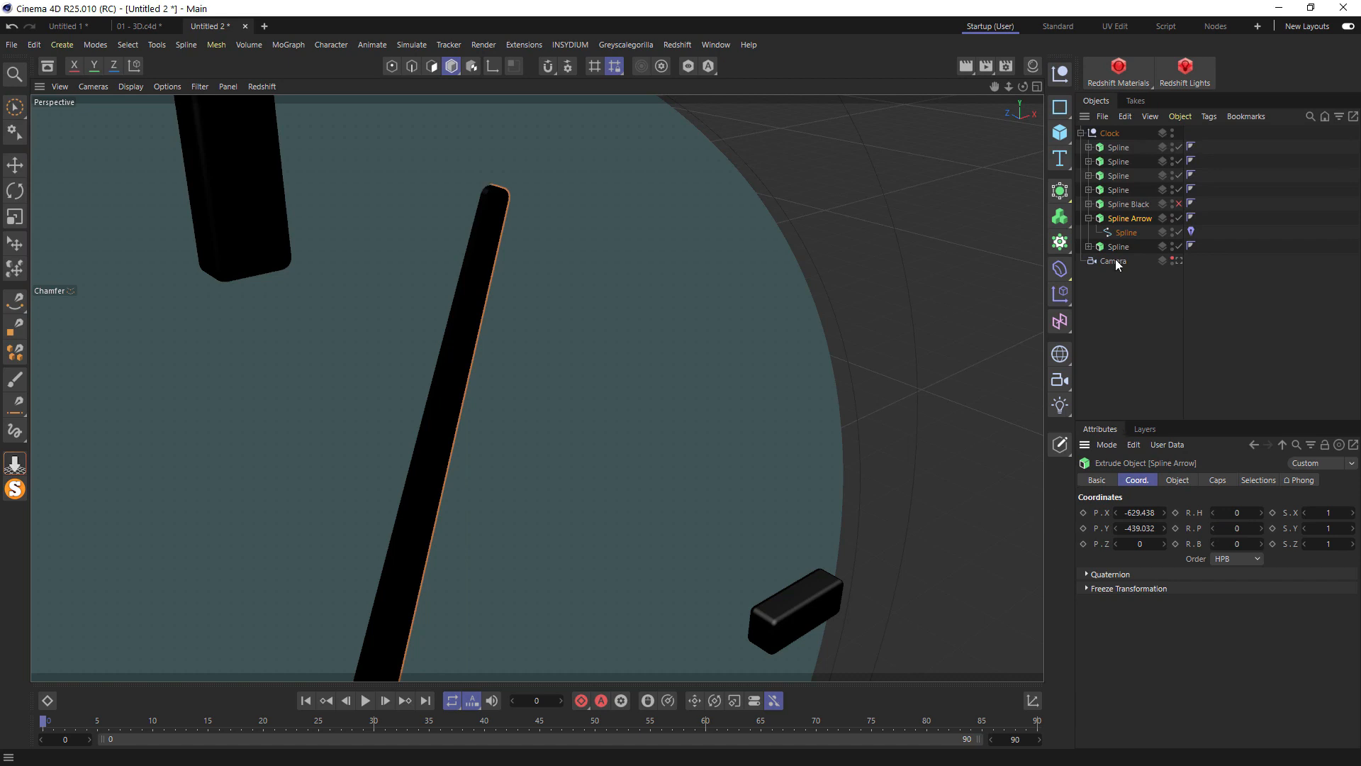
left_click(1118, 175)
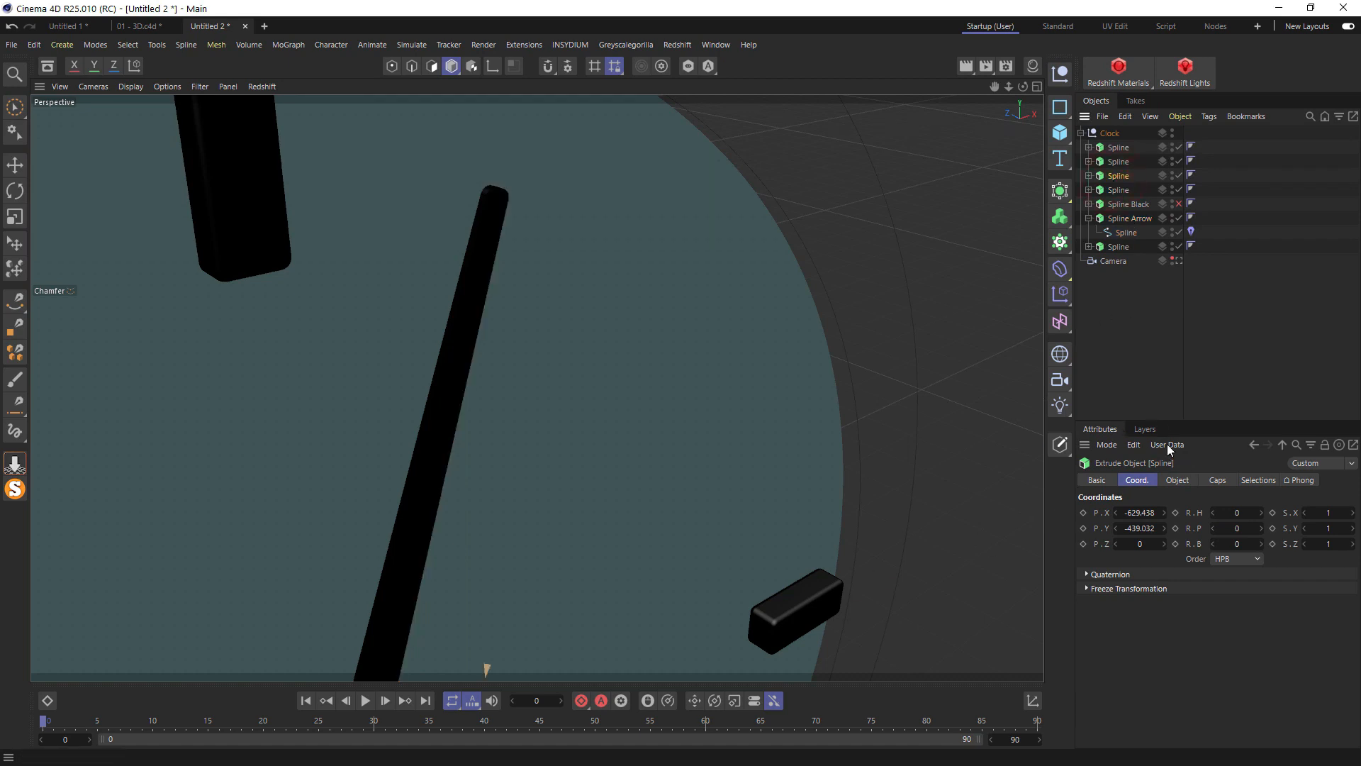
left_click(1166, 480)
left_click(1124, 218)
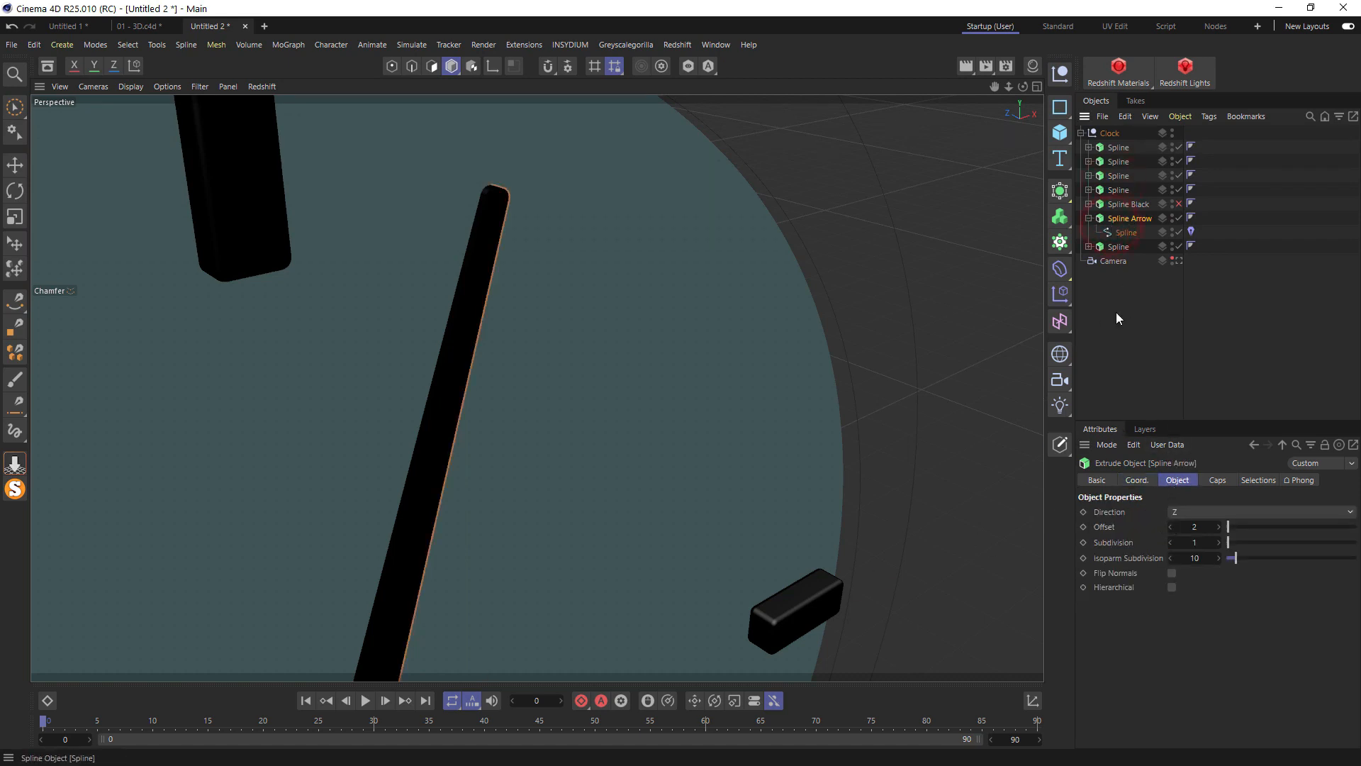
left_click(1219, 527)
Move the clock hand forward from the dial by stepping its Z position to -2.8
left_click(1136, 480)
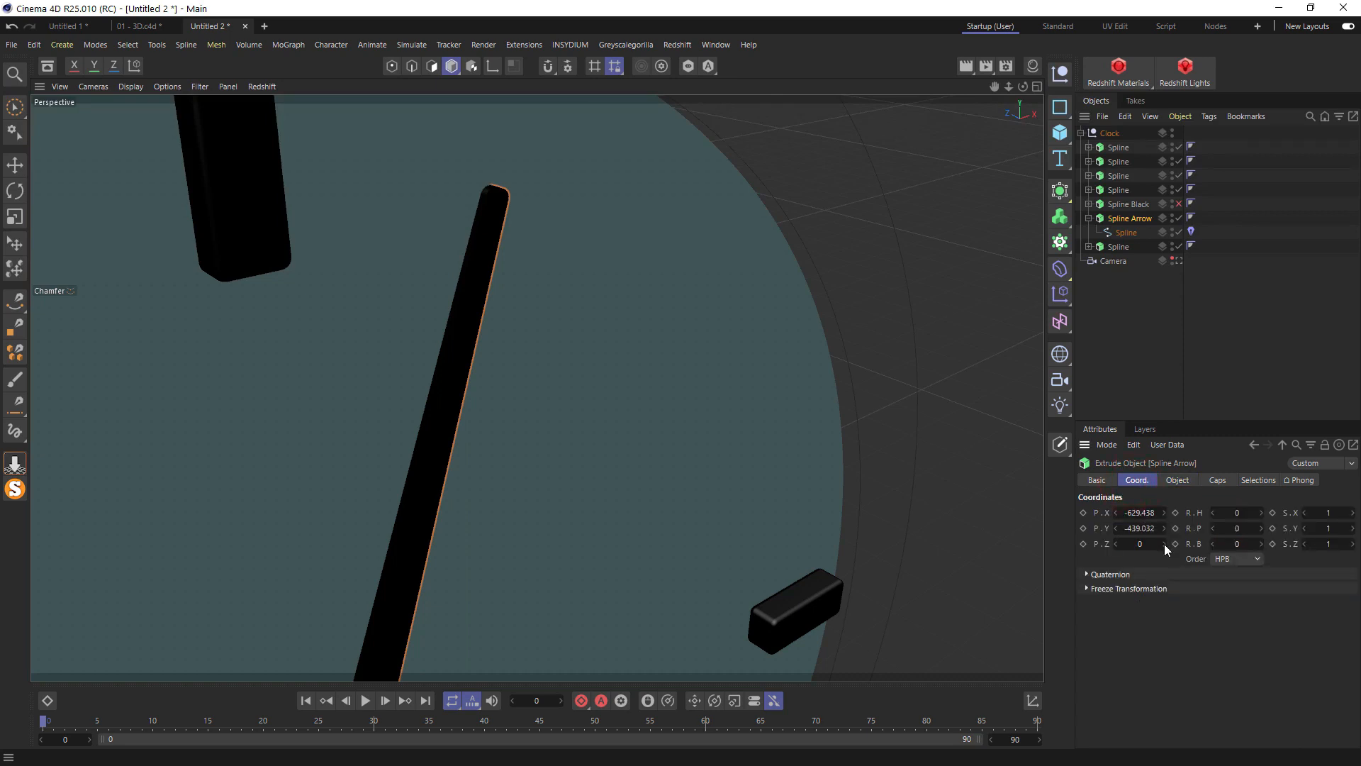
left_click(1164, 543)
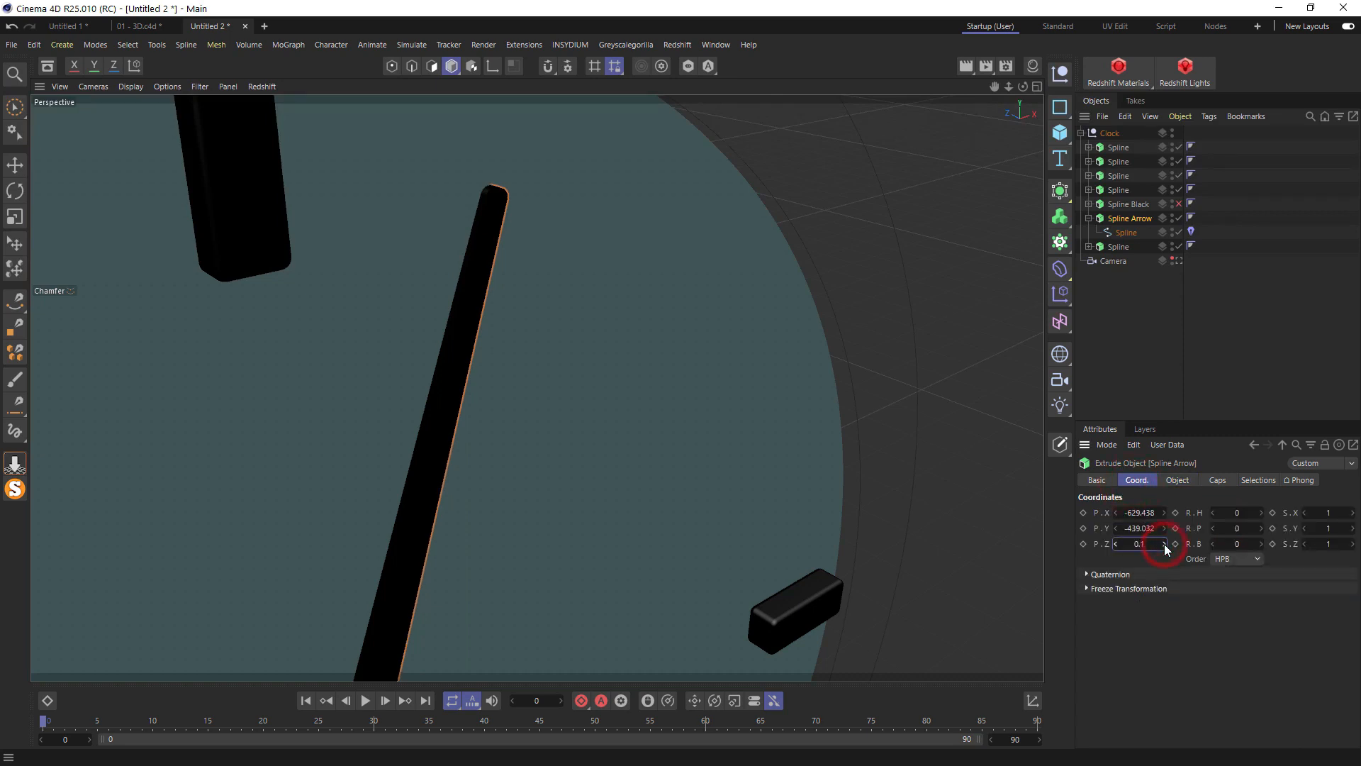
left_click(1115, 544)
left_click(1115, 544)
left_click(1115, 544)
left_click(1115, 544)
left_click(1115, 544)
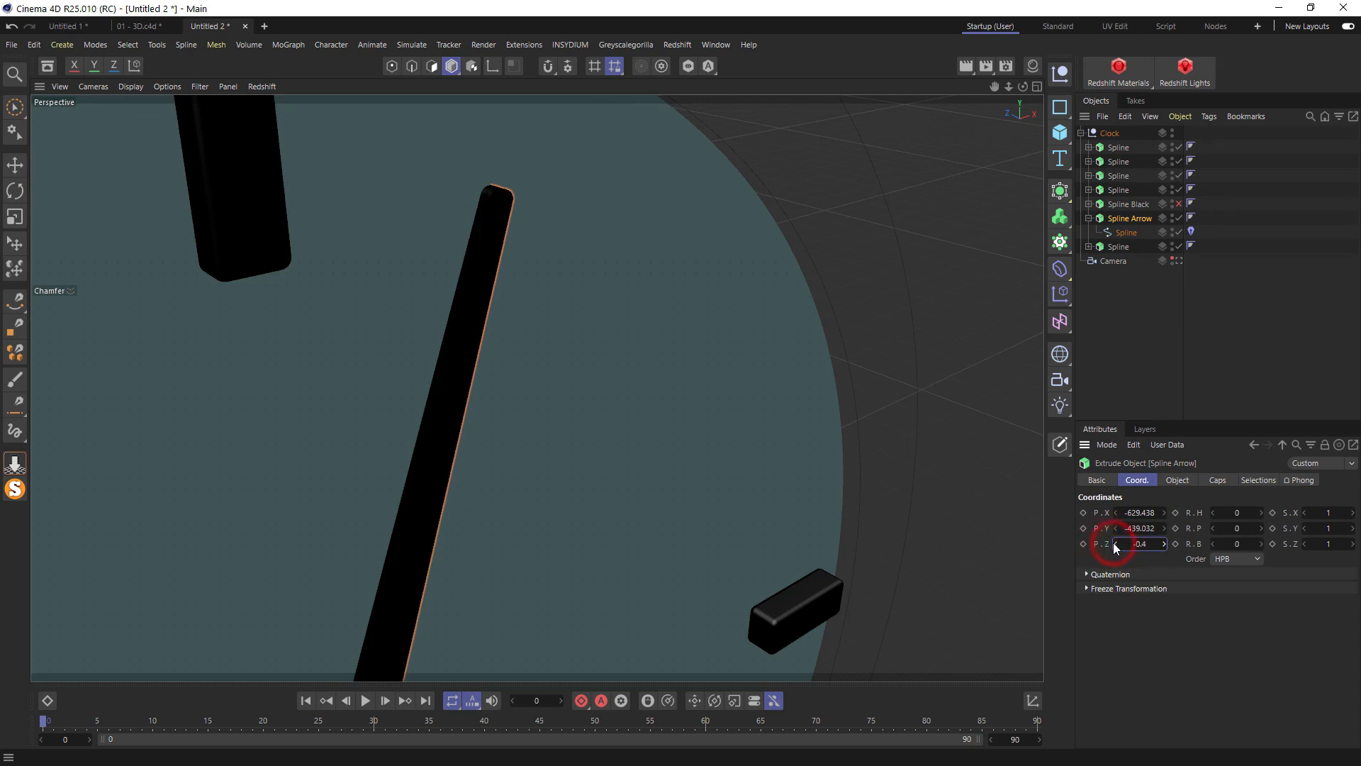
left_click(1115, 543)
left_click(1115, 544)
left_click(1115, 544)
left_click(1115, 544)
left_click(1116, 544)
left_click(1115, 543)
left_click(1115, 543)
left_click(1115, 544)
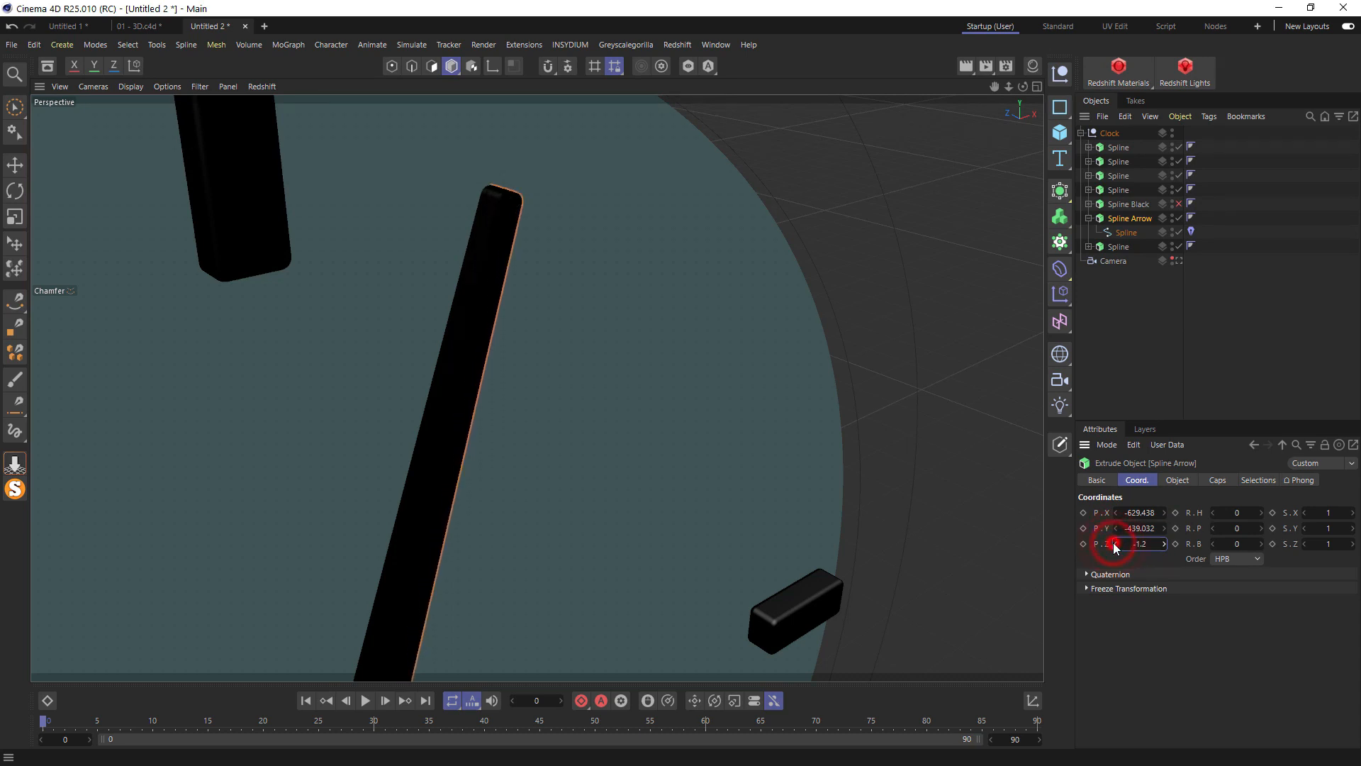
left_click(1116, 544)
left_click(1116, 544)
left_click(1115, 544)
left_click(1115, 544)
left_click(1115, 543)
left_click(1115, 544)
left_click(1115, 544)
left_click(1115, 544)
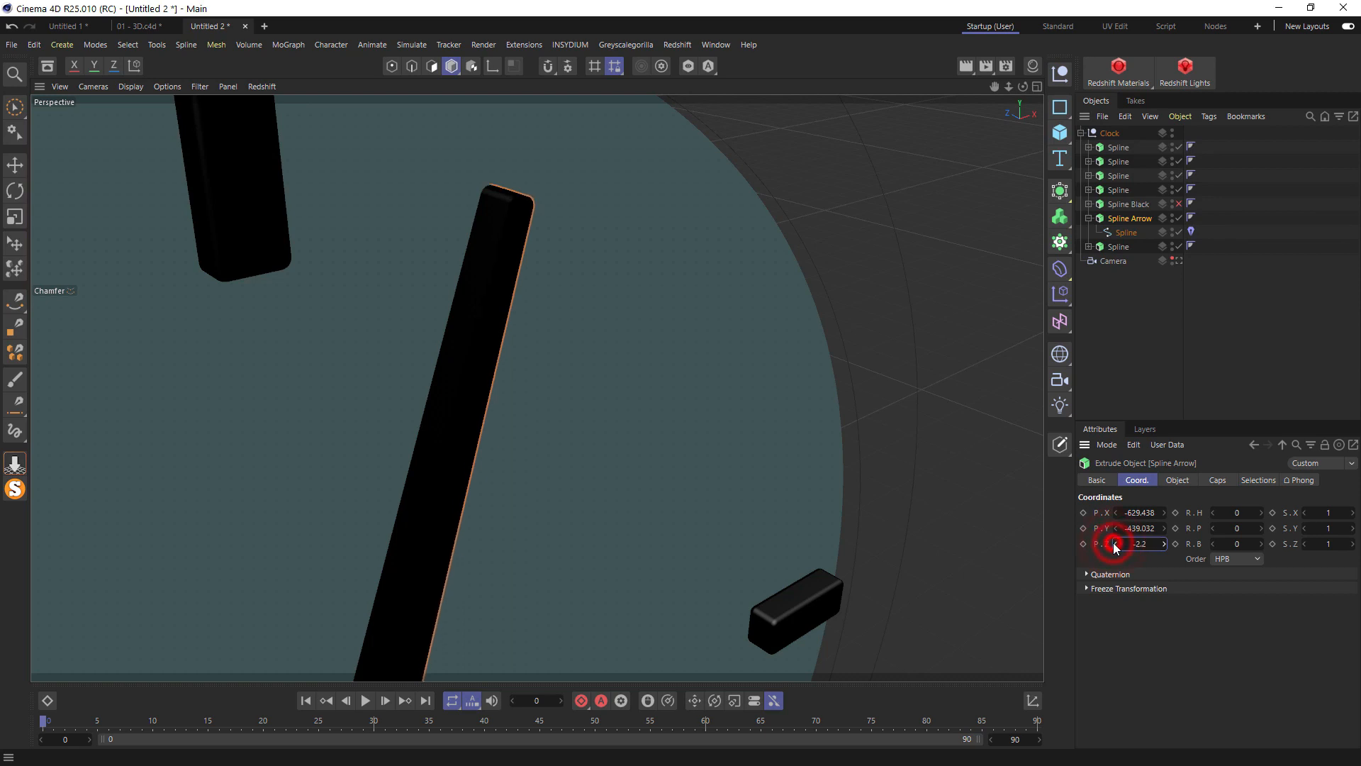
left_click(1115, 544)
left_click(1115, 544)
left_click(1116, 543)
left_click(1115, 543)
left_click(1115, 544)
left_click(1115, 544)
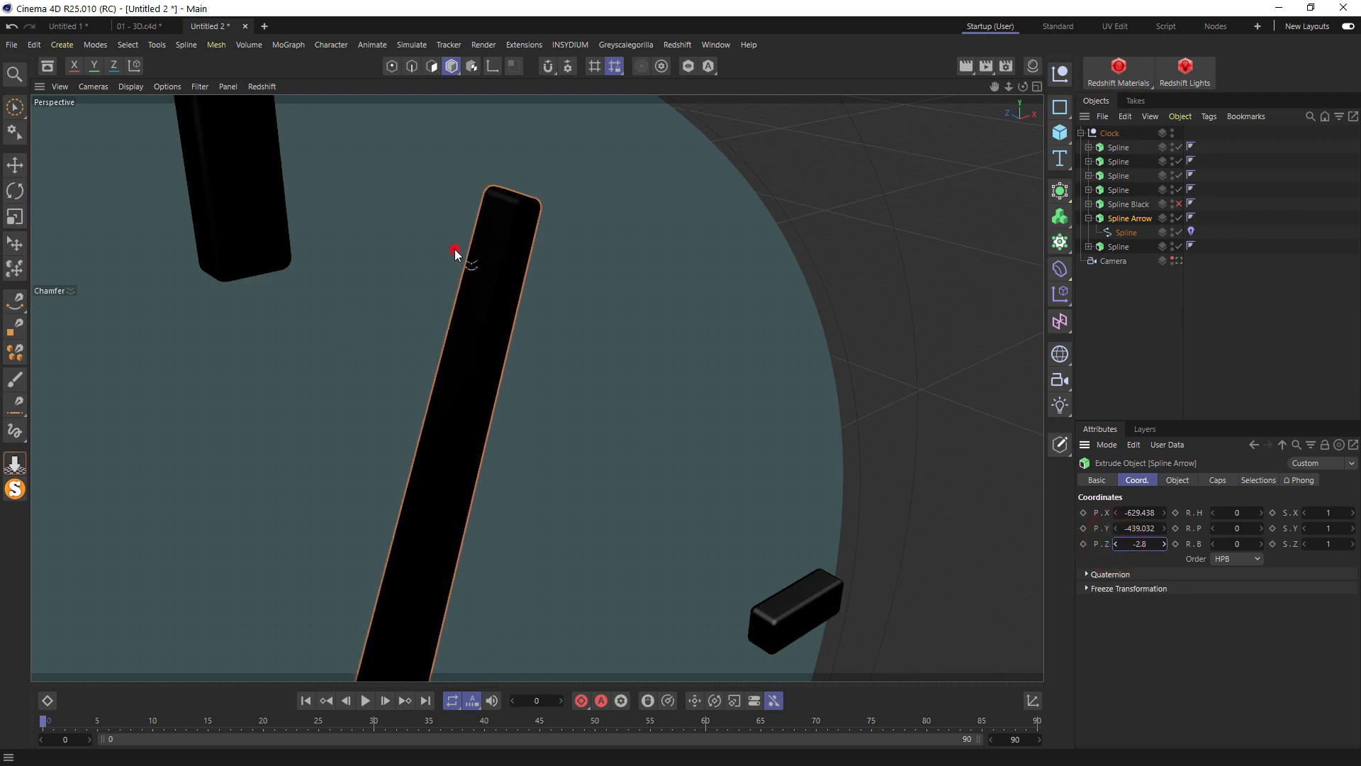
Examine how the clock hand sits against the dial and hour markers, in the right view and in perspective
left_click_drag(454, 249, 496, 224, "alt")
middle_click(476, 235)
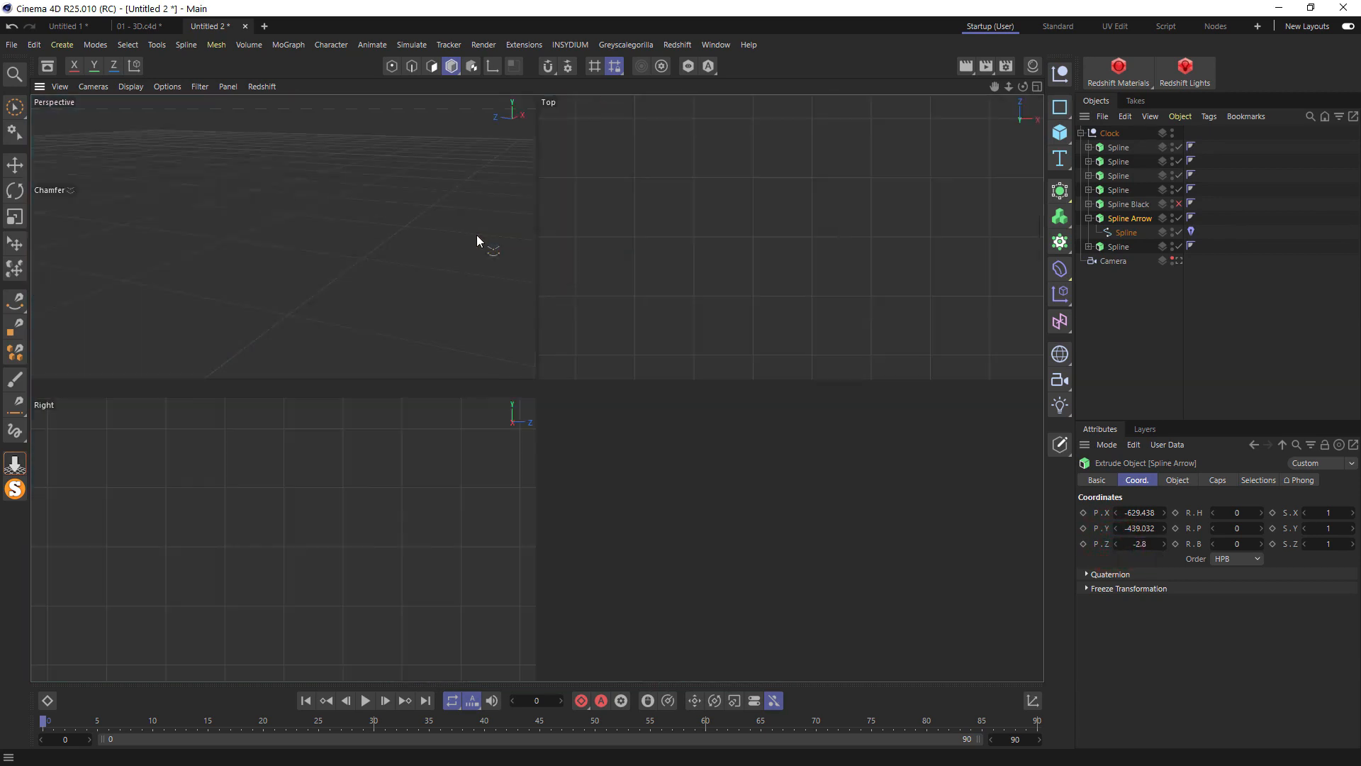
middle_click(340, 477)
scroll(340, 476, "down", 4)
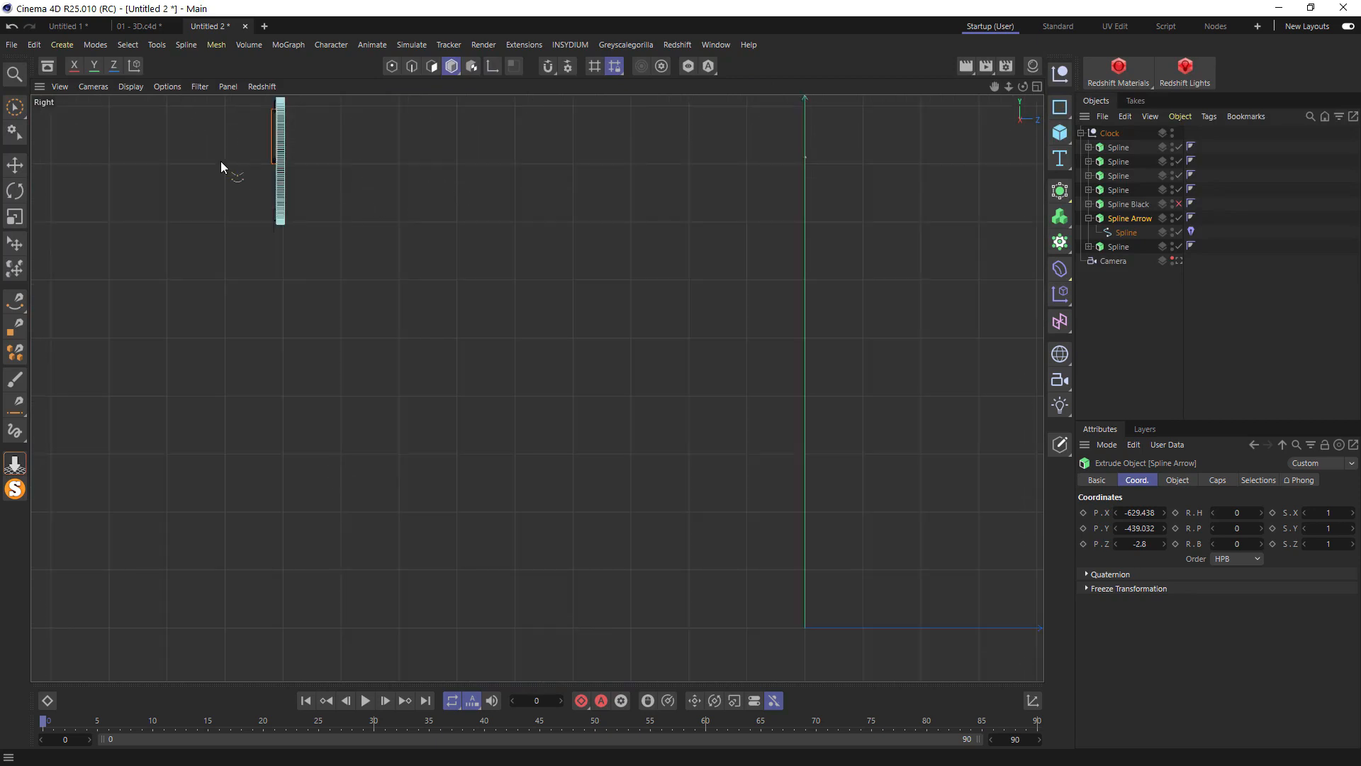
scroll(220, 160, "up", 10)
scroll(474, 227, "up", 12)
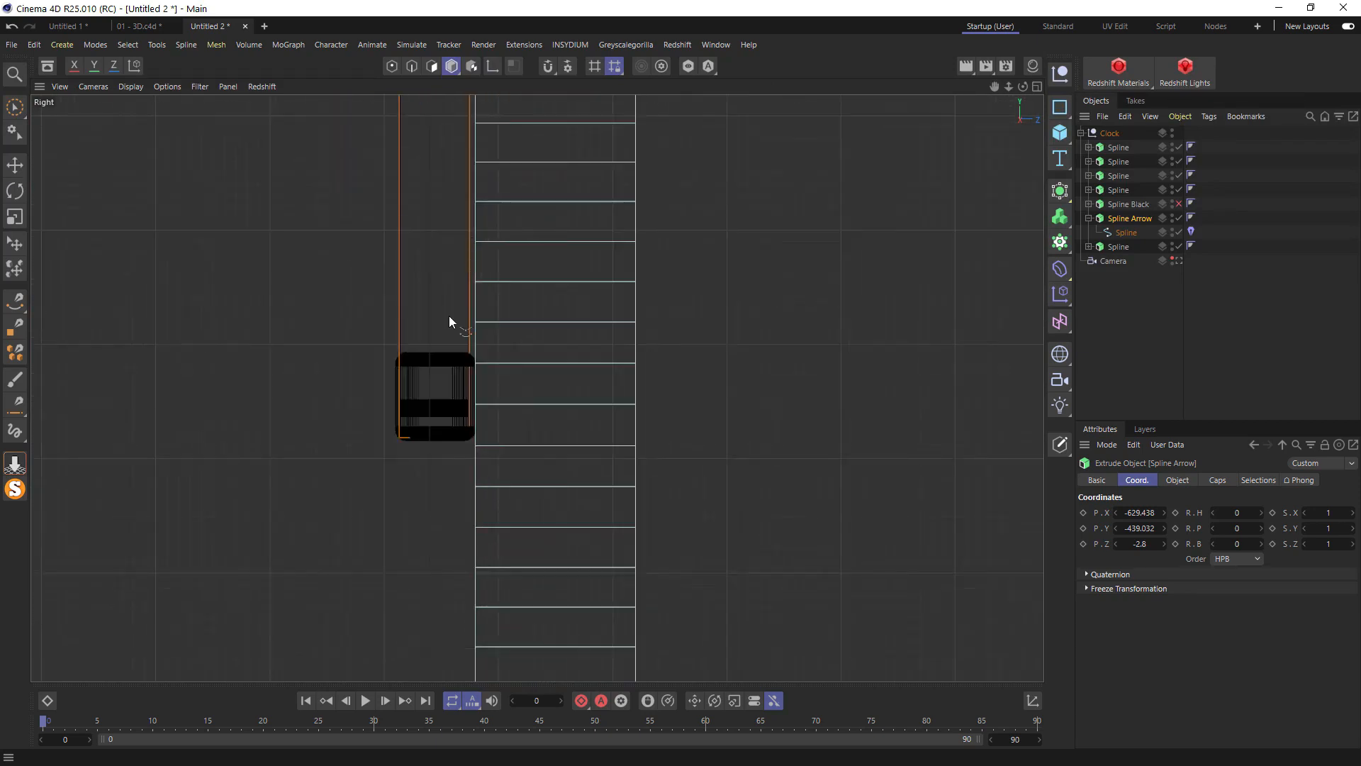
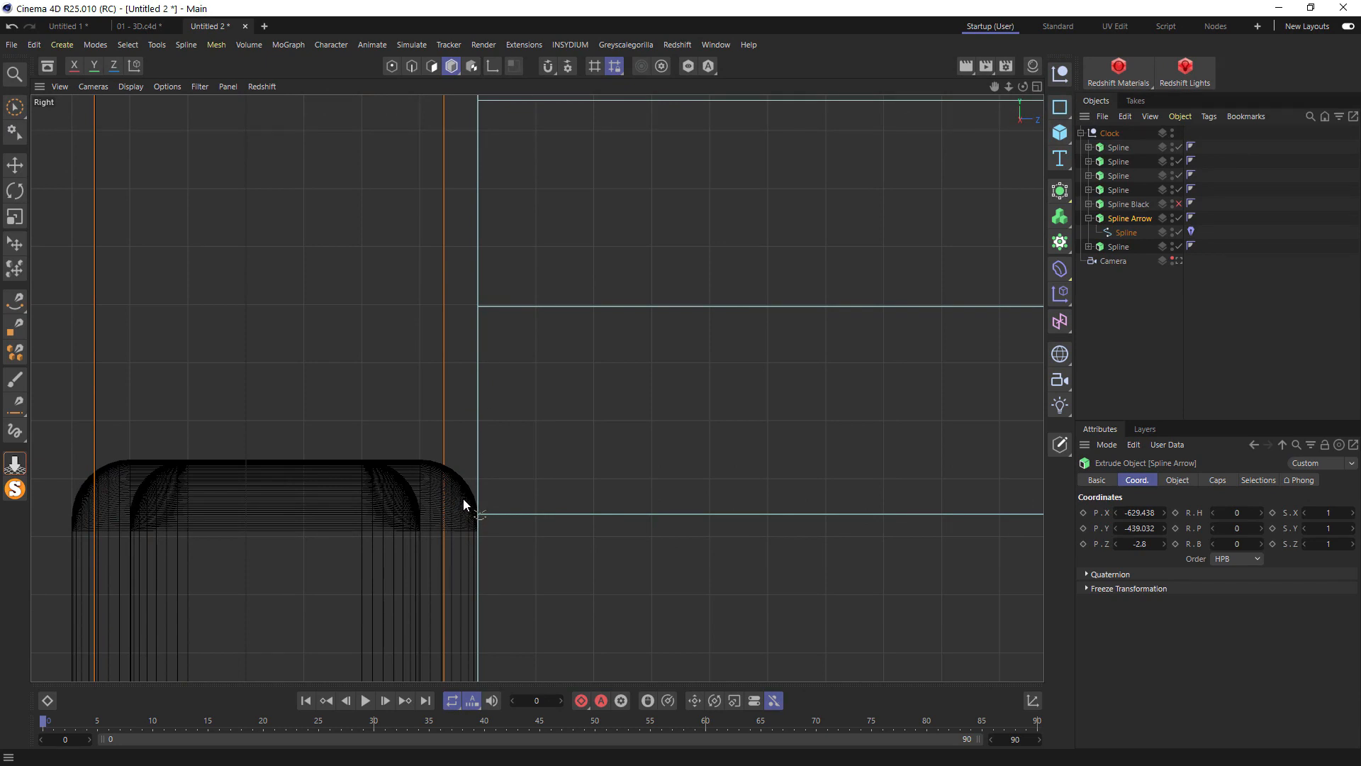
middle_click(433, 333)
middle_click(433, 333)
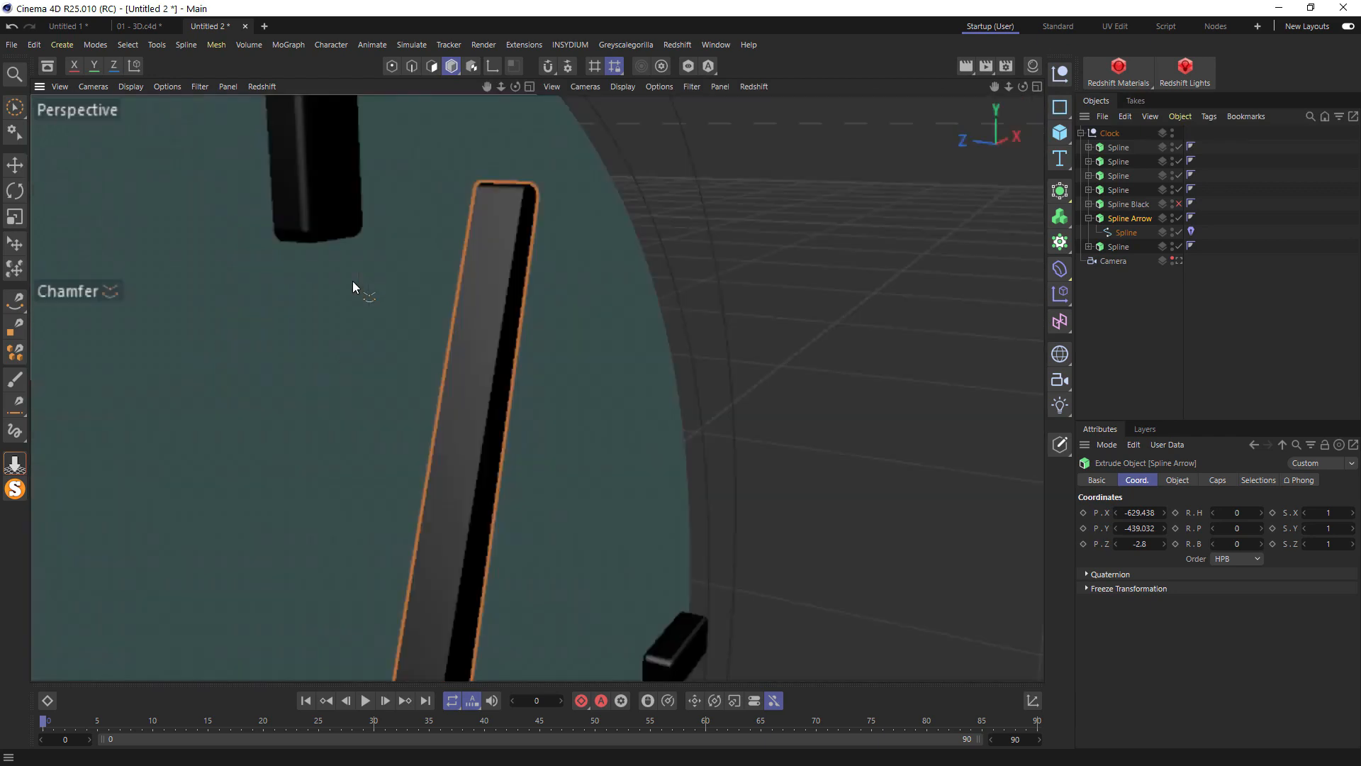
scroll(444, 379, "down", 4)
scroll(624, 304, "down", 8)
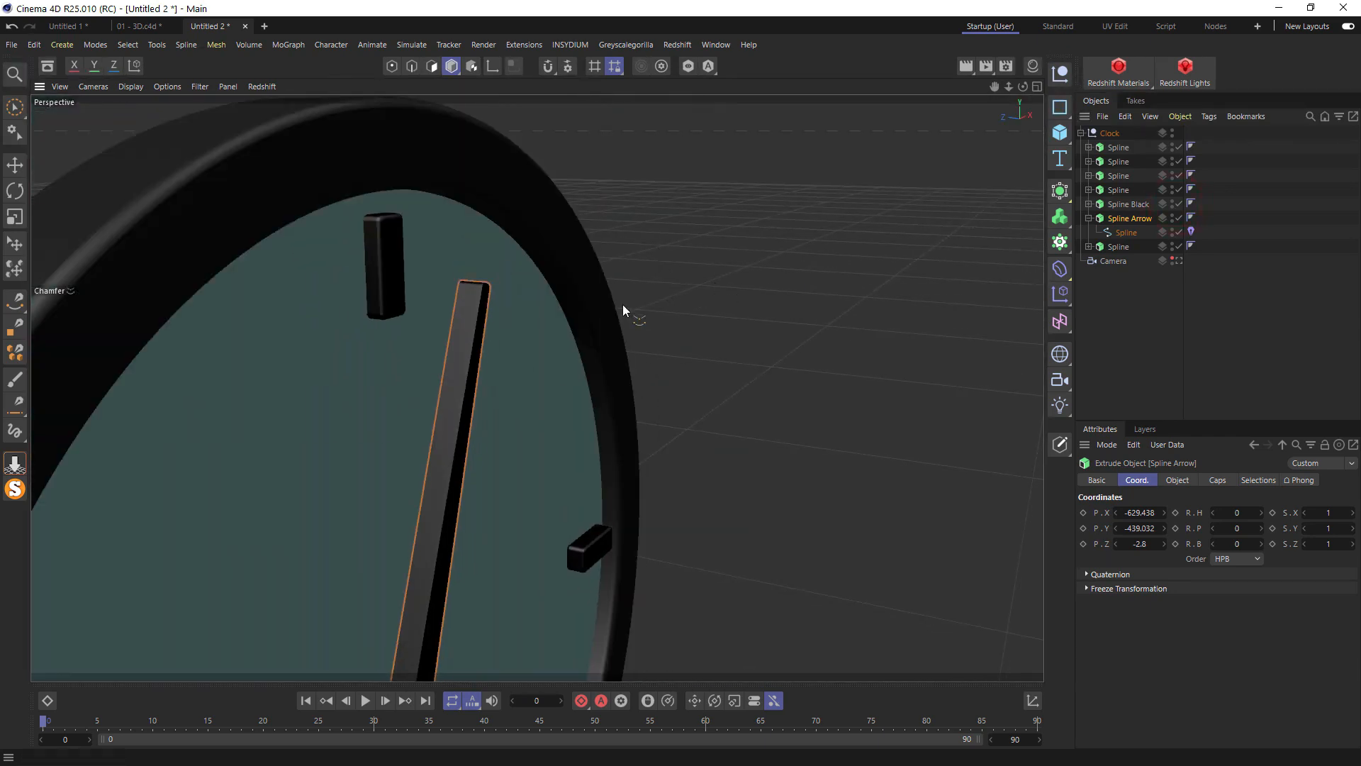
left_click_drag(552, 362, 514, 405, "alt")
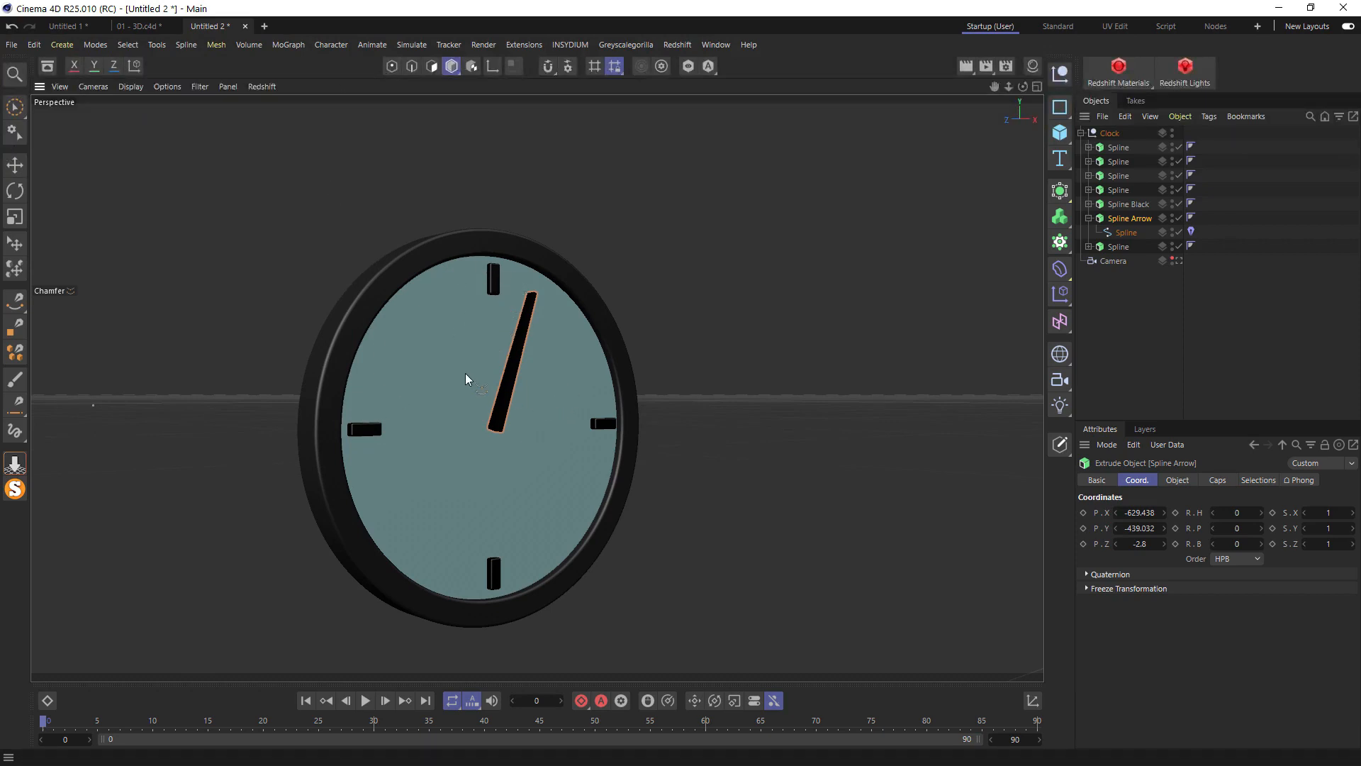
Replace the old Clock group inside the design's null in 01 - 3D.c4d with the finished Clock group from Untitled 2
left_click(1081, 132)
left_click(1106, 133)
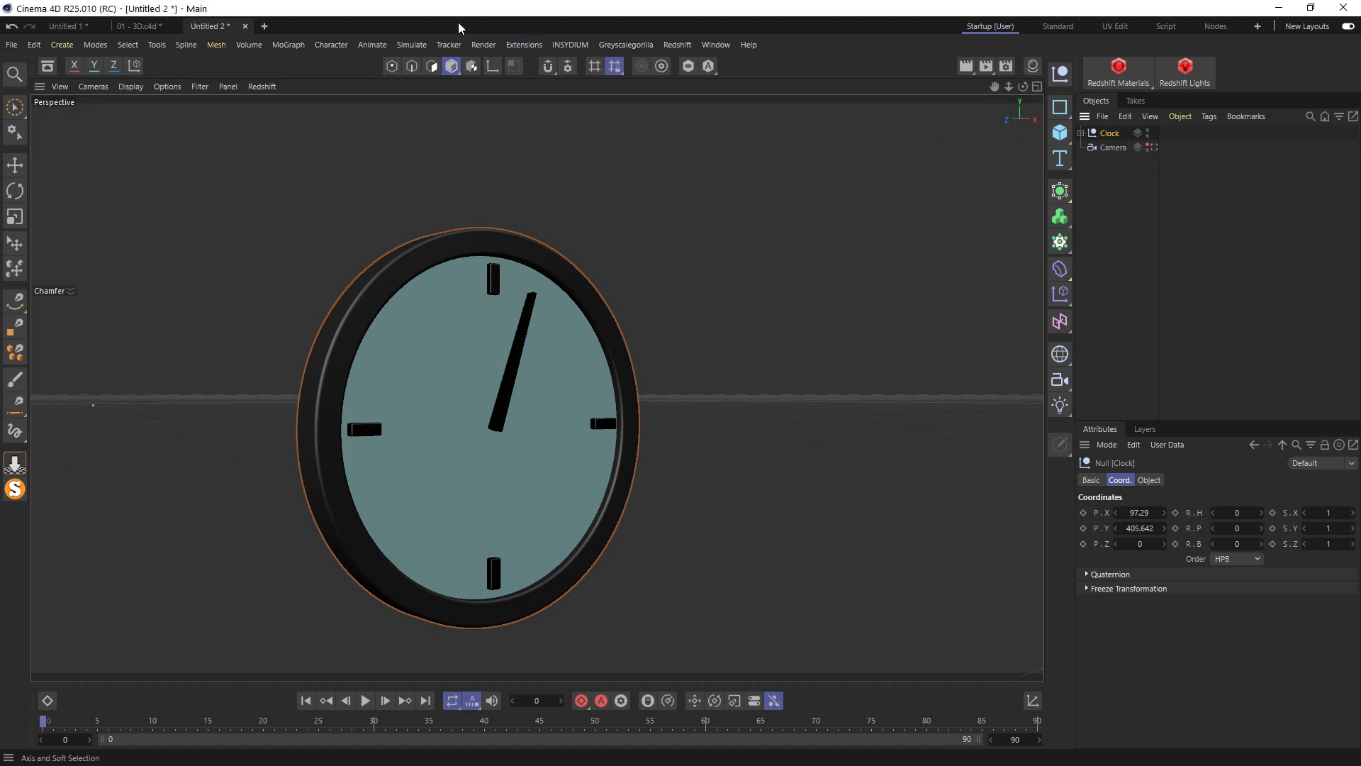
left_click(145, 26)
key("ctrl+v")
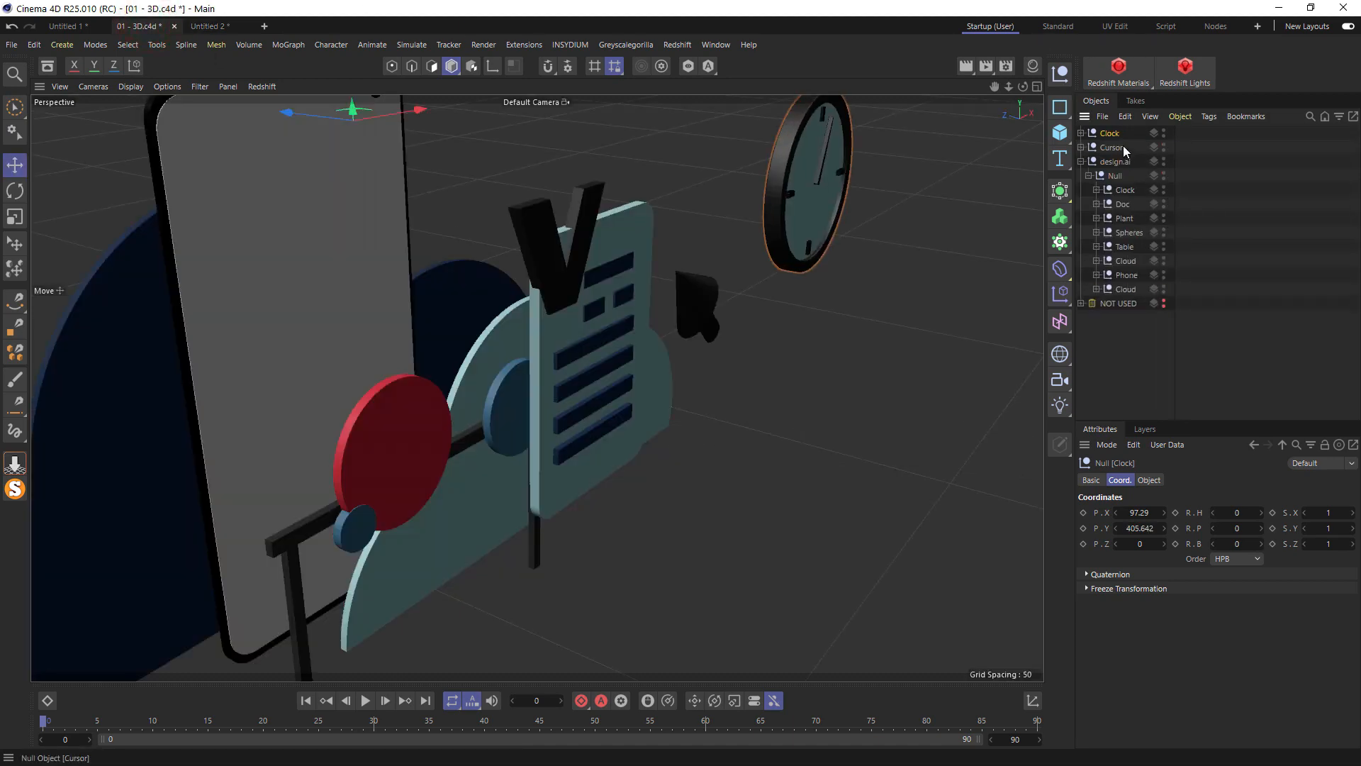
left_click_drag(1110, 134, 1125, 190)
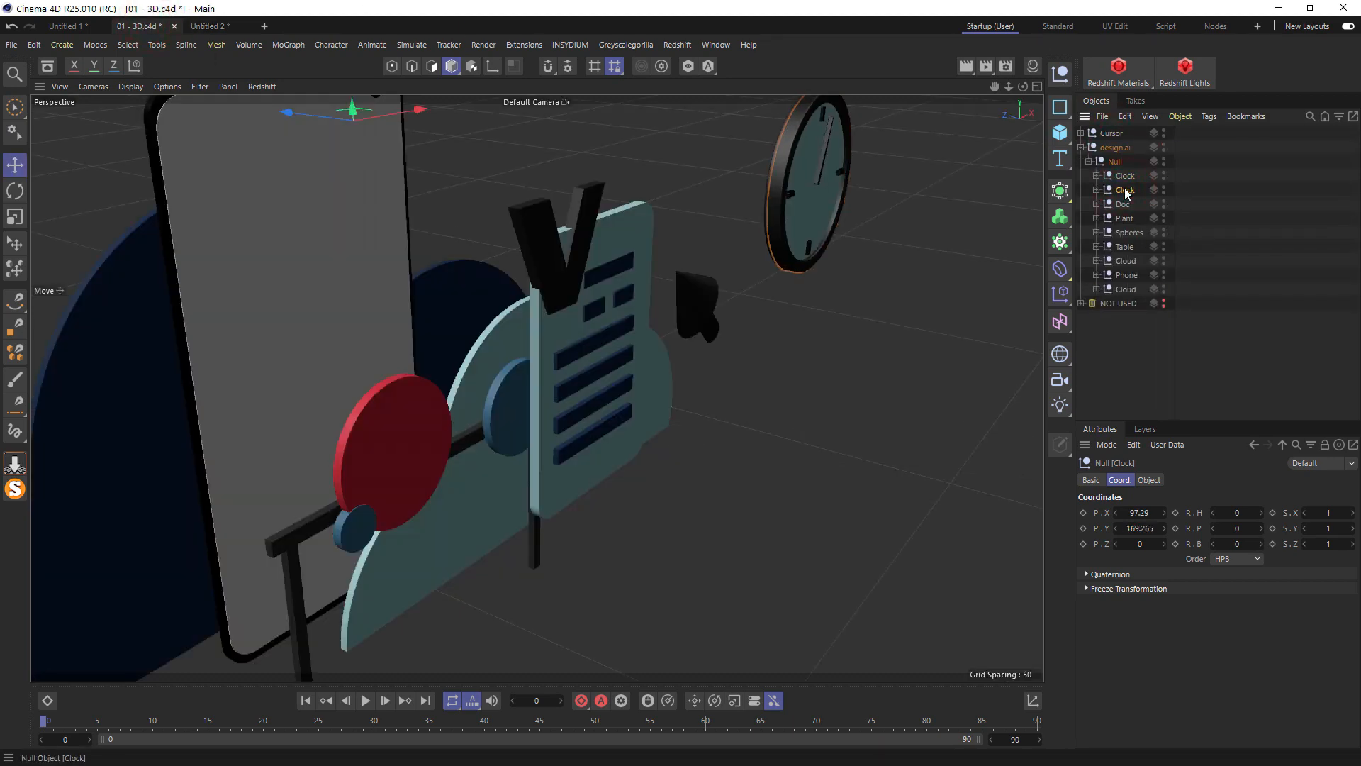
key("Delete")
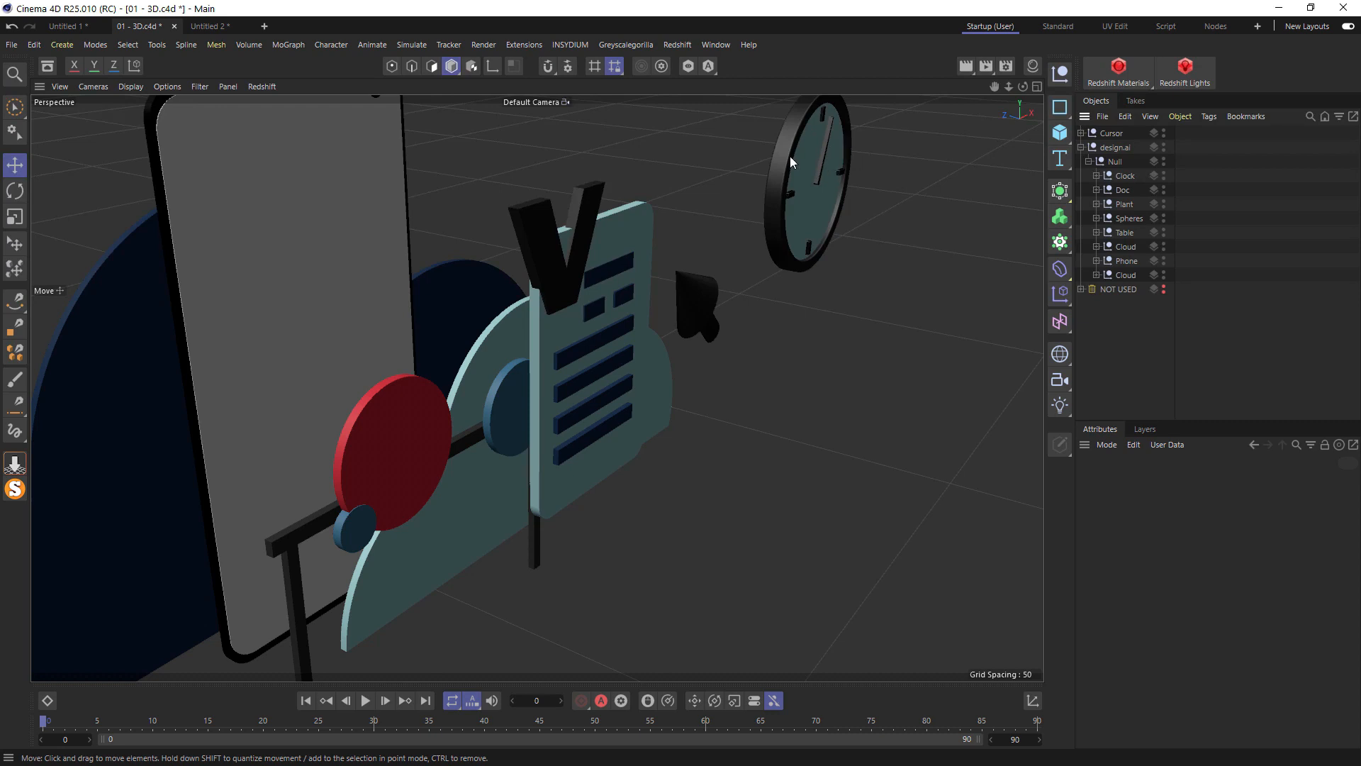
Save 01 - 3D.c4d and close the Untitled 1 and Untitled 2 projects, discarding the changes in Untitled 2
left_click(636, 243)
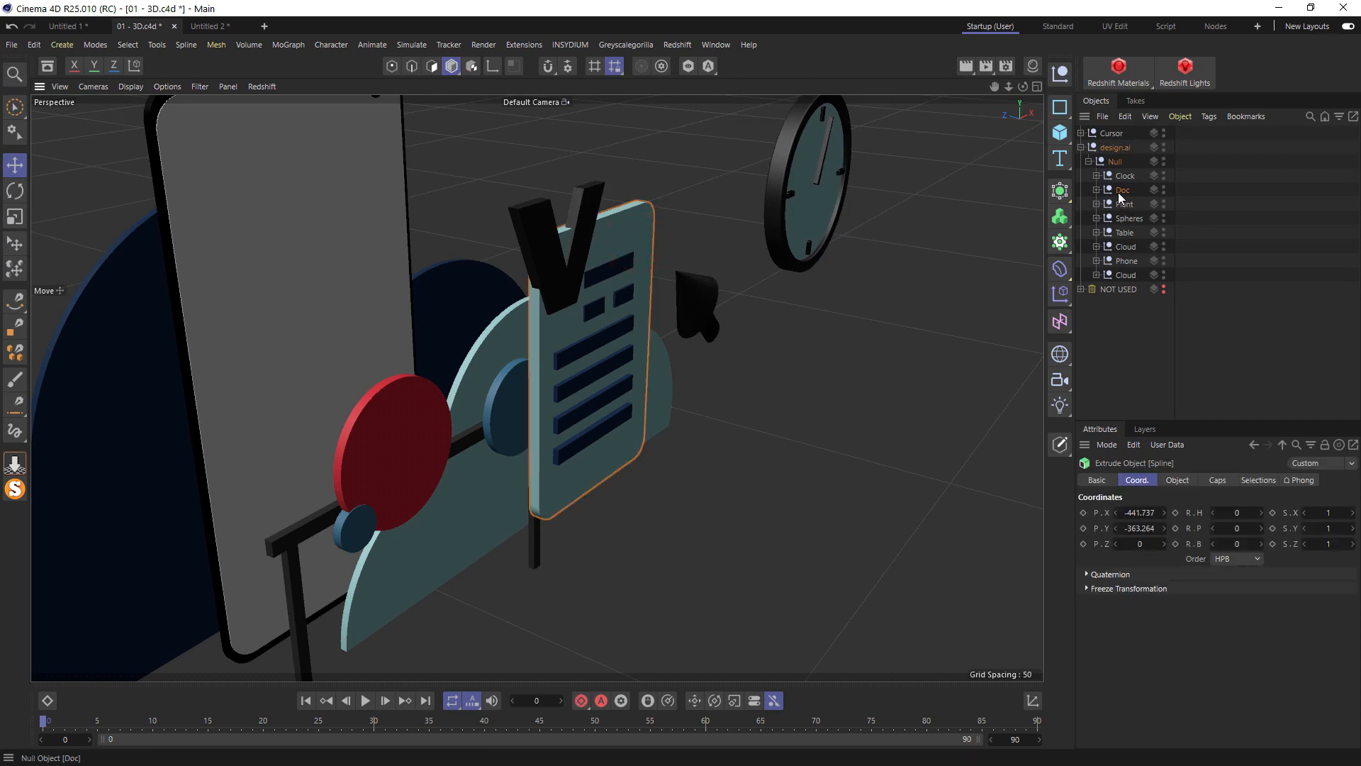
key("ctrl+s")
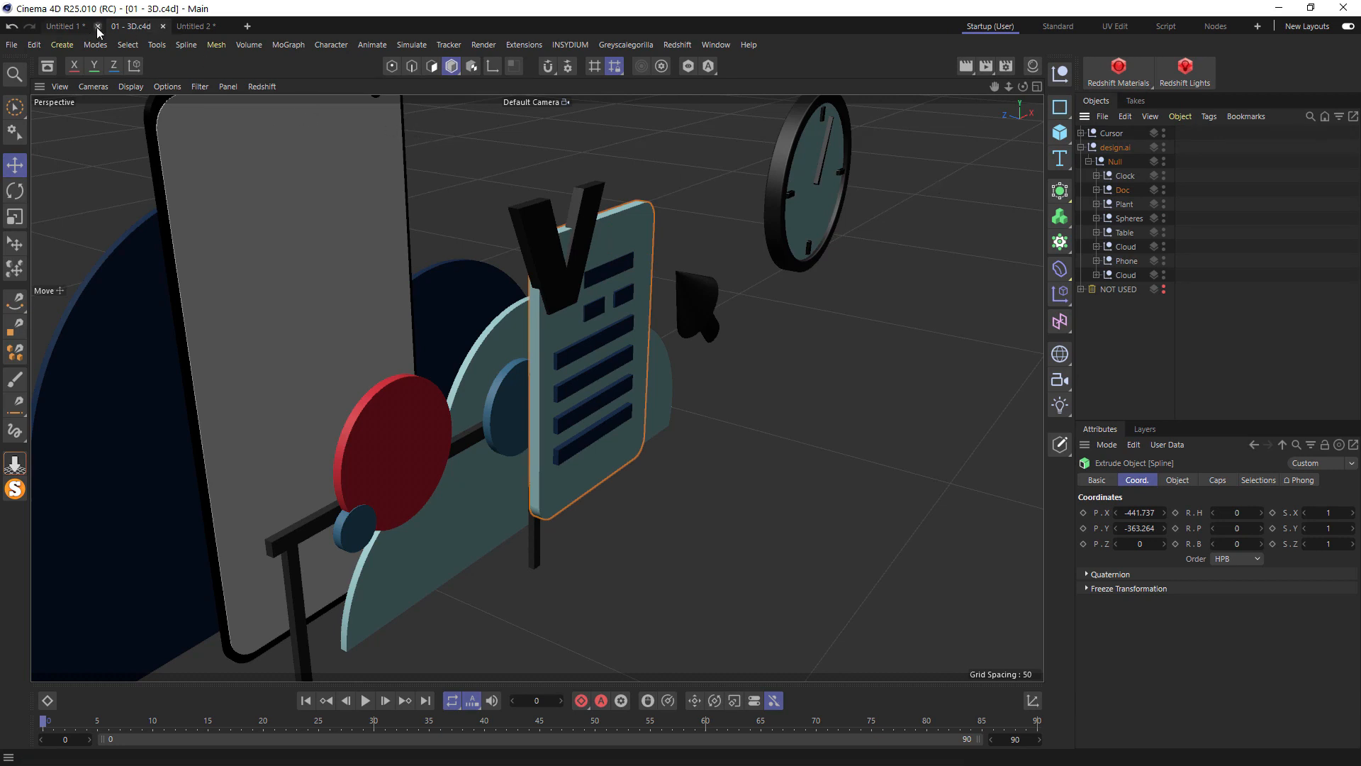
left_click(98, 26)
left_click(162, 26)
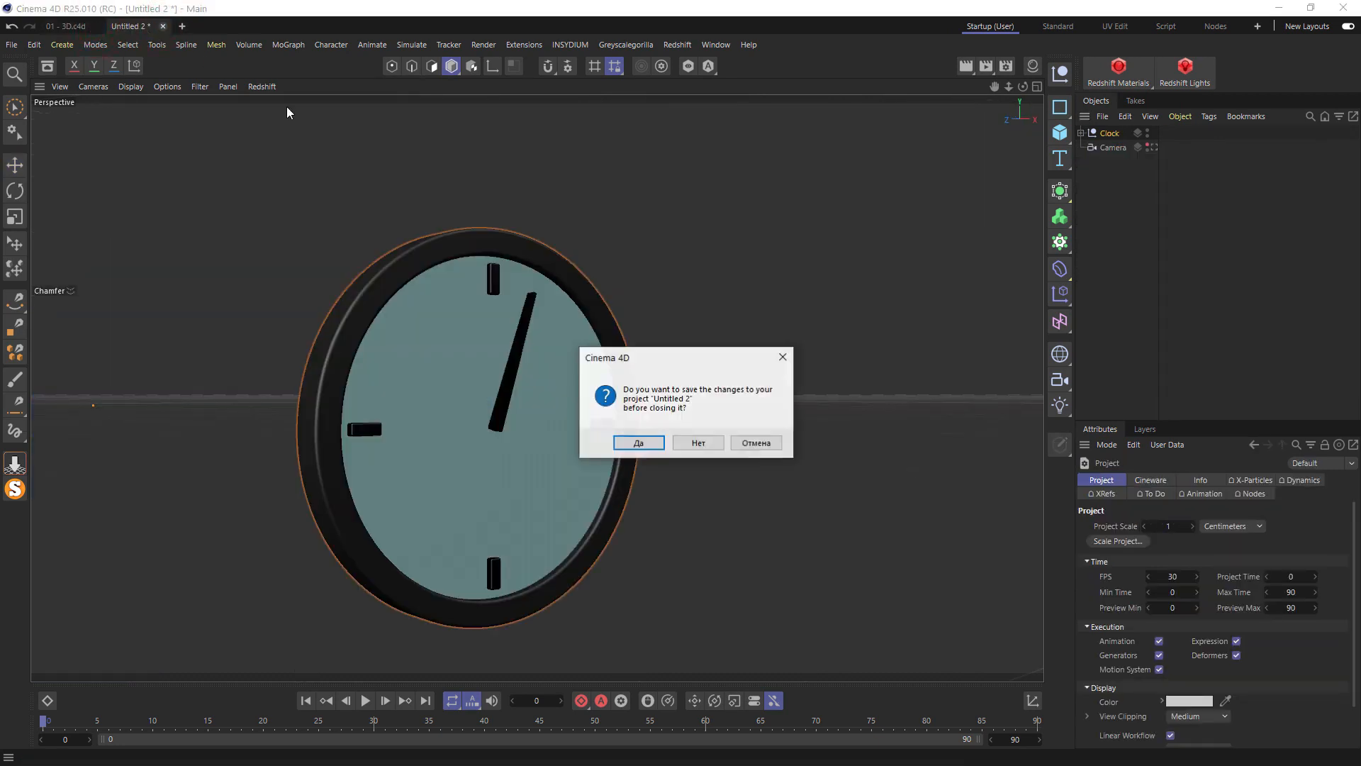
left_click(709, 442)
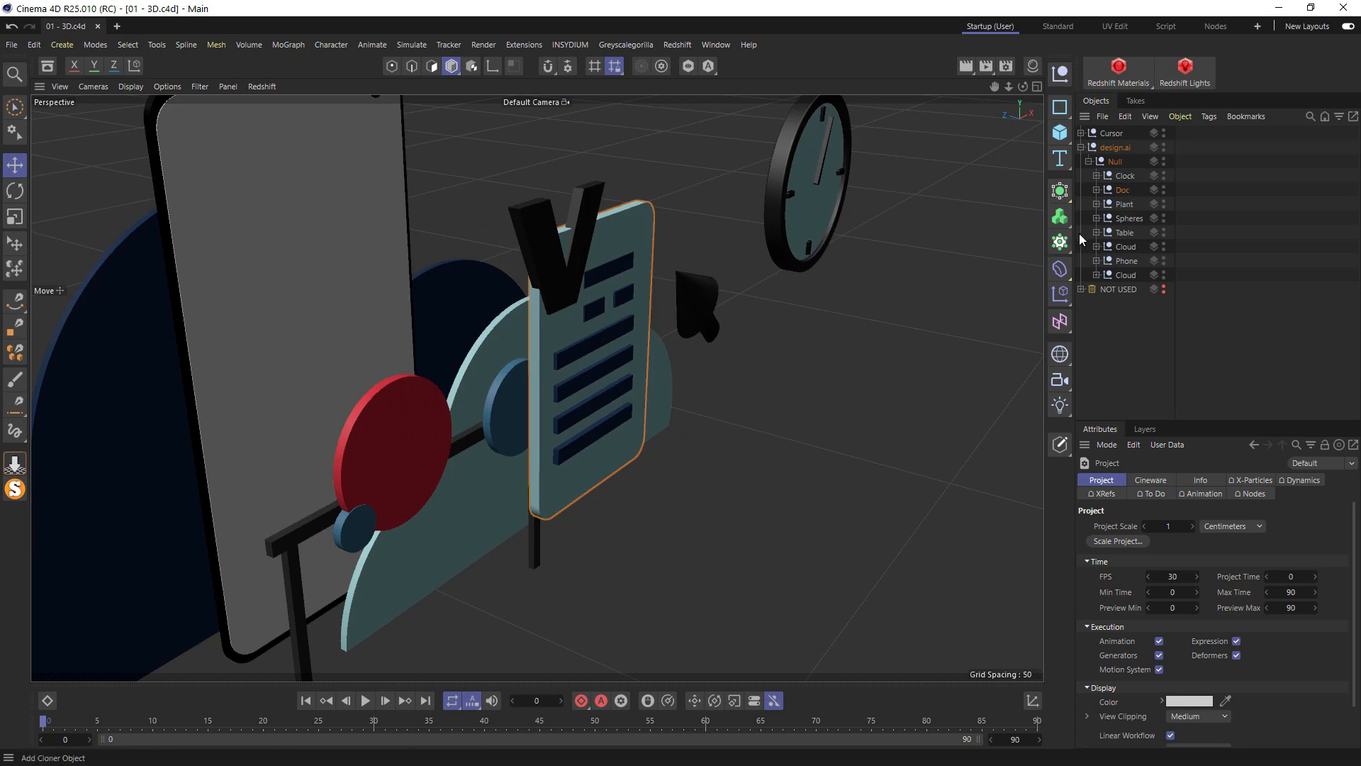
Copy the Doc group into a new project and expand its hierarchy
left_click(1122, 190)
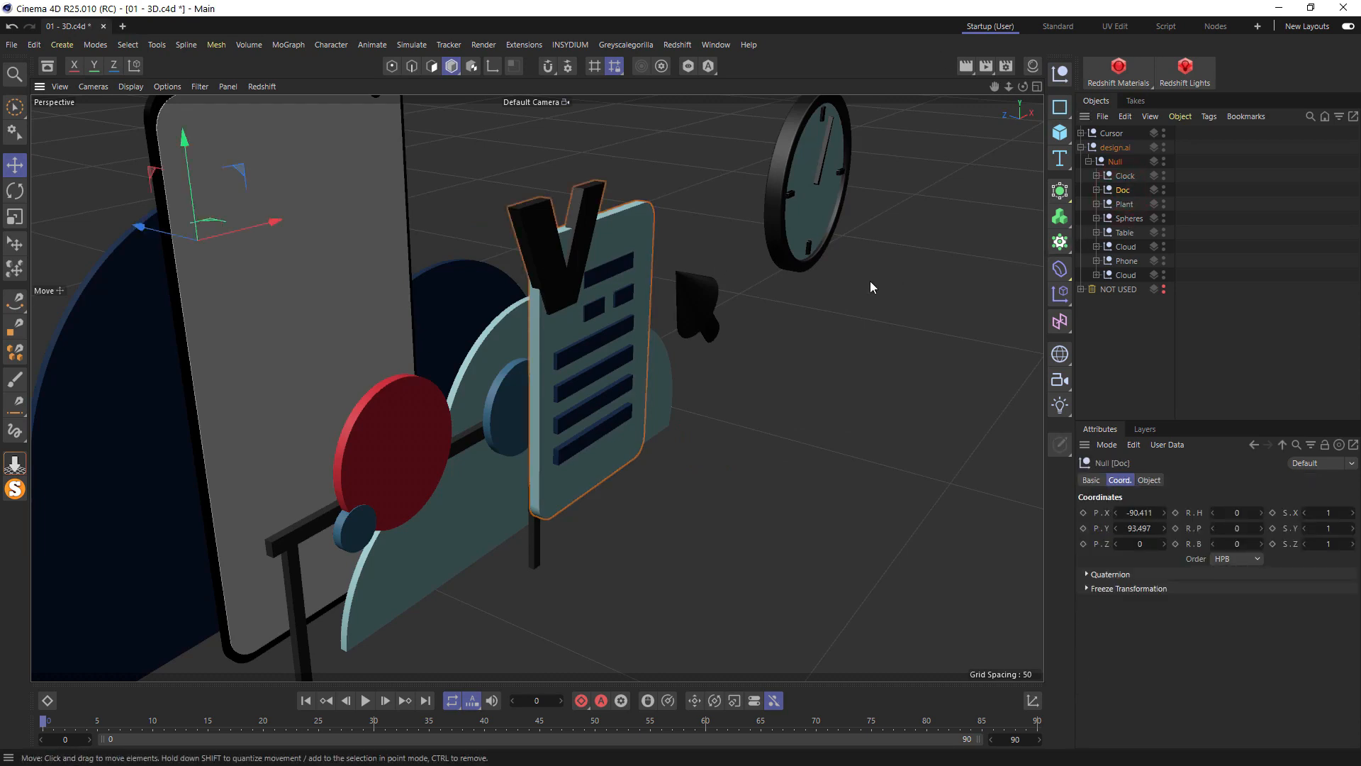
key("ctrl+n")
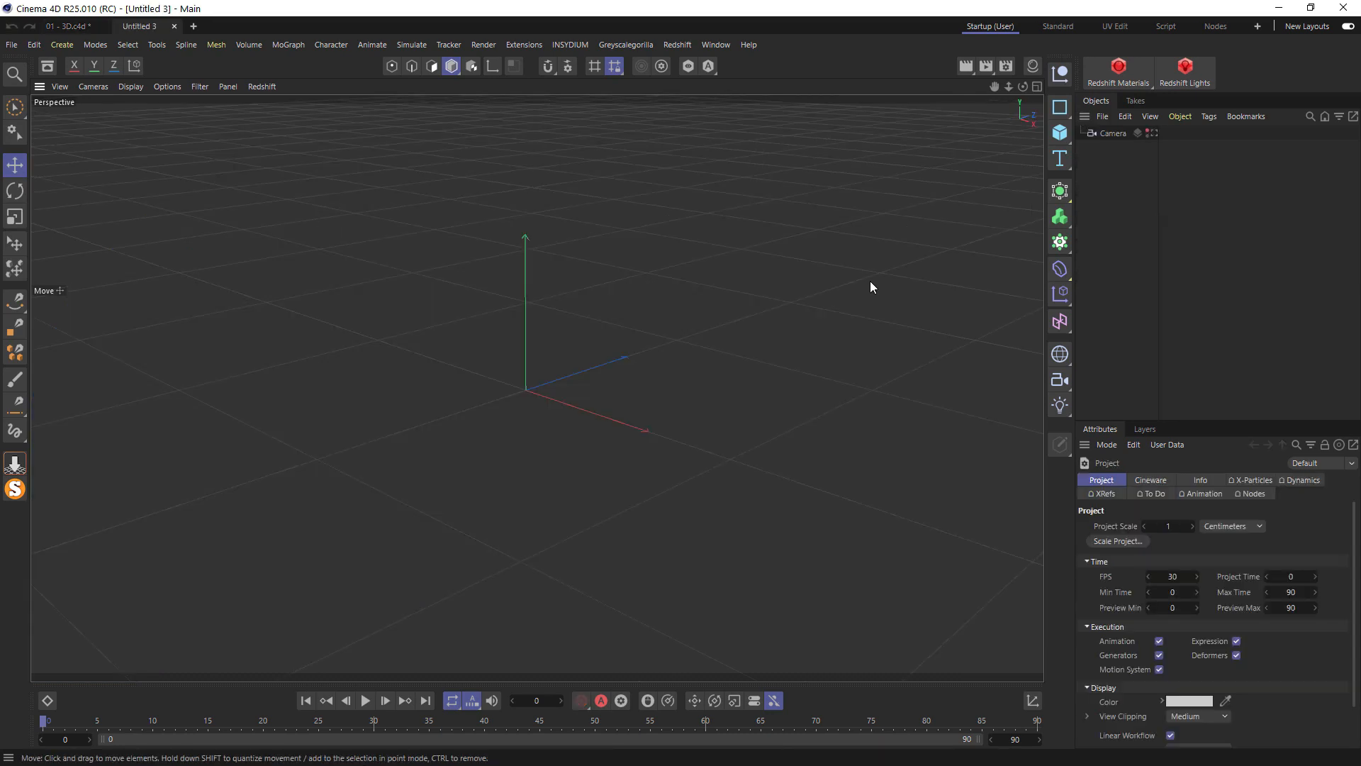
key("ctrl+v")
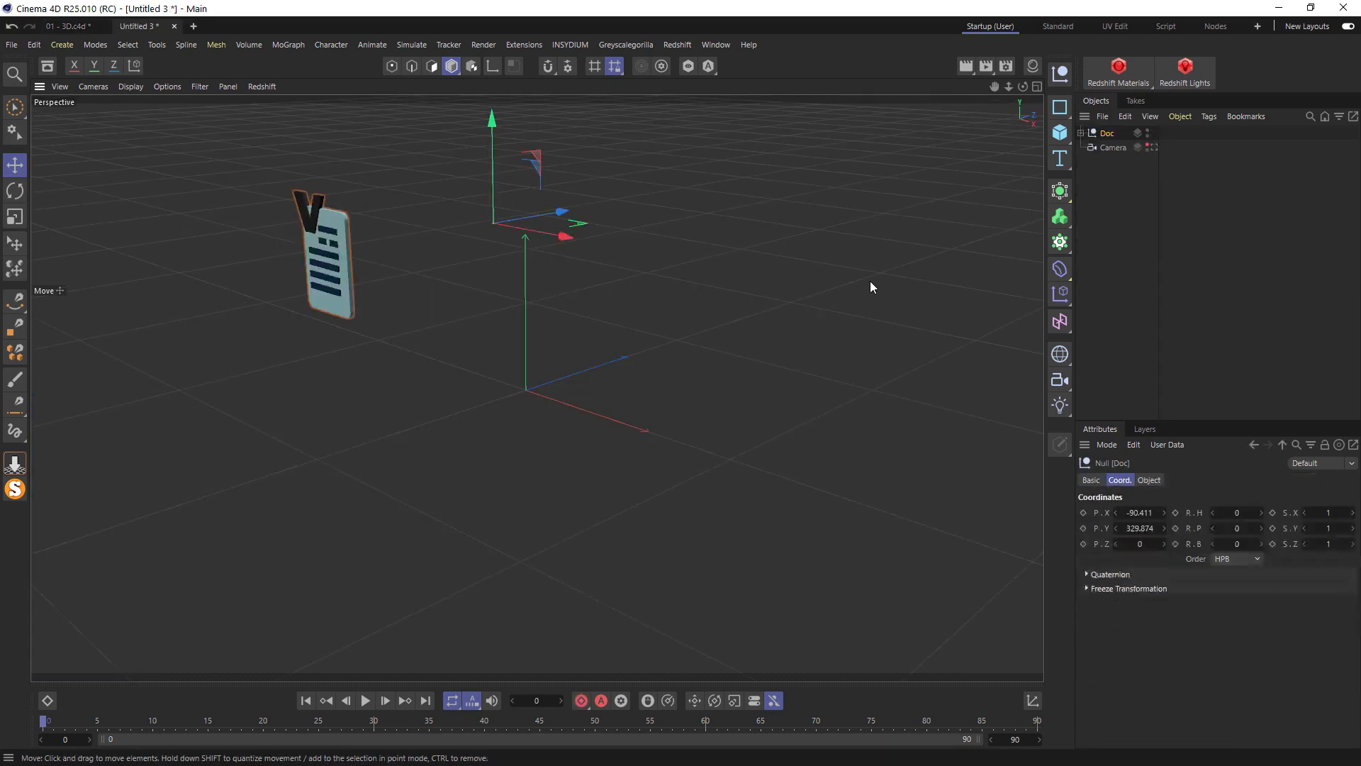
left_click(1081, 133)
Select all seven dark blue text bars on the document's front face, leaving the page and clip unselected
scroll(297, 240, "up", 10)
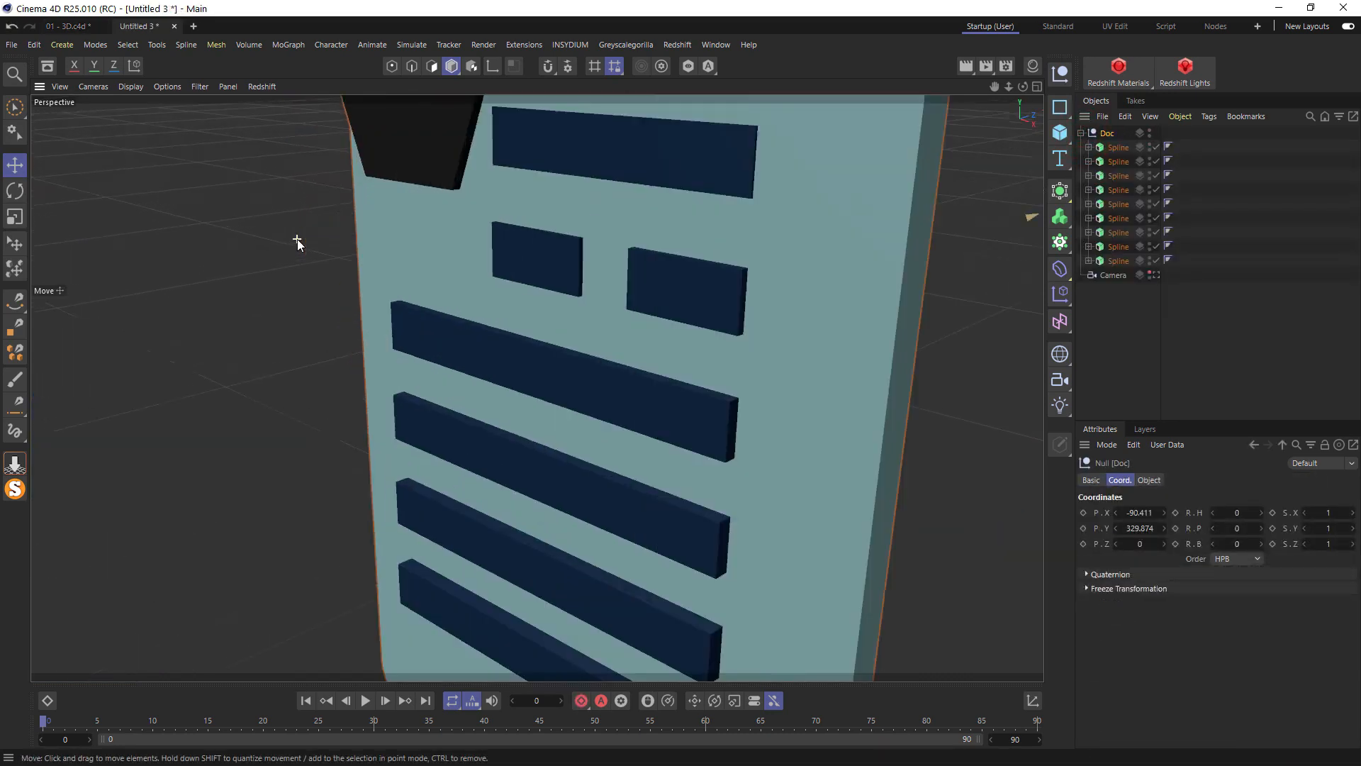
left_click(593, 146)
left_click(546, 253, "shift")
left_click(673, 271, "shift")
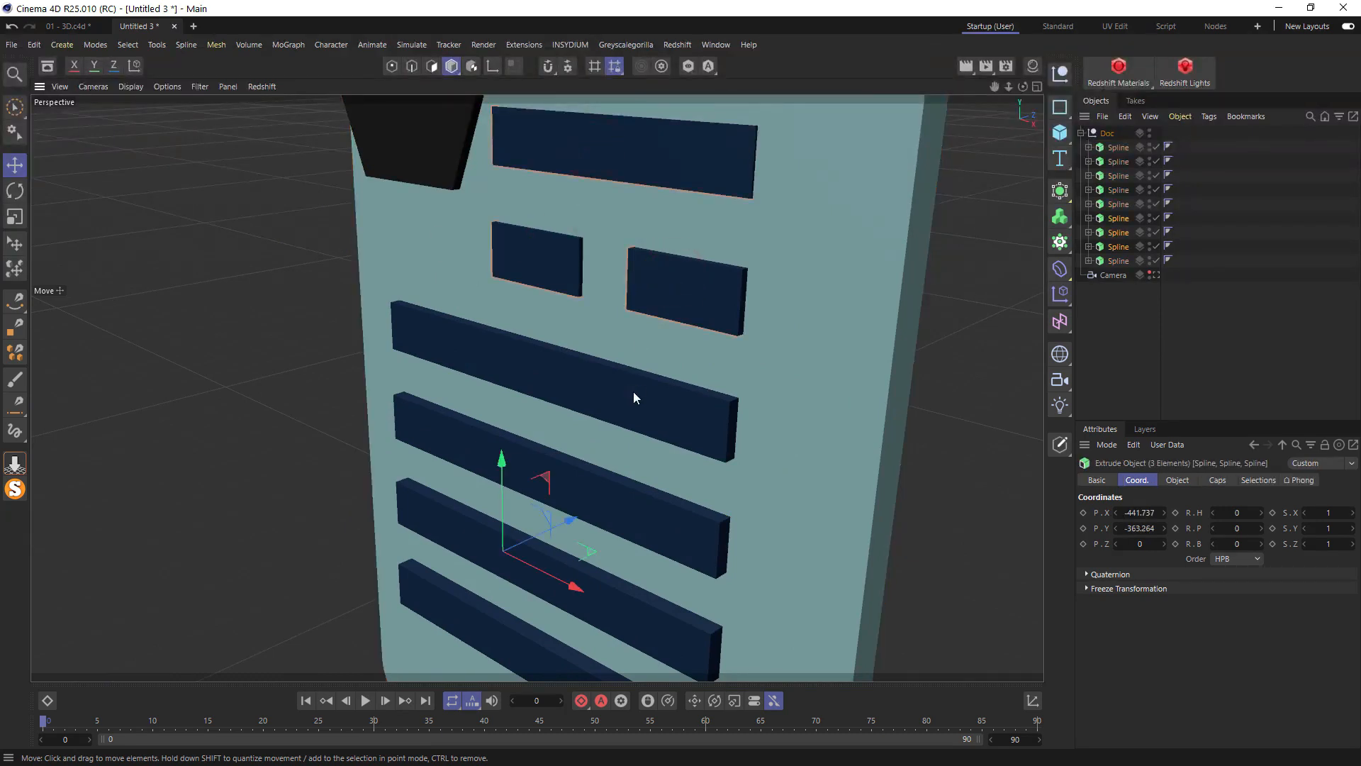
left_click(633, 391, "shift")
left_click(595, 500, "shift")
left_click(523, 638, "shift")
left_click_drag(538, 538, 501, 553)
key("ctrl+z")
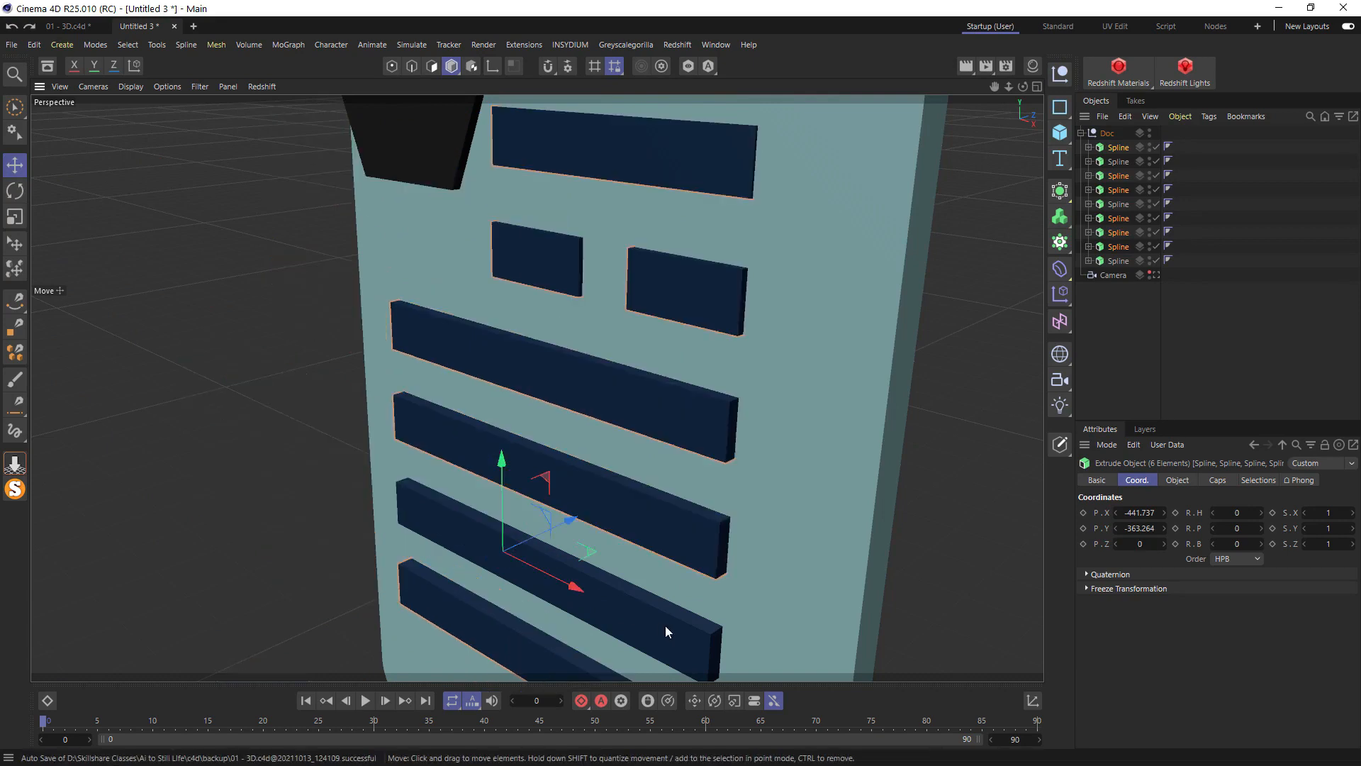
left_click(665, 625, "shift")
scroll(553, 530, "down", 5)
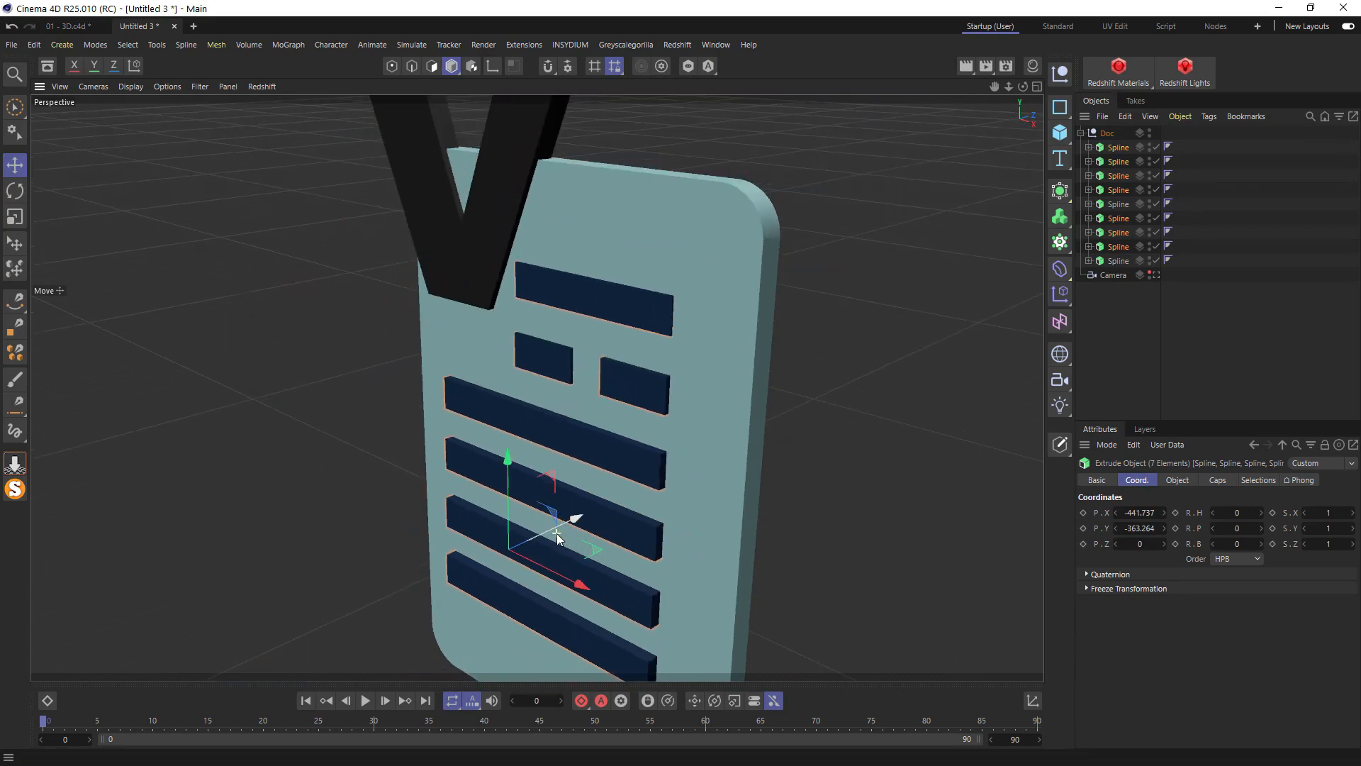
left_click_drag(571, 526, 523, 546)
key("ctrl+z")
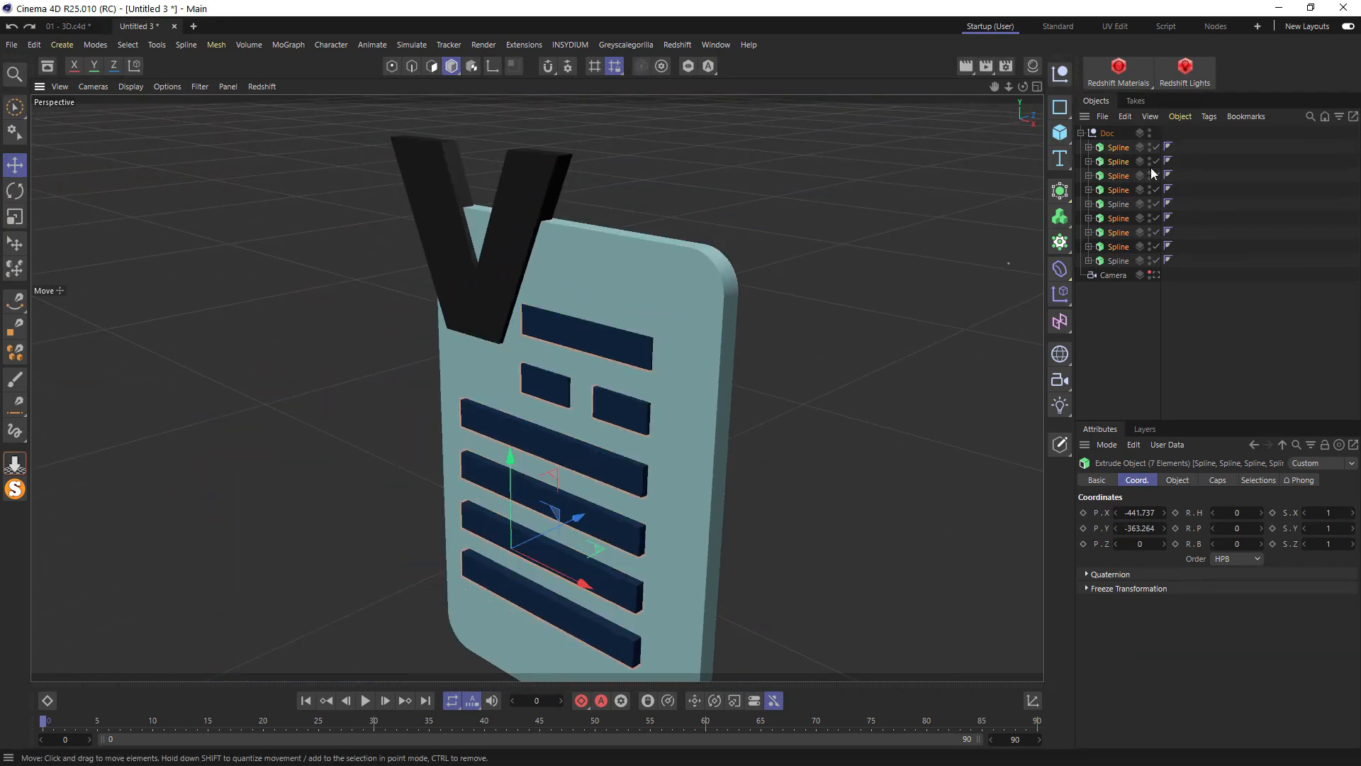
left_click_drag(1125, 147, 1112, 140)
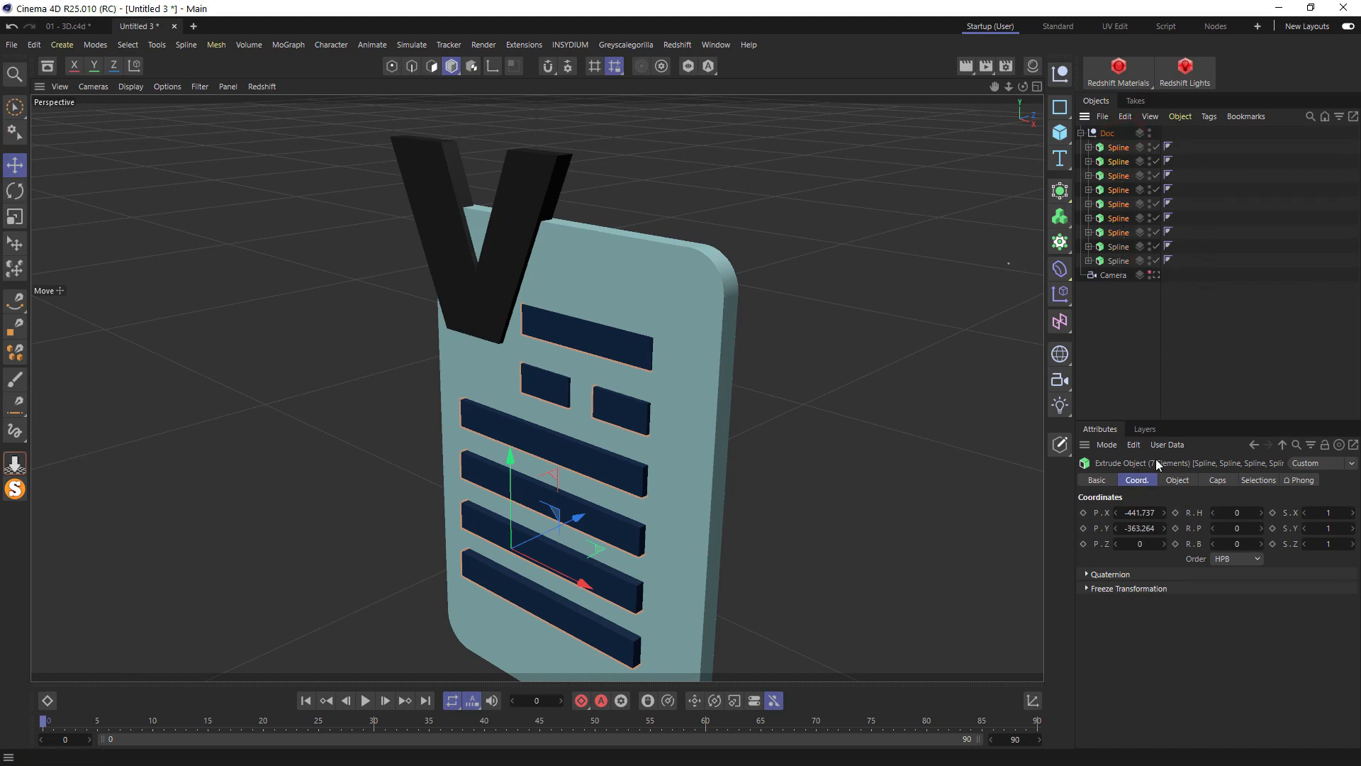
Give the seven selected bars a round cap bevel of size 1 and an extrusion offset of 2
left_click(1216, 481)
left_click(1191, 588)
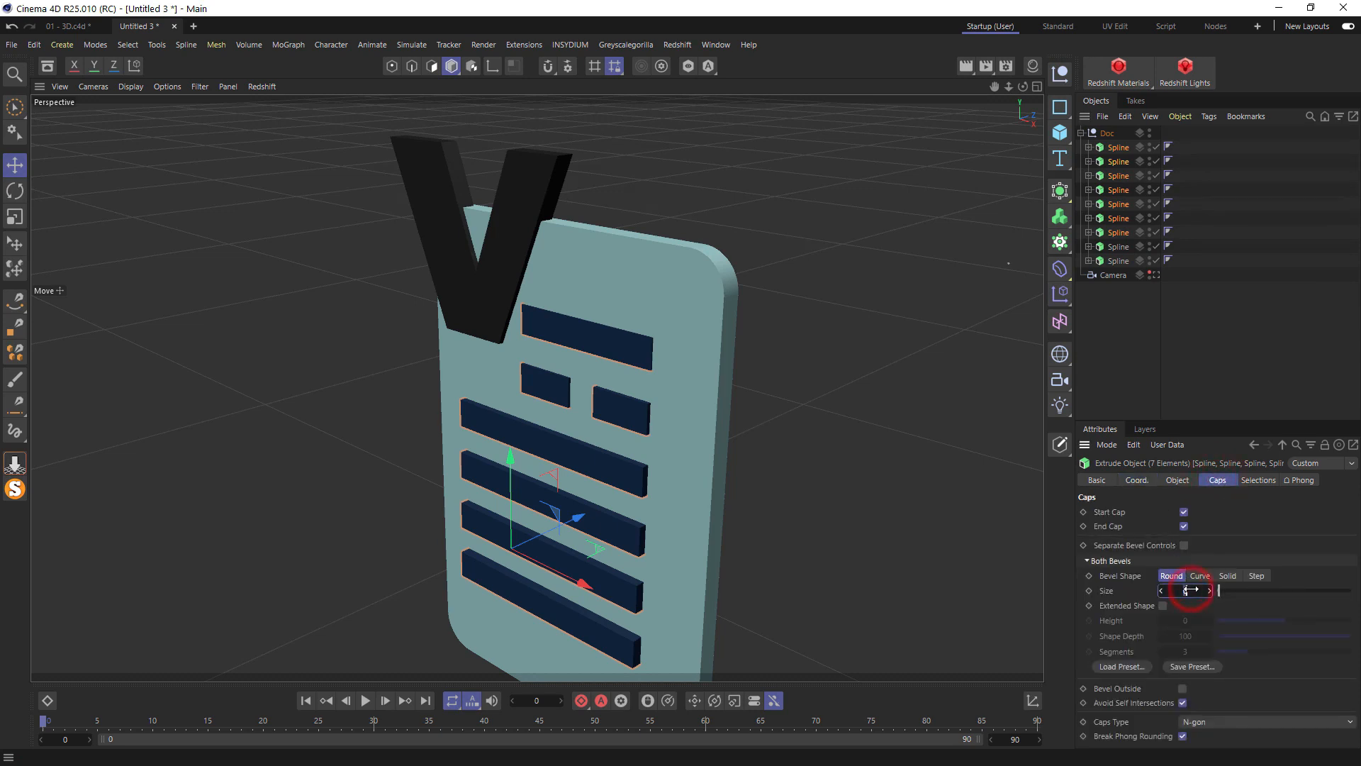
type("1")
key("Return")
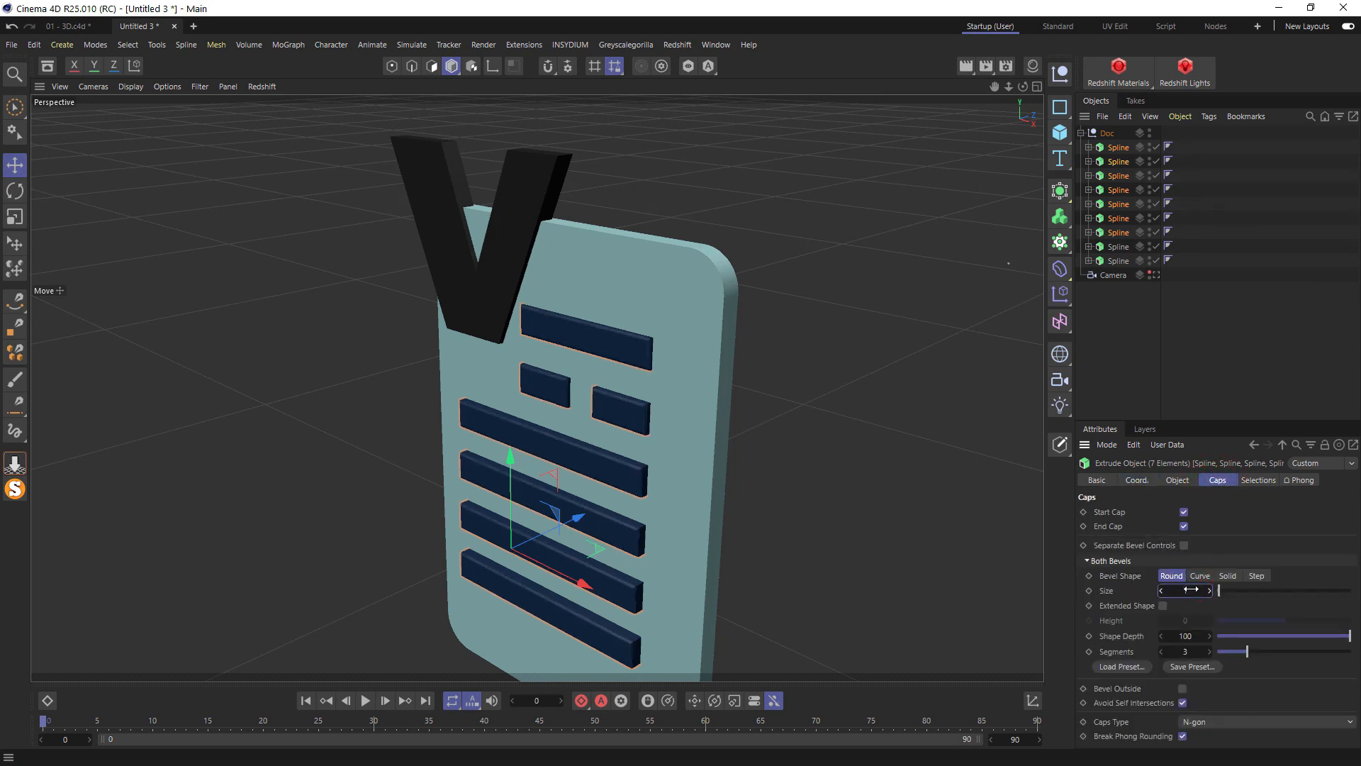
left_click(1177, 480)
double_click(1194, 527)
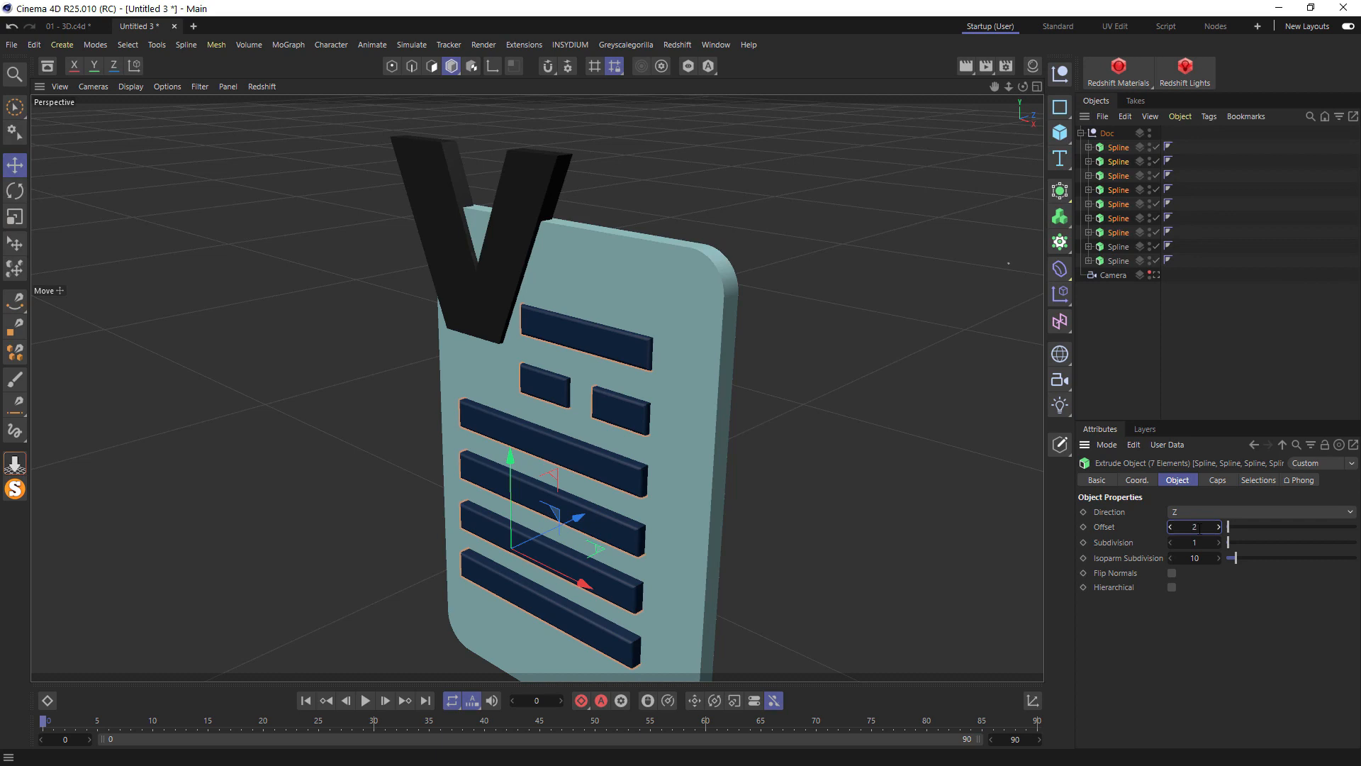
type("2")
key("Return")
Shift the seven bars along Z to a P.Z of -0.7, checking their depth against the page from the side
left_click(1137, 479)
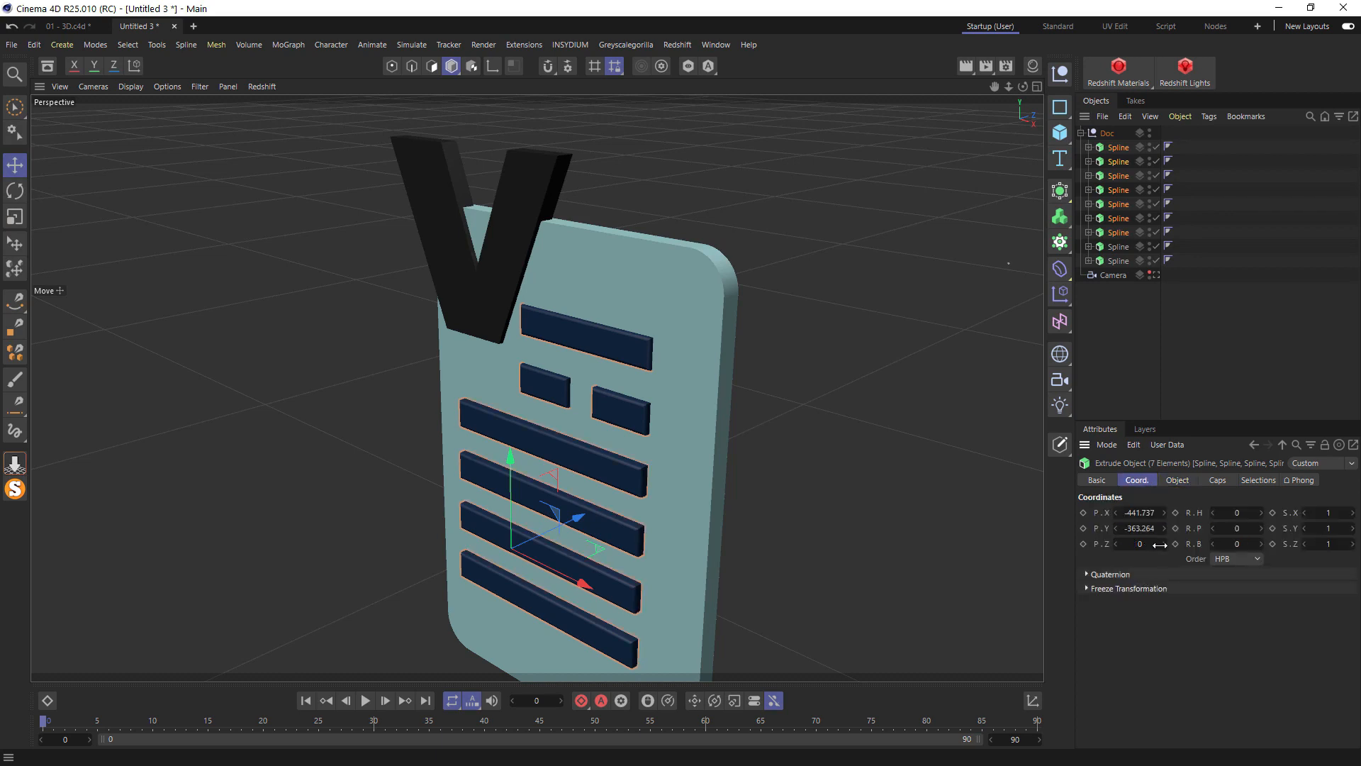
left_click(1162, 546, "alt")
left_click(1162, 545, "alt")
left_click(1162, 546, "alt")
scroll(635, 329, "up", 5)
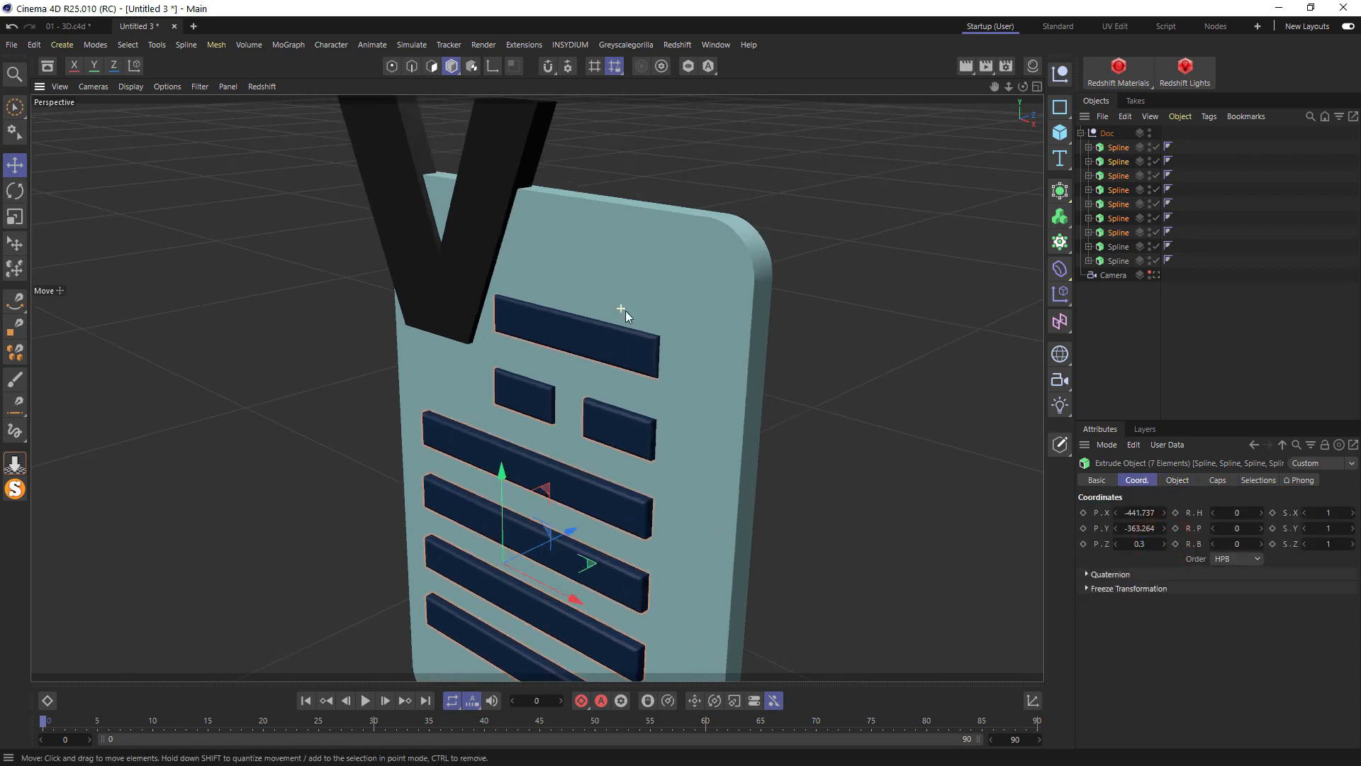
left_click_drag(679, 355, 617, 312, "alt")
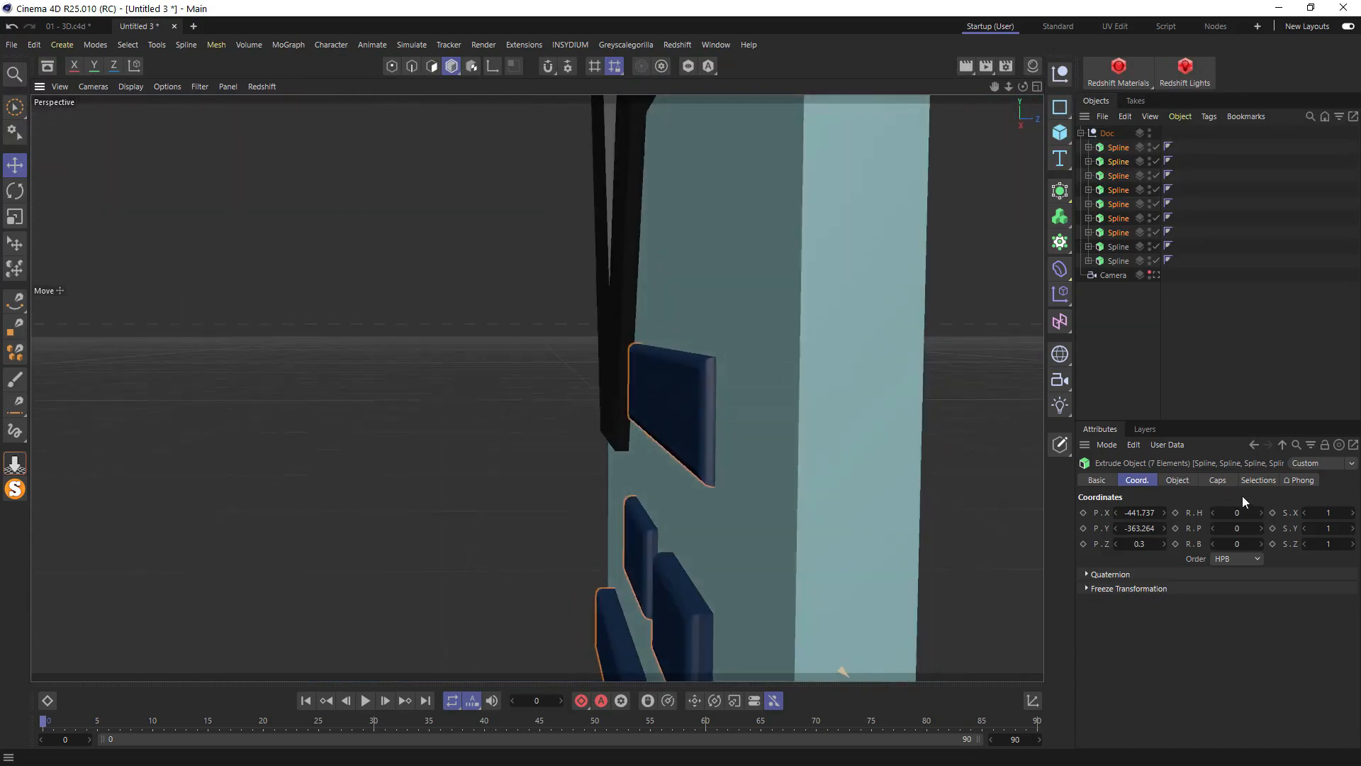
left_click(1115, 544, "alt")
left_click(1115, 544, "alt")
left_click(1115, 544, "alt")
left_click(1115, 544, "alt")
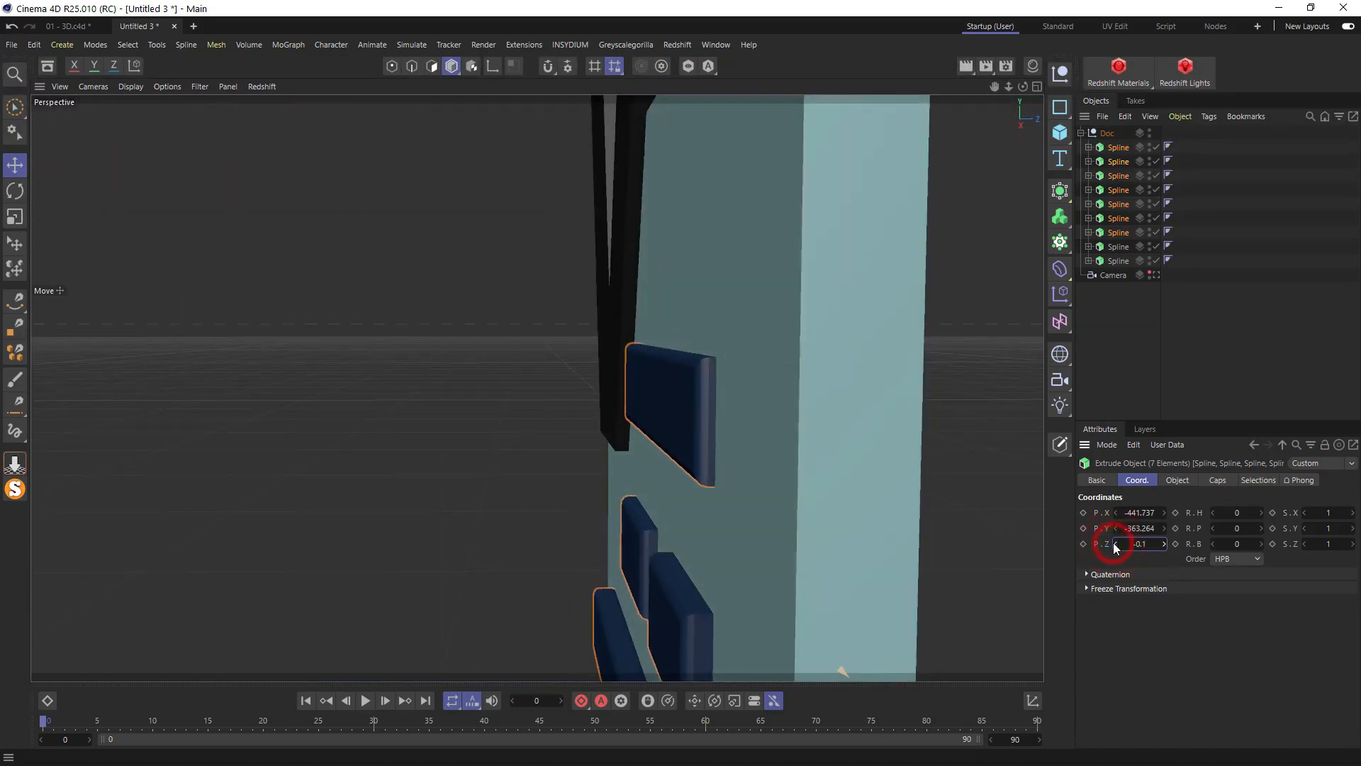
left_click(1115, 544, "alt")
left_click(1115, 544, "alt")
left_click(1115, 544, "alt")
left_click(1115, 544, "alt")
left_click(1115, 543, "alt")
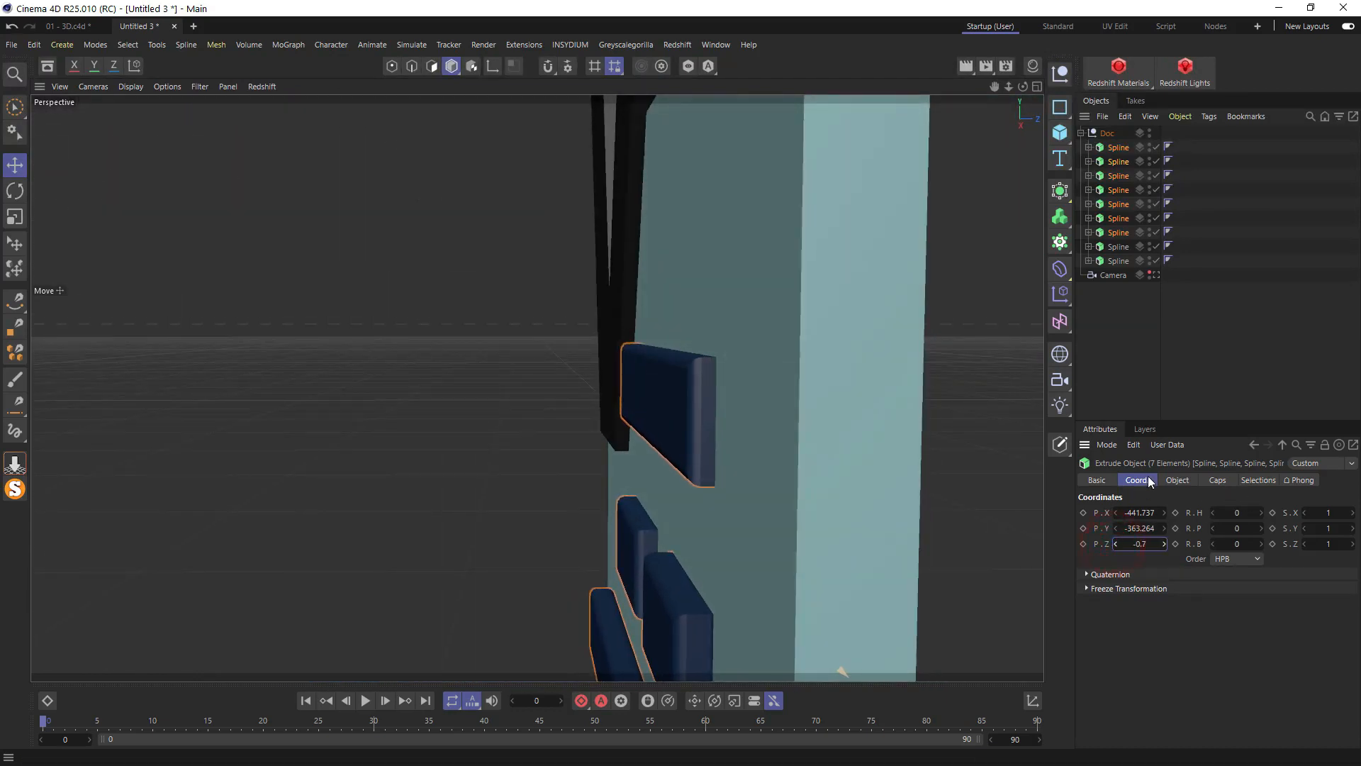
Reduce the extrusion offset of the seven bars to 1
left_click(1178, 480)
left_click(1194, 527)
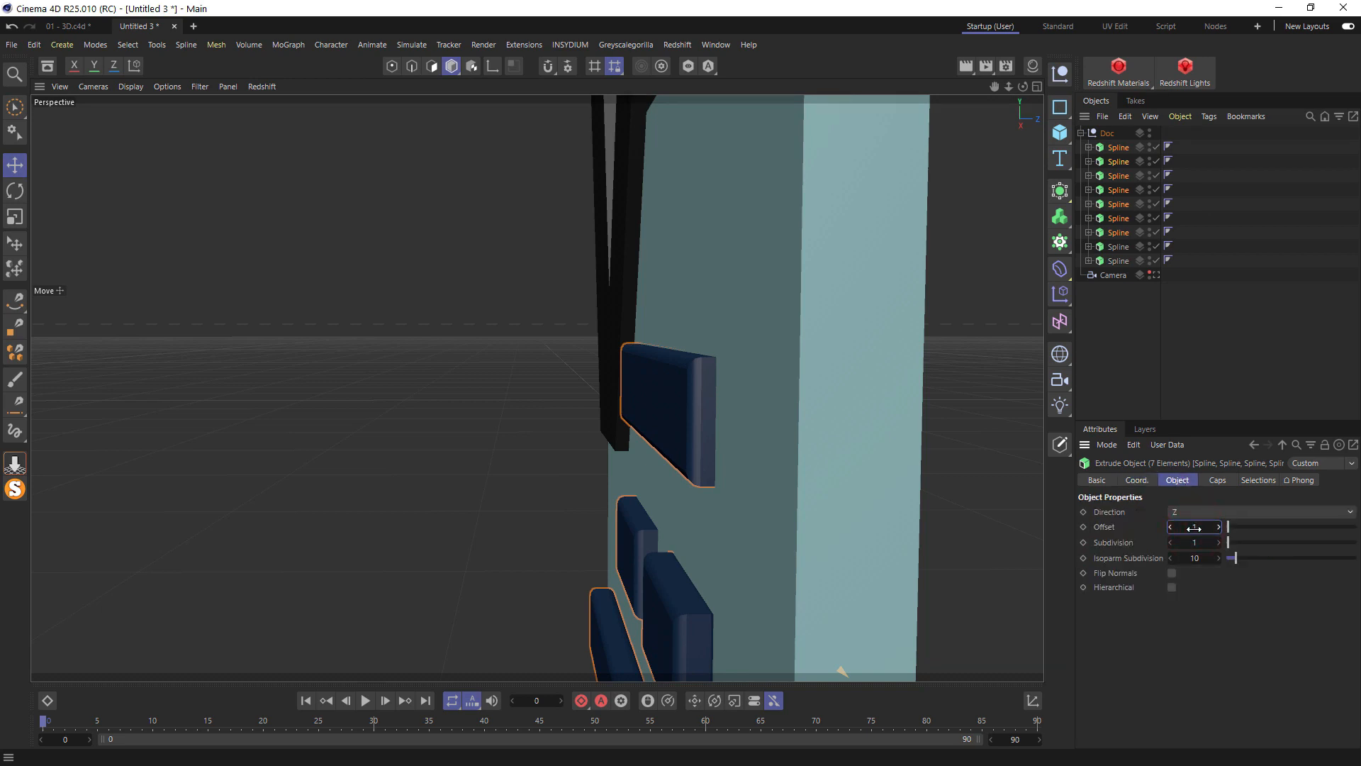
left_click_drag(1194, 527, 1193, 527)
Move the seven bars further out from the page to a P.Z of -1.4
left_click(1136, 480)
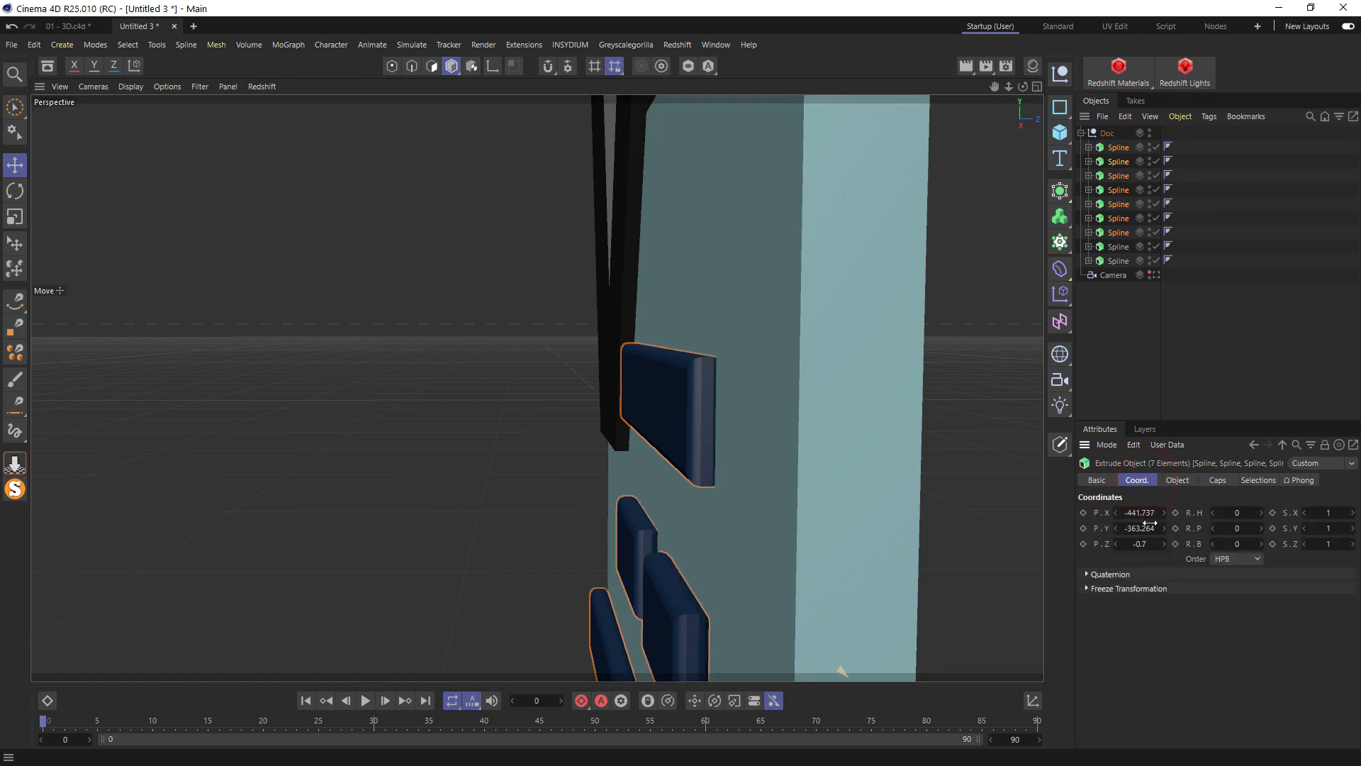
left_click(1115, 547)
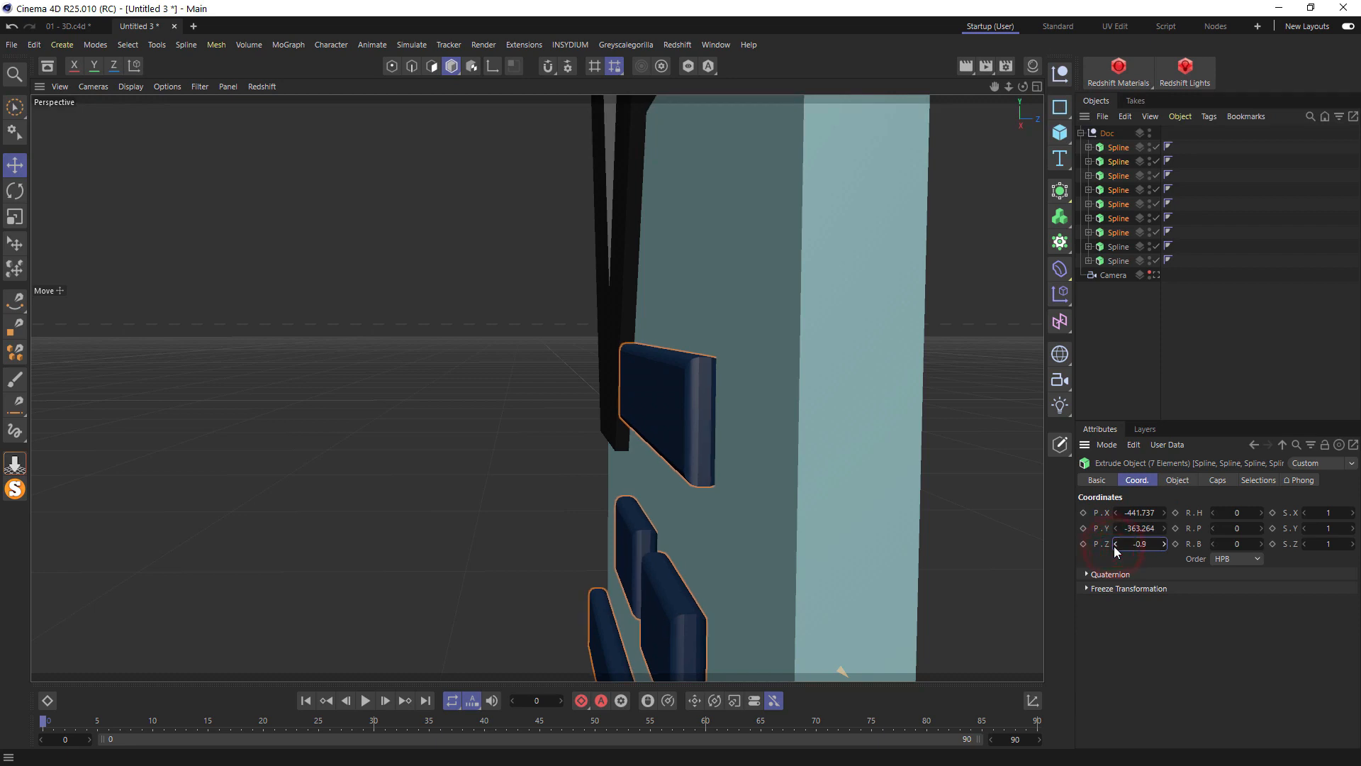
left_click(1115, 546)
scroll(728, 386, "up", 2)
scroll(709, 376, "up", 2)
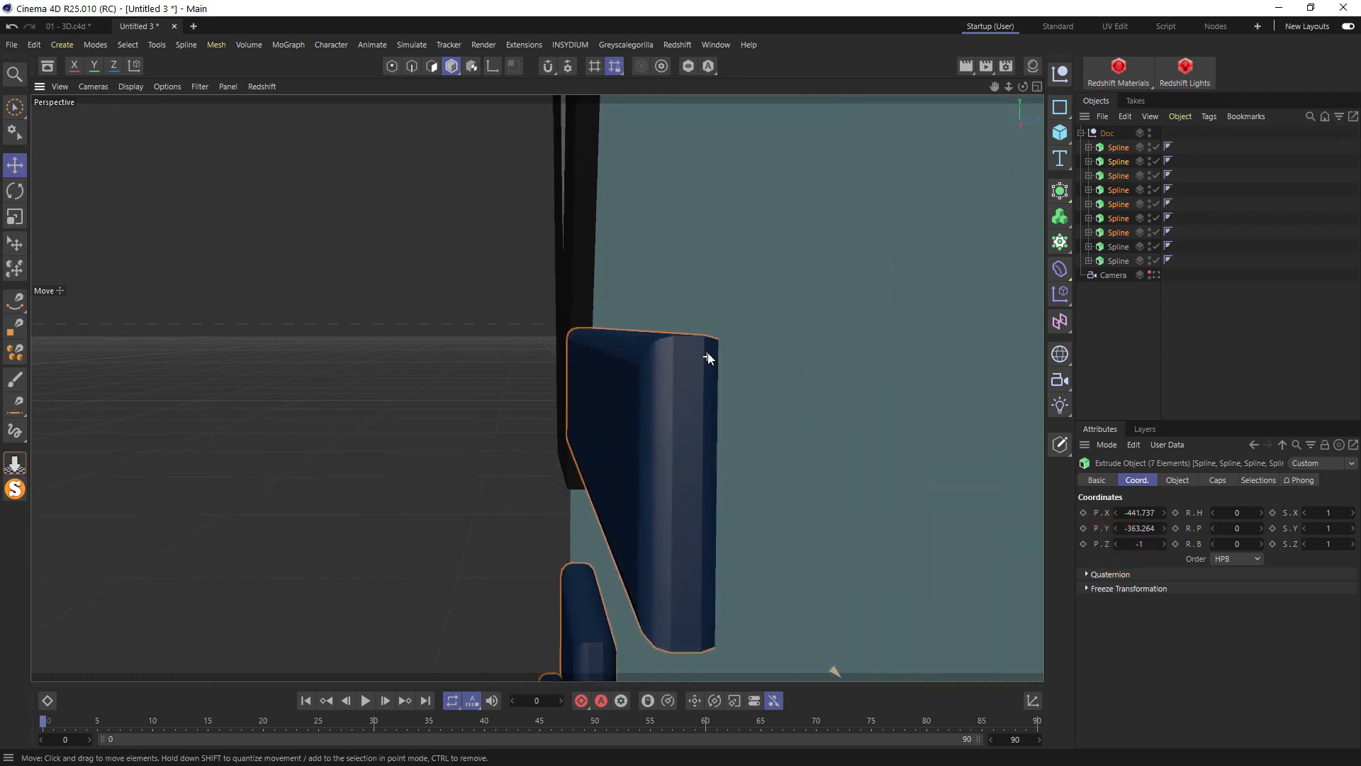
left_click(1115, 546)
left_click(1114, 546)
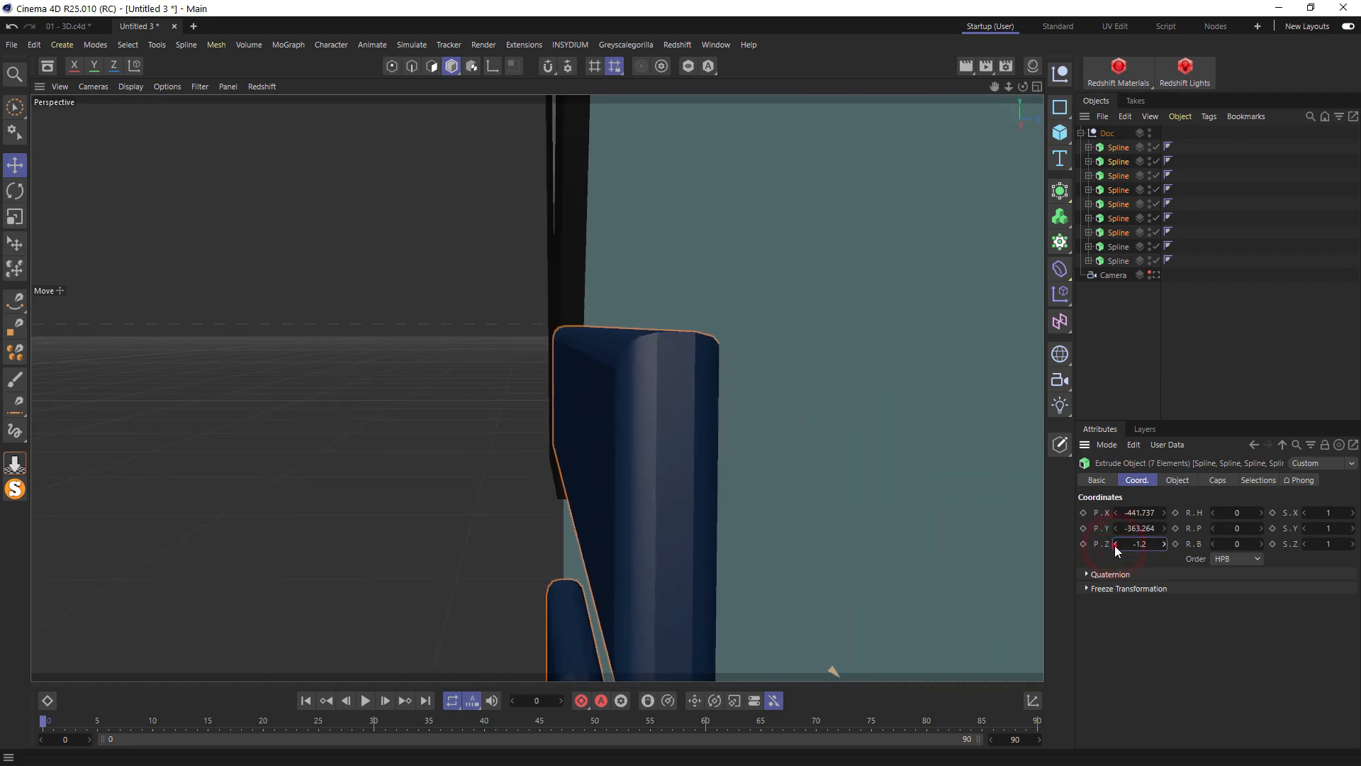
left_click(1114, 546)
left_click(1114, 546)
Try a higher extrusion subdivision on the seven bars and step it back down
mouse_move(721, 338)
left_mouse_down("alt")
mouse_move(711, 368)
mouse_move(719, 356)
left_mouse_up("alt")
left_click(1177, 480)
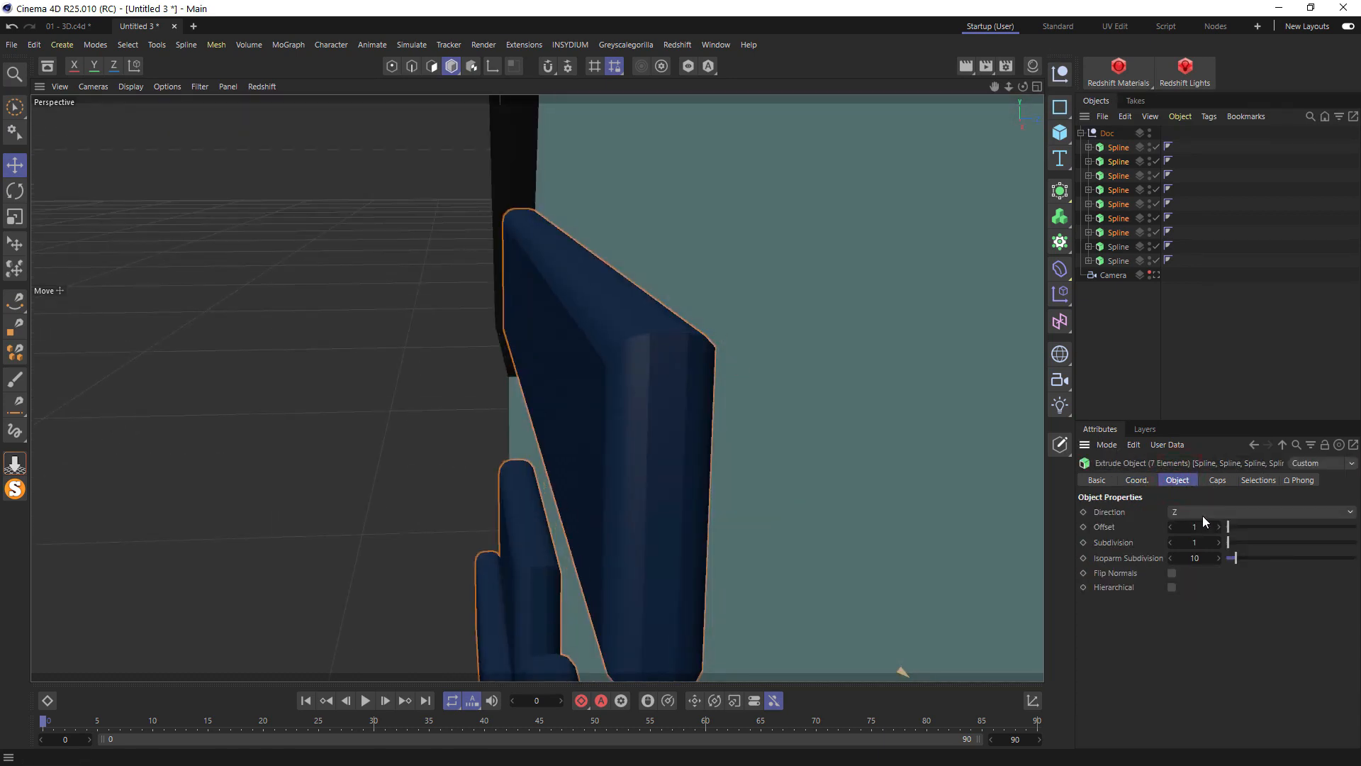
left_click(1219, 542)
left_click(1219, 542)
left_click(1170, 543)
left_click(1170, 542)
left_click(1170, 542)
Set the cap bevel segments of the seven bars to 6 for a smoother rounding
left_click(1216, 481)
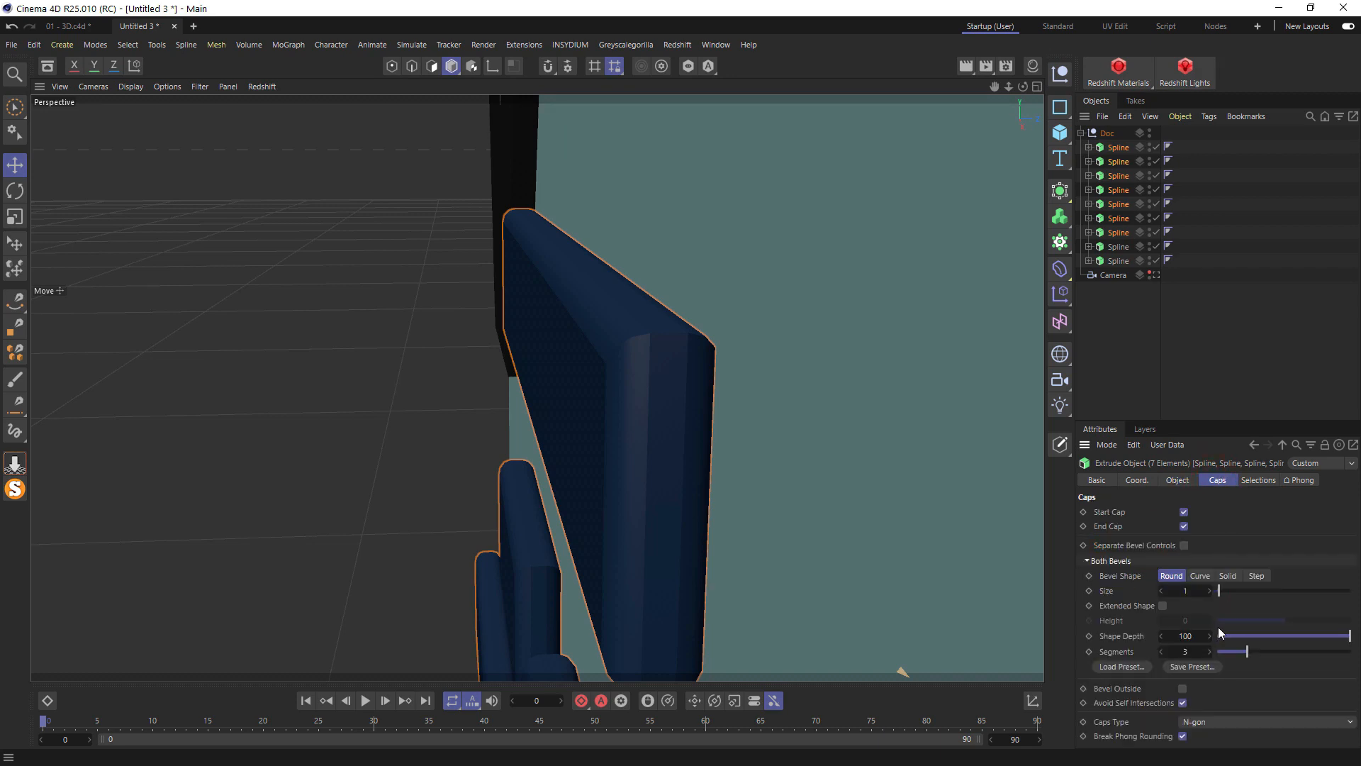
left_click(1209, 650)
left_click(1209, 649)
left_click(1210, 649)
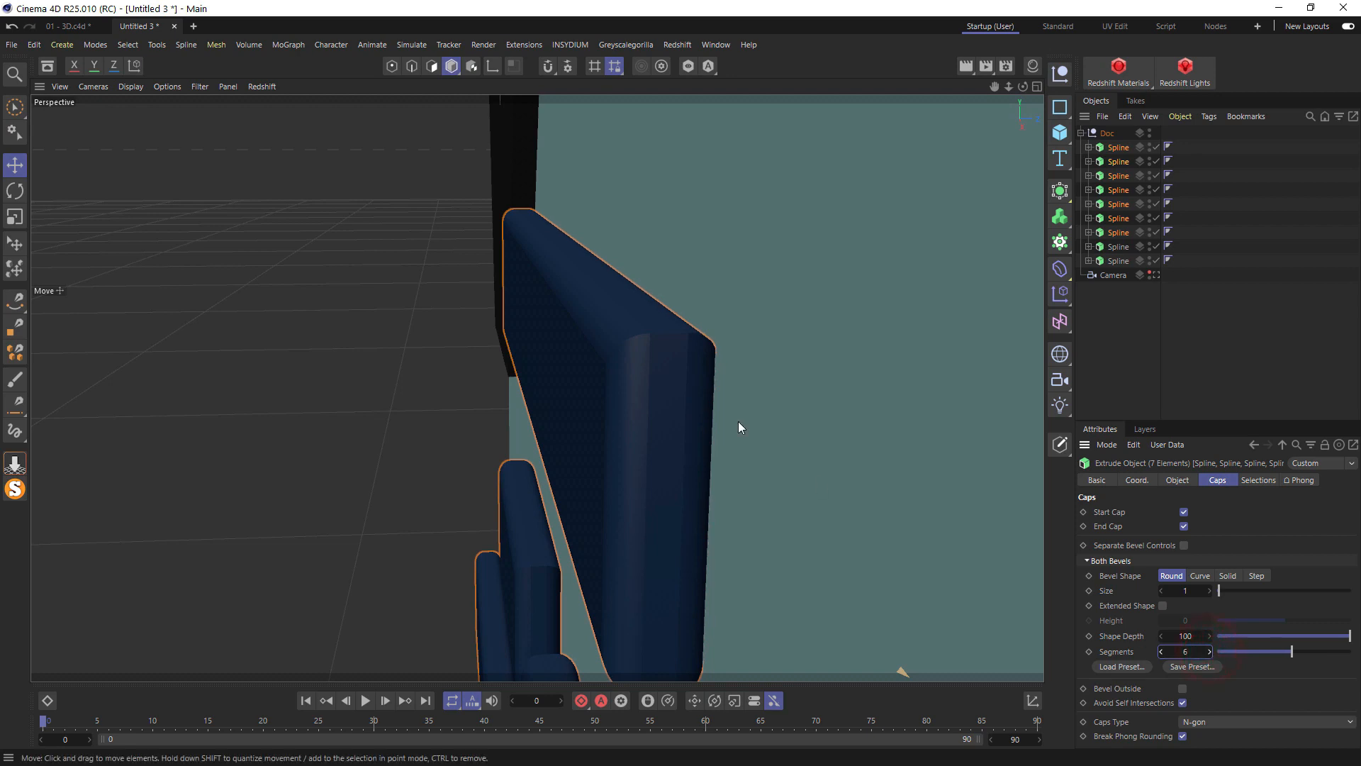
In the right view, move only the lowest text bar along Z until its back meets the page's front face
left_click_drag(626, 337, 600, 267, "alt")
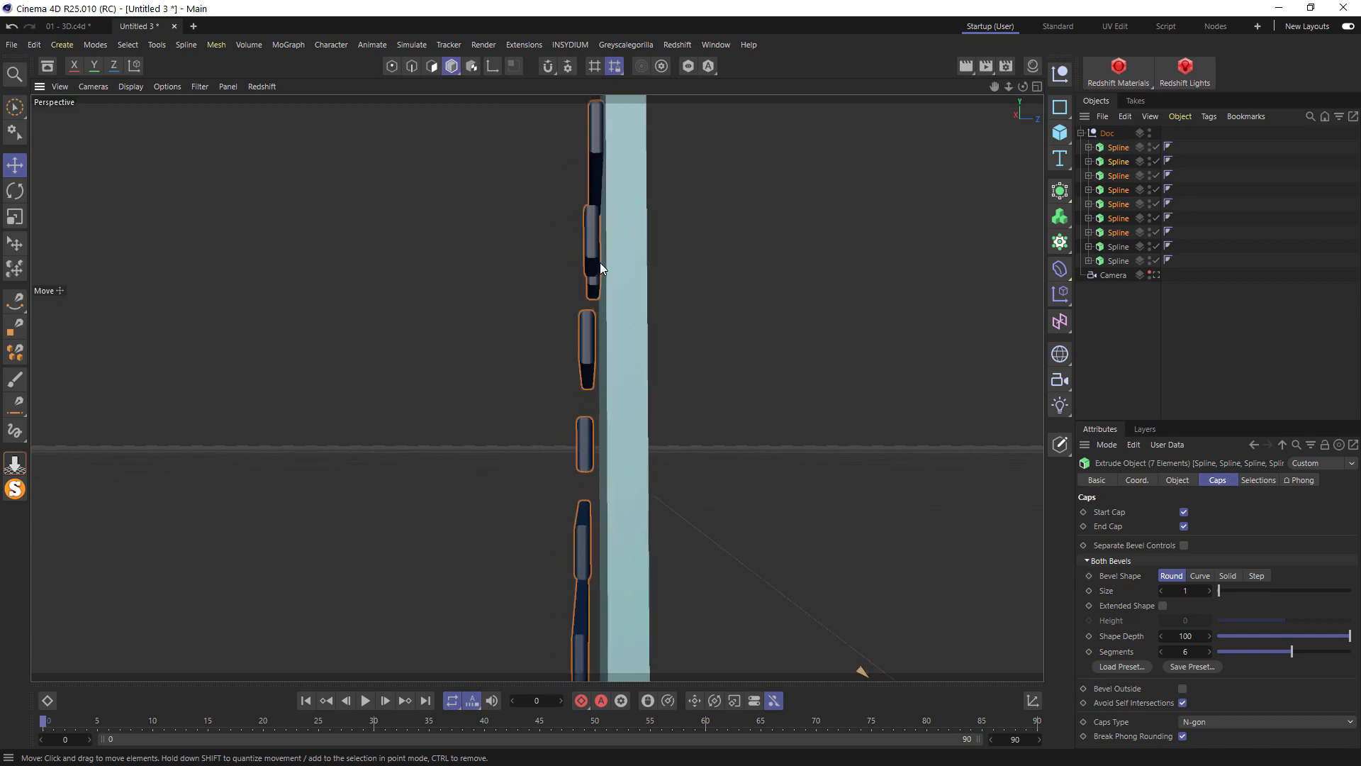
middle_click(536, 339)
middle_click(426, 410)
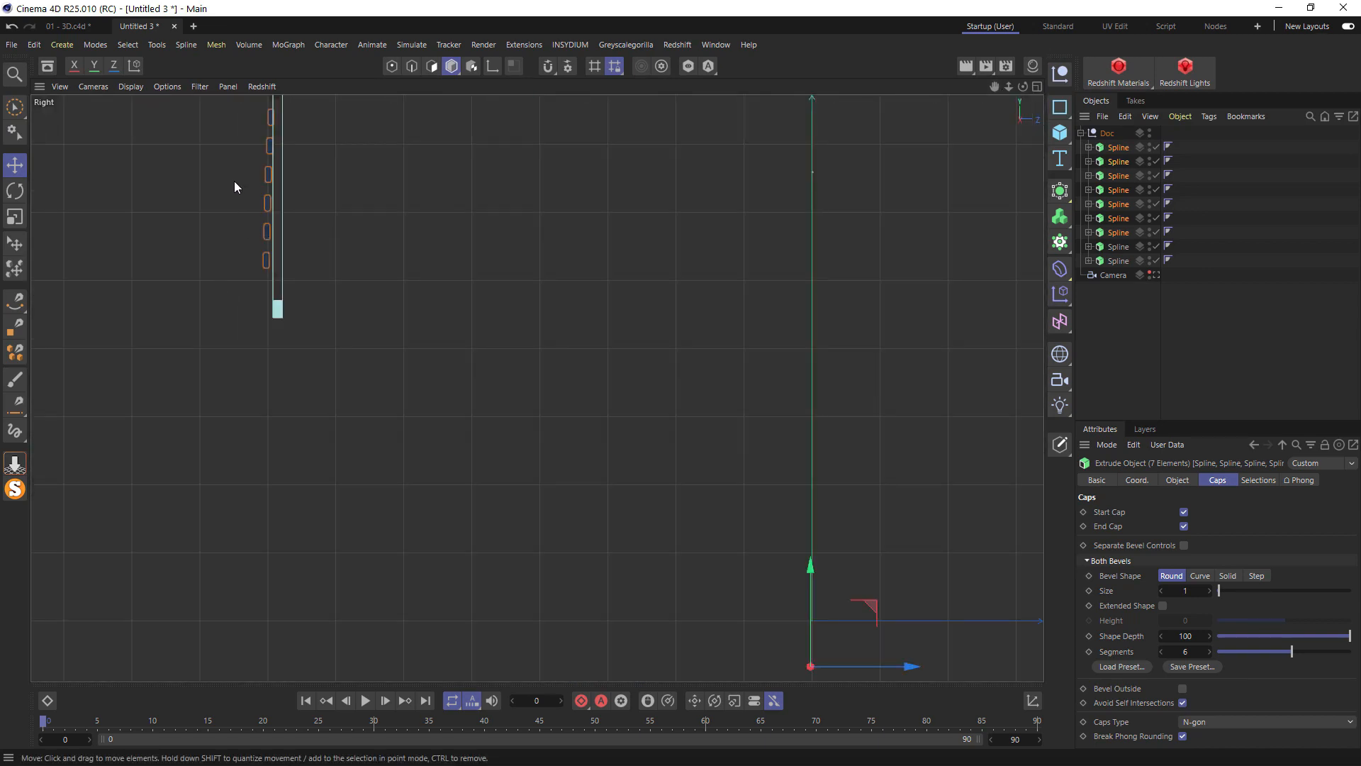
scroll(236, 177, "up", 10)
left_click(296, 414)
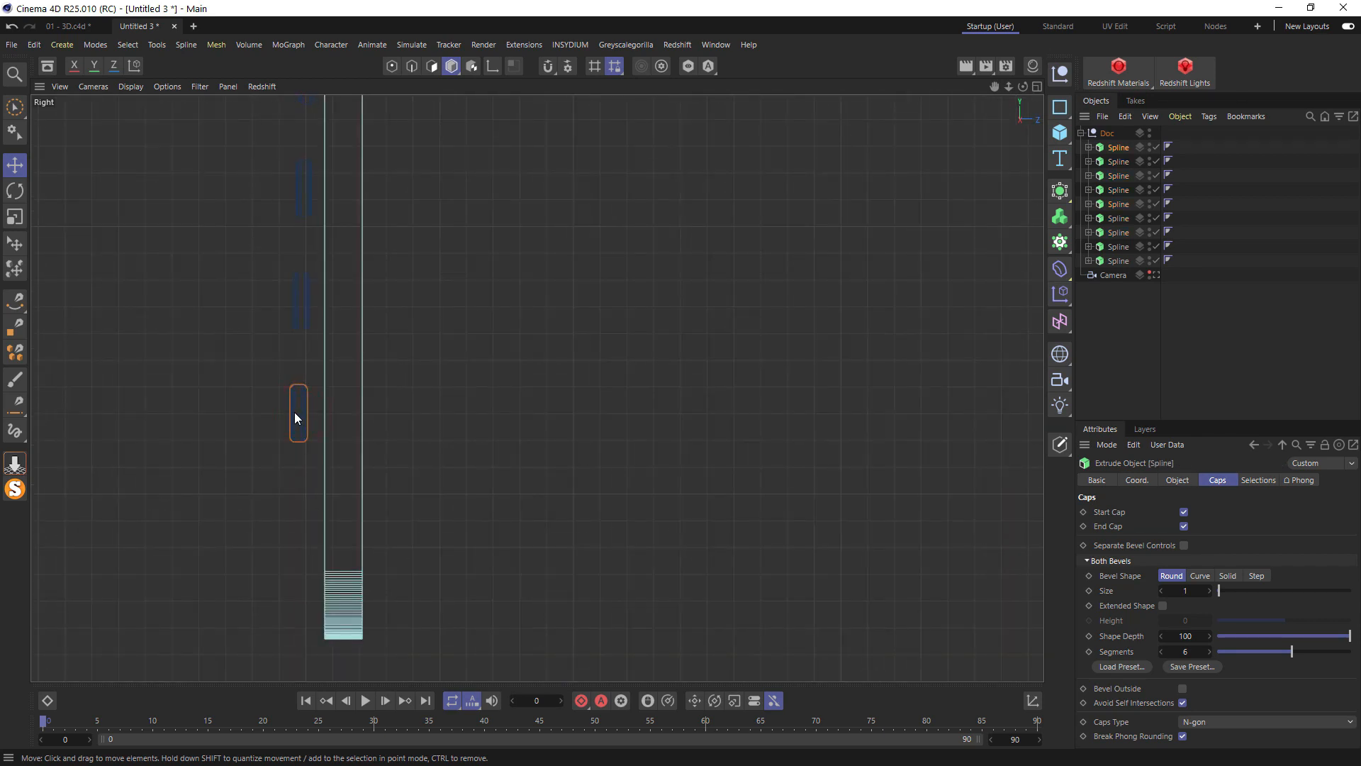
scroll(295, 411, "up", 5)
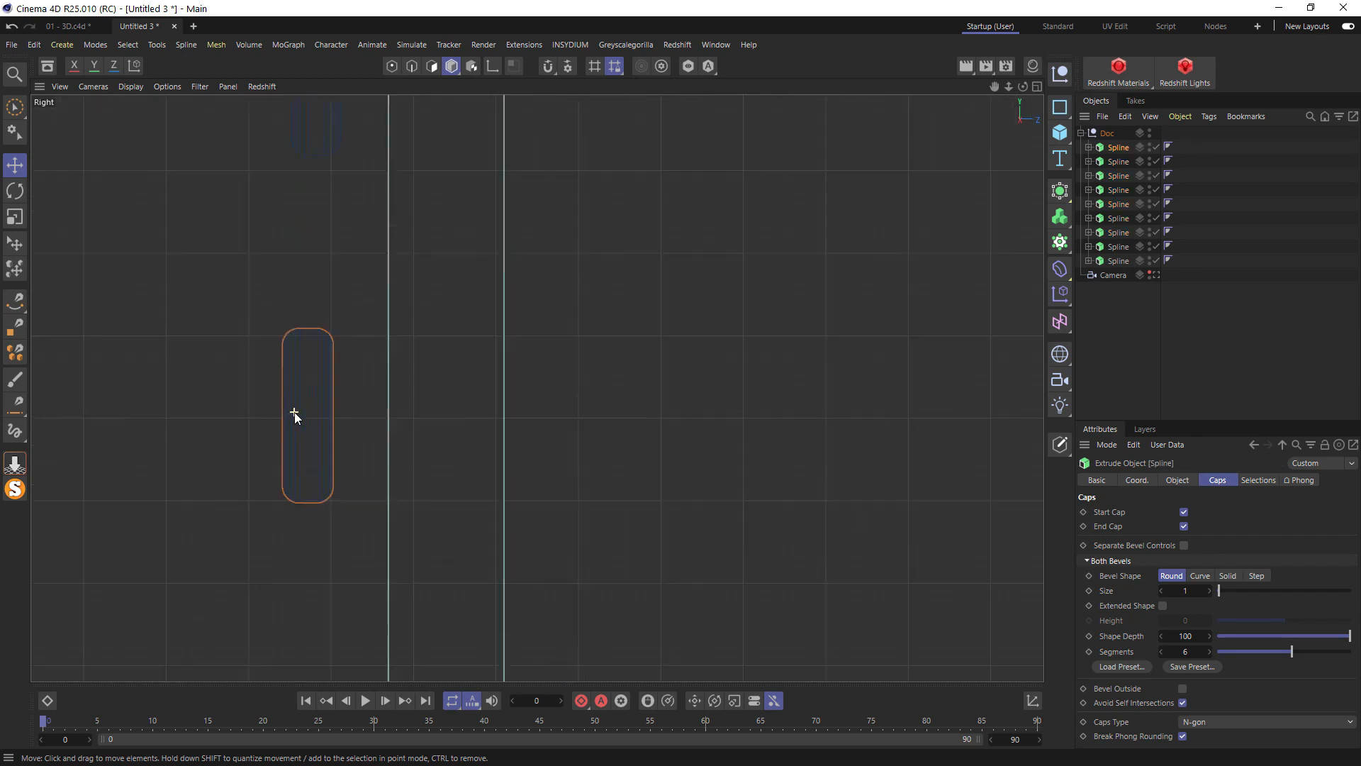
left_click(1136, 480)
left_click_drag(1164, 542, 1163, 543)
Move the second text bar from the bottom along Z until its back meets the page's front face
middle_click_drag(539, 376, 571, 514, "alt")
left_click(393, 231)
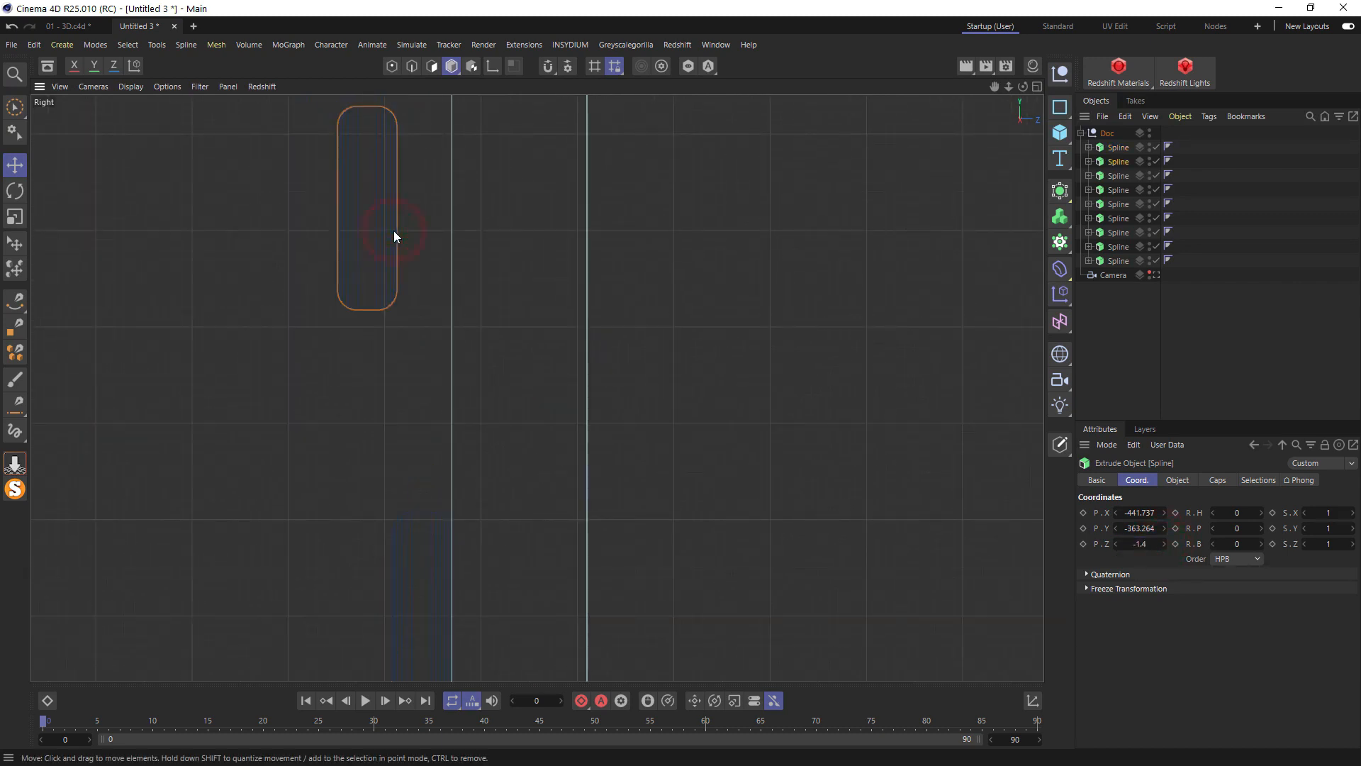
left_click(1143, 543)
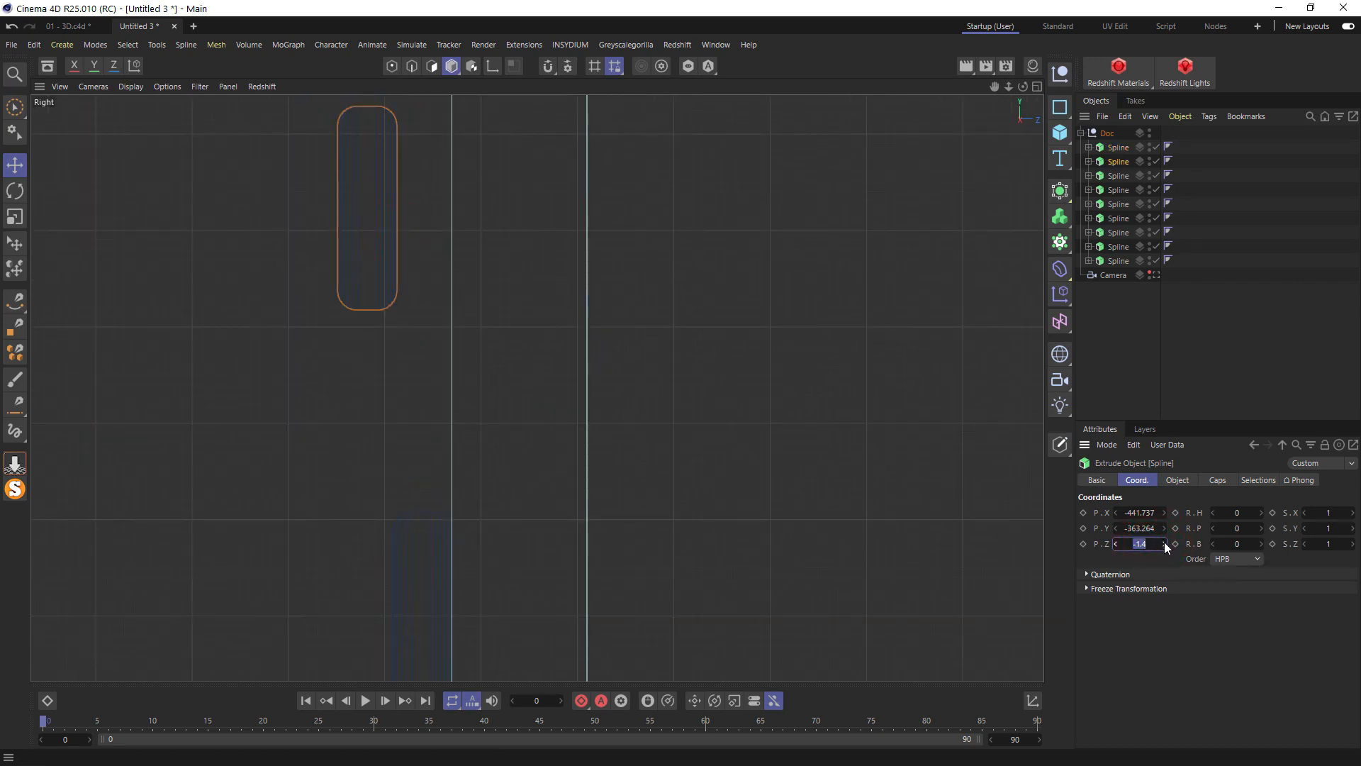
left_click_drag(1165, 545, 1163, 542)
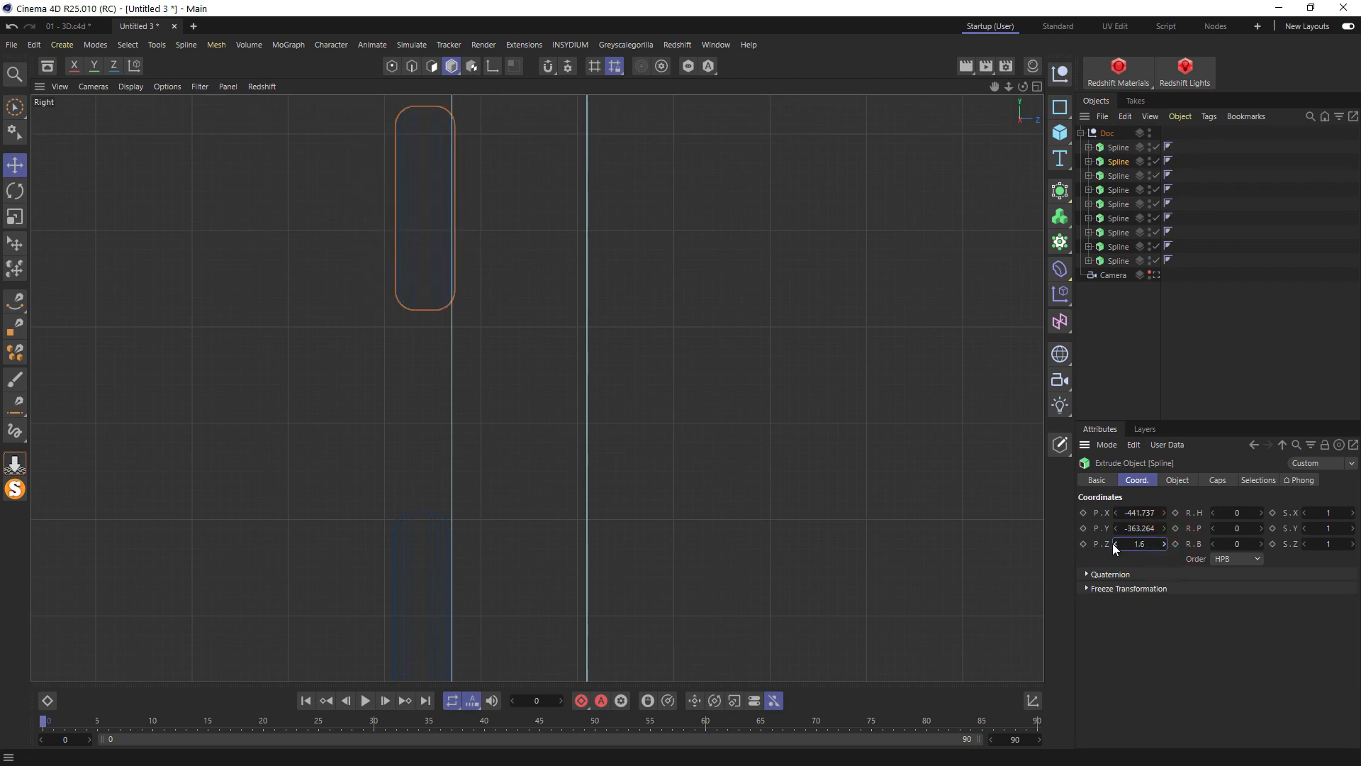
left_click(1115, 544)
Show all four views and set the third text bar from the bottom to a P.Z of 0.8 against the page
middle_click_drag(547, 248, 579, 600, "alt")
left_click(427, 228)
middle_click(428, 228)
left_click_drag(337, 254, 384, 258, "alt")
middle_click_drag(250, 452, 277, 538, "alt")
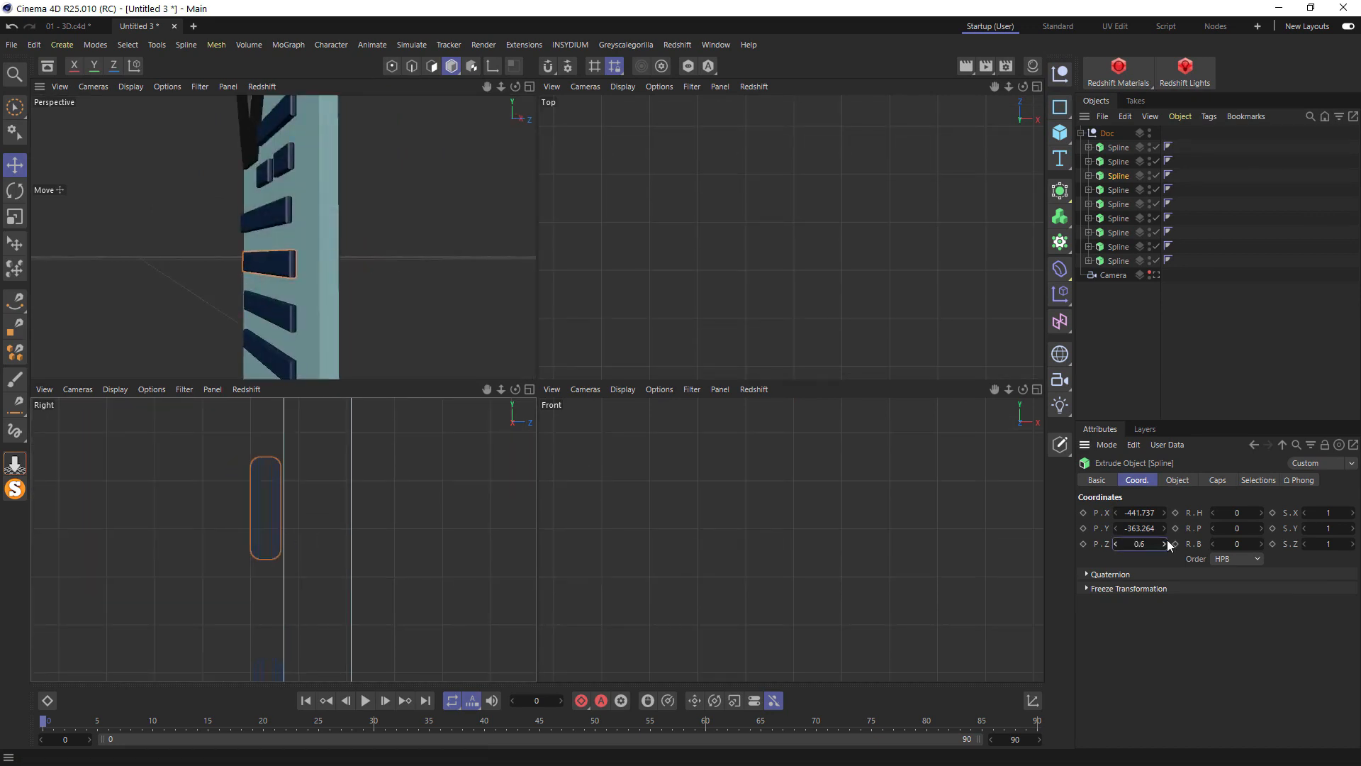
left_click(1165, 542)
left_click(1165, 542)
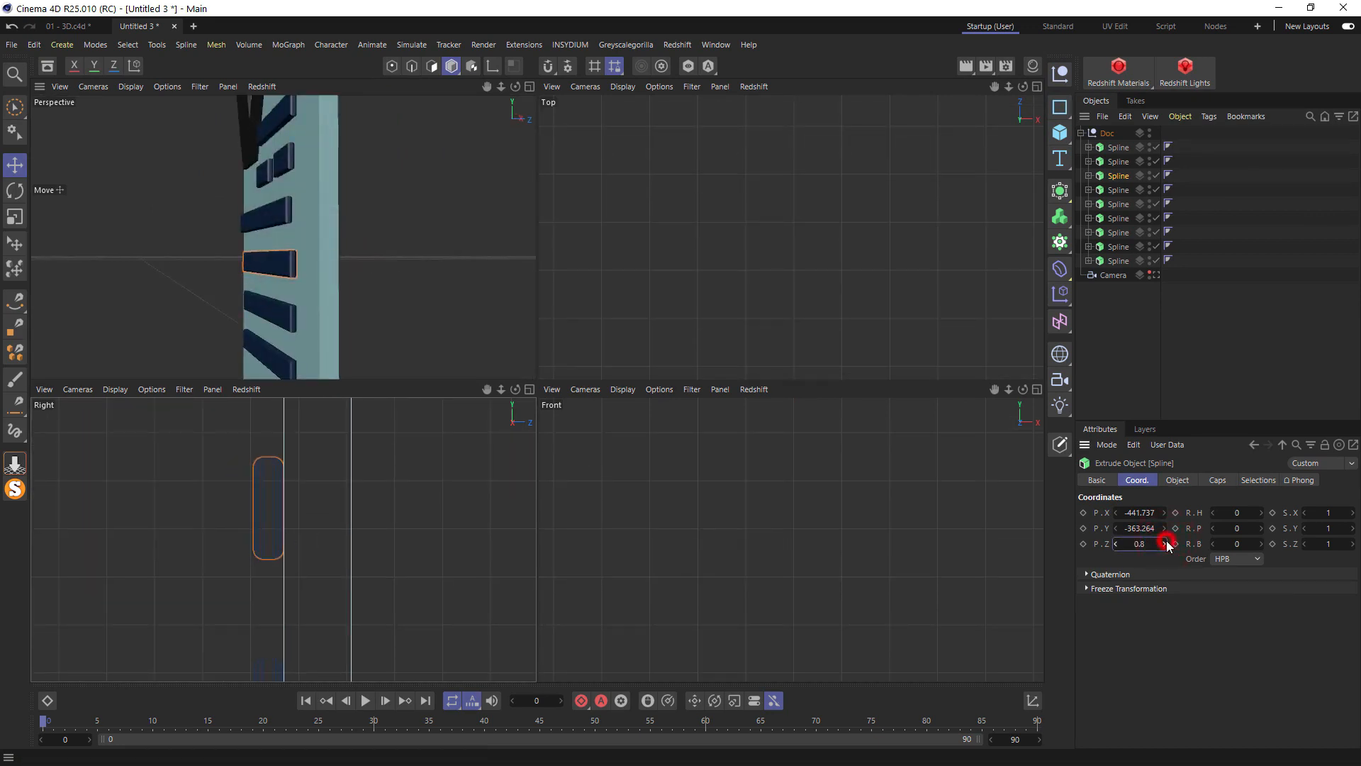
Move the uppermost of the four long text bars along Z until its back meets the page's front face
left_click(274, 213)
middle_click_drag(362, 513, 403, 666, "alt")
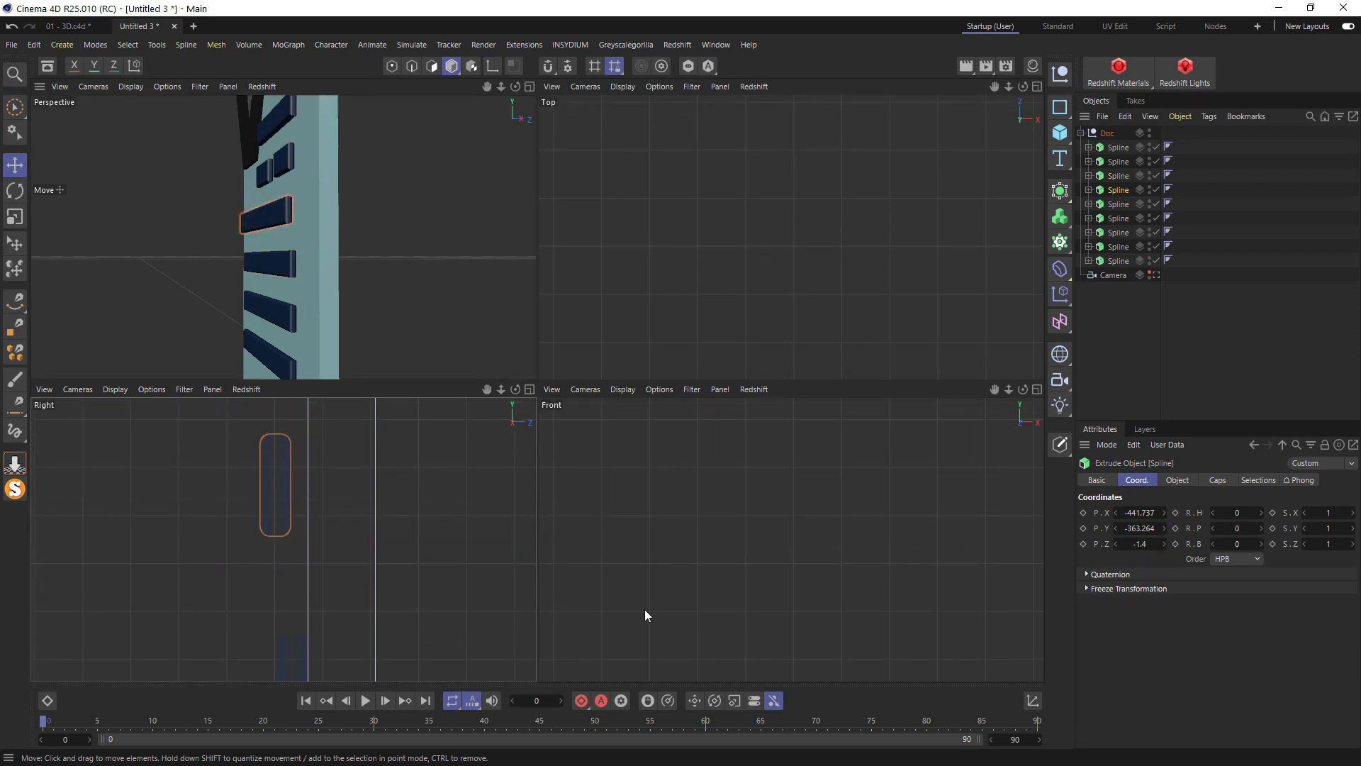
left_click(1165, 544)
left_click(1117, 544)
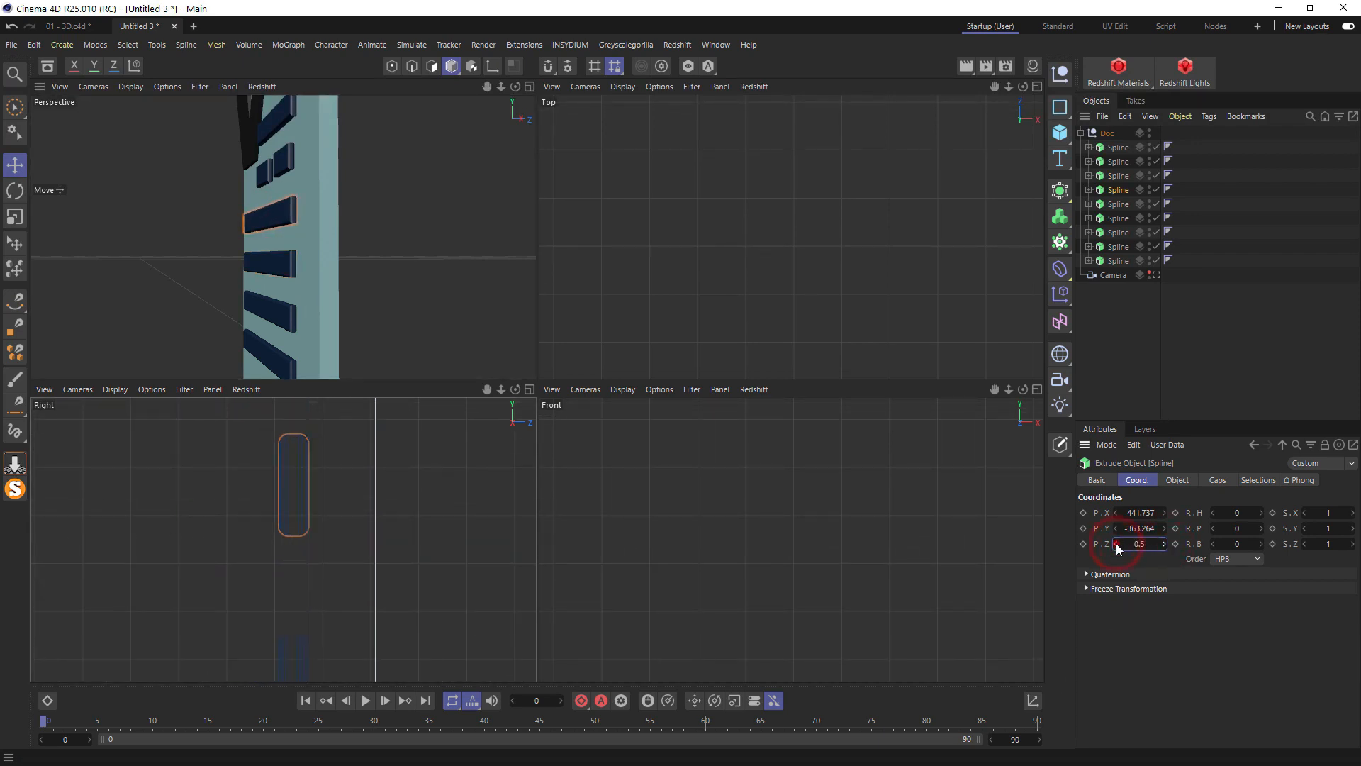
left_click(1117, 544)
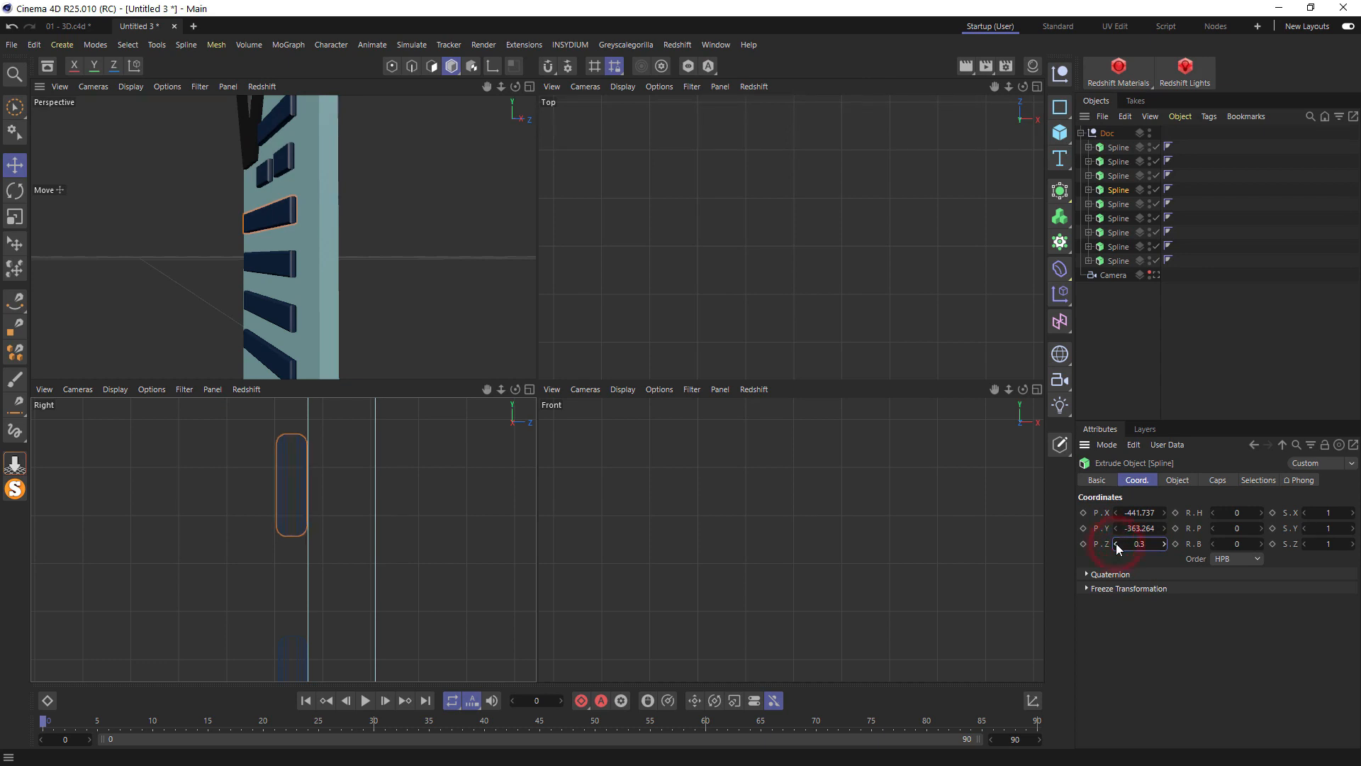
left_click(1164, 544)
Move the smaller of the two short text bars along Z until its back meets the page's front face
left_click(270, 169)
scroll(331, 541, "down", 2)
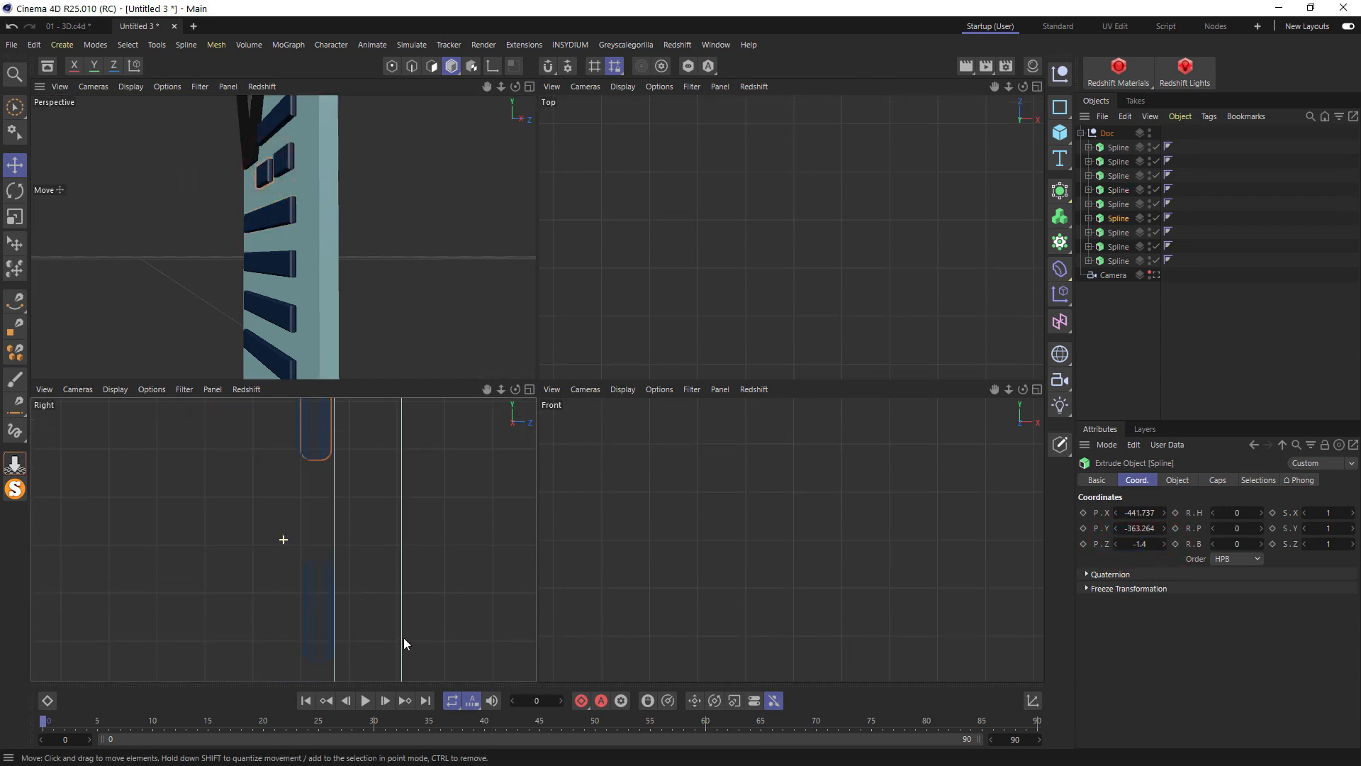
scroll(342, 458, "up", 5)
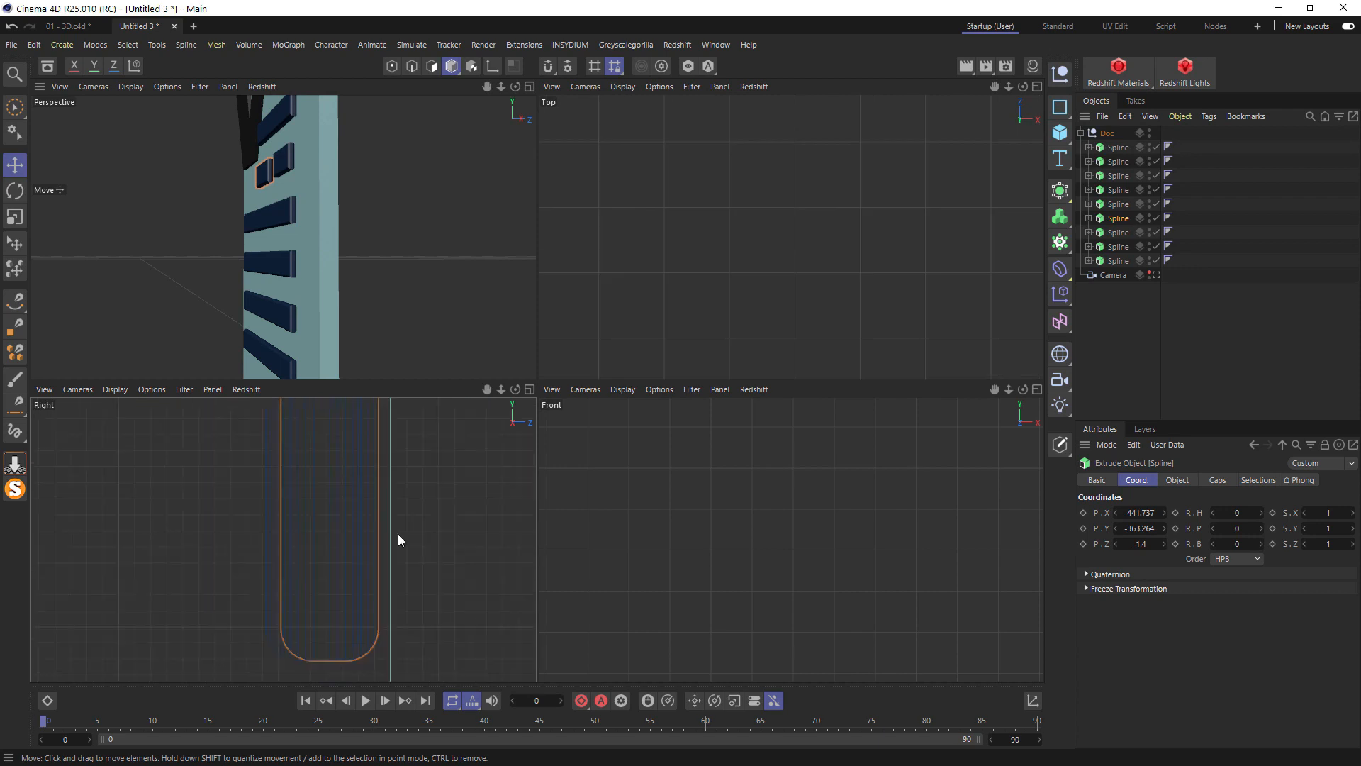
left_click(1164, 543)
left_click(1164, 544)
left_click(1164, 544)
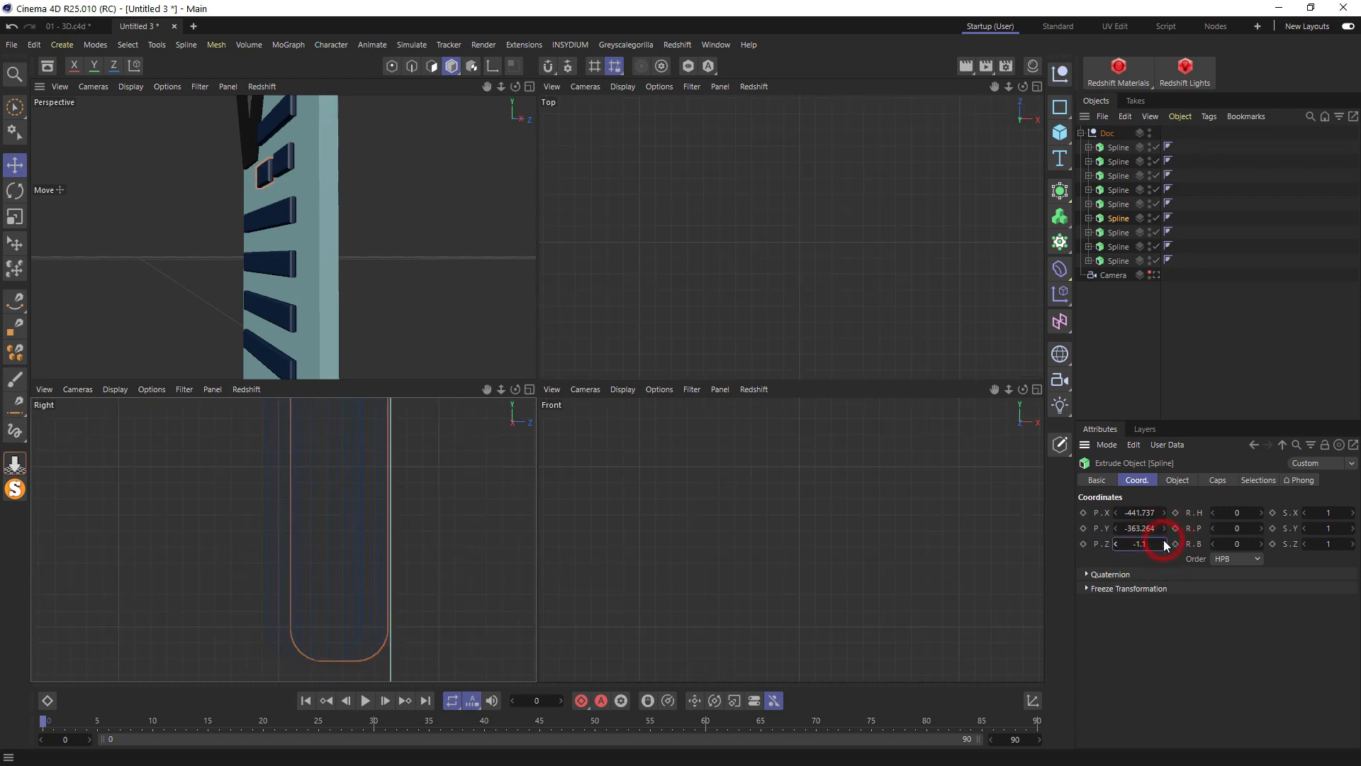
left_click(1164, 543)
Set the wider short text bar's P.Z to -0.5 so its back meets the page's front face
left_click(288, 166)
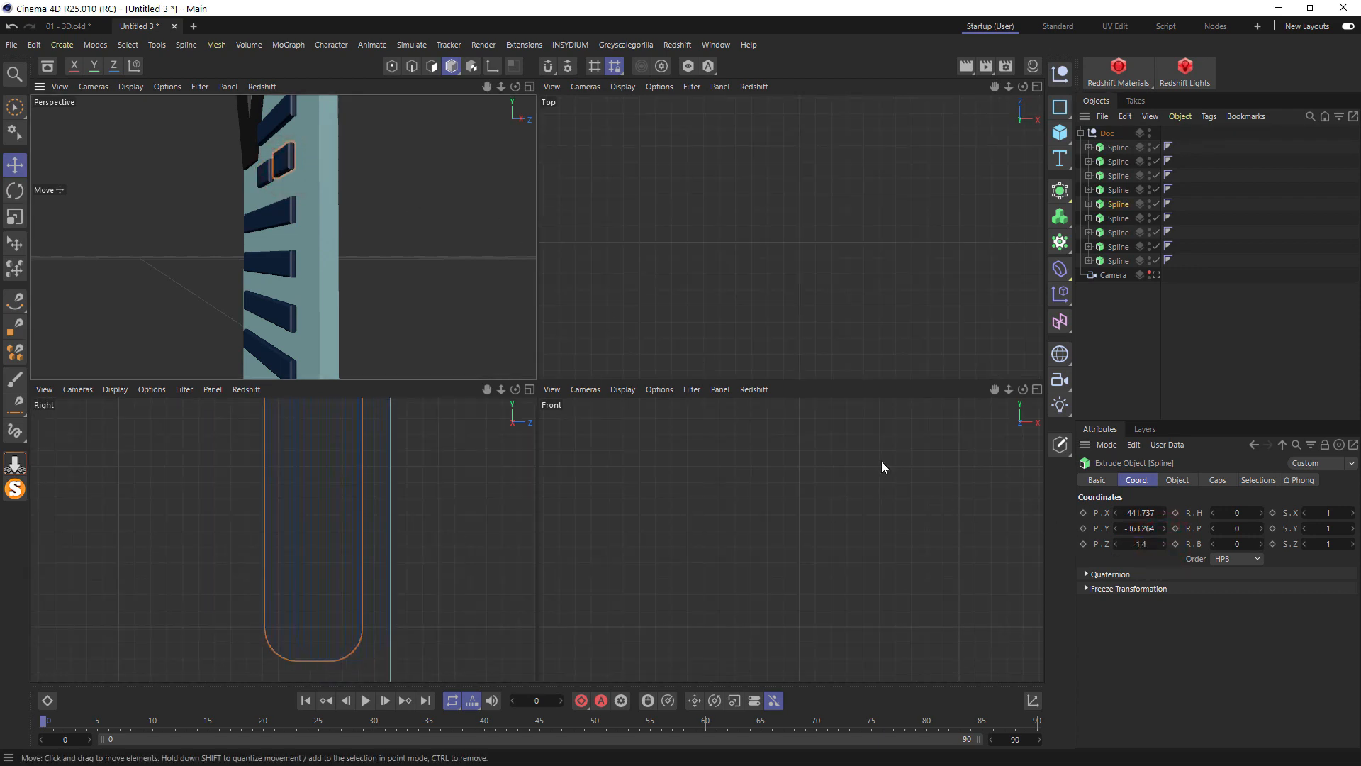
left_click(1164, 543)
left_click(1164, 544)
left_click(1164, 544)
left_click(1164, 543)
left_click(1164, 544)
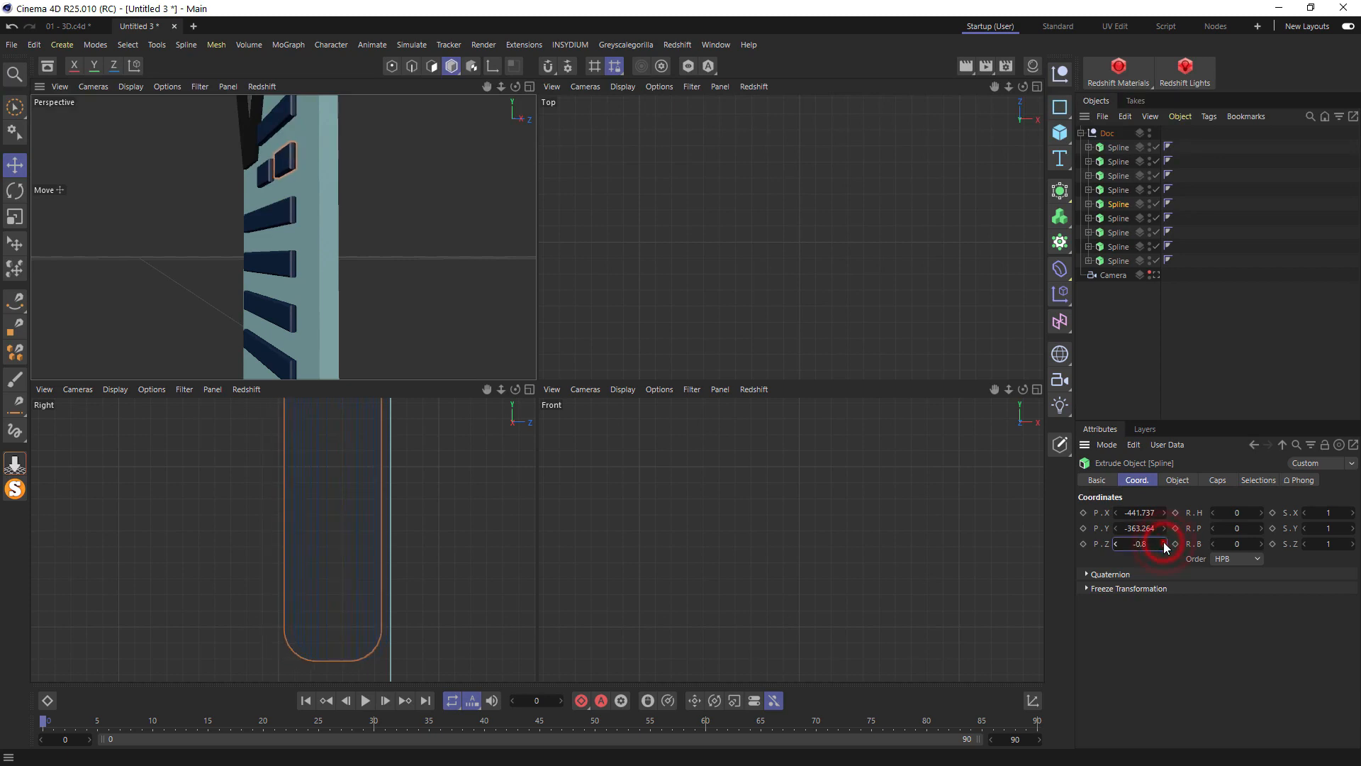
left_click(1164, 544)
left_click(1164, 544)
left_click(1164, 544)
left_click(1164, 544)
Move the text bar above the two short ones along Z until its back meets the page's front face
middle_click_drag(463, 536, 484, 765, "alt")
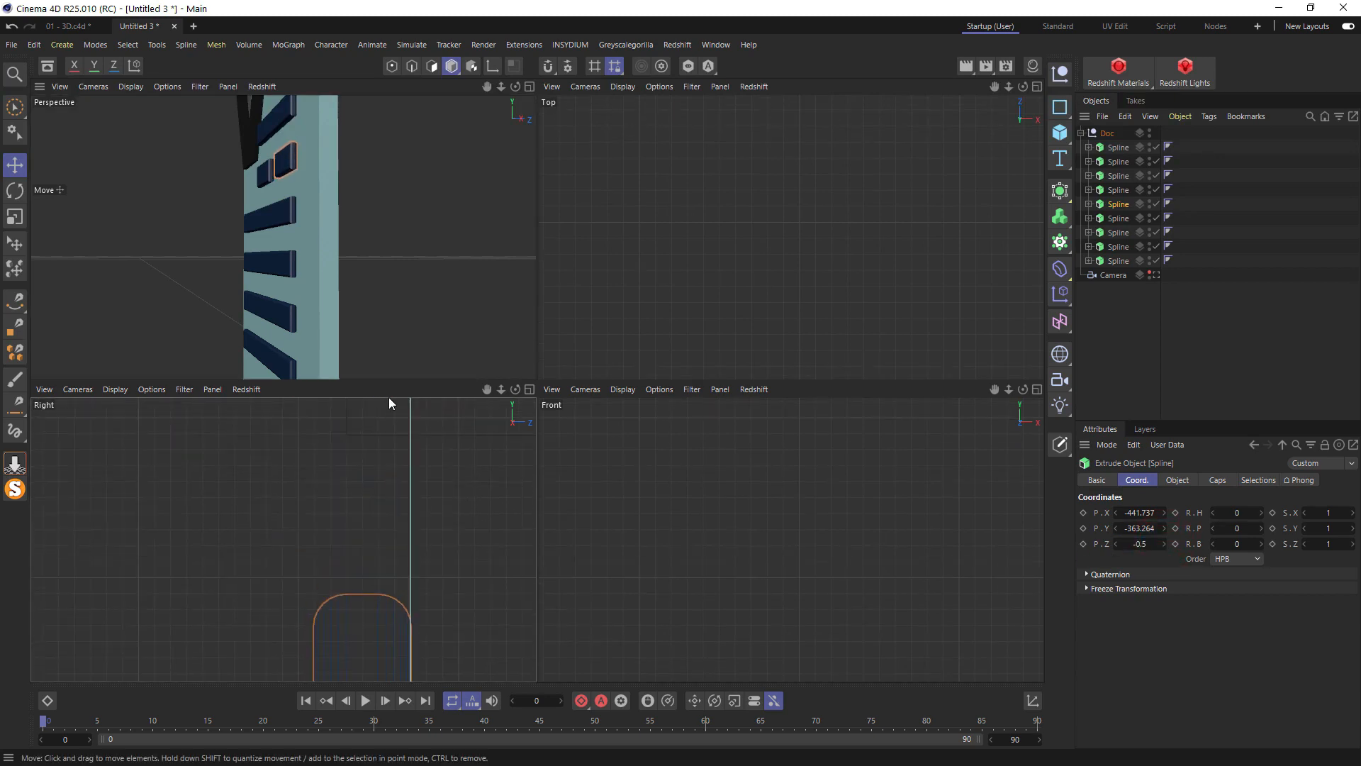
left_click(284, 114)
middle_click_drag(419, 486, 387, 704, "alt")
left_click_drag(1150, 544, 1145, 543)
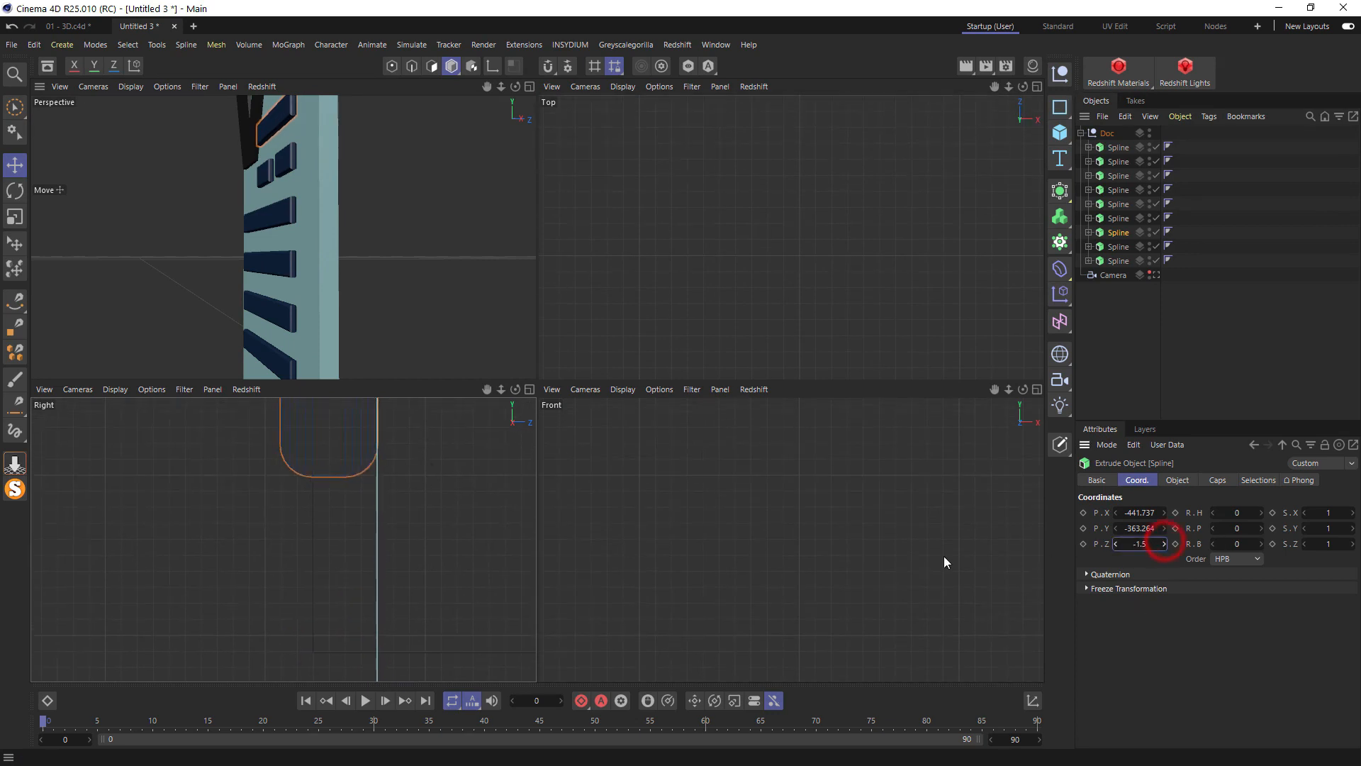
Select the V-shaped extrude, enlarge the perspective view, and rename the extrude object as V
left_click(247, 134)
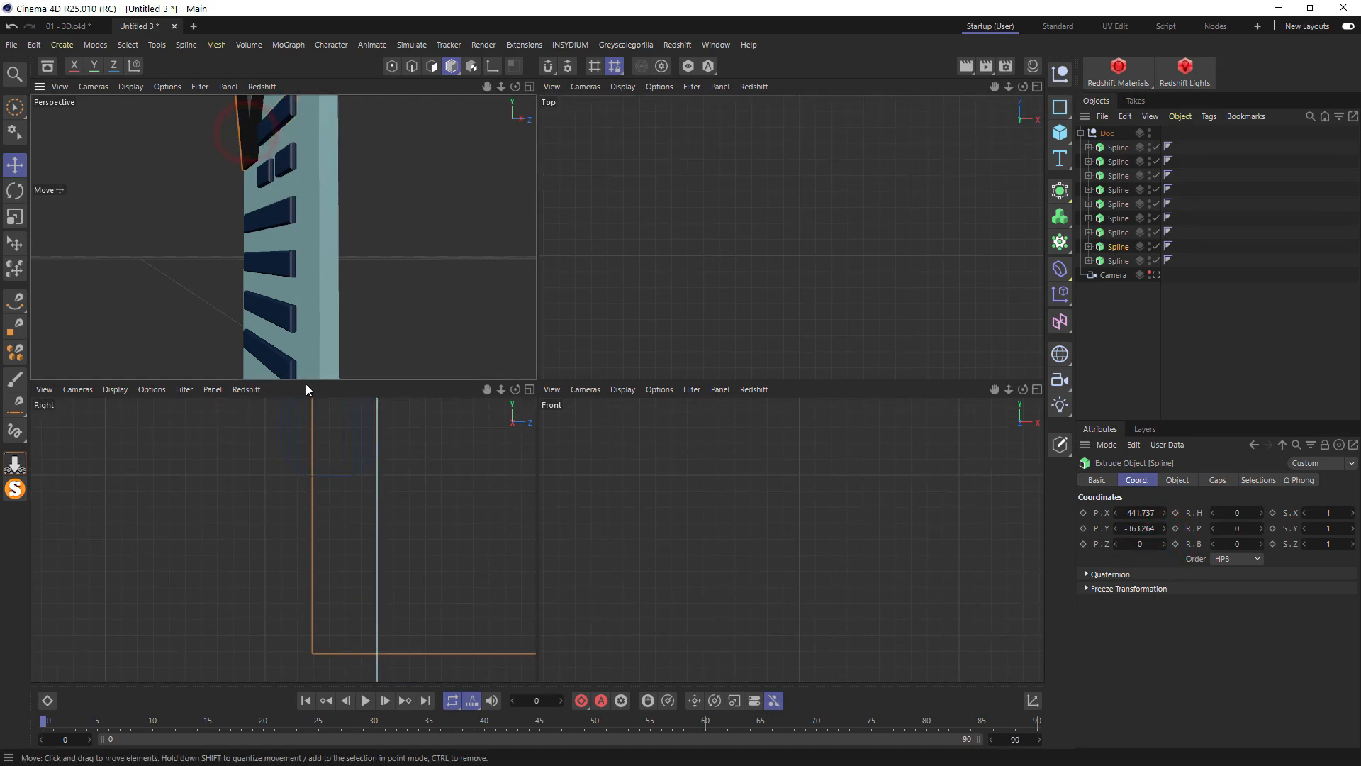
middle_click(215, 239)
middle_click_drag(479, 355, 494, 461, "alt")
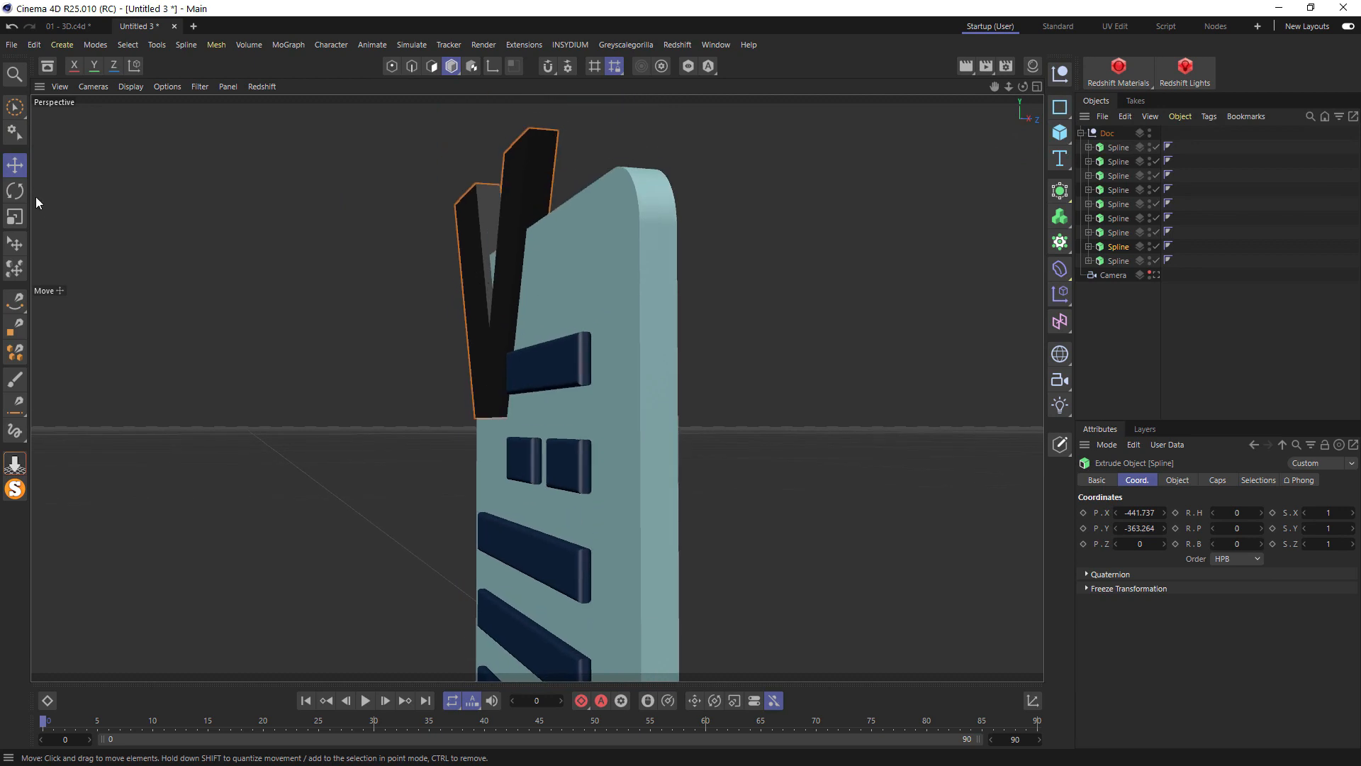
left_click(391, 65)
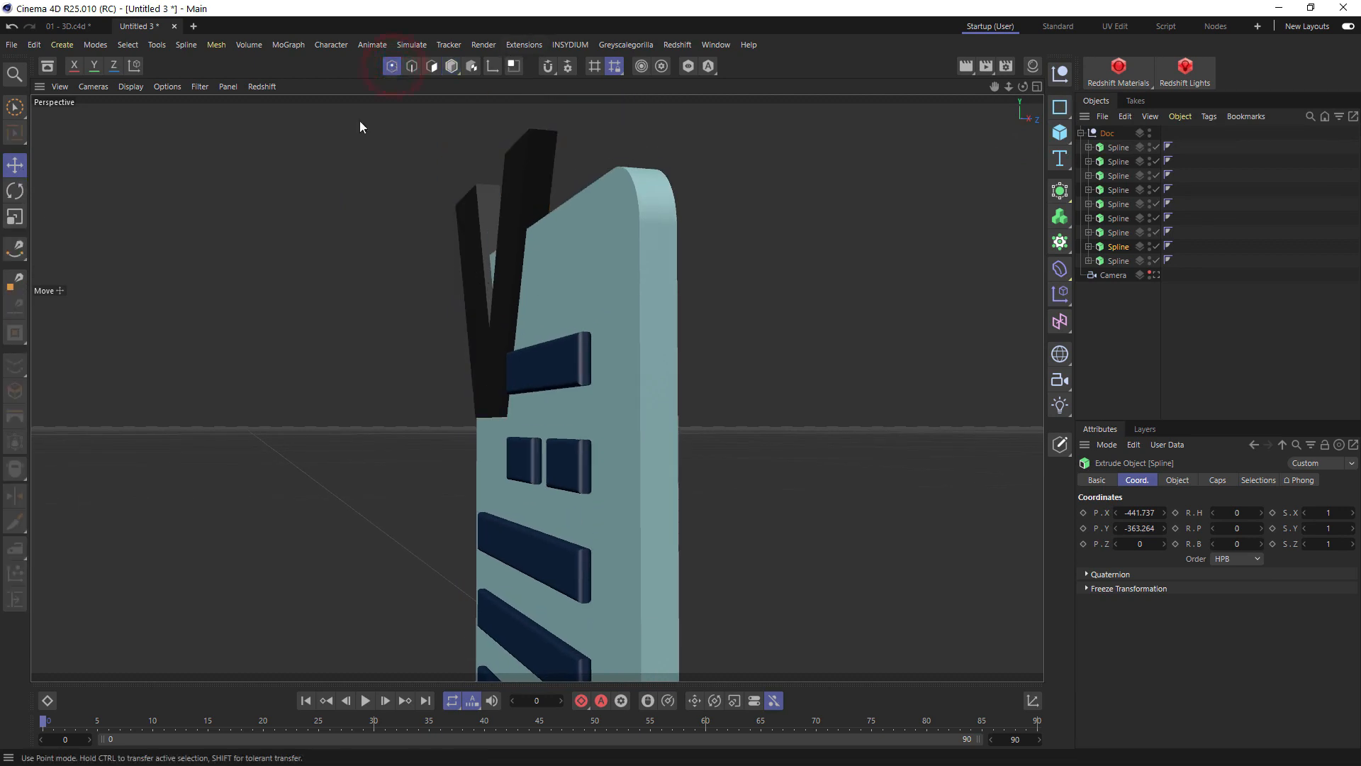
left_click(1089, 246)
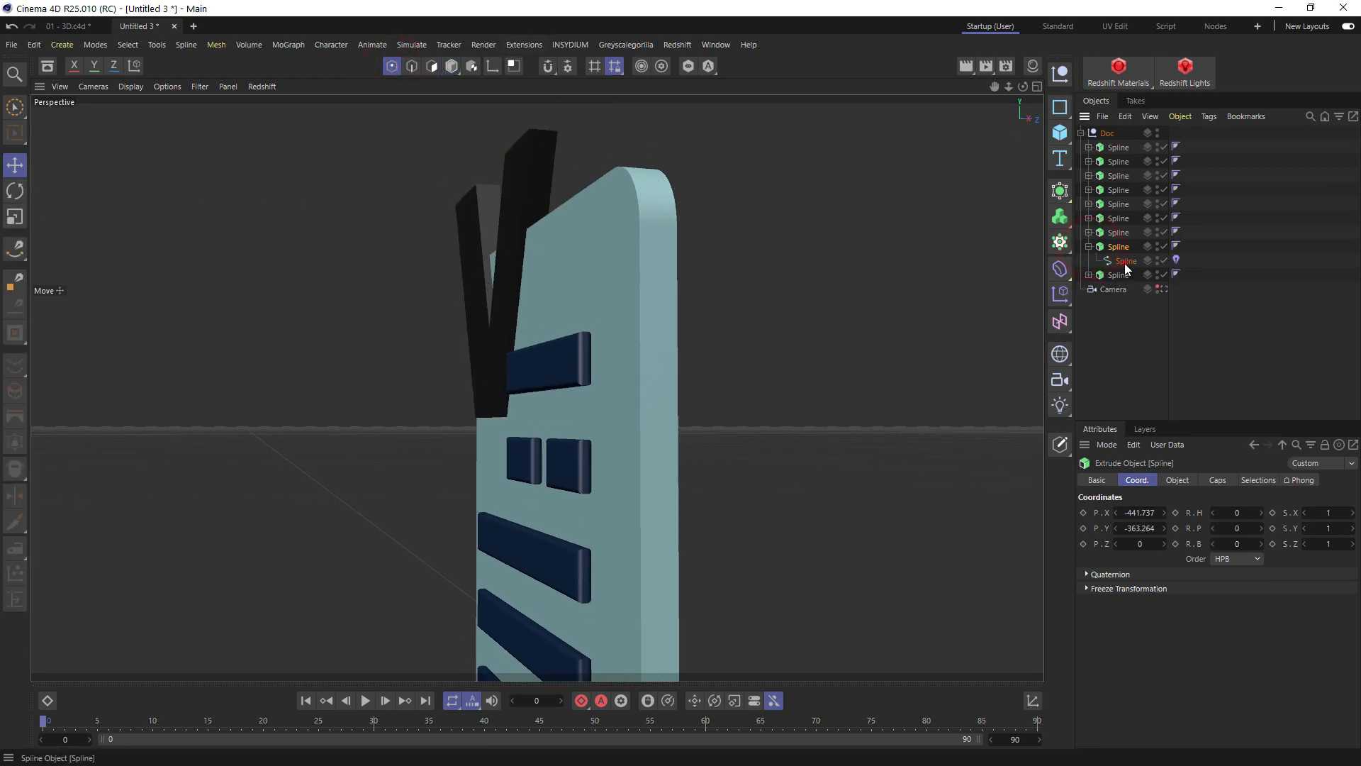
left_click(1124, 261)
left_click(1129, 248)
double_click(1129, 248)
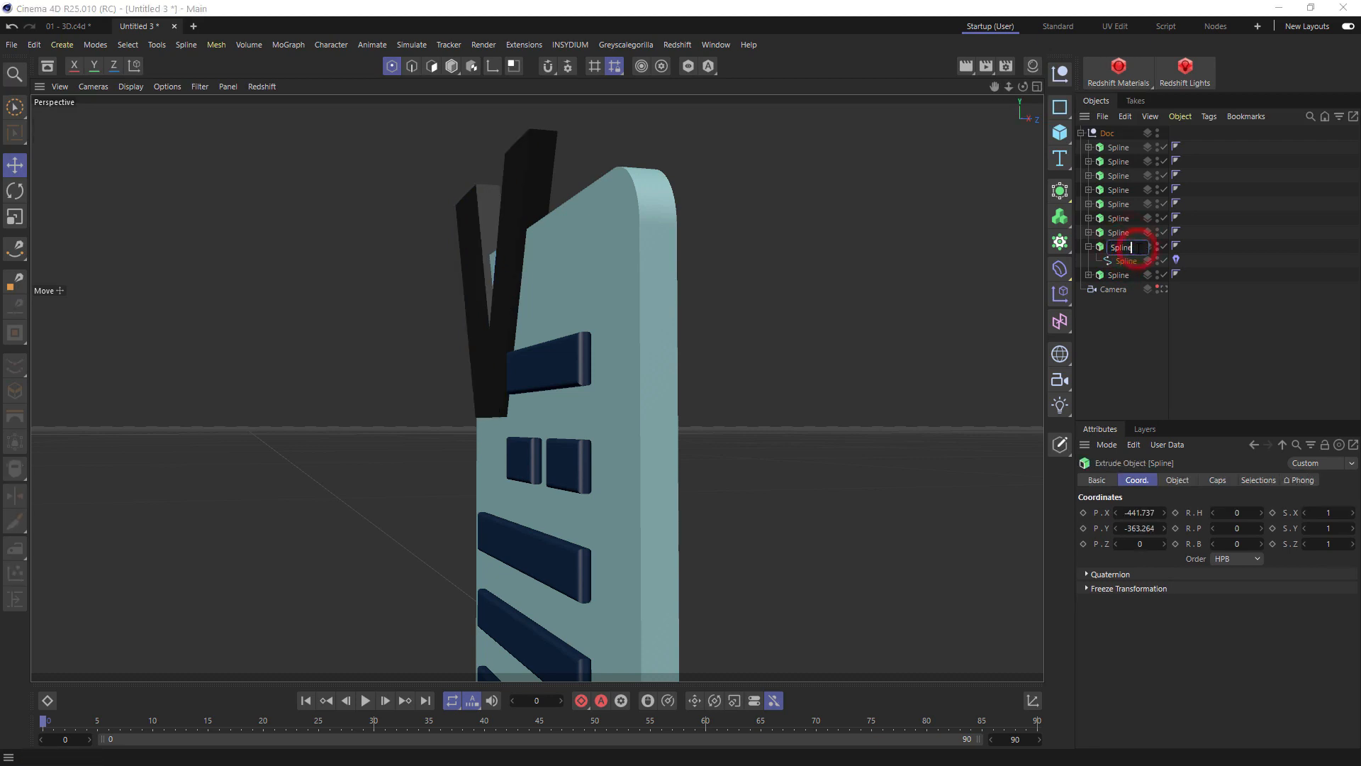
type("V")
key("Return")
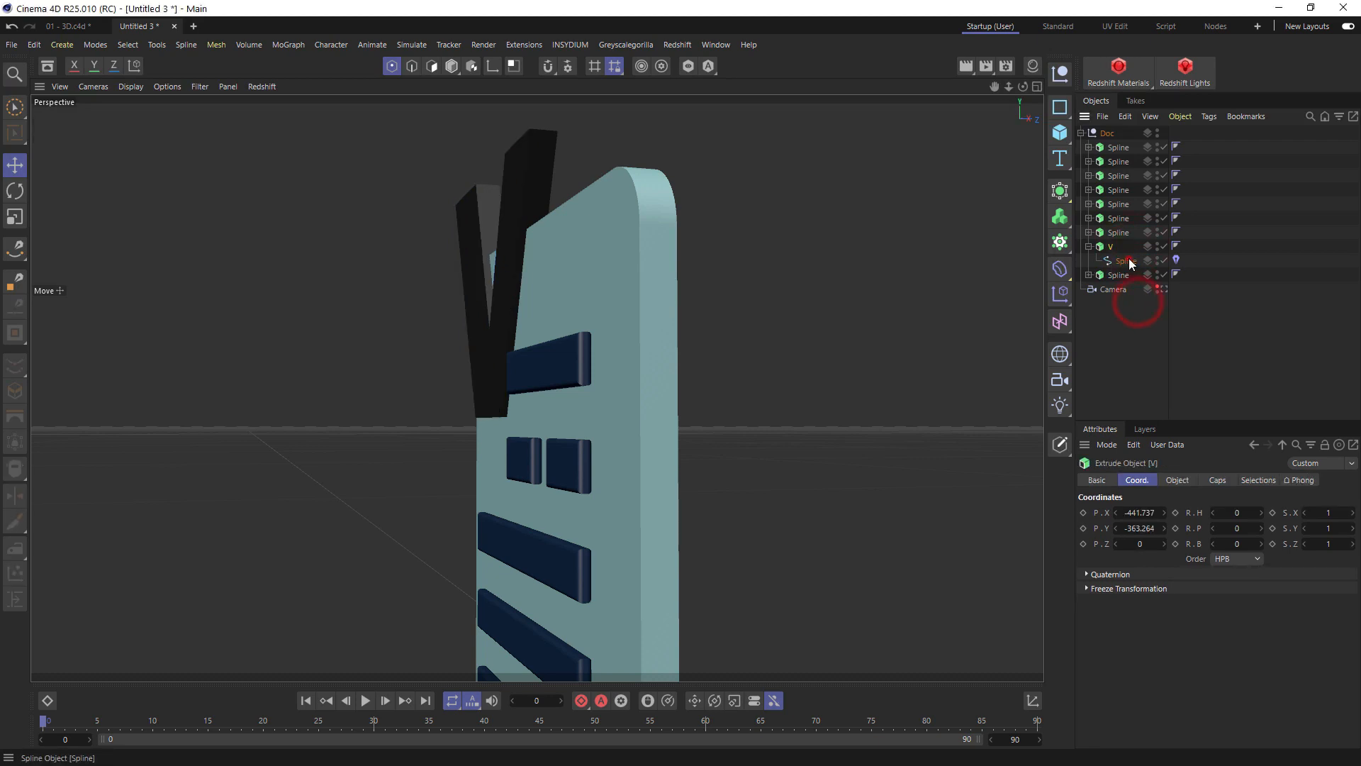
Chamfer all points of the V's child spline with a radius of about 6.19 to round its corners
left_click(1126, 261)
key("ctrl+a")
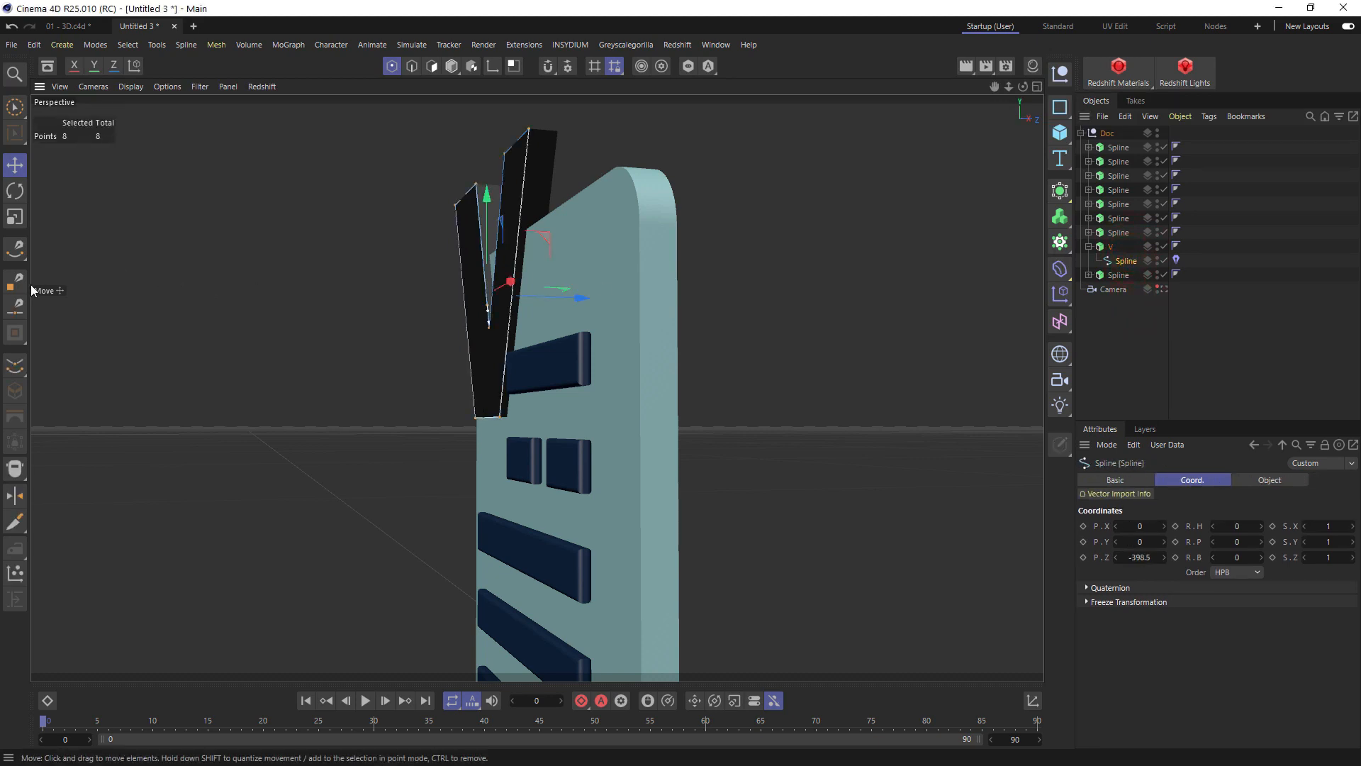
left_click(15, 366)
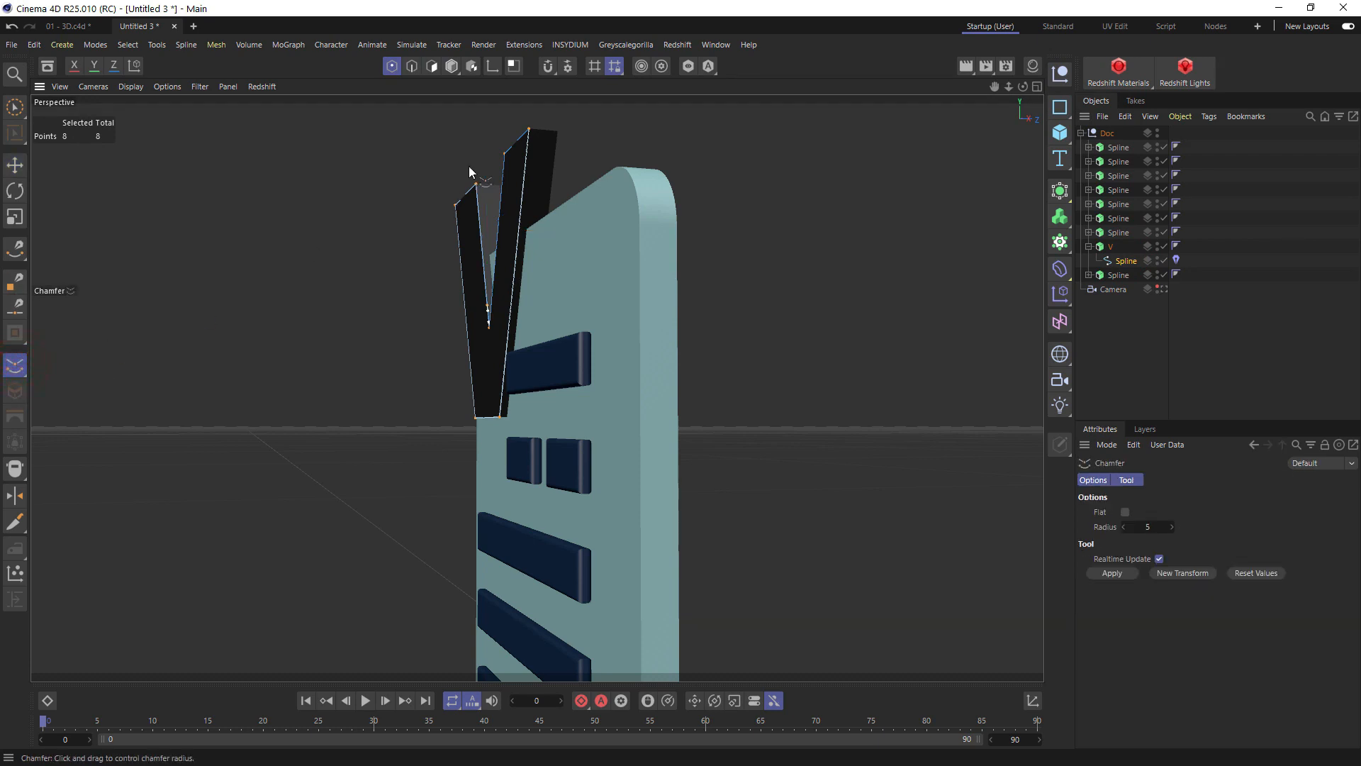
left_click_drag(516, 154, 637, 169, "alt")
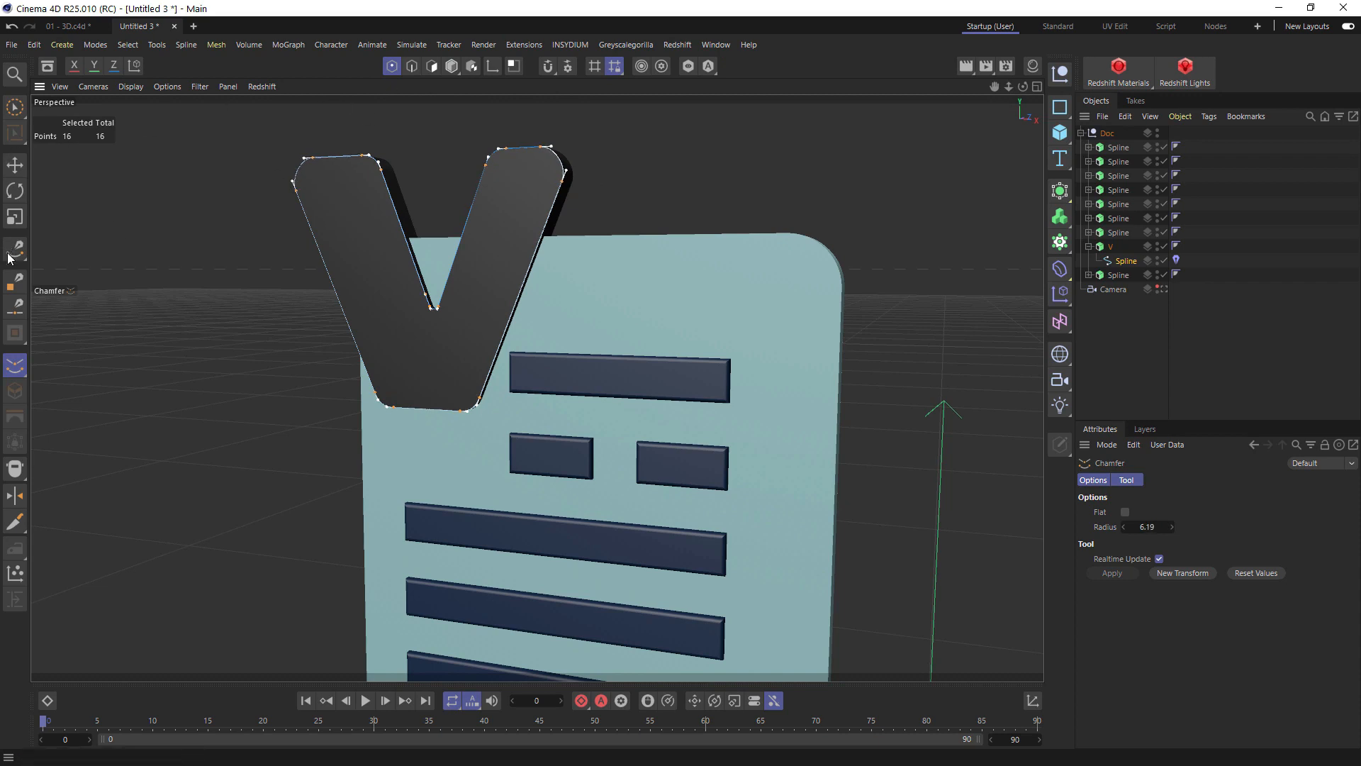
left_click(452, 67)
Give the V extrude's caps a round bevel of size 2 and increase the bevel segments
left_click(1112, 245)
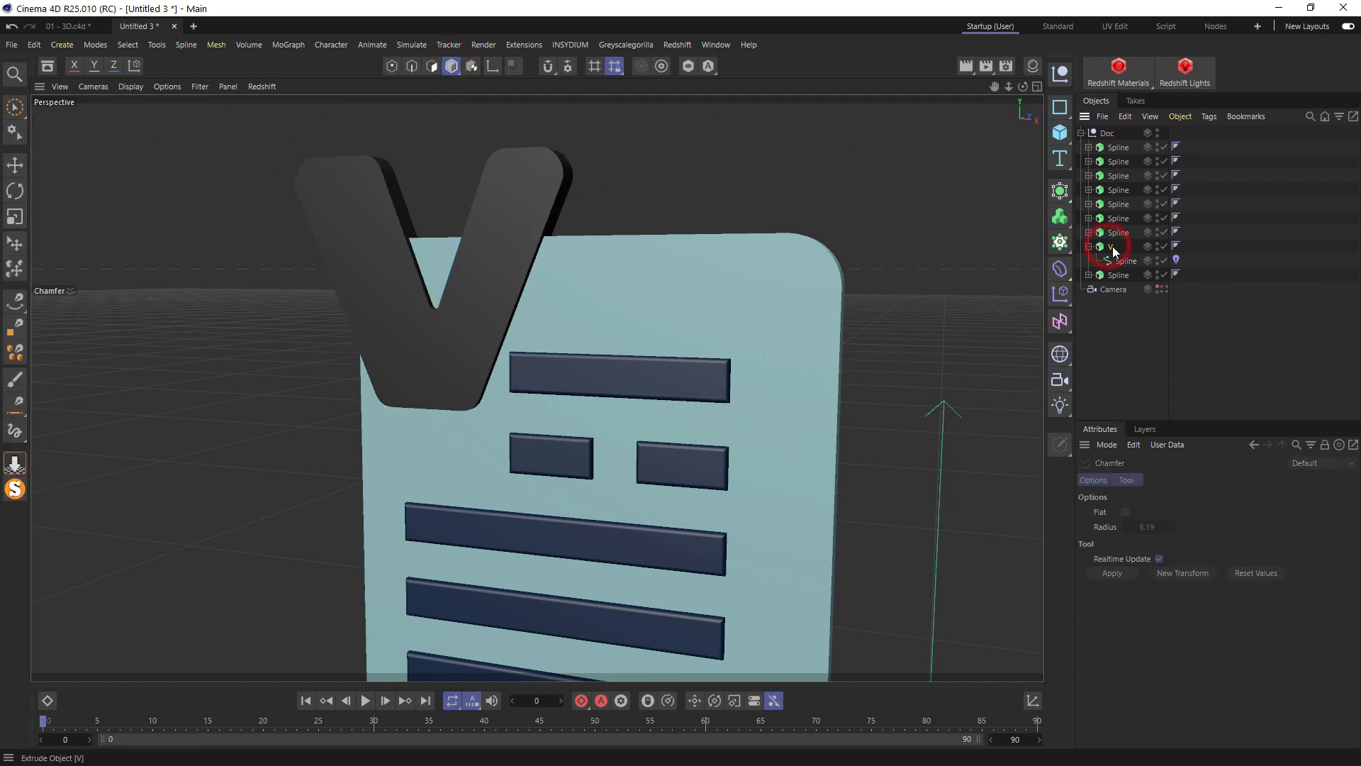
left_click(1215, 480)
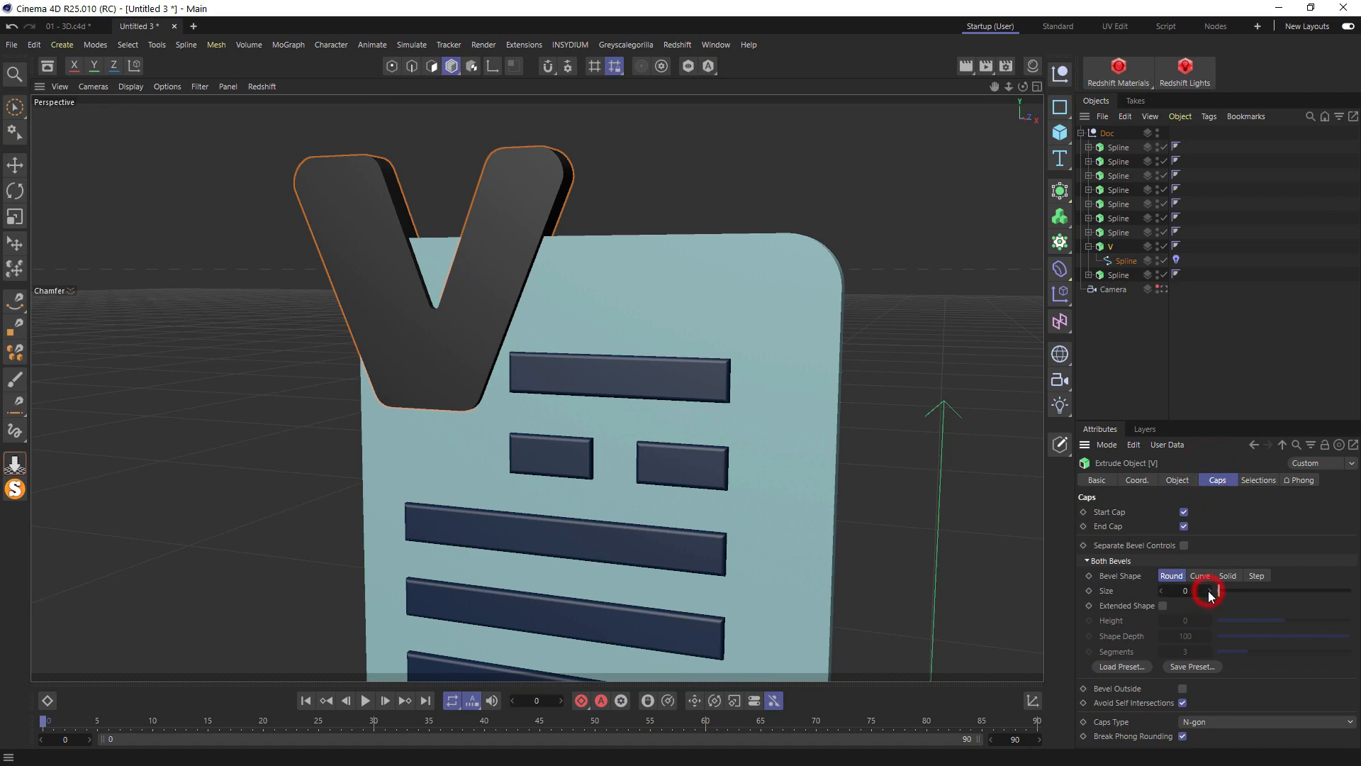
left_click(1210, 591)
double_click(1191, 591)
type("2")
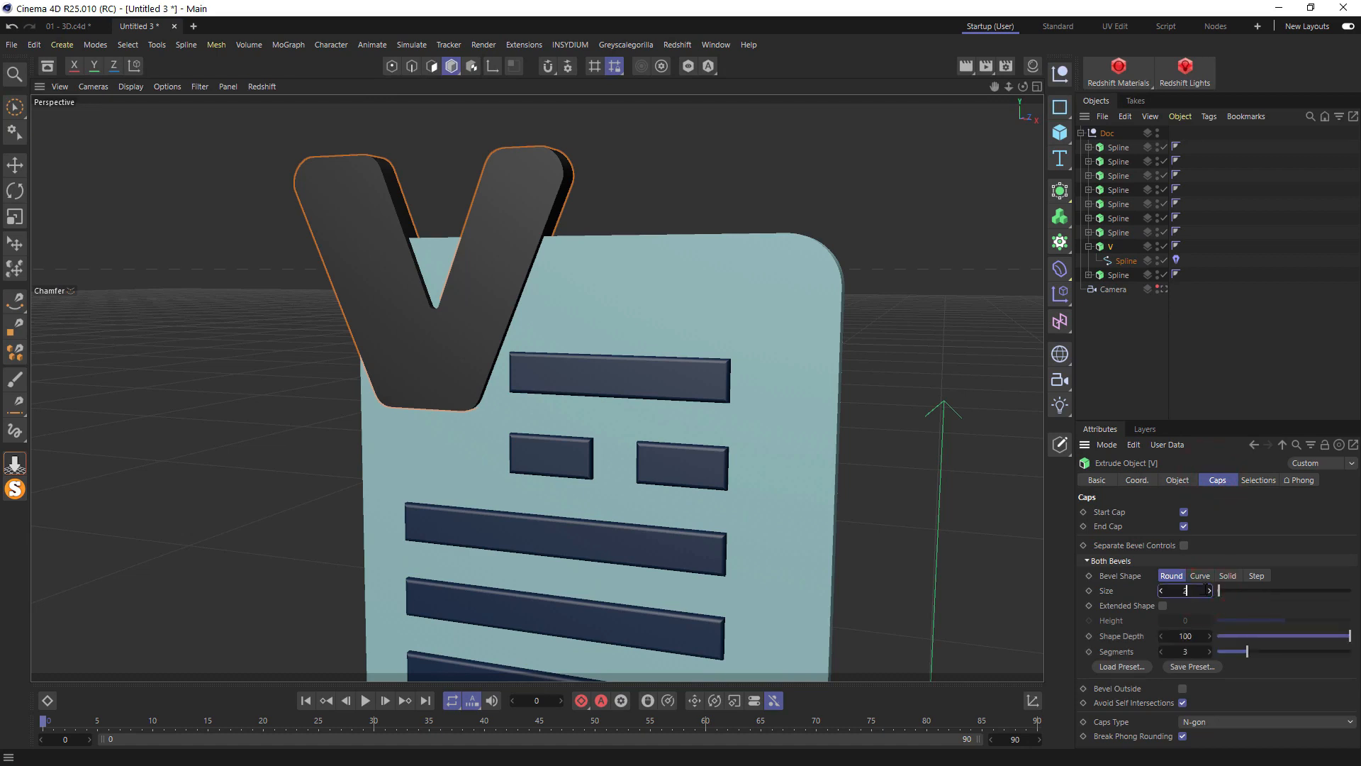
key("Return")
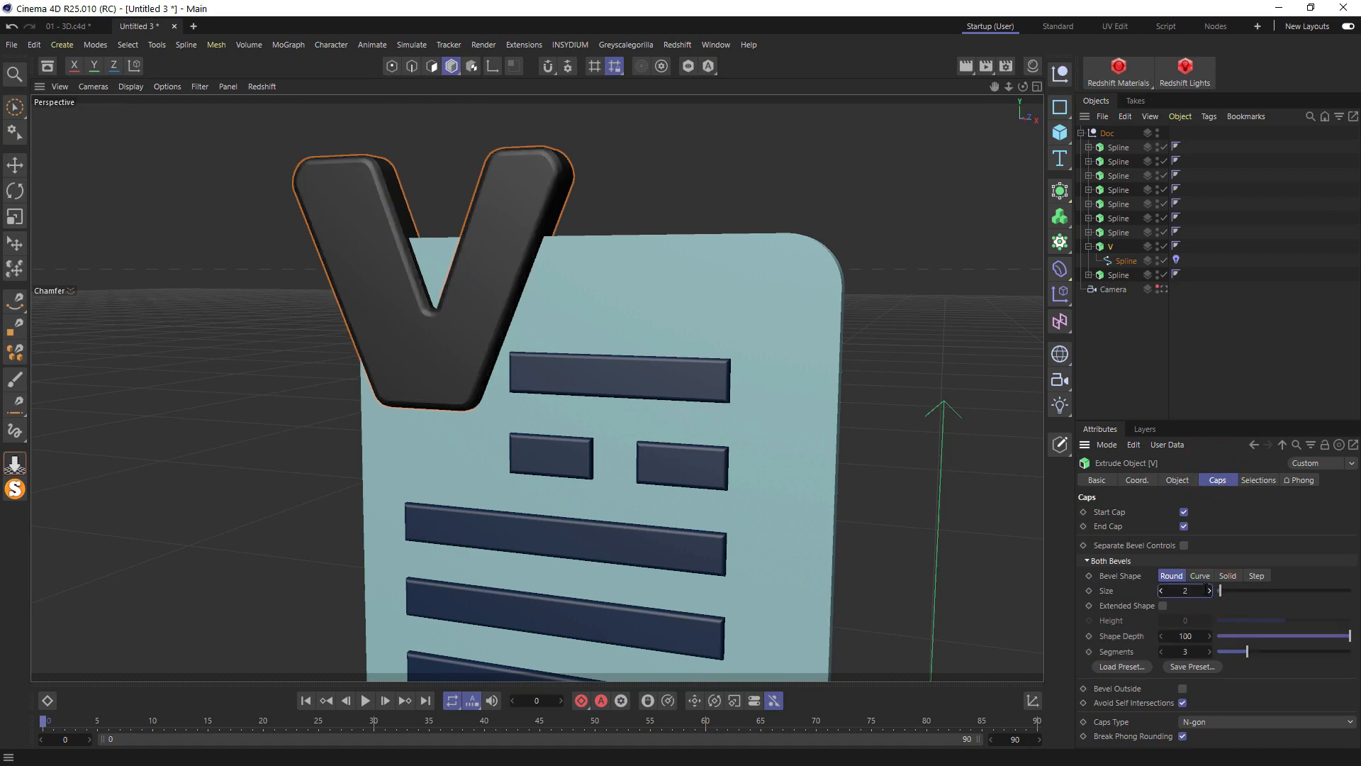
left_click(1210, 652)
left_click(1210, 652)
left_click(1210, 652)
left_click(1210, 652)
left_click(1210, 652)
left_click(1210, 652)
Move the V extrude out in front of the page by setting its P.Z to -7
left_click_drag(416, 320, 532, 343, "alt")
left_click(1137, 481)
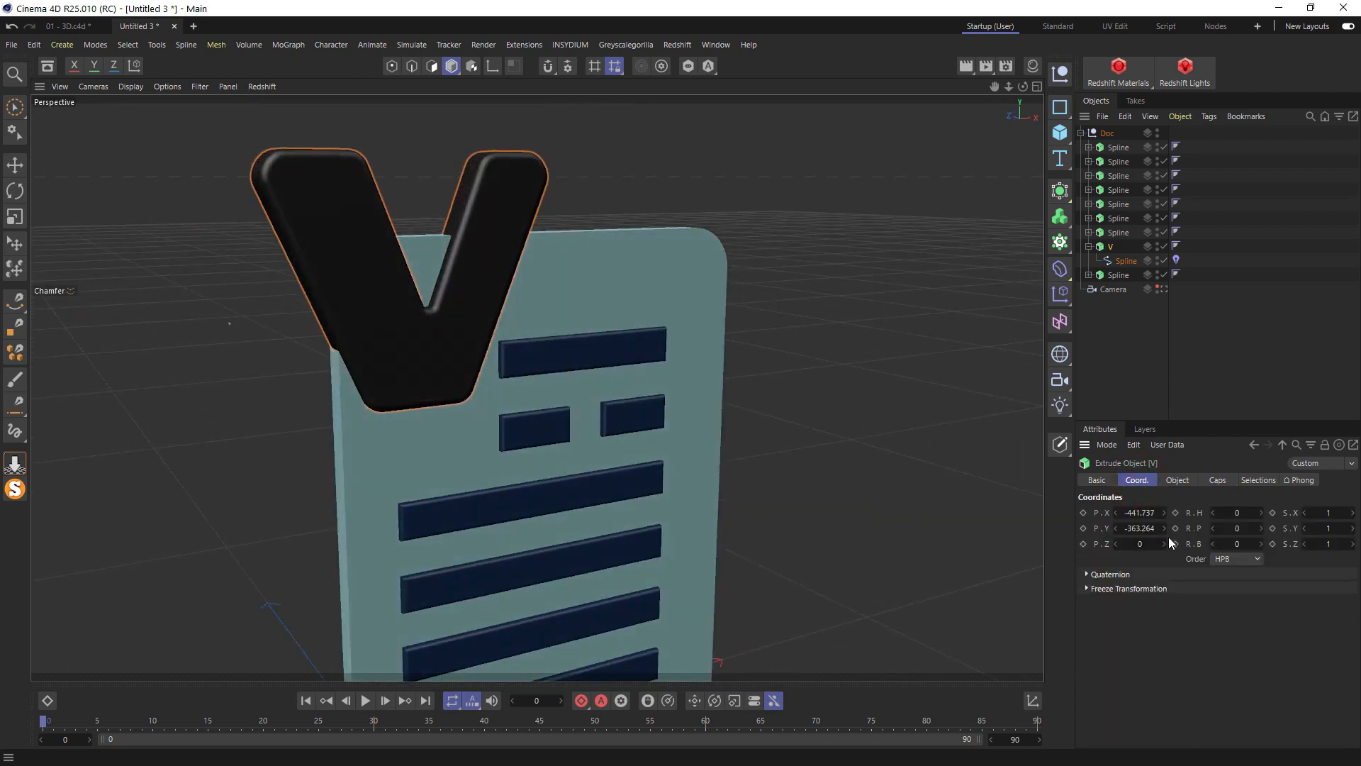
left_click(1165, 544)
left_click(1116, 544)
left_click(1116, 545)
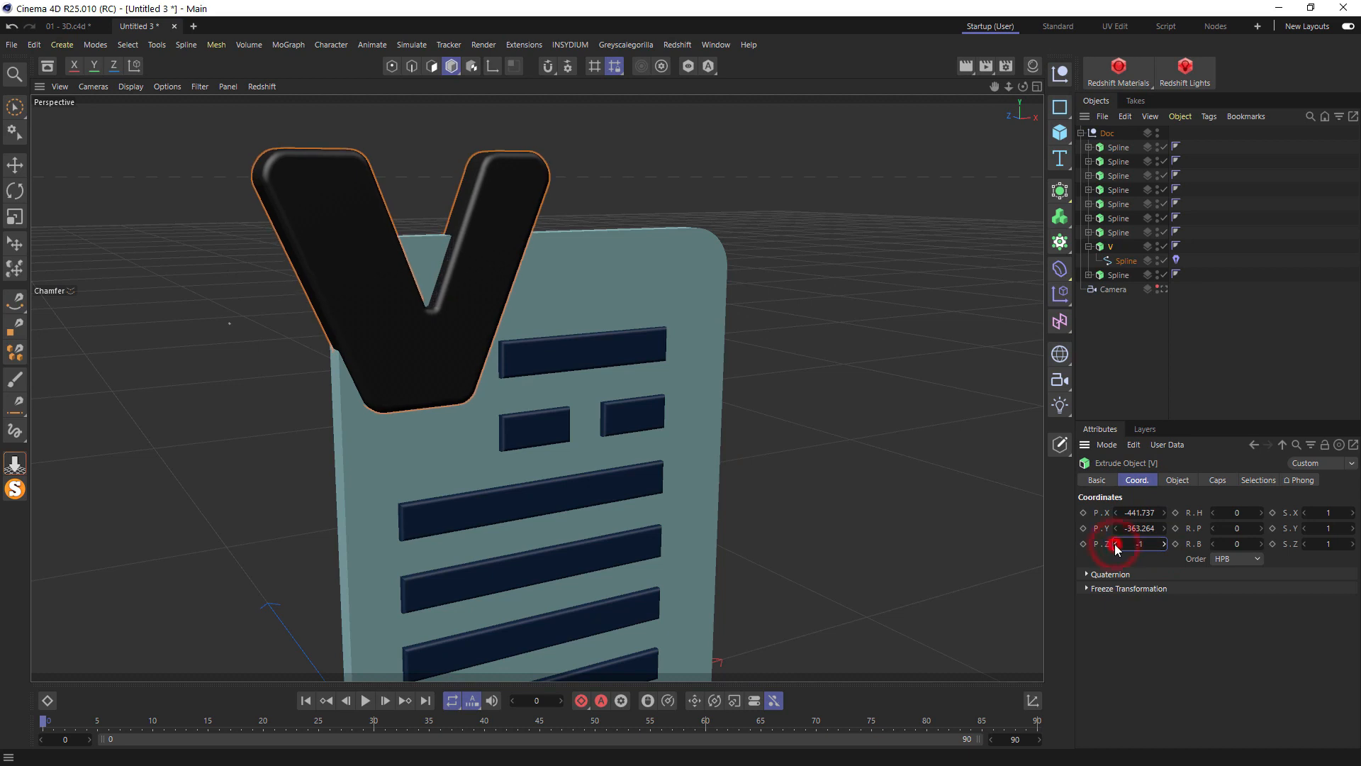
left_click(1117, 544)
left_click(1116, 544)
left_click(1116, 544)
left_click(1117, 545)
left_click(1117, 544)
left_click(1117, 544)
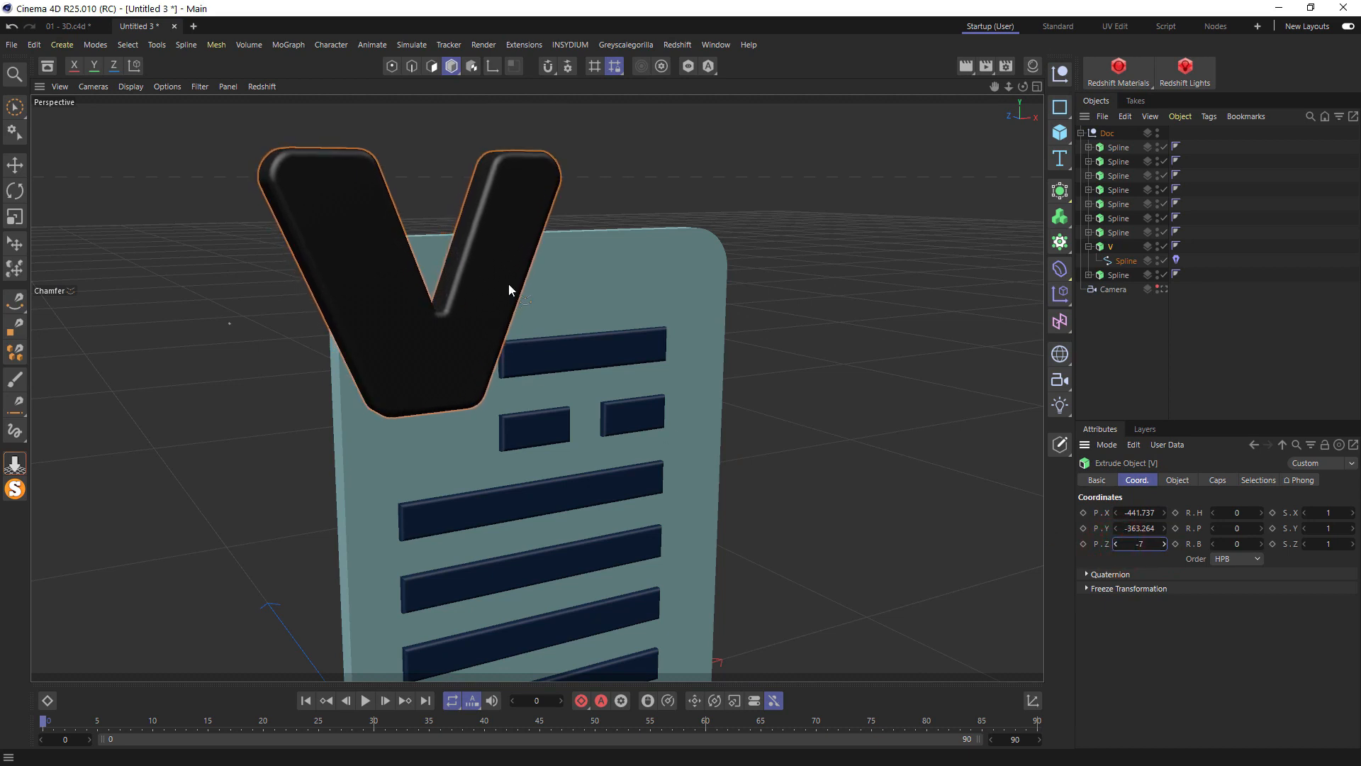
Fine-tune the V's P.Z to -7.6 so its back sits against the page's front face
left_click_drag(508, 283, 610, 245, "alt")
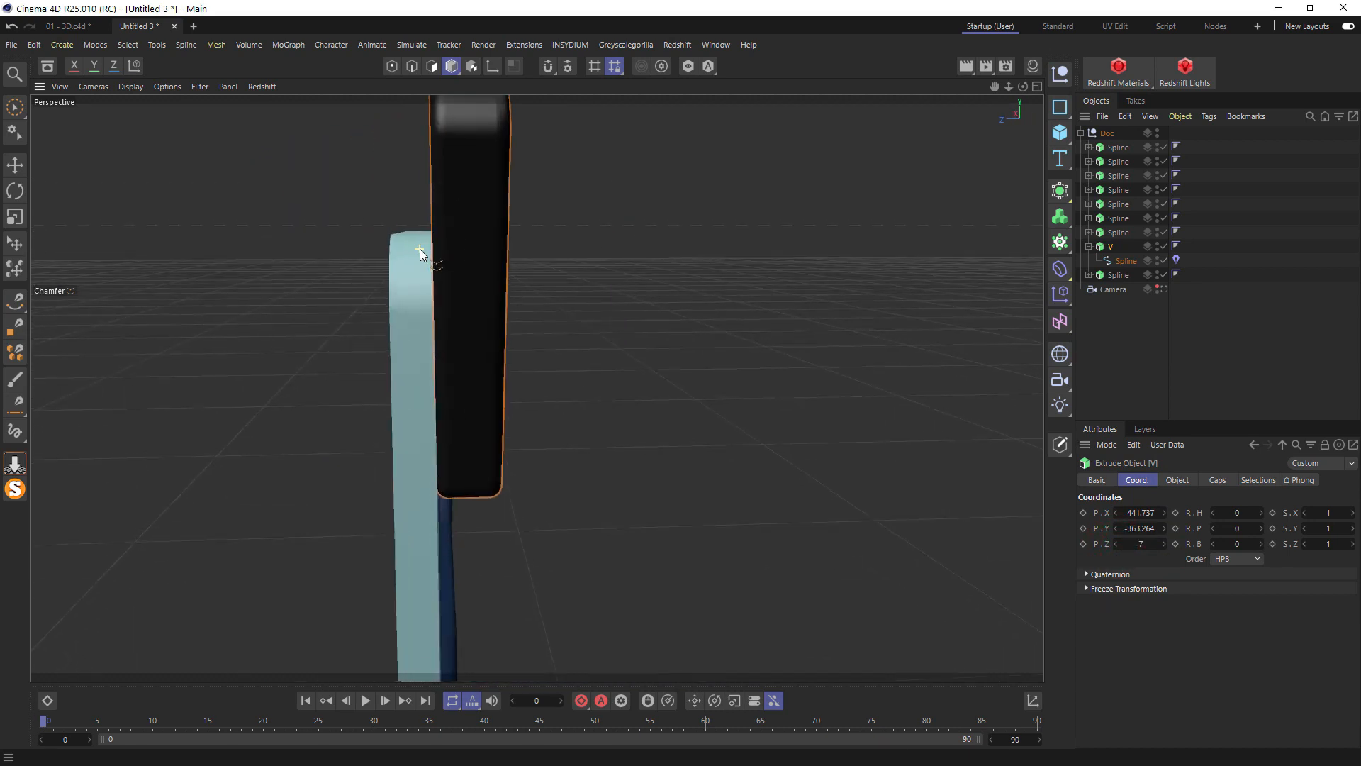
left_click_drag(420, 249, 1032, 476, "alt")
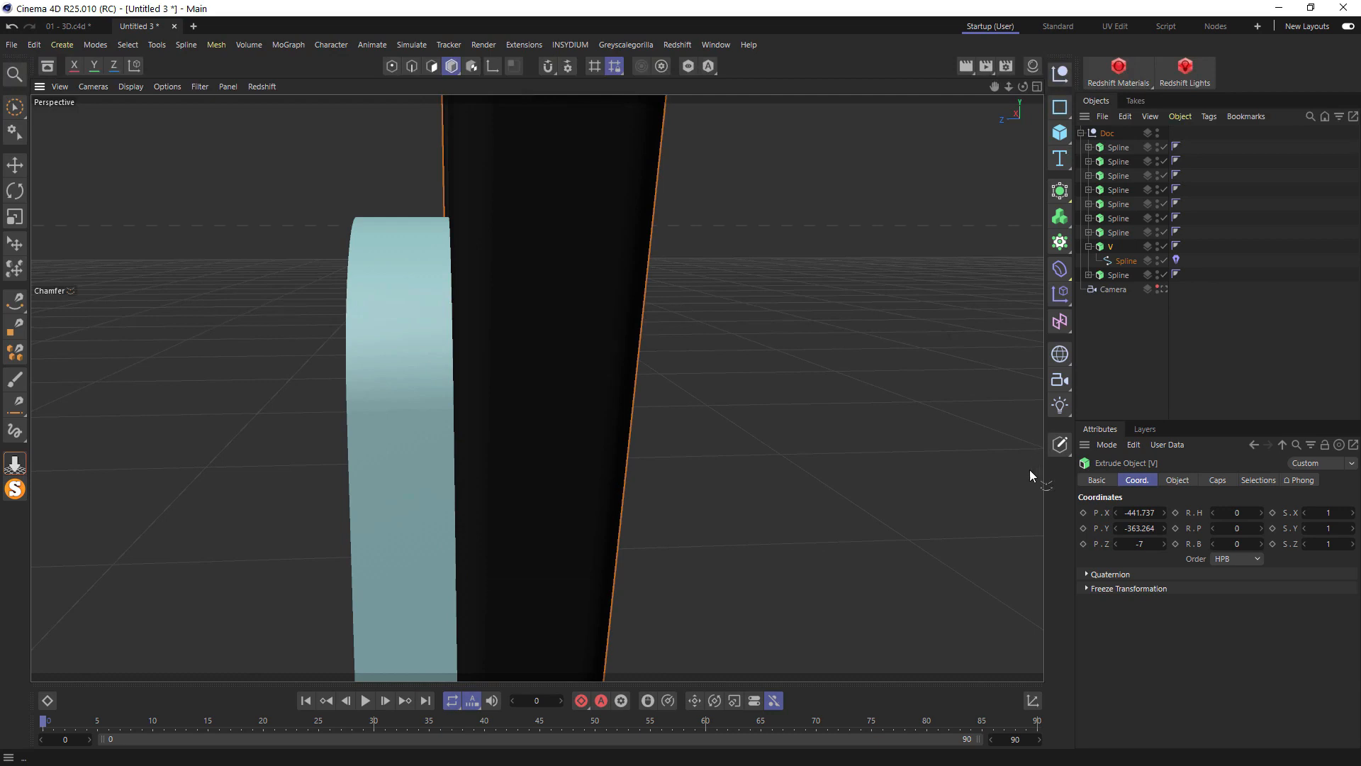
left_click(1116, 545)
left_click(1164, 545, "alt")
left_click(1164, 545, "alt")
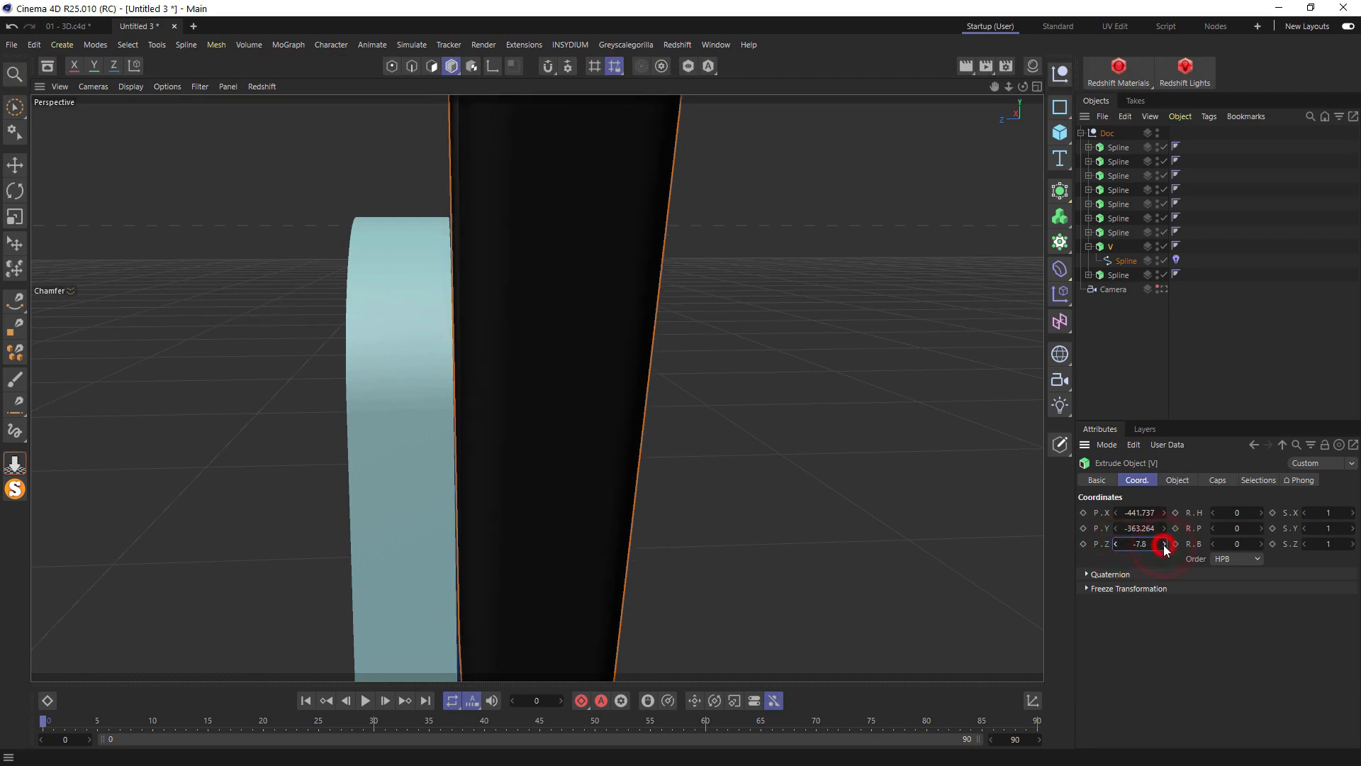
left_click(1164, 545, "alt")
left_click(1164, 545, "alt")
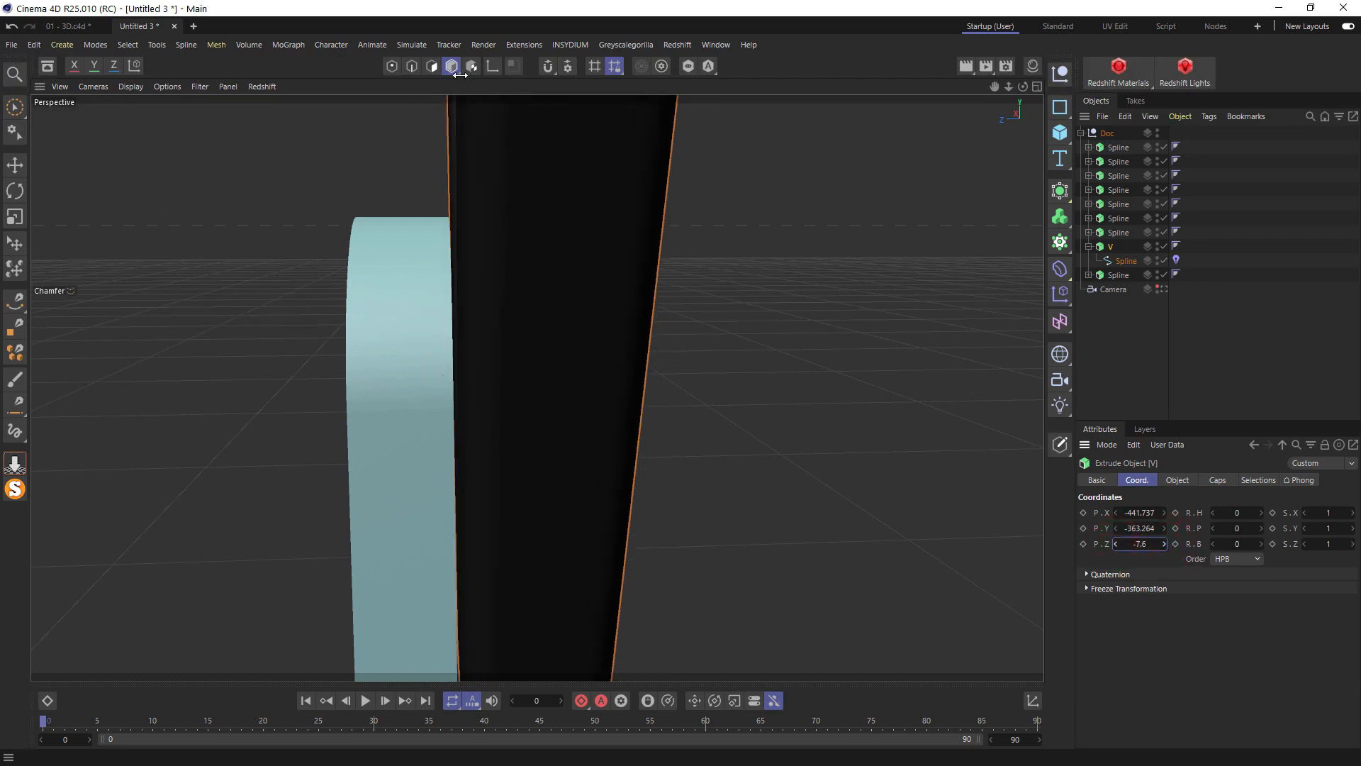
Select the page's extrude object and rename it as Doc Shape
key("e")
left_click(392, 304)
left_click_drag(423, 315, 400, 375, "alt")
middle_click_drag(739, 461, 563, 387, "alt")
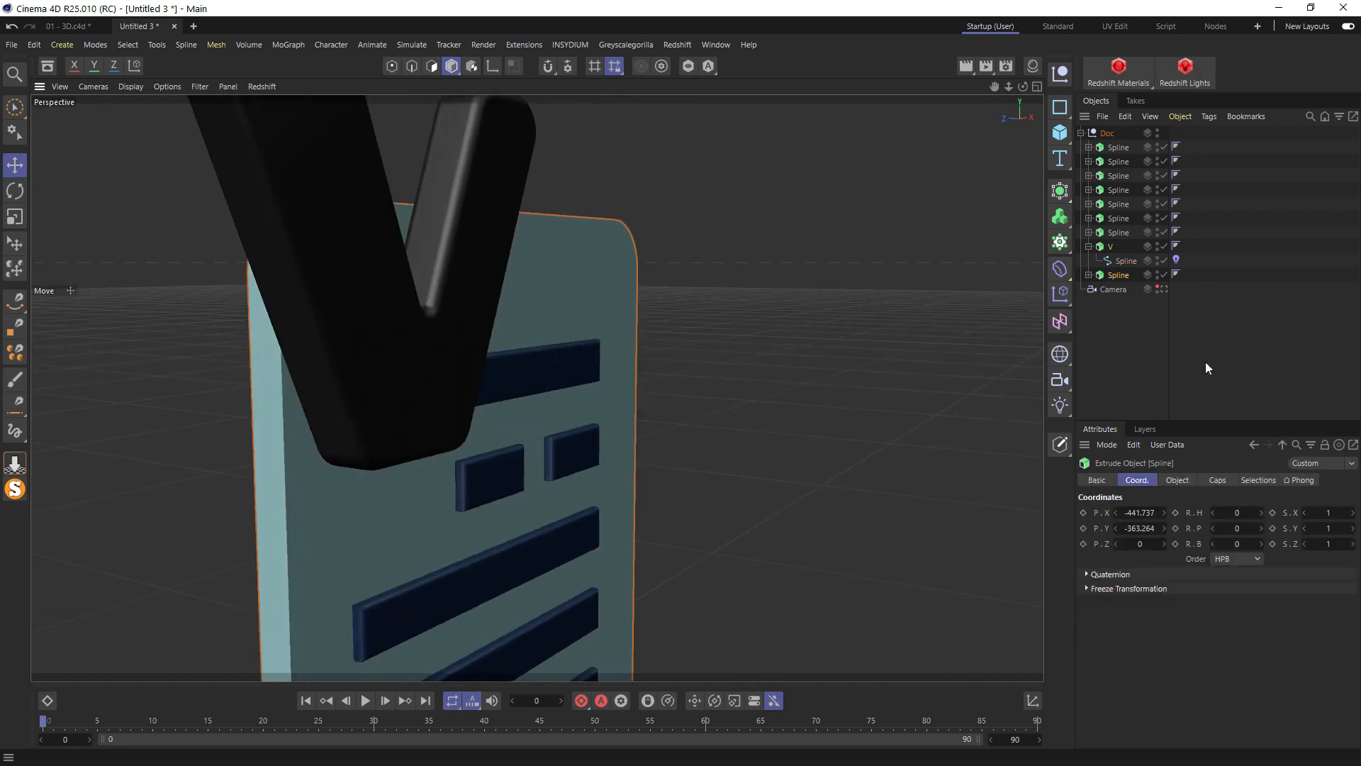
double_click(1126, 275)
type("Doc S")
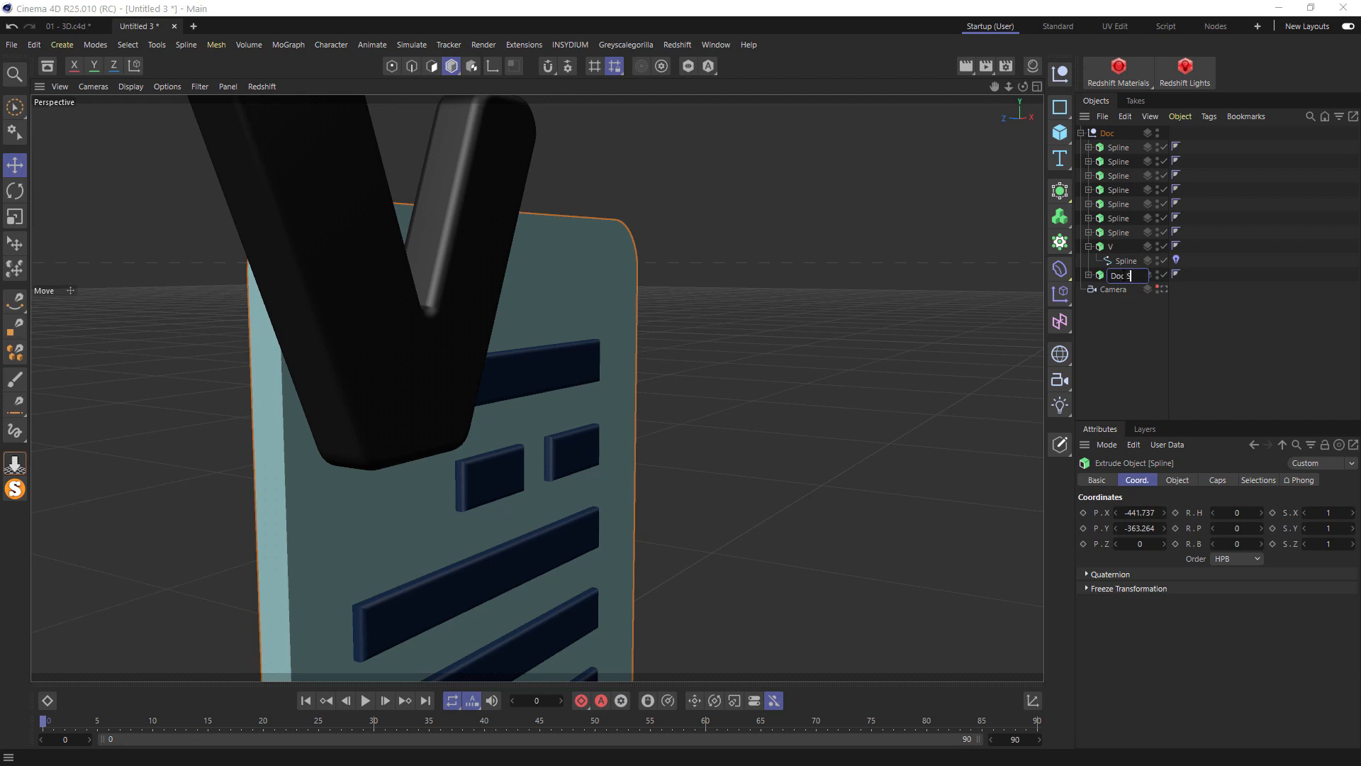
type("hape")
key("Return")
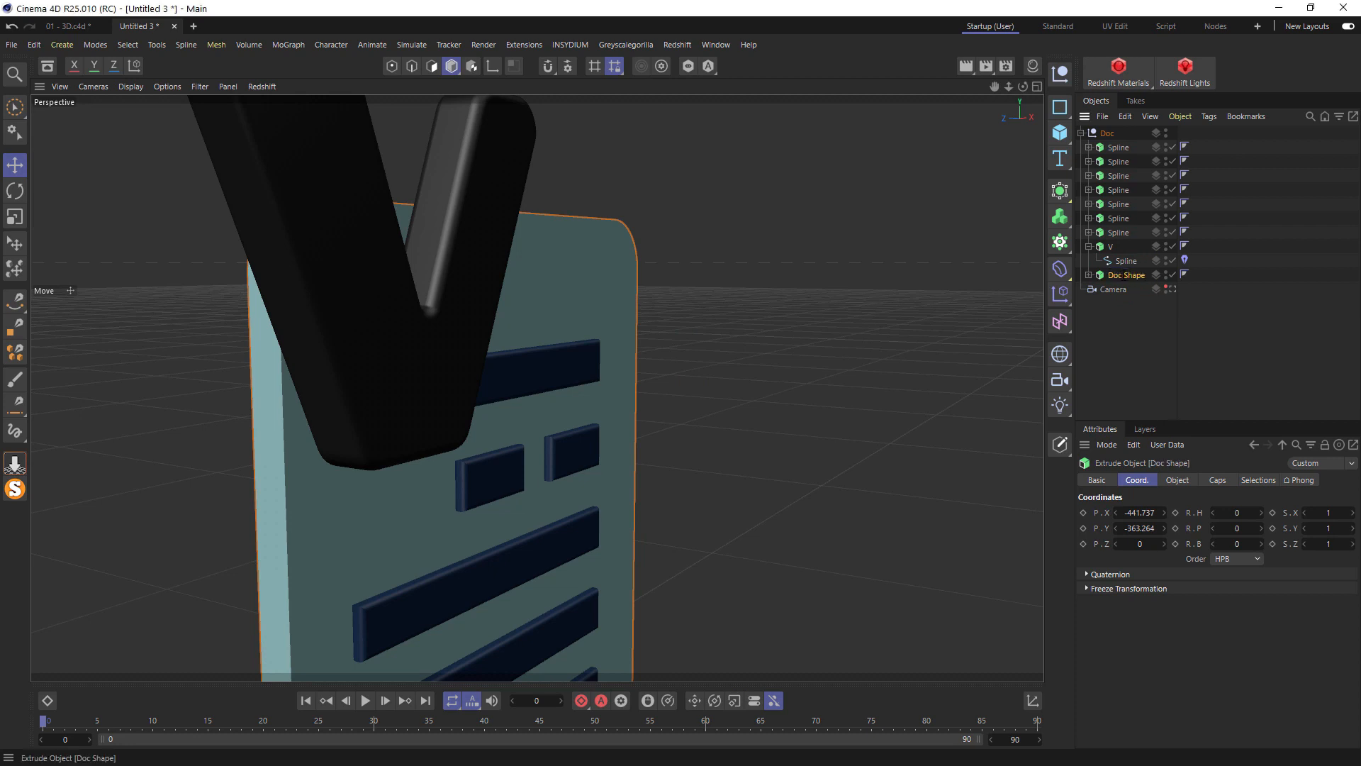
Give the Doc Shape extrude's caps a round bevel of size 1 with 5 segments
left_click(1217, 481)
double_click(1185, 591)
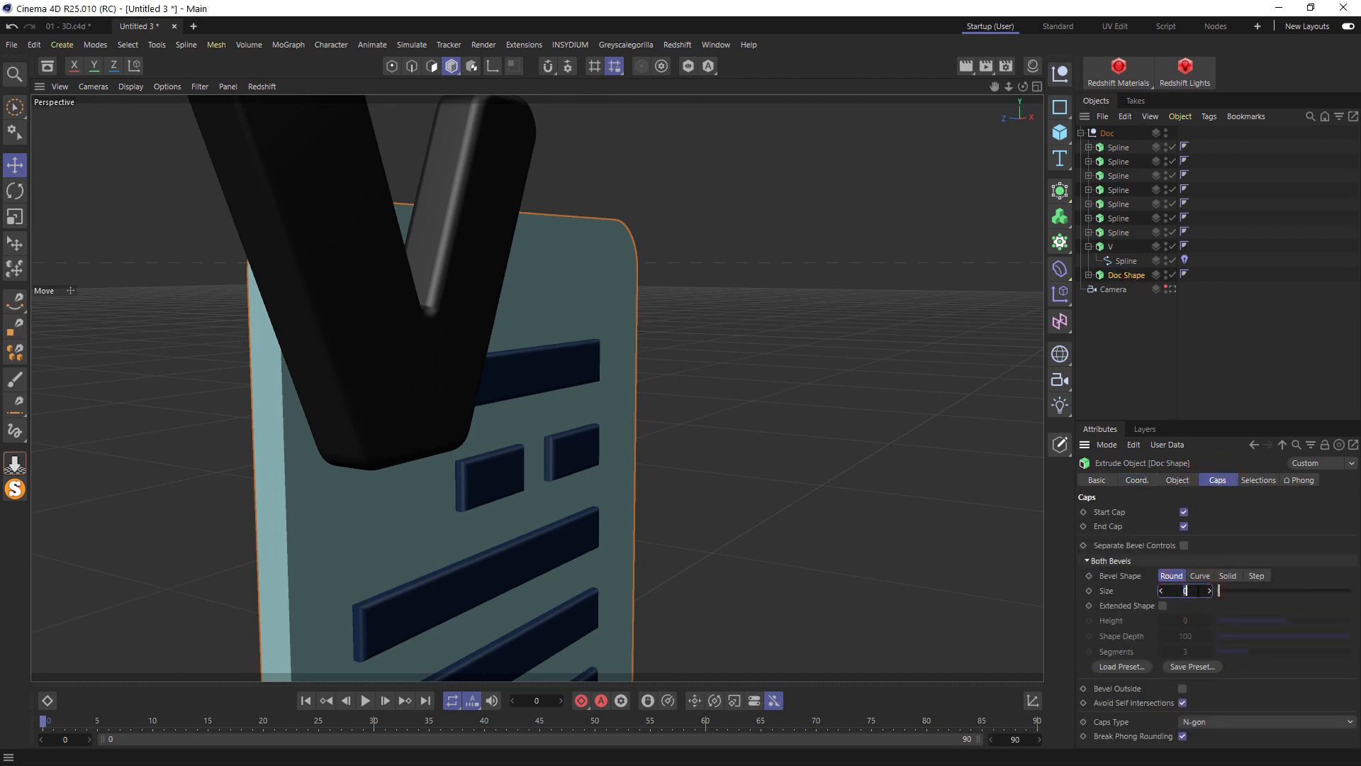
type("2")
key("Return")
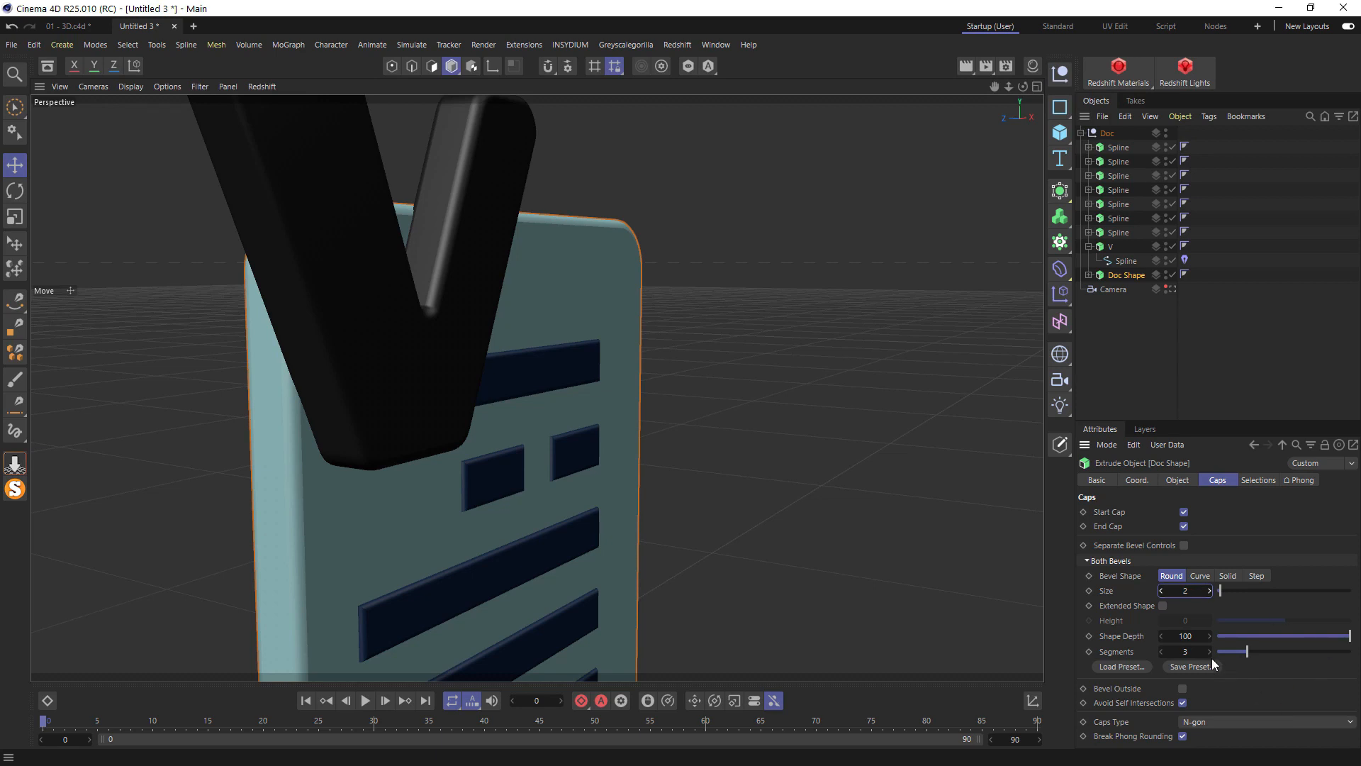
left_click_drag(1197, 593, 1203, 593)
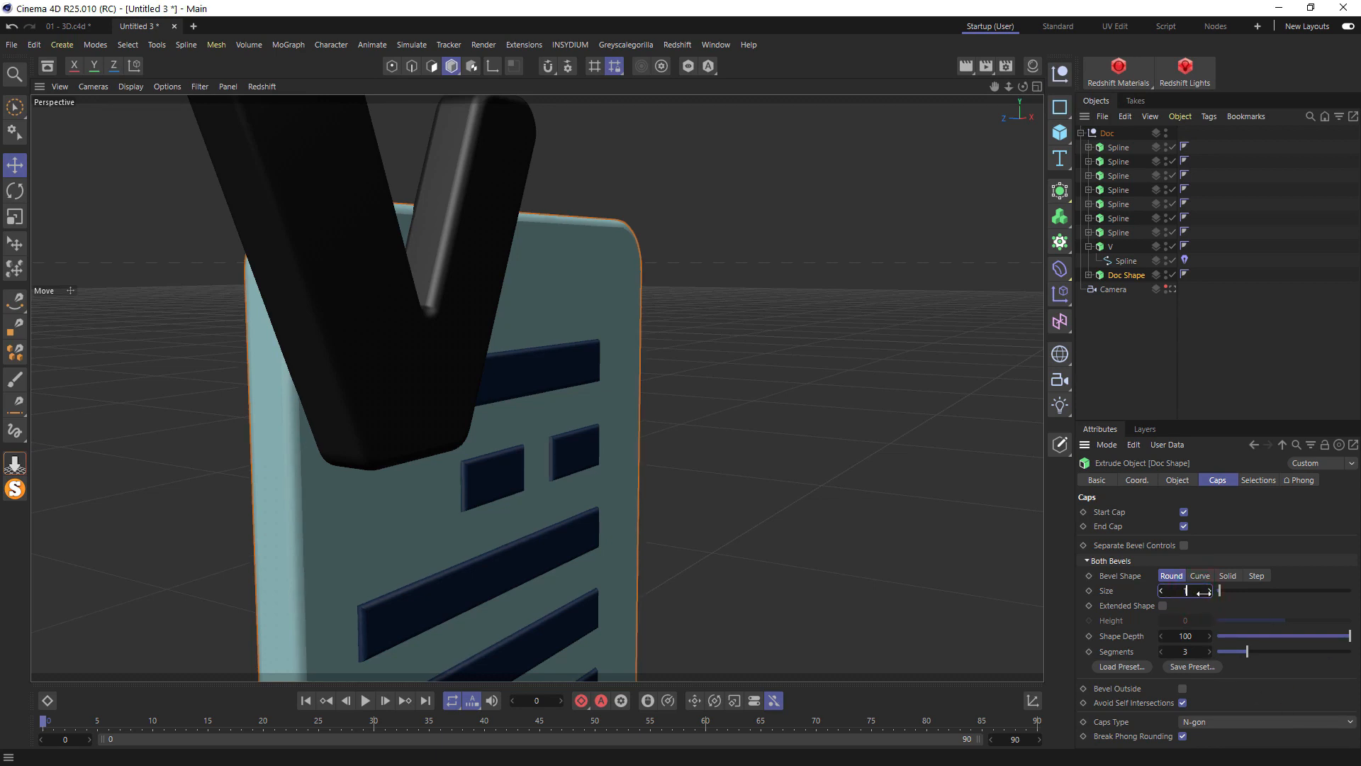
key("Return")
left_click(1191, 650)
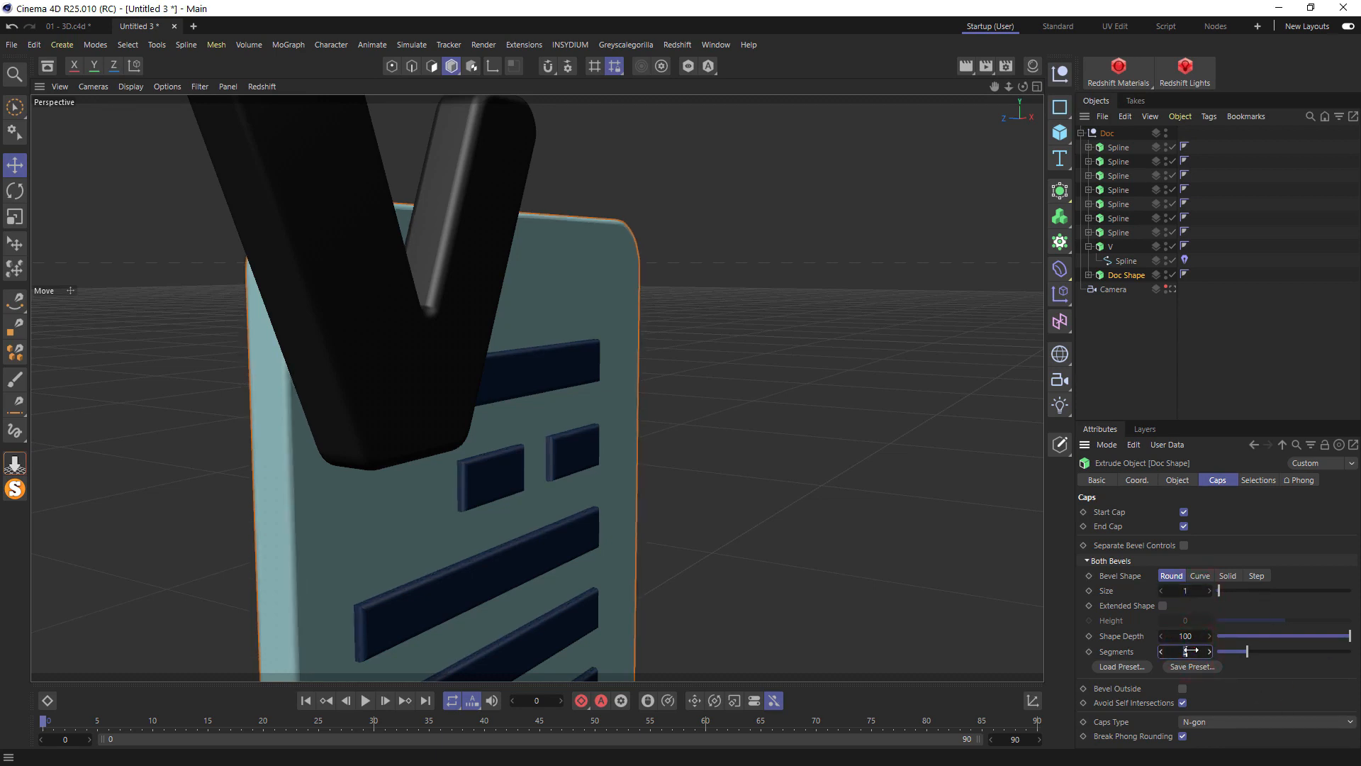
scroll(439, 335, "down", 10)
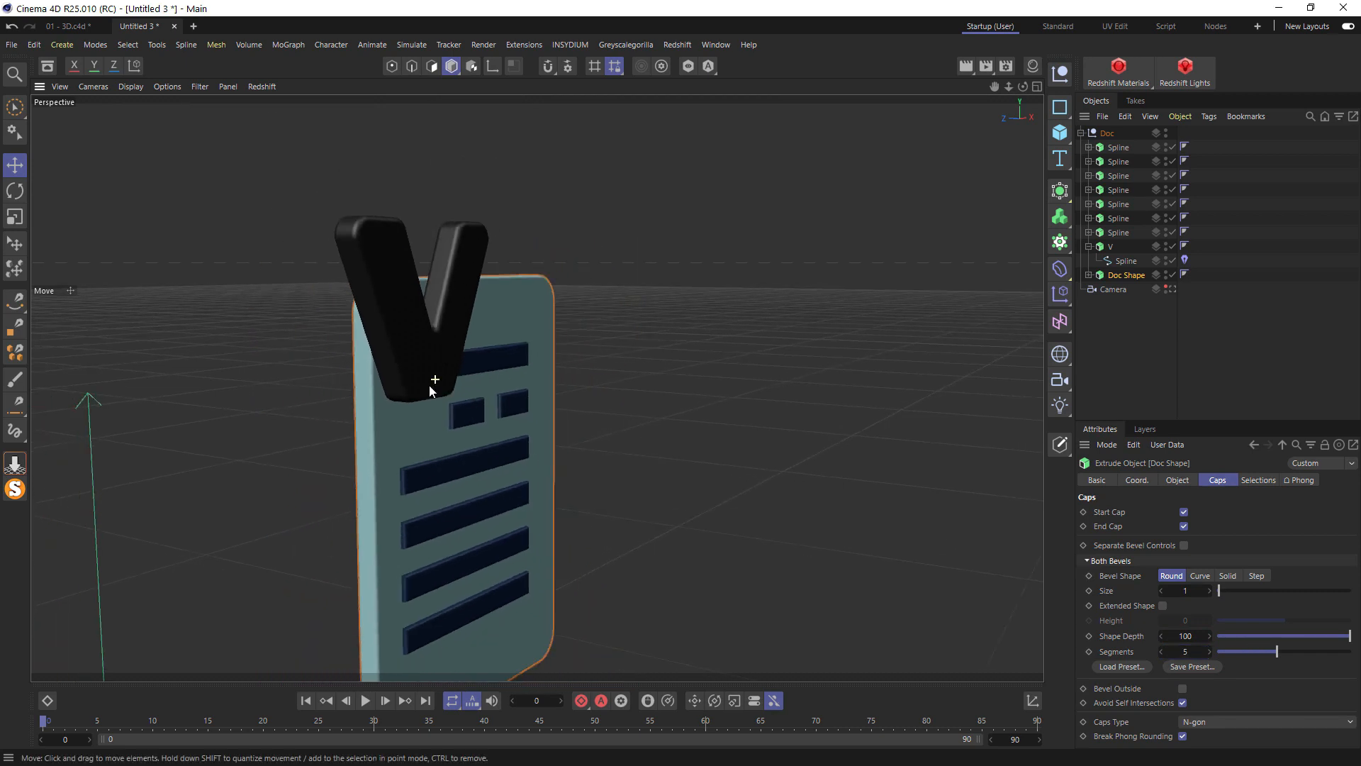
Cut the collapsed Doc group out of the Untitled 3 project and close that project without saving
left_click(1081, 133)
left_click(1109, 134)
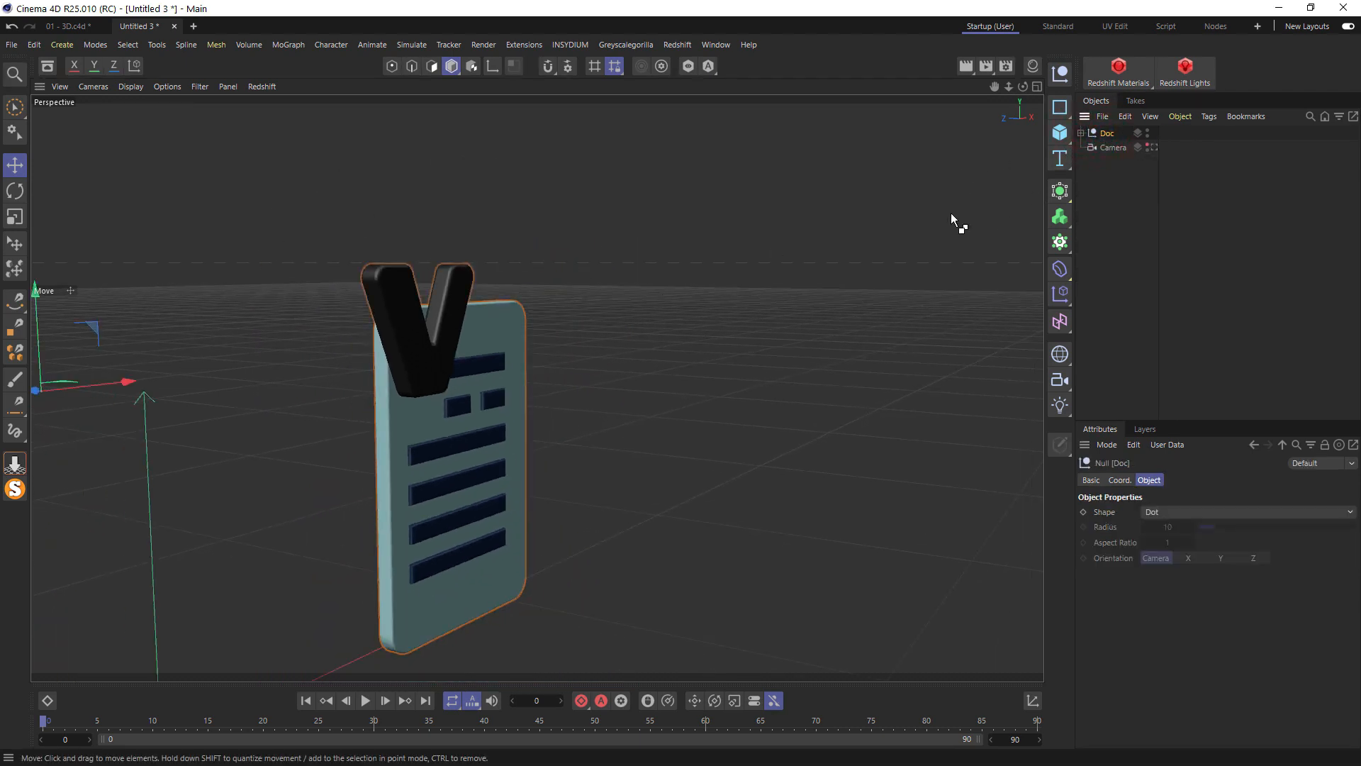
key("Delete")
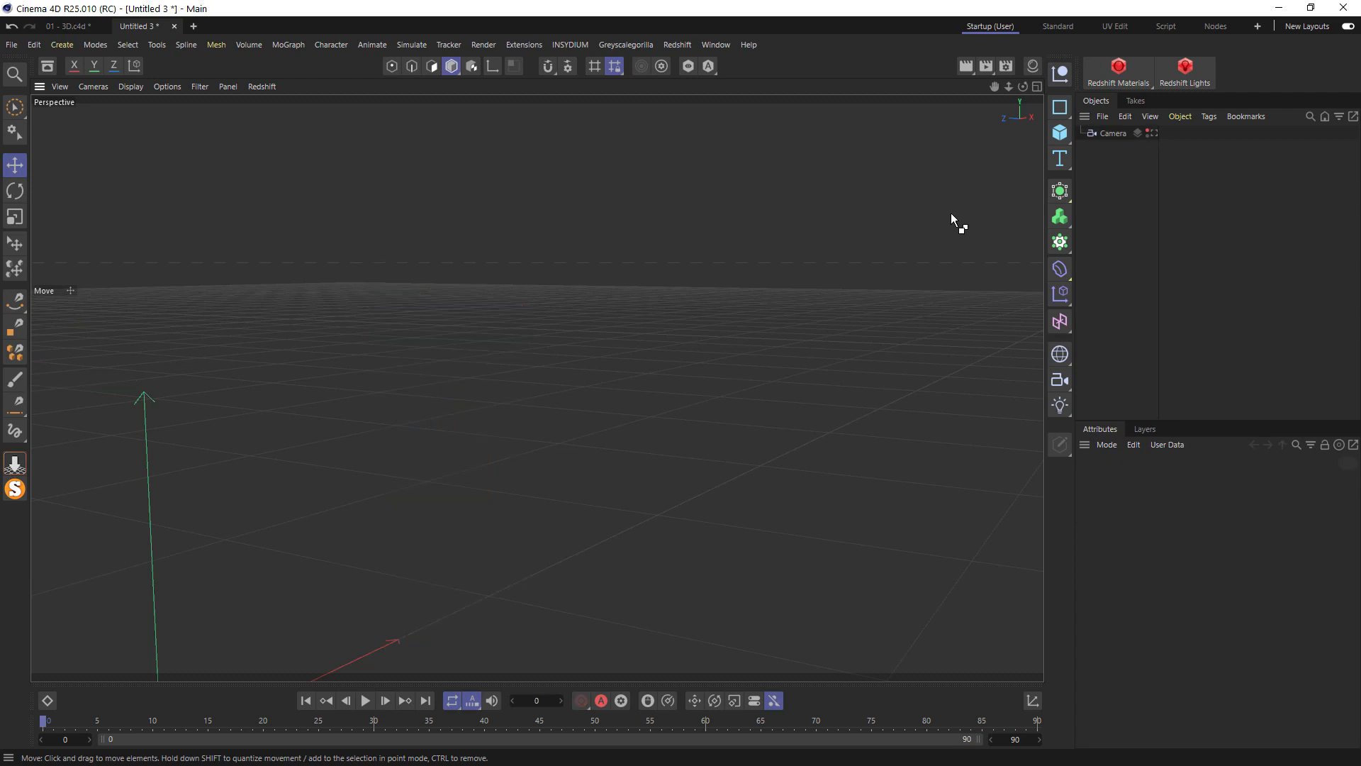
key("ctrl+w")
left_click(698, 443)
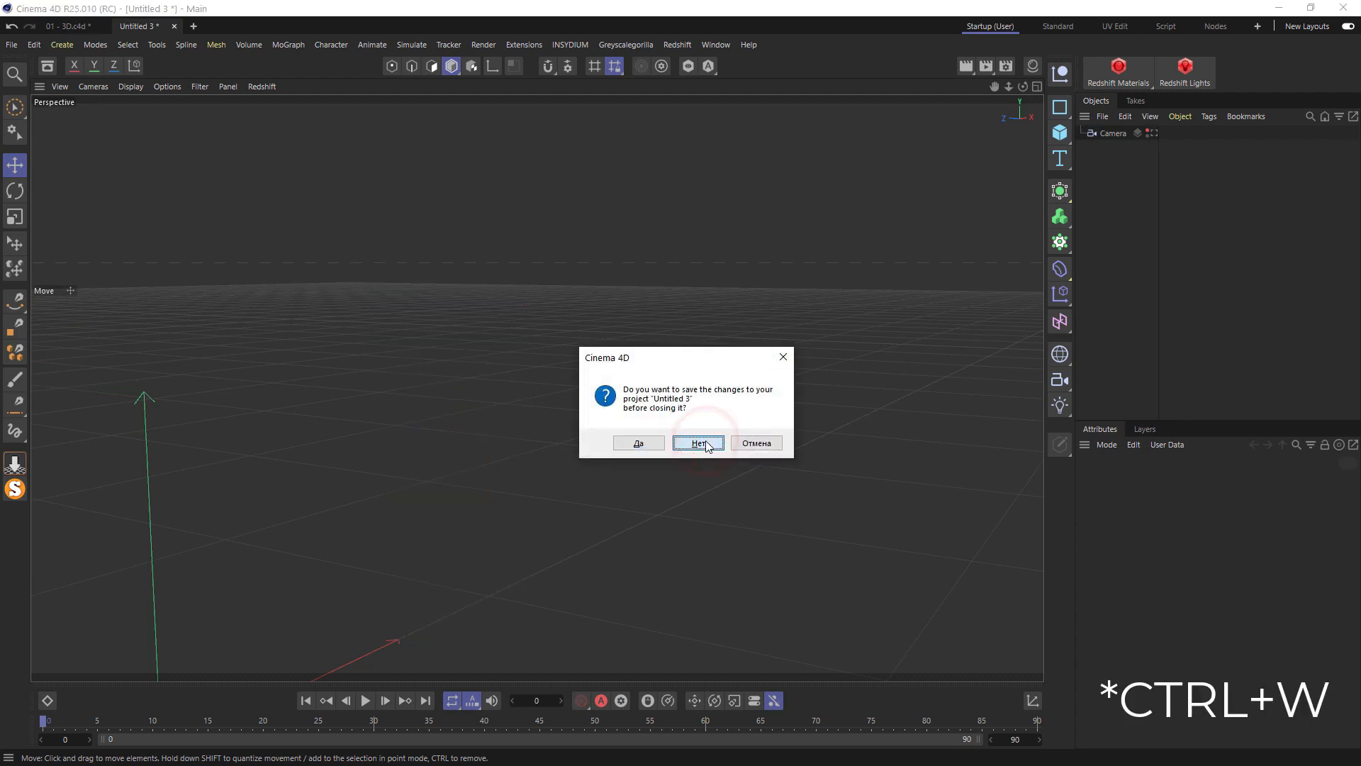
Paste the beveled Doc group into the 01 - 3D project in place of the old Doc in the design.ai hierarchy
key("ctrl+v")
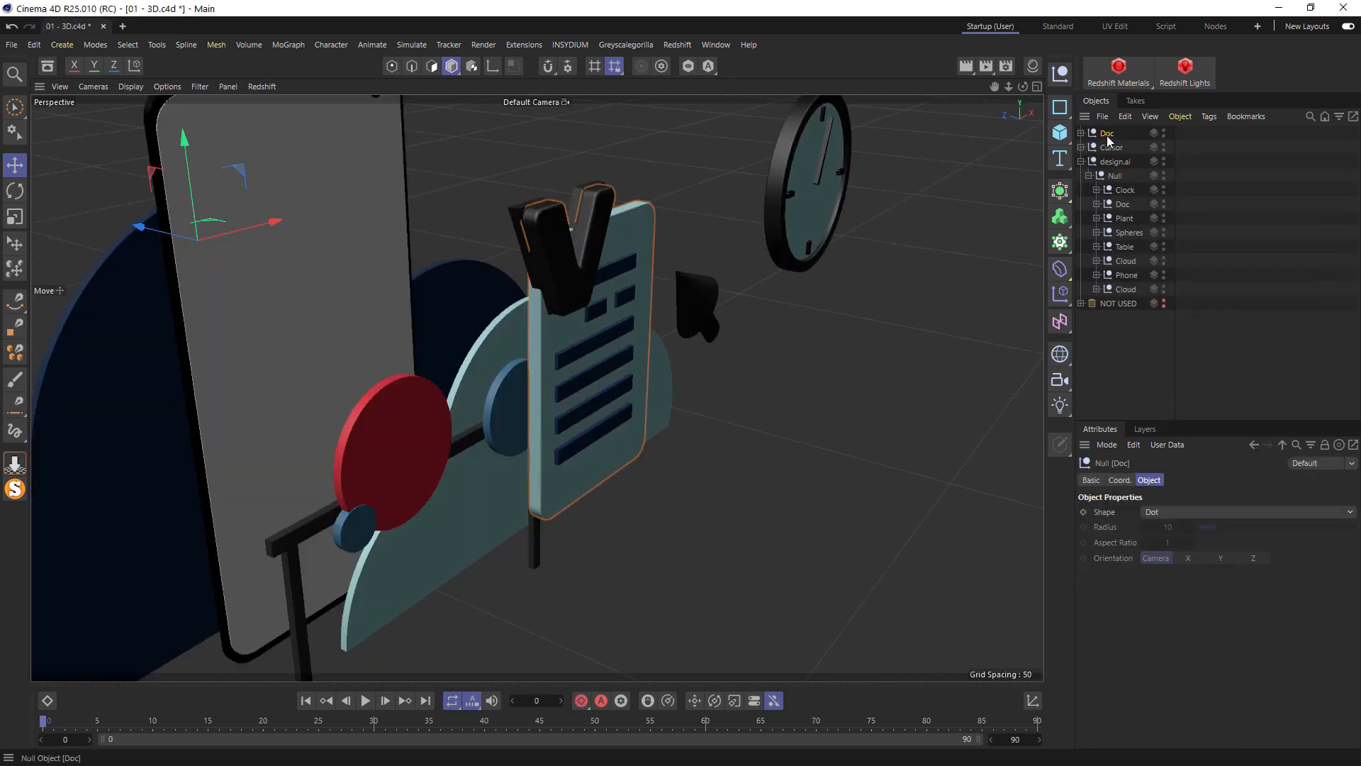
key("Delete")
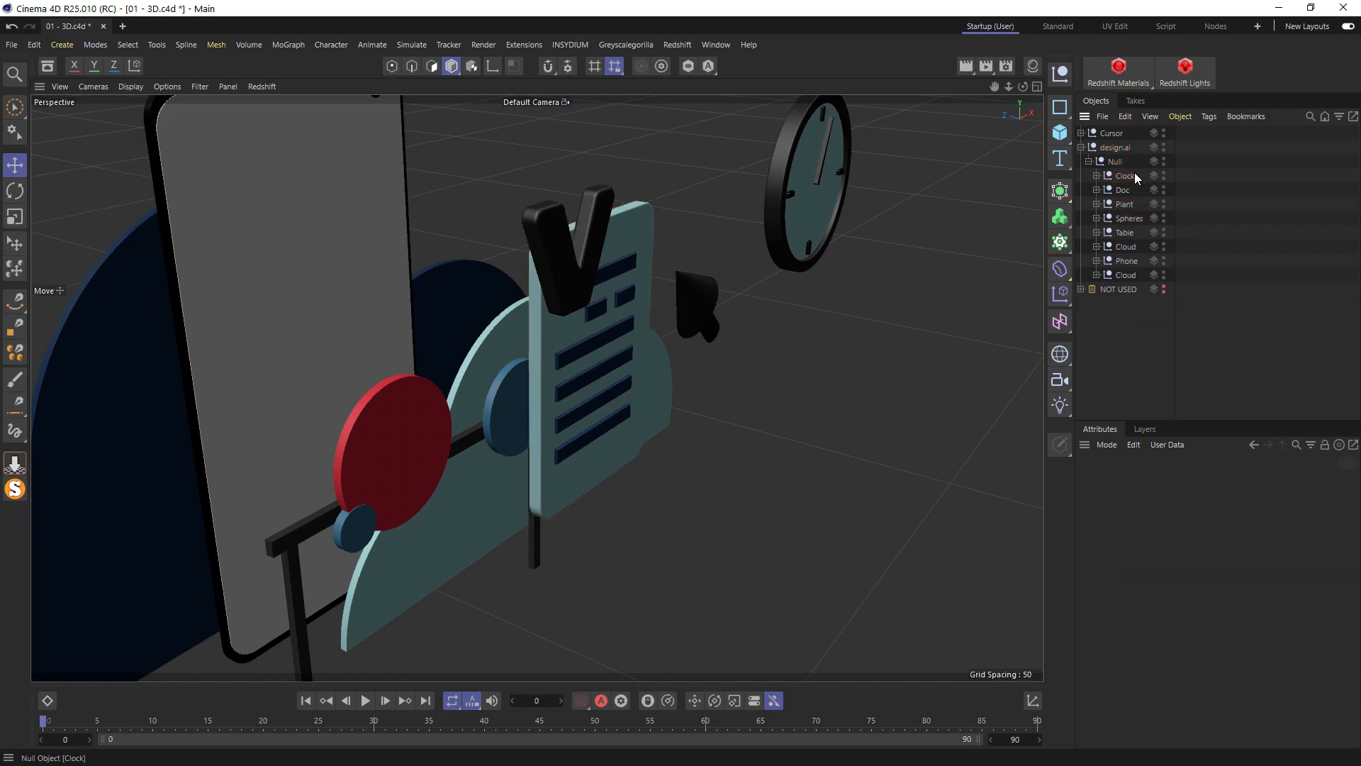
Rename the Clock null as 3D Clock and the Doc null as 3D Doc
double_click(1127, 175)
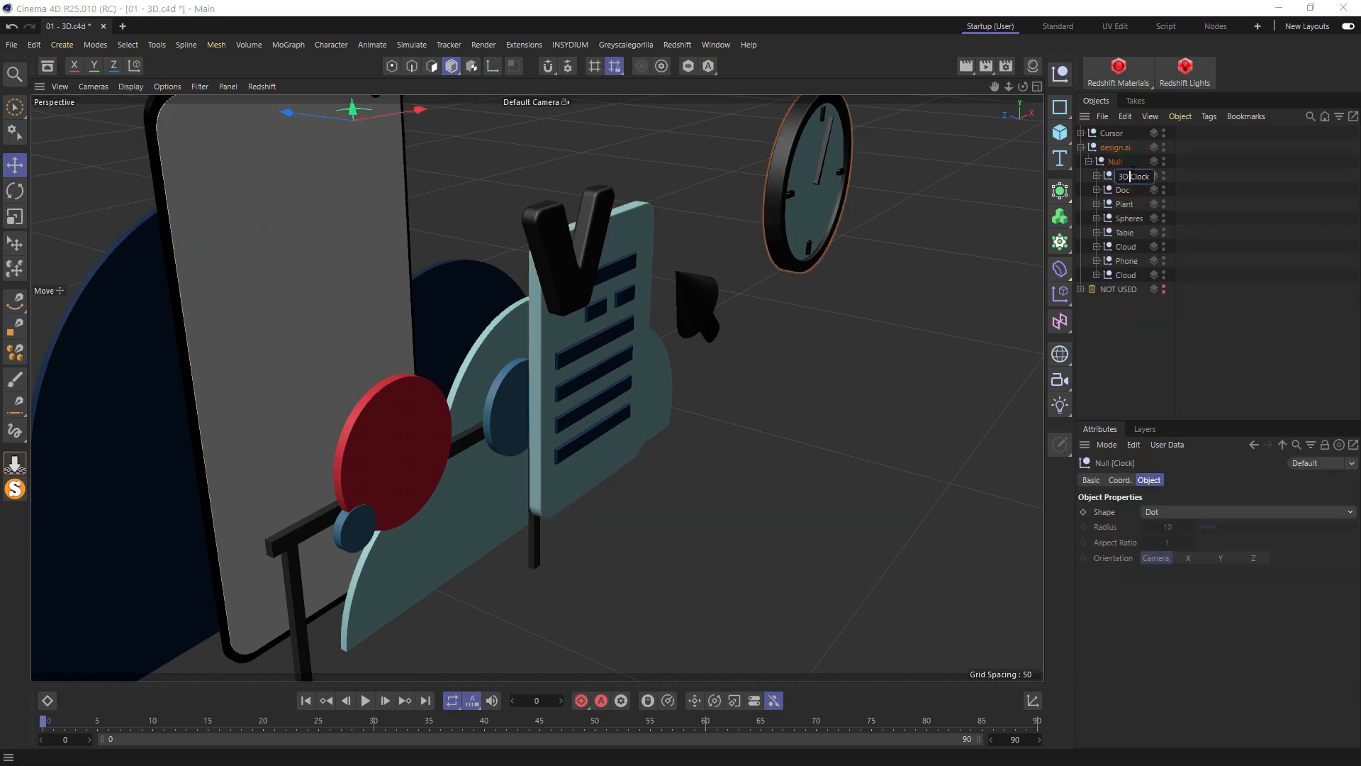
type("3D")
key("Return")
double_click(1125, 190)
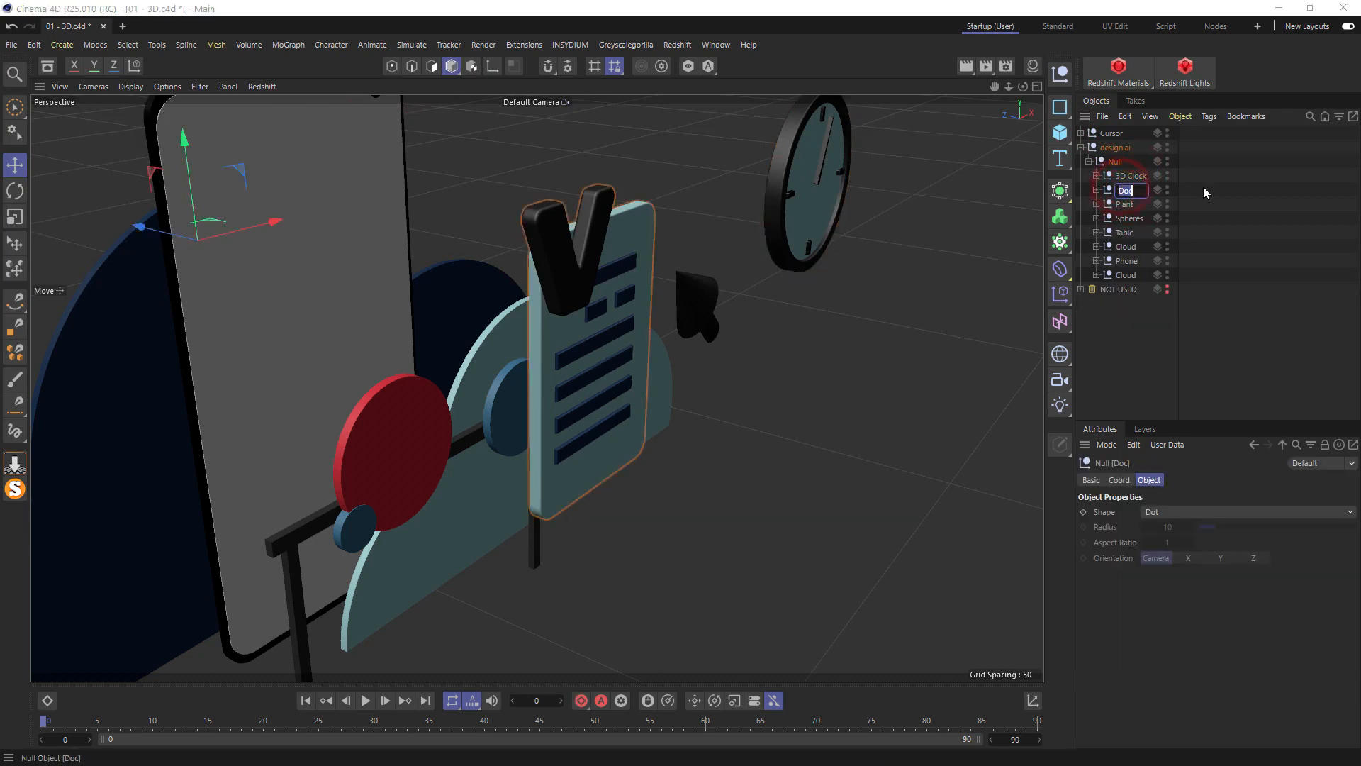
key("Home")
type("3D")
key("Return")
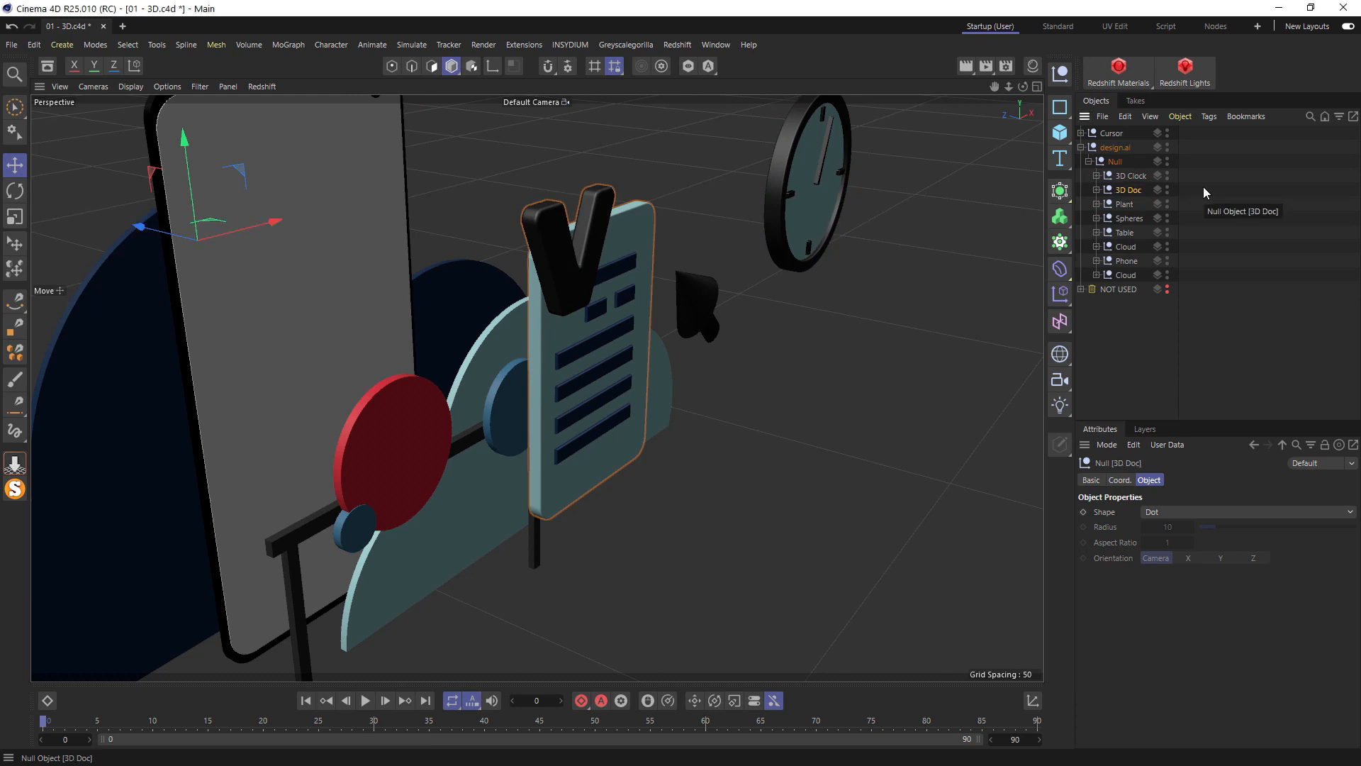
Hide the 3D Clock and 3D Doc groups in the viewport
scroll(522, 342, "down", 3)
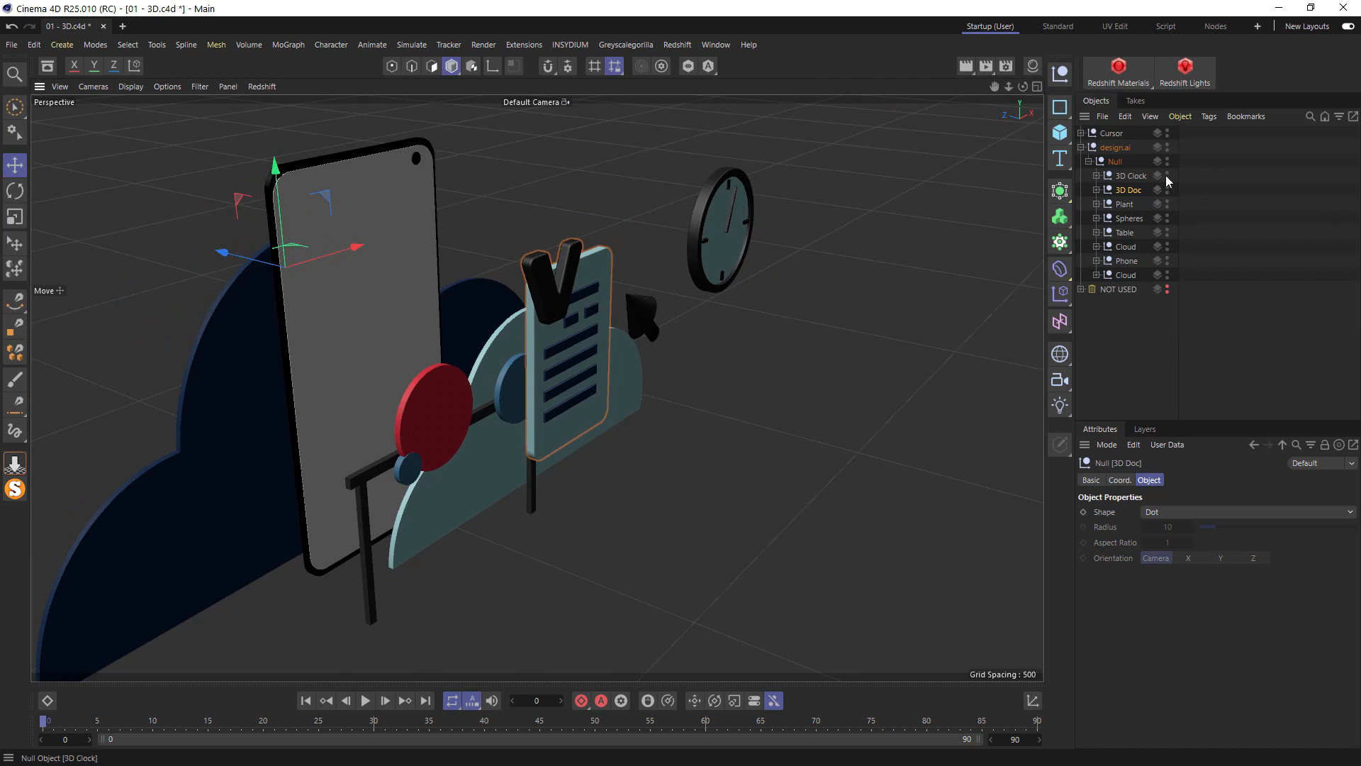
left_click(1167, 175)
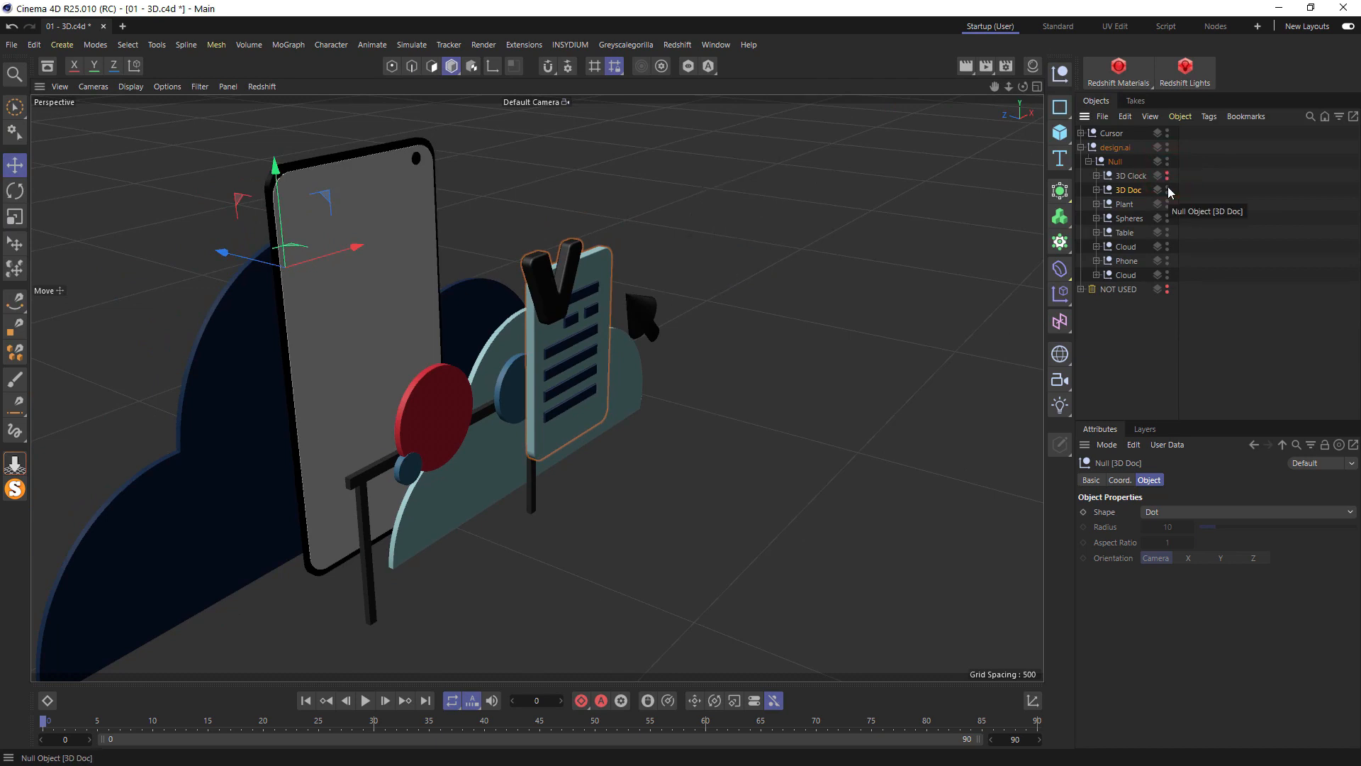
left_click(1167, 189)
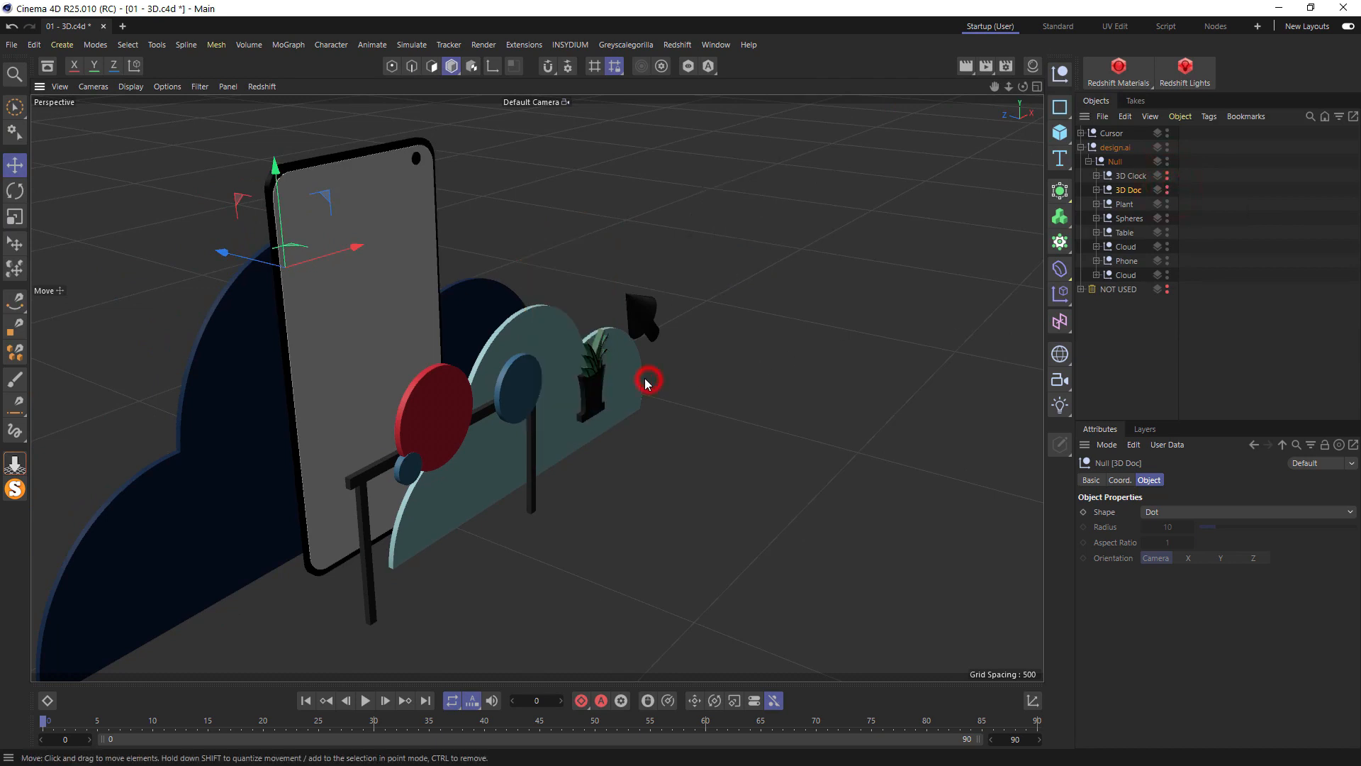
Rename the Cursor null as 3D Cursor and clear the selection
left_click_drag(645, 384, 601, 355, "alt")
double_click(1117, 133)
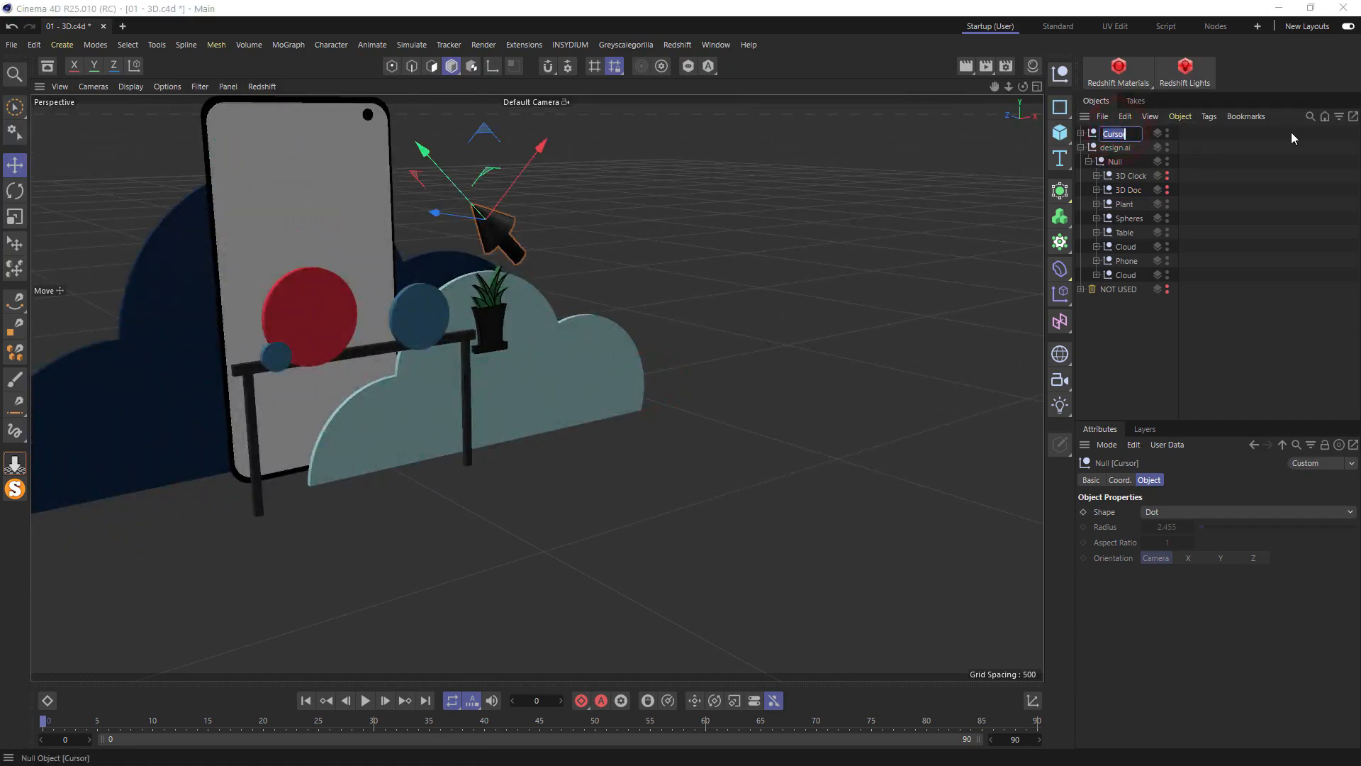
type("3D Cursor")
key("Return")
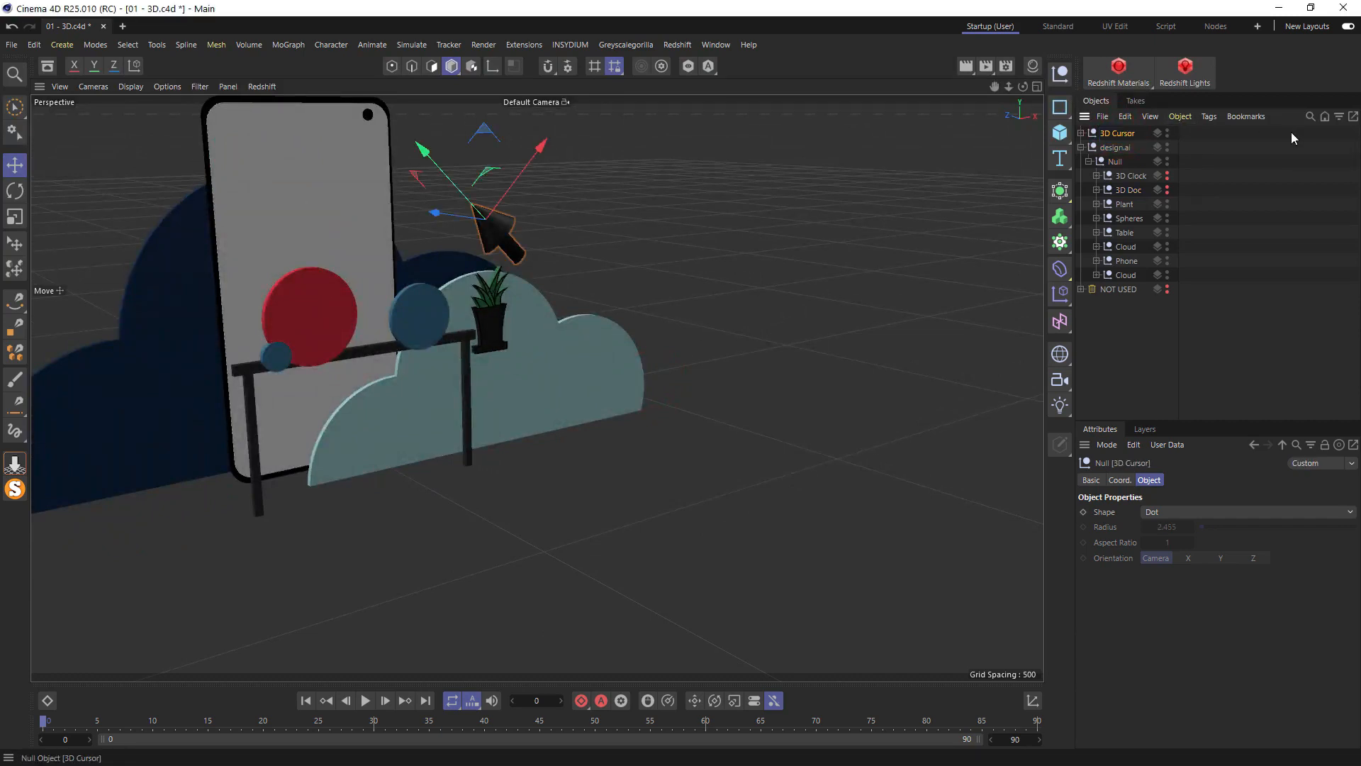
middle_click_drag(437, 312, 678, 389, "alt")
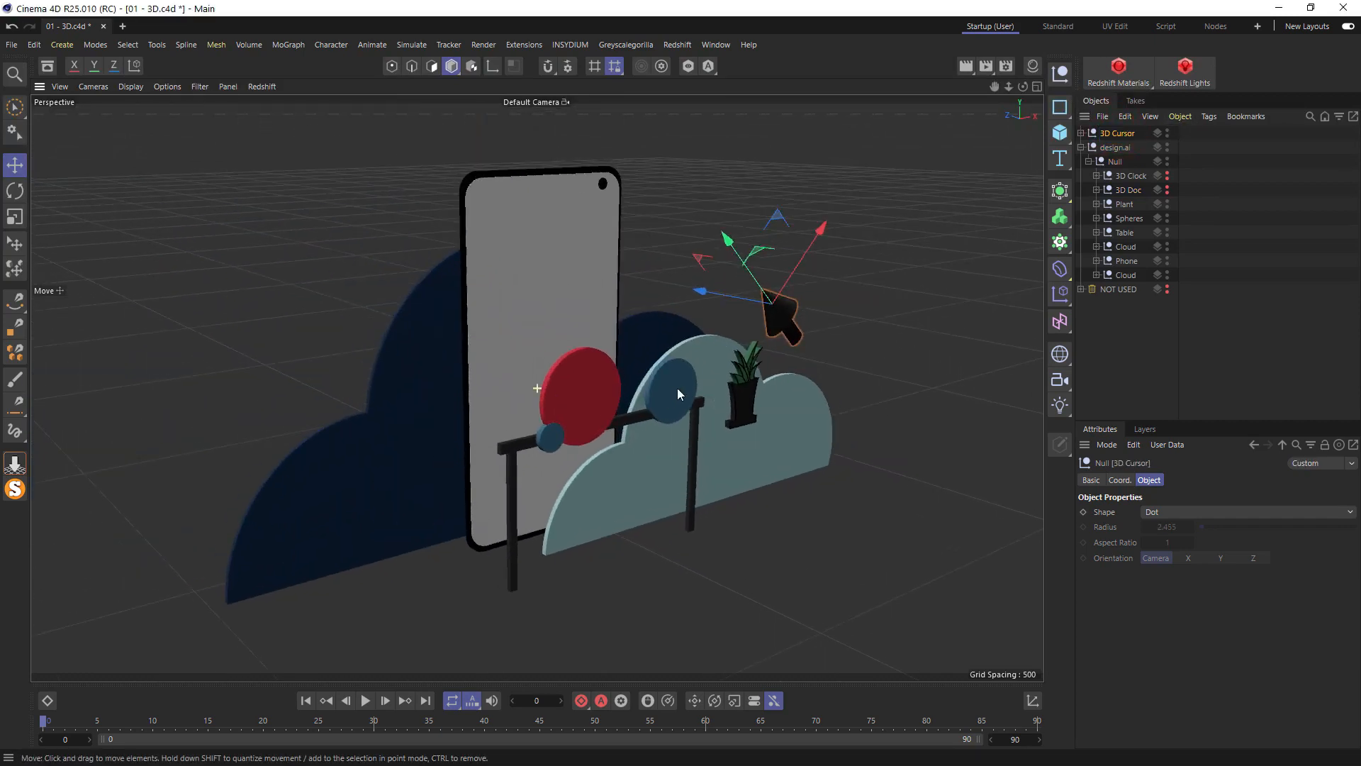
mouse_move(614, 293)
left_mouse_down("alt")
mouse_move(641, 256)
mouse_move(610, 273)
mouse_move(638, 288)
left_mouse_up("alt")
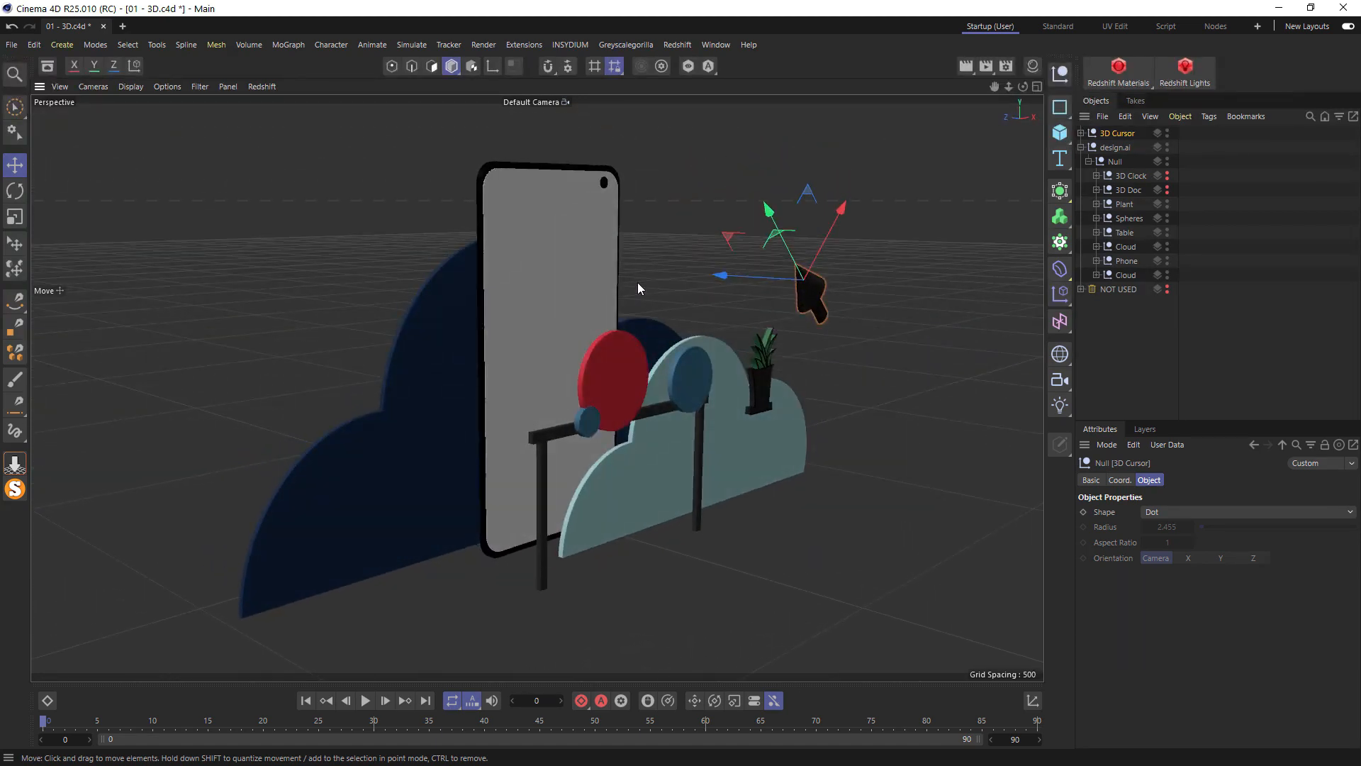
left_click(887, 261)
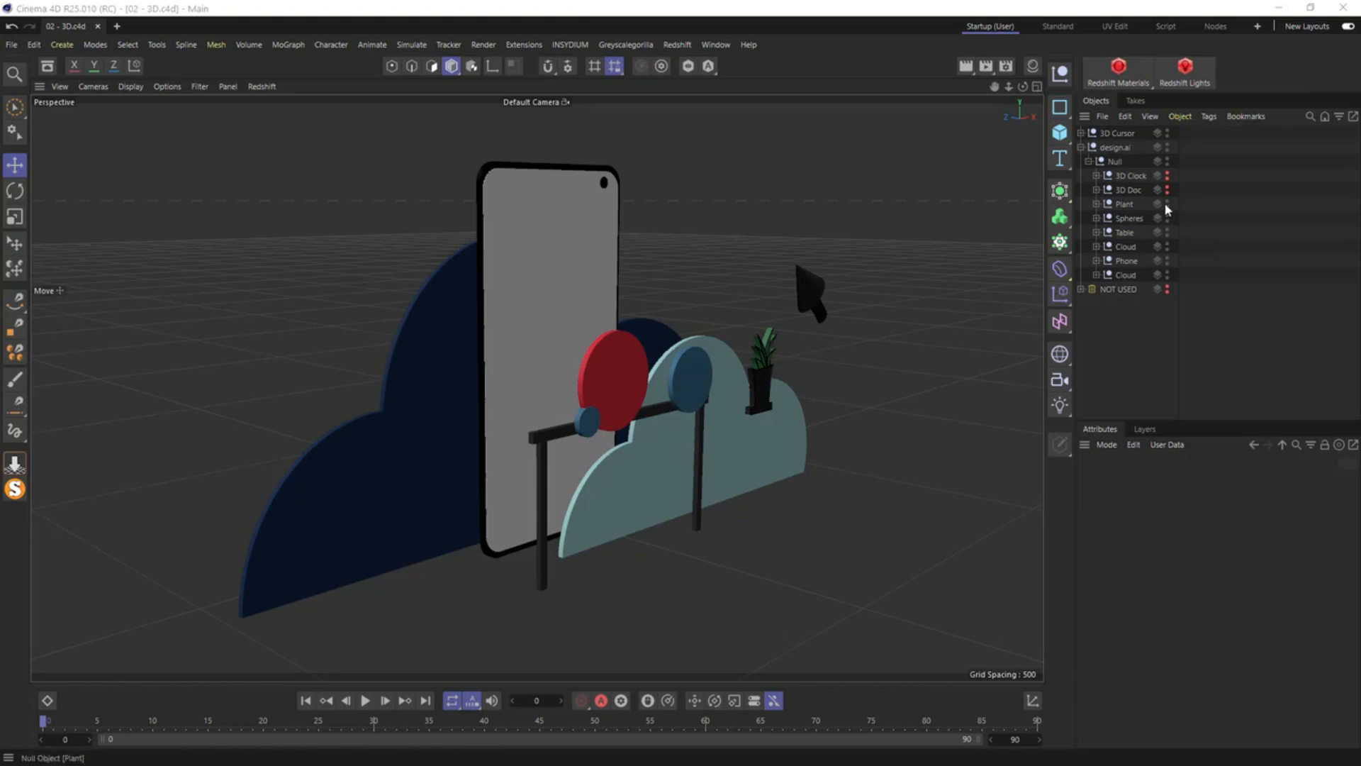
Hide the design.ai group and pull both Cloud nulls out of it to the end of the object hierarchy
left_click(1167, 146)
left_click_drag(1119, 275, 1117, 359)
left_click_drag(1121, 244, 1123, 291)
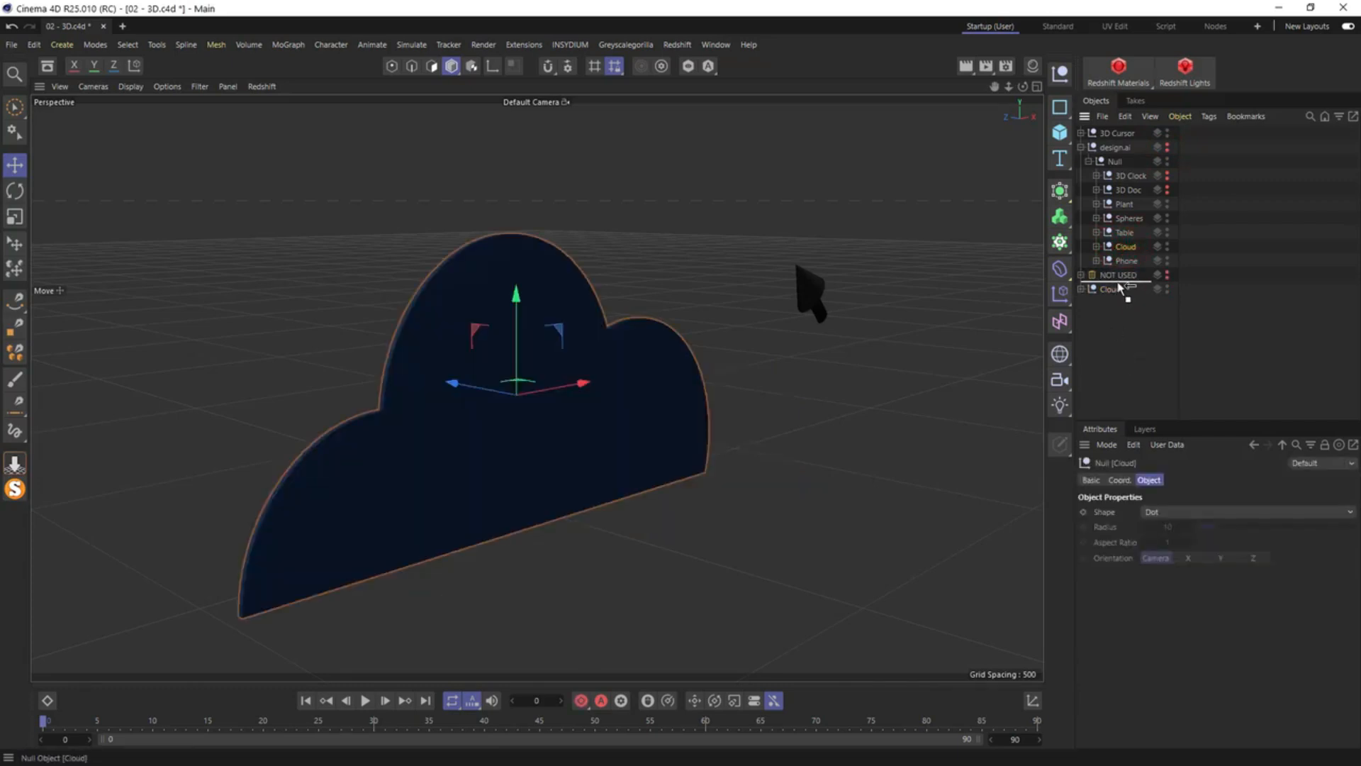
Copy the large dark blue Cloud into a new project and show it in the Front view
left_click(1118, 290)
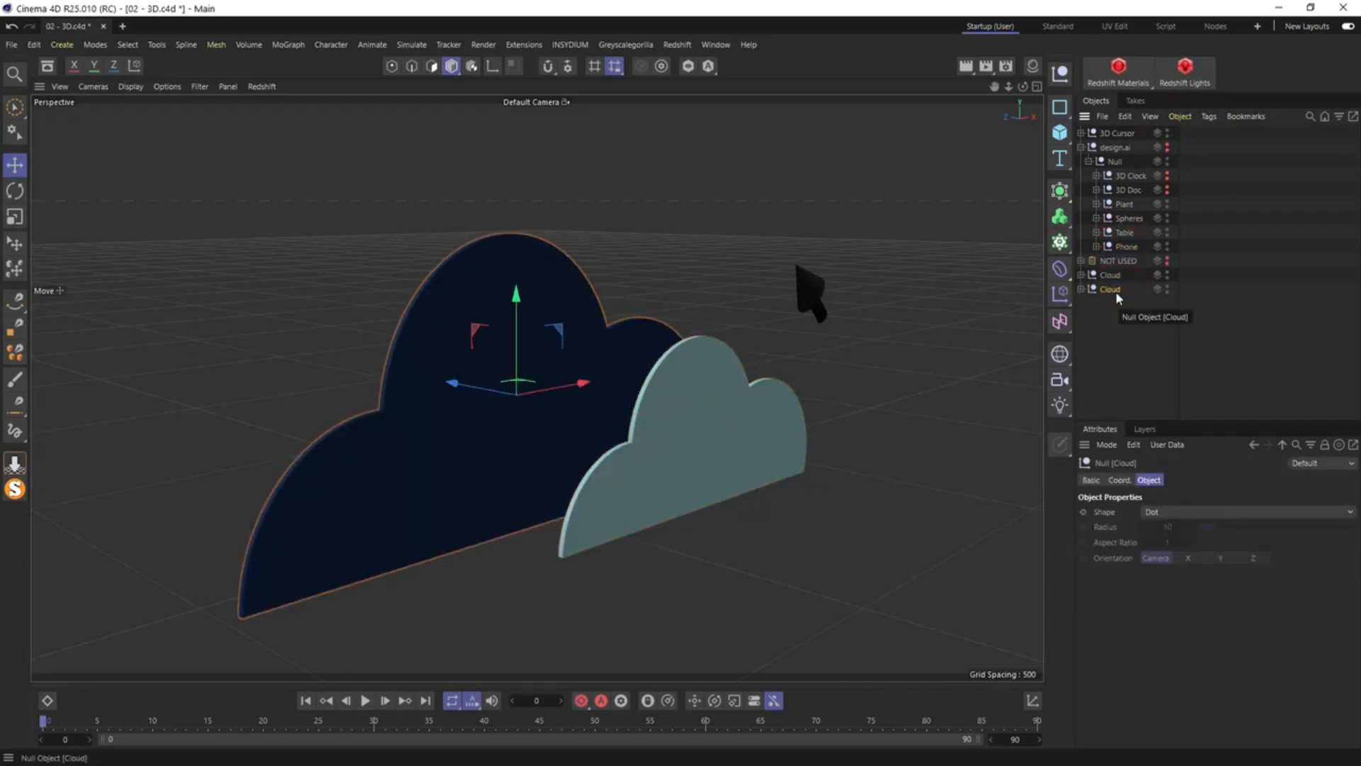
mouse_move(474, 335)
left_mouse_down("alt")
mouse_move(614, 326)
mouse_move(482, 328)
left_mouse_up("alt")
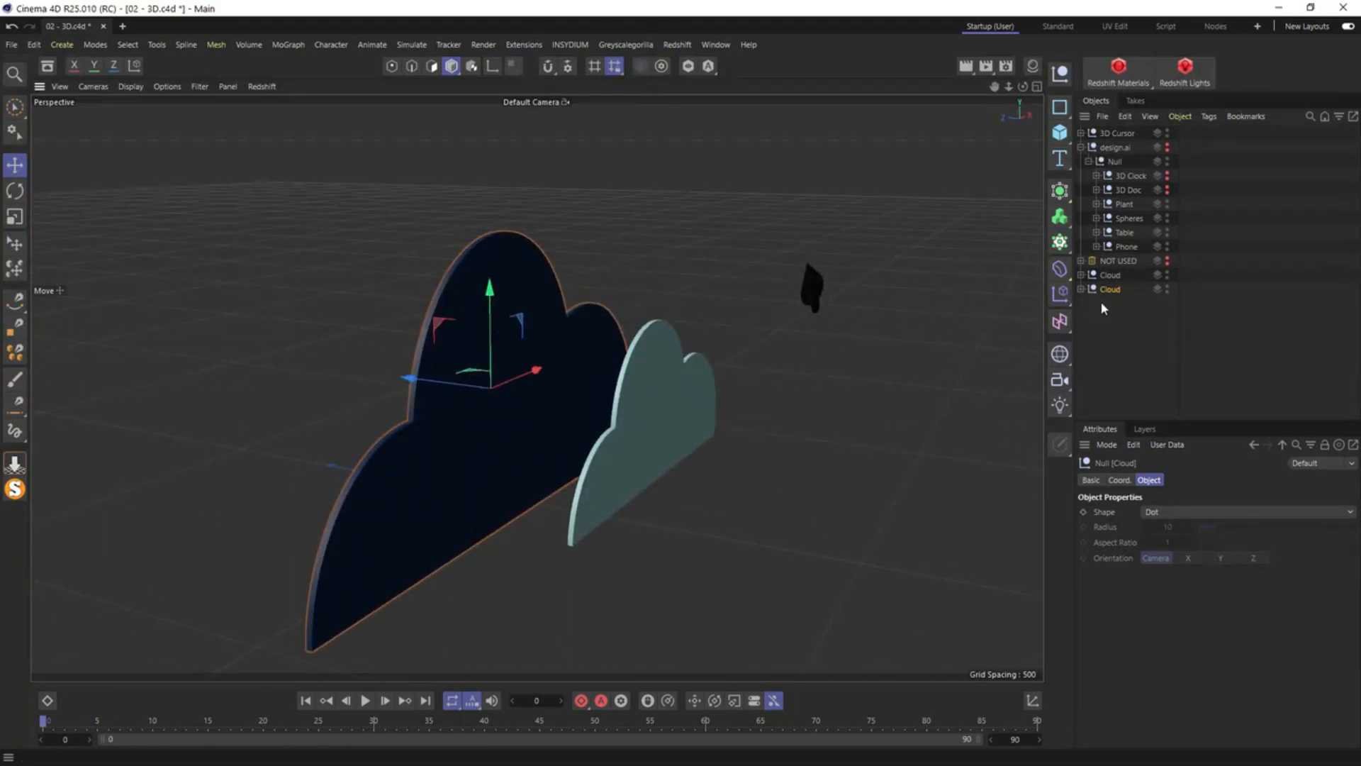
key("ctrl+n")
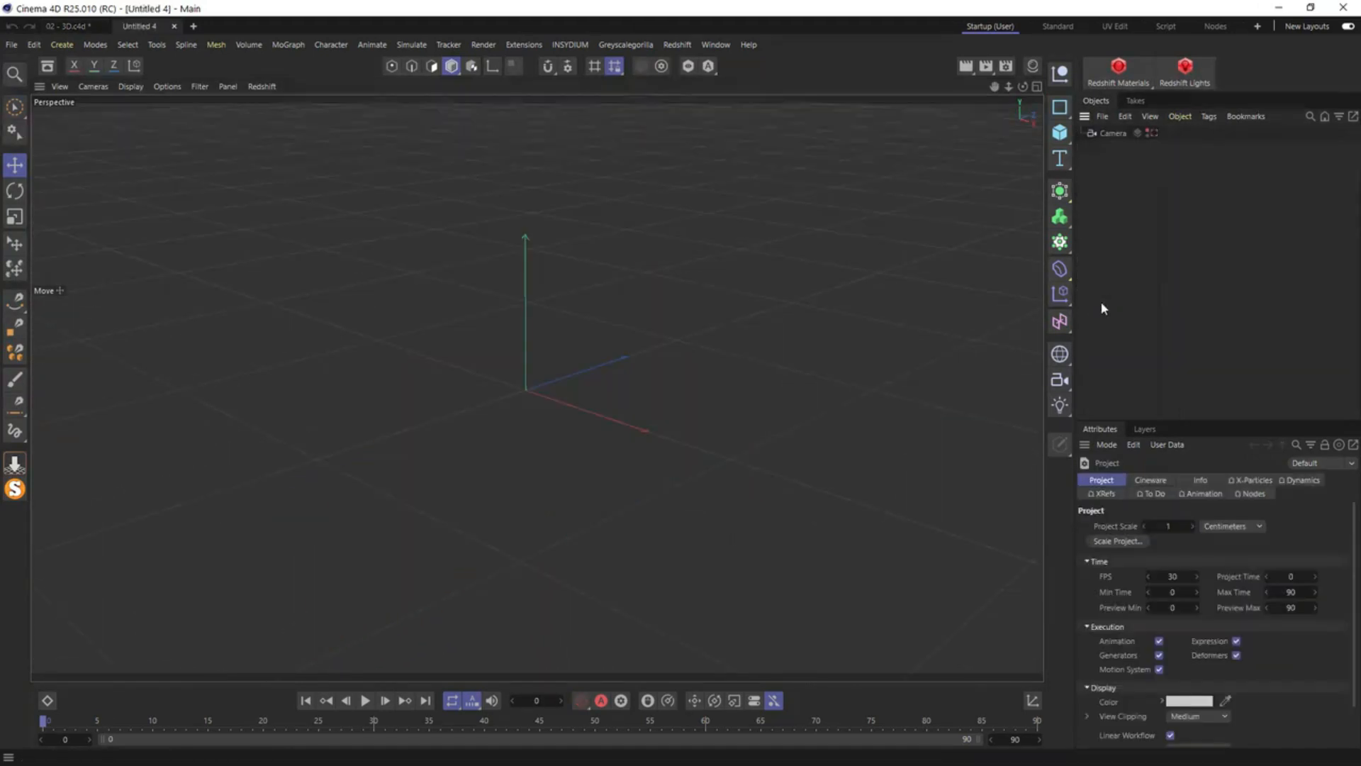
key("ctrl+v")
middle_click(799, 341)
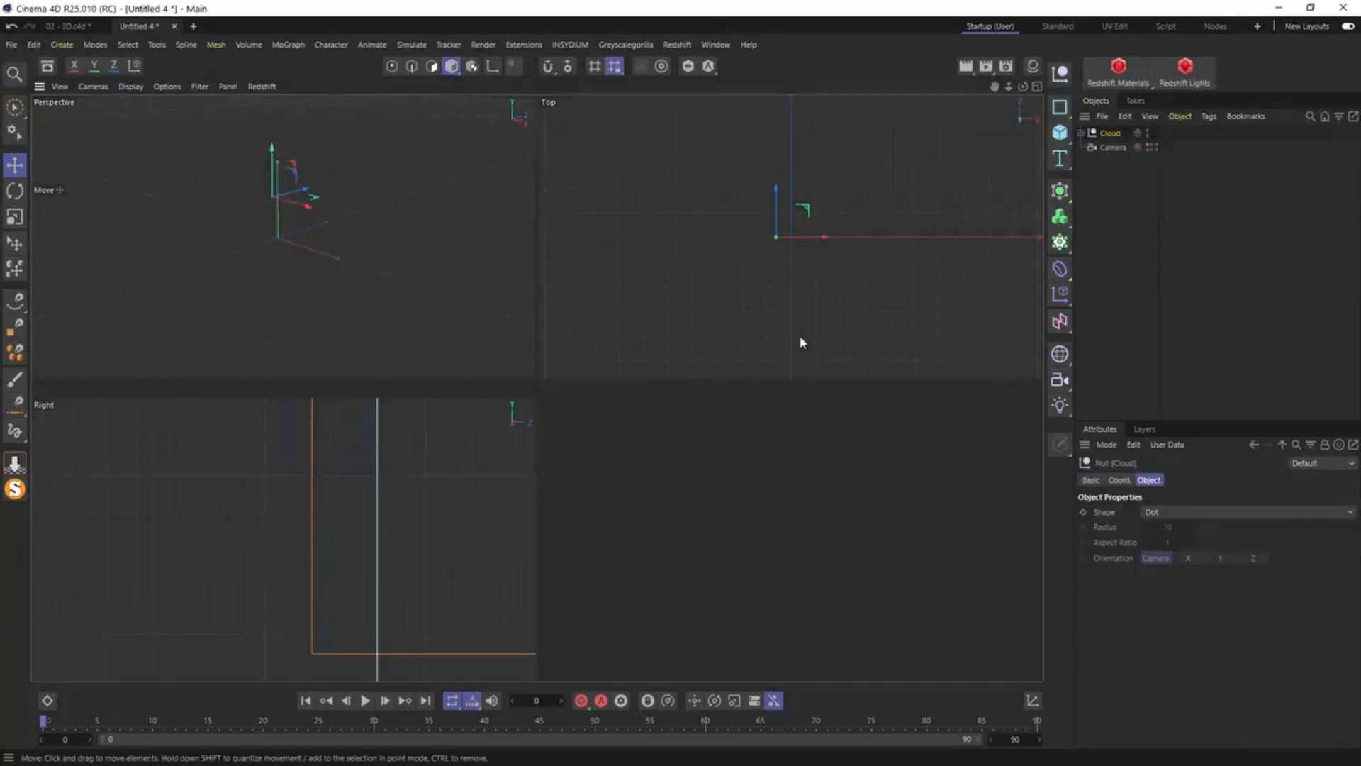
middle_click(755, 470)
scroll(651, 347, "down", 5)
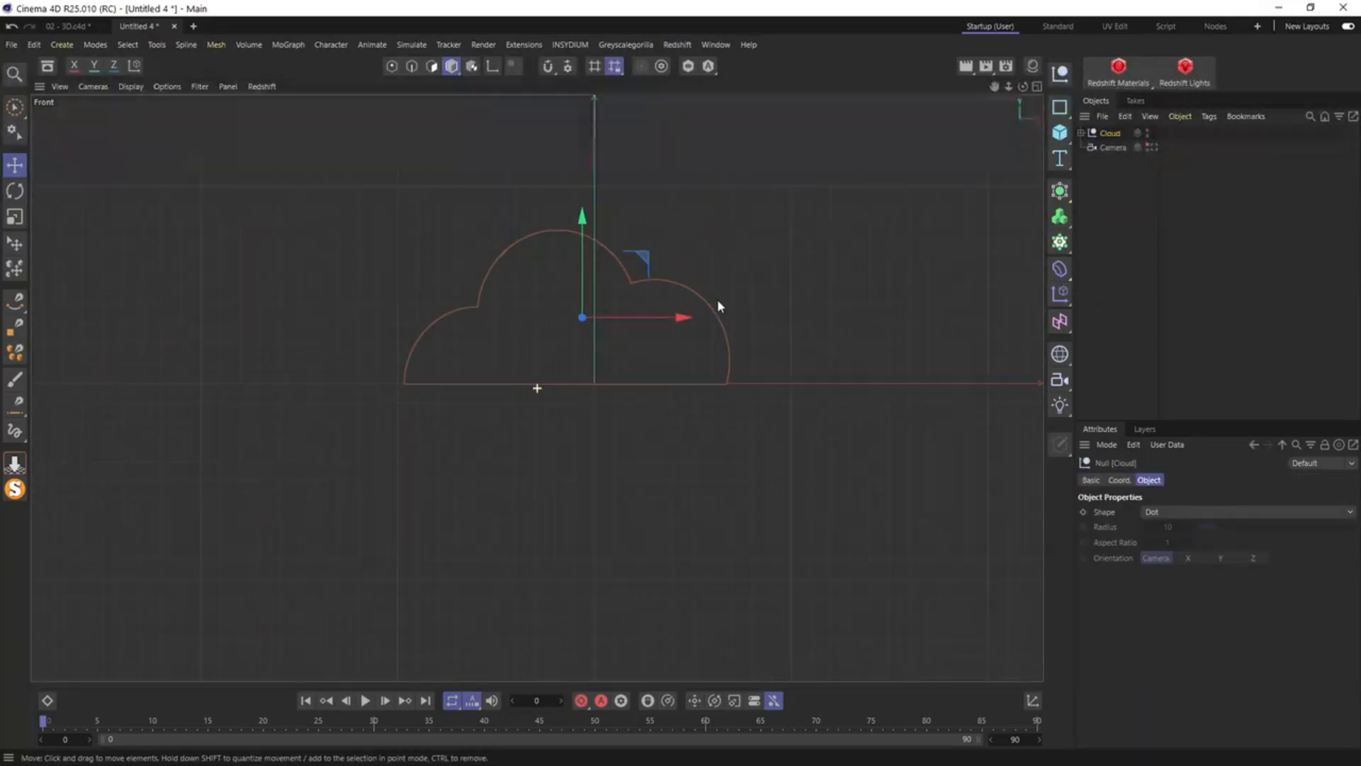
Add a sphere, scaled to a radius of about 220, and place it over the cloud's tallest lobe
left_click(1060, 132)
left_click(1198, 177)
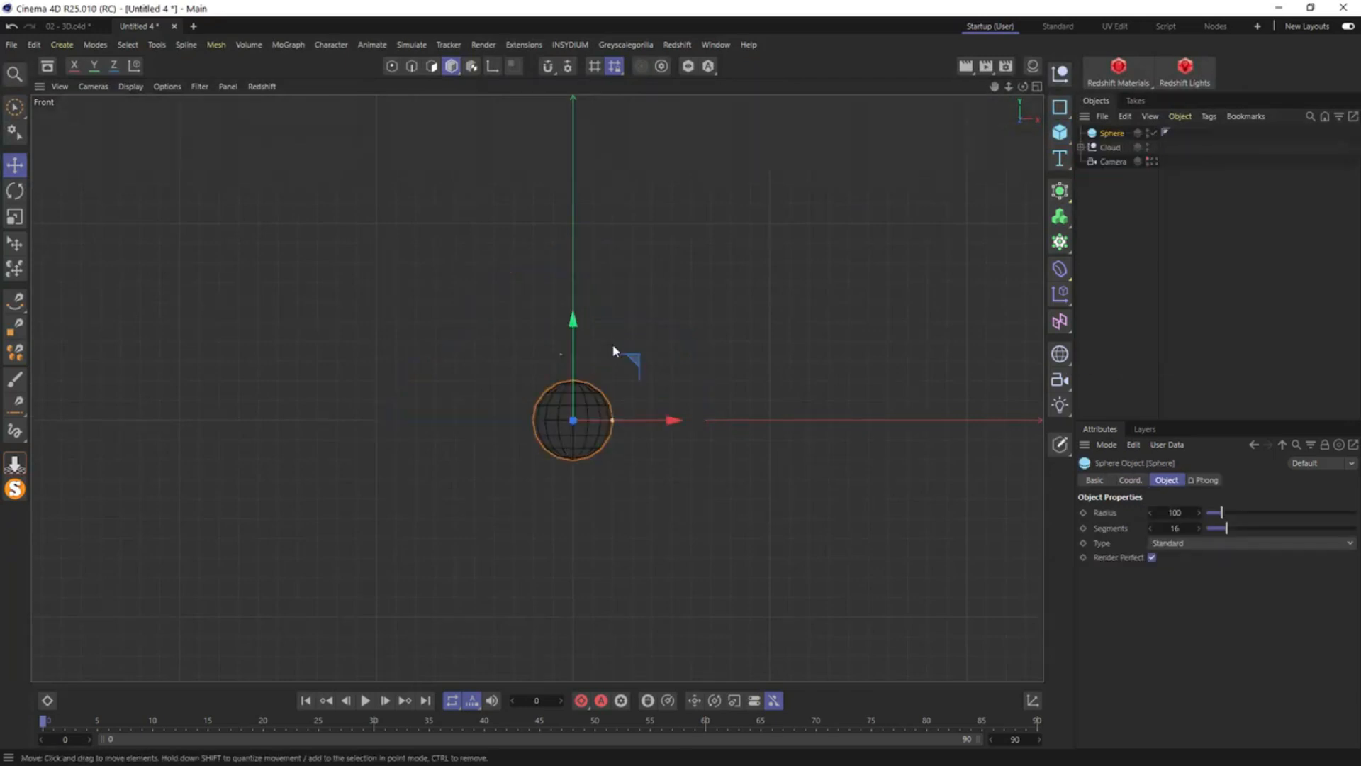
scroll(612, 346, "up", 2)
key("t")
left_click_drag(610, 352, 1205, 340)
key("e")
mouse_move(509, 419)
left_mouse_down()
mouse_move(409, 274)
mouse_move(415, 249)
left_mouse_up()
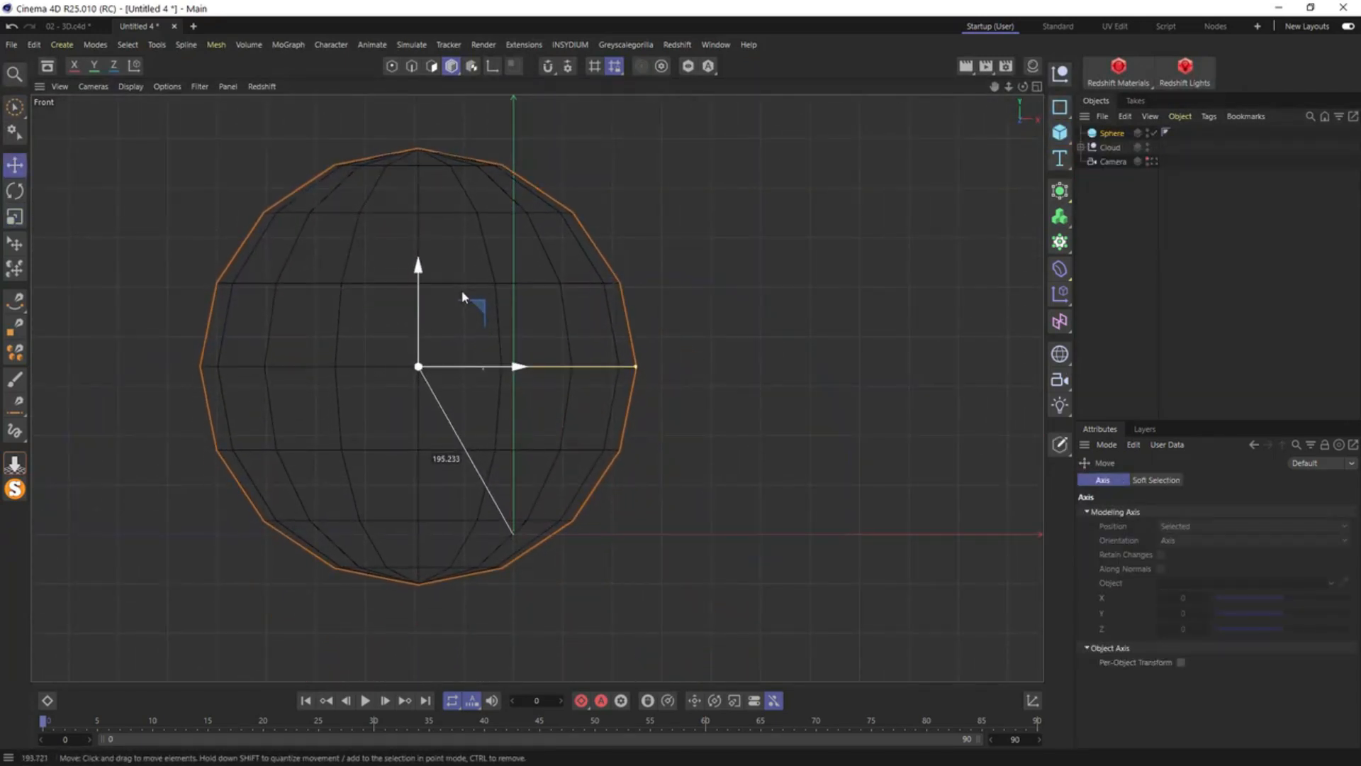
Set the sphere's segments to 64 and place a copy about 262 units down and to the left over the cloud's left lobe
left_click(1112, 132)
left_click(1179, 528)
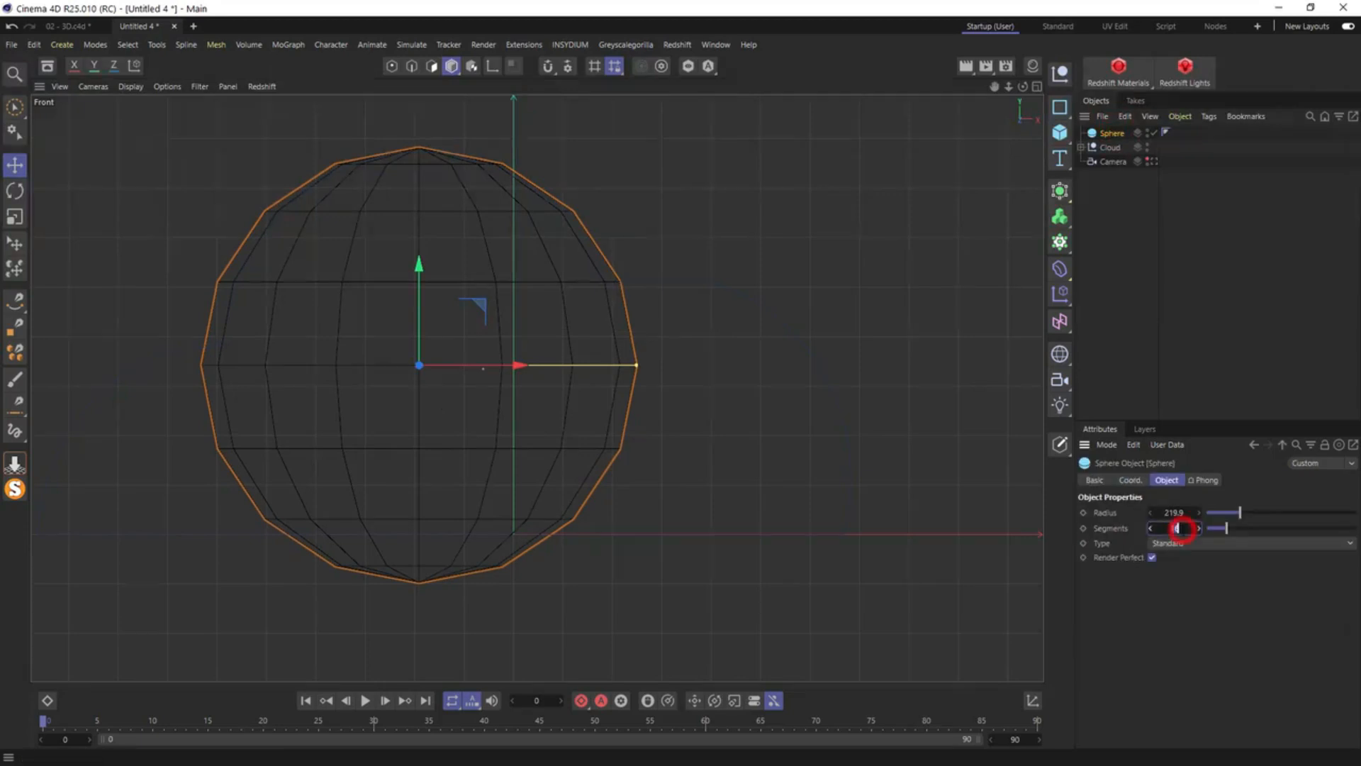
type("64")
key("Return")
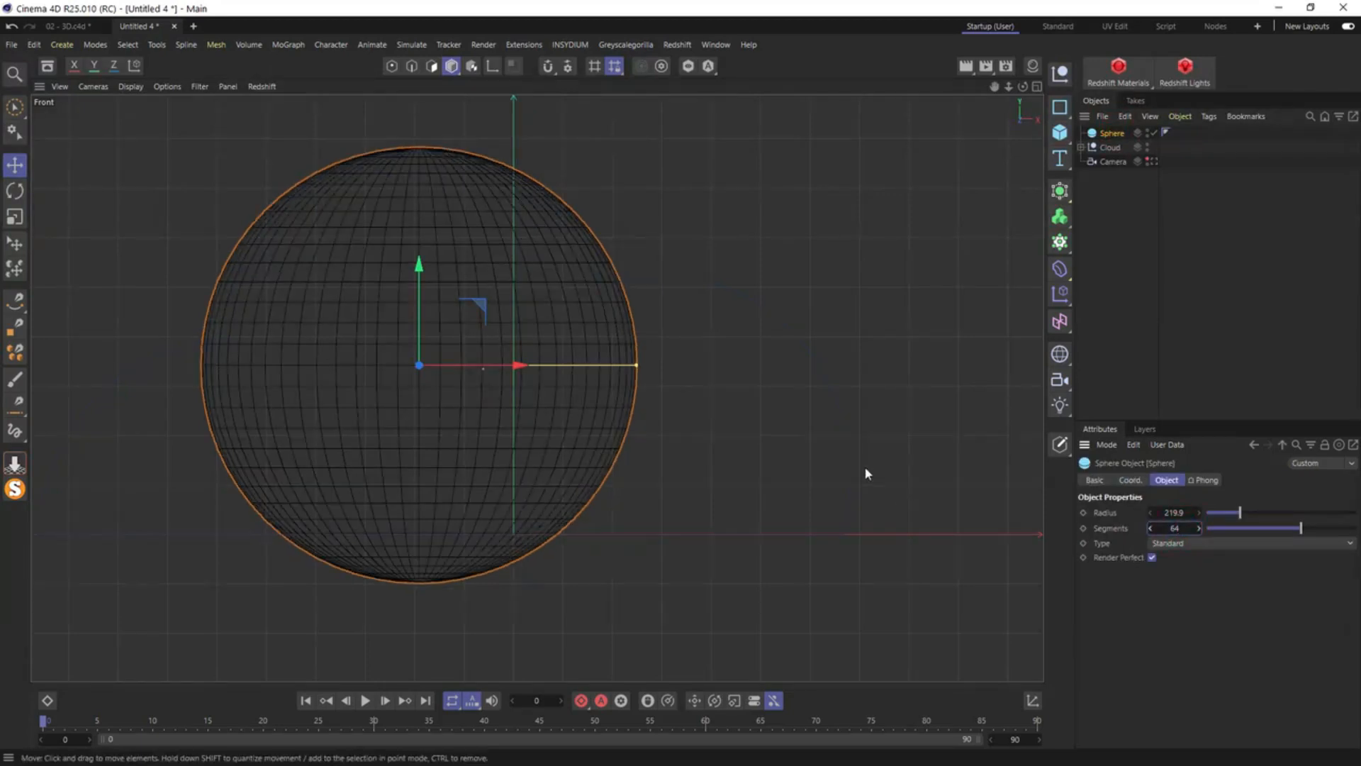
left_click_drag(465, 272, 289, 462, "ctrl")
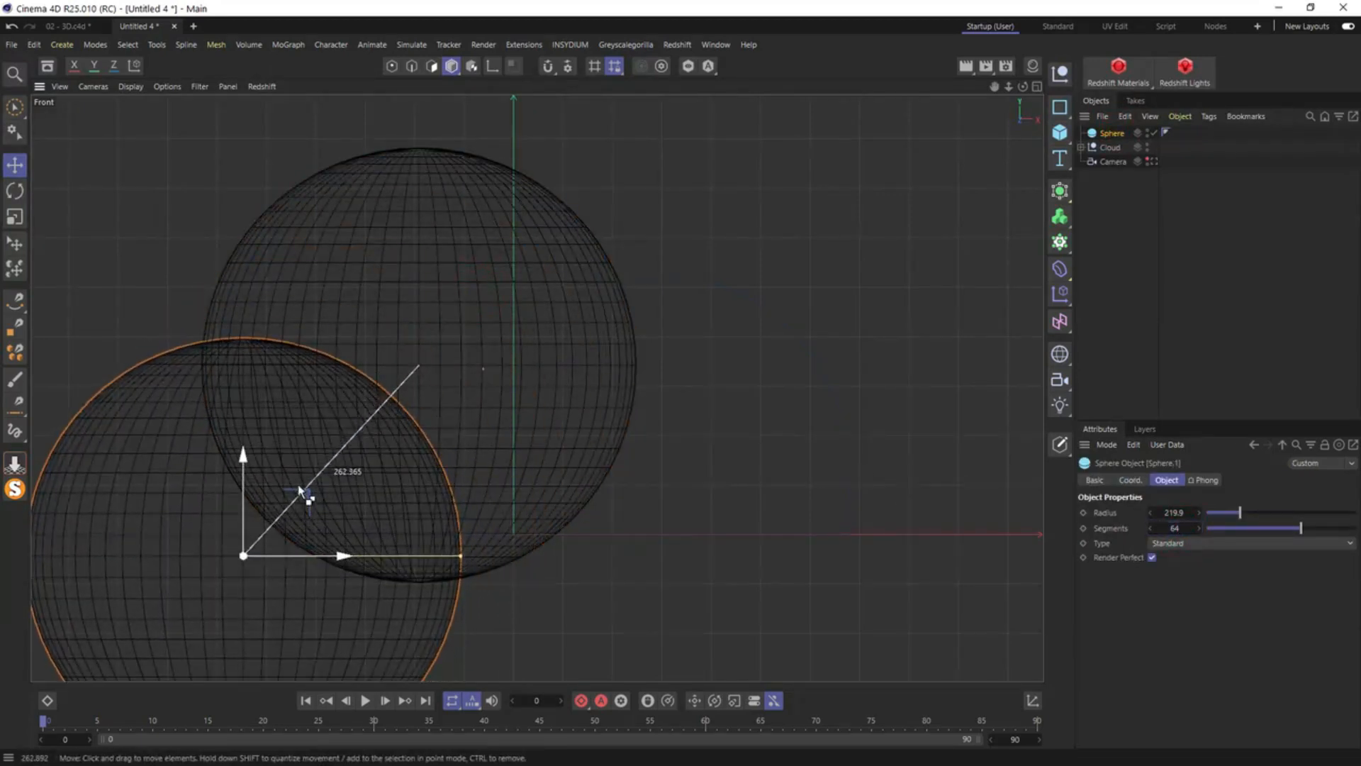
key("t")
left_click_drag(515, 452, 395, 492)
key("e")
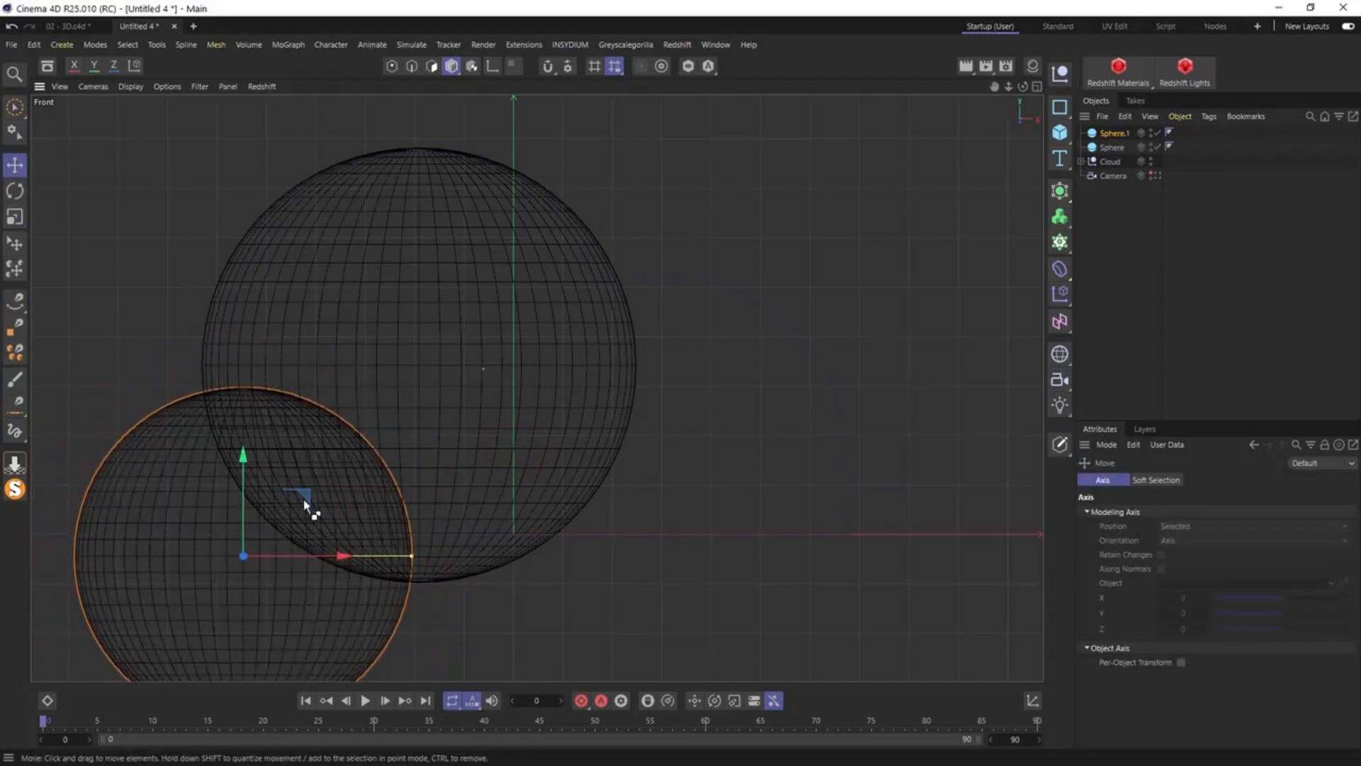
key("ctrl+z")
Fine-tune the left sphere's position and place a copy of it over the cloud's right lobe in the Front view
mouse_move(291, 468)
left_mouse_down()
mouse_move(315, 511)
mouse_move(299, 465)
left_mouse_up()
middle_click(299, 465)
middle_click(282, 307)
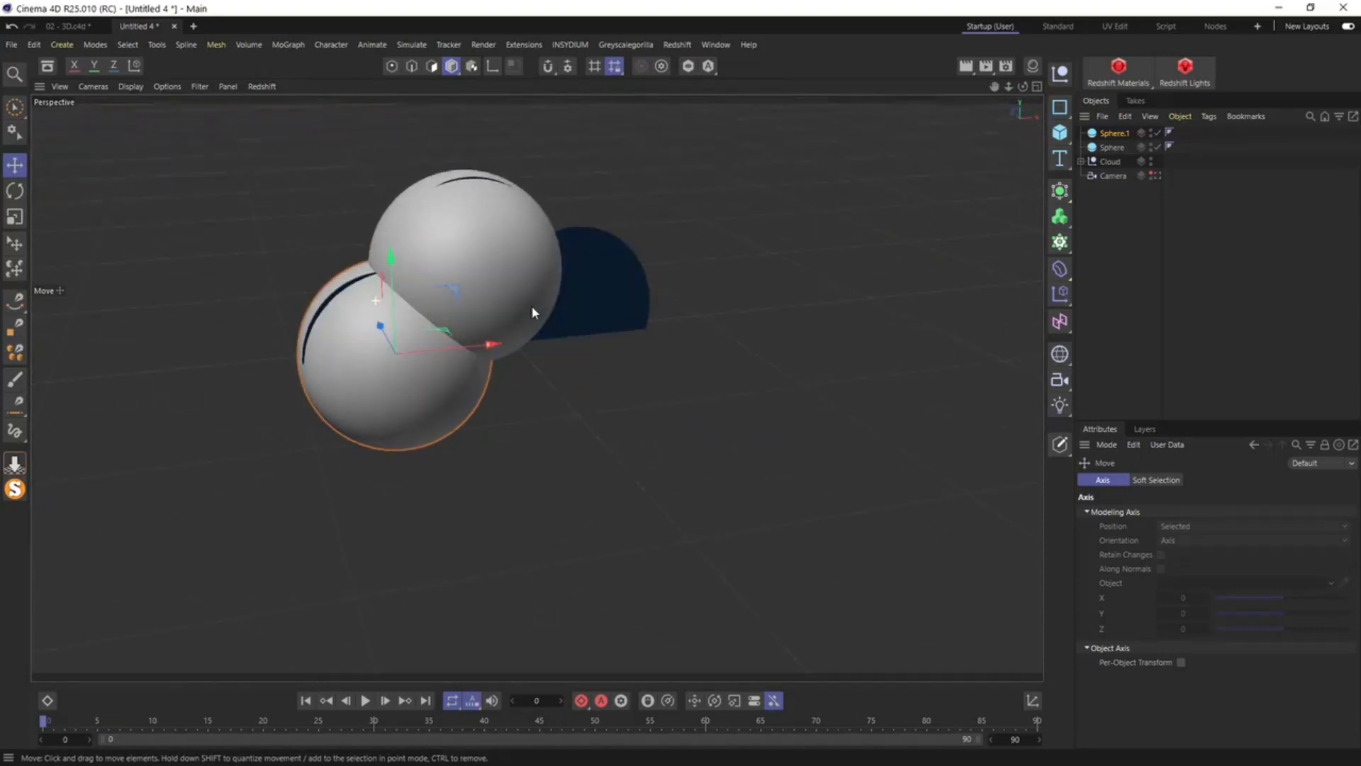
middle_click(460, 354)
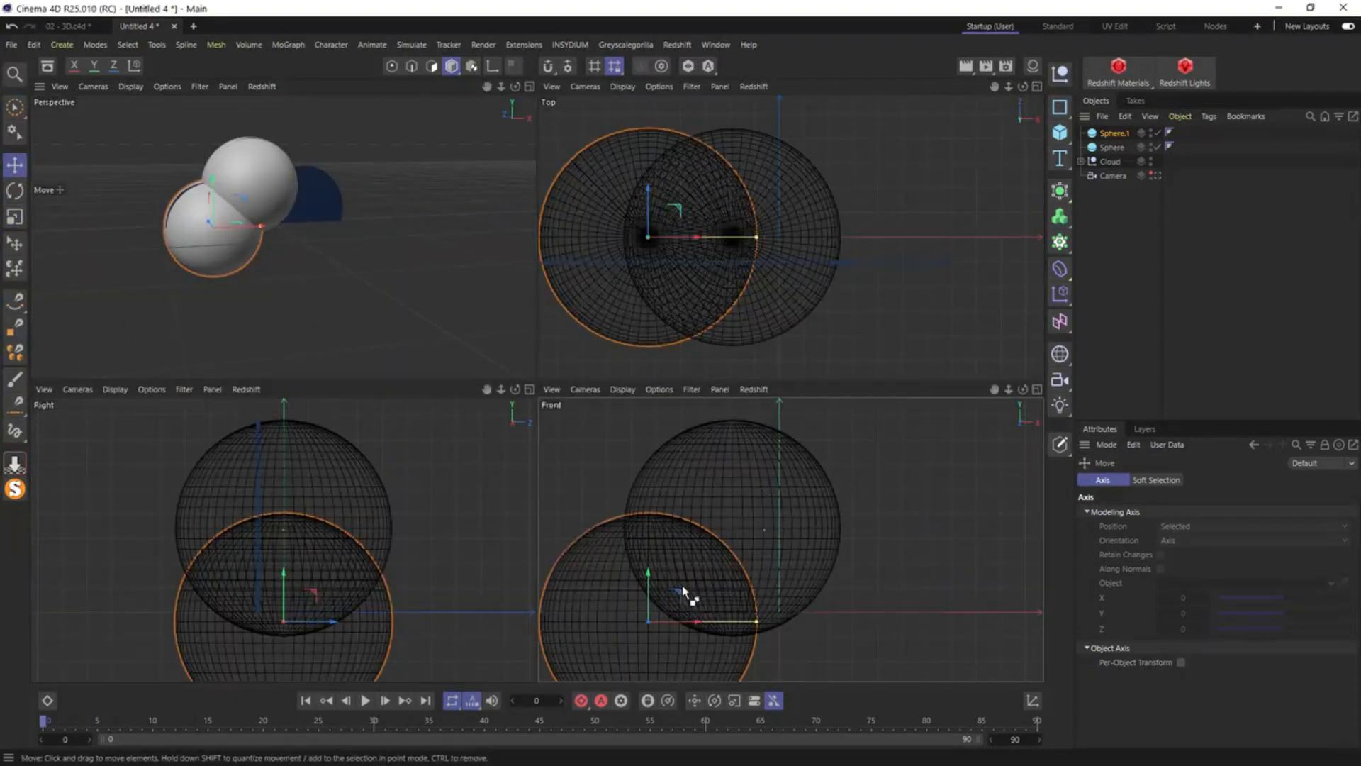
left_click_drag(677, 596, 866, 561, "ctrl")
left_click_drag(271, 227, 319, 248, "alt")
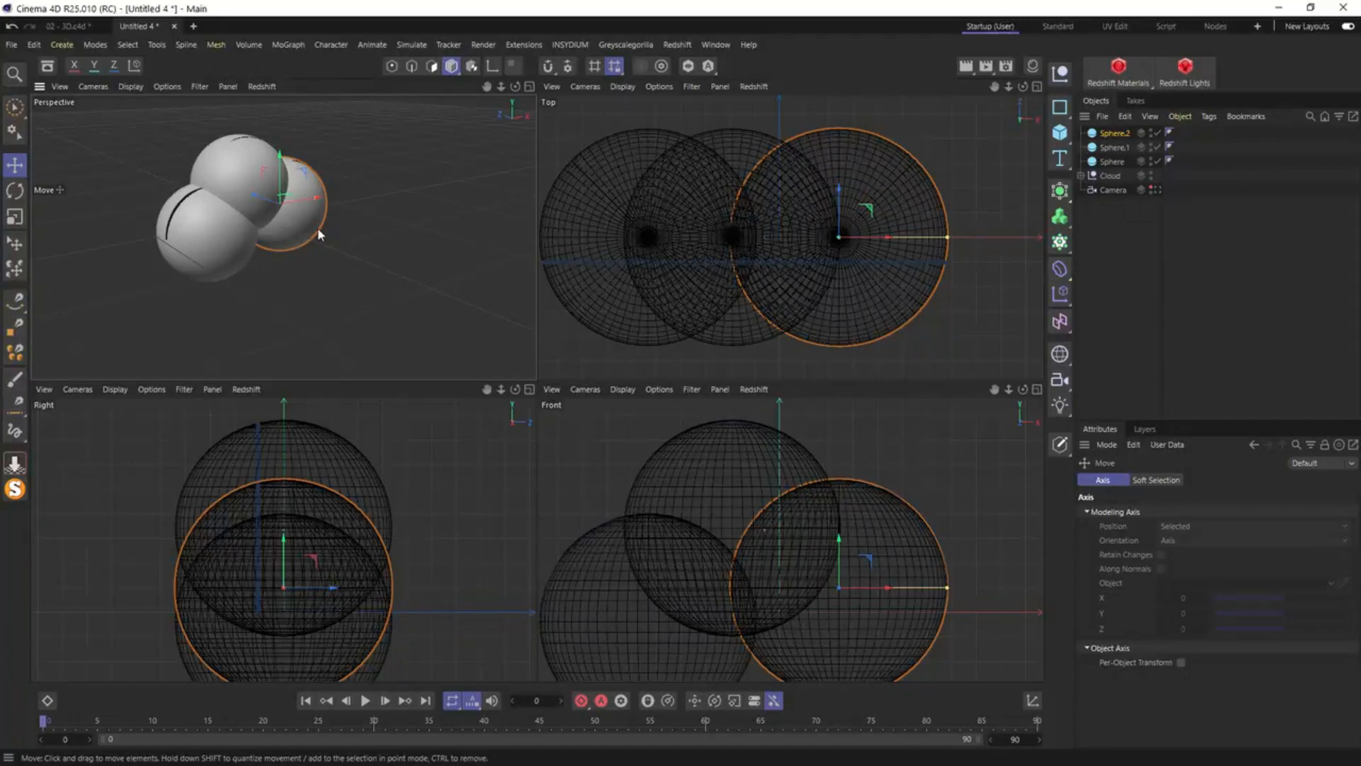
Check the three overlapping spheres and add a Volume Builder object to the scene
left_click(253, 190)
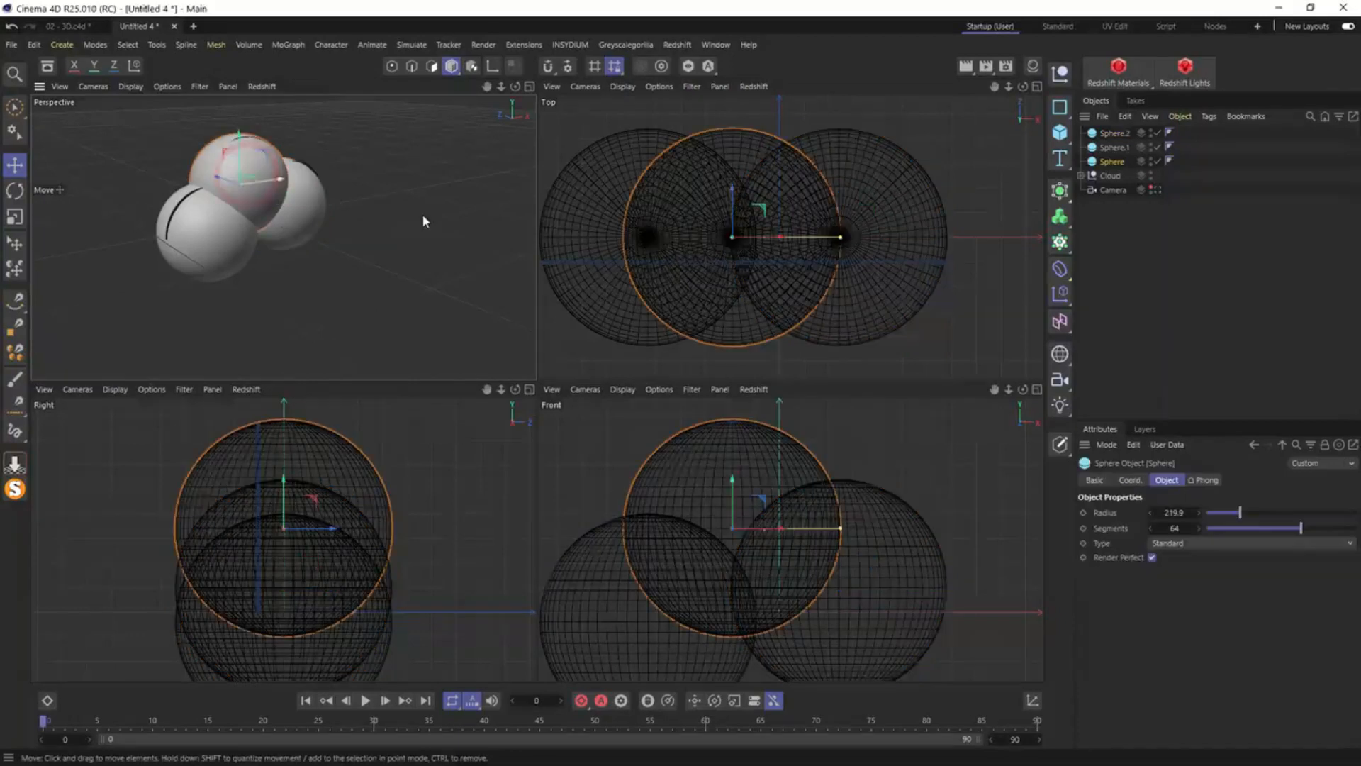
left_click(257, 248)
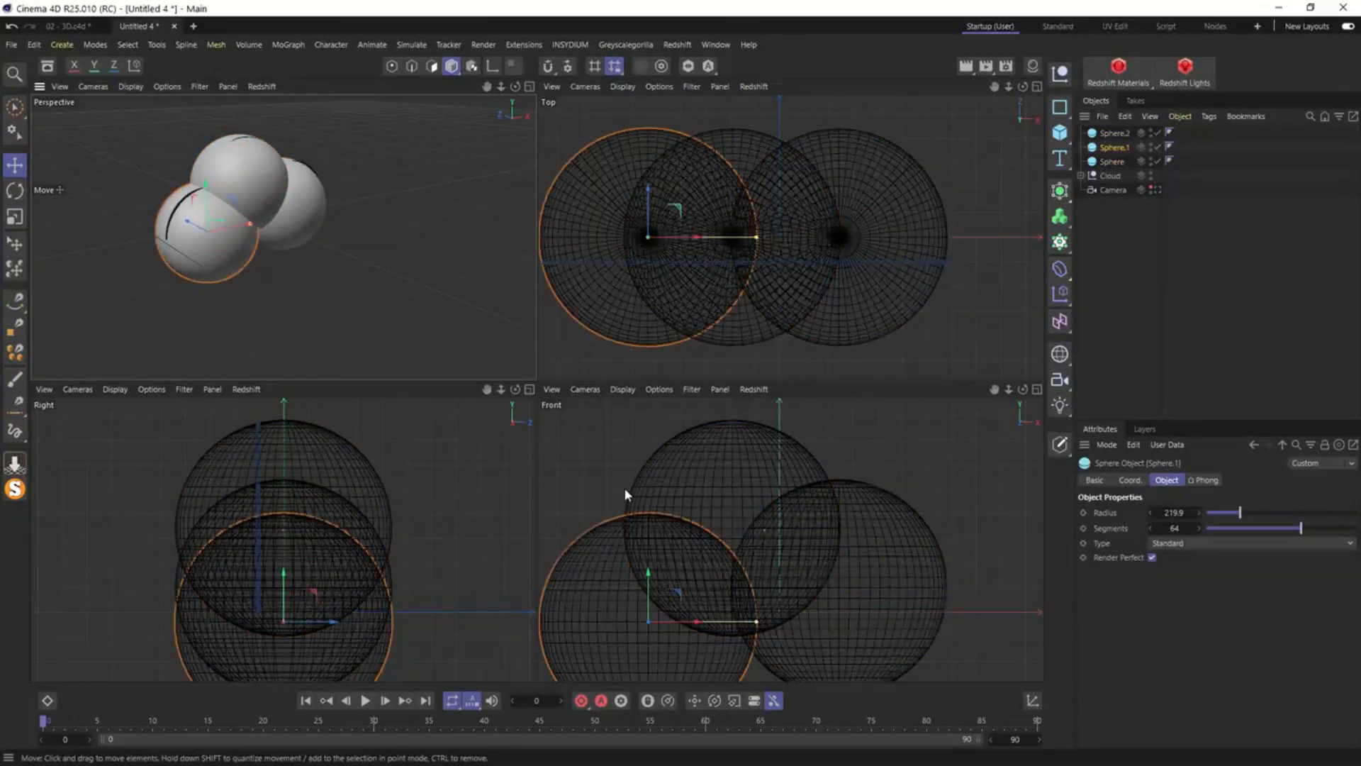
middle_click_drag(699, 524, 736, 482, "alt")
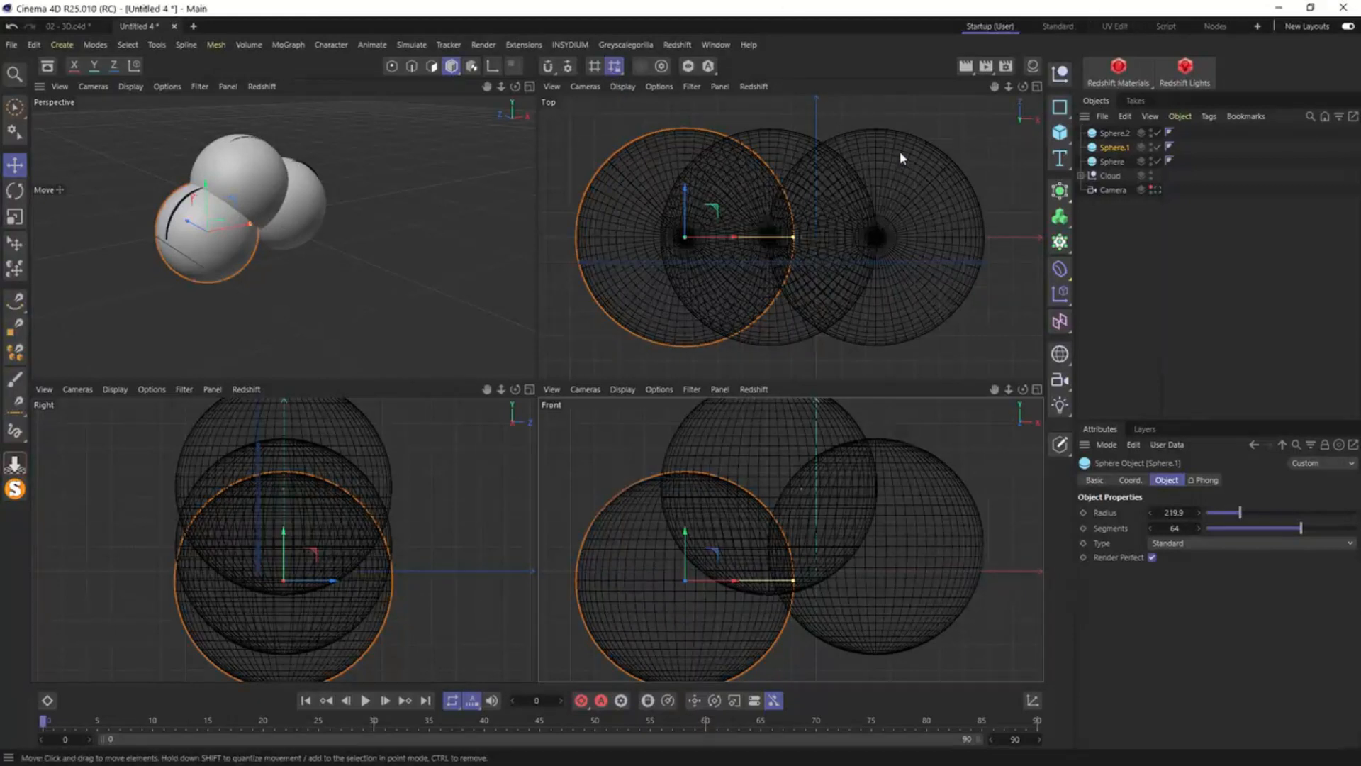
left_click(1059, 216)
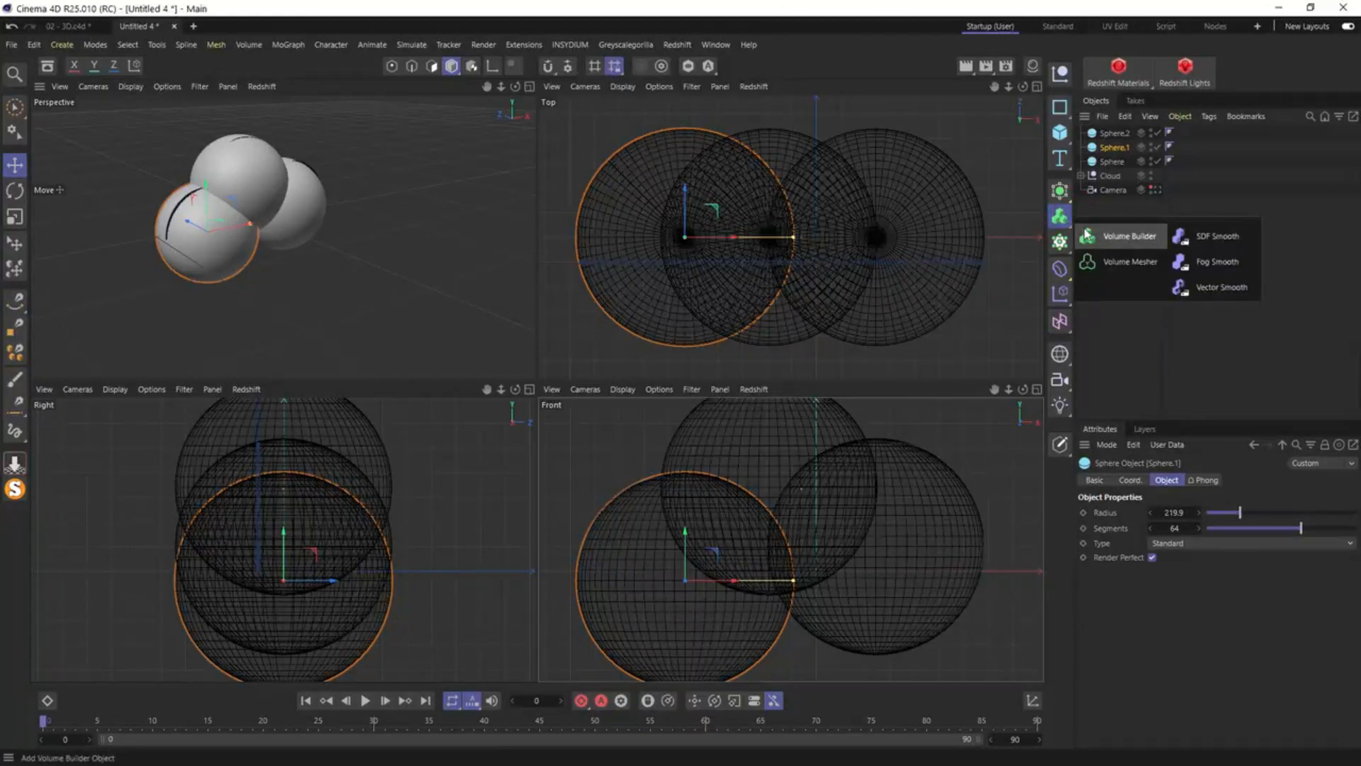
left_click(1086, 234)
Add a cube sized 1200 × 500 × 714 and lower it until its top face lies level with the world origin, cutting through the spheres
left_click(1059, 133)
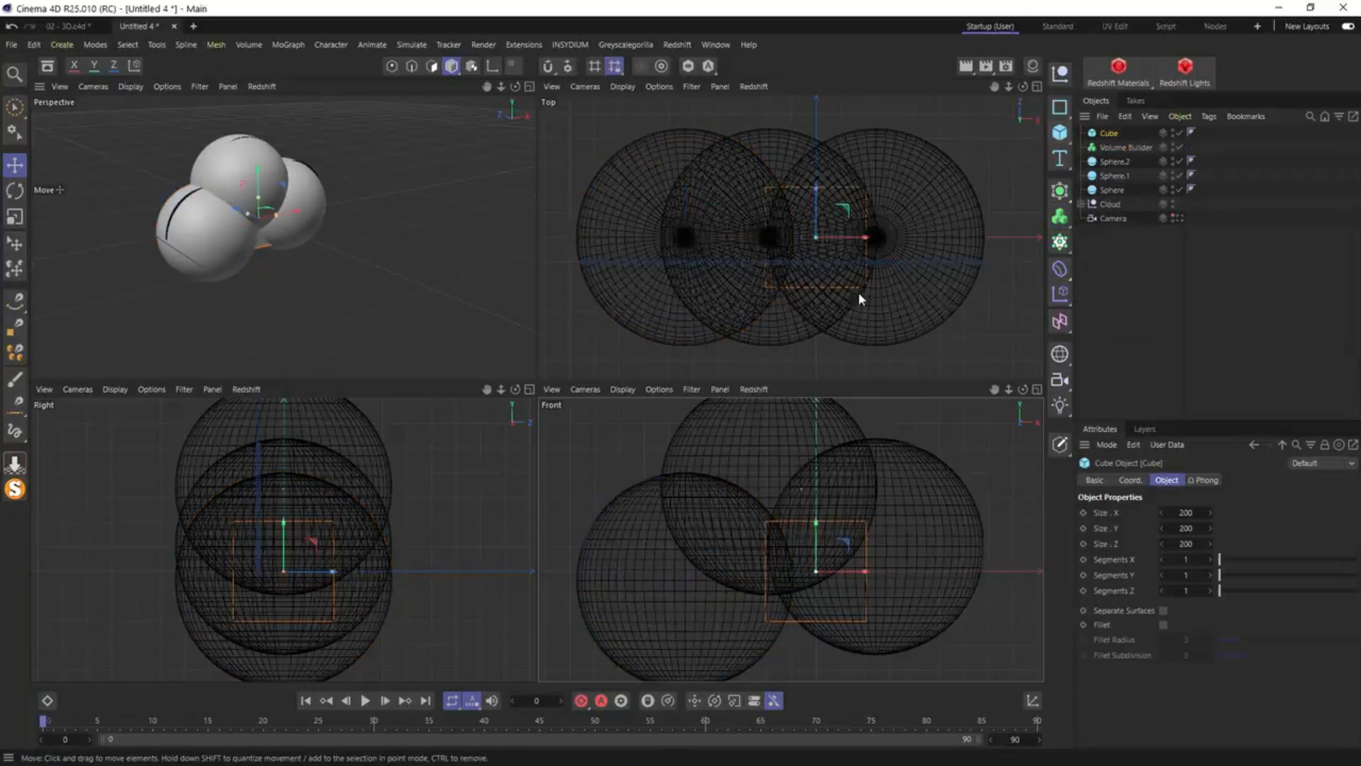
left_click_drag(866, 571, 1092, 572)
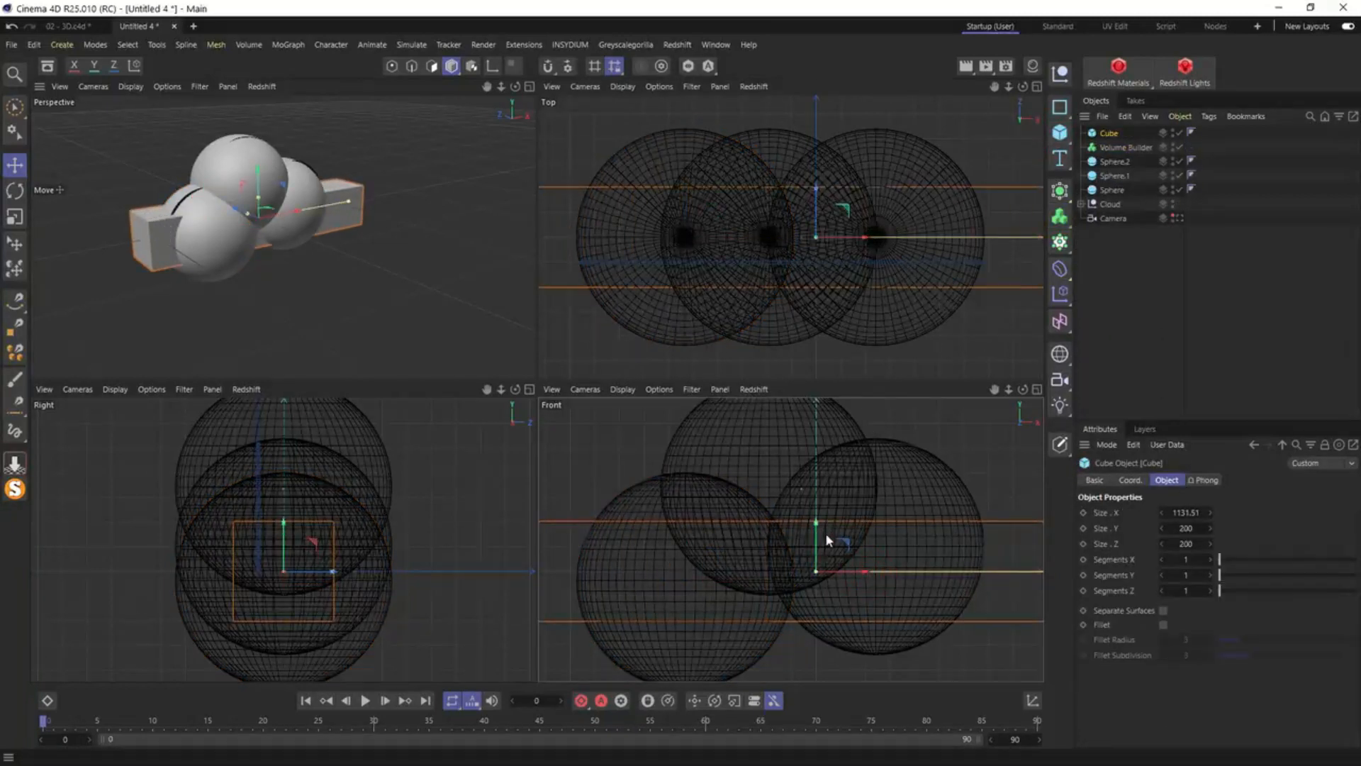
left_click_drag(818, 501, 816, 447)
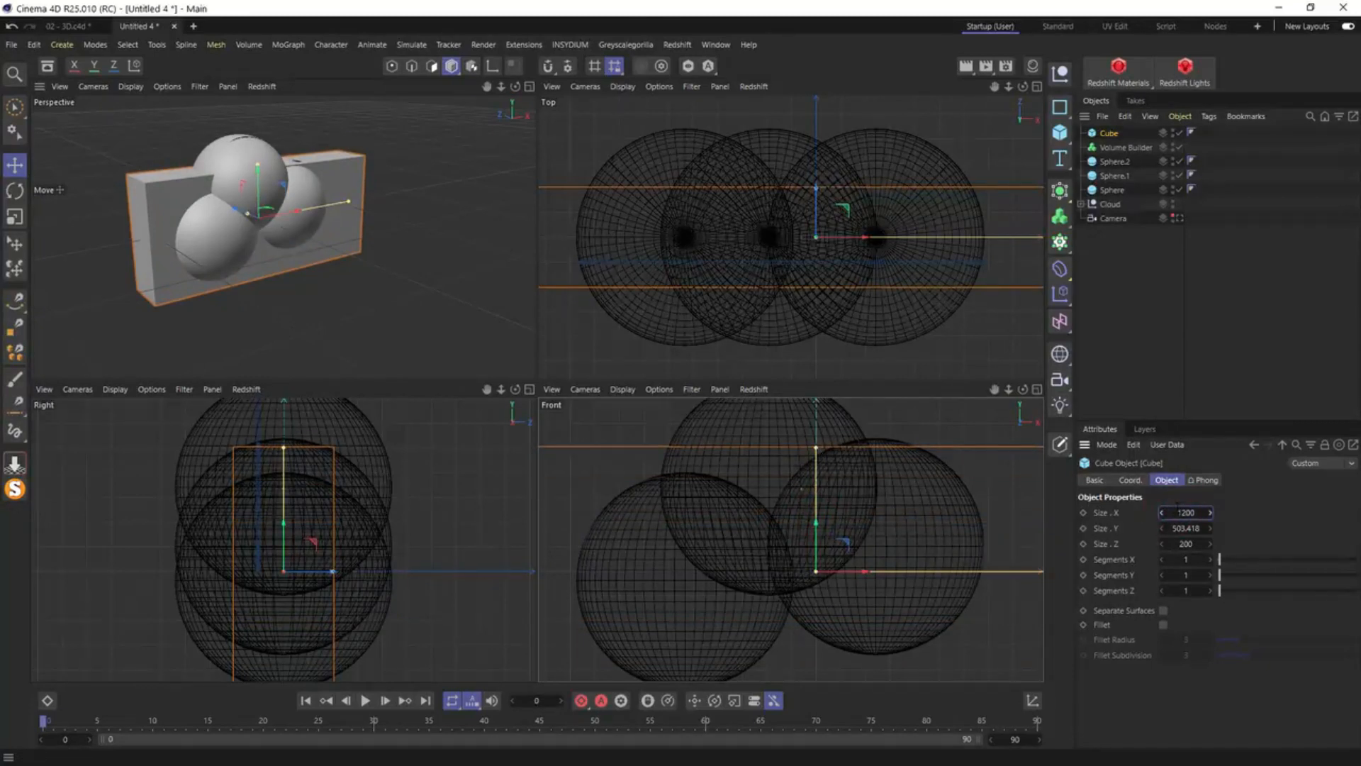
key("Return")
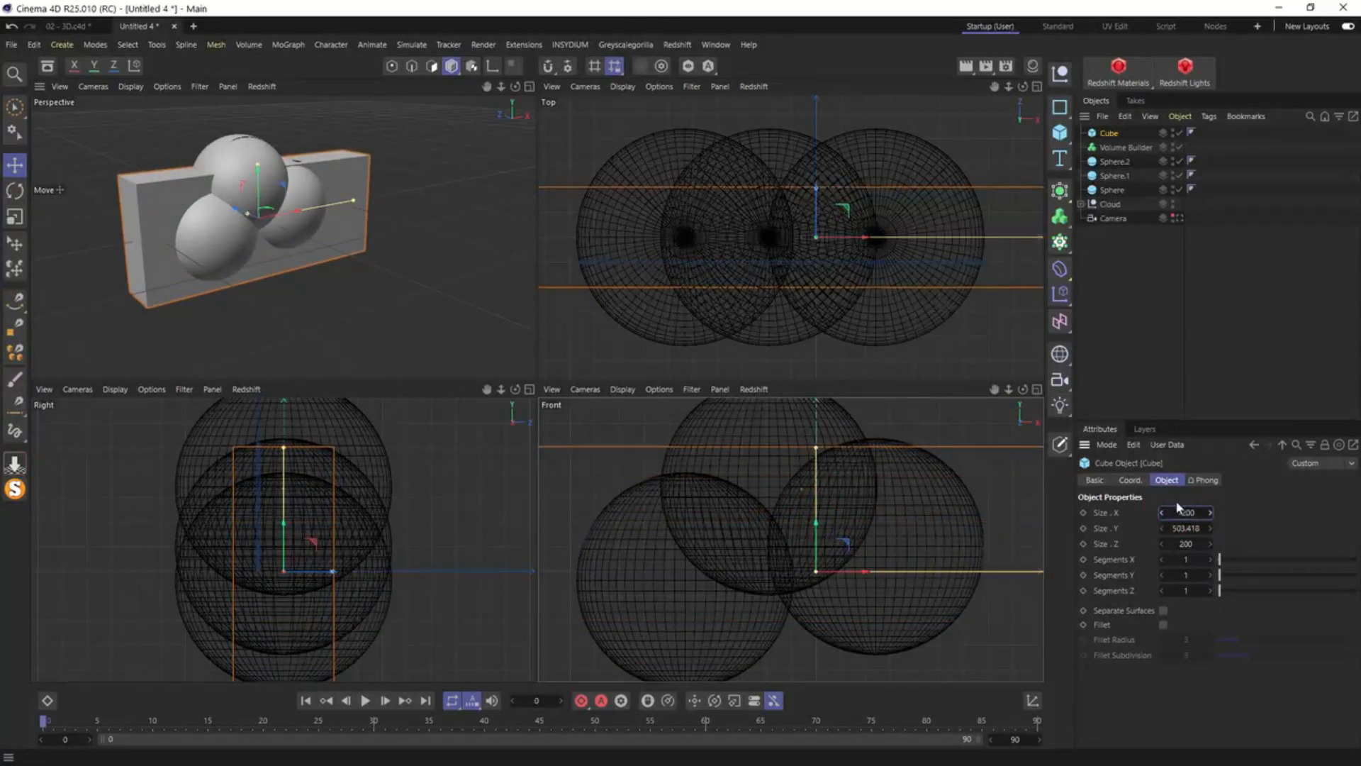
left_click(1185, 529)
key("Return")
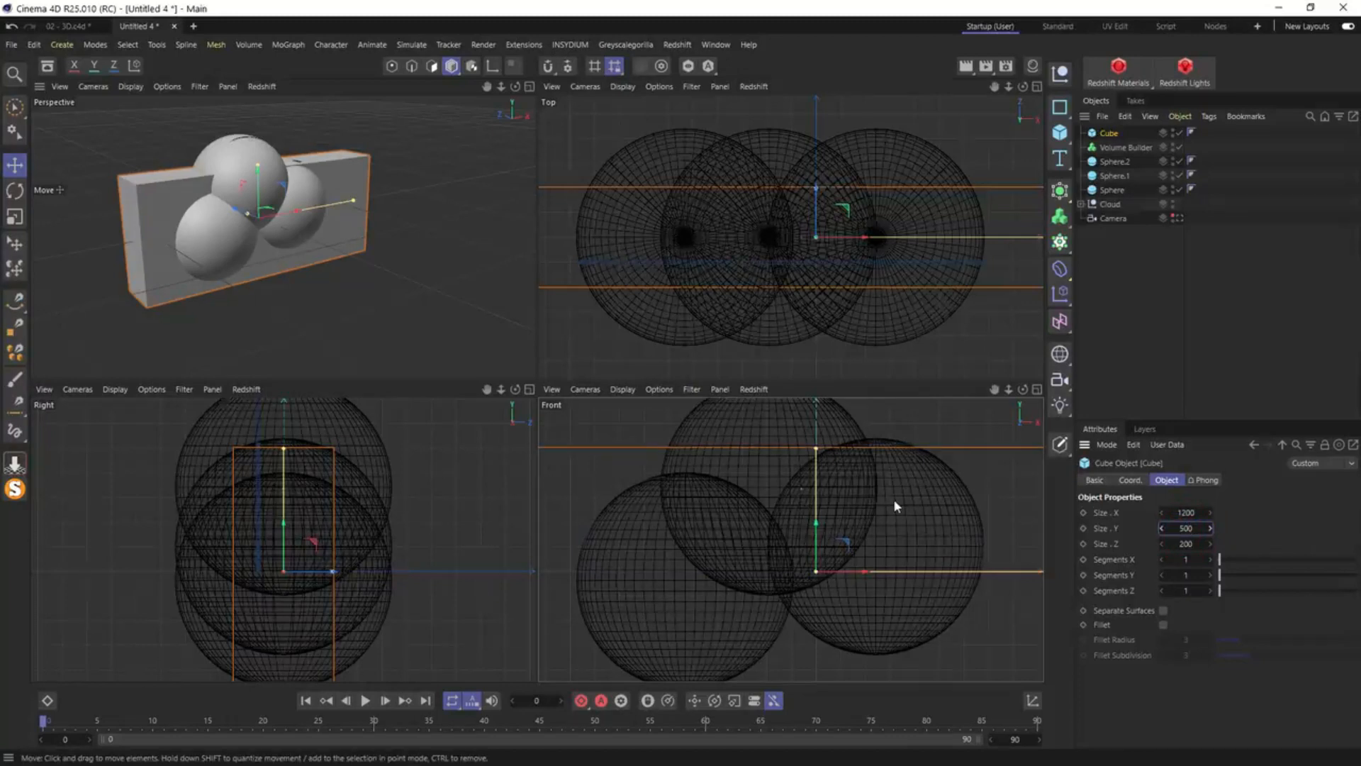
left_click_drag(817, 537, 833, 662)
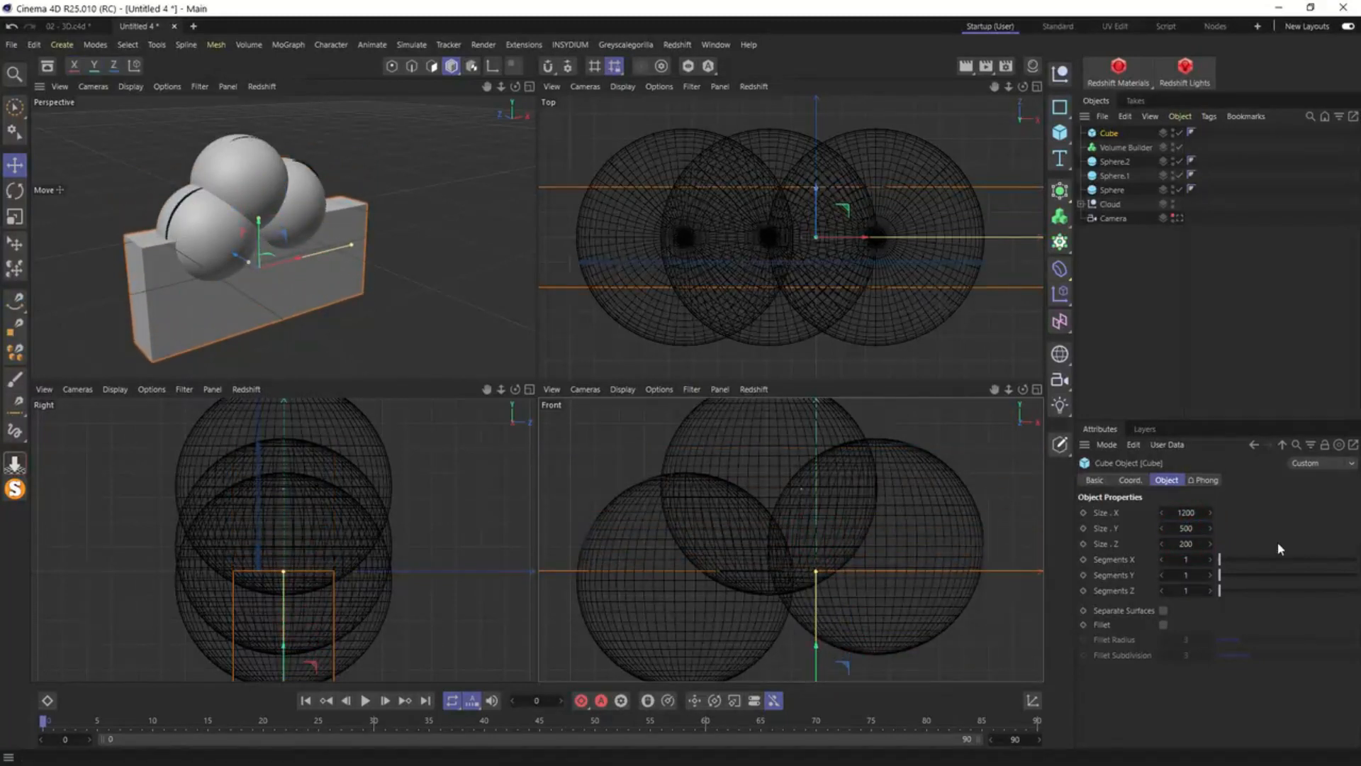
left_click_drag(1185, 543, 1247, 543)
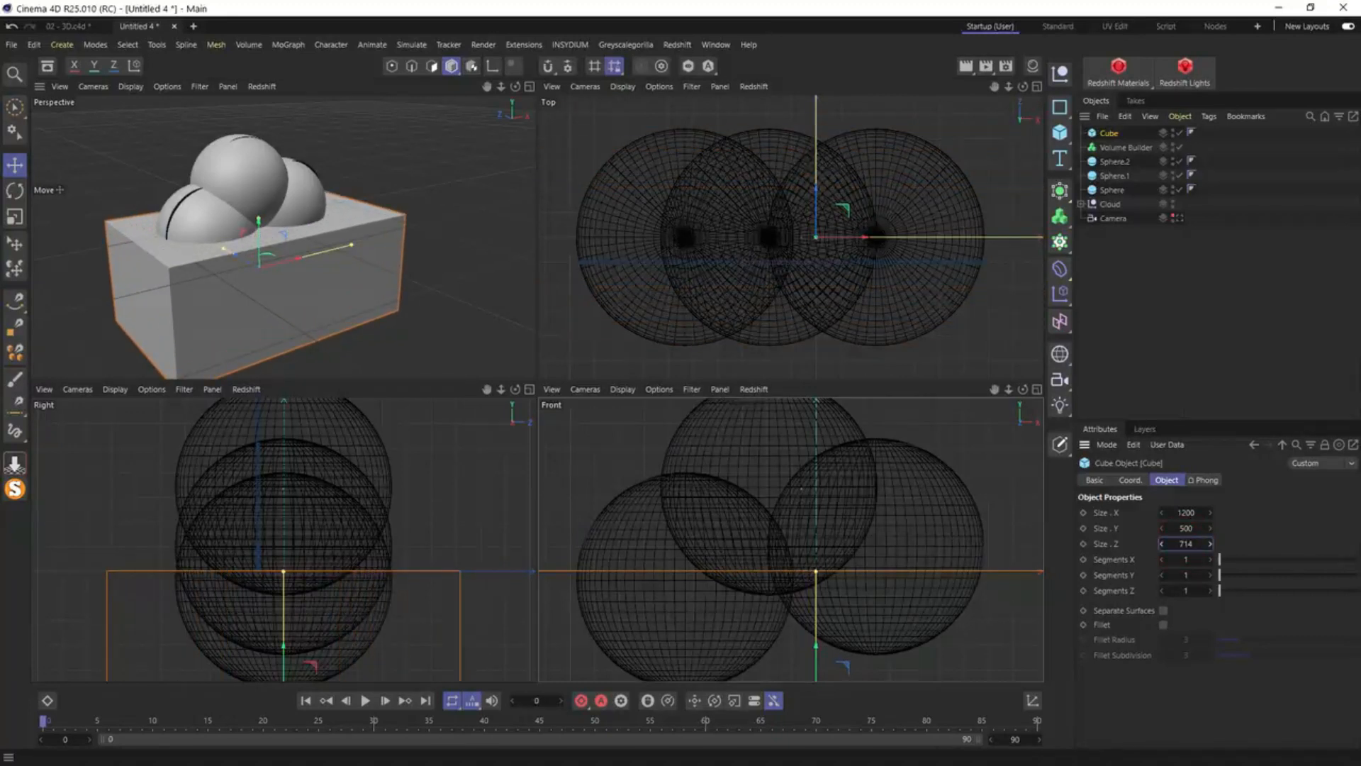
Nest the three spheres and the cube inside the Volume Builder, with the cube above the spheres
left_click(1123, 145)
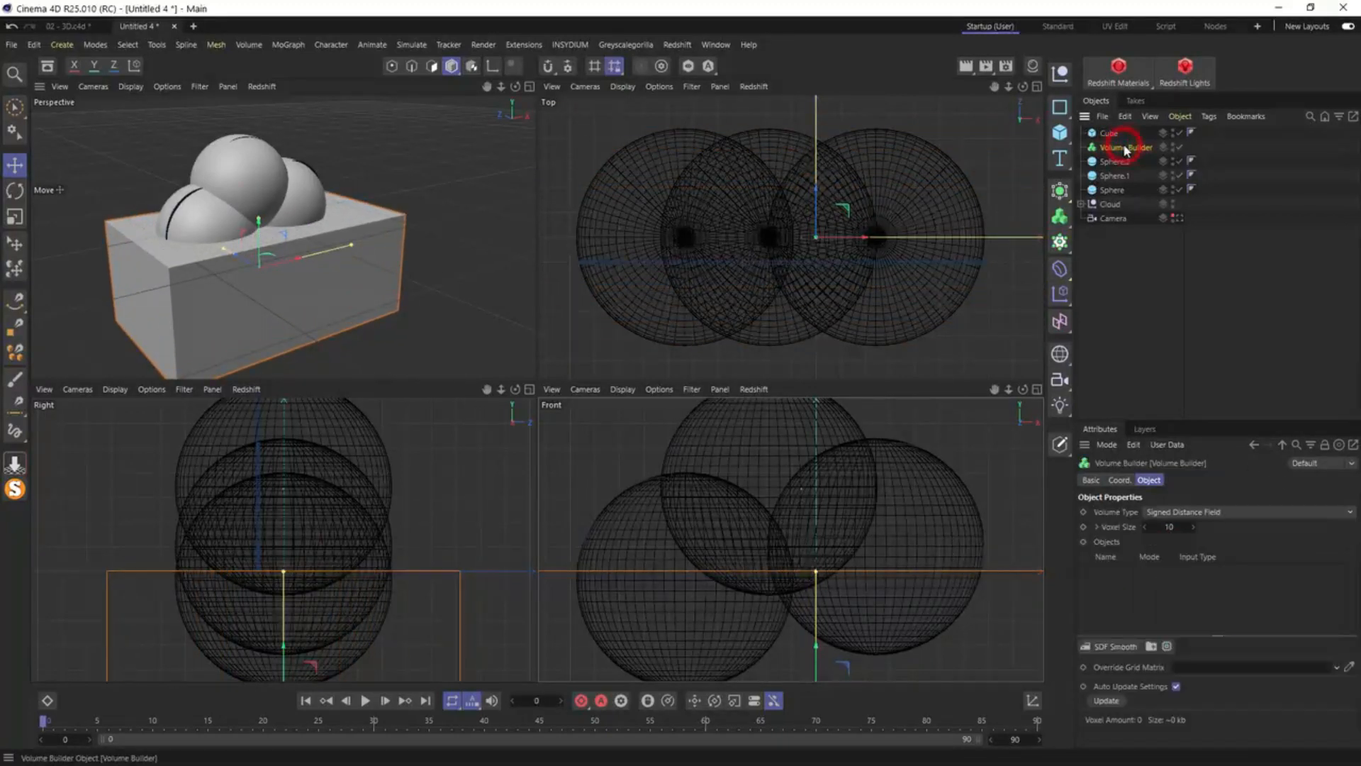
left_click(1115, 162)
left_click(1111, 190, "shift")
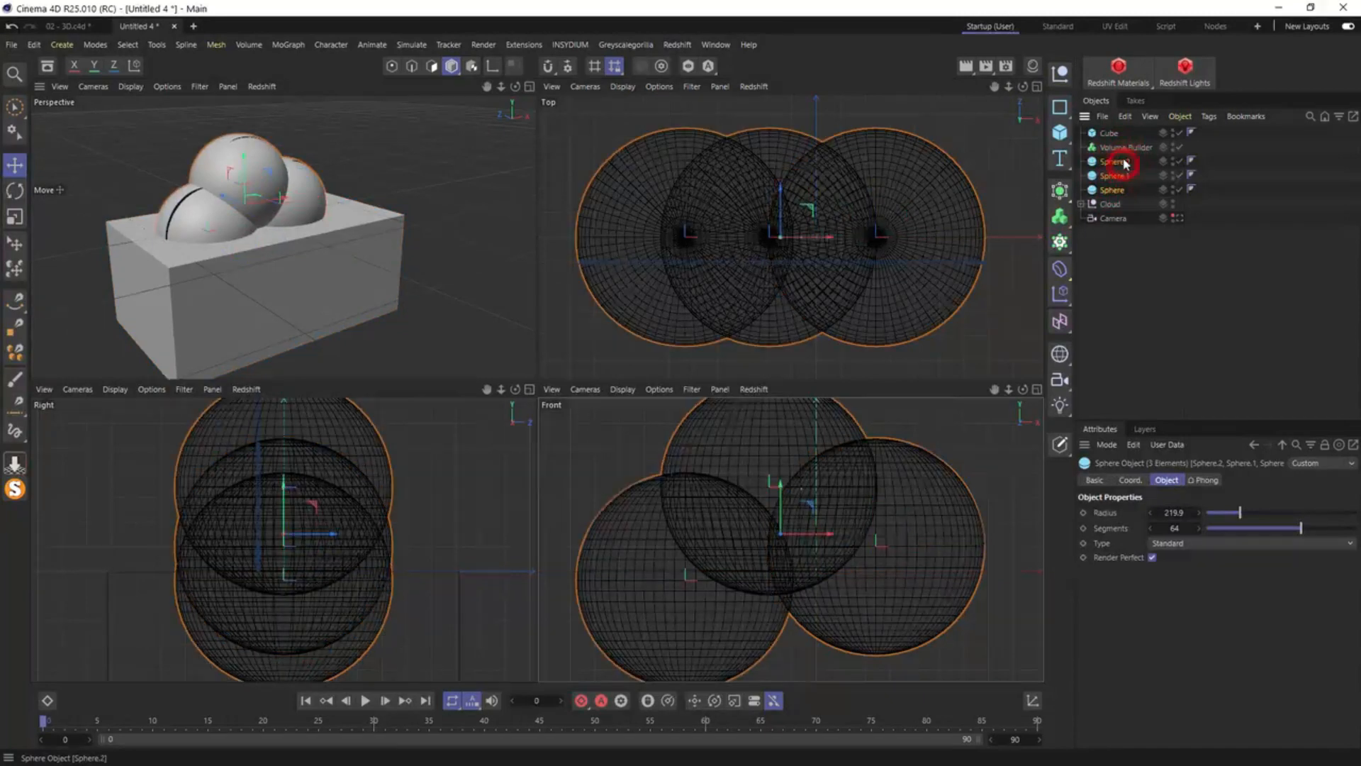
left_click_drag(1119, 178, 1121, 147)
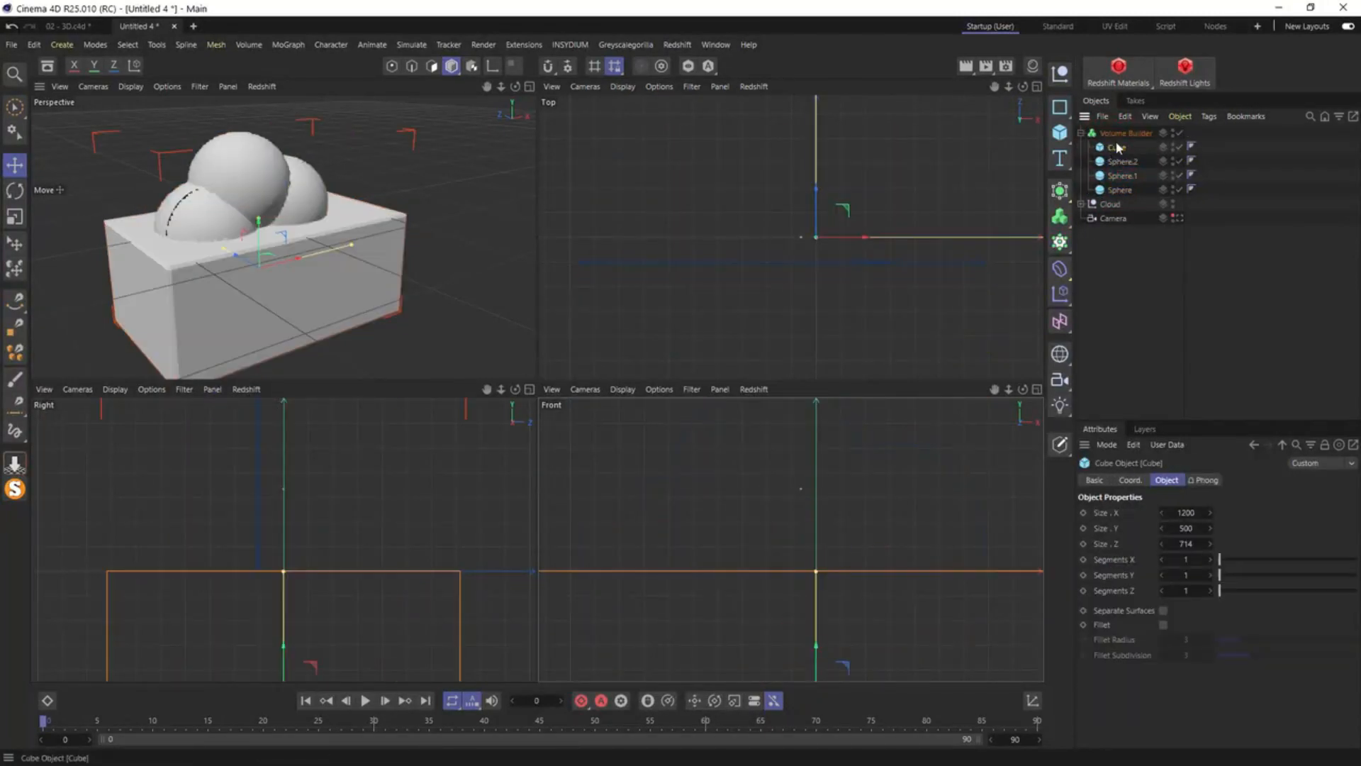
Set the cube's mode in the Volume Builder to Subtract to cut the cloud's underside flat
left_click(1131, 570)
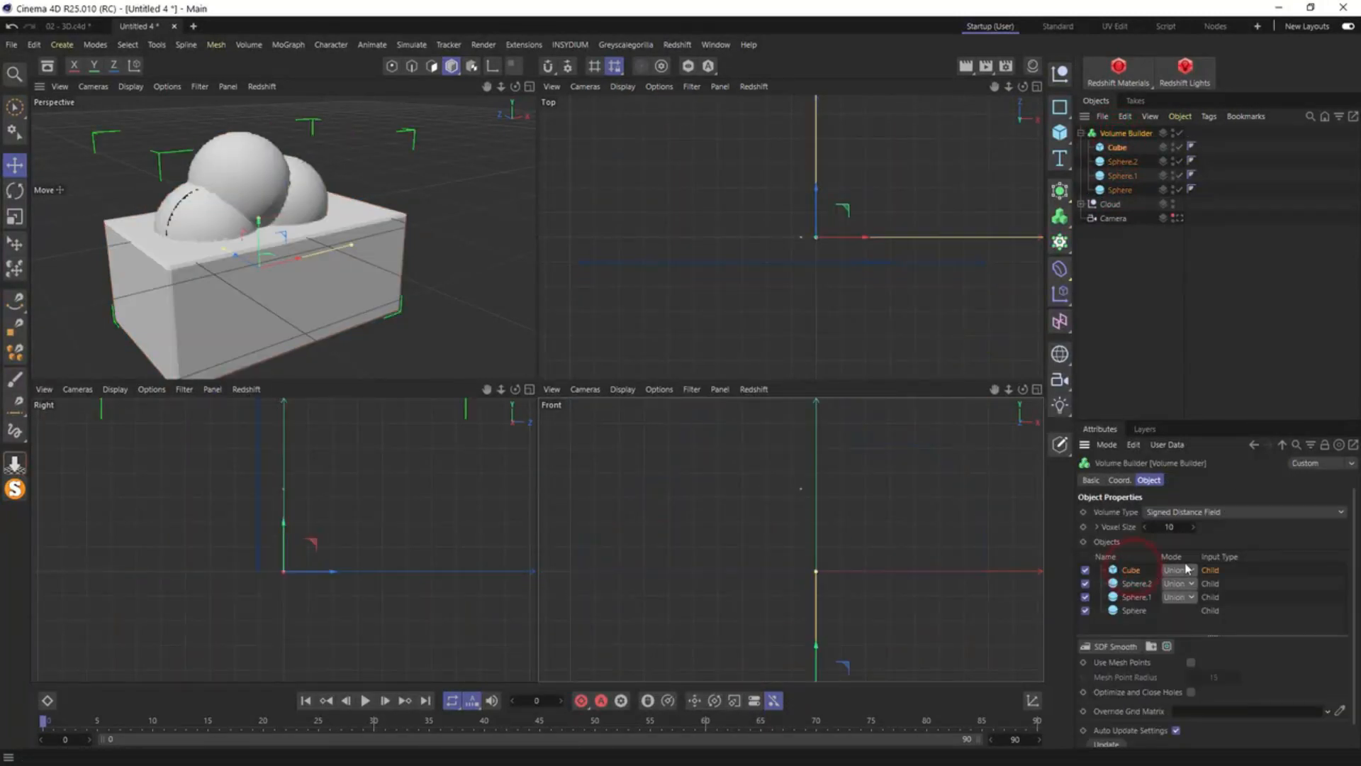
left_click(1178, 570)
left_click(1196, 602)
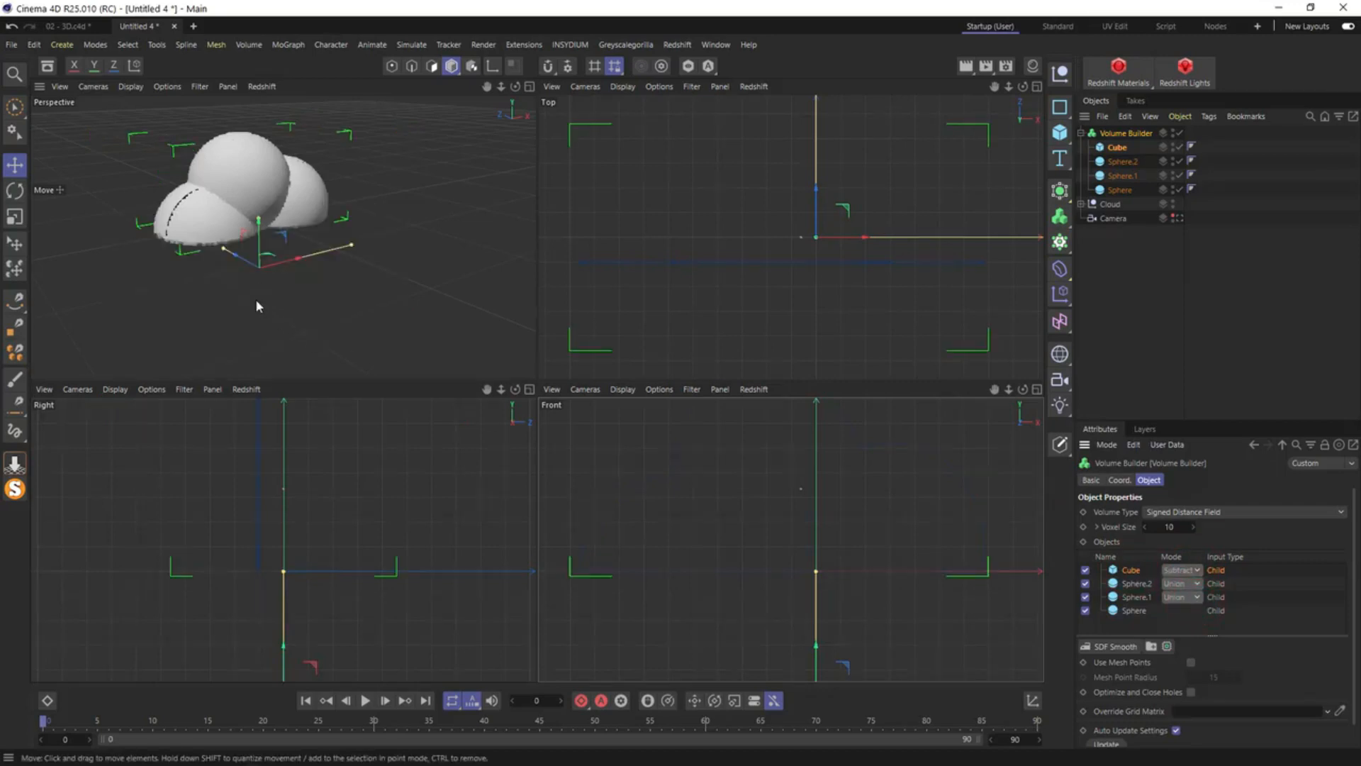
middle_click(256, 301)
left_click_drag(424, 262, 621, 248, "alt")
left_click_drag(377, 298, 234, 288, "alt")
Add a Volume Mesher and make the Volume Builder its child
left_click(1115, 135)
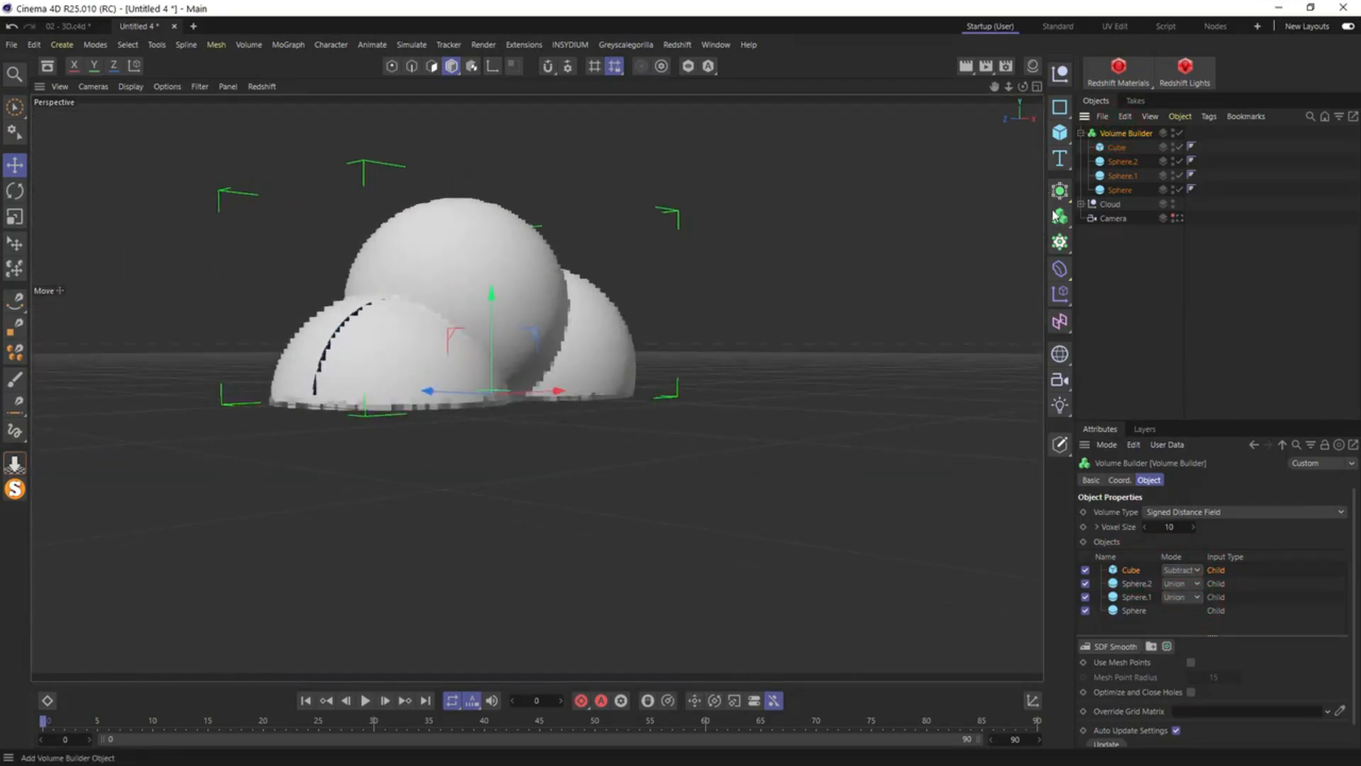
left_click_drag(1060, 220, 1102, 254)
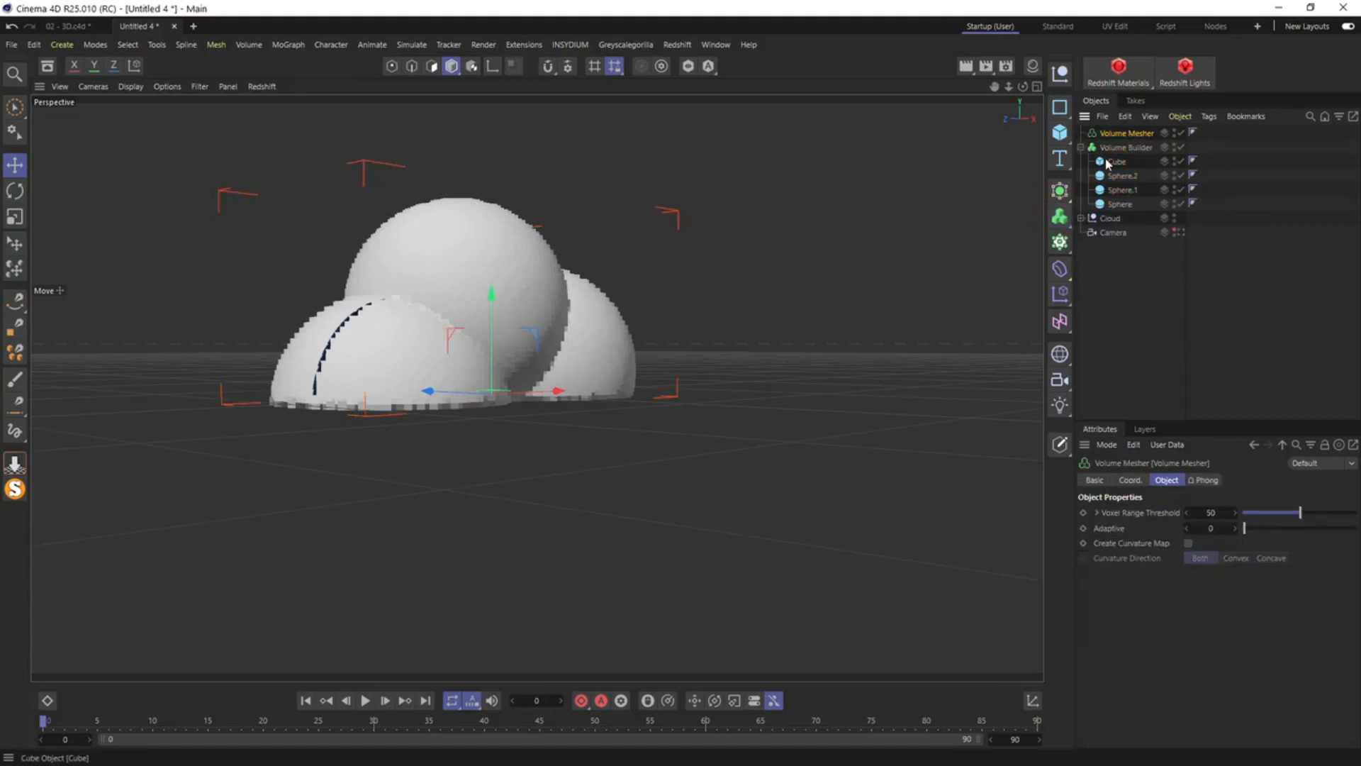
left_click_drag(1124, 147, 1131, 134)
scroll(376, 315, "up", 4)
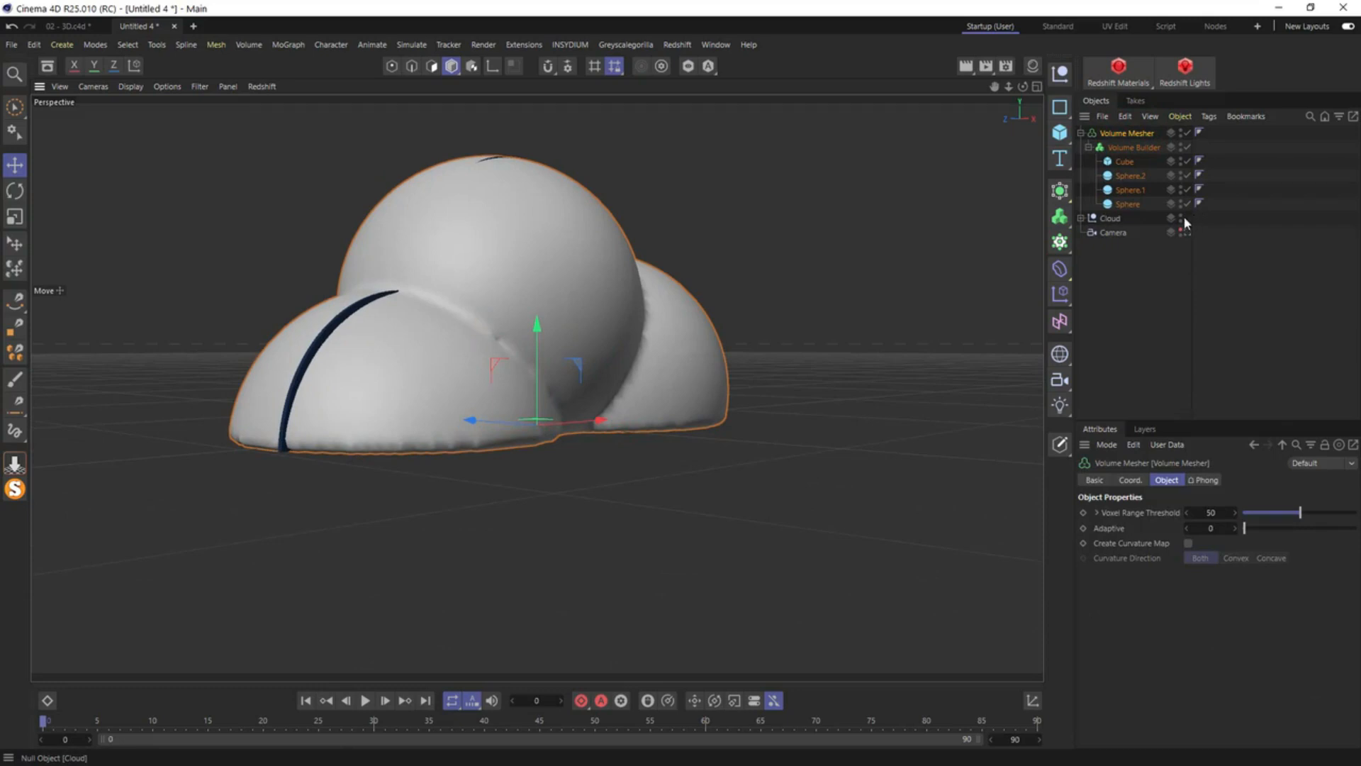
Hide the original Cloud group in the viewport and the render
left_click(1180, 216, "alt")
left_click(1181, 220, "alt")
left_click_drag(383, 375, 284, 368, "alt")
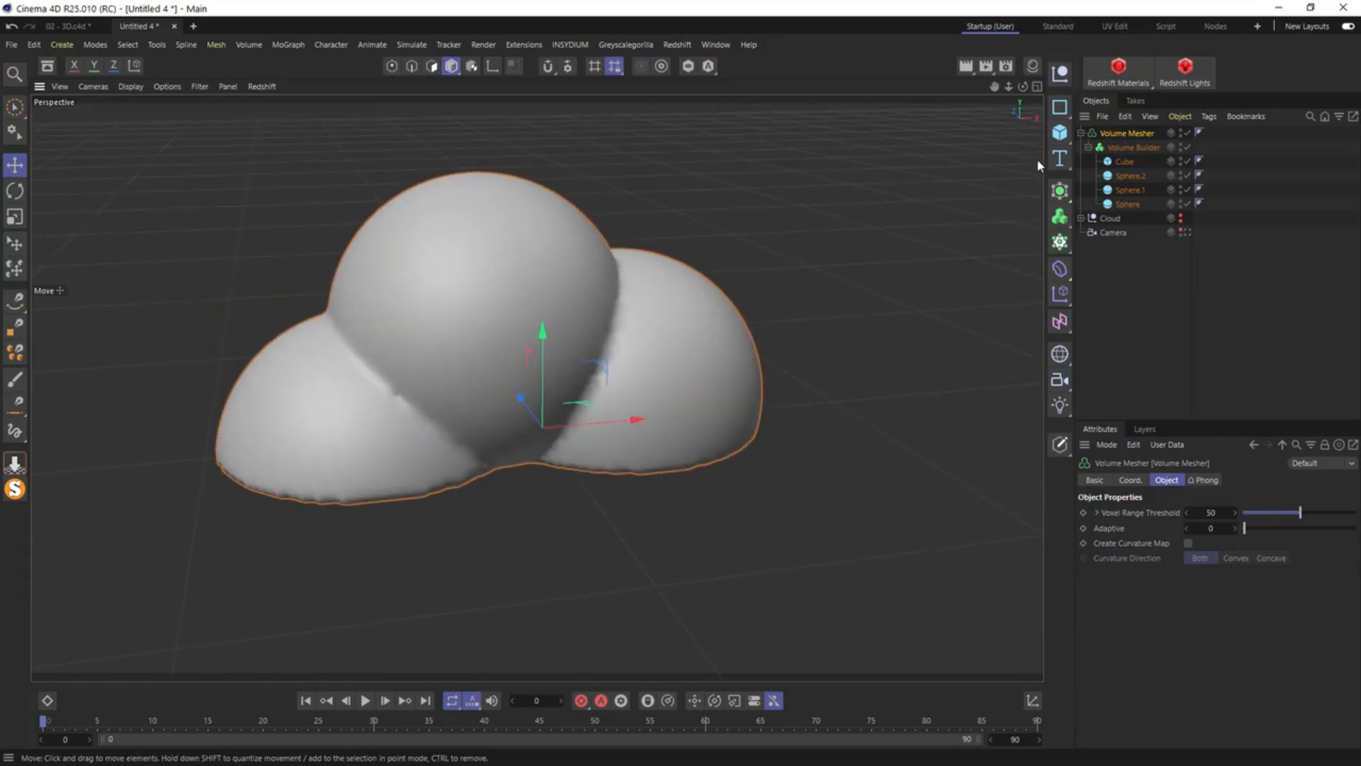
Add an SDF Smooth filter to the Volume Builder to blend the cloud's lobes
left_click(1133, 147)
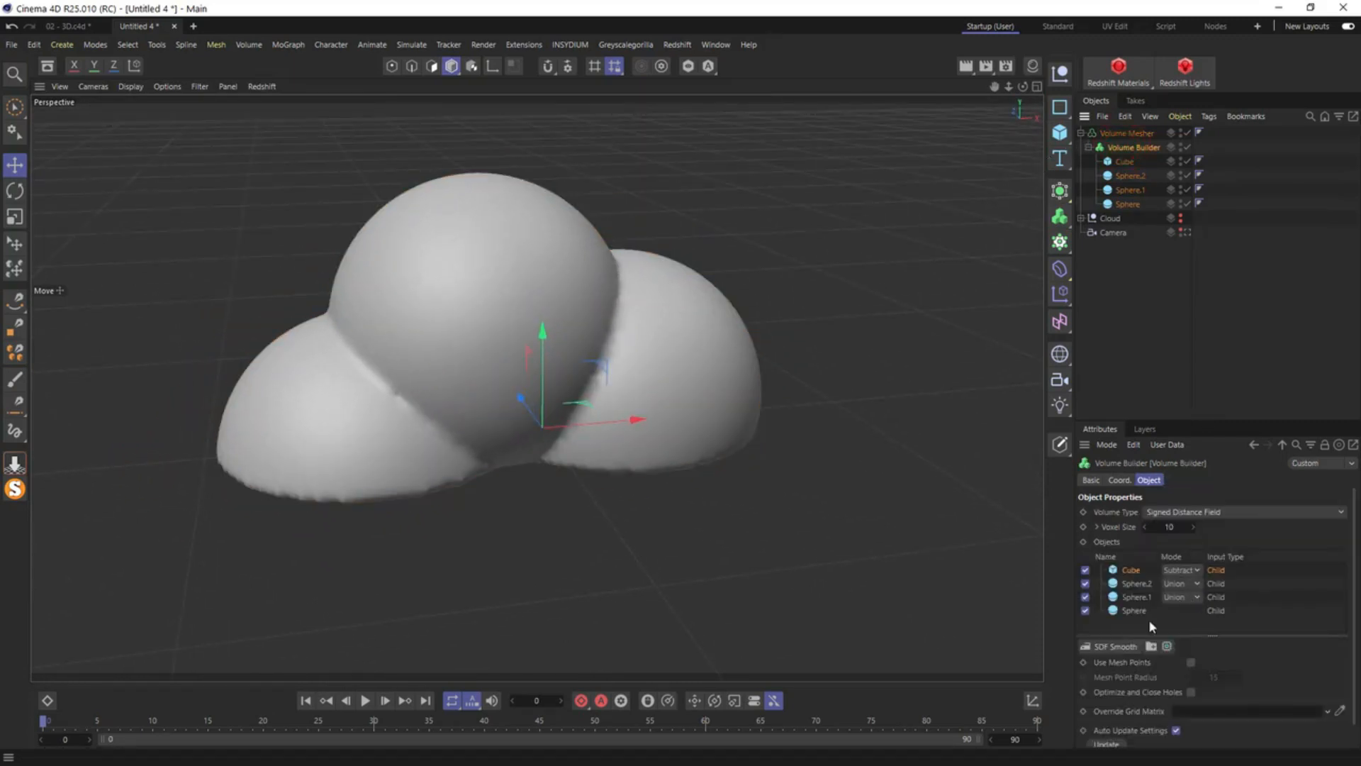
left_click(1117, 647)
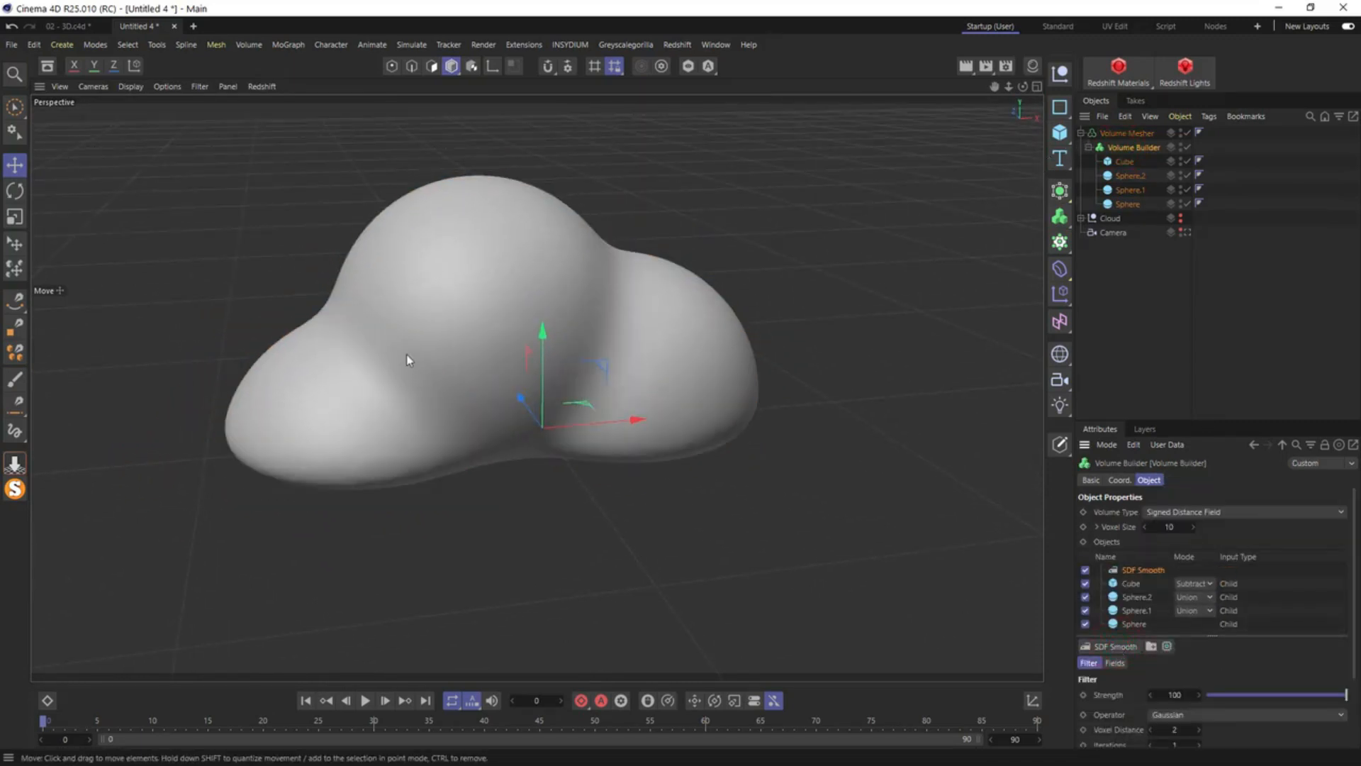
left_click_drag(415, 350, 633, 354, "alt")
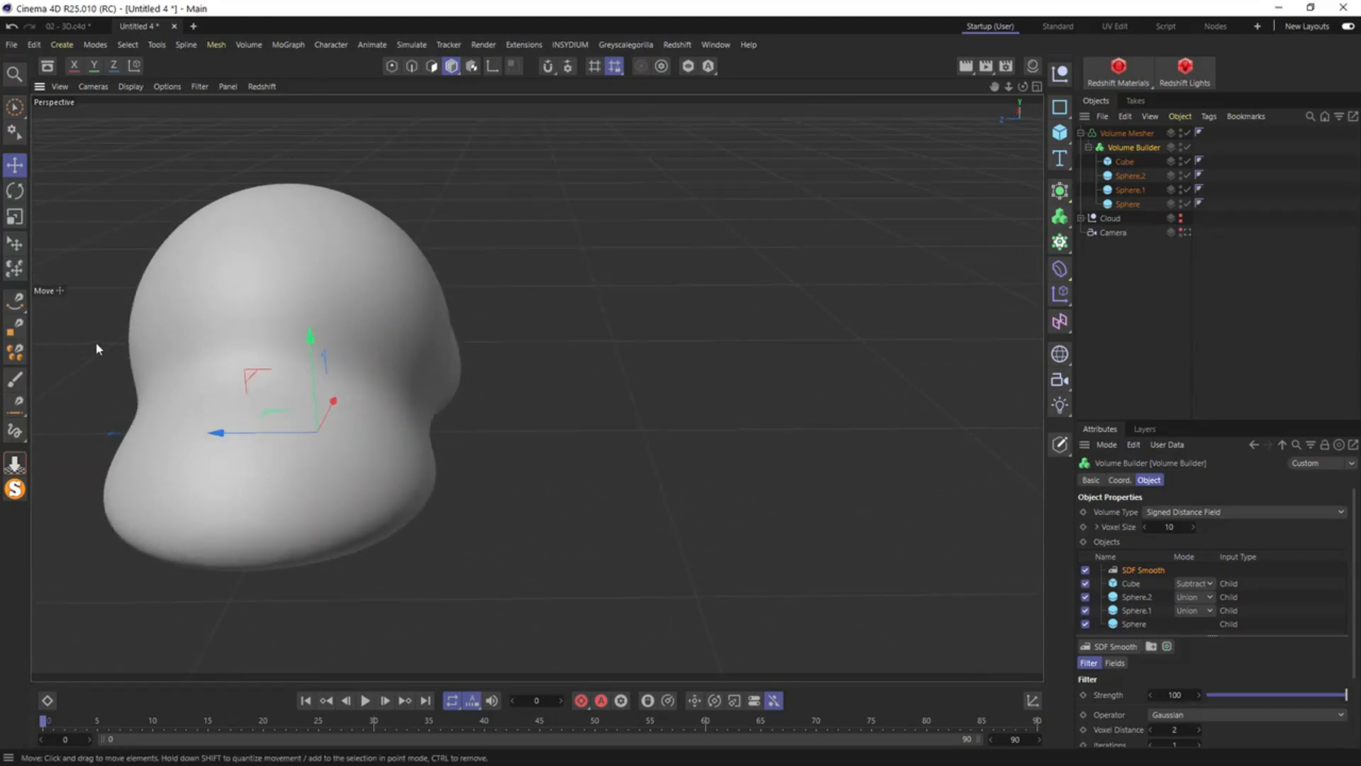
Flatten the cloud by trying a Z scale of 0.2 on the Volume Mesher and settling on 0.35
left_click(1120, 133)
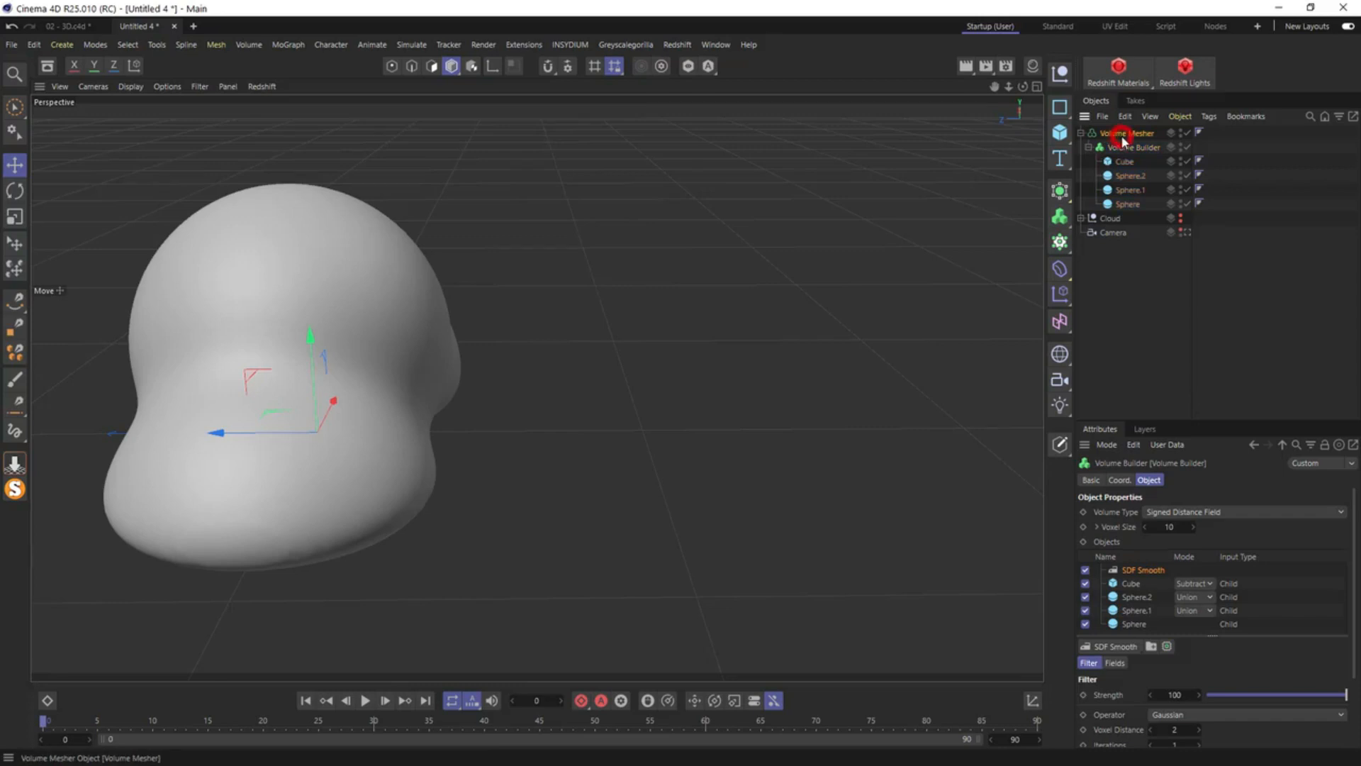
left_click(1128, 480)
left_click(1313, 543)
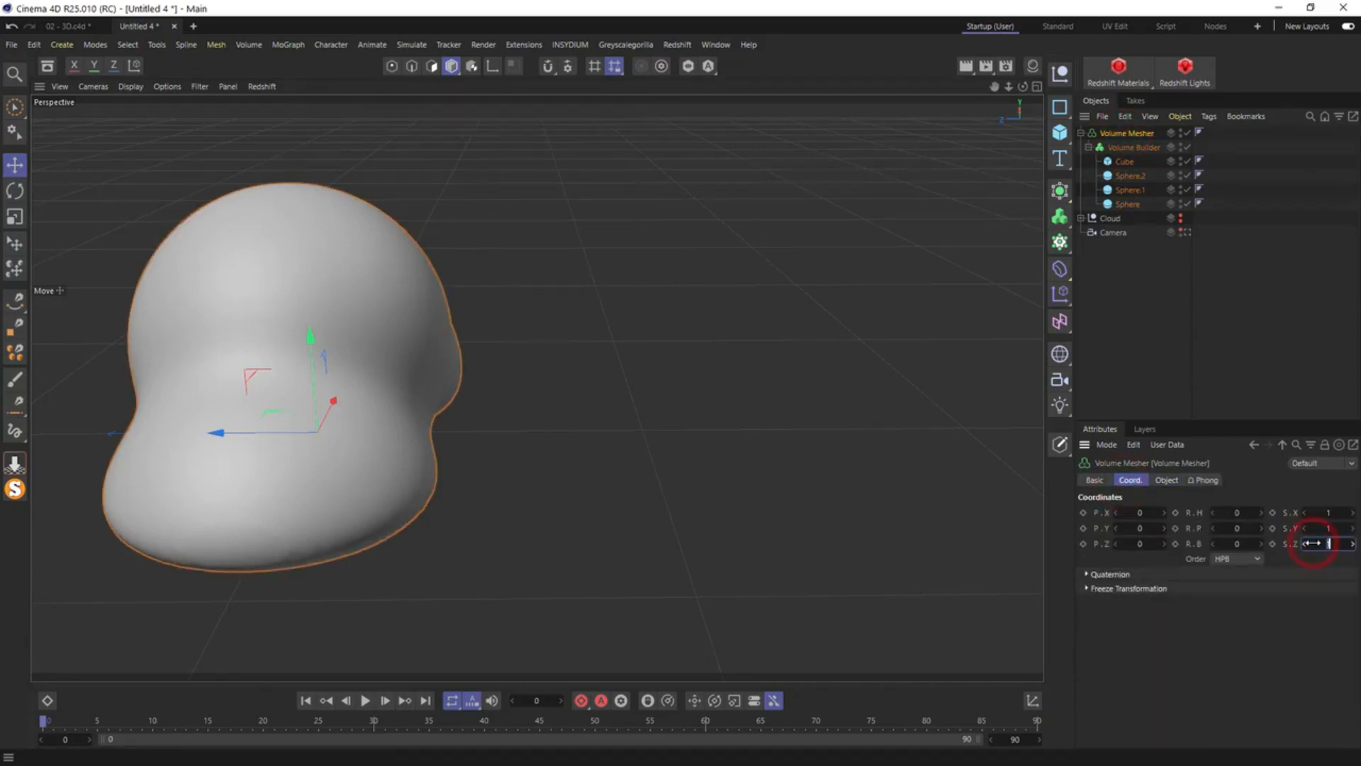
type("0.2")
key("Return")
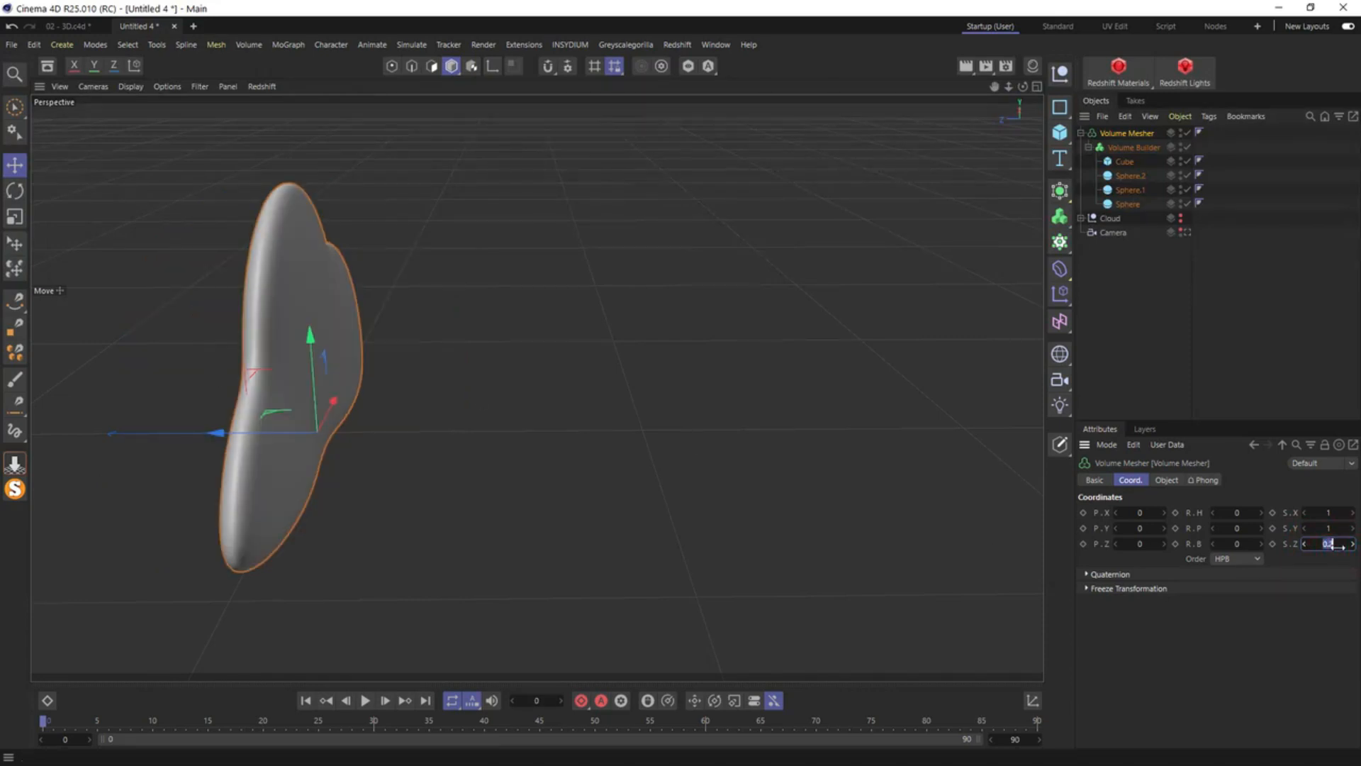
type(".35")
key("Return")
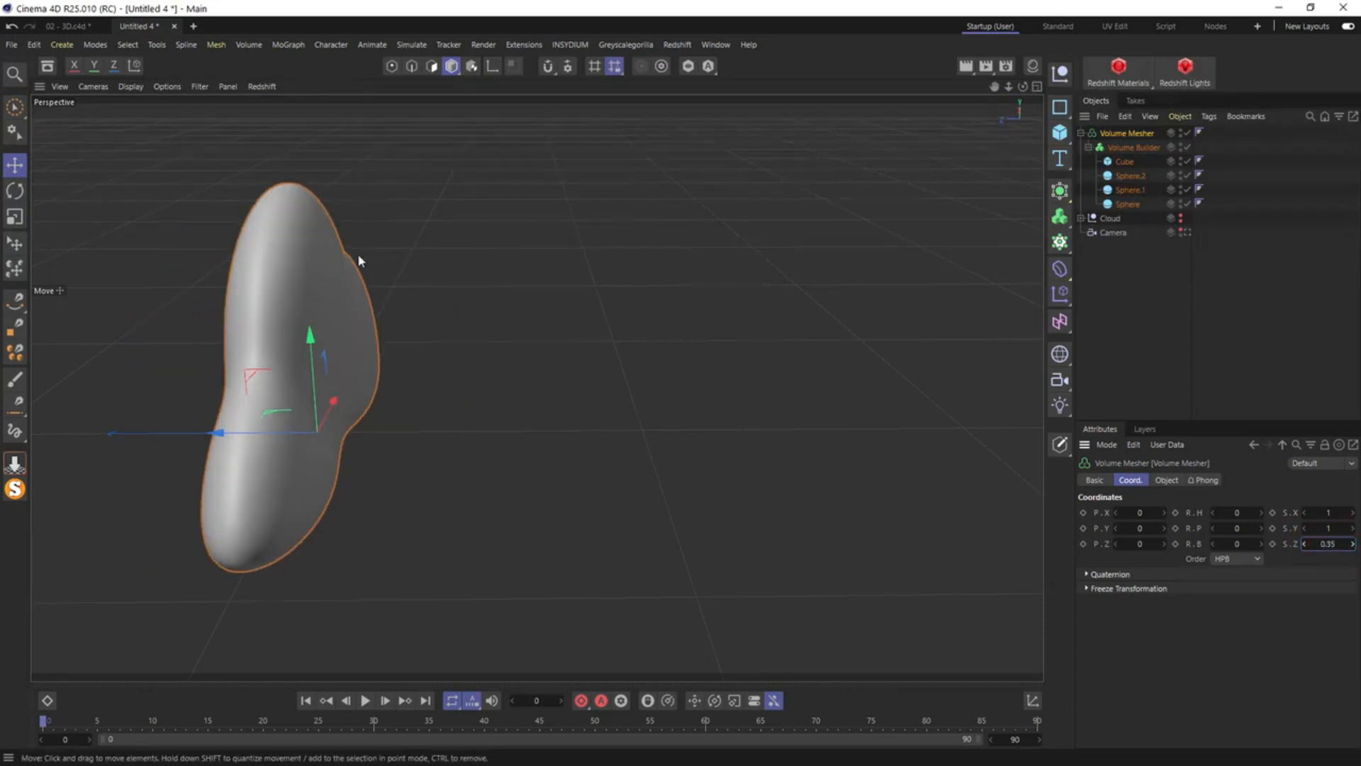
left_click_drag(300, 331, 167, 312, "alt")
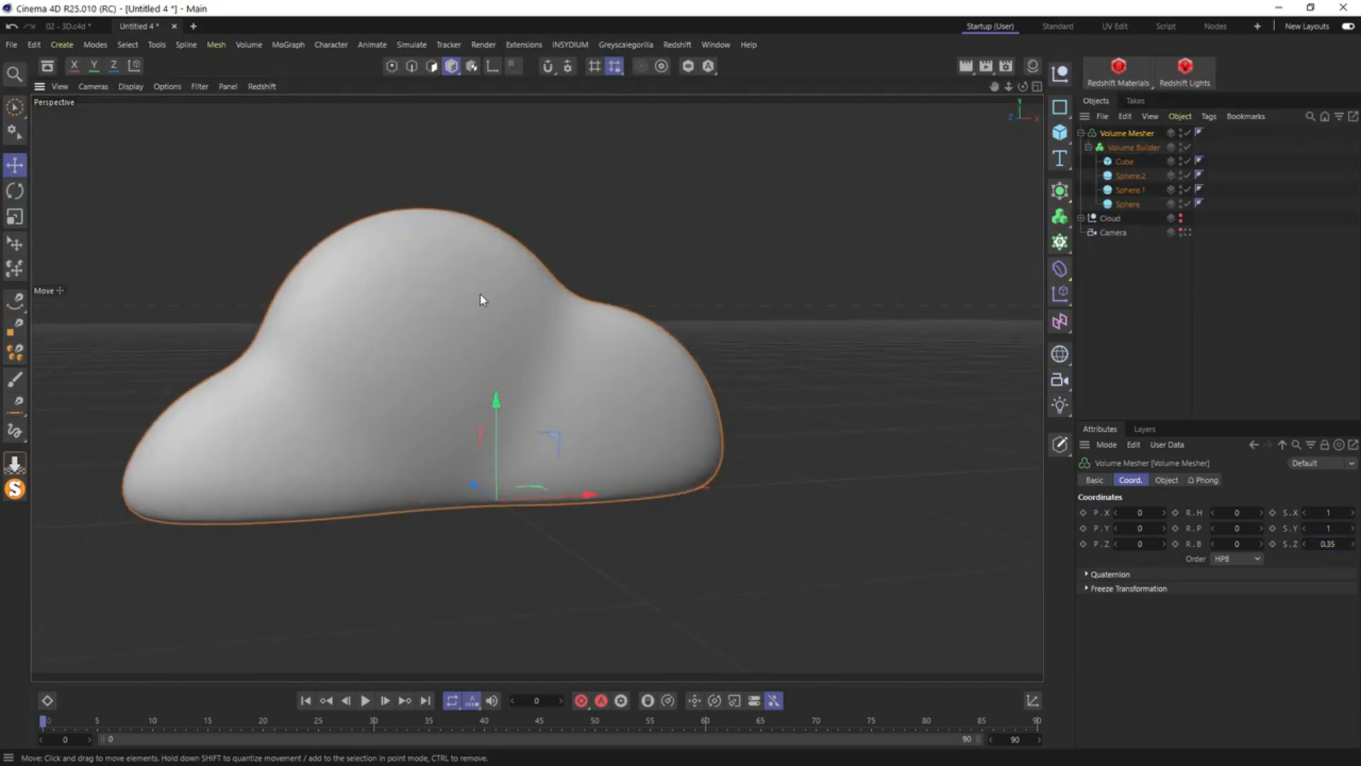
Display the cloud's mesh lines and set the Volume Builder's voxel size to 5
key("n")
key("b")
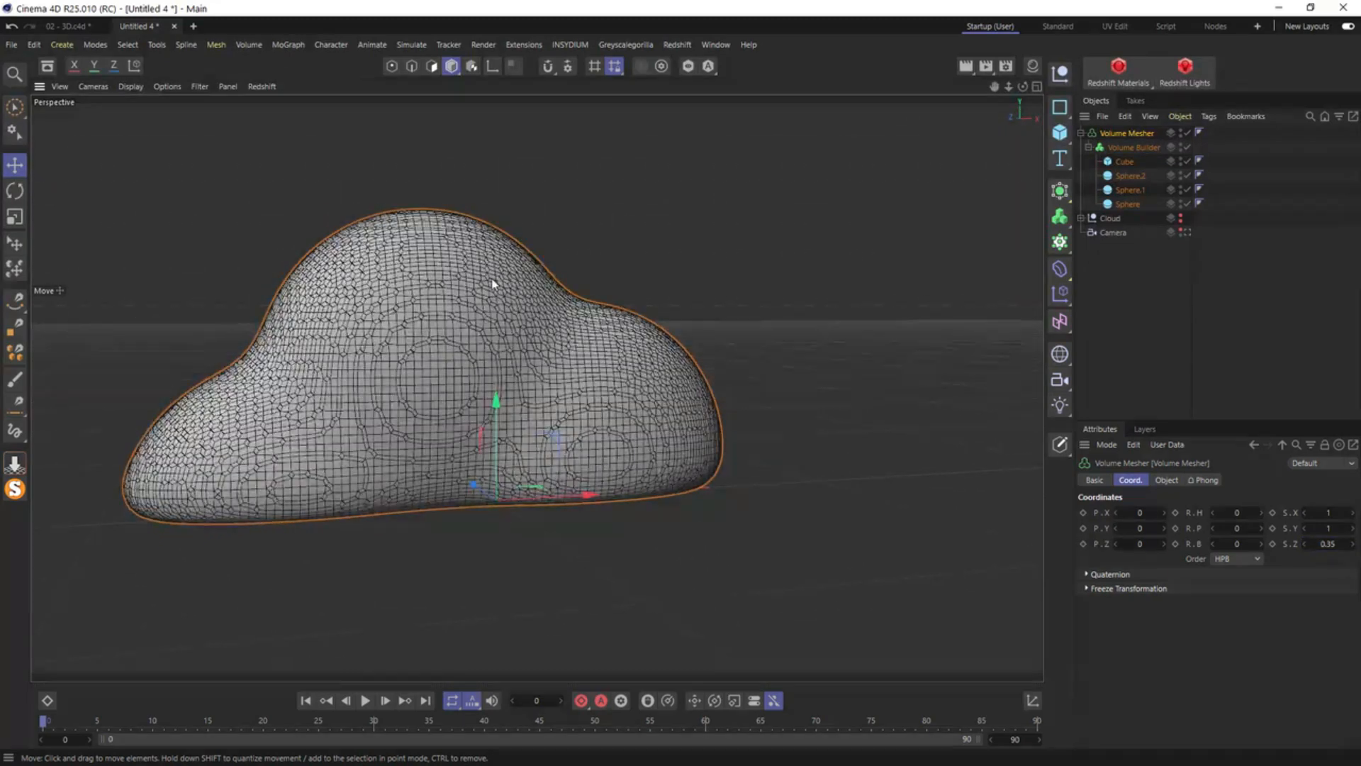
scroll(489, 277, "up", 3)
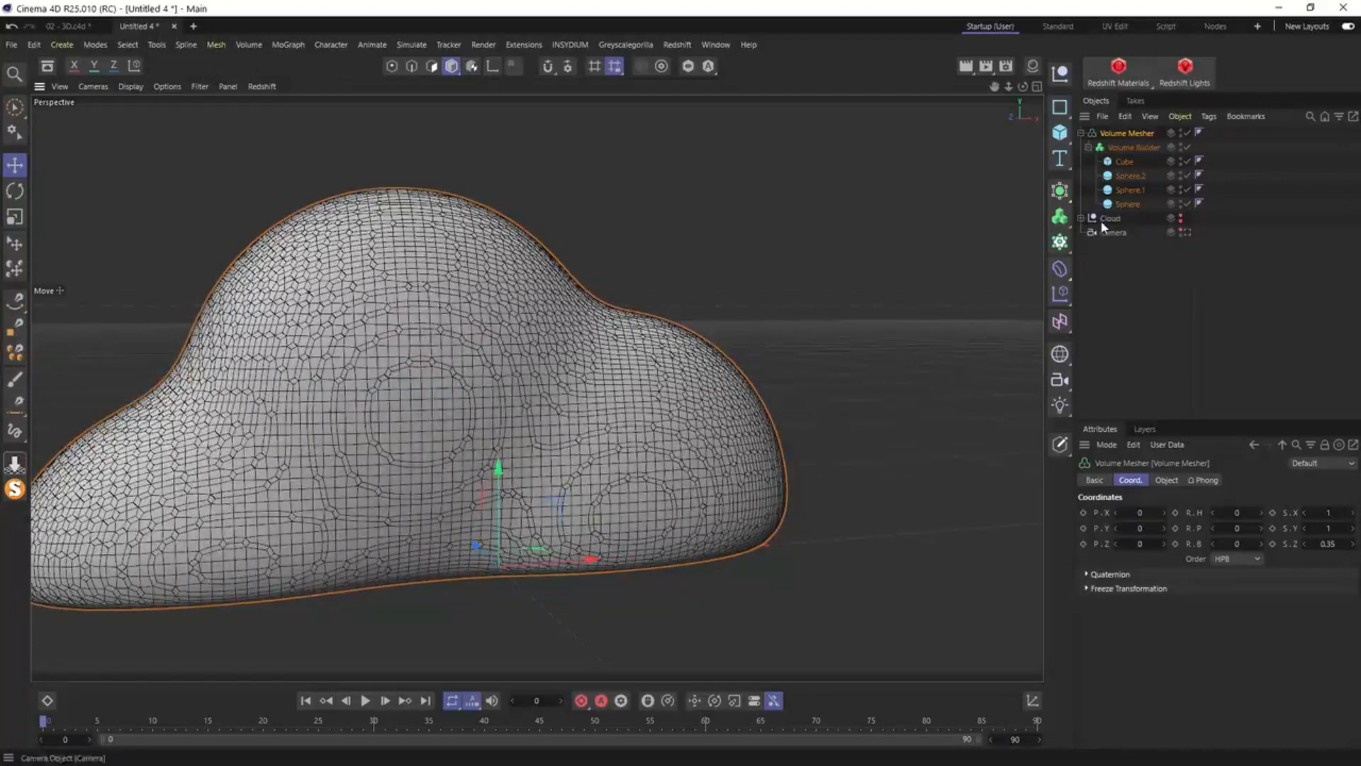
left_click(1113, 152)
left_click(1148, 480)
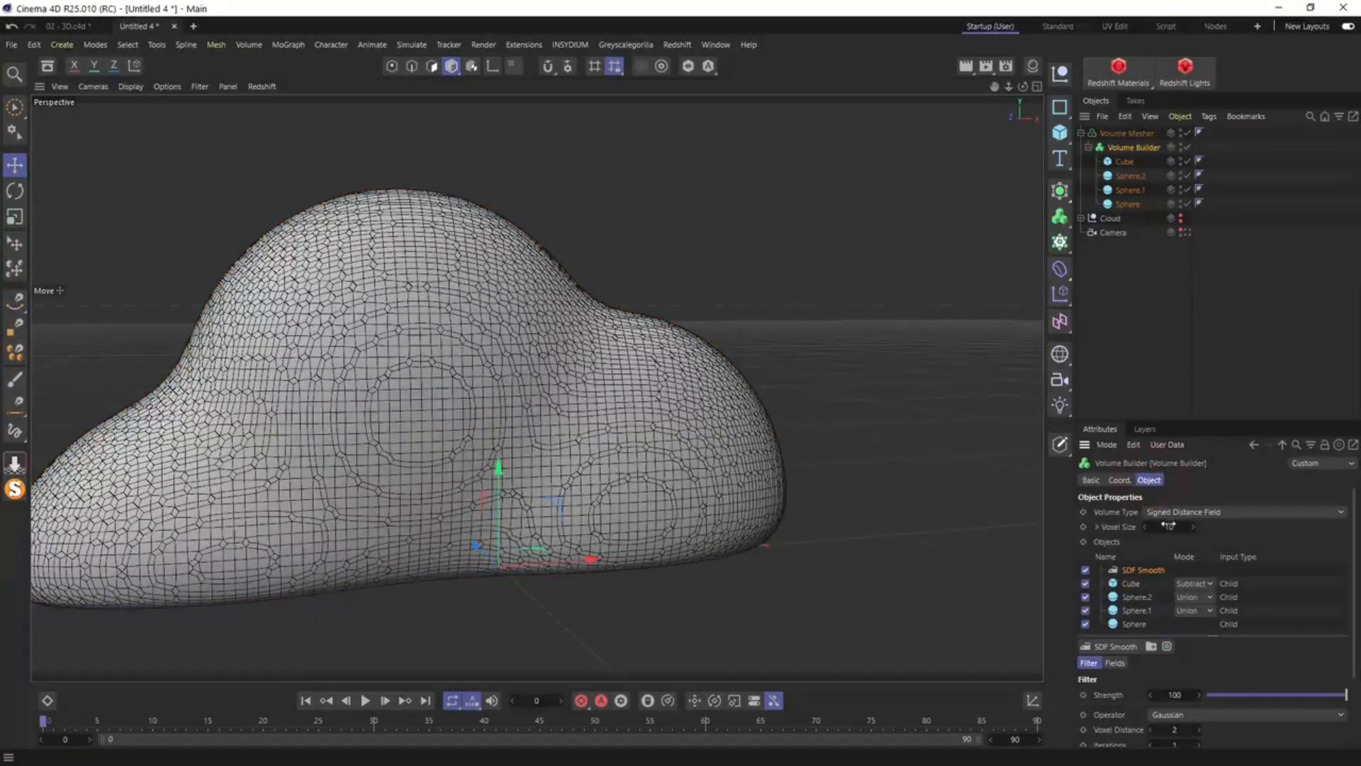
left_click(1171, 526)
type("0.5")
key("Return")
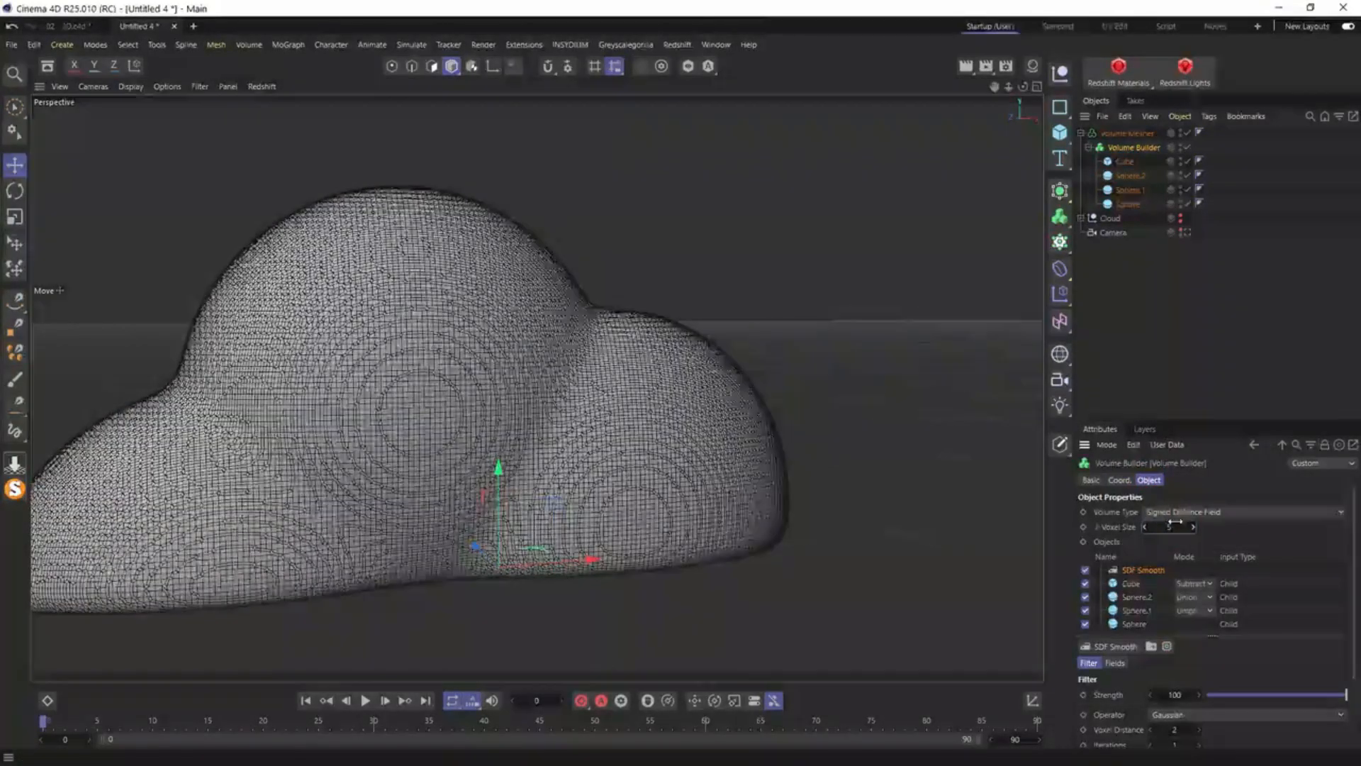
Change the SDF Smooth operator to Mean and inspect the crease between the lobes up close
left_click(1217, 714)
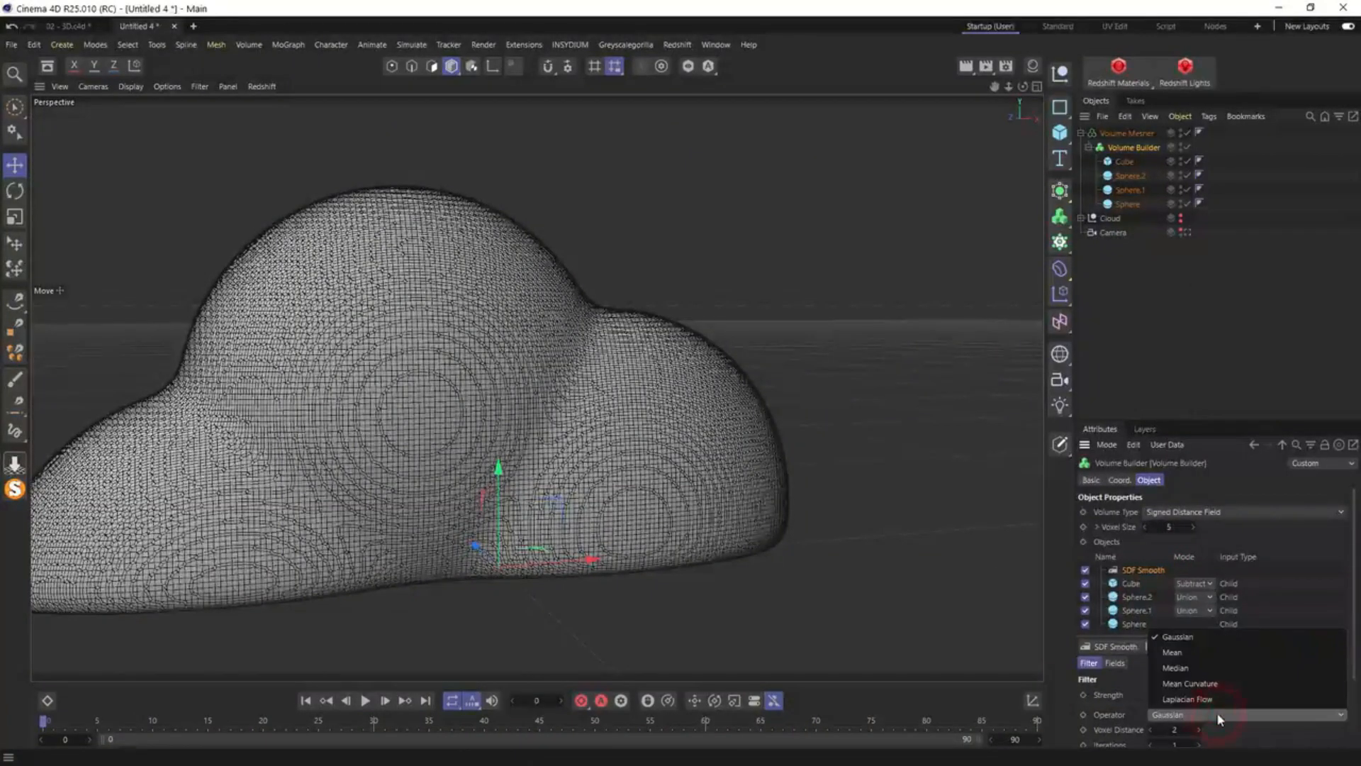
left_click(1194, 653)
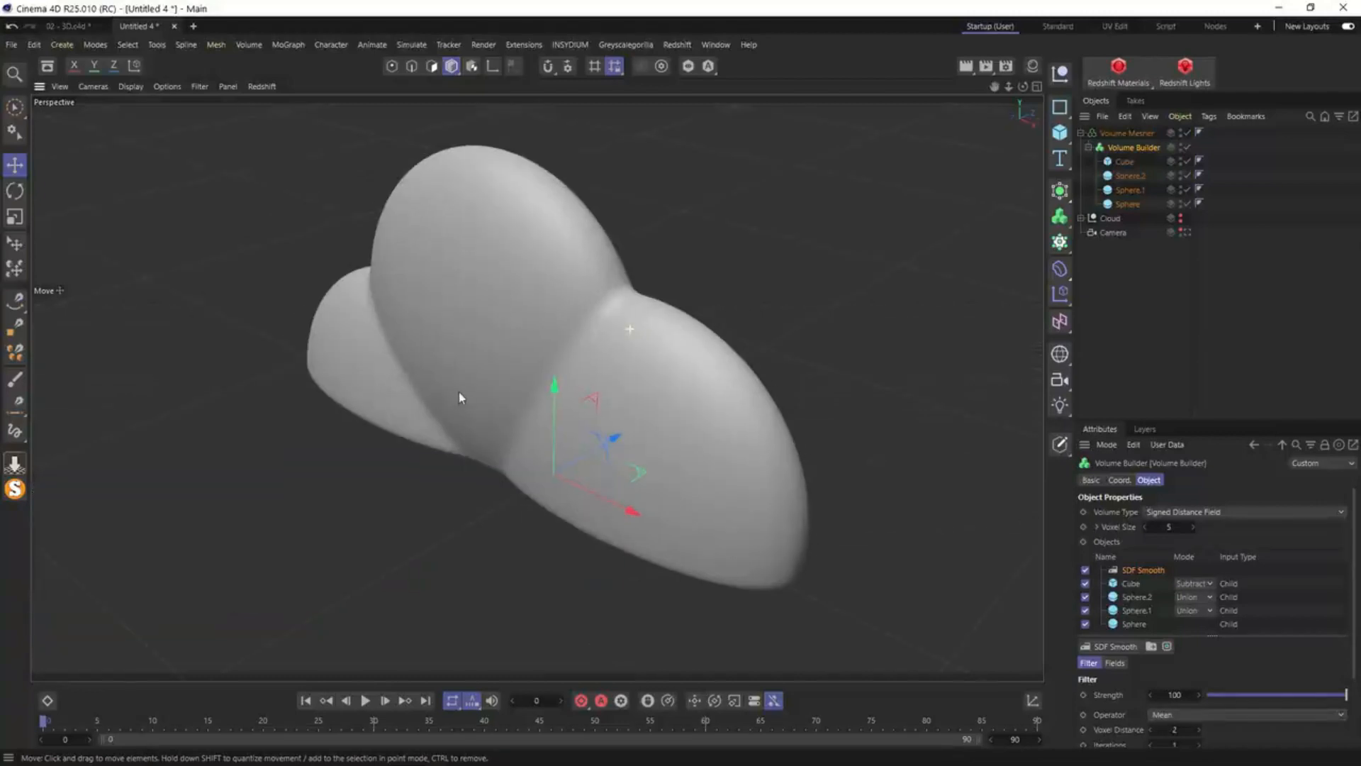
scroll(649, 273, "up", 6)
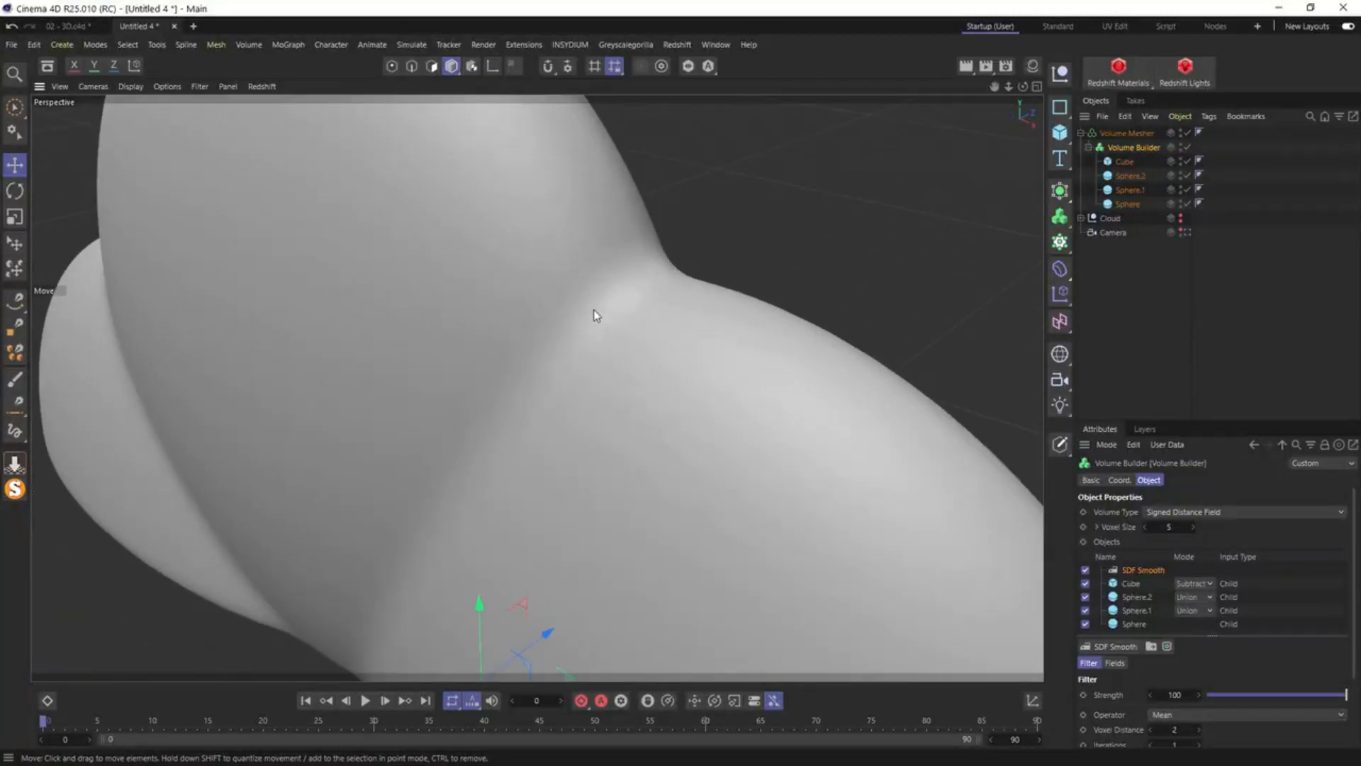
Switch the SDF Smooth operator to Gaussian with 2 iterations and inspect the softened crease between the cloud's lobes
scroll(594, 312, "up", 3)
left_click(1167, 715)
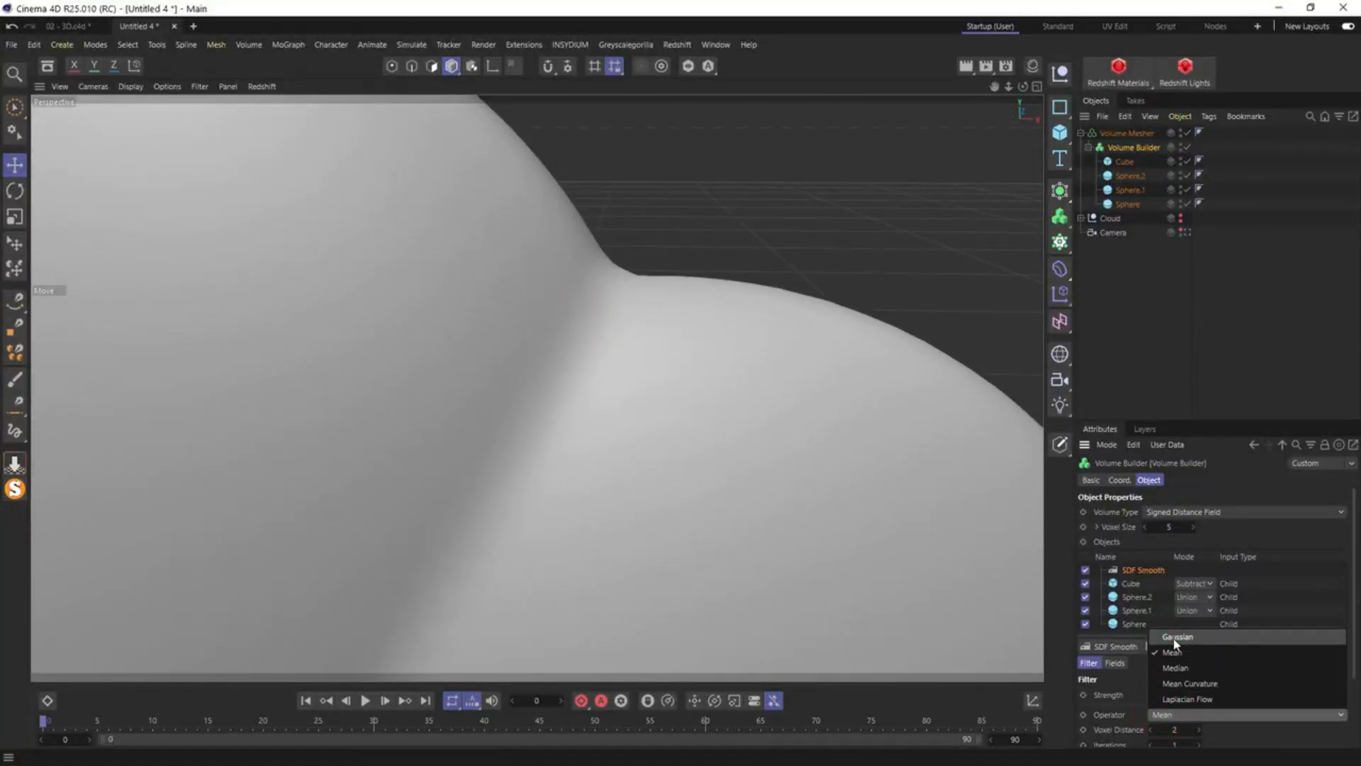
left_click(1175, 637)
left_click_drag(1353, 642, 1355, 690)
left_click(1177, 695)
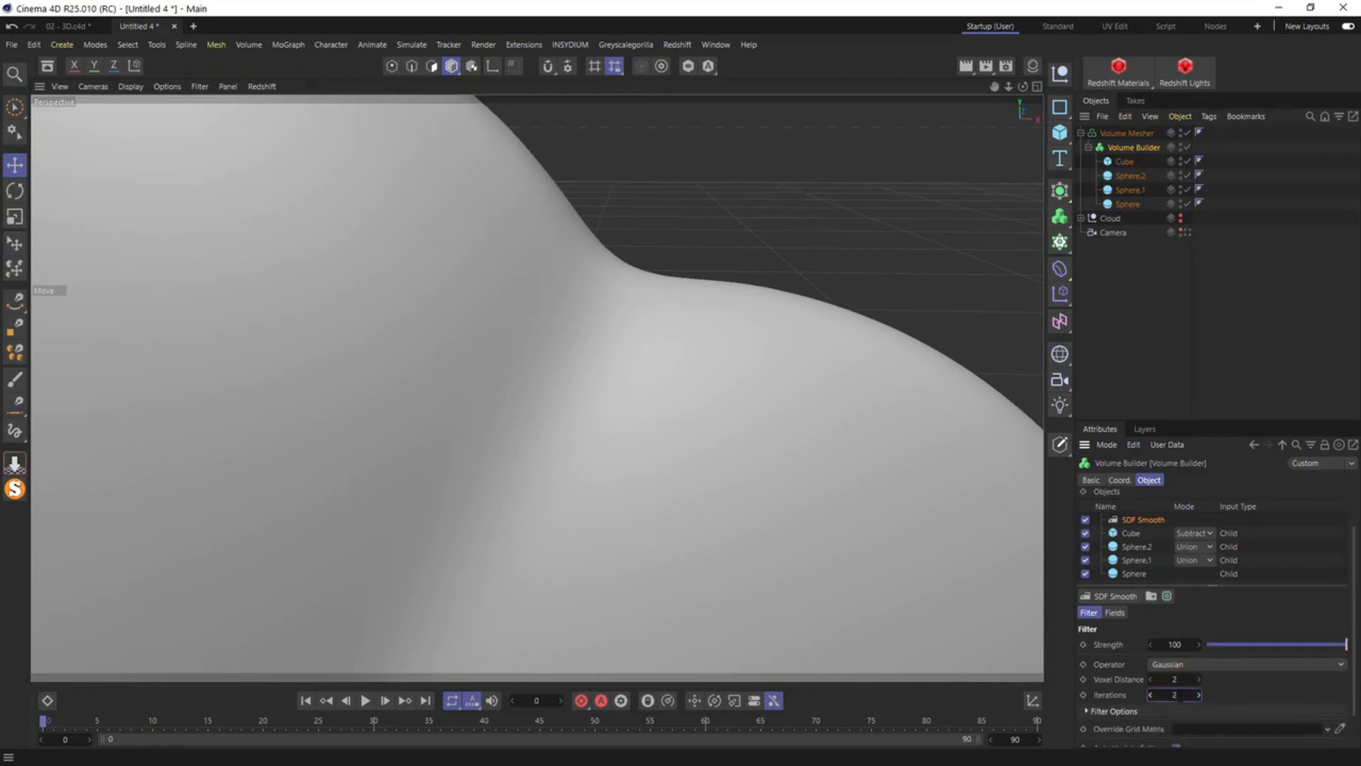
key("Return")
scroll(537, 330, "down", 5)
left_click_drag(328, 368, 400, 363, "alt")
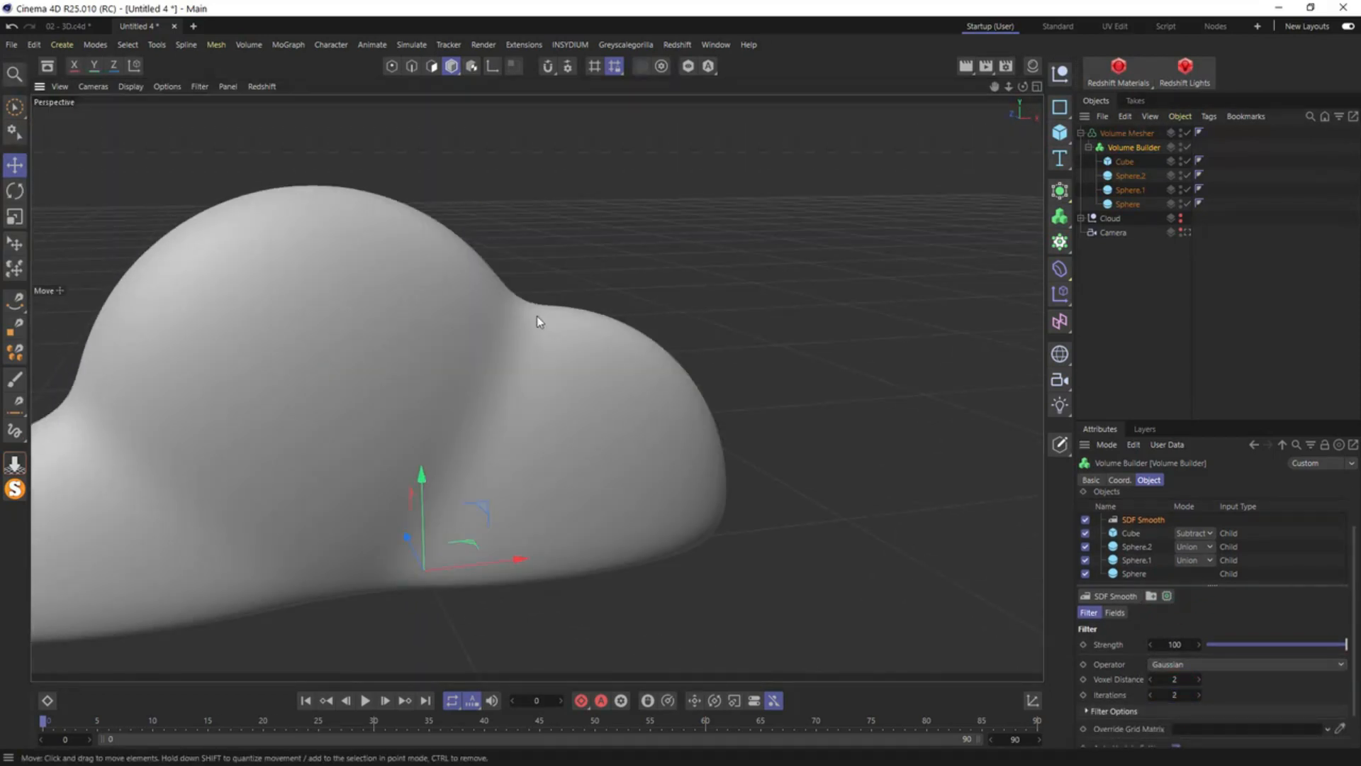
Nest the Volume Mesher inside the Cloud null and make the null visible again
left_click(1081, 218)
left_click(1081, 133)
left_click_drag(1110, 146, 1116, 154)
left_click(1181, 133, "alt")
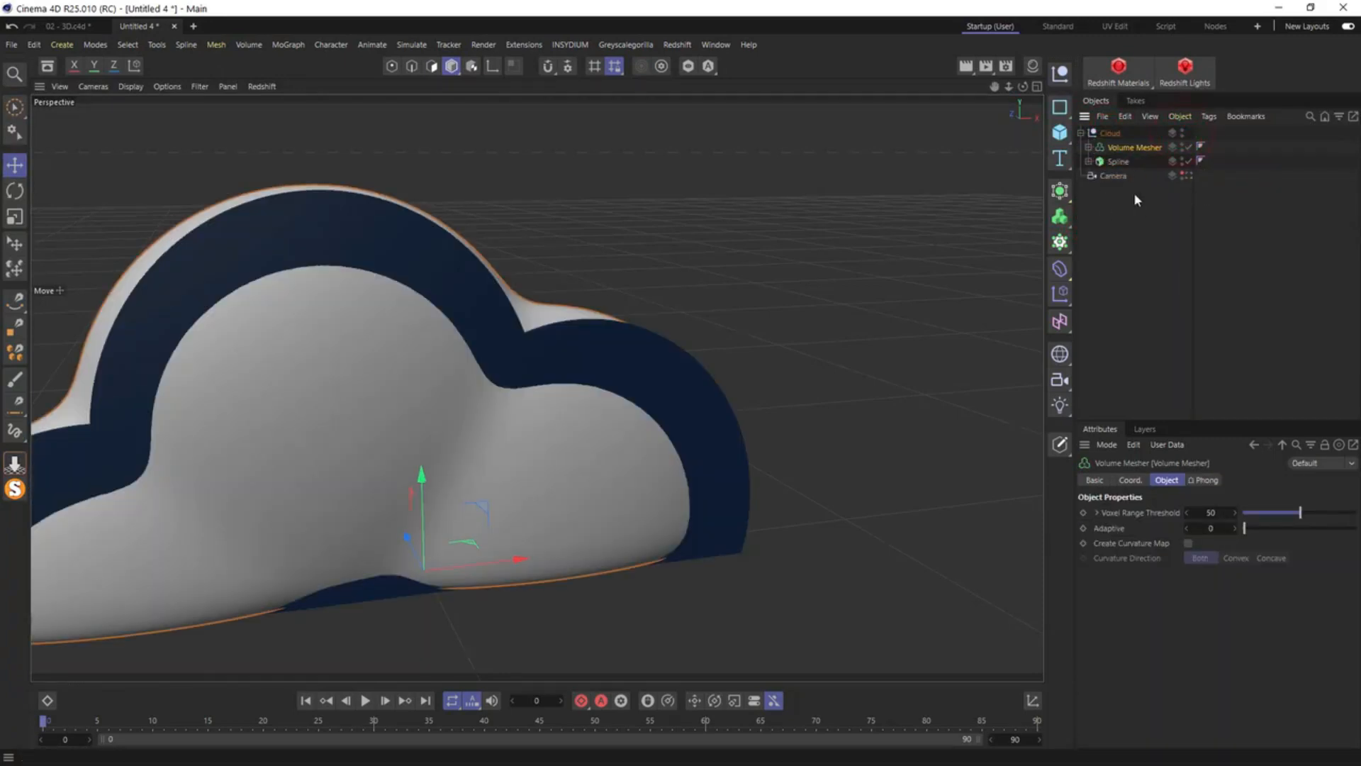
Disable the original flat cloud's Extrude object and its child spline inside the Cloud null
left_click(1188, 161)
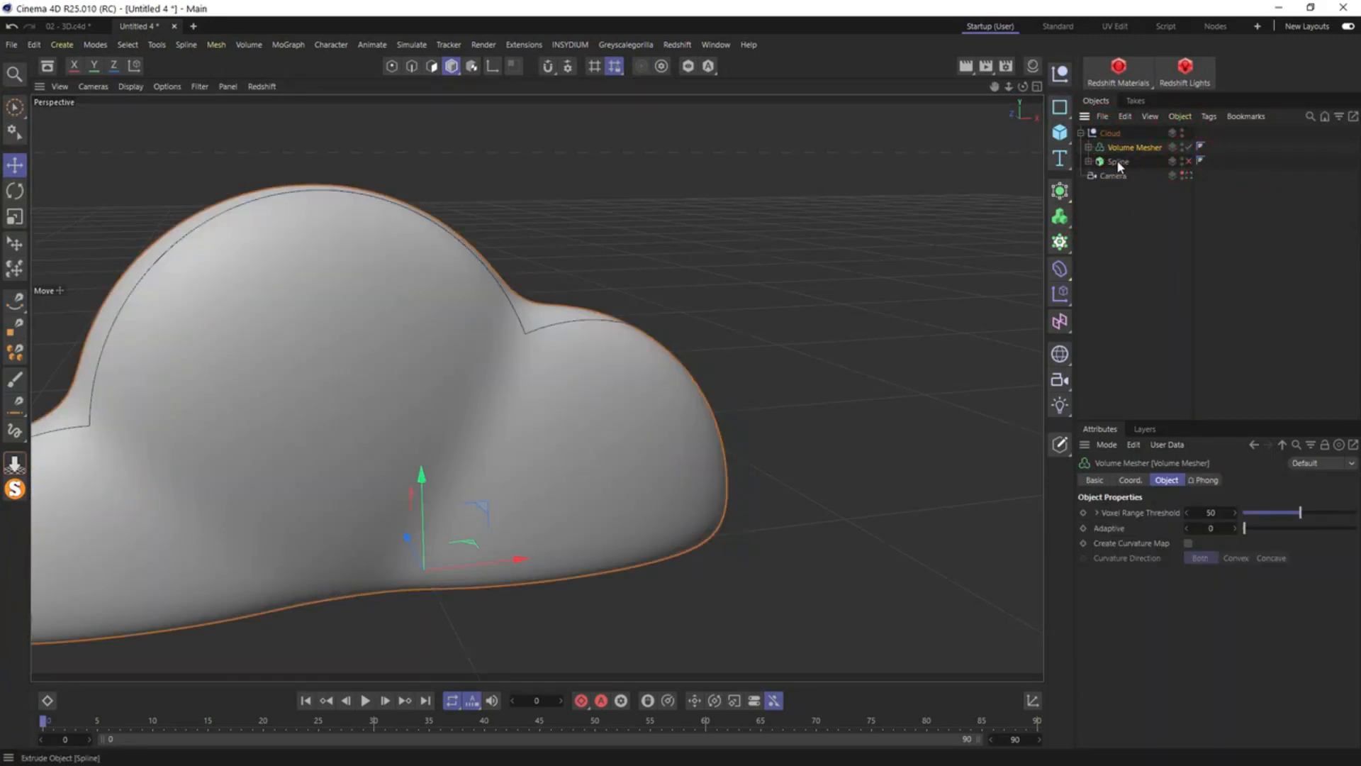
left_click(1089, 161)
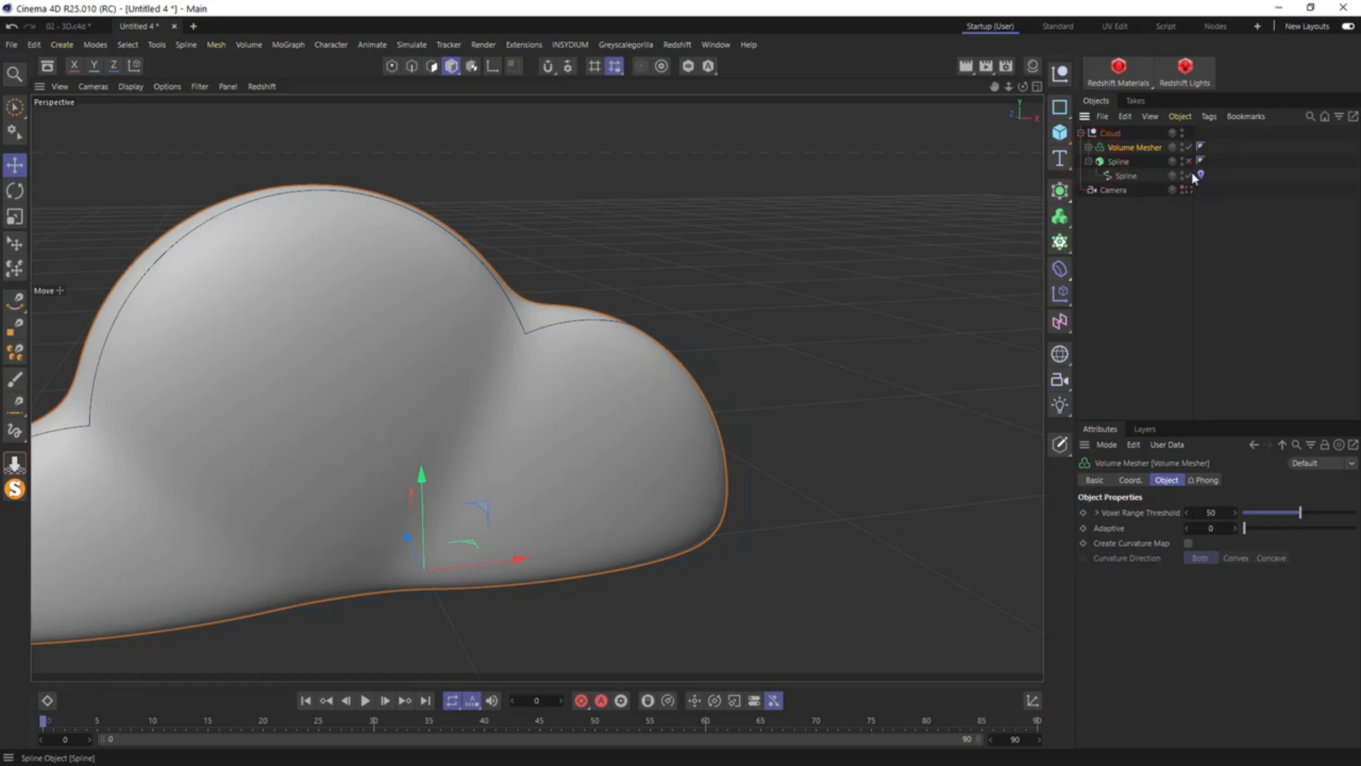
left_click(1190, 177)
left_click(1089, 161)
Cut the Cloud null, close the Untitled 4 project without saving, and paste the null into 02 - 3D.c4d
left_click(1110, 134)
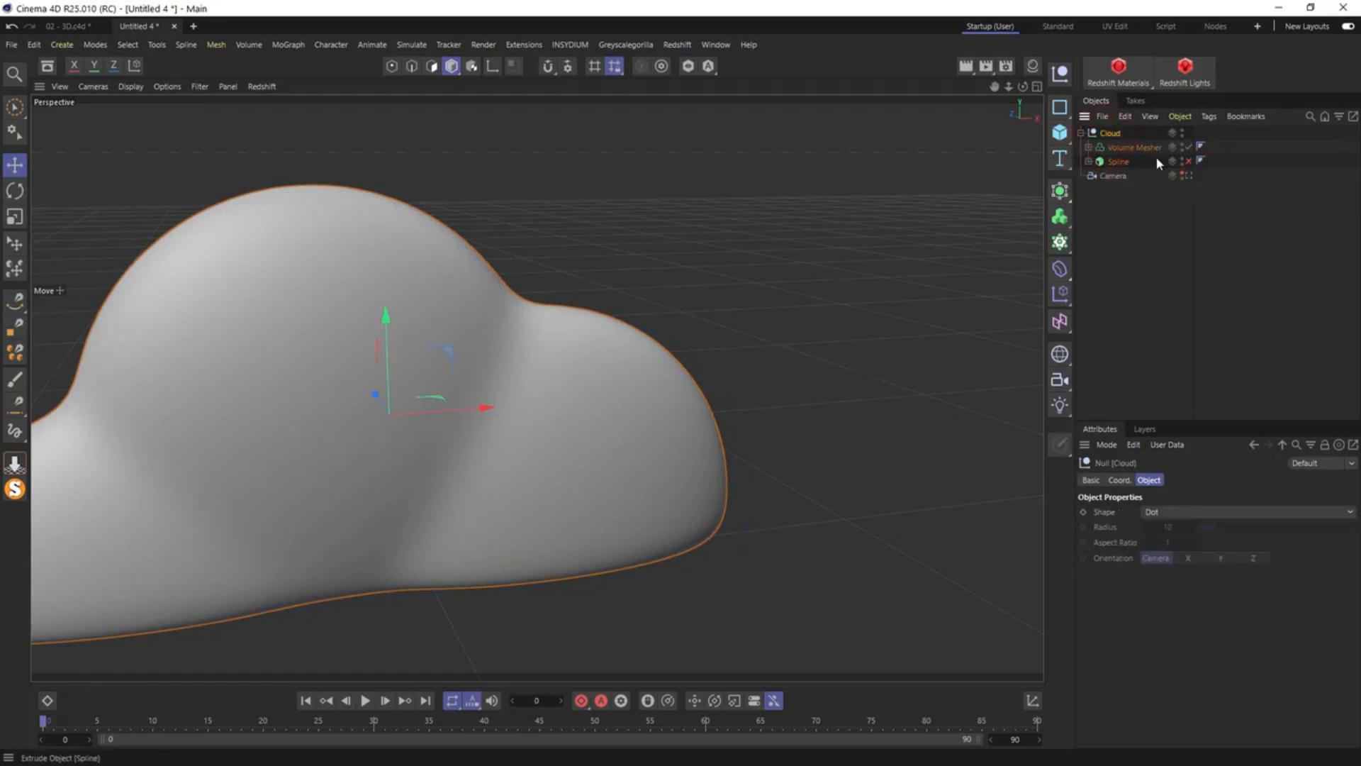
key("Delete")
key("ctrl+F4")
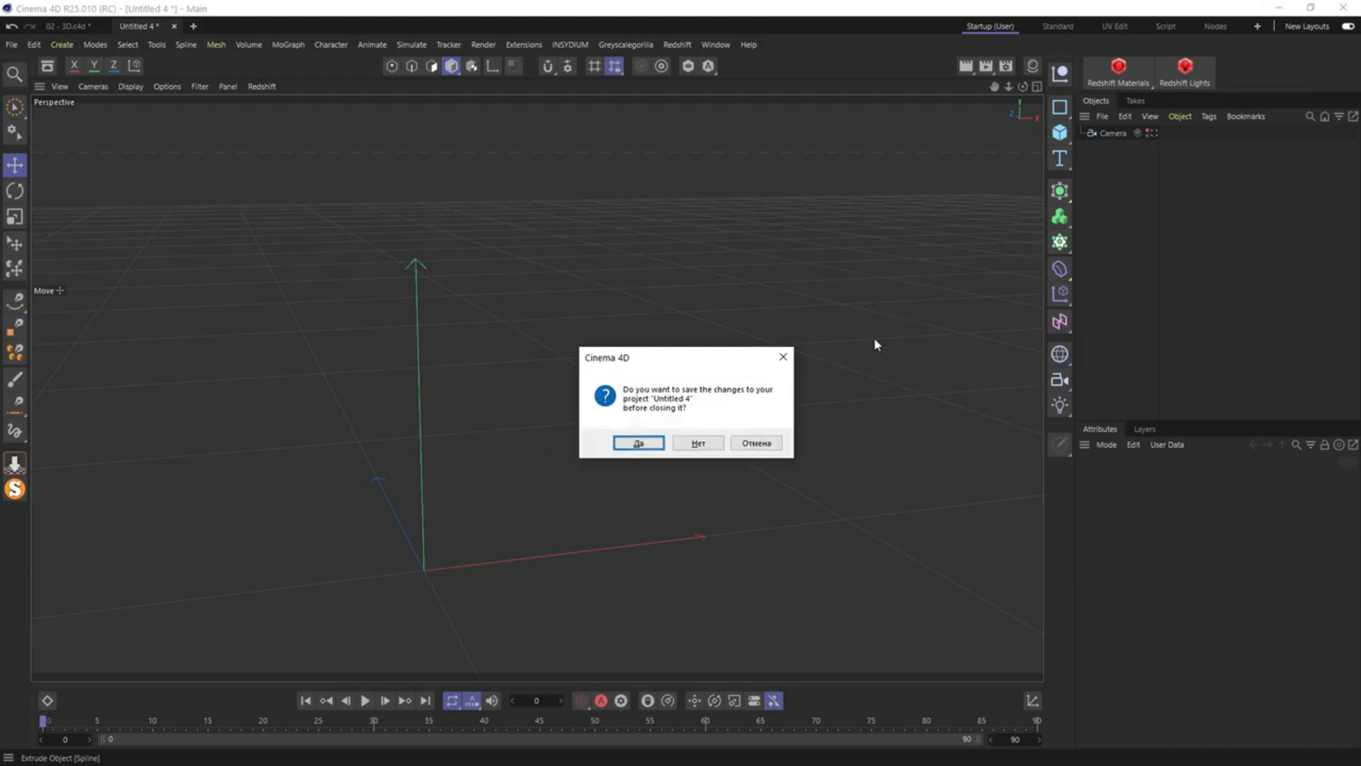
left_click(698, 443)
key("ctrl+v")
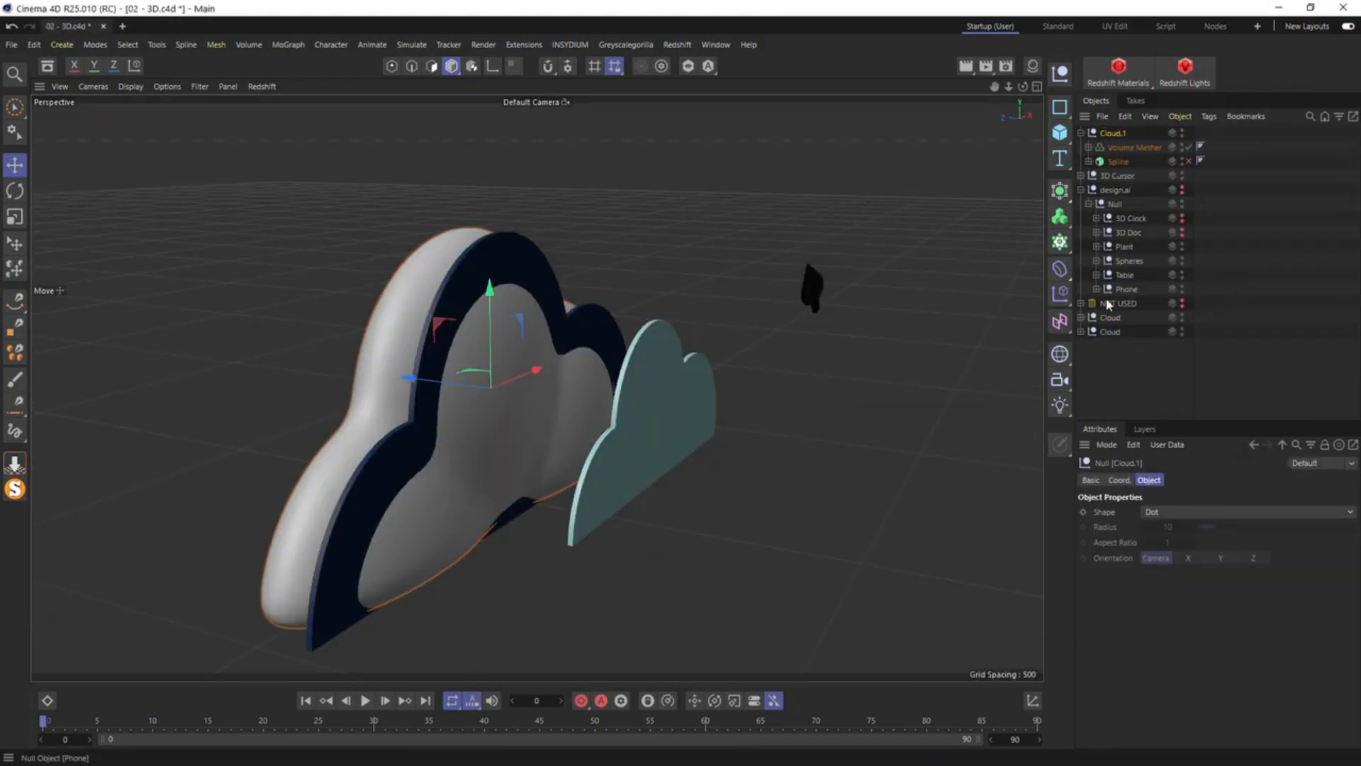
Delete the old dark blue extruded cloud from the main scene
left_click(503, 263)
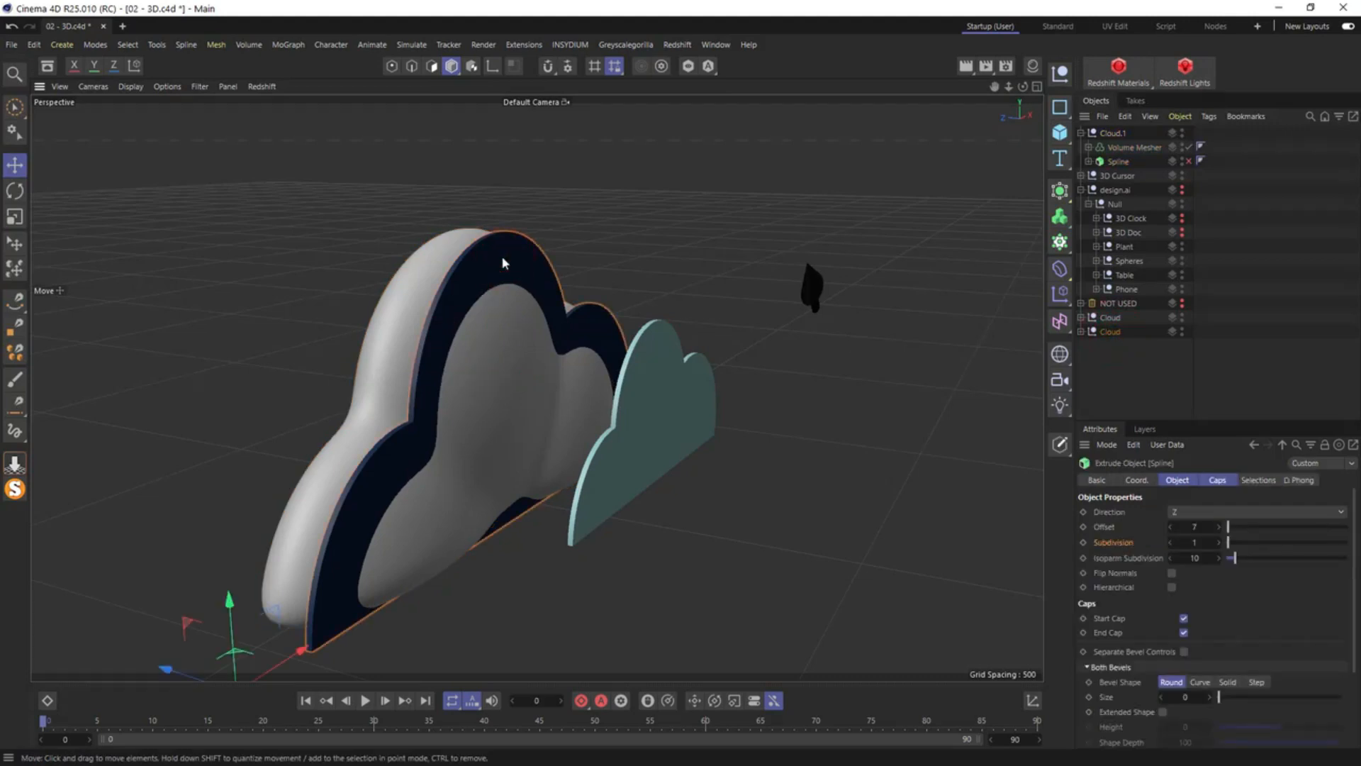
key("Delete")
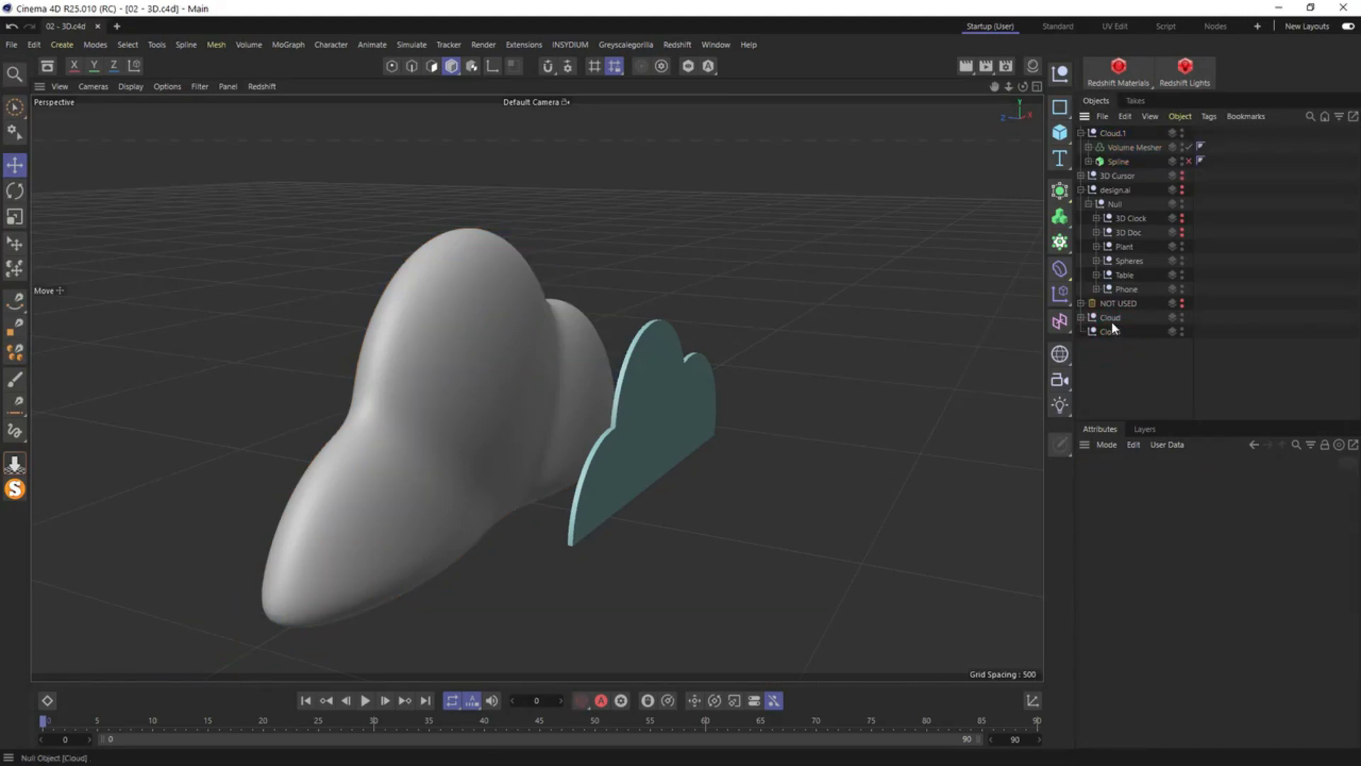
Copy the flat Cloud group into a new empty project and expand its hierarchy
left_click(1112, 319)
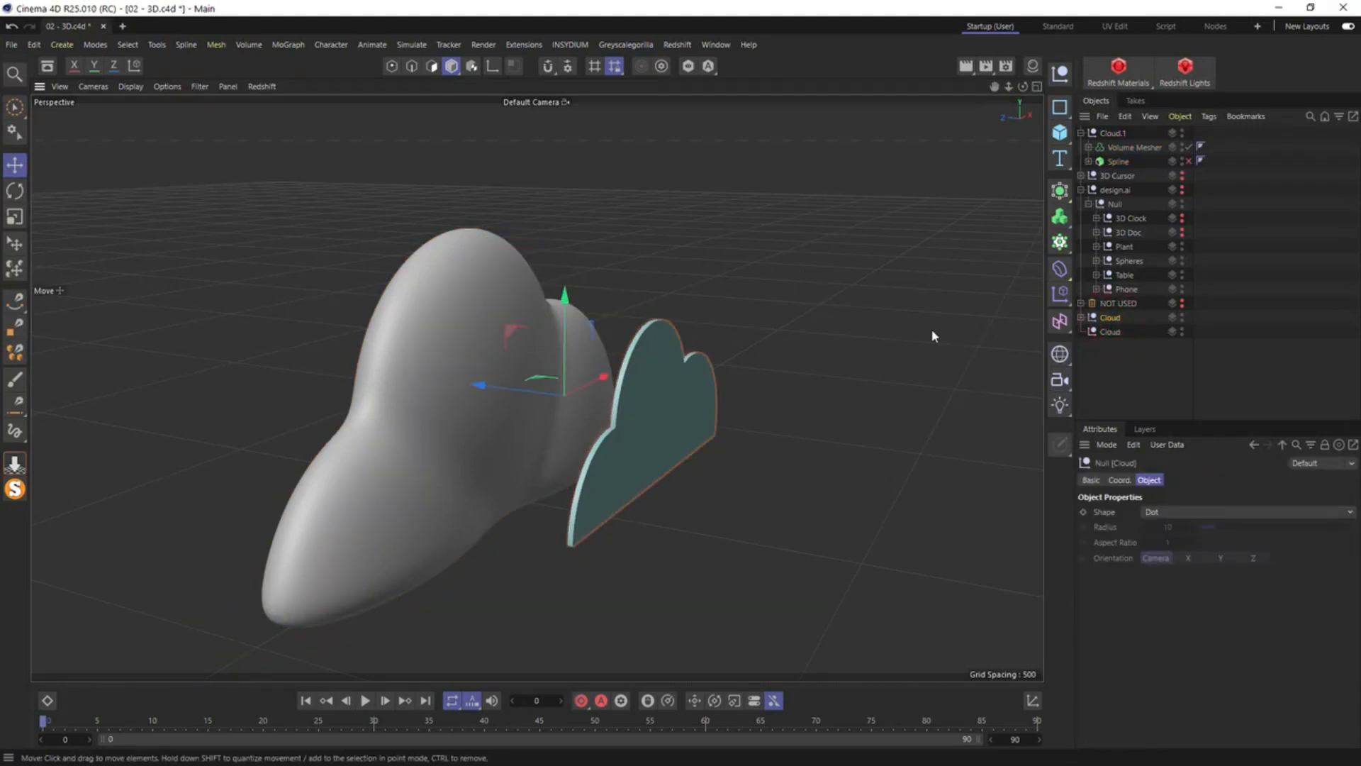
key("ctrl+n")
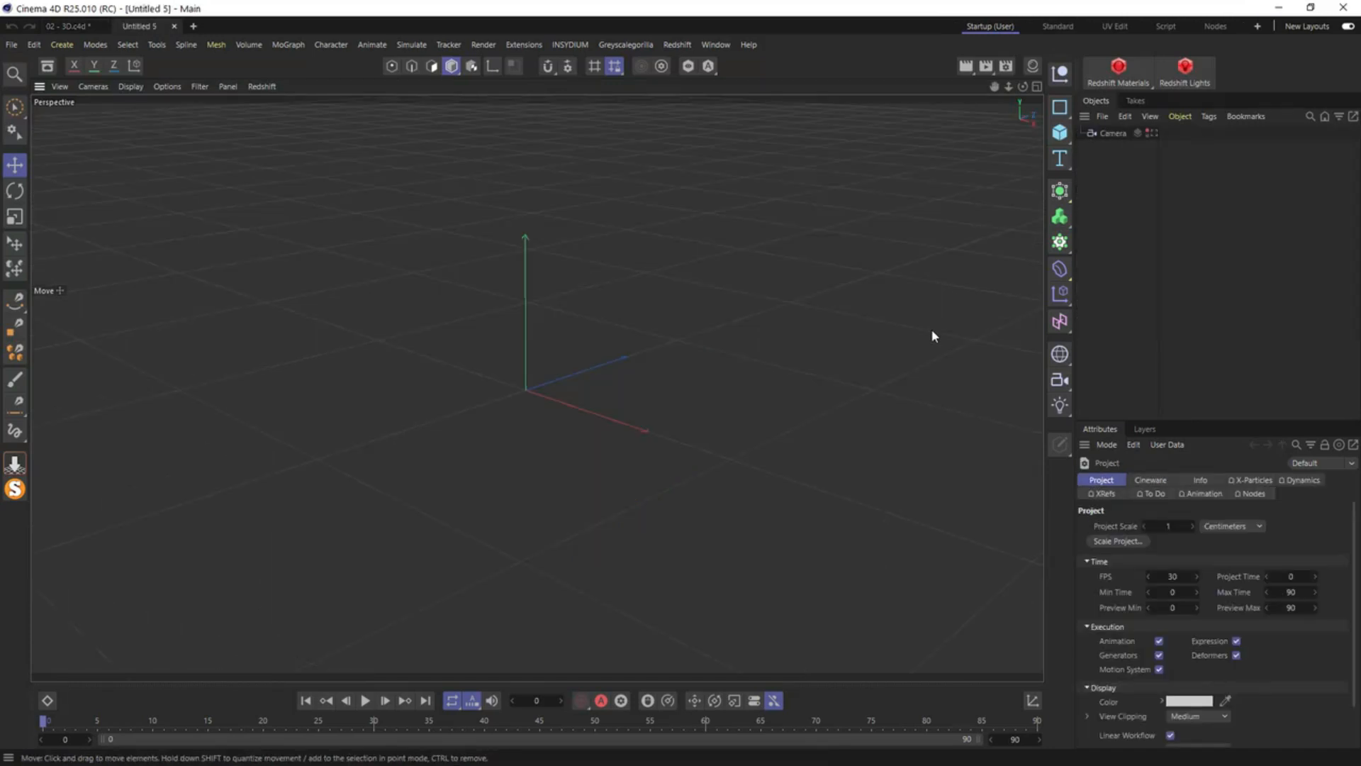
key("ctrl+v")
left_click(1081, 133)
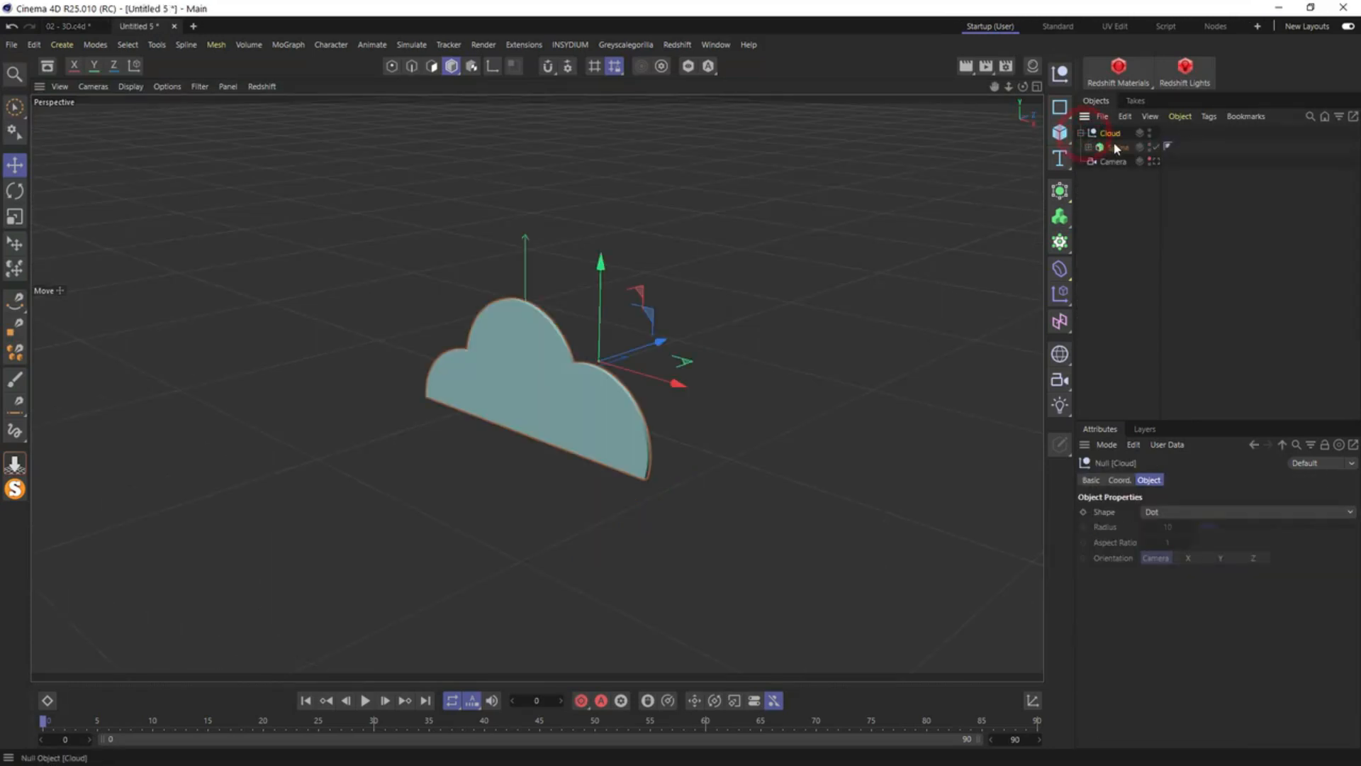
Regroup the cloud's extruded spline under a new null at the world origin and name it Cloud Small
left_click(1116, 146)
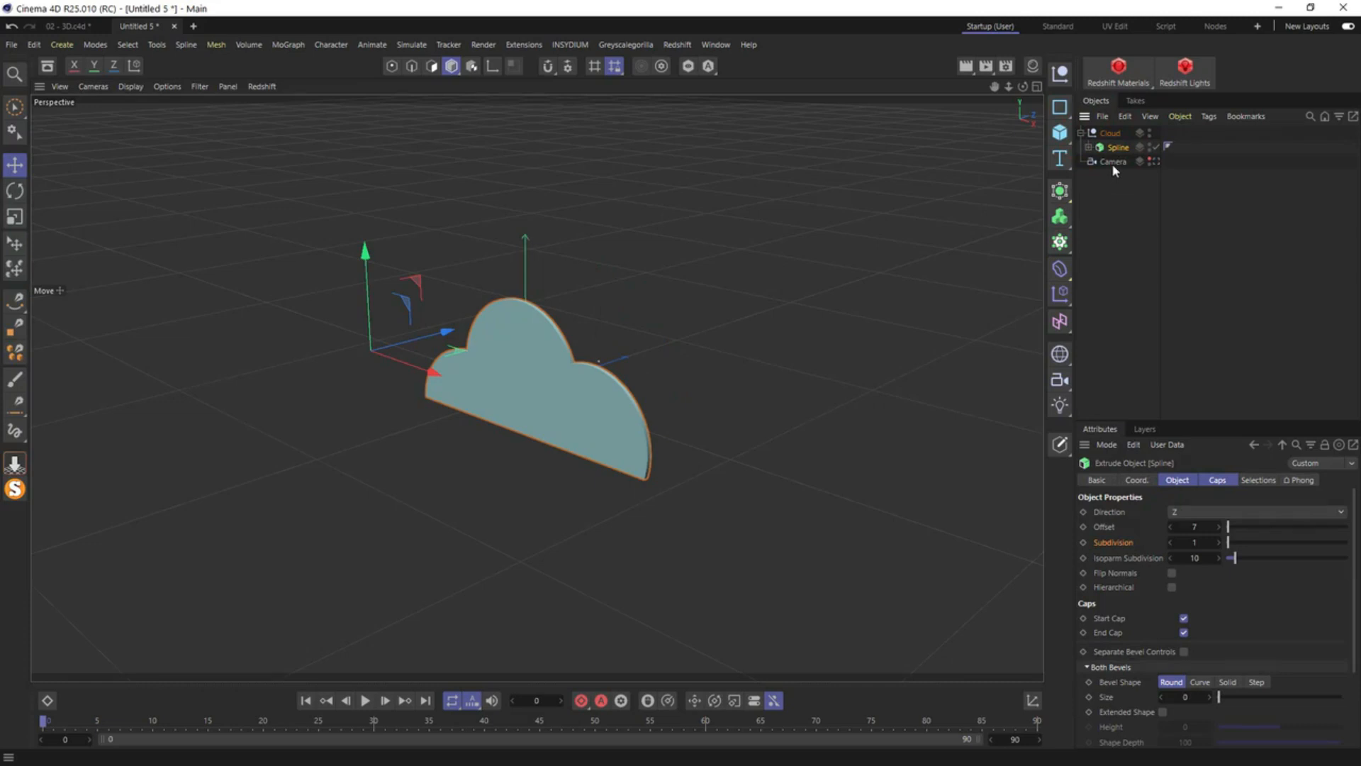
left_click_drag(527, 348, 395, 380, "alt")
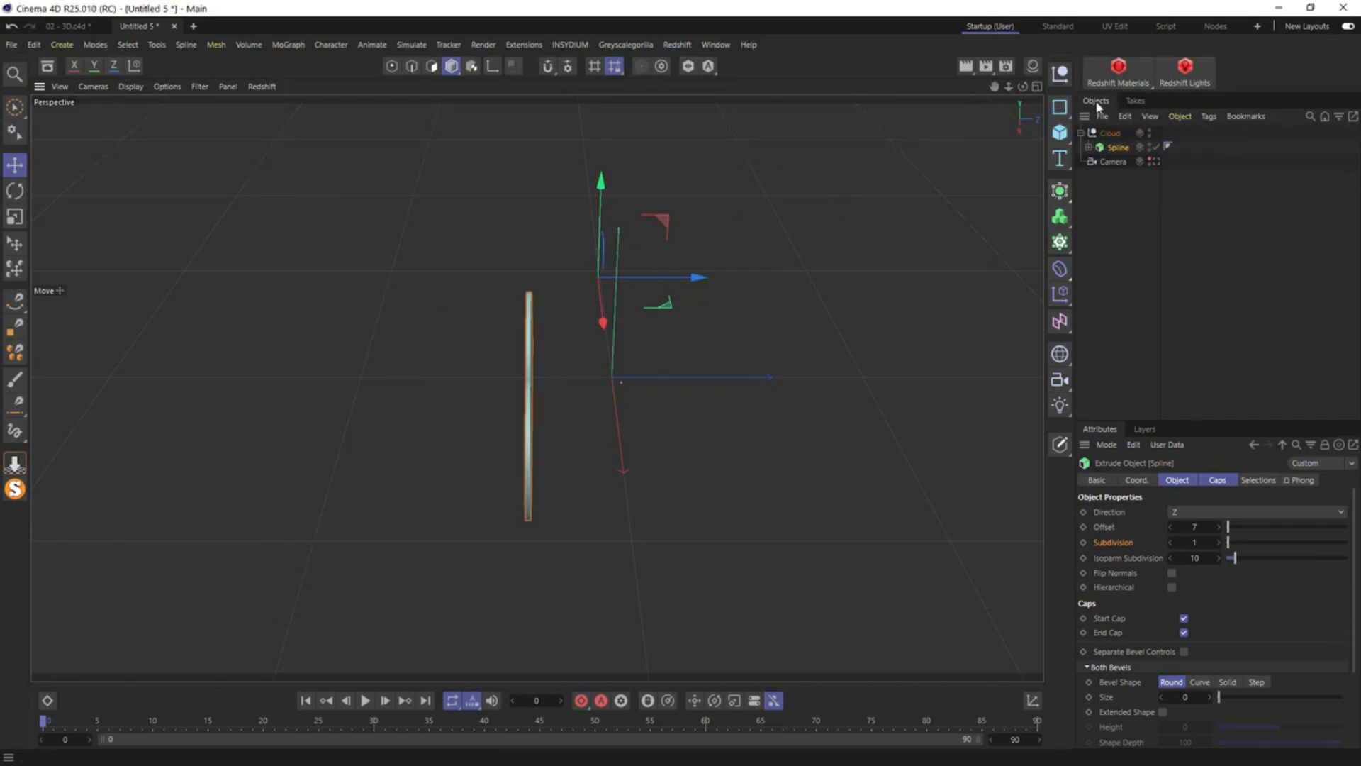
left_click(1059, 73)
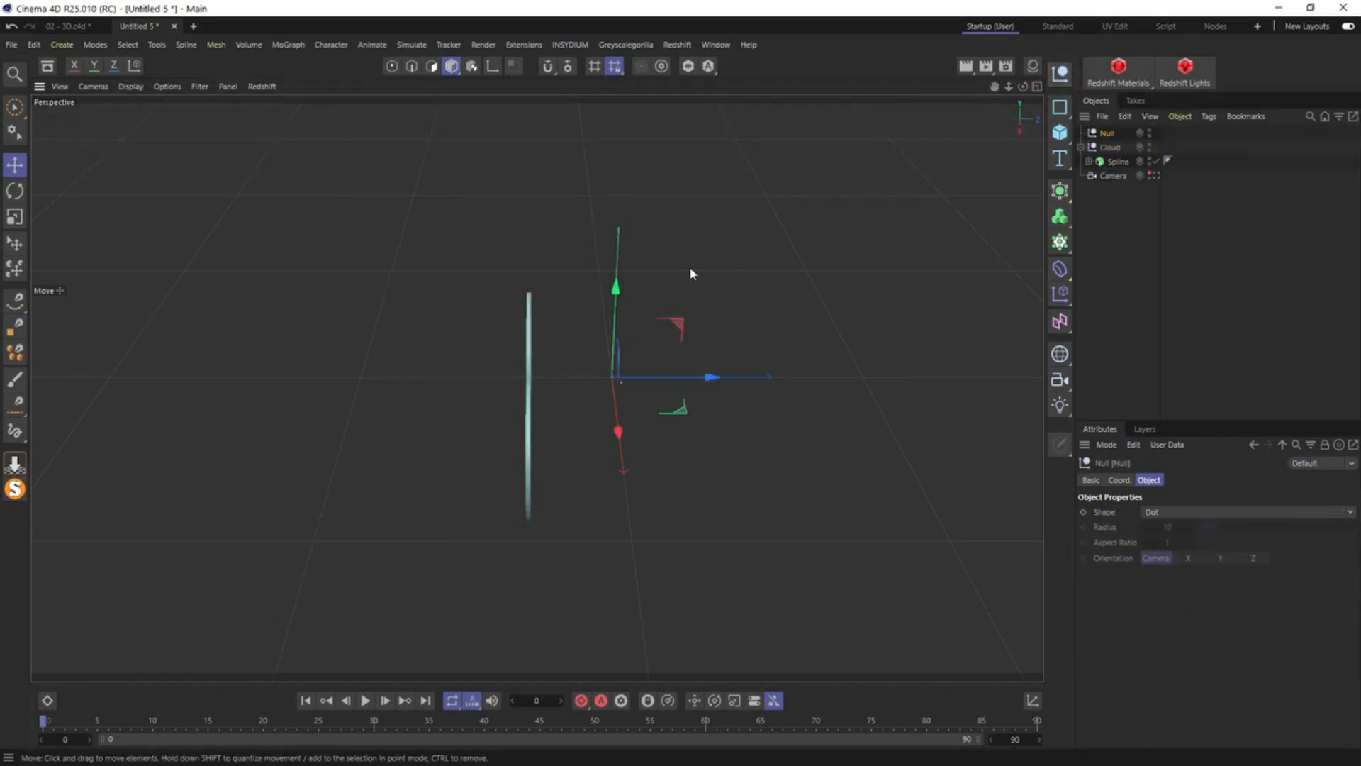
mouse_move(1108, 147)
left_mouse_down()
mouse_move(1108, 134)
mouse_move(1117, 152)
left_mouse_up()
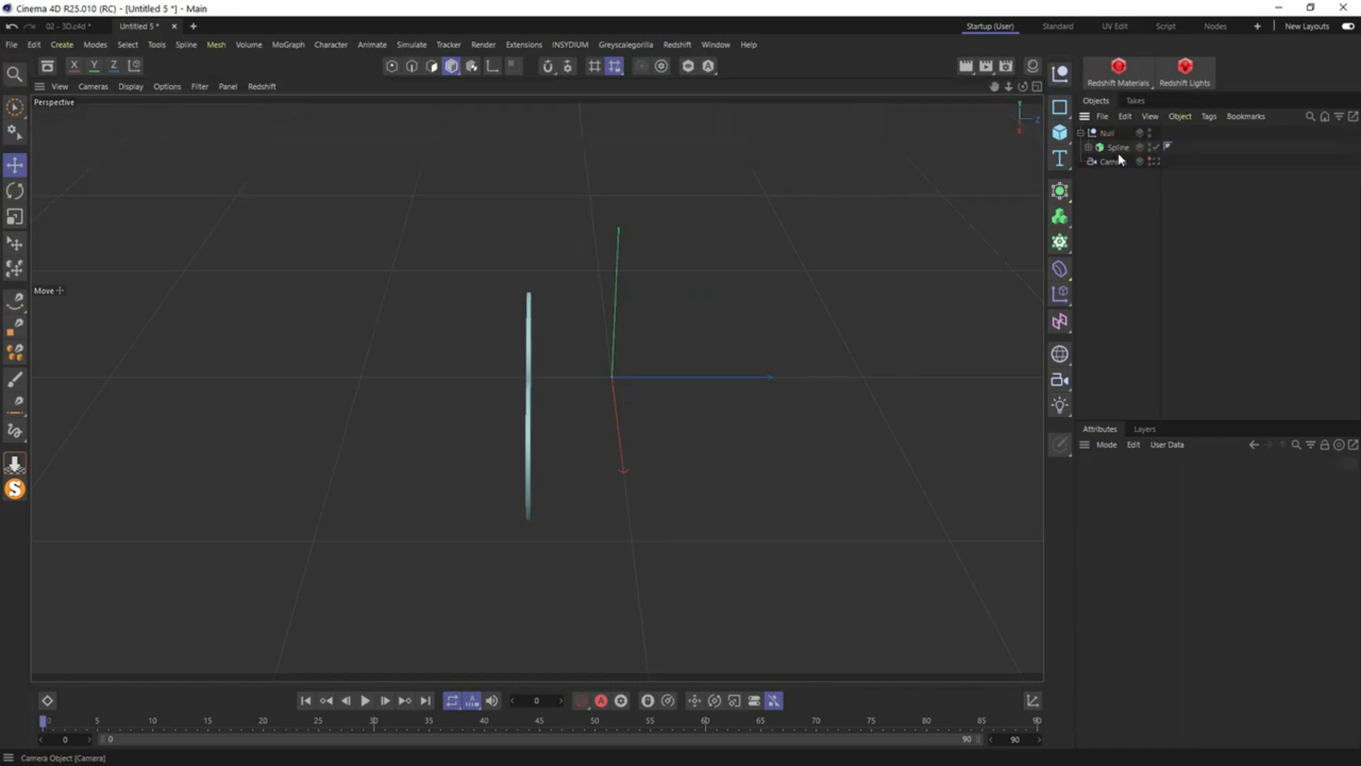
left_click(1120, 152)
double_click(1108, 133)
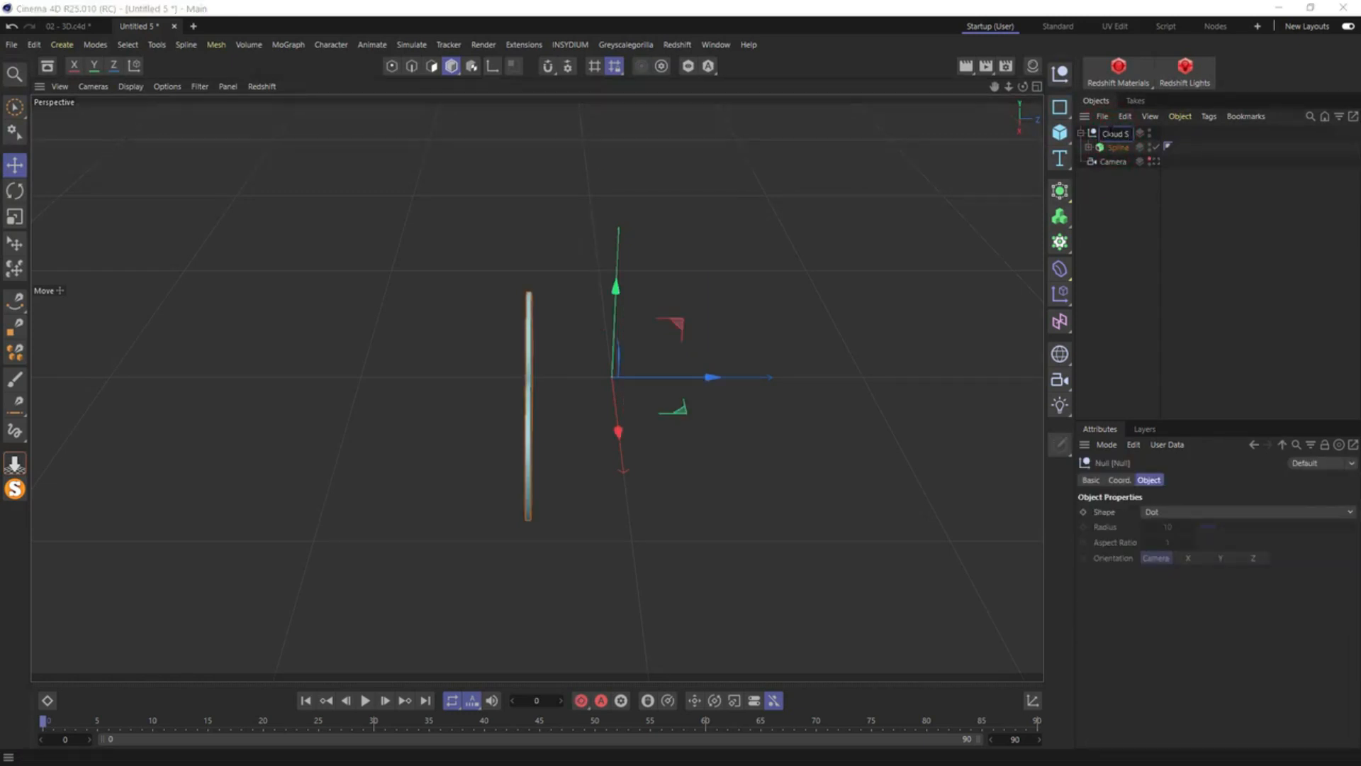
type("Cloud Small")
key("Return")
Add a sphere in the front view and set its segments to 64
left_click(1118, 147)
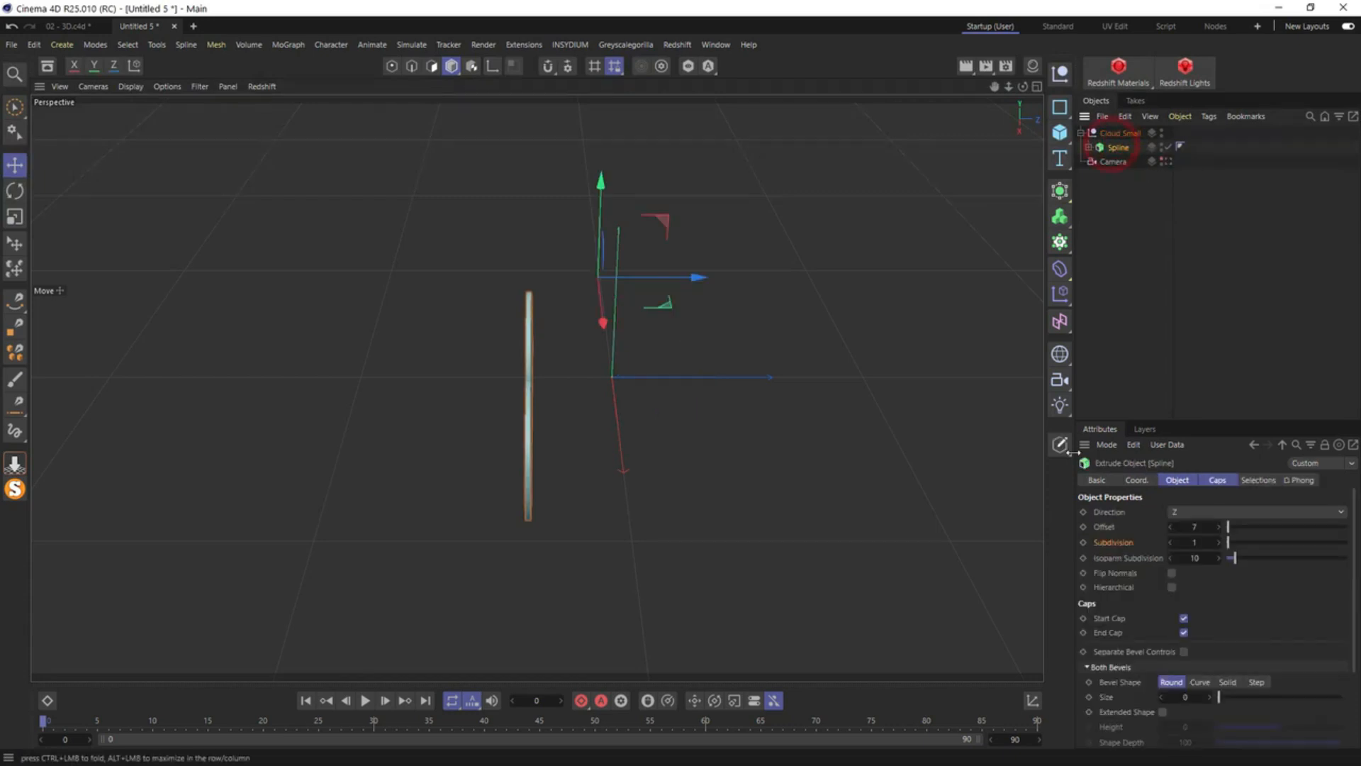
left_click(1135, 482)
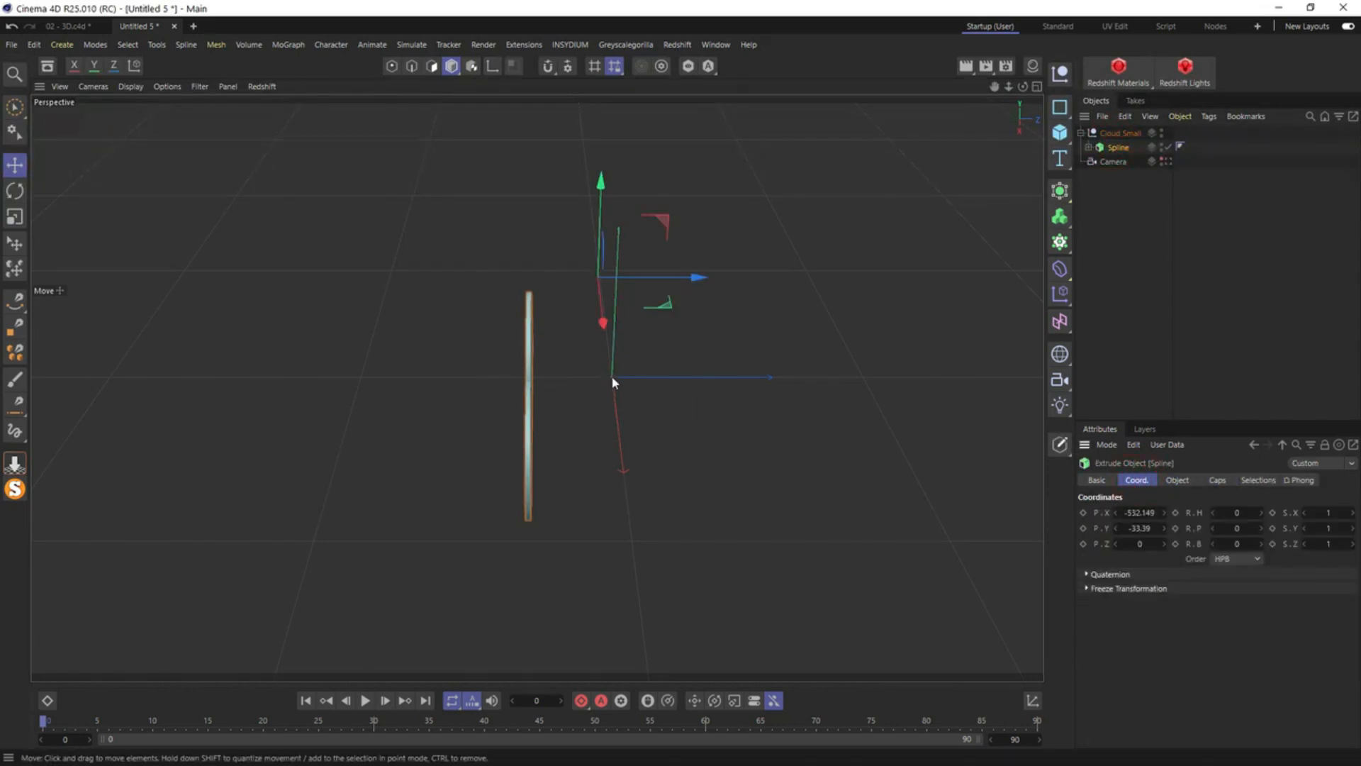
left_click_drag(571, 381, 704, 357, "alt")
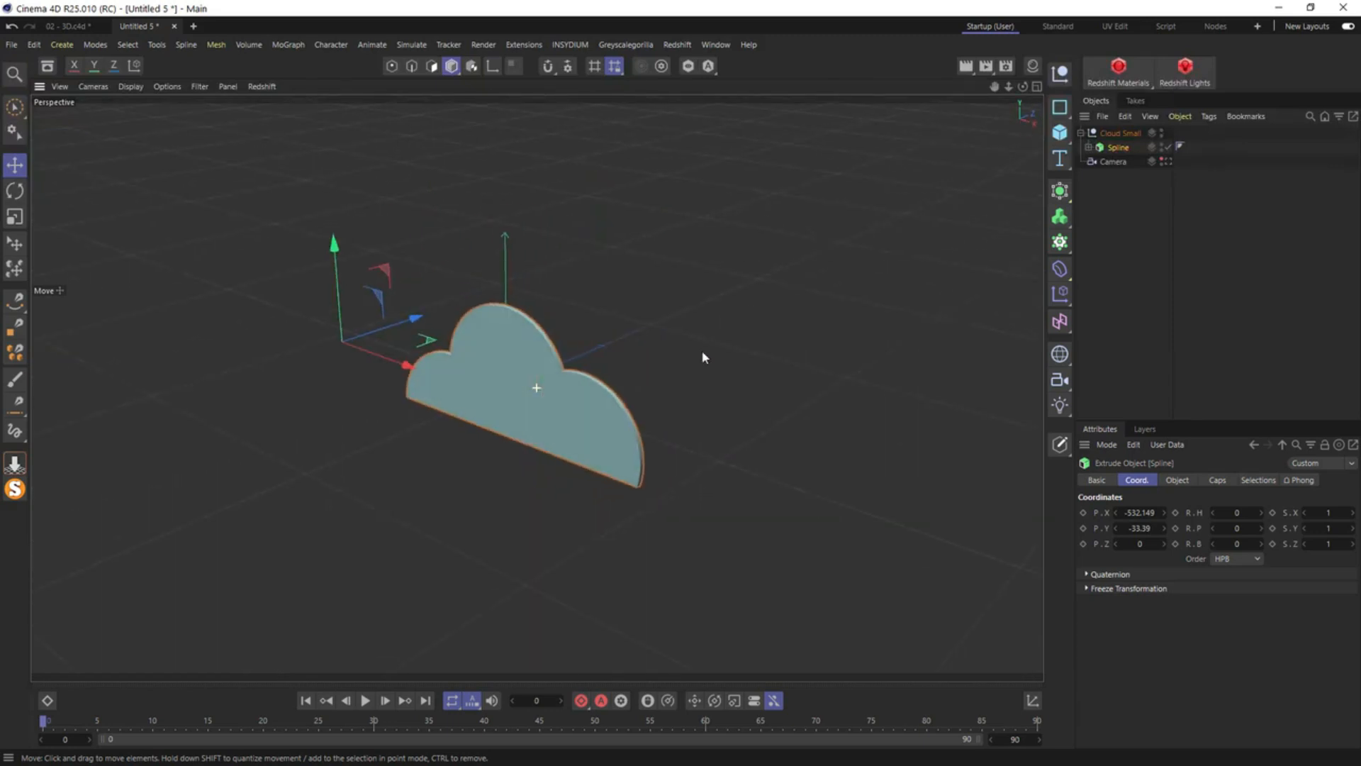
middle_click(615, 354)
middle_click(735, 537)
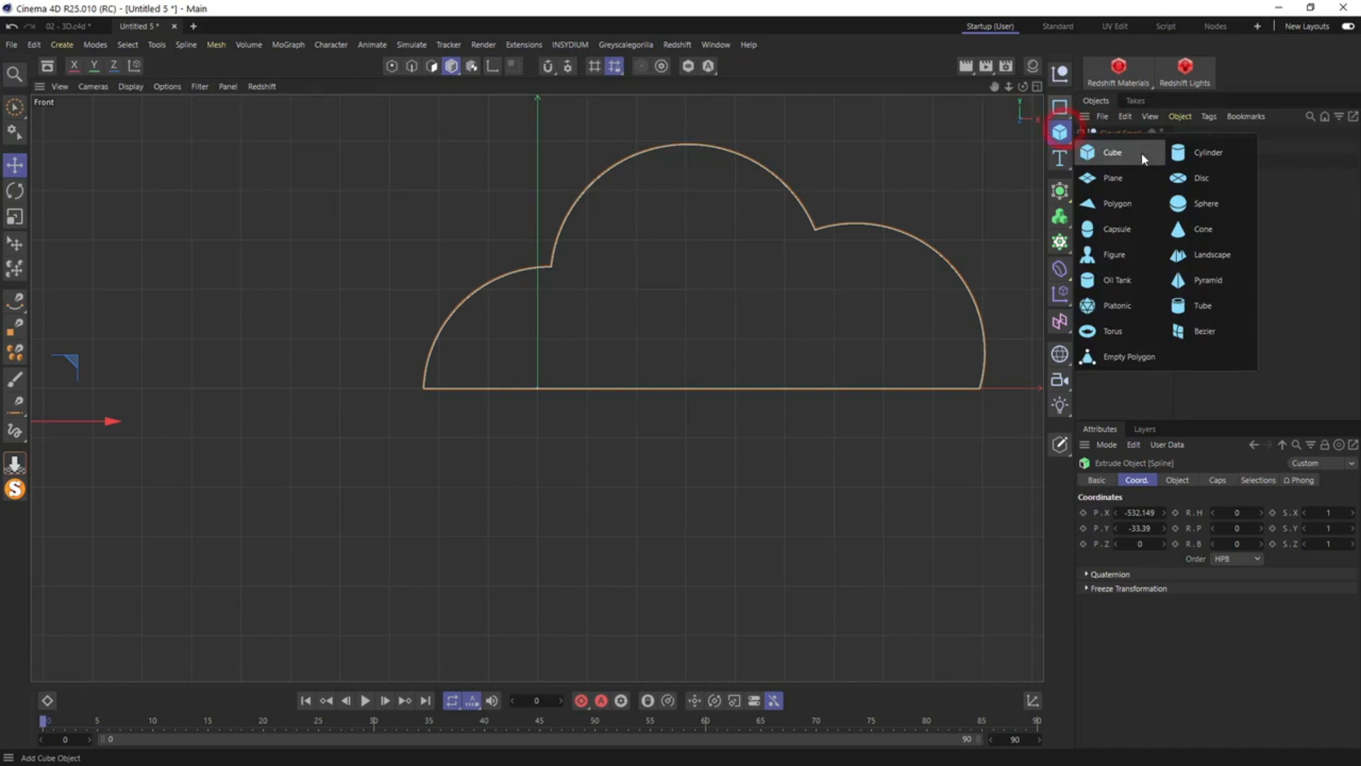
left_click(1204, 204)
left_click(1167, 481)
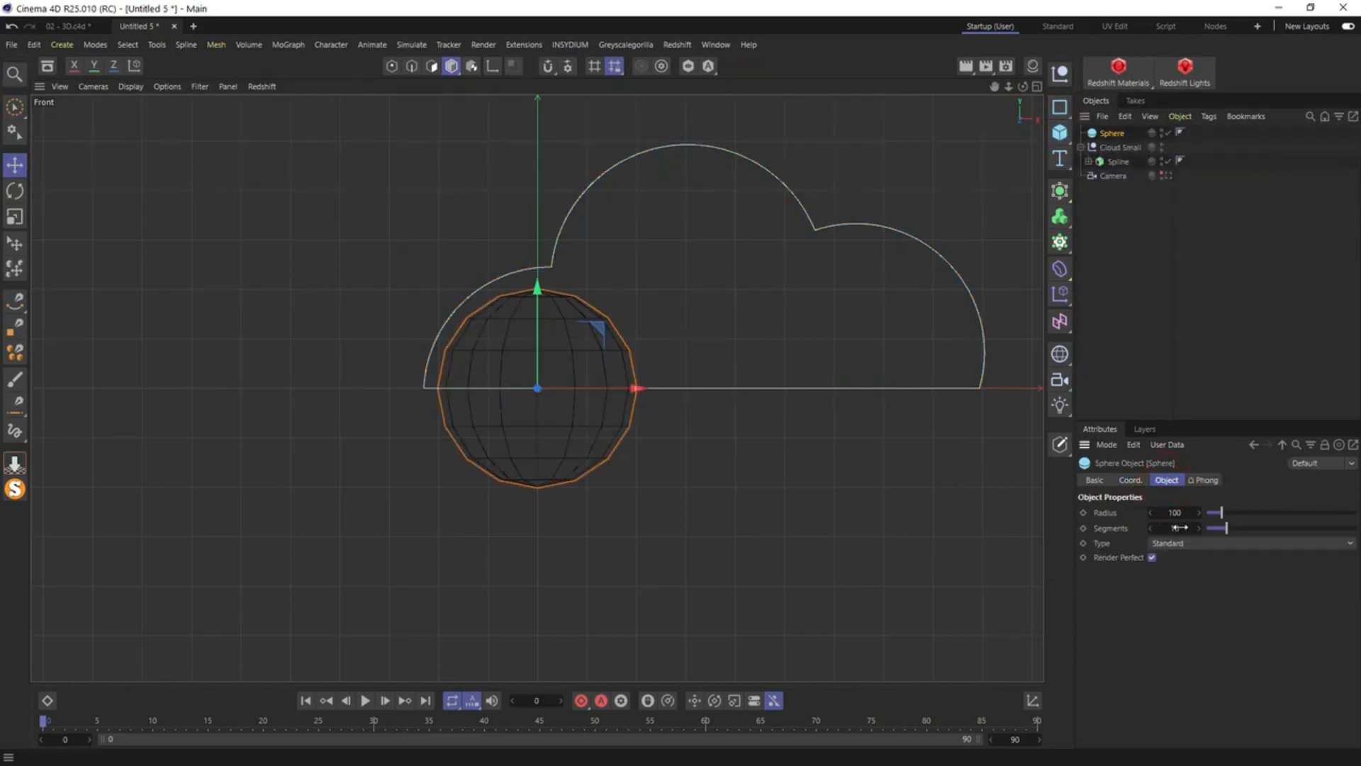
left_click_drag(1182, 527, 1137, 526)
type("64")
key("Return")
Move and scale the sphere so it matches the middle lobe of the cloud outline
left_click_drag(587, 334, 1008, 200)
key("t")
key("e")
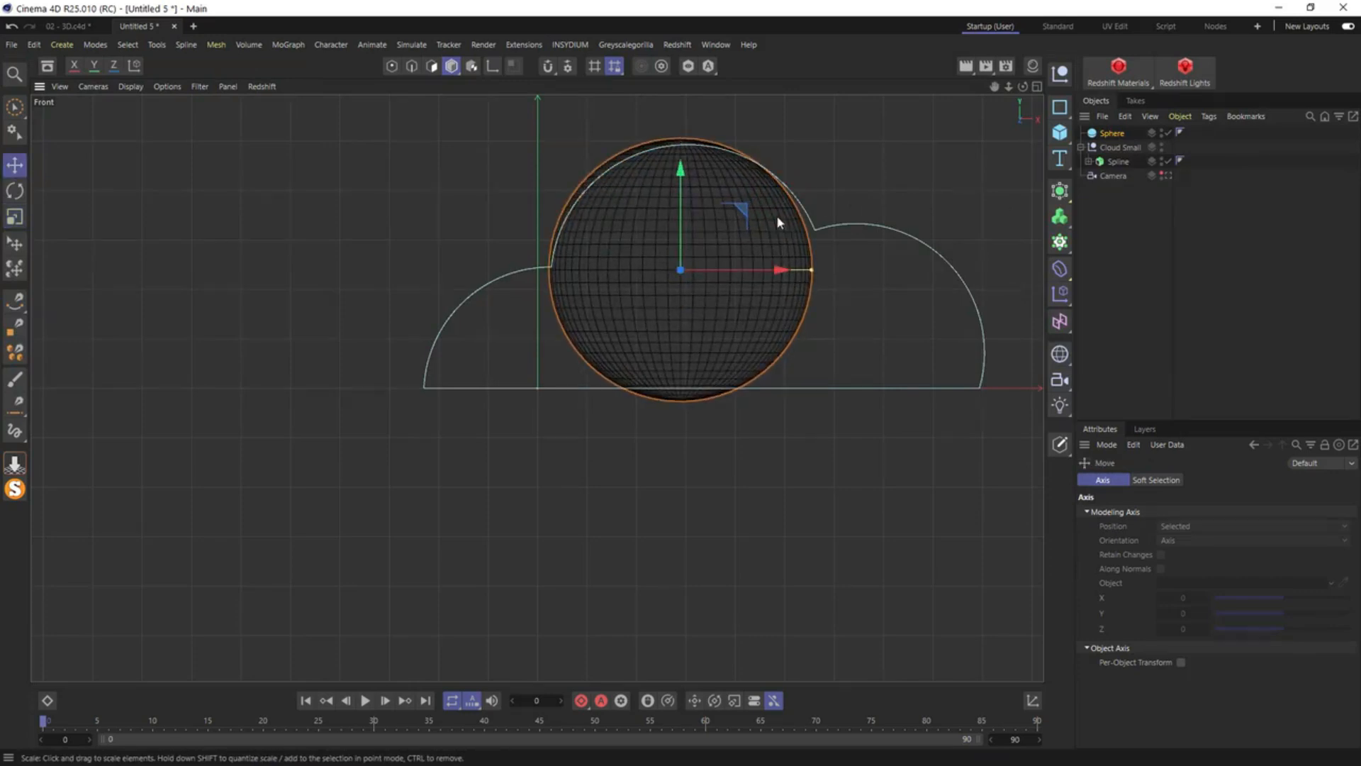
left_click_drag(698, 205, 705, 211)
key("t")
left_click_drag(860, 197, 904, 200)
Duplicate the sphere onto the left and right lobes of the cloud outline
key("e")
left_click_drag(713, 197, 666, 326)
key("ctrl+z")
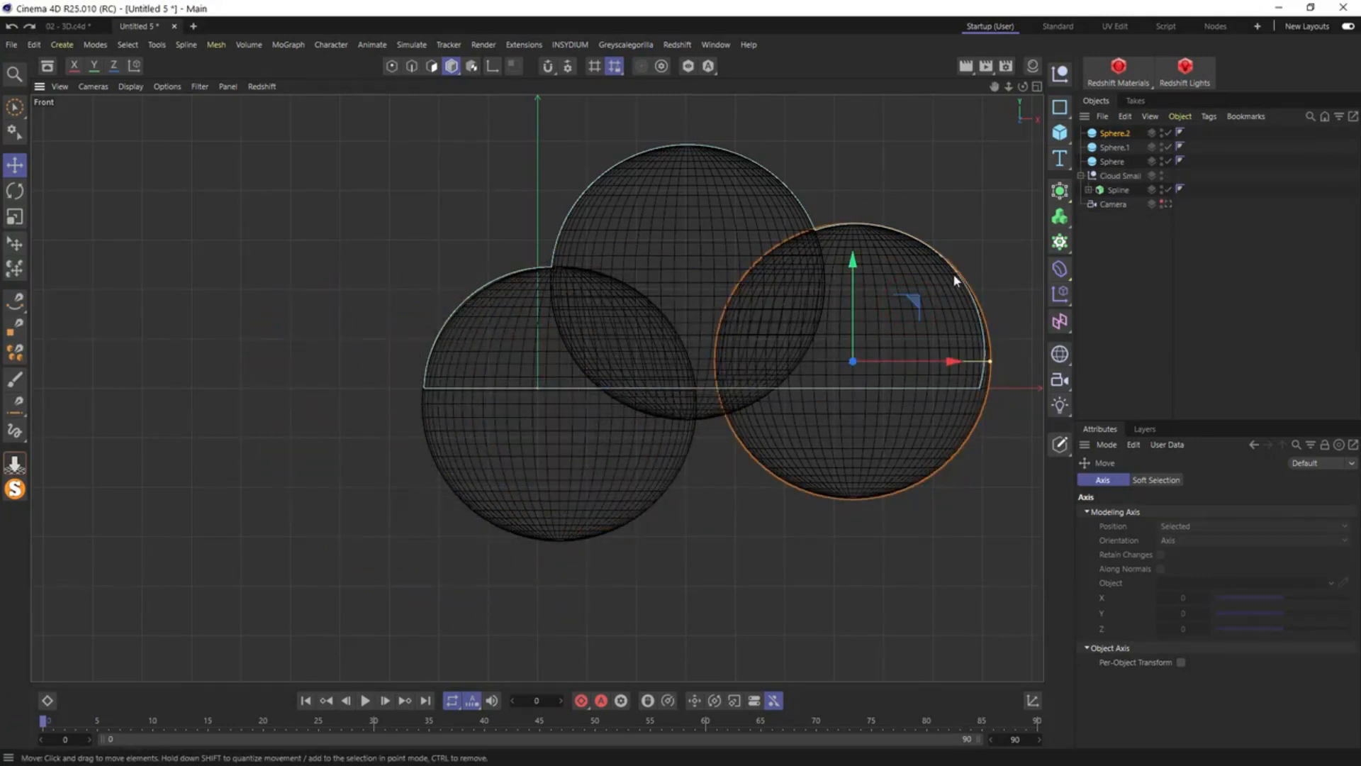
Add a cube and set its X and Z sizes to 1000
left_click(1060, 133)
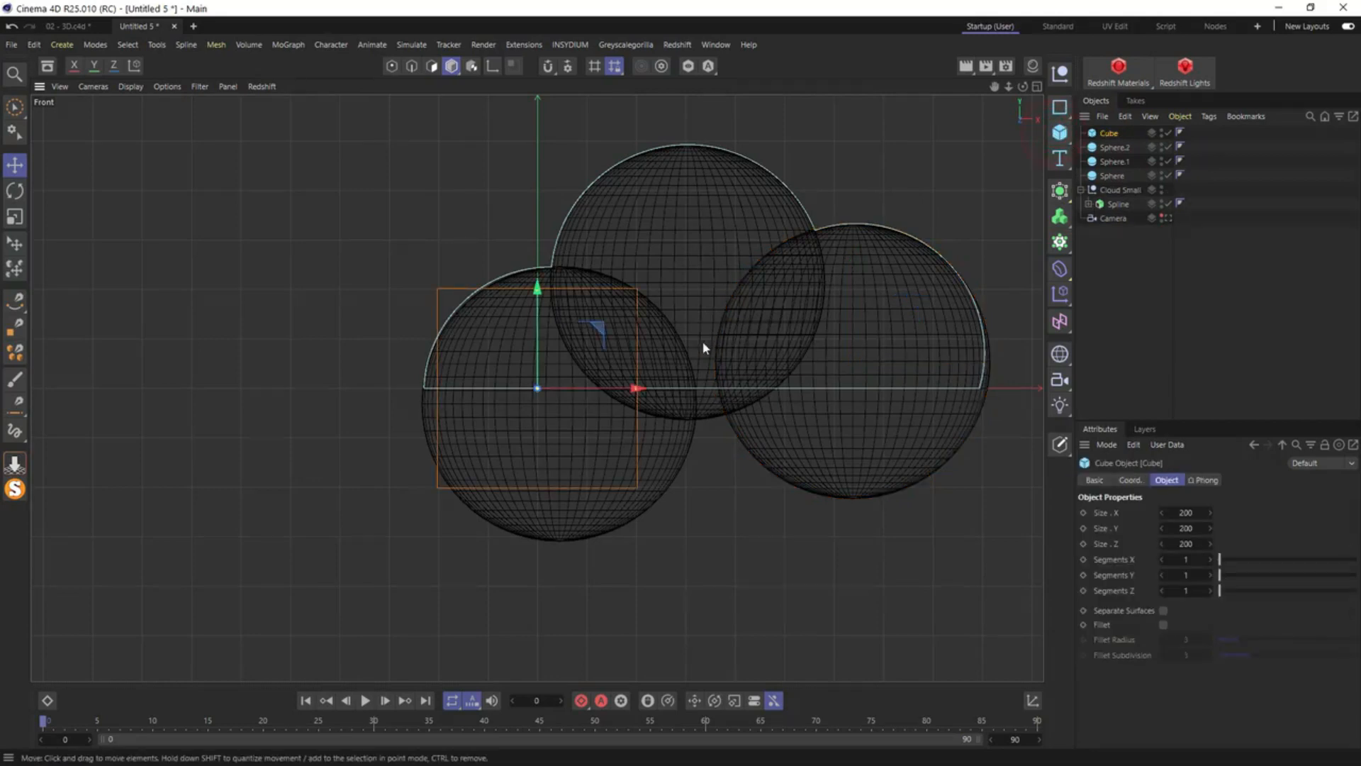
double_click(1185, 511)
type("1000")
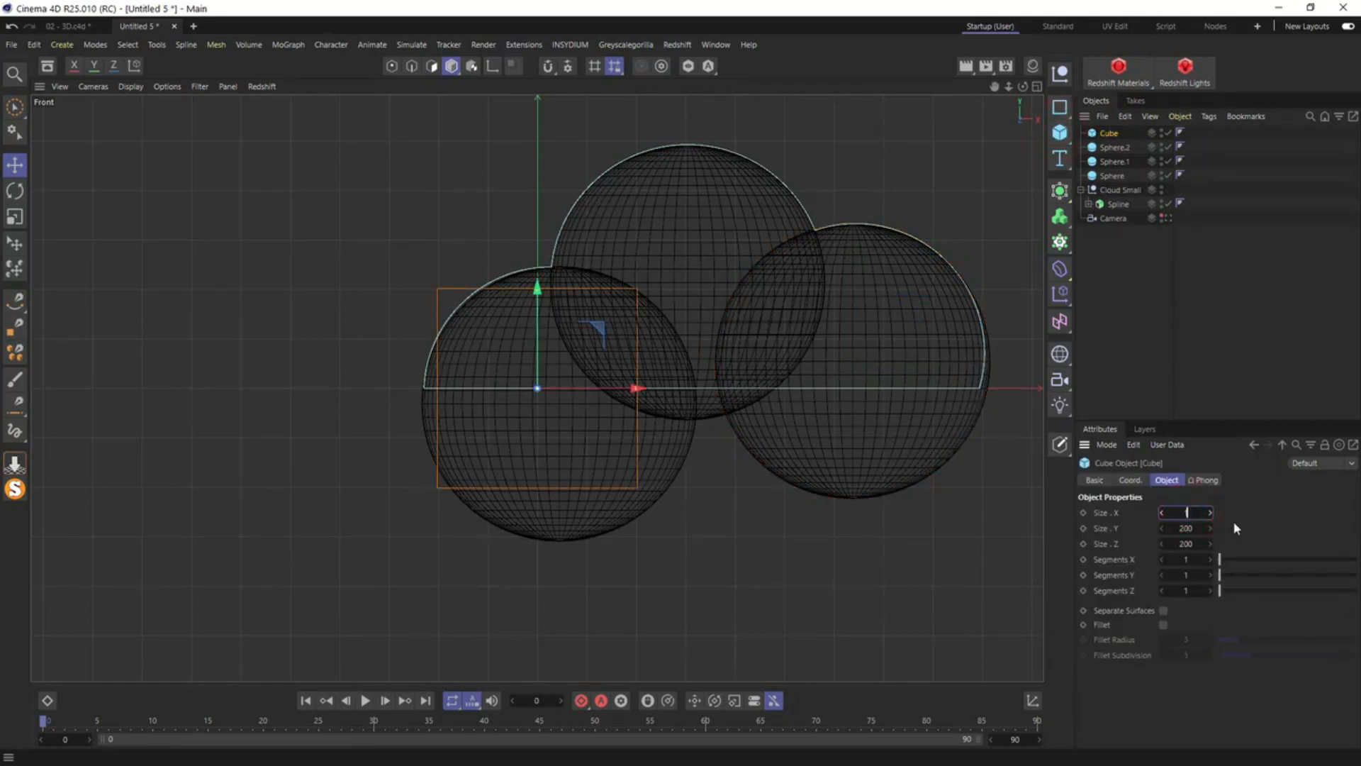
key("Return")
left_click(1194, 543)
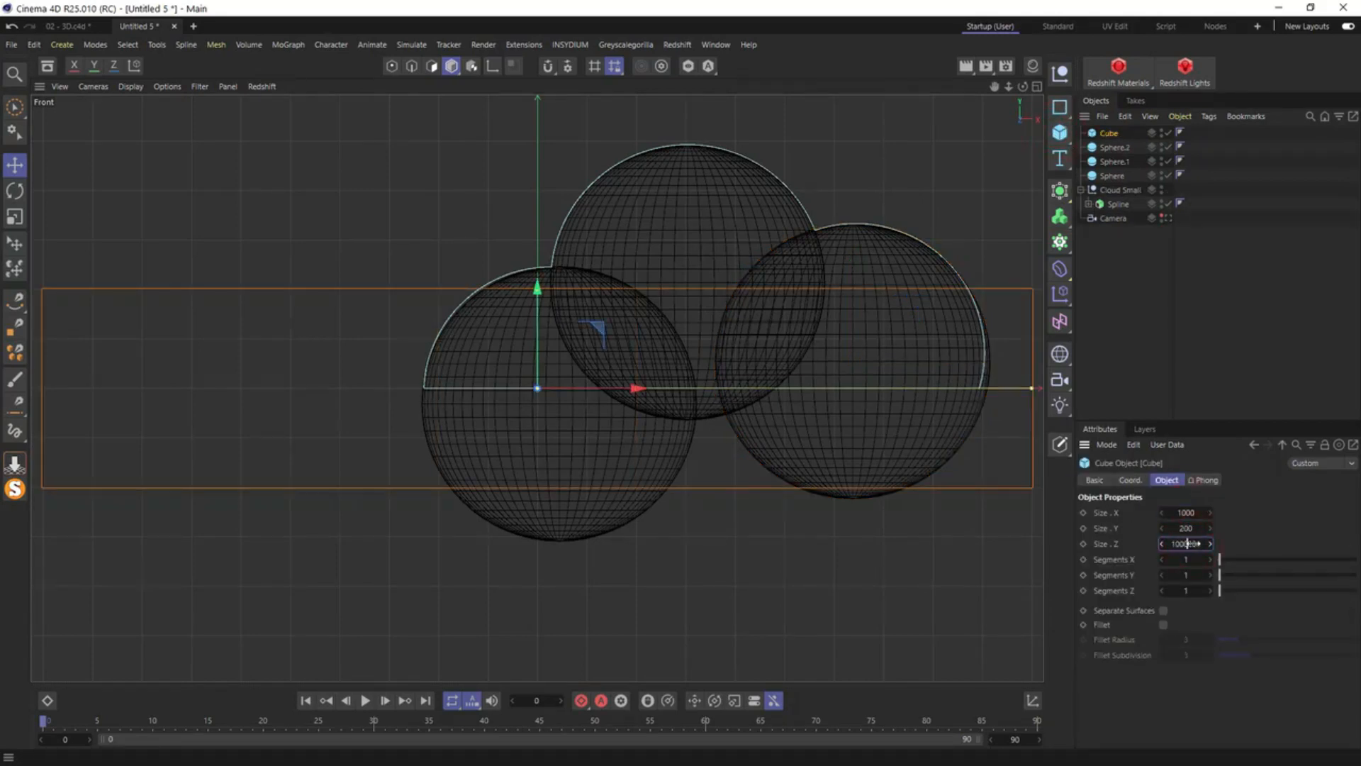
double_click(1193, 543)
left_click(1180, 543)
key("Delete")
key("Delete")
key("Delete")
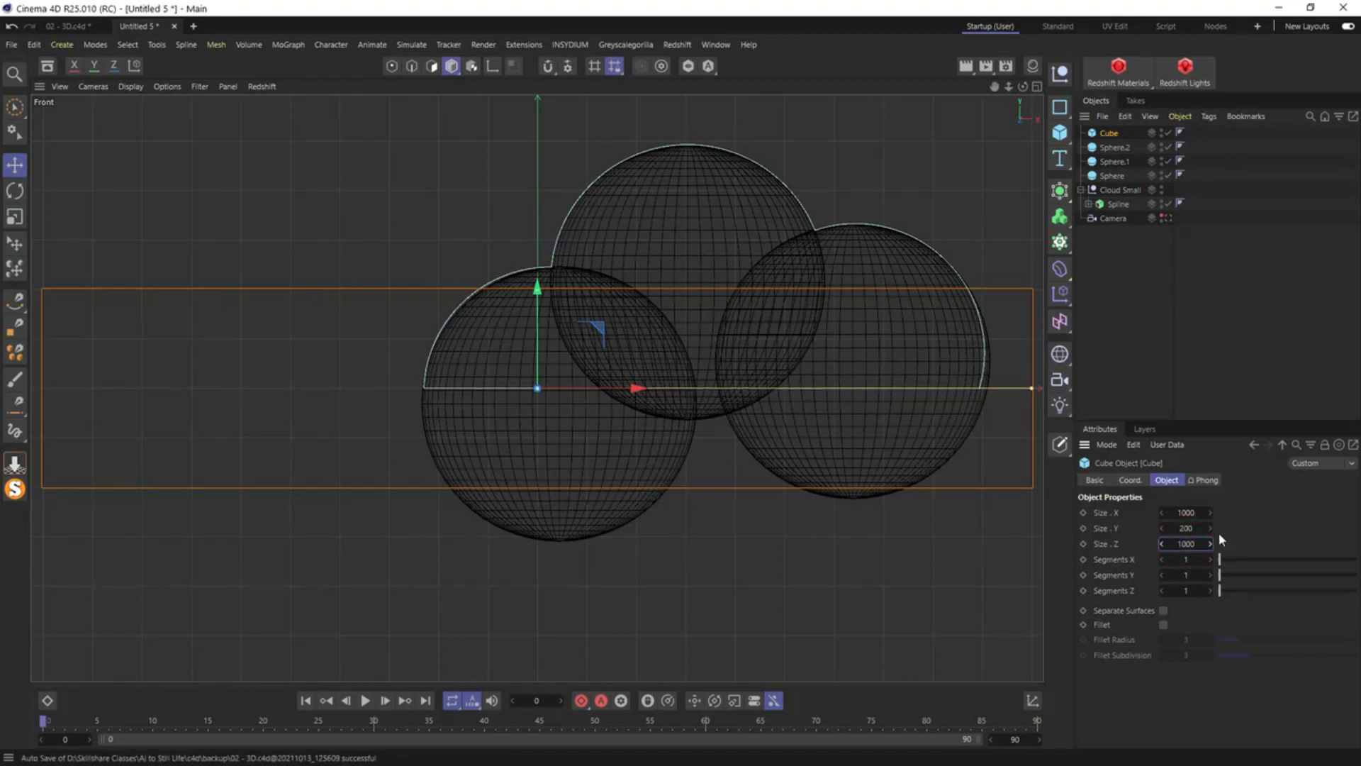
Set the cube's Y size to 400 and lower it until its top face lines up with the cloud's flat base
left_click(1192, 529)
type("400")
key("Return")
left_click_drag(533, 333, 565, 529)
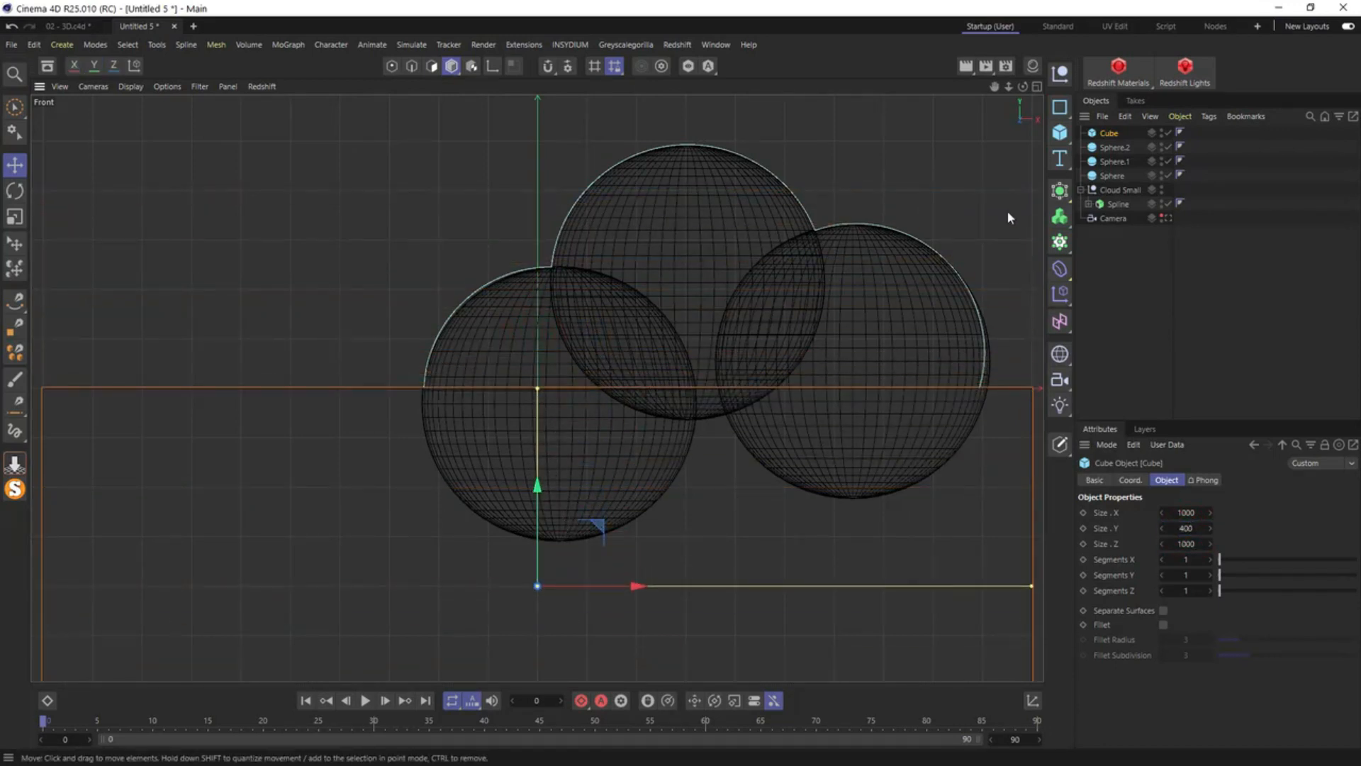
Nest a new Volume Builder inside a new Volume Mesher and put the cube and three spheres into the builder
left_click(1054, 219)
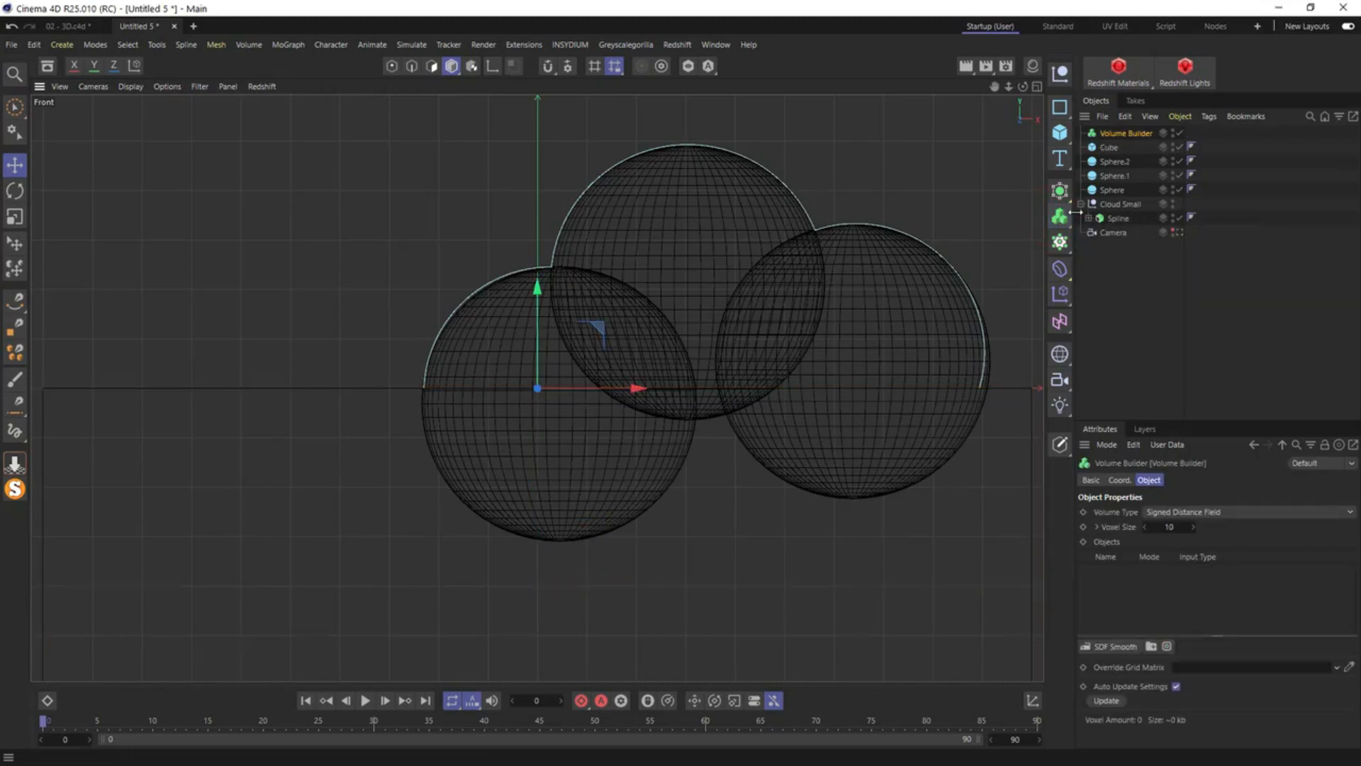
left_click(1053, 222)
left_click(1114, 261)
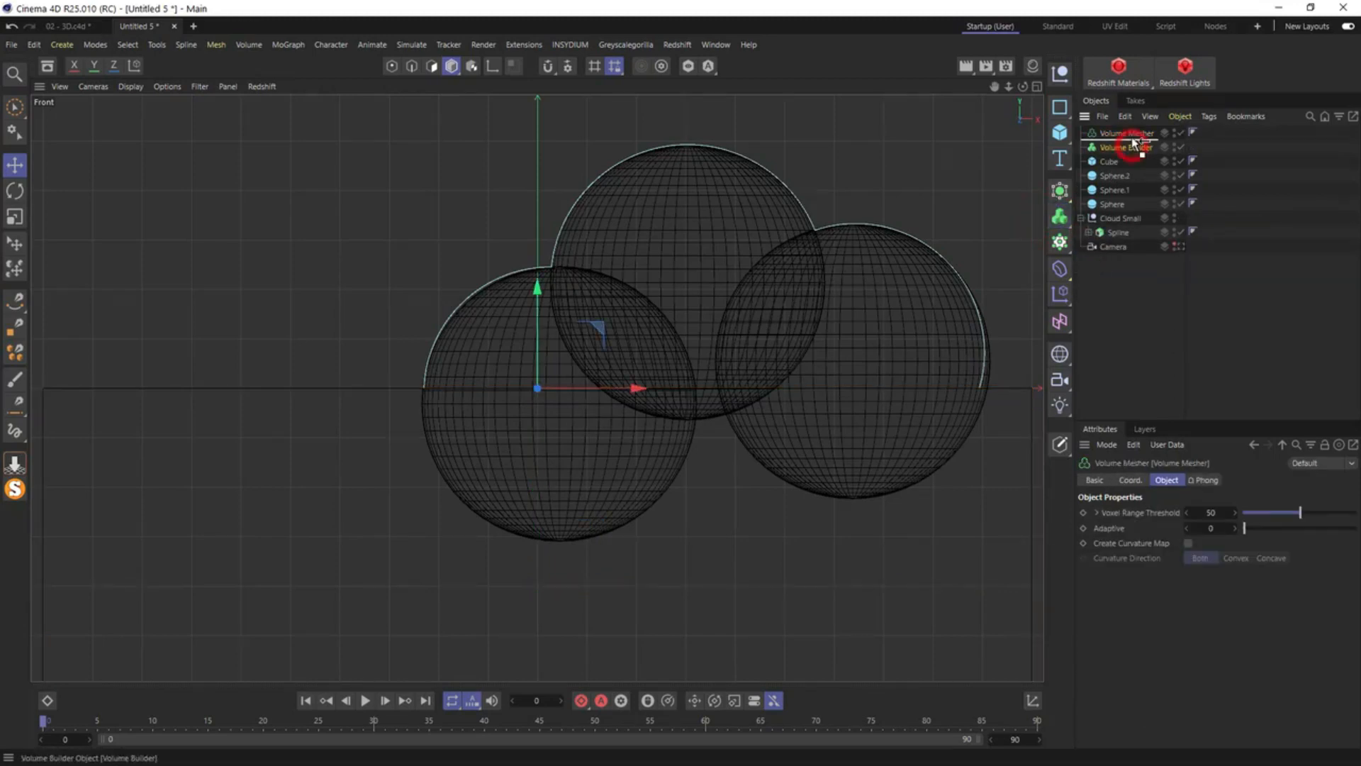
left_click_drag(1126, 149, 1132, 136)
left_click(1110, 162)
left_click(1111, 204, "shift")
left_click_drag(1111, 204, 1129, 149)
Set the cube's mode to Subtract in the Volume Builder
left_click(1133, 147)
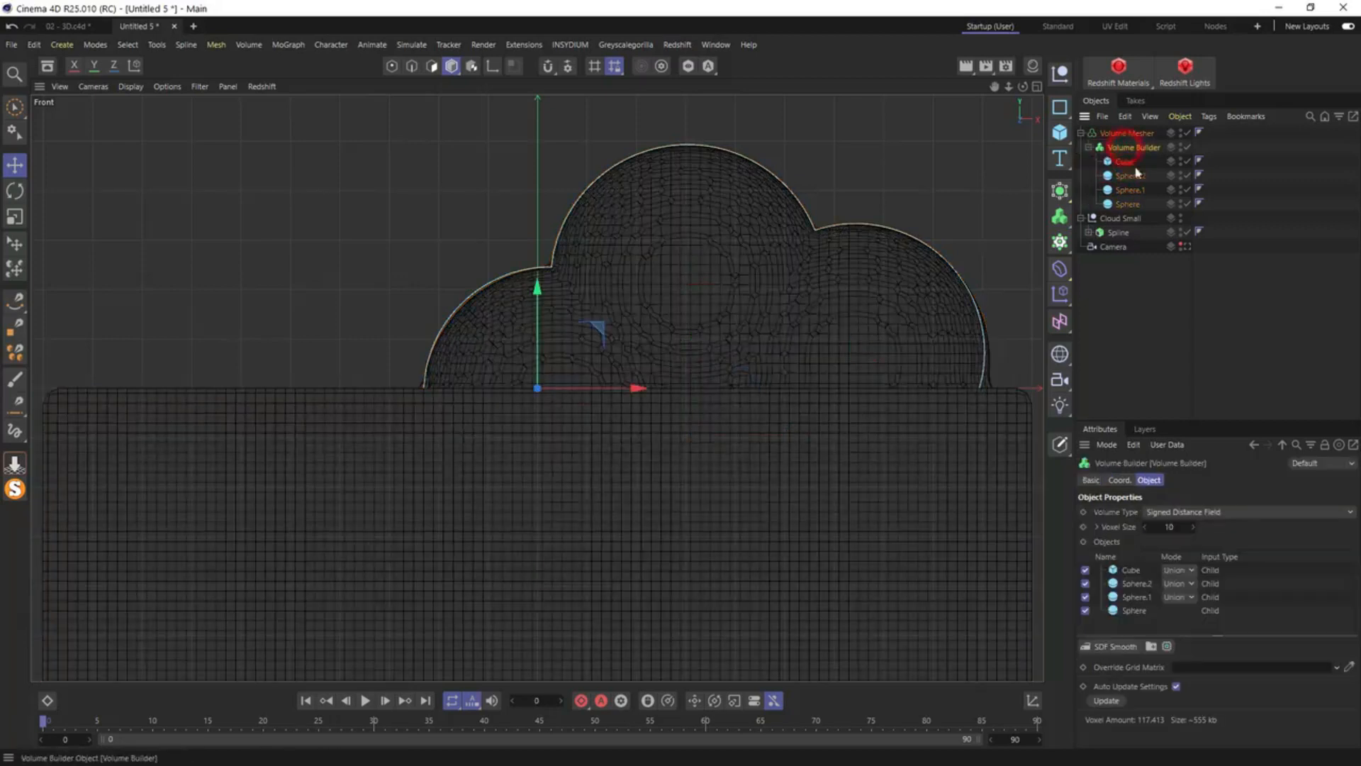
left_click(1175, 572)
left_click(1176, 604)
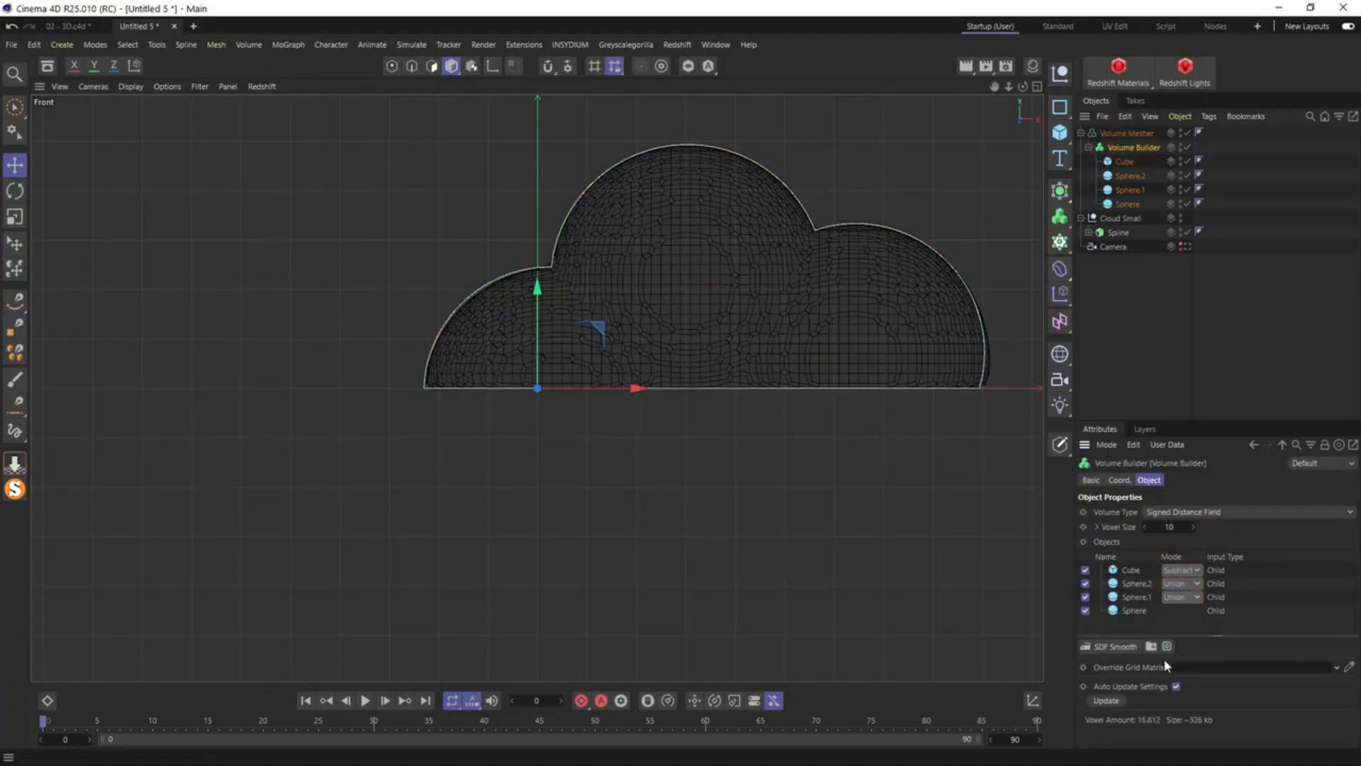
Add an SDF Smooth filter to the Volume Builder and set the voxel size to 5
left_click(1120, 646)
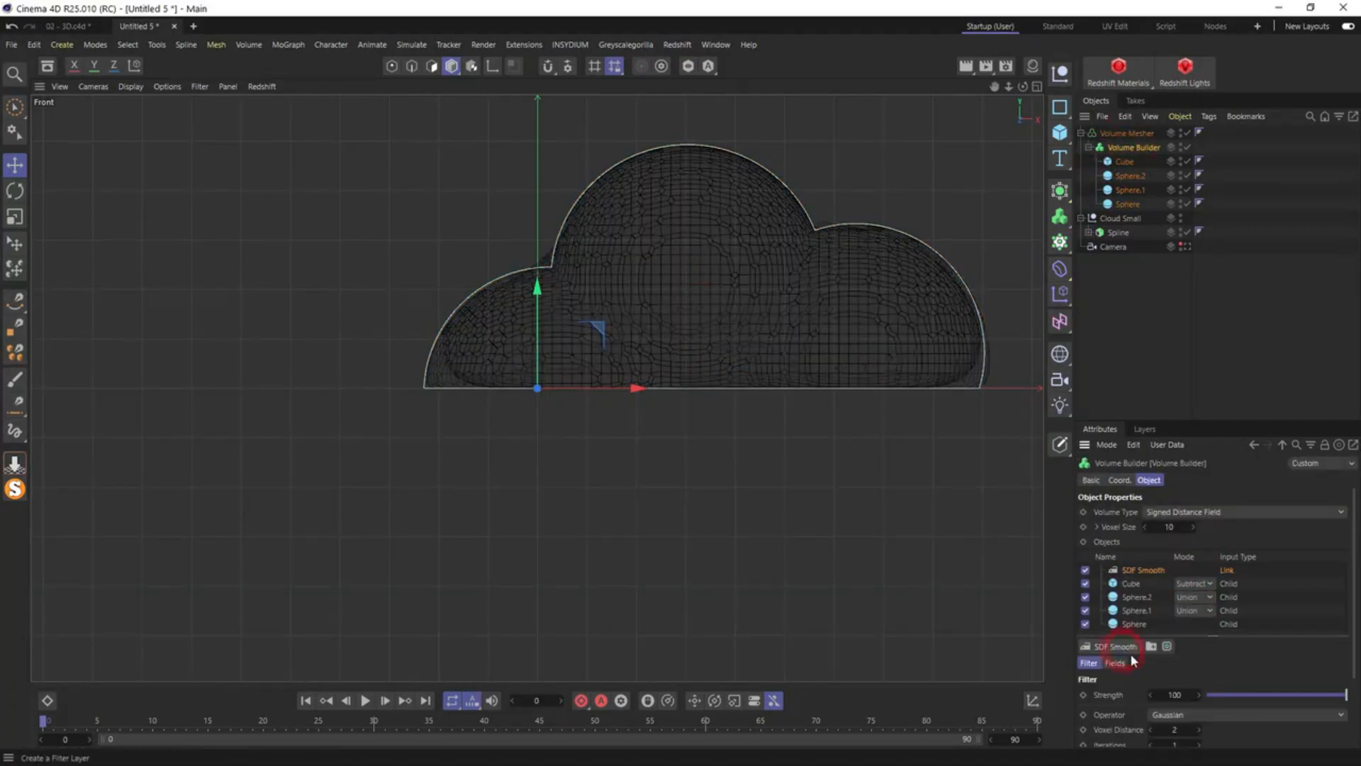
left_click(1199, 744)
left_click(1171, 527)
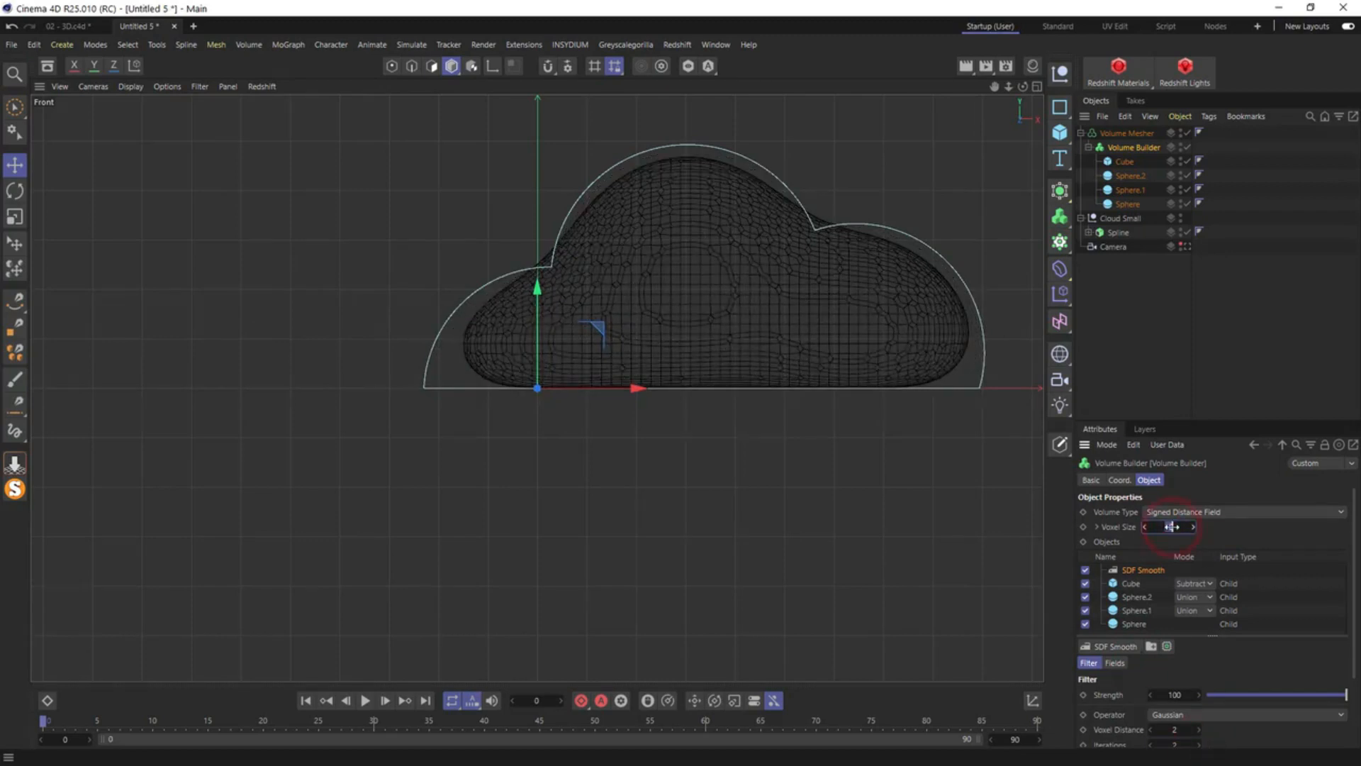
Flatten the Volume Mesher in depth by setting its Z scale to 0.25, working in the perspective view
key("F1")
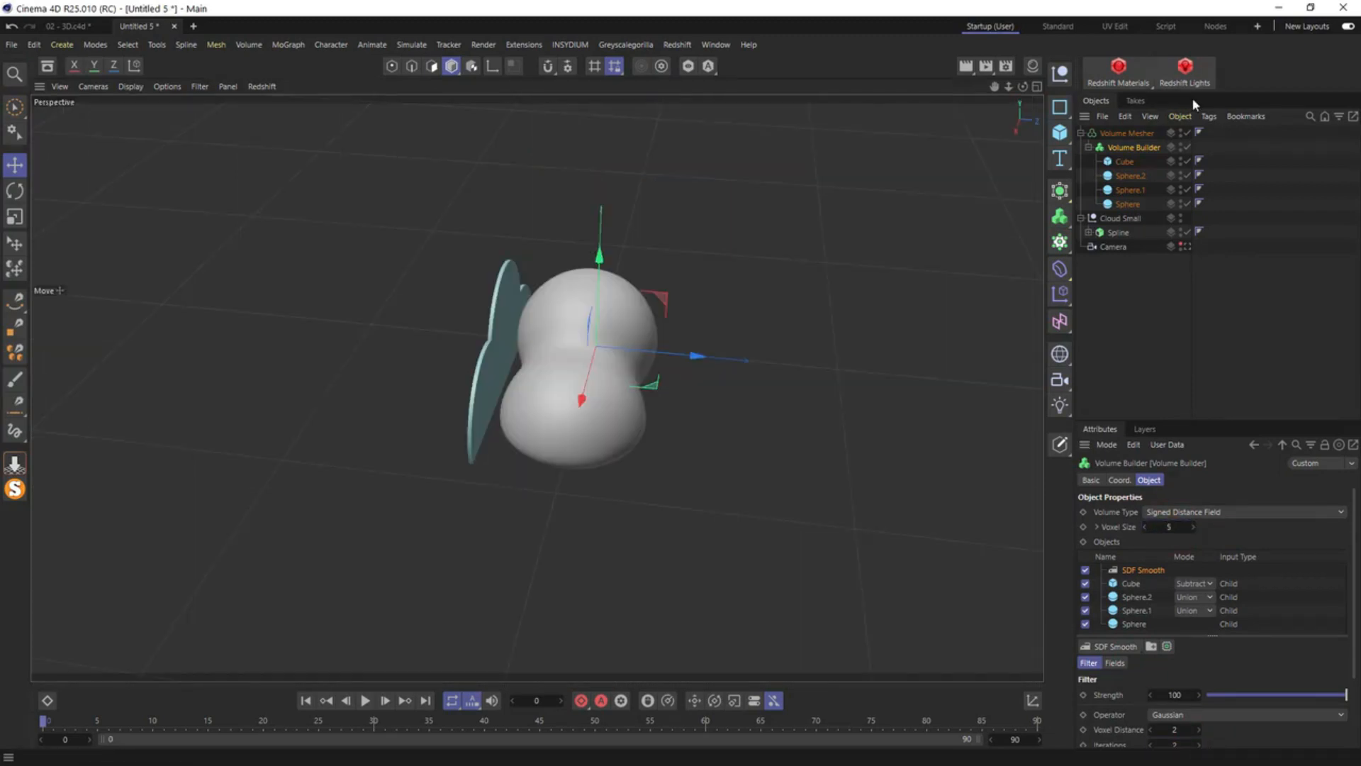
left_click(1127, 133)
left_click(1130, 480)
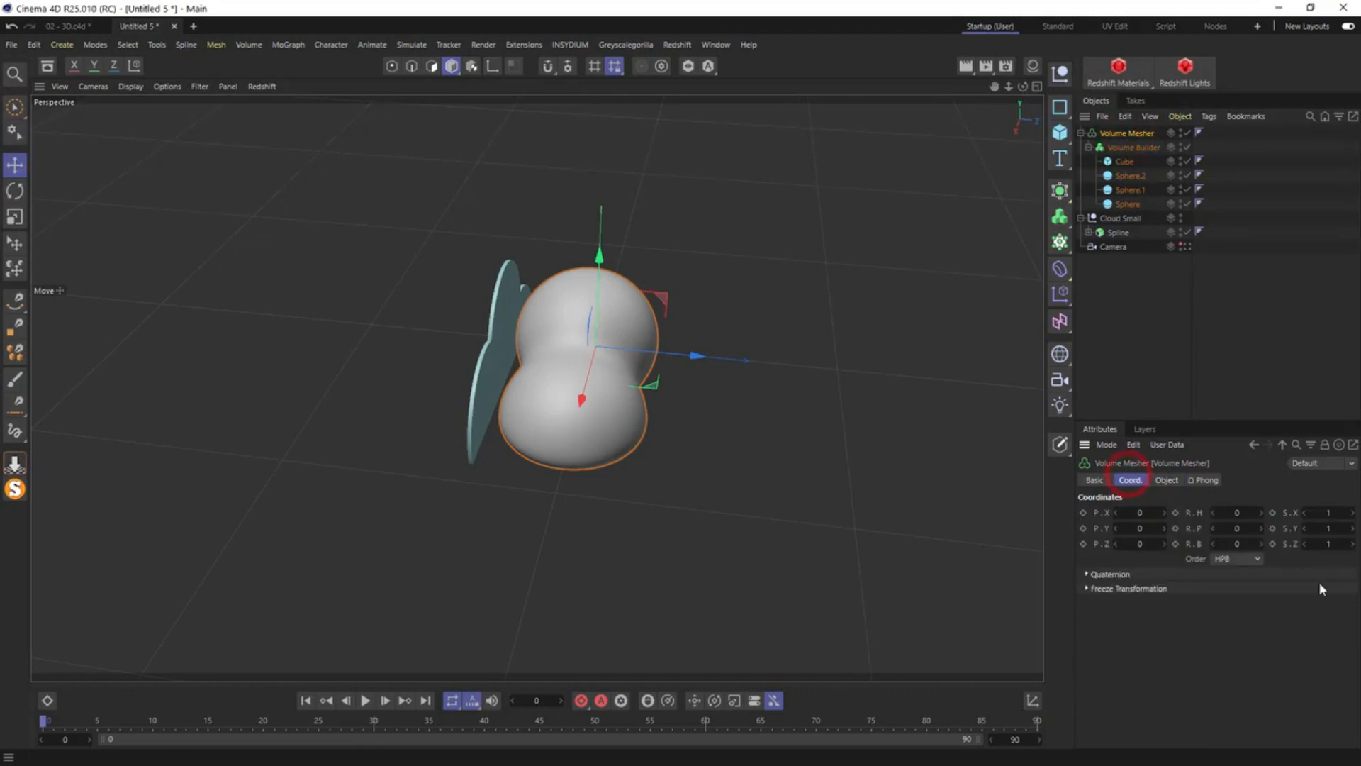
left_click(1334, 548)
type(".35")
key("Return")
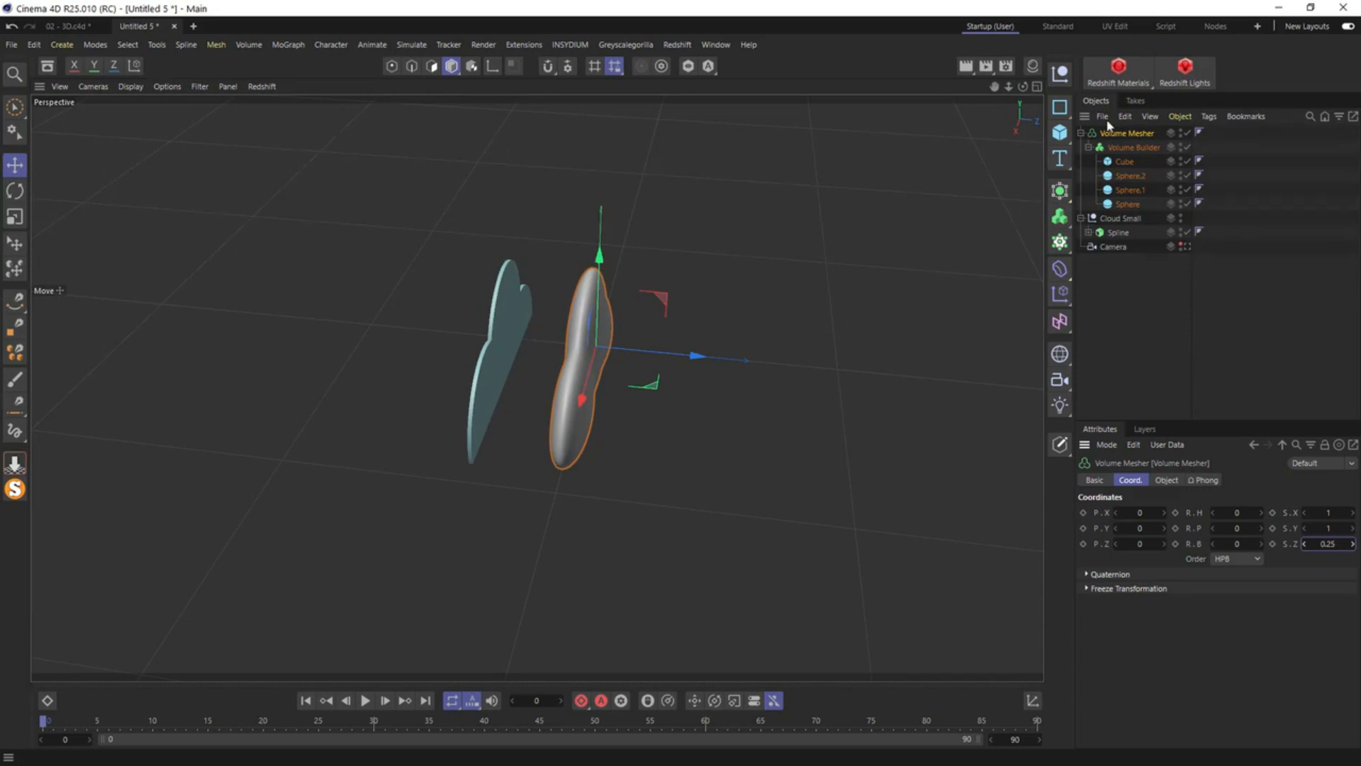
Move the Volume Mesher into the Cloud Small group and disable the extrude and its child spline
left_click(1081, 132)
left_click_drag(1107, 134, 1123, 149)
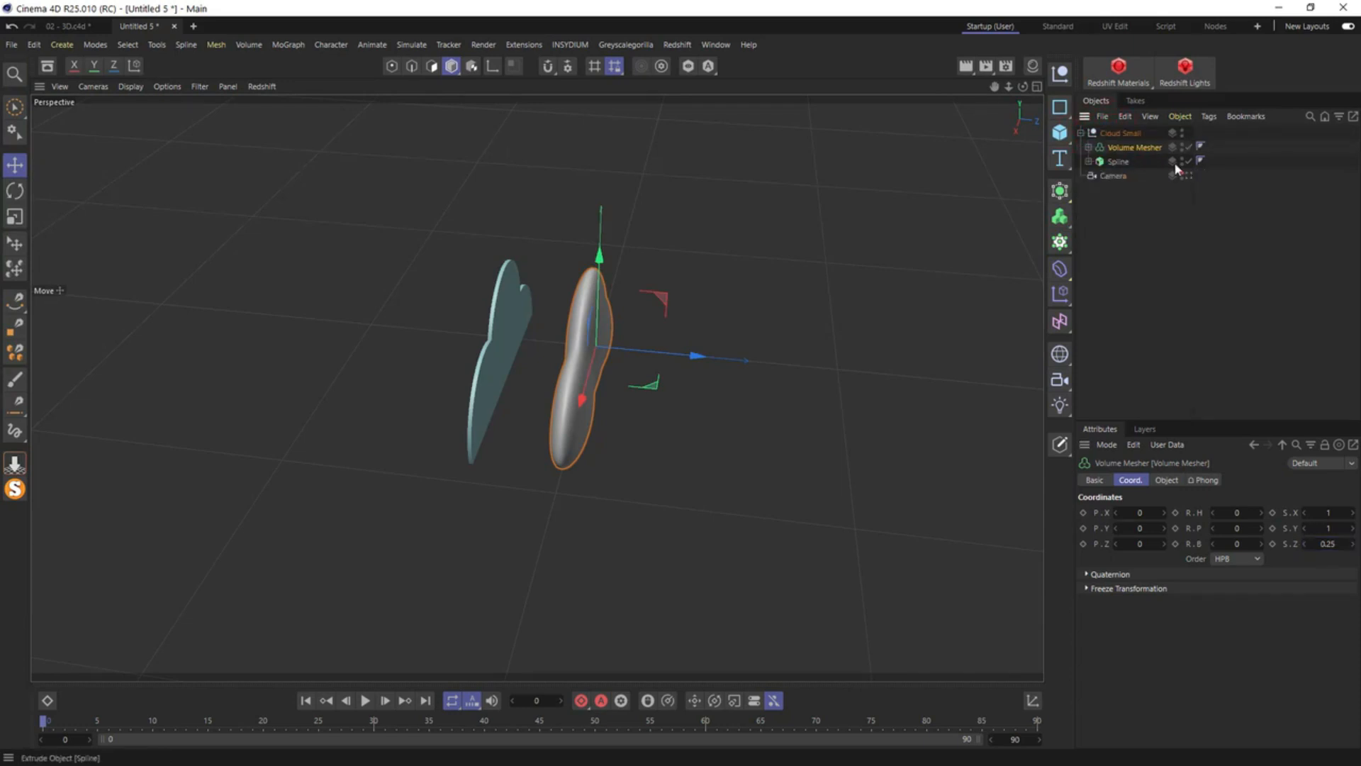
left_click(1189, 162)
left_click(1088, 161)
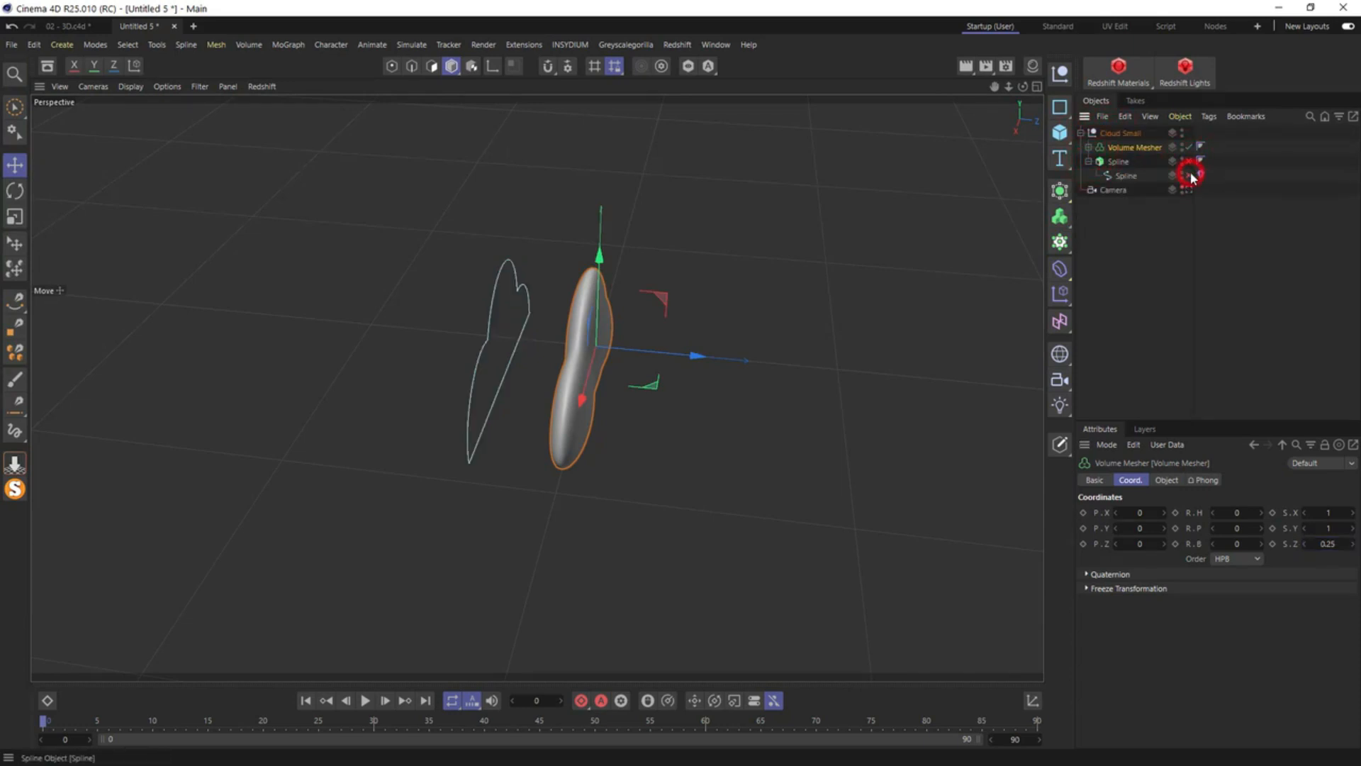
left_click(1189, 175)
left_click(1127, 134)
left_click_drag(809, 281, 836, 262, "alt")
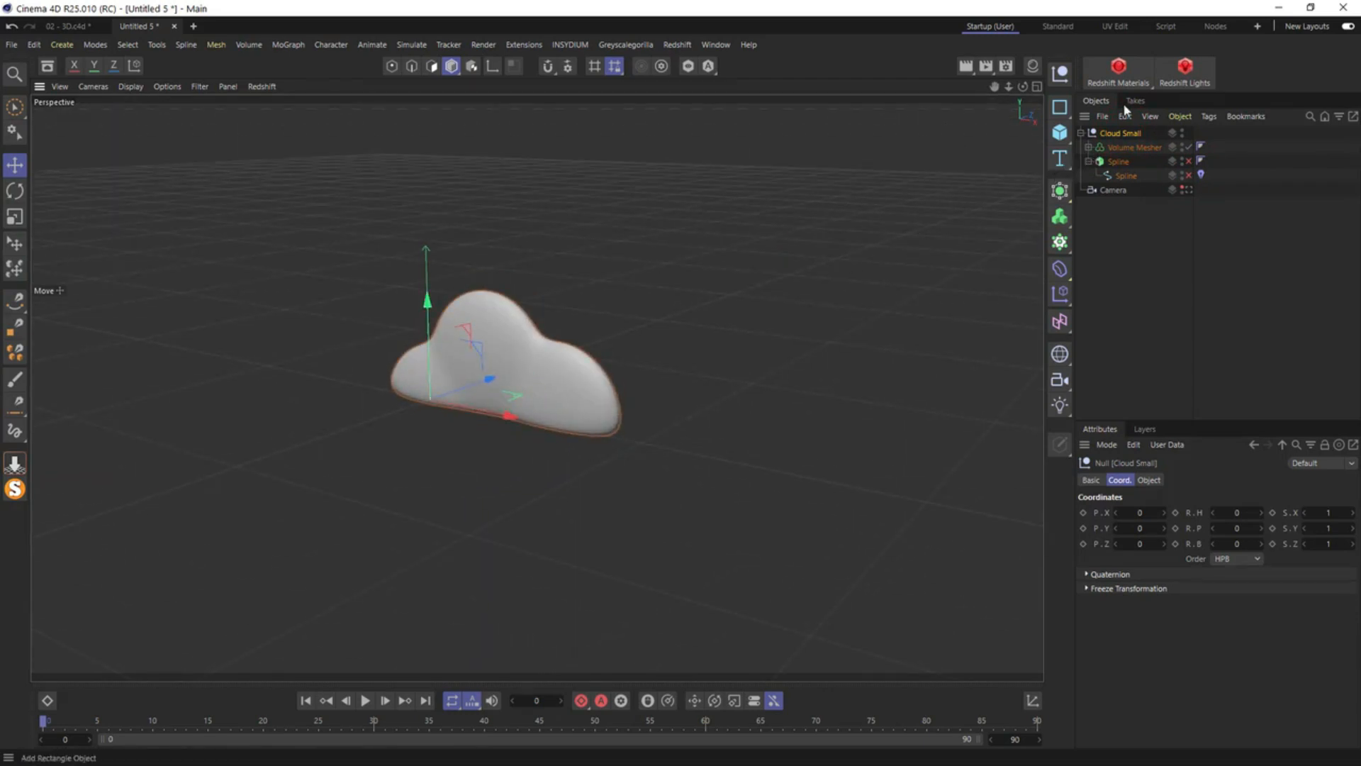
Copy the disabled extrude's light teal display color onto the Volume Mesher, setting its Display Color to Automatic
left_click(1121, 166)
left_click(1099, 481)
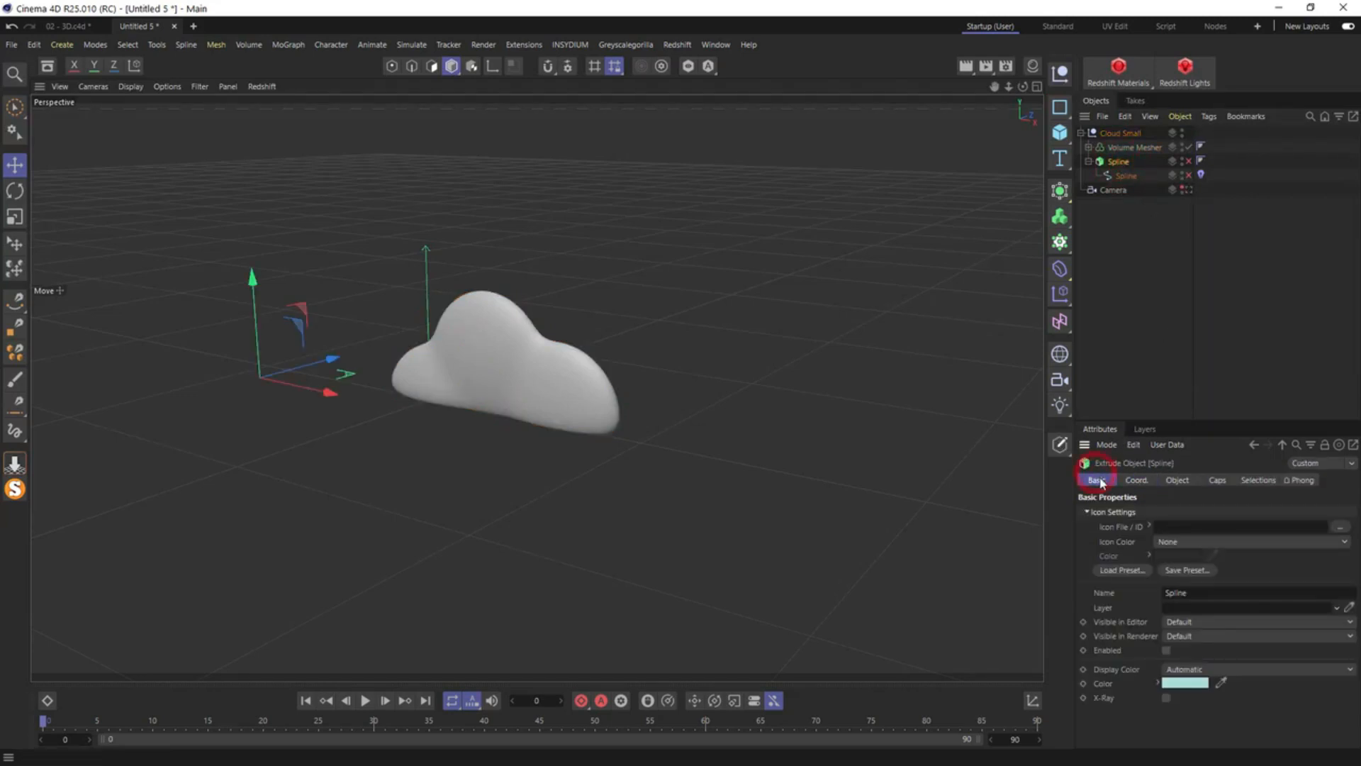
left_click(1203, 674)
left_click(1216, 647)
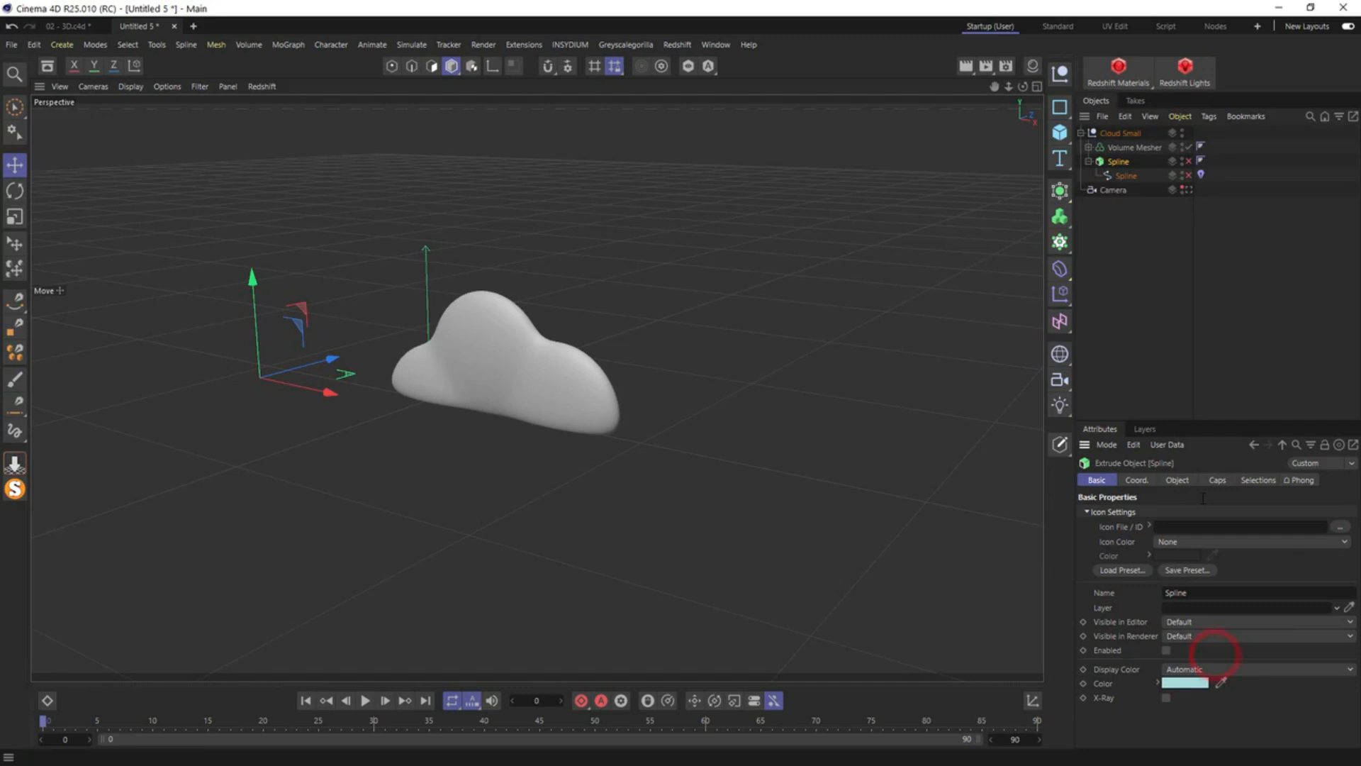
left_click(1133, 148)
left_click(1208, 669)
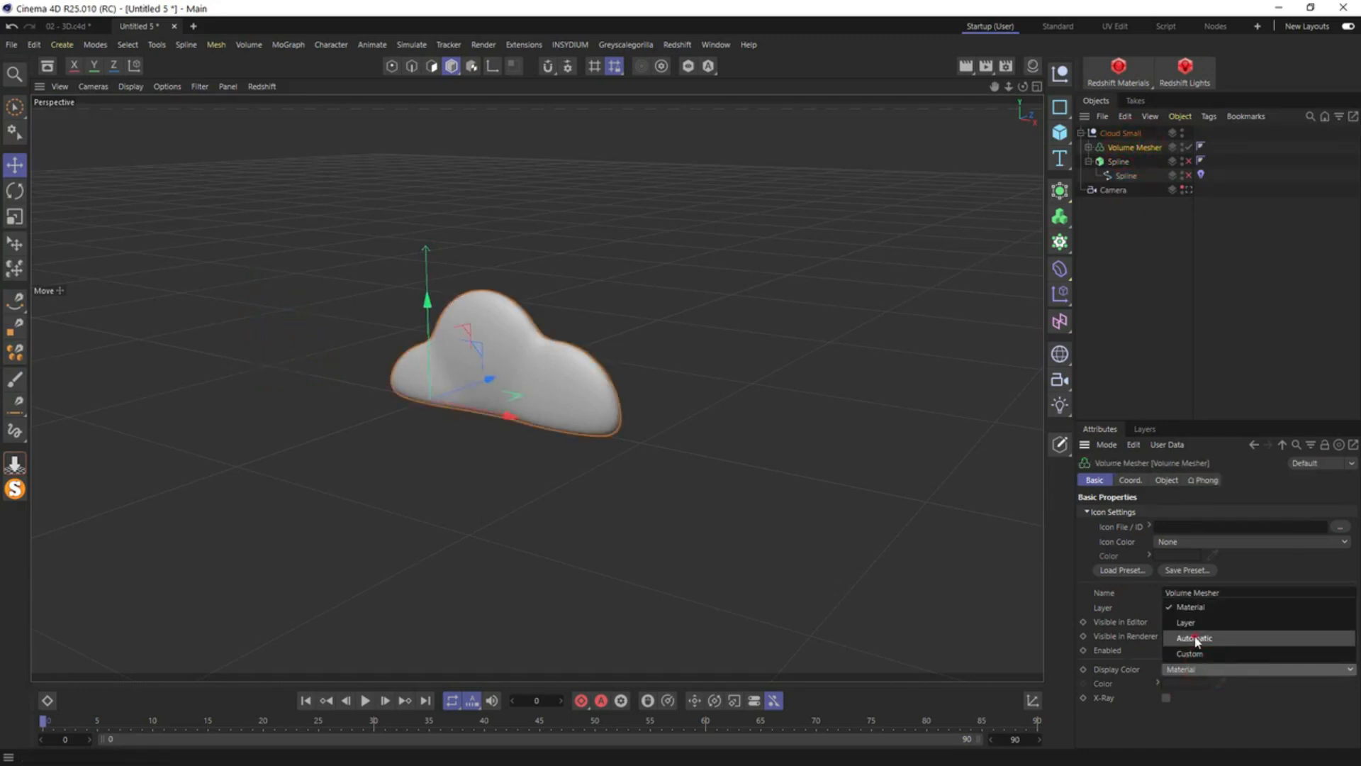
left_click(1195, 642)
right_click(1188, 684)
left_click(1210, 670)
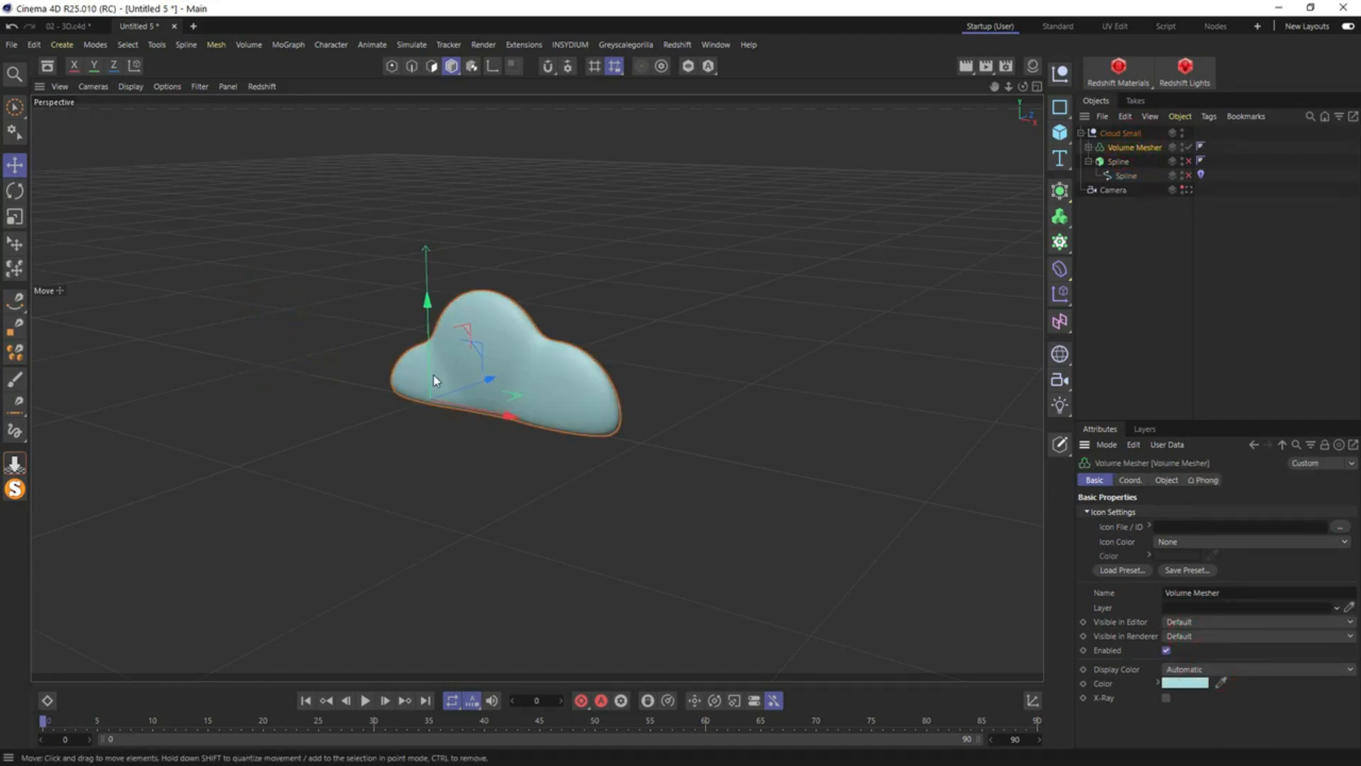
Transfer the Cloud Small group into the 02 - 3D.c4d project, closing the untitled project without saving it
left_click(1081, 133)
left_click(1105, 134)
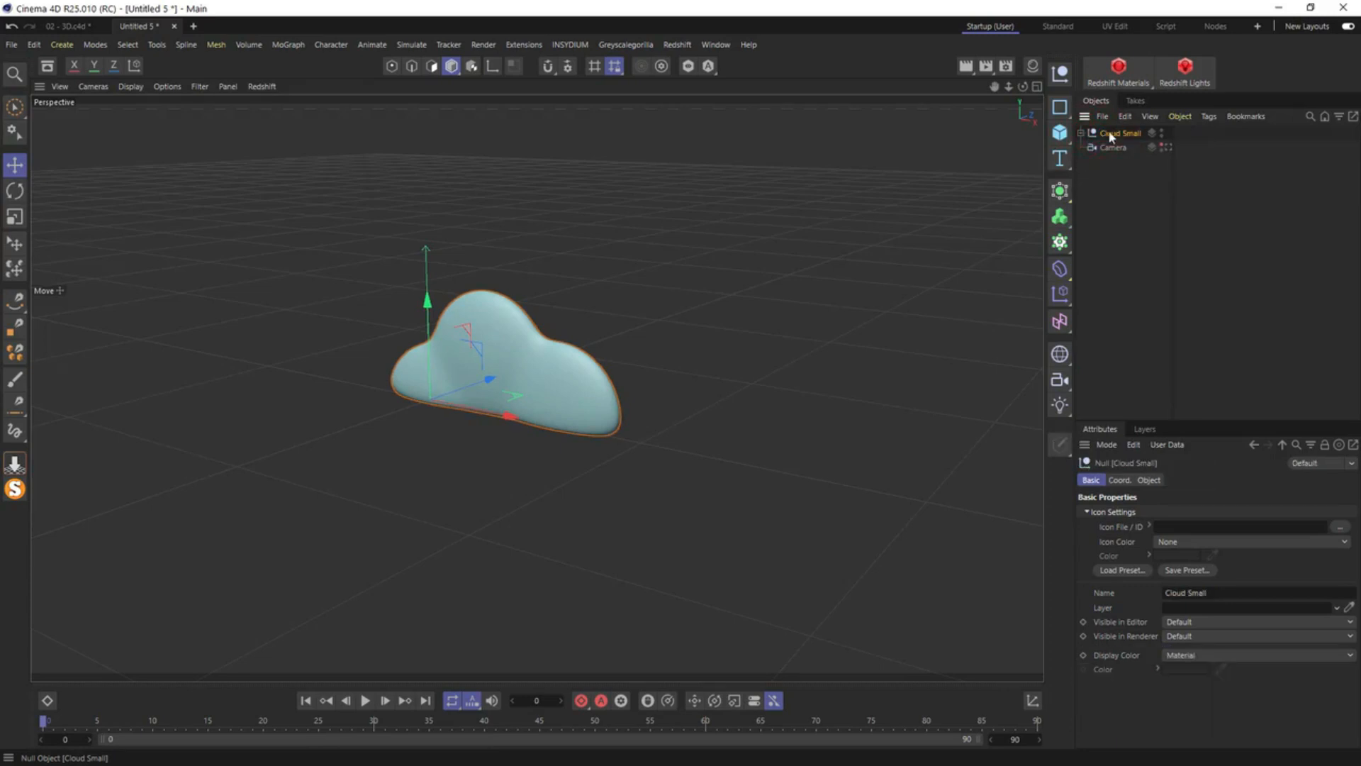
key("ctrl+x")
key("ctrl+F4")
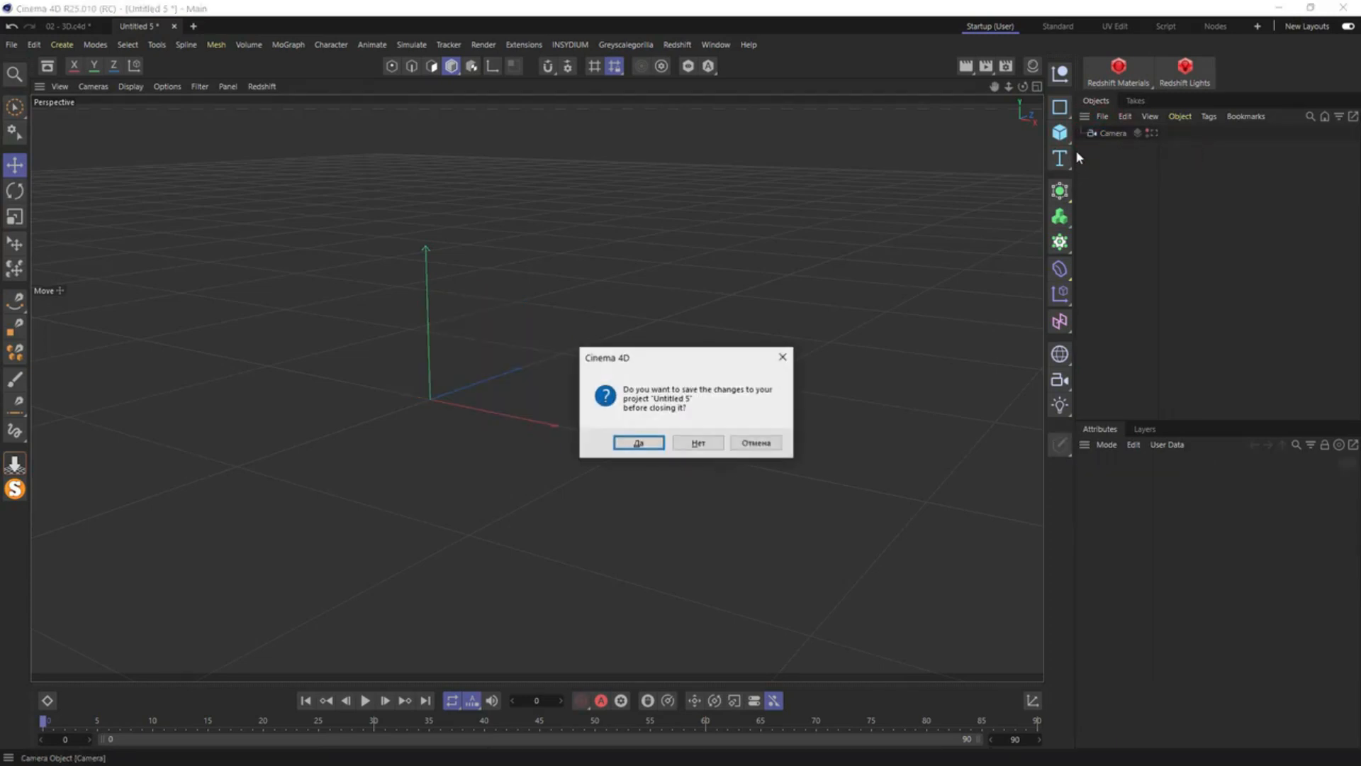
left_click(709, 443)
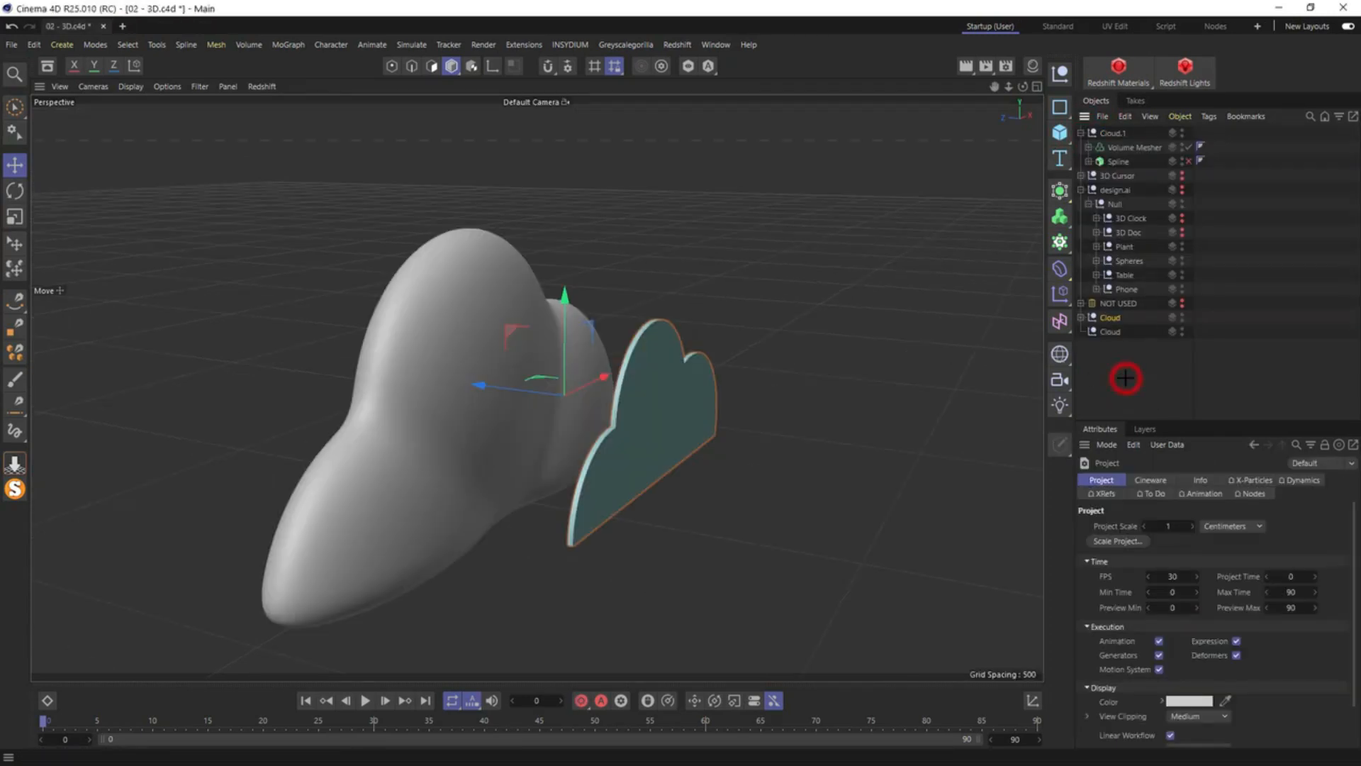
key("ctrl+v")
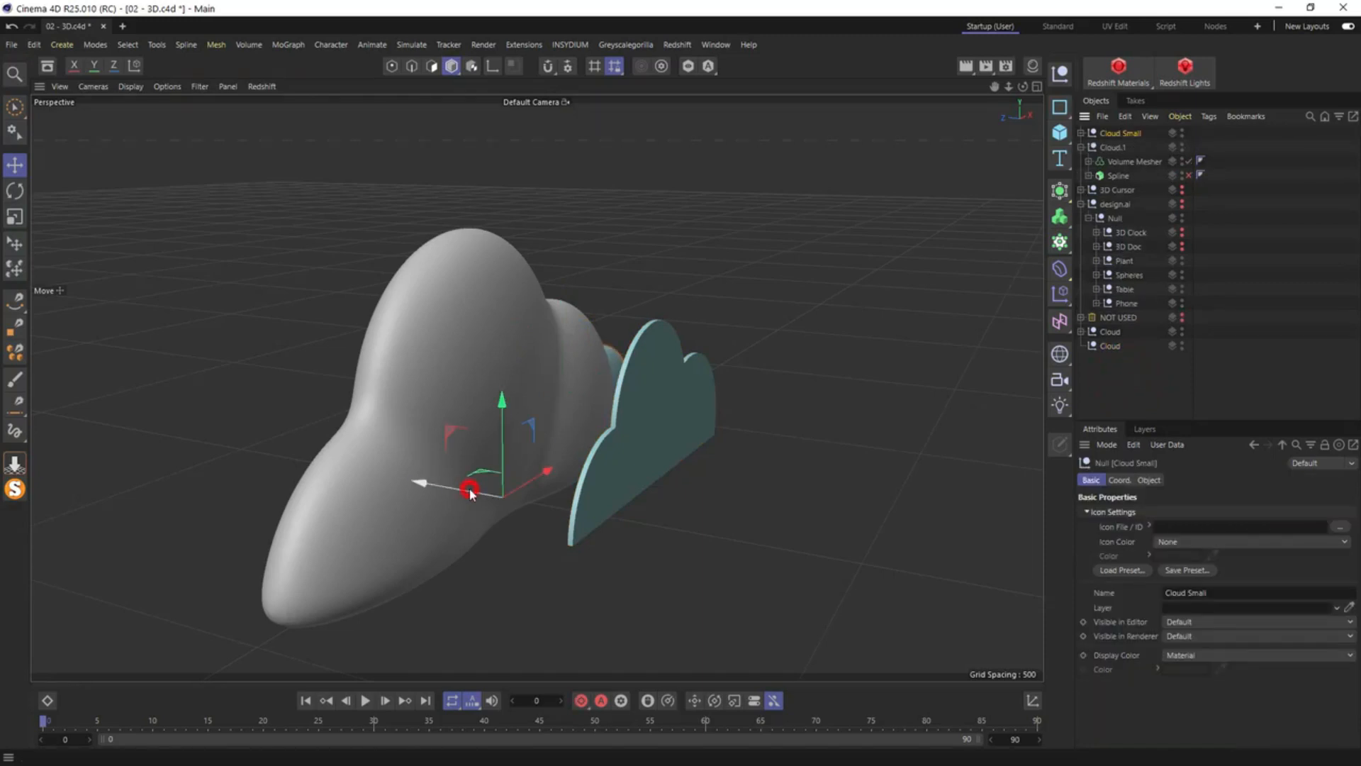
Move the Cloud Small group about 150 cm along Z onto the flat teal cloud and delete that flat cloud's extrude
left_click_drag(470, 491, 563, 521)
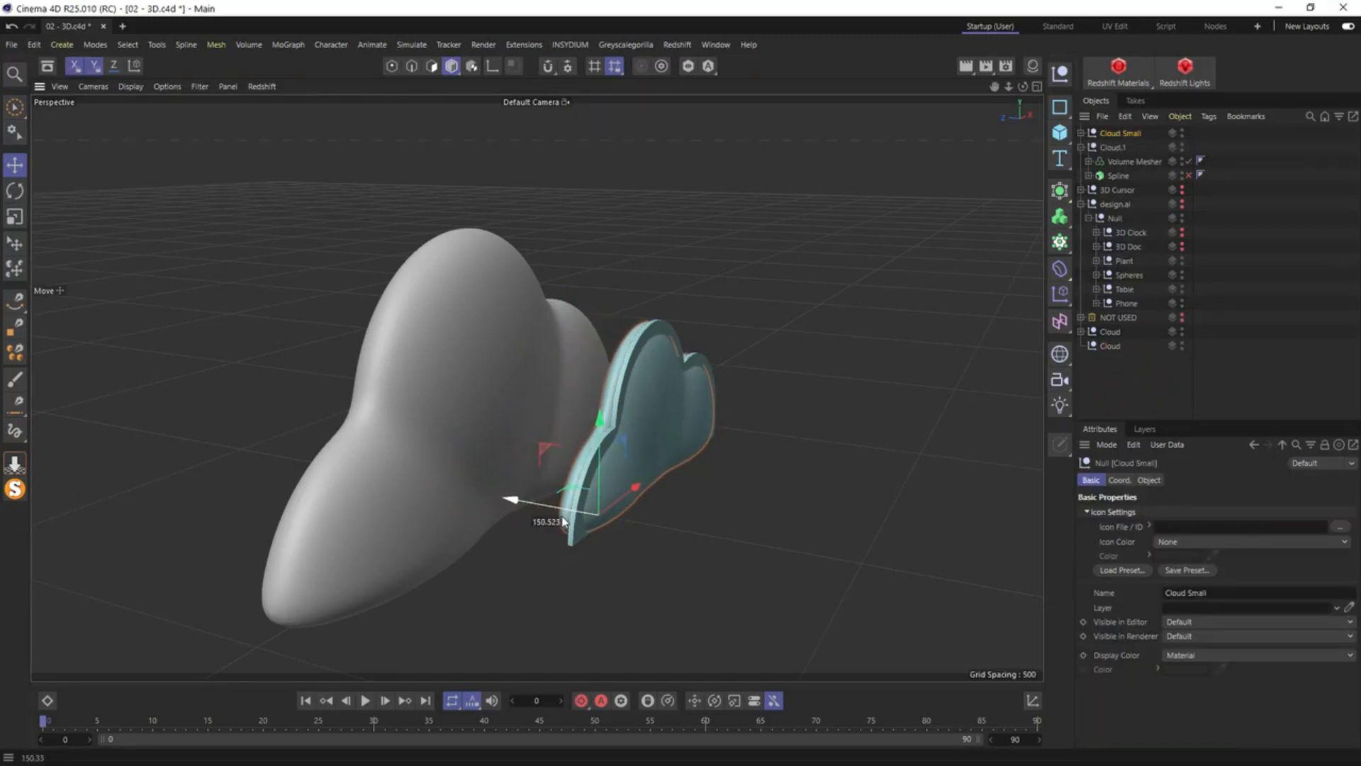
left_click(1113, 147)
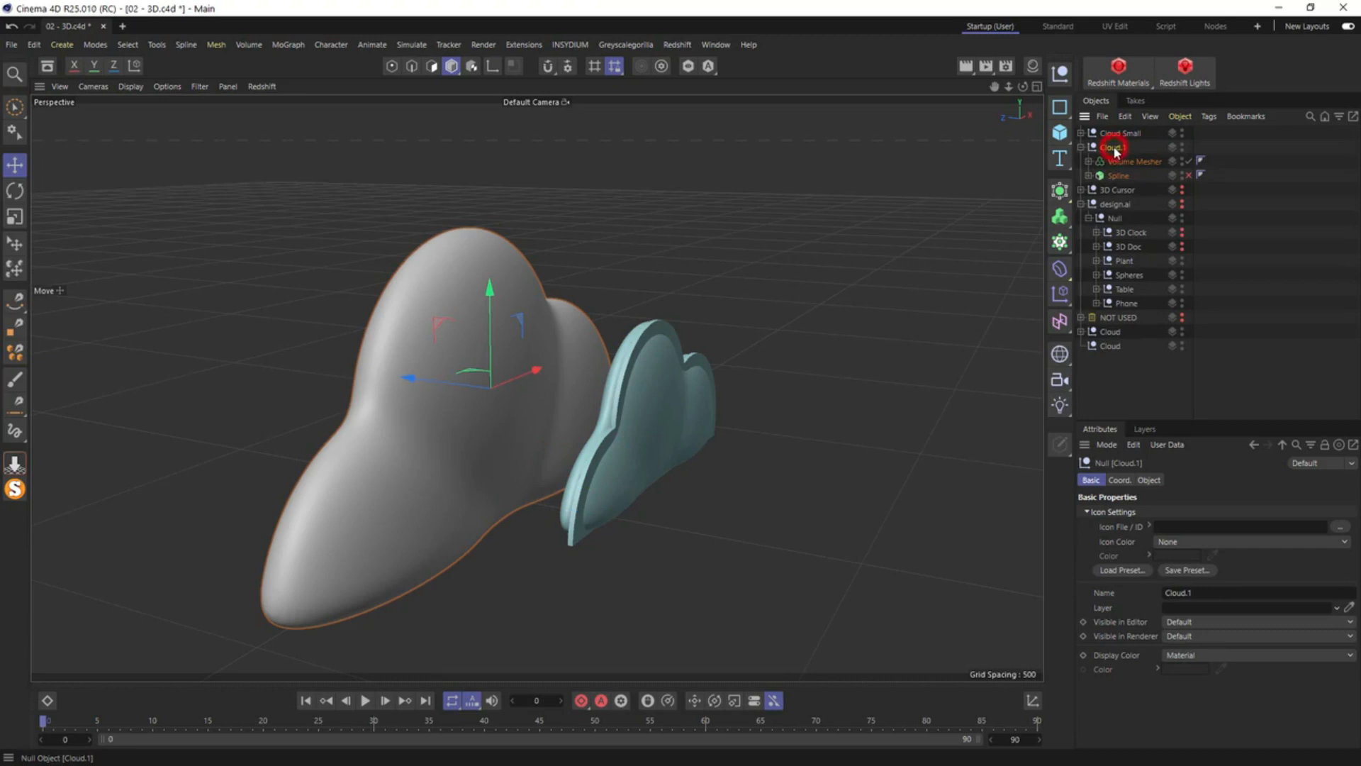
left_click(673, 339)
key("Delete")
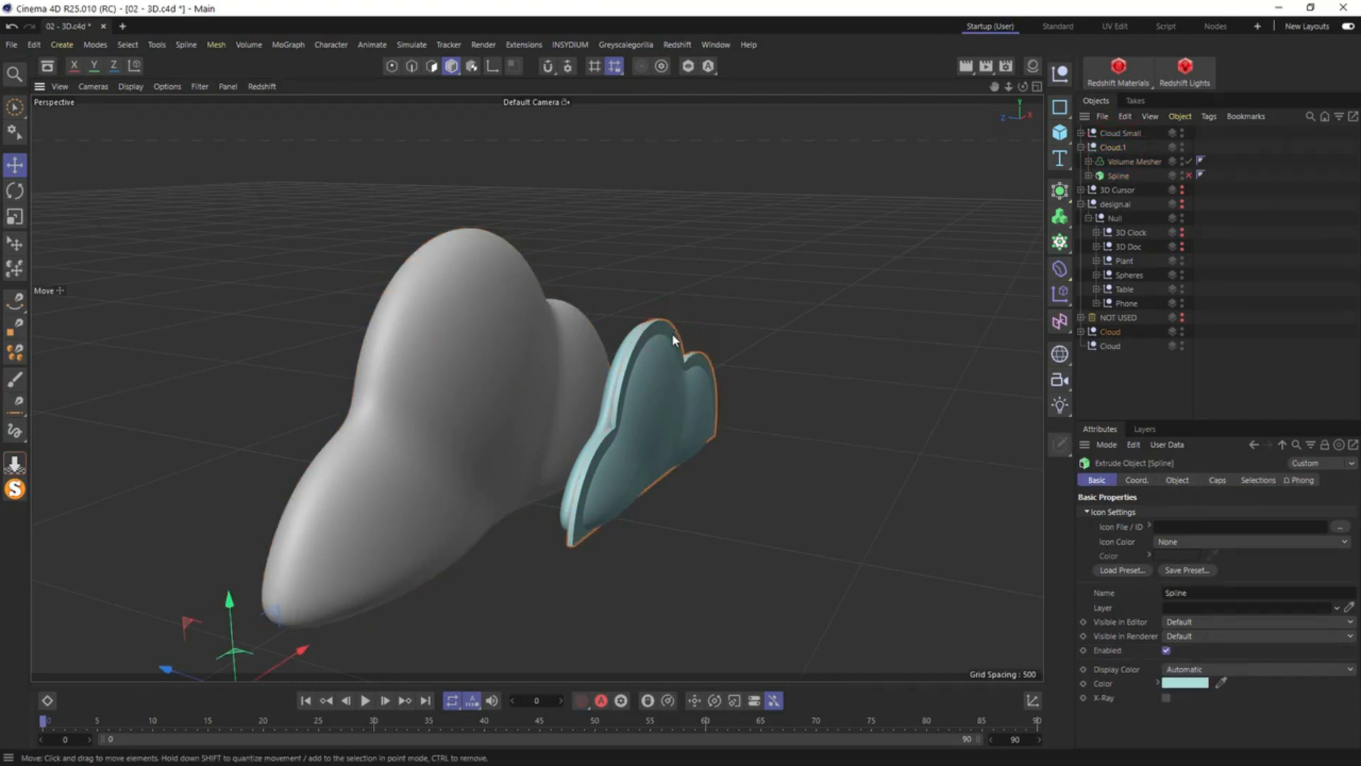
Rename the Cloud.1 group to "Cloud big"
left_click(522, 333)
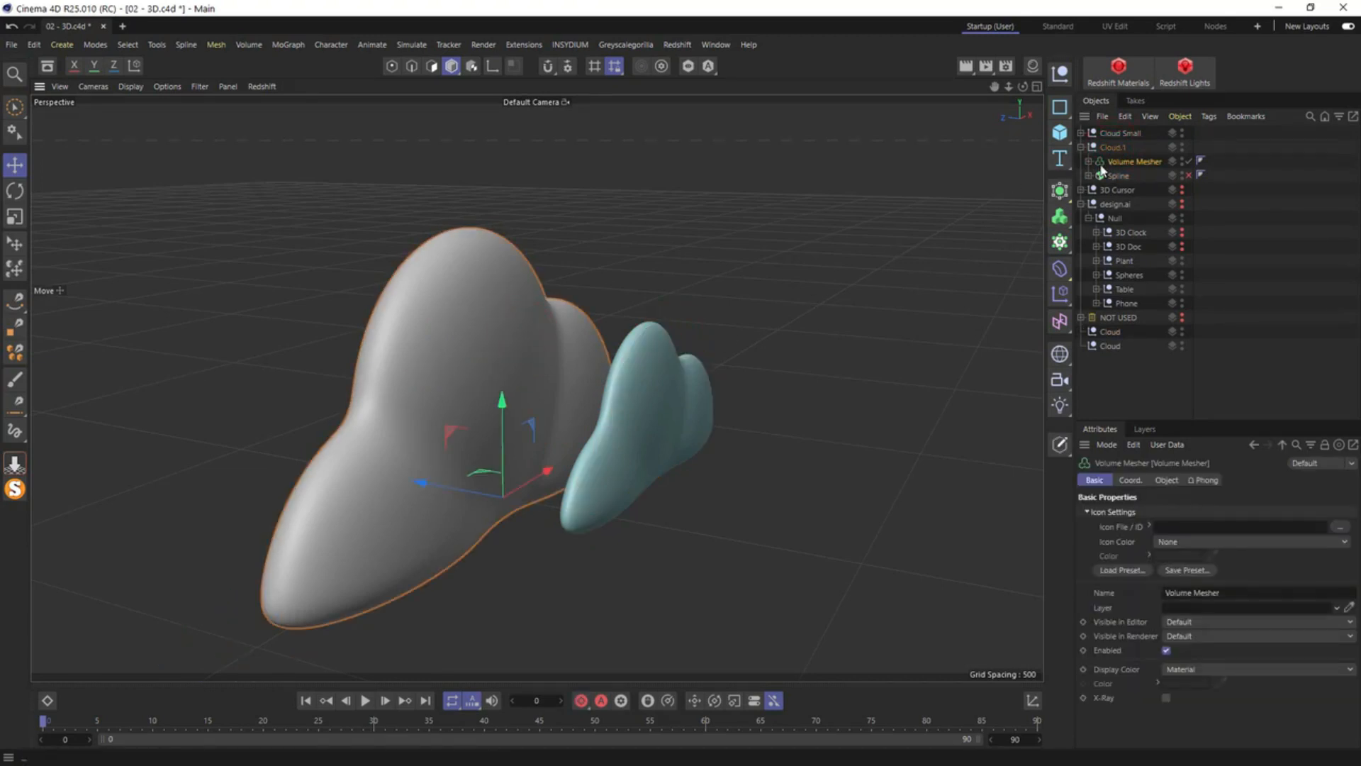
double_click(1116, 147)
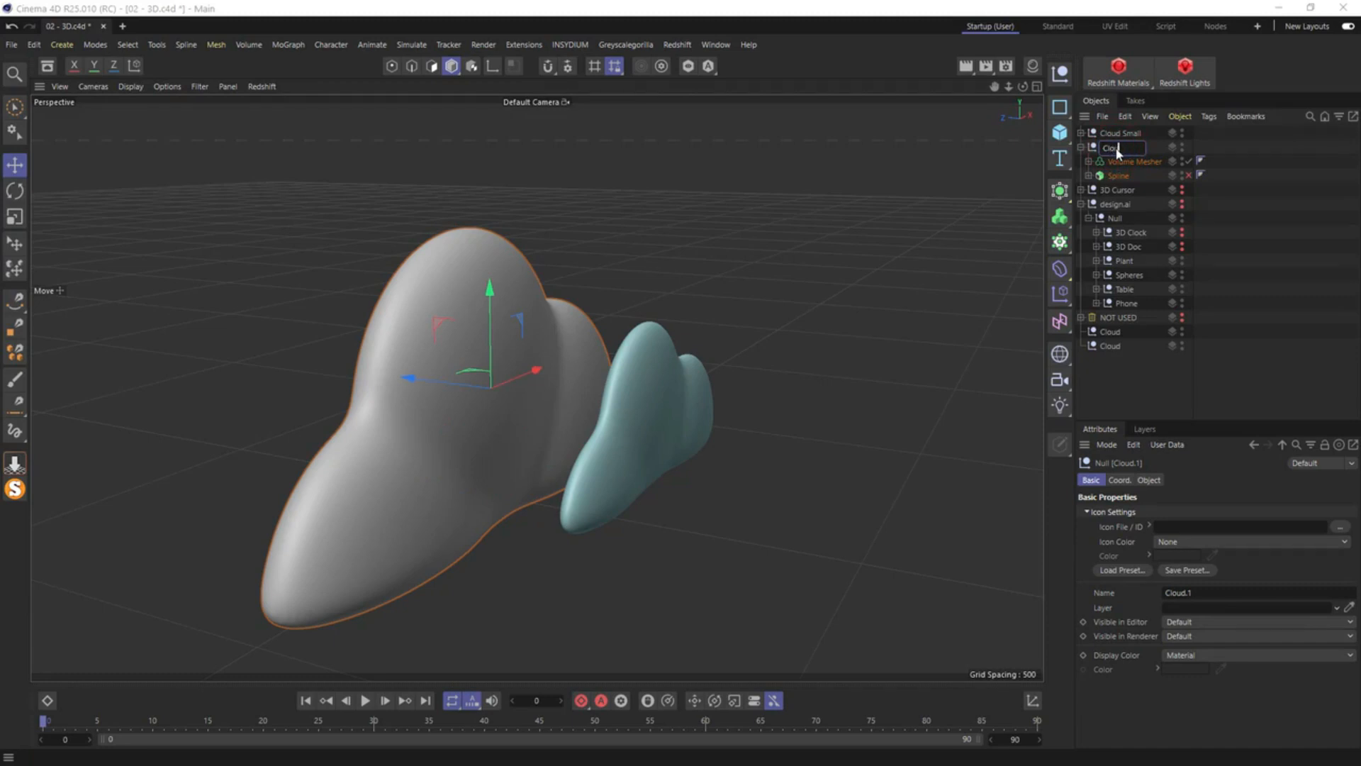
type("Cloud big")
key("Return")
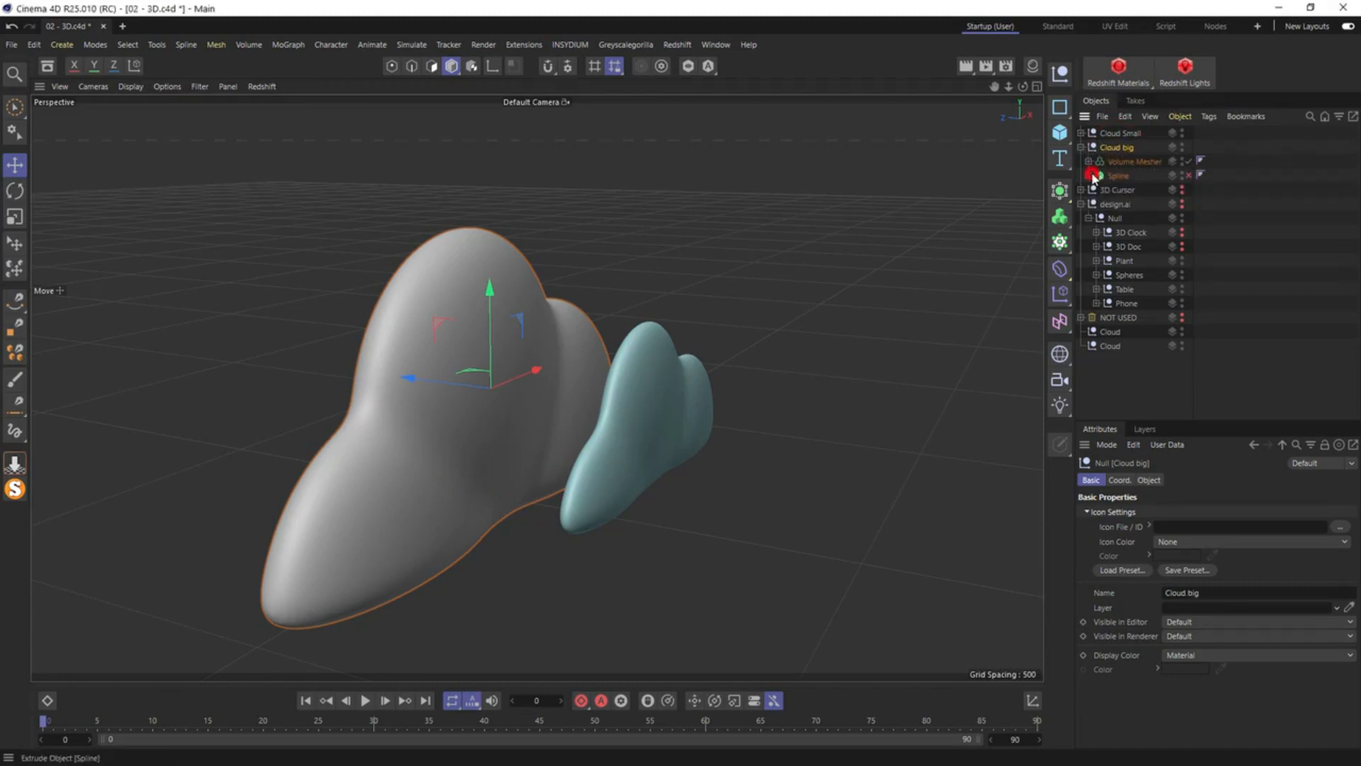
Set the big cloud's Volume Mesher Display Color to Custom, using the dark blue copied from its disabled extrude
left_click(1118, 175)
right_click(1191, 683)
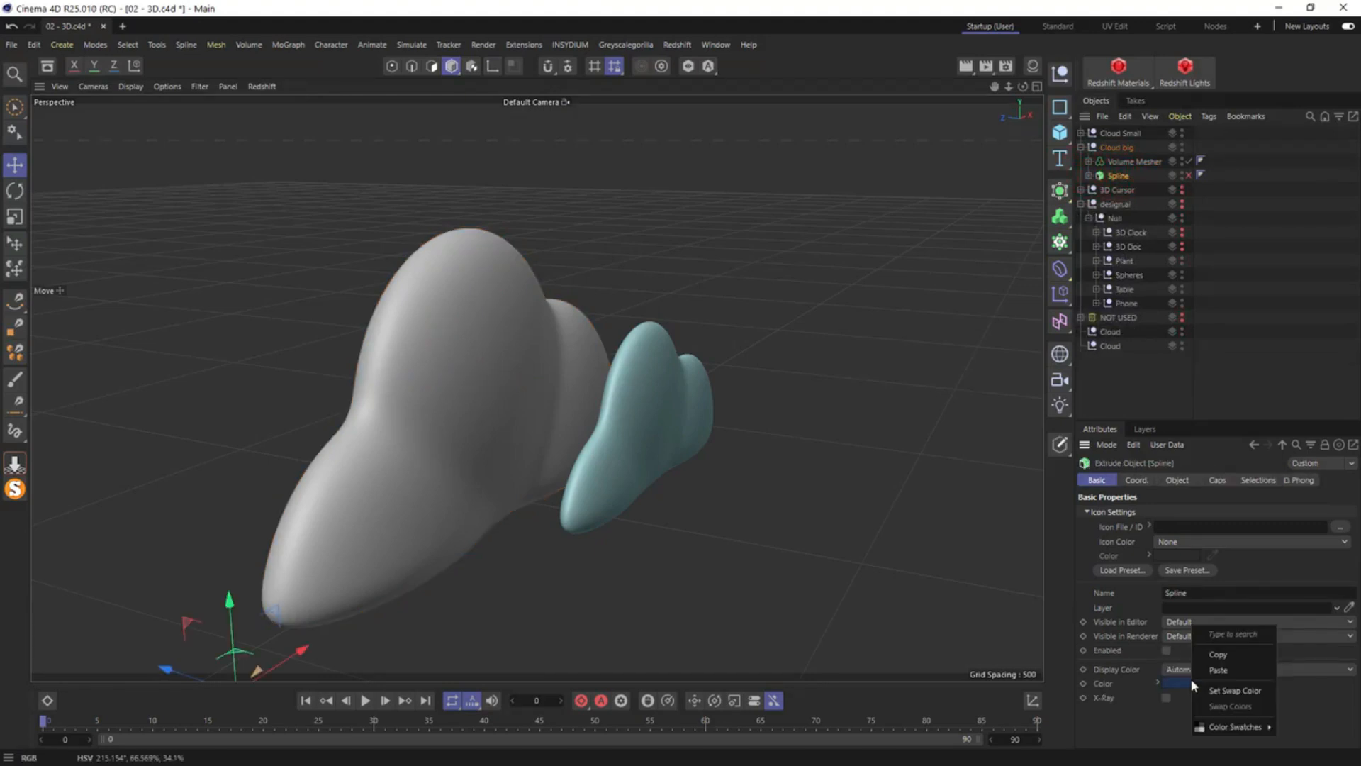
left_click(1215, 655)
left_click(1118, 162)
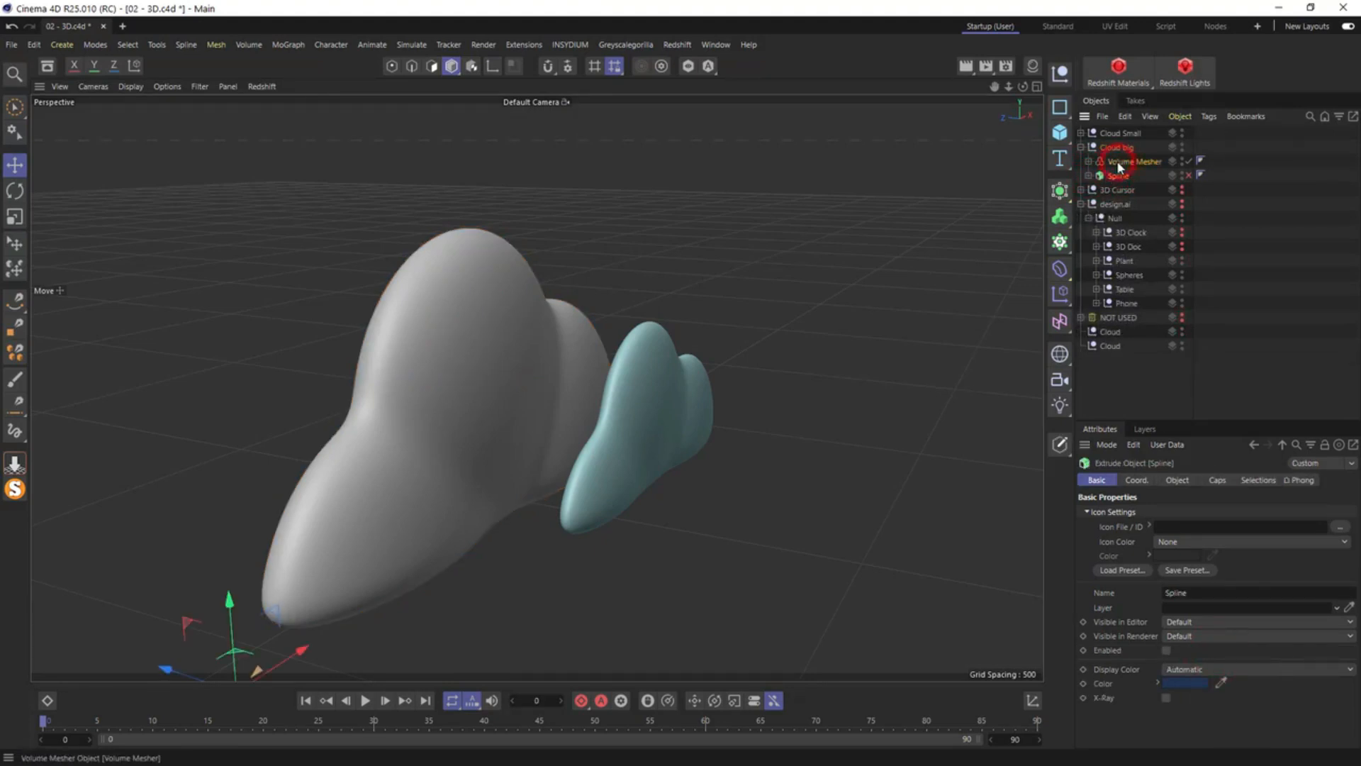
left_click(1178, 670)
left_click(1201, 654)
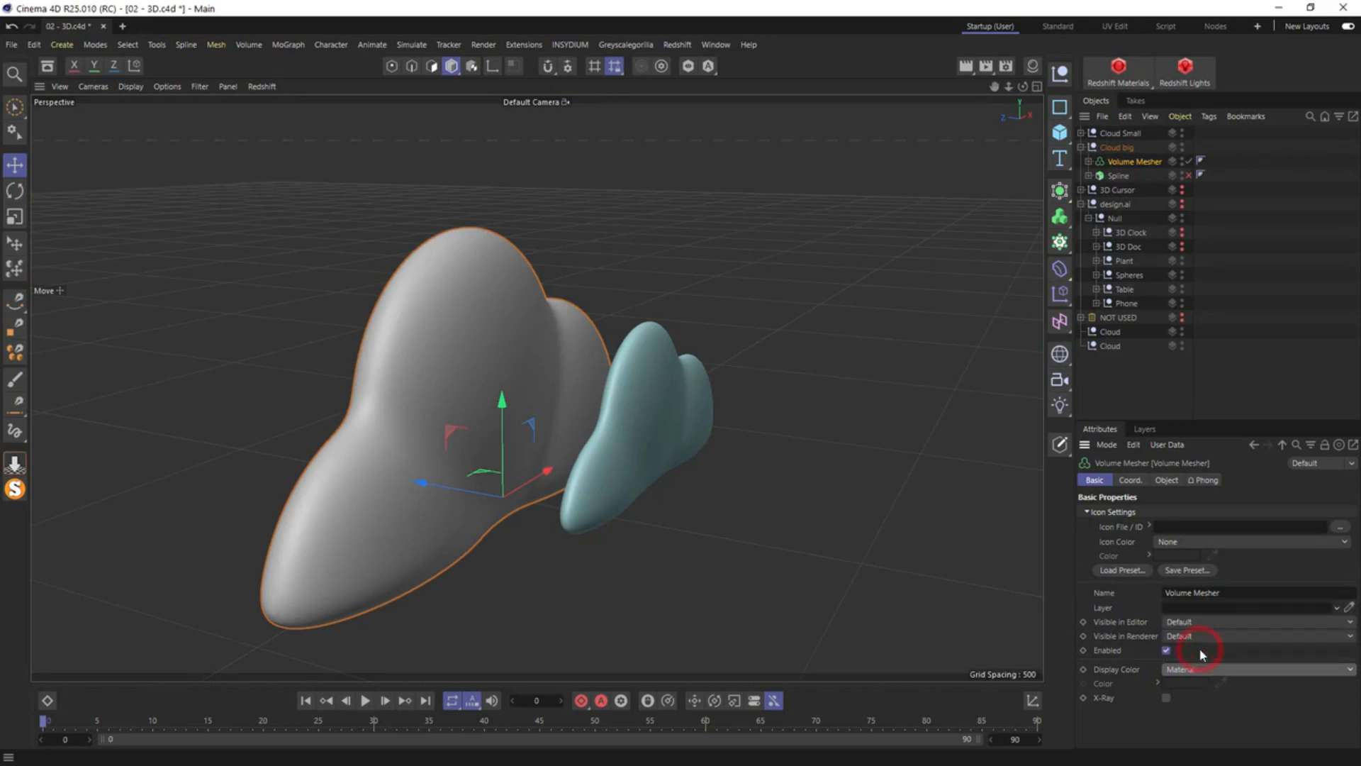
right_click(1191, 684)
left_click(1203, 669)
left_click(727, 397)
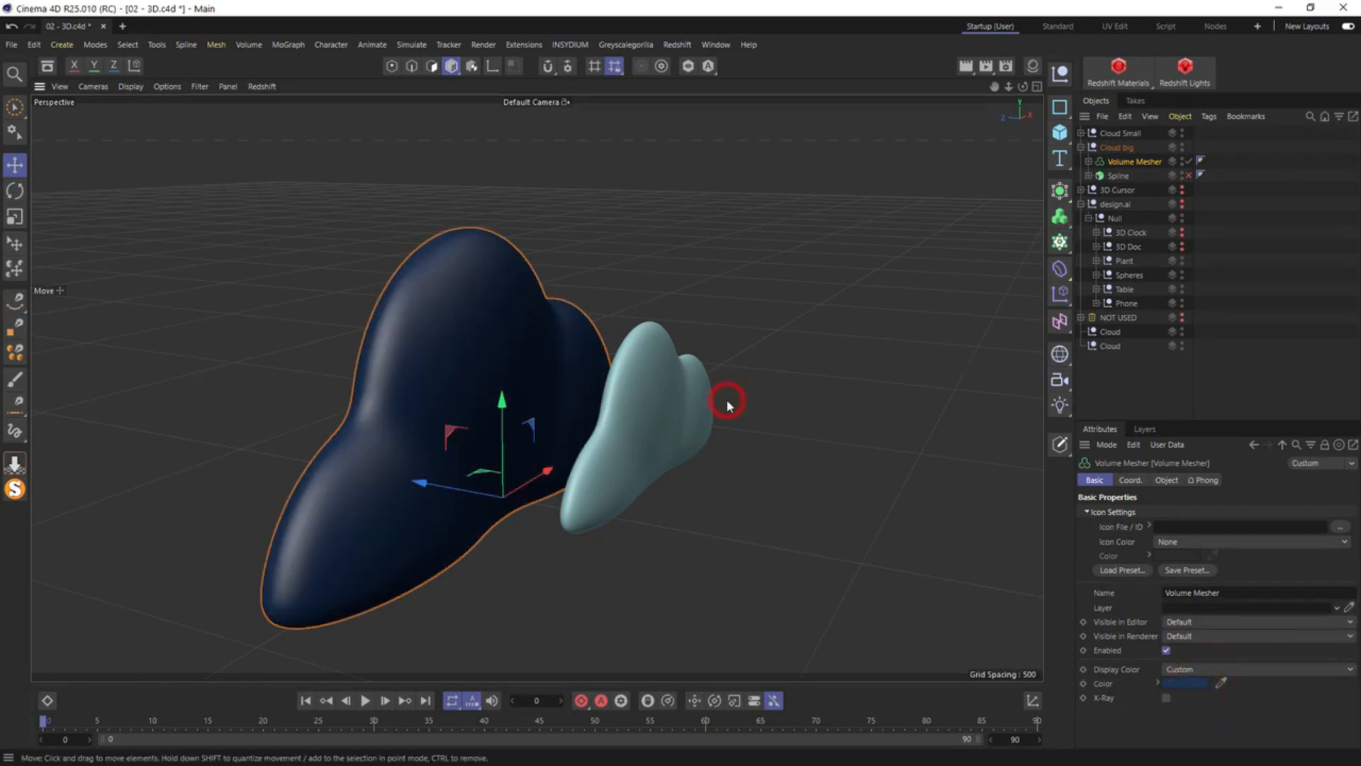
mouse_move(519, 332)
left_mouse_down("alt")
mouse_move(584, 329)
mouse_move(521, 295)
mouse_move(434, 301)
left_mouse_up("alt")
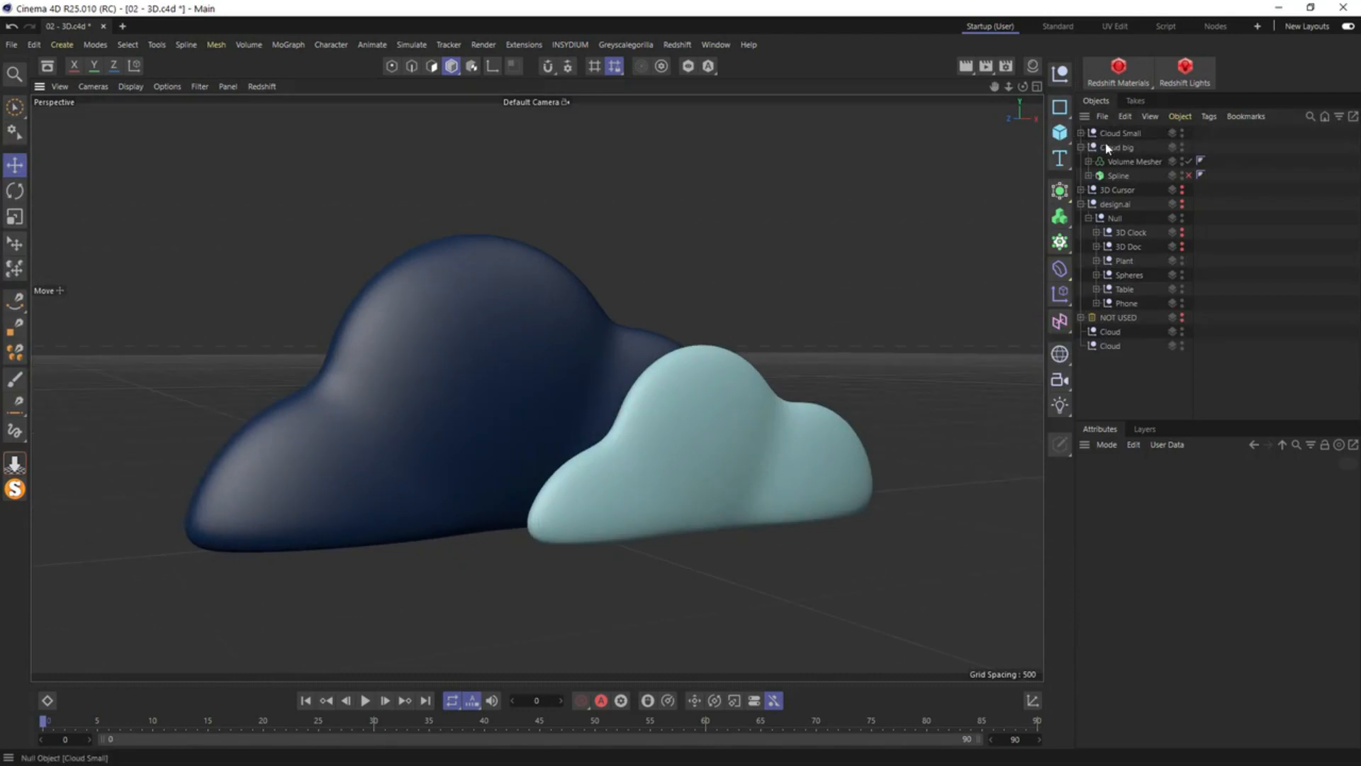
Move the Cloud Small and Cloud big groups into the Null under design.ai and hide both in the editor and renderer
left_click(1081, 148)
left_click(1120, 134)
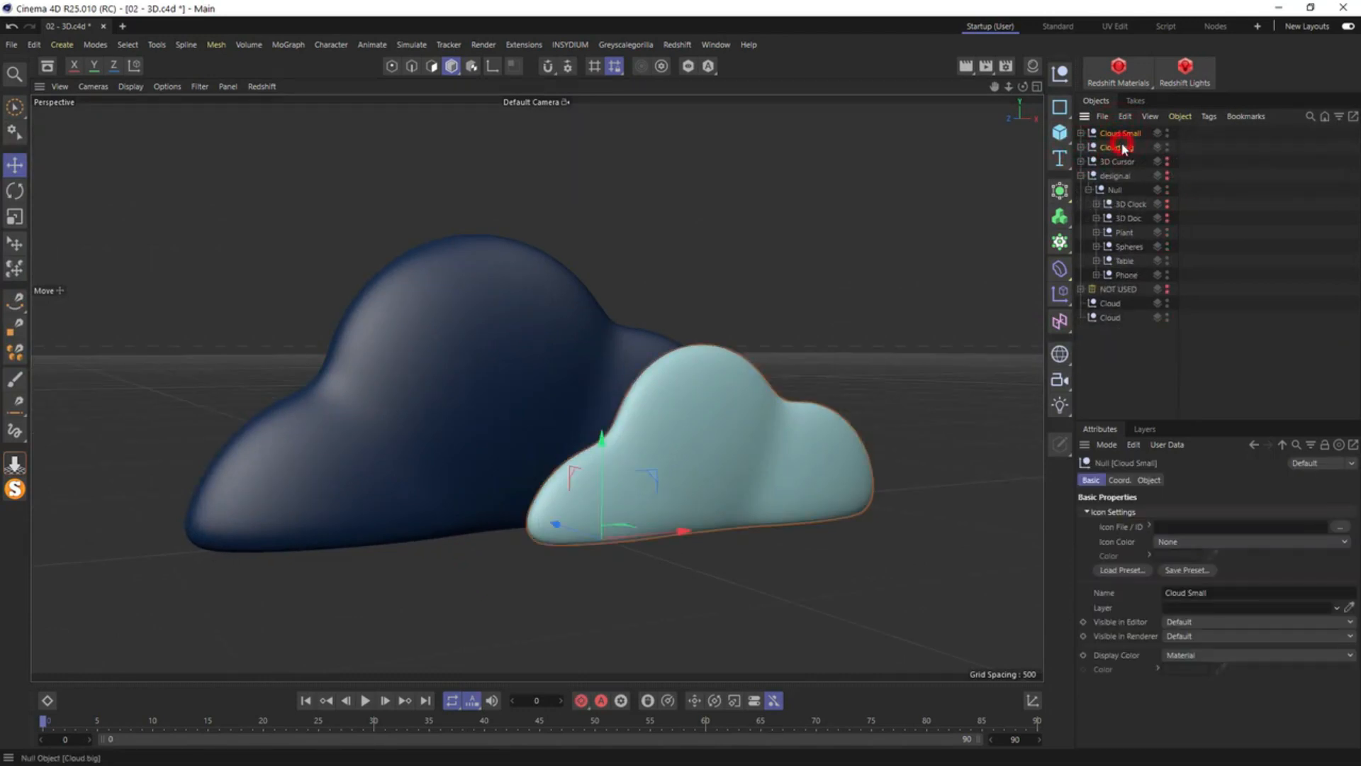
left_click(1123, 146, "ctrl")
left_click_drag(1123, 147, 1124, 259)
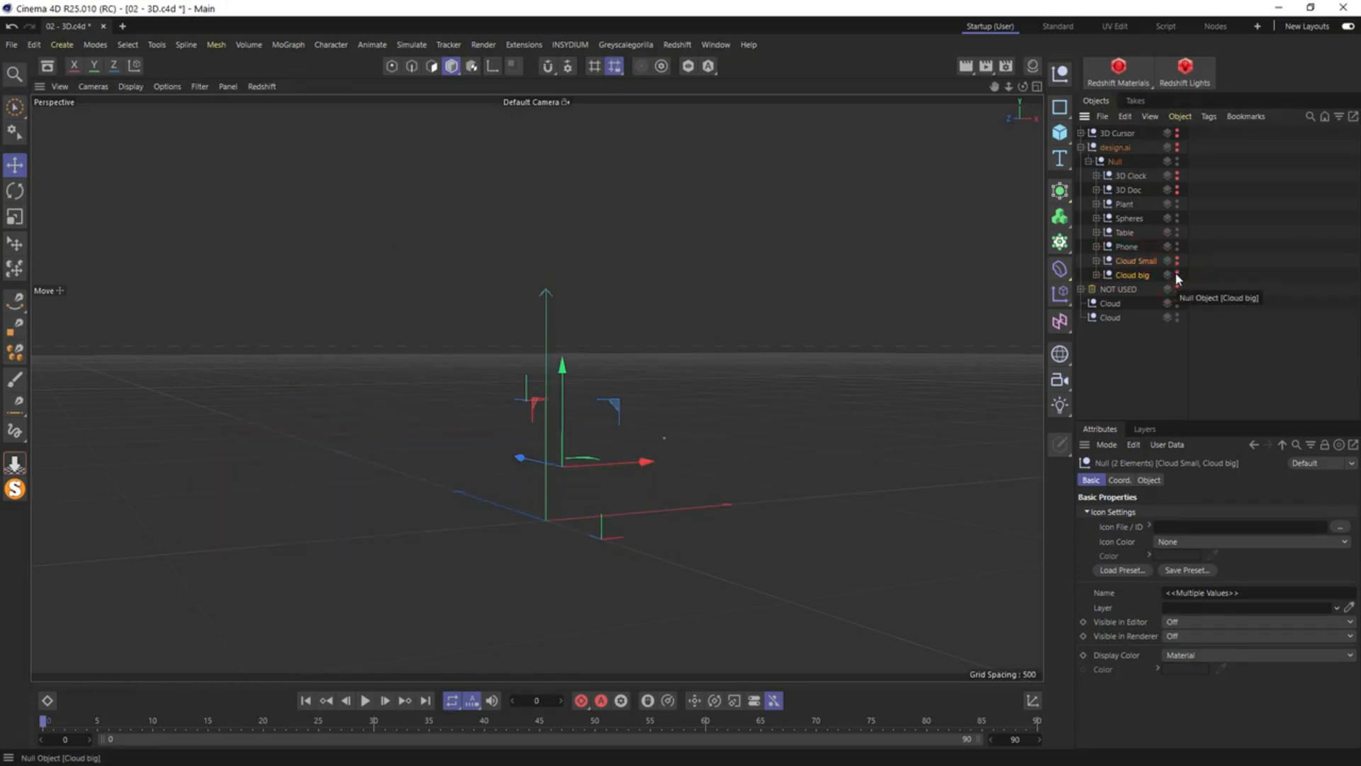
Save the project and copy the Phone group into a new project
left_click(1135, 249)
key("ctrl+s")
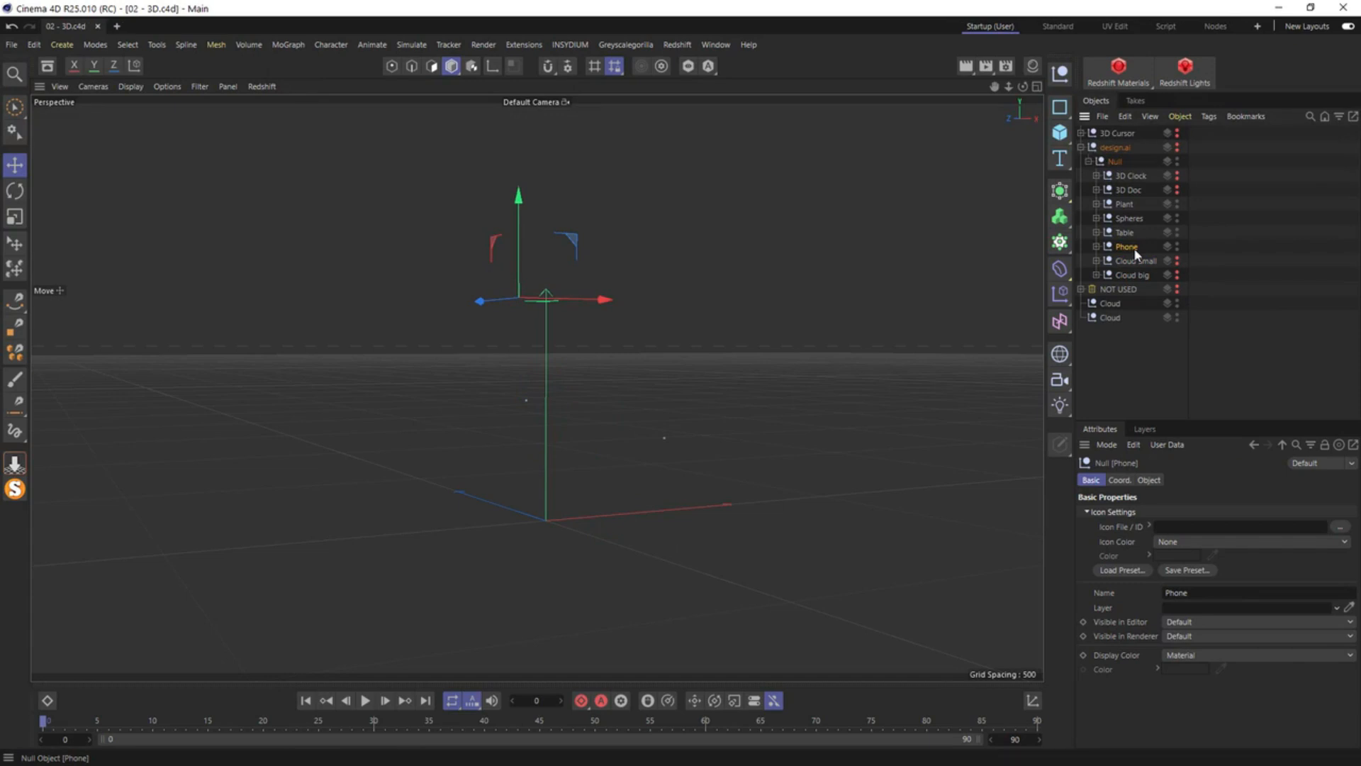
key("ctrl+n")
key("ctrl+v")
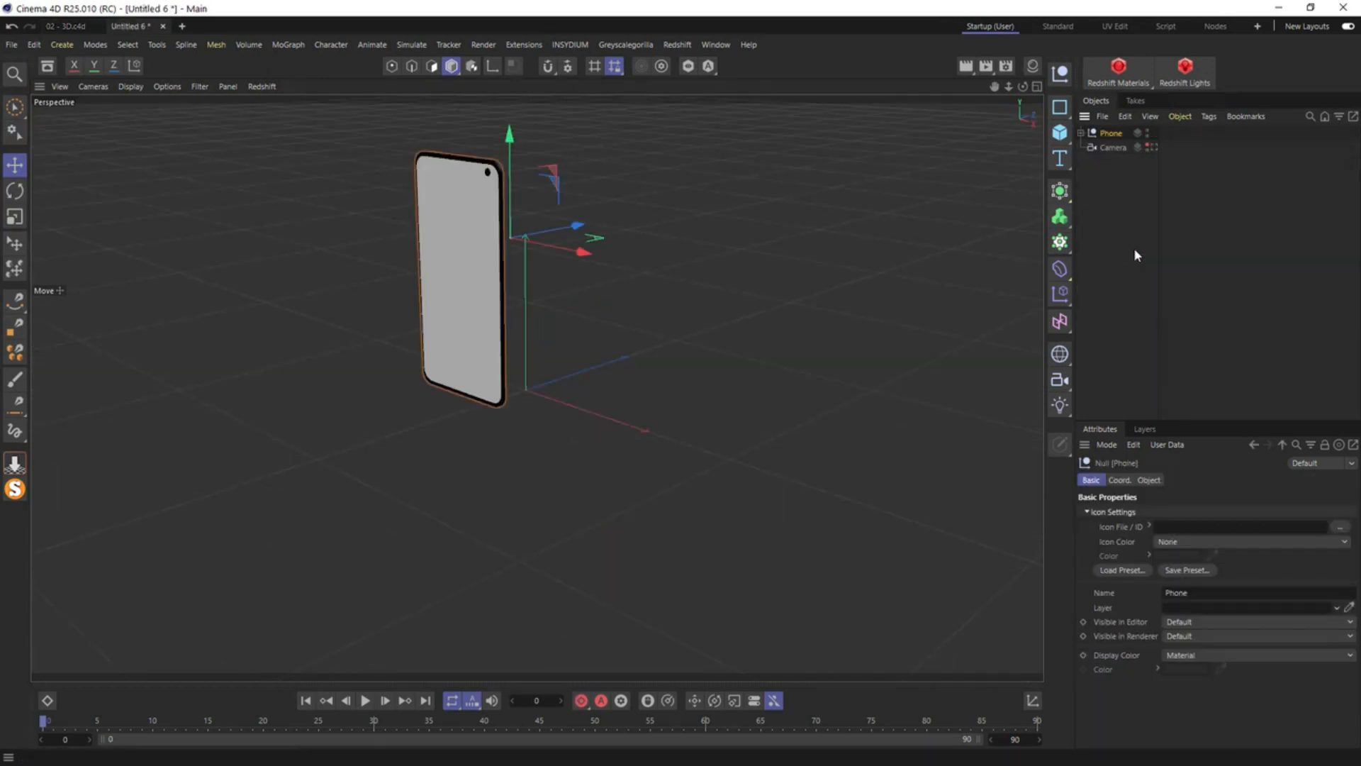
Examine how the phone's body, screen and camera hole extrudes are layered, in the perspective and right views
left_click(499, 220)
left_click_drag(524, 234, 588, 255)
scroll(558, 207, "up", 10)
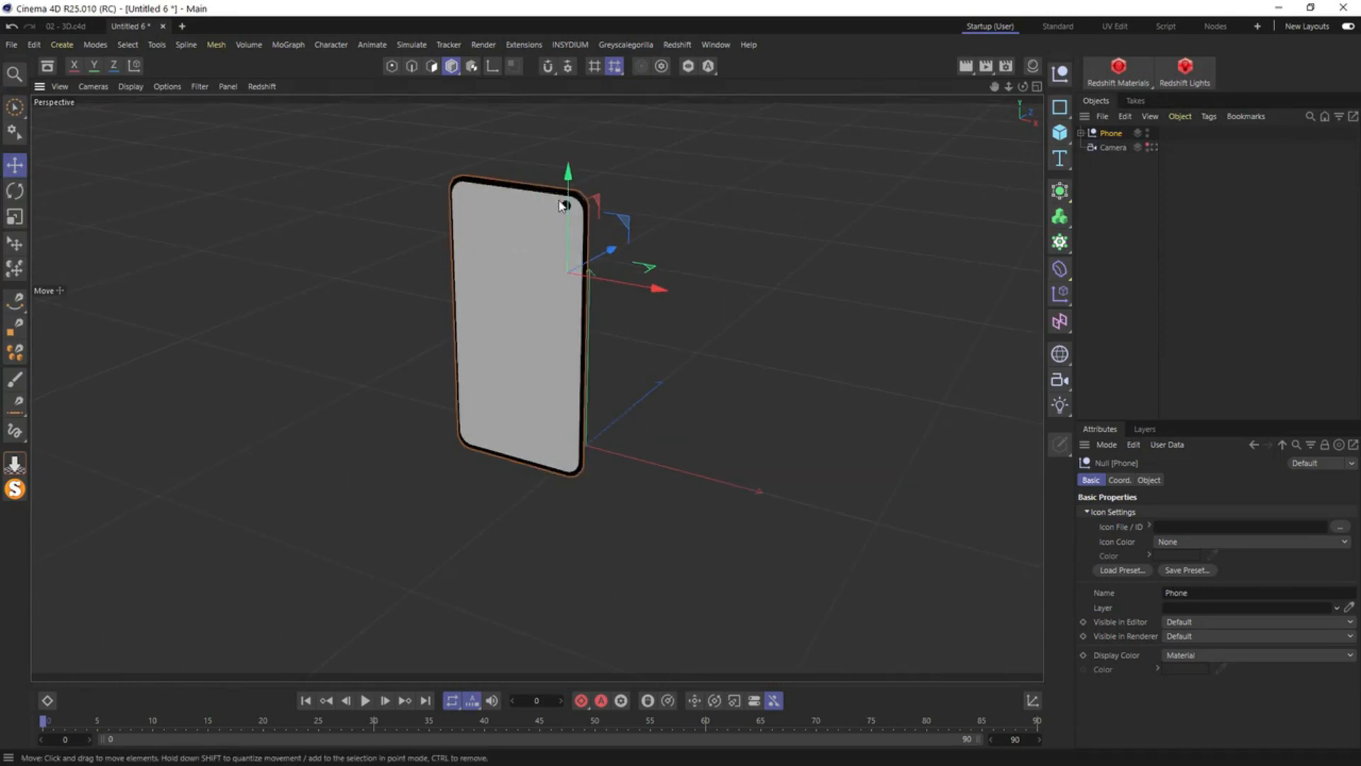
left_click_drag(608, 195, 534, 191, "alt")
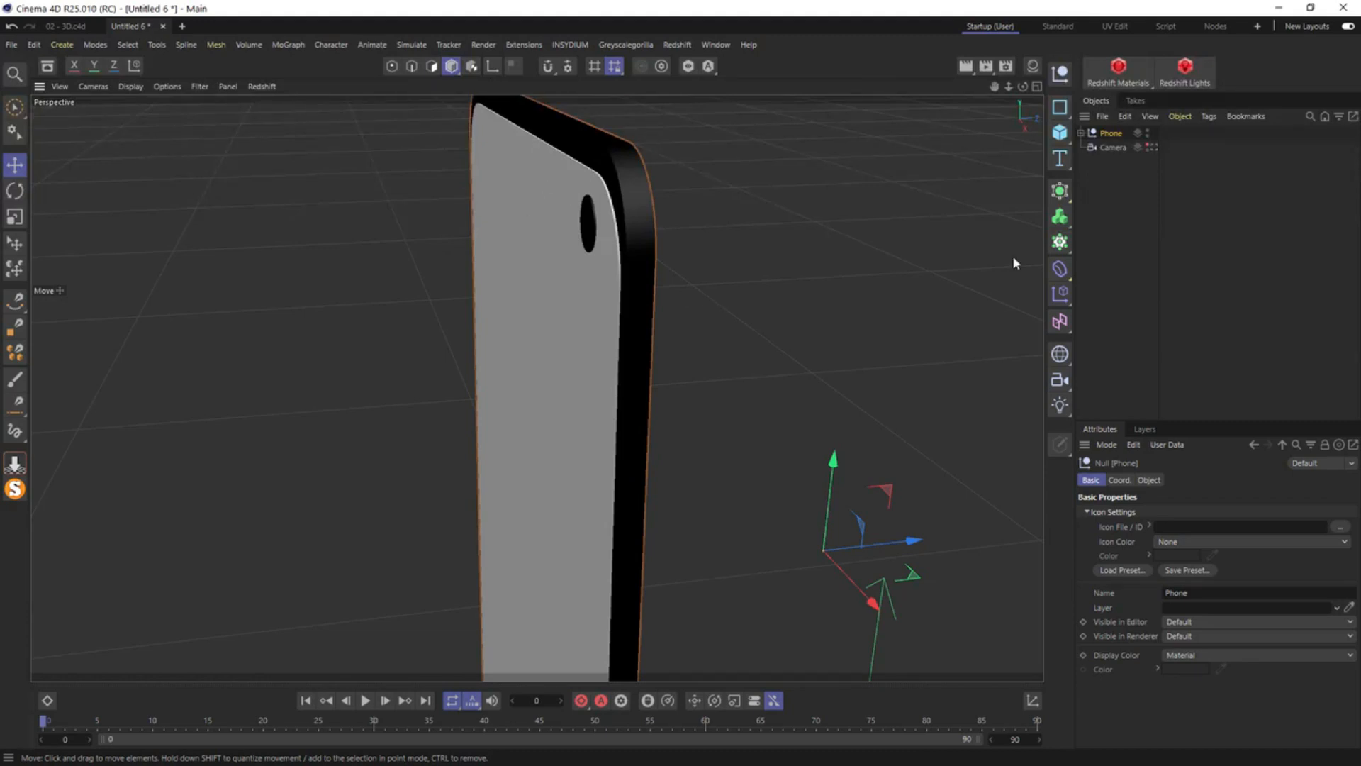
left_click(1081, 133)
left_click(1106, 147)
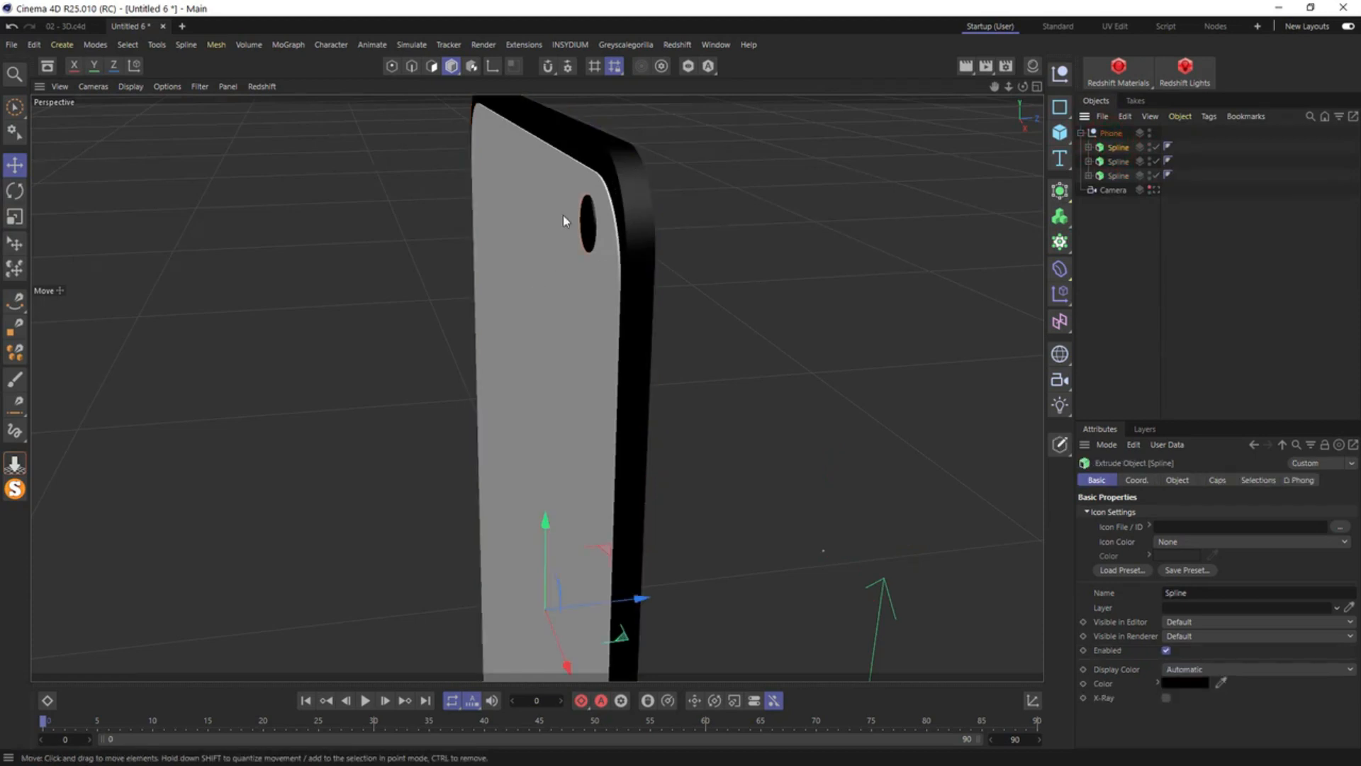
left_click_drag(633, 209, 606, 193, "alt")
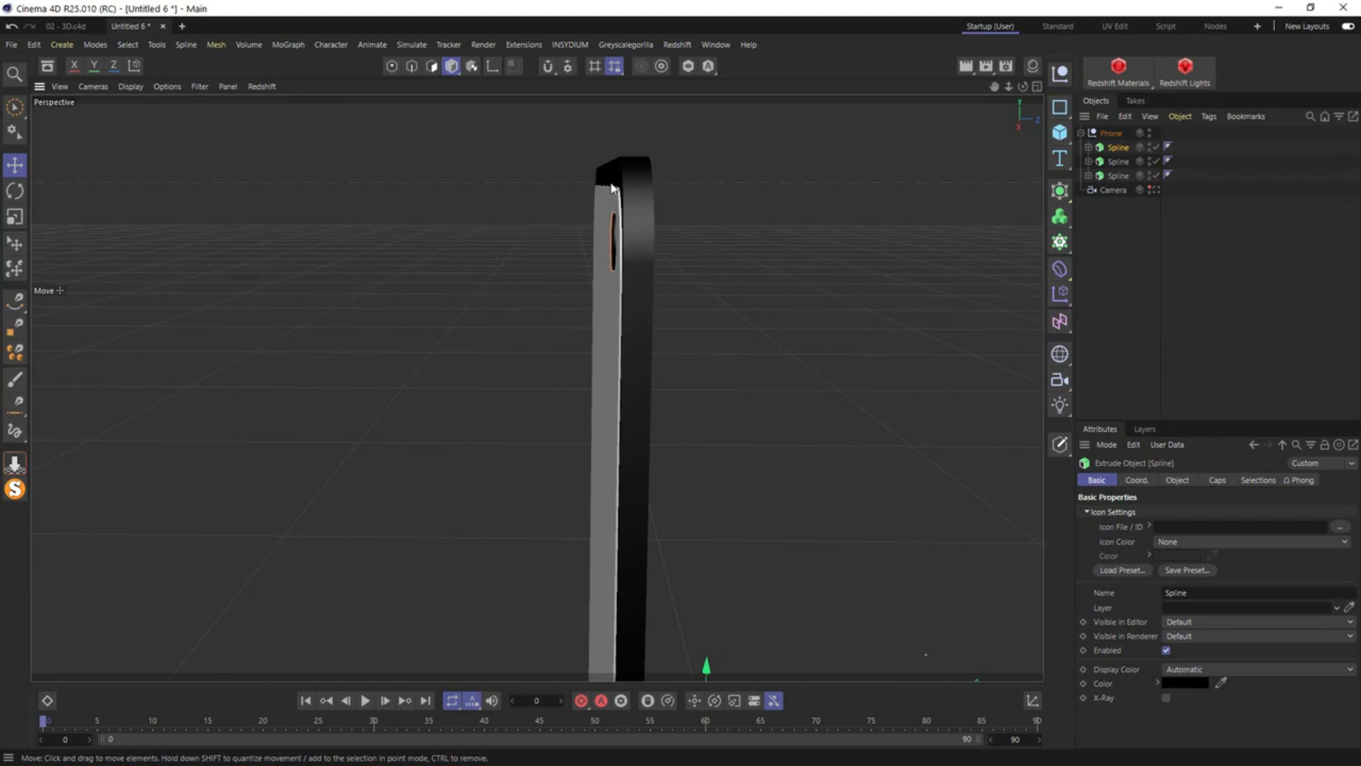
middle_click(610, 322)
middle_click(306, 504)
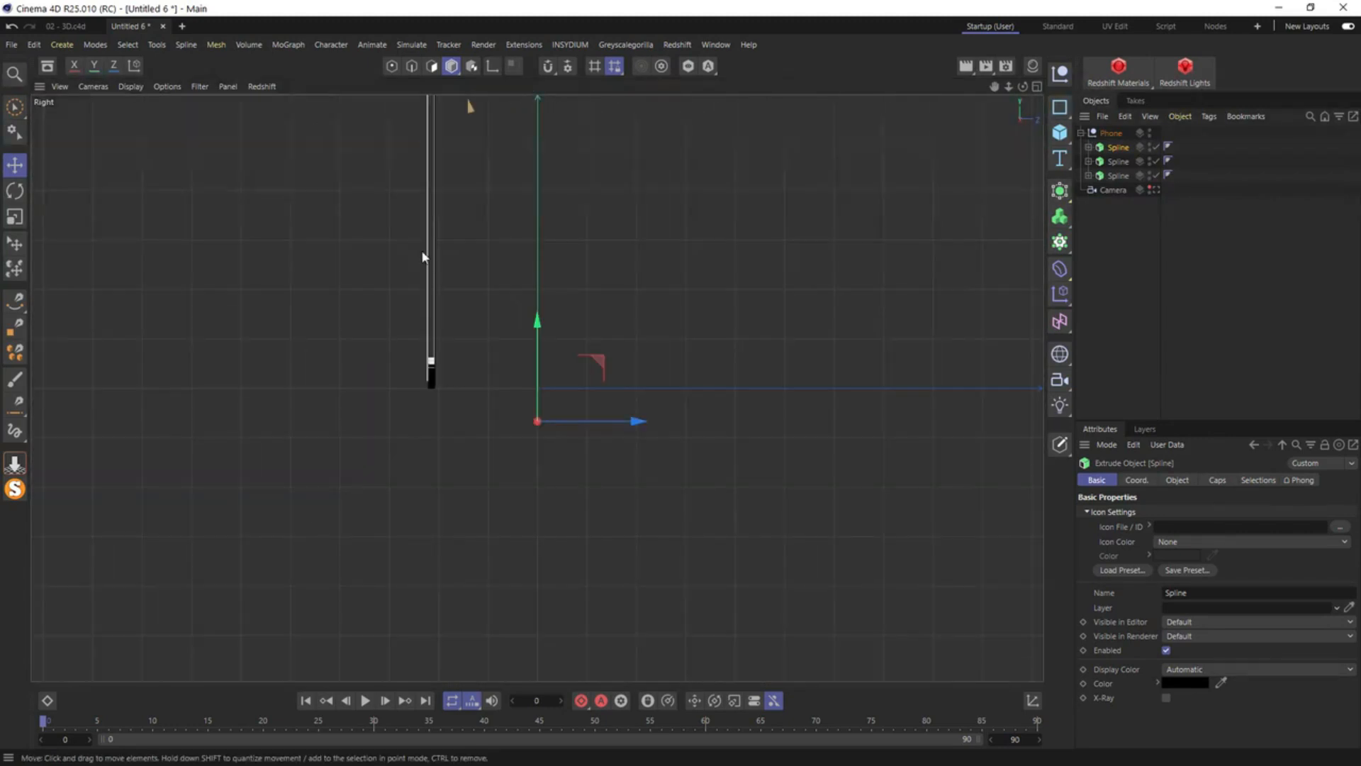
scroll(426, 256, "up", 4)
middle_click_drag(449, 471, 546, 321, "alt")
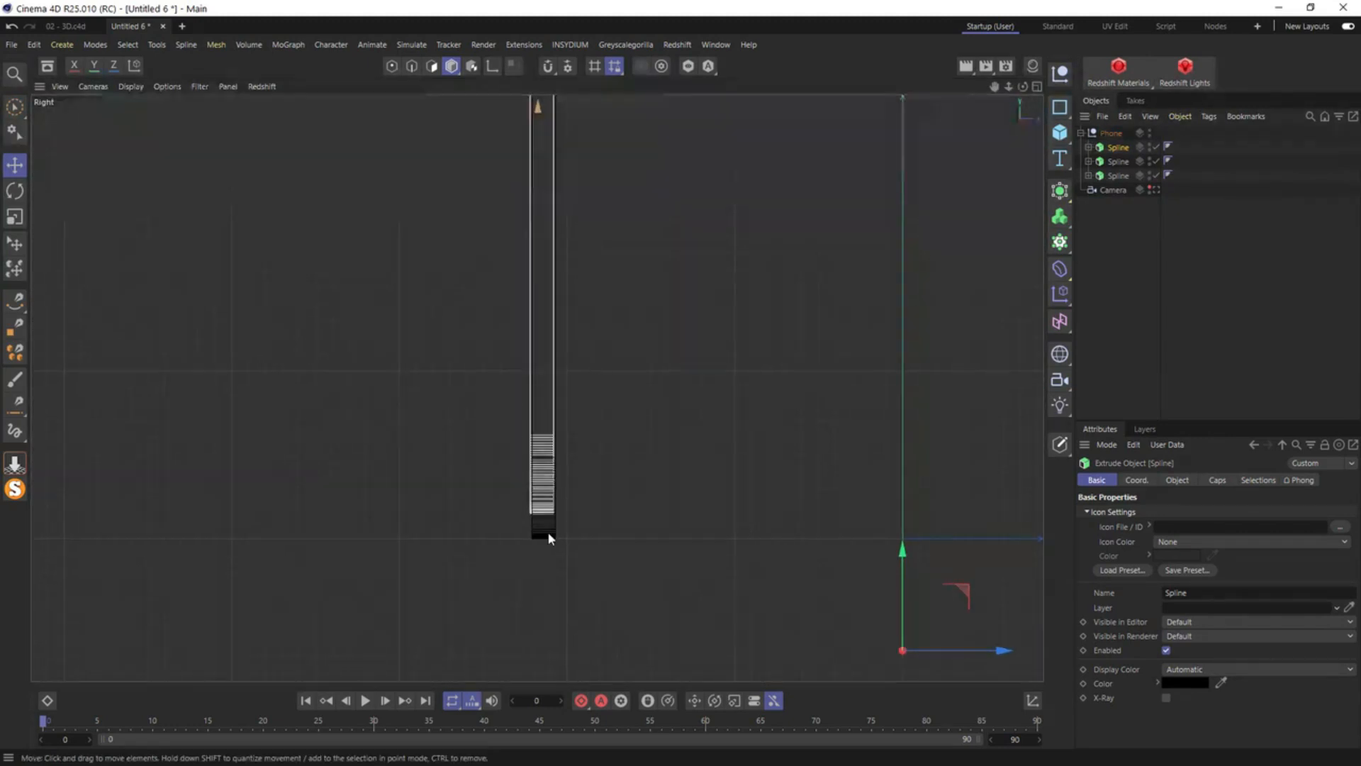
scroll(547, 534, "up", 5)
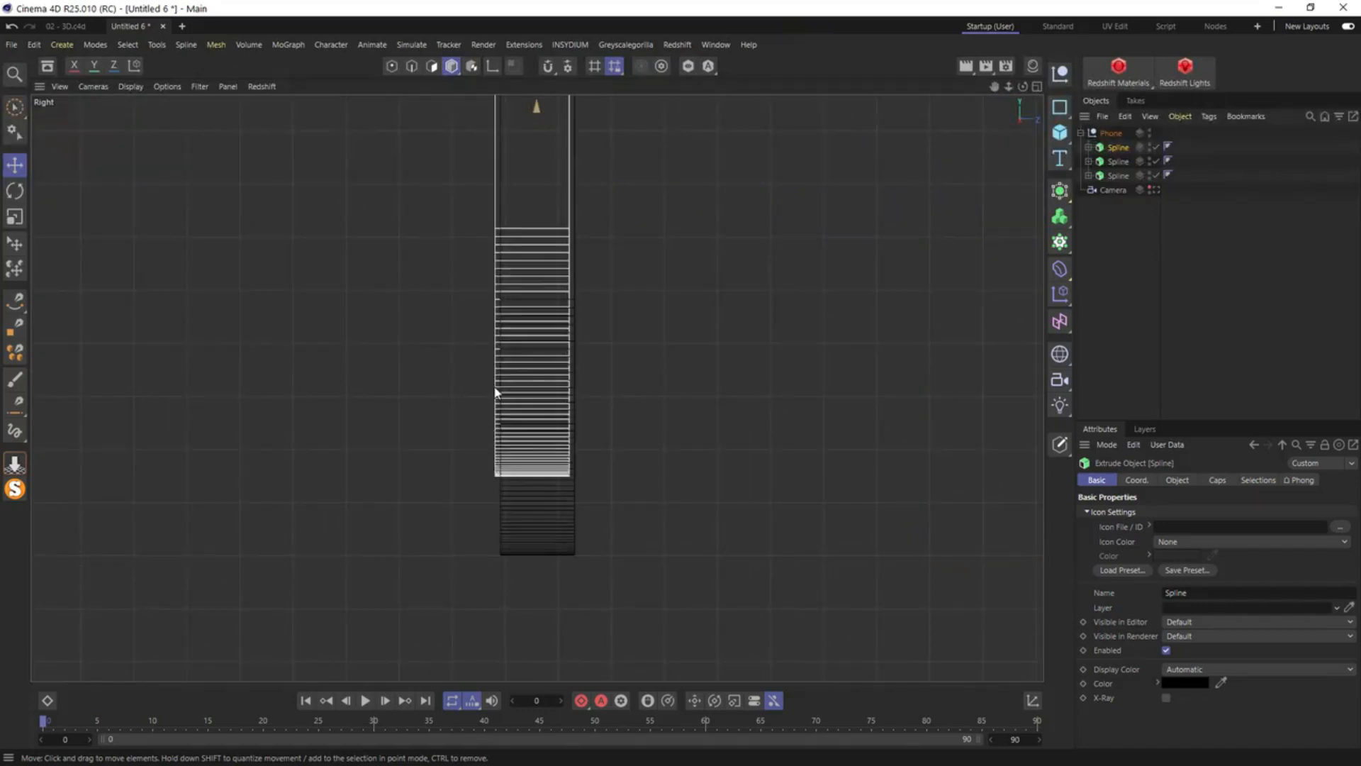
scroll(495, 387, "down", 3)
middle_click(493, 334)
middle_click(322, 306)
left_click_drag(591, 240, 659, 260, "alt")
Rename the phone screen's extrude to "Spline Screen"
double_click(1120, 162)
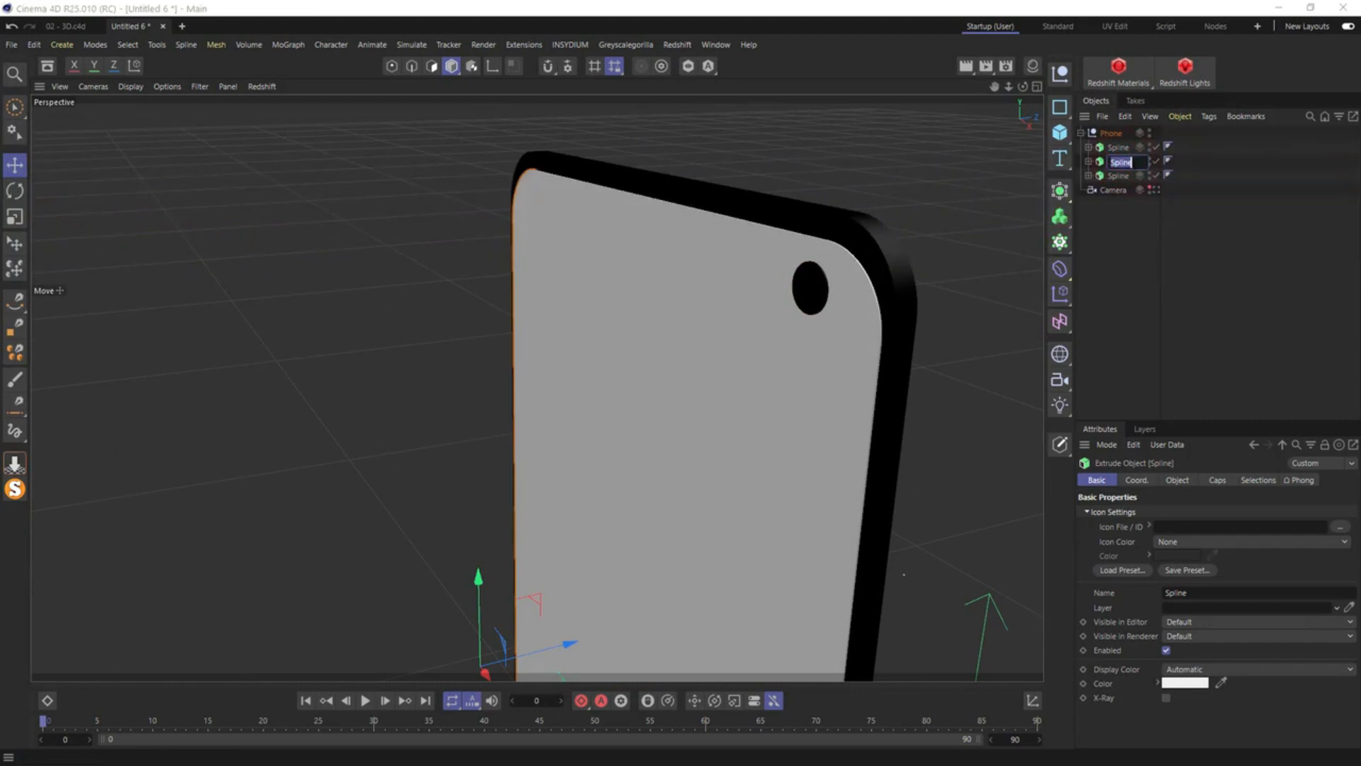
type("Screen")
key("Return")
Round the caps of the Spline Screen extrude, trying a bevel size of 2 and settling on 1
left_click(1226, 483)
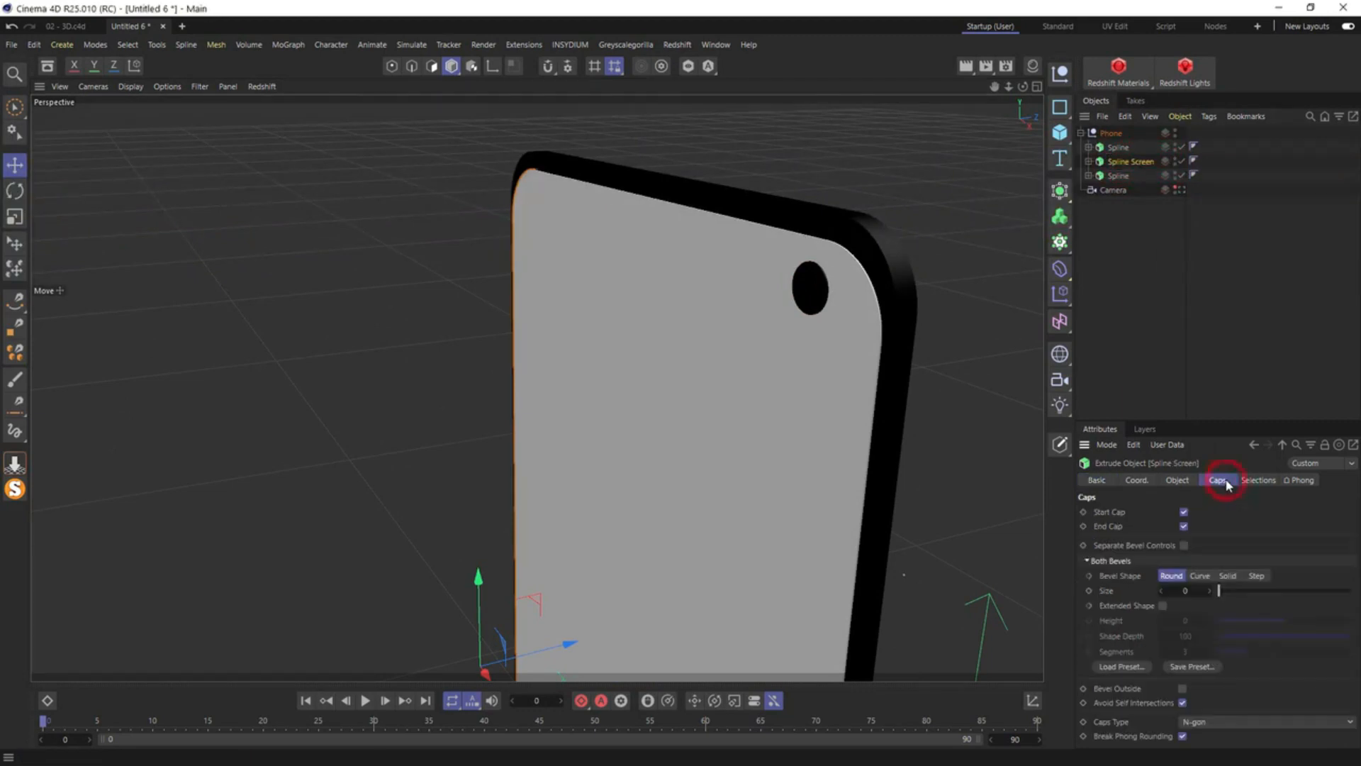
left_click(1192, 595)
type("2")
key("Return")
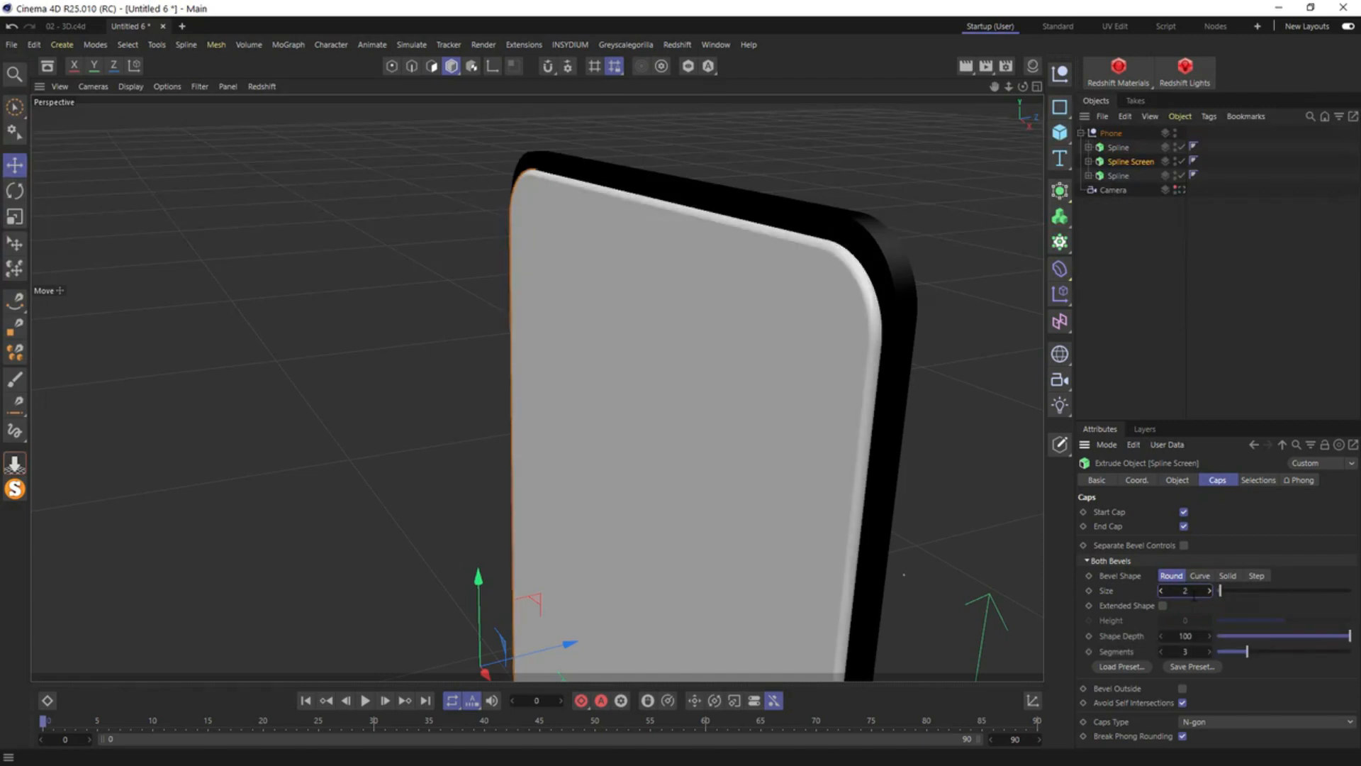
left_click(1192, 594)
type("1")
key("Return")
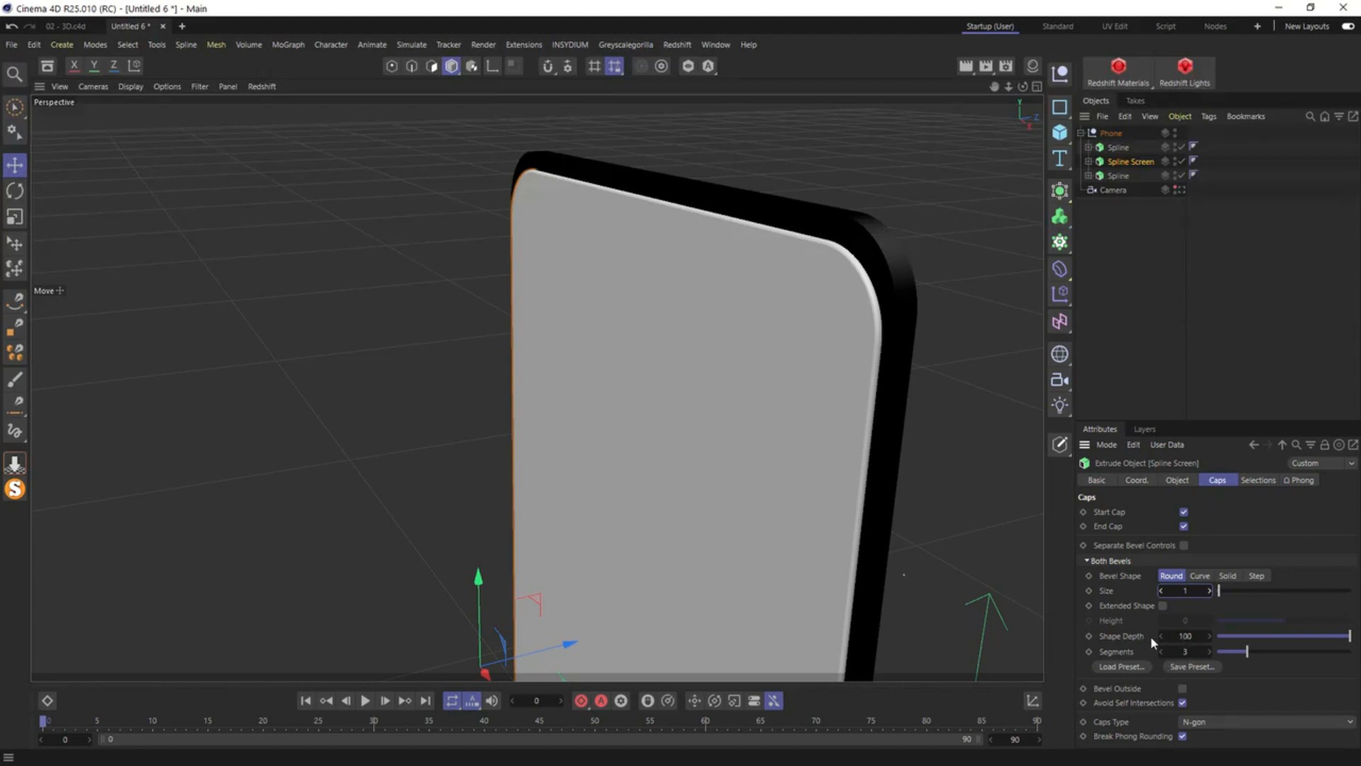
Rename the phone body's extrude to "Case" and disable it
left_click(1114, 148)
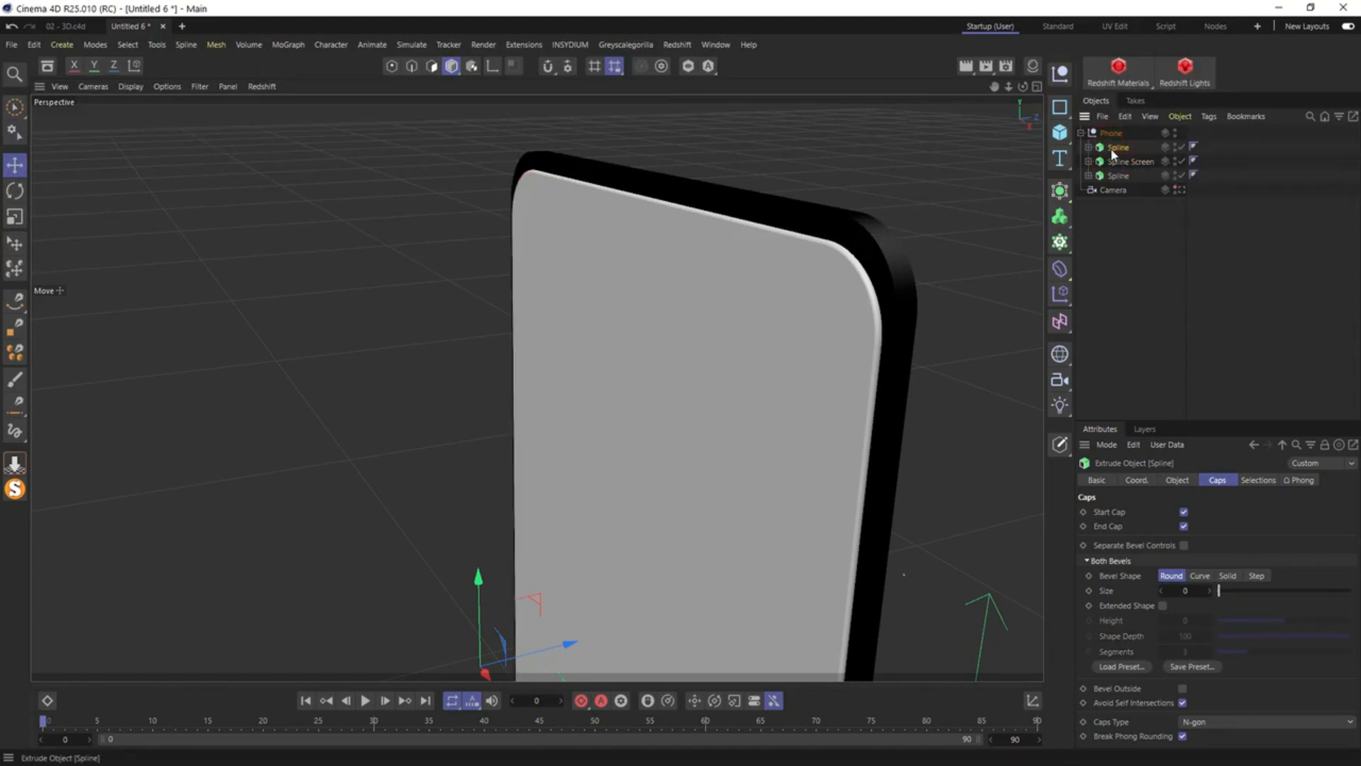
left_click(846, 237)
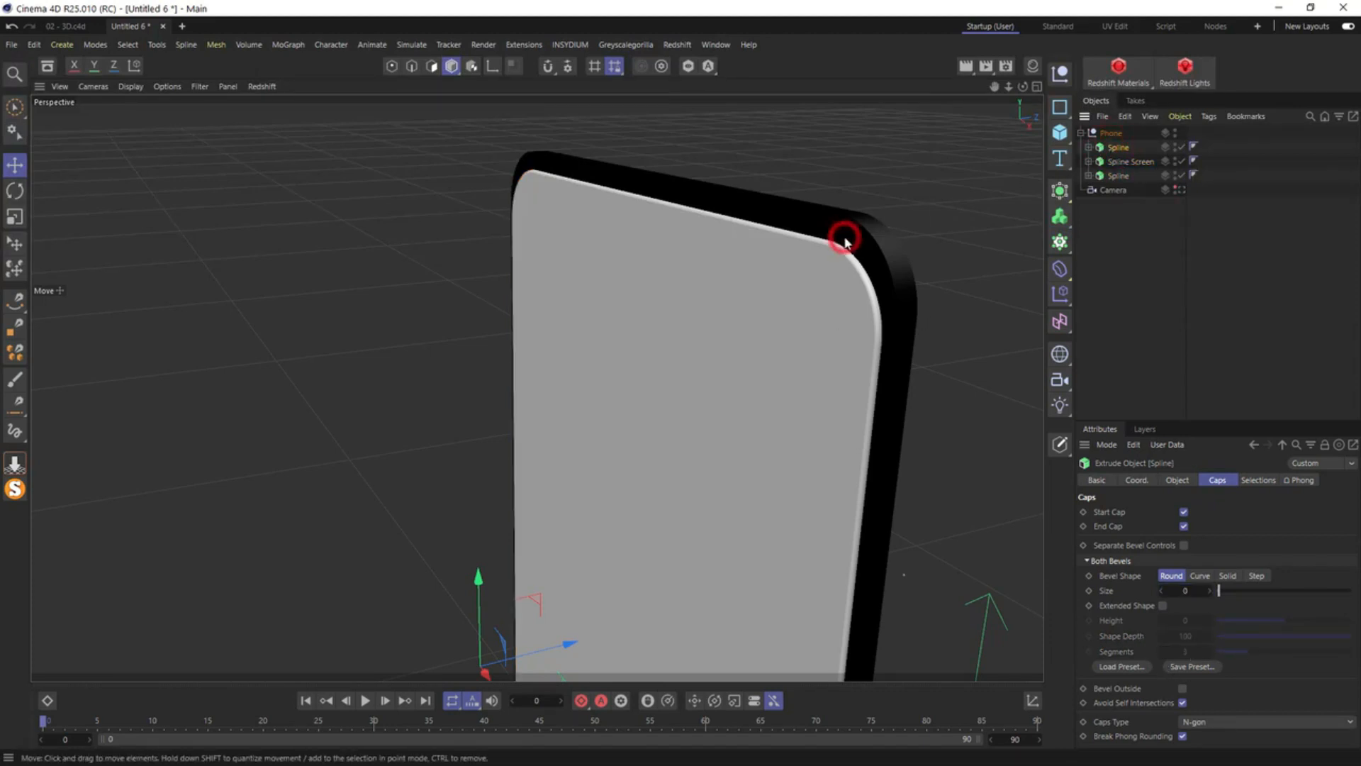
double_click(1122, 176)
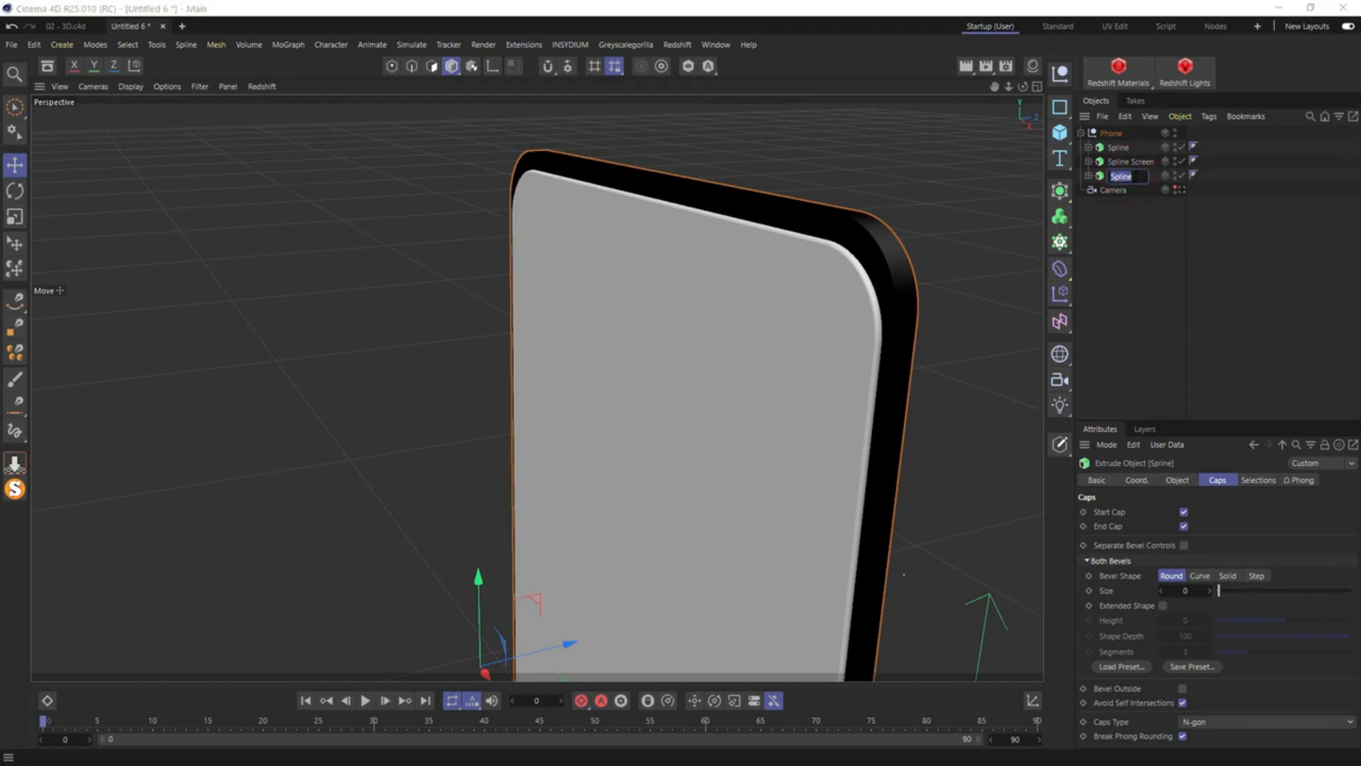
type("Case")
key("Return")
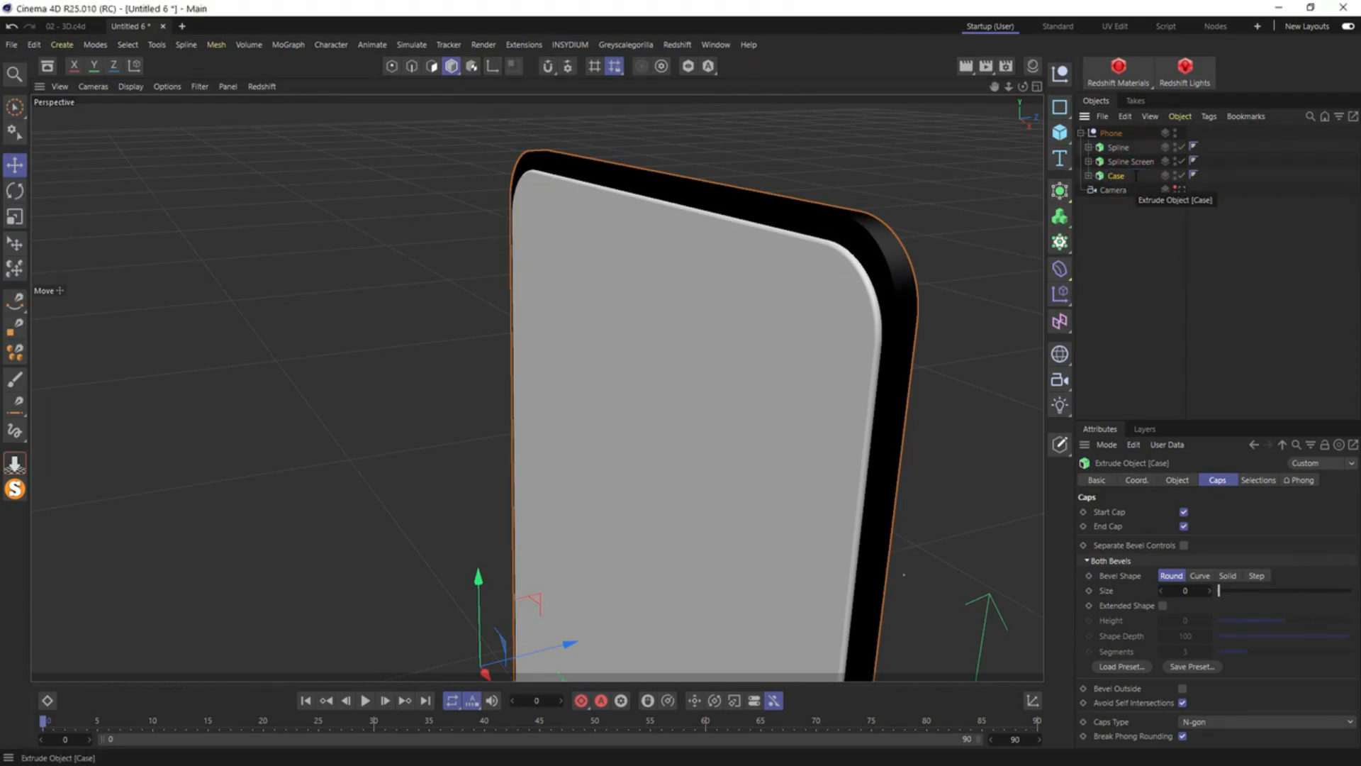
left_click(1181, 175)
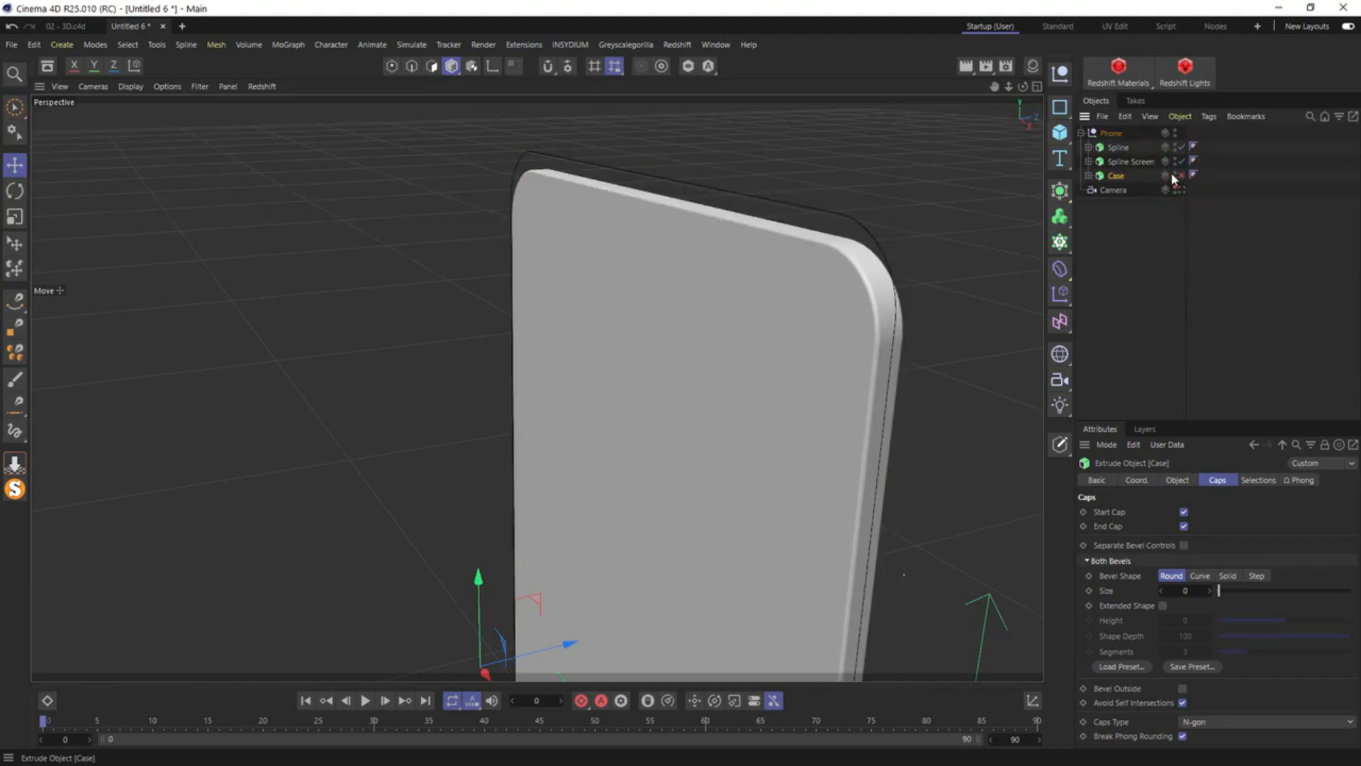
Rename the camera hole's extrude to "Camera"
left_click(1122, 148)
double_click(1124, 149)
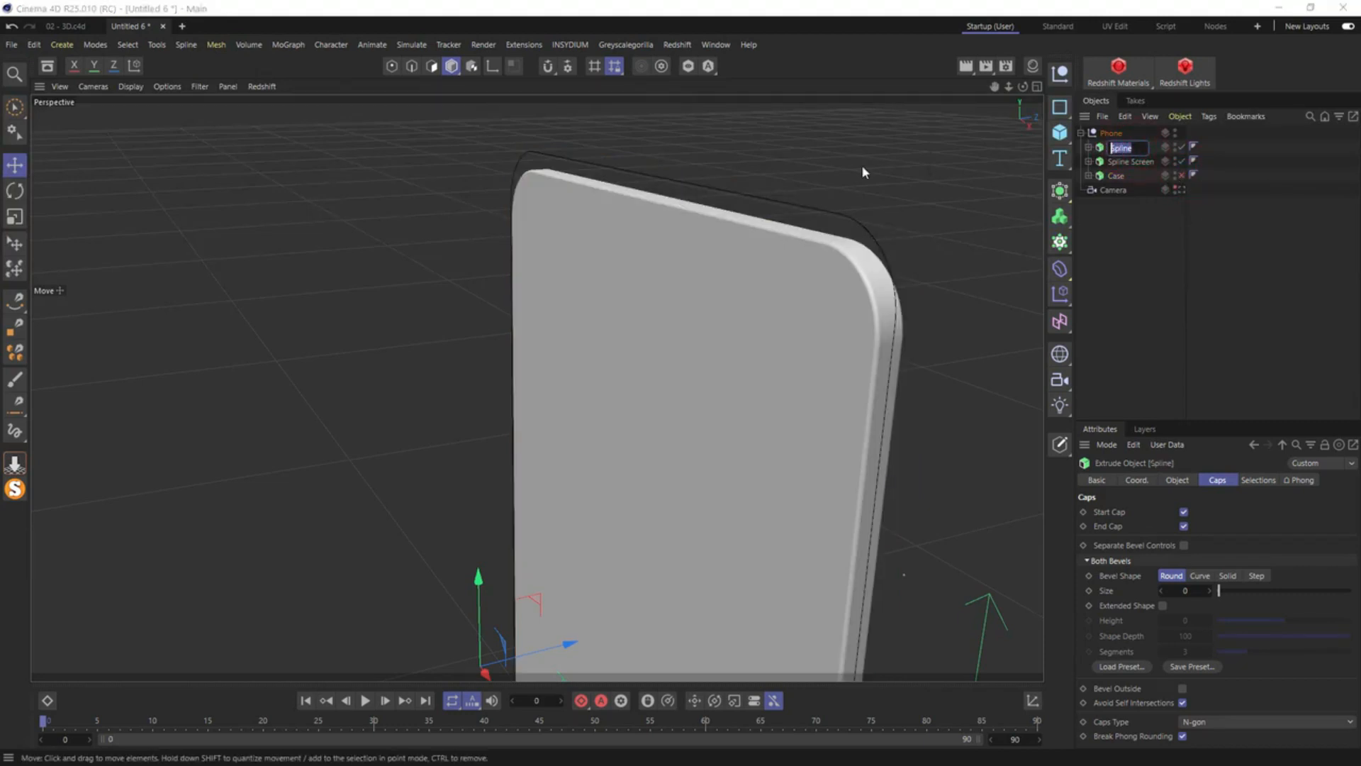
type("Camera")
key("Return")
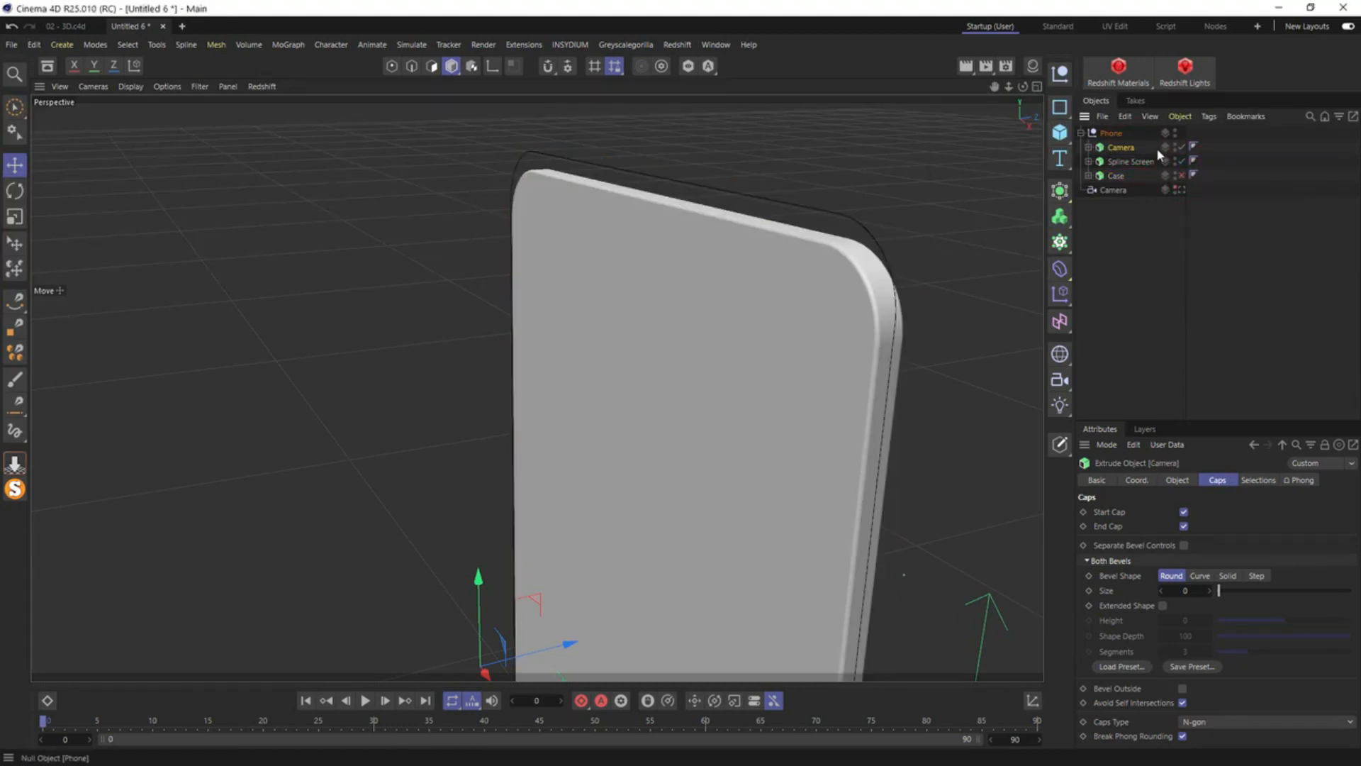
Shorten the name of the Spline Screen extrude to "Screen"
left_click(1131, 162)
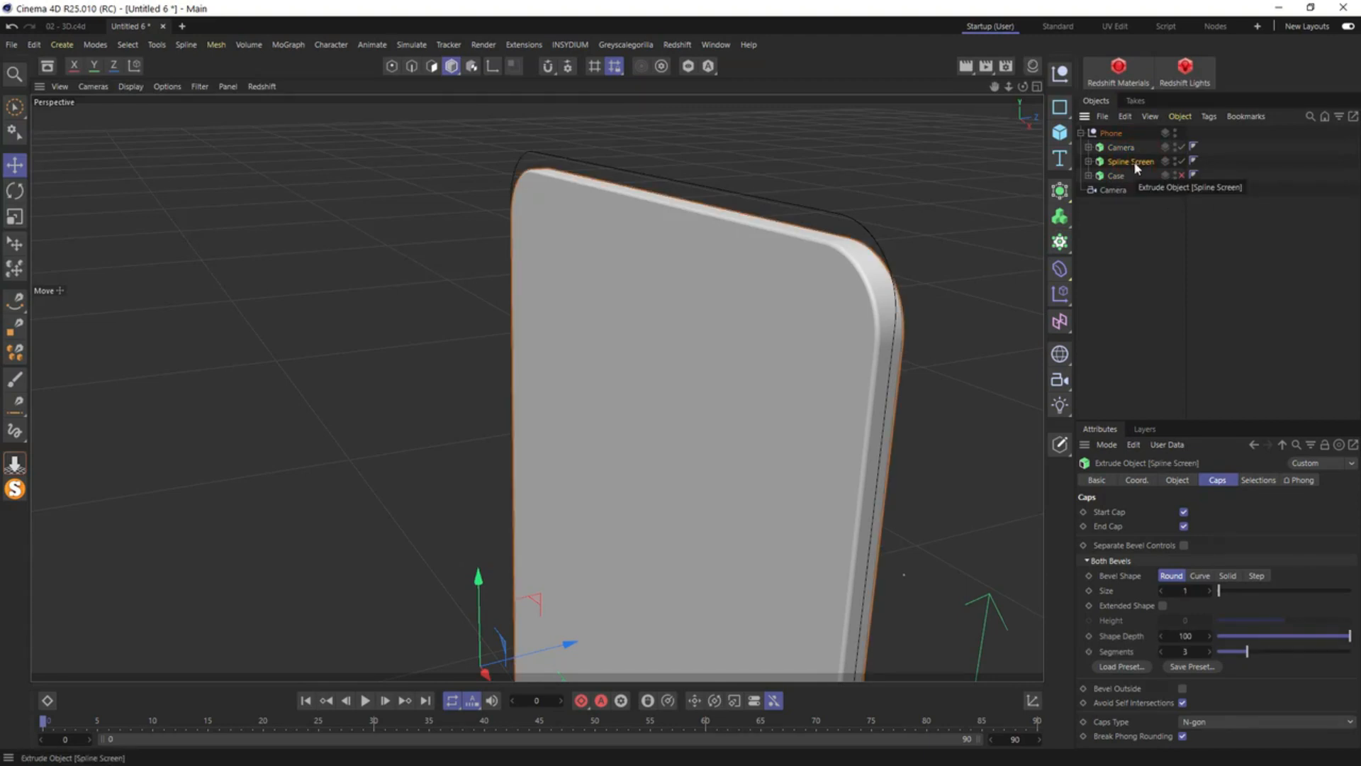
double_click(1133, 162)
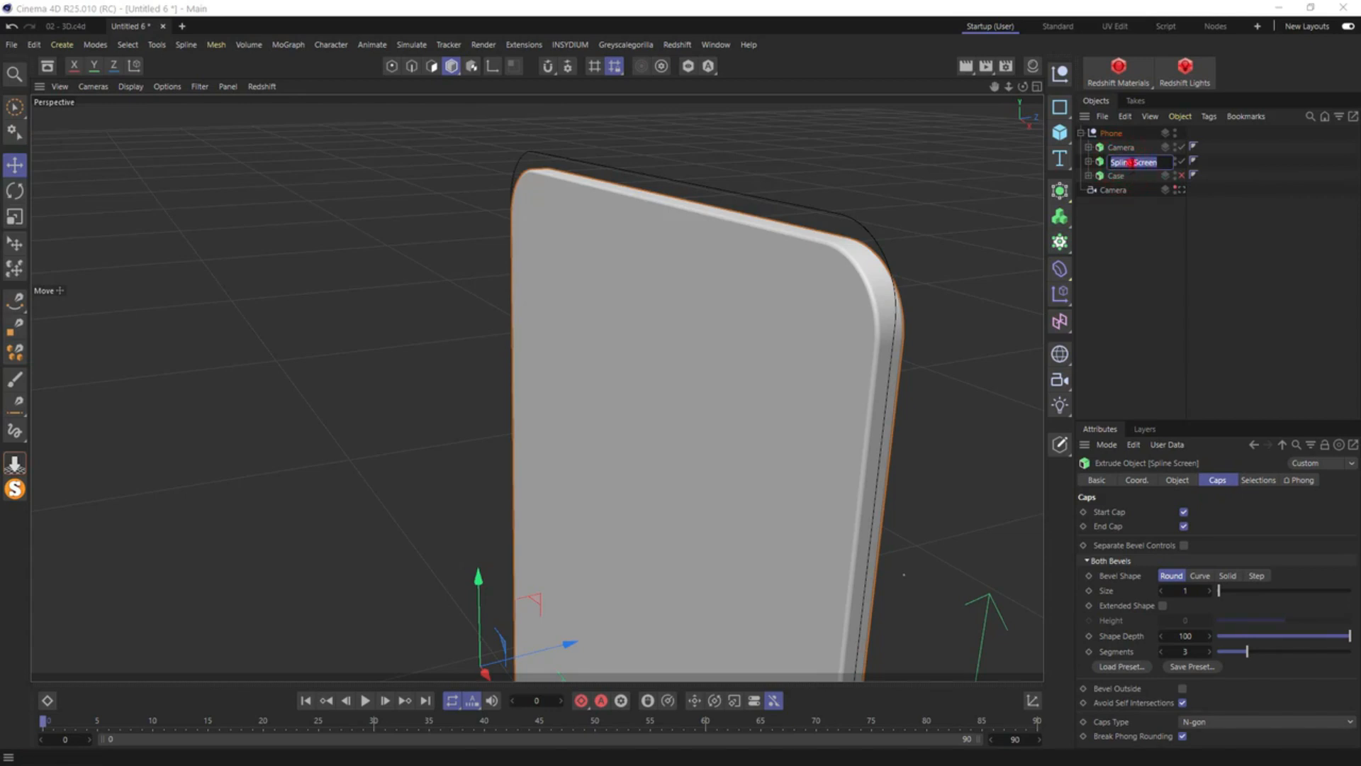
left_click_drag(1131, 162, 1105, 168)
key("BackSpace")
key("Return")
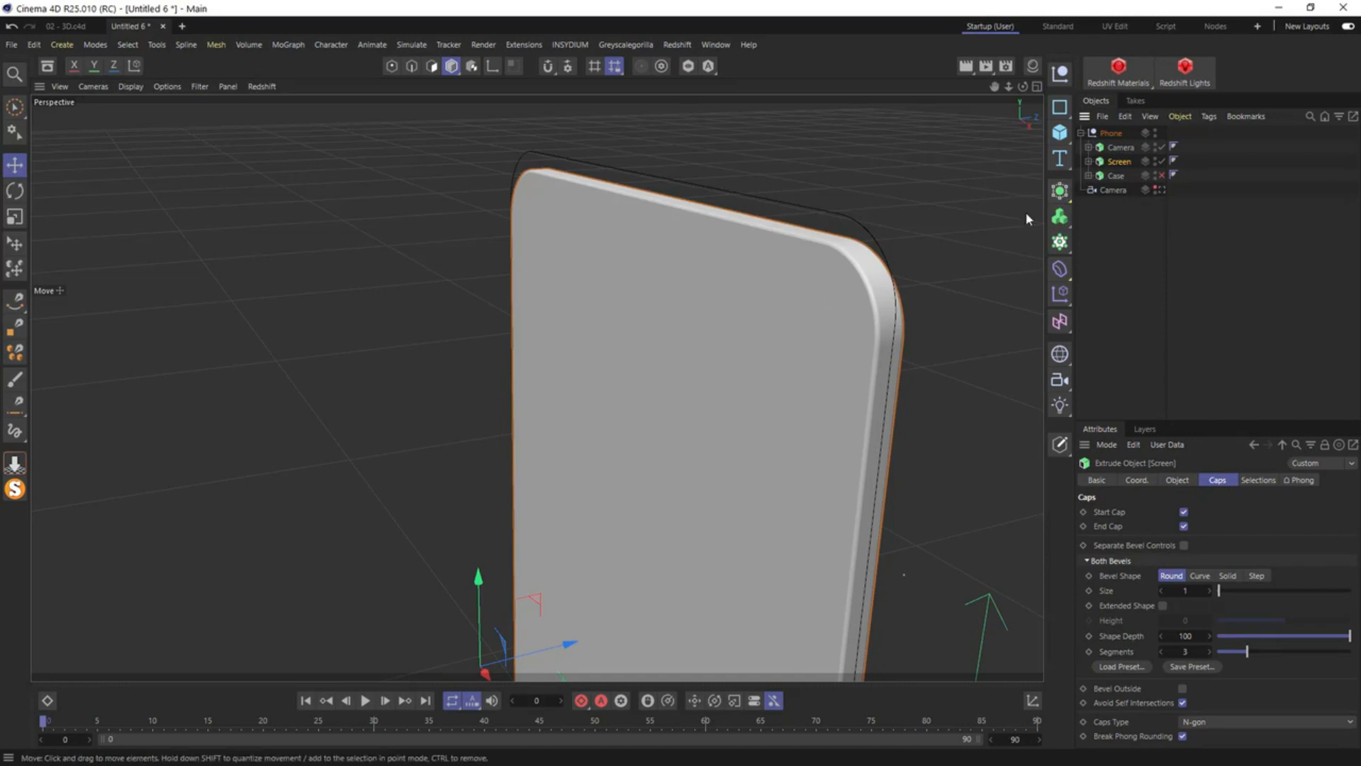
Rename the spline inside the Camera extrude to "Spline Camera"
left_click(1089, 148)
left_click(1111, 163)
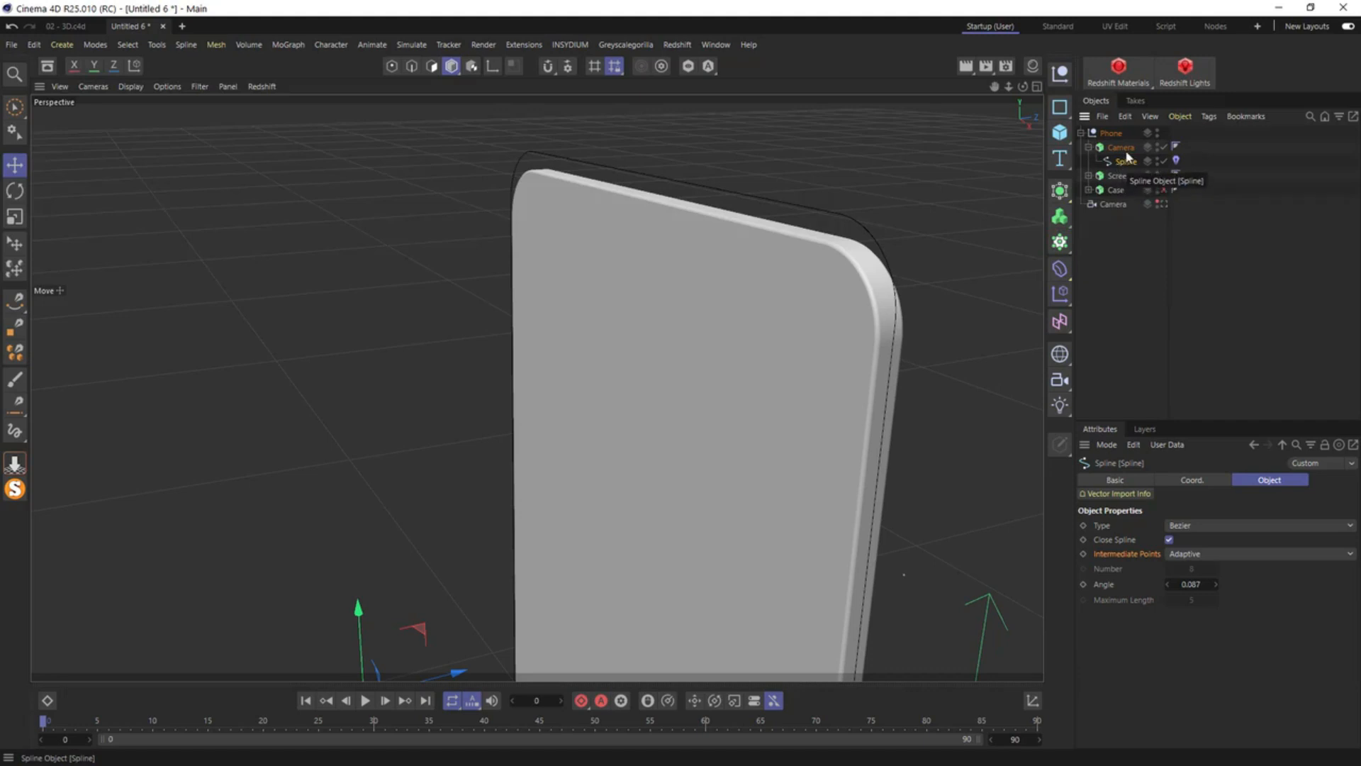
double_click(1126, 162)
left_click(1140, 162)
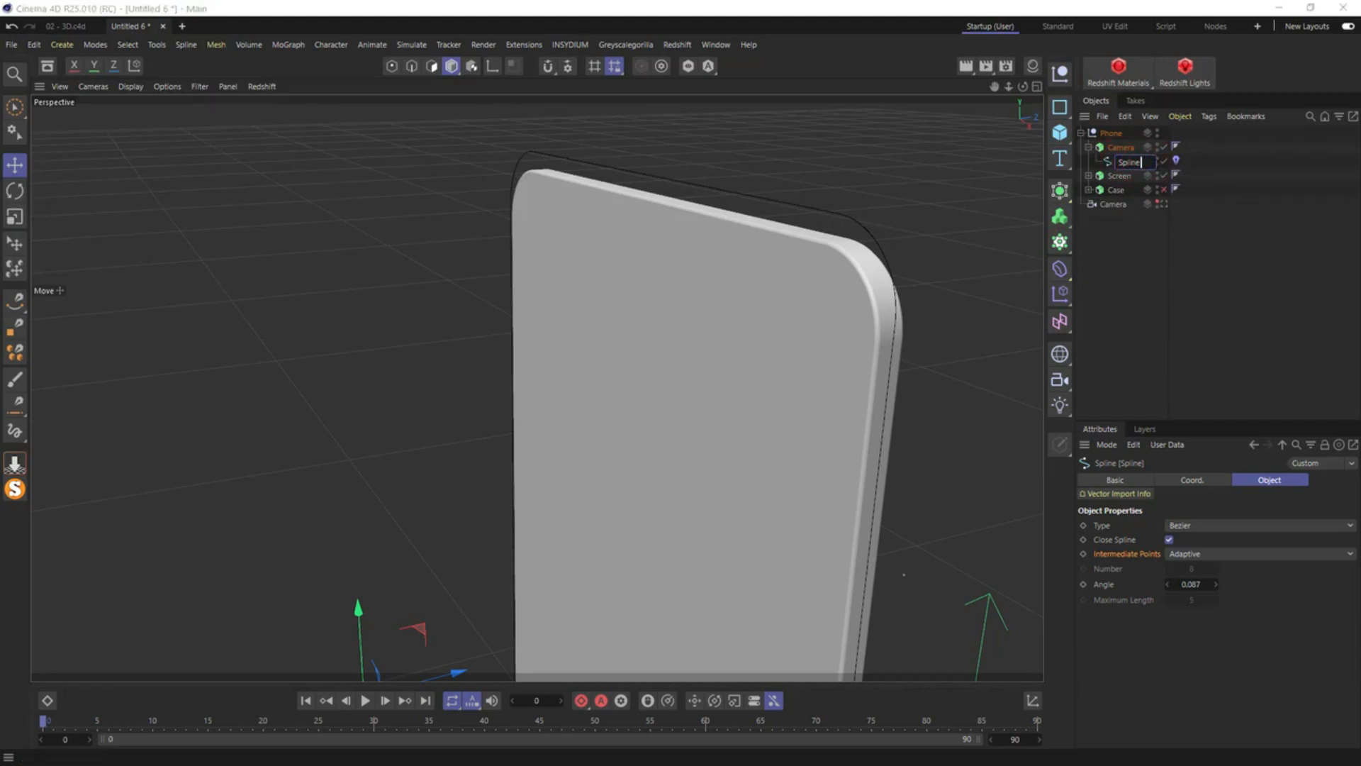
type("Camera")
key("Return")
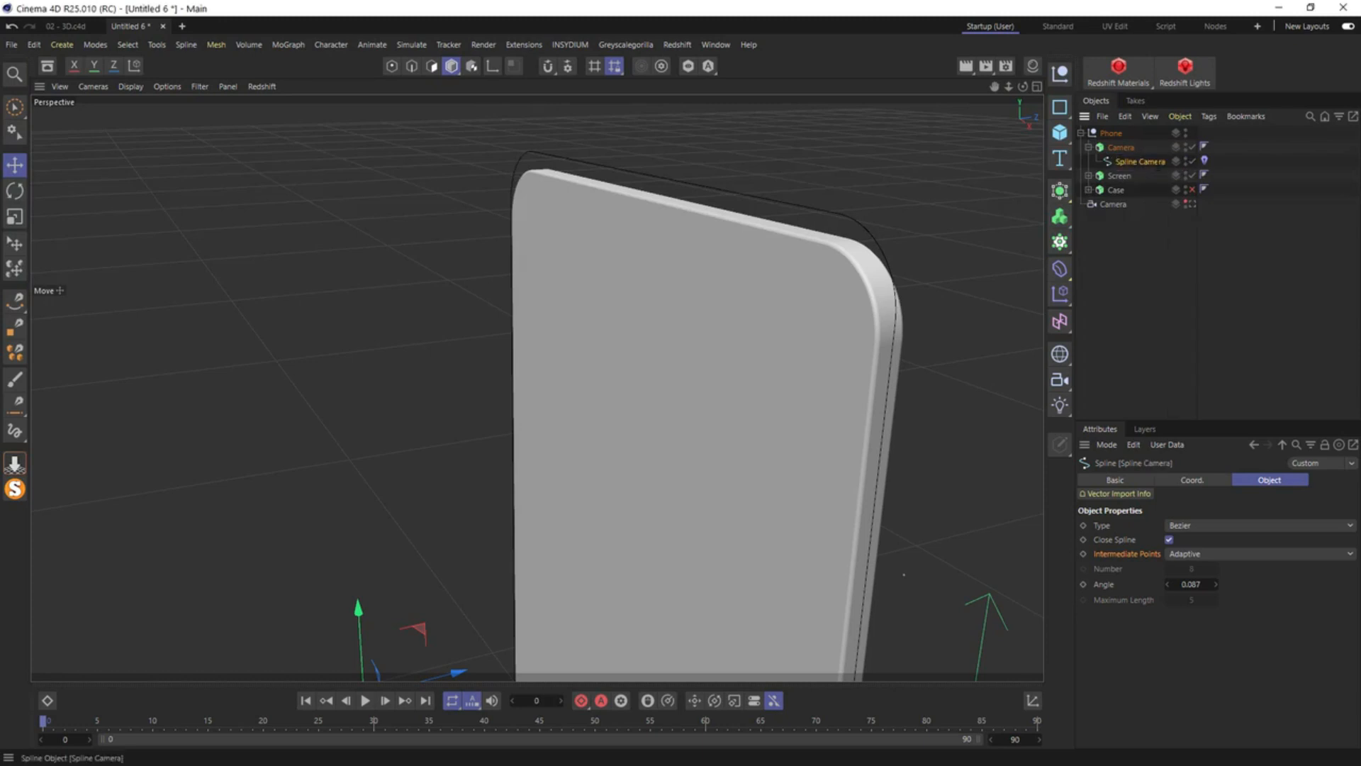
Copy Spline Camera into the Screen extrude and rename that extrude's original spline to "Spline Screen"
left_click(1088, 175)
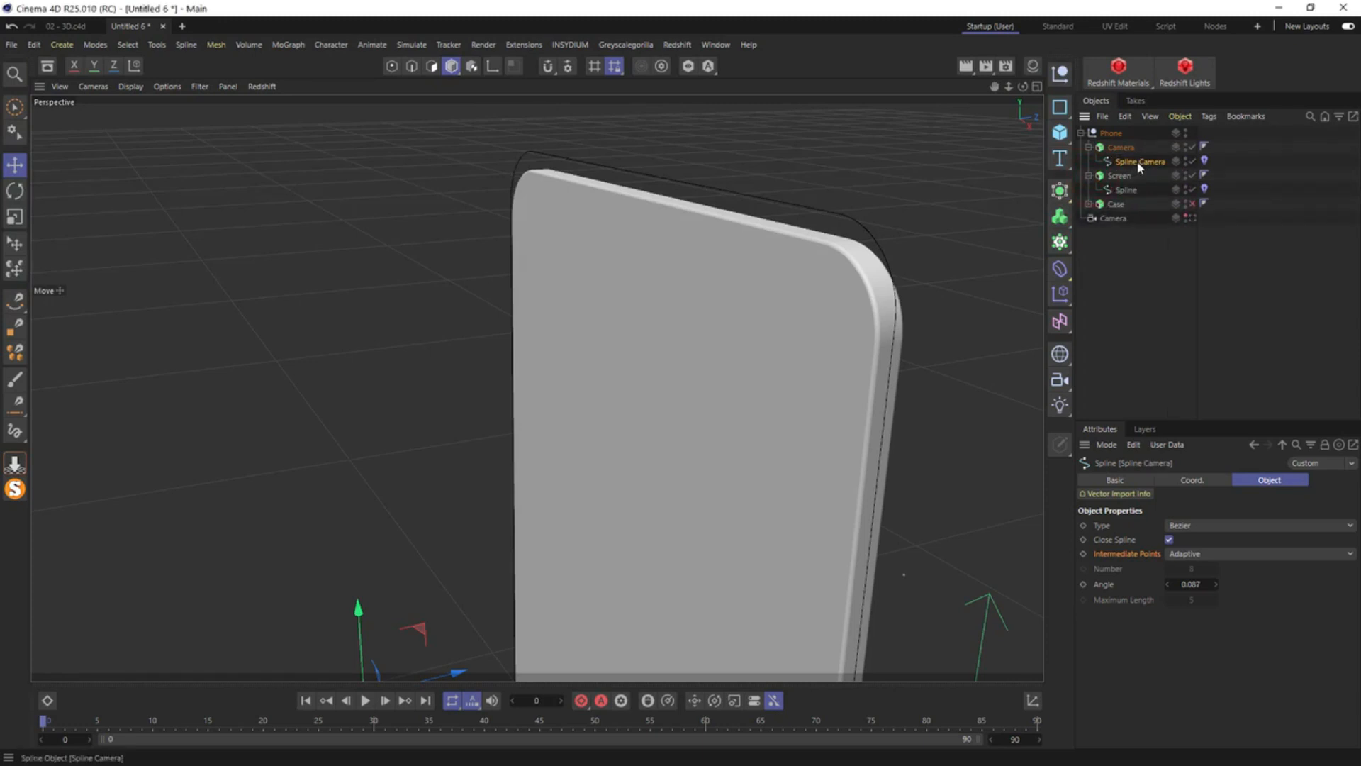
left_click_drag(1137, 164, 1129, 186, "ctrl")
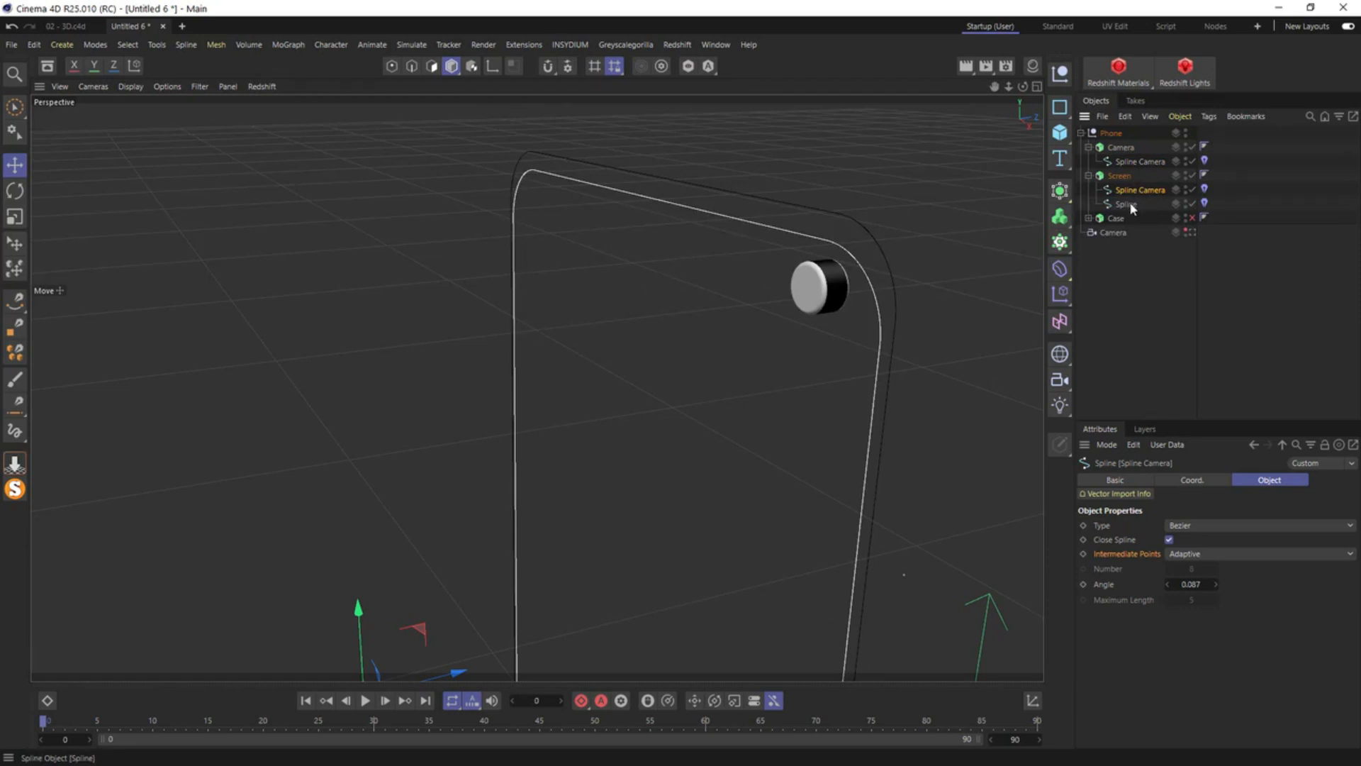
left_click(1127, 204)
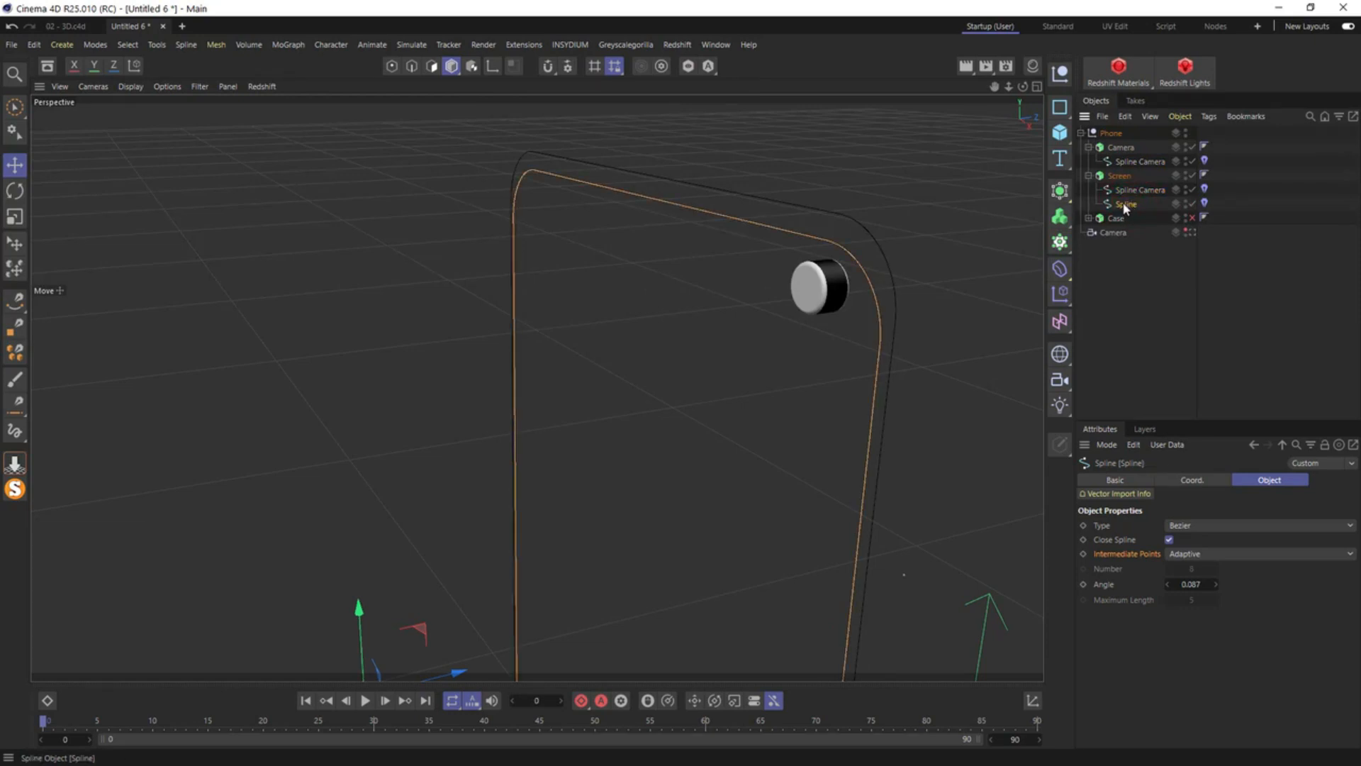
double_click(1136, 206)
type("Spline Screen")
key("Return")
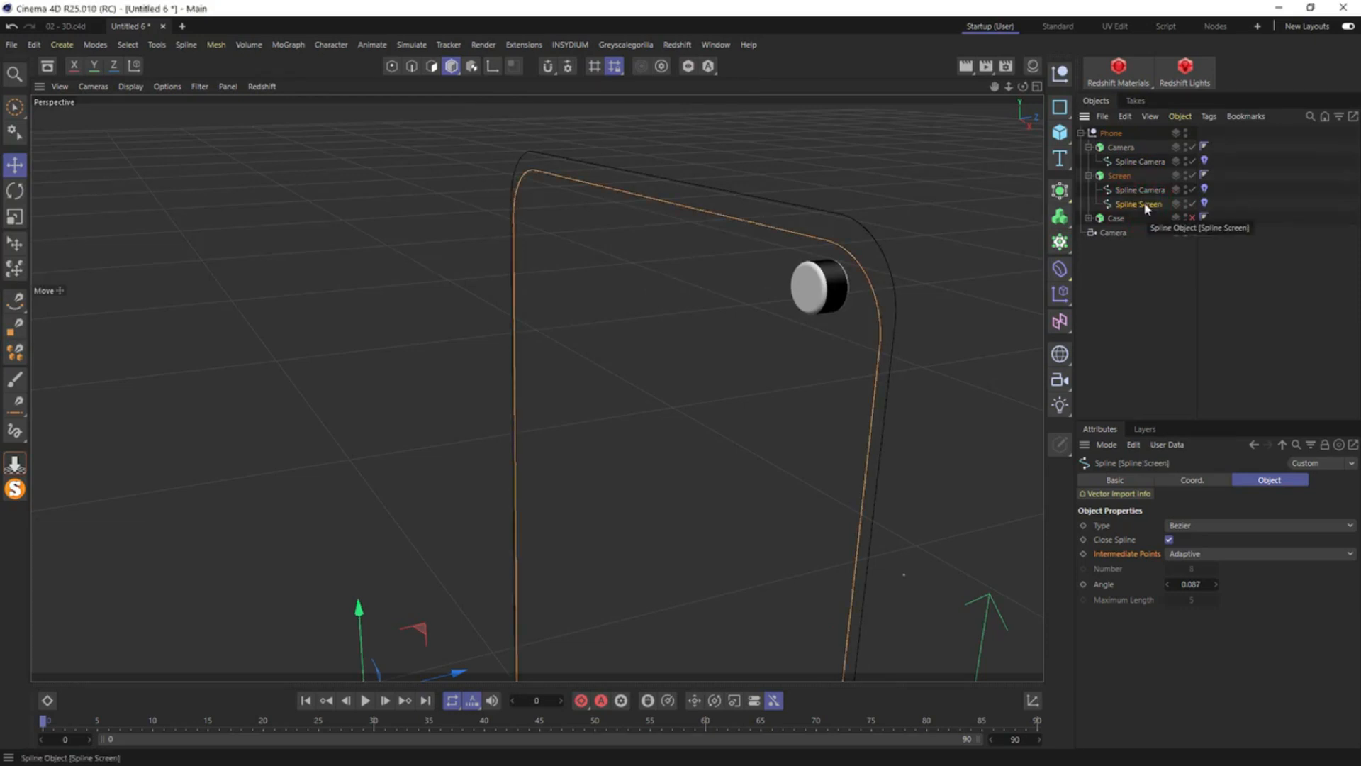
Add a Spline Mask object to the scene
left_click(1060, 218)
left_click(1059, 191)
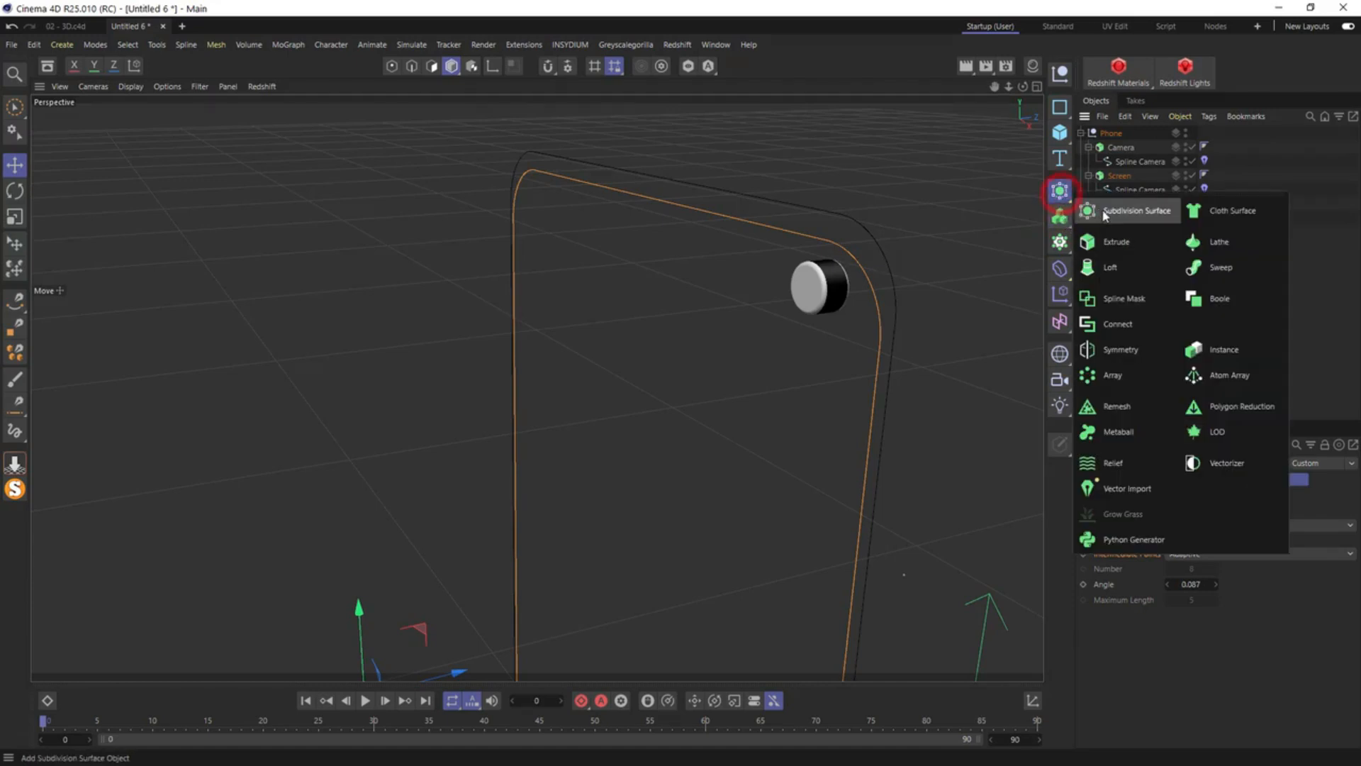
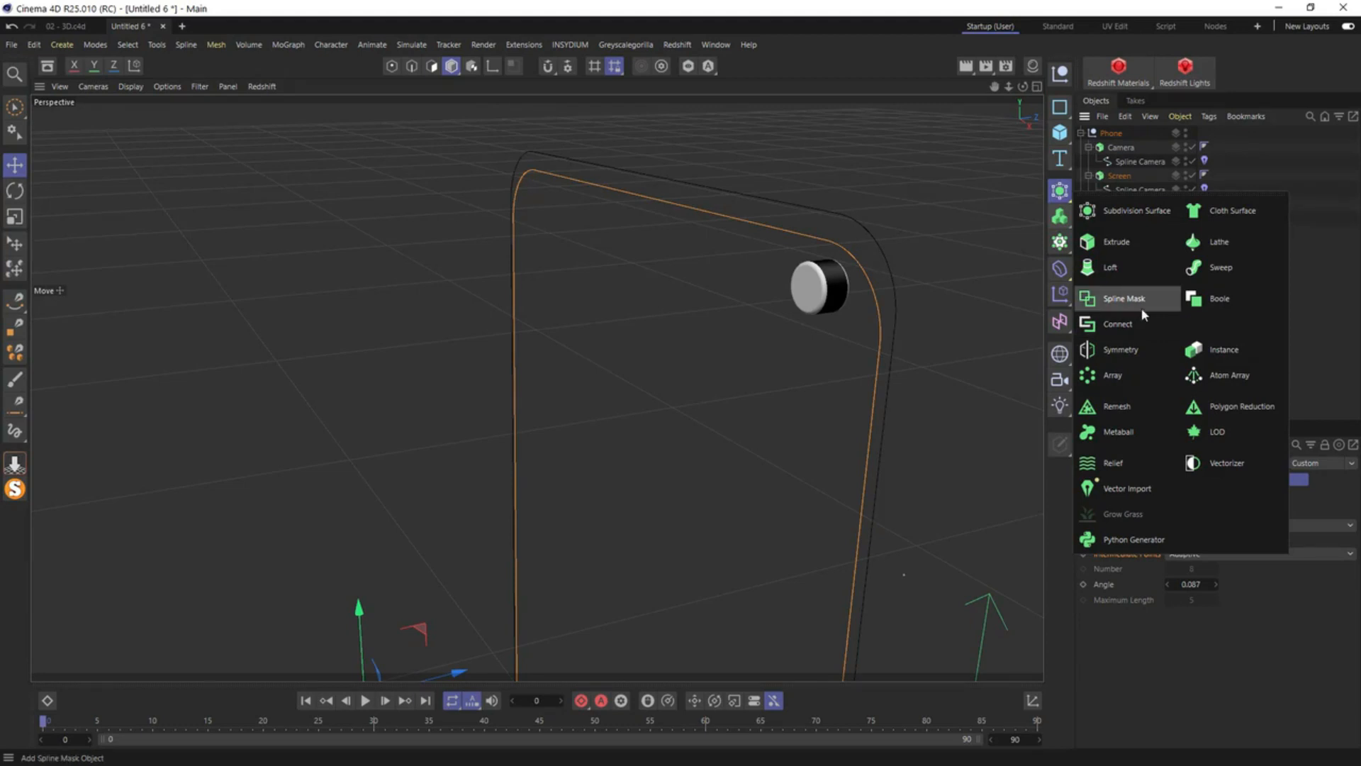
left_click(1062, 108)
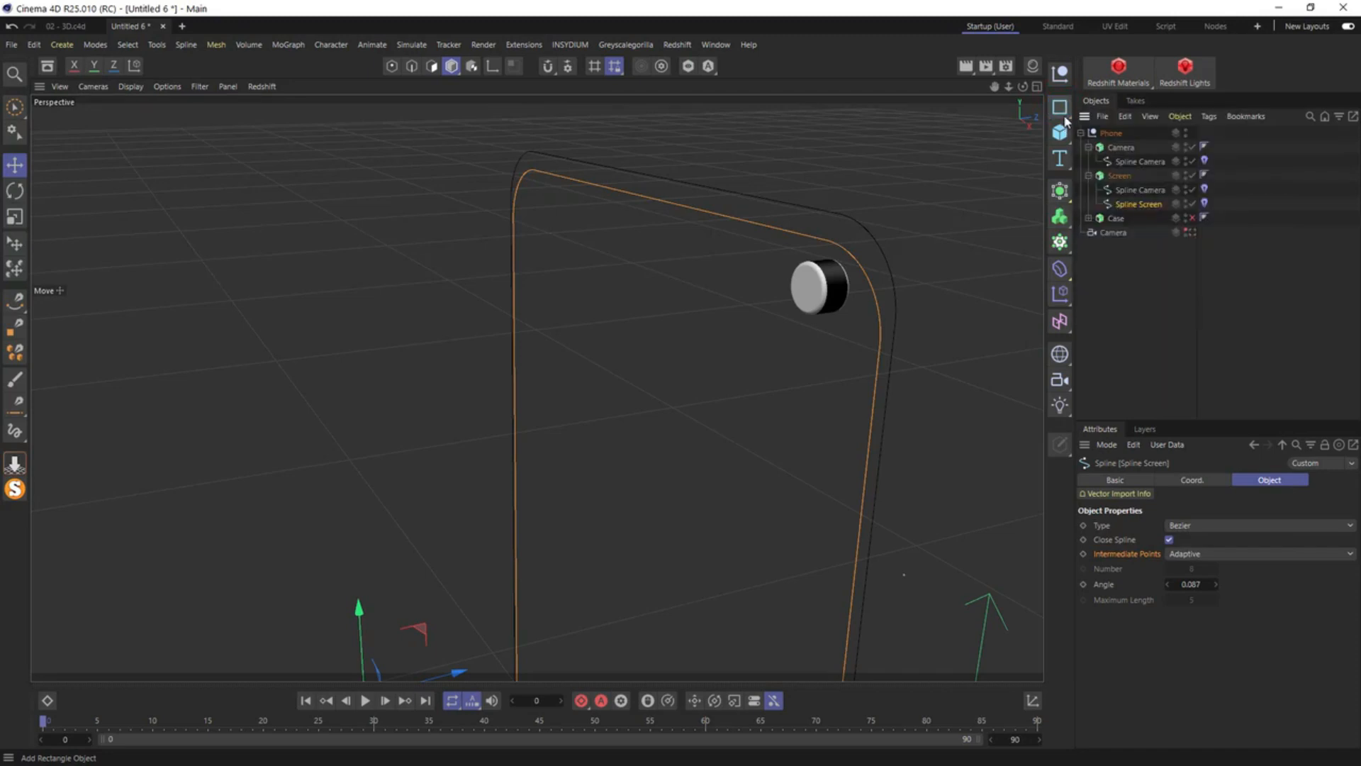
left_click(1061, 217)
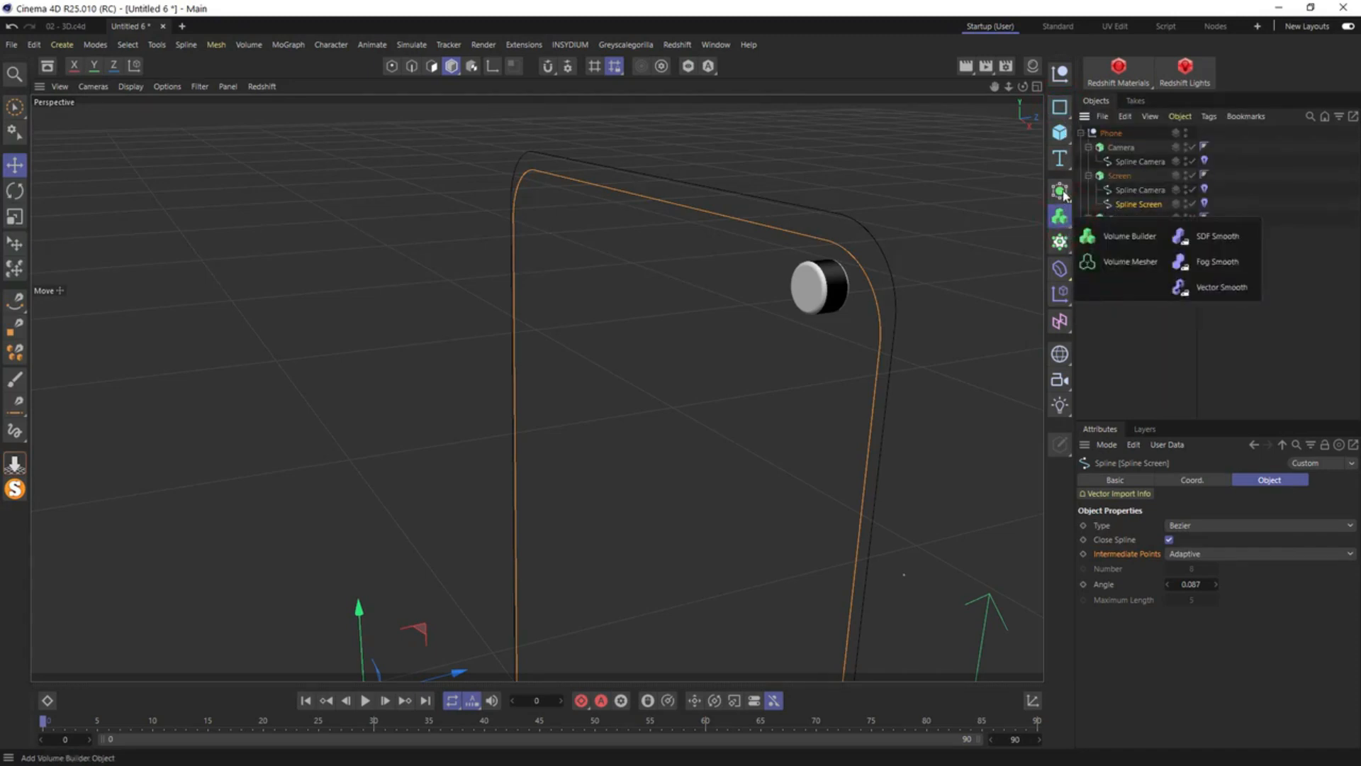
left_click(1062, 191)
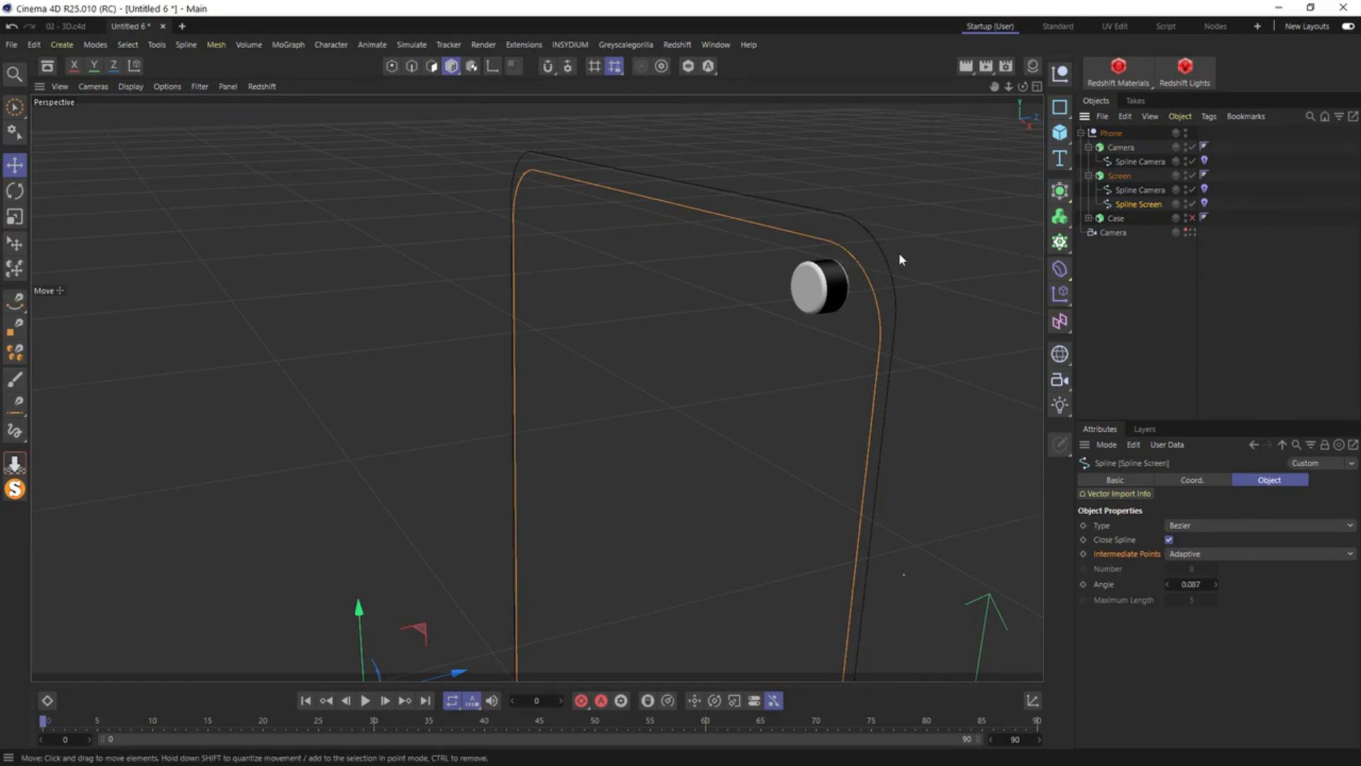
key("shift+c")
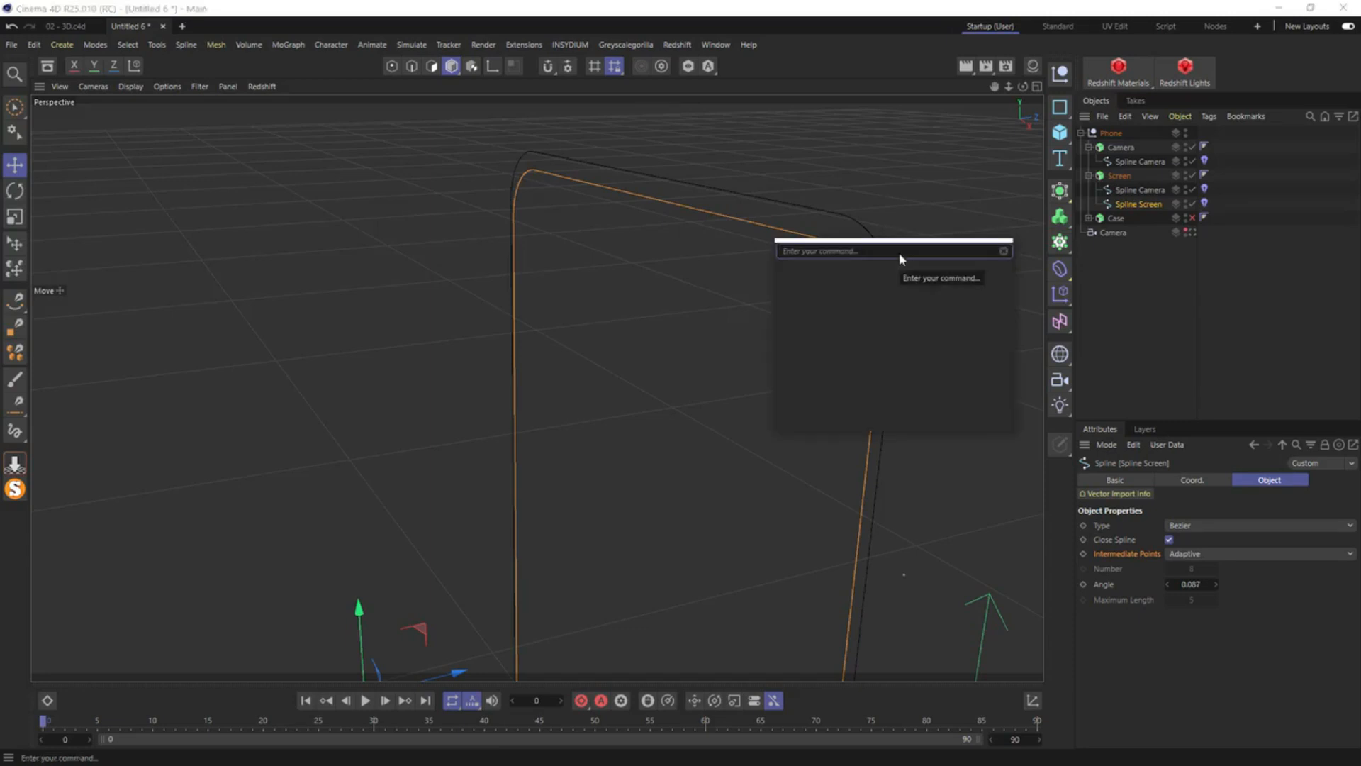
type("spline mask")
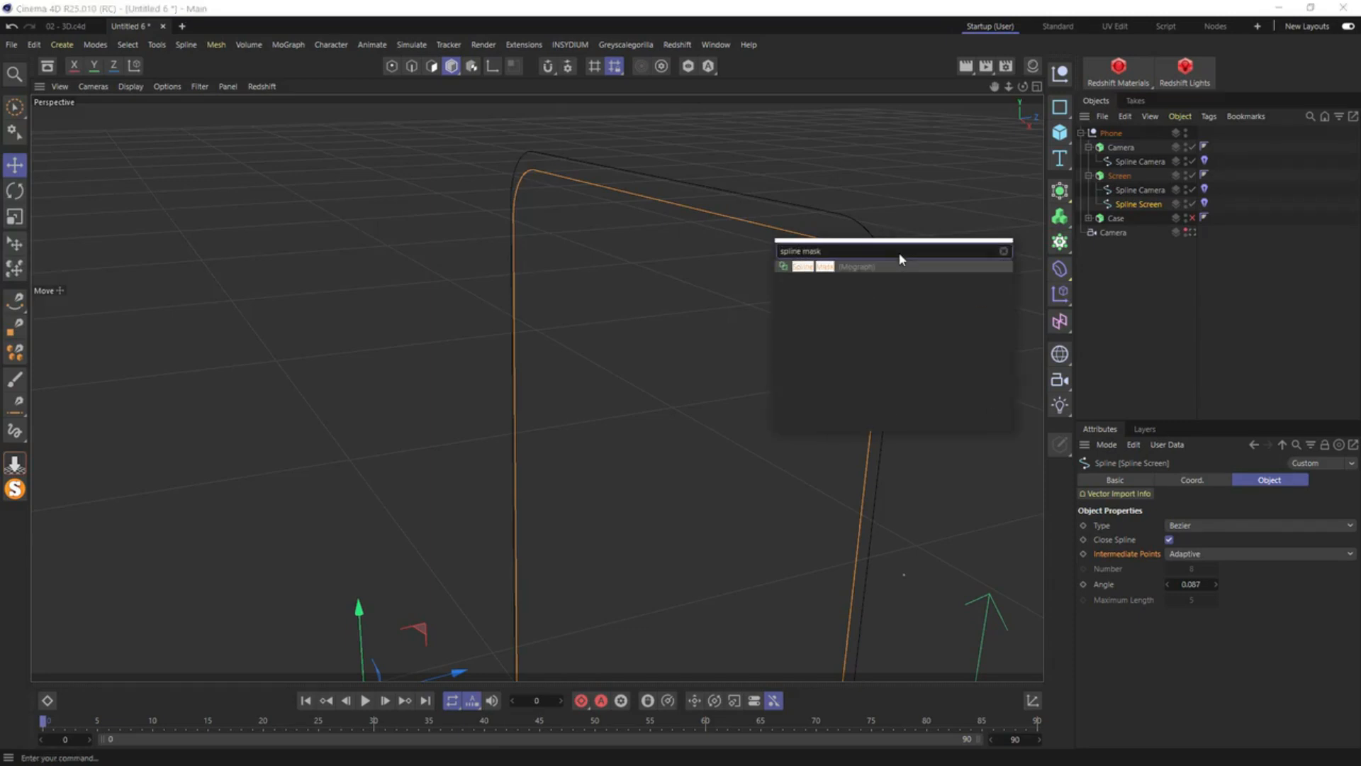
key("Return")
Nest the Spline Mask in the Screen extrude with Spline Screen as its first child and Spline Camera as its second
scroll(716, 519, "down", 4)
middle_click_drag(780, 454, 708, 178, "alt")
left_click_drag(709, 324, 794, 340, "alt")
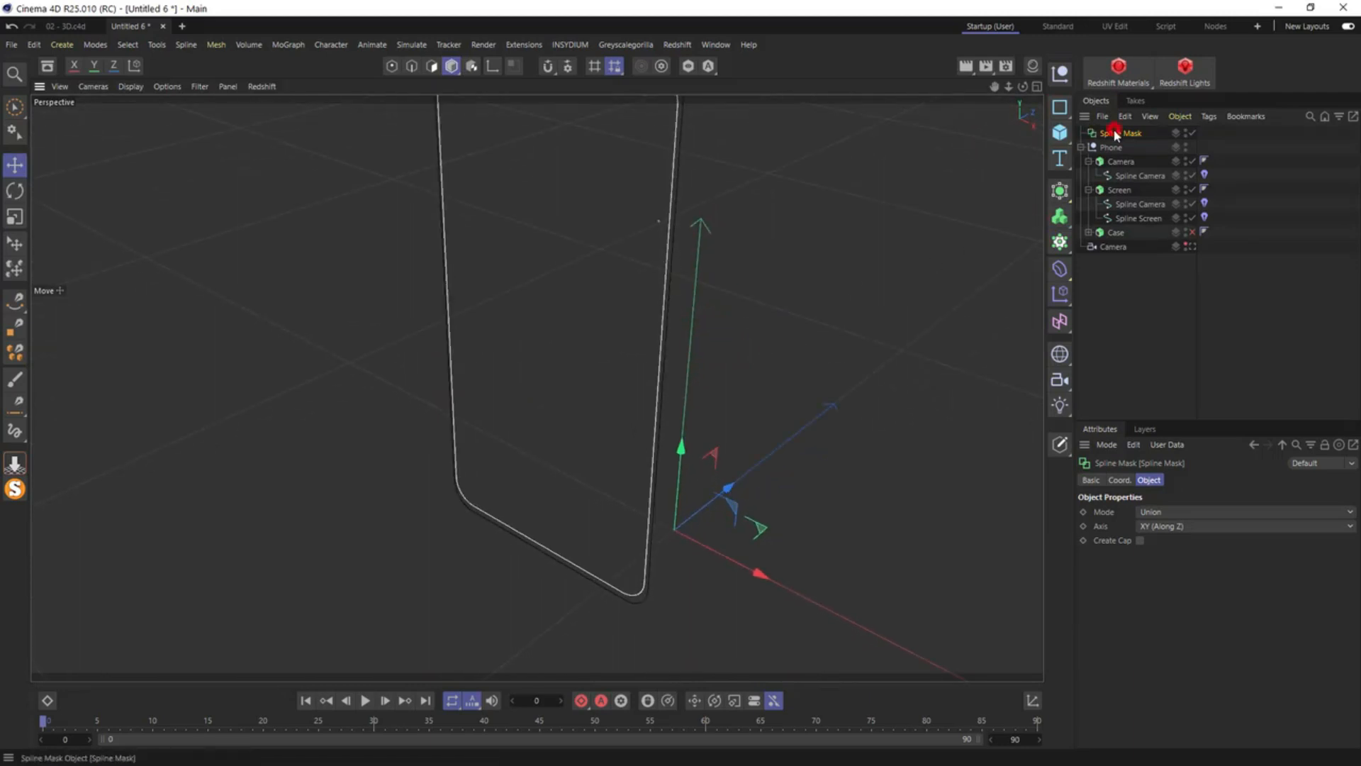
left_click_drag(1119, 133, 1143, 193)
left_click(1143, 205)
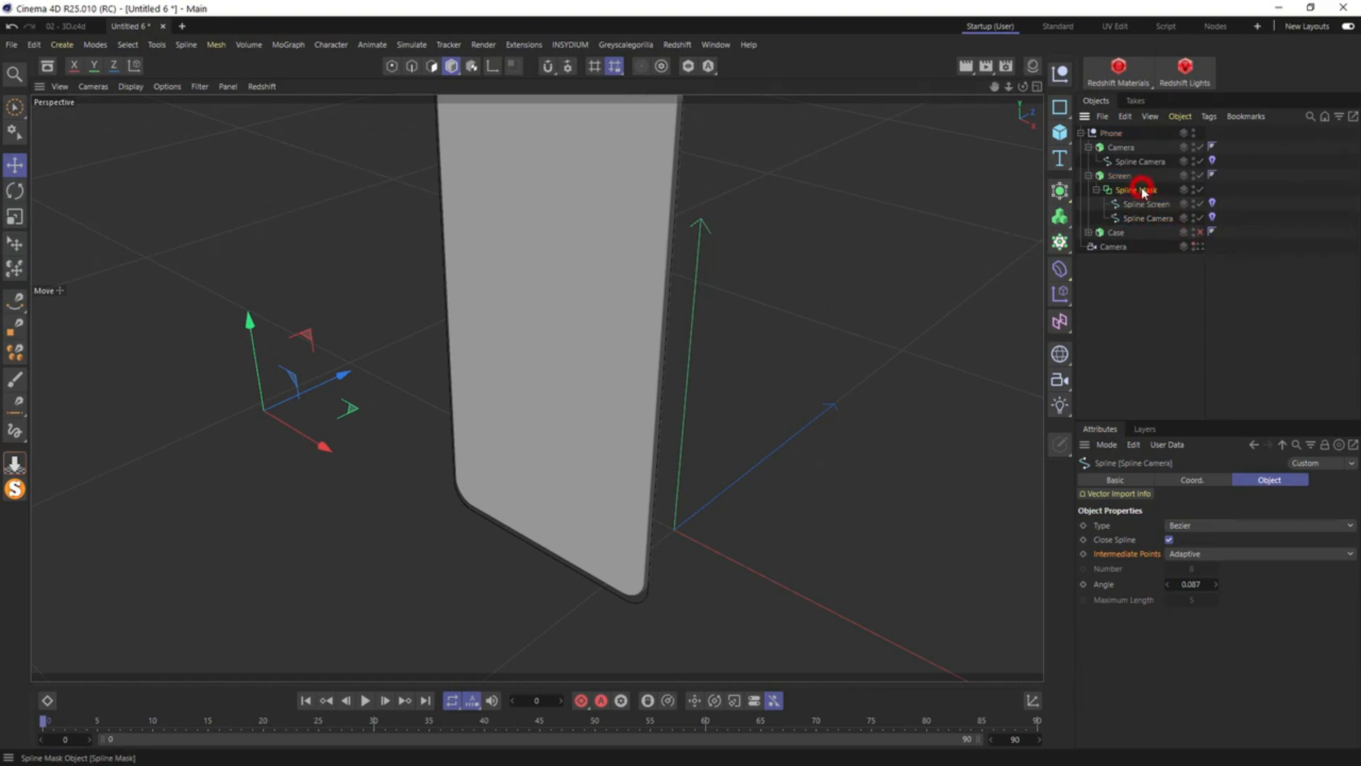
Set the Spline Mask mode to A subtract B to cut the camera hole through the screen
left_click(1141, 191)
left_click(1160, 512)
left_click(1174, 539)
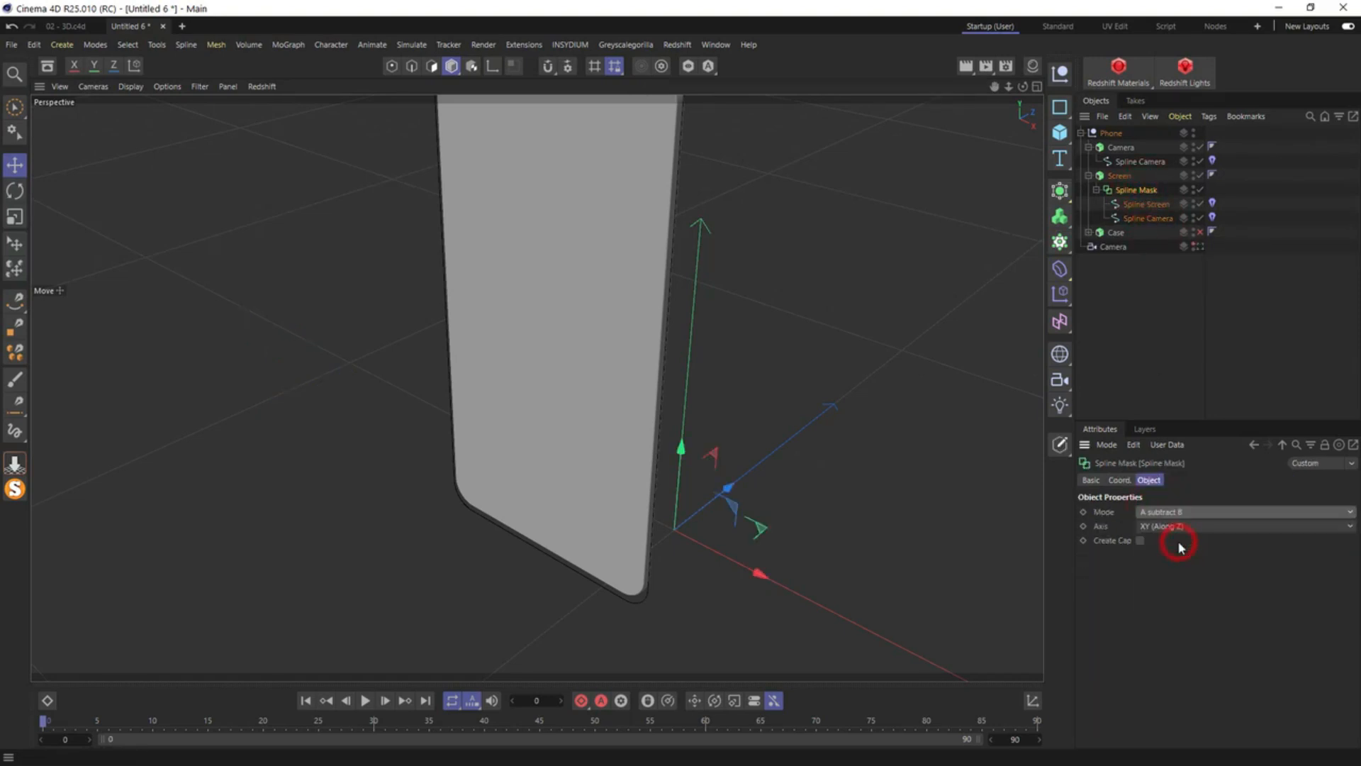
left_click_drag(661, 182, 647, 330, "alt")
scroll(648, 330, "up", 10)
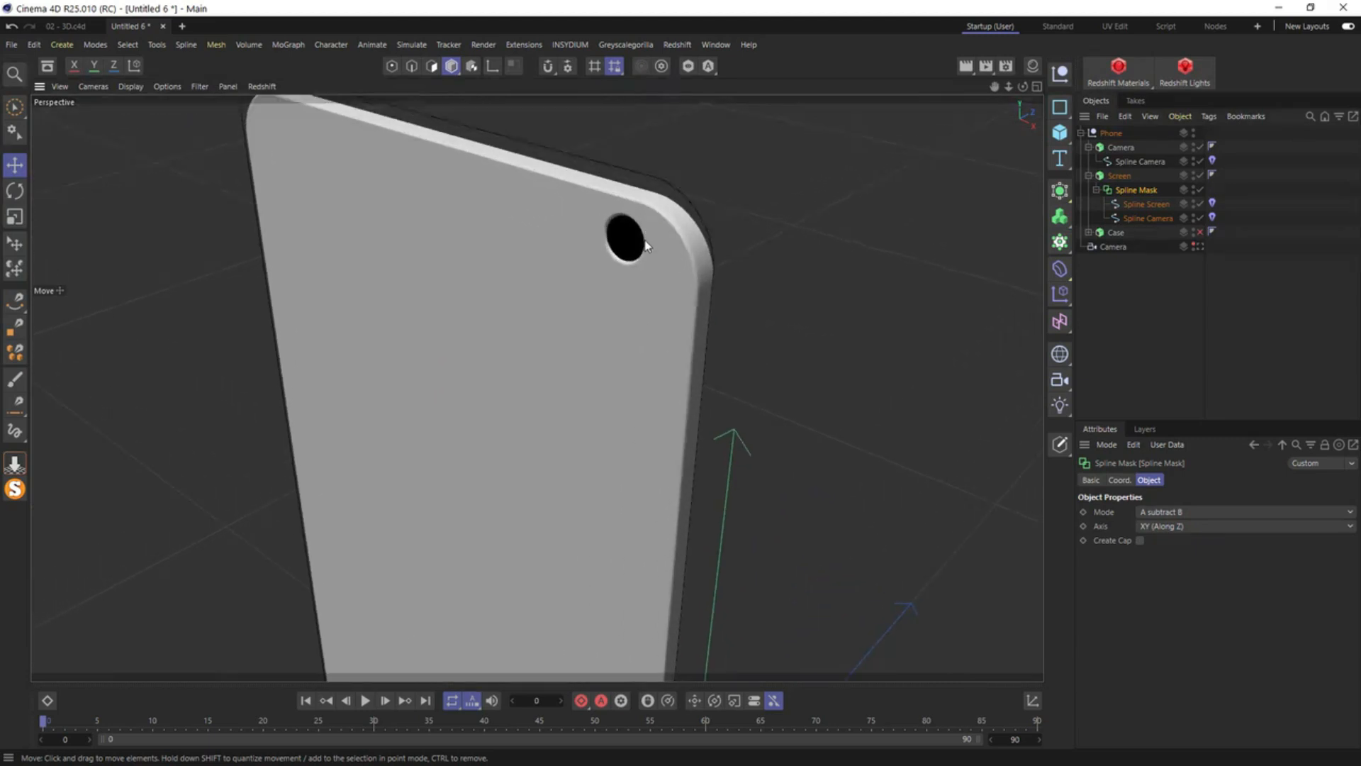
Disable the Camera extrude with its spline, as well as the Screen extrude, to expose the splines inside the mask
left_click(1200, 146)
left_click(1200, 161)
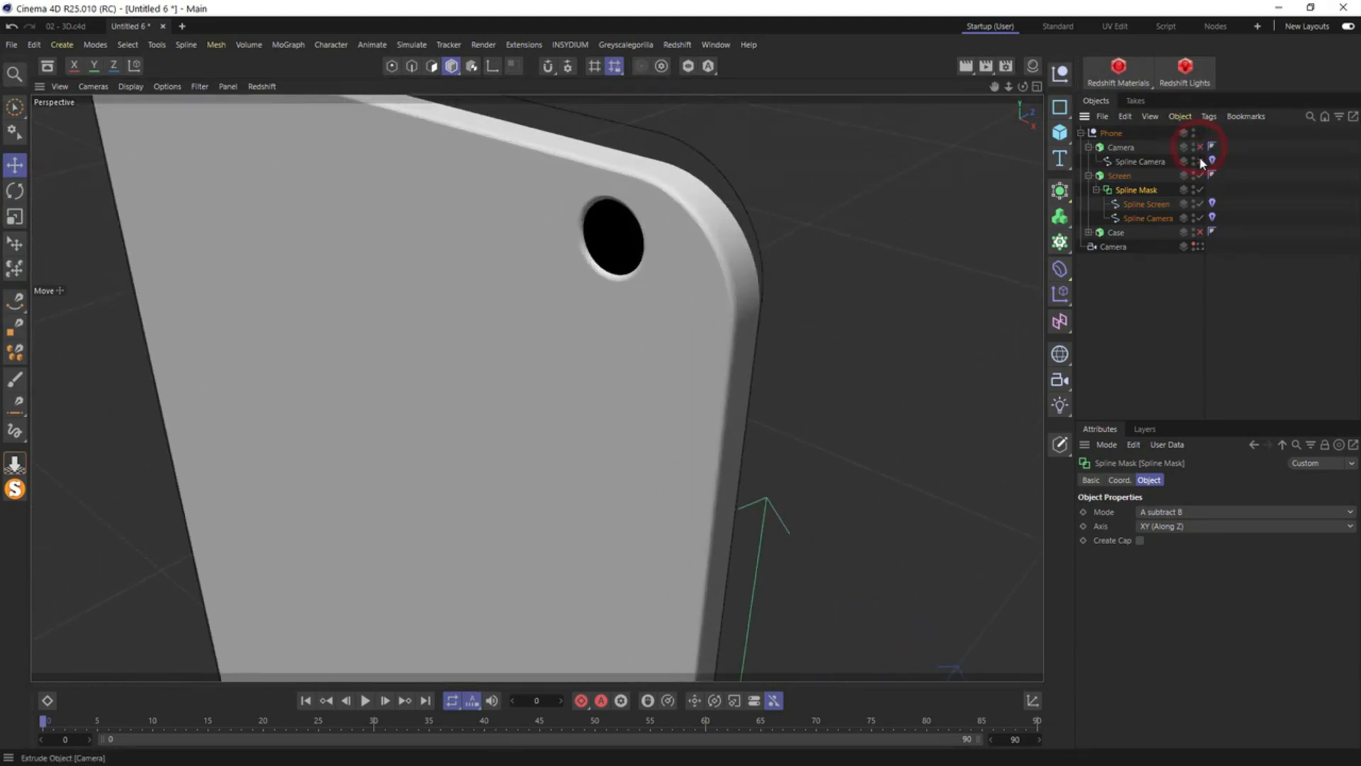
left_click_drag(576, 219, 824, 227, "alt")
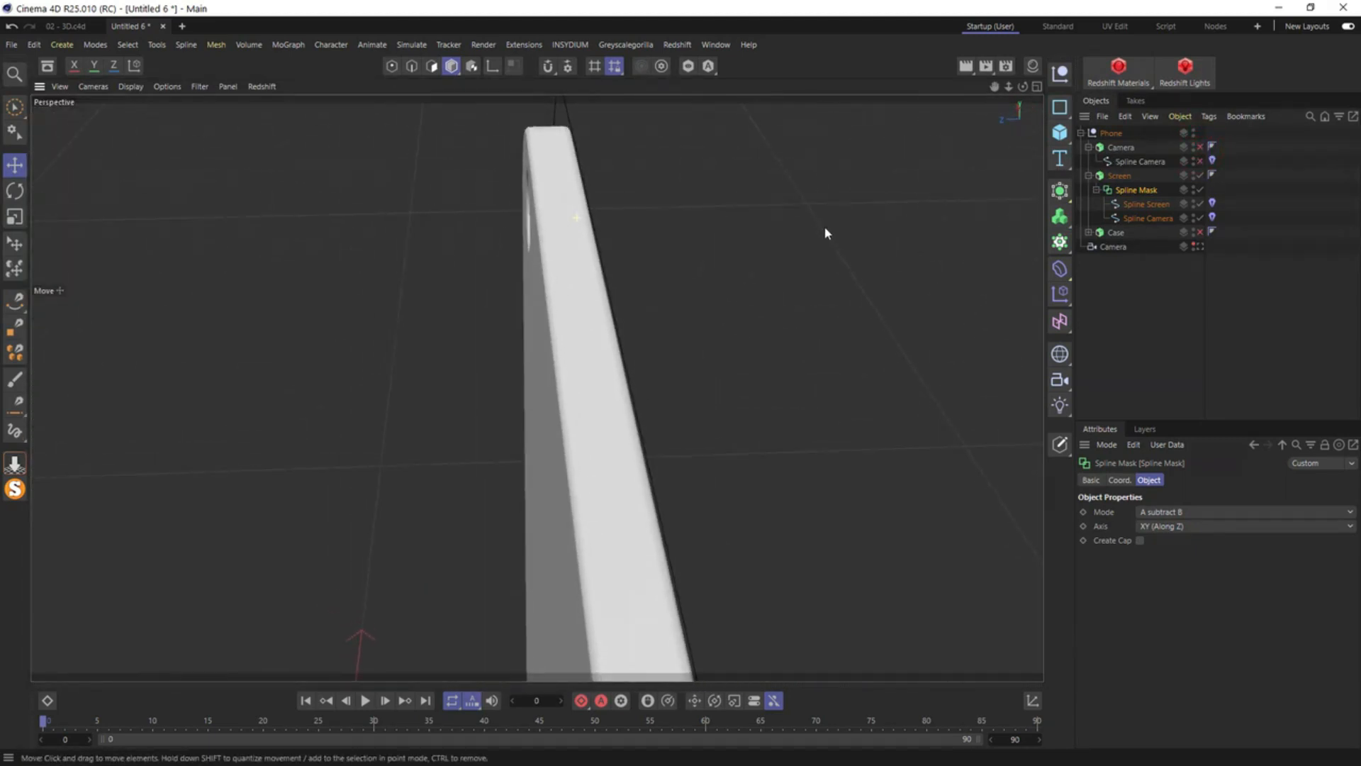
left_click(1200, 175)
Examine the depth offset between Spline Screen and Spline Camera in the Top view with the mask off, and inspect the cut hole in perspective
middle_click(643, 192)
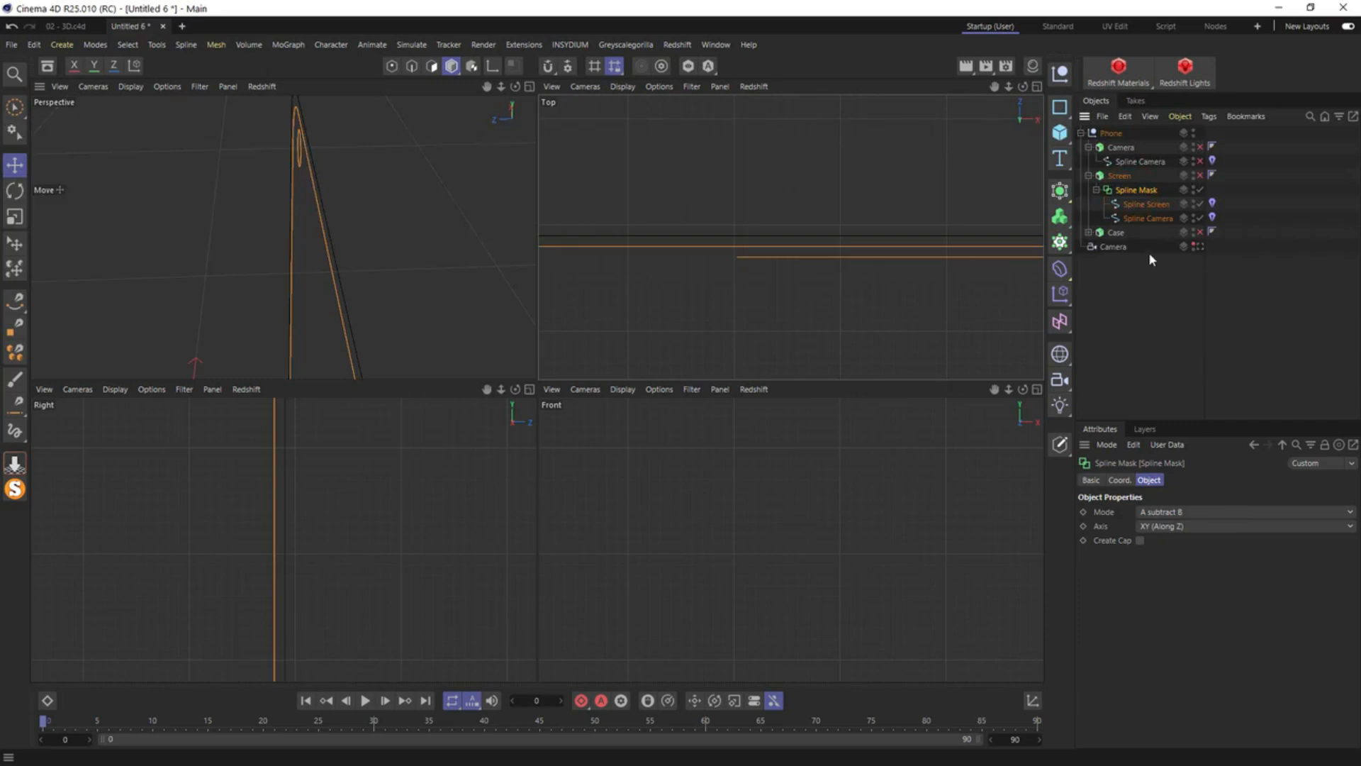
left_click(1147, 204)
left_click(820, 257)
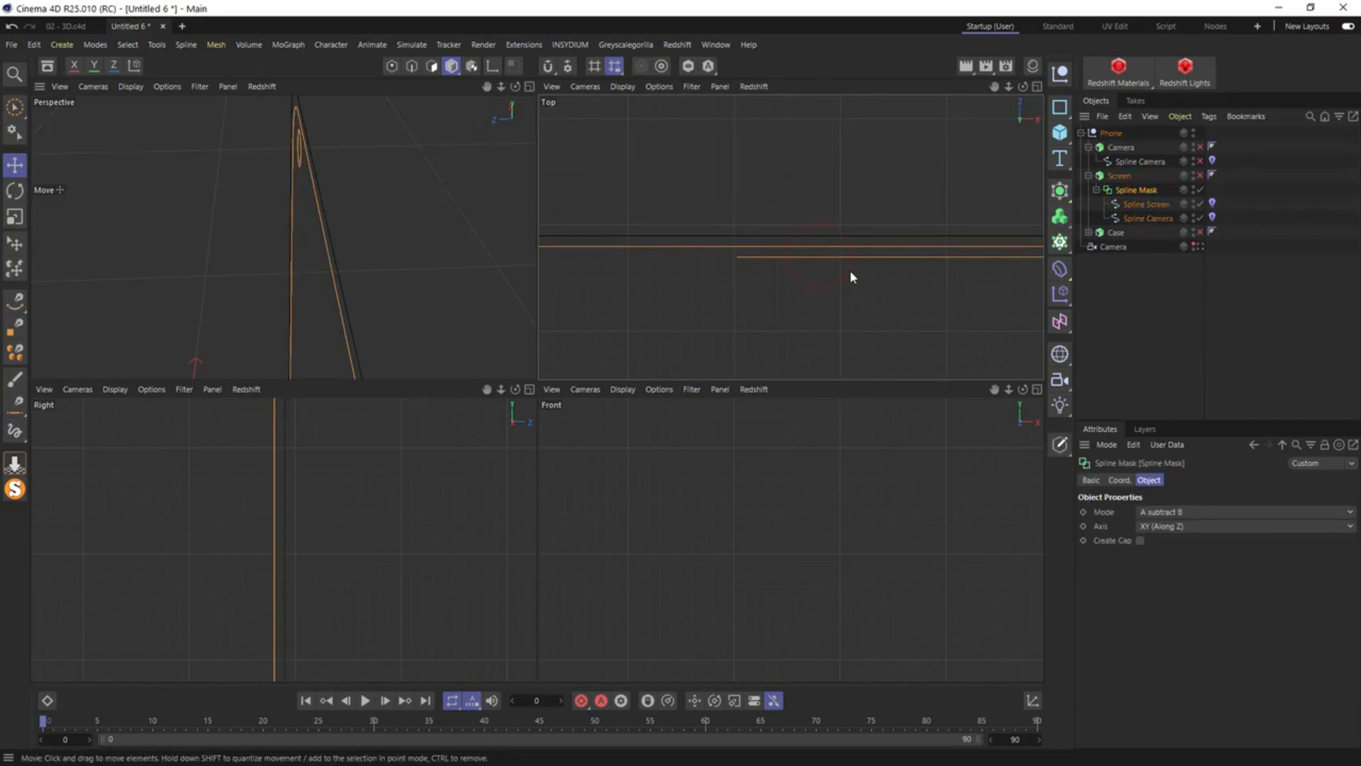
left_click(1200, 189)
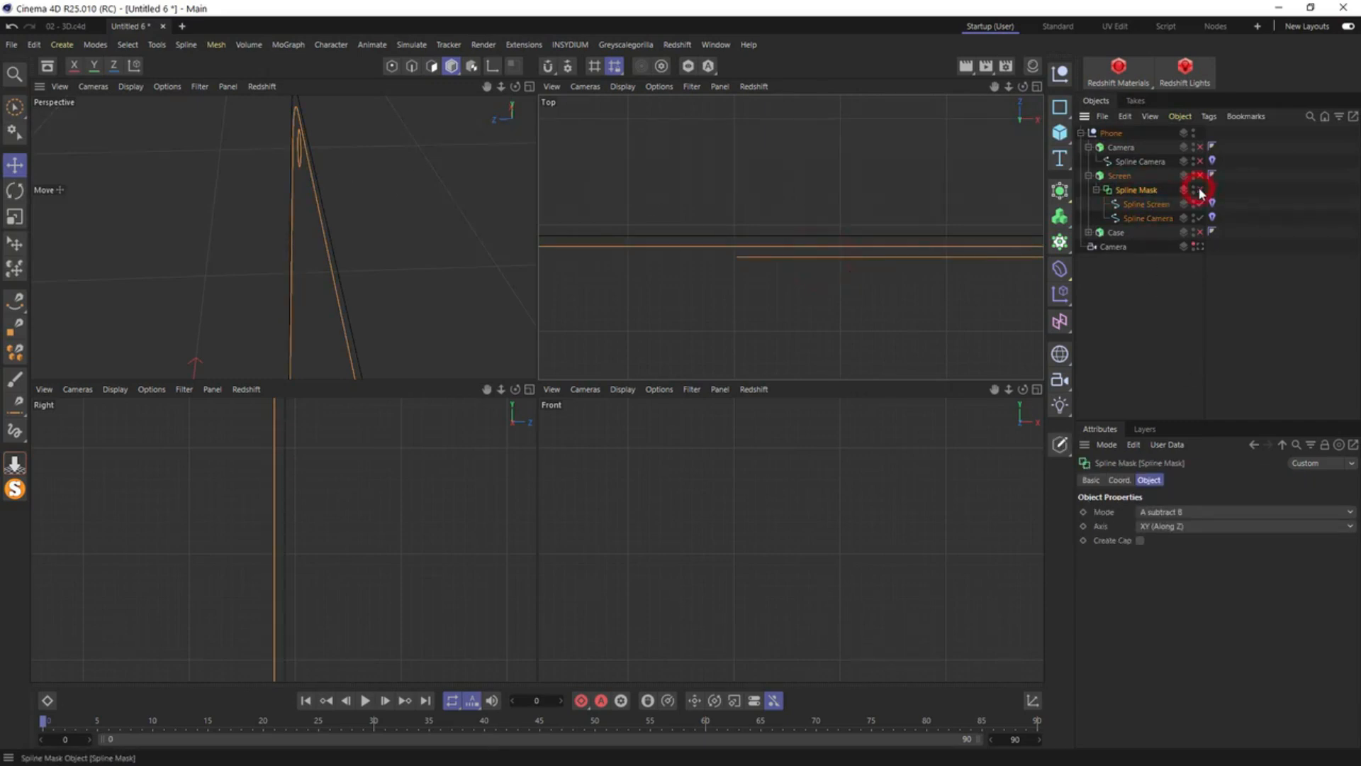
left_click(884, 259)
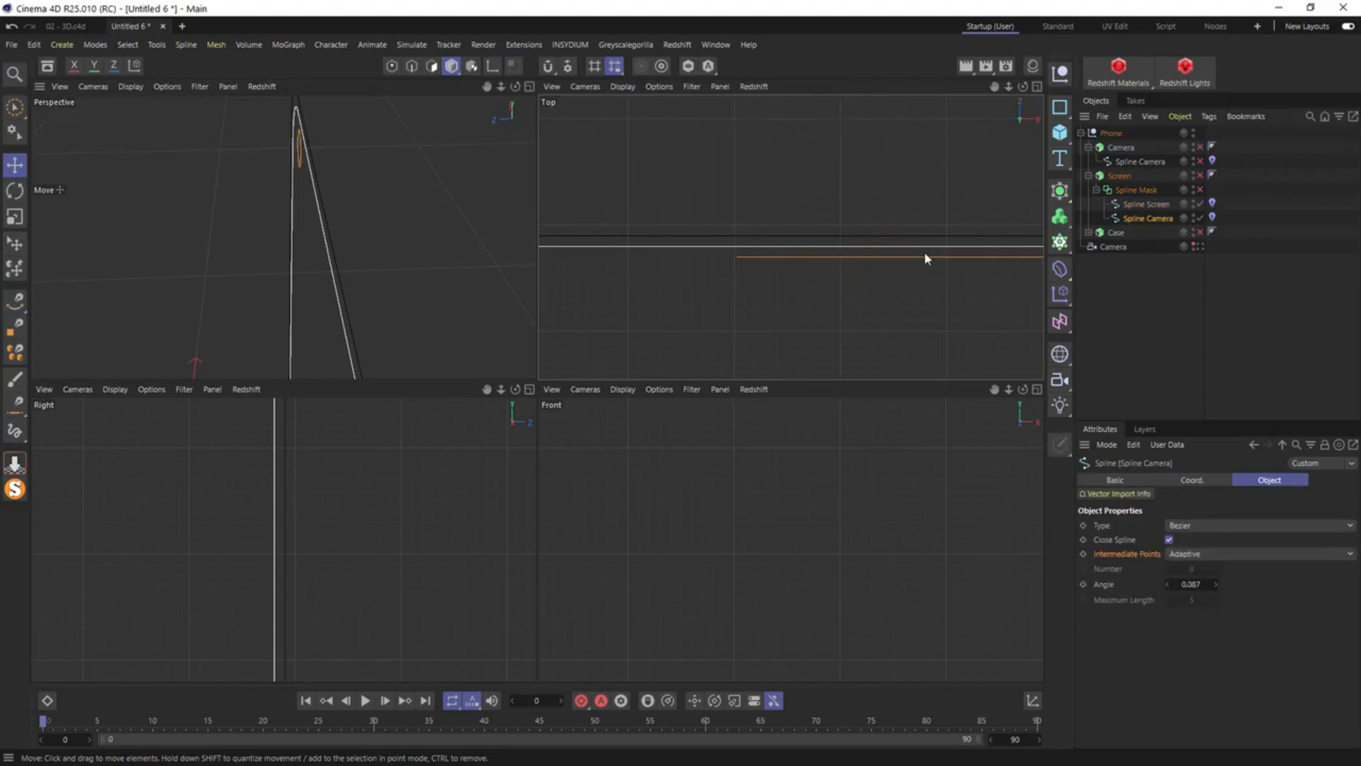
middle_click(902, 252)
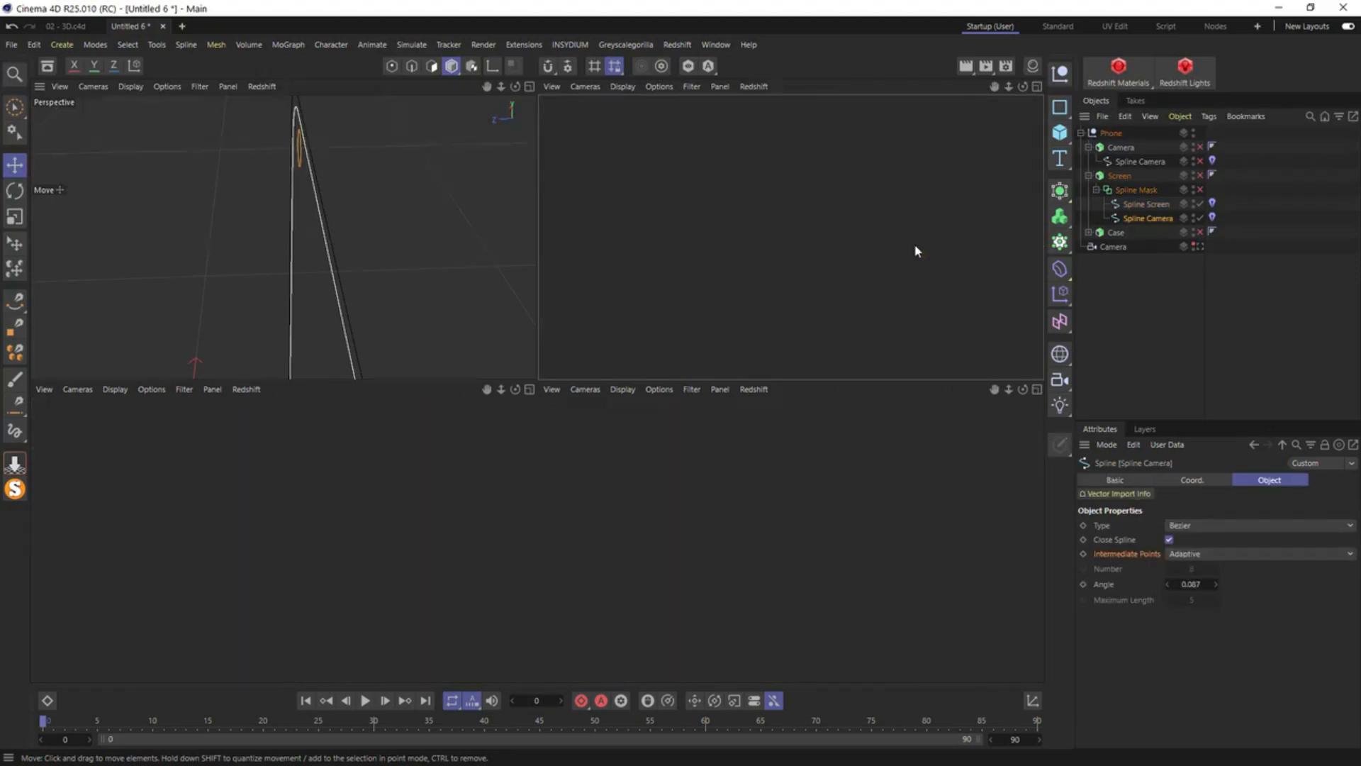
left_click(1201, 189)
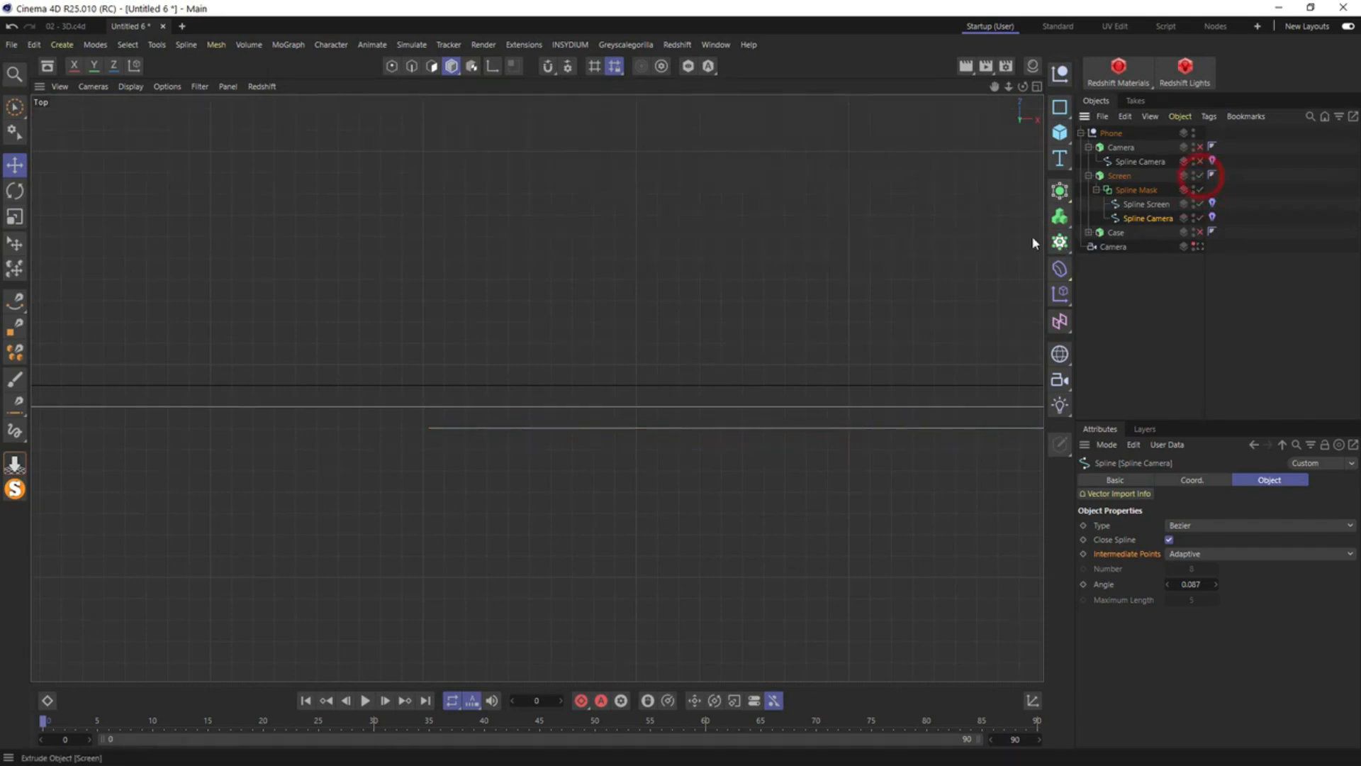
middle_click(477, 343)
middle_click(395, 339)
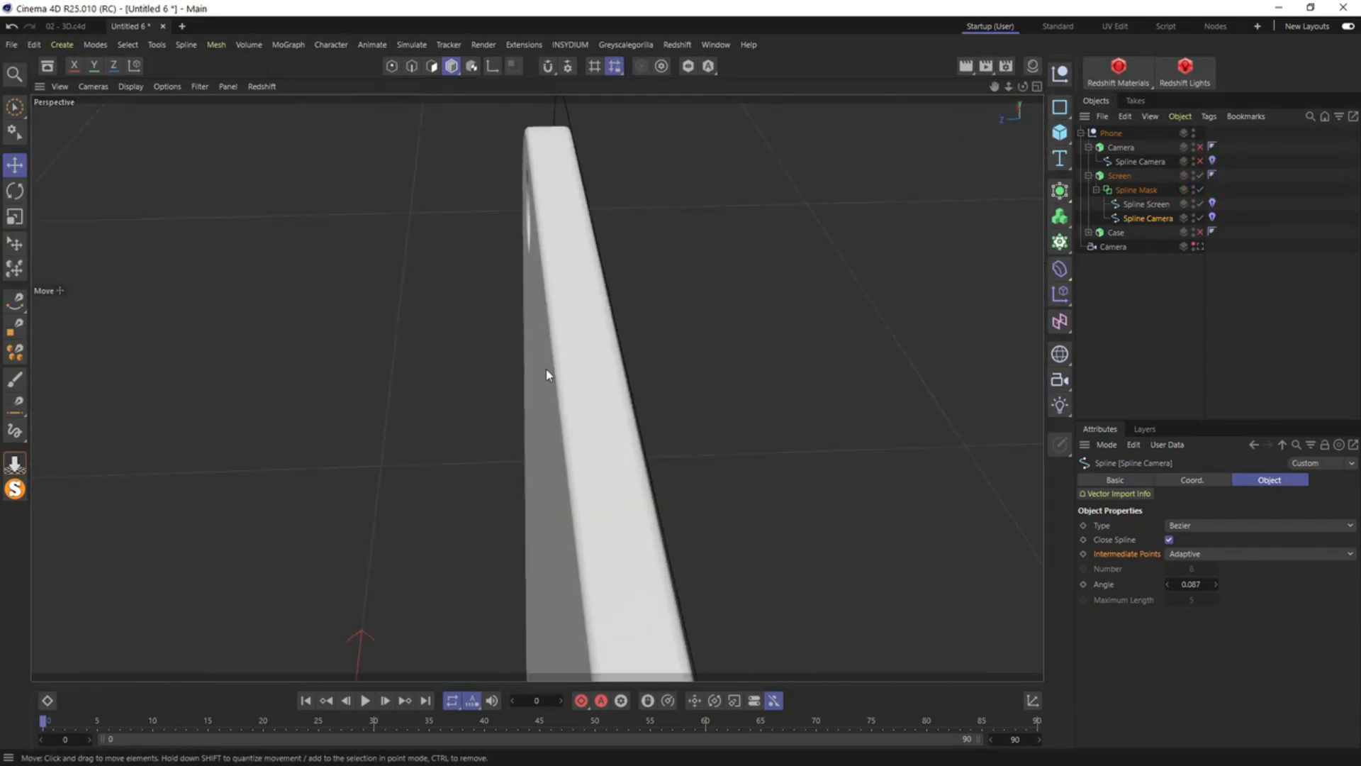
left_click_drag(546, 365, 645, 310, "alt")
Set the masked Spline Camera's Z position to -111 with the Spline Mask and Screen extrude disabled, and re-enable both
left_click(1133, 220)
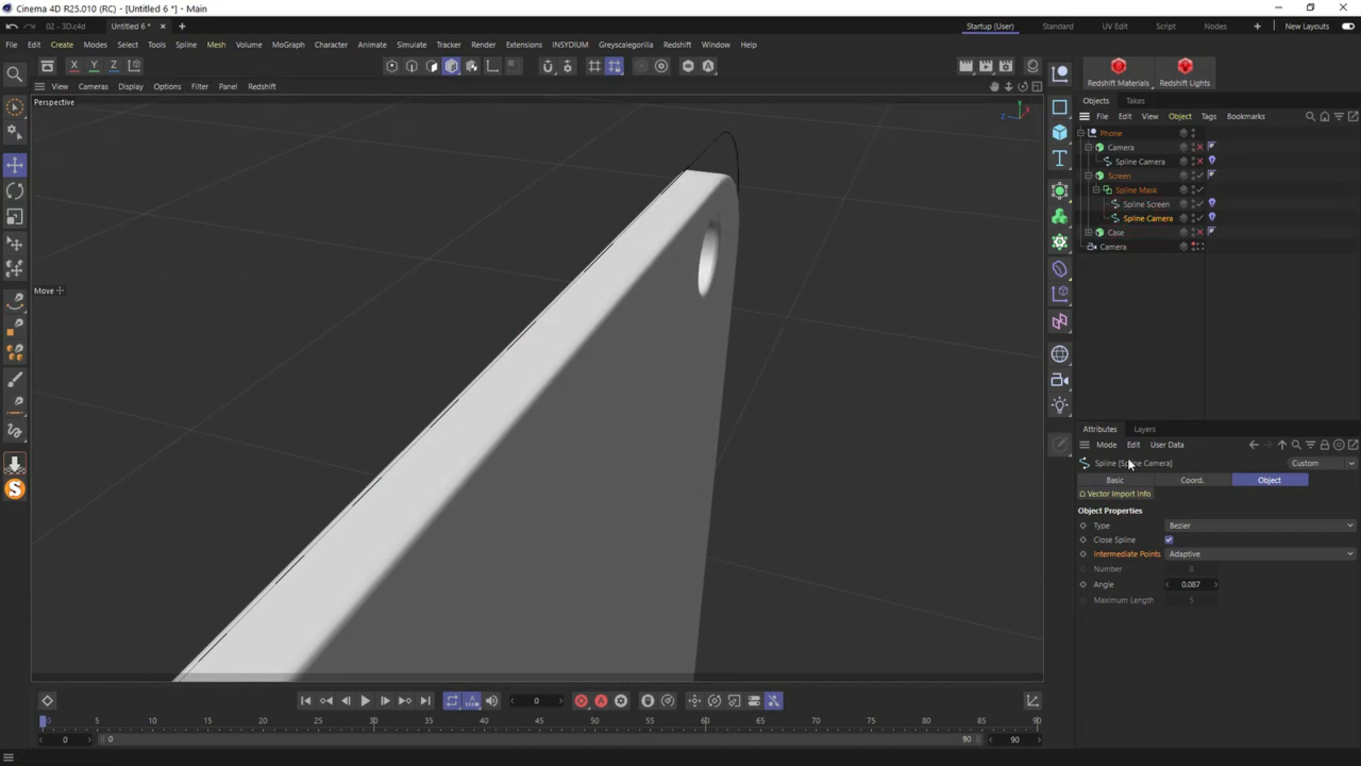
left_click(1188, 480)
mouse_move(1154, 558)
left_mouse_down()
mouse_move(1120, 558)
mouse_move(1159, 558)
mouse_move(1137, 558)
left_mouse_up()
key("ctrl+z")
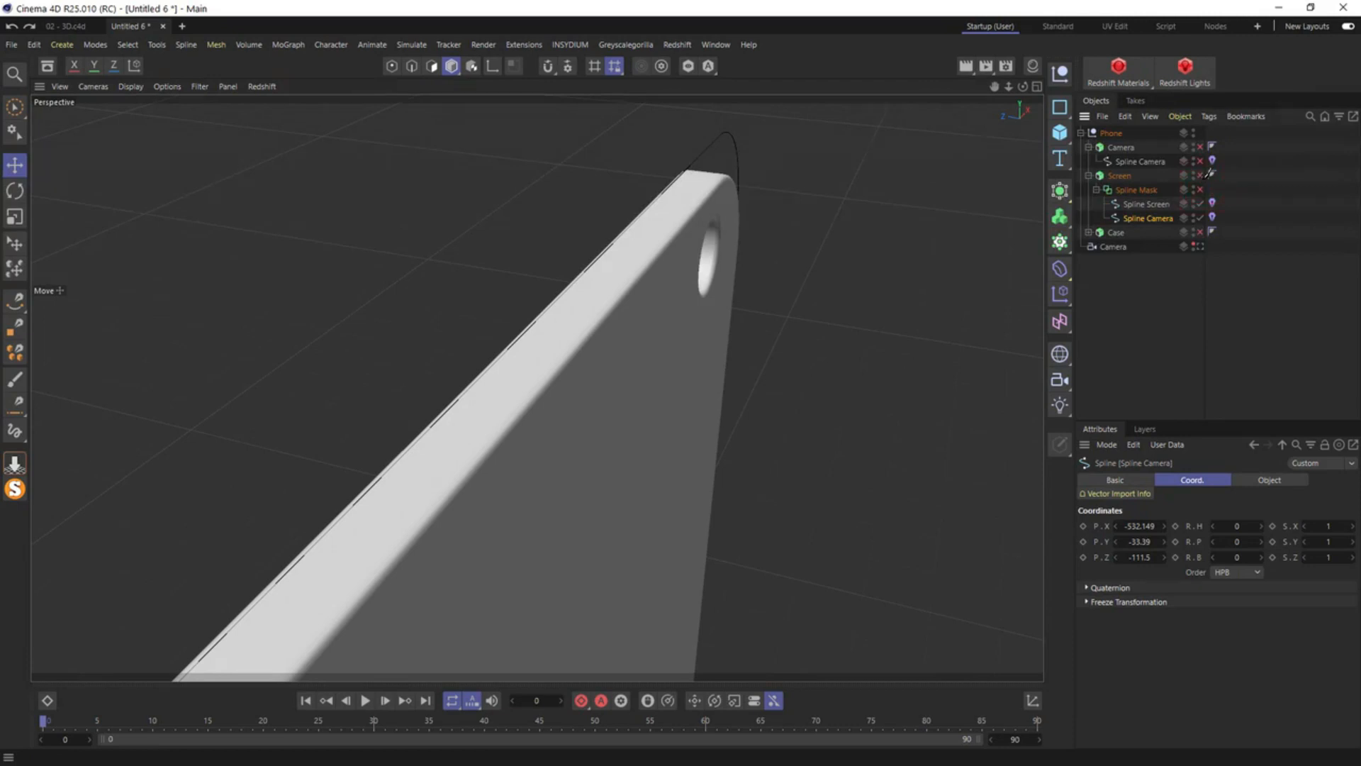
left_click(1200, 189)
middle_click(831, 304)
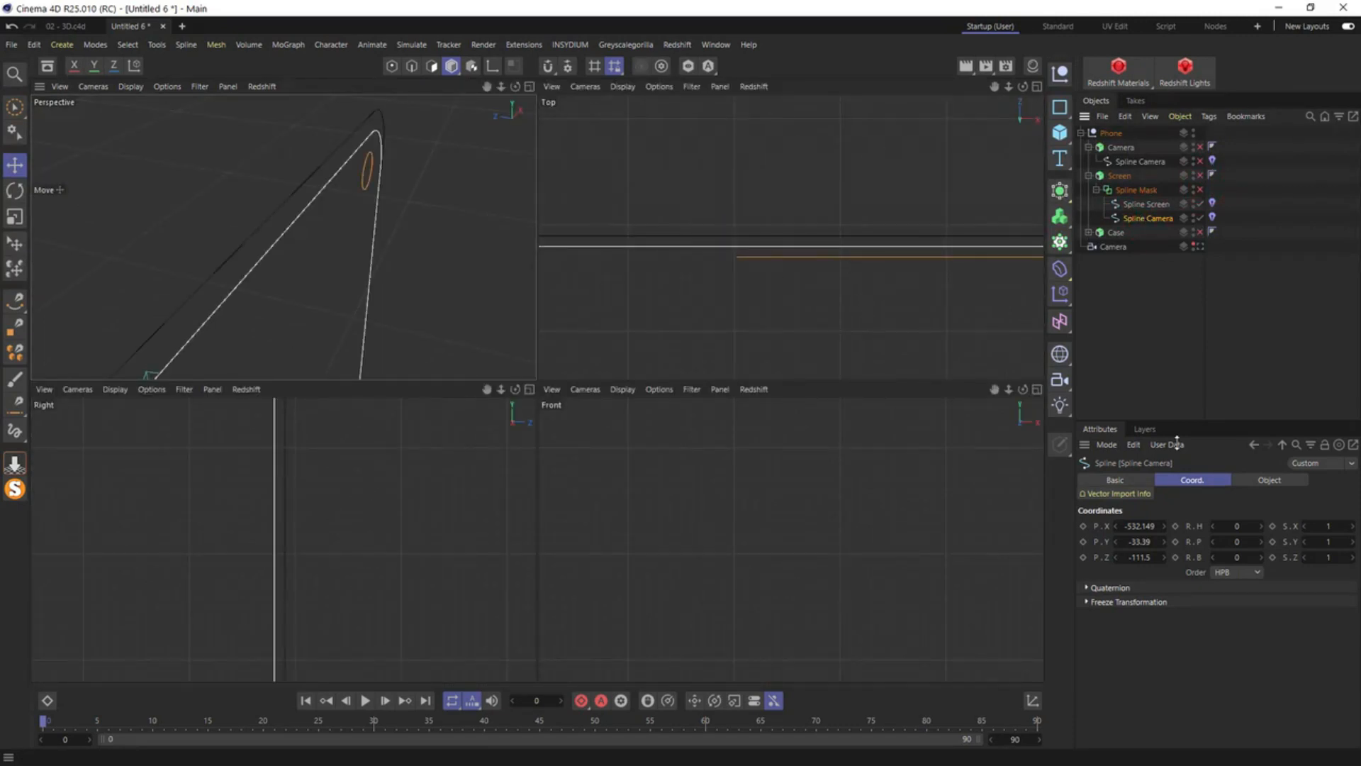
left_click_drag(1164, 560, 1162, 558)
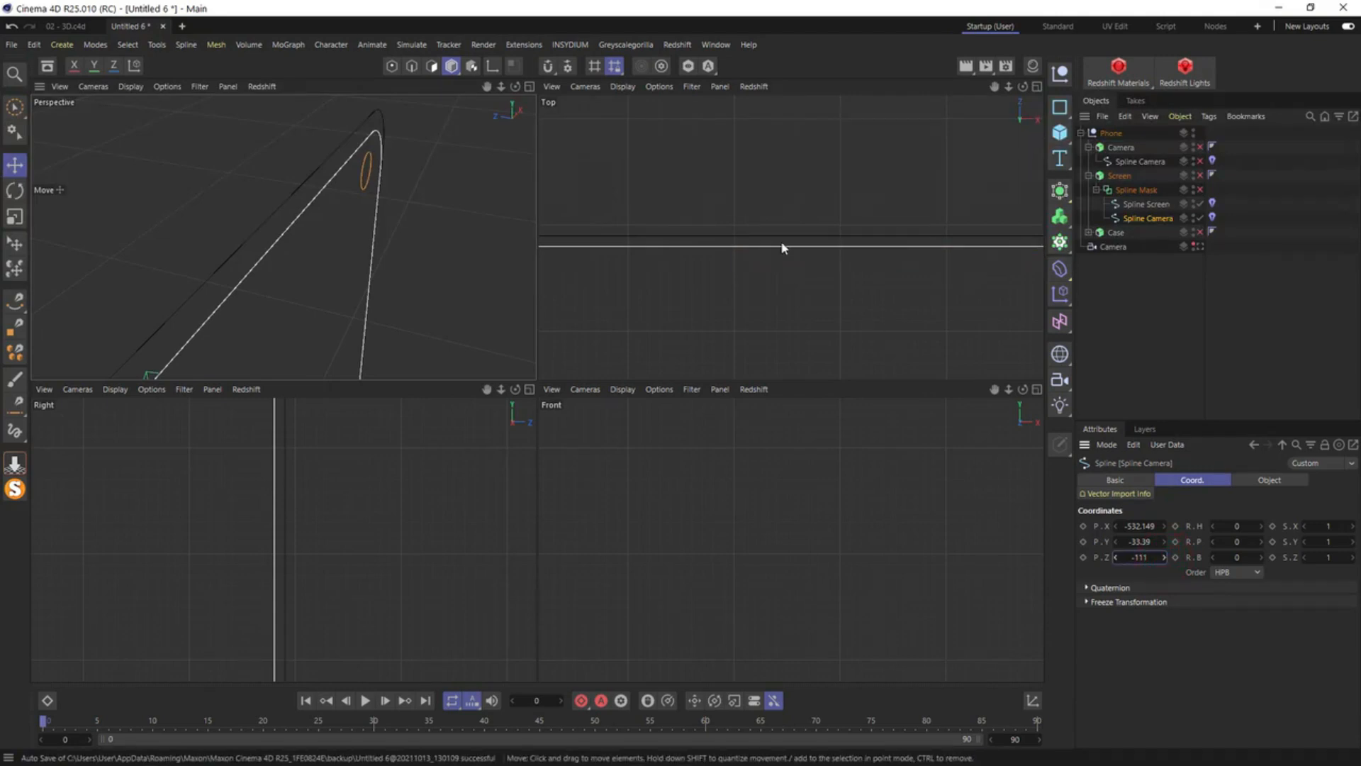
left_click(1200, 189)
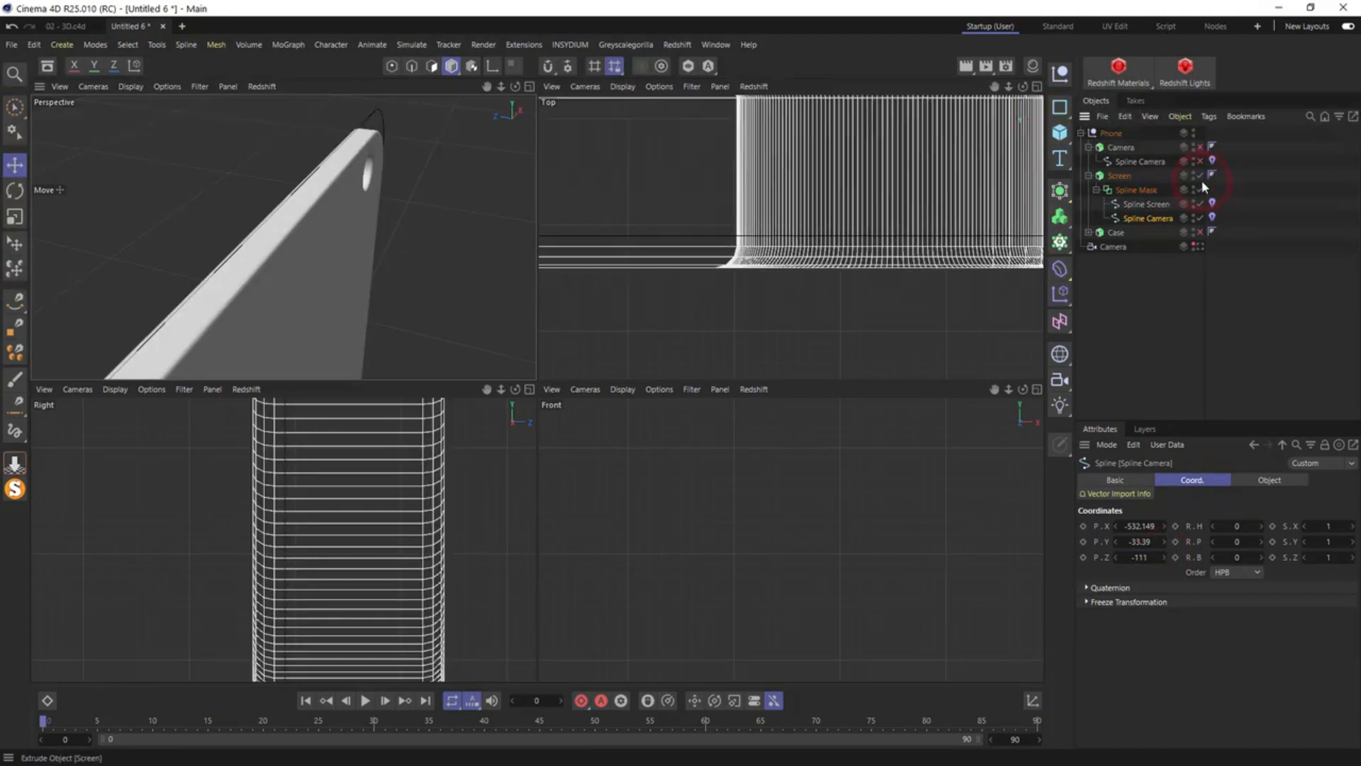
Re-enable the Camera extrude with its spline and round its caps with a bevel size of 1
left_click(1199, 147)
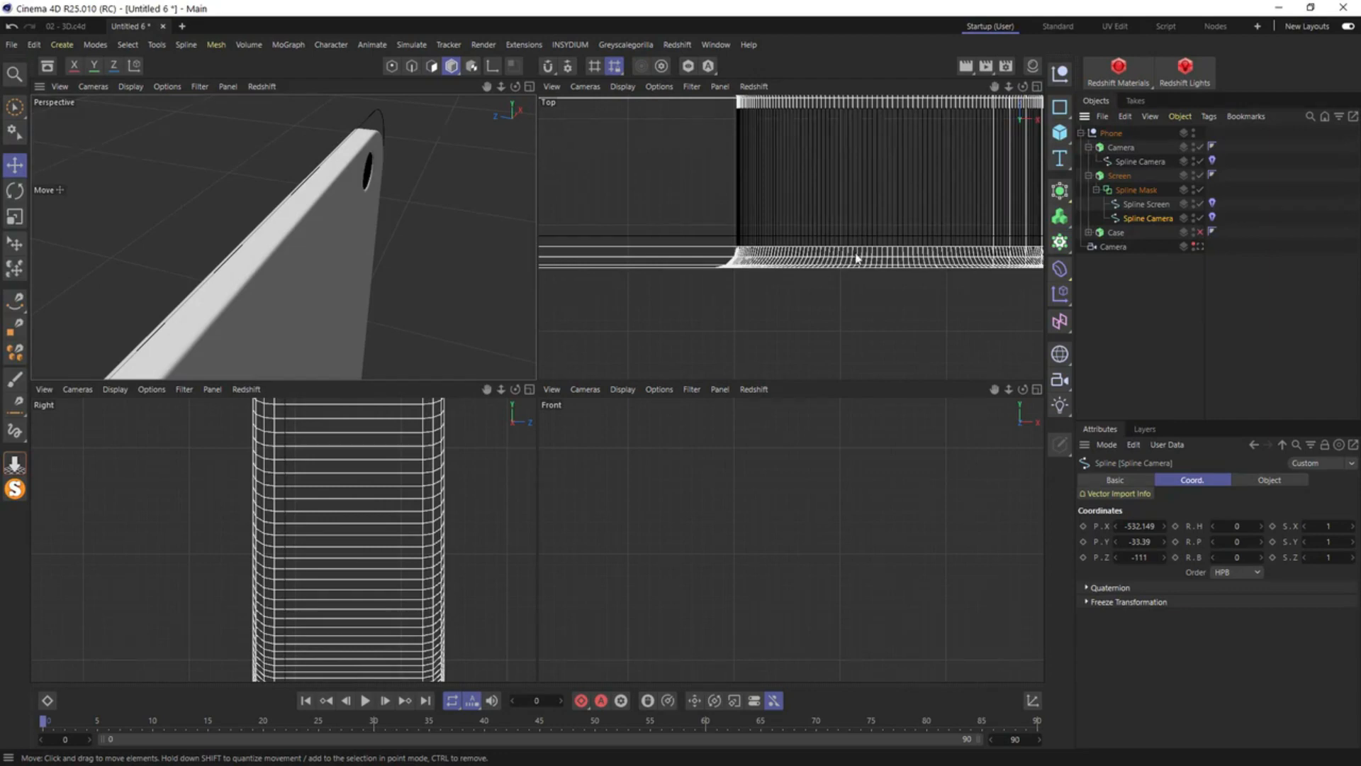
middle_click(768, 518)
left_click(1140, 161)
key("o")
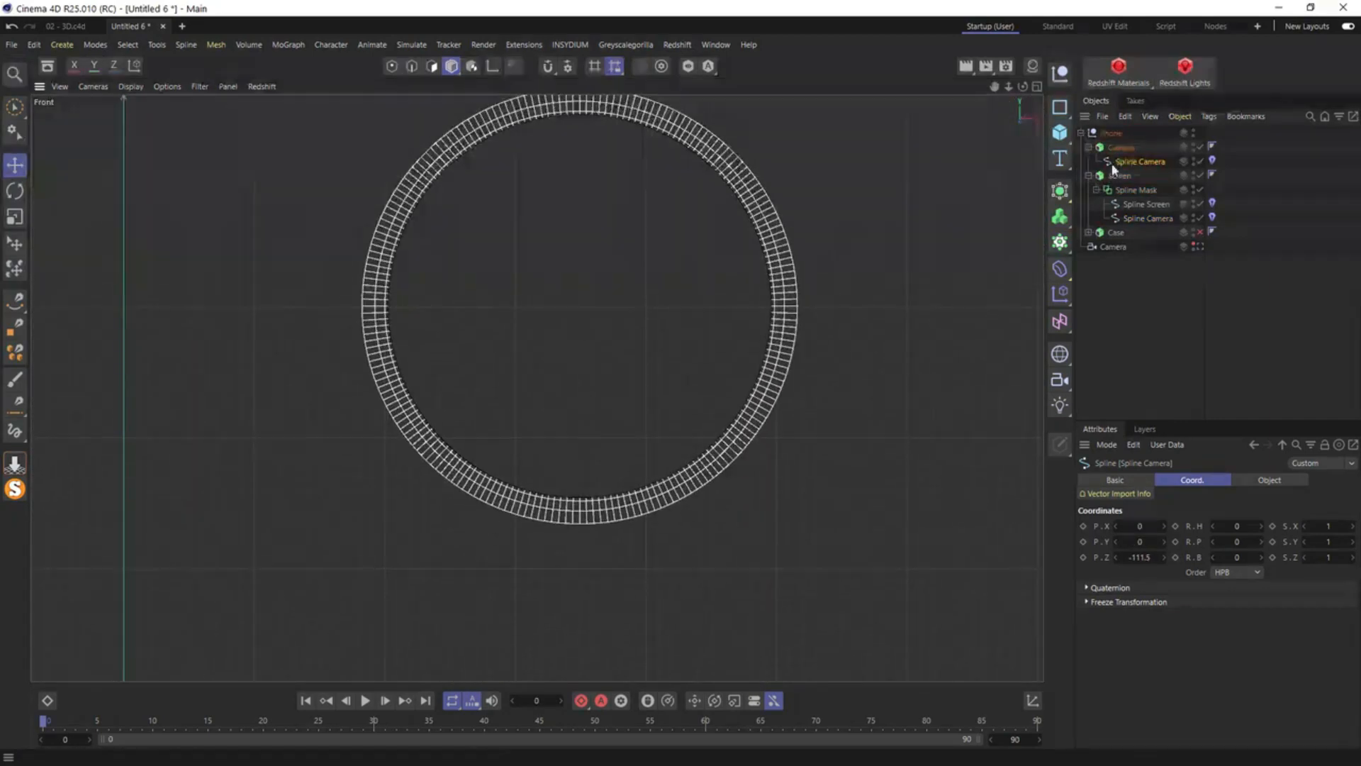
left_click(1121, 147)
left_click(1207, 482, "shift")
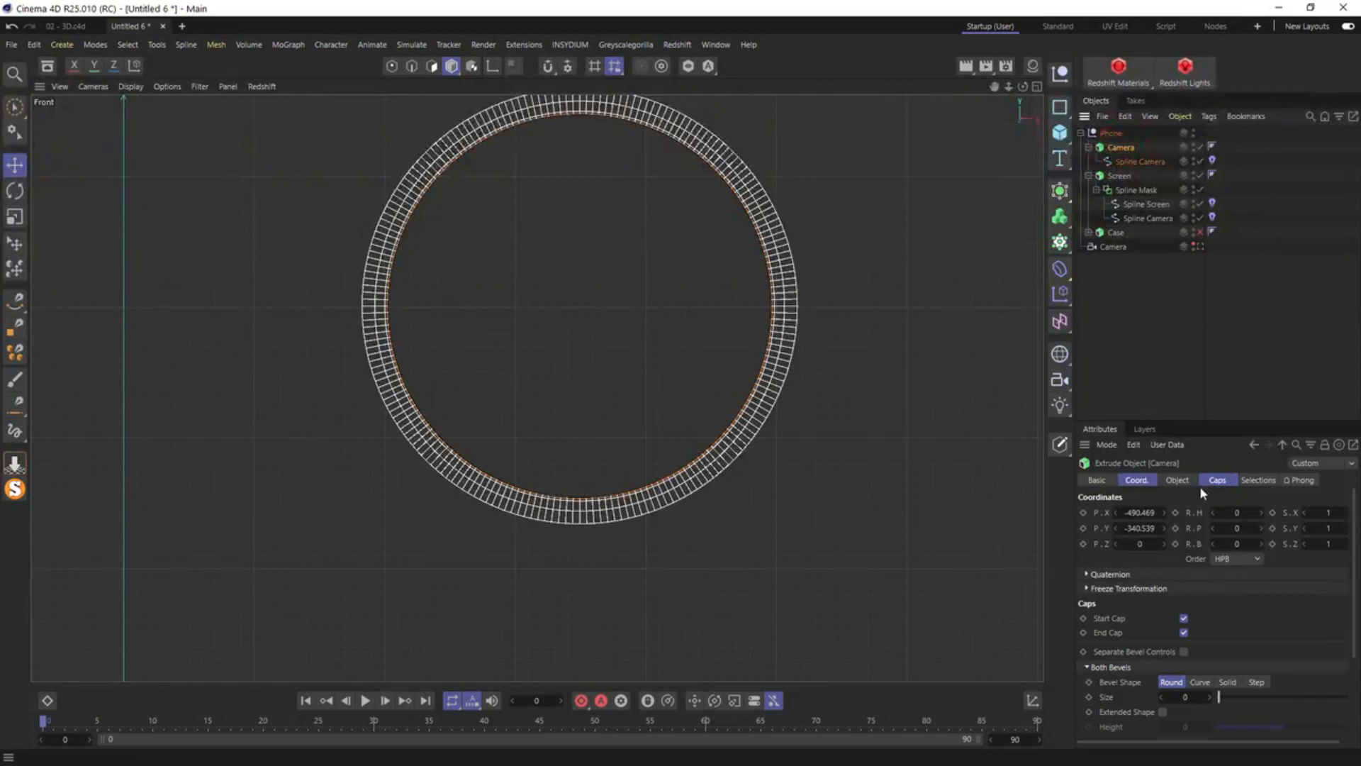
left_click(1195, 697)
key("Return")
key("F1")
left_click_drag(705, 209, 627, 183, "alt")
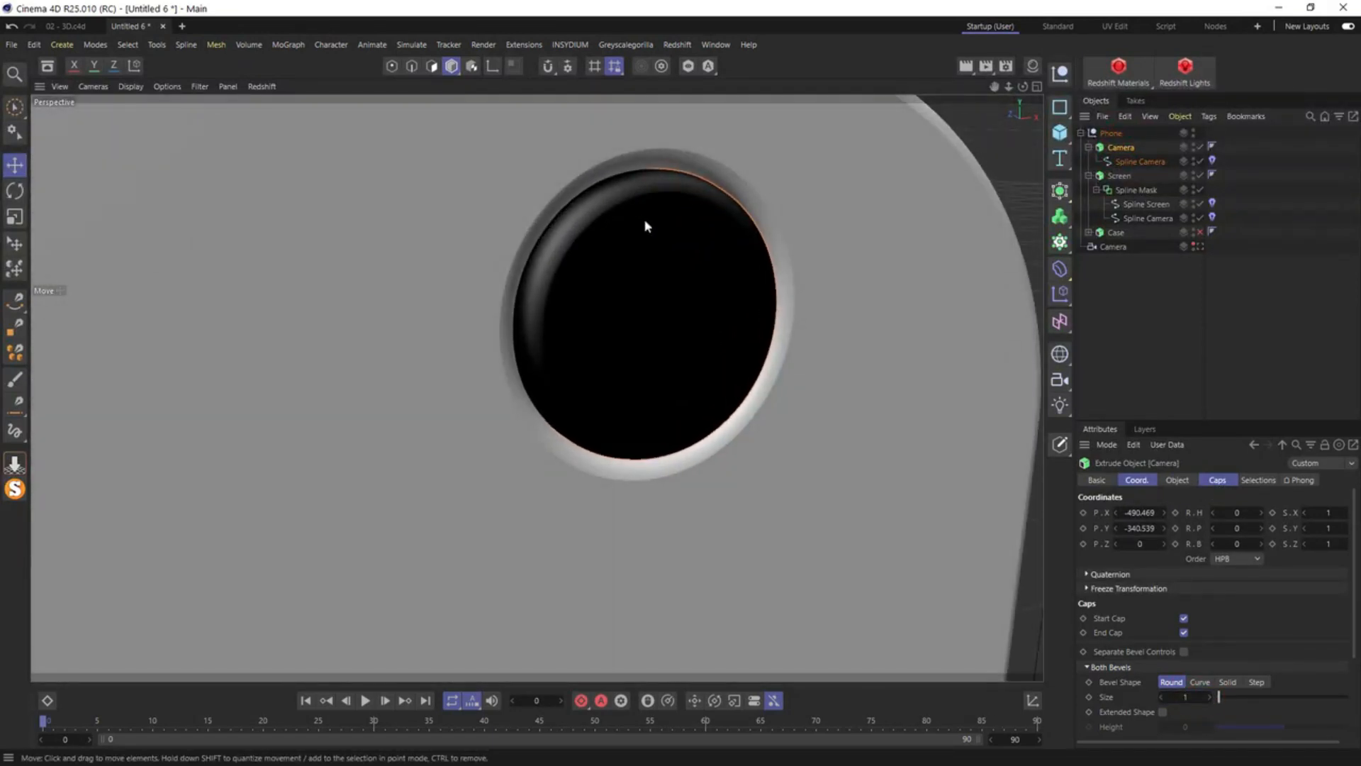
left_click_drag(708, 237, 617, 192, "alt")
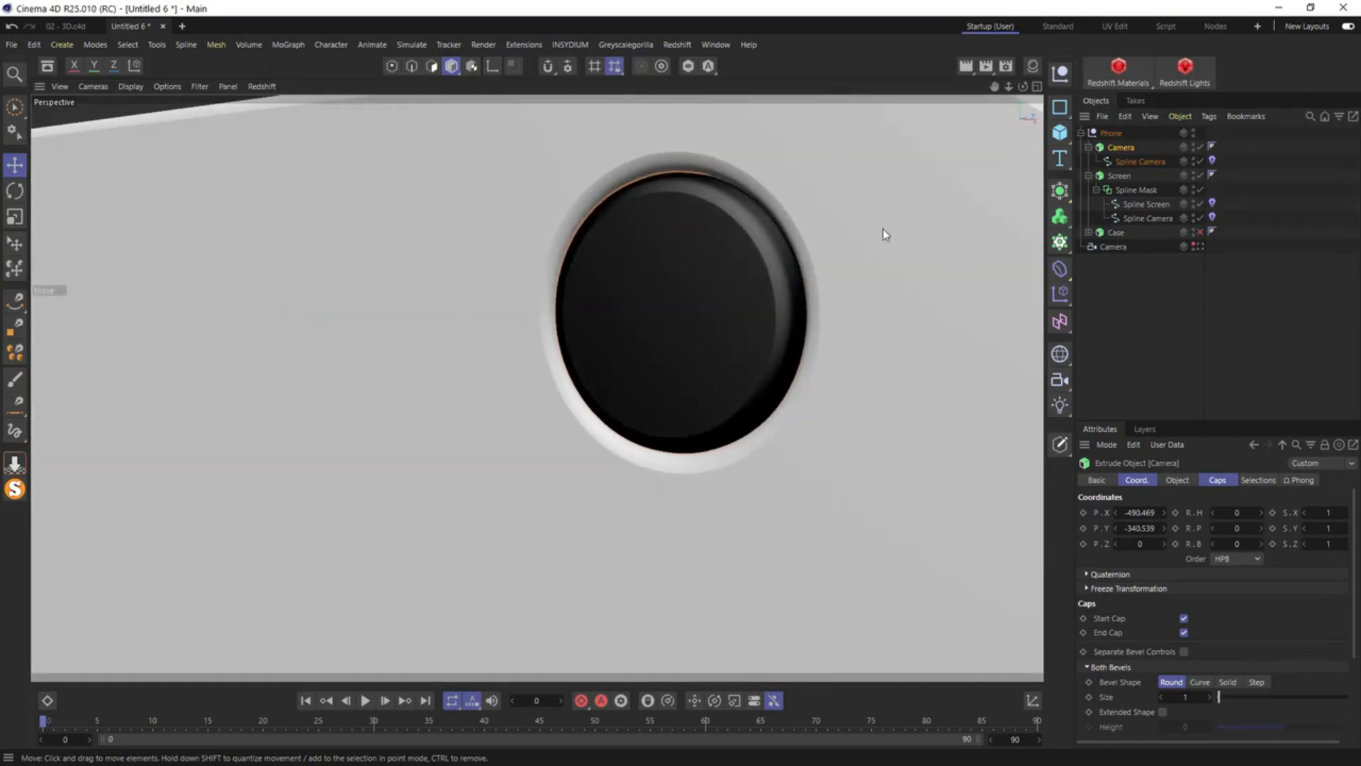
Enable the Case extrude and round its caps with a bevel size of 3
left_click(1088, 147)
left_click(1088, 161)
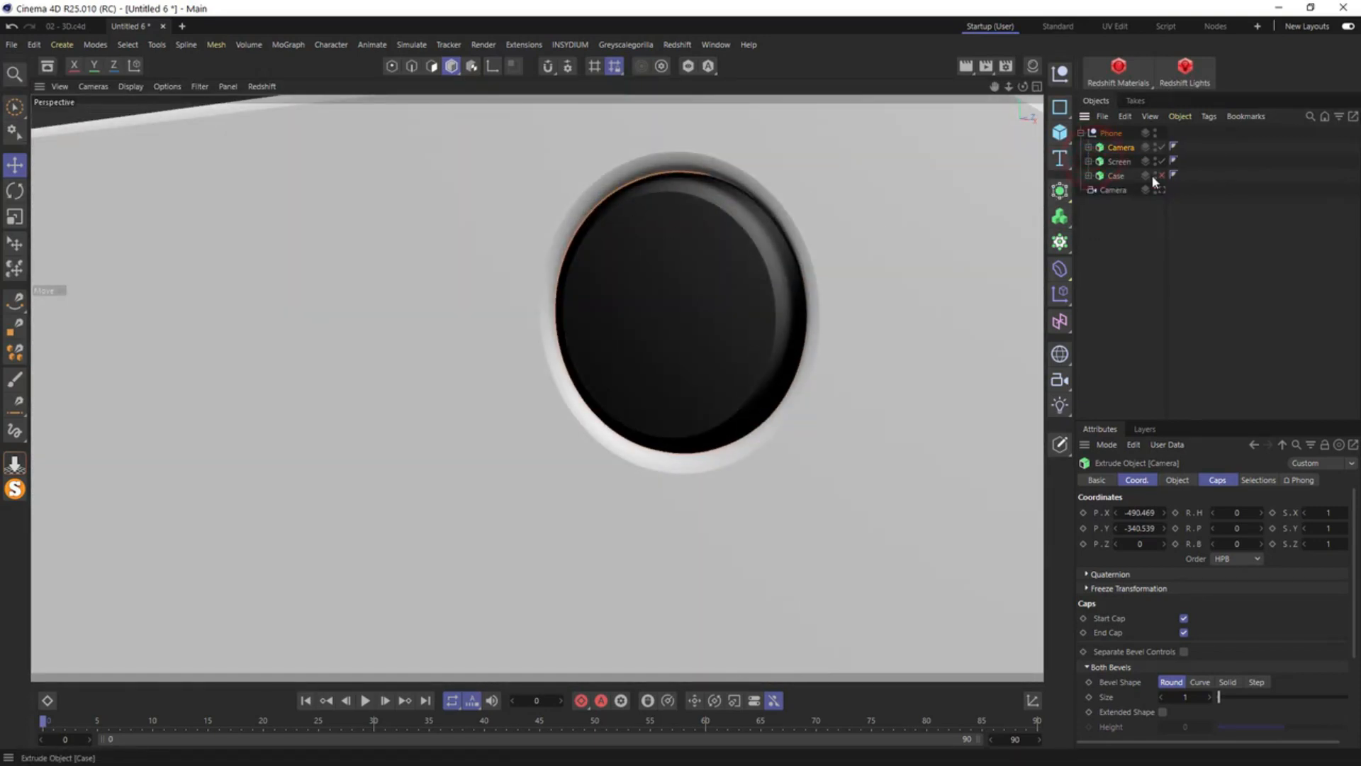
scroll(782, 357, "down", 8)
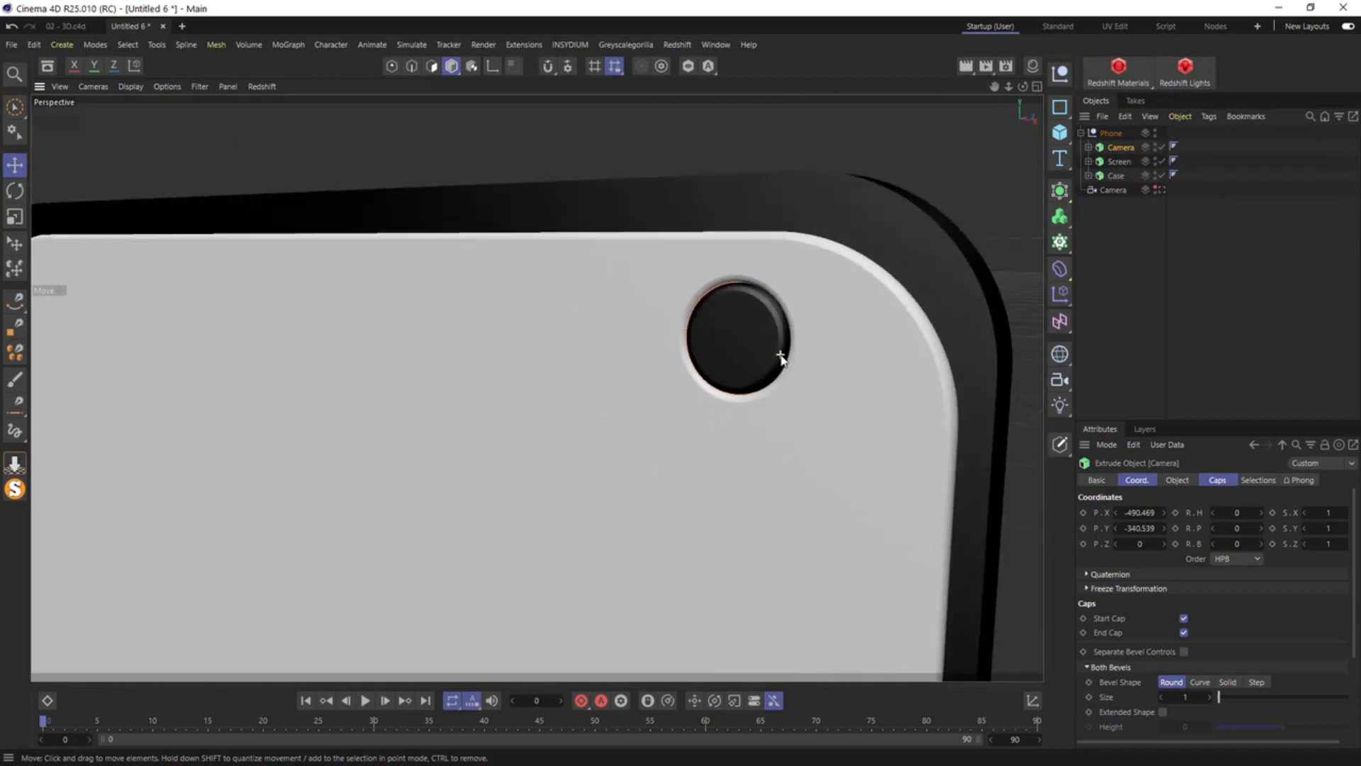
left_click(1116, 176)
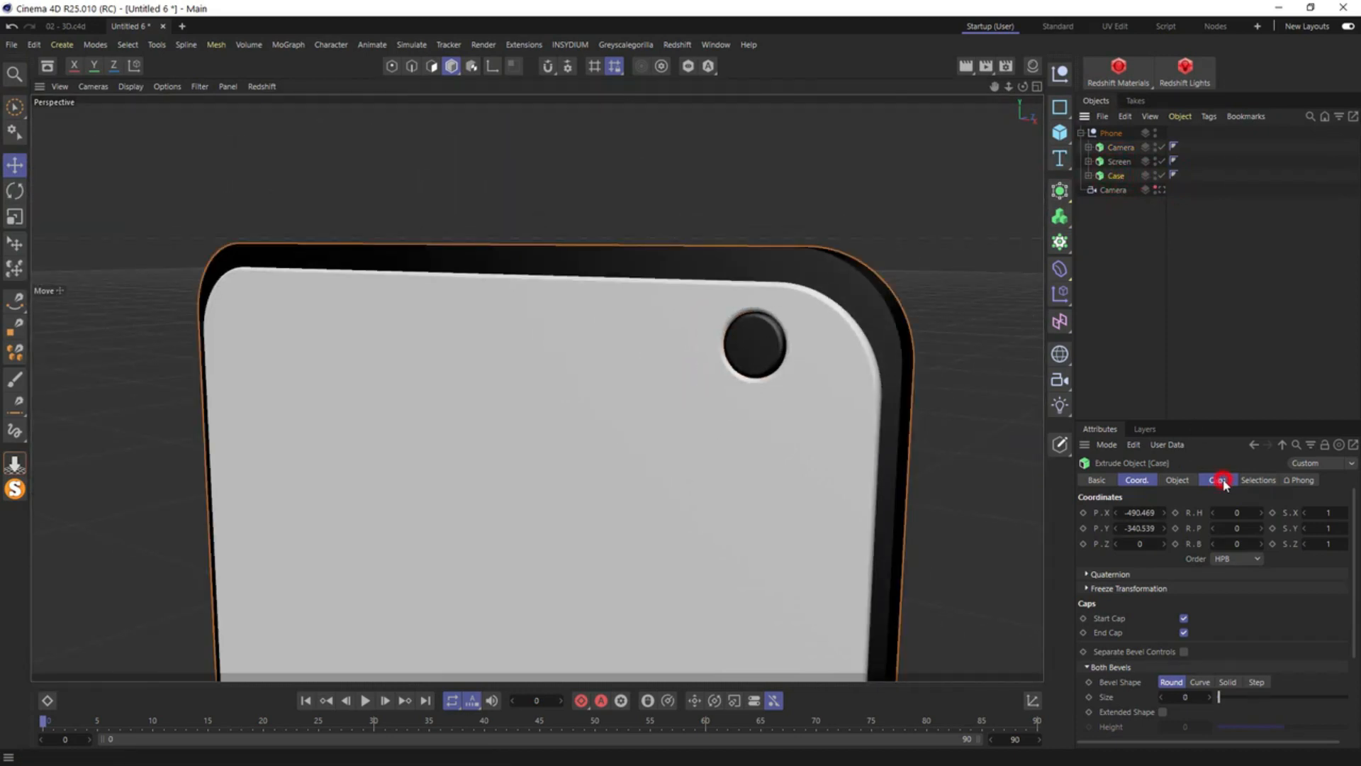
left_click(1218, 480)
left_click(1203, 589)
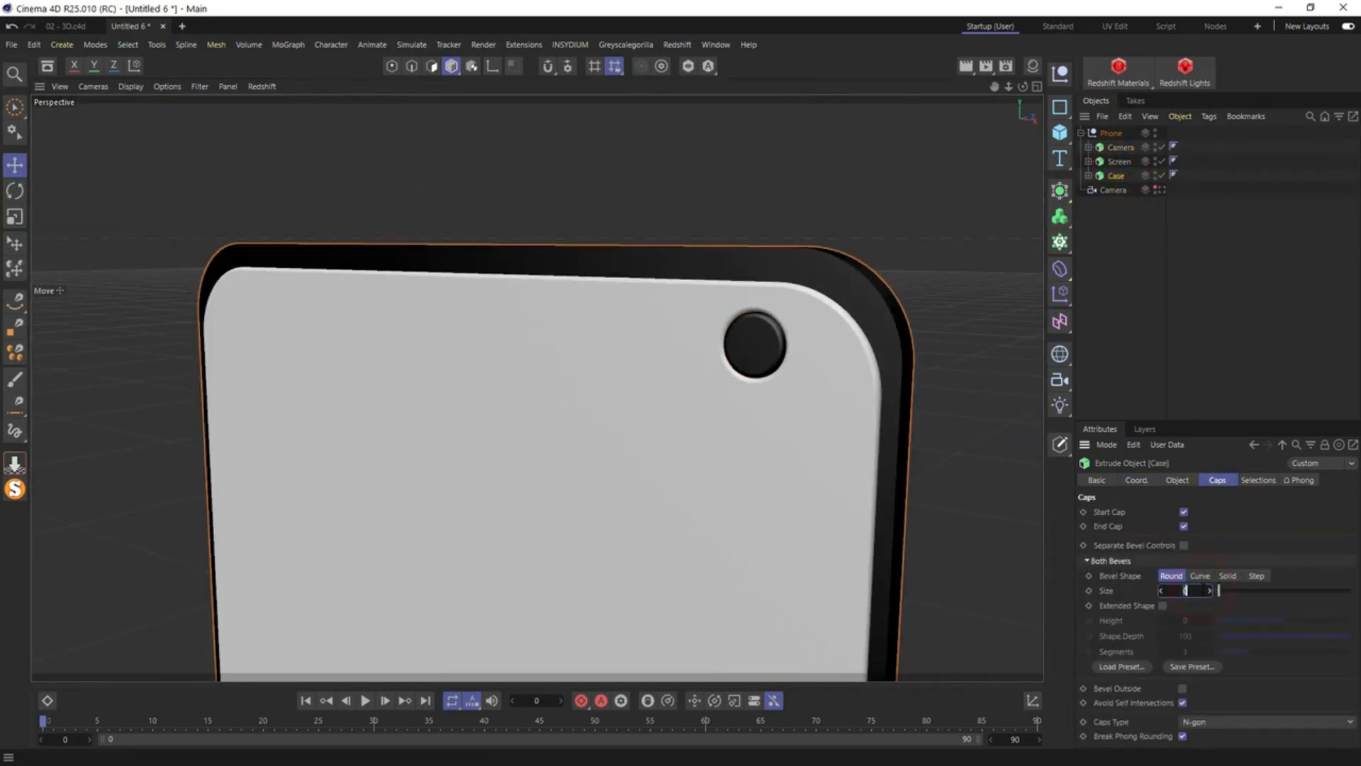
type("3")
key("Return")
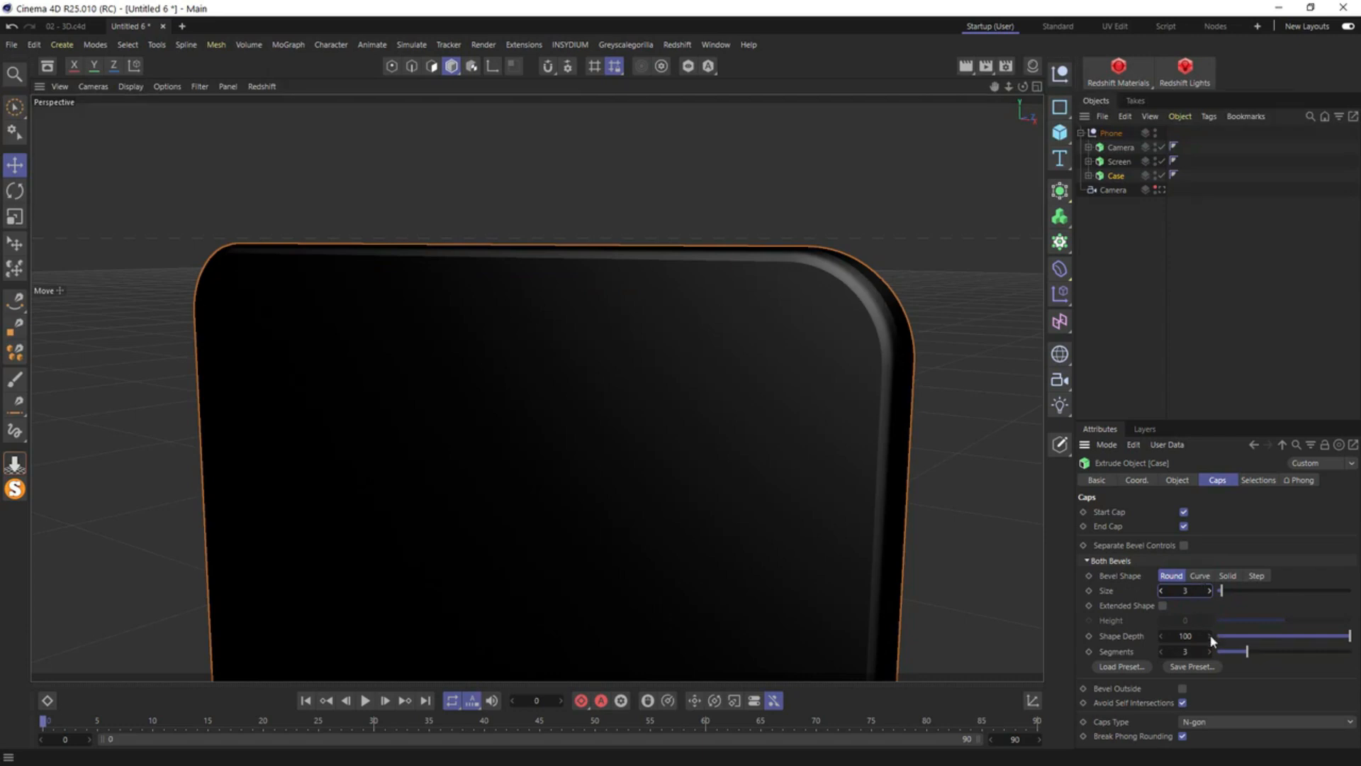
Set the Case extrude's offset to 5 and move it back along Z until the screen stands out in front
left_click_drag(861, 285, 760, 311, "alt")
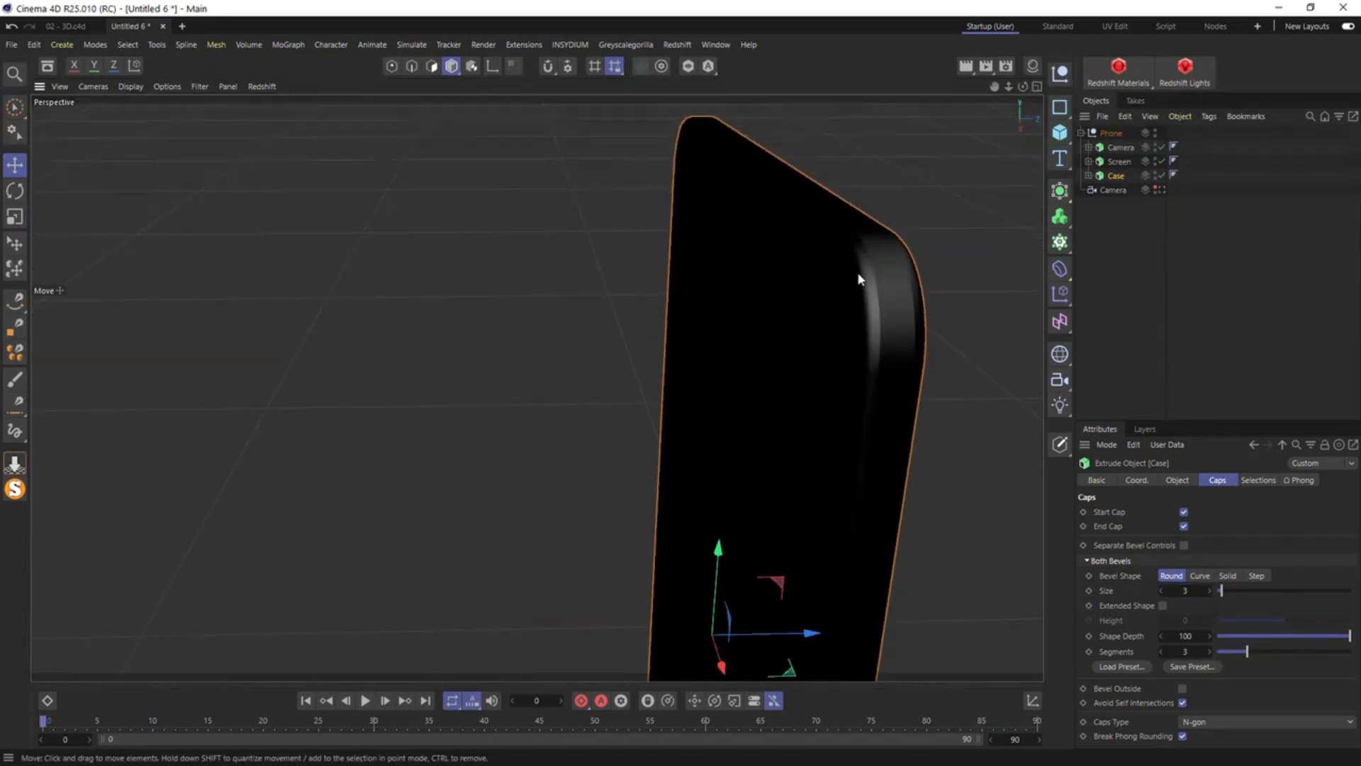
left_click(1176, 480)
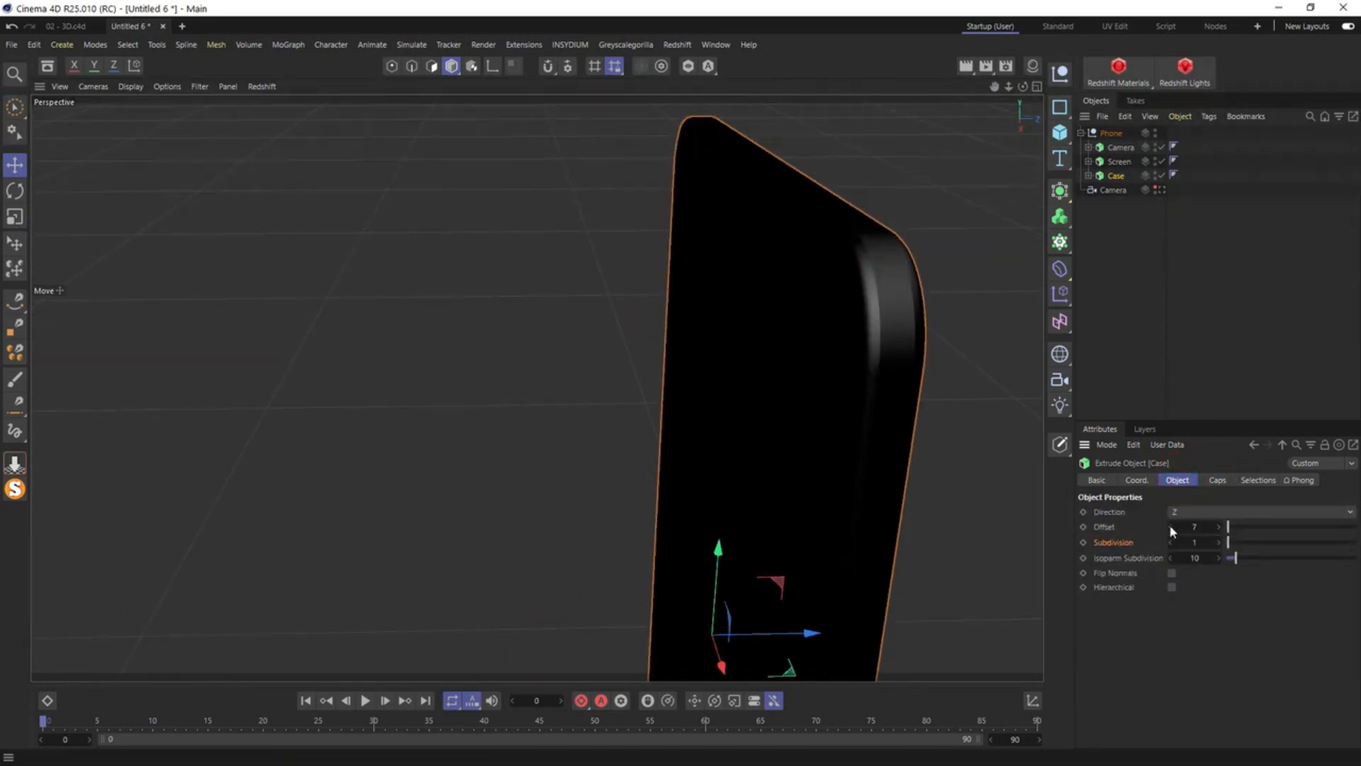
left_click(1171, 528)
left_click(1170, 528)
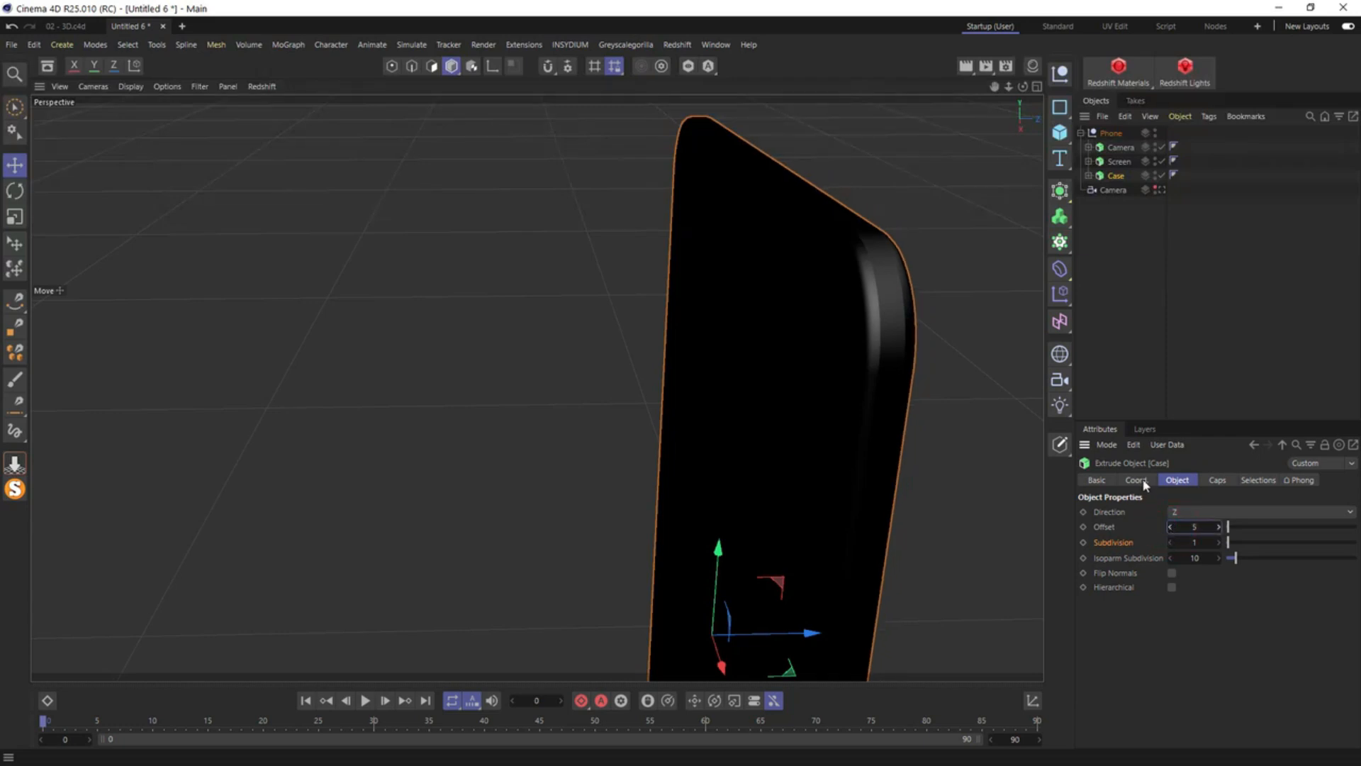
left_click(1137, 481)
left_click(1165, 544)
left_click(1164, 544)
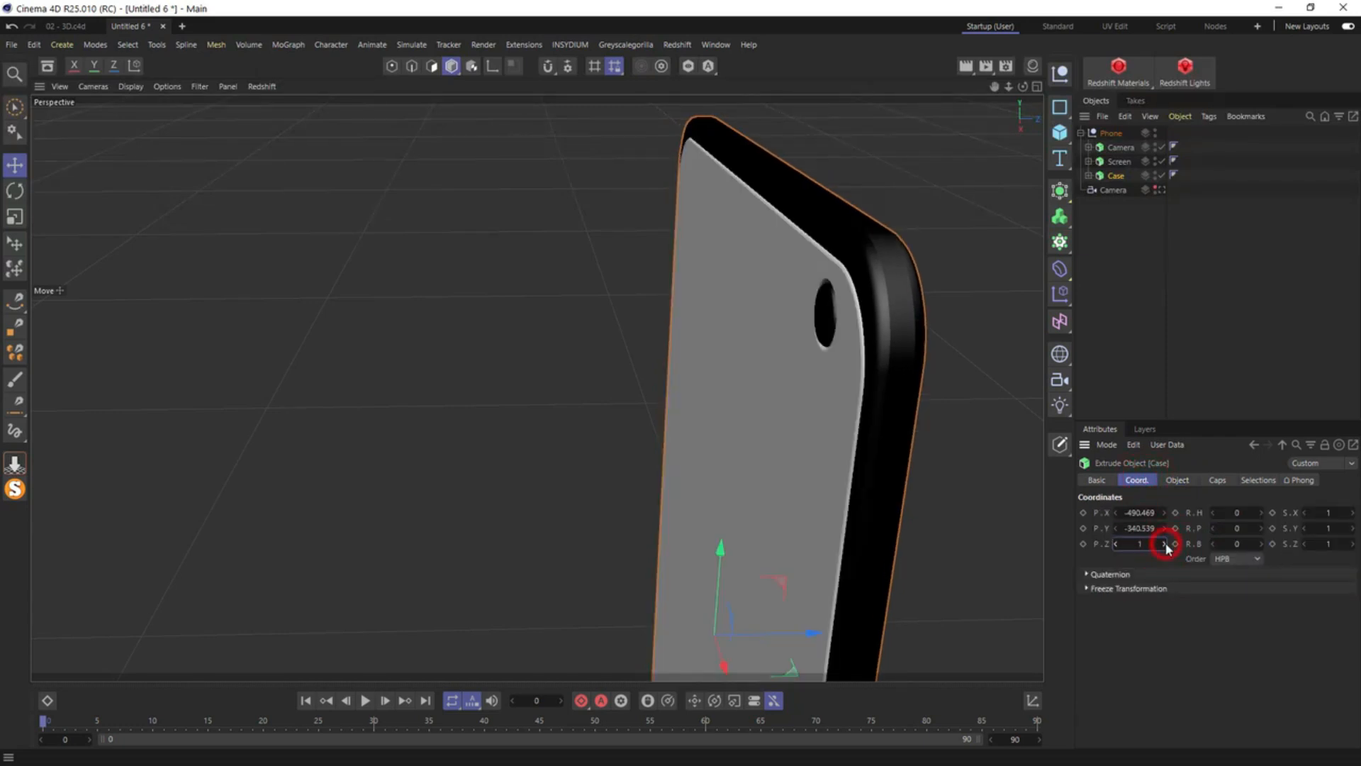
left_click(1165, 544)
left_click(1165, 544)
left_click(1165, 543)
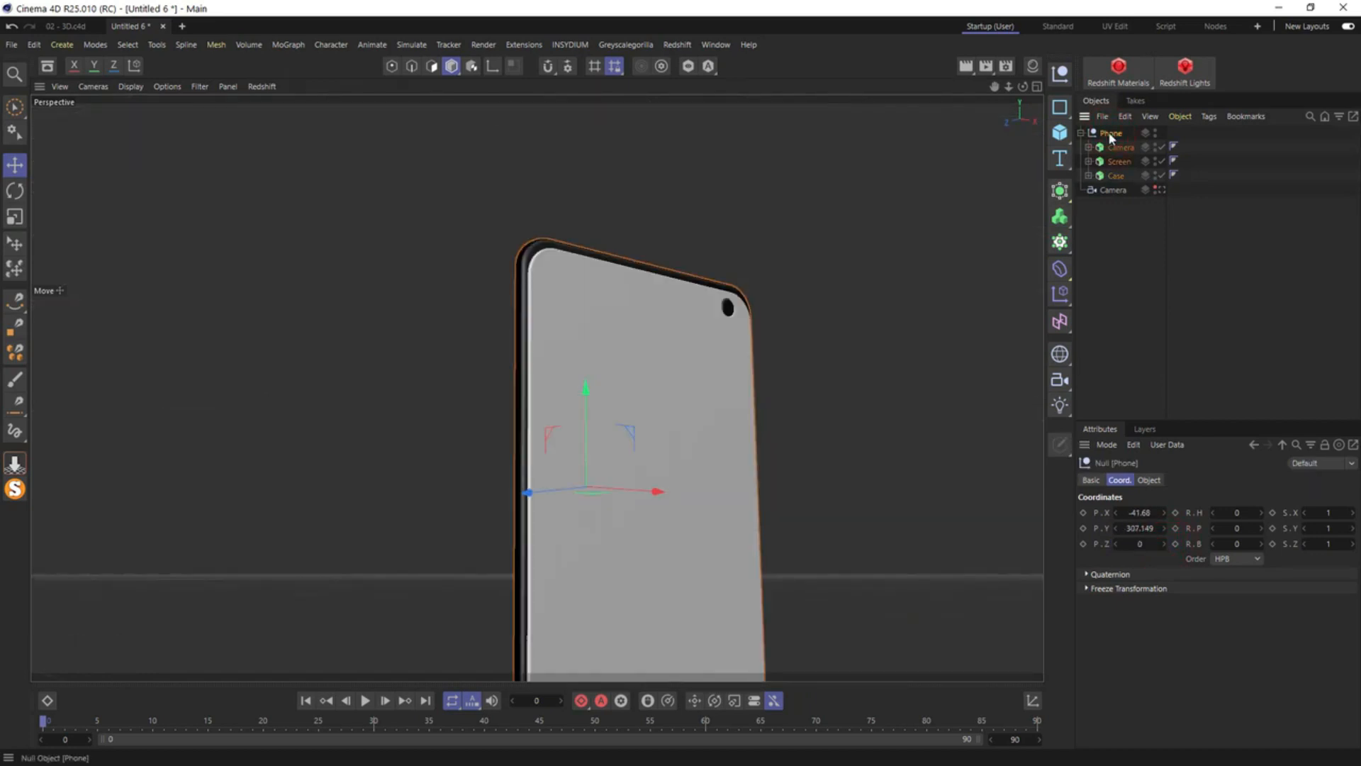
Cut the Phone group, close the Untitled 6 project without saving, and paste the group into 02 - 3D.c4d
key("Delete")
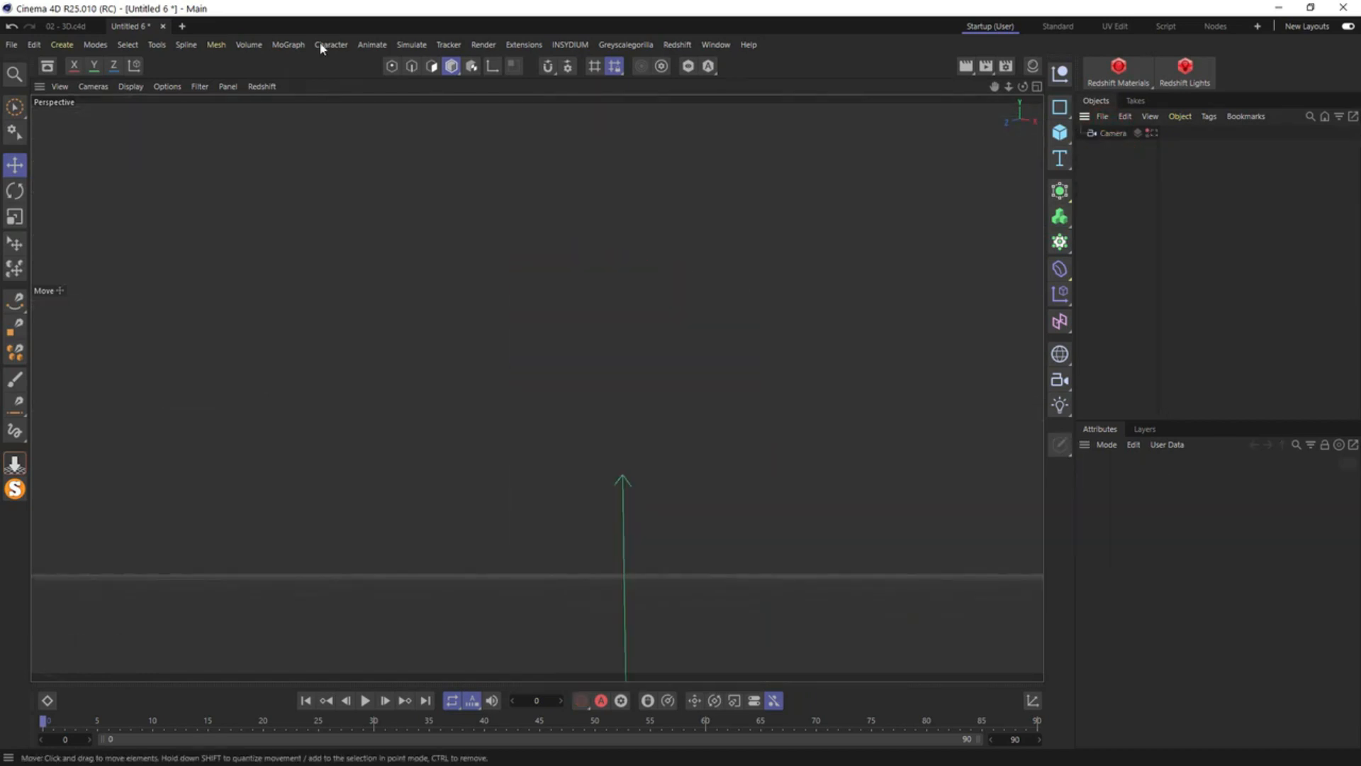
left_click(163, 26)
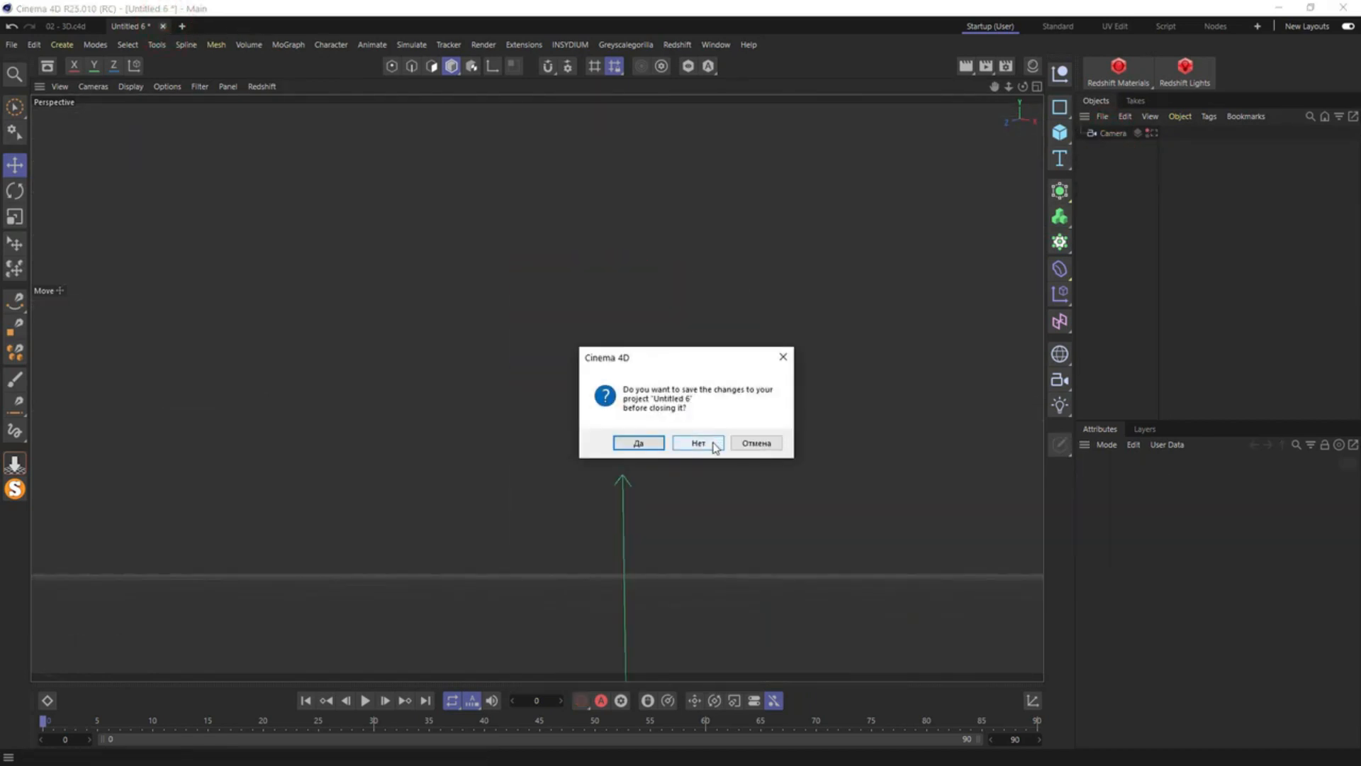
left_click(712, 441)
key("ctrl+v")
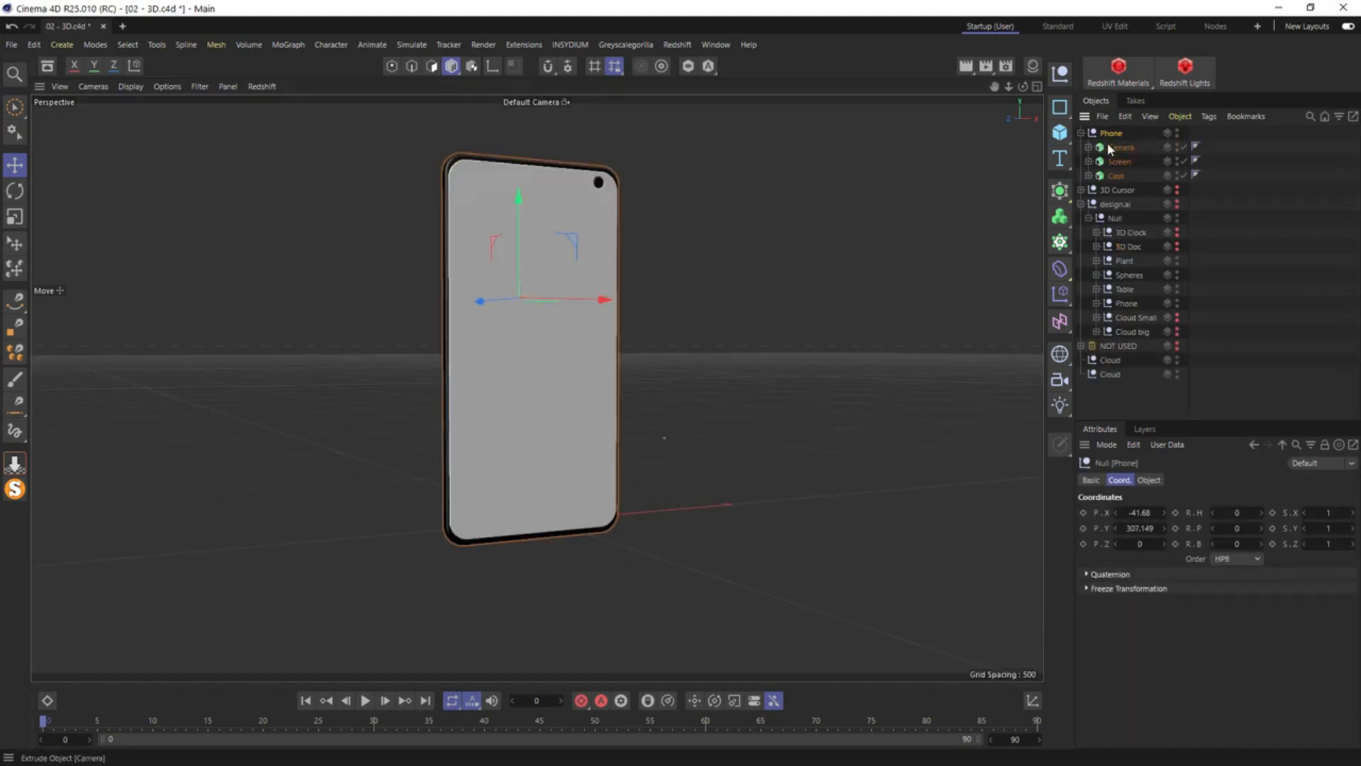
Move the pasted Phone group into the Null inside design.ai, directly above the original Phone group, and make both visible
left_click_drag(1140, 260, 1132, 305)
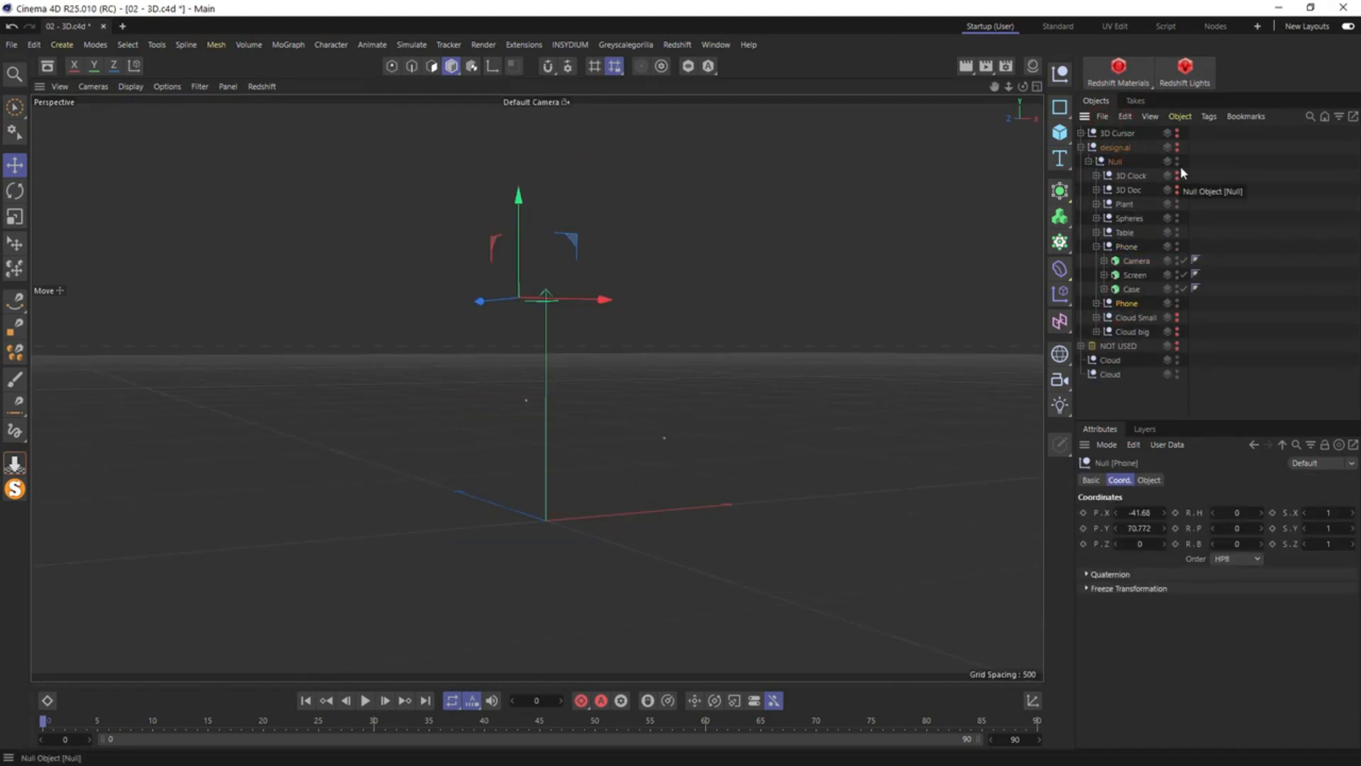
left_click(1097, 246)
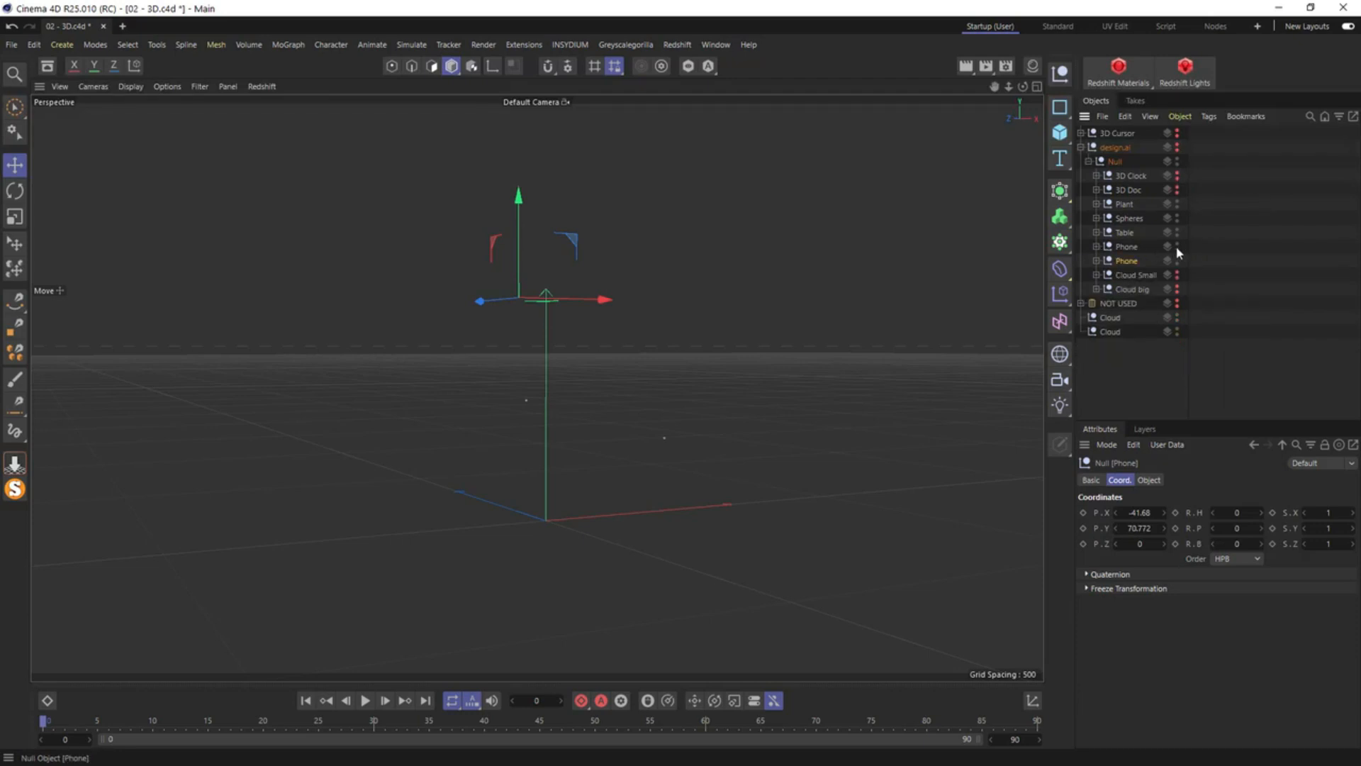
left_click(1176, 244)
left_click(1178, 260, "alt")
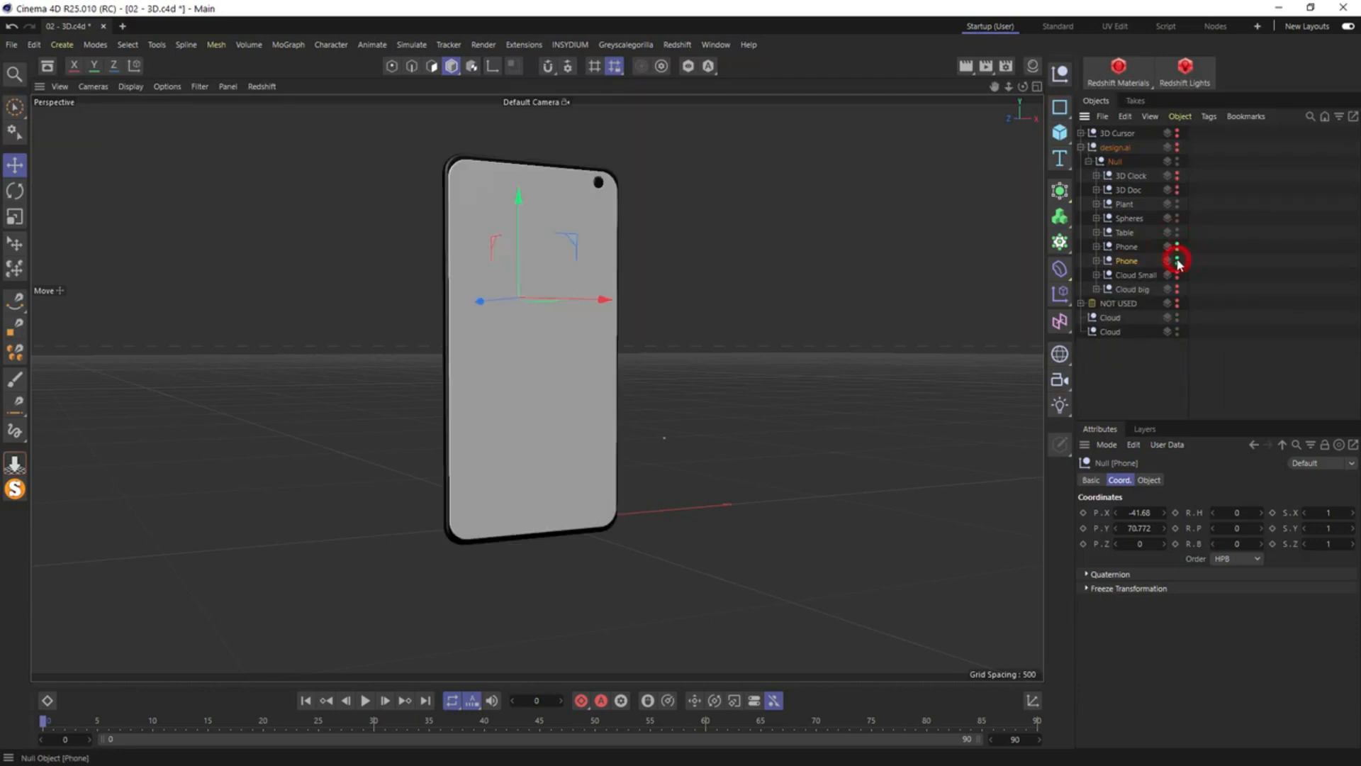
Rename the newly built phone group as 3D Phone and select the original flat Phone group
double_click(1127, 247)
key("Home")
type("3D")
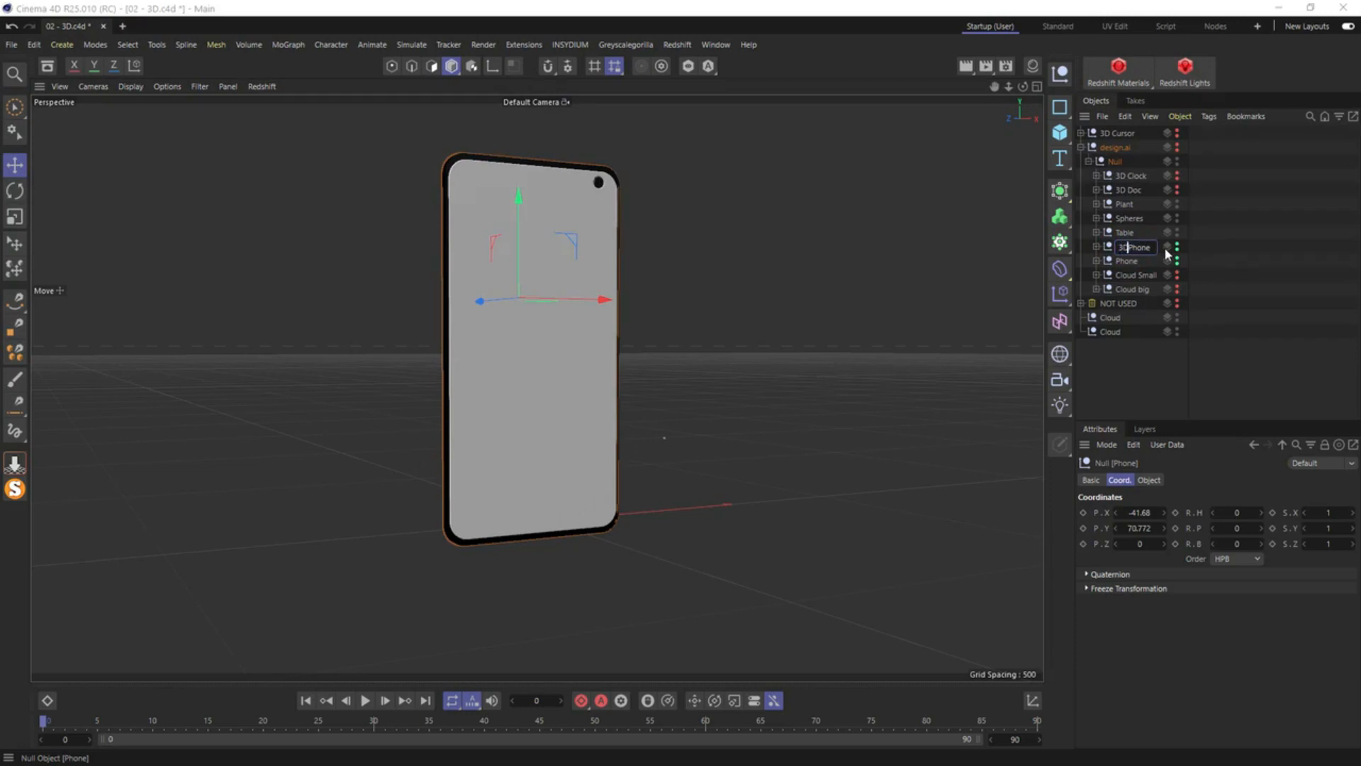
left_click(1132, 259)
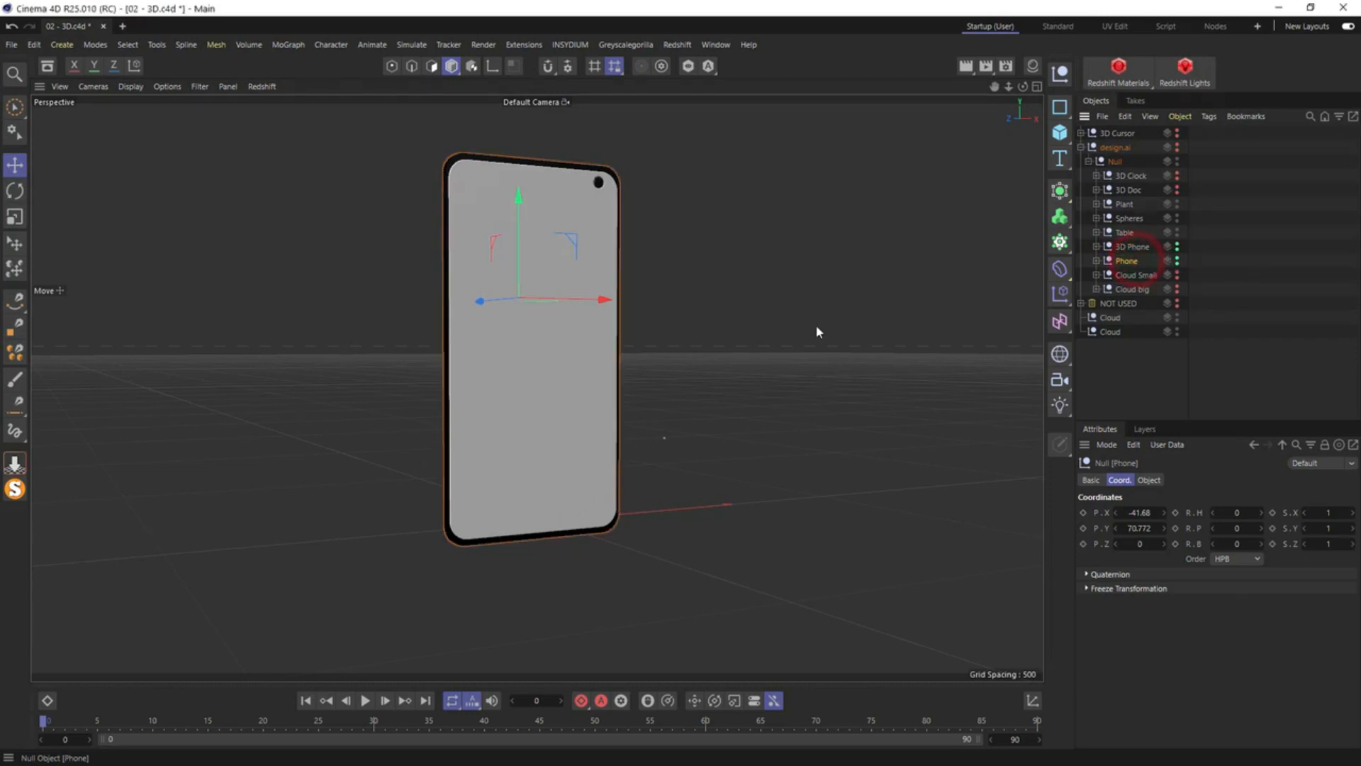
Move the flat Phone along X to about 249 and compare its edges and camera hole with the 3D Phone's
left_click_drag(572, 295, 746, 291)
scroll(541, 180, "up", 2)
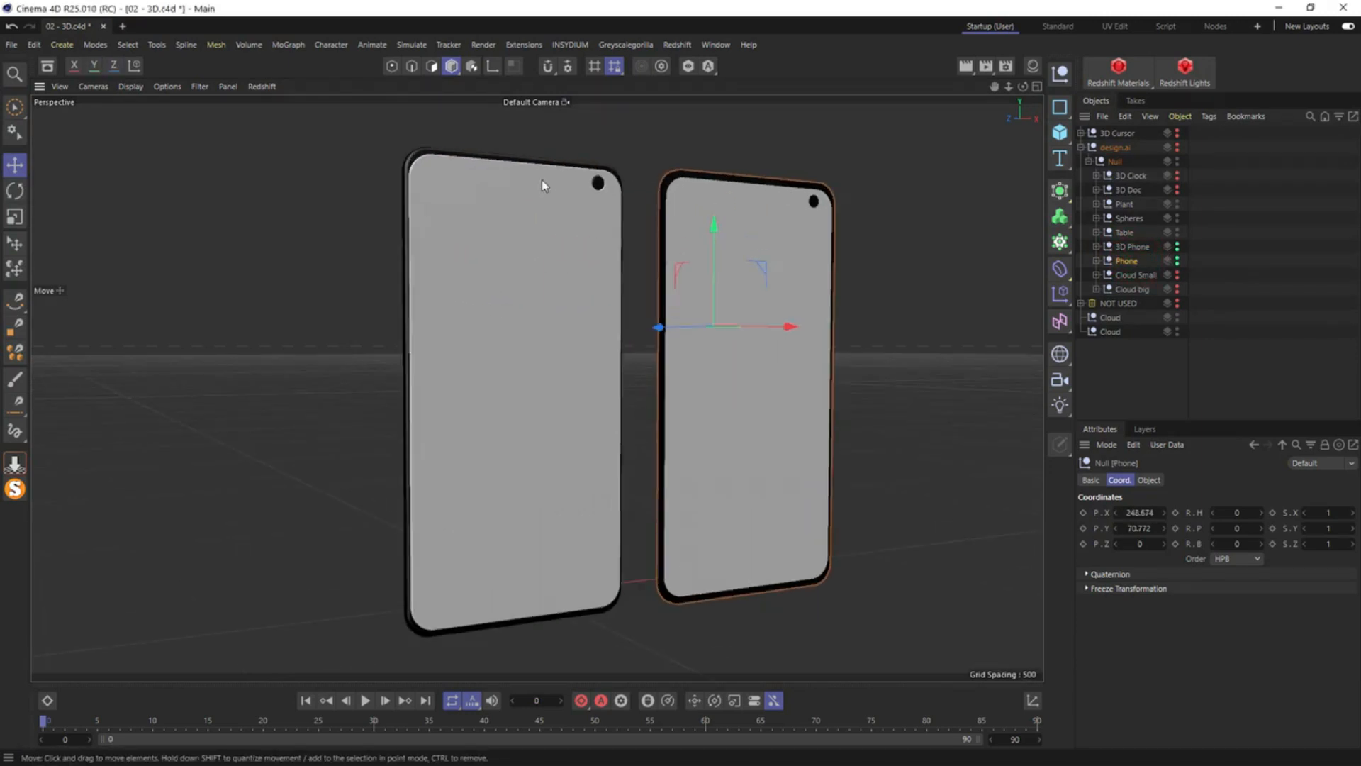
scroll(584, 177, "up", 6)
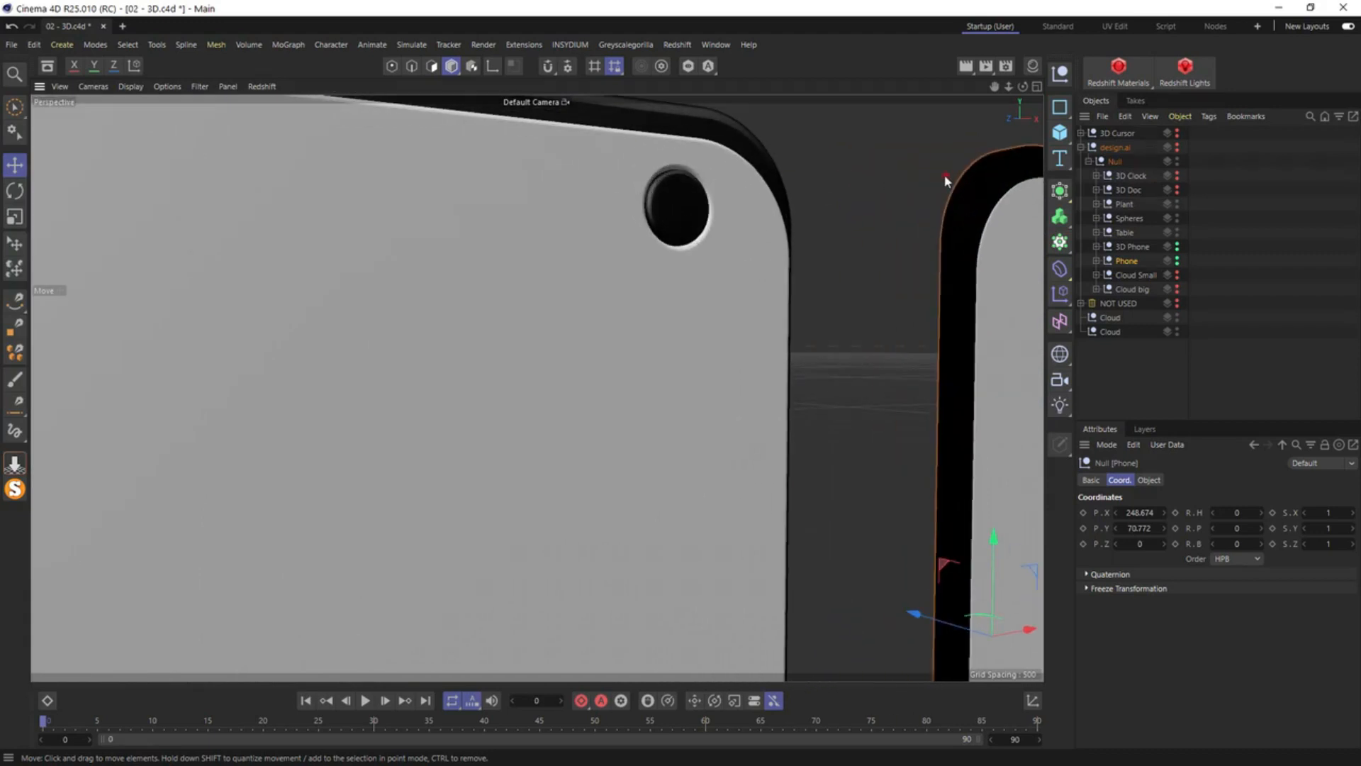
left_click_drag(944, 175, 541, 259, "alt")
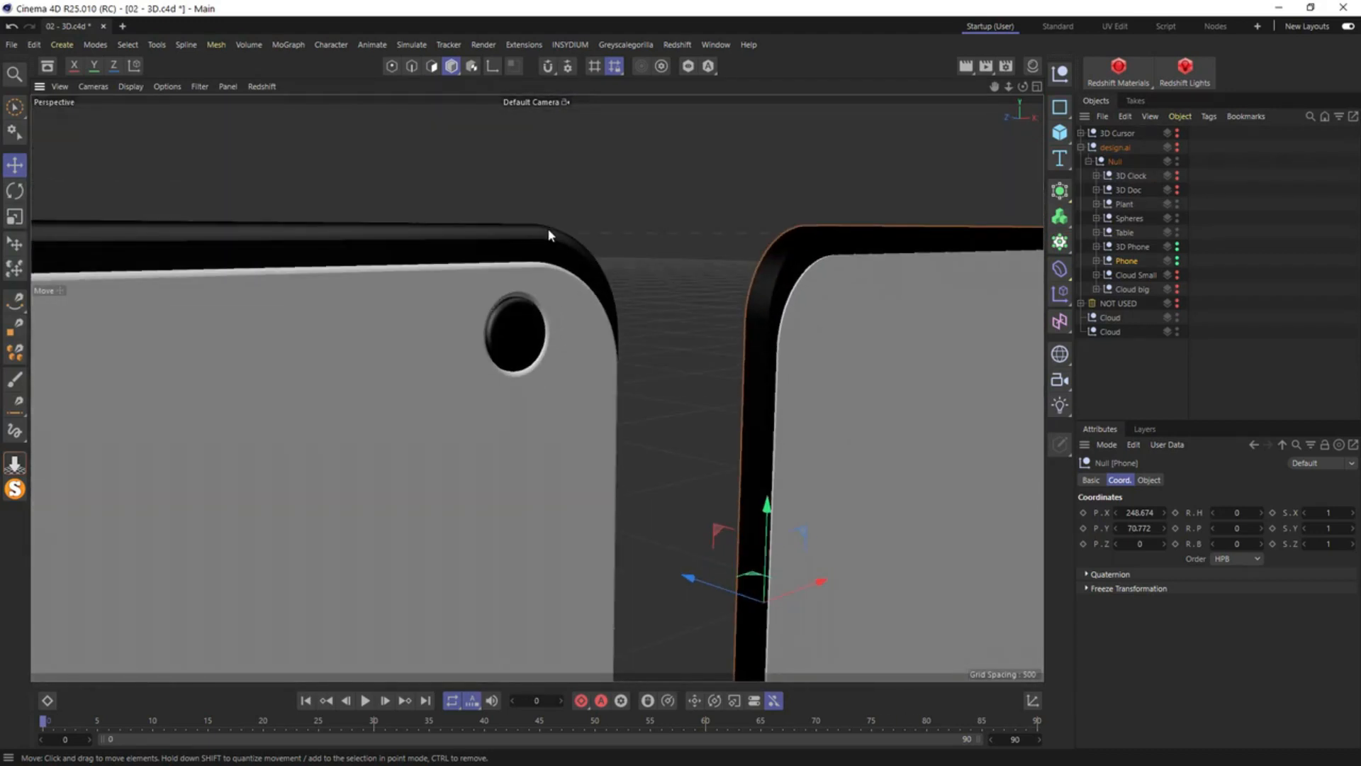
left_click_drag(889, 261, 97, 319, "alt")
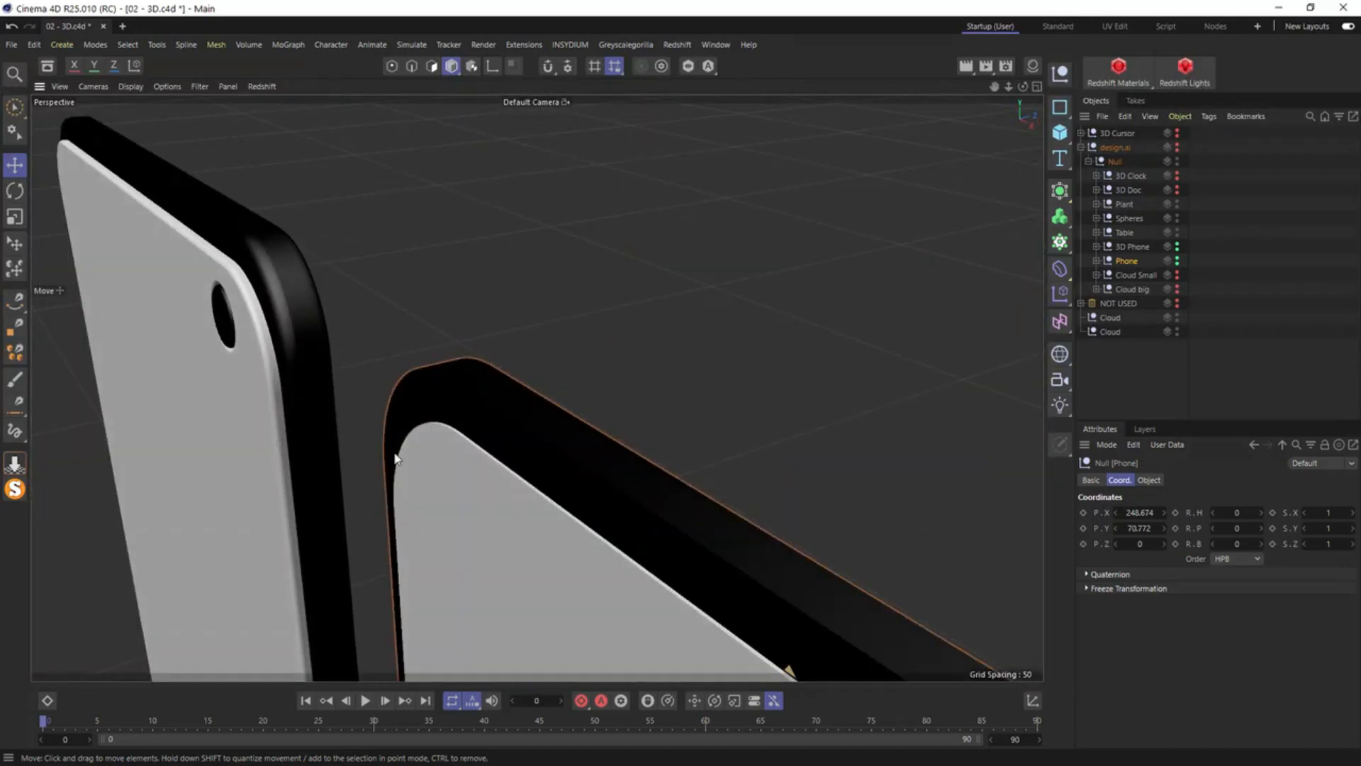
left_click_drag(771, 536, 80, 291, "alt")
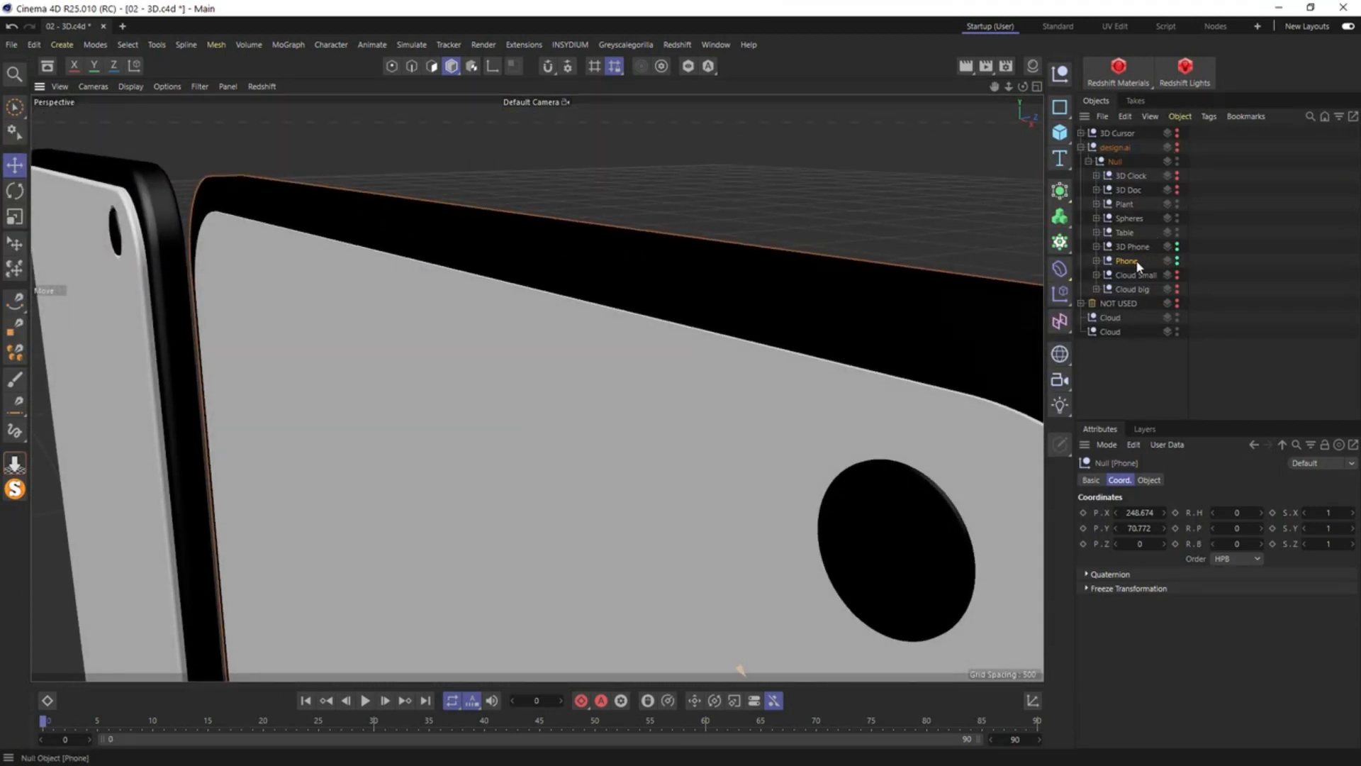
Delete the original flat Phone group and hide the 3D Phone group
key("Delete")
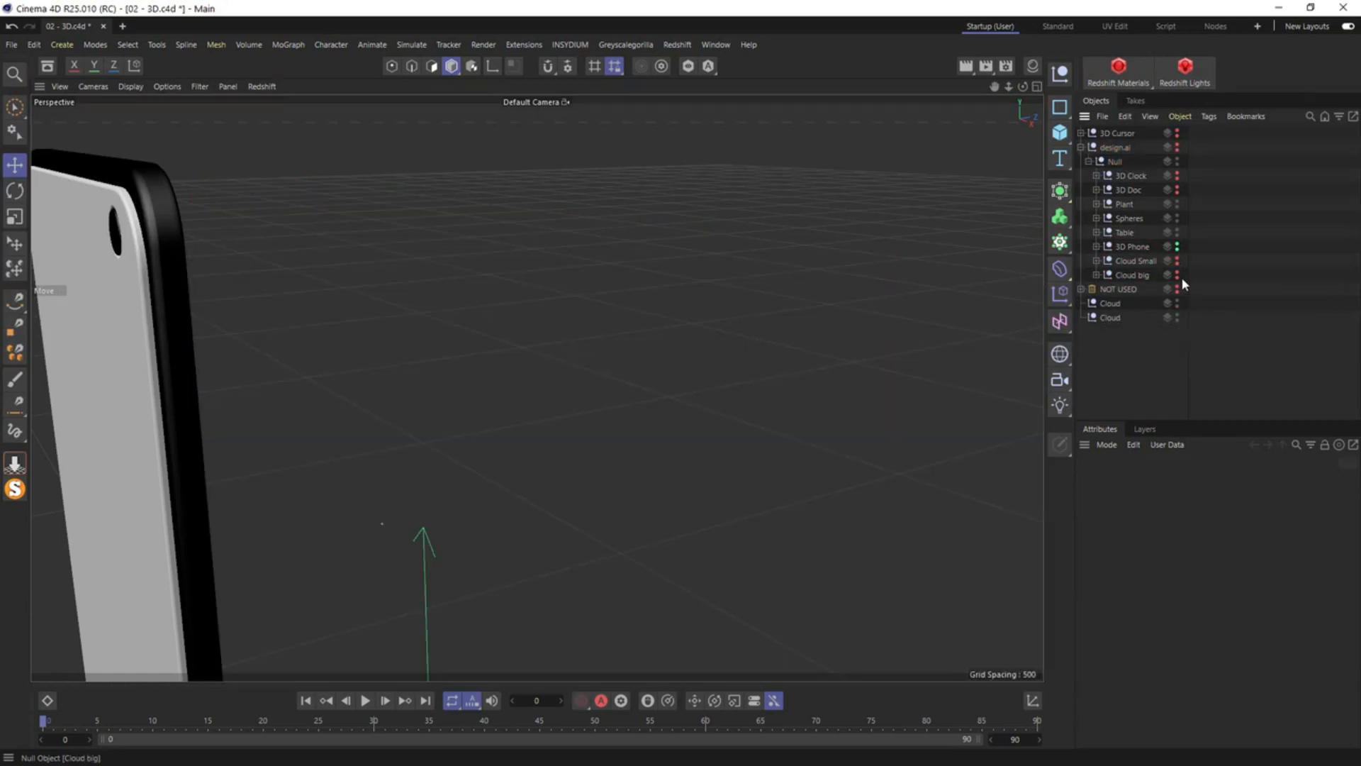
left_click(1177, 245)
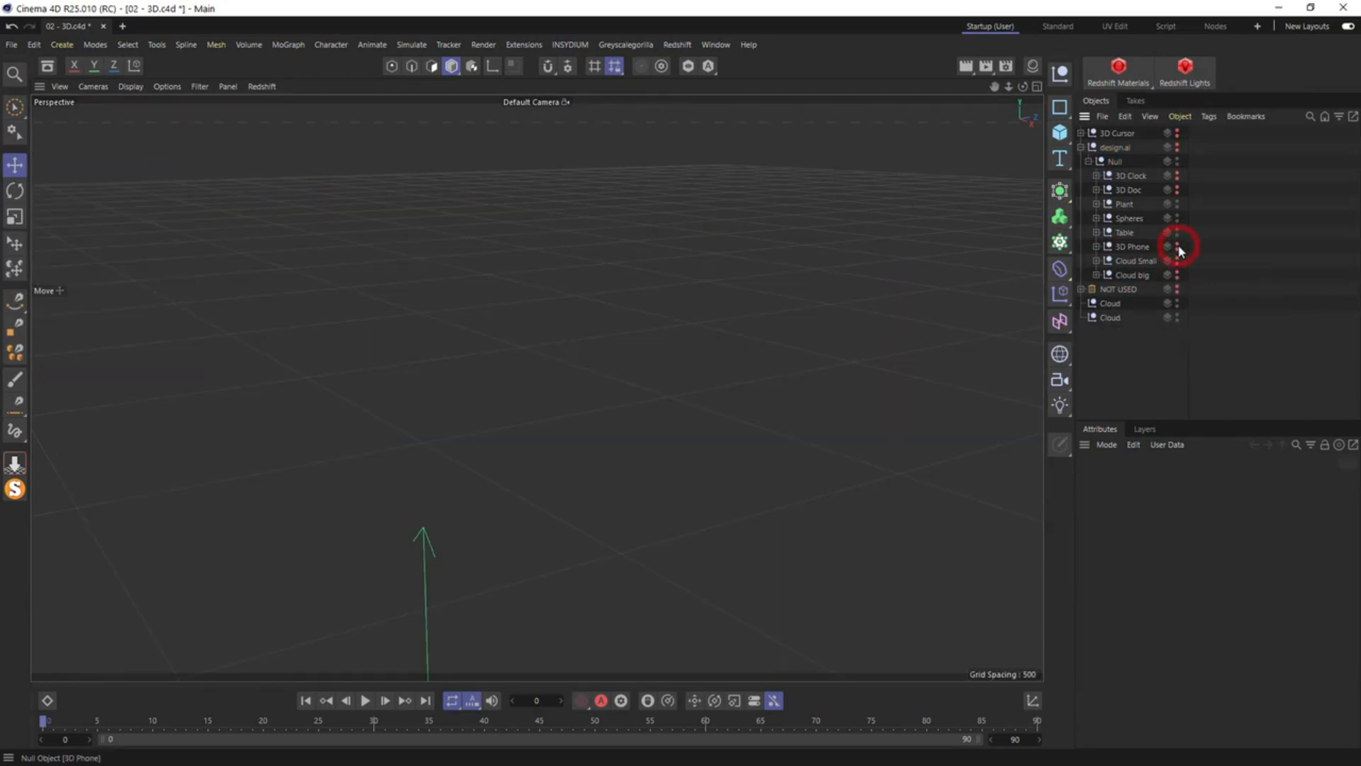
Save the project as the new incremental version 03 - 3D.c4d
left_click(1126, 206)
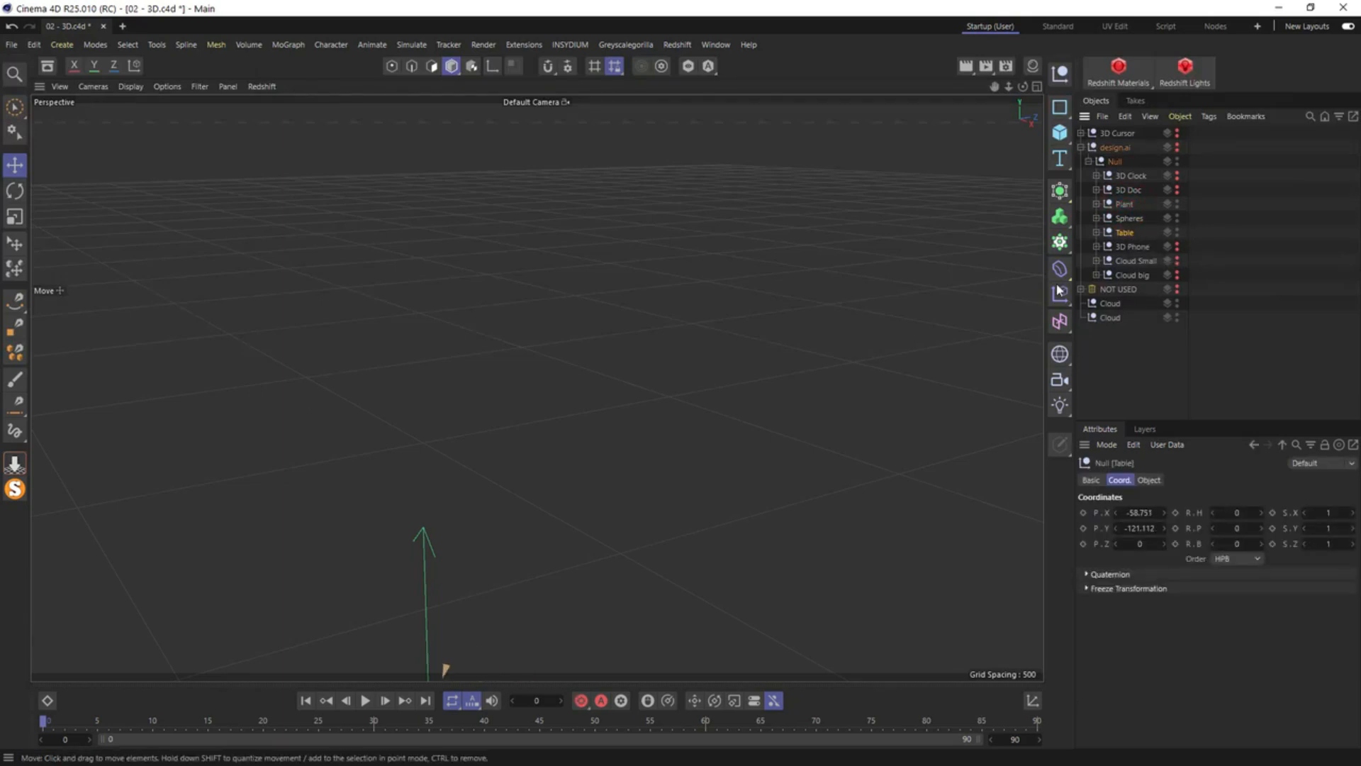
left_click(1174, 147)
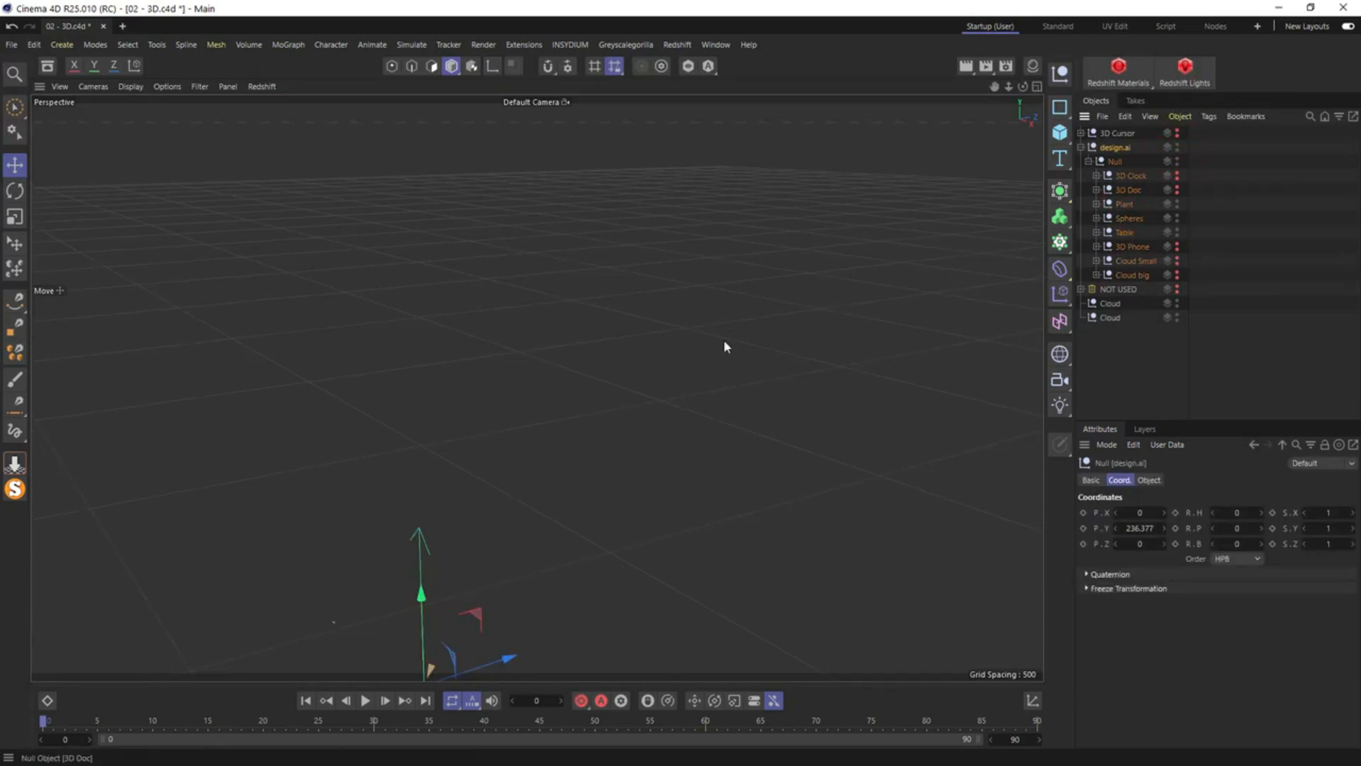
scroll(503, 435, "down", 3)
left_click_drag(484, 591, 851, 141, "alt")
left_click_drag(331, 431, 785, 374, "alt")
left_click(785, 375)
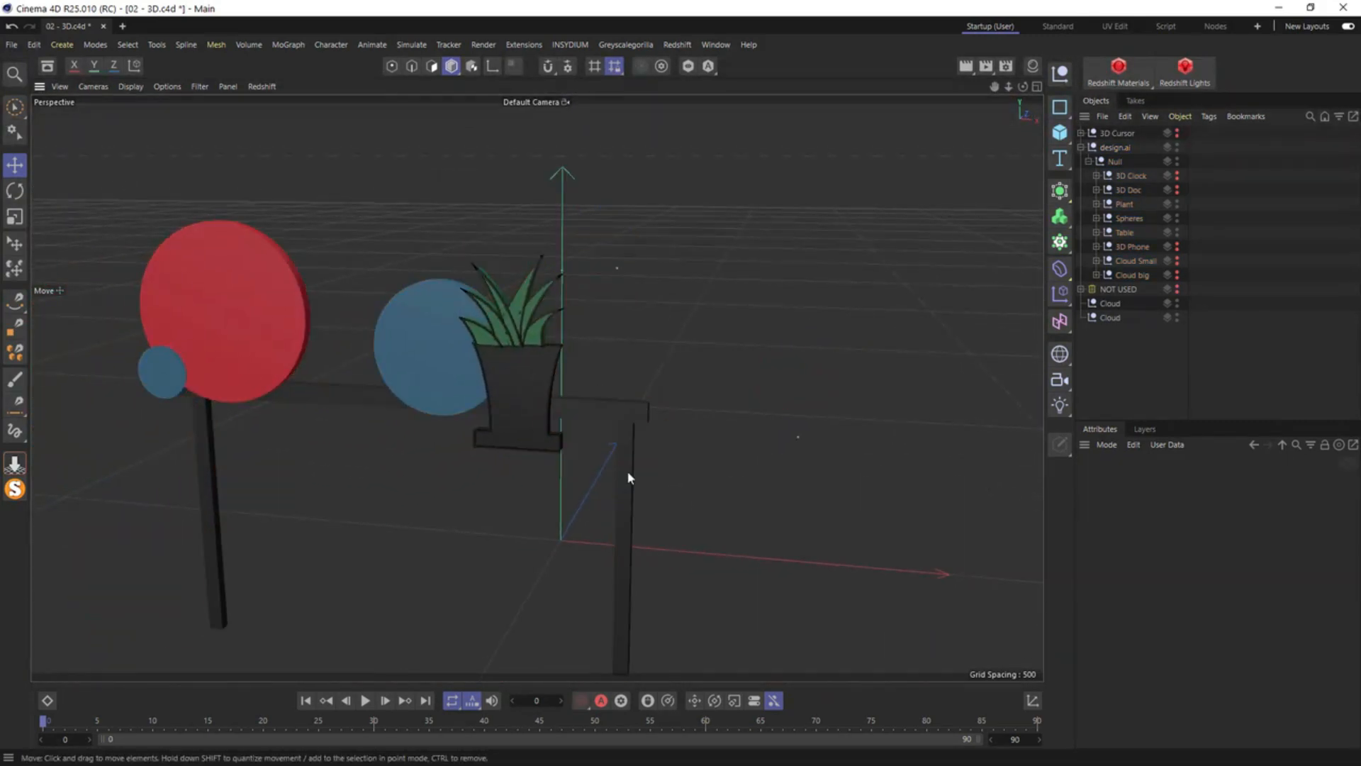
left_click_drag(629, 475, 704, 476, "alt")
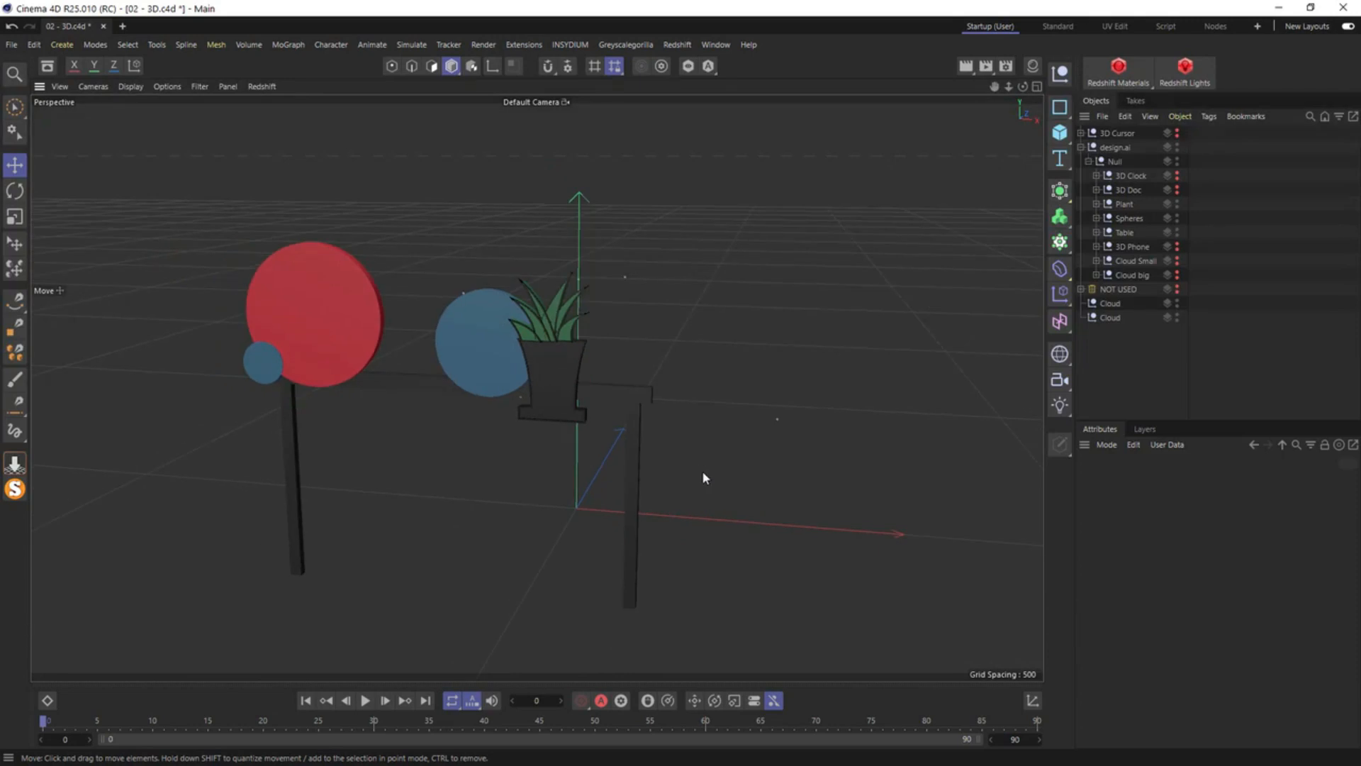
key("ctrl+alt+s")
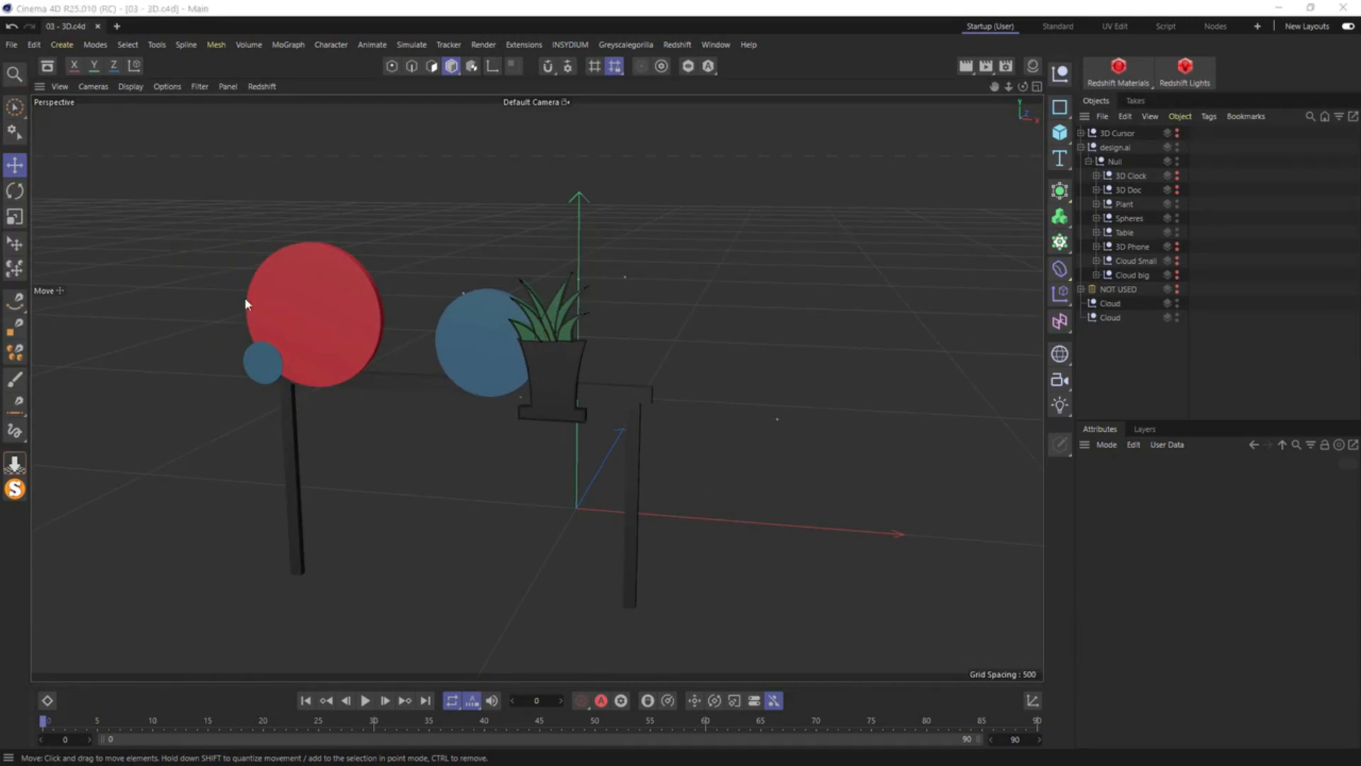
Search the asset library for "table" and look through the models for one matching the flat table
left_click(616, 392)
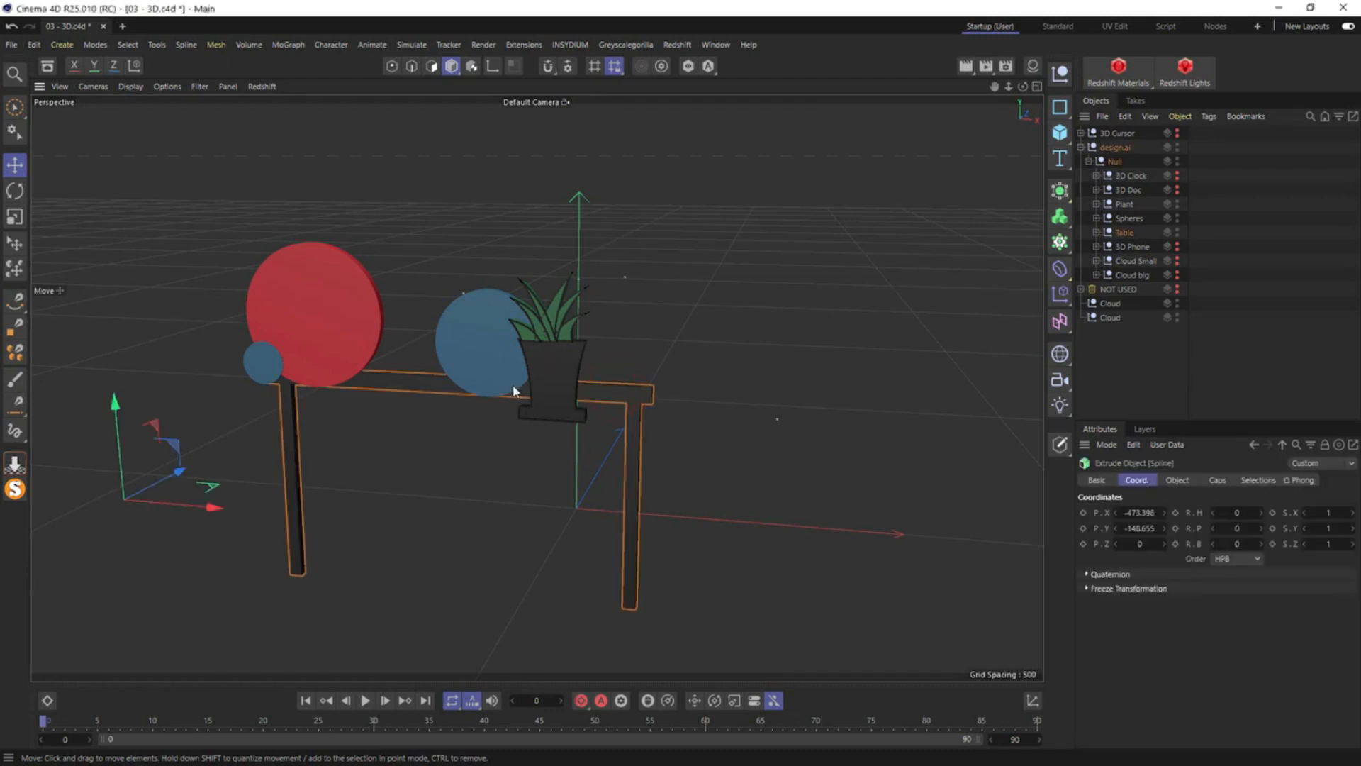
left_click(48, 67)
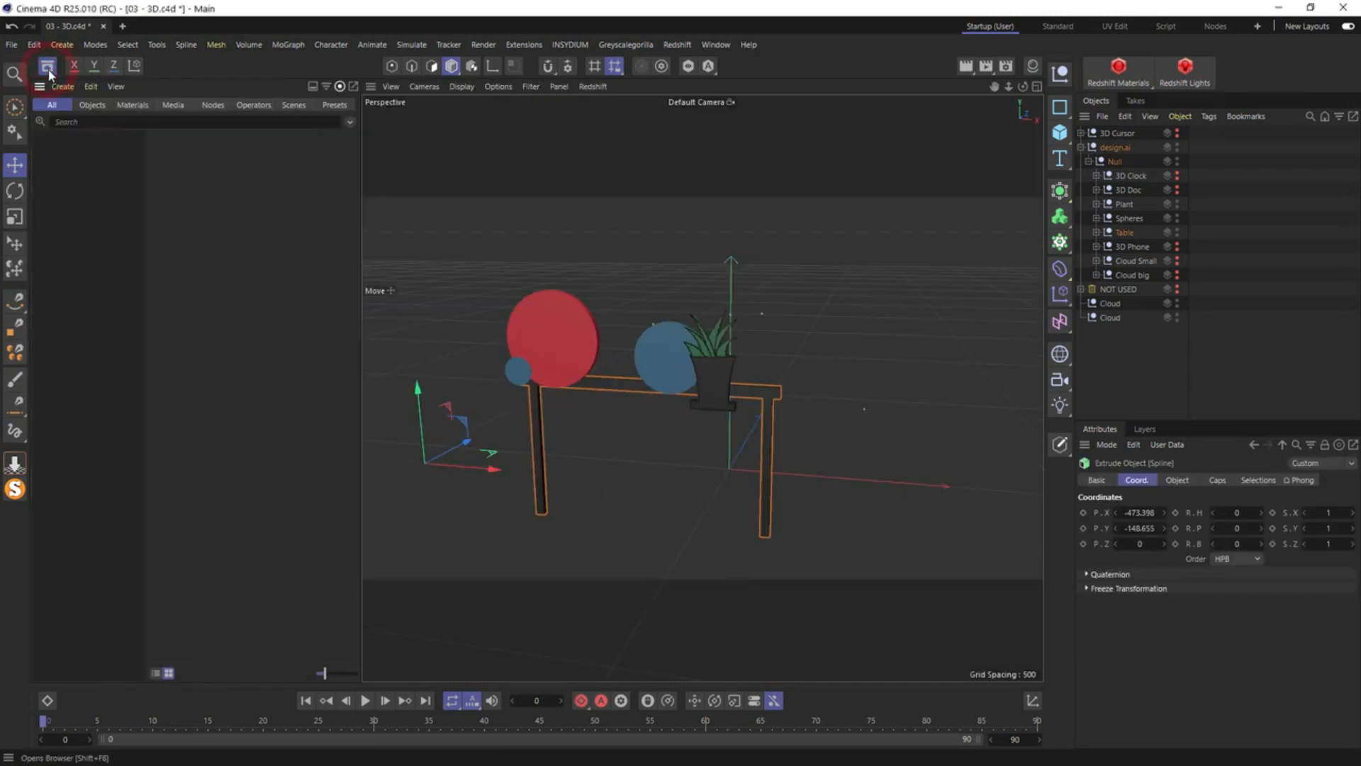
left_click(69, 122)
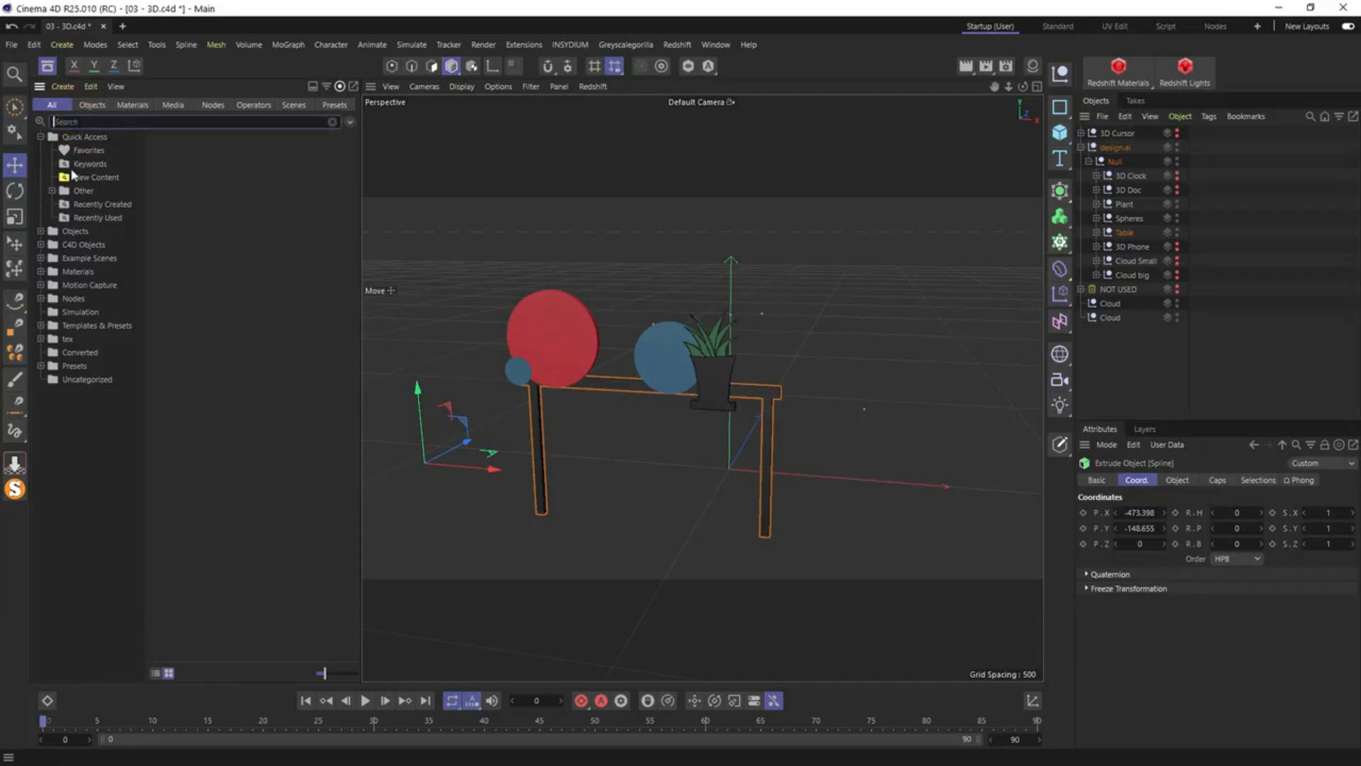
type("table")
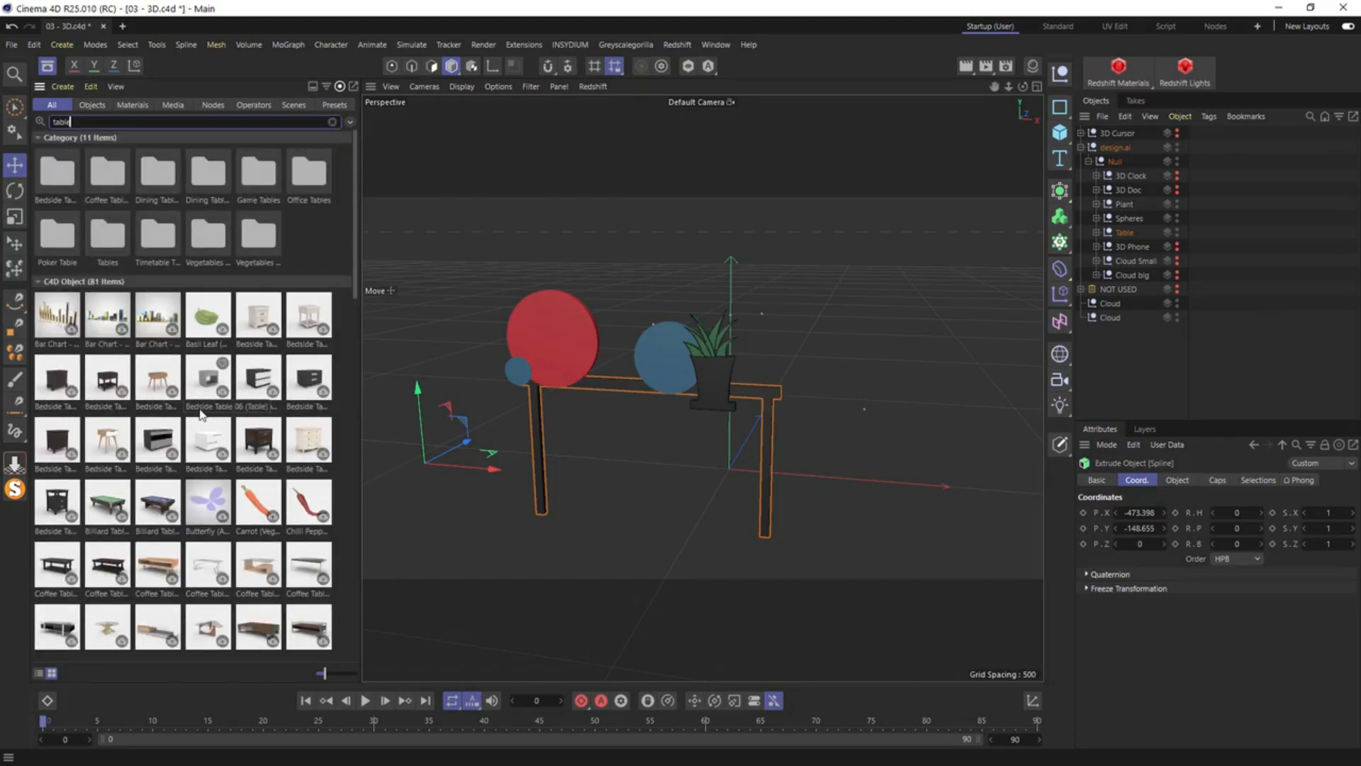
scroll(201, 414, "down", 3)
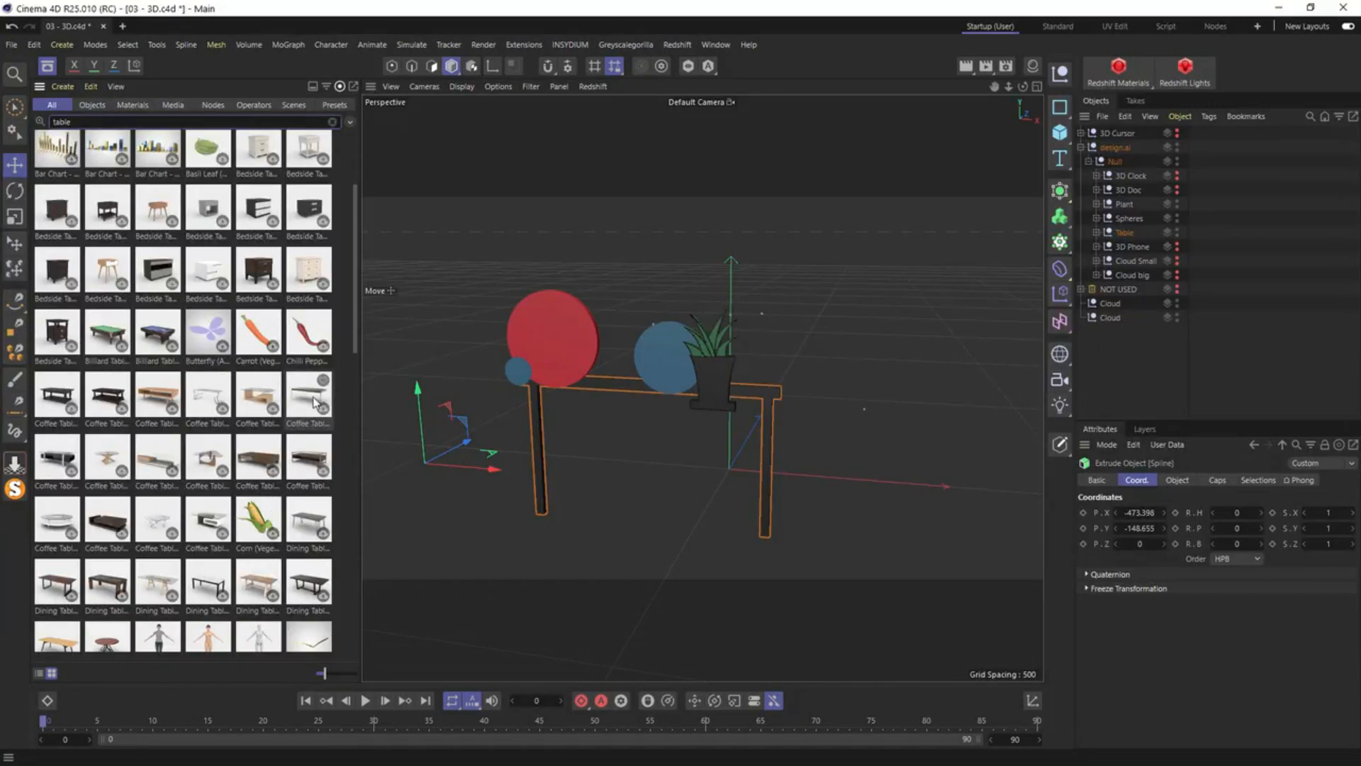
scroll(292, 413, "down", 4)
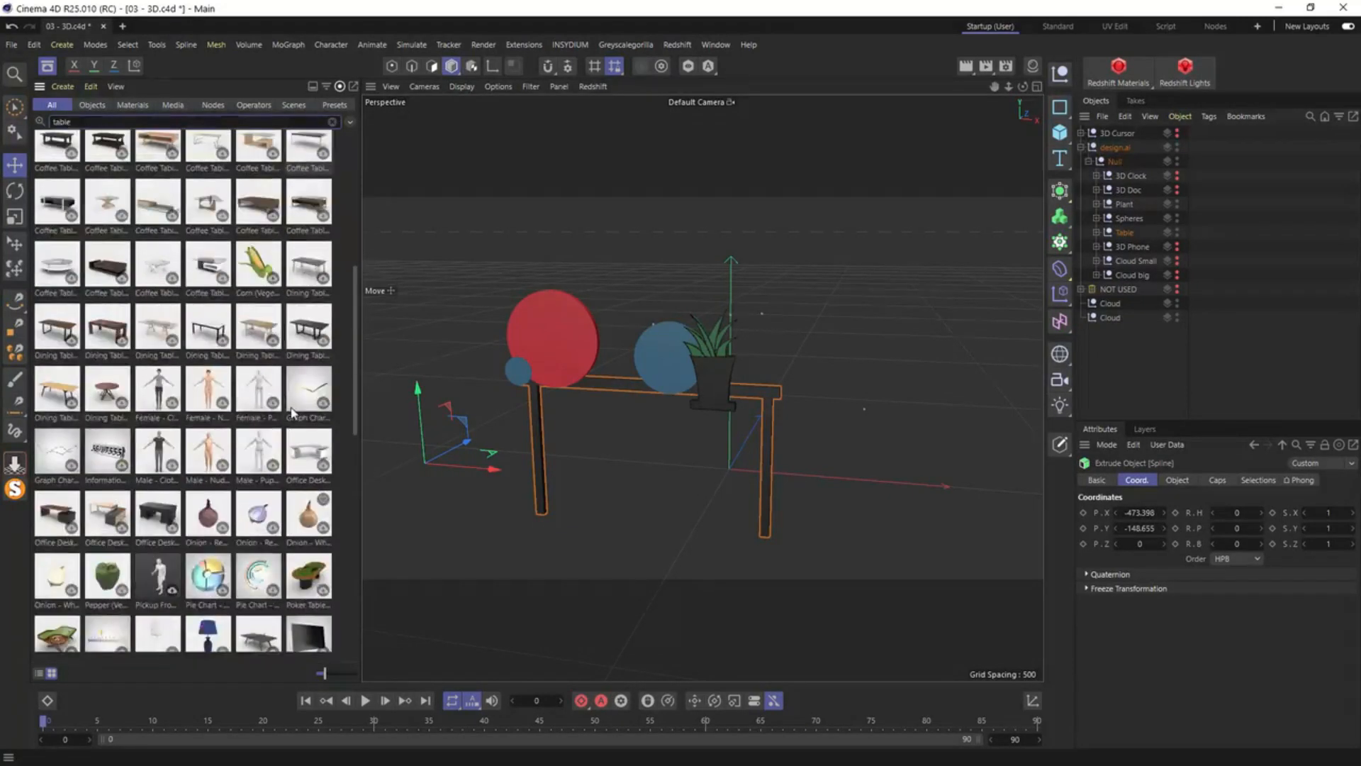
scroll(292, 412, "up", 1)
scroll(294, 414, "up", 3)
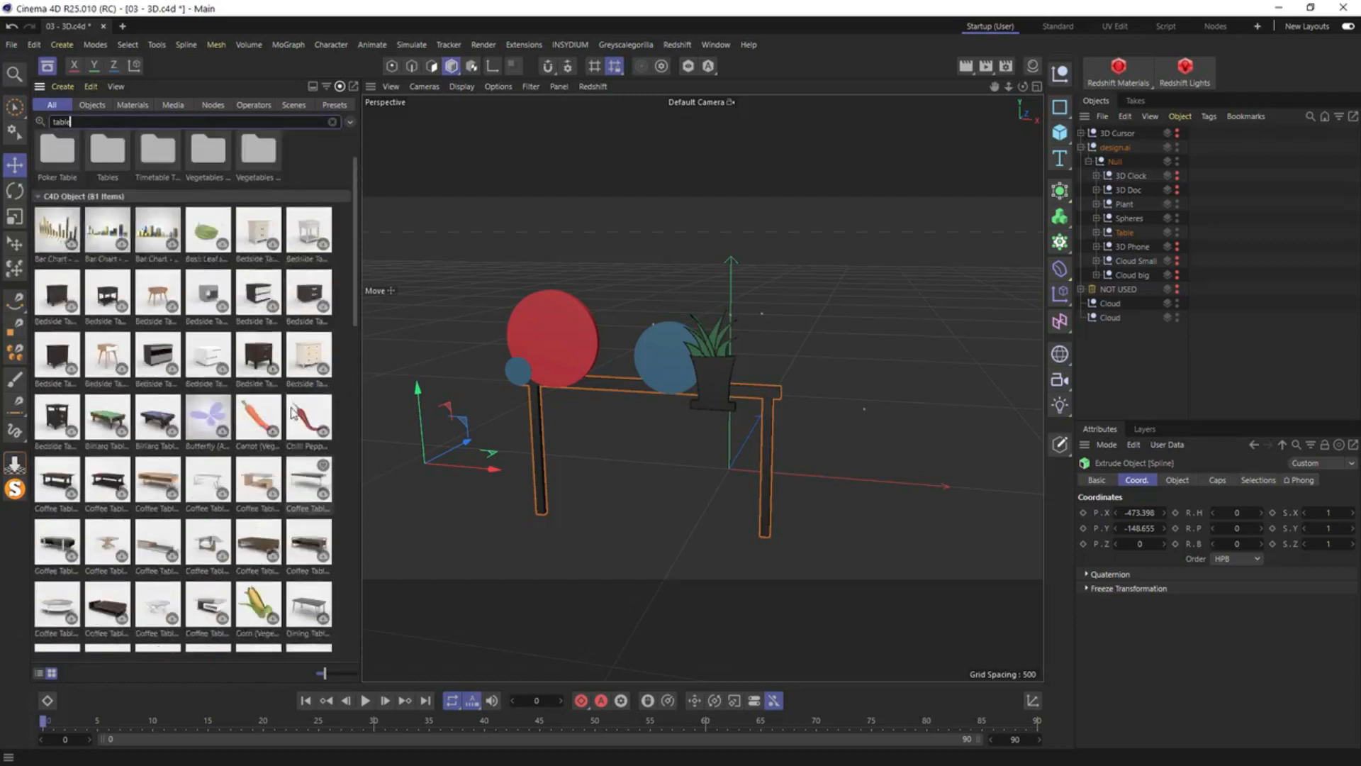
Search the asset library for "plant", add the Echeveria model to the scene, and close the library
double_click(71, 122)
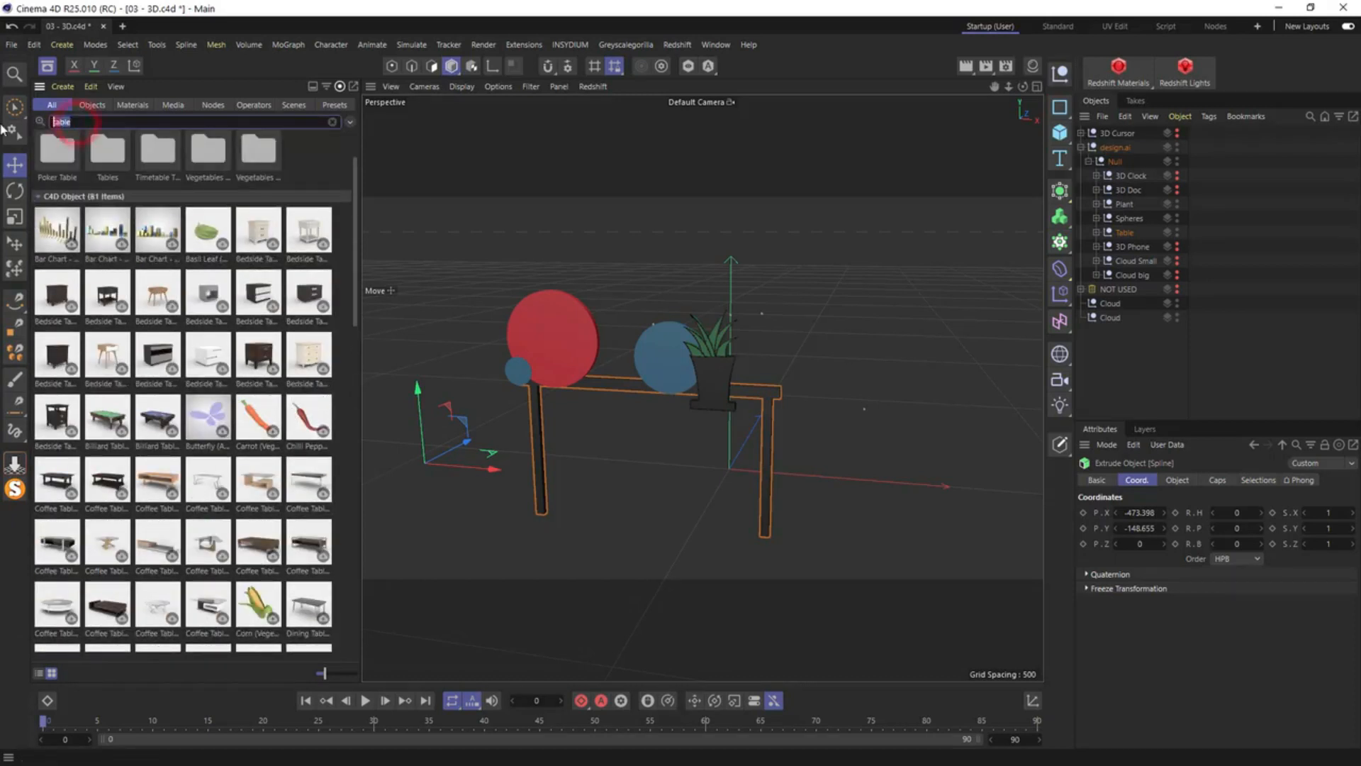
type("paint")
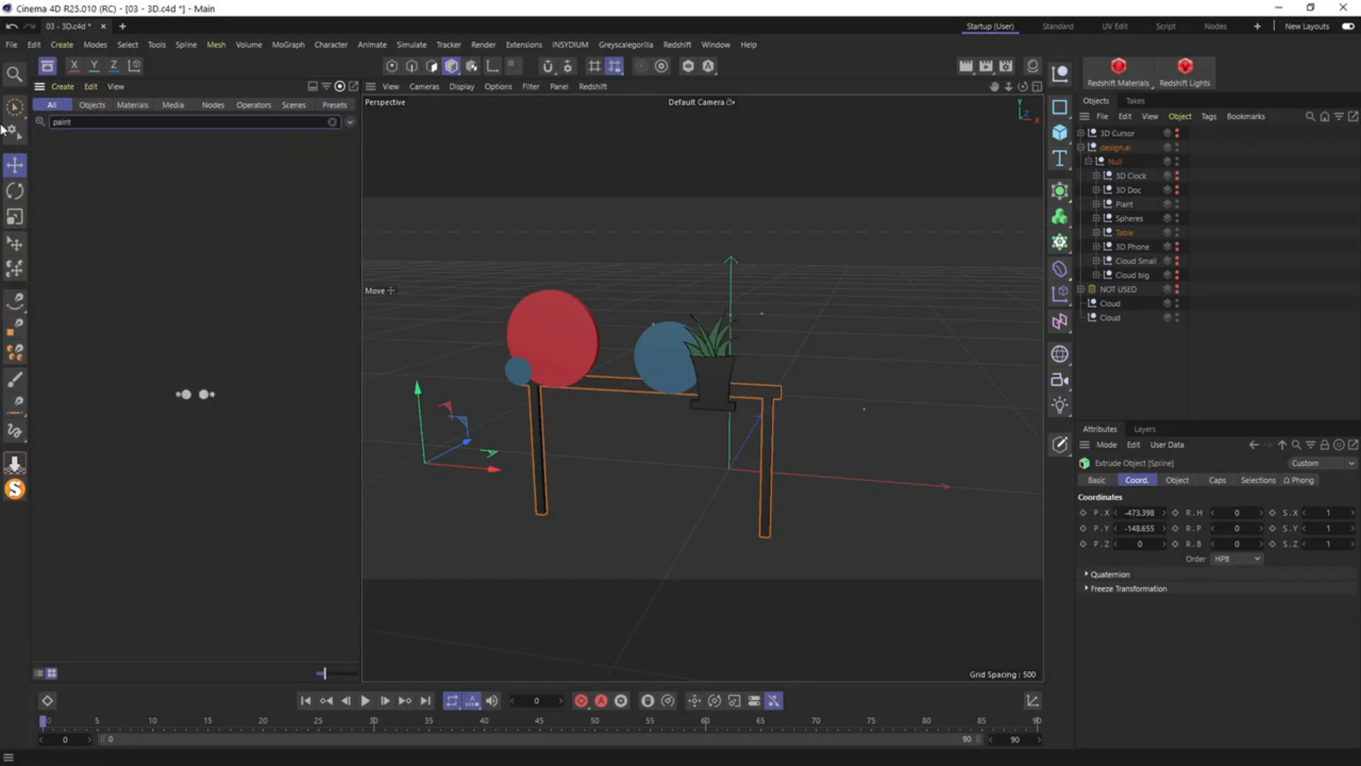
type("ant")
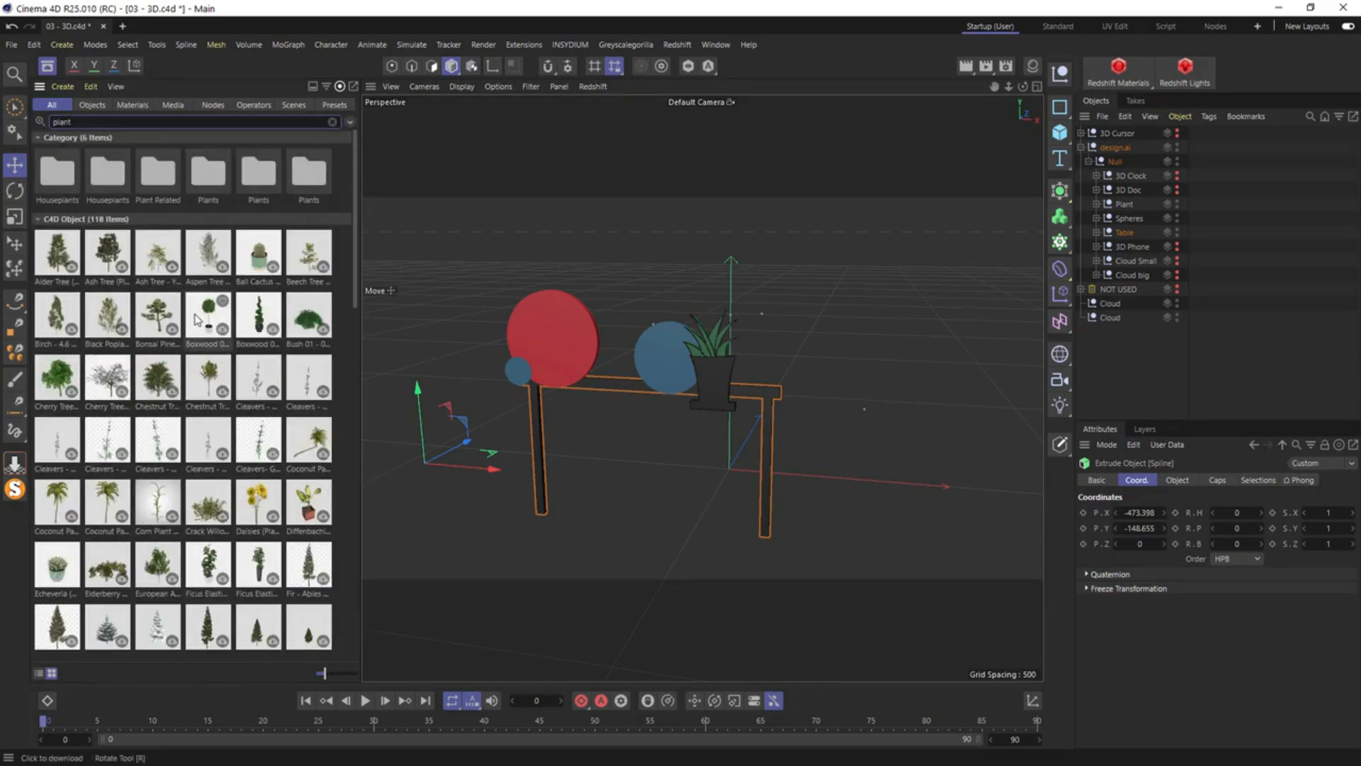
scroll(177, 333, "down", 2)
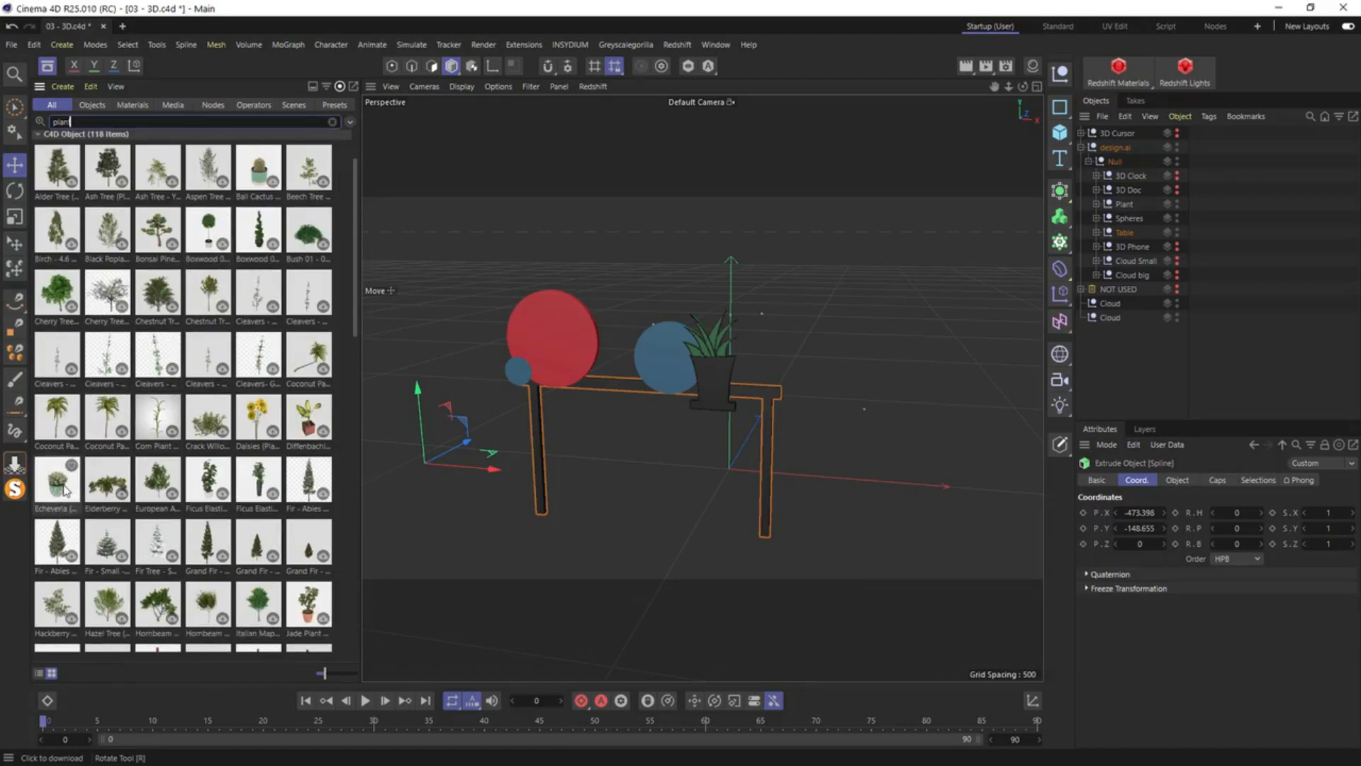
left_click_drag(64, 487, 636, 383)
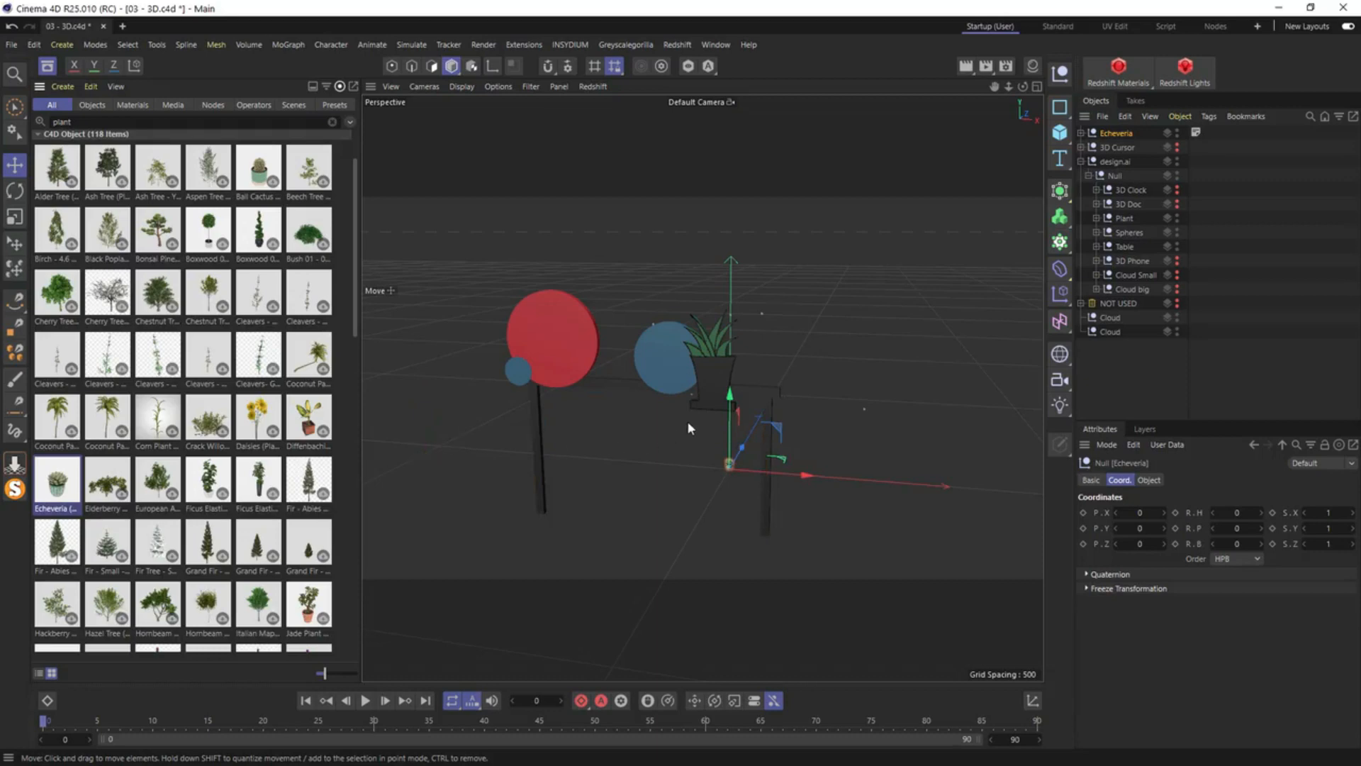
left_click(47, 66)
Scale up the Echeveria and move it in the Front view to about X 52, Y 183, near the flat plant
middle_click(597, 451)
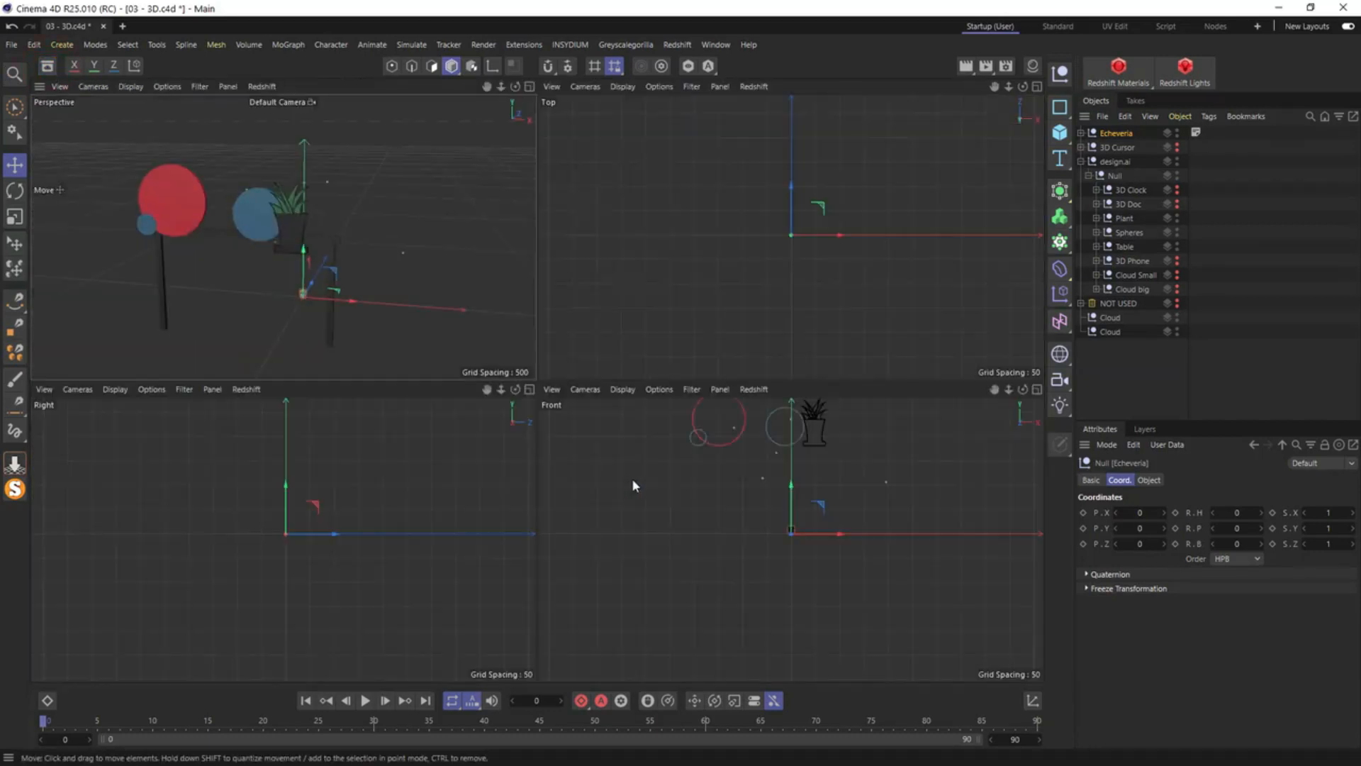
middle_click(631, 468)
key("t")
left_click_drag(592, 459, 648, 136)
key("e")
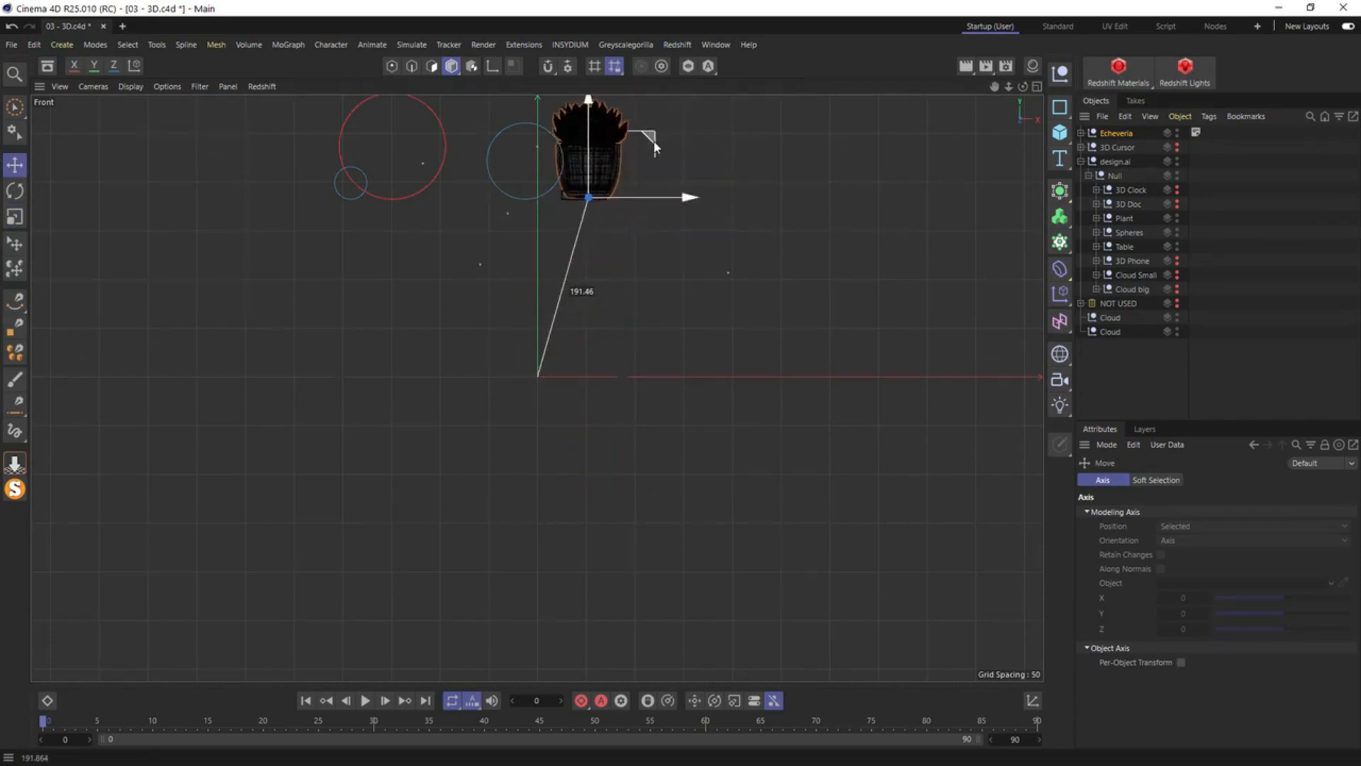
middle_click(647, 137)
middle_click(435, 251)
Delete the material tags from the Echeveria's Pot, Soil and Leaves objects
left_click_drag(564, 338, 496, 356, "alt")
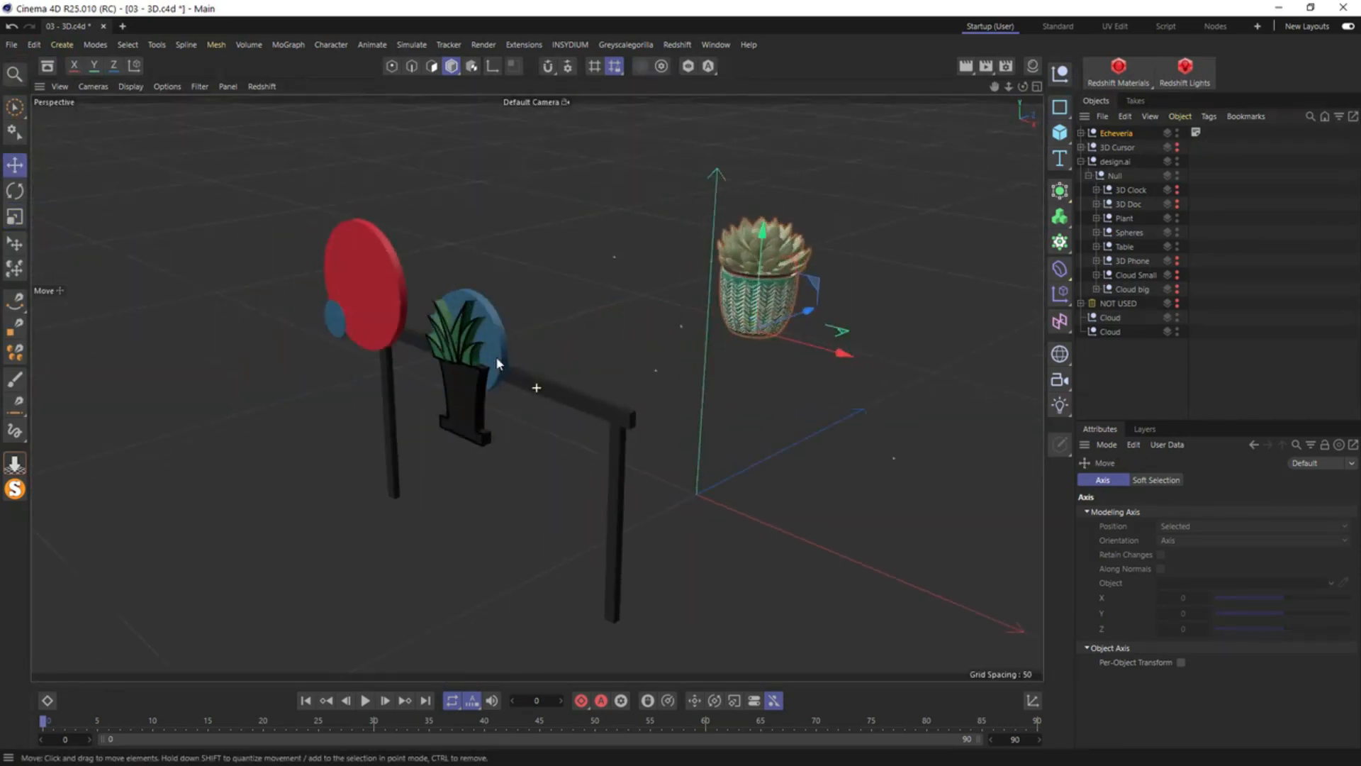
left_click(1081, 133)
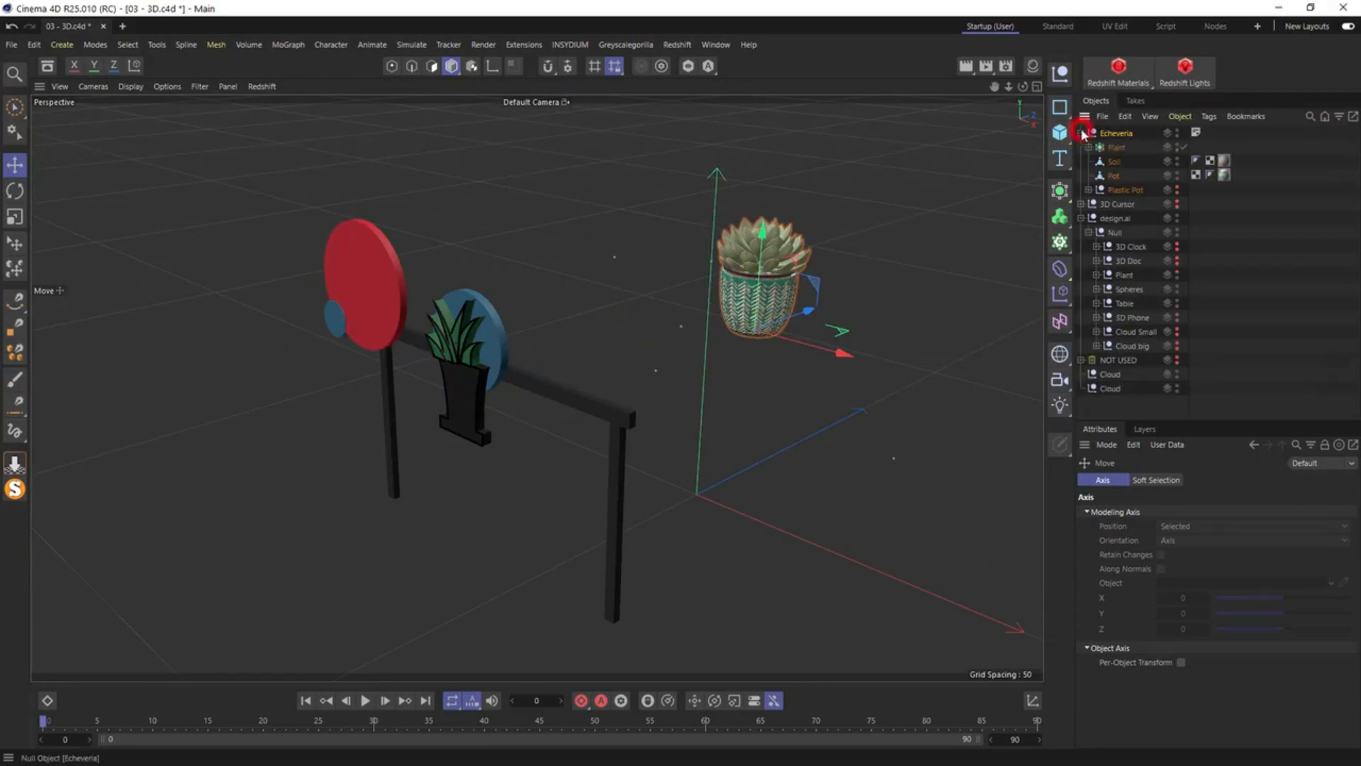
left_click(801, 298)
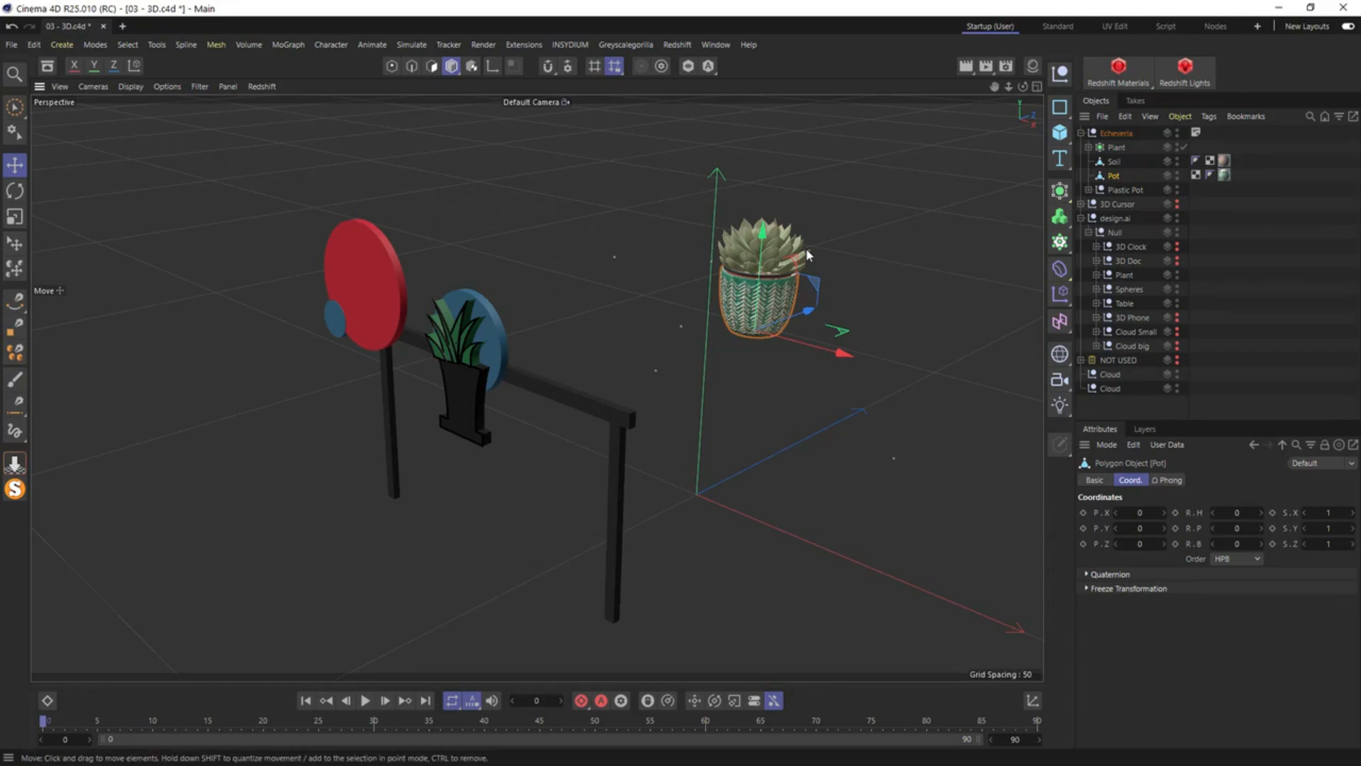
left_click(1224, 175)
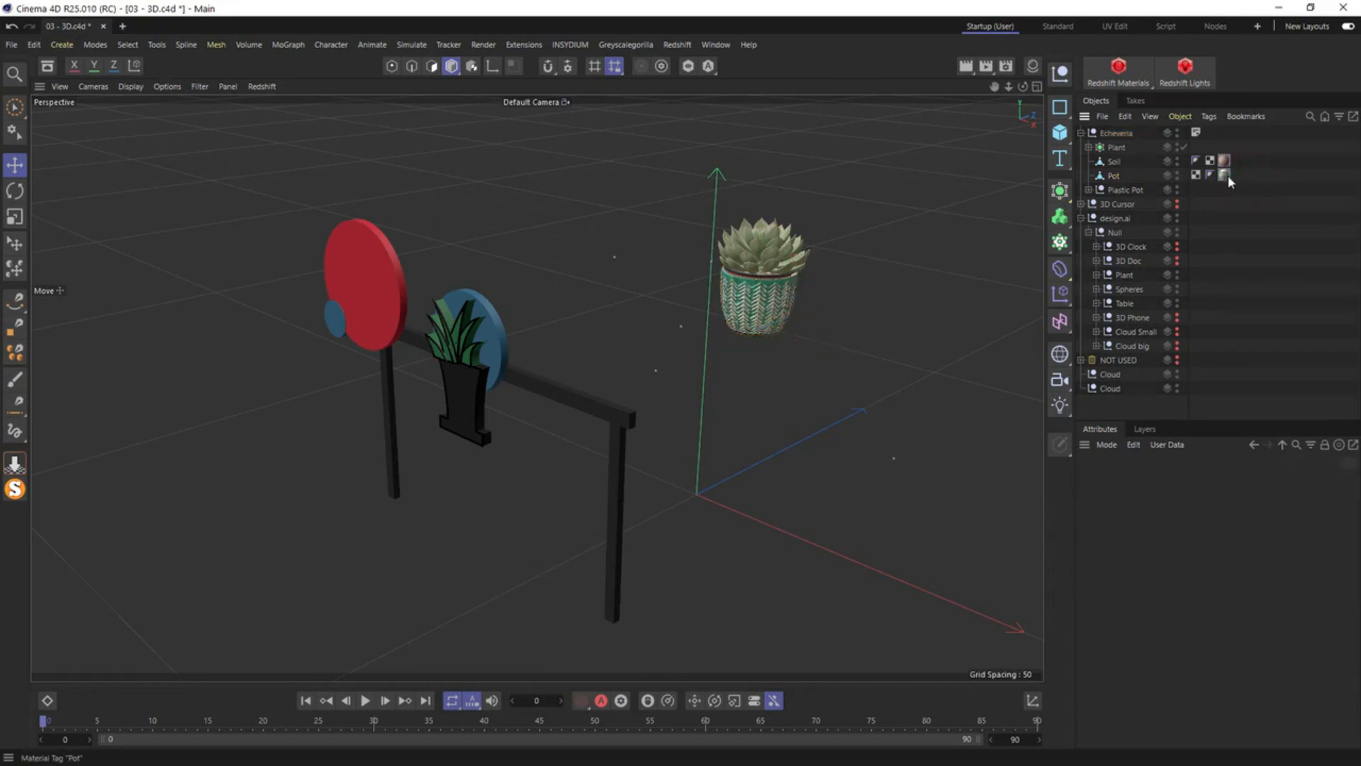
key("Delete")
left_click(1225, 162)
key("Delete")
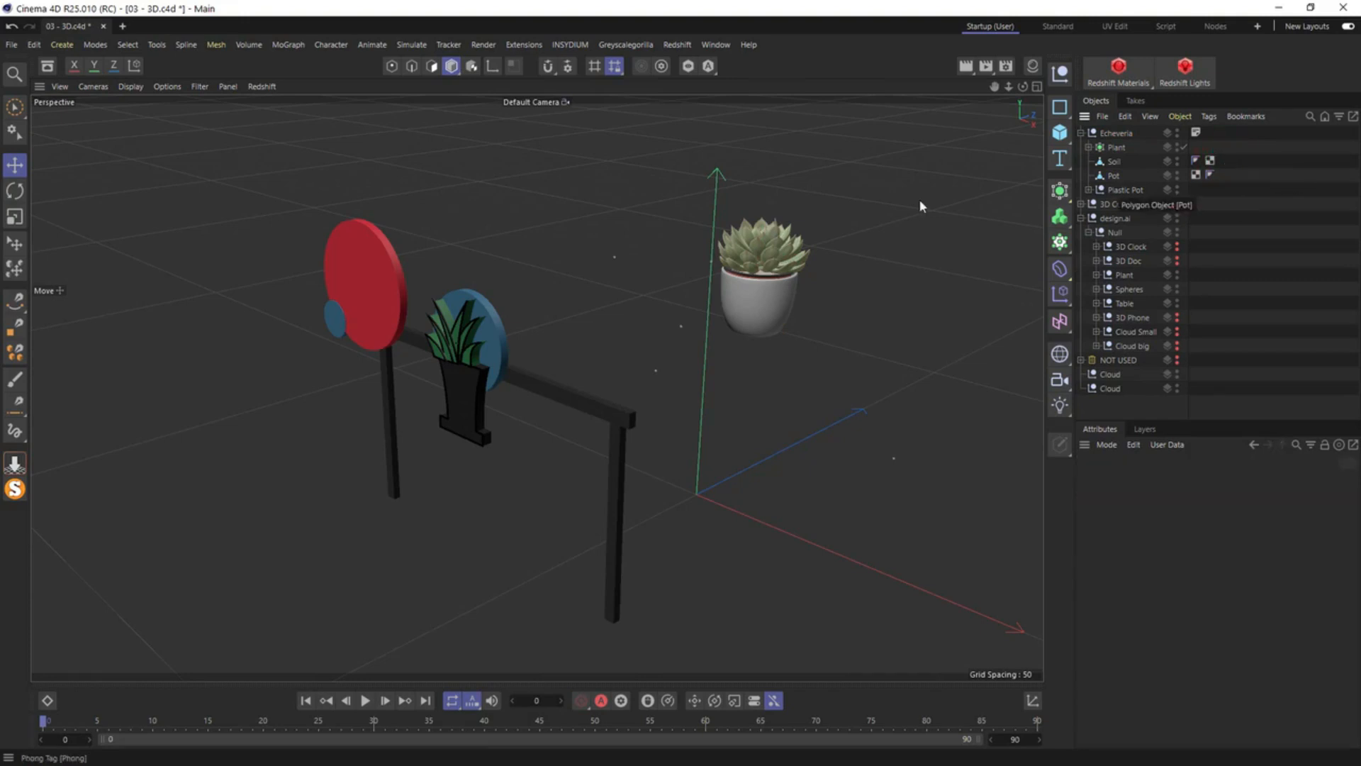
left_click(748, 247)
left_click(1088, 146)
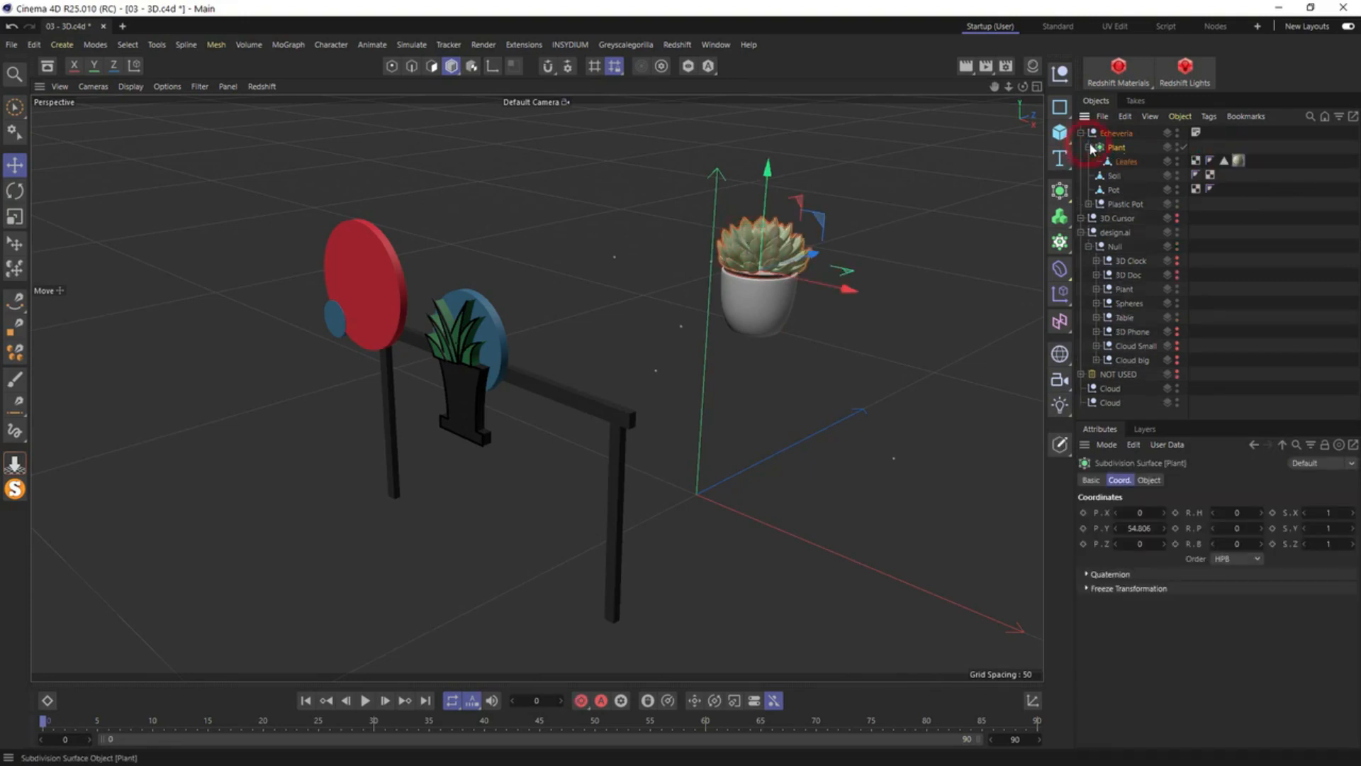
left_click(1235, 162)
key("Delete")
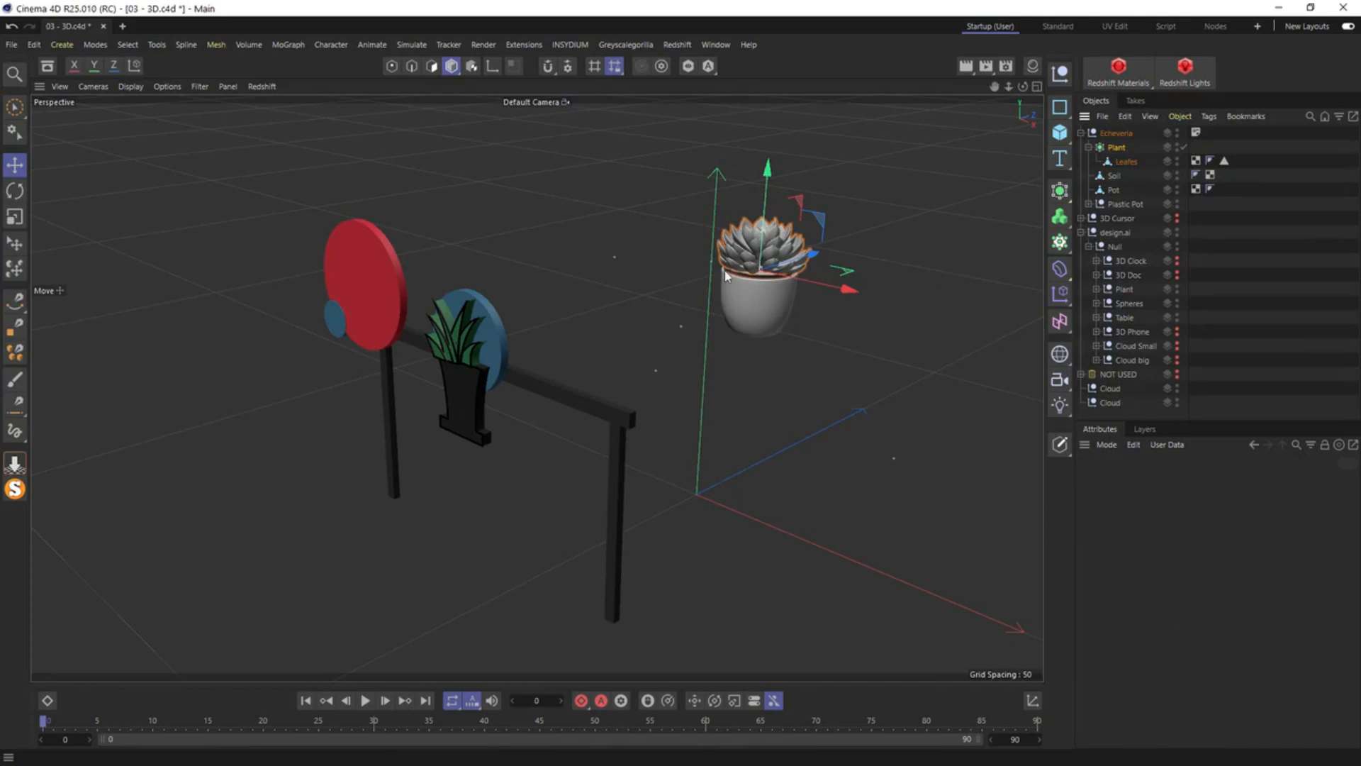
Rename the Echeveria group as "3D Plant"
left_click(563, 387)
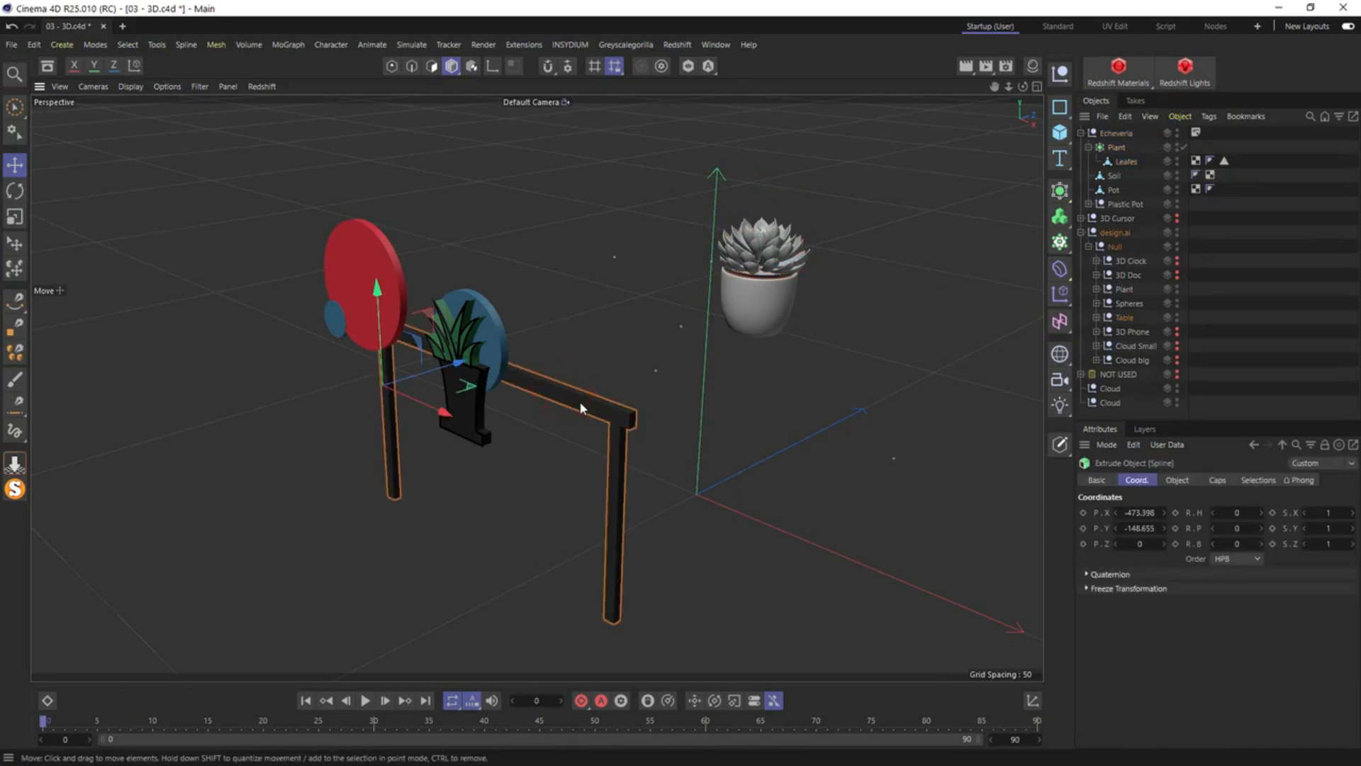
left_click(1081, 132)
double_click(1114, 134)
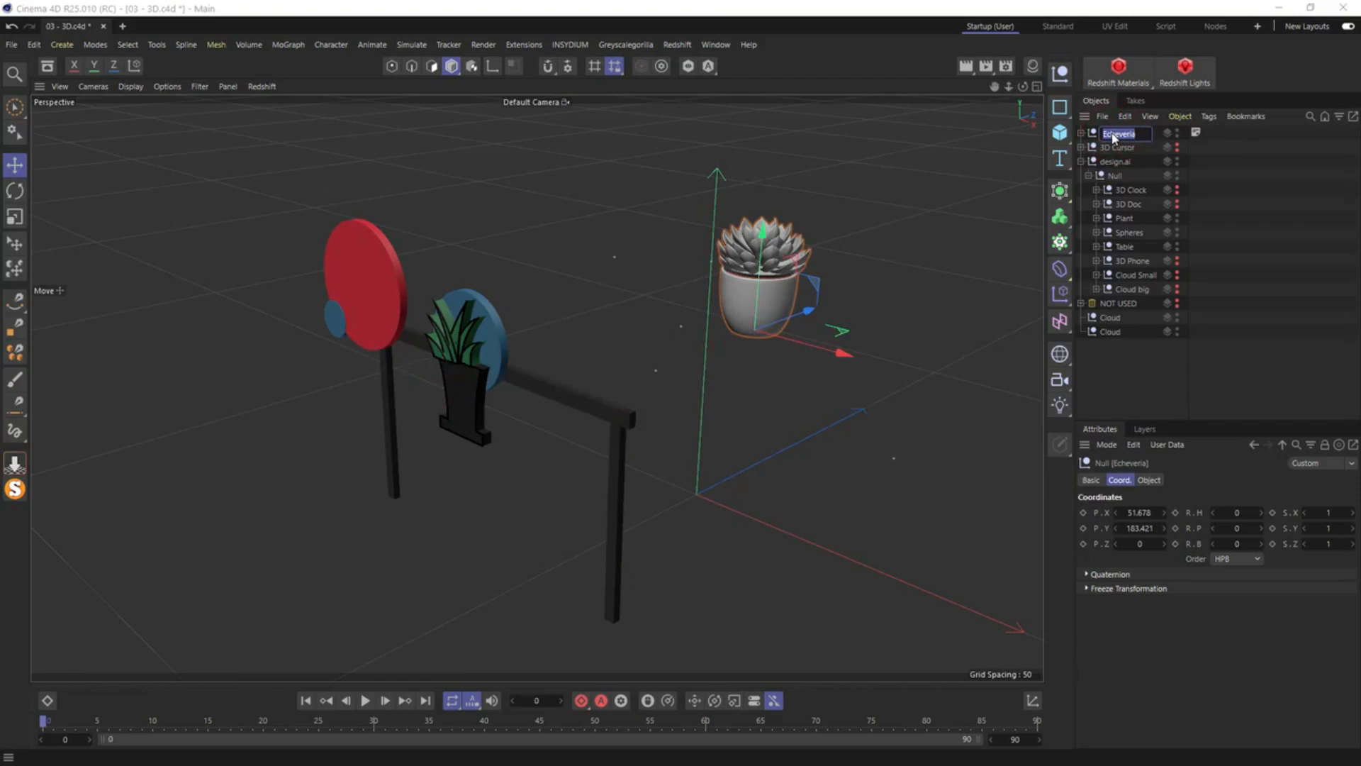
type("3D Plant")
key("Return")
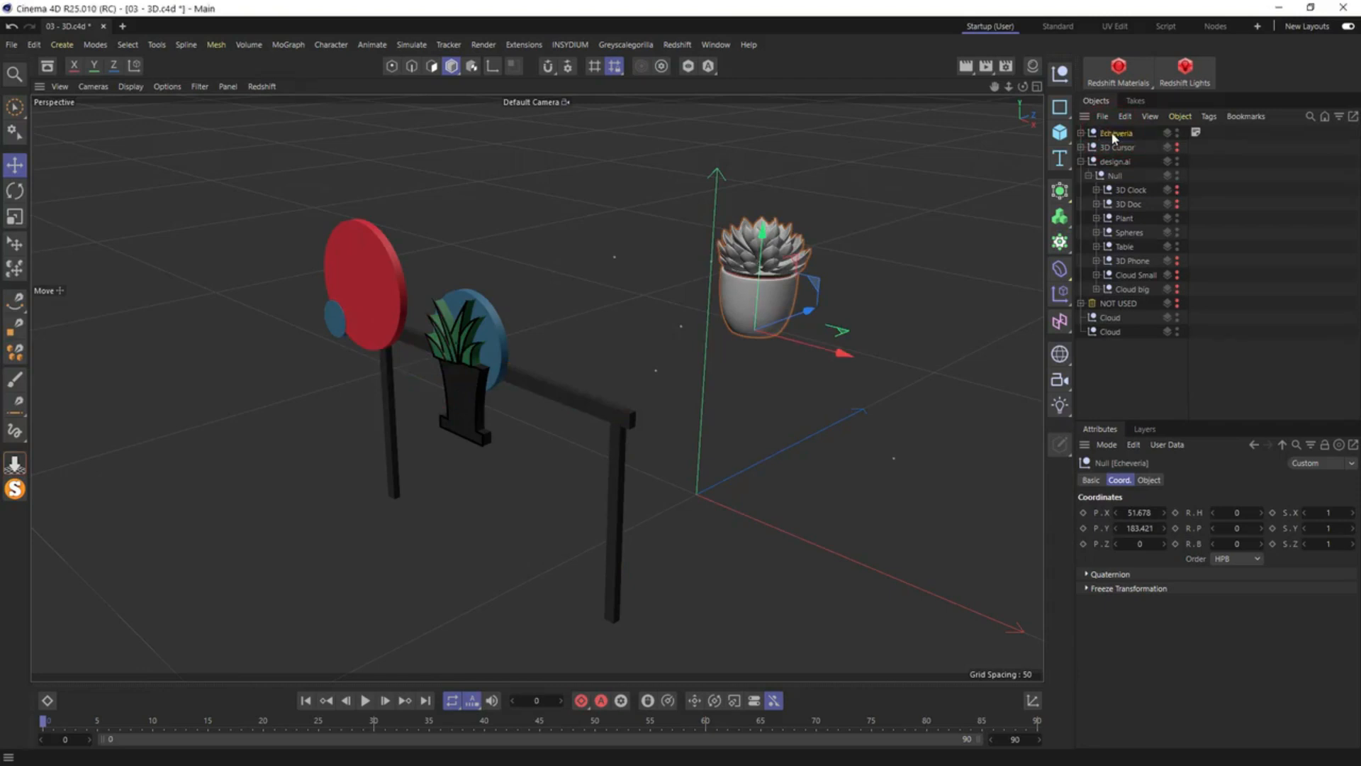
Move 3D Plant into design.ai's Null group above the flat Plant, and delete the flat Plant
left_click_drag(1111, 133, 1126, 215)
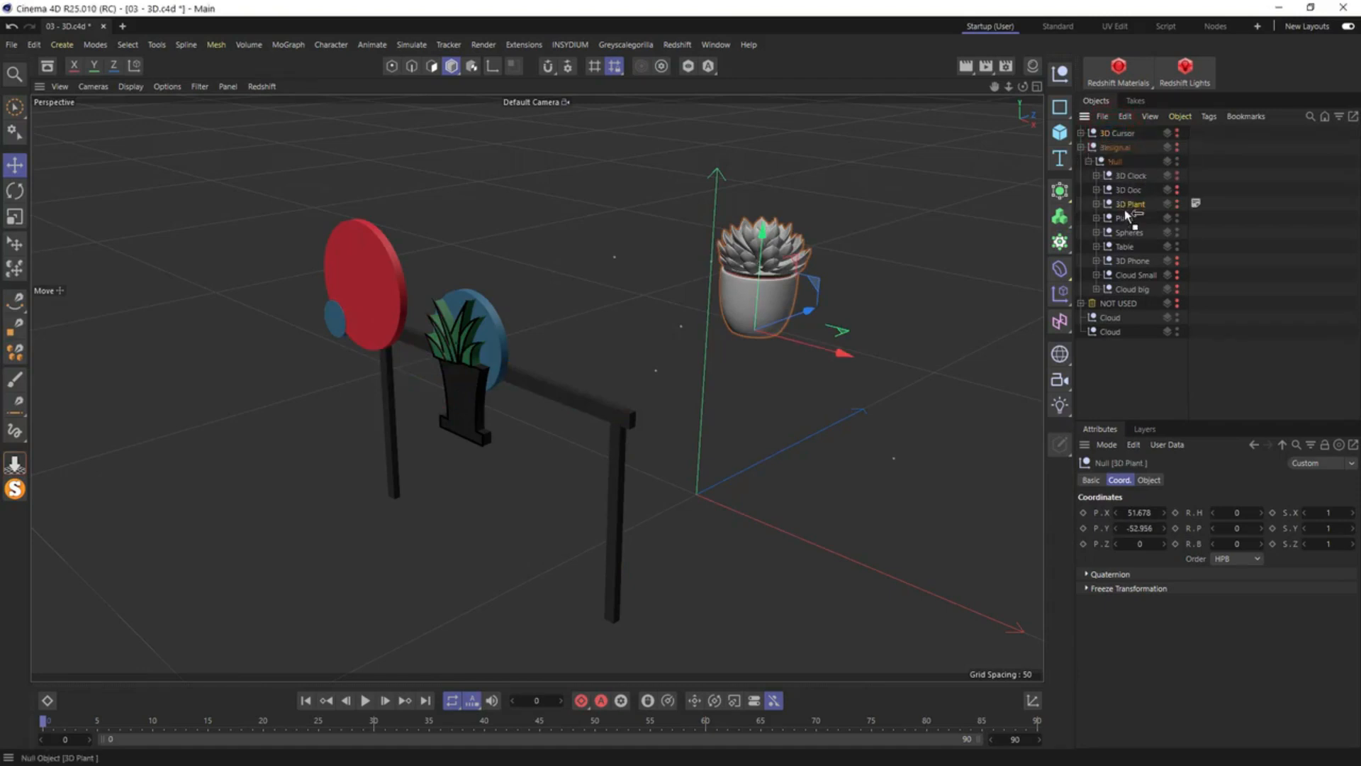
left_click(1126, 224)
key("Delete")
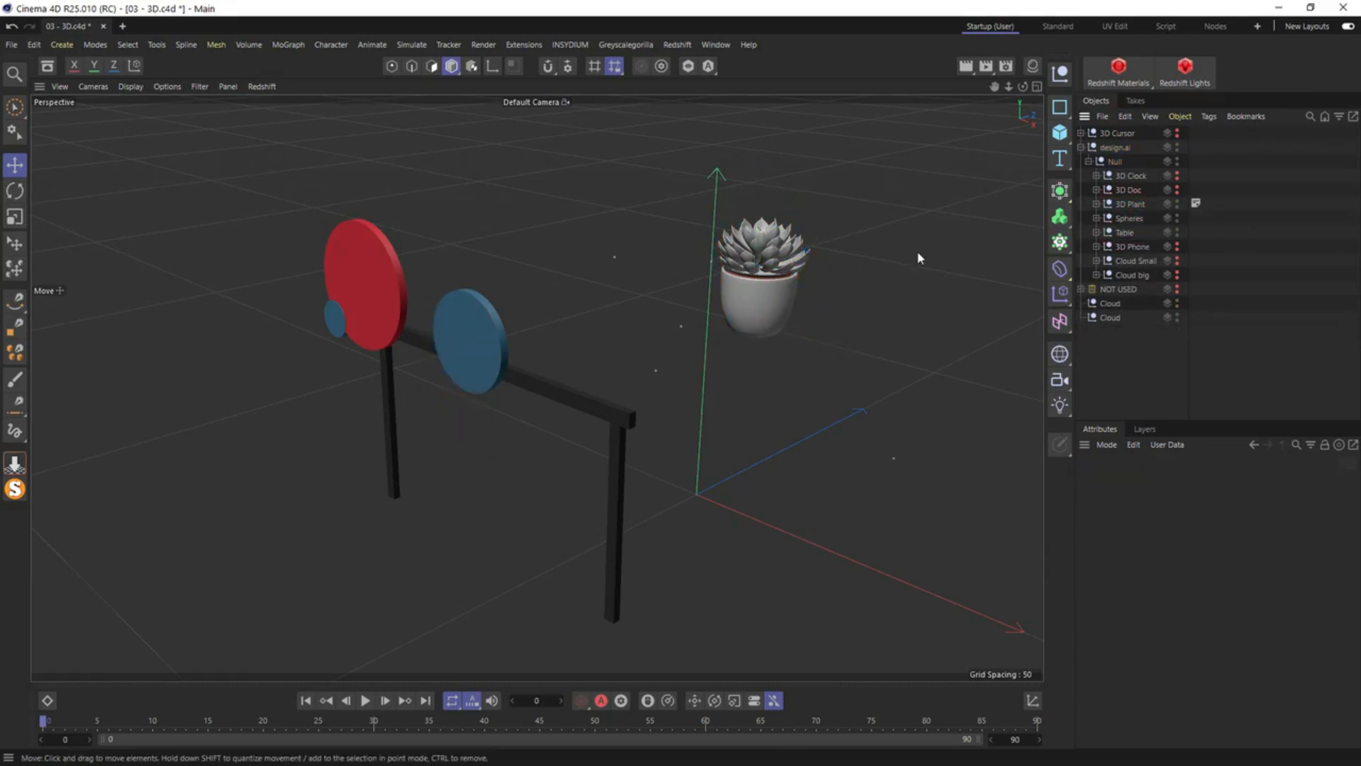
Add a cube and move it in the Front view up to the top of the flat table, at about X -76
left_click(597, 420)
left_click(1098, 231)
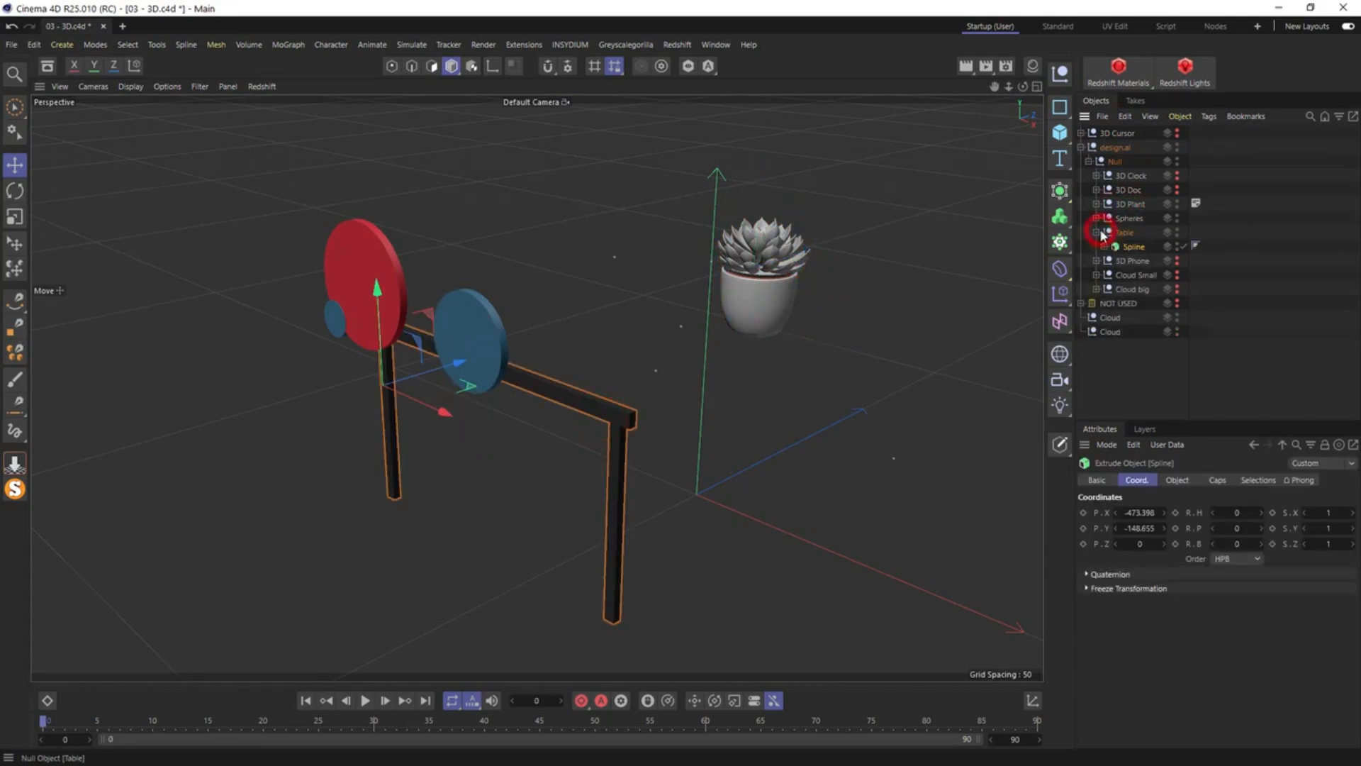
left_click(1097, 232)
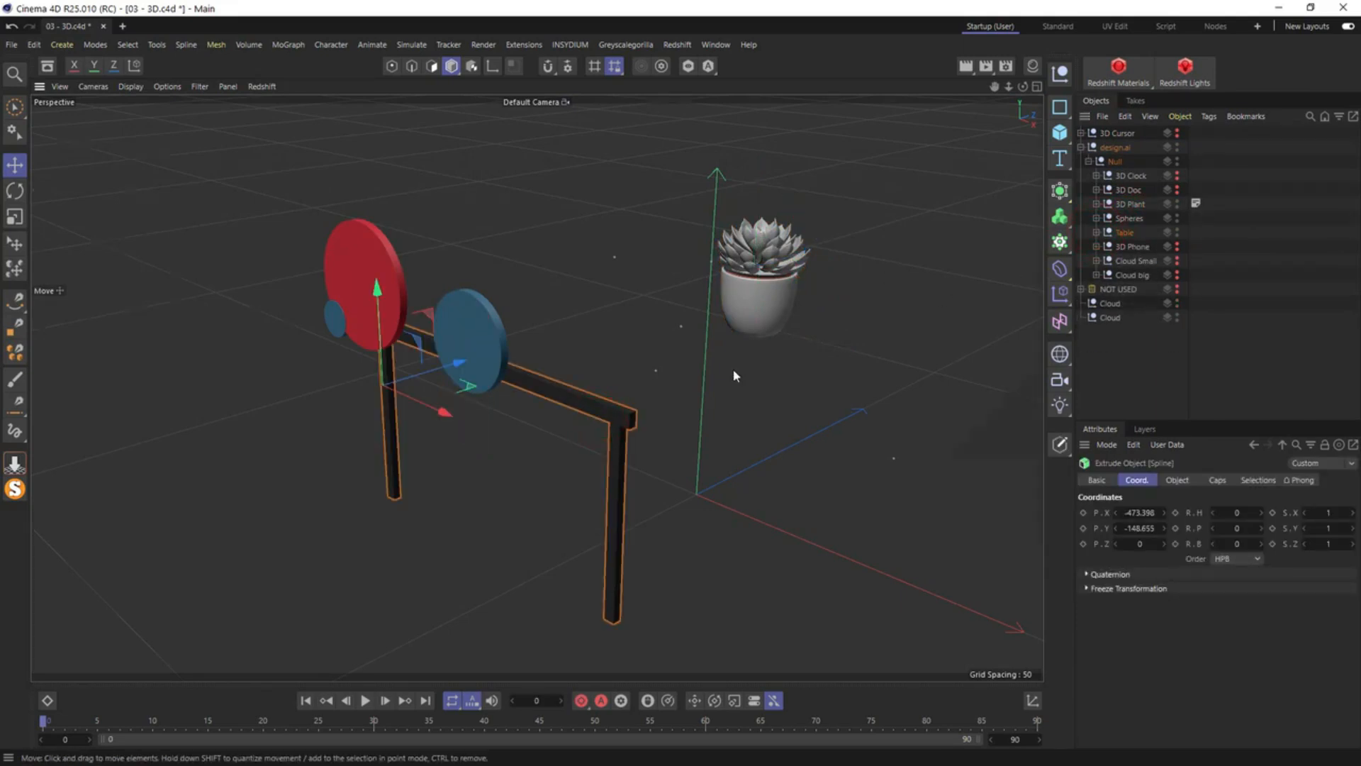
middle_click(733, 369)
middle_click(770, 501)
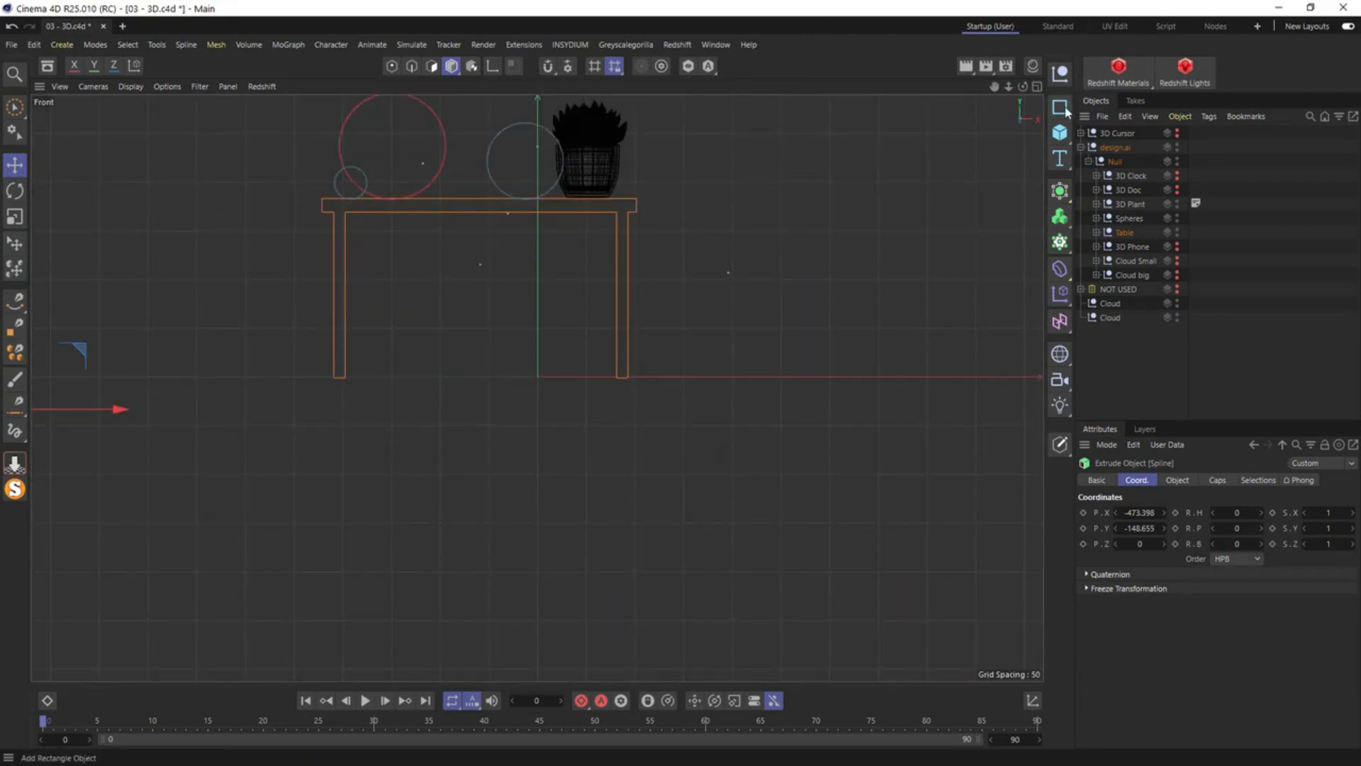
left_click(1060, 132)
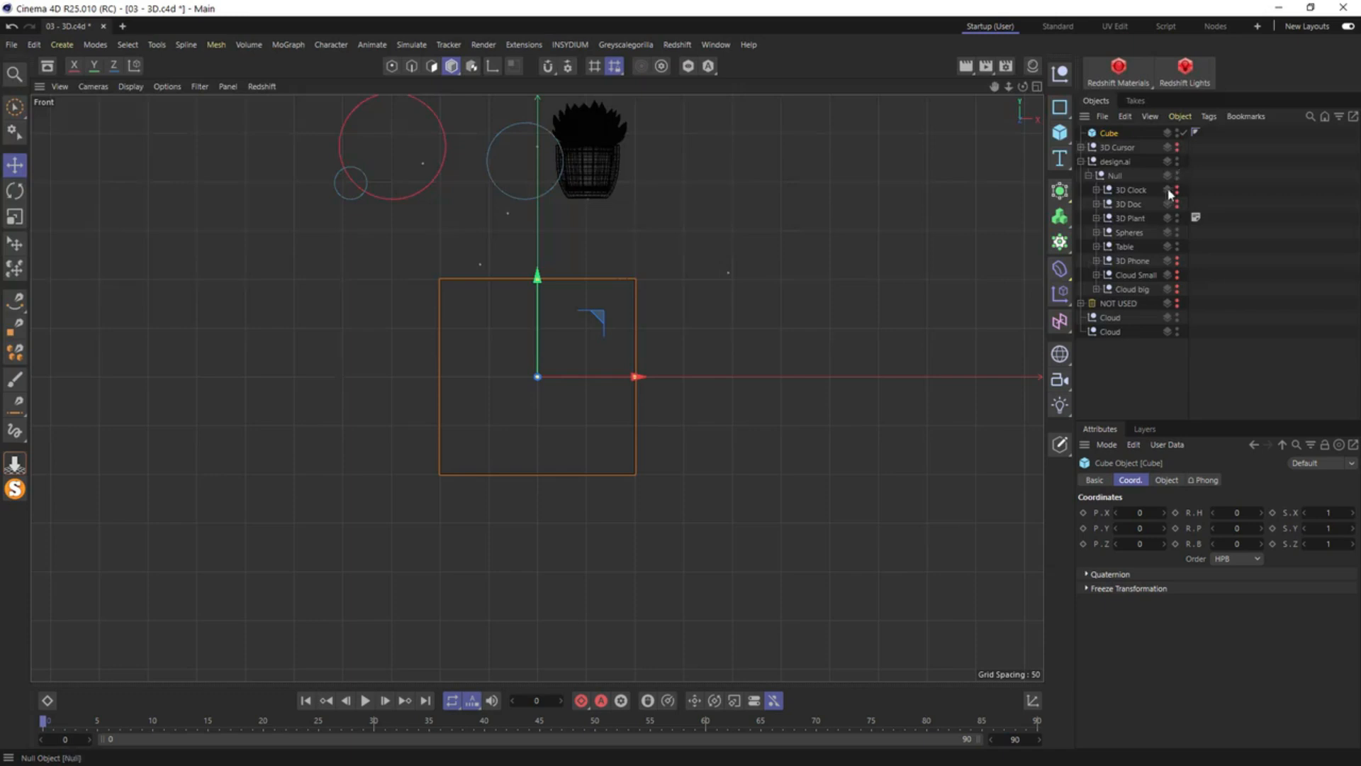
left_click(1126, 246)
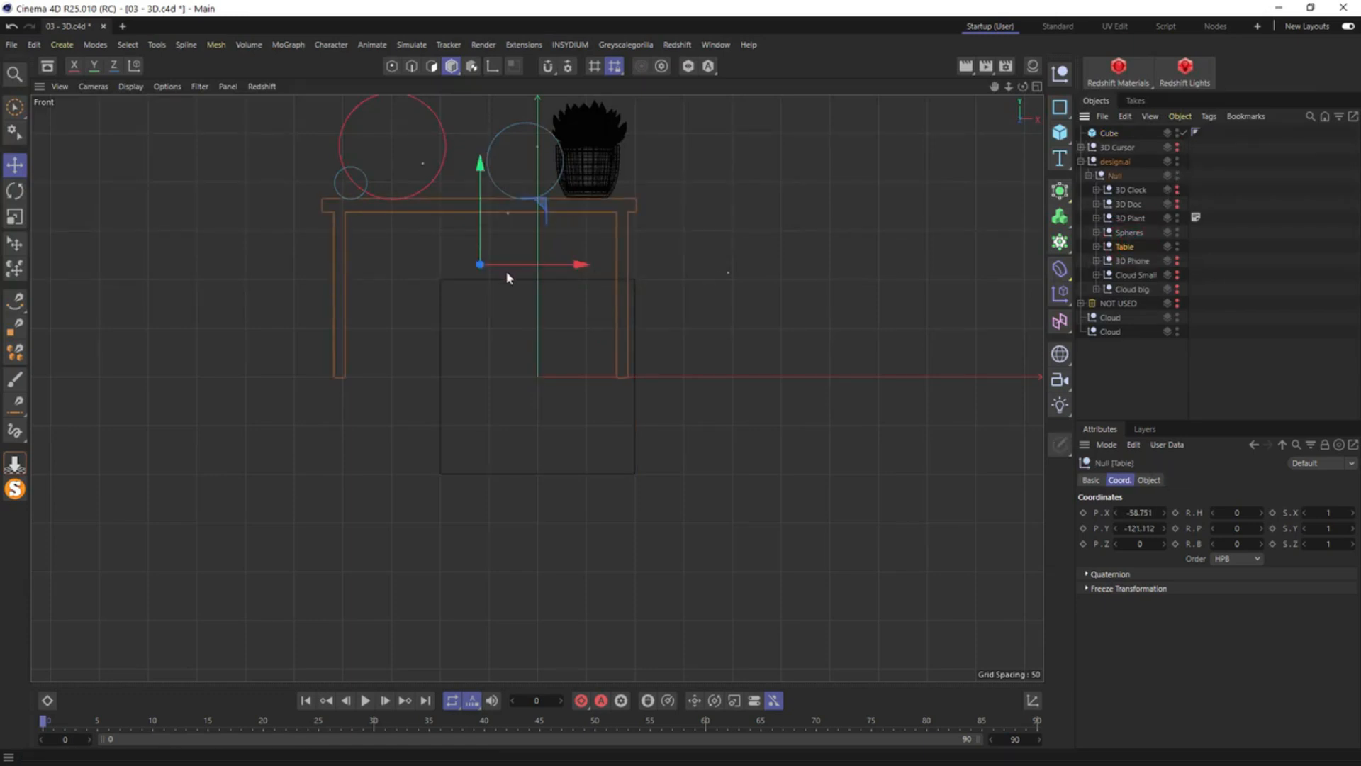
left_click(1110, 134)
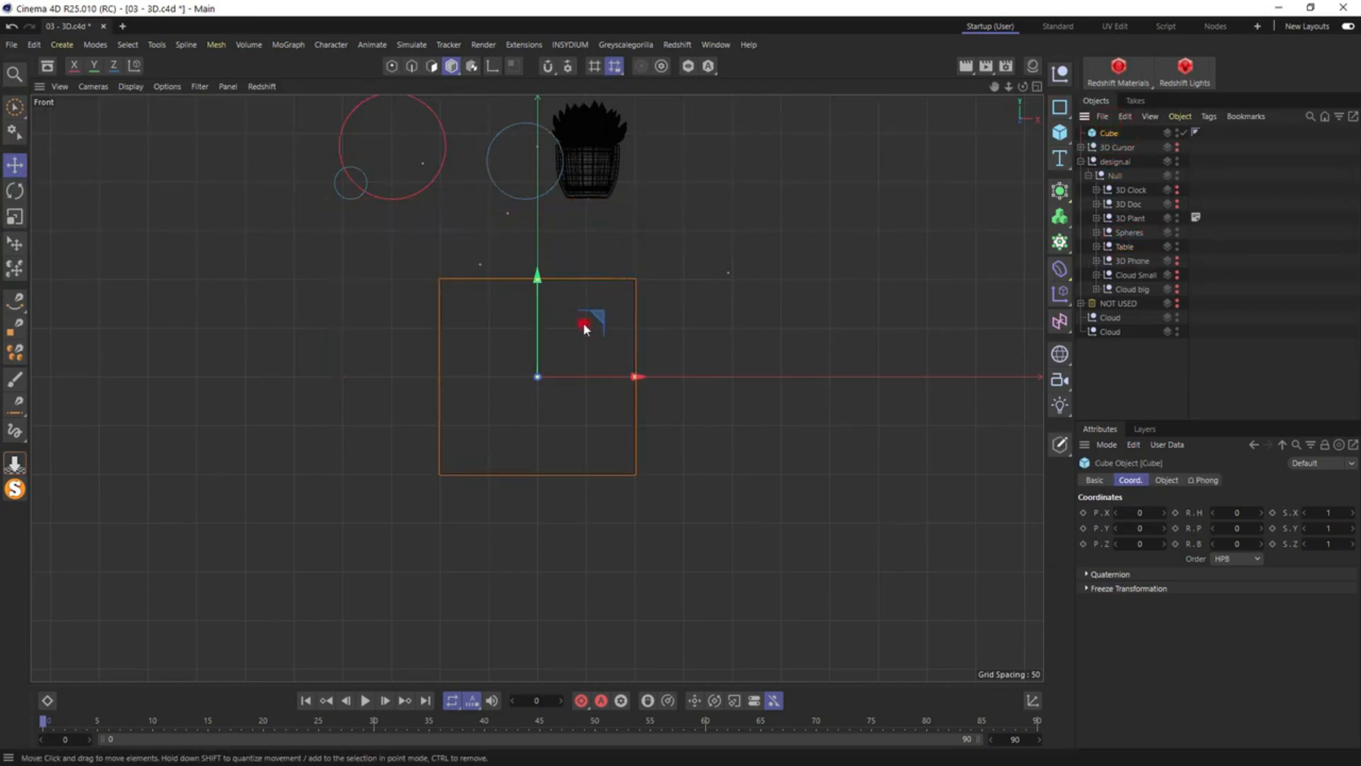
left_click_drag(583, 321, 504, 182)
middle_click(504, 183)
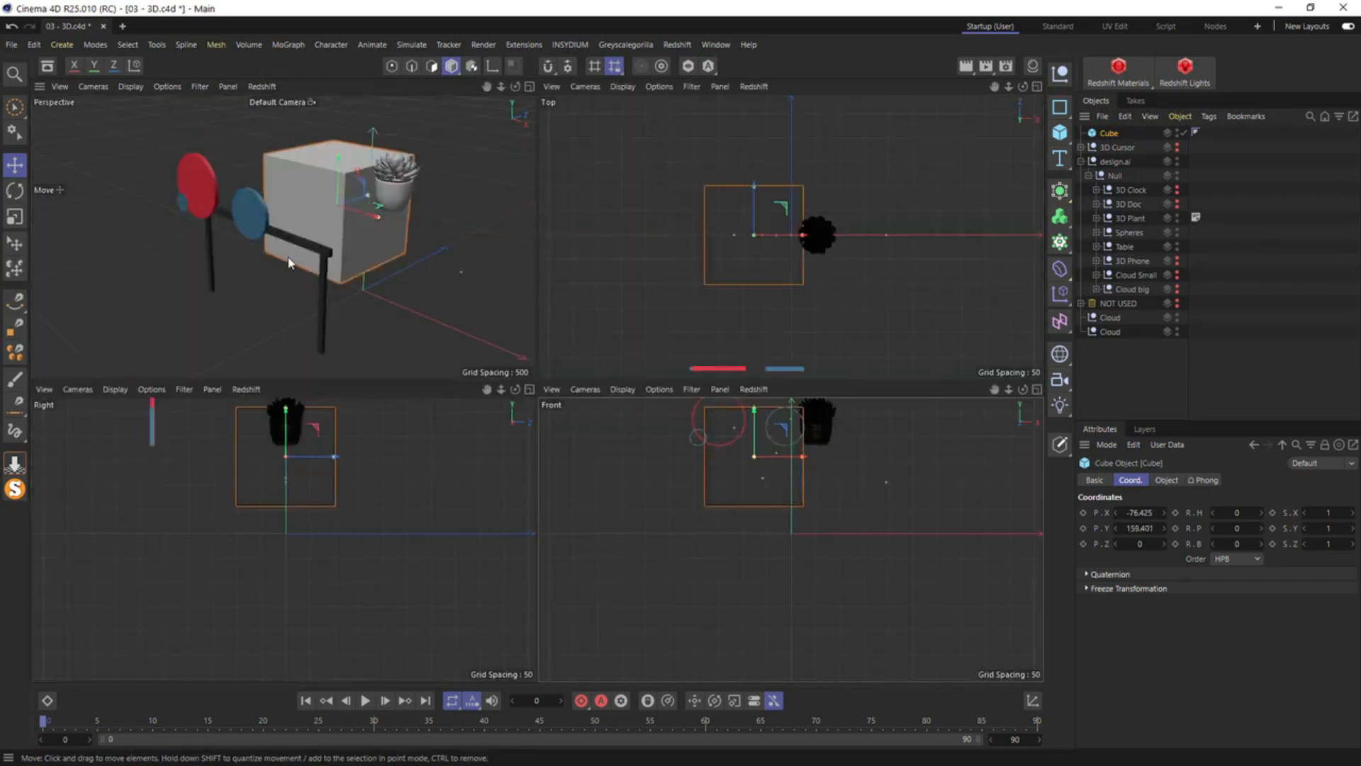
Flatten the cube into a tabletop slab by setting its Y size to 10
left_click(1165, 480)
left_click_drag(1196, 529, 1085, 529)
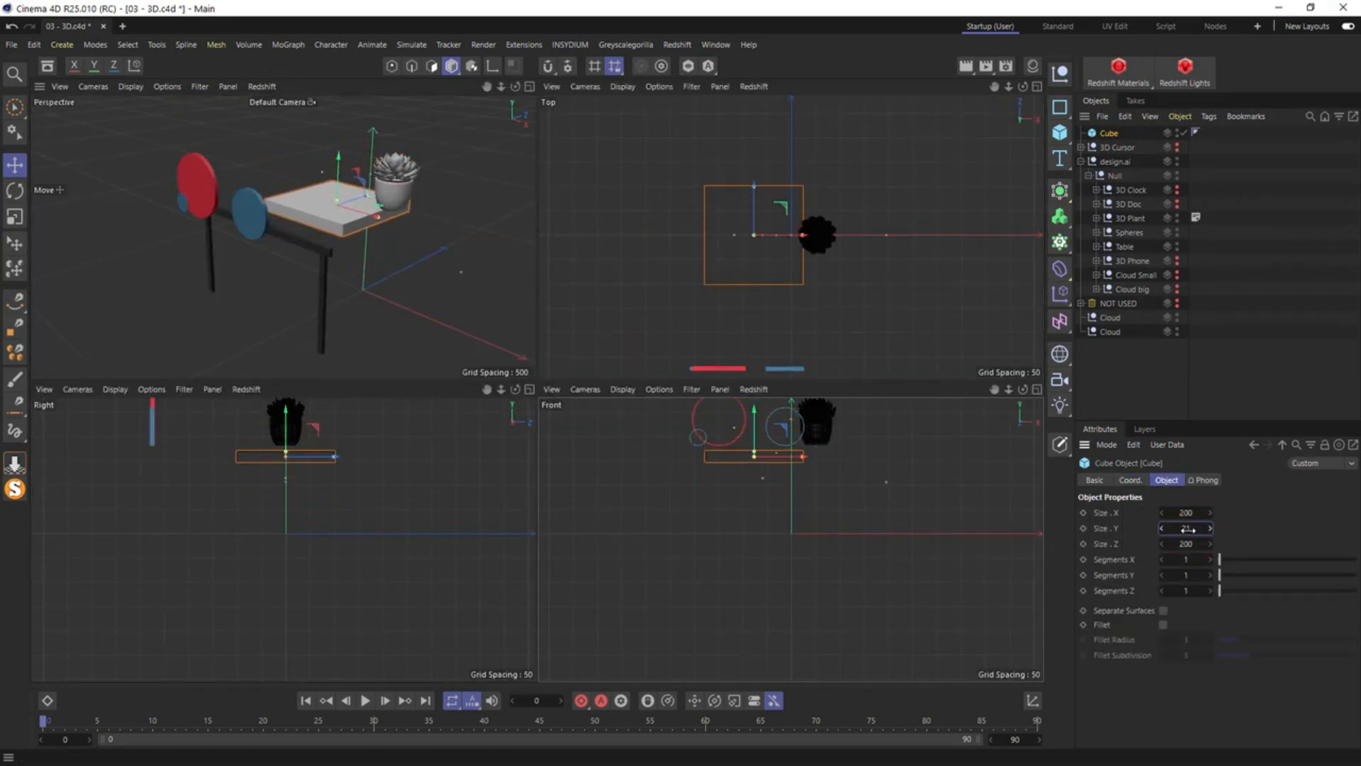
left_click_drag(1186, 528, 1156, 528)
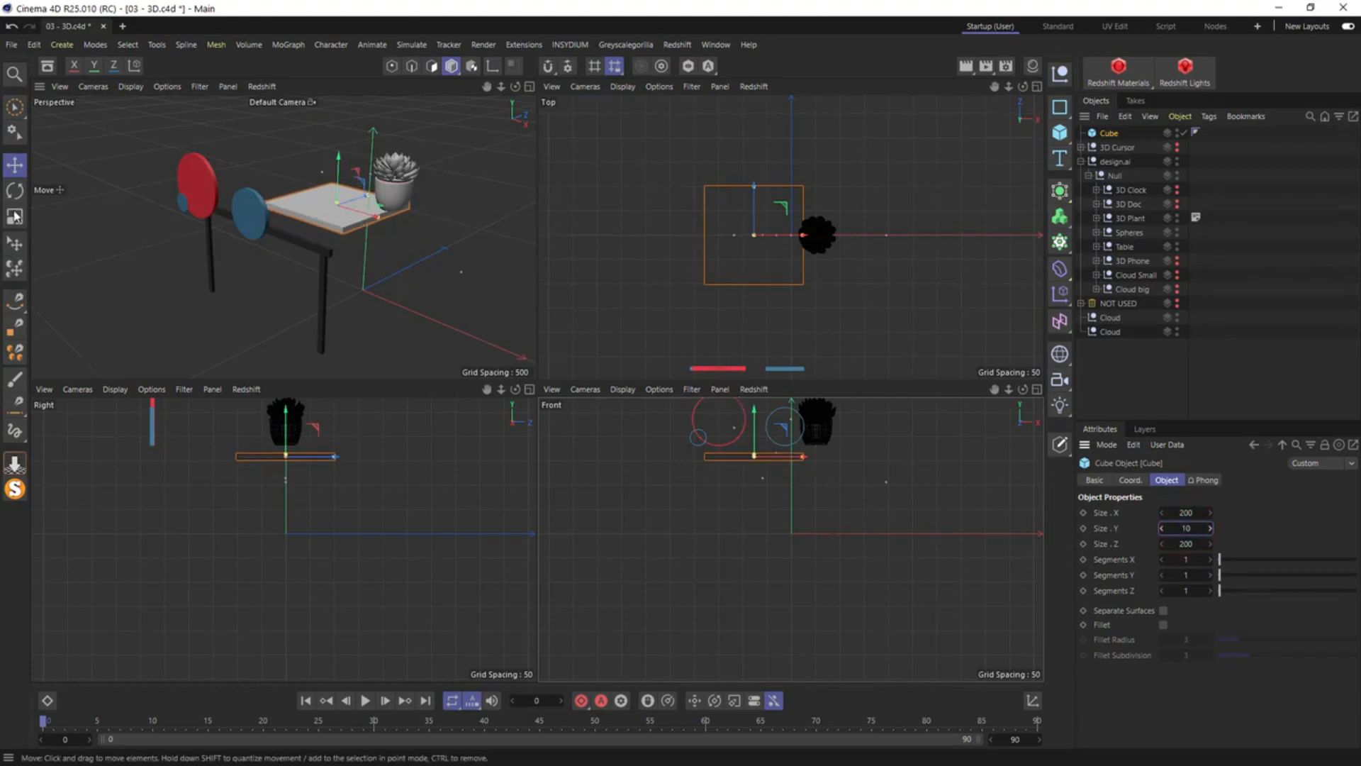
Move the slab onto the flat table's top, to about X -59, Y 177, Z -142
left_click_drag(316, 205, 310, 234)
scroll(311, 234, "up", 6)
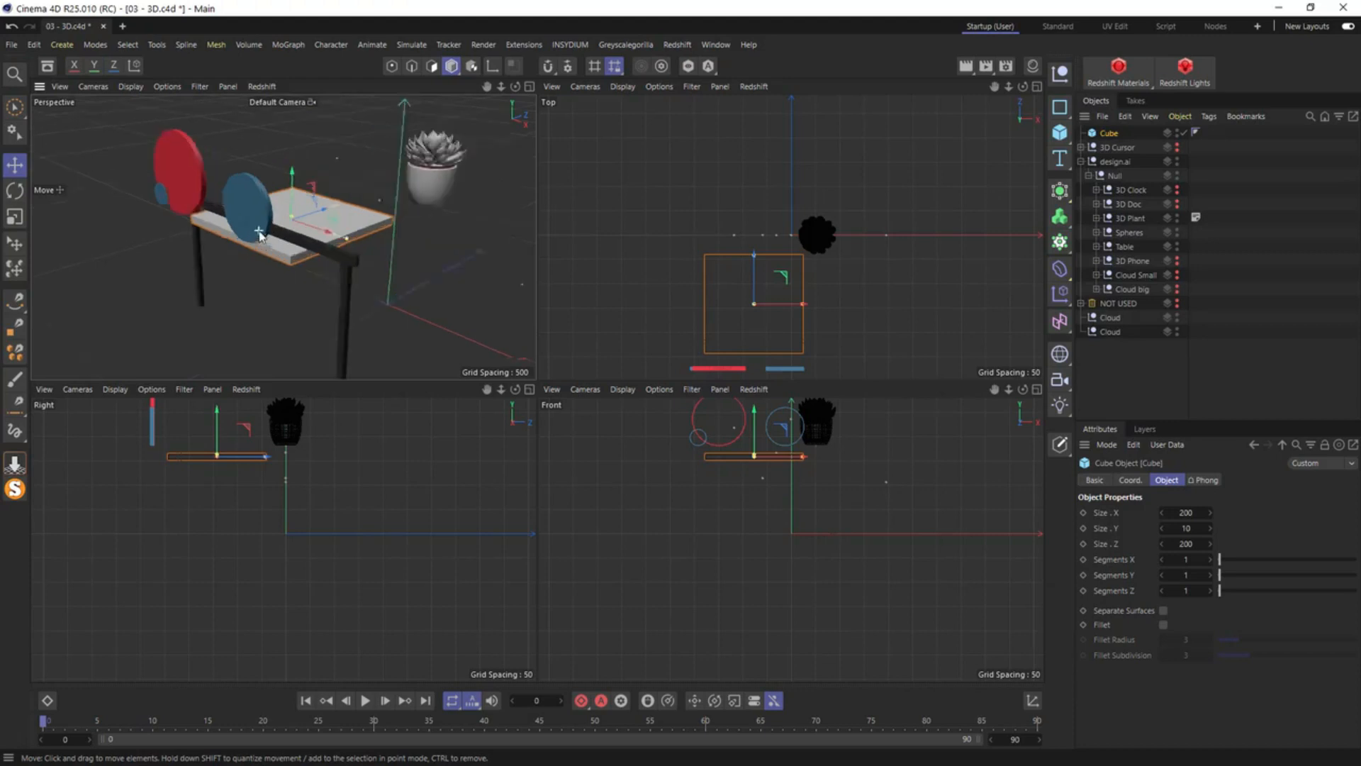
scroll(311, 234, "up", 2)
left_click_drag(316, 163, 319, 135)
left_click_drag(340, 251, 385, 255, "alt")
scroll(434, 242, "down", 5)
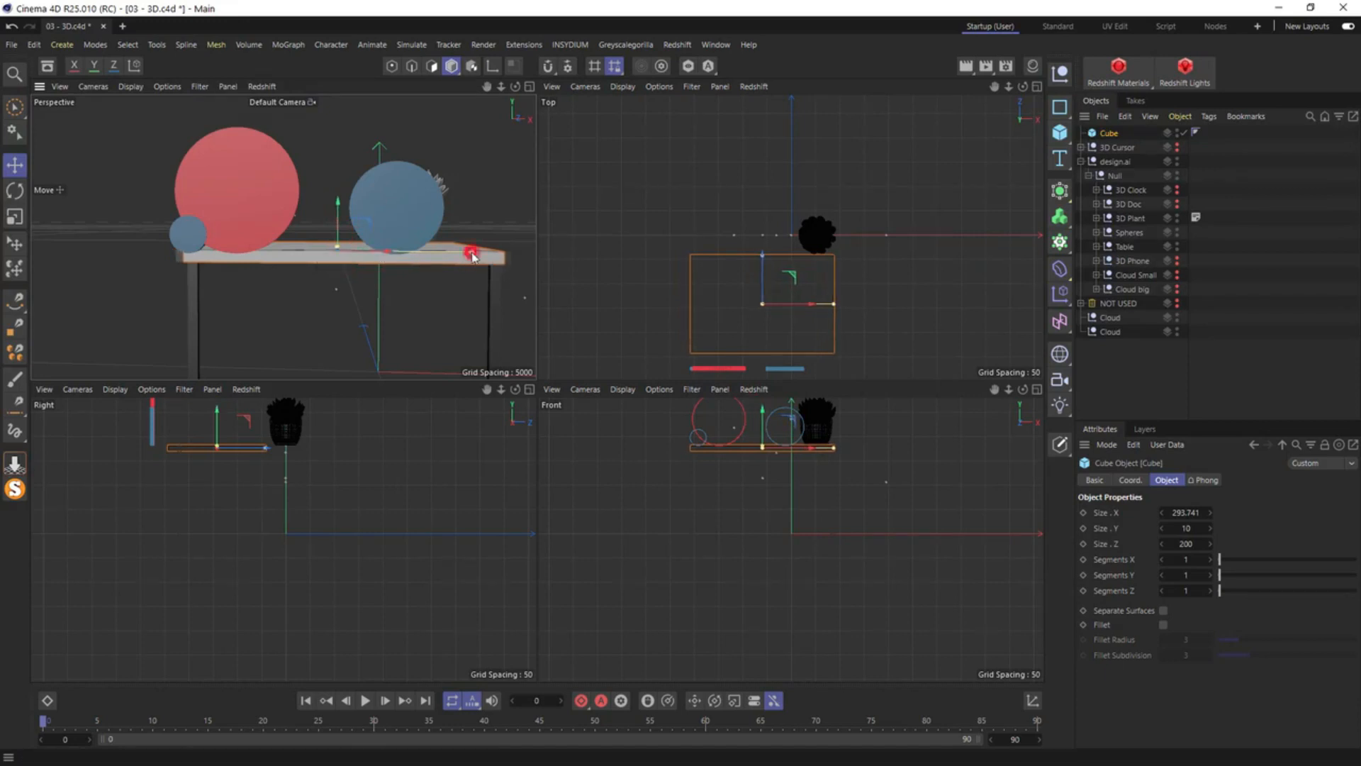
Widen the tabletop slab to about 321 along X so it covers the flat table's full length
left_click_drag(471, 251, 482, 351)
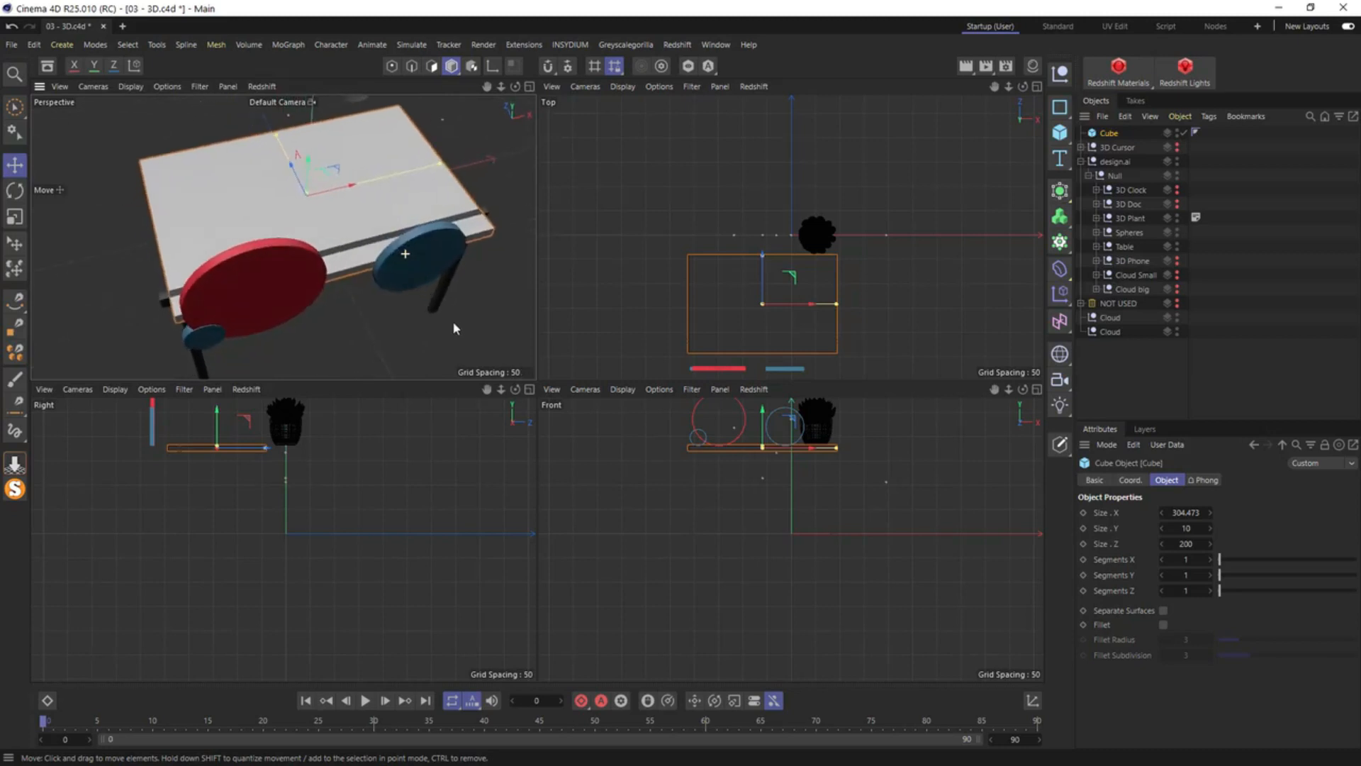
left_click(443, 166)
left_click_drag(443, 167, 448, 168)
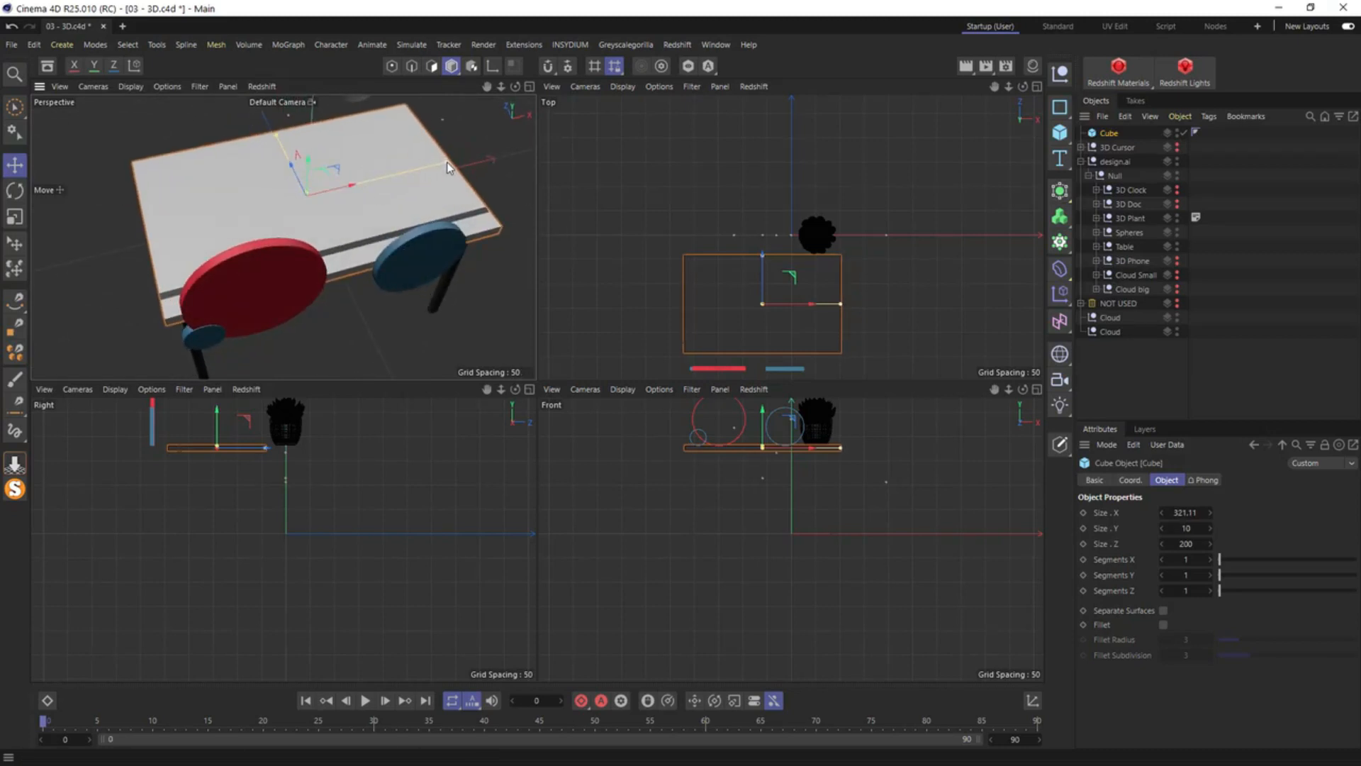
Group the tabletop cube under a null and set the null's X and Z positions to 0
left_click(1104, 134)
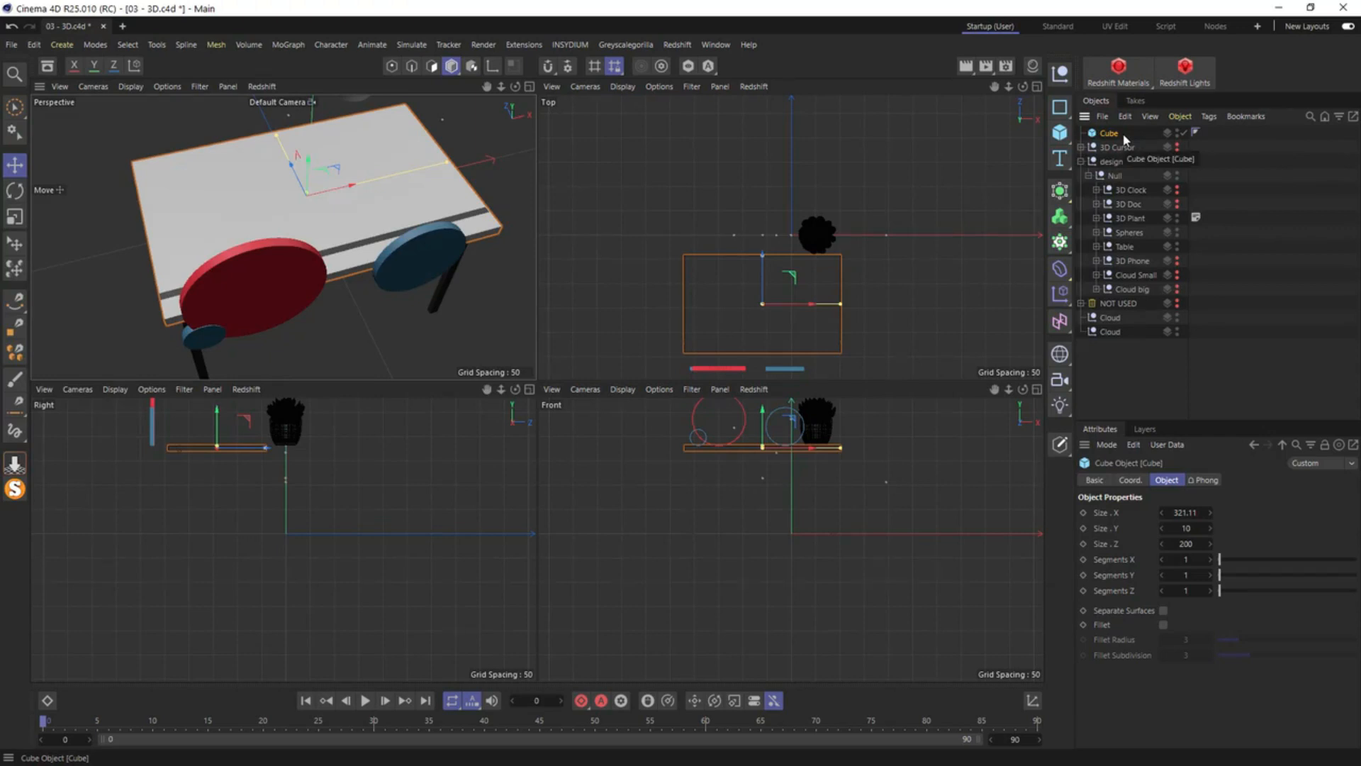
key("alt+g")
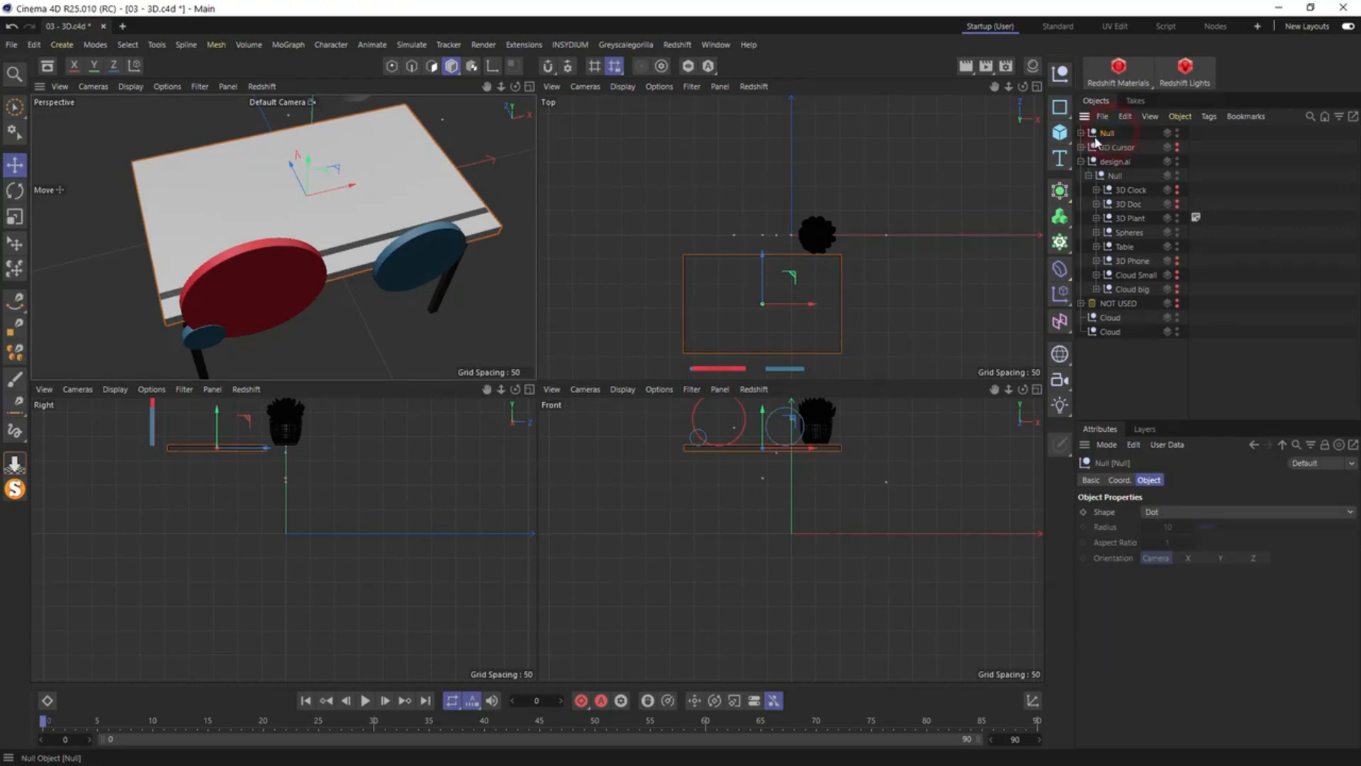
left_click(1119, 480)
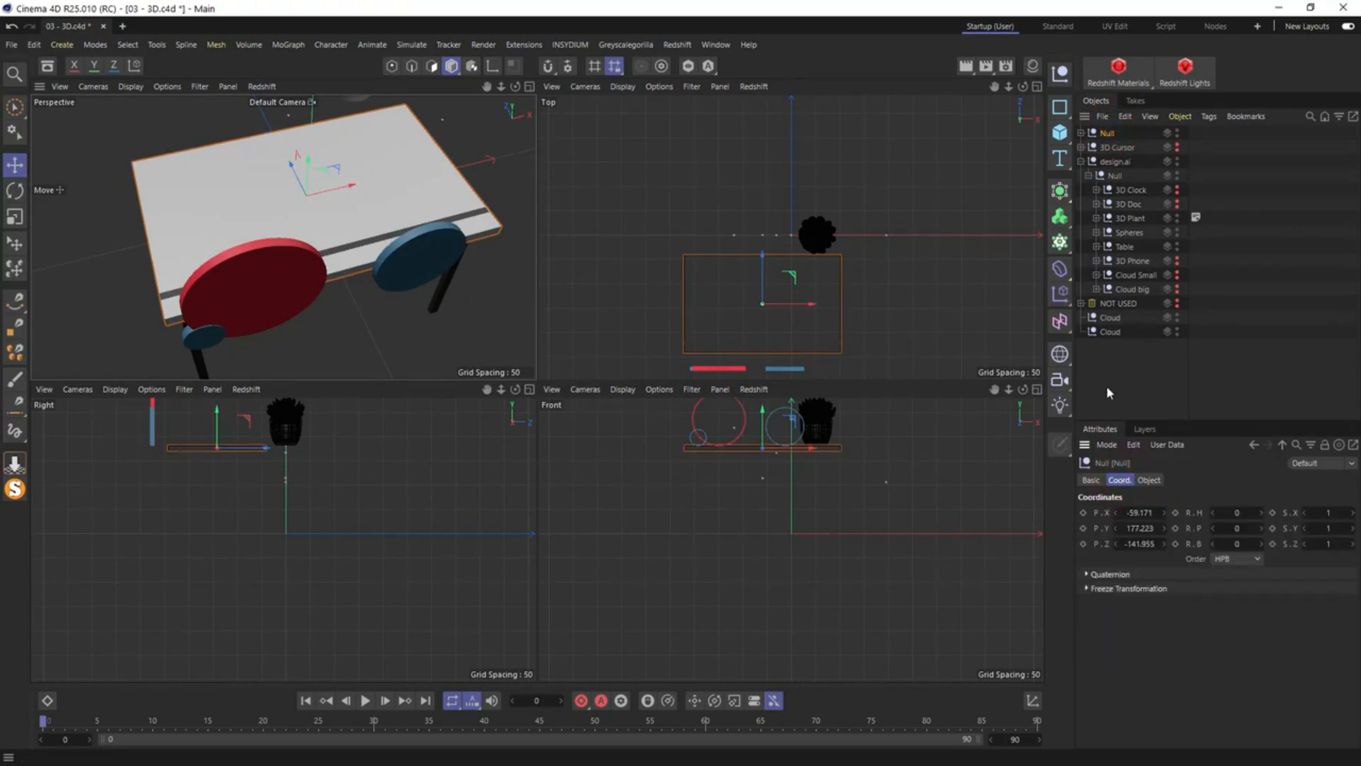
double_click(1136, 511)
type("0")
double_click(1138, 543)
type("0")
key("Return")
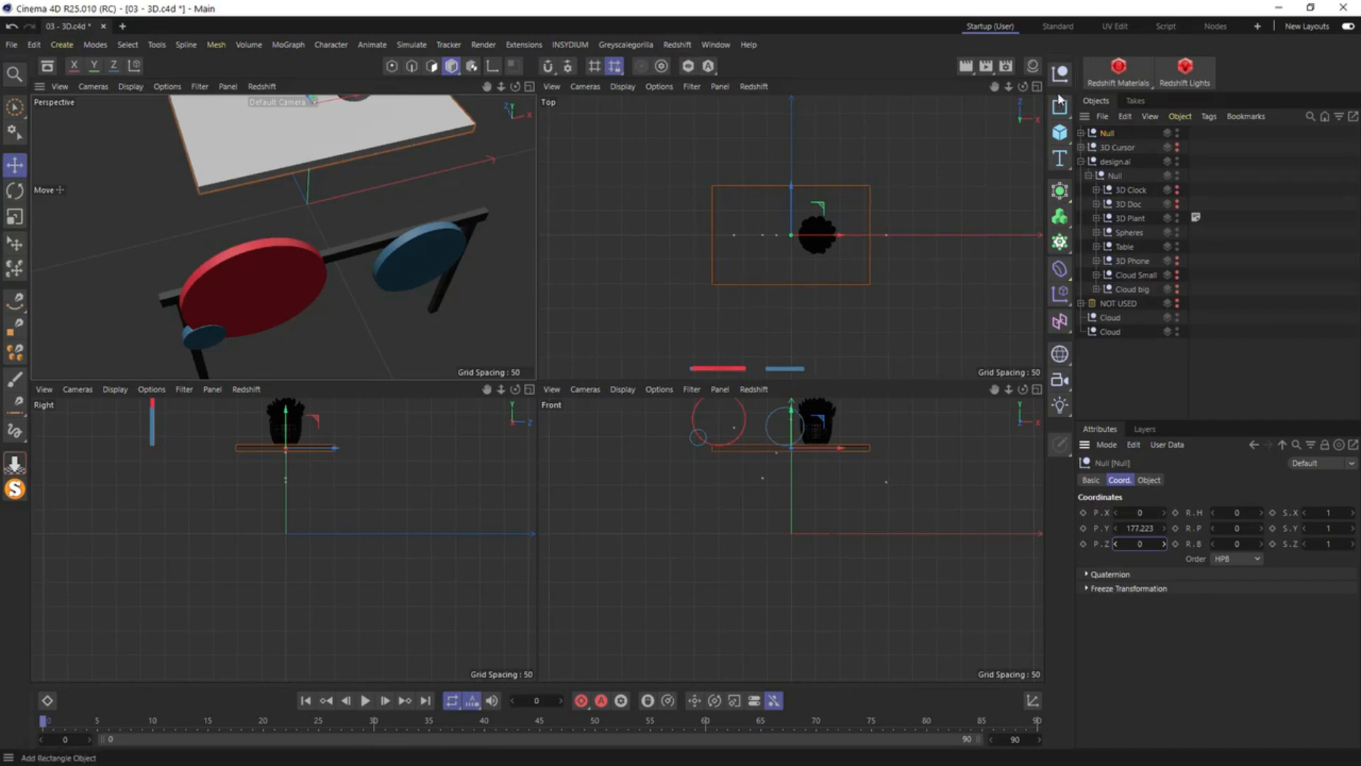
Add a cylinder for a table leg and thin it to a radius of about 6
left_click(1061, 133)
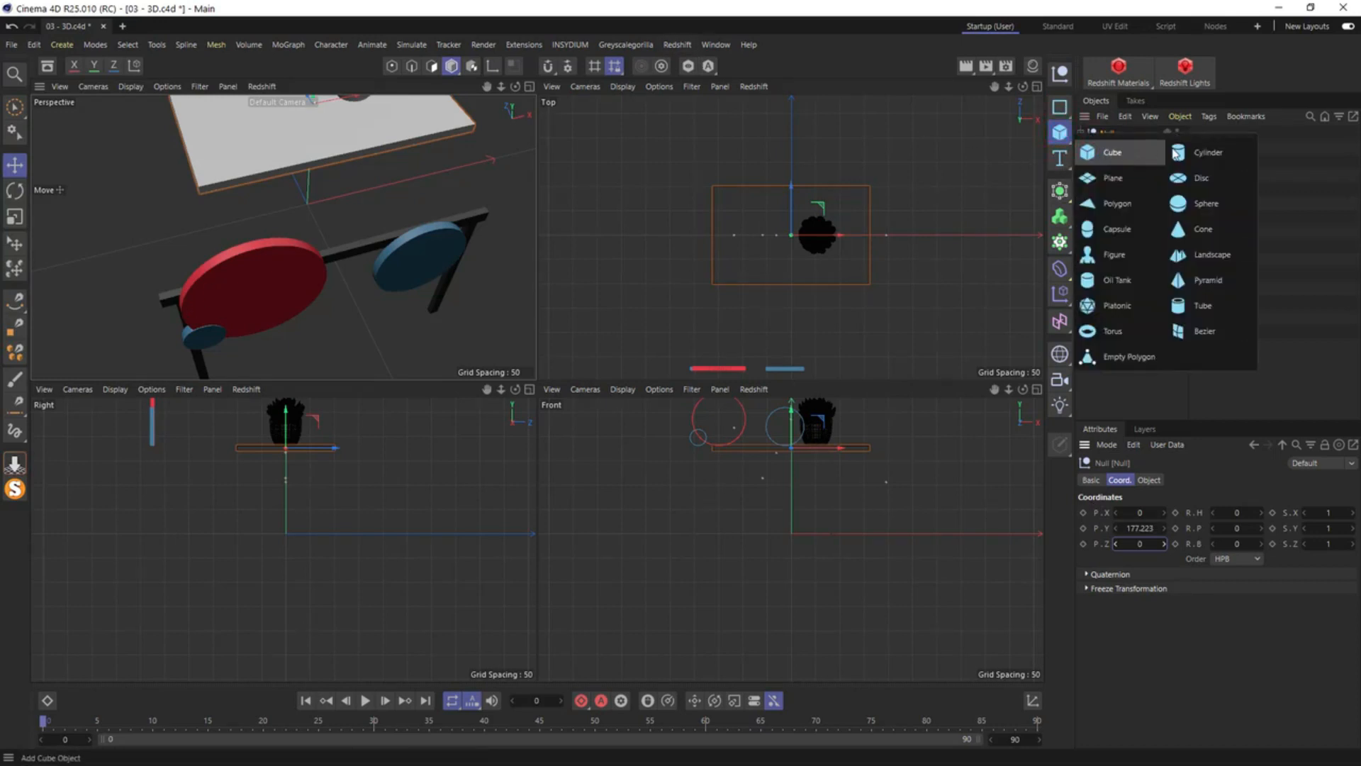
left_click(1102, 203)
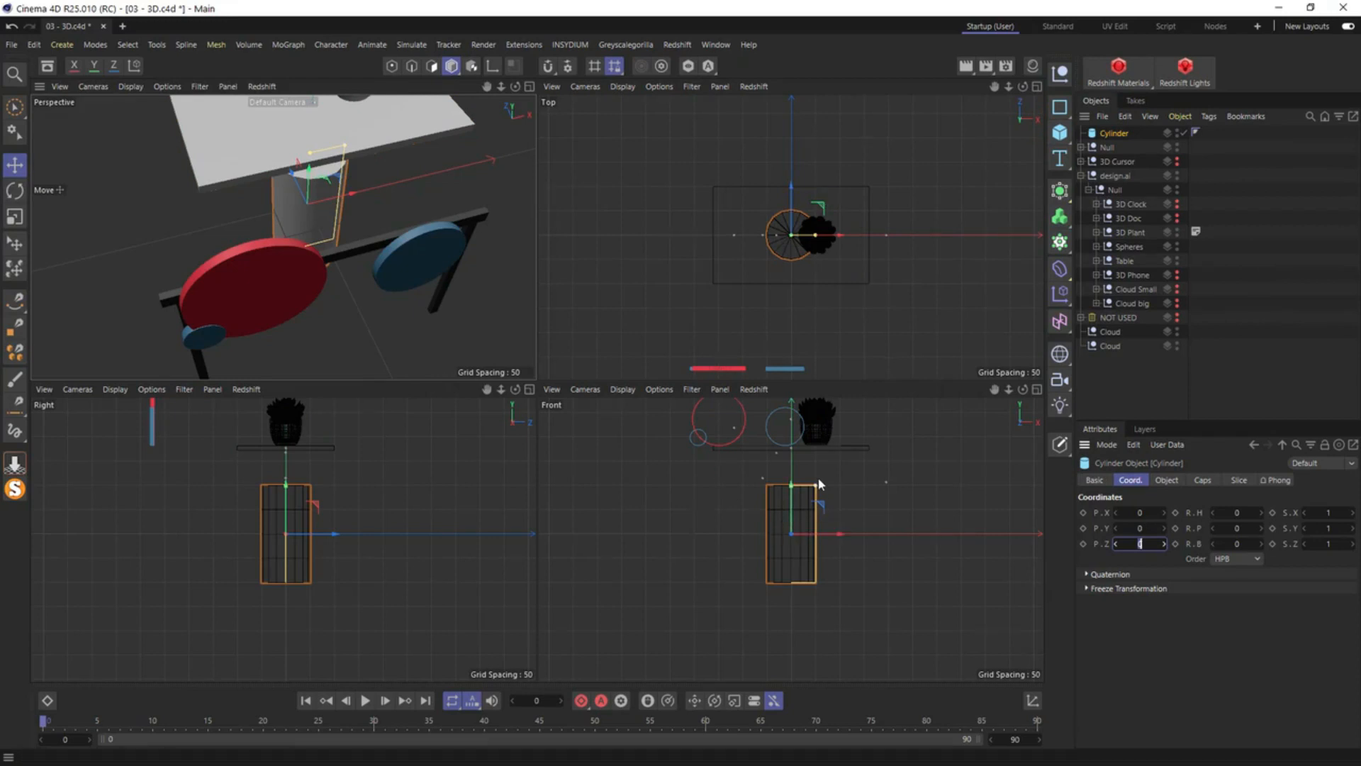
left_click_drag(816, 485, 794, 489)
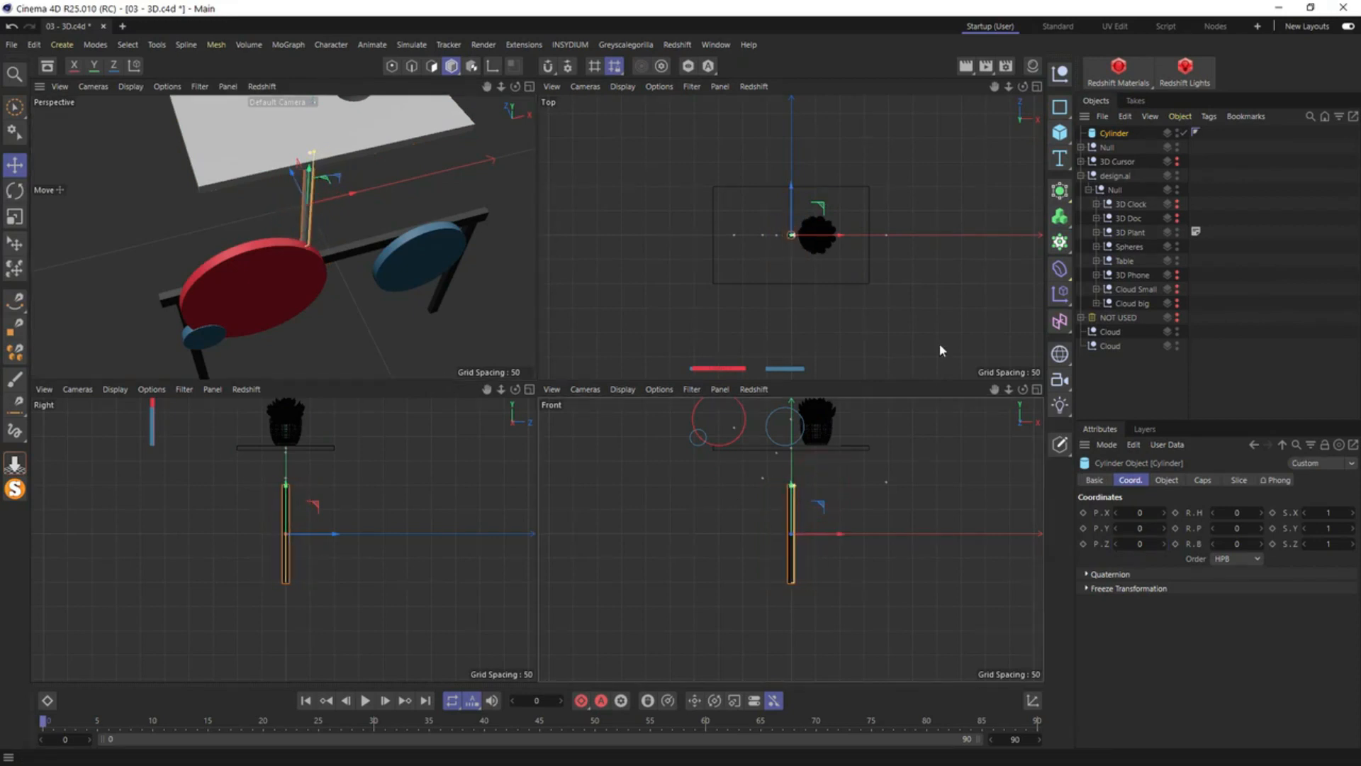
Put the leg cylinder in a grid Cloner with a count of 2 × 1 × 2
left_click(1059, 241, "alt")
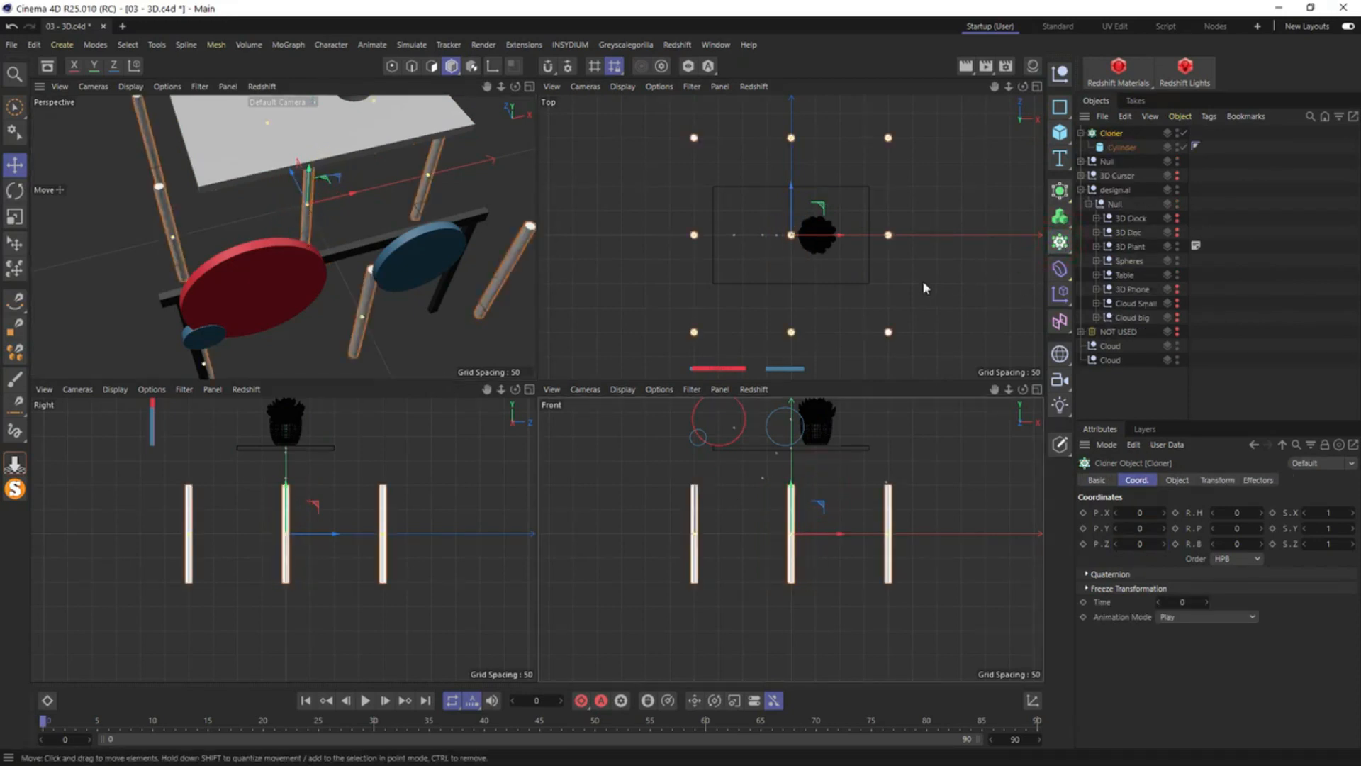
left_click(1178, 480)
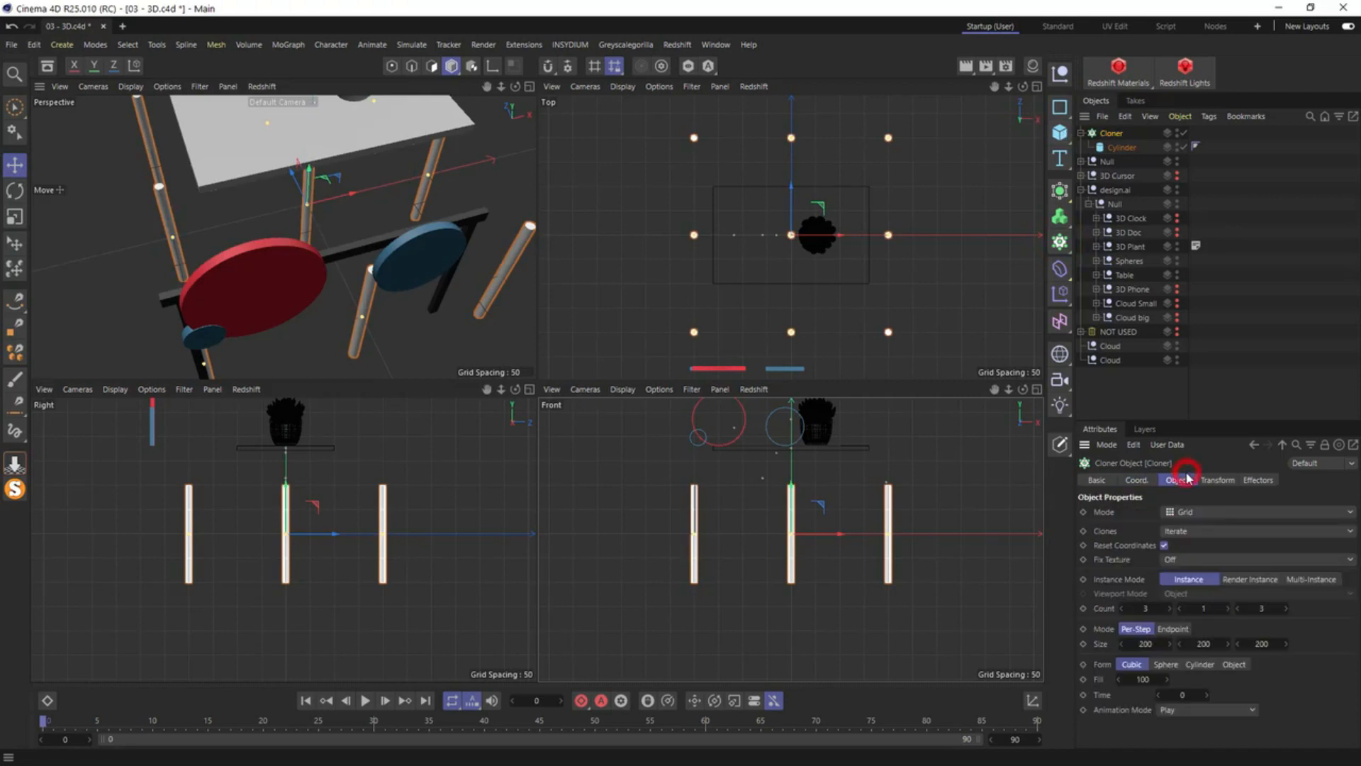
left_click(1121, 609)
left_click(1239, 608)
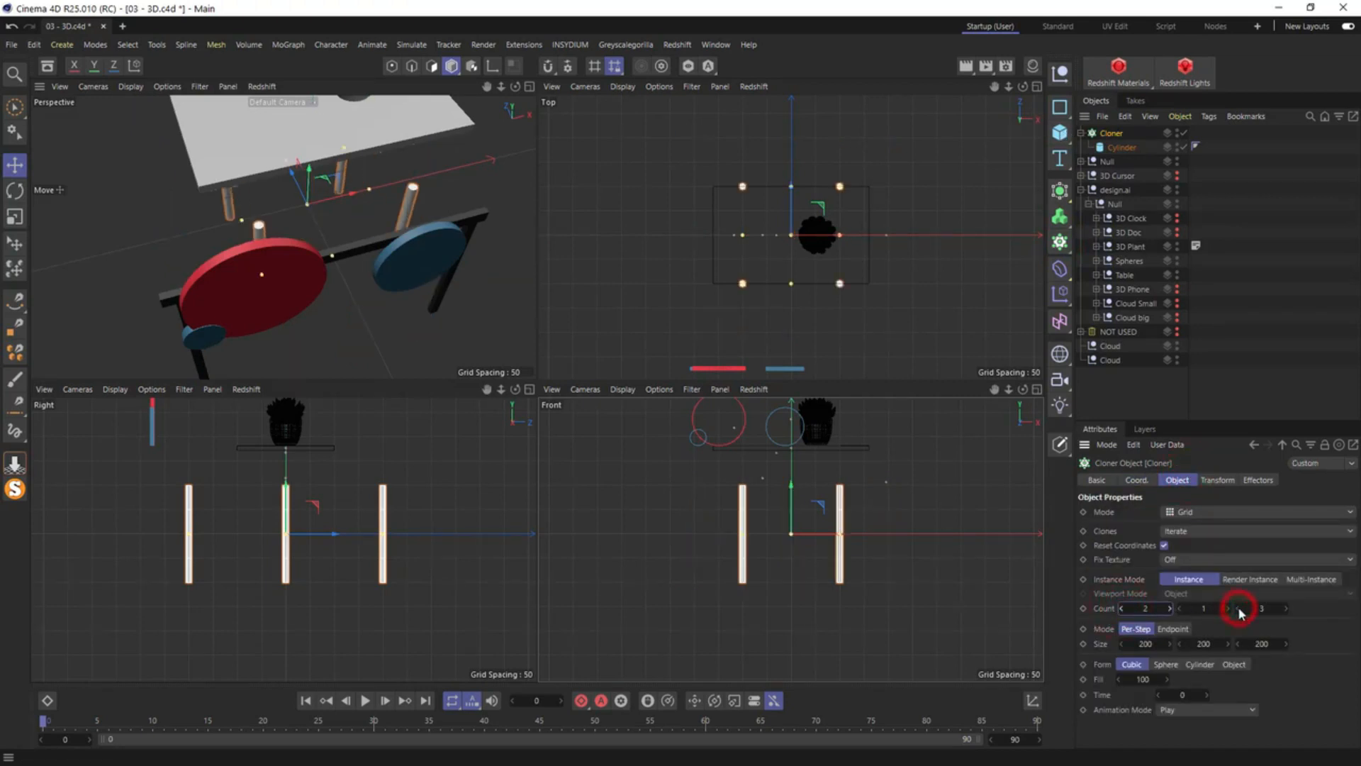
Spread the cloned legs to the tabletop's corners, about 289 in X and 168 in Z, and drop the Cloner to the floor
left_click(792, 188)
left_click_drag(792, 188, 792, 195)
left_click(840, 235)
left_click_drag(843, 239, 865, 238)
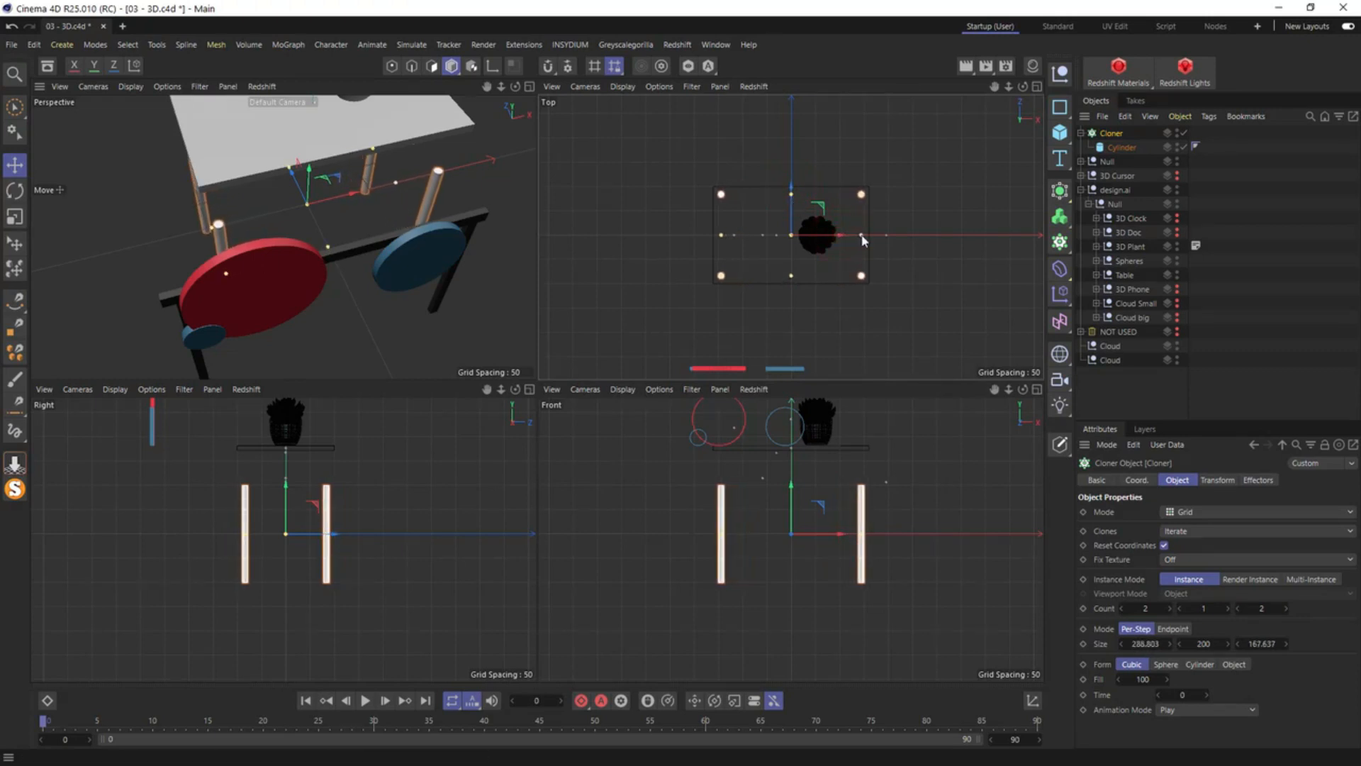
left_click(15, 463)
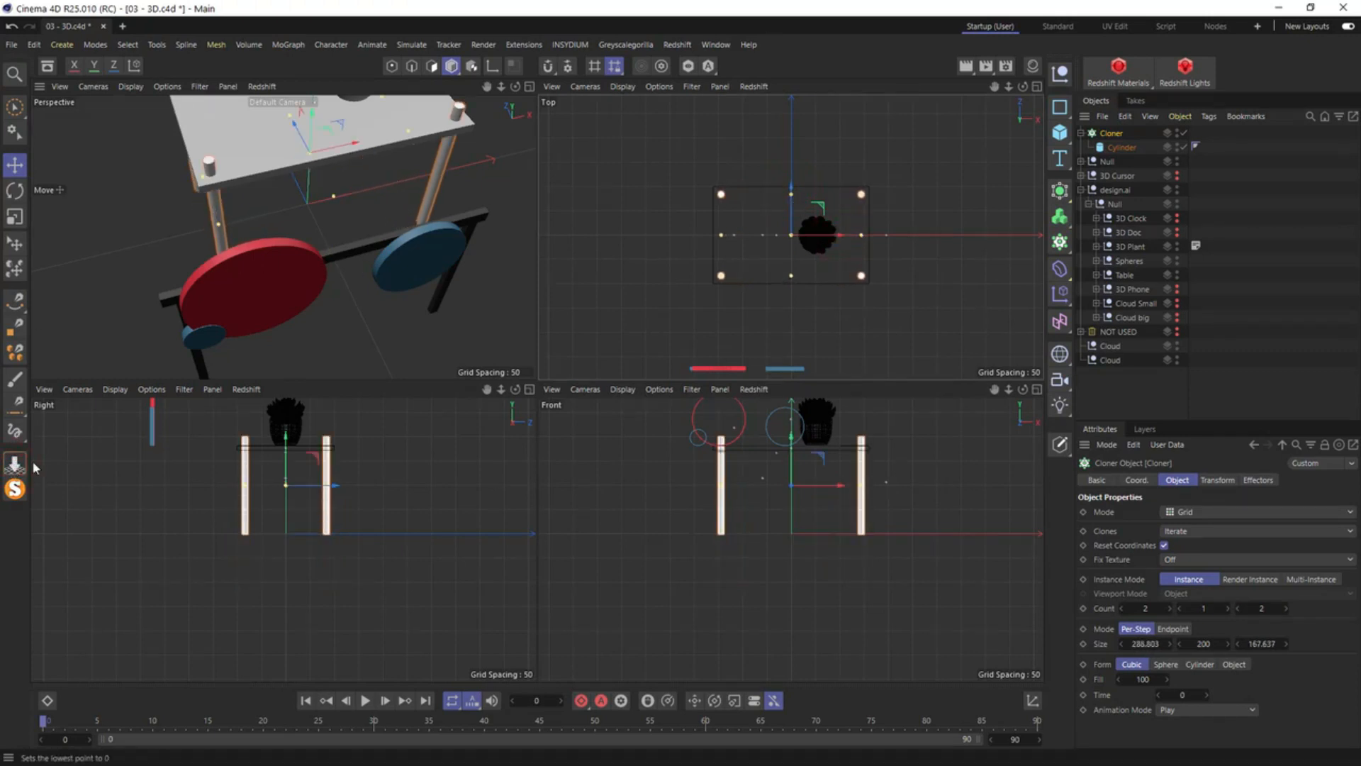
Set the leg cylinder's radius to 5 and its height to 190
middle_click(265, 448)
scroll(515, 266, "up", 5)
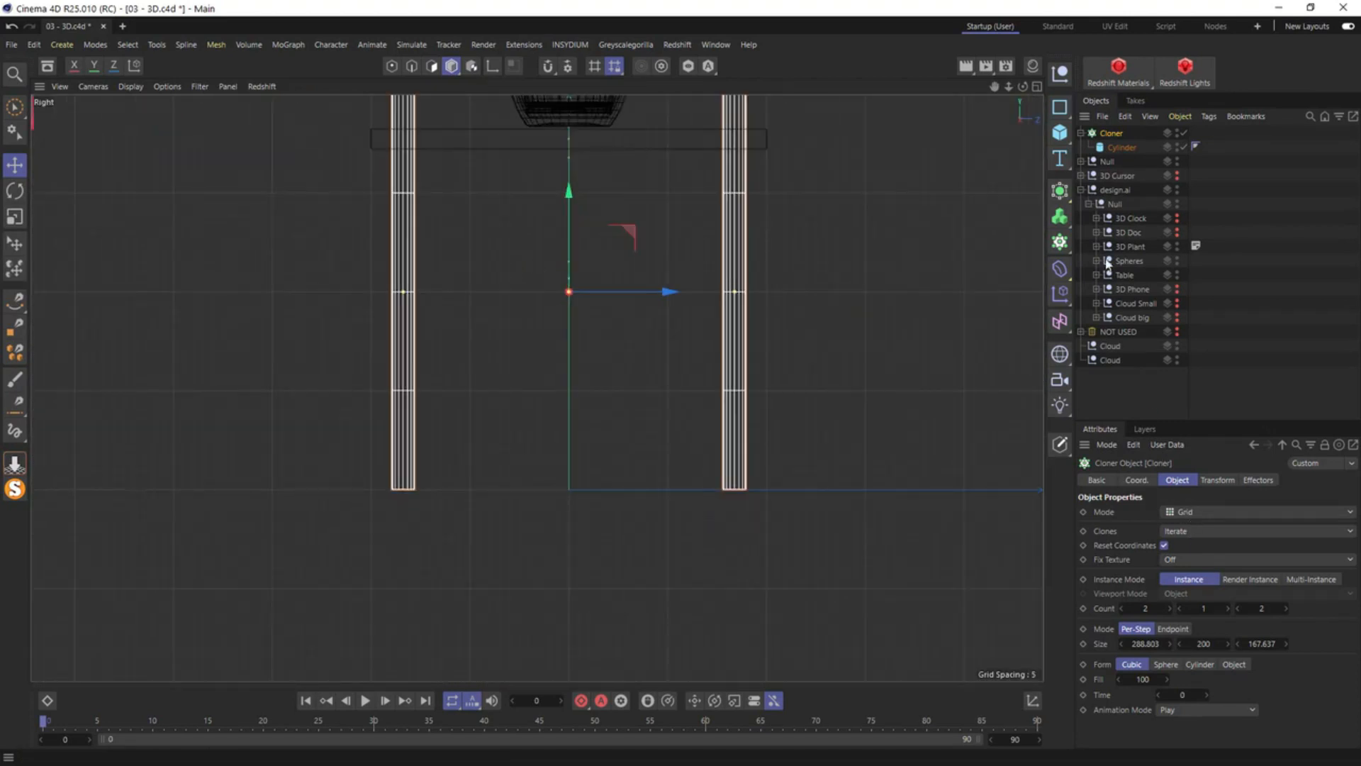
left_click(1122, 146)
double_click(1198, 514)
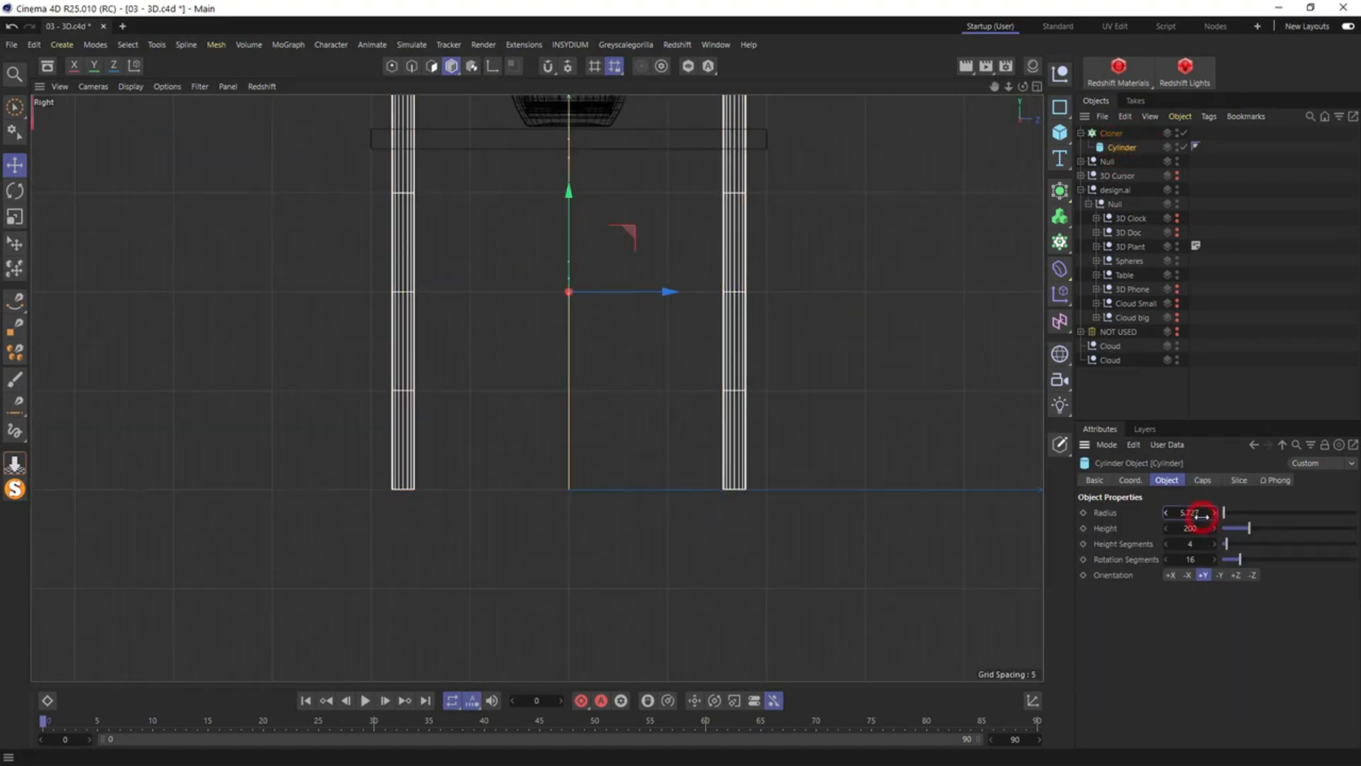
type("5")
key("Return")
double_click(1197, 527)
type("1")
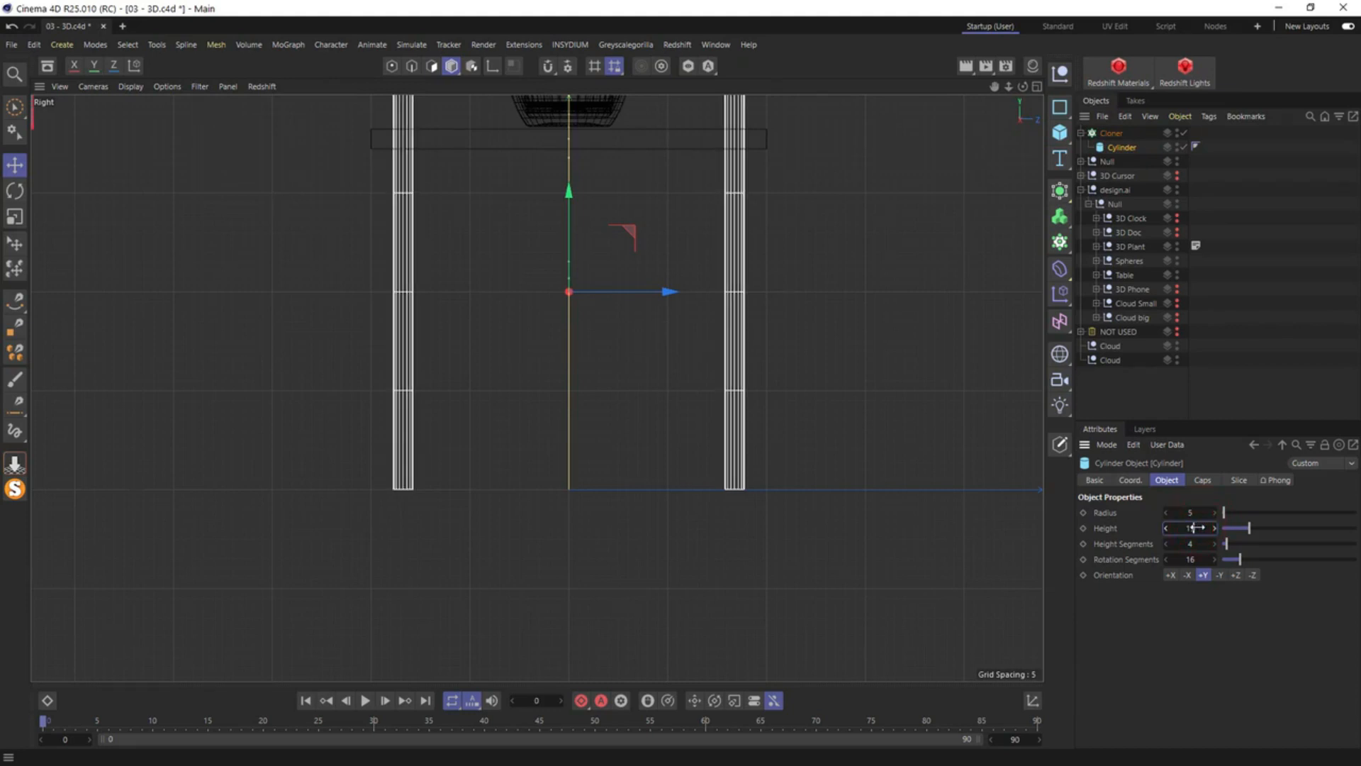
type("90")
key("Return")
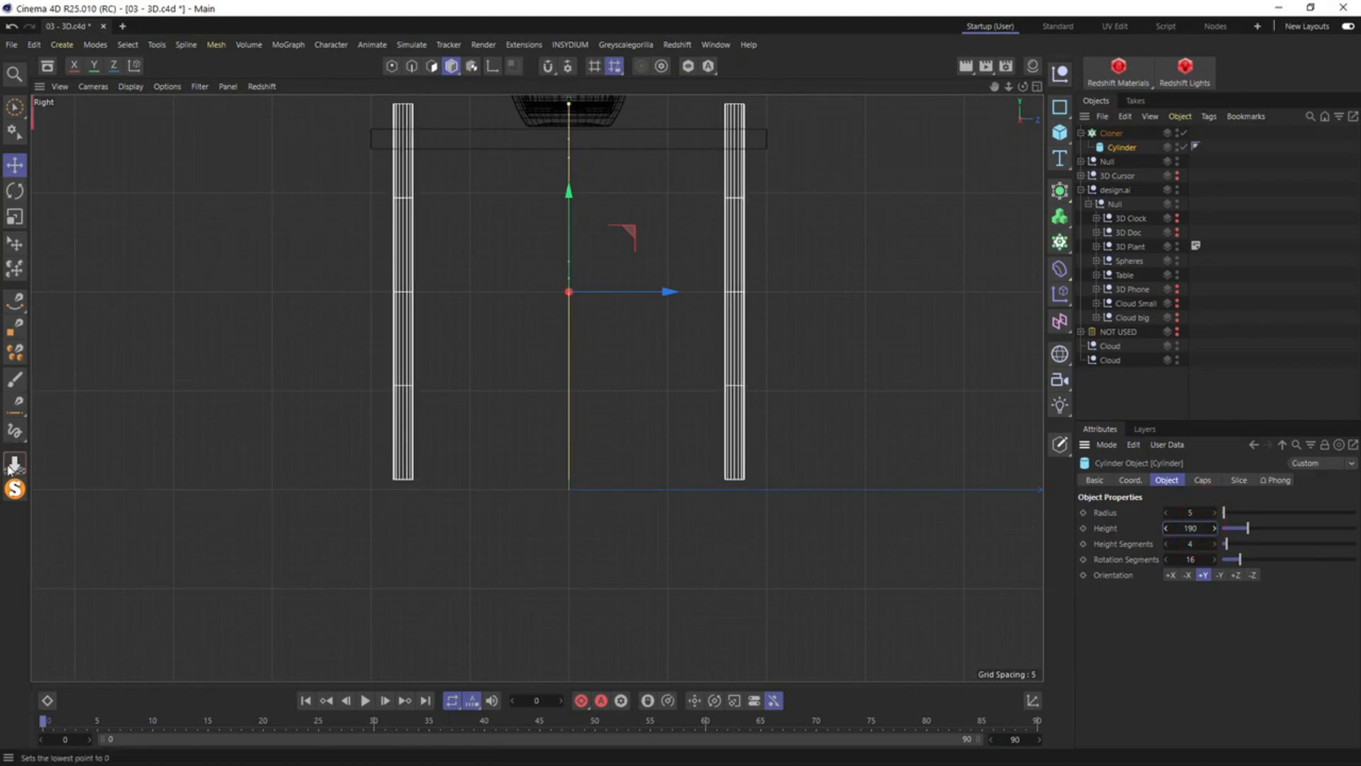
Try a height of 170 for the leg cylinder and drop the Cloner to the floor
left_click(1111, 132)
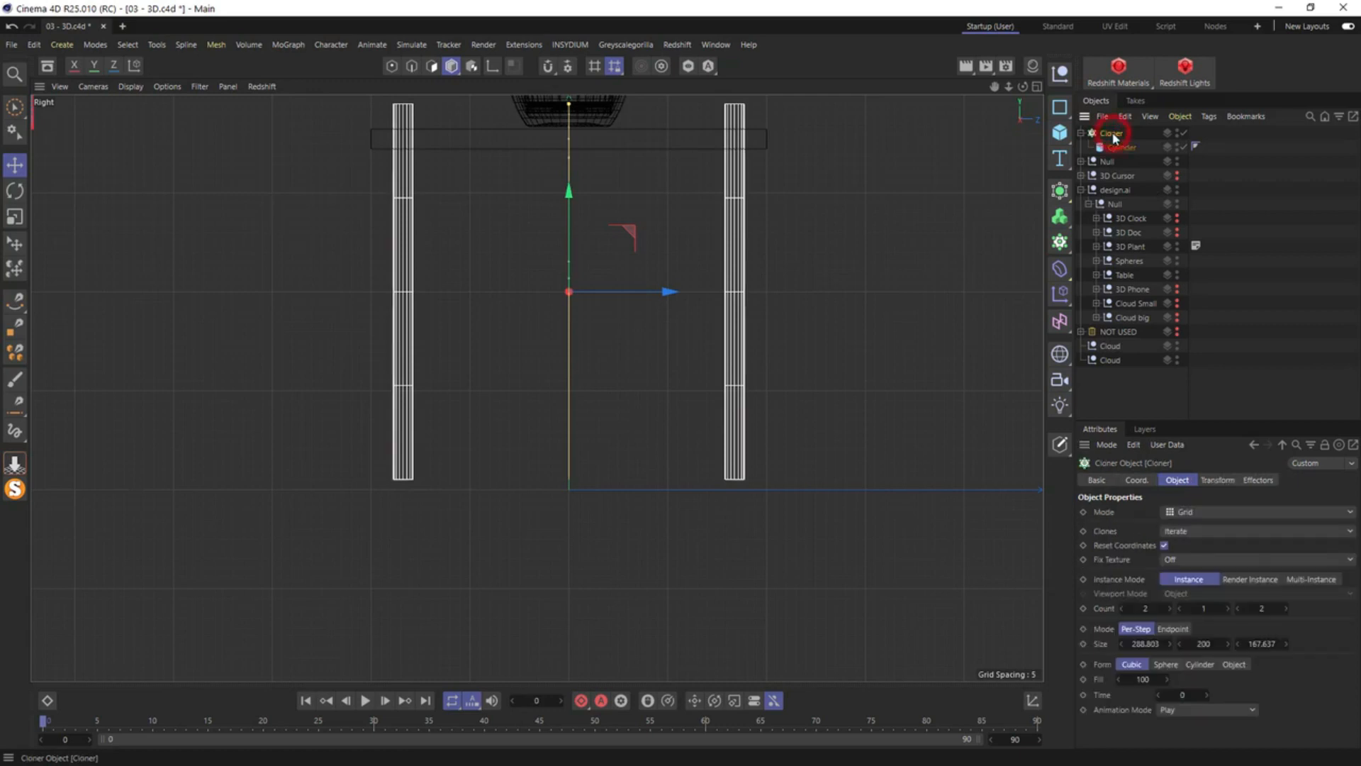
left_click(14, 465)
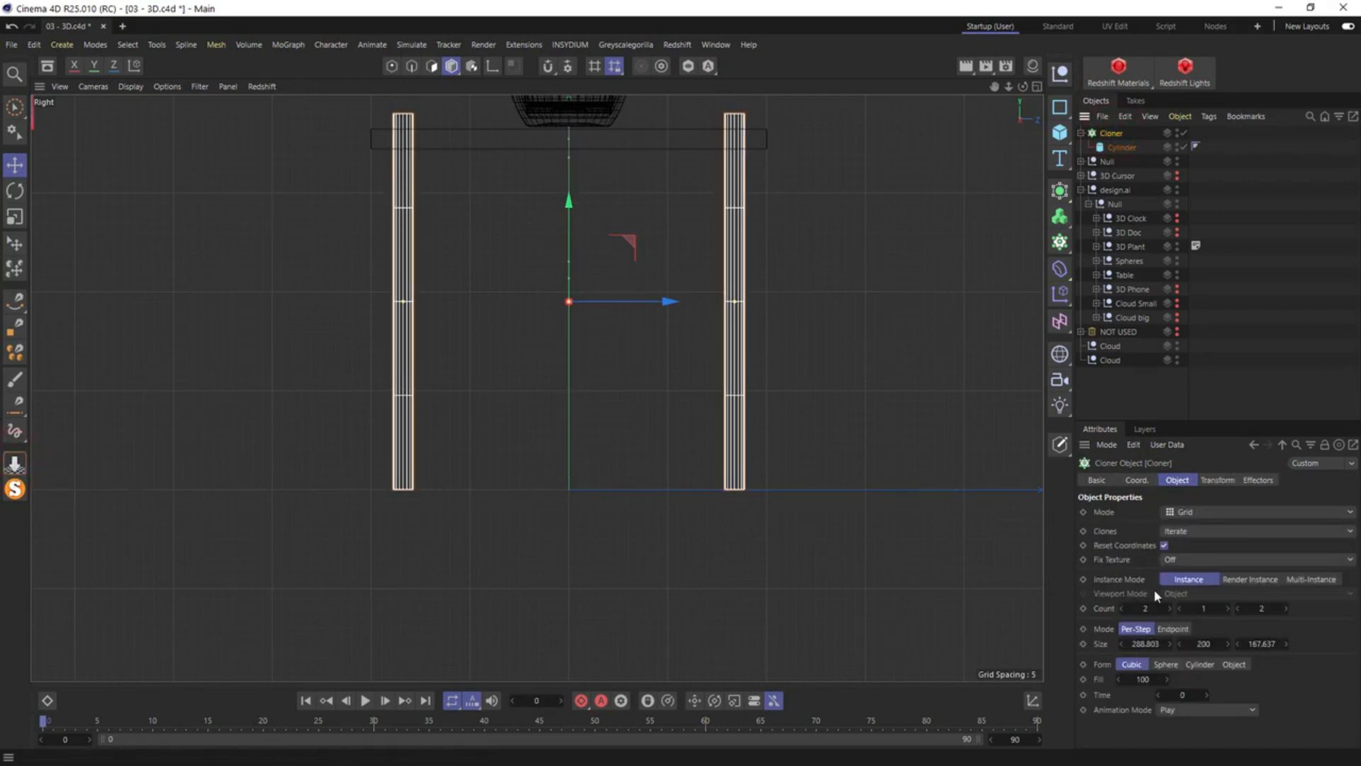
left_click(1128, 147)
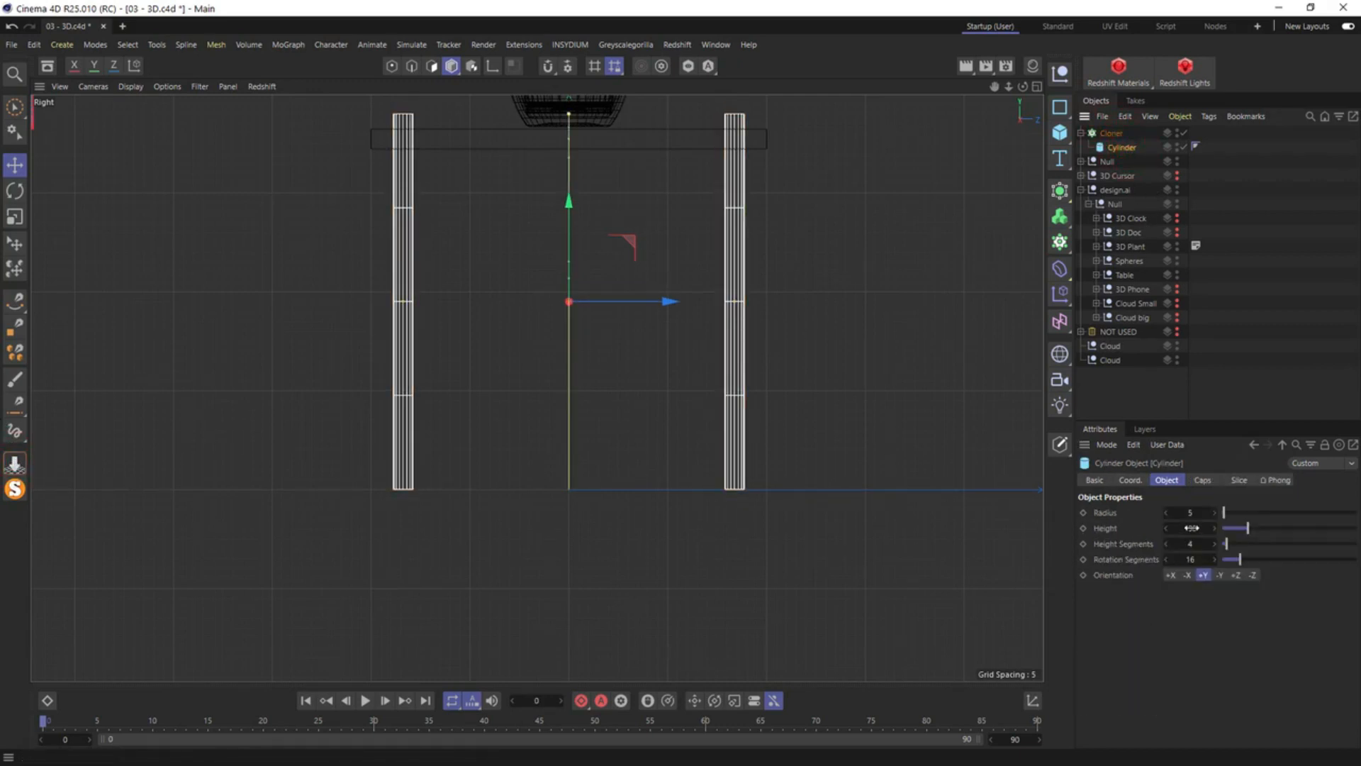
left_click(1191, 528)
type("170")
key("Return")
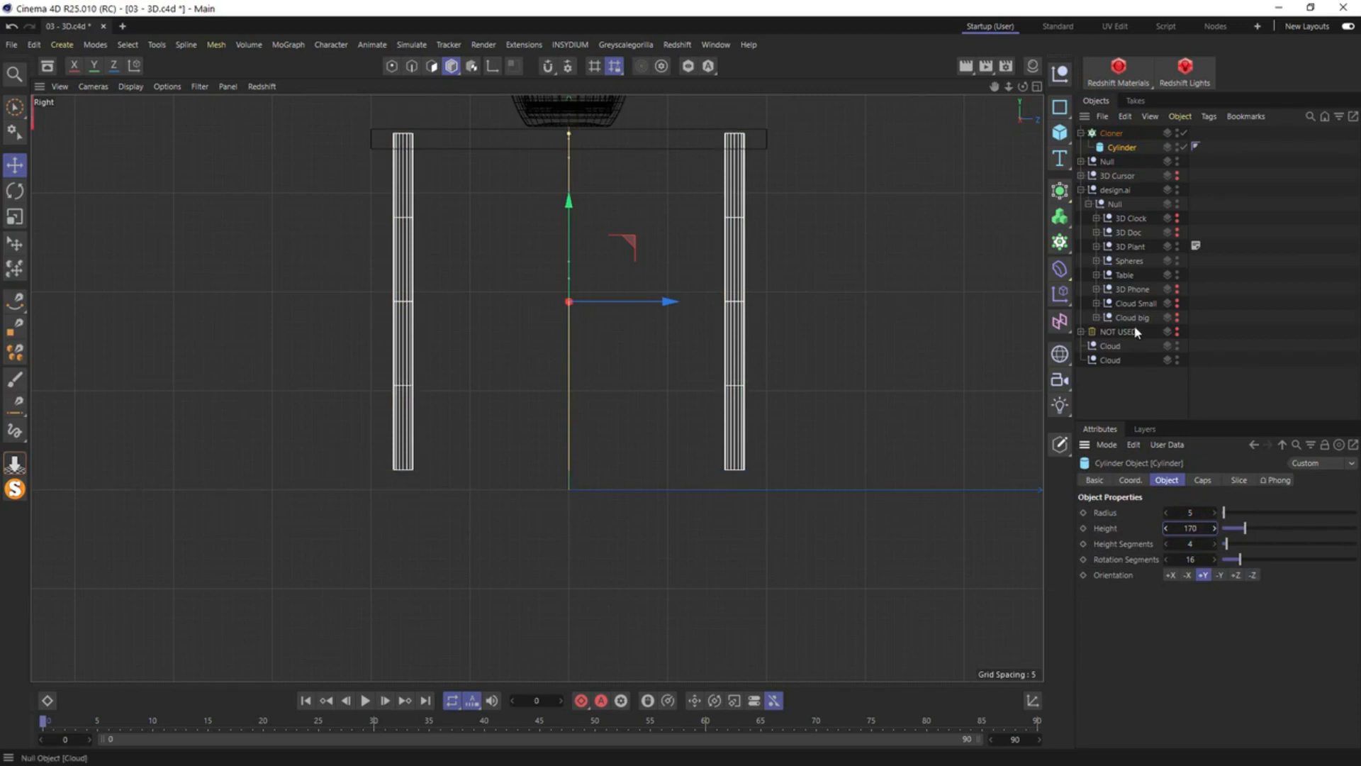
left_click(1110, 133)
left_click(15, 465)
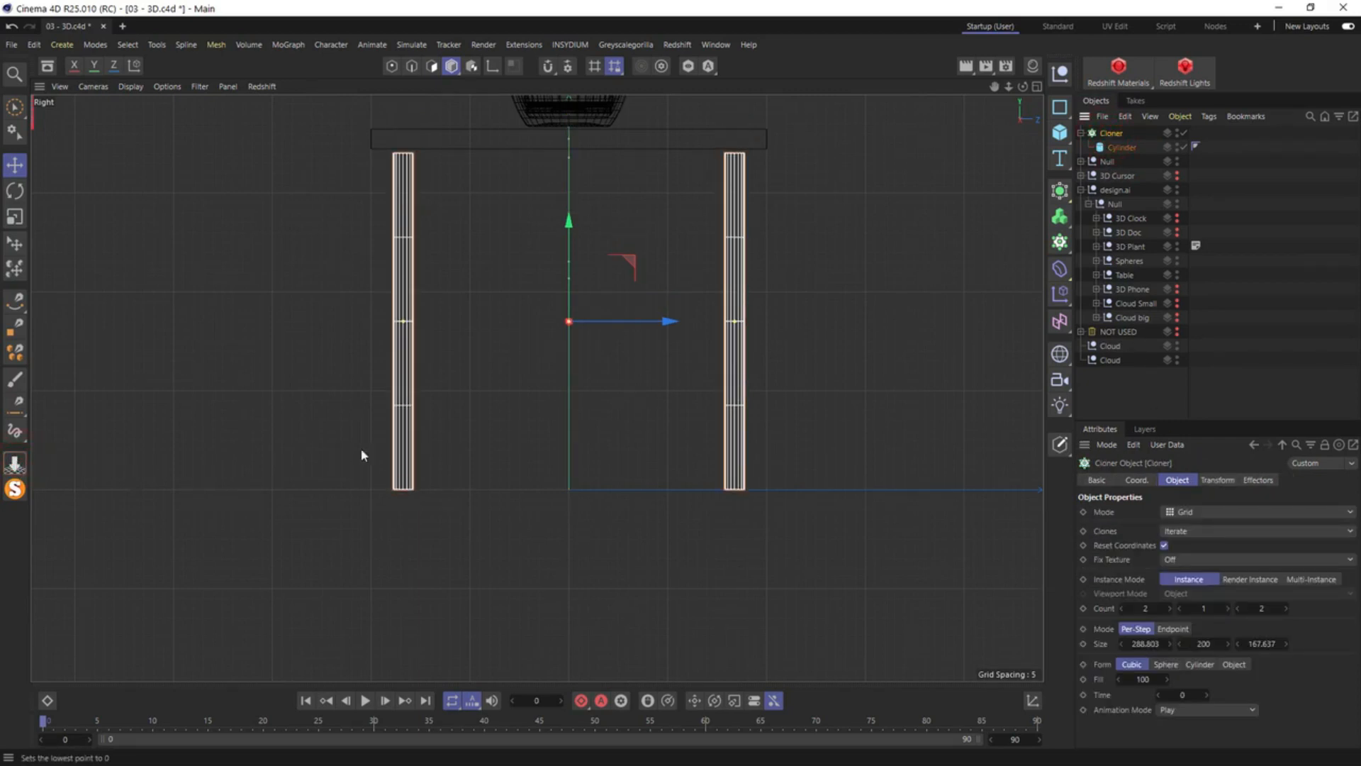
Set the leg cylinder's height to 180 and drop the Cloner to the floor
left_click(1133, 148)
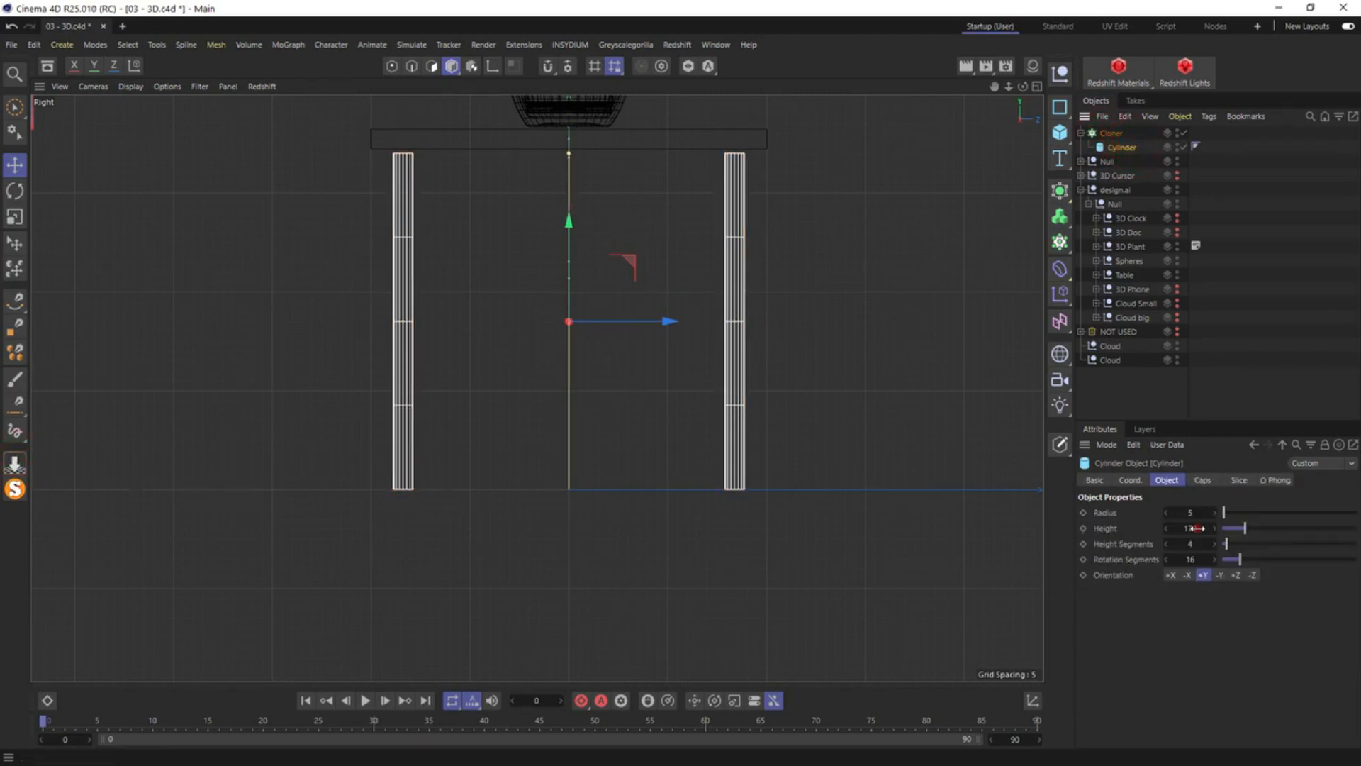
left_click_drag(1192, 528, 1205, 529)
left_click(1110, 134)
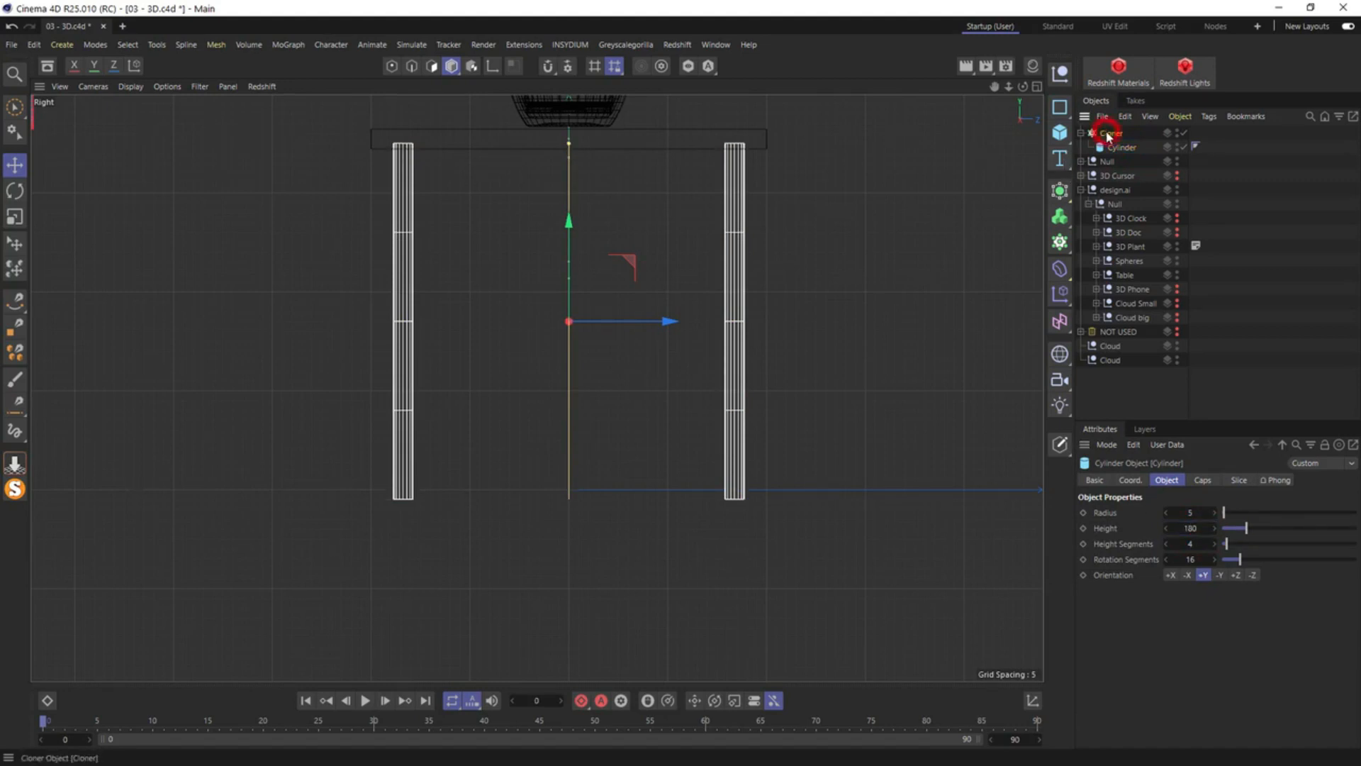
left_click(15, 466)
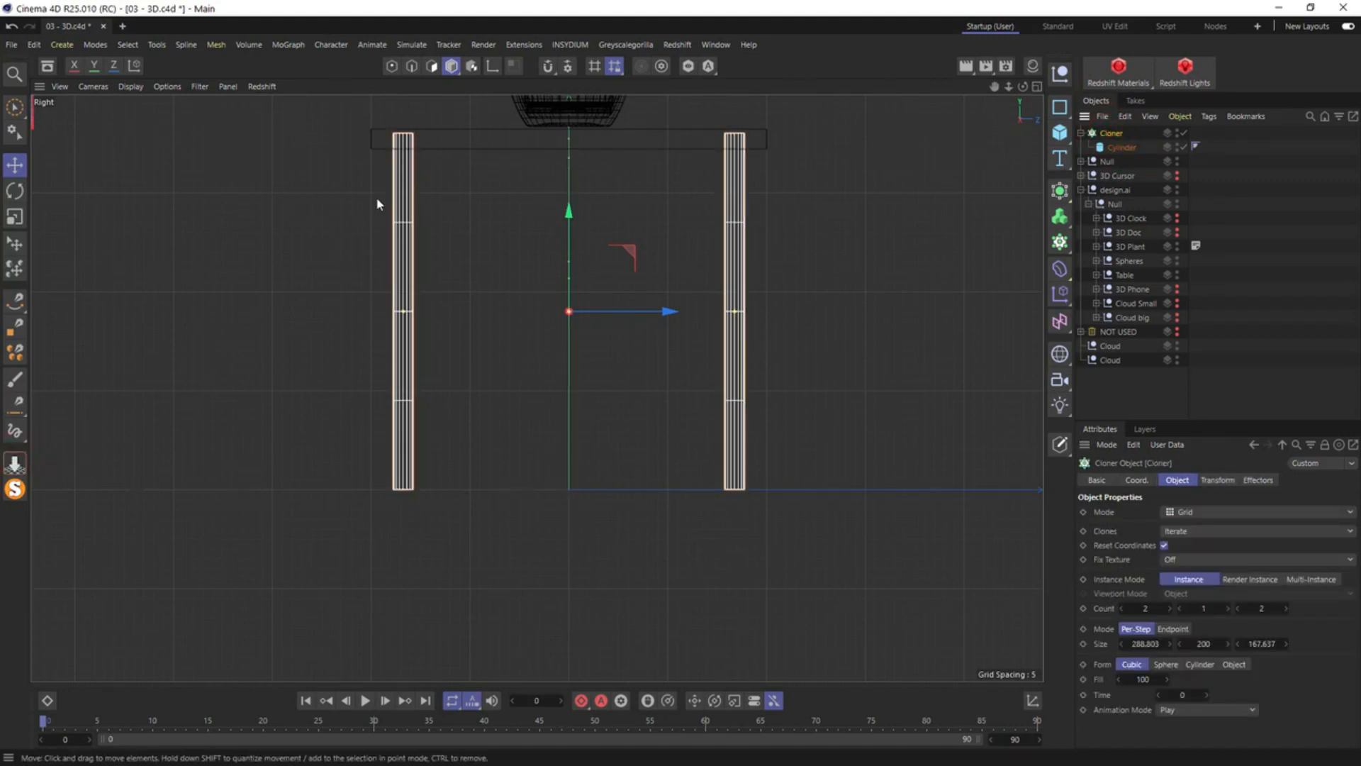
Rename the null that holds the tabletop cube as Table
middle_click(441, 194)
left_click_drag(263, 196, 107, 246, "alt")
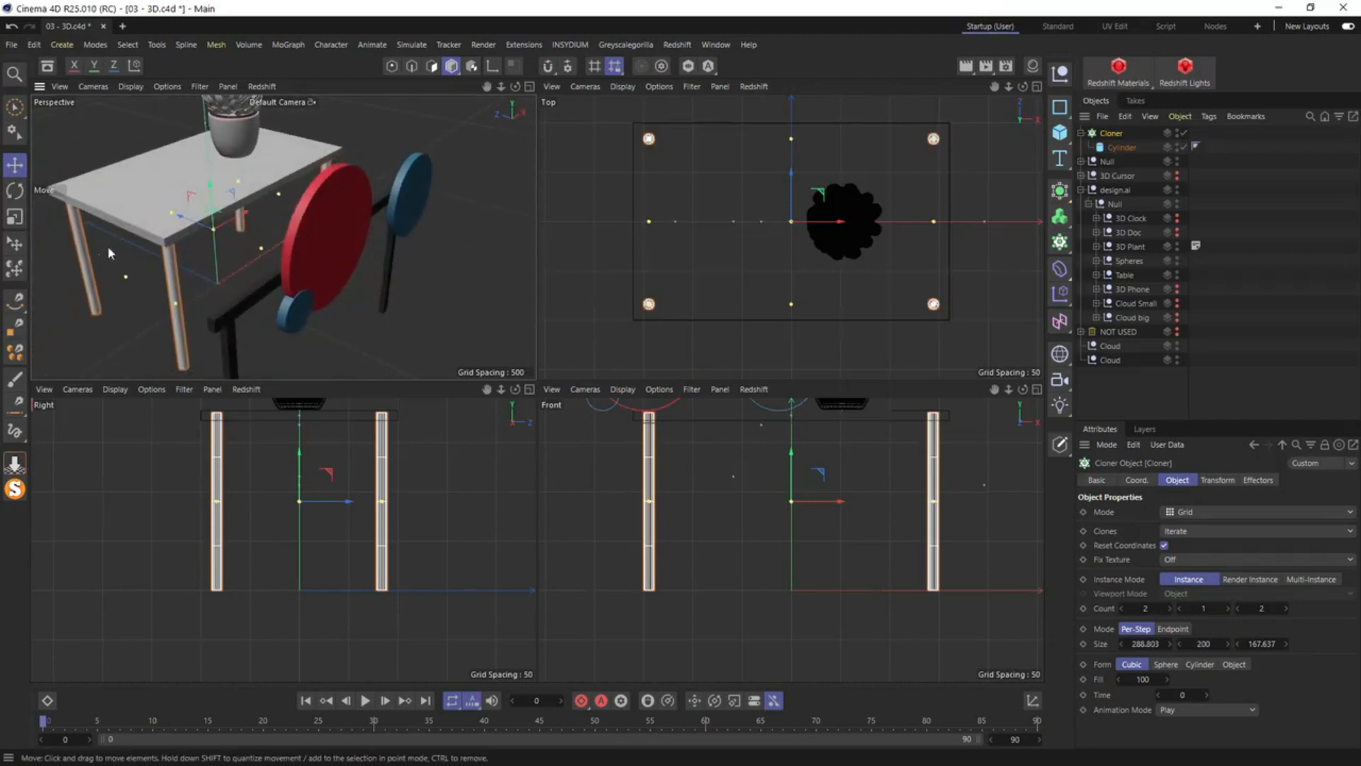
left_click(1083, 161)
double_click(1108, 162)
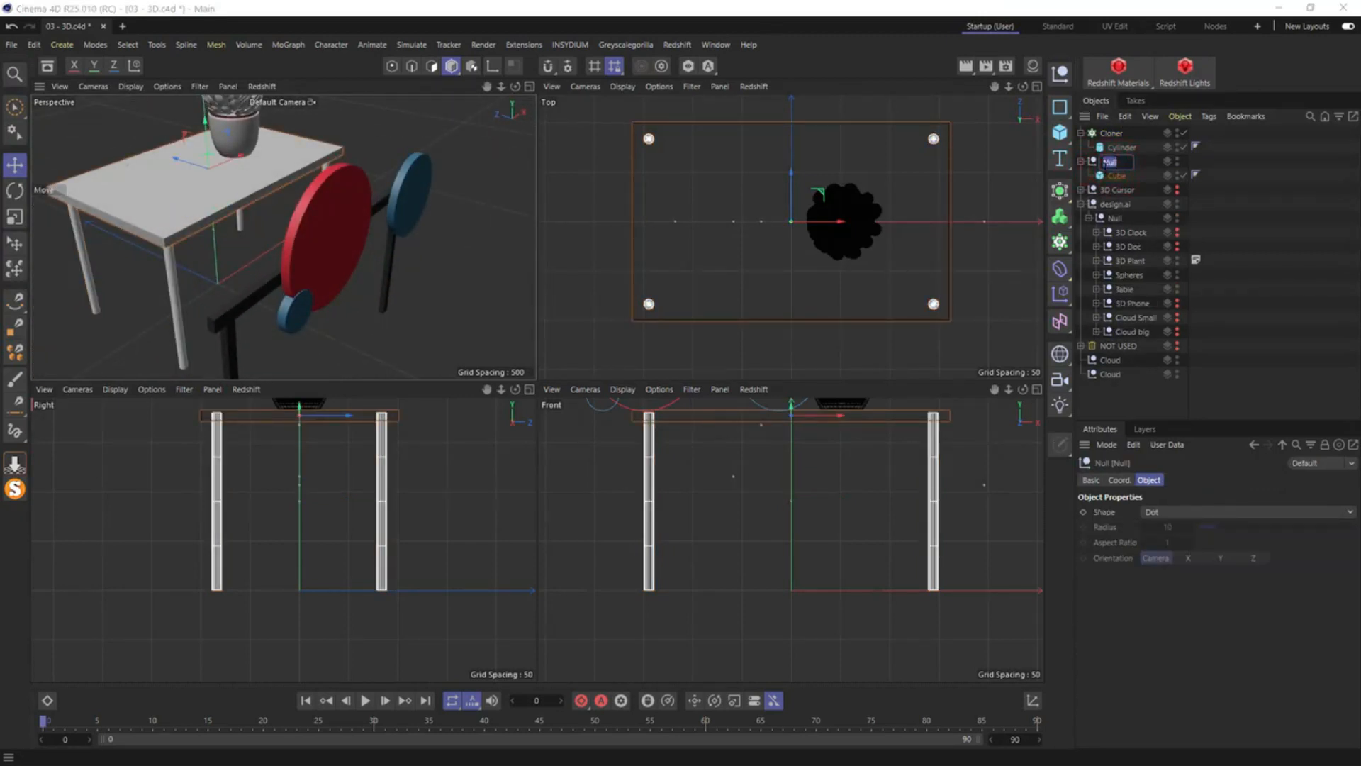
key("Return")
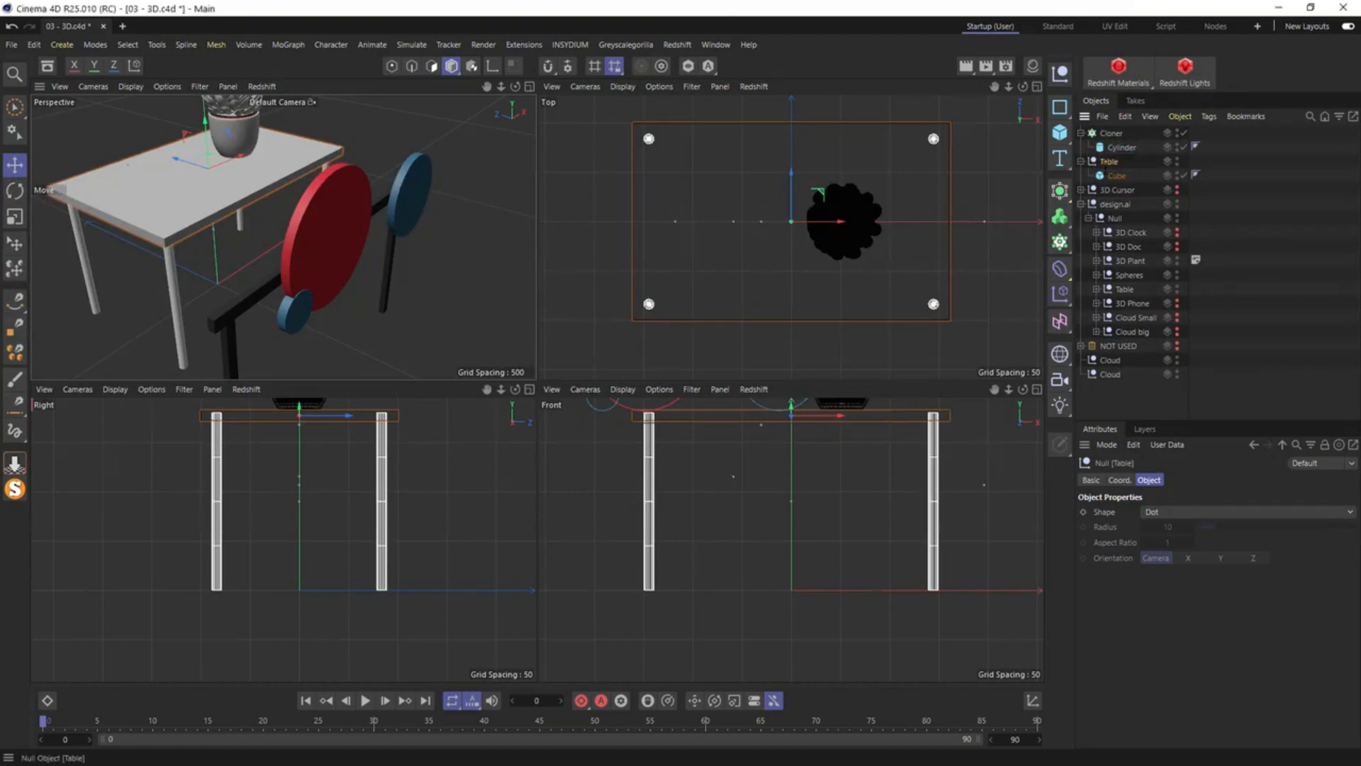
Fillet the tabletop cube's edges with a radius of 1
left_click(1116, 175)
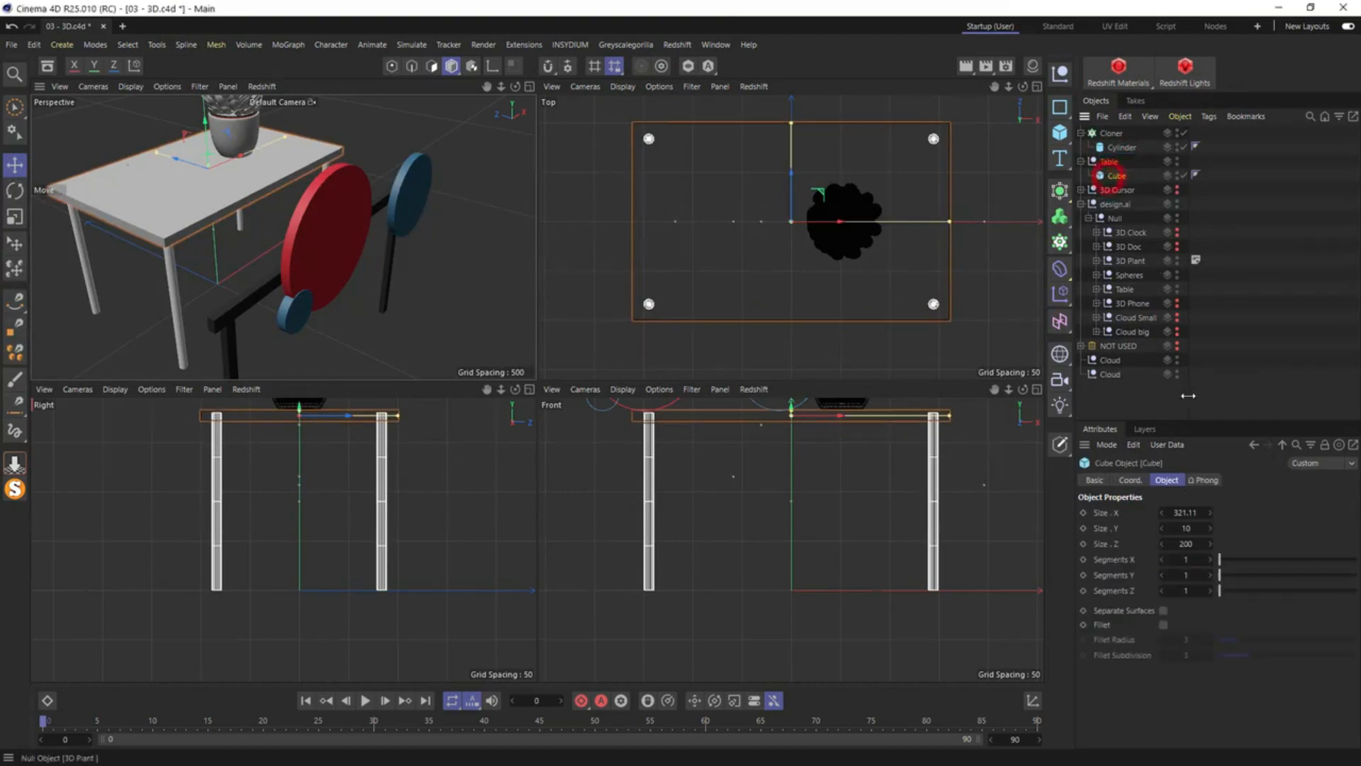
left_click(1163, 624)
scroll(152, 274, "up", 5)
scroll(167, 231, "up", 2)
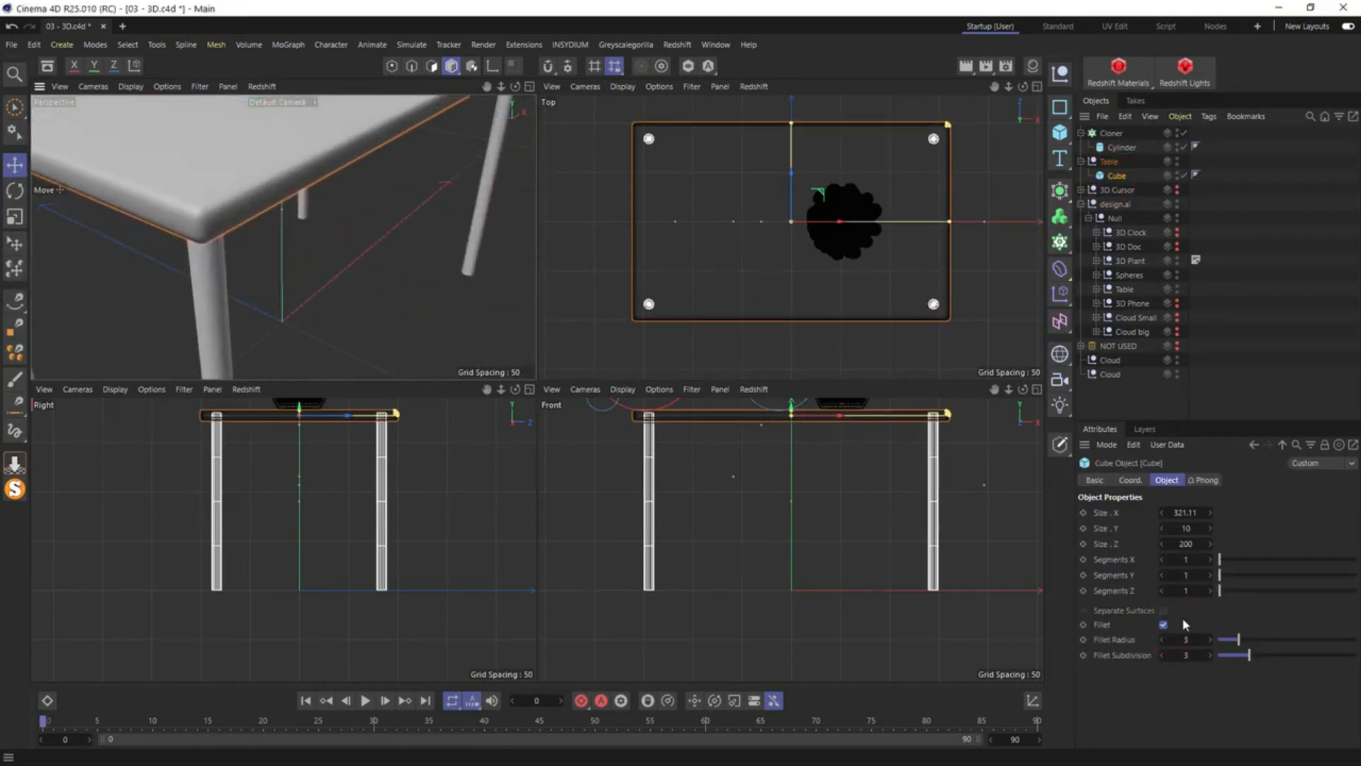
left_click(1187, 640)
type("1")
key("Return")
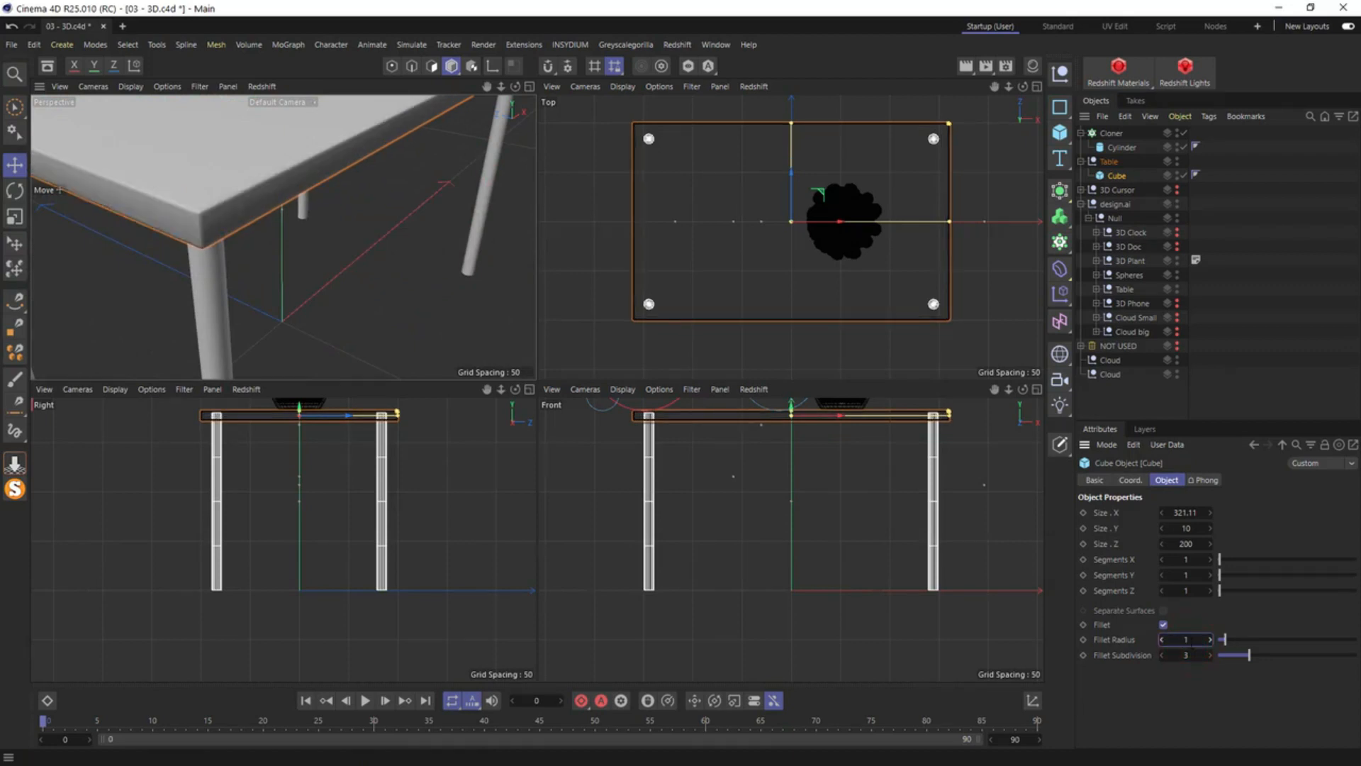
Move the legs' Cloner into the Table null and rename it Cloner Legs
left_click(1081, 161)
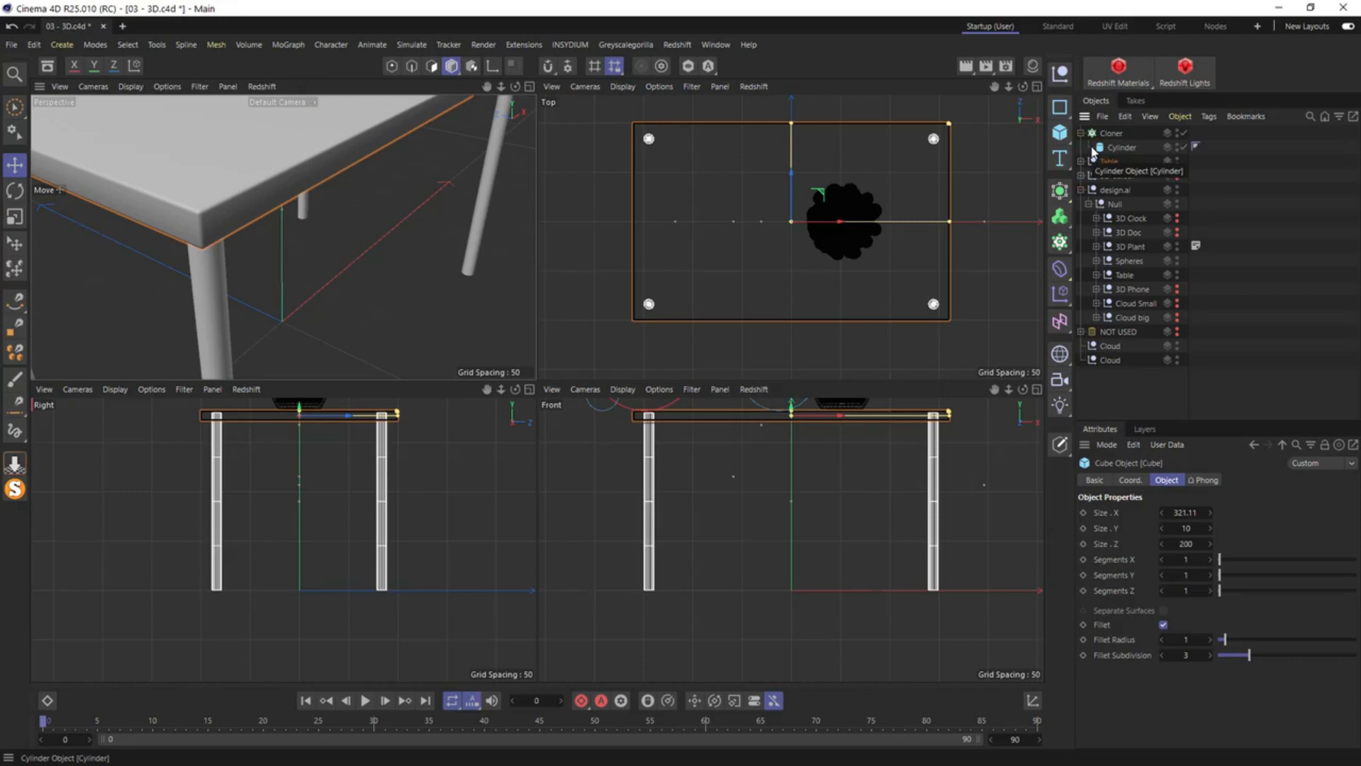
left_click(1081, 161)
mouse_move(1111, 139)
left_mouse_down()
mouse_move(1115, 176)
mouse_move(1112, 141)
left_mouse_up()
double_click(1118, 162)
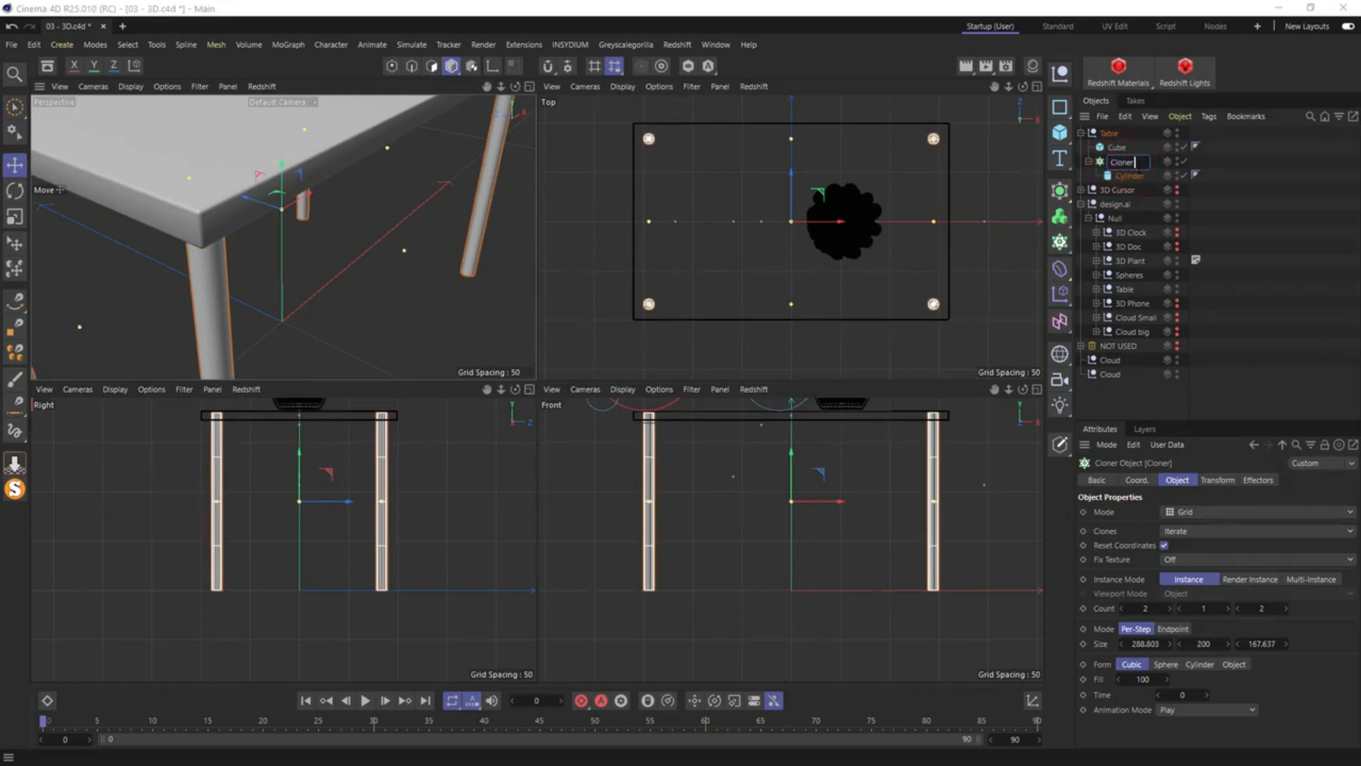
type("Legs")
key("Return")
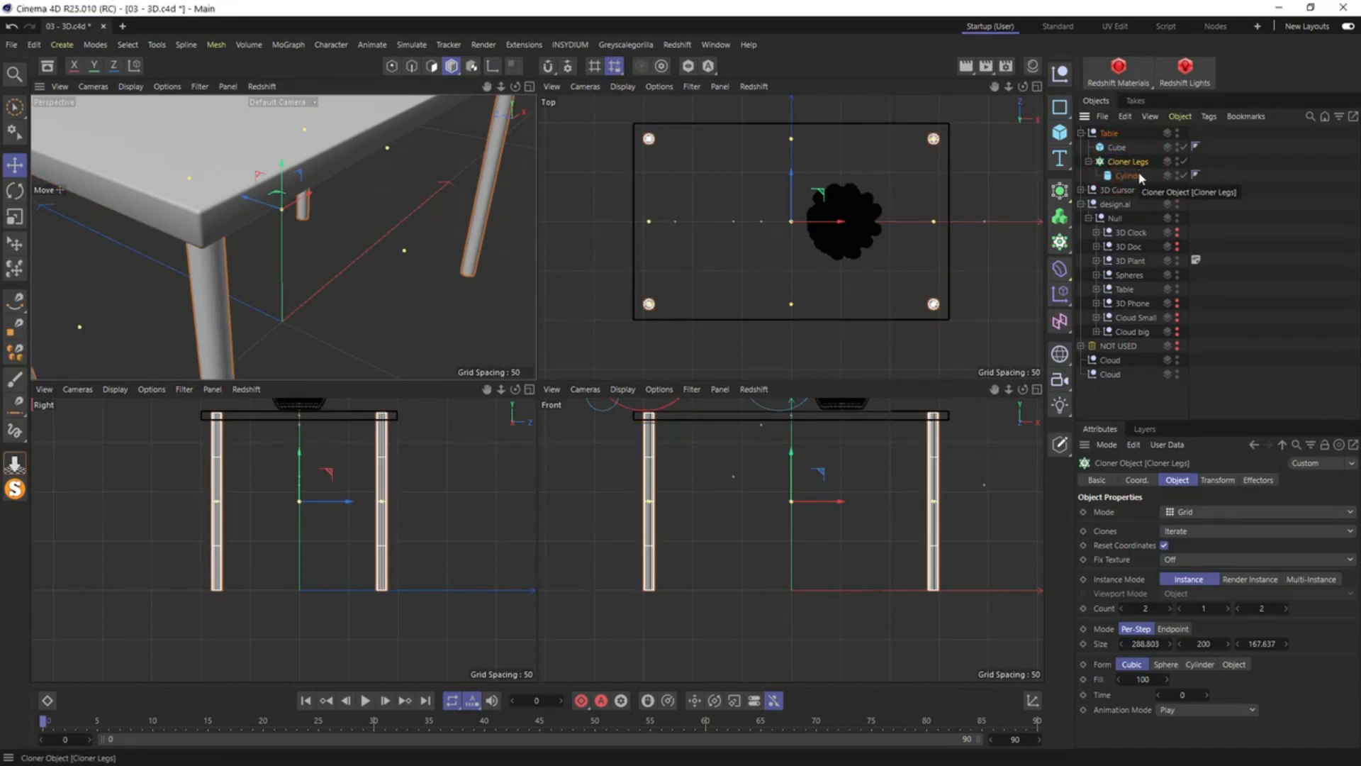
Copy the display colour of the extruded spline in the original flat table group
left_click(1096, 289)
left_click(1132, 303)
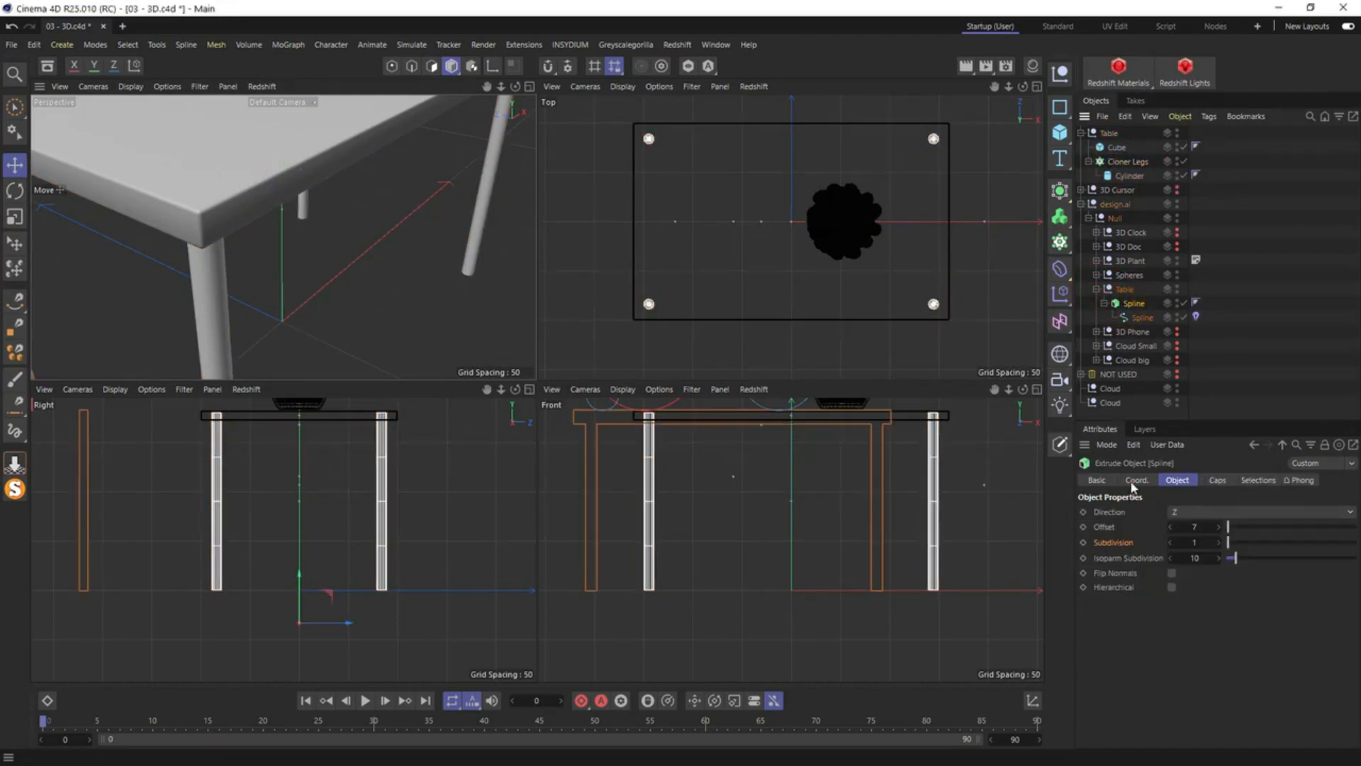
left_click(1136, 480)
left_click(1097, 480)
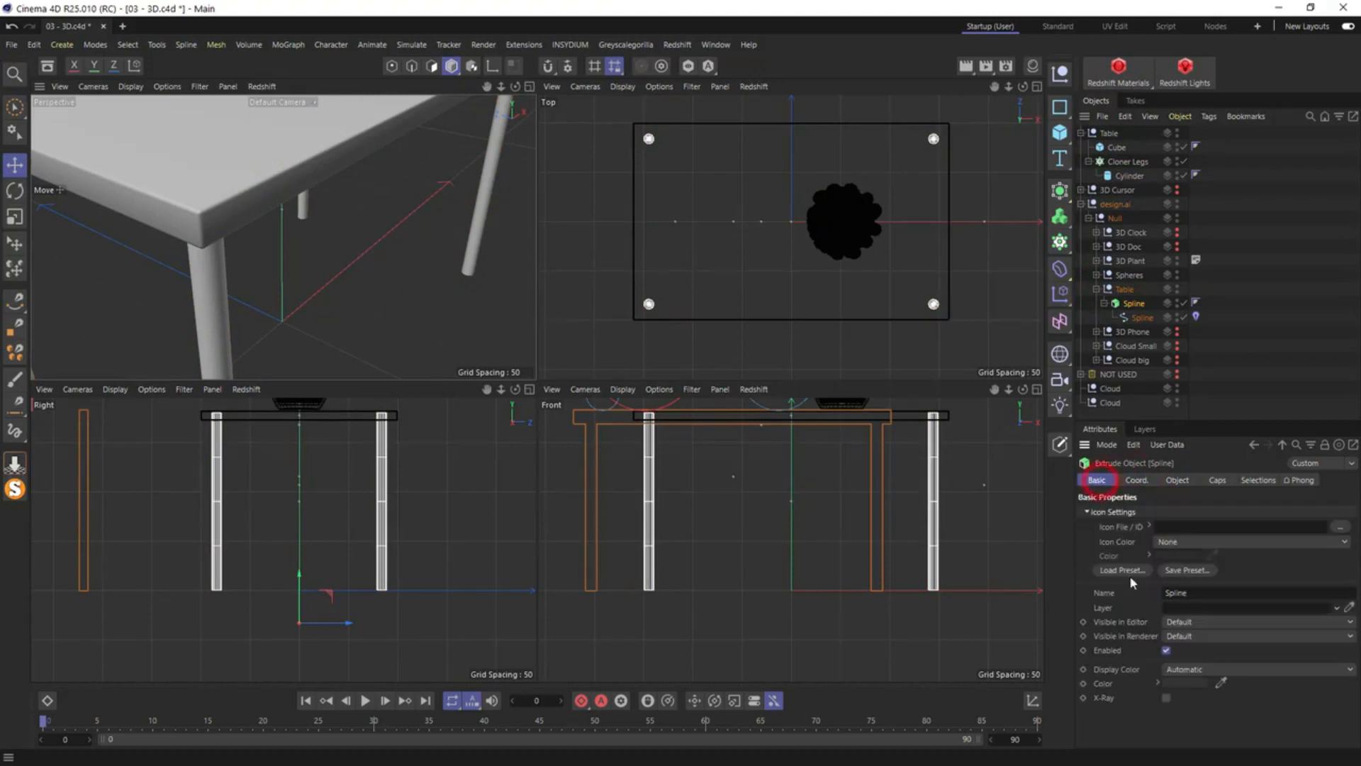
right_click(1179, 682)
left_click(1199, 656)
Set the tabletop cube's display colour to Automatic and paste the copied black colour into it
left_click(1117, 146)
left_click(1176, 668)
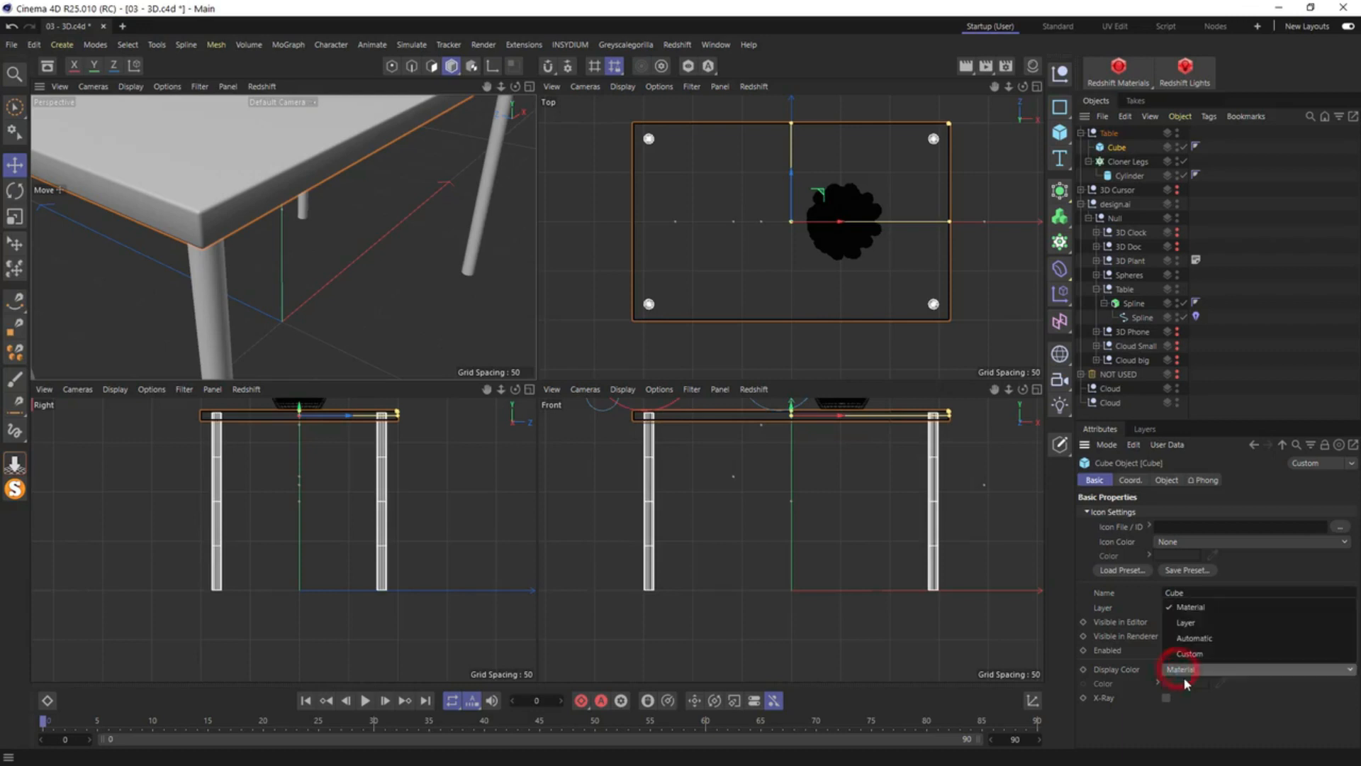
left_click(1198, 640)
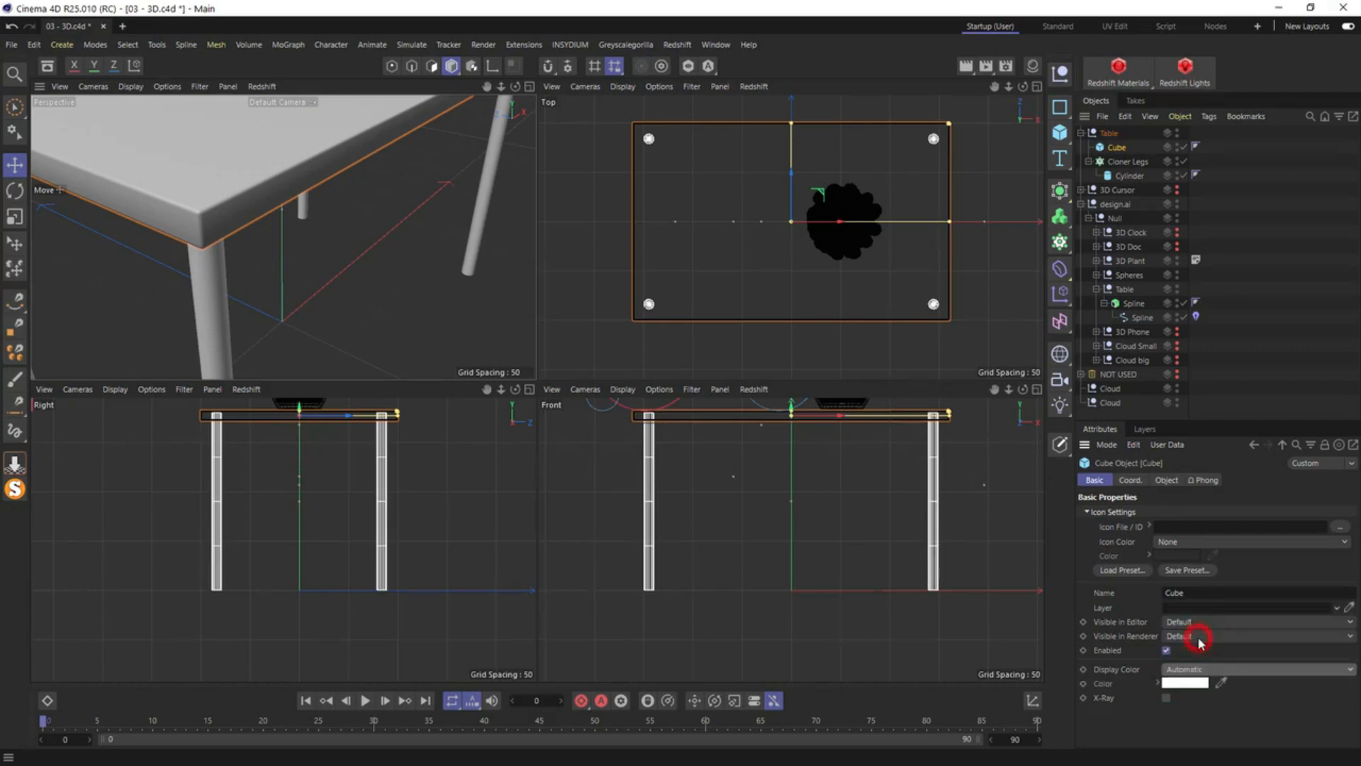
right_click(1184, 682)
left_click(1219, 670)
Paste the copied black colour into the Cloner Legs transform colour
left_click(1127, 161)
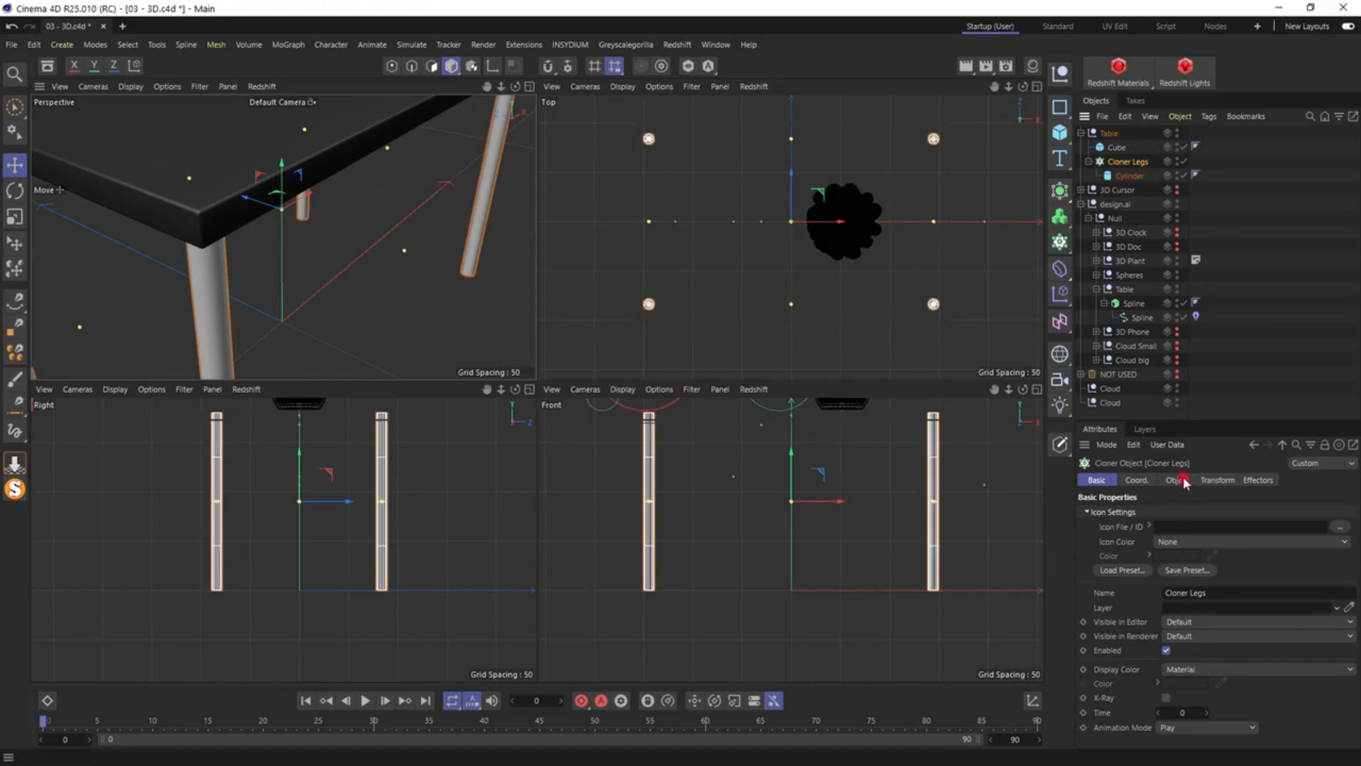
left_click(1178, 480)
left_click(1217, 480)
right_click(1183, 578)
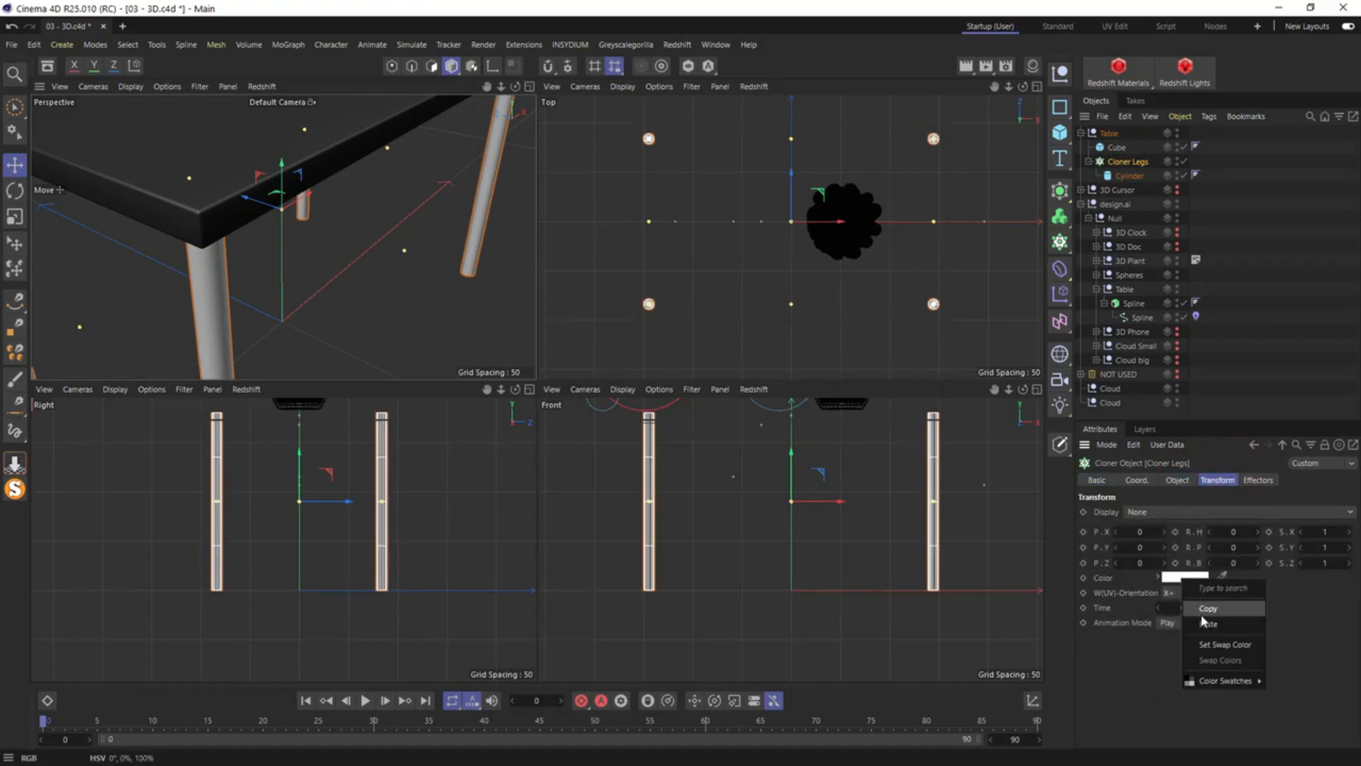
left_click(1203, 623)
Delete the original flat Table group inside the design.ai hierarchy
middle_click(287, 312)
left_click_drag(667, 383, 657, 589, "alt")
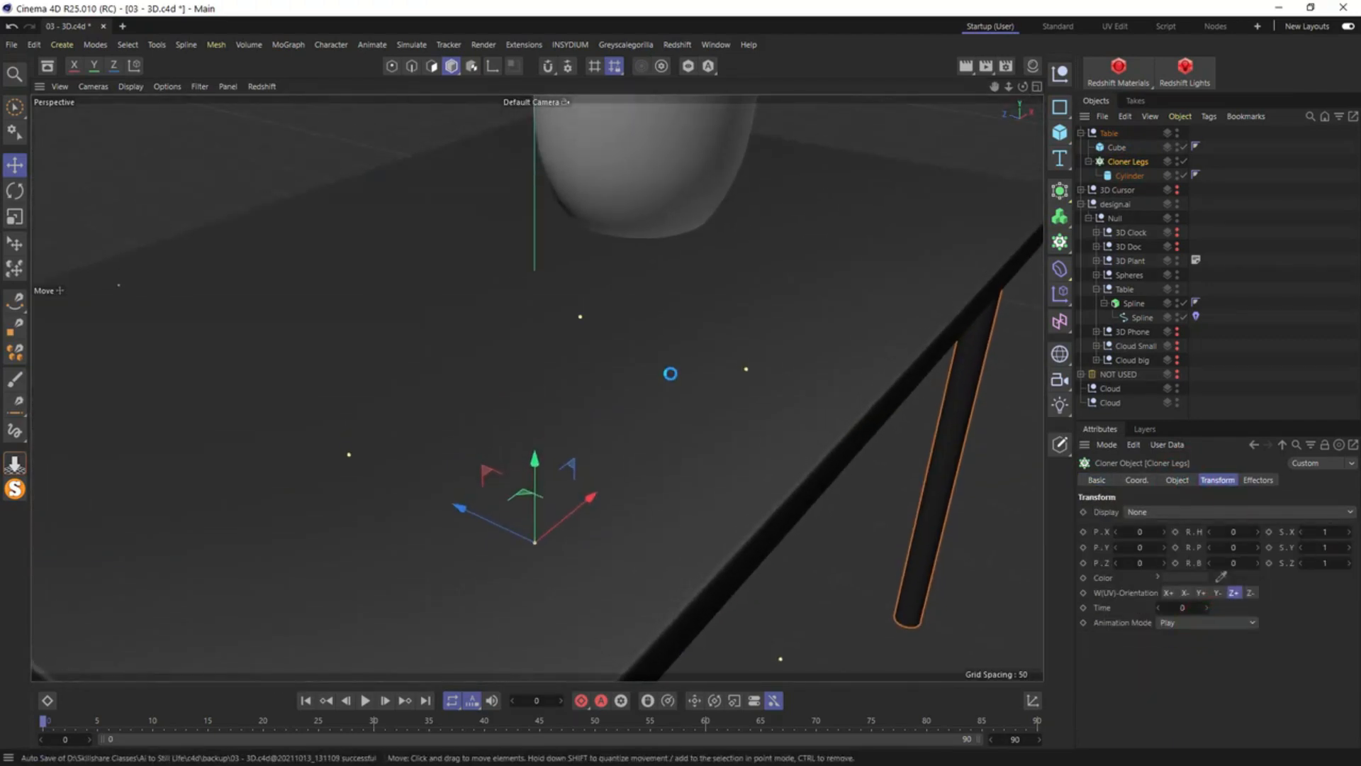
scroll(671, 374, "down", 5)
left_click_drag(671, 338, 492, 327, "alt")
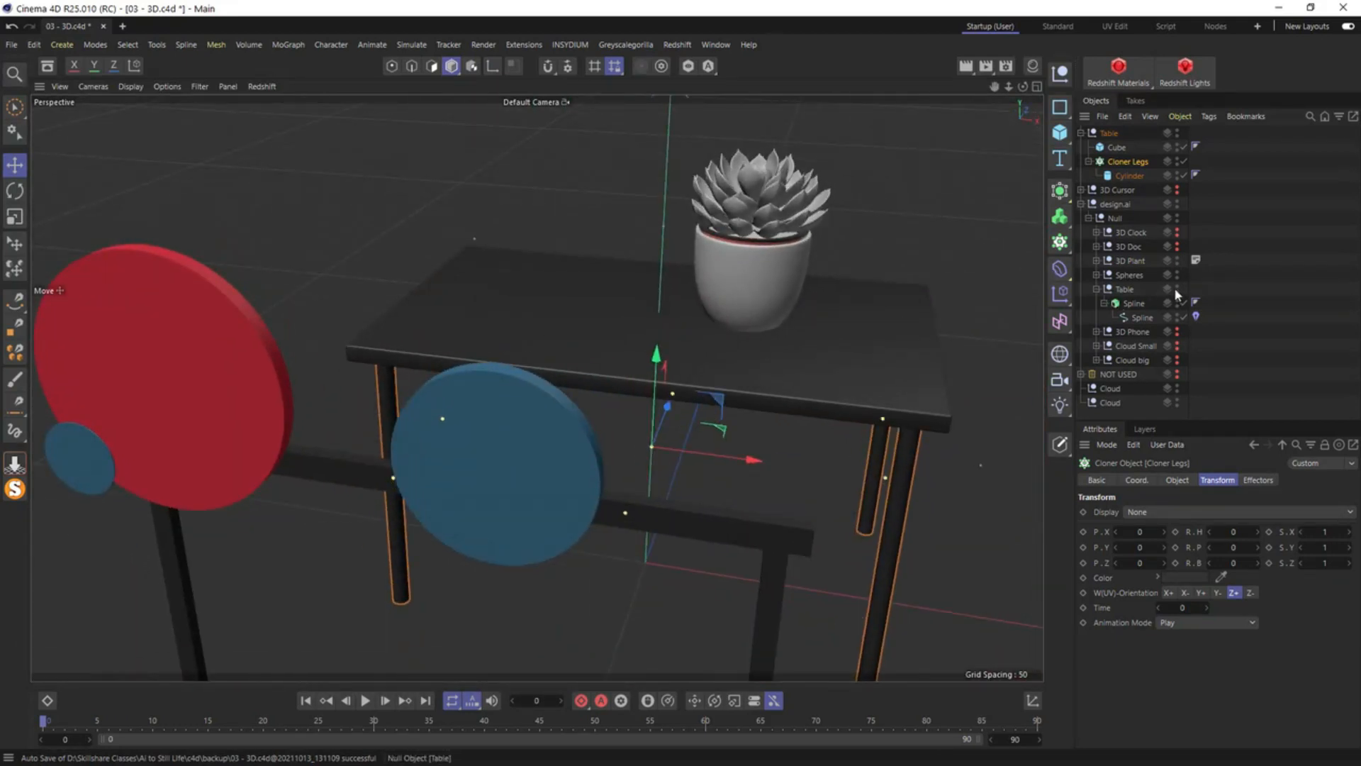
left_click(1127, 289)
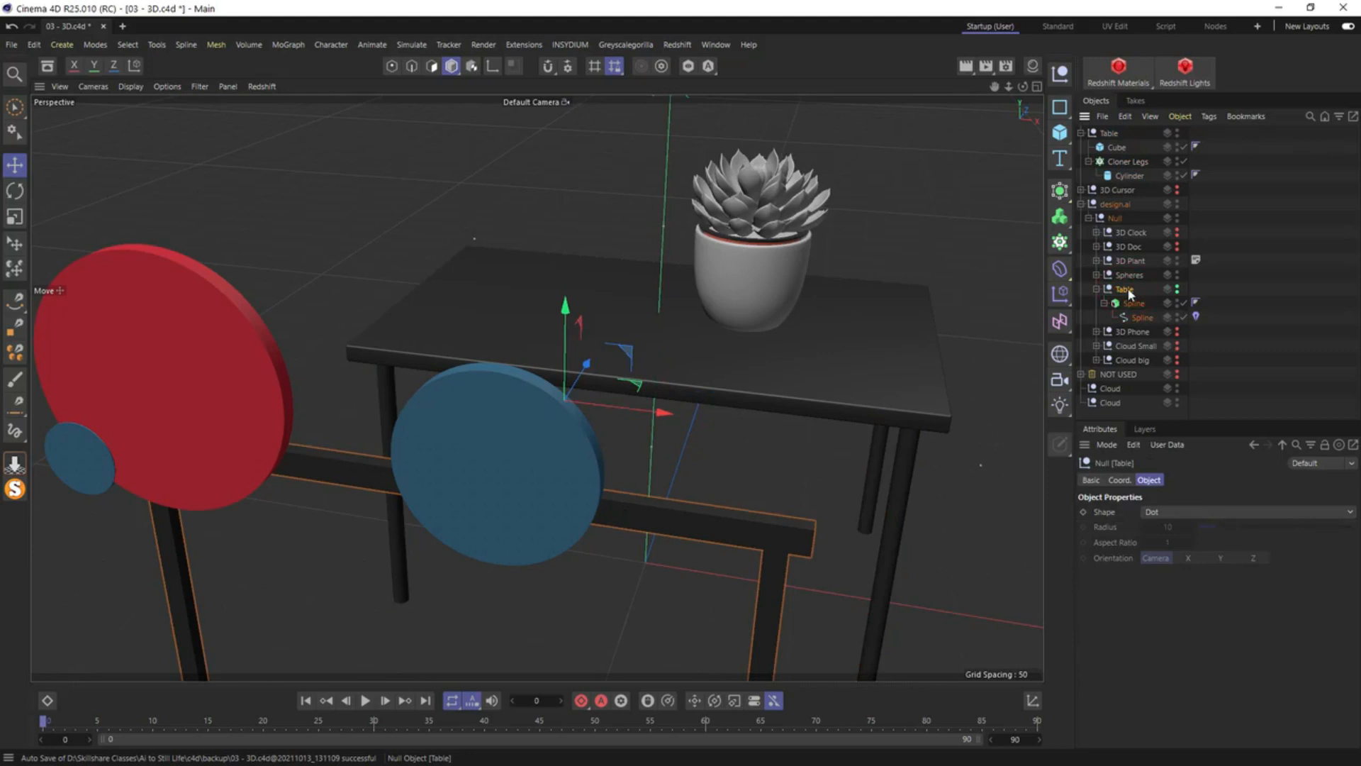
key("Delete")
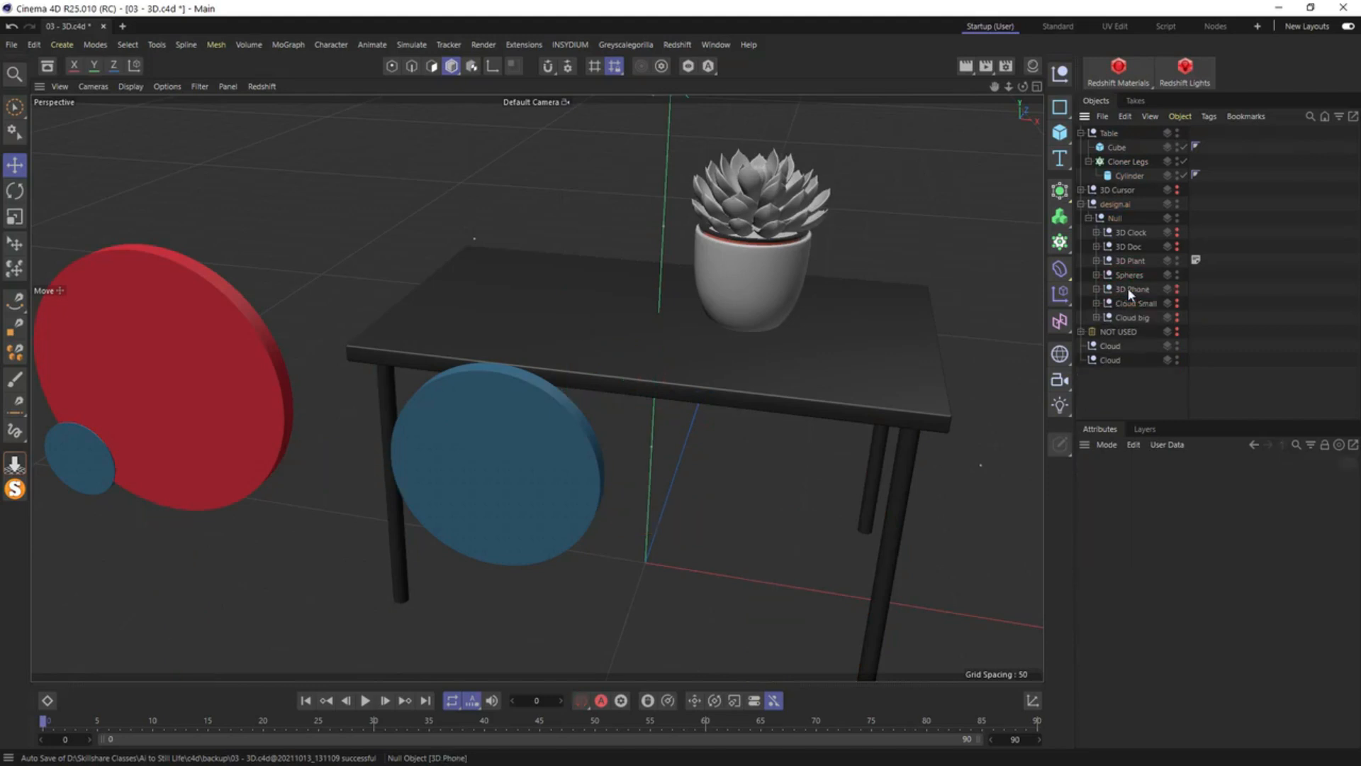
Add a sphere and, in the front view, scale it to a radius of about 39 and align it with the large blue circle
middle_click(473, 323)
middle_click(574, 411)
middle_click_drag(566, 352, 697, 627, "alt")
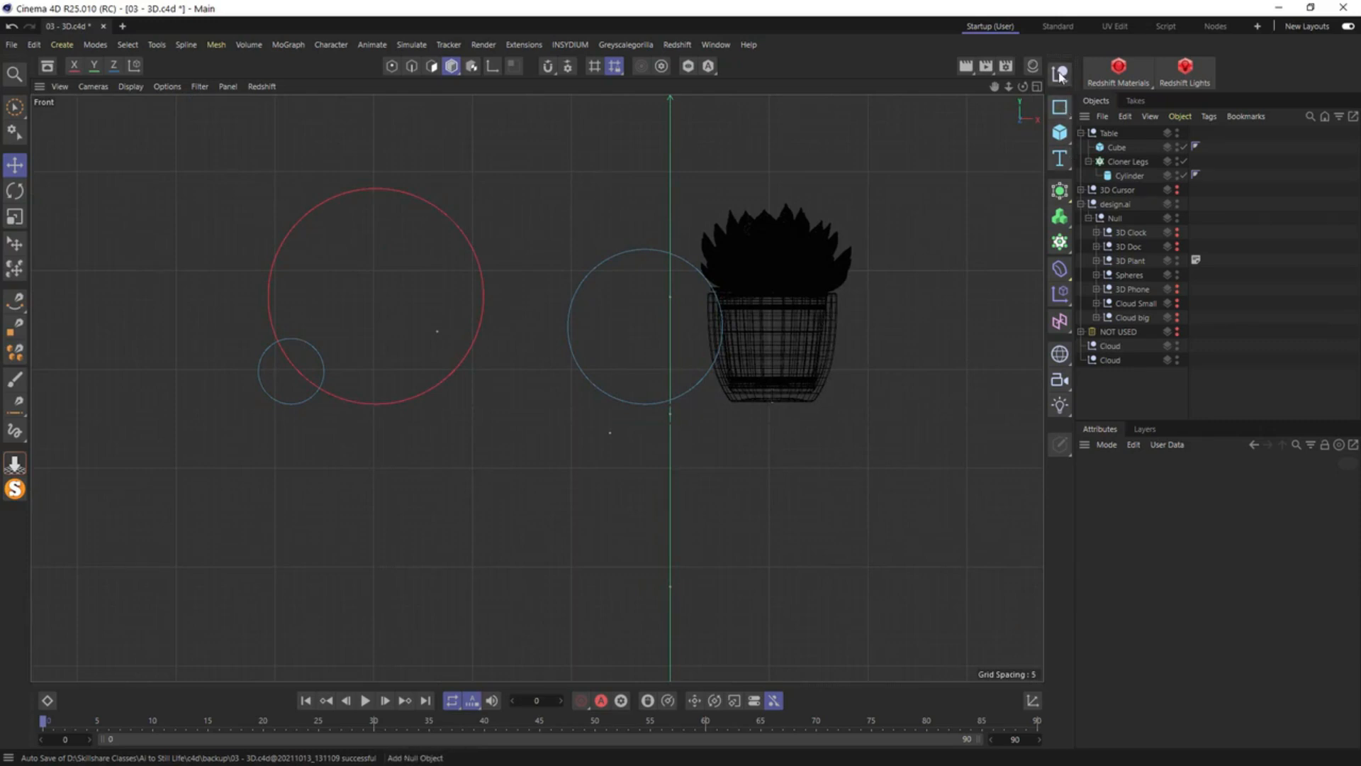
left_click(1063, 139)
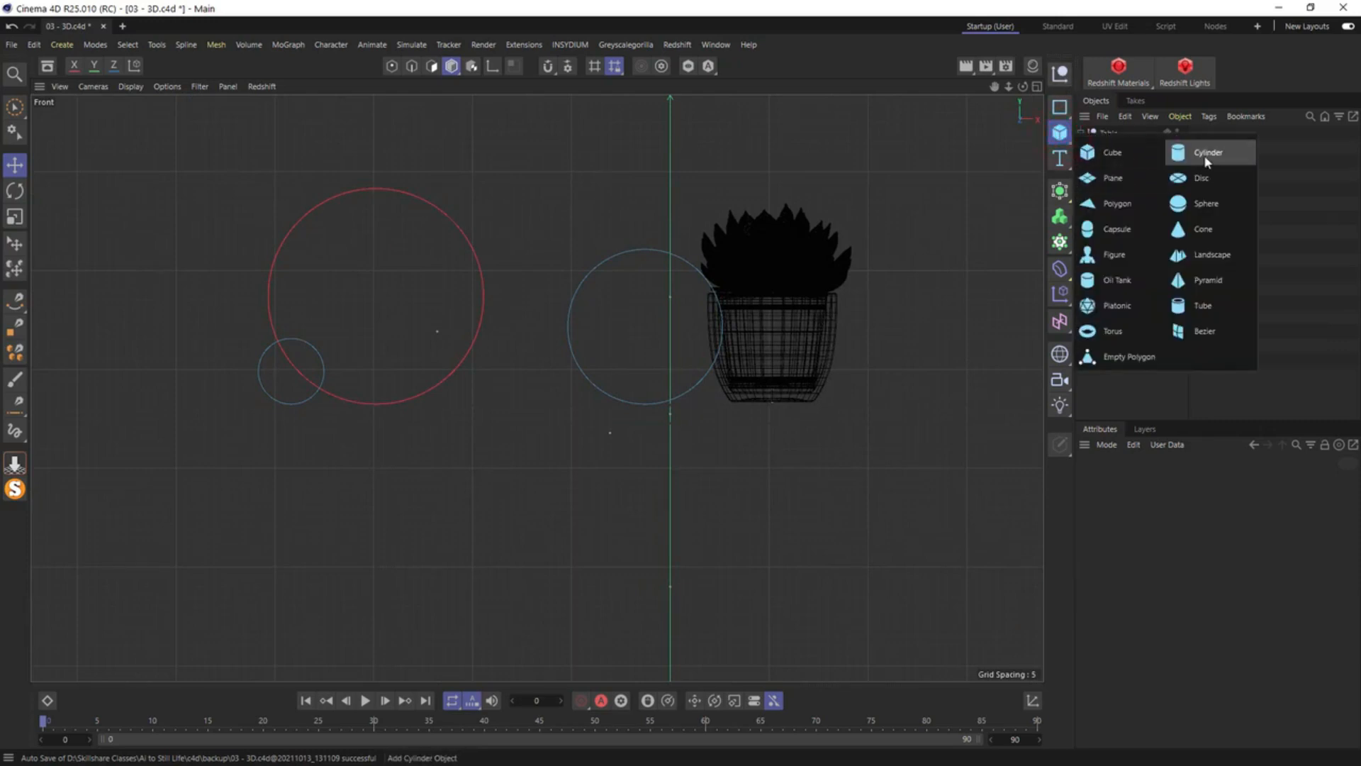
left_click(1214, 207)
left_click_drag(732, 662, 707, 217)
key("t")
left_click_drag(853, 267, 541, 389)
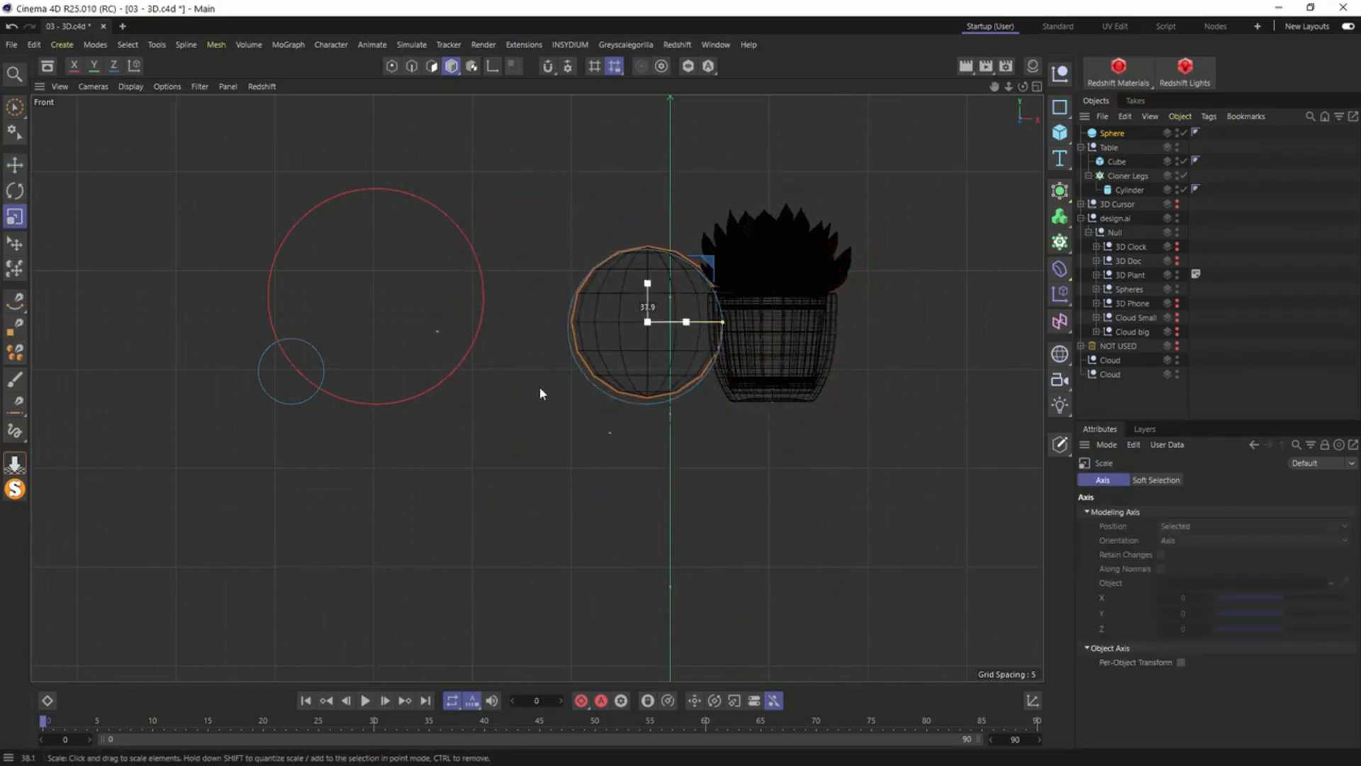
key("e")
left_click_drag(681, 282, 711, 282)
key("t")
key("e")
Set the sphere's segments to 64
left_click(1111, 134)
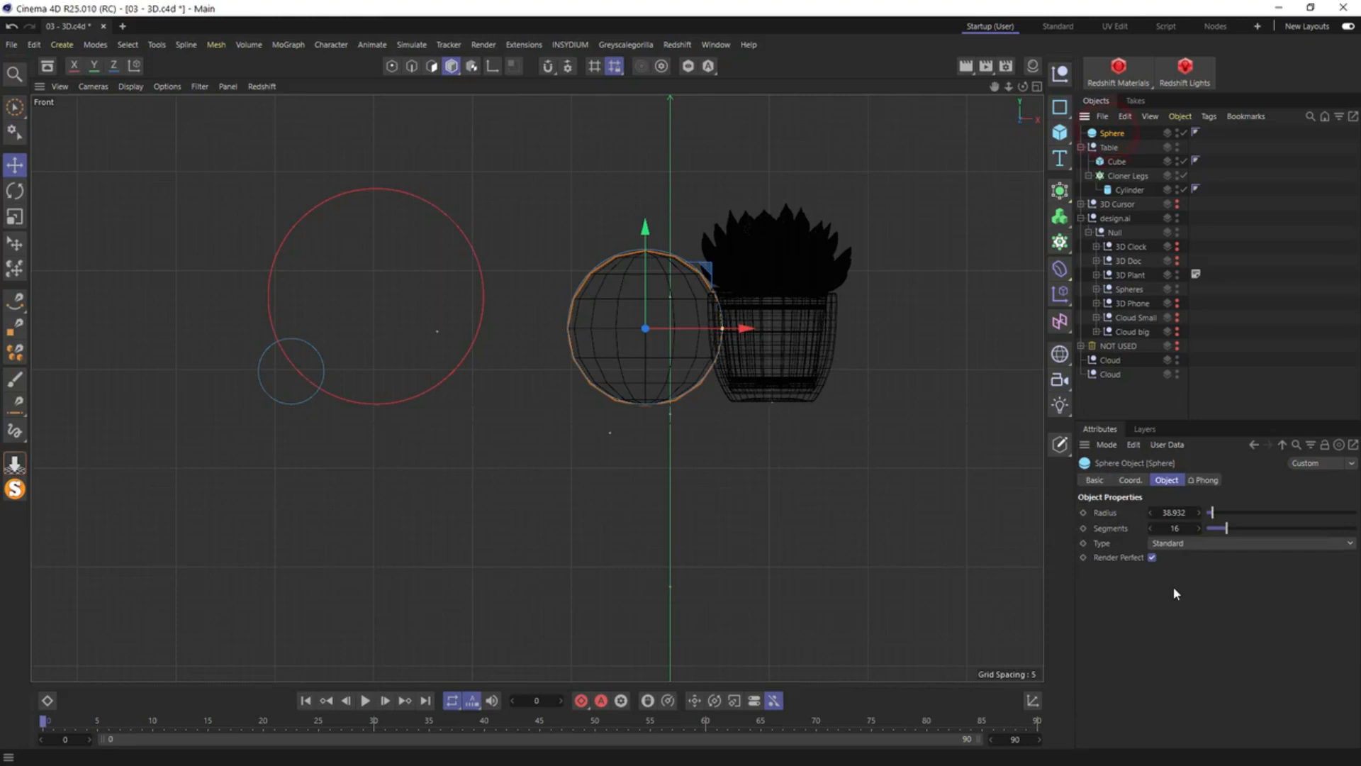
left_click(1186, 527)
type("64")
key("Return")
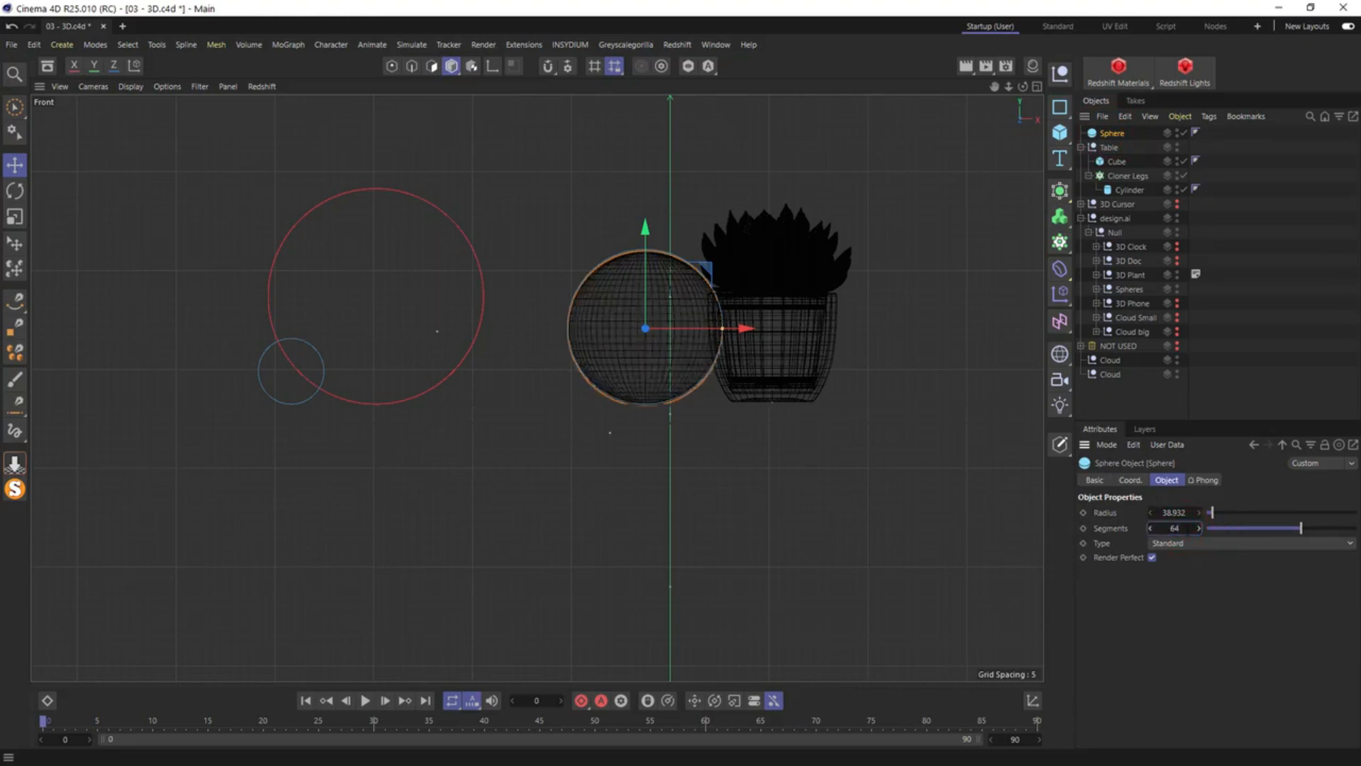
Move the sphere onto the small blue circle and scale it down to match the circle's outline
left_click_drag(705, 332, 355, 372, "ctrl")
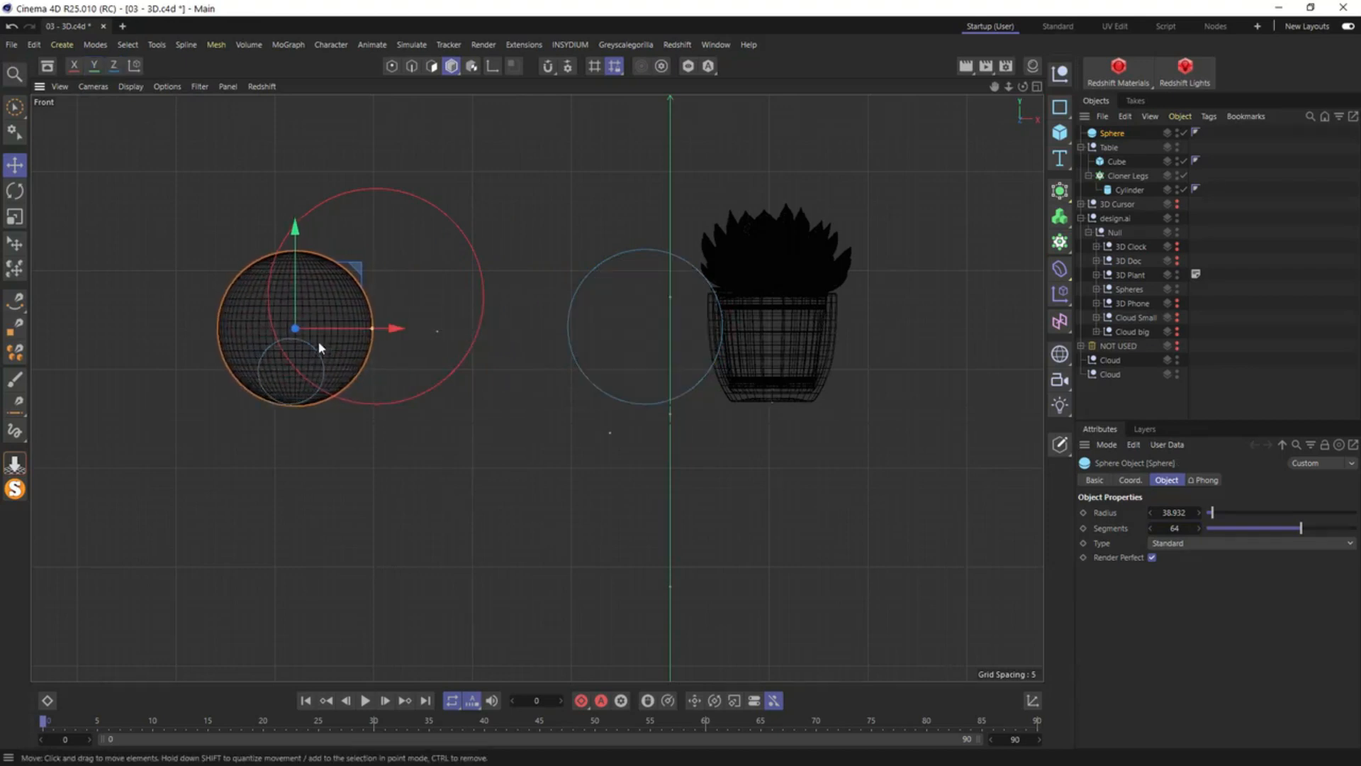
key("t")
left_click_drag(410, 268, 319, 310)
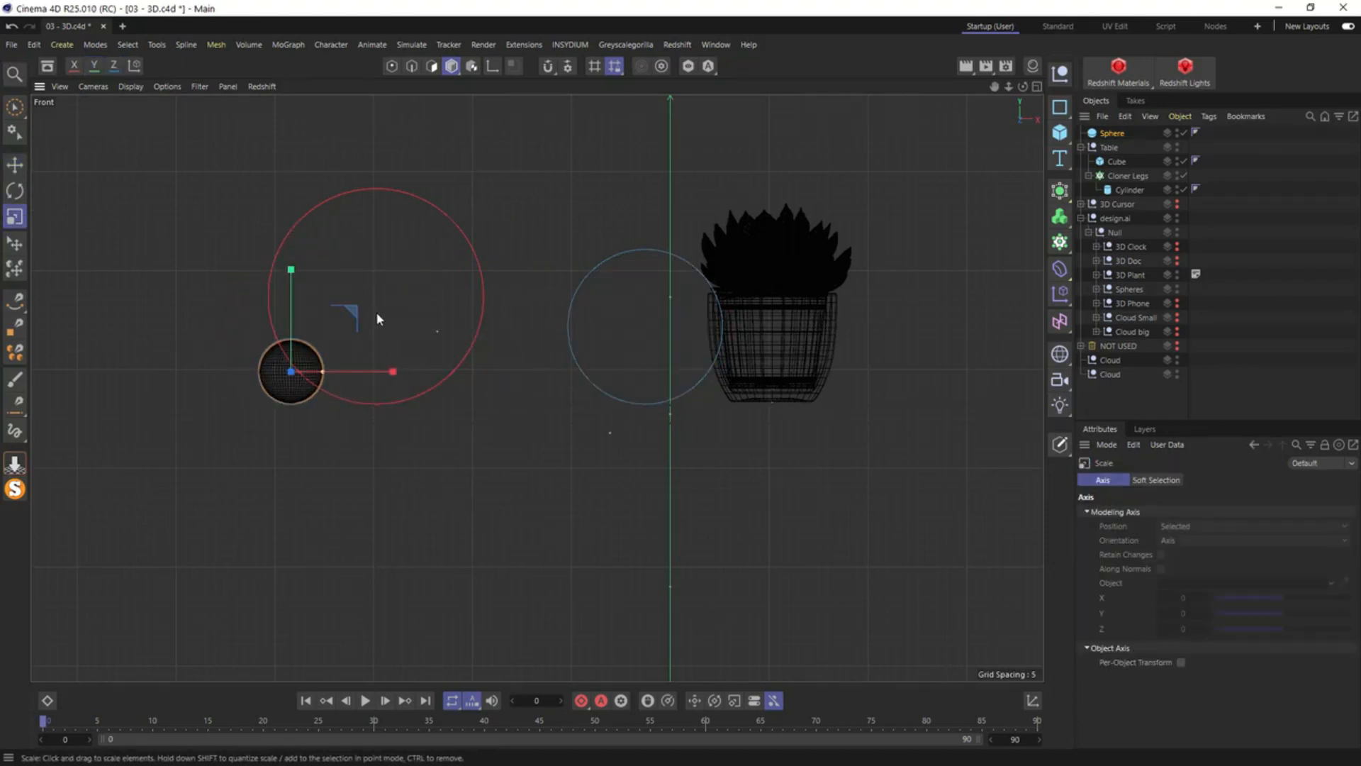
key("e")
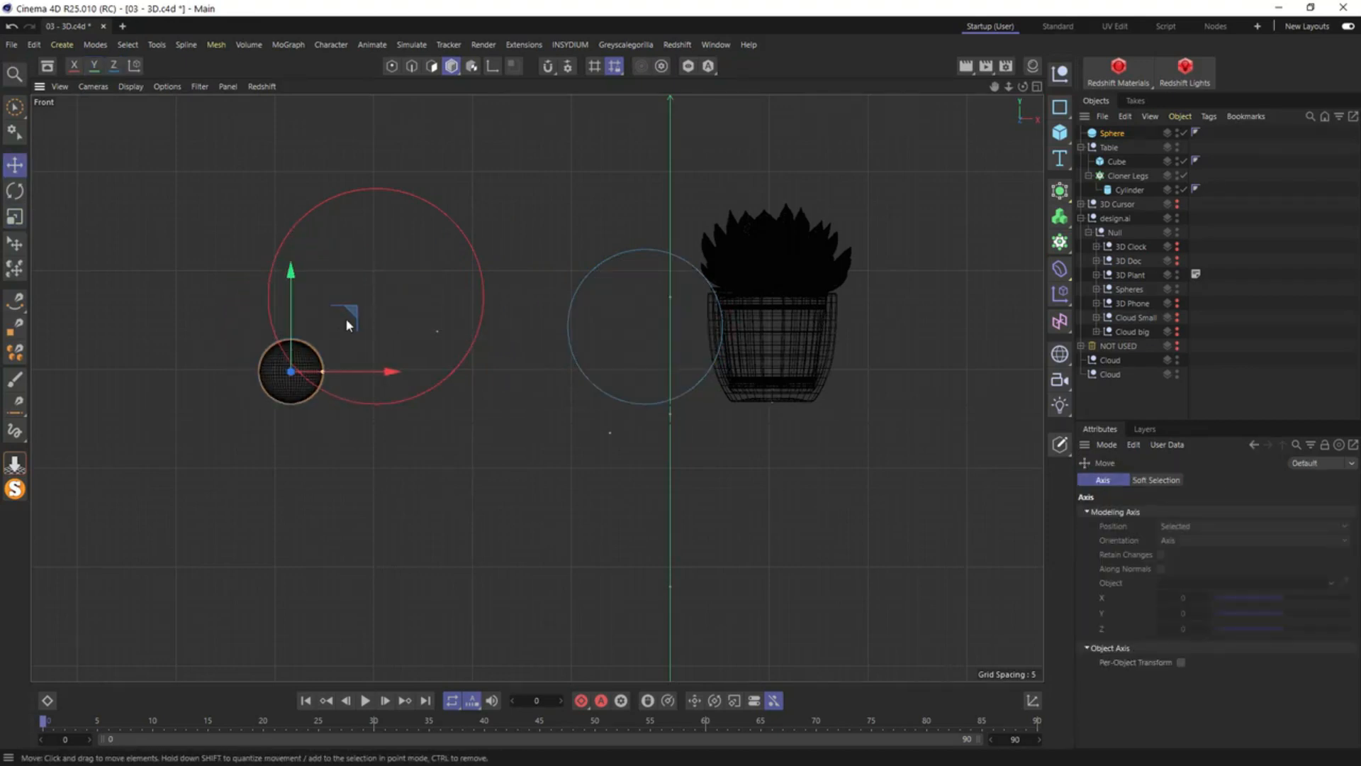
Duplicate the small sphere onto the red circle and the larger blue circle, scaling the copies to match, with radii of about 54 and 39
left_click_drag(343, 320, 426, 245, "ctrl")
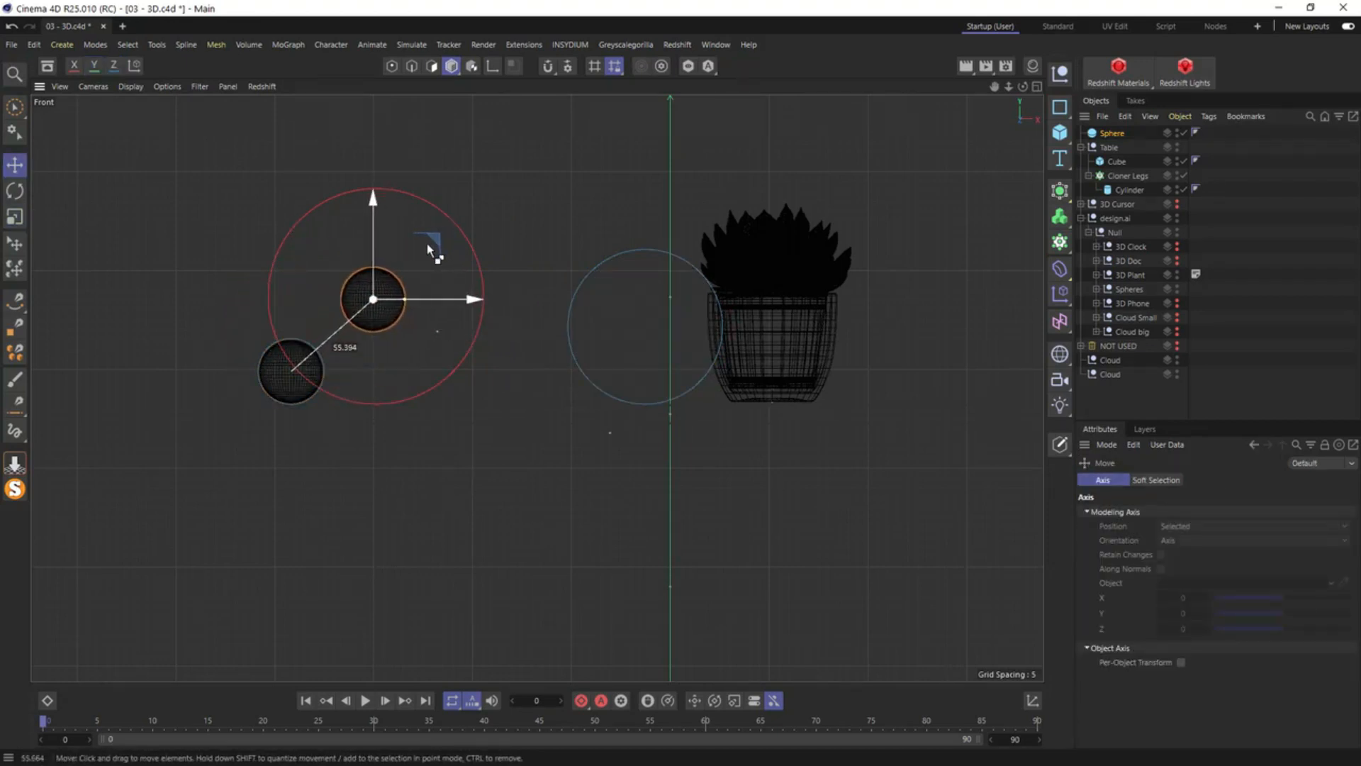
left_click_drag(426, 245, 431, 241, "ctrl")
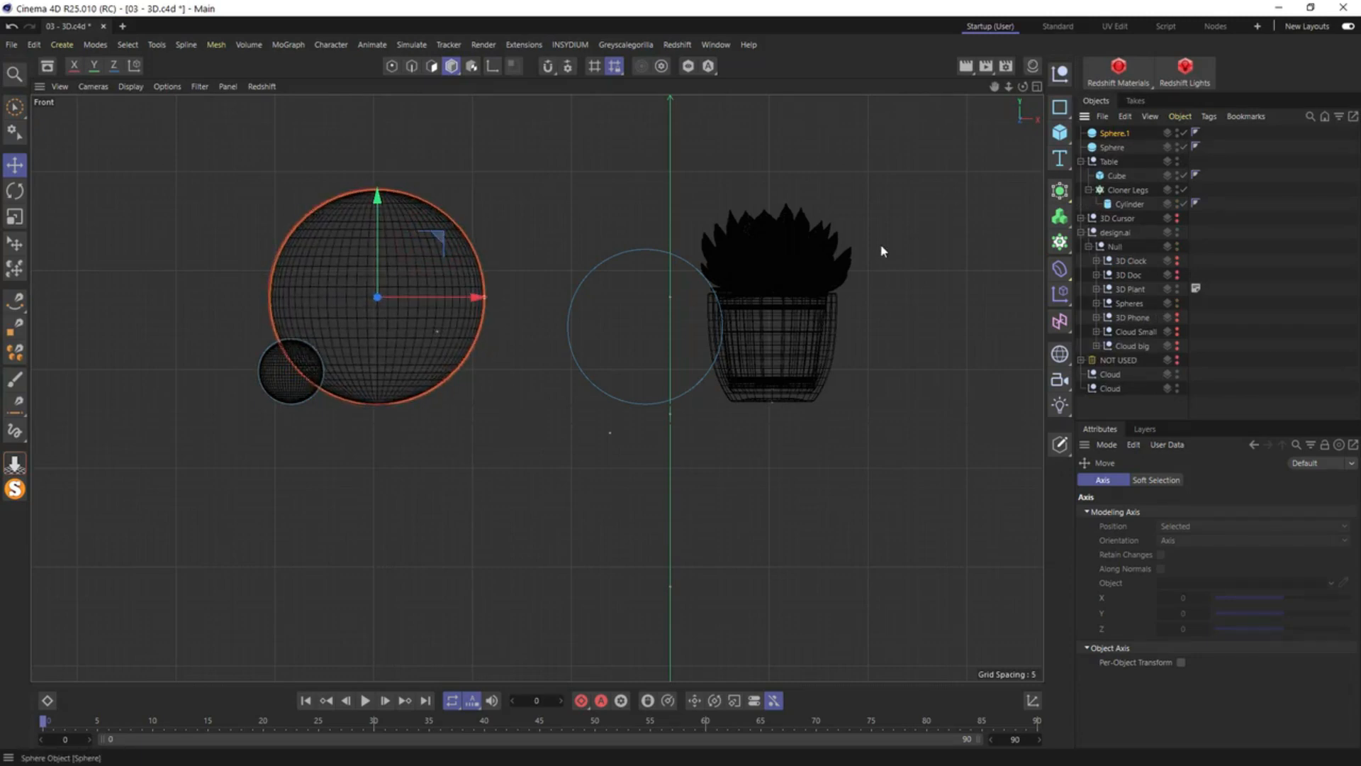
left_click(270, 386)
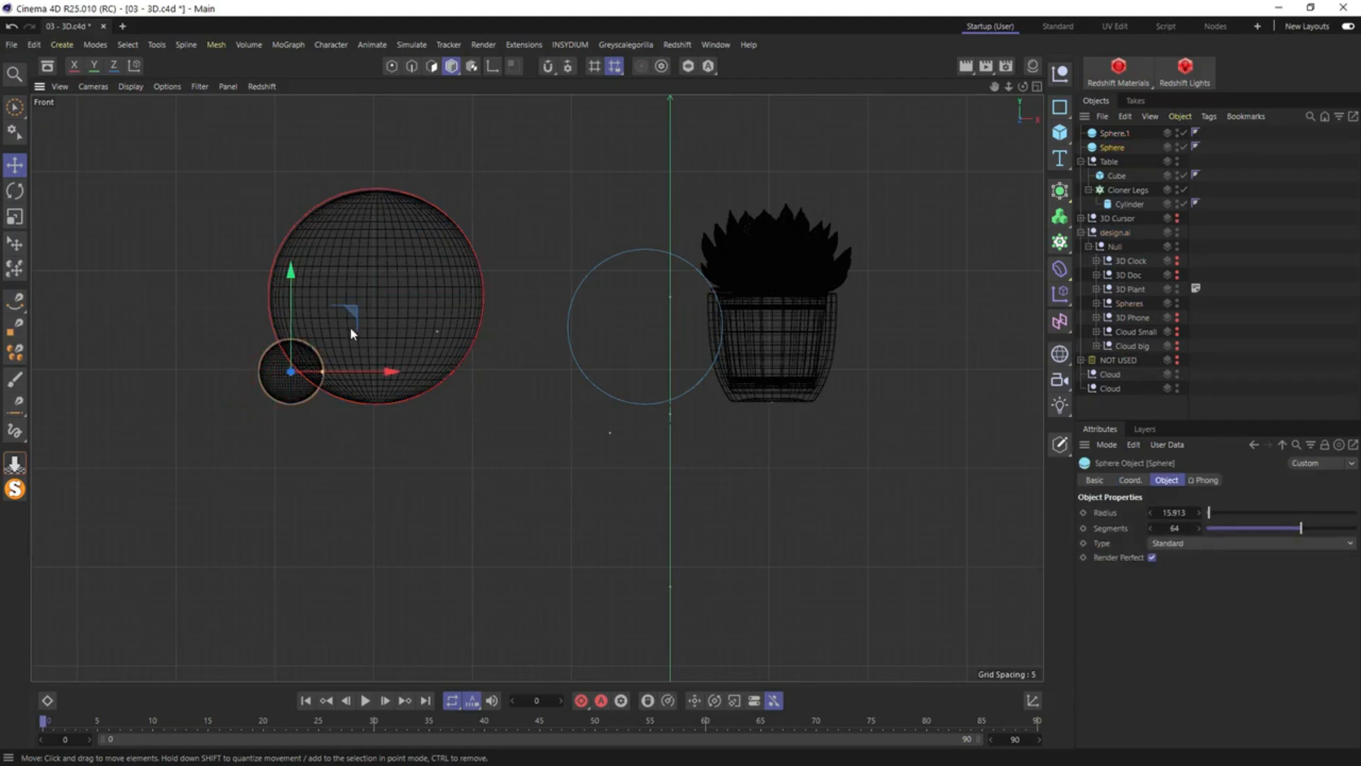
key("ctrl+v")
left_click_drag(346, 310, 702, 272)
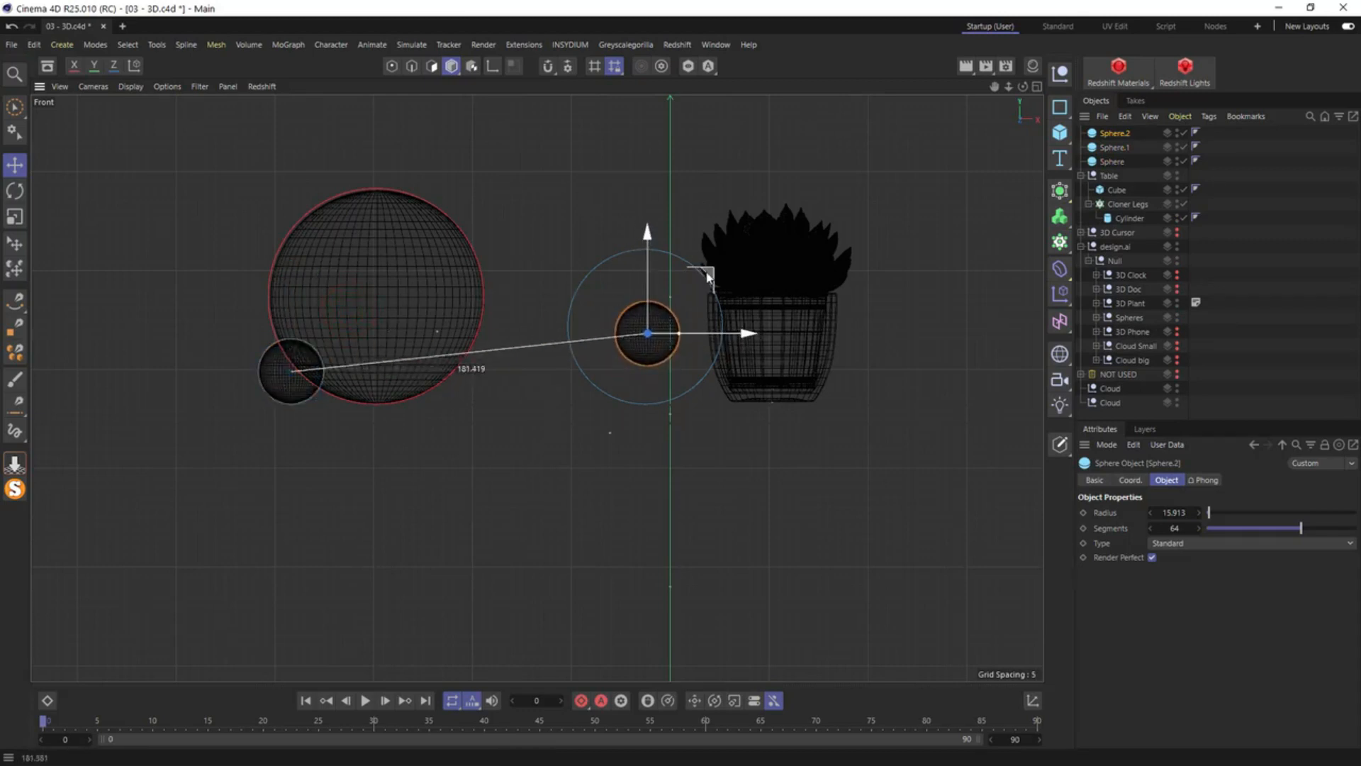
key("t")
left_click_drag(735, 216, 1205, 214)
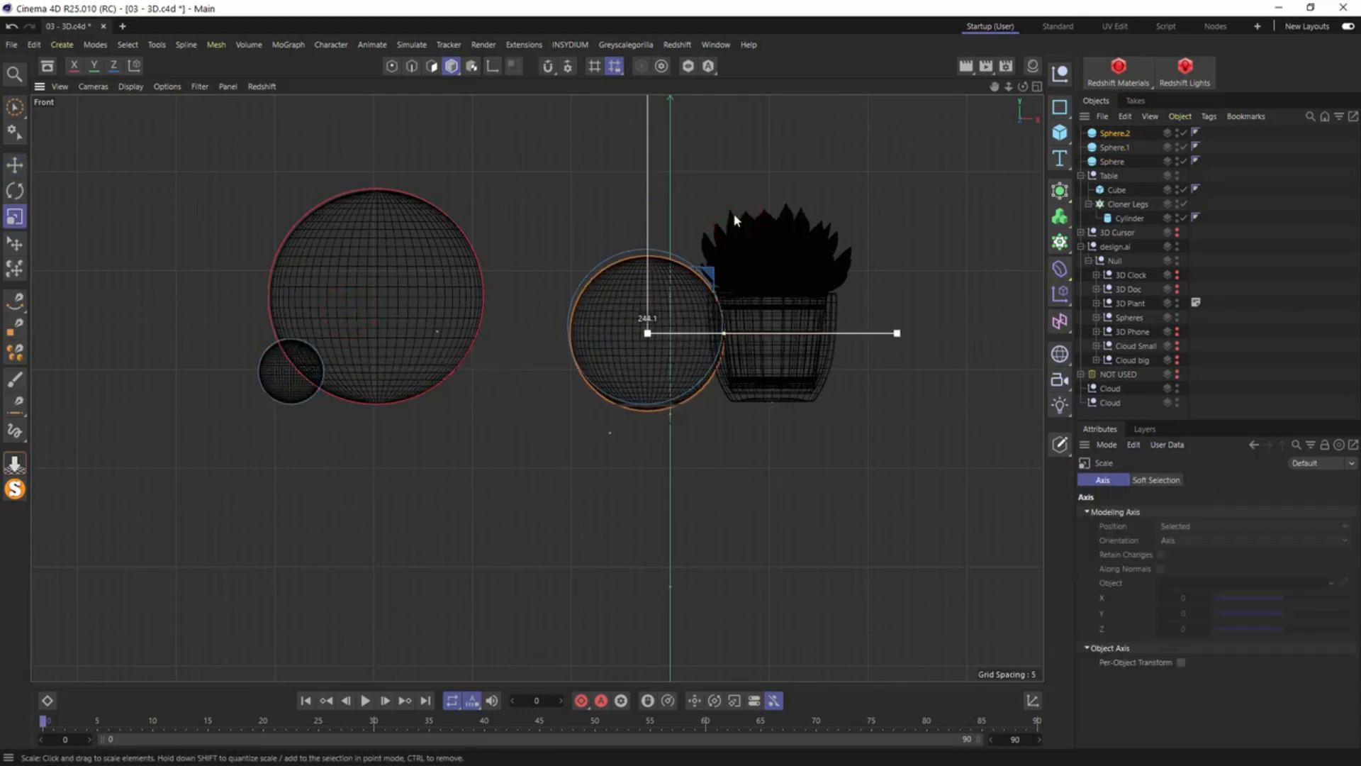
key("e")
Select all three spheres and drop them so each one's lowest point sits at height 0
left_click(1115, 133)
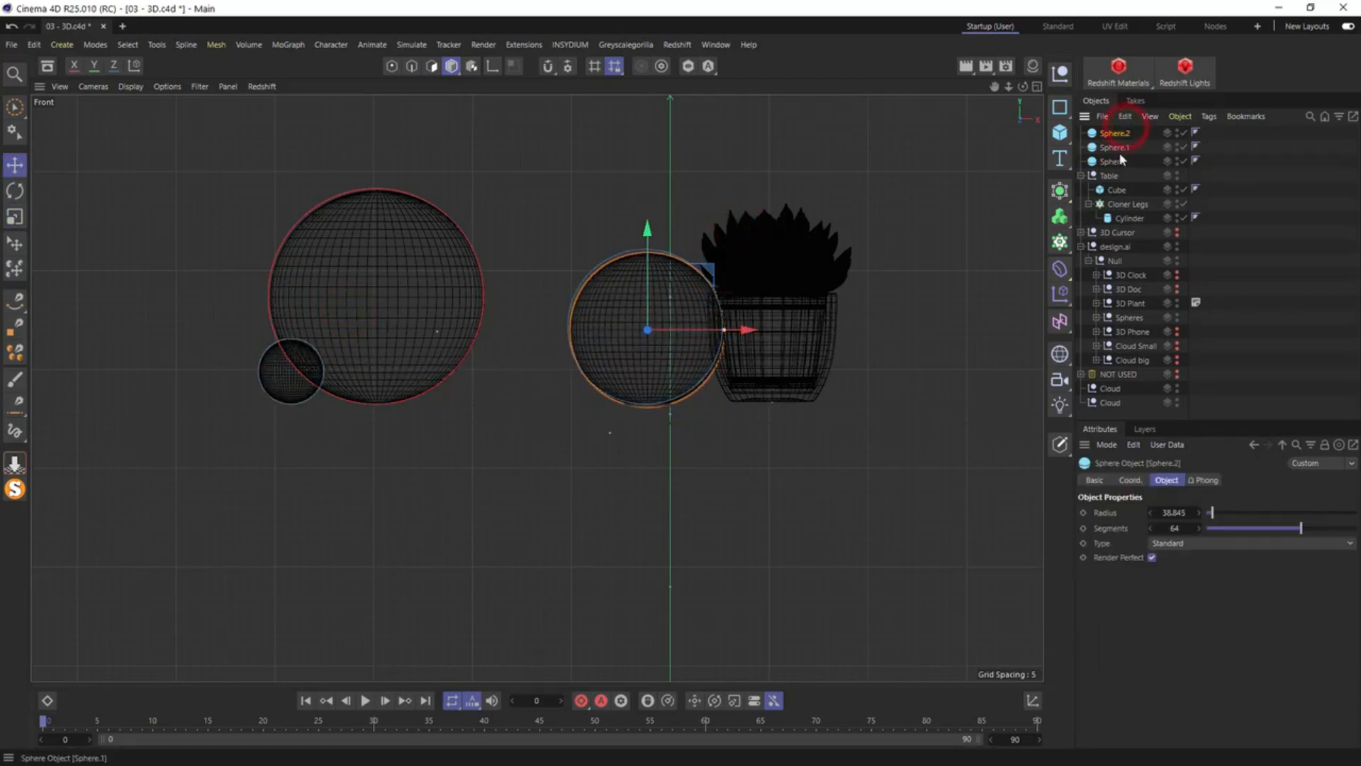
left_click(1112, 161, "shift")
left_click(14, 464)
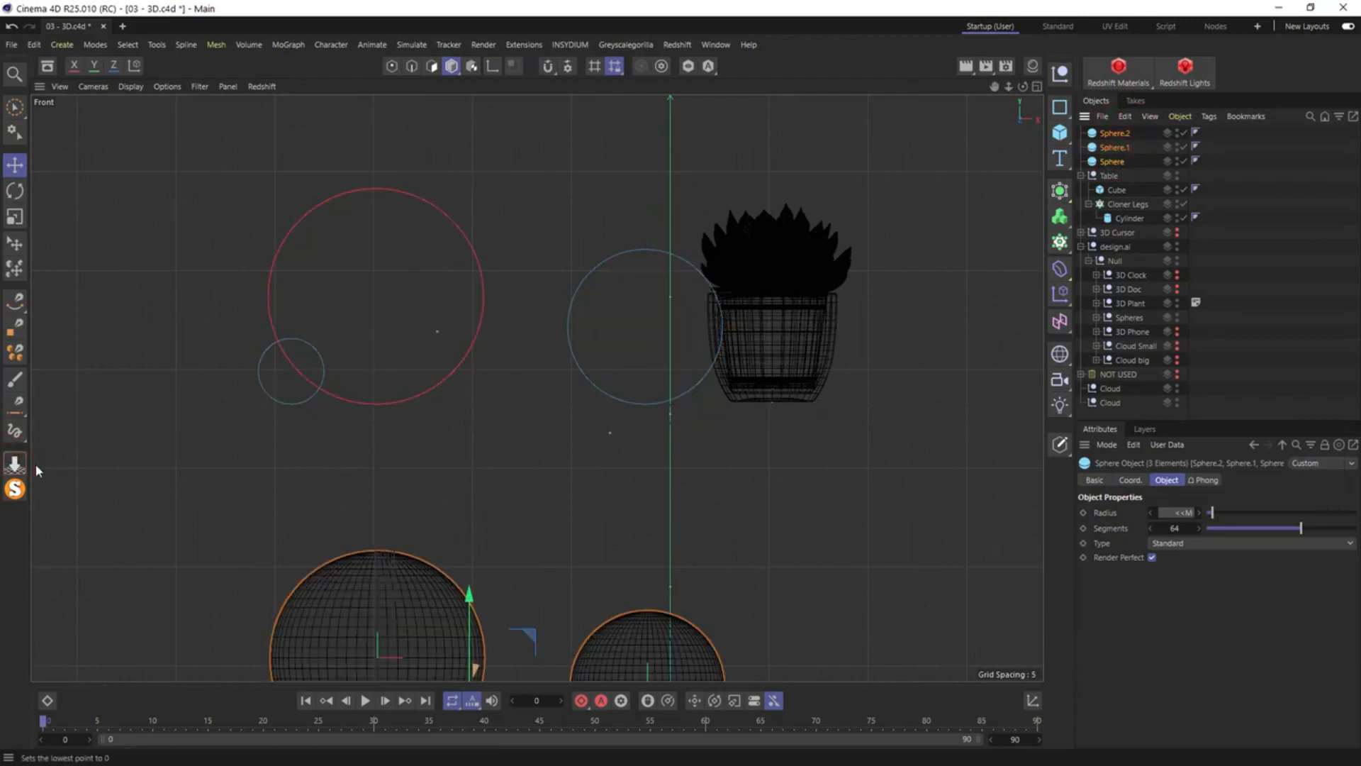
middle_click_drag(485, 466, 589, 296, "alt")
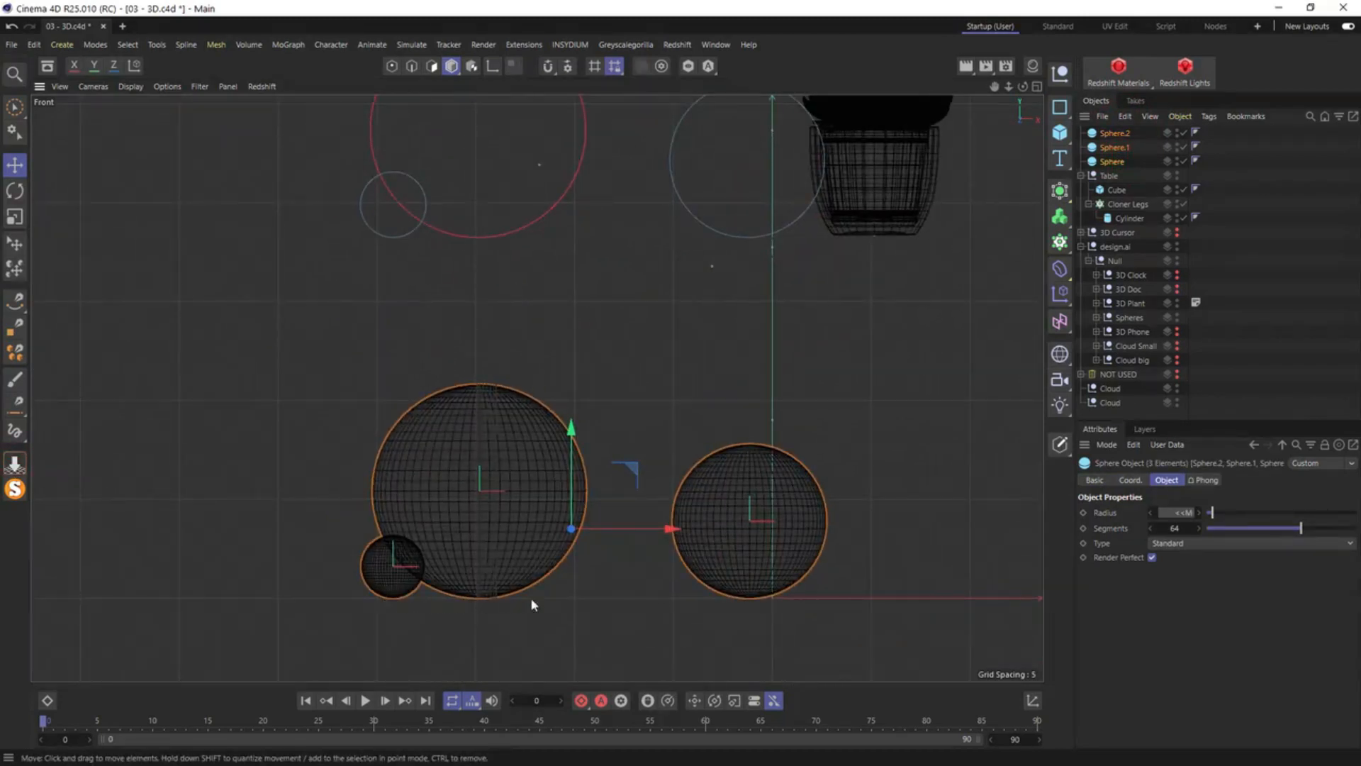
Raise the three spheres together along the vertical axis until they rest on the tabletop
middle_click(487, 271)
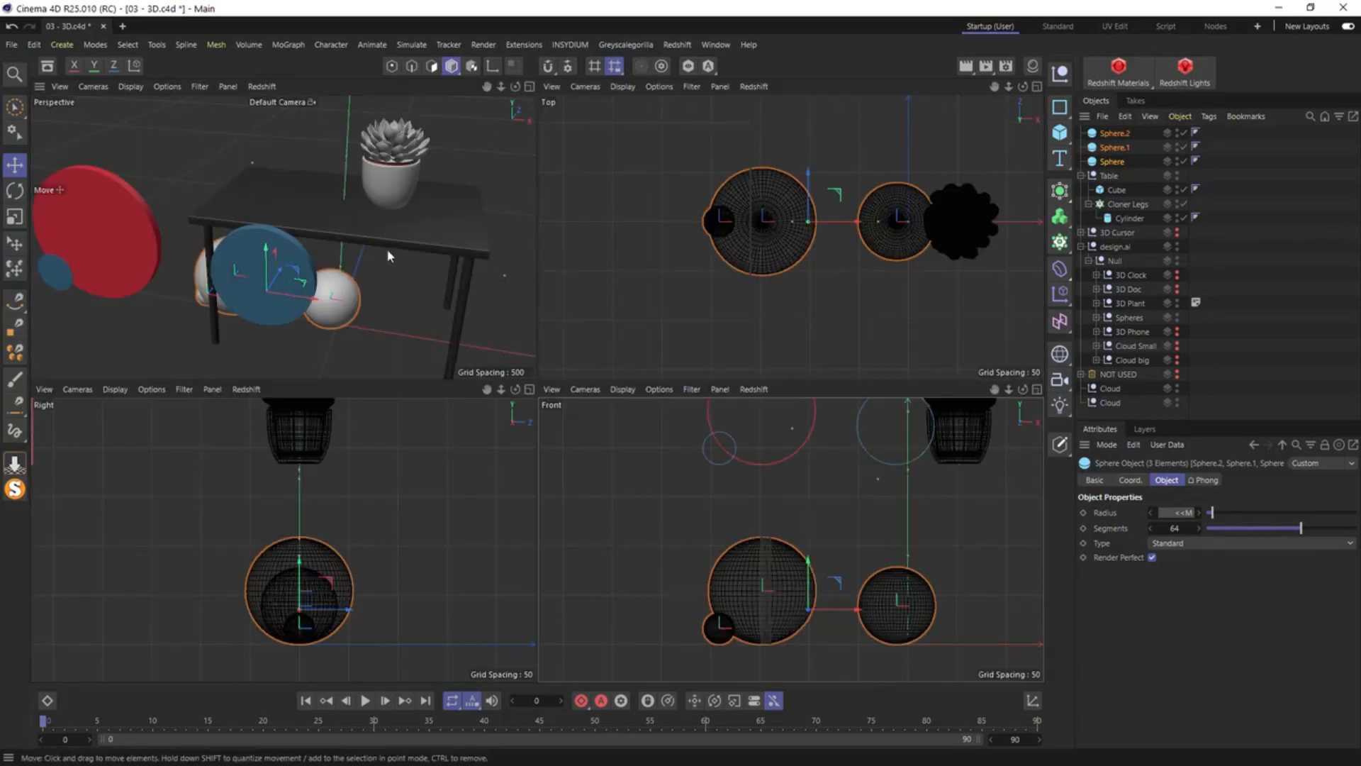
left_click(267, 261)
left_click_drag(266, 261, 282, 142)
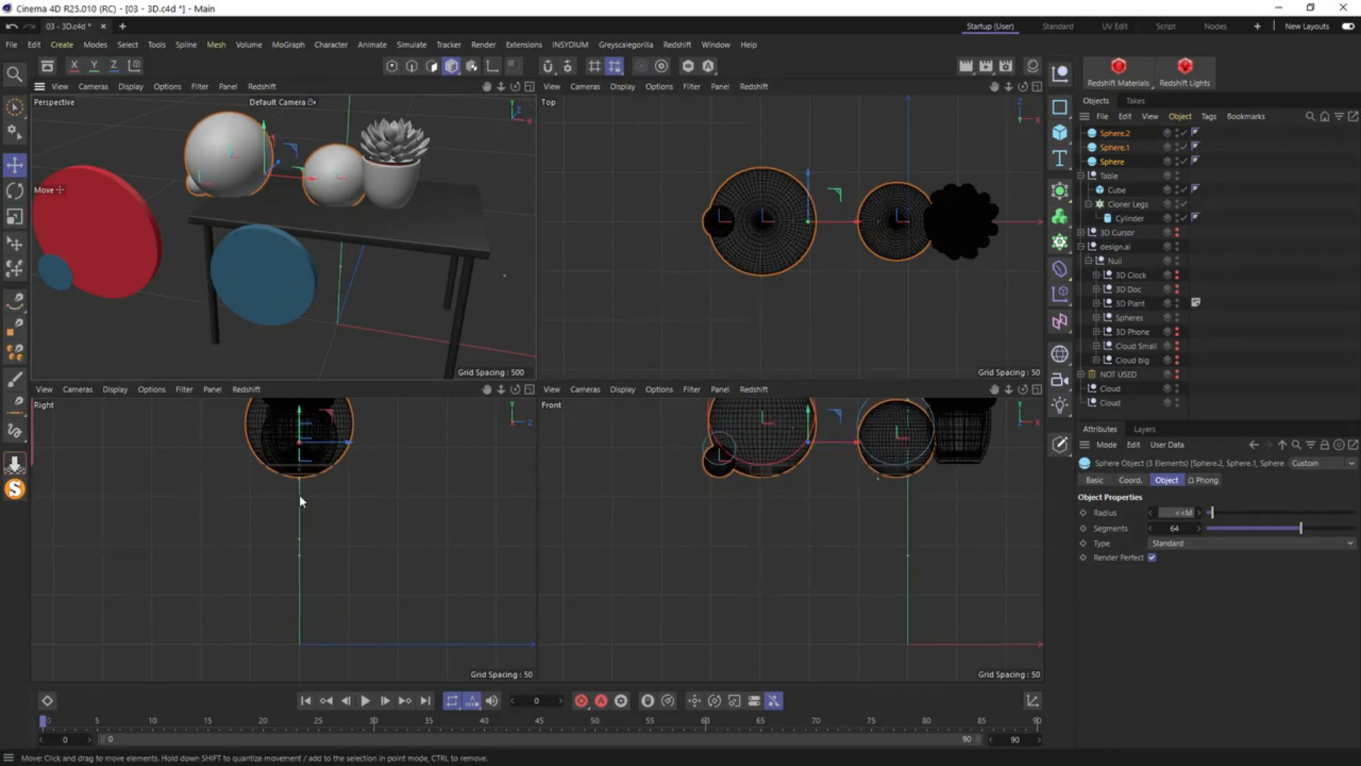
left_click_drag(303, 428, 302, 415)
left_click(391, 189)
left_click_drag(435, 207, 500, 227)
key("ctrl+z")
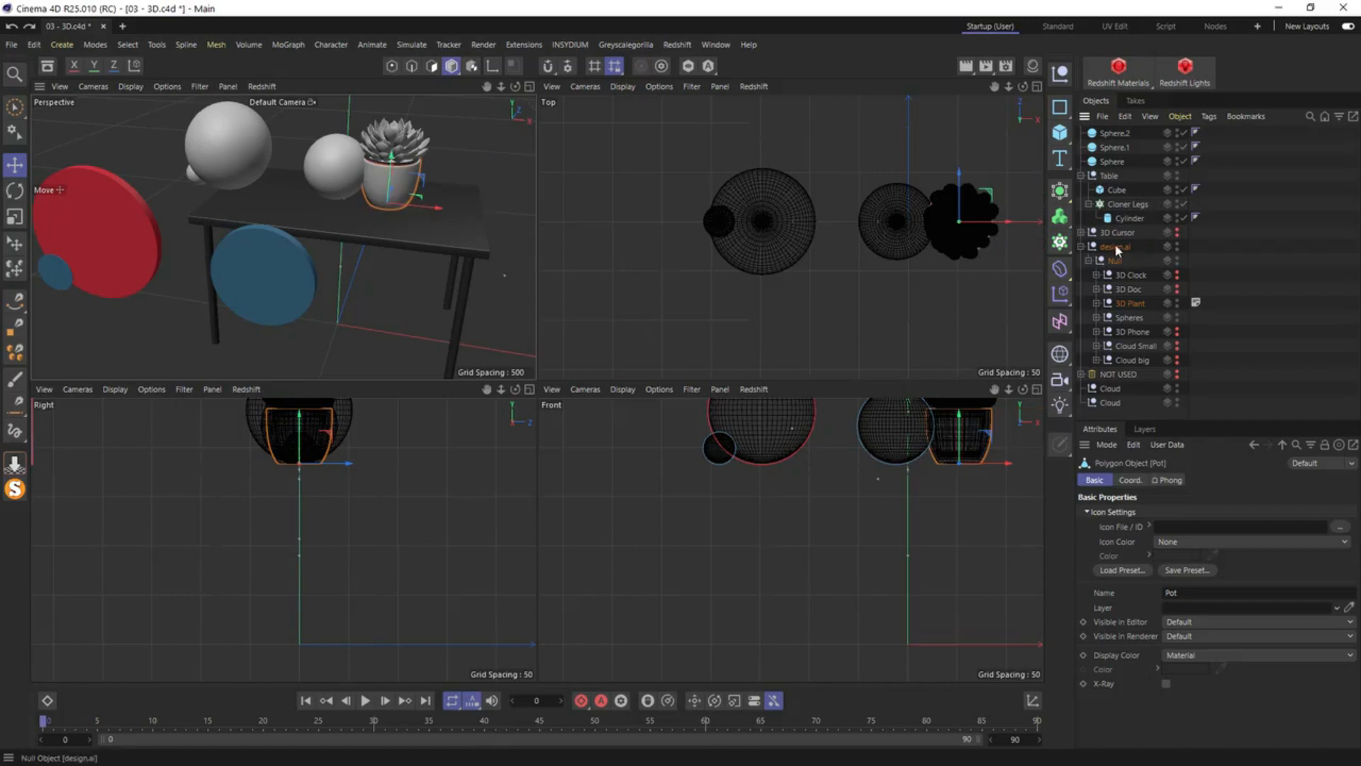
Move the 3D Plant group along X toward the table's end, and shift the three spheres together in the same direction
left_click(1129, 305)
left_click_drag(437, 207, 499, 218)
left_click(1106, 135)
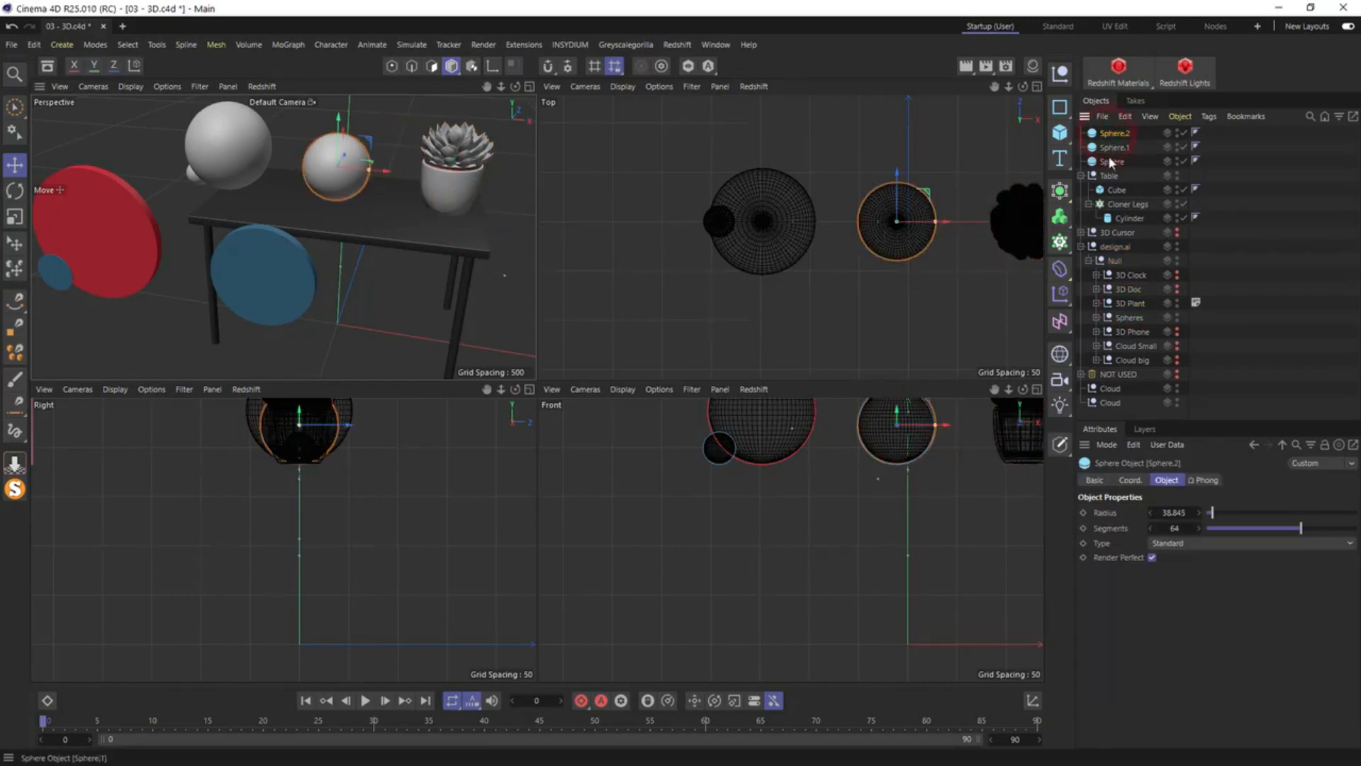
left_click(1110, 161, "shift")
left_click_drag(849, 221, 900, 224)
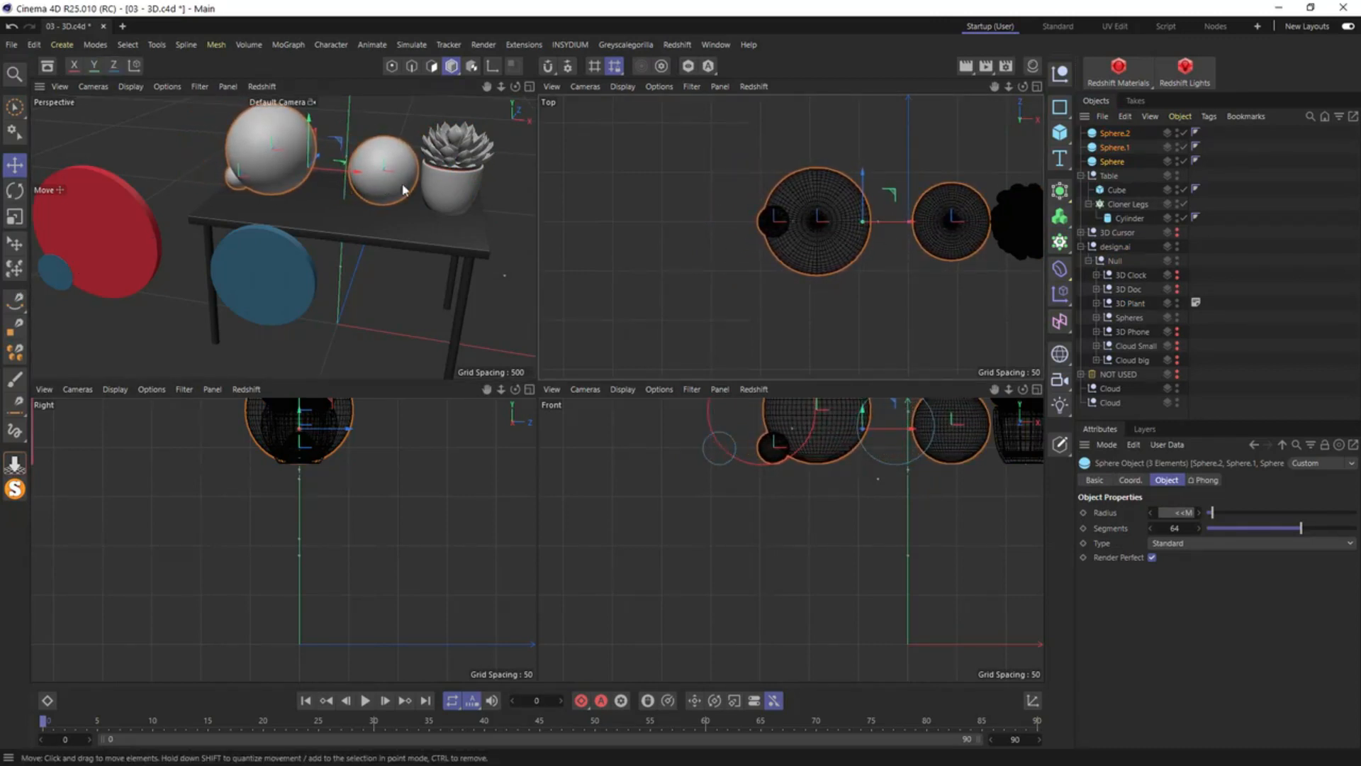
Spread the spheres in depth on the tabletop, moving the medium and small ones toward the front edge and the largest toward the back
left_click(950, 202)
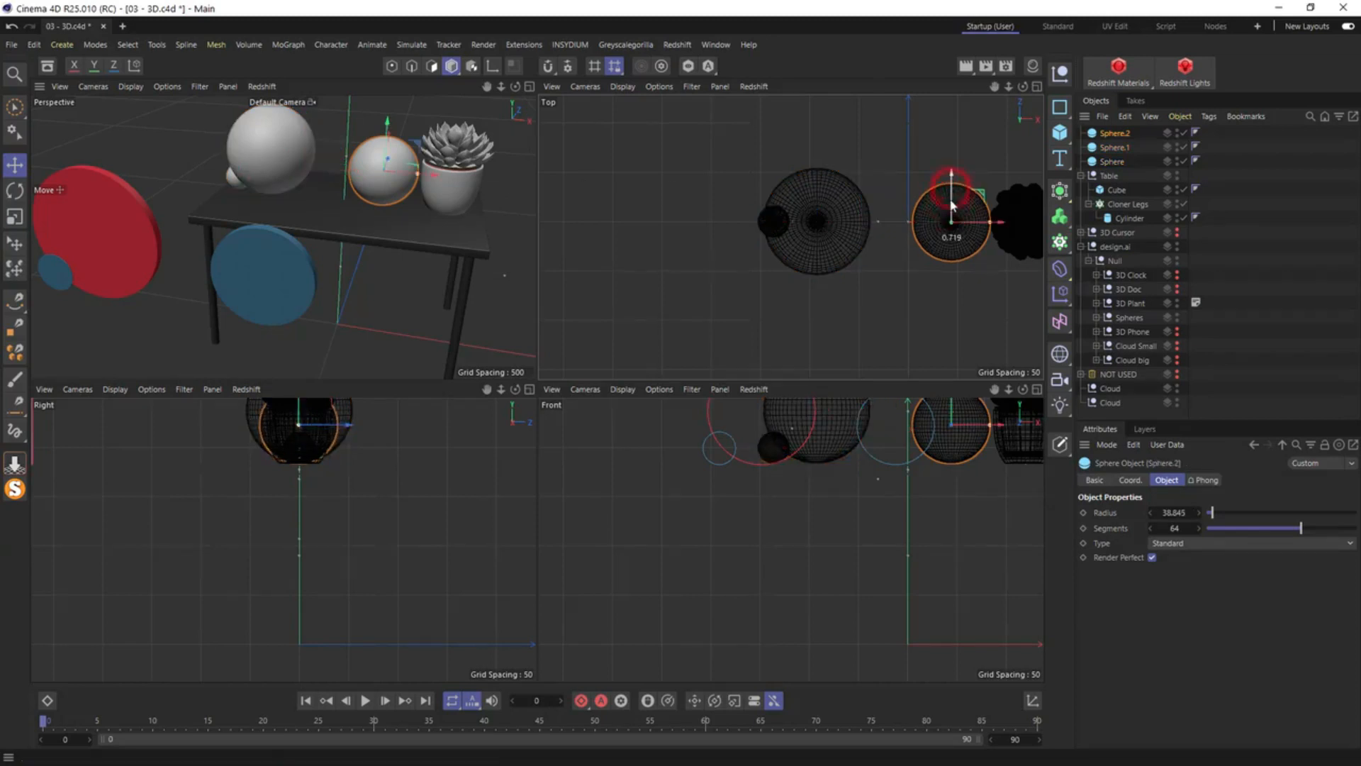
left_click_drag(950, 202, 951, 250)
left_click(775, 218)
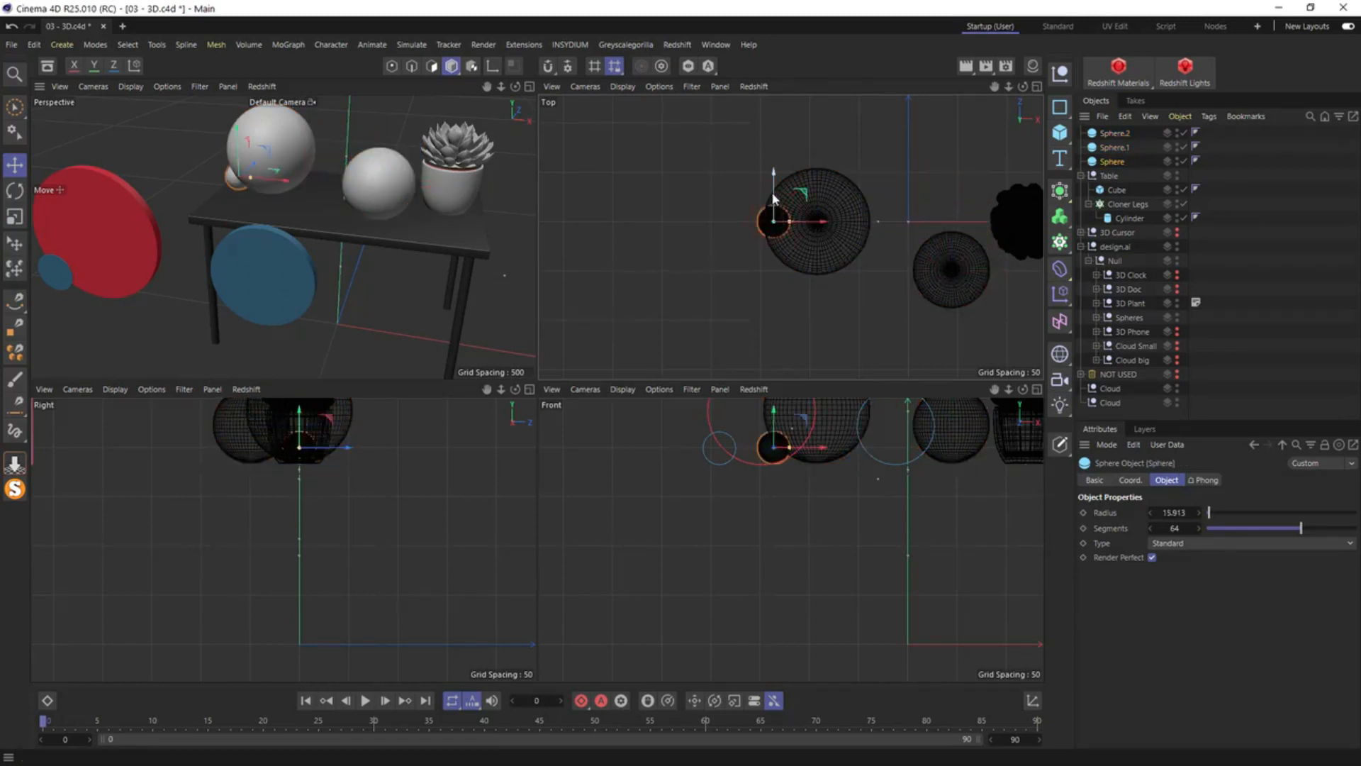
left_click_drag(774, 200, 784, 272)
left_click(956, 265)
left_click_drag(957, 236, 952, 259)
left_click_drag(274, 164, 444, 191, "alt")
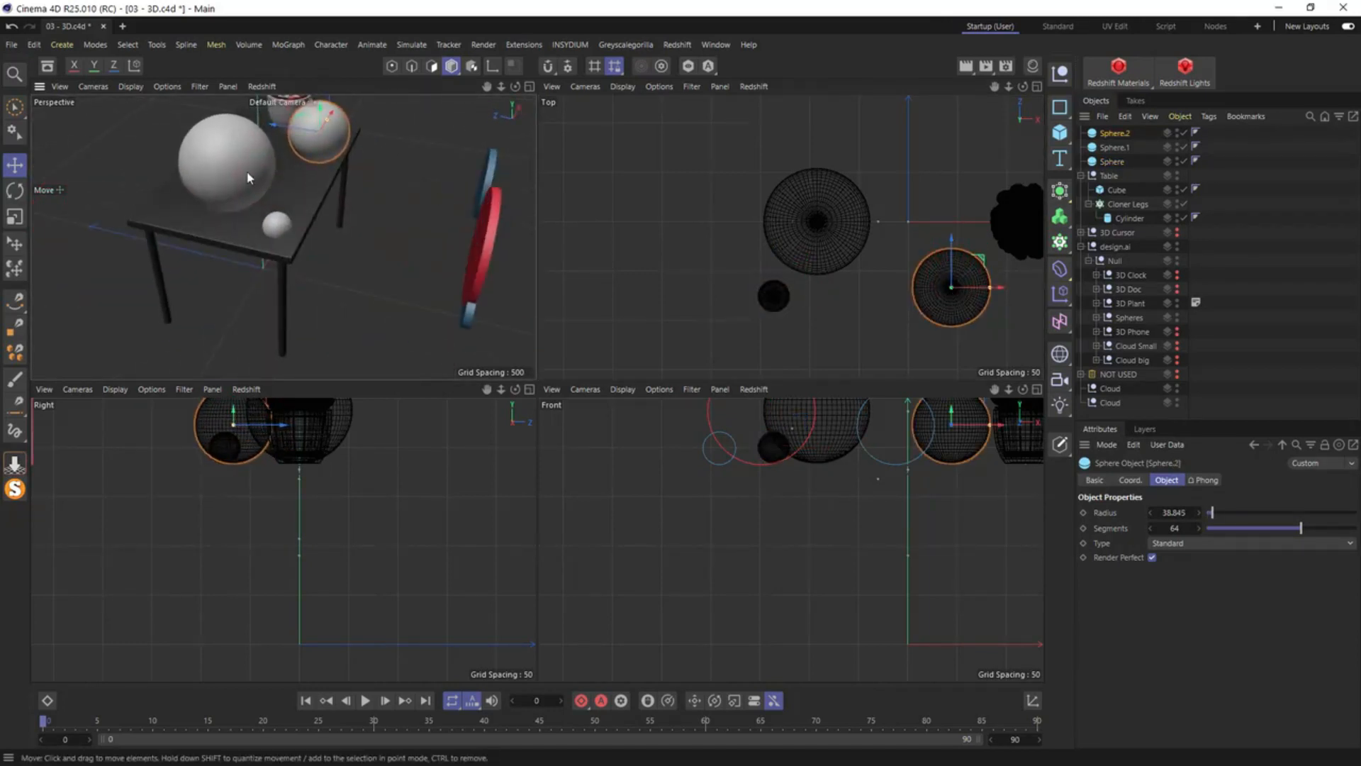
left_click(248, 177)
left_click_drag(207, 158, 187, 166)
Copy the blue display colour from the first flat Spline extrusion in the Spheres group
left_click(1096, 317)
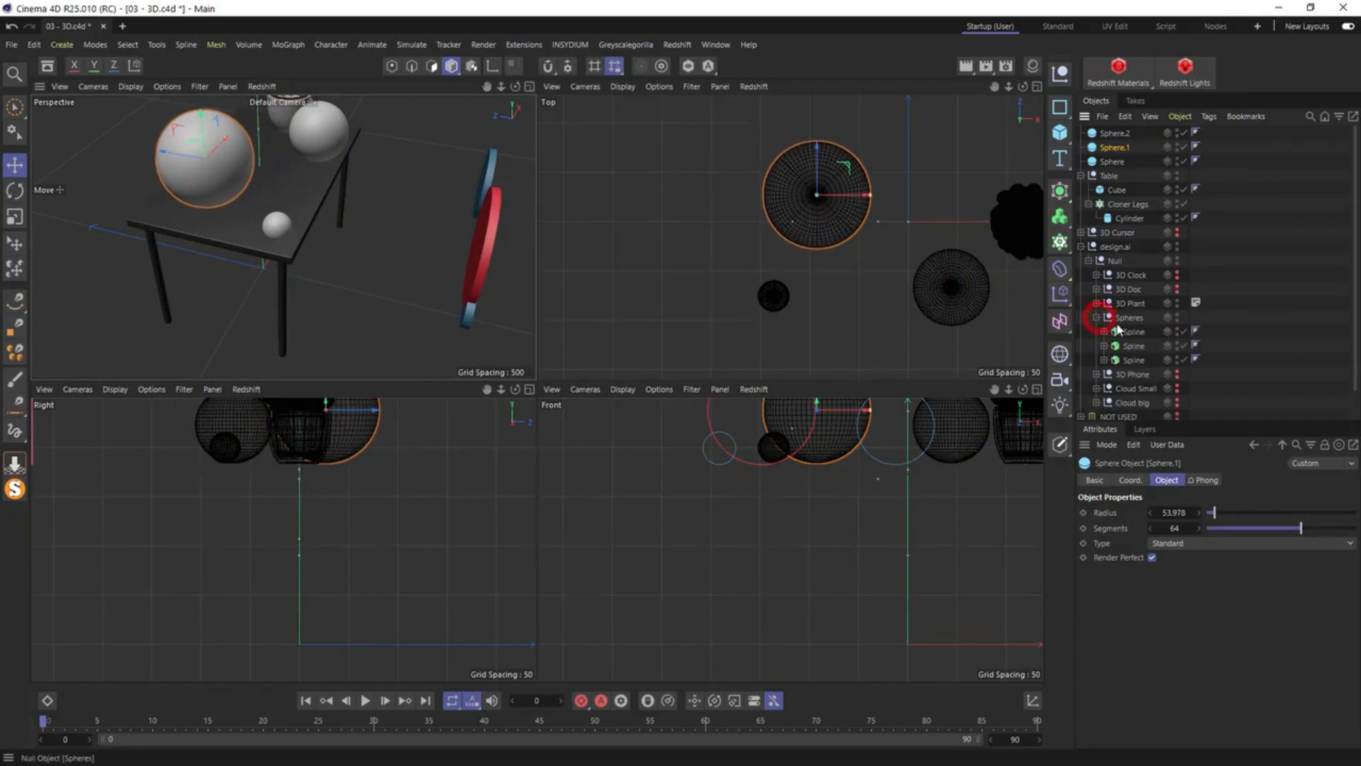
left_click(1133, 331)
left_click(1136, 480)
left_click(1096, 480)
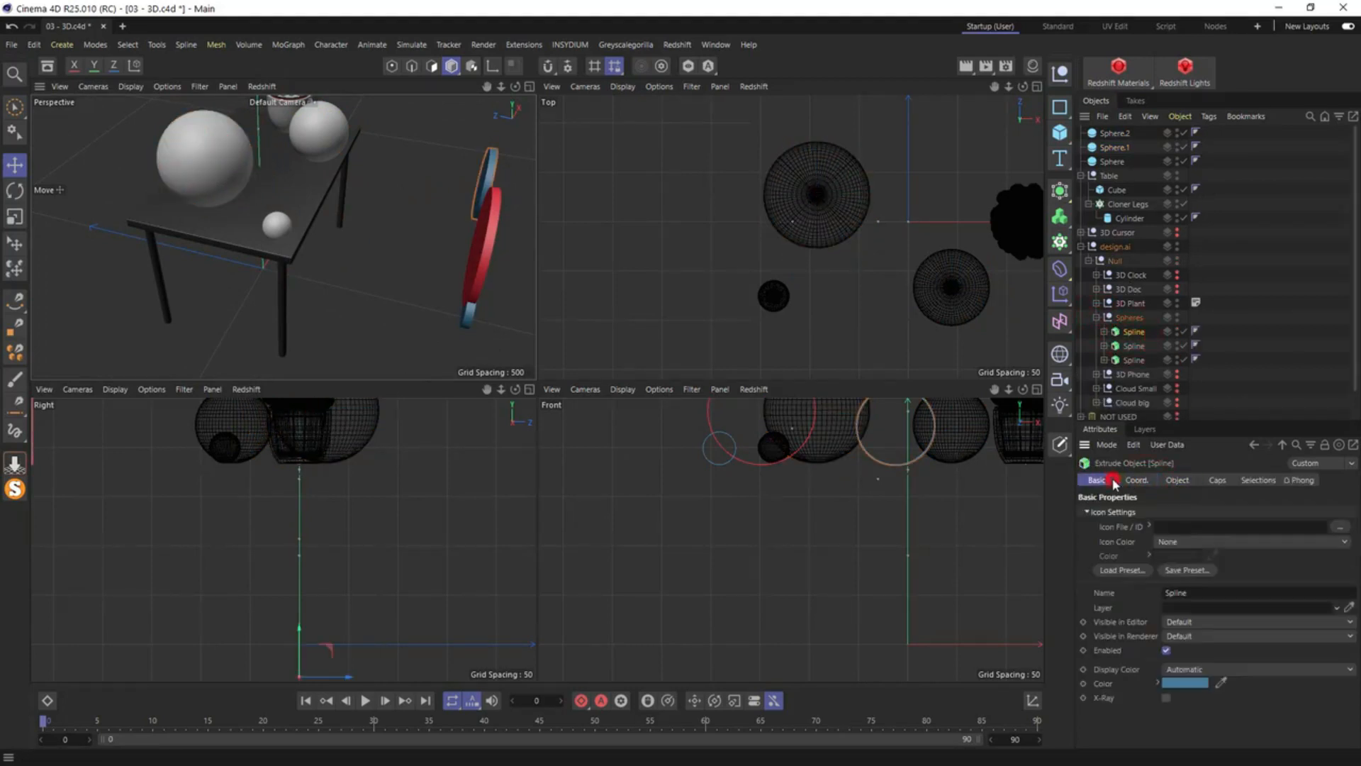
right_click(1183, 684)
left_click(1207, 654)
Set the medium and small spheres' display colour to Automatic and paste the copied blue onto them
left_click(333, 127)
left_click(282, 233, "shift")
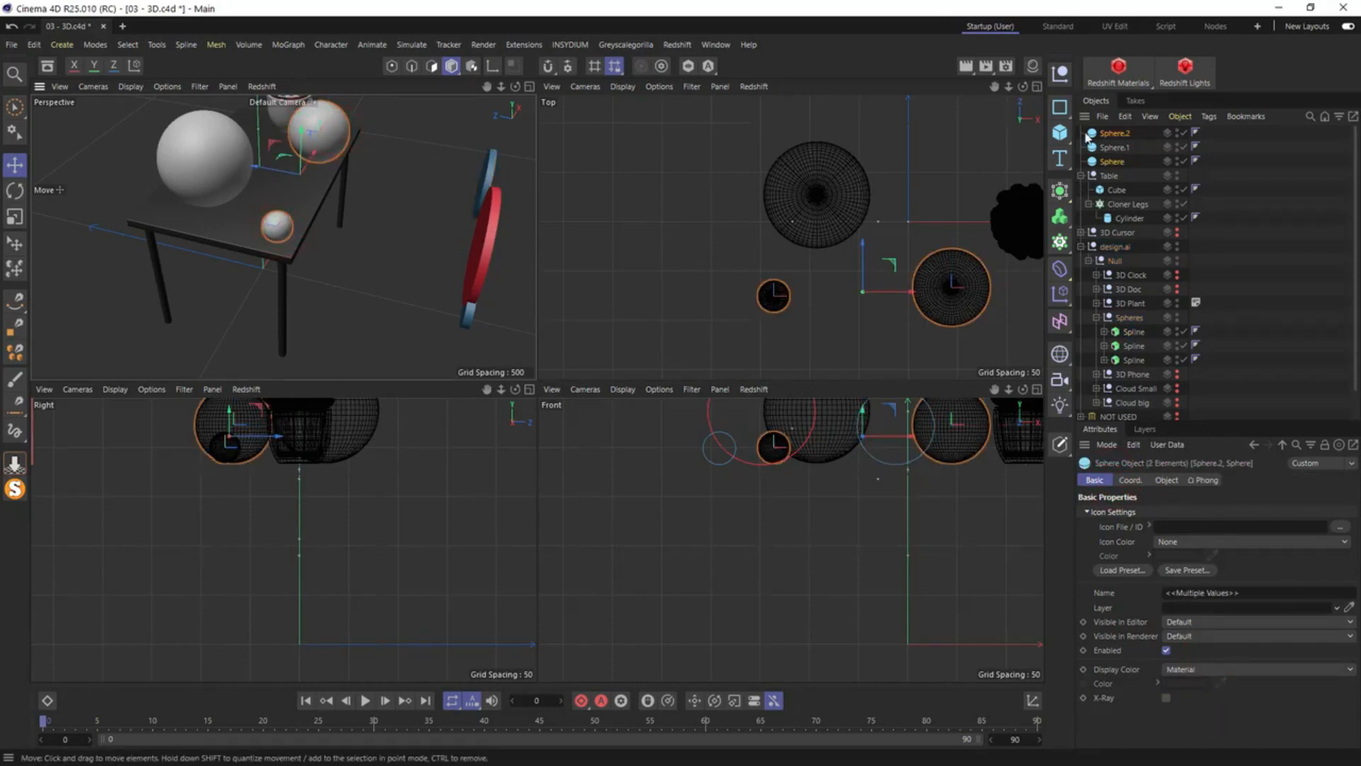
left_click(1174, 671)
left_click(1197, 641)
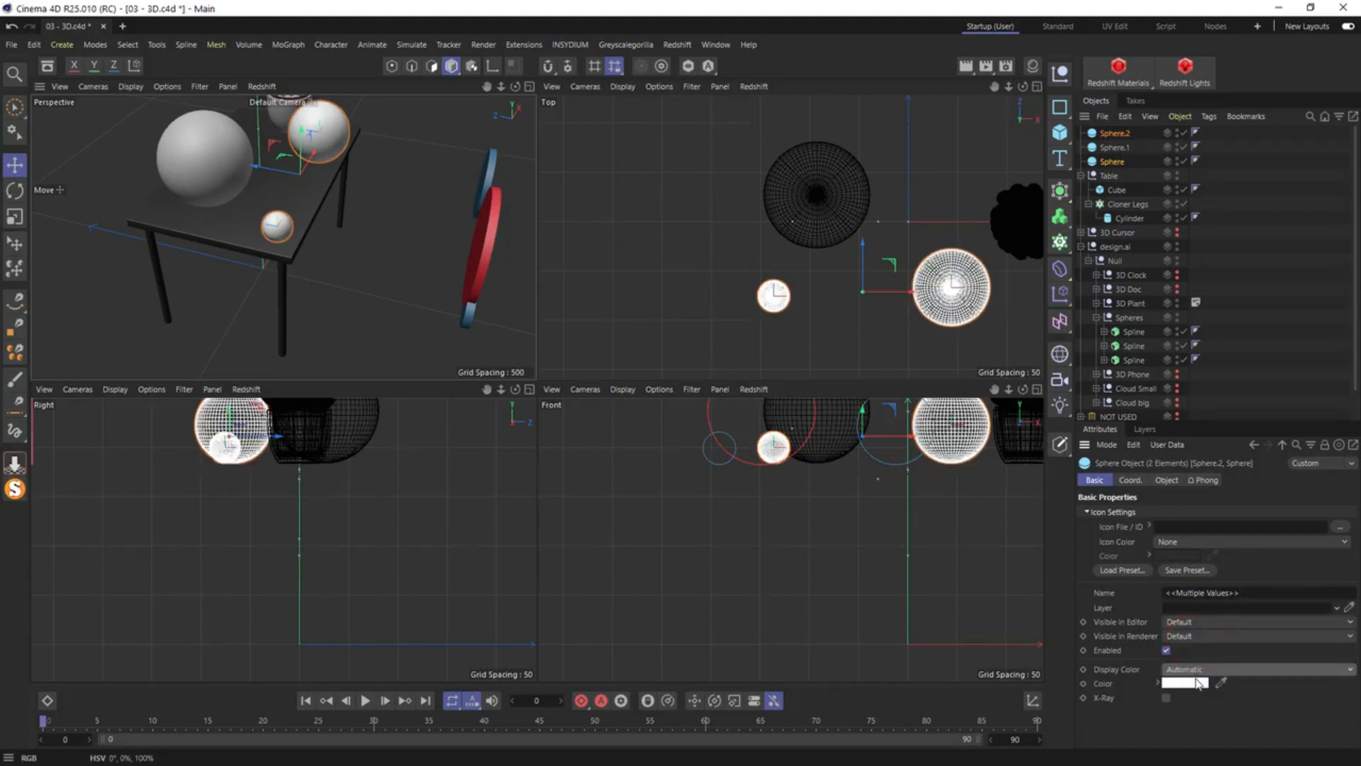
right_click(1195, 683)
left_click(1216, 672)
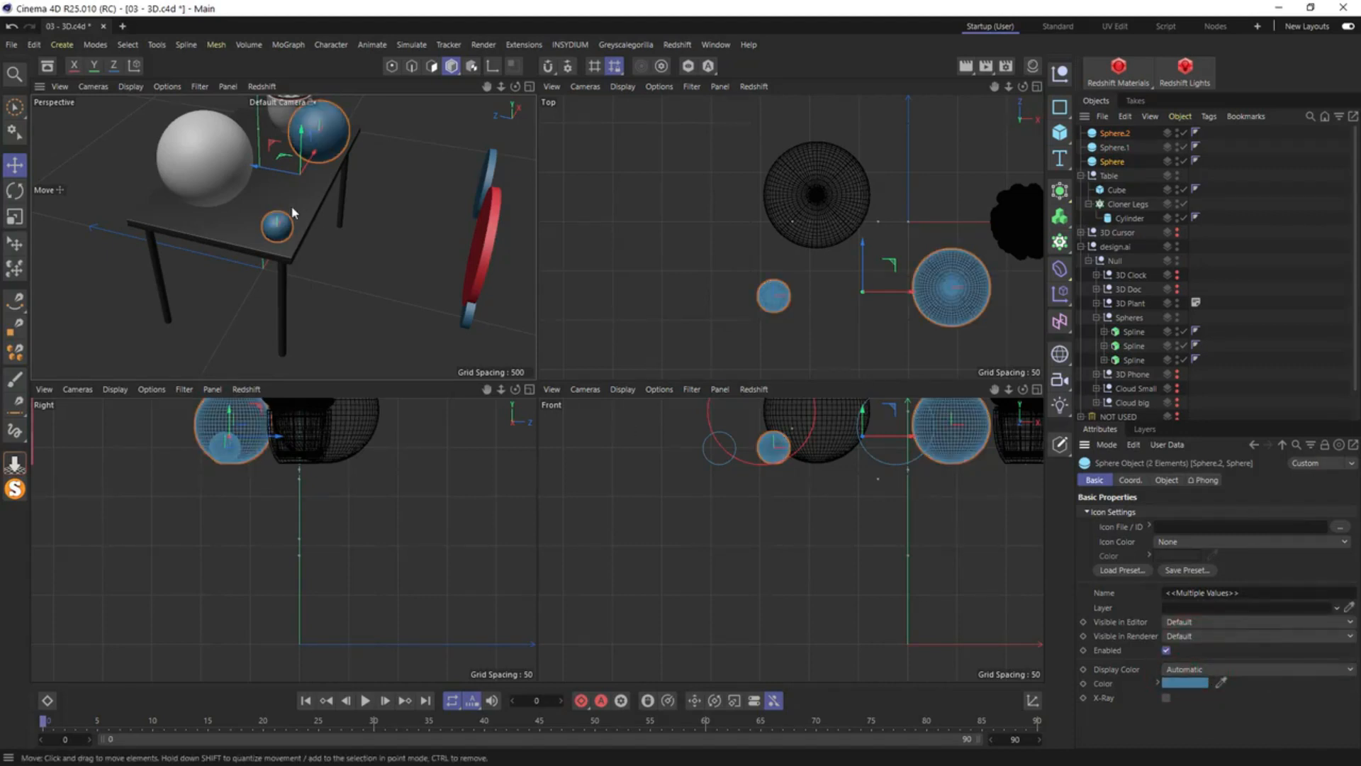
Copy the flat red circle's display colour to the largest sphere, with its display colour mode set to Automatic
left_click(494, 225)
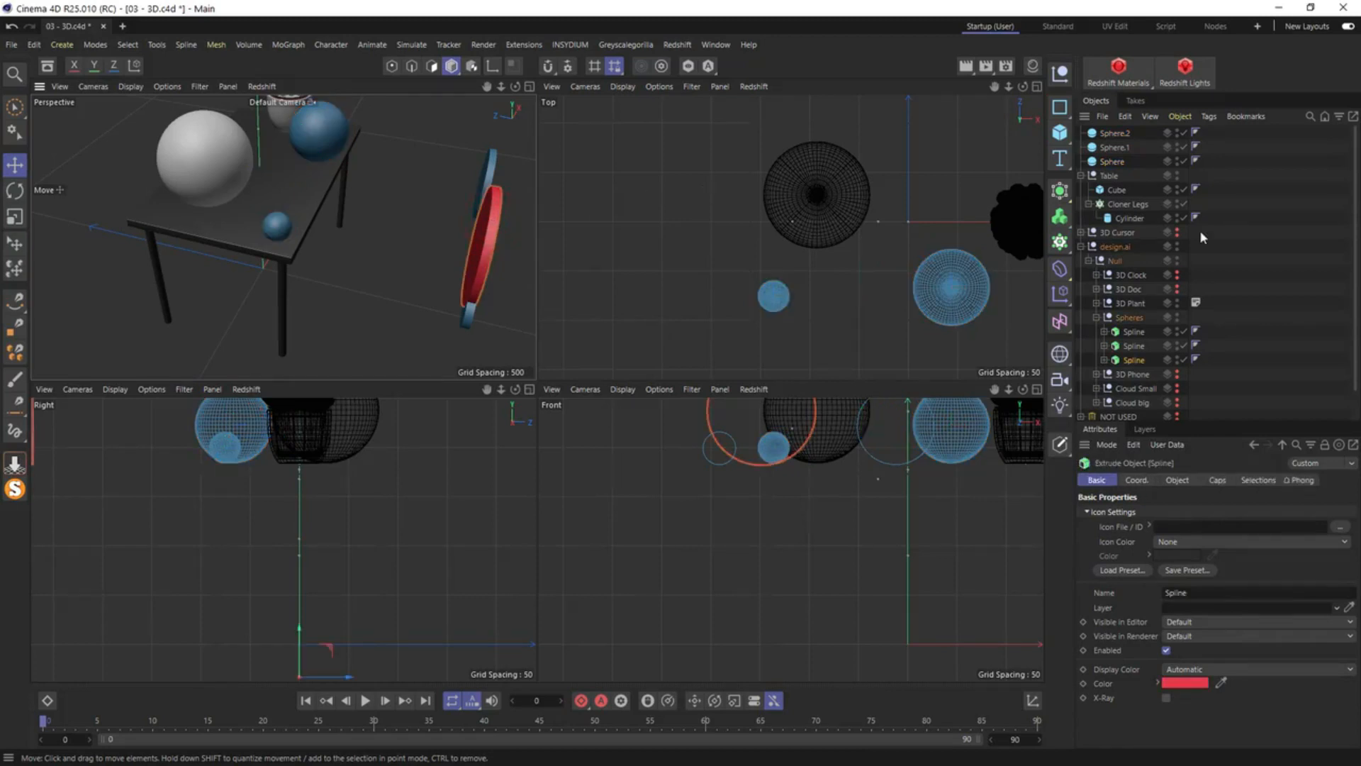
right_click(1204, 684)
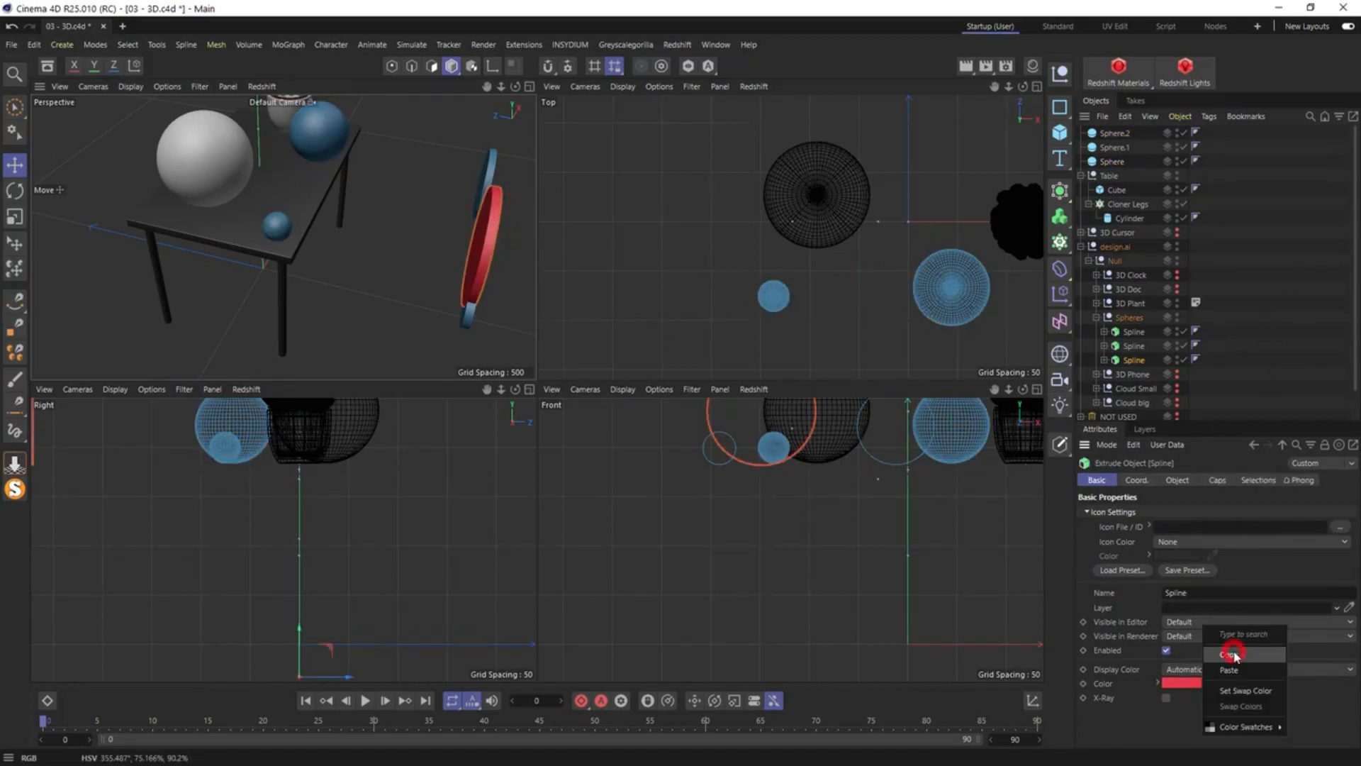
left_click(1232, 652)
left_click(181, 138)
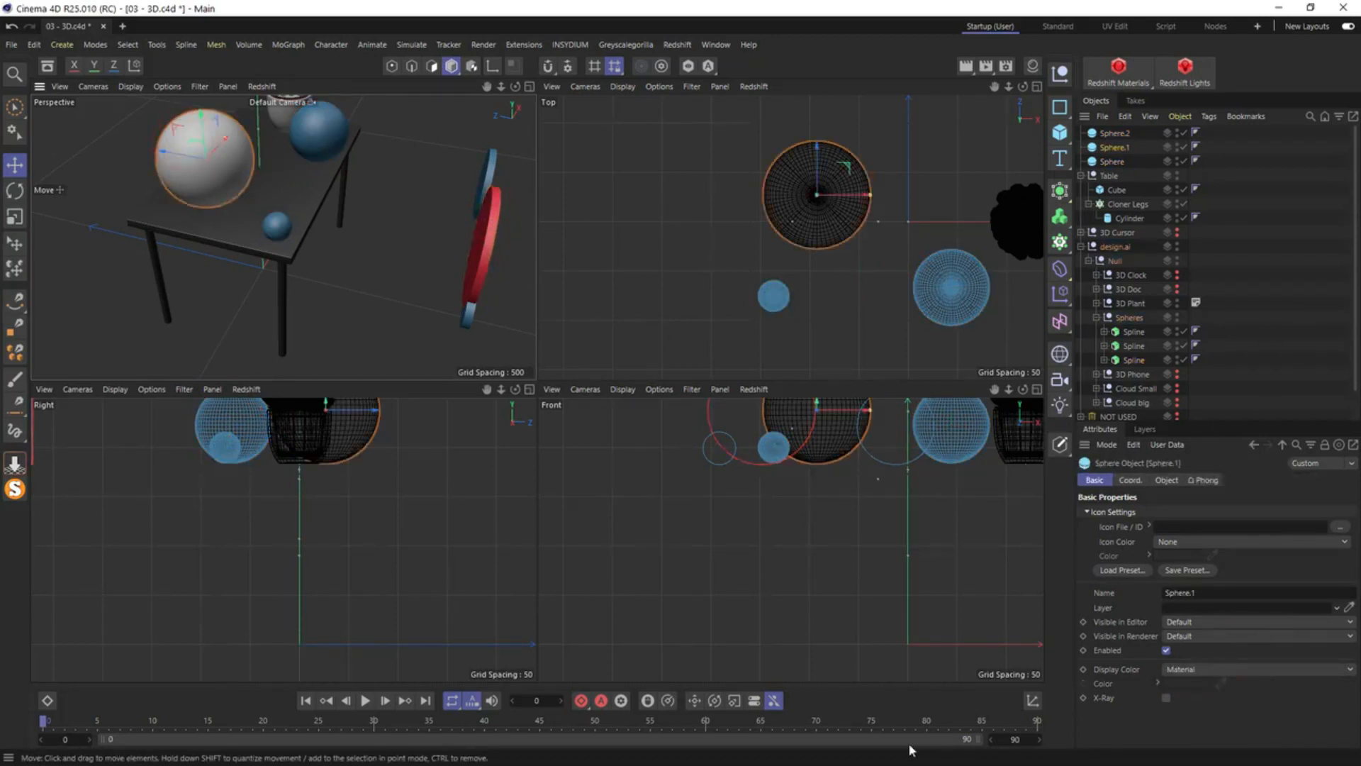
left_click(1195, 669)
left_click(1206, 638)
right_click(1184, 683)
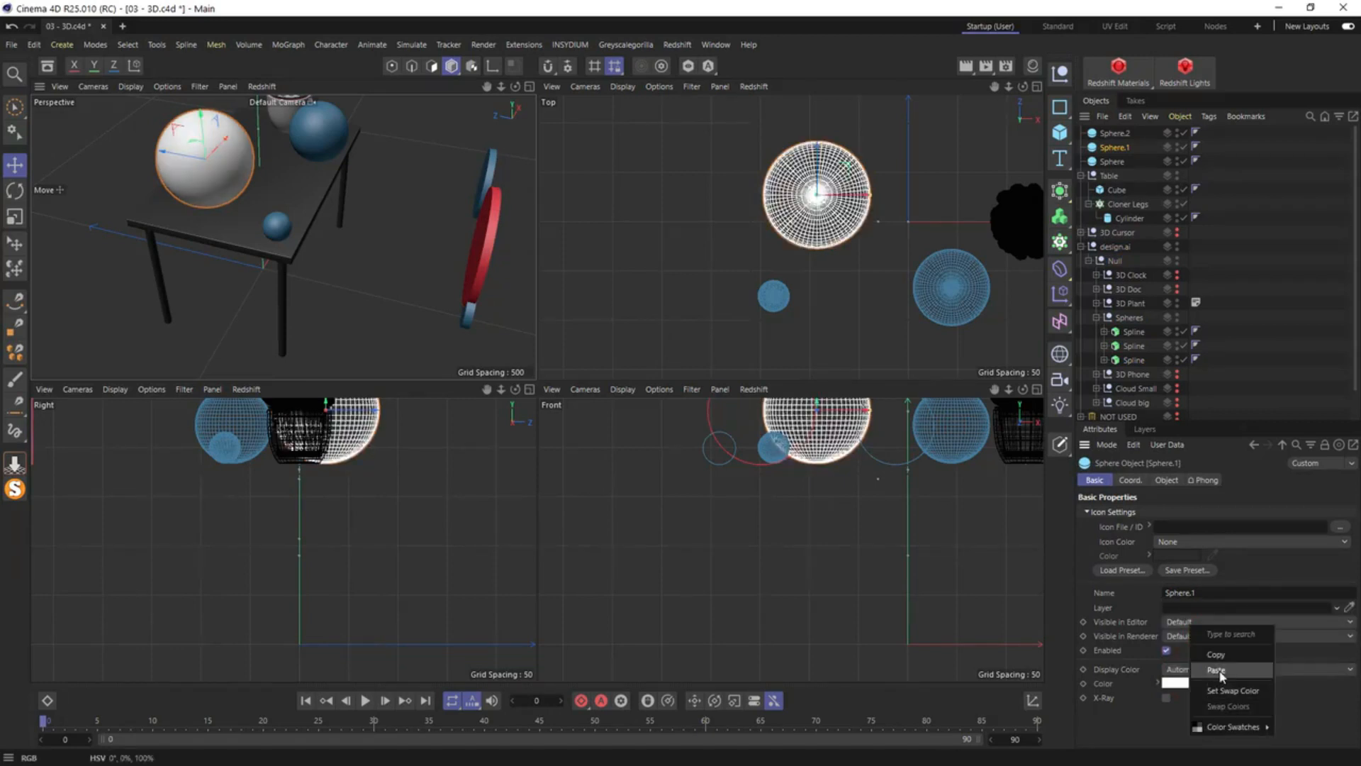
left_click(1216, 671)
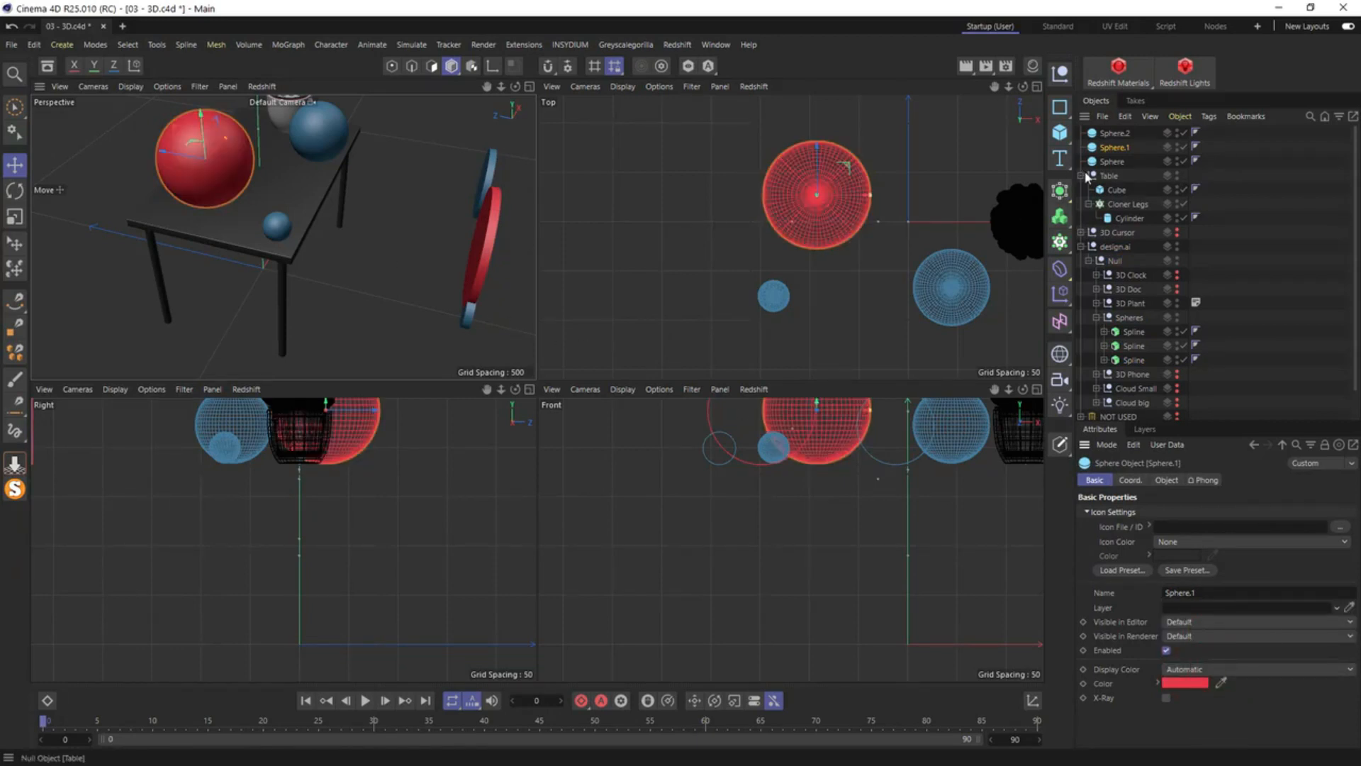
Group the three spheres into a null and nest it inside the Table group
left_click(1099, 318)
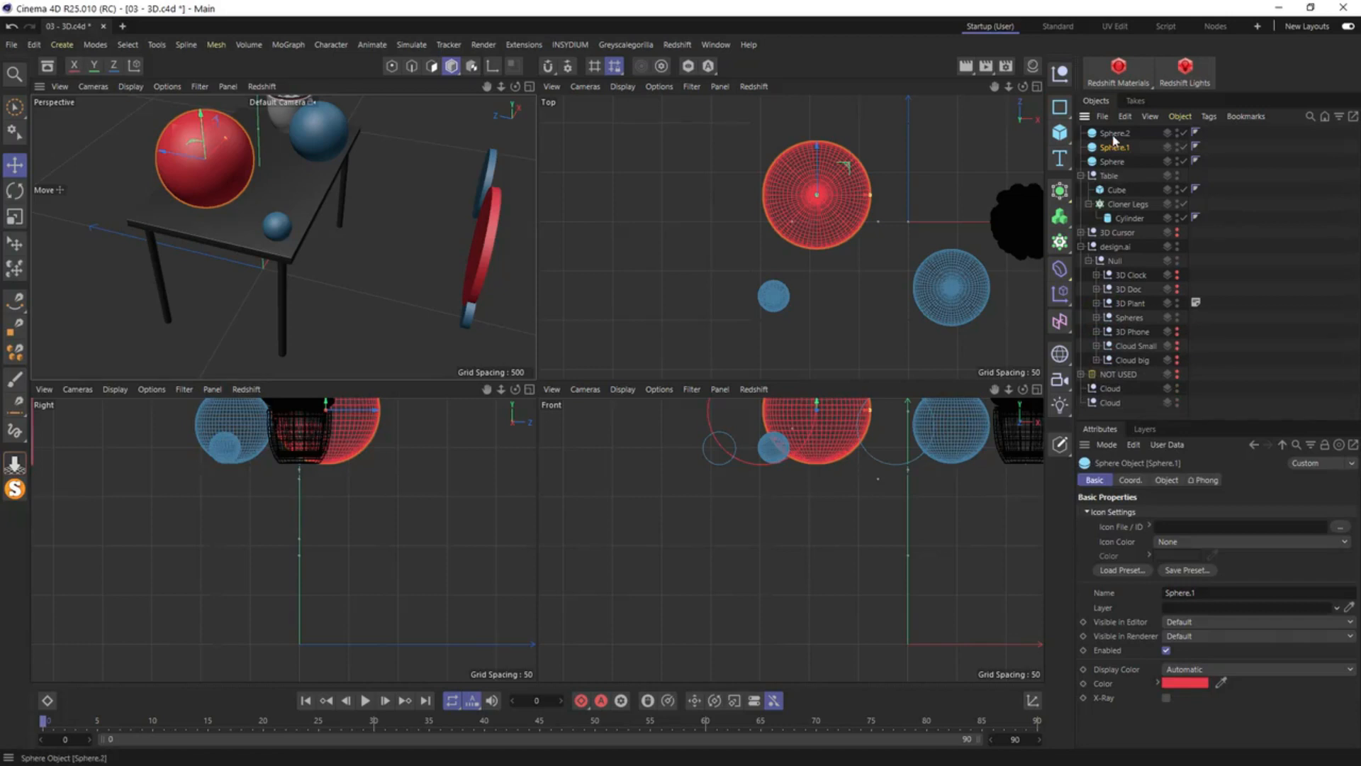
left_click(1114, 134)
left_click(1109, 163)
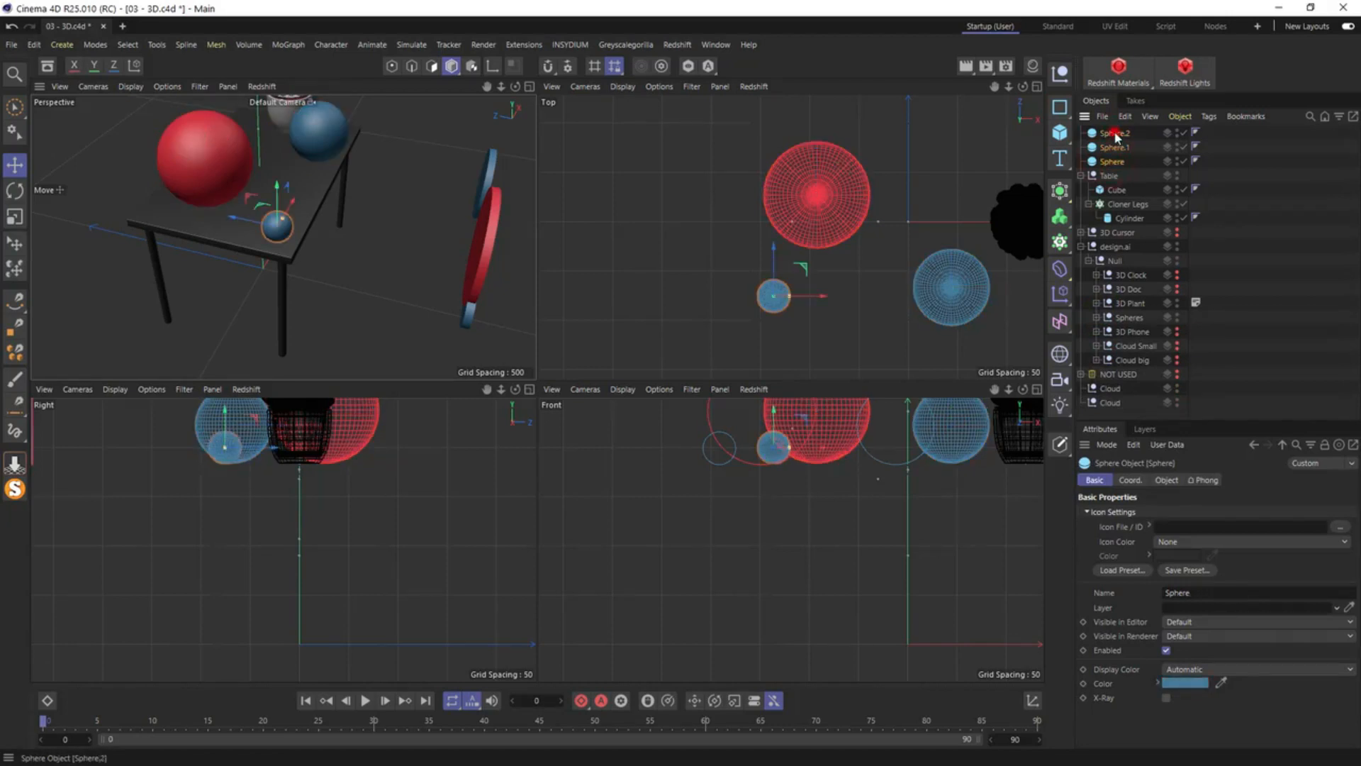
left_click(1115, 133, "shift")
key("alt+g")
left_click_drag(1111, 138, 1110, 149)
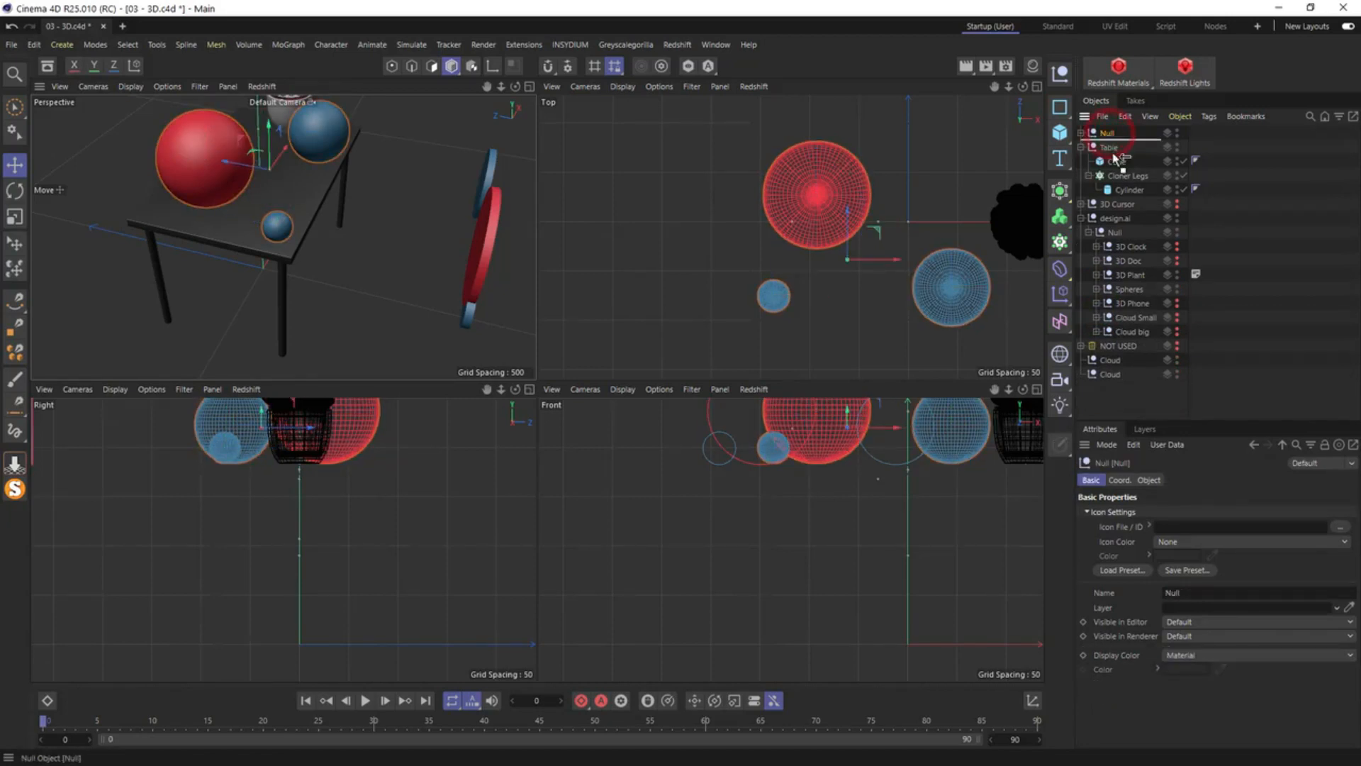
Rename the spheres' null to 3D Spheres and its parent Table group to 3D Table
double_click(1117, 148)
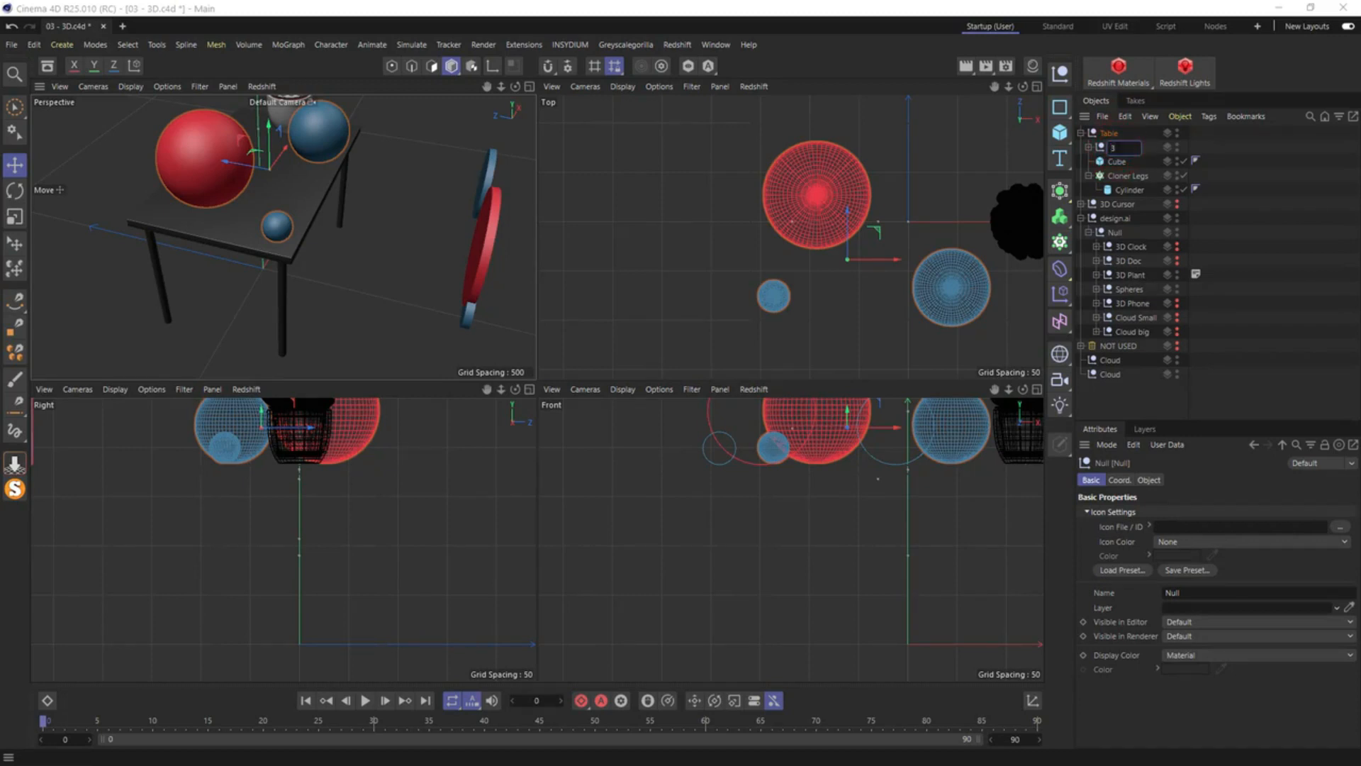
type("3D Spheres")
key("Return")
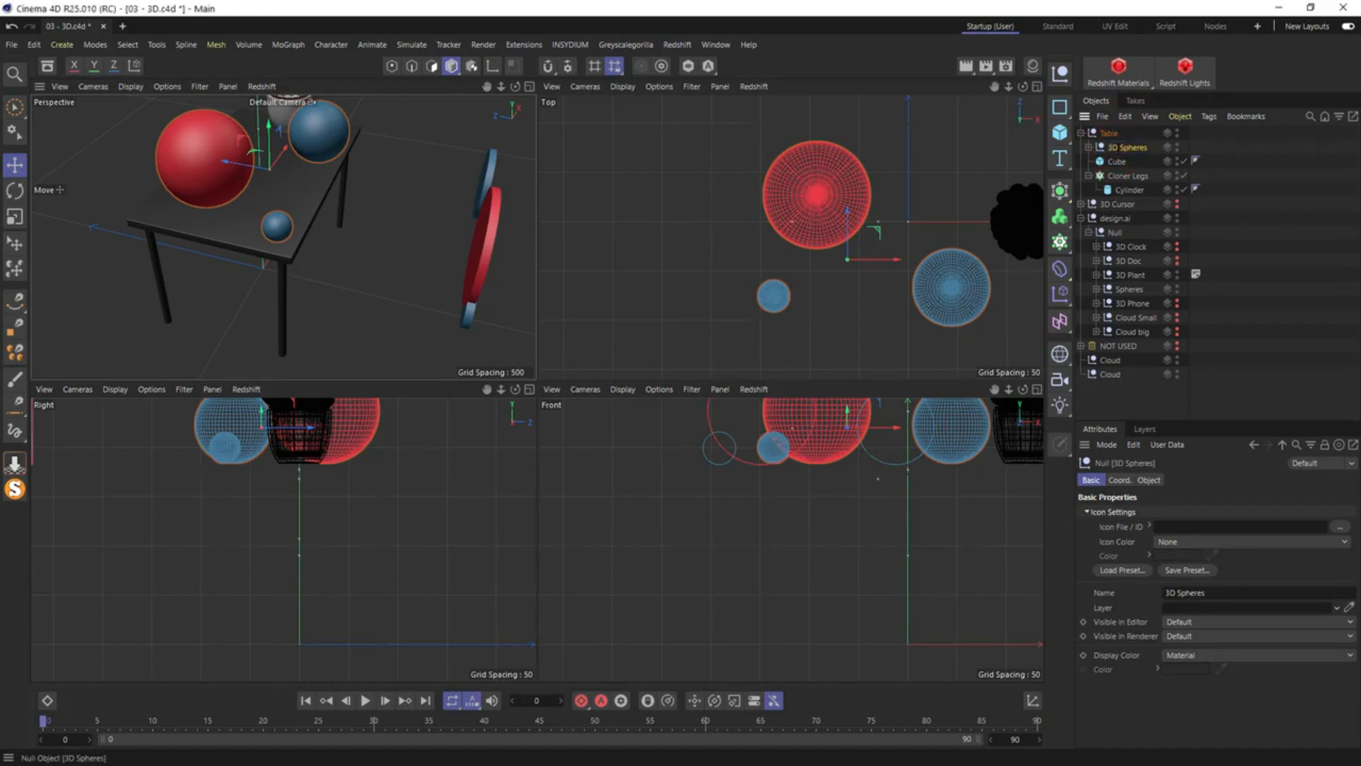
double_click(1110, 134)
type("3D Table")
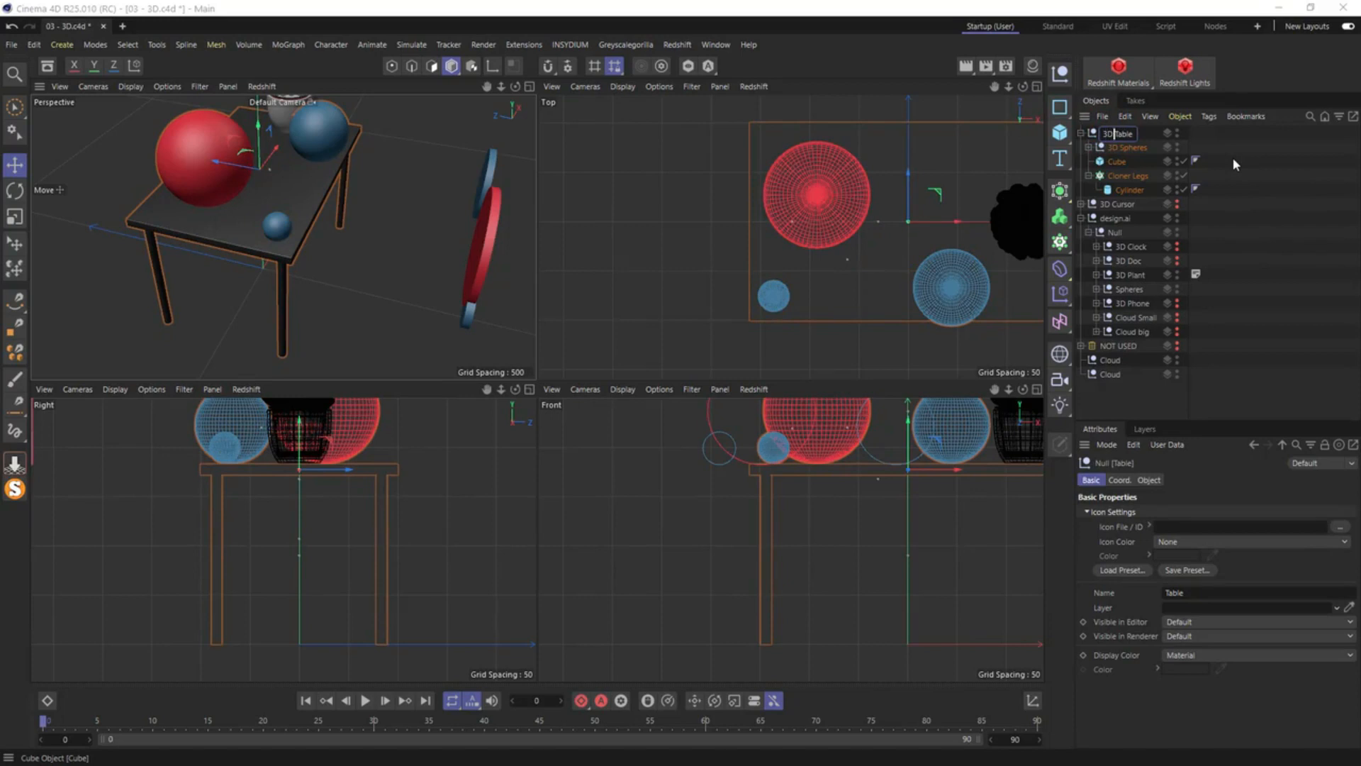
key("Return")
Move the 3D Table group below 3D Plant in the design.ai hierarchy, and delete the original flat Spheres group
left_click_drag(1115, 133, 1129, 282)
left_click(1131, 233)
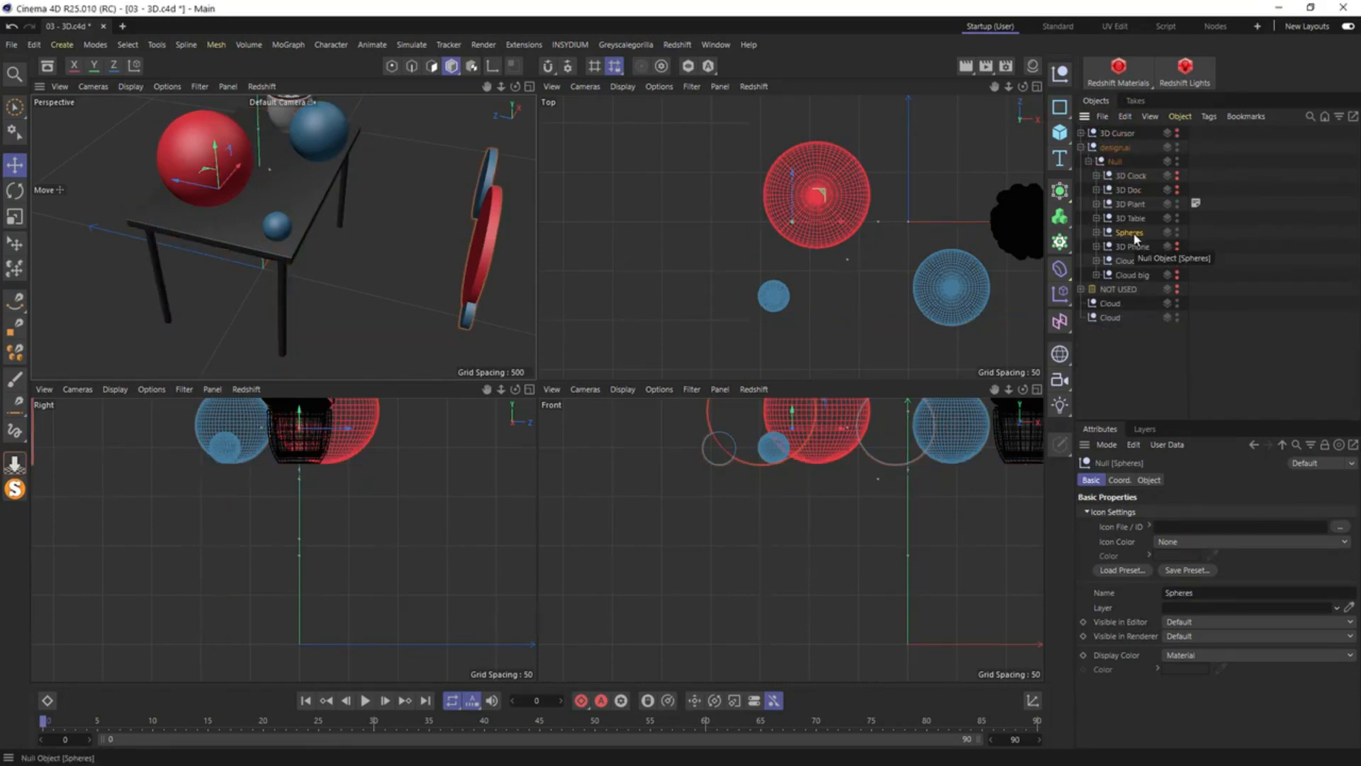
key("Delete")
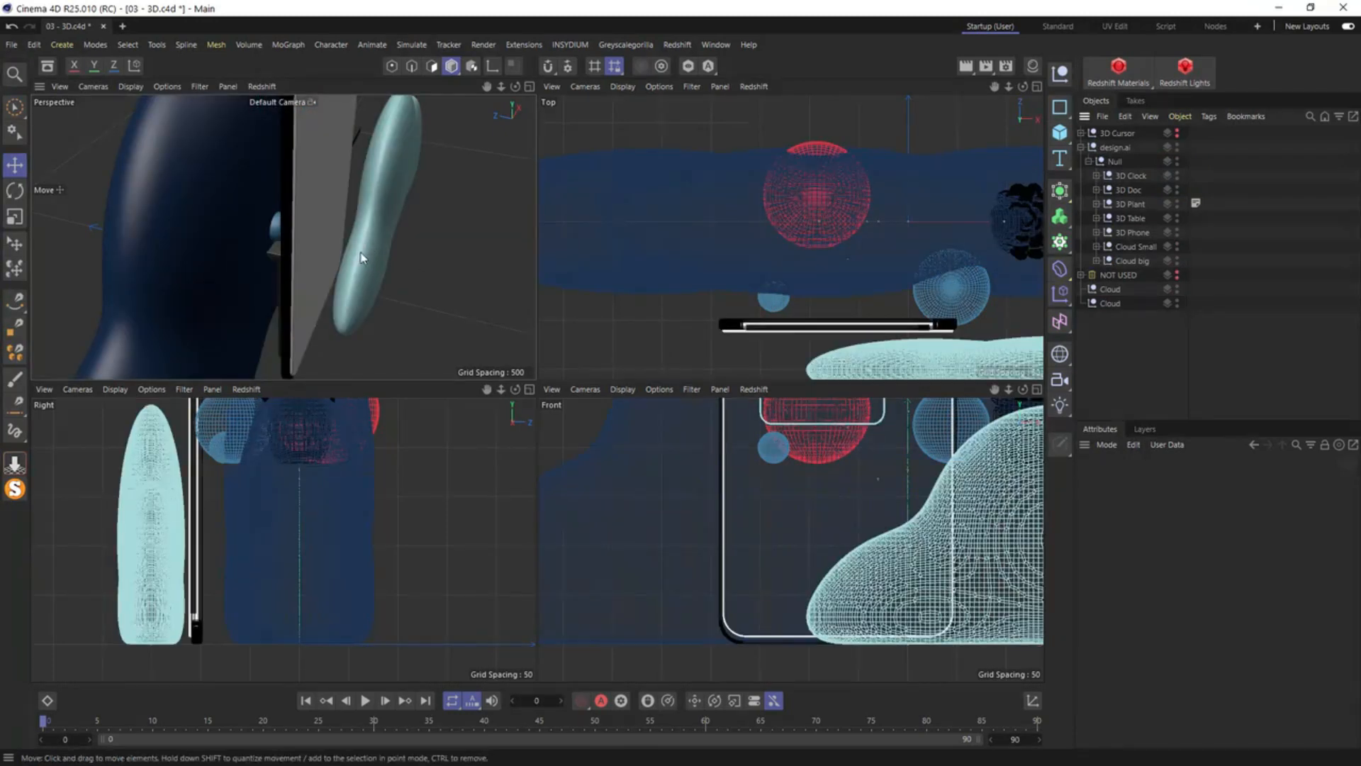
left_click_drag(358, 243, 310, 191, "alt")
scroll(318, 186, "down", 3)
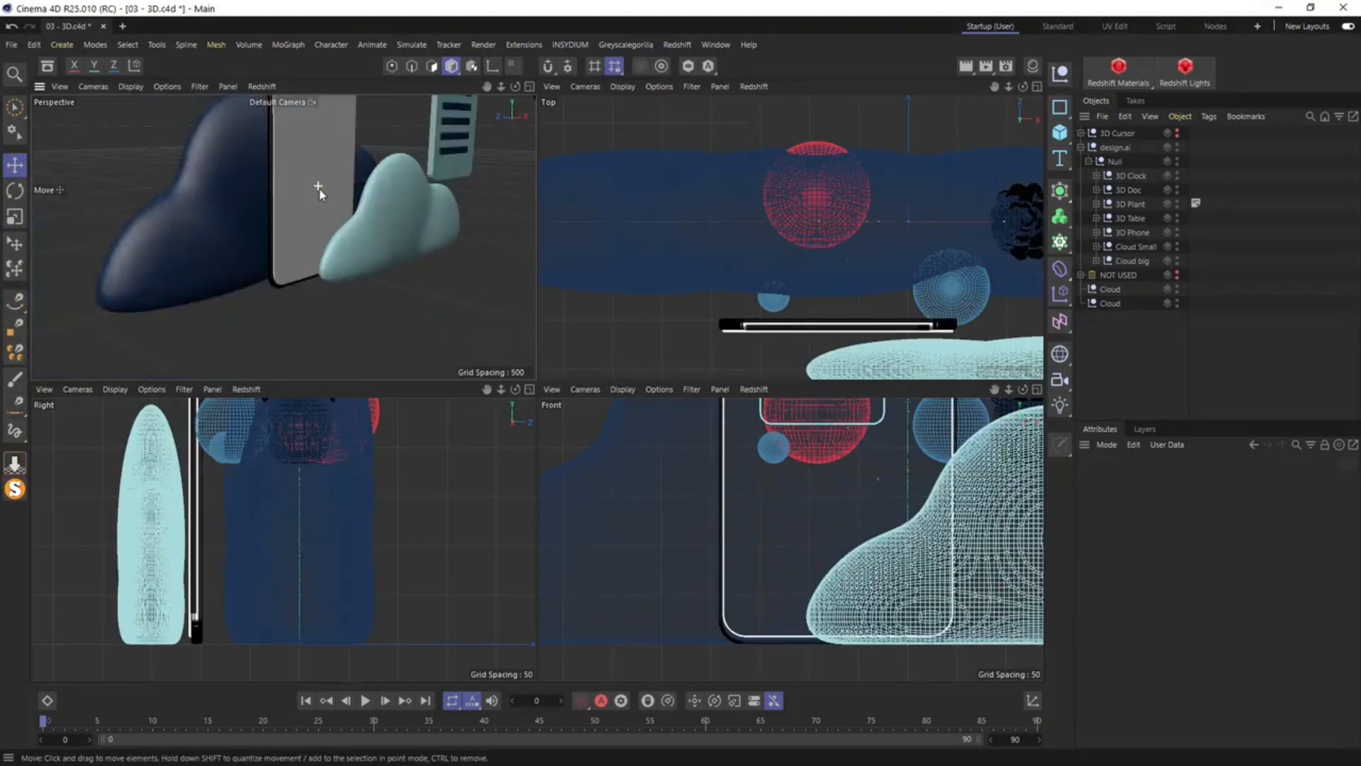
Delete the two leftover Cloud nulls at the end of the object hierarchy
scroll(319, 188, "down", 4)
middle_click_drag(350, 187, 304, 271, "alt")
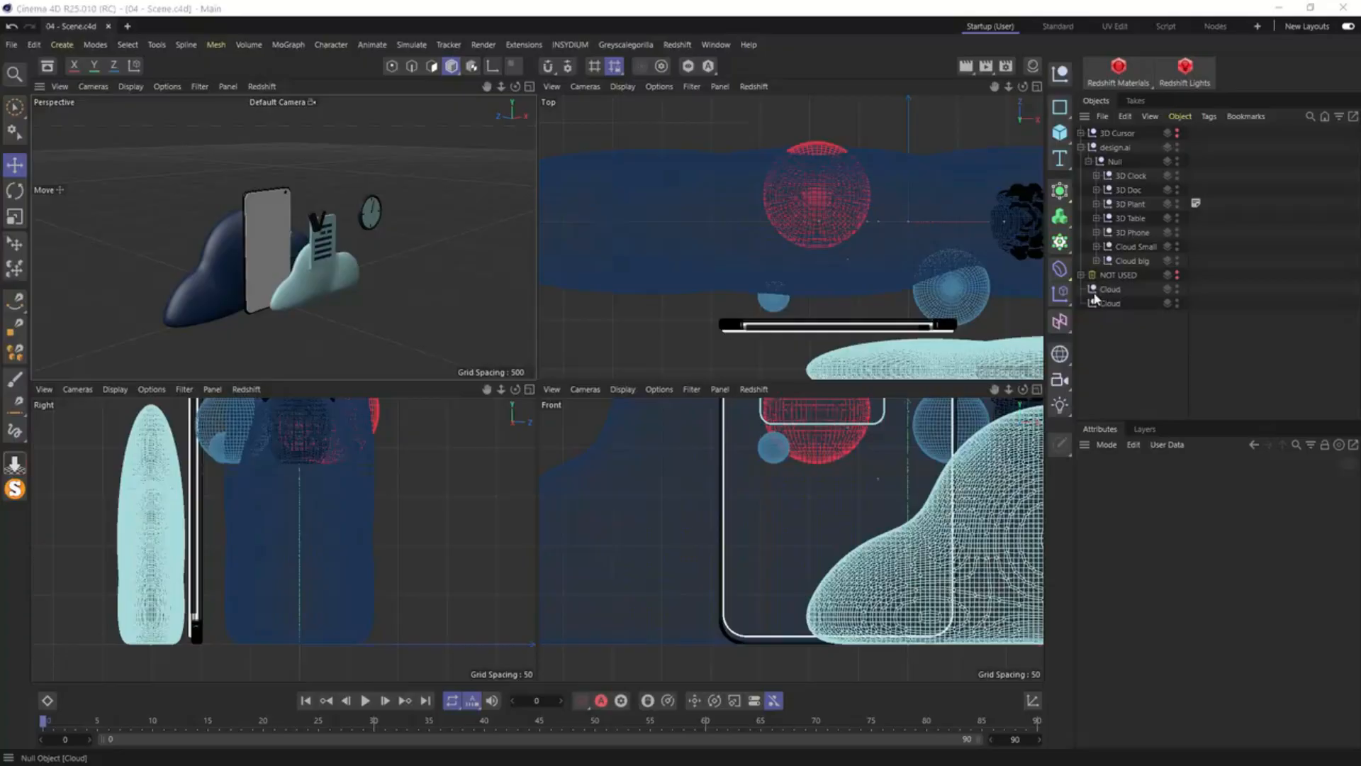
left_click(1110, 289)
key("Delete")
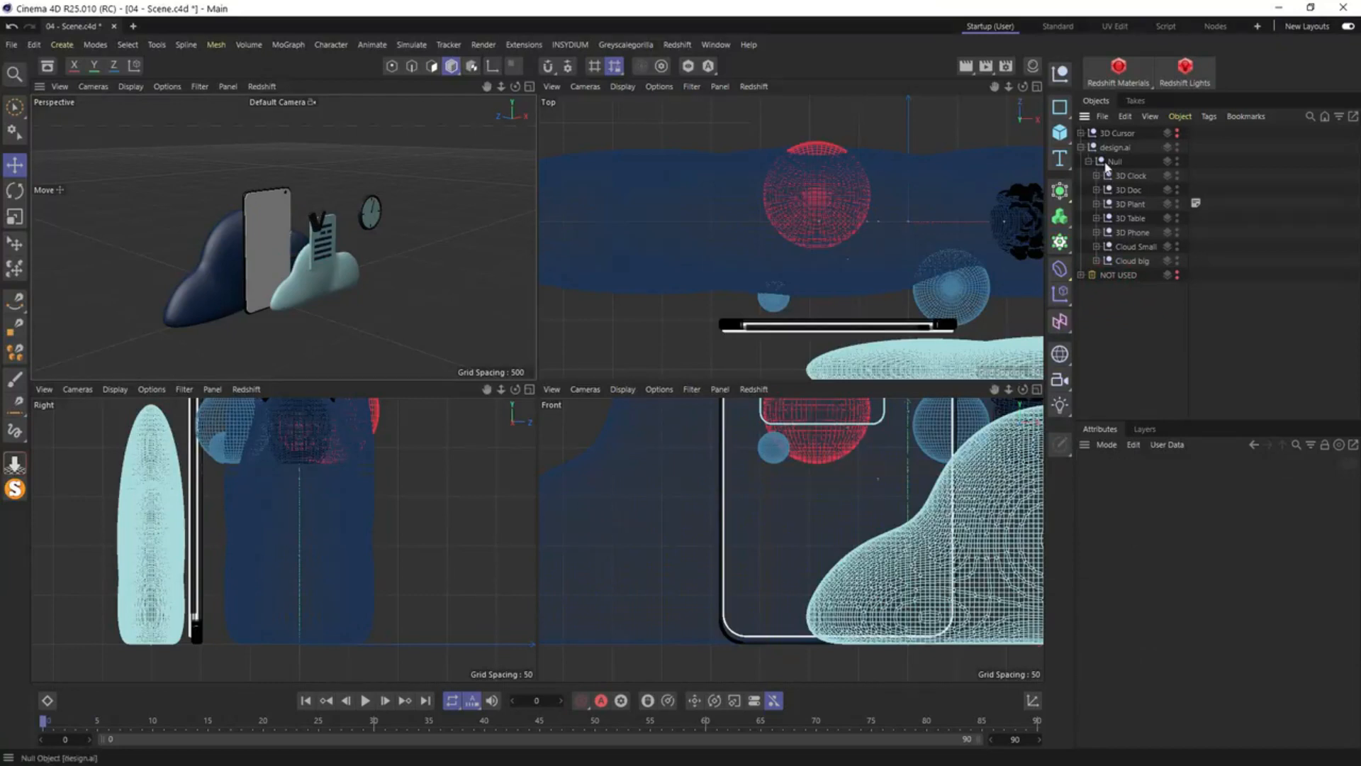
Move the groups from 3D Clock through Cloud big out to the hierarchy's top level, and delete the emptied design.ai group with its null
left_click(1131, 175)
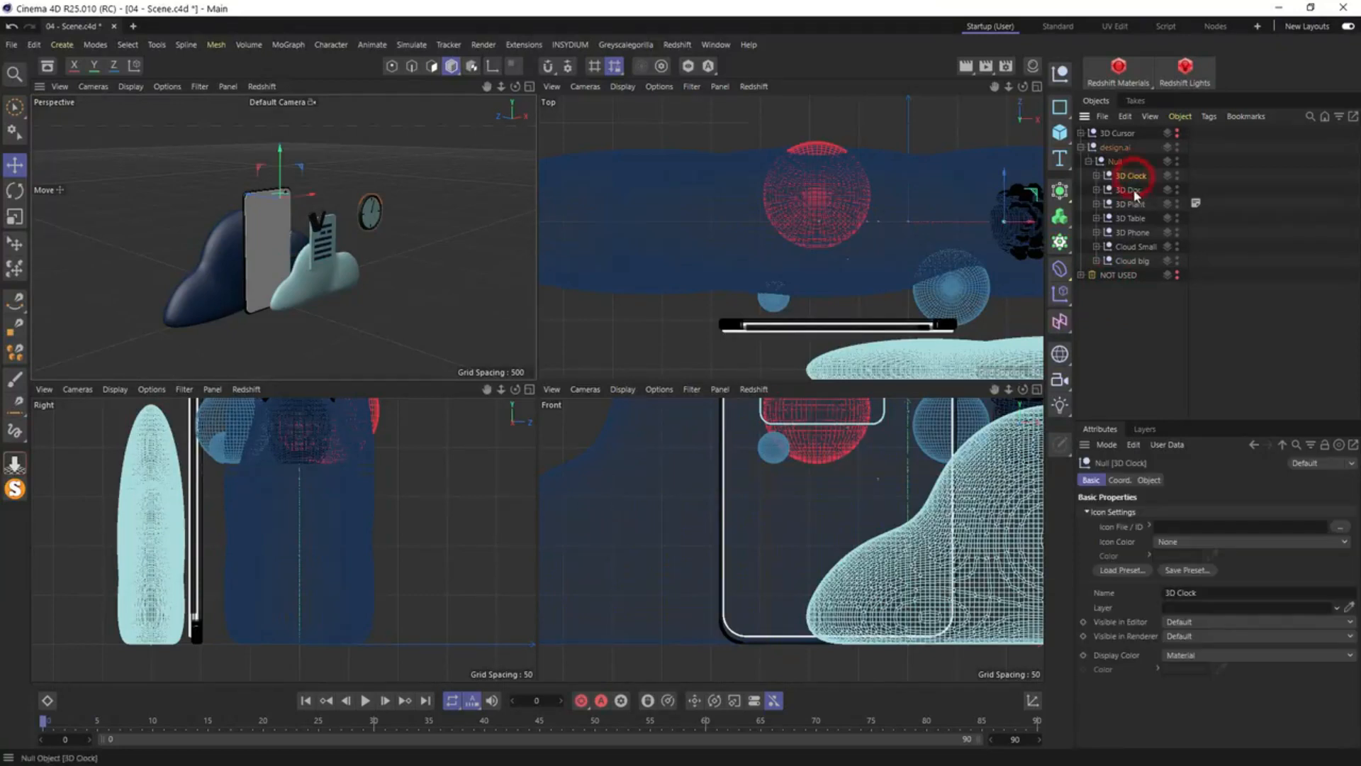
left_click(1132, 261, "shift")
left_click_drag(1134, 264, 1137, 340)
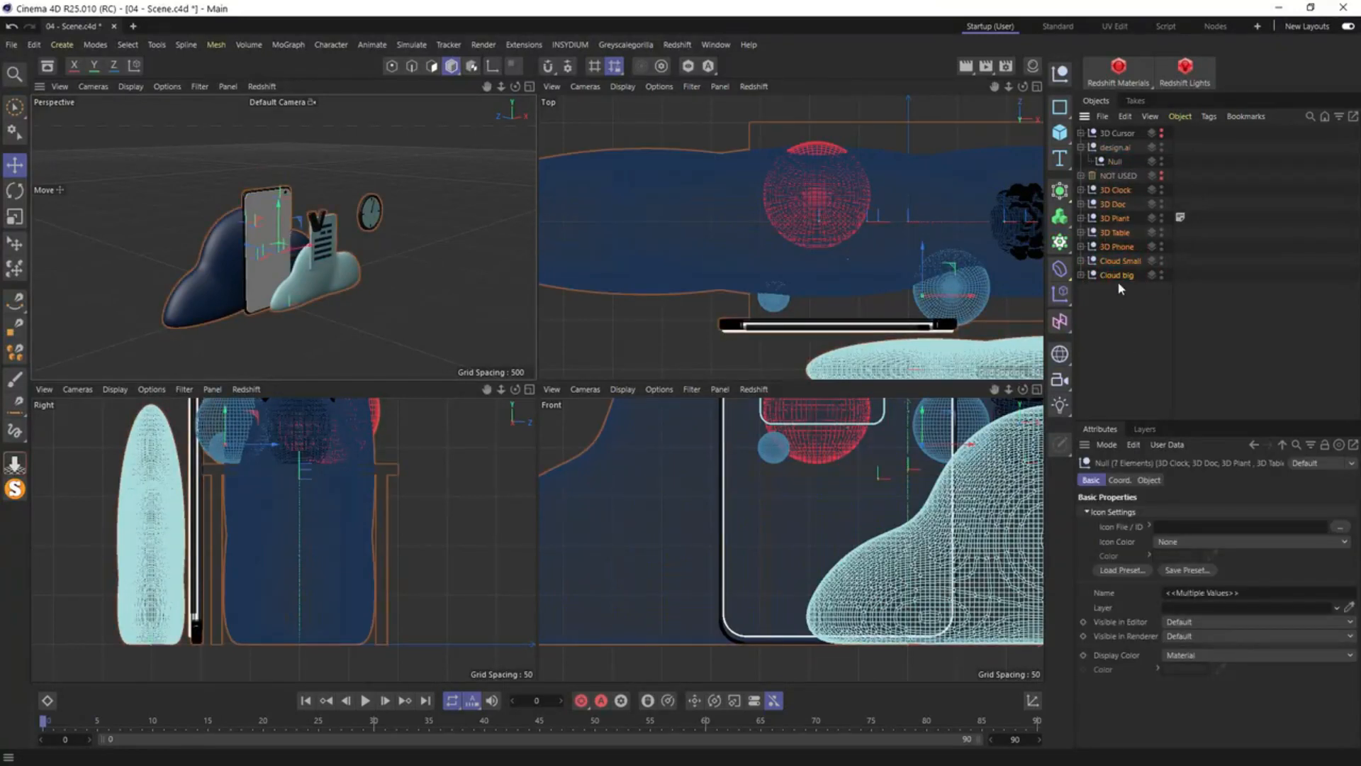
left_click(1116, 149)
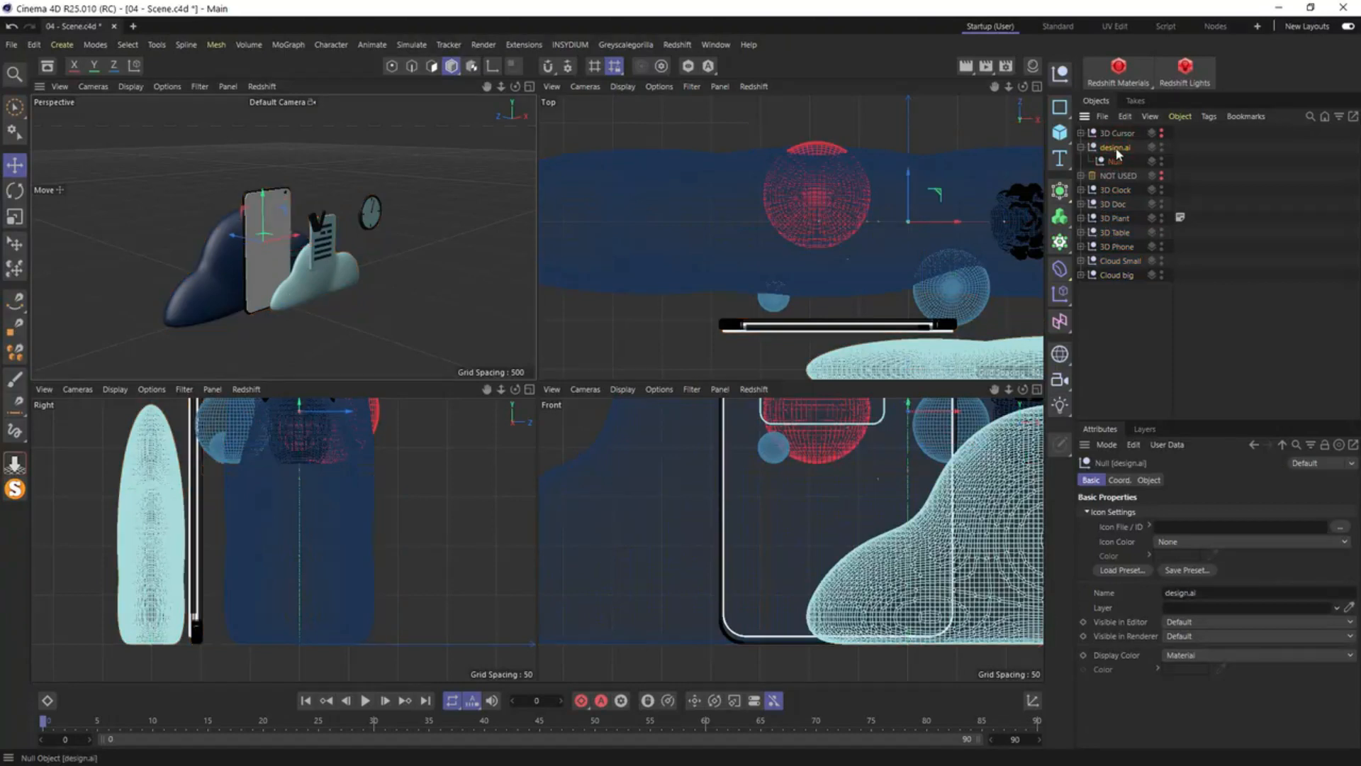
key("Delete")
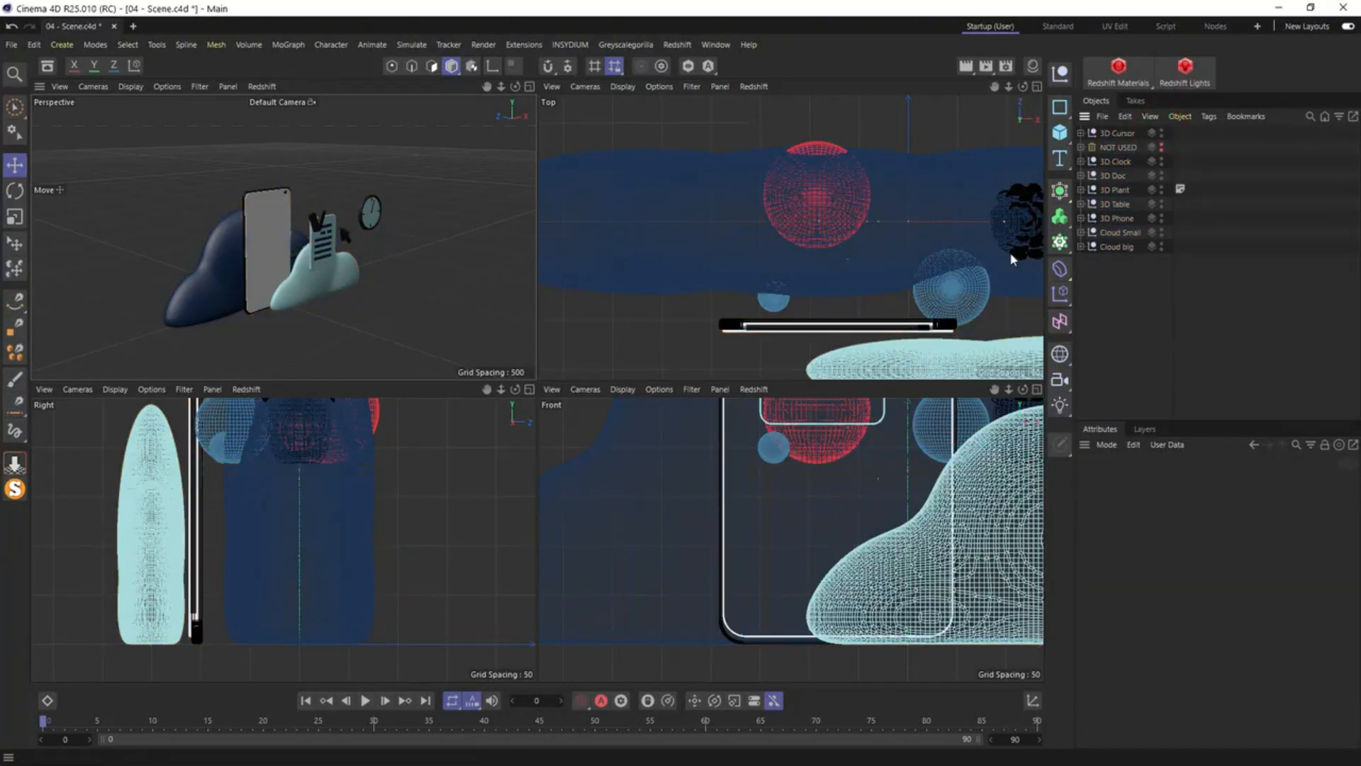
Hide the 3D Clock, 3D Doc, 3D Plant, 3D Table, 3D Phone, Cloud Small and Cloud big groups in the editor and renderer
left_click(1132, 247)
scroll(207, 269, "up", 5)
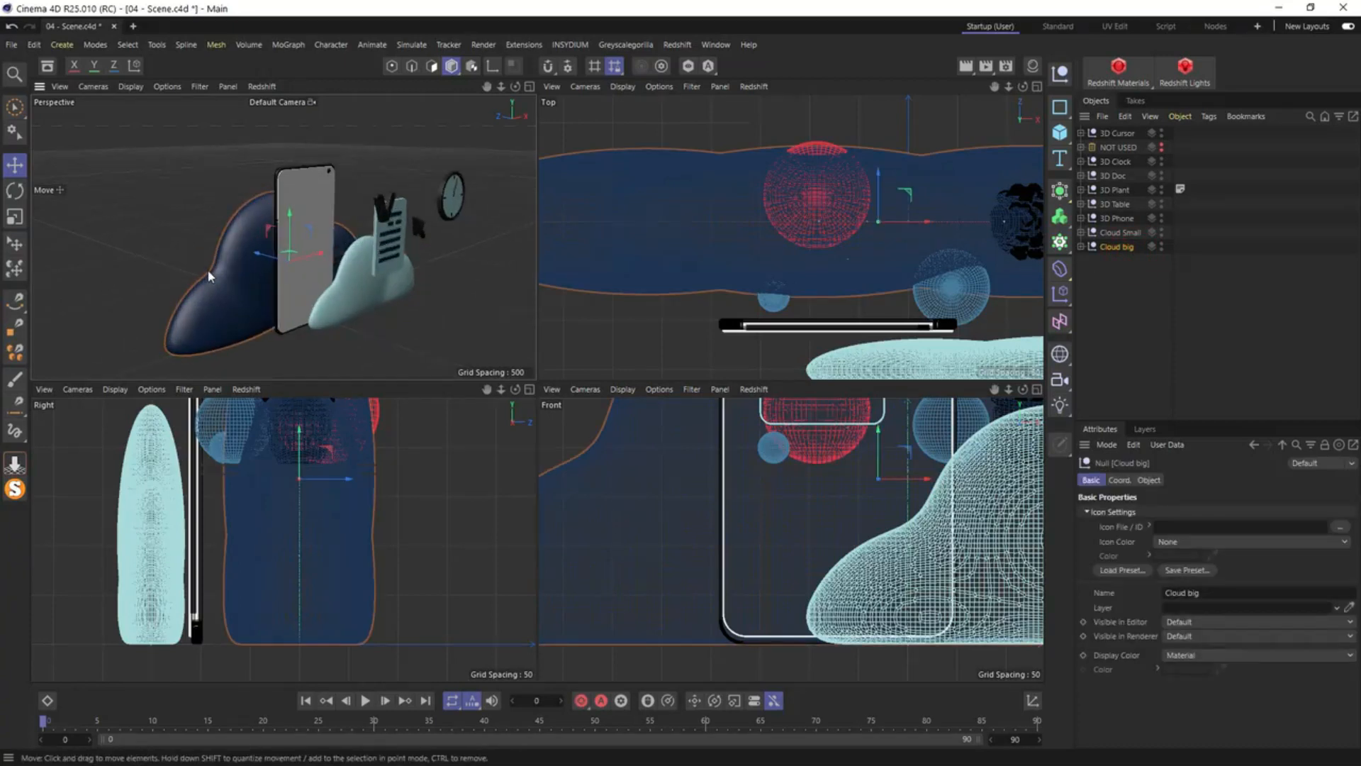
scroll(255, 289, "down", 3)
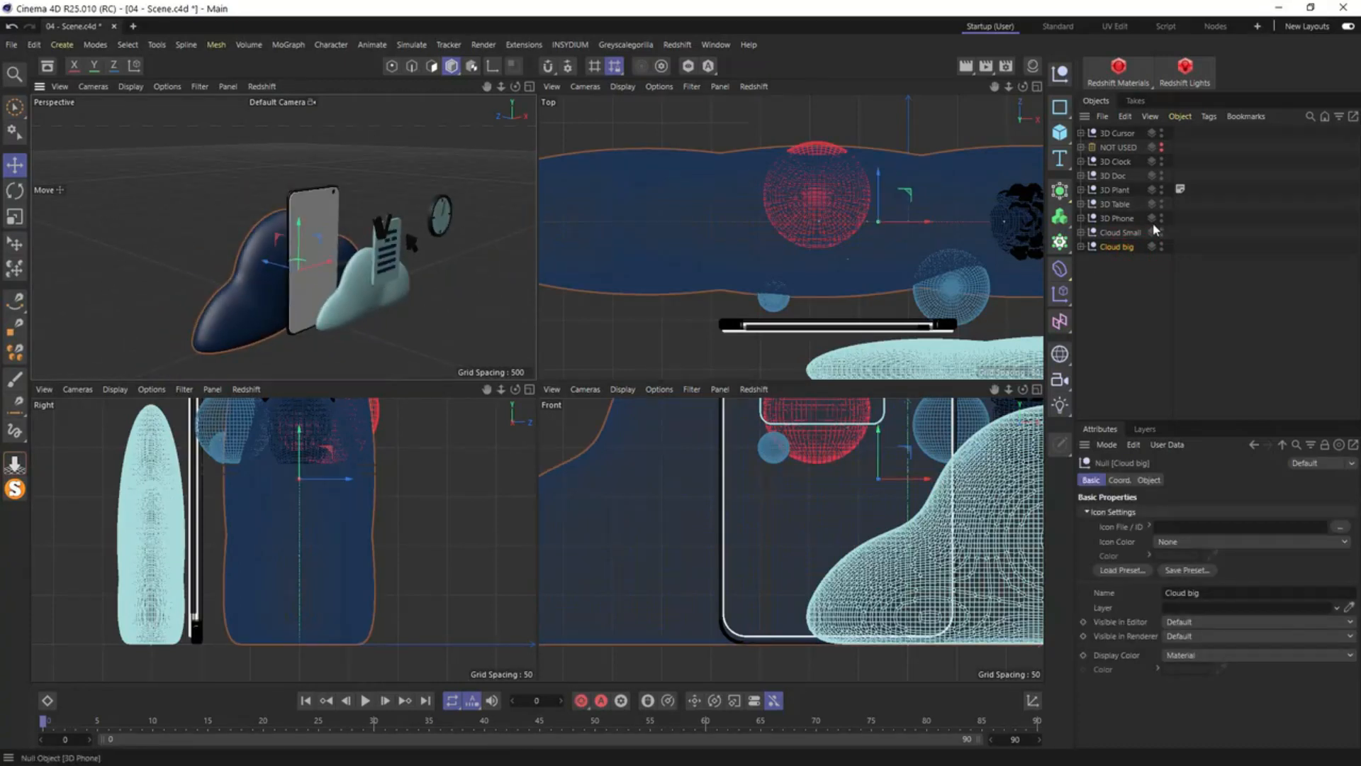
left_click(1163, 247)
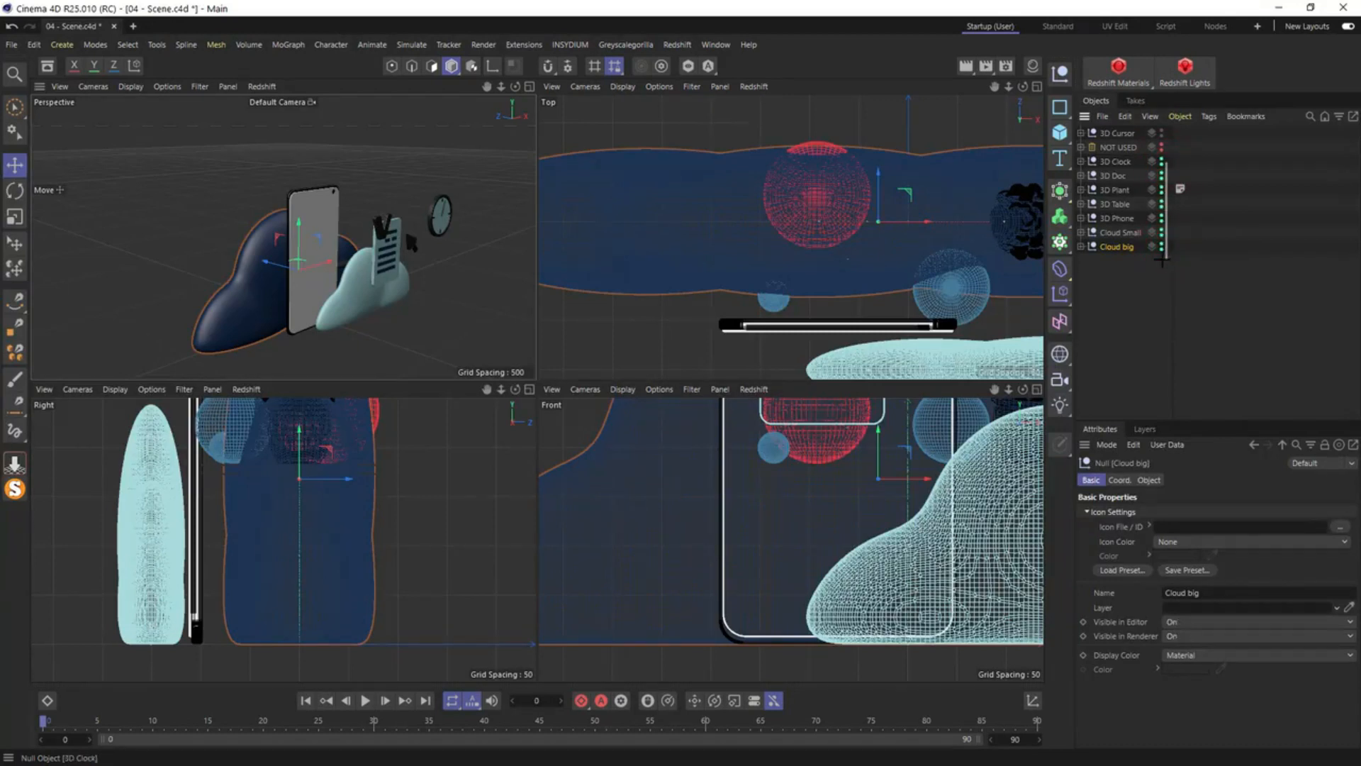
left_click(1162, 259)
left_click_drag(1161, 247, 1161, 233)
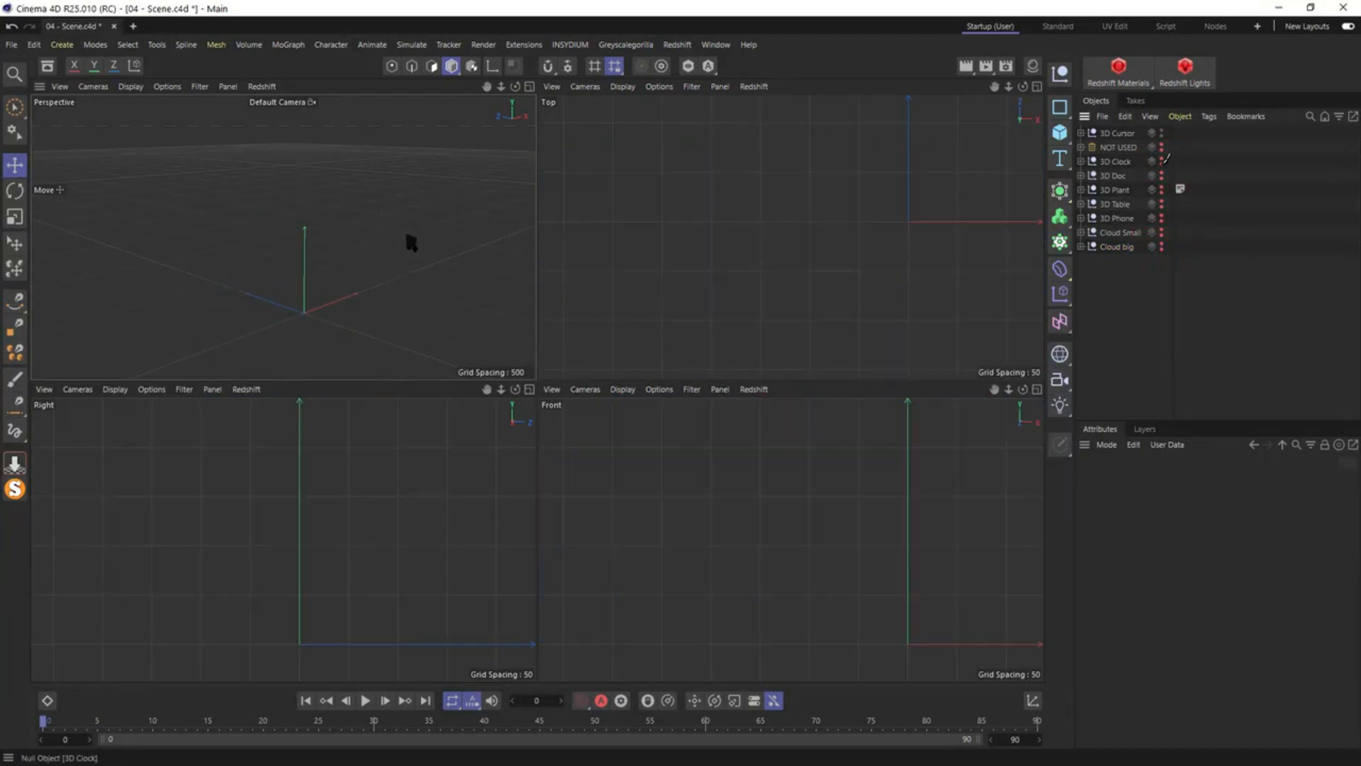
Nest the 3D Plant group inside 3D Table, with both groups' visibility set back to Default
left_click(1081, 203)
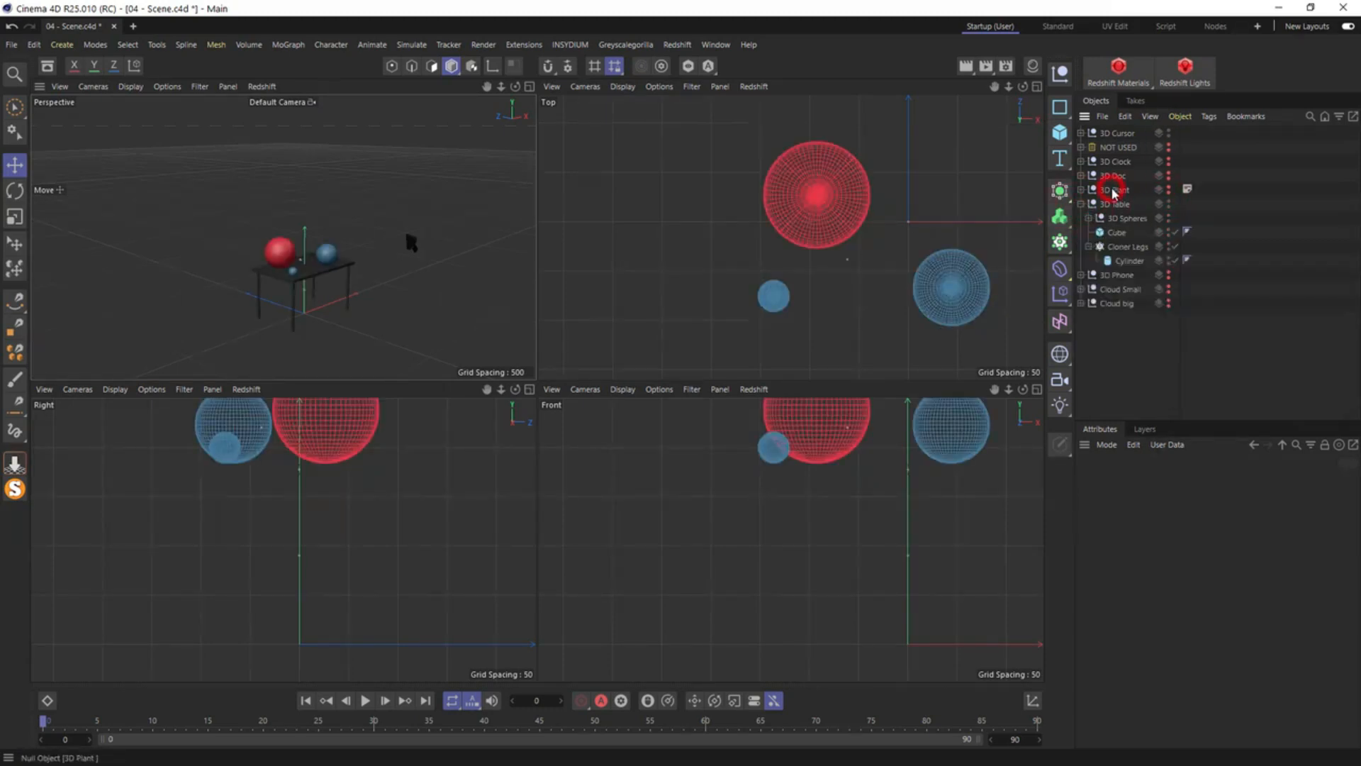
left_click_drag(1120, 204, 1118, 205)
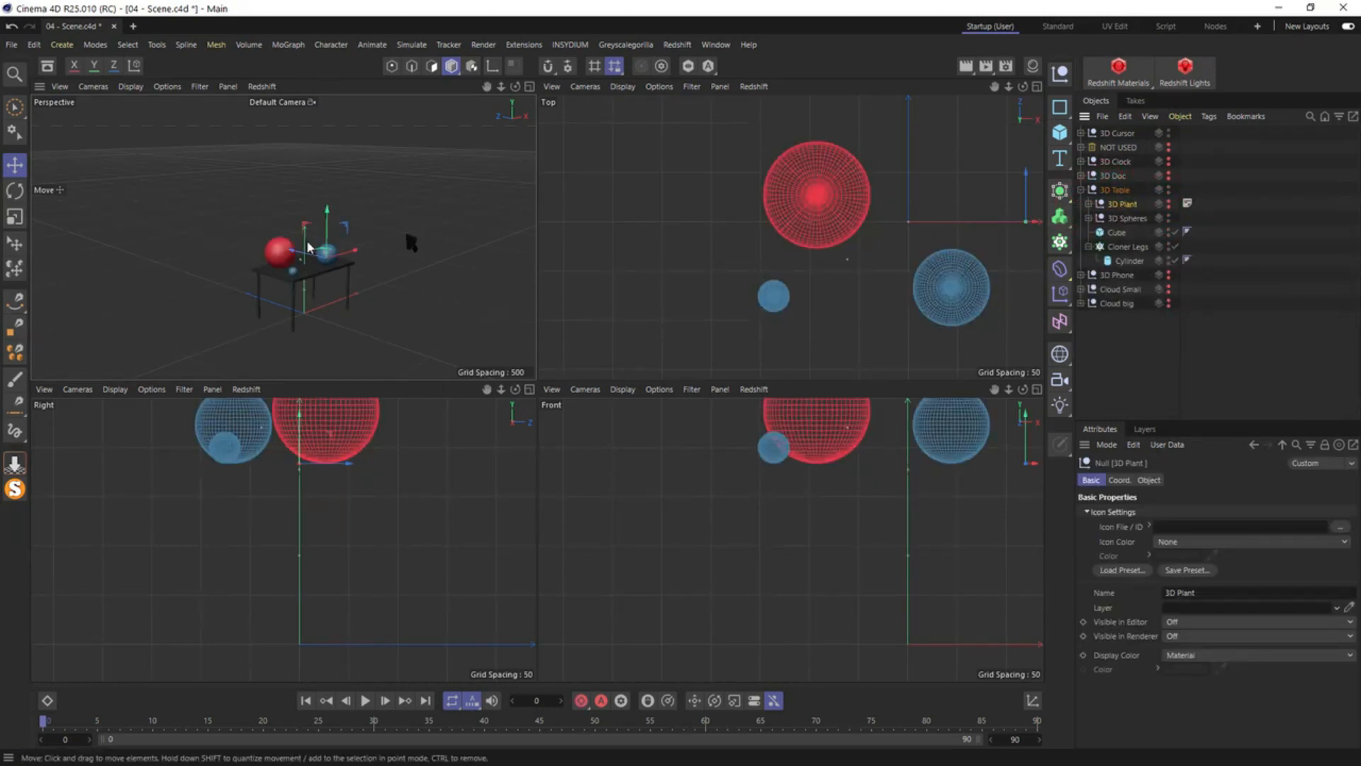
scroll(313, 256, "up", 8)
mouse_move(322, 253)
left_mouse_down("alt")
mouse_move(433, 295)
mouse_move(420, 275)
mouse_move(312, 266)
left_mouse_up("alt")
left_click(1168, 205, "ctrl")
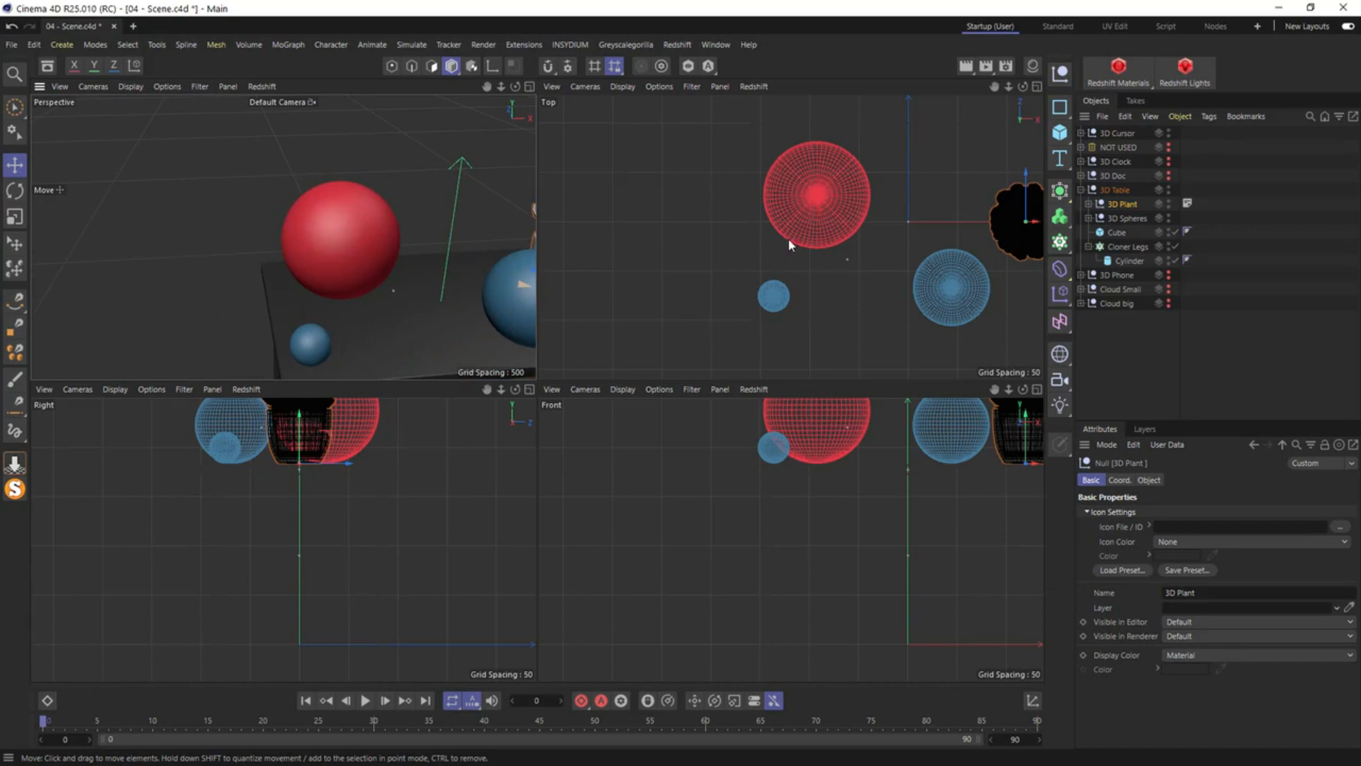
middle_click(844, 236)
scroll(770, 348, "down", 4)
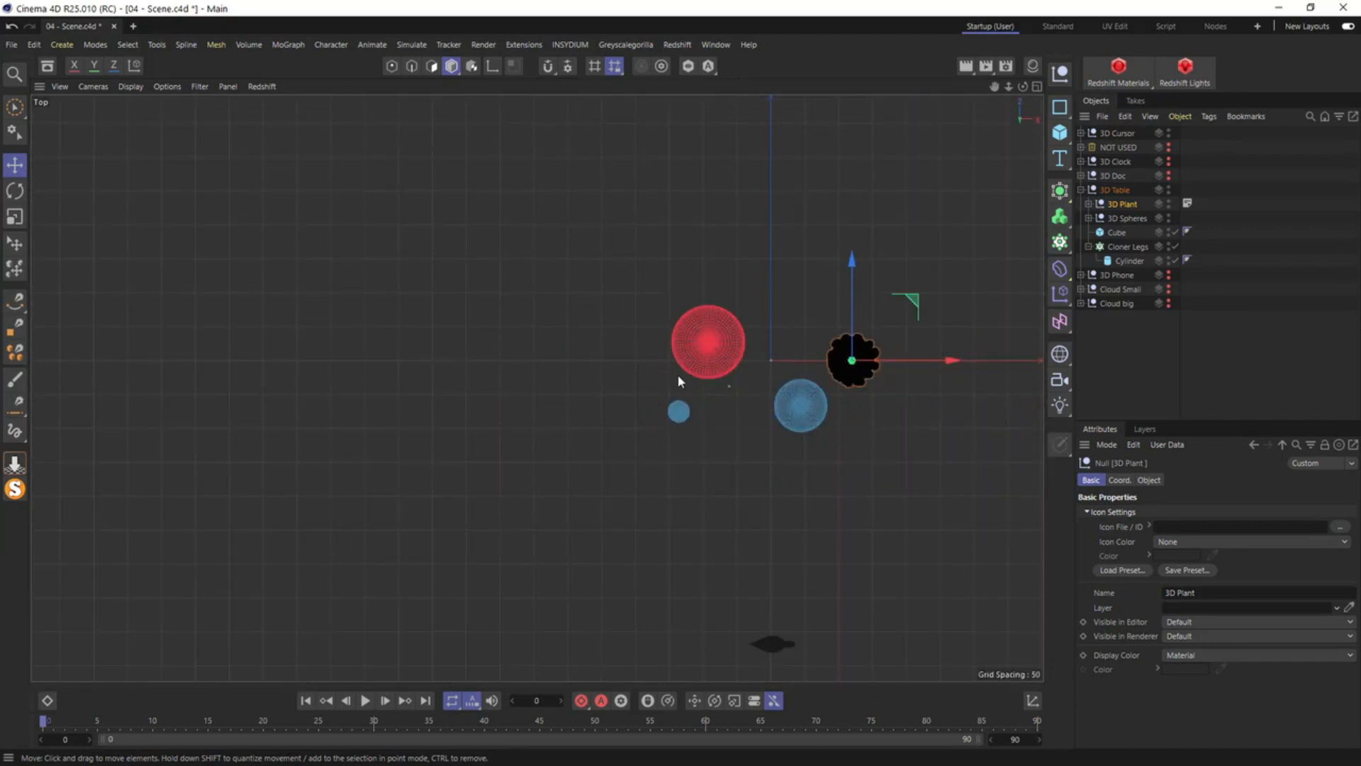
middle_click(779, 360)
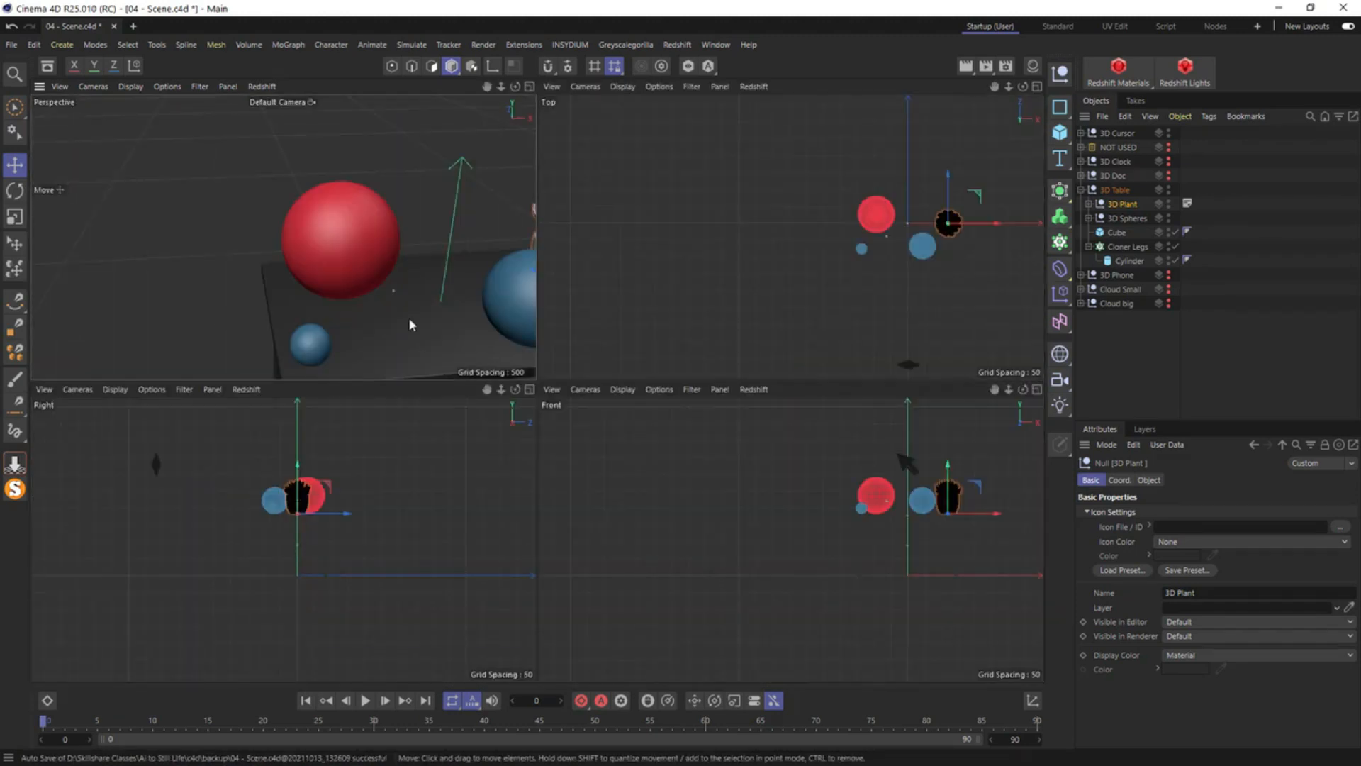
scroll(410, 324, "down", 4)
middle_click(305, 282)
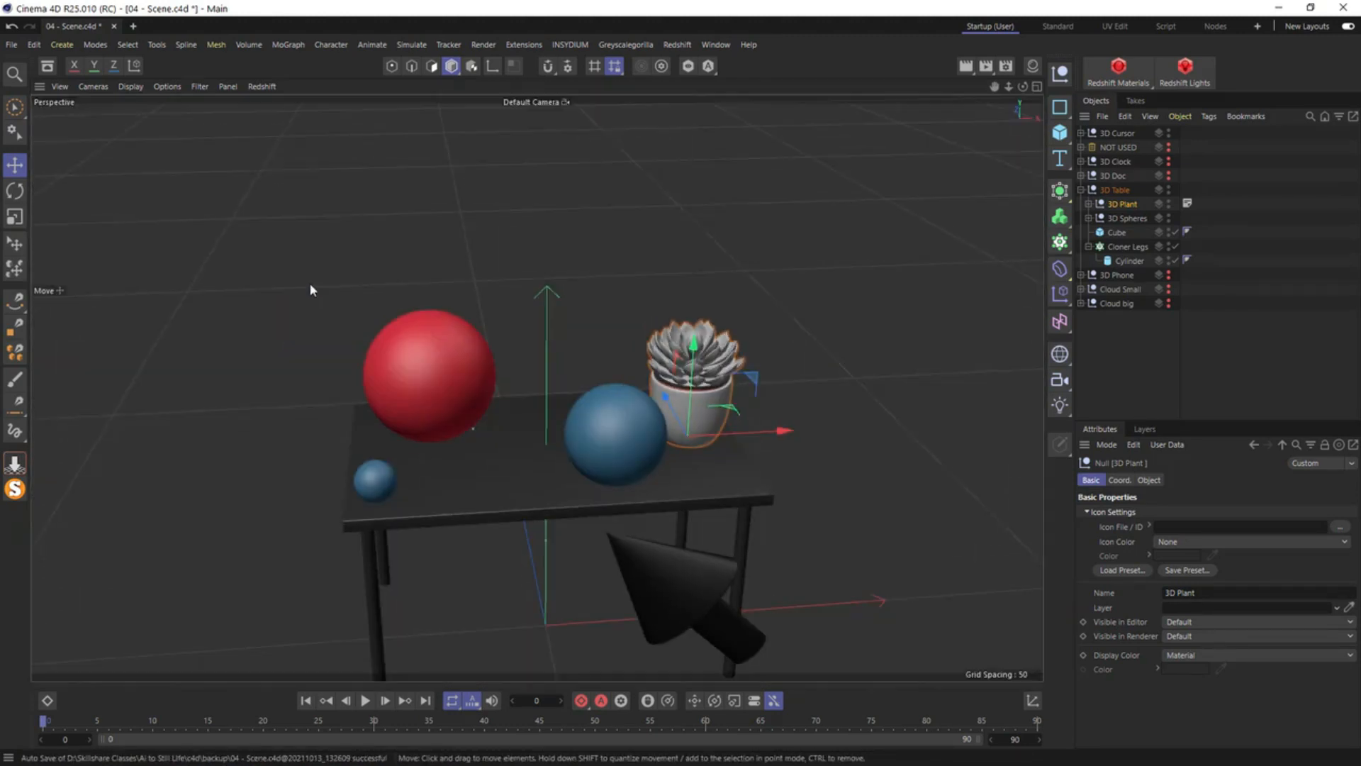
left_click(1060, 241)
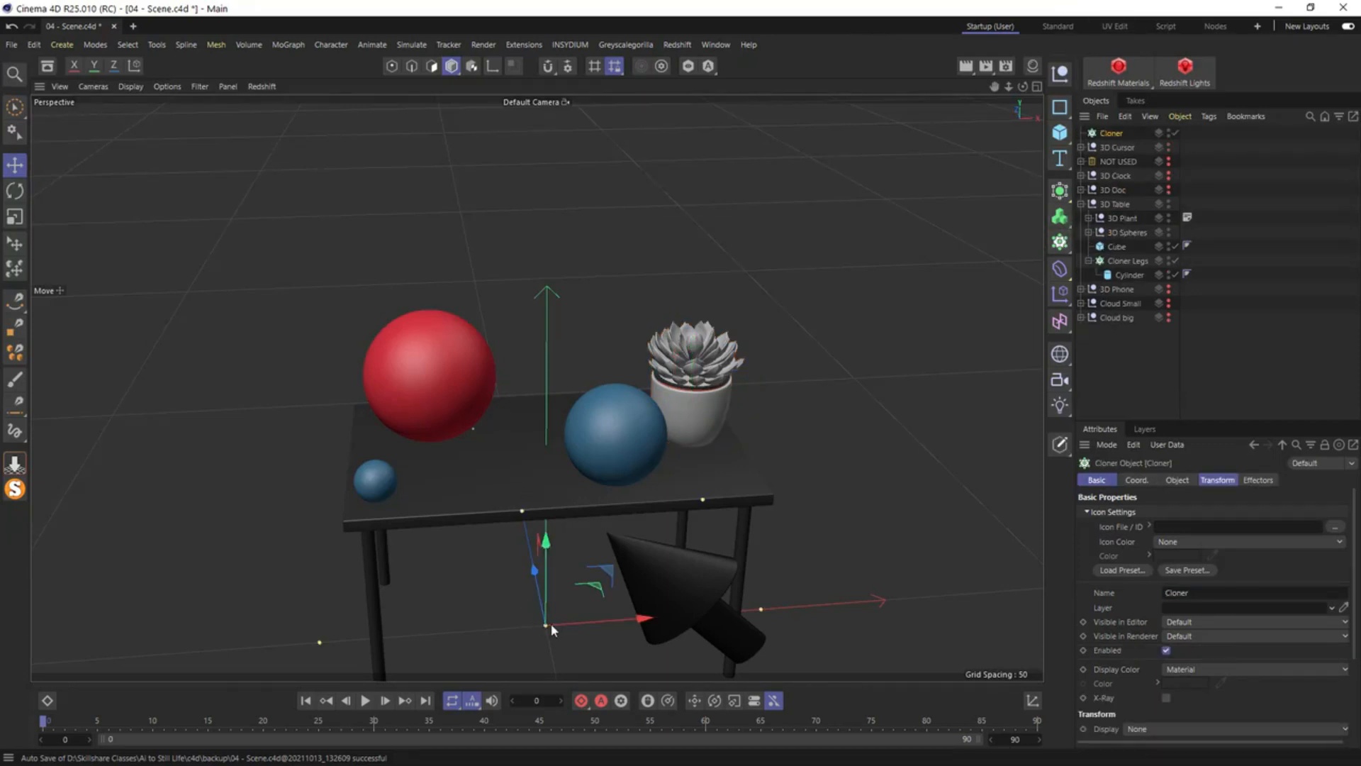
key("Delete")
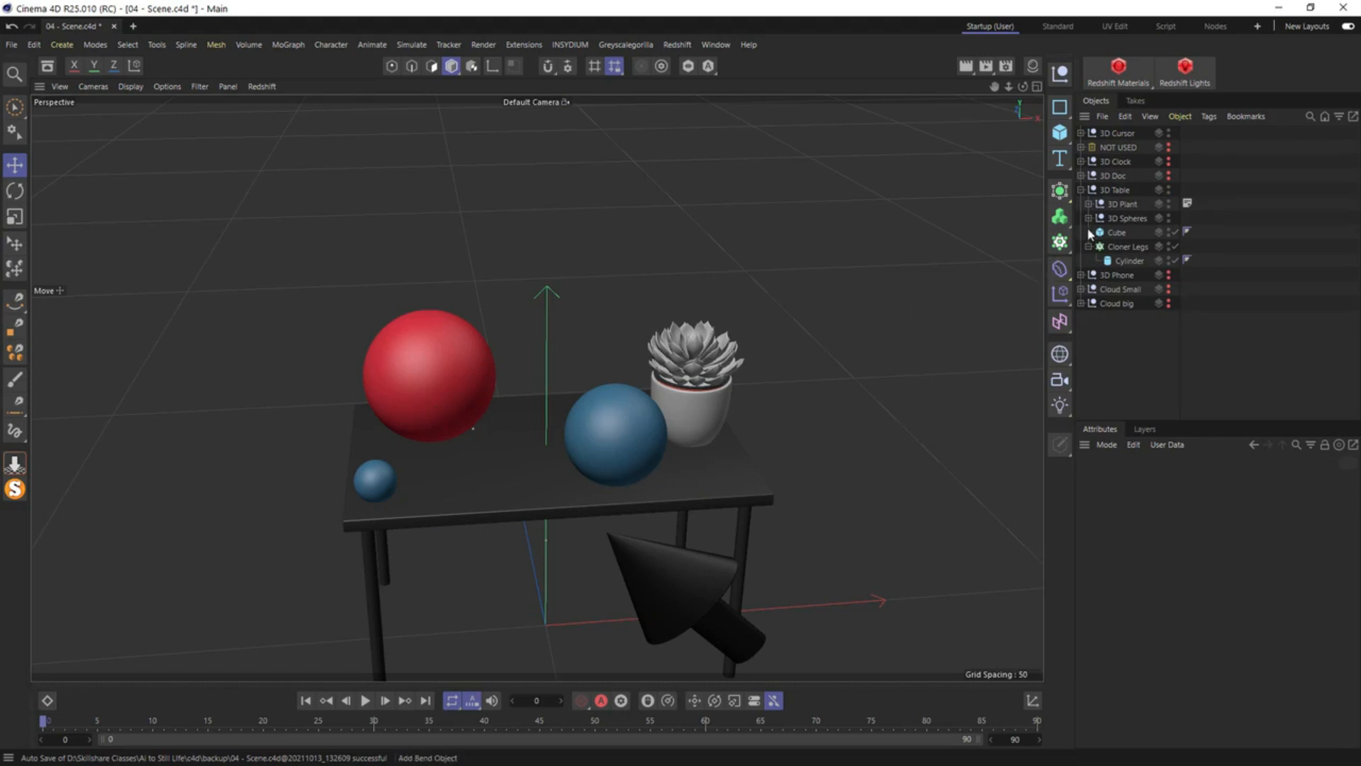
Make the 3D Doc group visible again and move it back over the table, centred behind the spheres
left_click(1171, 172)
left_click(1170, 174)
left_click(1103, 176)
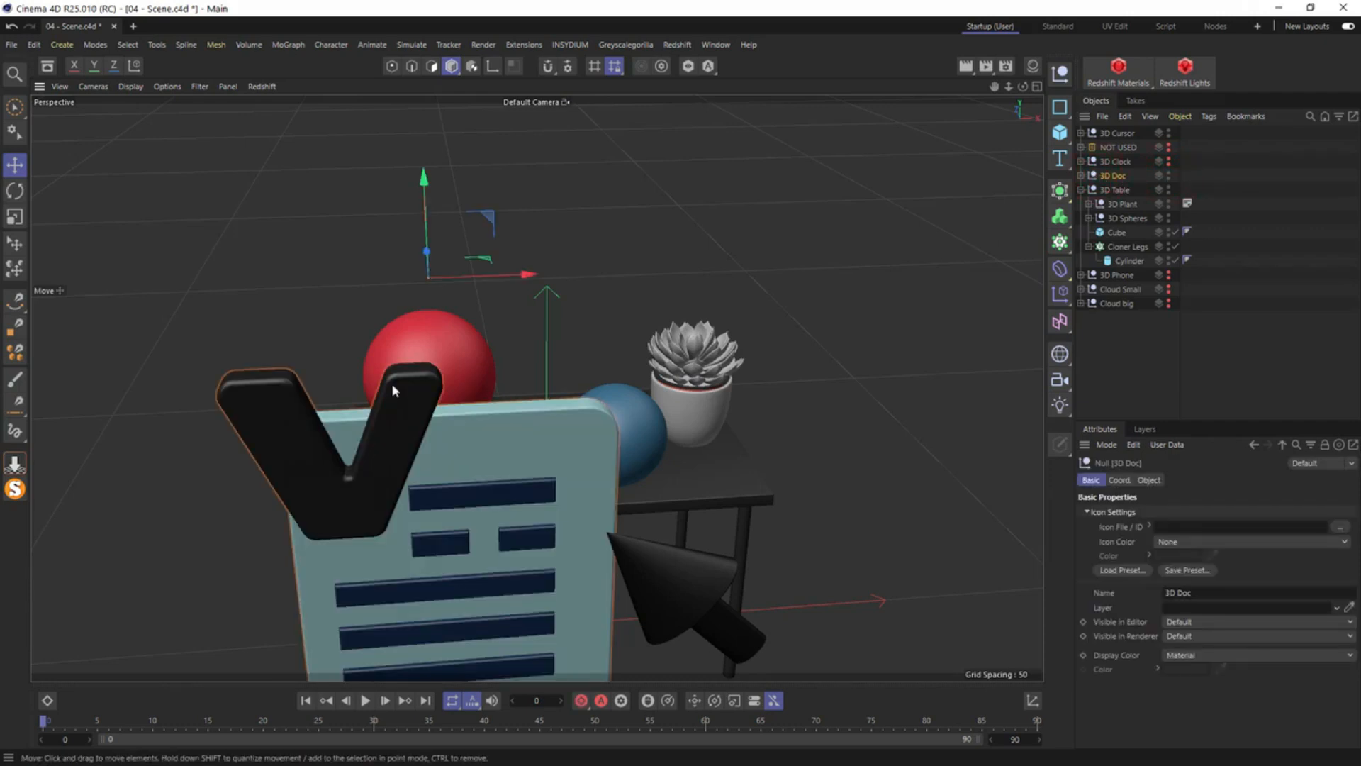
scroll(395, 382, "down", 2)
middle_click(475, 287)
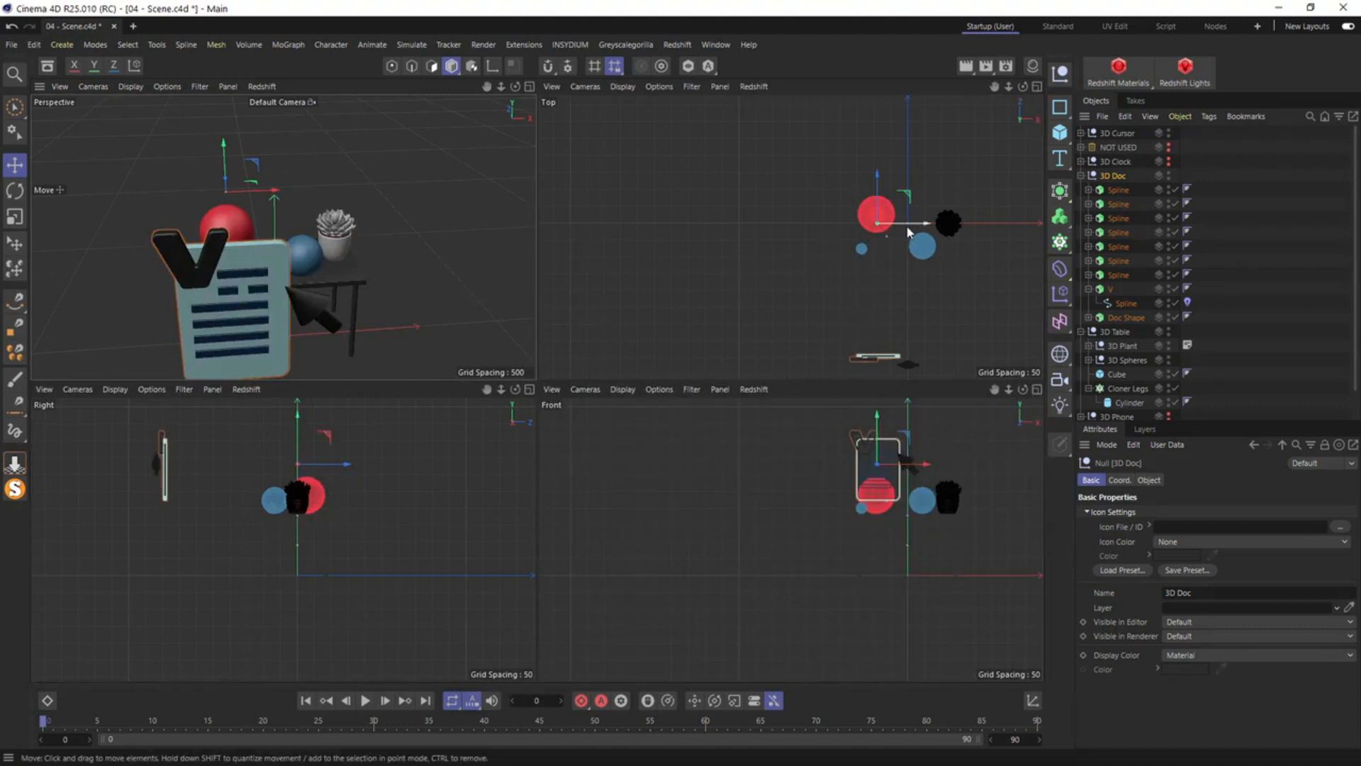
left_click_drag(916, 209, 897, 104)
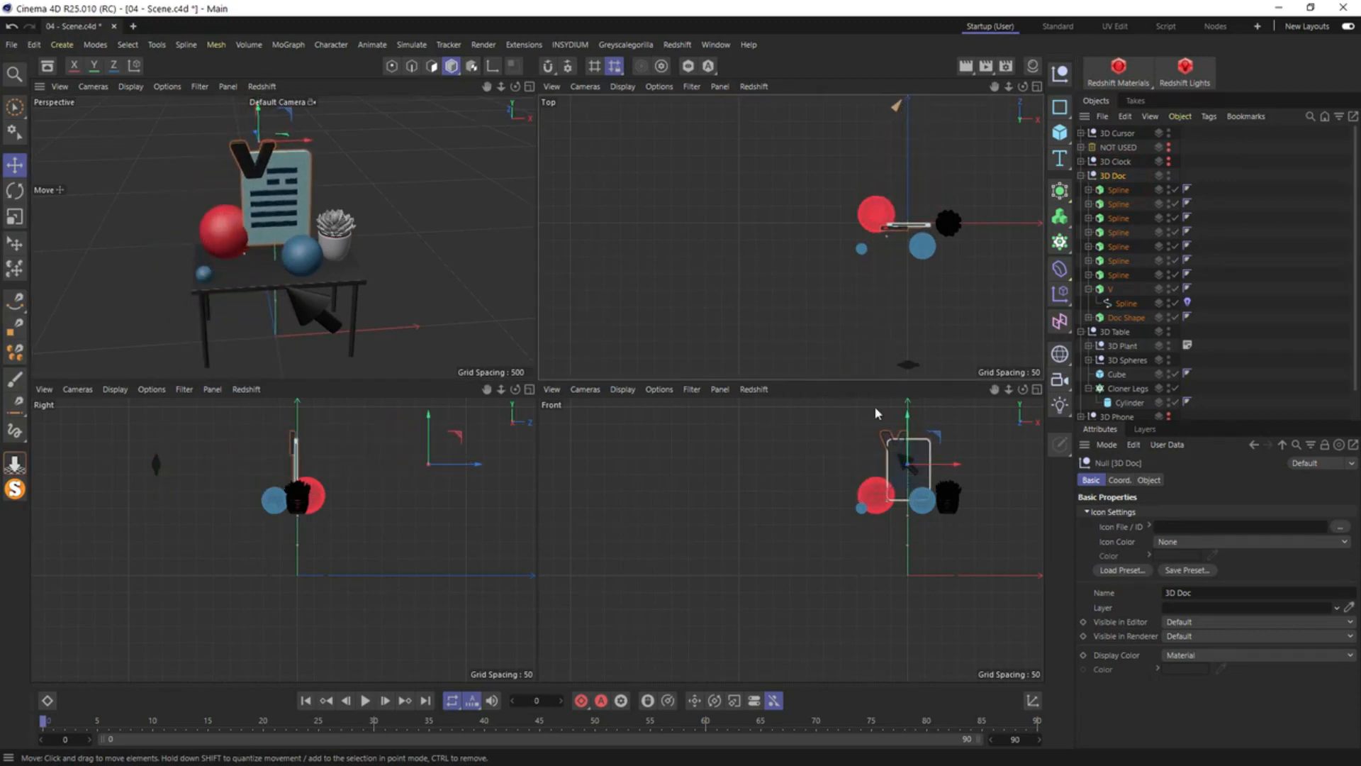
Create a null at the world origin named 3D DOC and nest the 3D Doc group inside it
left_click(1060, 73)
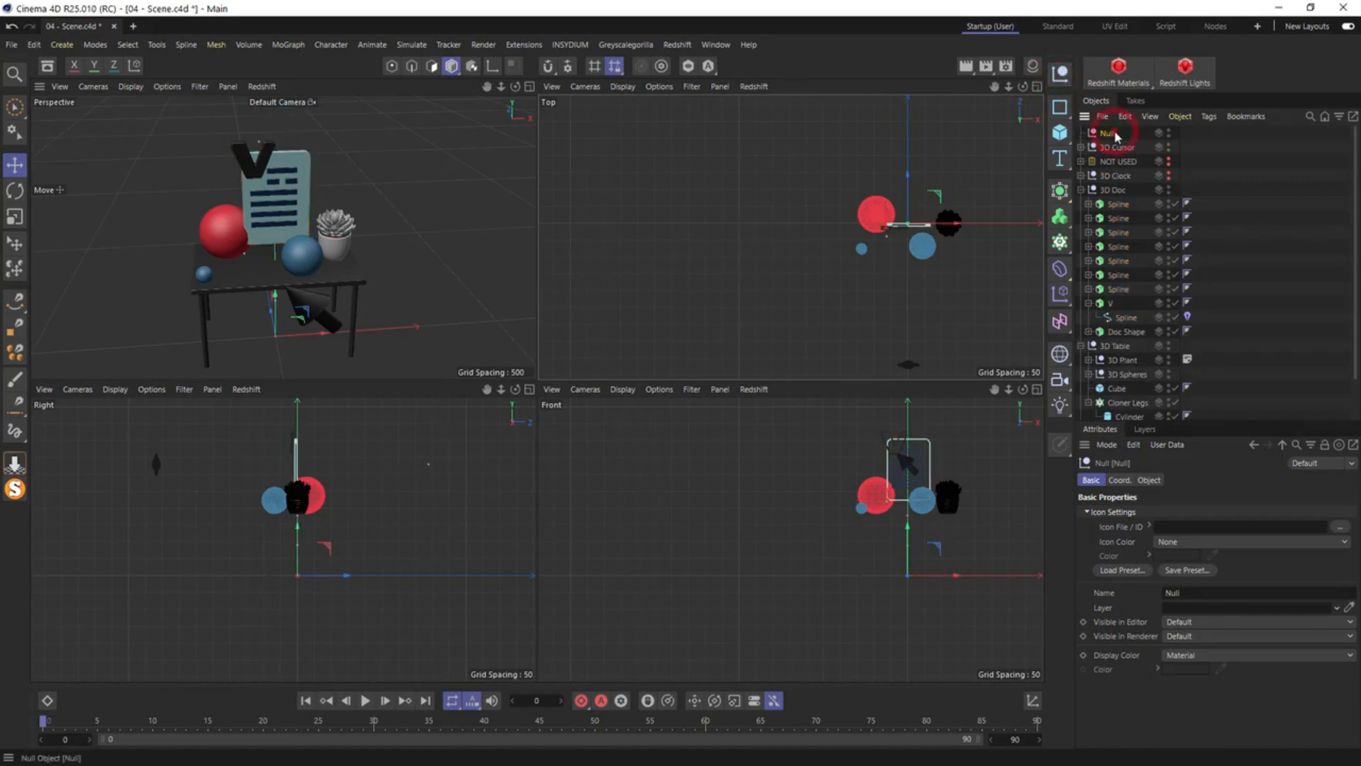
double_click(1115, 134)
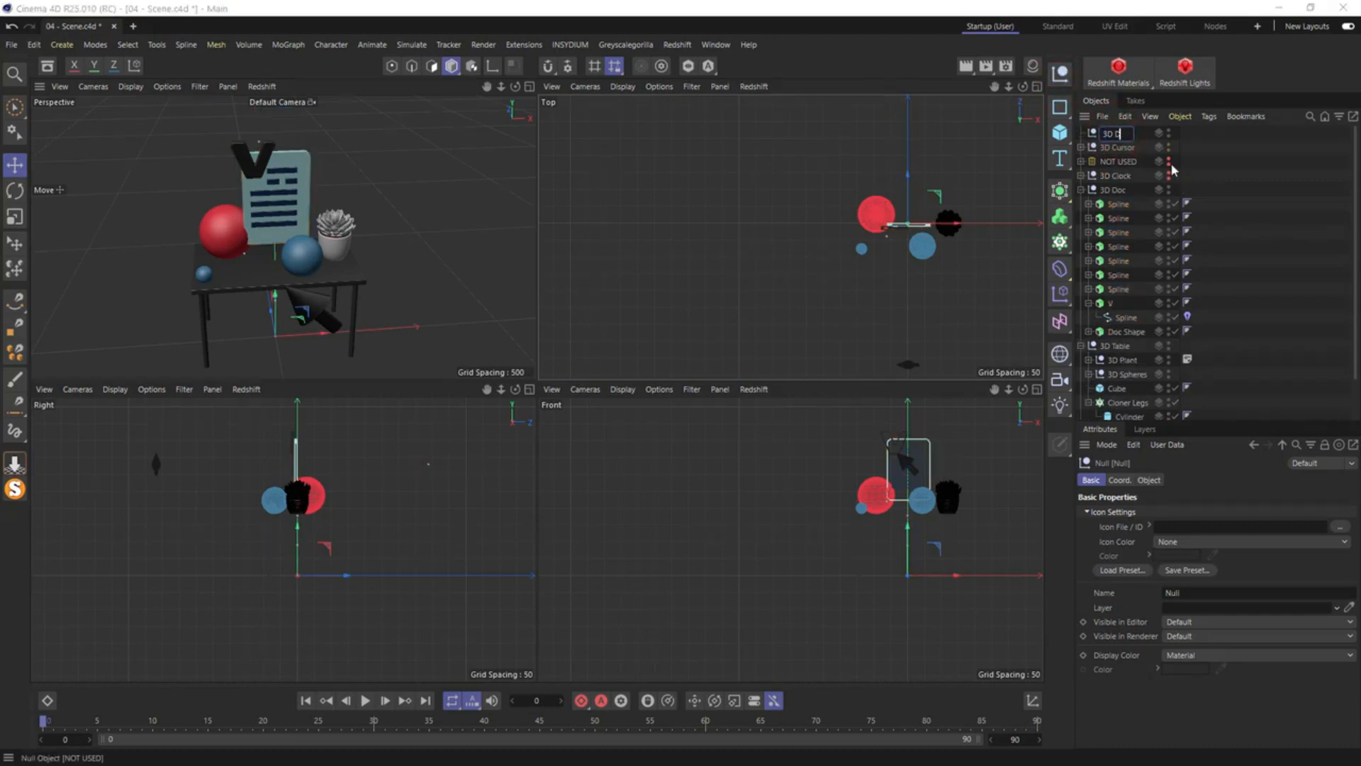
key("Return")
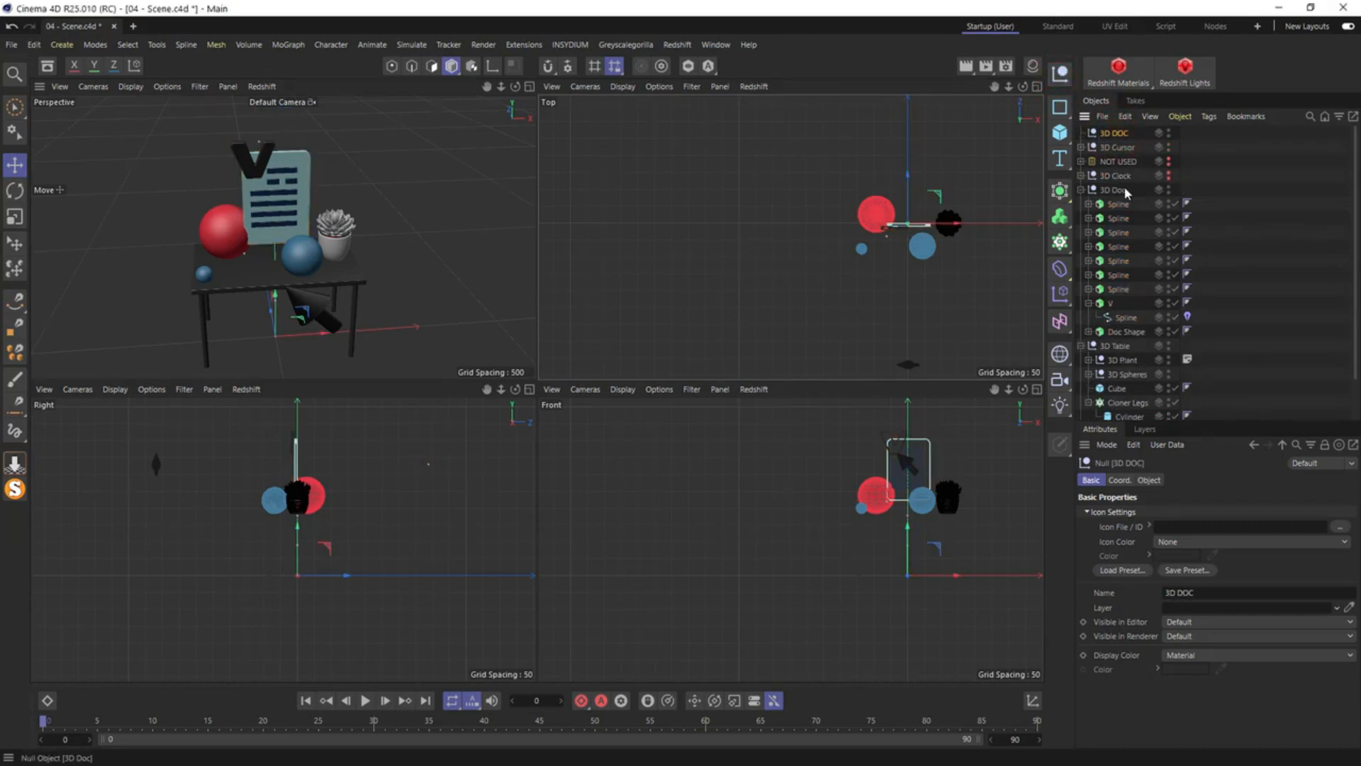
left_click_drag(1126, 192, 1123, 135)
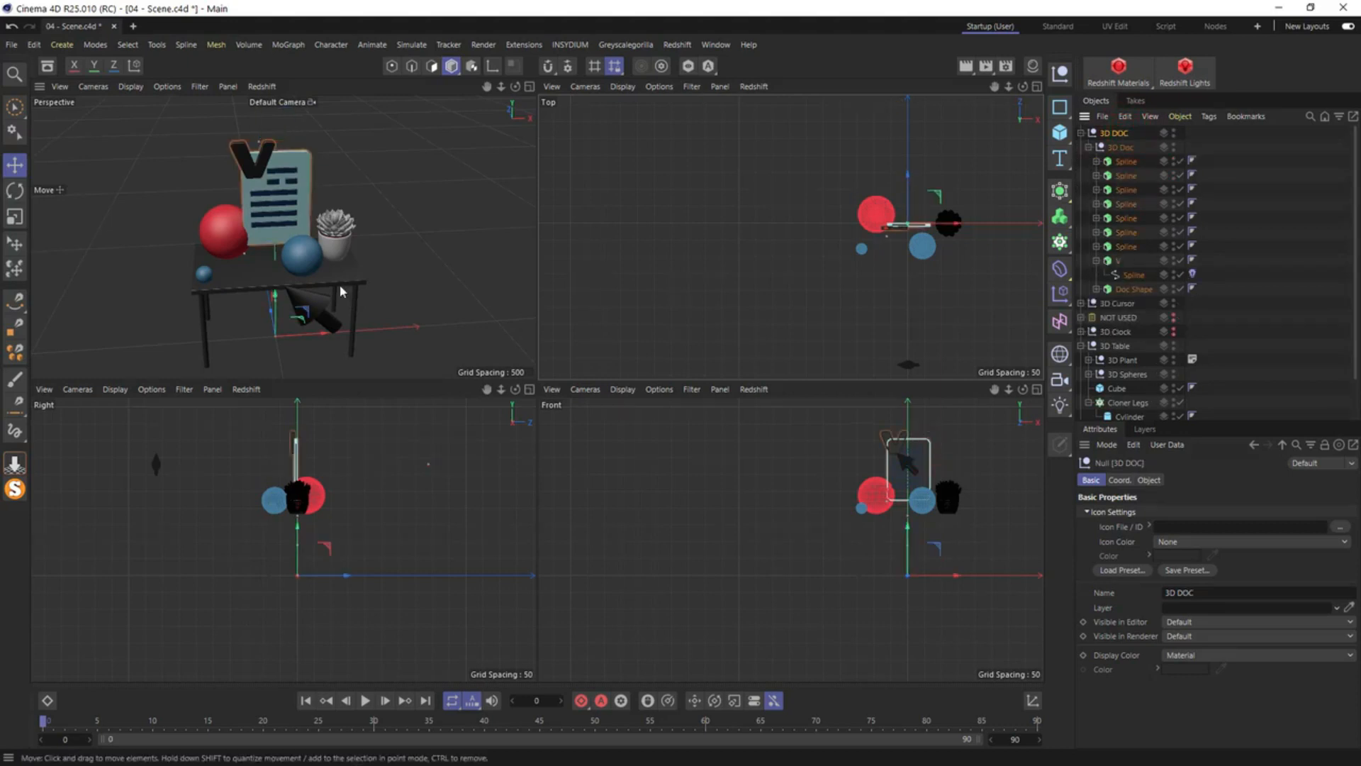
Remove the inner 3D Doc null without its children, keeping the document parts directly under 3D DOC
left_click(454, 66)
key("F4")
right_click(1115, 148)
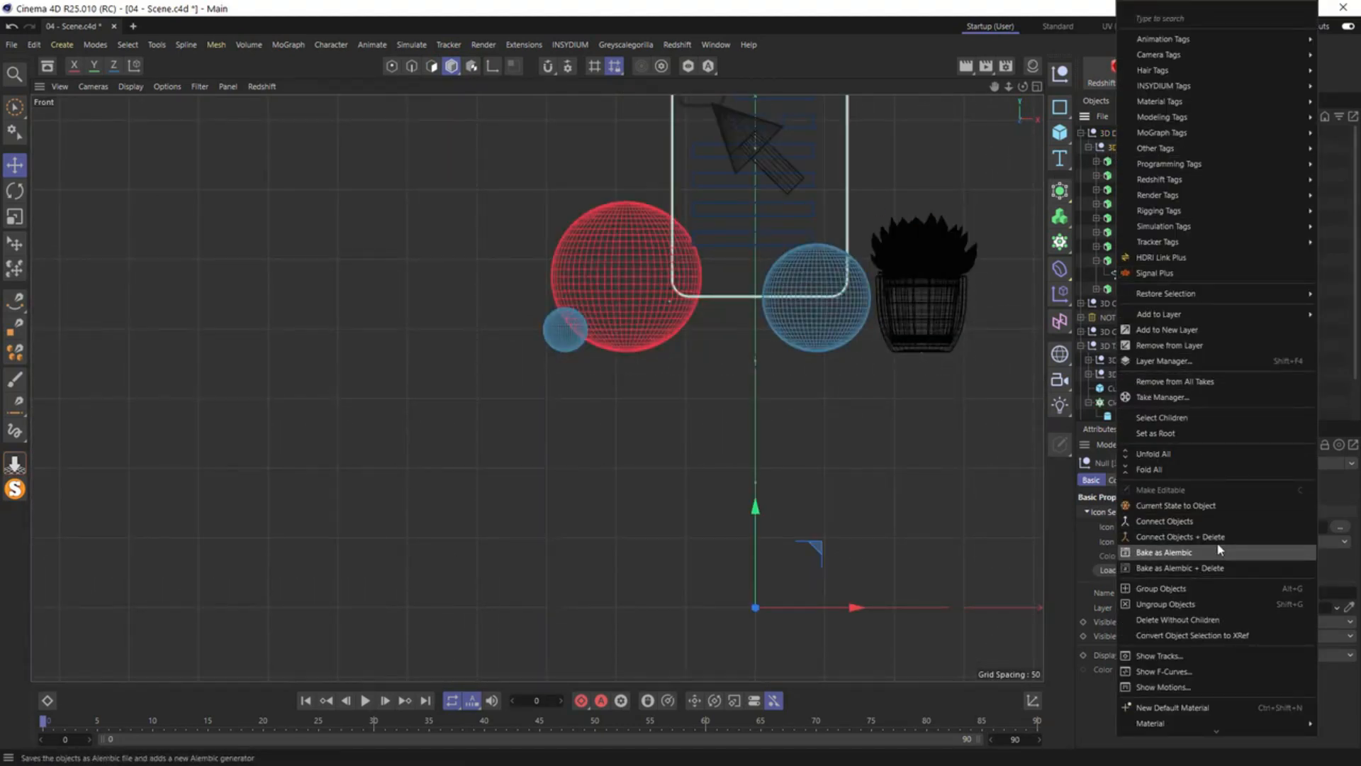
left_click(1177, 619)
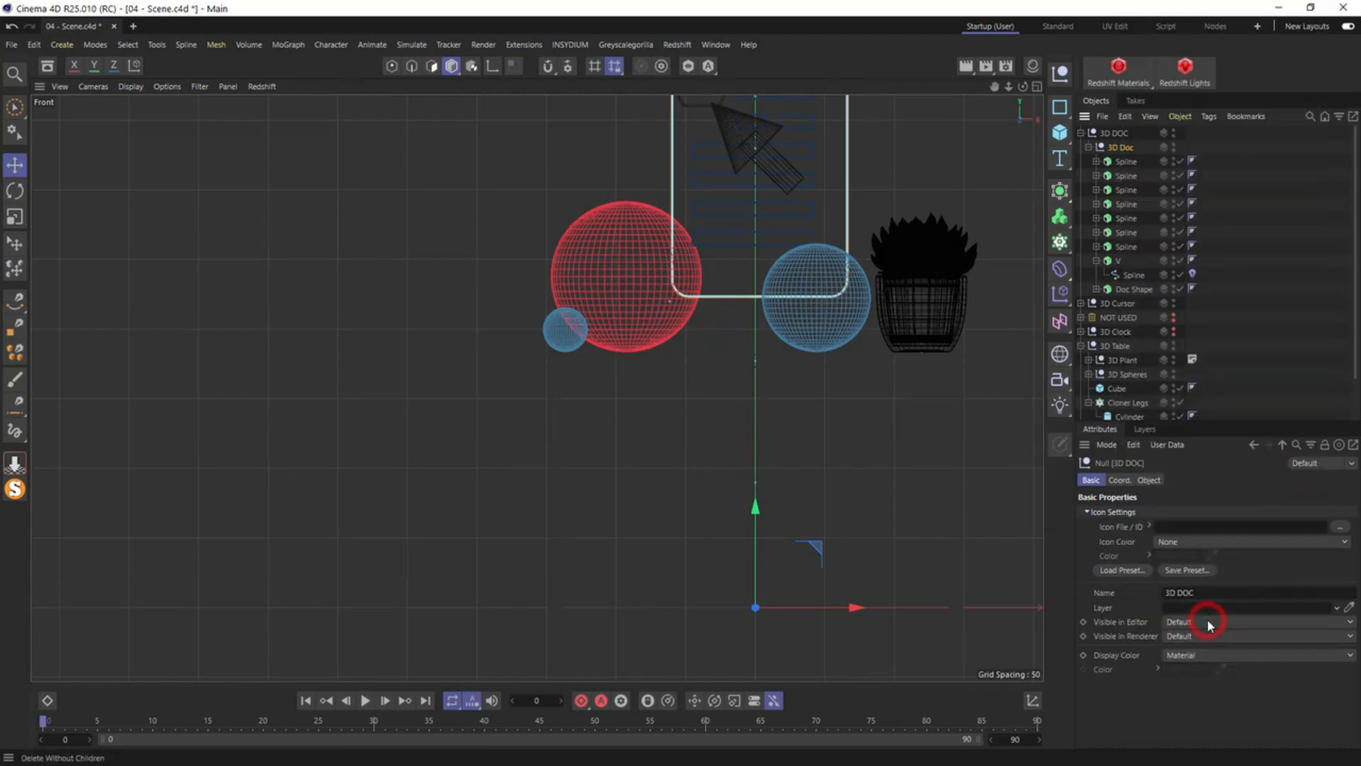
left_click(1112, 133)
key("F5")
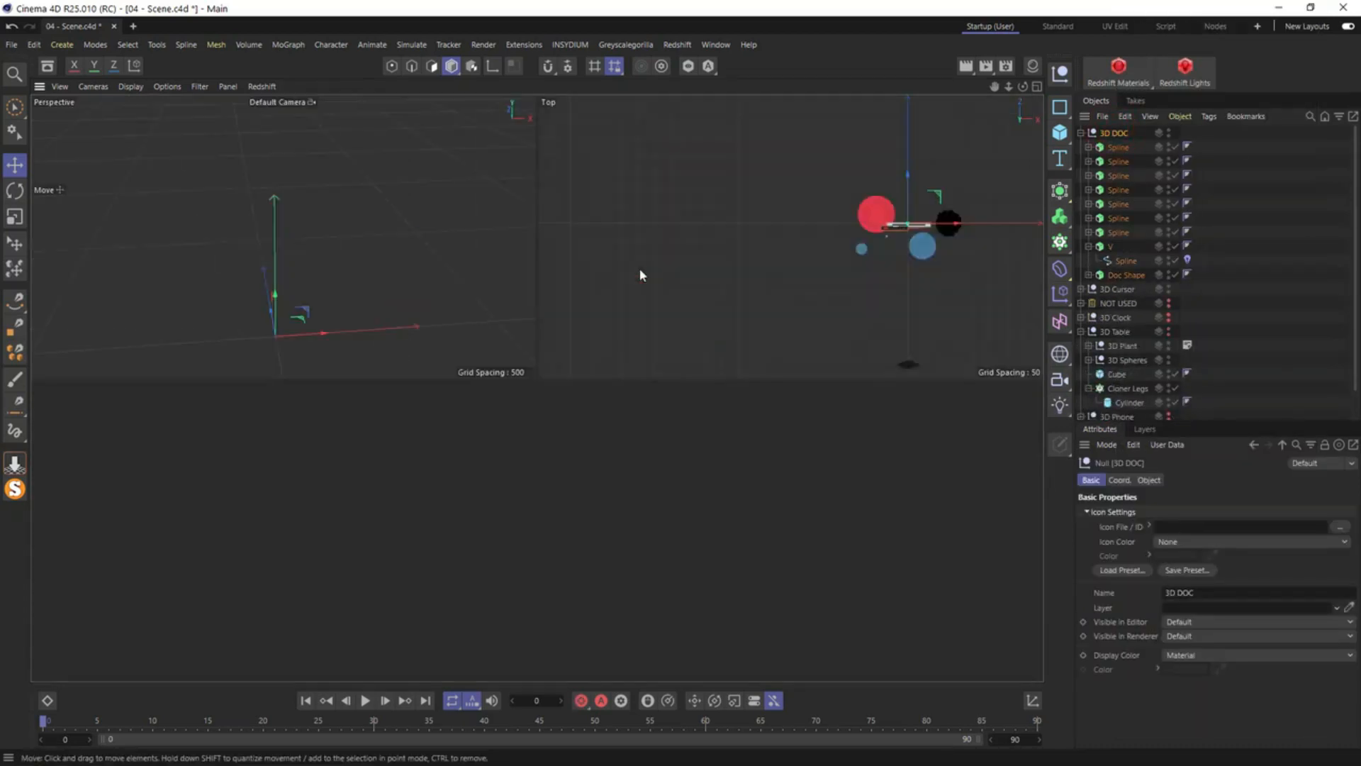
Raise only the 3D DOC null's axis from the floor to the middle of the document, and collapse the group
scroll(925, 222, "up", 8)
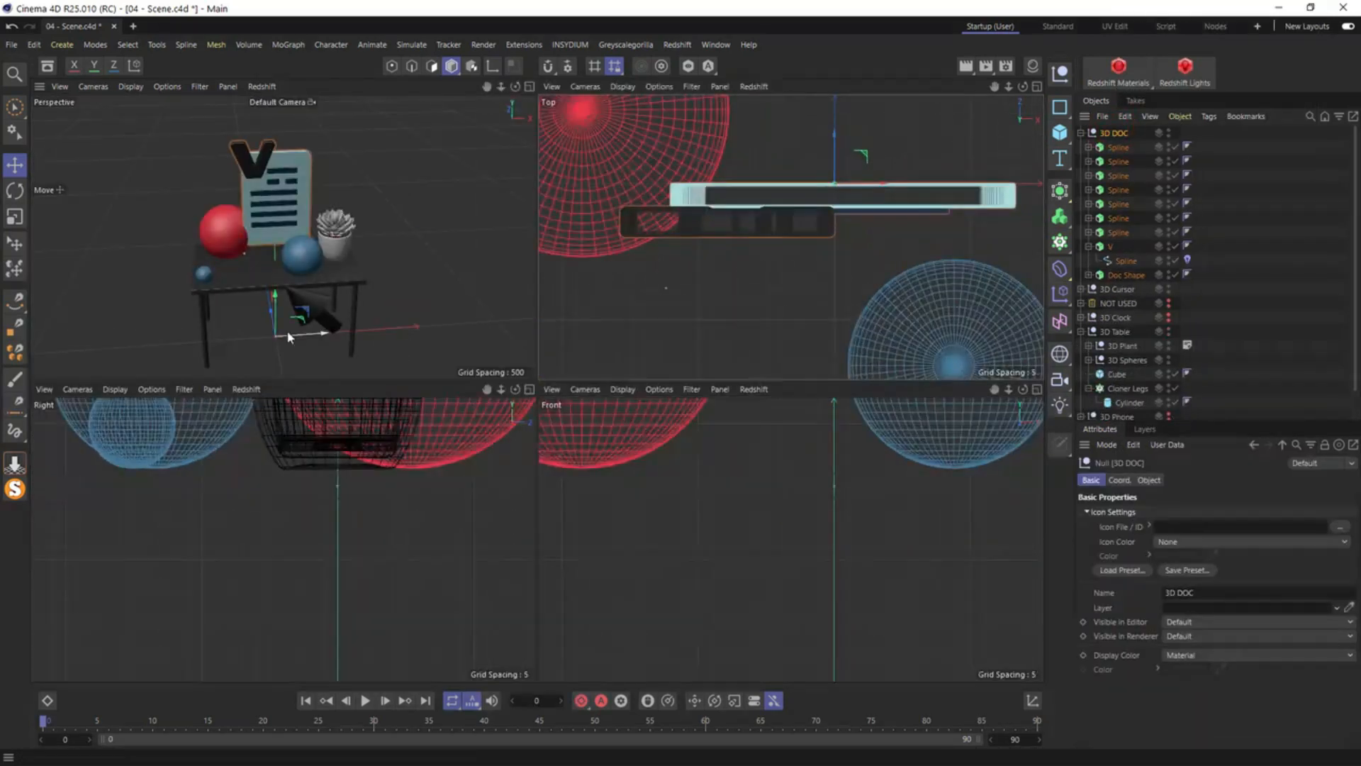
middle_click(287, 333)
left_click_drag(517, 587, 466, 563, "alt")
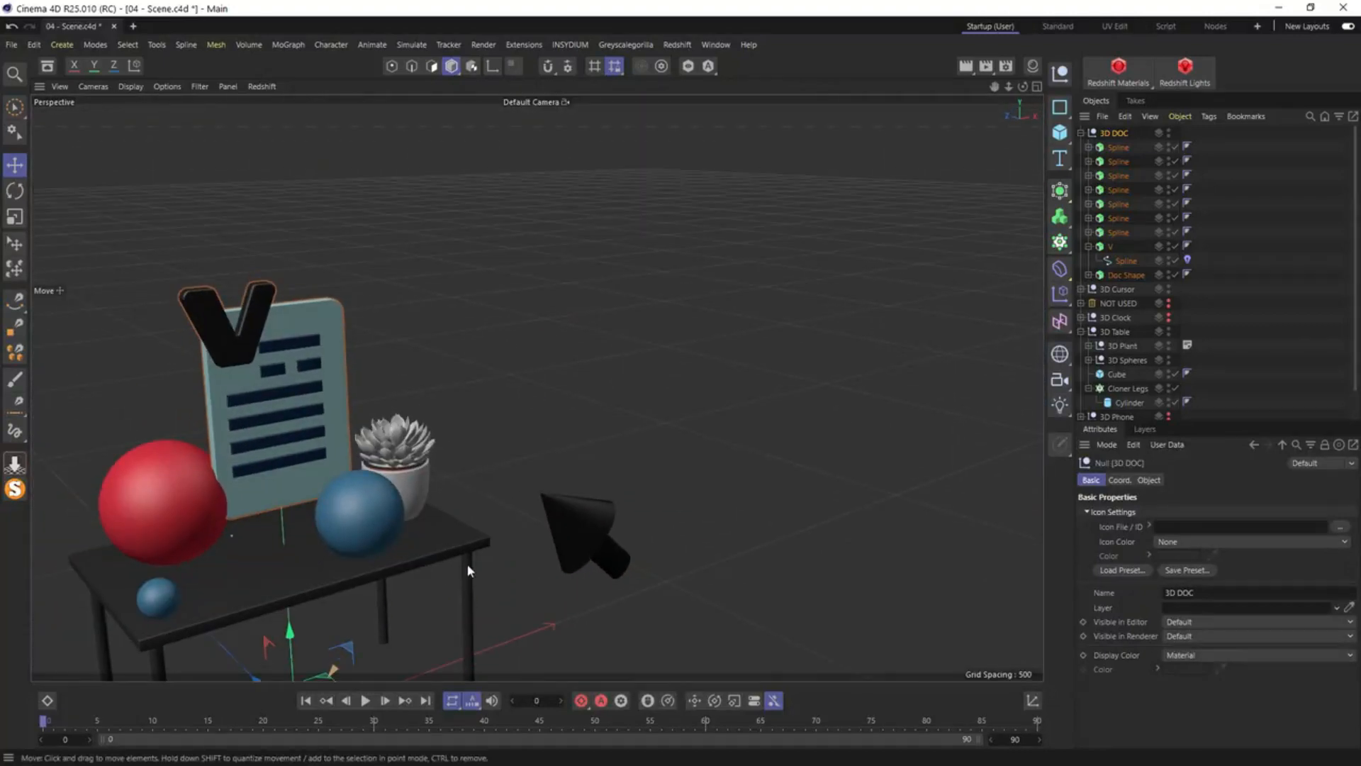
middle_click_drag(467, 564, 570, 386, "alt")
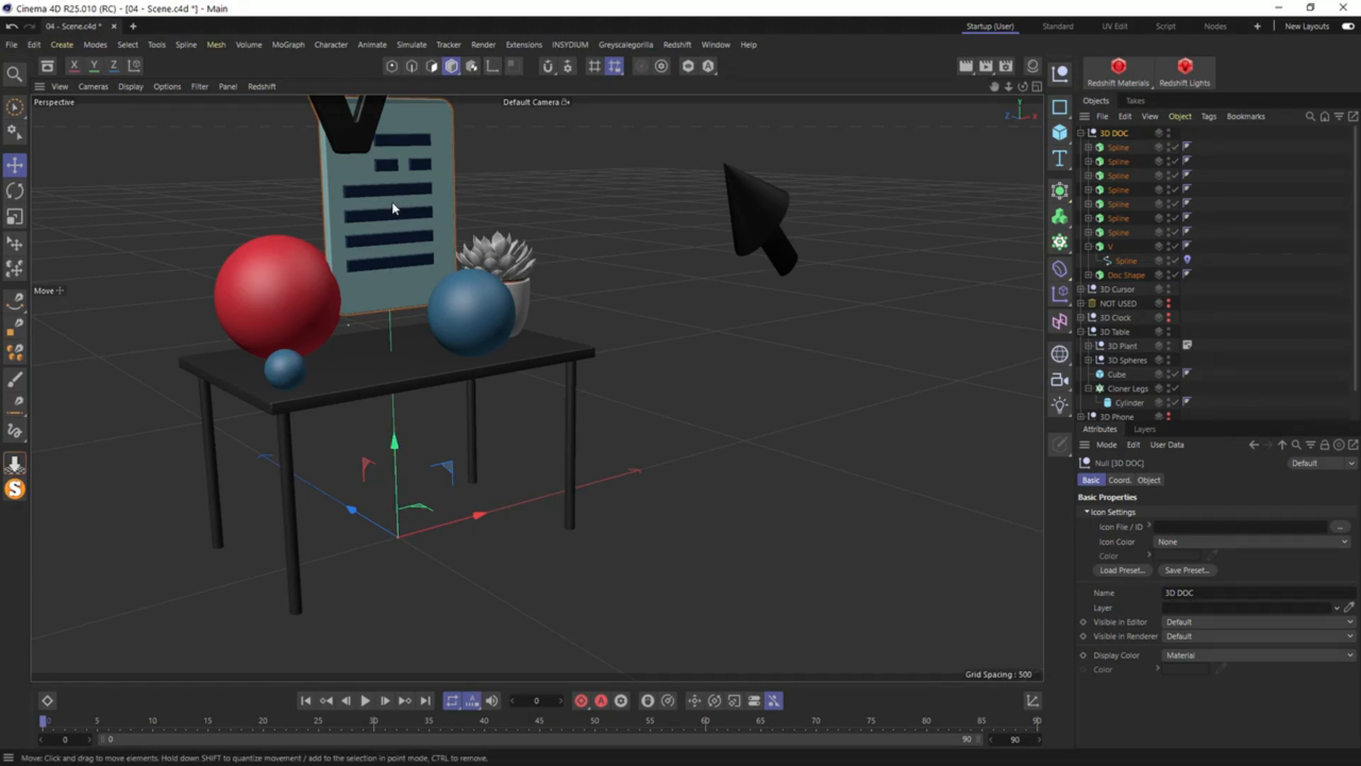
left_click(489, 69)
middle_click(573, 394)
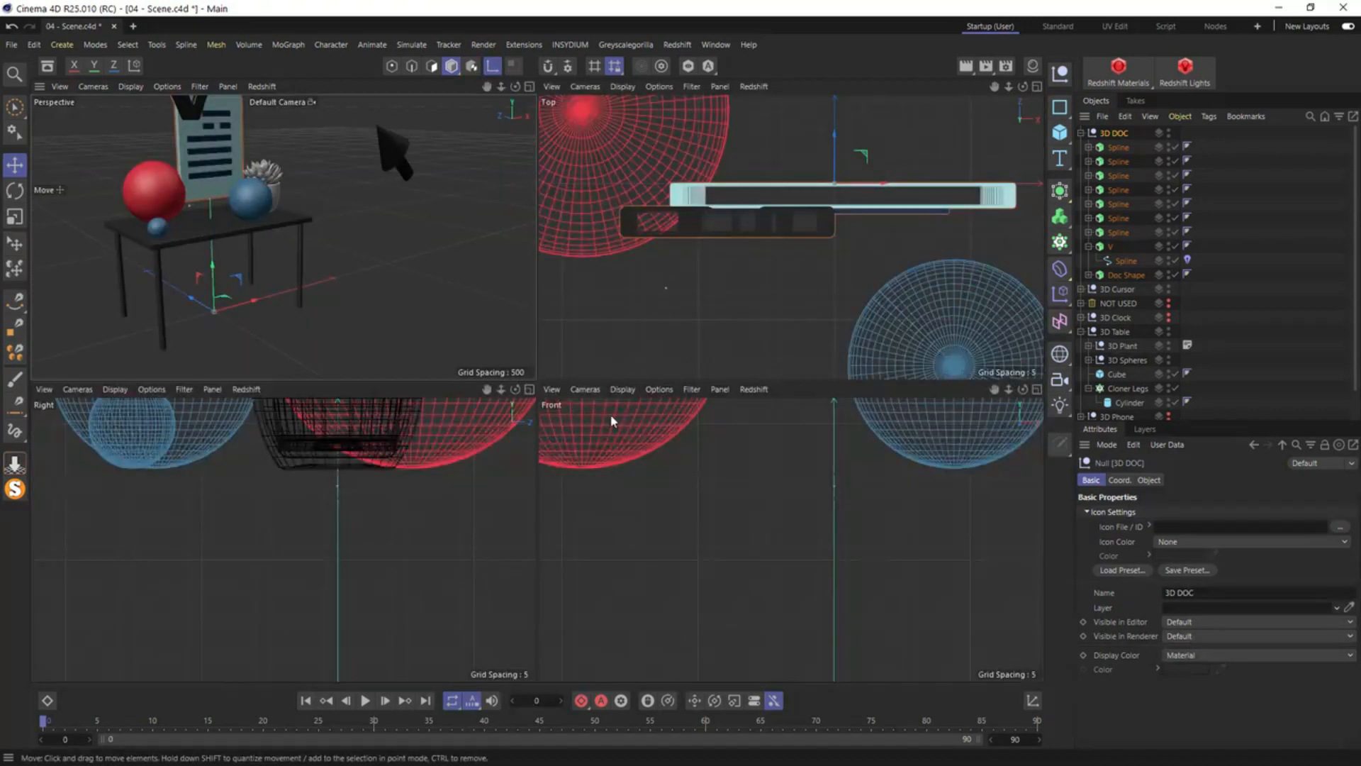
middle_click(747, 479)
scroll(709, 500, "down", 6)
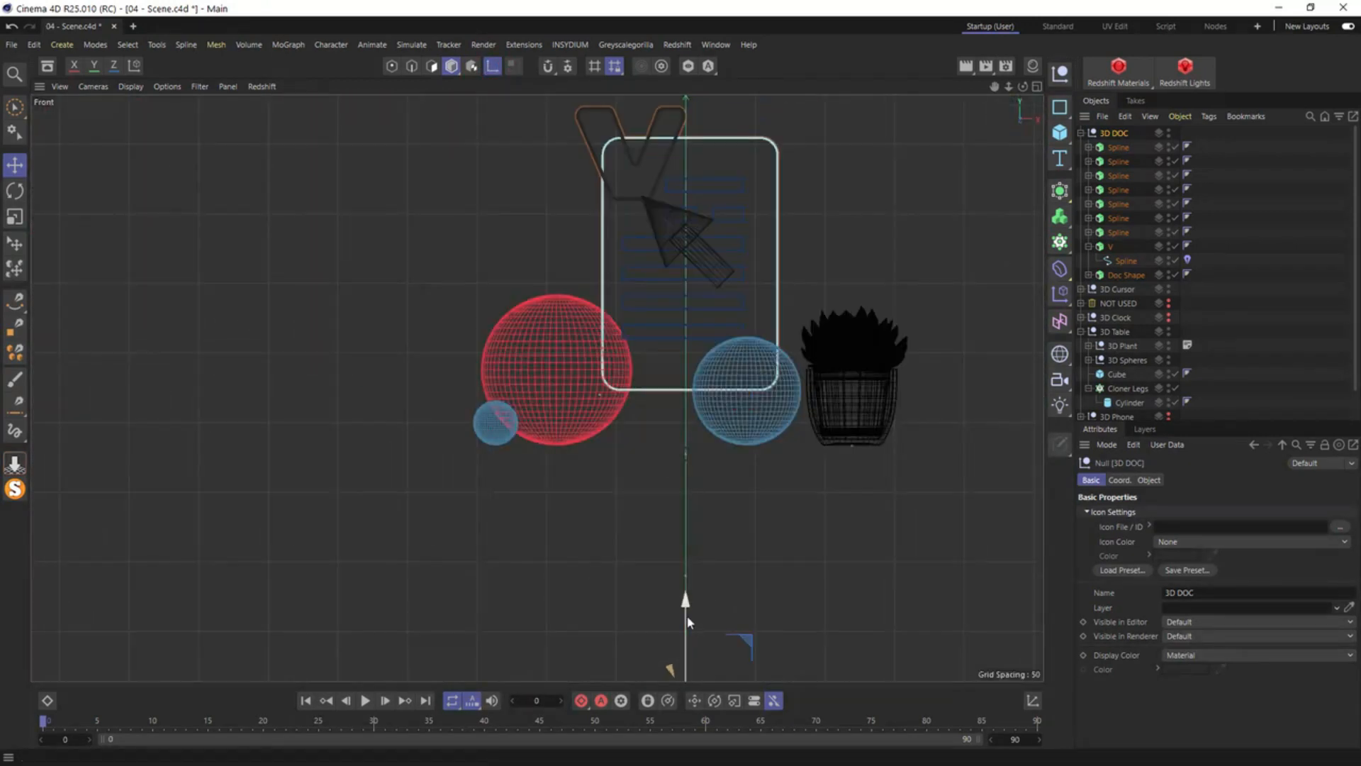
left_click_drag(686, 603, 679, 182)
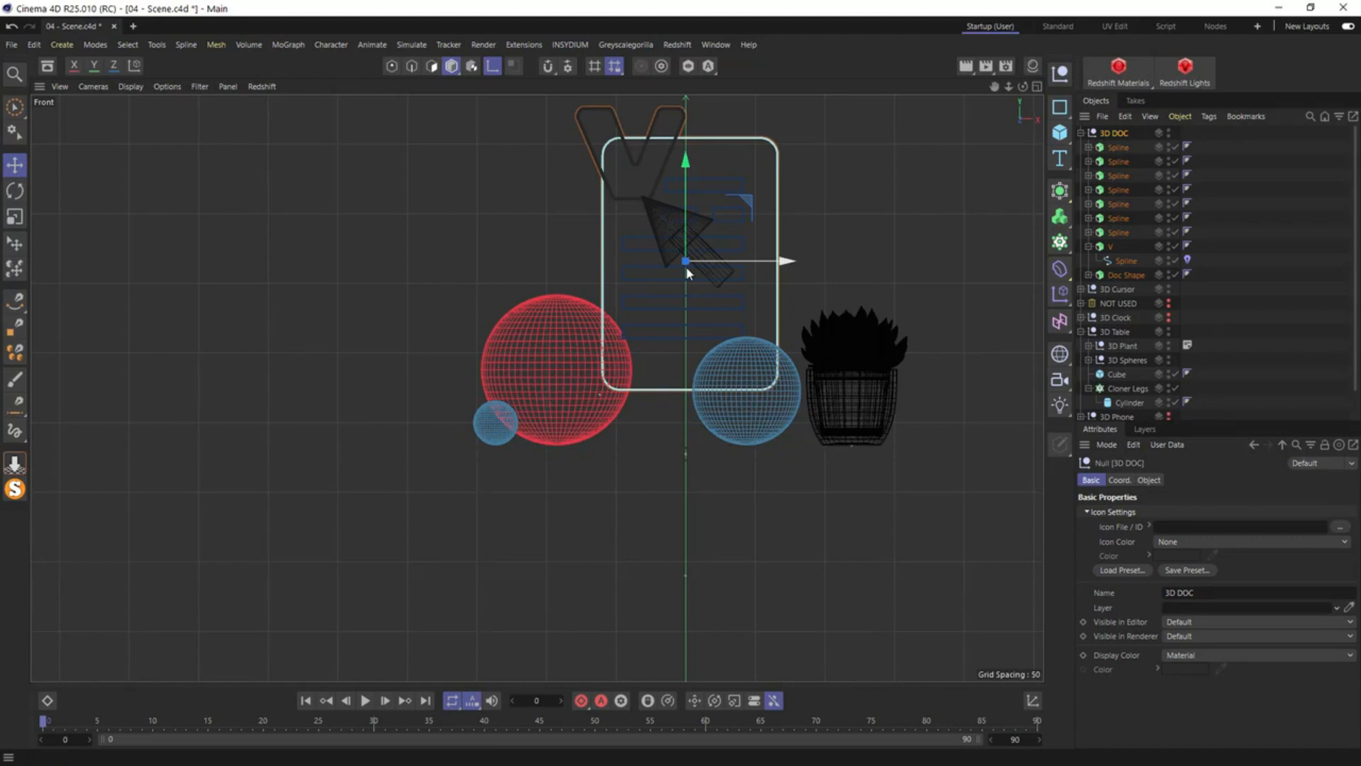
left_click(1081, 133)
left_click(494, 68)
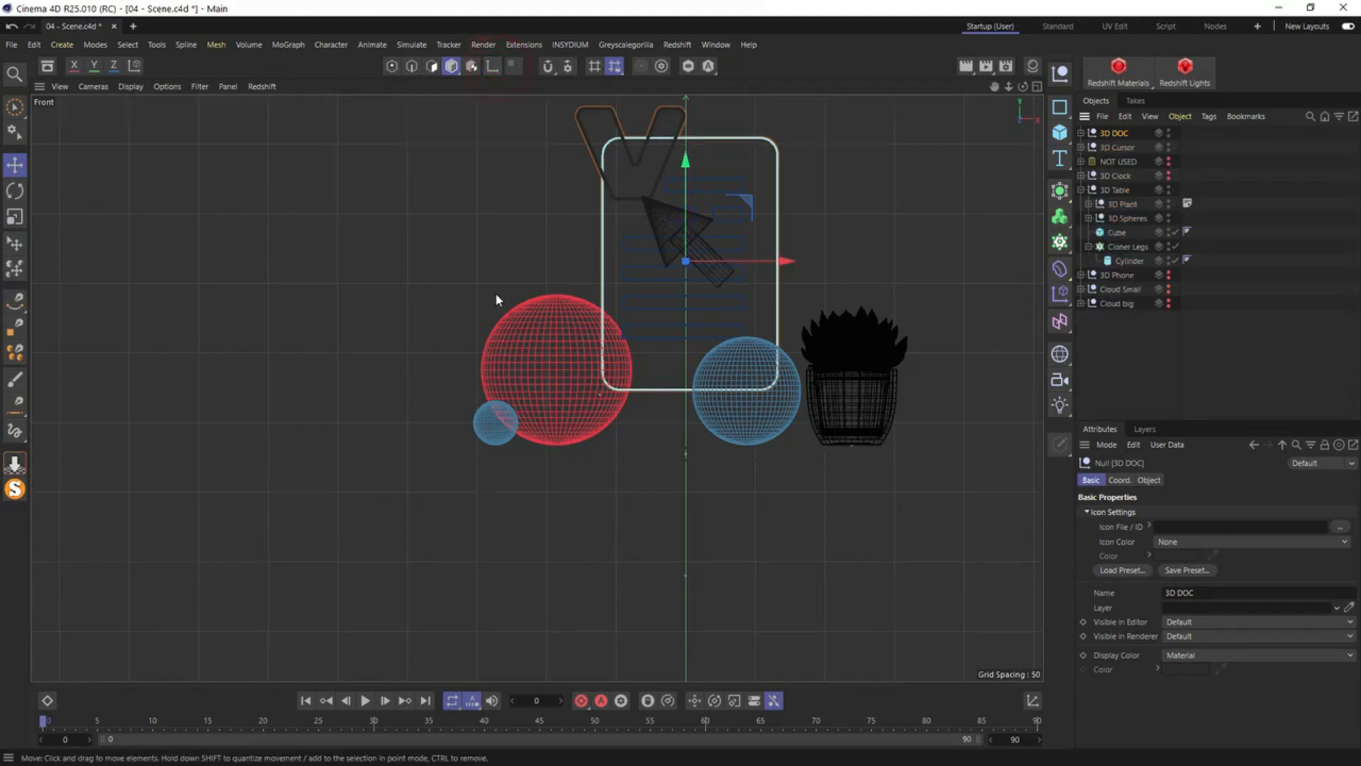
Move the small blue sphere about 79 units back in depth on the table, next to the red sphere
middle_click(495, 292)
middle_click(275, 255)
left_click_drag(395, 237, 546, 305, "alt")
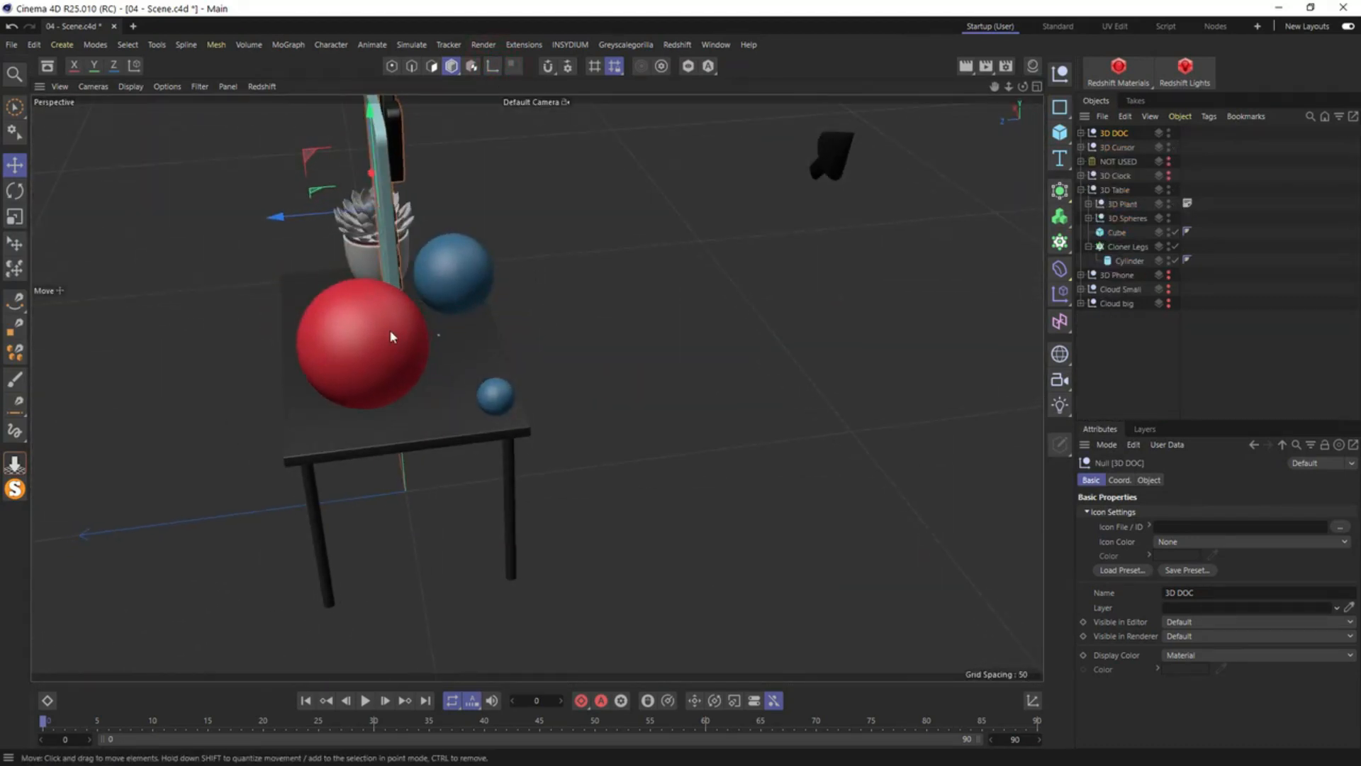
left_click(375, 341)
left_click_drag(339, 348, 176, 316)
left_click(361, 466)
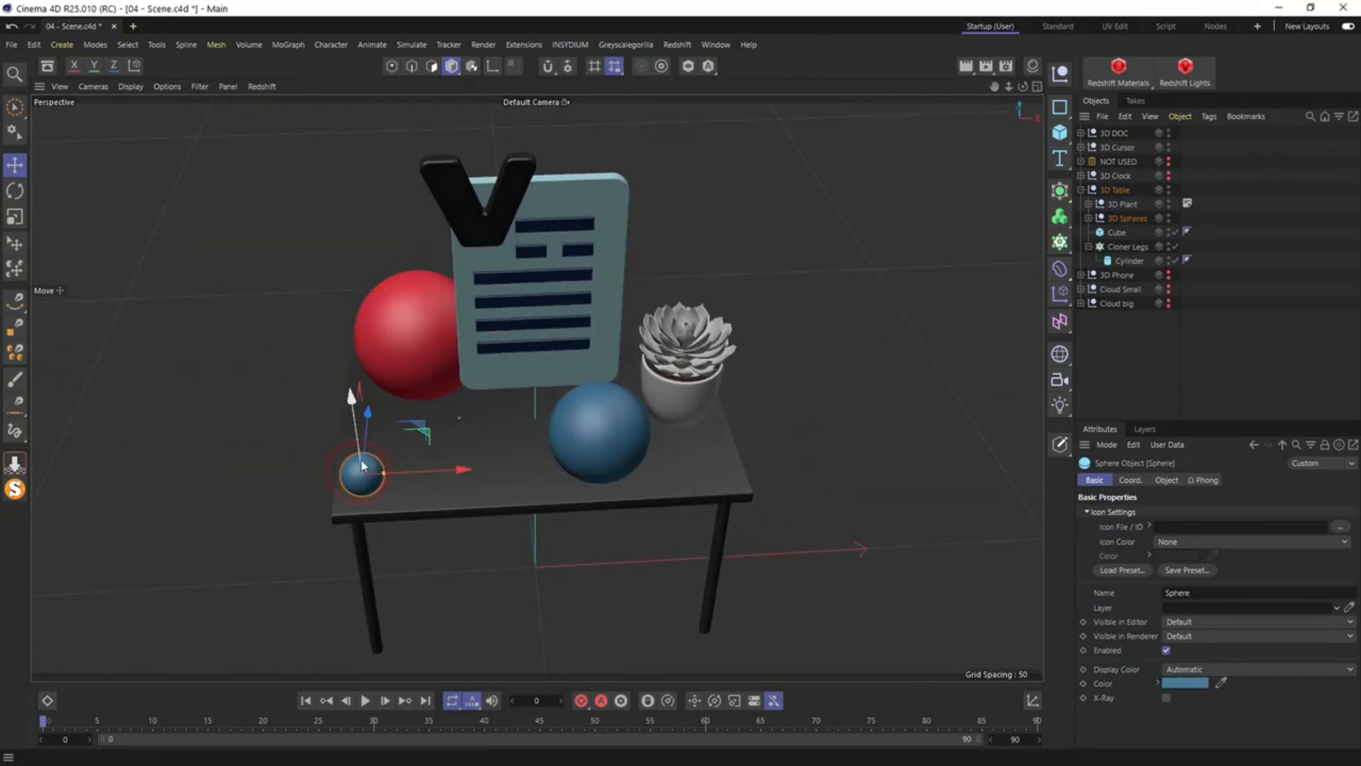
left_click_drag(364, 439, 376, 371)
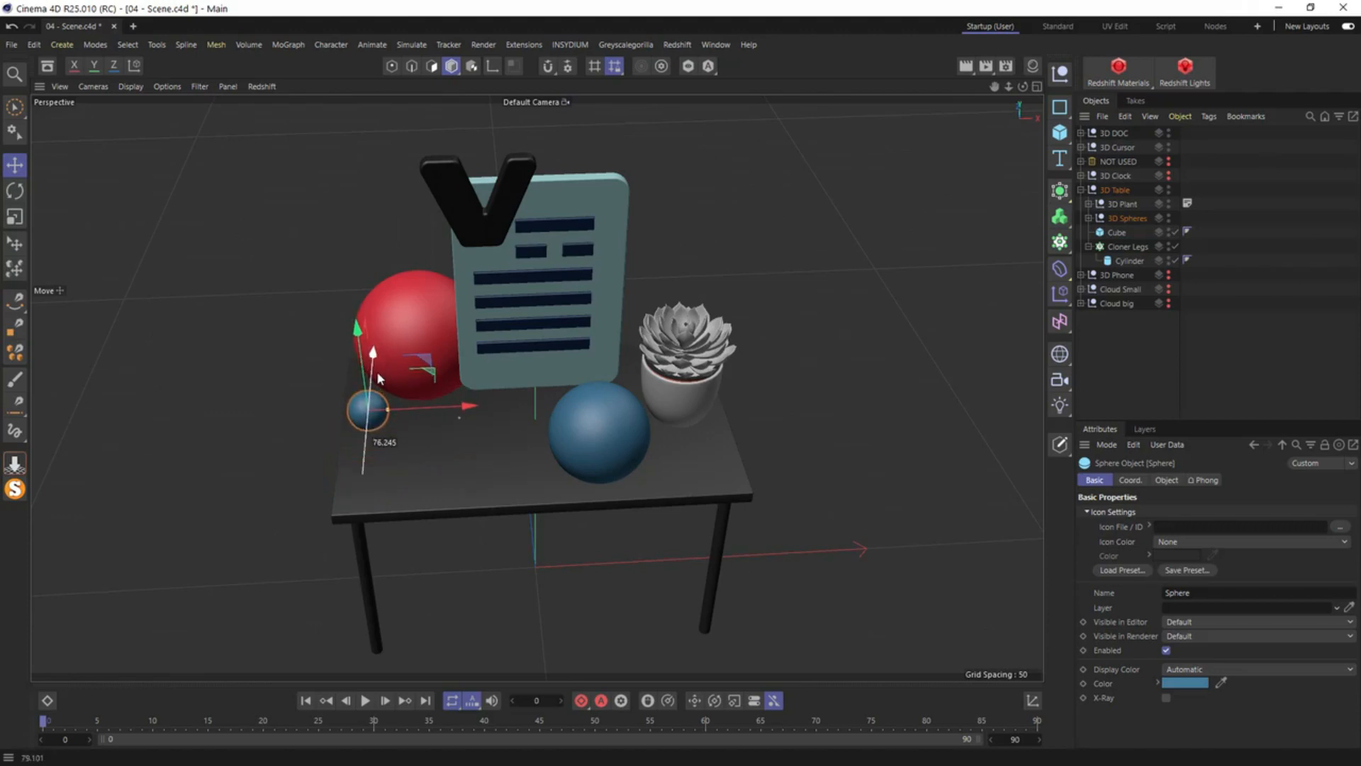
Expand the 3D Plant group and move the Plastic Red material tag from Outer Shell onto the 3D Plant null
left_click_drag(580, 428, 634, 439, "alt")
scroll(664, 415, "down", 3)
scroll(635, 444, "up", 10)
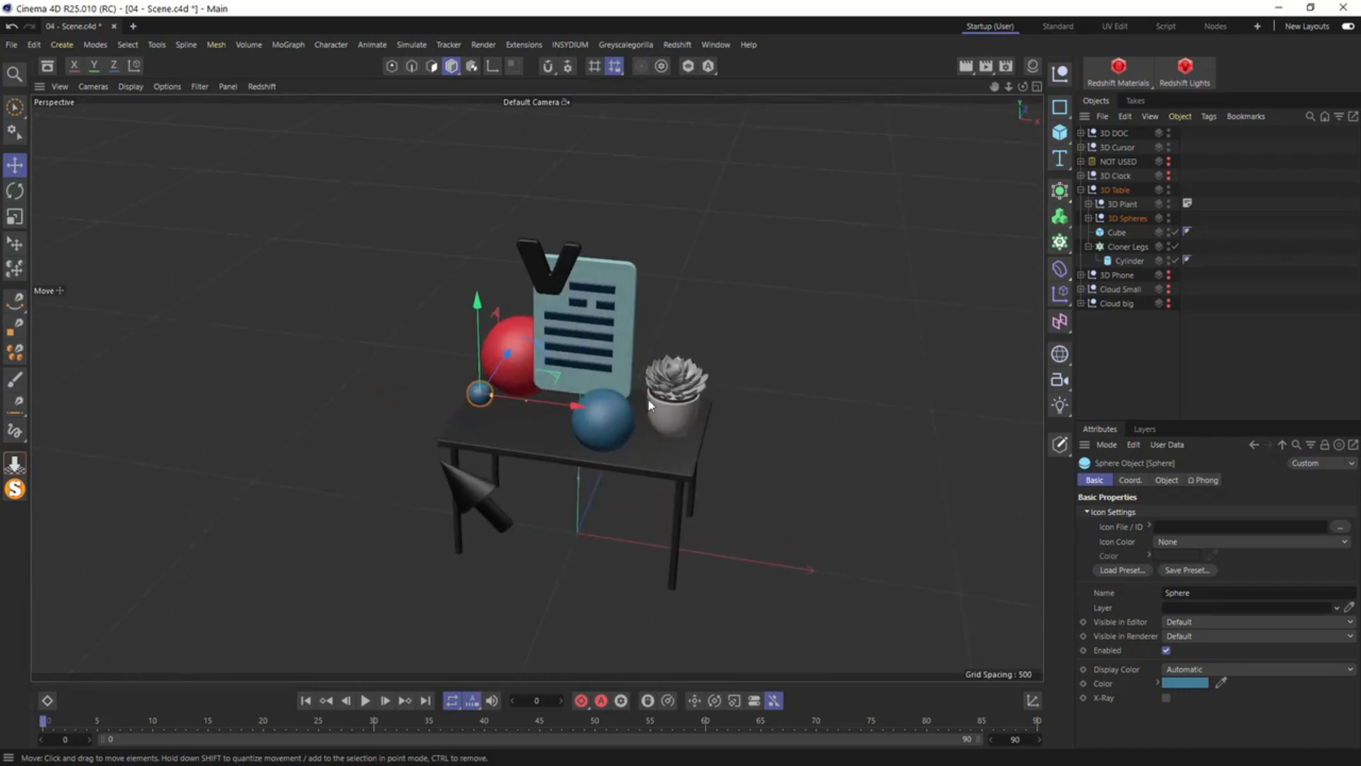
scroll(669, 401, "up", 3)
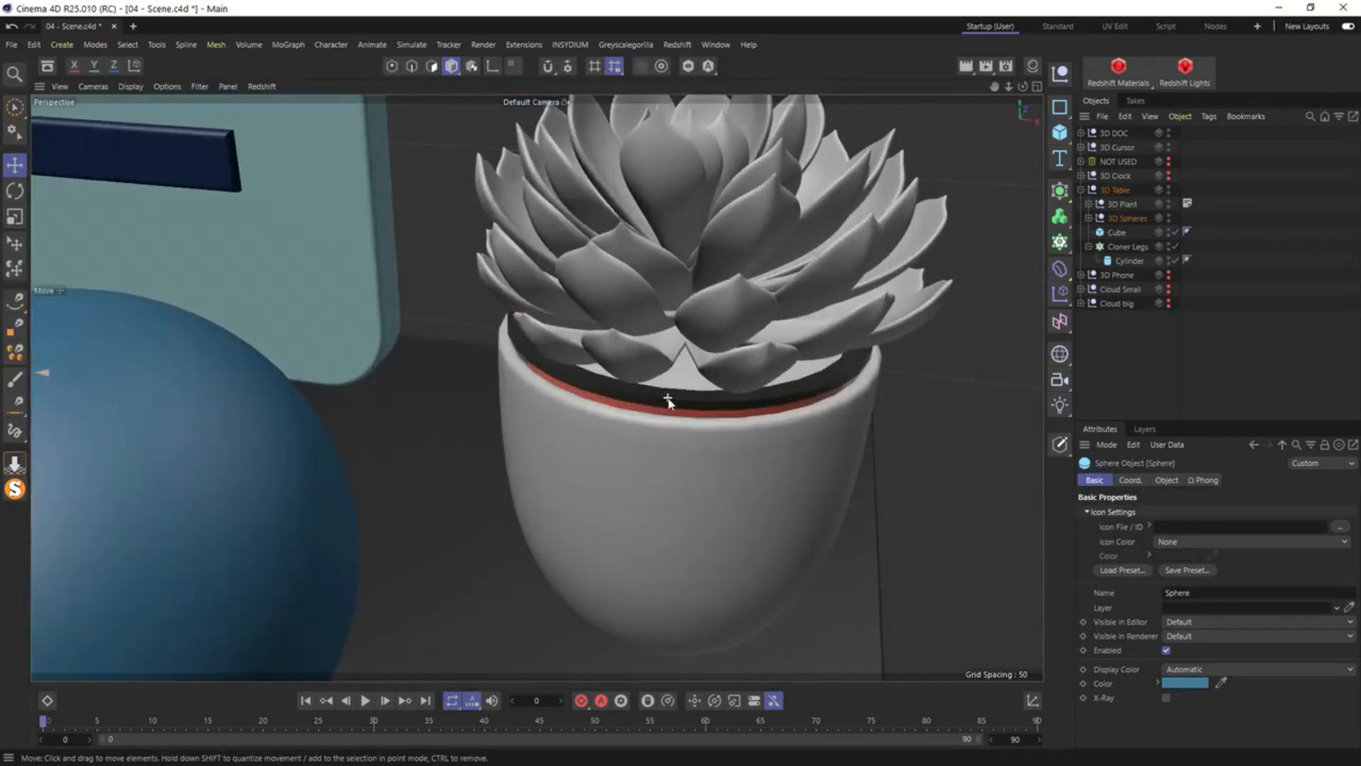
left_click(668, 402)
left_click(1089, 204)
left_click(1096, 275)
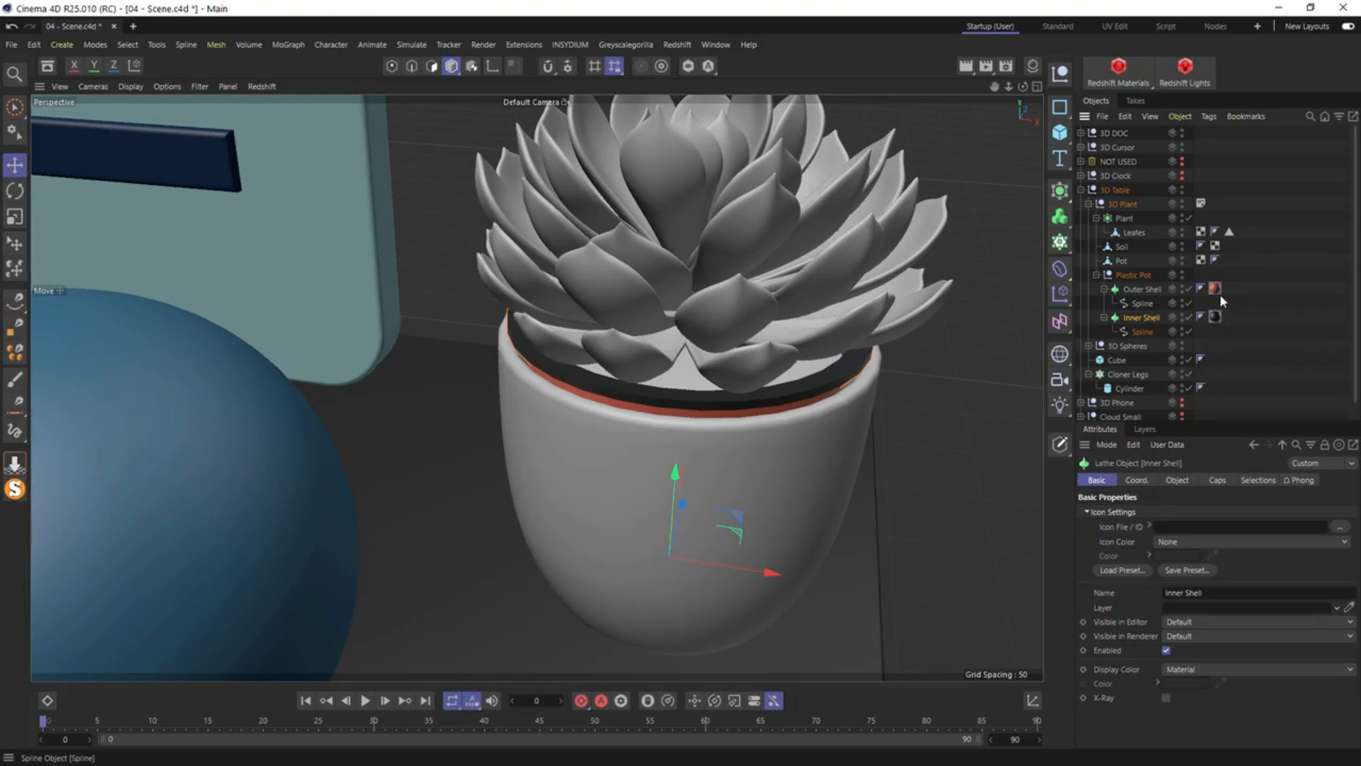
left_click_drag(1215, 289, 1231, 282)
left_click_drag(1218, 210, 1217, 205)
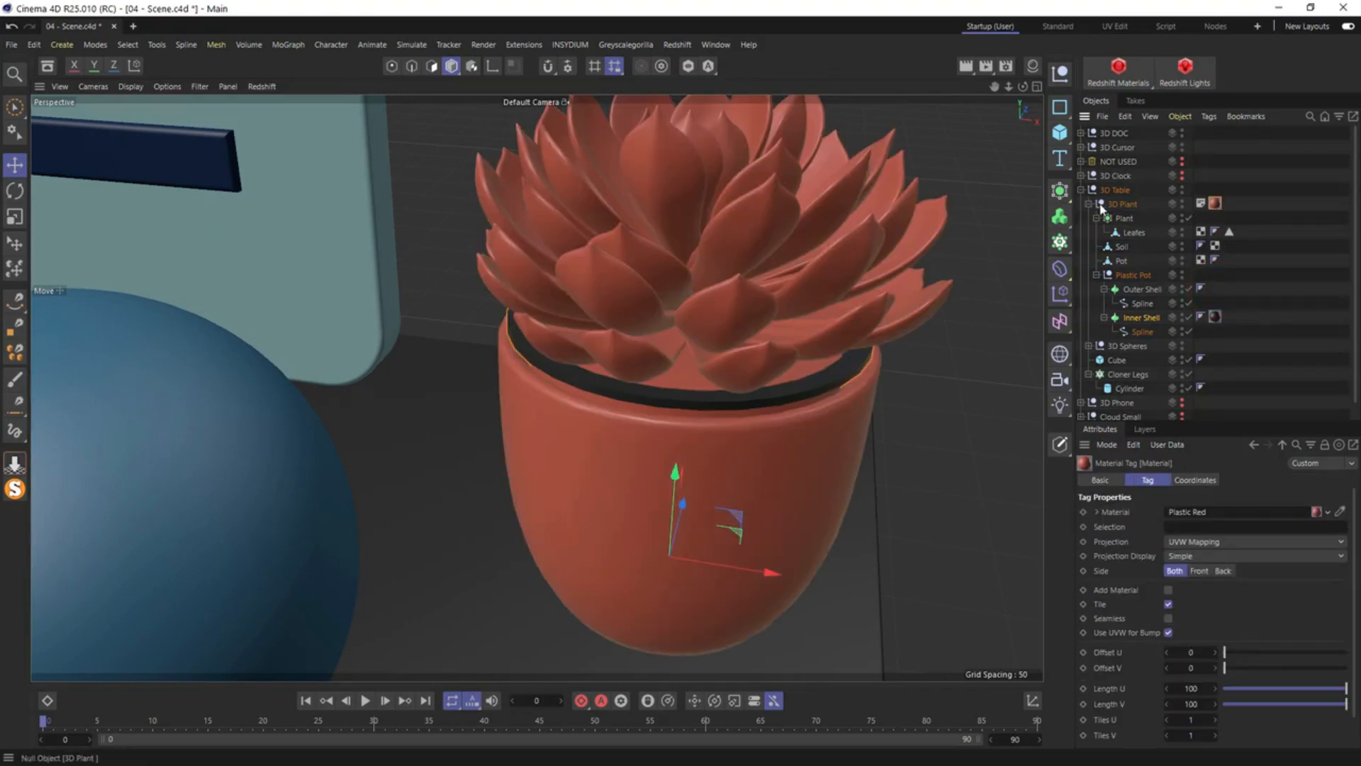
Select all material tags of the 3D Plant group and its children, delete them, and collapse the 3D Table group
left_click(1089, 204)
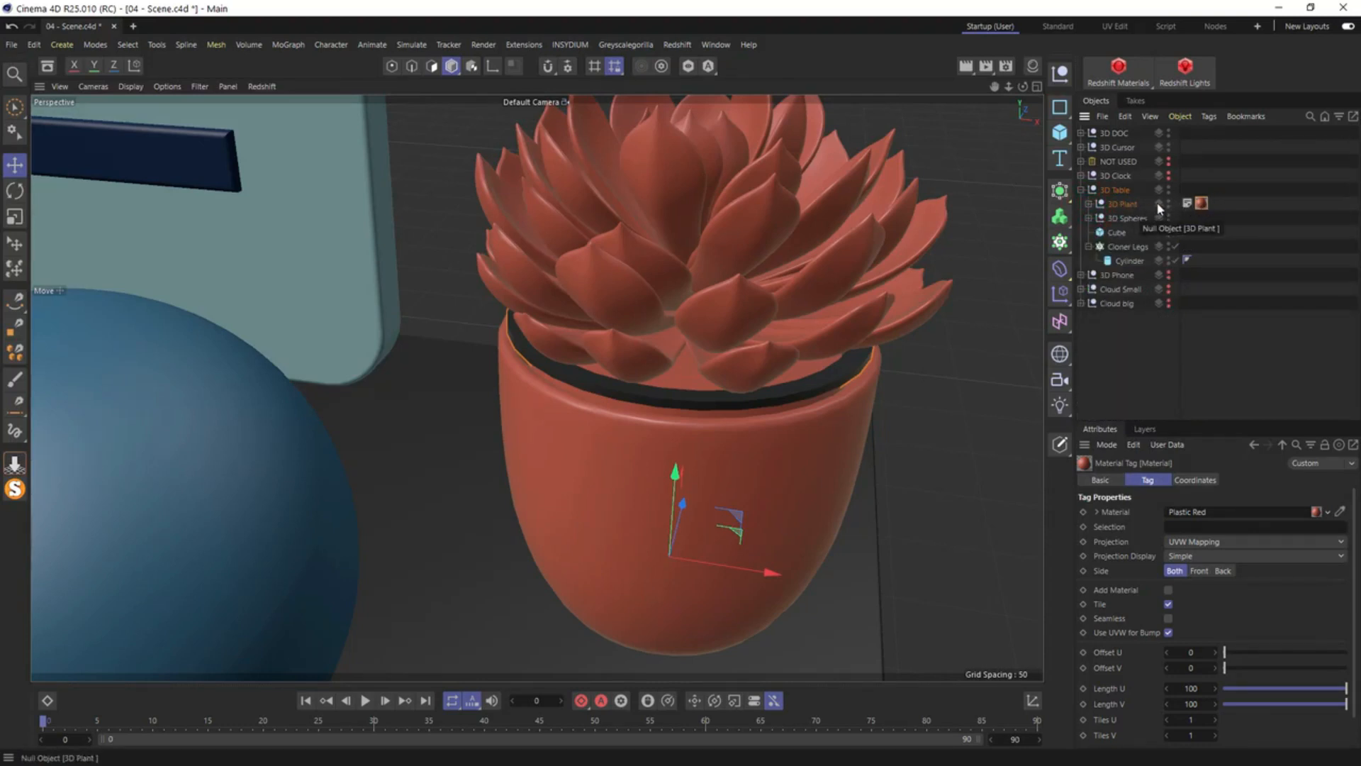
right_click(1201, 202)
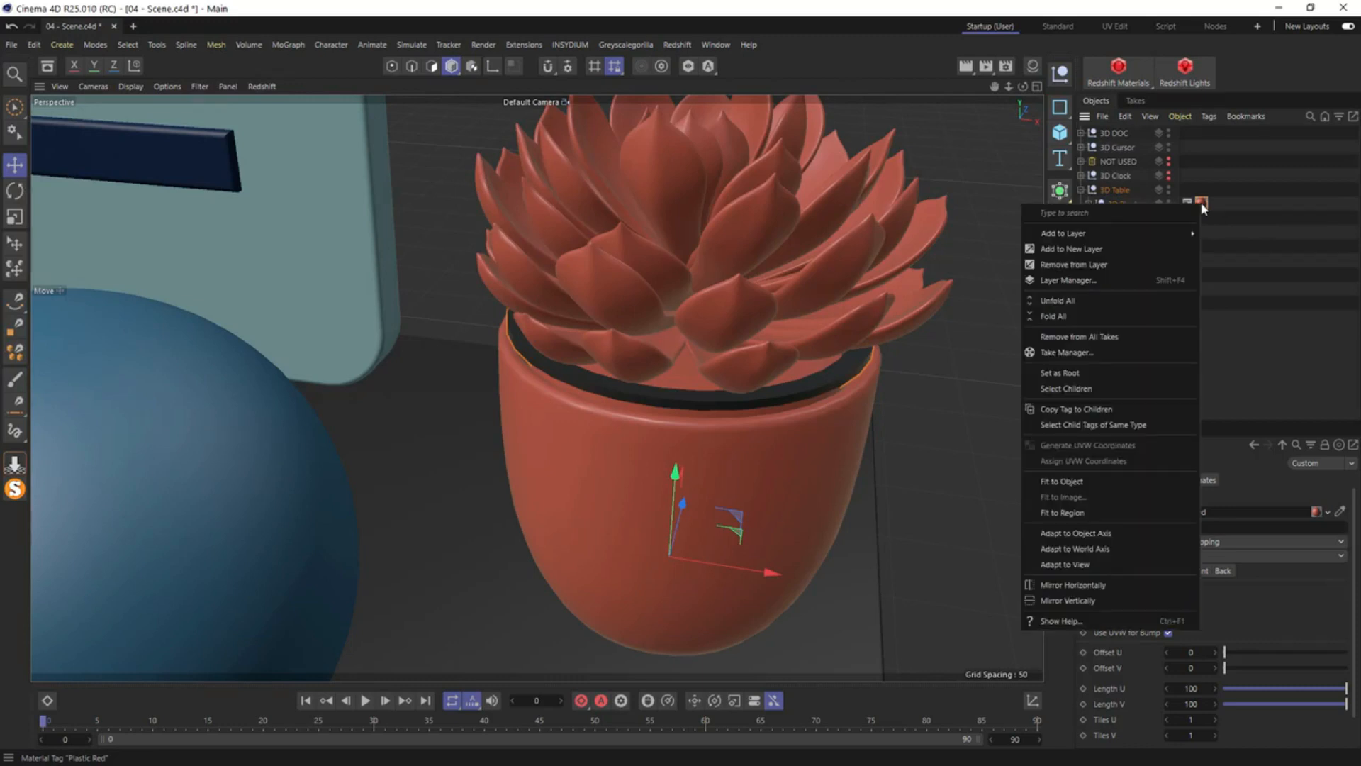
left_click(1099, 425)
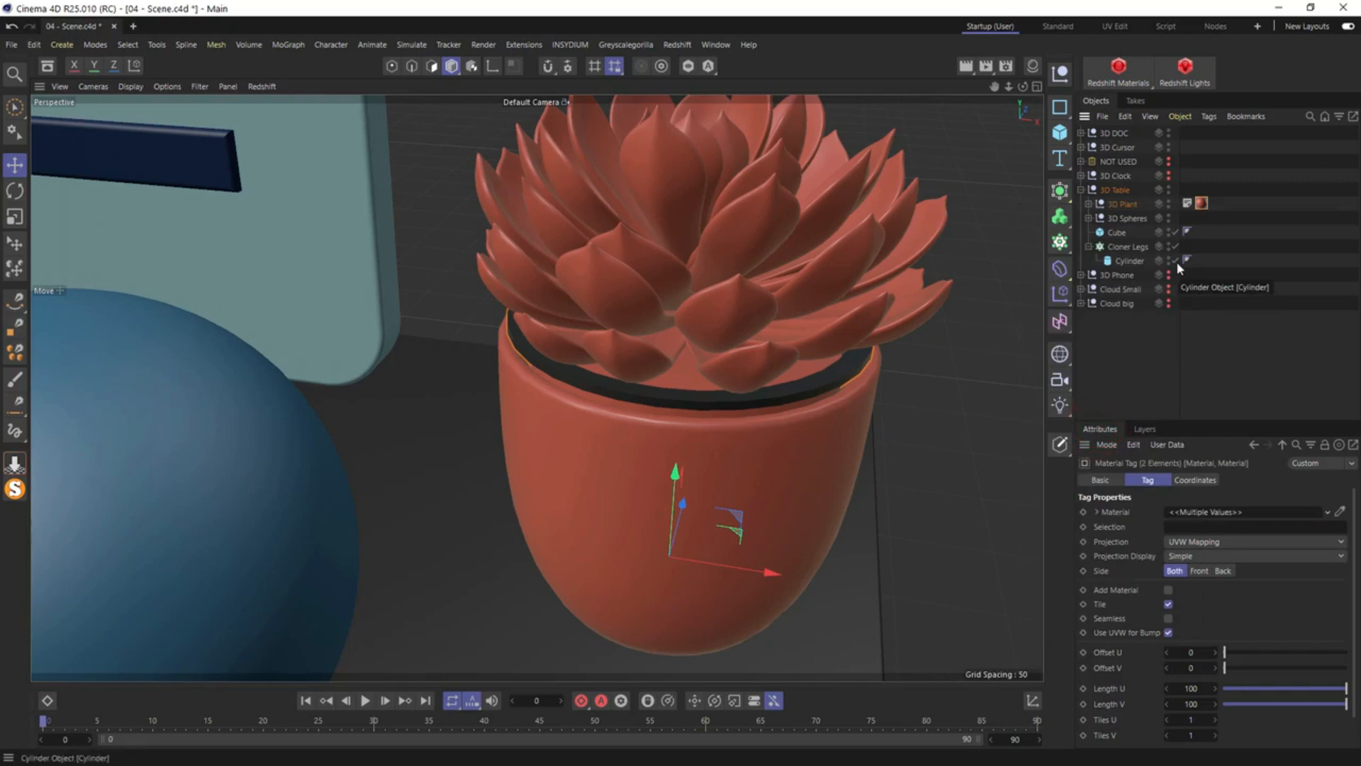
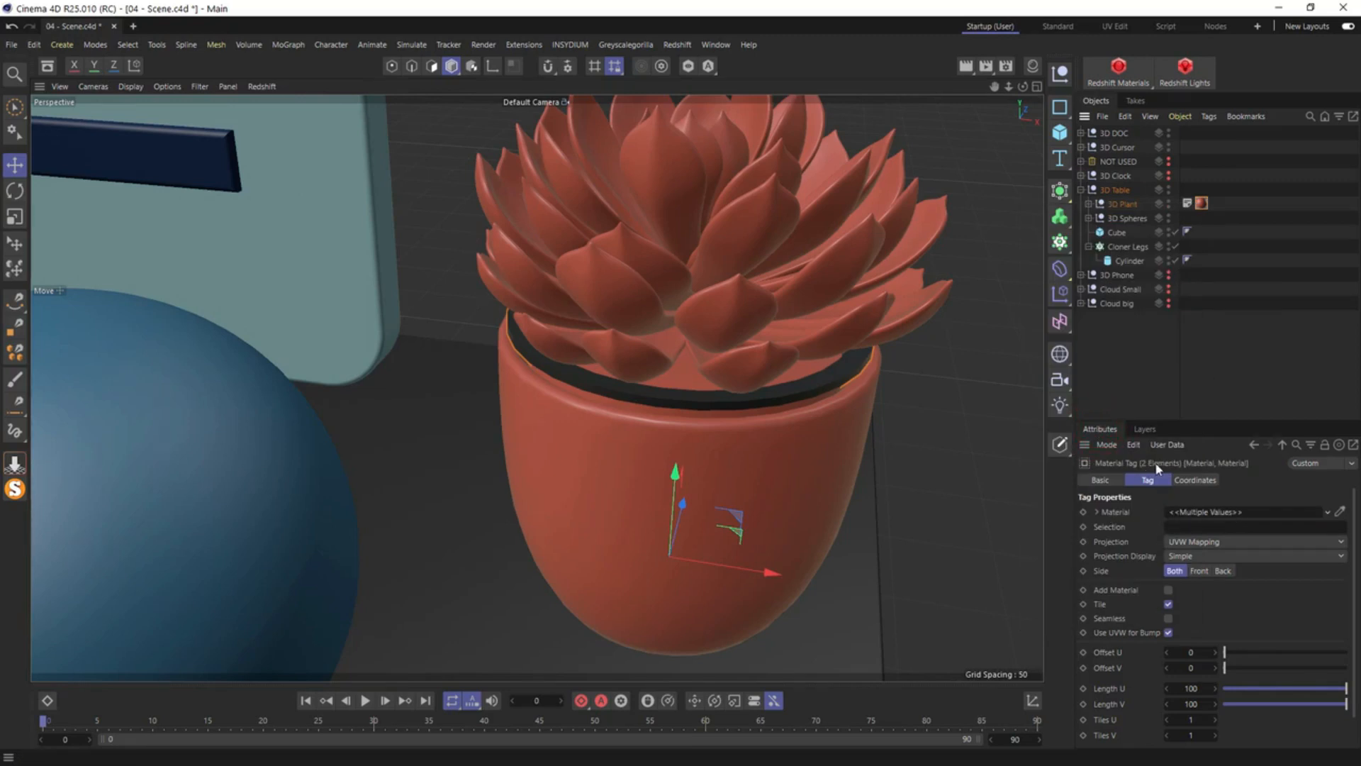
key("Delete")
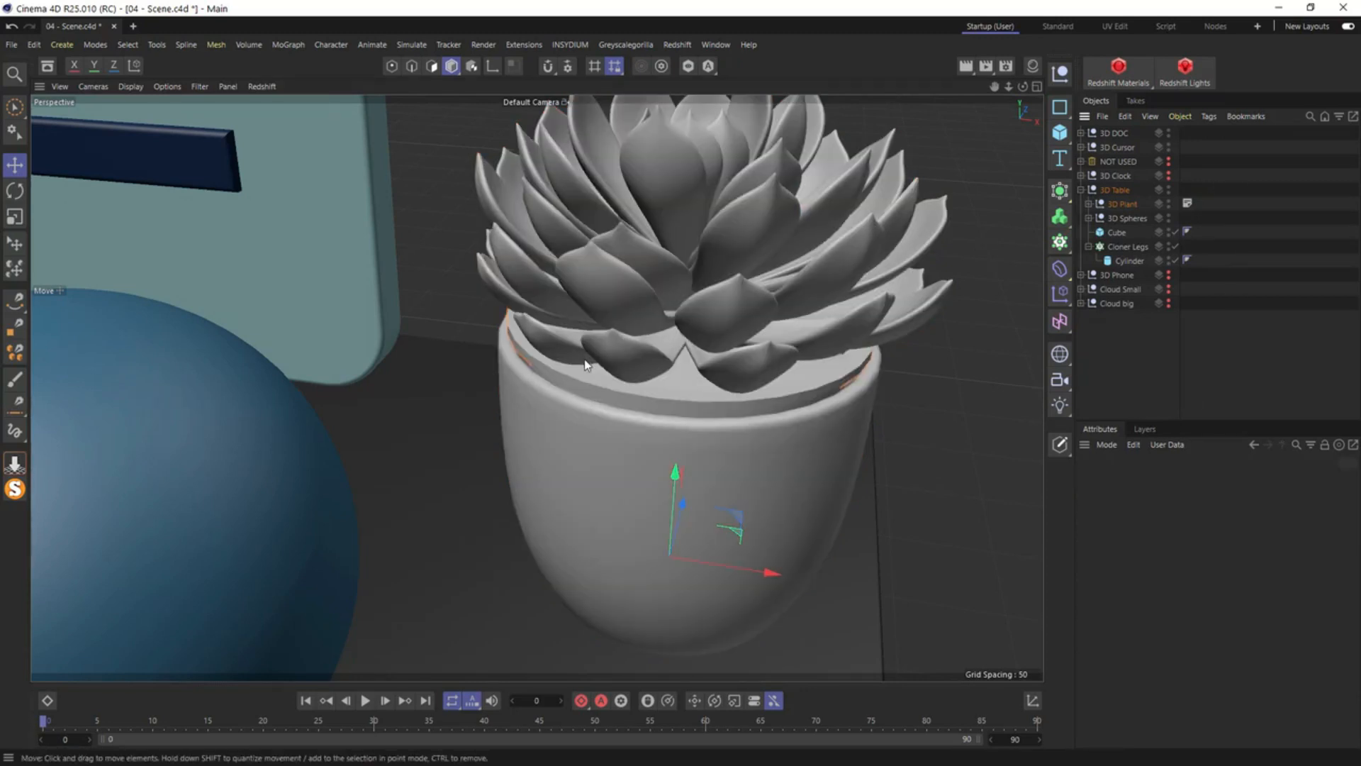
left_click(1081, 190)
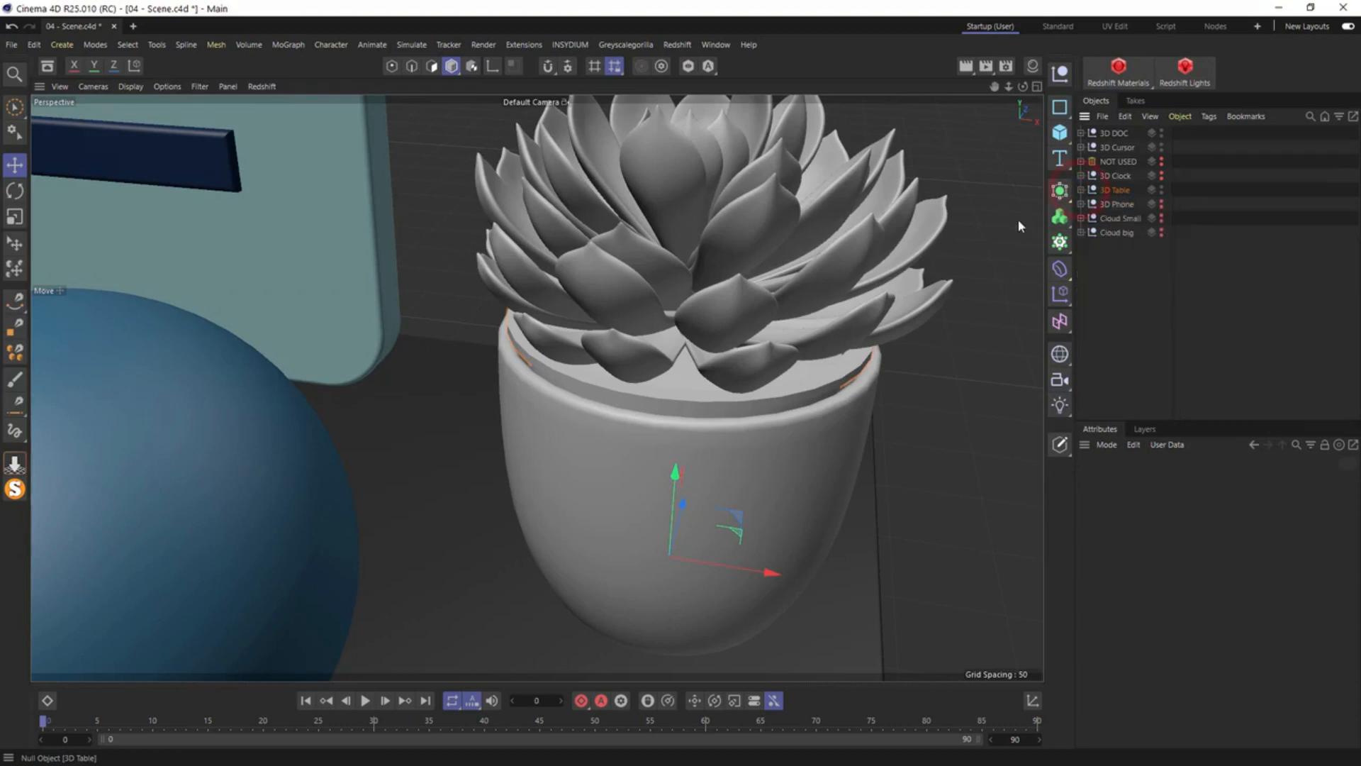
Make the 3D Clock visible and, in the front view, move it about 48 units to sit above the plant, beside the document
left_click(1161, 176)
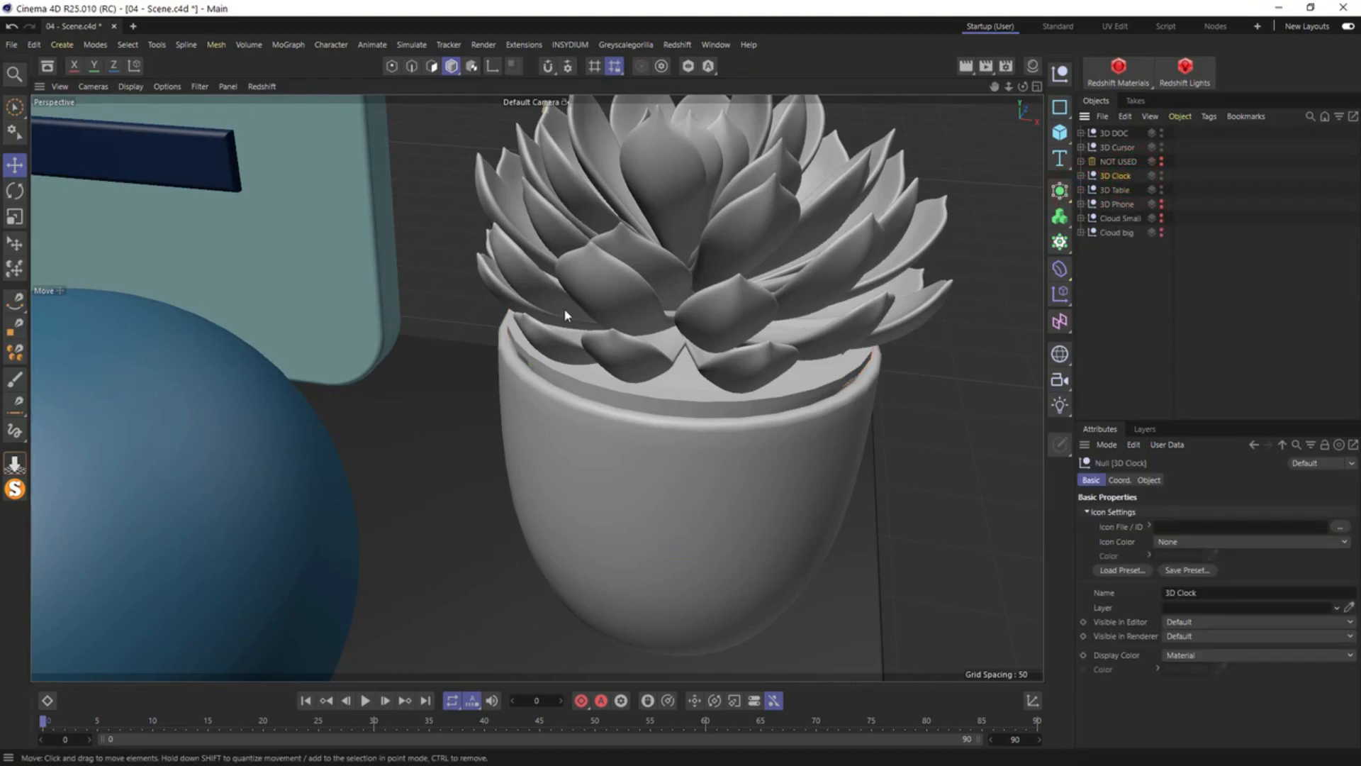
middle_click(565, 312)
middle_click(723, 480)
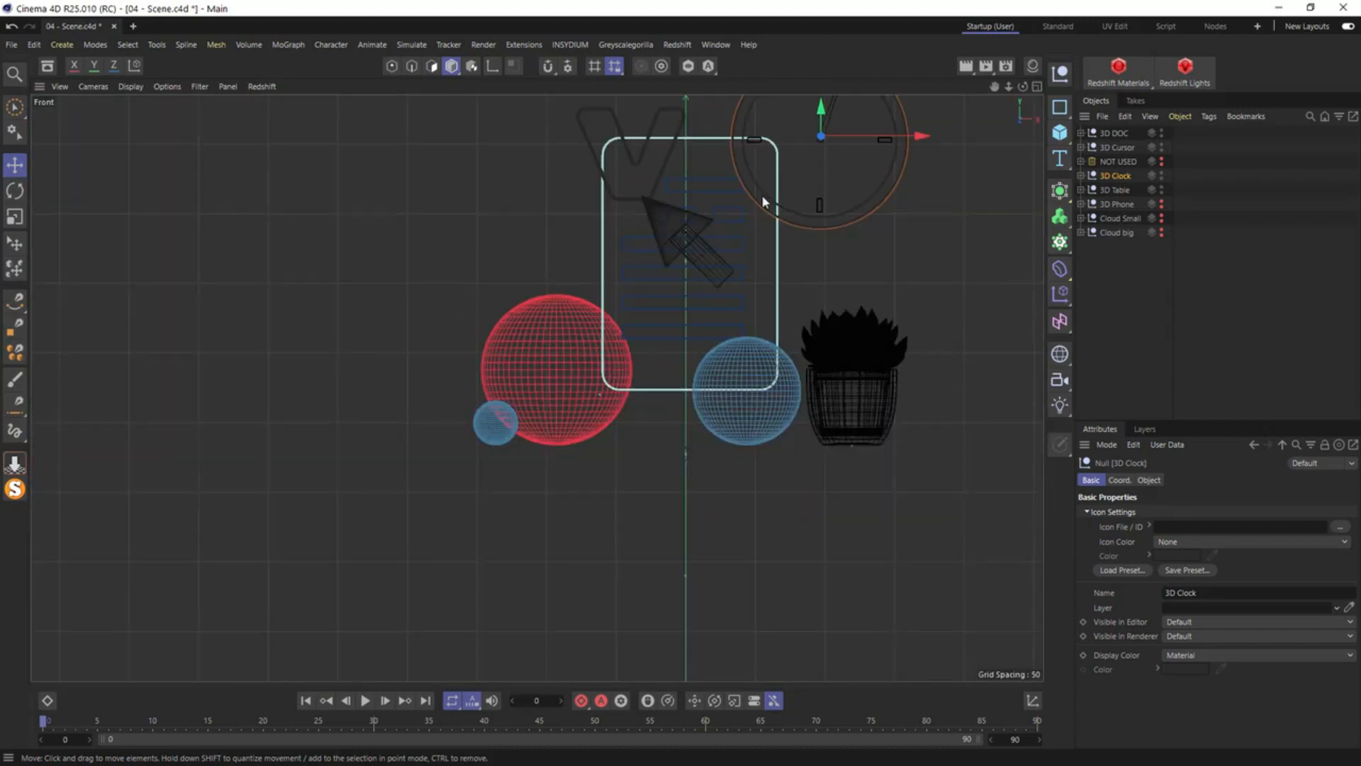
middle_click_drag(827, 190, 666, 335, "alt")
left_click_drag(712, 237, 774, 221)
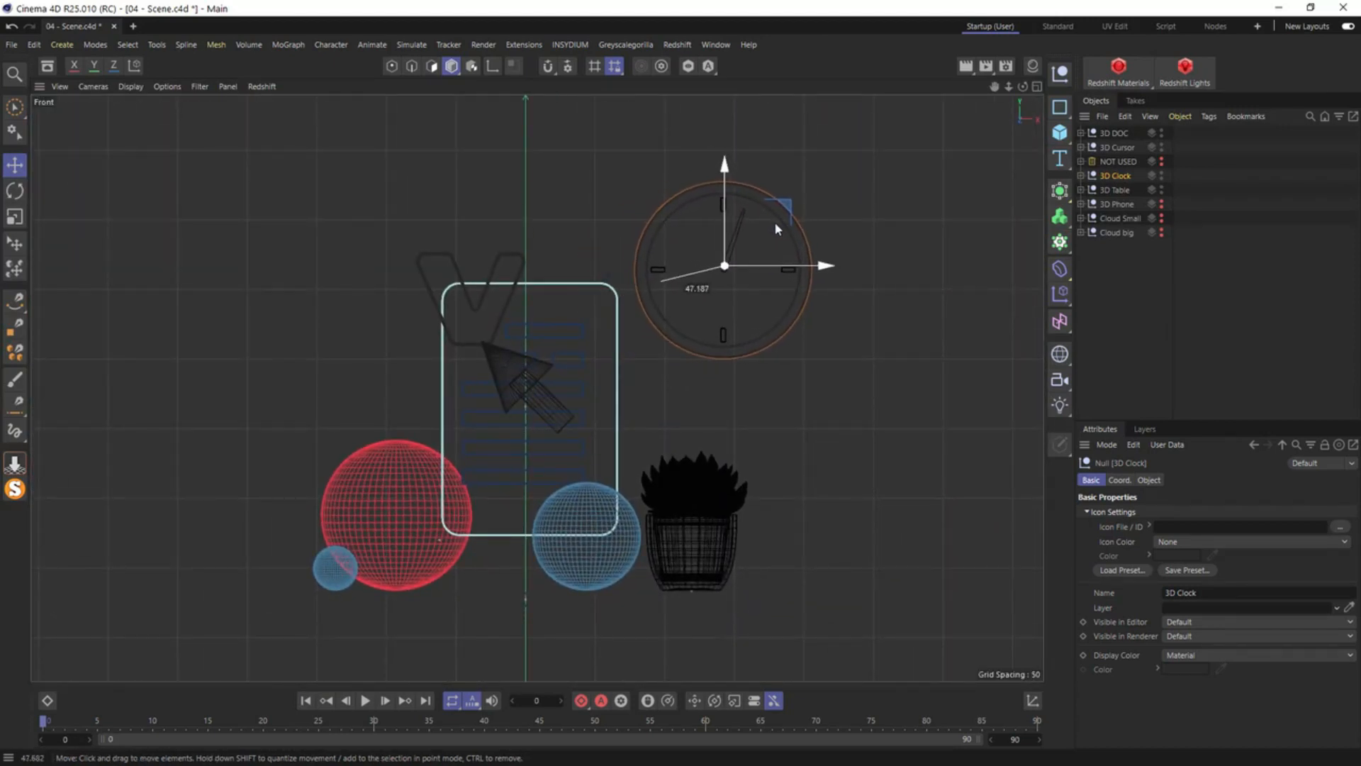
Push the 3D Clock back in depth so it hangs close to the table, just in front of the document
middle_click(604, 277)
middle_click(279, 286)
scroll(541, 404, "down", 8)
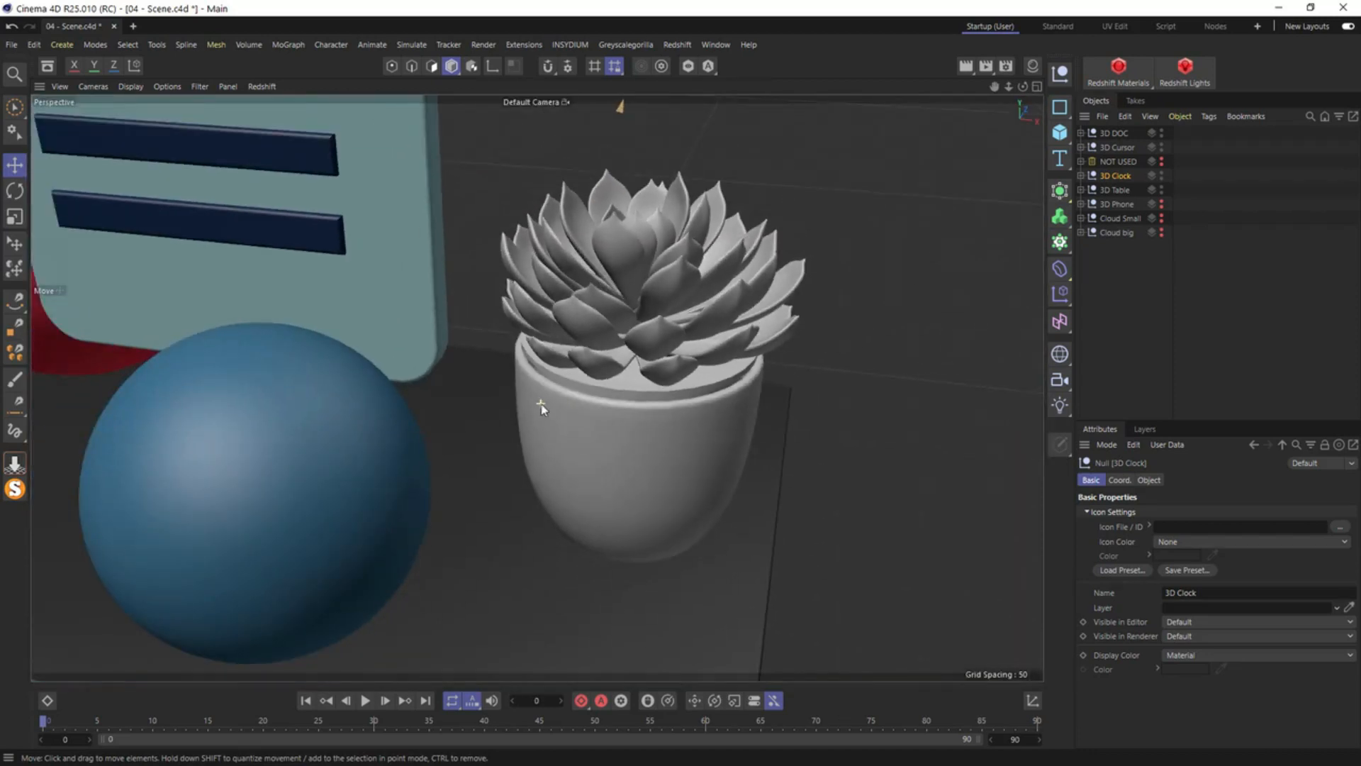
scroll(540, 404, "down", 4)
left_click_drag(531, 383, 290, 416, "alt")
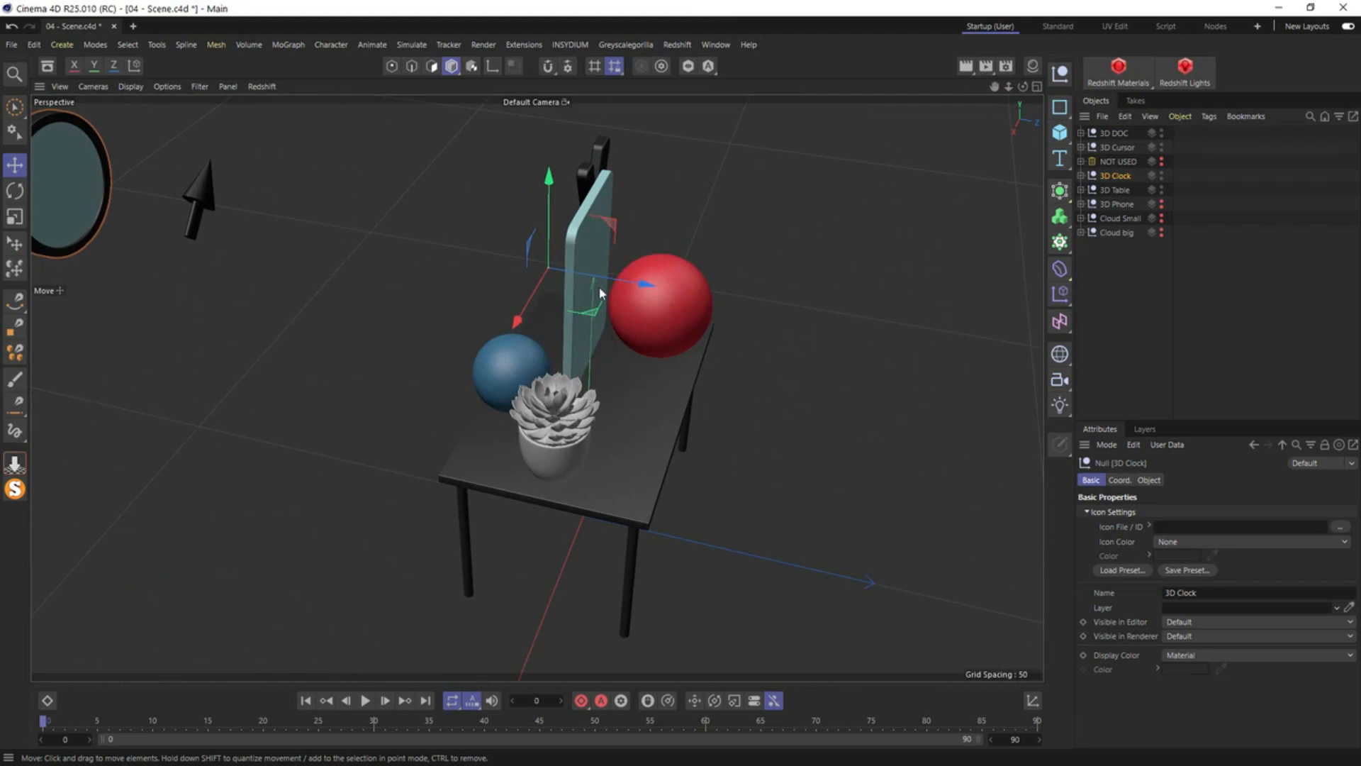
left_click_drag(599, 293, 561, 192)
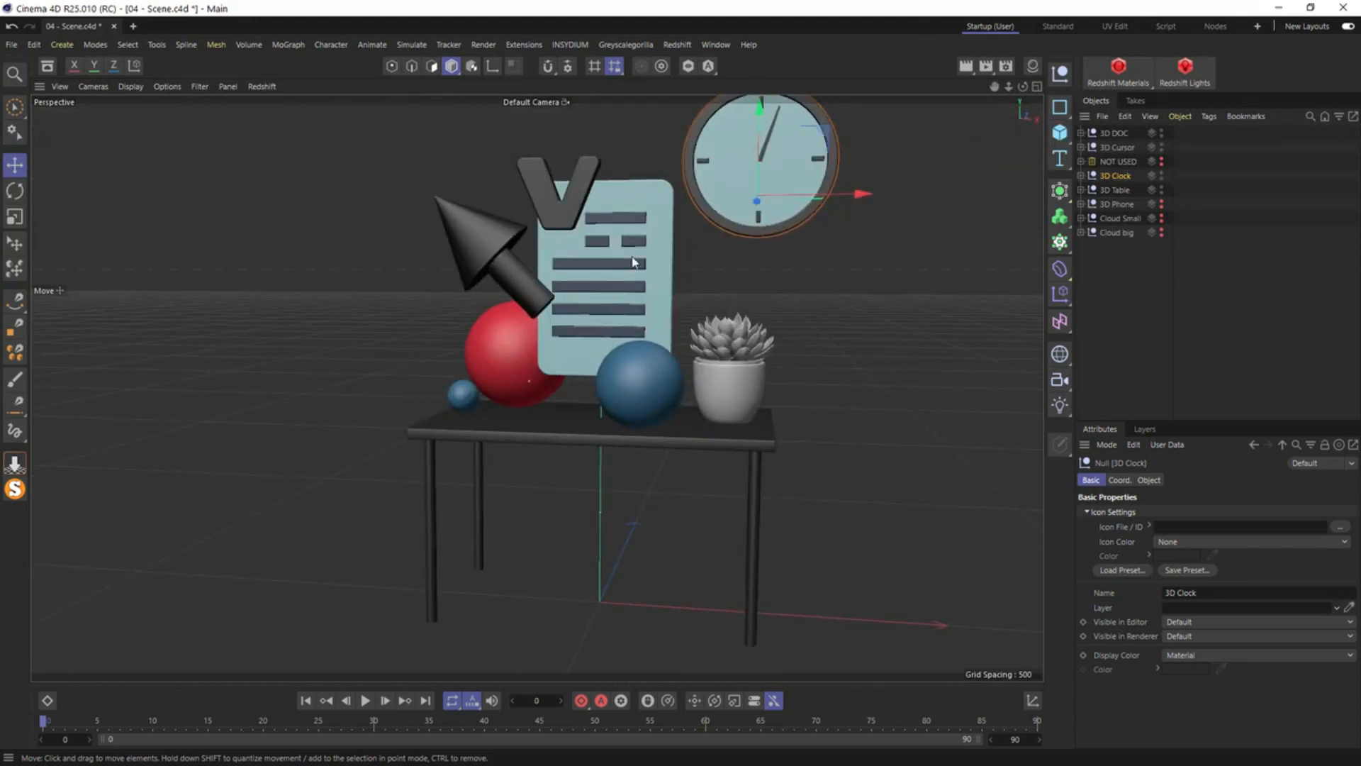
Make the 3D Phone visible and move it back in depth until it stands behind the table and spheres
left_click(1162, 202)
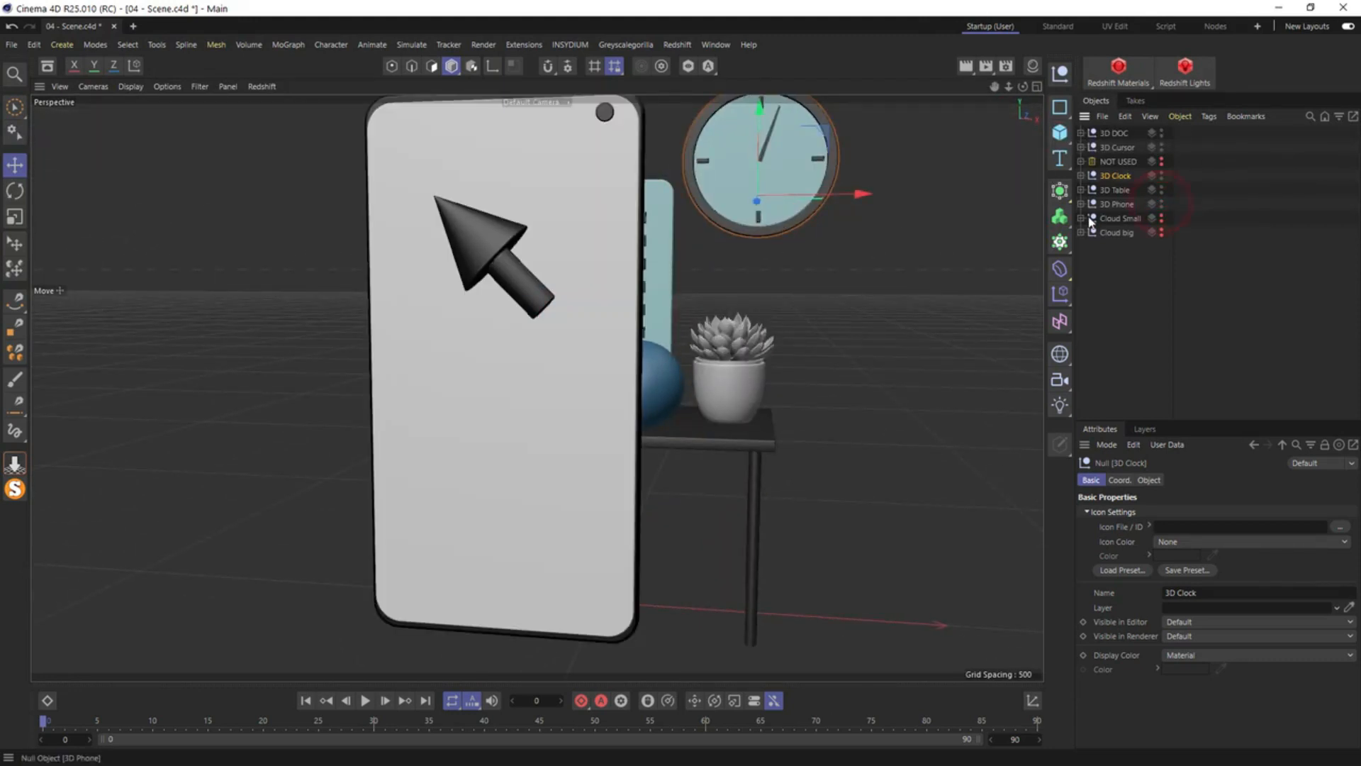
left_click(1117, 203)
middle_click(700, 282)
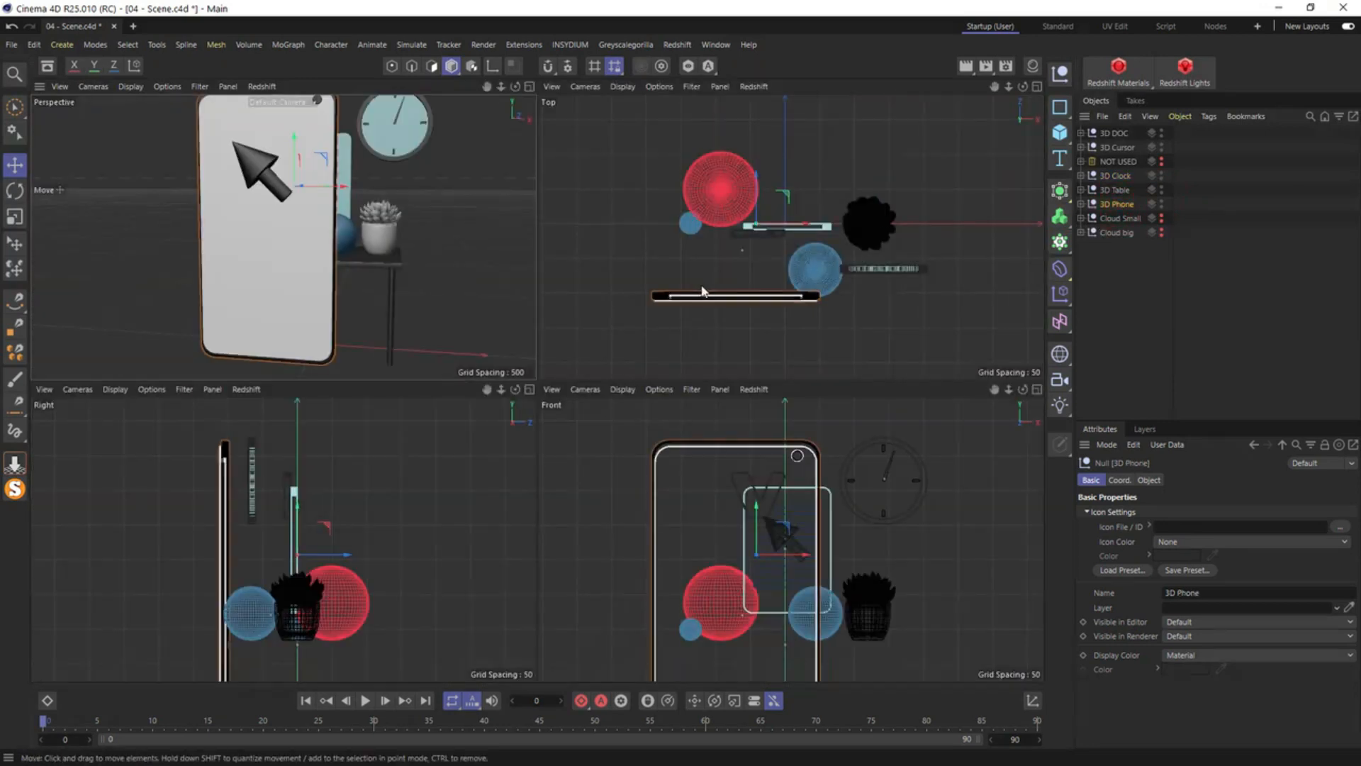
left_click_drag(764, 170, 769, 106)
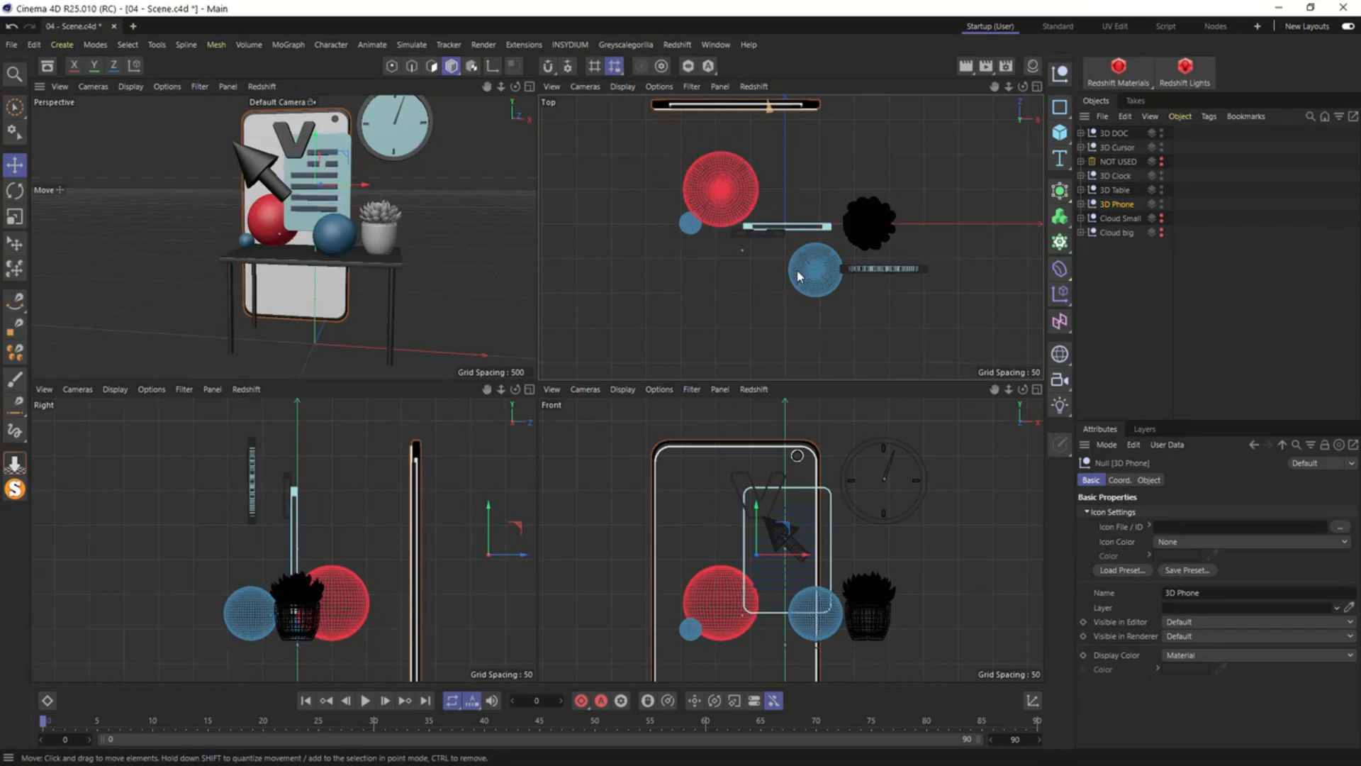
middle_click_drag(804, 99, 789, 237, "alt")
left_click_drag(741, 162, 740, 153)
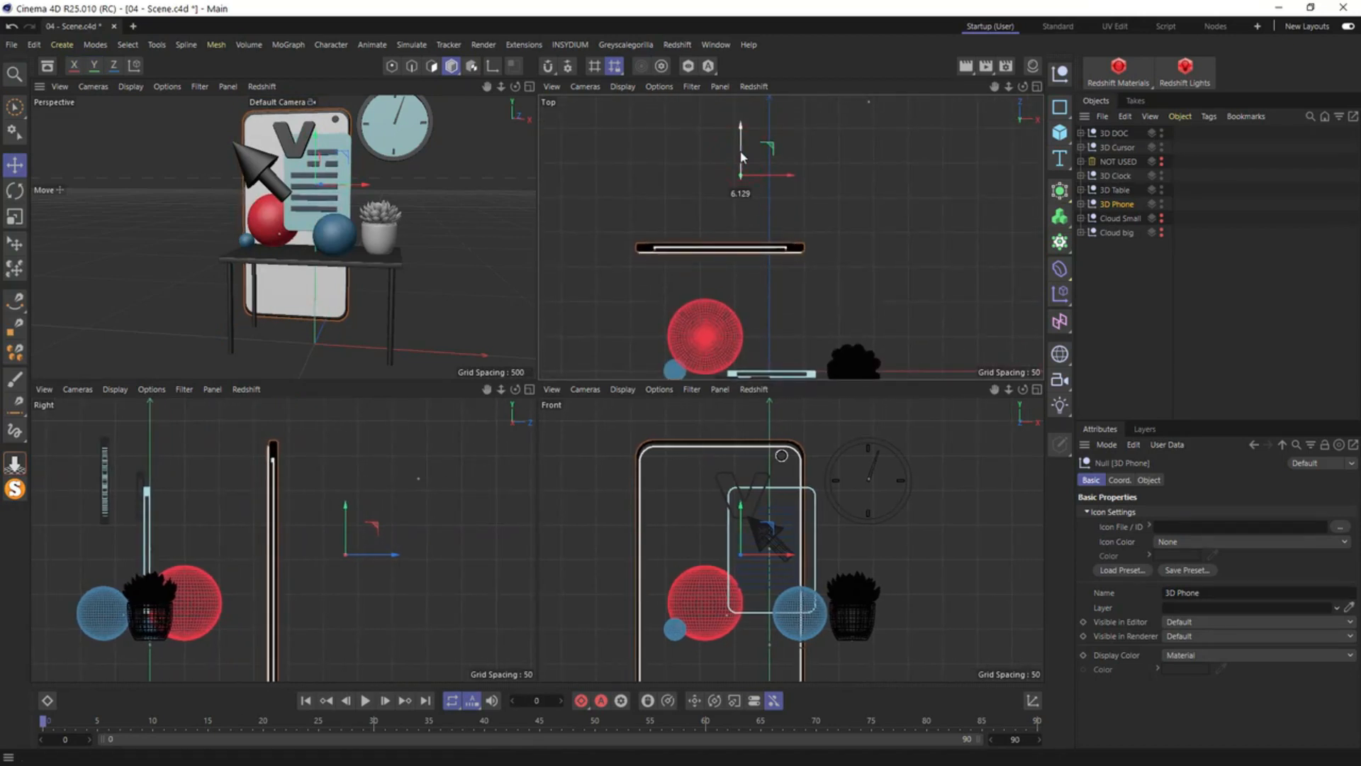
Move only the 3D Phone null's axis onto the phone body, then leave axis modification
left_click(492, 65)
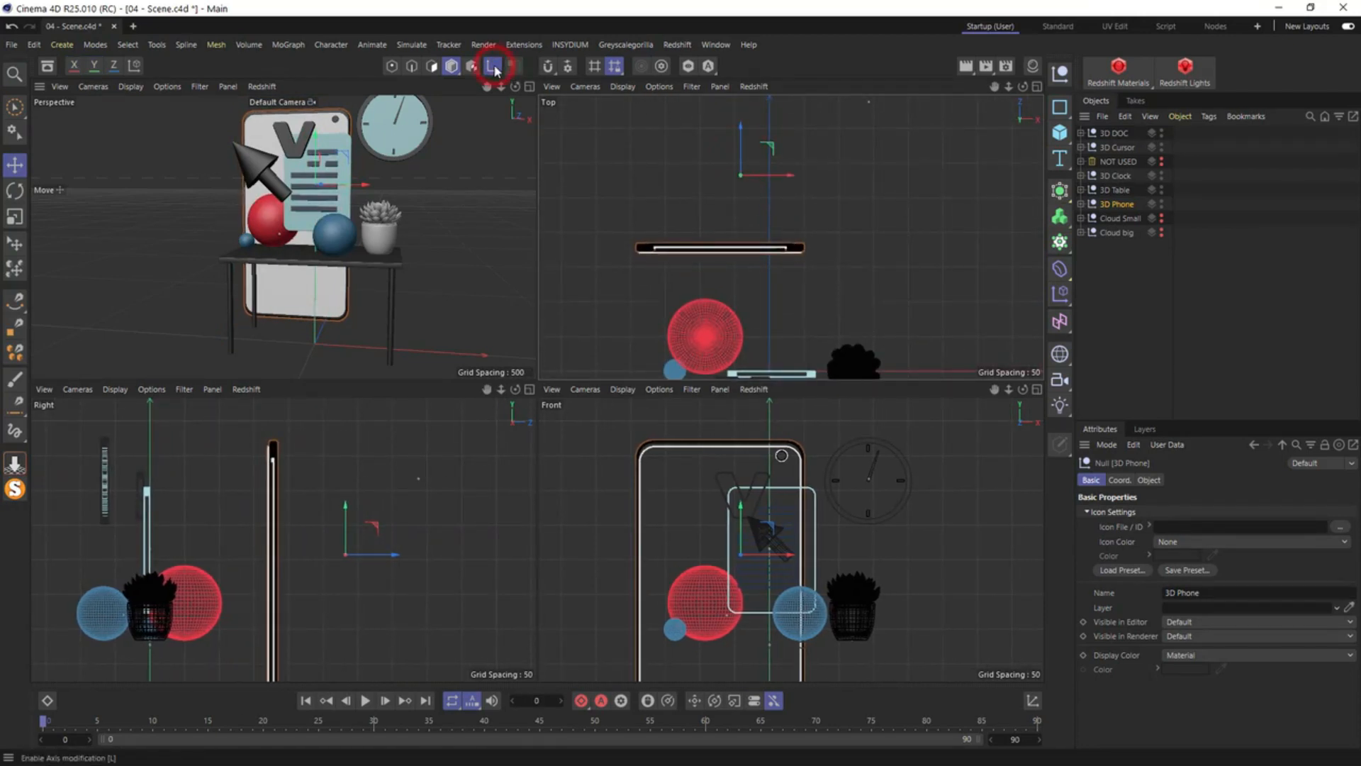
left_click_drag(774, 147, 749, 220)
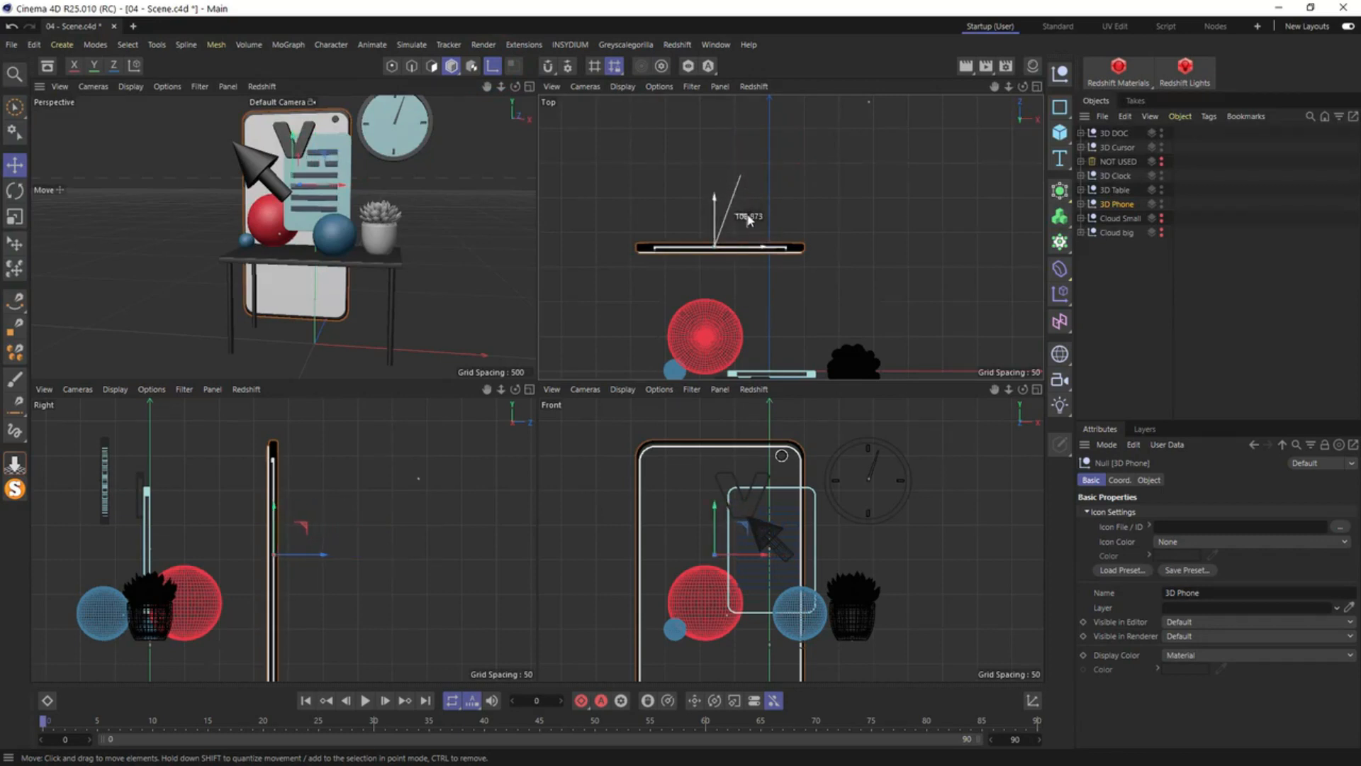
scroll(711, 248, "up", 6)
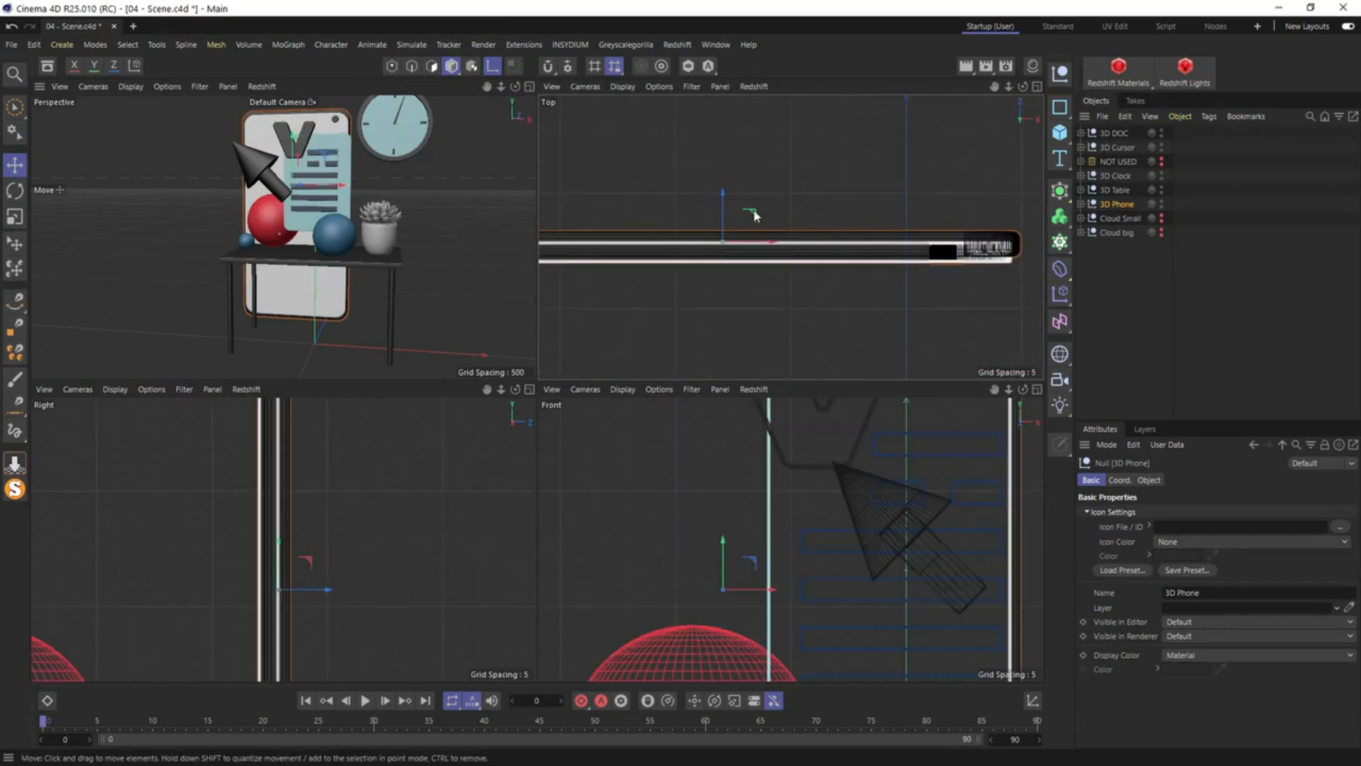
key("l")
key("F1")
left_click_drag(589, 344, 772, 358, "alt")
left_click_drag(554, 367, 624, 358, "alt")
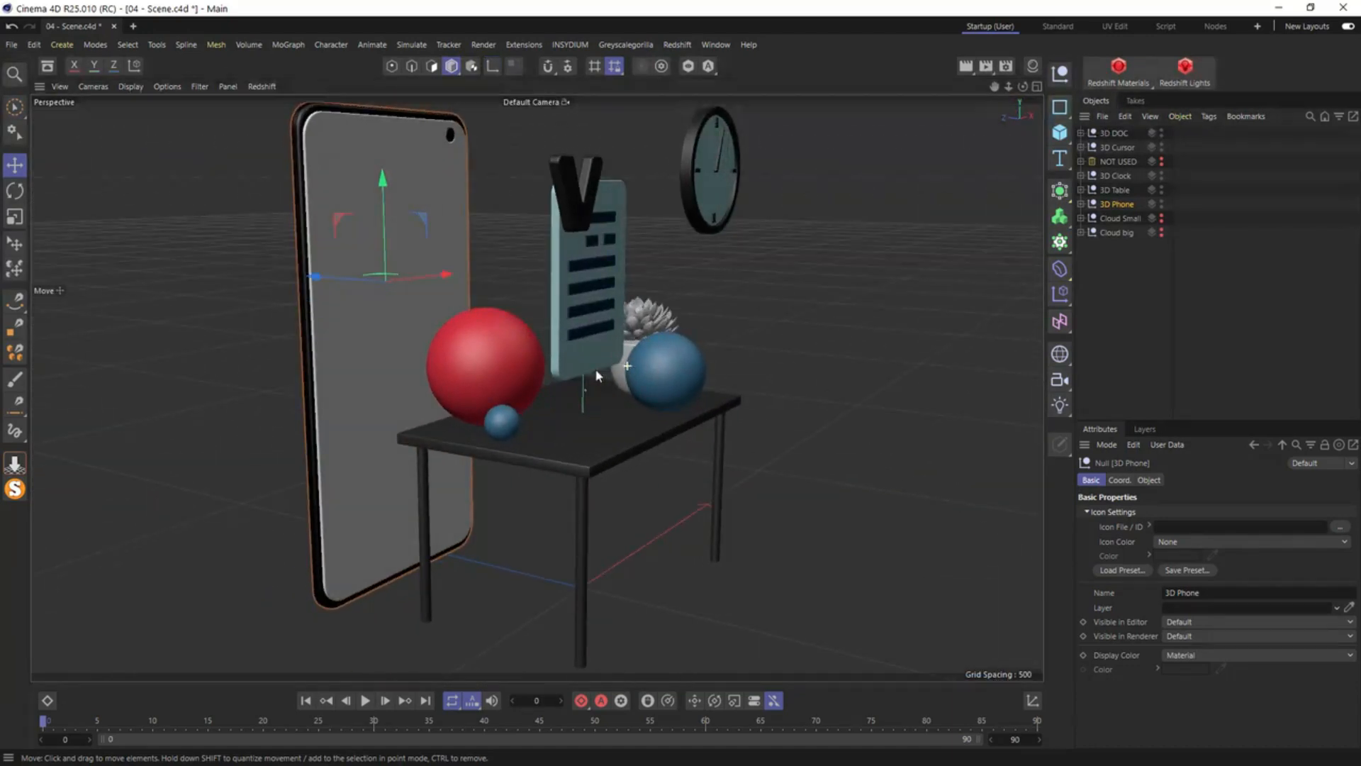
Make Cloud Small visible, place it between the table and the phone, and shift the phone slightly further back
left_click(1162, 218)
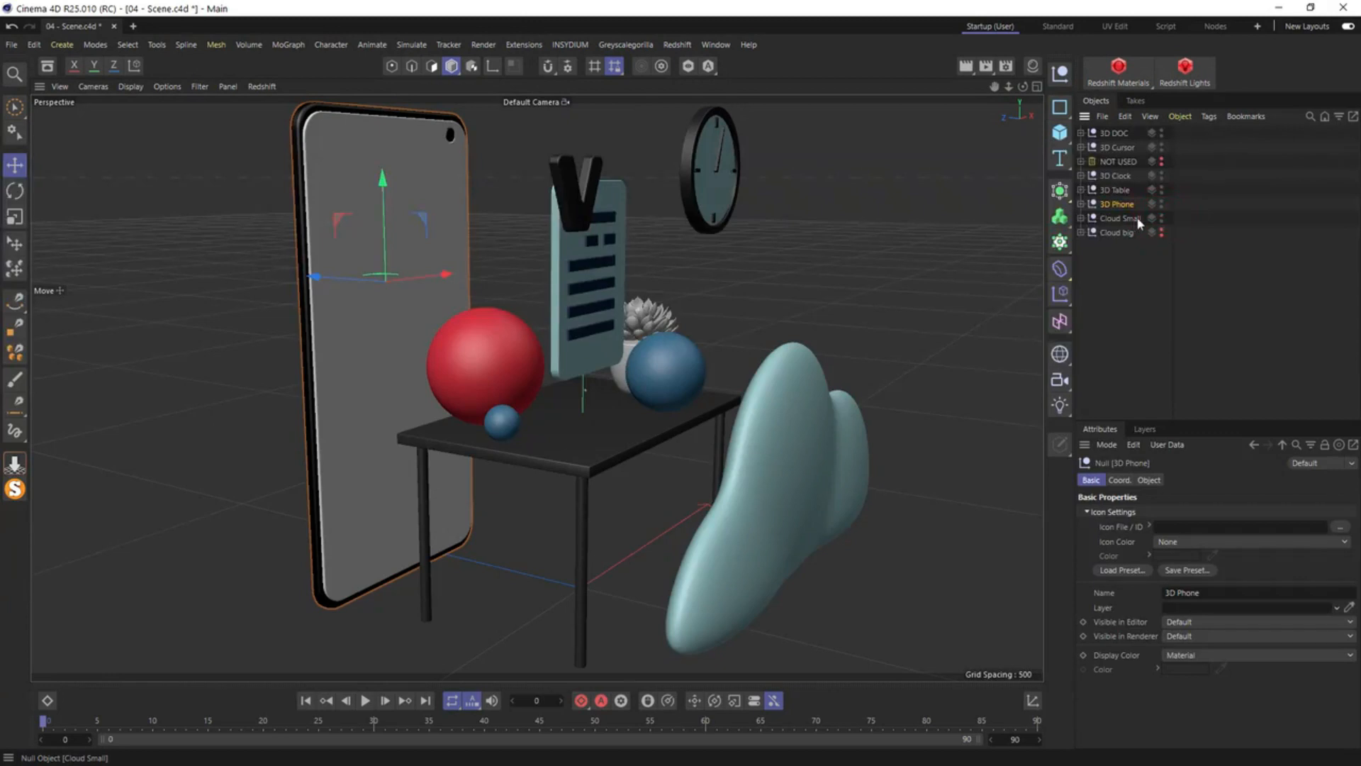
left_click(1137, 219)
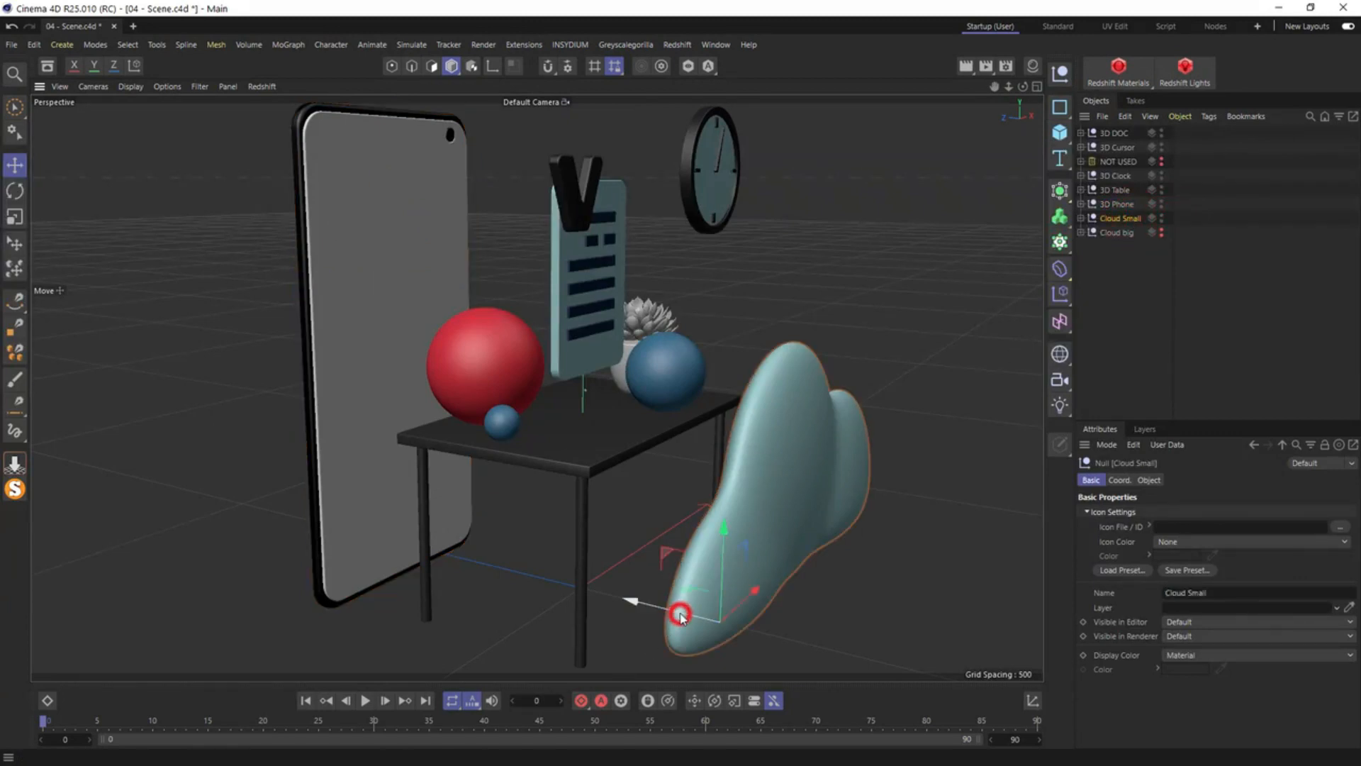
left_click_drag(680, 615, 420, 601)
left_click_drag(449, 487, 556, 504, "alt")
left_click_drag(426, 553, 425, 553)
left_click_drag(431, 555, 434, 554)
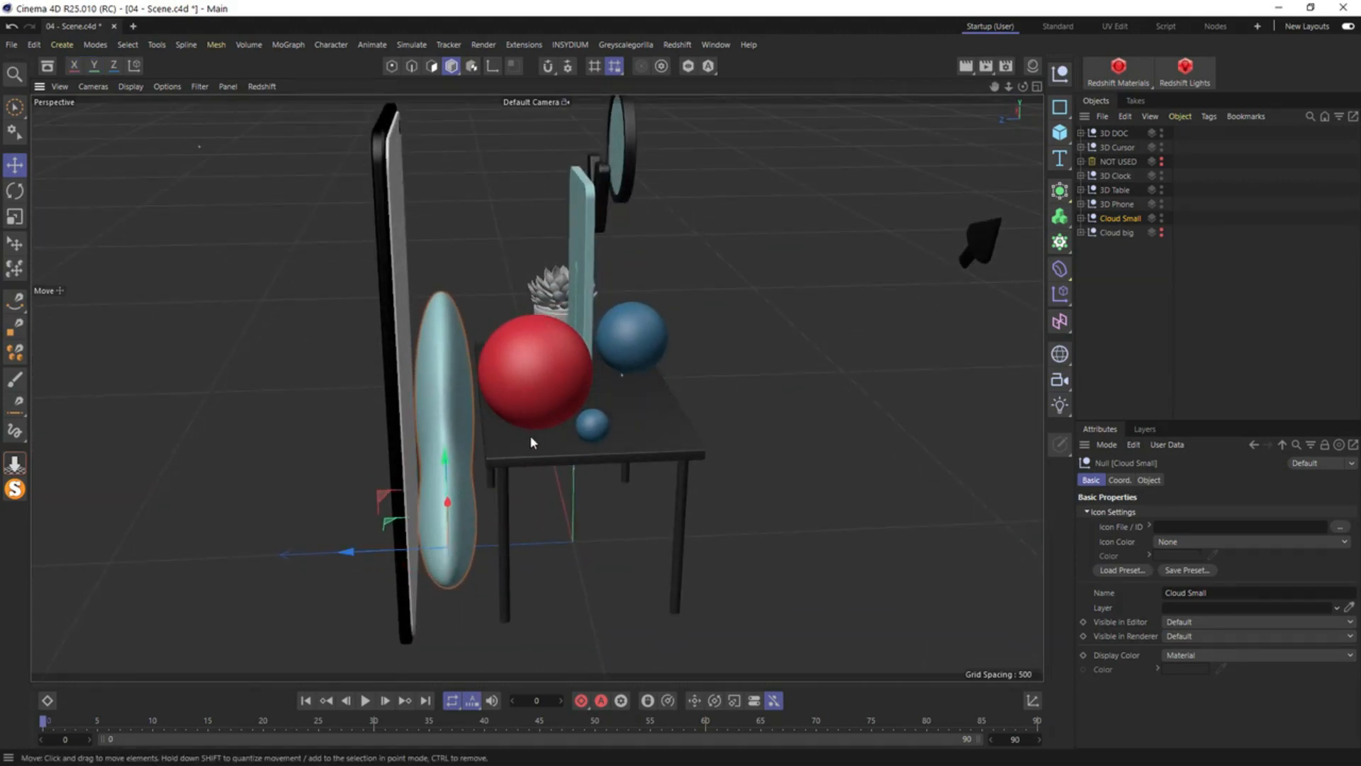
left_click(1117, 204)
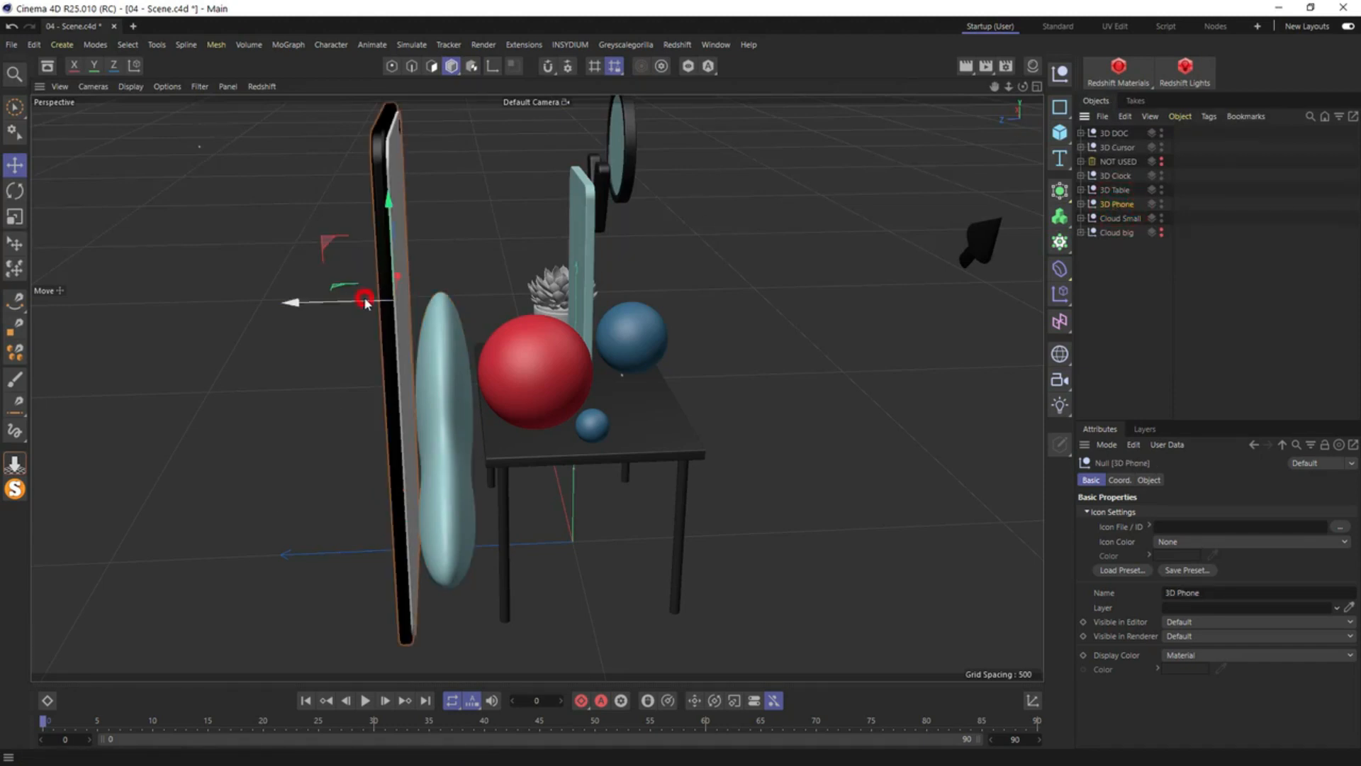
left_click_drag(366, 299, 347, 304)
Make Cloud big visible and move it back in depth until it stands behind the phone
left_click(1161, 229)
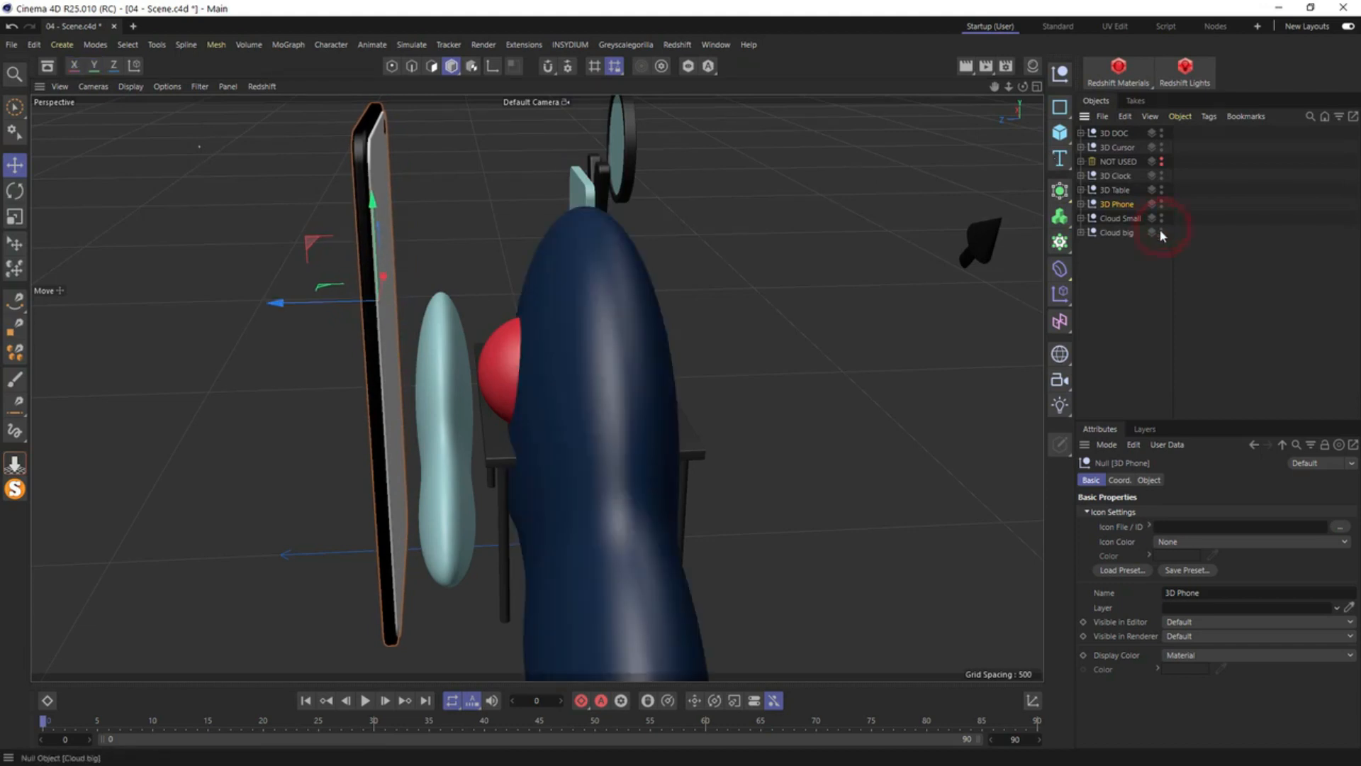
left_click(1111, 235)
left_click_drag(527, 424, 230, 444)
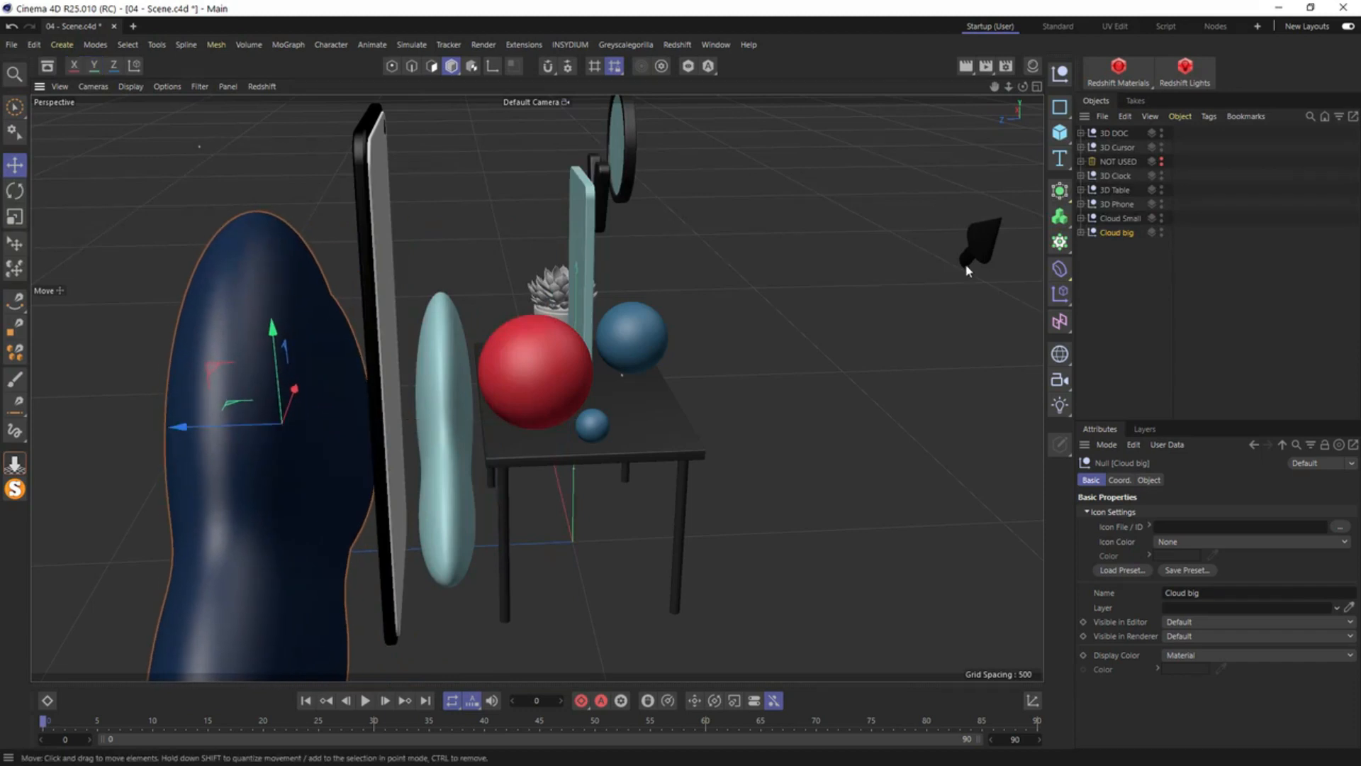
Reorder the object hierarchy so the NOT USED null comes last, below Cloud big
left_click_drag(1126, 164, 1127, 273)
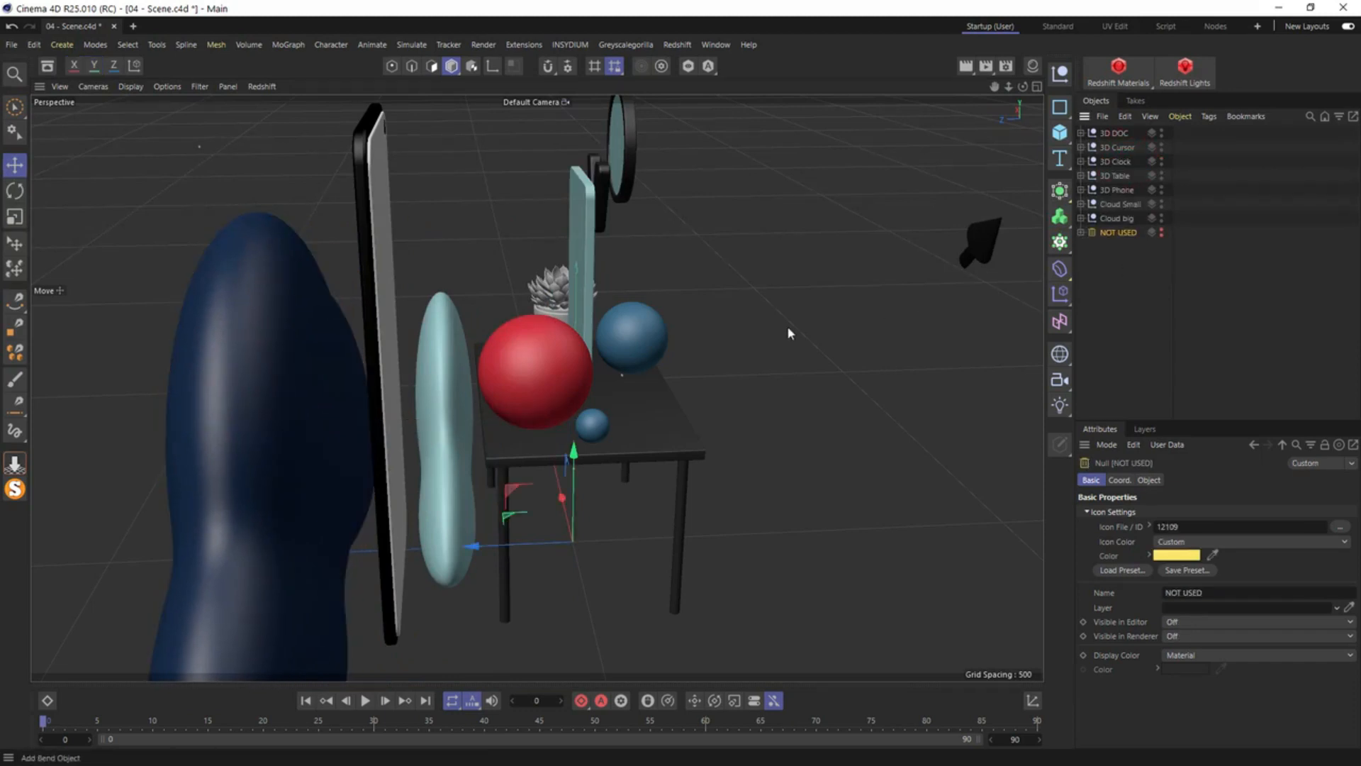
left_click_drag(637, 358, 540, 420, "alt")
middle_click_drag(617, 379, 575, 410, "alt")
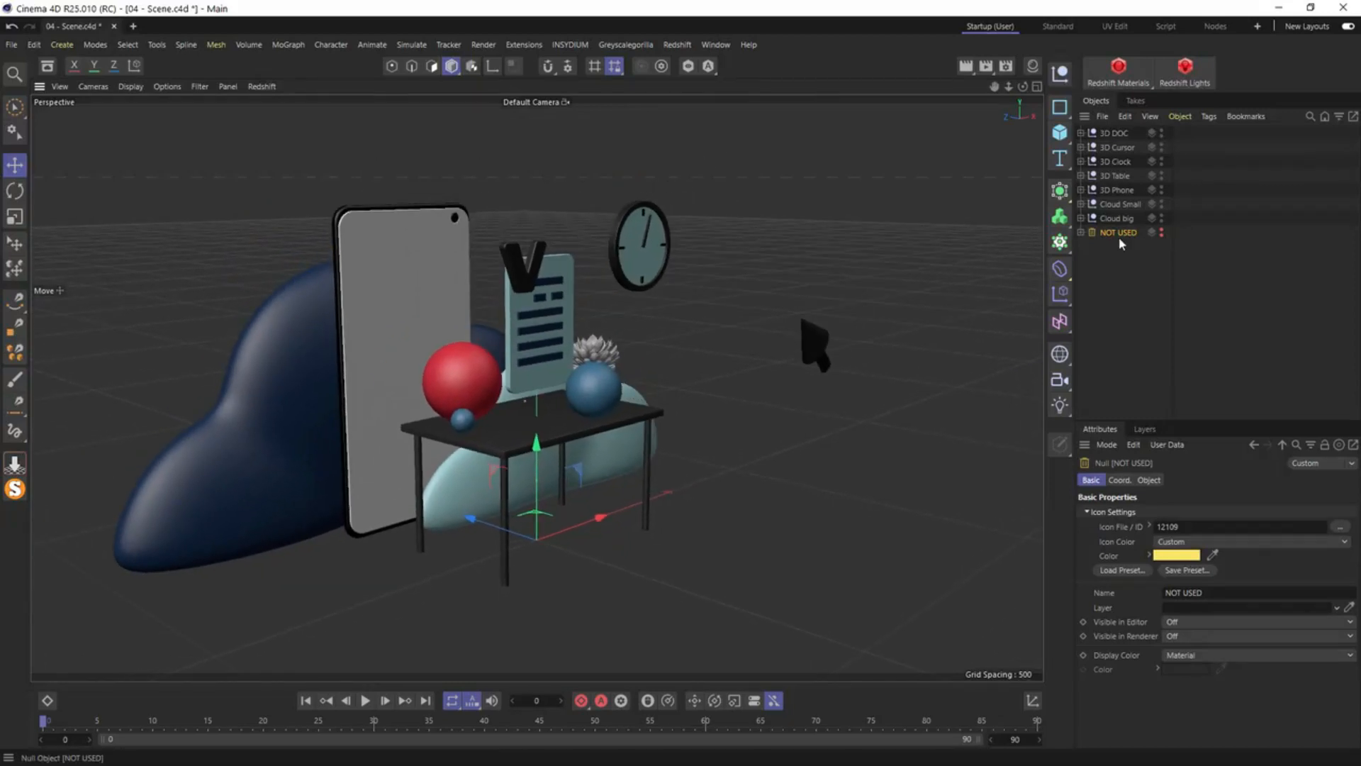
Show the NOT USED group and set the Layer Offset of its design.ai vector import to 1
left_click(1162, 232)
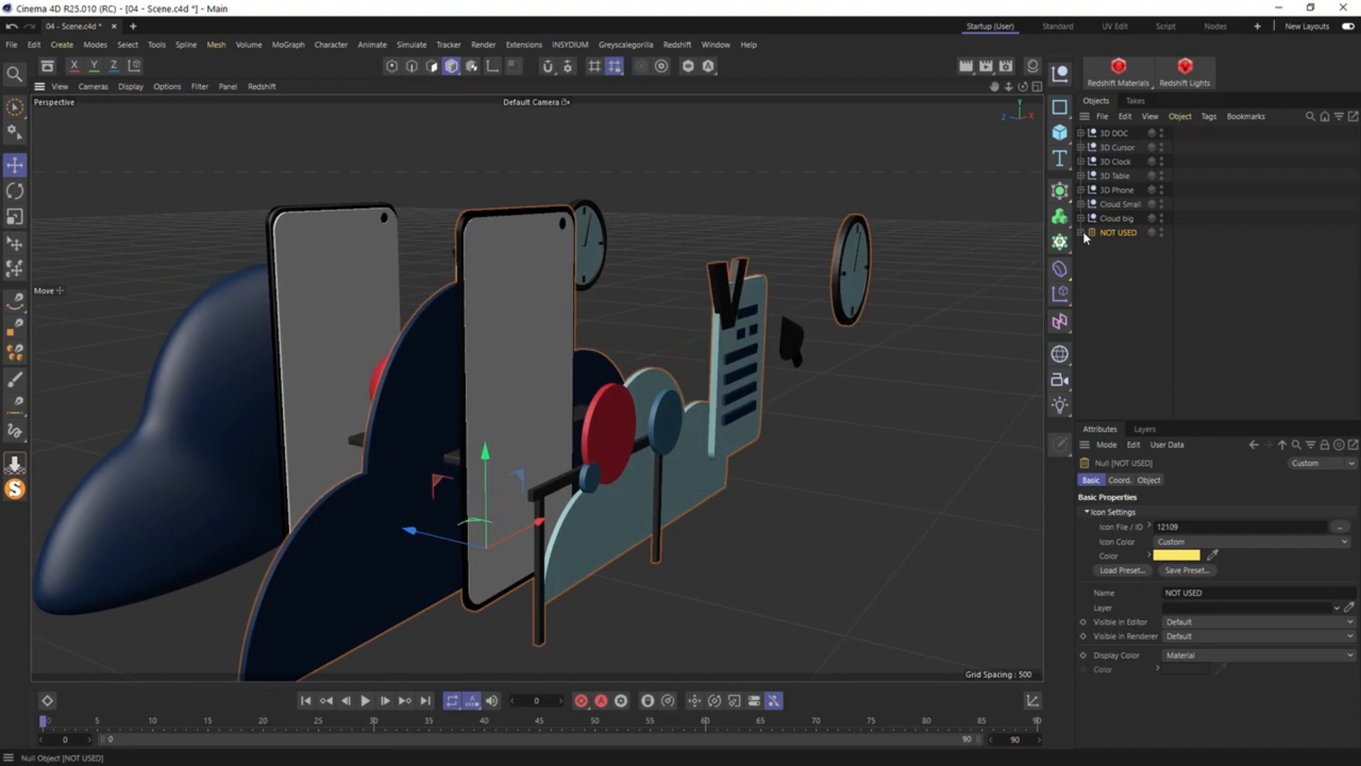
left_click(1082, 232)
left_click(1108, 247)
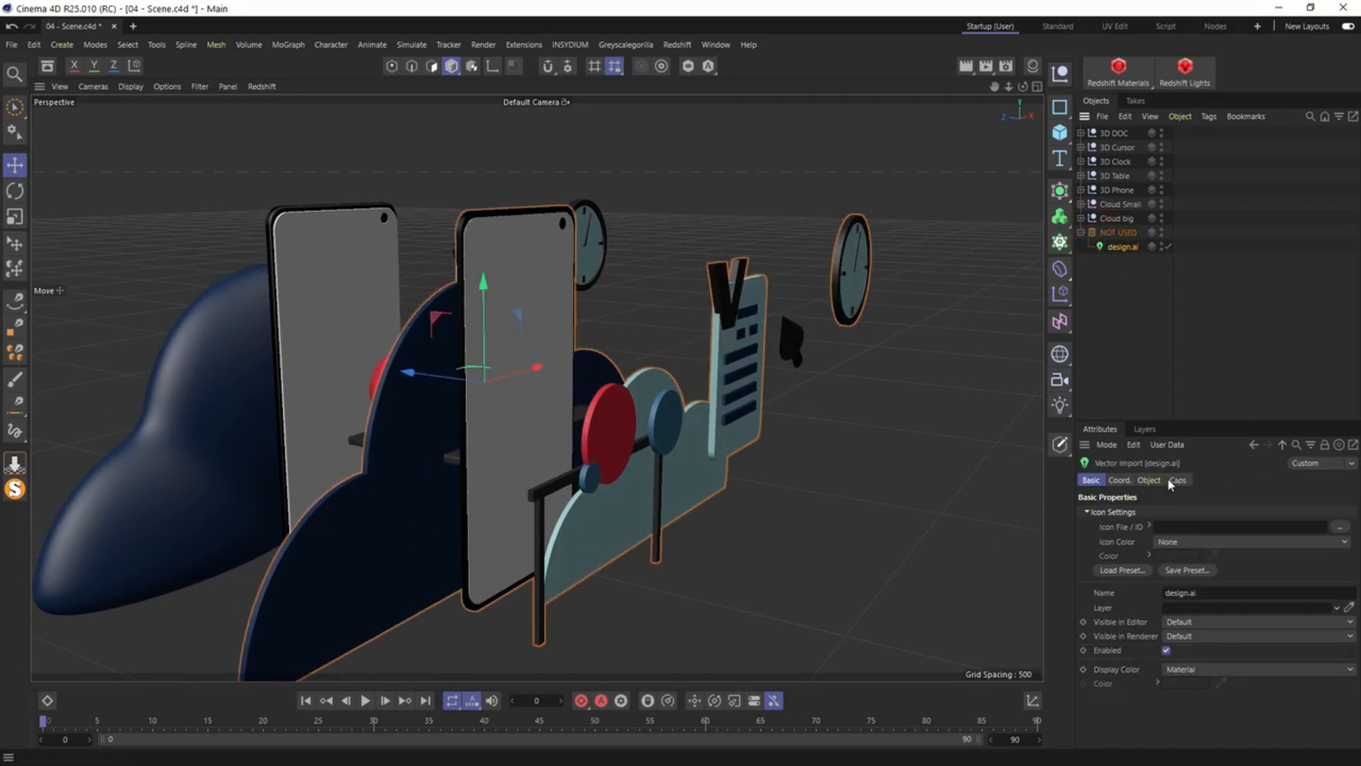
left_click(1149, 480)
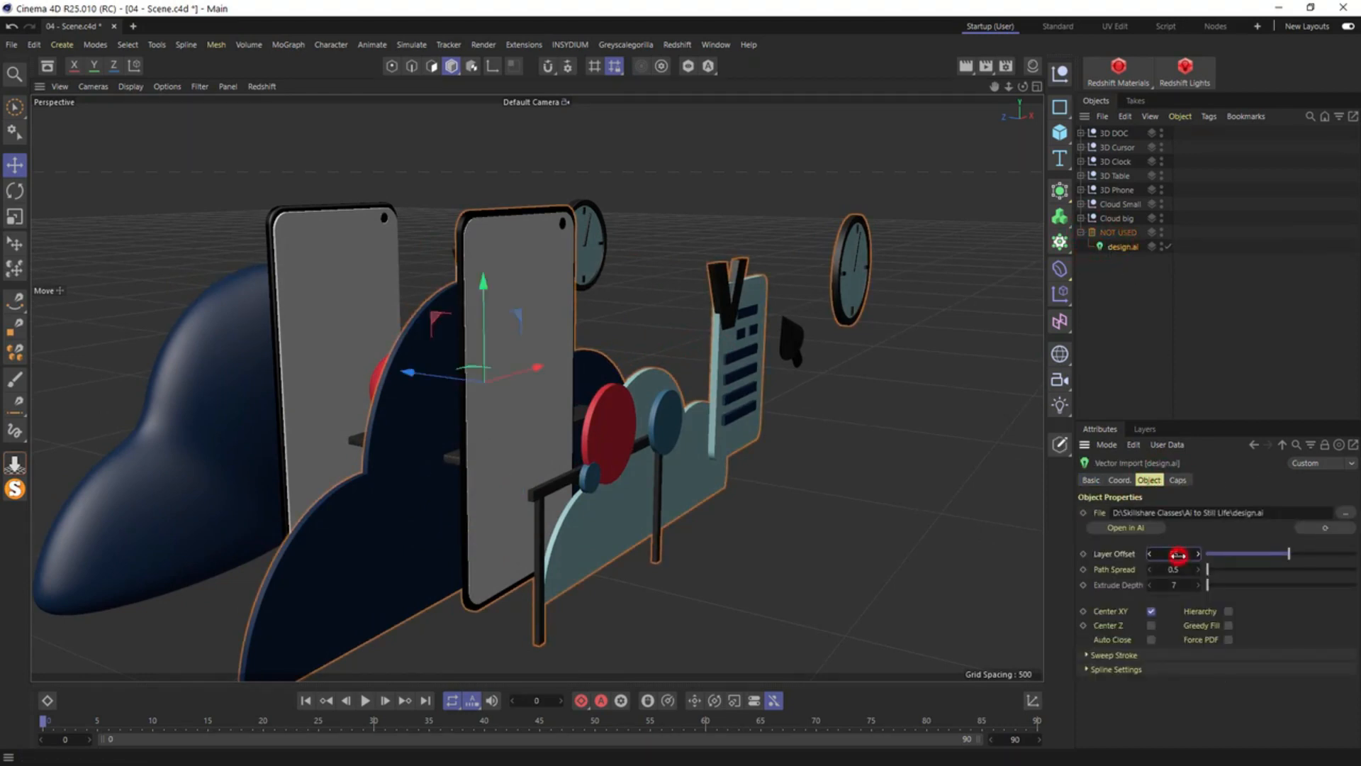
left_click_drag(1177, 554, 1156, 554)
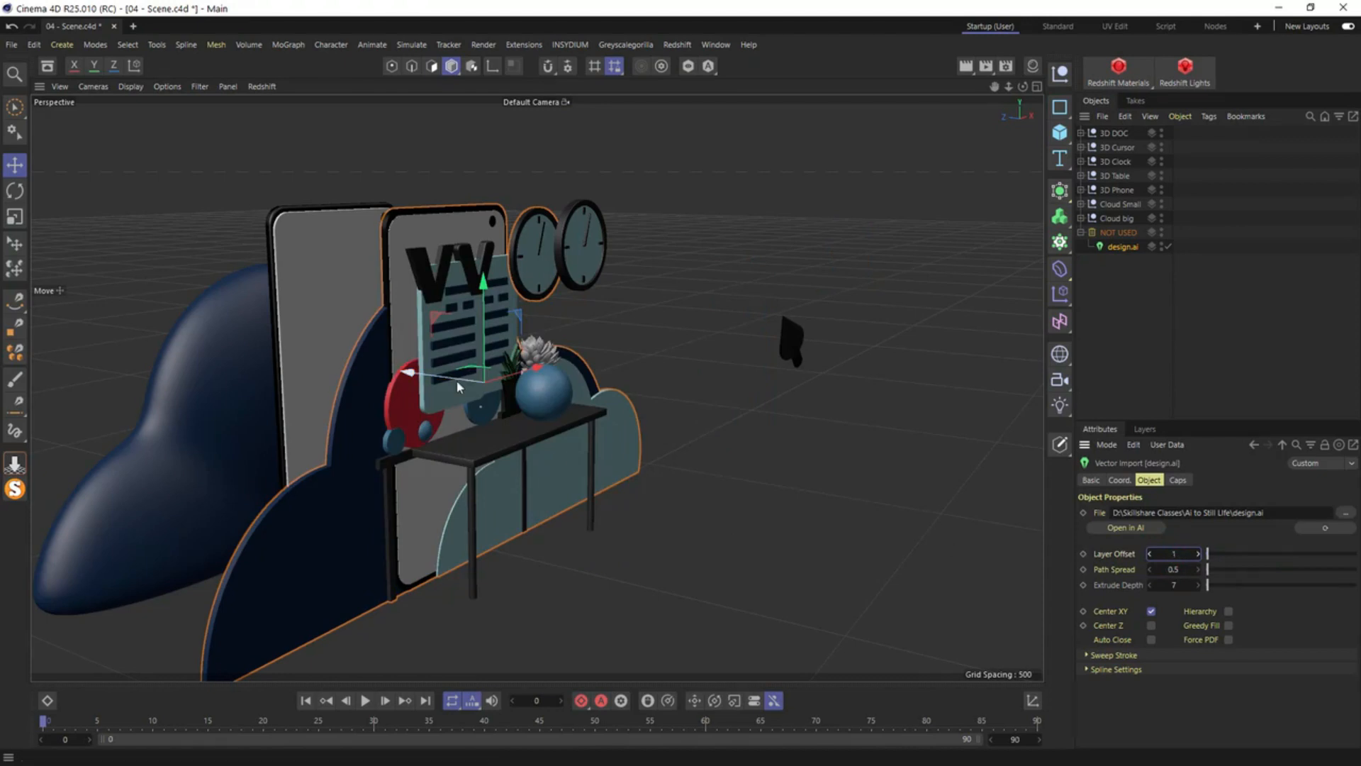
Compare the flat design.ai artwork with the 3D arrangement from the front, then hide and collapse the NOT USED group
left_click_drag(458, 380, 381, 423, "alt")
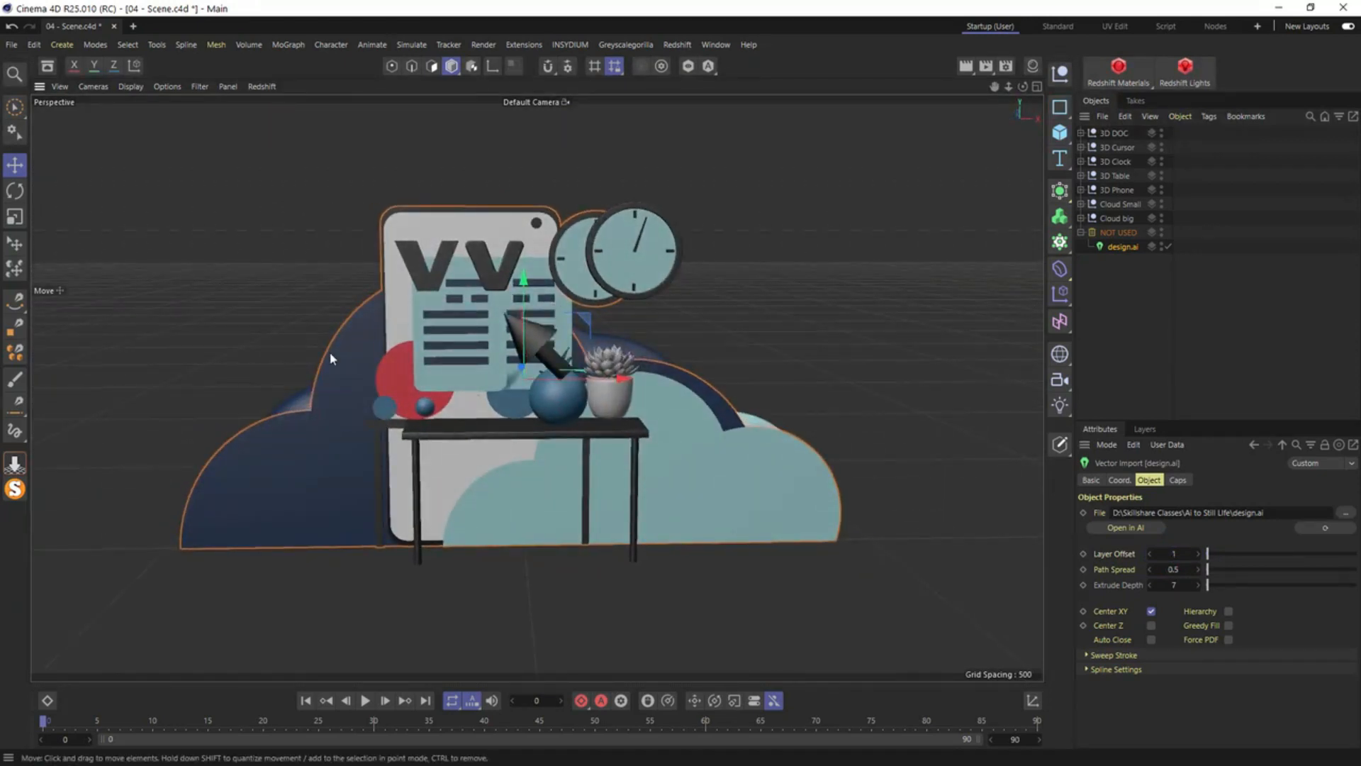
left_click_drag(535, 376, 685, 421)
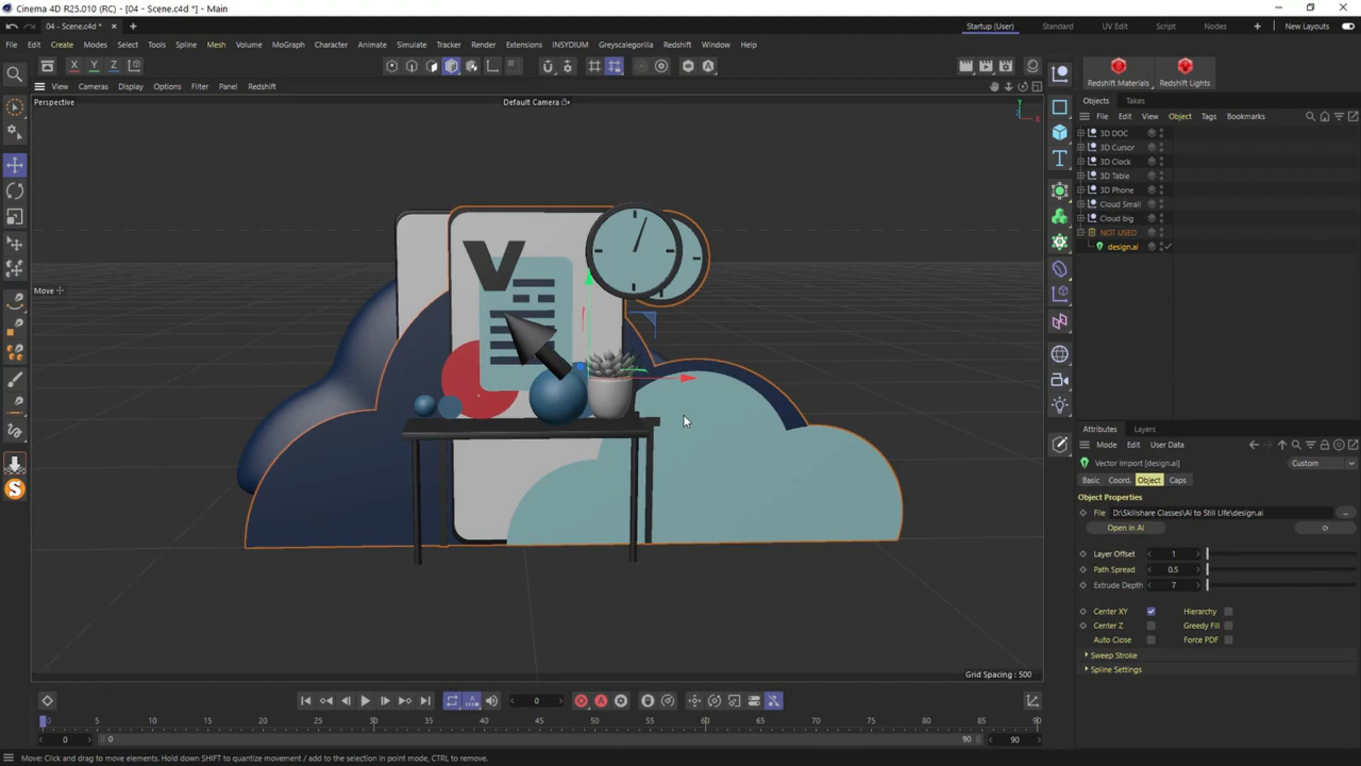
key("ctrl+z")
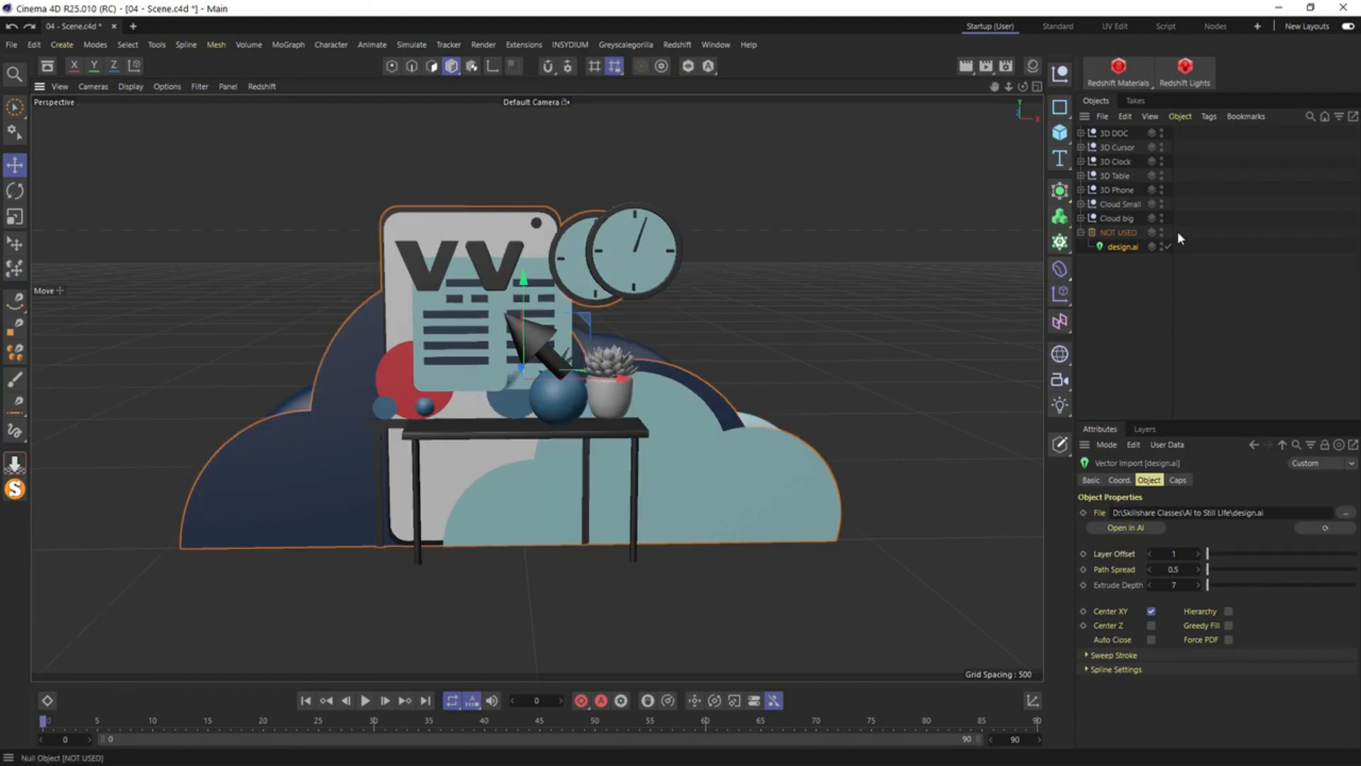
left_click_drag(568, 390, 661, 350, "alt")
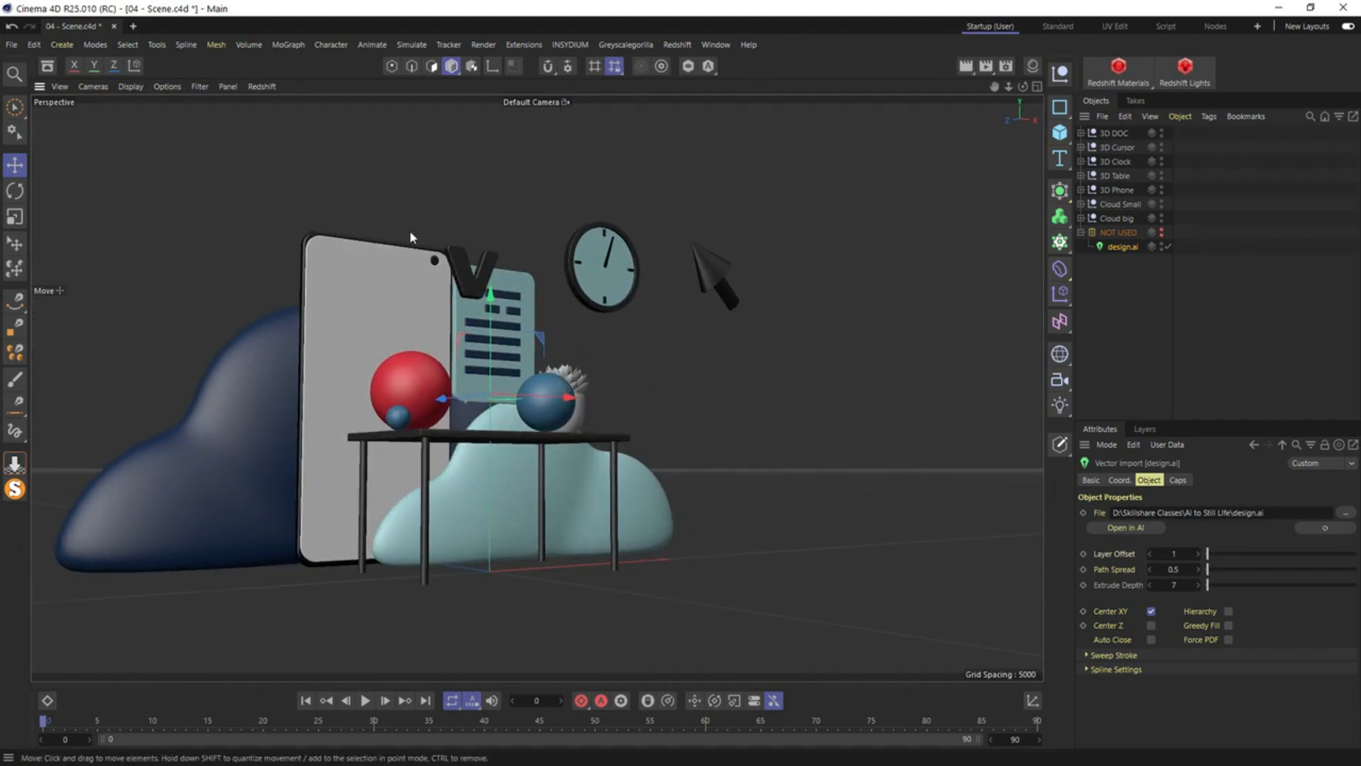
left_click(1081, 232)
Create a null named 3D Geo and group all objects from 3D DOC to Cloud big under it
left_click(1062, 73)
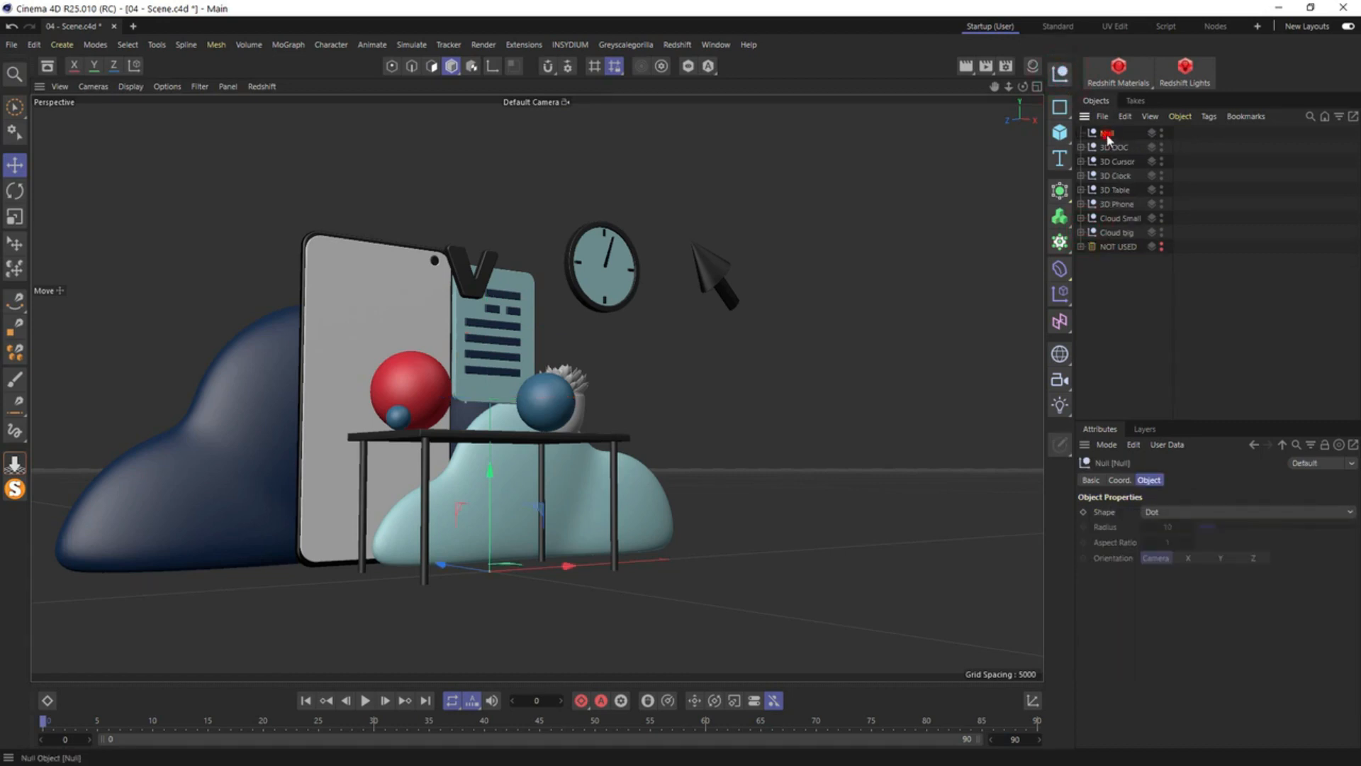
double_click(1109, 134)
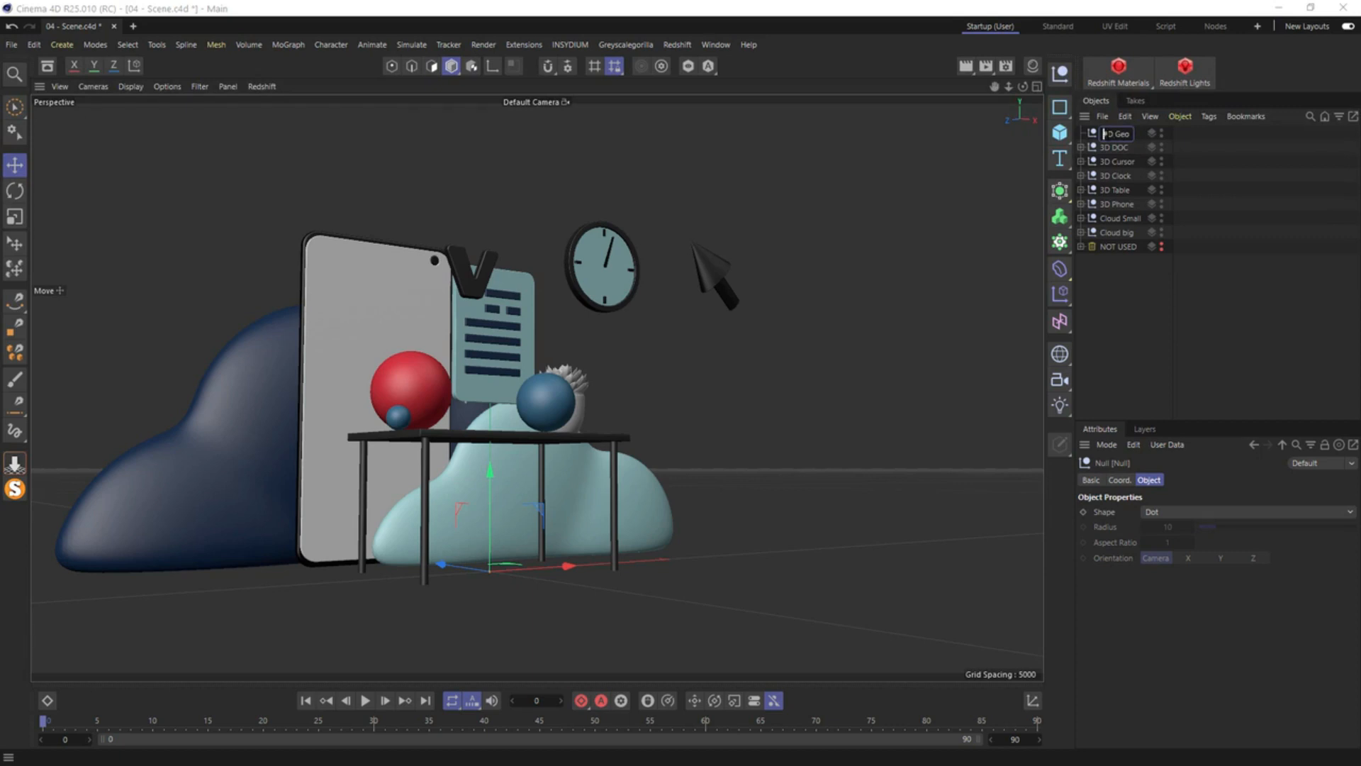
type("3D Geo")
key("Return")
left_click(1117, 146)
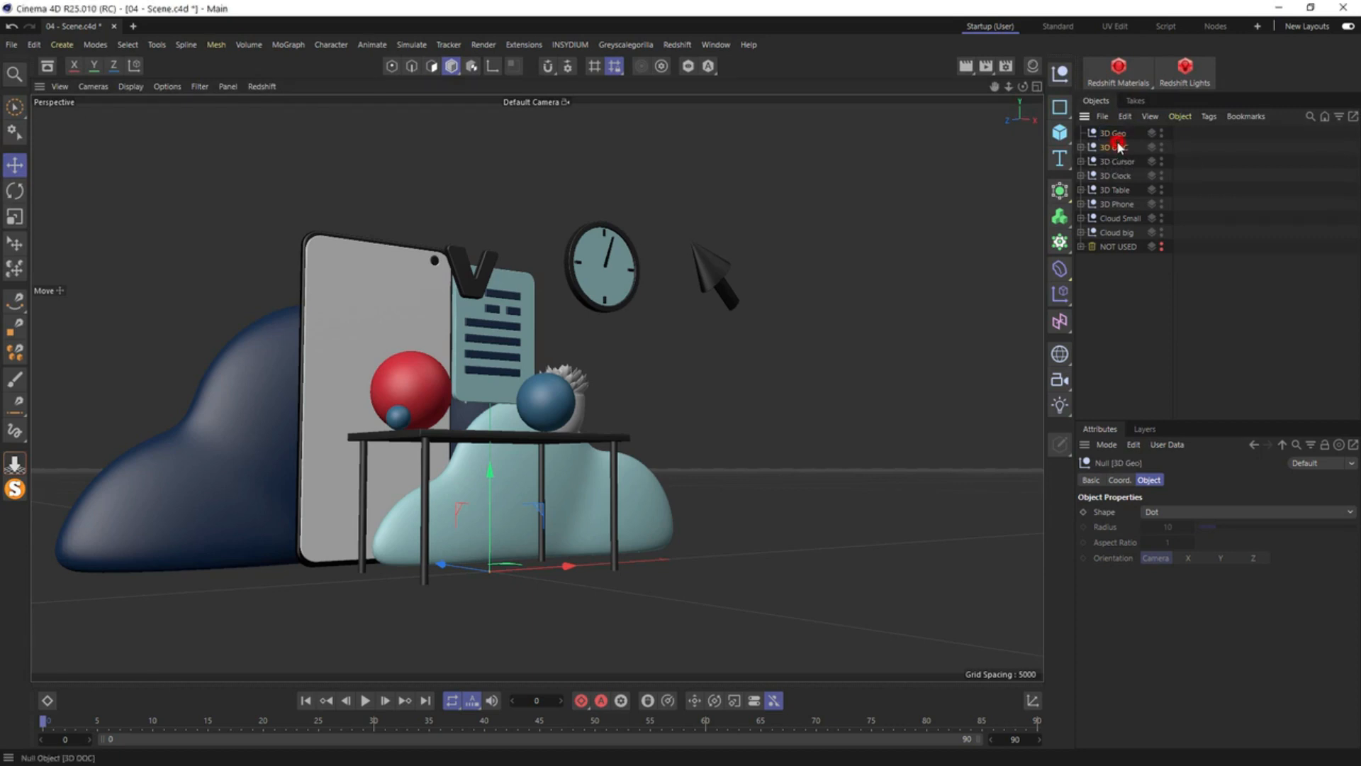
left_click(1120, 232, "shift")
left_click_drag(1120, 227, 1112, 139)
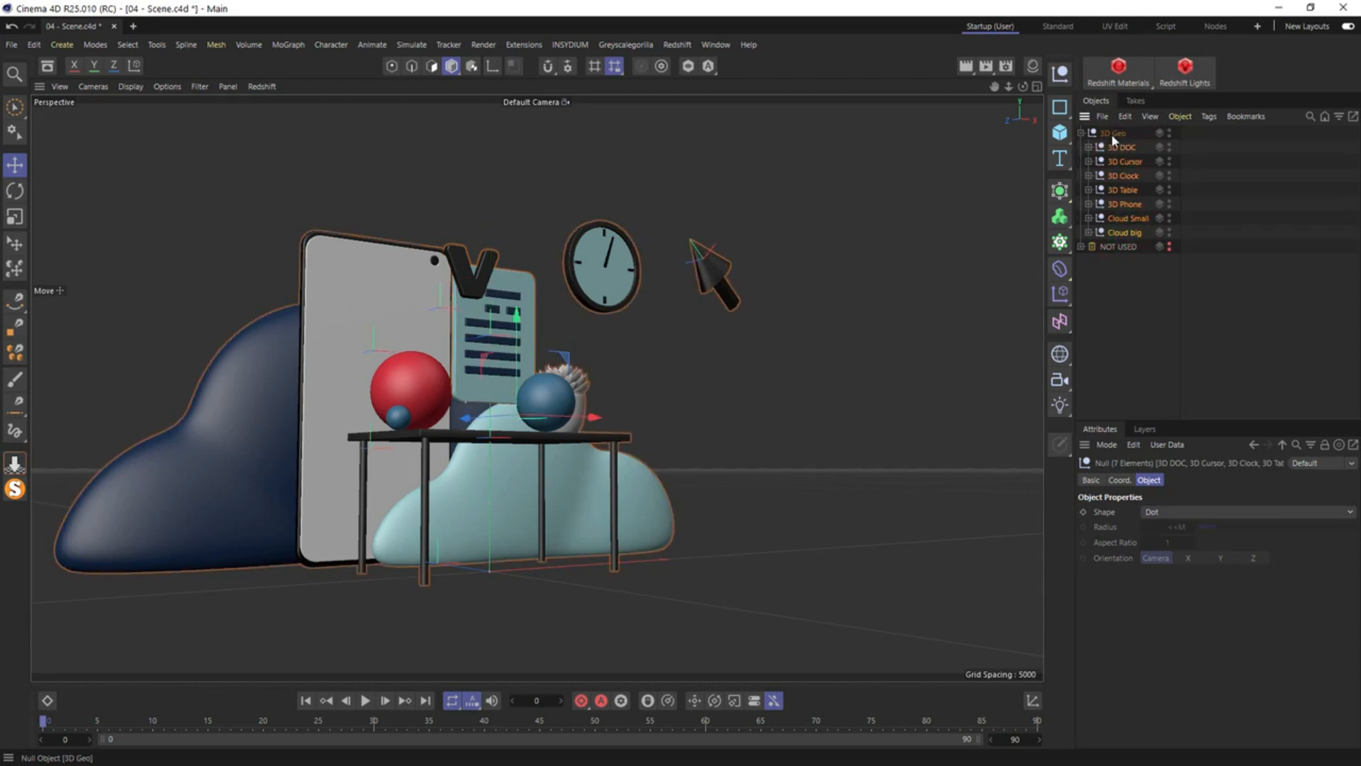
Add a Plane as the floor and scale it up uniformly to about 5050 wide, extending far beyond the models
left_click(1059, 132)
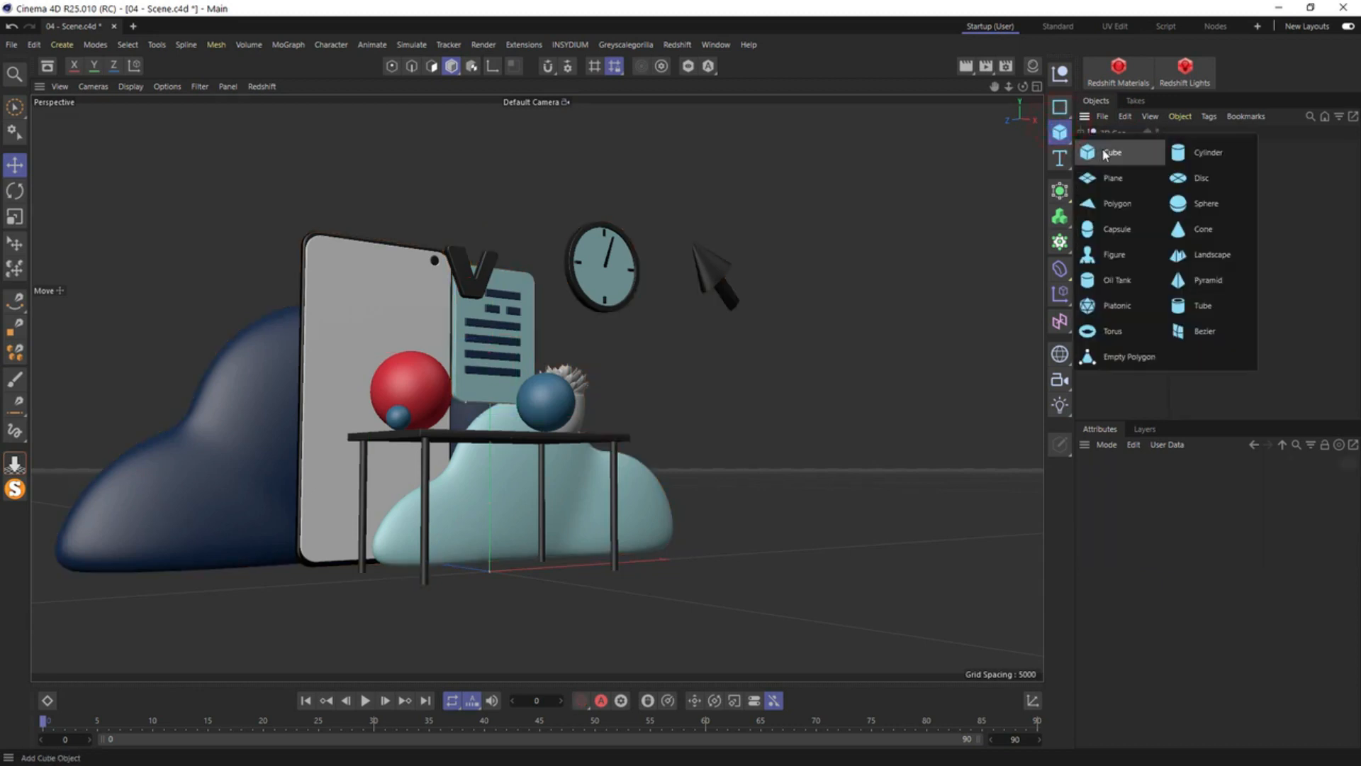
left_click(1121, 186)
key("t")
left_click_drag(557, 431, 815, 422)
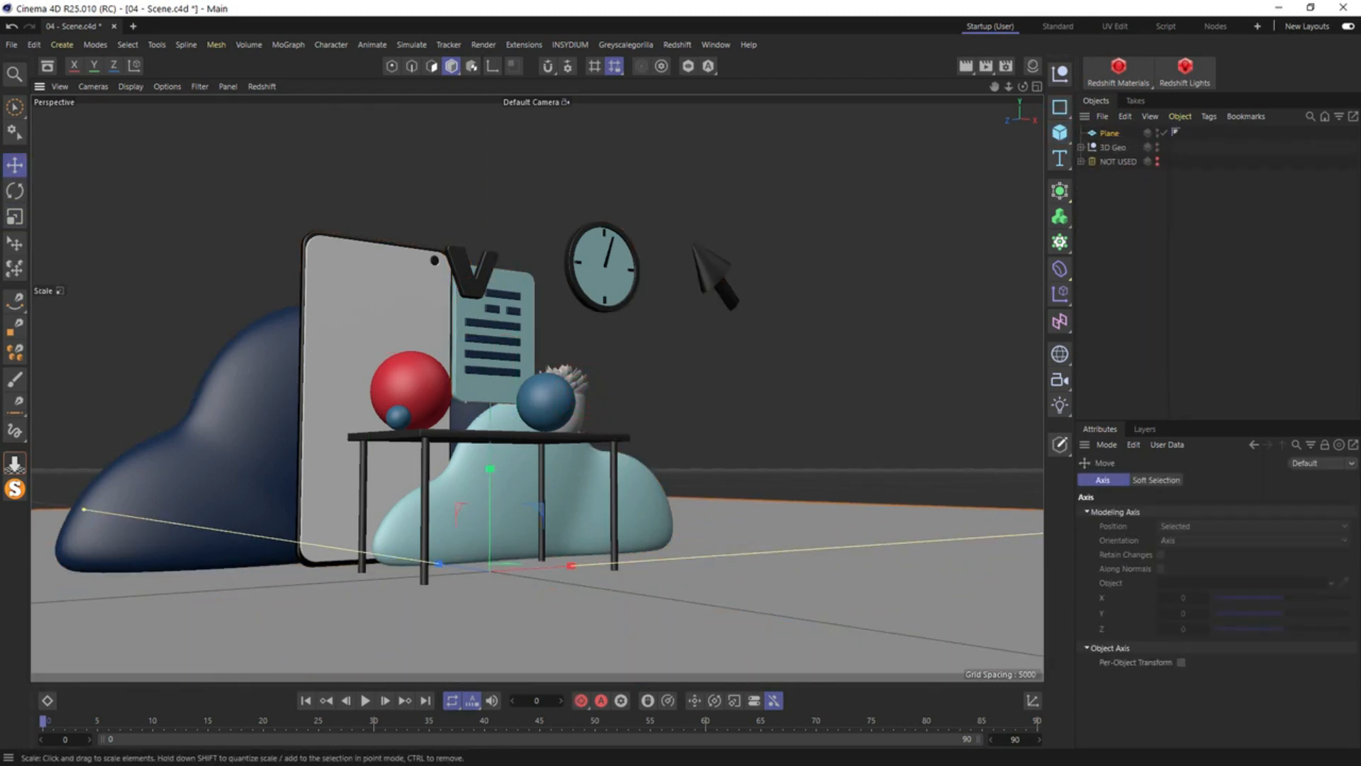
key("e")
scroll(608, 433, "down", 8)
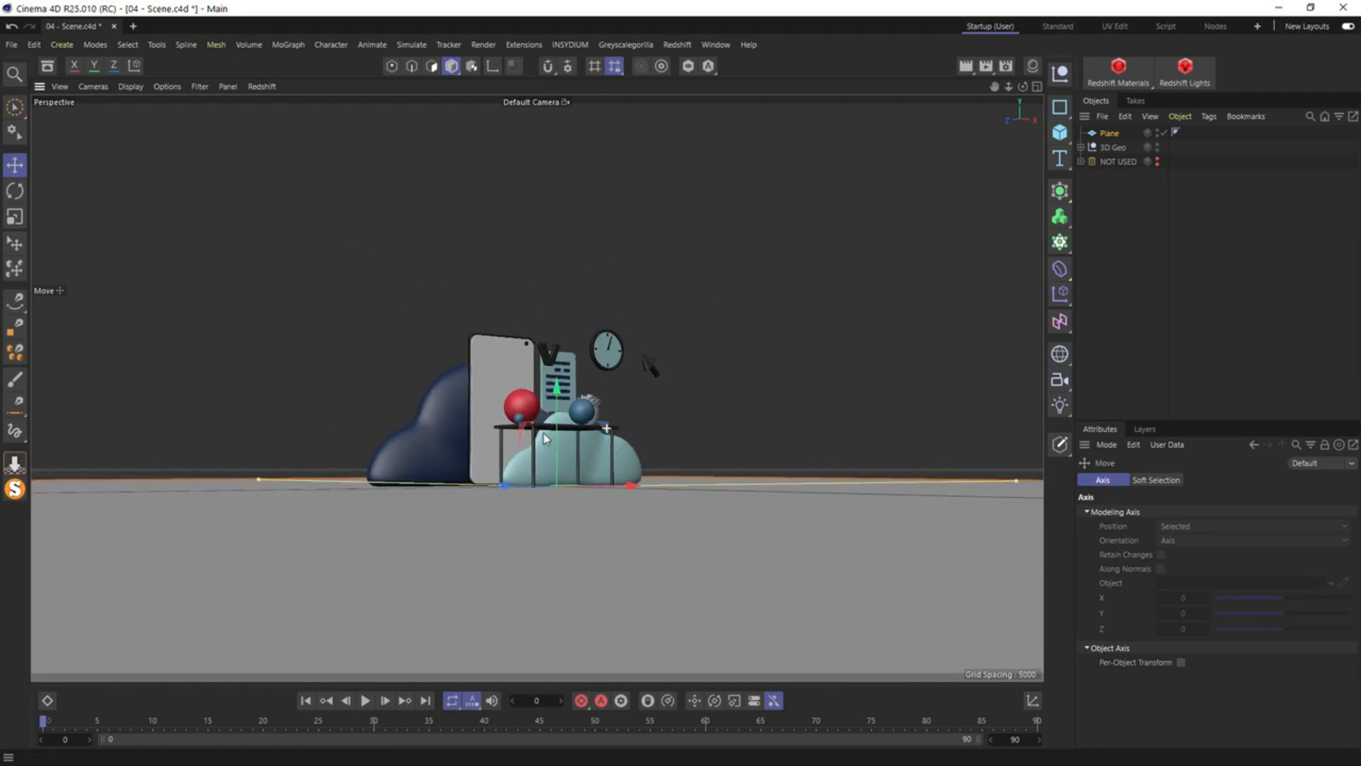
left_click_drag(608, 433, 317, 375, "alt")
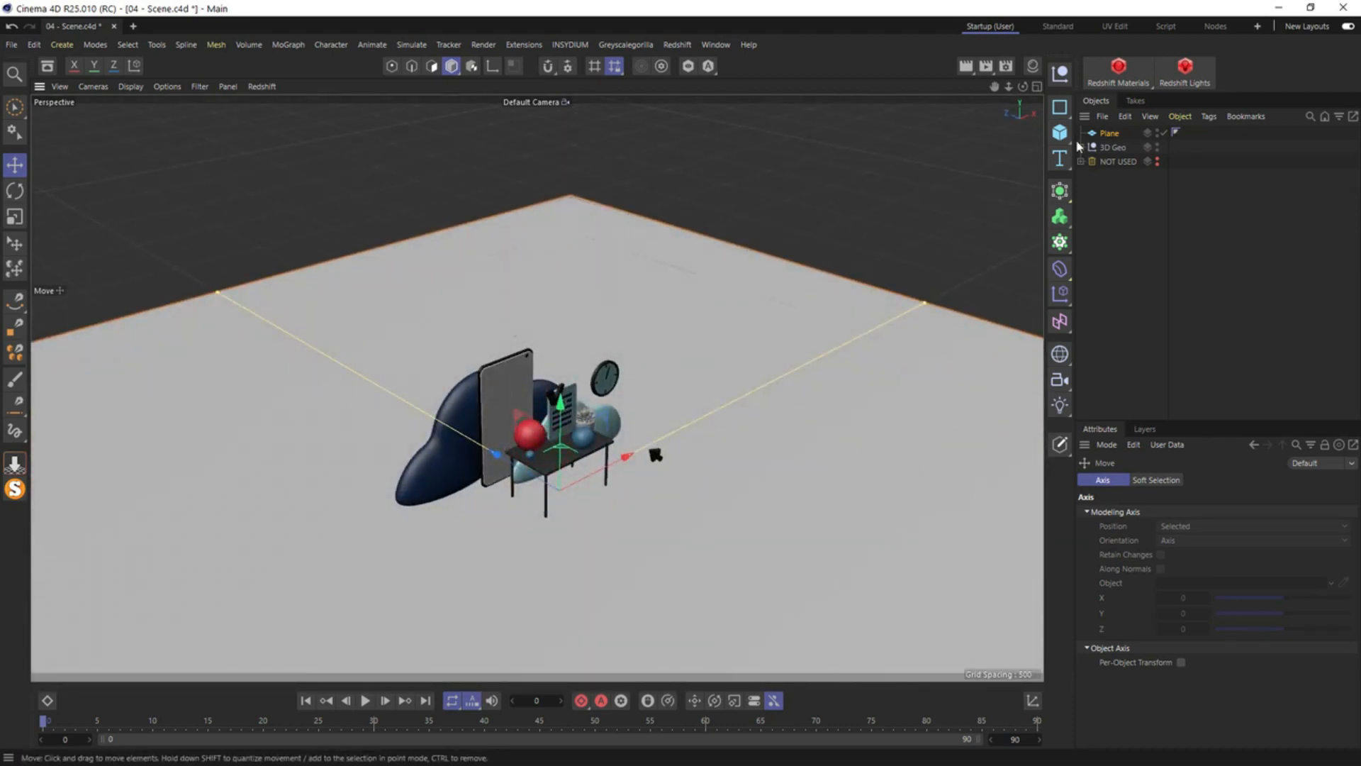
Add a Bend deformer and set its strength to 90
left_click(1059, 268)
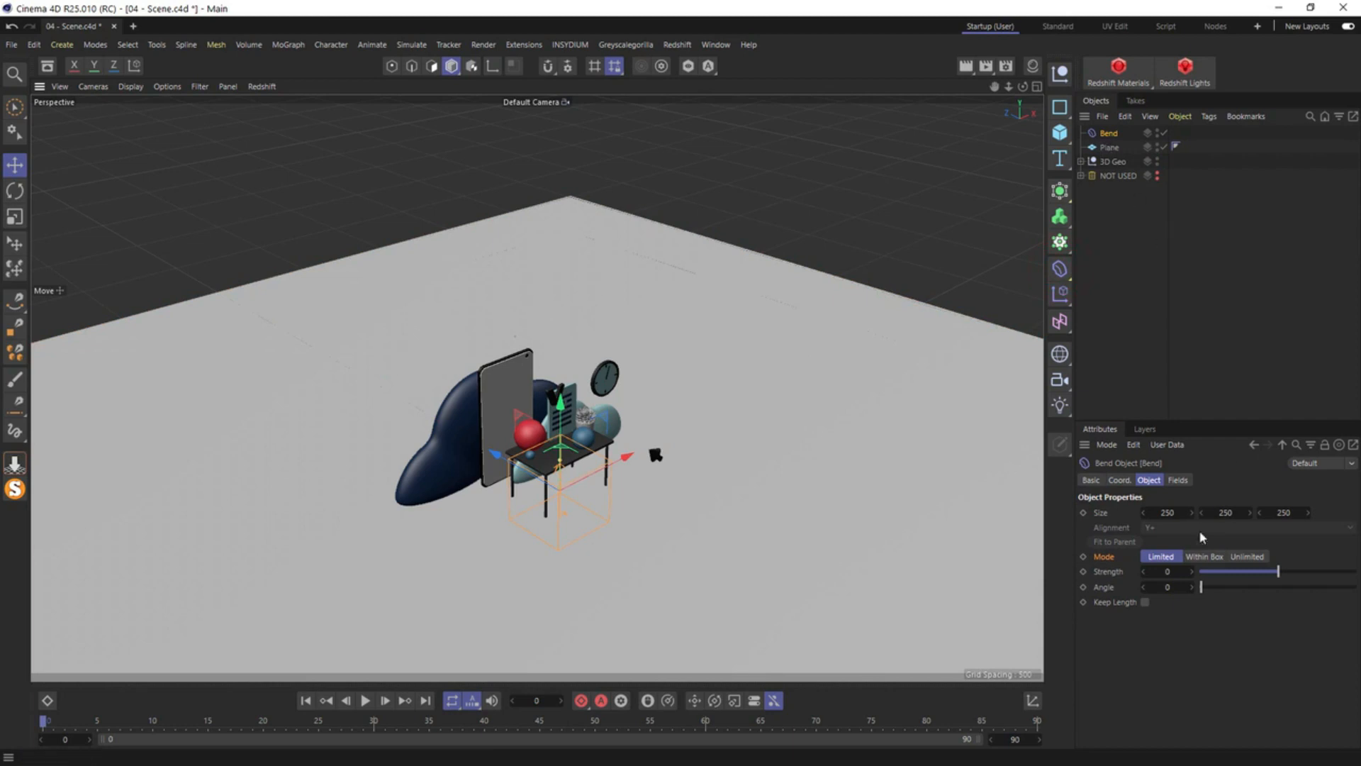
left_click(1181, 570)
type("90")
key("Return")
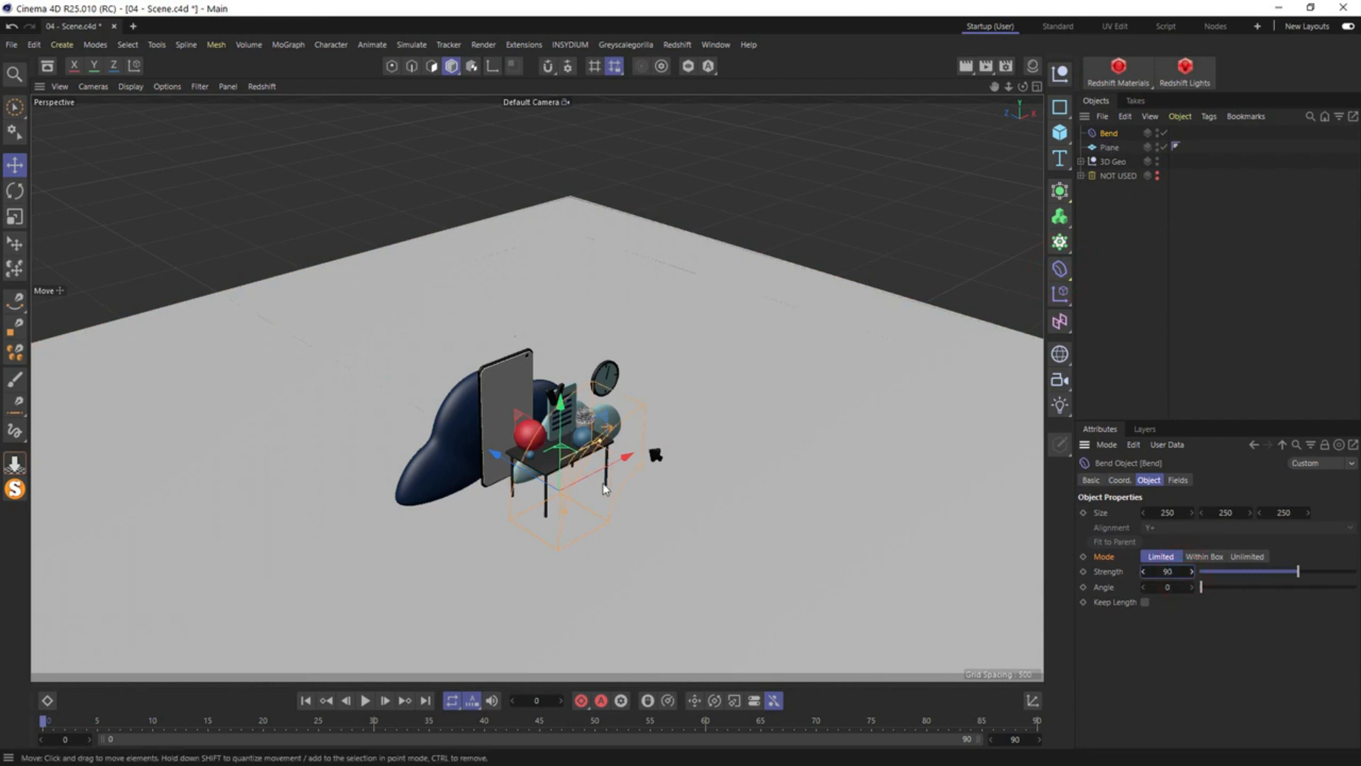
Rotate the Bend deformer so it curves the floor upward at the back, and make it a child of the Plane
key("r")
left_click_drag(589, 503, 457, 520)
left_click_drag(590, 465, 525, 441)
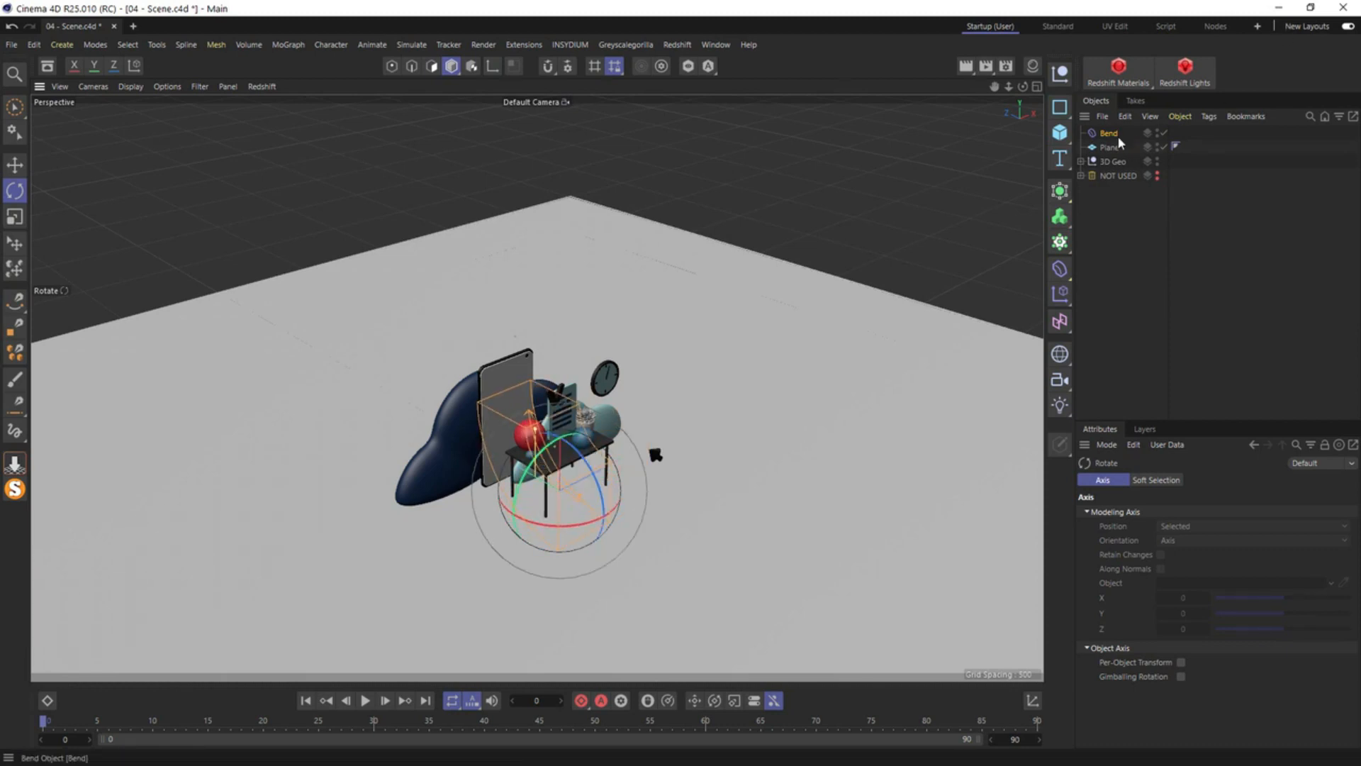
left_click_drag(1109, 134, 1108, 151)
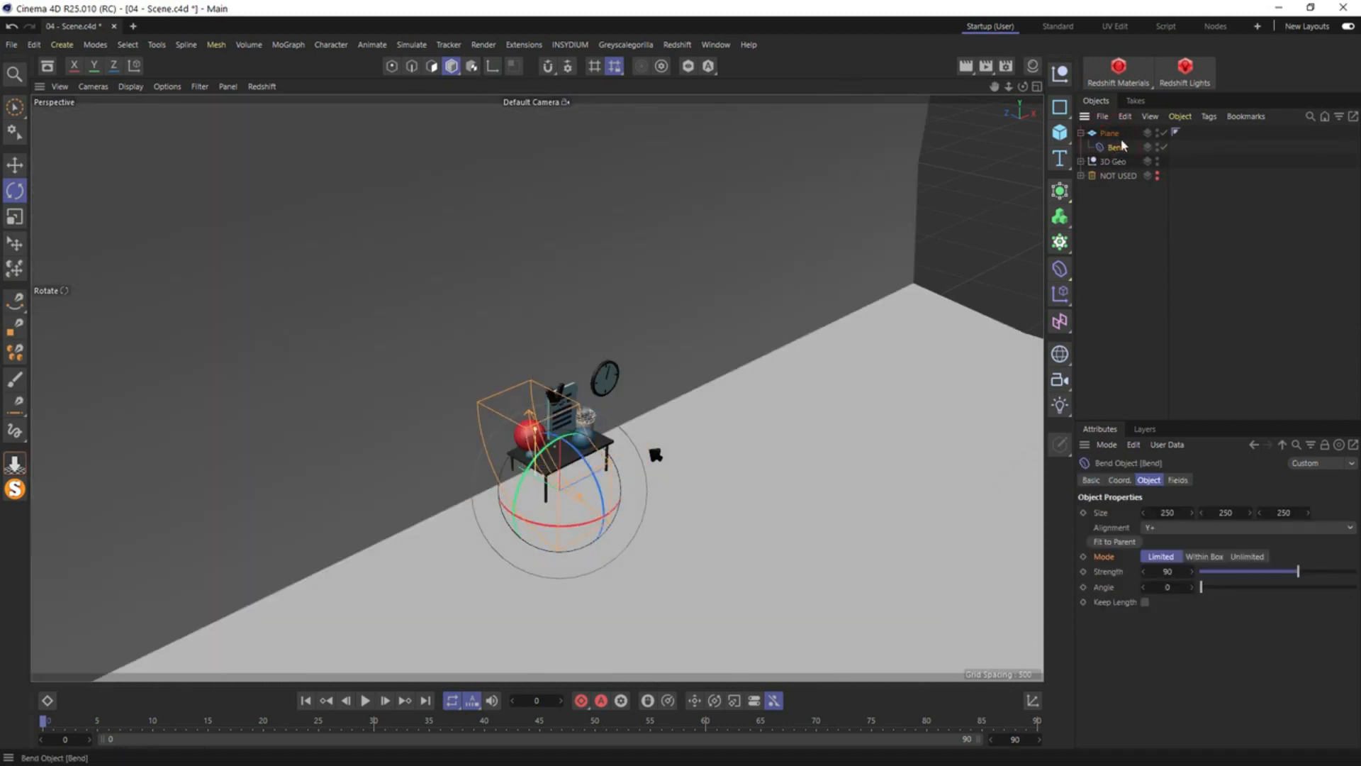
Move the Bend deformer back behind the models and smooth the Plane with 1 width segment and 92 height segments
key("e")
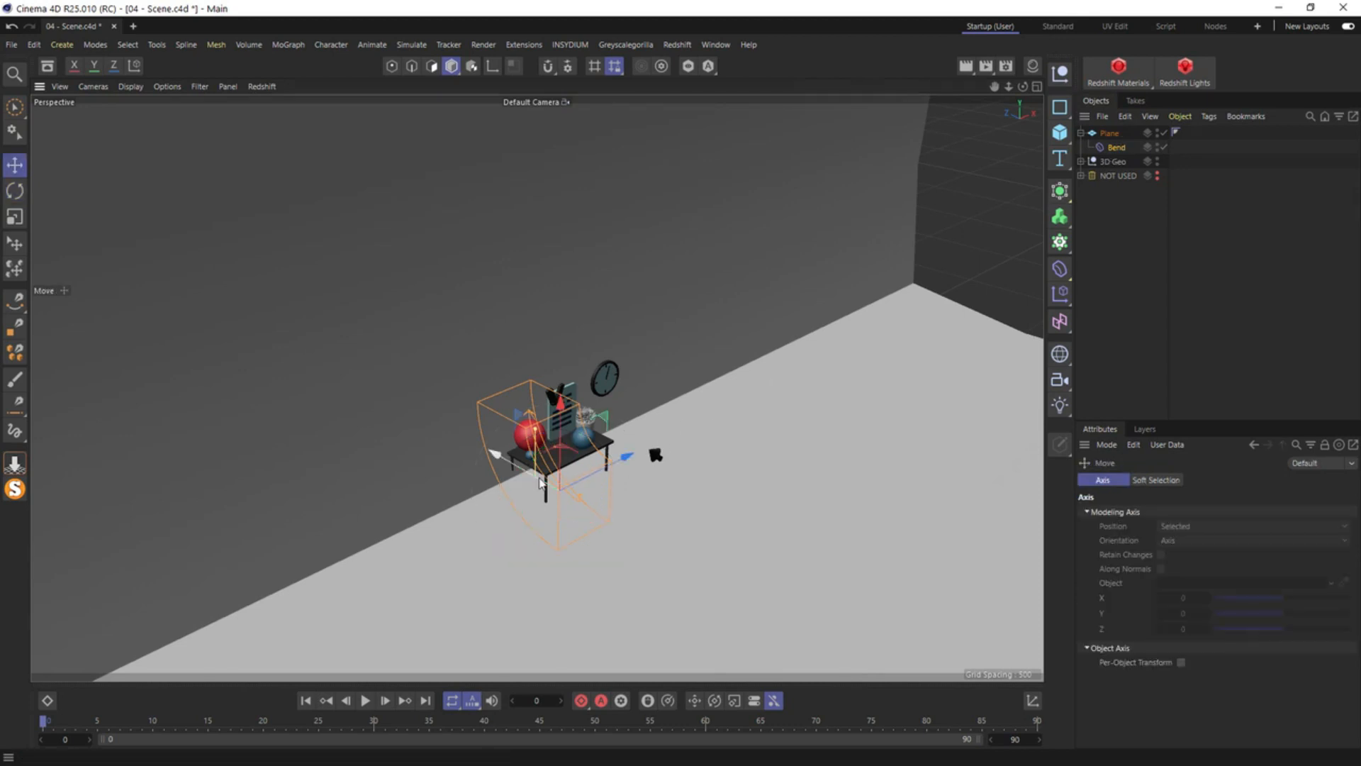
left_click_drag(535, 486, 794, 397, "alt")
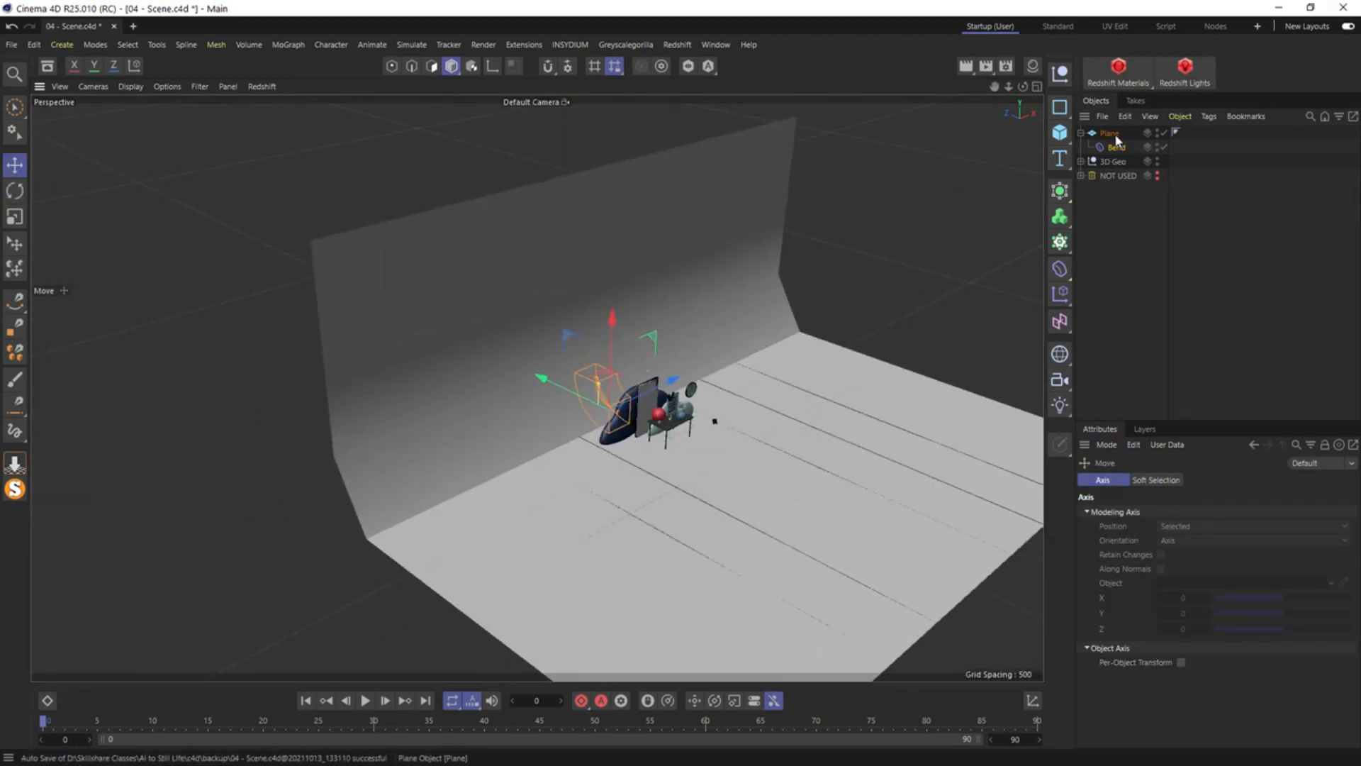
left_click(1110, 134)
left_click_drag(1227, 550, 1329, 559)
left_click_drag(470, 494, 696, 410, "alt")
Move the backdrop Plane further back from the models and widen its curve by setting the Bend's Y size to 903
left_click(1104, 133)
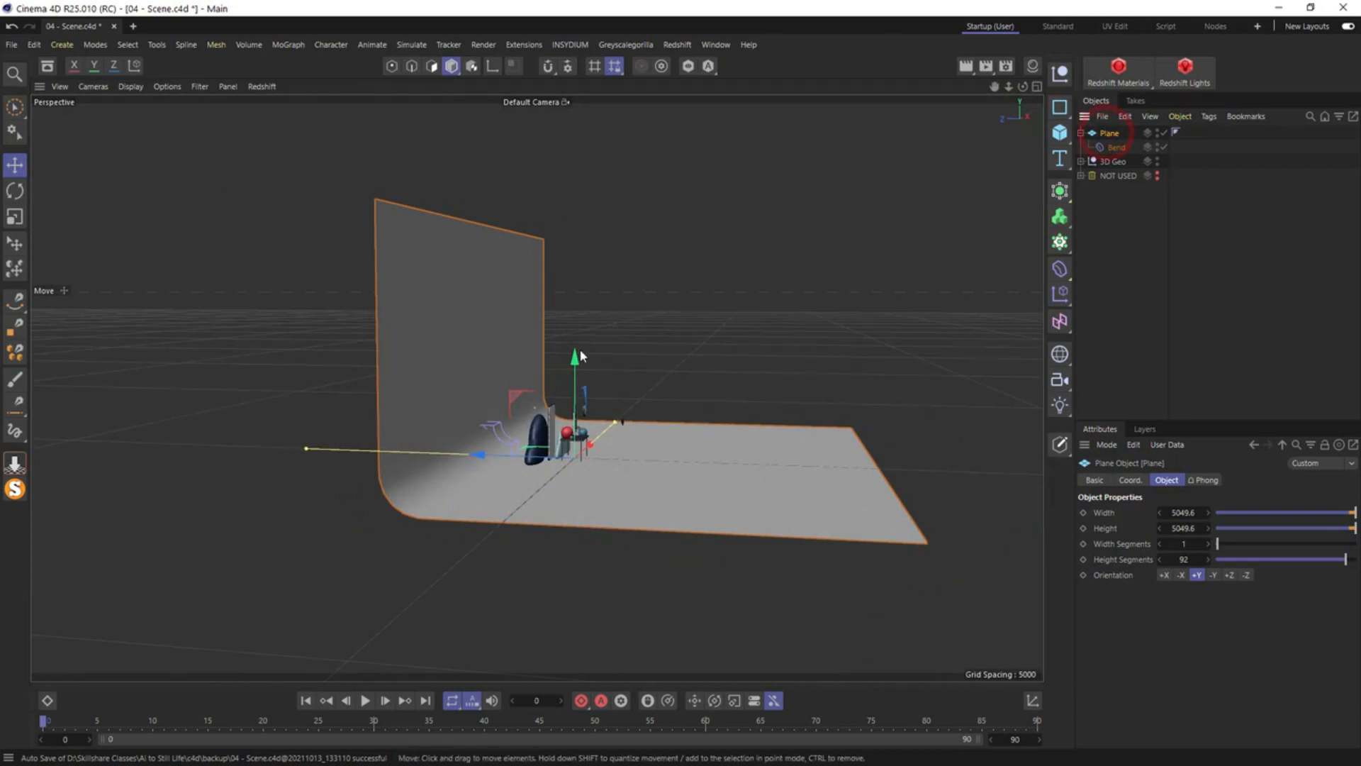
key("e")
left_click_drag(524, 459, 459, 458)
left_click(1116, 147)
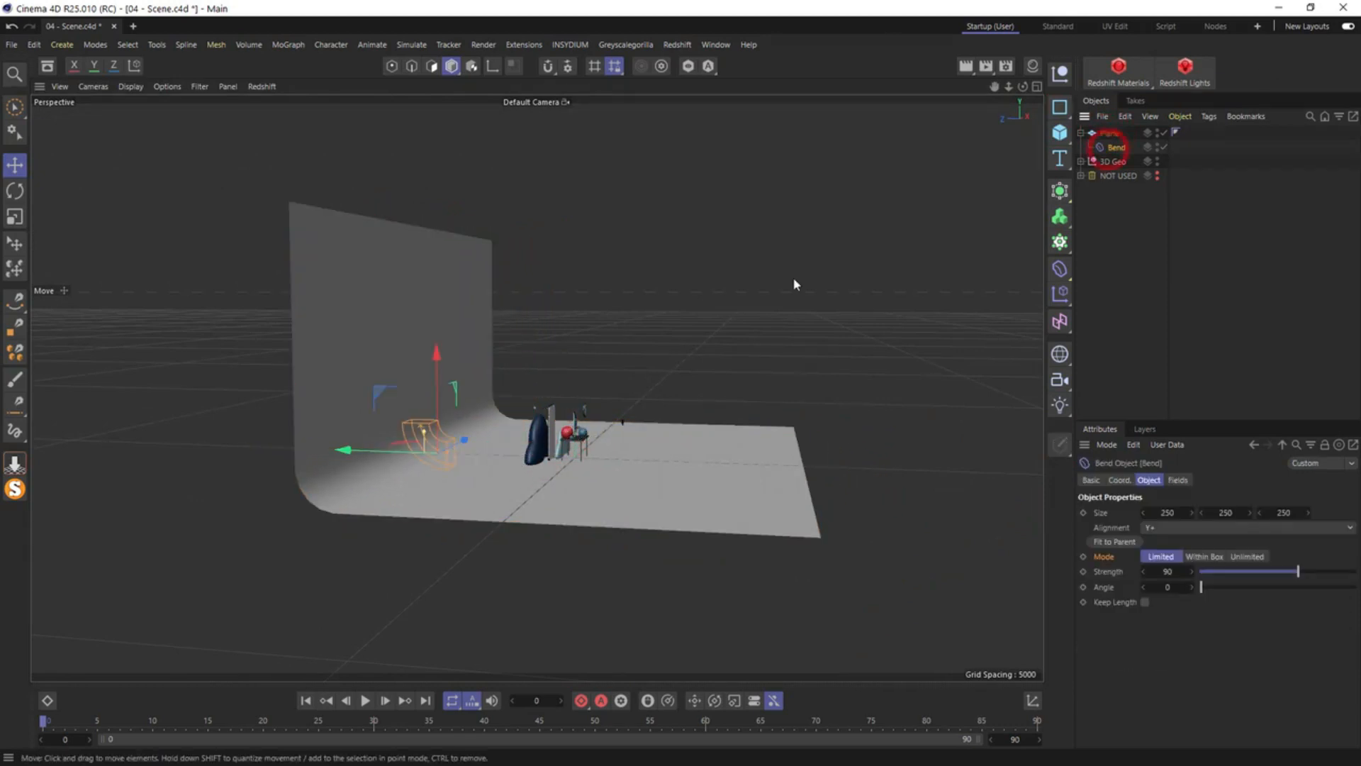
left_click(1223, 510)
mouse_move(1222, 510)
left_mouse_down()
mouse_move(1265, 510)
mouse_move(1235, 509)
left_mouse_up()
left_click_drag(506, 489, 330, 310, "alt")
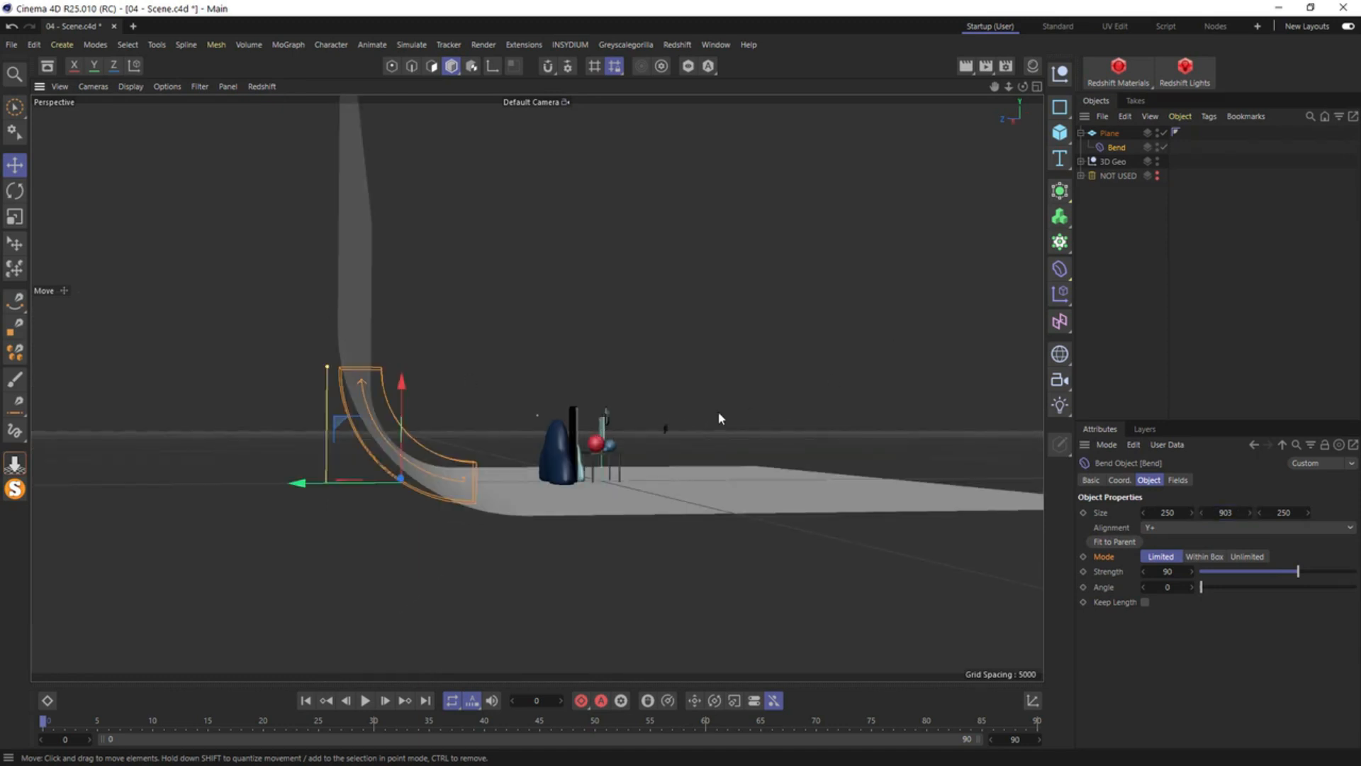
Add a camera, look through it, and set its focal length to Portrait (80 mm)
left_click(1061, 381)
left_click(1163, 133)
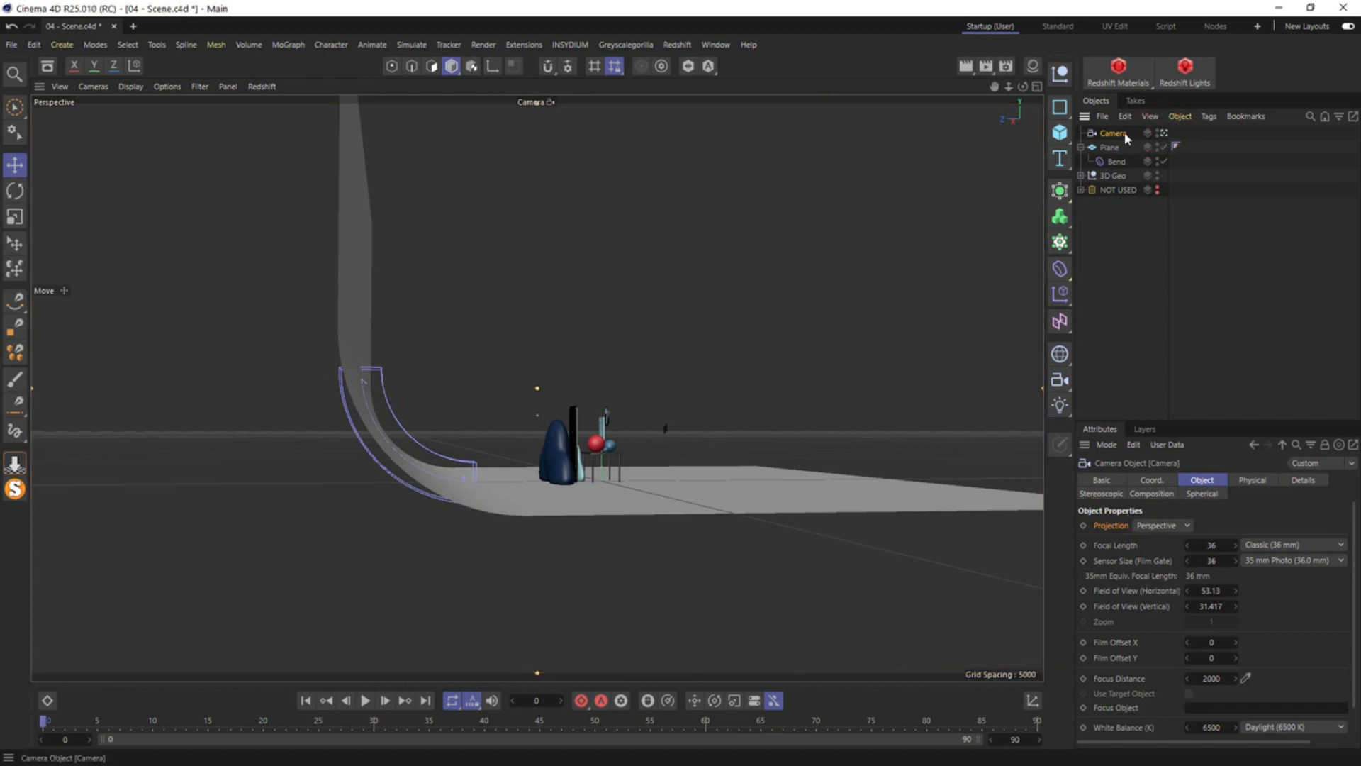
left_click(1275, 546)
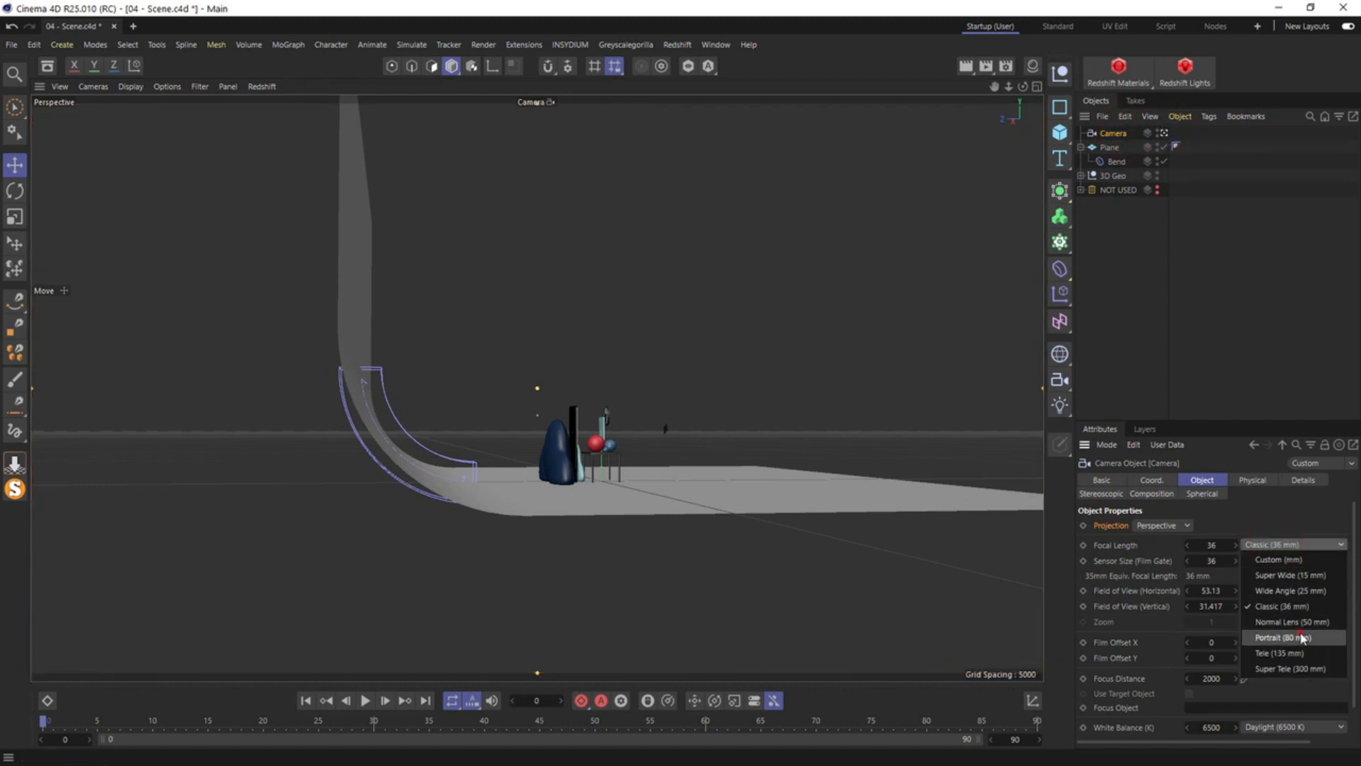
left_click(1302, 637)
Set the camera's X and Y position and its heading and pitch rotation to 0
left_click(1152, 481)
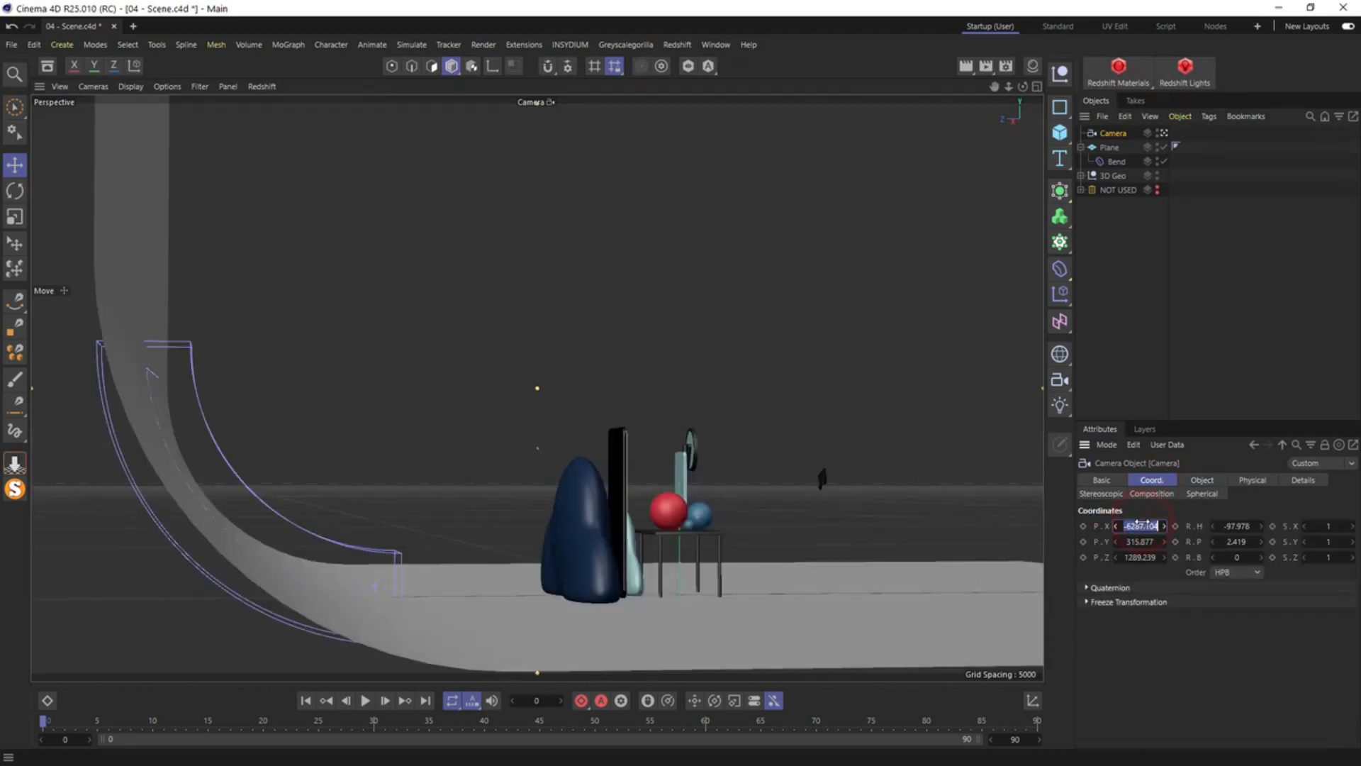
type("0")
left_click(1136, 541)
type("0")
left_click(1231, 525)
type("0")
left_click(1232, 542)
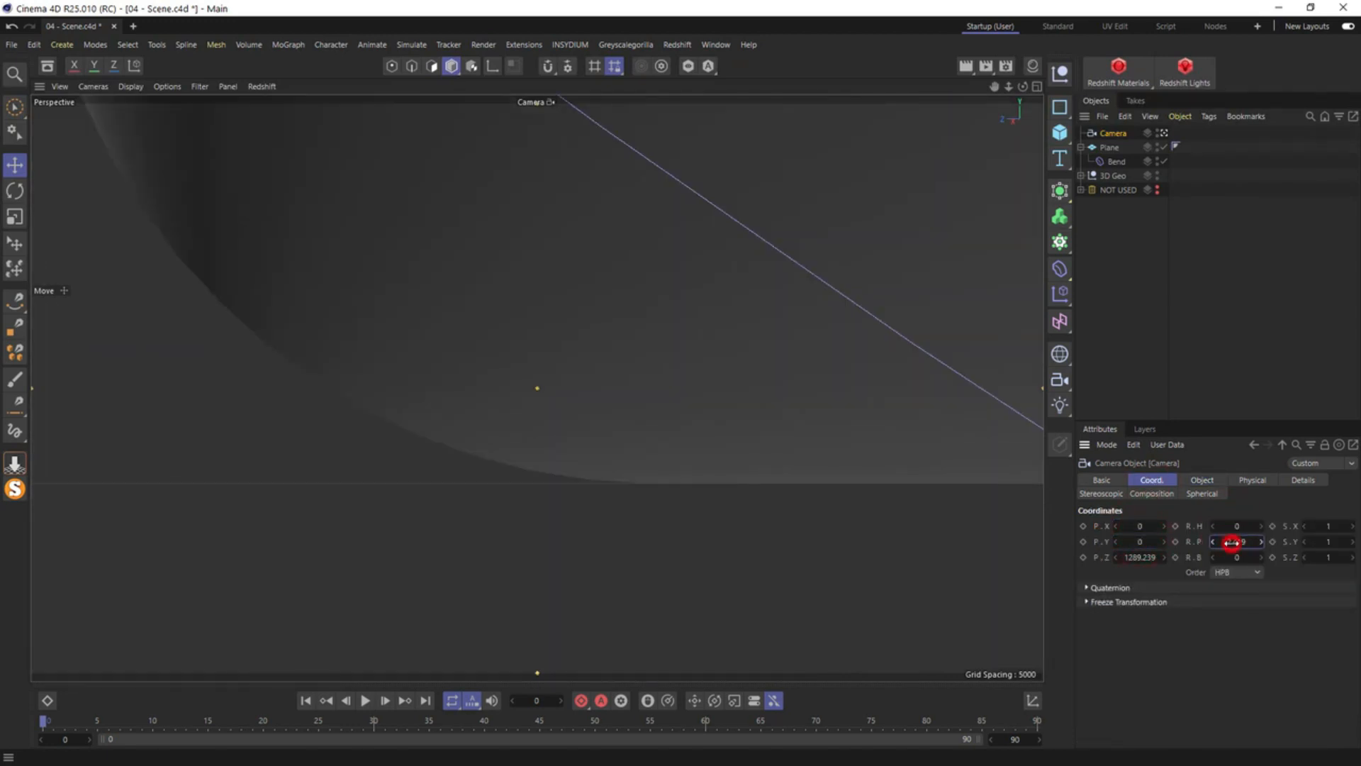
type("0")
key("Return")
Pull the camera back to frame the whole arrangement from the front, using the Grid composition helper
left_click_drag(1003, 87, 1000, 212)
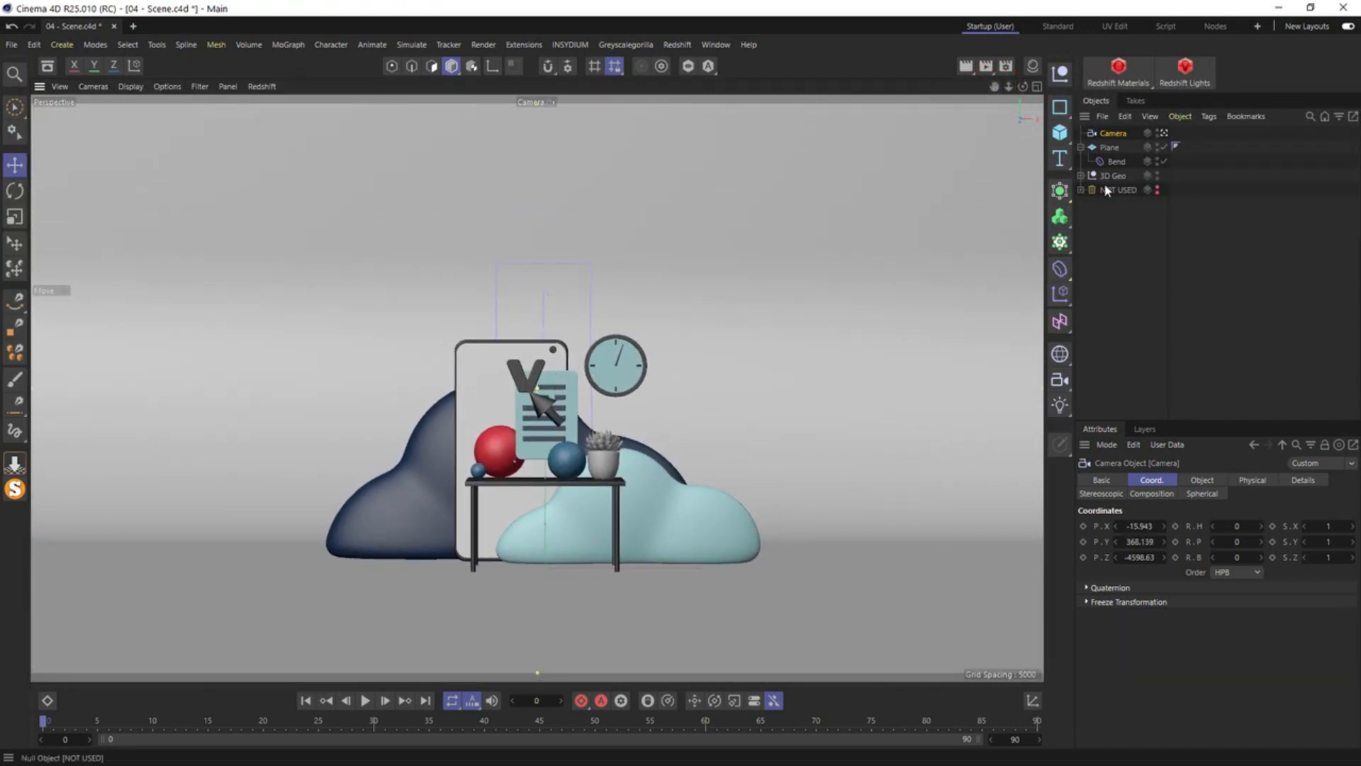
left_click(1154, 493)
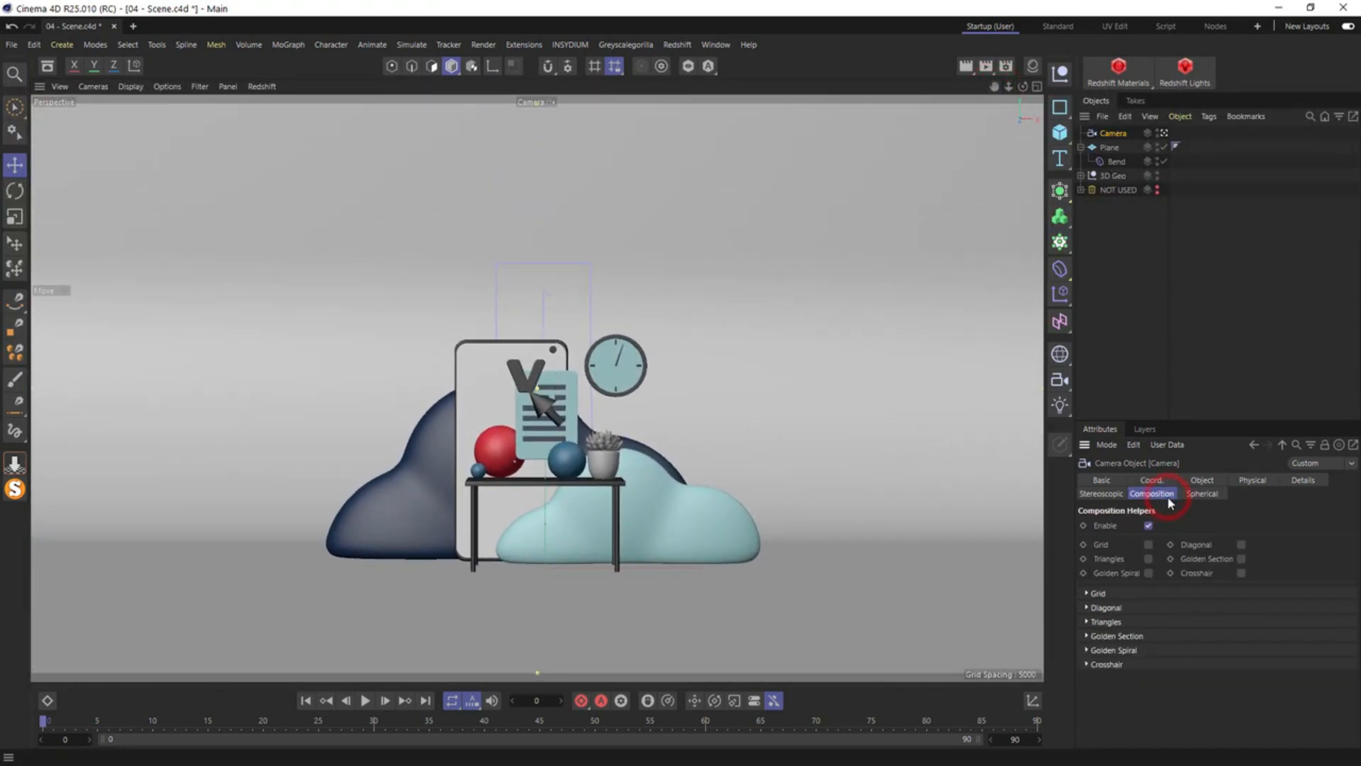
left_click(1147, 544)
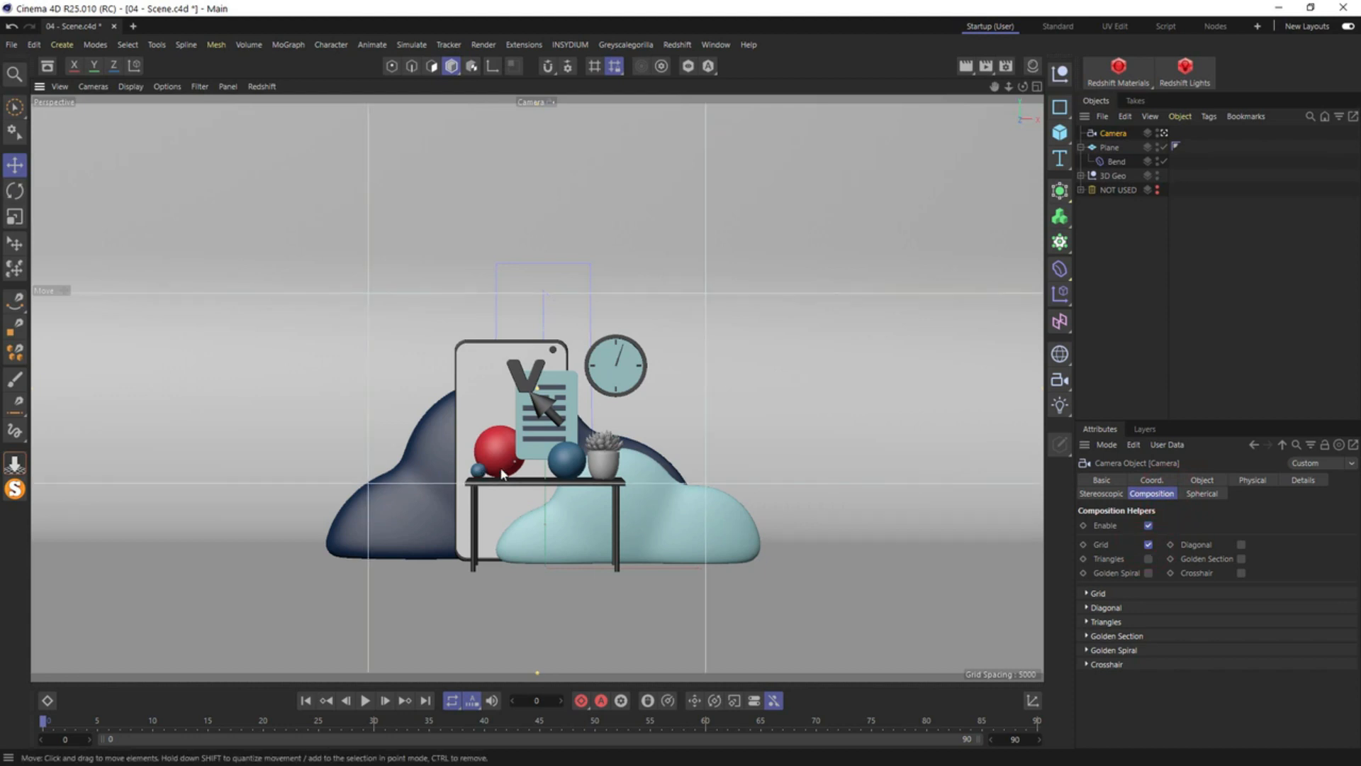
scroll(501, 474, "up", 5)
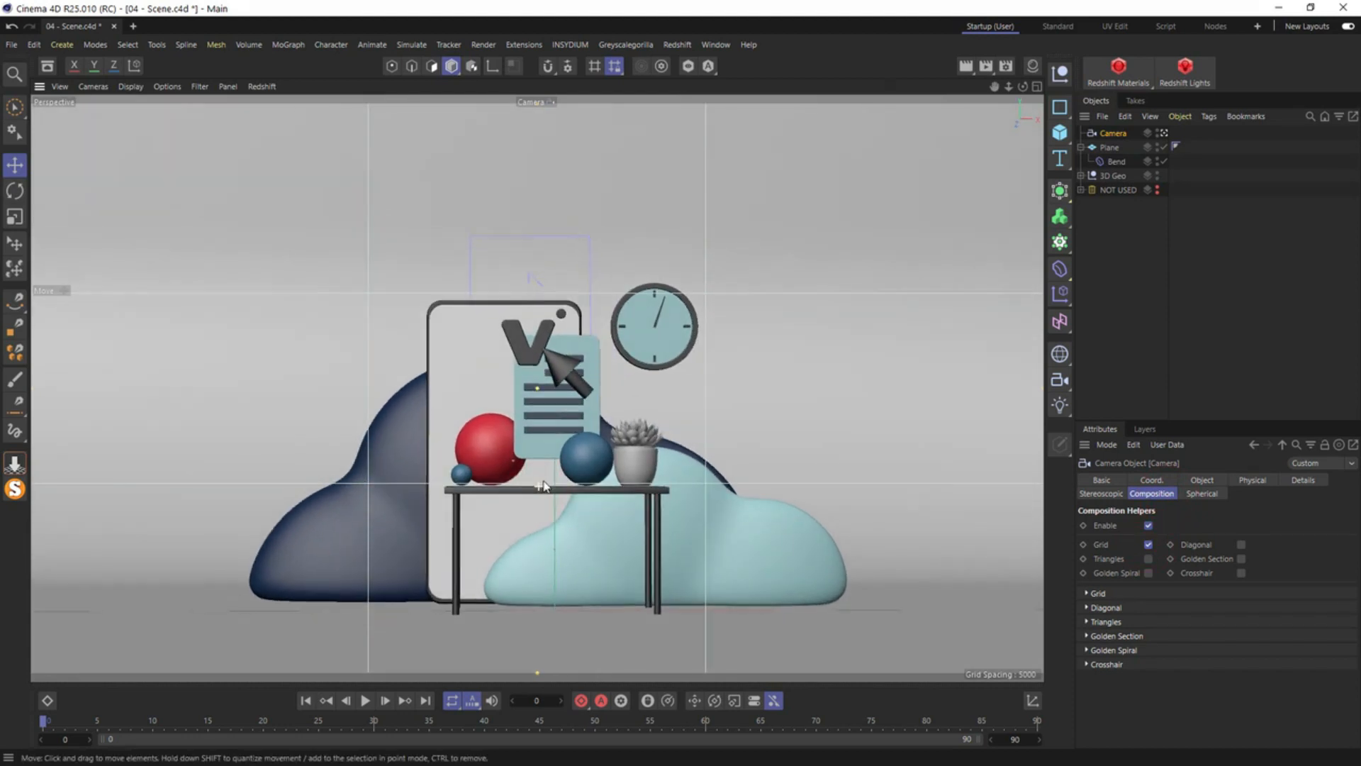
middle_click_drag(544, 487, 534, 456, "alt")
Move the light-blue small cloud slightly to the right behind the table
left_click(707, 489)
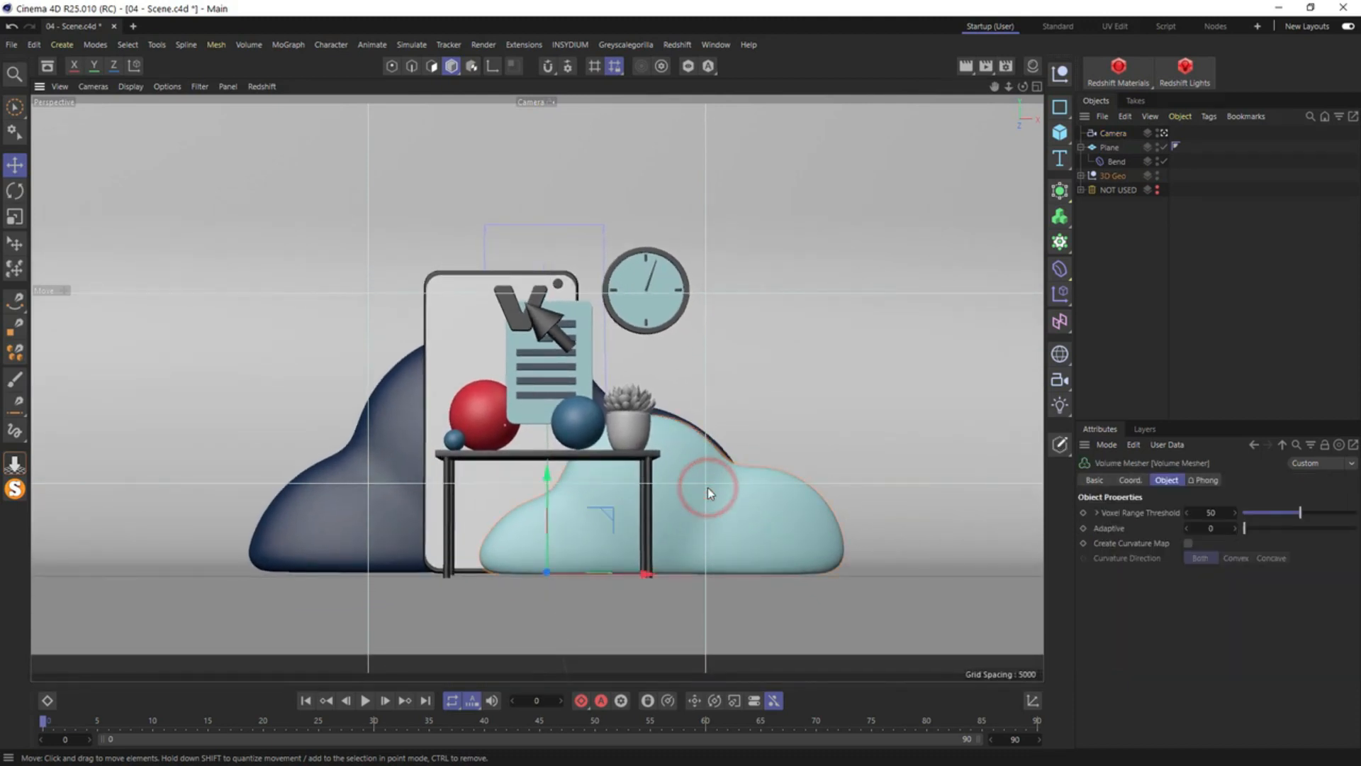
mouse_move(616, 572)
left_mouse_down()
mouse_move(653, 578)
mouse_move(628, 567)
left_mouse_up()
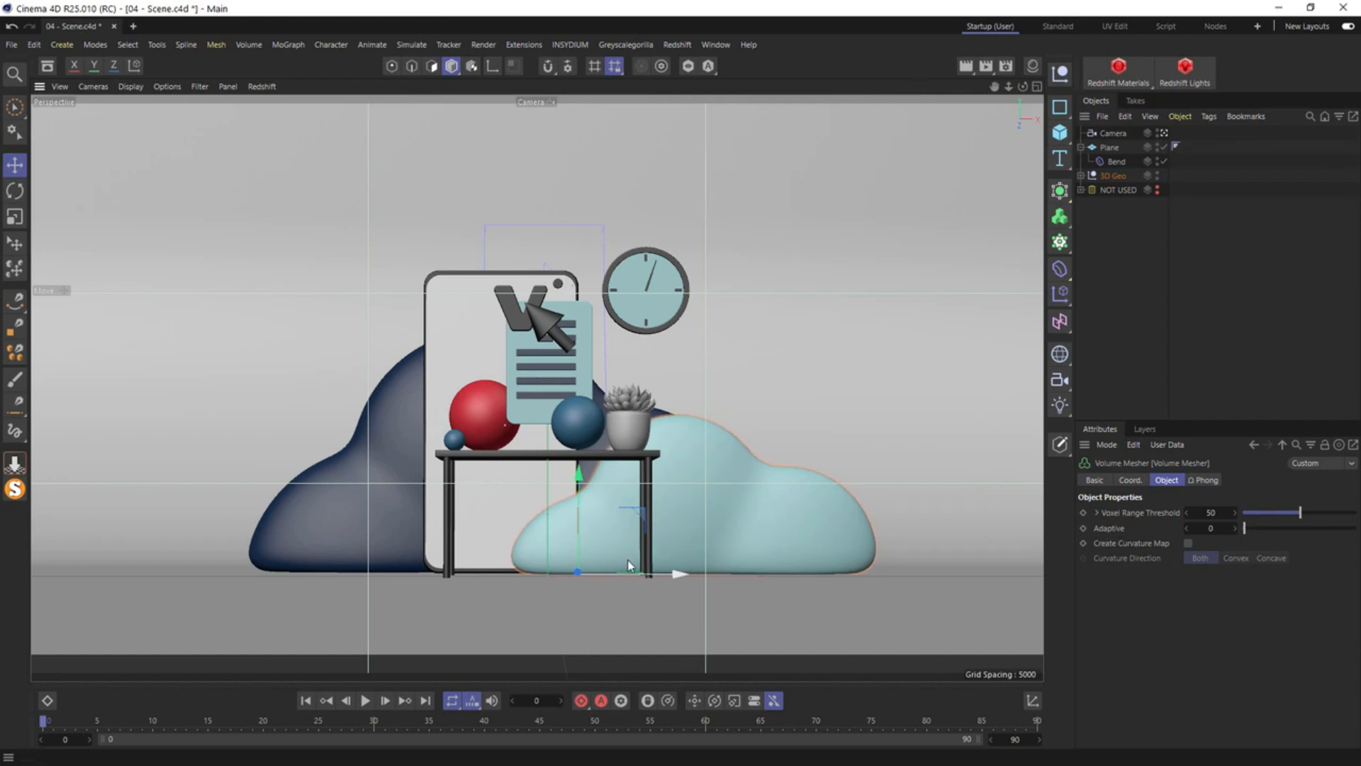
Undo the move of the light-blue cloud's mesh and shift the whole Cloud Small group slightly to the right instead
left_click(1081, 175)
left_click(1089, 260)
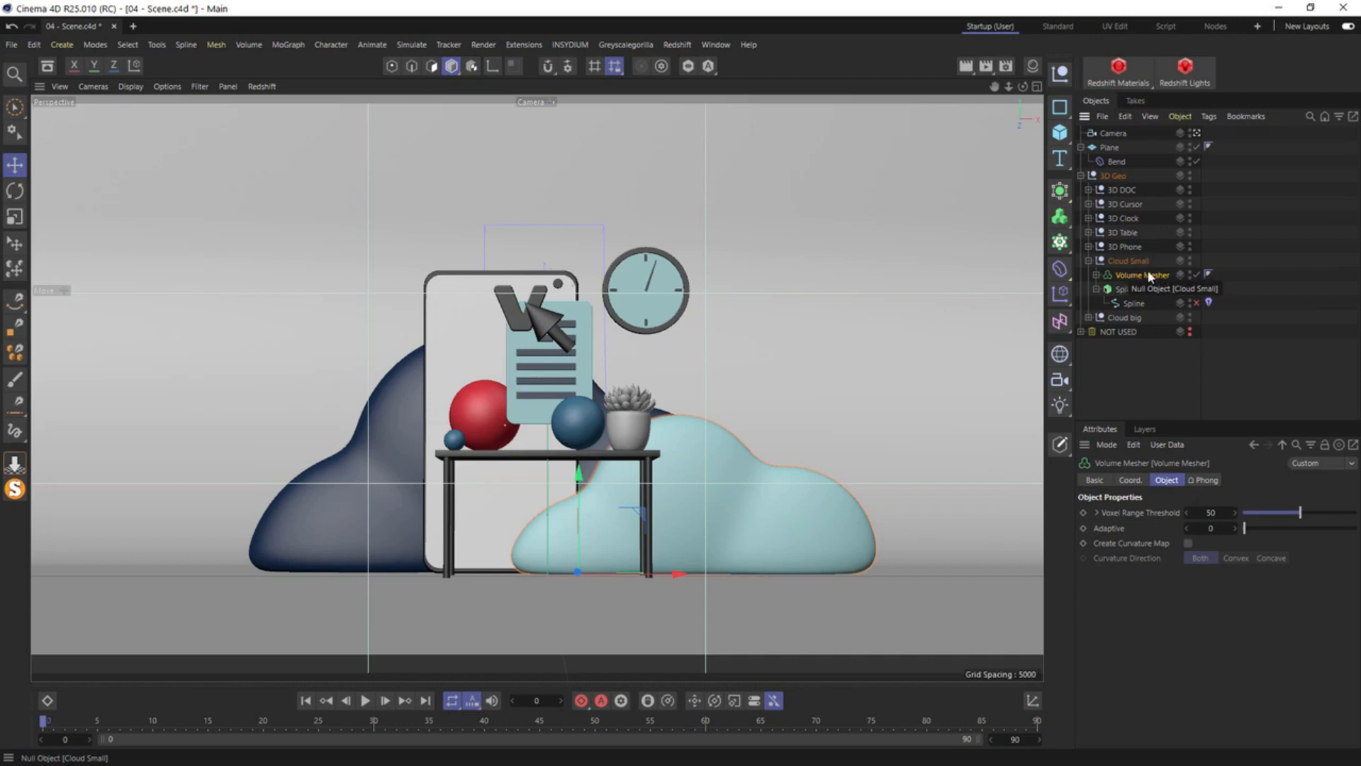
key("ctrl+z")
left_click(1132, 260)
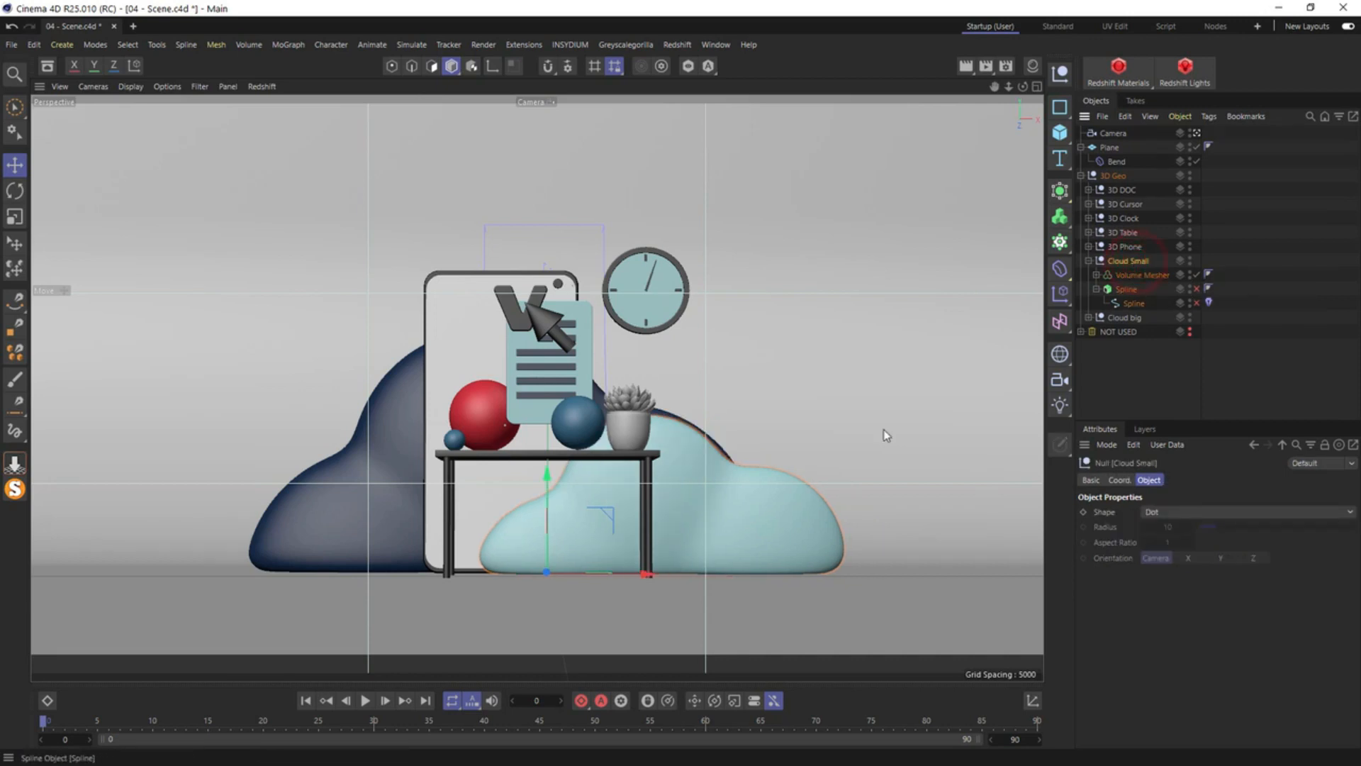
left_click_drag(625, 574, 652, 578)
Move the Cloud big group further left behind the phone, and the 3D Cursor down and right to the document's right edge
left_click(1088, 261)
left_click(1124, 275)
left_click_drag(594, 468, 522, 466)
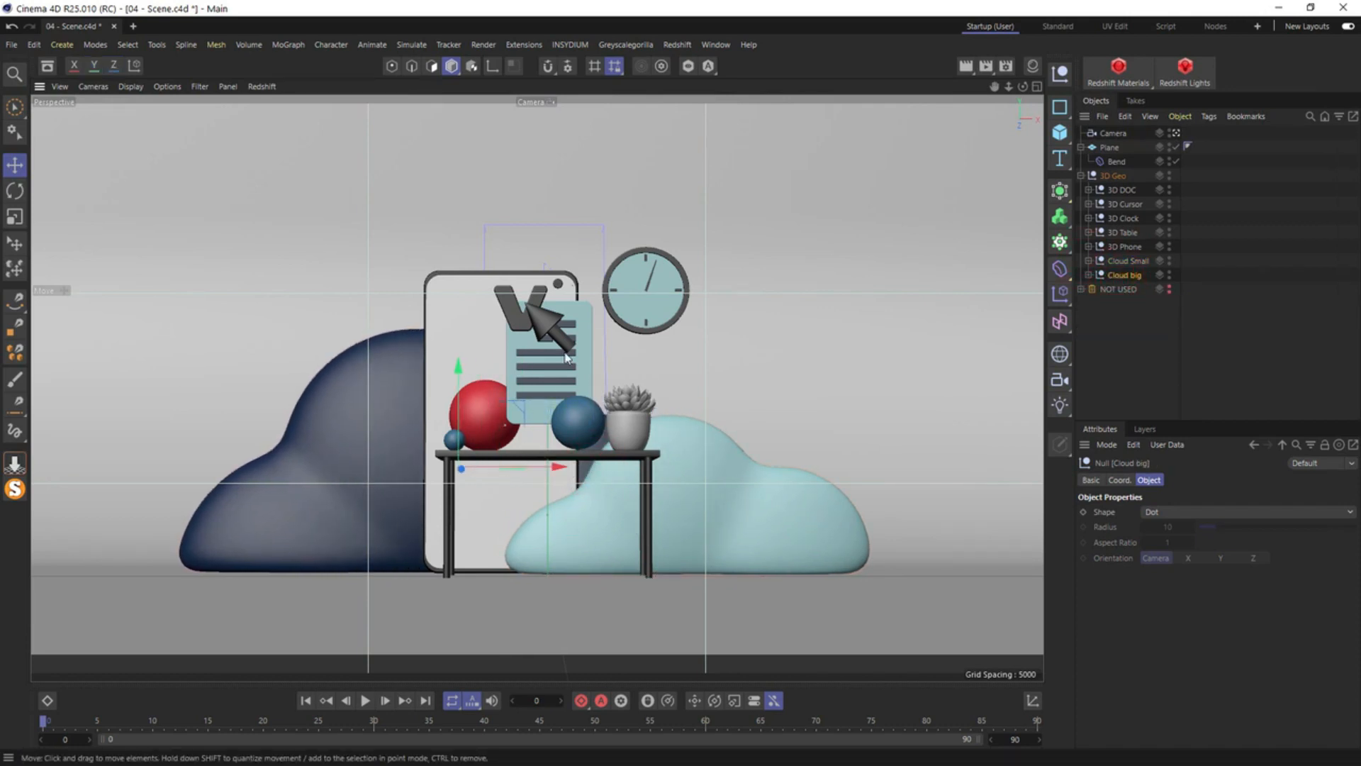
left_click(1125, 205)
left_click_drag(533, 231, 586, 253)
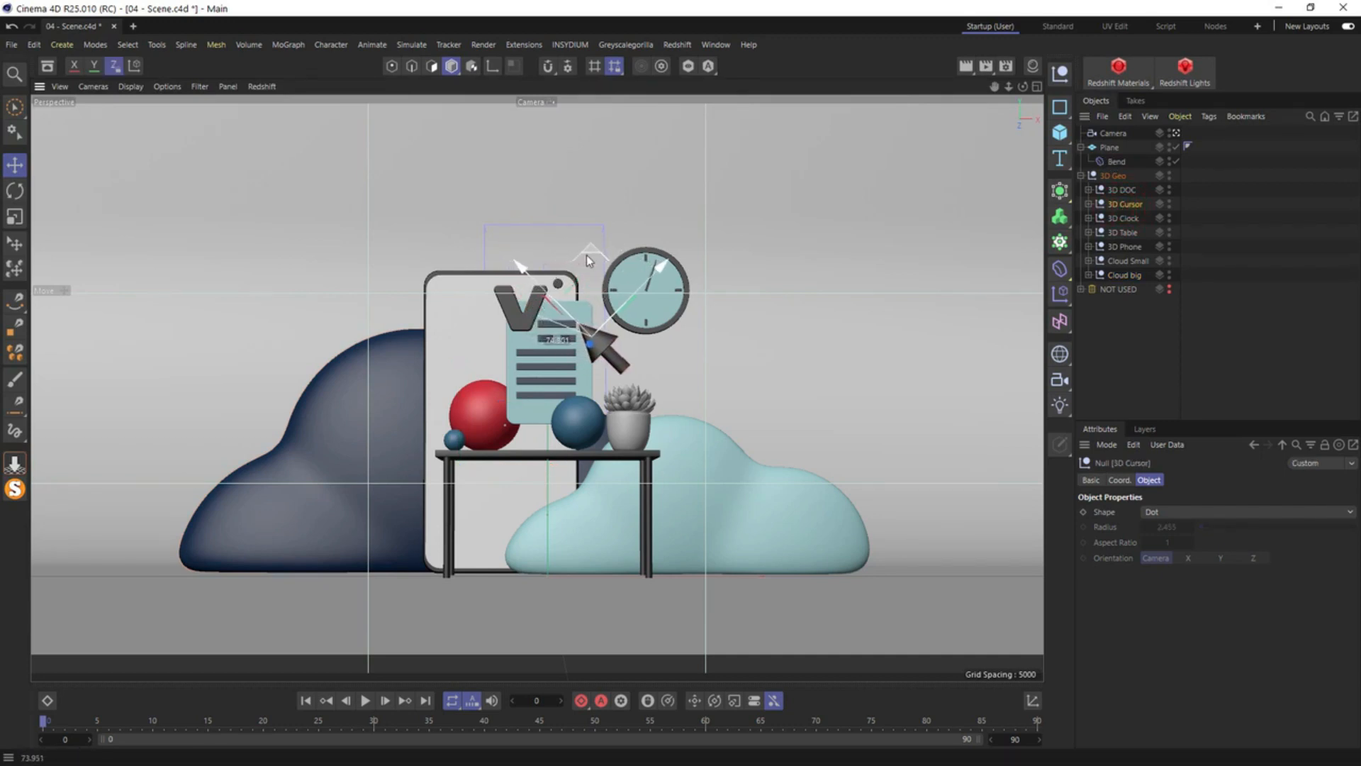
Scale the 3D Plant group on the table down slightly, keeping its proportions
left_click(633, 444)
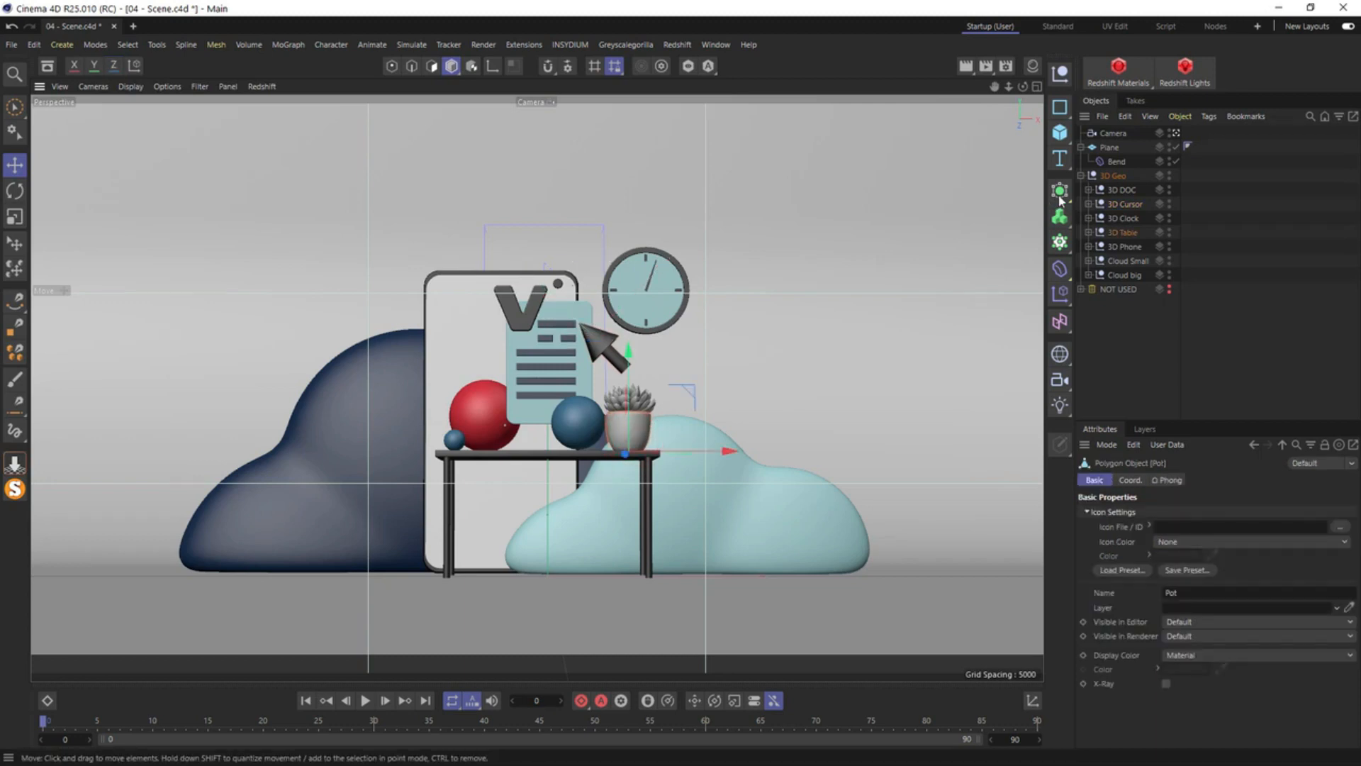
left_click(1088, 232)
left_click(1131, 246)
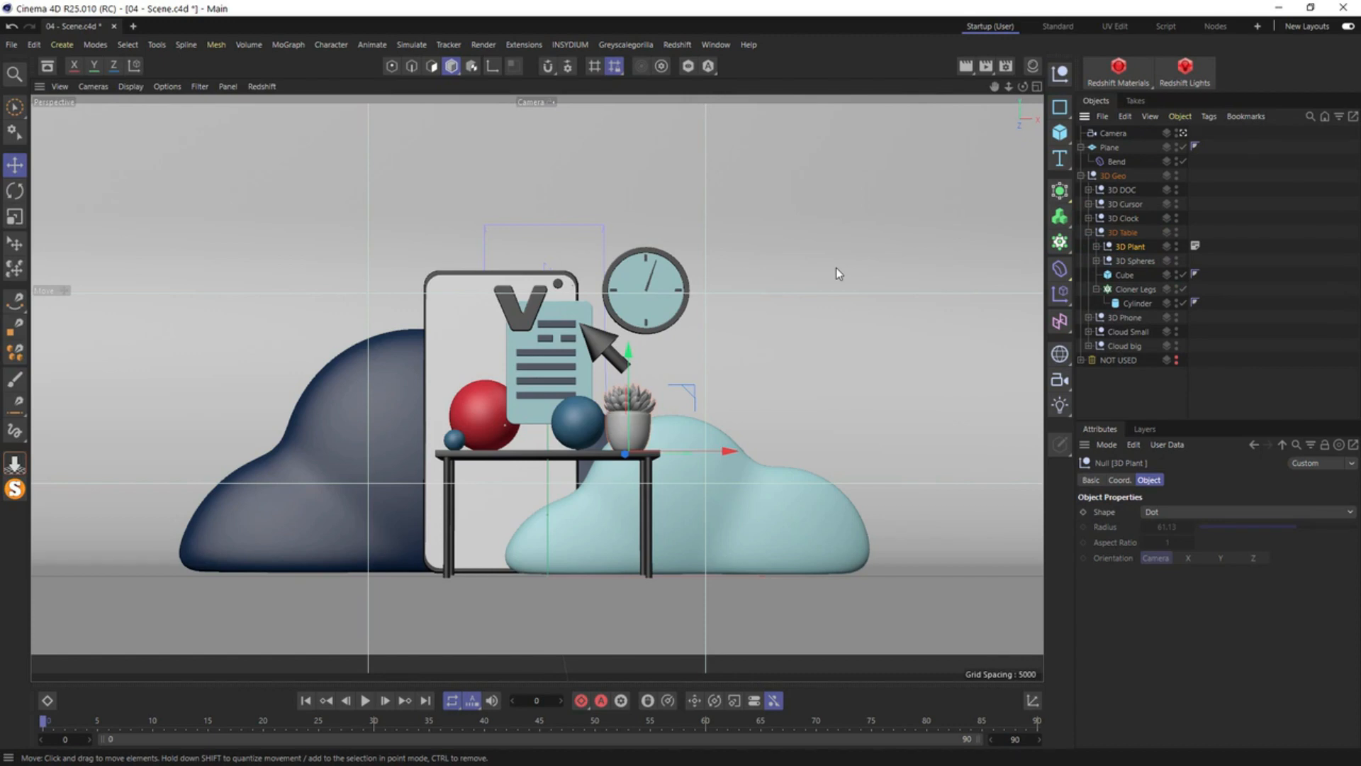
key("t")
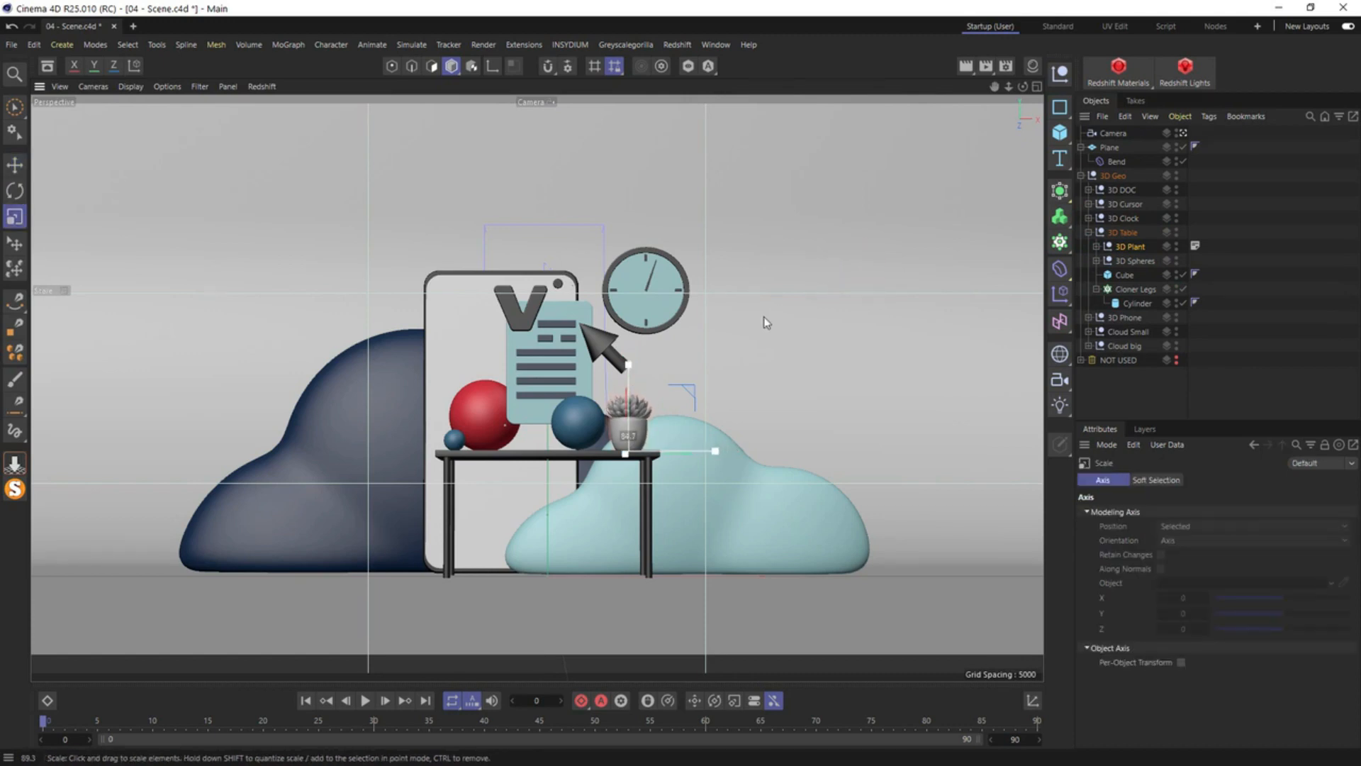
mouse_move(763, 318)
left_mouse_down()
mouse_move(747, 326)
mouse_move(776, 326)
left_mouse_up()
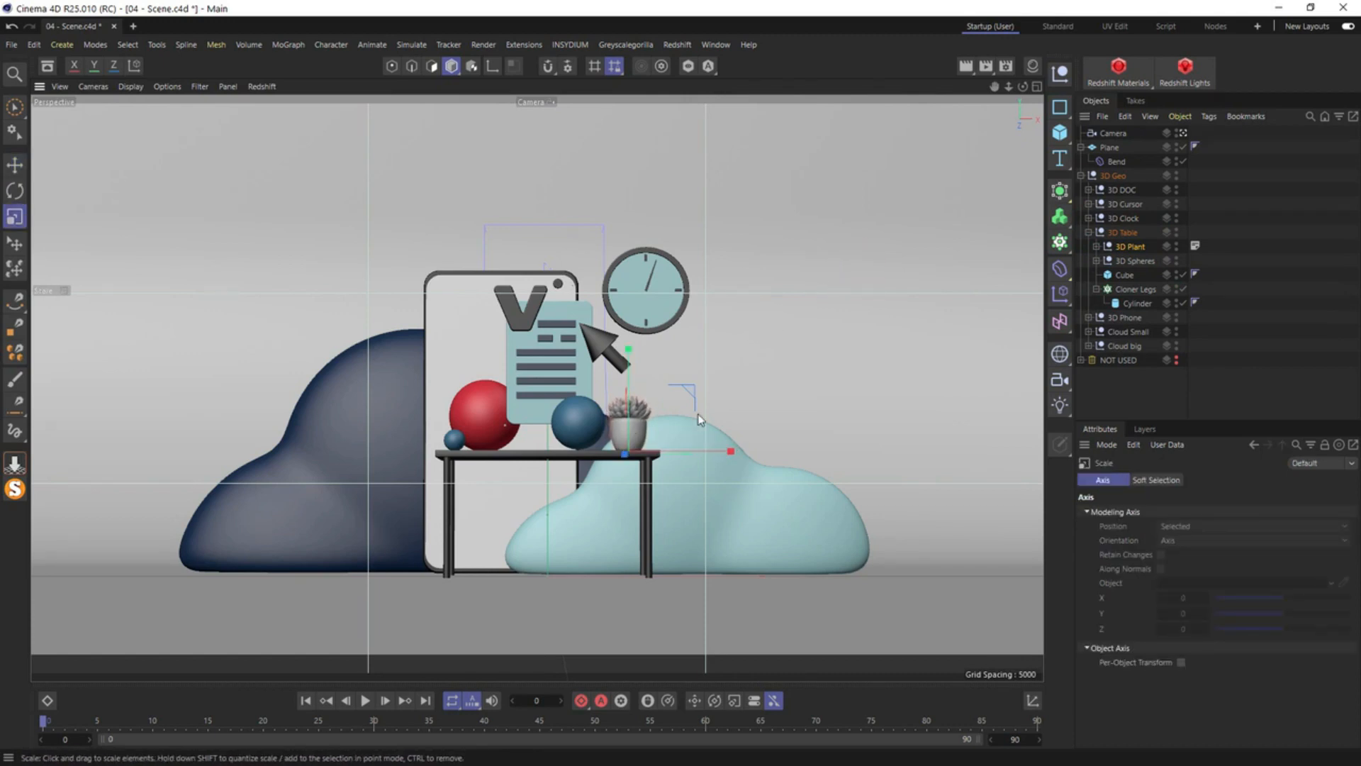
Scale up the larger blue sphere on the table slightly
left_click_drag(537, 457, 581, 427, "alt")
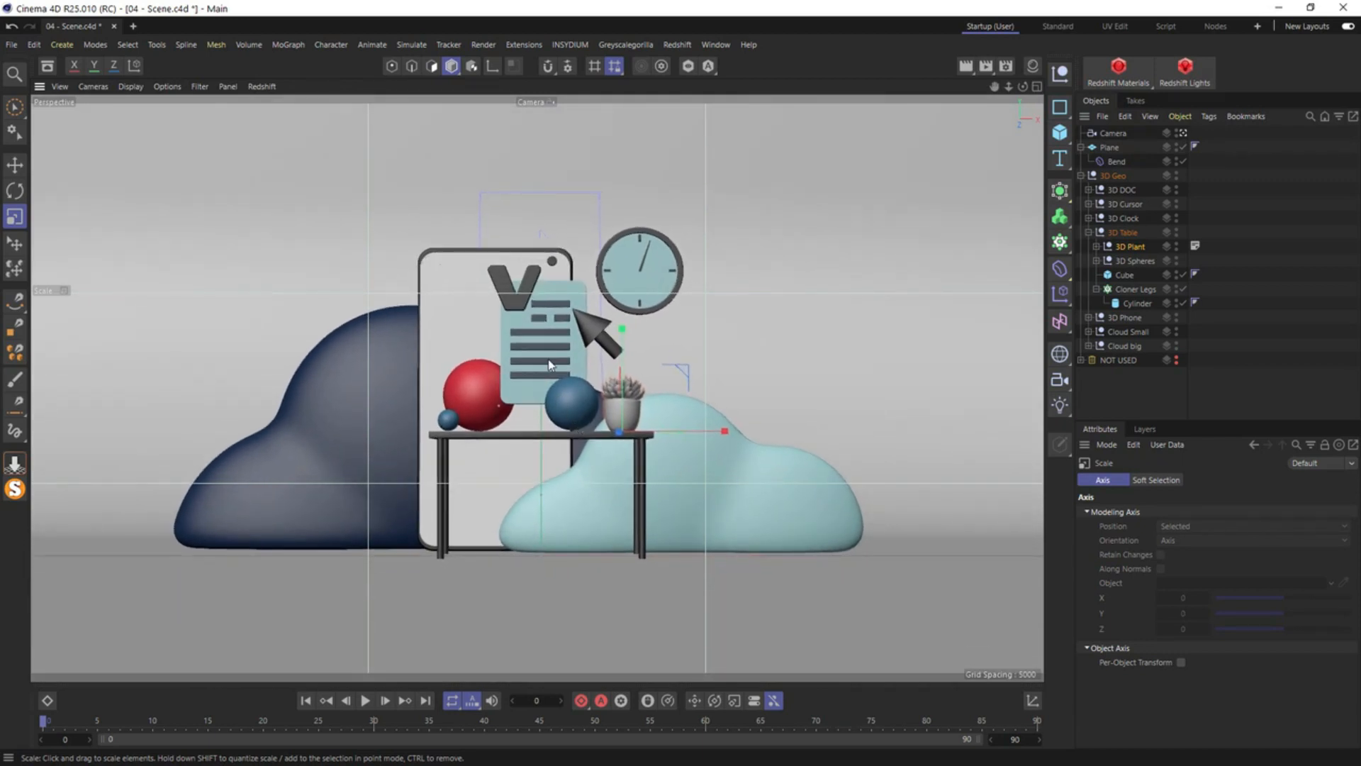
left_click(572, 411)
left_click_drag(738, 351, 832, 345)
Move the enlarged blue sphere vertically in the Front view so it rests on the tabletop
key("F5")
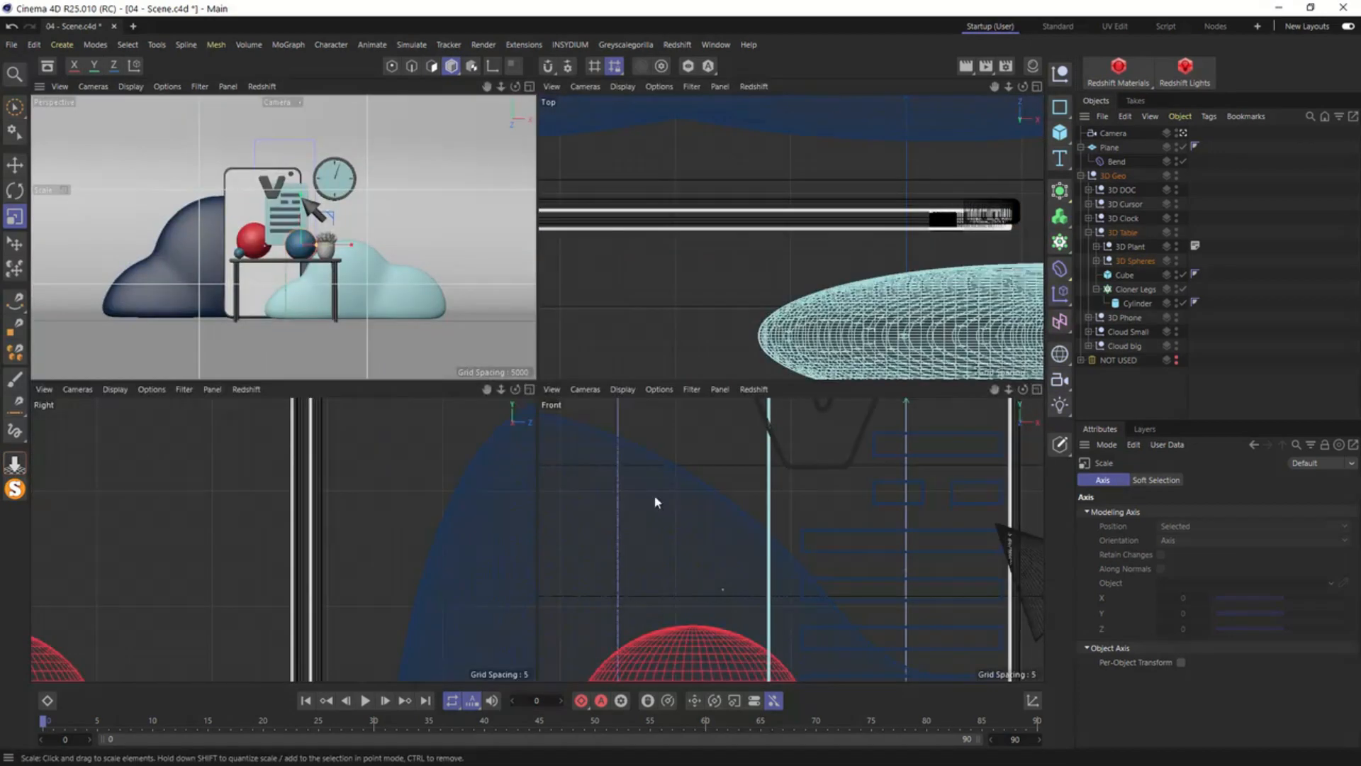
middle_click(736, 554)
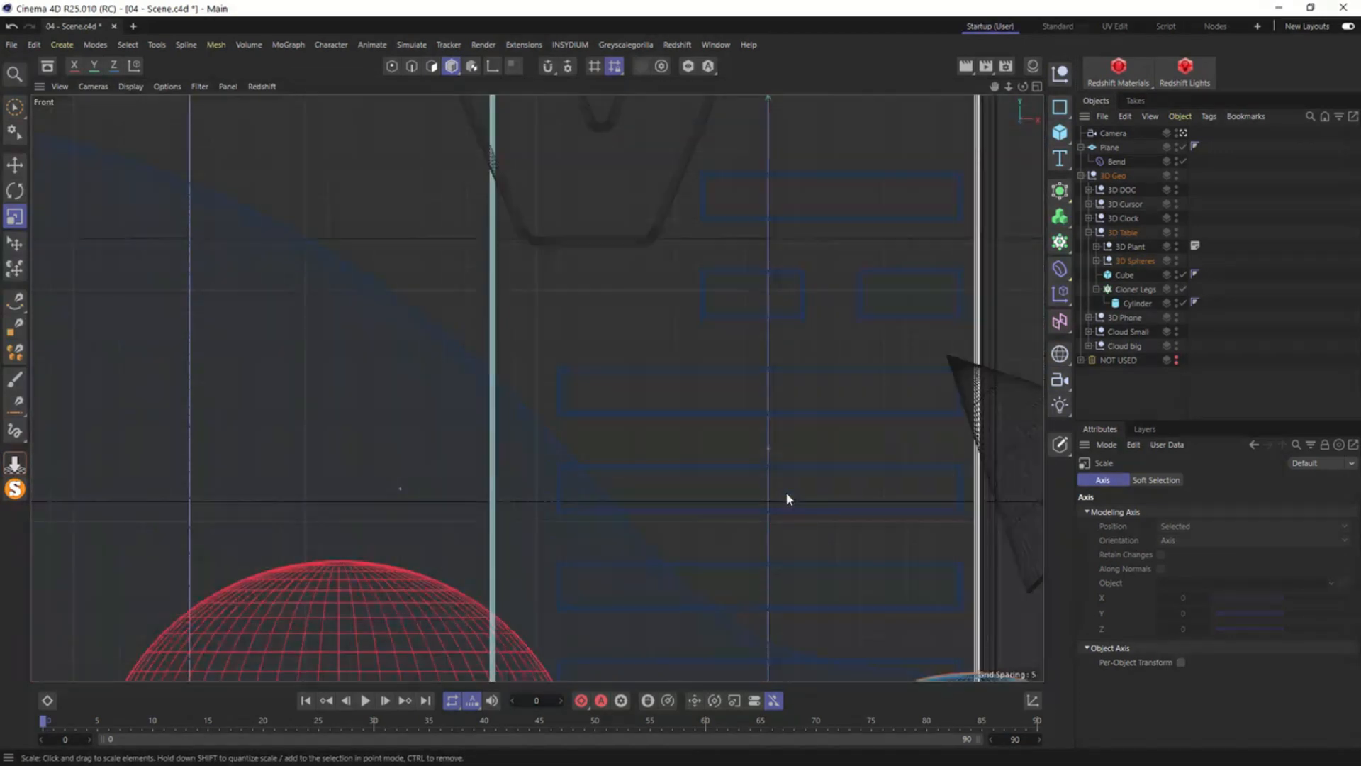
middle_click_drag(787, 499, 518, 343, "alt")
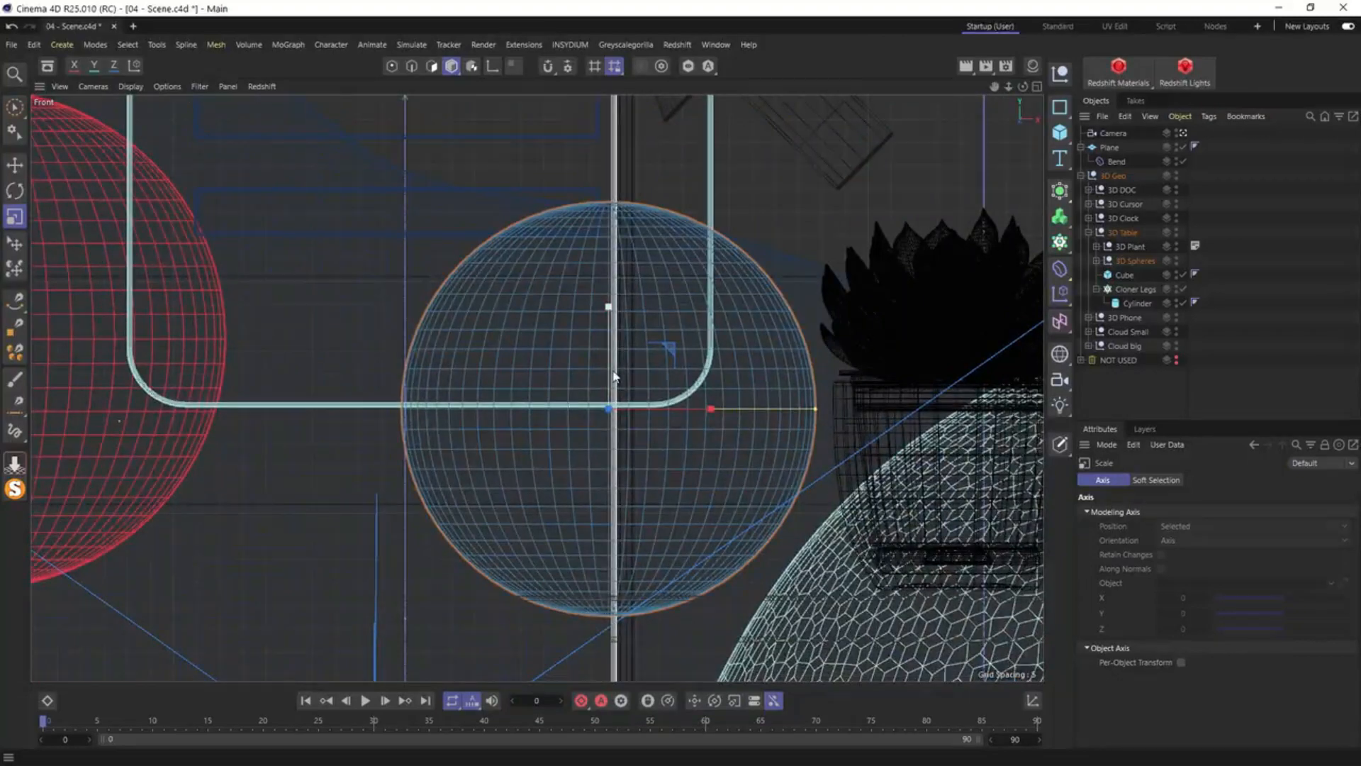
key("e")
left_click_drag(611, 375, 611, 336)
scroll(646, 631, "up", 8)
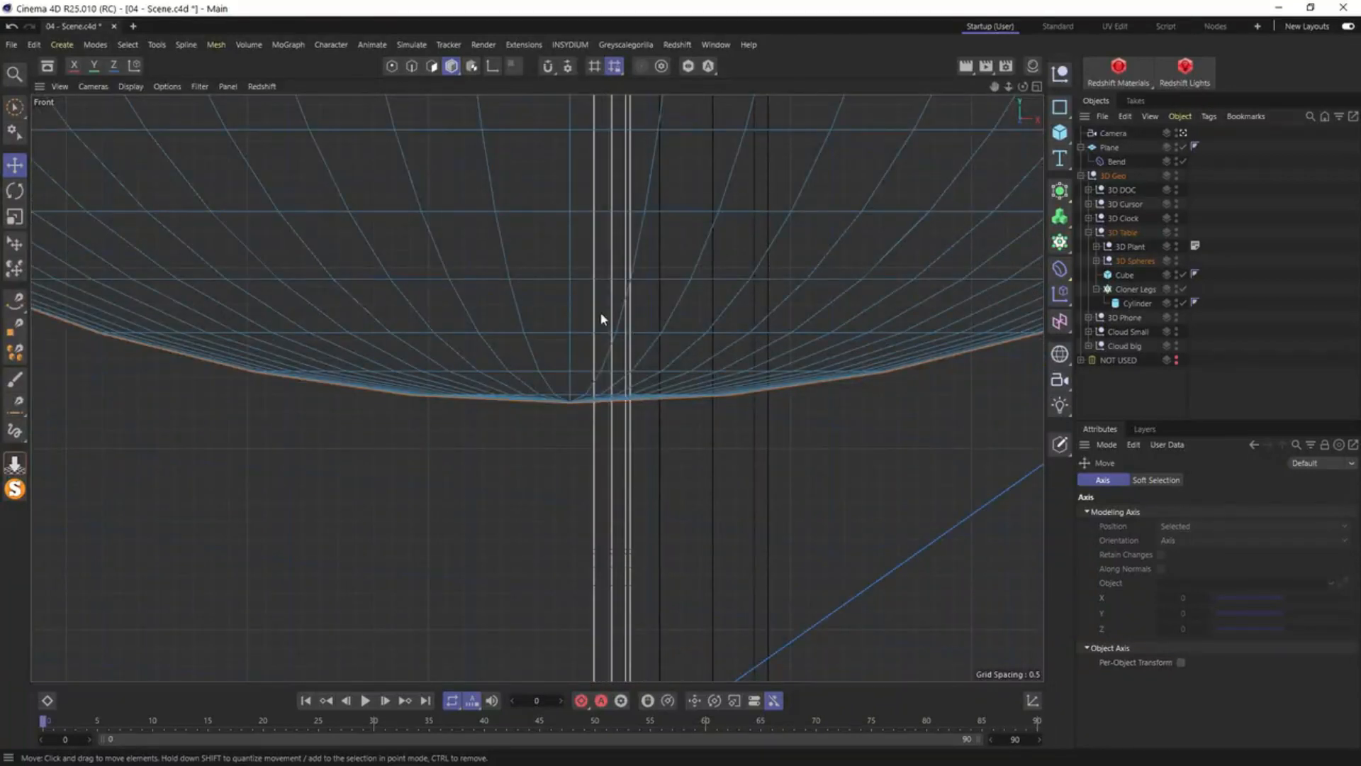
left_click_drag(606, 315, 610, 450)
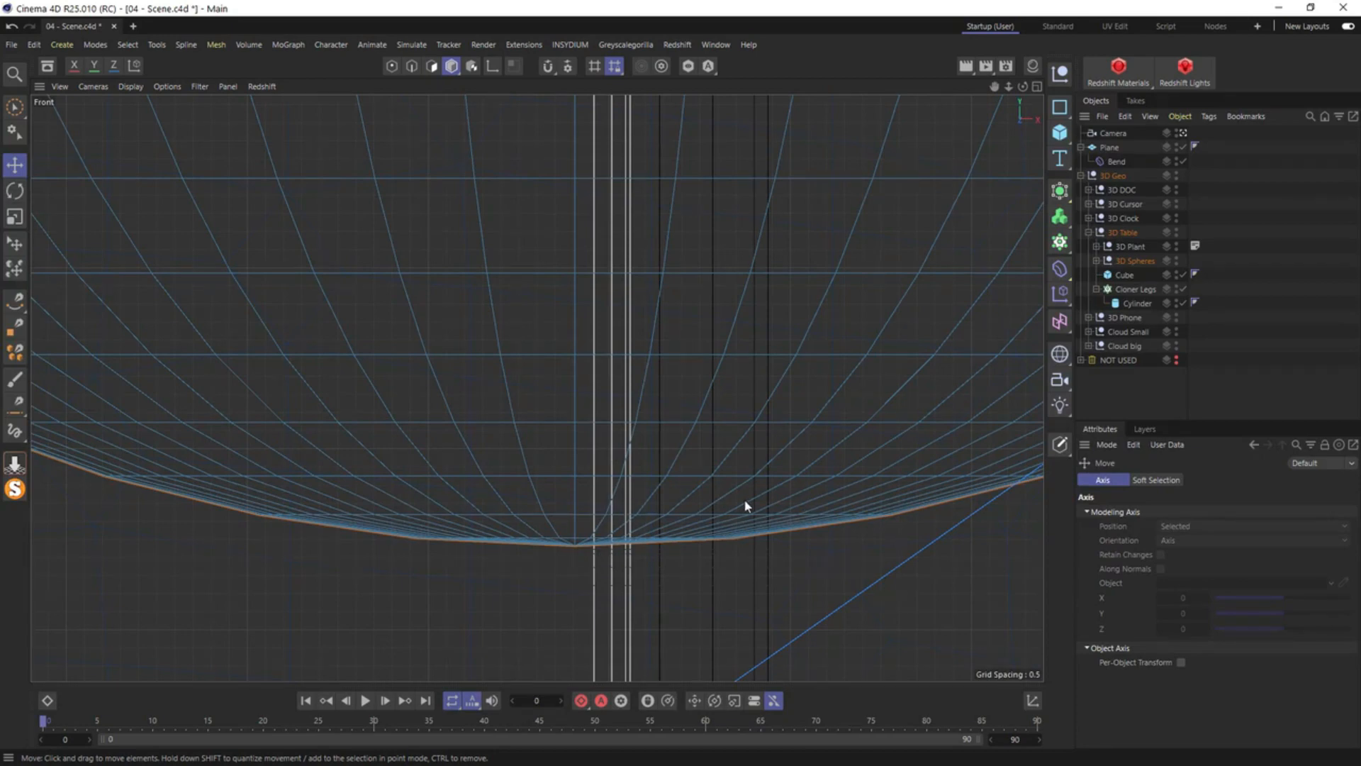
middle_click(716, 505)
middle_click(317, 258)
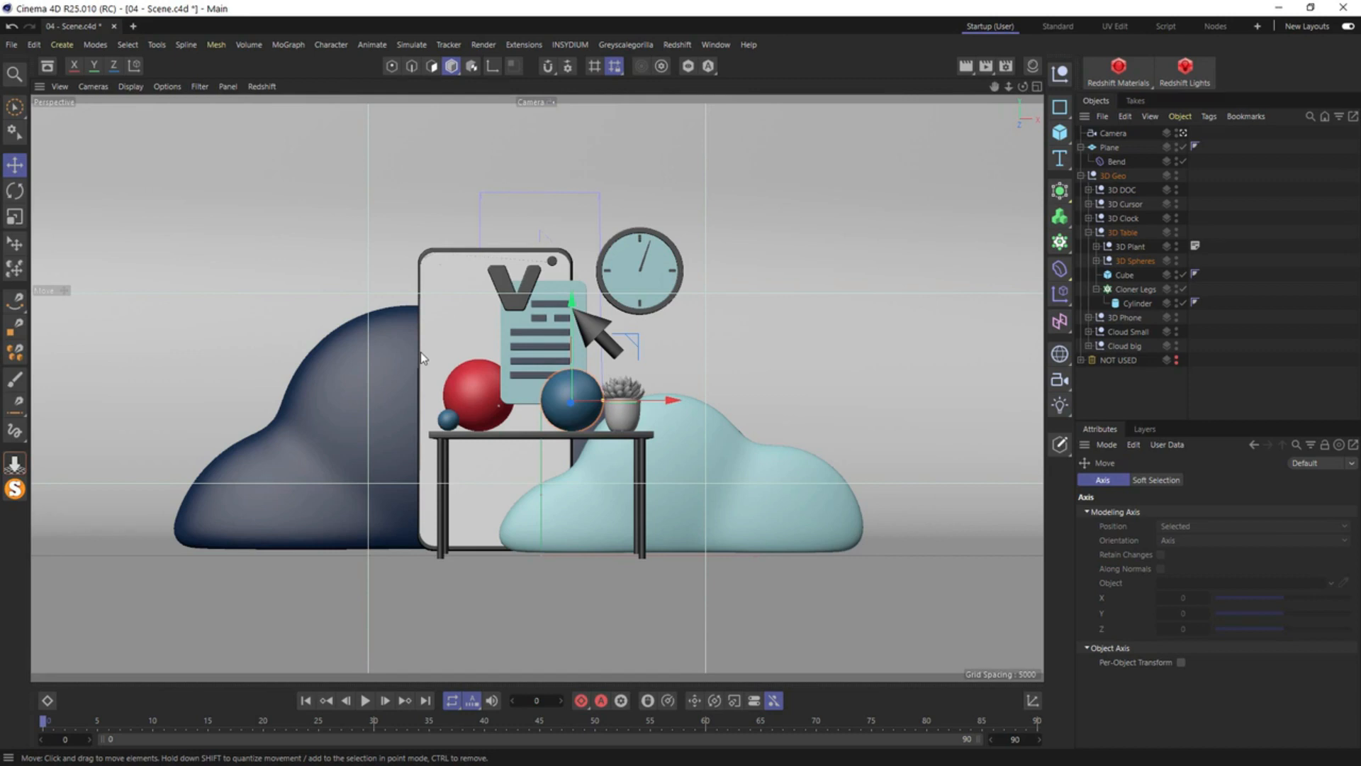
Shift the light-blue cloud mesh and the red sphere slightly to the right along X
left_click(702, 456)
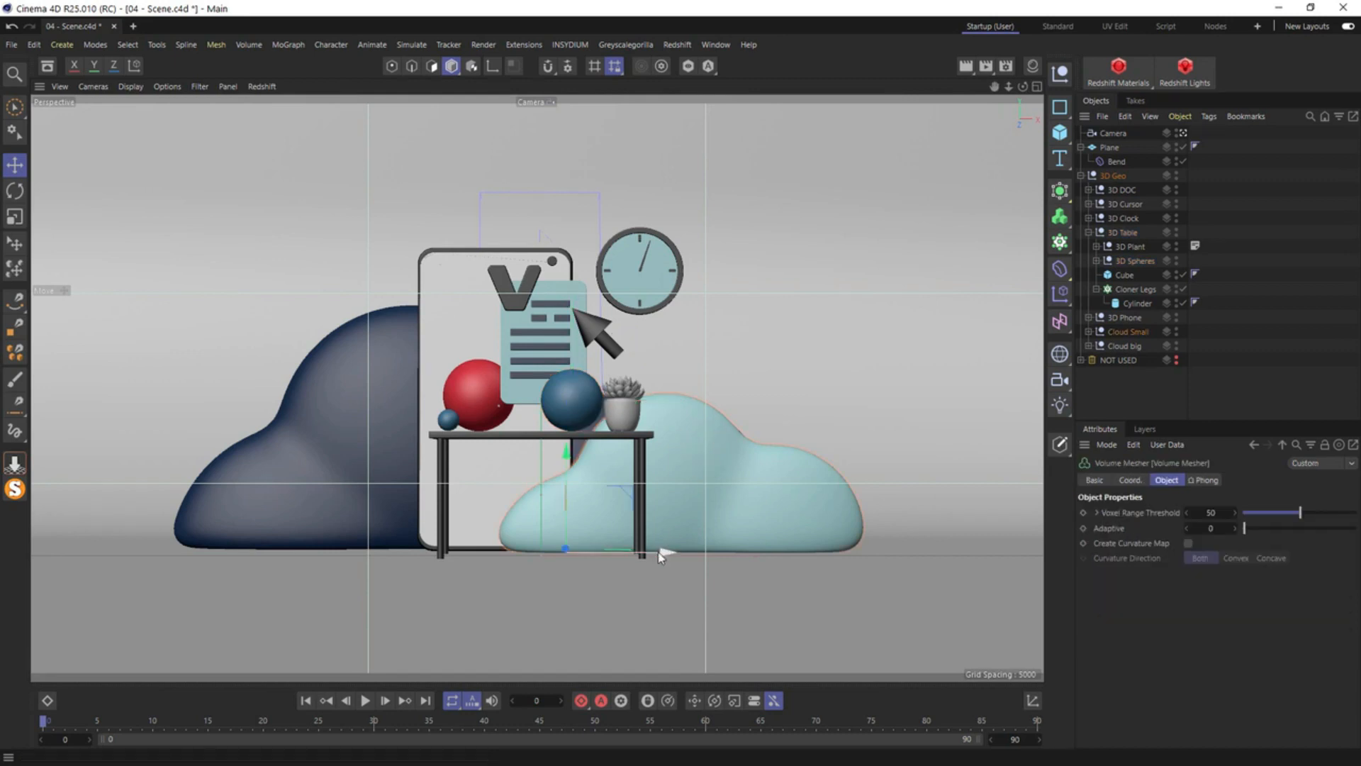
left_click_drag(659, 552, 673, 551)
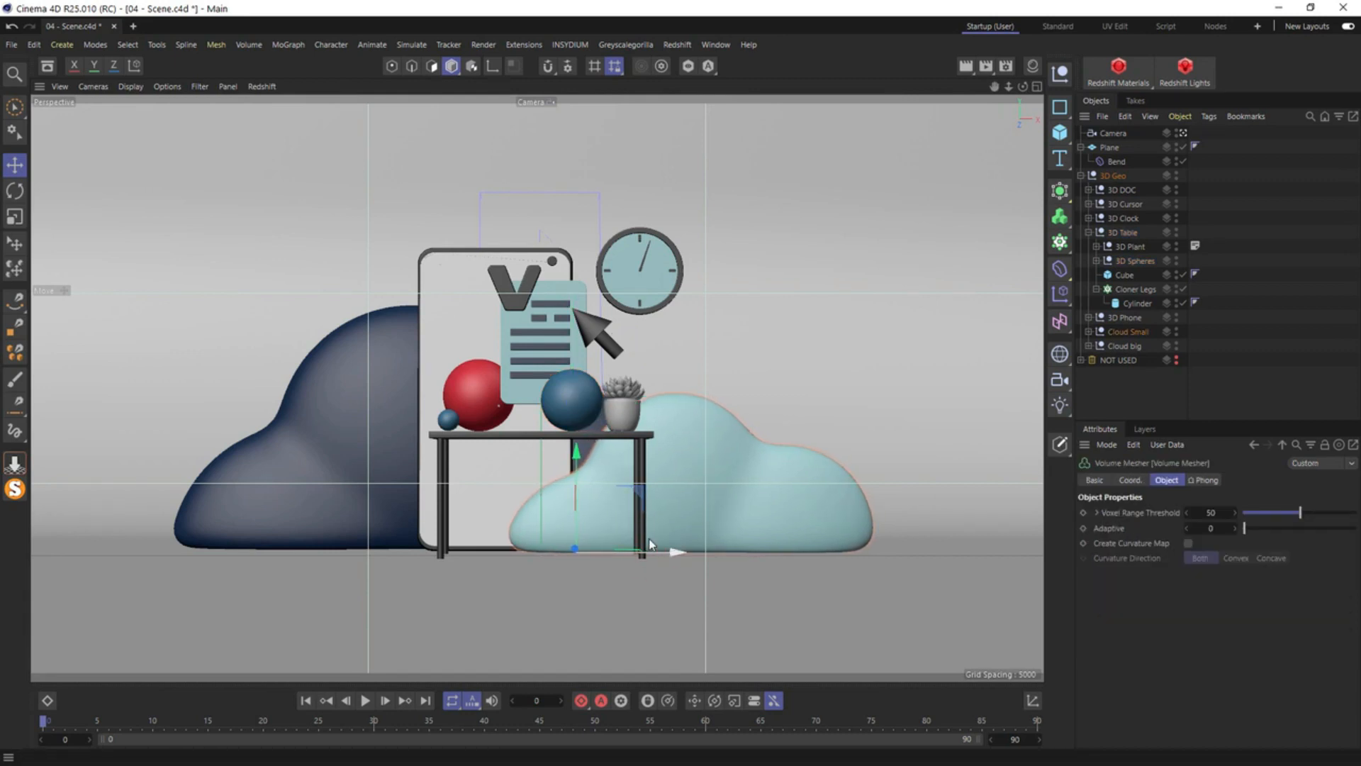
left_click(482, 404)
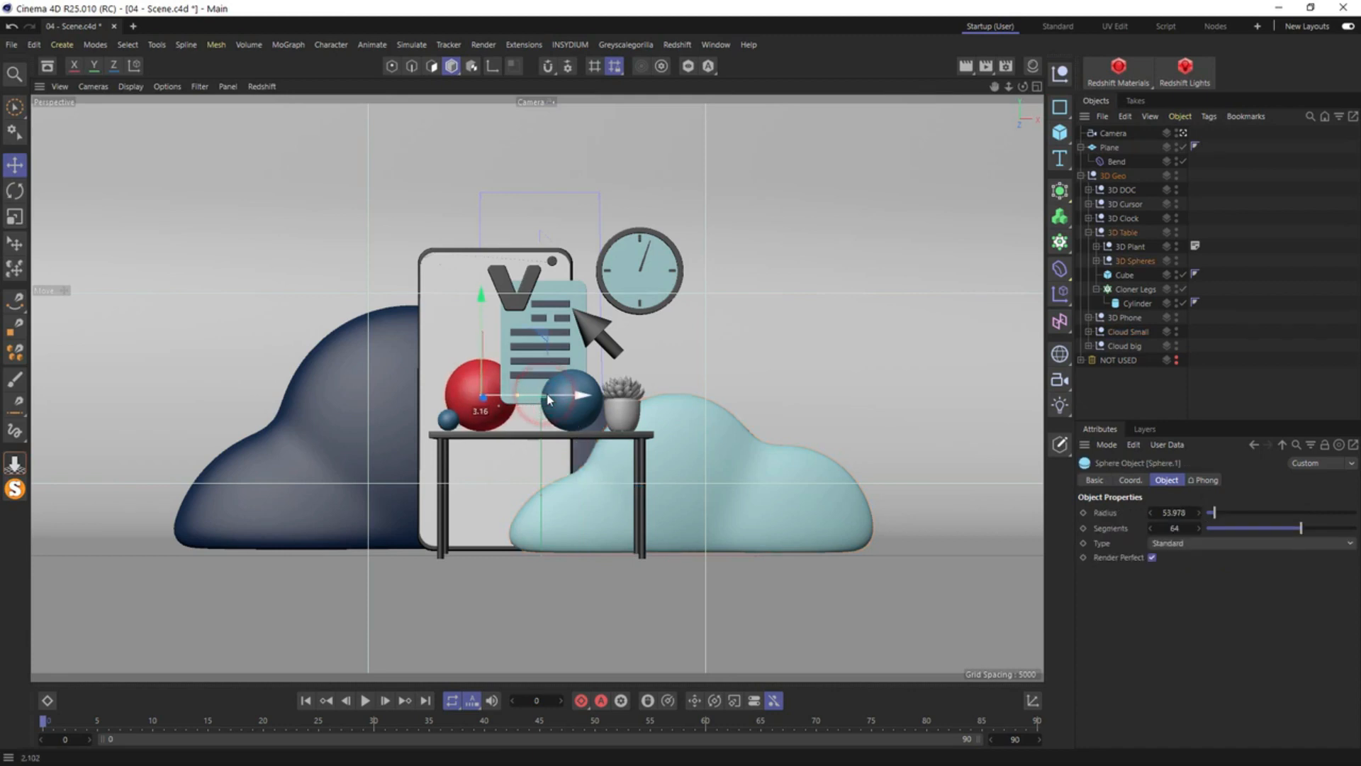
Move the whole 3D DOC group slightly to the left, away from the cursor object
left_click(1088, 232)
left_click(1124, 189)
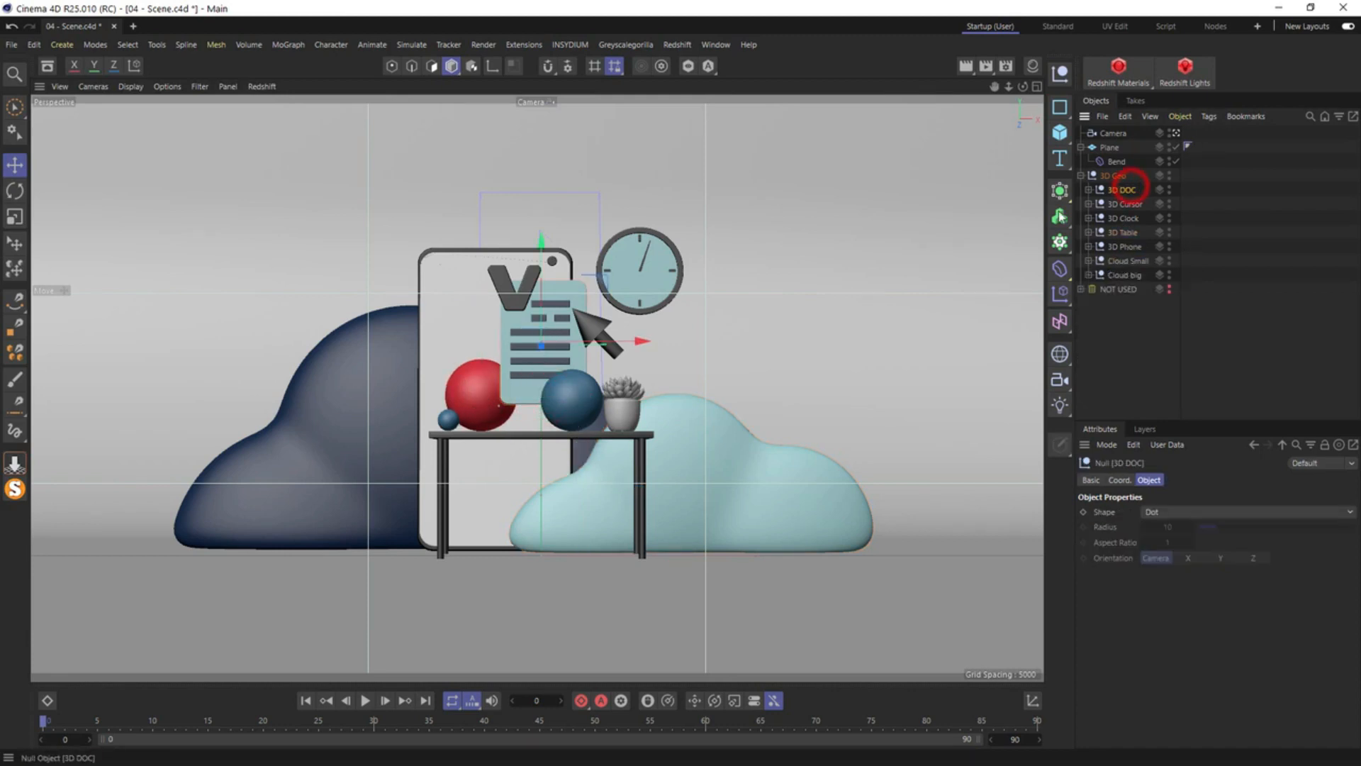
left_click_drag(606, 282, 598, 281)
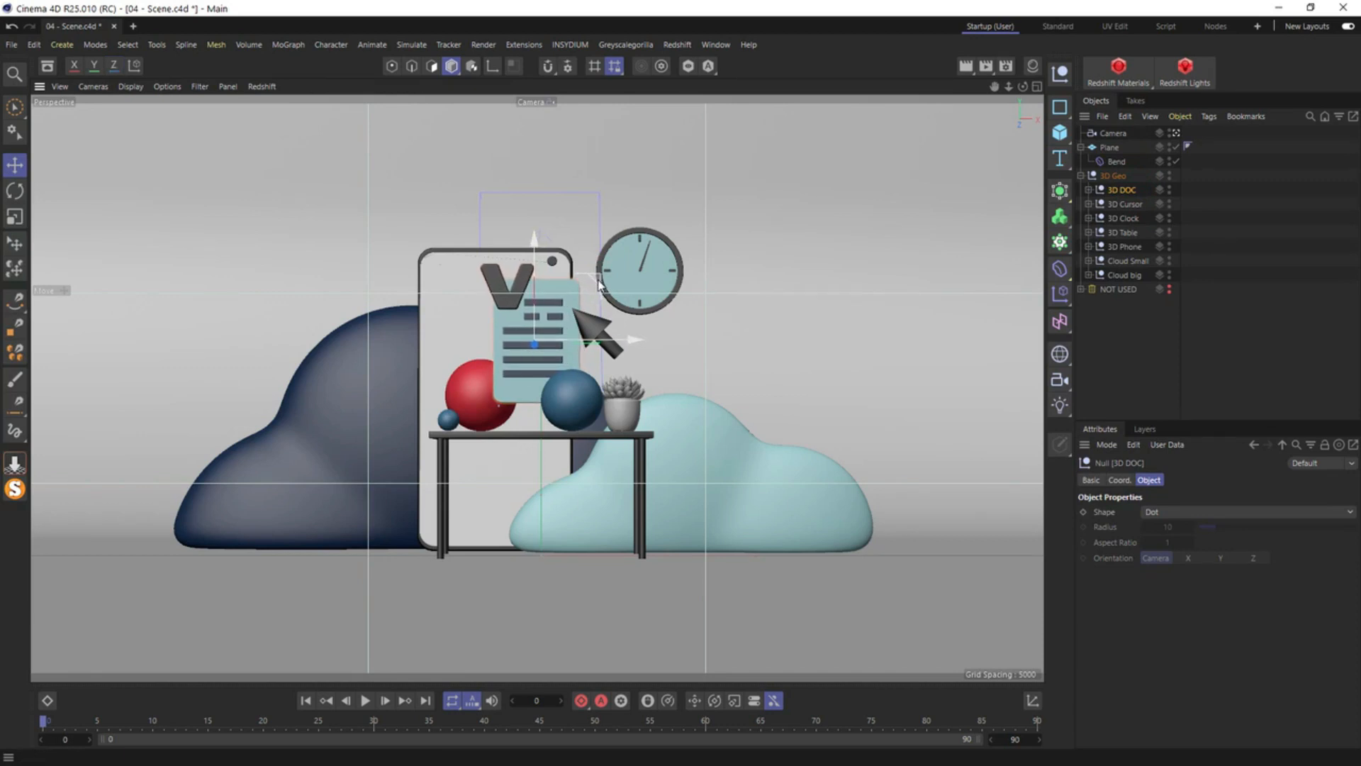
Shift the Cloud Small group left behind the table and scale it up slightly
left_click(648, 461)
left_click(1110, 261)
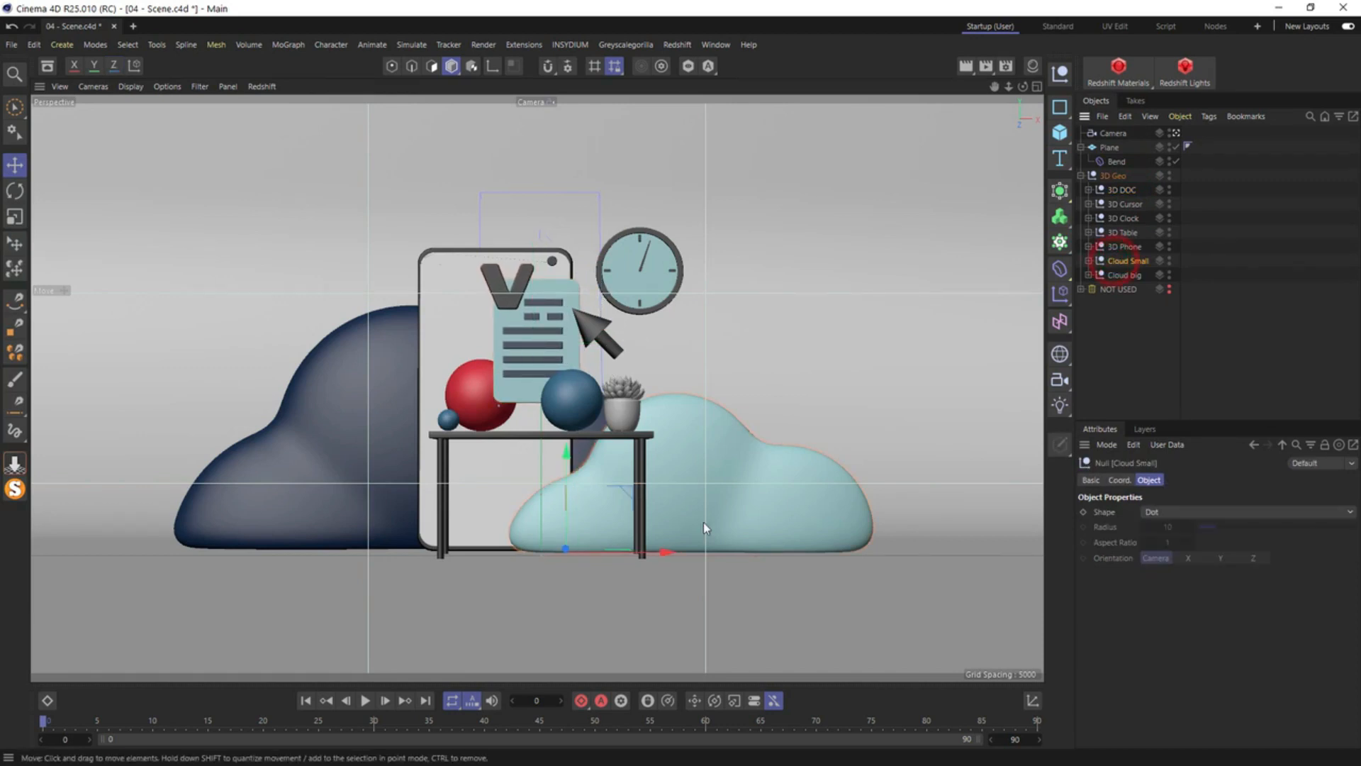
left_click_drag(653, 554, 596, 554)
key("t")
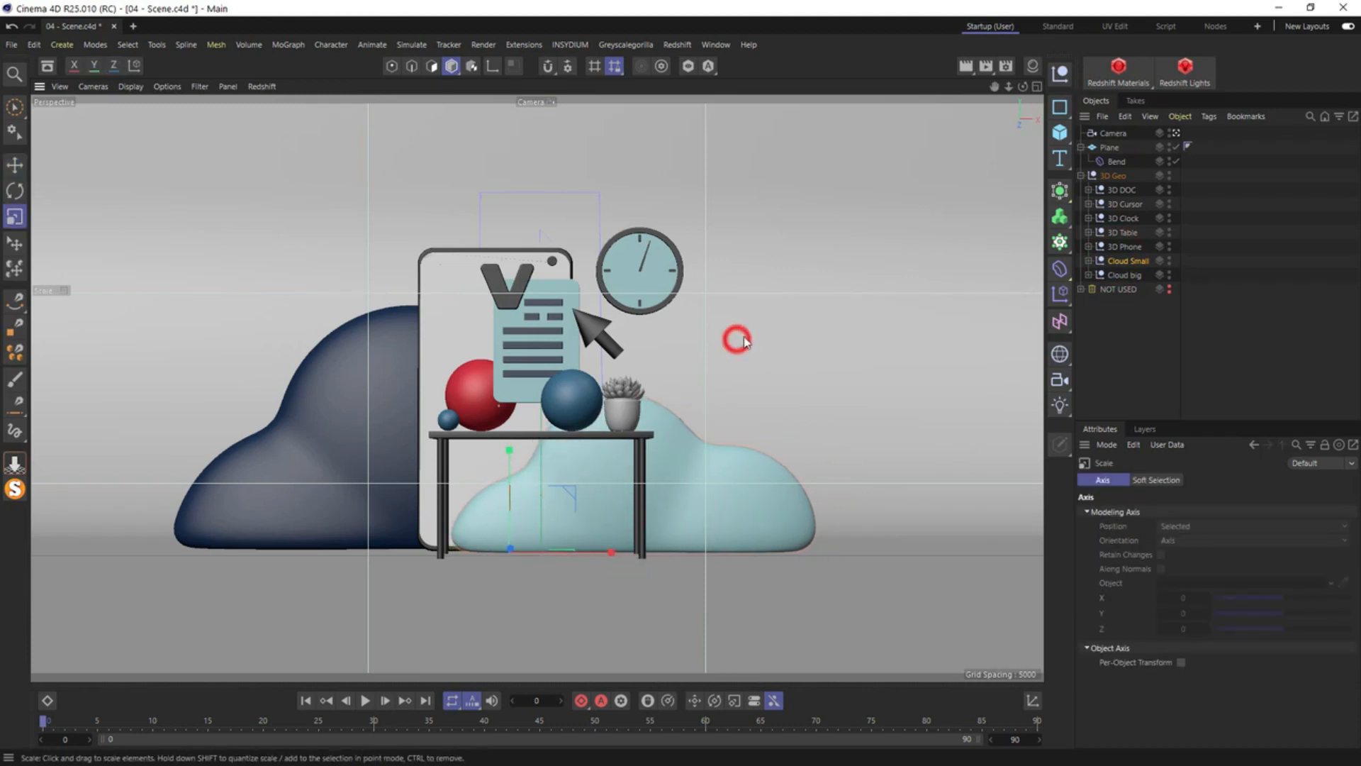
left_click_drag(806, 332, 815, 334)
key("e")
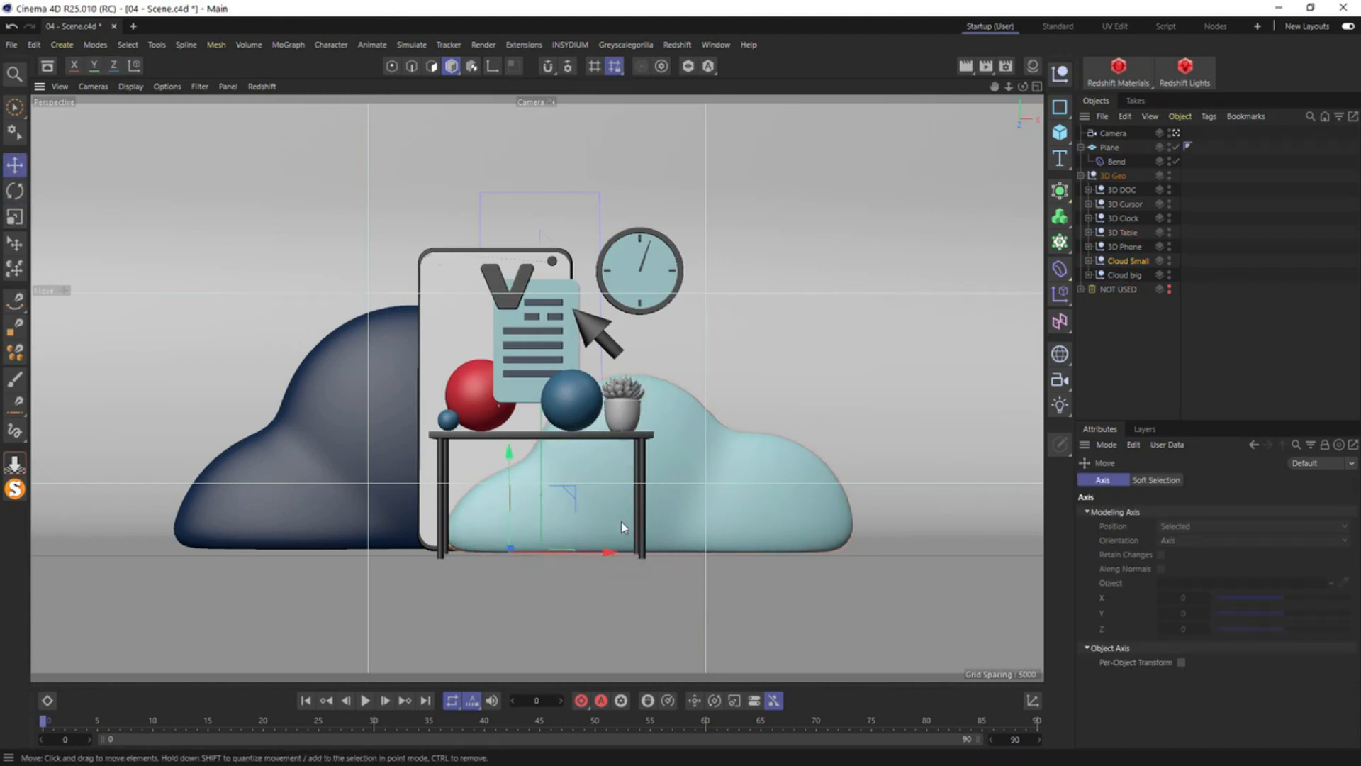
left_click_drag(589, 552, 599, 552)
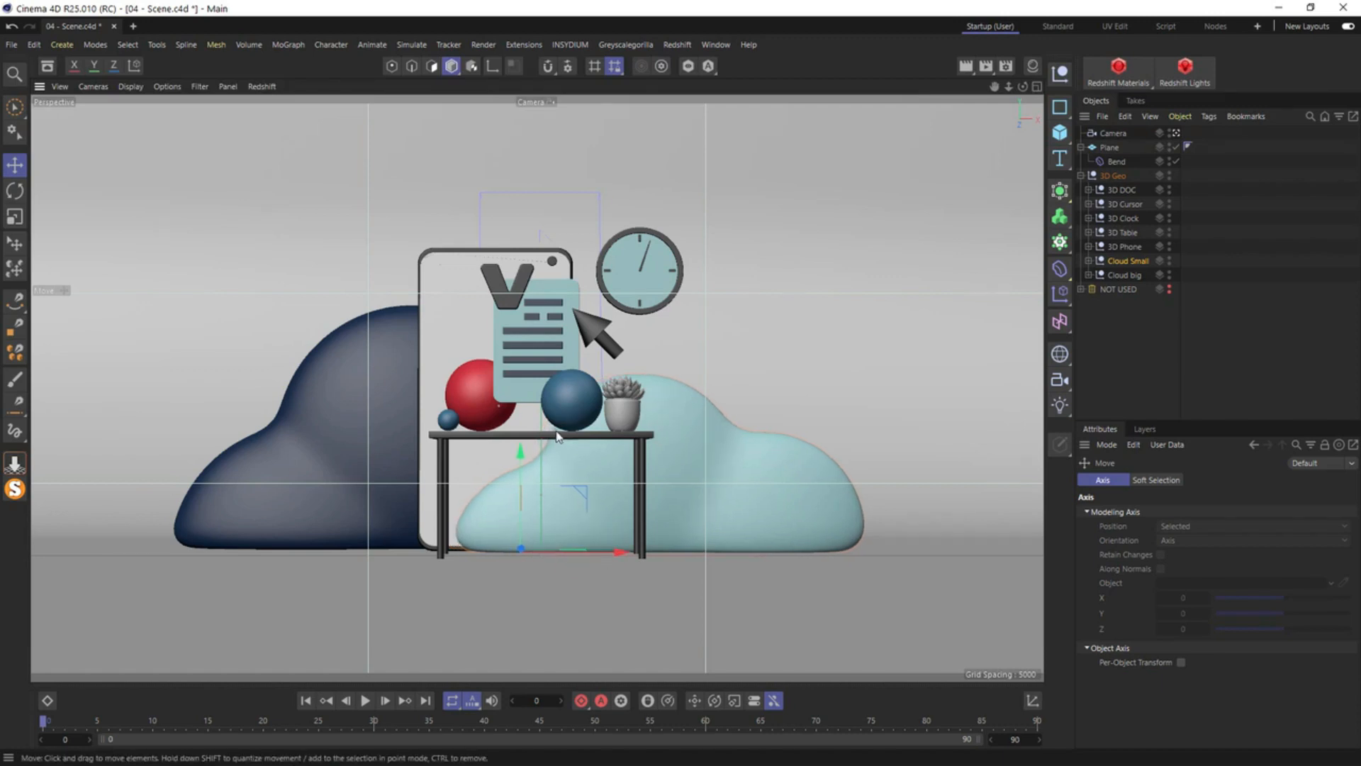
Move the 3D Plant group slightly right on the tabletop and scale it down
left_click(621, 421)
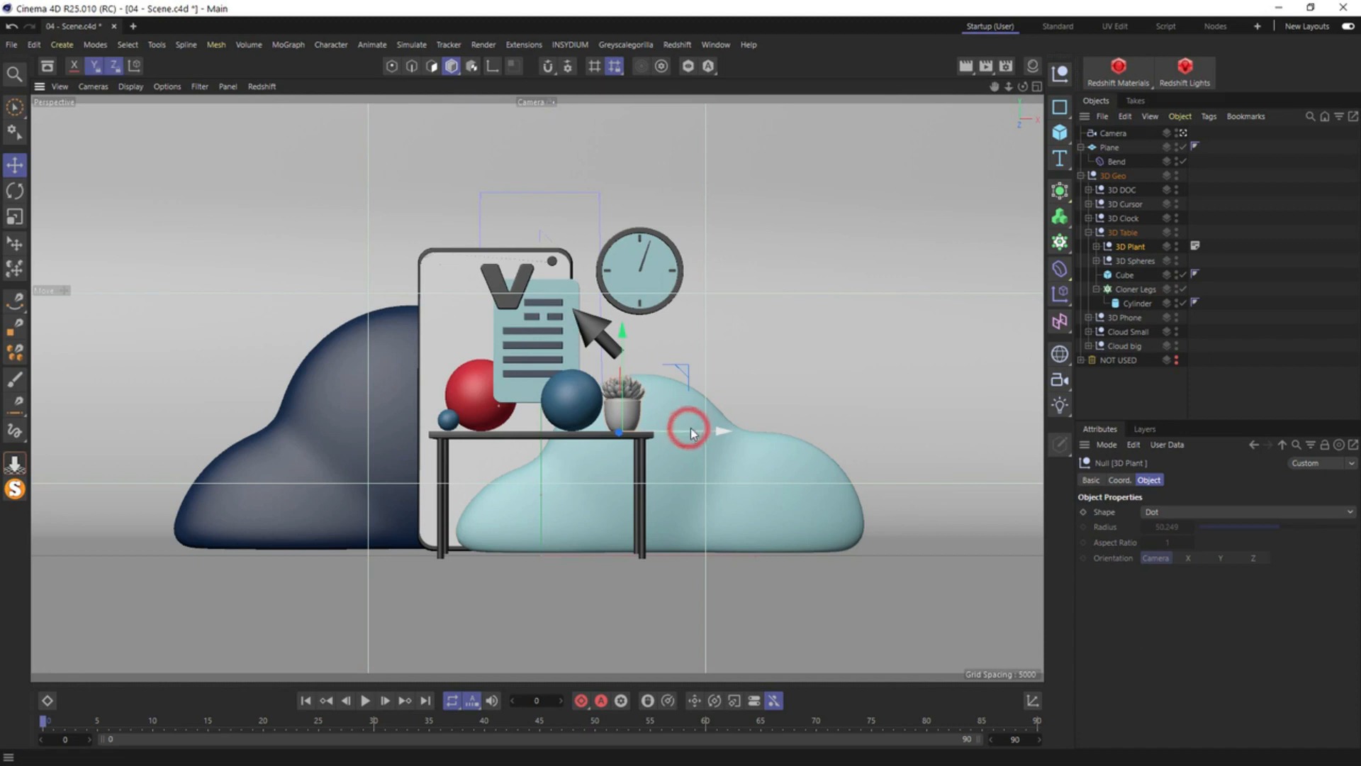
left_click_drag(687, 432, 694, 433)
key("t")
left_click_drag(759, 338, 693, 402)
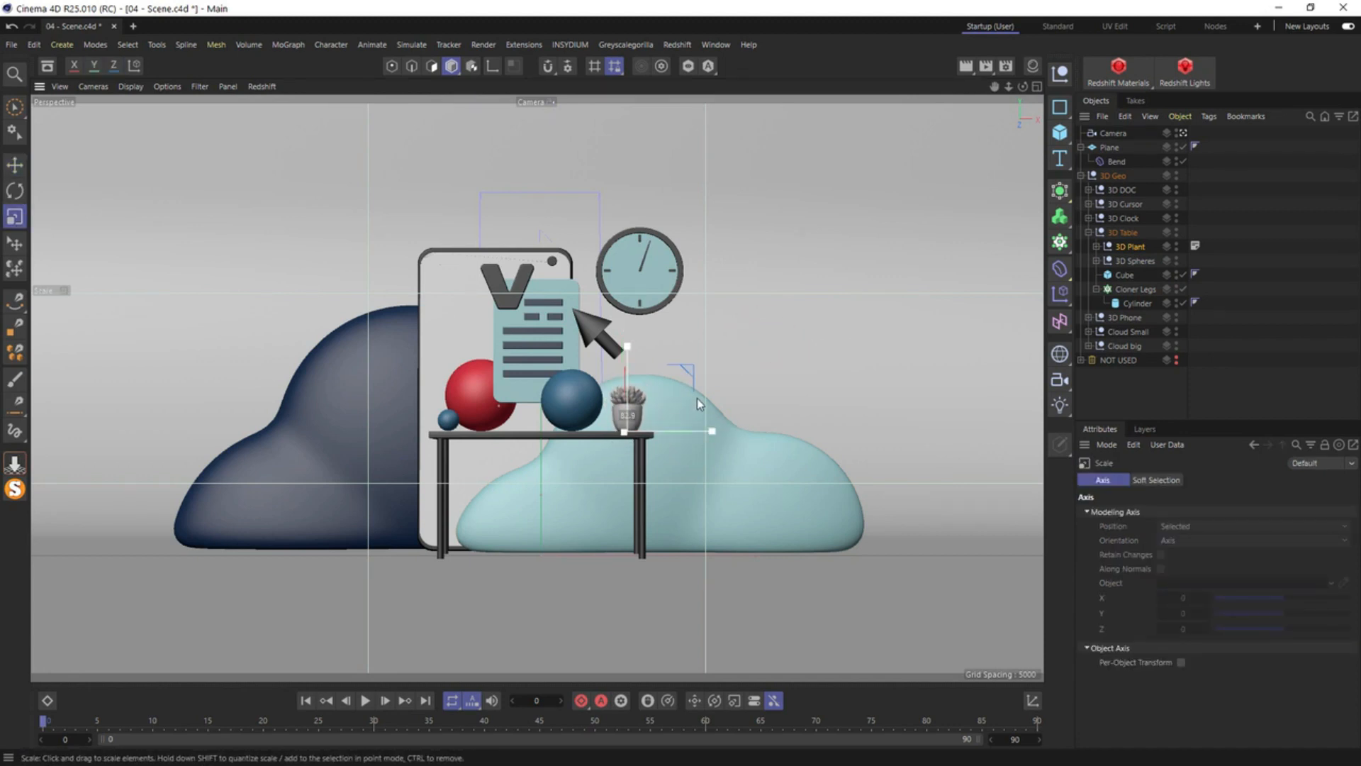
key("e")
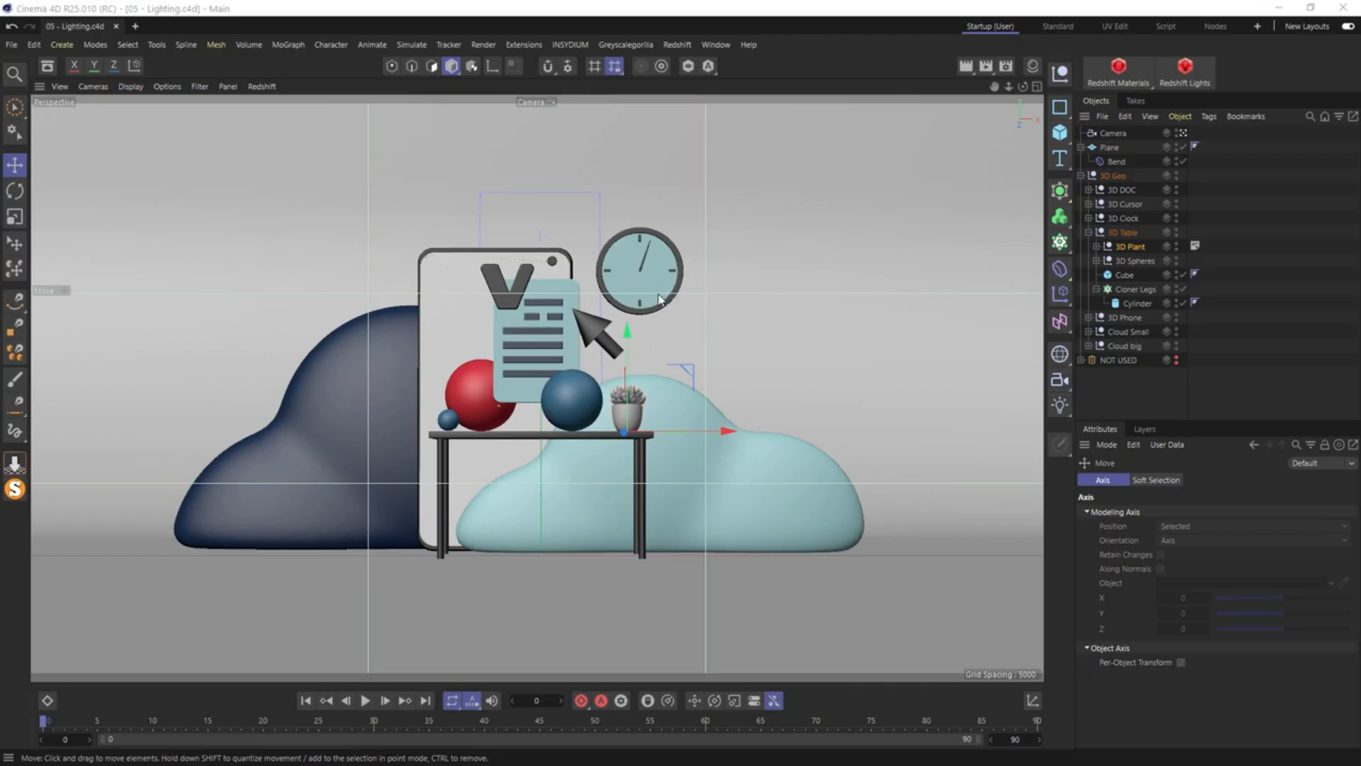
Open the Redshift RenderView and start the live preview render
left_click(677, 45)
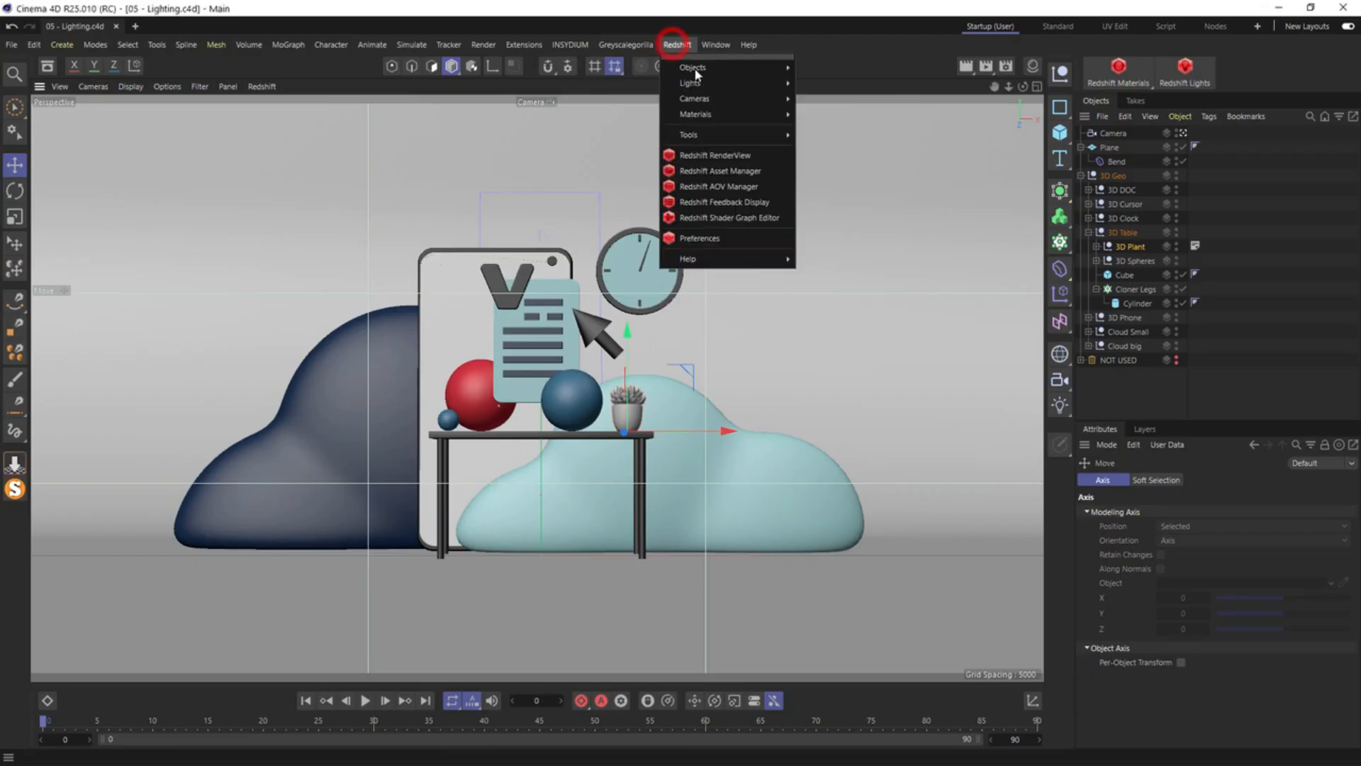
left_click(740, 157)
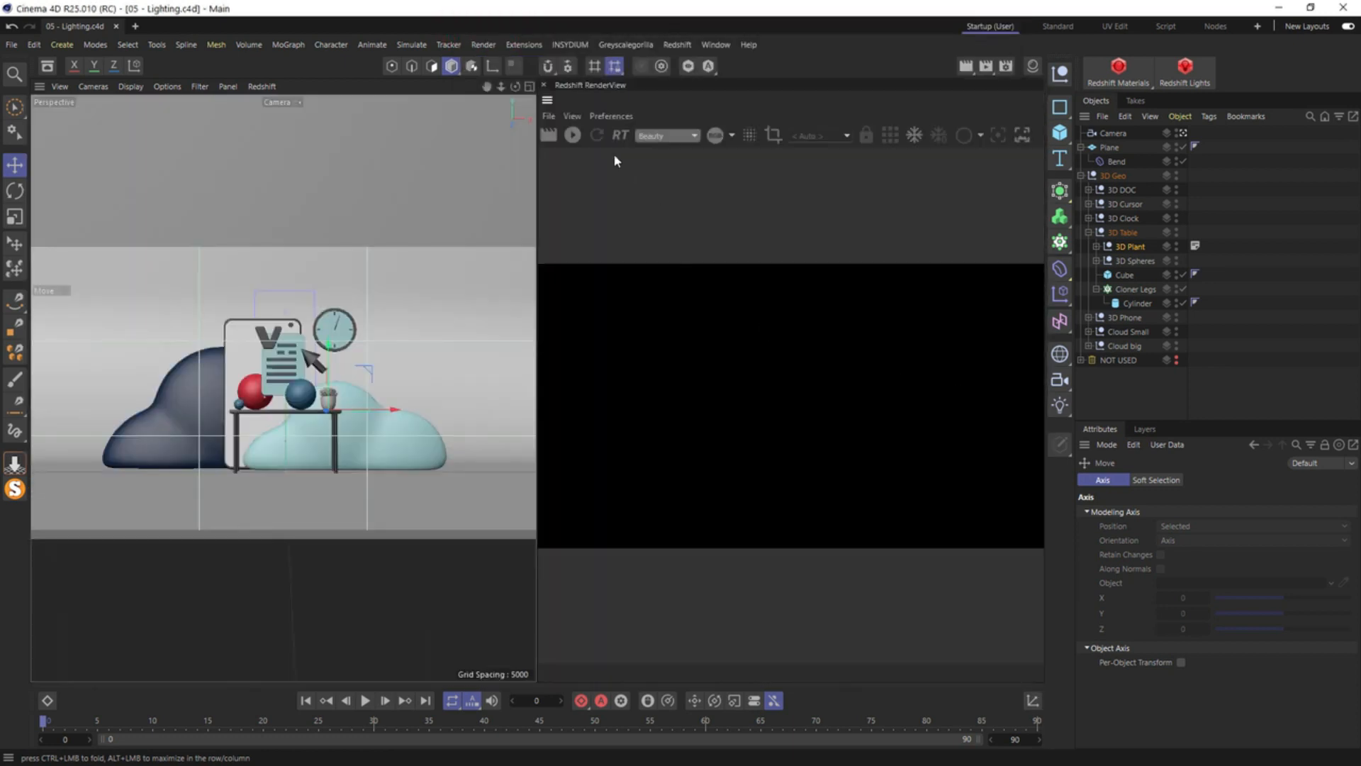
left_click(572, 134)
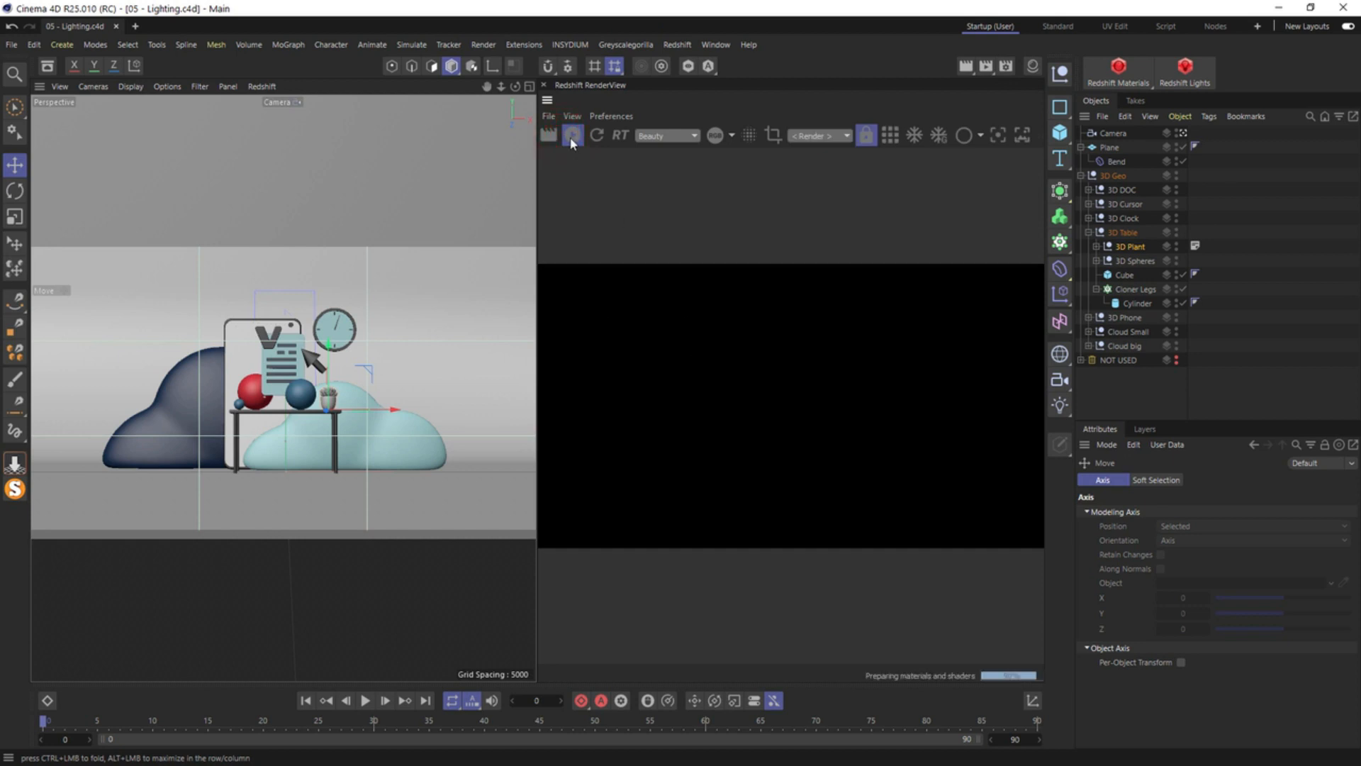
Set the scene's renderer to Redshift and review its Global Illumination and Combined Depth settings
left_click(1006, 65)
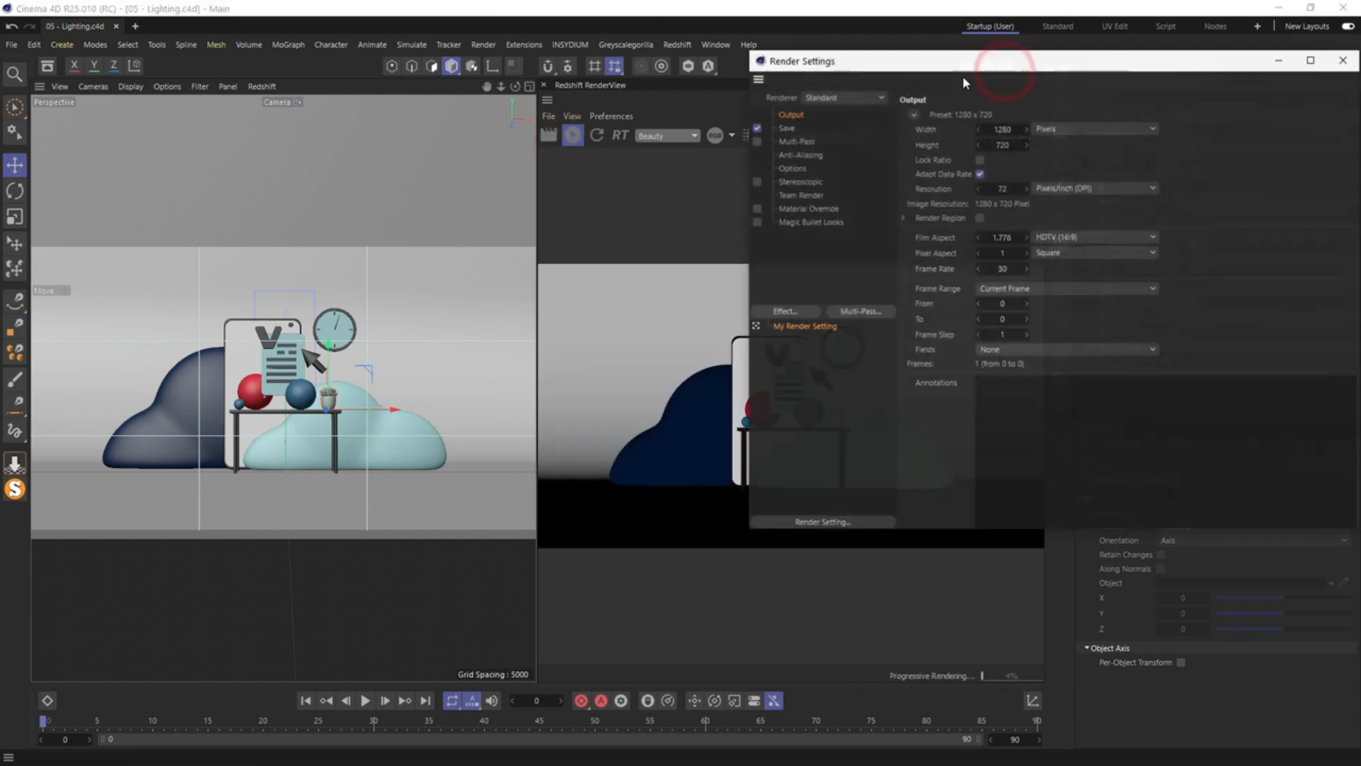
left_click(815, 99)
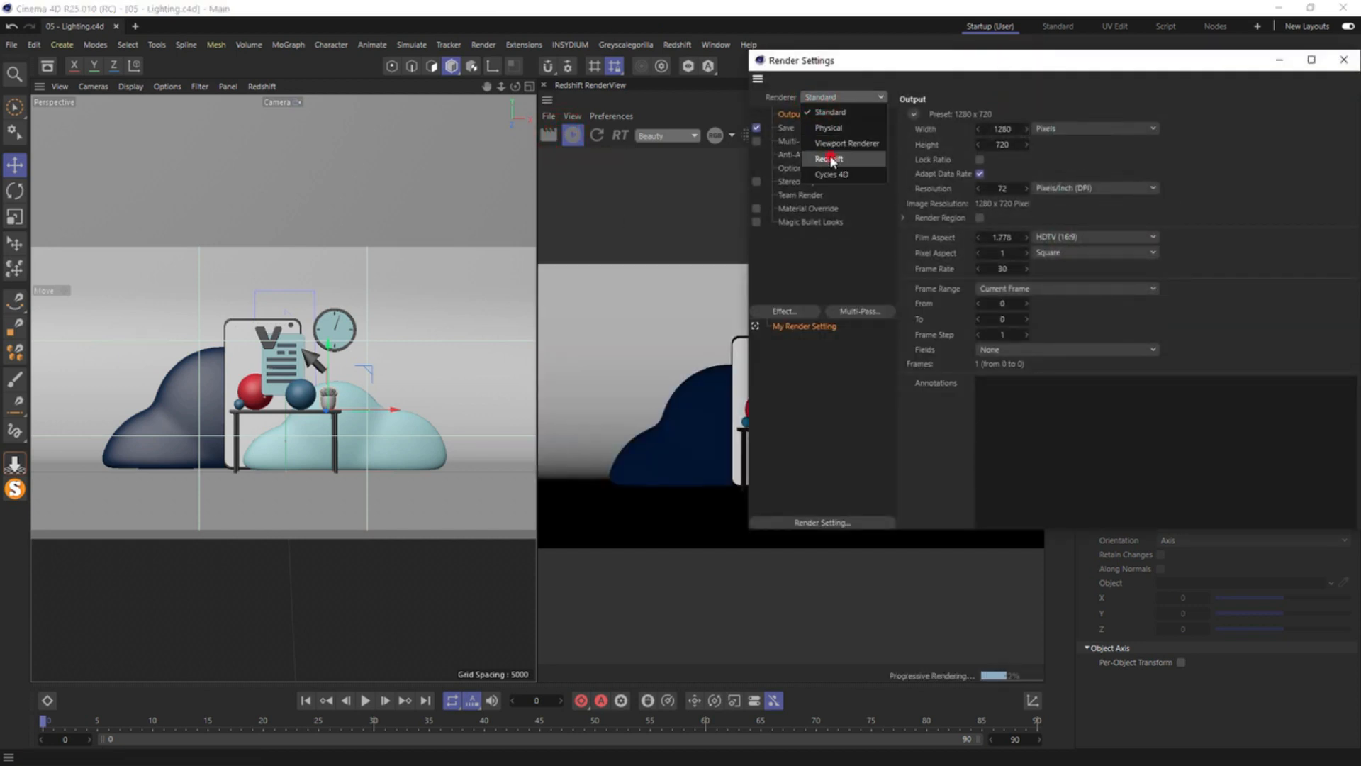
left_click(820, 158)
left_click(793, 160)
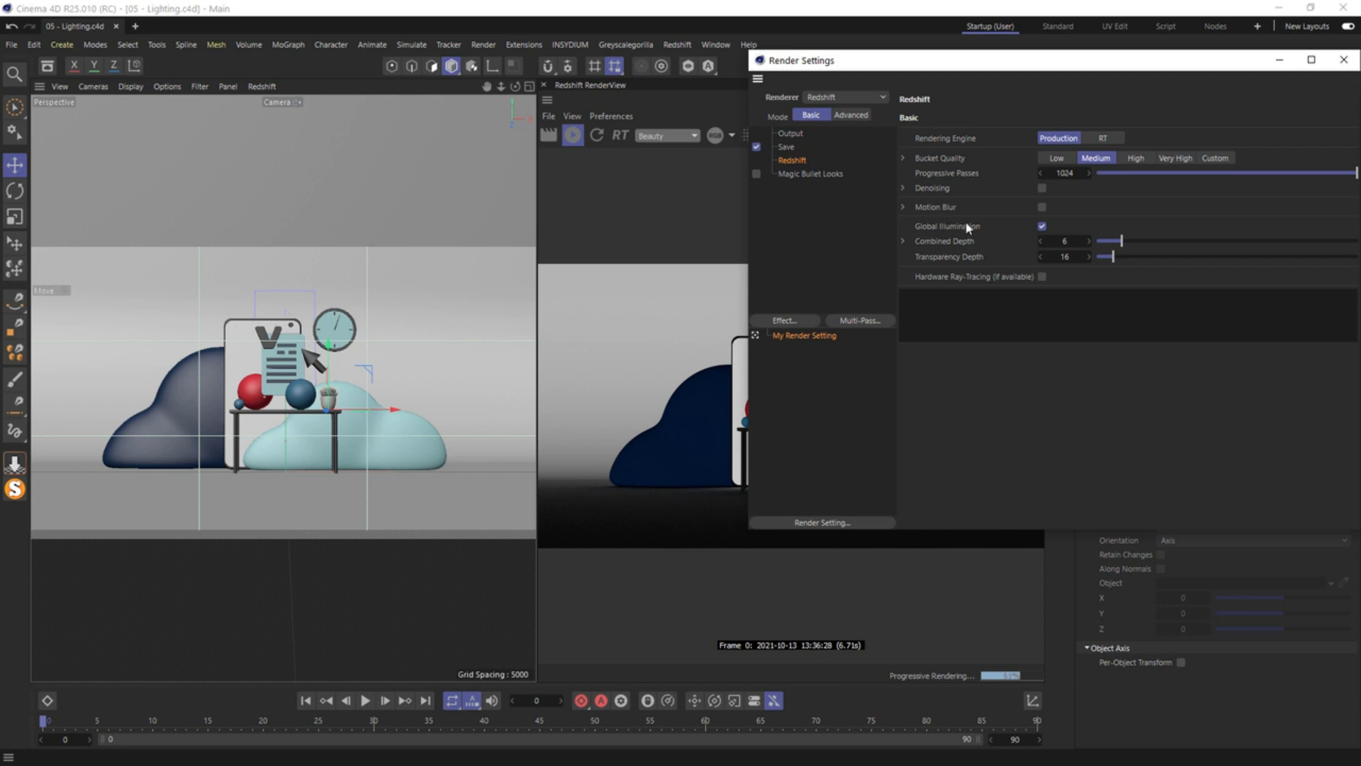
left_click(904, 241)
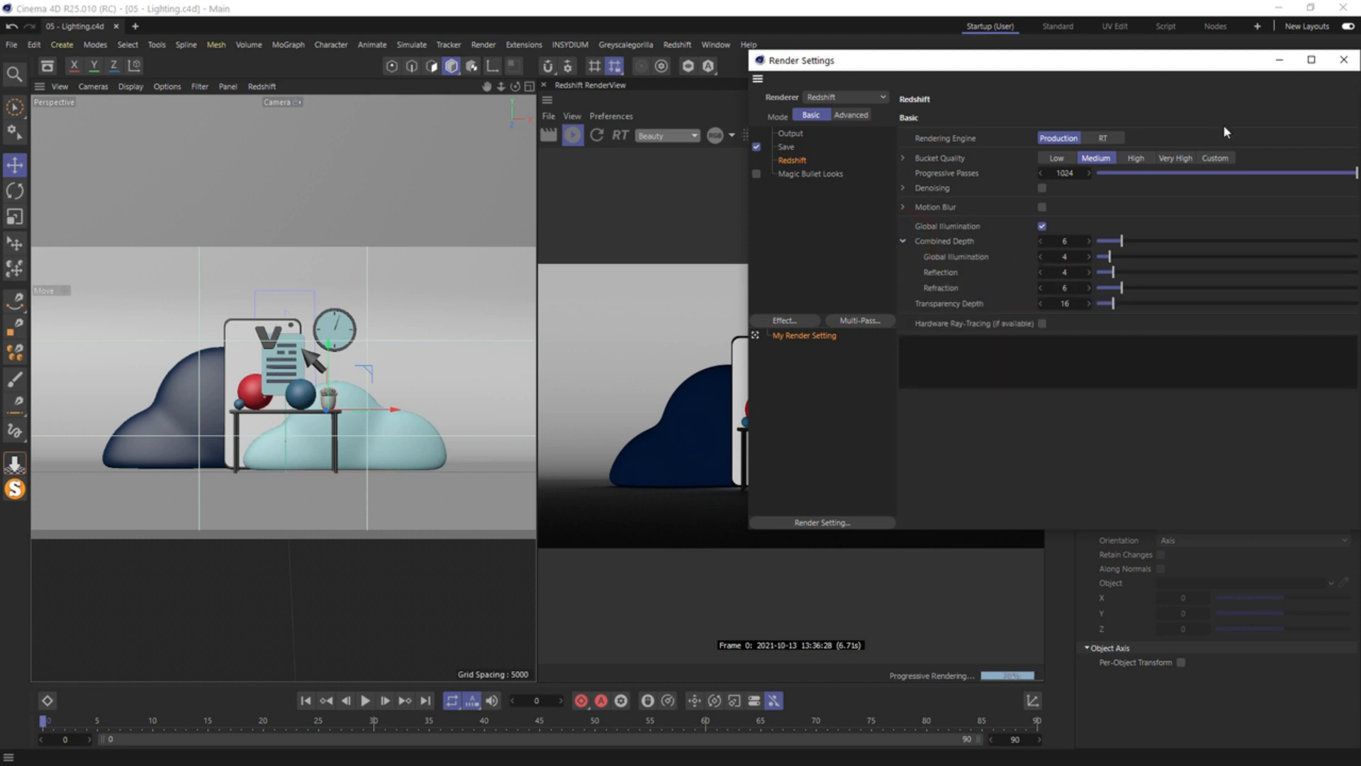
left_click_drag(1214, 71, 1069, 125)
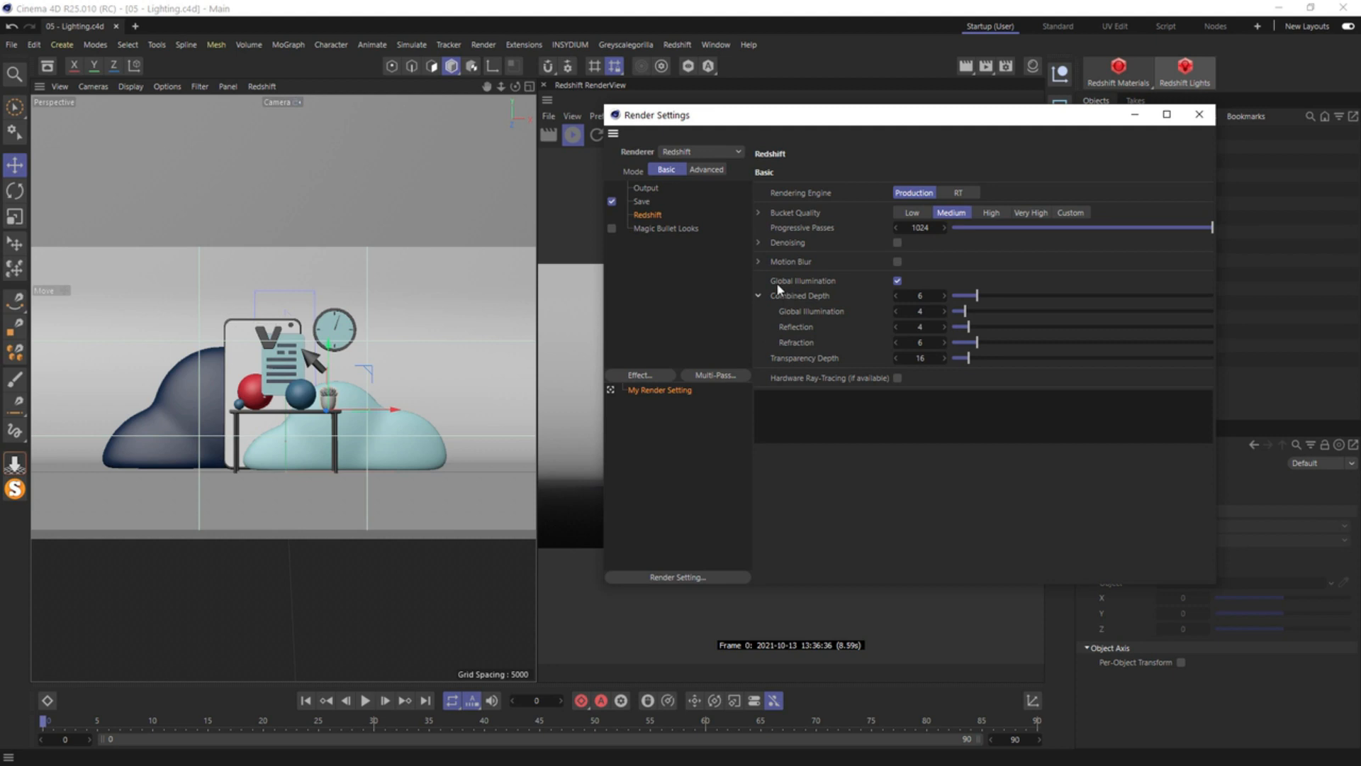
left_click(1200, 116)
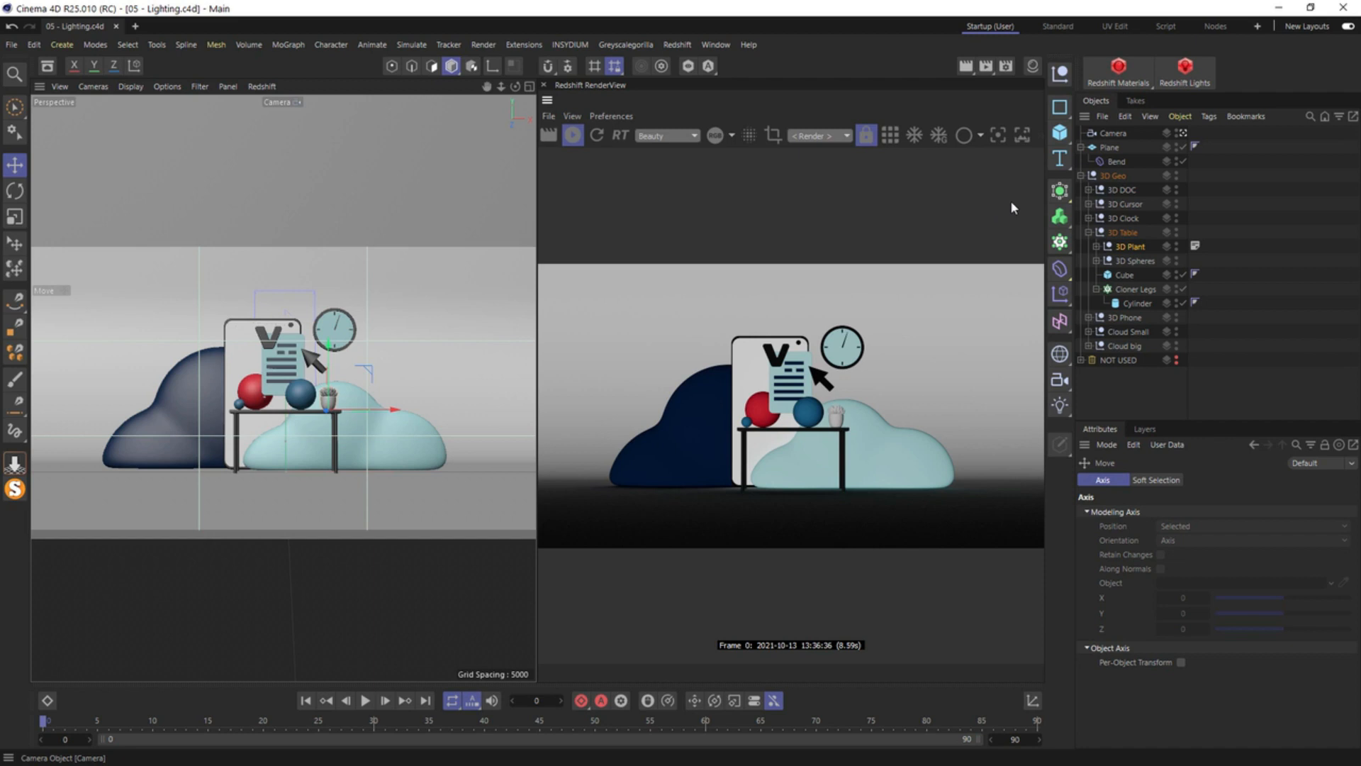
Add a Redshift Area Light to the scene and turn off its Illumination preview
left_click(1181, 68)
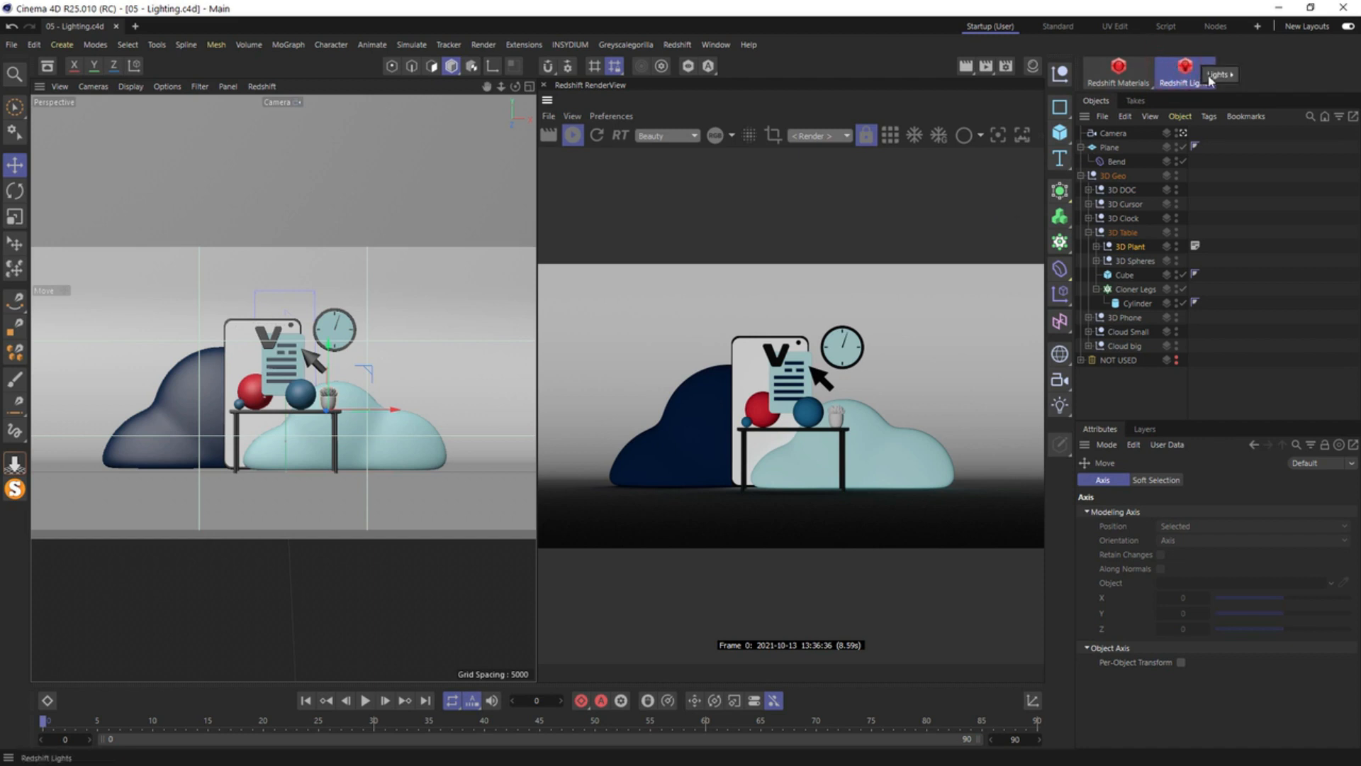
mouse_move(1220, 74)
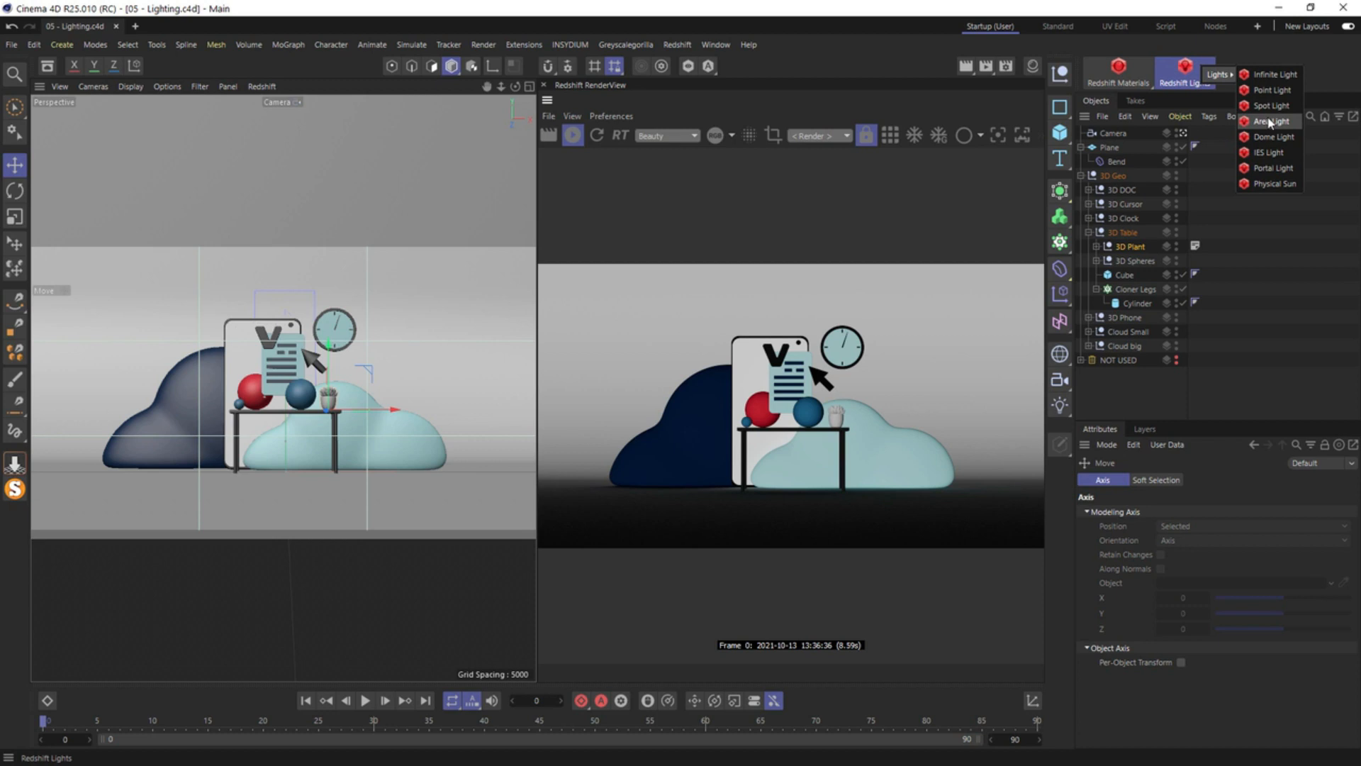
left_click(1270, 121)
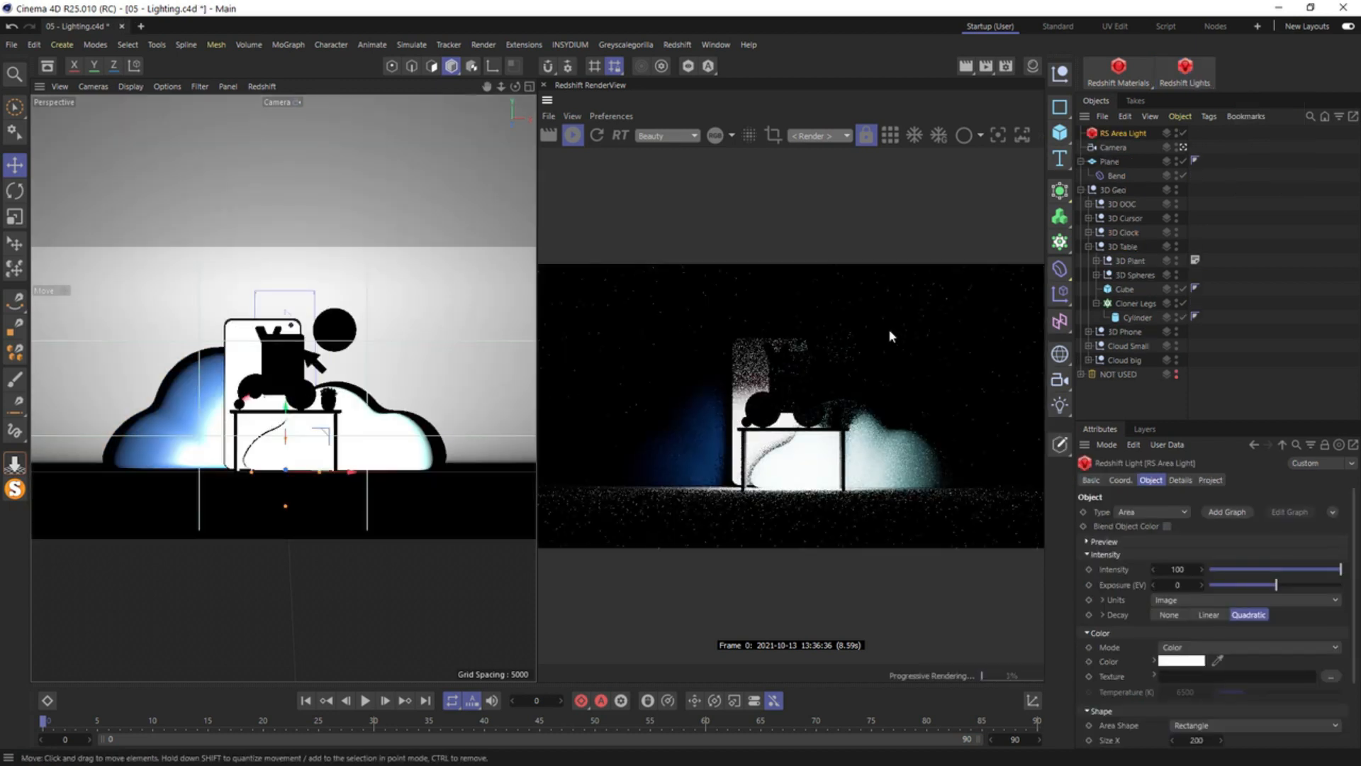
left_click(1130, 542)
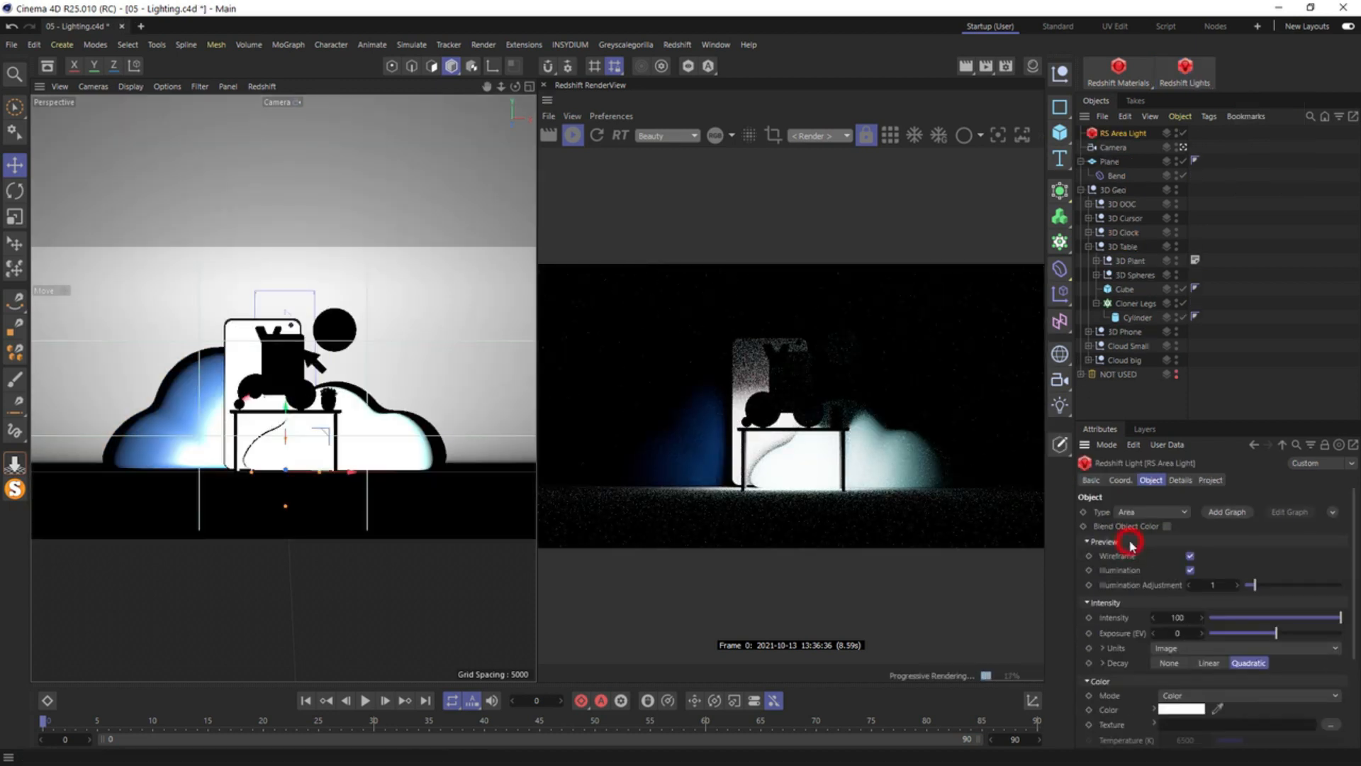
left_click(1190, 570)
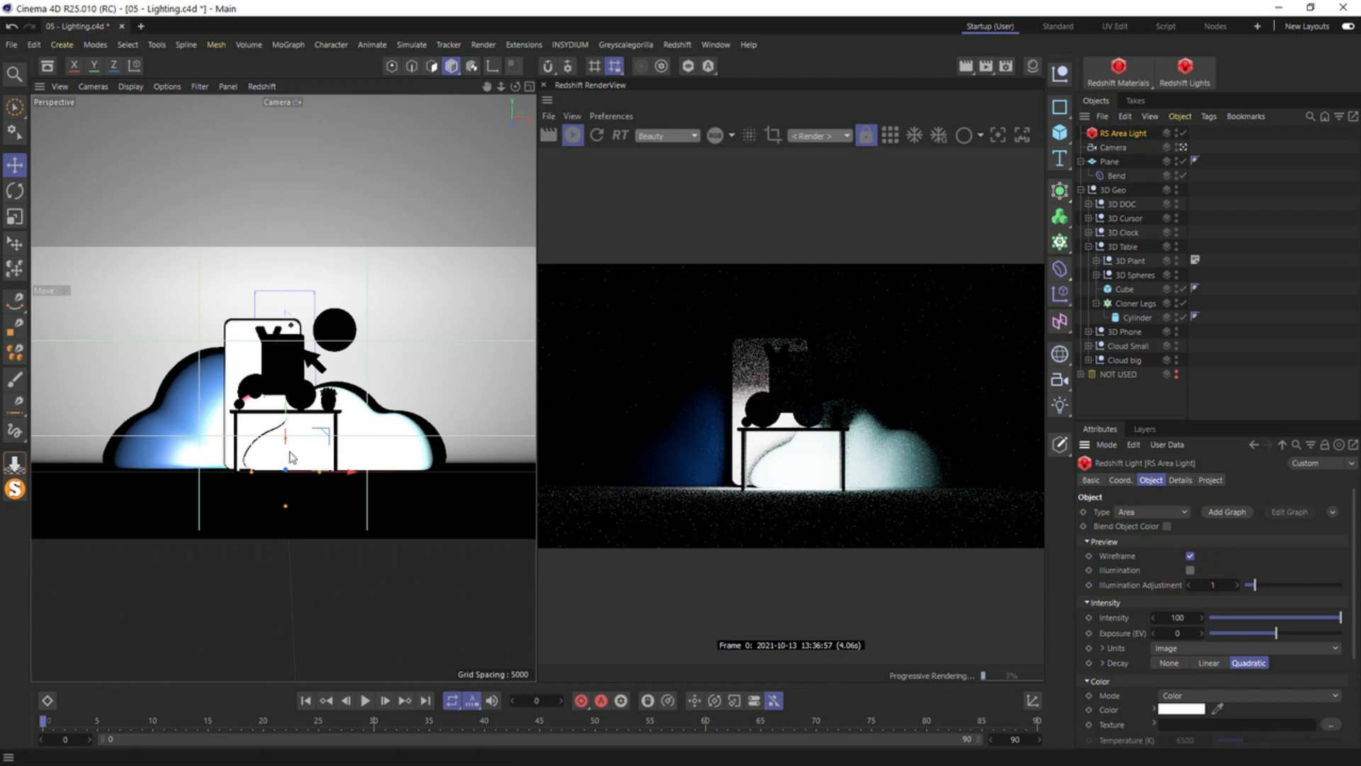
Raise the area light above the scene and rotate it to face downward
left_click(286, 449)
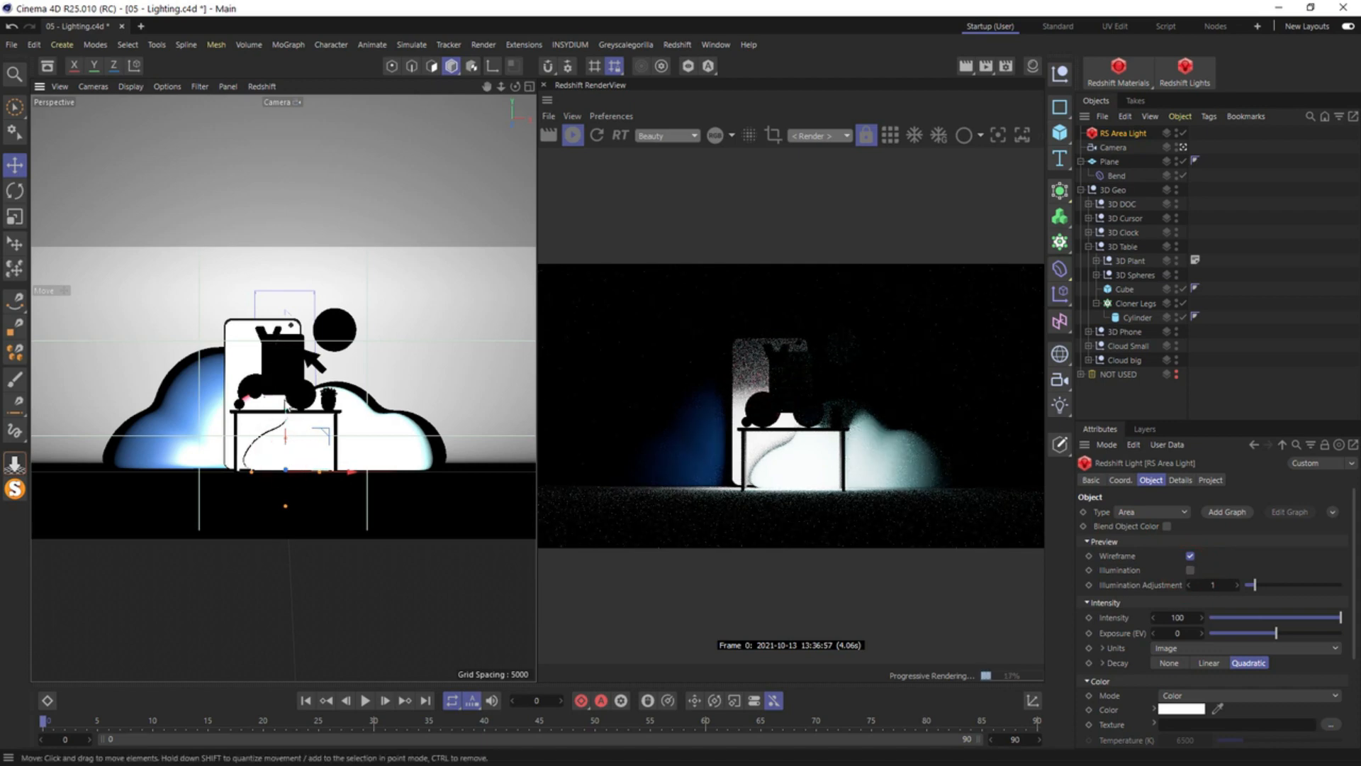
left_click_drag(287, 407, 280, 134)
key("r")
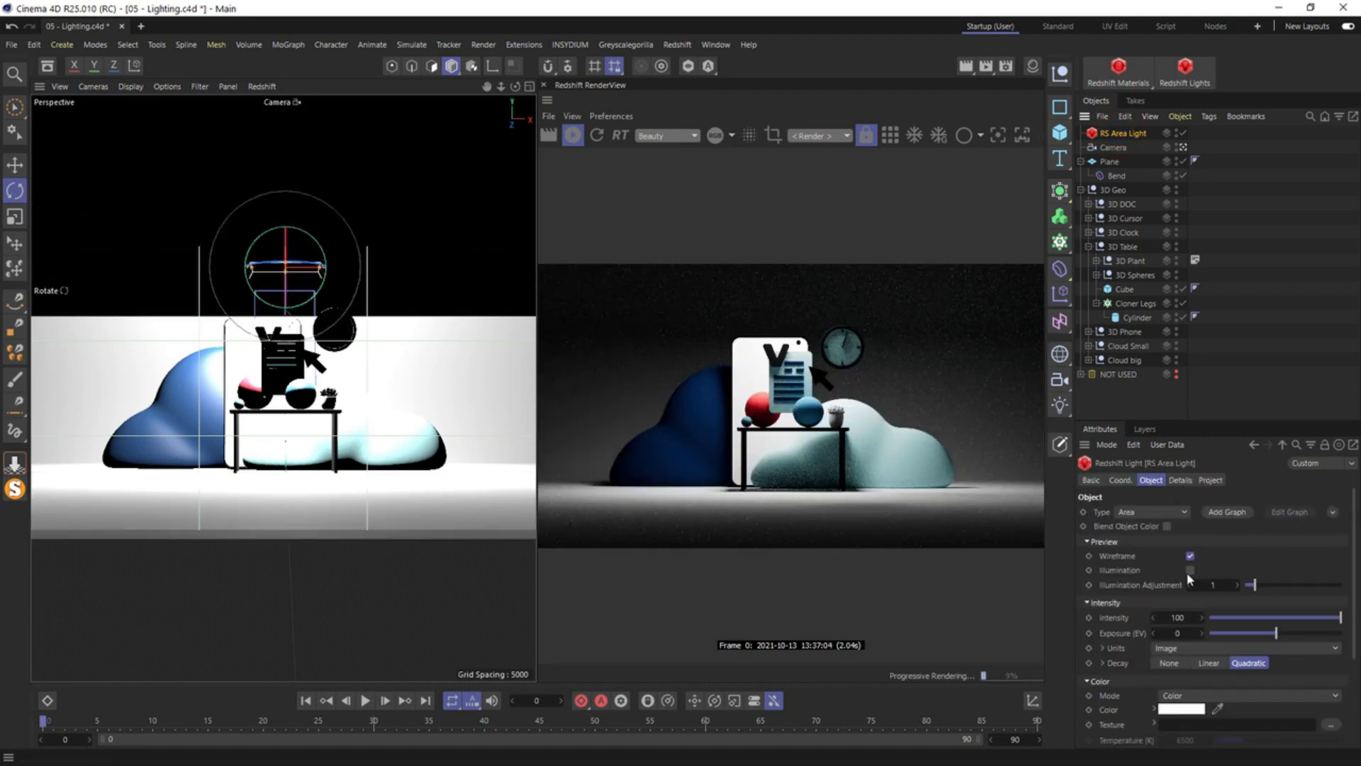
Switch the perspective viewport's display to Hidden Line shading
left_click(1189, 571)
left_click(1189, 571)
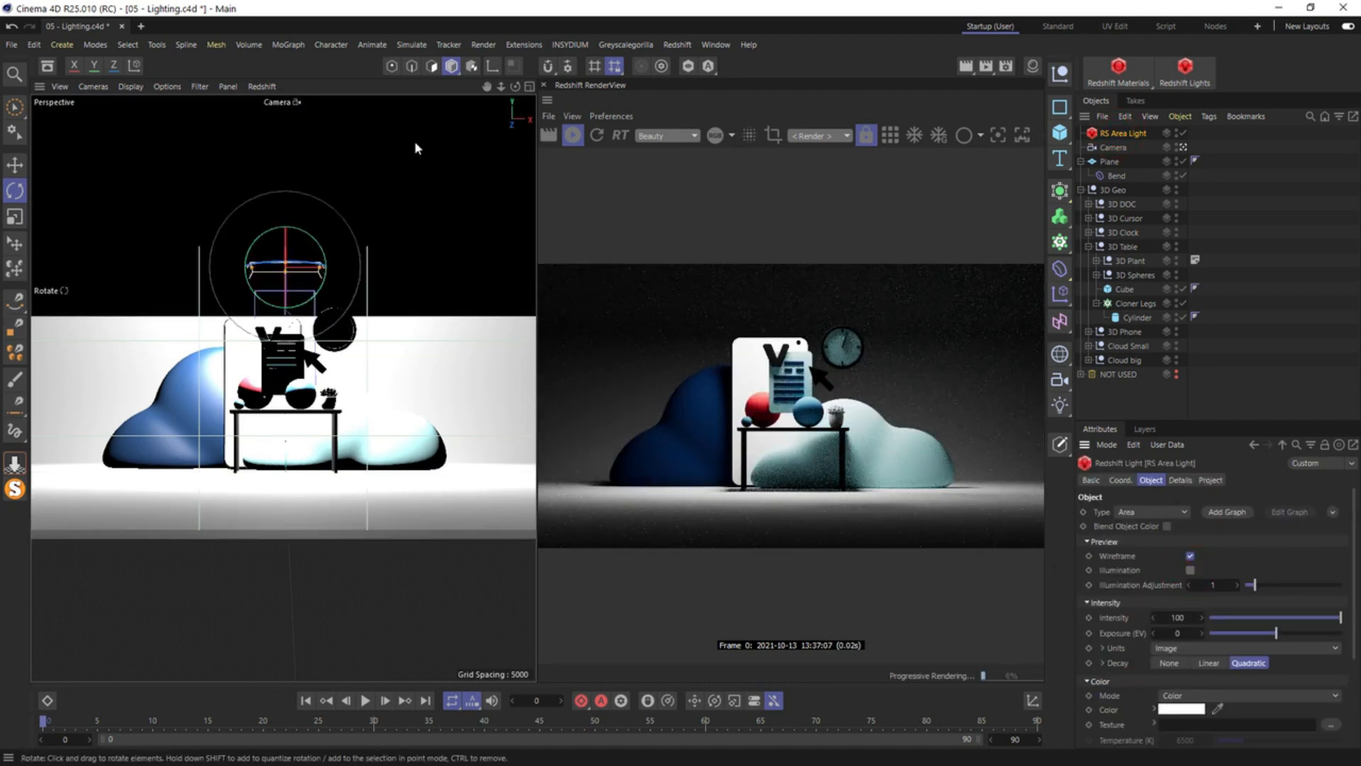
left_click(131, 88)
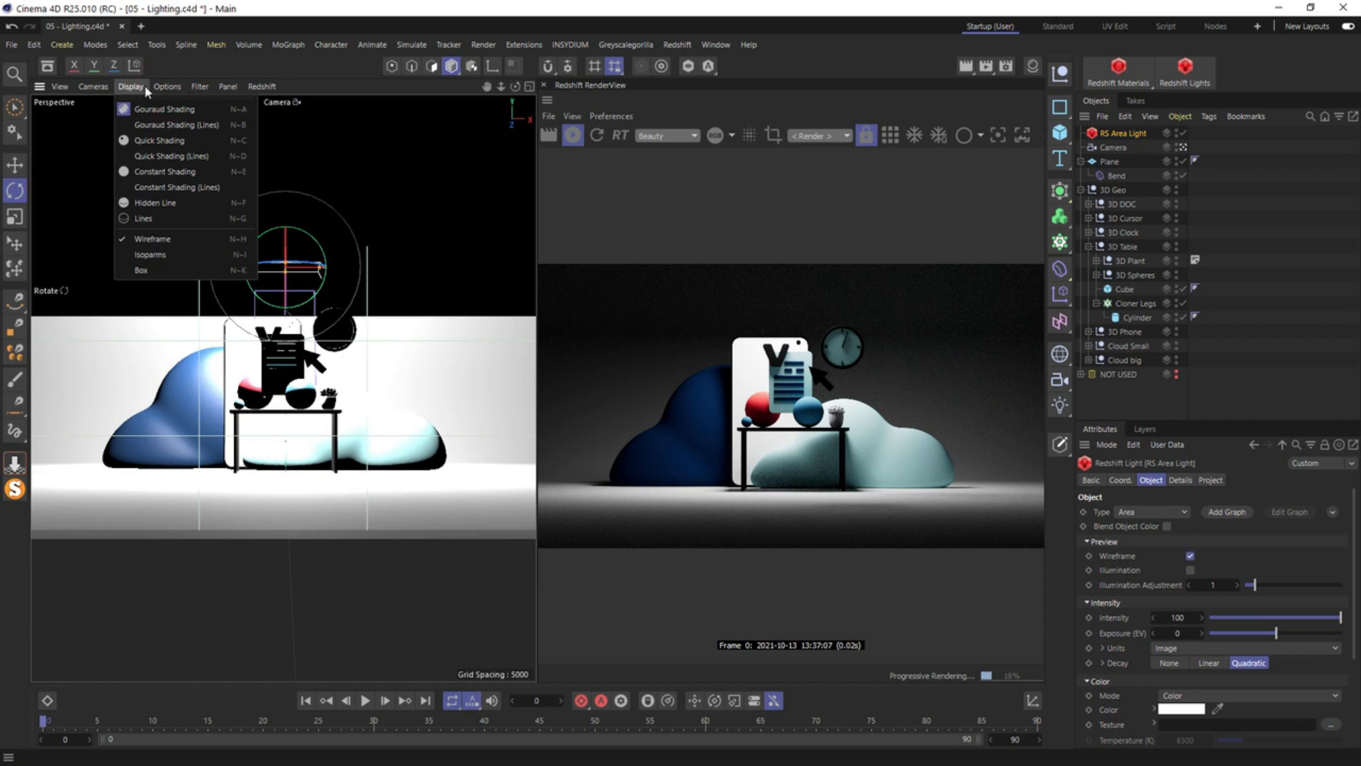
left_click(157, 203)
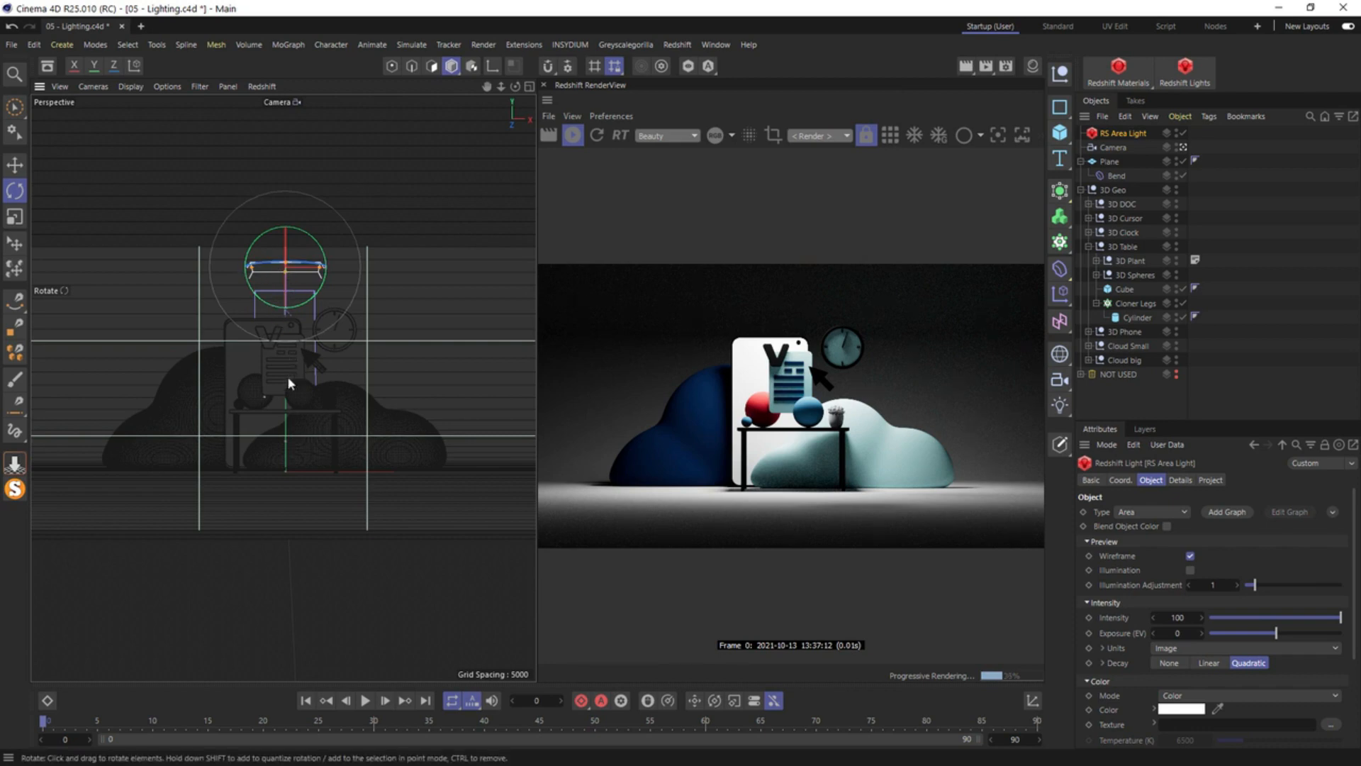
Scale the overhead area light up until it extends well past both clouds
key("t")
left_click_drag(207, 367, 525, 369)
key("r")
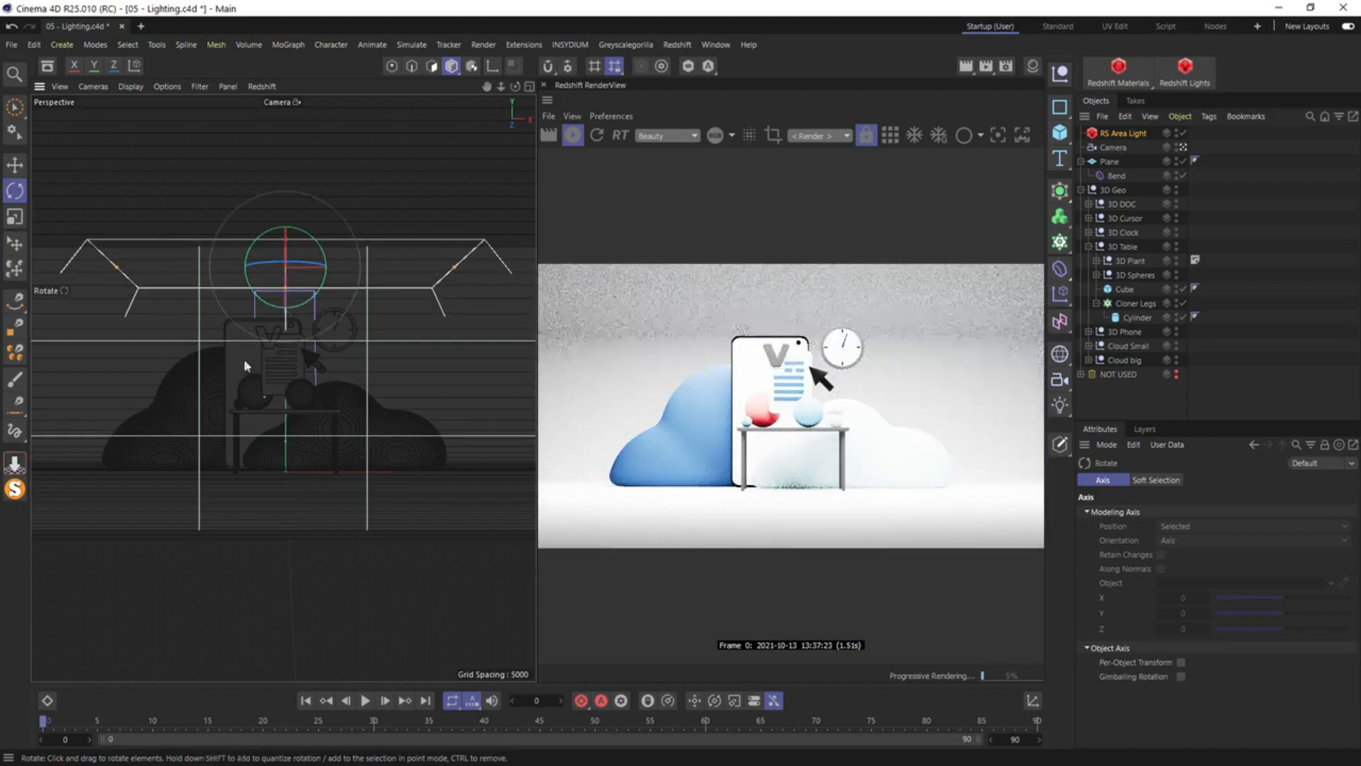
Set the overhead area light's intensity to 5
left_click(1141, 133)
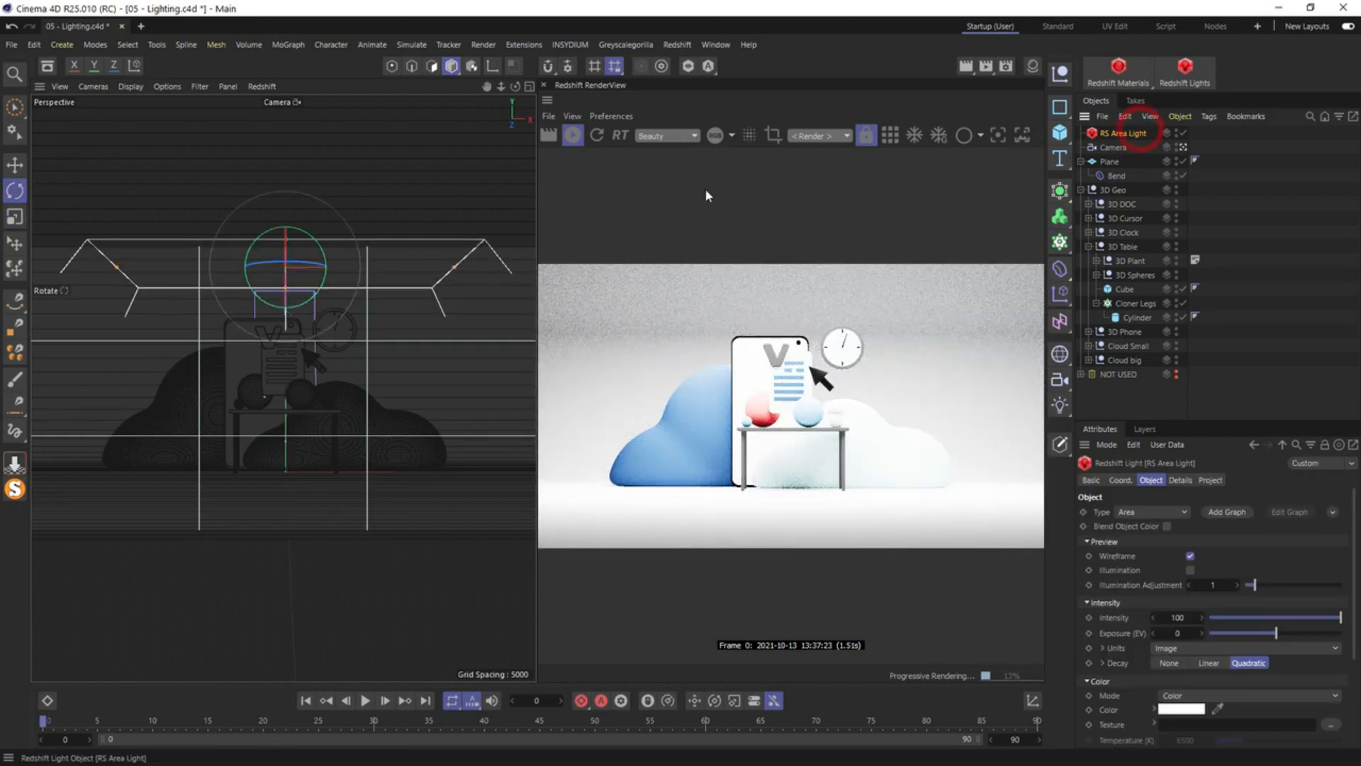
left_click(1168, 618)
type("5")
key("Return")
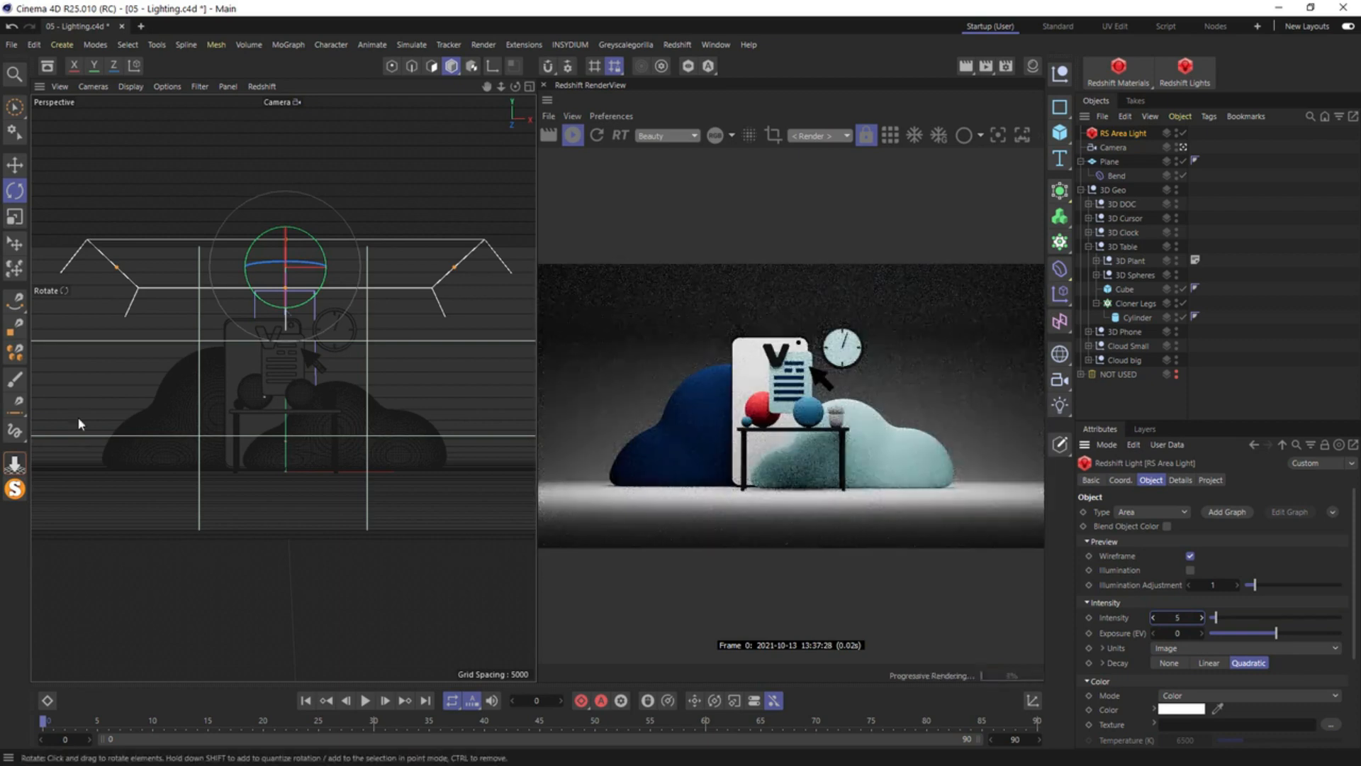
Raise the overhead area light about 575 units higher above the scene, working in the Front view
middle_click(259, 304)
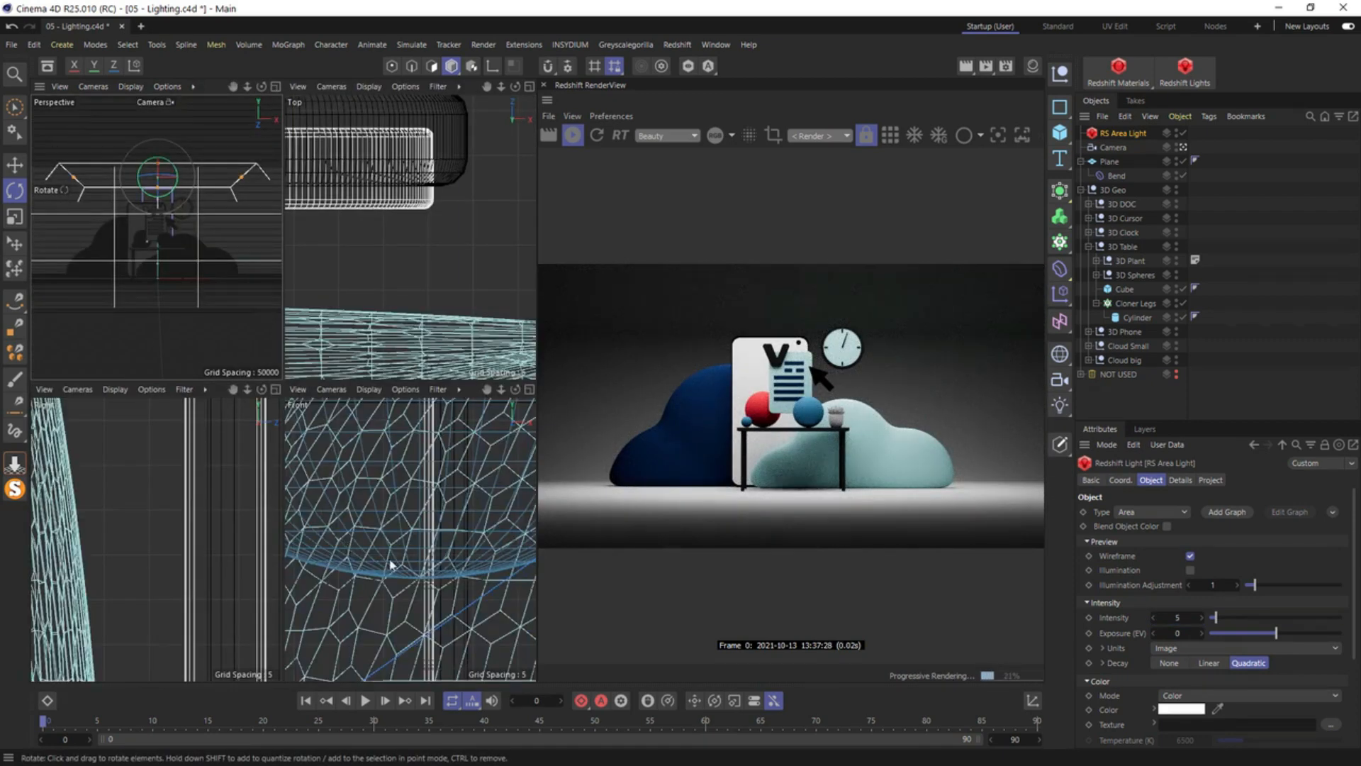
middle_click(393, 564)
scroll(361, 545, "down", 7)
scroll(360, 546, "down", 6)
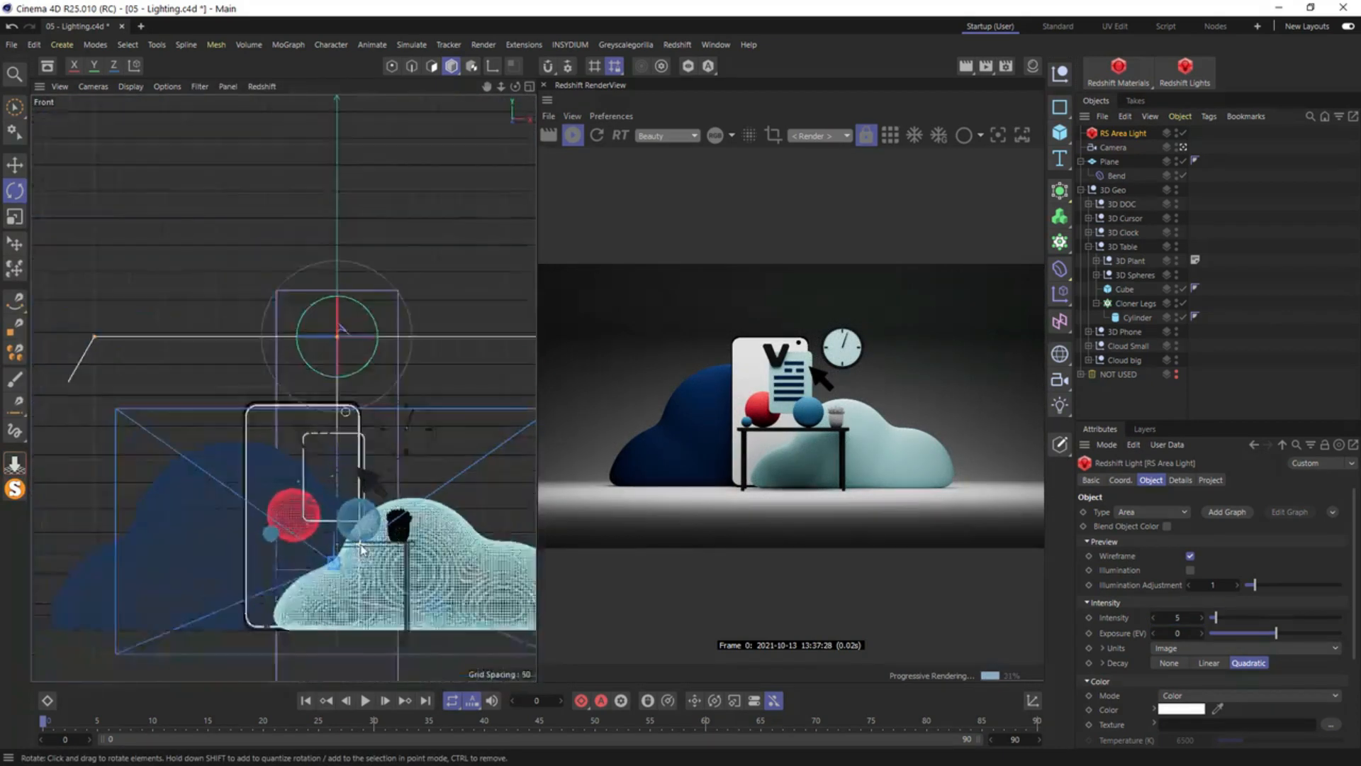
key("e")
left_click(356, 505)
left_click_drag(358, 500, 354, 445)
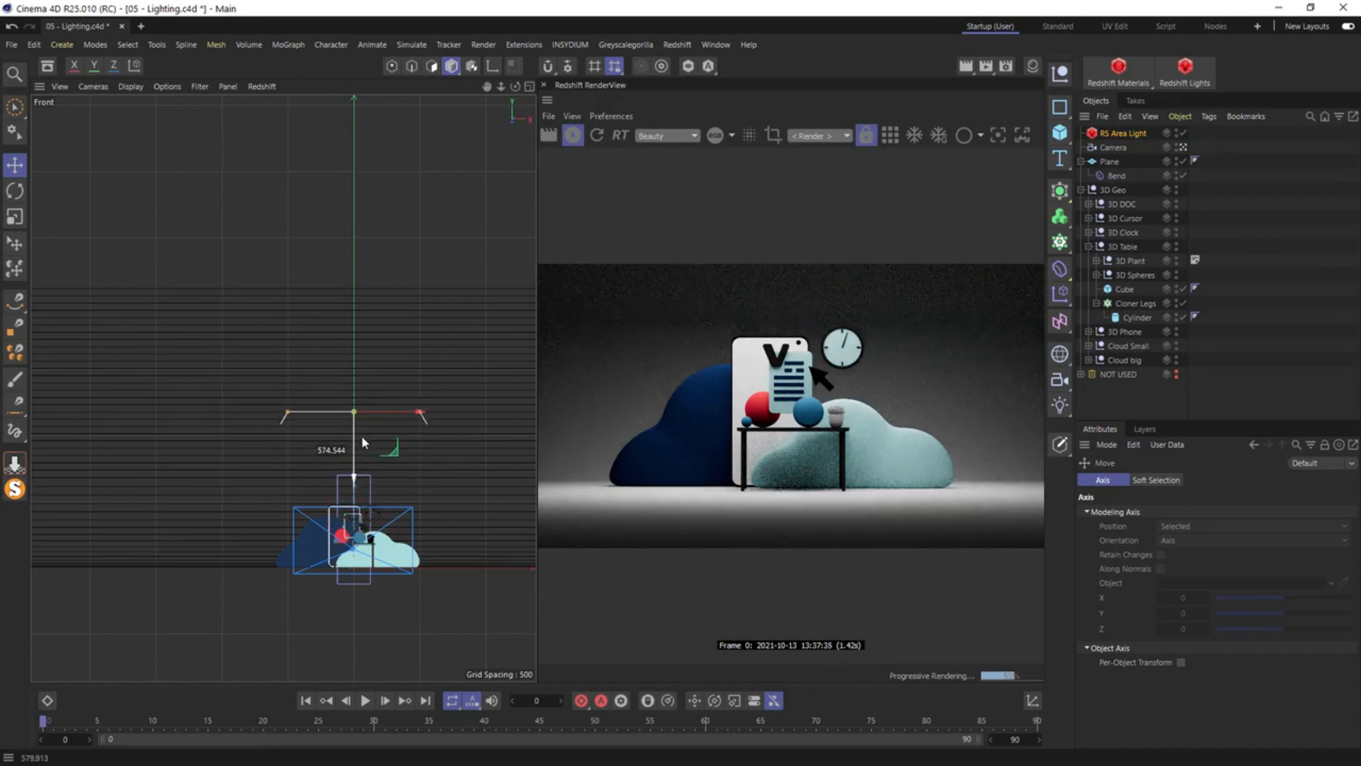
Shift the overhead area light slightly to the scene's right and toward the camera, using the Top view
middle_click(387, 366)
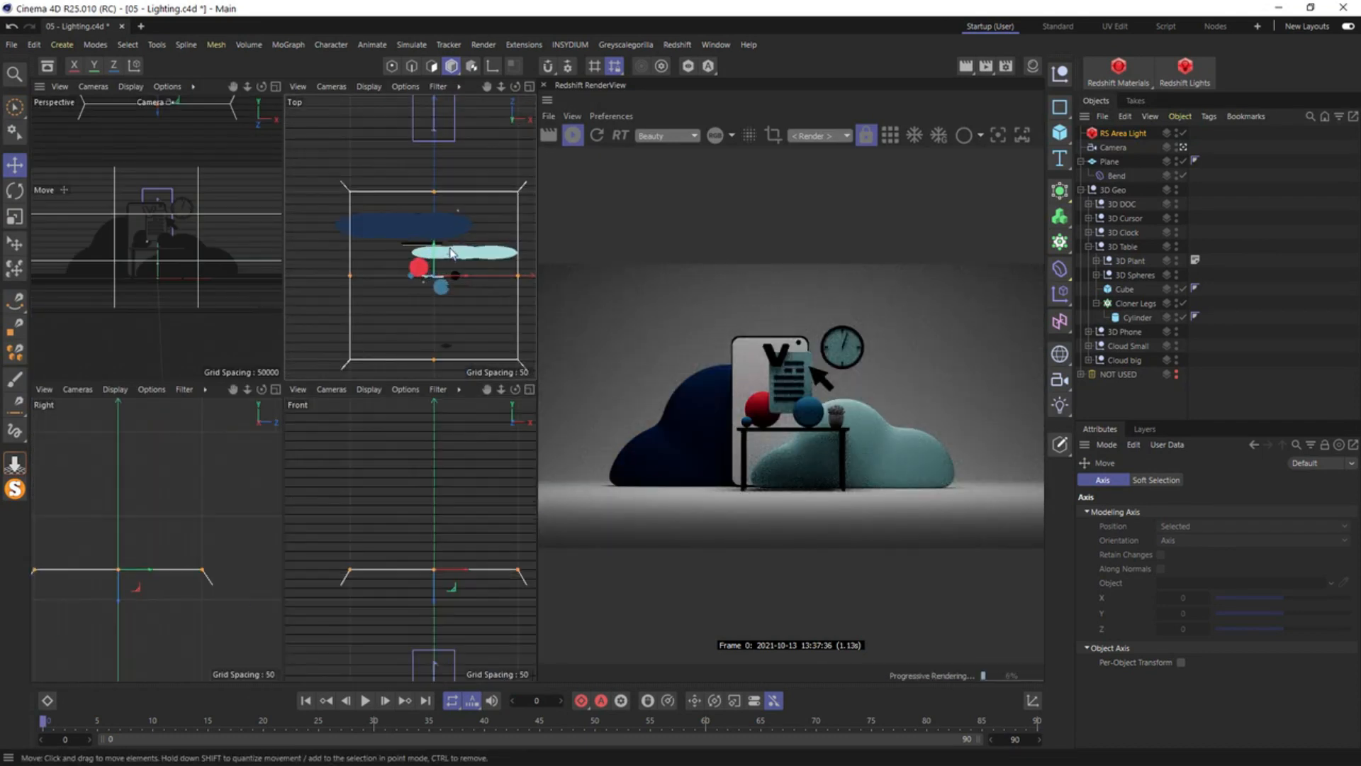
left_click_drag(453, 264, 486, 291)
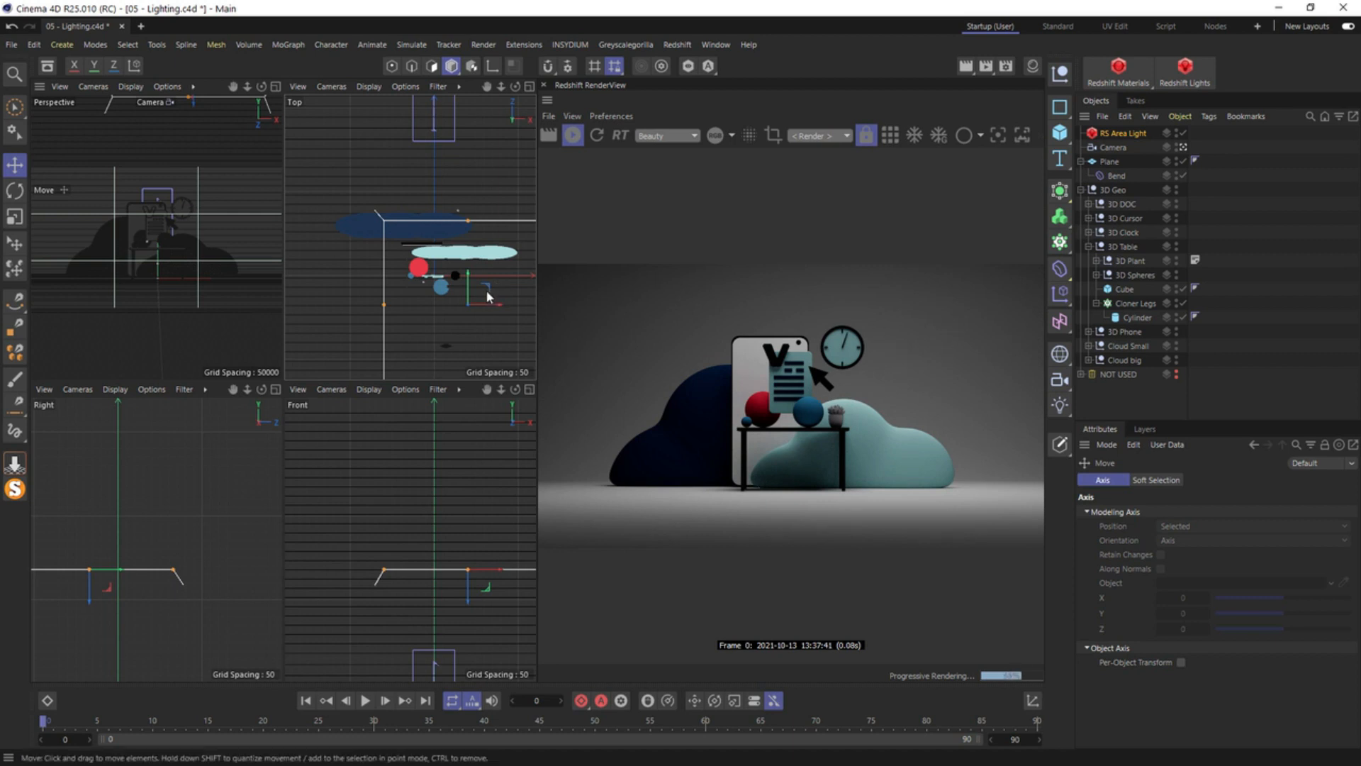
left_click_drag(487, 297, 471, 279)
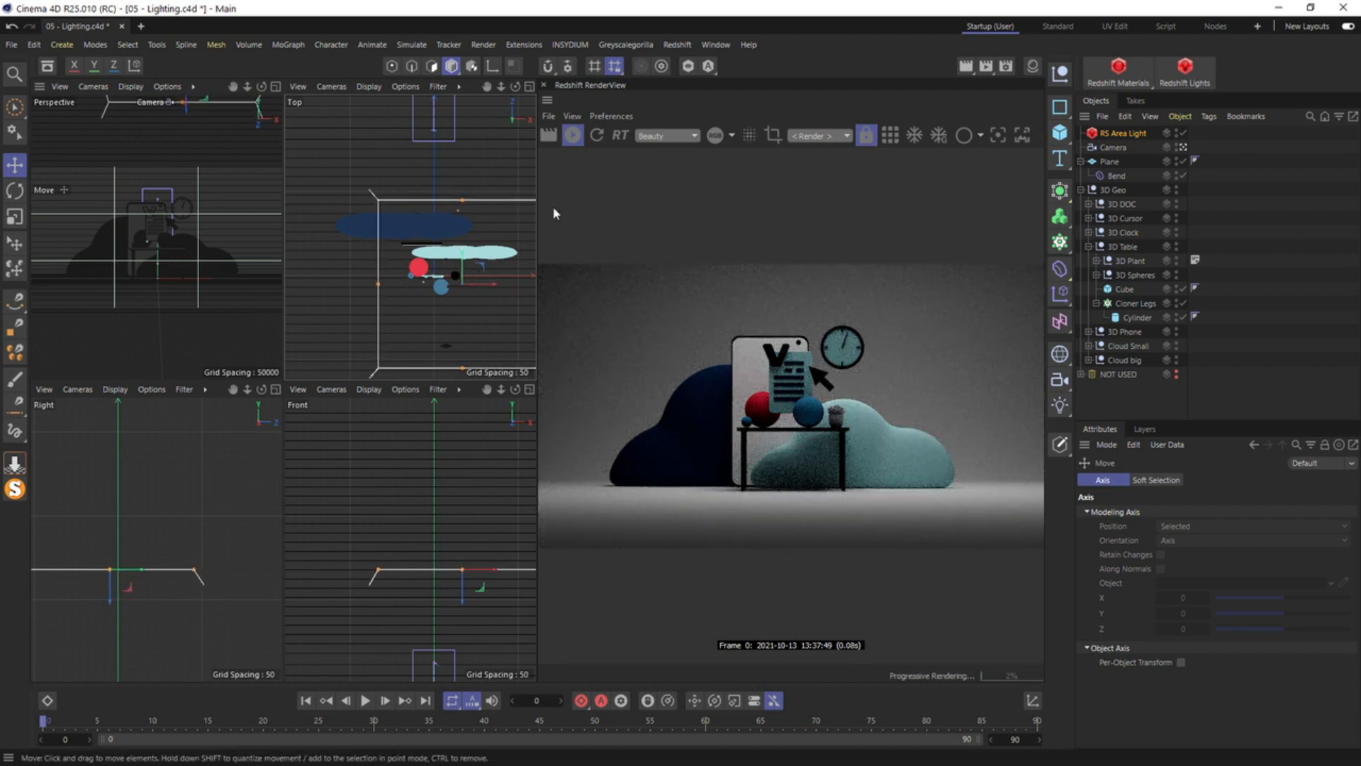
Add a second Redshift Area Light to the scene
left_click(1135, 71)
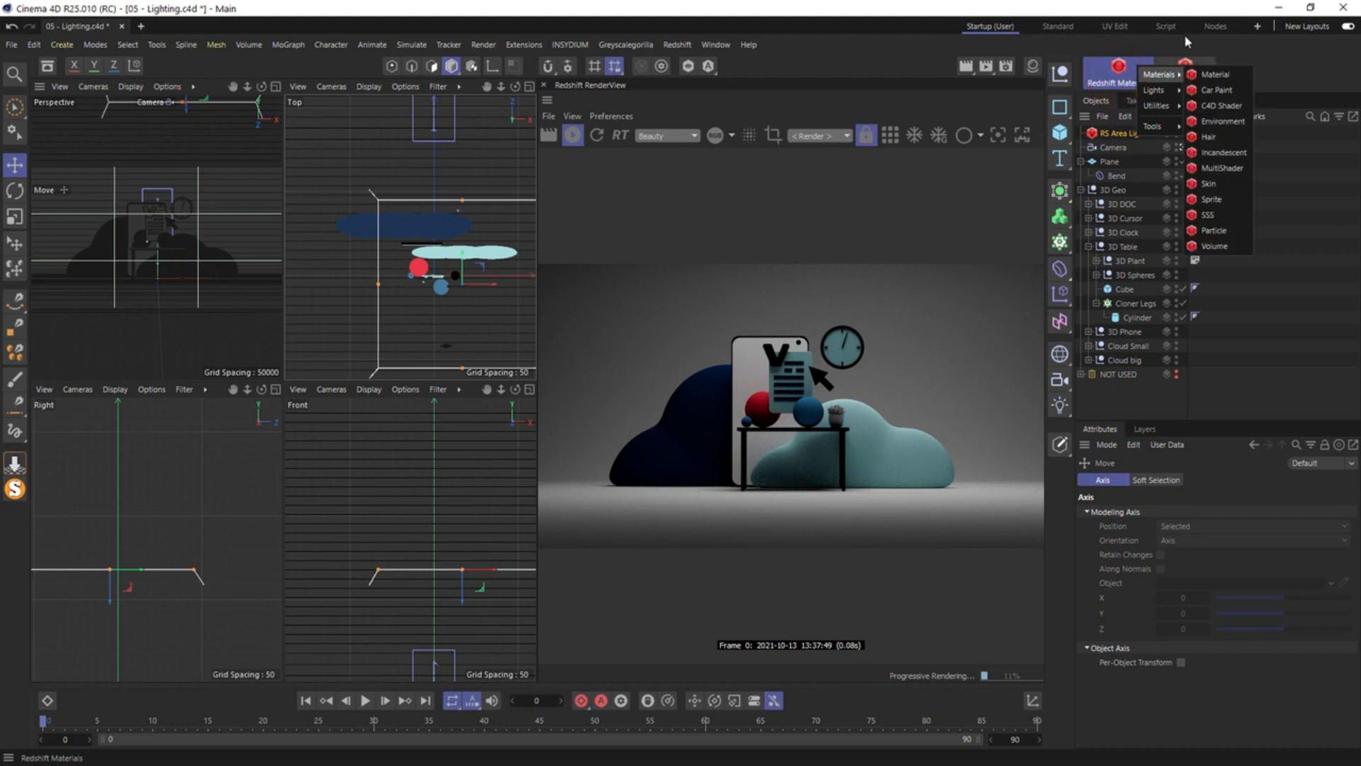
left_click(1185, 68)
mouse_move(1214, 75)
left_click(1261, 118)
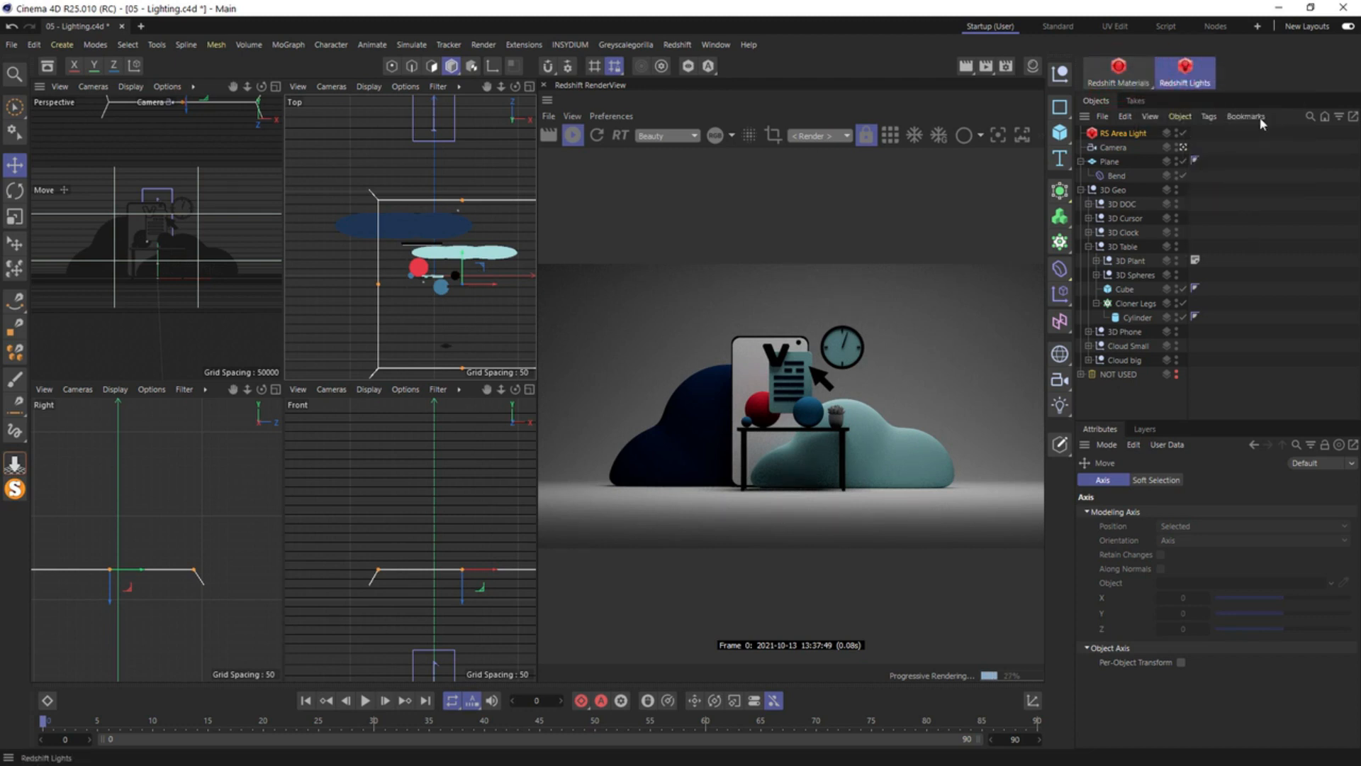
Rename the original overhead light "Top" and the newly added area light "Back"
double_click(1124, 148)
type("Top")
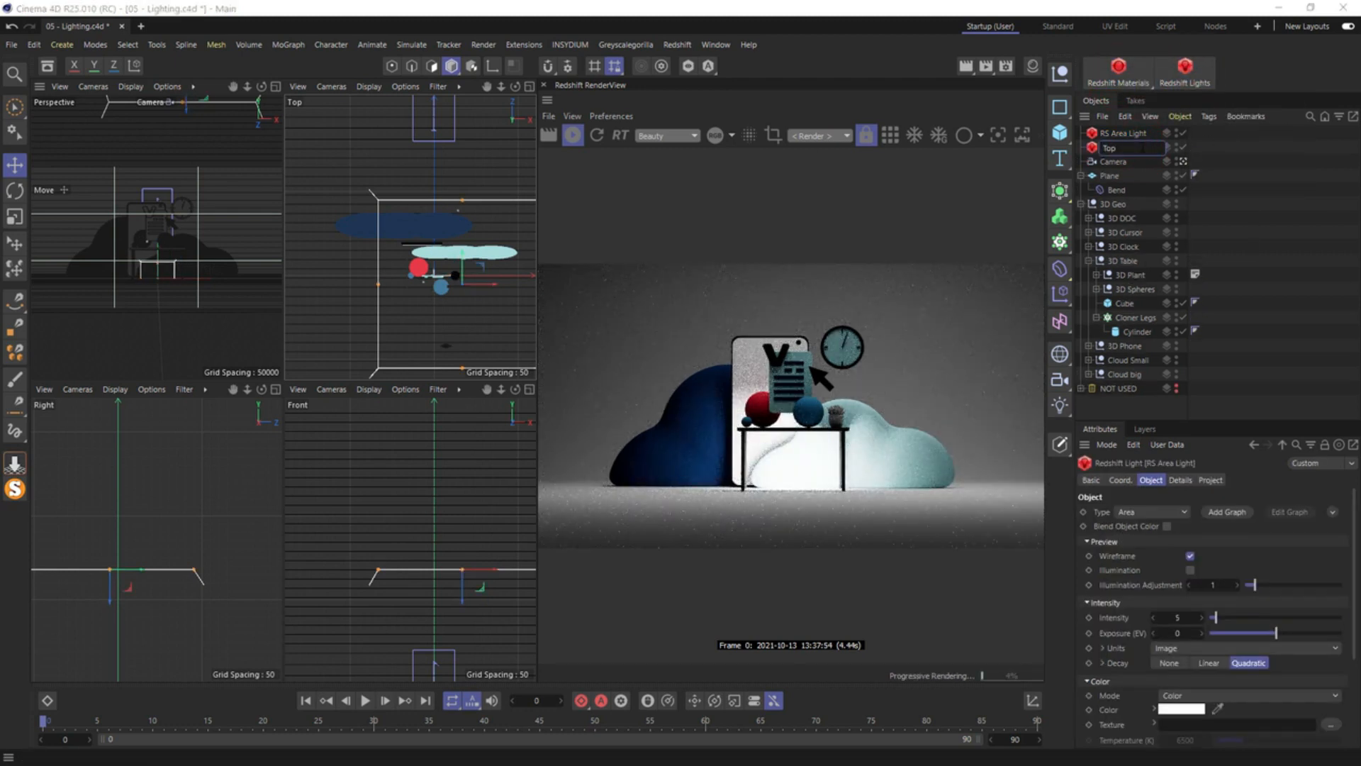
key("Return")
double_click(1128, 134)
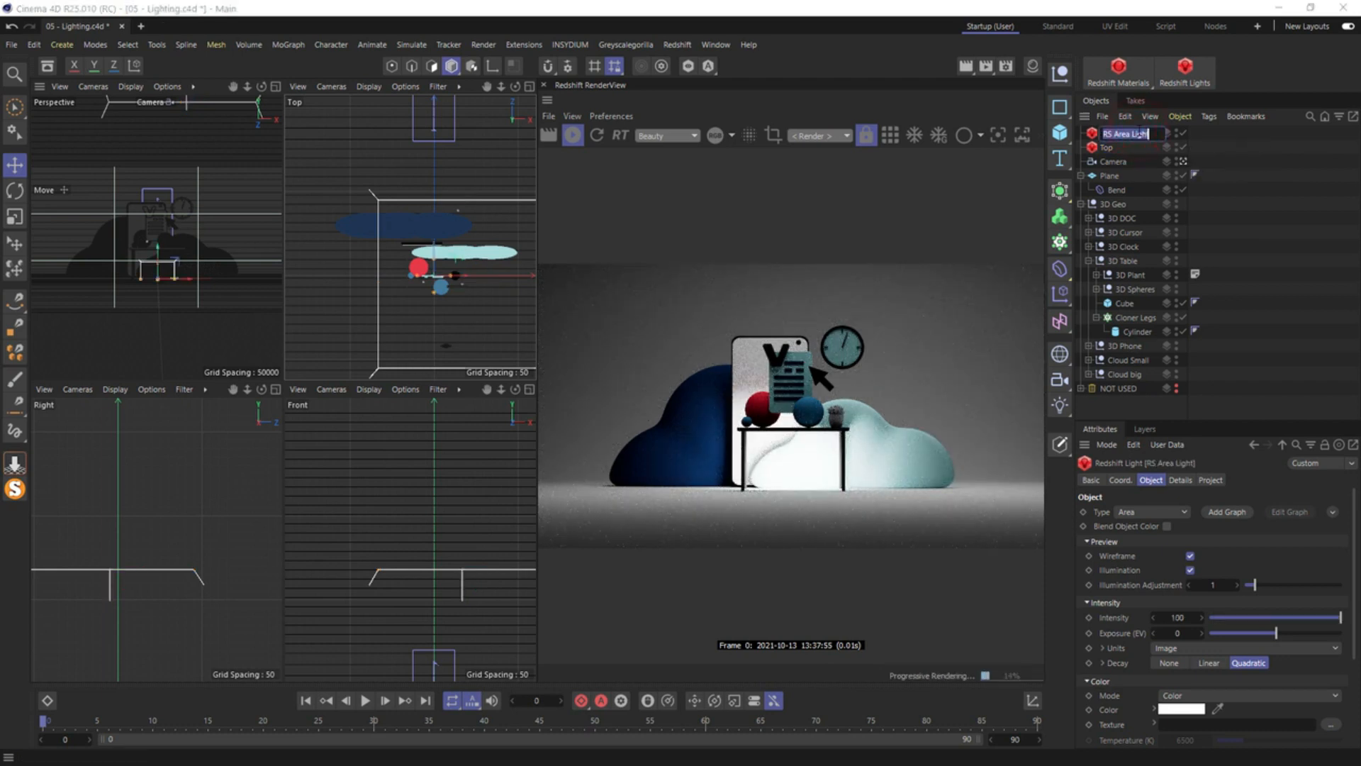
type("Back")
key("Return")
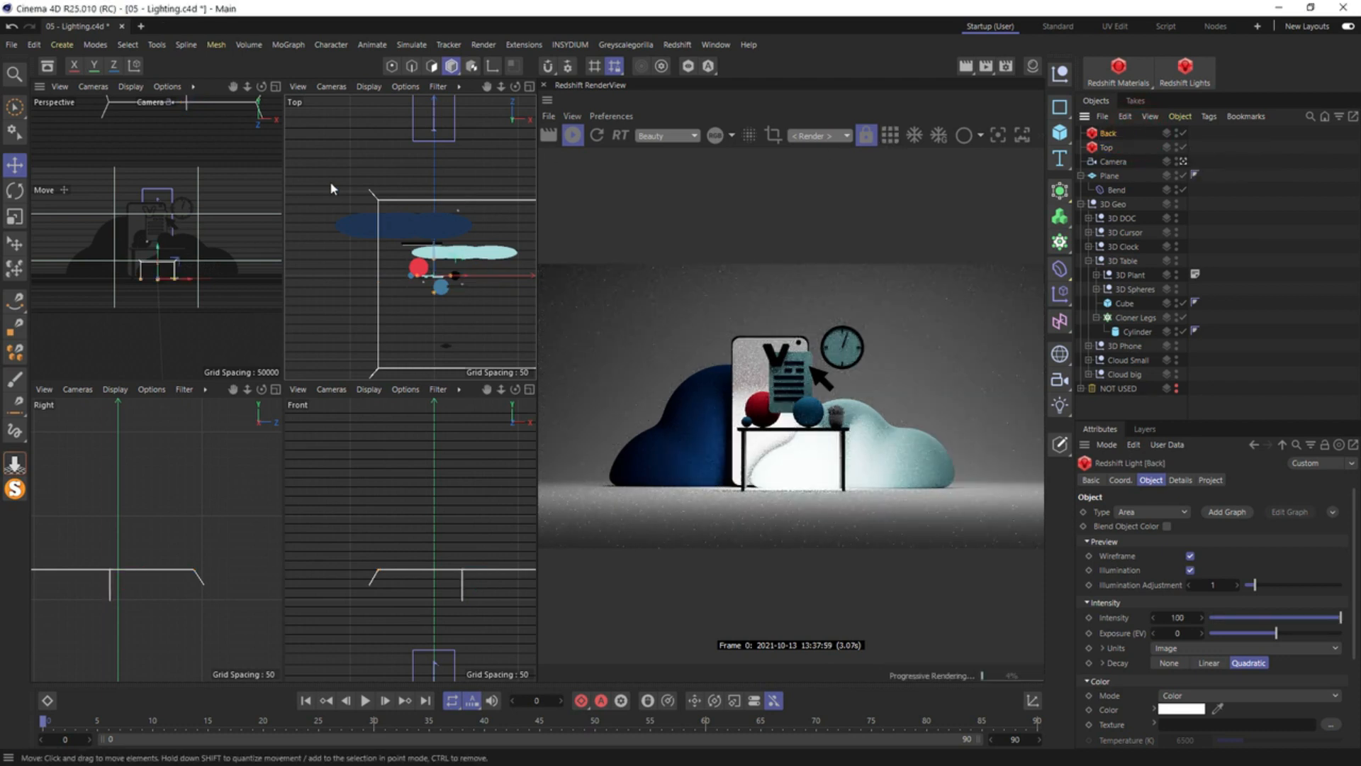
Move the Back light behind the clouds, close to the backdrop's curve, and raise it slightly above the floor
left_click_drag(421, 269, 439, 129)
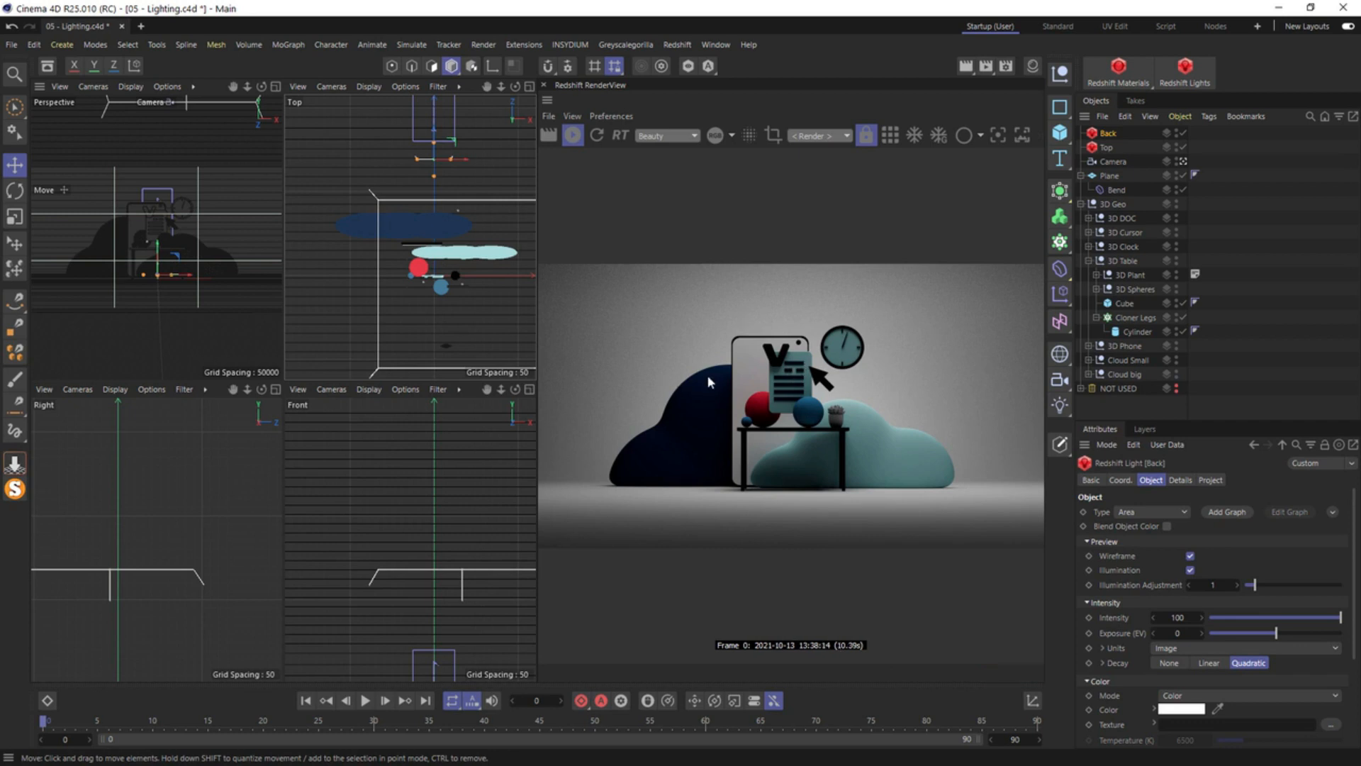
middle_click(227, 542)
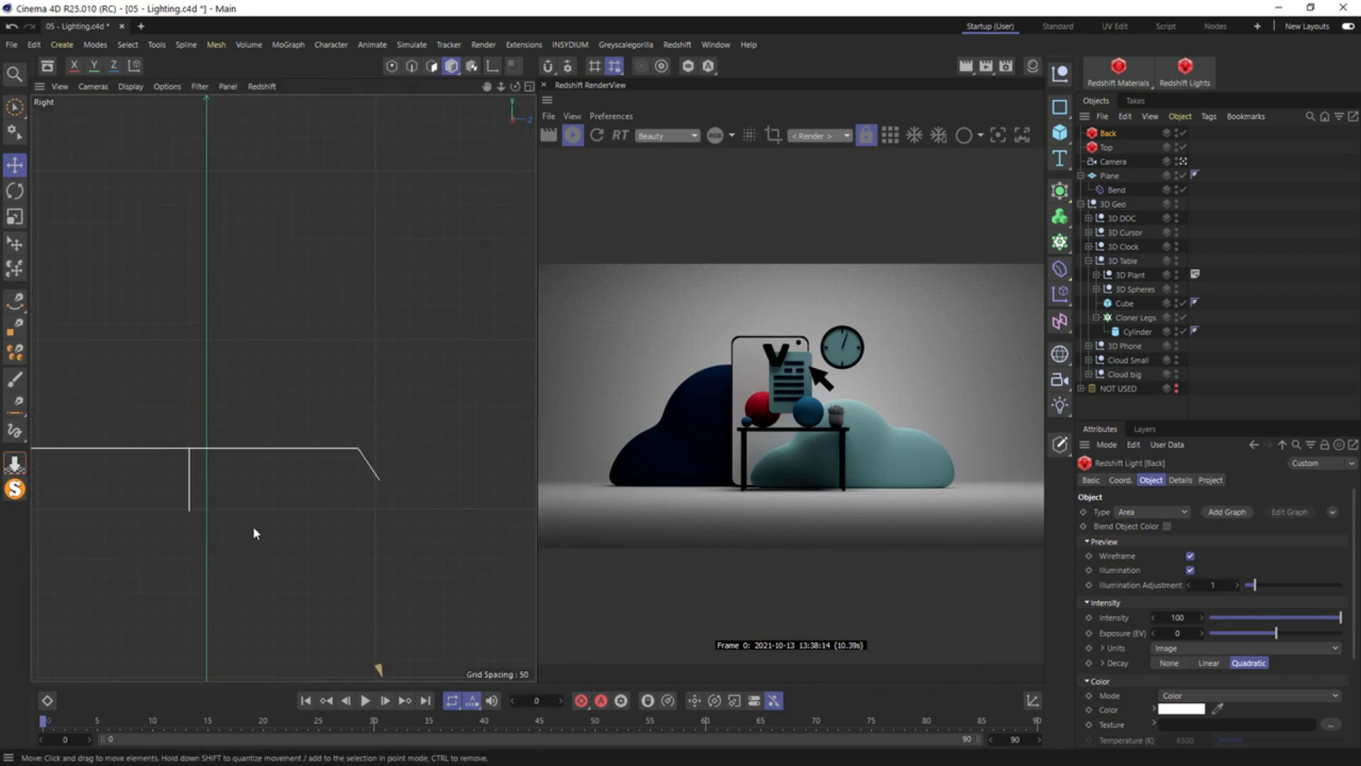
scroll(252, 532, "down", 6)
scroll(382, 495, "up", 5)
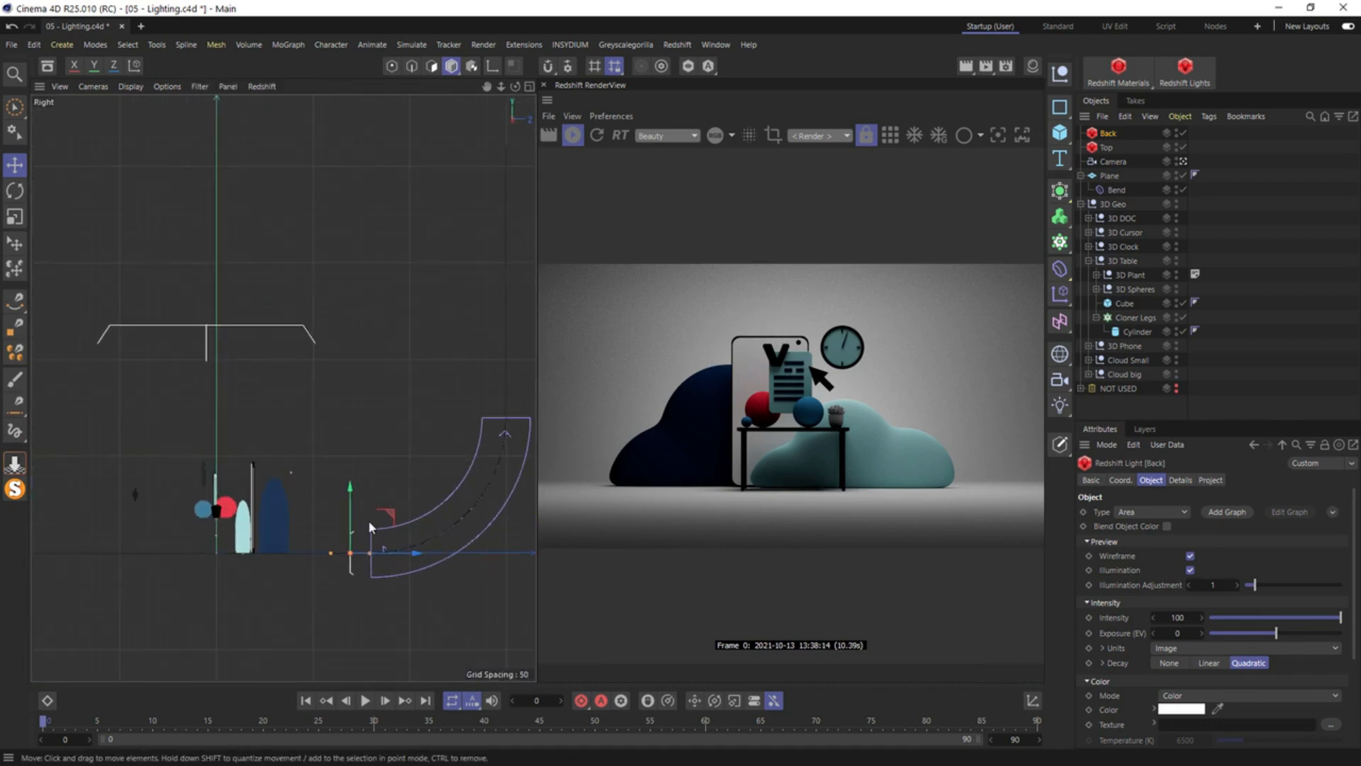
left_click_drag(380, 535, 384, 496)
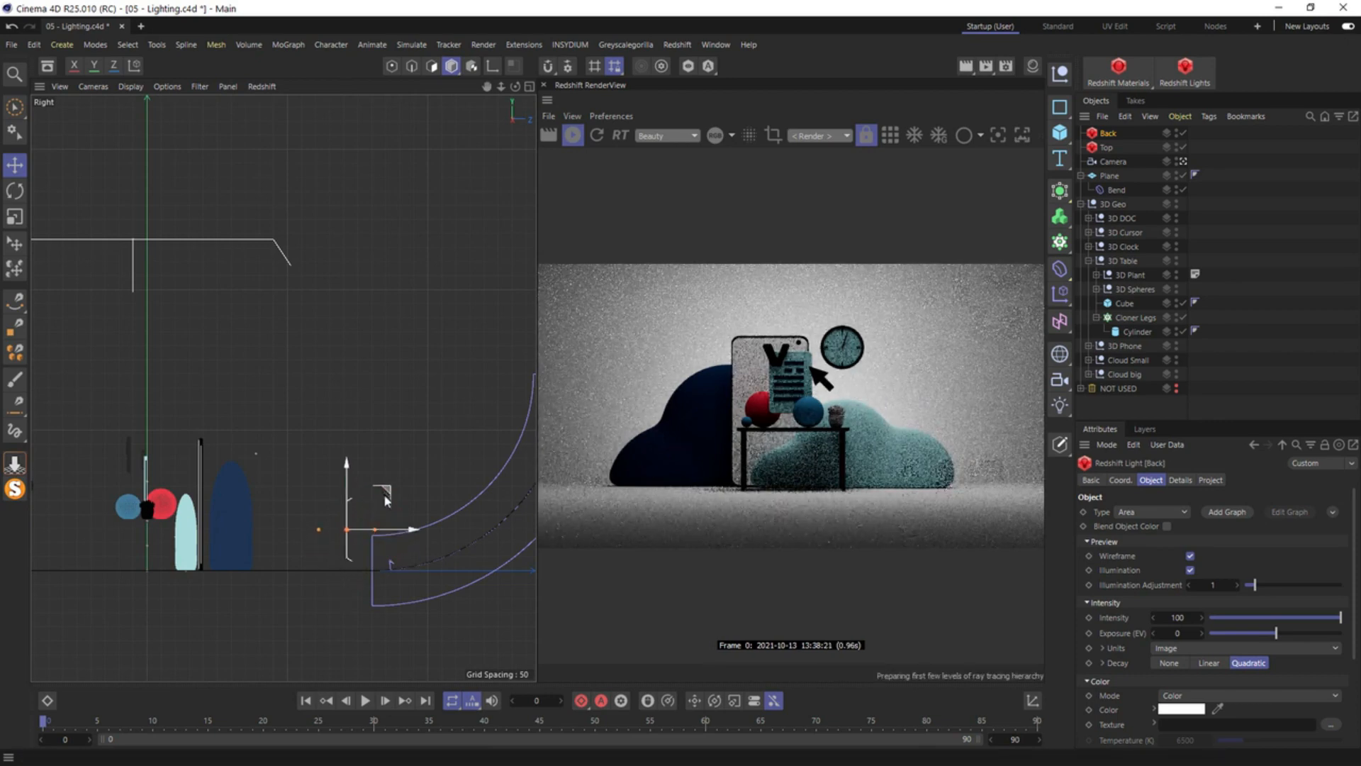
Try an intensity of 5 on the Back light and settle on 10
left_click(1104, 131)
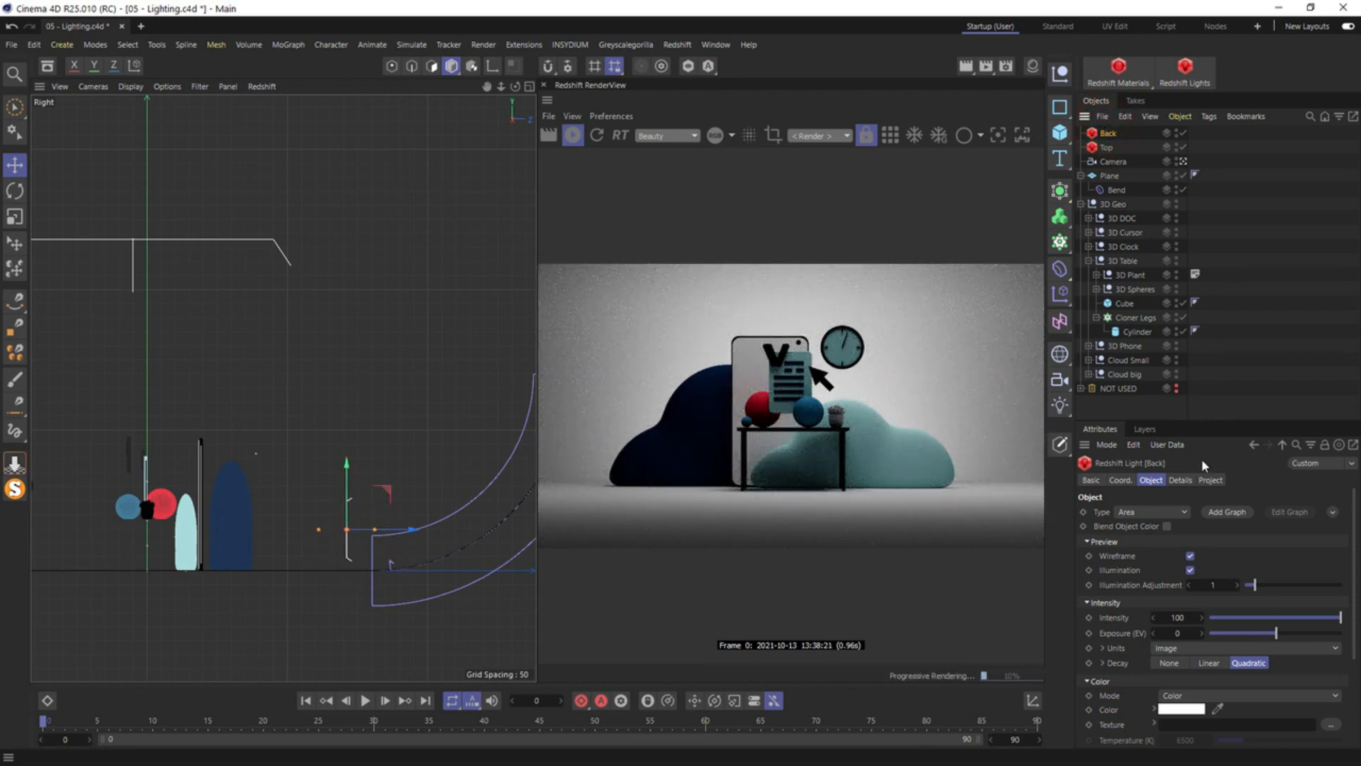
double_click(1175, 617)
type("5")
key("Return")
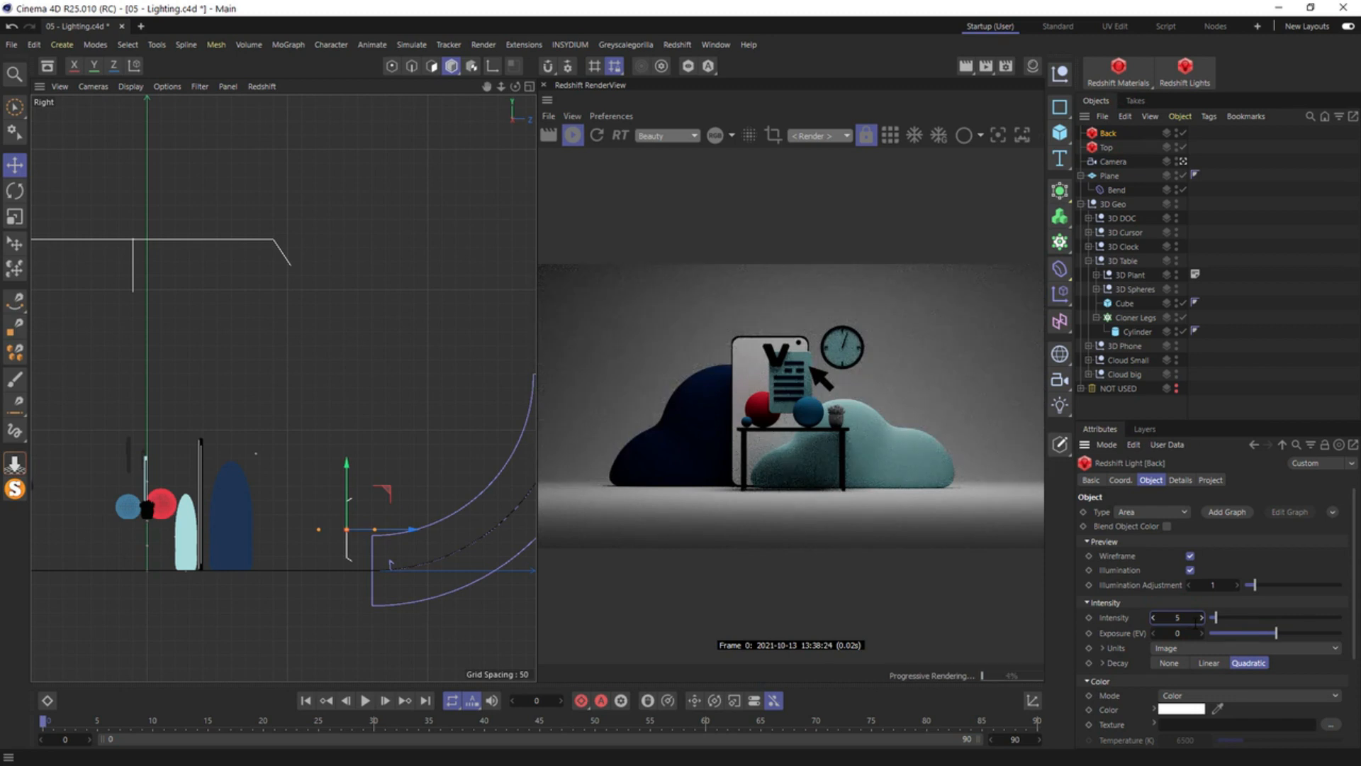
double_click(1191, 621)
type("10")
key("Return")
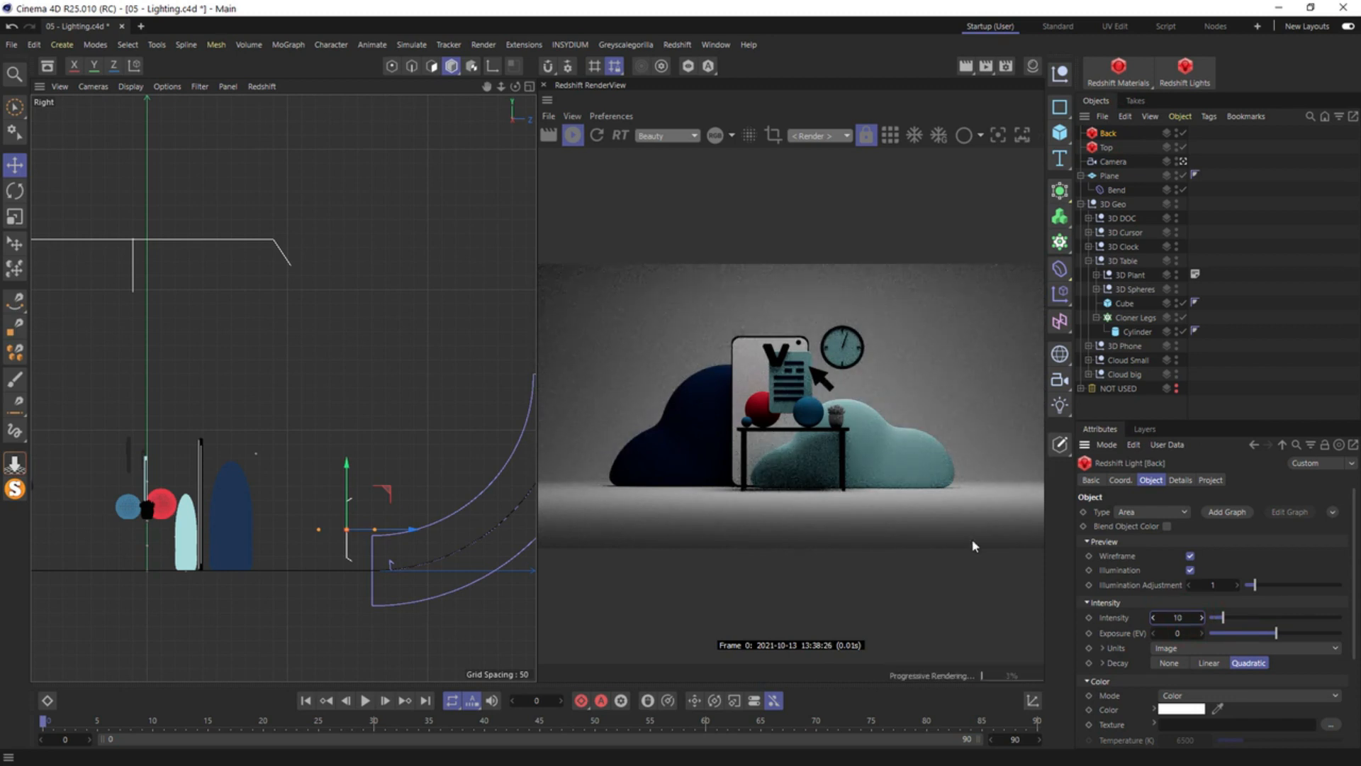
Add a third Redshift Area Light to the scene
middle_click(309, 334)
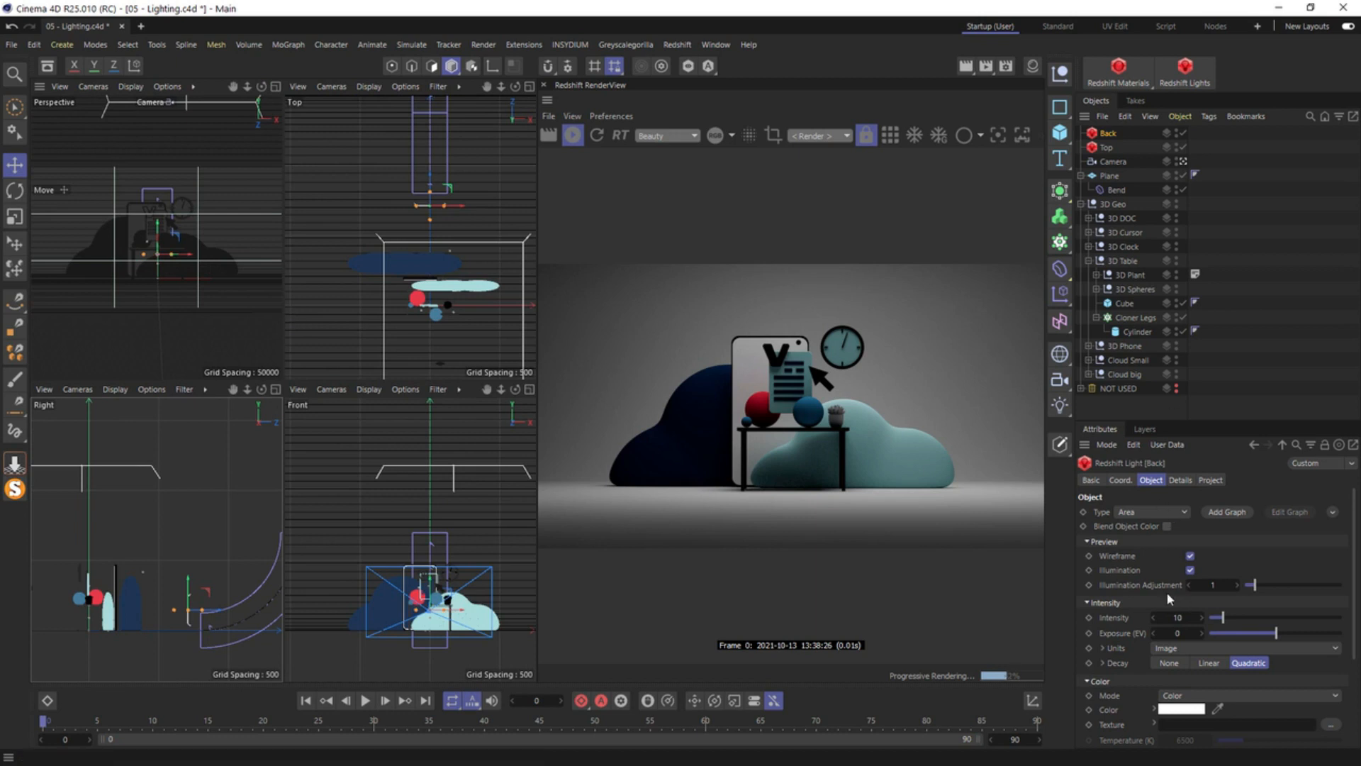
left_click(1118, 71)
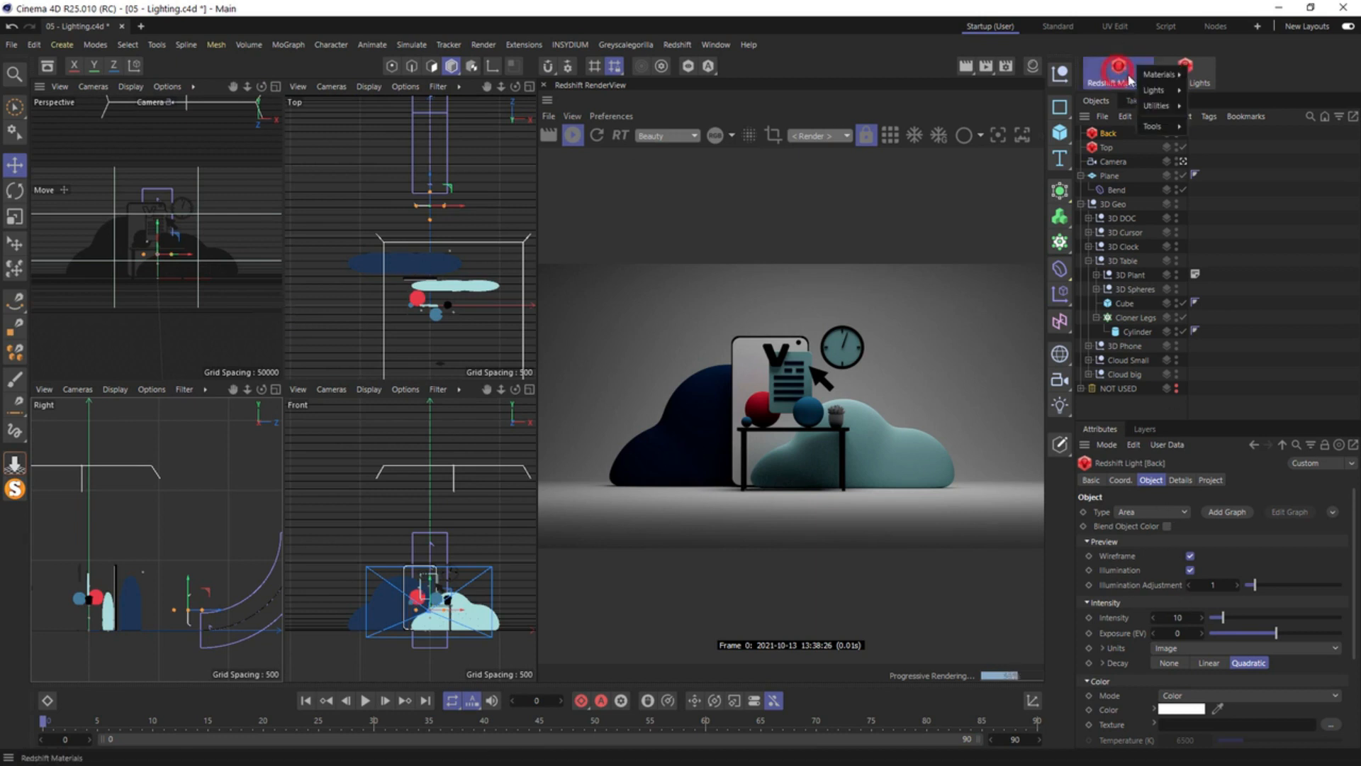
left_click(1195, 68)
mouse_move(1226, 76)
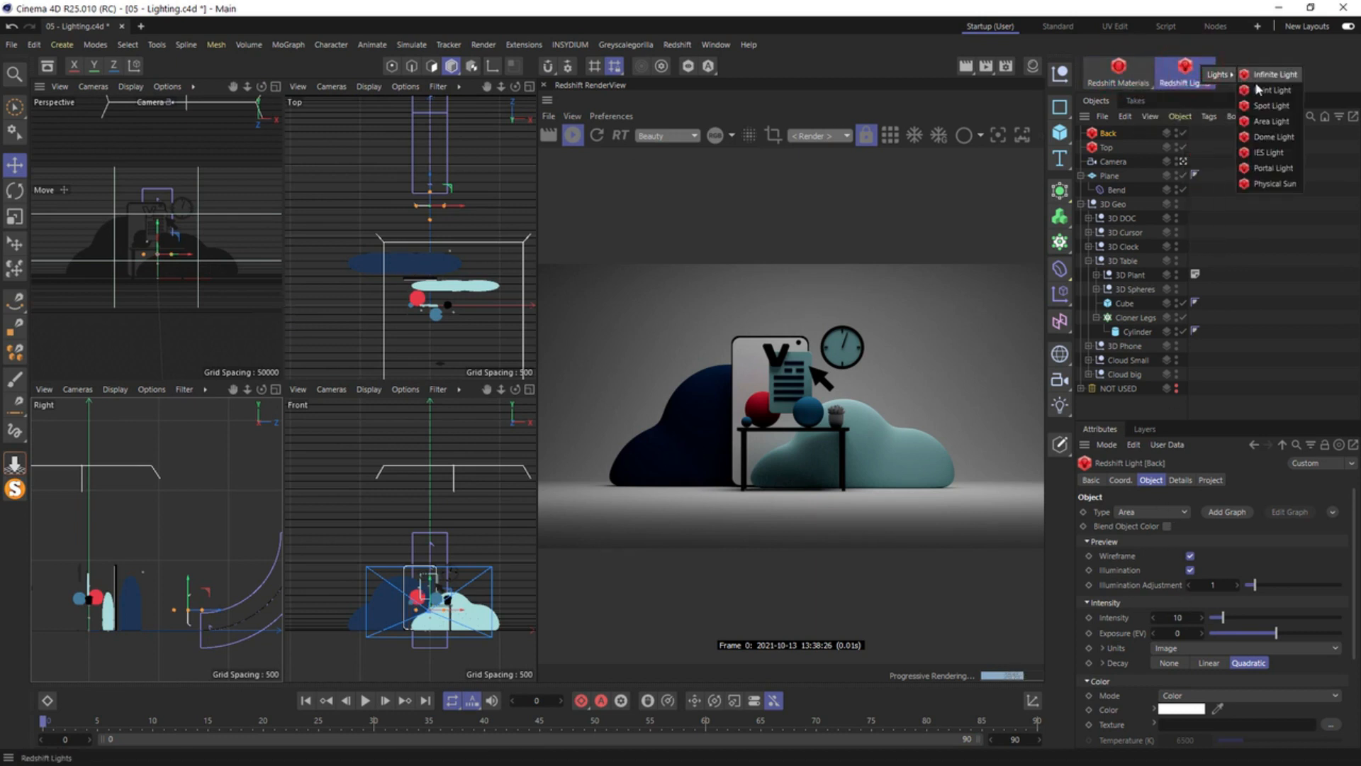
left_click(1259, 121)
Scale up the third area light, rotate it to face sideways, and place it left of the objects in the Top view
middle_click(470, 273)
key("t")
left_click_drag(377, 331, 379, 399)
key("r")
left_click_drag(412, 459, 260, 503)
key("e")
Rename the third area light "Left Light"
double_click(1124, 133)
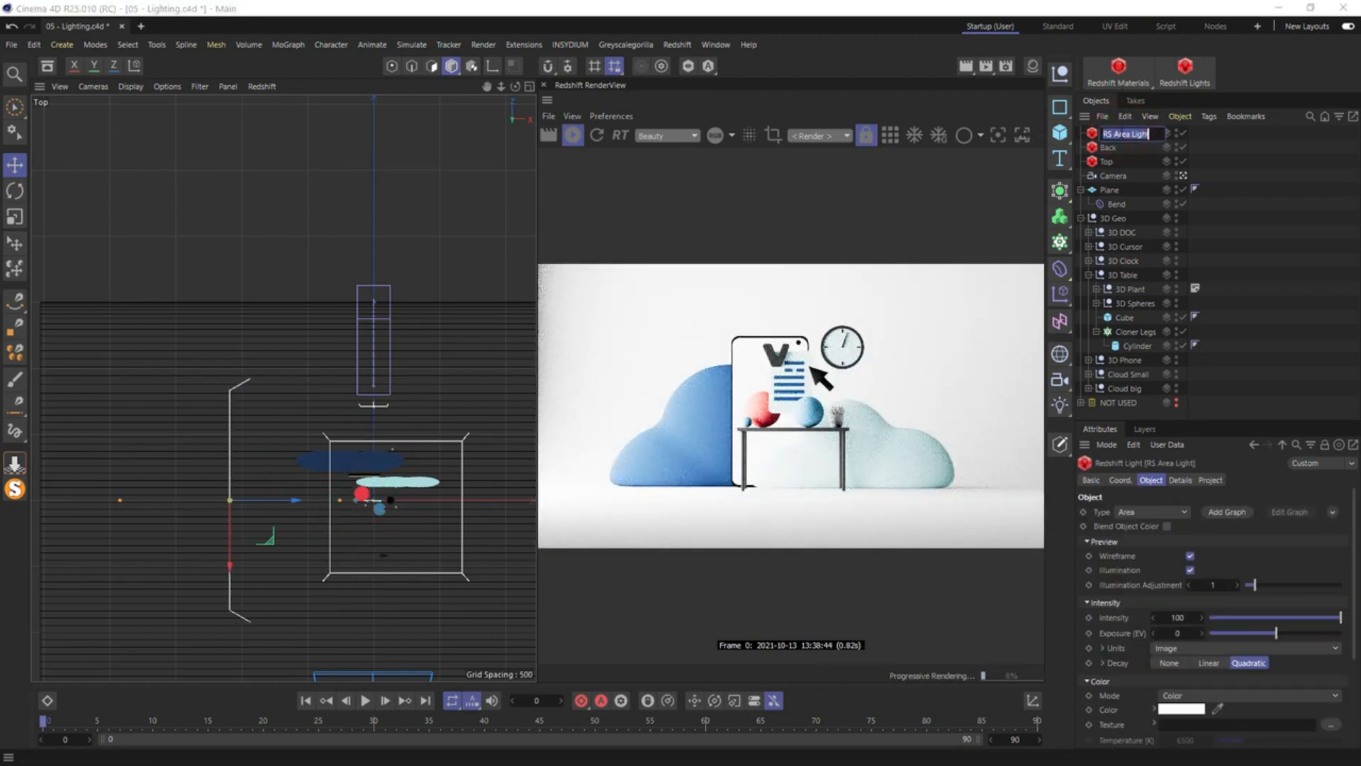
key("BackSpace")
type("Left Light")
key("Return")
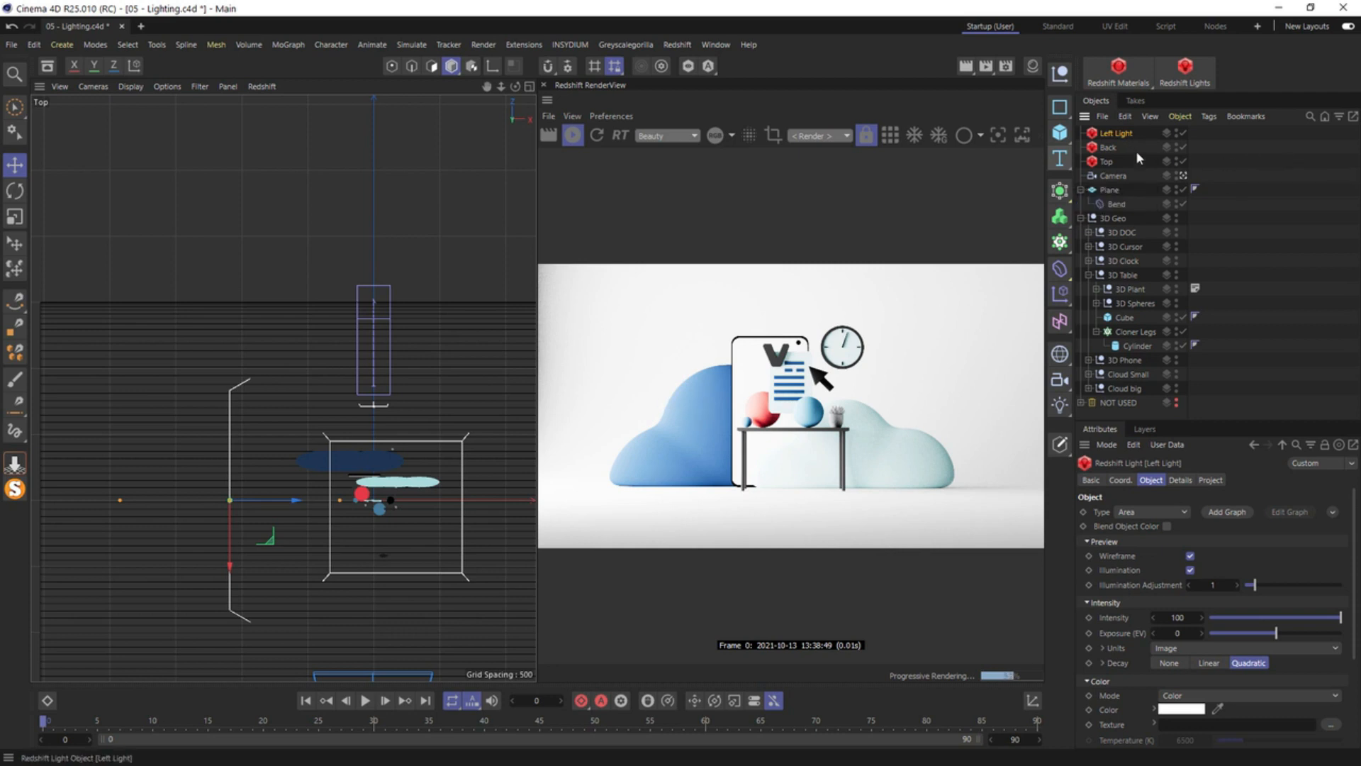
Try an intensity of 10 on the Left Light and settle on 15
left_click(1189, 618)
type("1")
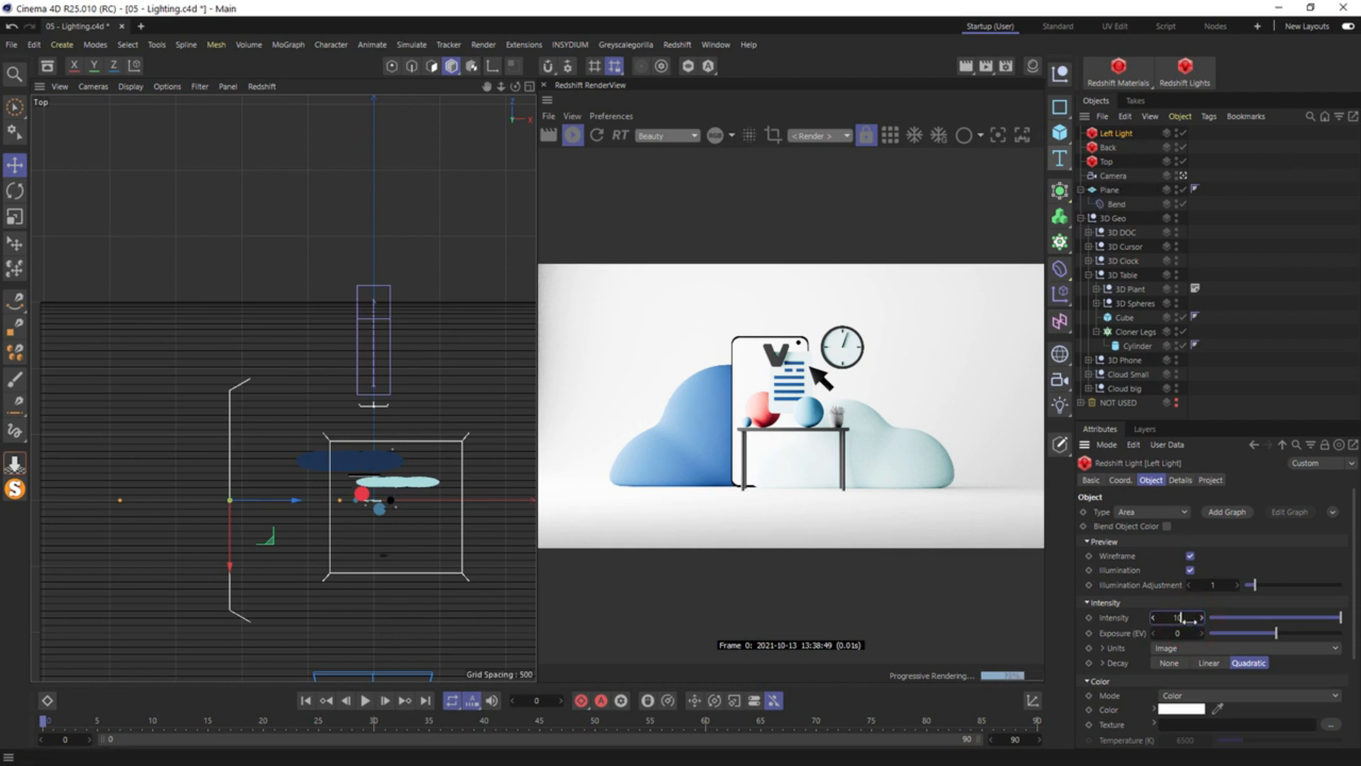
type("0")
key("Return")
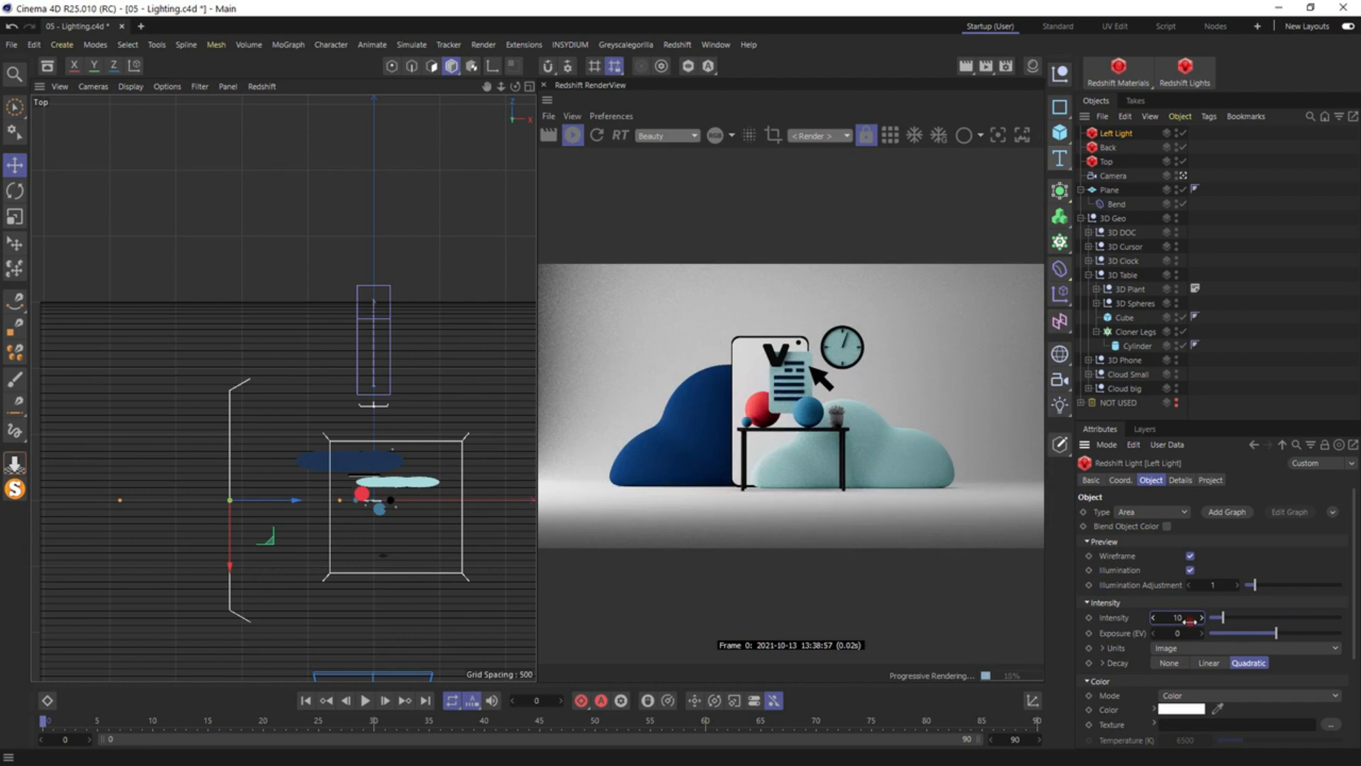
key("BackSpace")
type("15")
key("Return")
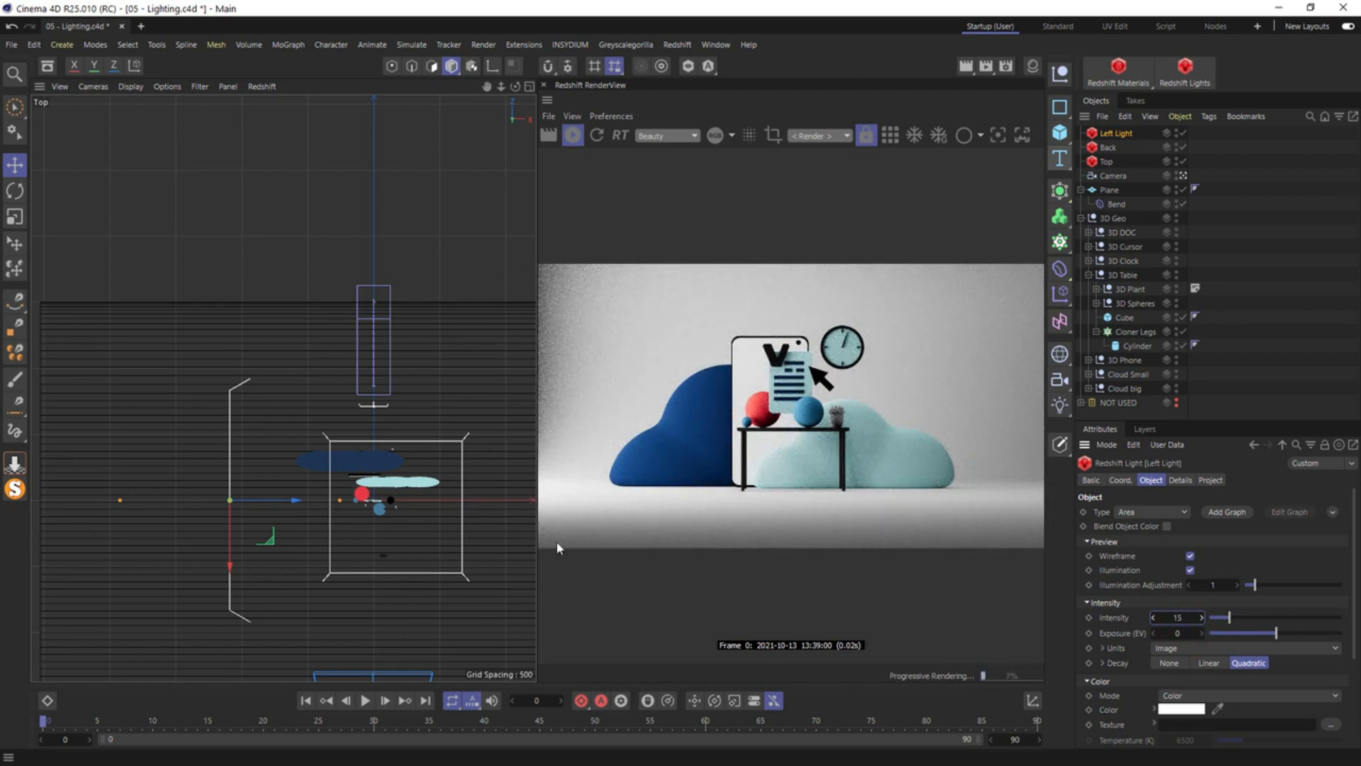
In the Front view, raise the Left Light so its lower edge meets the floor and move it farther left of the clouds
middle_click(255, 483)
middle_click(430, 555)
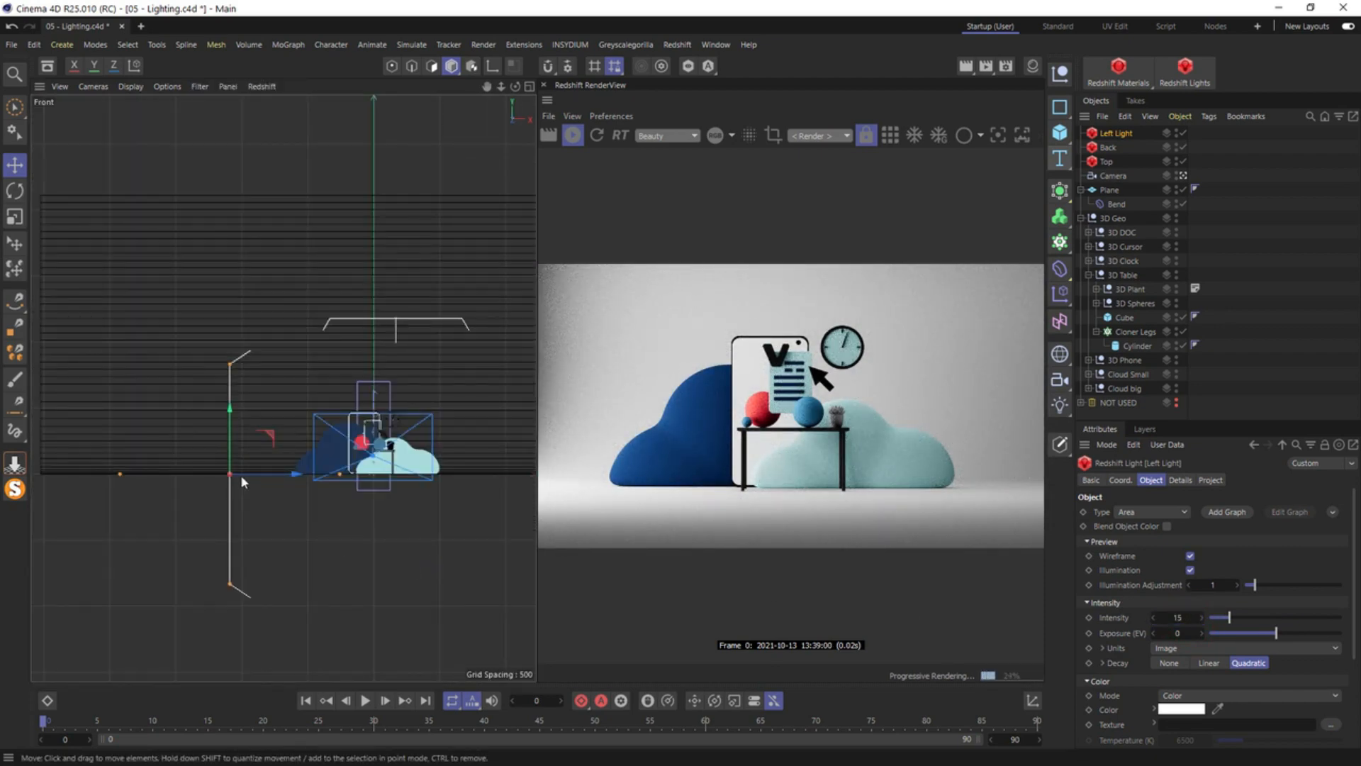
left_click_drag(240, 482, 316, 364)
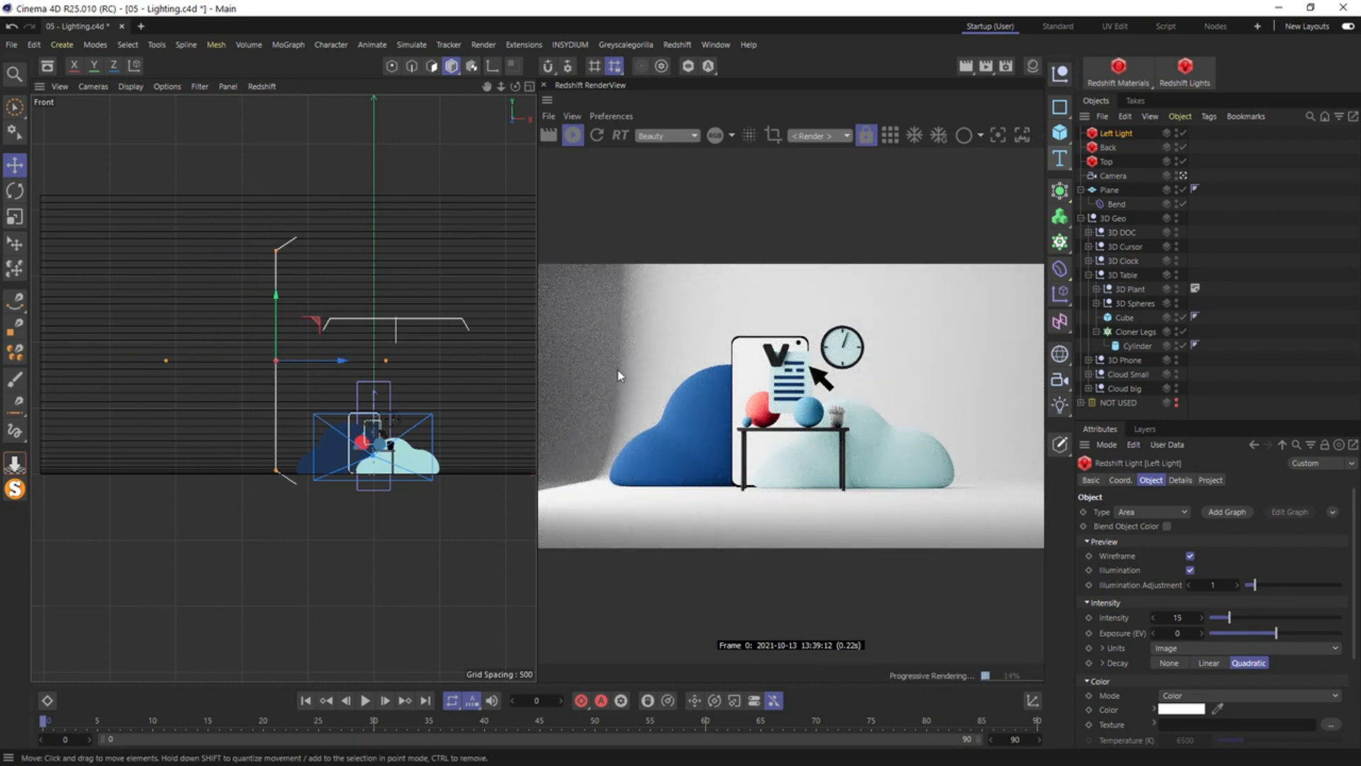
left_click_drag(332, 364, 231, 366)
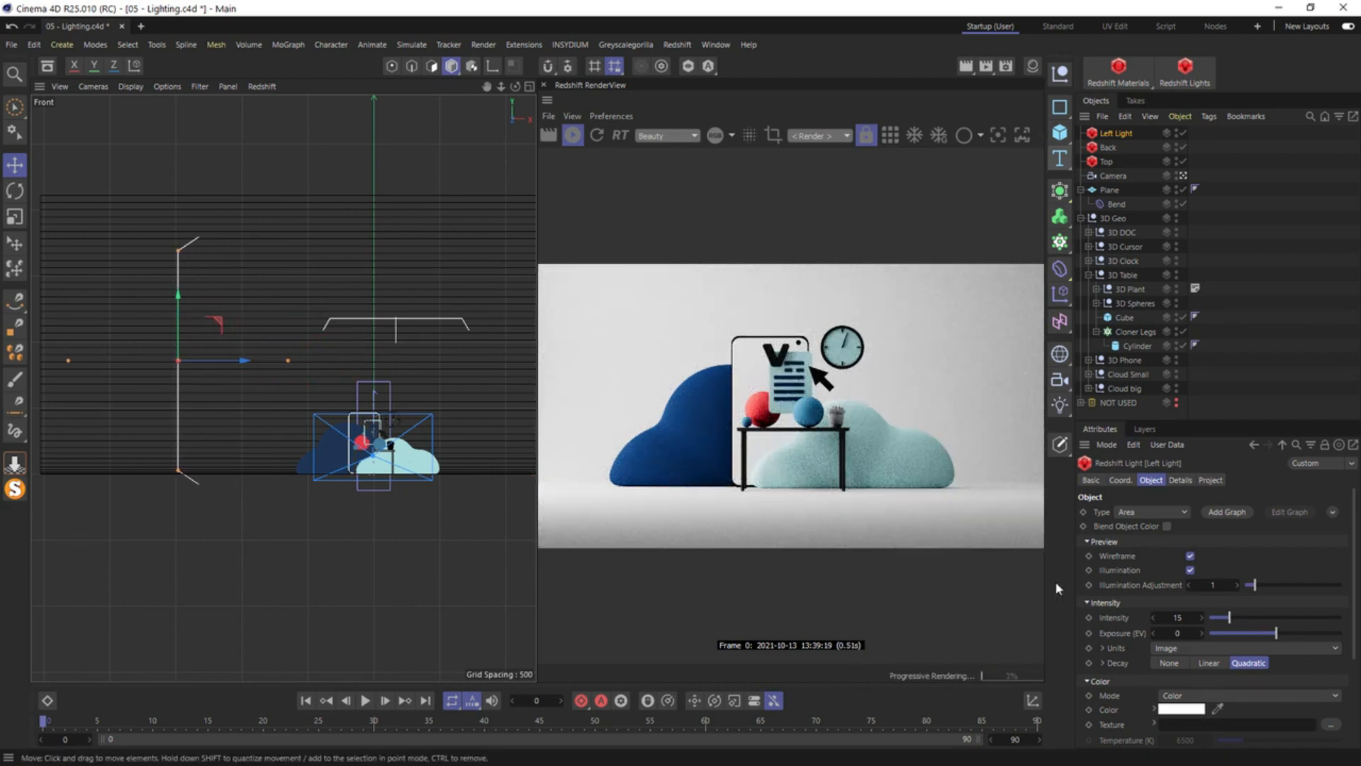
Set the Left Light's intensity to 30, then duplicate the light and rotate the copy to face the opposite way
left_click_drag(1192, 618, 1194, 618)
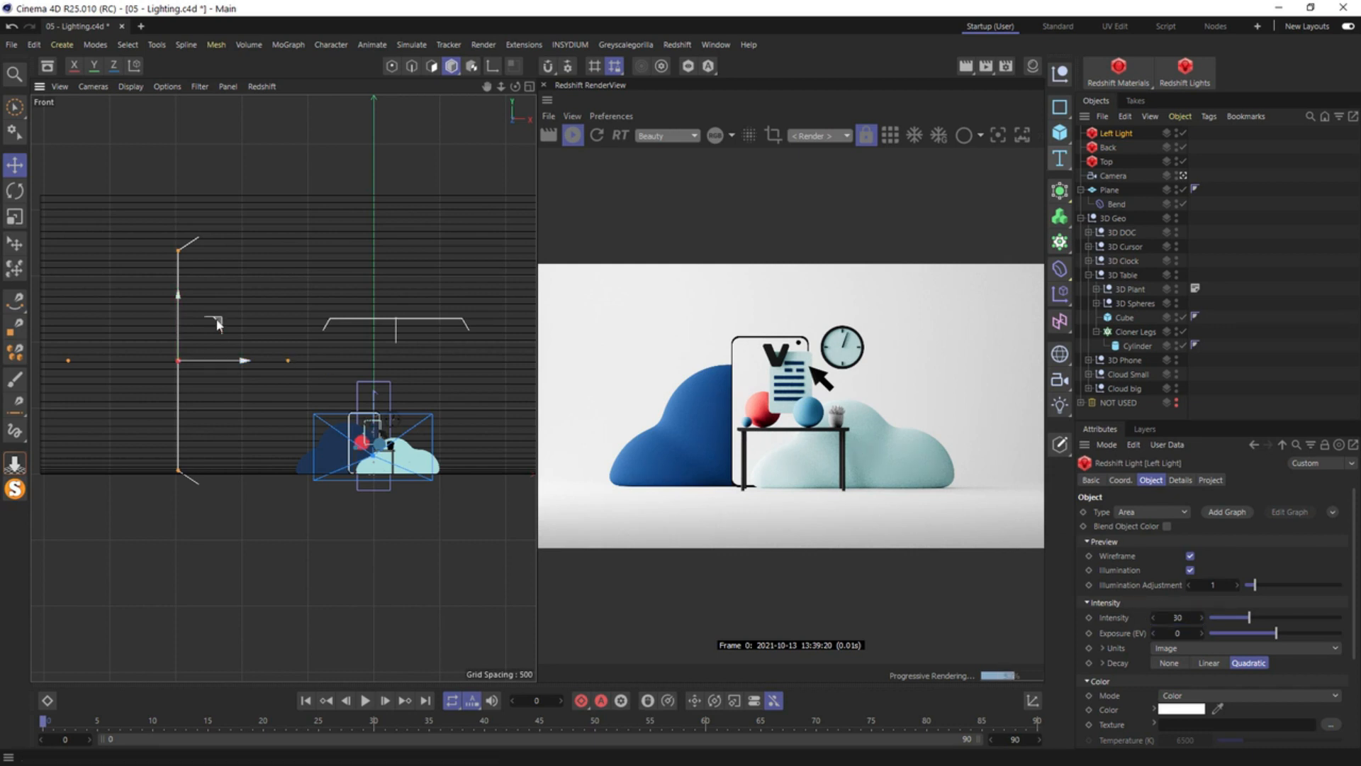
key("ctrl+c")
key("ctrl+v")
key("r")
left_click_drag(205, 334, 100, 457)
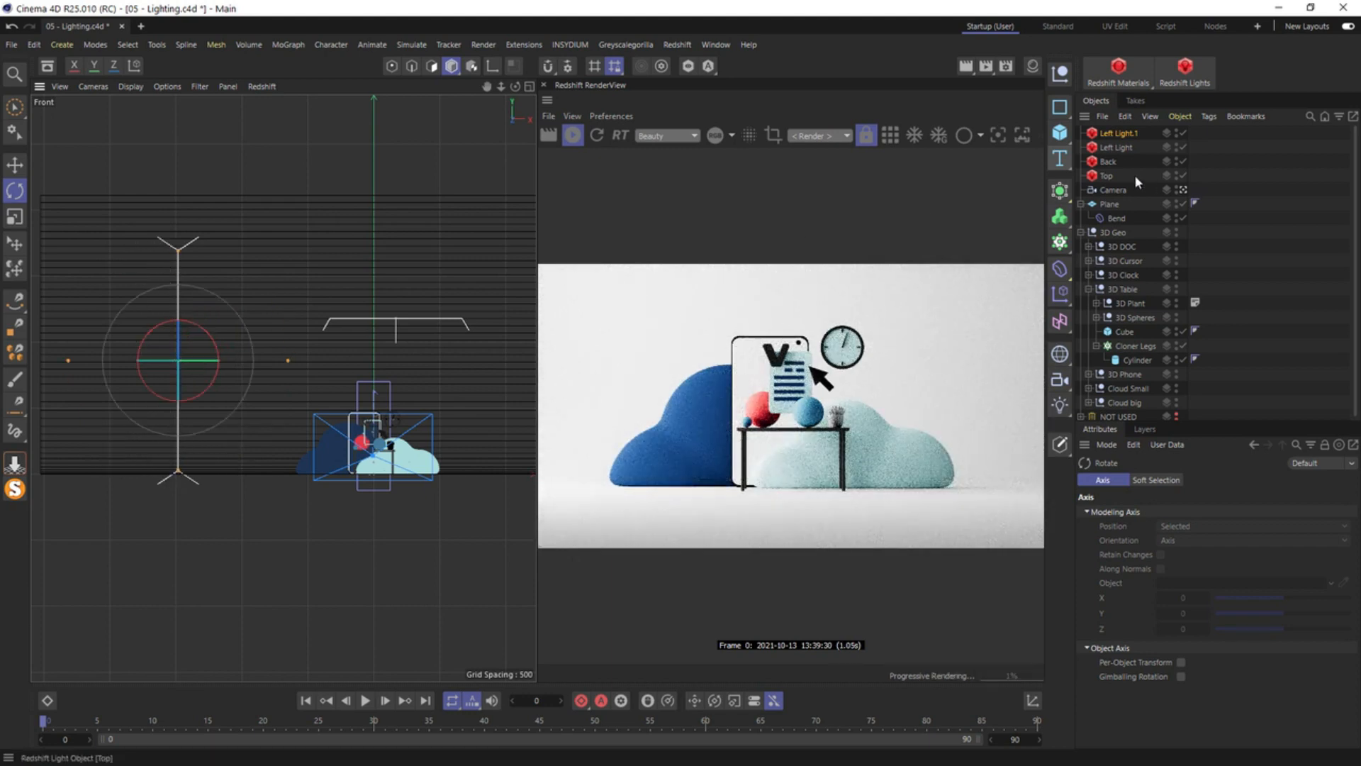
Rename the duplicated light "Right Light" and move it in the Front view to the right side of the objects, opposite the Left Light
double_click(1118, 133)
type("Right Light")
key("Return")
key("e")
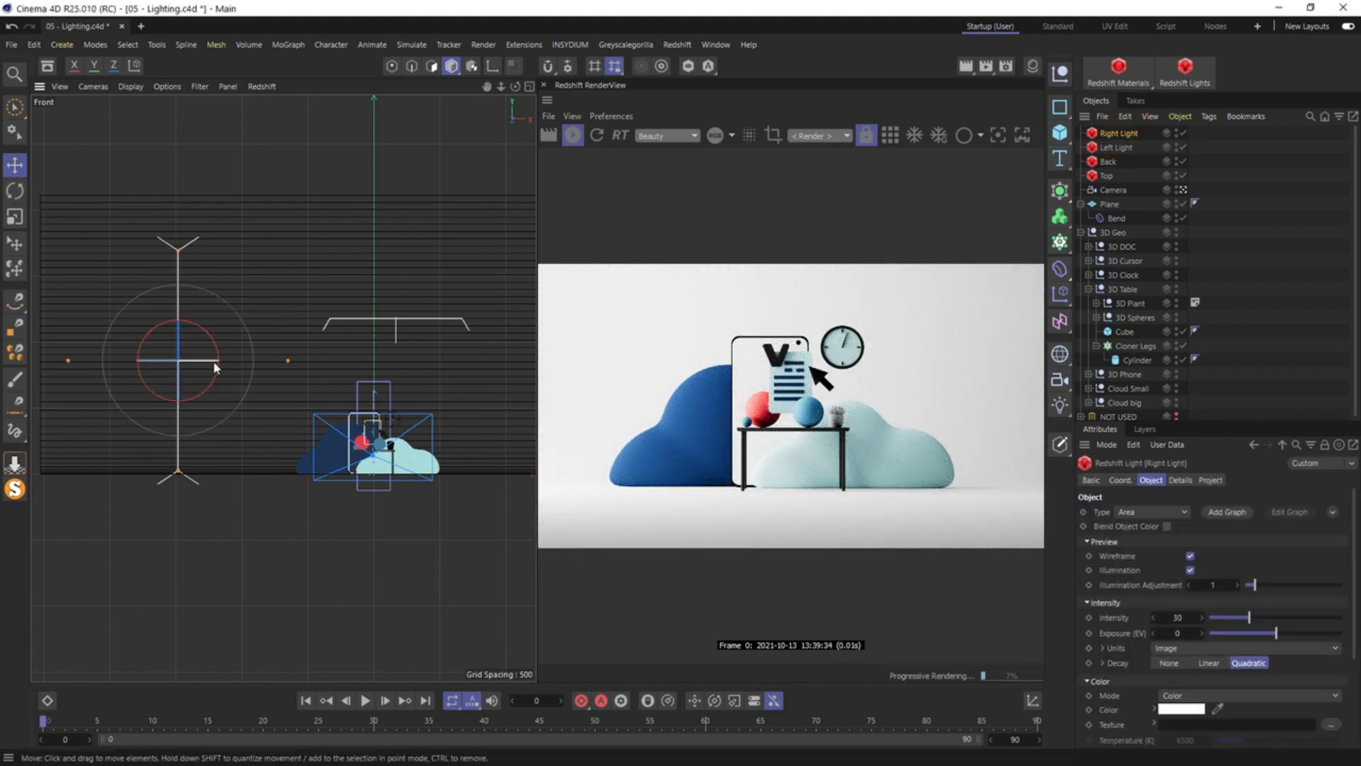
left_click_drag(178, 361, 496, 361)
middle_click_drag(496, 361, 406, 372, "alt")
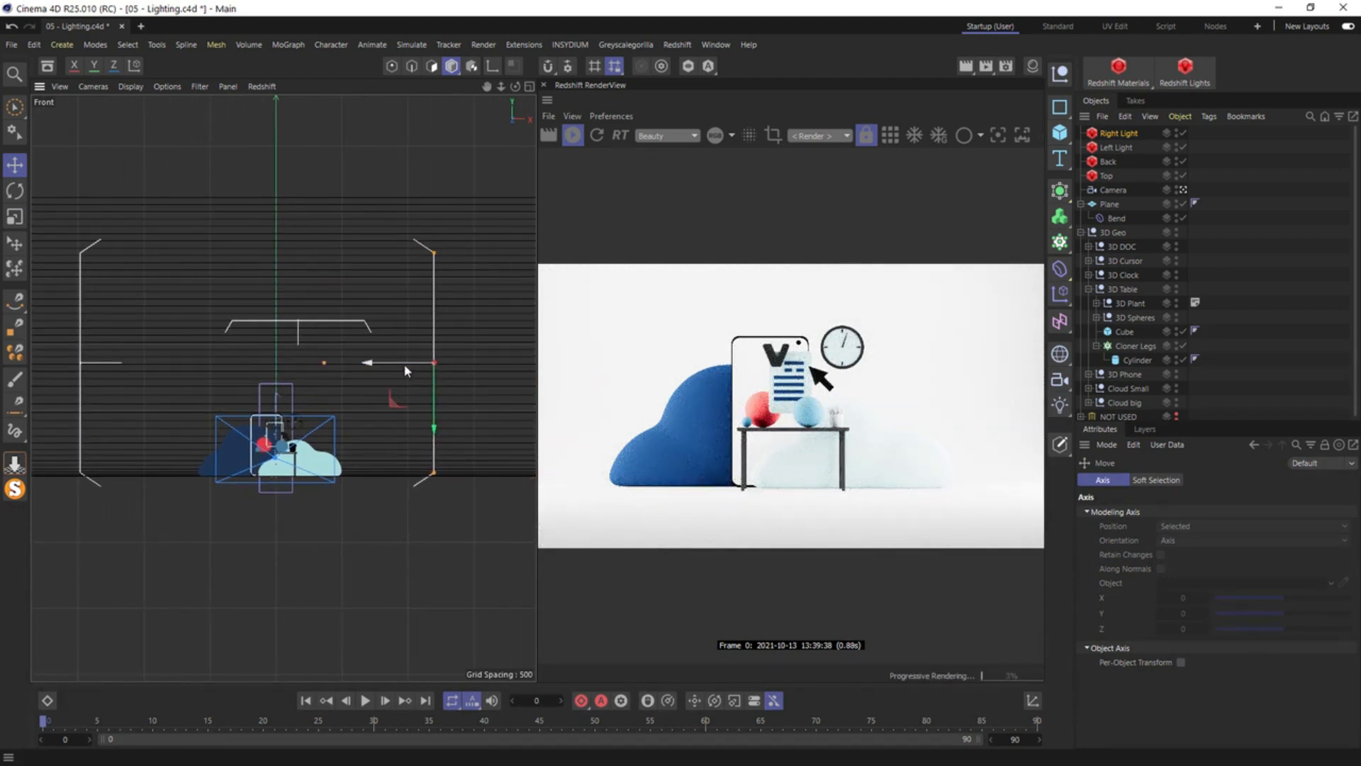
Try an intensity of 15 on the Right Light
left_click(1114, 133)
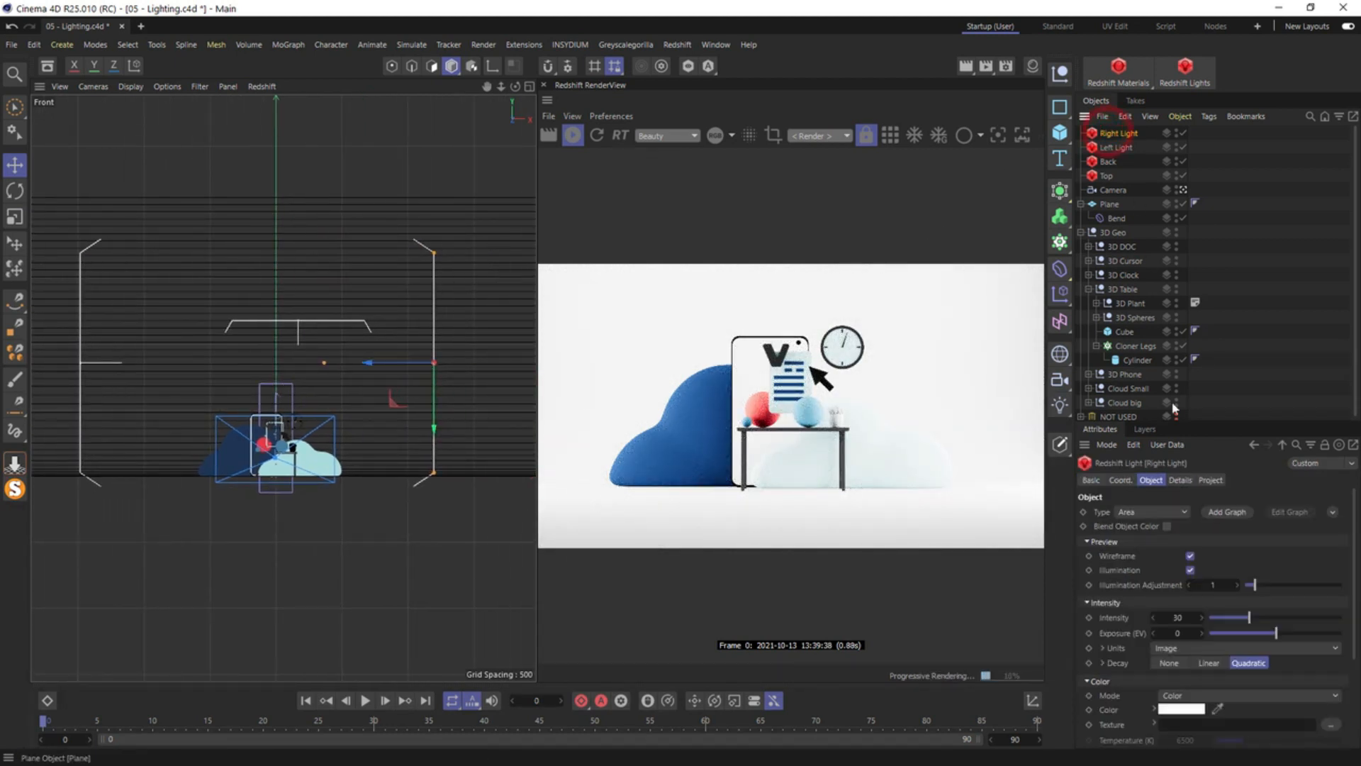
left_click(1177, 616)
type("15")
key("Return")
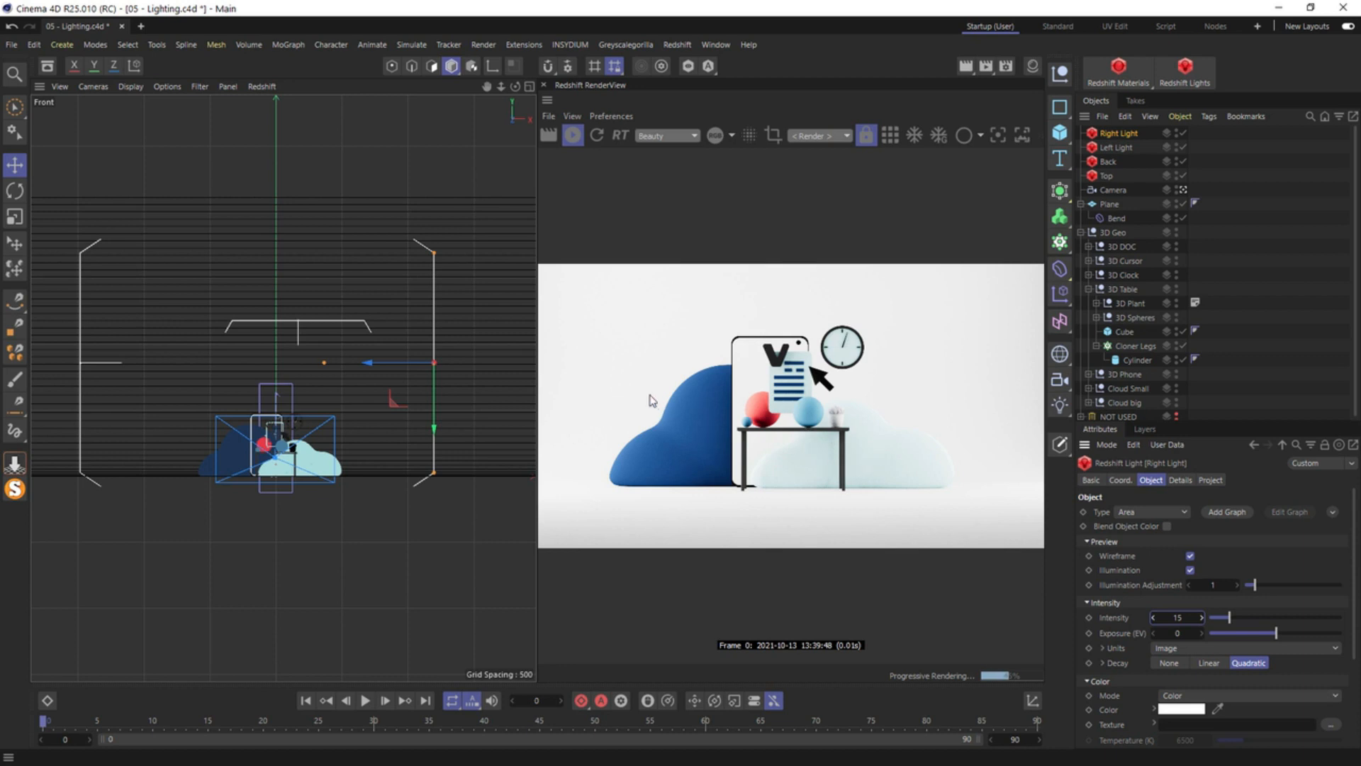
Set the Left Light's intensity to 20 and the Right Light's intensity to 5
left_click(1116, 147)
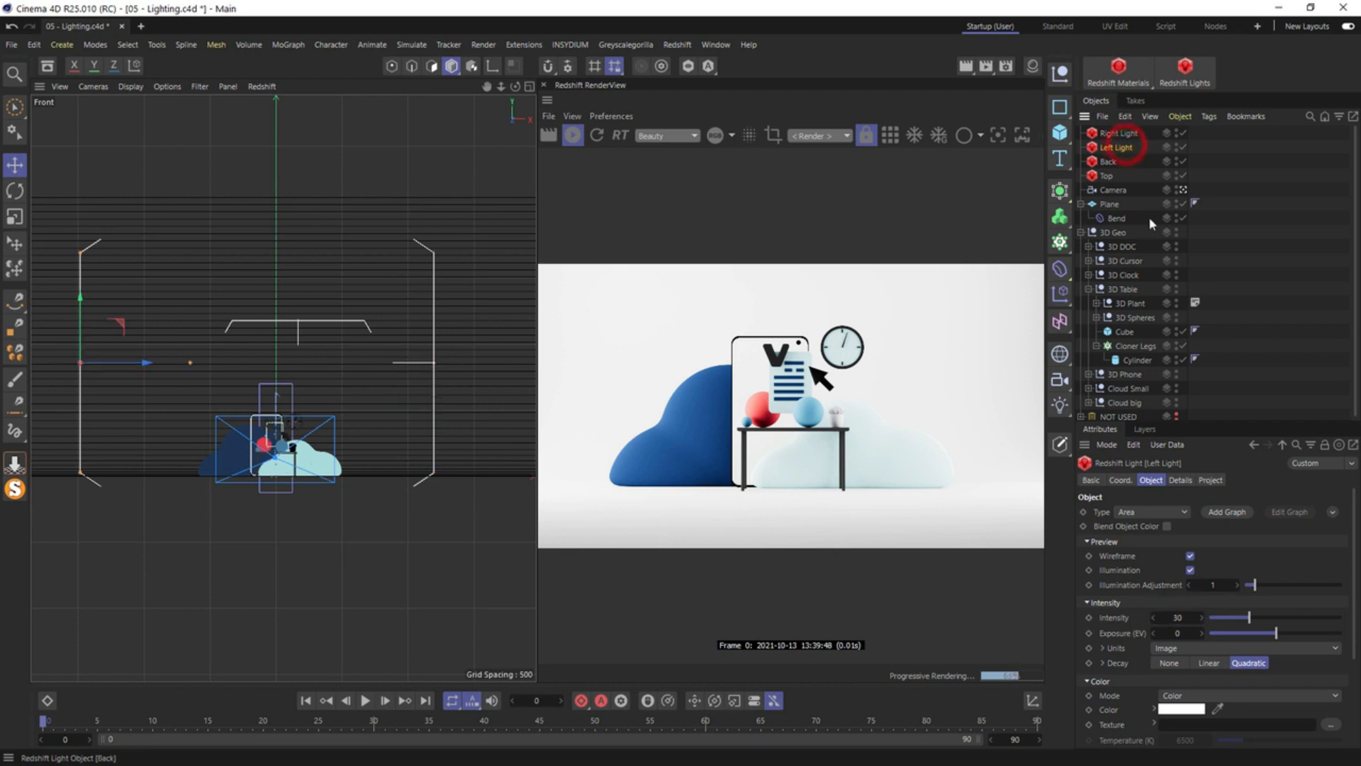
left_click(1179, 617)
key("Return")
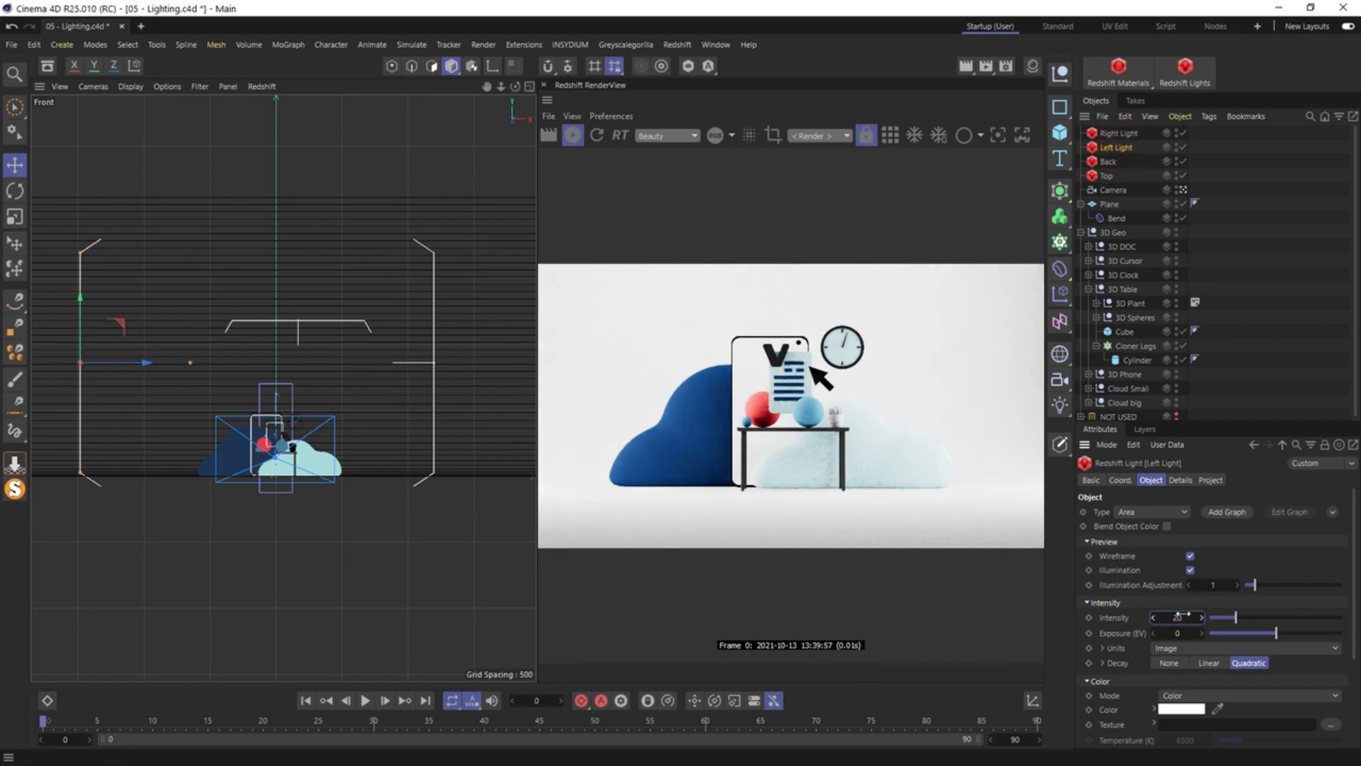
left_click(1119, 133)
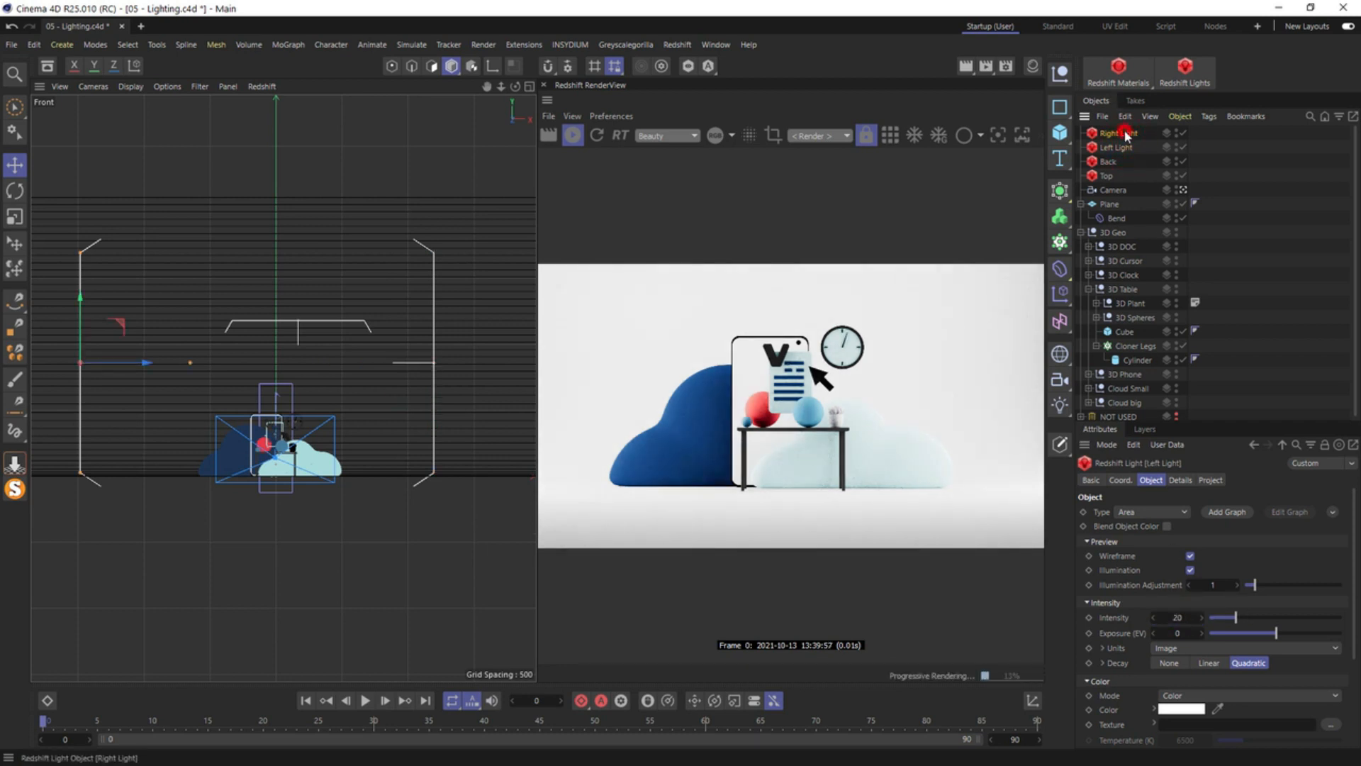
left_click(1177, 617)
type("5")
key("Return")
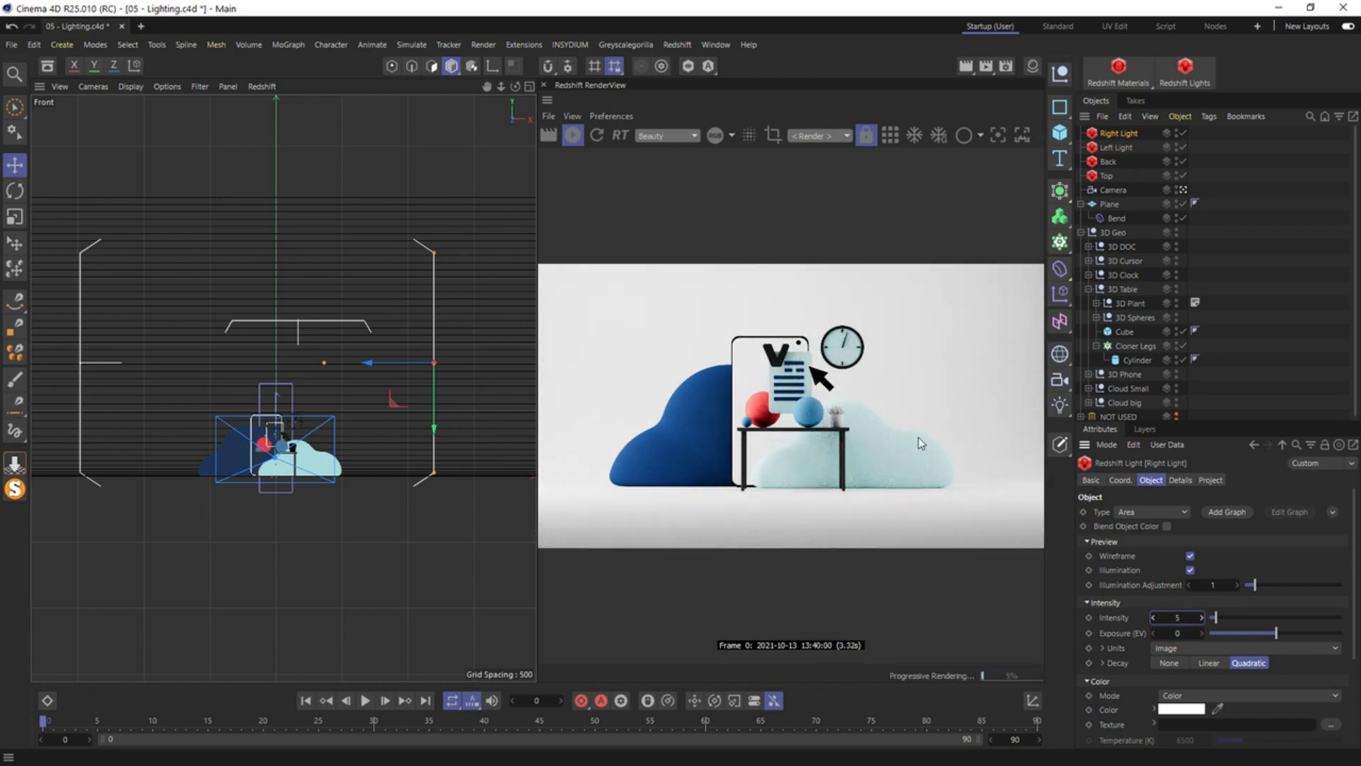
In the Top view, move the Right Light slightly outward and toward the back of the scene, and return to the camera view
key("F2")
left_click_drag(426, 459, 441, 396)
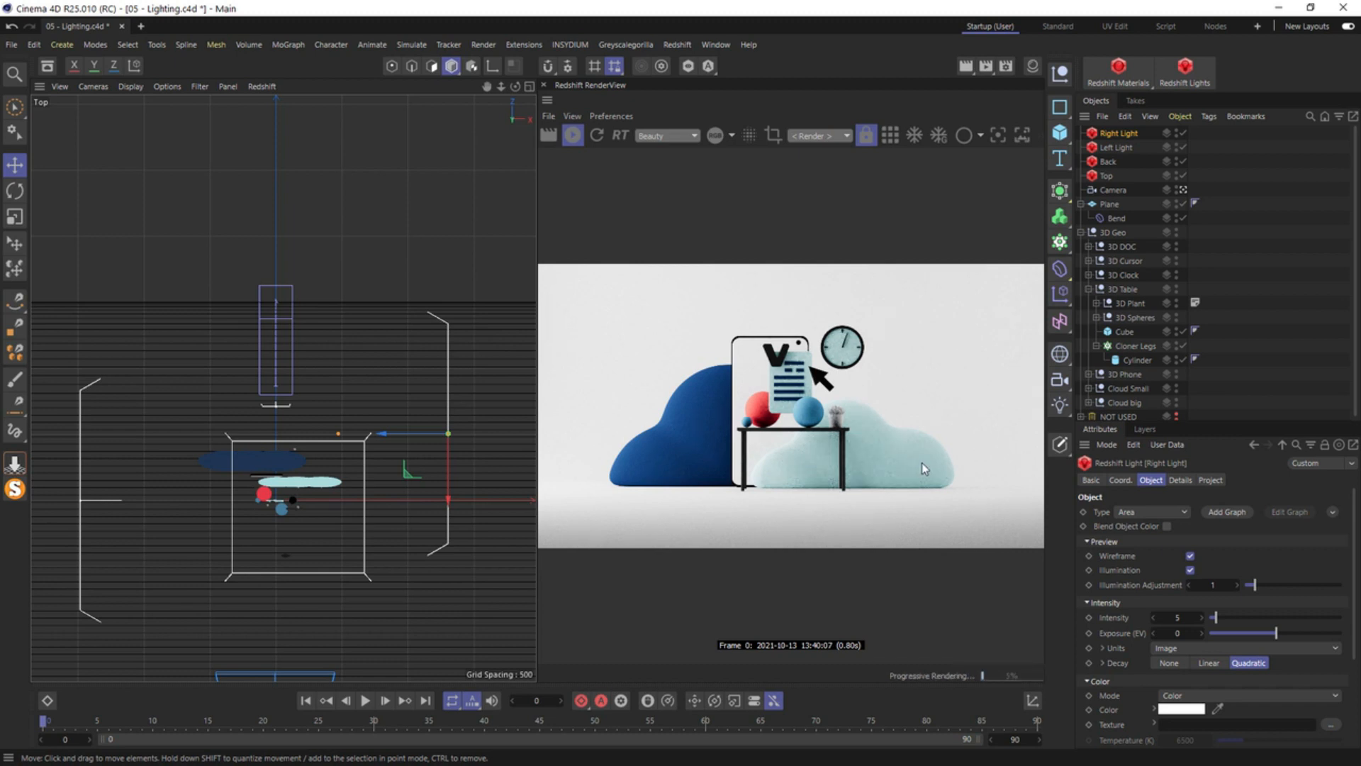
middle_click(275, 334)
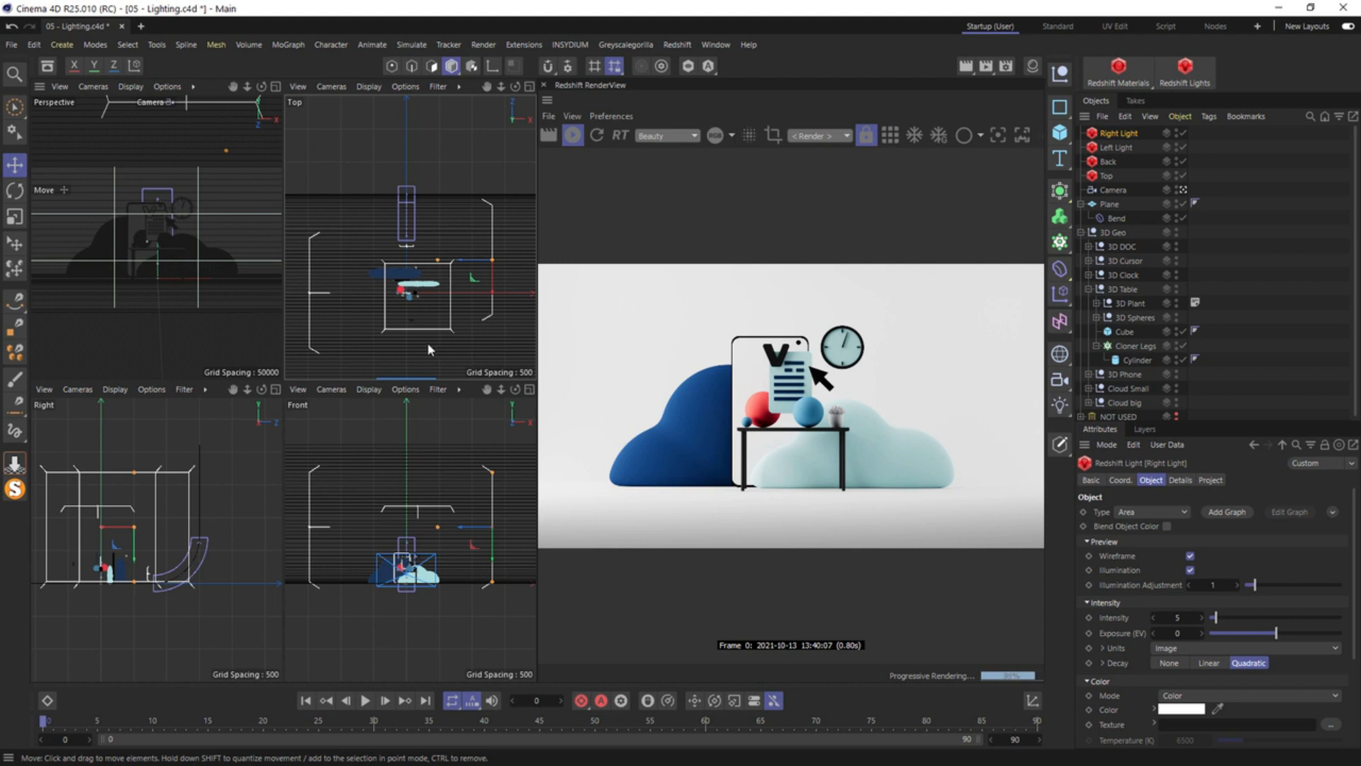
middle_click(36, 311)
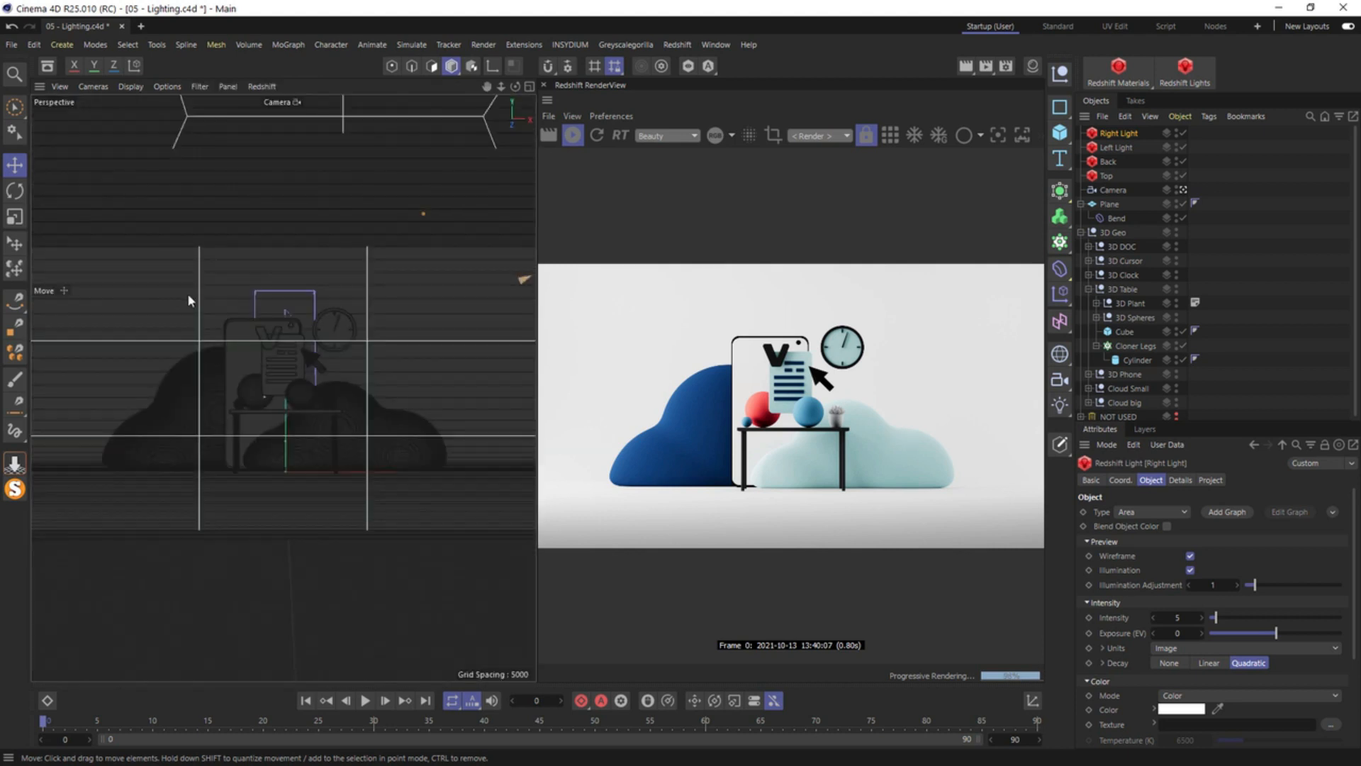
Show the material list, delete all unused materials, and collapse the 3D Geo group
left_click(1059, 73)
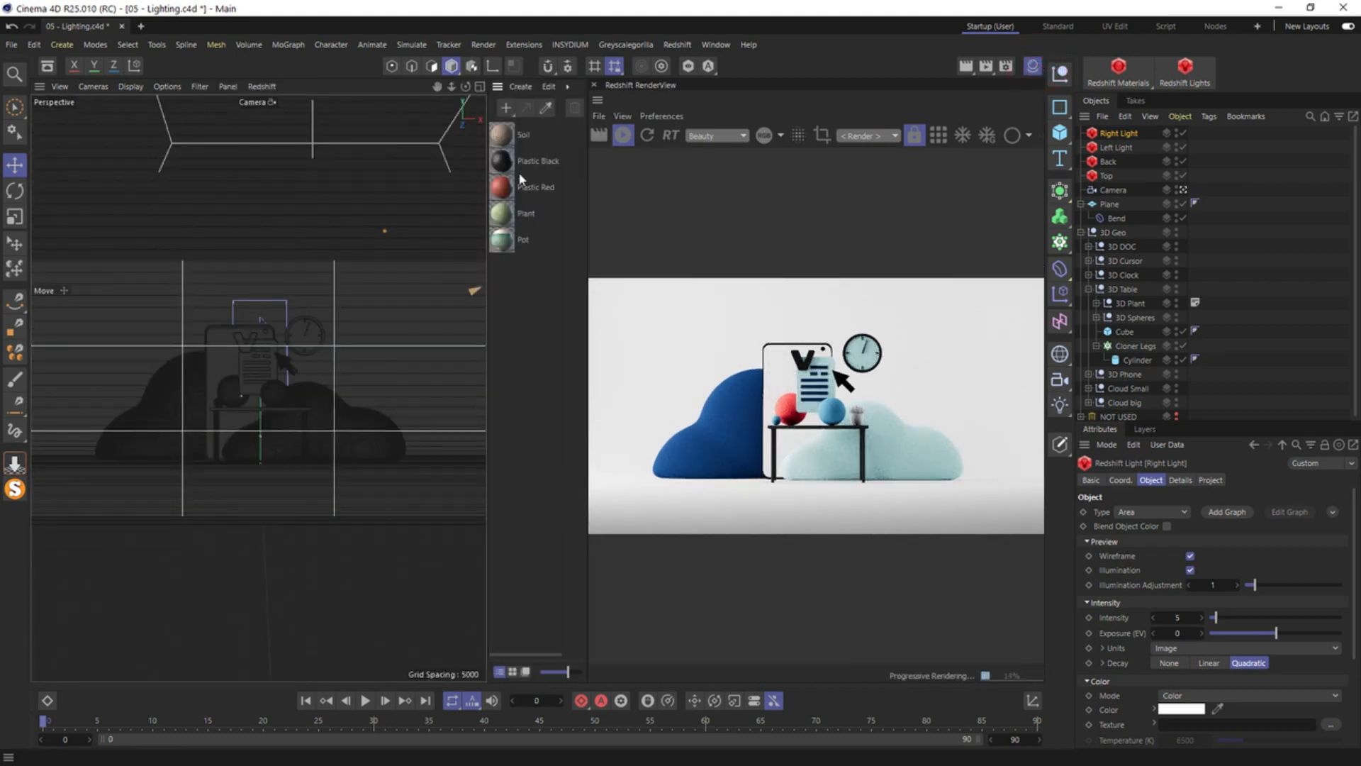
left_click(549, 86)
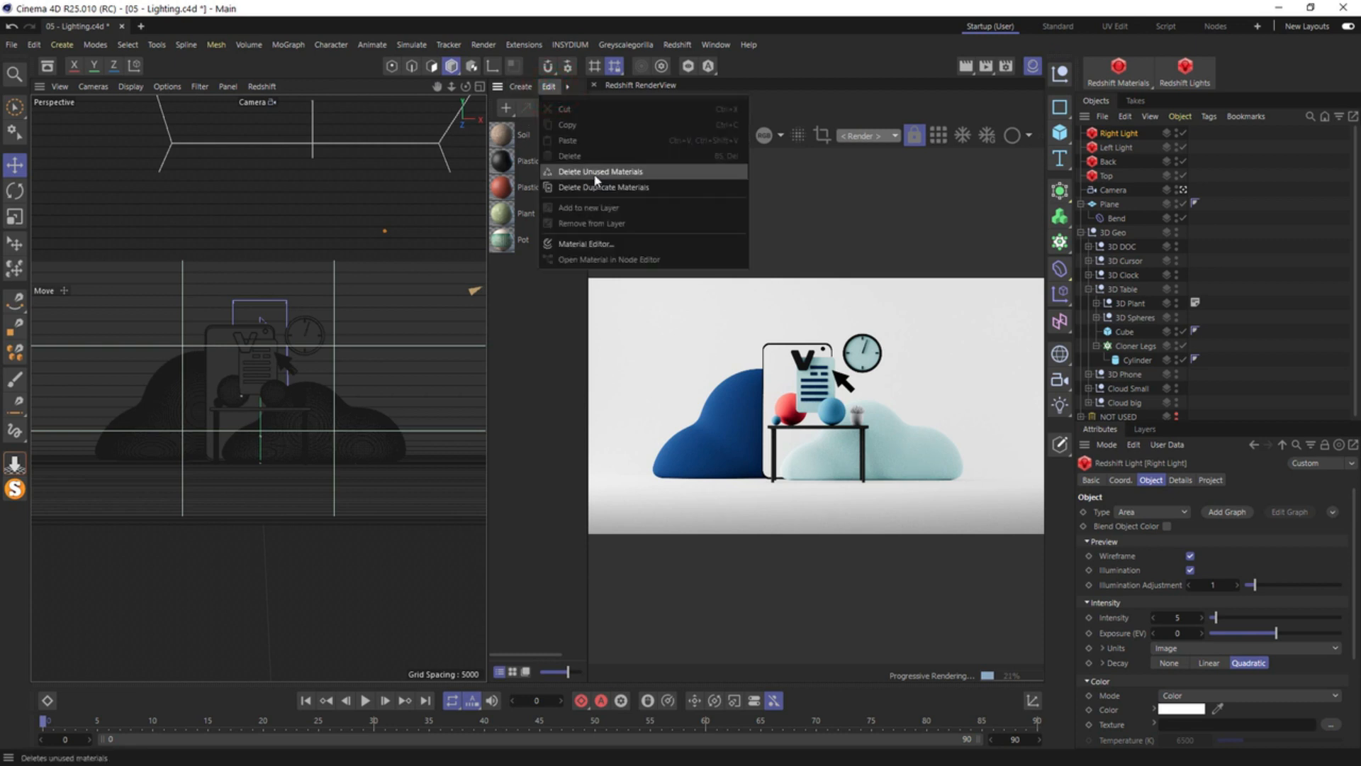
left_click(595, 173)
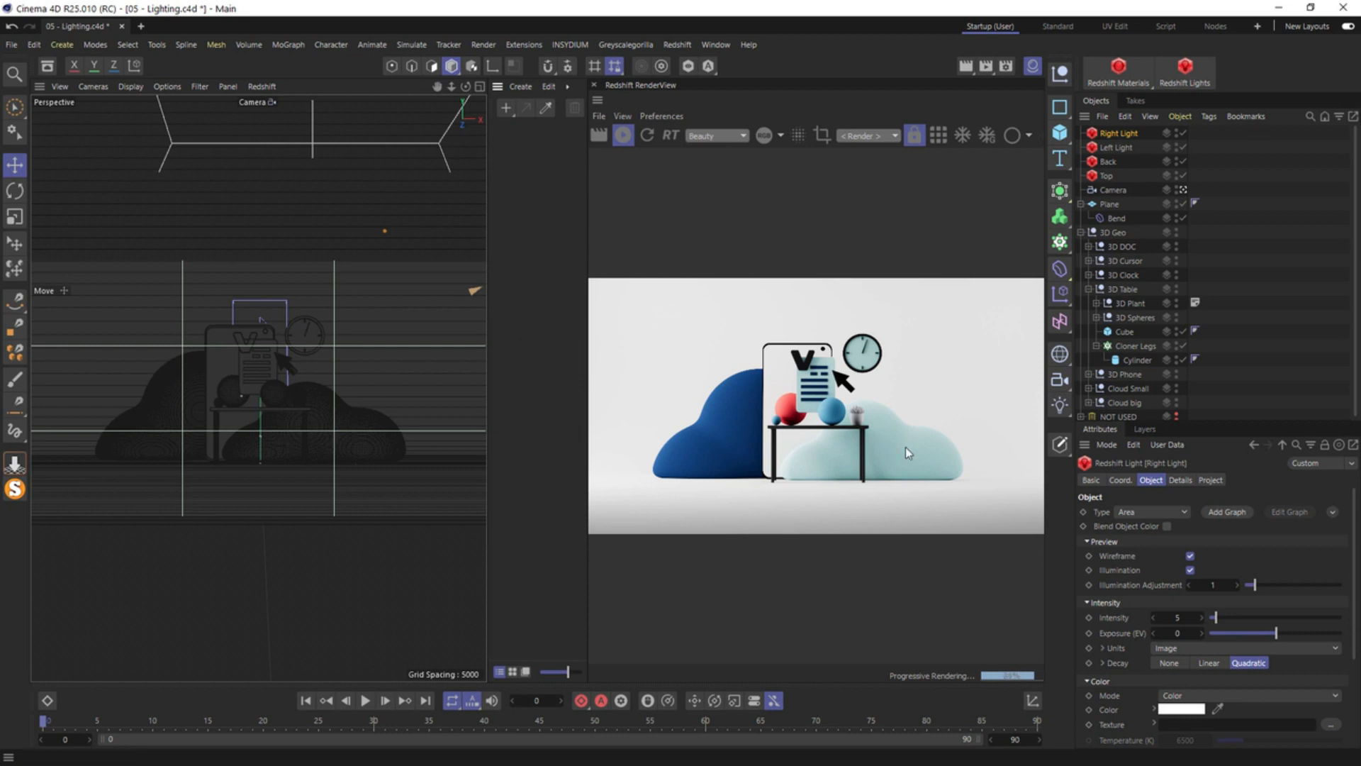
left_click(1081, 232)
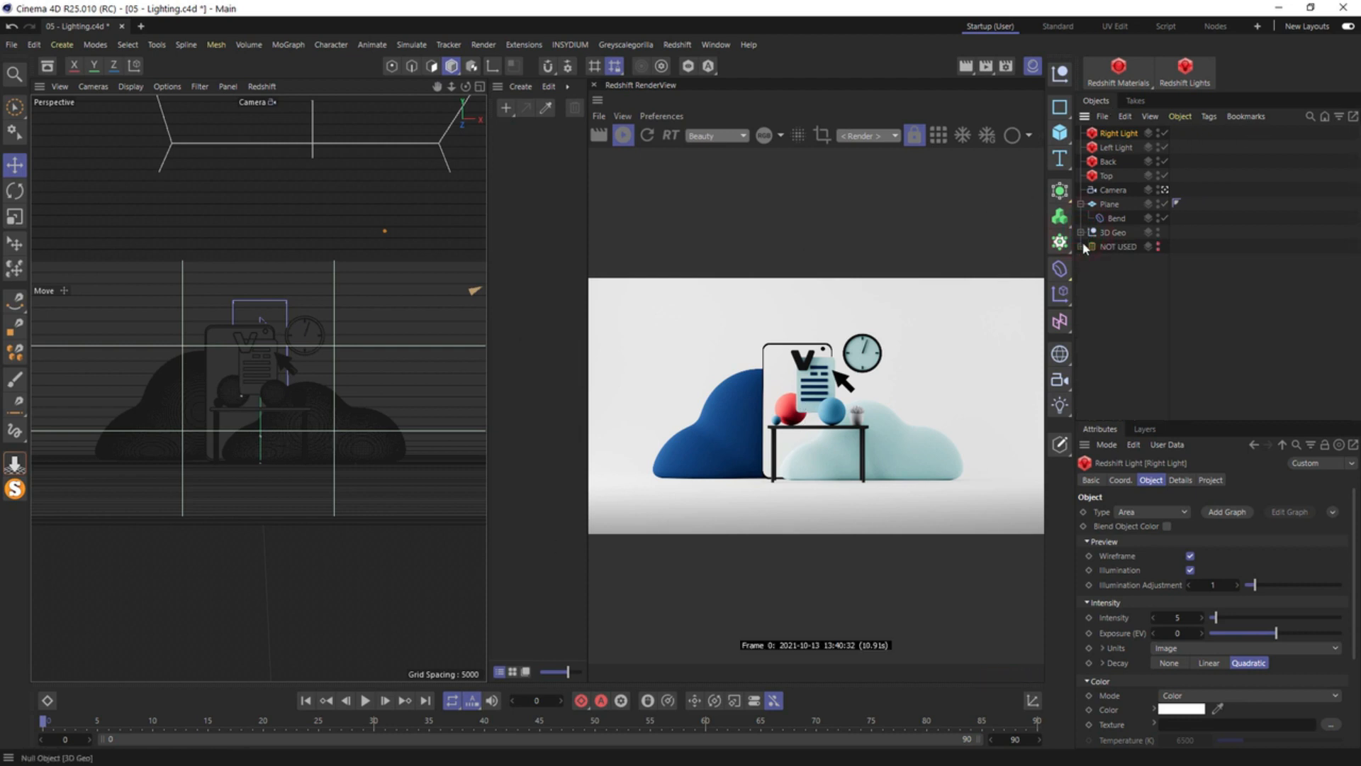
Create a Redshift material named "BG" and assign it to the Plane
left_click(1120, 82)
mouse_move(1147, 77)
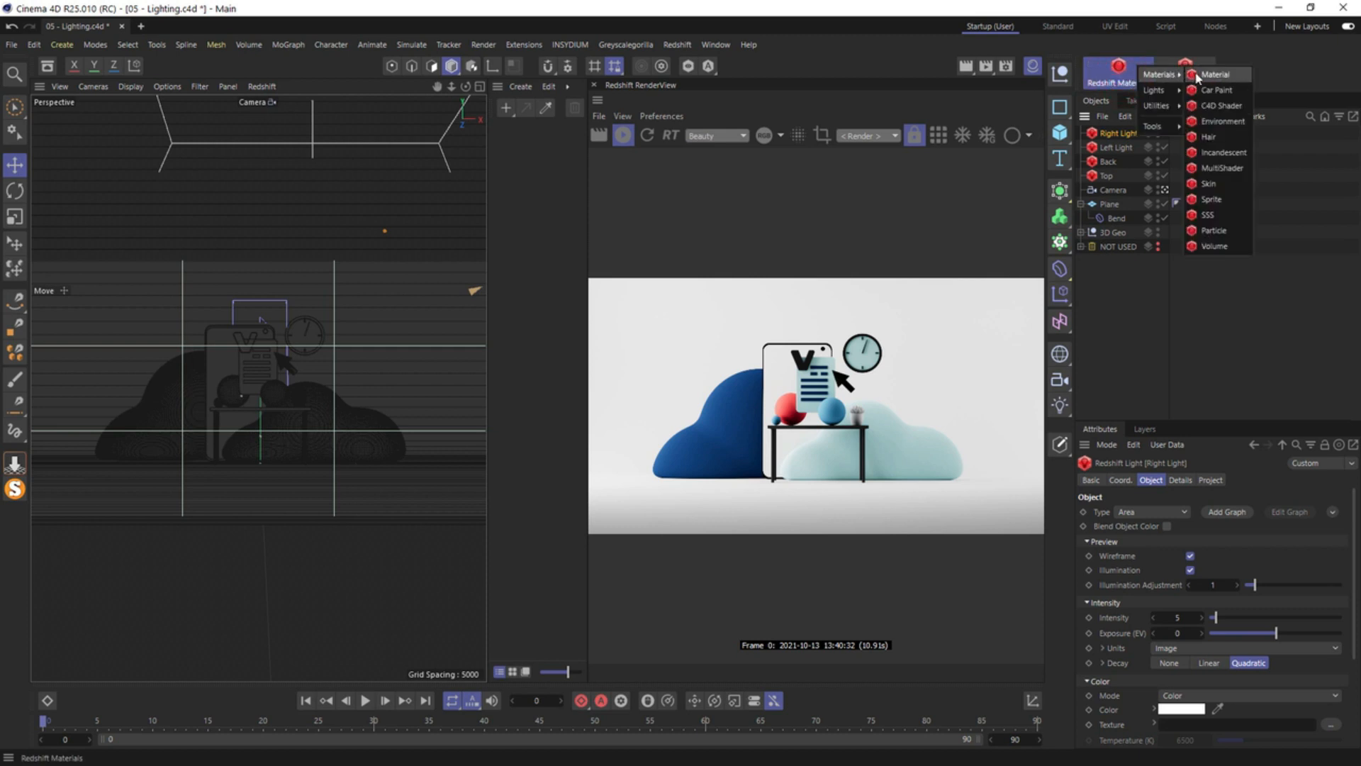
left_click(1200, 77)
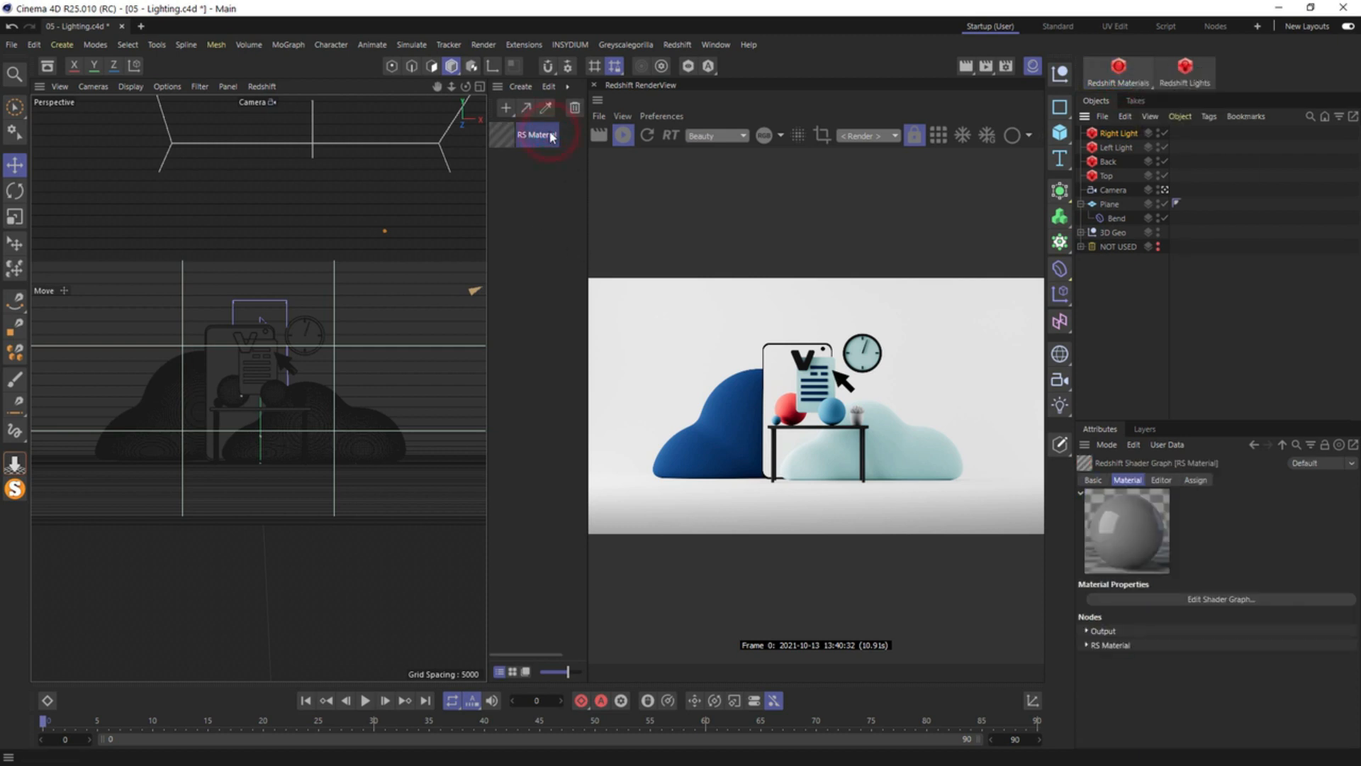
left_click(1092, 480)
double_click(1168, 604)
type("BG")
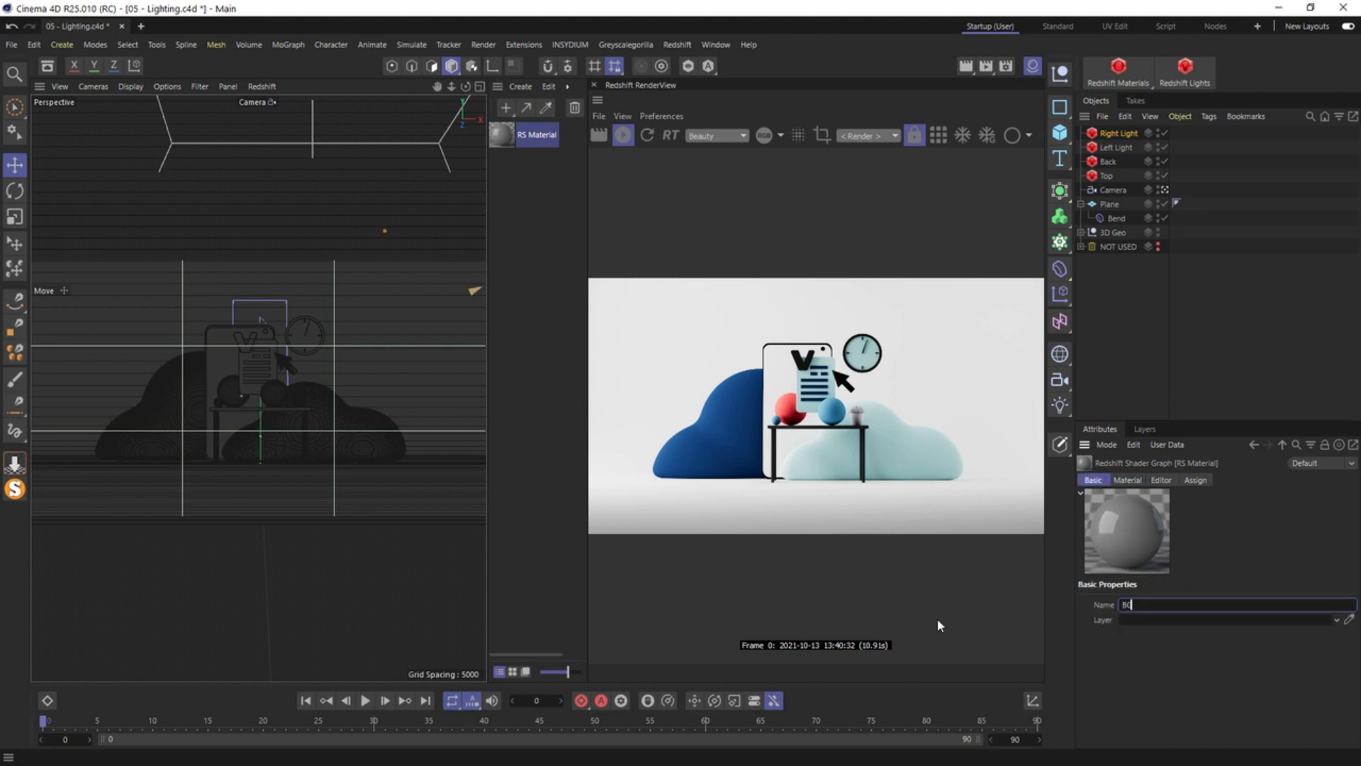
key("Return")
left_click_drag(1124, 547, 1124, 205)
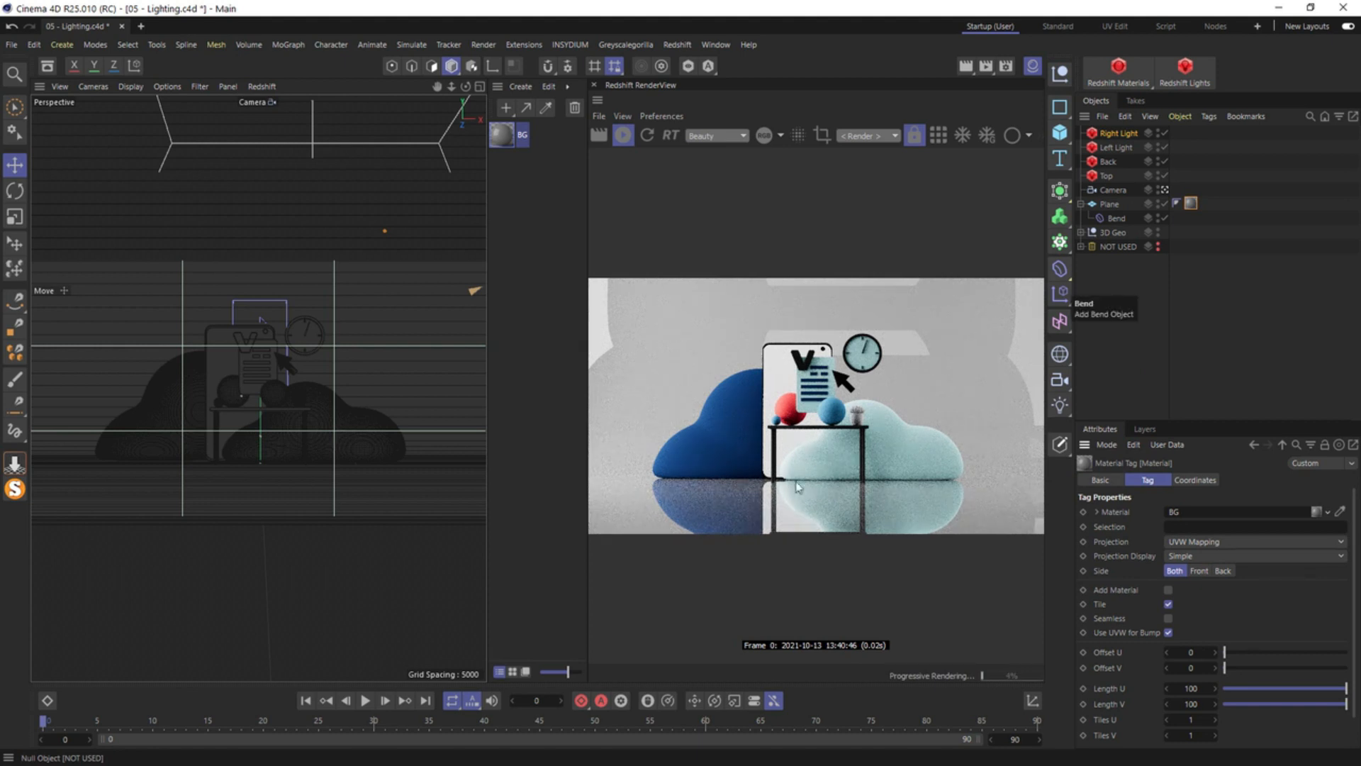
Open the BG material's shader graph for editing
double_click(1191, 204)
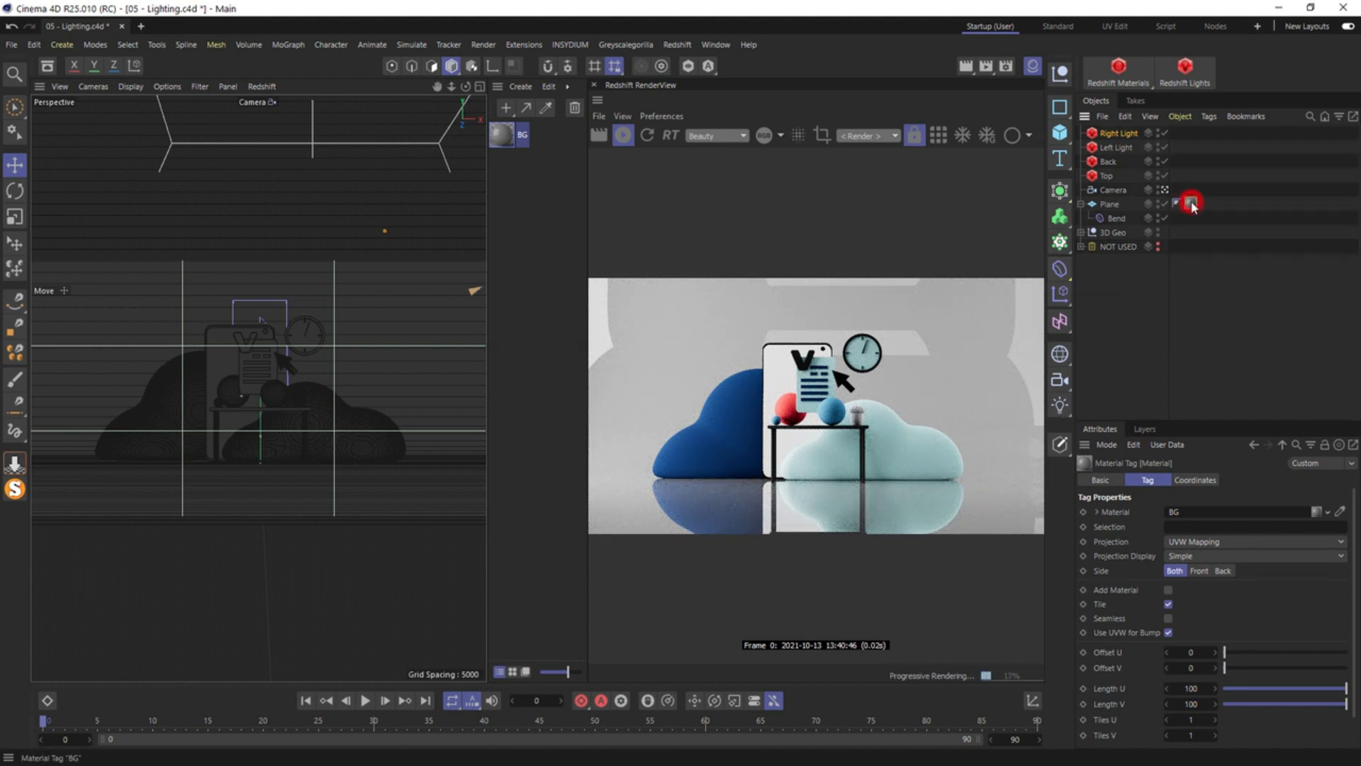
left_click(1127, 480)
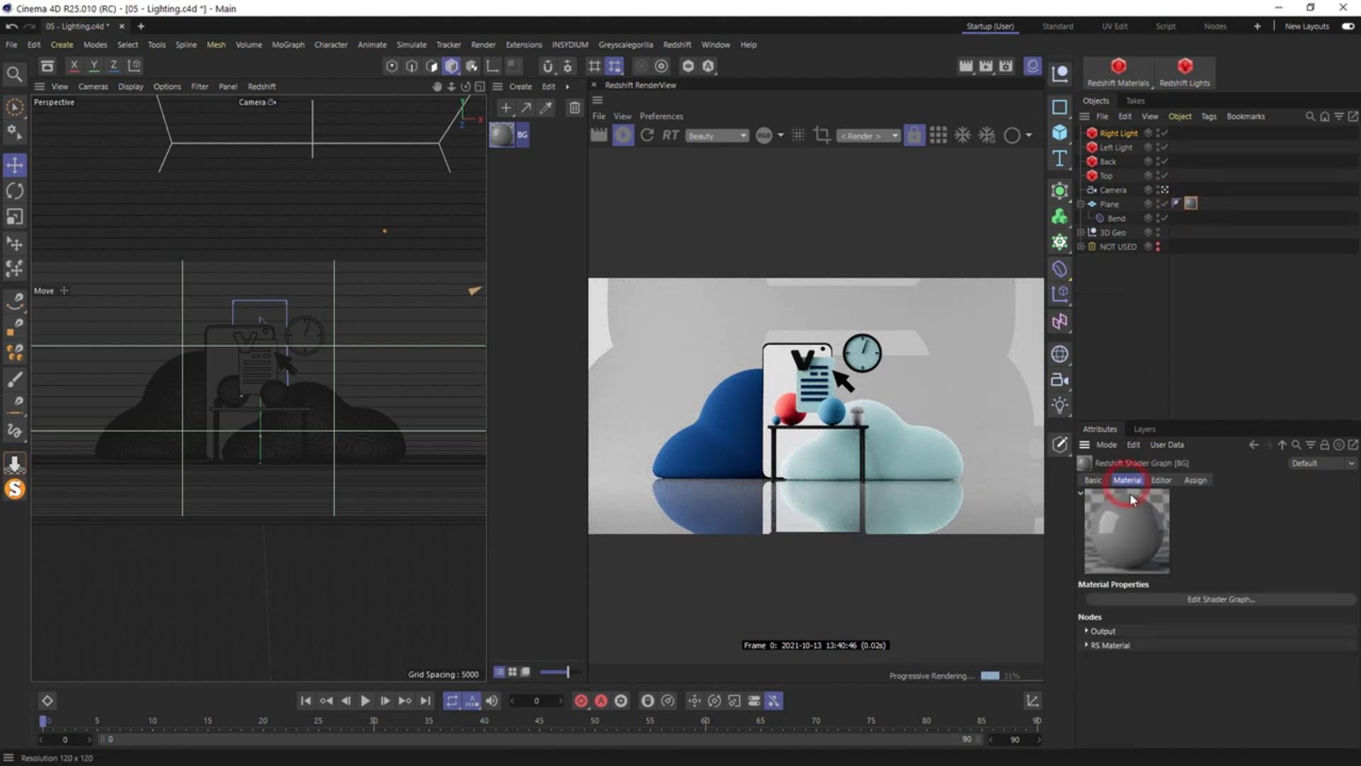
left_click(1160, 600)
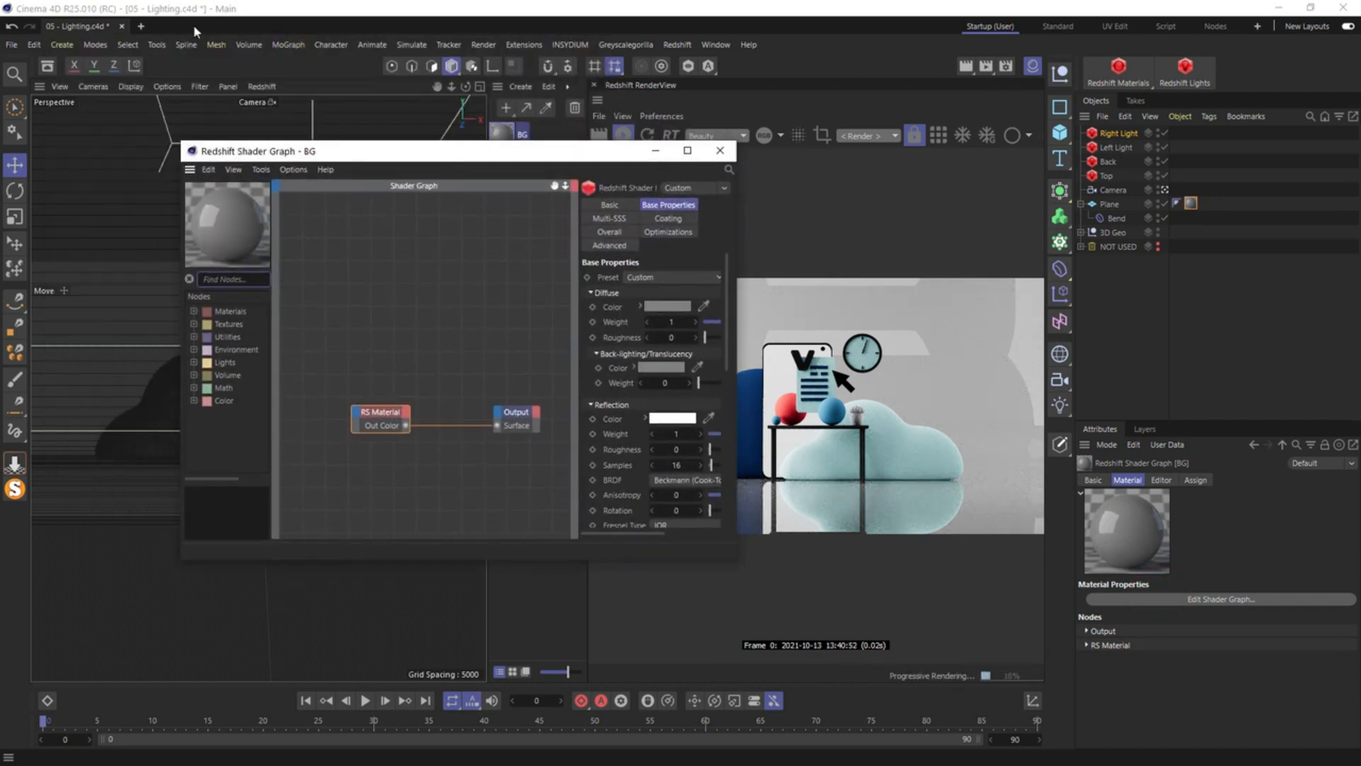
Look over the Redshift renderer settings in the preferences and close them without changes
left_click(34, 44)
left_click(85, 240)
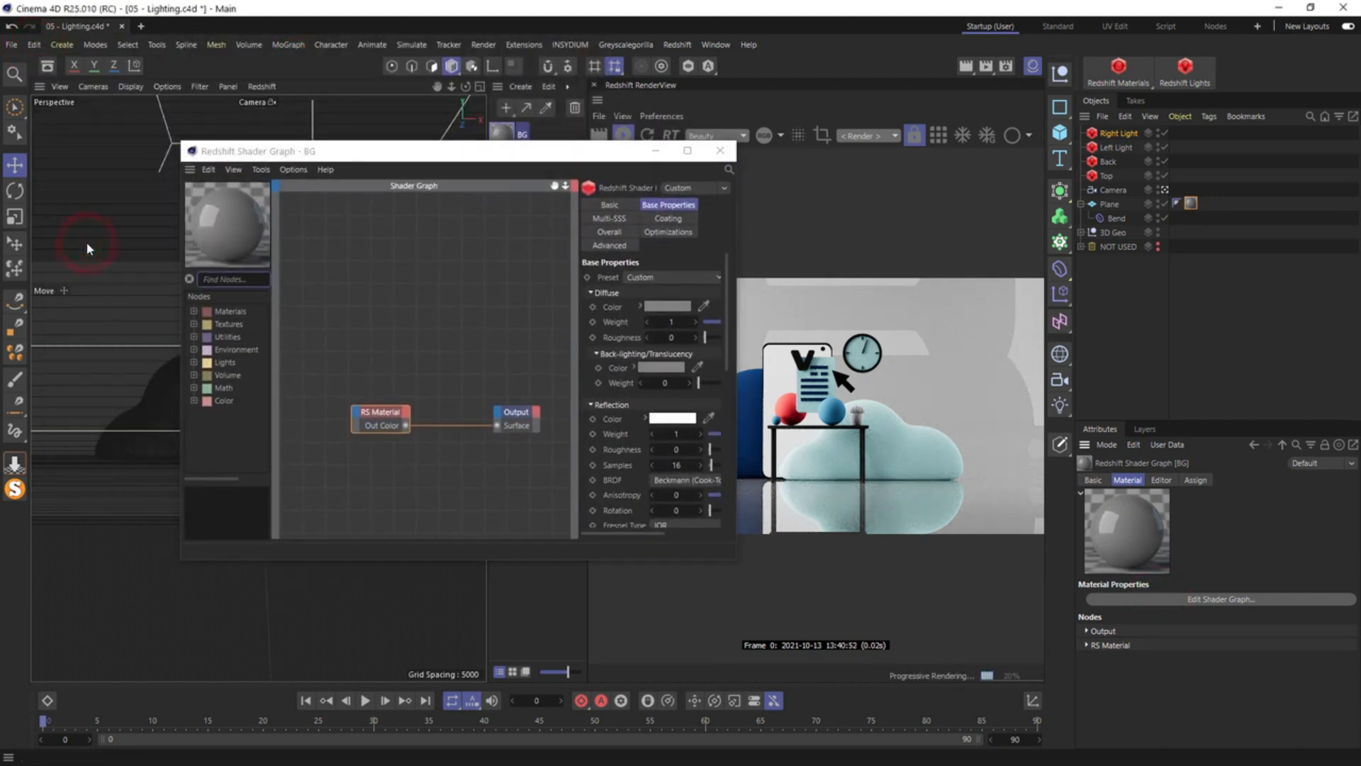
left_click(123, 430)
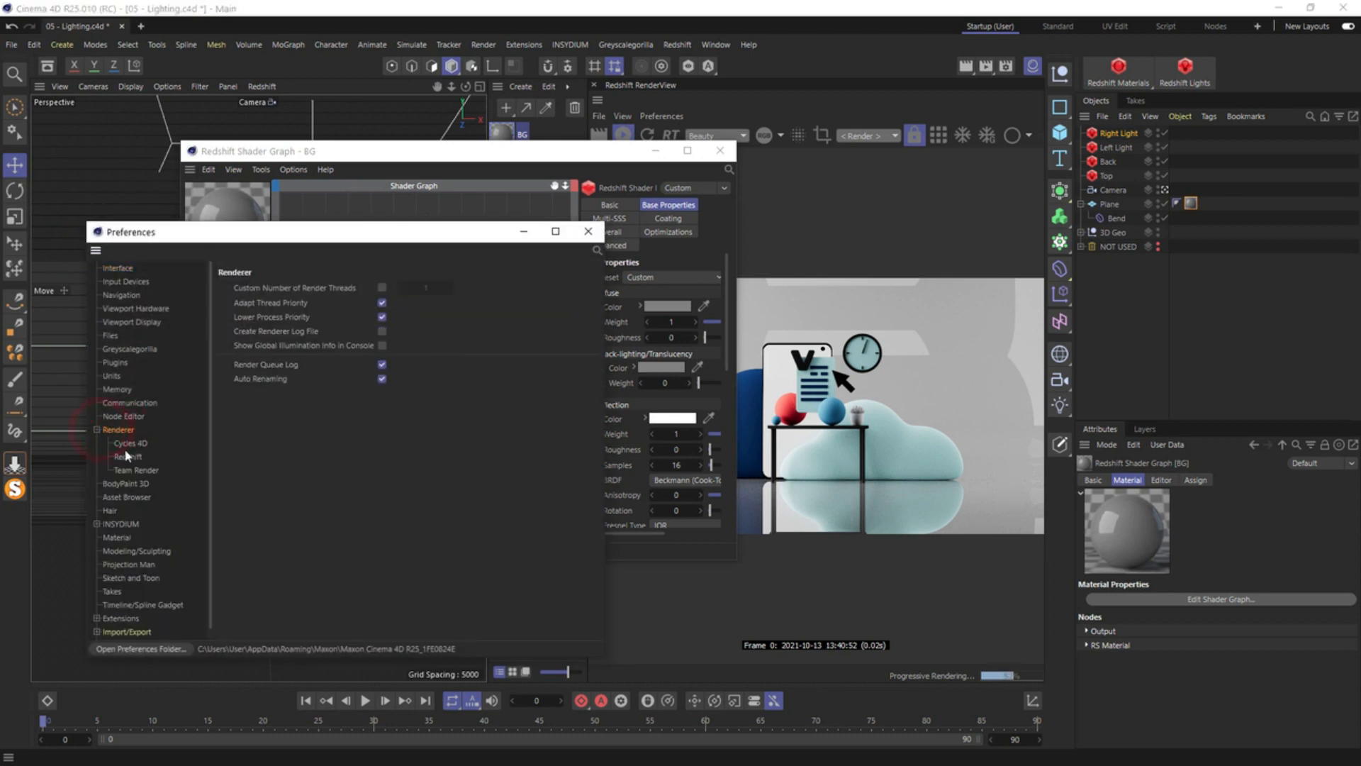
left_click(128, 456)
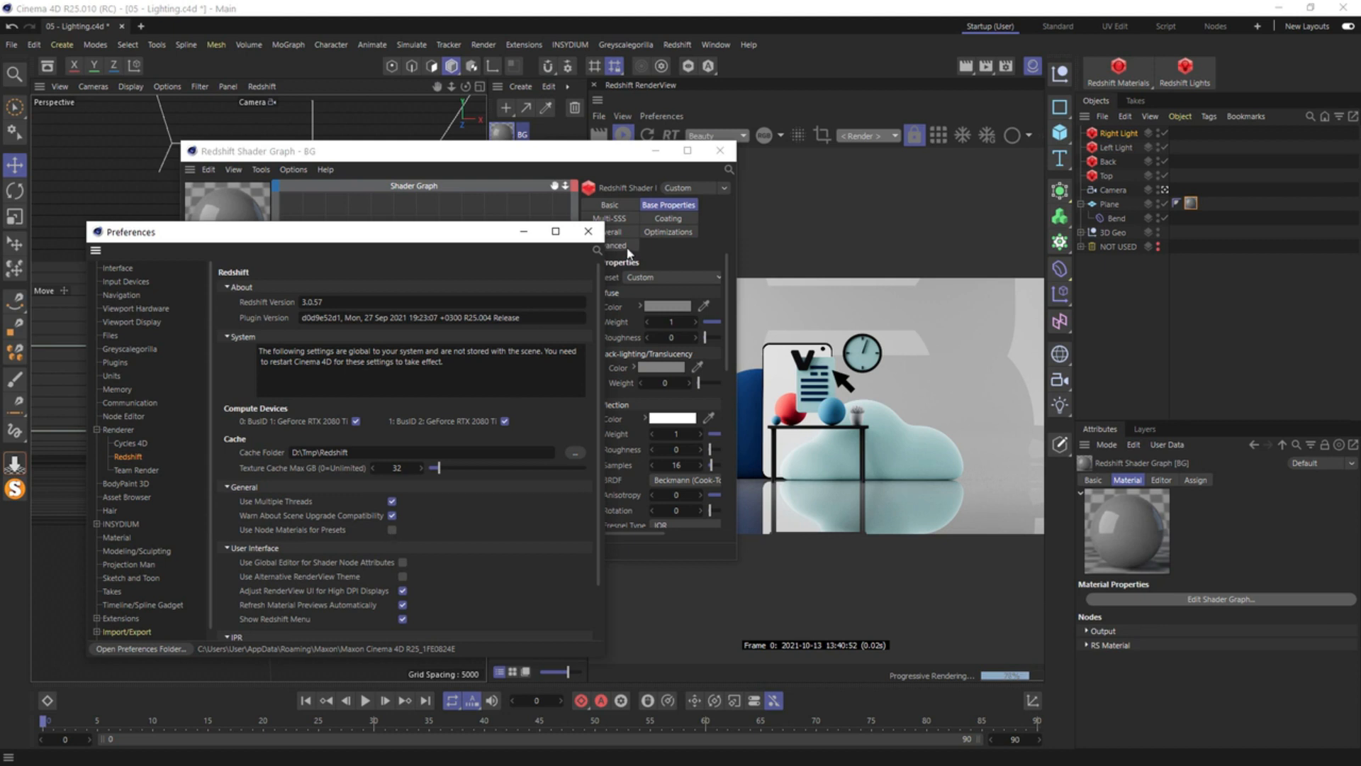
left_click(587, 231)
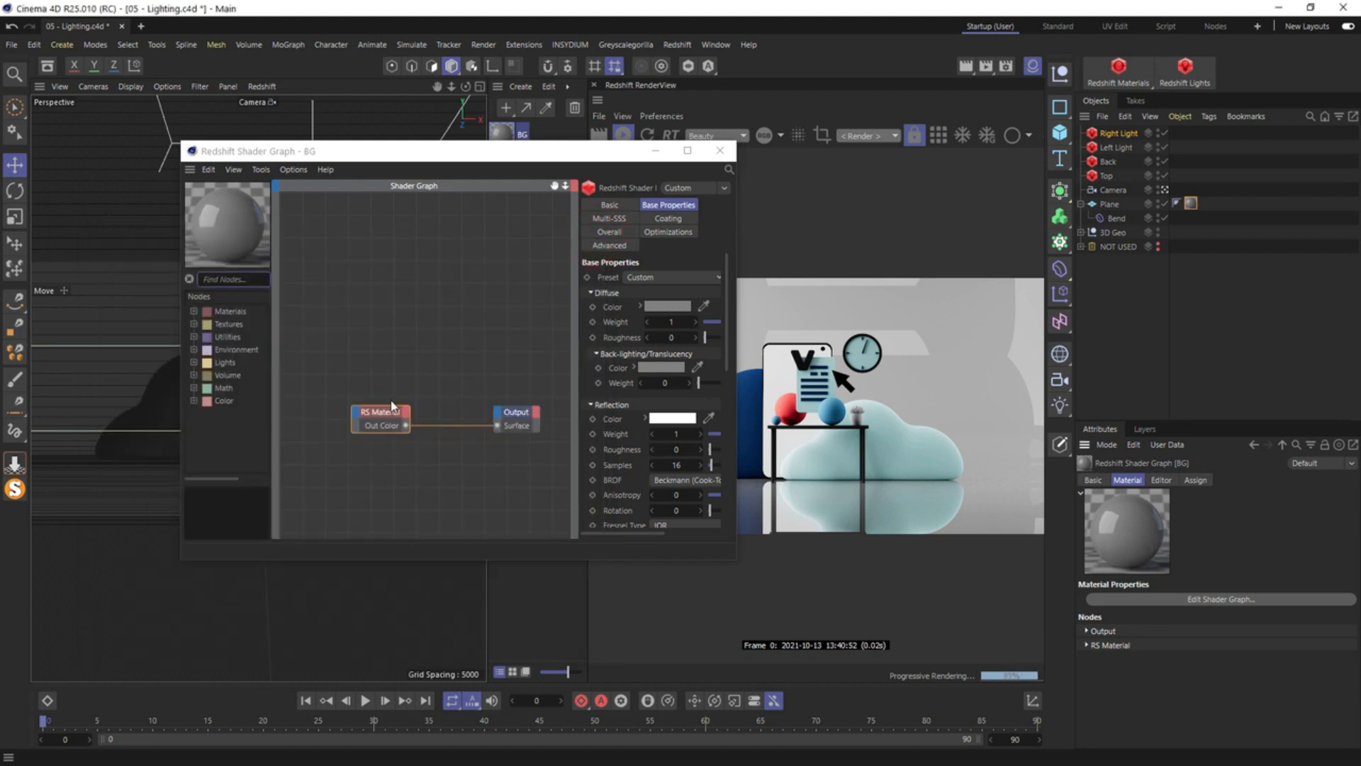
Enlarge the shader graph window beside the render and sample the BG diffuse color from the blue sphere on the table
left_click_drag(500, 150, 368, 59)
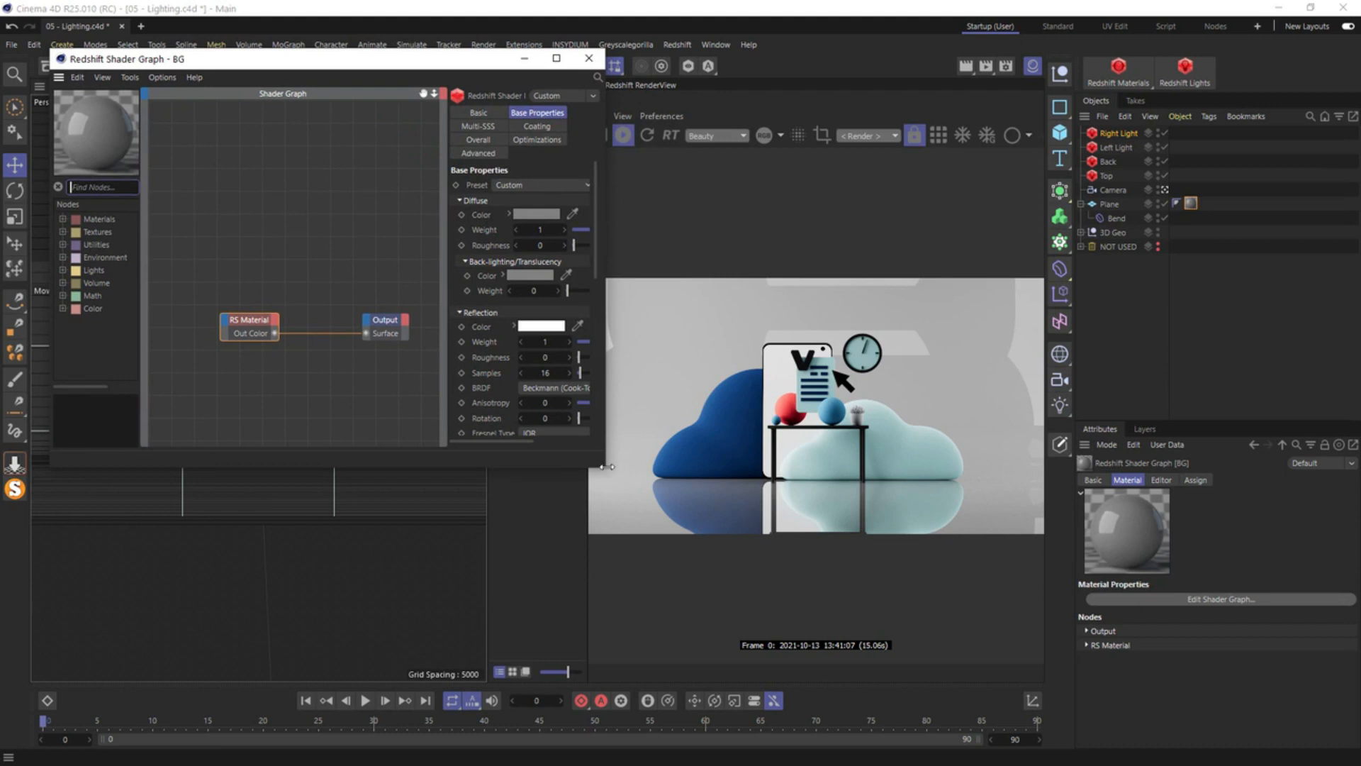
left_click_drag(603, 467, 663, 648)
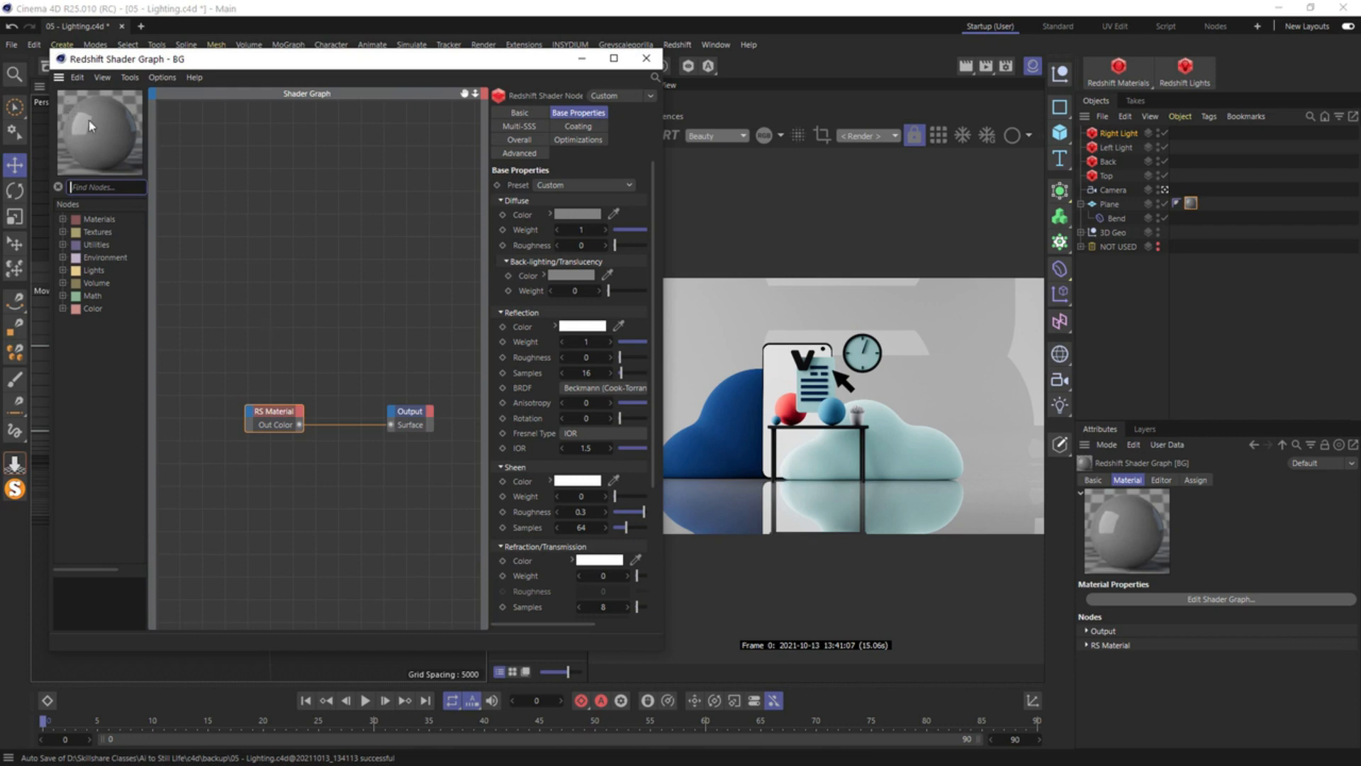
left_click(613, 215)
left_click(836, 405)
left_click(840, 401)
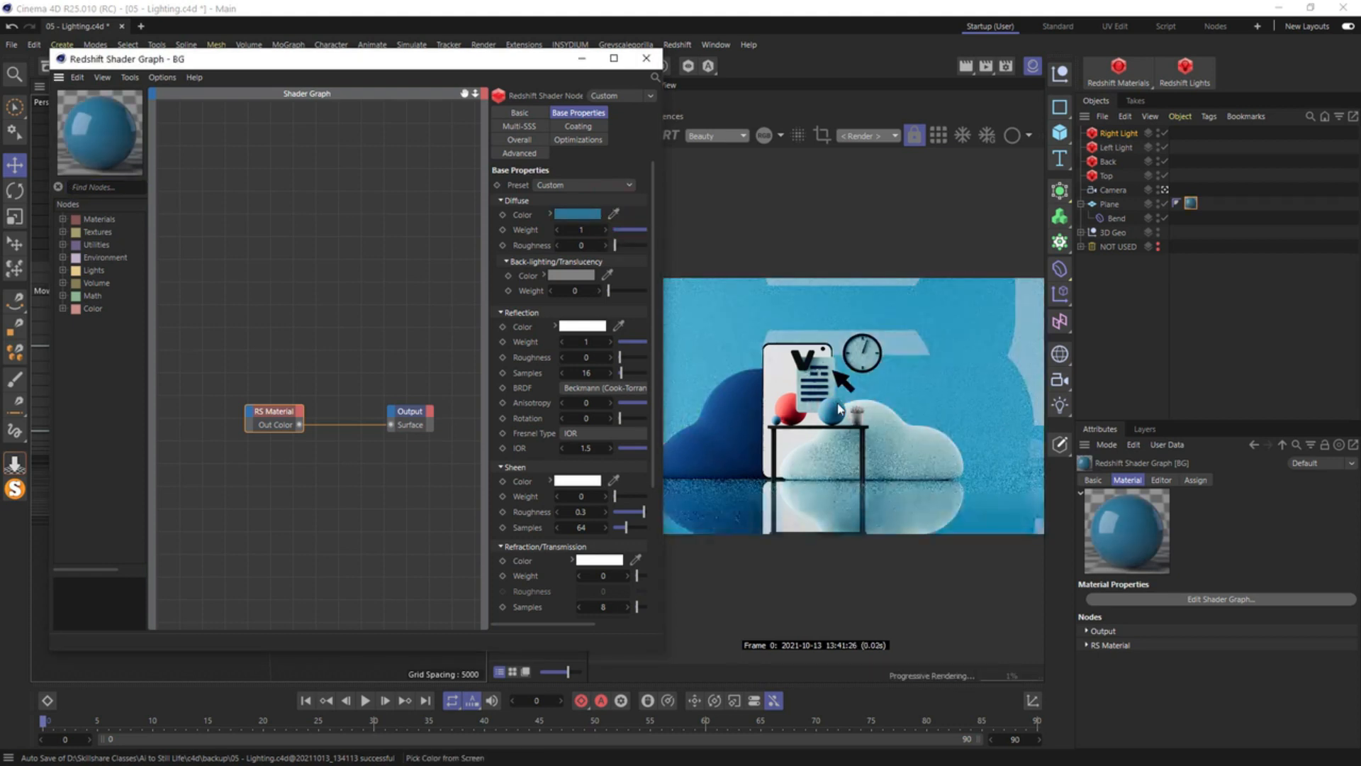
Set the BG reflection roughness to about 0.41, widen the node properties, and expand the diffuse color's HSV values
left_click_drag(620, 356, 660, 360)
left_click_drag(662, 360, 694, 360)
left_click_drag(507, 309, 379, 311)
left_click(440, 187)
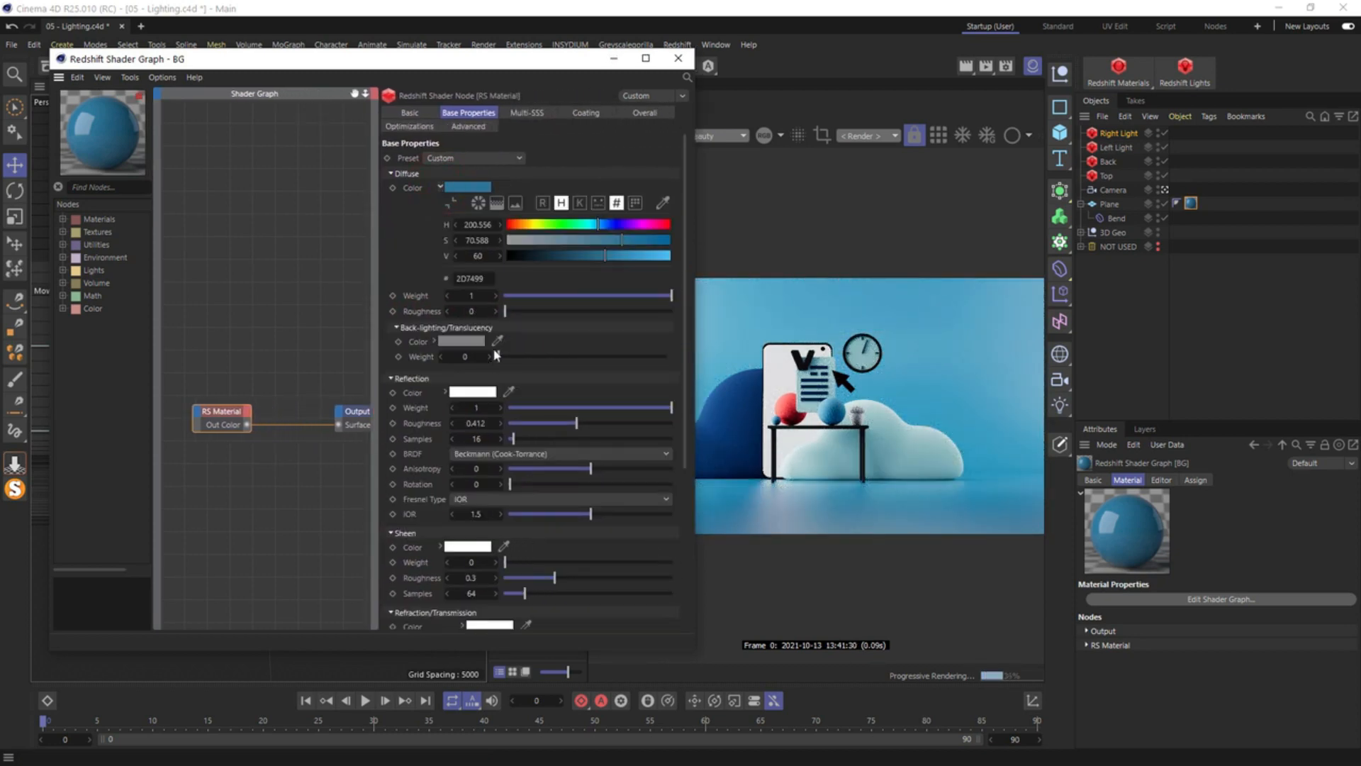
Adjust the BG diffuse color to a light blue with saturation 58 and value 84, and lower the reflection weight to about 0.75
left_click_drag(524, 59, 382, 76)
left_click_drag(474, 260, 395, 275)
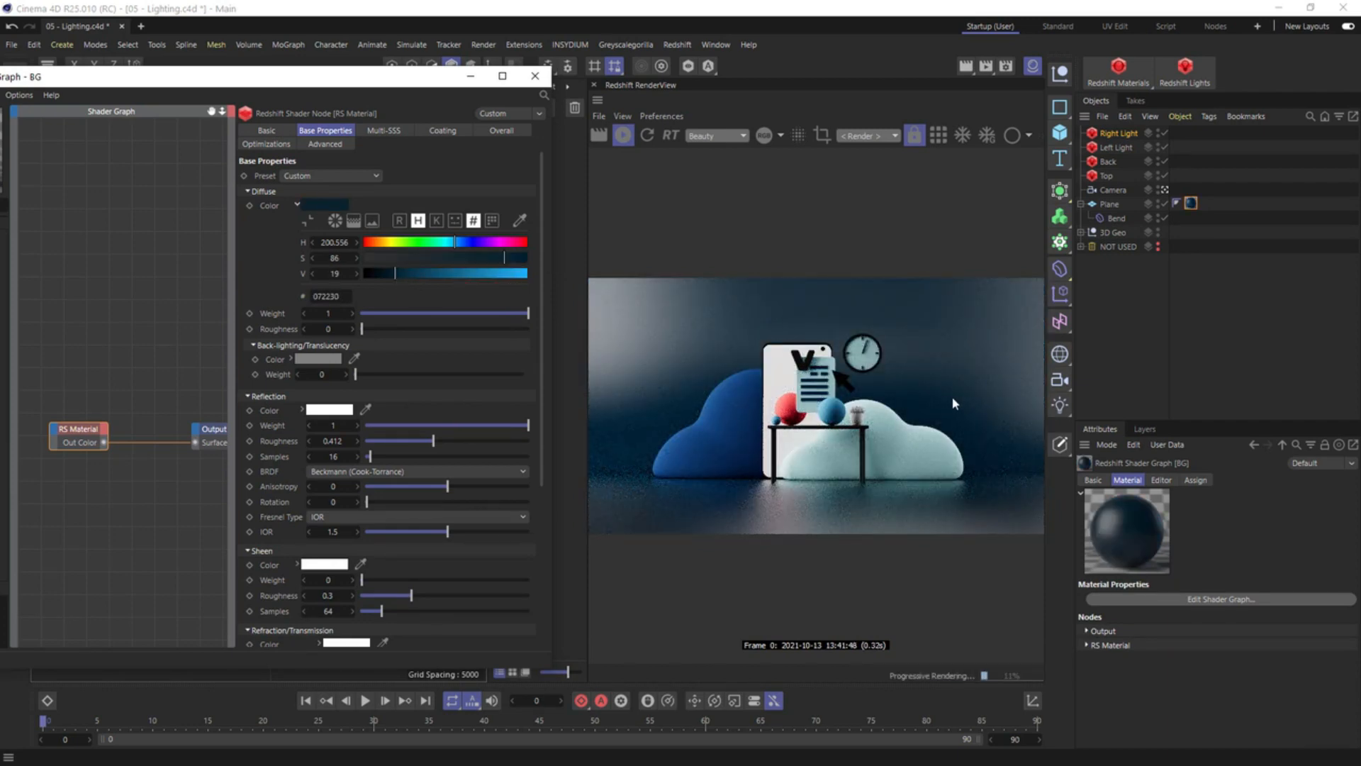
left_click_drag(419, 274, 461, 259)
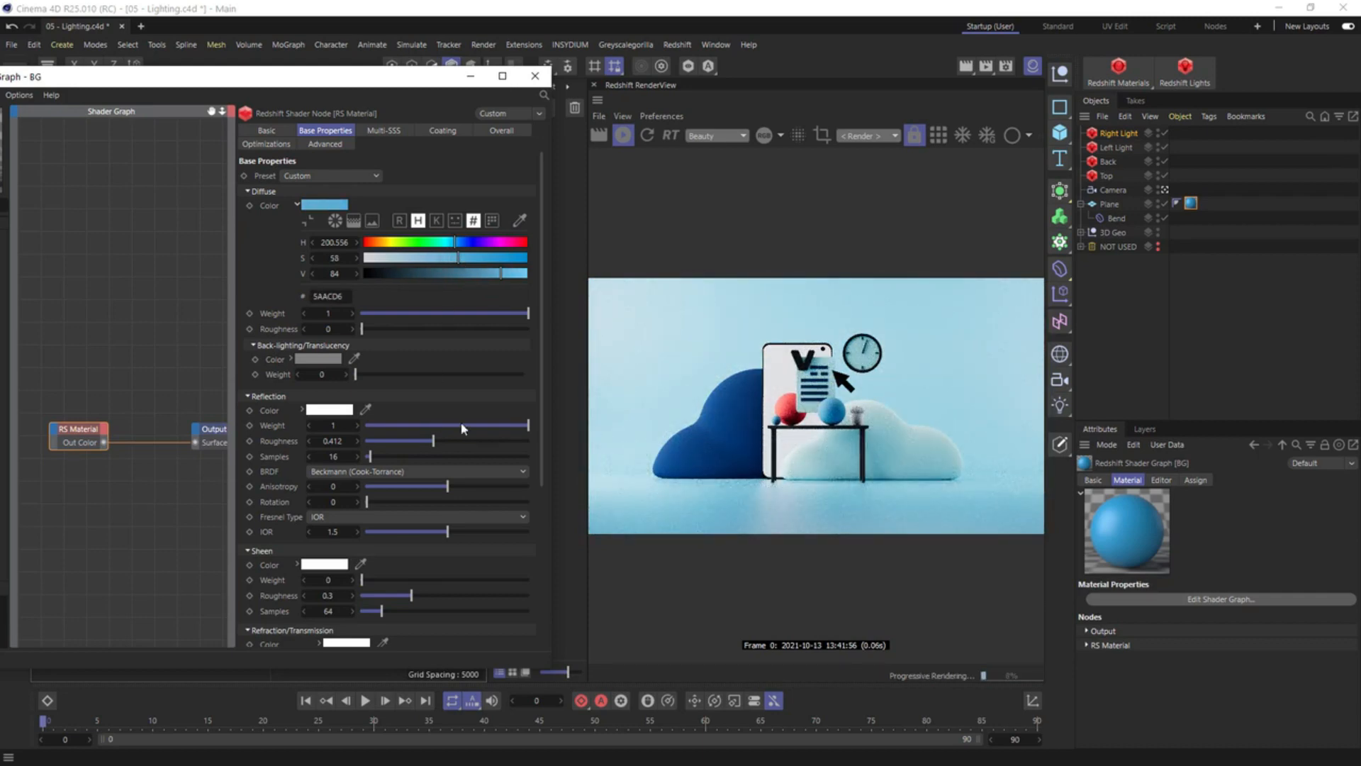
left_click_drag(524, 428, 489, 425)
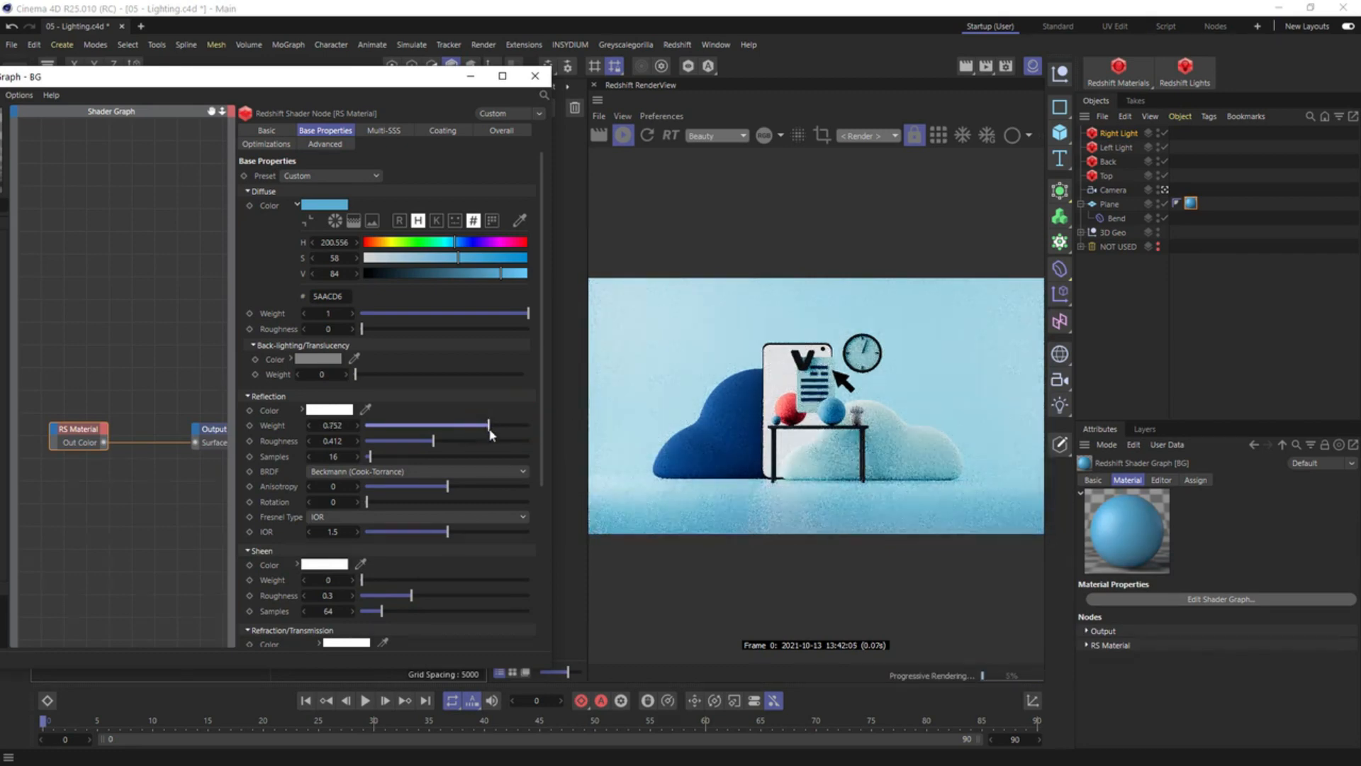
Set the BG diffuse color's brightness value to 0 and lower the reflection weight to about 0.32
left_click_drag(501, 272, 360, 275)
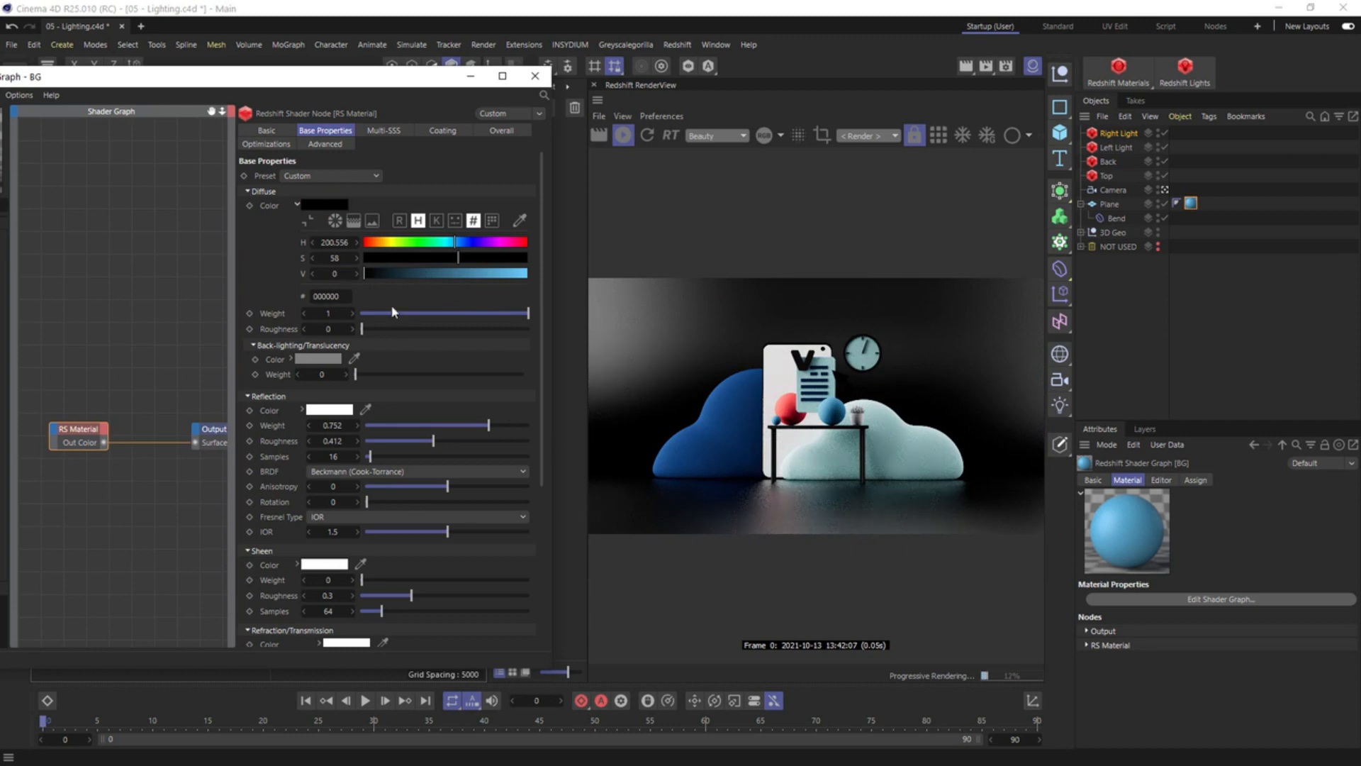
left_click_drag(490, 425, 418, 425)
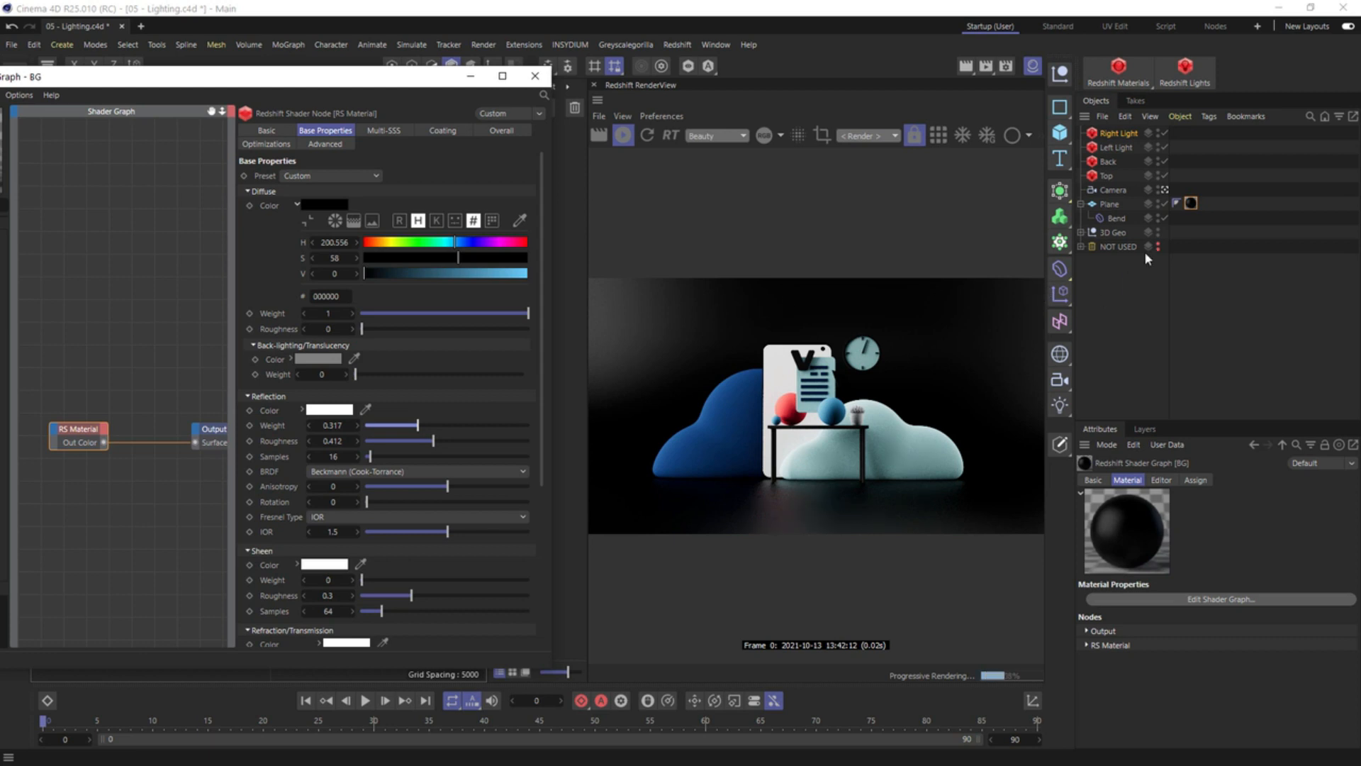
Try excluding the Plane from the Right Light, and remove it from the light's exclusion list again
left_click(1119, 133)
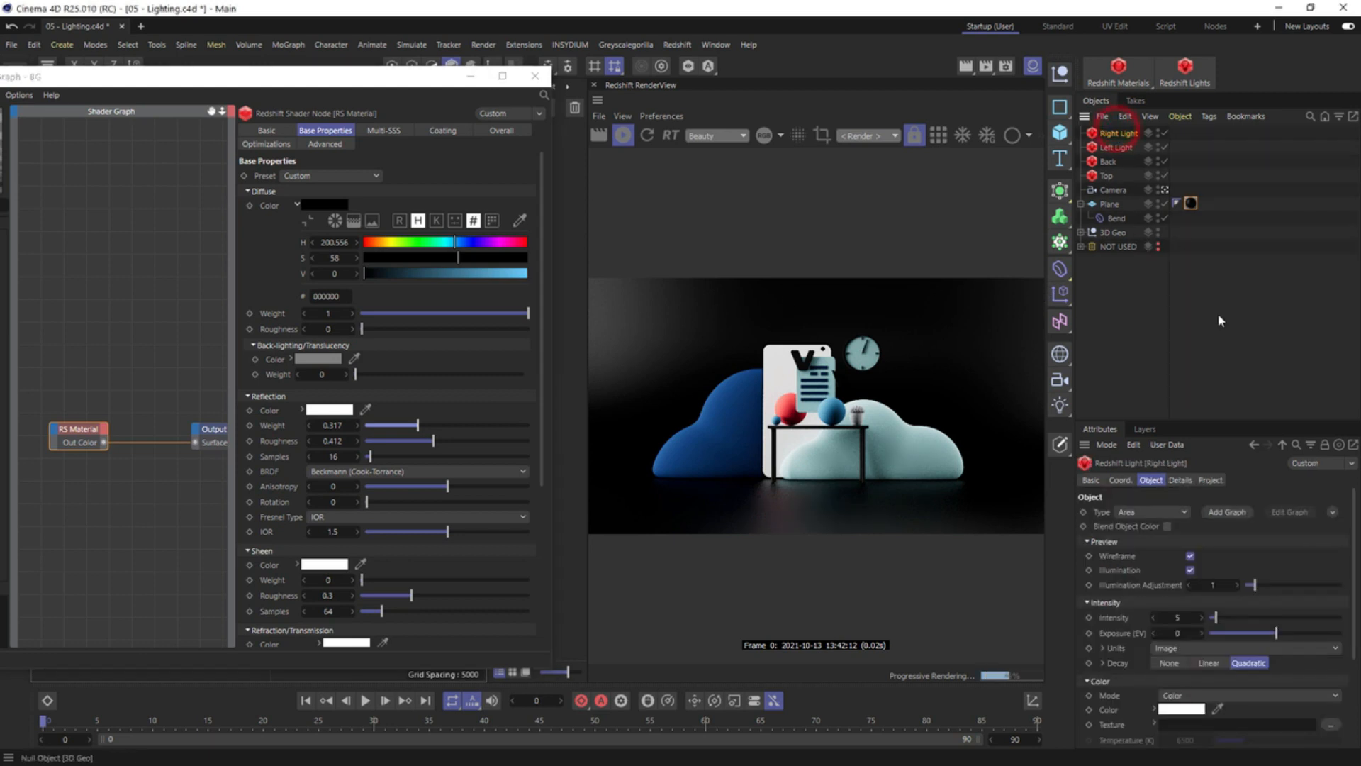
left_click(1212, 480)
left_click_drag(1108, 204, 1195, 580)
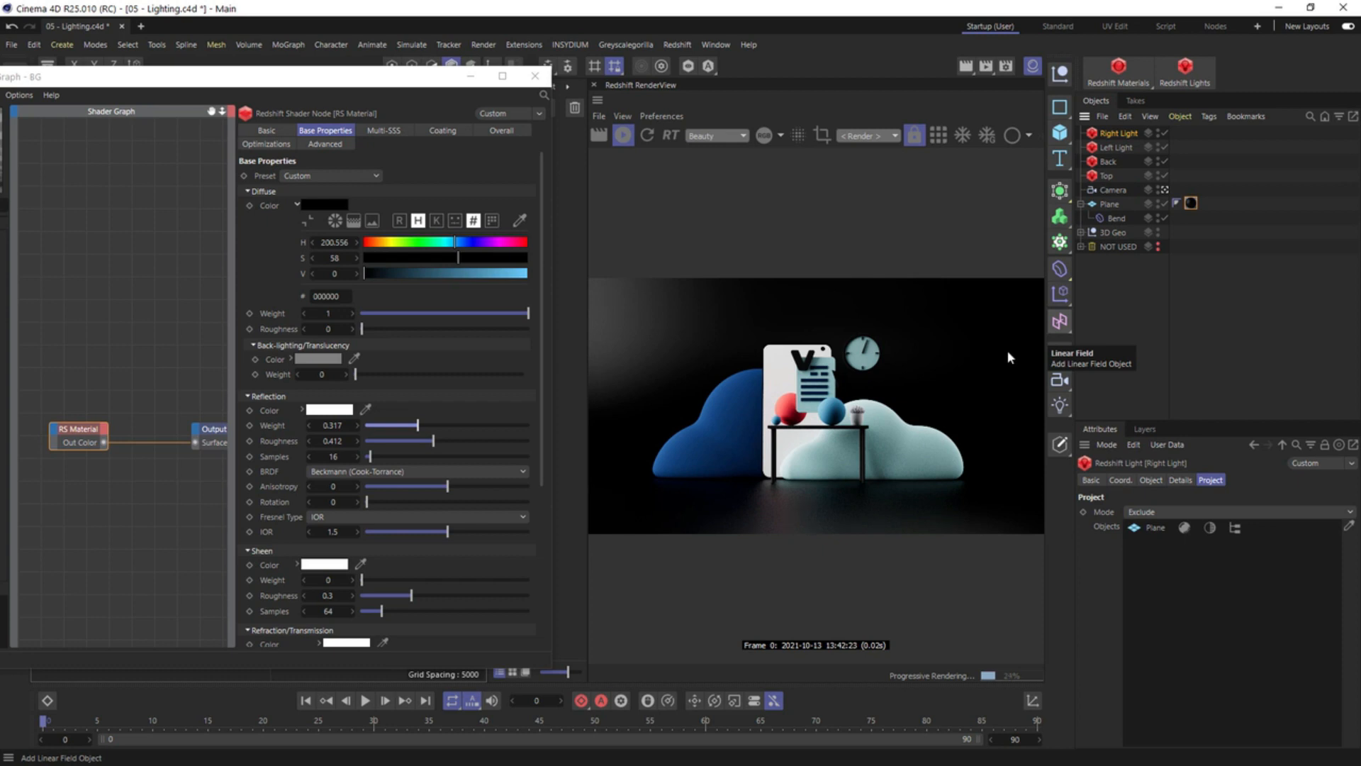
left_click(1182, 527)
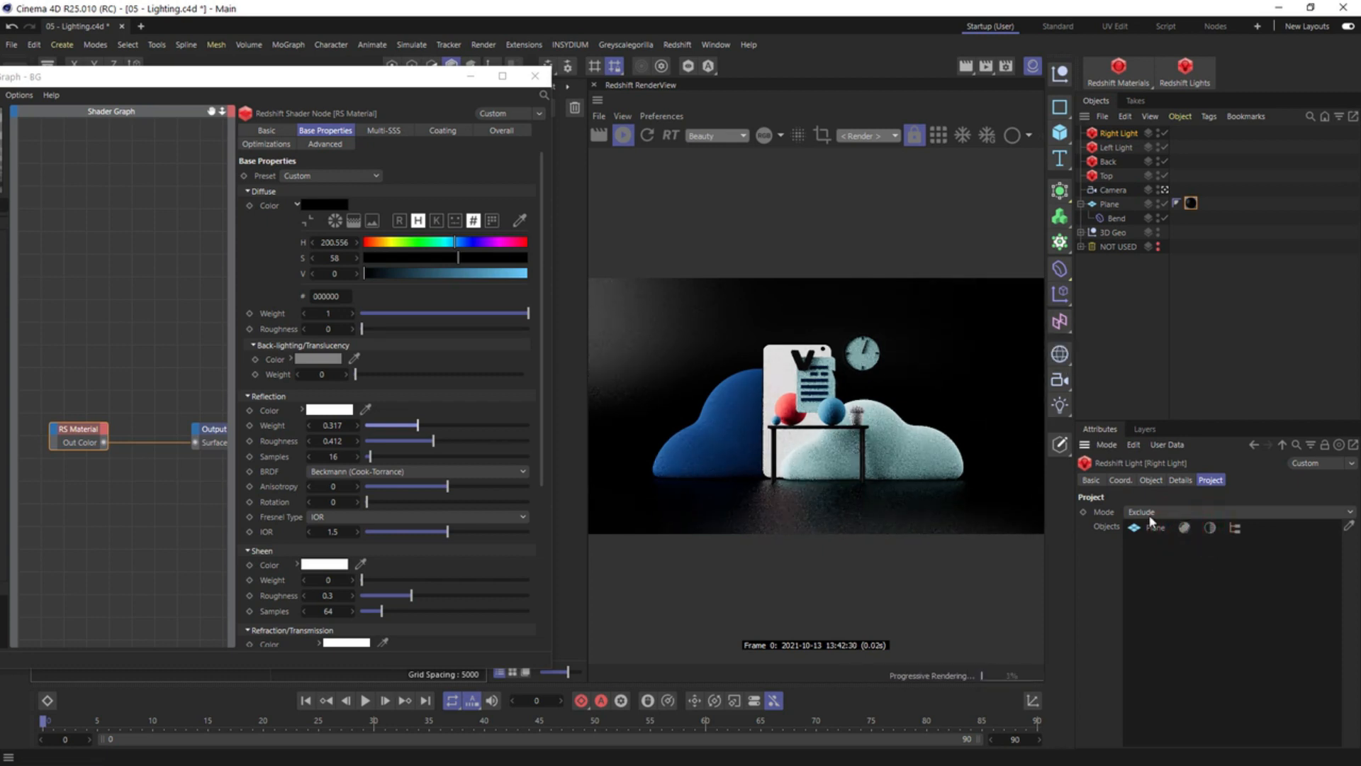
right_click(1152, 529)
left_click(1170, 586)
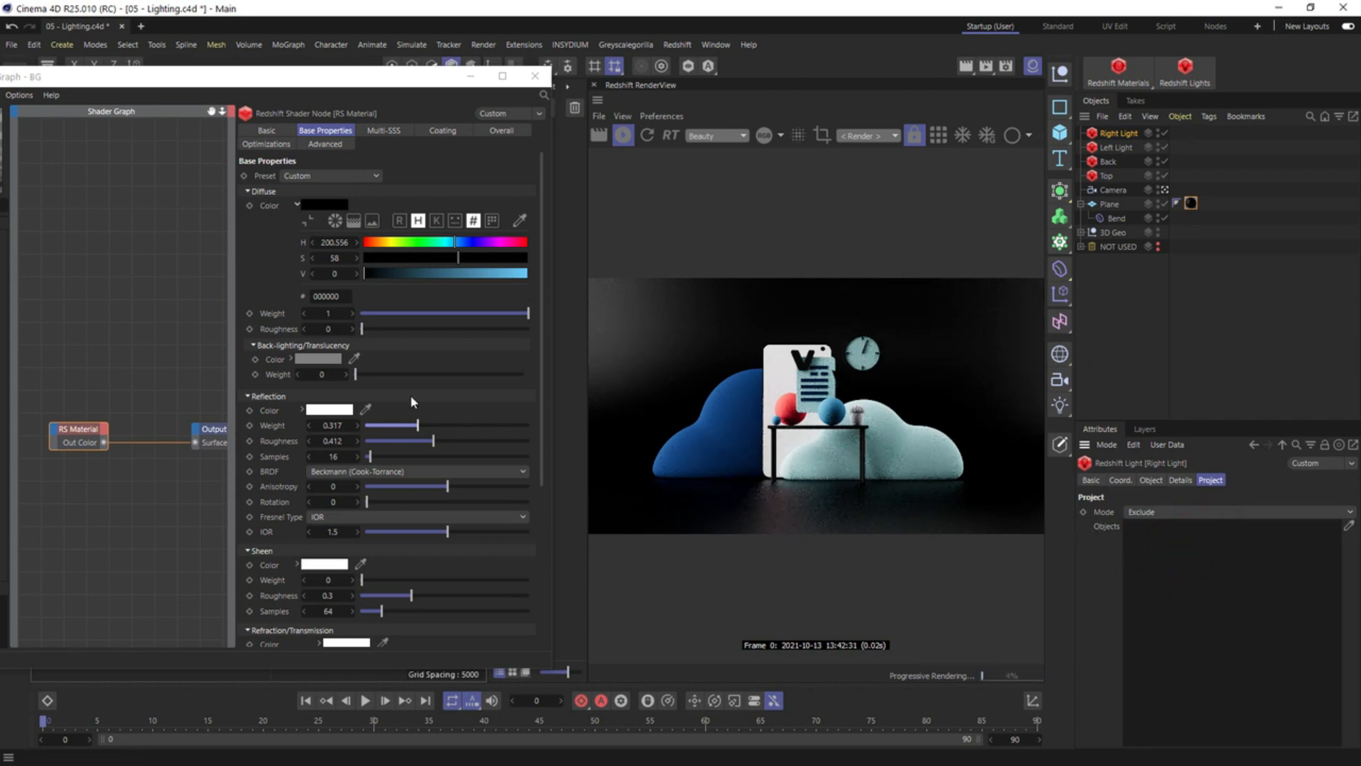
Raise the BG diffuse color's brightness value to 80, and exclude the Plane from both the Right Light and the Left Light
left_click_drag(374, 273, 494, 277)
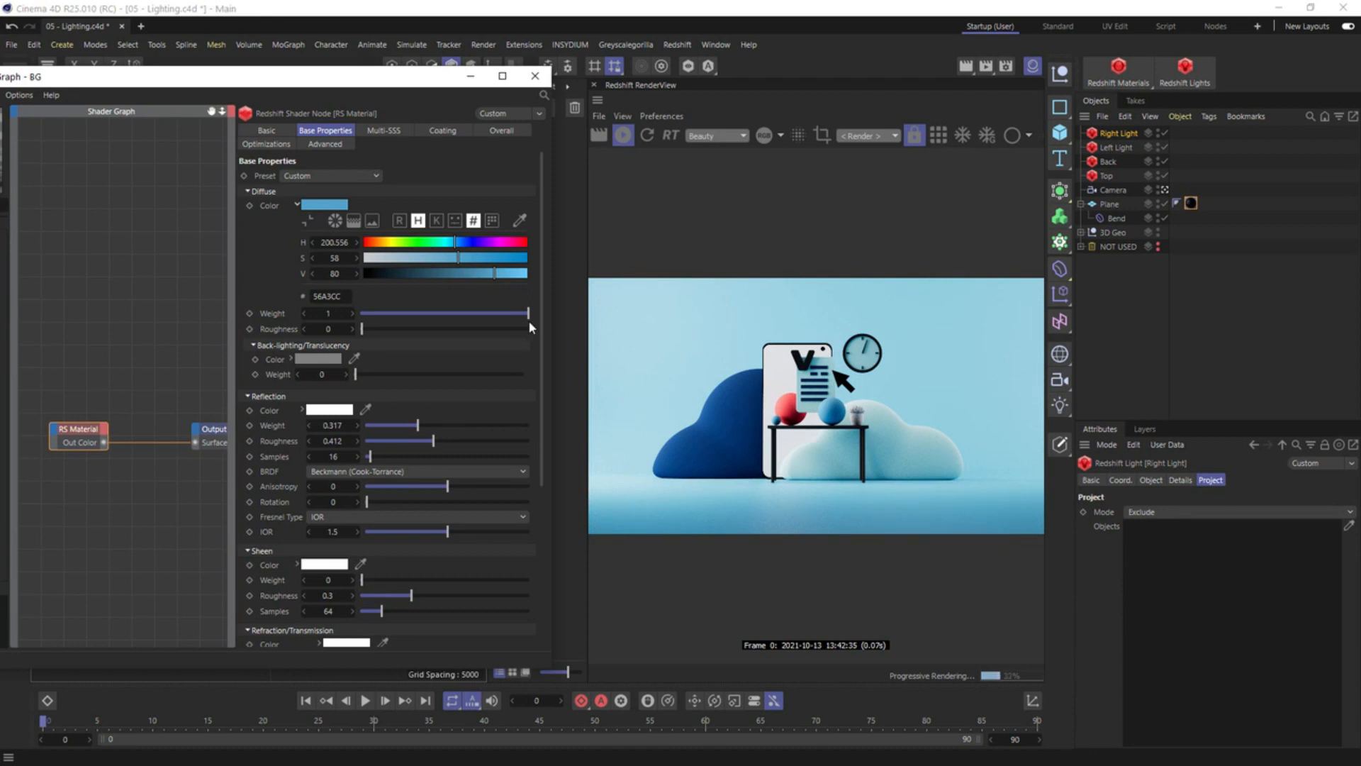
left_click(1130, 129)
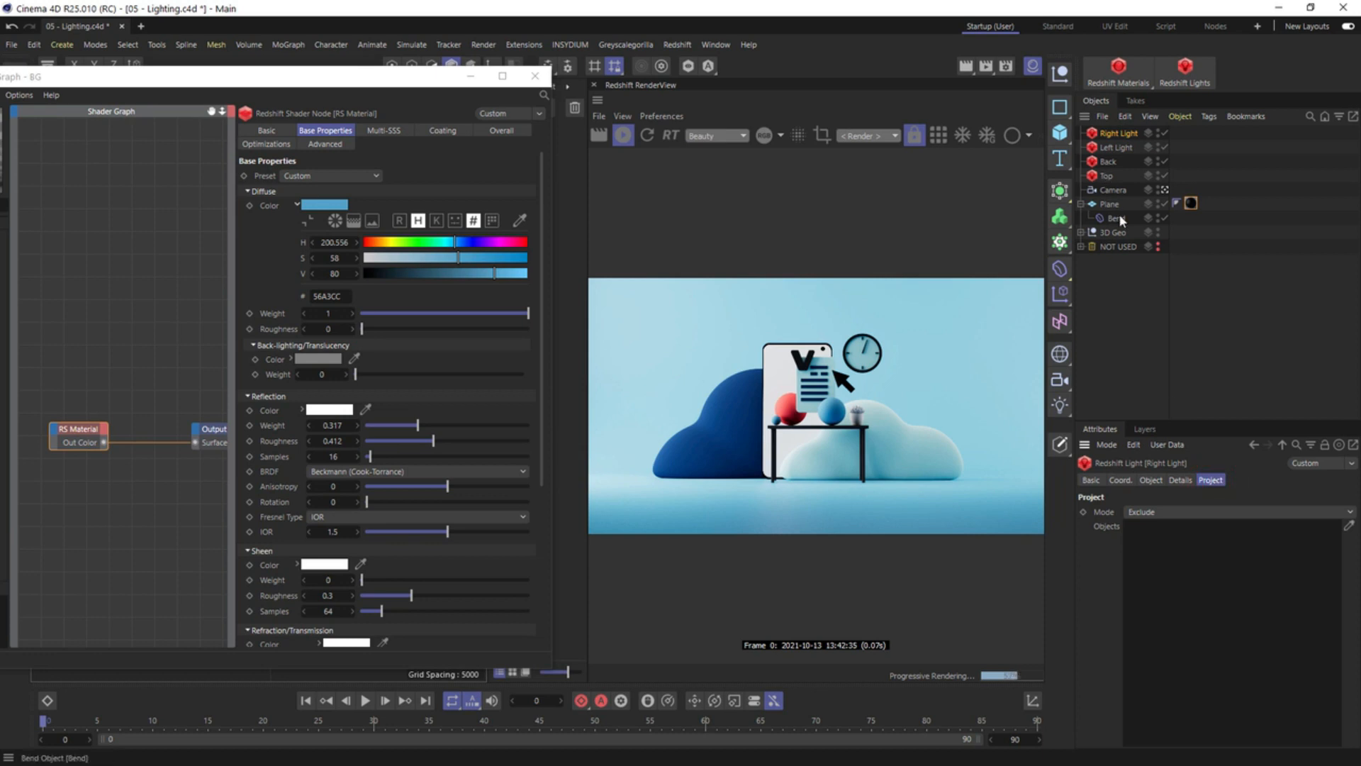
left_click_drag(1112, 205, 1245, 550)
left_click(1105, 147)
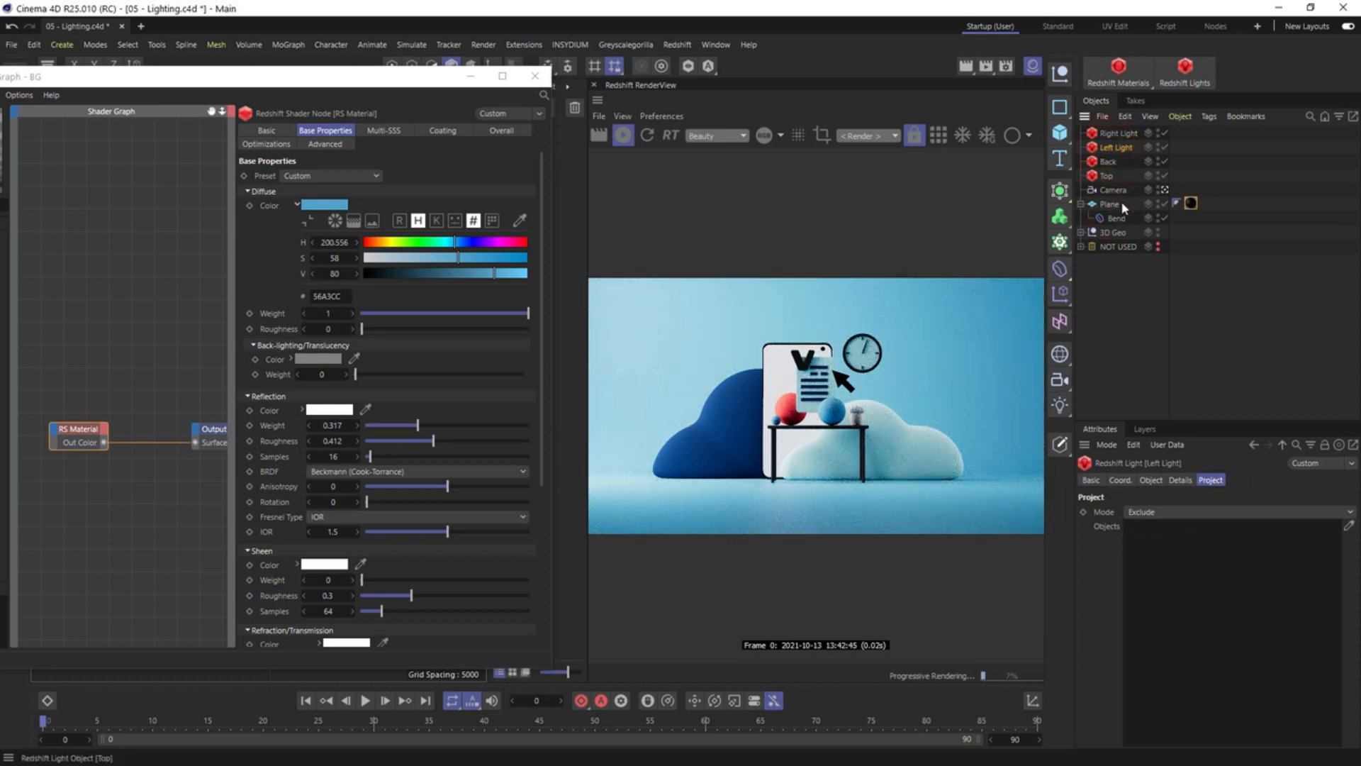
left_click_drag(1121, 202, 1212, 544)
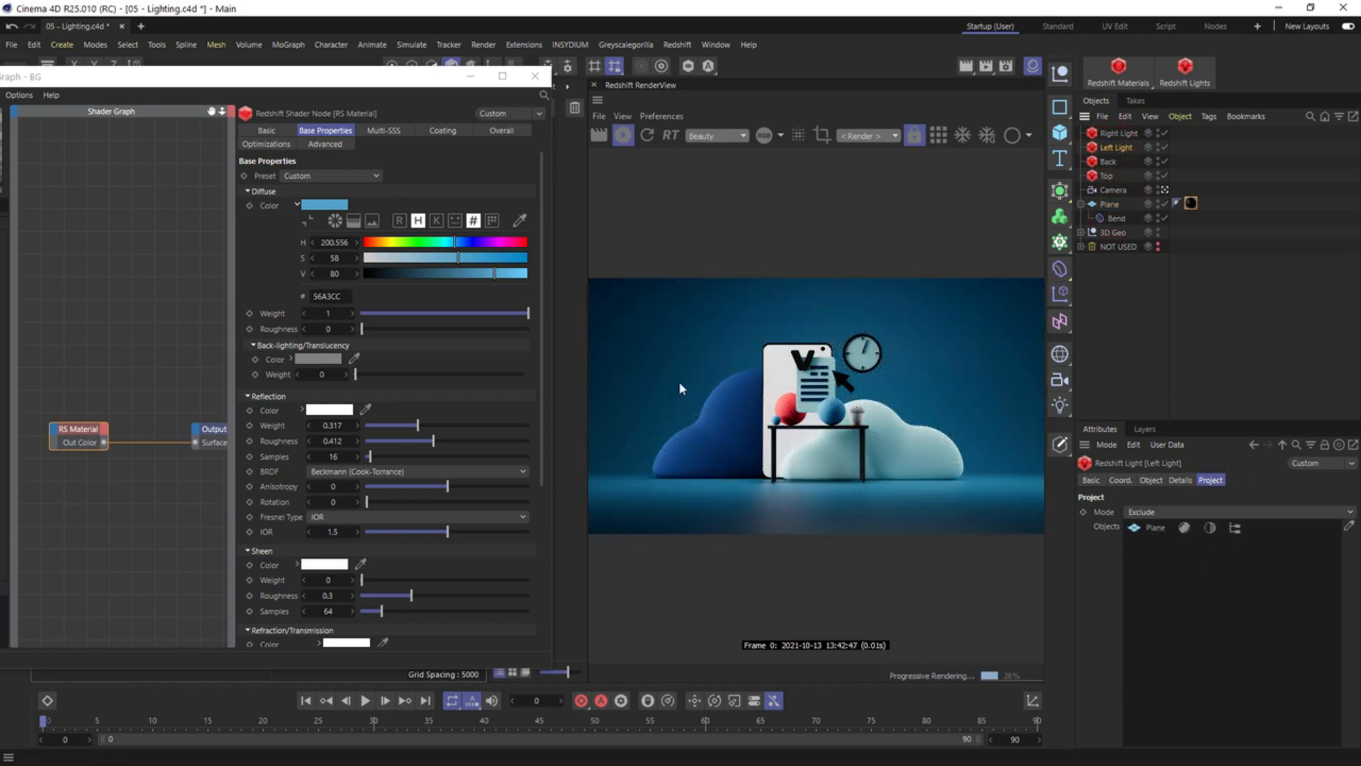
Try excluding the Plane from the Top light and undo that exclusion
left_click(1127, 147)
left_click(1110, 176)
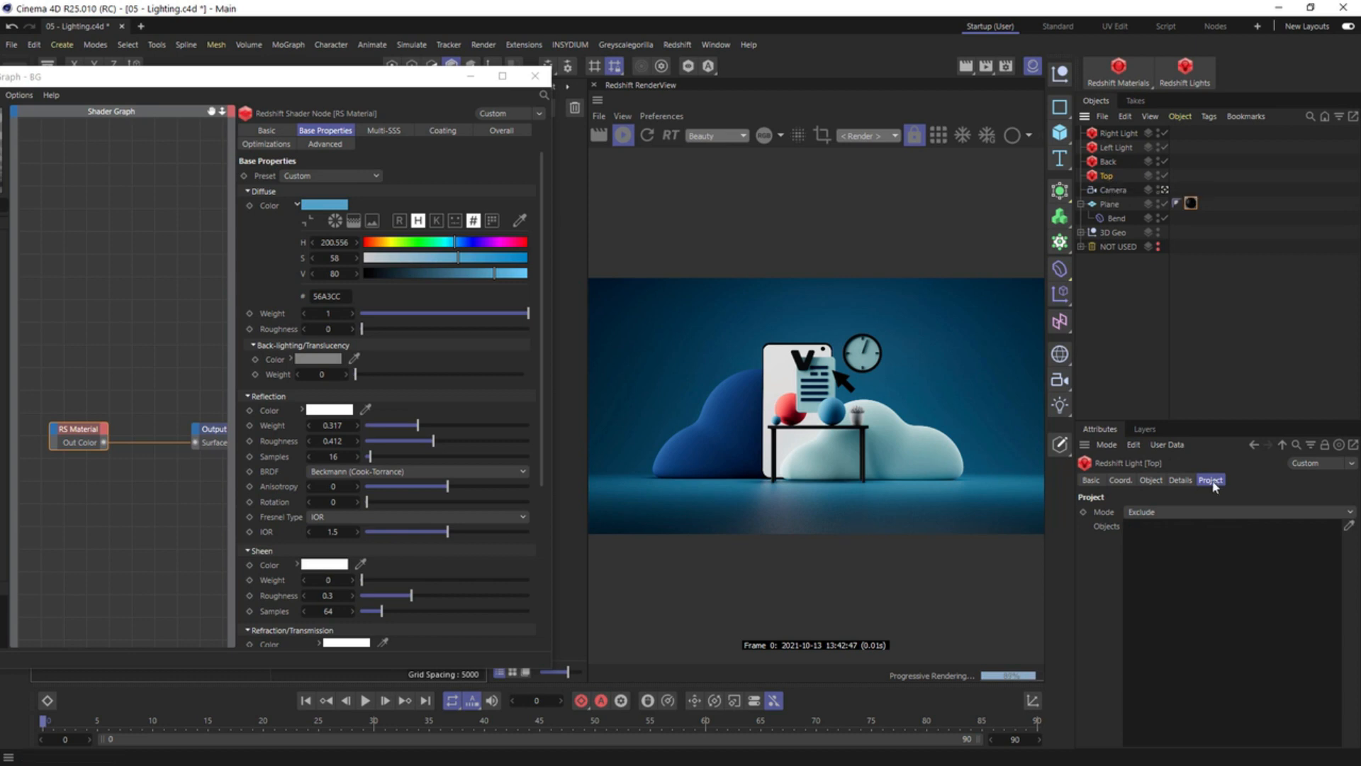
left_click(1109, 177)
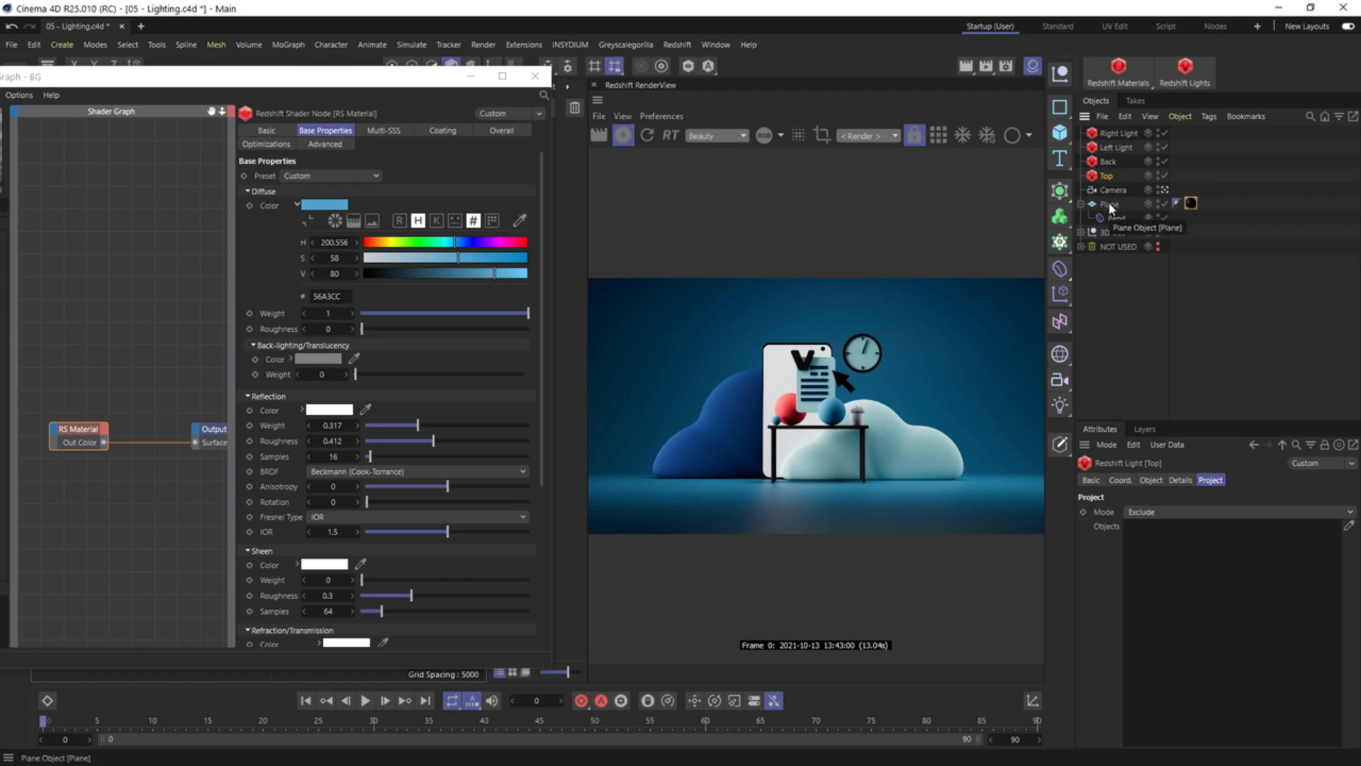
left_click_drag(1108, 202, 1178, 562)
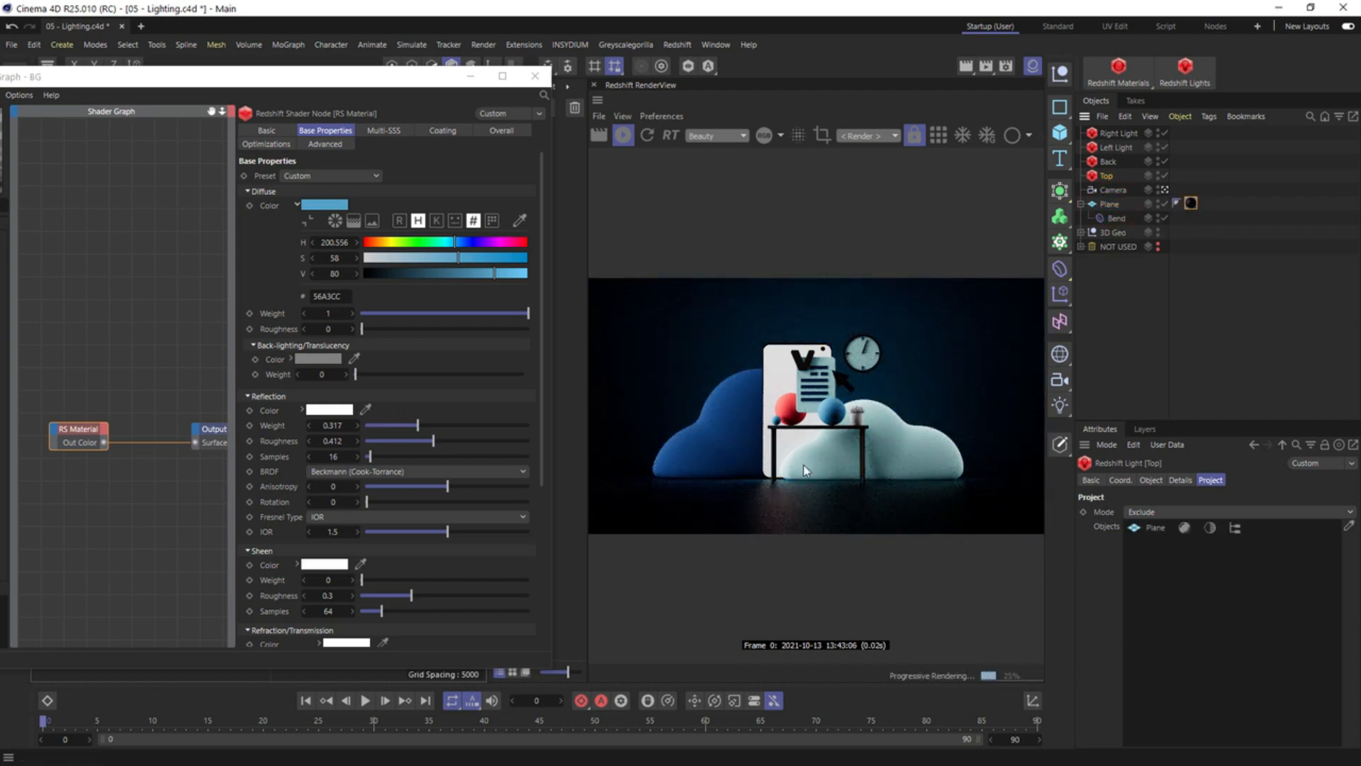
key("ctrl+z")
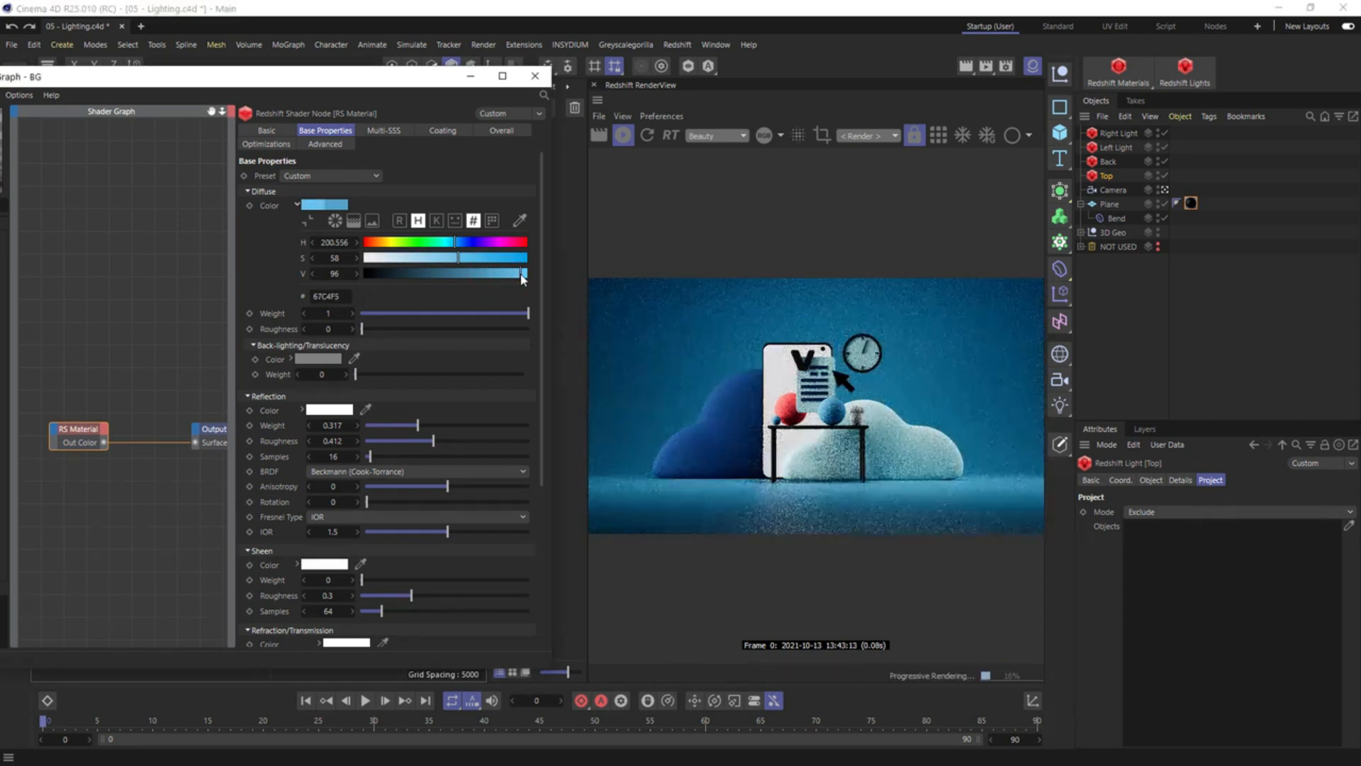
Adjust the BG diffuse color to hue 198, saturation 39 and value 97
left_click_drag(495, 274, 428, 260)
left_click_drag(520, 272, 525, 274)
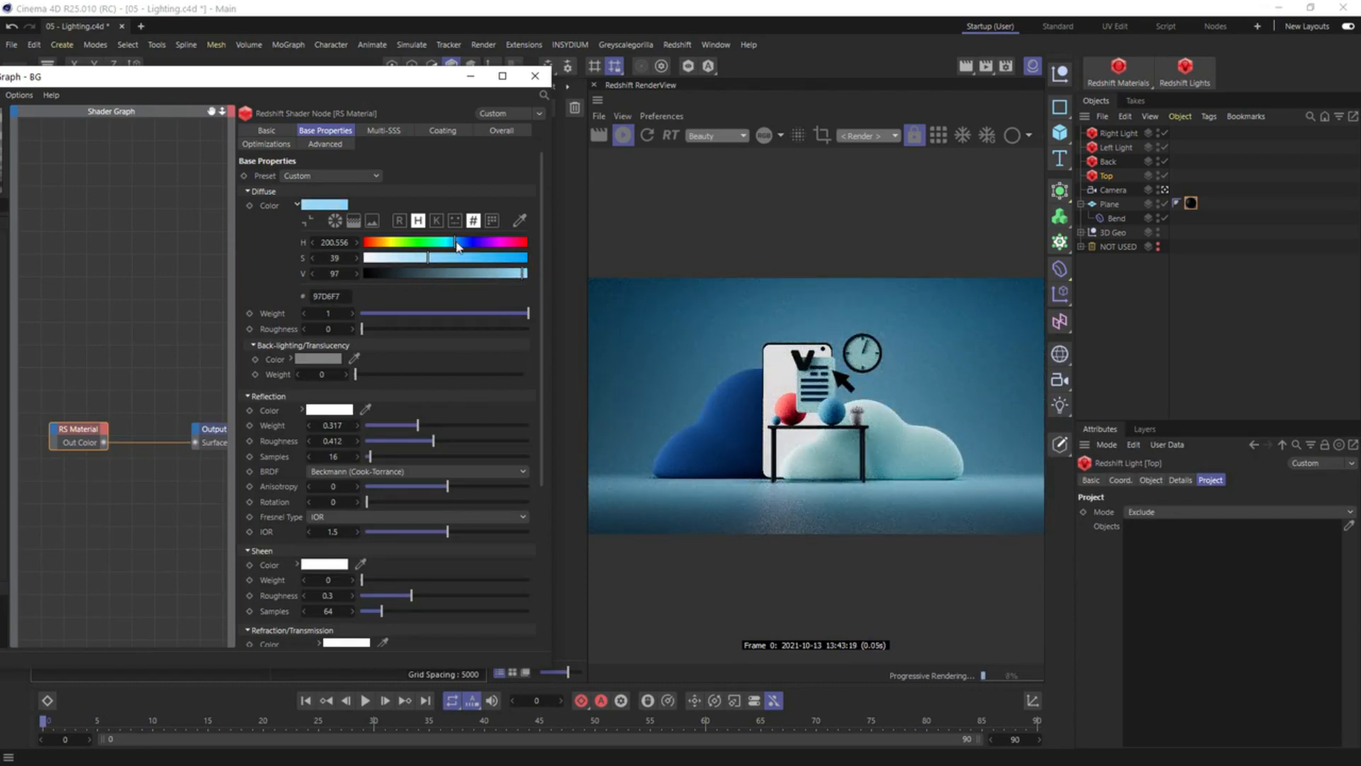
mouse_move(457, 244)
left_mouse_down()
mouse_move(529, 250)
mouse_move(374, 246)
mouse_move(455, 248)
left_mouse_up()
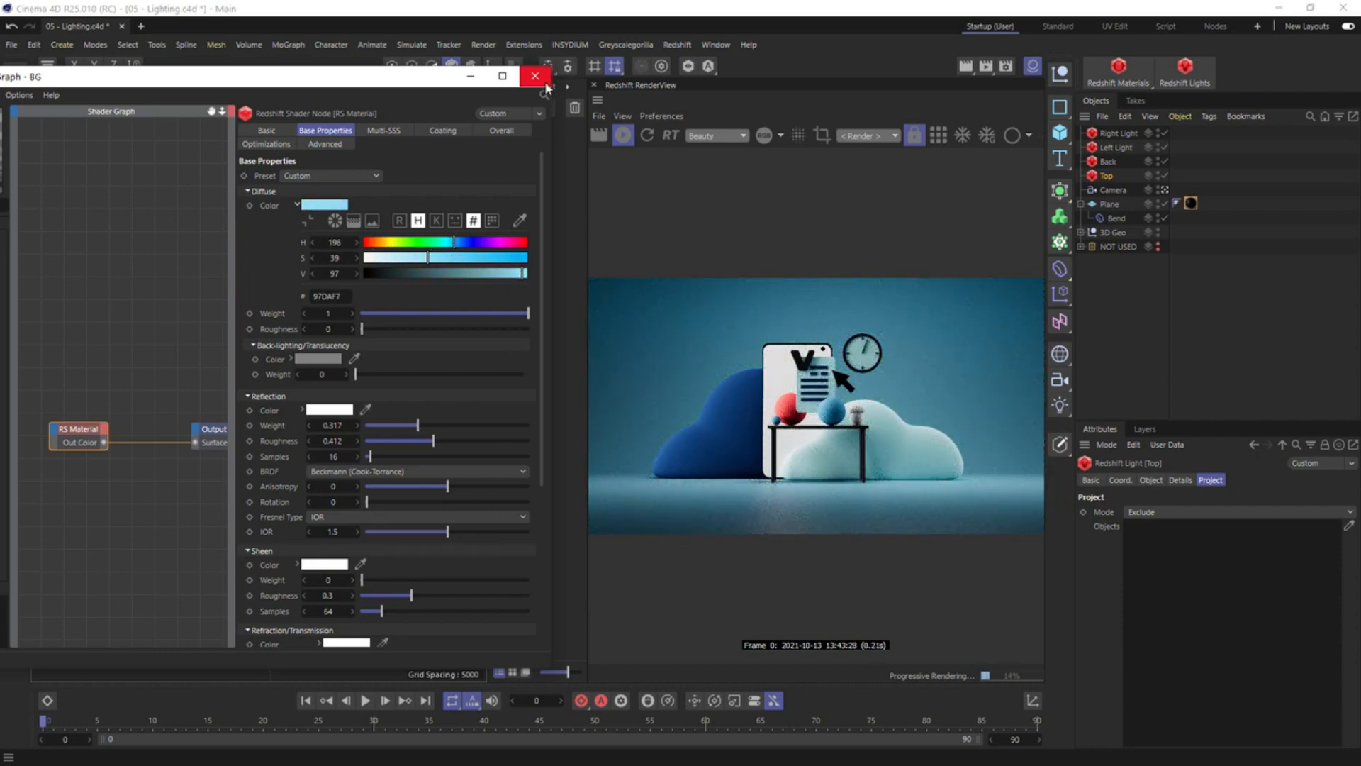
Close the BG shader graph, deselect the material and save the scene
left_click(536, 75)
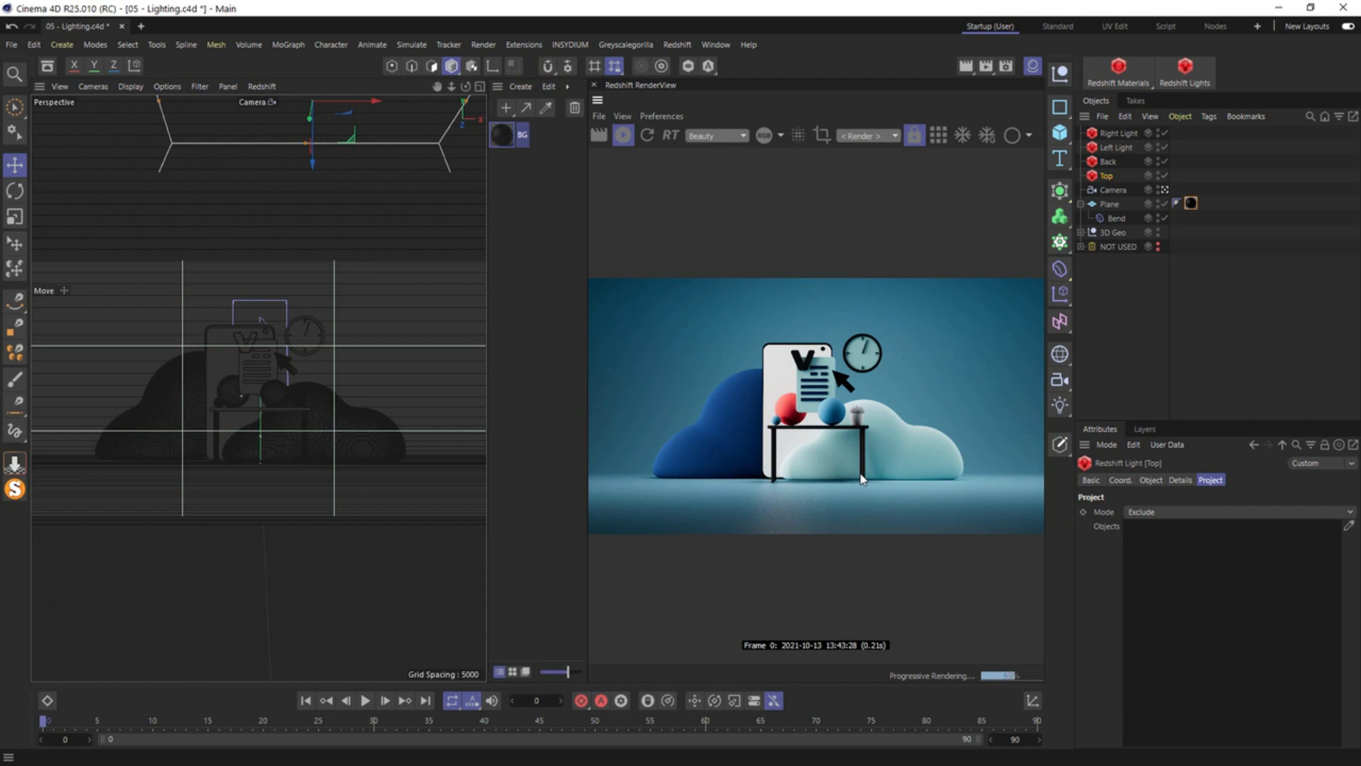
left_click(521, 252)
key("ctrl+s")
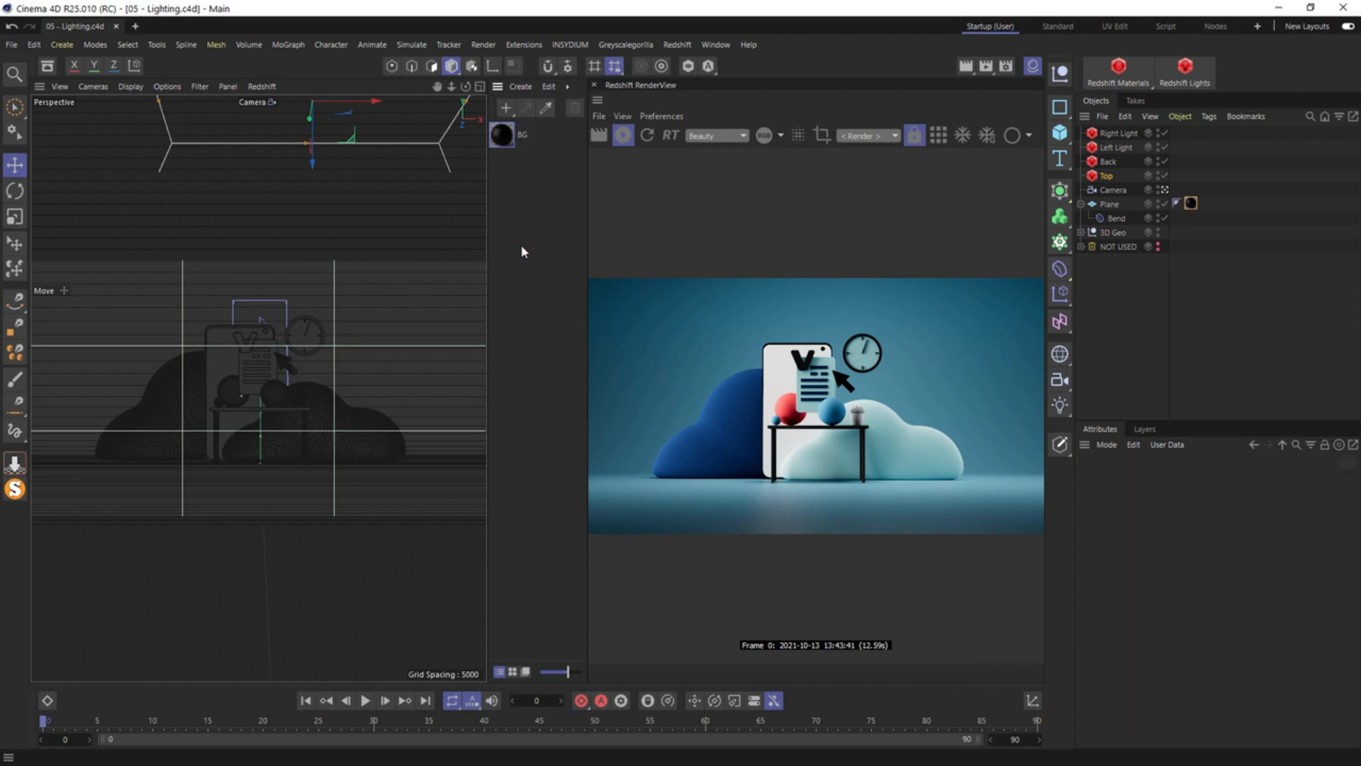
Create a new Redshift material for the 3D Geo group and give it a reflection roughness of about 0.43
left_click(1135, 78)
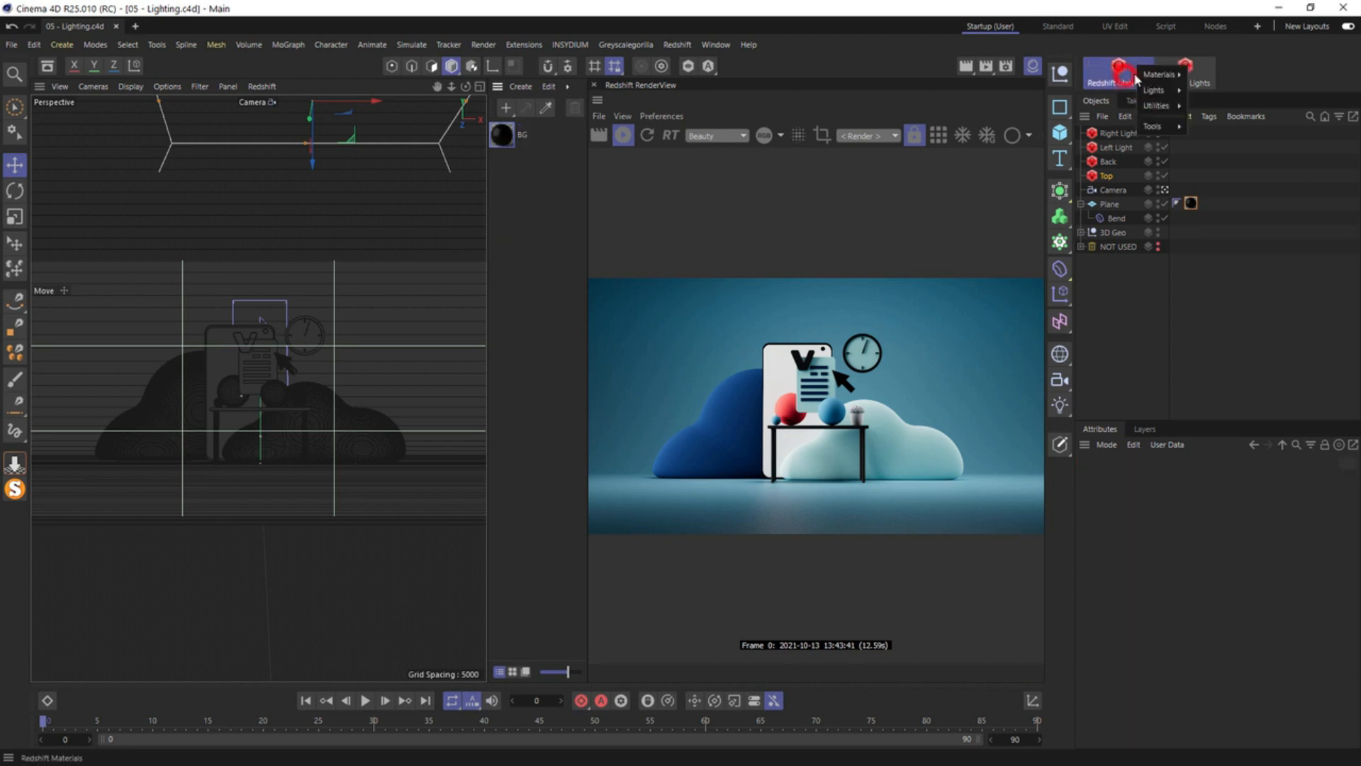
mouse_move(1147, 76)
left_click(1227, 76)
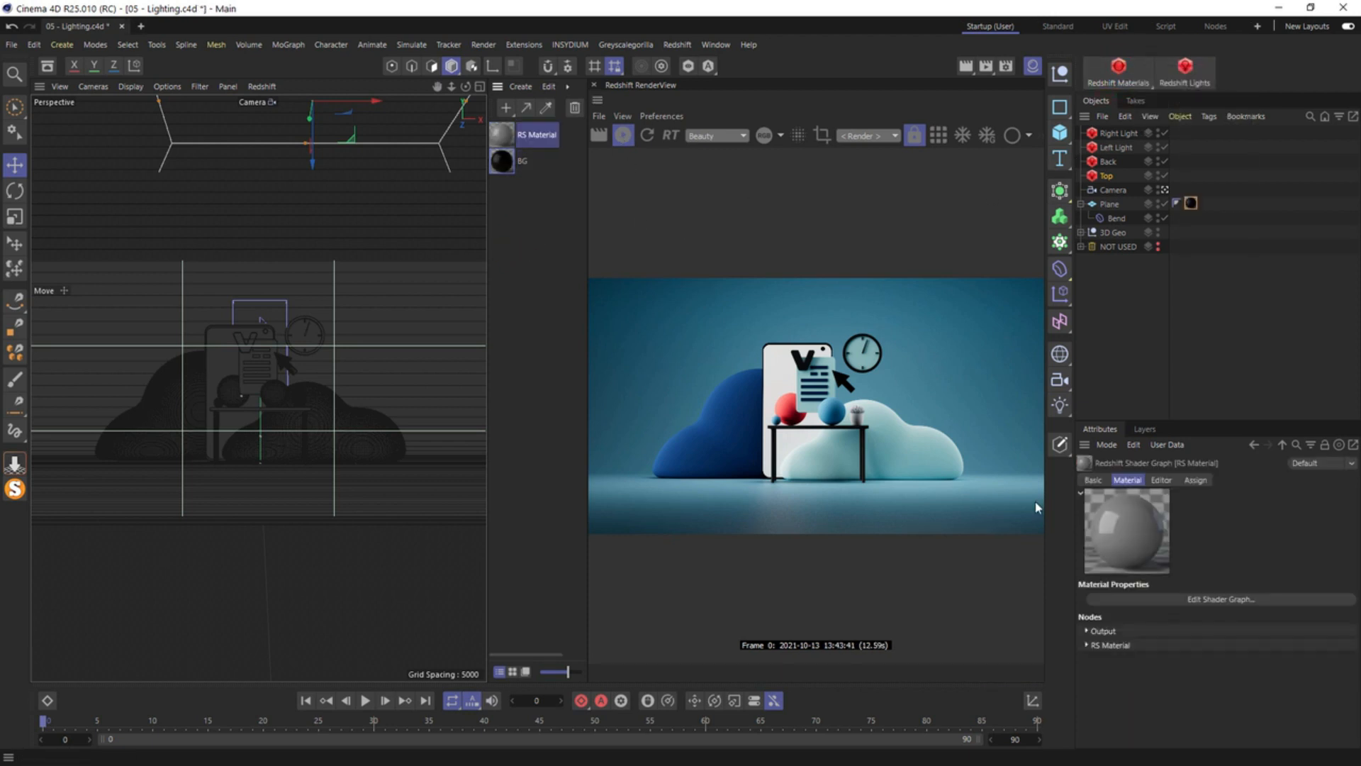
left_click(1196, 600)
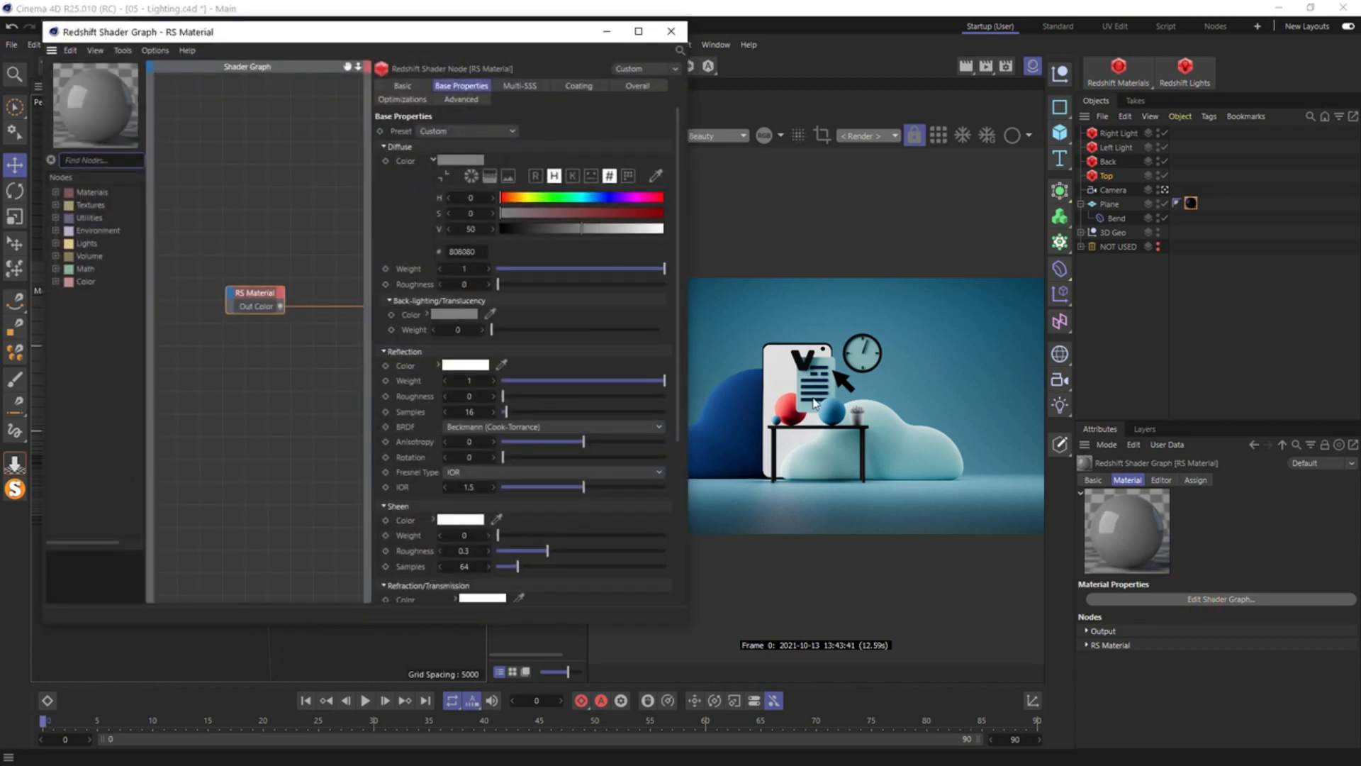
left_click_drag(565, 39, 482, 242)
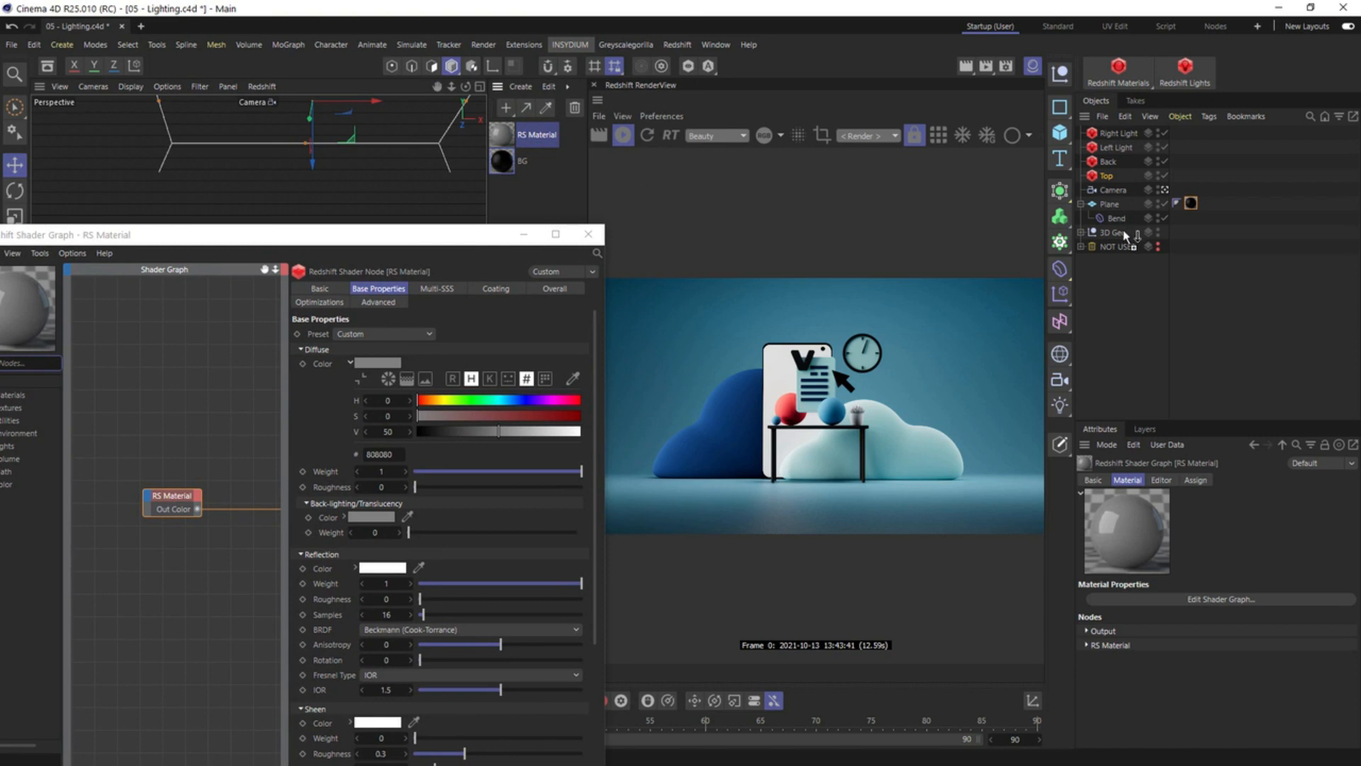
left_click_drag(1125, 236, 1127, 233)
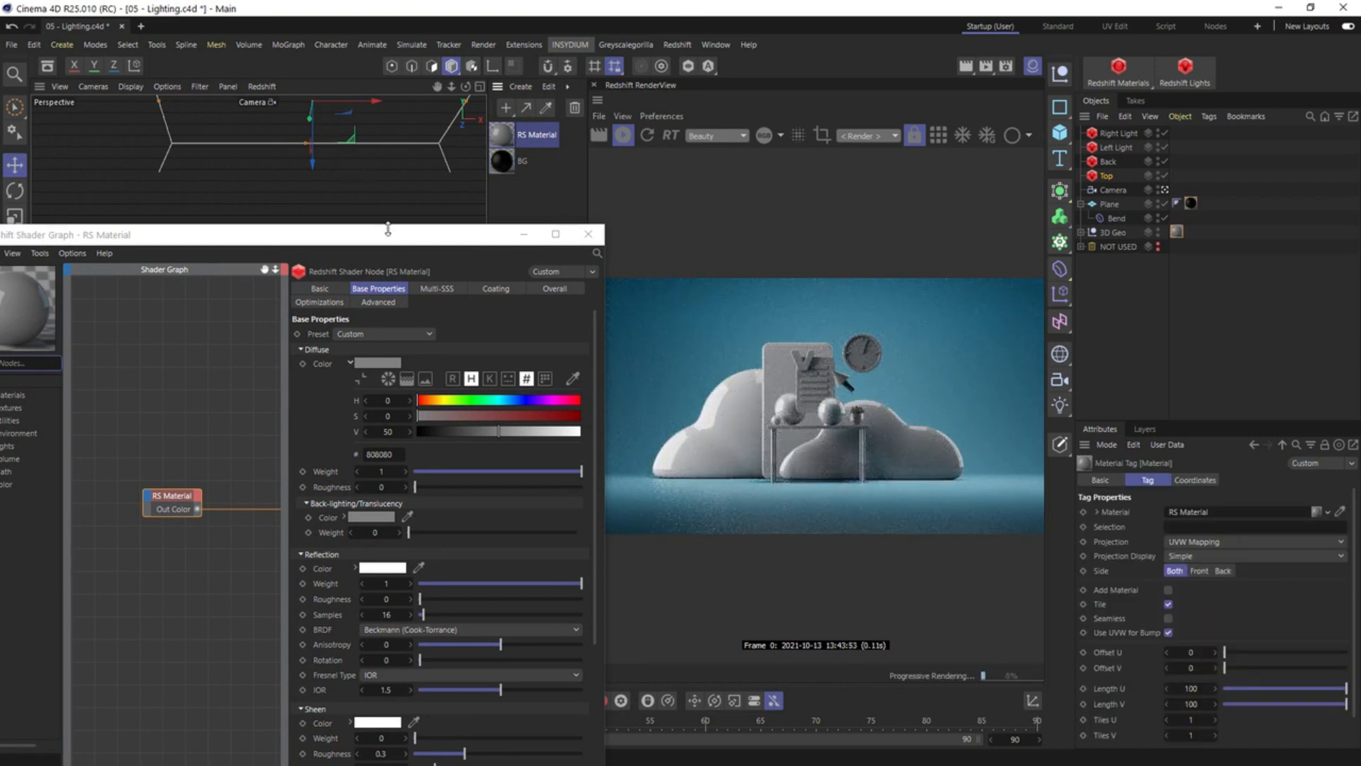
left_click_drag(387, 229, 435, 109)
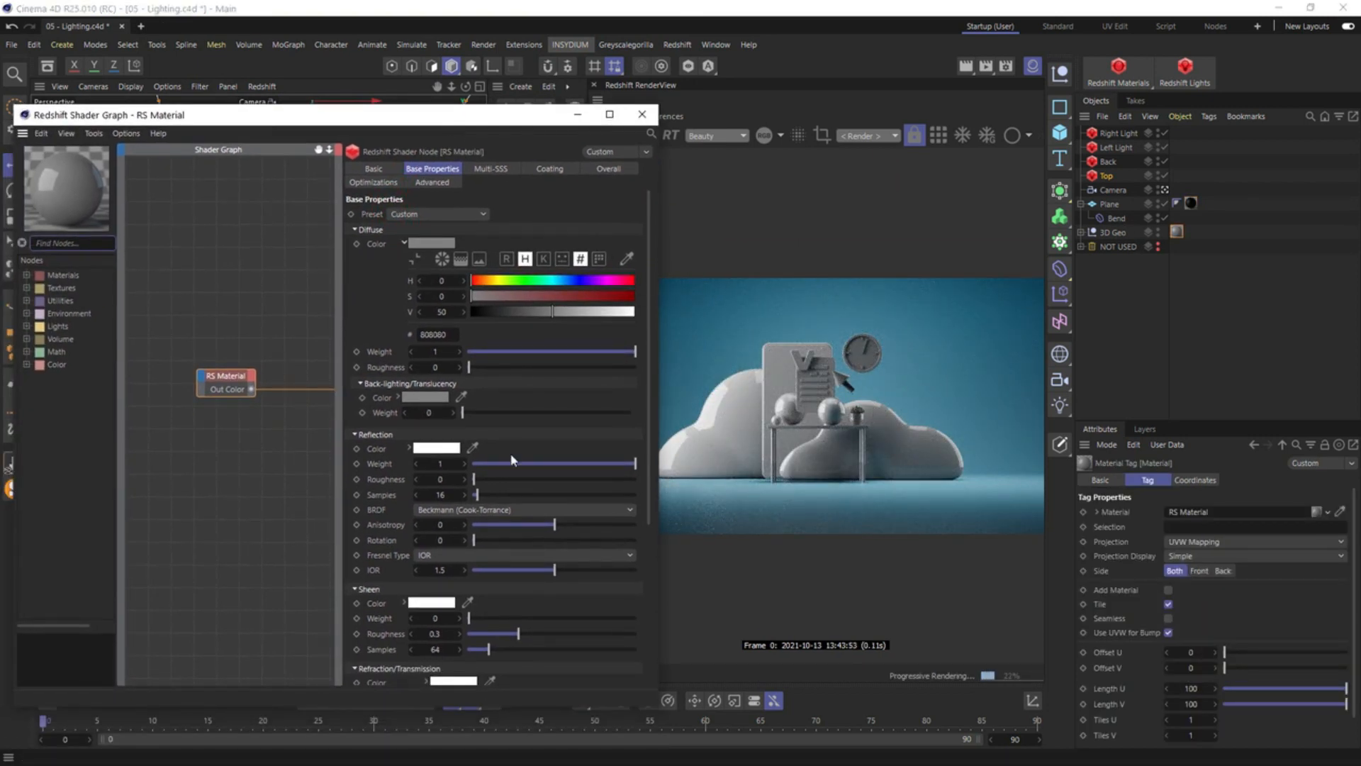
left_click_drag(473, 482, 544, 480)
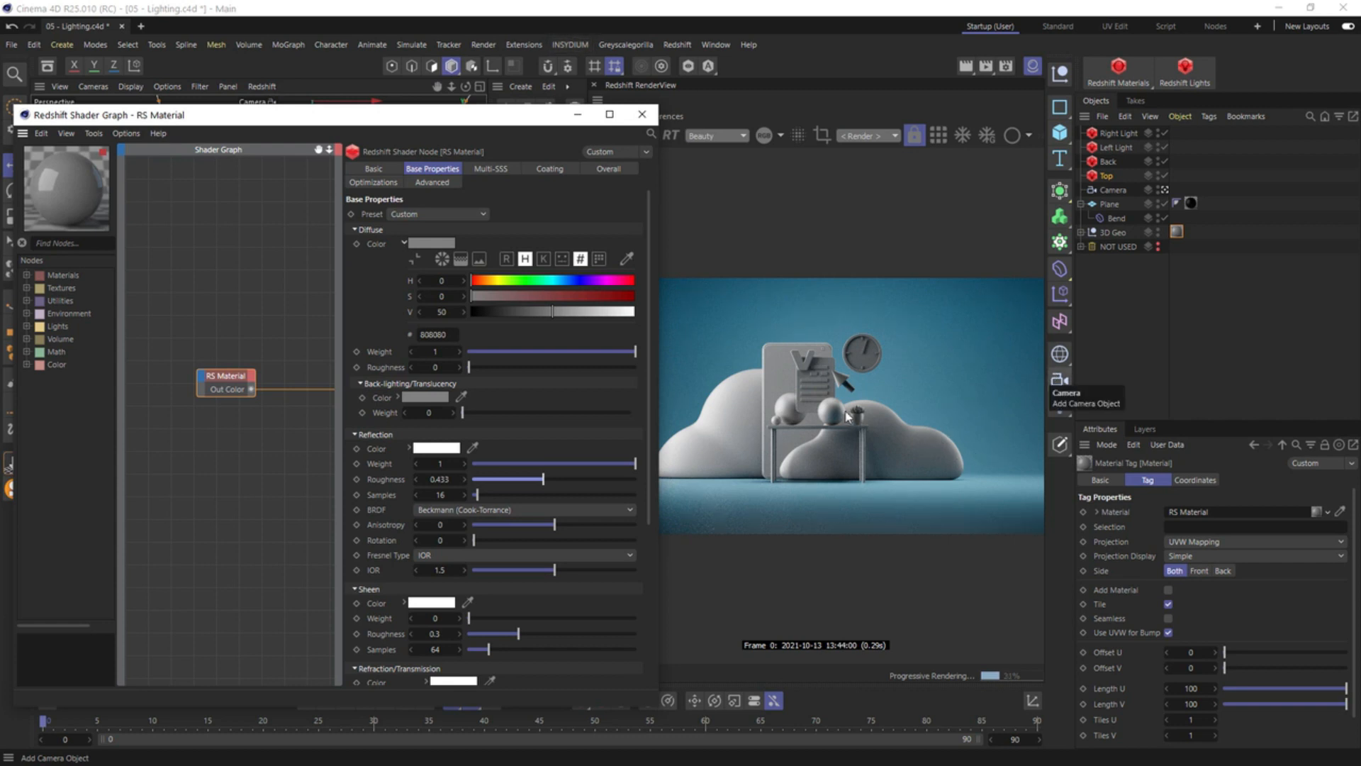
Add a Color User Data node to the material's graph with its attribute set to Object Color
left_click(78, 245)
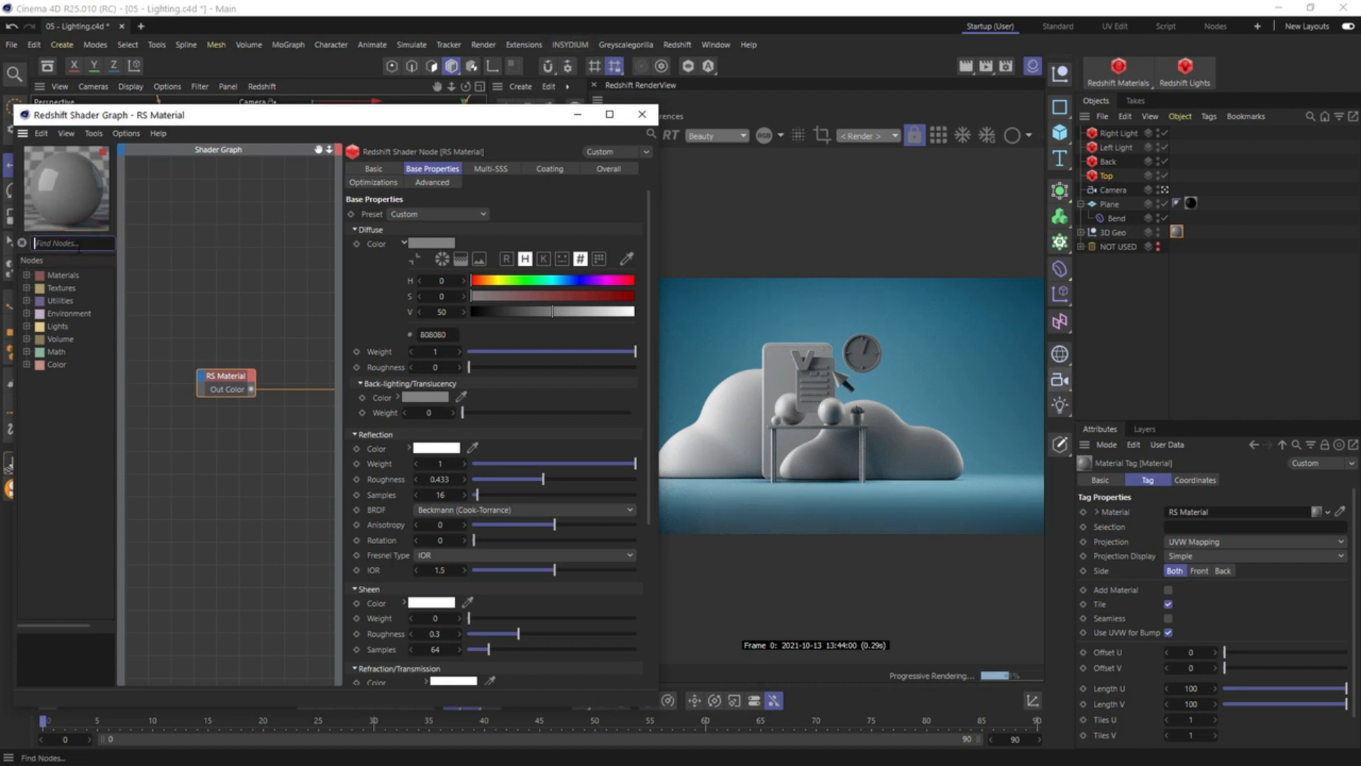
type("color")
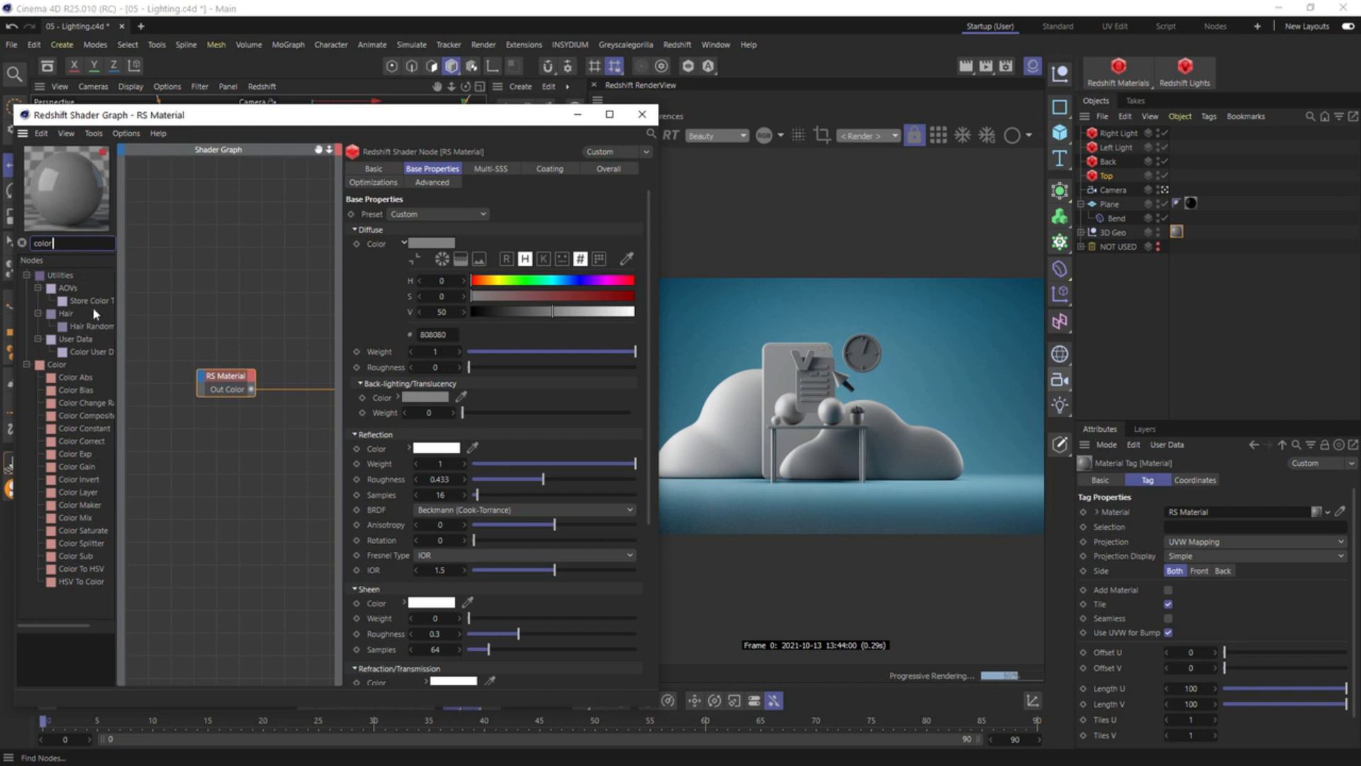
left_click_drag(104, 350, 187, 309)
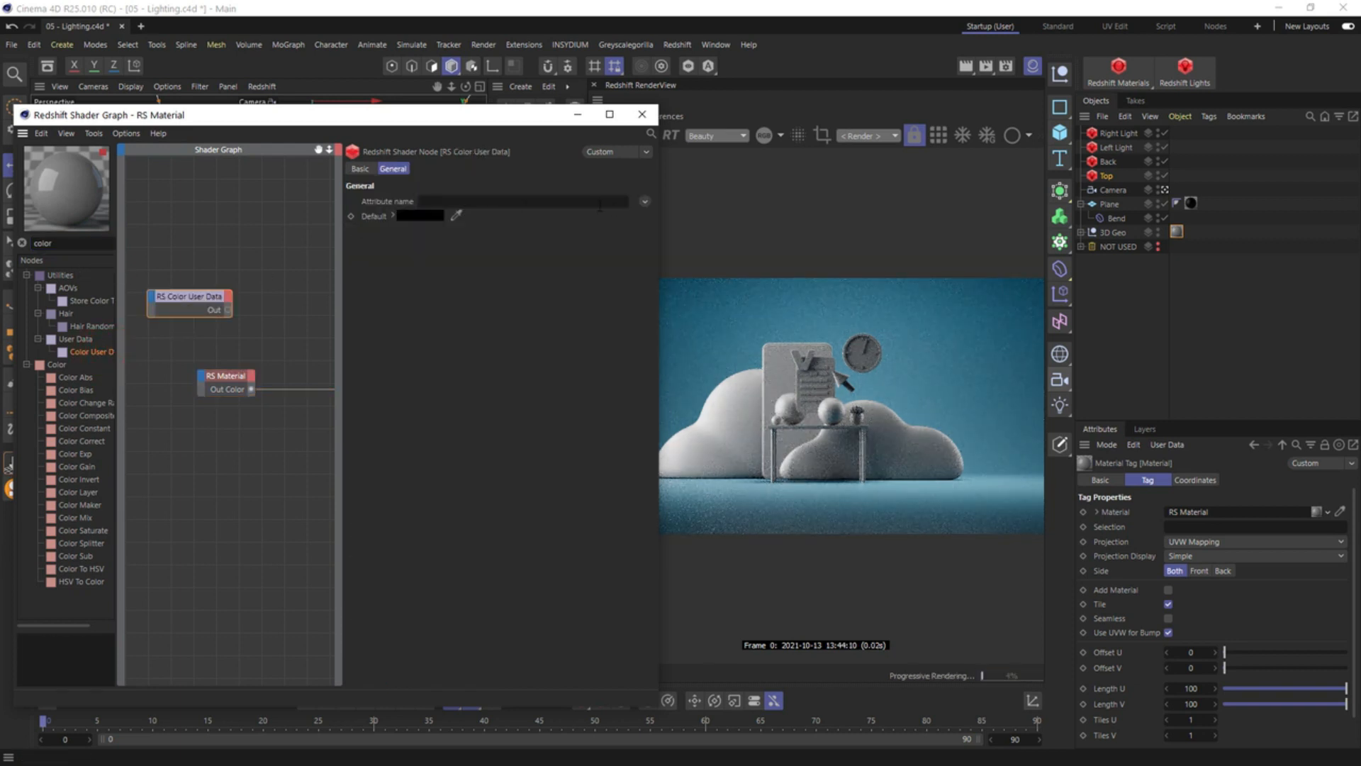
left_click(645, 202)
mouse_move(659, 233)
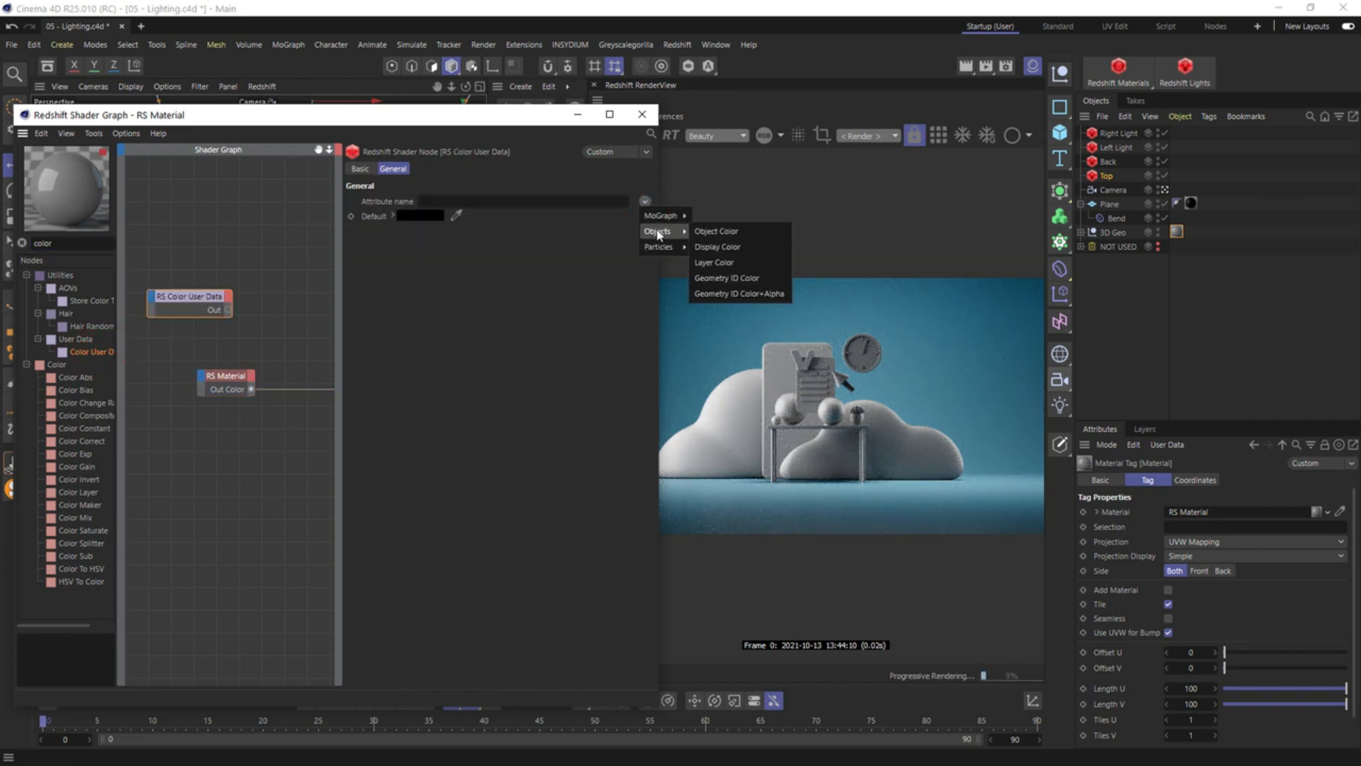
left_click(706, 236)
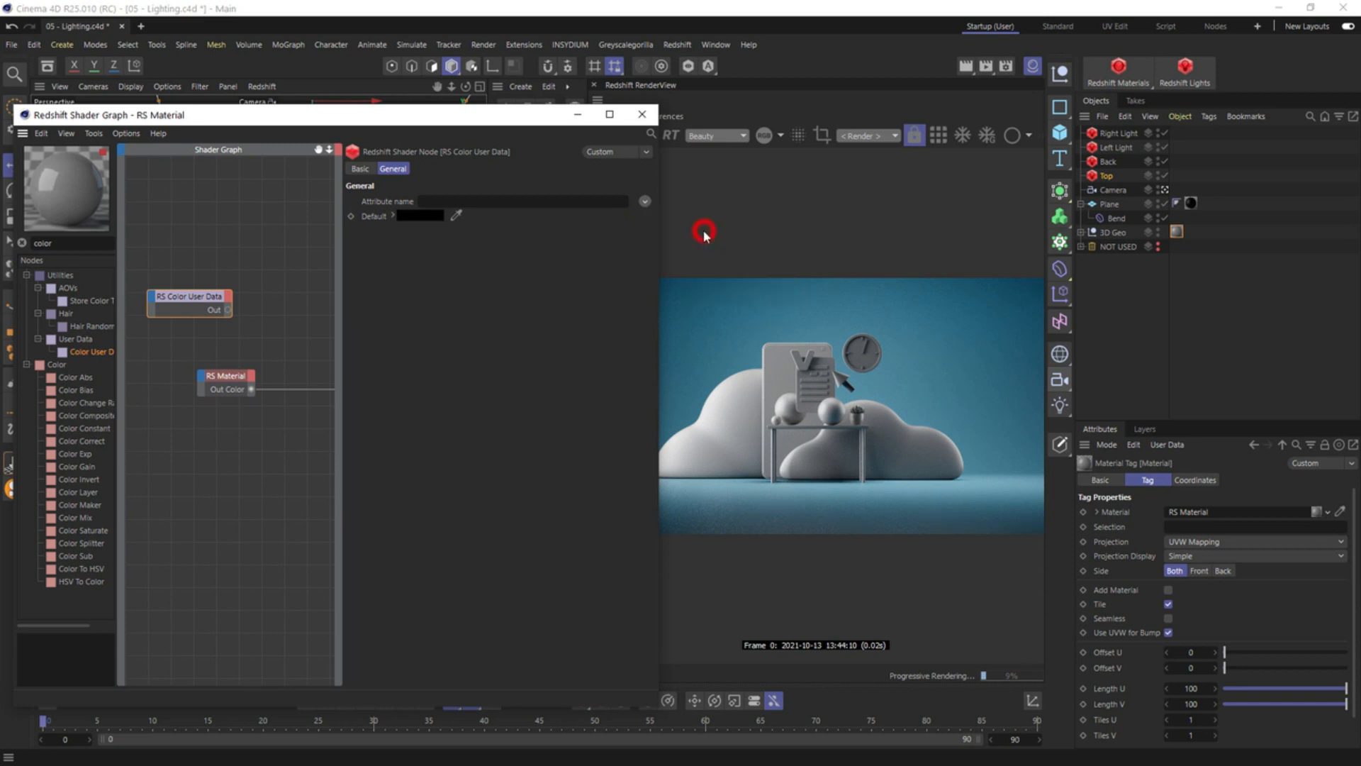
Connect the Color User Data output to the RS Material's Diffuse Color and lower the material's reflection weight to about 0.18
left_click_drag(228, 310, 203, 373)
mouse_move(228, 405)
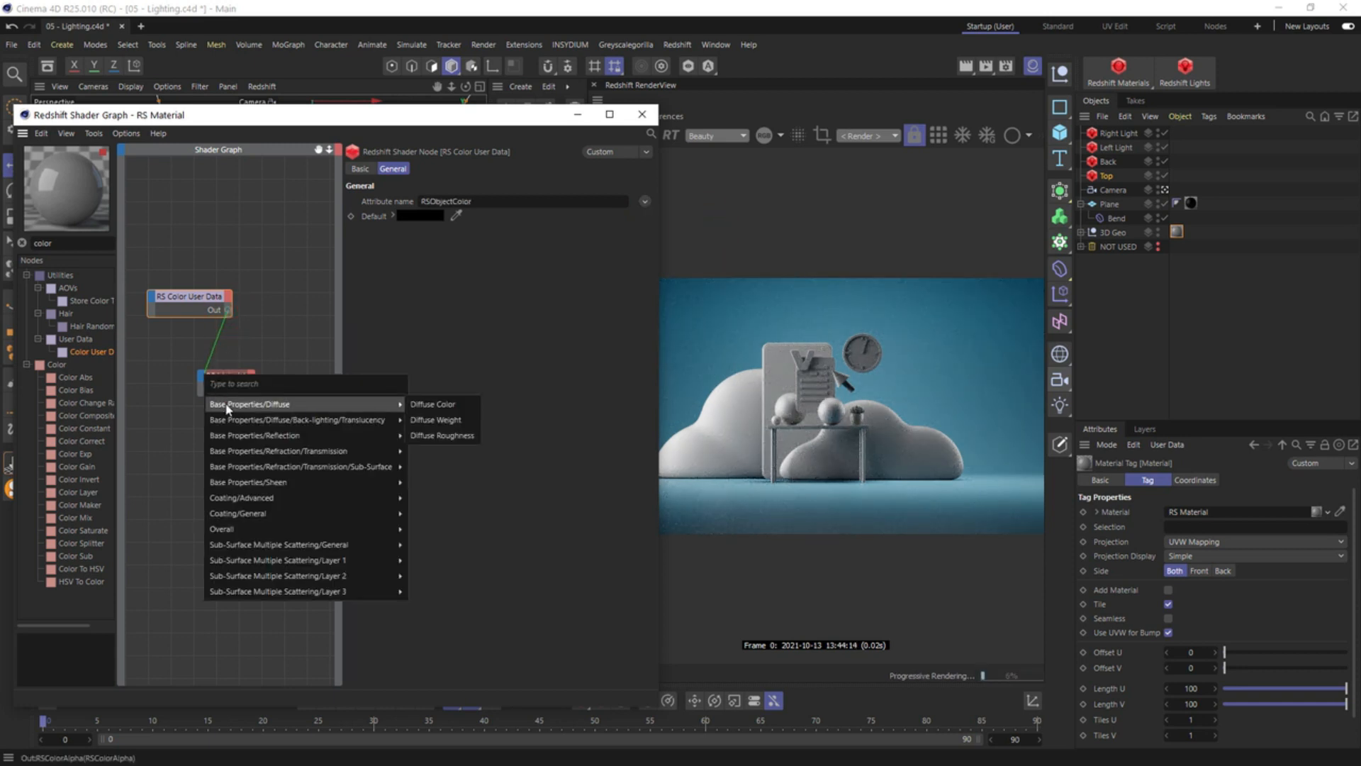
left_click(415, 403)
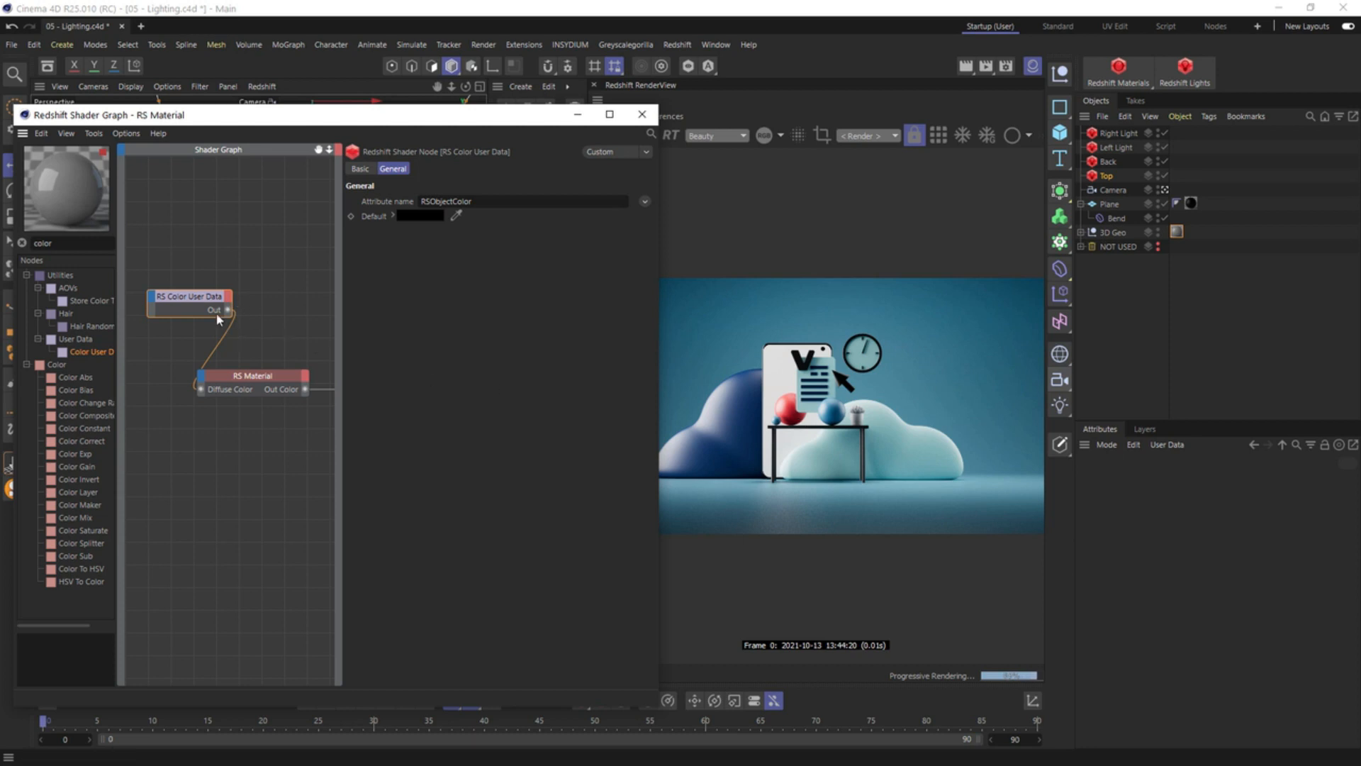
left_click_drag(221, 301, 188, 307)
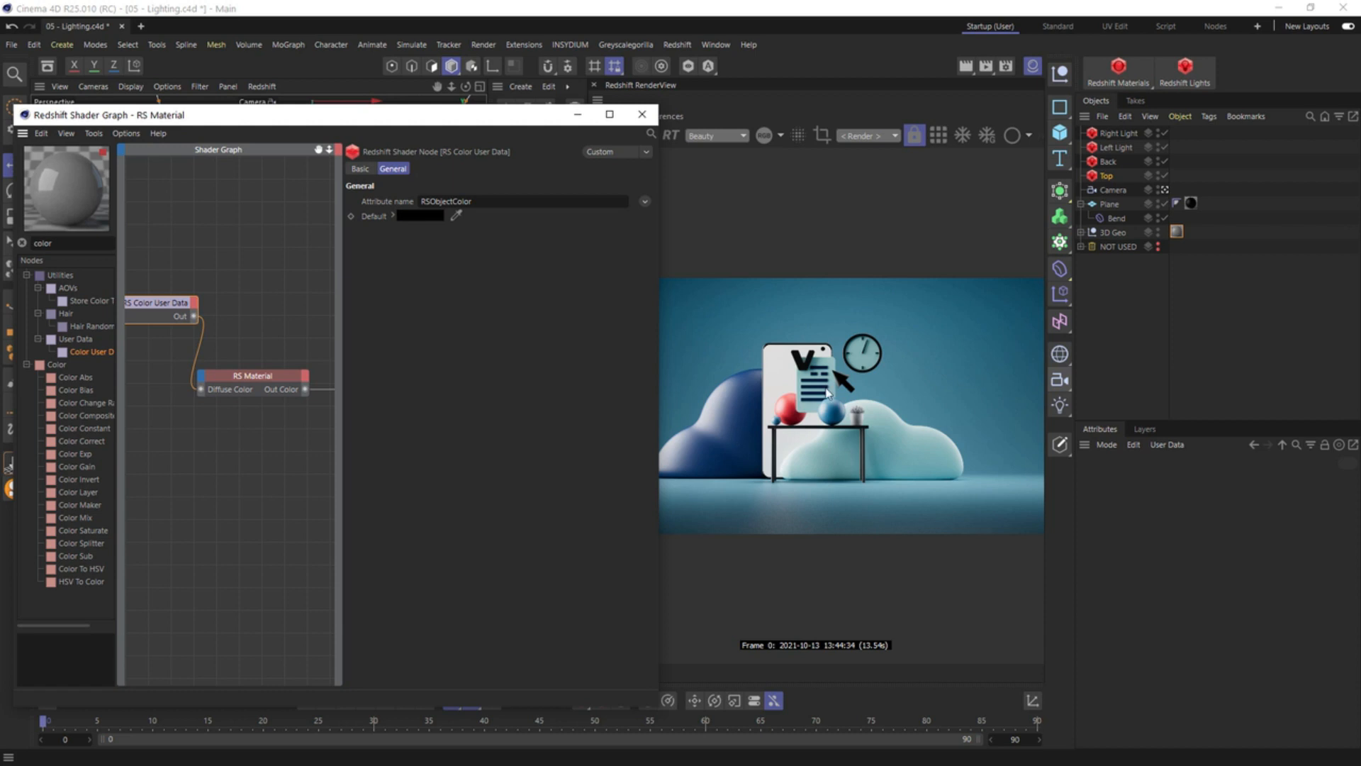
left_click(273, 386)
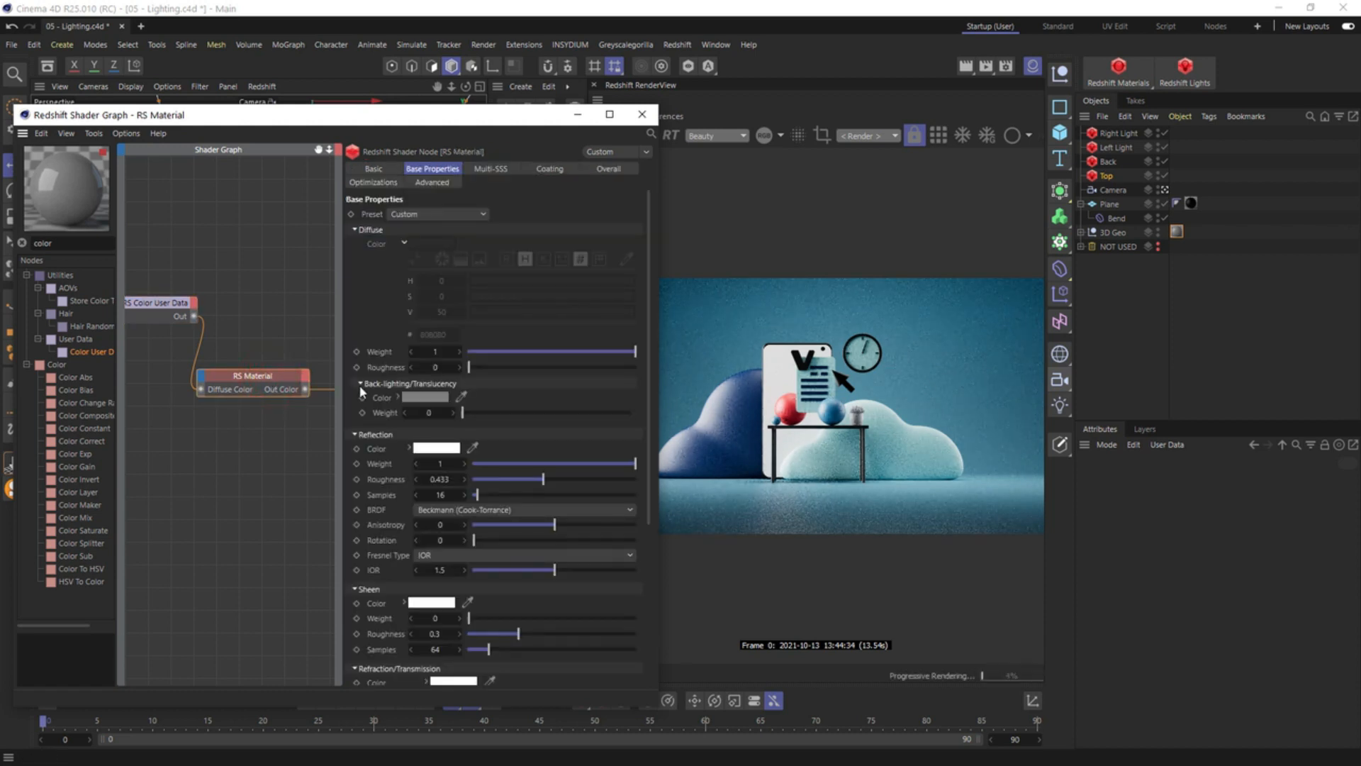
left_click_drag(609, 466, 503, 475)
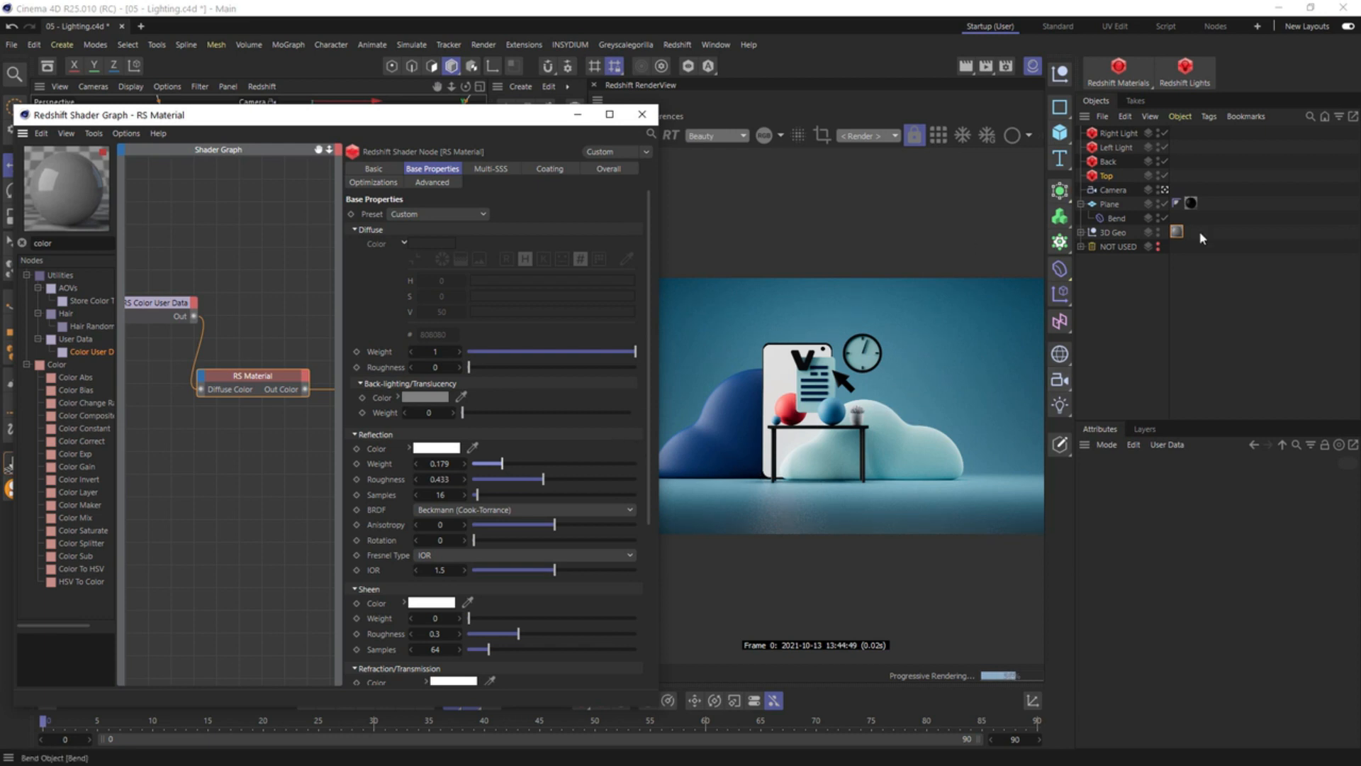
Close the RS Material's shader graph and bring the camera closer to the scene
left_click_drag(1177, 231, 1177, 217)
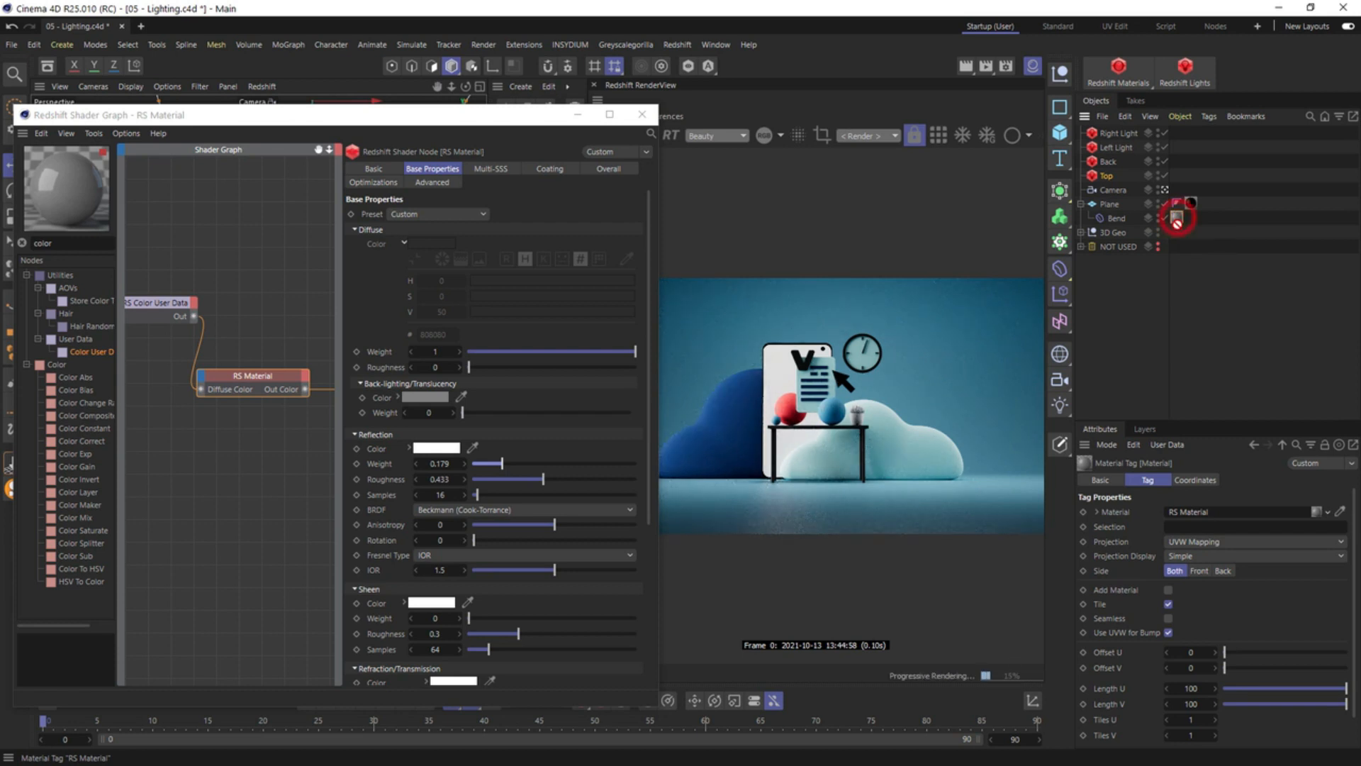
left_click_drag(1177, 216, 1177, 231)
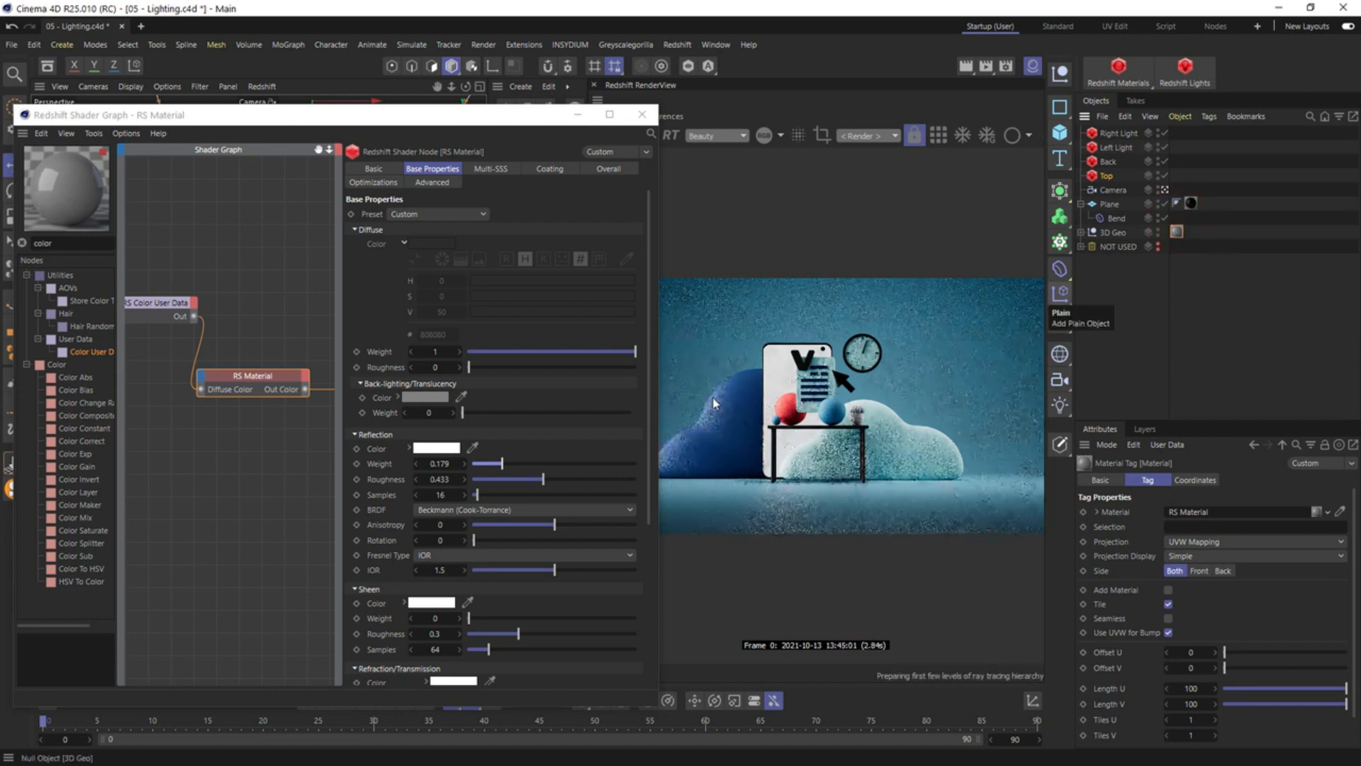
left_click(642, 114)
left_click_drag(452, 86, 489, 87)
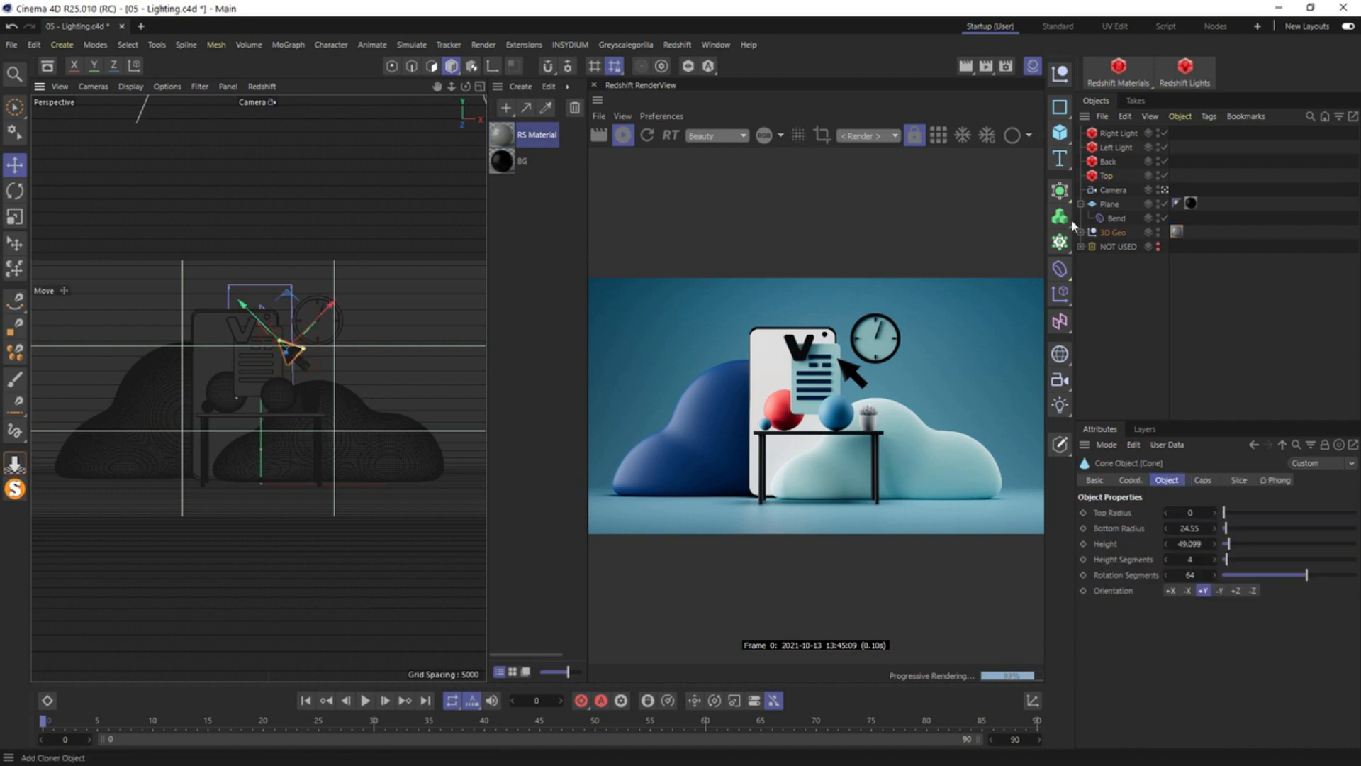
Set the display color of the 3D Cursor's cylinder and cone to a mid grey, RGB 116, 116, 116
left_click(1112, 233)
left_click(1083, 233)
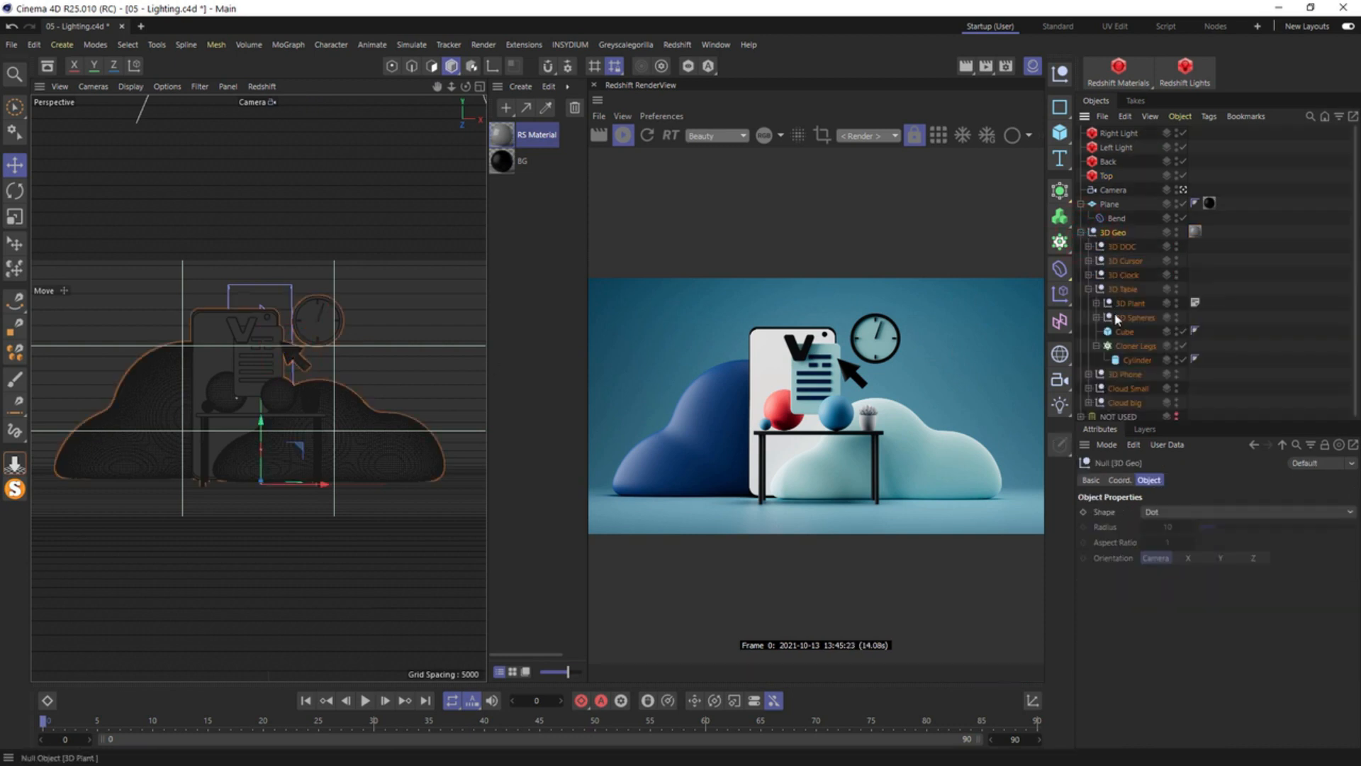
left_click(1116, 275)
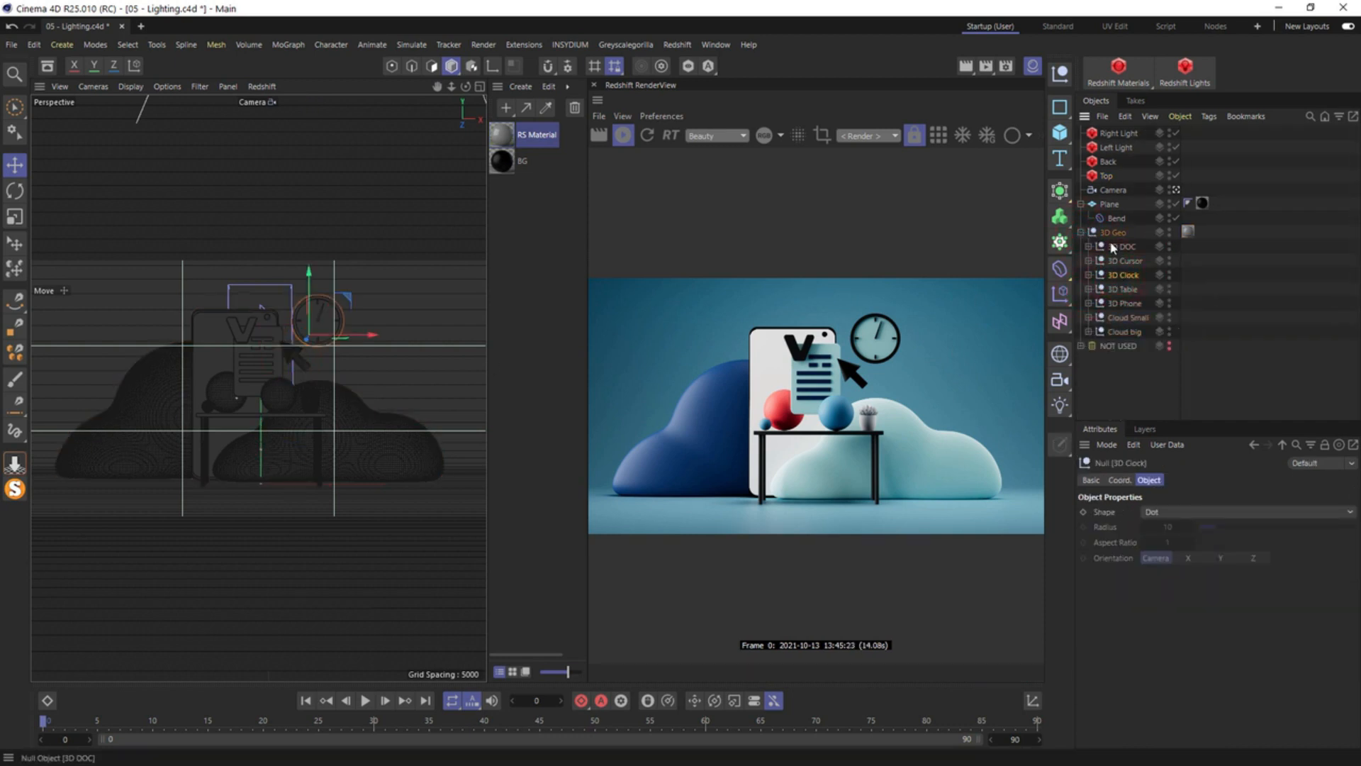
left_click(1088, 260)
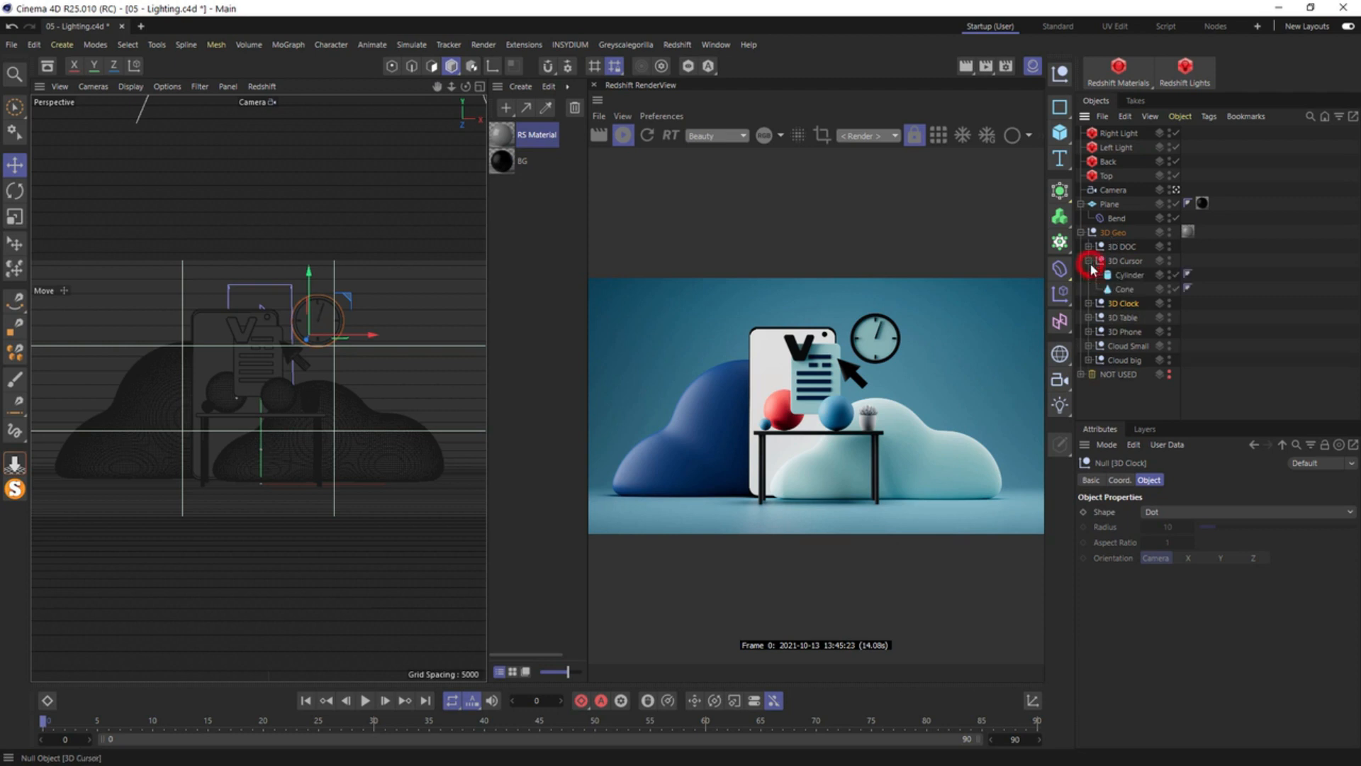
left_click(1125, 275)
left_click(1124, 288, "shift")
left_click(1095, 480)
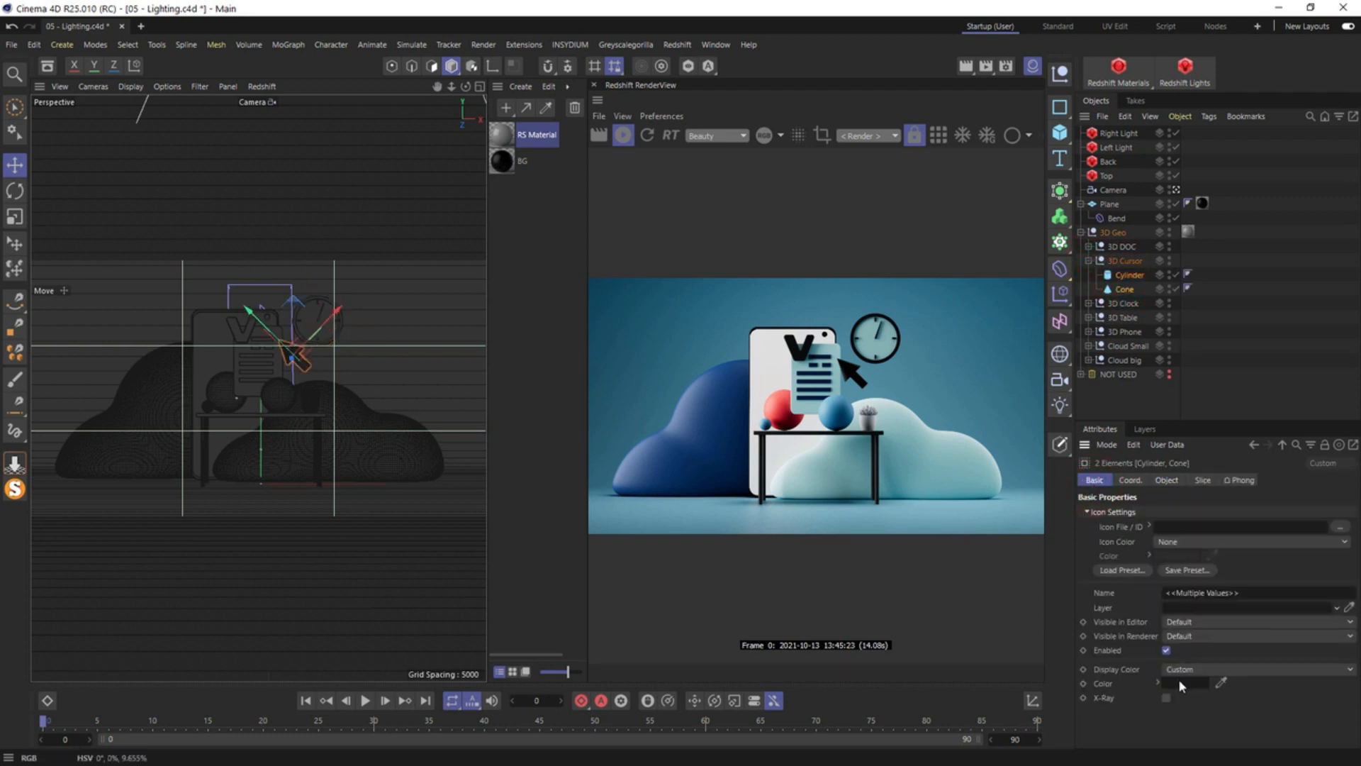
left_click(1180, 683)
left_click(1046, 701)
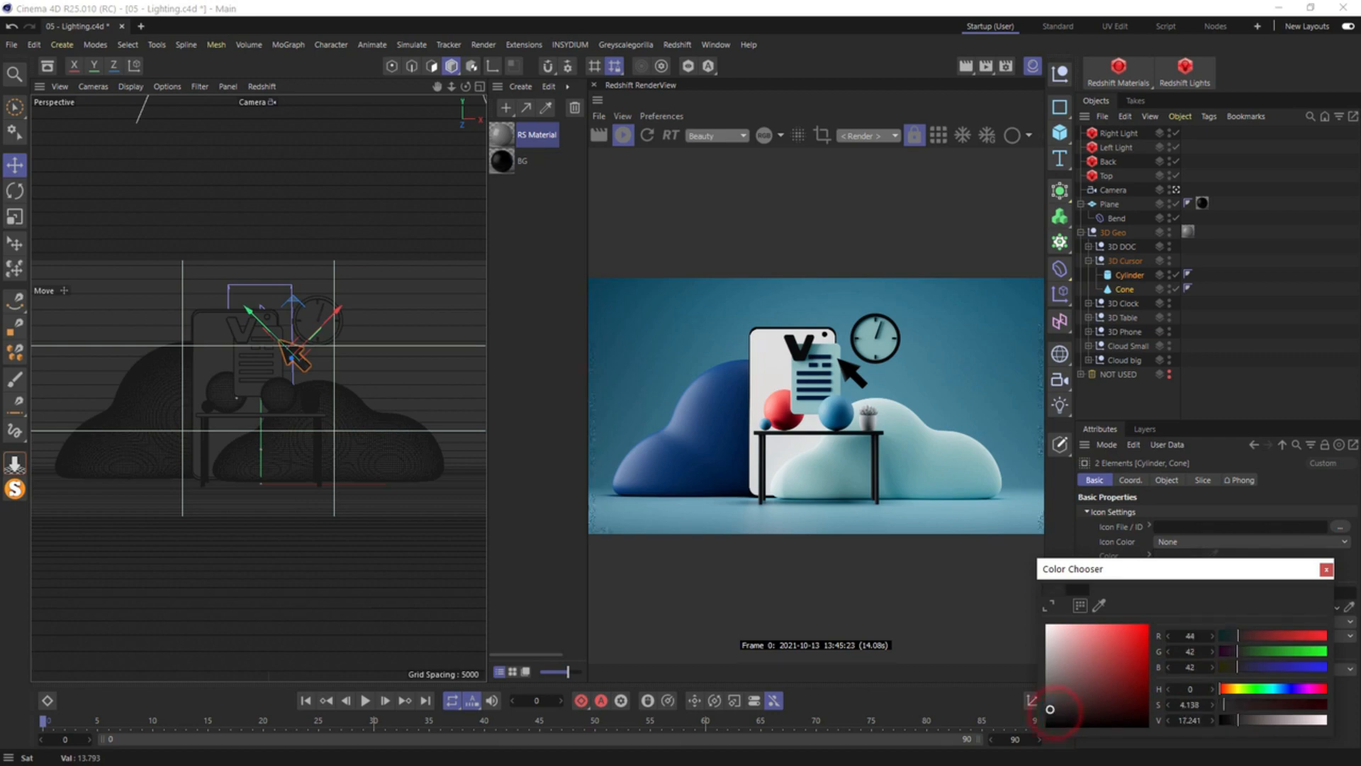
left_click(1045, 669)
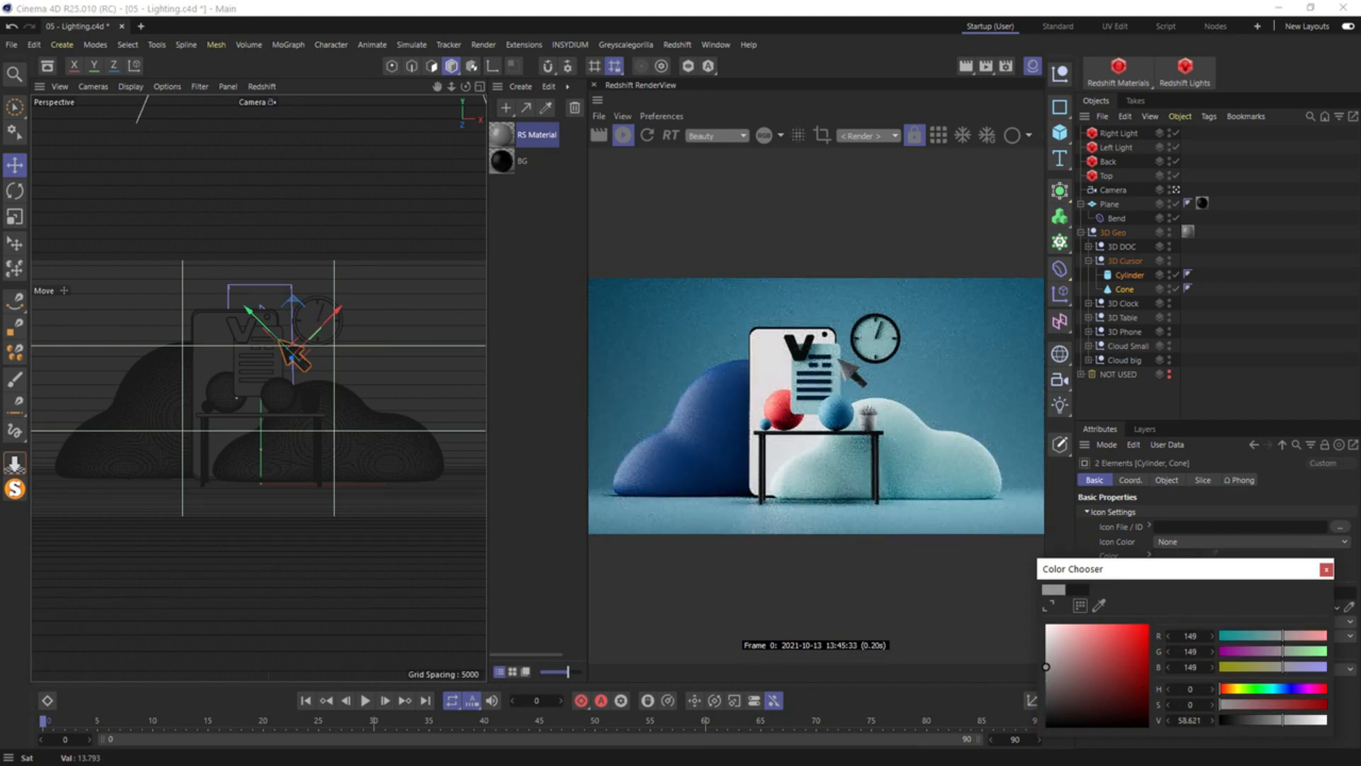
left_click(1046, 664)
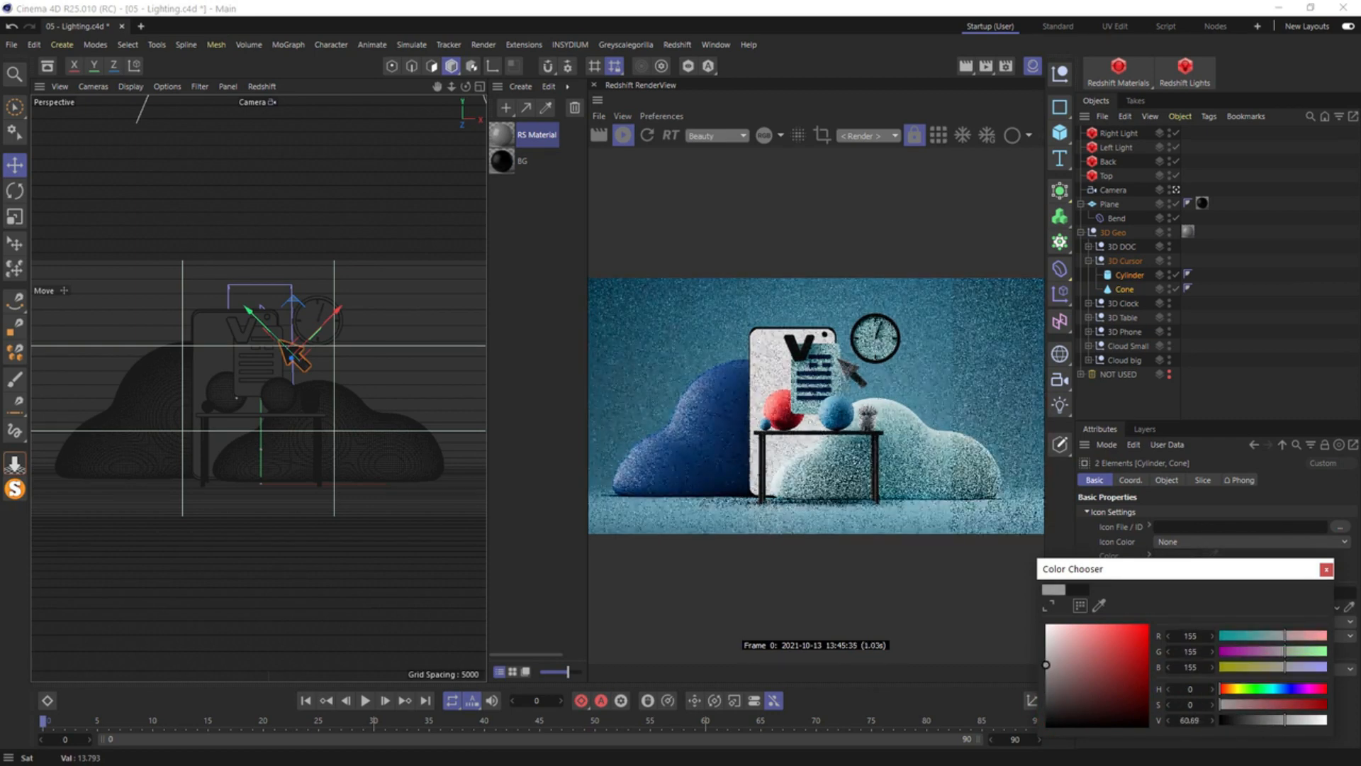
mouse_move(1046, 665)
left_mouse_down()
mouse_move(1136, 634)
mouse_move(1045, 700)
mouse_move(1045, 680)
left_mouse_up()
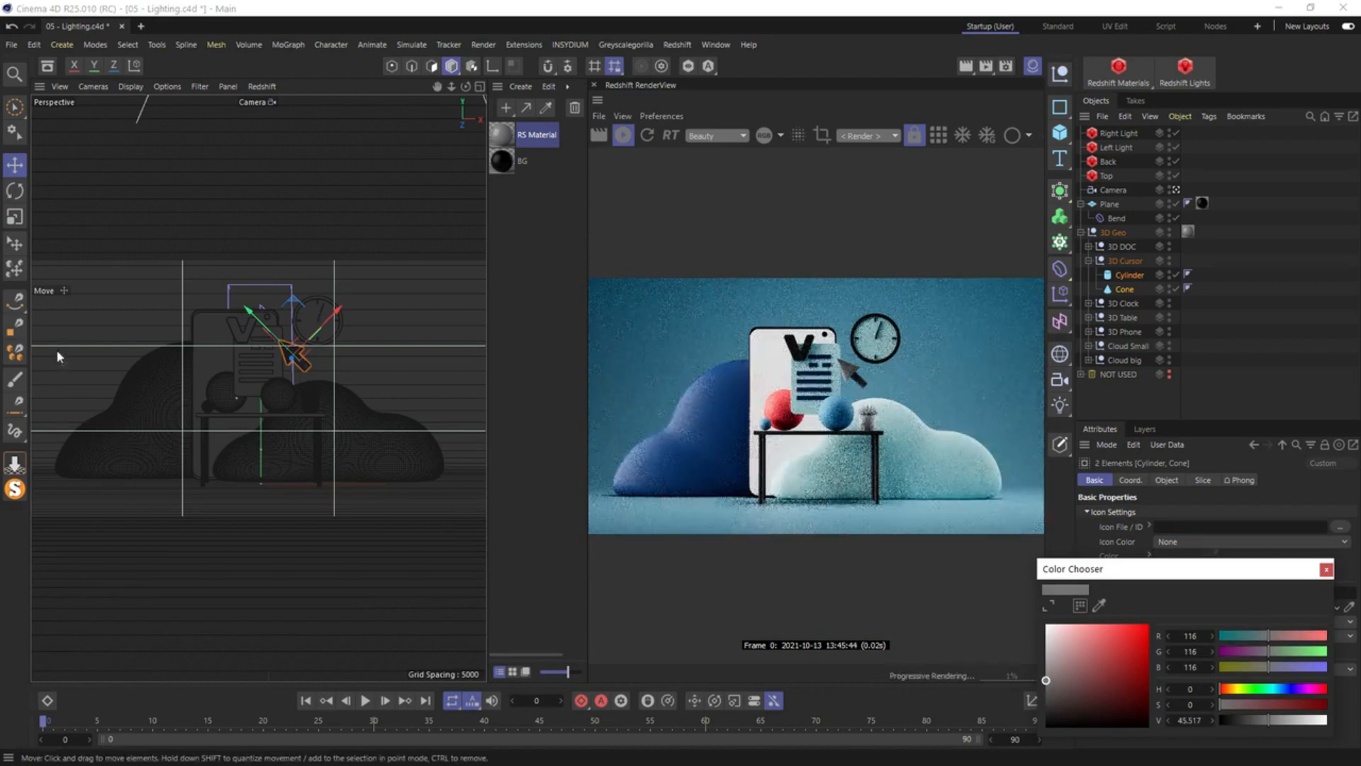
Set the extruded V's display color to a muted blue, about RGB 60, 85, 113
left_click(231, 319)
left_click(229, 319)
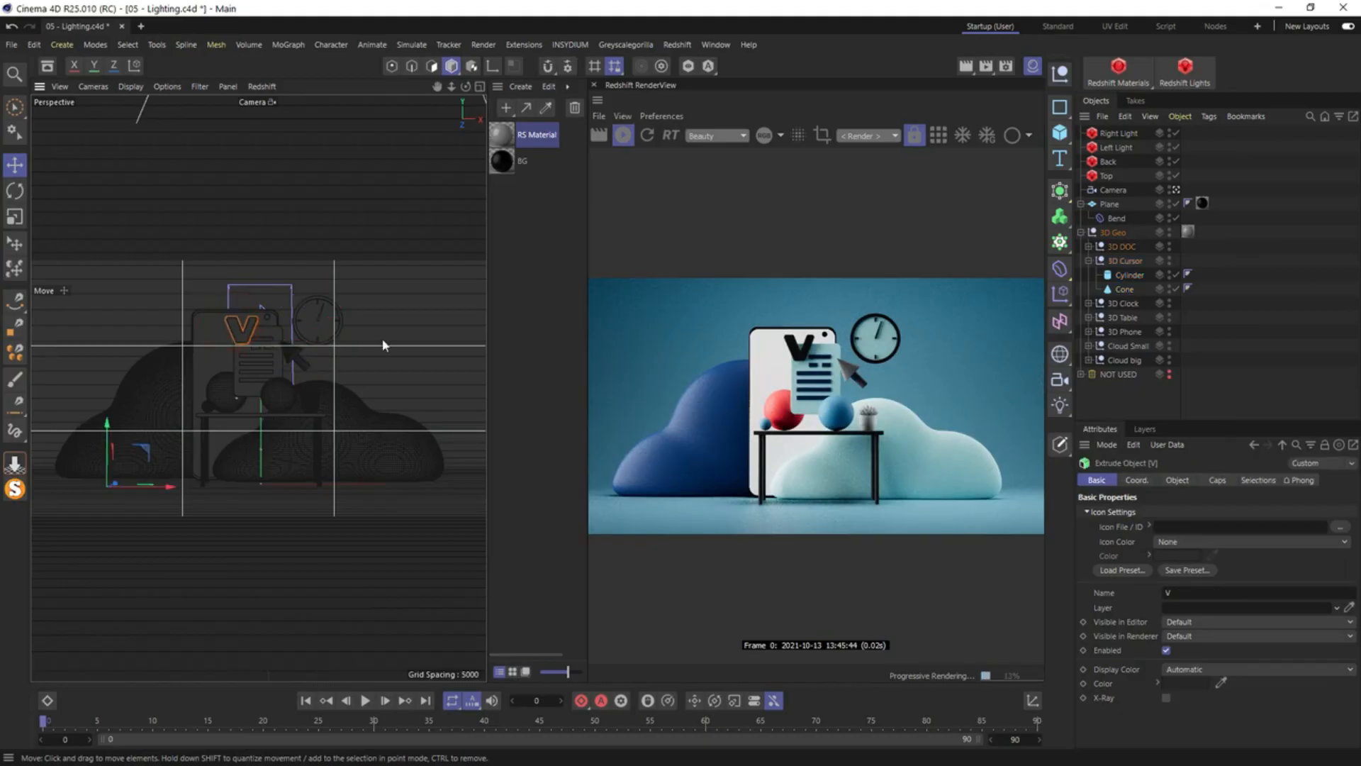
left_click(1171, 669)
left_click(1173, 675)
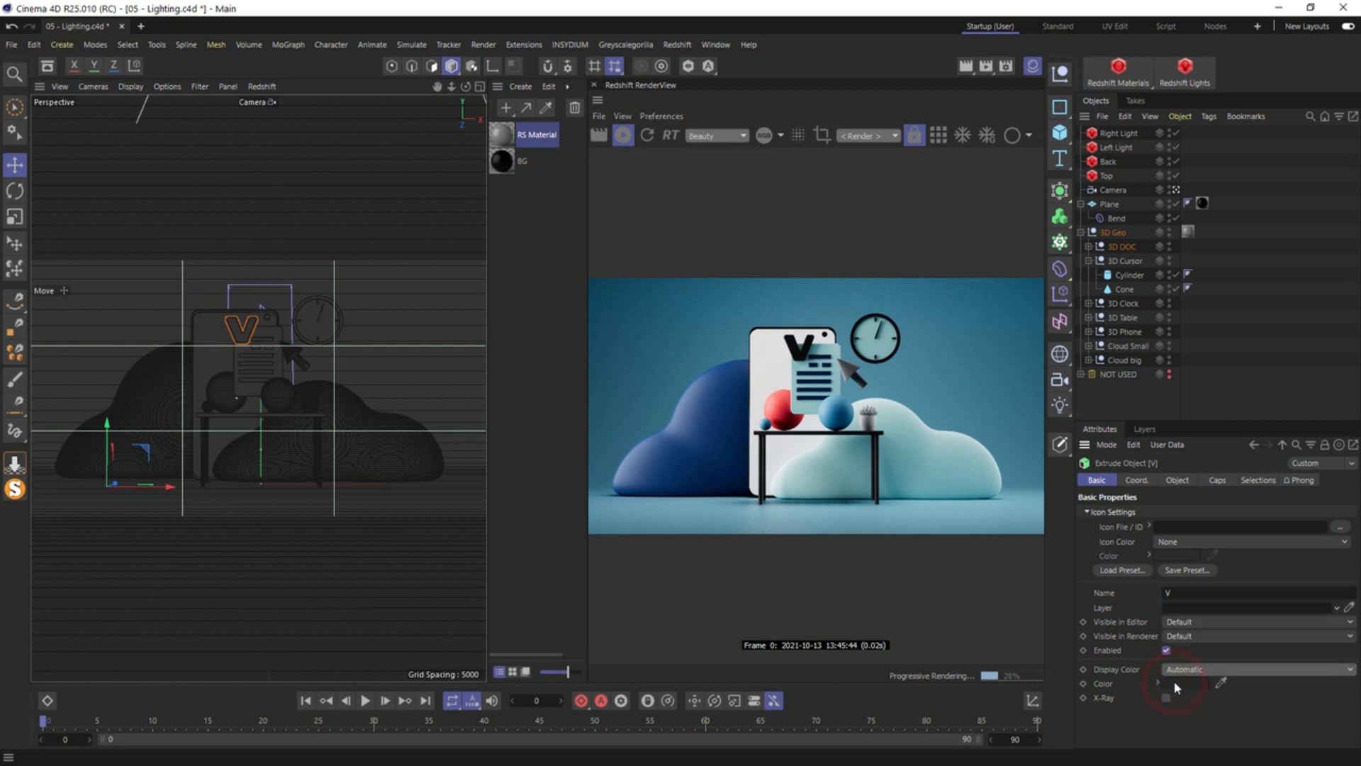
left_click(1173, 682)
left_click_drag(1267, 691, 1283, 688)
left_click(1074, 700)
left_click(1094, 681)
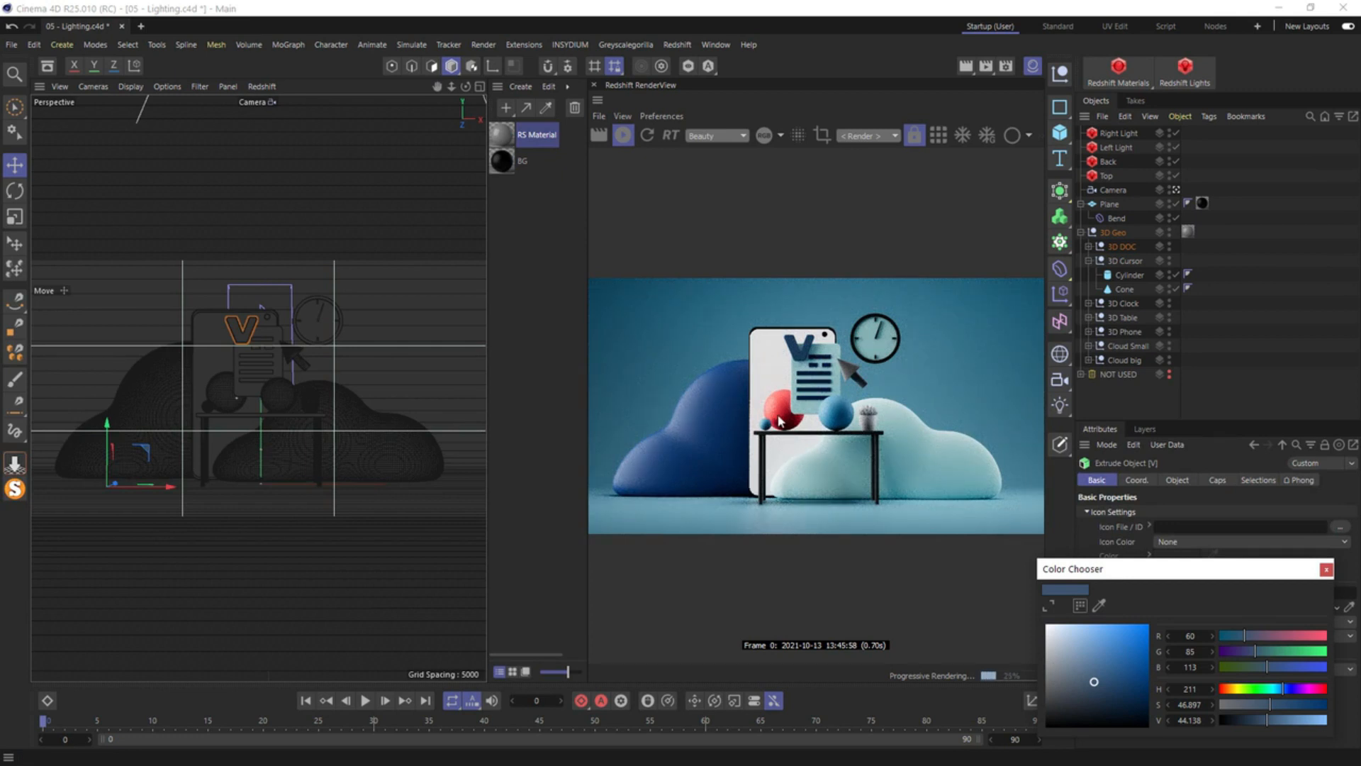
Check the display colors of the large red sphere and the smallest blue sphere on the table
left_click(221, 397)
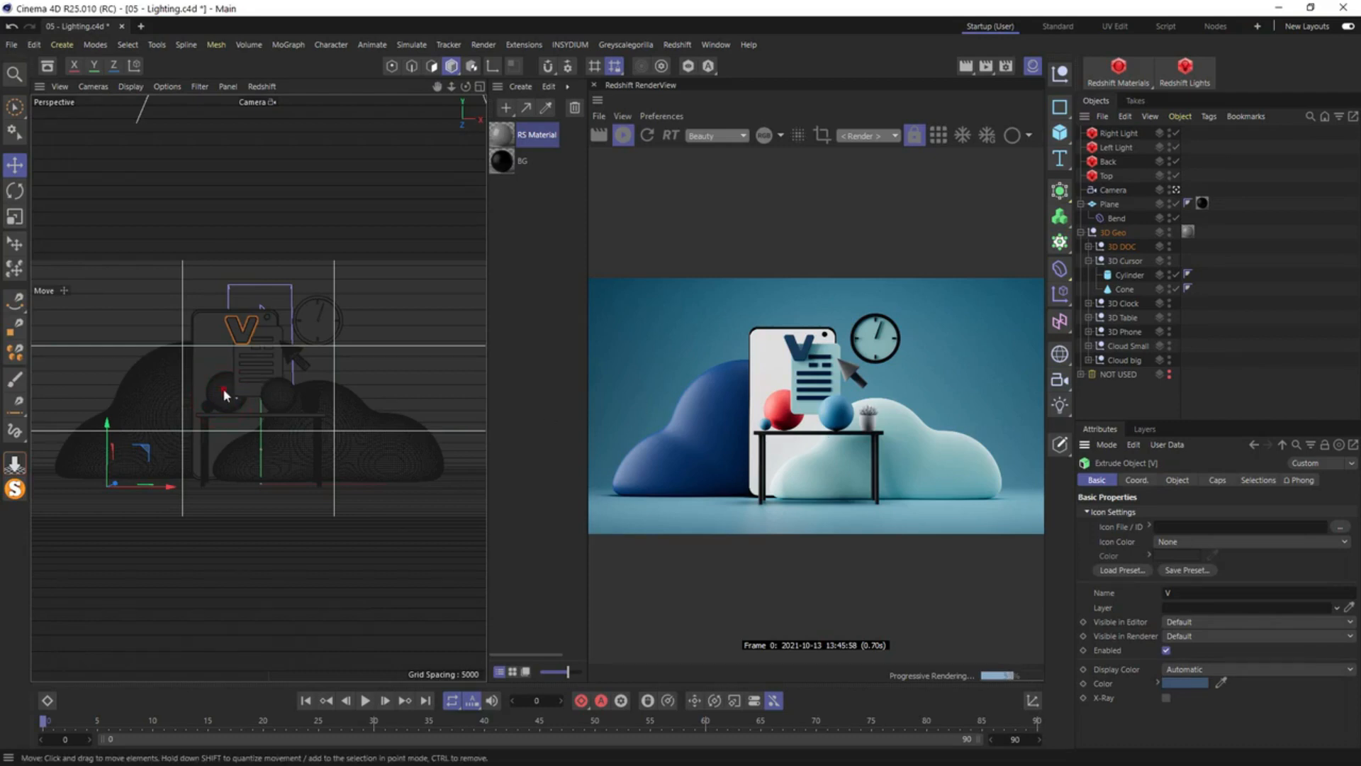
left_click(224, 395)
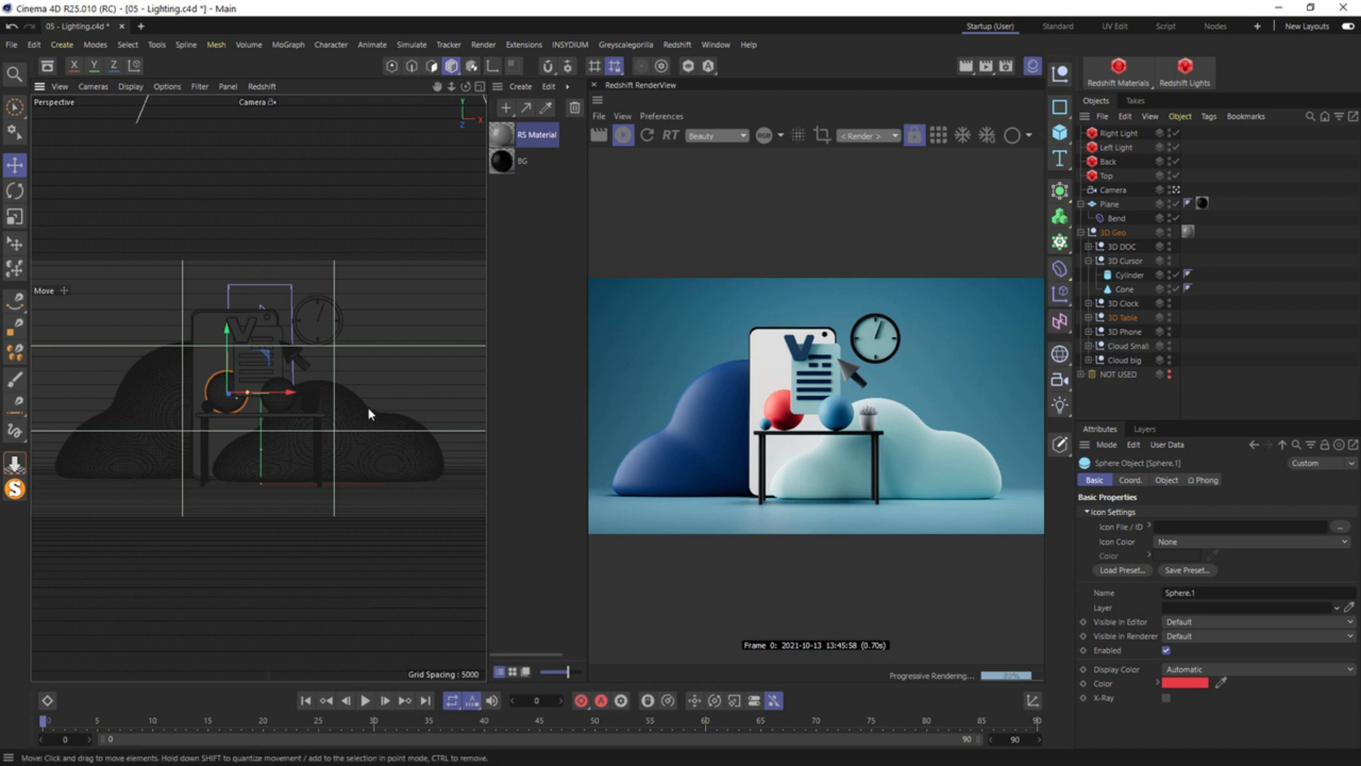
left_click(227, 338)
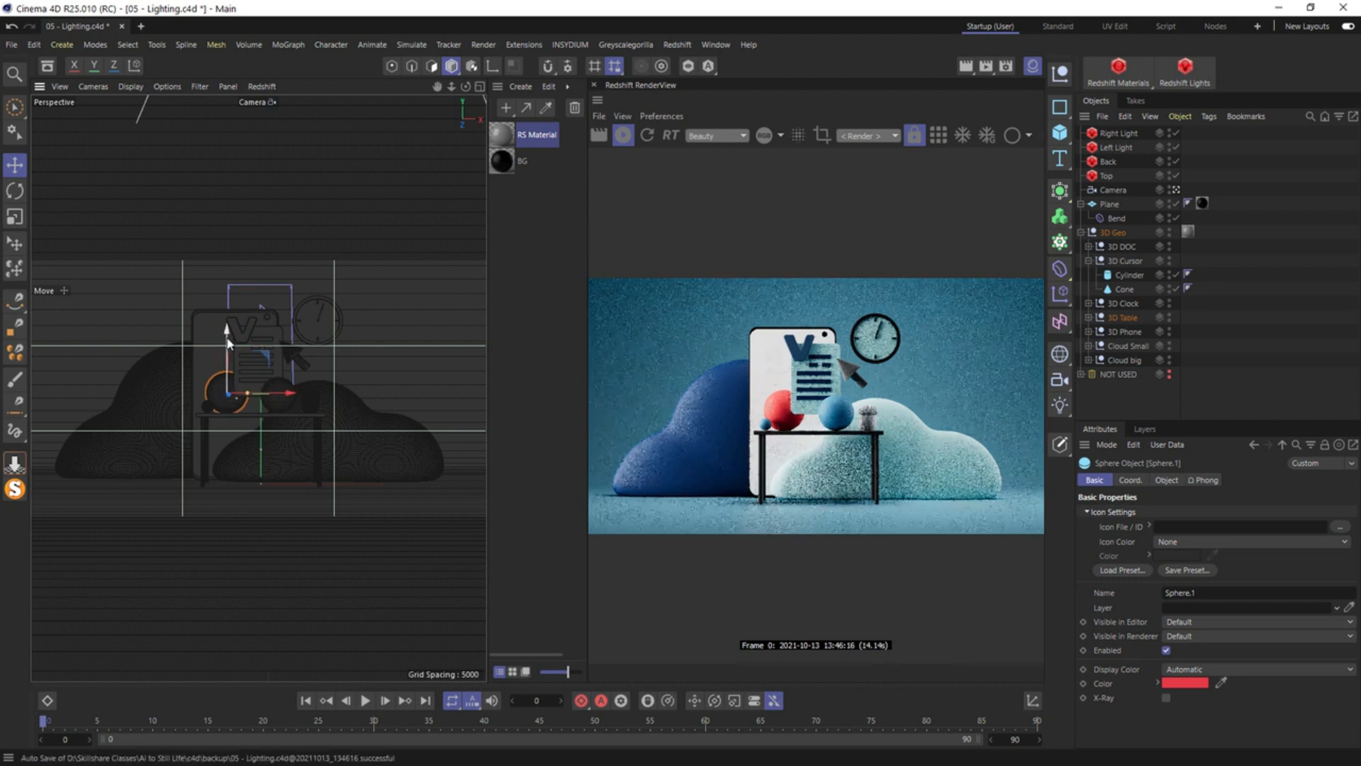
left_click(207, 409)
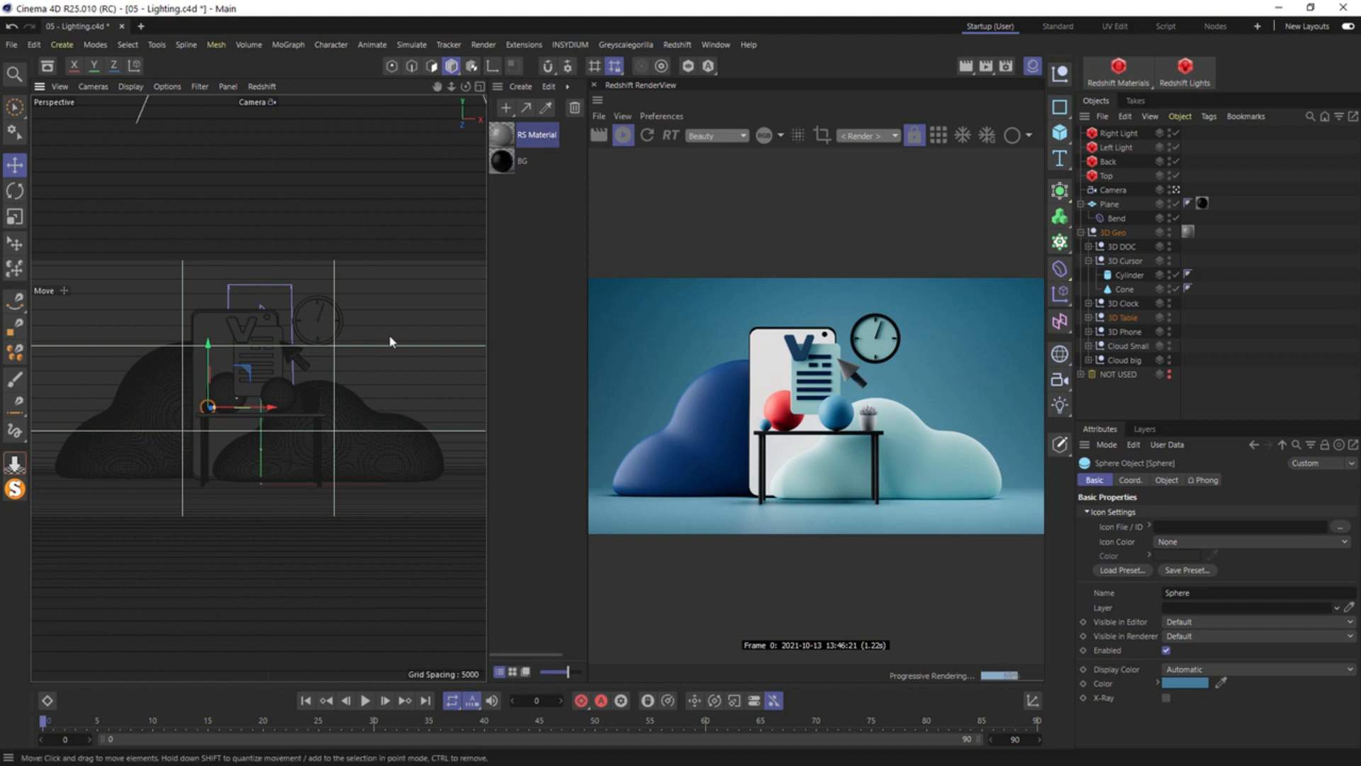
Inspect the display color of all the extruded splines inside the 3D Clock group
left_click(1088, 260)
left_click(1123, 274)
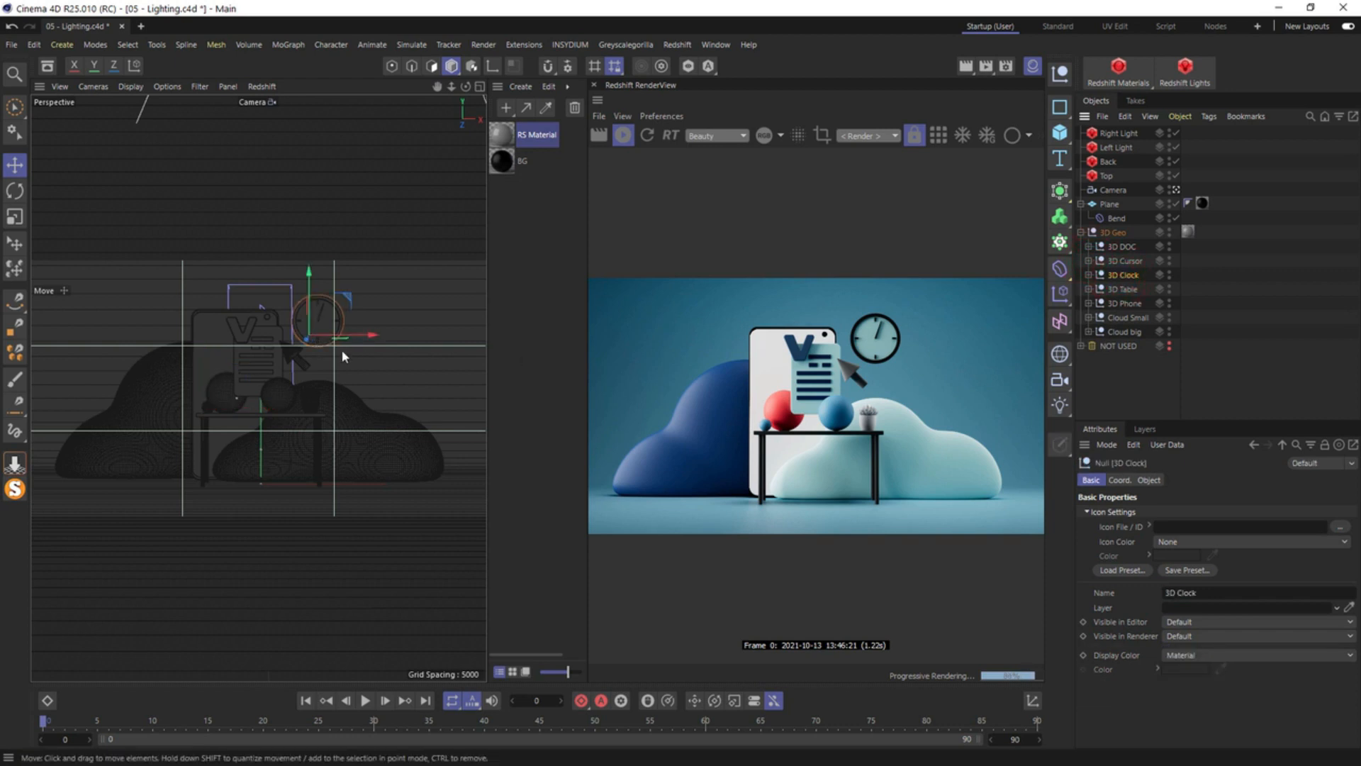
left_click(1088, 275)
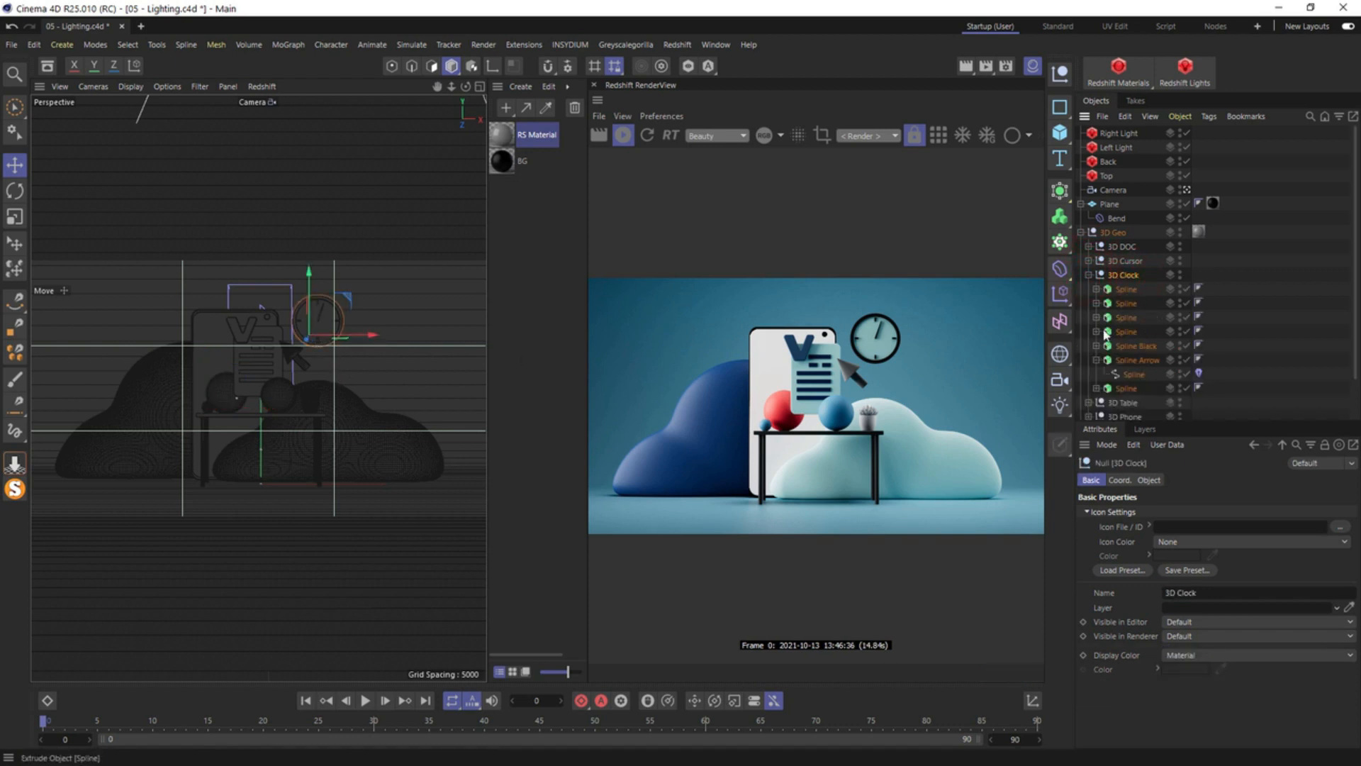
left_click(1097, 360)
left_click(1128, 291)
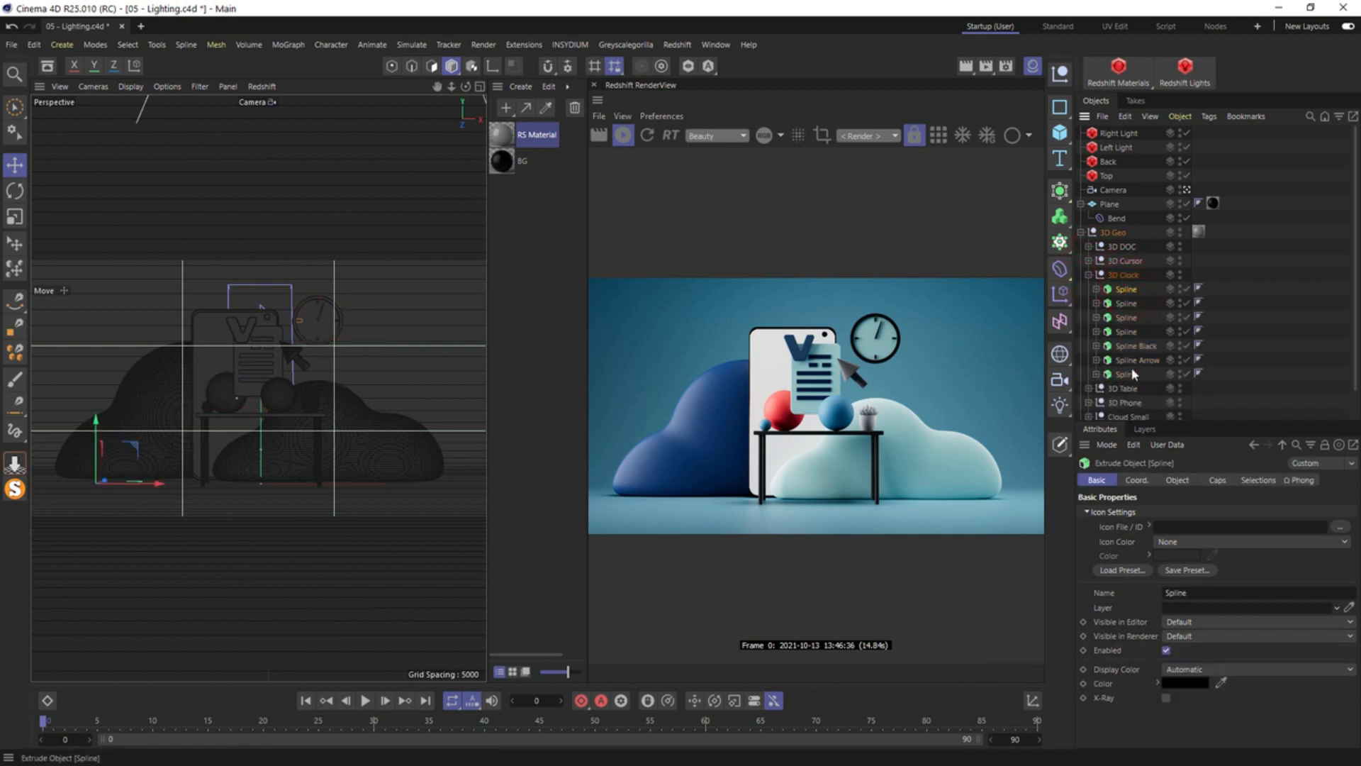
left_click(1126, 373, "shift")
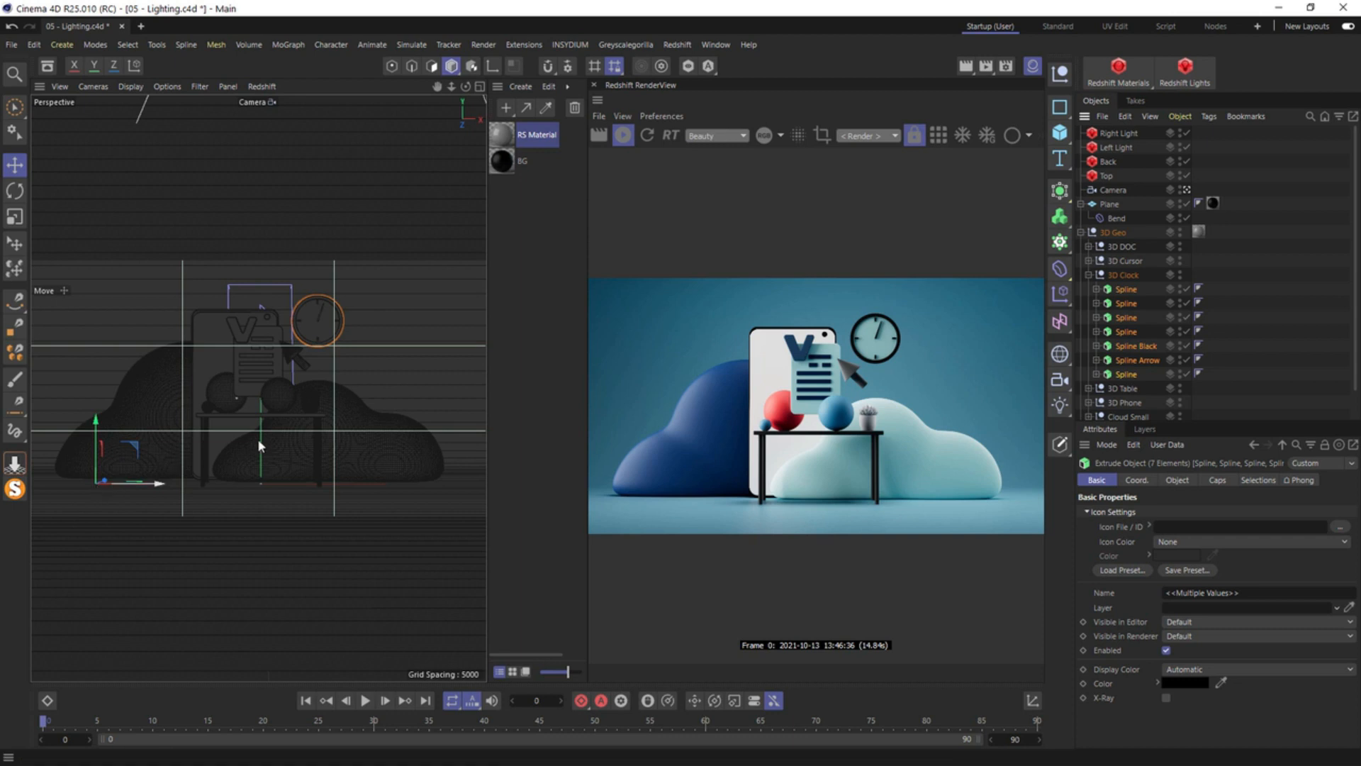
left_click(1090, 276)
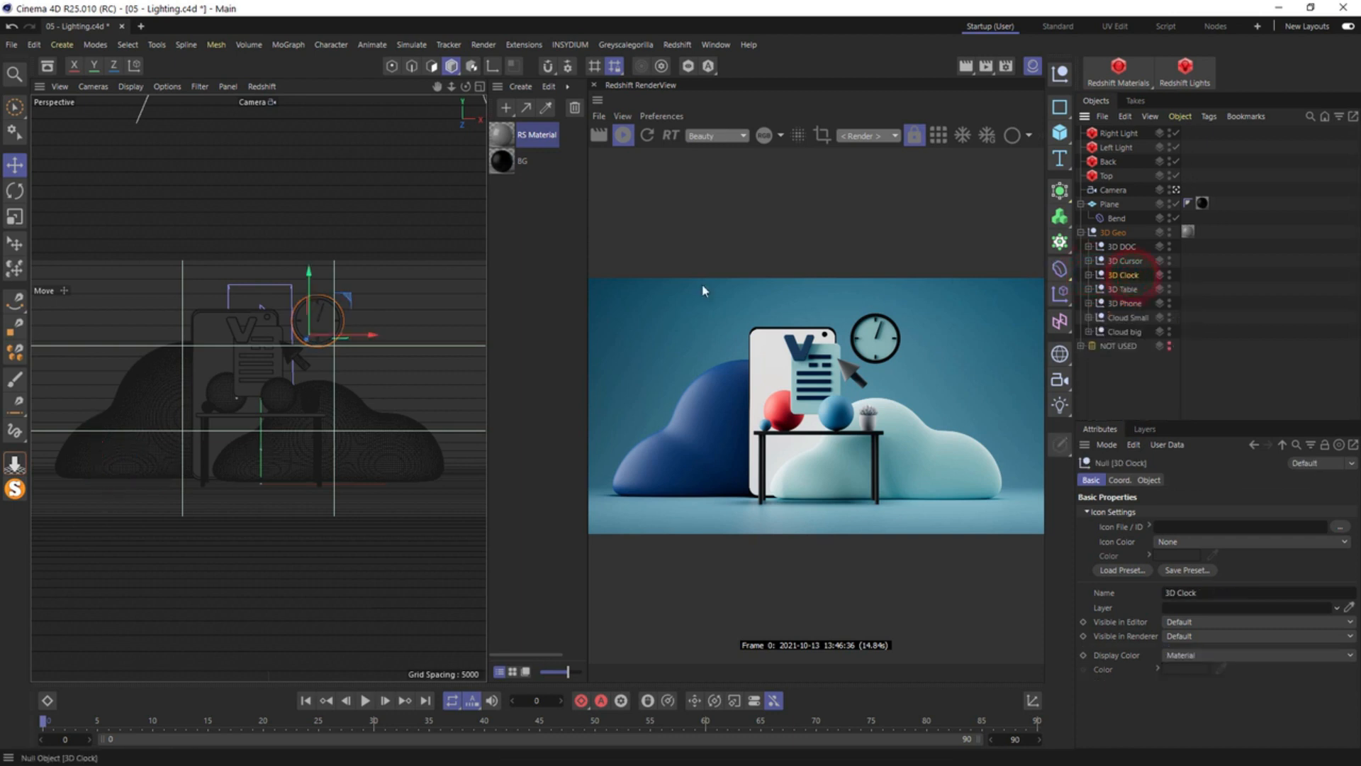
Center the 3D Clock group's axis on the middle of the dial in the front view, using axis editing
middle_click(377, 363)
middle_click(385, 474)
key("o")
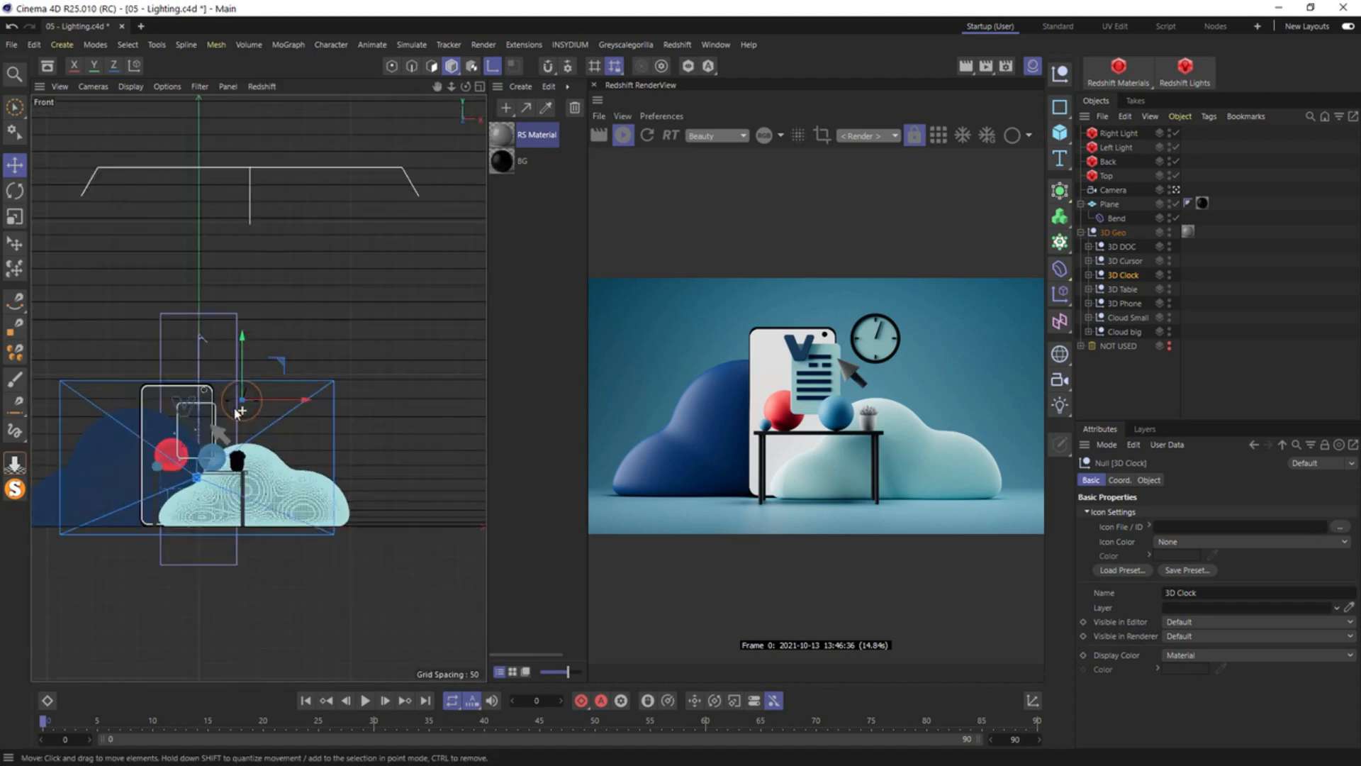
scroll(220, 390, "up", 4)
left_click_drag(387, 283, 393, 299)
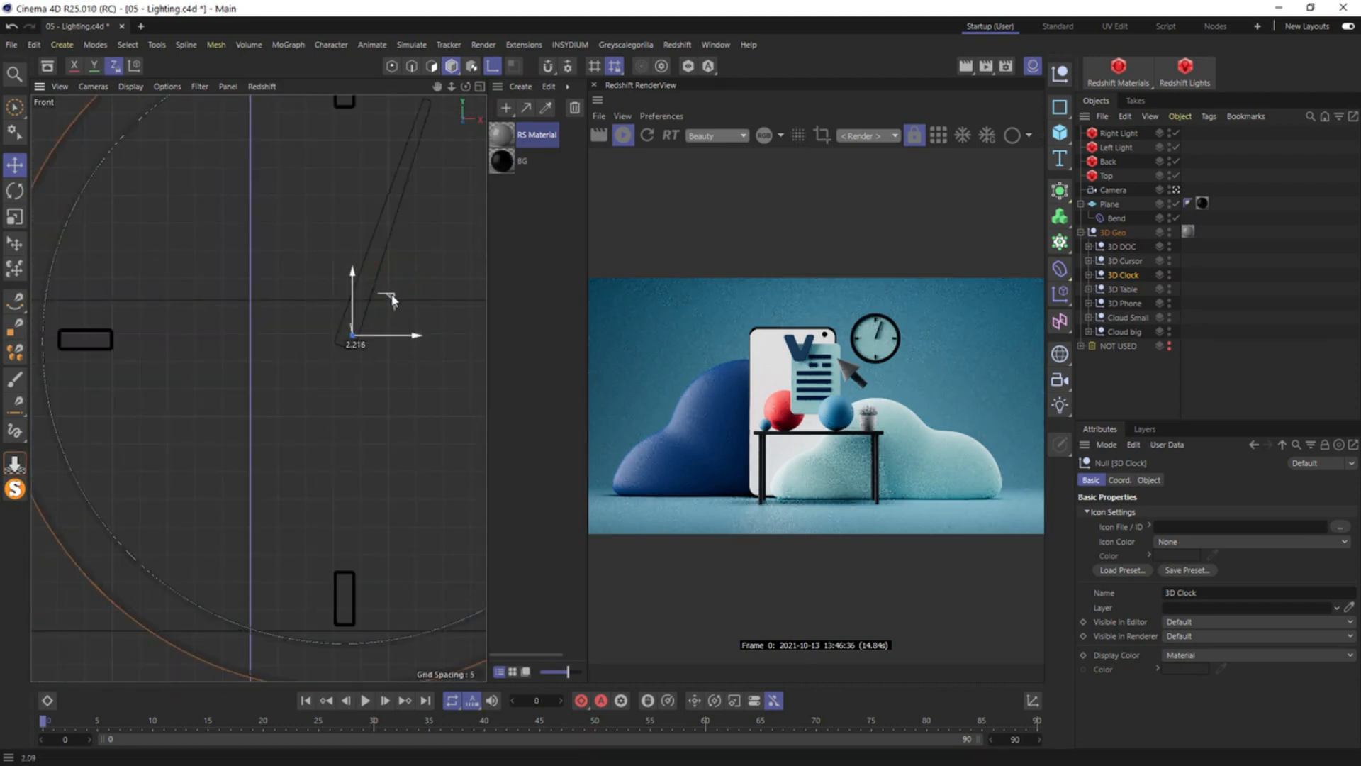
middle_click(362, 379)
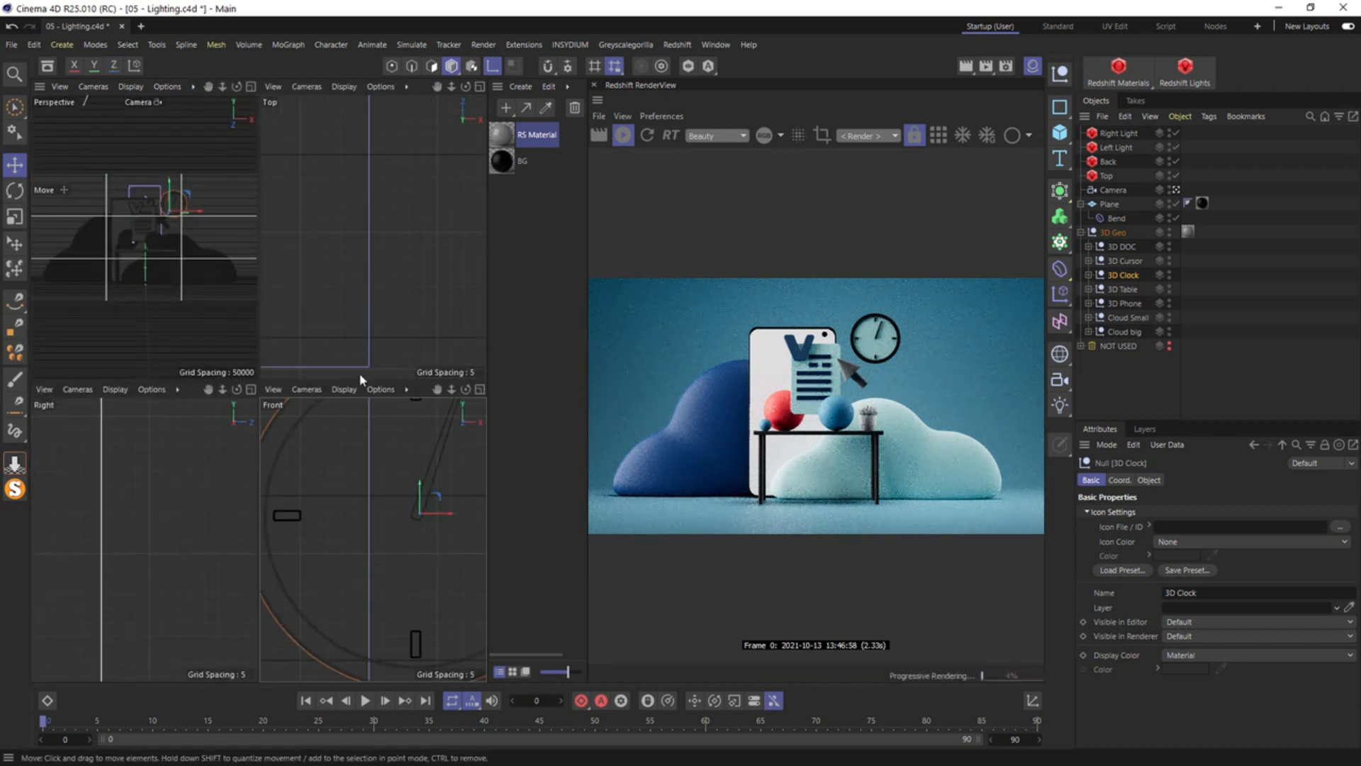
Align the 3D Clock's axis in depth with the clock body in the top view and leave axis editing
middle_click(397, 302)
right_click_drag(397, 299, 377, 510, "alt")
middle_click_drag(367, 535, 380, 60, "alt")
scroll(359, 351, "down", 12)
middle_click_drag(406, 490, 392, 272, "alt")
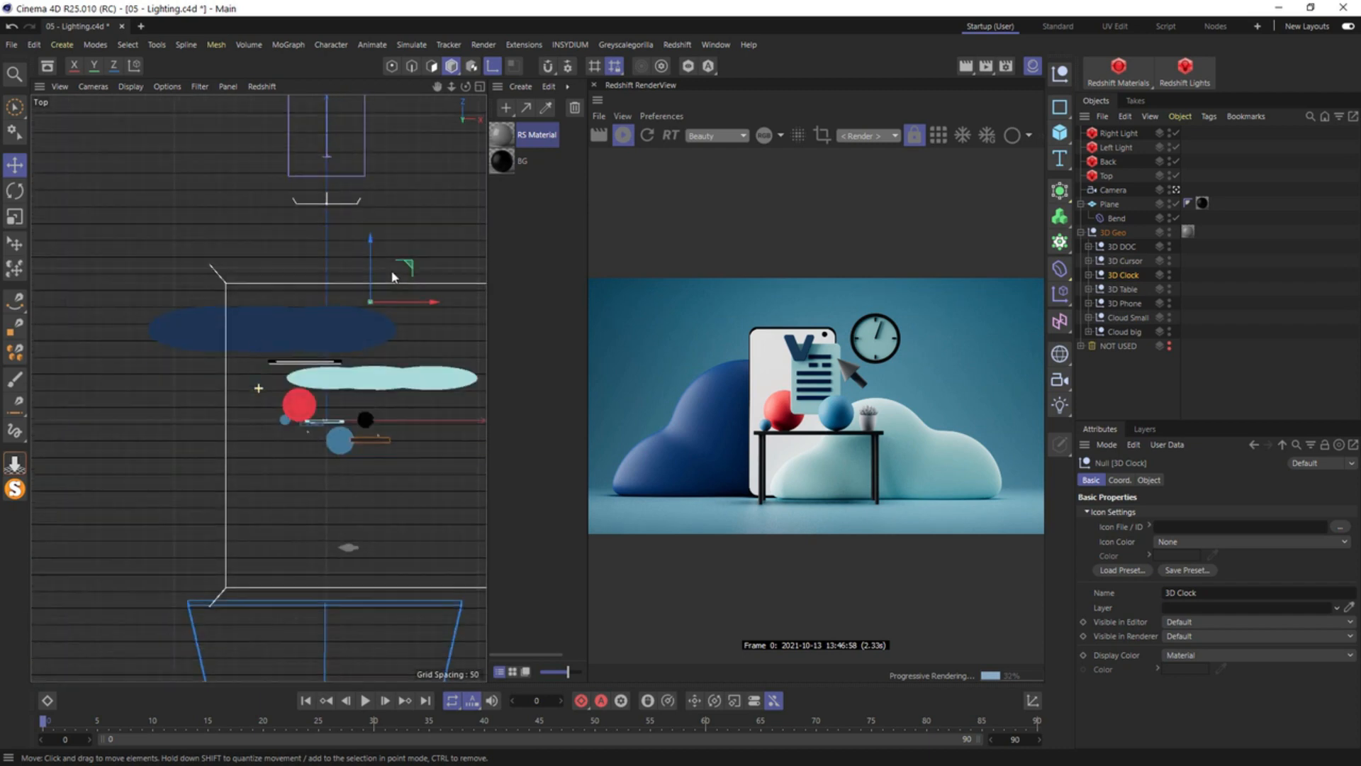
left_click_drag(370, 252, 371, 391)
scroll(361, 454, "up", 10)
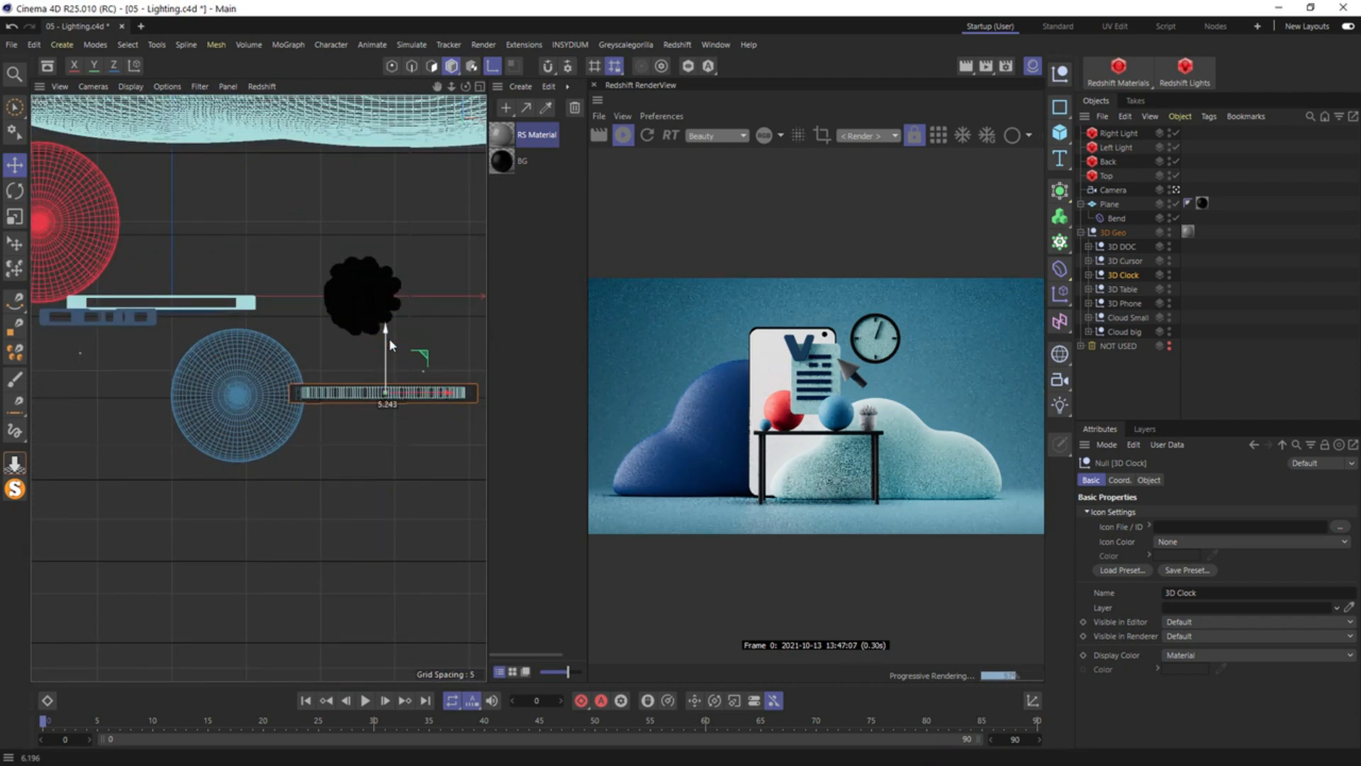
middle_click(404, 324)
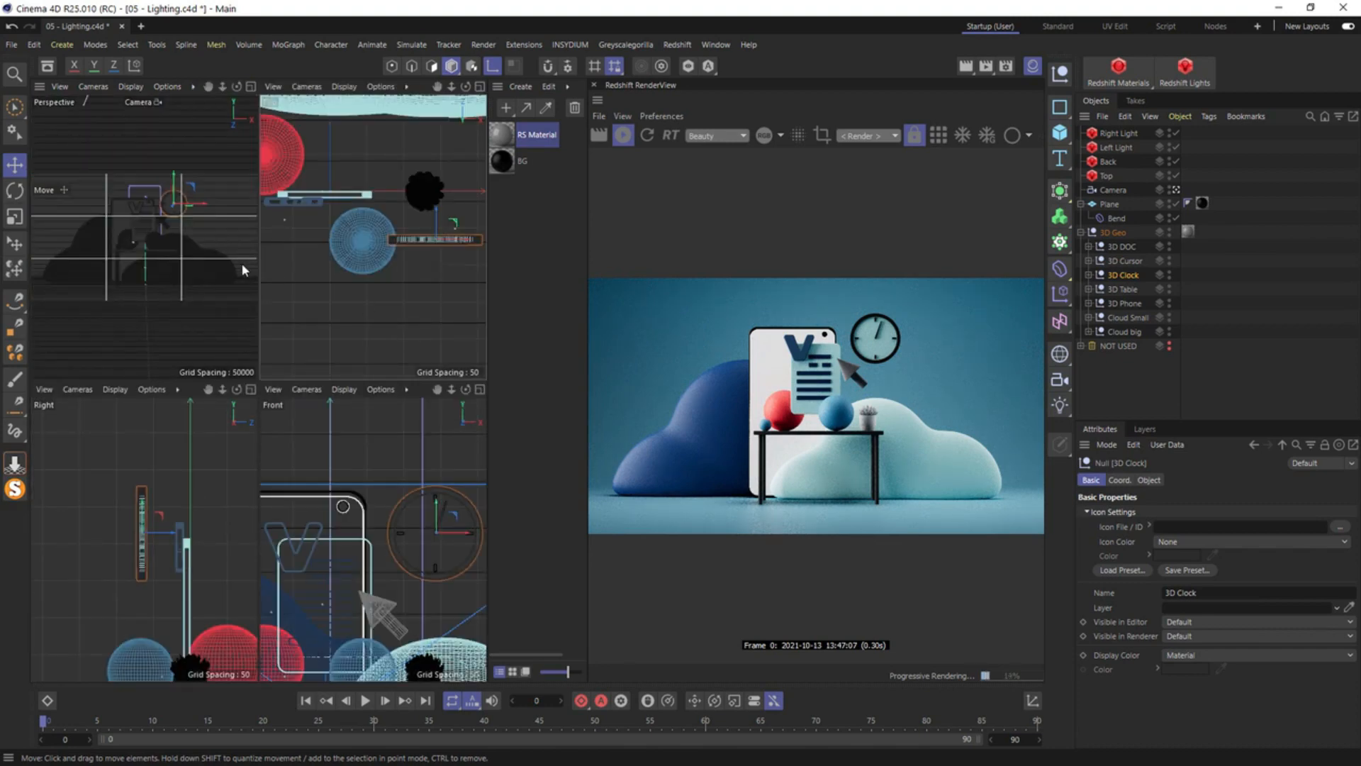
middle_click(241, 262)
left_click(491, 67)
Scale the 3D Clock up slightly and move it sideways and a little higher, away from the phone
key("t")
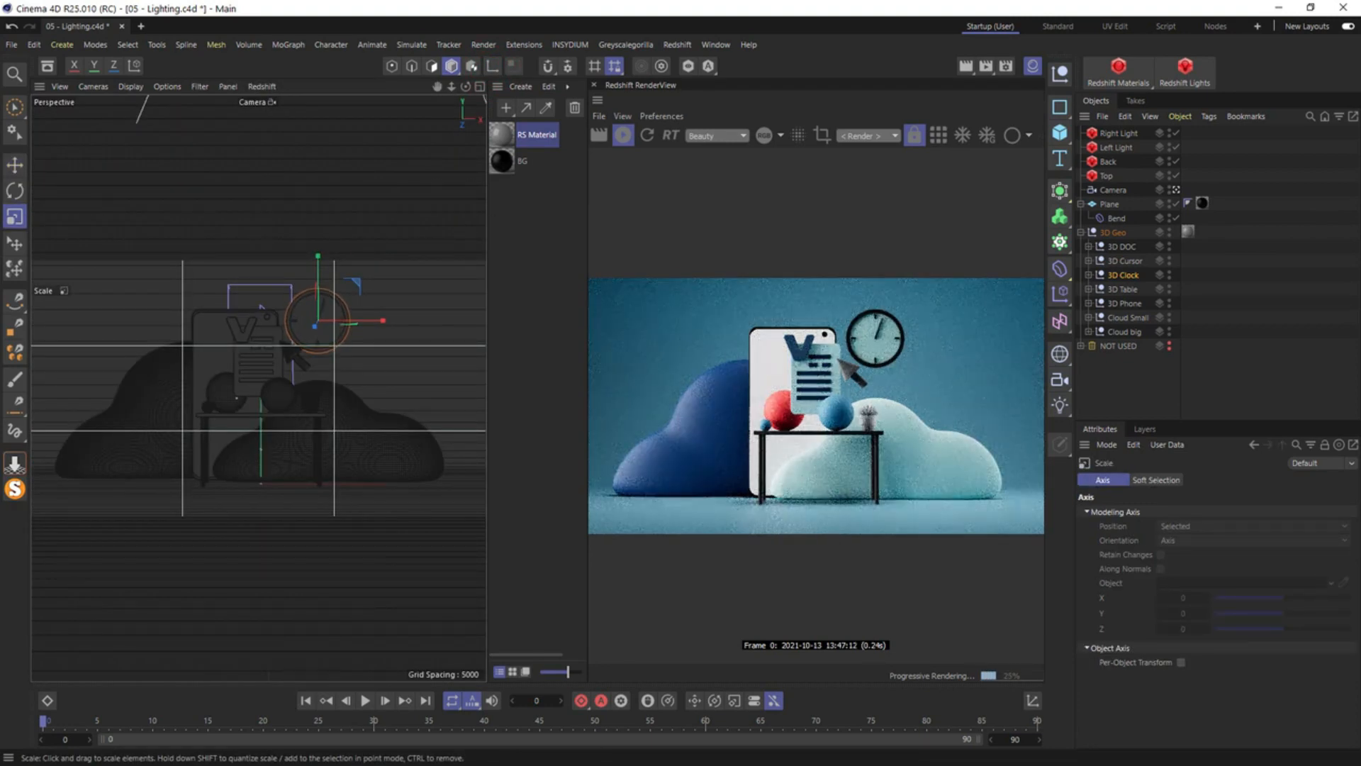
key("e")
left_click_drag(353, 284, 395, 281)
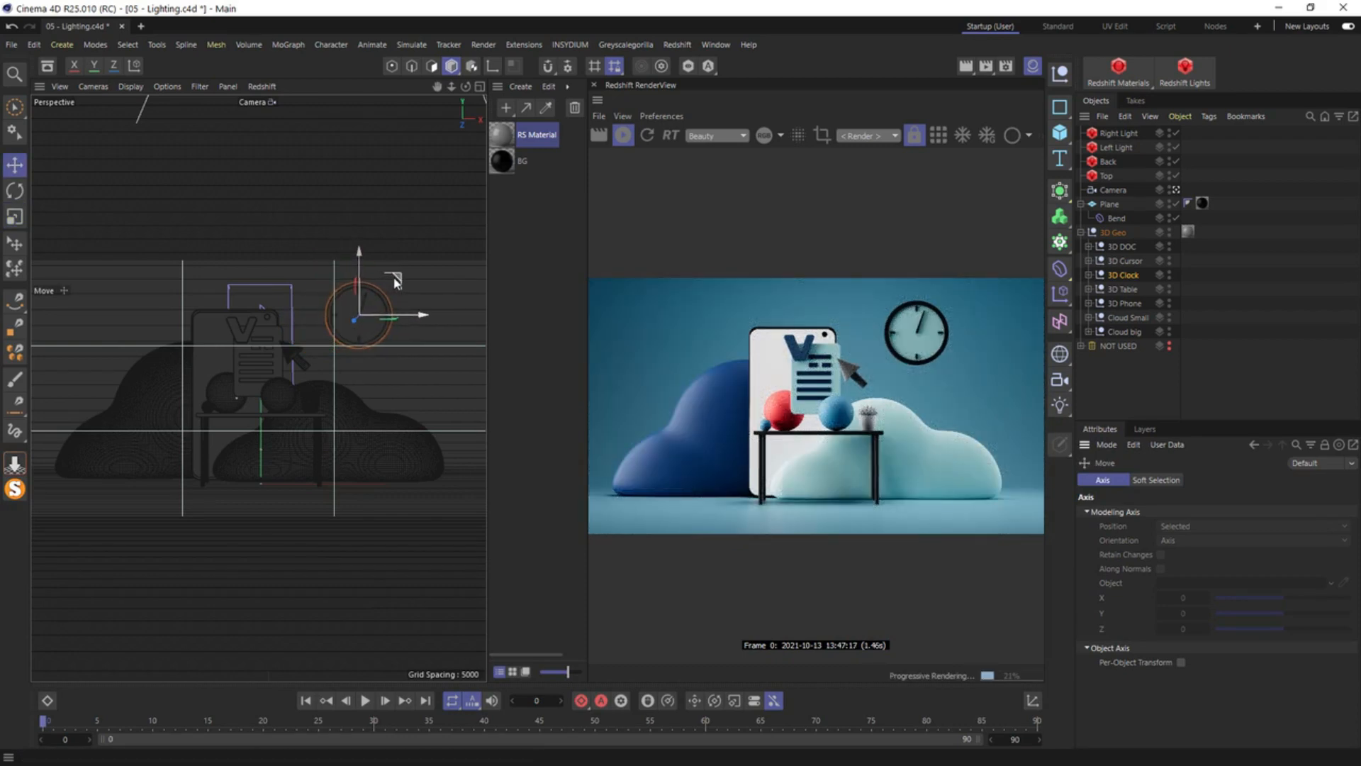
Select the Cloud Small group, lower the camera's viewing angle and bring the camera slightly closer to the scene
left_click(417, 460)
left_click(1127, 317)
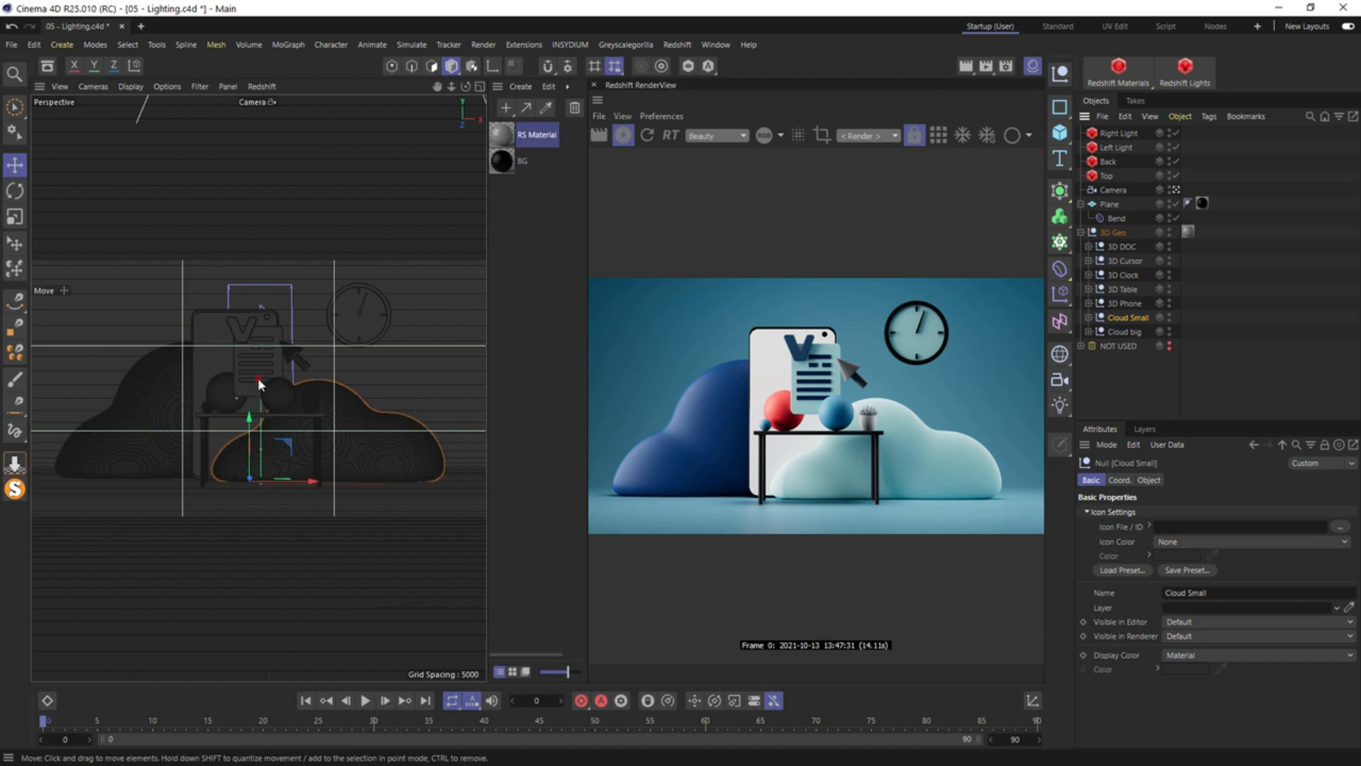
mouse_move(257, 378)
left_mouse_down("alt")
mouse_move(261, 392)
mouse_move(259, 379)
left_mouse_up("alt")
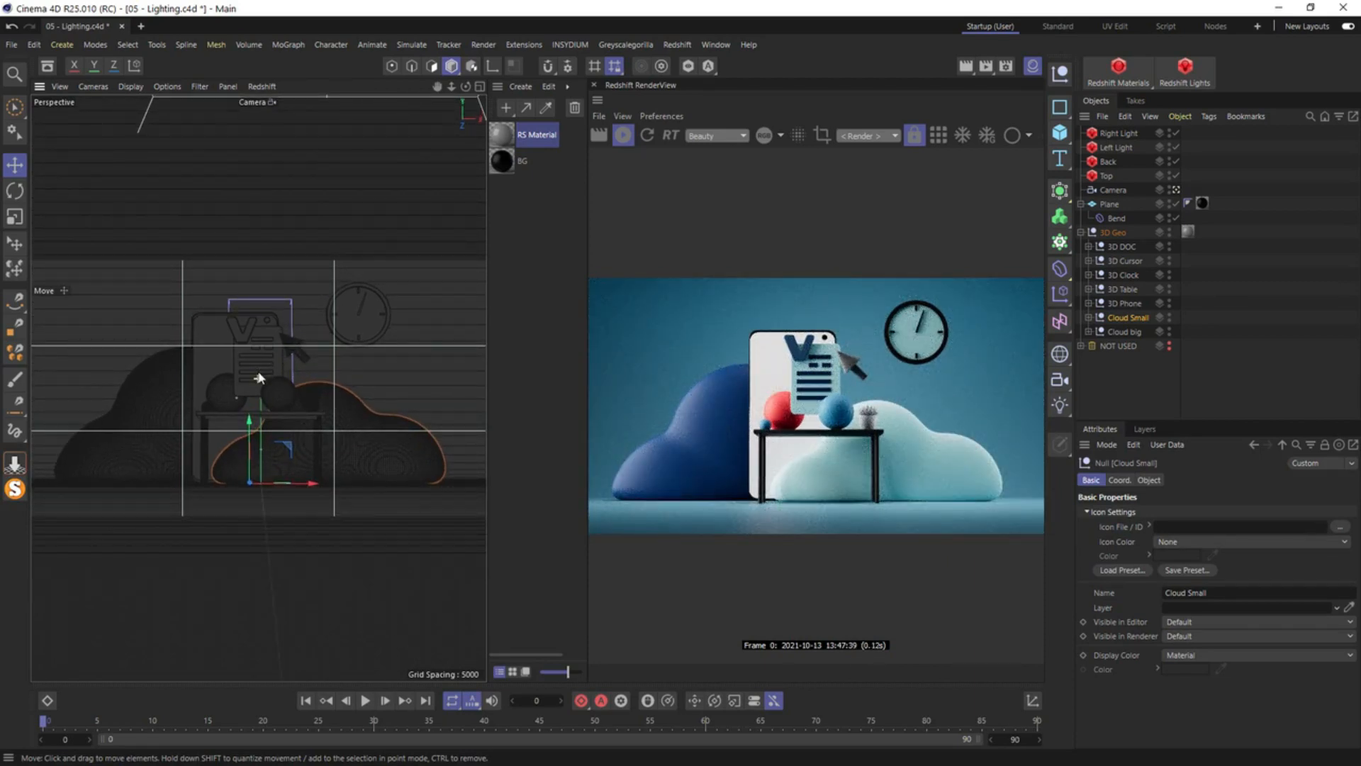
left_click_drag(450, 89, 461, 89)
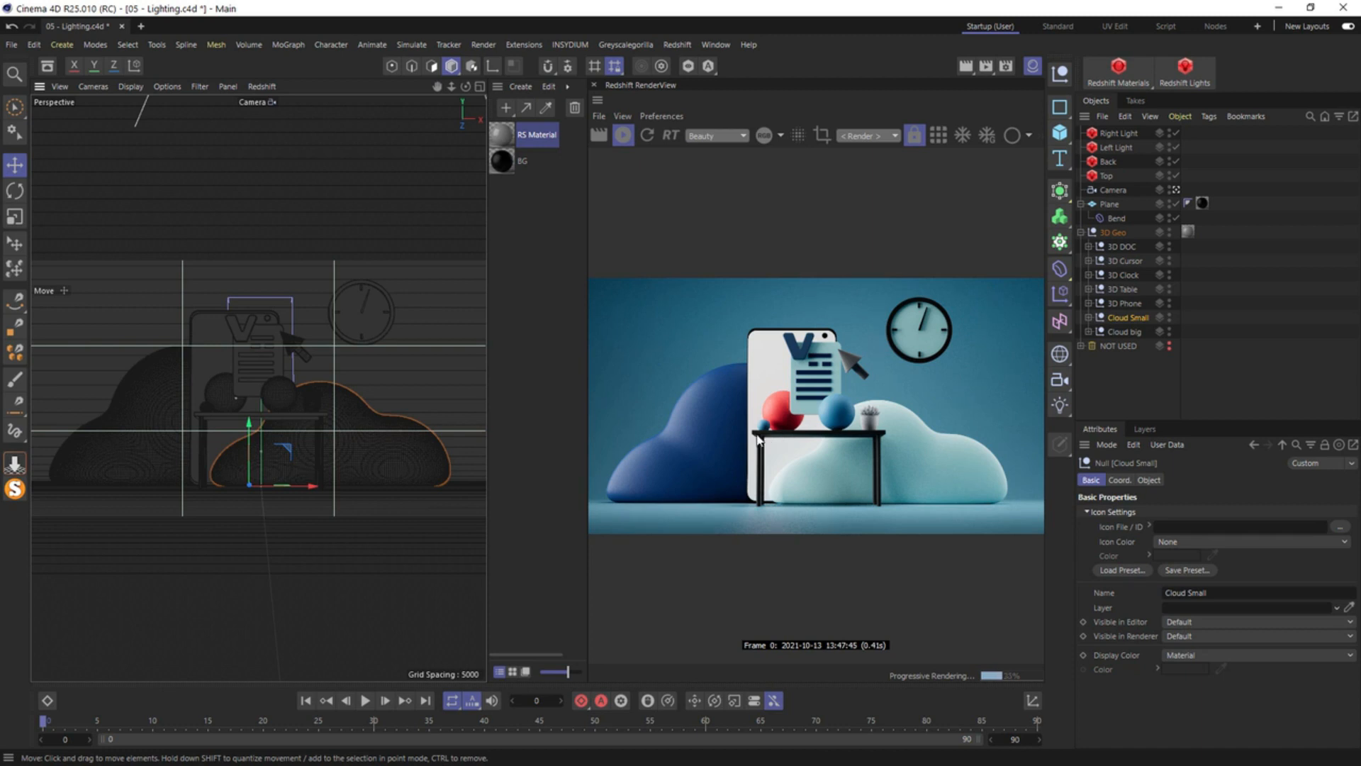
Scale the 3D DOC group up to about 105% and shift it slightly sideways and up in front of the phone
left_click(1123, 246)
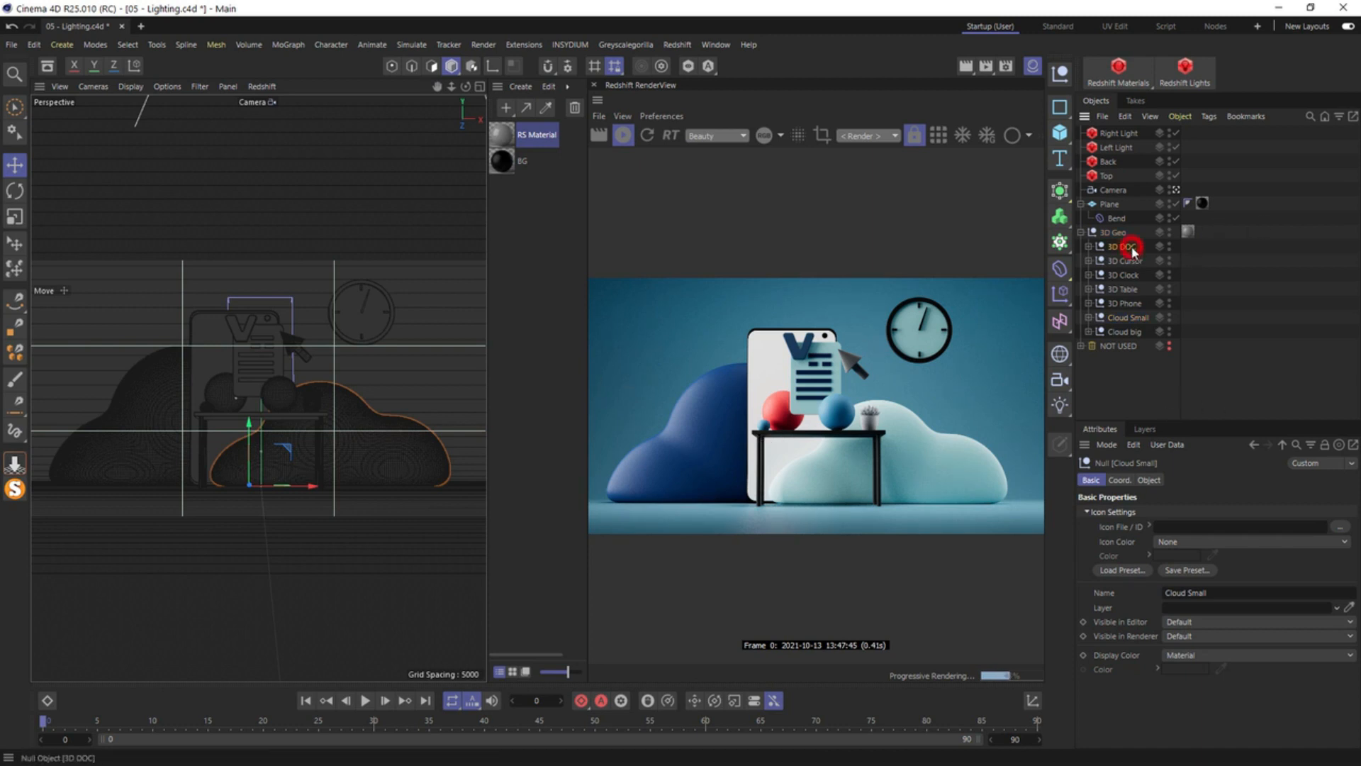
key("t")
left_click_drag(380, 297, 415, 295)
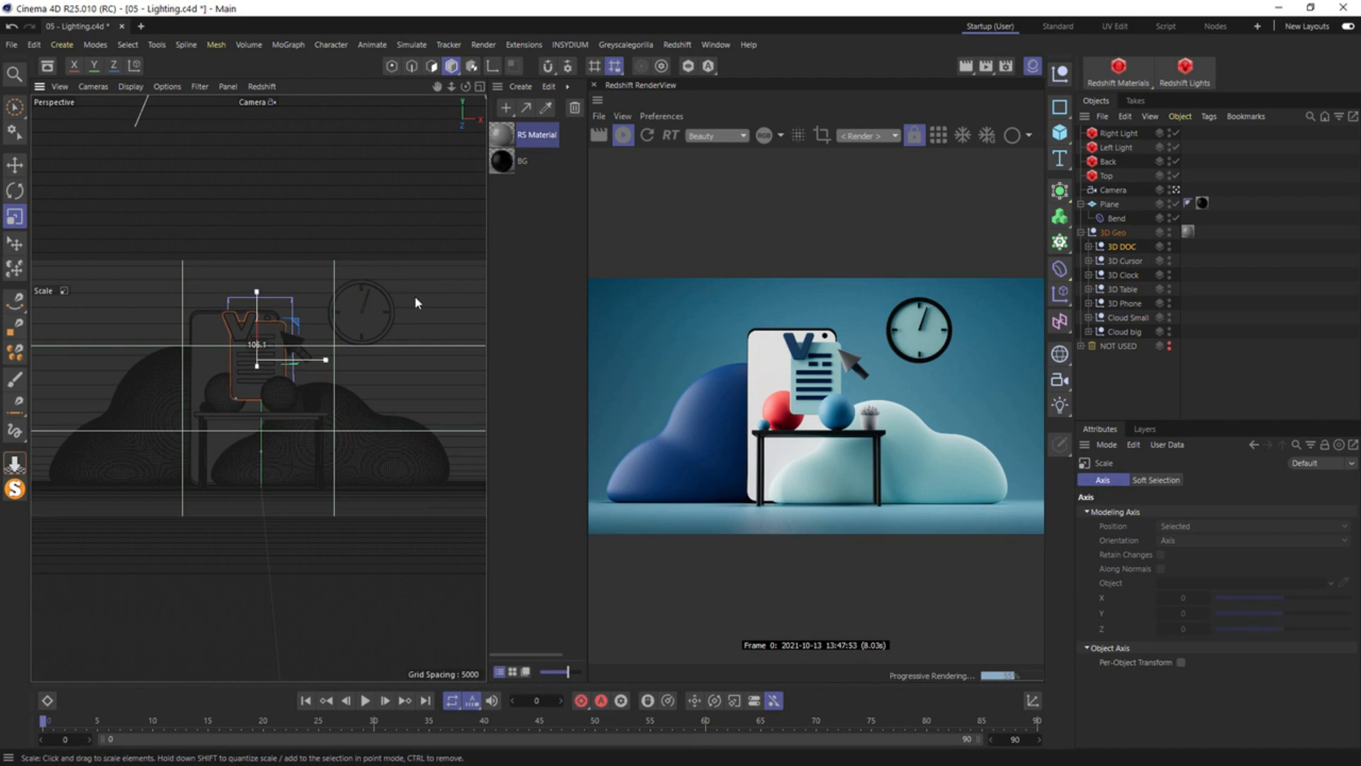
key("e")
left_click_drag(297, 326, 292, 321)
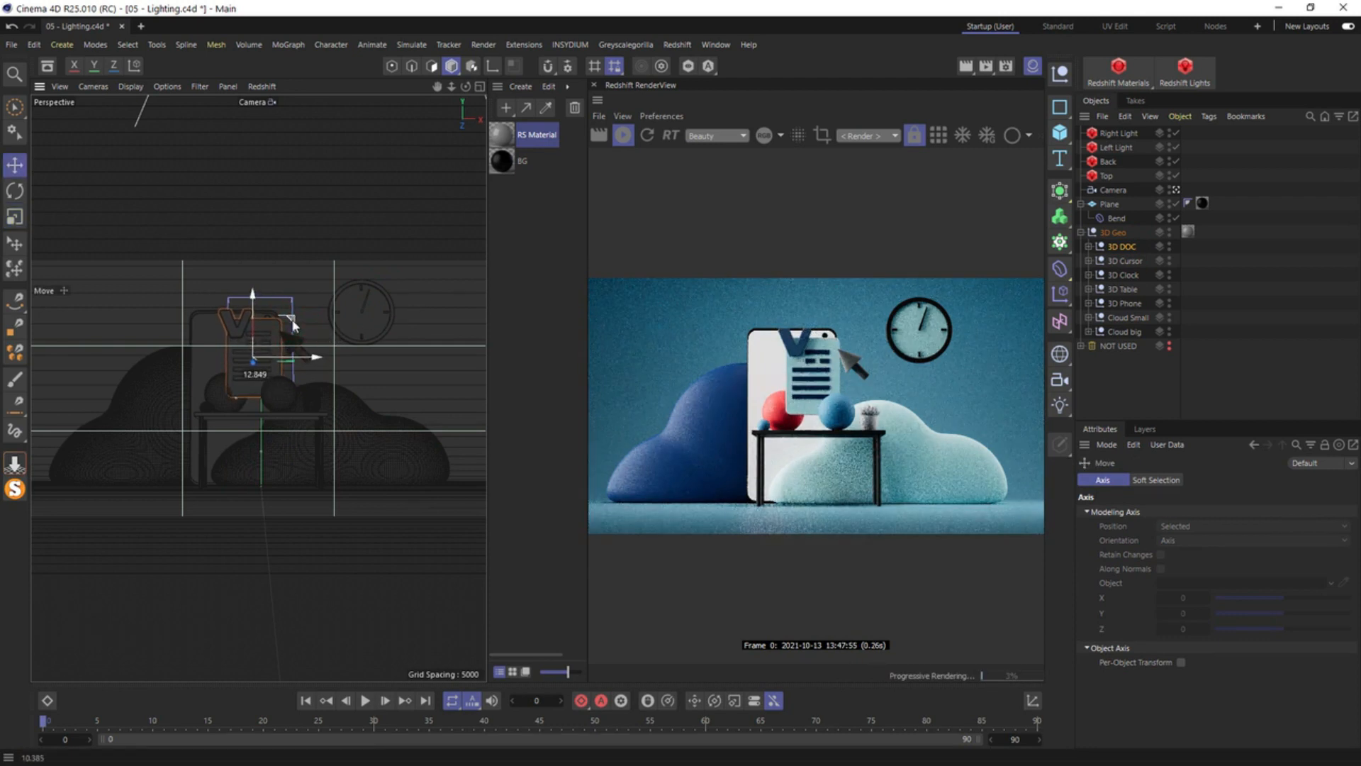
Move the 3D DOC group slightly toward the camera in the top view and return to the perspective view
middle_click(293, 325)
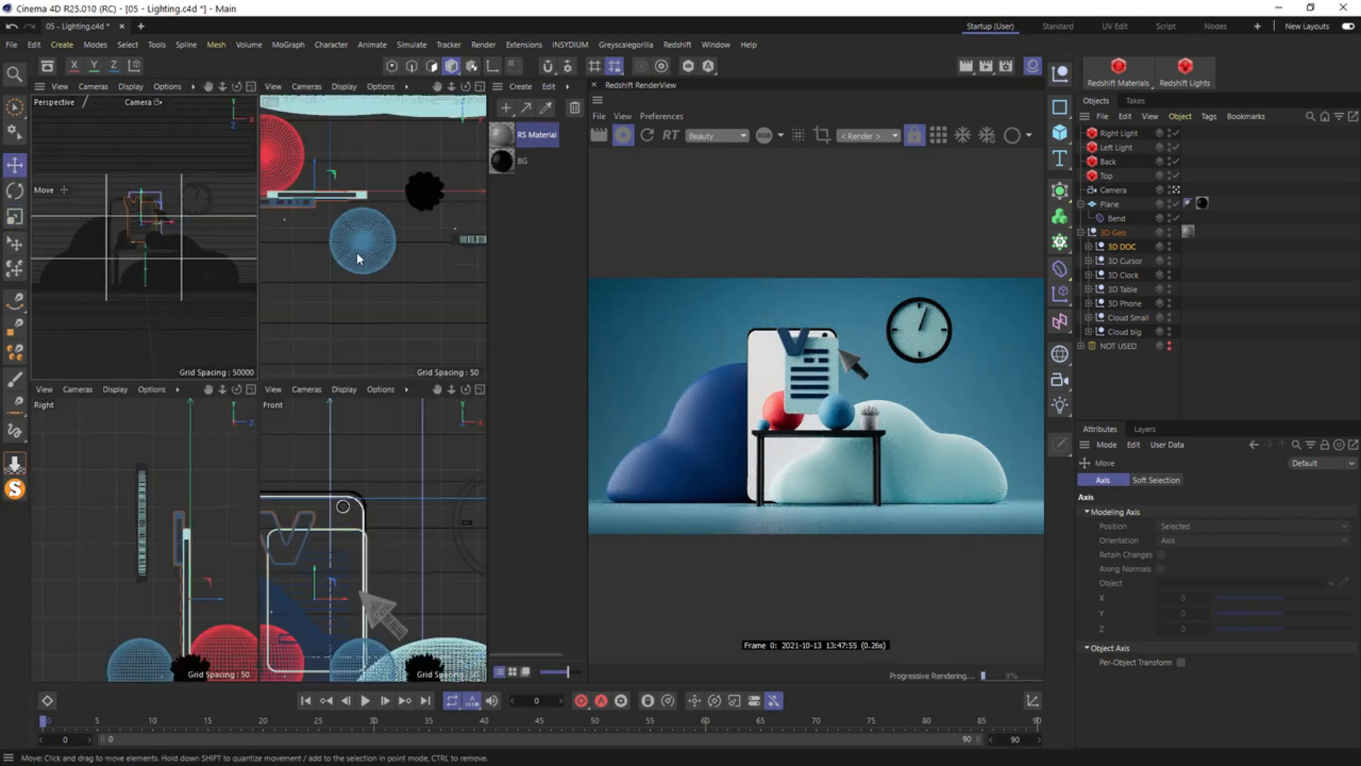
middle_click(310, 202)
scroll(268, 248, "up", 4)
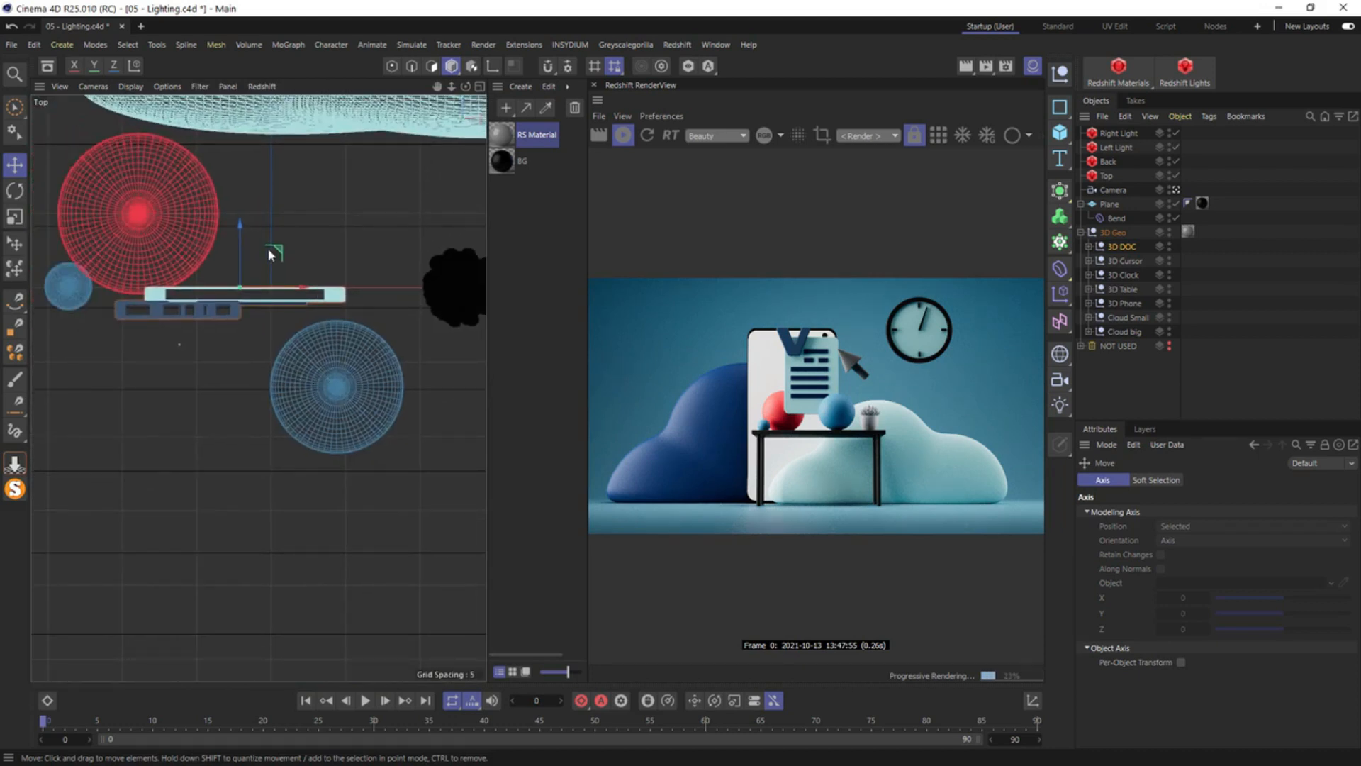
left_click_drag(241, 254, 246, 265)
middle_click(247, 266)
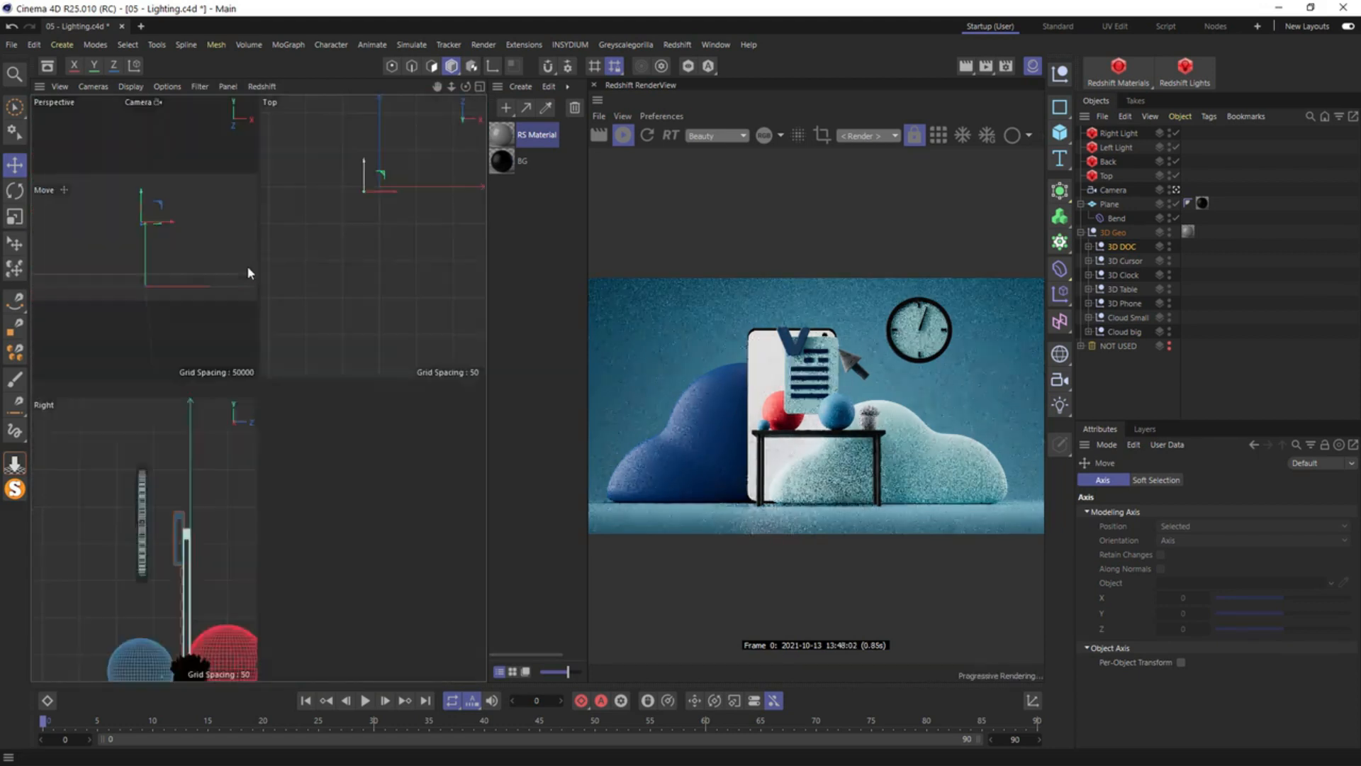
middle_click(246, 265)
Scale up the whole 3D Phone group so it stands taller behind the document and table
left_click(198, 312)
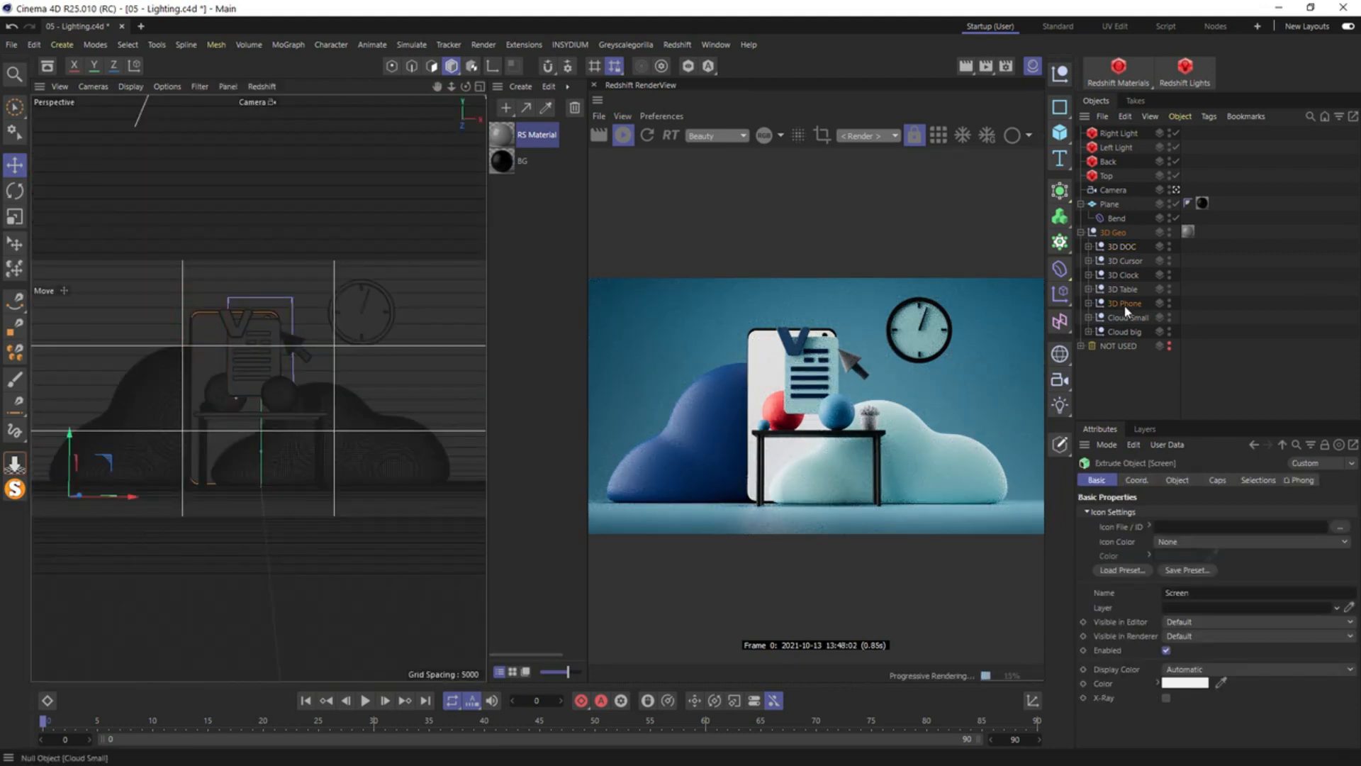
key("t")
left_click_drag(271, 213, 296, 258)
key("e")
key("t")
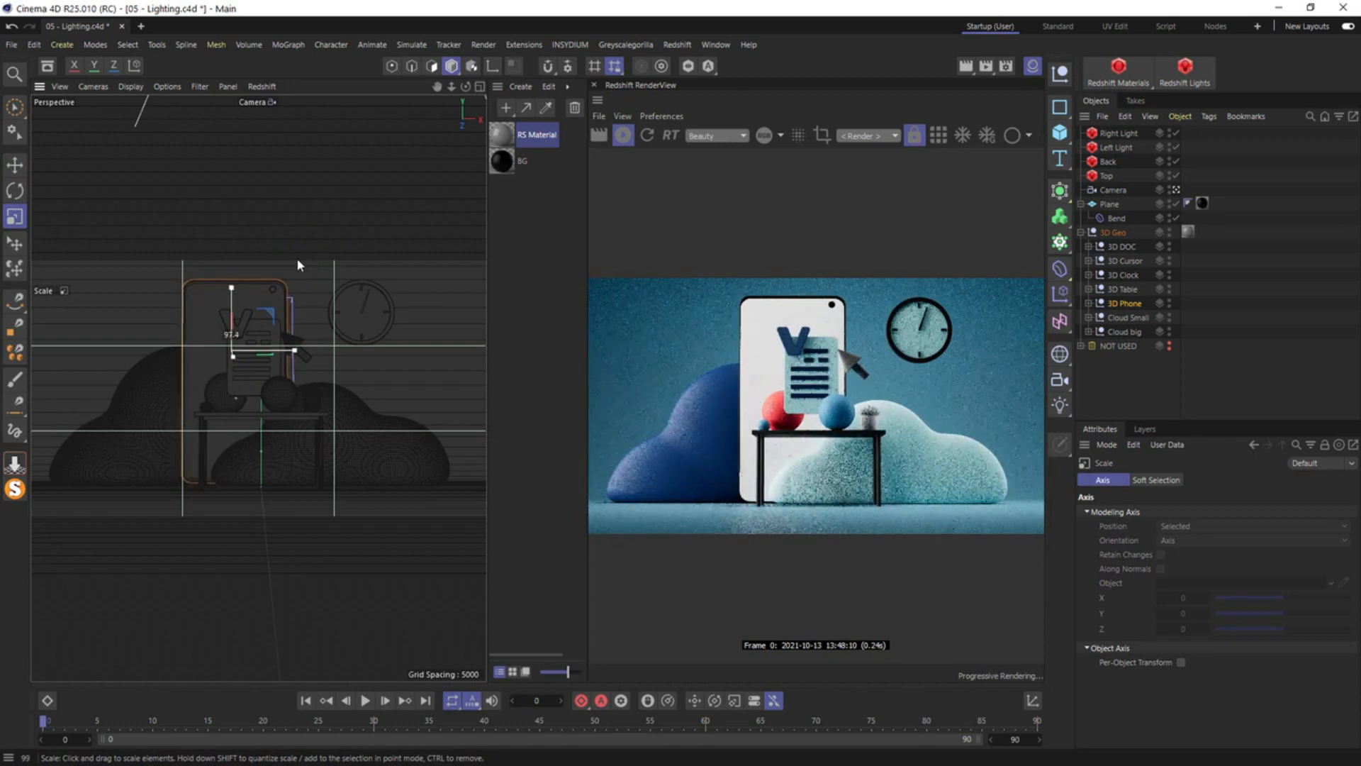
Move the 3D Phone group sideways toward the big cloud and pan the camera to recenter the composition
key("e")
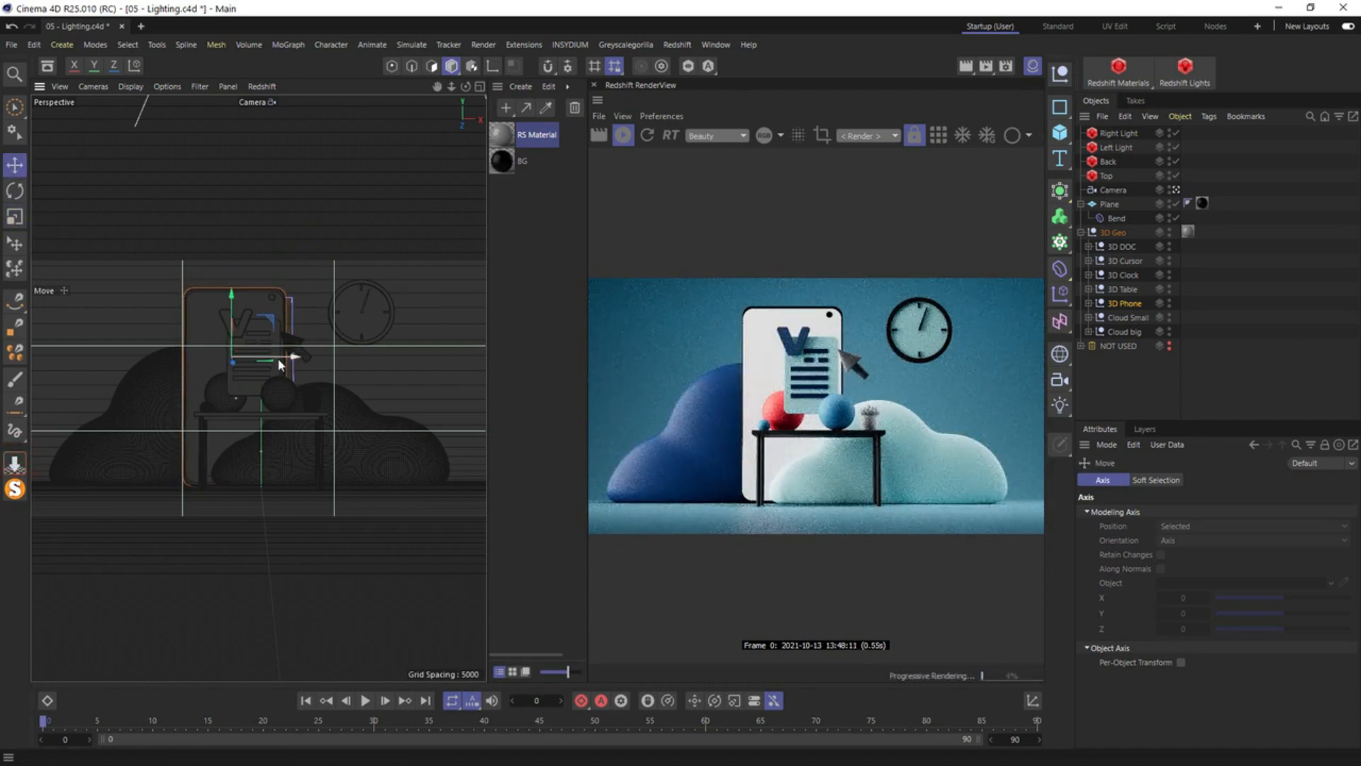
mouse_move(288, 359)
left_mouse_down()
mouse_move(248, 361)
mouse_move(283, 358)
left_mouse_up()
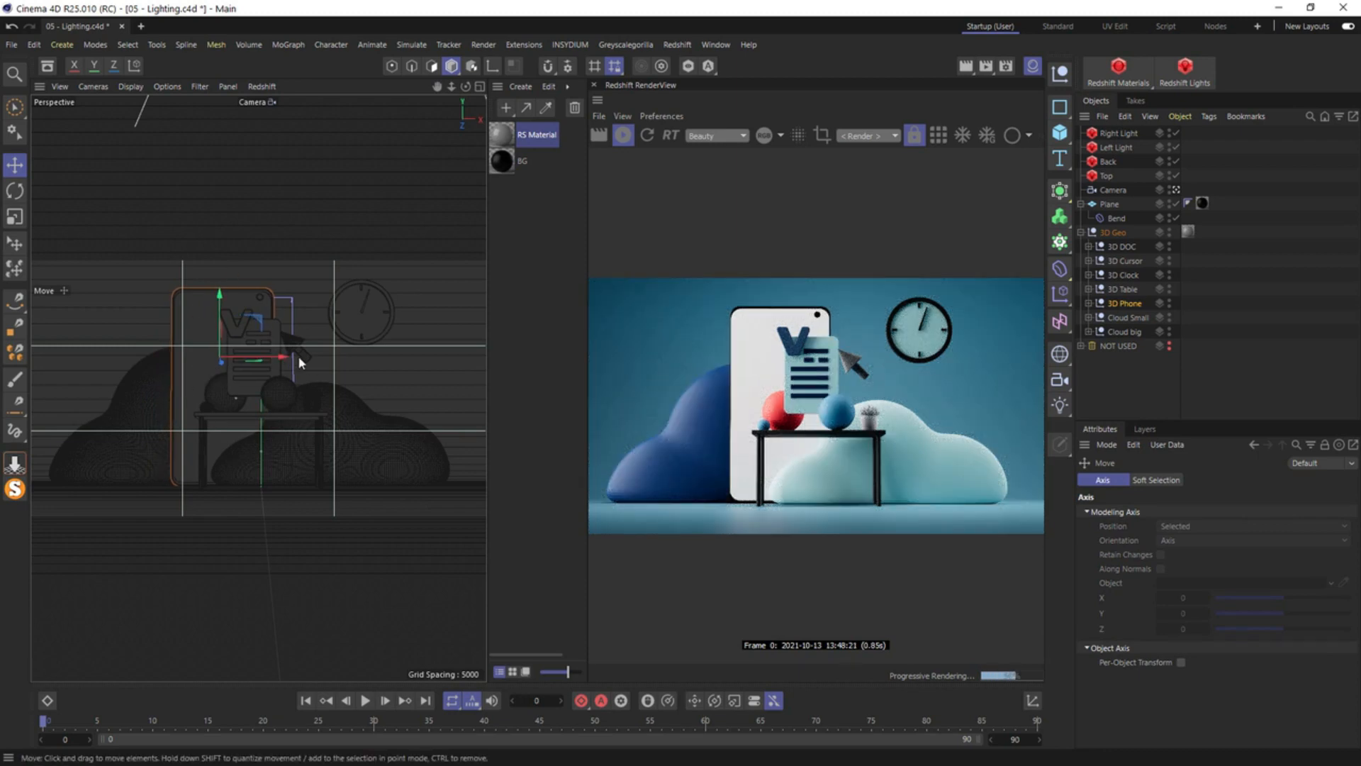
mouse_move(359, 381)
middle_mouse_down("alt")
mouse_move(329, 388)
mouse_move(324, 373)
mouse_move(423, 376)
mouse_move(336, 382)
mouse_move(374, 389)
middle_mouse_up("alt")
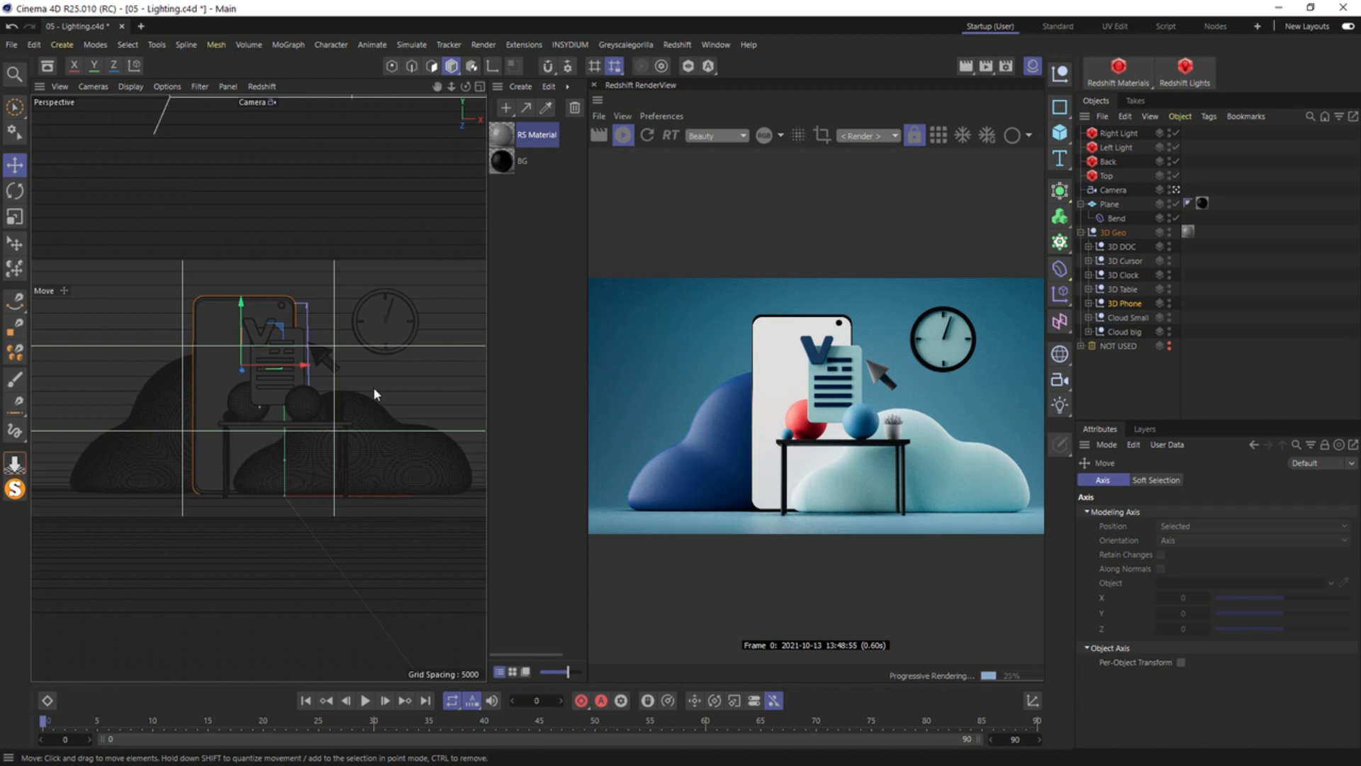
Create a new Redshift material with the Silver preset and apply it to the table's Cloner Legs object
left_click(1119, 70)
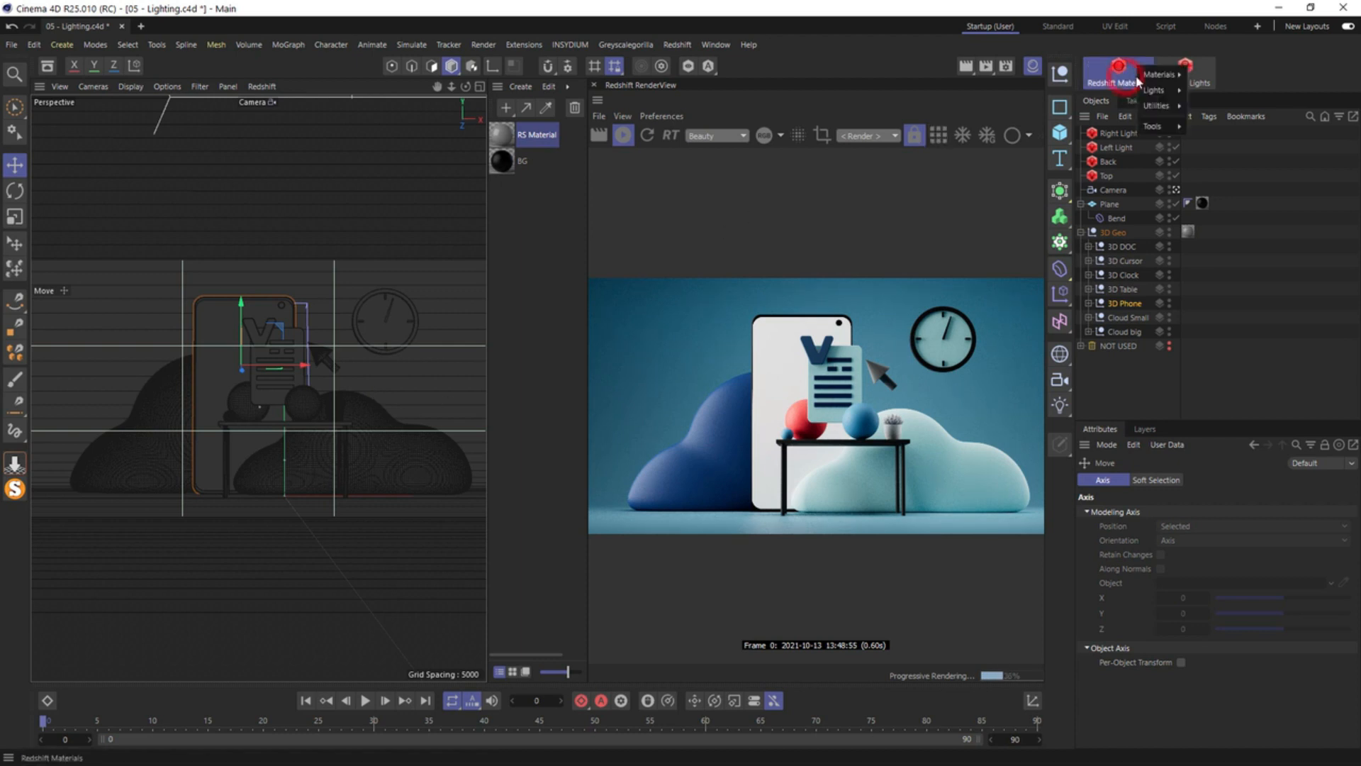
left_click(1192, 74)
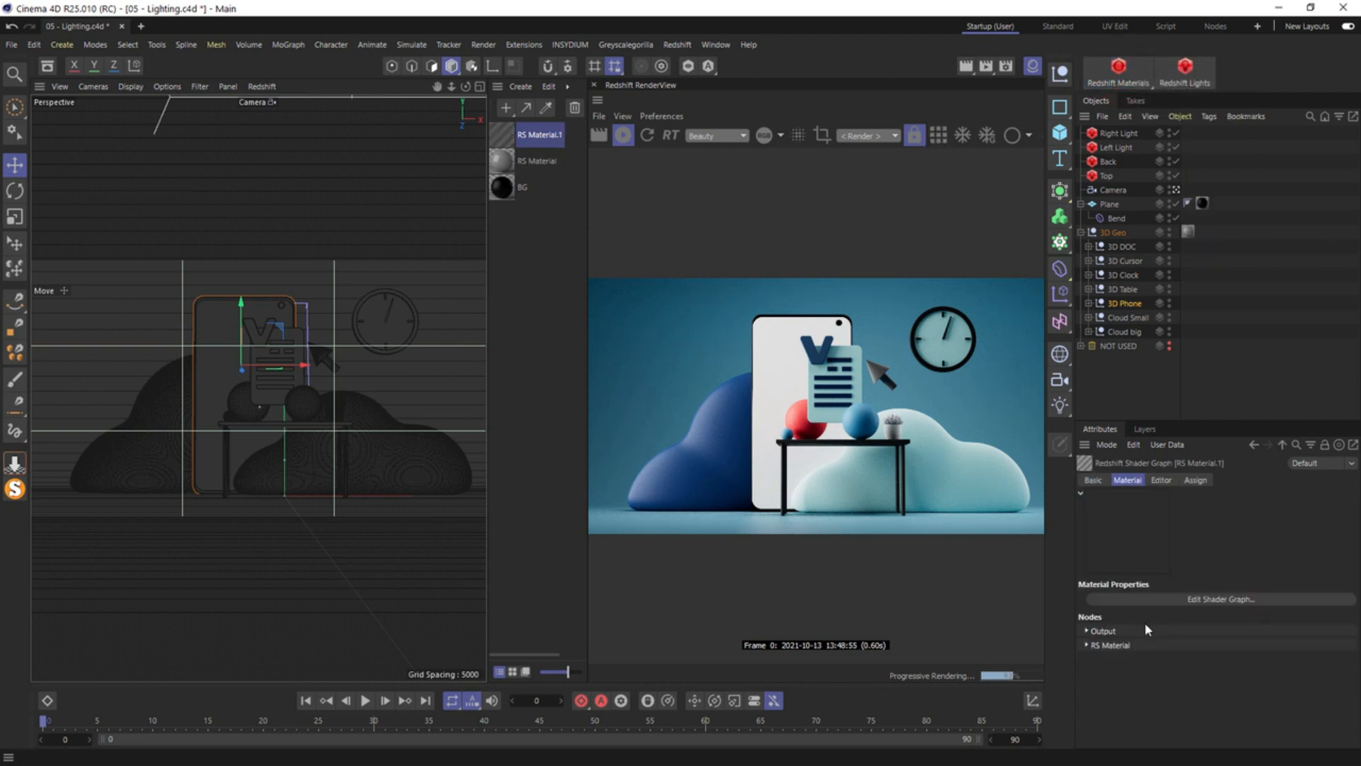
left_click(1139, 644)
left_click(1166, 705)
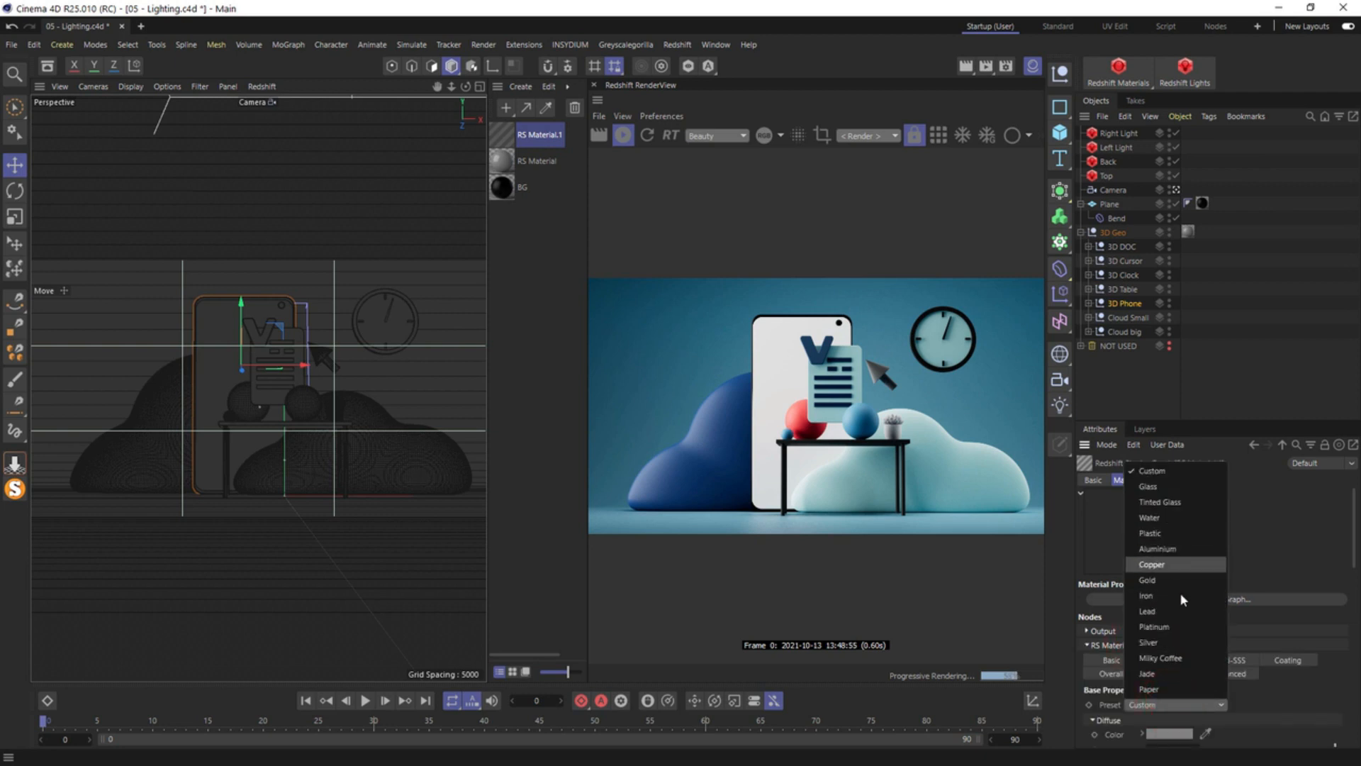
left_click(1179, 643)
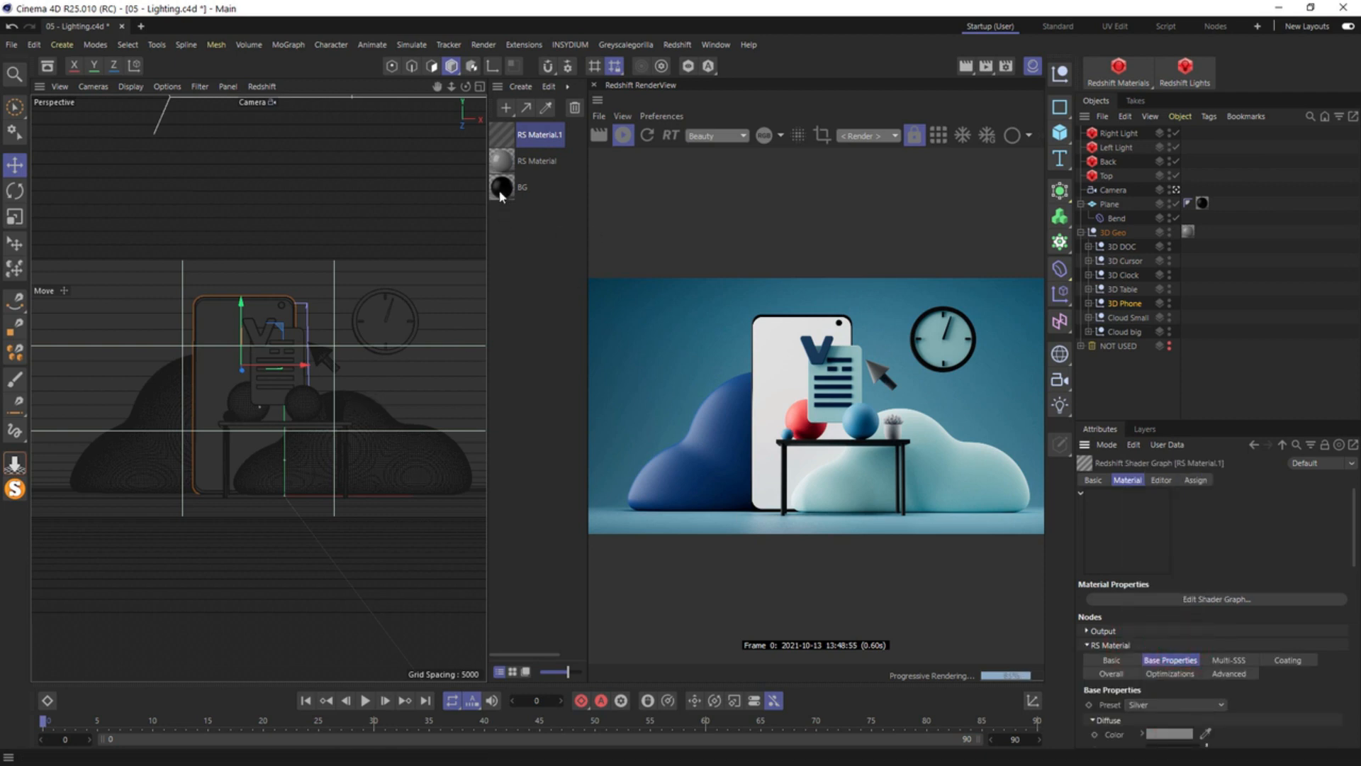
left_click(1088, 289)
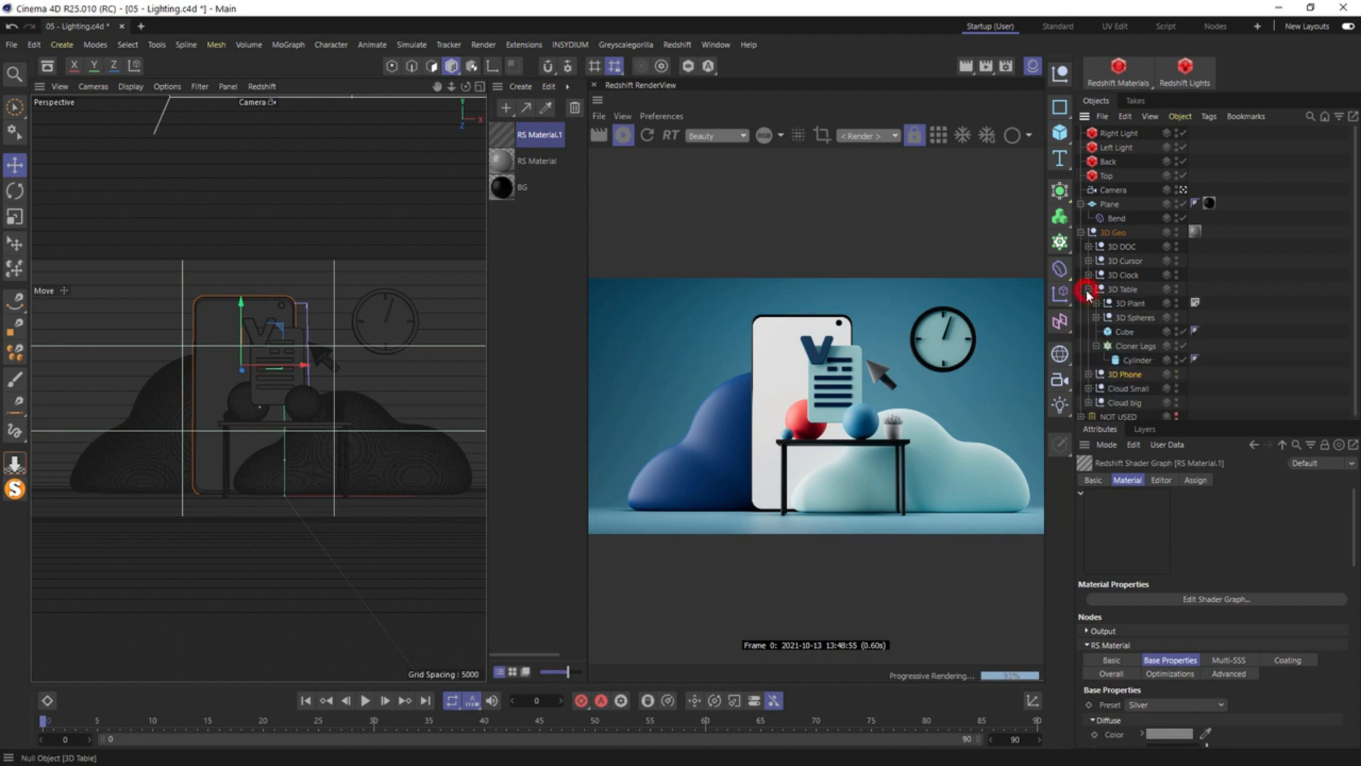
left_click_drag(505, 135, 1139, 347)
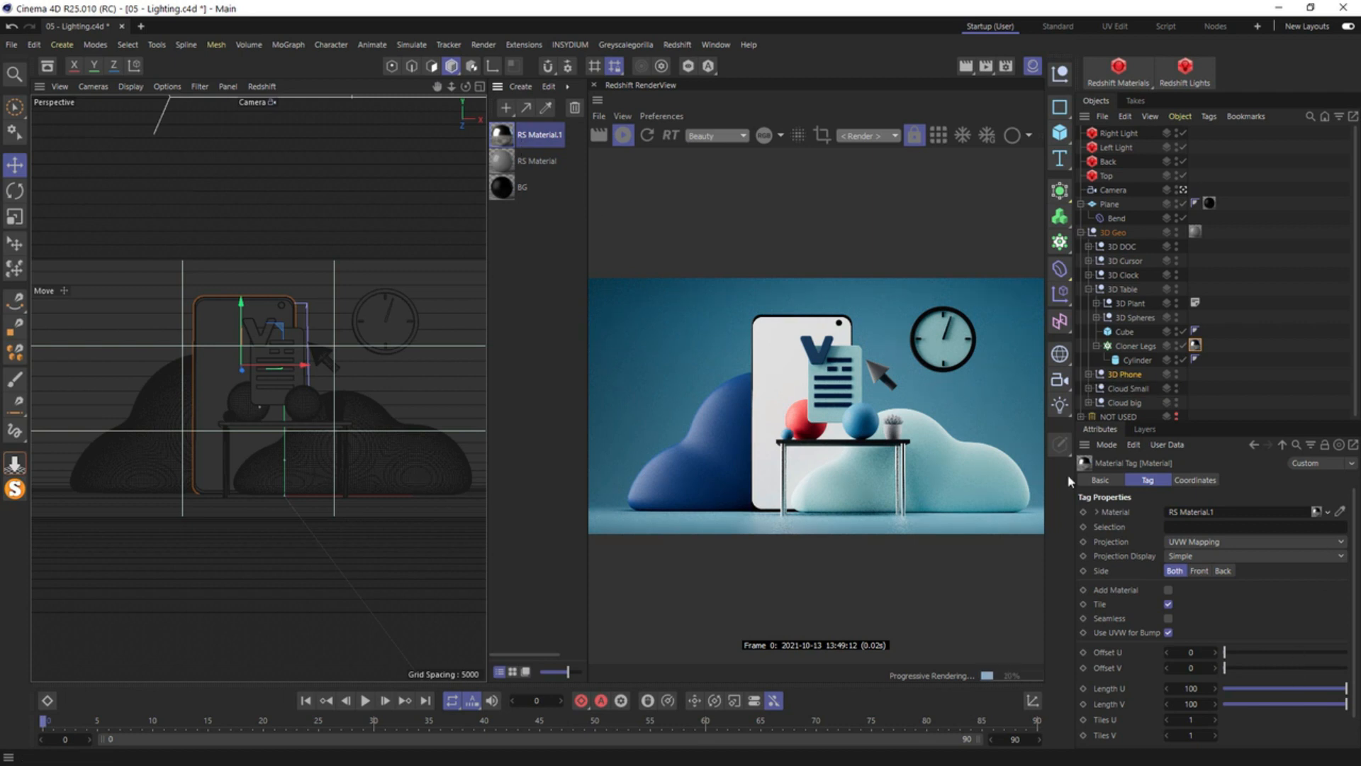
Raise the leg material's reflection roughness to about 0.51
left_click(512, 135)
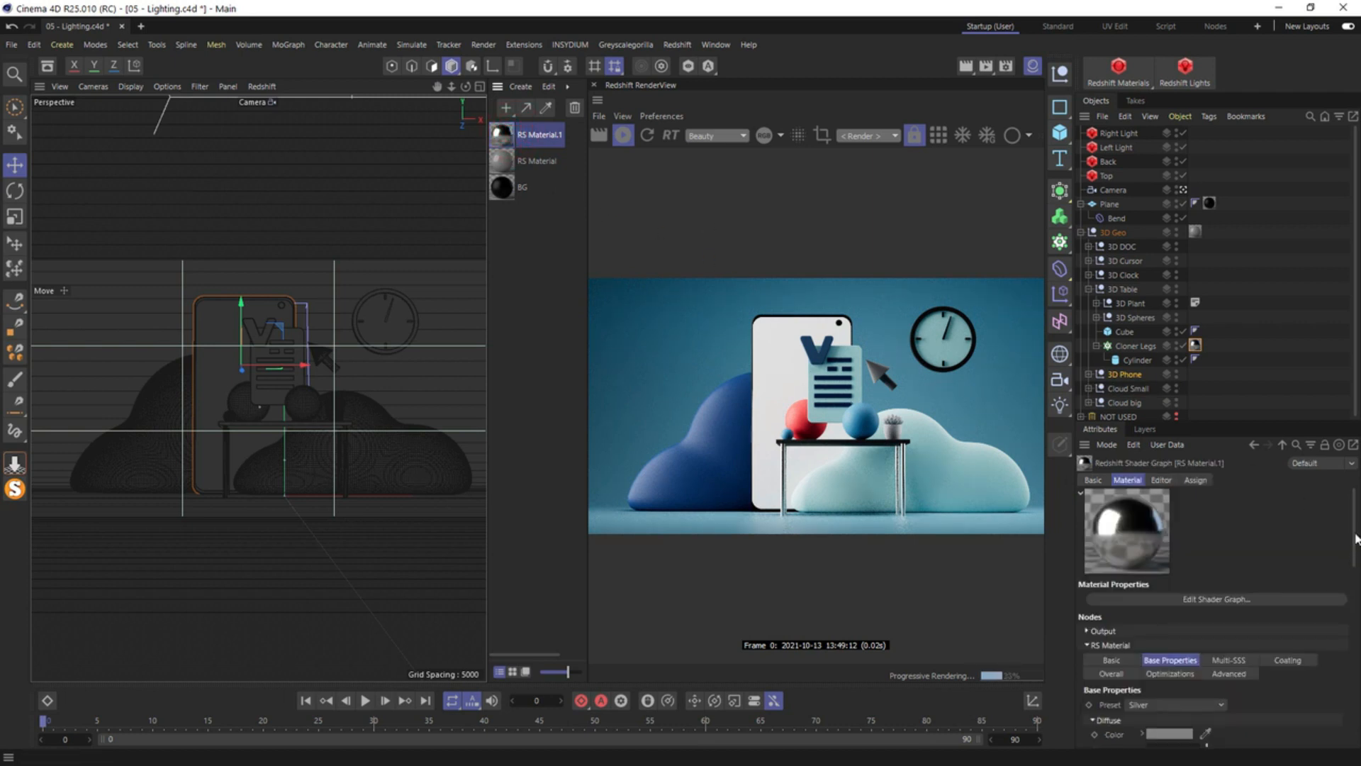
scroll(1356, 538, "down", 5)
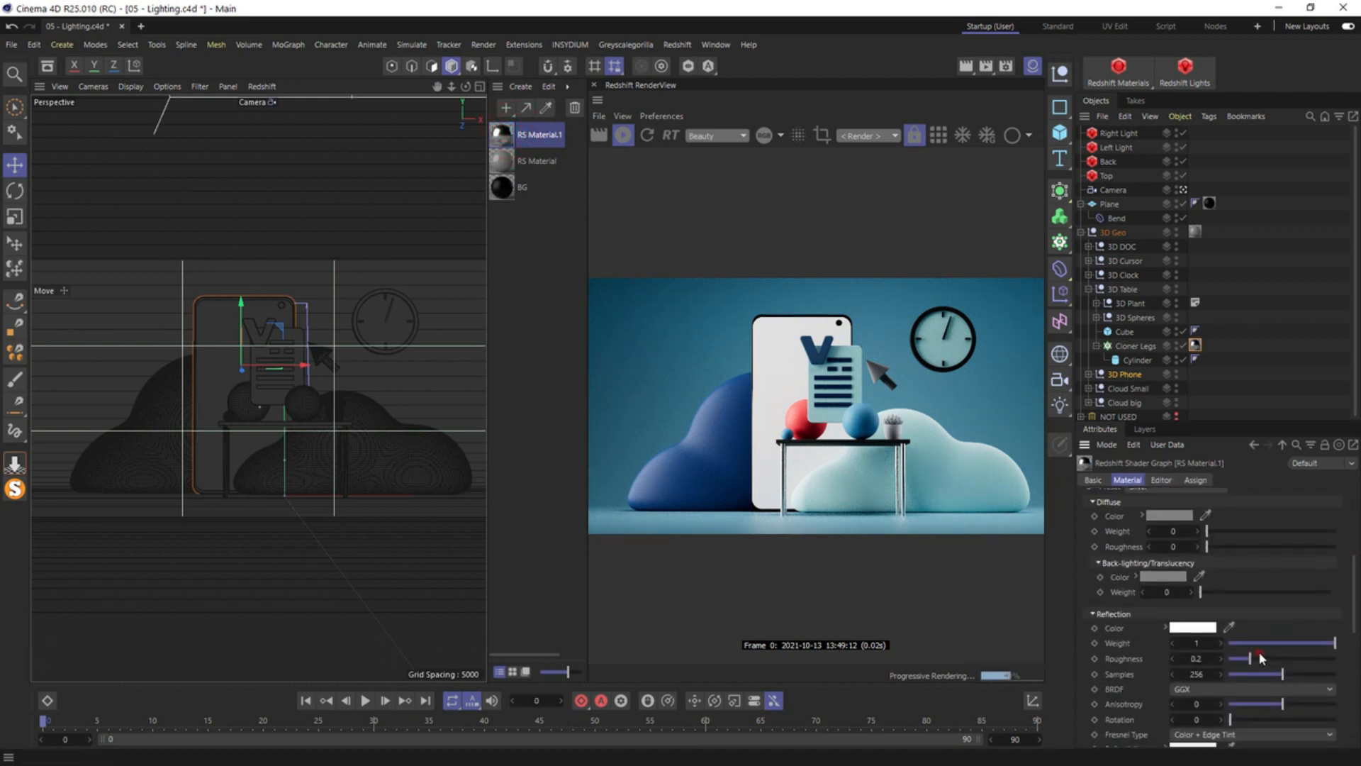
left_click_drag(1261, 658, 1284, 658)
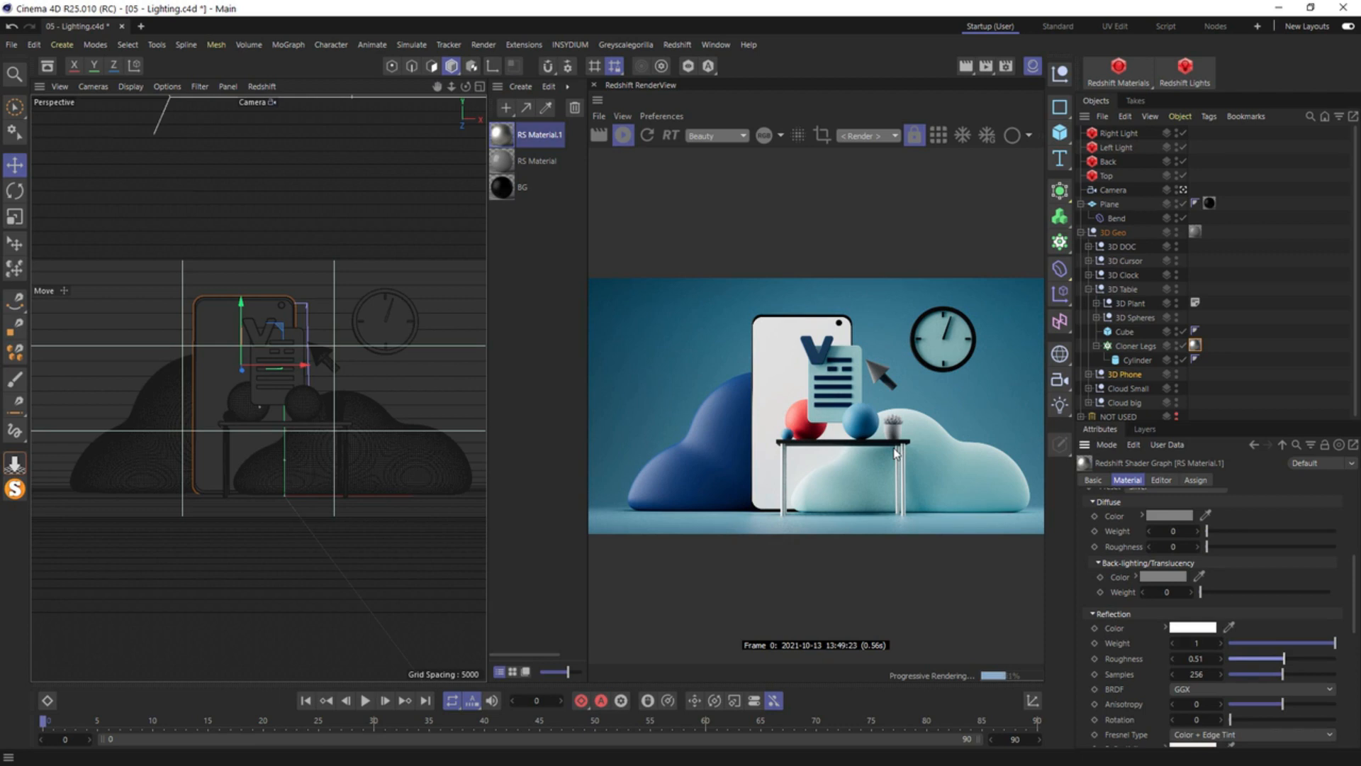
Switch the leg material's preset to Plastic
scroll(1350, 612, "up", 5)
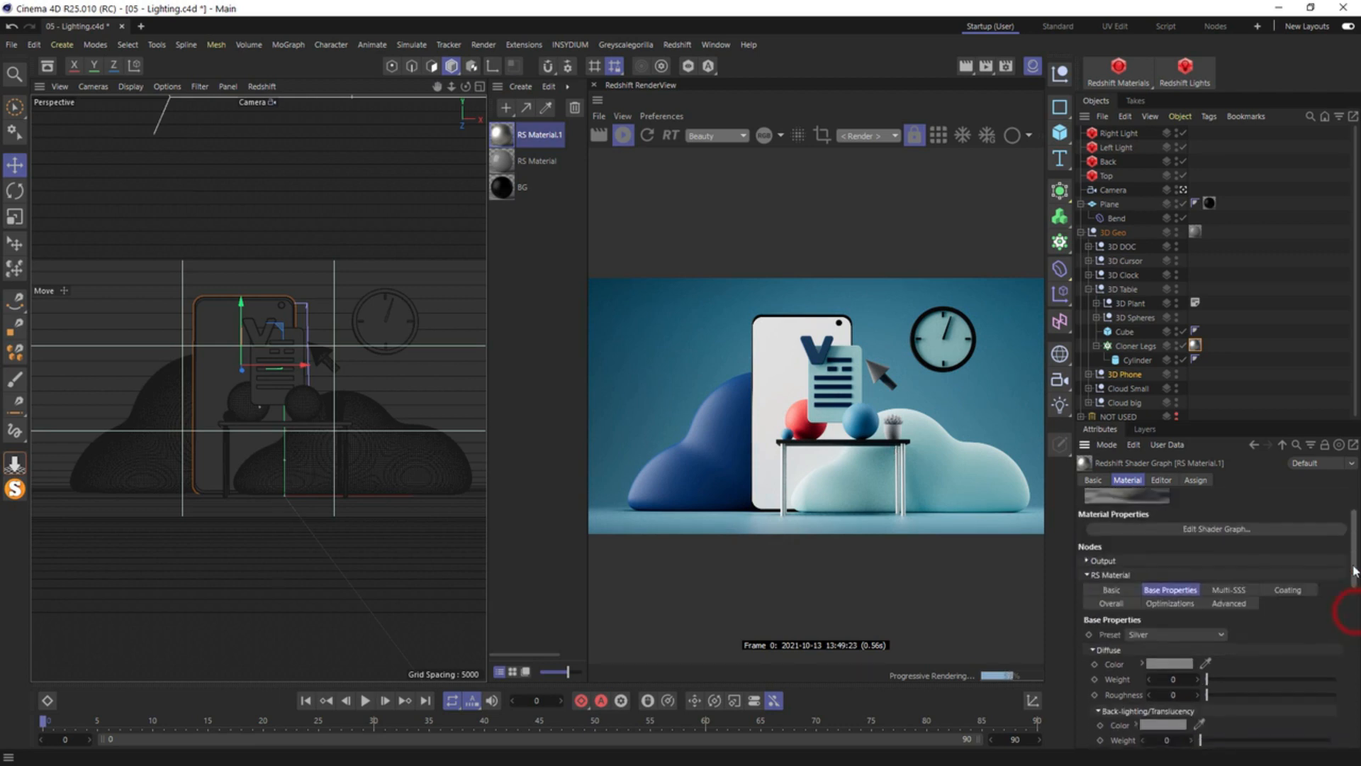
left_click(1175, 652)
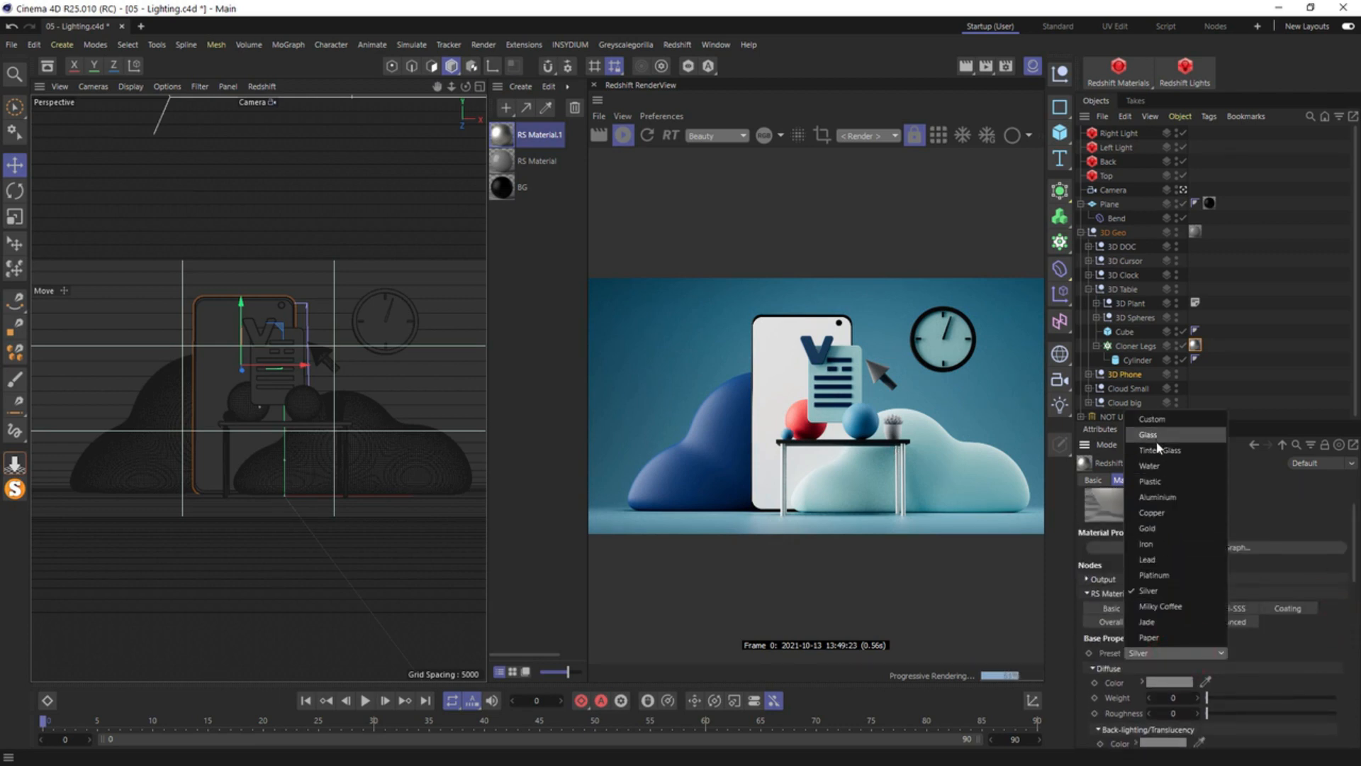
left_click(1151, 481)
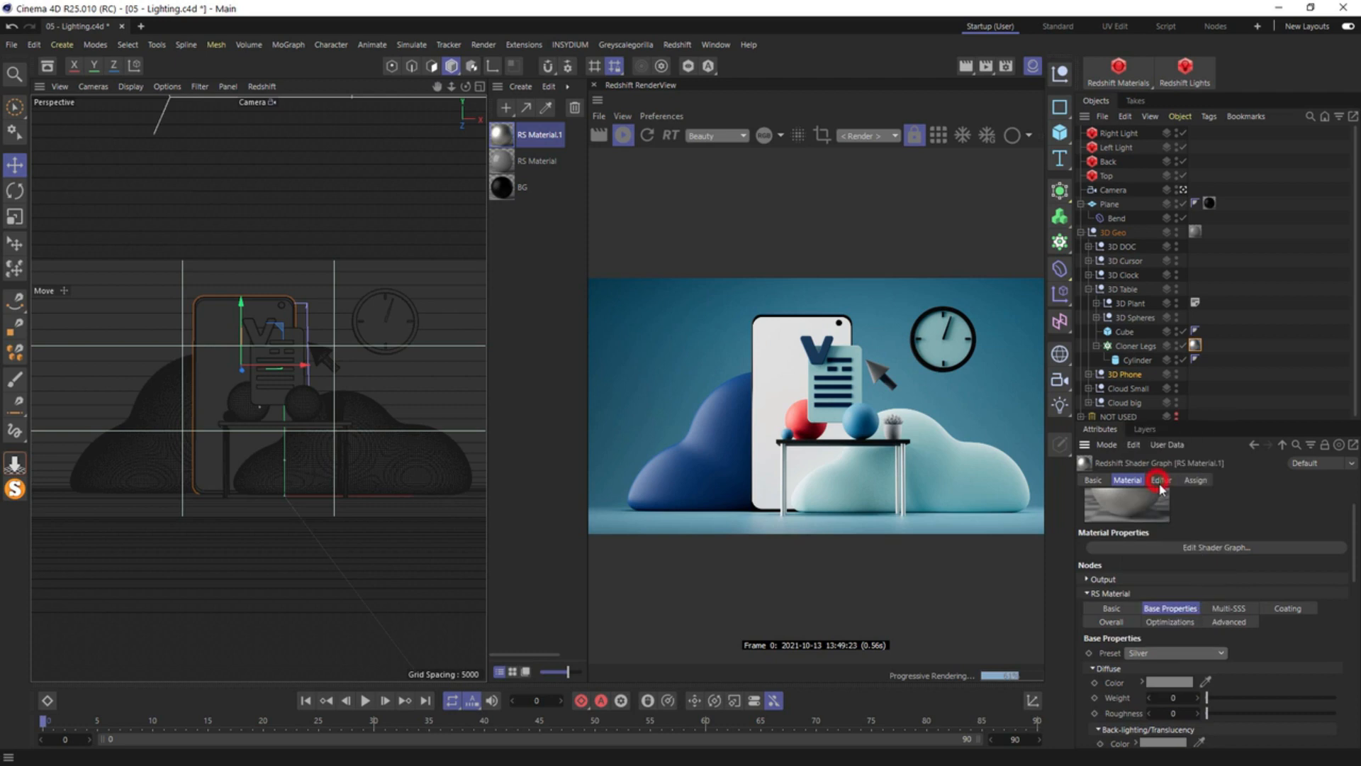
Rename the leg material to Legs and the general object material RS Material to GEO
double_click(541, 134)
key("BackSpace")
type("Legs")
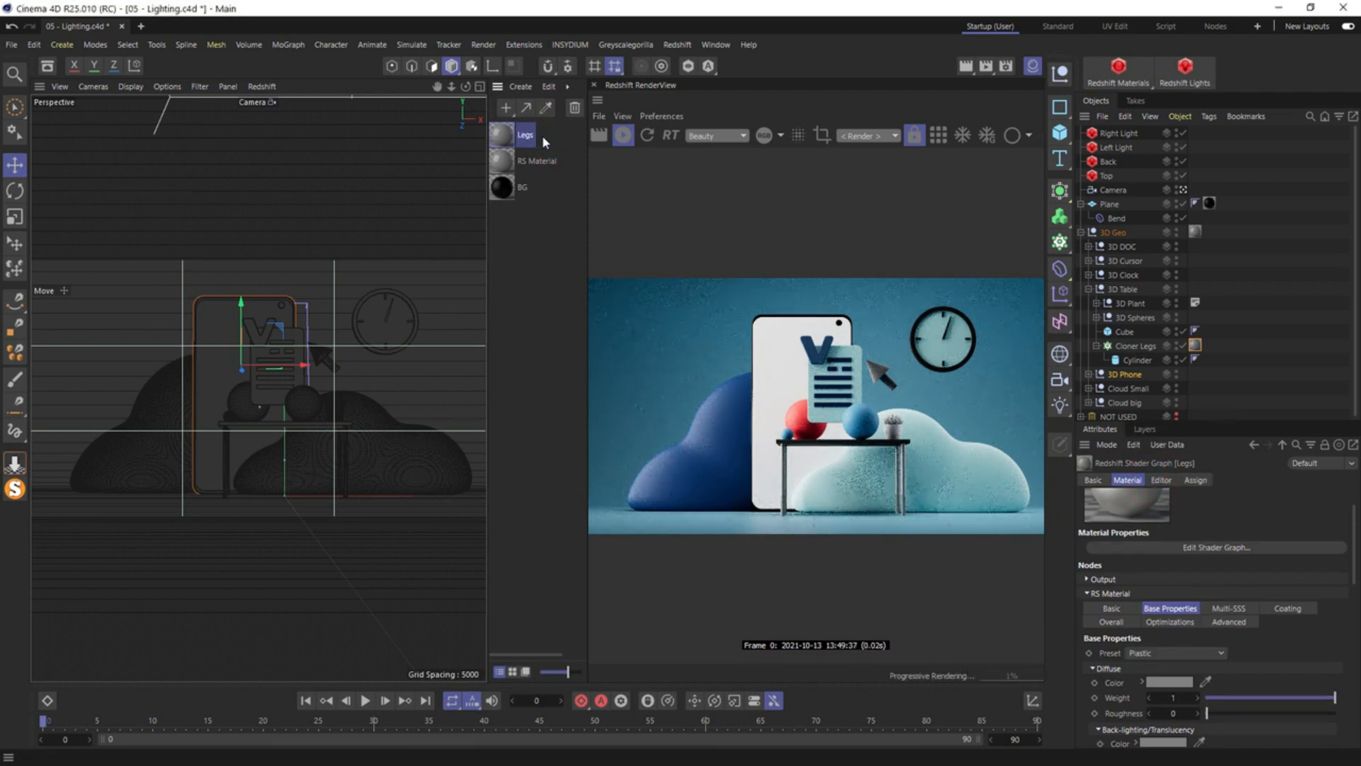
key("Return")
double_click(546, 162)
type("GEO")
key("Return")
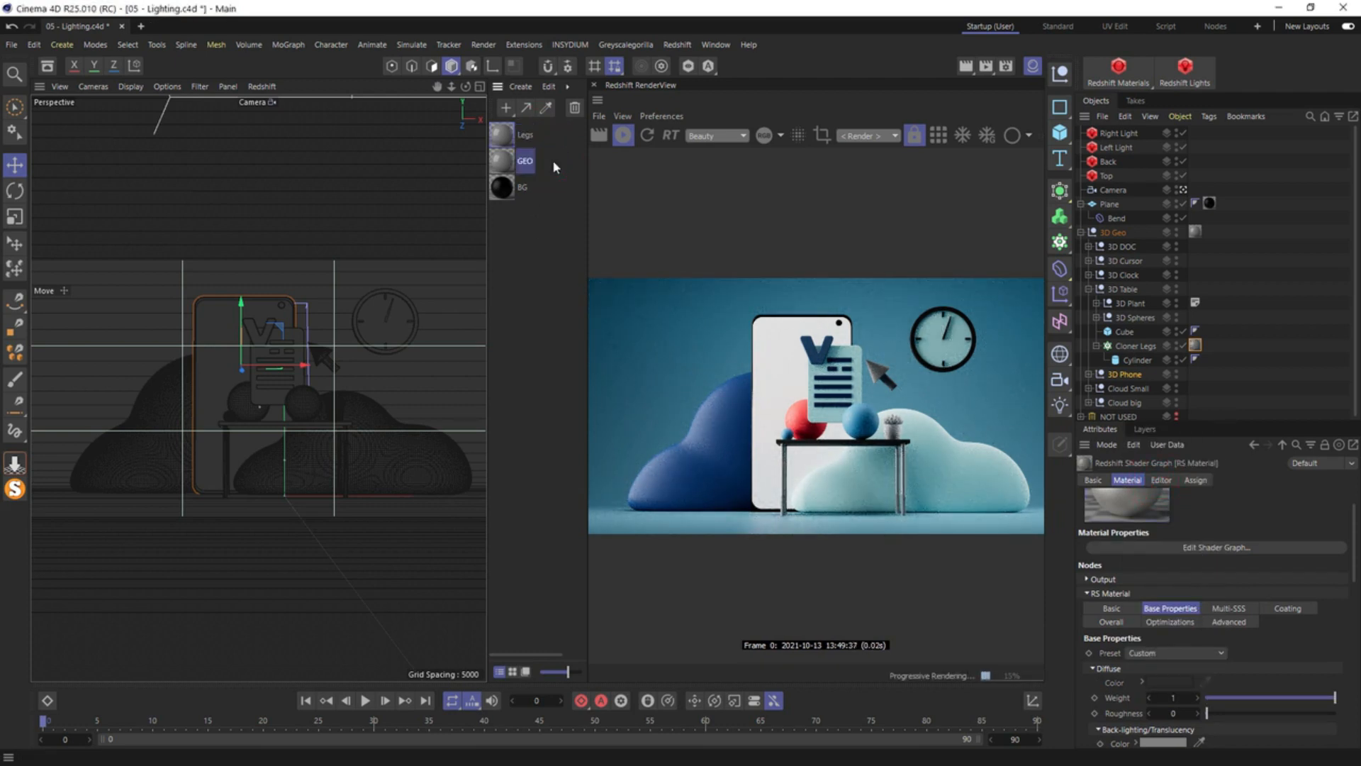
Set the Legs material's reflection roughness to about 0.593 and its diffuse color to a gray with value 54
left_click(529, 135)
left_click_drag(1230, 638, 1285, 638)
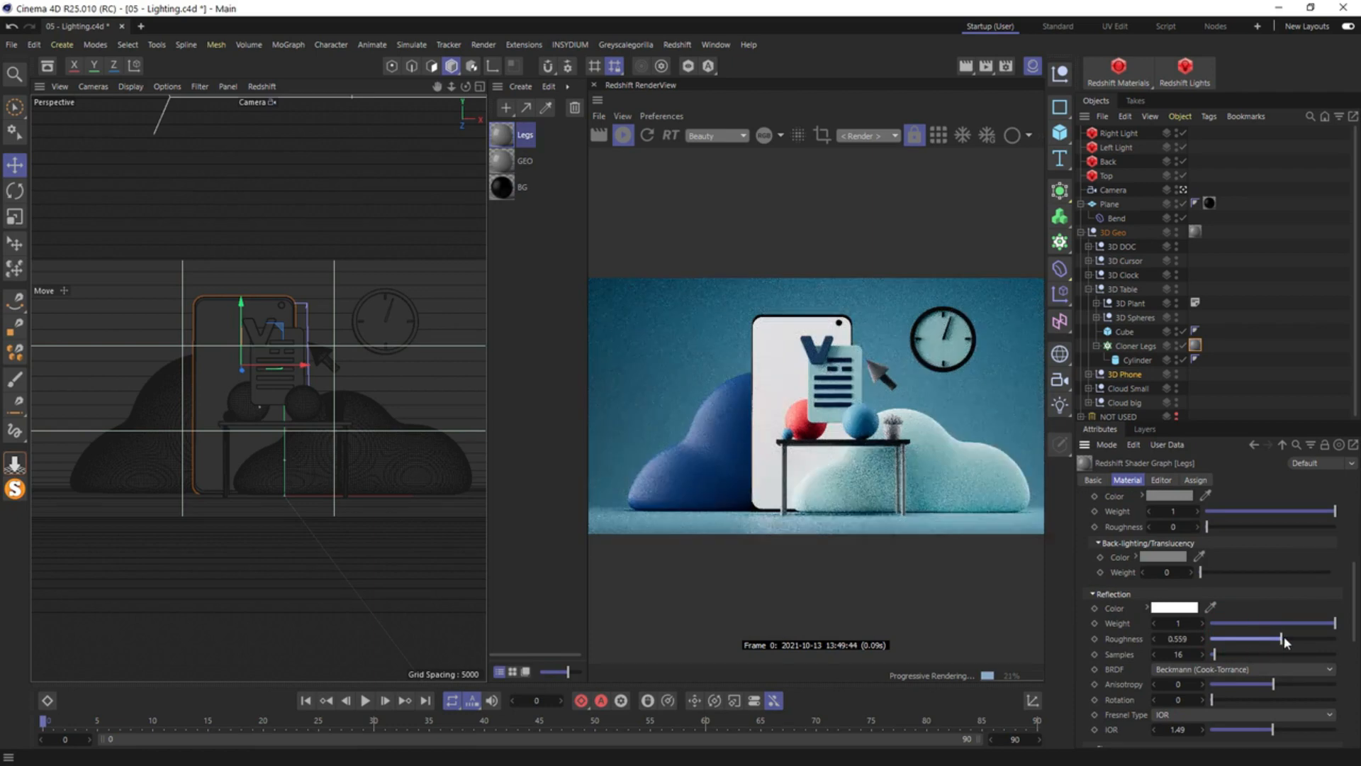
left_click(1142, 496)
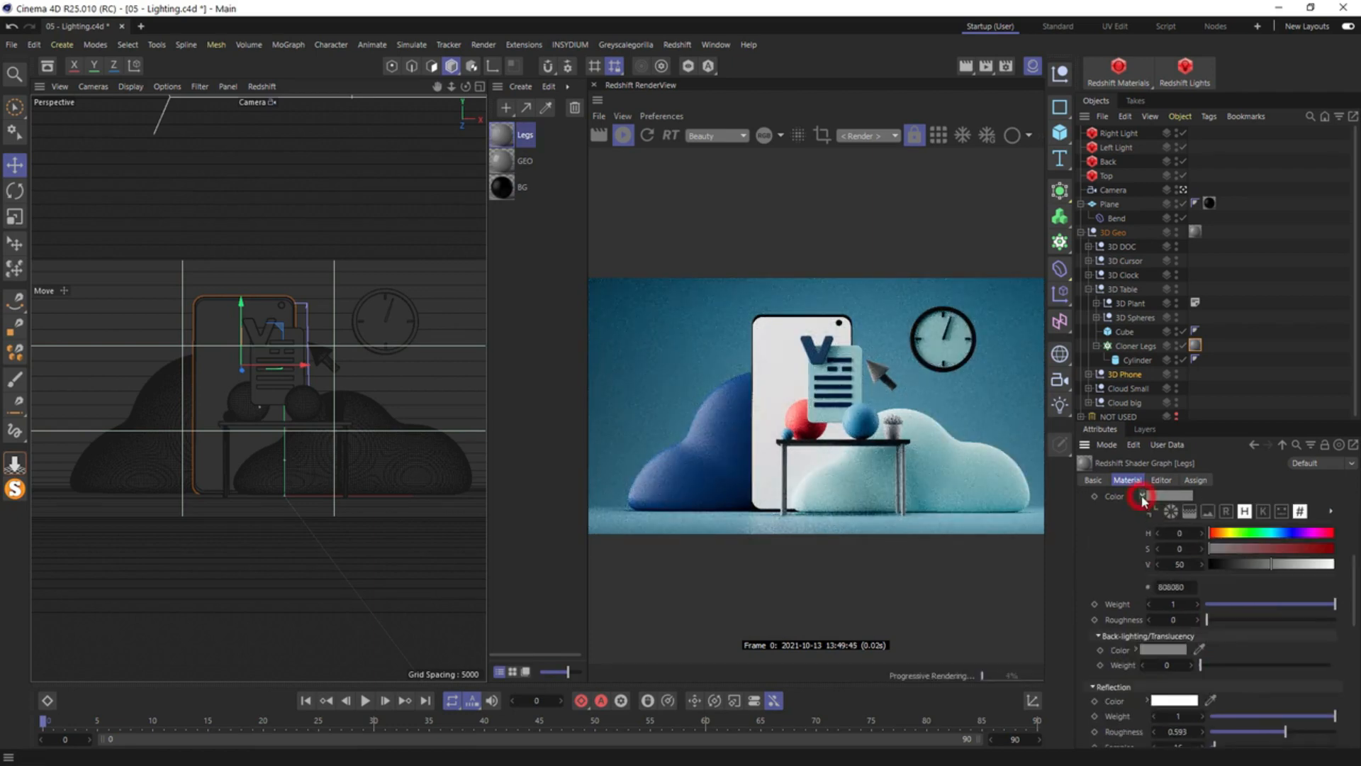
left_click_drag(1241, 566, 1278, 570)
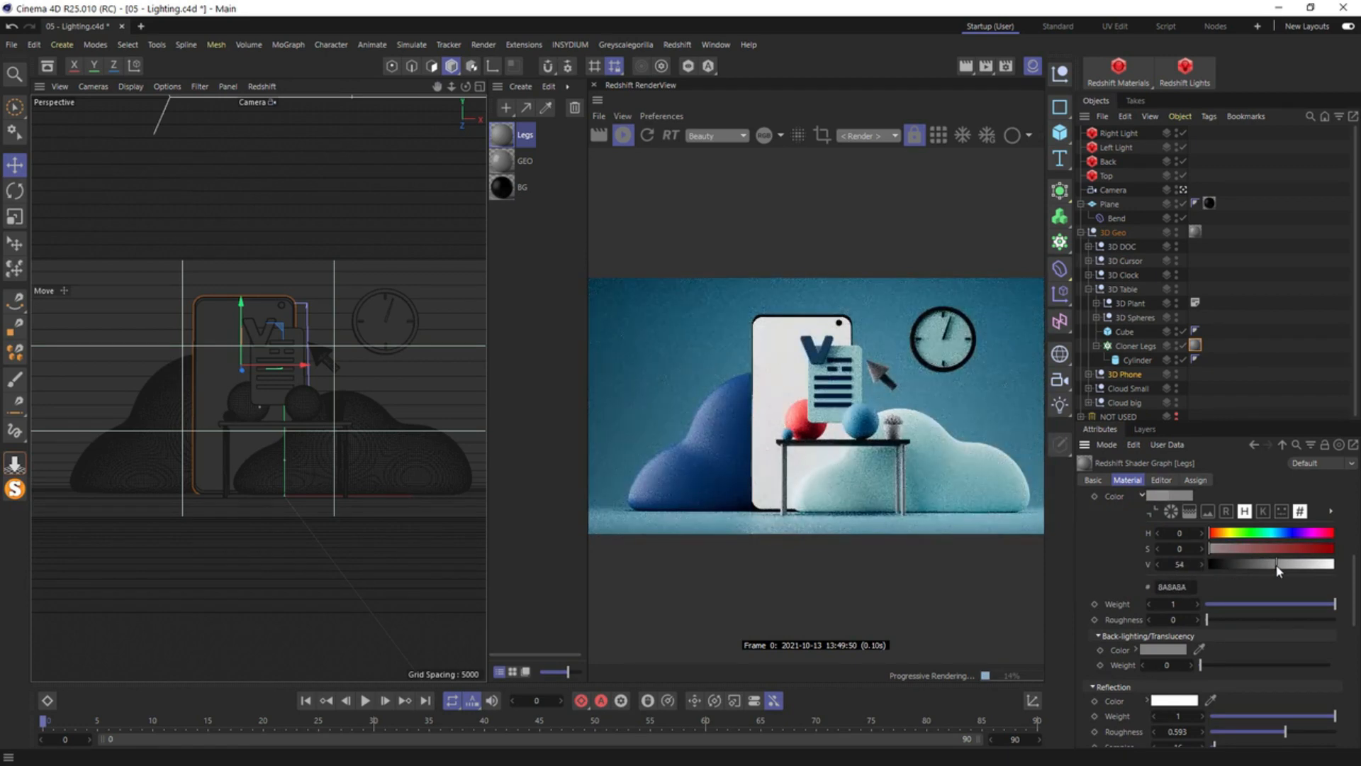
left_click(1089, 373)
left_click(1089, 329)
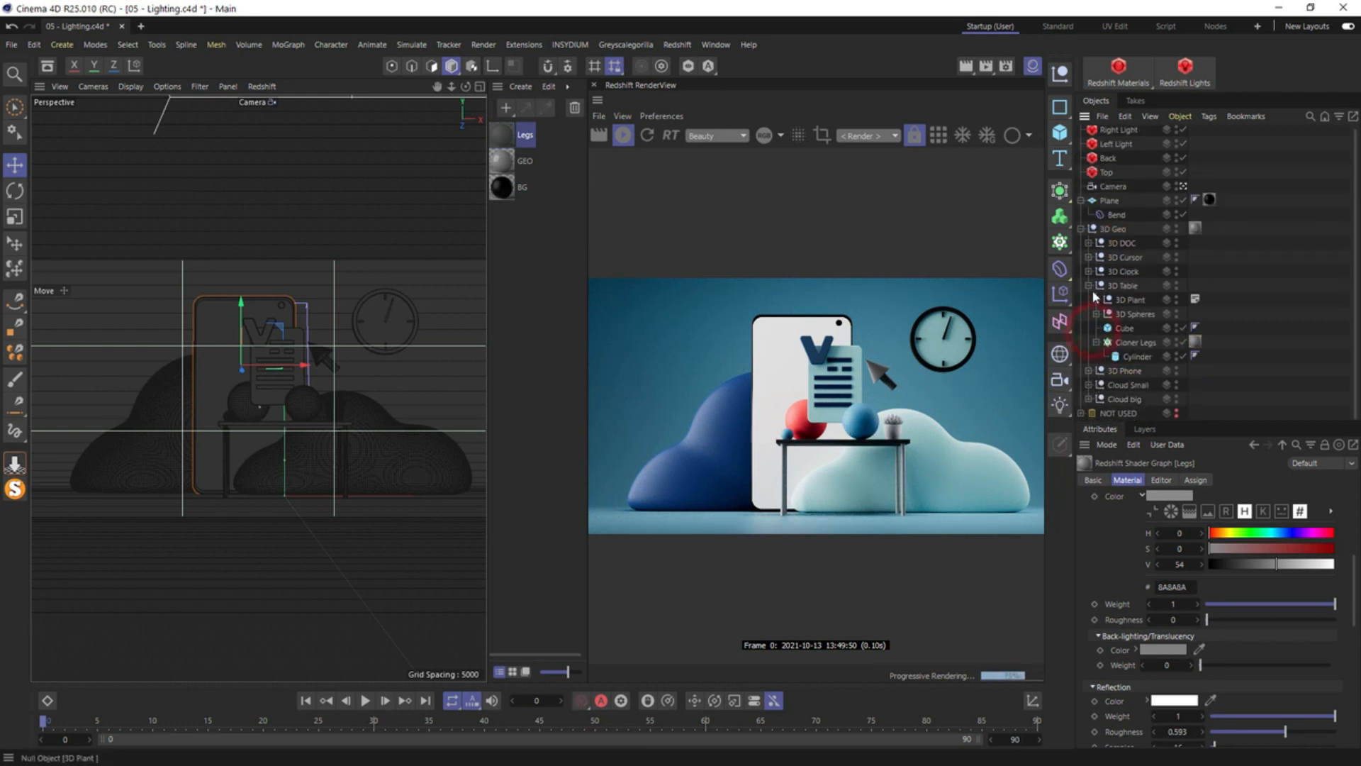
left_click(1090, 285)
left_click(1088, 290)
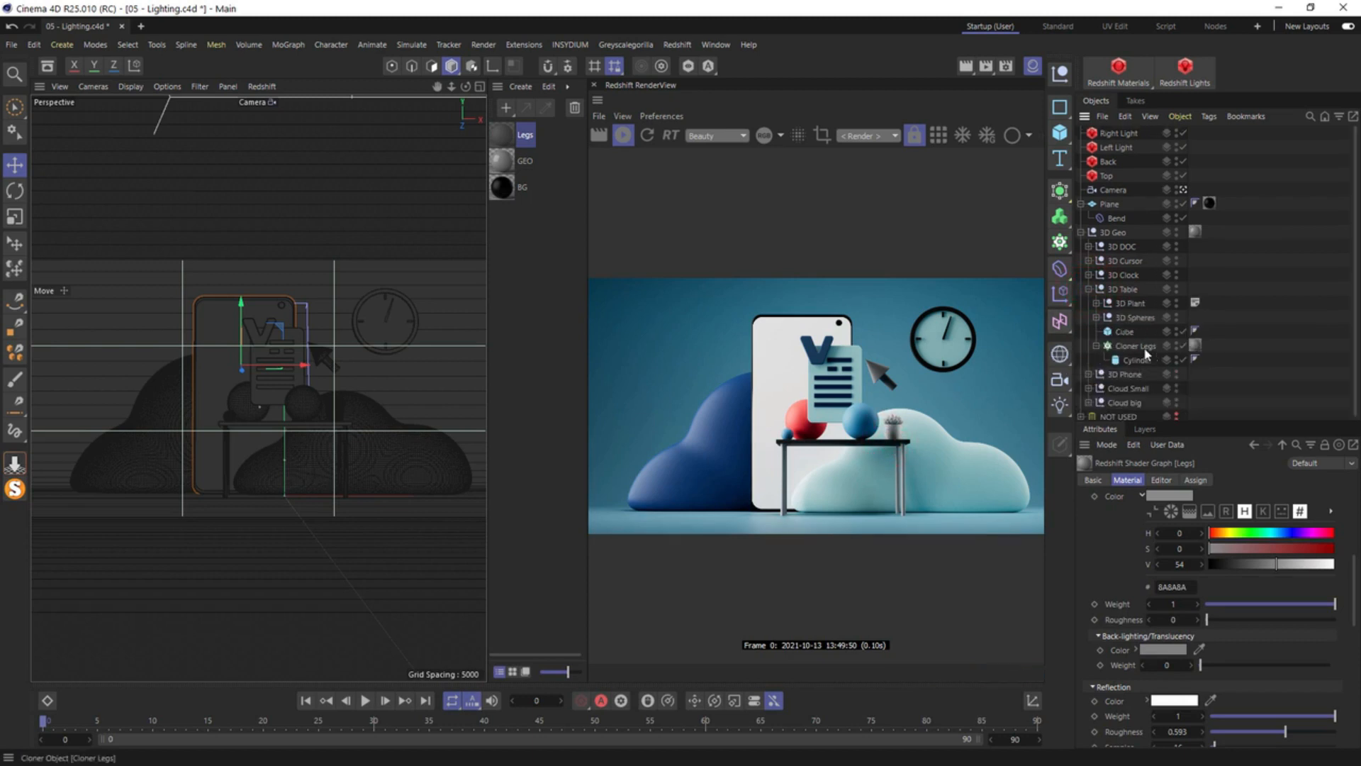
Change the tabletop cube's display color to a muted gray-blue with H 204, S 26 and V 49
left_click(1125, 331)
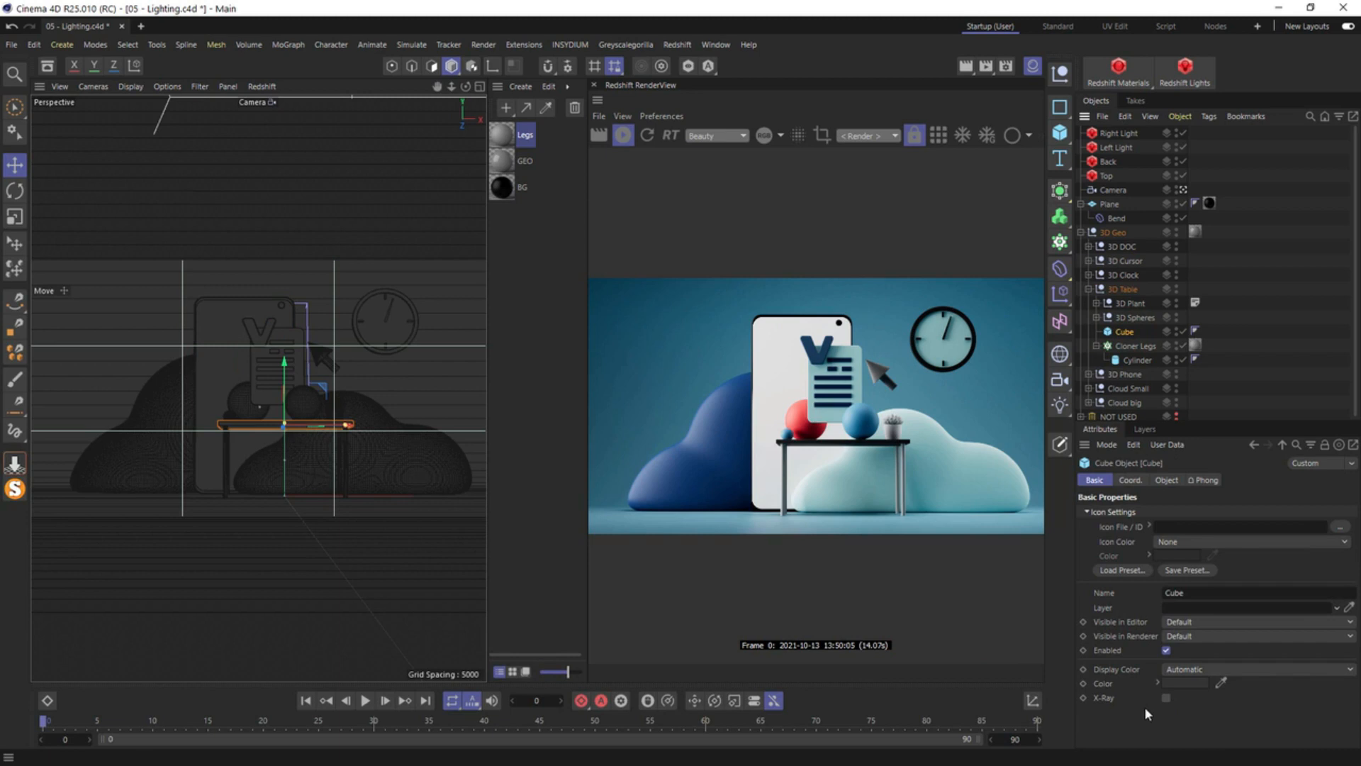
left_click(1184, 683)
left_click(1049, 691)
left_click(1048, 684)
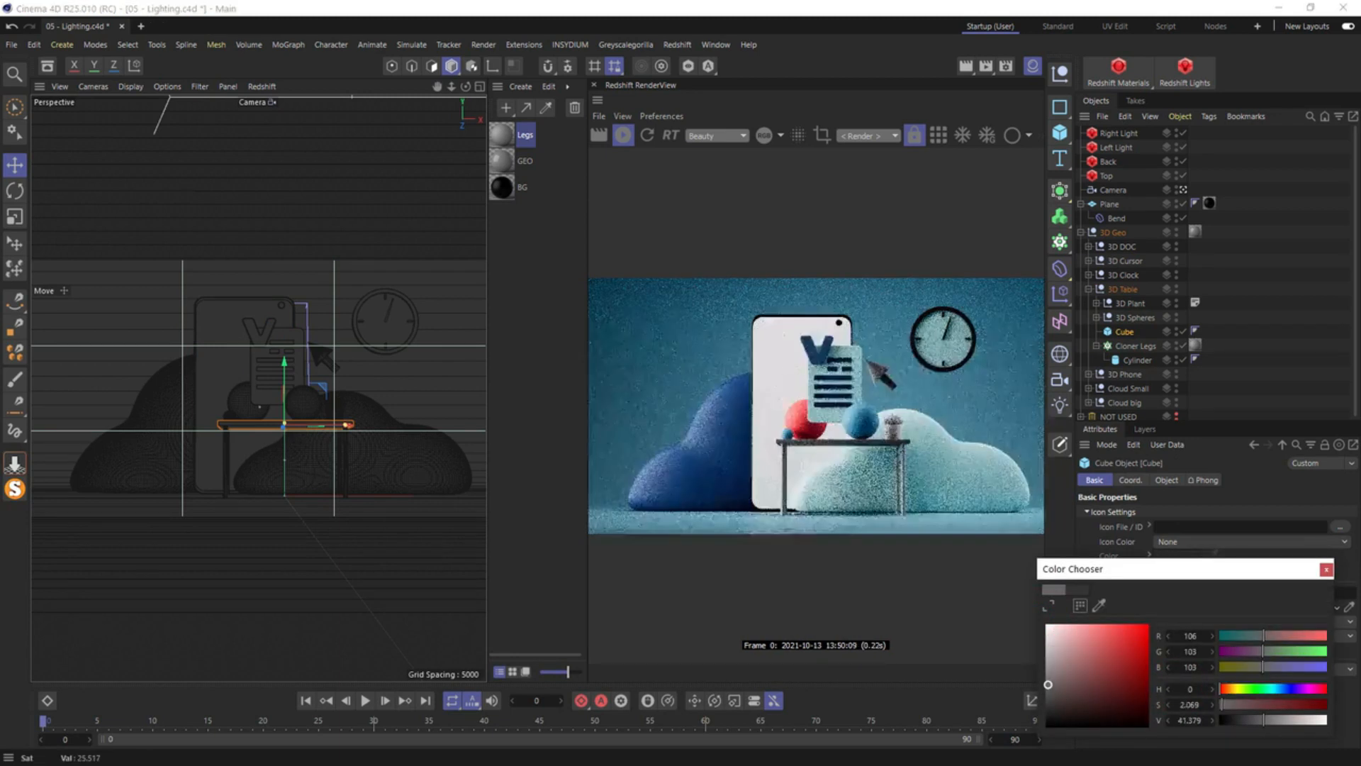
left_click(1046, 688)
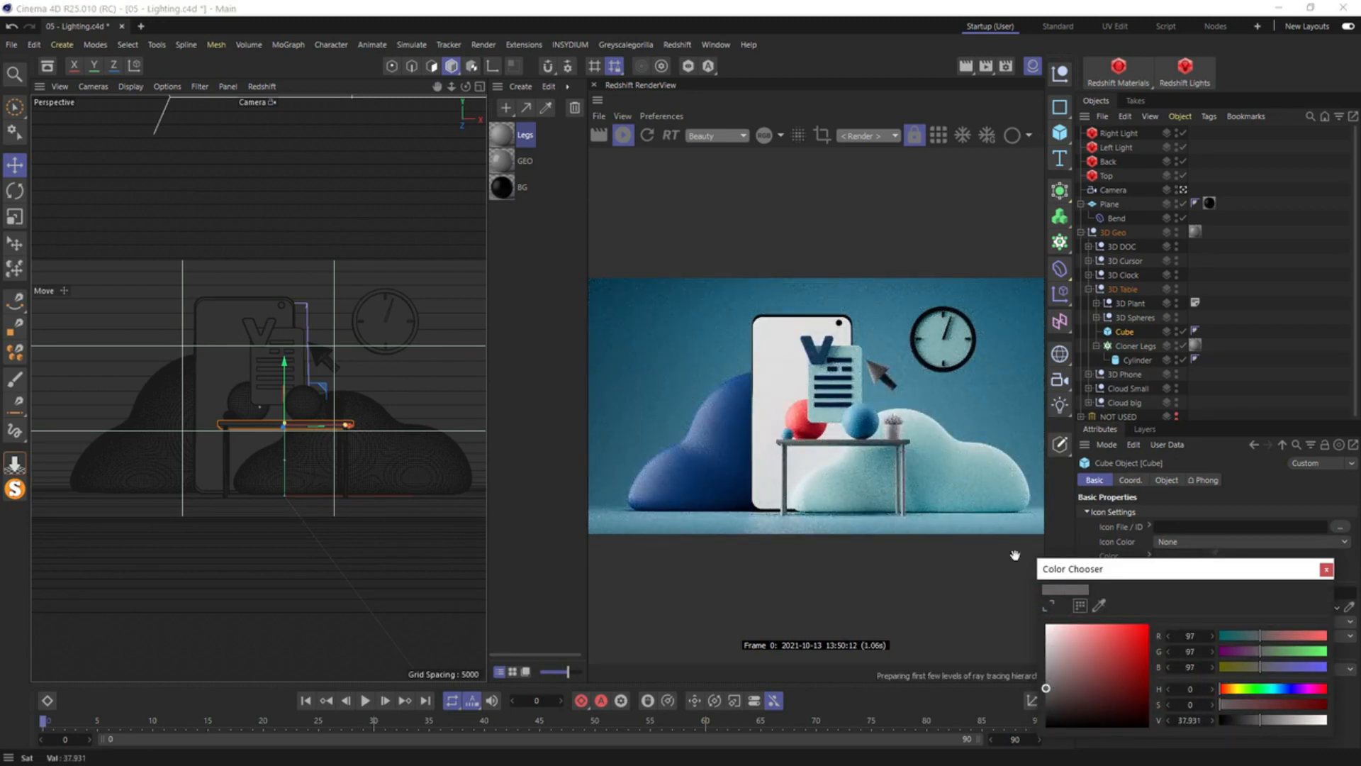
left_click_drag(1235, 693, 1268, 689)
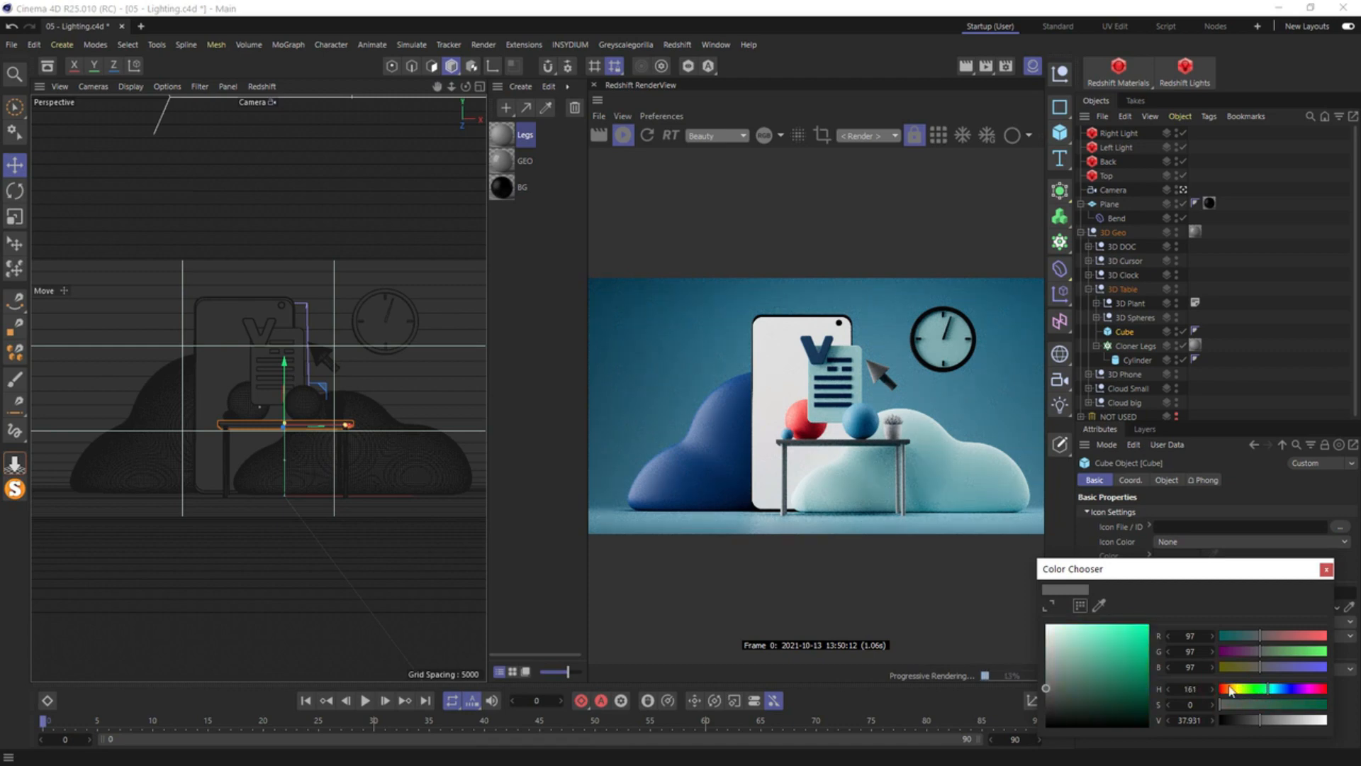
left_click(1144, 663)
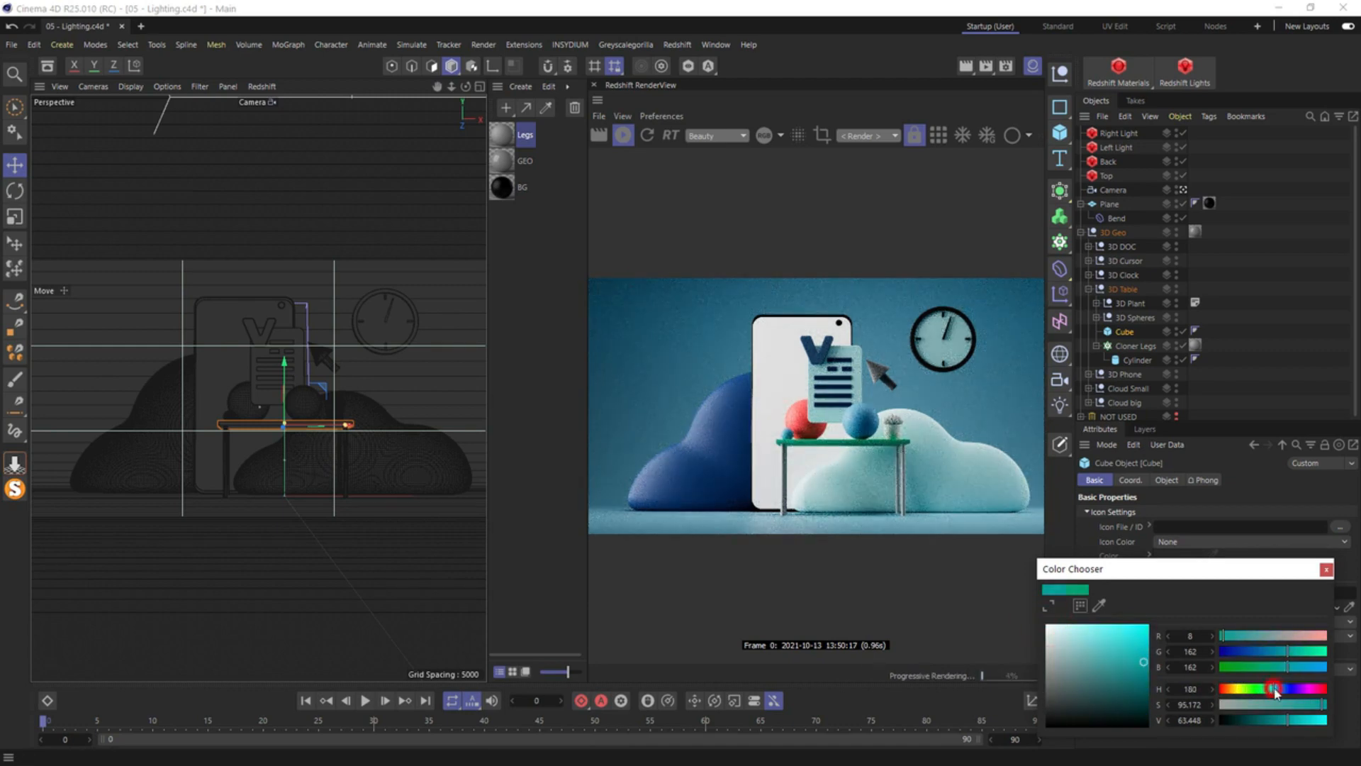
left_click_drag(1269, 689, 1321, 689)
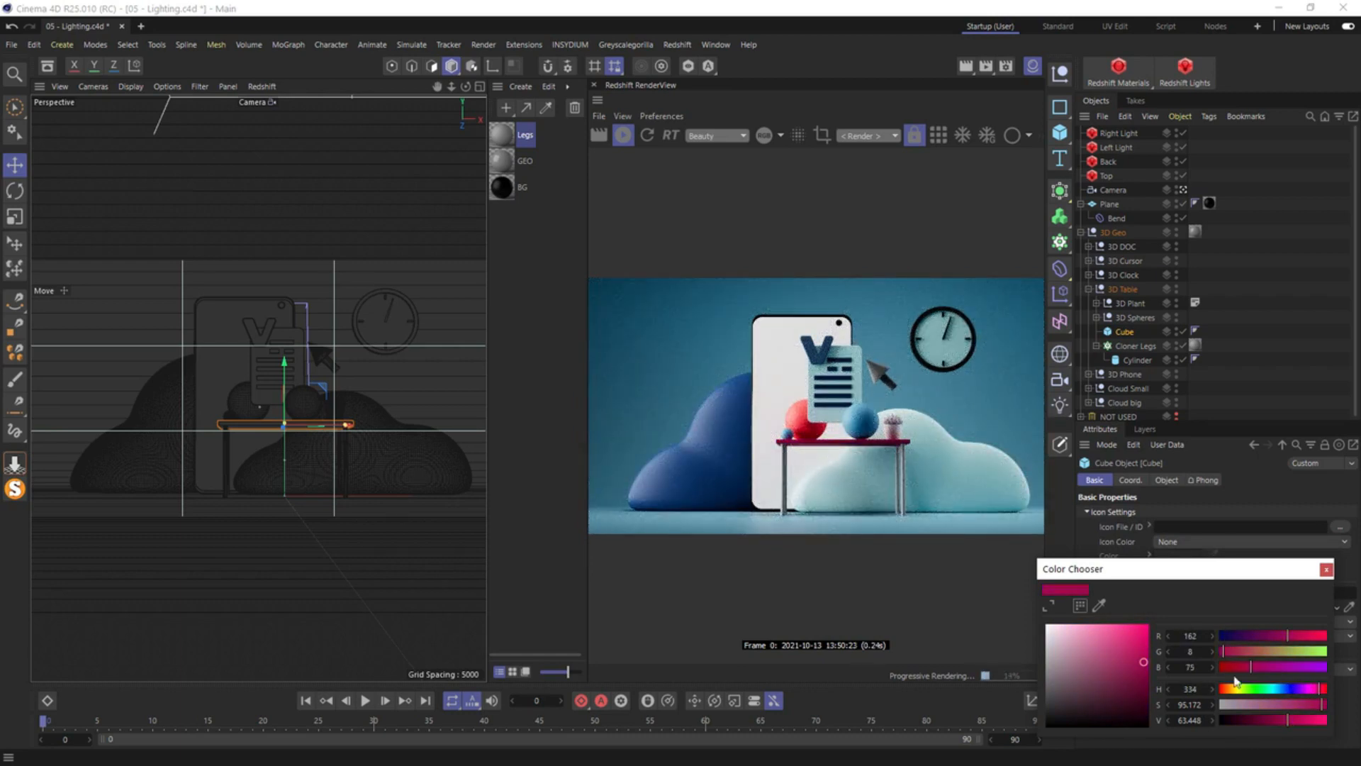
left_click_drag(1293, 692, 1256, 716)
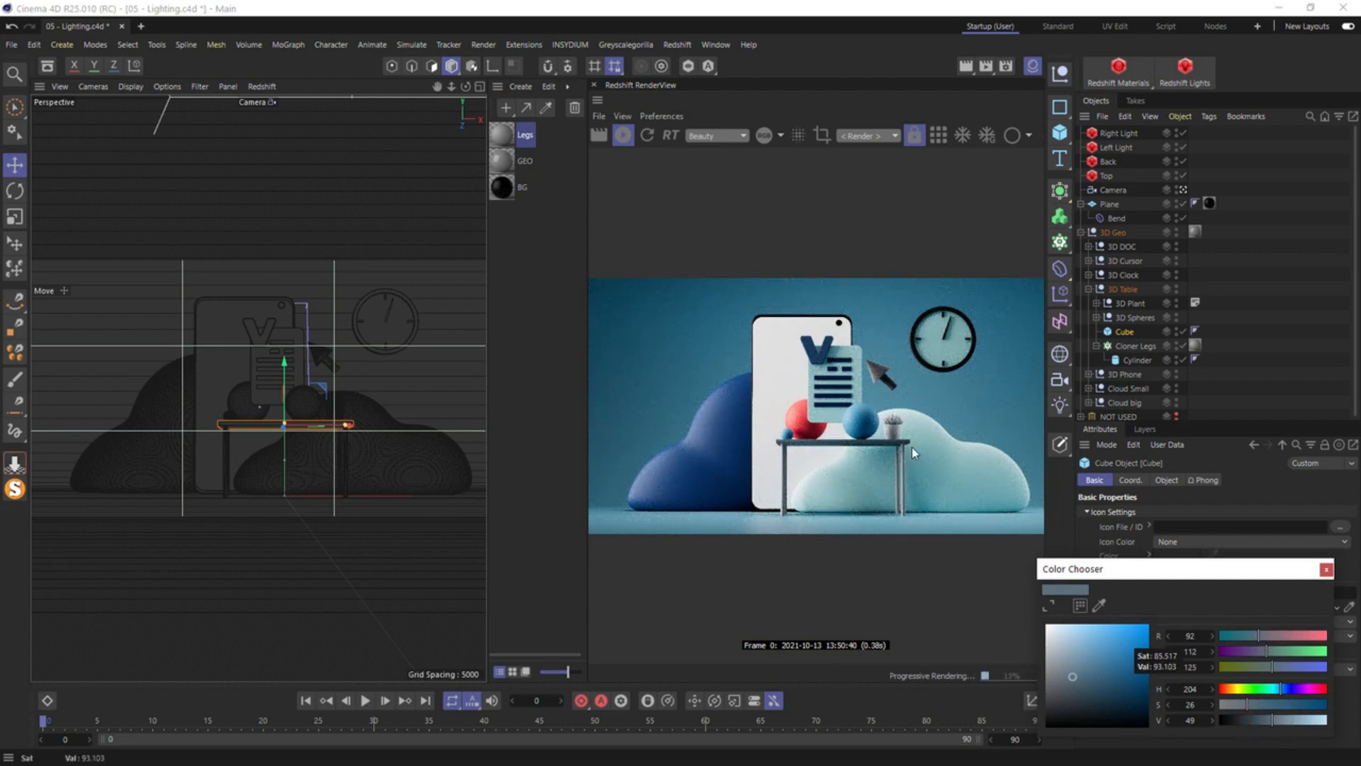
Move the 3D Cursor object slightly right, away from the document card, and shift the camera framing so the scene sits slightly further left
left_click(1126, 276)
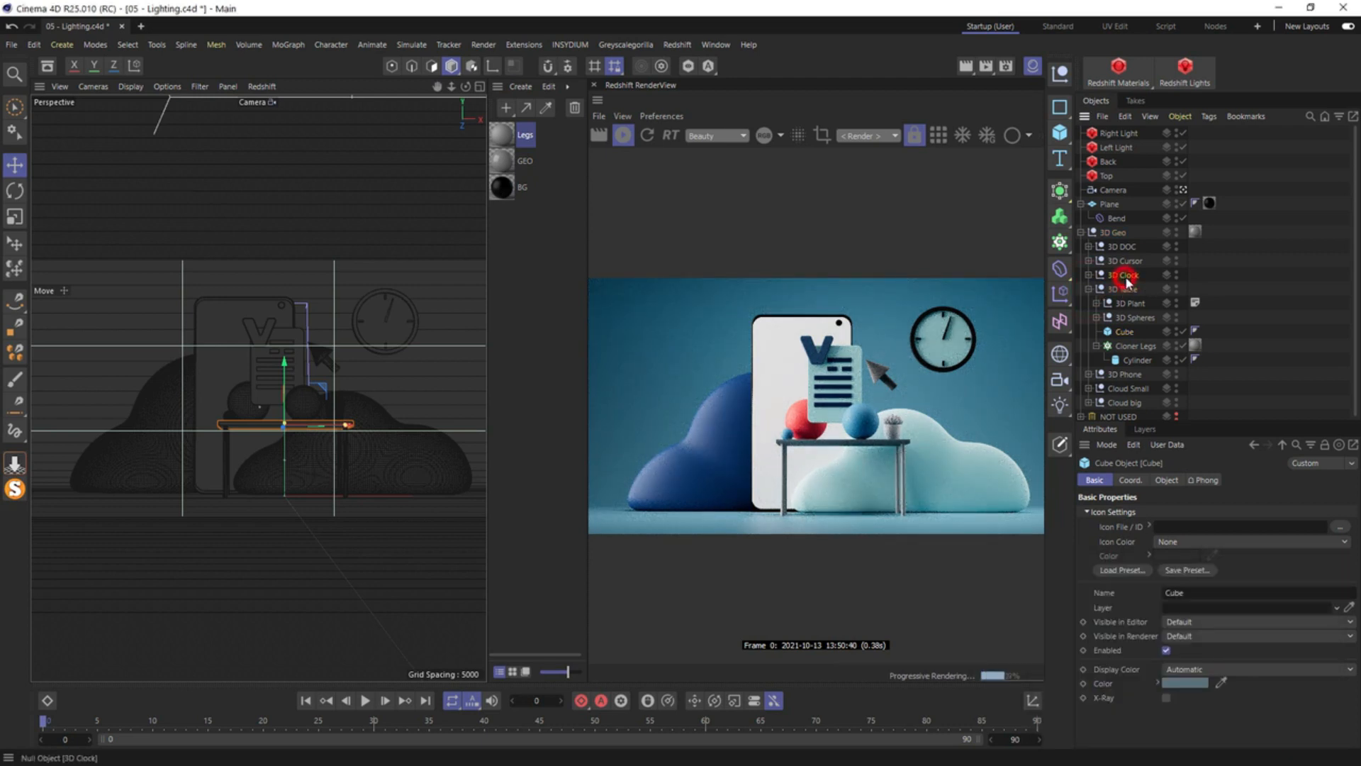
left_click(1139, 263)
key("e")
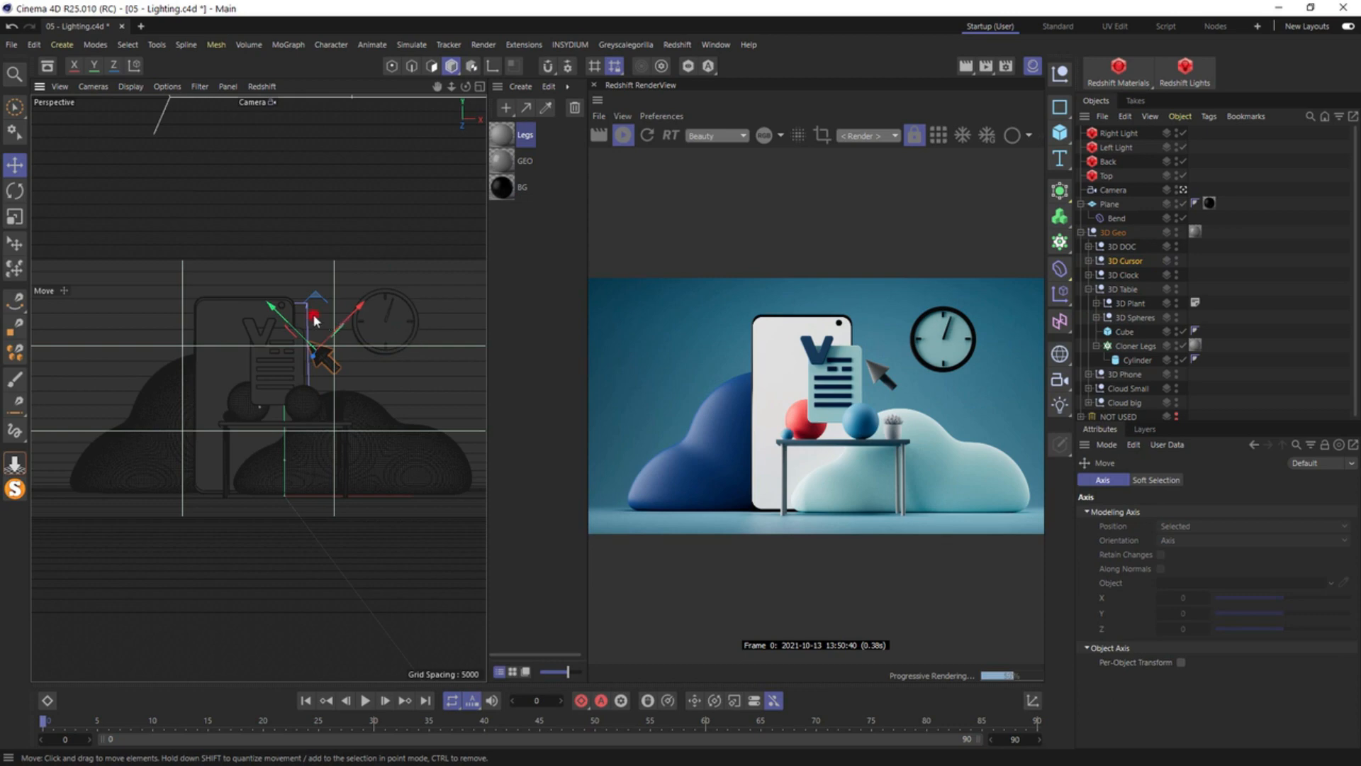
left_click_drag(312, 315, 330, 320)
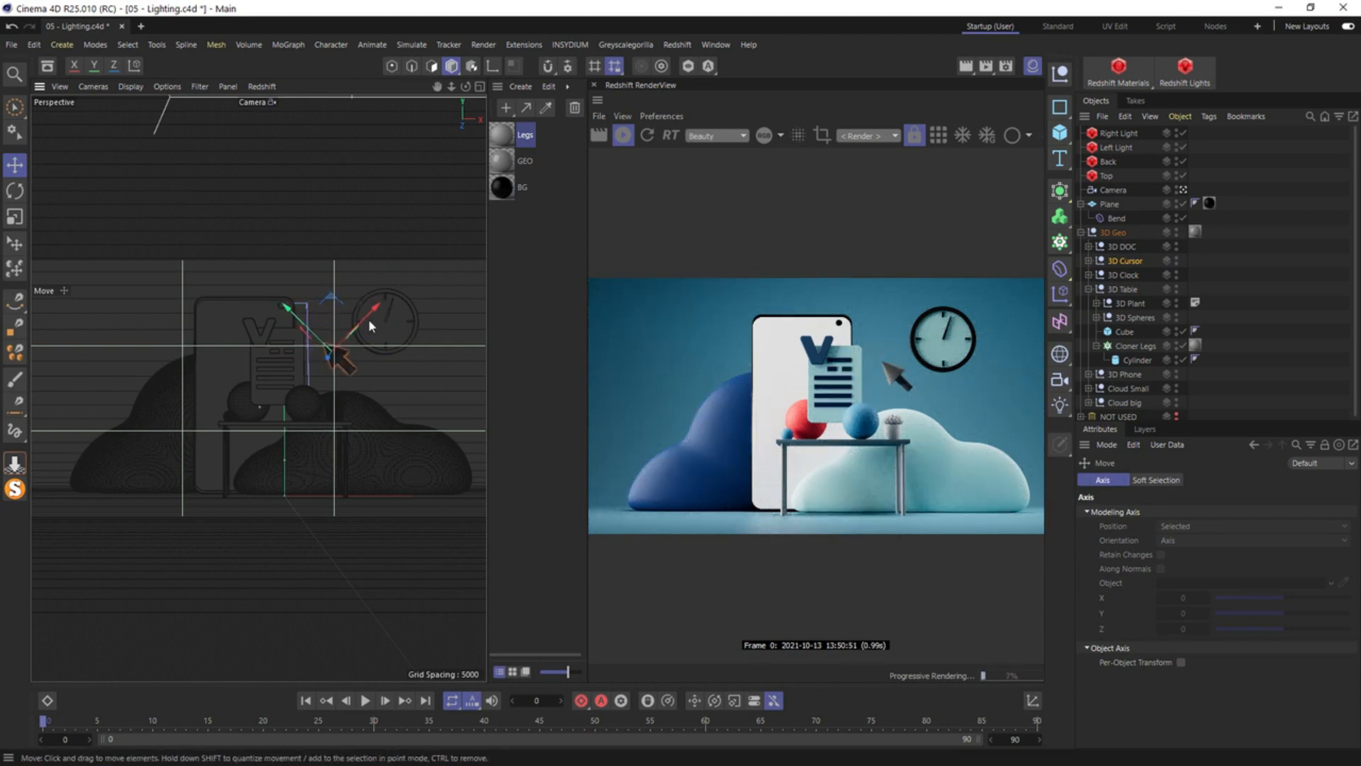
middle_click_drag(370, 320, 363, 321, "alt")
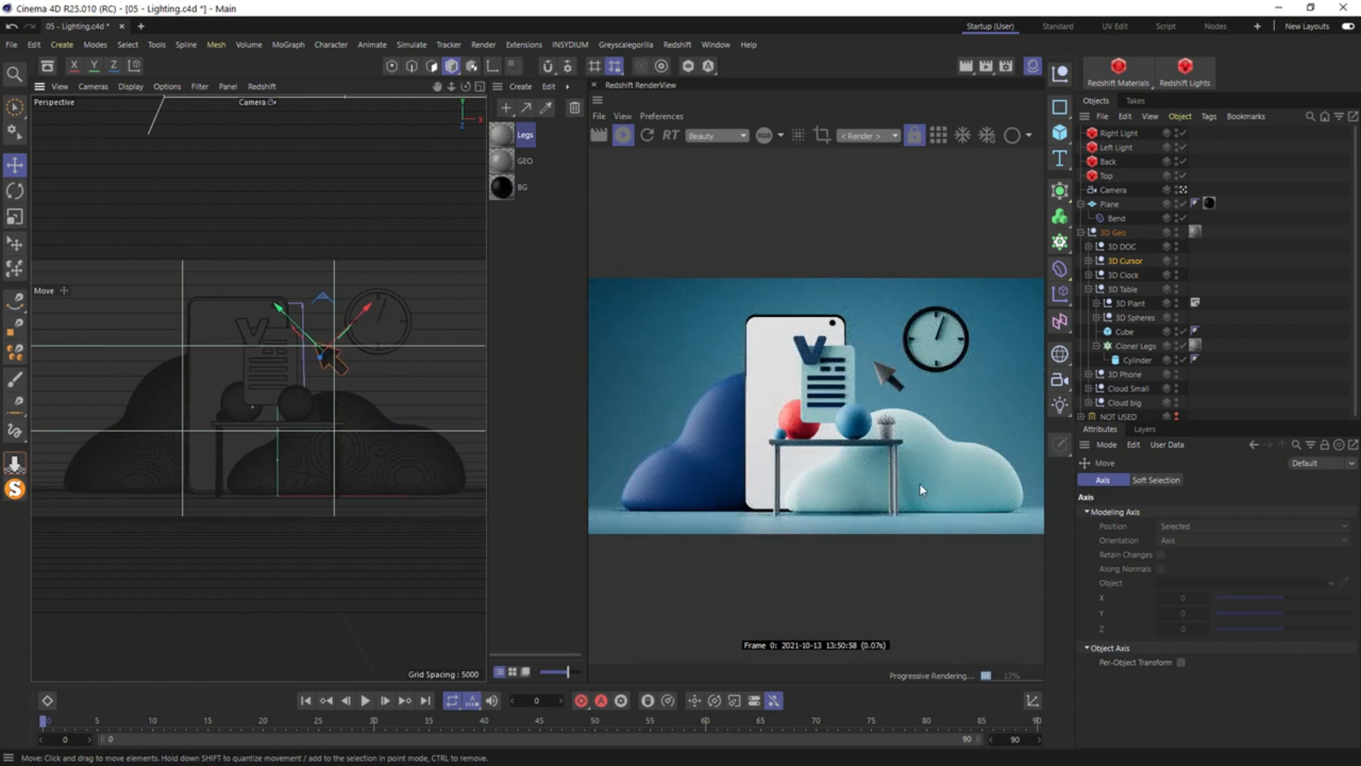
Select the small light-blue cloud behind the table
left_click(159, 463)
left_click(432, 482)
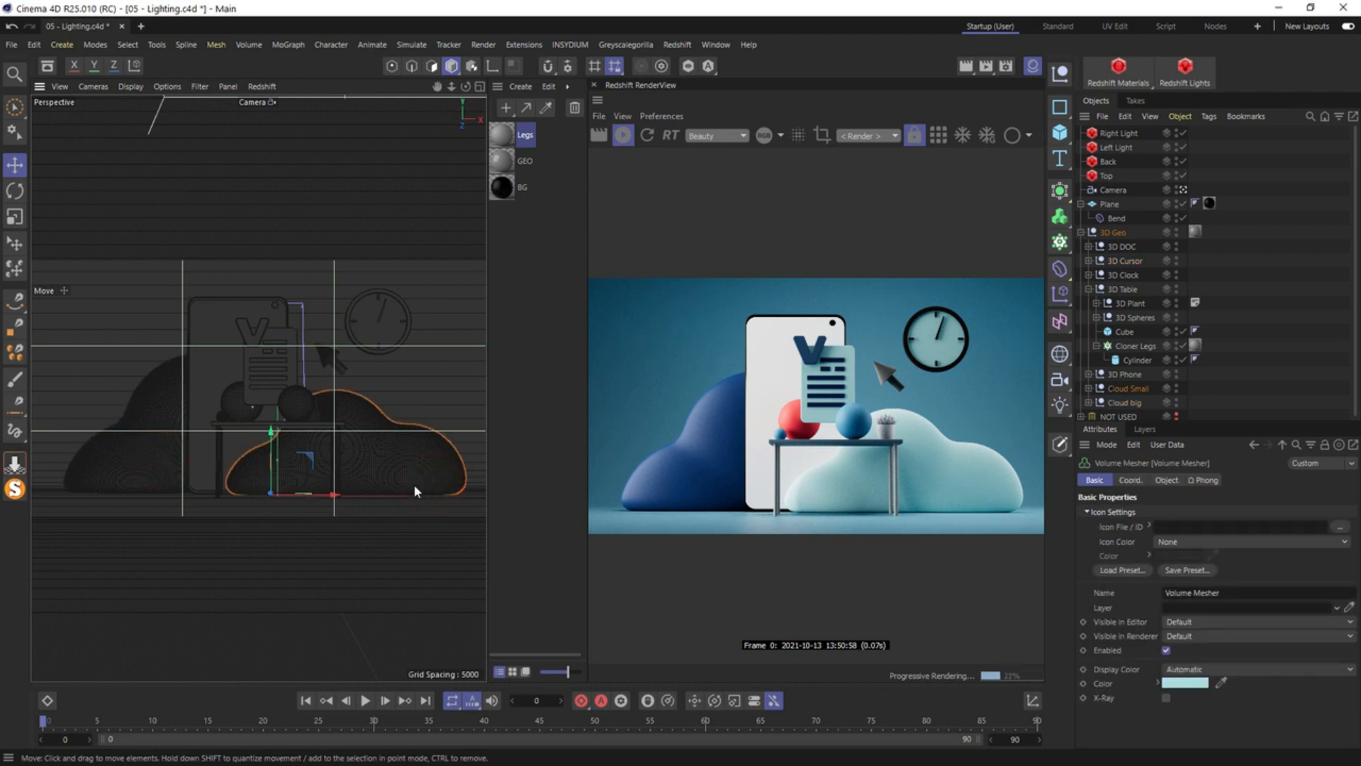
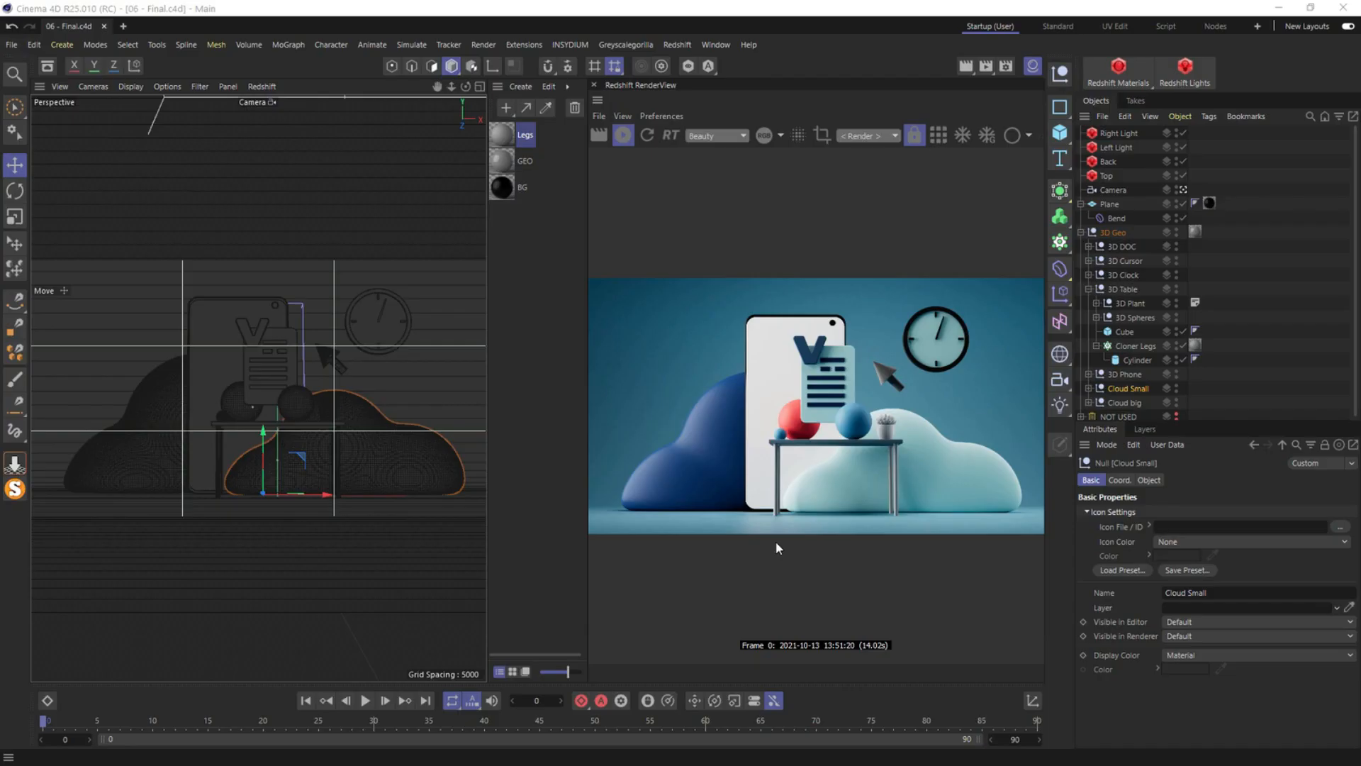
Collapse the 3D Geo and Plane hierarchies and add a Redshift Camera tag to the camera
left_click(1081, 232)
left_click(1081, 204)
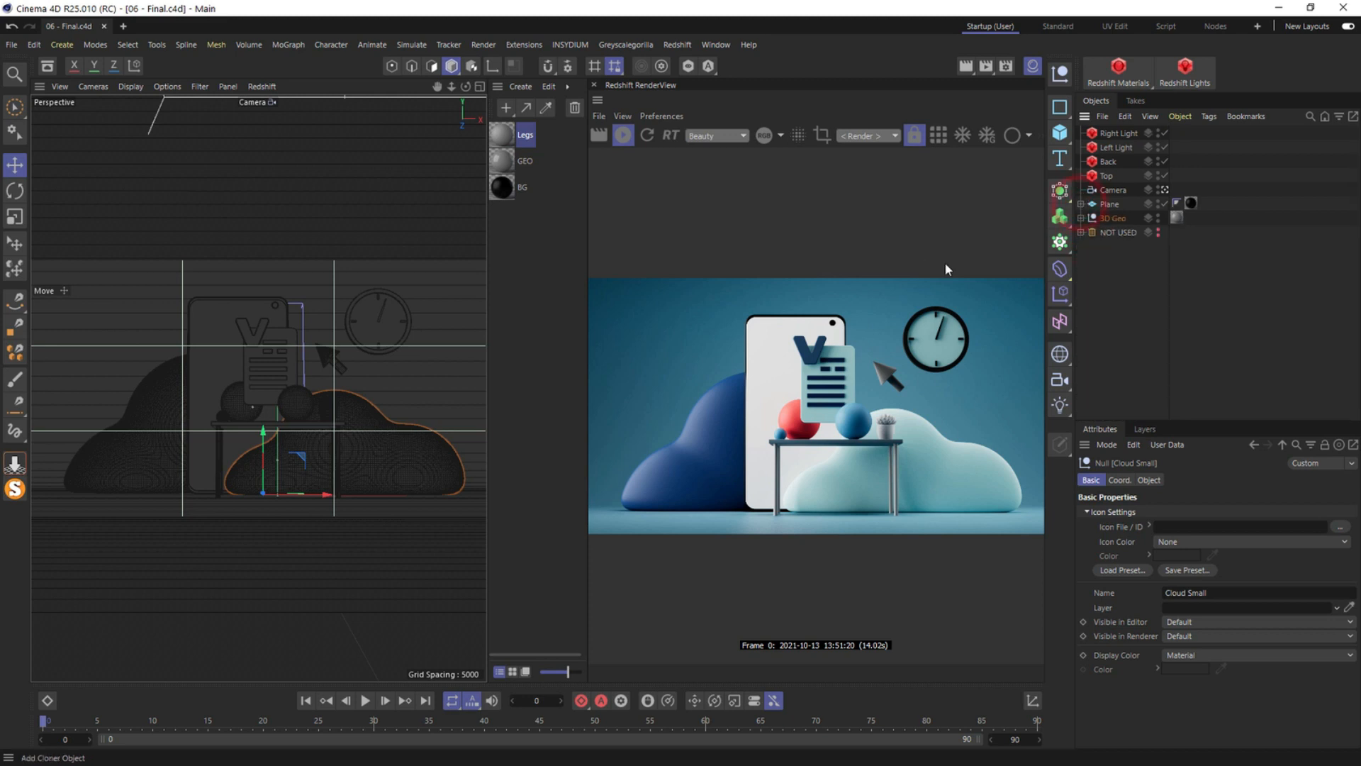
right_click(1114, 190)
mouse_move(1134, 179)
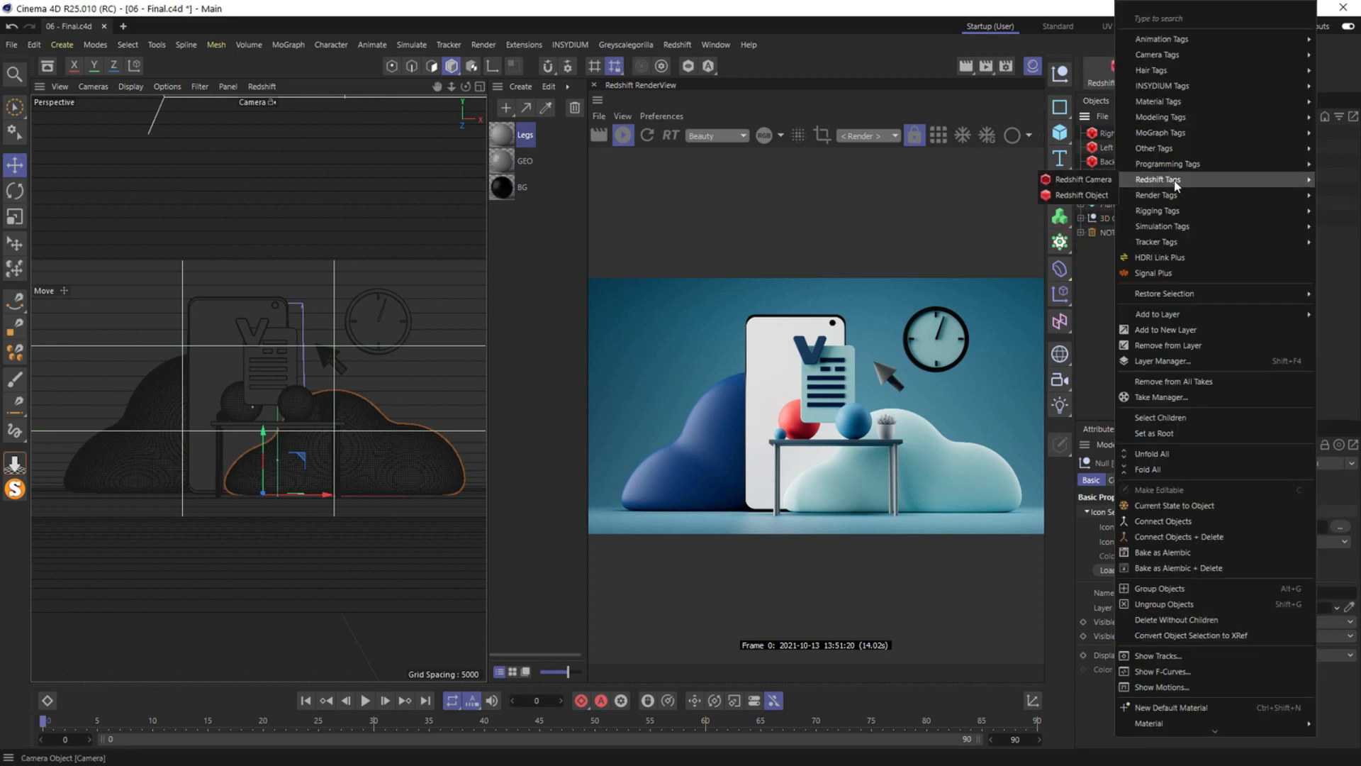
left_click(1104, 186)
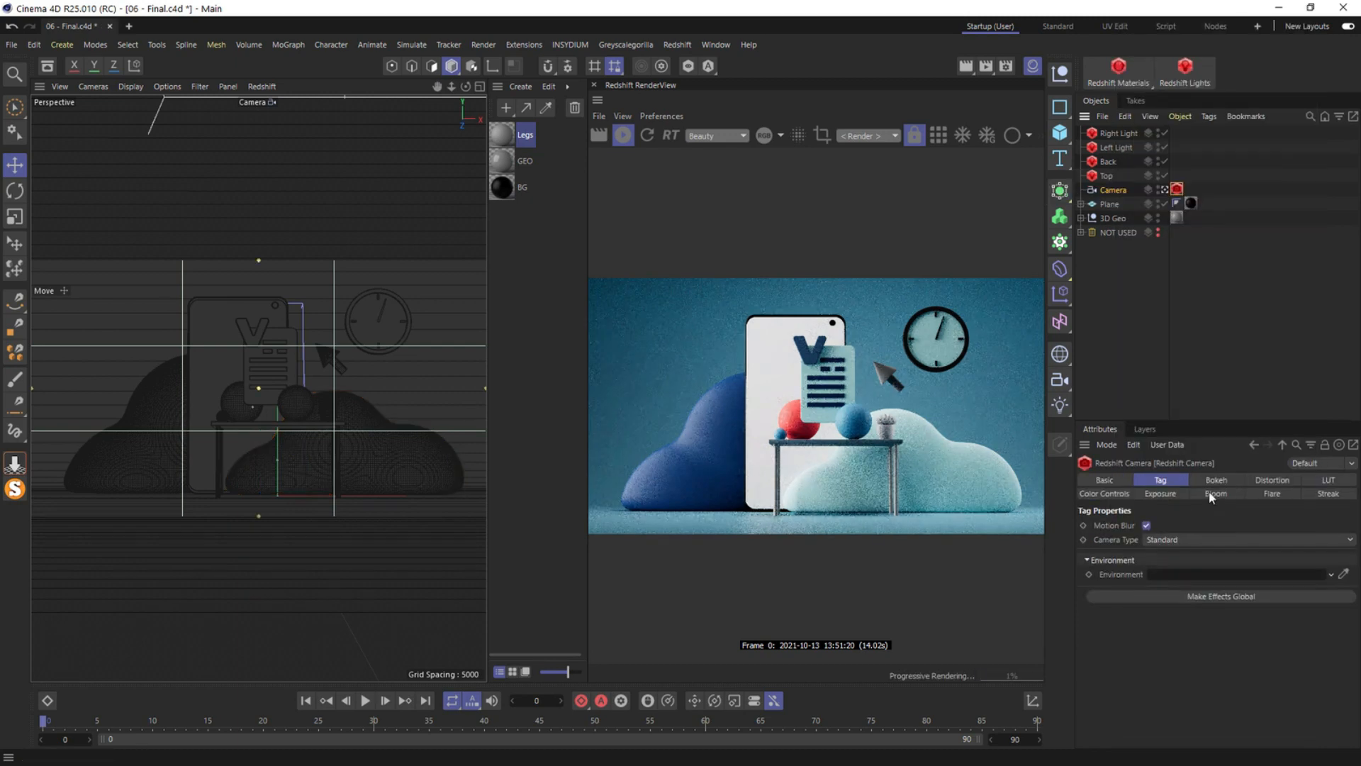
Override and enable bloom on the Redshift Camera tag, with the threshold lowered to 3.95
left_click(1216, 495)
left_click(1132, 526)
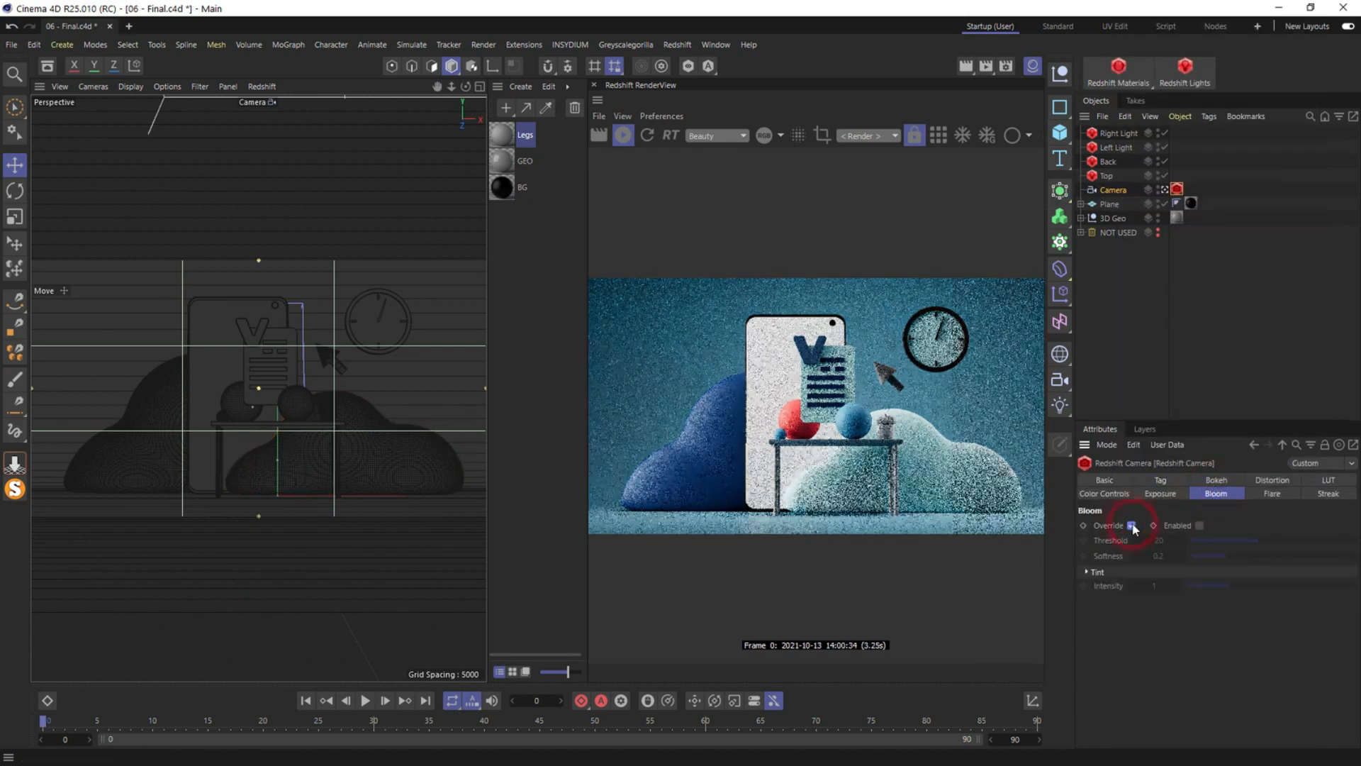
left_click(1199, 525)
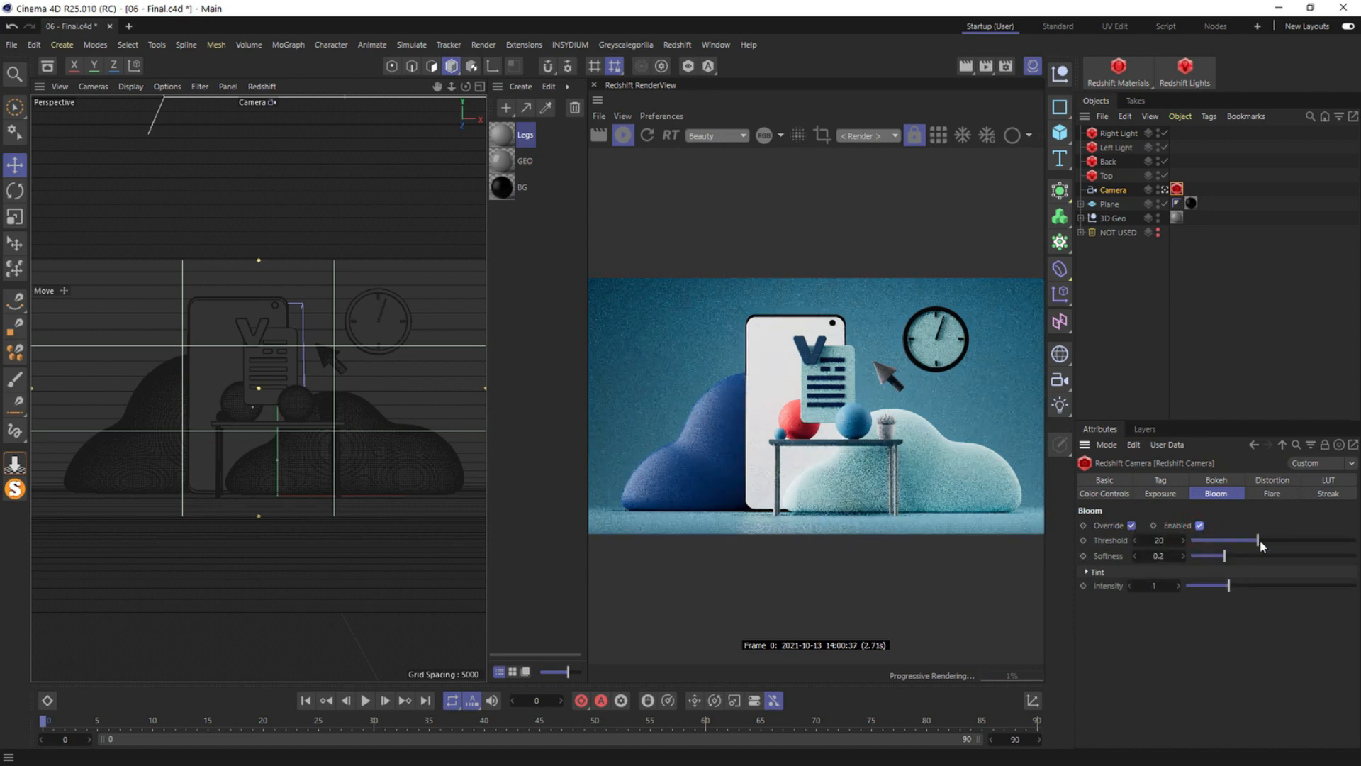
left_click_drag(1256, 540, 1196, 540)
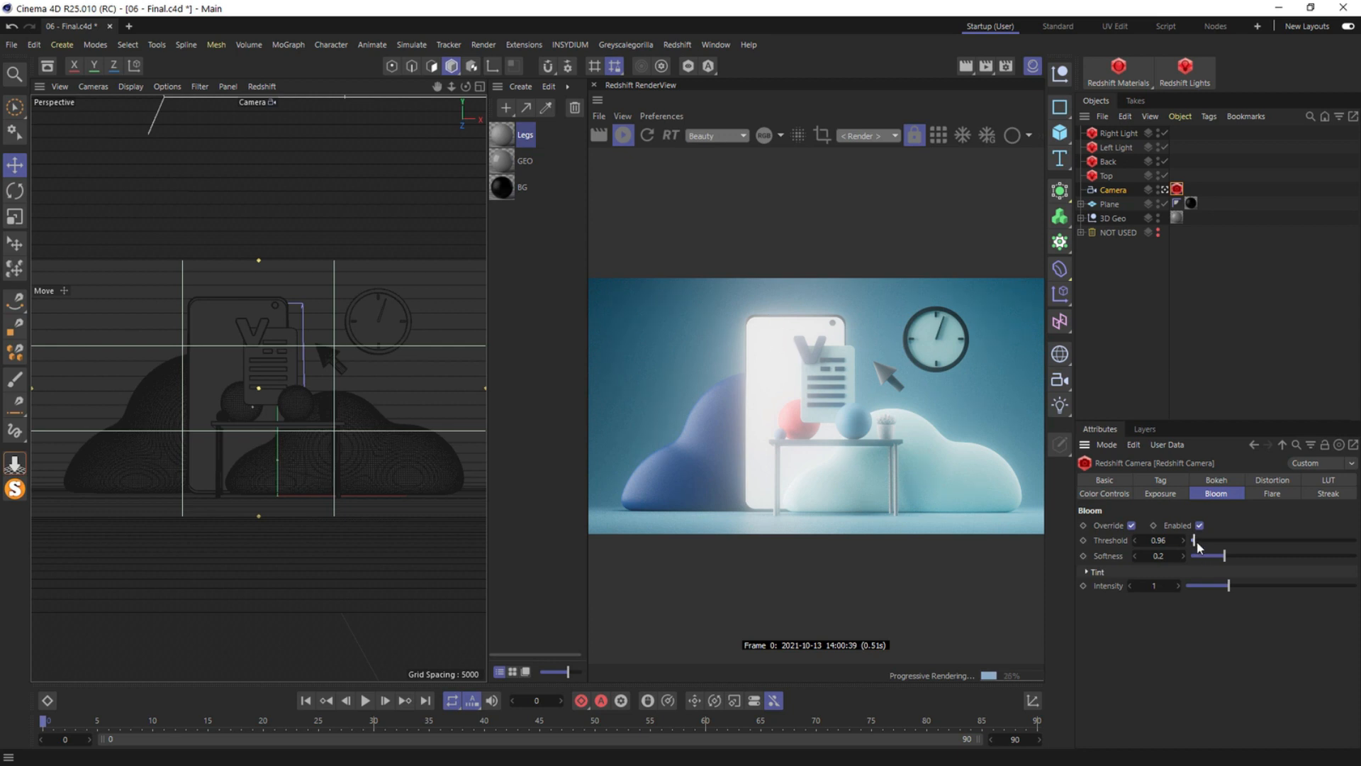
left_click_drag(1195, 543, 1203, 543)
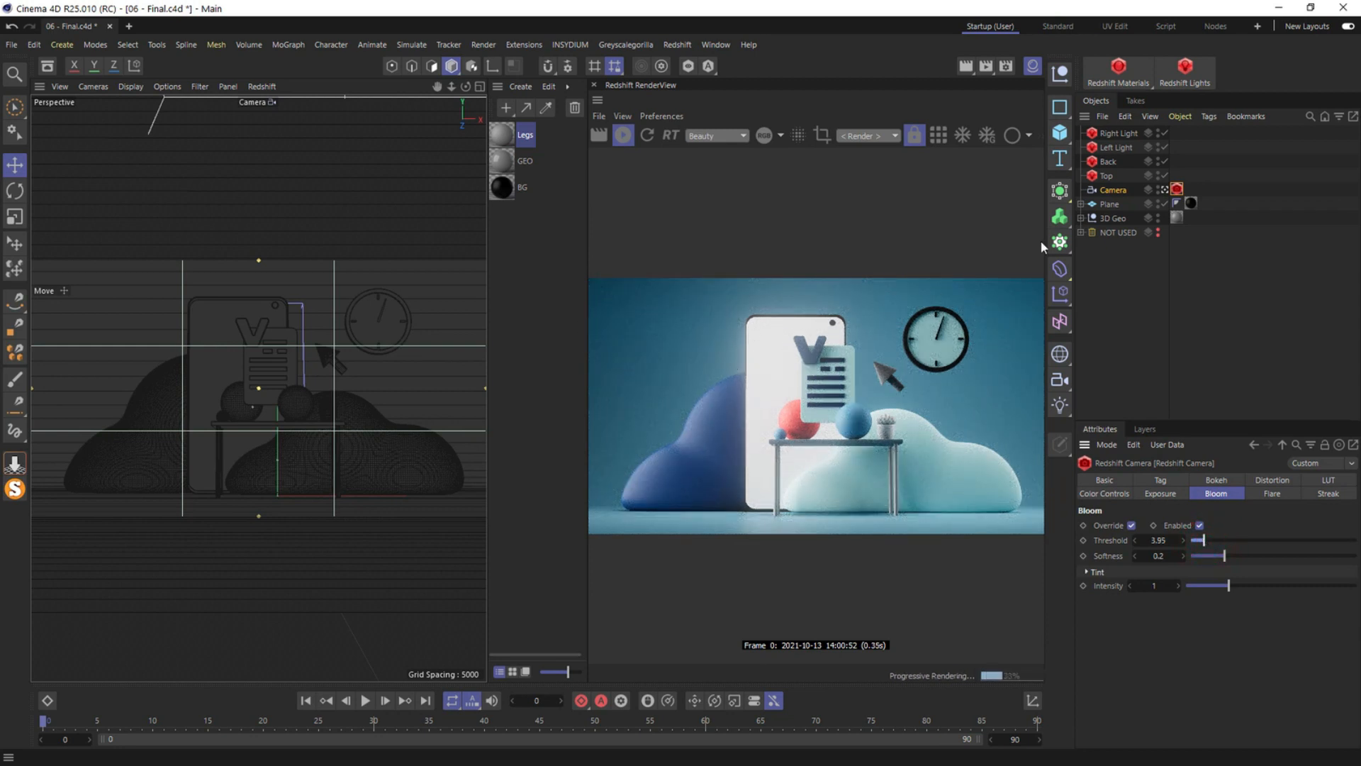
Set the camera's focus distance by picking the document card in the viewport
left_click(1097, 192)
left_click(1234, 481)
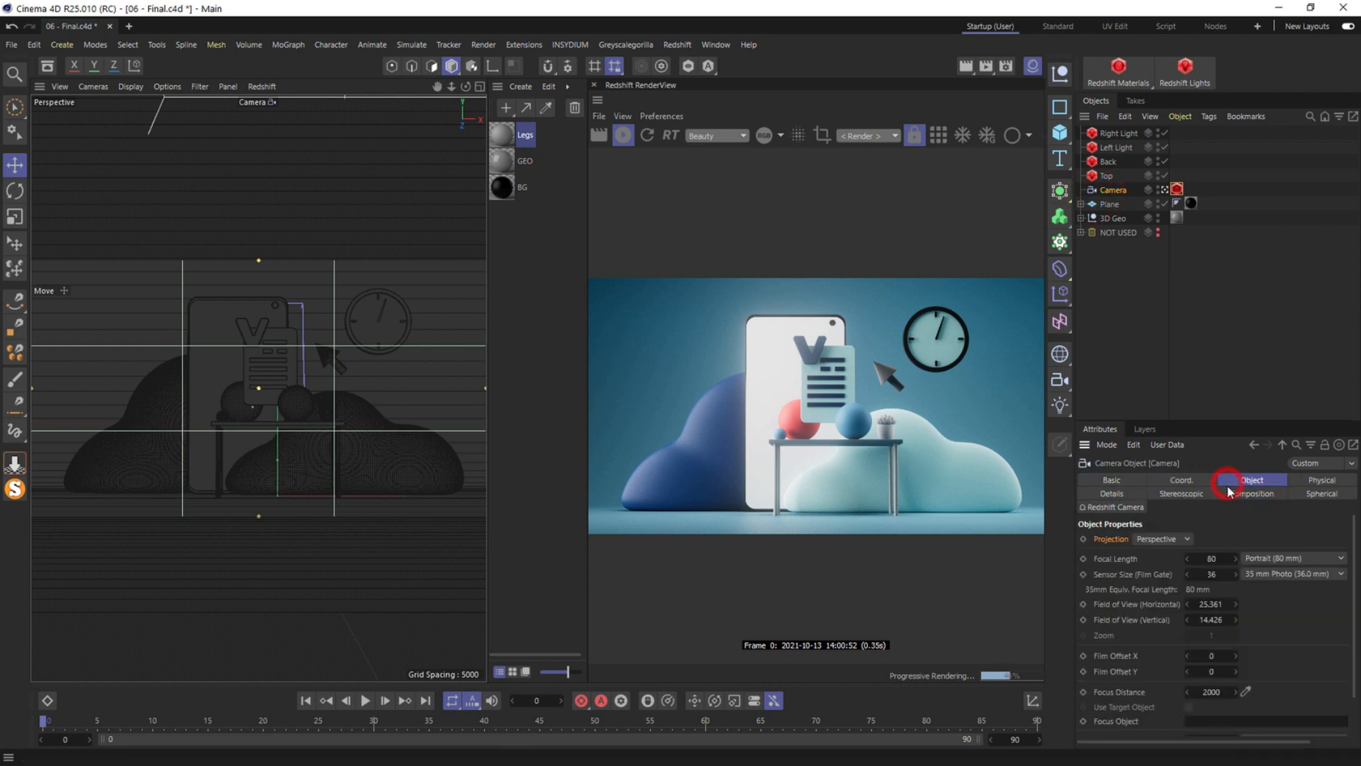
left_click(1247, 691)
left_click(264, 335)
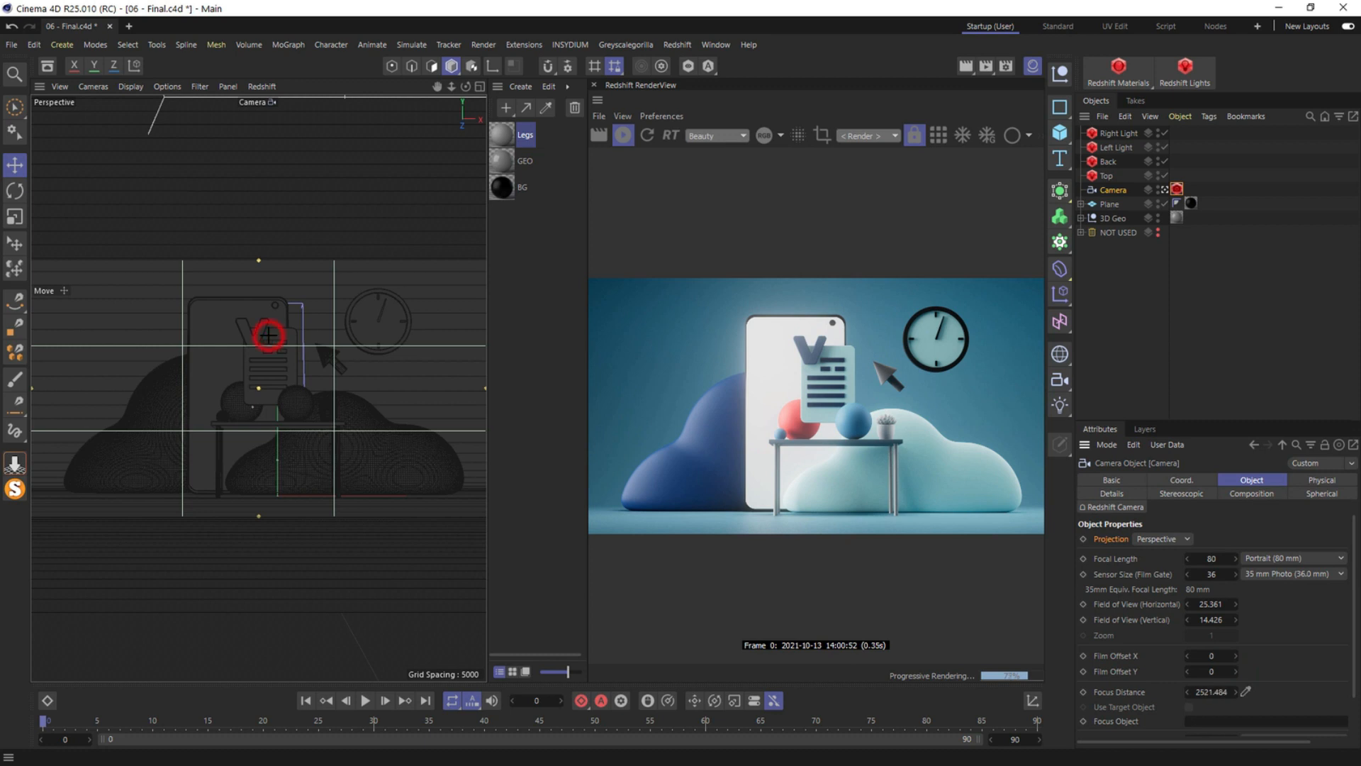
Override and enable bokeh on the Redshift Camera tag, deriving only Focus Distance from the camera
left_click(1176, 189)
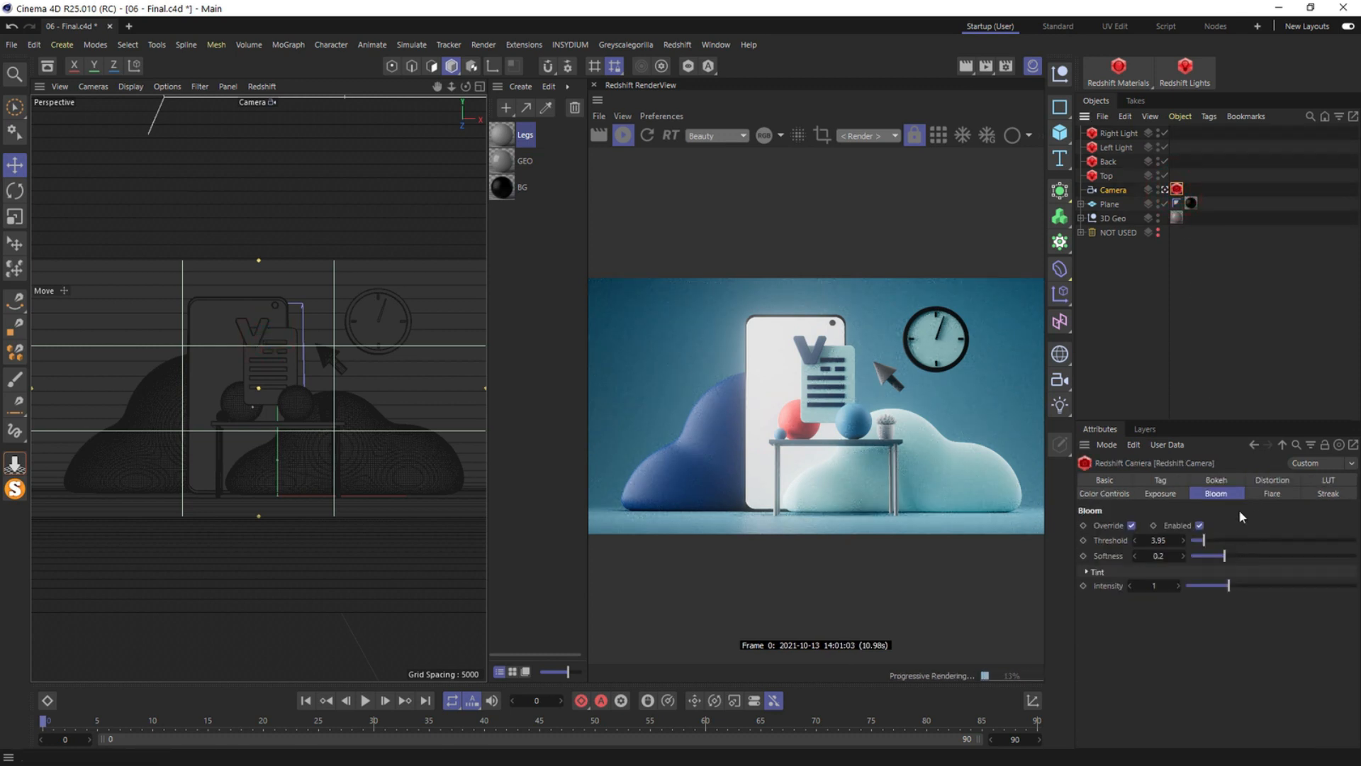
left_click(1216, 480)
left_click(1131, 525)
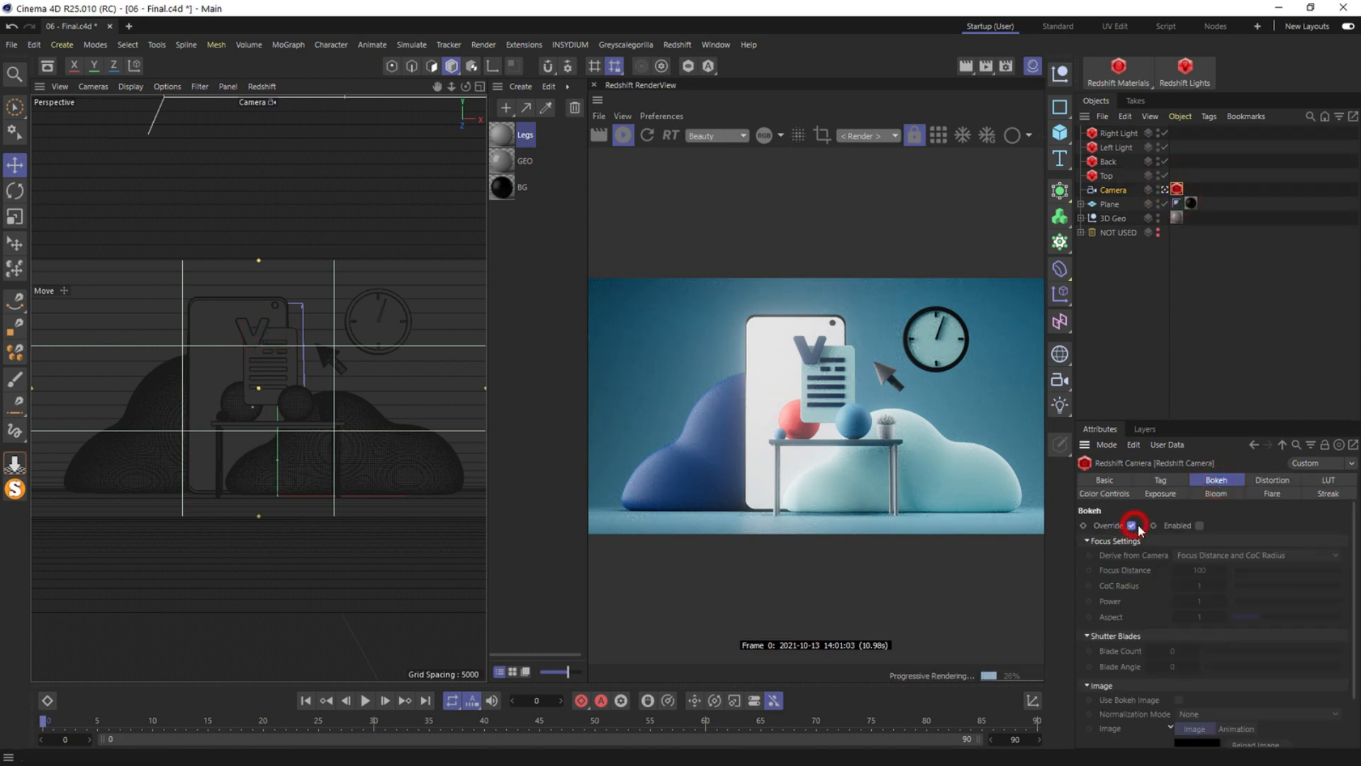
left_click(1199, 526)
left_click(1205, 555)
Set the bokeh CoC radius and power to 10 each
left_click(1202, 585)
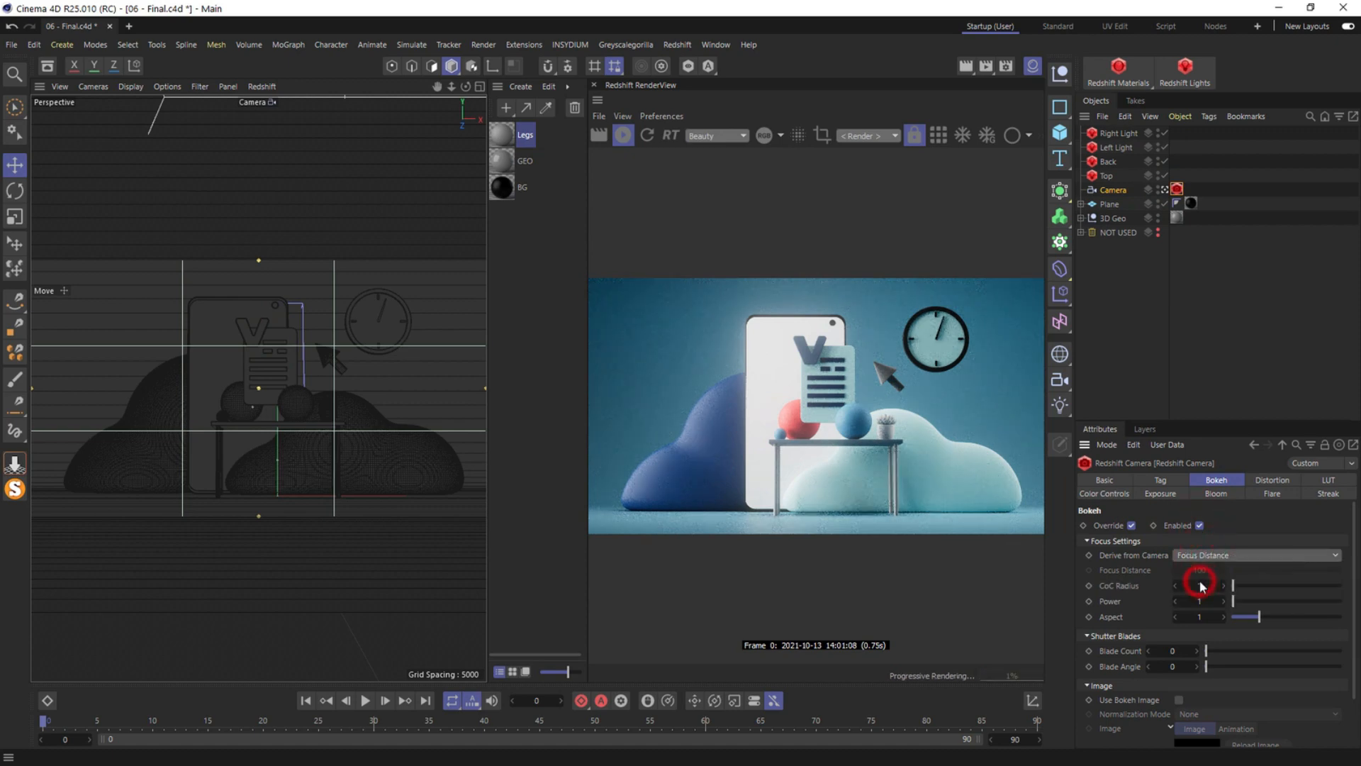
left_click(1200, 586)
type("0")
left_click(1209, 599)
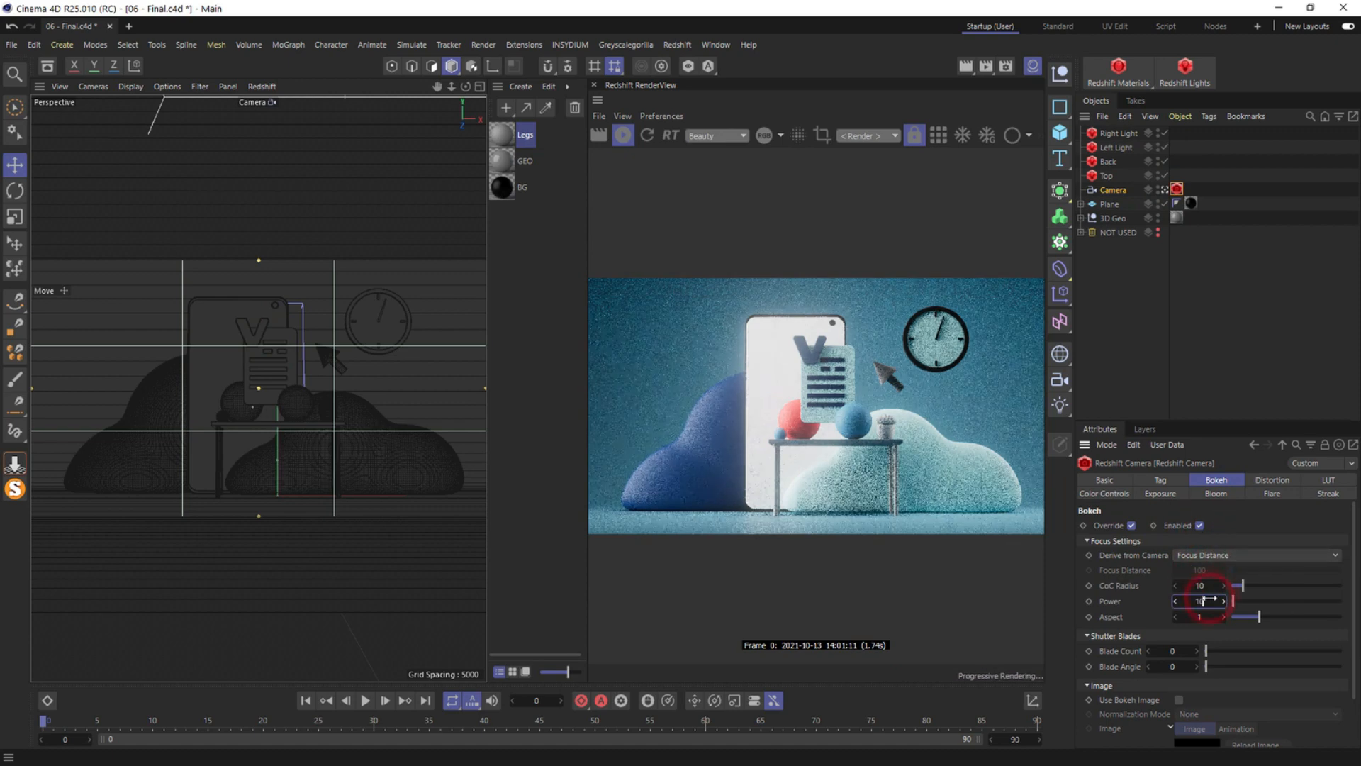
type("0")
key("Return")
Raise the bokeh CoC radius and power to 50 each
left_click(1207, 586)
type("50")
left_click(1209, 600)
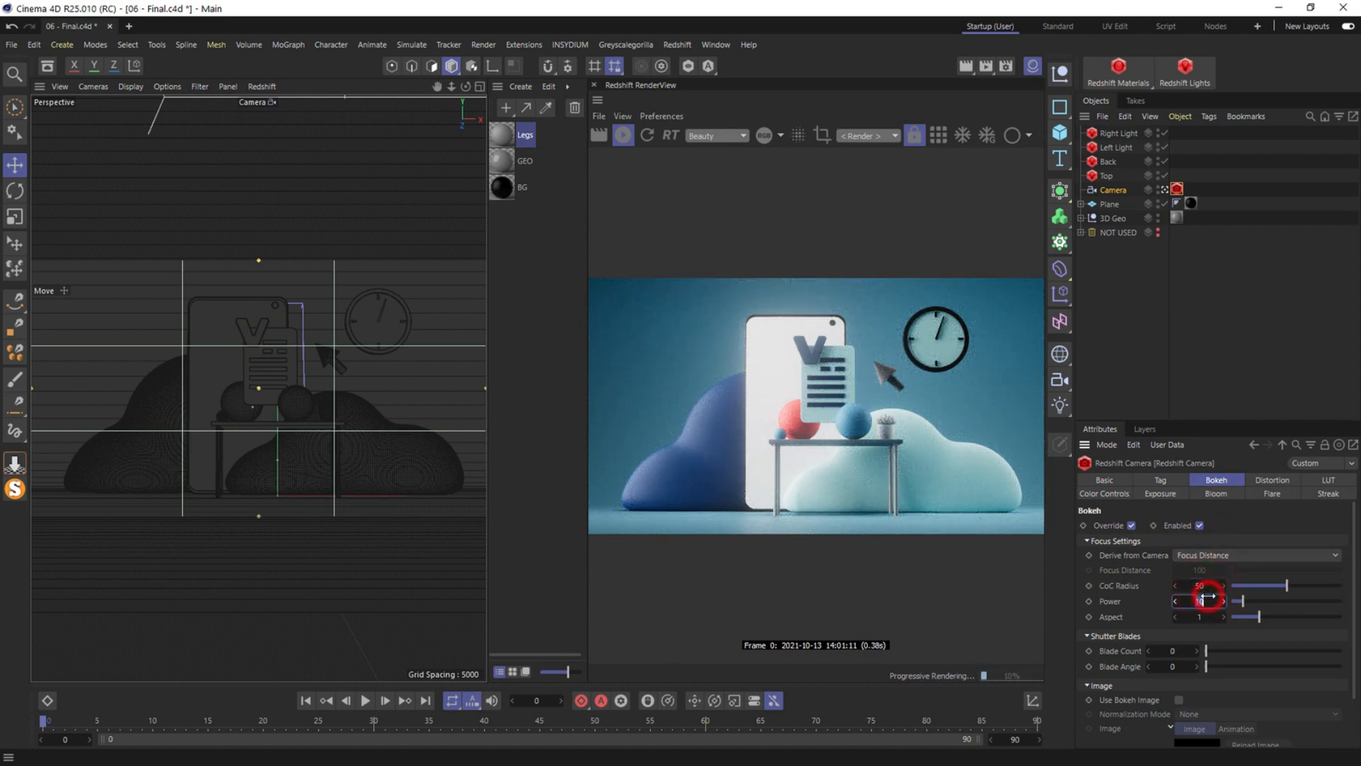
type("50")
key("Return")
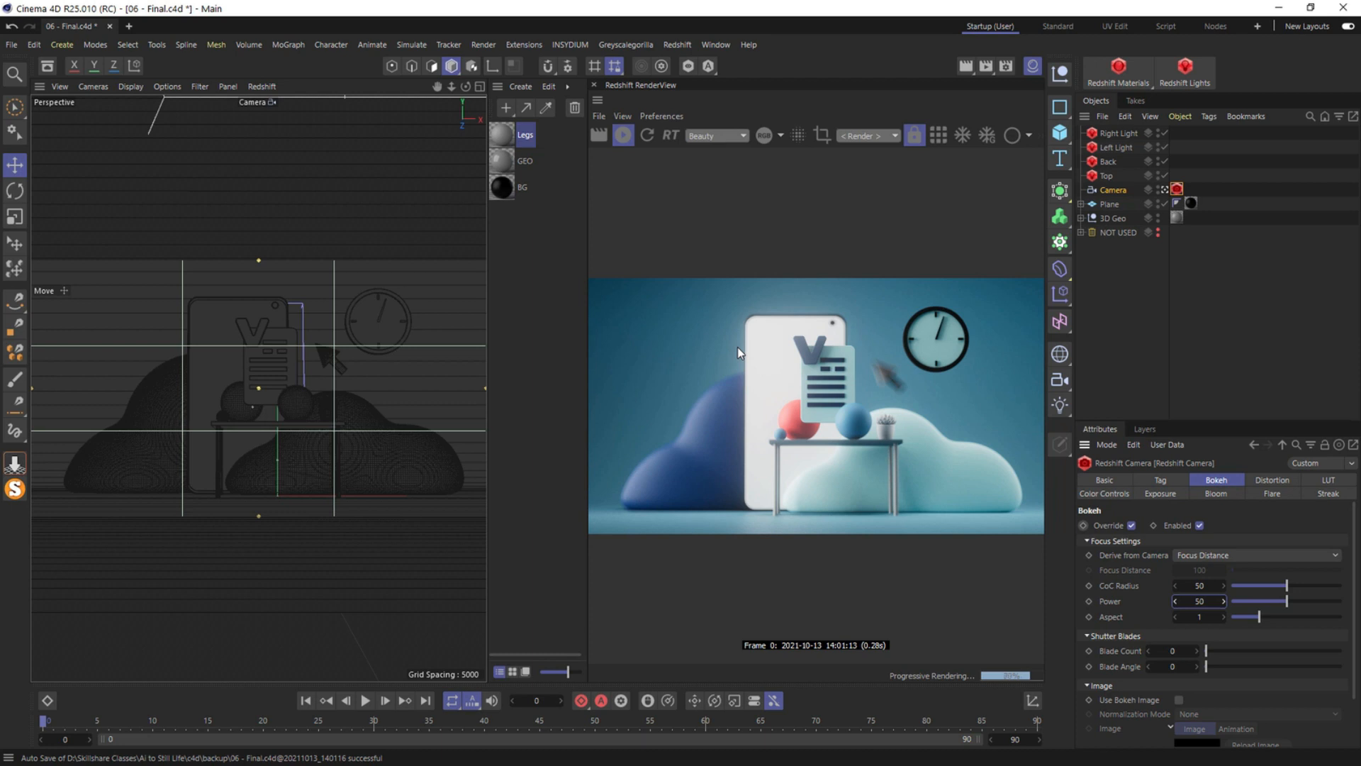
Try a stronger blur with the bokeh CoC radius and power both at 100
left_click(1203, 585)
type("100")
left_click(1203, 600)
type("100")
key("Return")
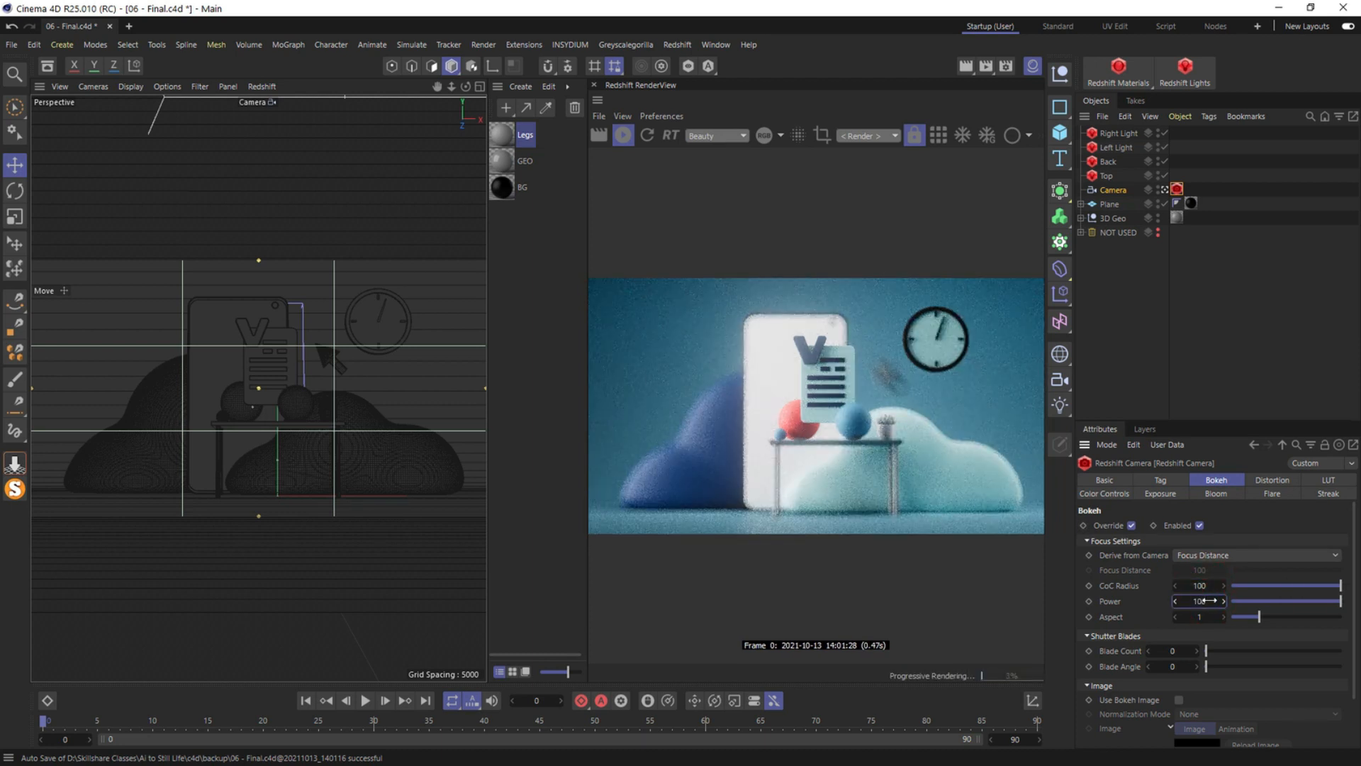
Reduce the bokeh CoC radius and power to 2 each and turn off the bokeh override
left_click(1206, 587)
type("2")
left_click(1206, 600)
type("2")
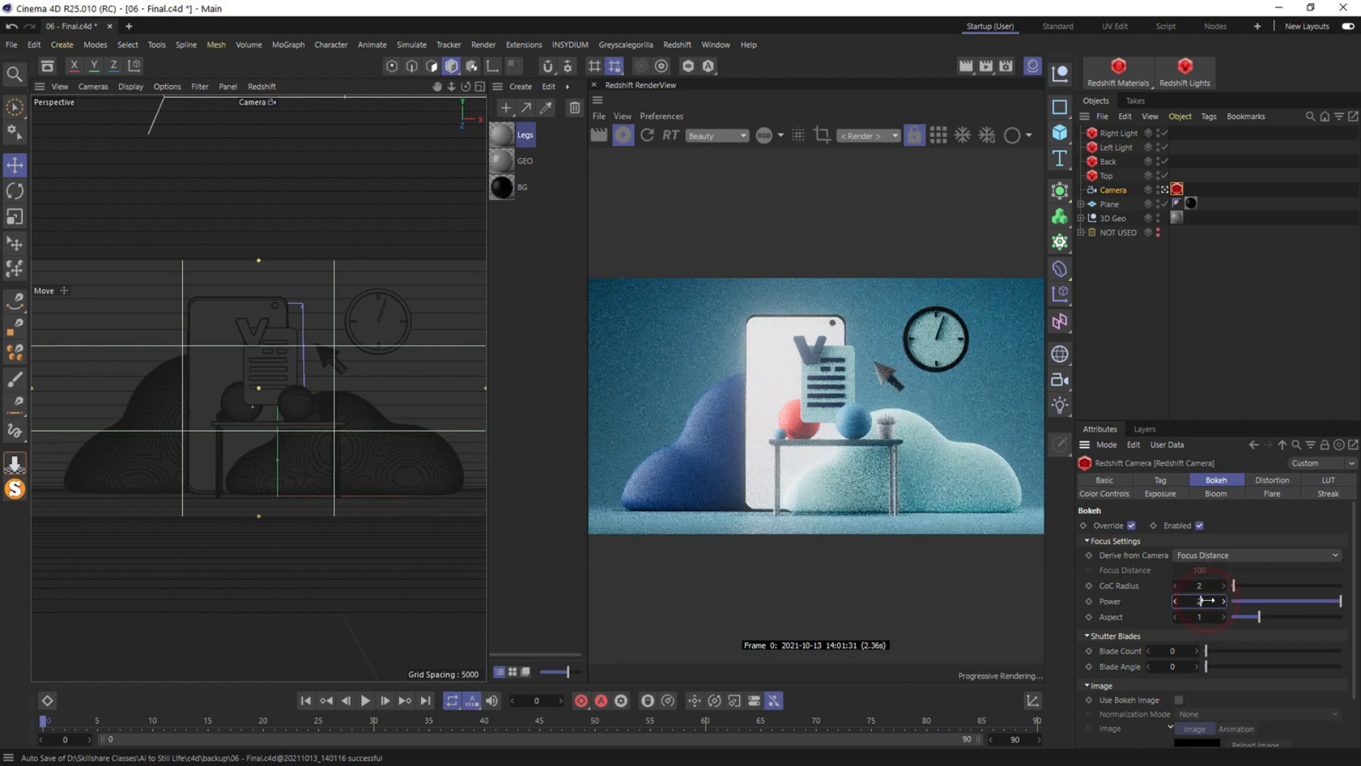
key("Return")
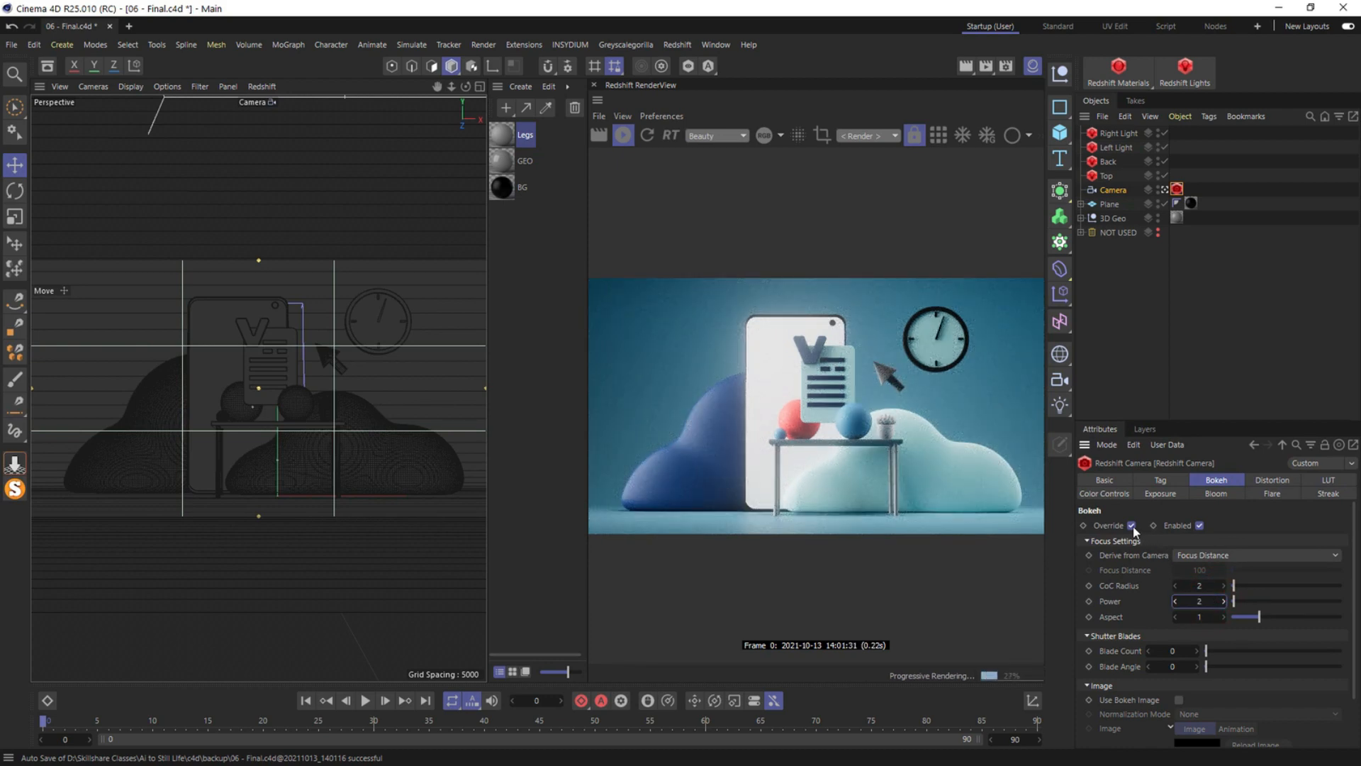
left_click(1131, 525)
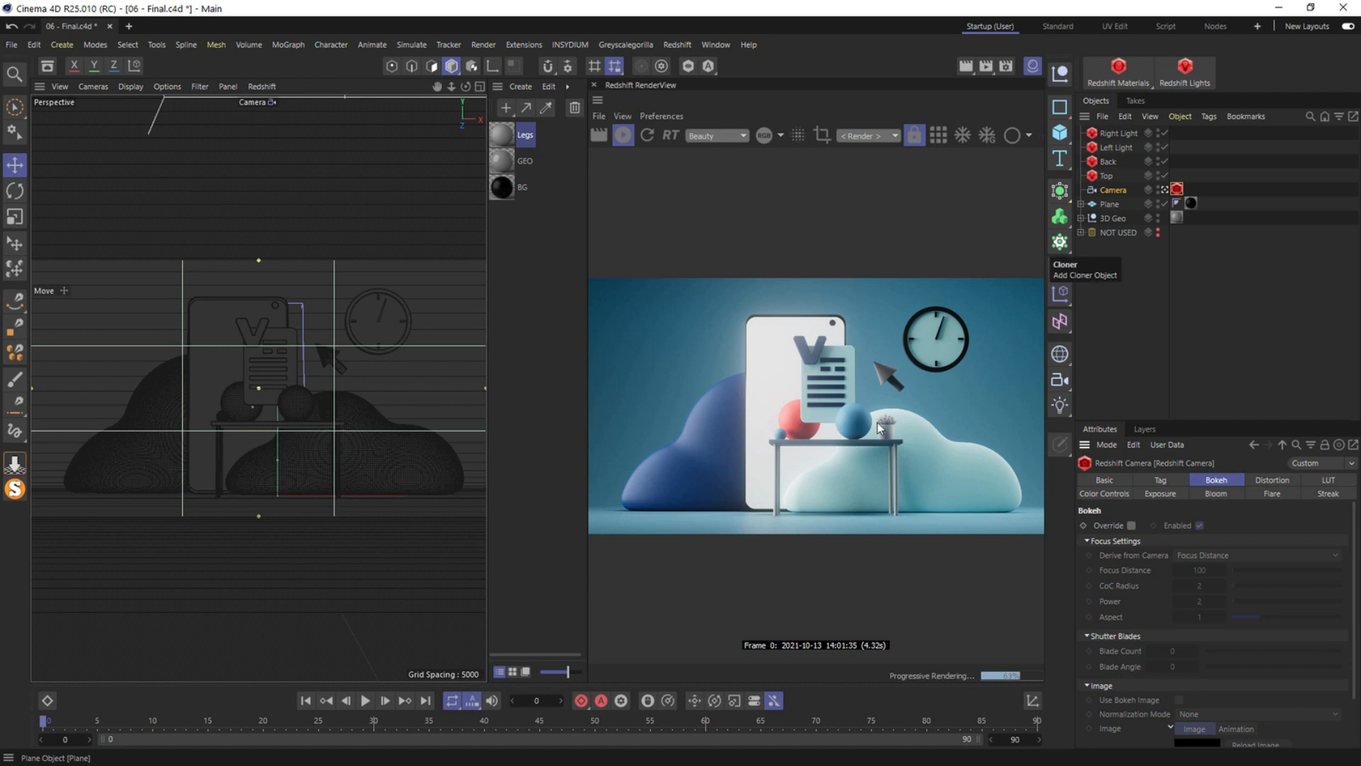
Expand the 3D Geo, 3D Table and 3D Plant groups and set the Pot object's display color mode to Custom
left_click(1081, 218)
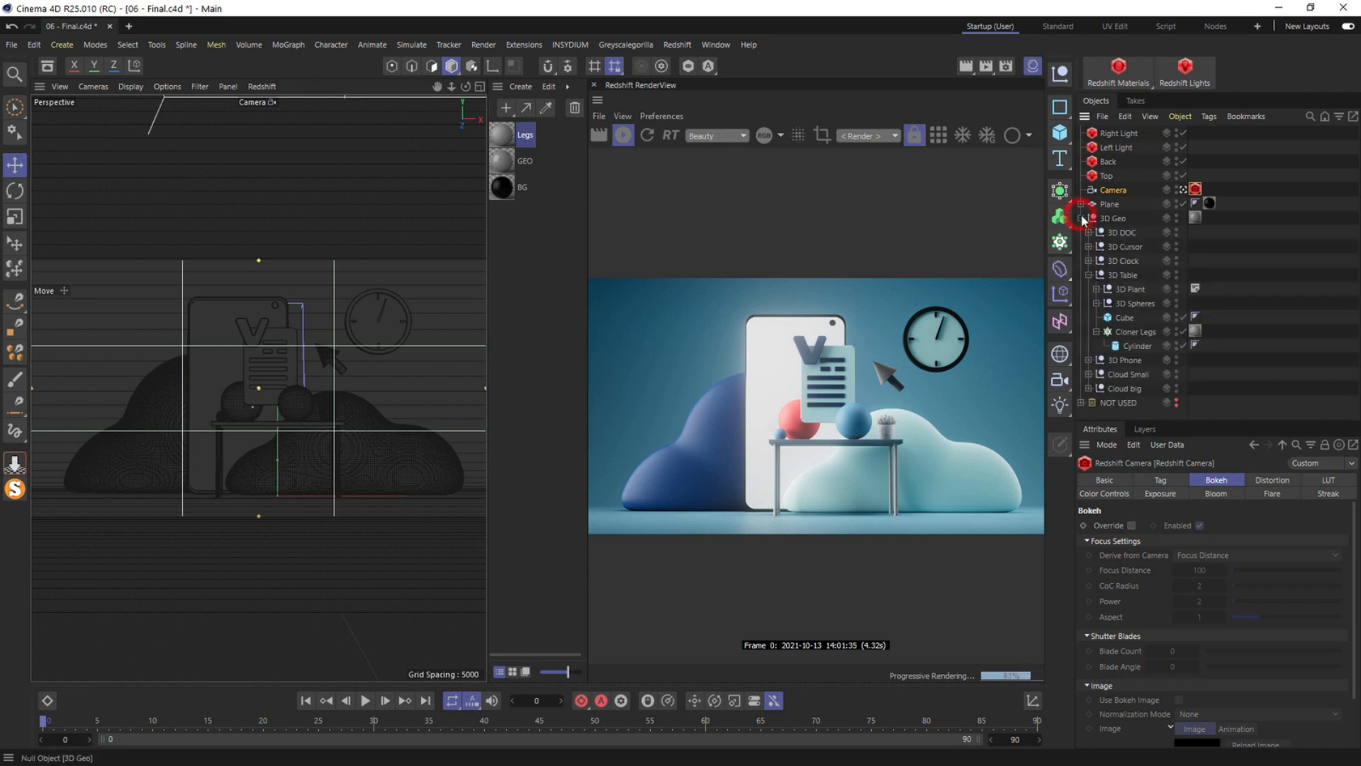
left_click(1096, 288)
left_click(1105, 346)
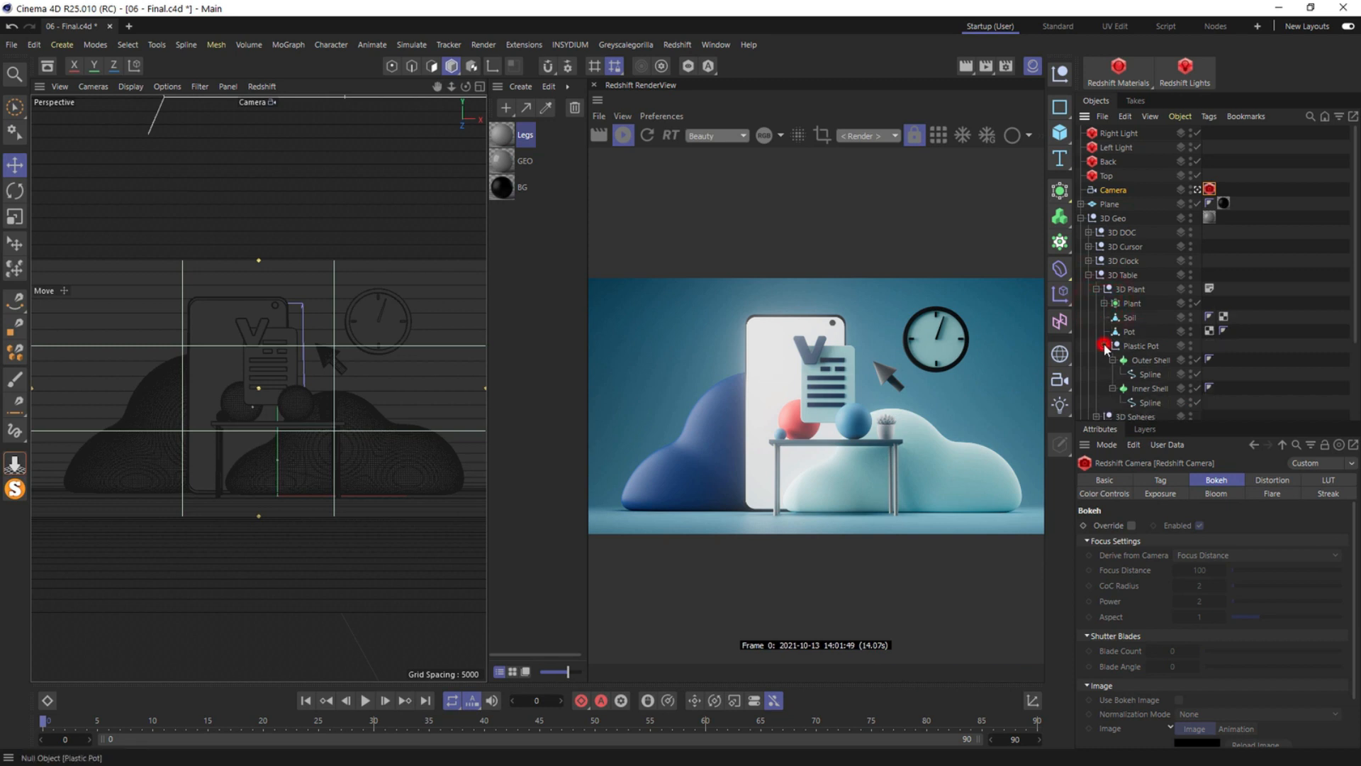
left_click(1105, 345)
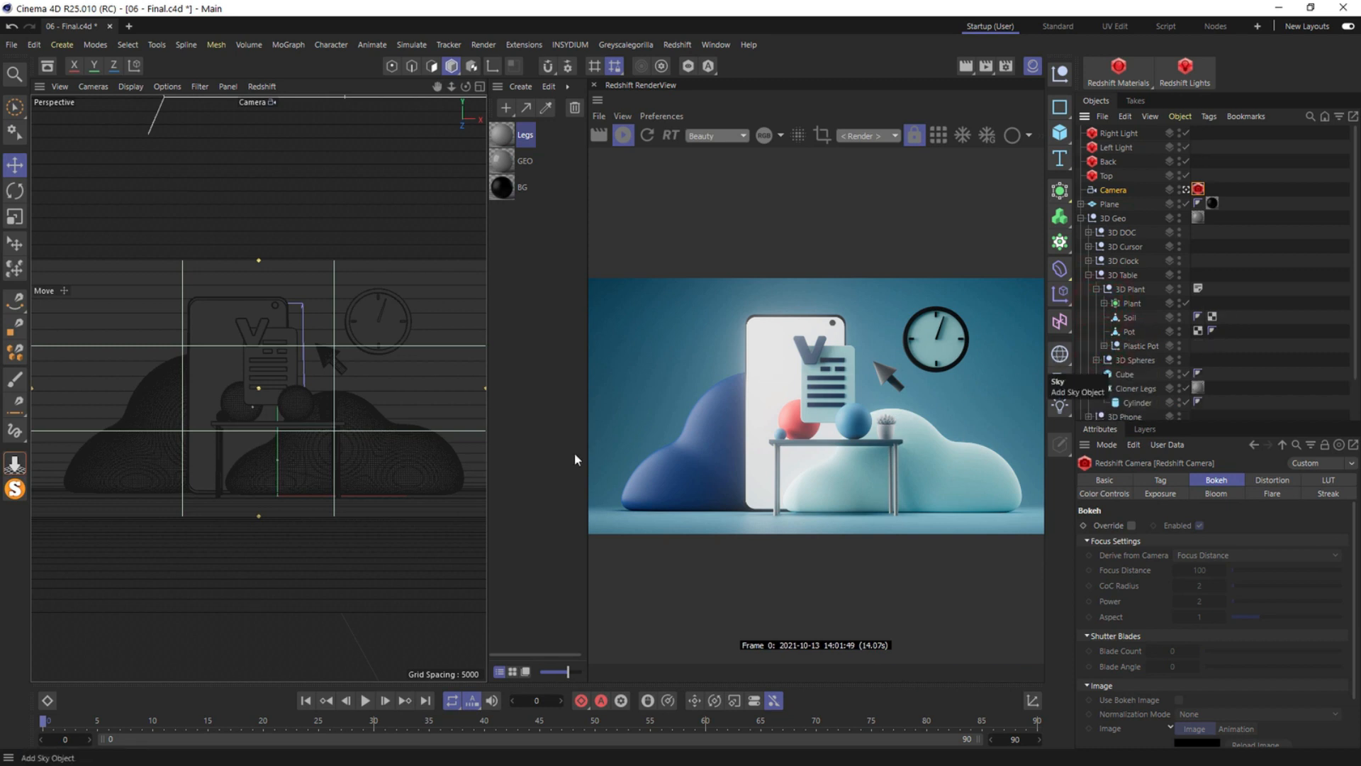
left_click(330, 415)
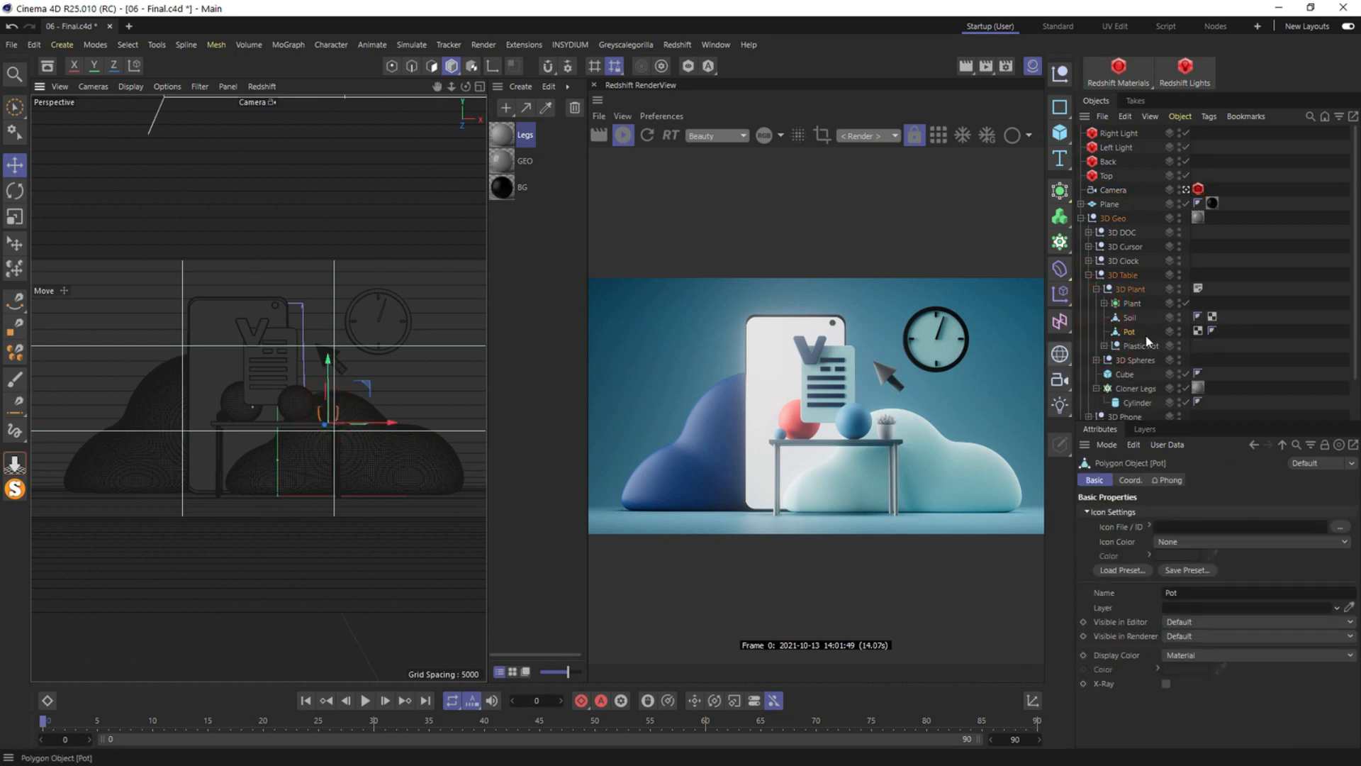
left_click(1187, 655)
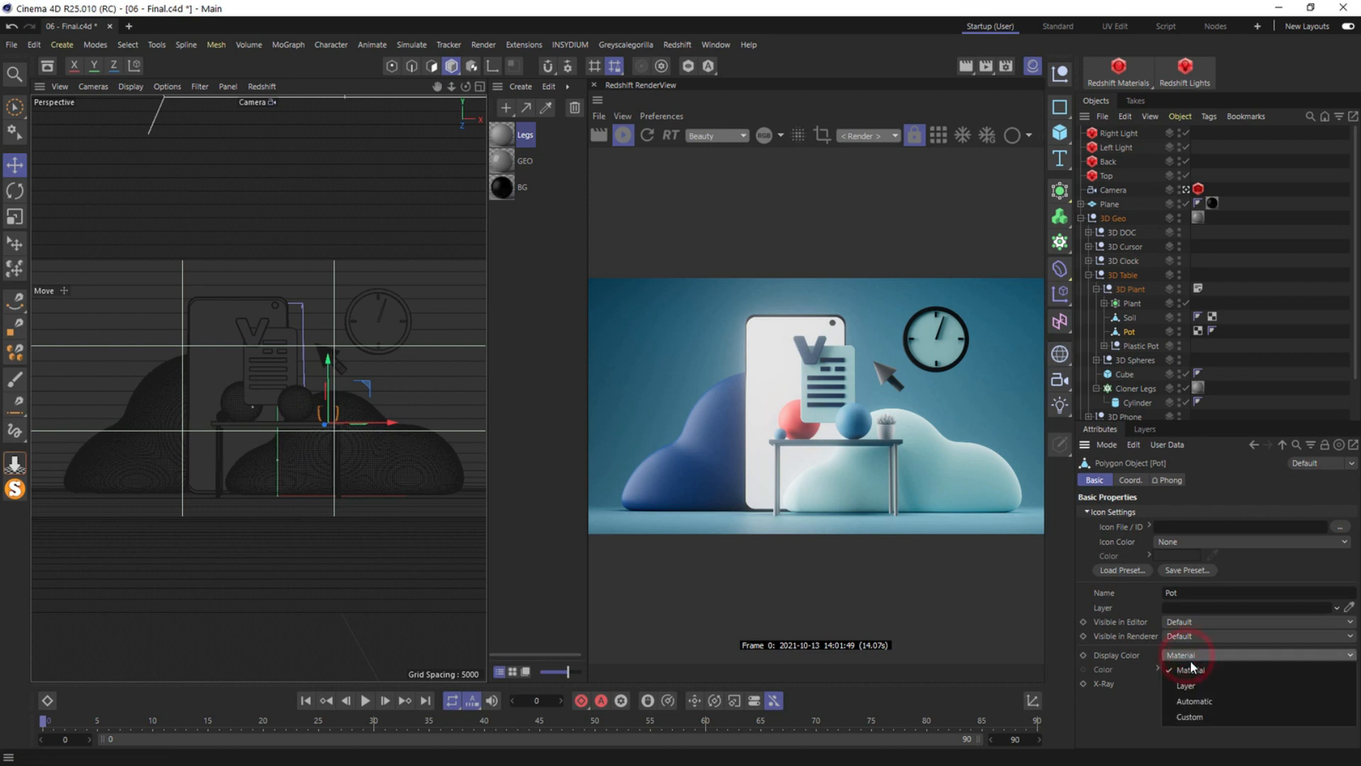
left_click(1189, 716)
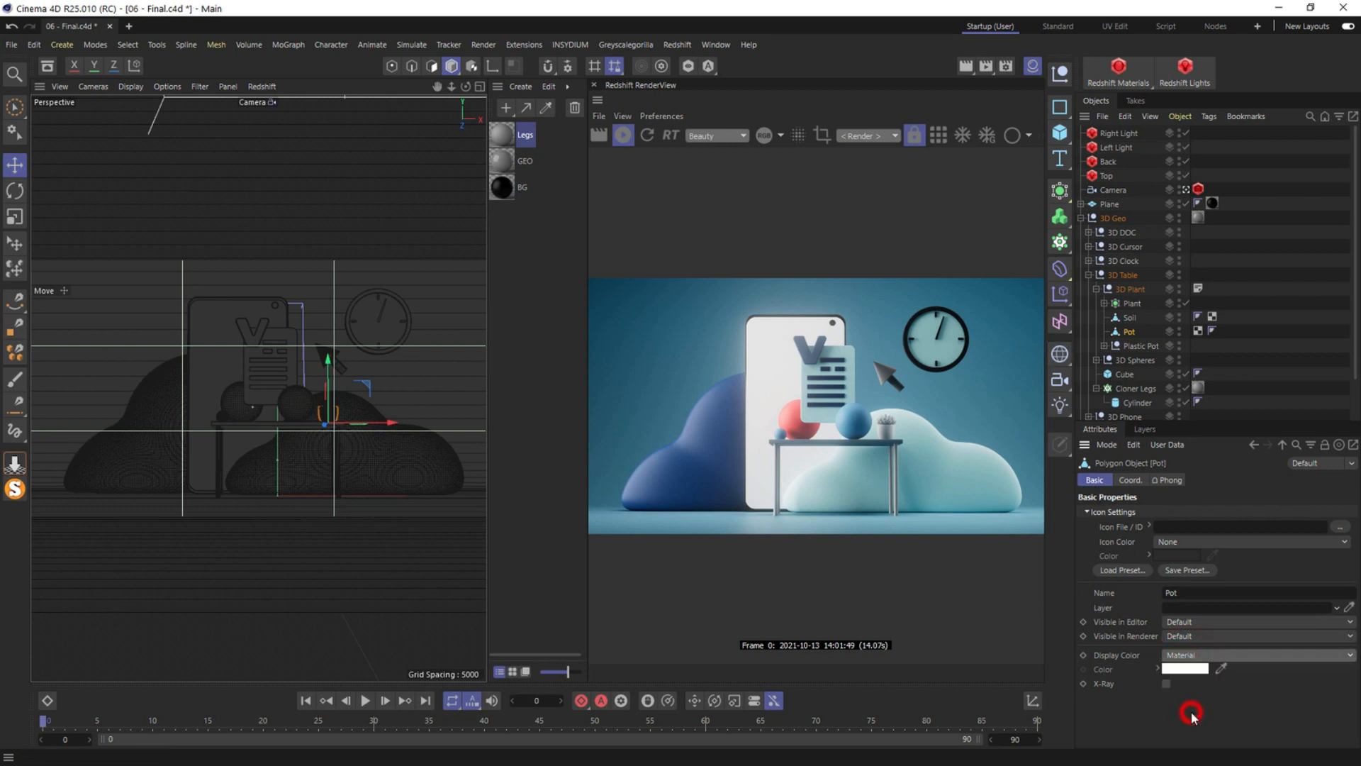
Set the Pot's display color to beige, with hue 31, saturation about 29.7 and value 81
left_click(1190, 669)
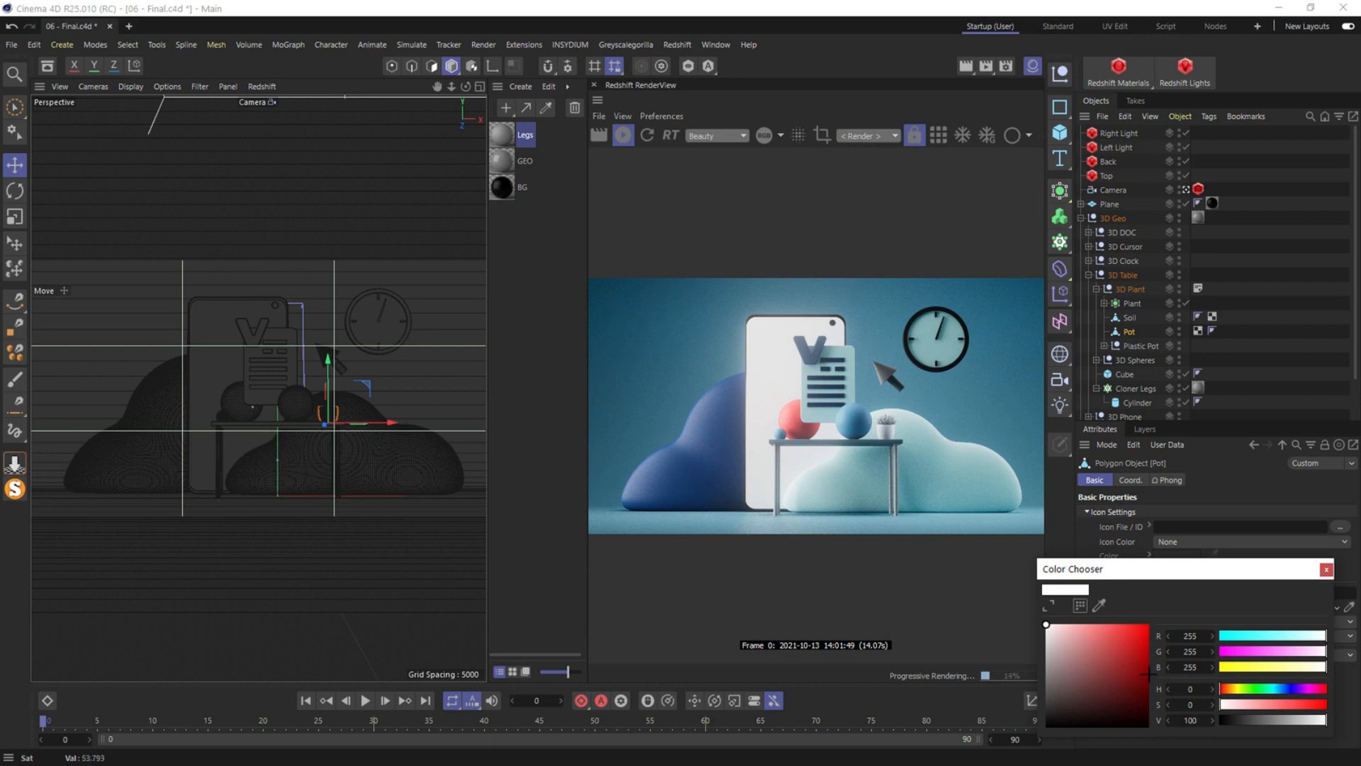
left_click(1228, 688)
mouse_move(1063, 671)
left_mouse_down()
mouse_move(1078, 687)
mouse_move(1060, 666)
mouse_move(1057, 691)
mouse_move(1056, 679)
mouse_move(1076, 698)
left_mouse_up()
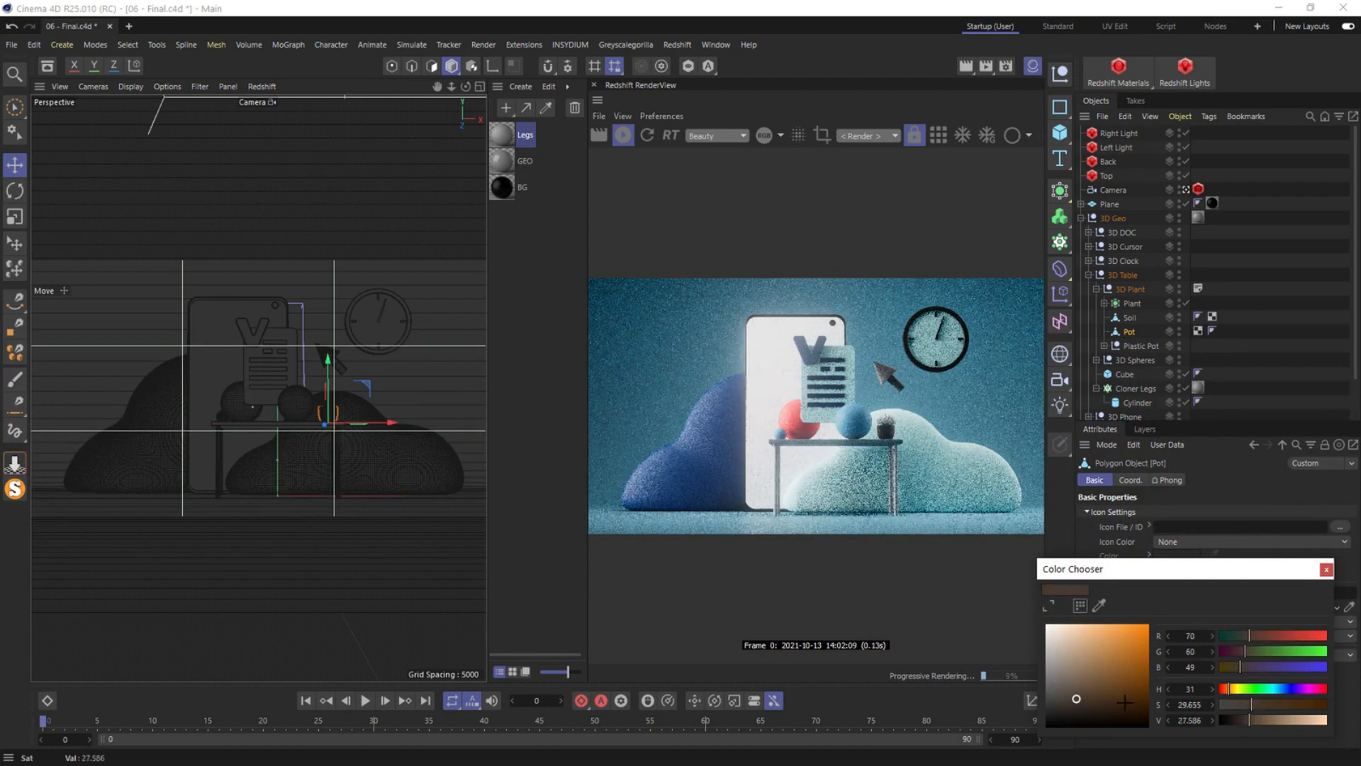
left_click_drag(1269, 718, 1306, 720)
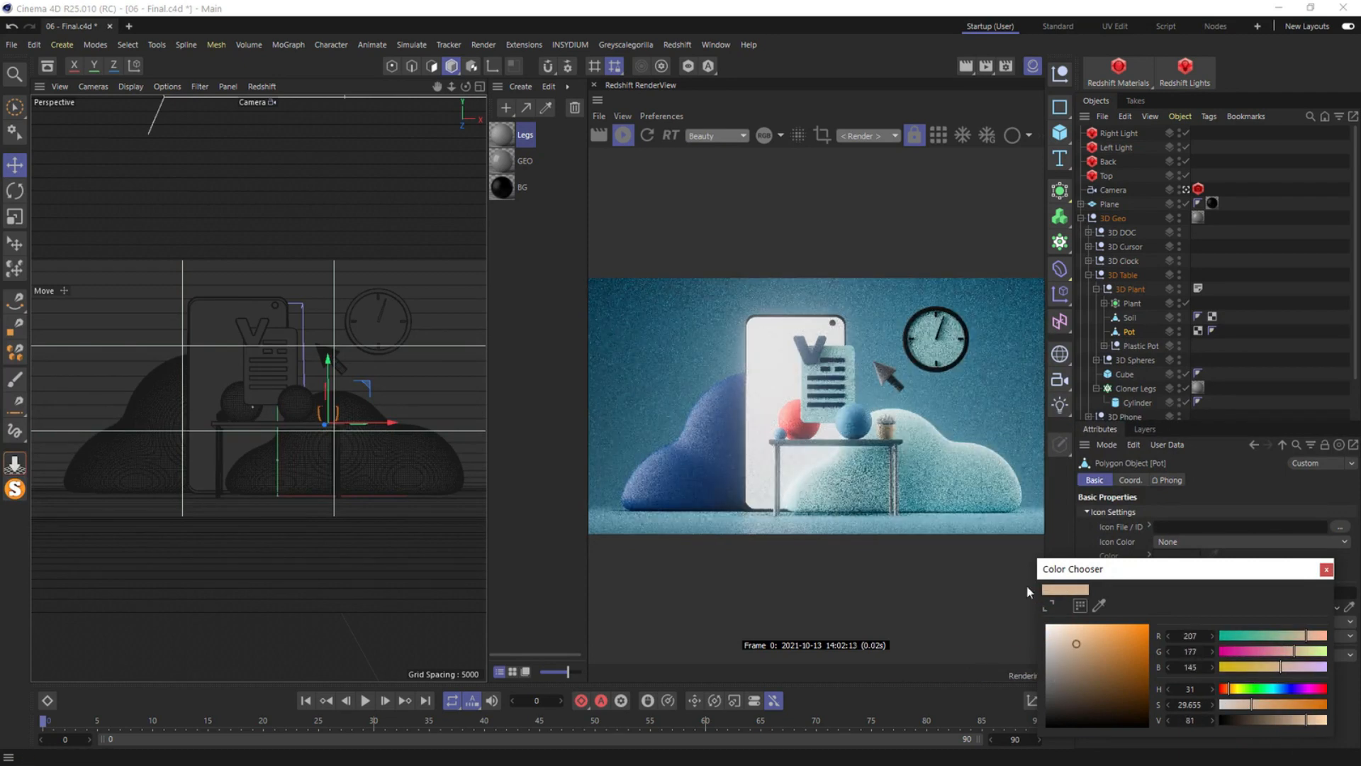
Give the Plant object a Custom display color of dark green, about R 25, G 144, B 59
left_click(1132, 302)
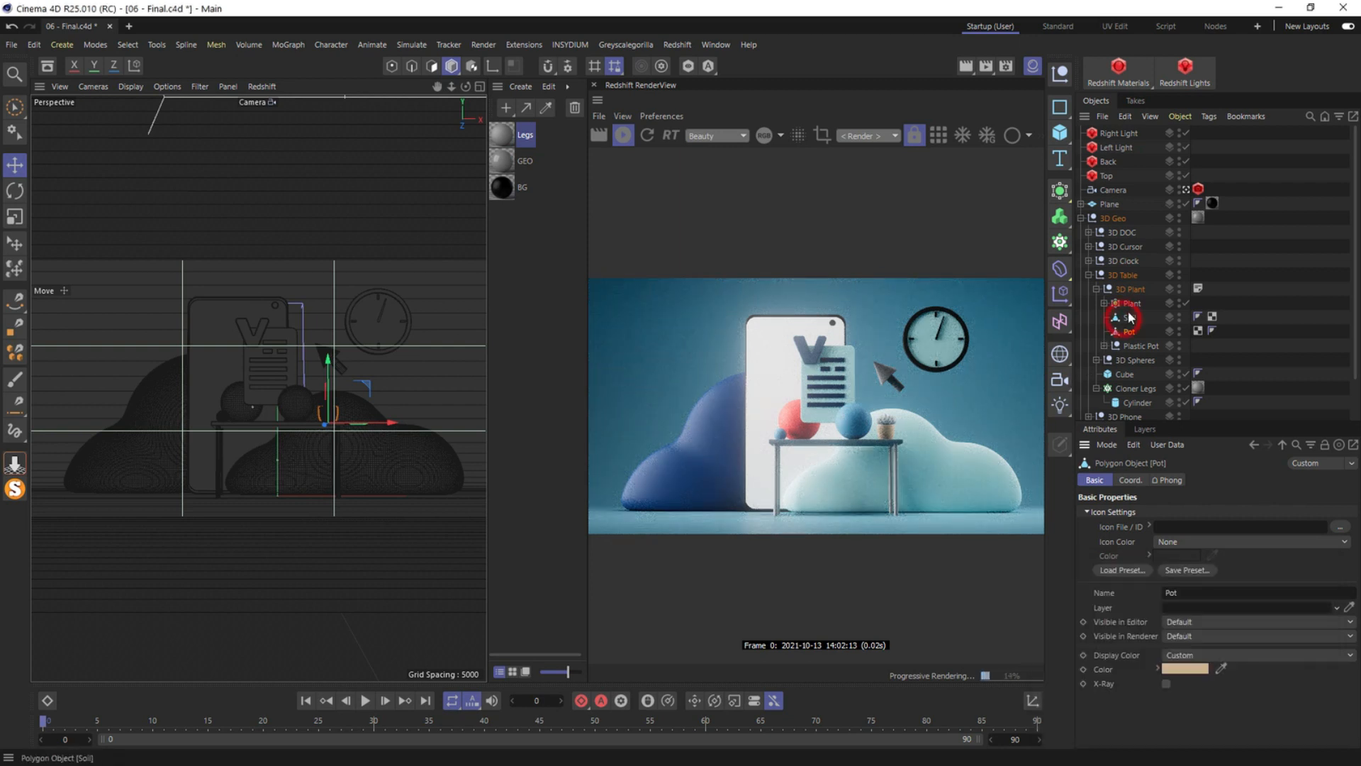
left_click(1091, 480)
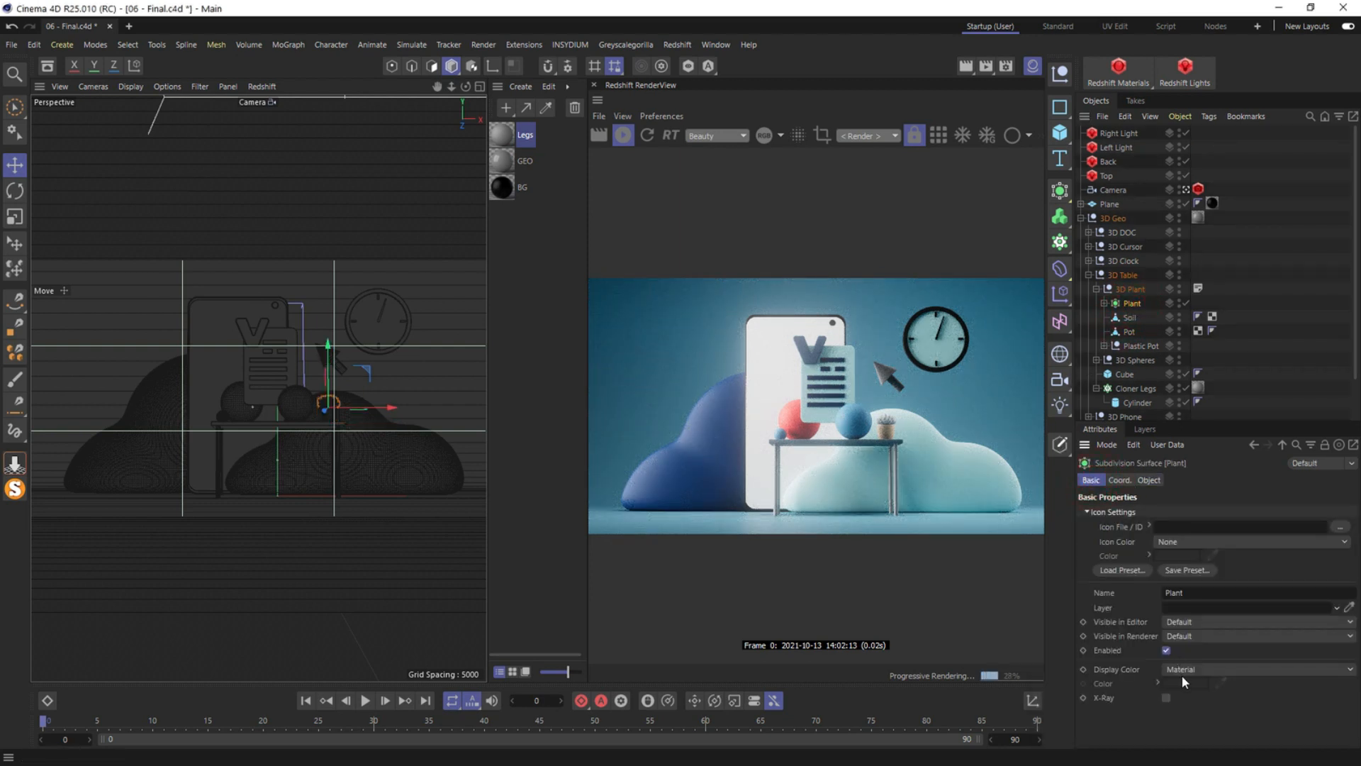
left_click(1185, 670)
left_click(1194, 655)
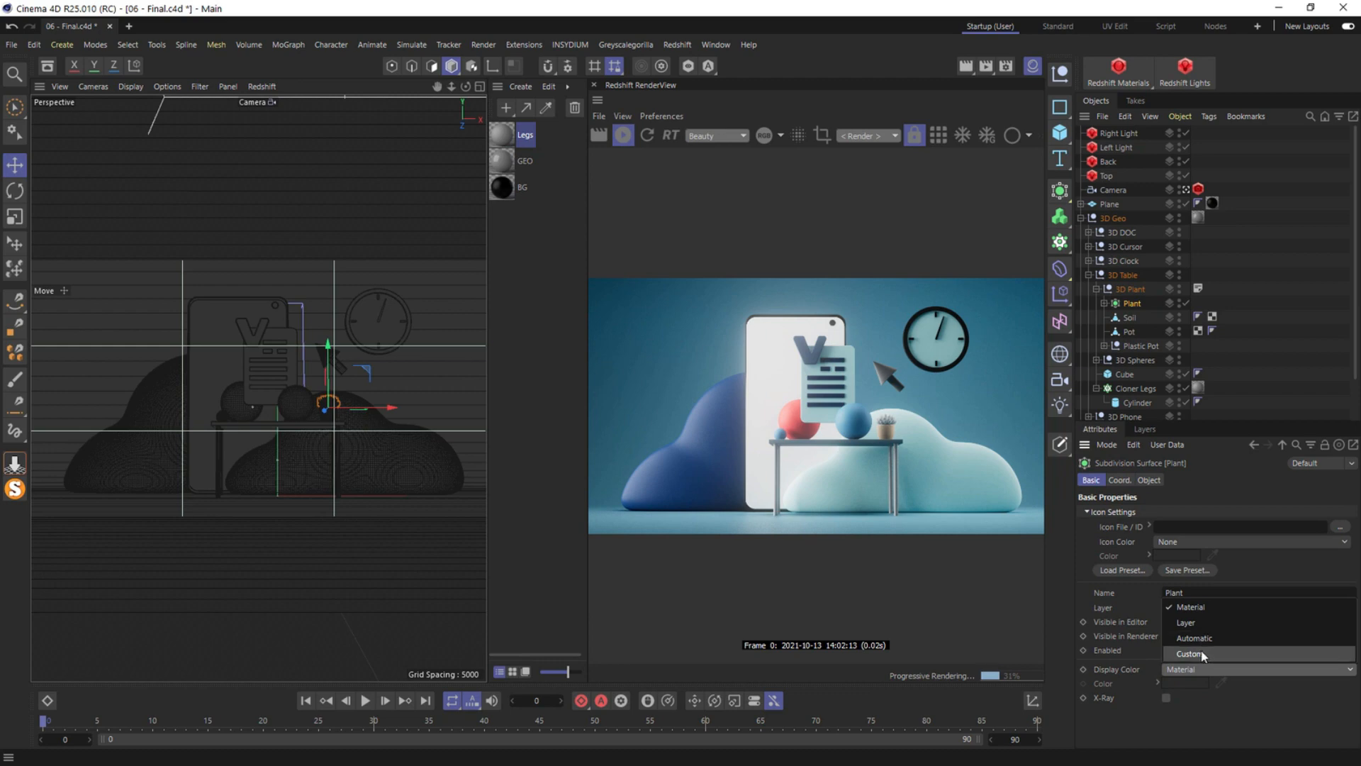
left_click(1197, 684)
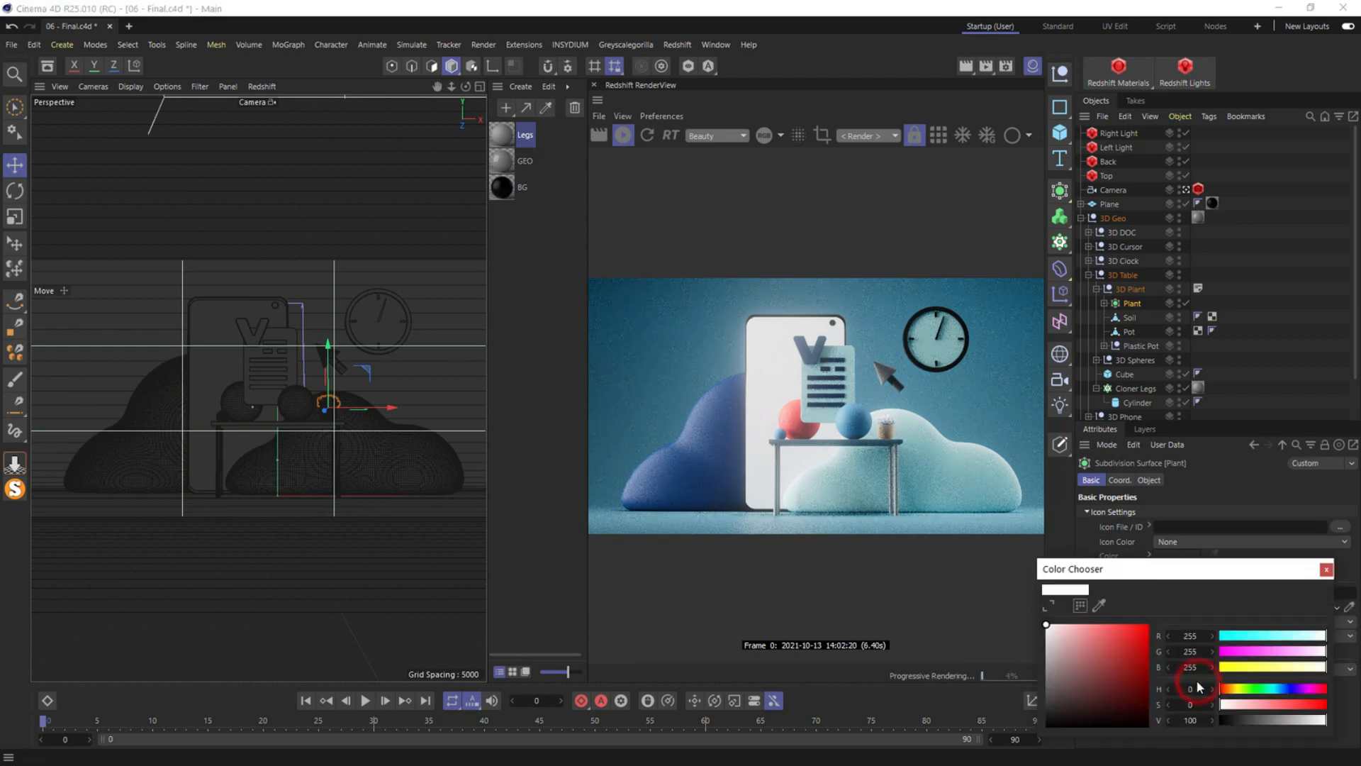
left_click(1261, 689)
left_click(1100, 656)
left_click(1126, 633)
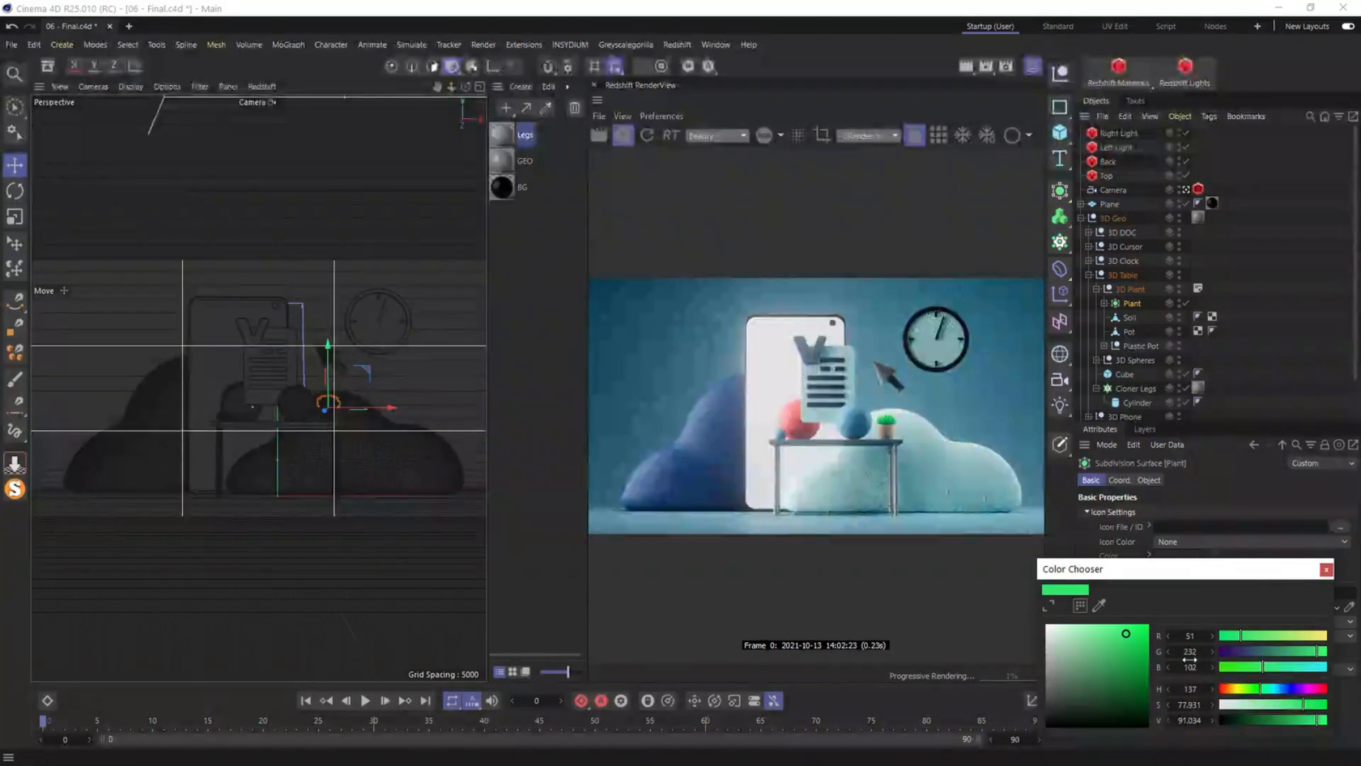
left_click(1137, 672)
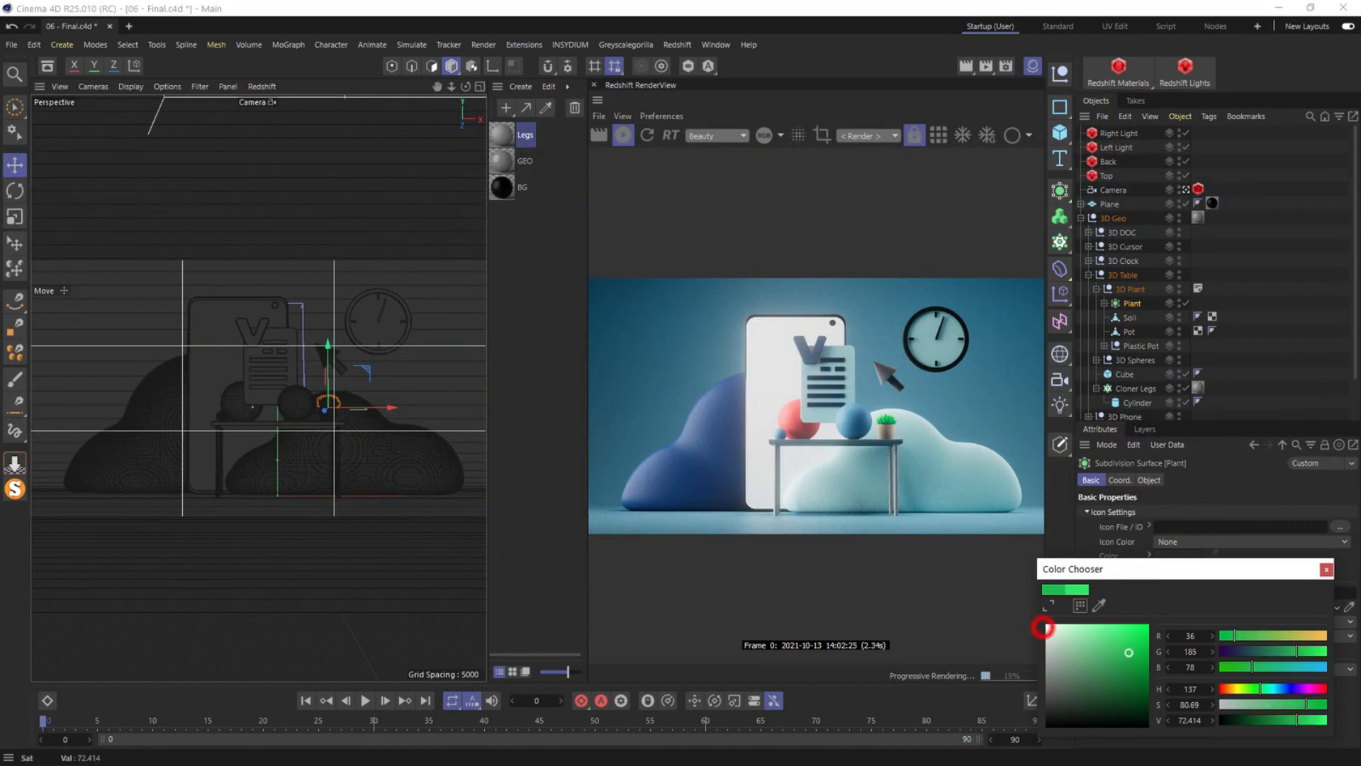
left_click_drag(1137, 672, 1131, 669)
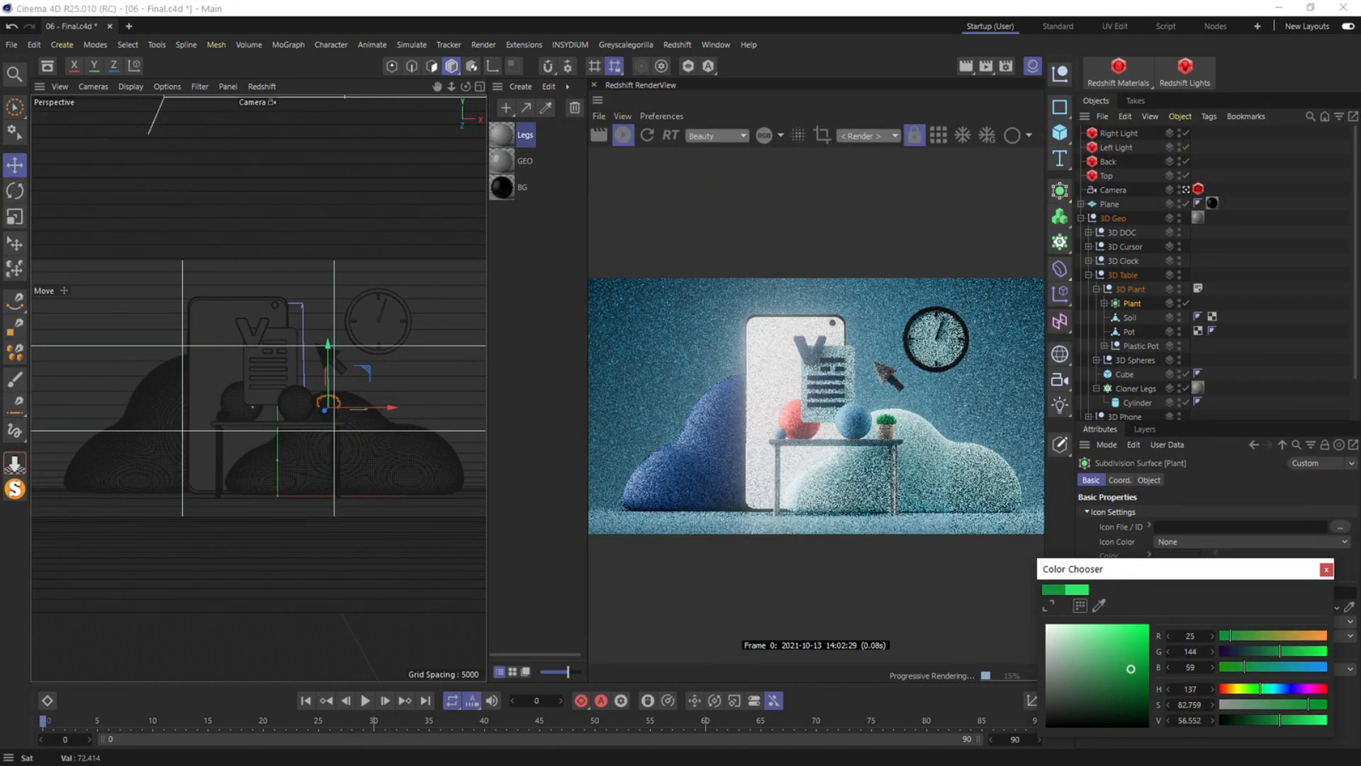
left_click(1217, 470)
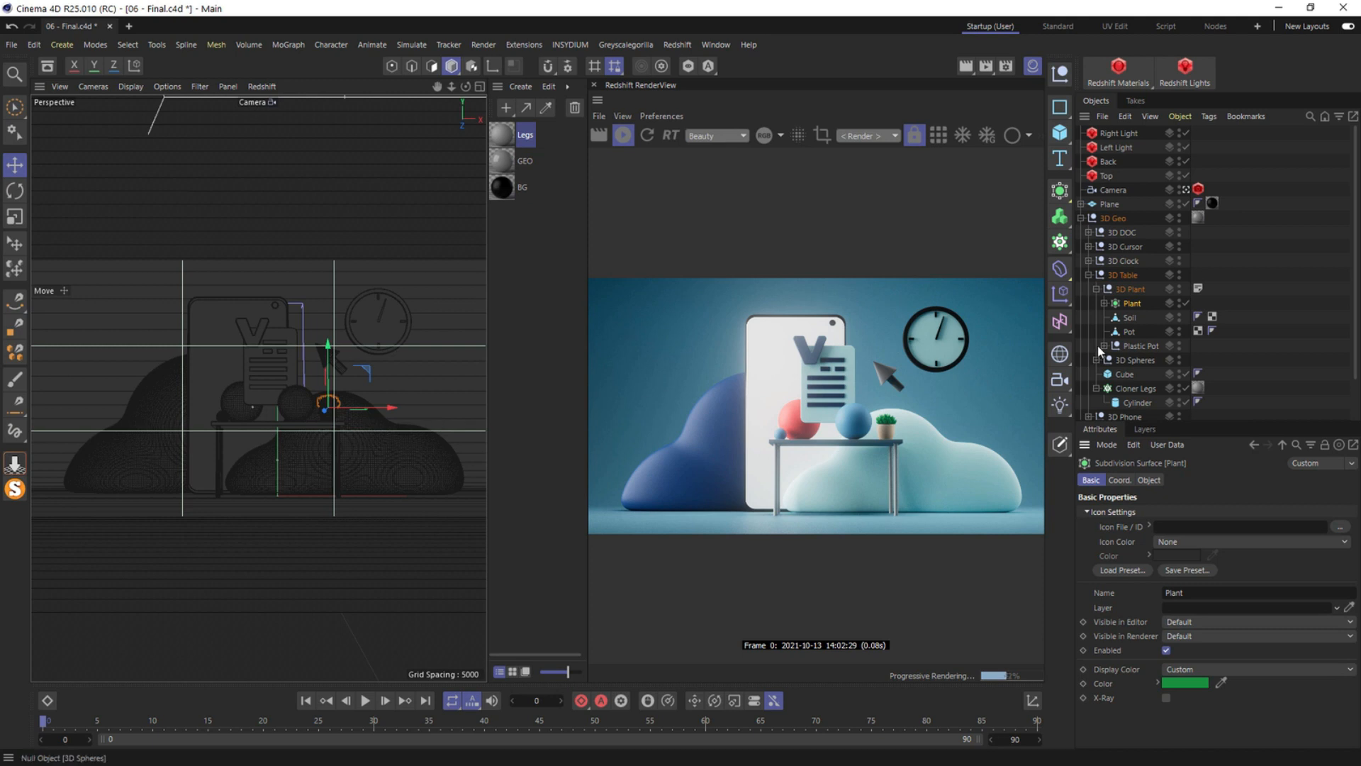
Try Pot colors sampled from the render: the dark blue cloud, the red sphere, the teal background and the white phone screen
left_click(1133, 333)
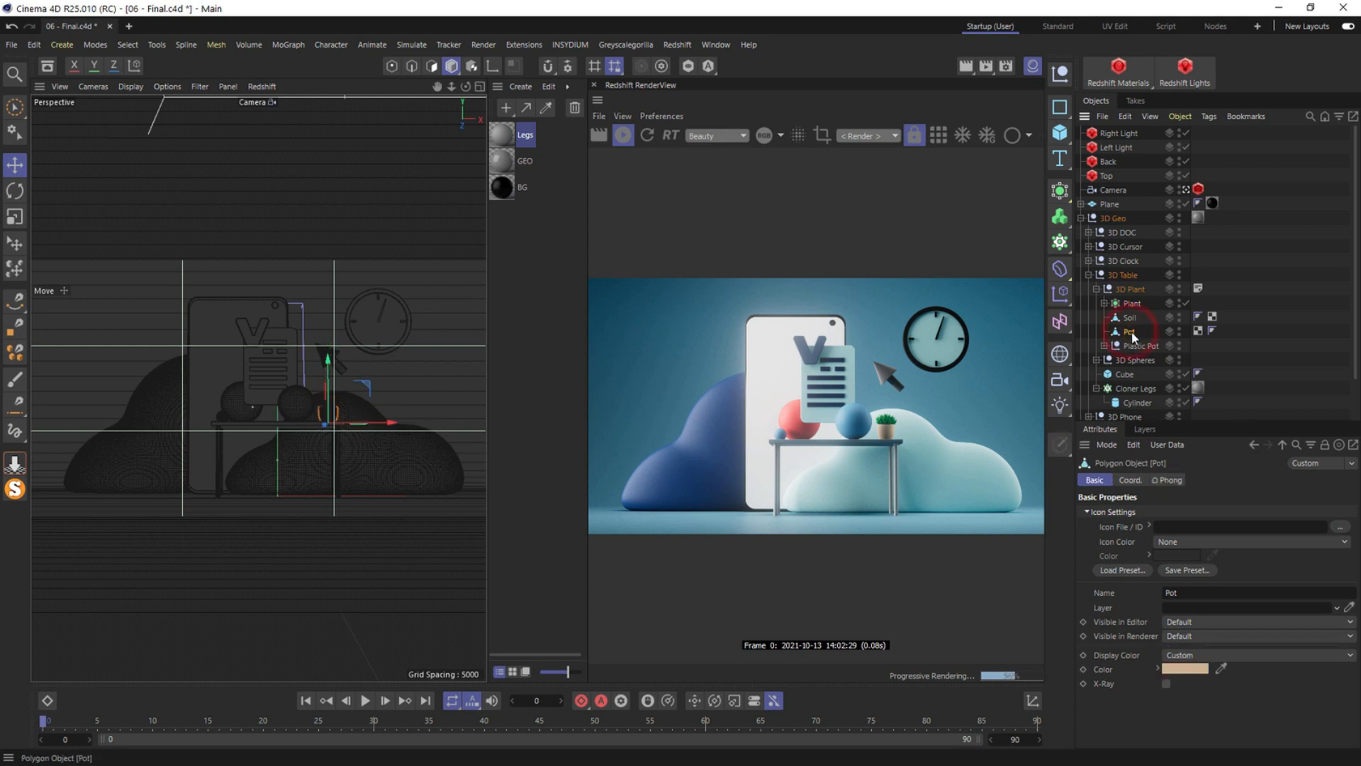
left_click(1222, 667)
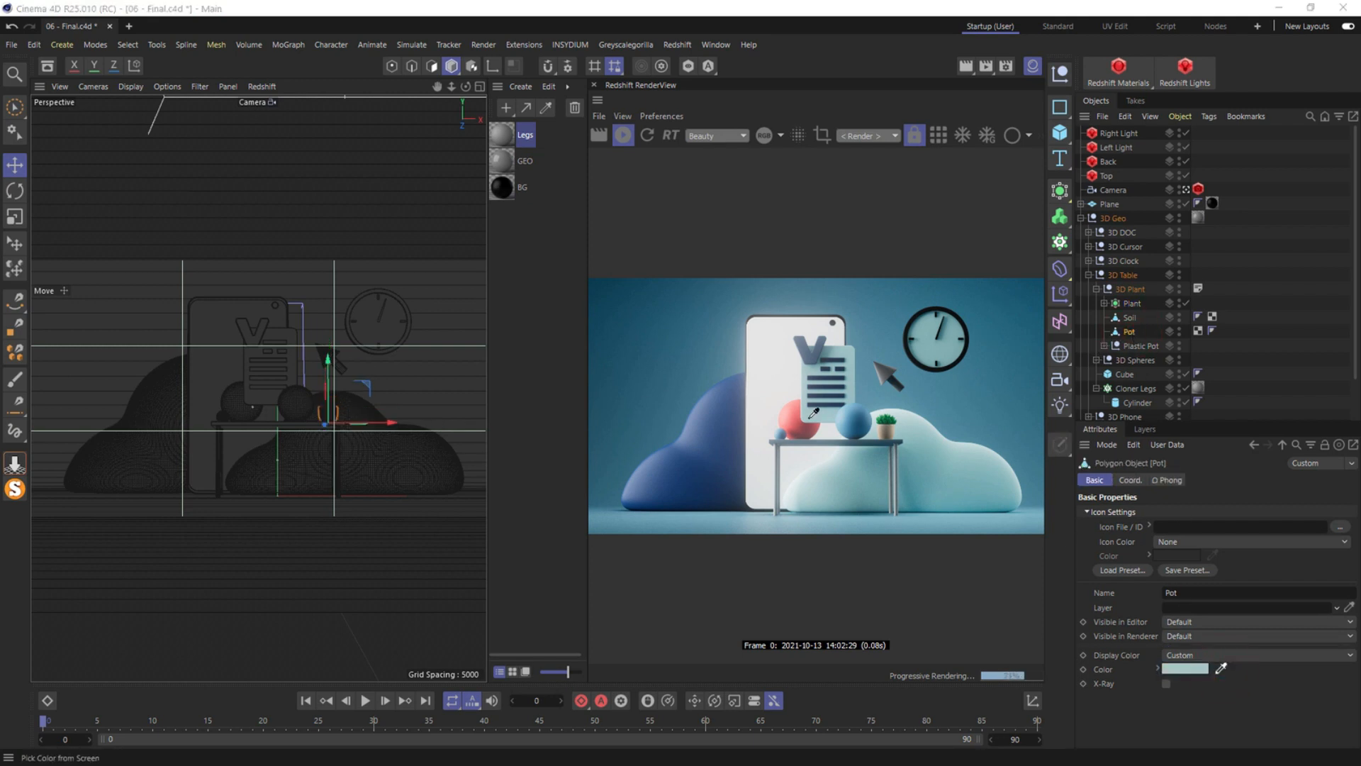
left_click(725, 421)
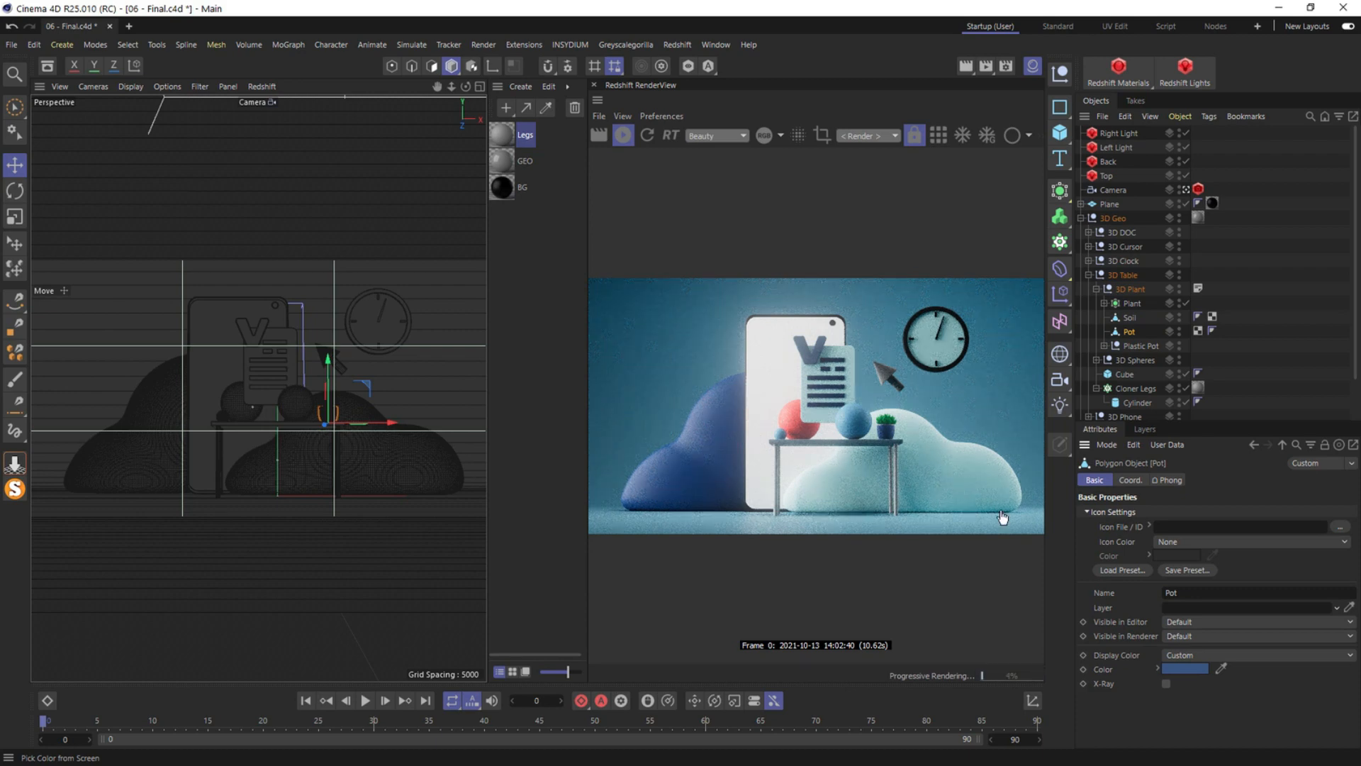
left_click(1222, 666)
left_click(796, 425)
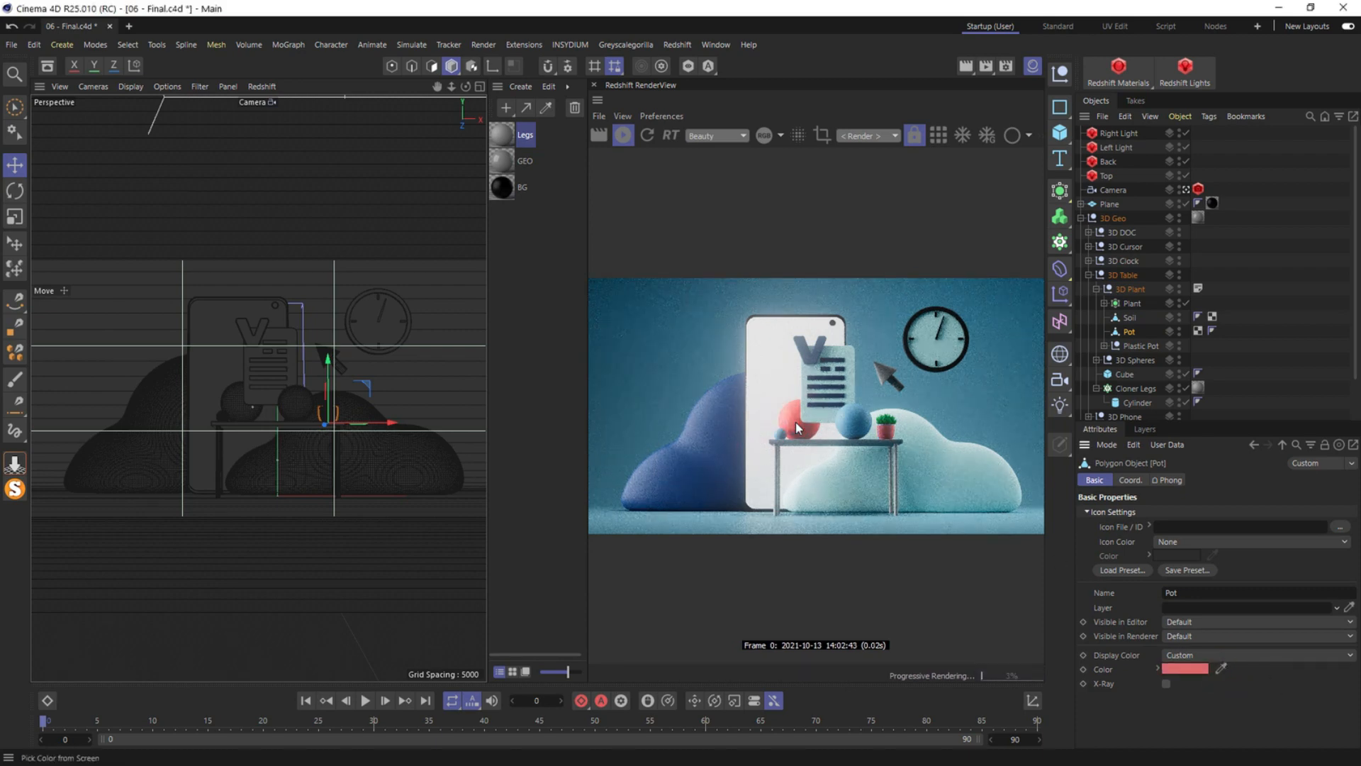
left_click(1222, 667)
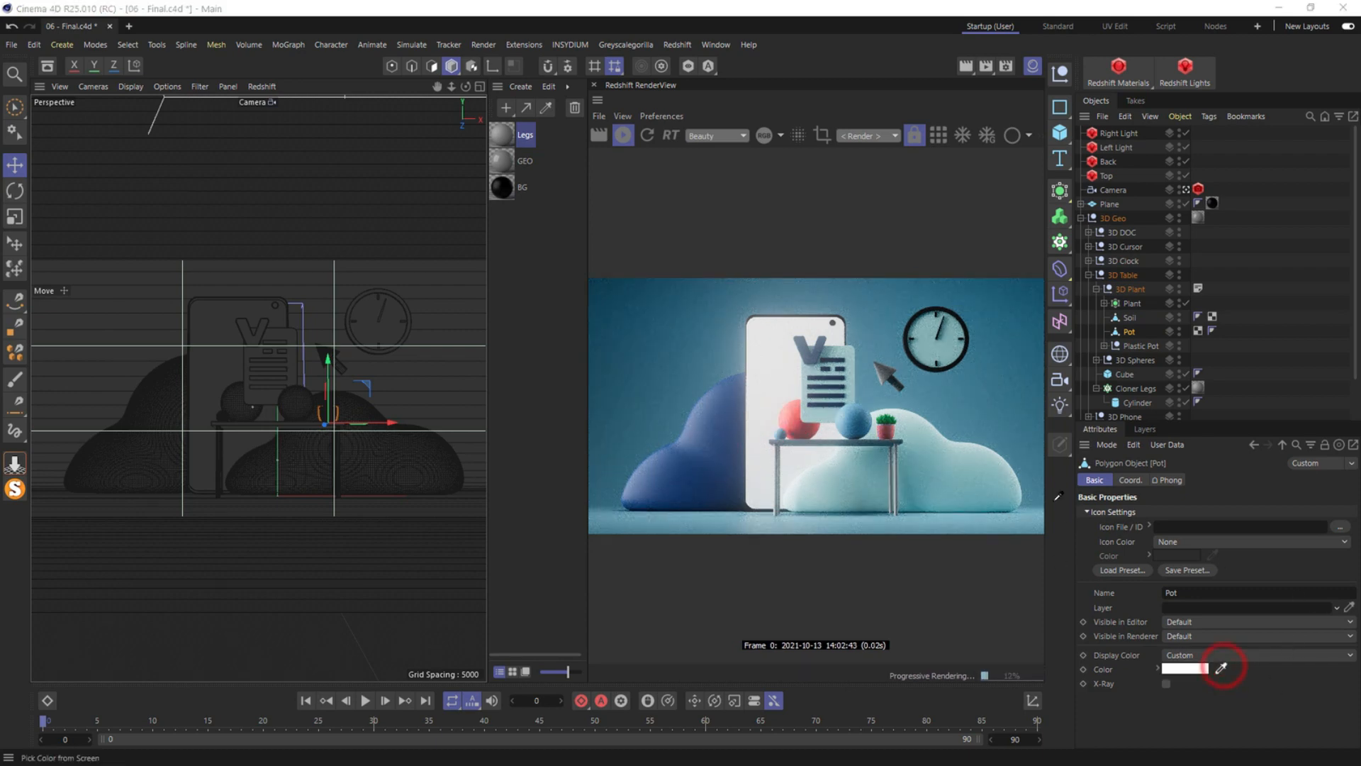
left_click(950, 408)
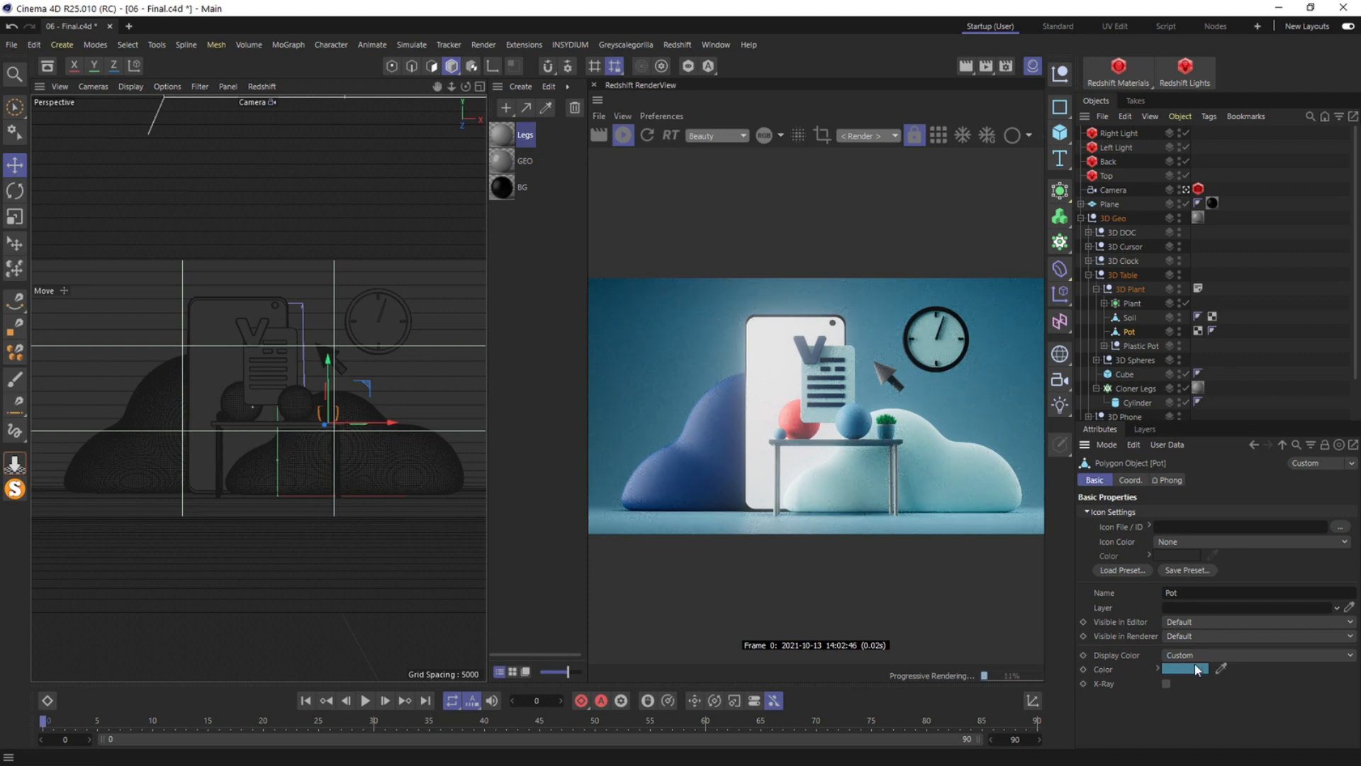
left_click(1221, 667)
left_click(824, 326)
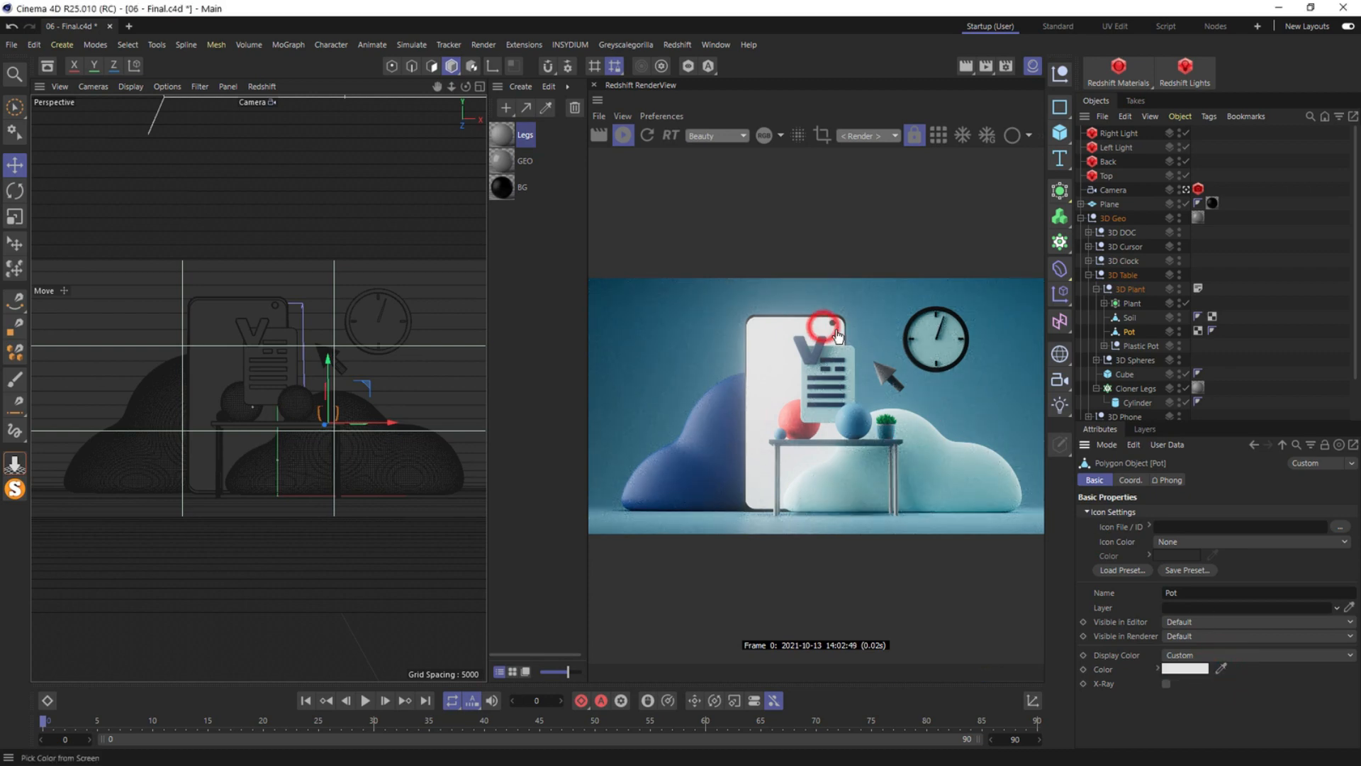
Sample the Pot's display color from the lower edge of the dark blue cloud in the render
left_click(1221, 667)
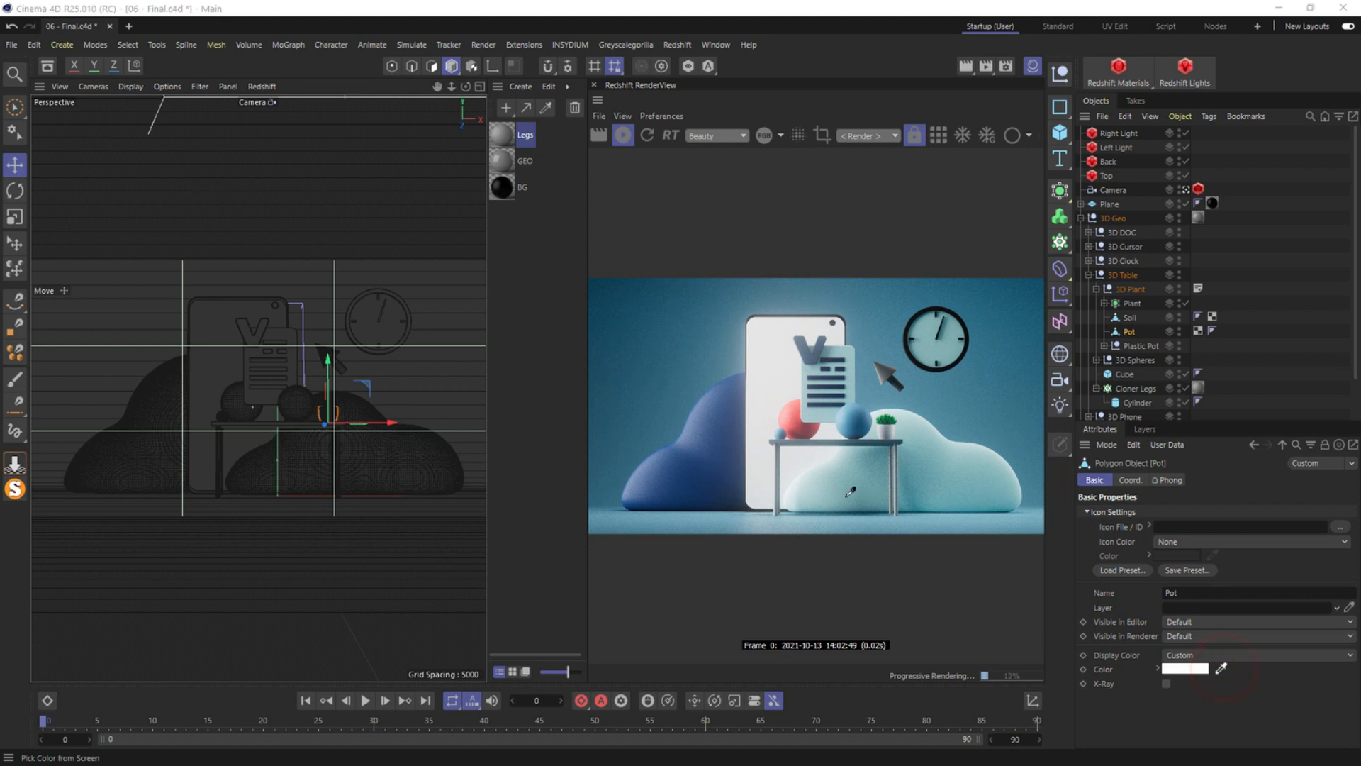
left_click(640, 498)
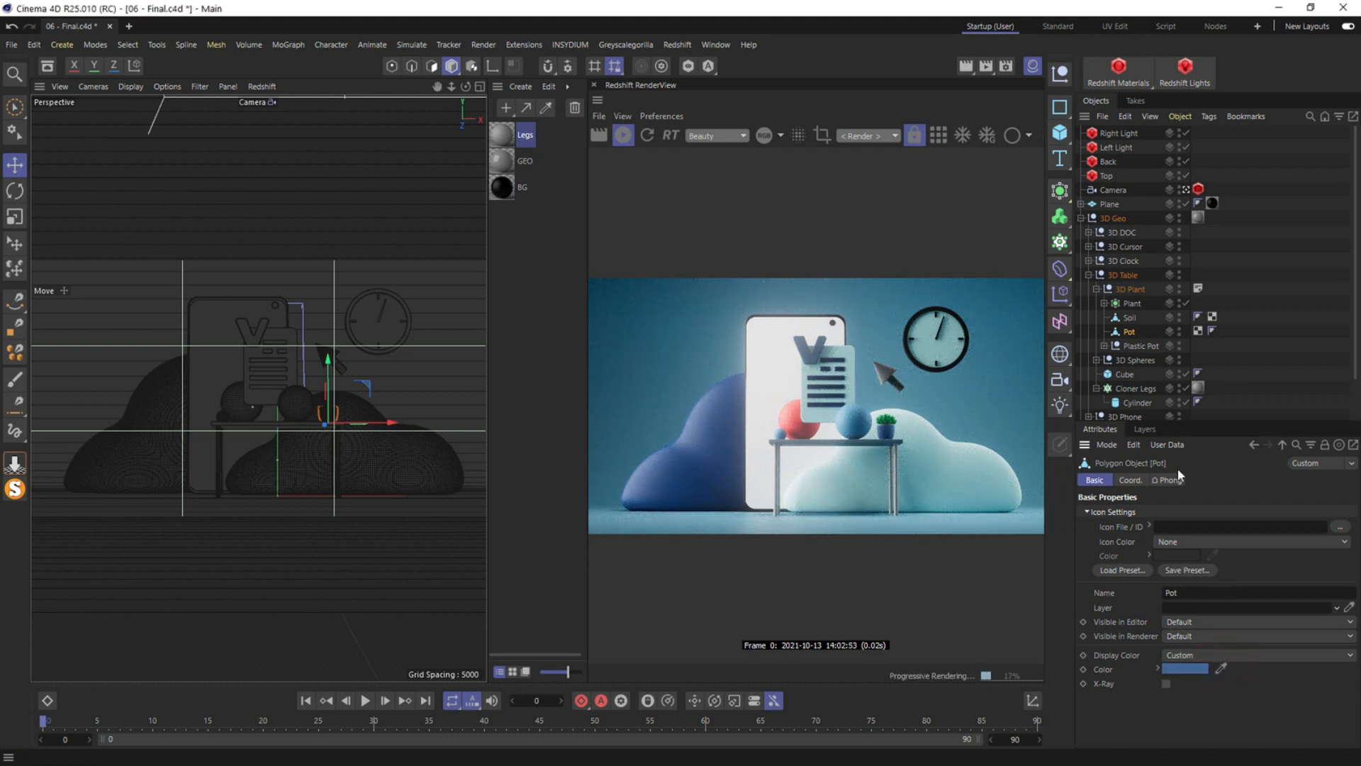
left_click(1180, 319)
Copy the Pot's blue color onto the Plastic Pot null, with that null's display color mode set to Automatic
right_click(1195, 671)
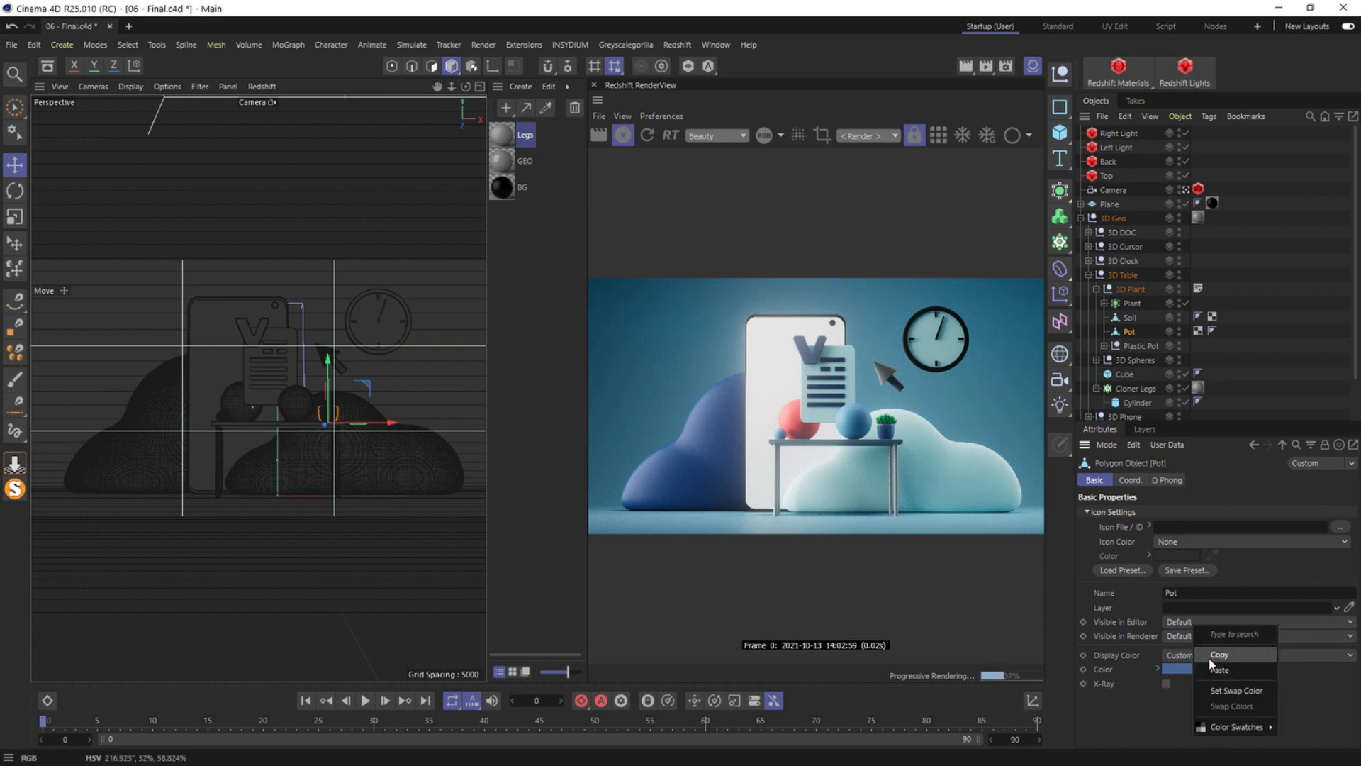
left_click(1211, 656)
left_click(1135, 347)
left_click(1202, 653)
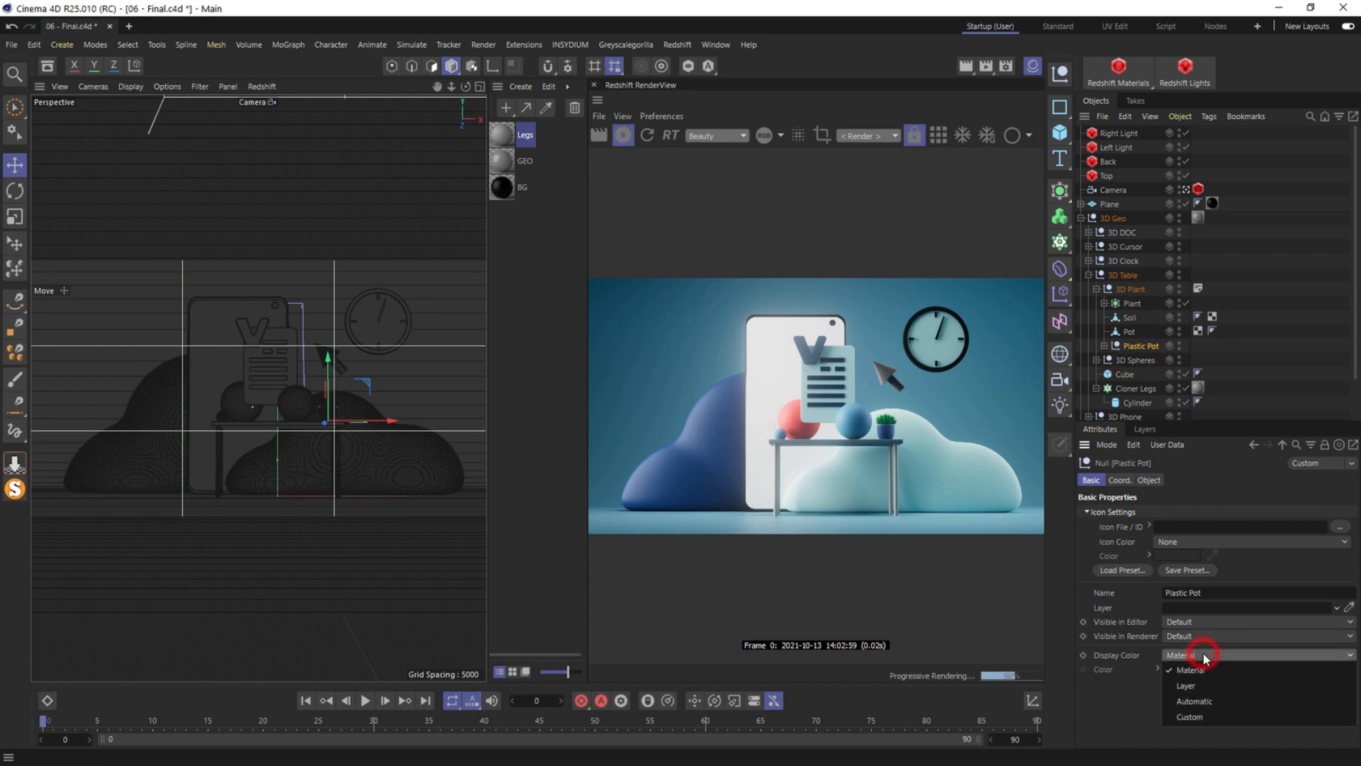
left_click(1190, 679)
right_click(1190, 671)
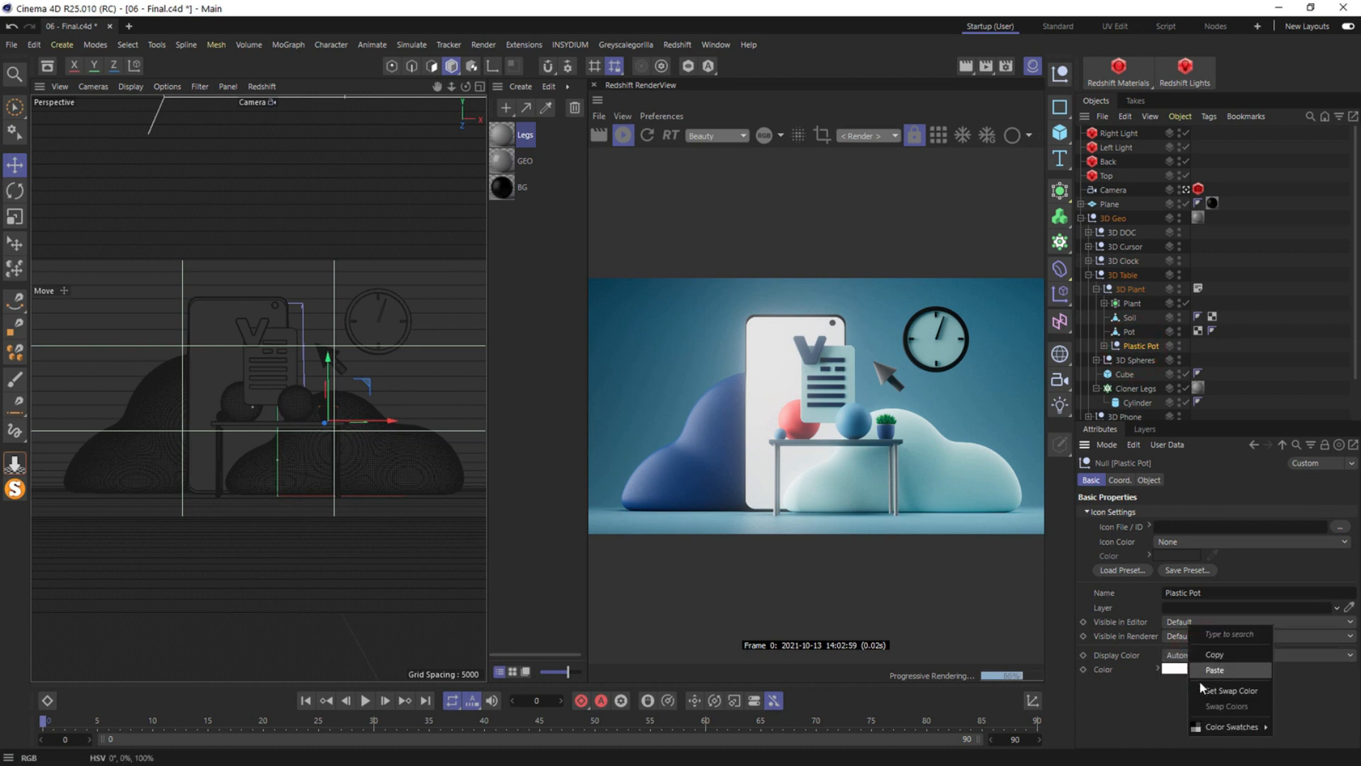
left_click(1214, 672)
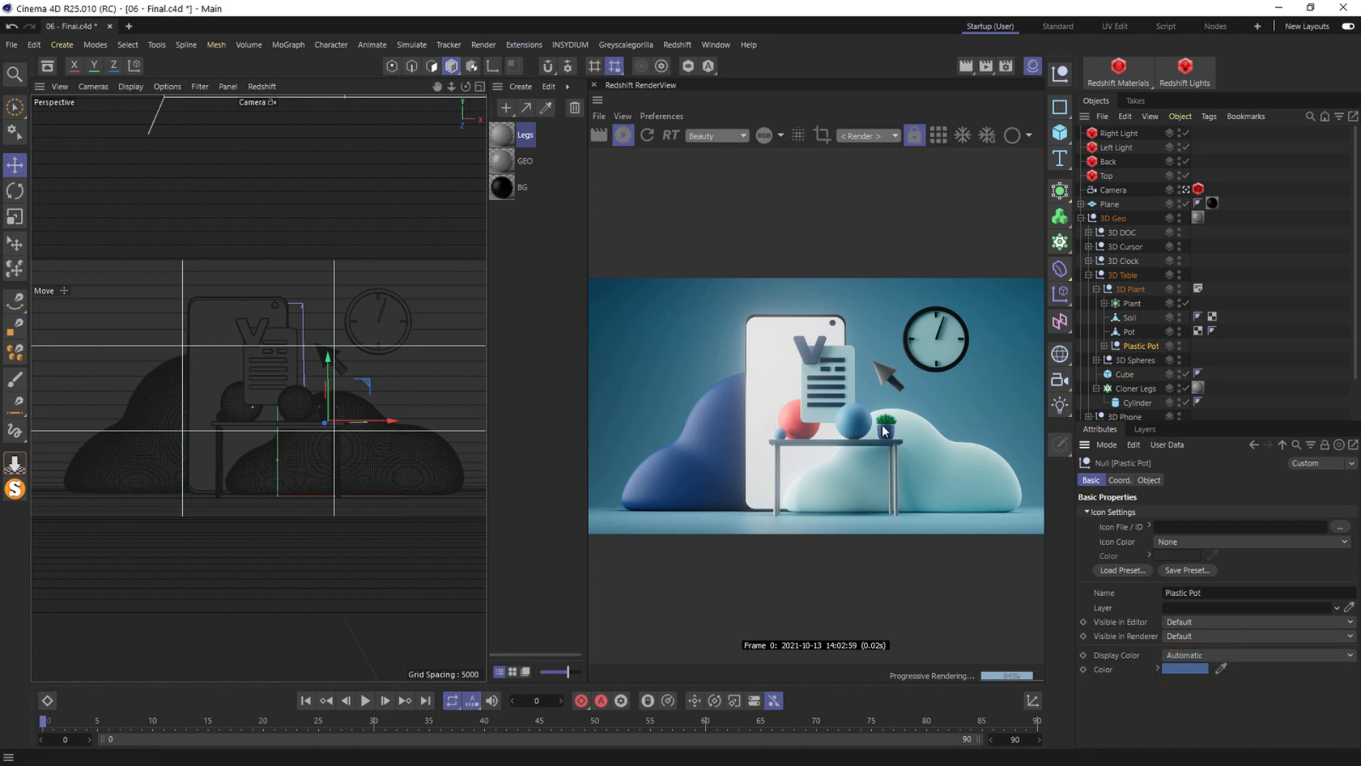
Leave the scene camera and inspect the potted plant and the pot's rim up close
left_click(1185, 189)
scroll(296, 414, "up", 10)
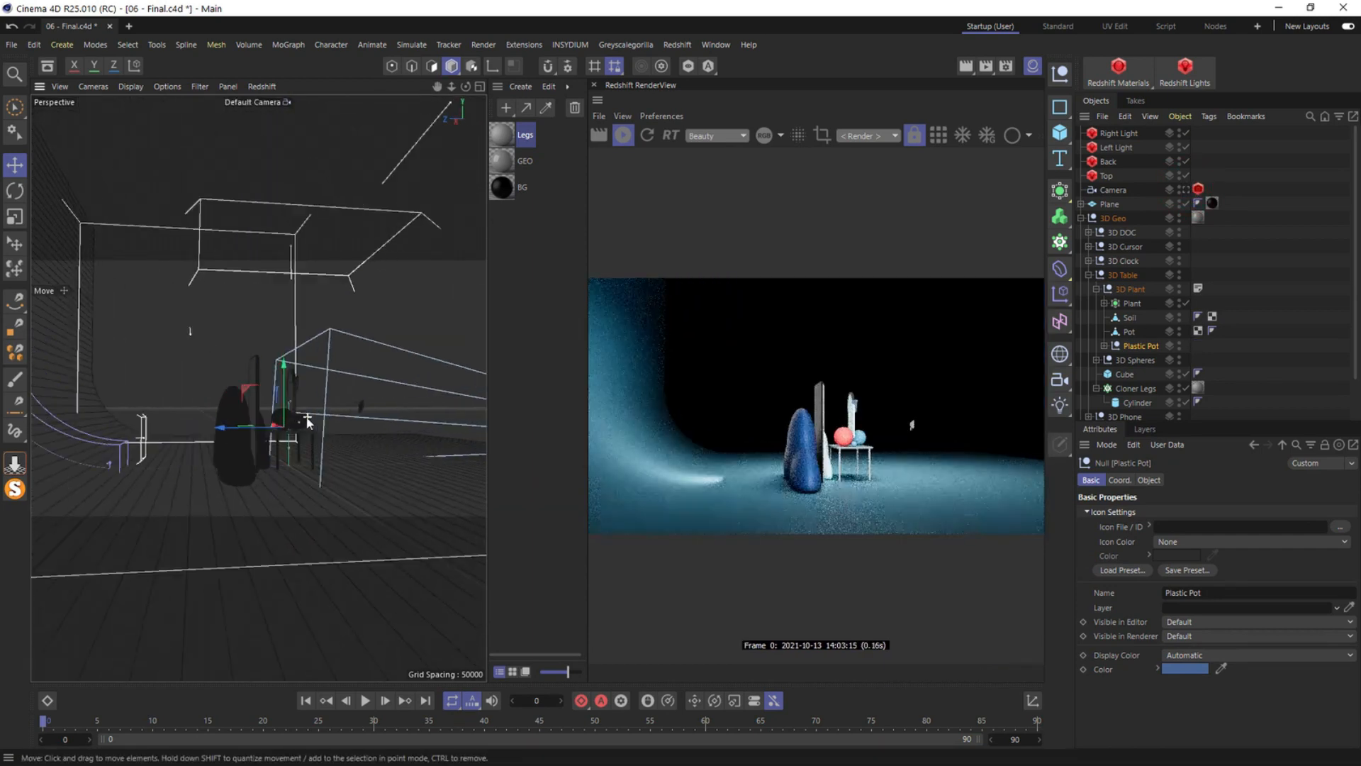
scroll(297, 424, "up", 10)
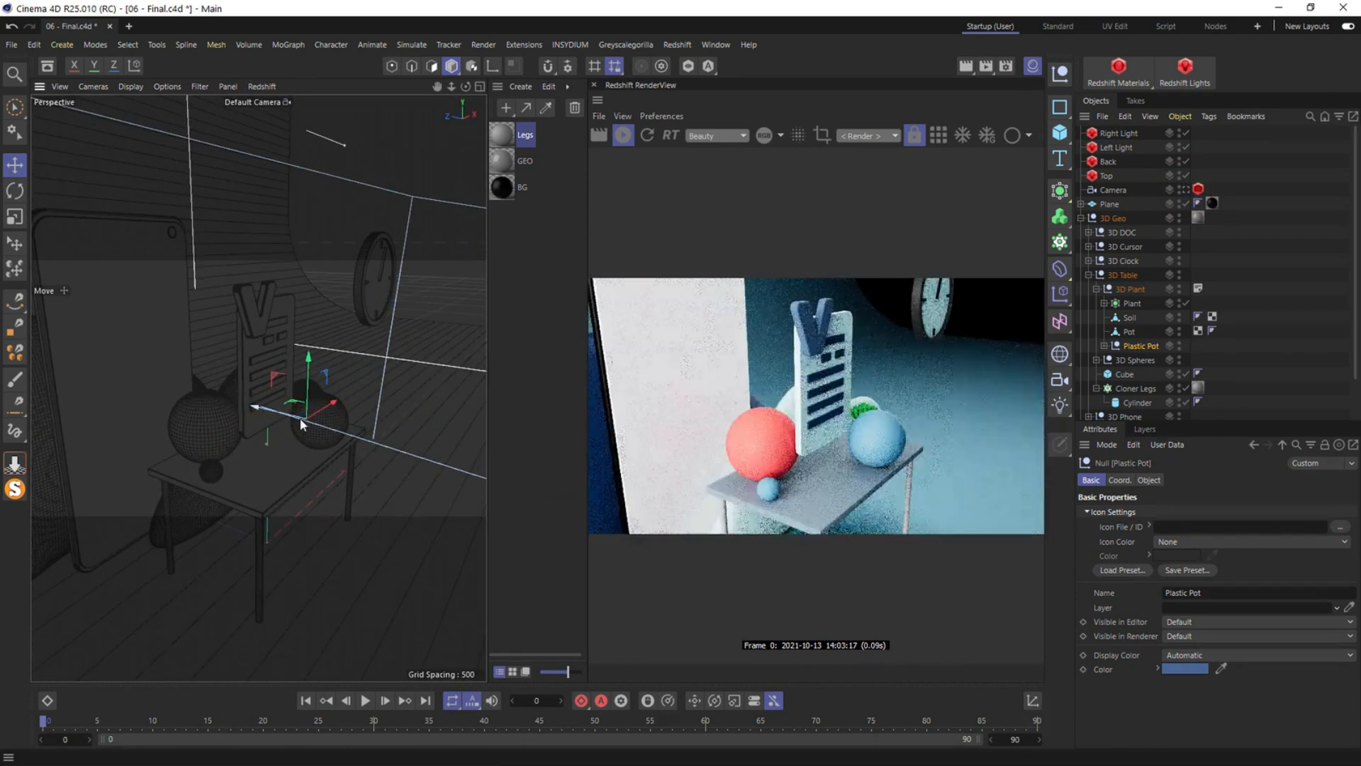
scroll(329, 409, "up", 4)
left_click_drag(333, 401, 221, 433, "alt")
scroll(317, 395, "up", 5)
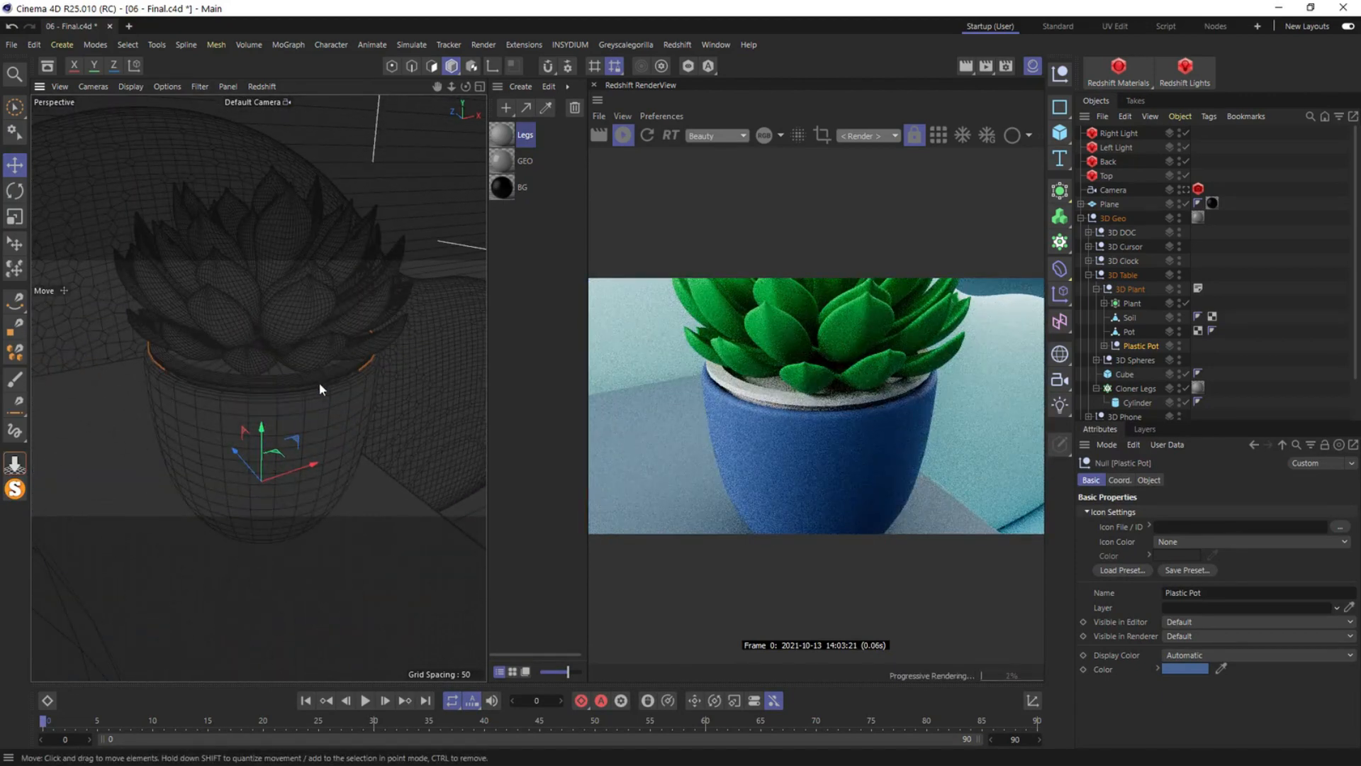
Hide the Plastic Pot null in both the editor and the renderer, then check the pot's rim
left_click(319, 377)
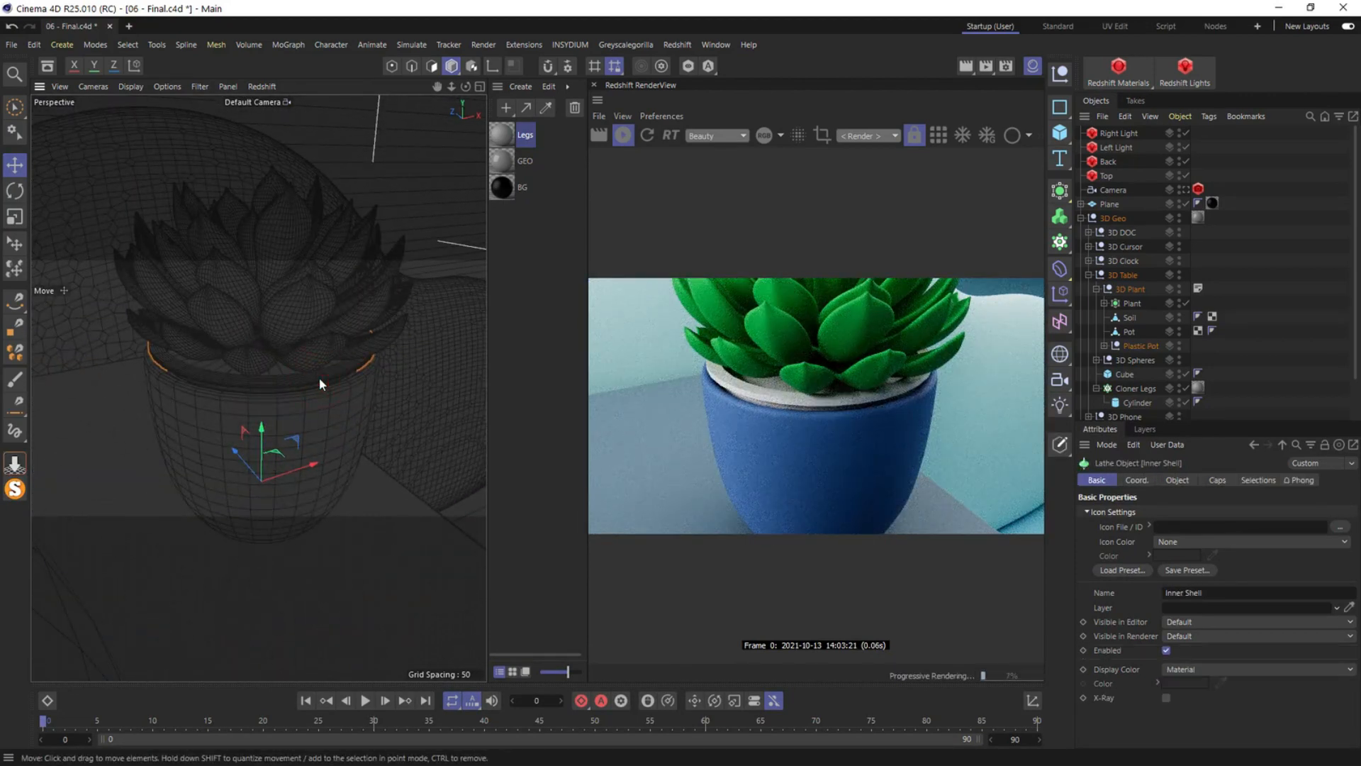
left_click(1105, 347)
left_click(1112, 348)
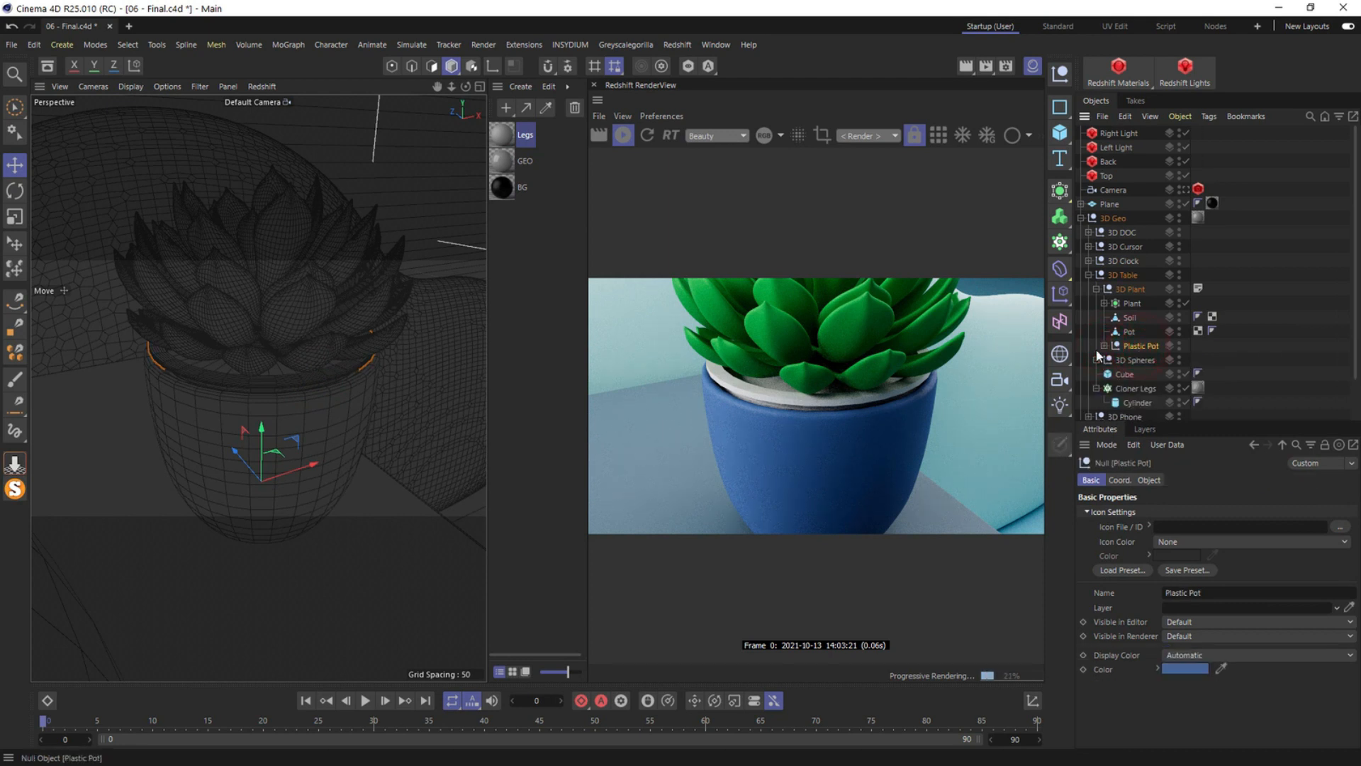
left_click(1113, 360)
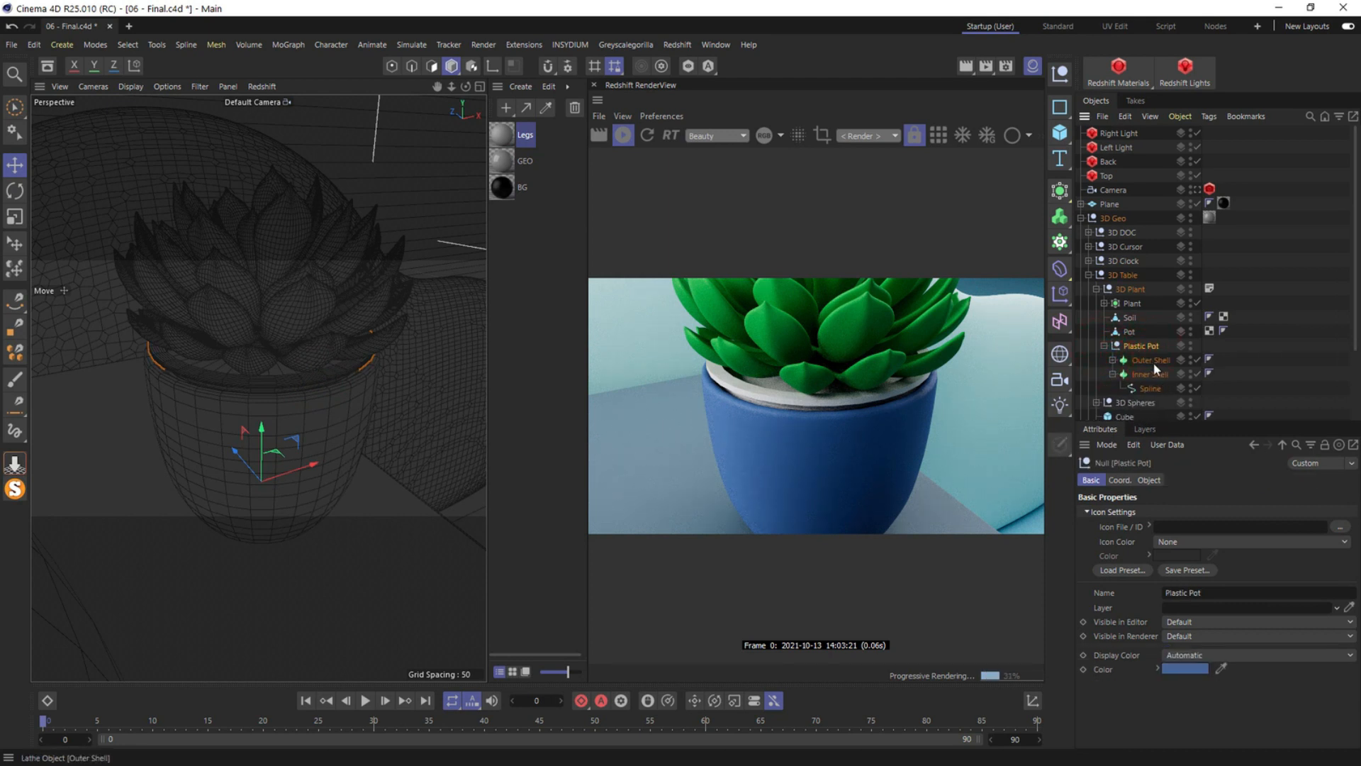
double_click(1191, 346, "alt")
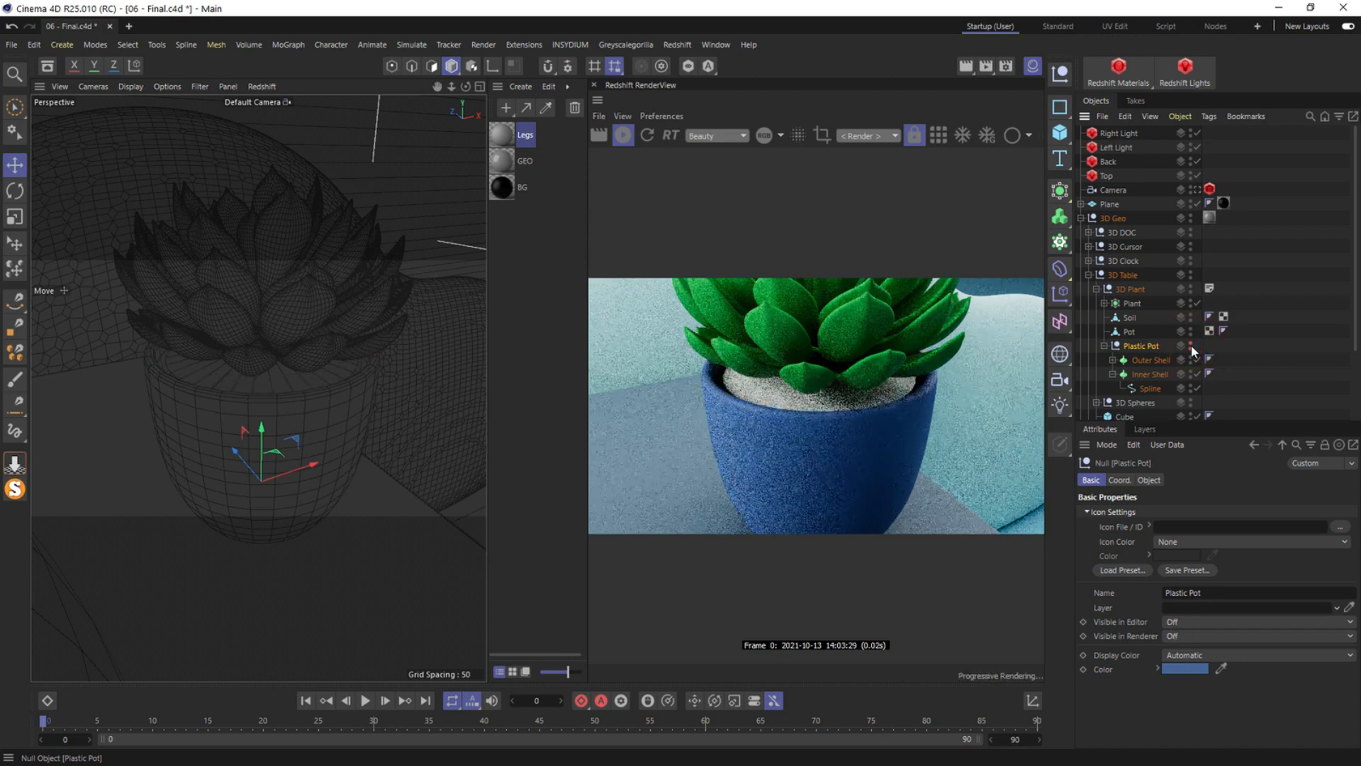
left_click_drag(311, 373, 286, 327, "alt")
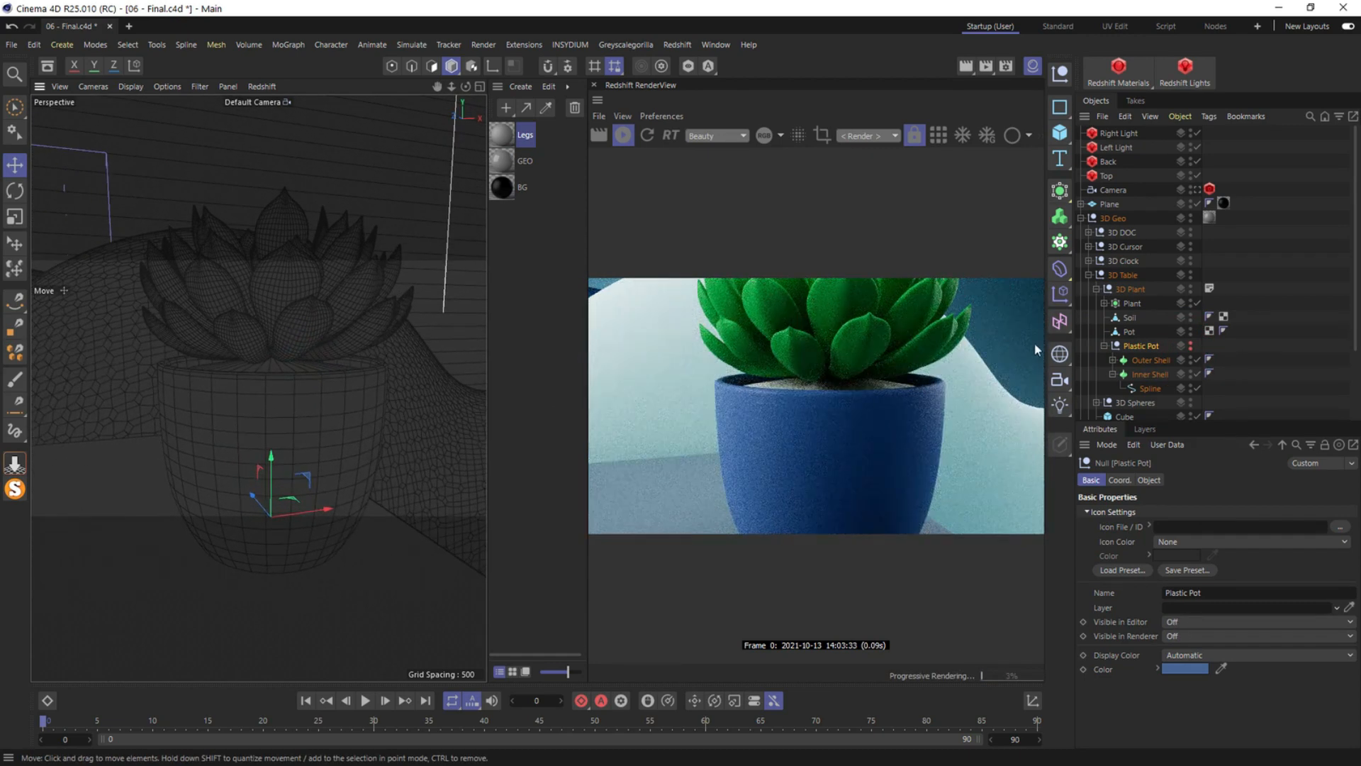
Set the Soil's display color mode to Automatic with dark gray RGB 47, 47, 47, and return to the scene camera
left_click(1129, 318)
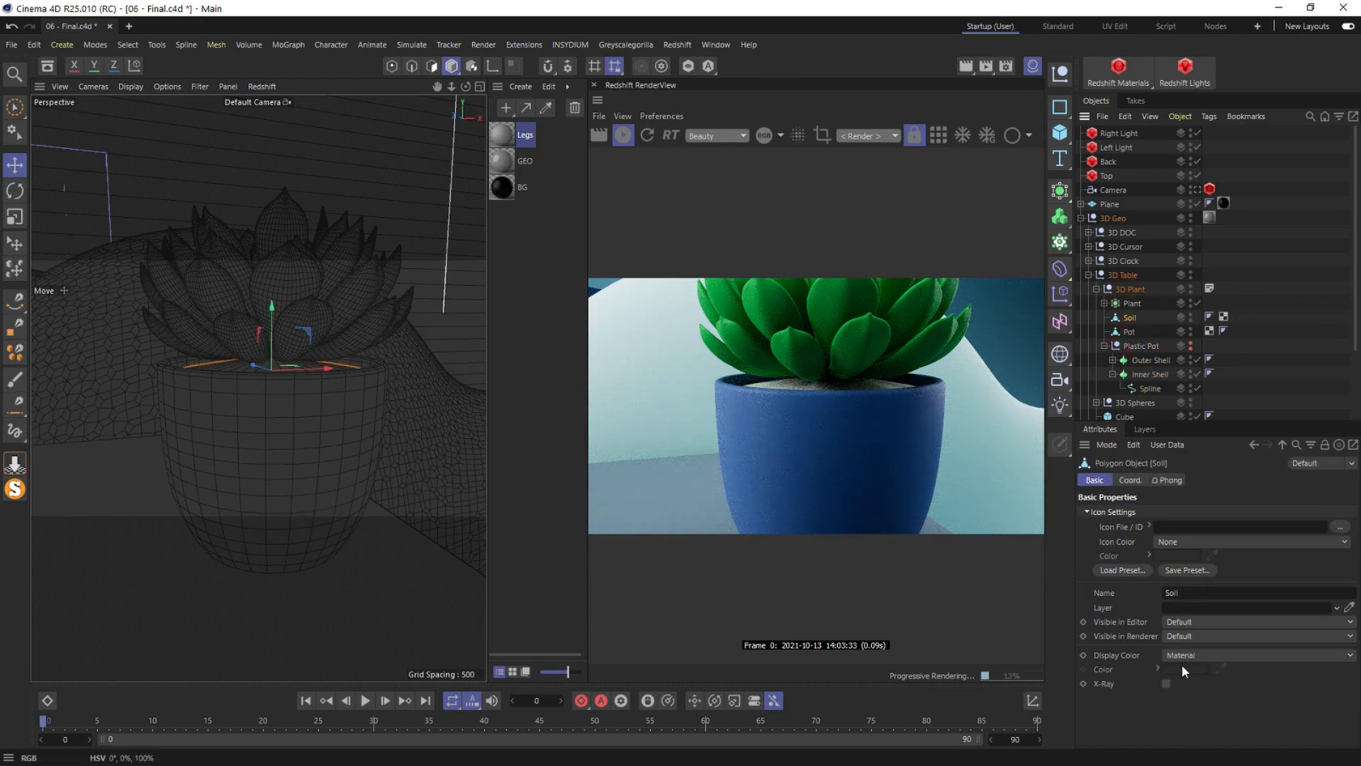
left_click(1187, 656)
left_click(1188, 701)
left_click(1184, 669)
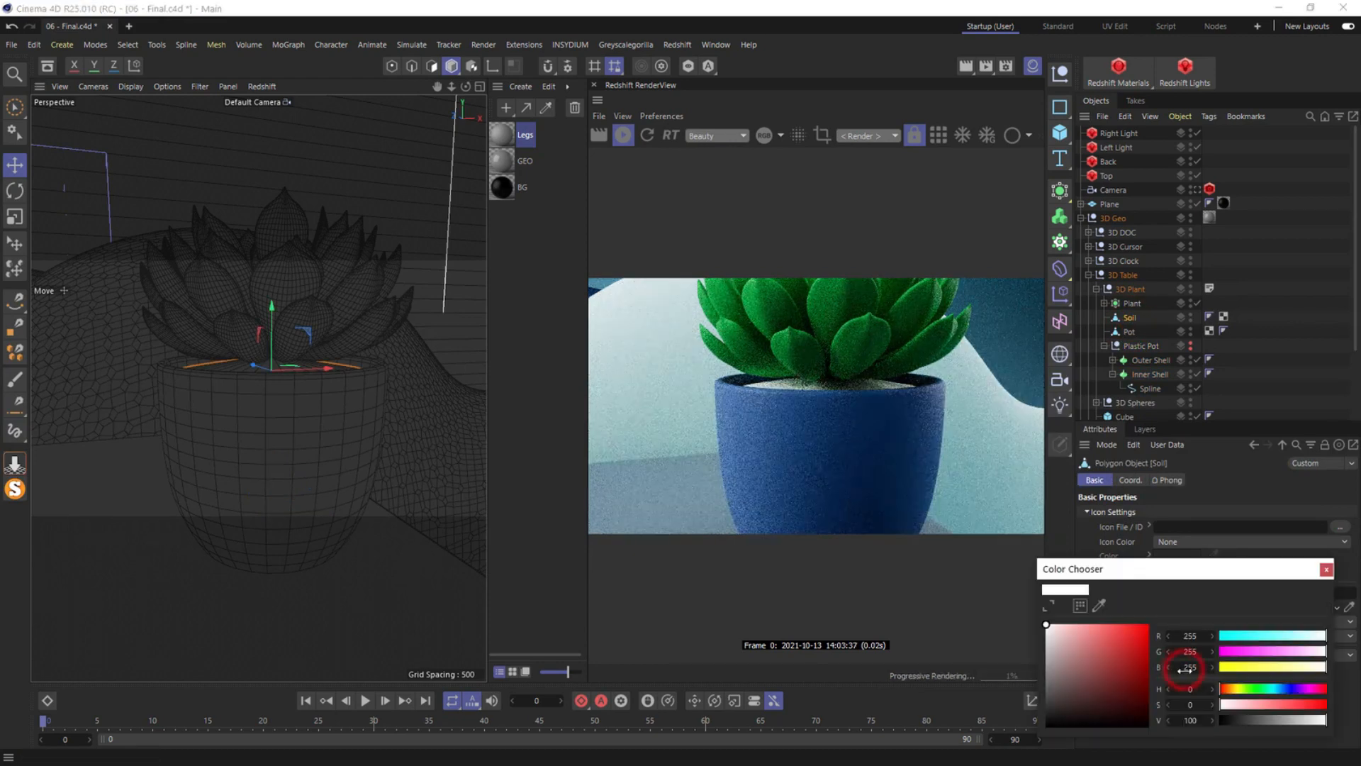
left_click(1046, 708)
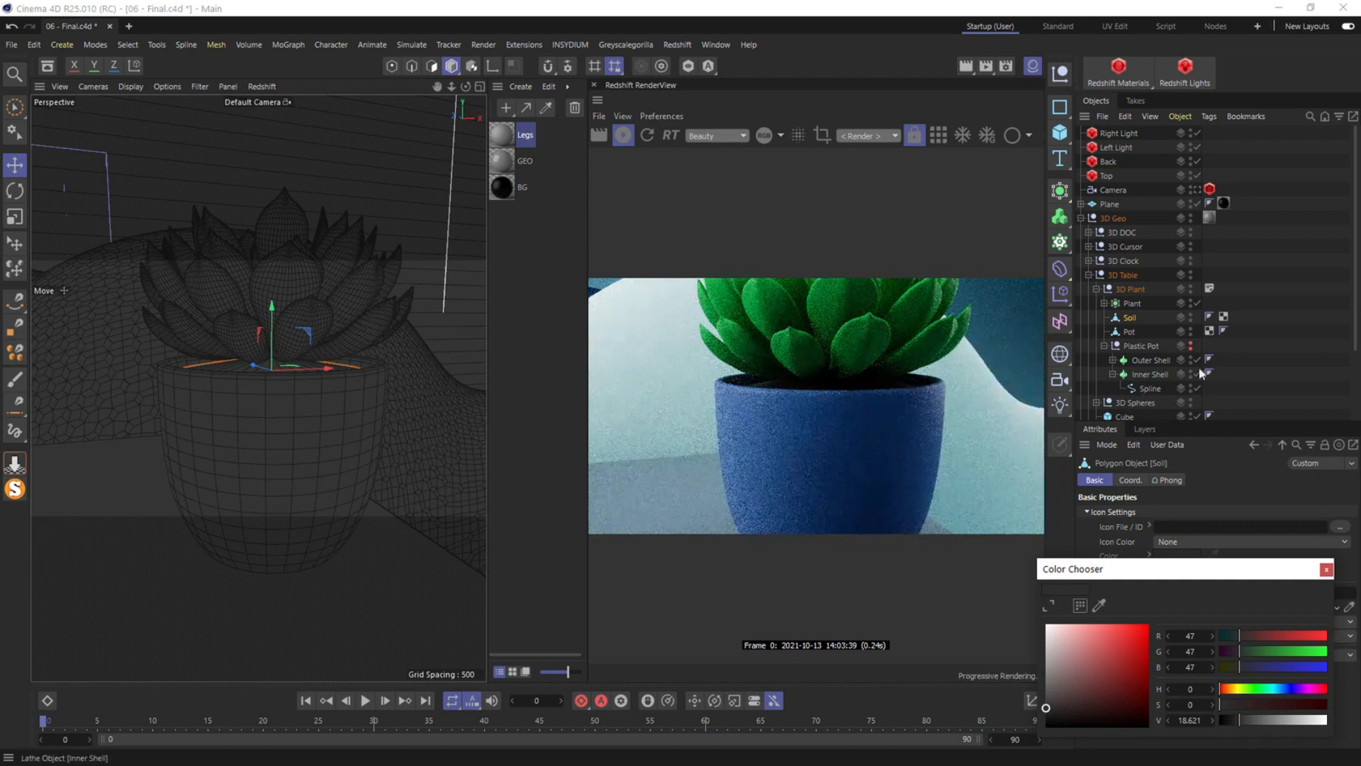
left_click(1195, 189)
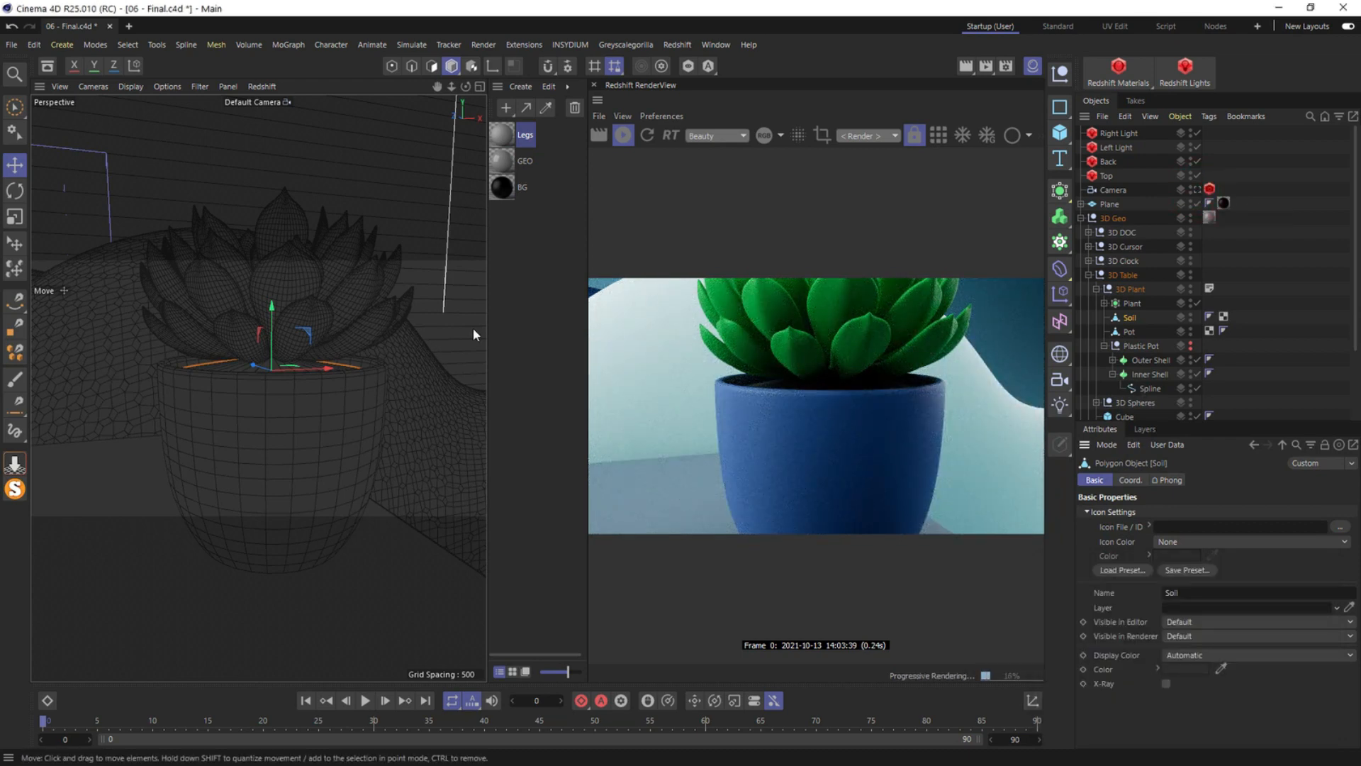
left_click(1197, 190)
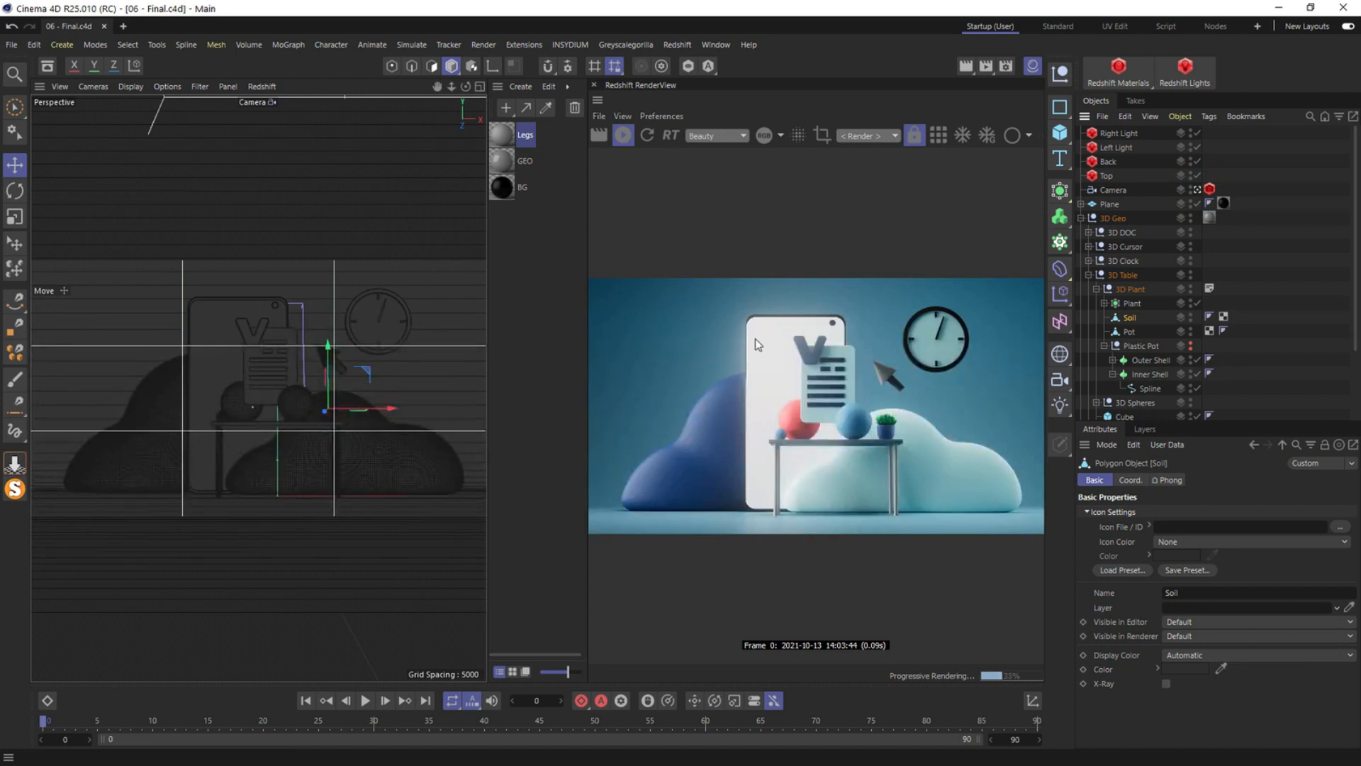
Copy the Screen extrude from the 3D Phone group into a new project
left_click(212, 344)
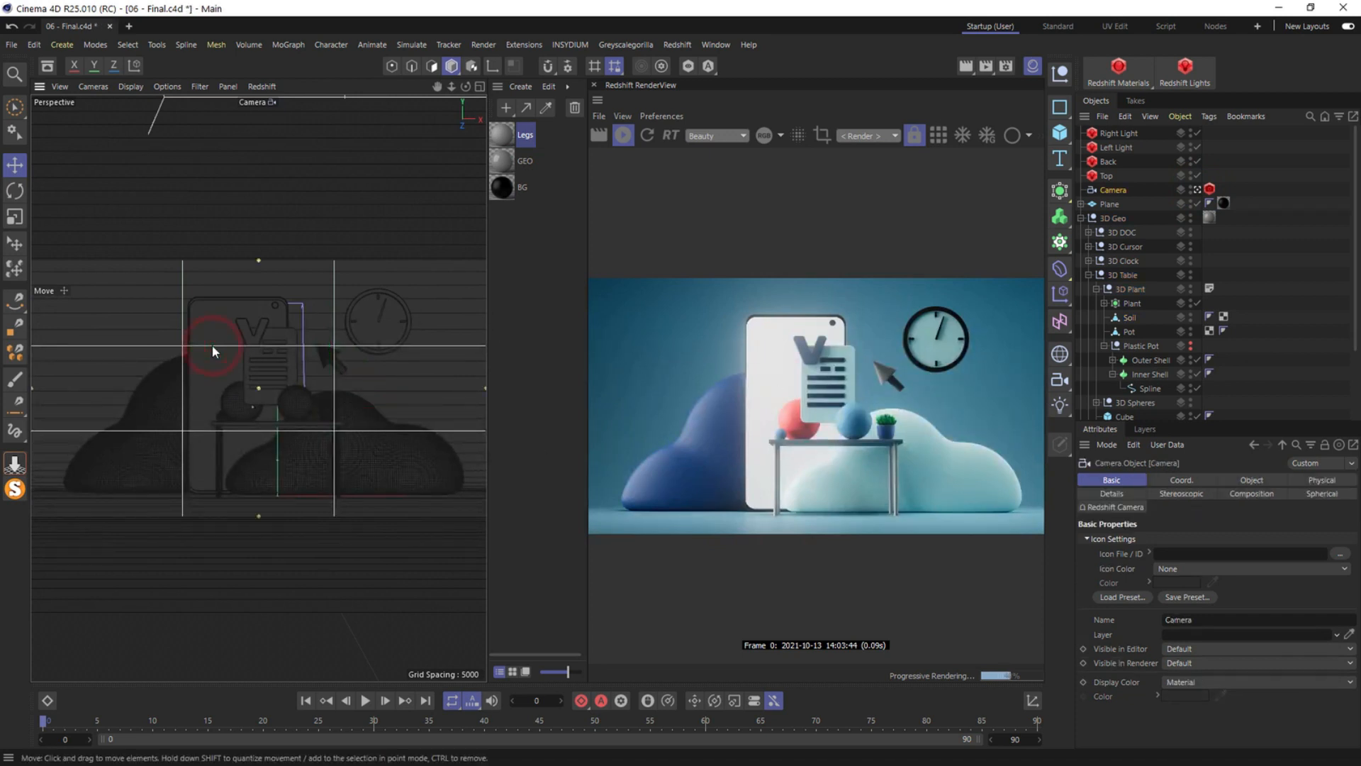
left_click(1088, 274)
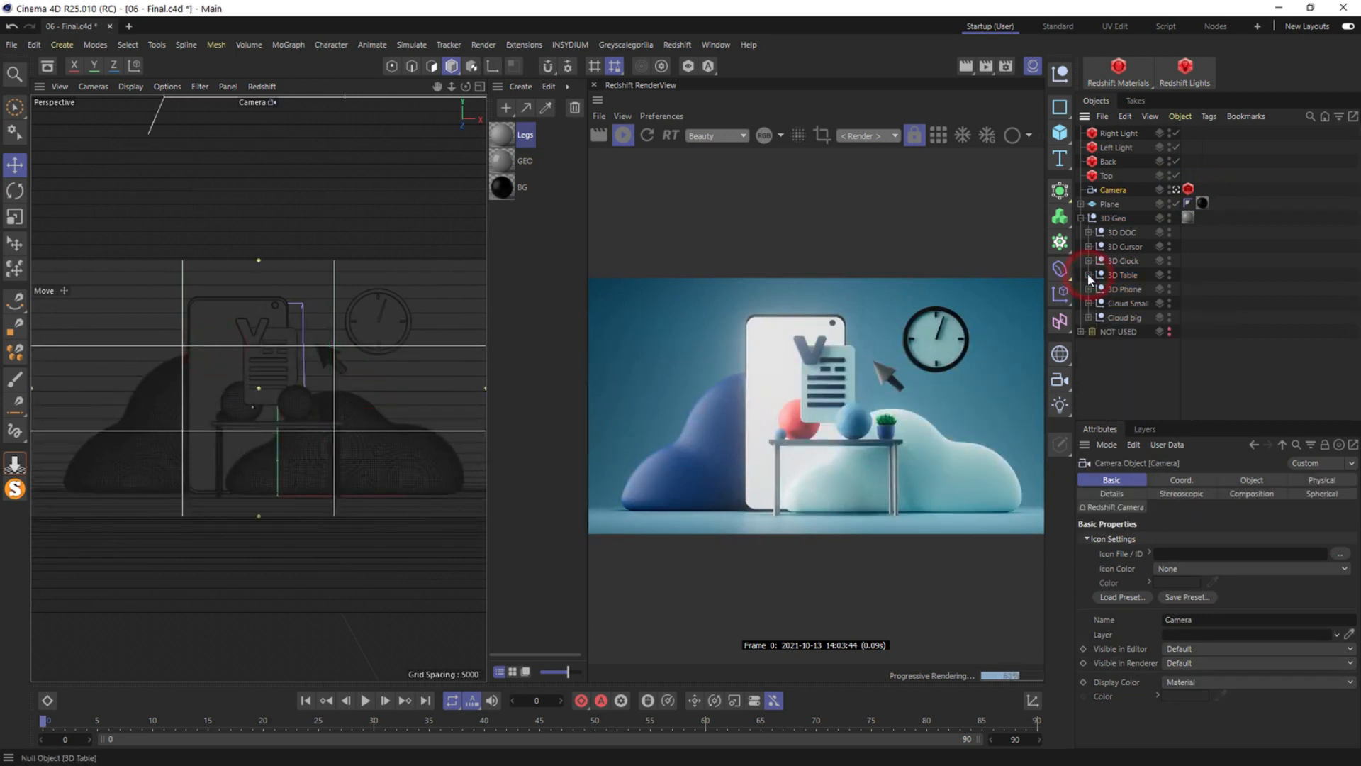
left_click(1088, 289)
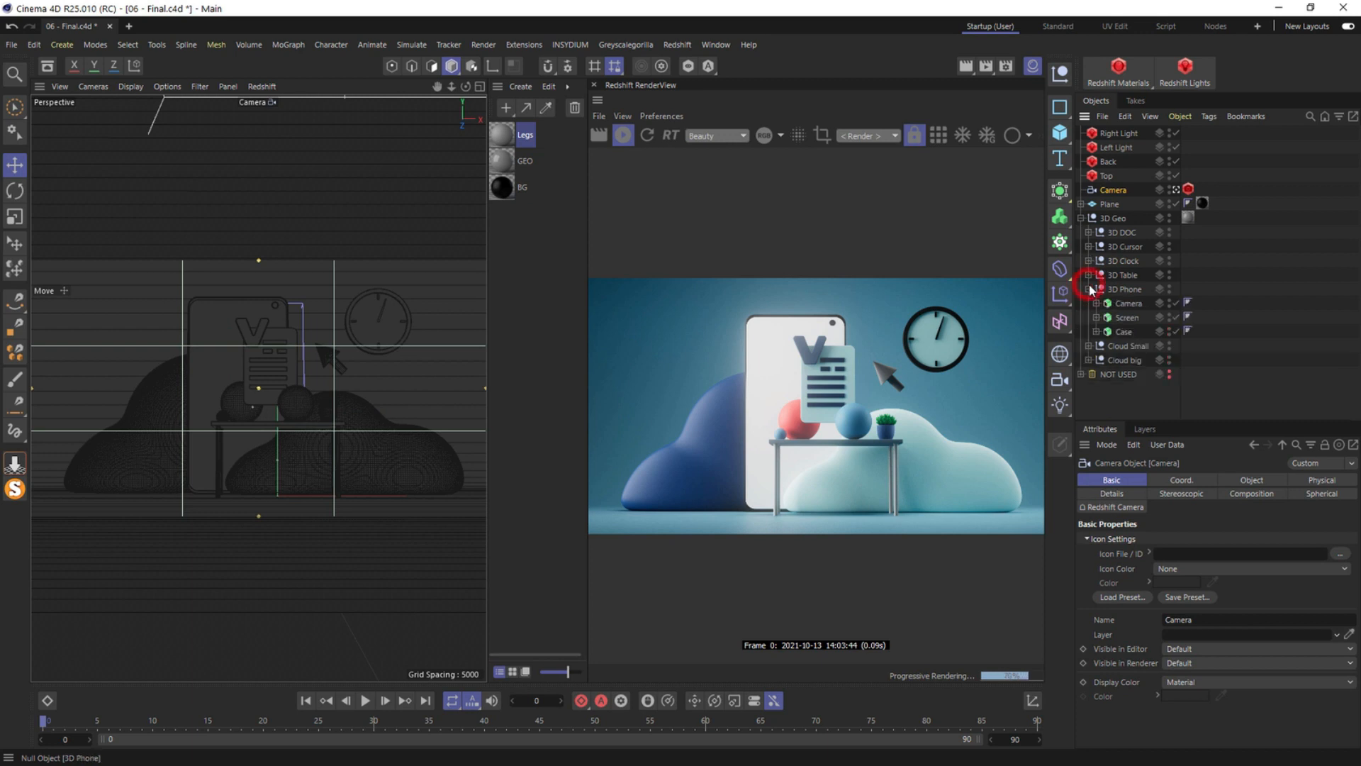
left_click(1123, 317)
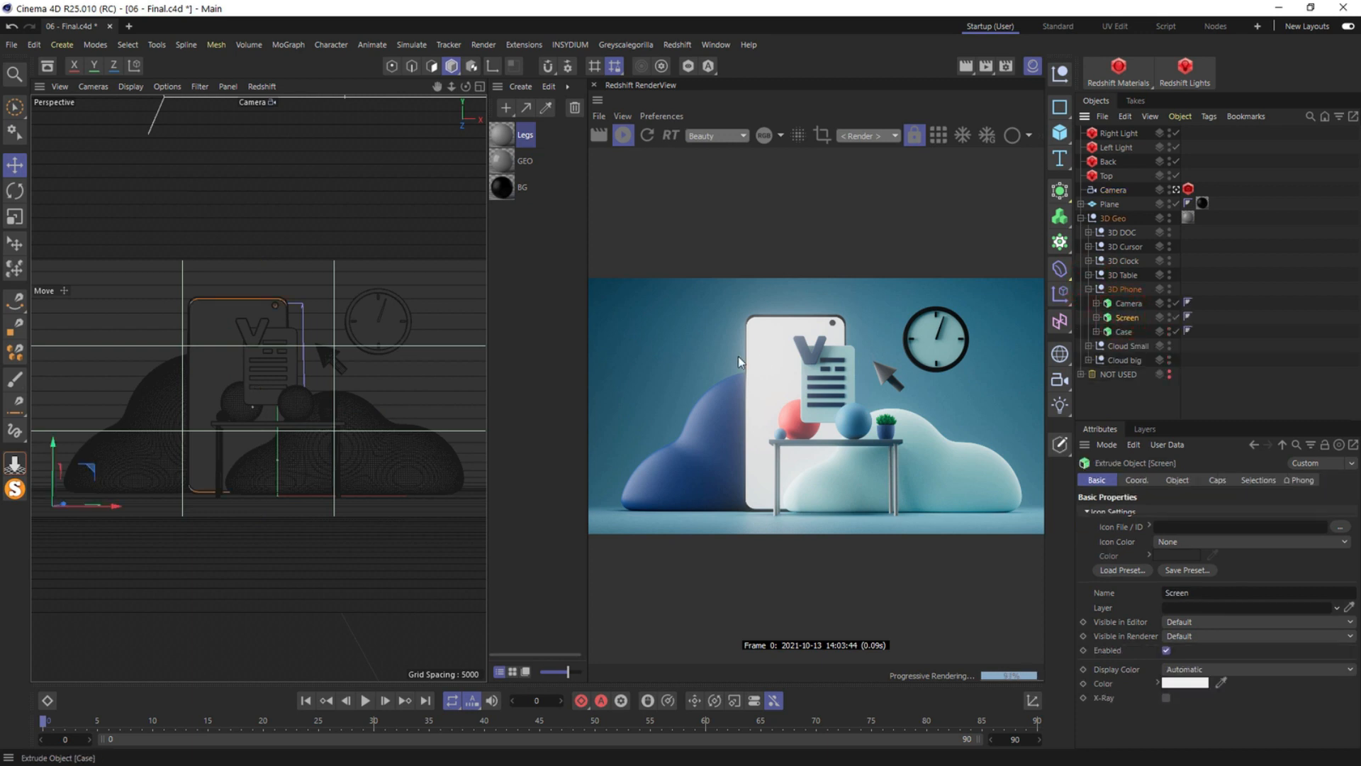
key("ctrl+n")
key("ctrl+v")
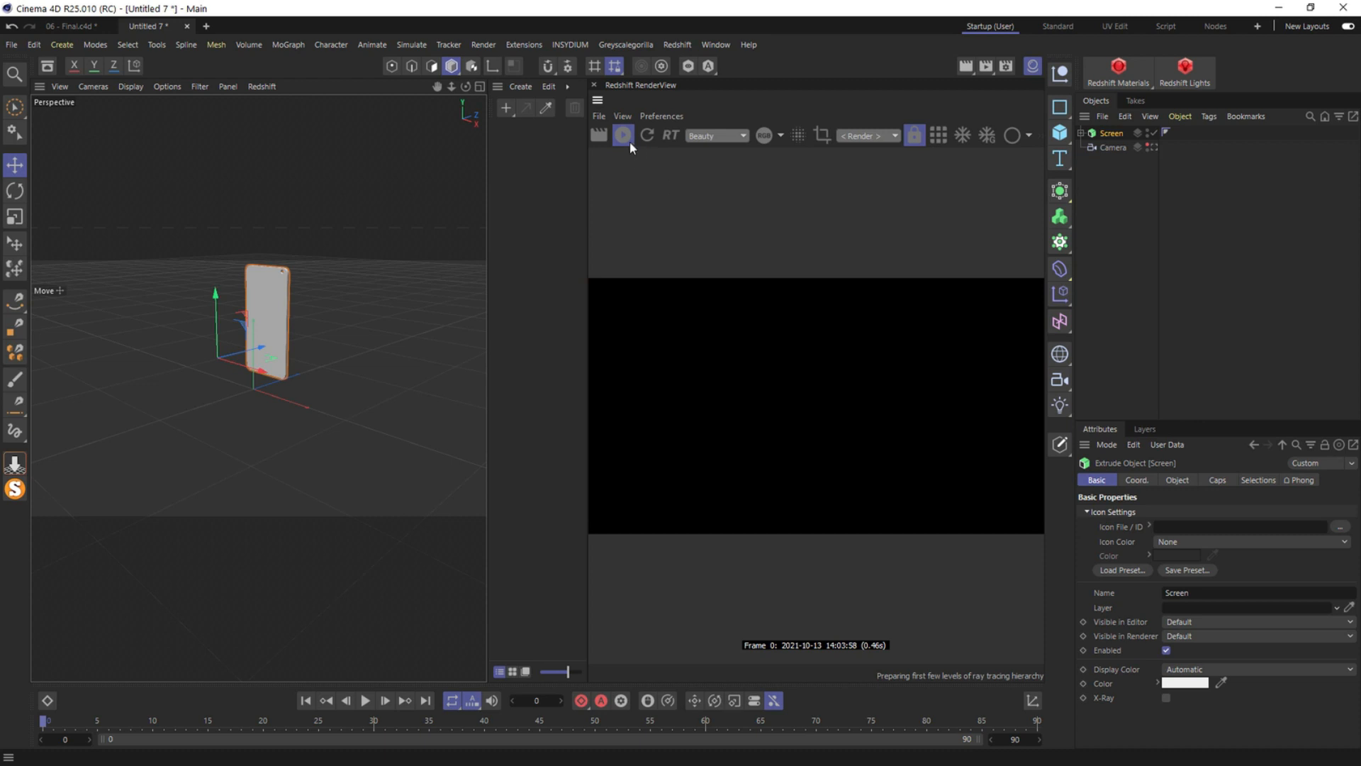
Add a Rectangle spline in the front view, scale it to about 196 wide and place it on the upper part of the phone screen
left_click(628, 141)
middle_click(267, 321)
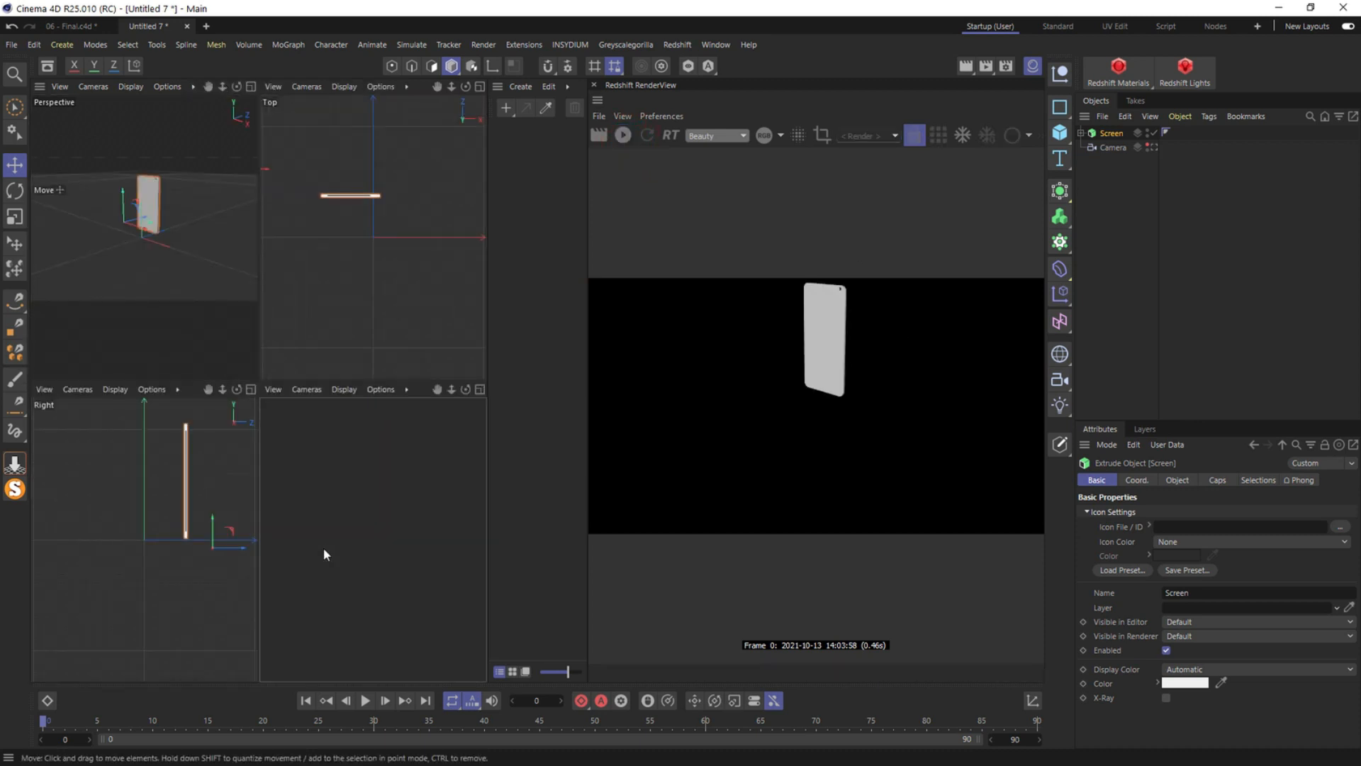
middle_click(323, 548)
middle_click_drag(214, 290, 239, 381, "alt")
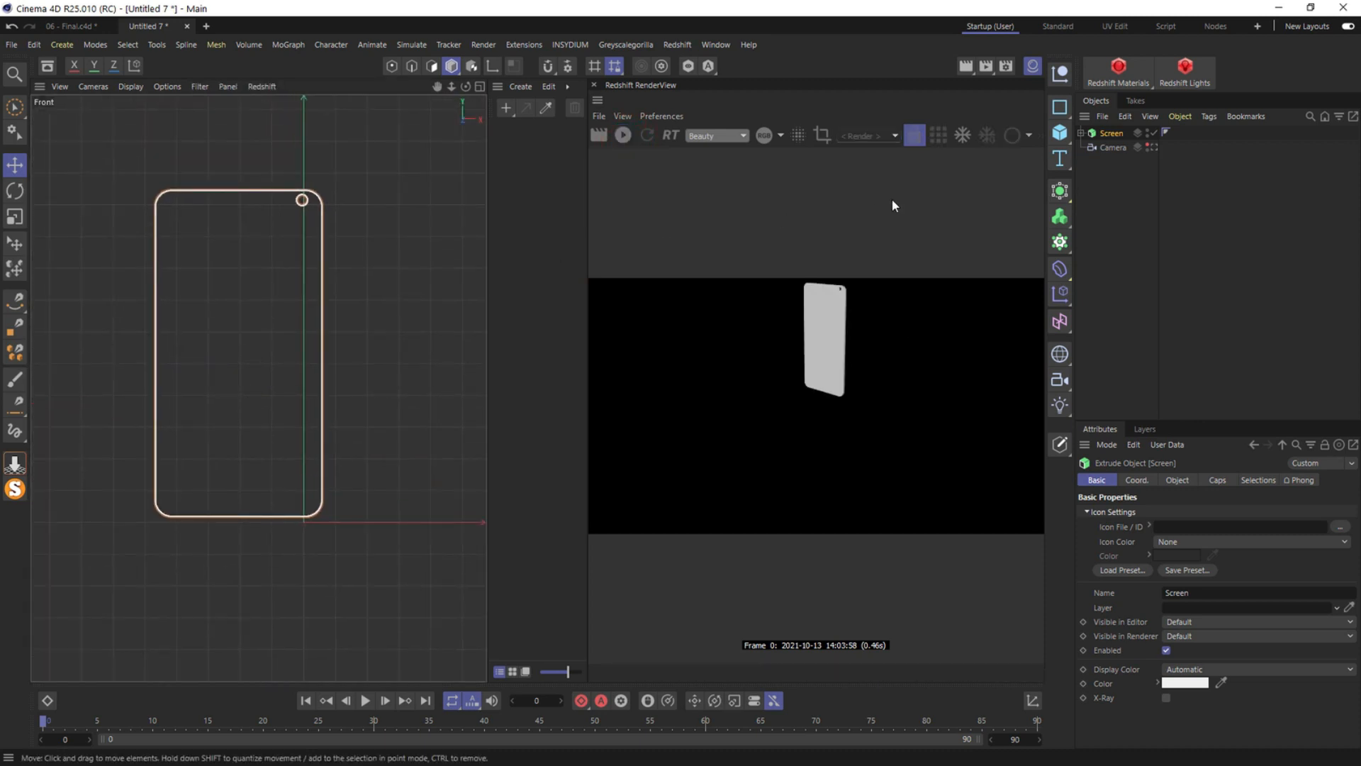
left_click(1060, 107)
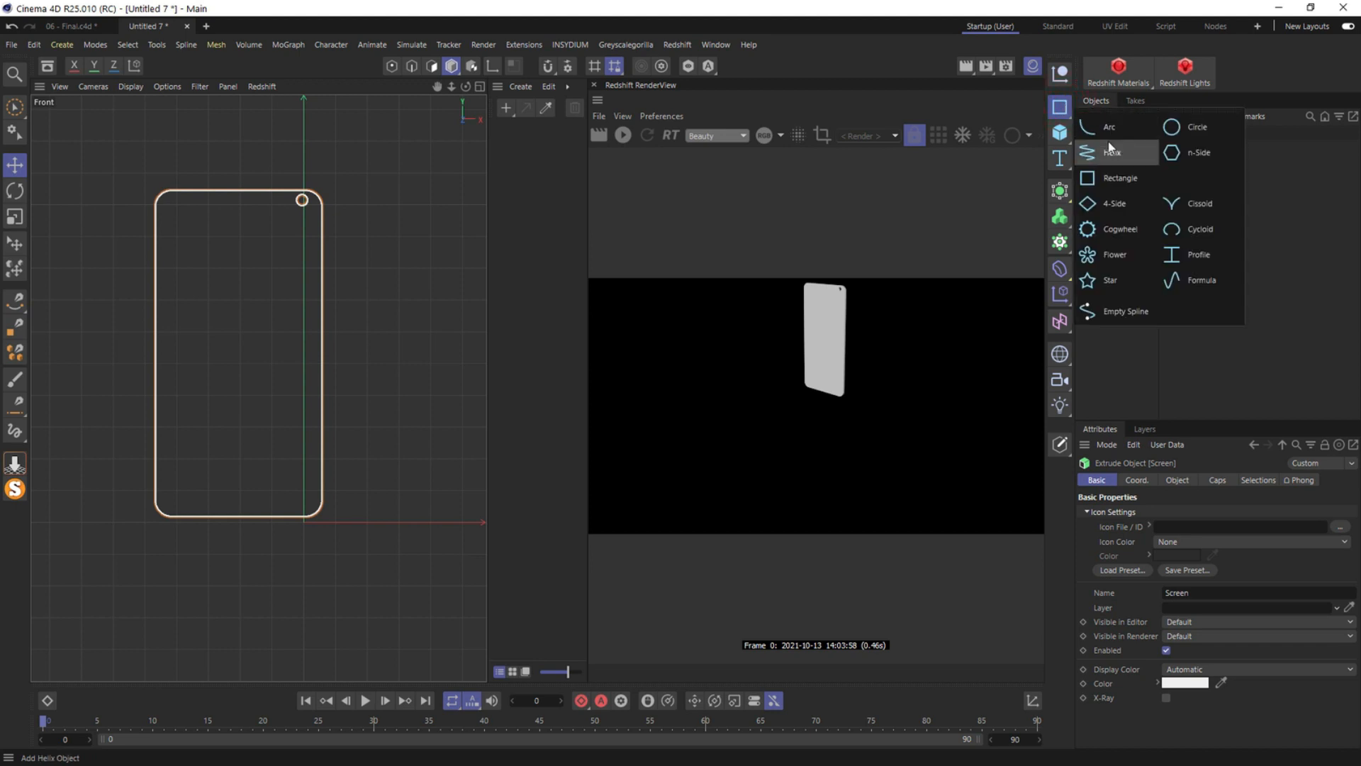
left_click(1099, 174)
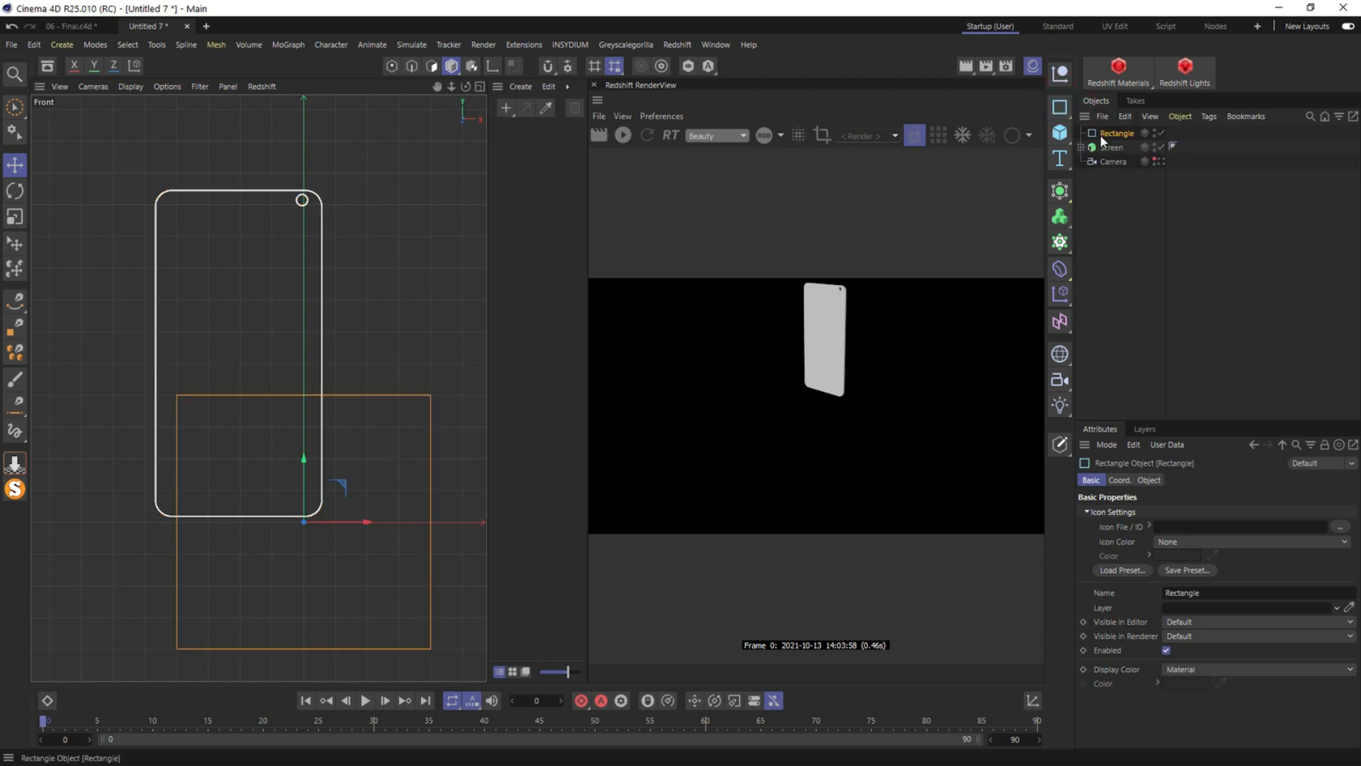
key("t")
left_click_drag(364, 522, 263, 256)
key("e")
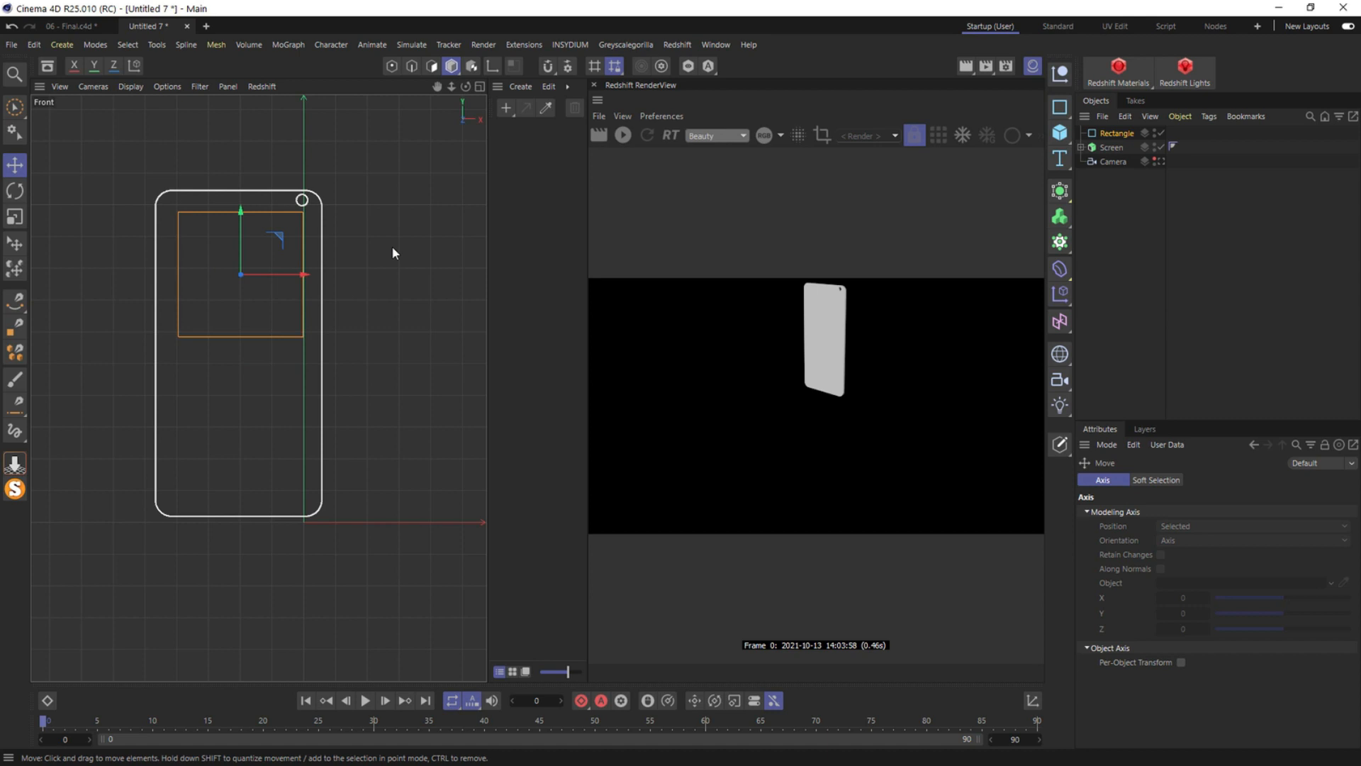
Duplicate the rectangle downward and set the copy's height to 40 to form a narrow strip
left_click(1082, 147)
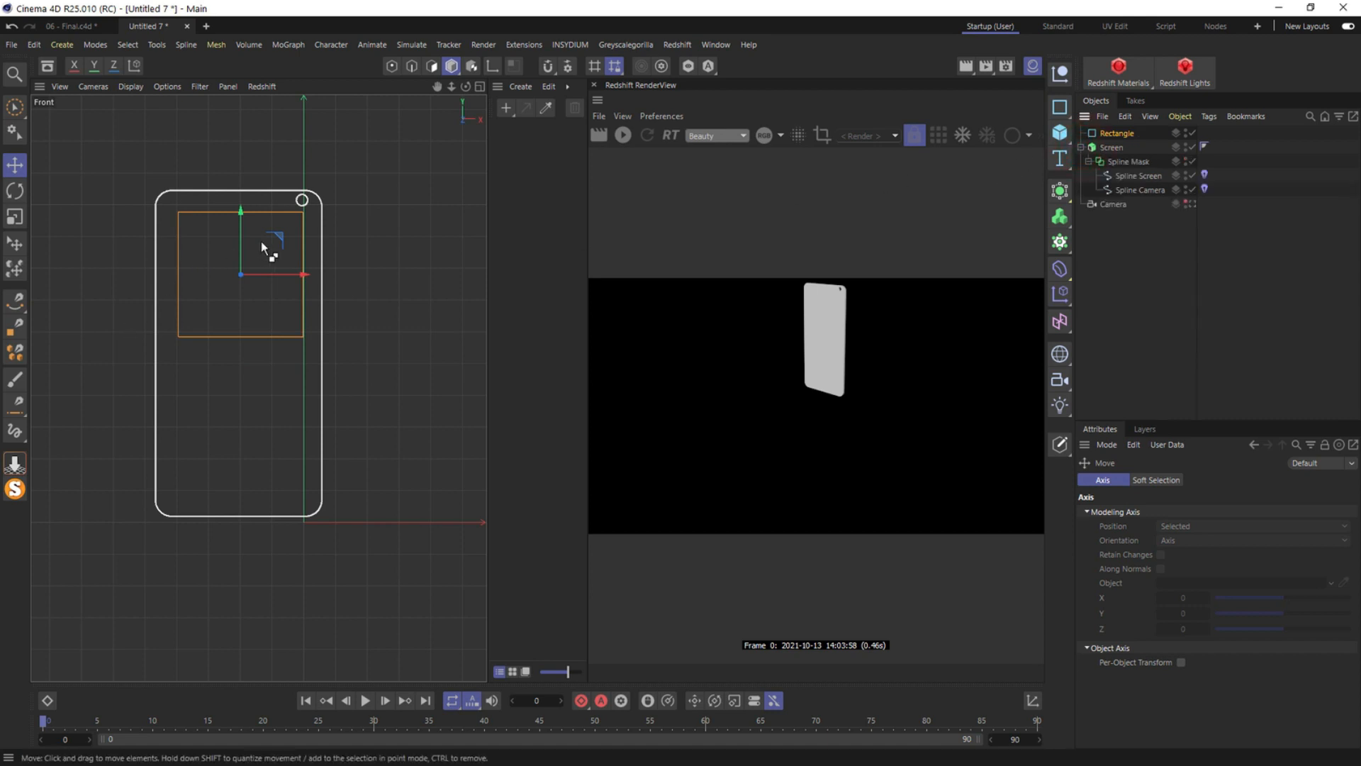
left_click_drag(261, 241, 265, 330, "ctrl")
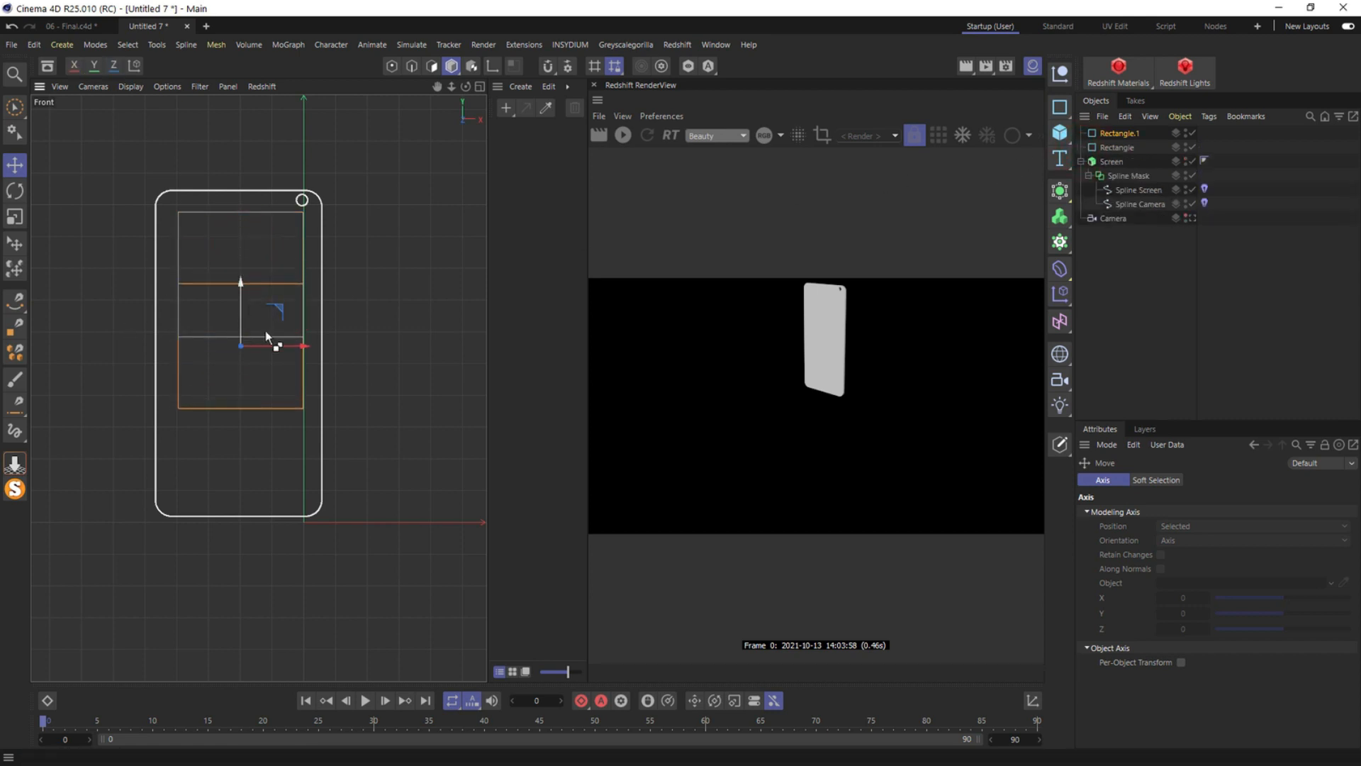
left_click(1119, 133)
left_click(1148, 480)
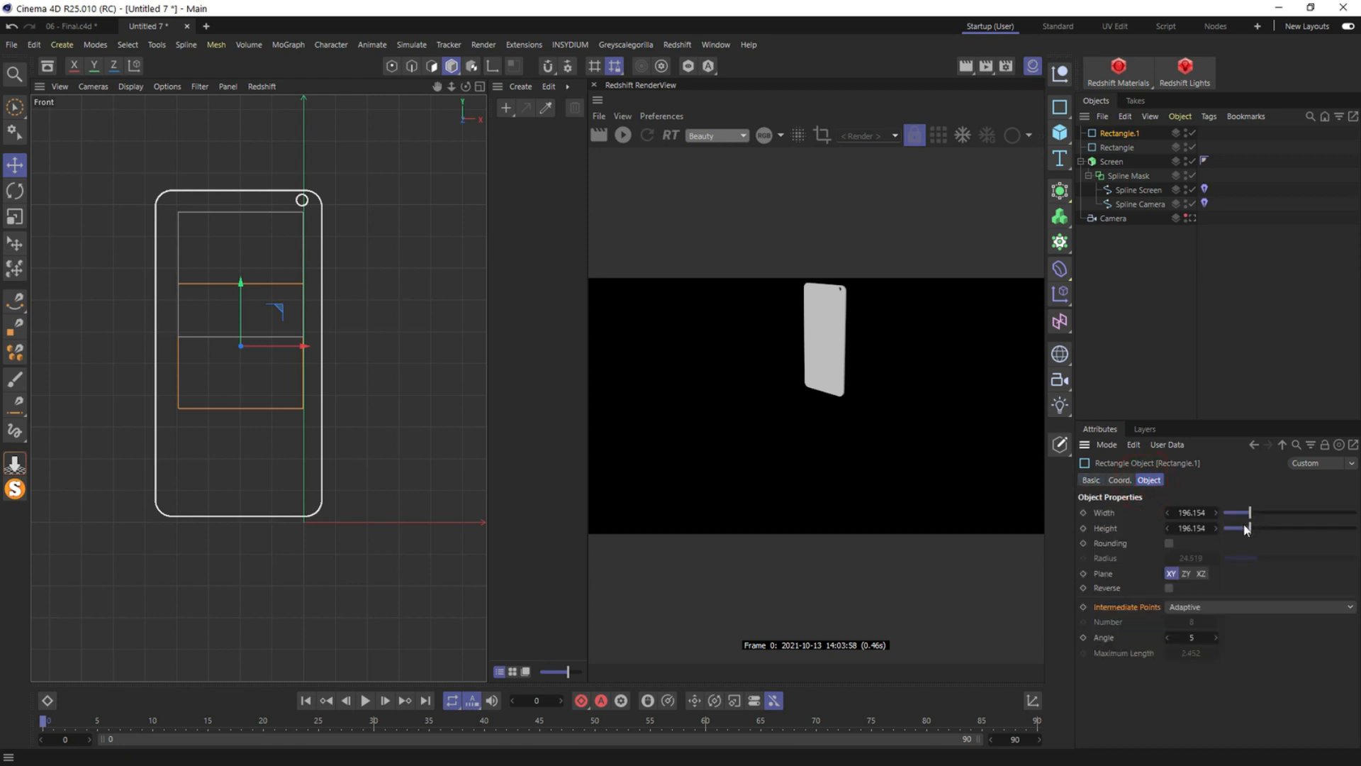
left_click_drag(1252, 531, 1230, 528)
Copy the strip to the lower part of the phone screen, resize it to 93 by 157 and duplicate it alongside
left_click_drag(241, 301, 237, 420)
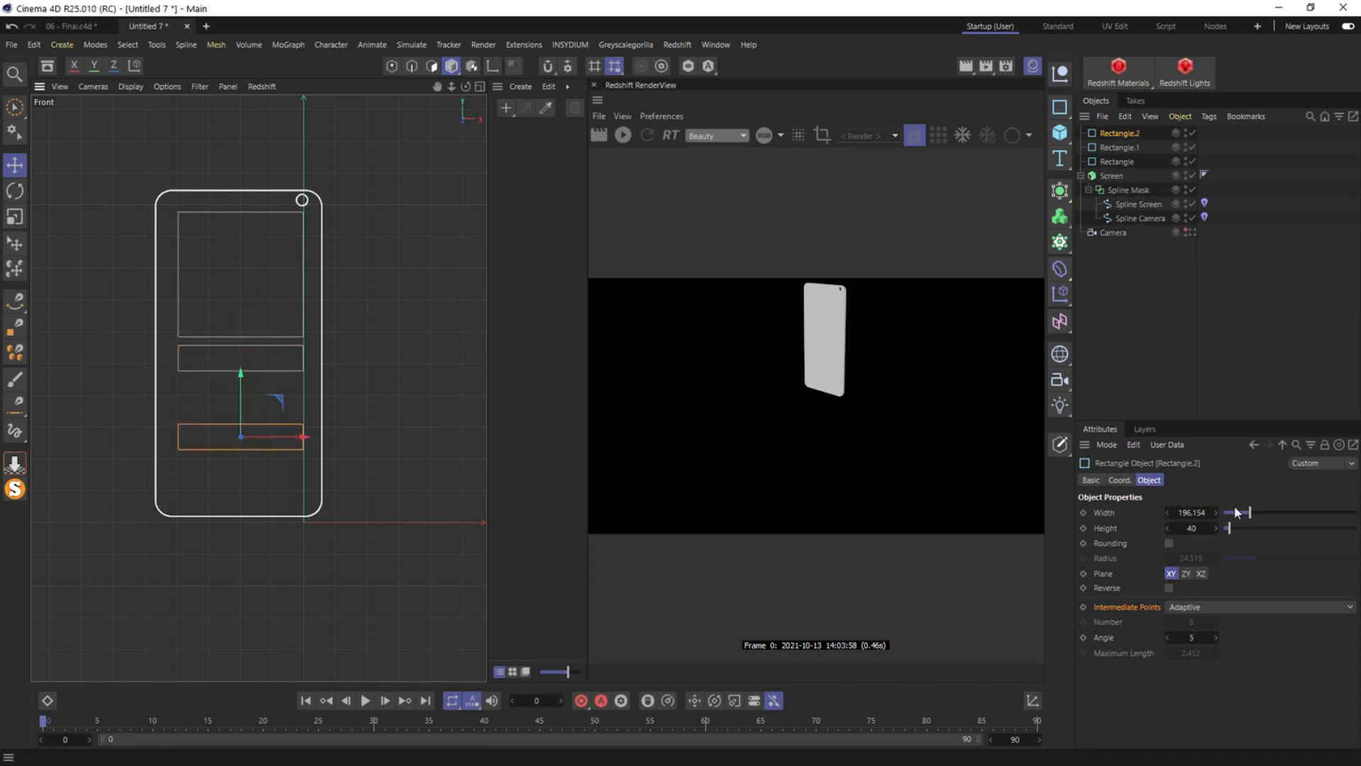
left_click_drag(1239, 529, 1237, 516)
left_click_drag(291, 439, 324, 442)
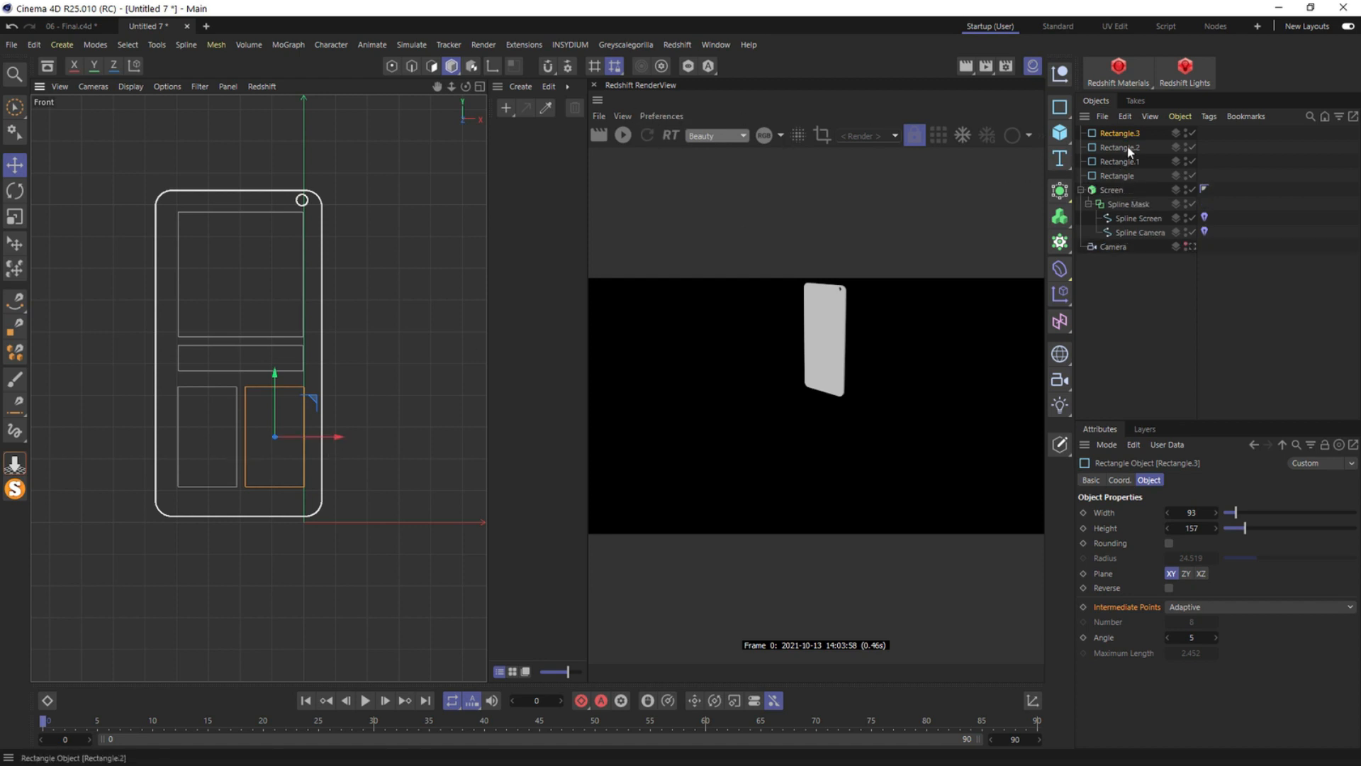
Group the four rectangles under a null and extrude them with the Hierarchical option enabled
left_click(1136, 174, "shift")
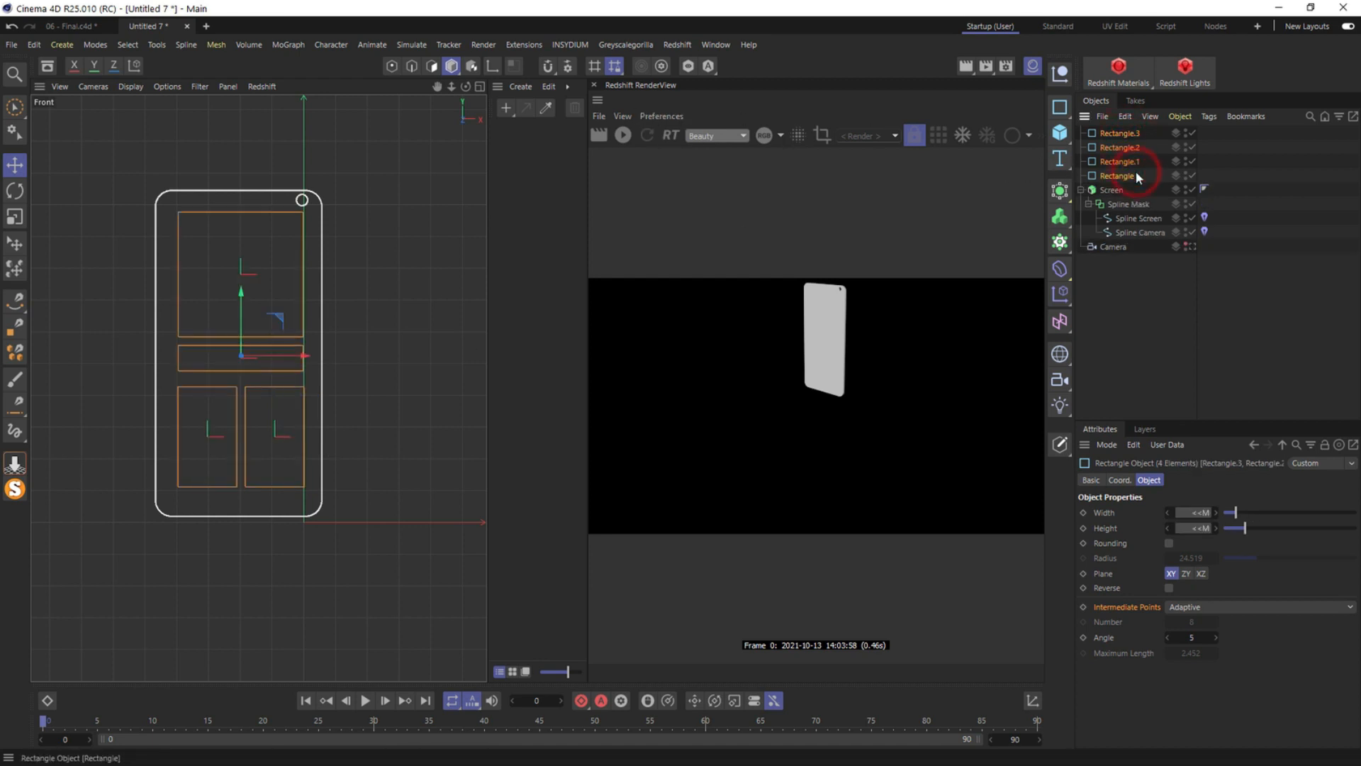
key("alt+g")
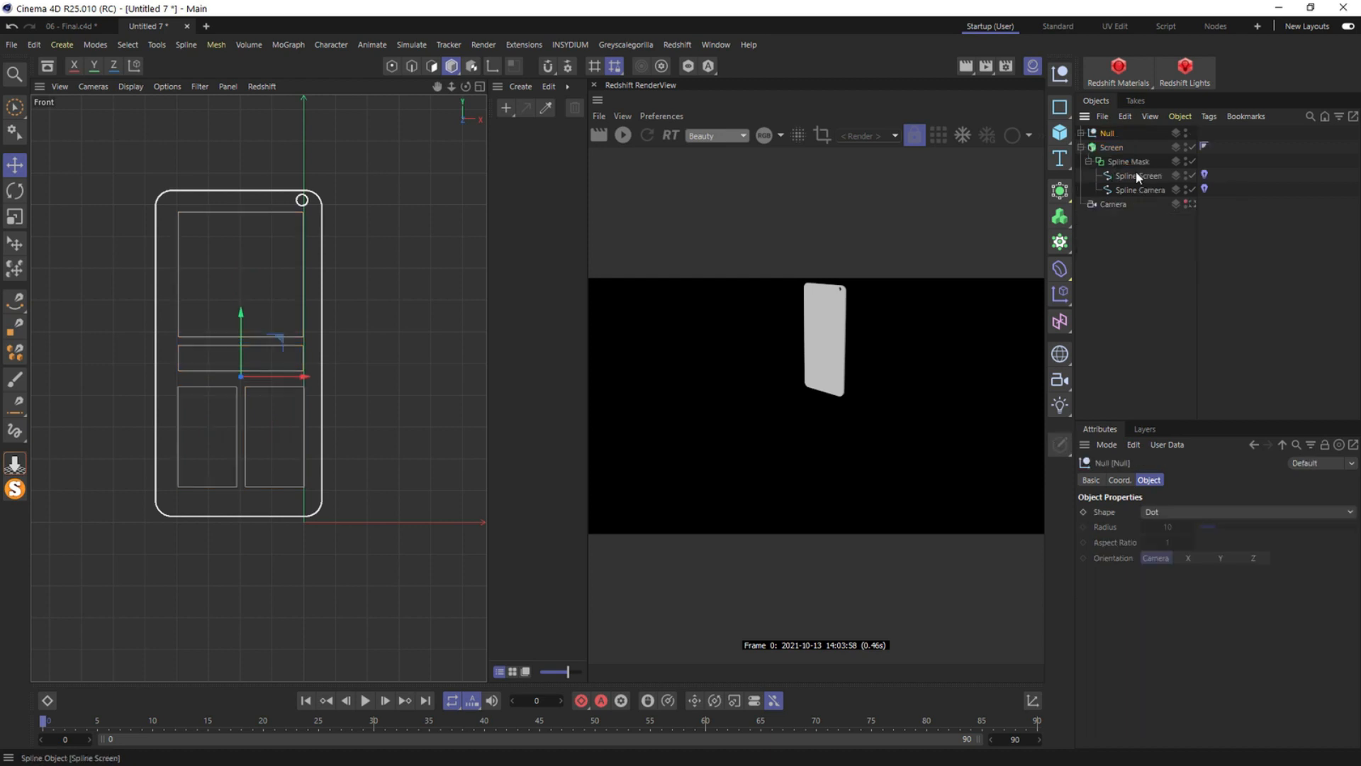
left_click(1059, 190)
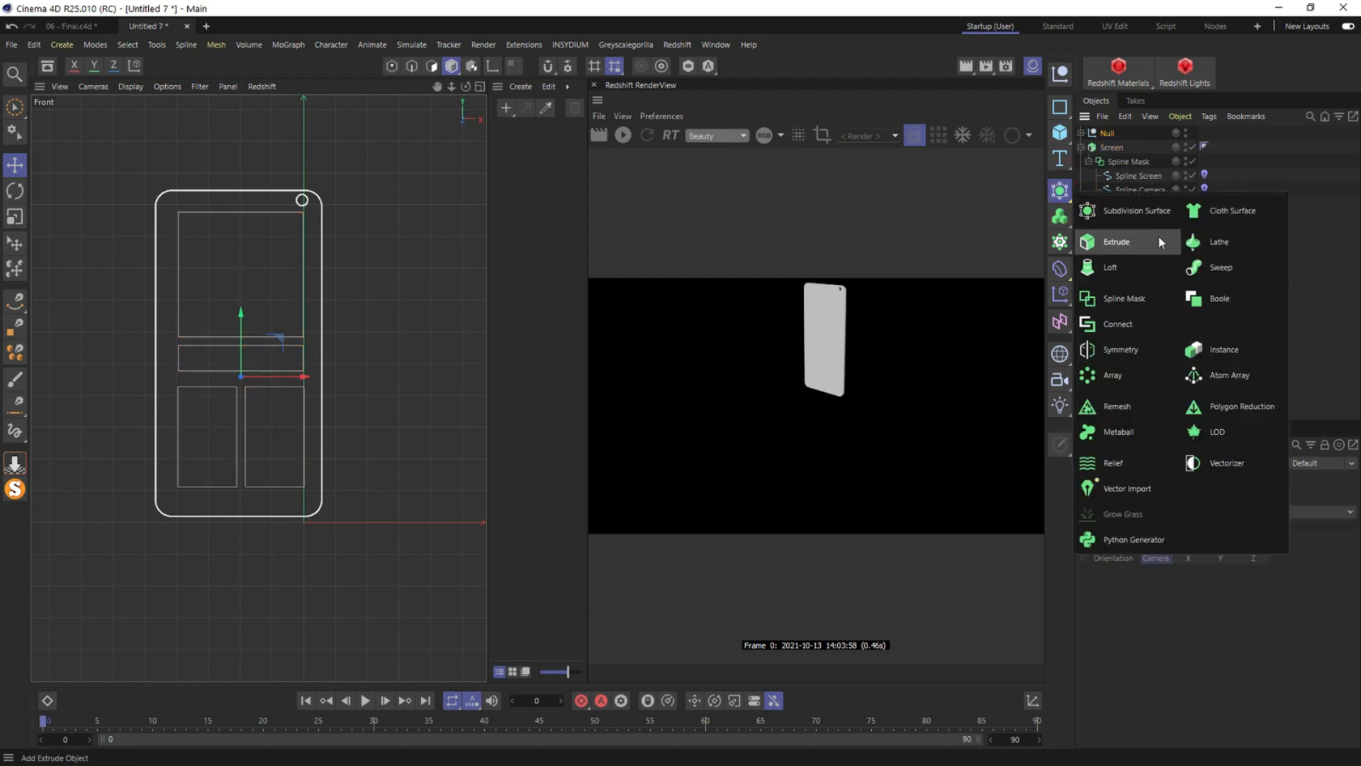
left_click(1142, 242)
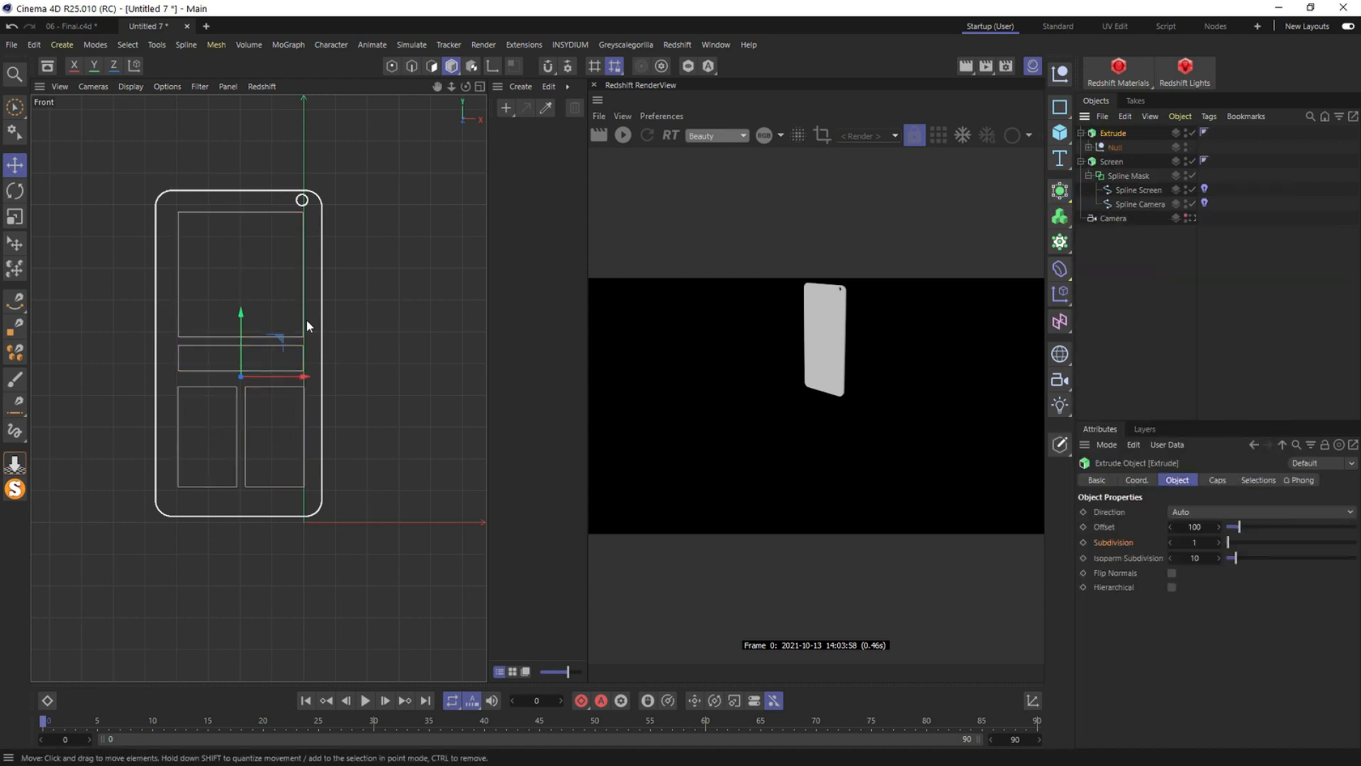
left_click(1172, 587)
middle_click(221, 374)
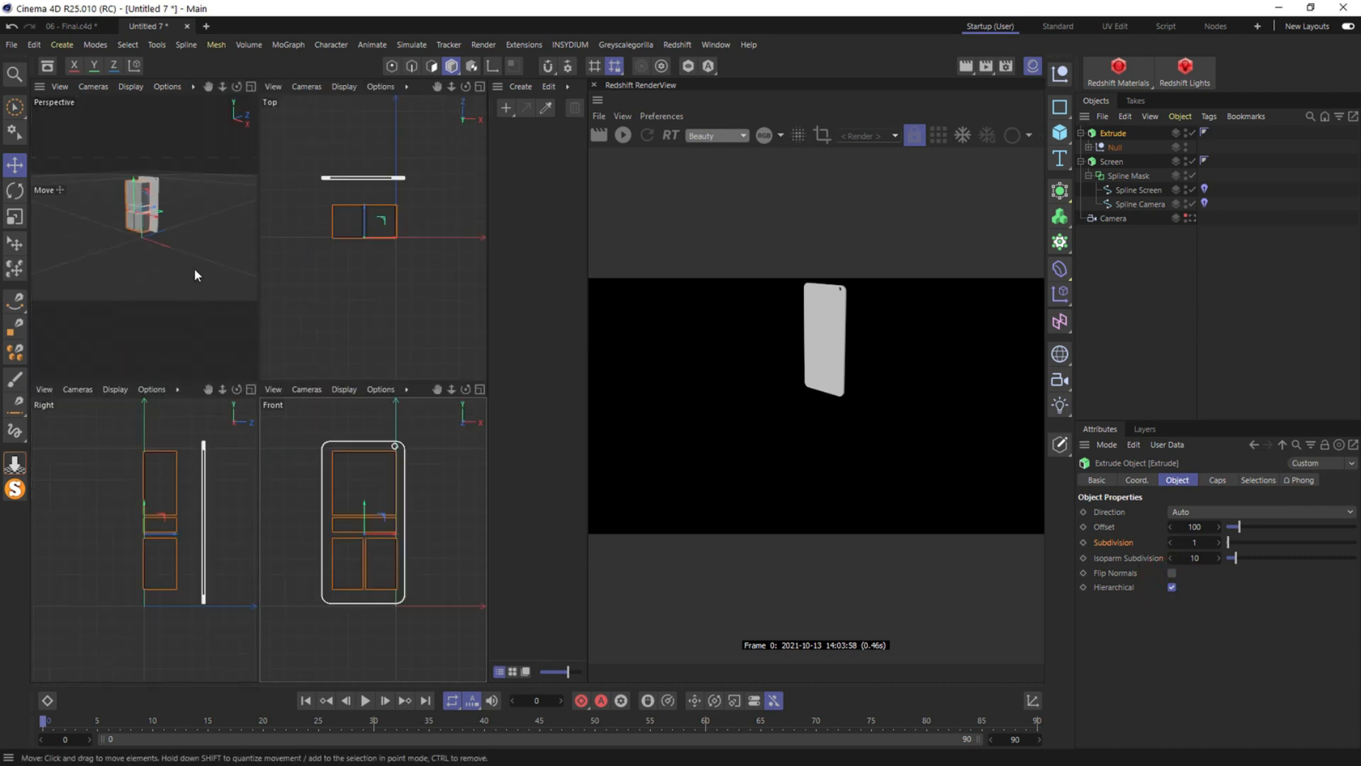
middle_click(194, 268)
scroll(241, 315, "up", 5)
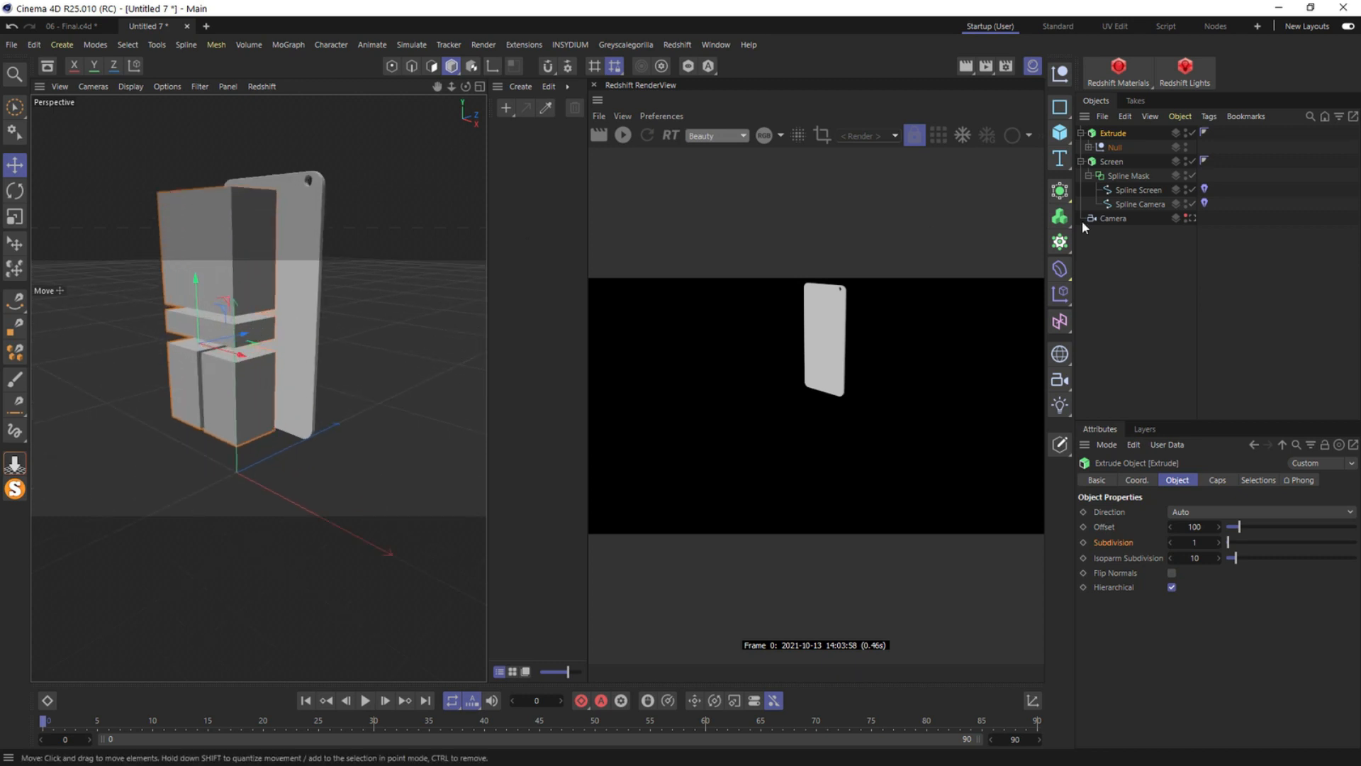
Reduce the rectangles' extrusion offset and give their caps a Round bevel of size 3 with 5 segments
left_click(1192, 528)
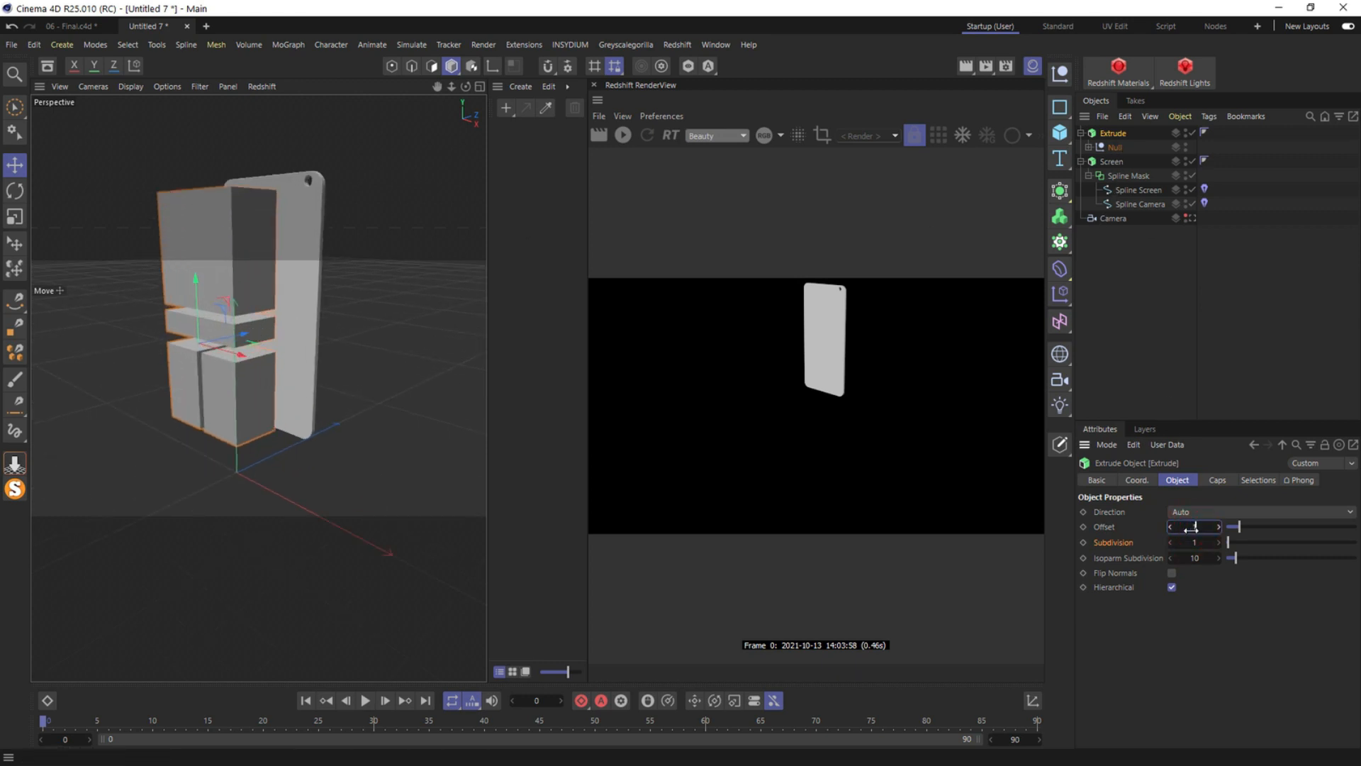
left_click(1218, 480)
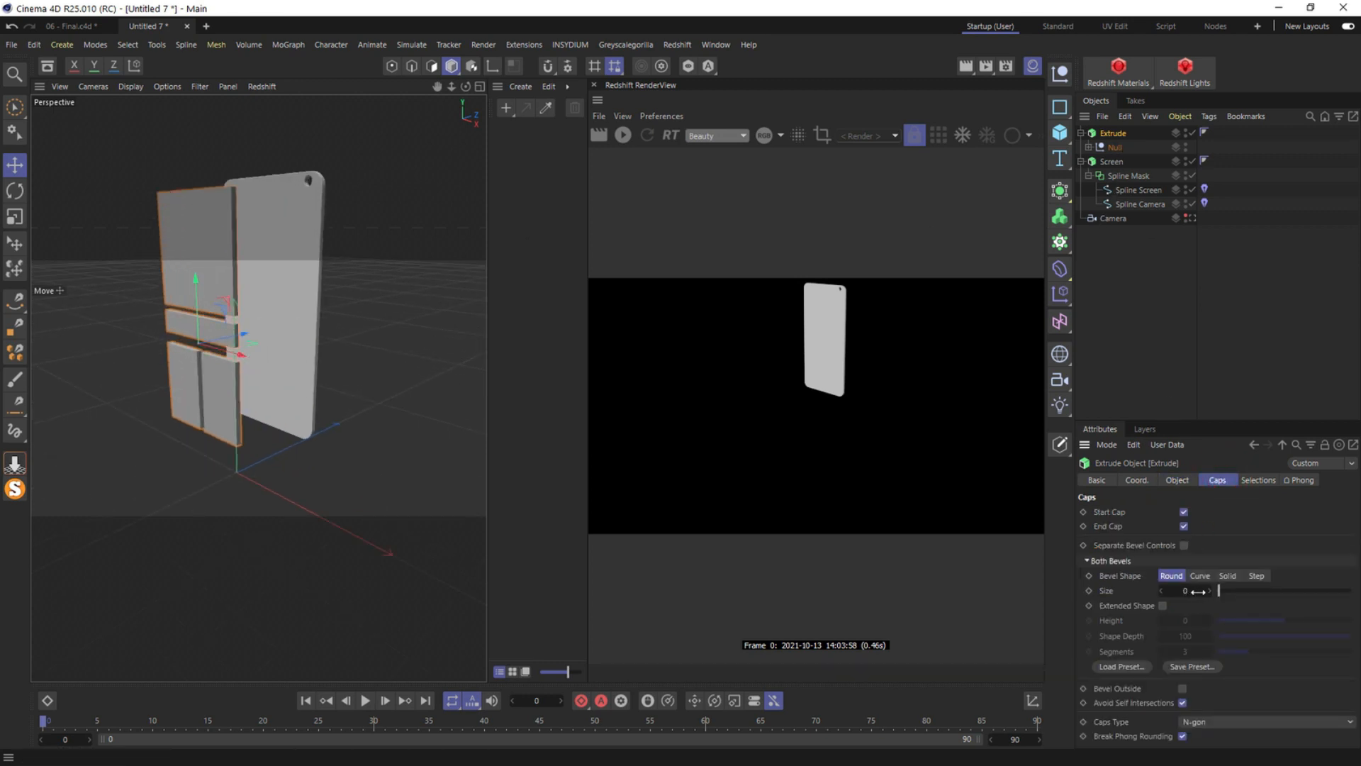
left_click_drag(1195, 590, 1198, 590)
left_click(1197, 651)
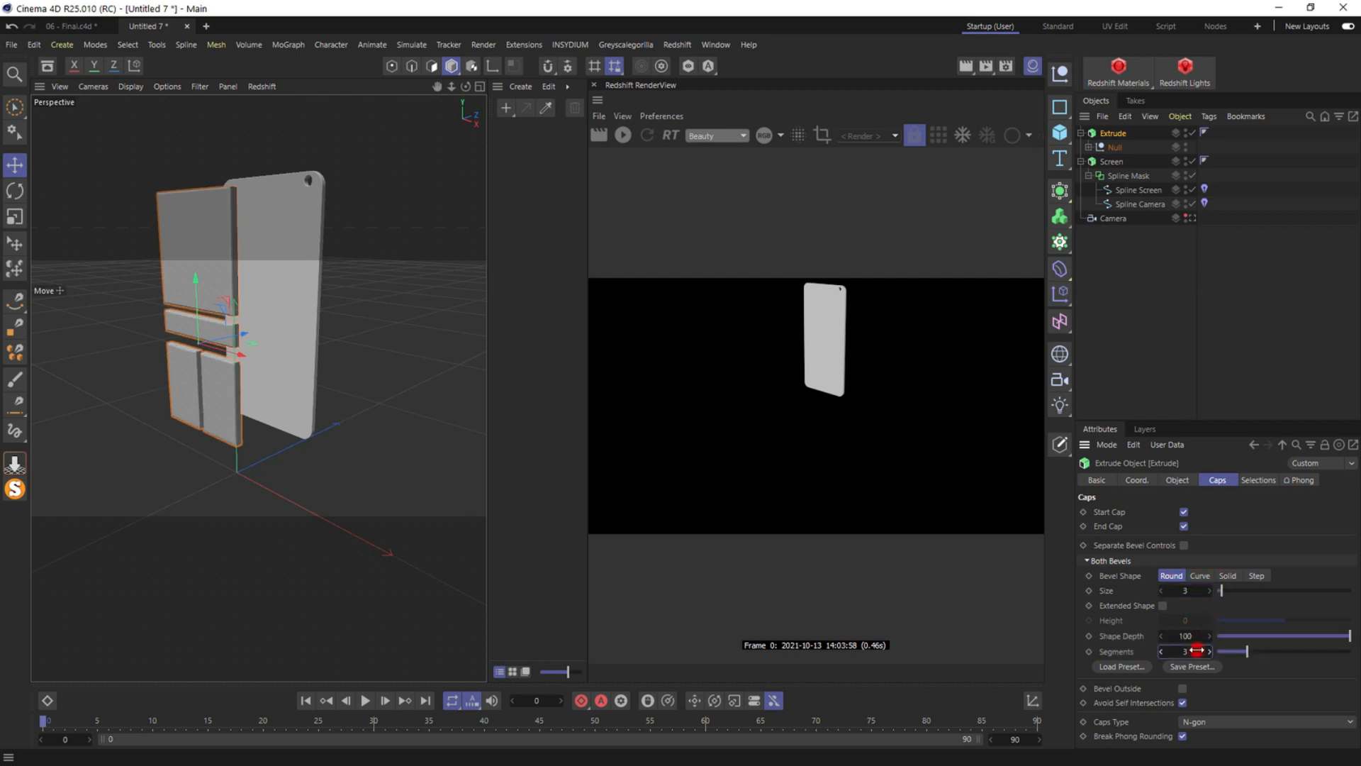
type("5")
key("Return")
scroll(221, 209, "up", 5)
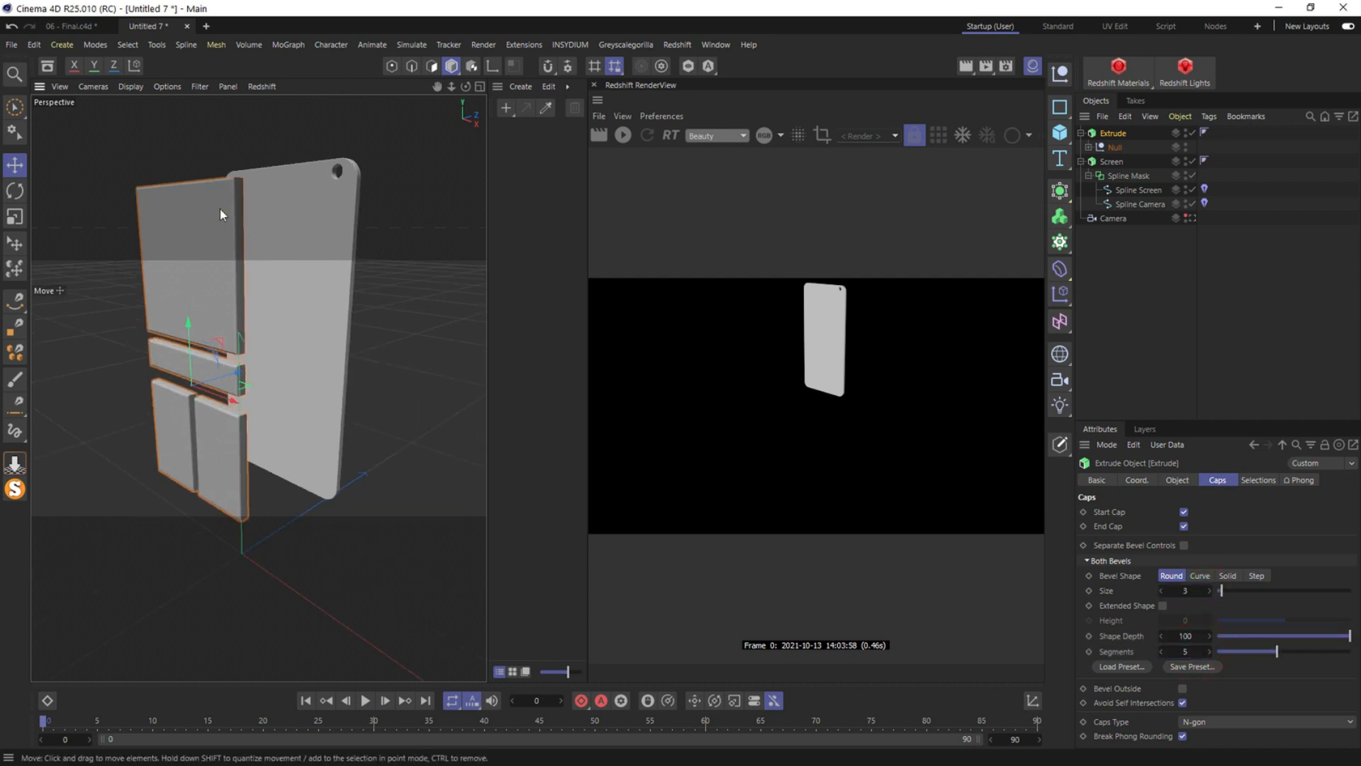
Enable Rounding on all four rectangles and reduce their corner radius so the corners are only slightly rounded
left_click(1088, 147)
left_click(1134, 161)
left_click(1128, 203, "shift")
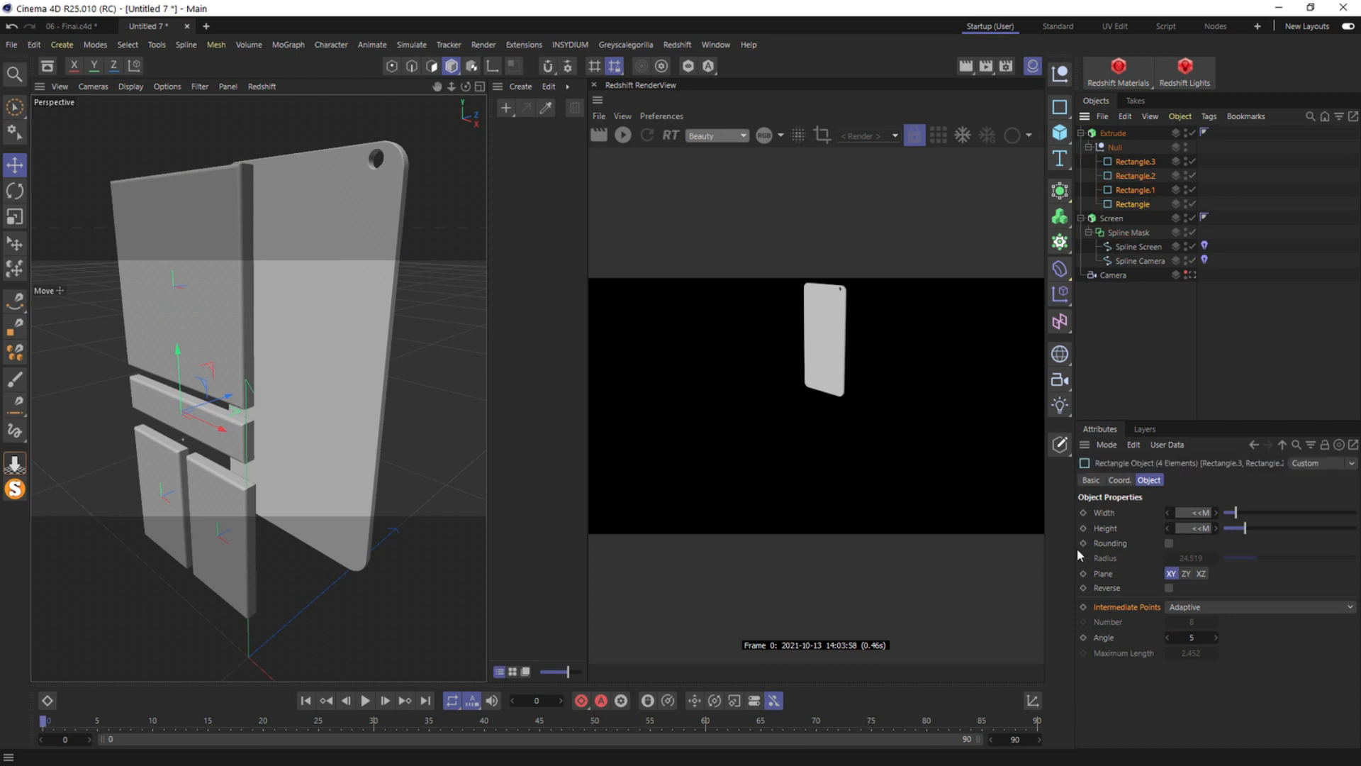
left_click(1168, 543)
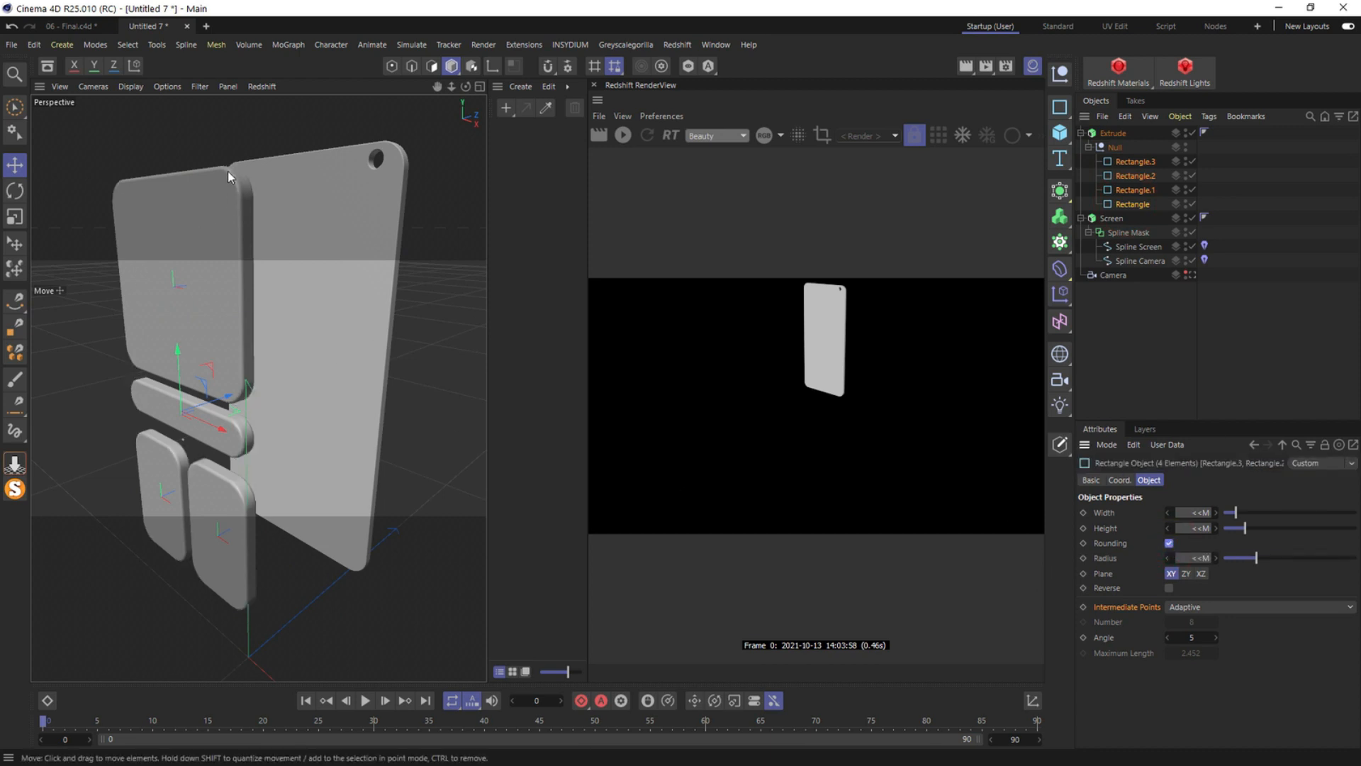
left_click_drag(1255, 558, 1229, 561)
Switch the Extrude object's display color to Custom and choose a light neutral gray
left_click(1113, 133)
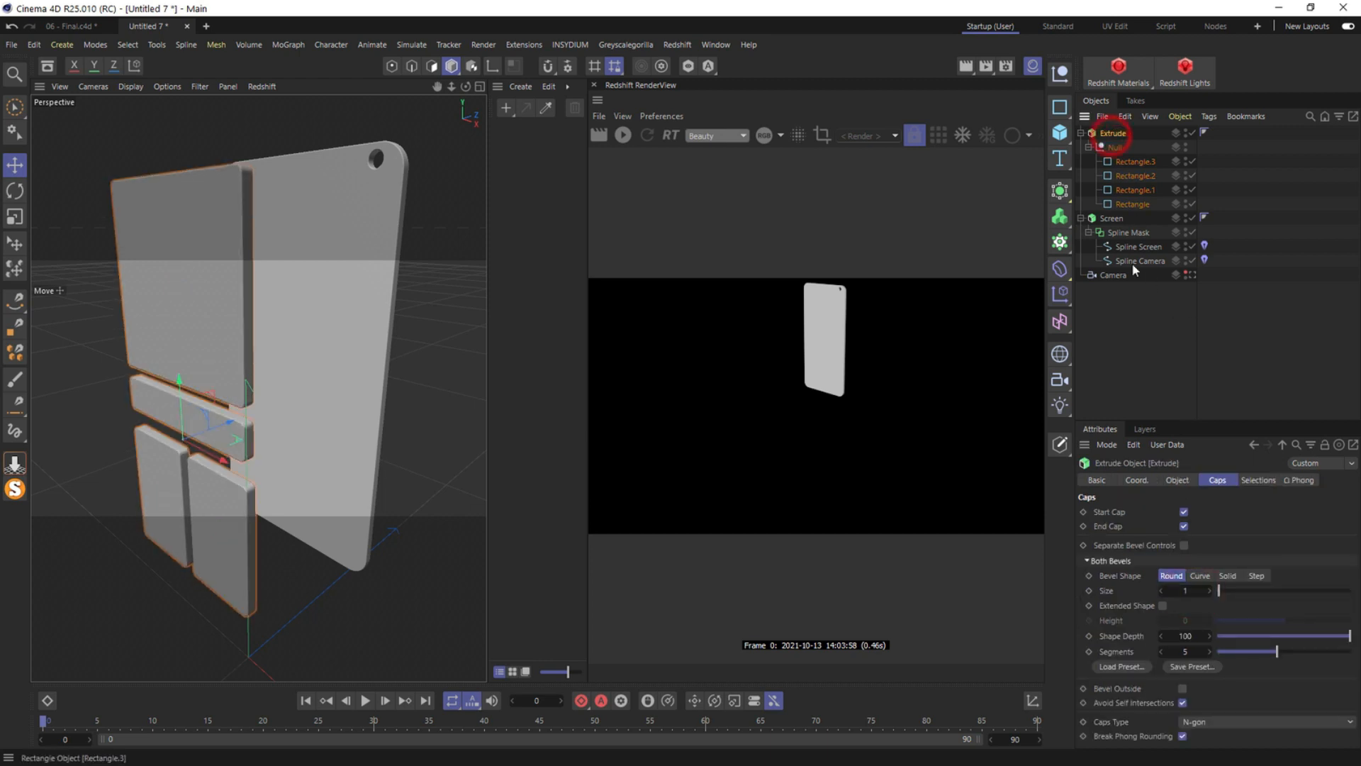
left_click(1138, 480)
left_click(1106, 482)
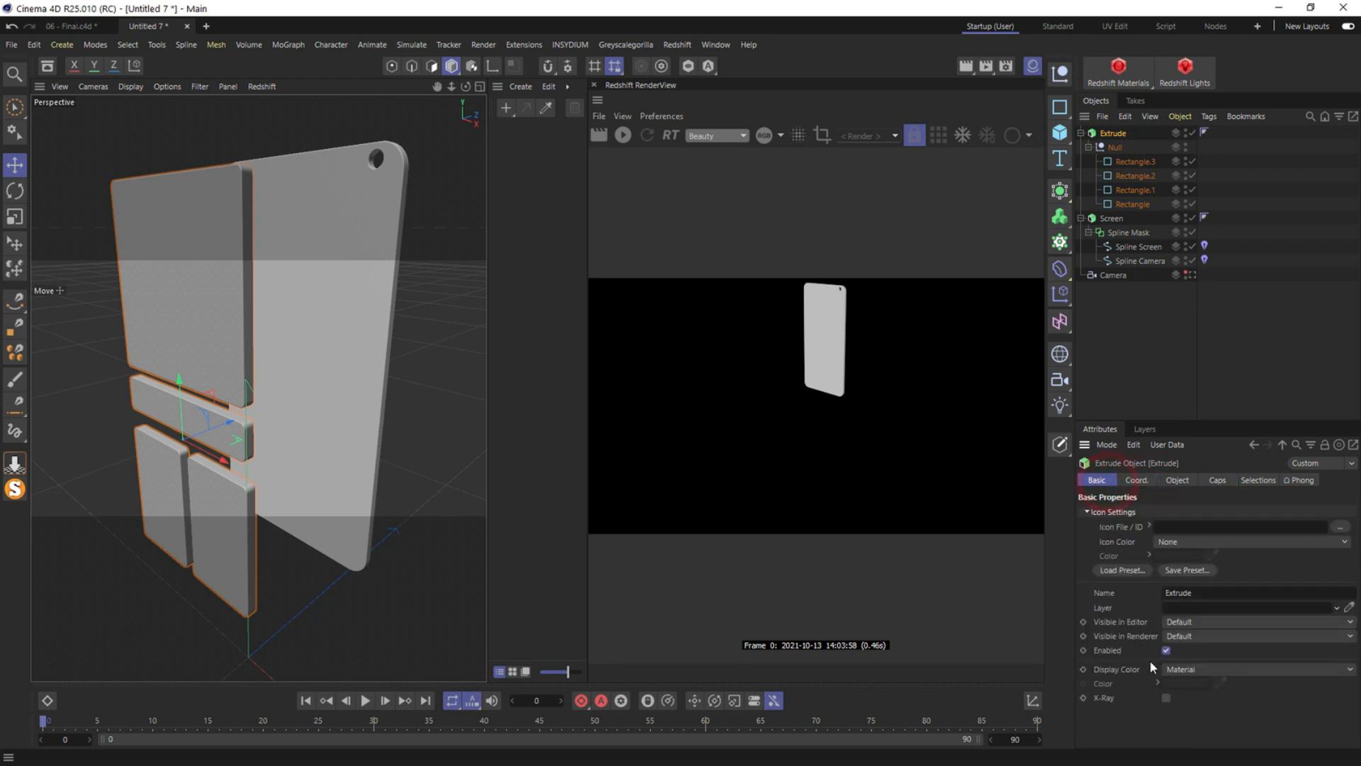
left_click(1168, 671)
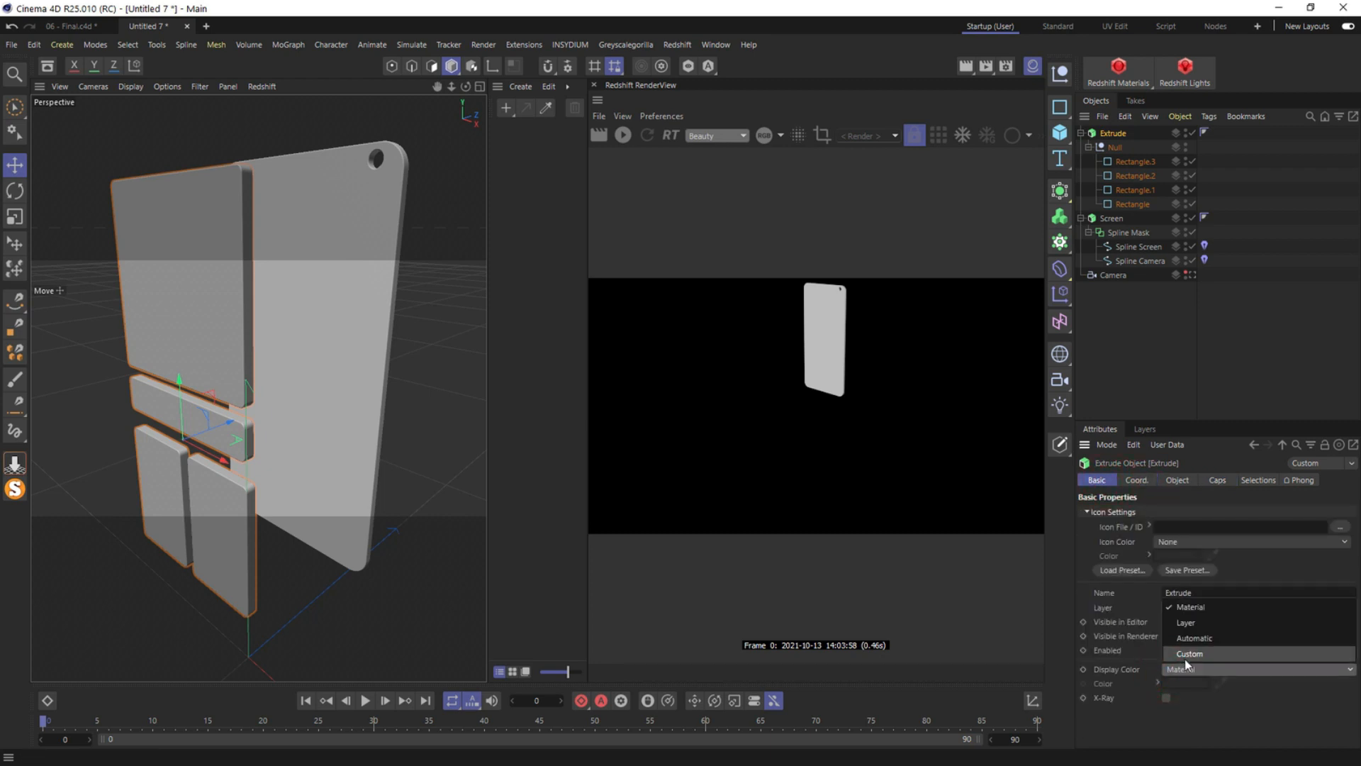
left_click(1189, 653)
left_click(1178, 683)
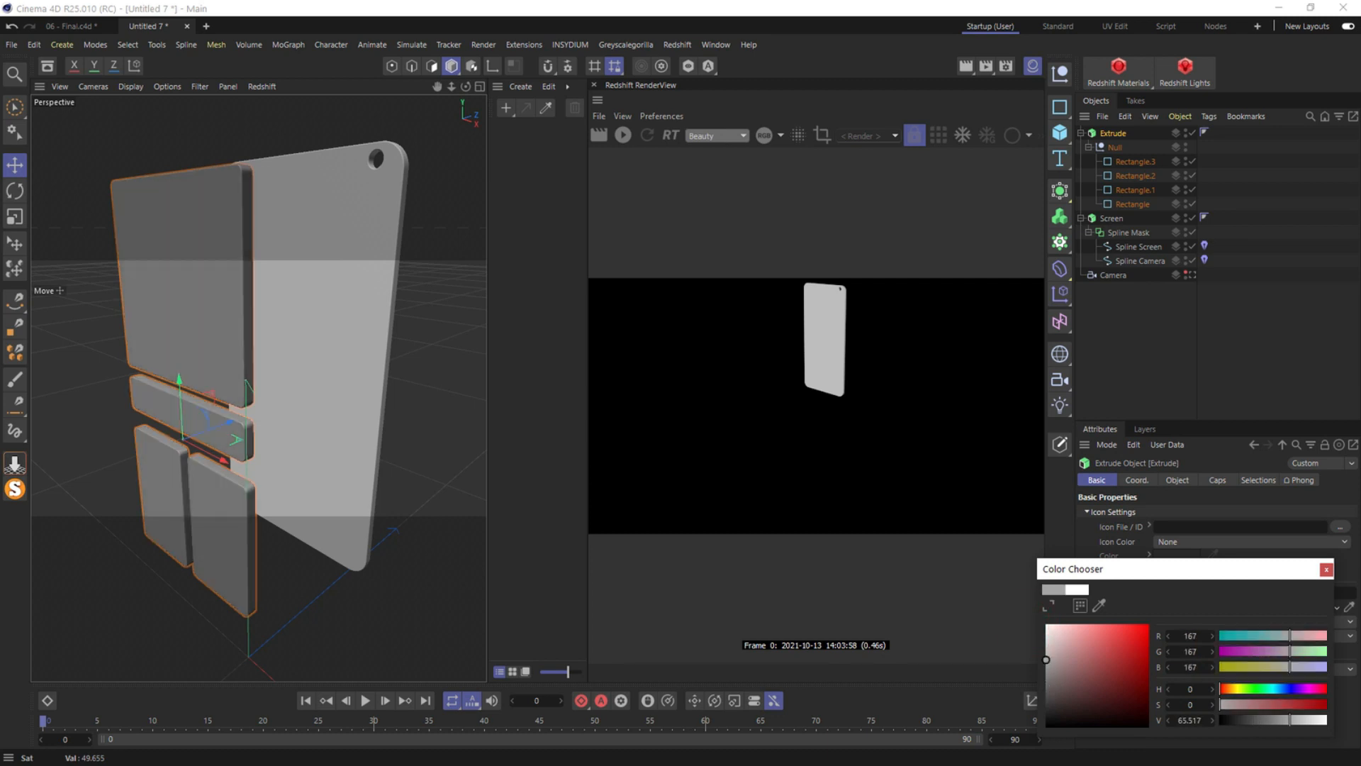
Rename the Extrude object to Extrude Lines
double_click(1130, 134)
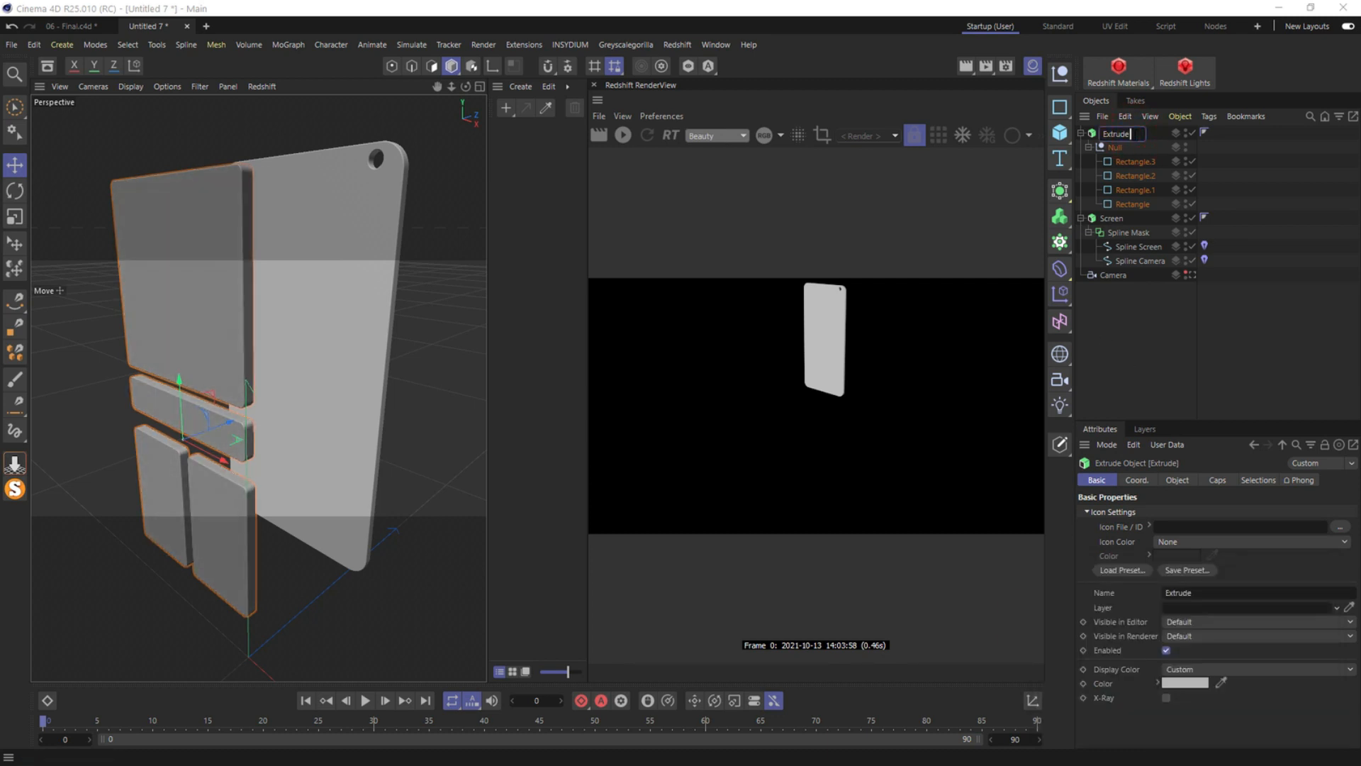
type("Lines")
key("Return")
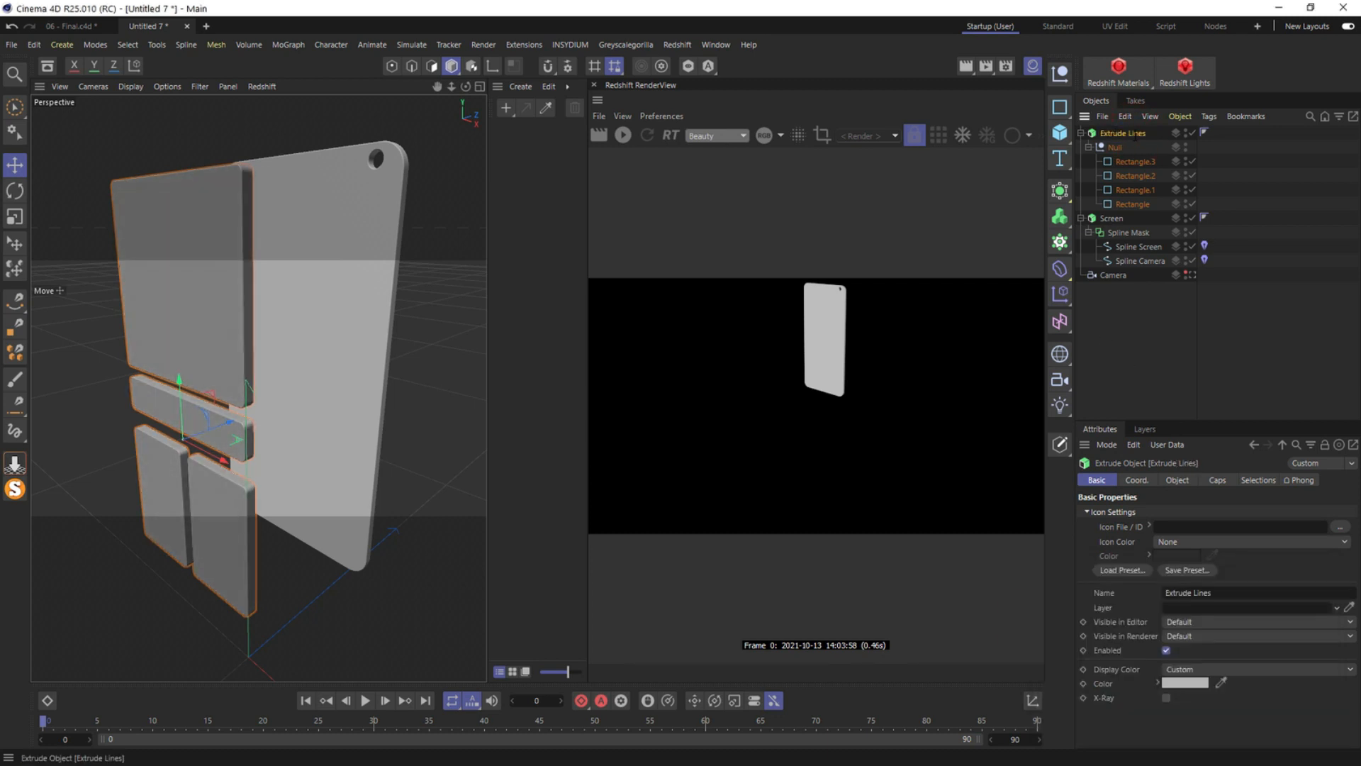
Transfer Extrude Lines into the 3D Phone group of 06 - Final.c4d, closing Untitled 7 without saving
key("Delete")
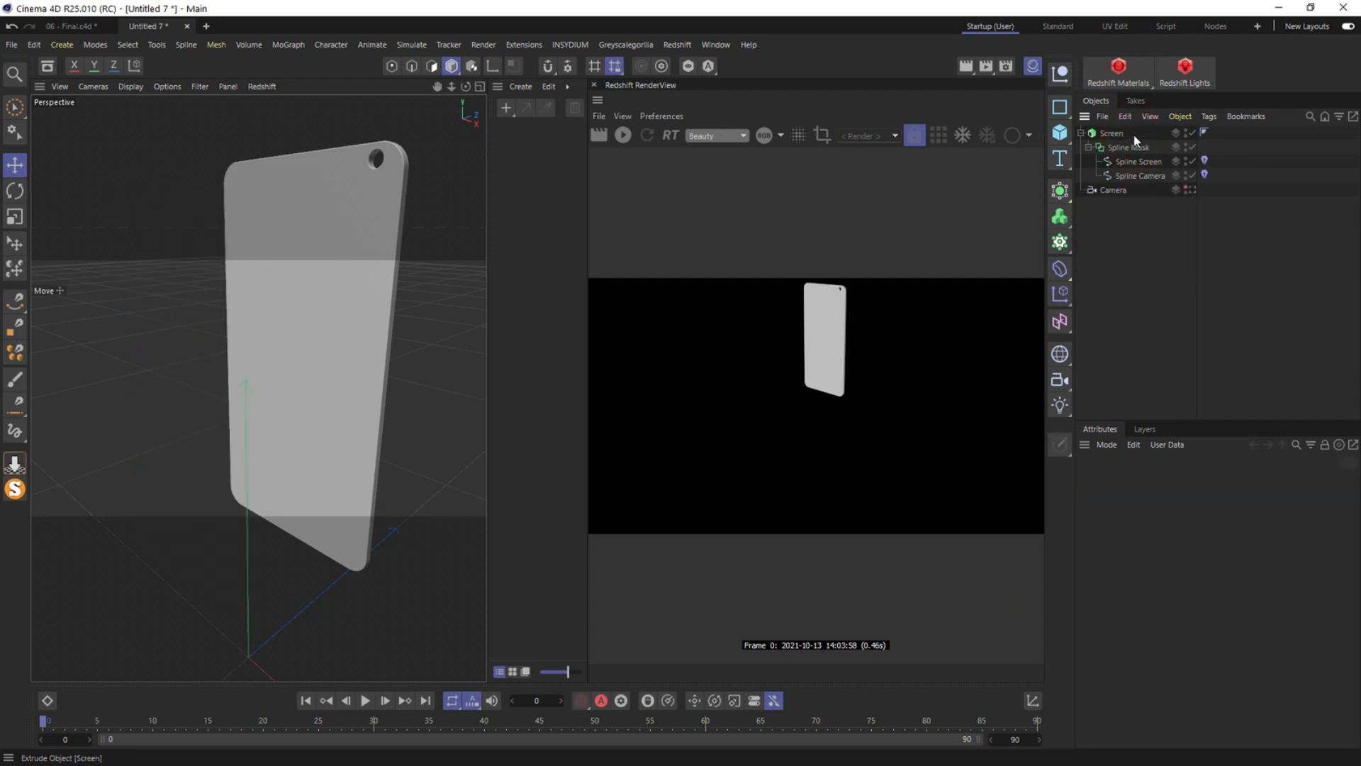
key("ctrl+F4")
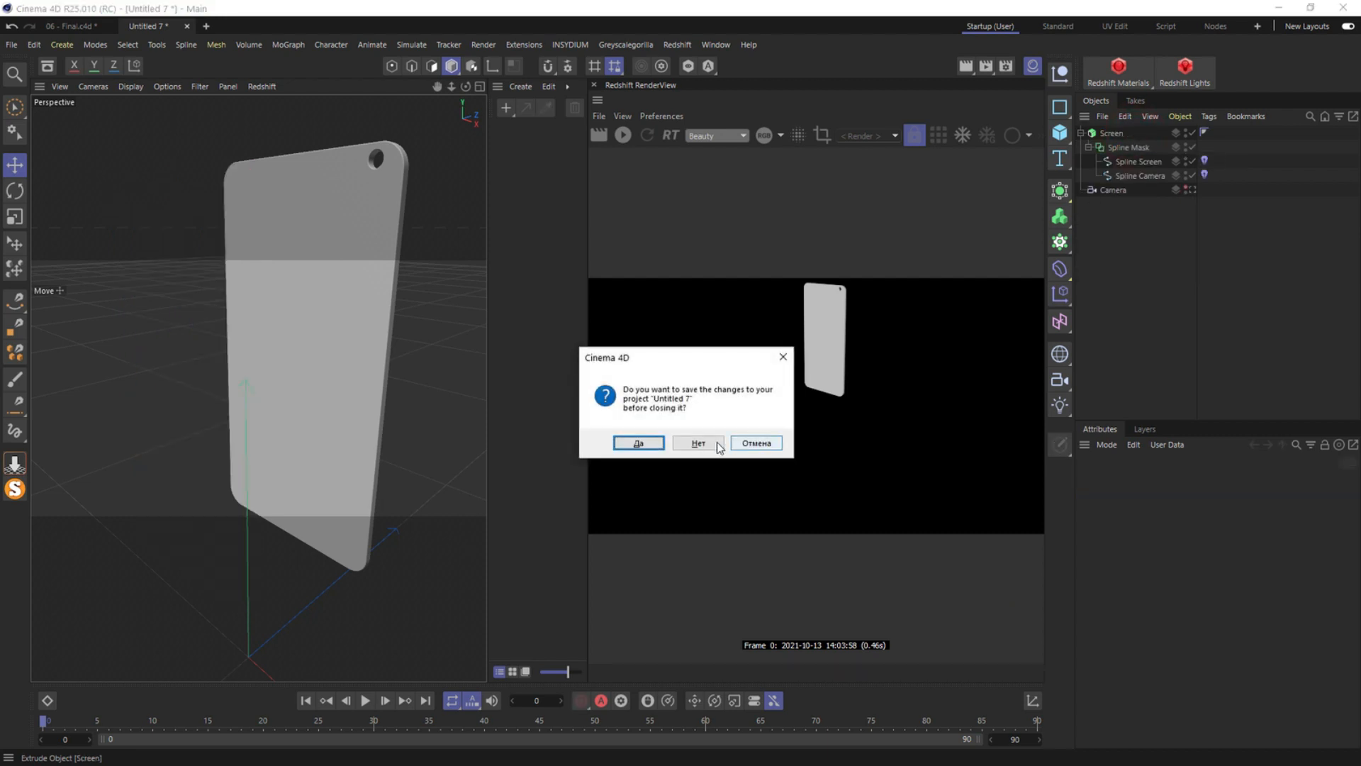
left_click(711, 444)
key("ctrl+v")
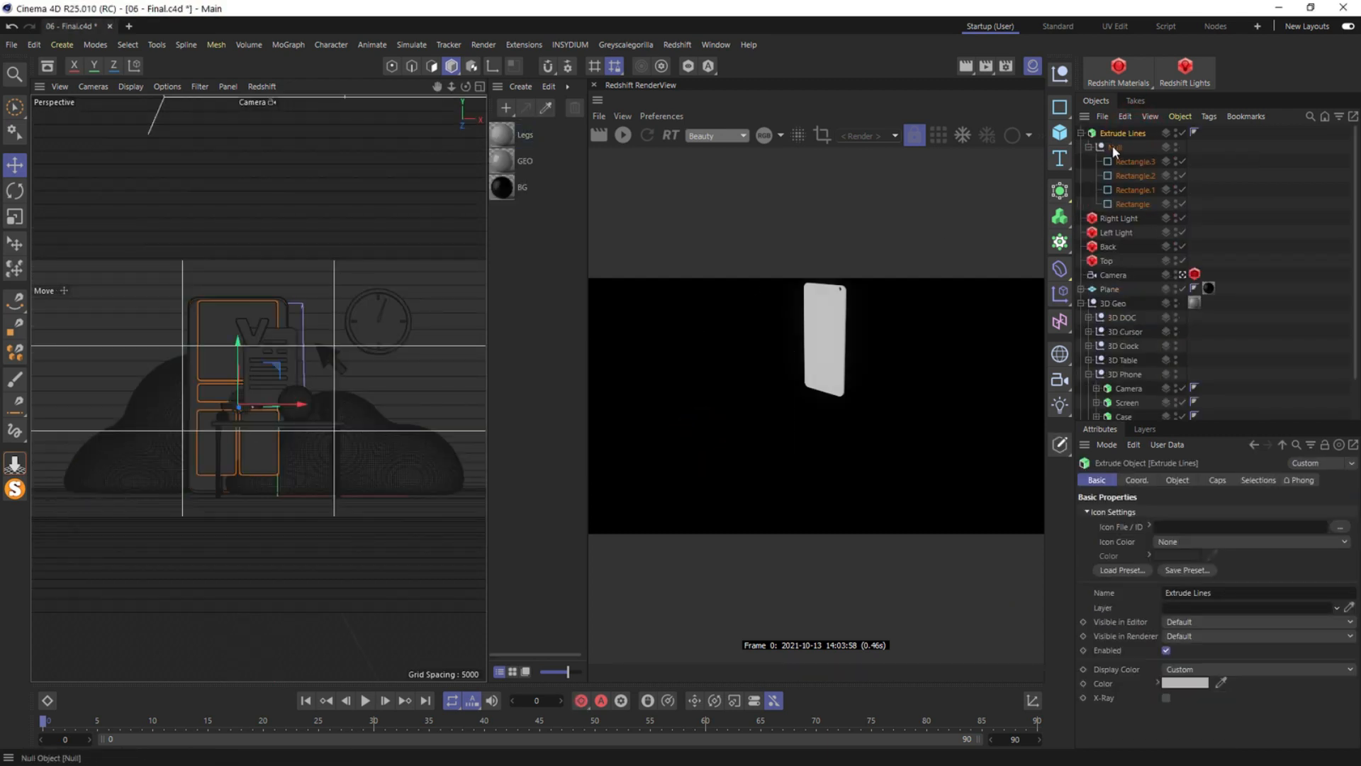
left_click_drag(1115, 135, 1131, 384)
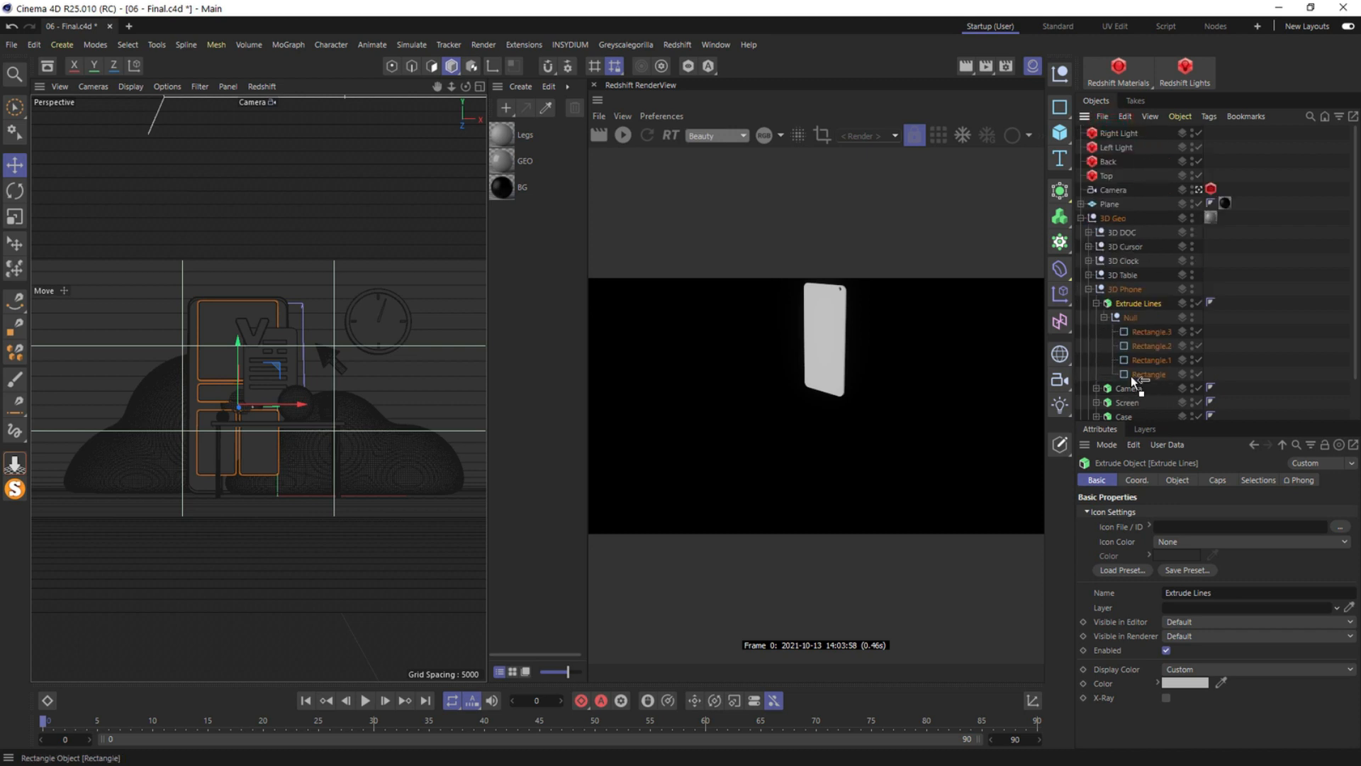
Move Extrude Lines back in depth so the blocks sit against the front of the phone screen
middle_click(328, 305)
middle_click(357, 240)
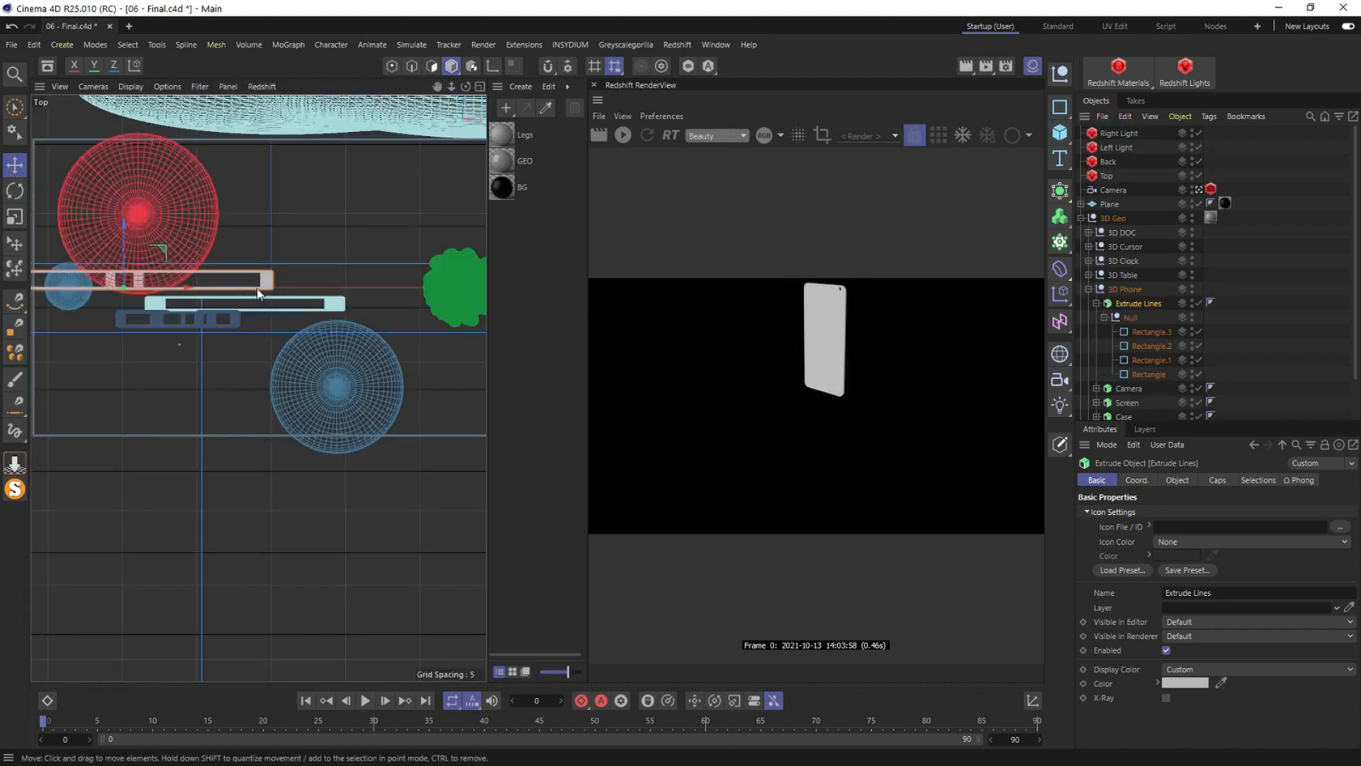
middle_click_drag(192, 286, 363, 442, "alt")
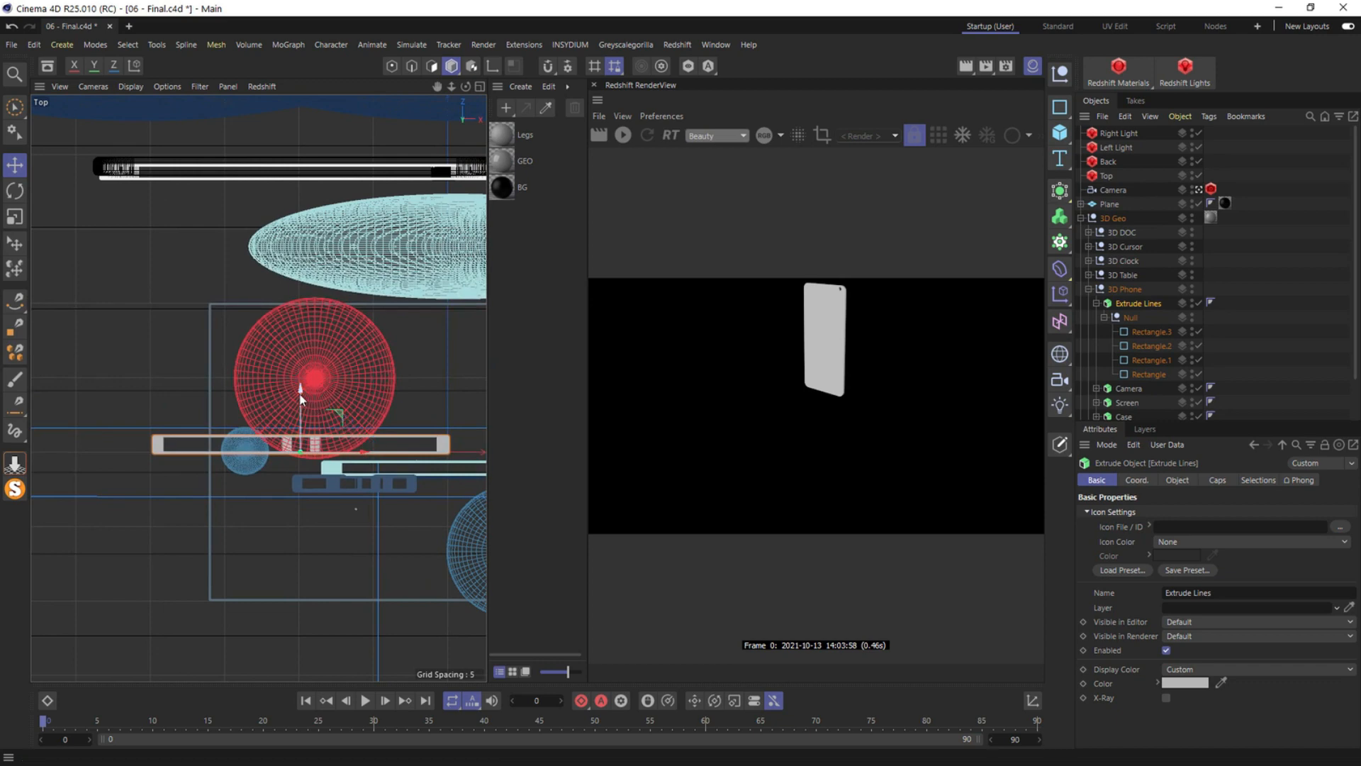
left_click_drag(301, 393, 312, 143)
scroll(370, 231, "up", 2)
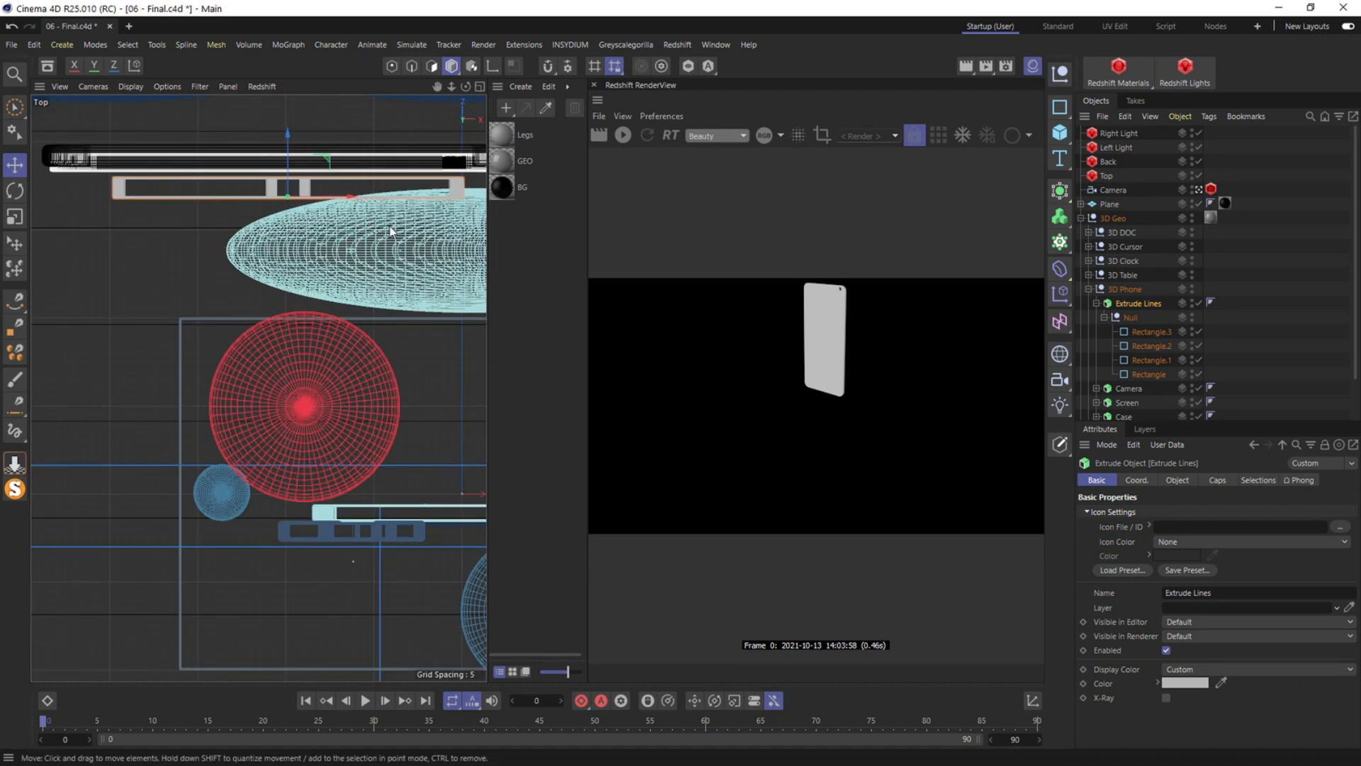
middle_click_drag(376, 249, 298, 309, "alt")
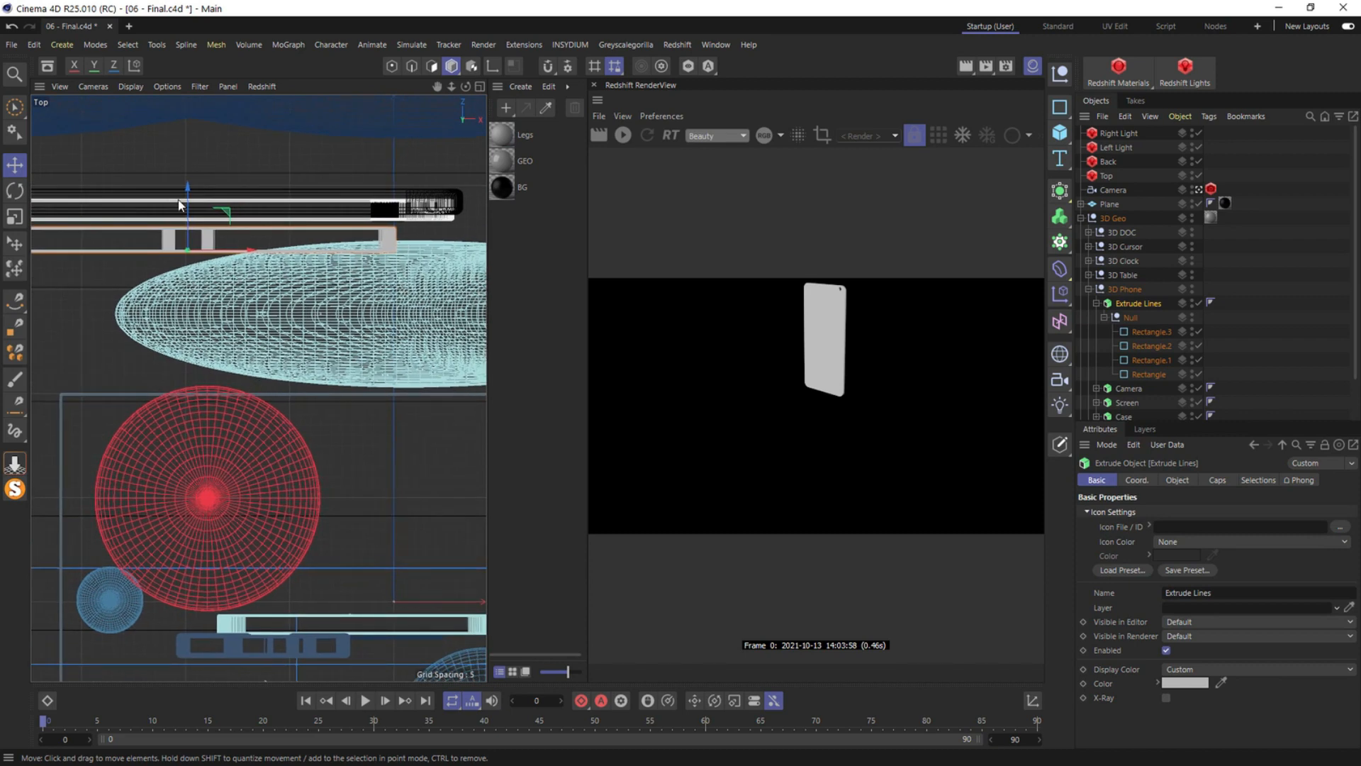
scroll(185, 202, "up", 6)
left_click_drag(192, 199, 194, 190)
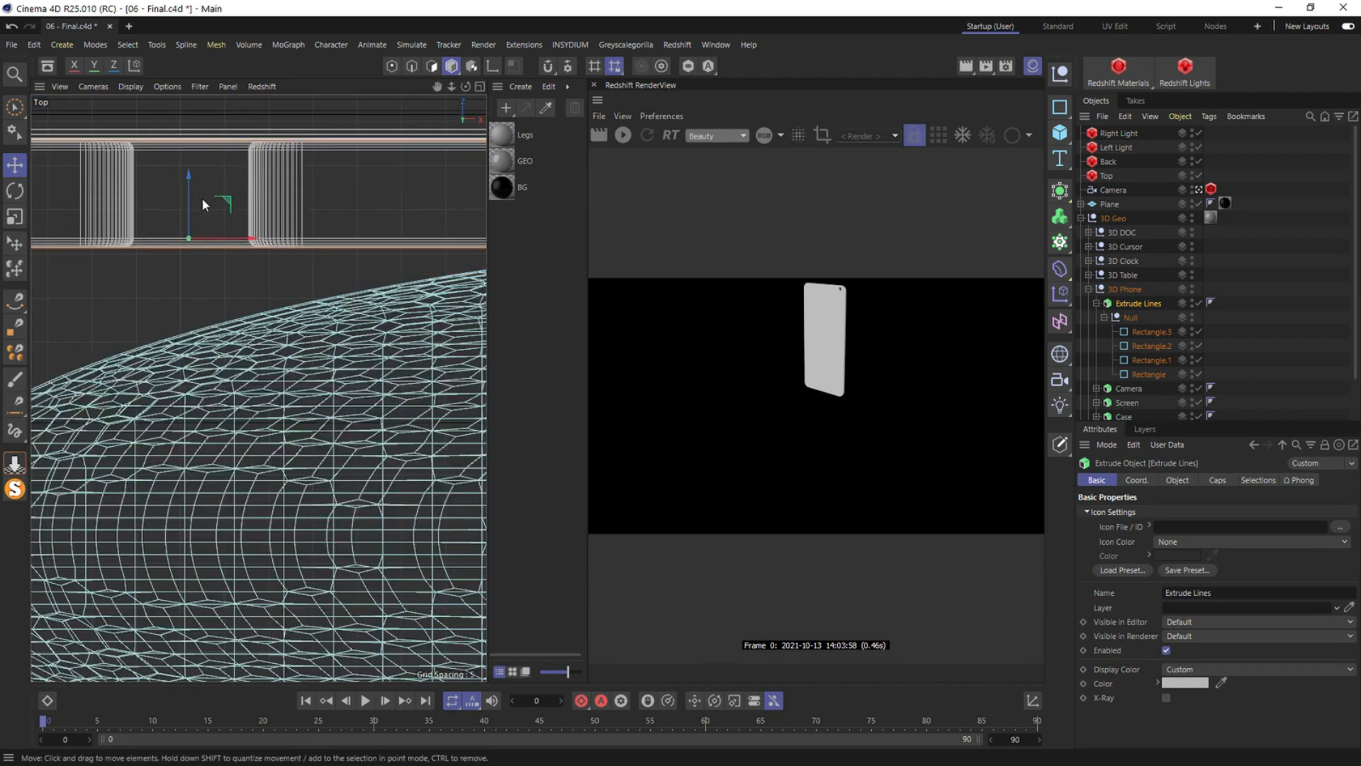
middle_click(203, 205)
middle_click(197, 206)
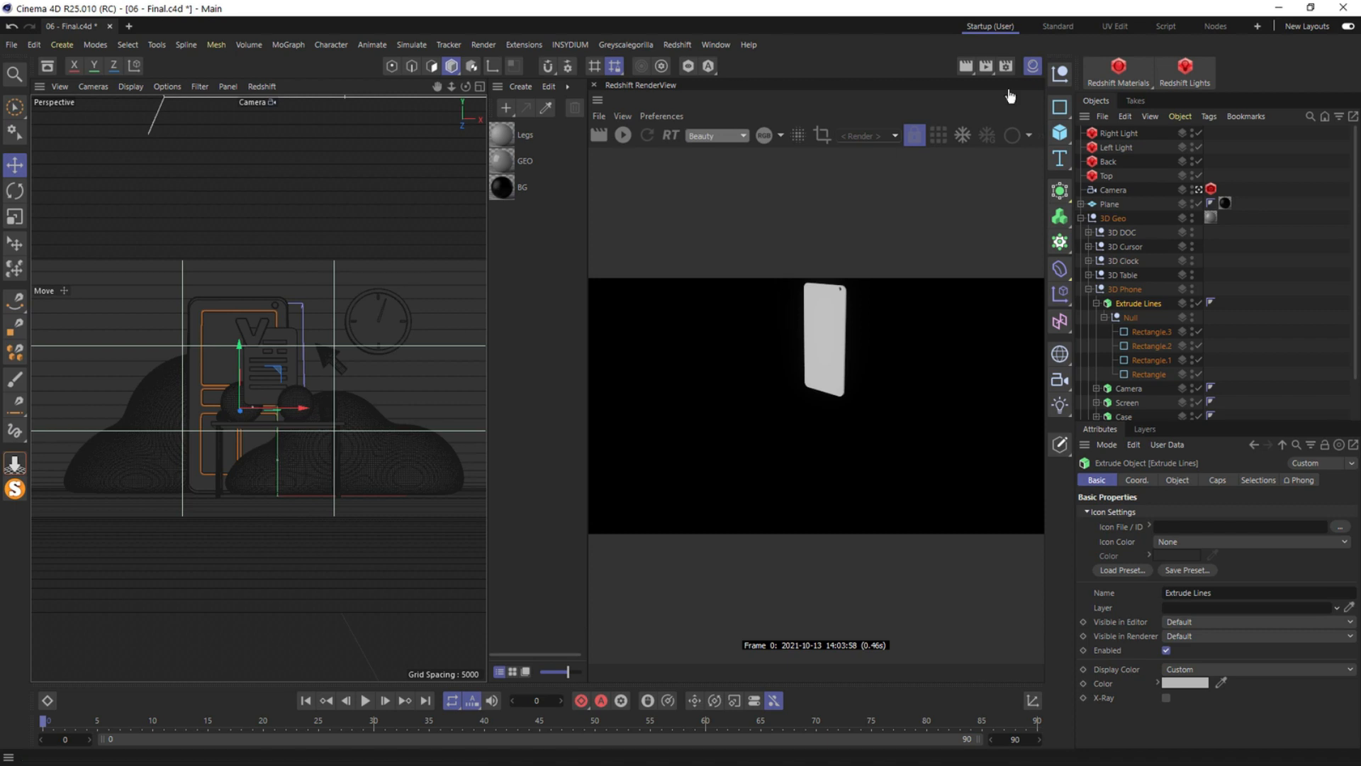
With the live Redshift render running, scale the screen blocks up to about 106.7% and lower them slightly
left_click(622, 135)
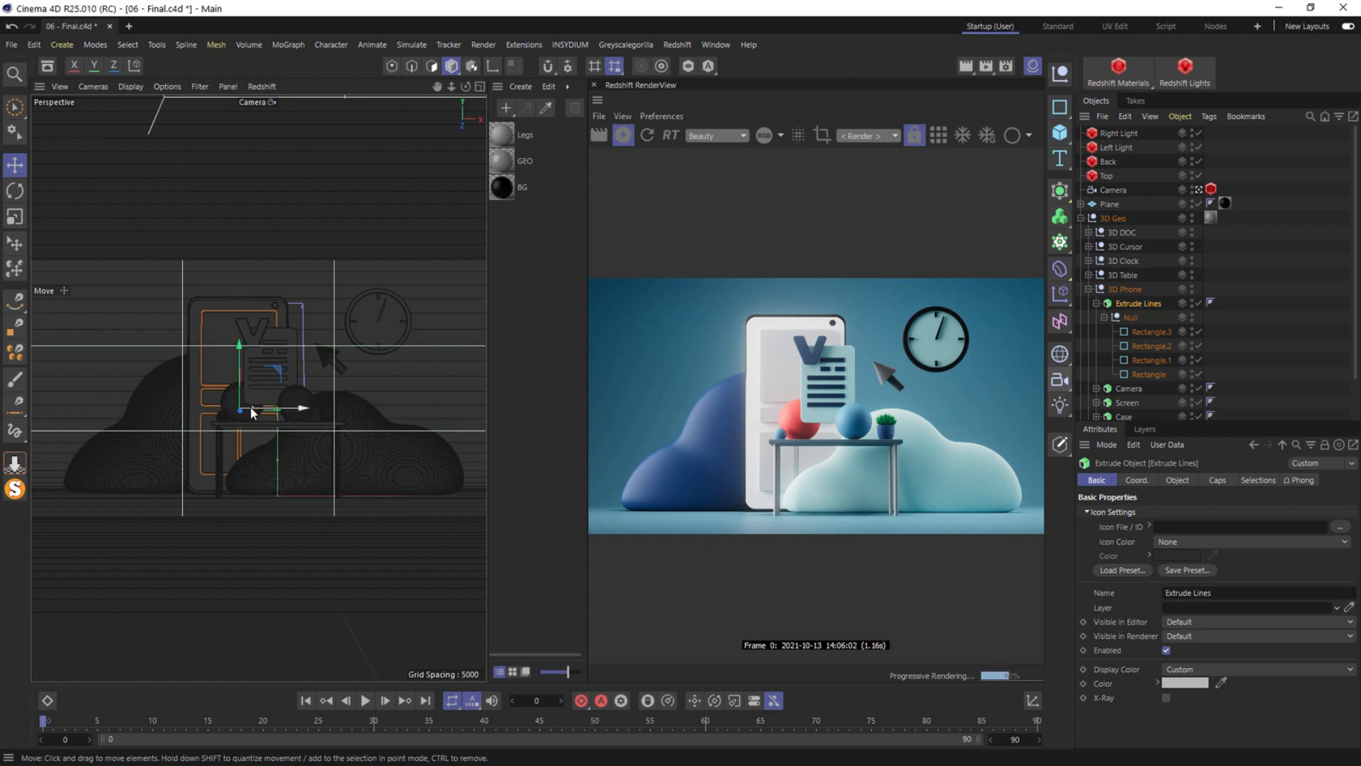
key("t")
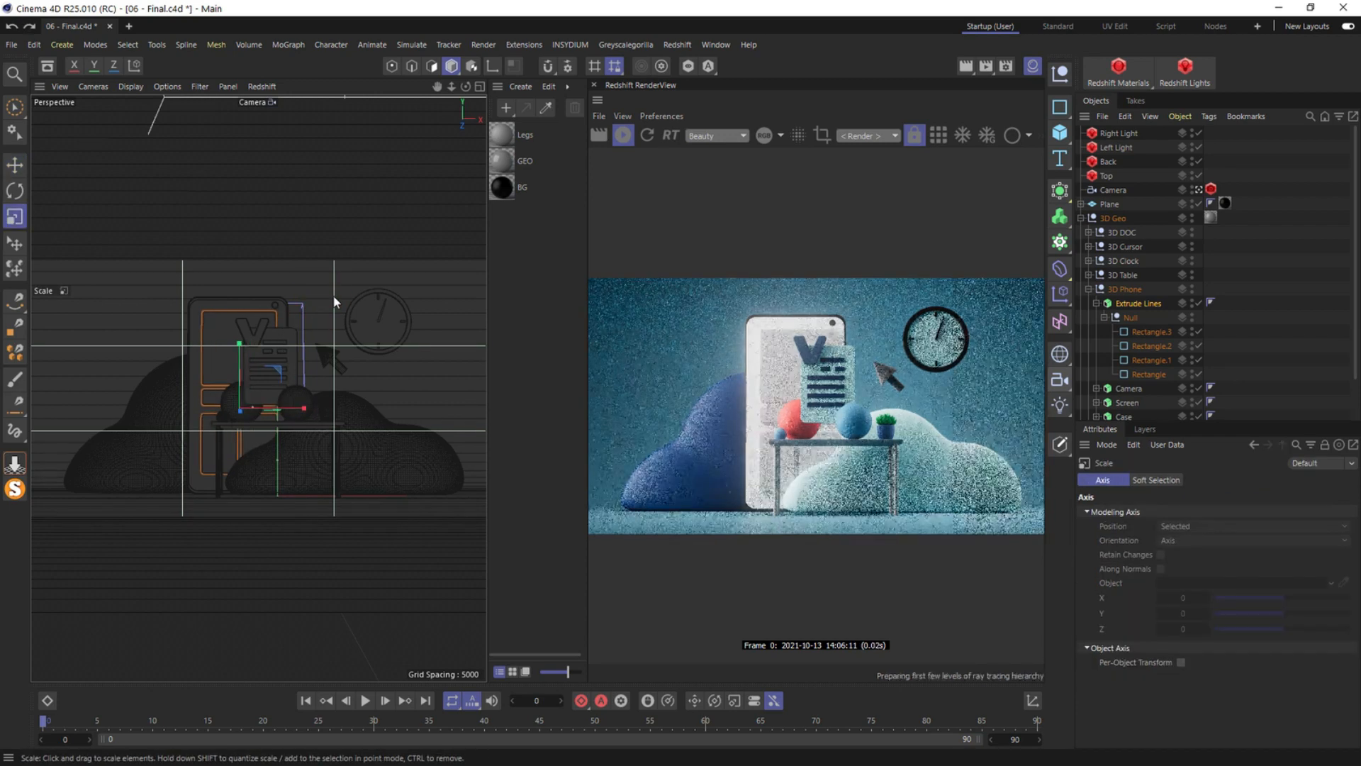
left_click_drag(418, 210, 465, 213)
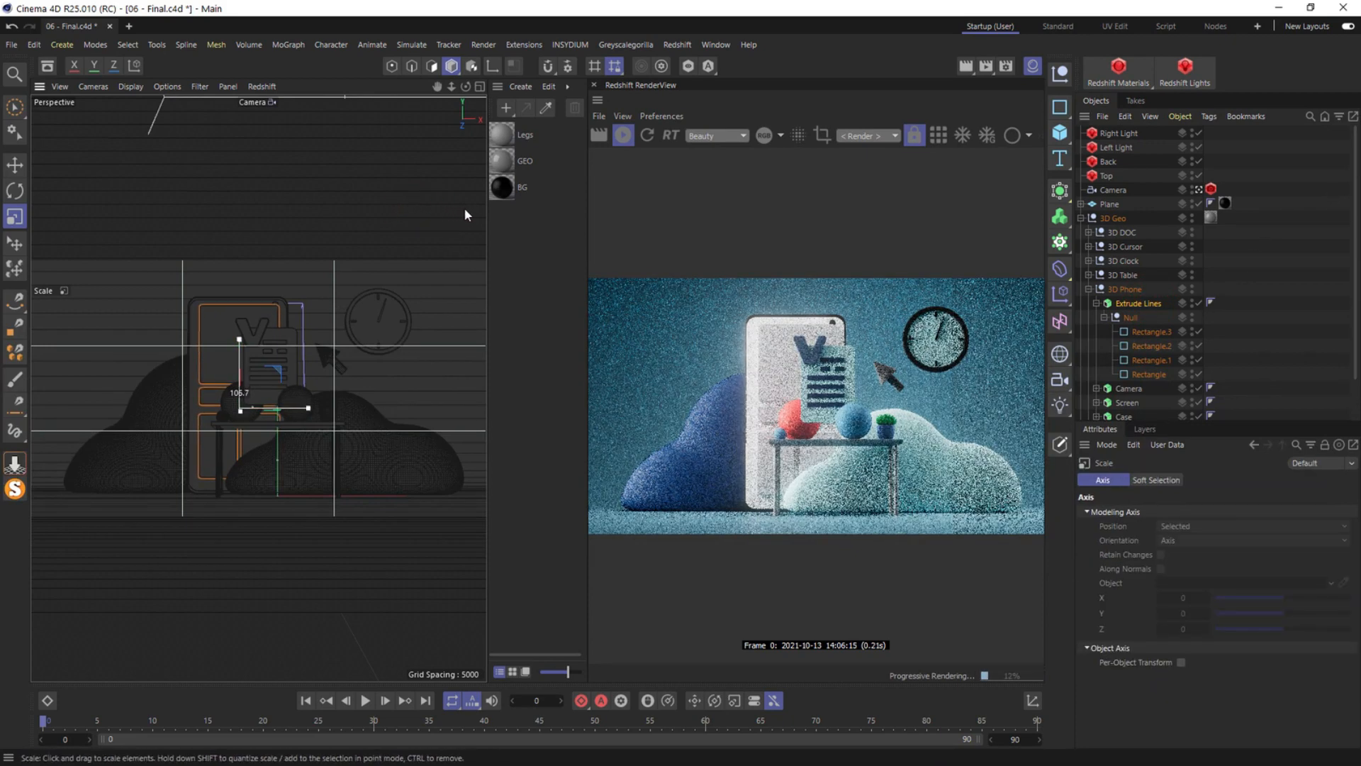
key("e")
left_click_drag(240, 343, 241, 350)
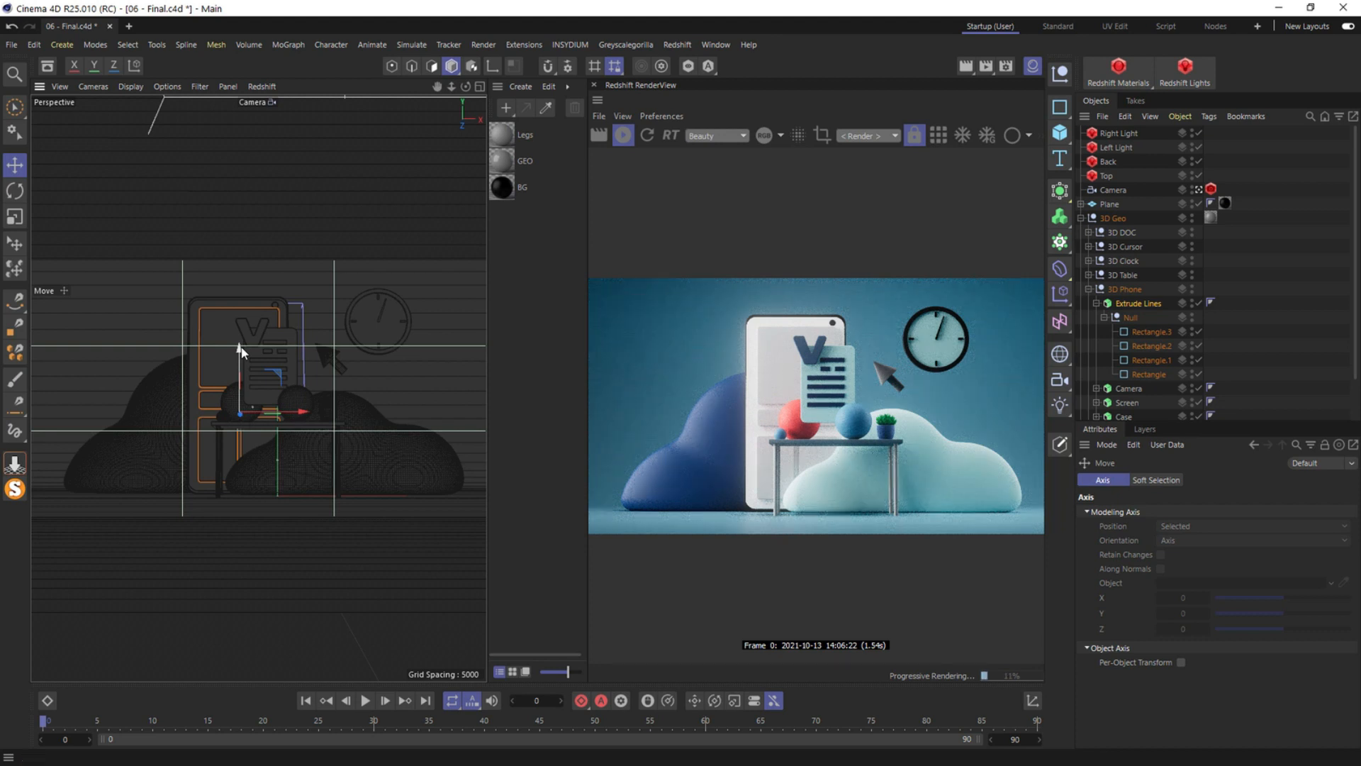
Thin the screen blocks to an extrusion offset of 1 and move them back against the phone screen
left_click(1138, 303)
left_click(1177, 480)
double_click(1194, 526)
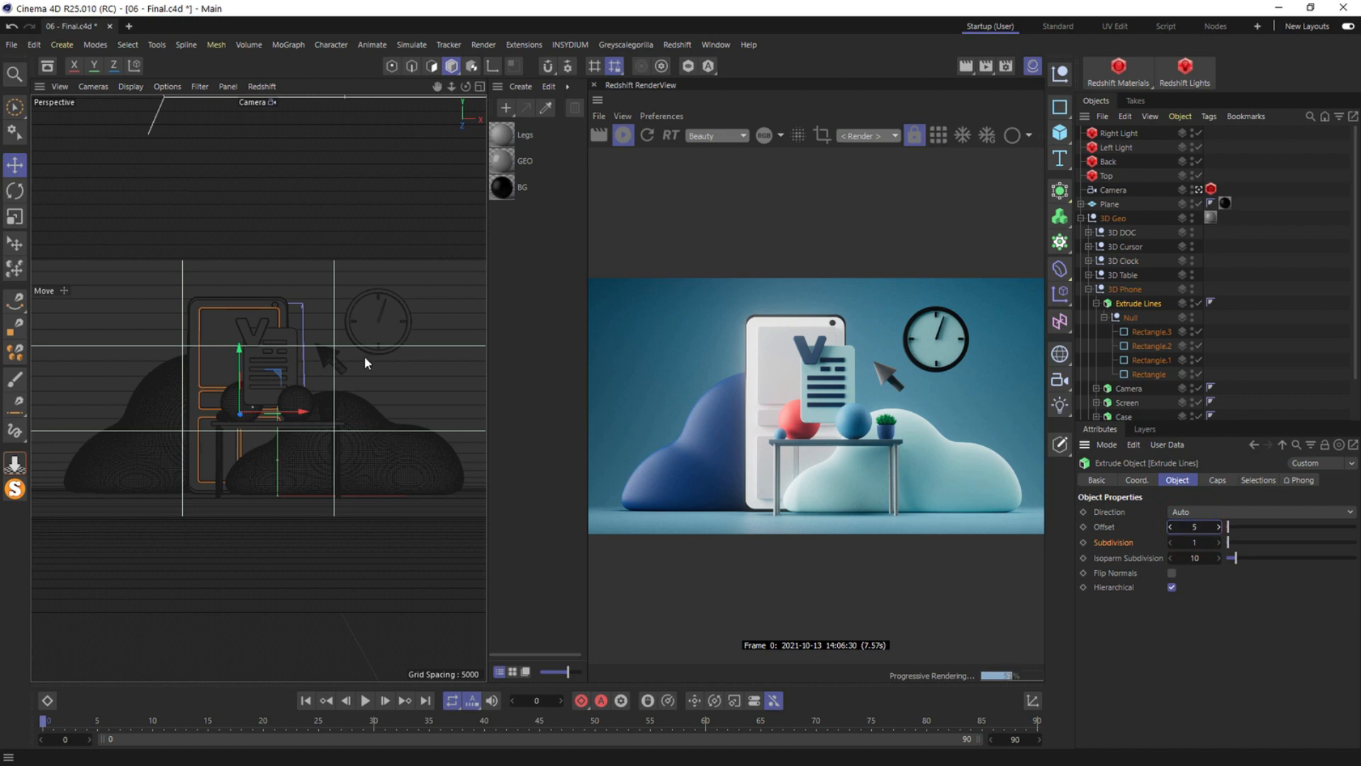
middle_click(286, 283)
middle_click(286, 282)
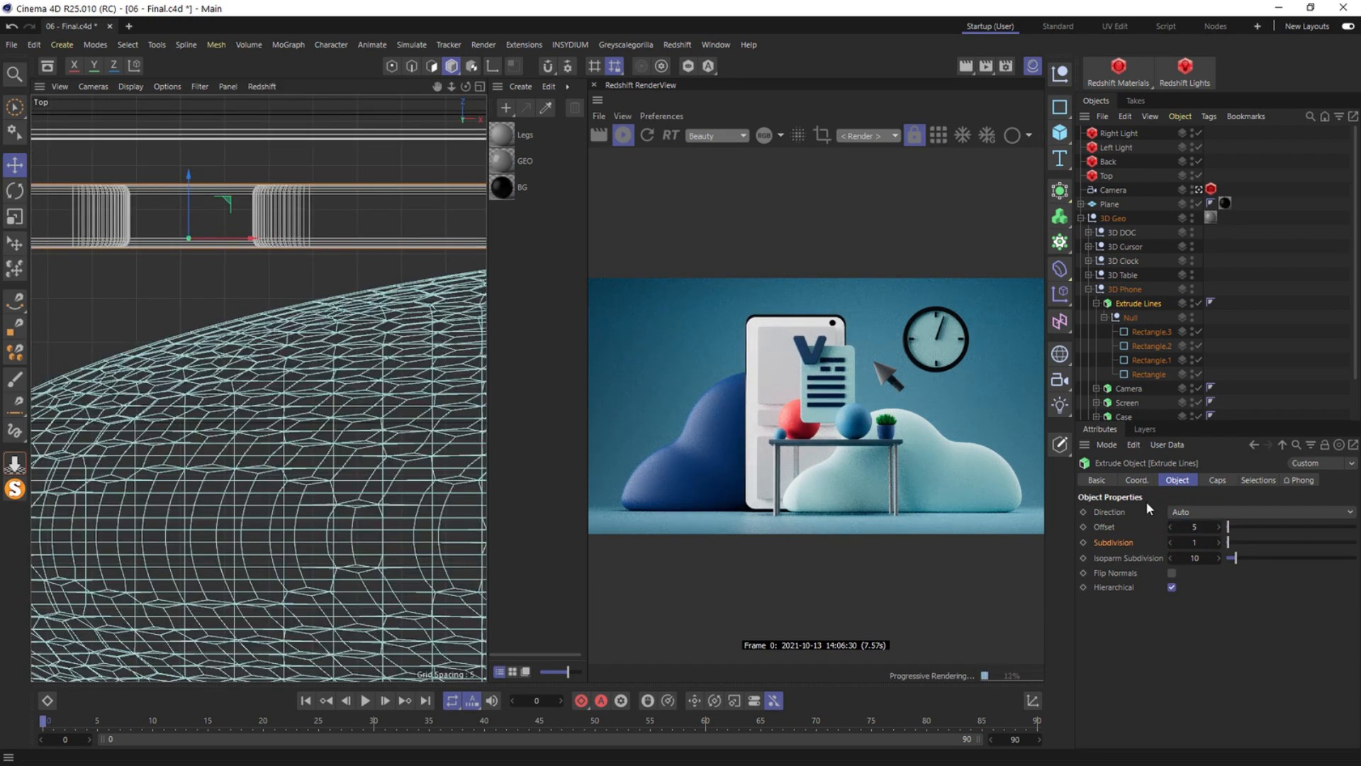
double_click(1193, 527)
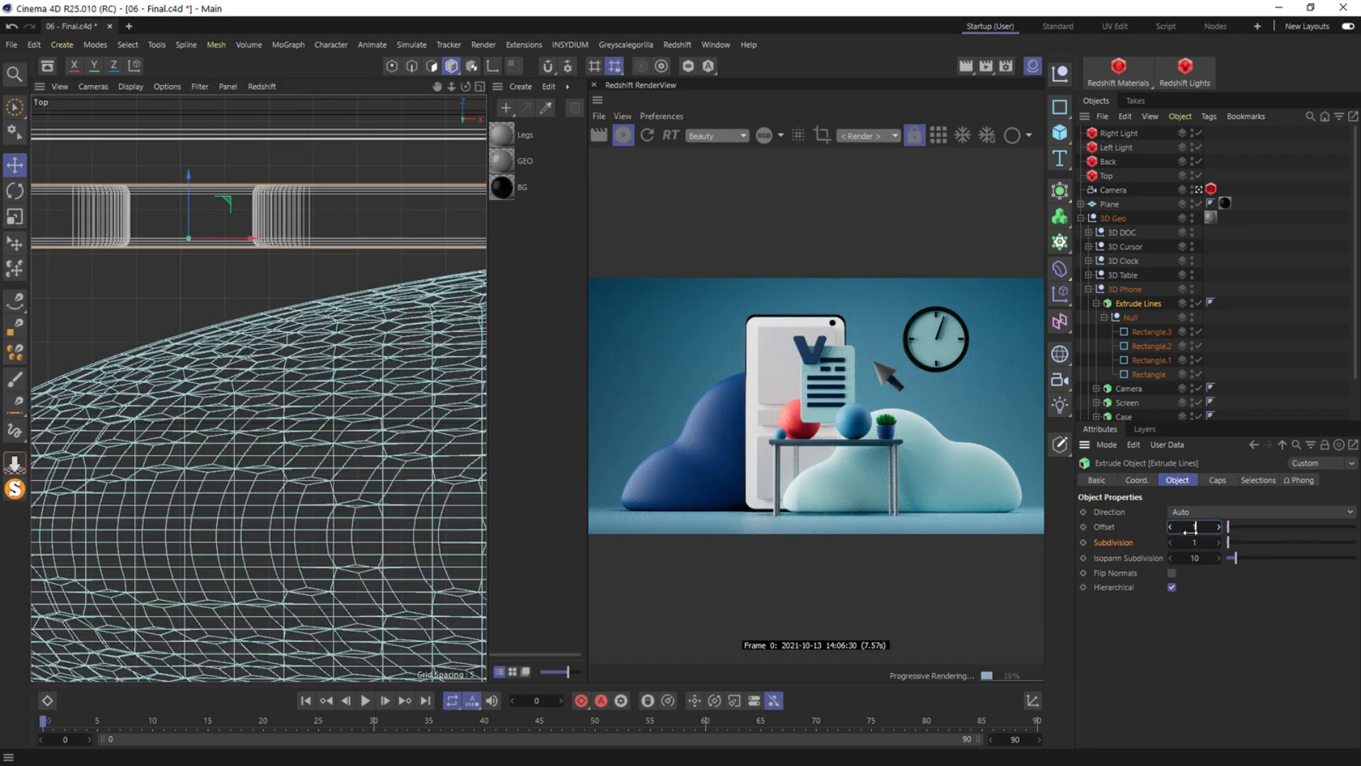
left_click_drag(196, 193, 191, 113)
middle_click(179, 192)
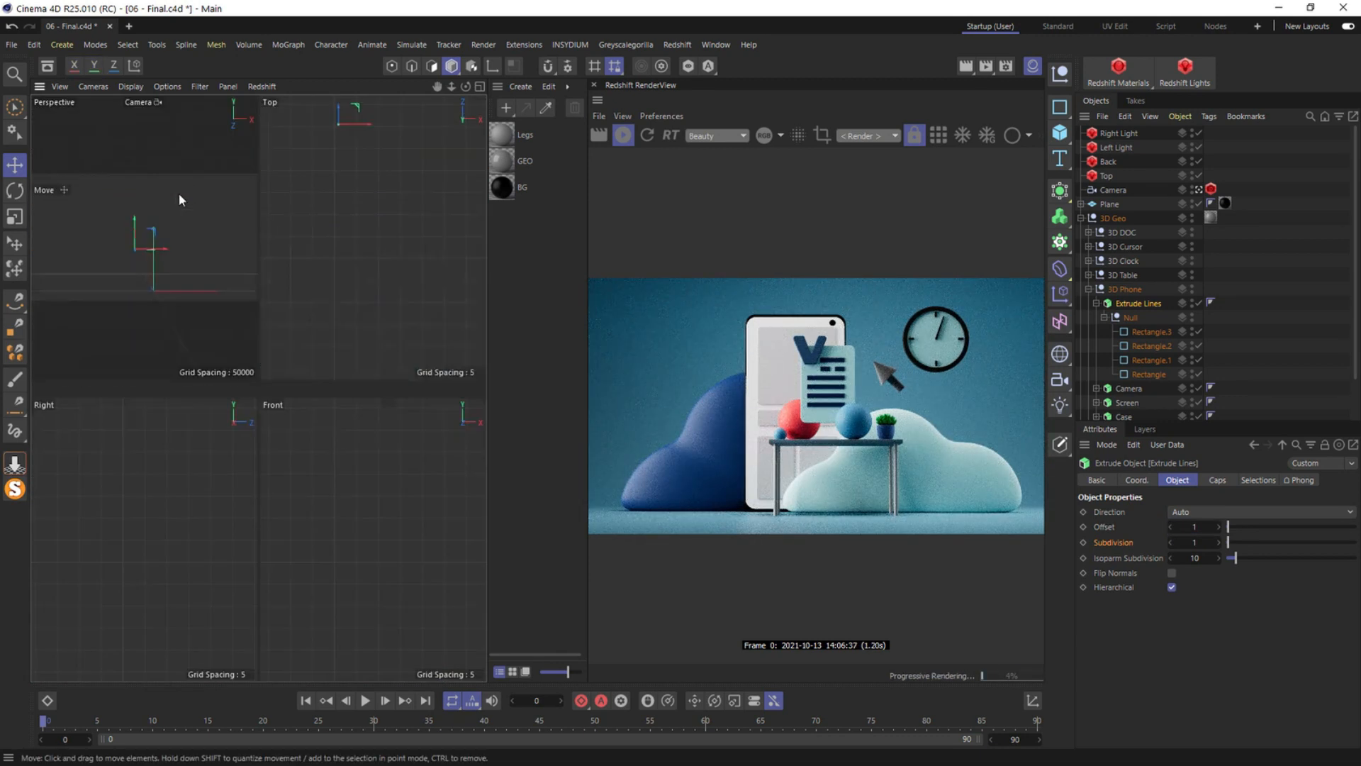
middle_click(179, 193)
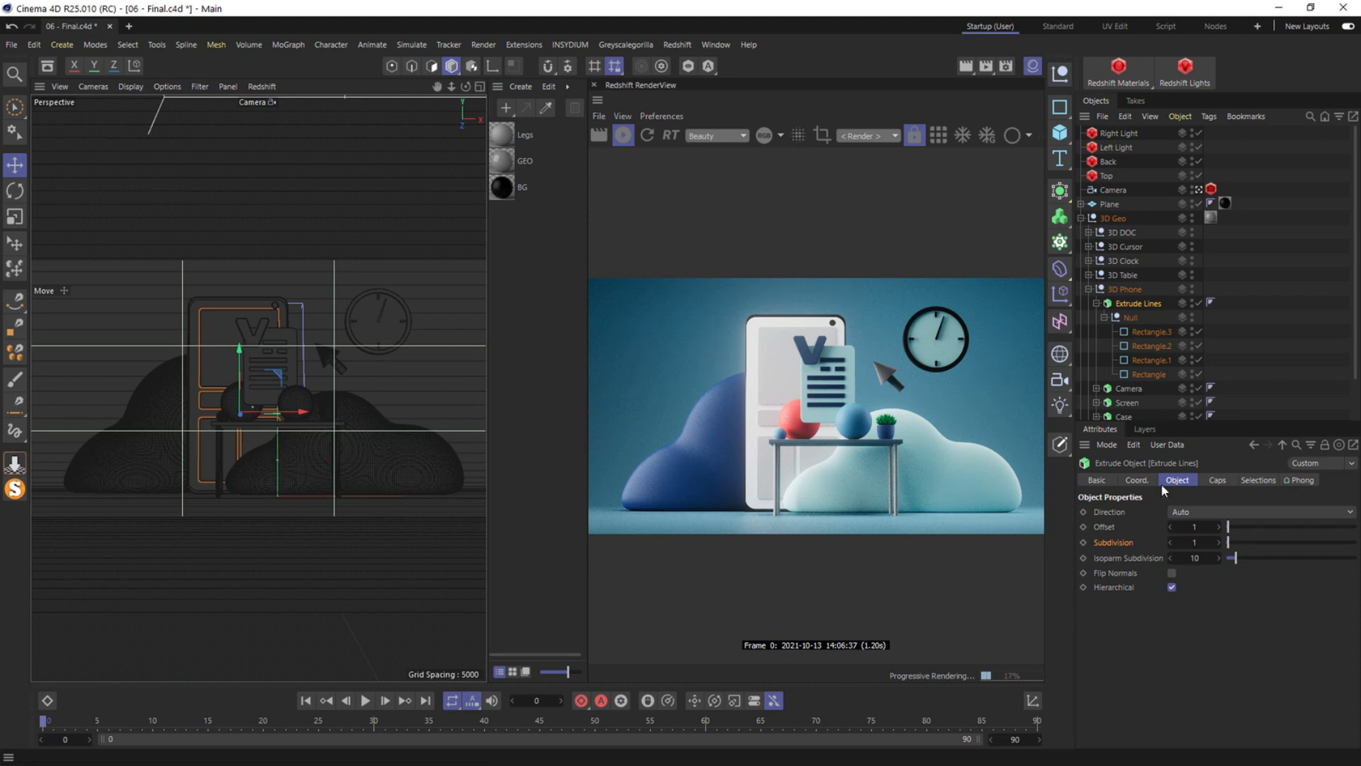
Lighten the blocks' custom display color to a near-white gray of RGB 229, 229, 229
left_click(1137, 480)
left_click(1103, 482)
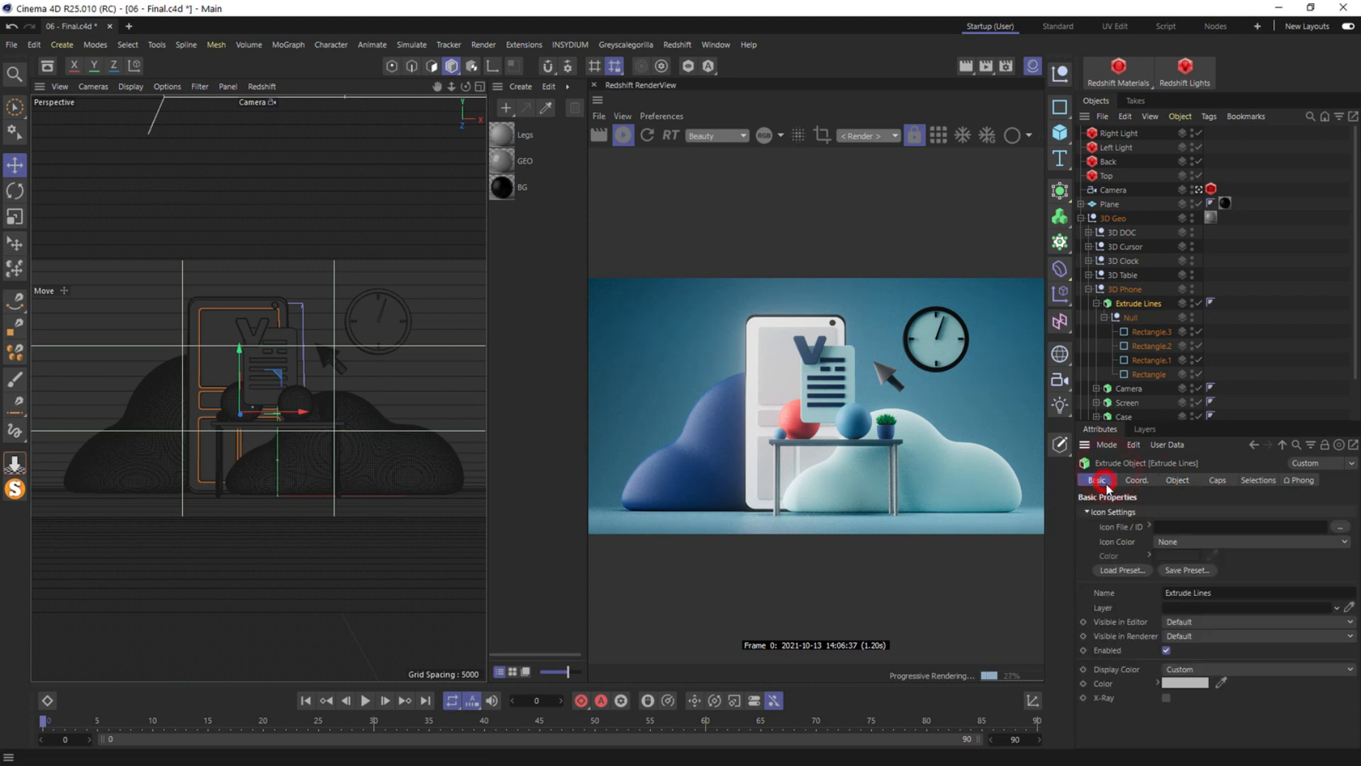
left_click(1180, 681)
mouse_move(1079, 672)
left_mouse_down()
mouse_move(1039, 619)
mouse_move(1045, 635)
left_mouse_up()
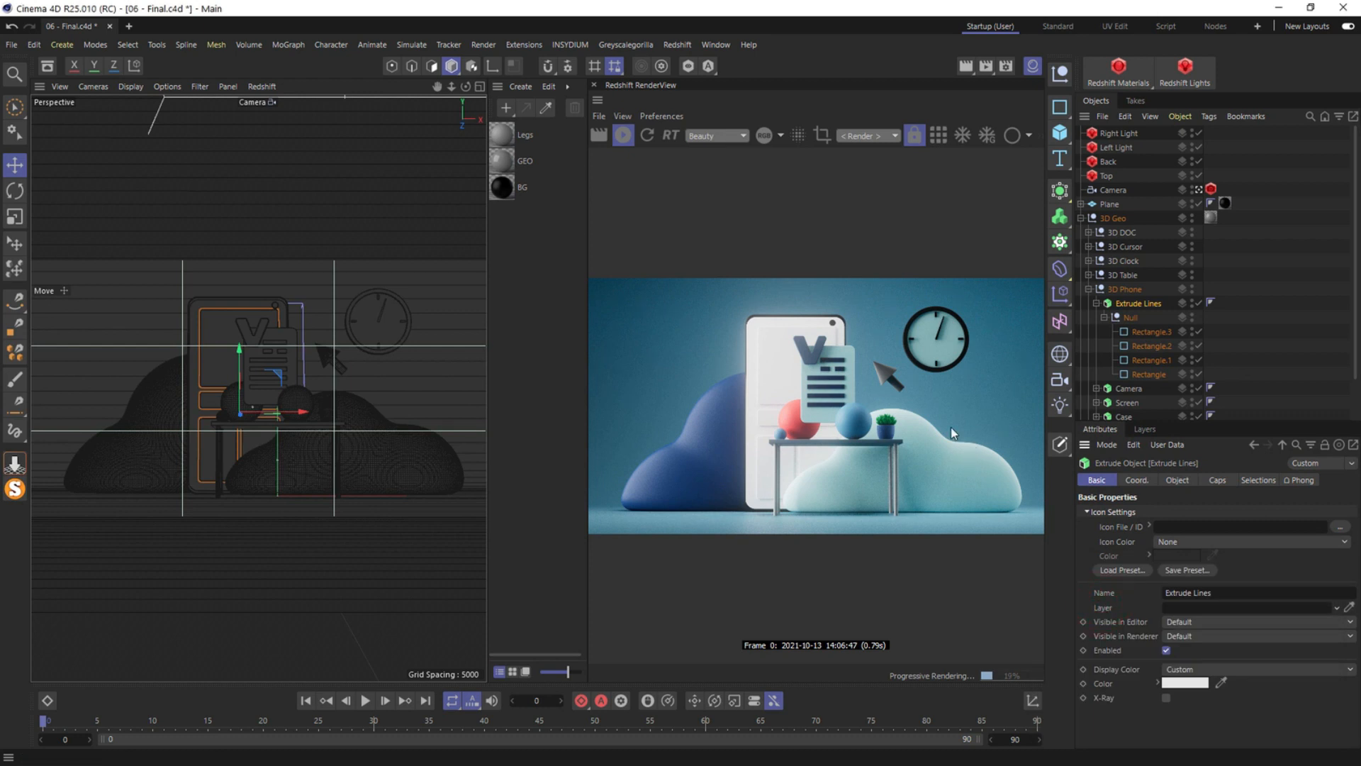
Sample the pale front cloud's color for the screen blocks and soften it to RGB 183, 223, 225
left_click(1180, 684)
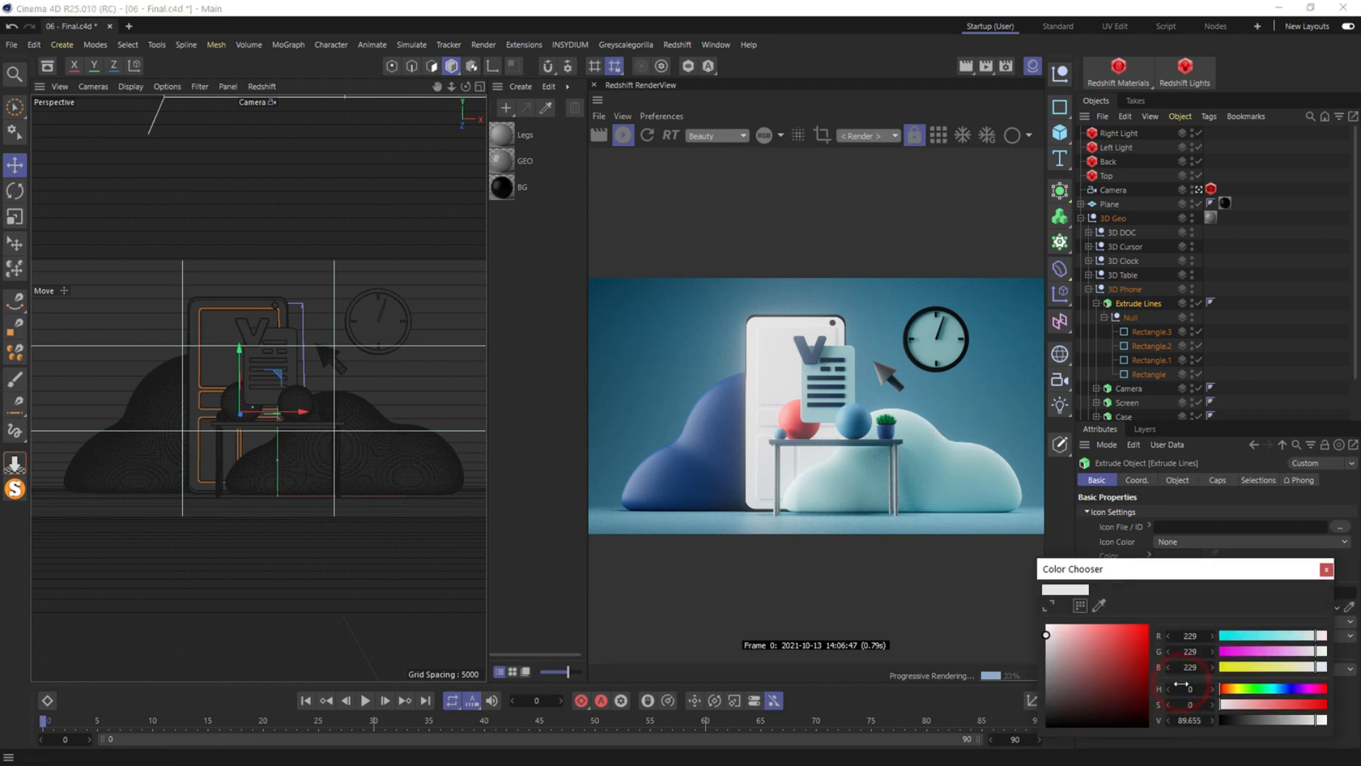
left_click(1101, 607)
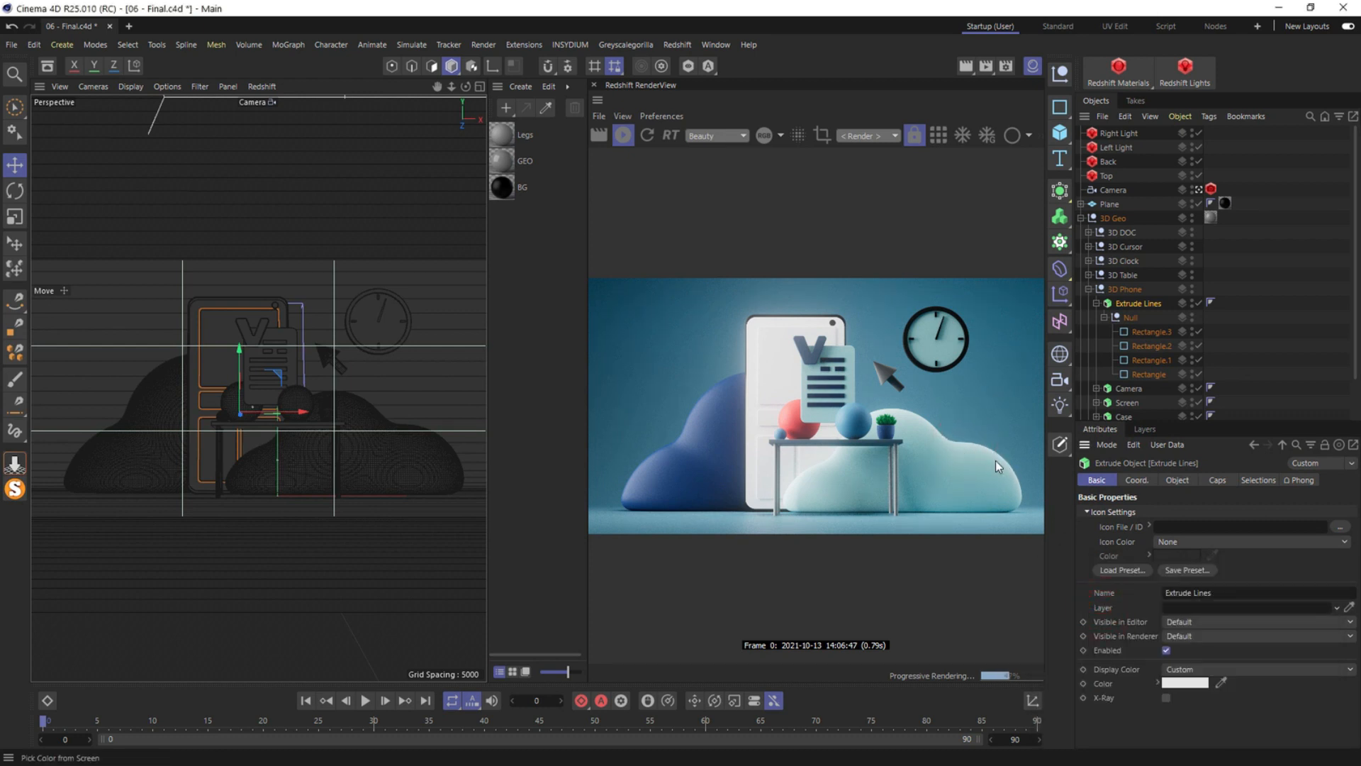
left_click(1221, 683)
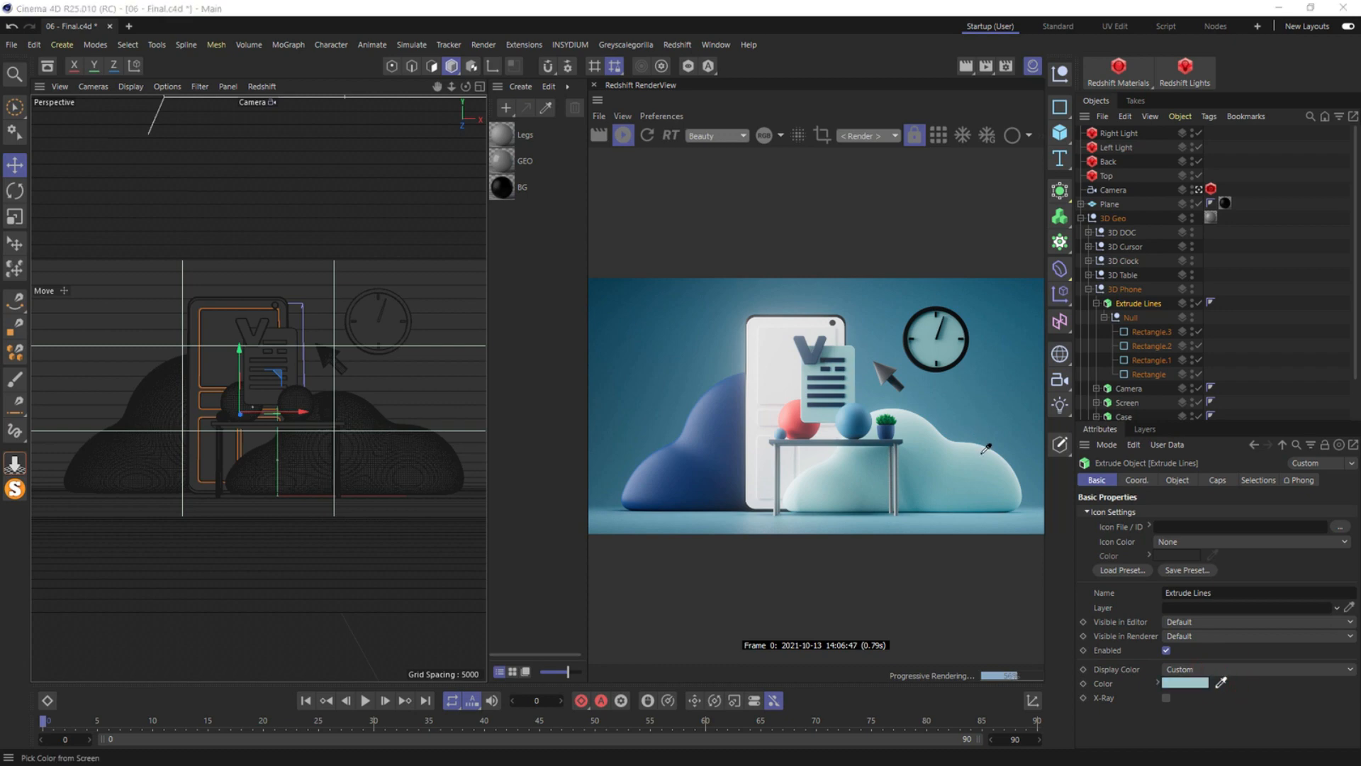
left_click(984, 447)
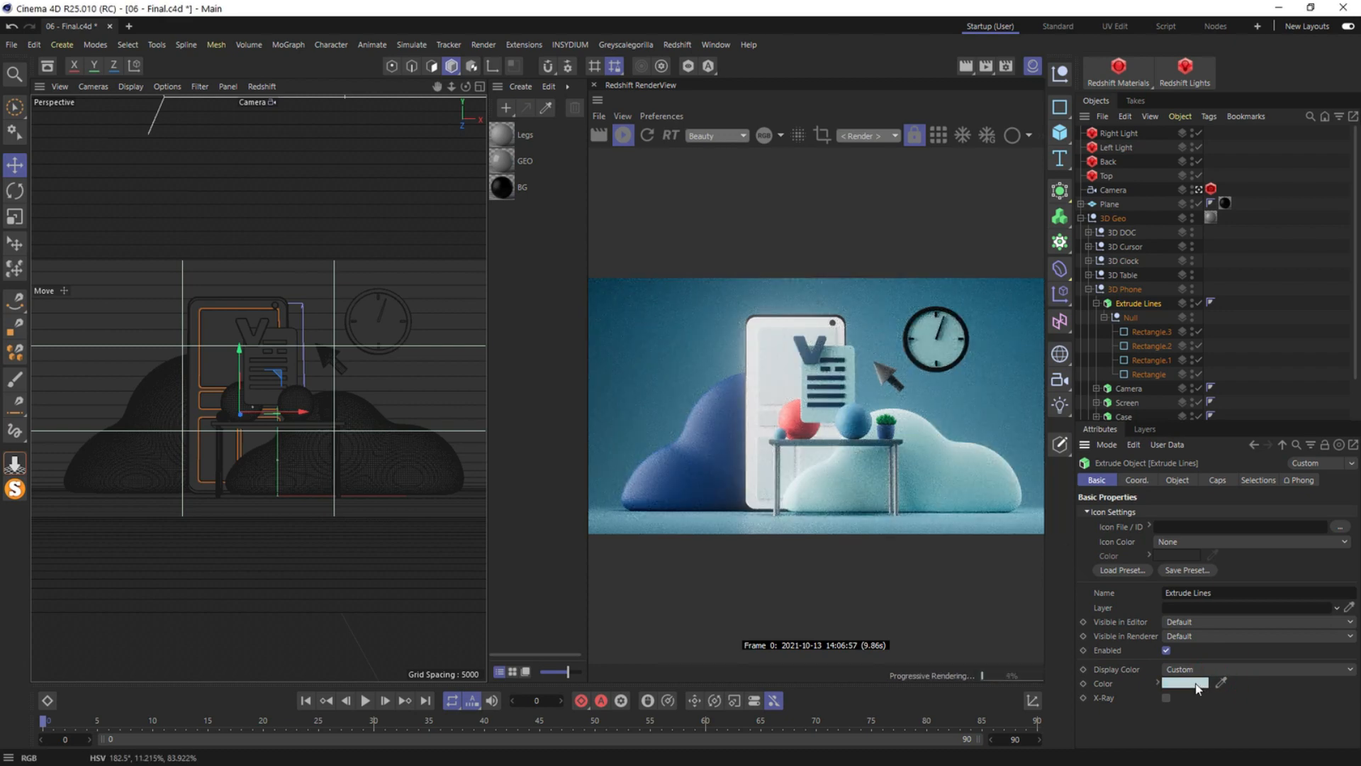
left_click(1197, 686)
left_click(1067, 634)
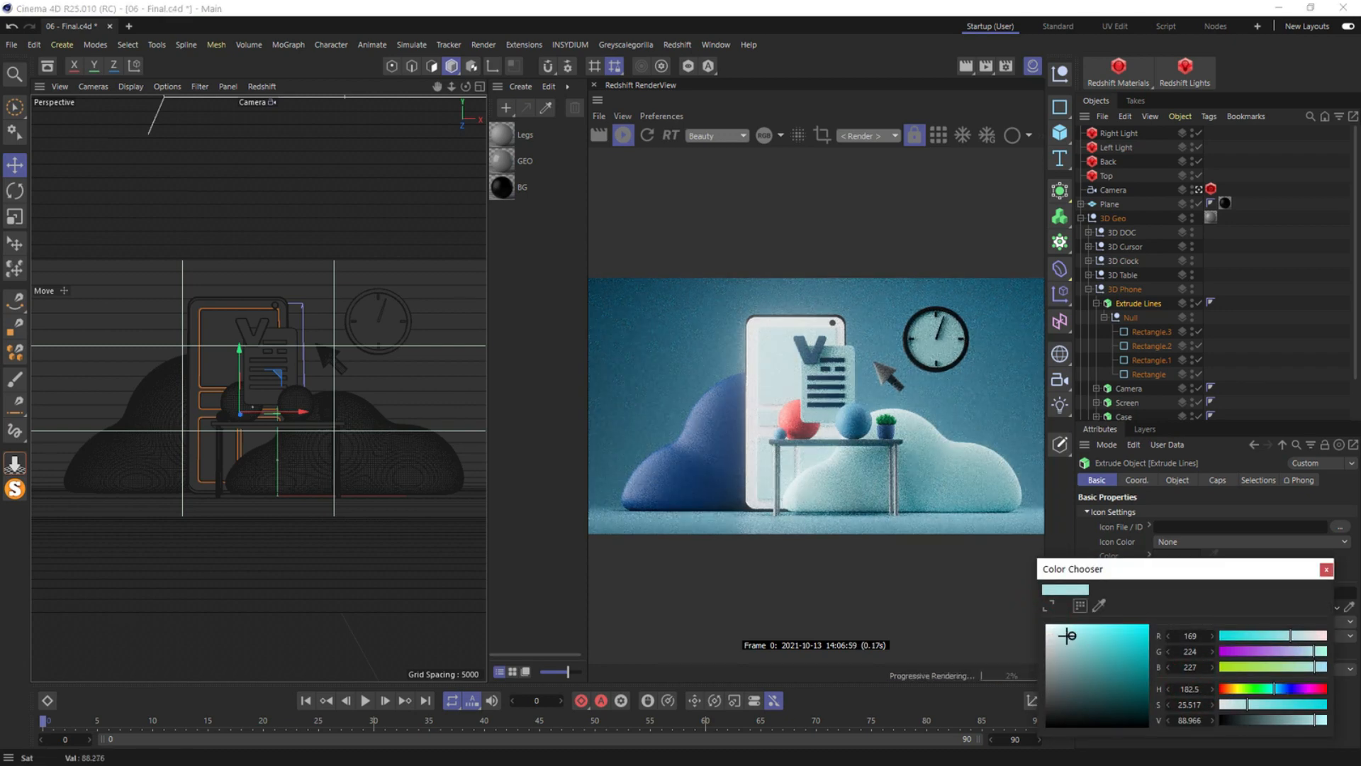
left_click(1065, 636)
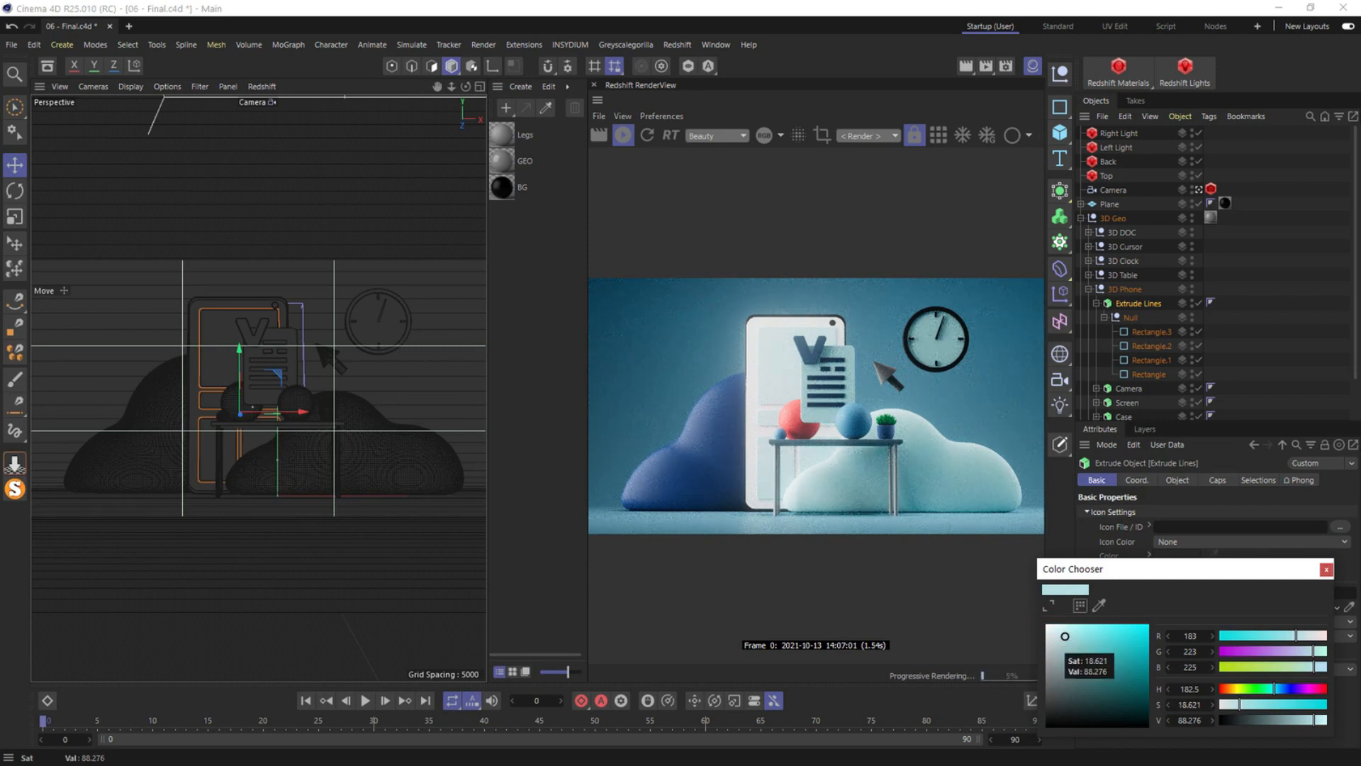
Collapse the screen blocks' hierarchy and set the phone case's display color to a dark gray of RGB 65, 65, 65
left_click(1097, 303)
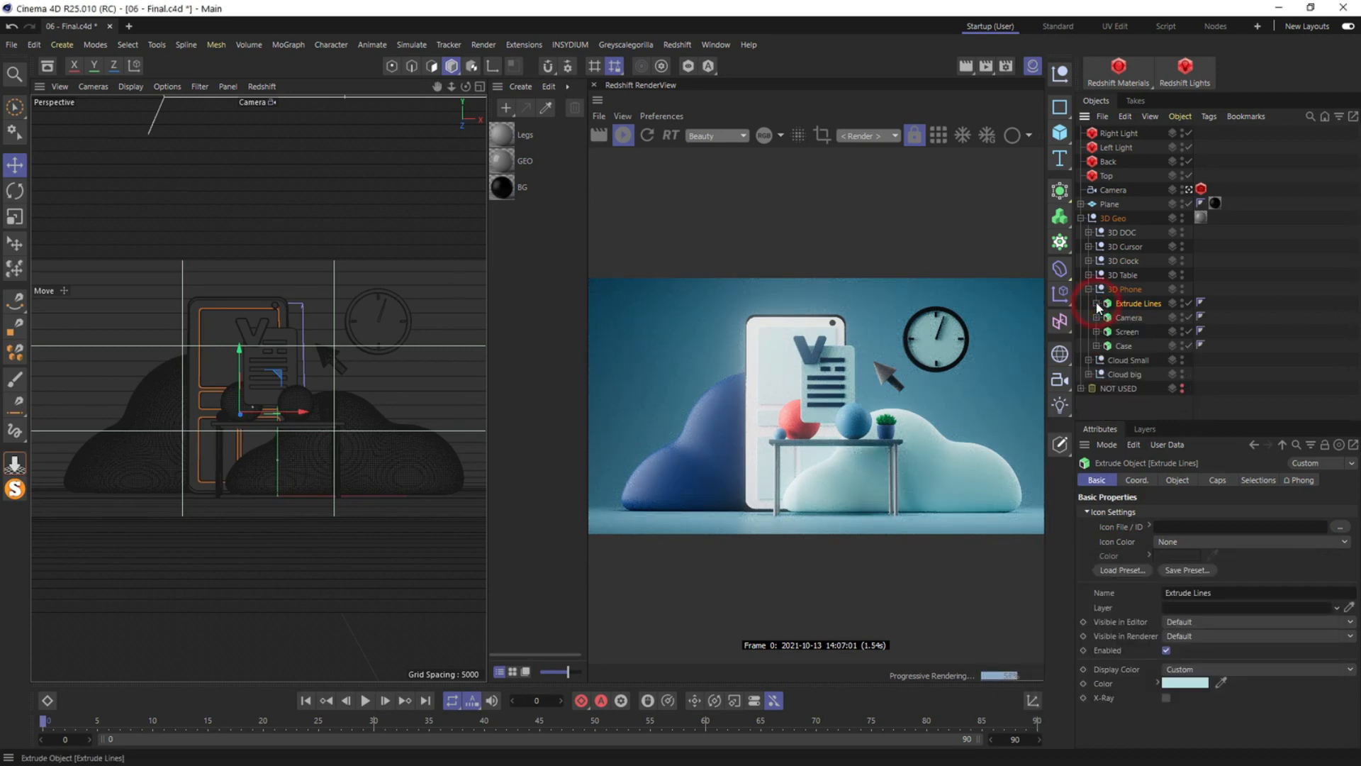
left_click(1123, 346)
left_click(1182, 682)
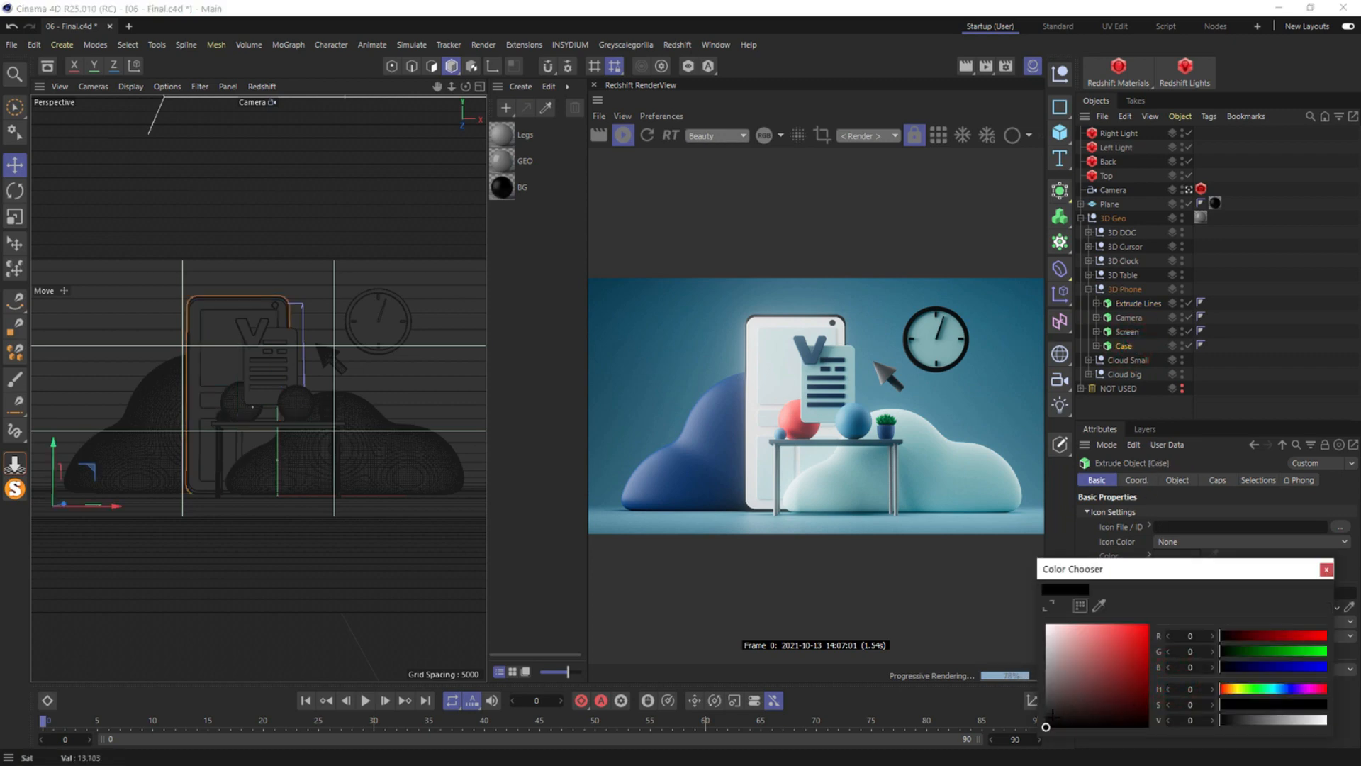
left_click_drag(1050, 721, 1045, 691)
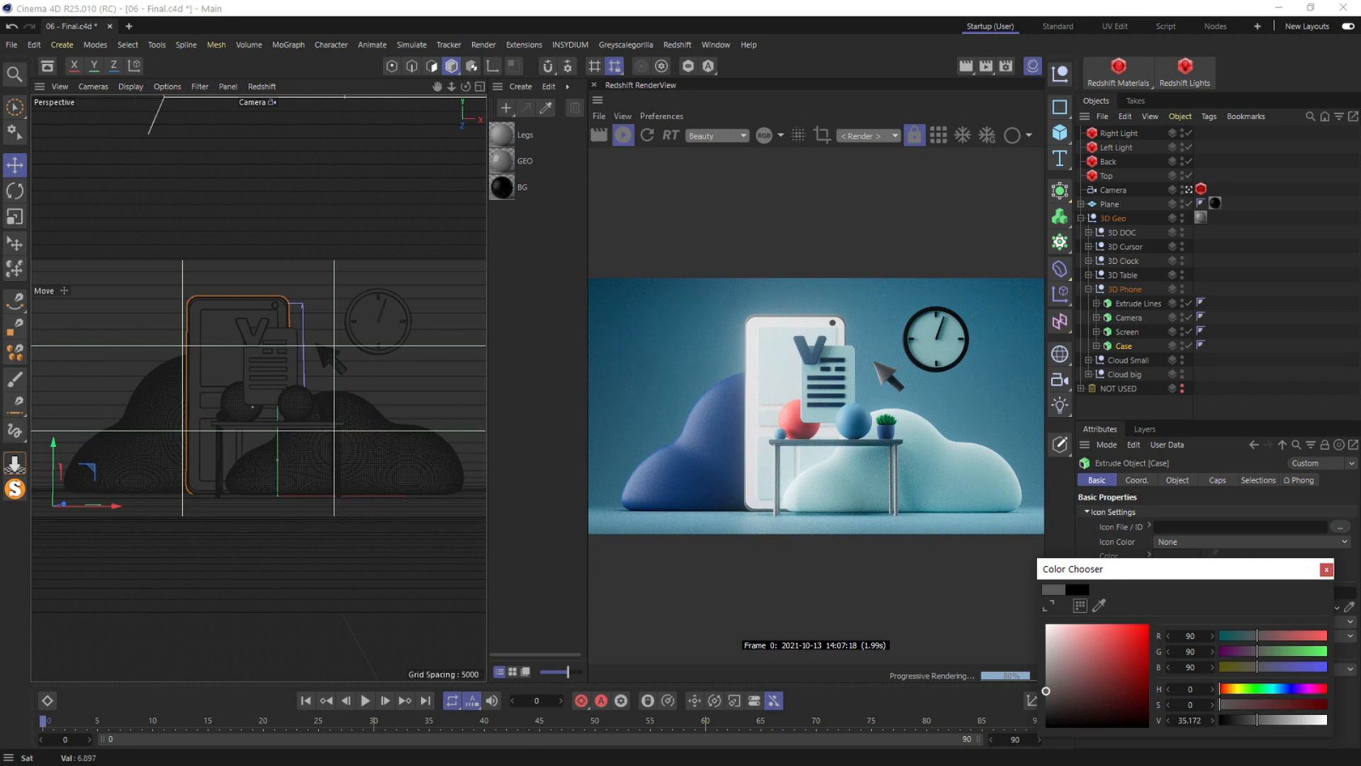
left_click_drag(1045, 691, 1046, 726)
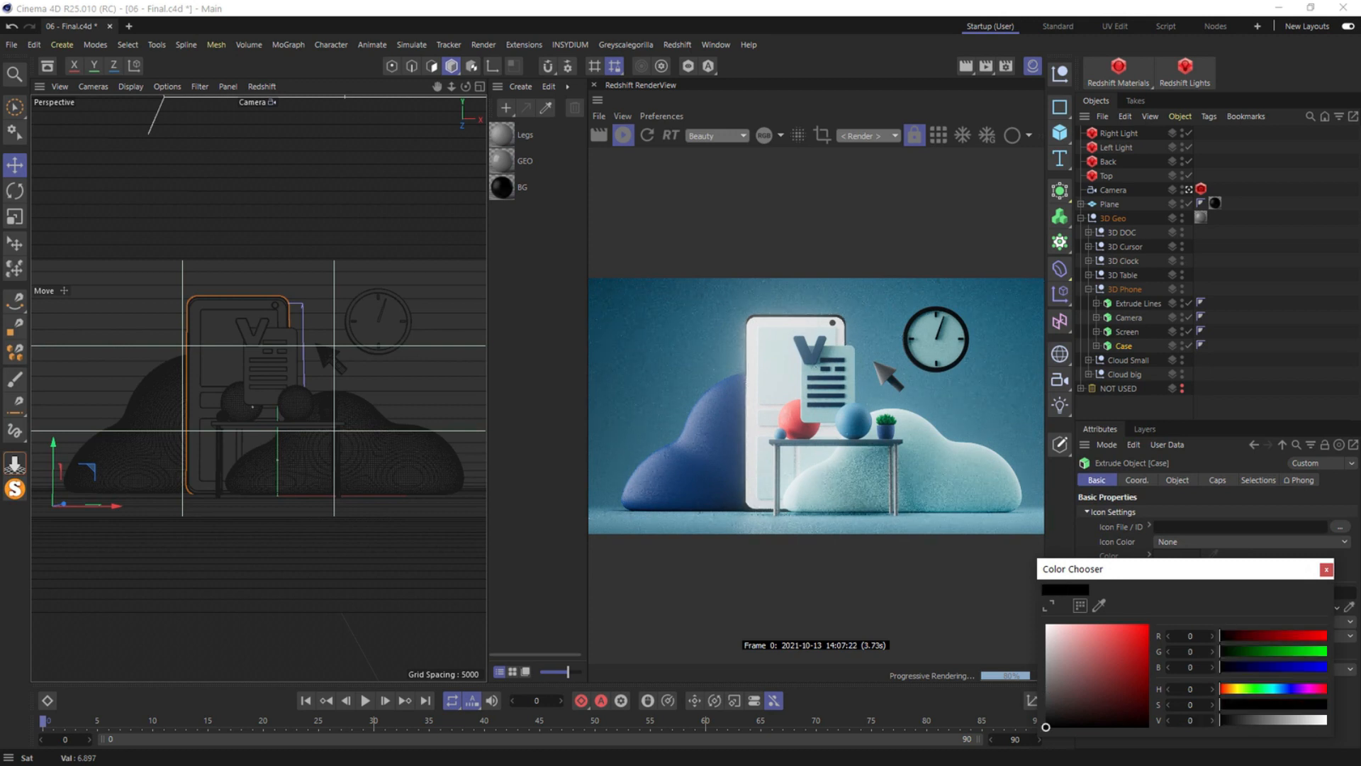
left_click(1046, 725)
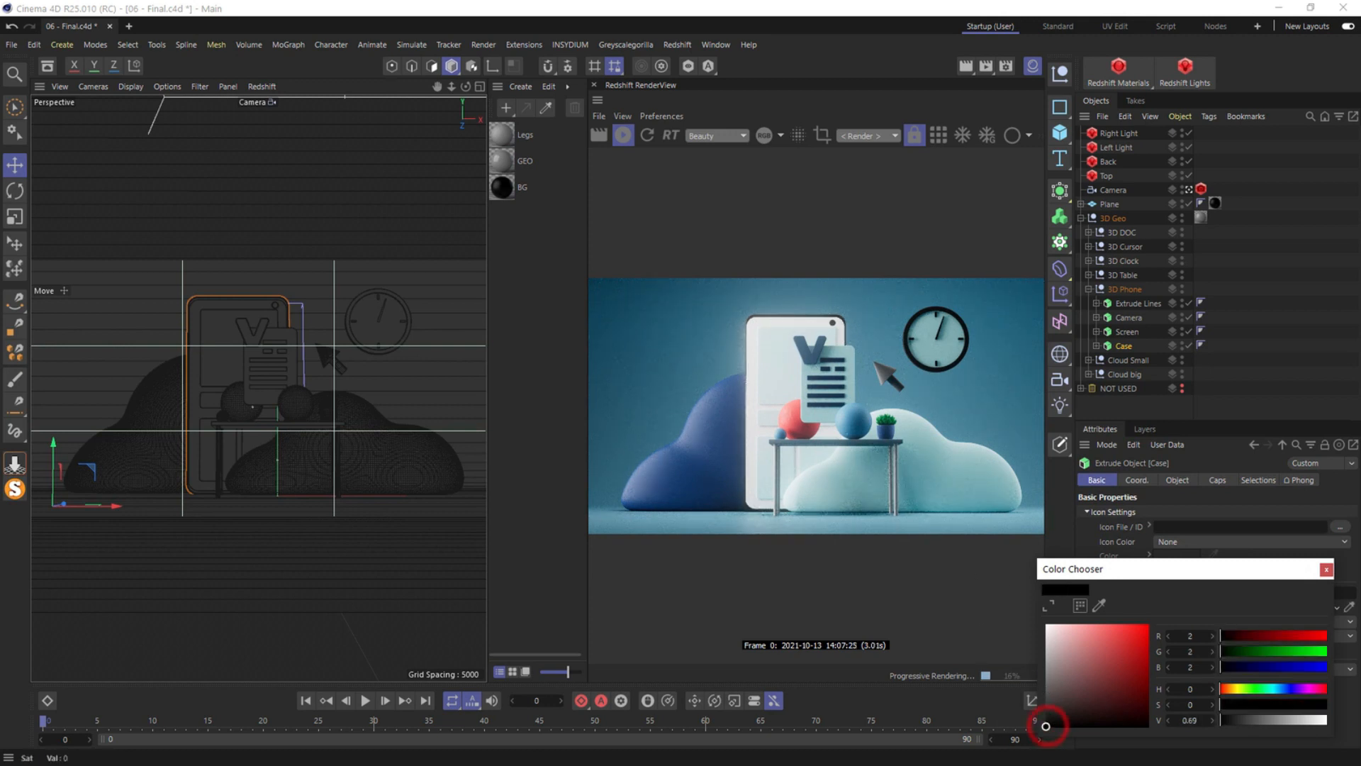
left_click_drag(1046, 725, 1046, 700)
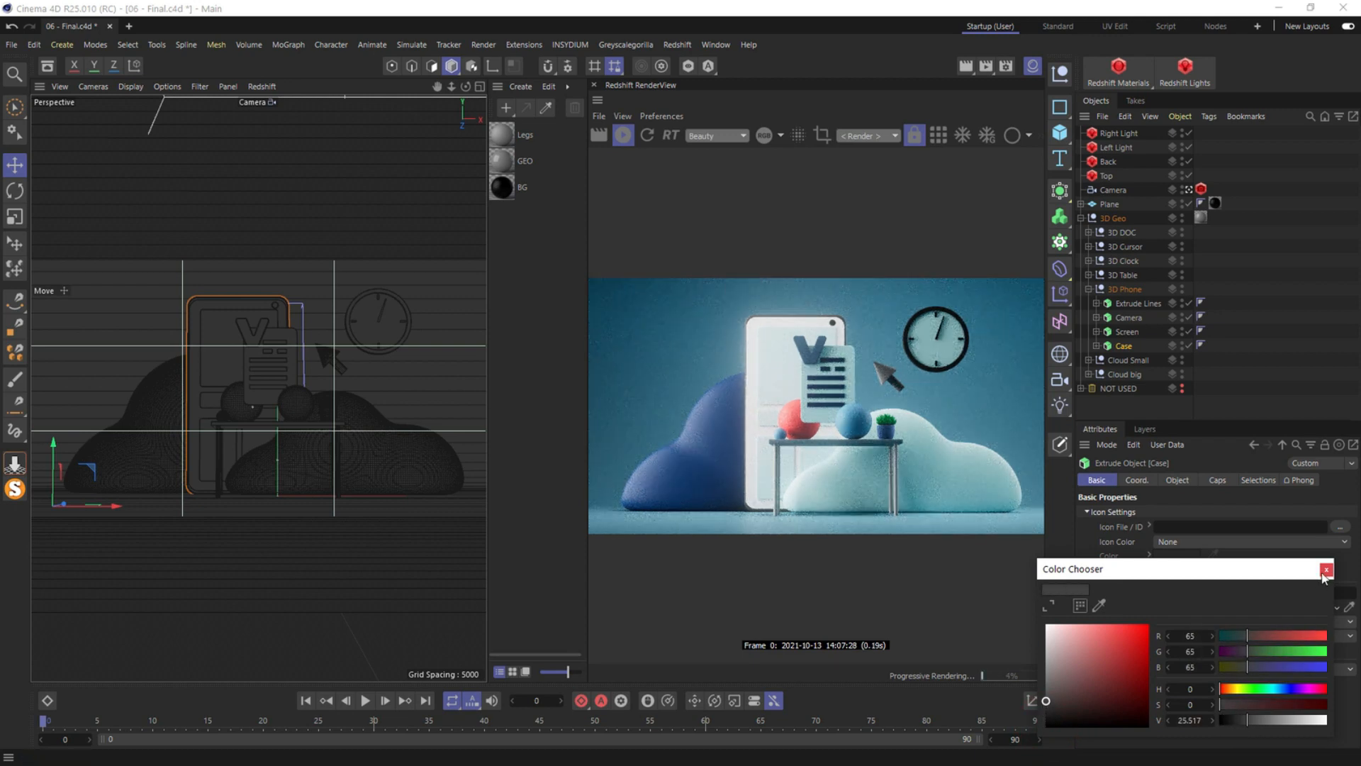
Collapse the phone group, expand the clock group and lighten its four hour marks from black to a very dark gray
left_click(1089, 289)
left_click(1089, 261)
left_click(1123, 275)
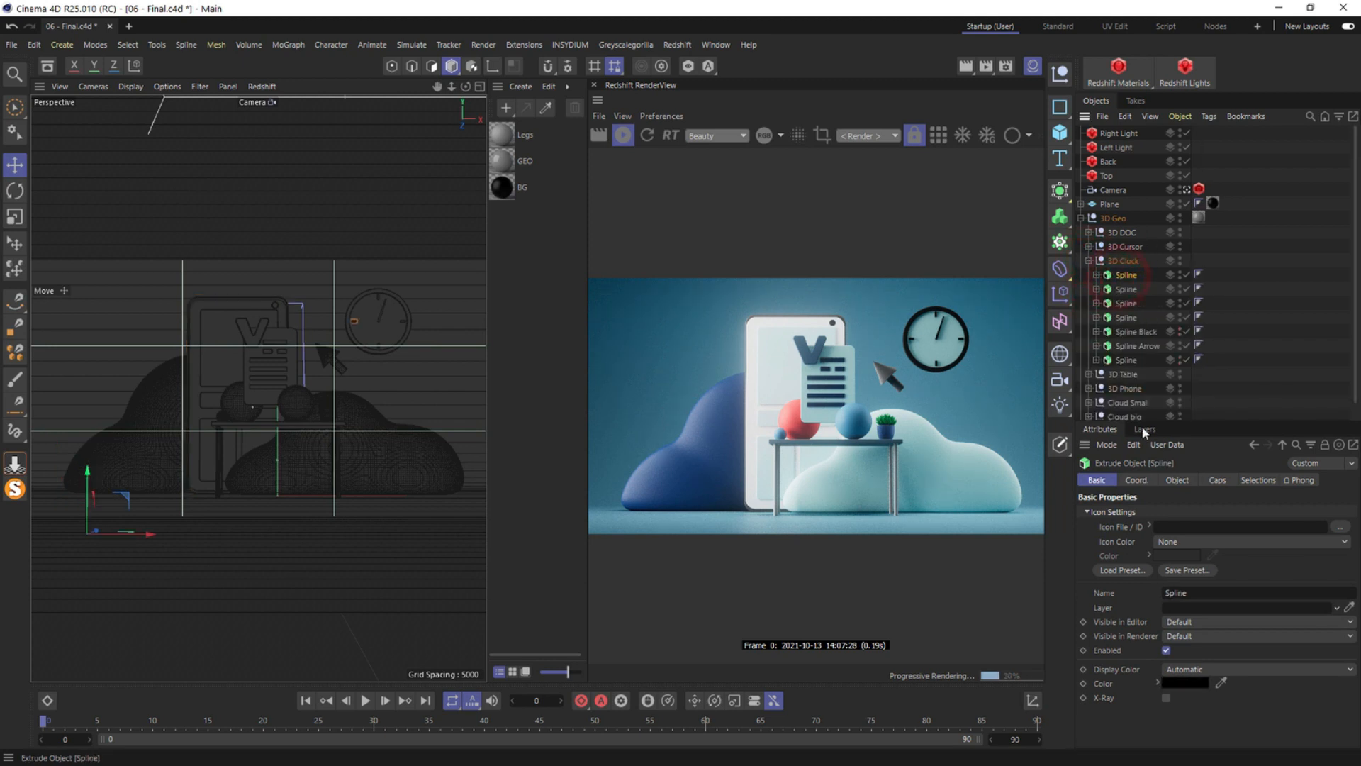
left_click(1125, 289)
left_click(1129, 318)
left_click(1128, 275, "shift")
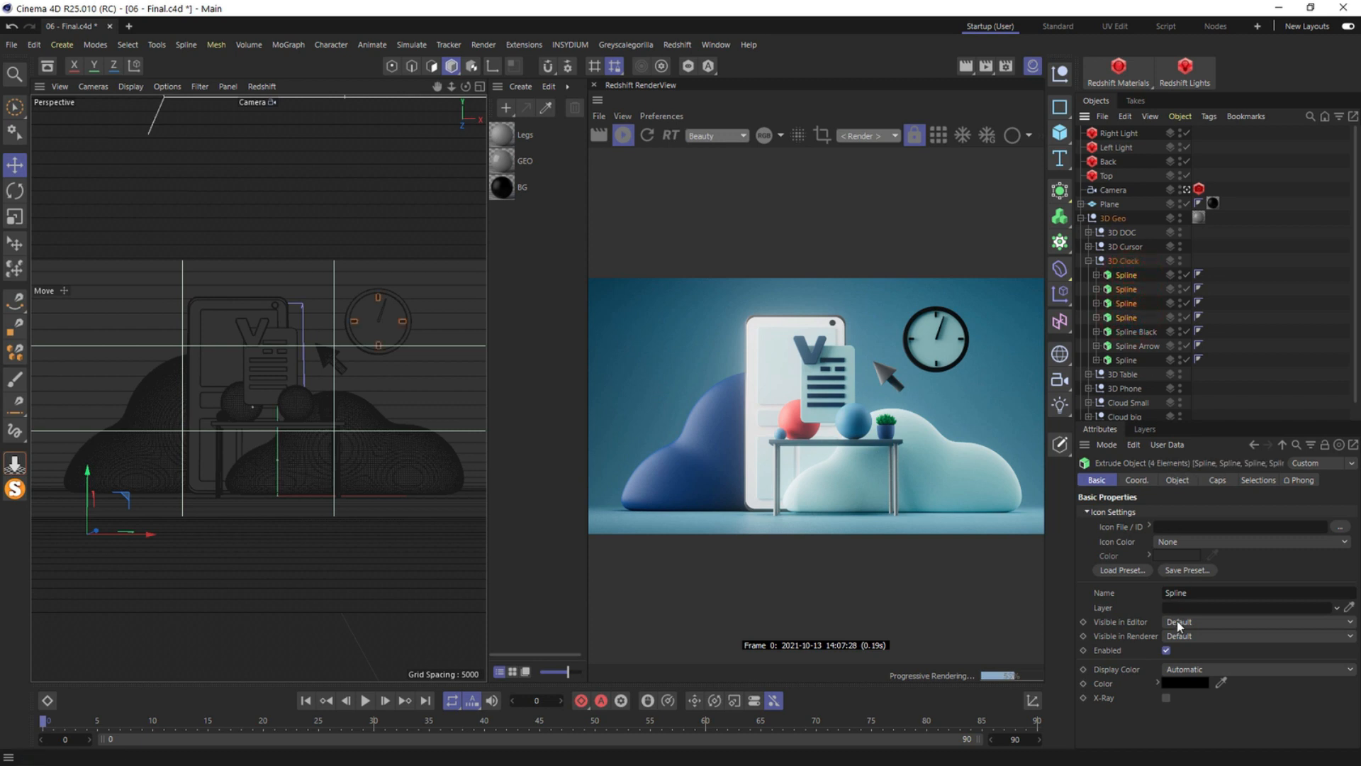
left_click(1180, 682)
left_click(1045, 712)
left_click_drag(1045, 713, 1046, 710)
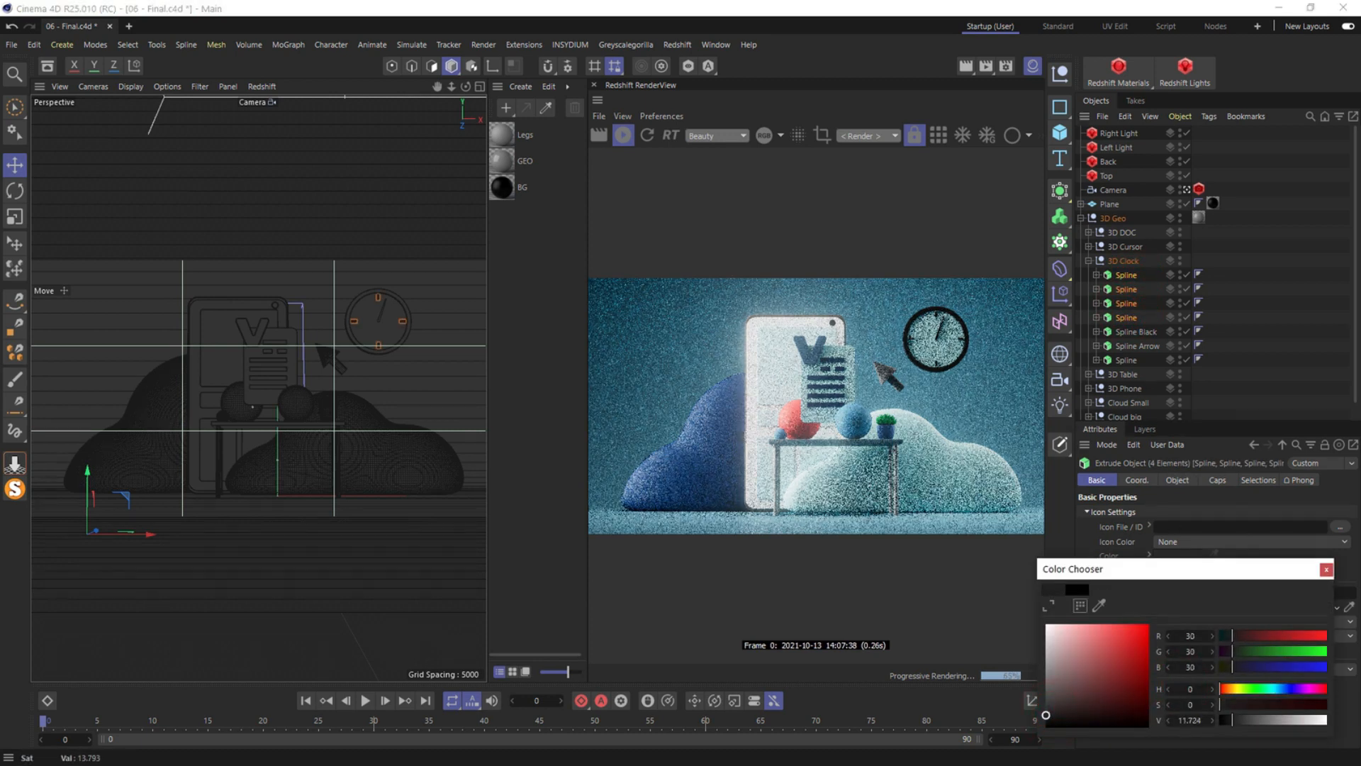
Try the red sphere's sampled color on the four clock hour marks and undo it
left_click(1146, 340)
left_click(1221, 682)
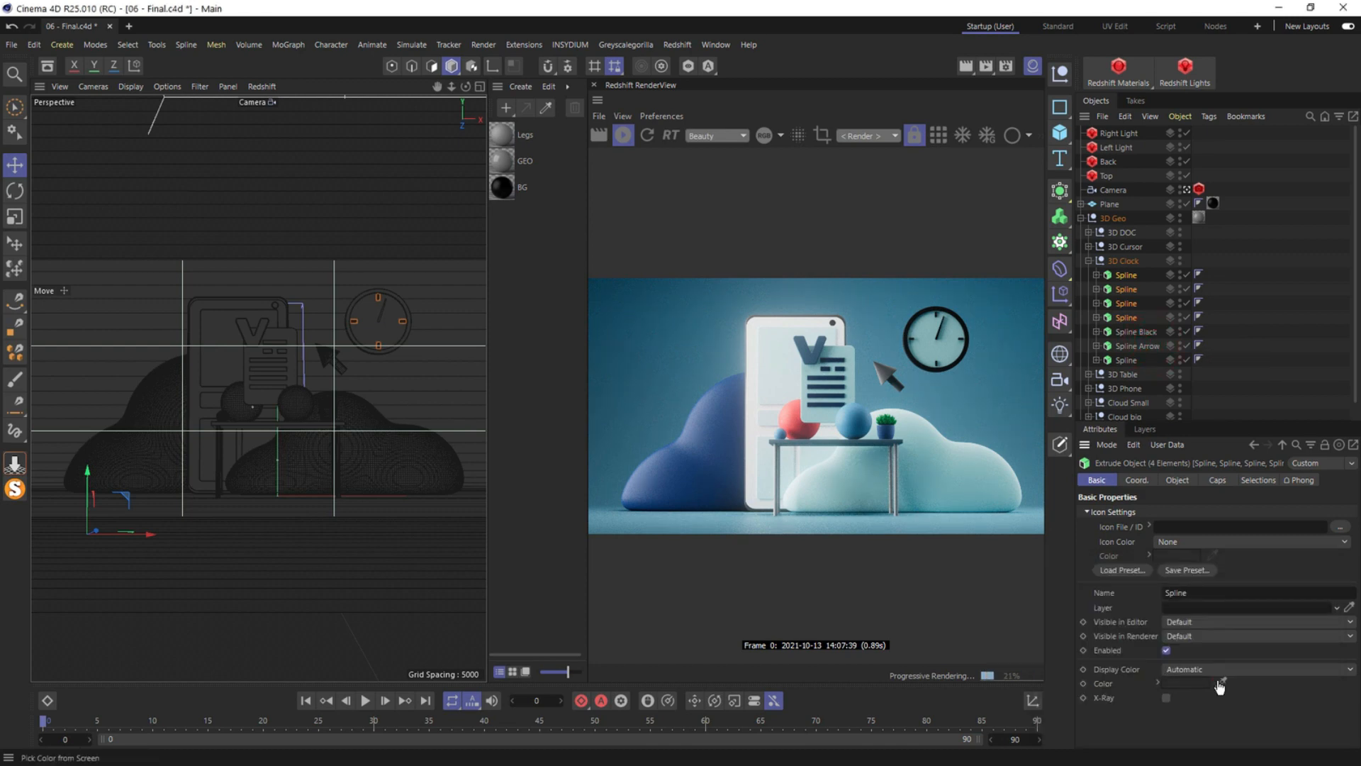
left_click(797, 416)
key("ctrl+z")
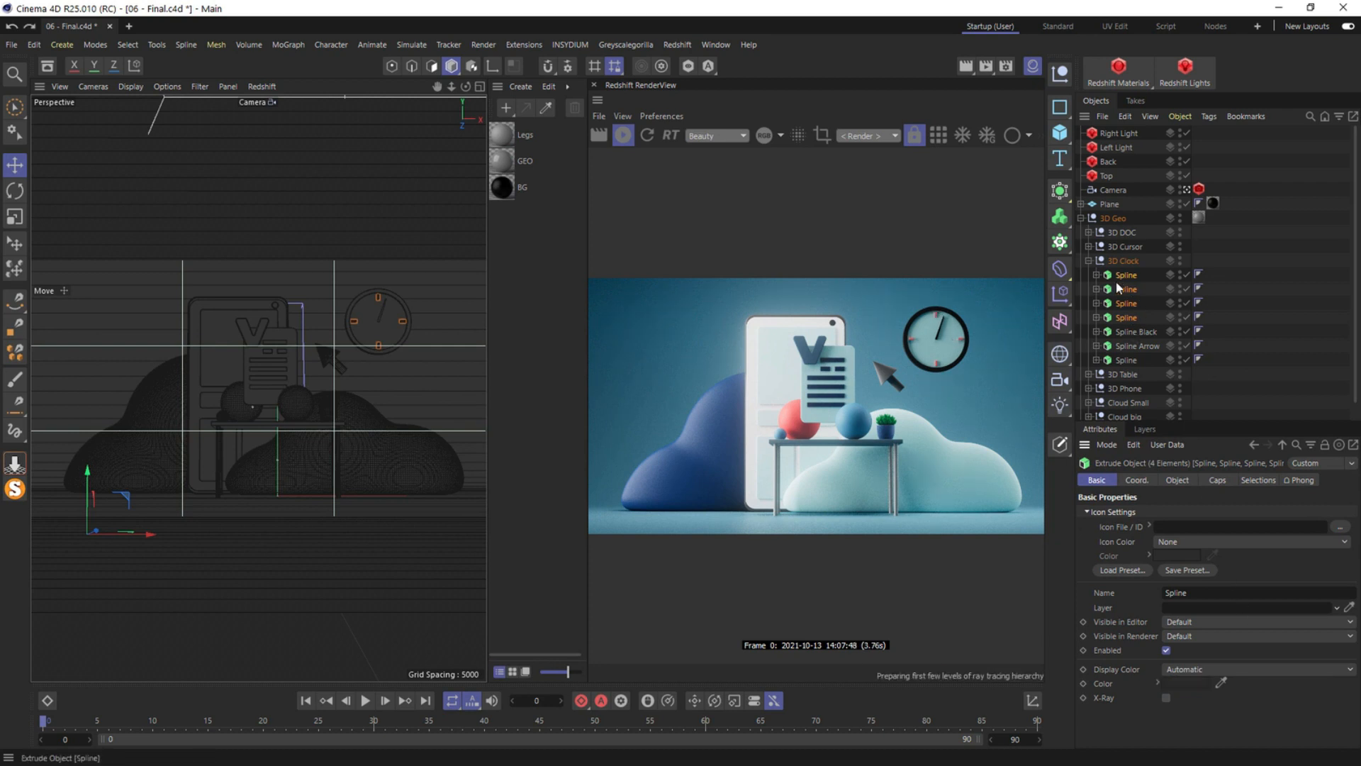
Color the clock hands with the red sampled from the sphere on the table
left_click(1133, 346)
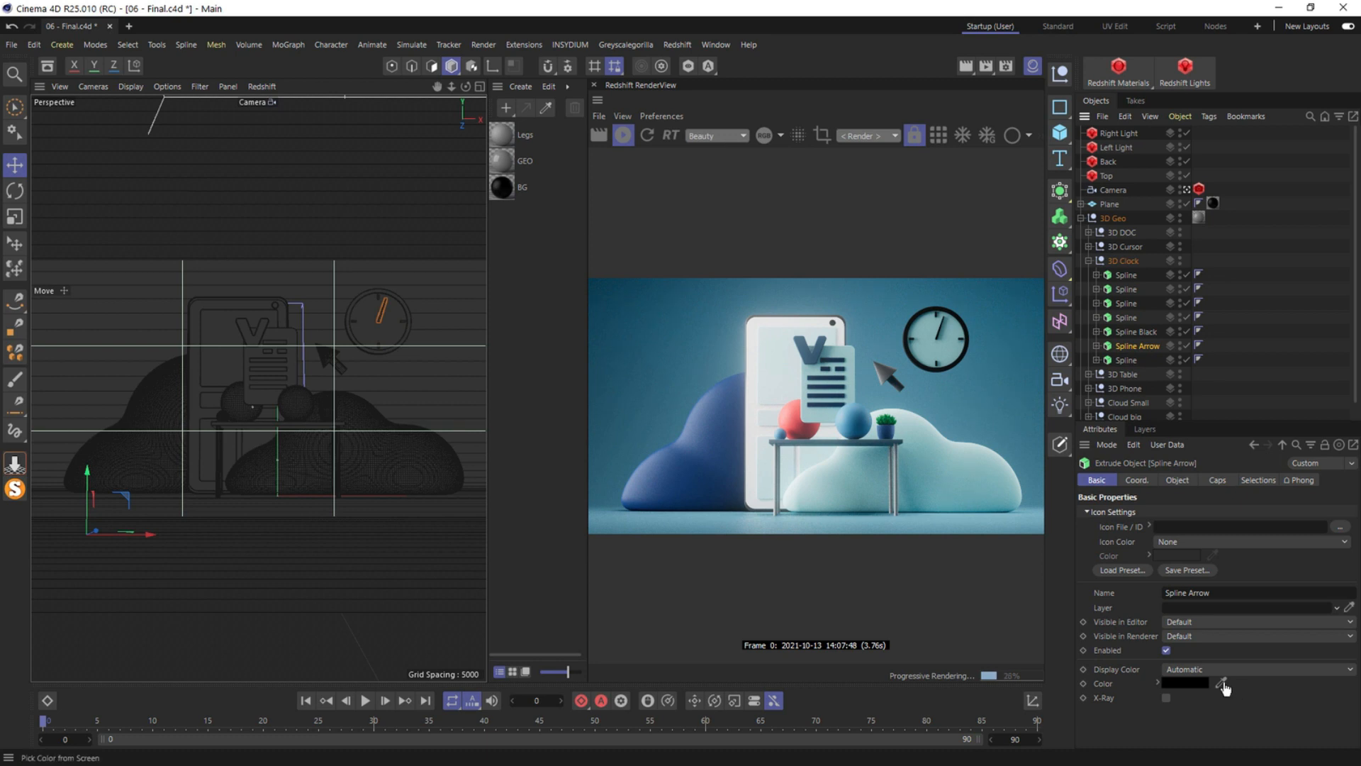
left_click(1222, 685)
left_click(799, 418)
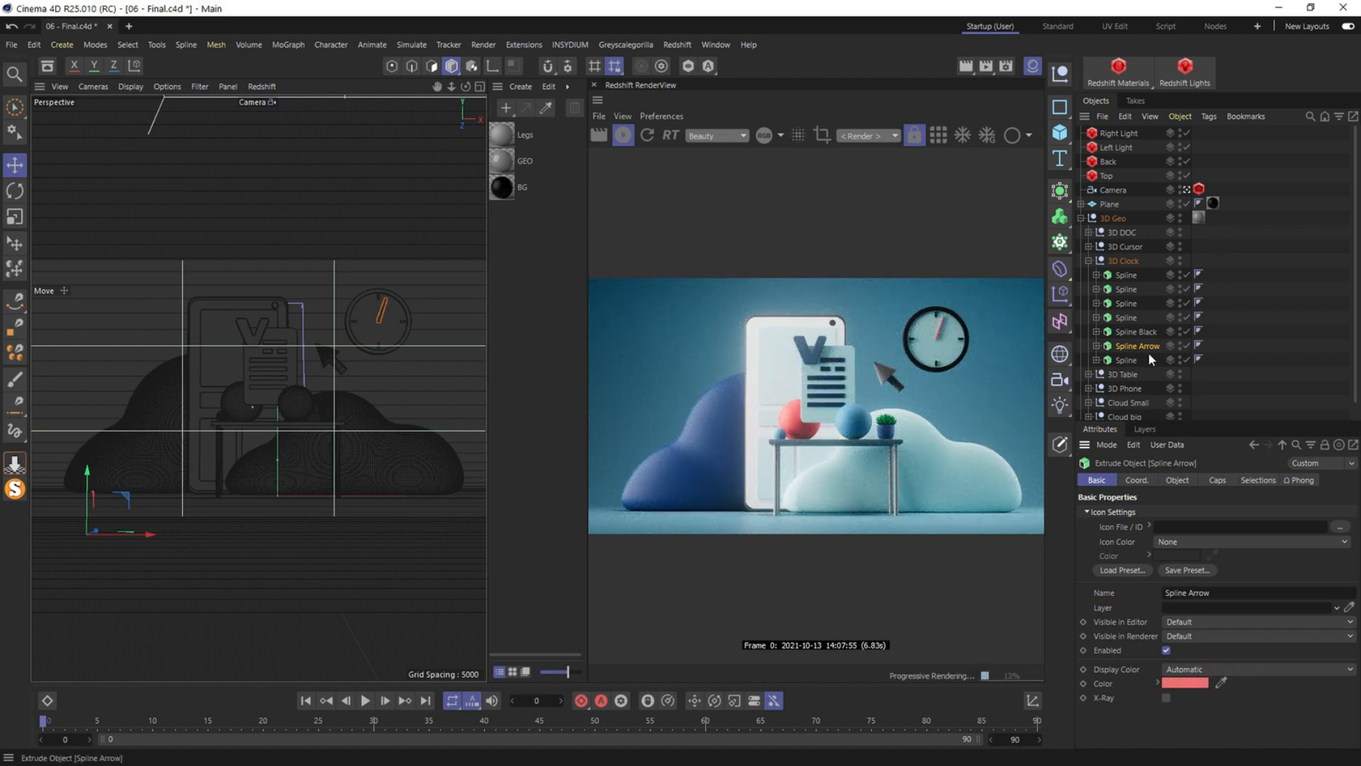
Set the clock rim's display color to a dark gray of RGB 77, 76, 76
left_click(1121, 360)
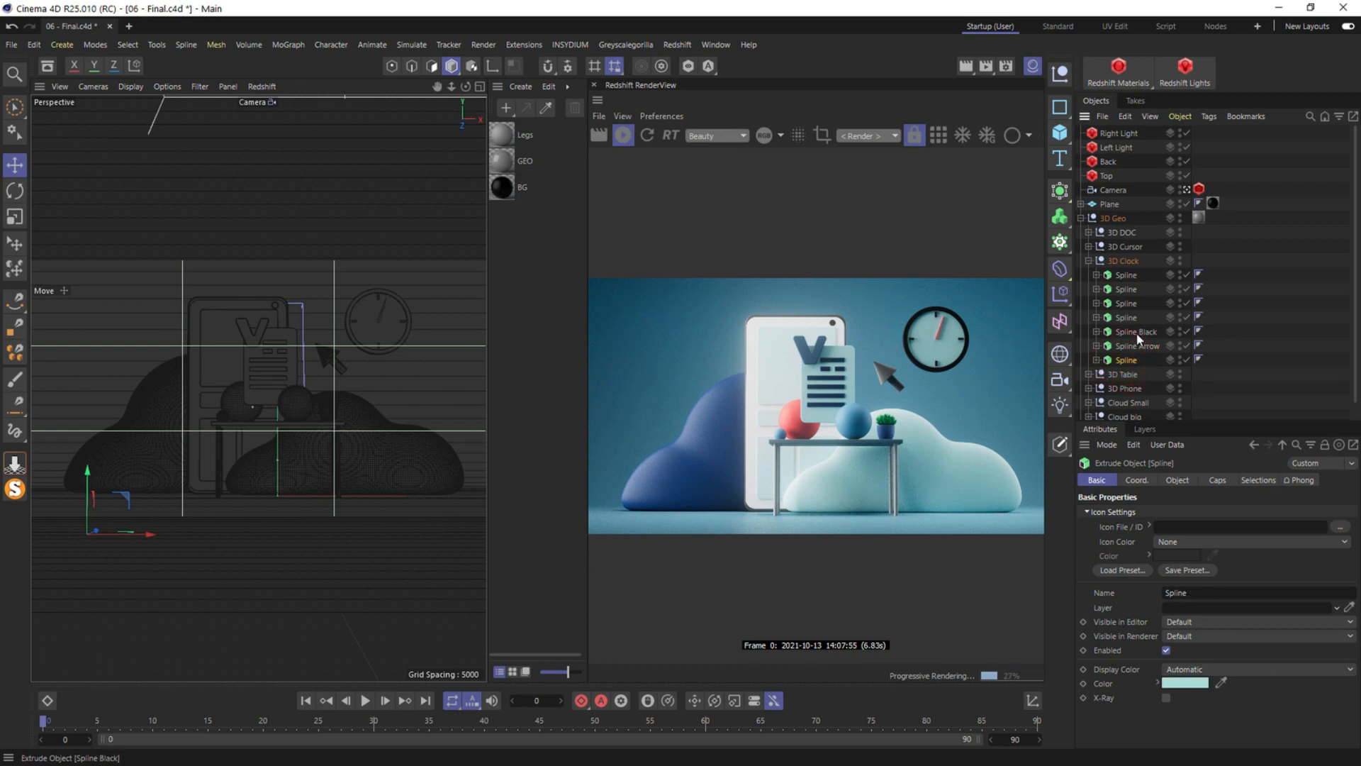
left_click(1137, 337)
left_click(1188, 682)
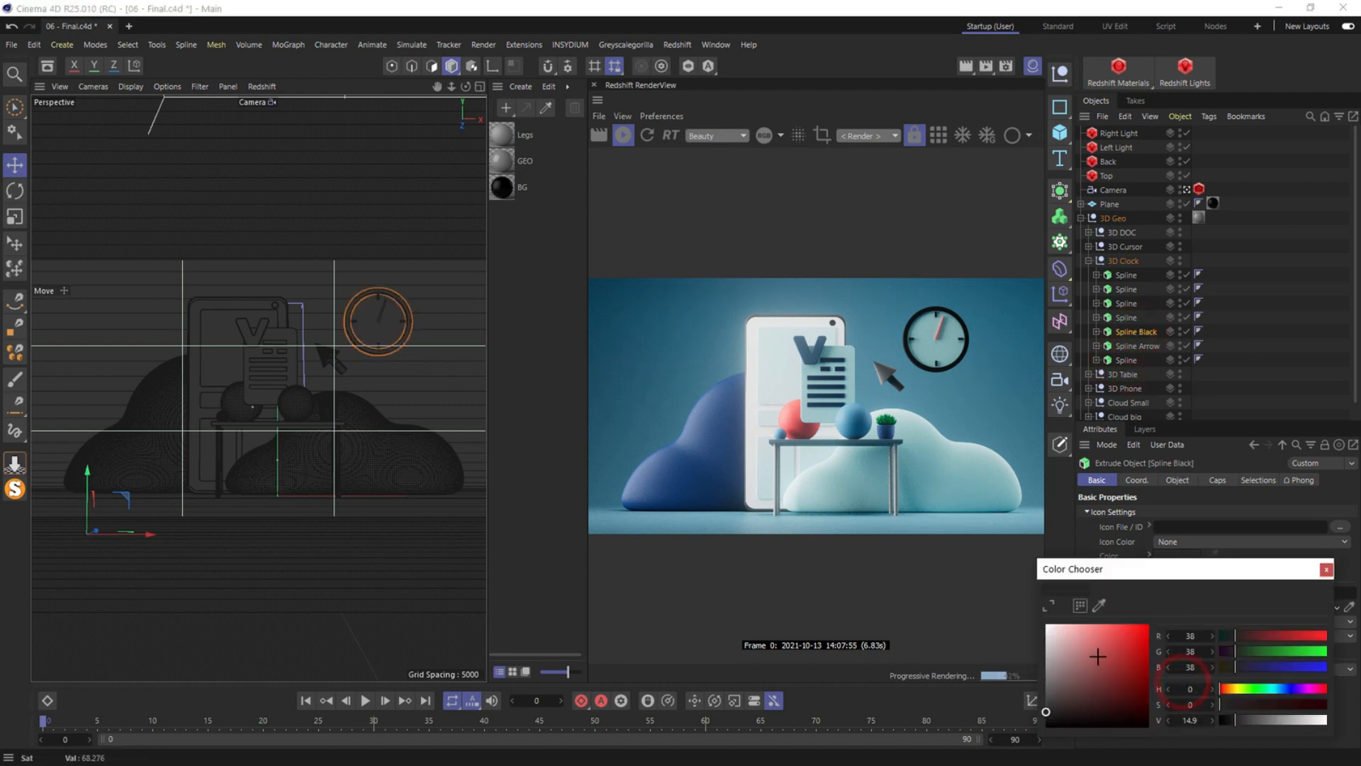
left_click_drag(1046, 679, 1048, 696)
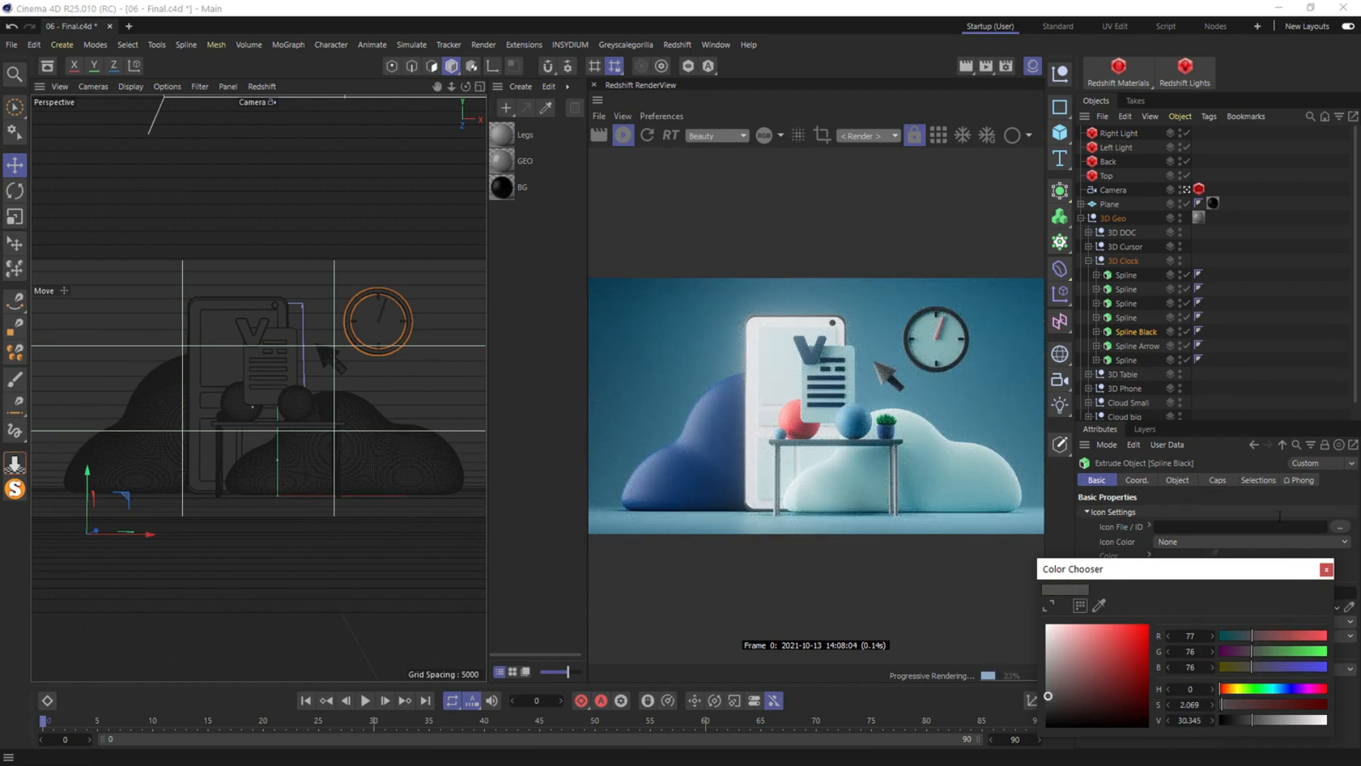
Select the four clock hour marks together and set their display color to white, RGB 255, 255, 255
left_click(1126, 275)
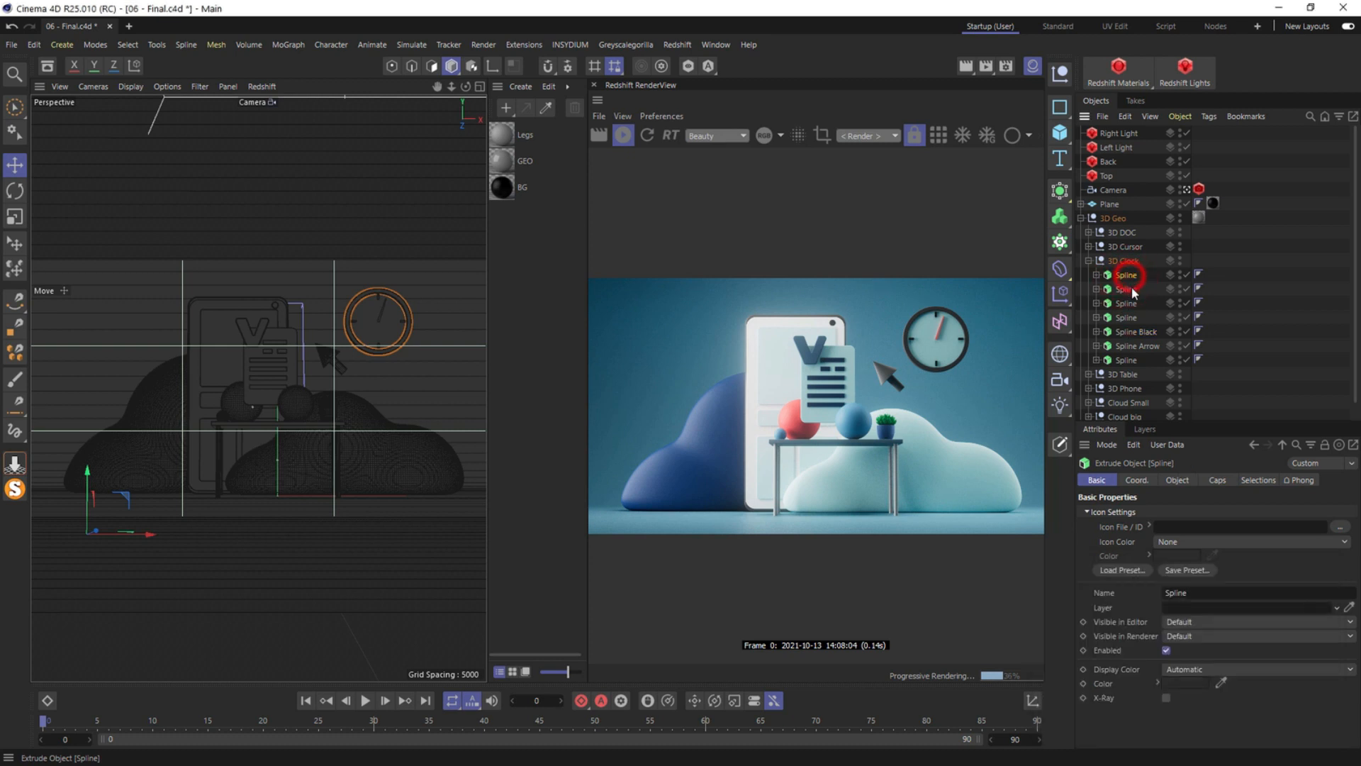
left_click(1126, 317, "shift")
left_click(1174, 682)
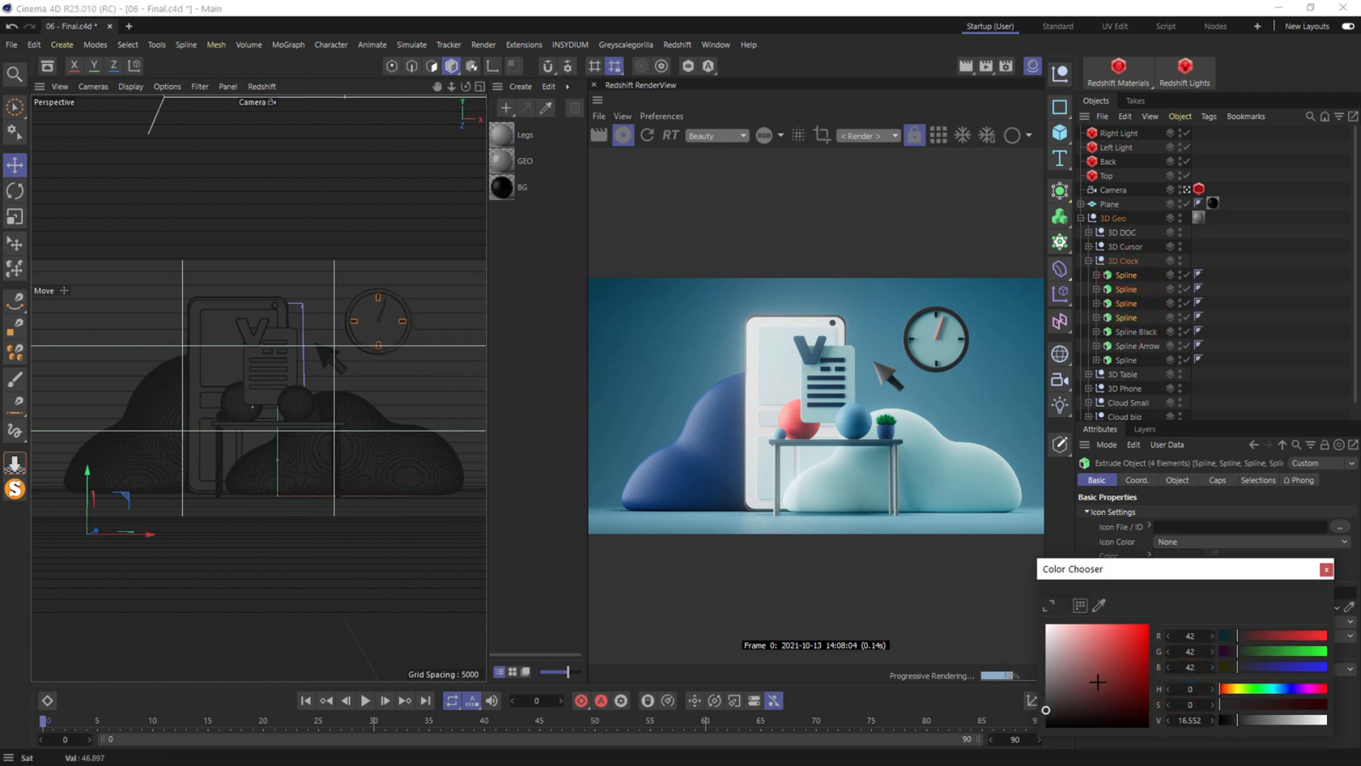
left_click_drag(1045, 709, 1046, 624)
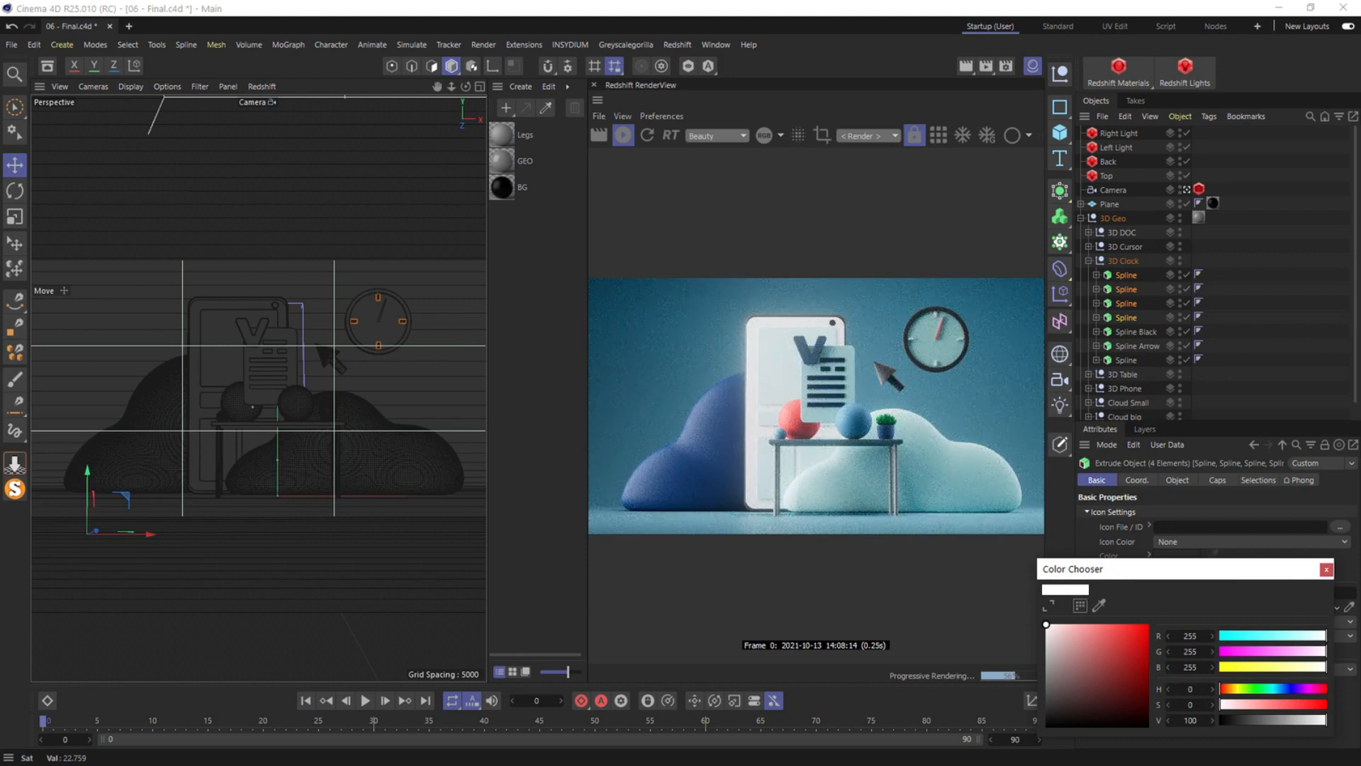
Try colors sampled from the rendered scene on the hour marks, including the back cloud's blue and the sphere's red
left_click(1098, 605)
left_click(971, 454)
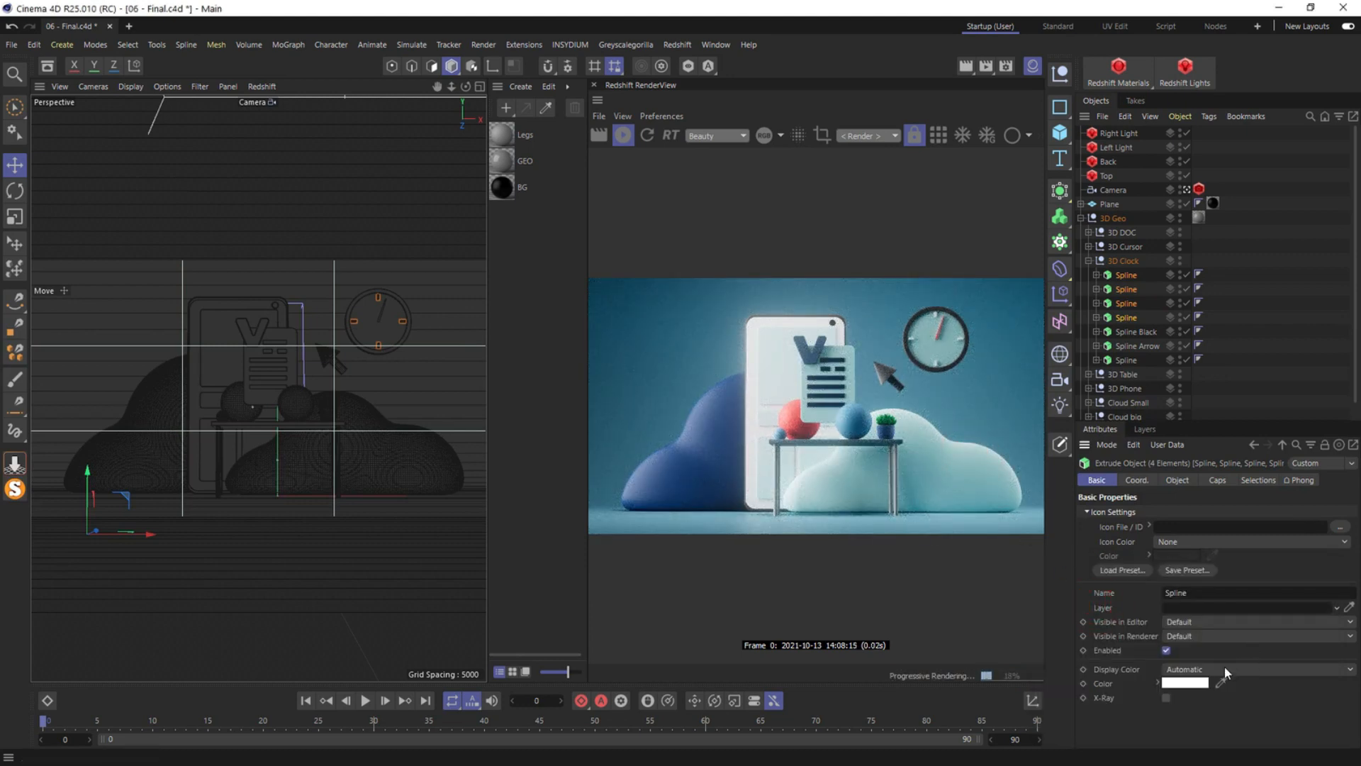
left_click(1221, 683)
left_click(992, 467)
left_click(1221, 681)
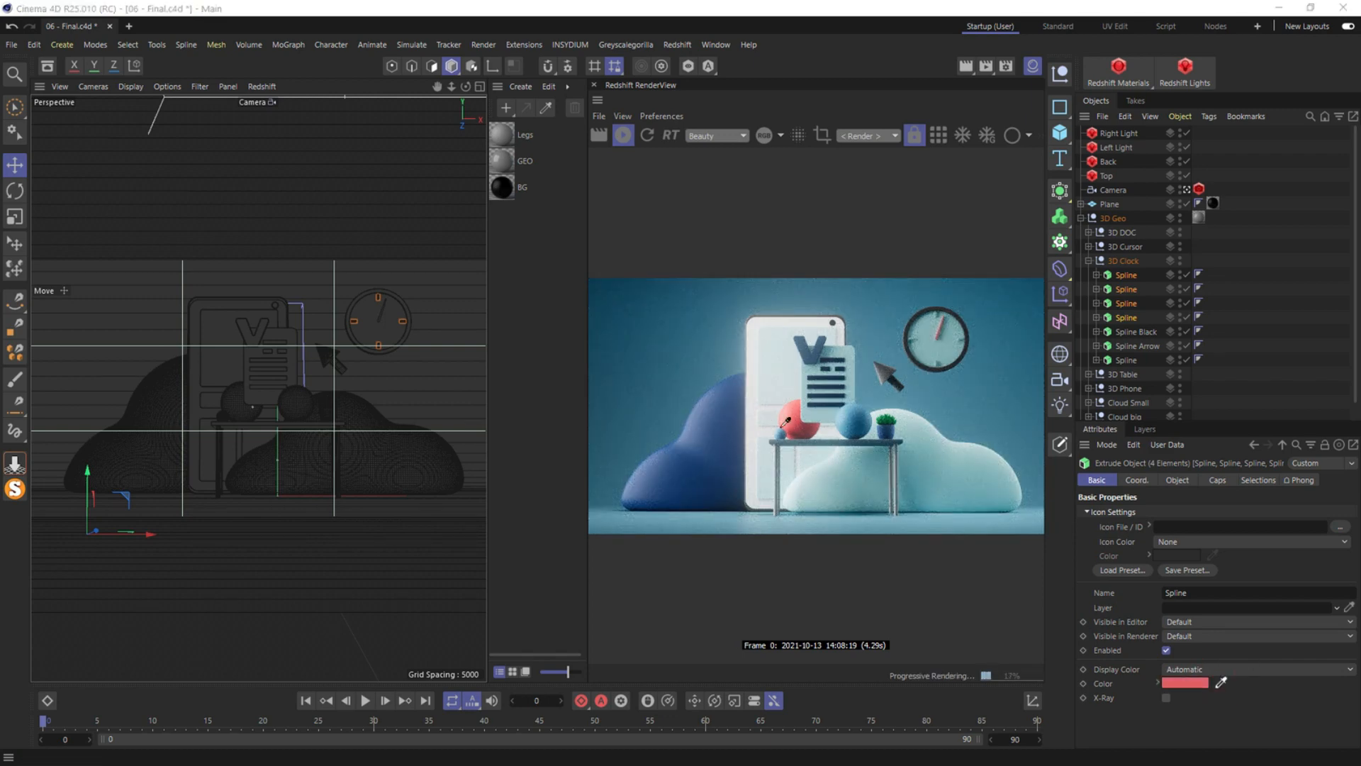
left_click(712, 415)
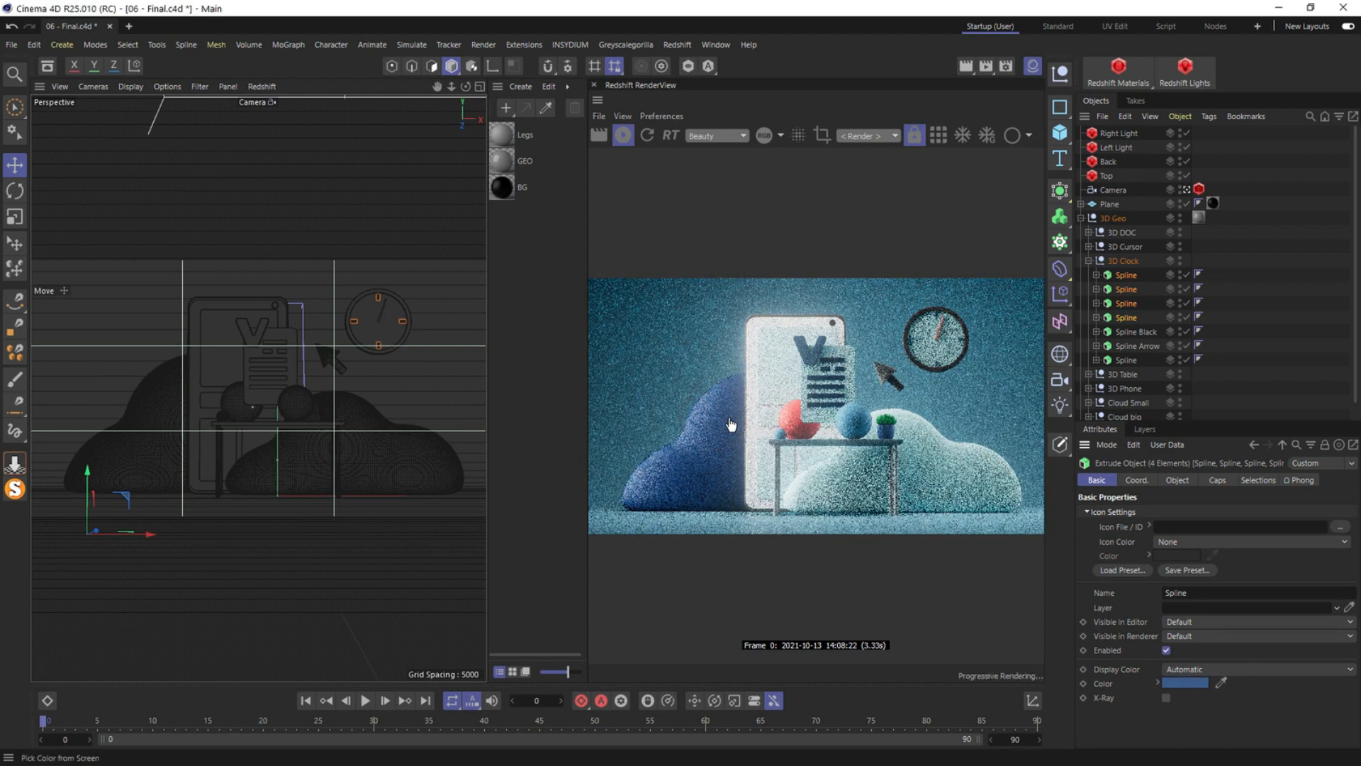
left_click(1221, 681)
left_click(795, 426)
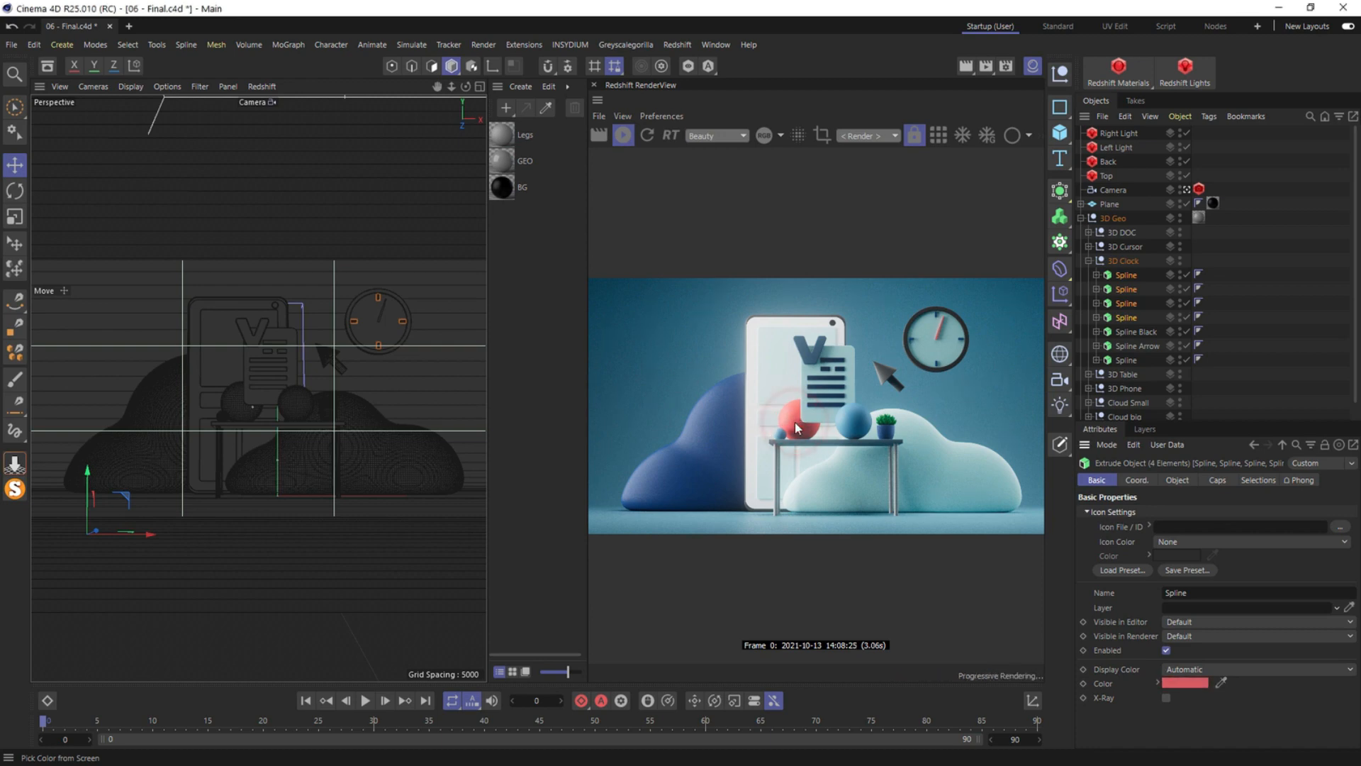
Set the four clock hour marks to a dark gray of RGB 65, 65, 65
left_click(1185, 682)
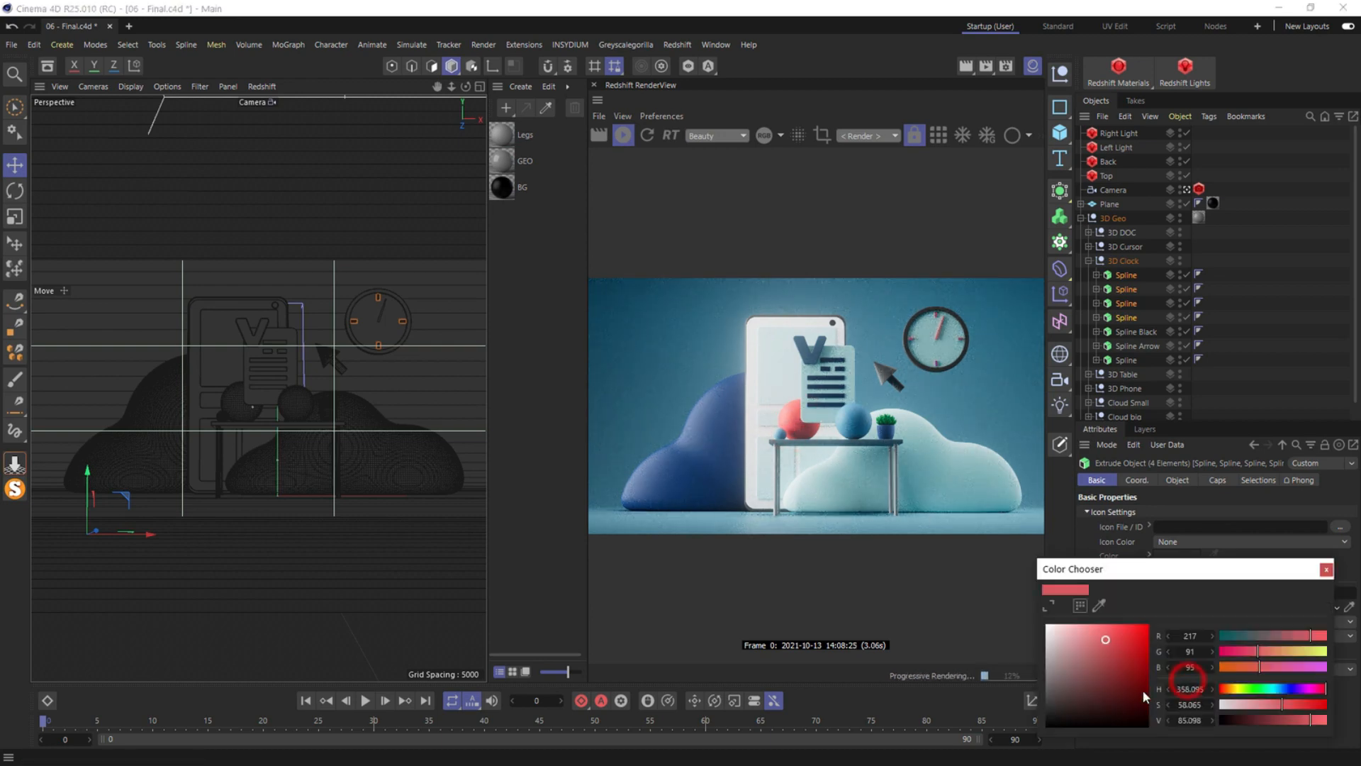
left_click(1046, 686)
left_click_drag(1046, 686, 1046, 700)
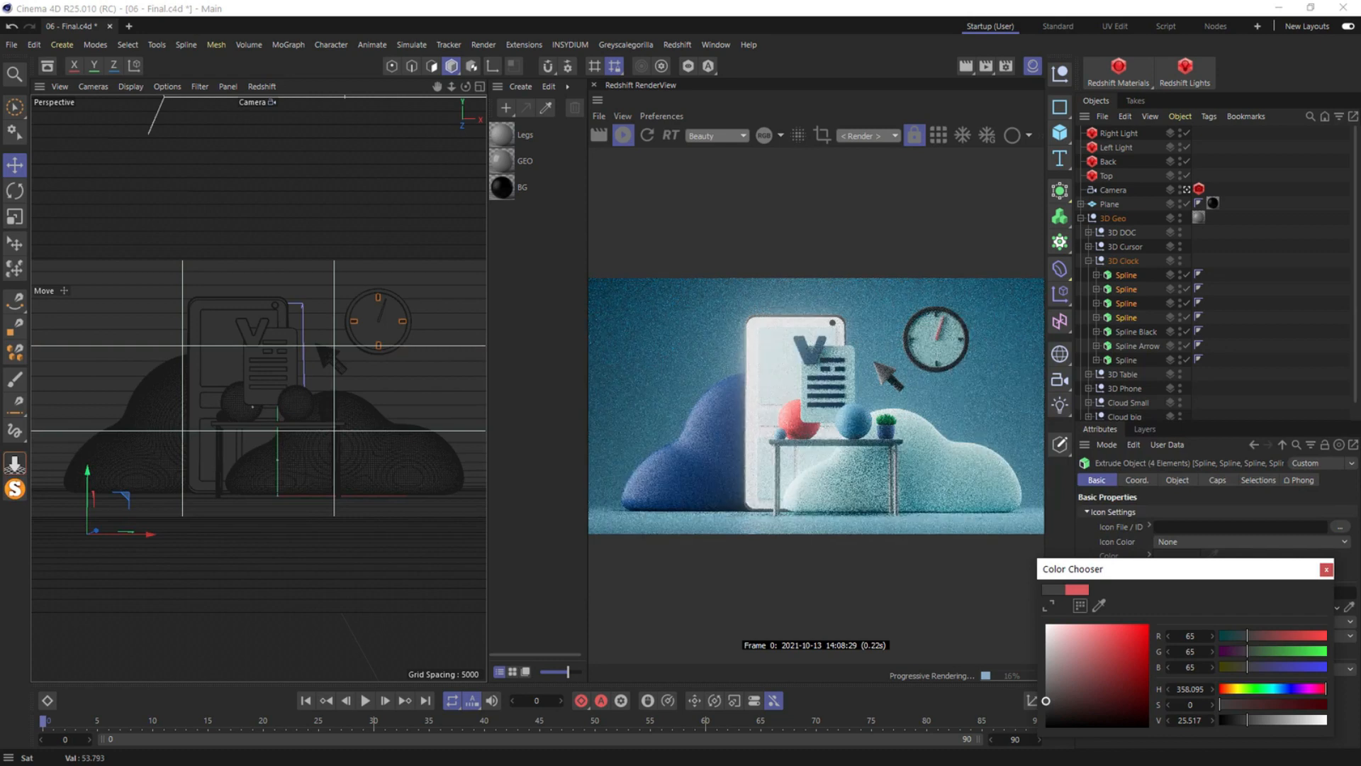
left_click(1210, 442)
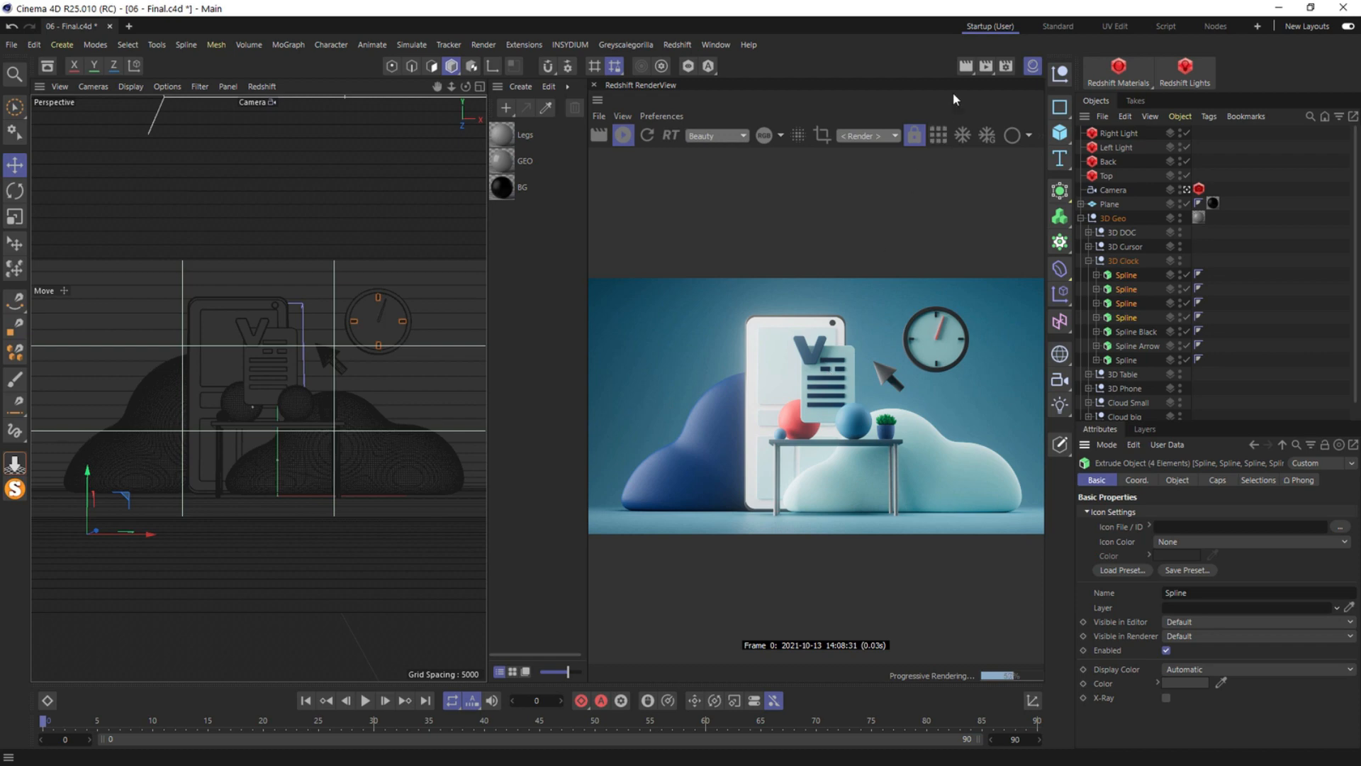
In the render settings, turn off saving of the multi-pass image and collapse its options
left_click(1006, 66)
left_click(790, 126)
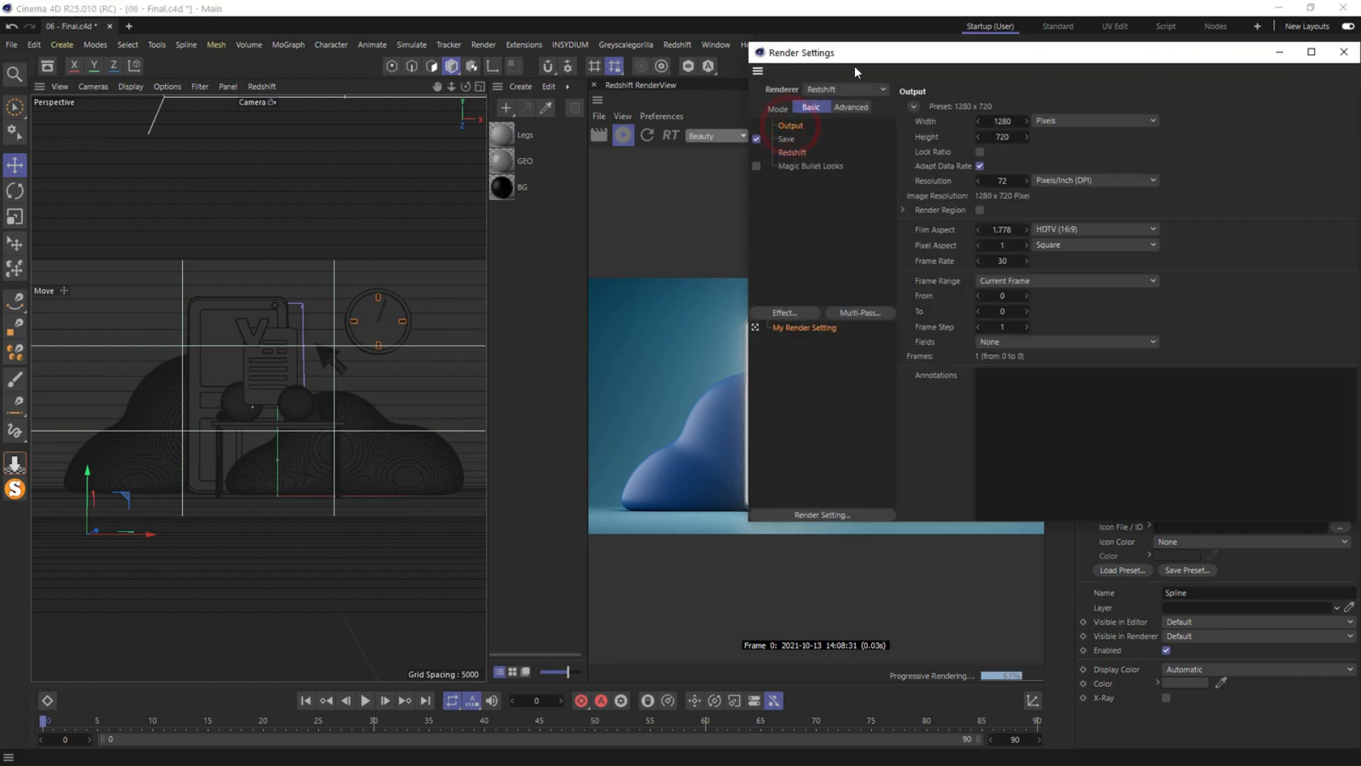
left_click(787, 140)
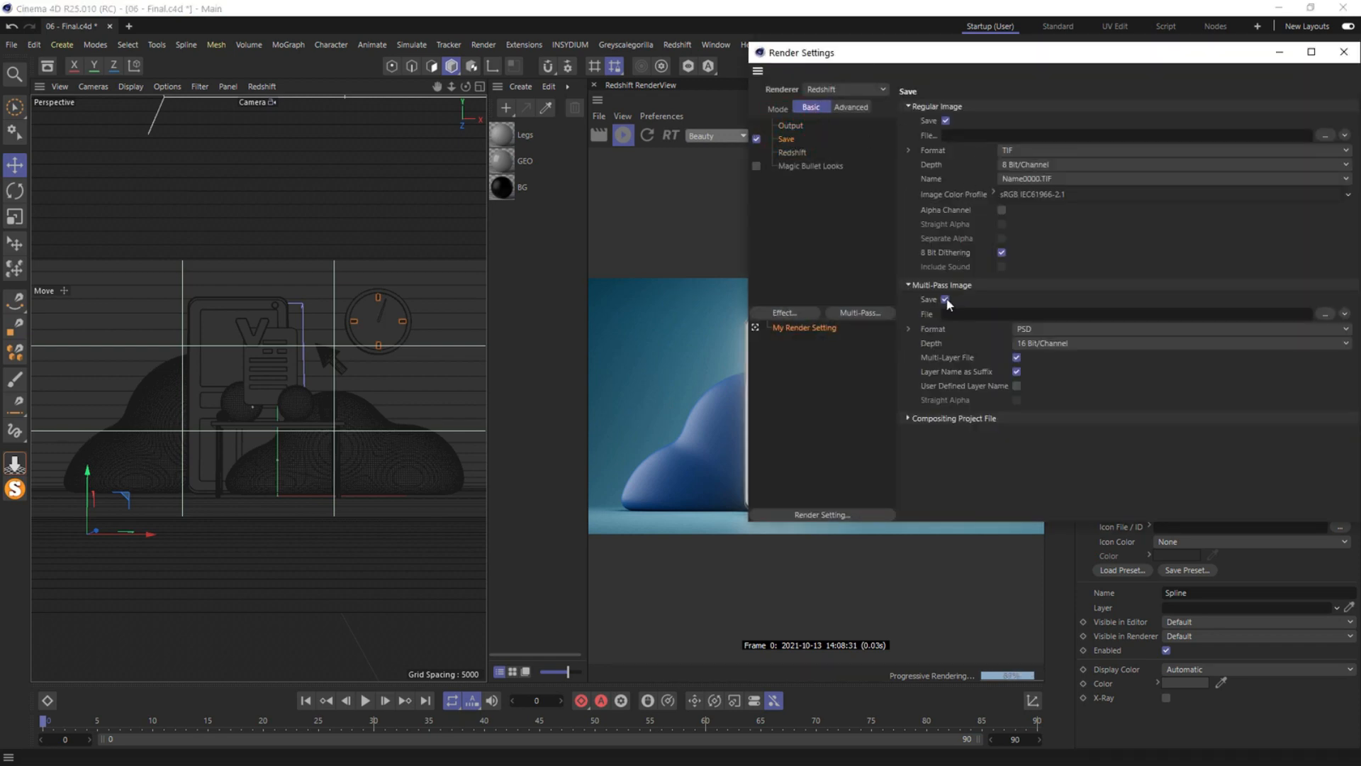
left_click(946, 299)
left_click(909, 285)
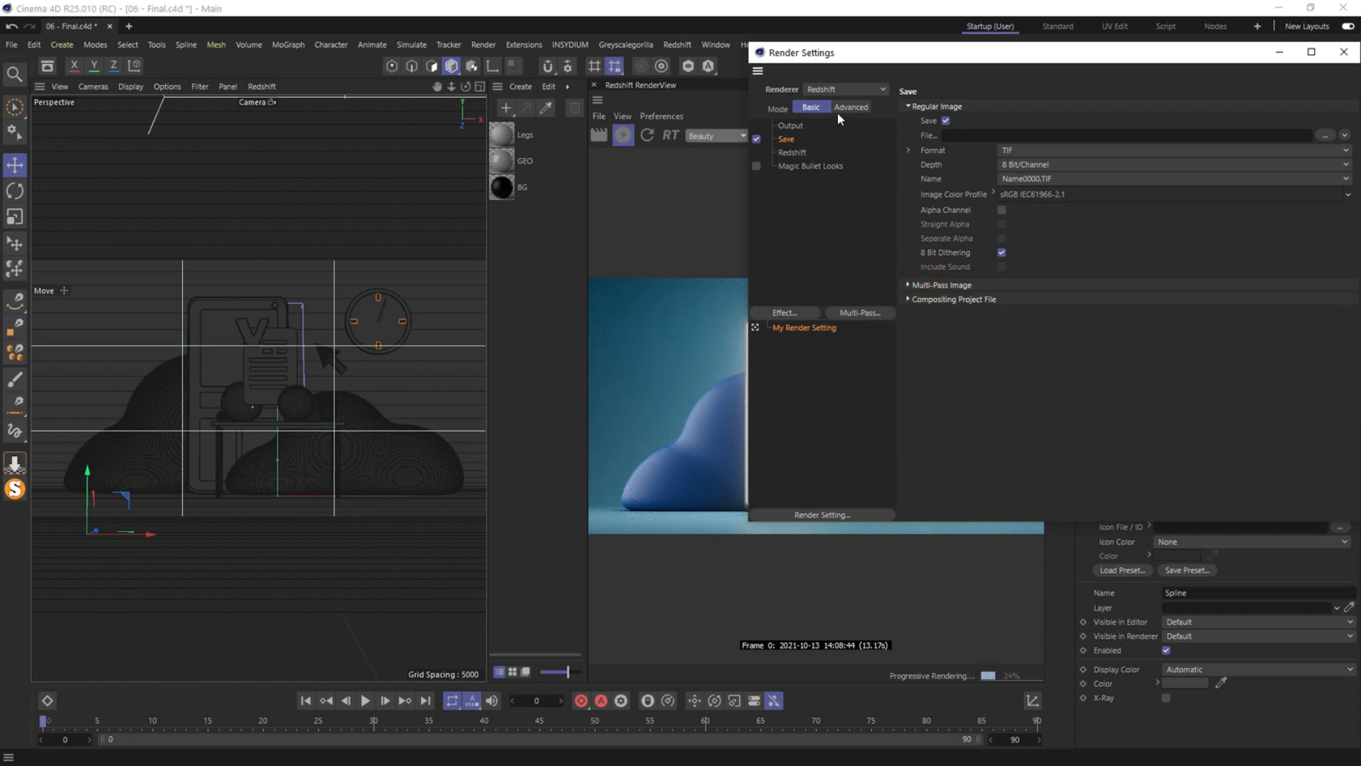
Review the Redshift render settings, including the bucket quality threshold, and close them
left_click(793, 152)
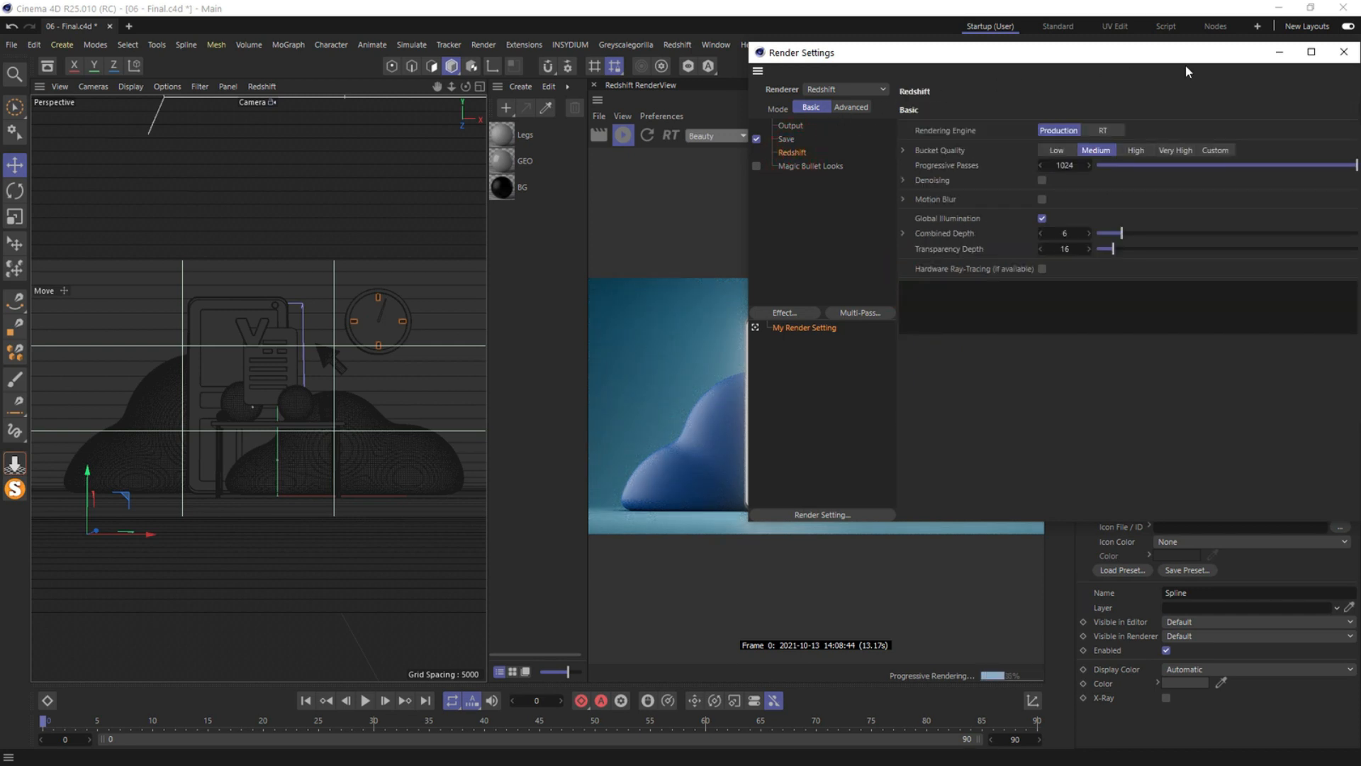
left_click(903, 150)
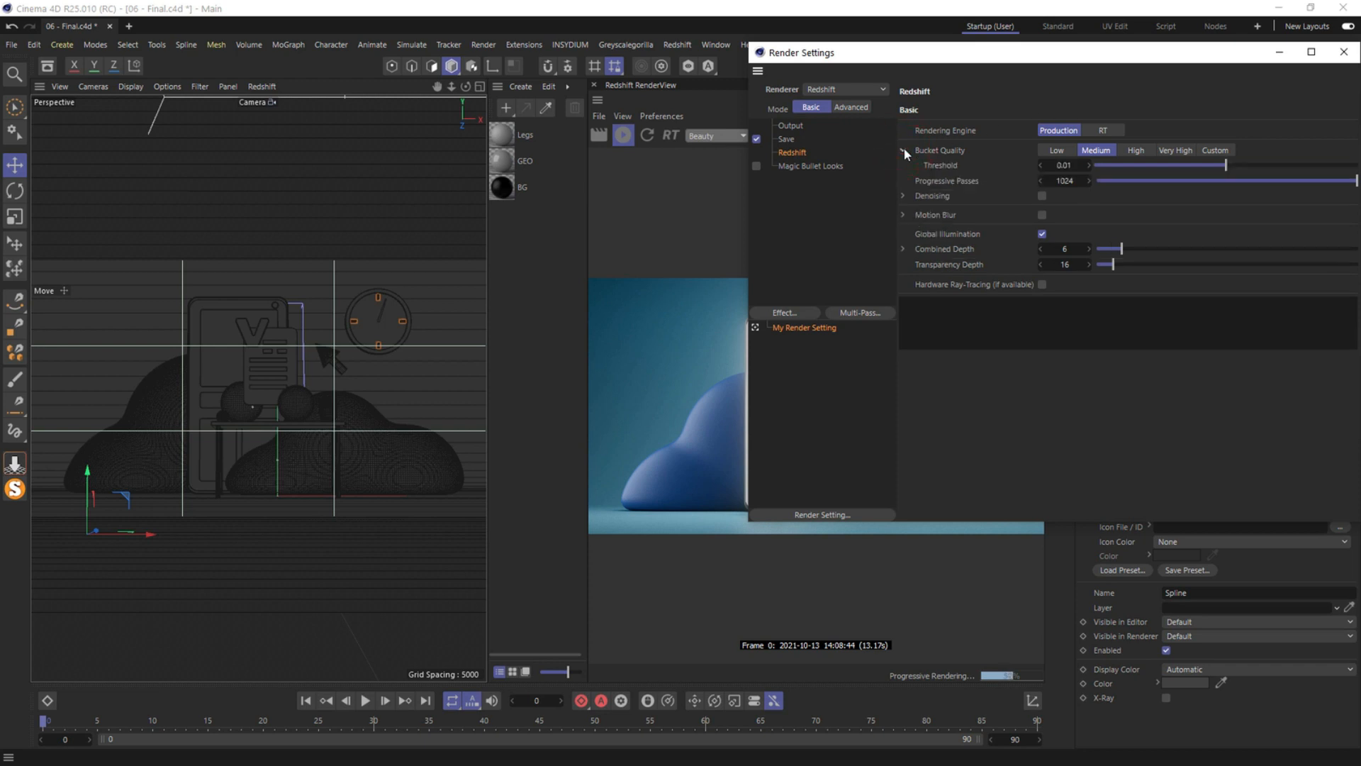
left_click_drag(1170, 54, 858, 123)
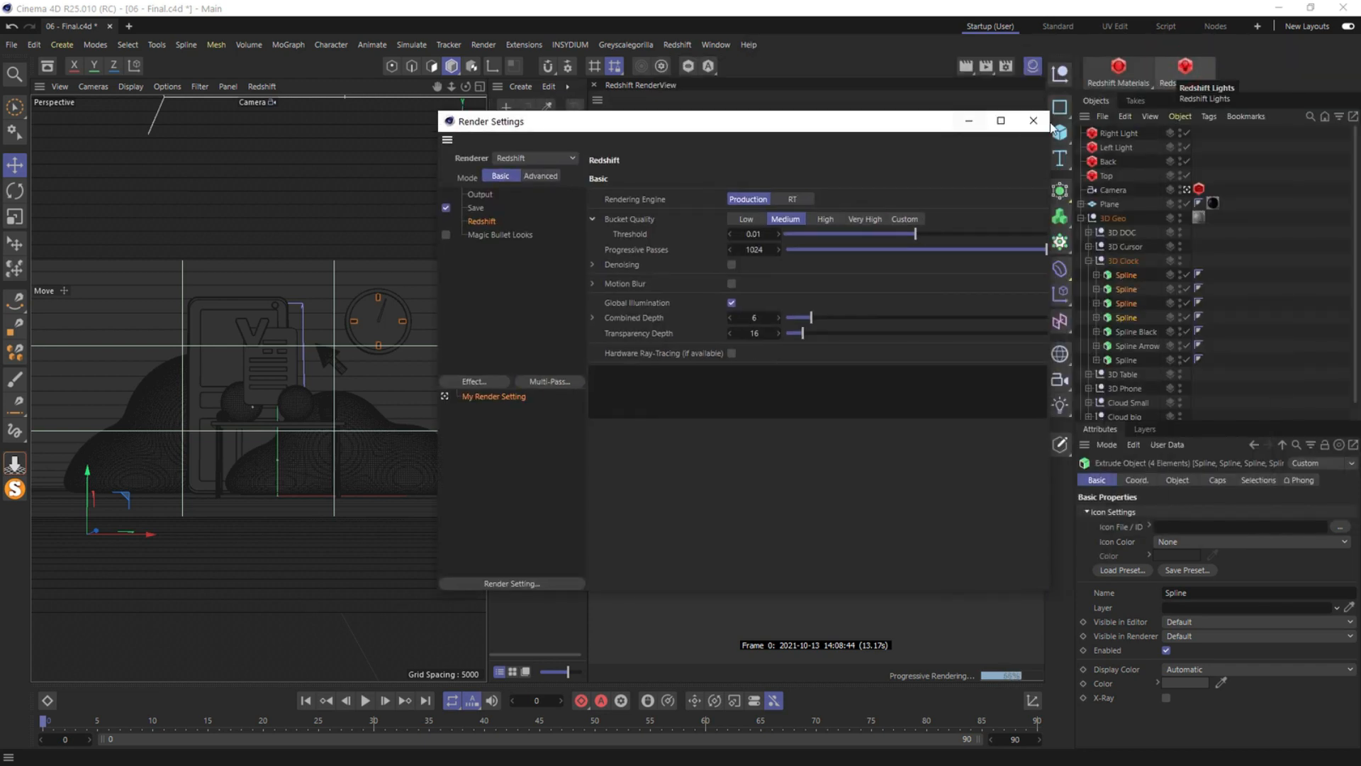
left_click(1033, 121)
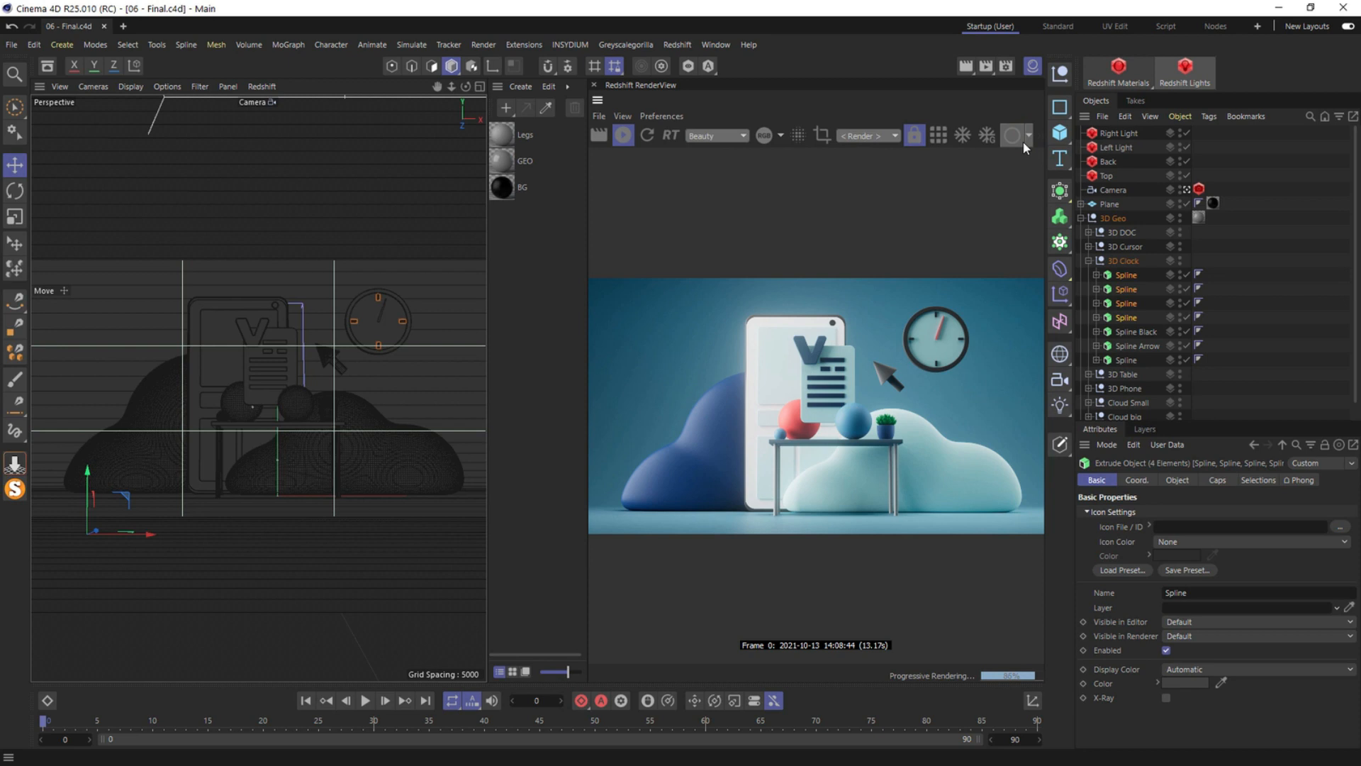
Enable Hardware Ray-Tracing in the Redshift render settings
left_click(1006, 68)
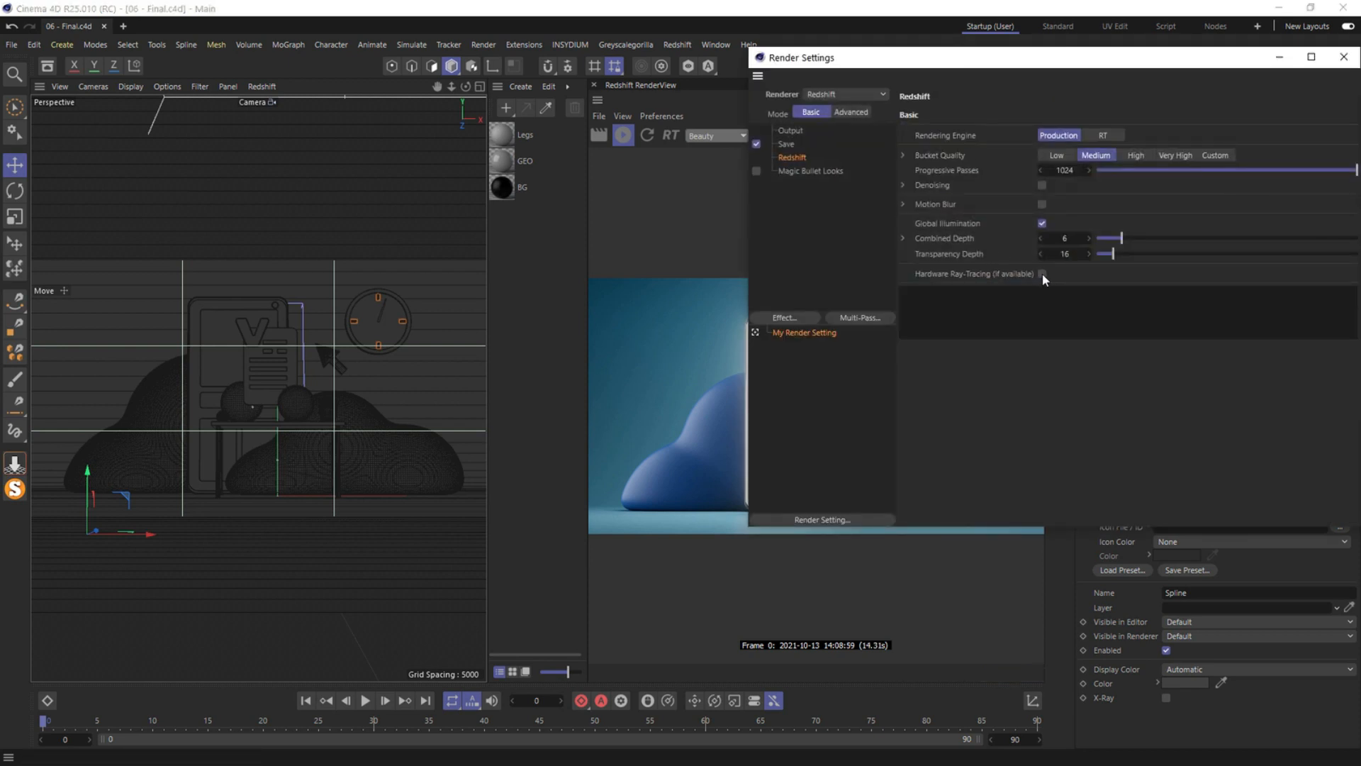
left_click(1042, 274)
left_click(1341, 61)
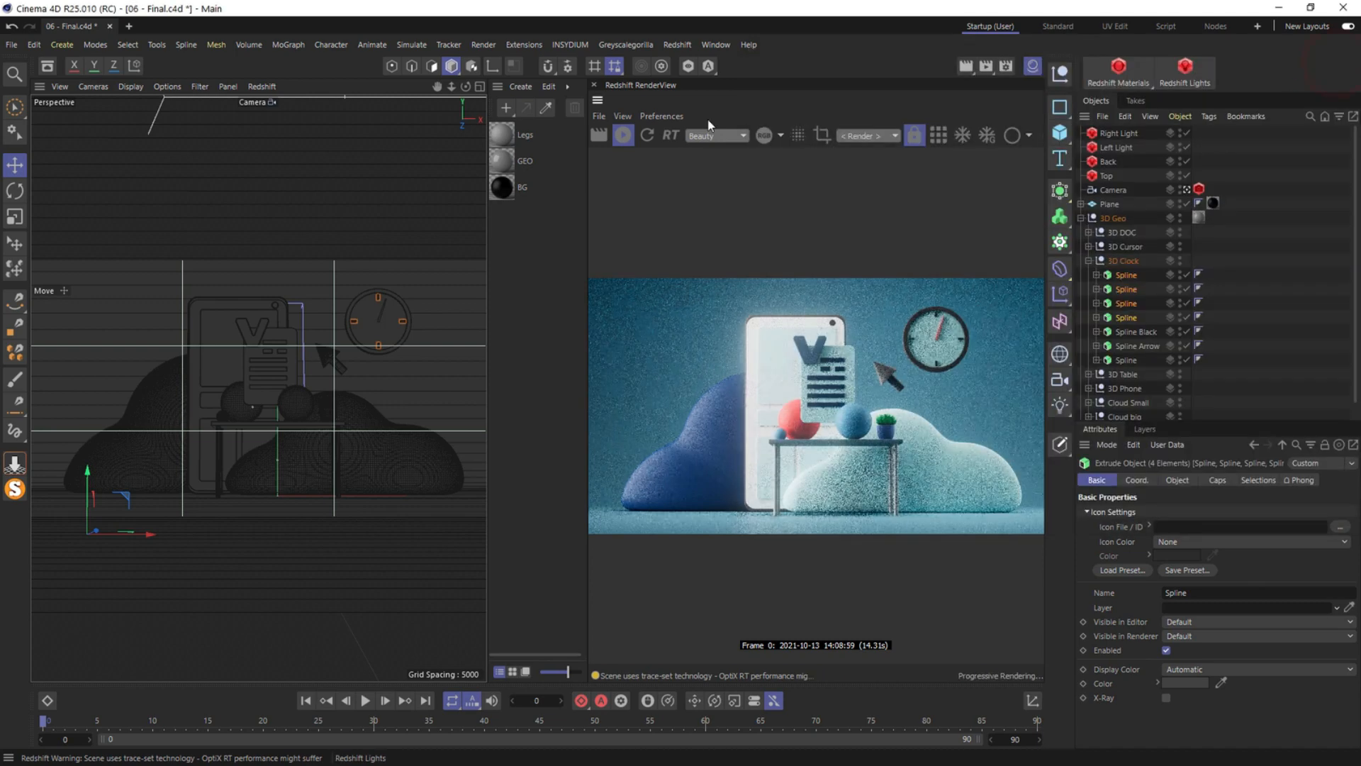
Render the scene to the Picture Viewer, close the Redshift Feedback Display, and widen the viewer window to show the image
left_click(989, 62)
left_click_drag(995, 54, 790, 52)
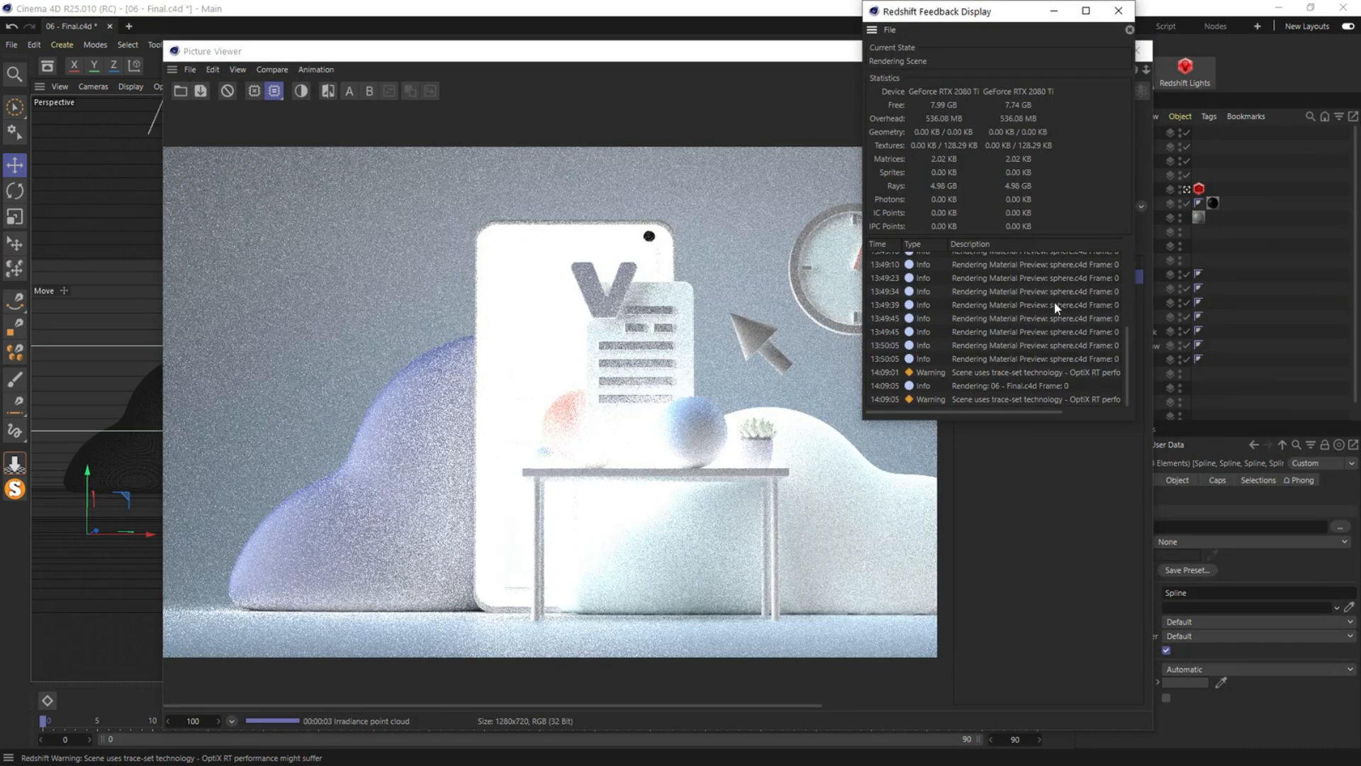
left_click(1118, 11)
left_click_drag(1153, 298, 1308, 299)
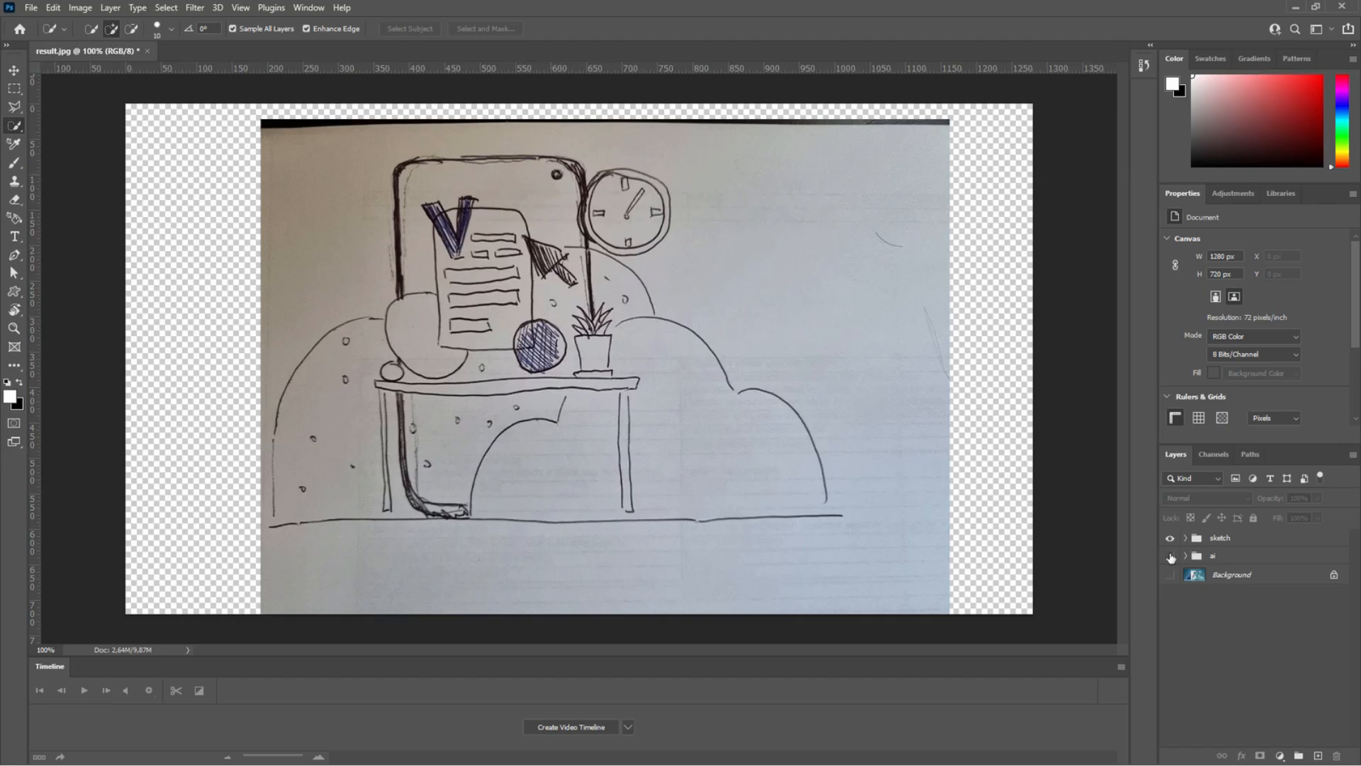
In Photoshop, step result.jpg from the sketch group to the vector artwork group and on to the Background render by switching layer visibility
left_click(1170, 556)
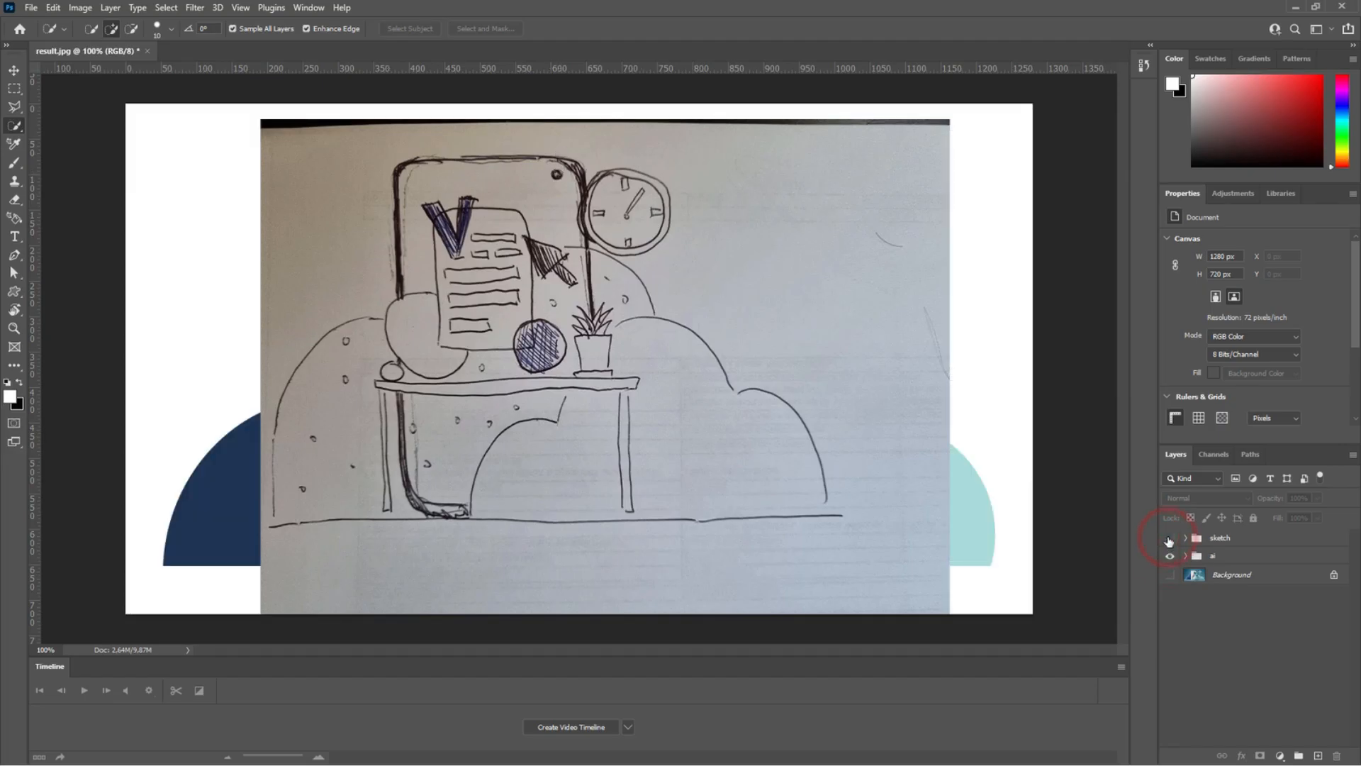
left_click(1170, 538)
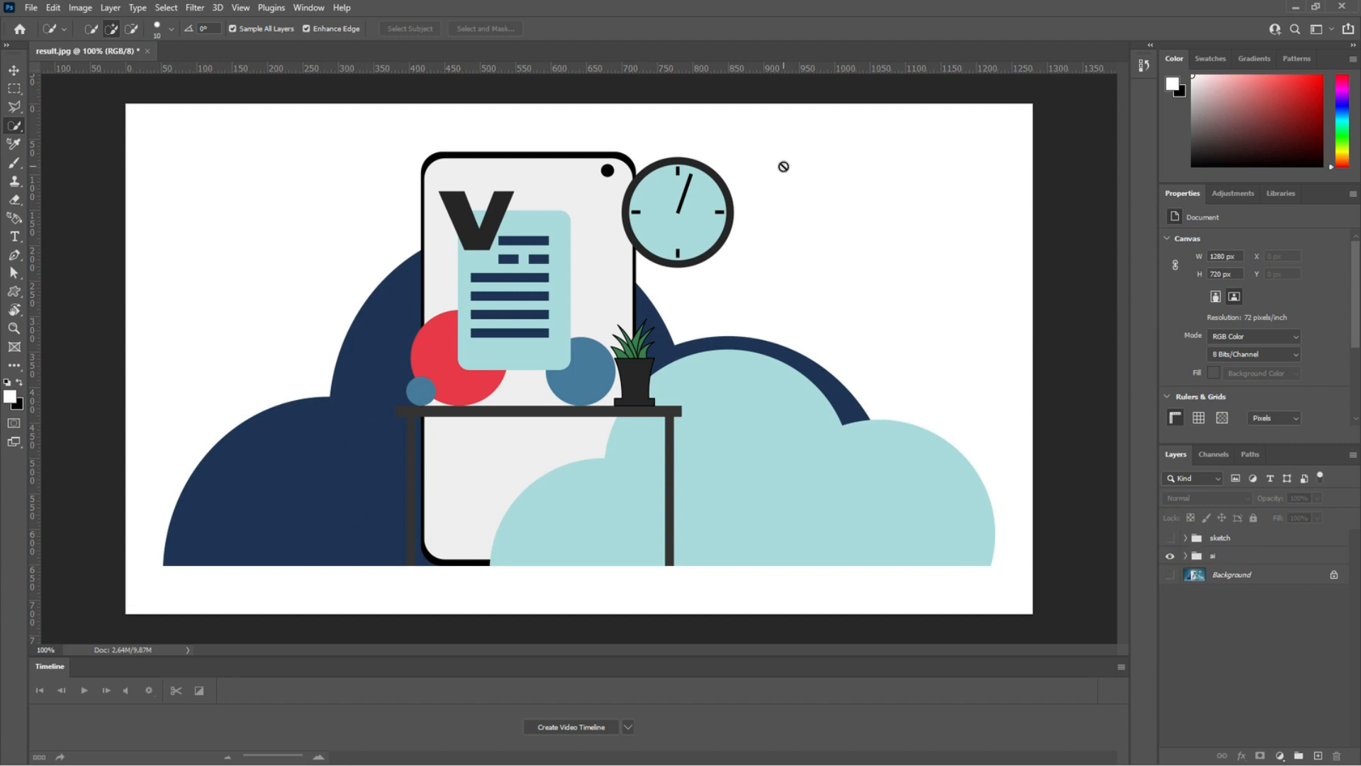
left_click(1169, 574)
left_click(1169, 559)
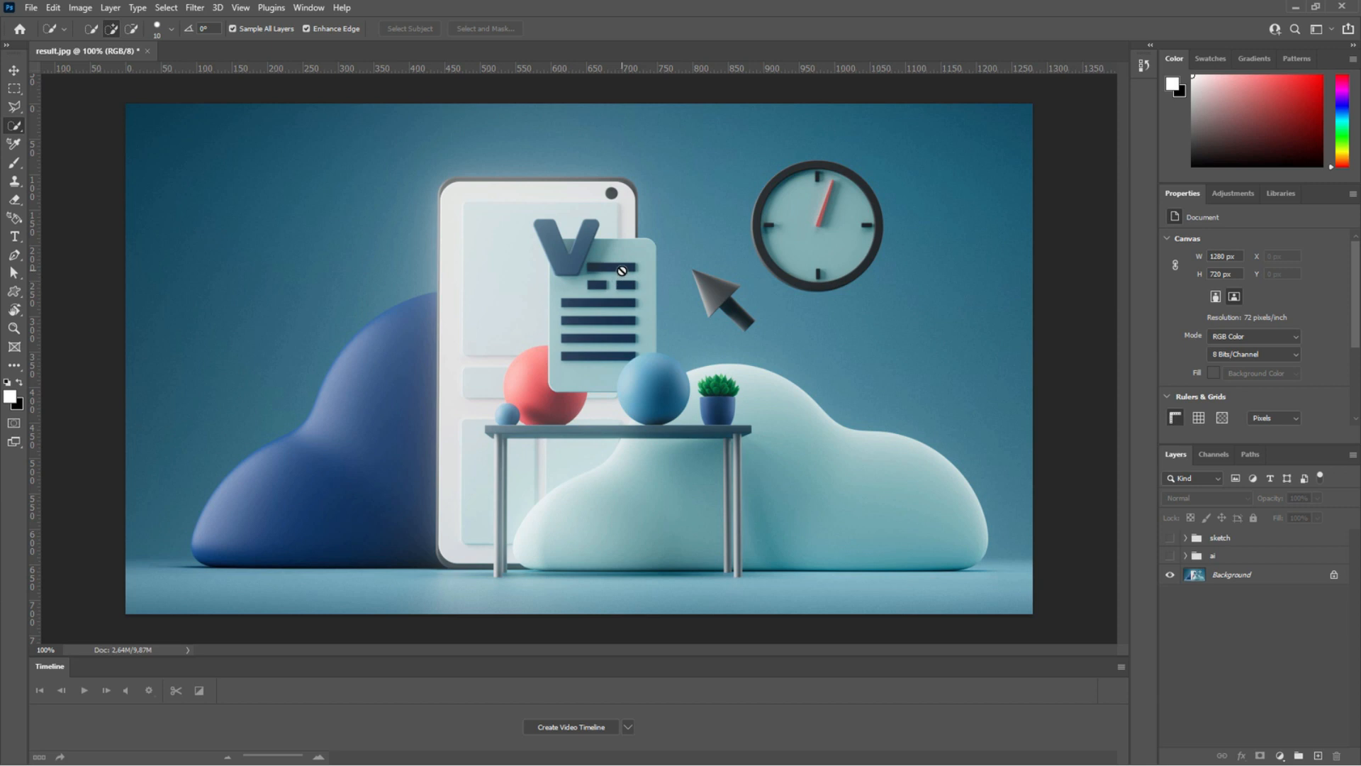
Compare the sketch, the vector artwork and the final render again by toggling both groups, leaving only the Background layer shown
left_click(1169, 538)
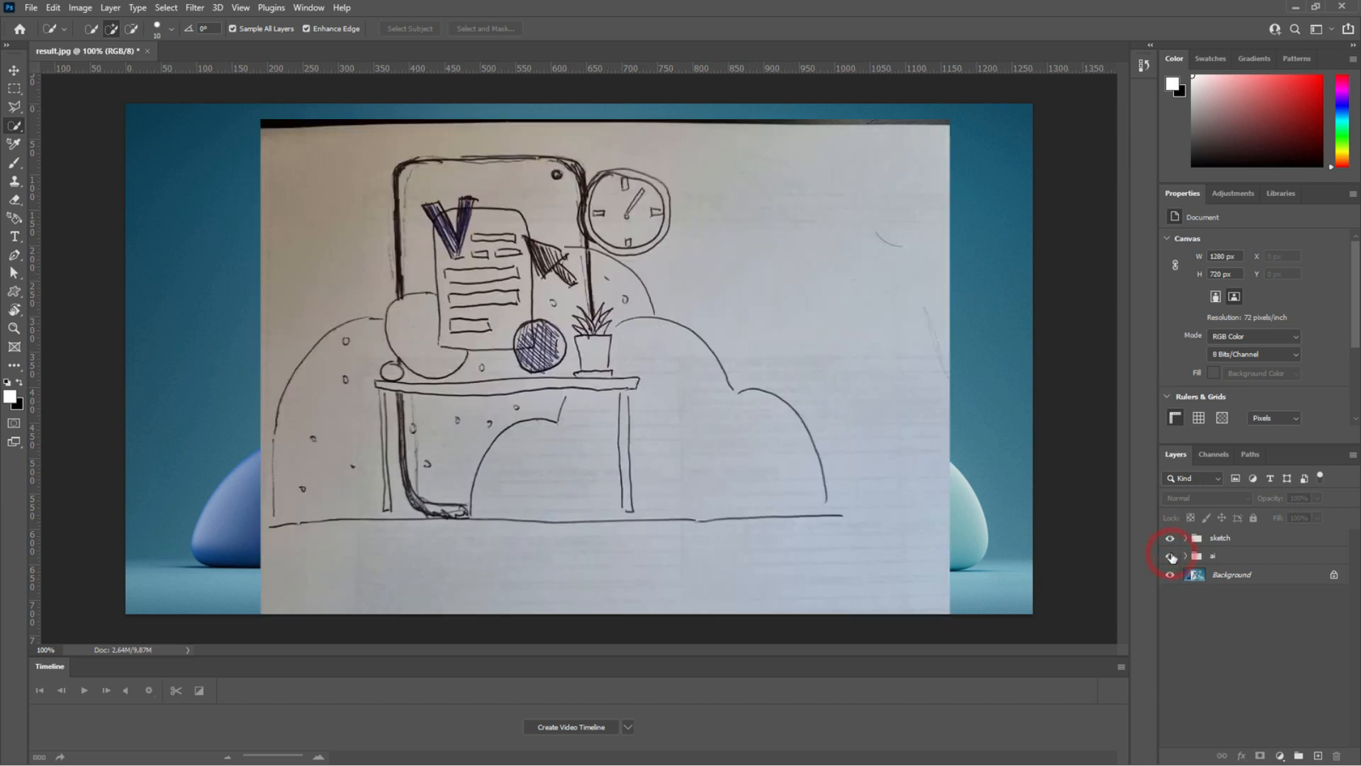
left_click(1170, 555)
left_click(1171, 538)
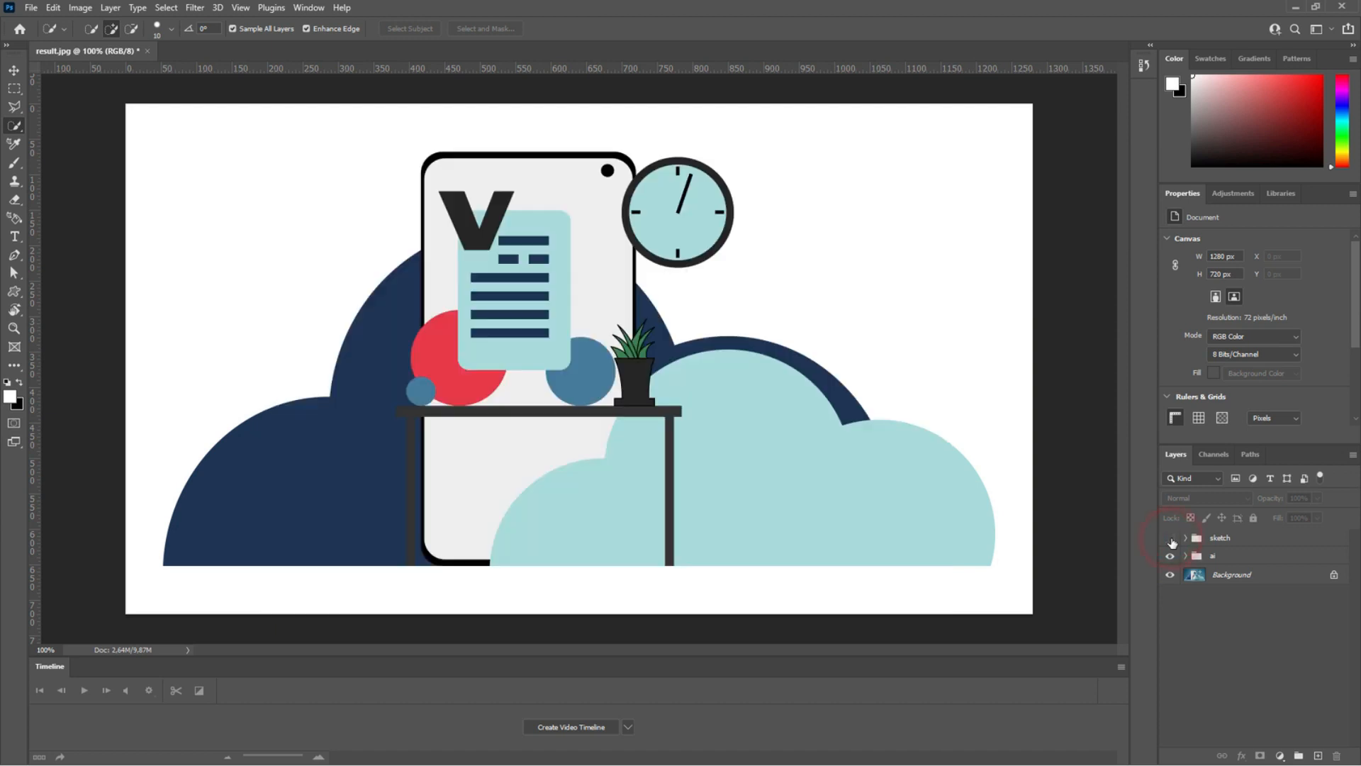
left_click(1170, 555)
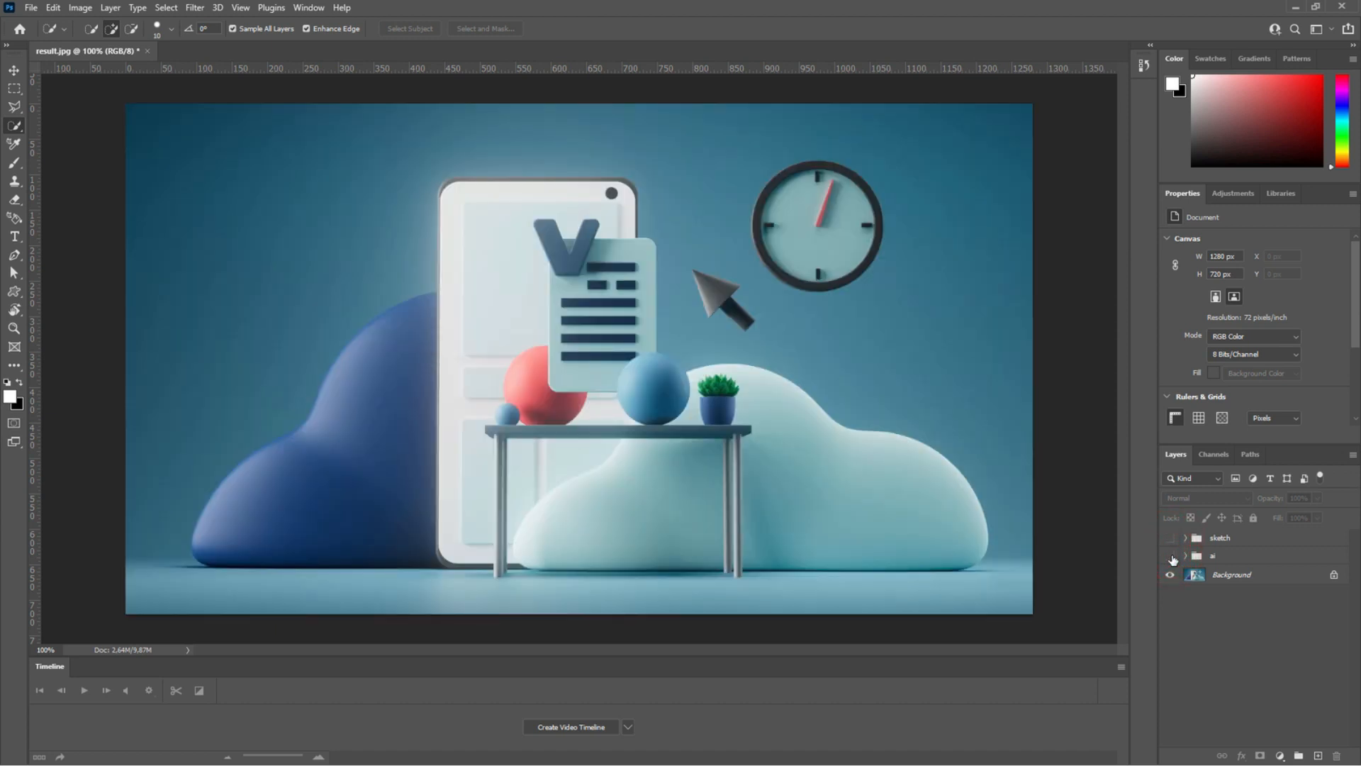